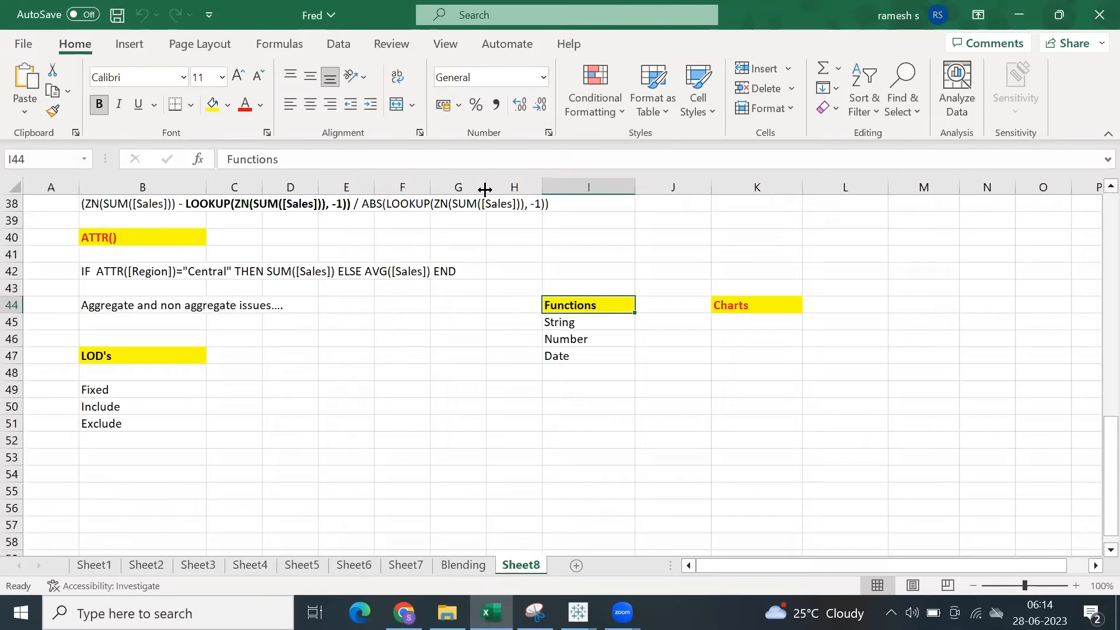
Switch to Tableau, view Sheet 3 of the ATTR workbook, and bring up the blank Book1 workbook.
click(578, 612)
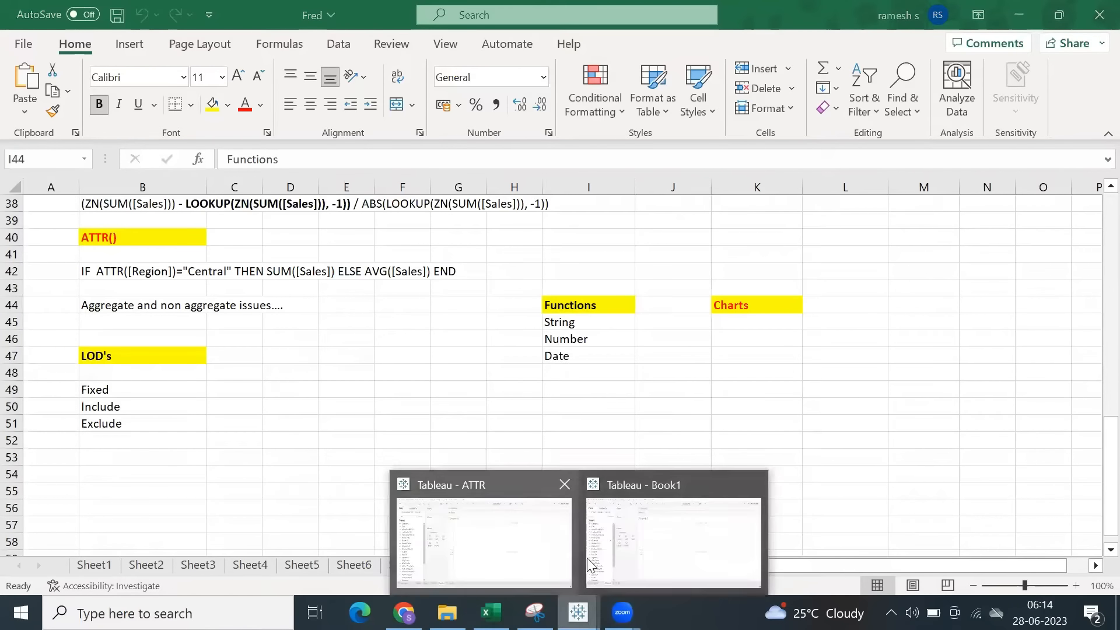
click(512, 520)
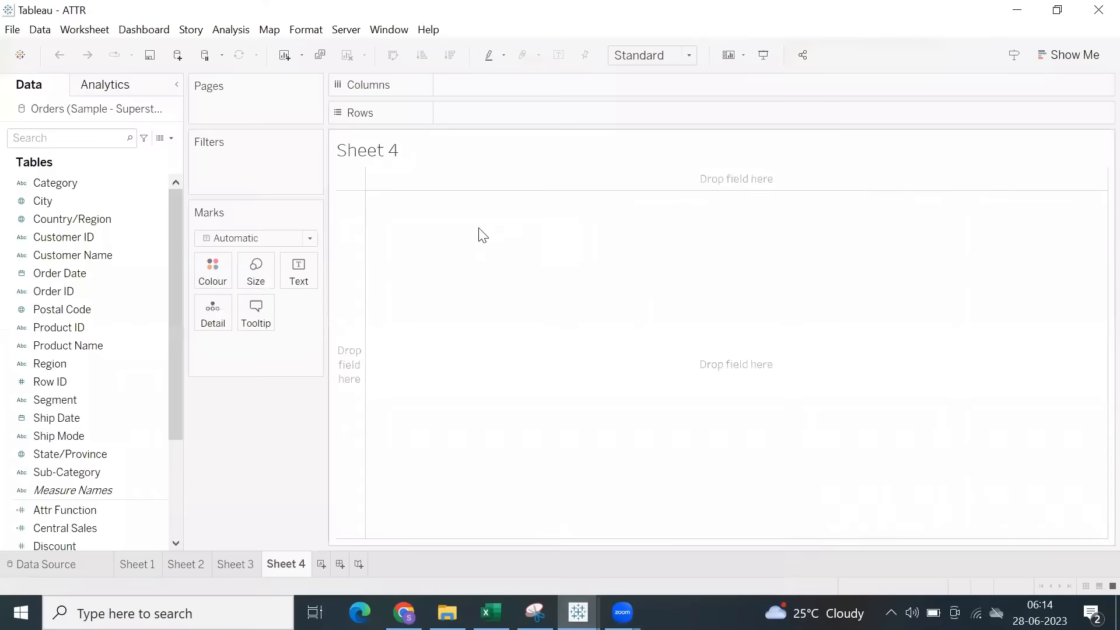
click(247, 554)
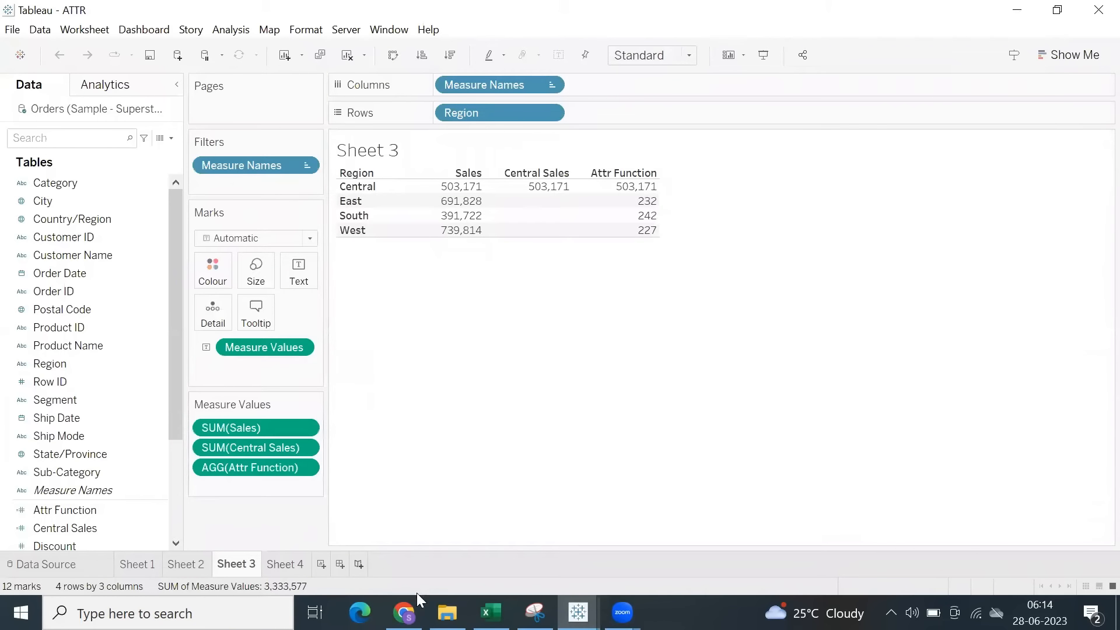
click(578, 612)
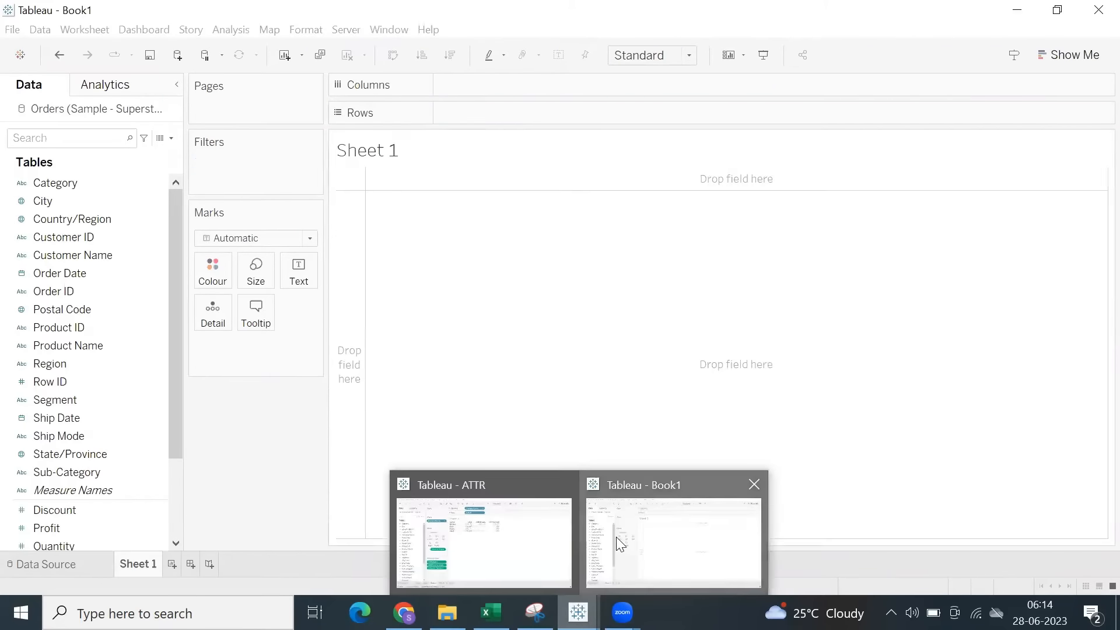
click(617, 537)
Switch to the Fred workbook in Excel, colour the LOD's heading red, and save the workbook.
click(489, 613)
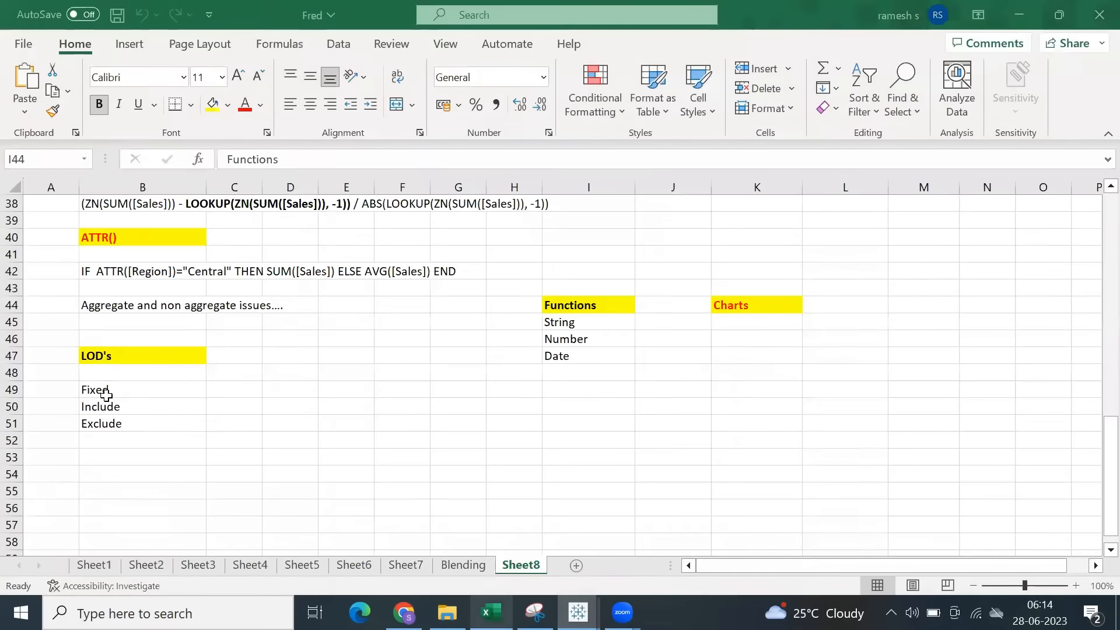
click(94, 353)
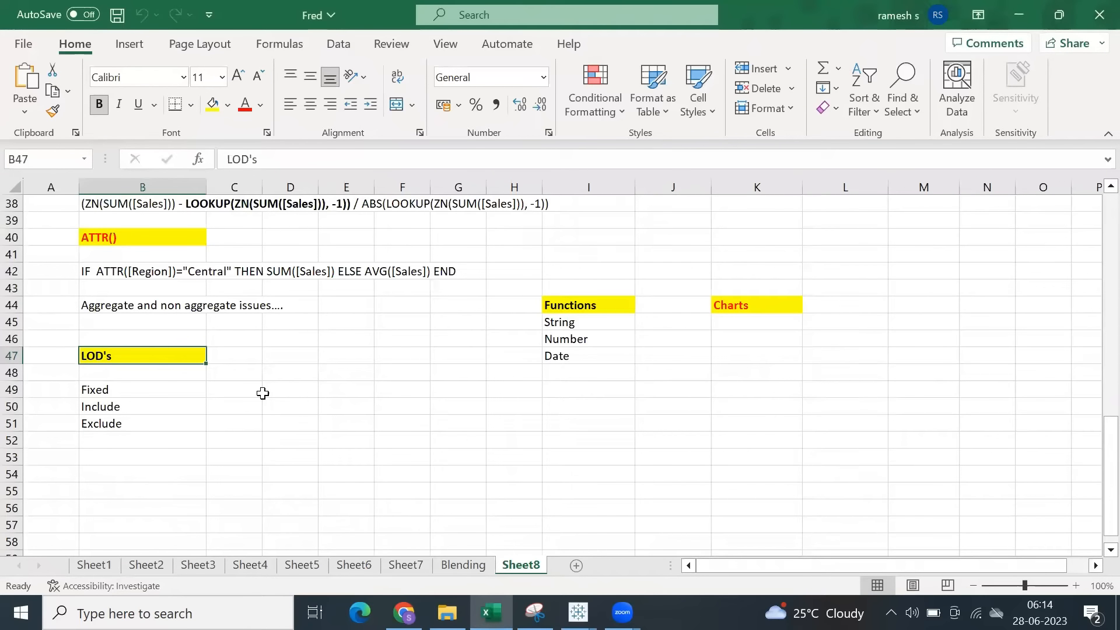
click(245, 105)
key(alt+Tab)
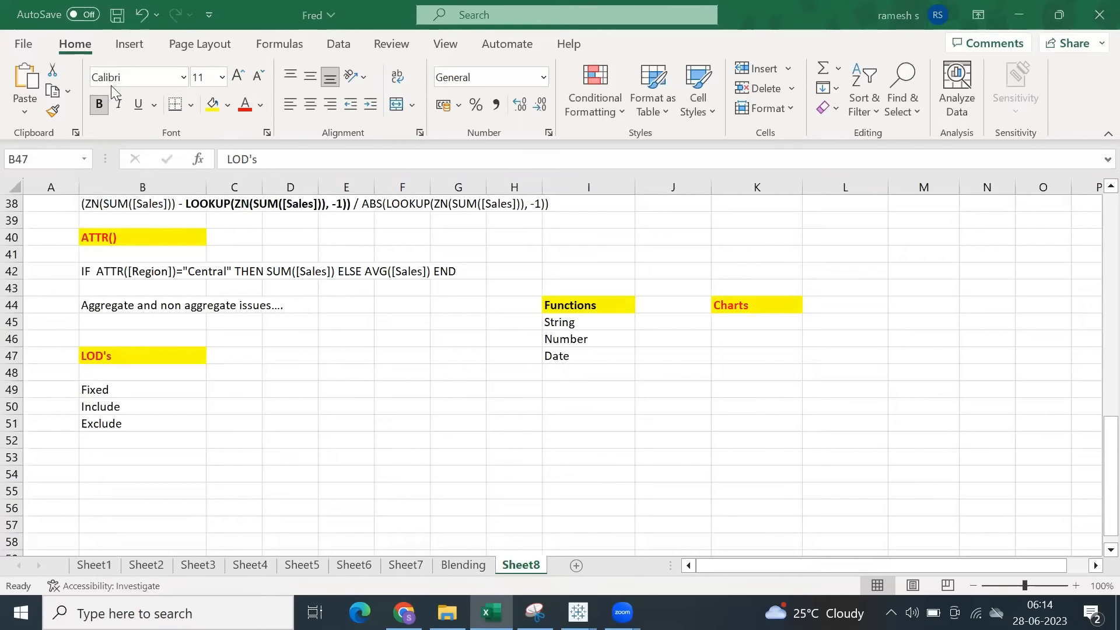
click(119, 18)
Close the ATTR workbook in Tableau and bring up Book1.
click(103, 391)
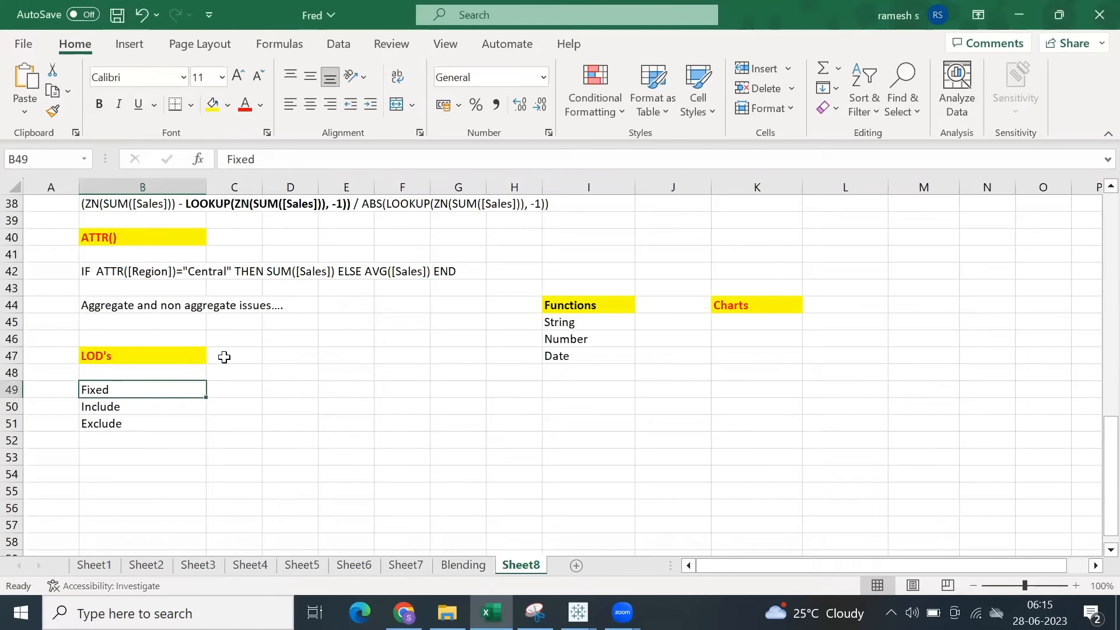
mouse_move(579, 612)
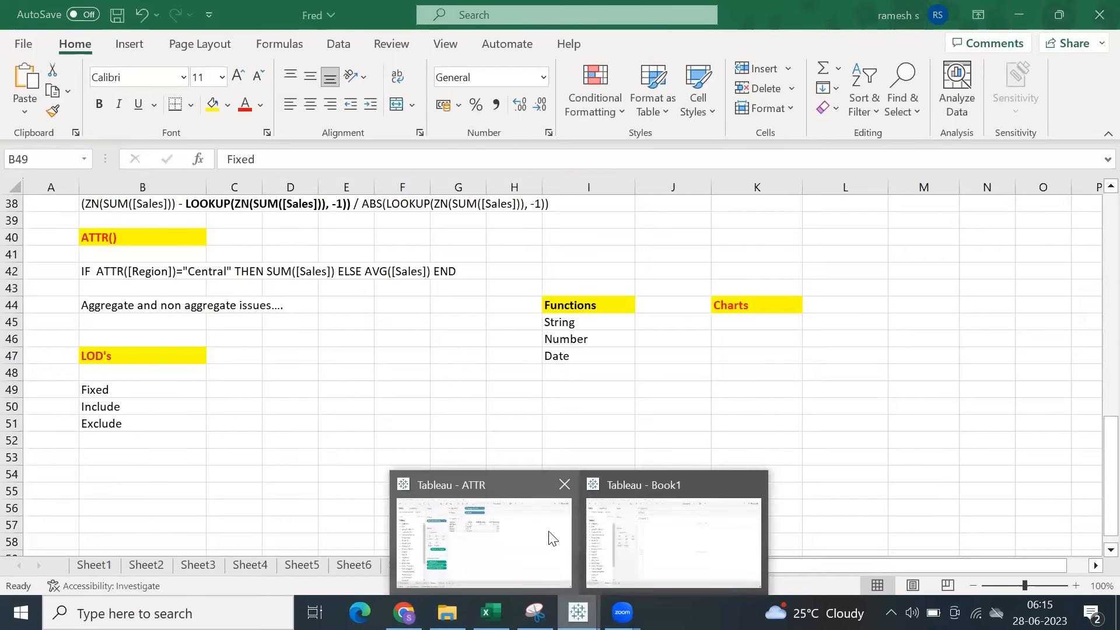
click(565, 485)
click(598, 541)
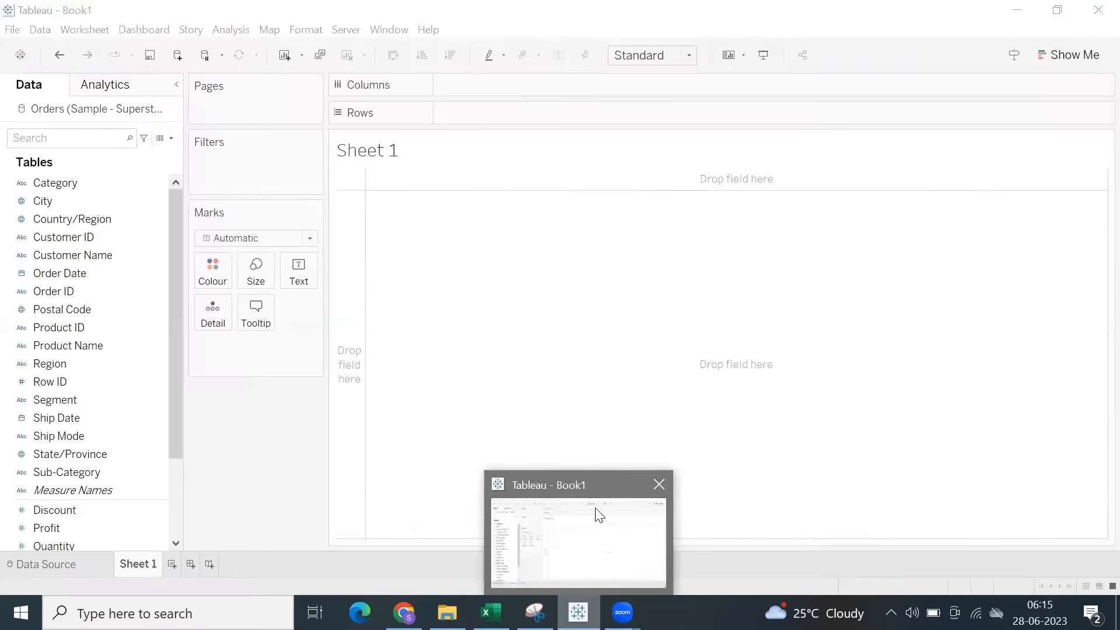
Switch to Excel and select the Fixed, Include and Exclude entries to review the LOD types.
click(491, 612)
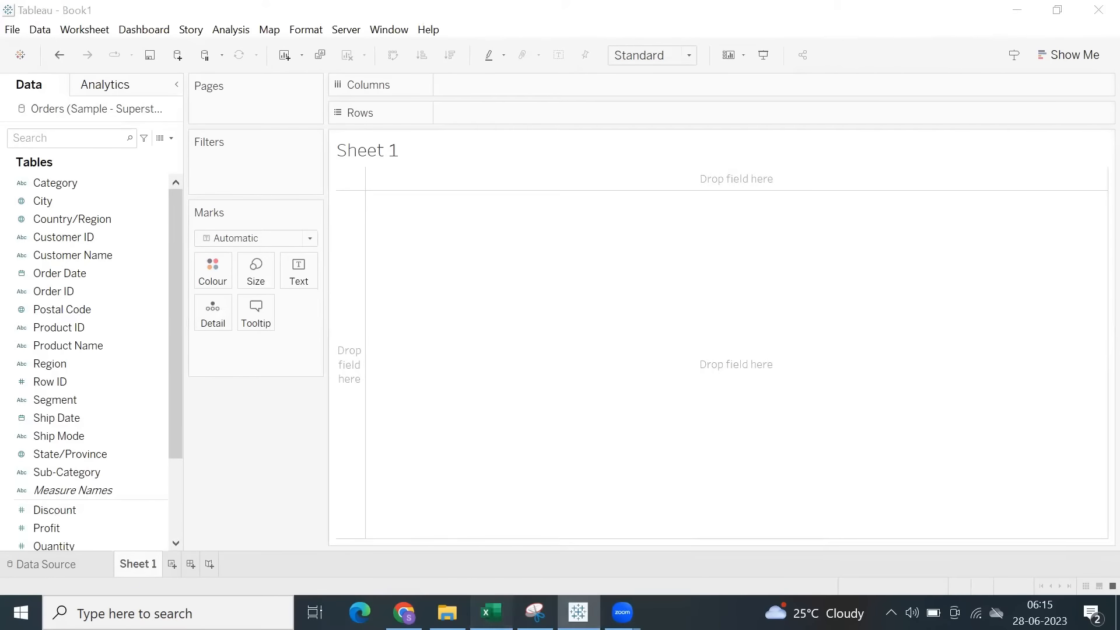
drag(125, 385, 135, 423)
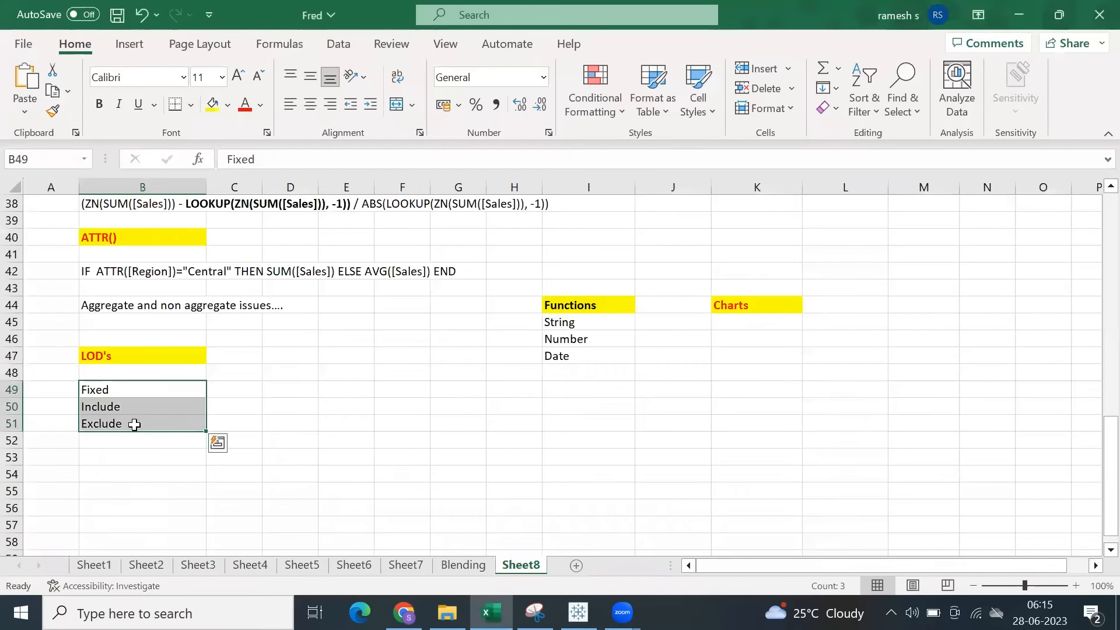
key(alt+Tab)
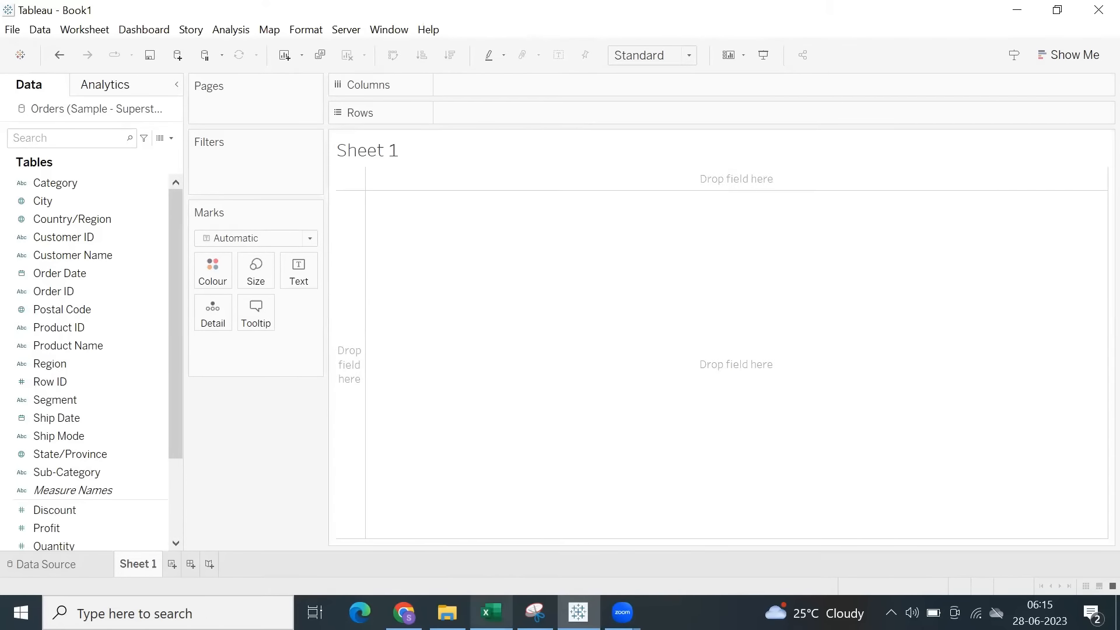
Return to Excel and make the Fixed entry under the LOD's heading bold.
click(491, 613)
click(118, 390)
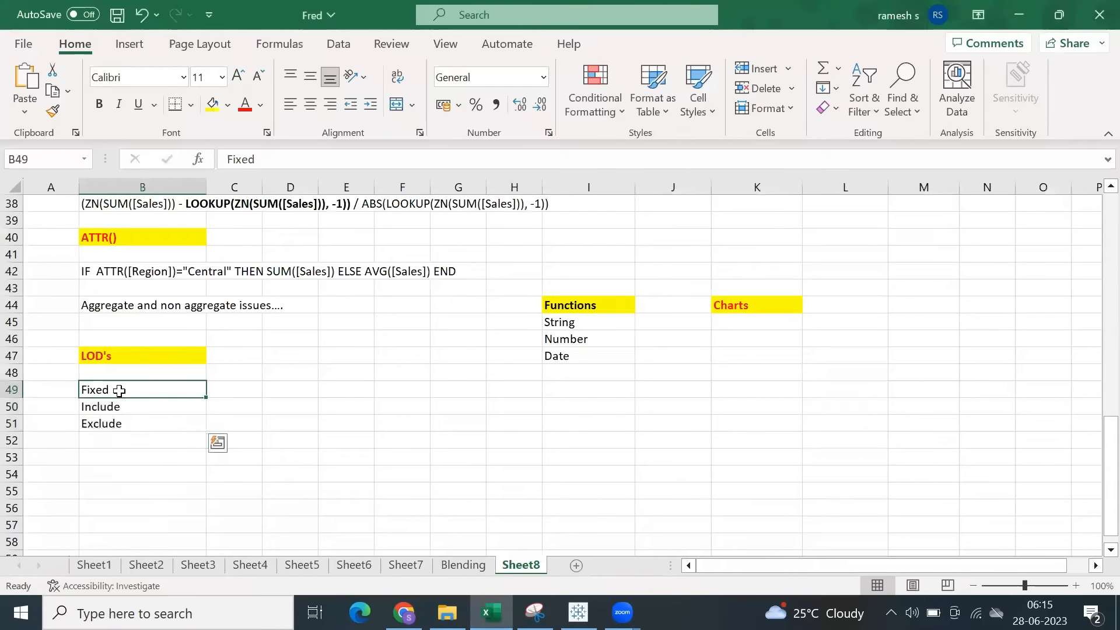
click(226, 391)
click(120, 387)
click(98, 105)
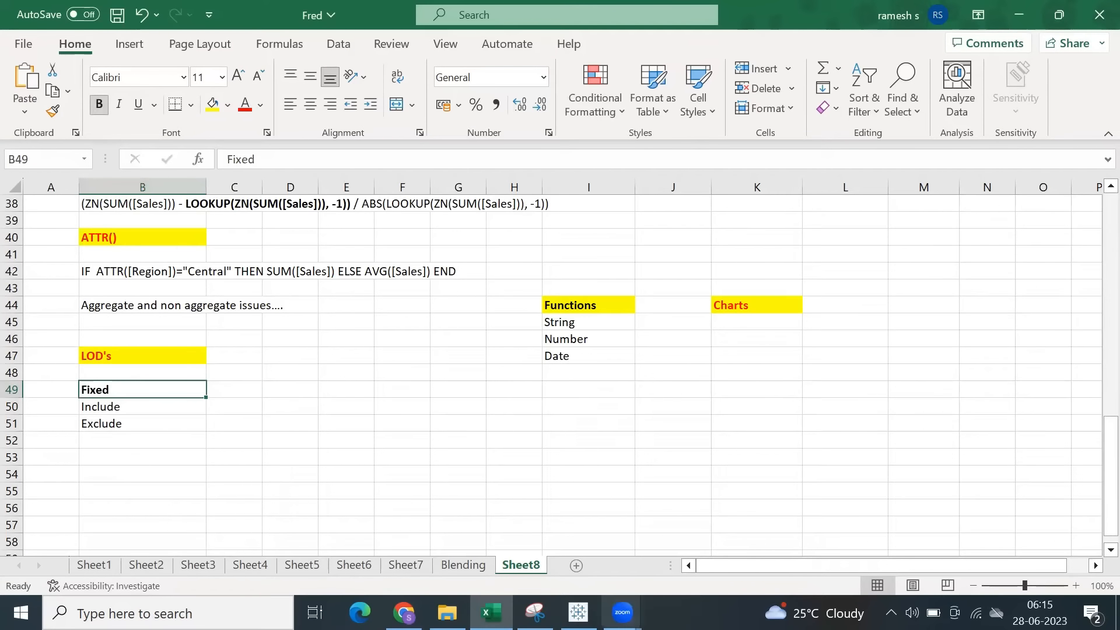
click(125, 425)
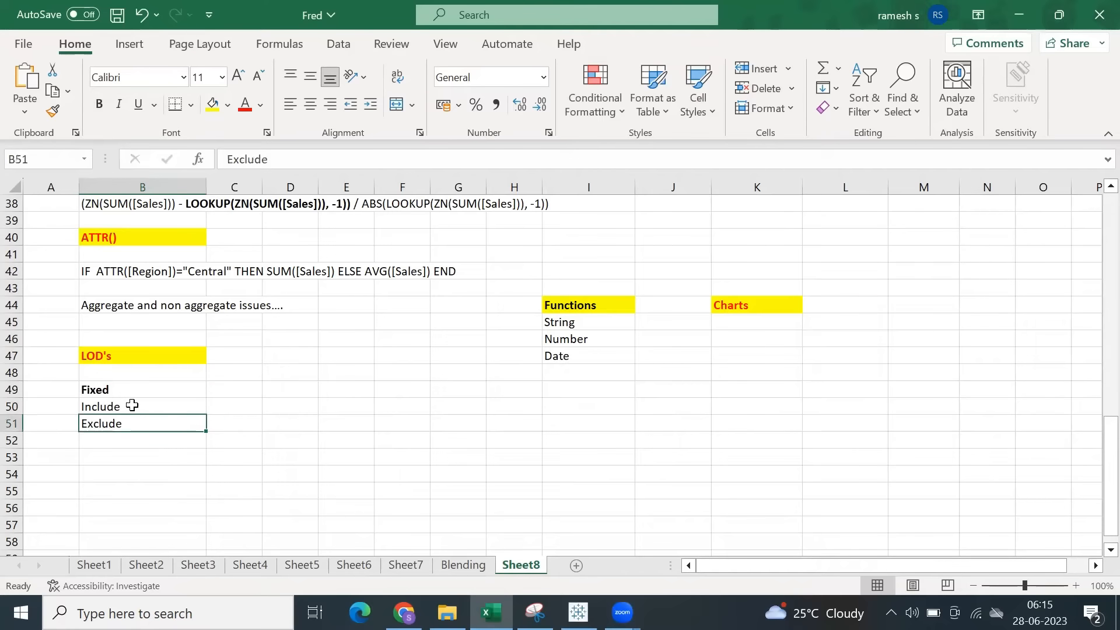
click(132, 404)
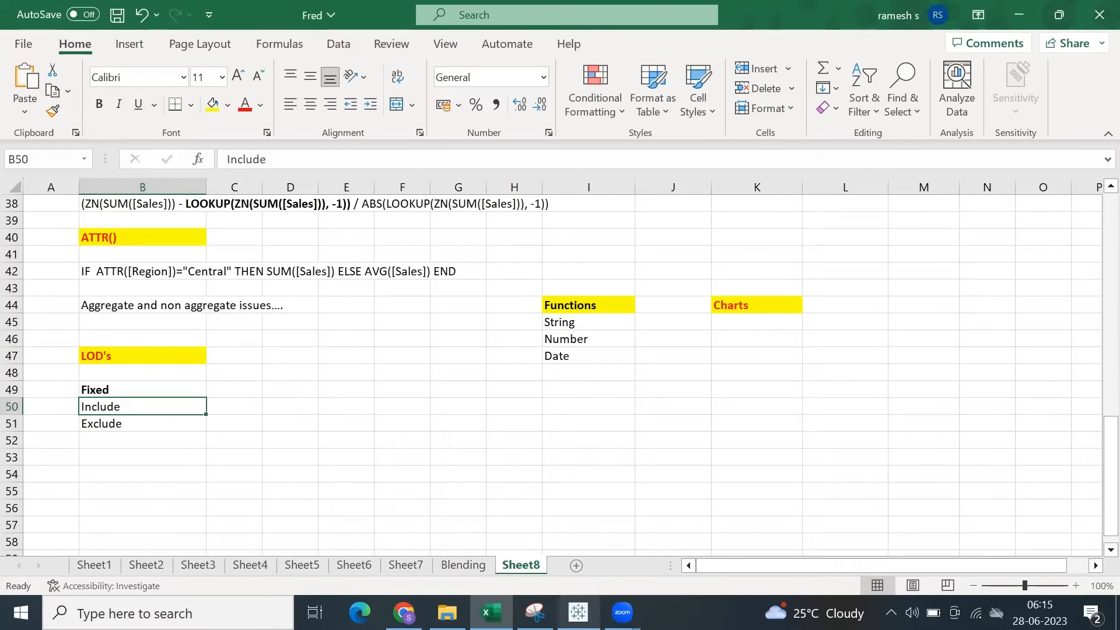
Switch to the Book1 workbook in Tableau.
click(578, 612)
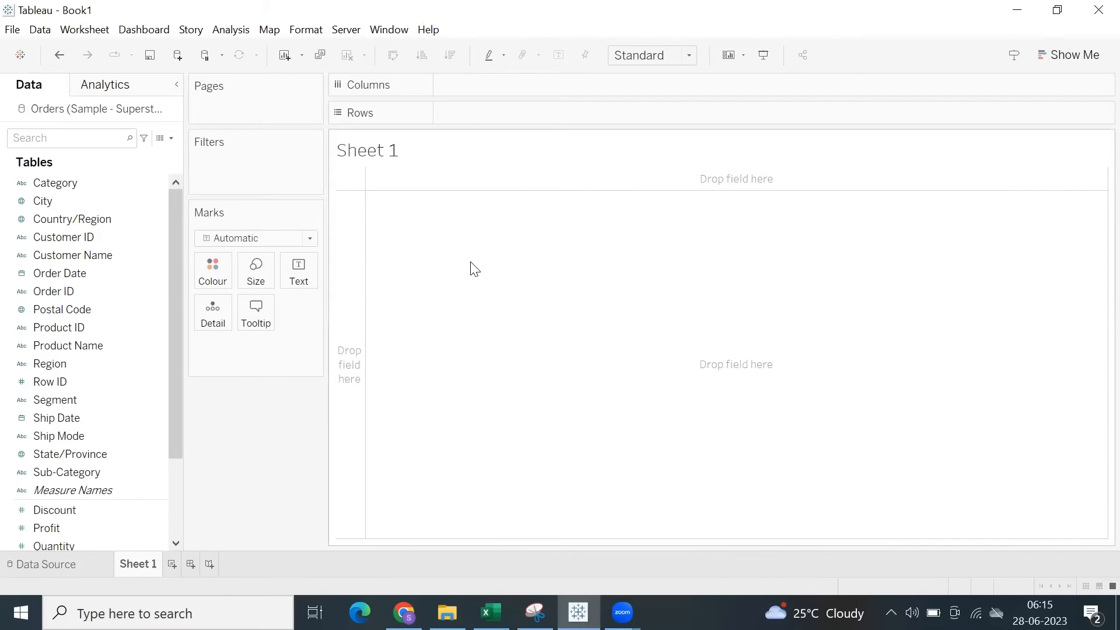
click(83, 310)
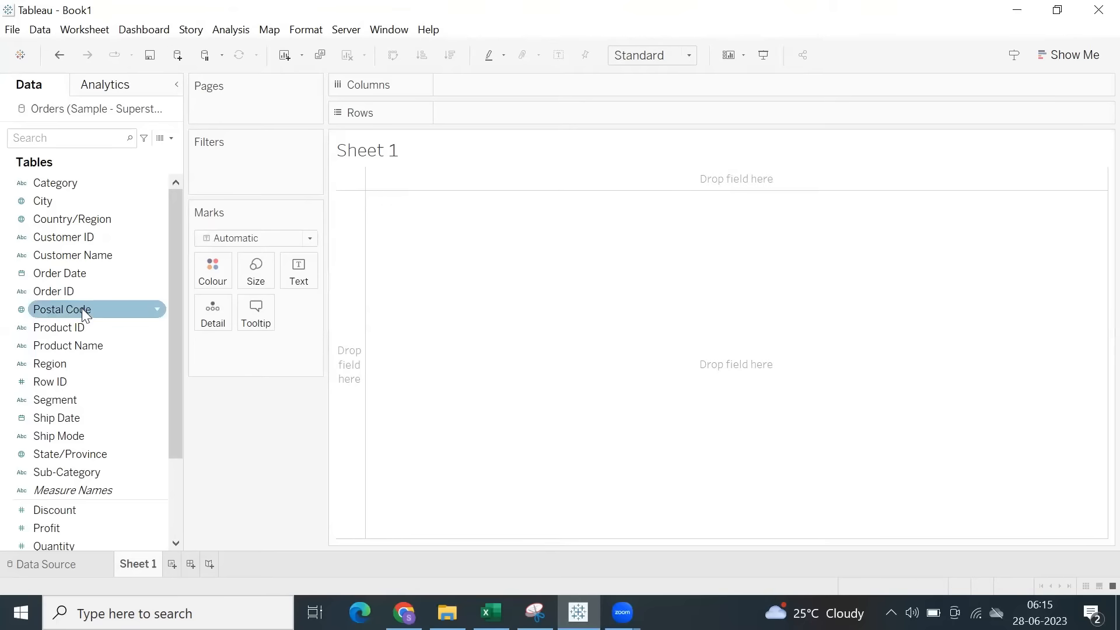
click(86, 275)
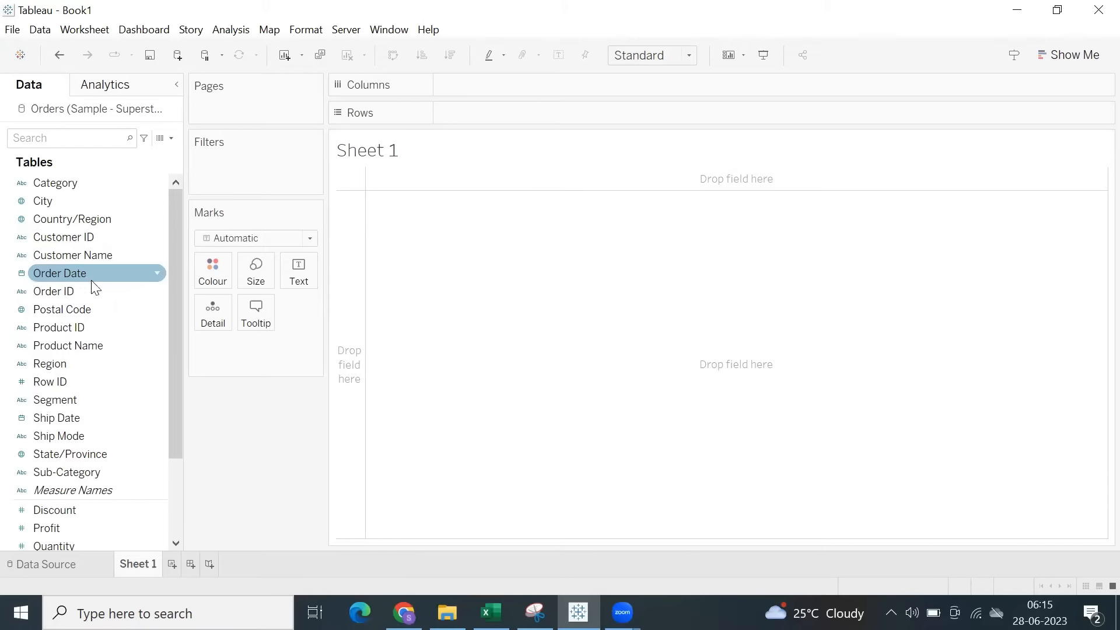
Generate an LOD calculation from the Region and Sales fields to view its formula, and close it without saving.
click(73, 363)
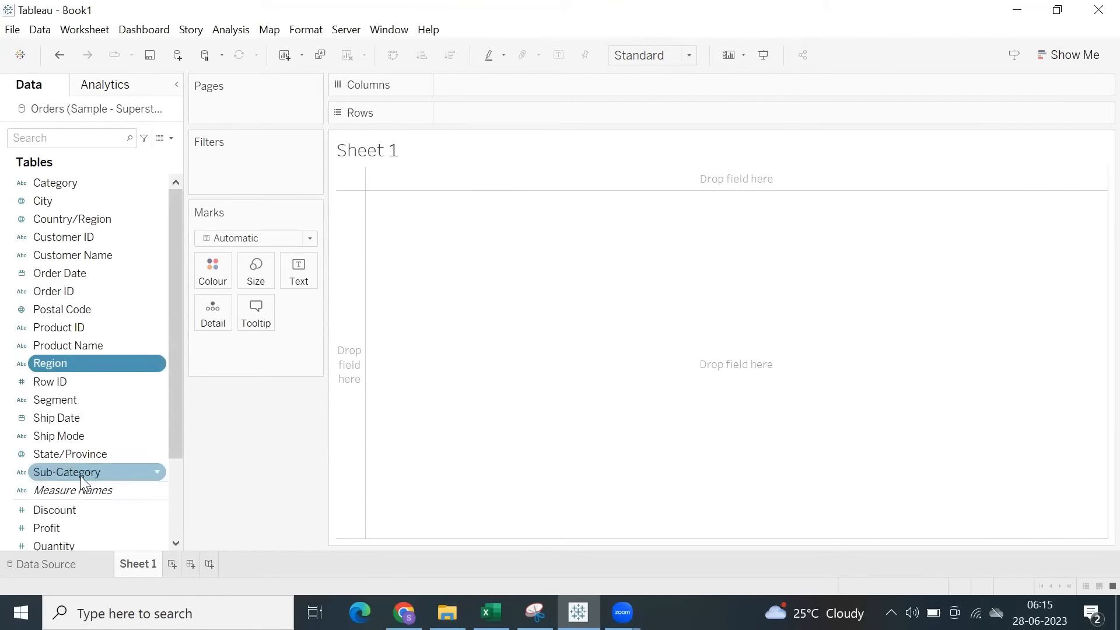
scroll(81, 476, down, 1)
ctrl+click(55, 509)
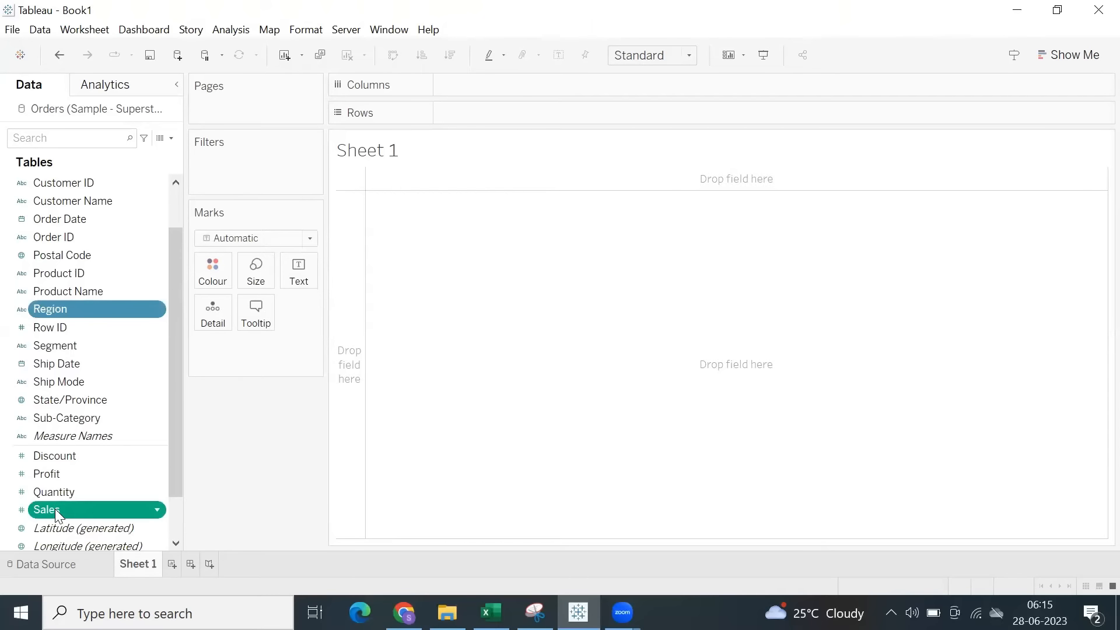
right_click(128, 314)
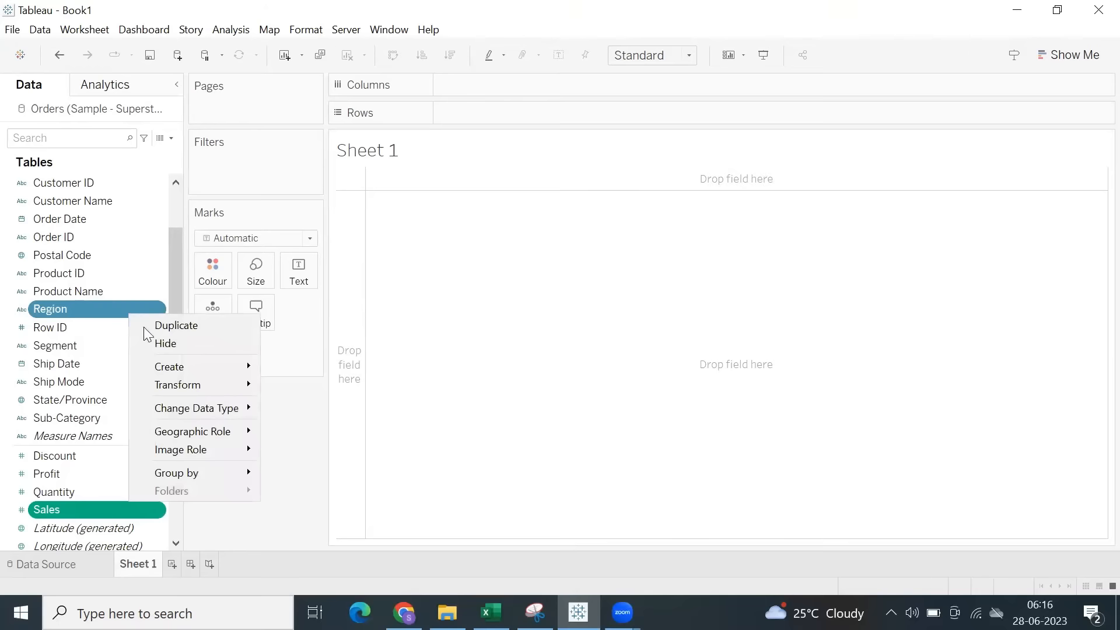
mouse_move(246, 378)
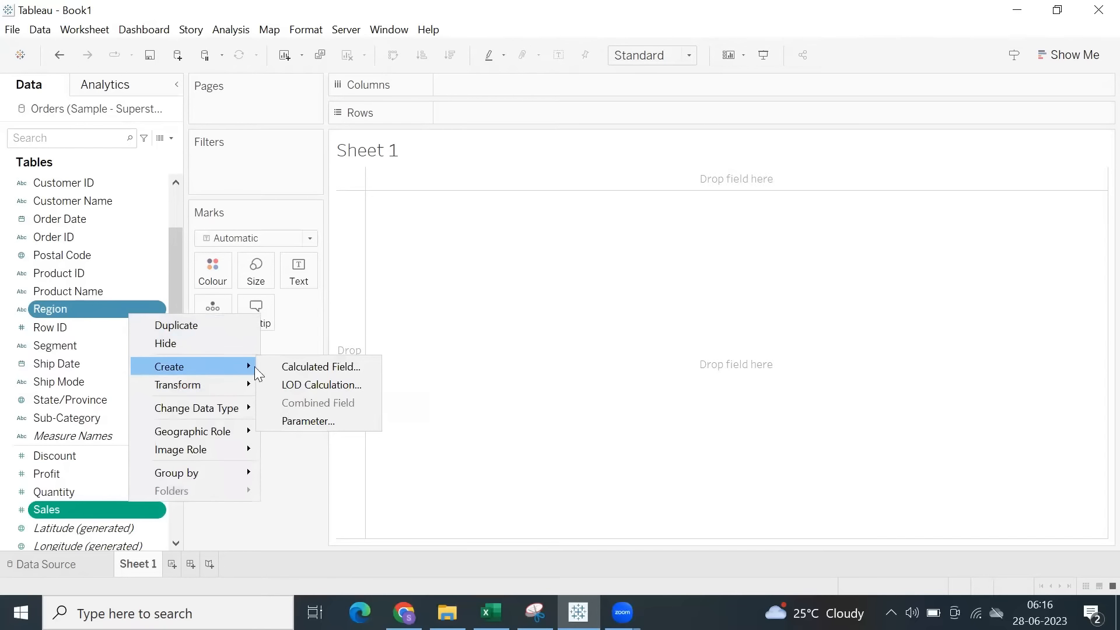
click(313, 385)
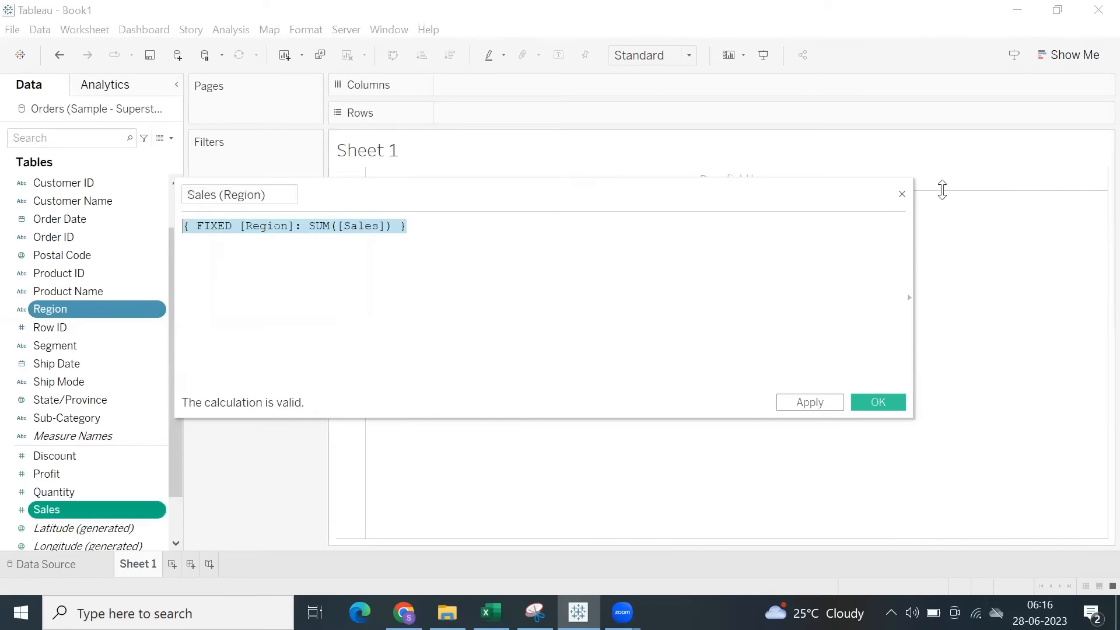
click(902, 194)
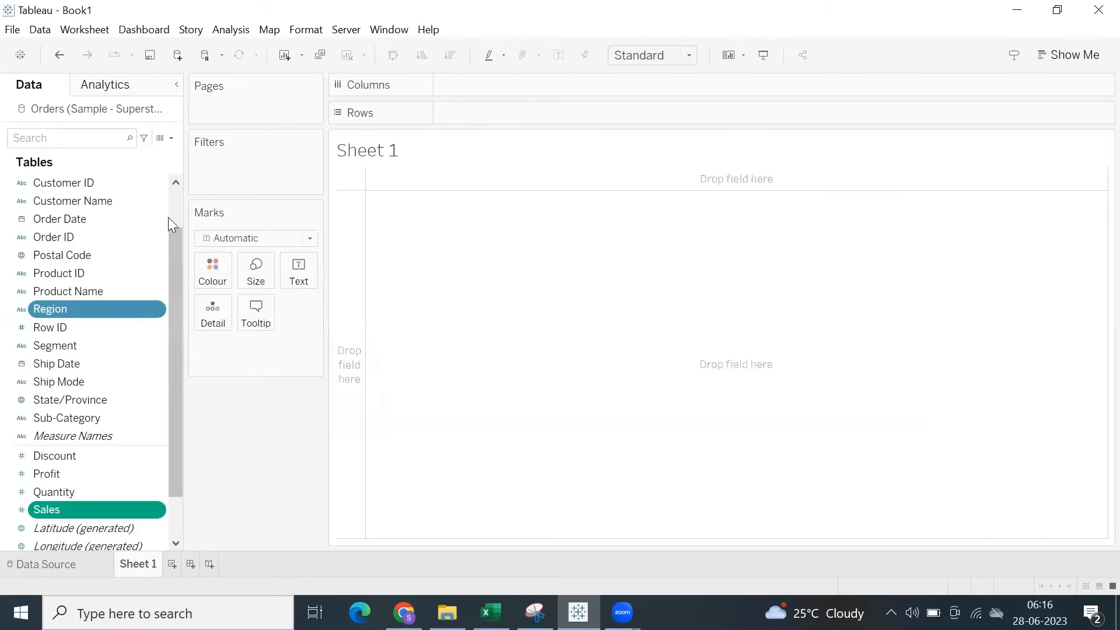
Create a new calculated field and begin its formula with the FIXED expression.
click(110, 381)
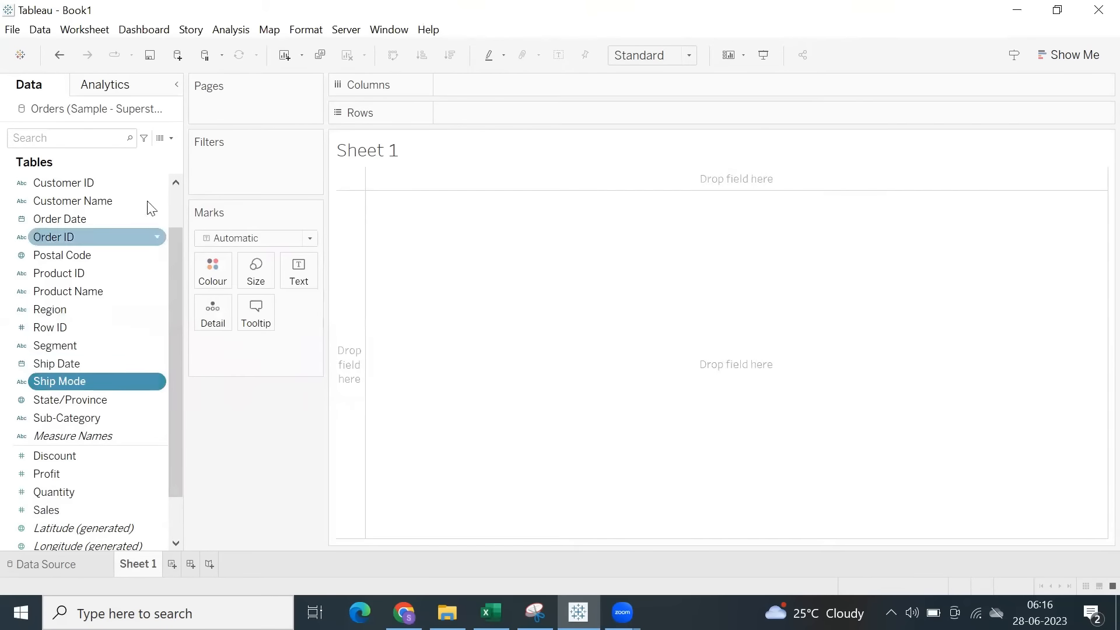
click(172, 139)
click(104, 154)
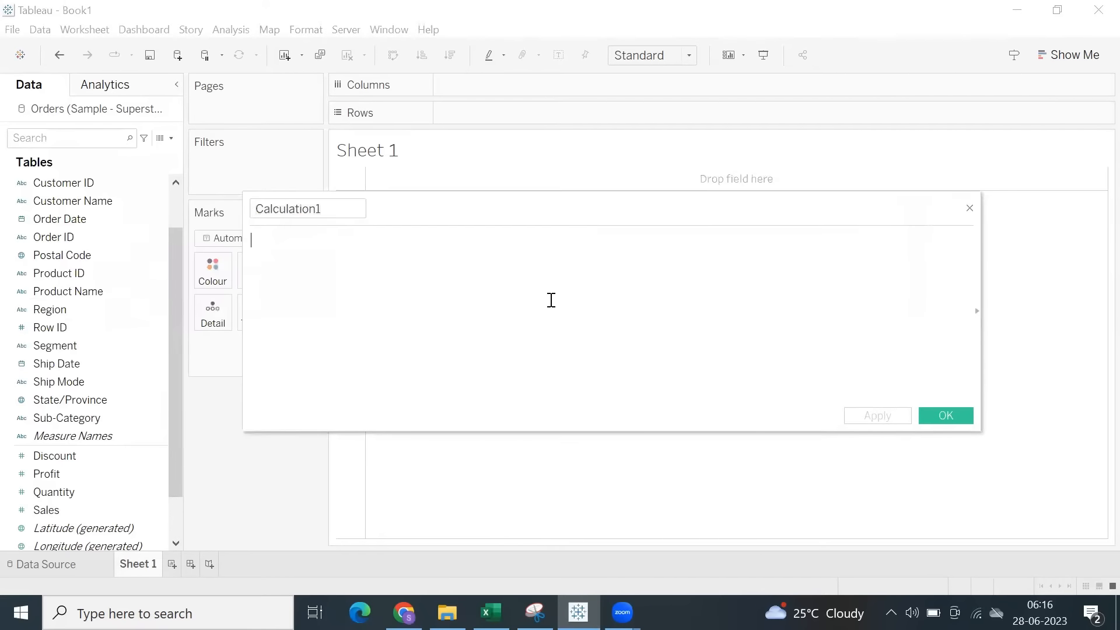
text(fix)
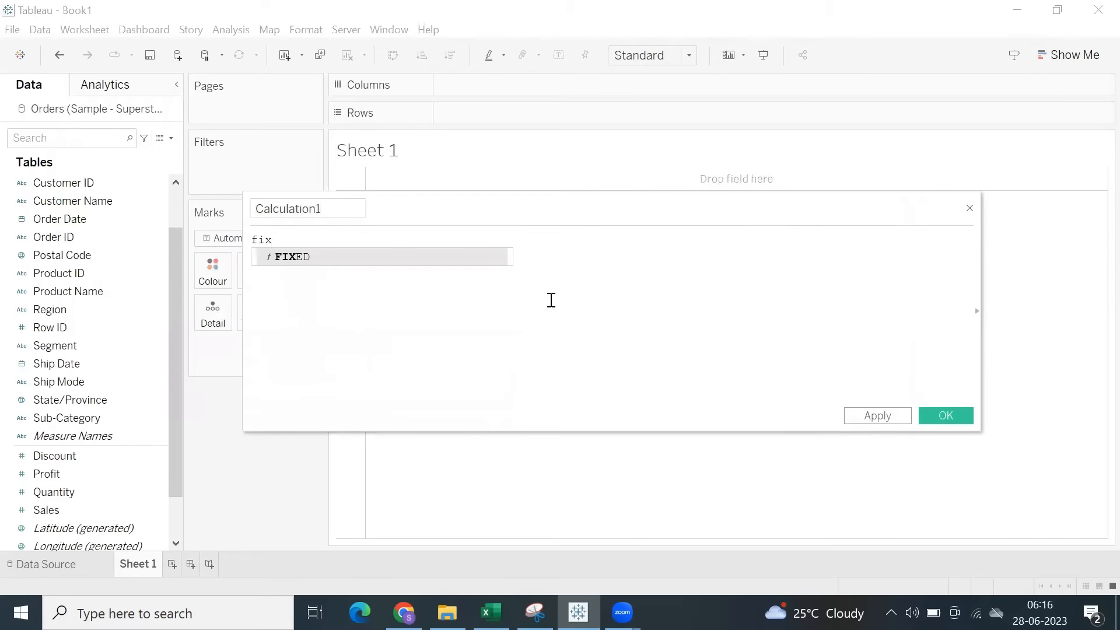
key(Return)
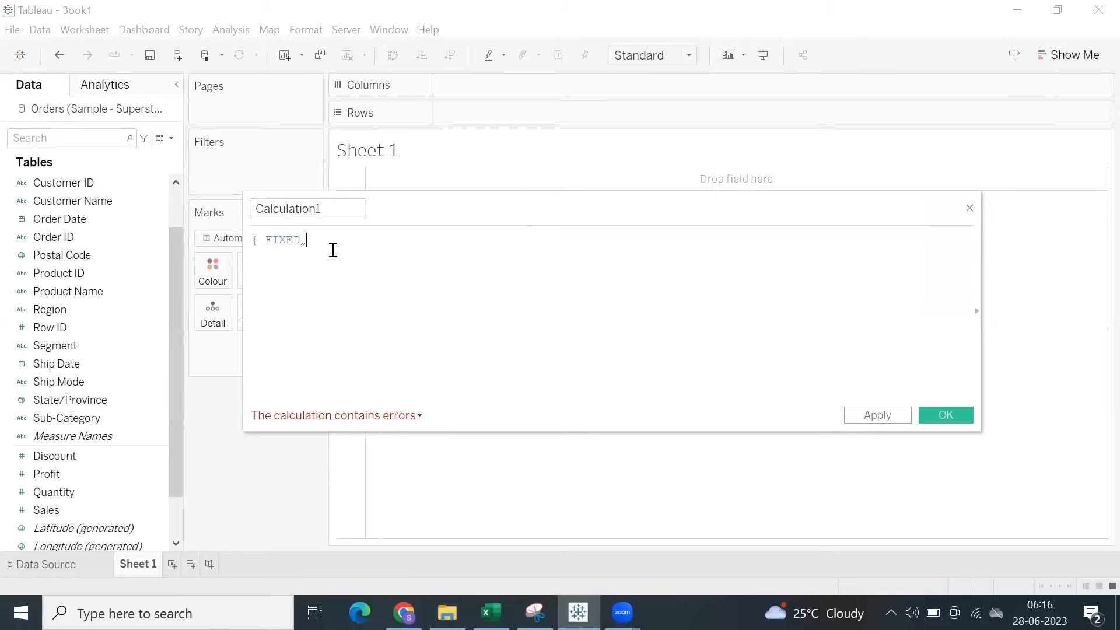
Complete the calculated field's formula as { FIXED [Category]: SUM([Sales]) }.
text(:)
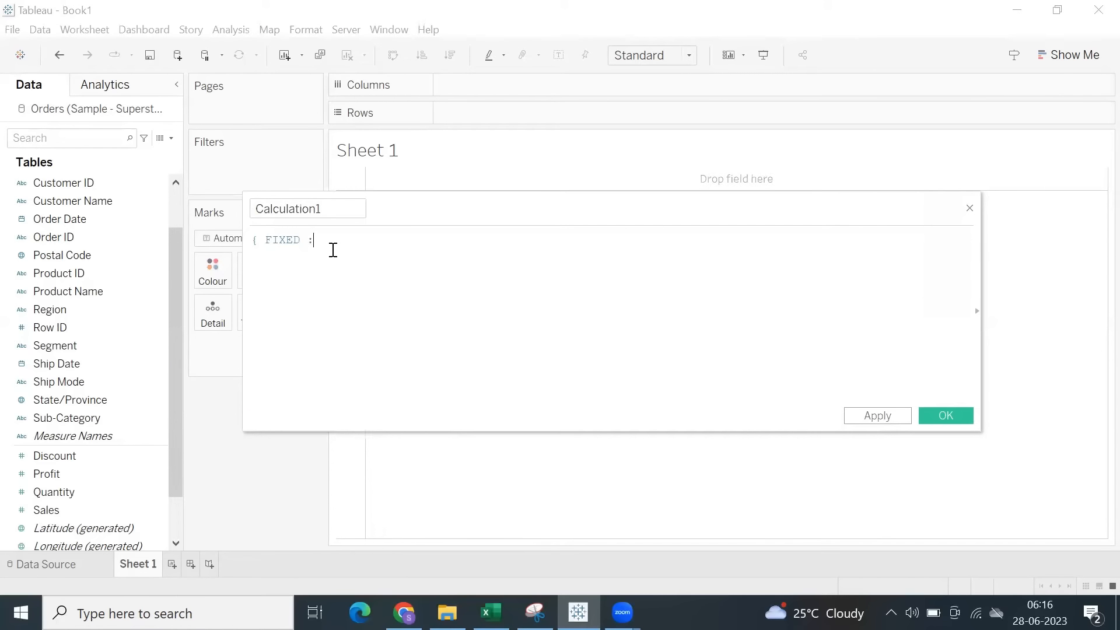
key(BackSpace)
text(cate)
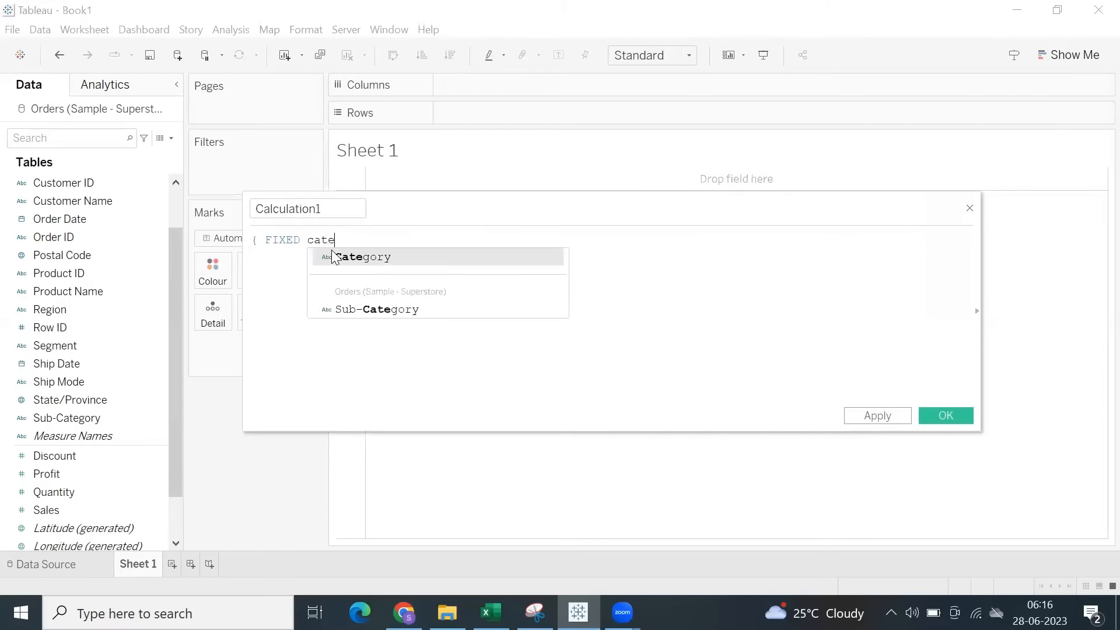
click(334, 257)
text(: )
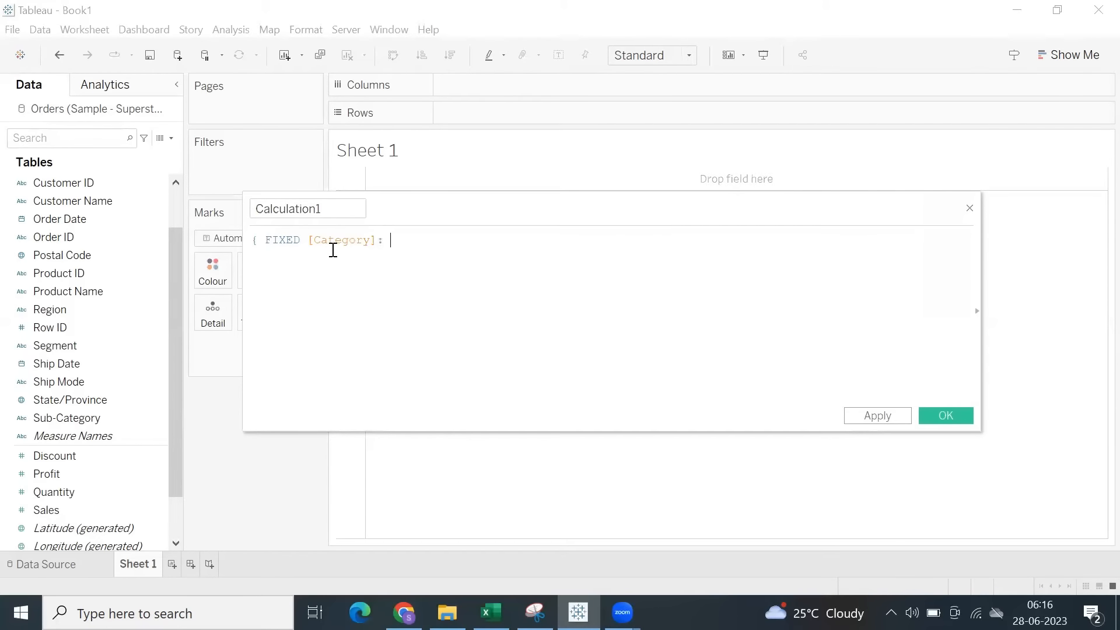
text(Sum)
key(Return)
text(Sa)
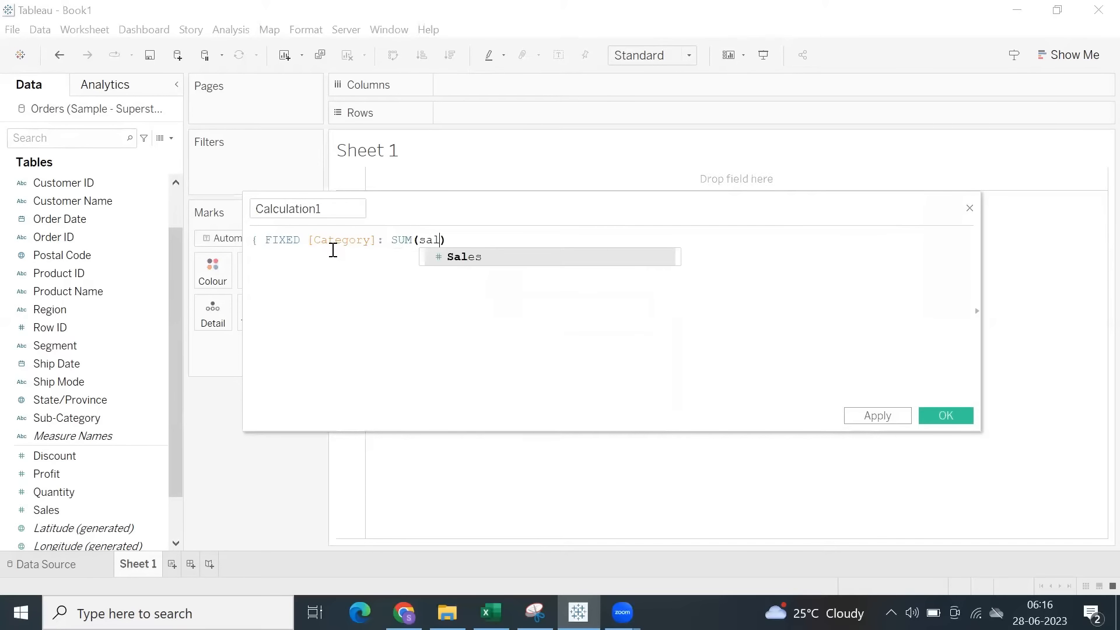
key(Return)
text())
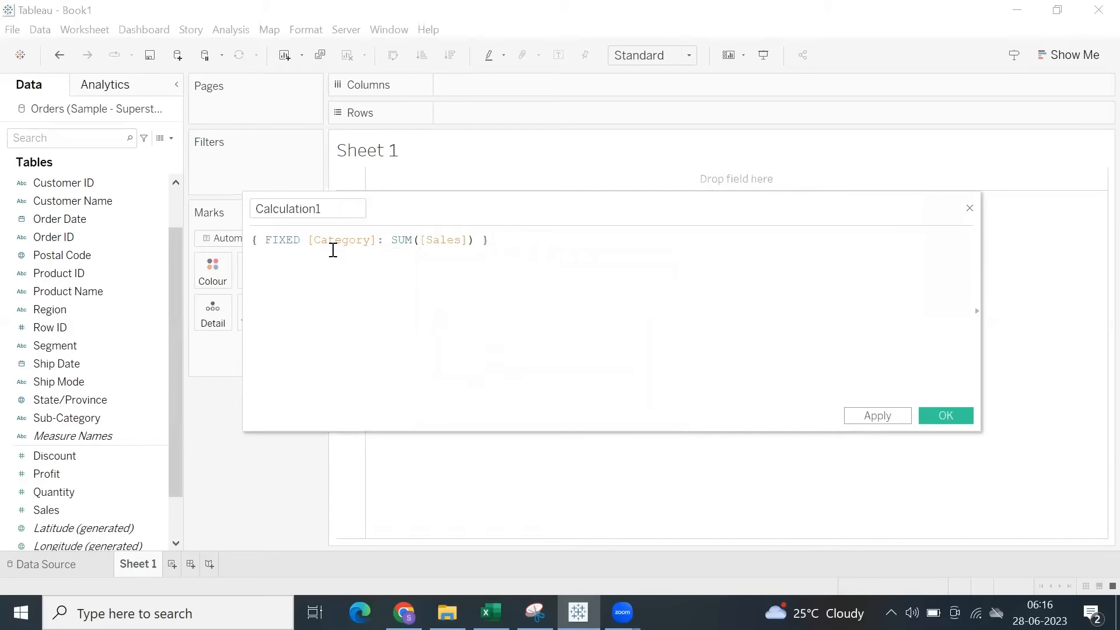
Highlight the whole FIXED formula for review and close the calculated field without saving it.
drag(488, 241, 243, 225)
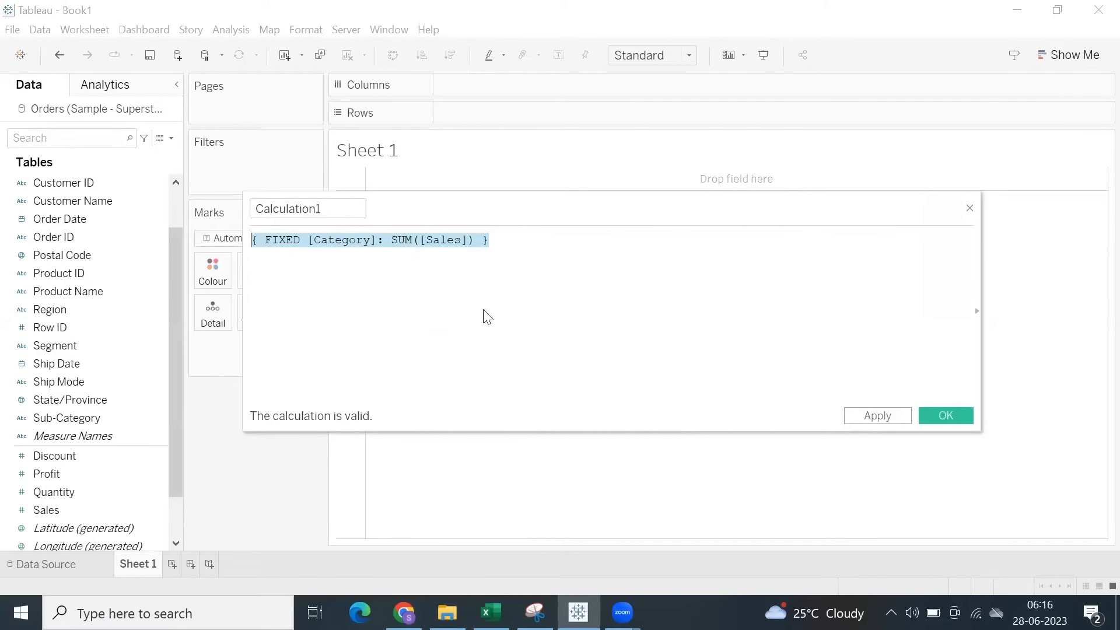
click(538, 250)
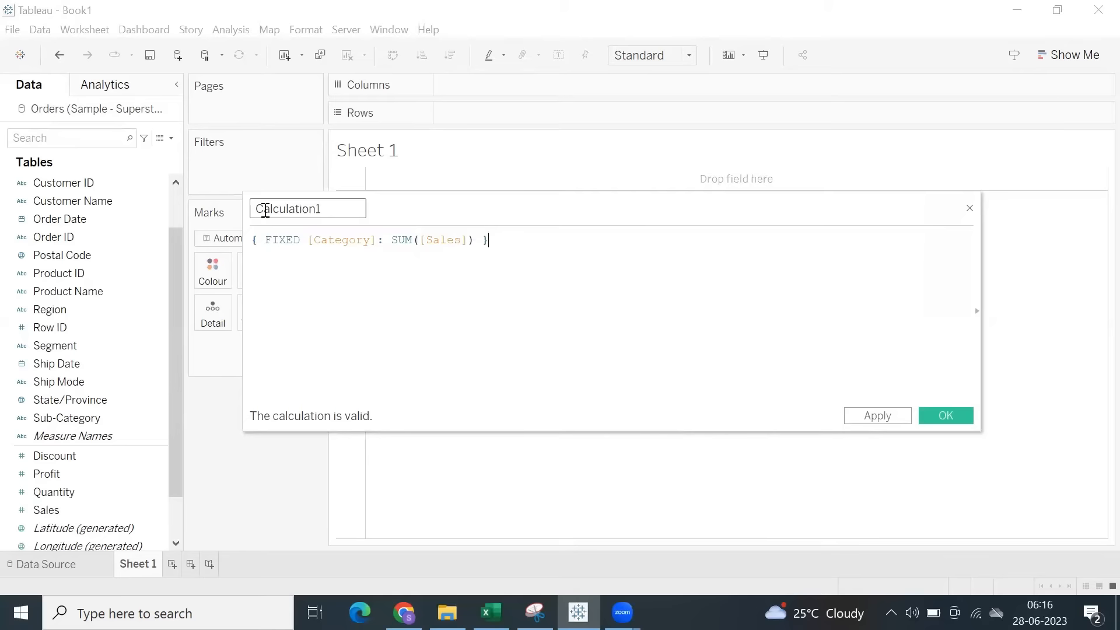
click(969, 209)
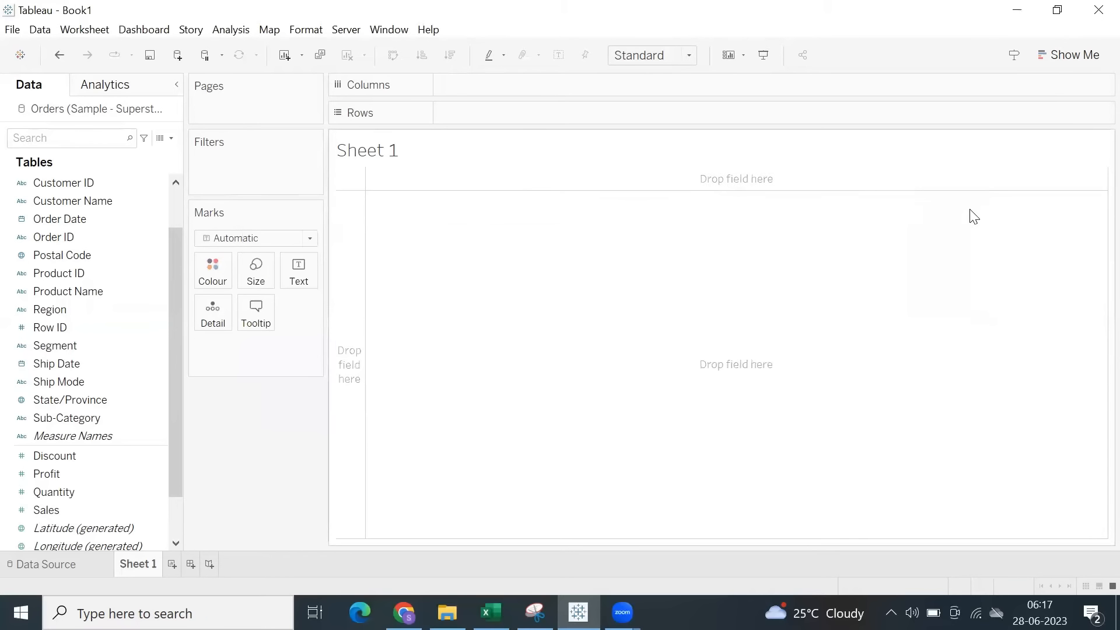
Generate an LOD calculation from the Region and Sales fields and highlight its FIXED keyword and full formula.
click(127, 309)
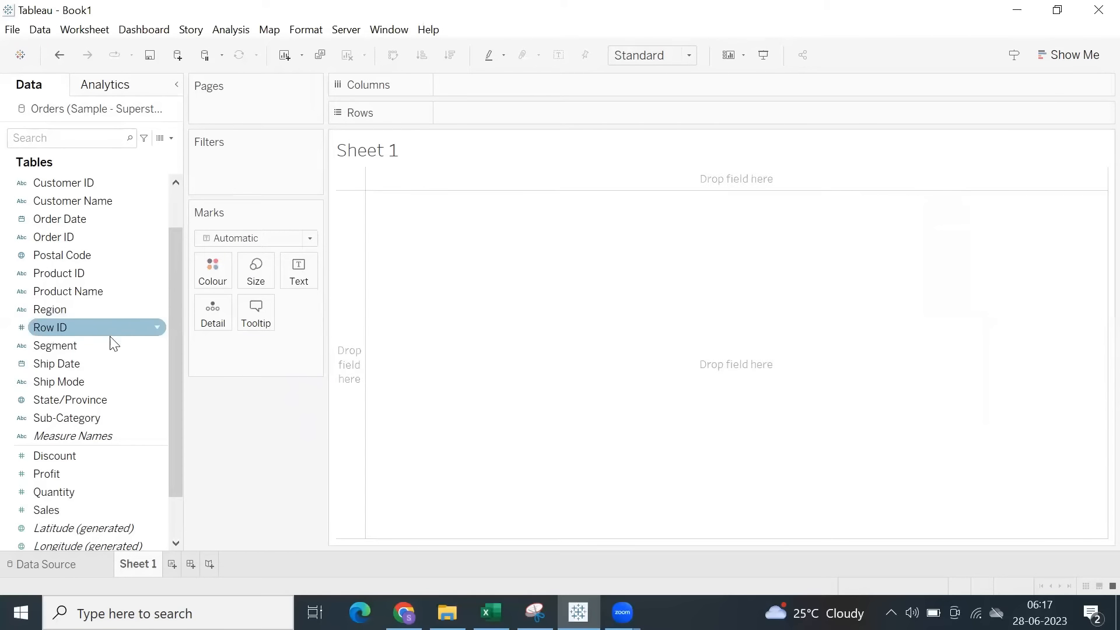
click(74, 315)
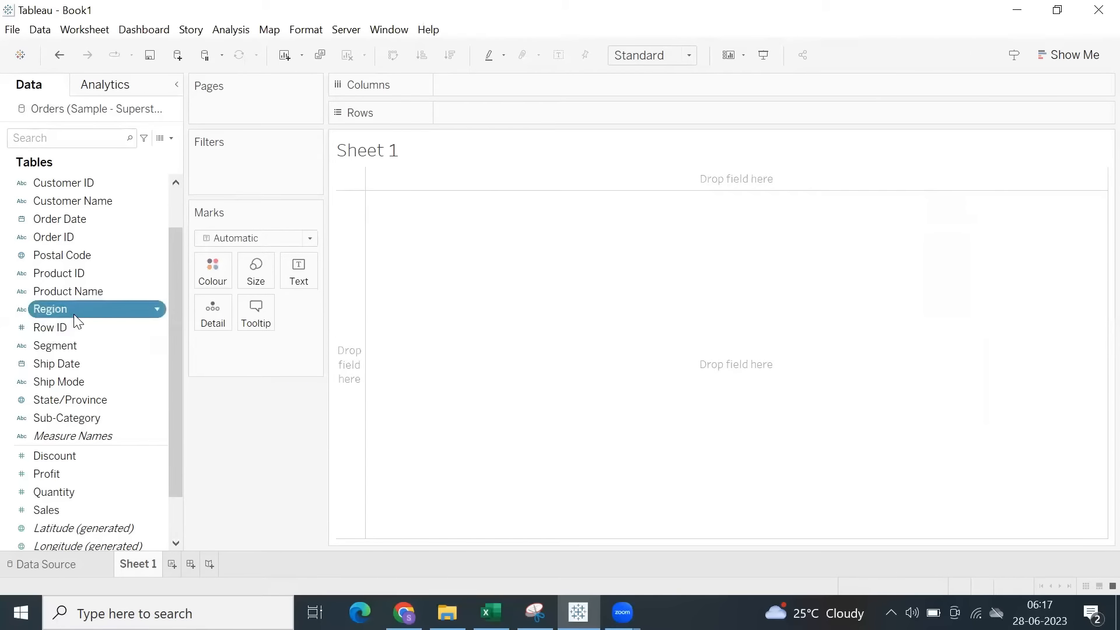
ctrl+click(65, 508)
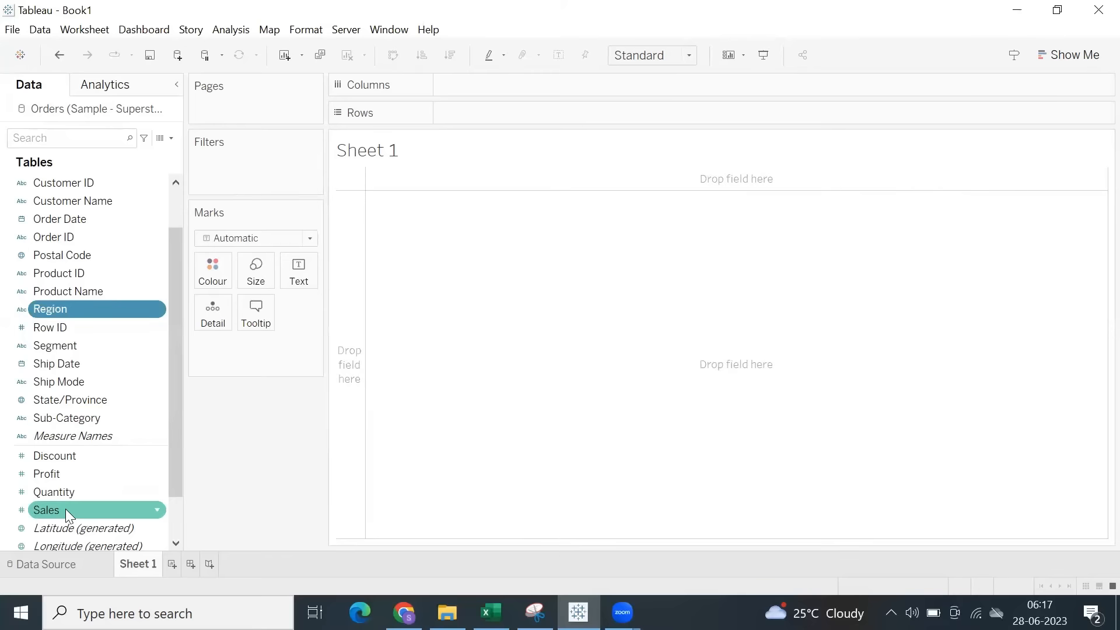
right_click(133, 313)
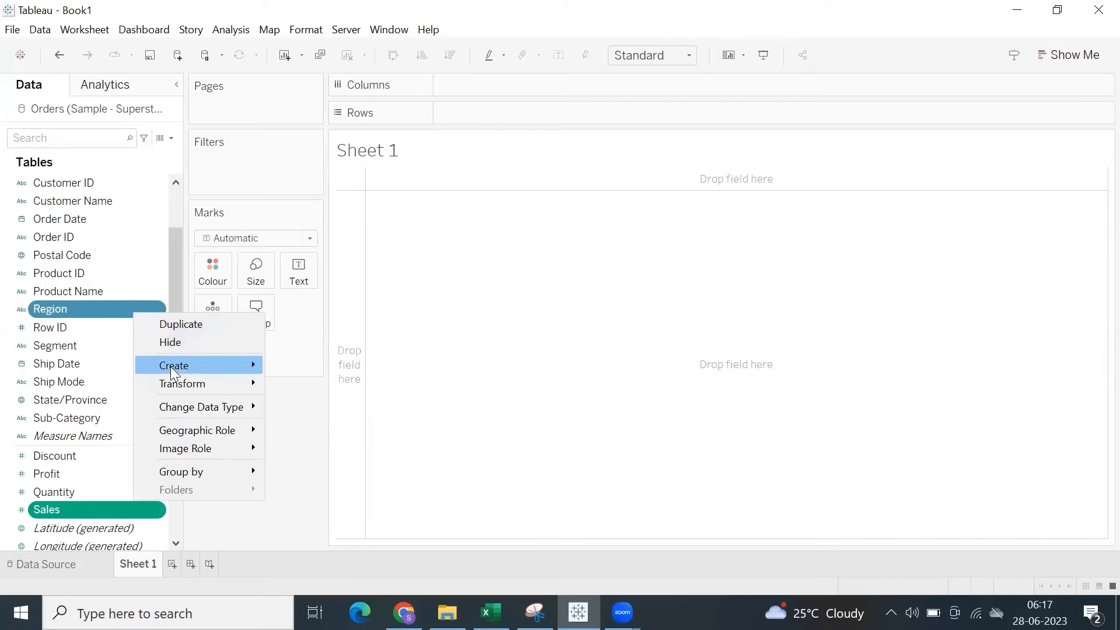
mouse_move(171, 368)
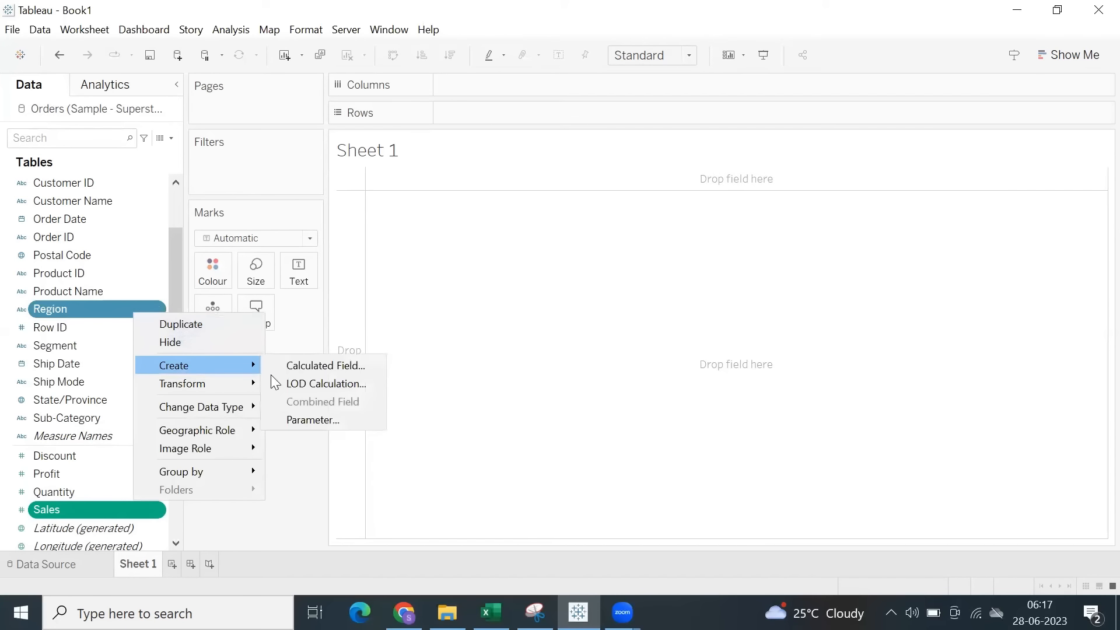
click(300, 384)
double_click(282, 241)
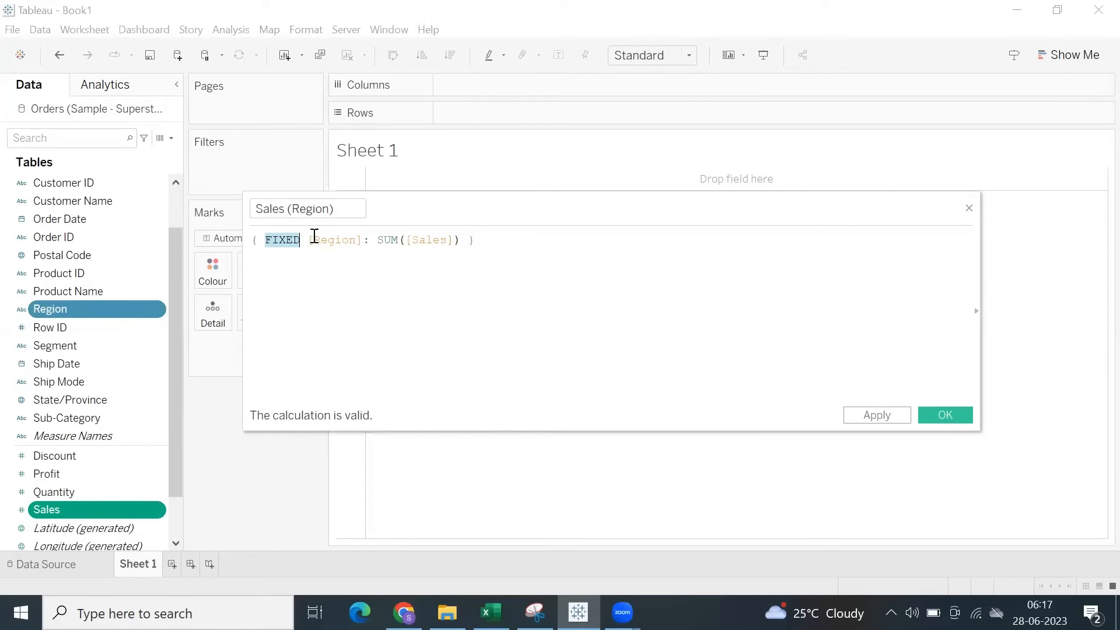
click(488, 240)
drag(475, 241, 220, 192)
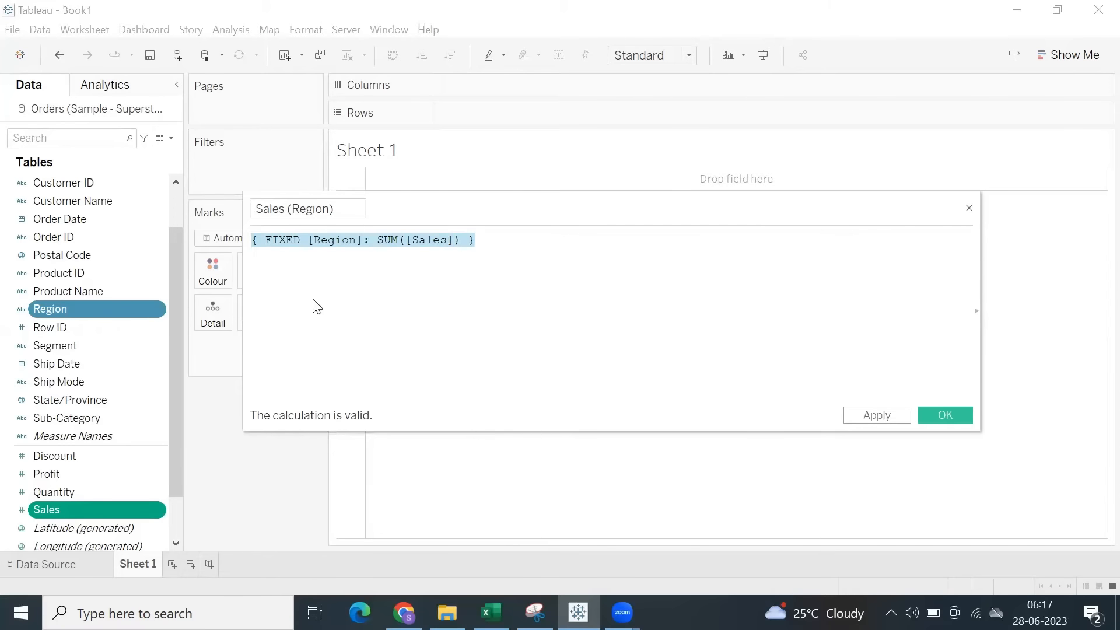
click(295, 262)
double_click(288, 240)
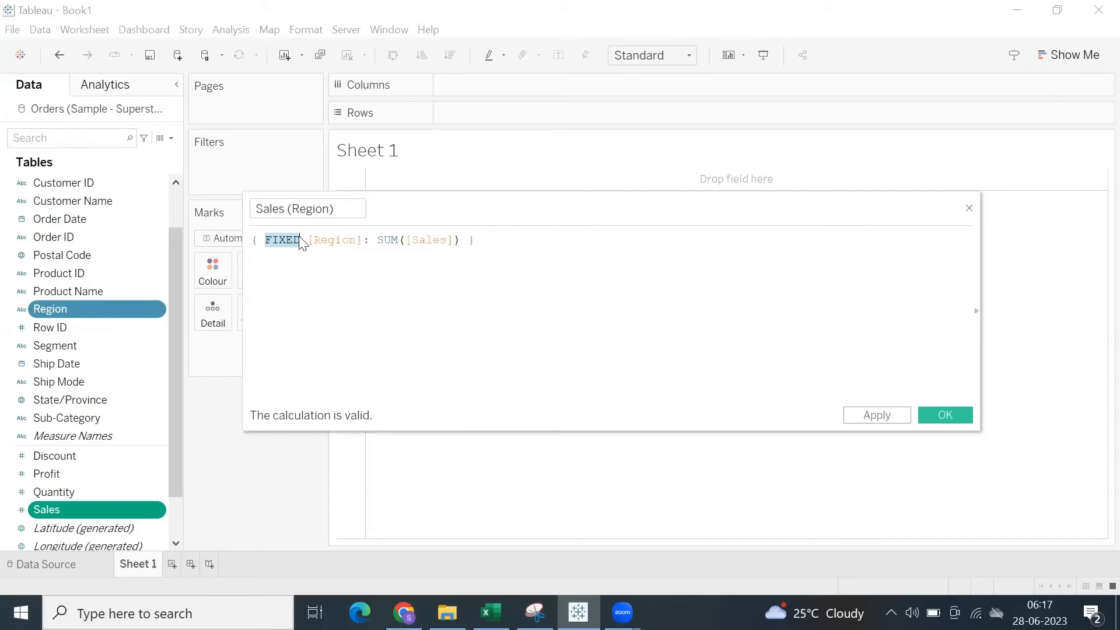
Replace Region with Category and Sales with Profit in the LOD formula, and close it without saving.
double_click(314, 241)
text(categ)
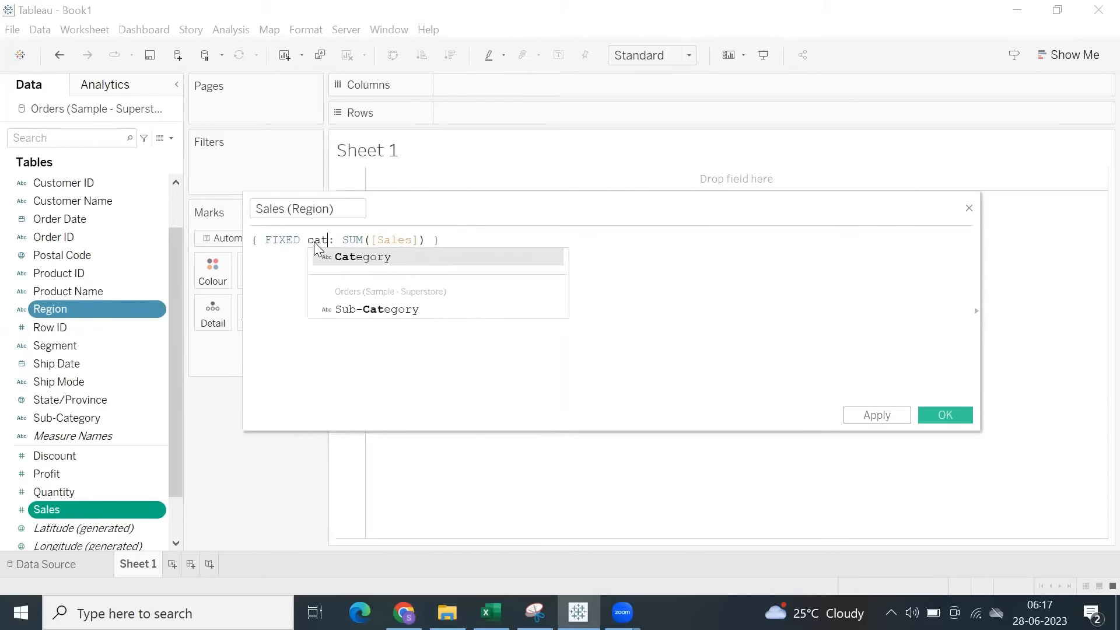
key(Return)
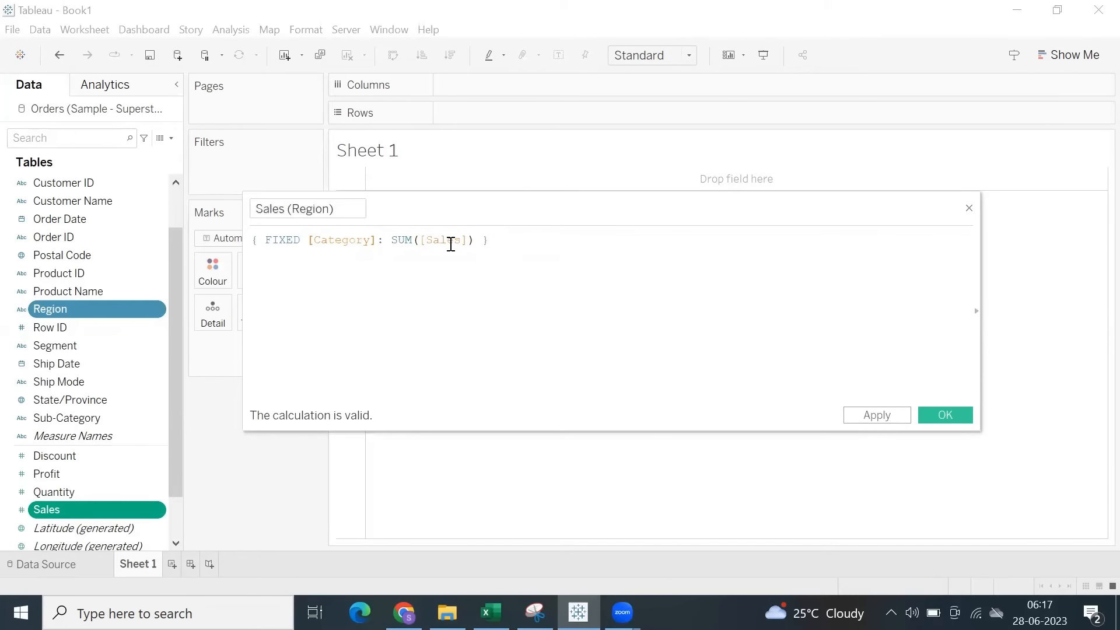
double_click(448, 240)
text(prof)
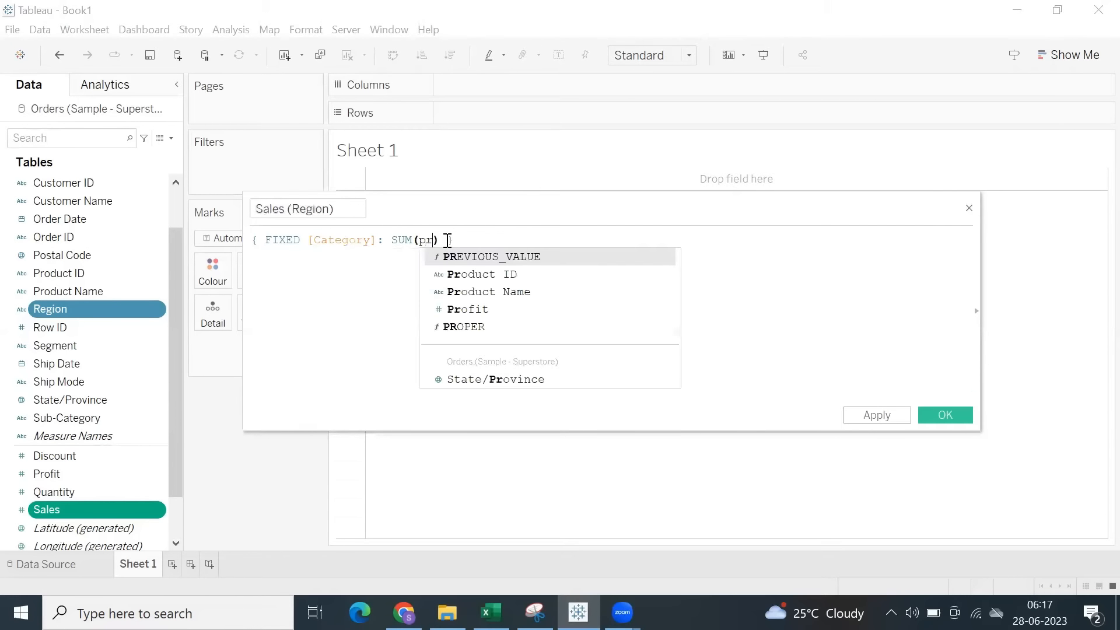
key(Return)
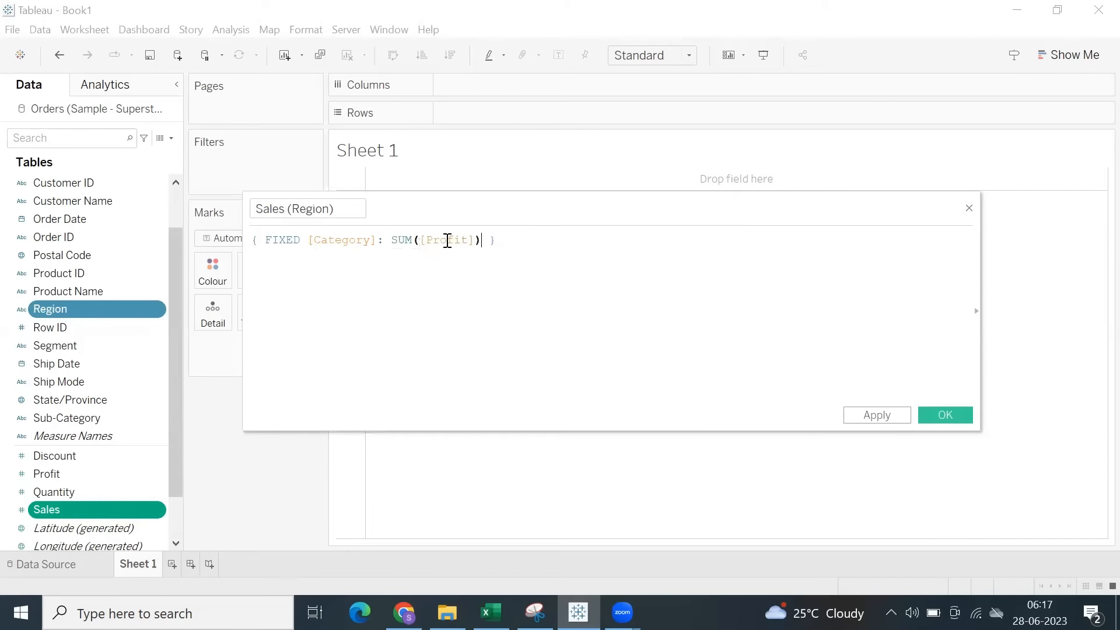
drag(496, 240, 447, 240)
drag(184, 208, 183, 207)
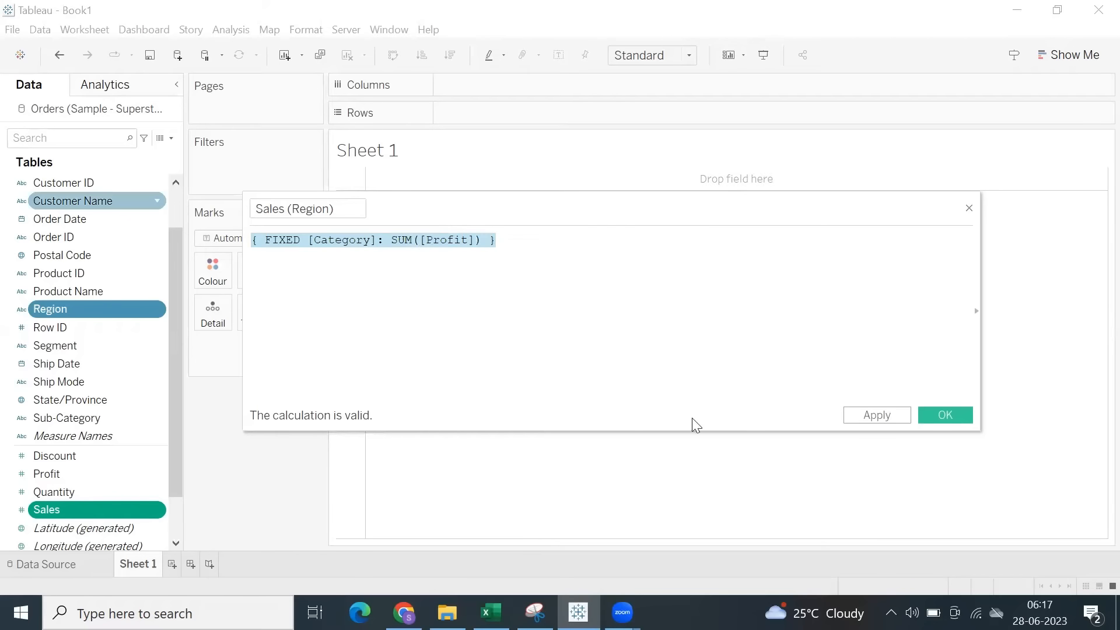
click(969, 208)
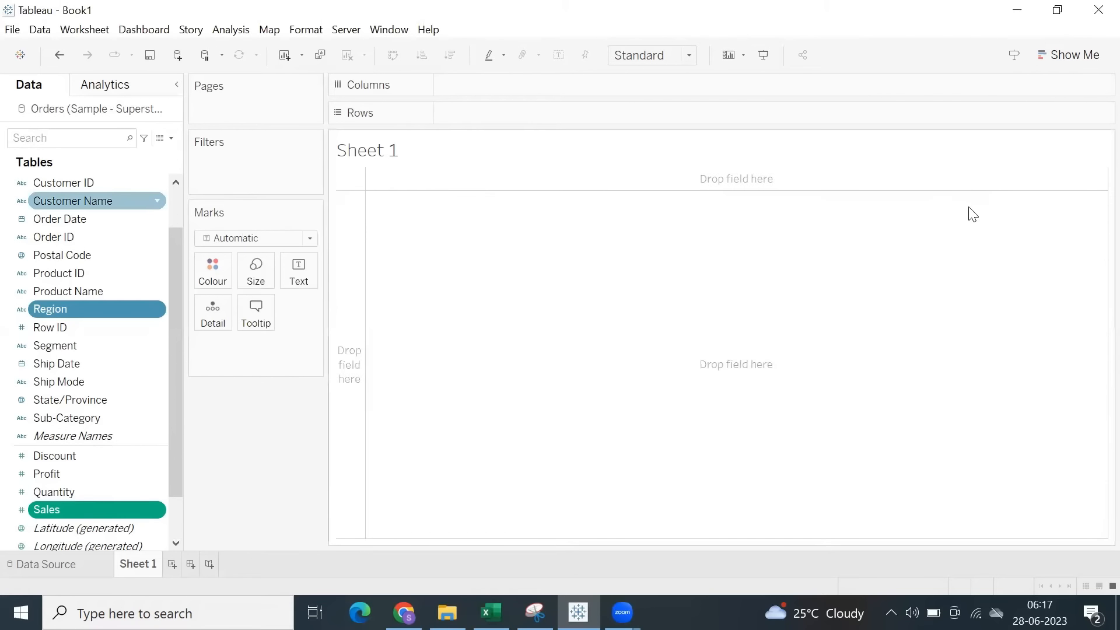
Build a text table on Sheet 1 showing the sum of Sales for each Sub-Category row.
click(83, 417)
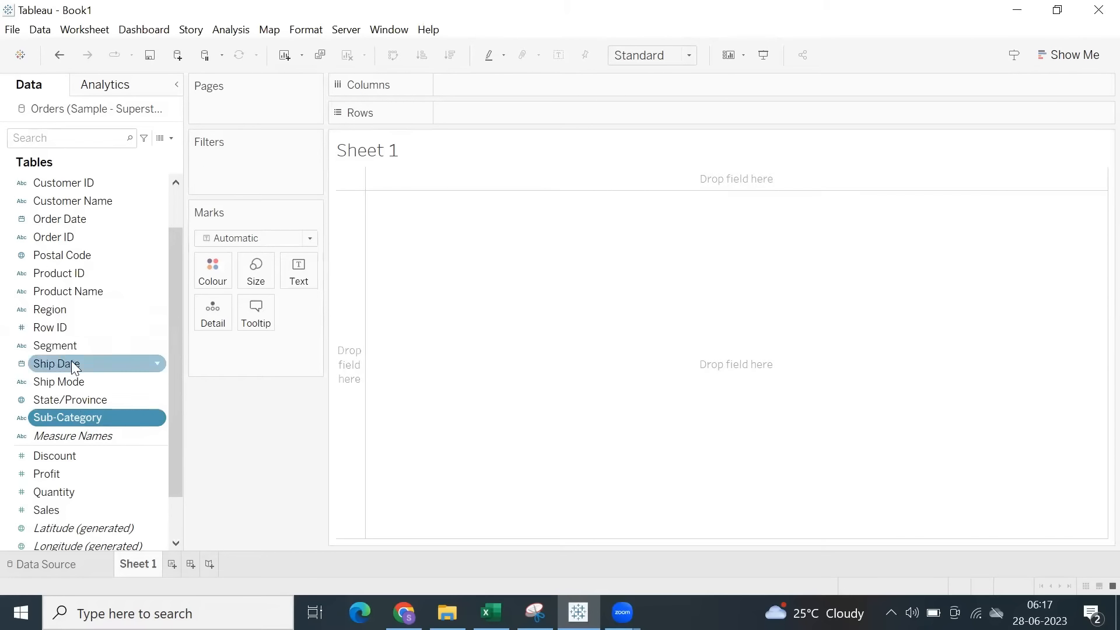
scroll(88, 326, up, 1)
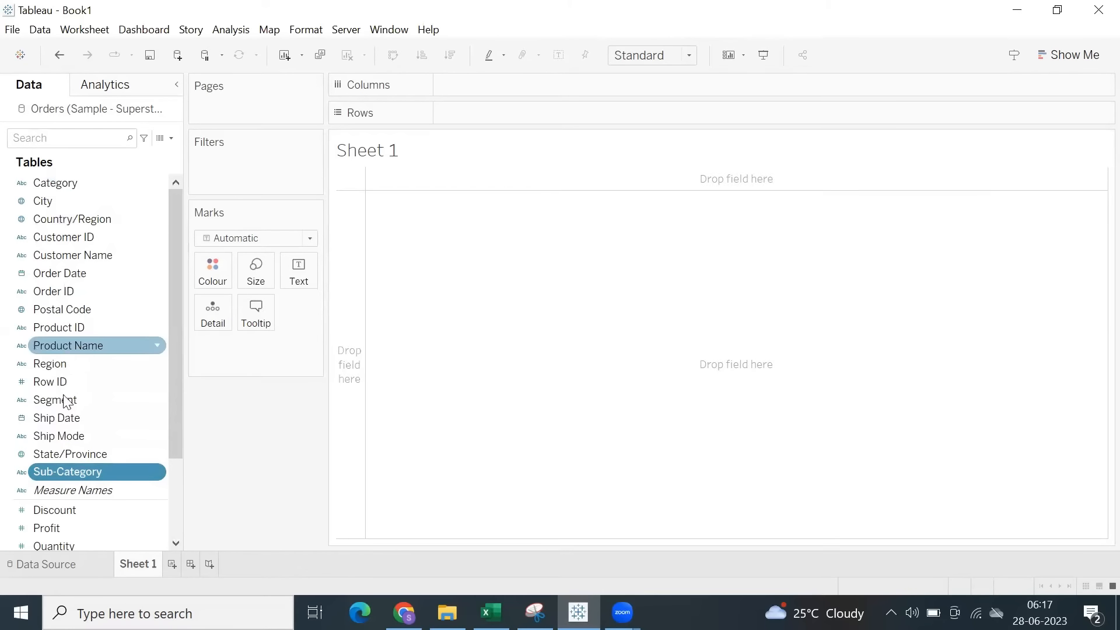
double_click(74, 471)
scroll(100, 406, down, 2)
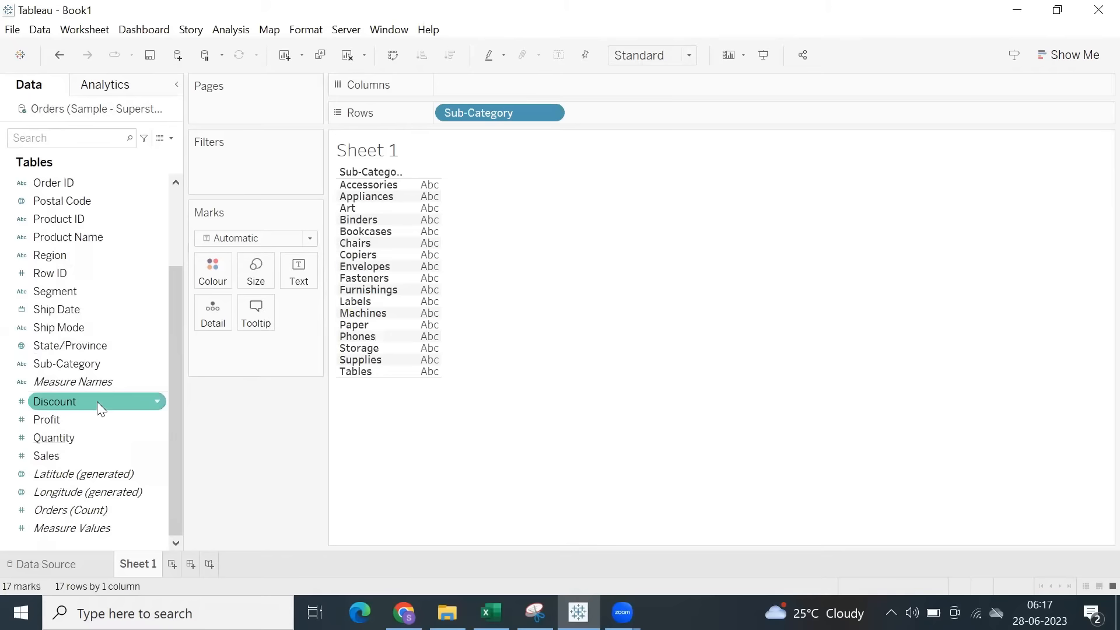
double_click(64, 456)
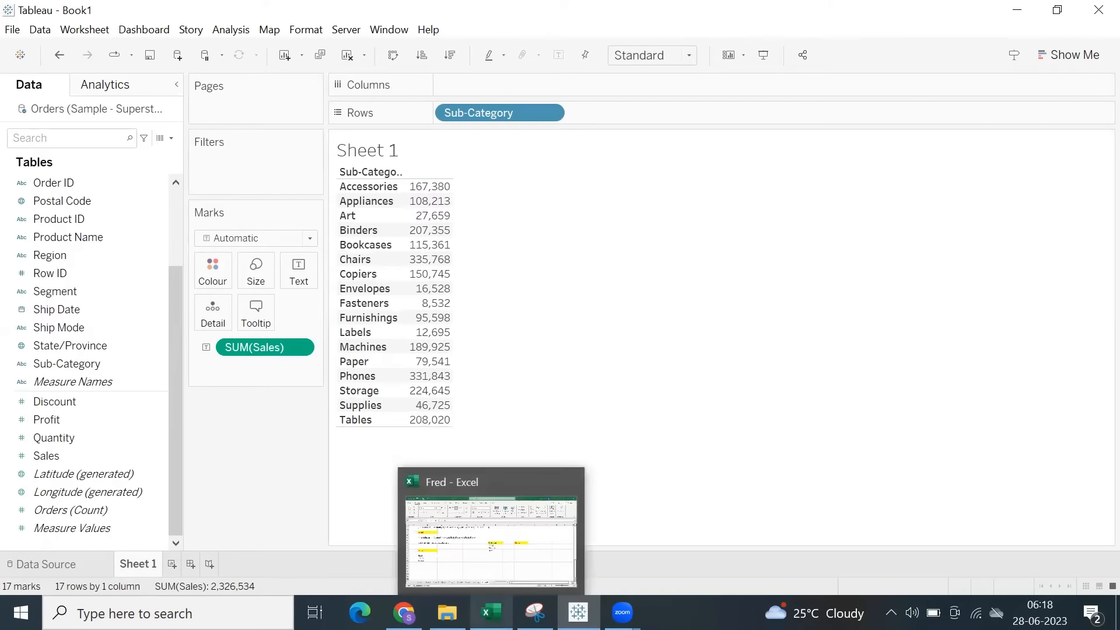
Switch to the Fred workbook in Excel and enter Total() in cell B53 below the LOD's list.
click(491, 613)
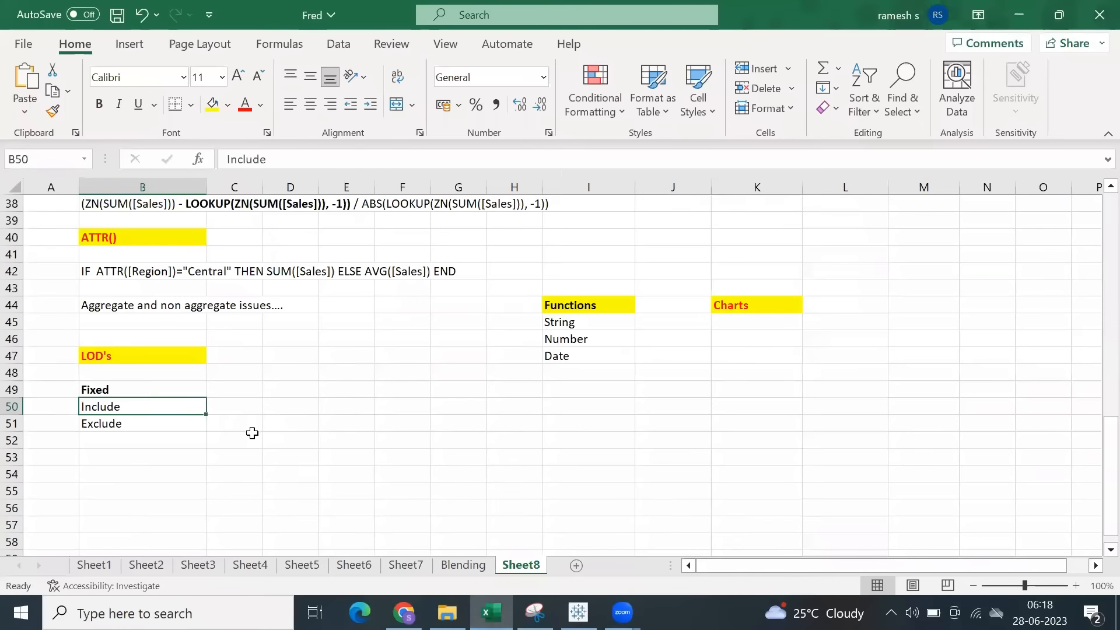
click(140, 457)
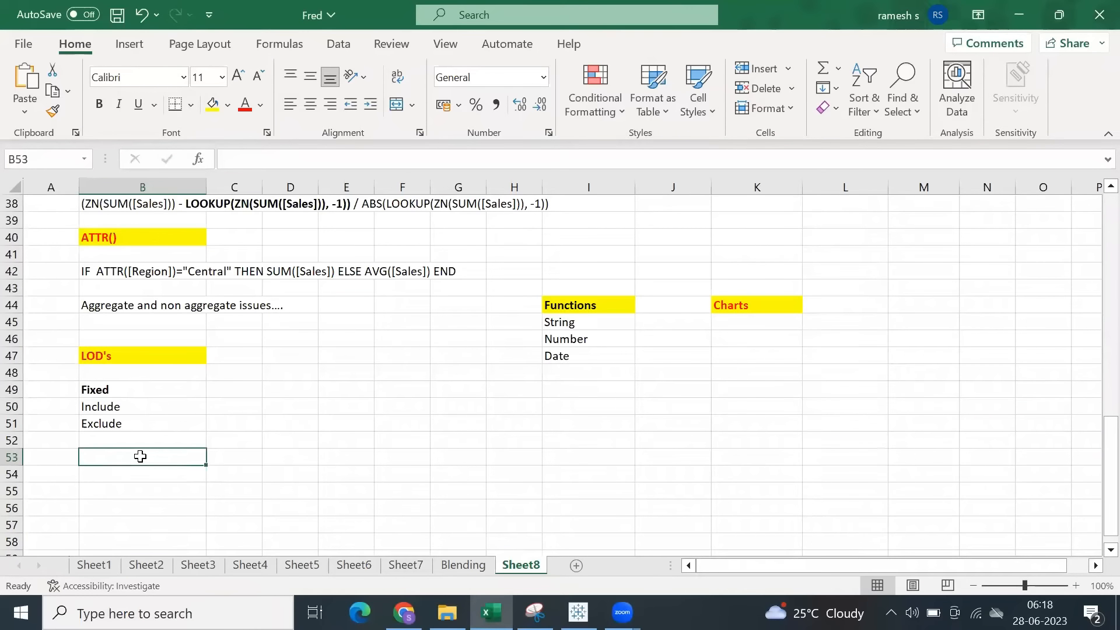
text(Total9))
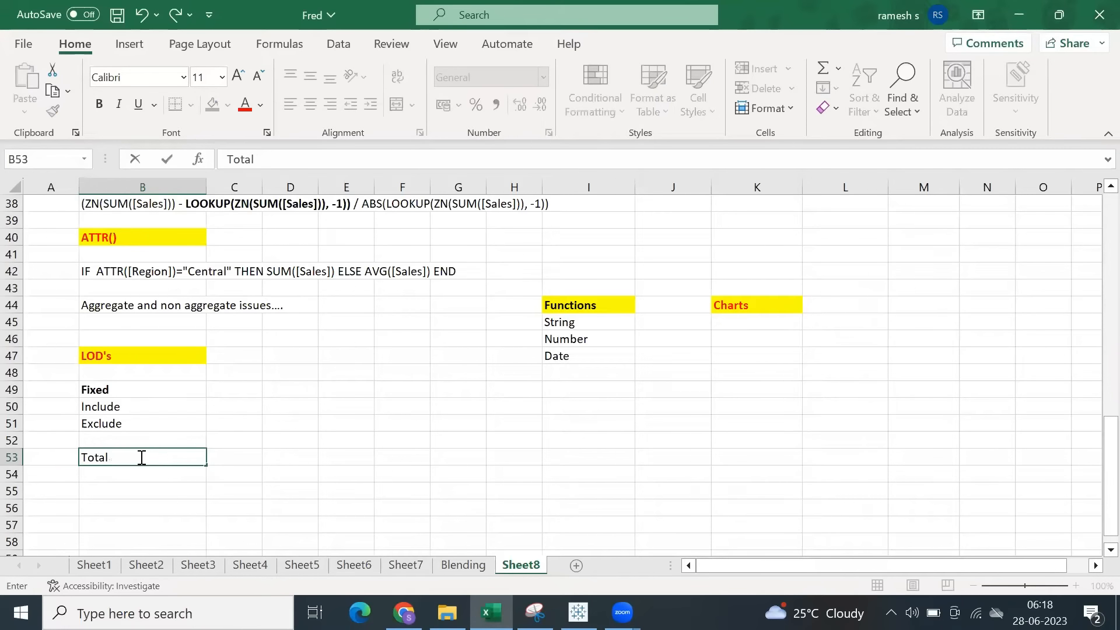
scroll(141, 458, up, 1)
click(129, 538)
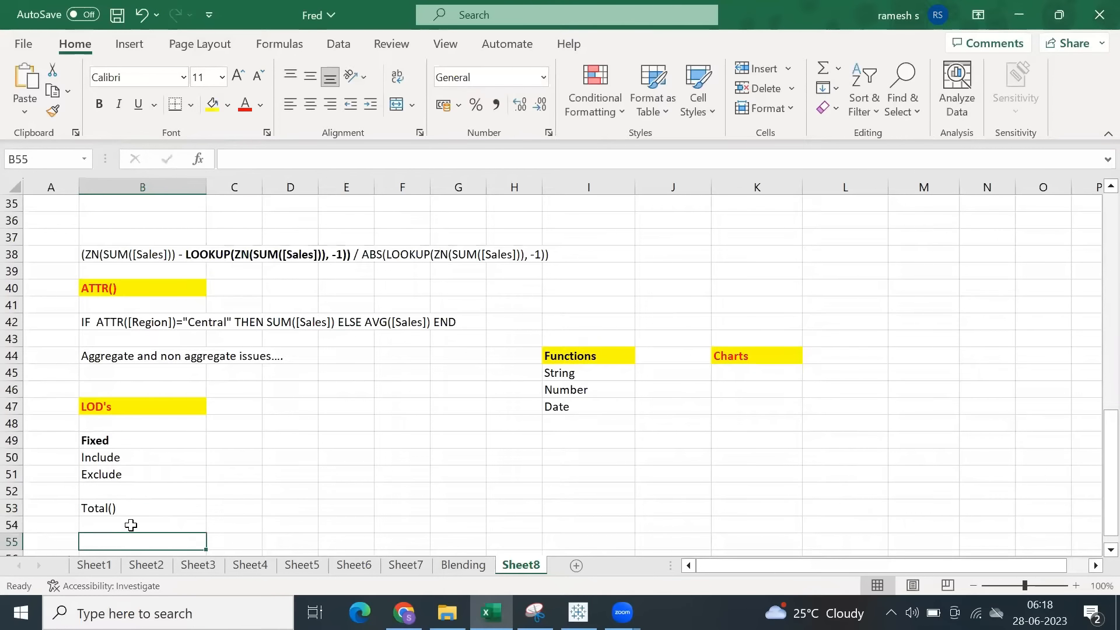
Return to Tableau and create a calculated field with the formula TOTAL(SUM([Sales])).
click(579, 612)
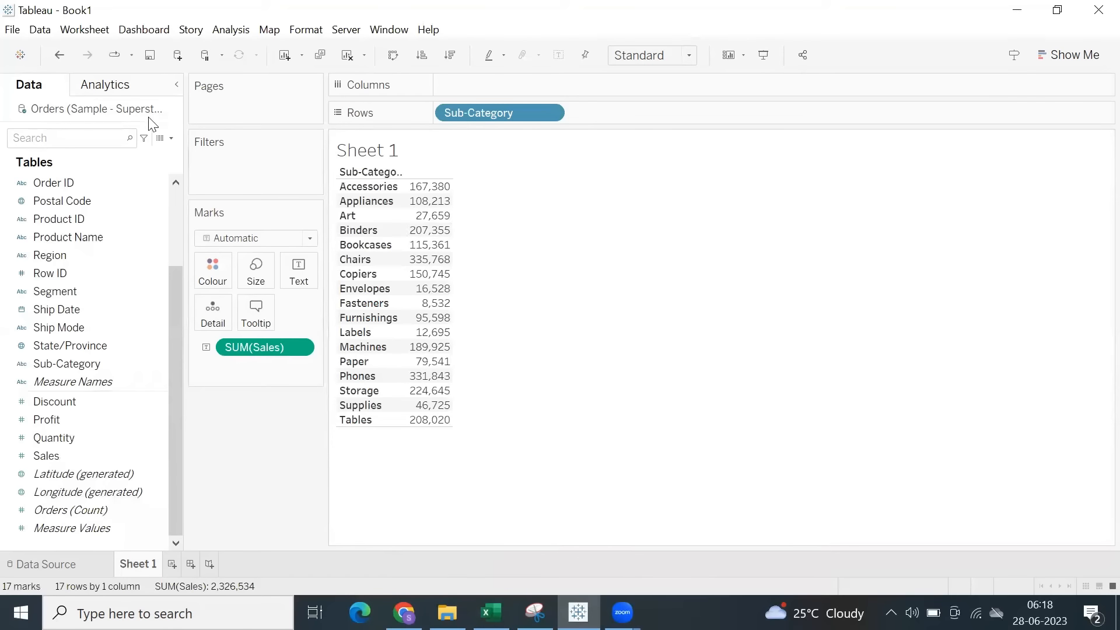
click(171, 137)
click(141, 149)
click(680, 330)
text(tot)
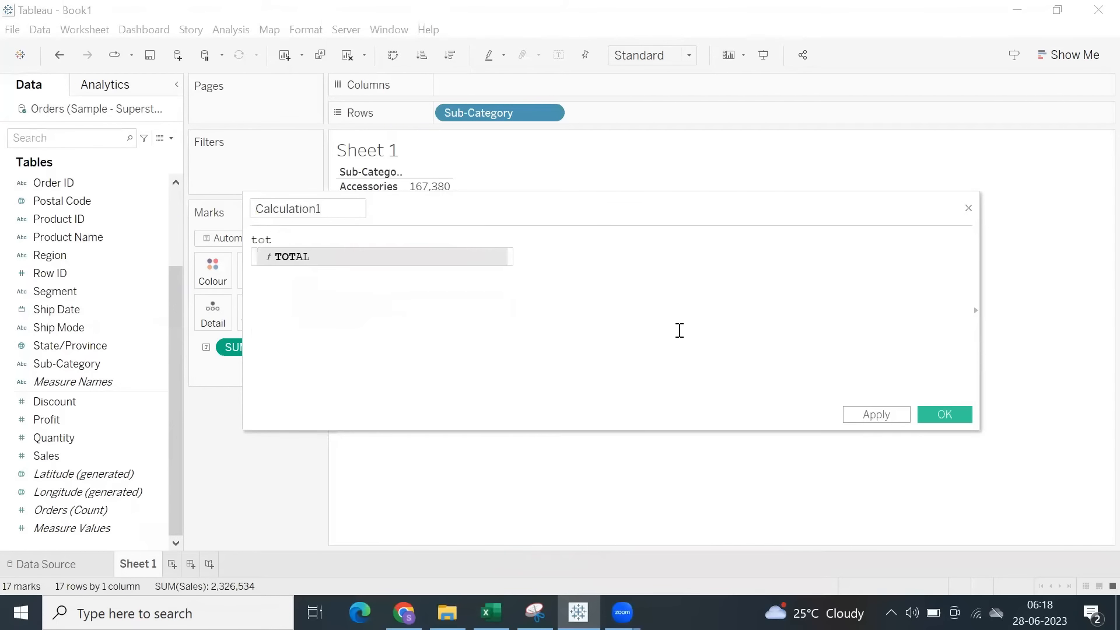
key(Return)
text(sum)
key(Return)
text(sal)
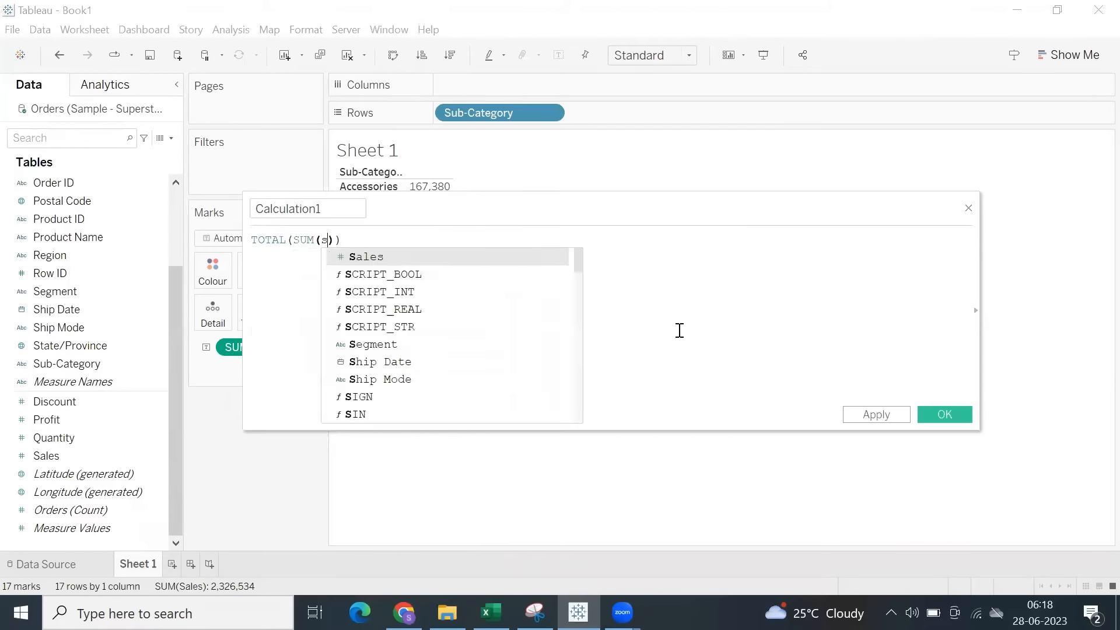
key(Return)
Name the calculated field Total Sales, apply it and save it.
double_click(327, 212)
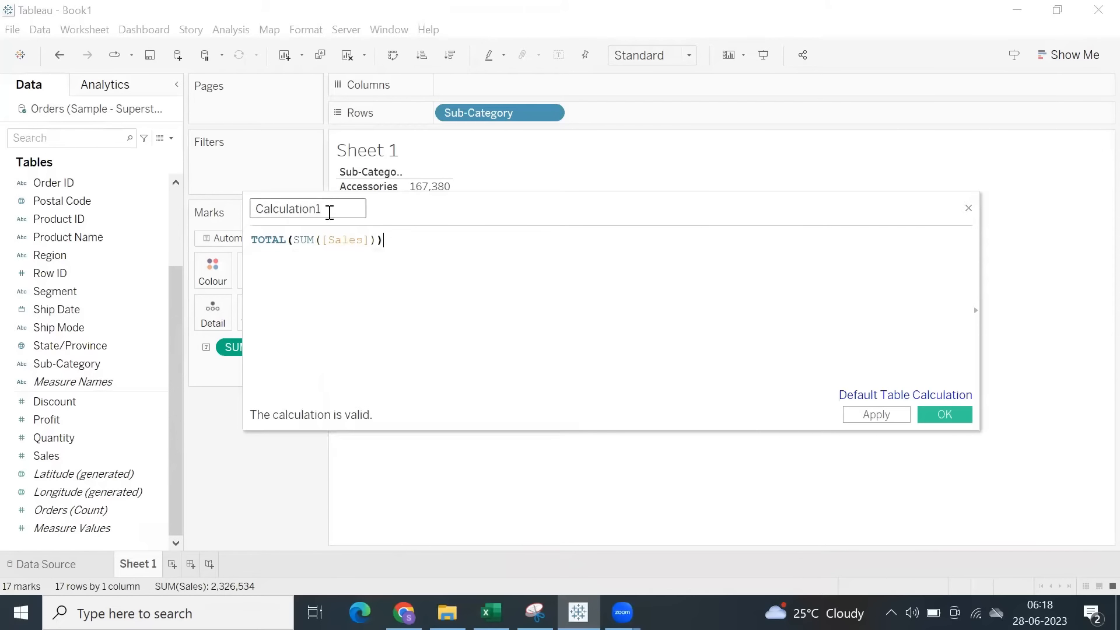
text(Total Sales)
click(886, 416)
click(931, 413)
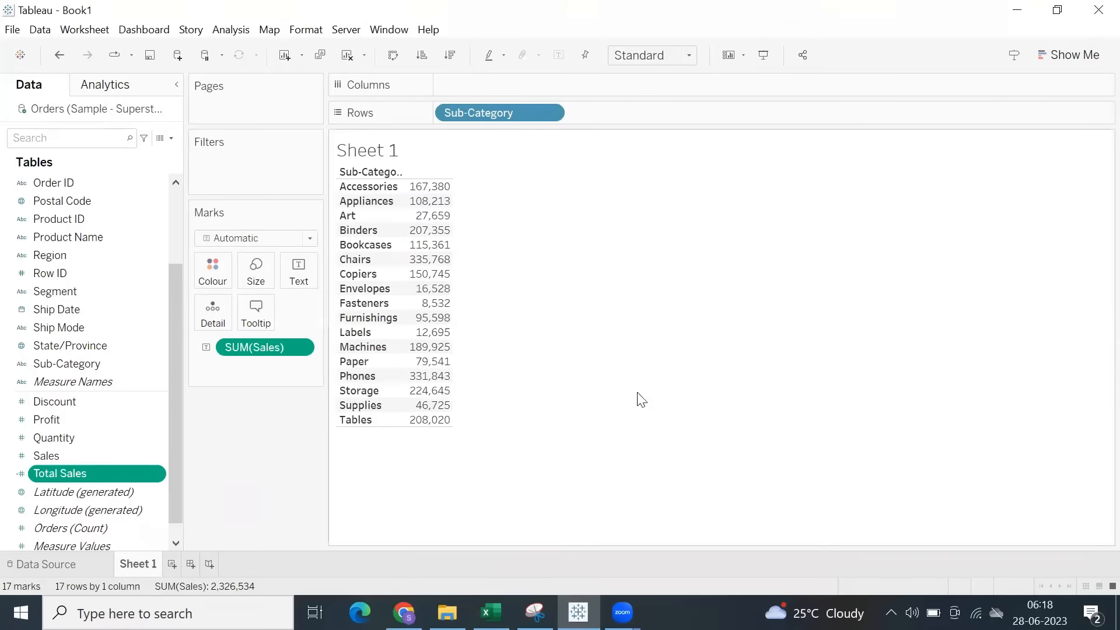
Add Total Sales to the table beside Sales with wider columns, and show column grand totals.
drag(103, 475, 477, 323)
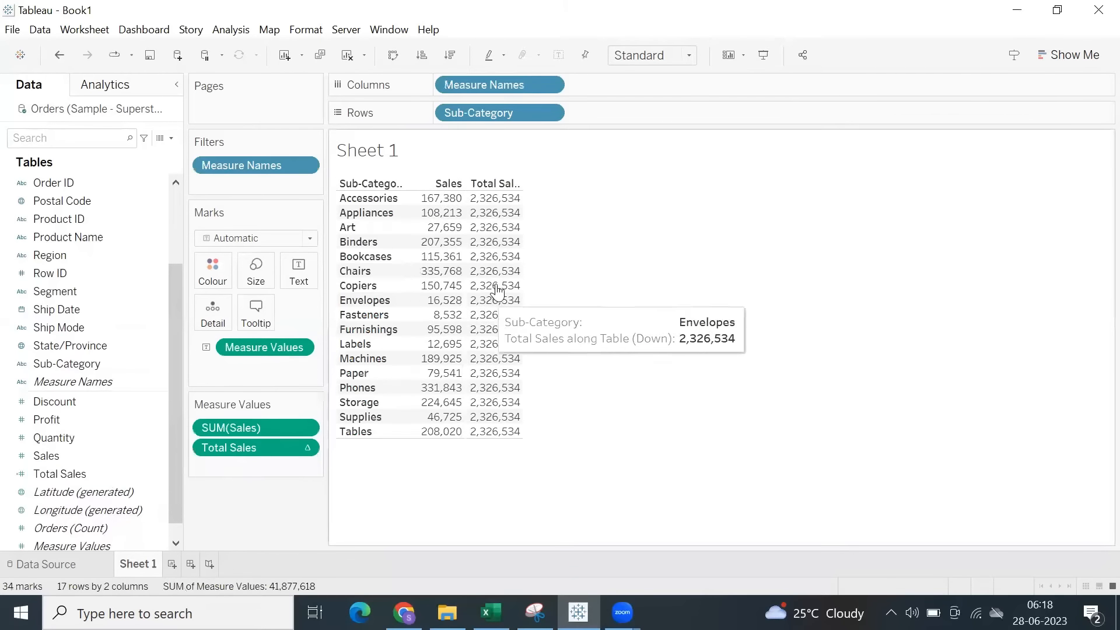
drag(603, 280, 603, 282)
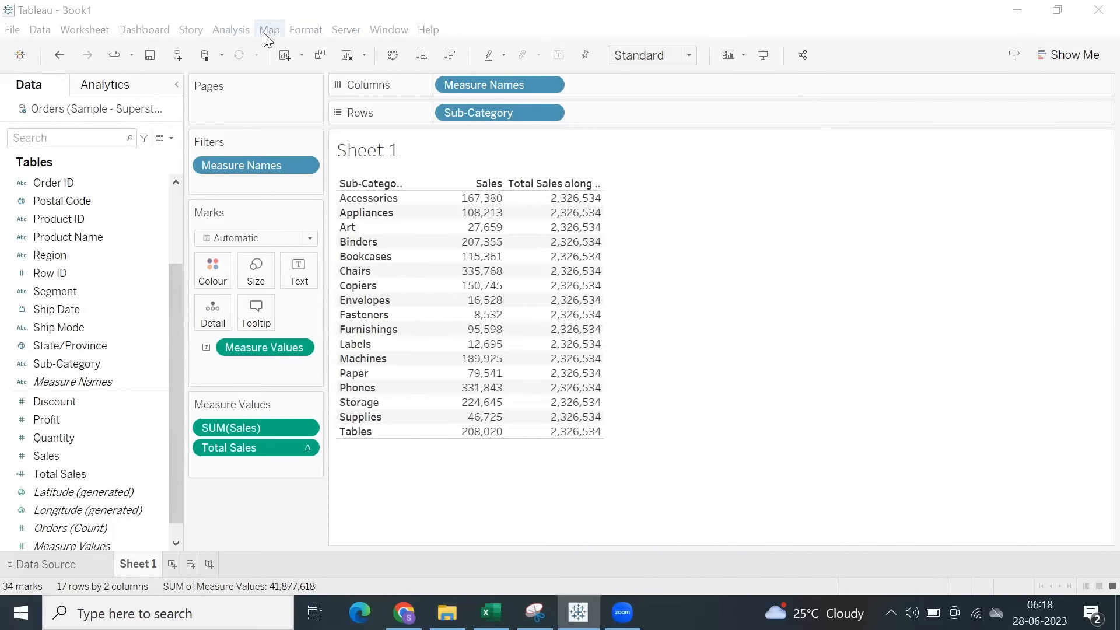
click(231, 30)
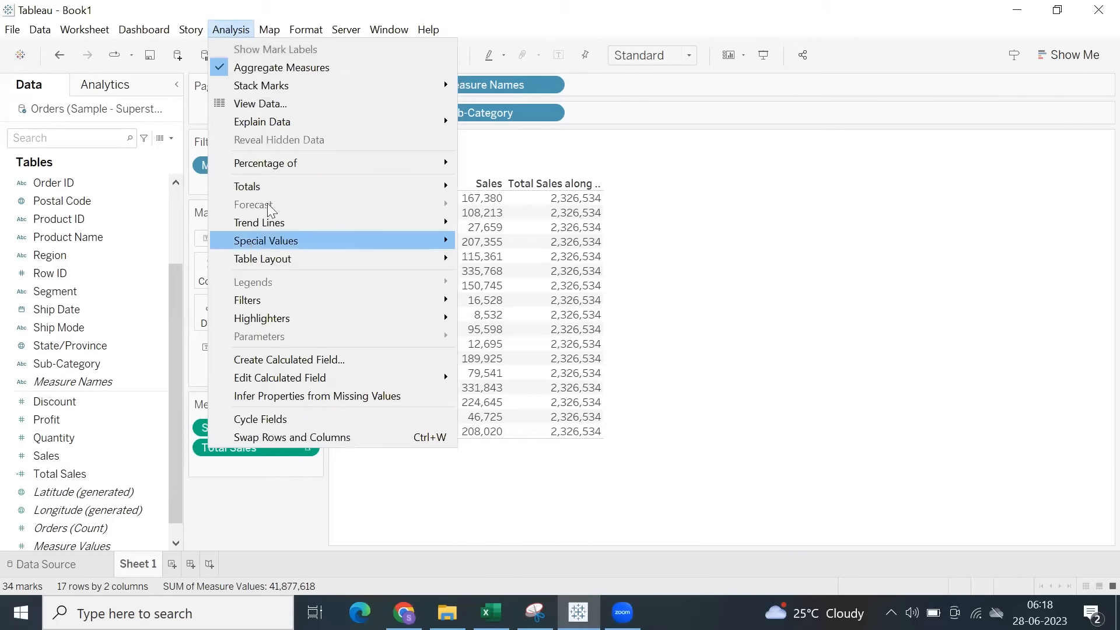
mouse_move(303, 189)
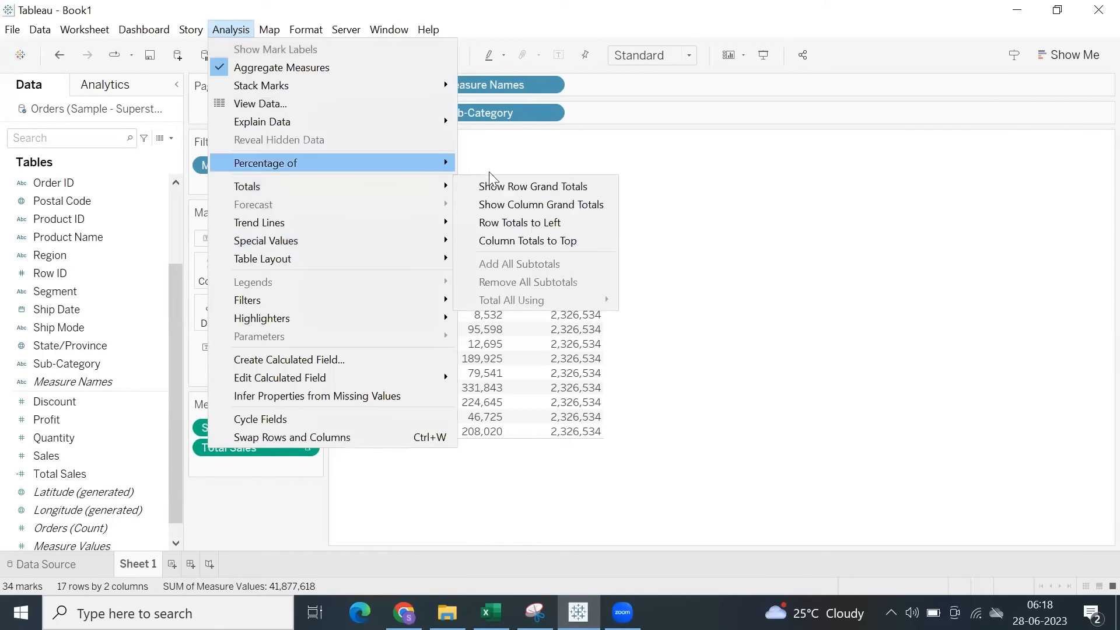
click(489, 204)
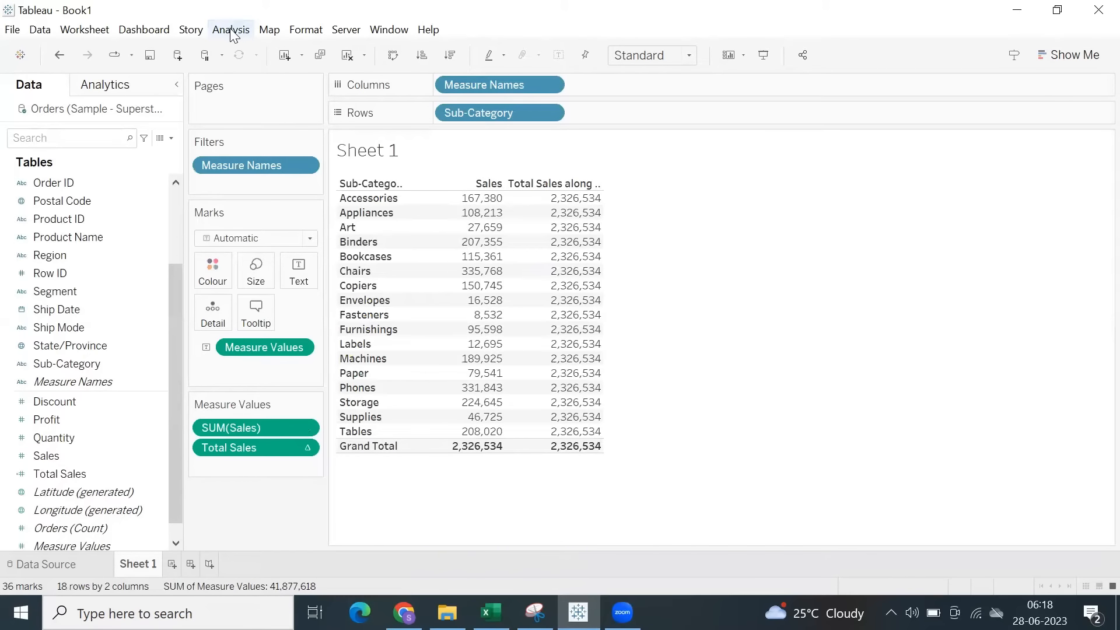
Create a calculated field with the formula { FIXED : SUM([Sales]) }.
click(171, 139)
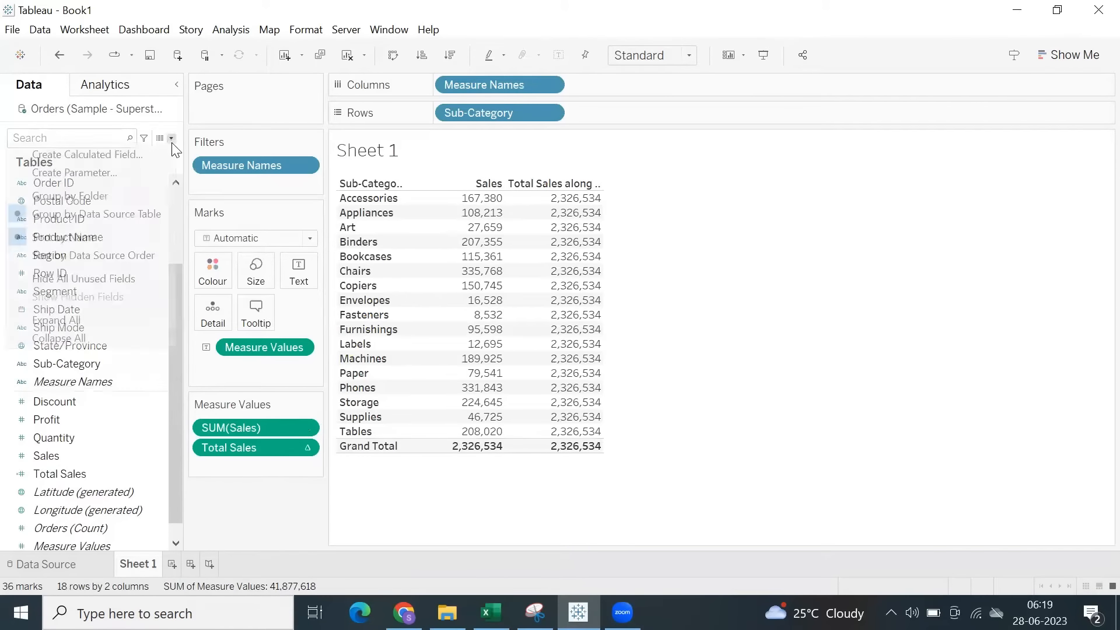
click(87, 154)
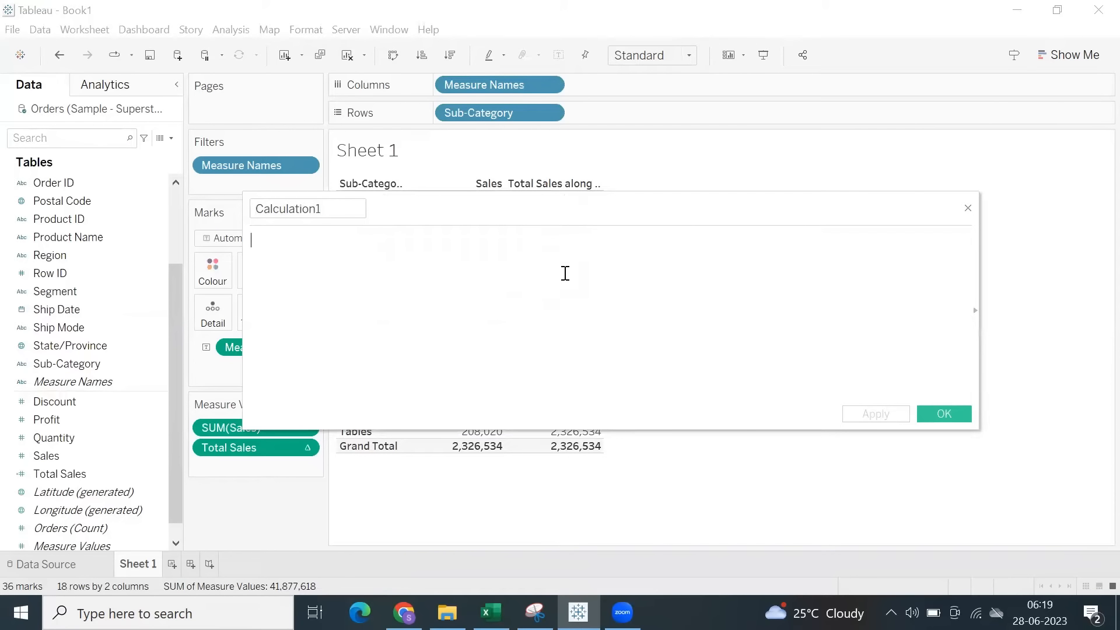
text({ FIXED)
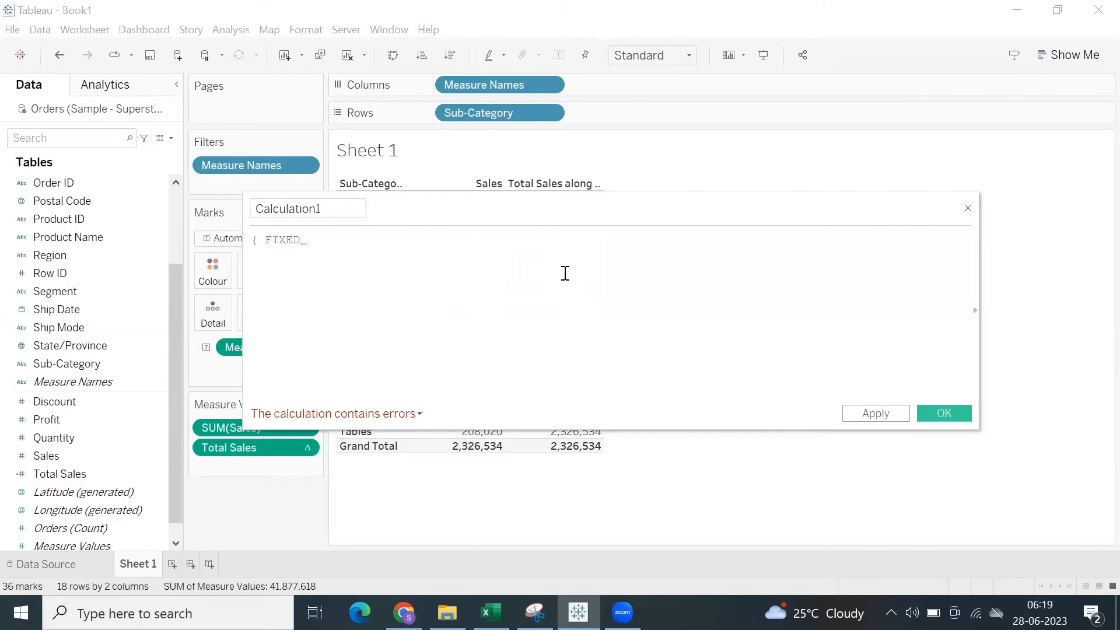
text( : SUM(s)
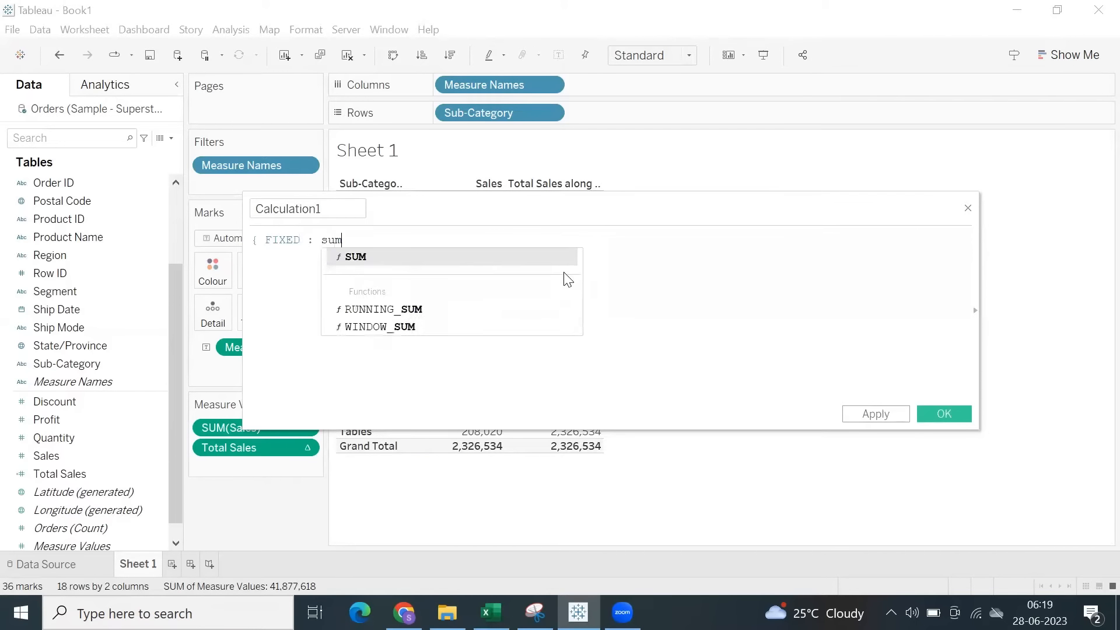
text(al)
key(Return)
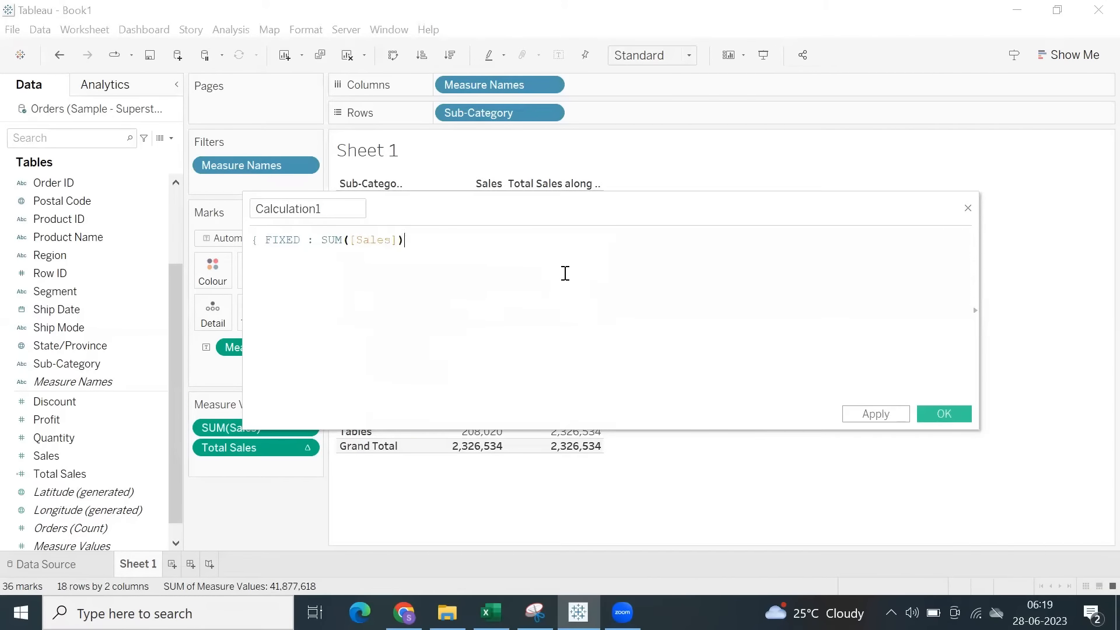
Name the calculated field Fixed Total Sales, apply it and save it.
drag(317, 208, 220, 205)
text(Fixed Total Sales)
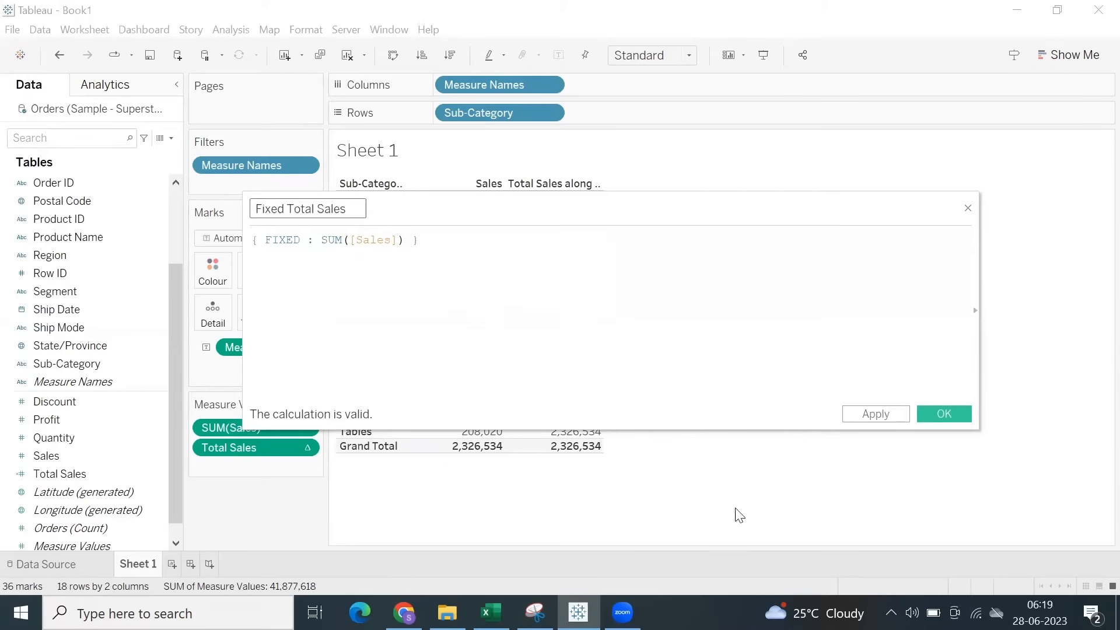
click(891, 415)
click(943, 414)
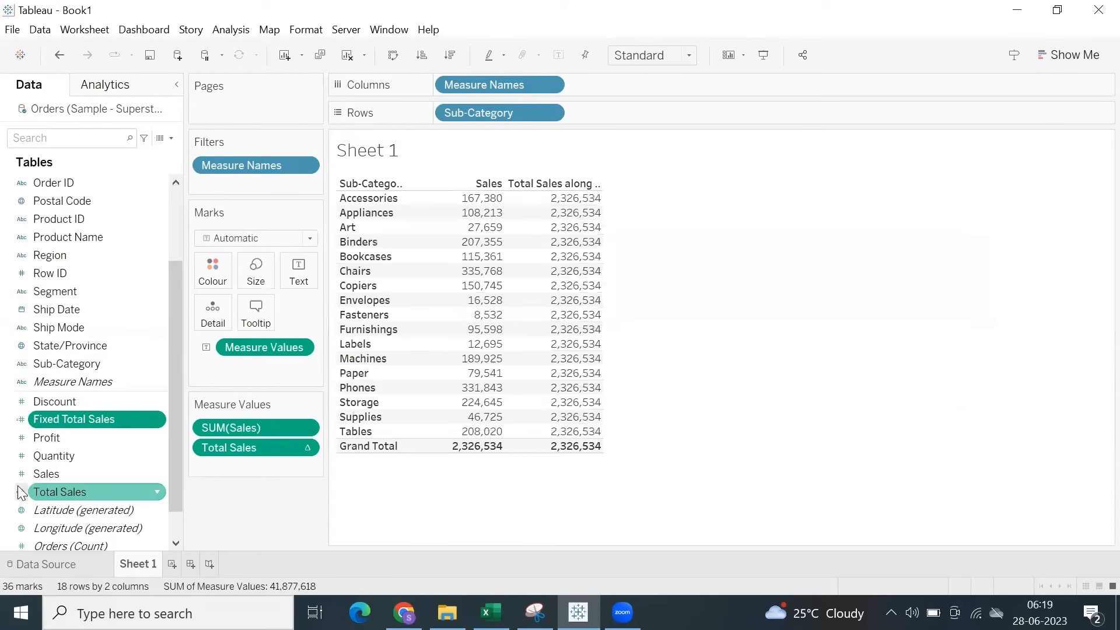
Add Fixed Total Sales to the table as the last measure after Total Sales, and widen the columns.
drag(94, 418, 598, 300)
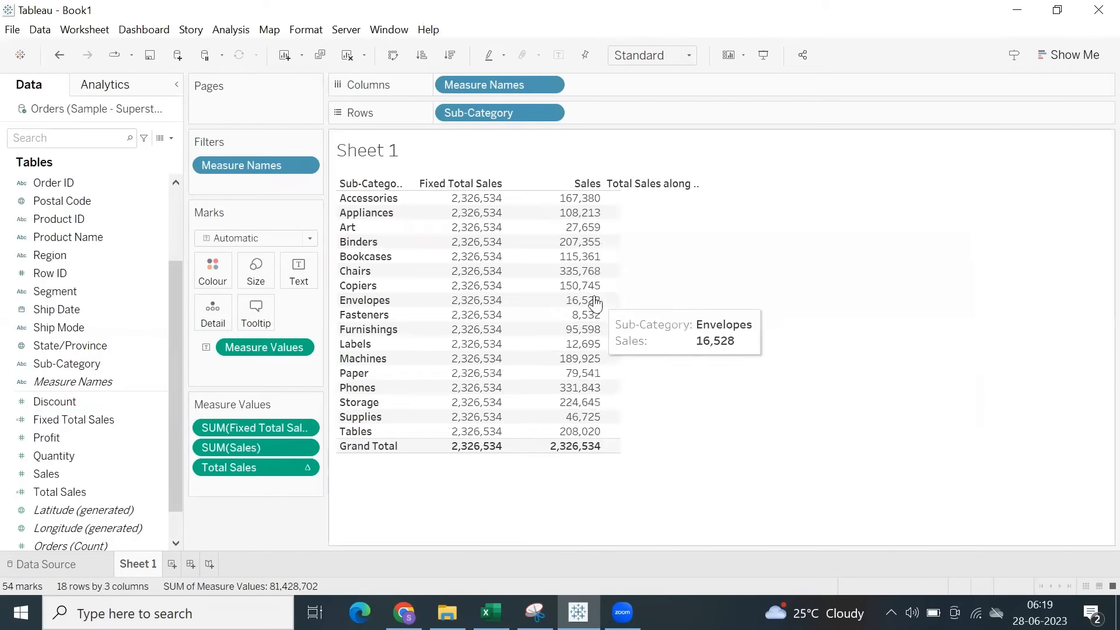
drag(261, 426, 264, 484)
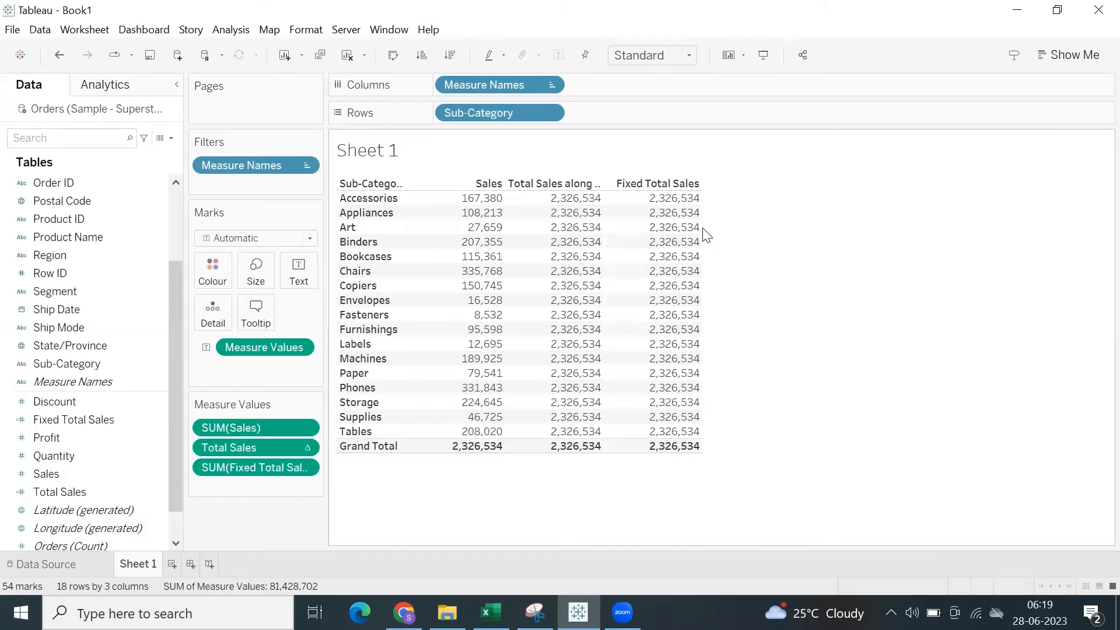
mouse_move(702, 236)
drag(703, 227, 759, 232)
Highlight the Total Sales and Fixed Total Sales columns to compare their values, then clear the selection.
drag(629, 202, 749, 460)
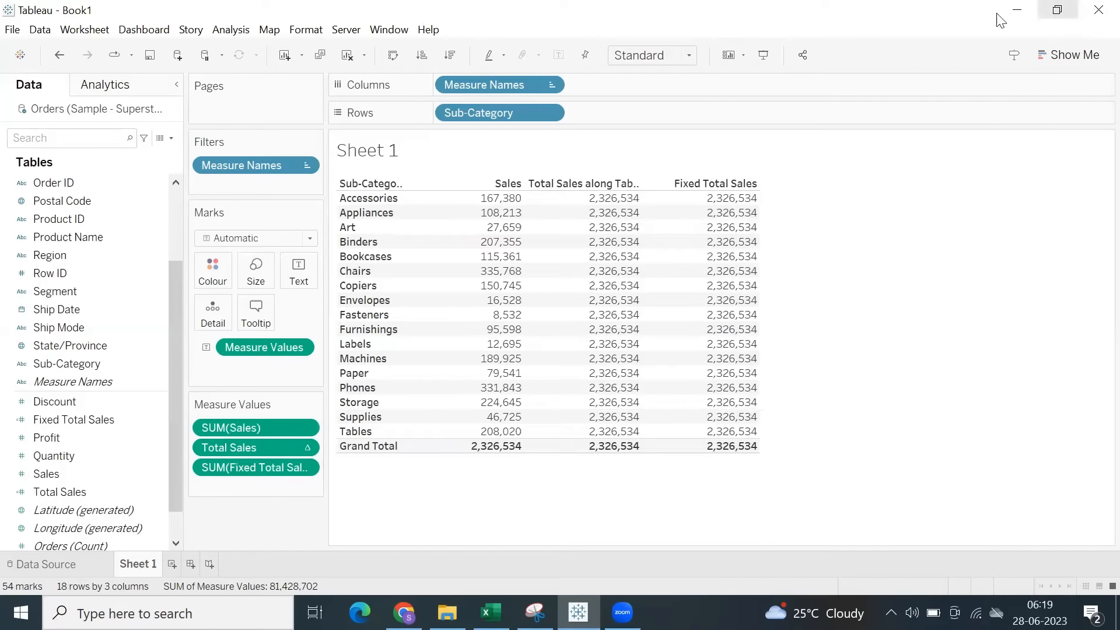
mouse_move(699, 200)
drag(700, 200, 734, 484)
click(895, 337)
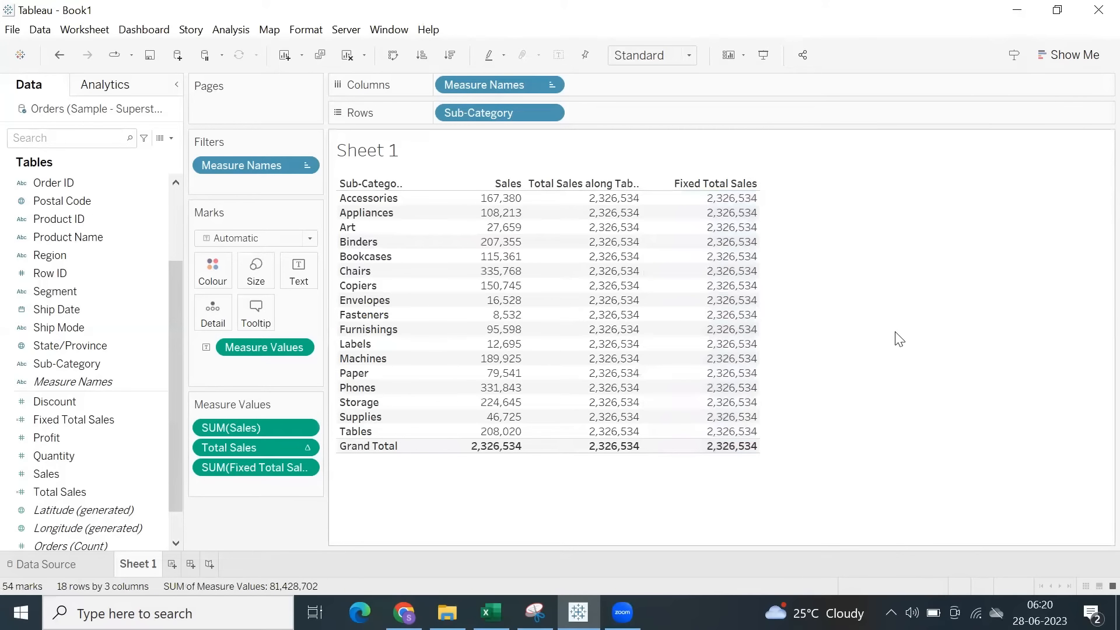
Show a Sub-Category filter and exclude Tables, Supplies, Storage, Phones, Paper and Machines from the table.
click(551, 111)
click(487, 156)
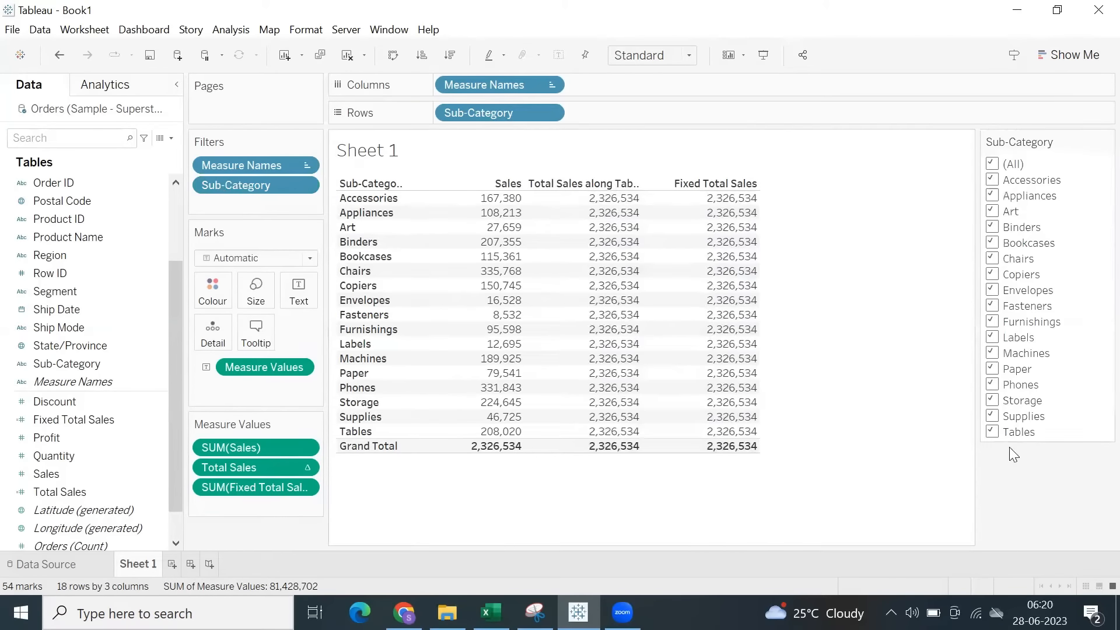
click(992, 432)
click(992, 416)
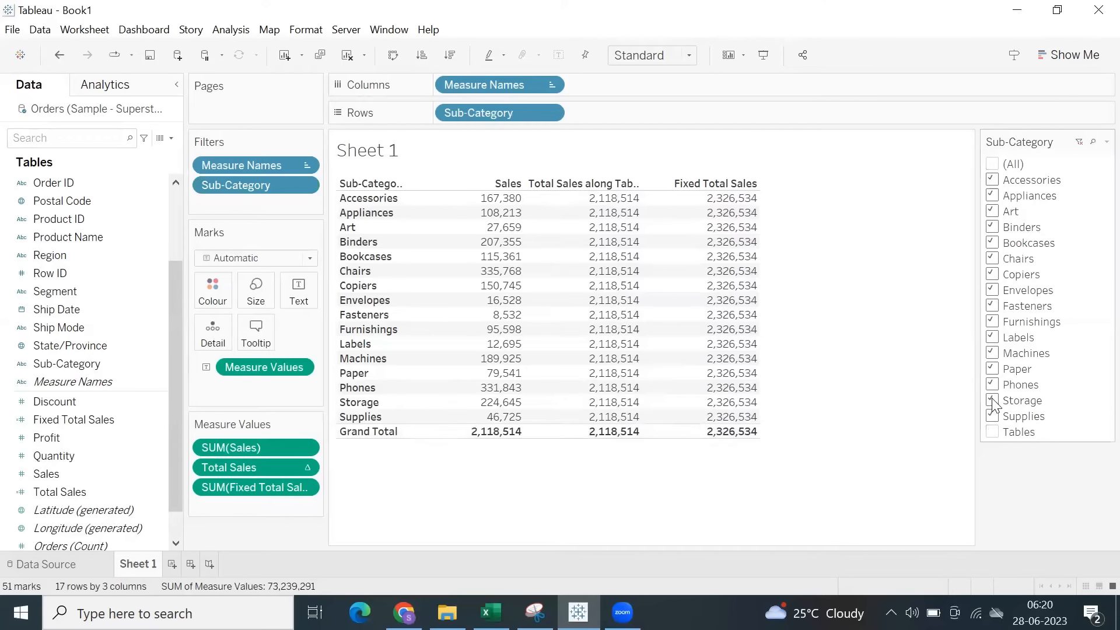
click(992, 400)
click(992, 385)
click(992, 368)
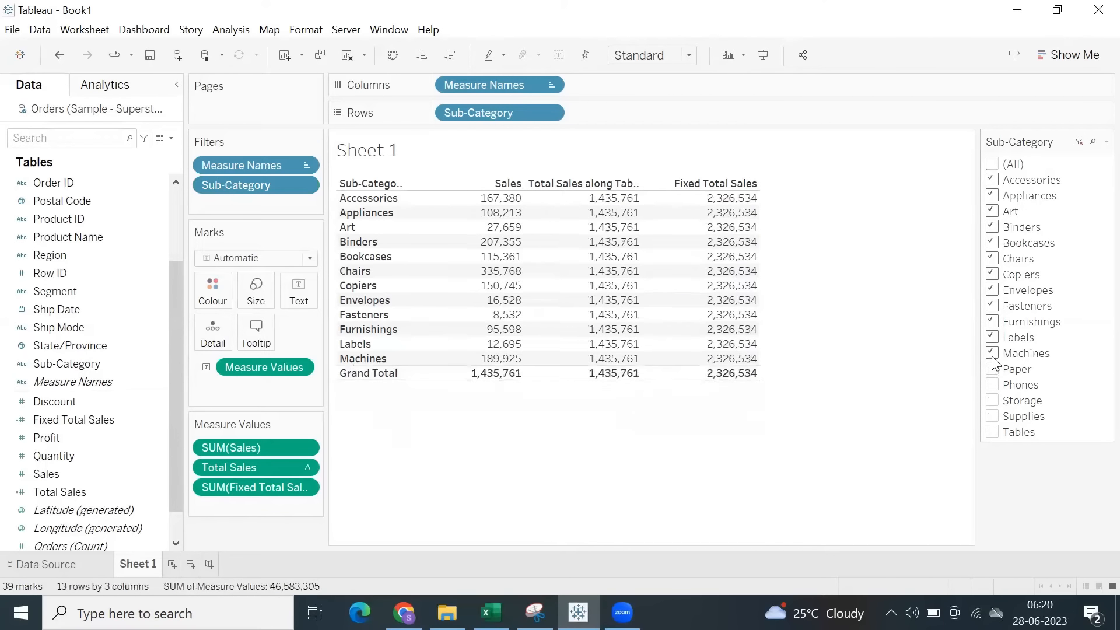
click(992, 353)
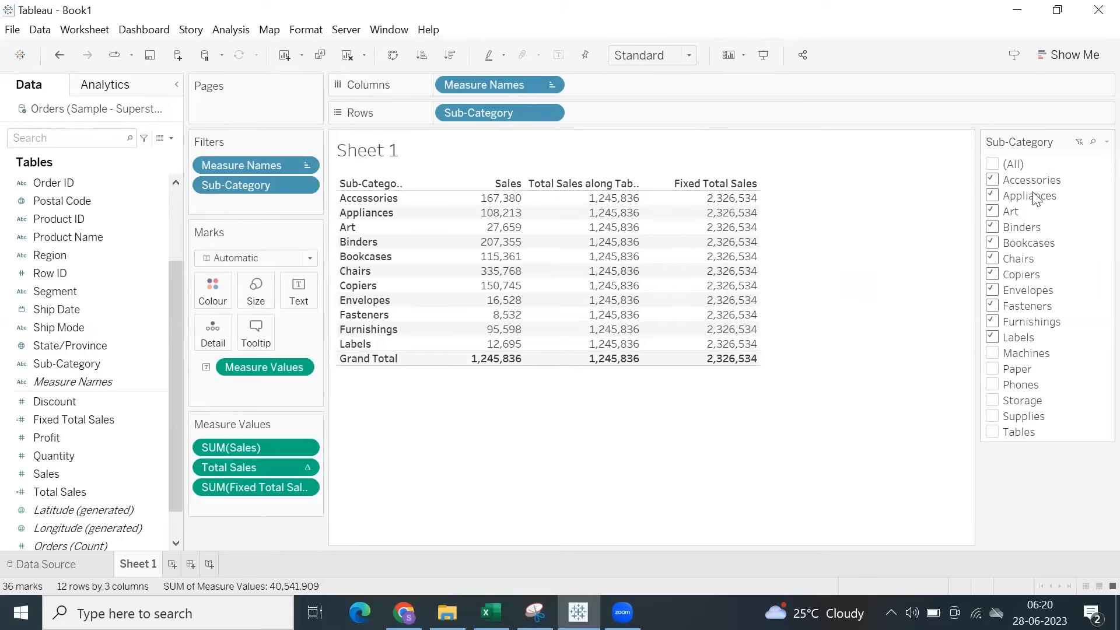
Compare how Total Sales and Fixed Total Sales respond to the Sub-Category filter by highlighting their columns.
drag(593, 197, 777, 357)
click(827, 261)
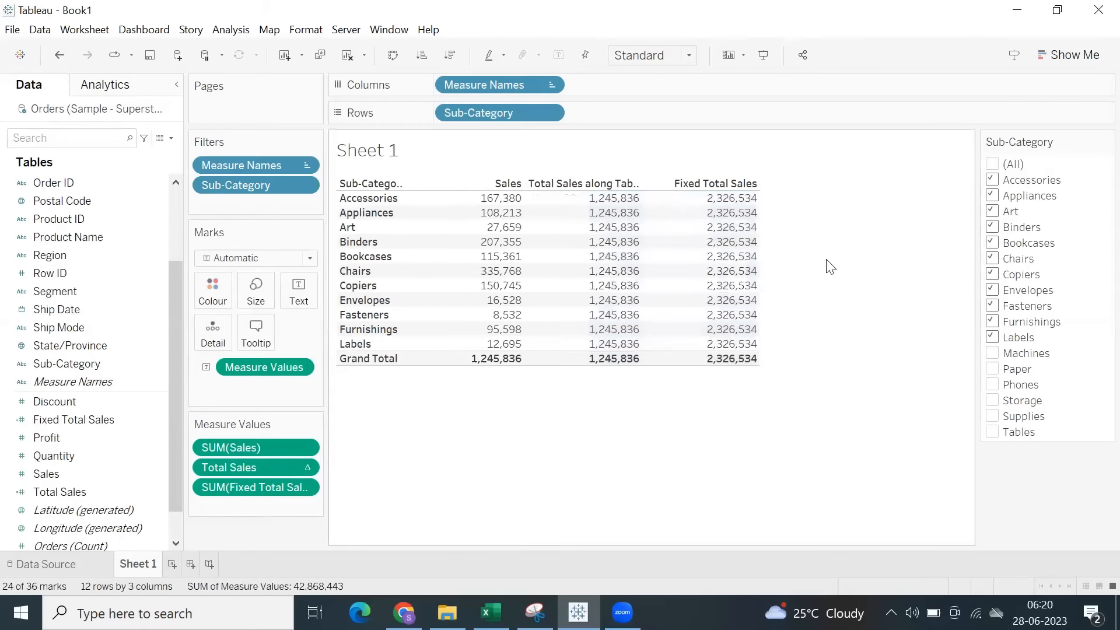
click(605, 207)
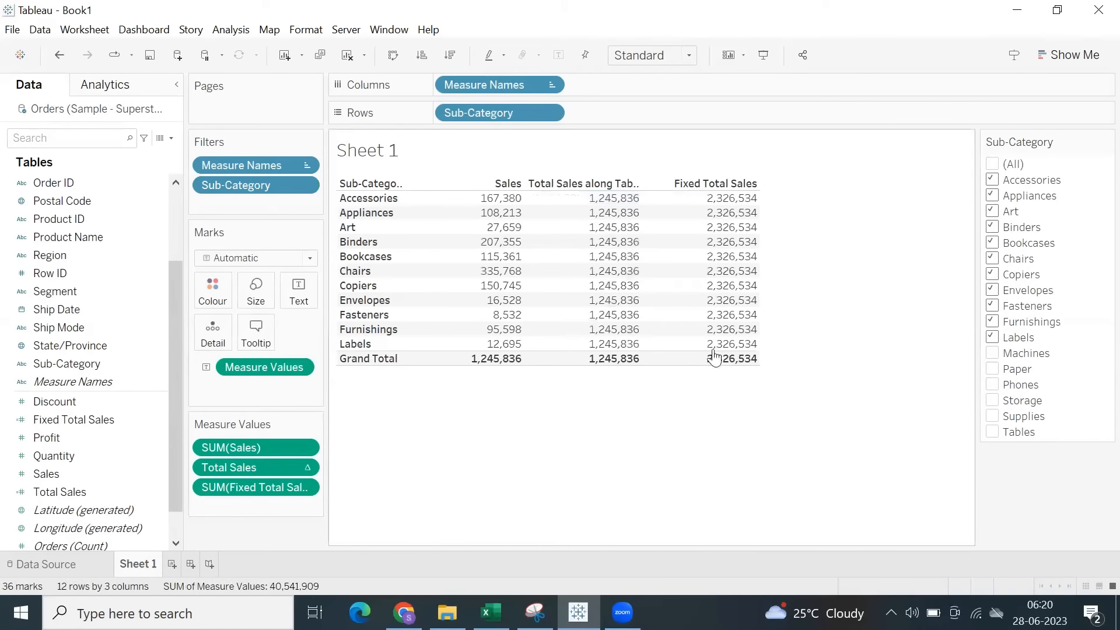
drag(708, 195, 778, 362)
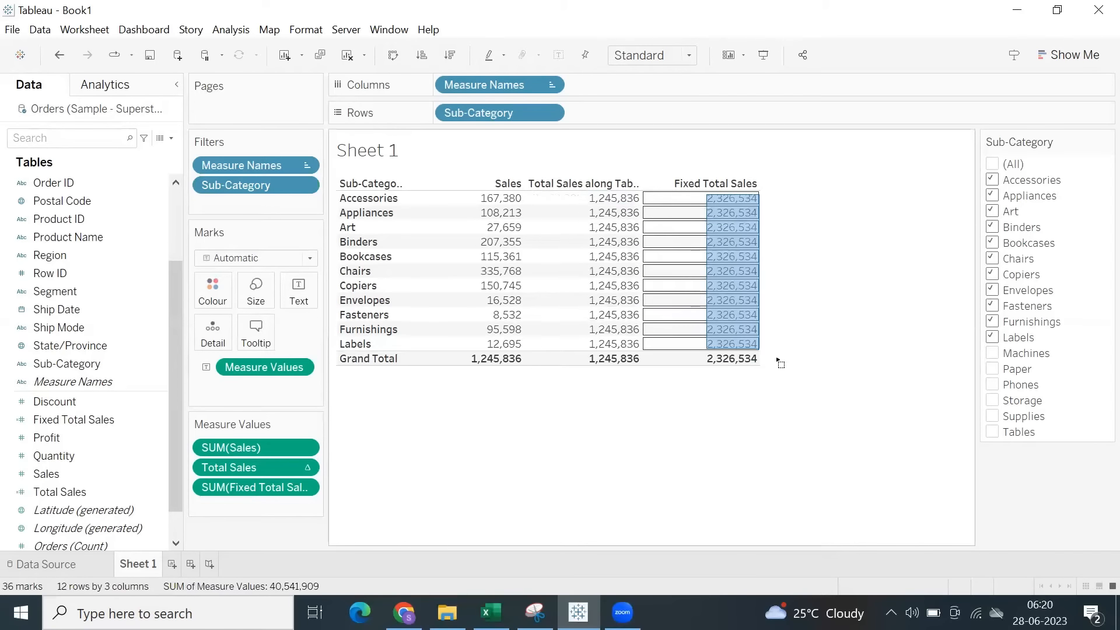
click(845, 290)
Include all sub-categories in the filter and compare the grand totals with the Fixed Total Sales column.
click(993, 165)
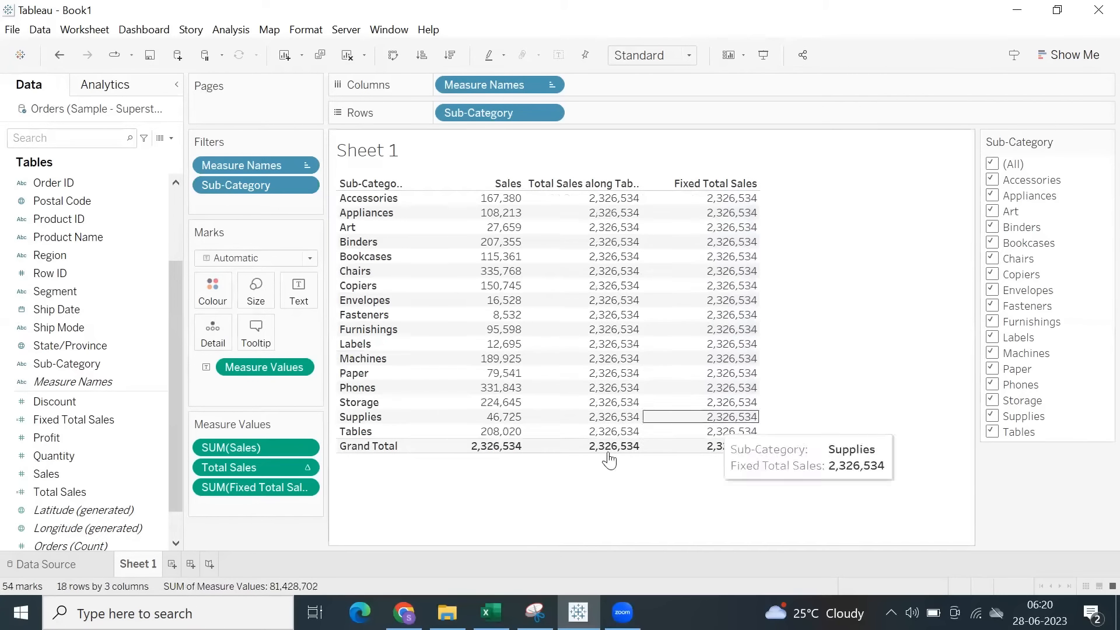
click(611, 448)
click(599, 500)
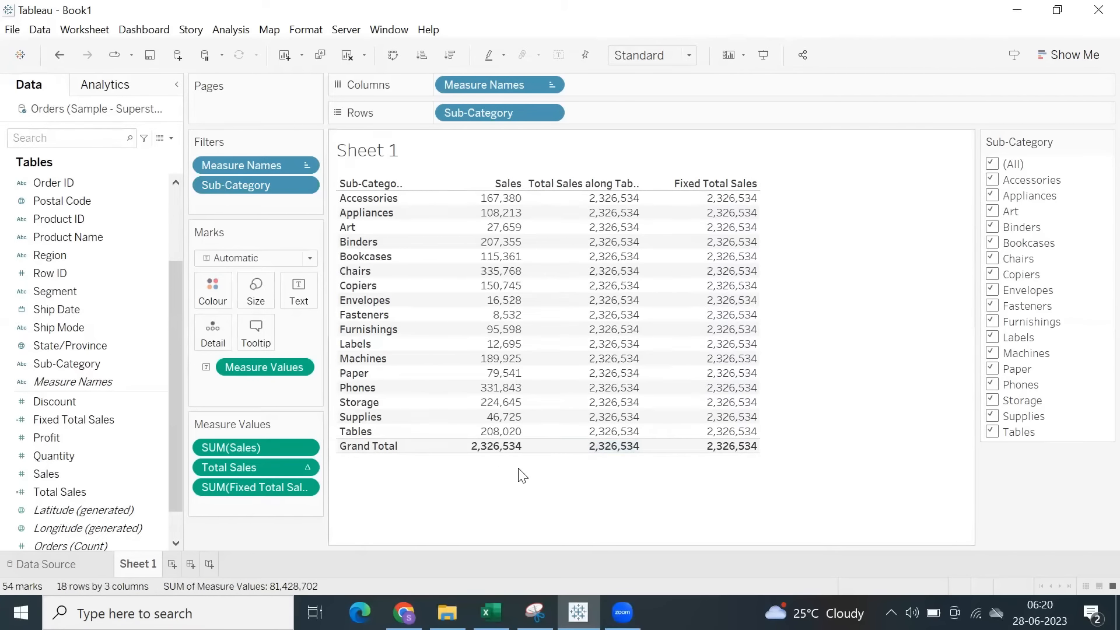
drag(469, 448, 521, 447)
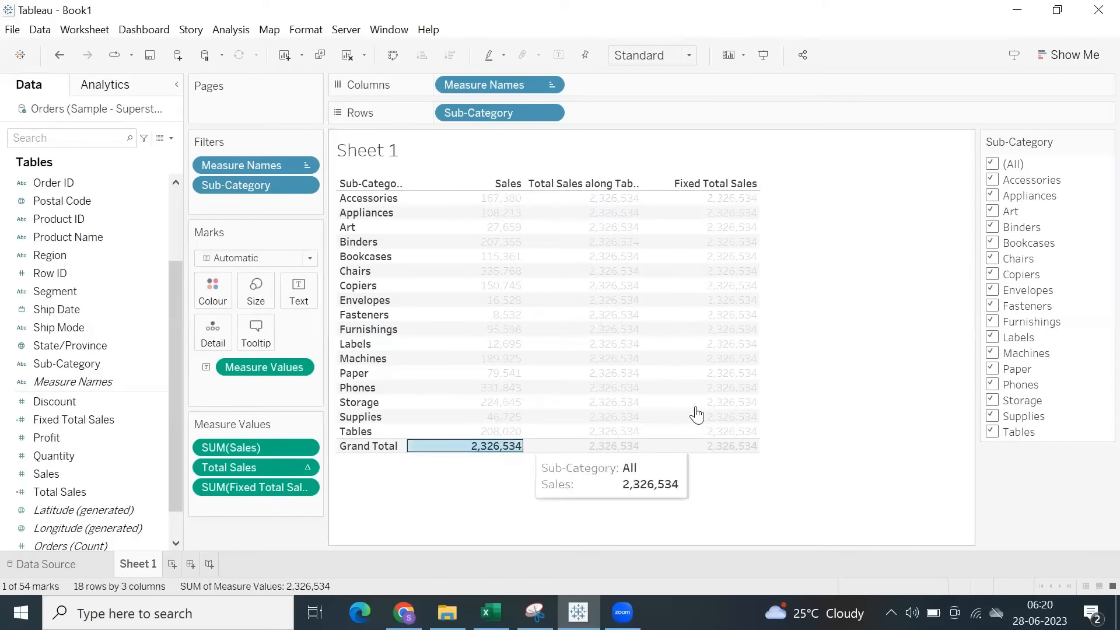
click(773, 238)
drag(711, 193, 764, 474)
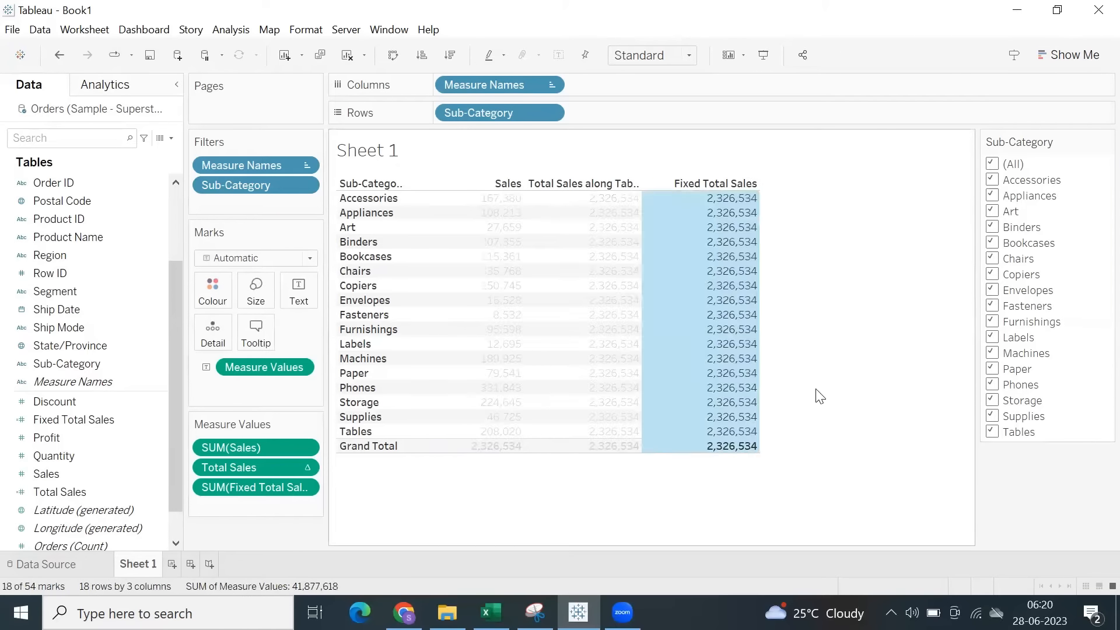
click(817, 395)
Exclude Tables and Supplies with the Sub-Category filter to check the totals, and include both again.
click(993, 432)
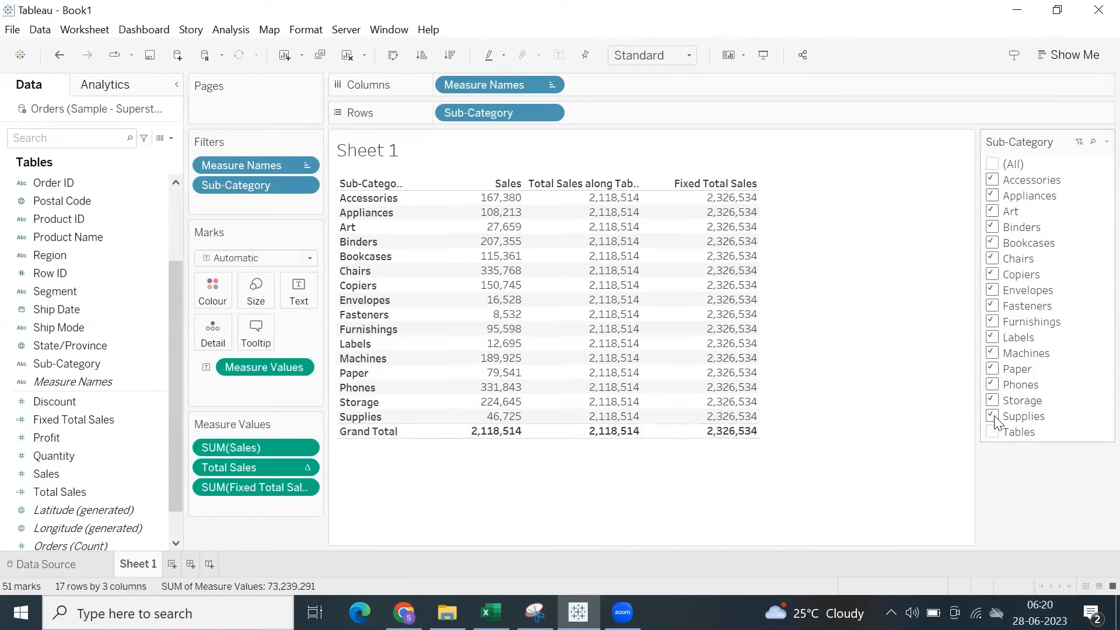
click(993, 417)
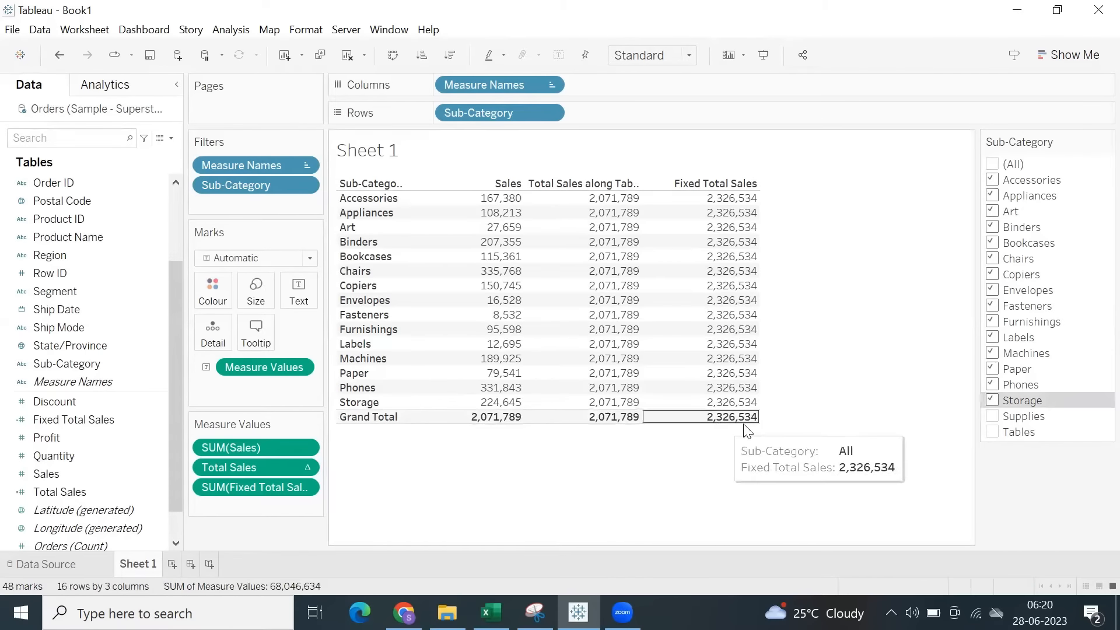
click(993, 416)
click(993, 432)
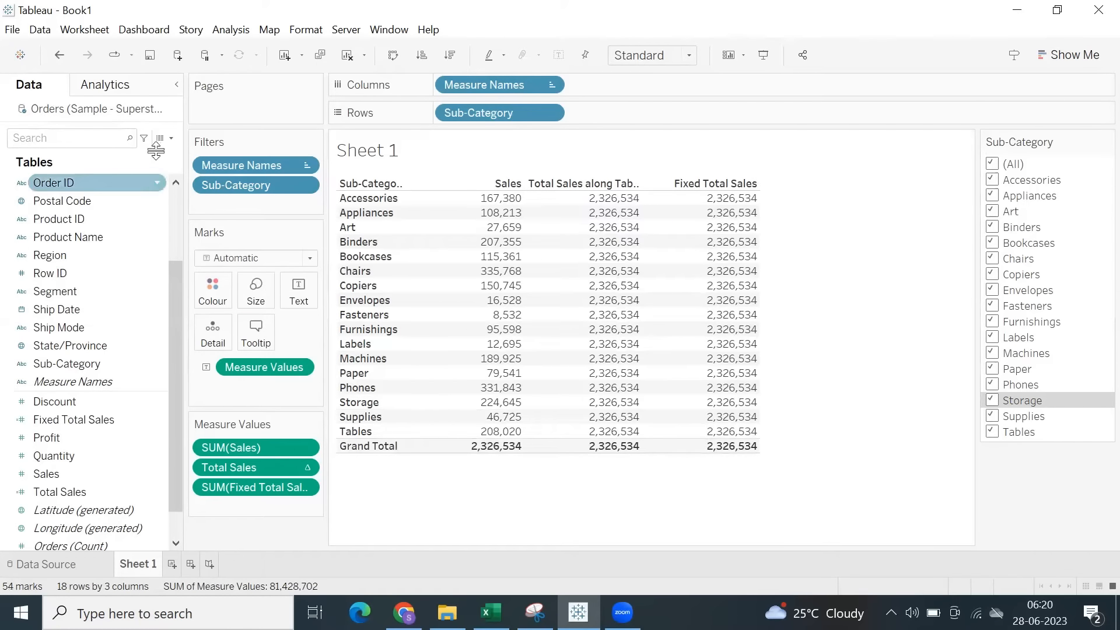
Create a calculated field with the formula WINDOW_SUM(SUM([Sales])).
click(171, 138)
click(77, 156)
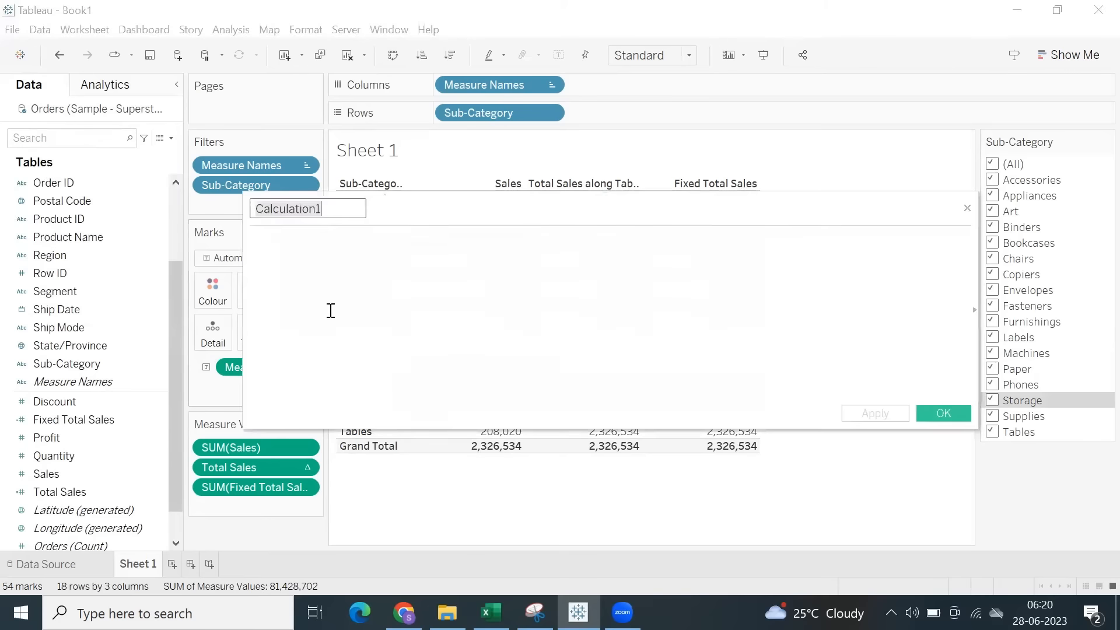
text(win)
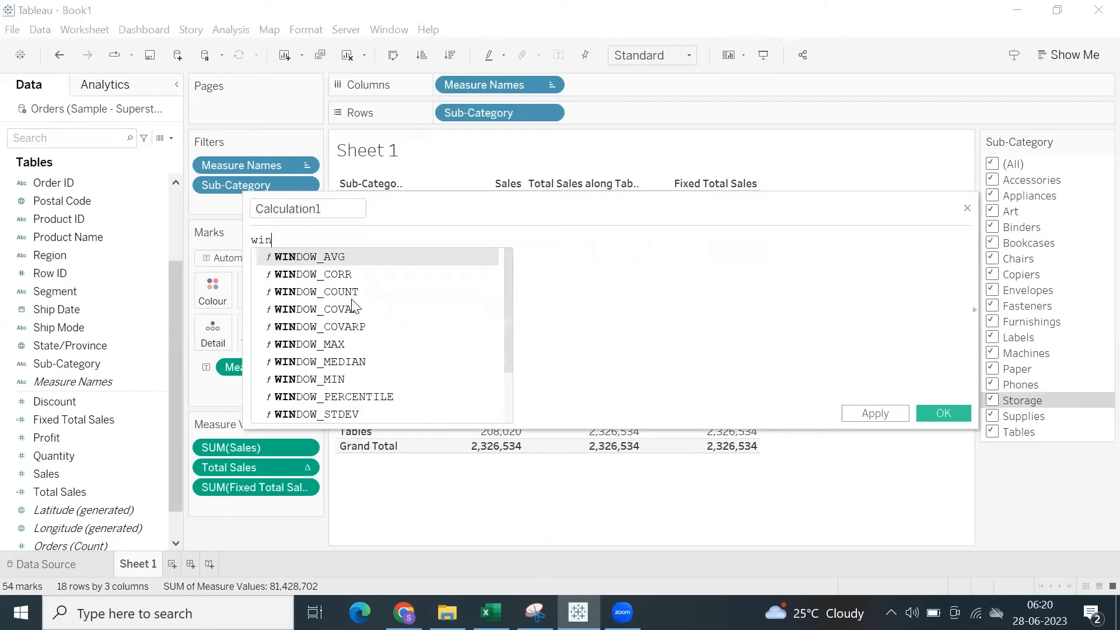
text(dow_su)
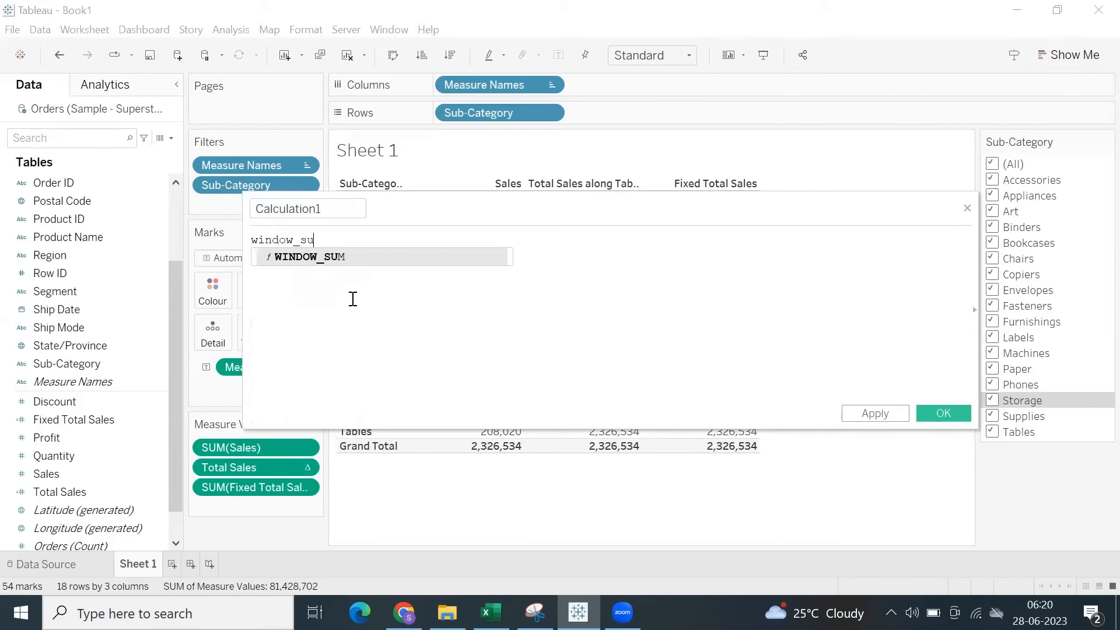
key(Return)
text(sum)
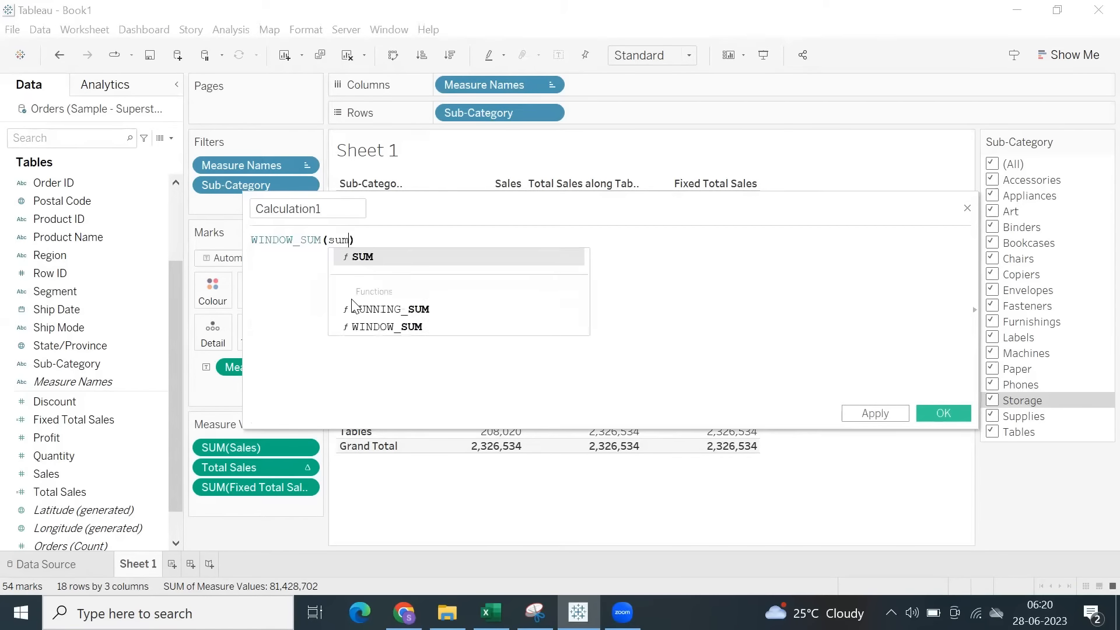
key(Return)
text(sal)
key(Return)
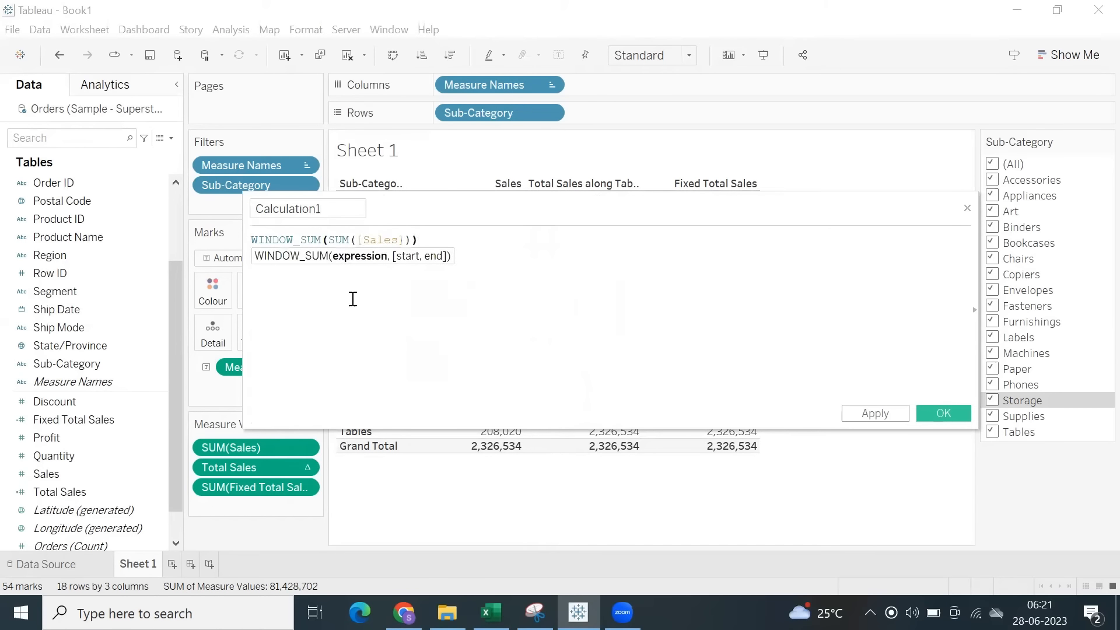
Name the new calculated field Window Sum Sales and save it.
click(338, 208)
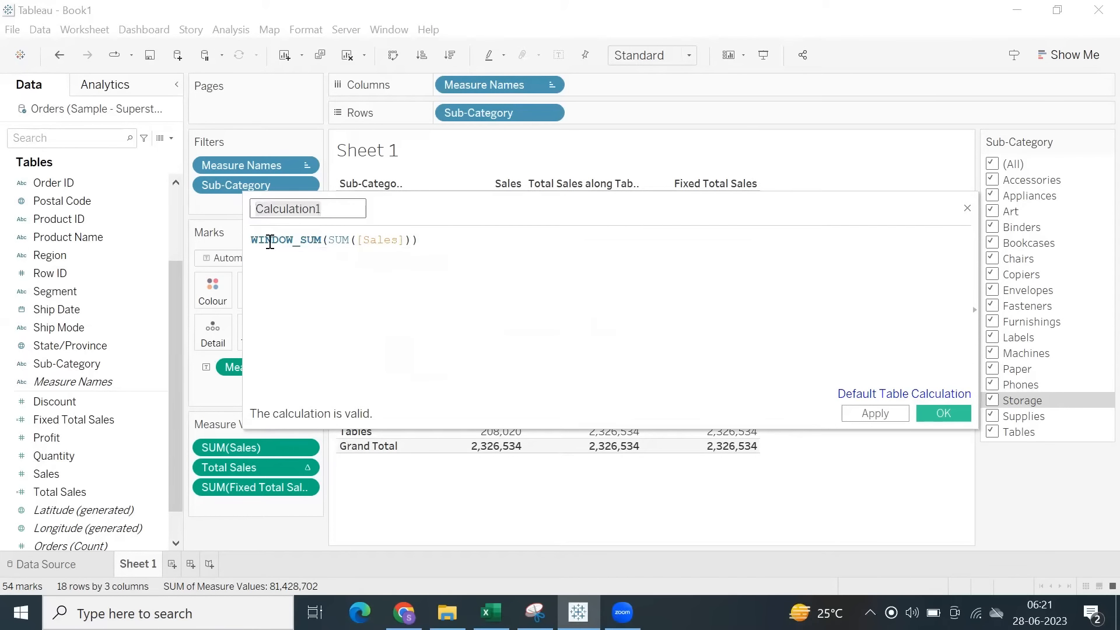
text(Window Sum Sales)
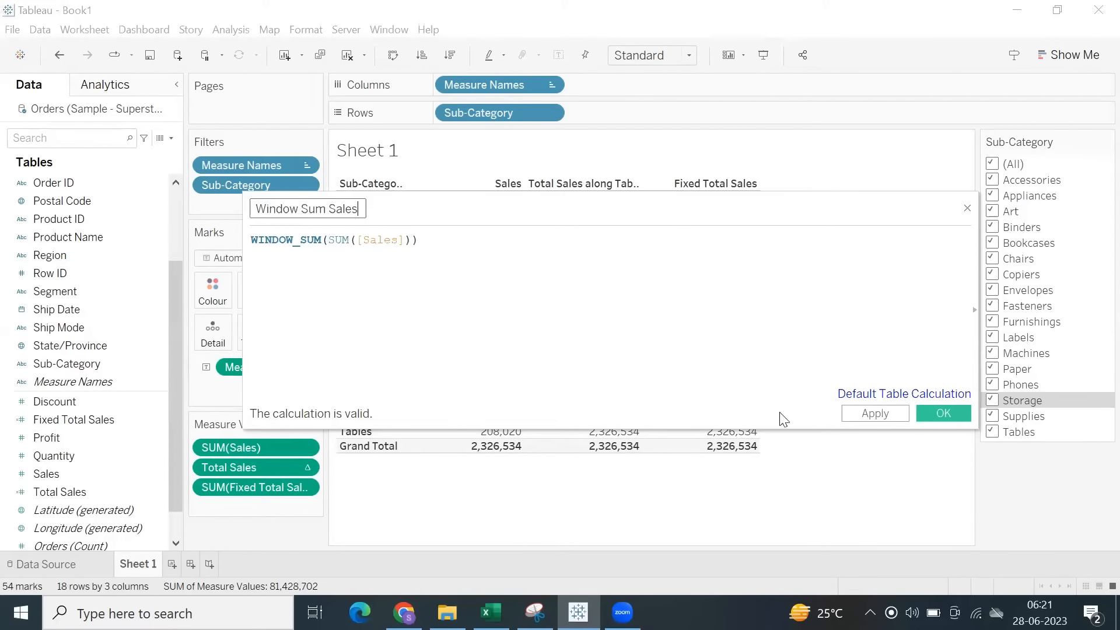
click(862, 417)
click(953, 417)
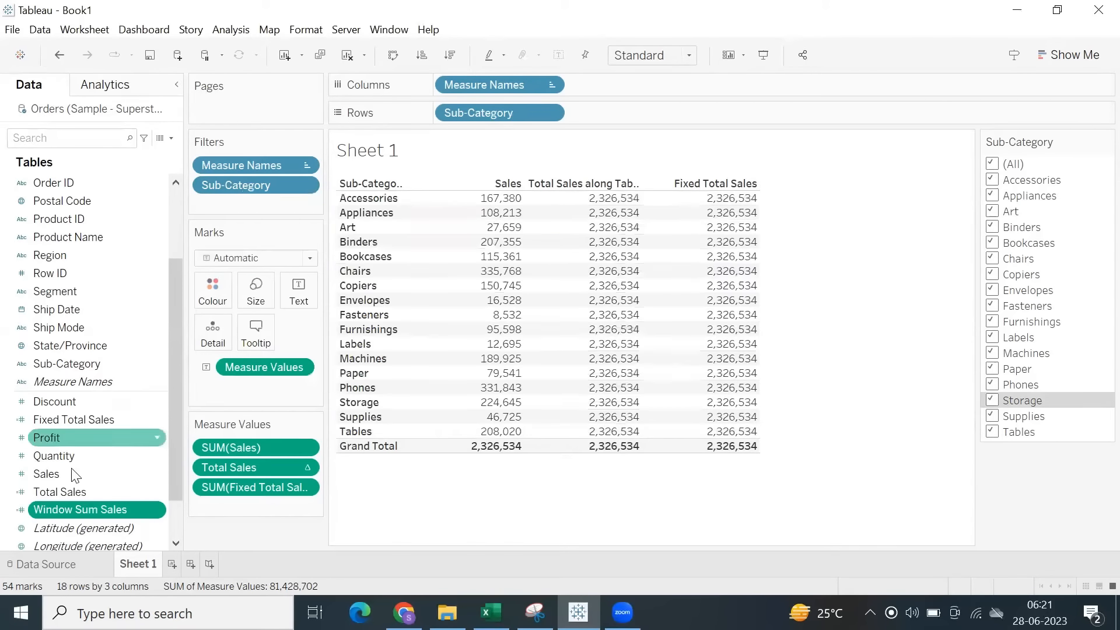
Add Window Sum Sales to the table between Total Sales and Fixed Total Sales, and compare it with the Total Sales column.
drag(91, 514, 409, 404)
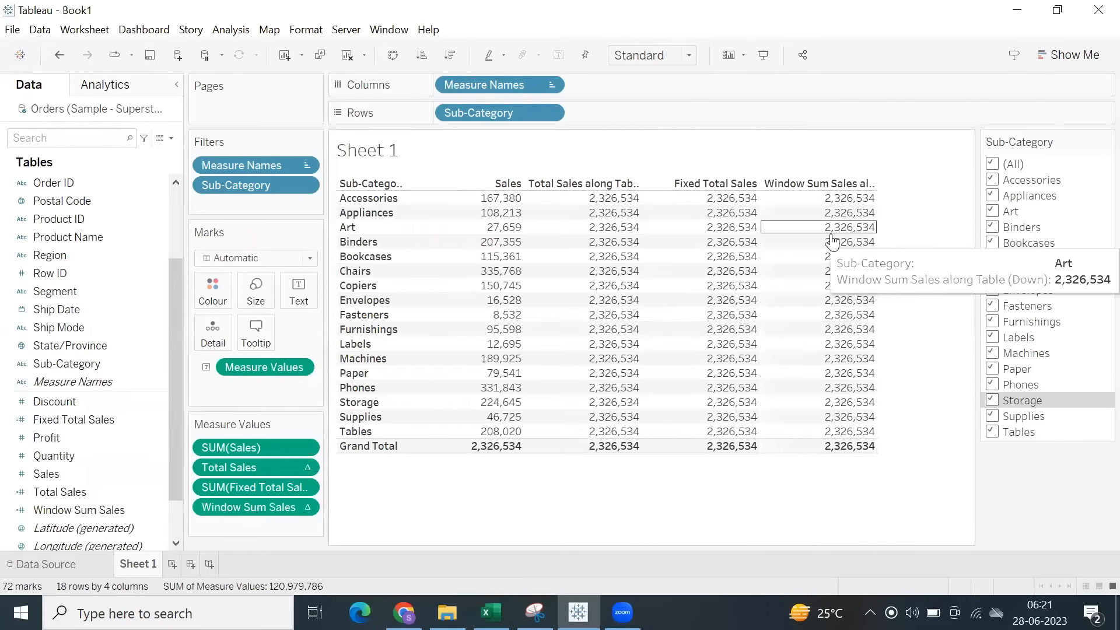
drag(245, 494, 246, 529)
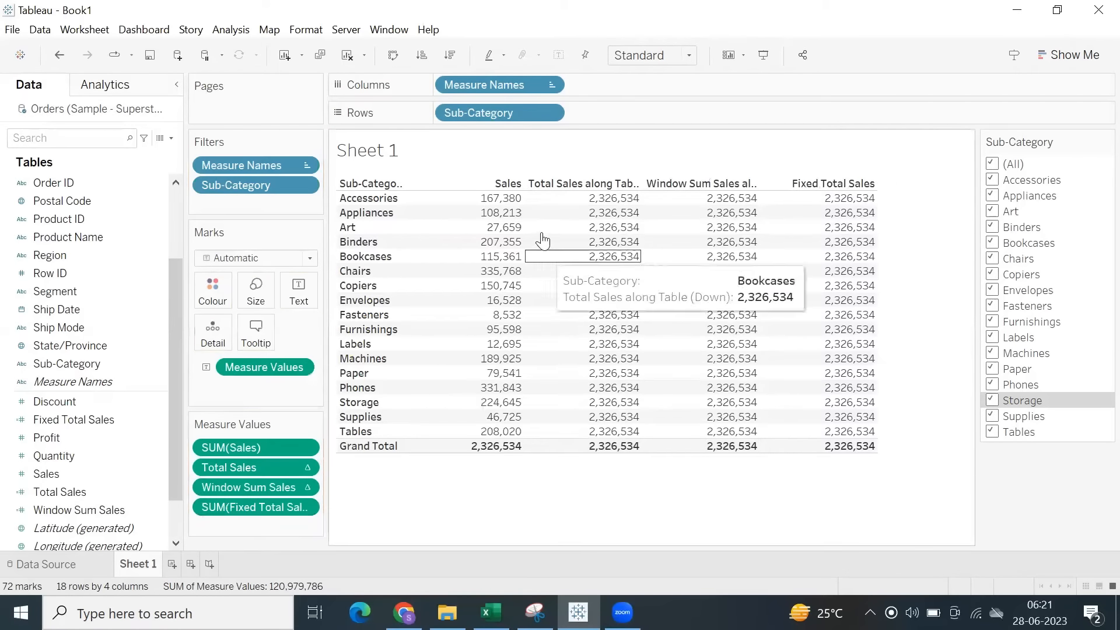
drag(613, 202, 759, 448)
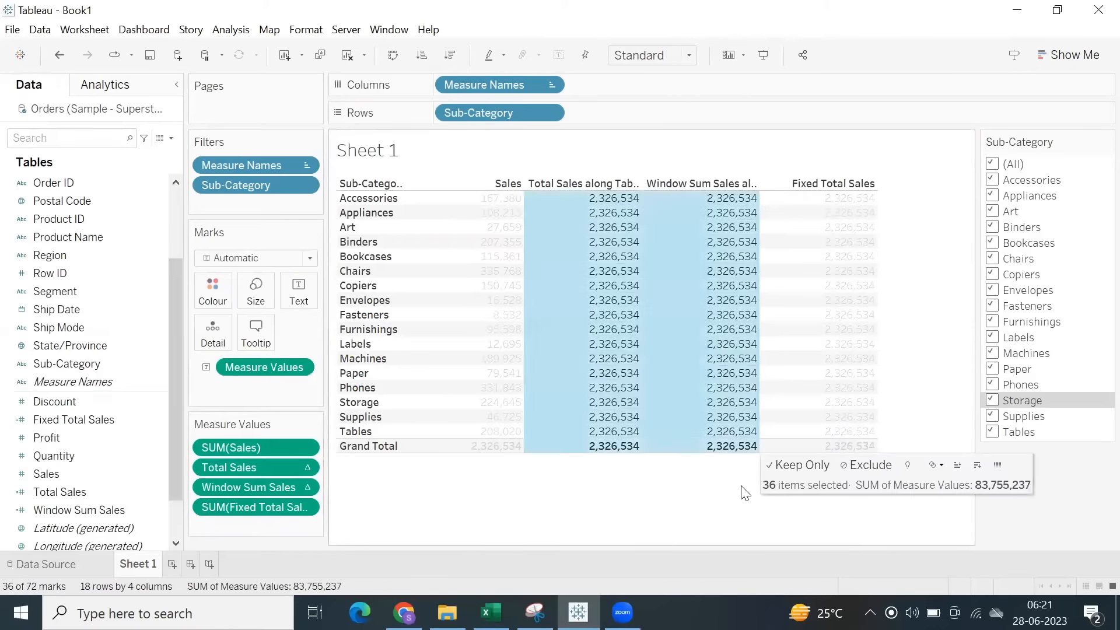
click(742, 488)
Exclude Tables, Supplies and Storage with the Sub-Category filter and compare the Total Sales, Window Sum Sales and Fixed Total Sales columns.
click(993, 431)
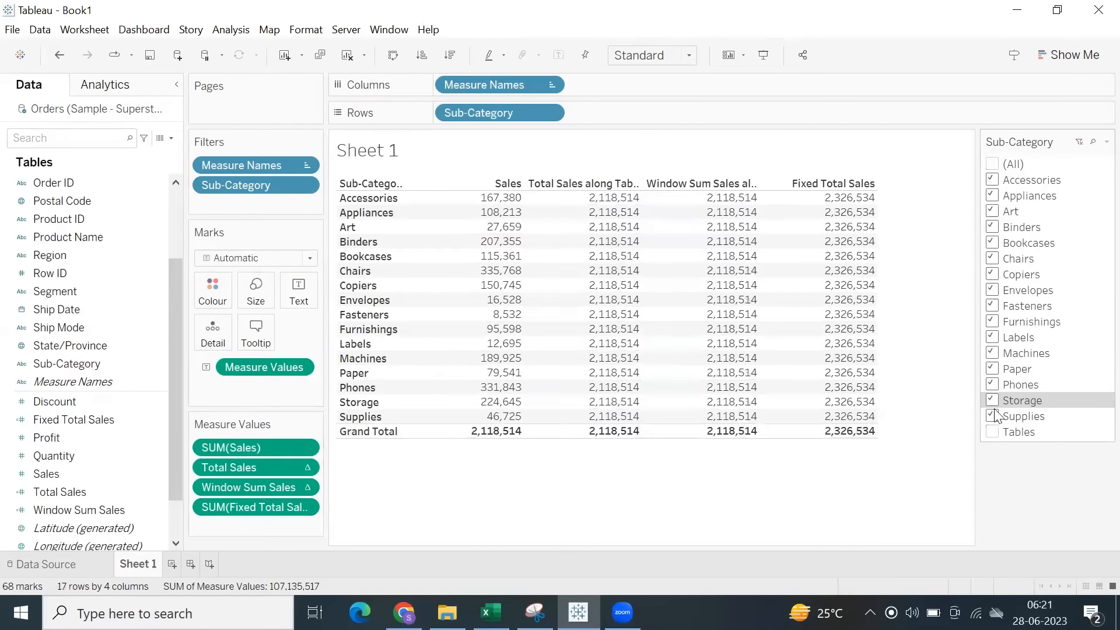
click(993, 416)
click(992, 400)
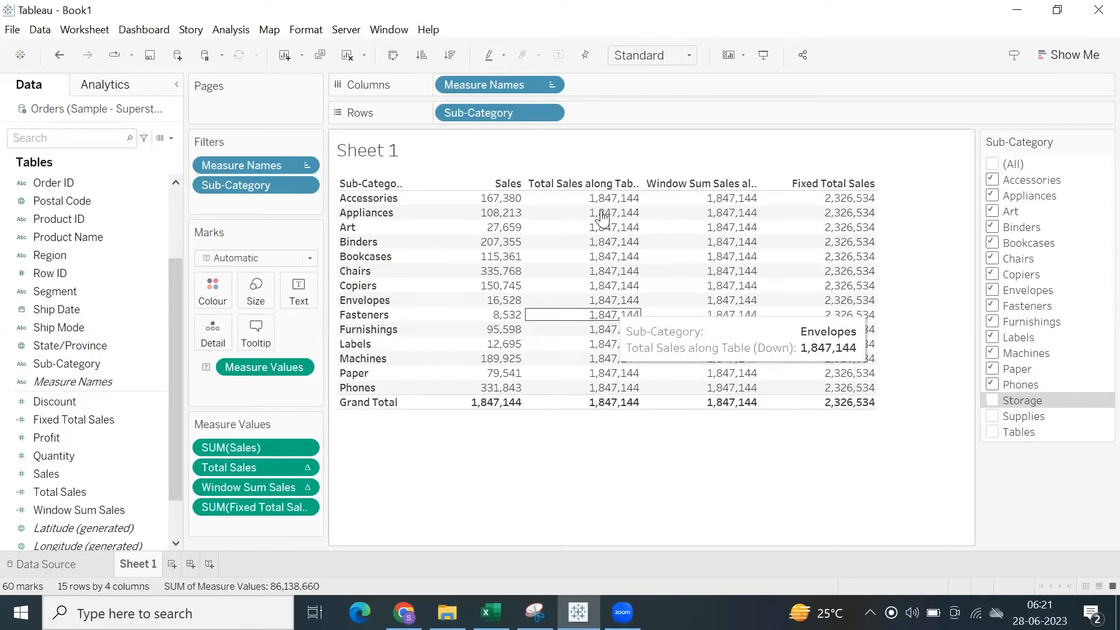
drag(607, 207, 729, 412)
click(647, 485)
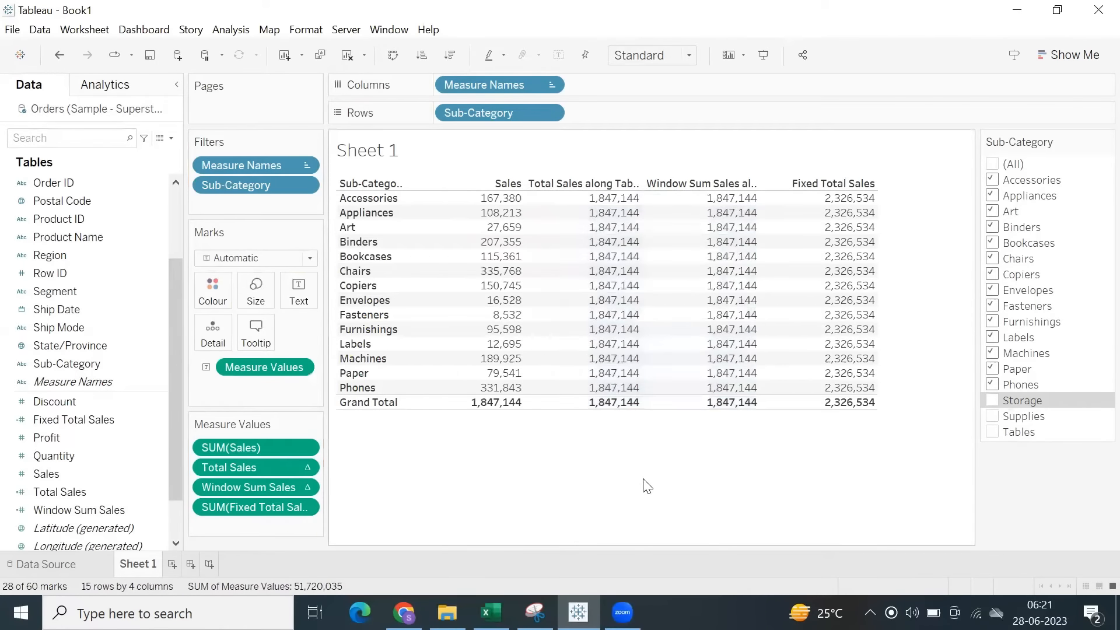
drag(808, 199, 869, 414)
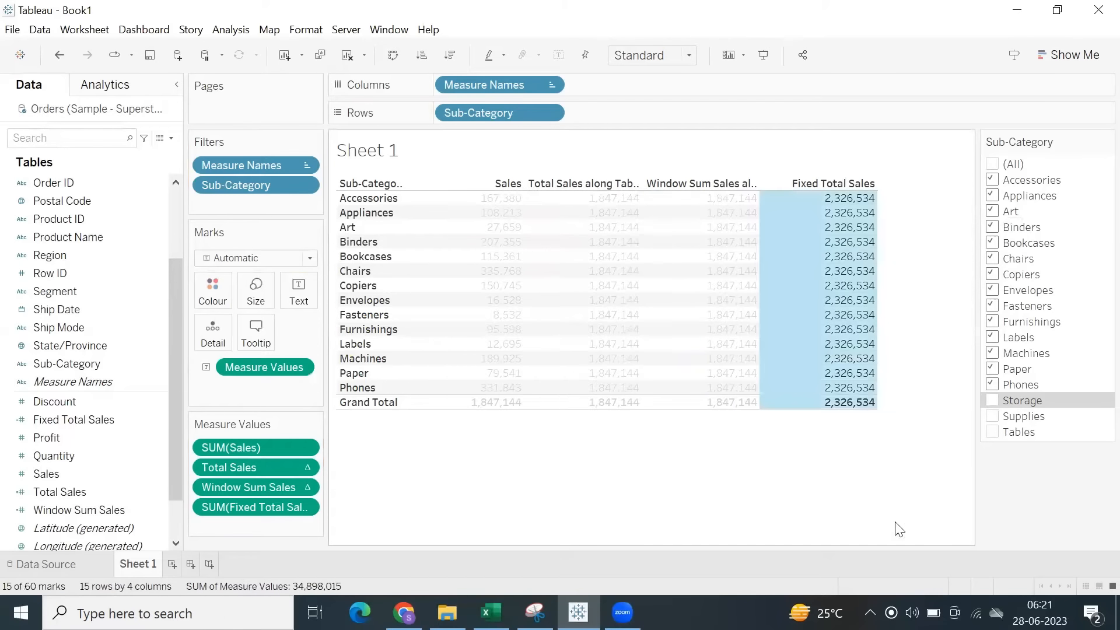
click(893, 473)
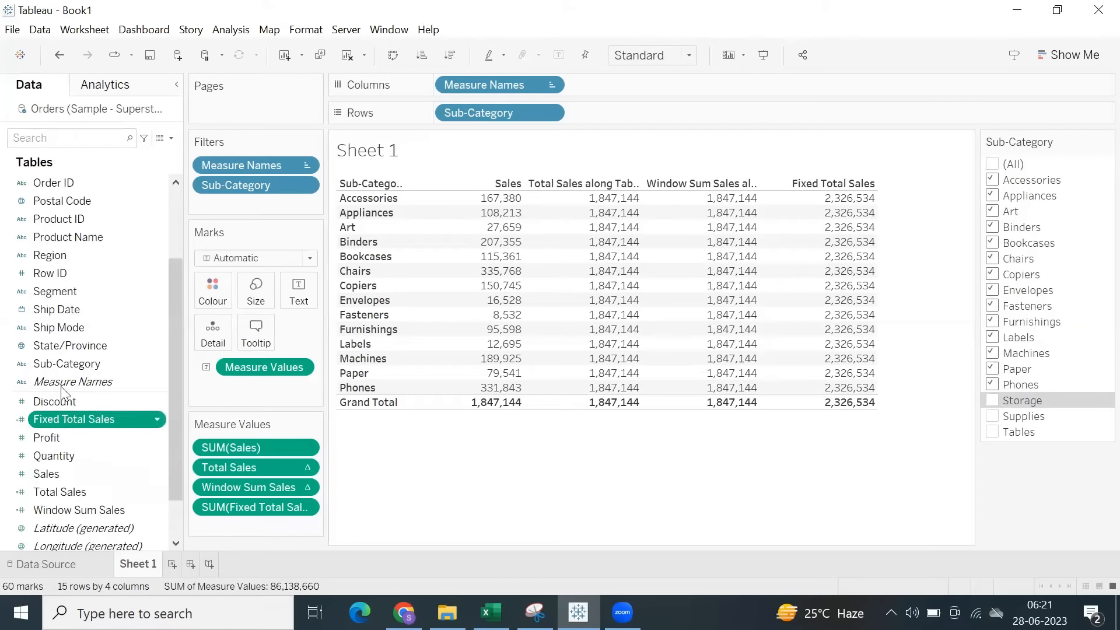
Review the formula of the Fixed Total Sales calculated field.
right_click(56, 419)
click(128, 127)
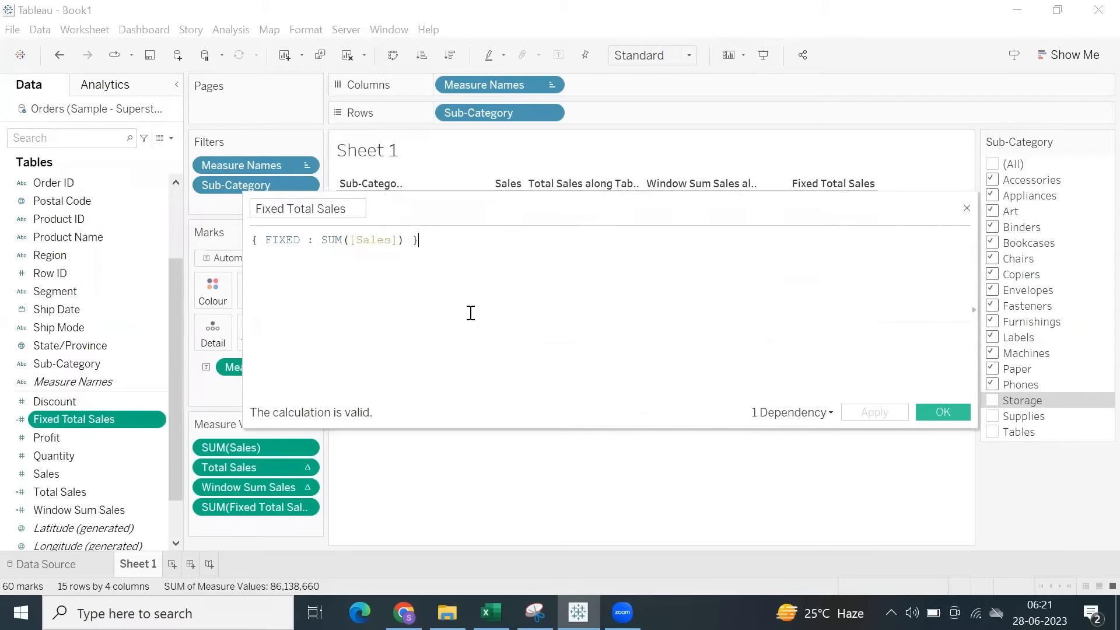
click(940, 412)
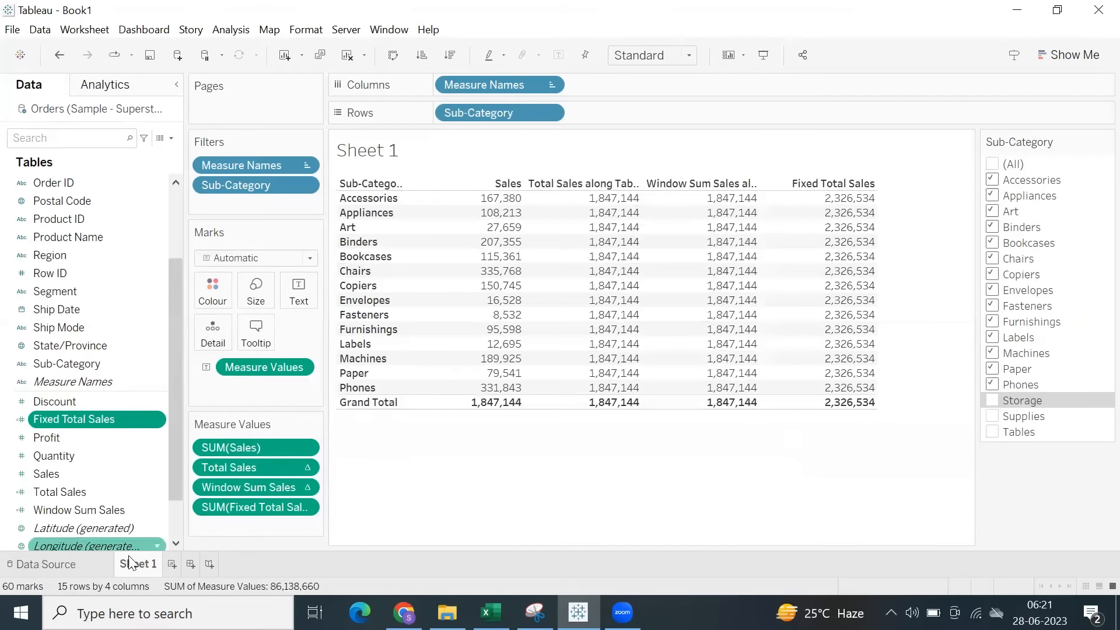
Duplicate Sheet 1 and remove the Total Sales and Window Sum Sales measures from the copy.
right_click(140, 567)
click(194, 415)
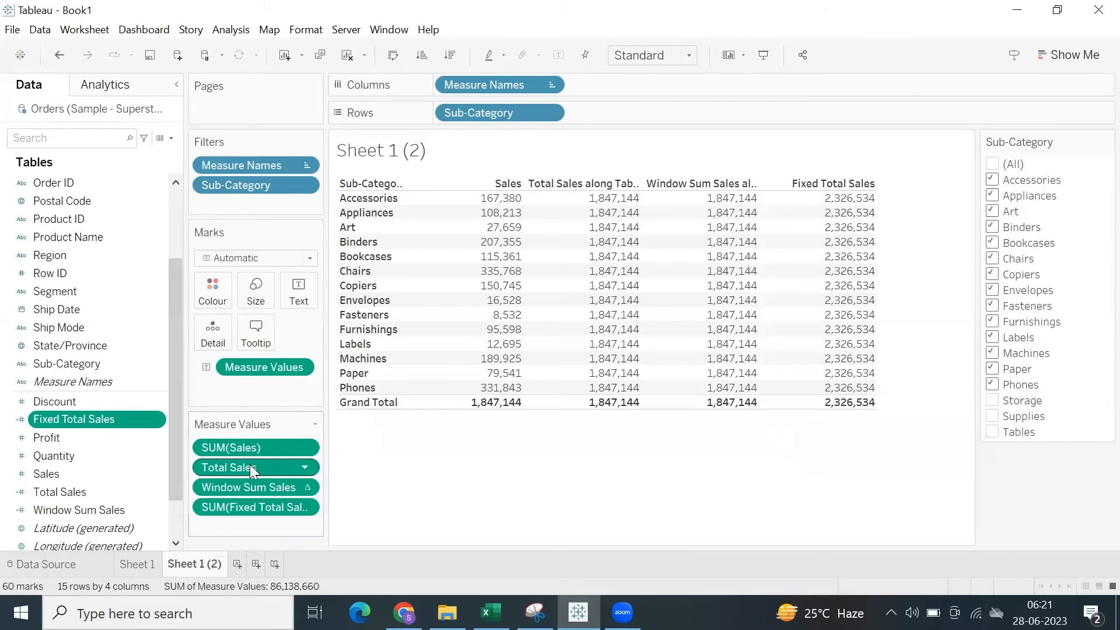
drag(251, 469, 81, 486)
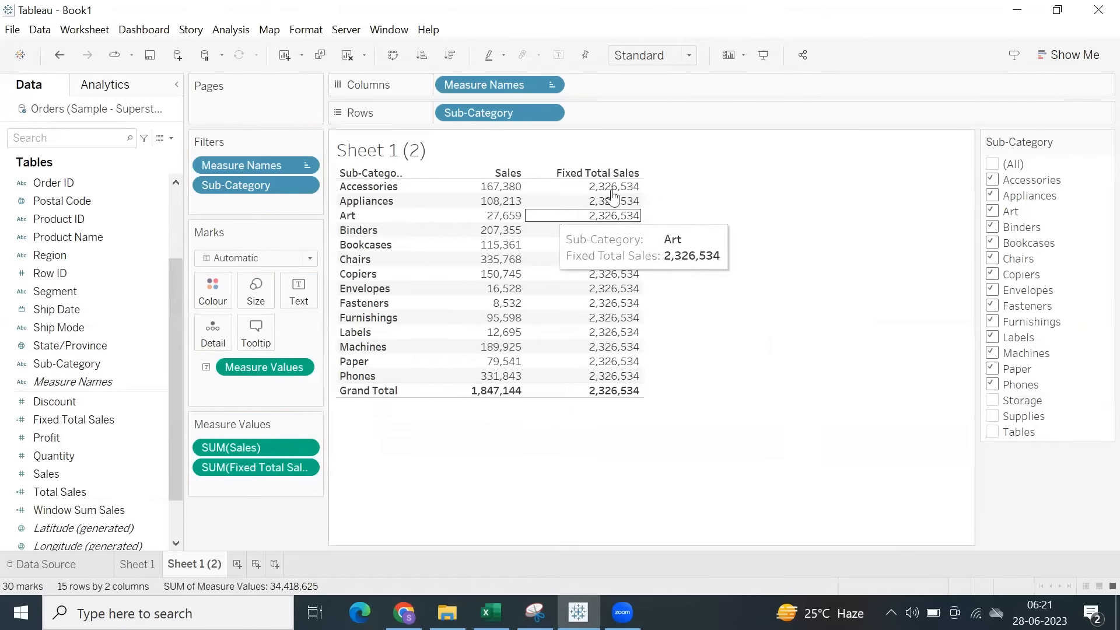
Include all sub-categories in the filter again and compare the Fixed Total Sales column with the Sales column.
click(993, 165)
drag(624, 373, 635, 445)
click(636, 445)
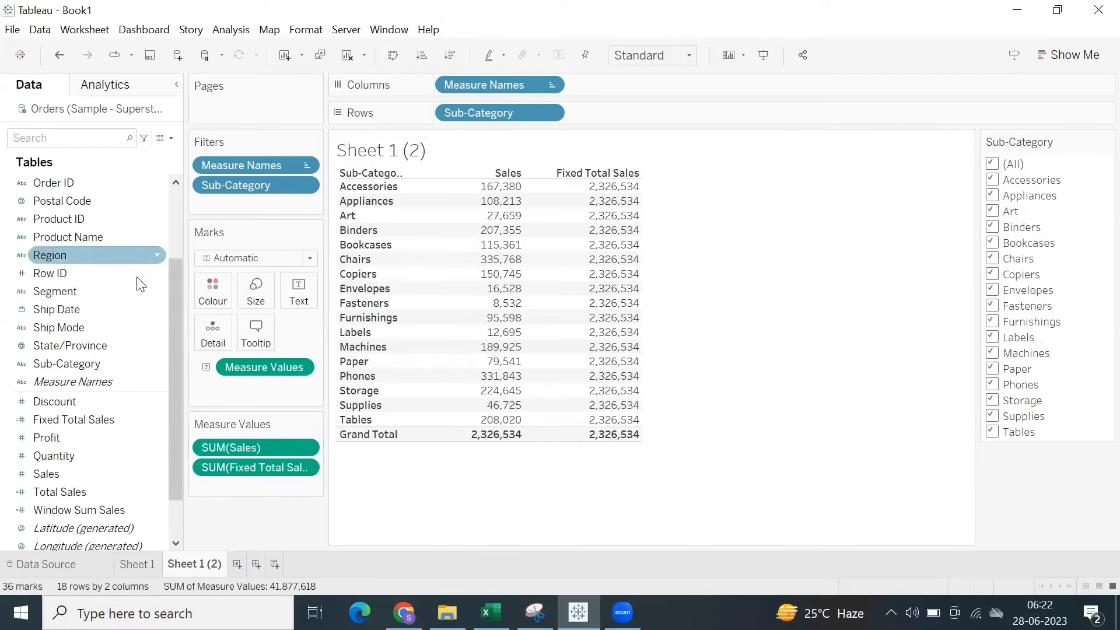
scroll(118, 303, up, 3)
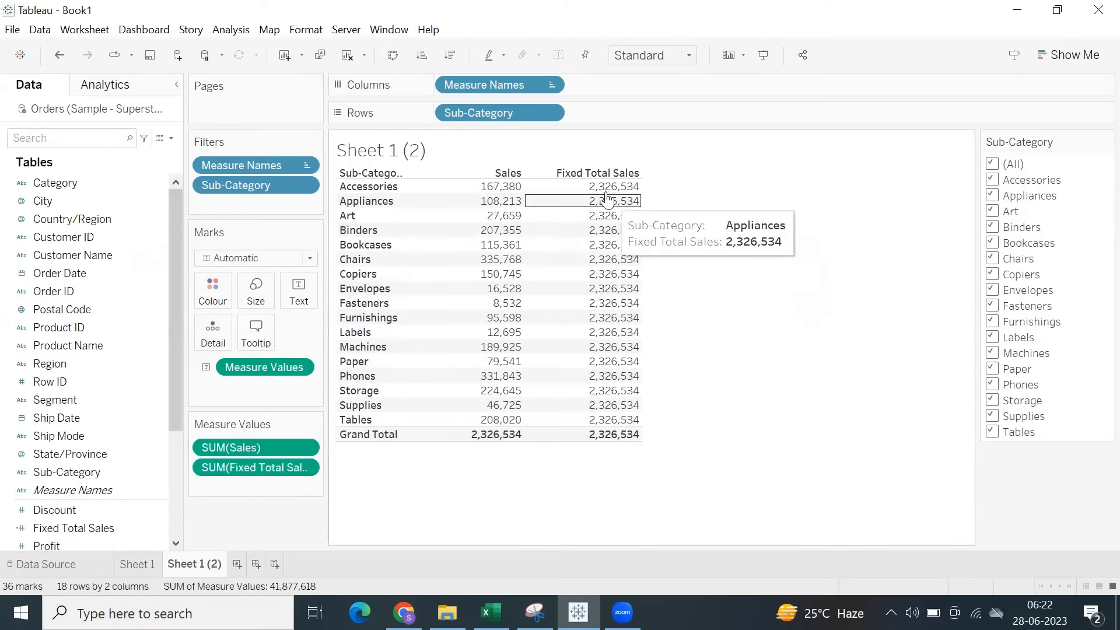
drag(612, 199, 650, 430)
click(783, 237)
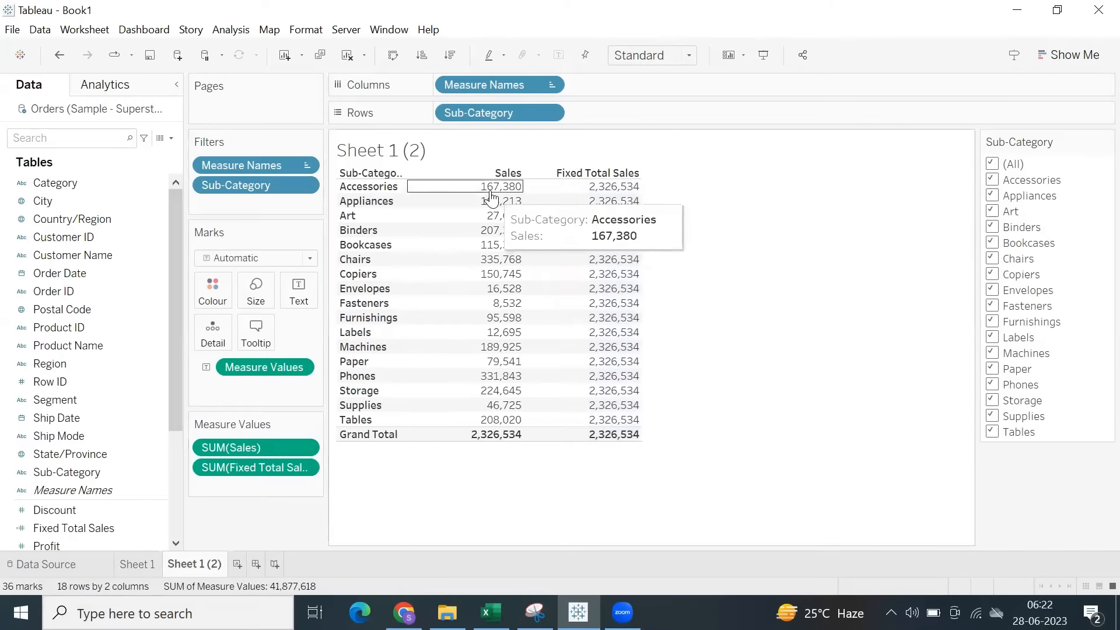
drag(490, 186, 478, 499)
click(479, 499)
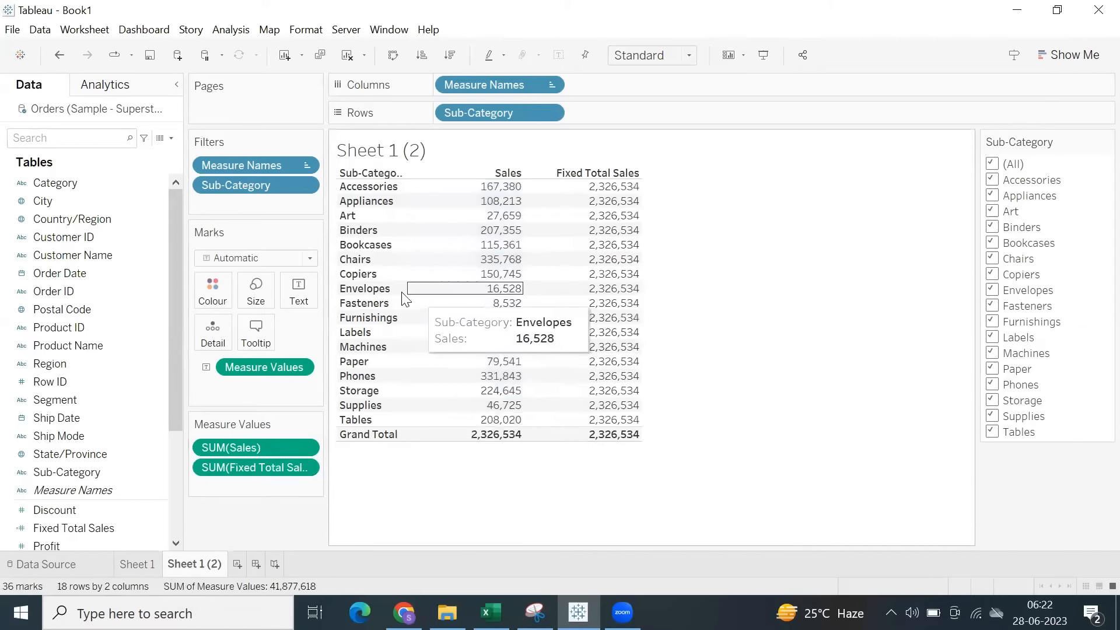
Widen the Sub-Category column and add Category to the rows ahead of Sub-Category.
drag(408, 292, 434, 292)
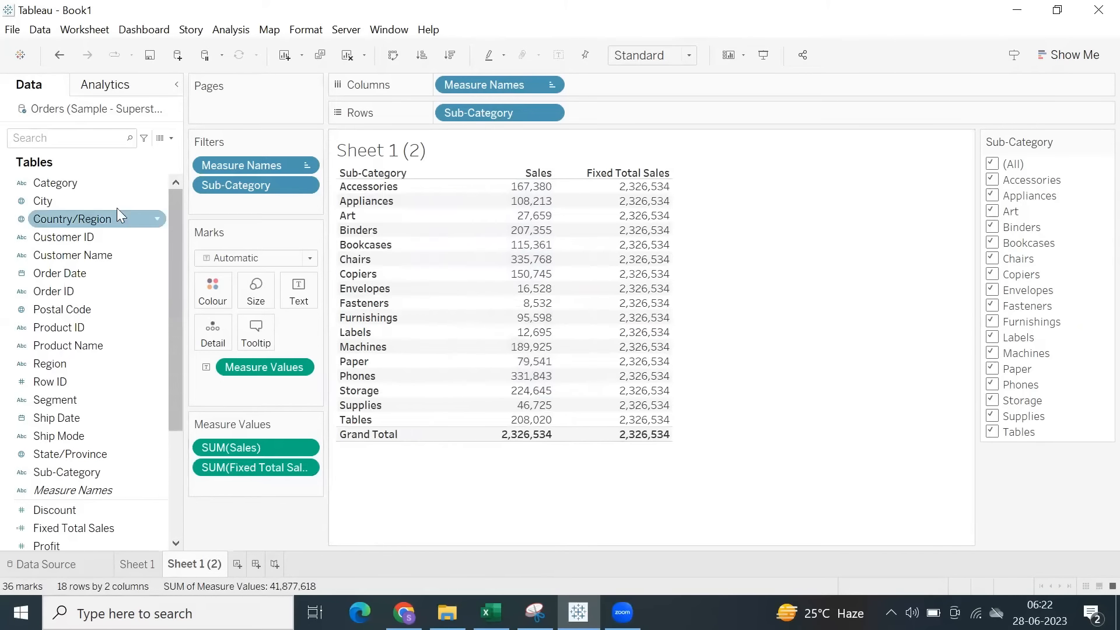
drag(95, 183, 430, 118)
drag(457, 123, 440, 119)
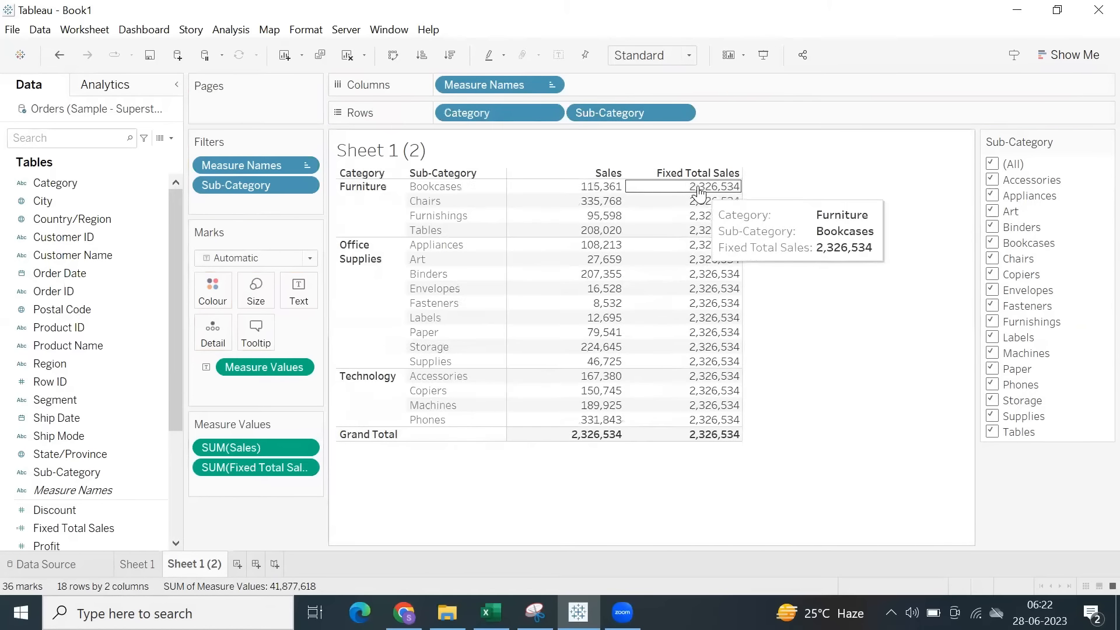
Add all subtotals to the Category and Sub-Category table.
click(231, 30)
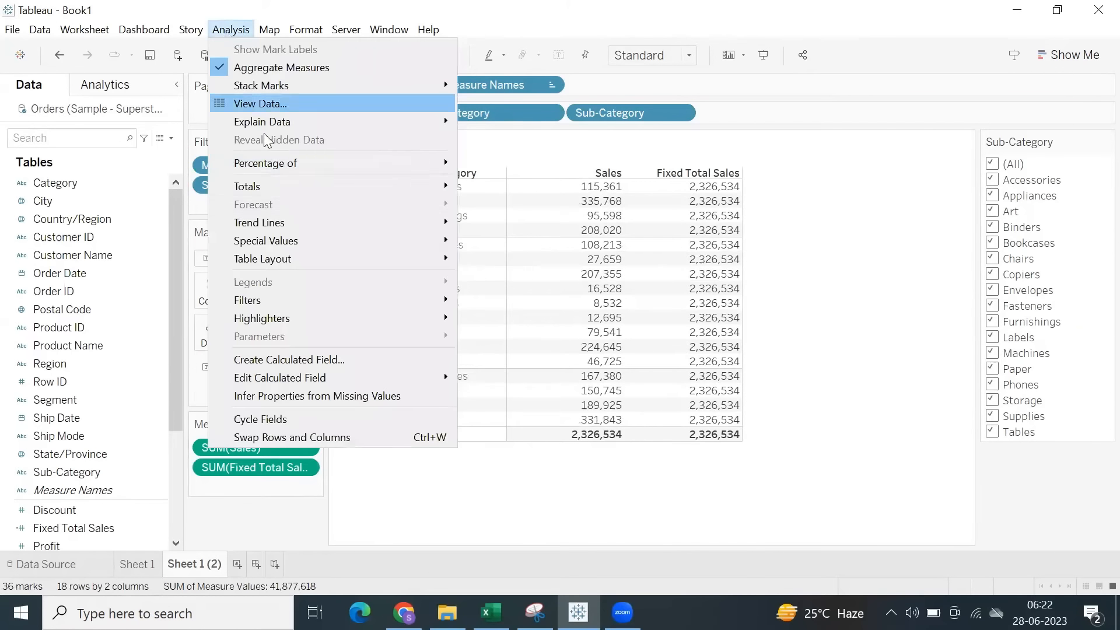
mouse_move(323, 188)
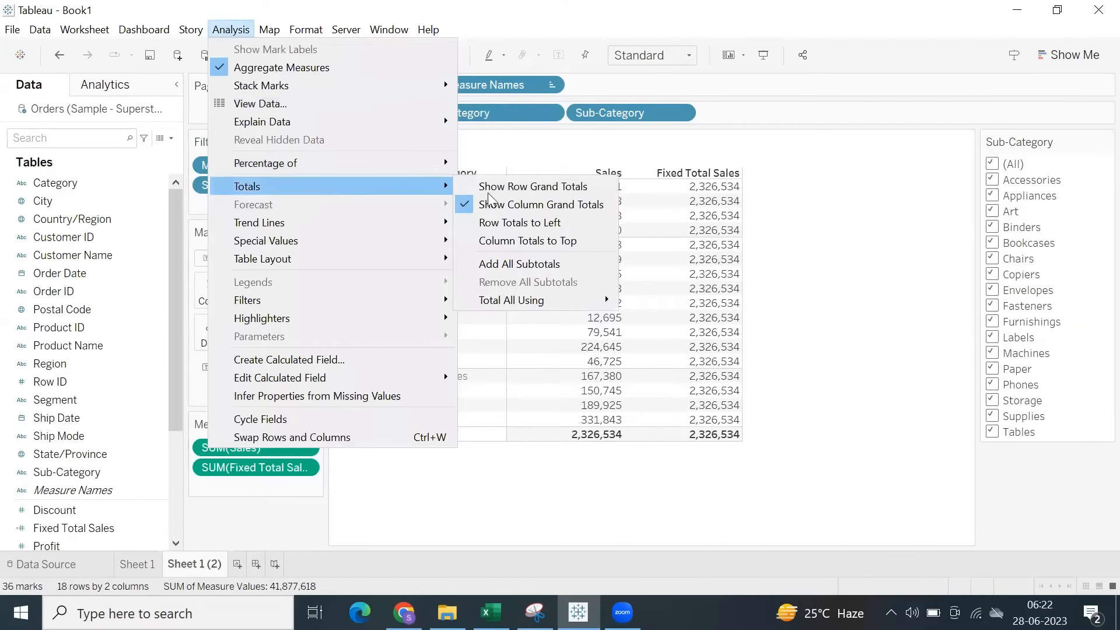
click(520, 266)
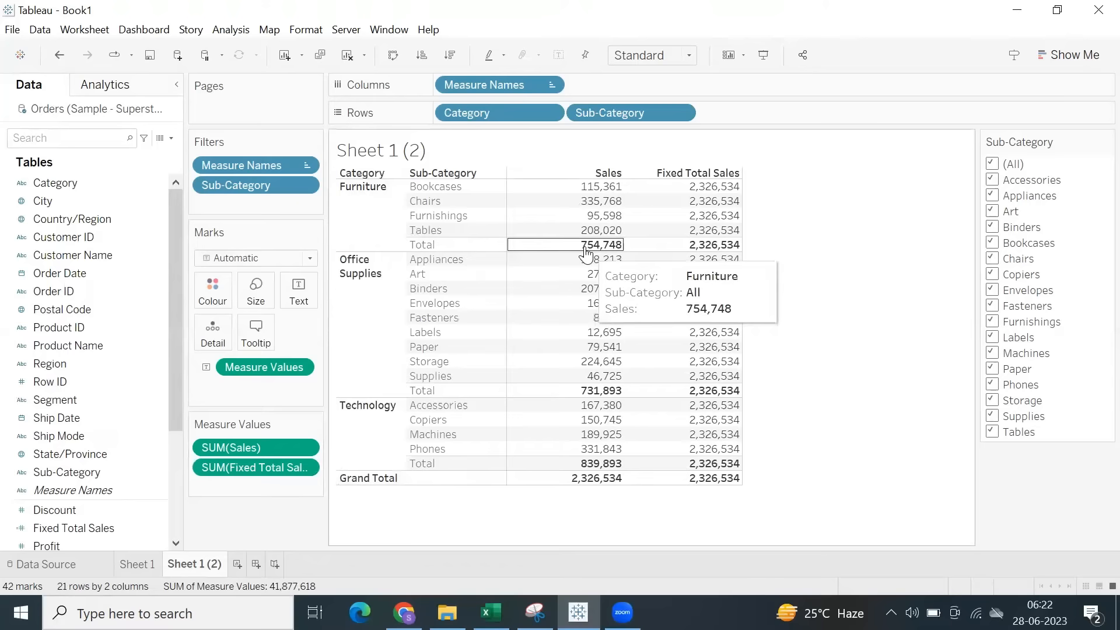
Compare each category's Sales subtotal with the Fixed Total Sales column by highlighting Furniture, Office Supplies, Technology and the fixed values.
click(362, 202)
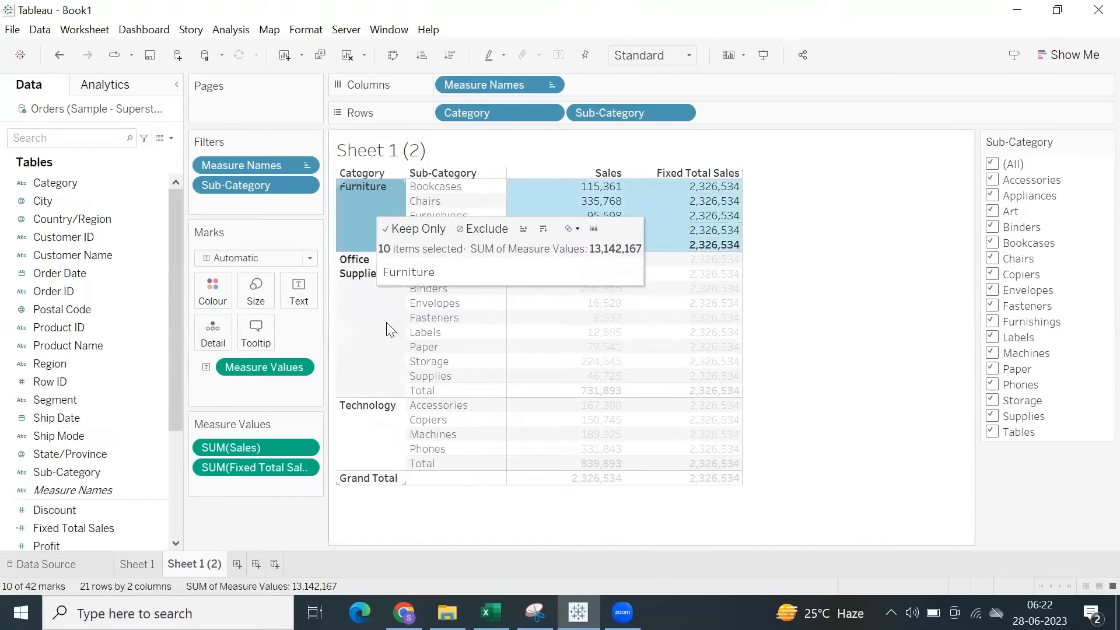
click(372, 385)
click(356, 451)
click(896, 236)
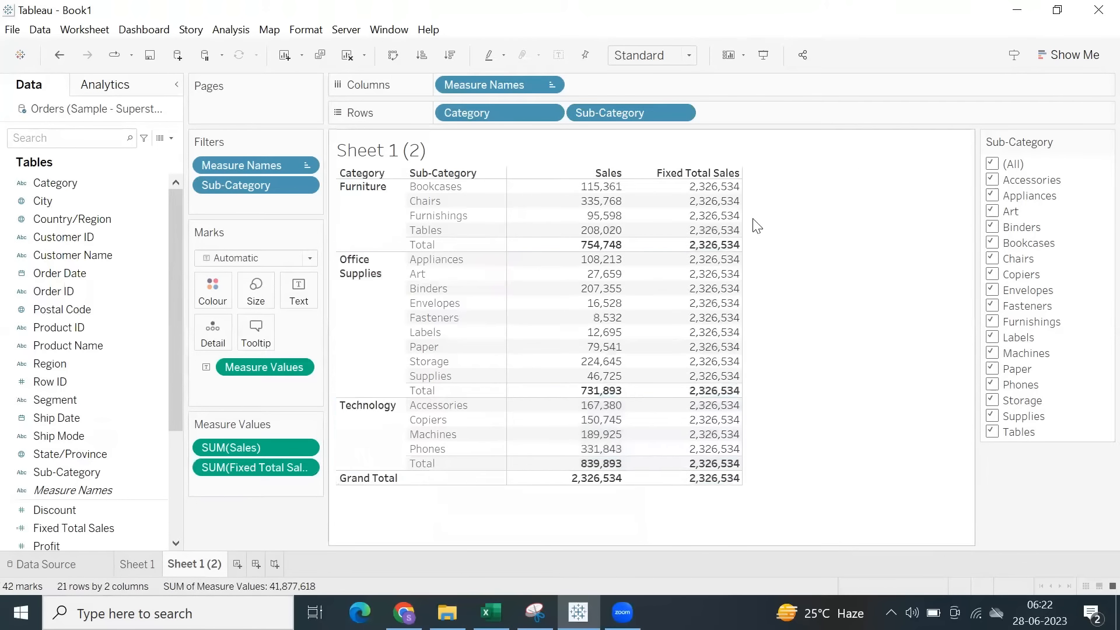
drag(701, 185, 744, 488)
click(798, 393)
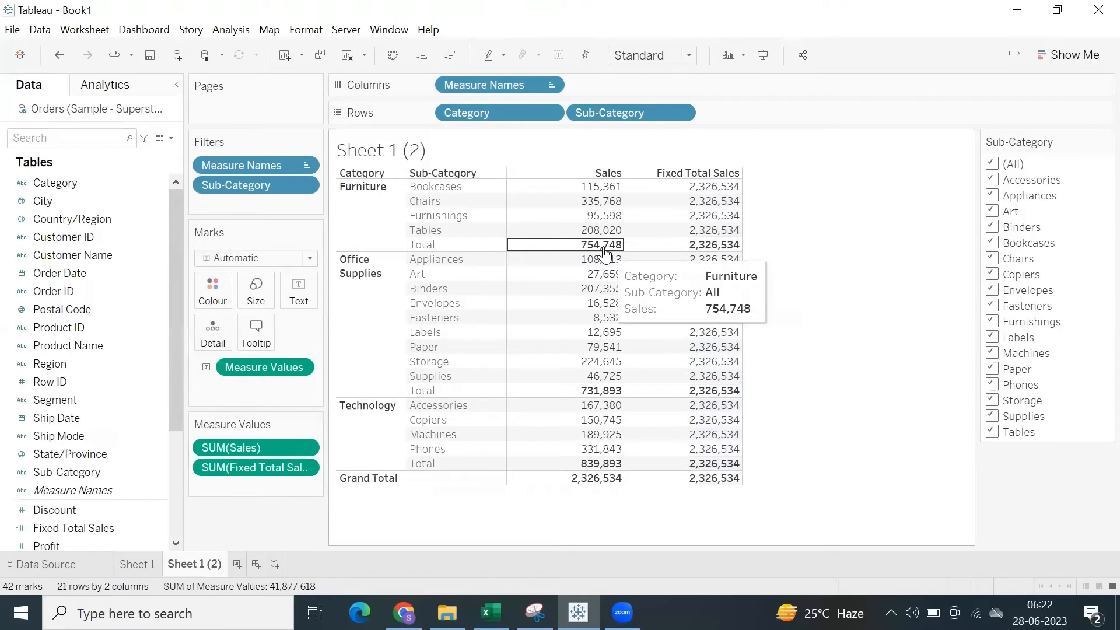
right_click(390, 218)
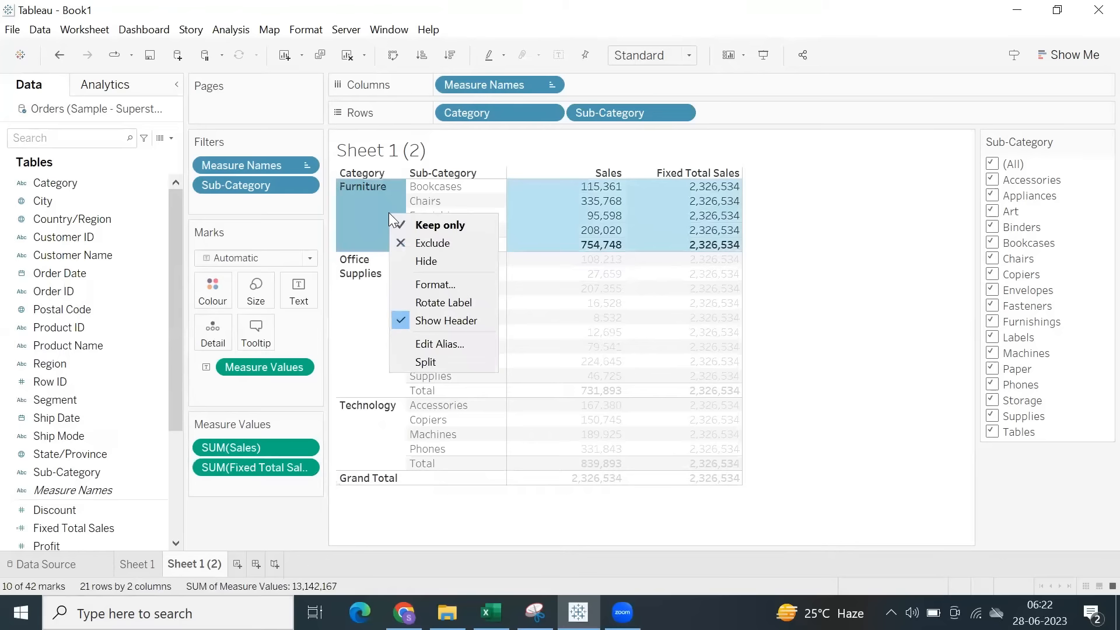
click(812, 270)
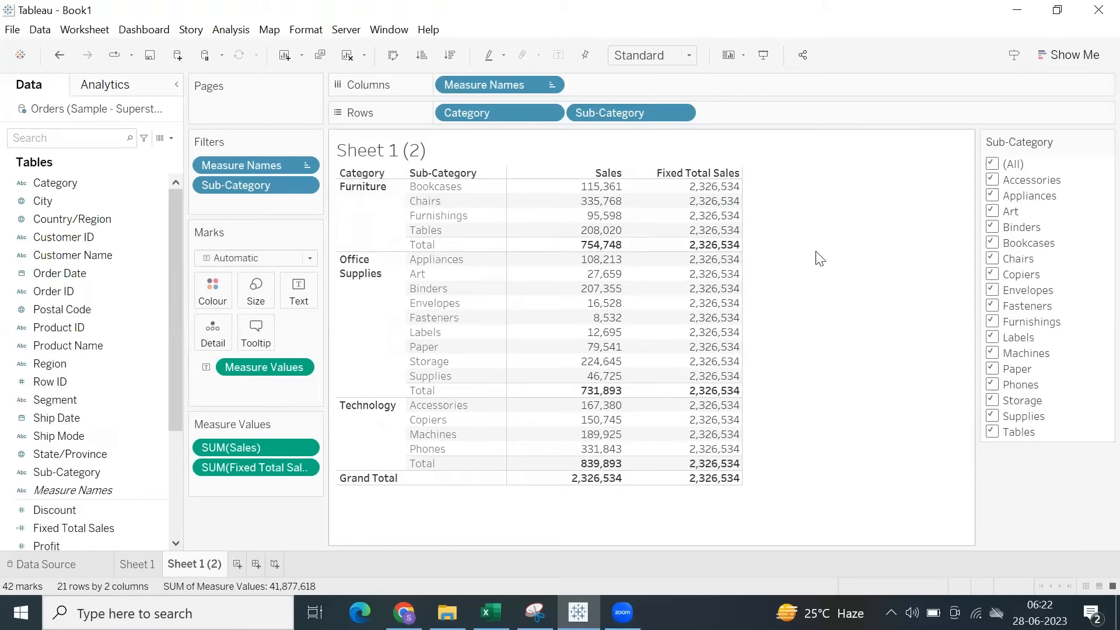
click(363, 213)
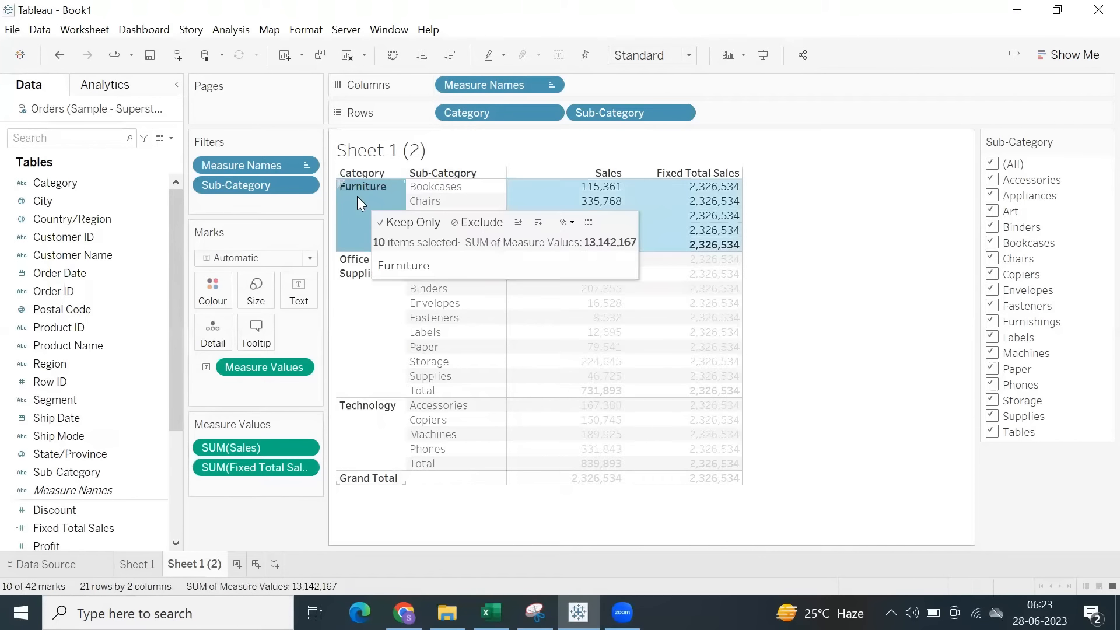
click(795, 268)
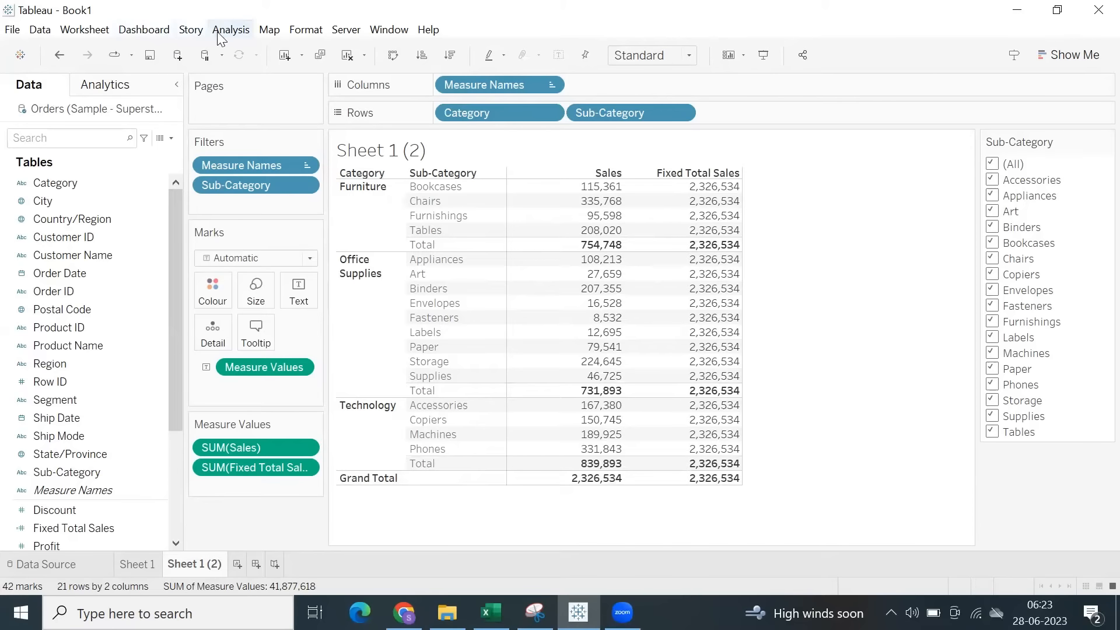
Create a calculated field with the formula { FIXED [Category]: SUM([Sales])}.
click(171, 138)
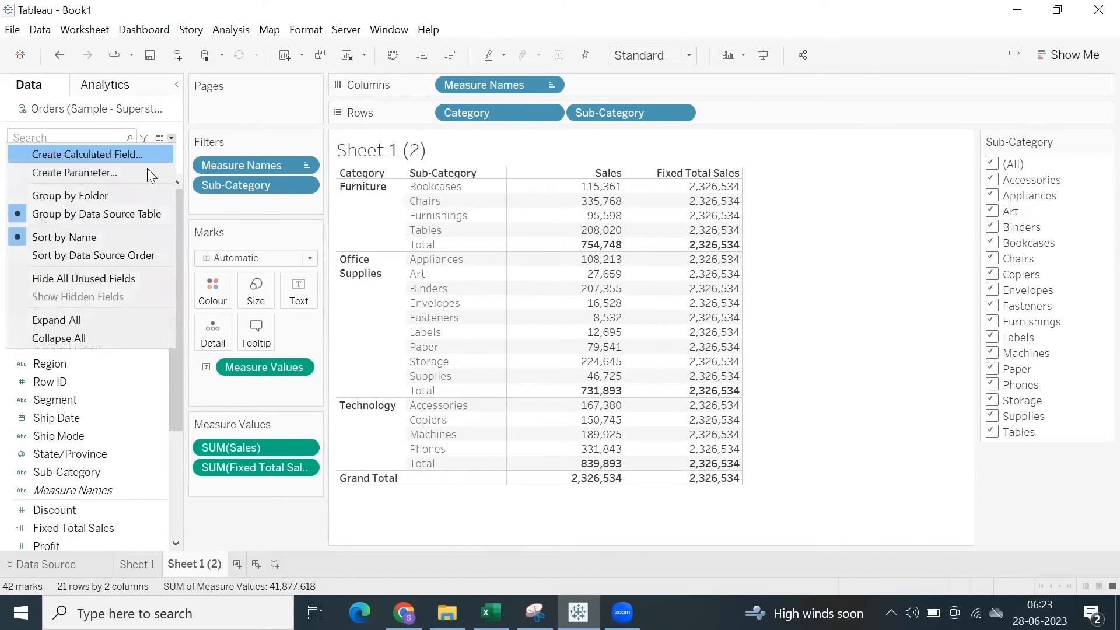
click(108, 155)
text(fix)
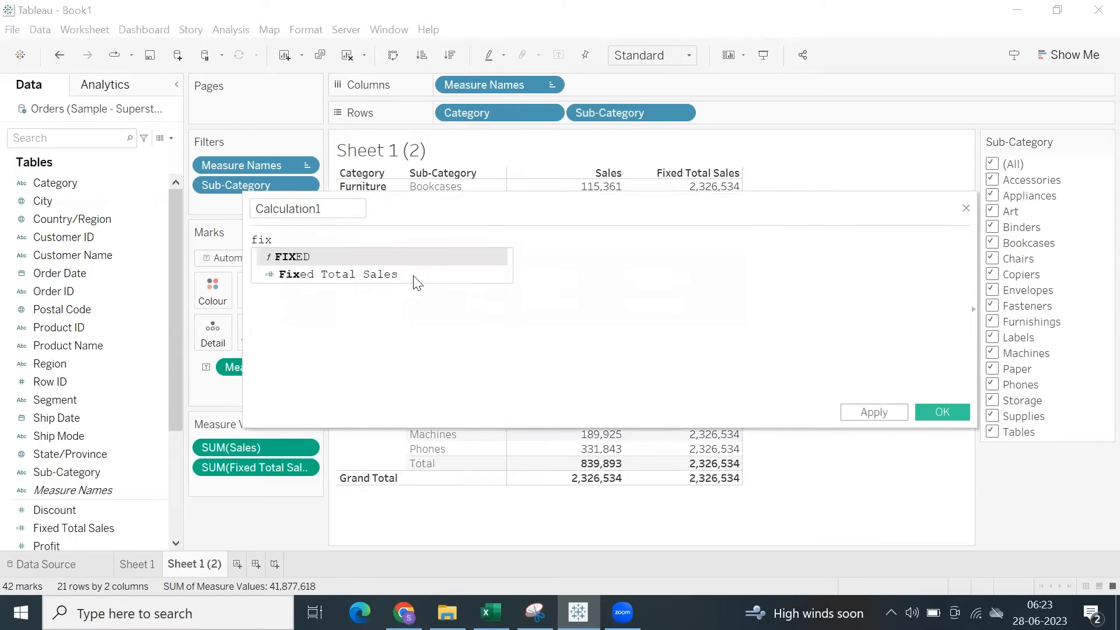
key(Return)
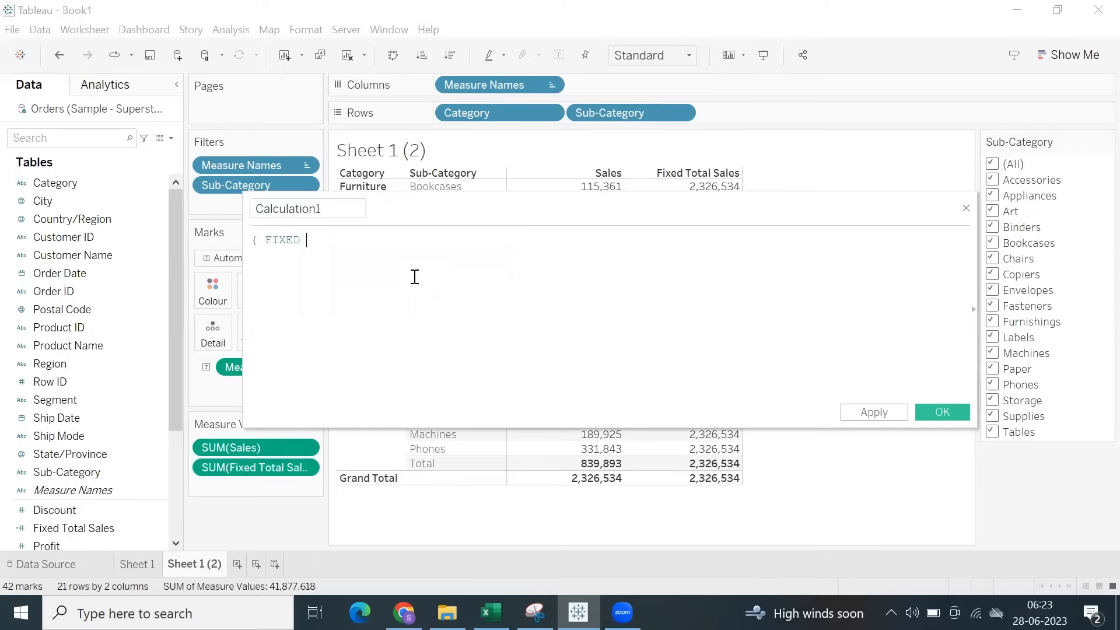
text(cate)
key(Return)
text(: su)
key(Return)
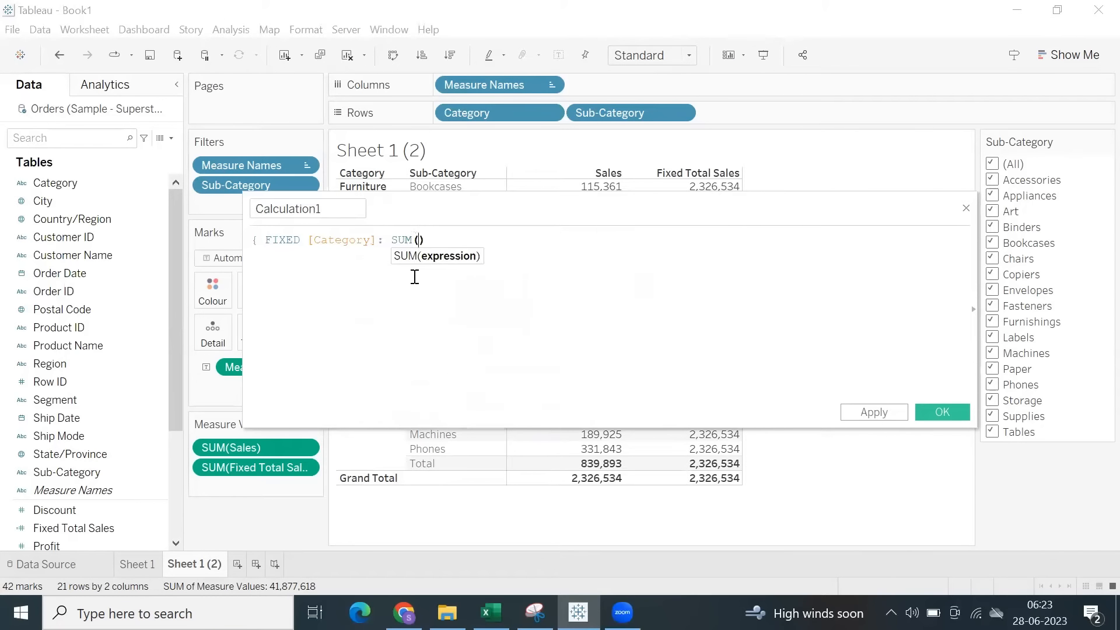
text(sal)
key(Return)
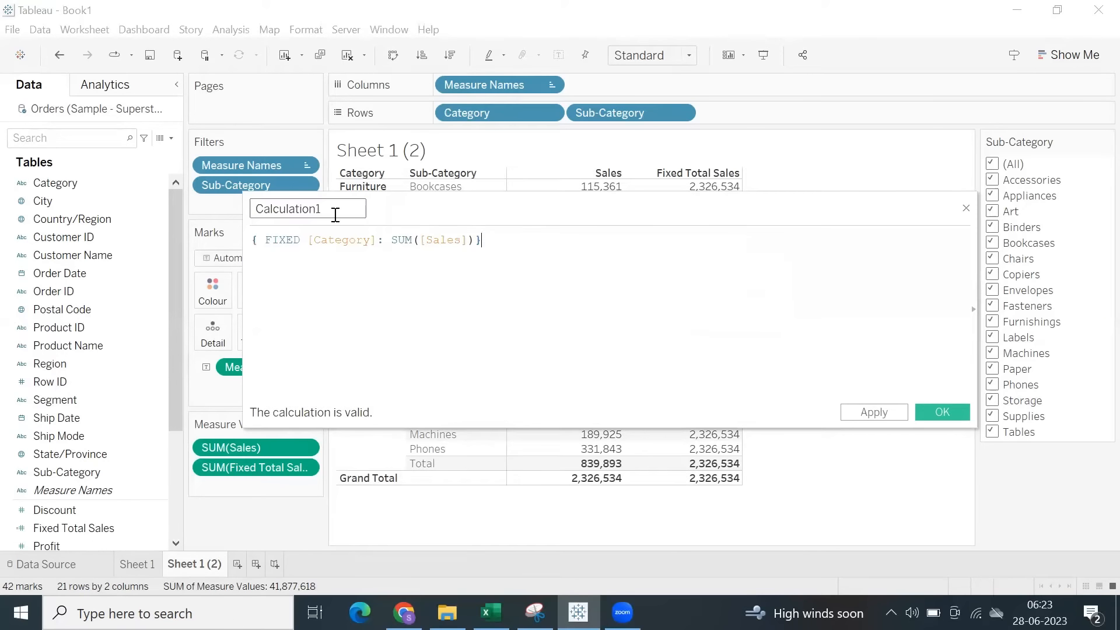
Save the calculation under the name Fixed Cat Sales and add it to the table as the last measure column.
drag(319, 209, 225, 204)
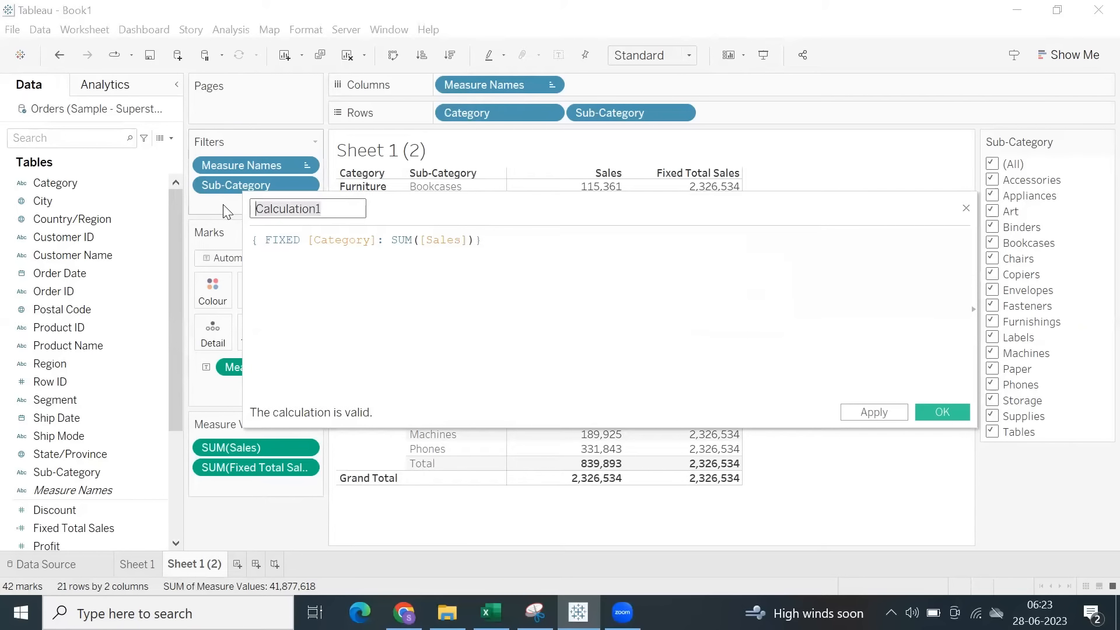
text(Fixed Cat Sales)
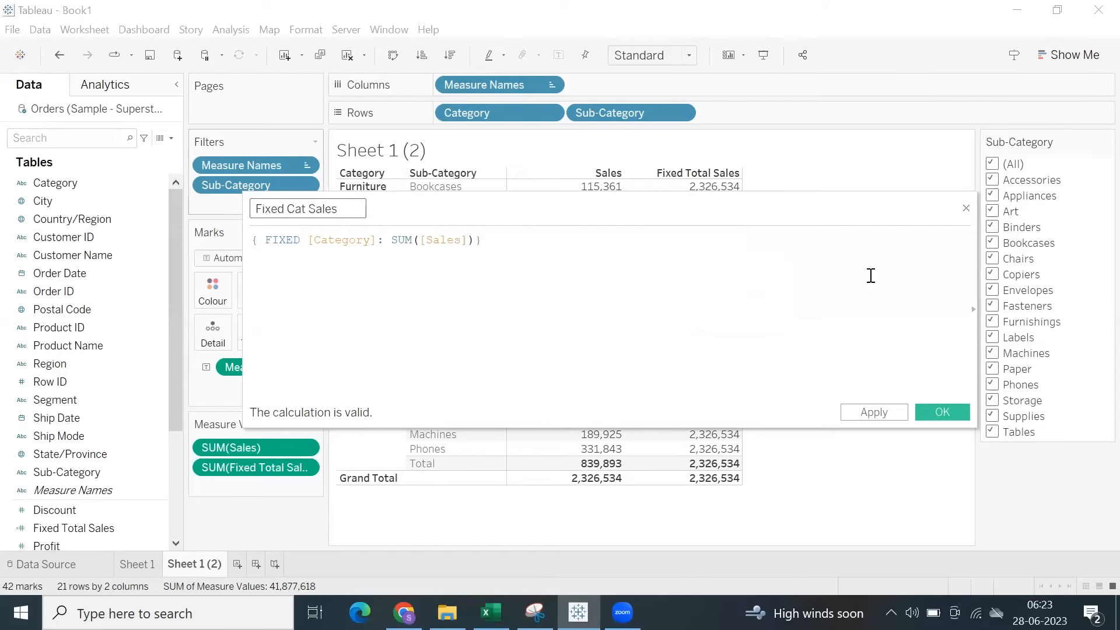
click(876, 414)
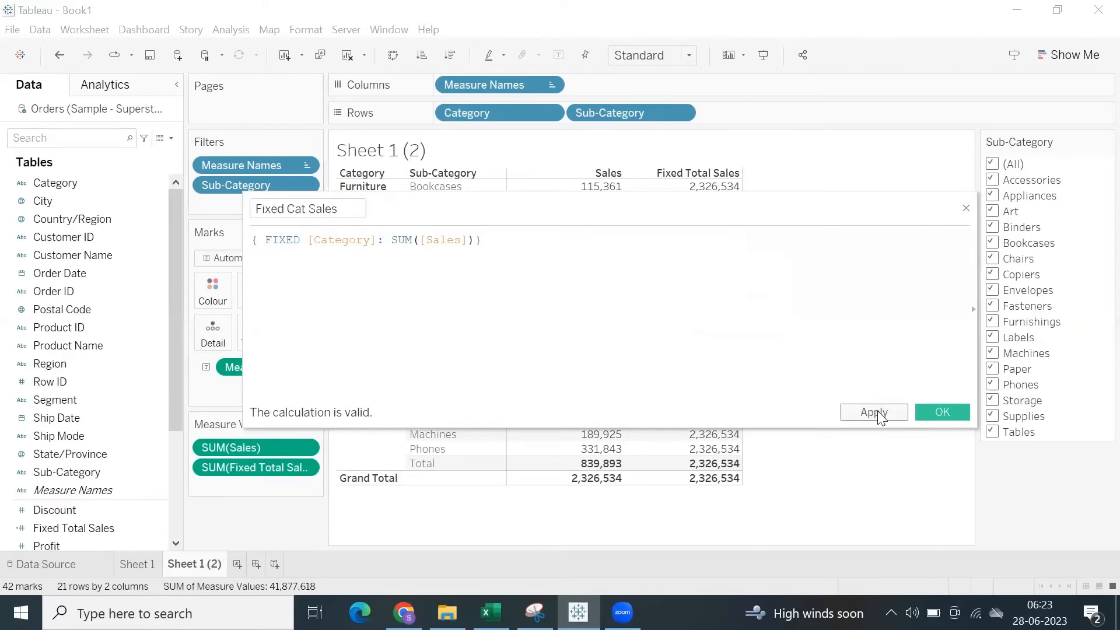
click(940, 414)
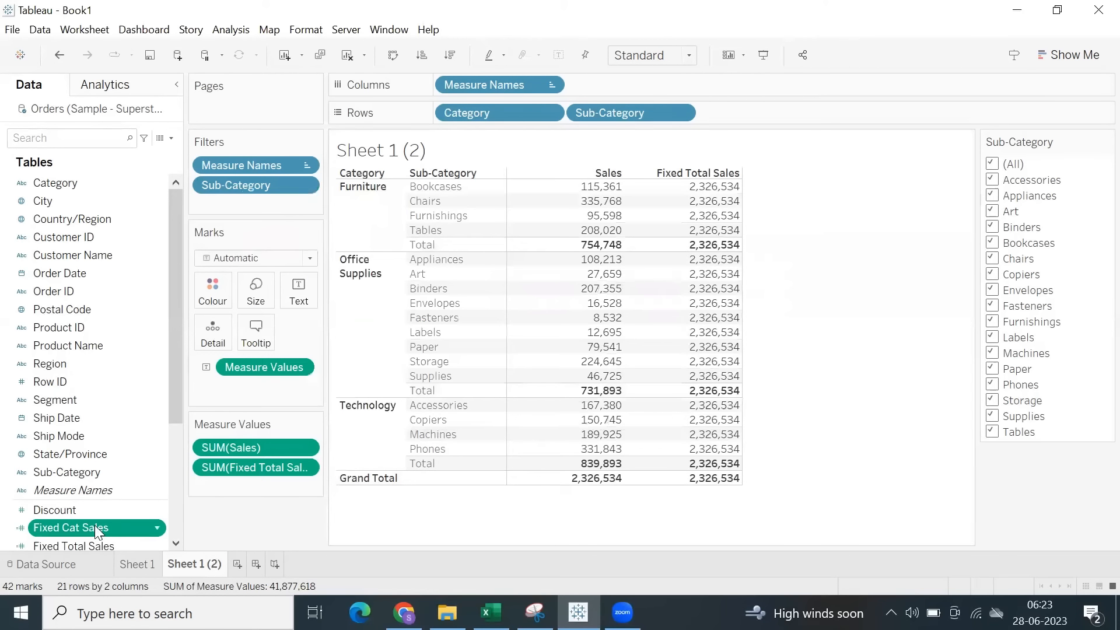
drag(94, 525, 624, 153)
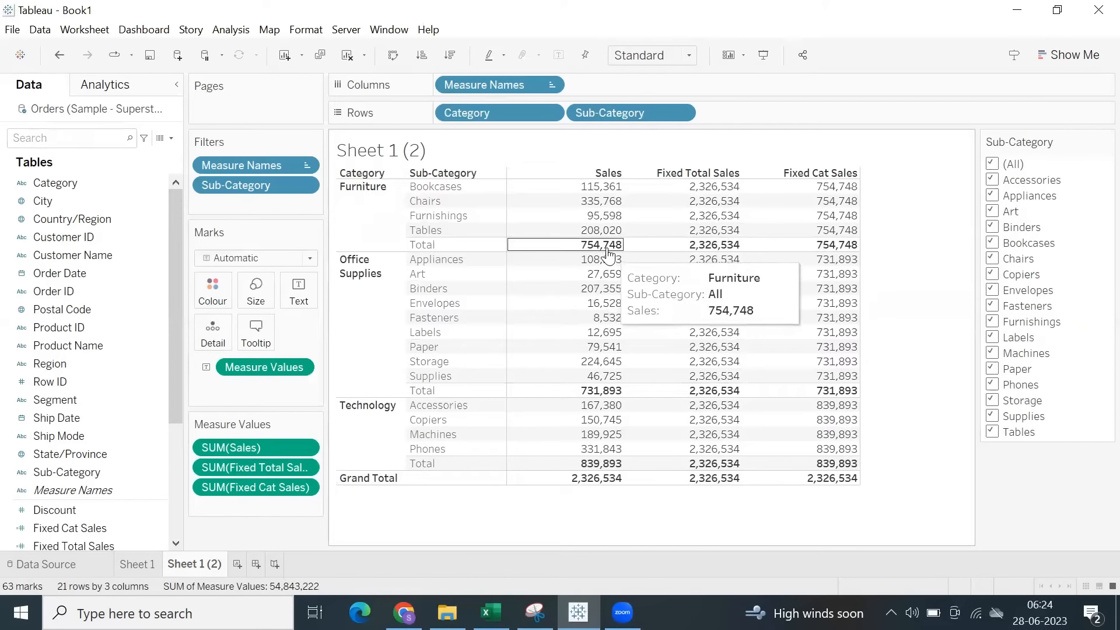
Compare the Sales subtotals of Furniture, Office Supplies and Technology with their Fixed Cat Sales values by highlighting them.
click(586, 250)
drag(825, 182, 832, 244)
click(933, 215)
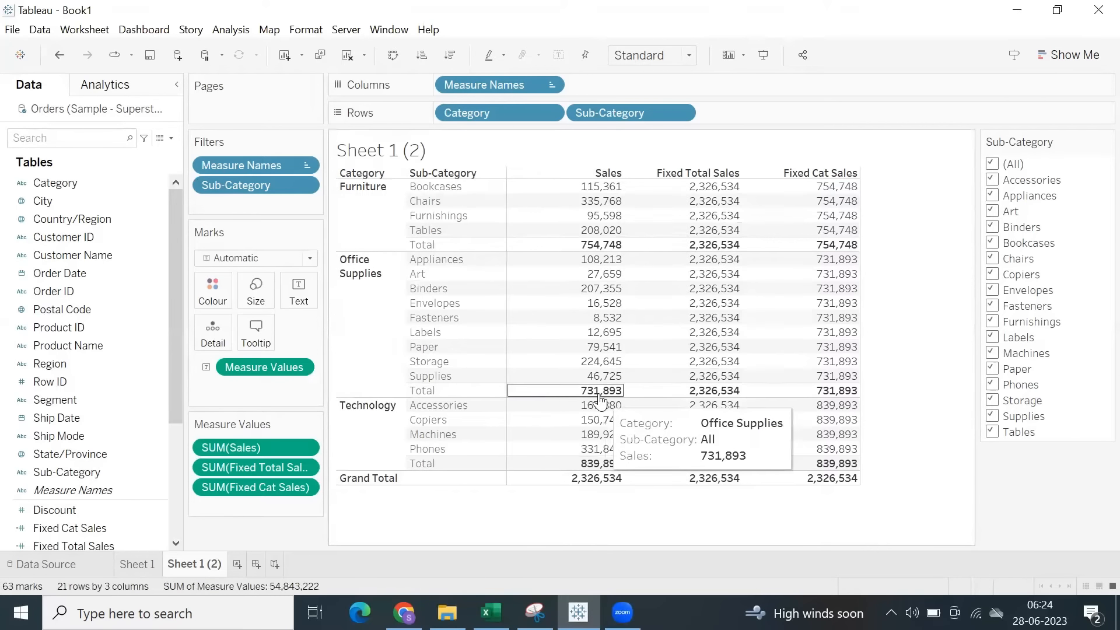
click(560, 391)
drag(830, 263, 860, 479)
click(873, 302)
click(606, 466)
click(888, 418)
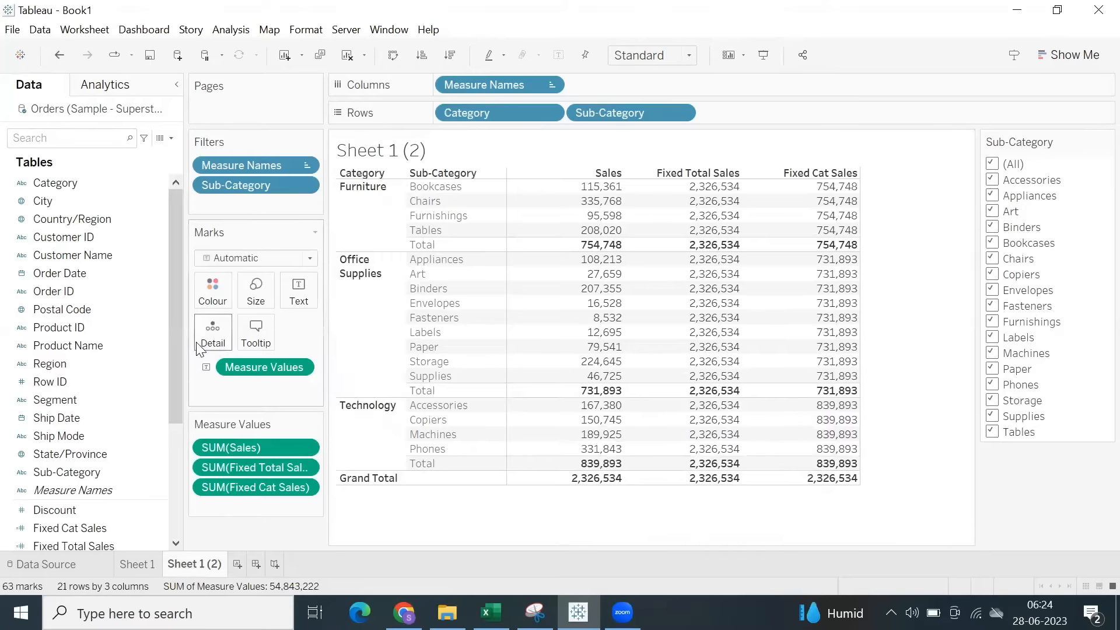
Check Fixed Cat Sales with Machines, Paper, Phones, Storage, Supplies and Tables excluded from the Sub-Category filter, and include all sub-categories again.
click(992, 417)
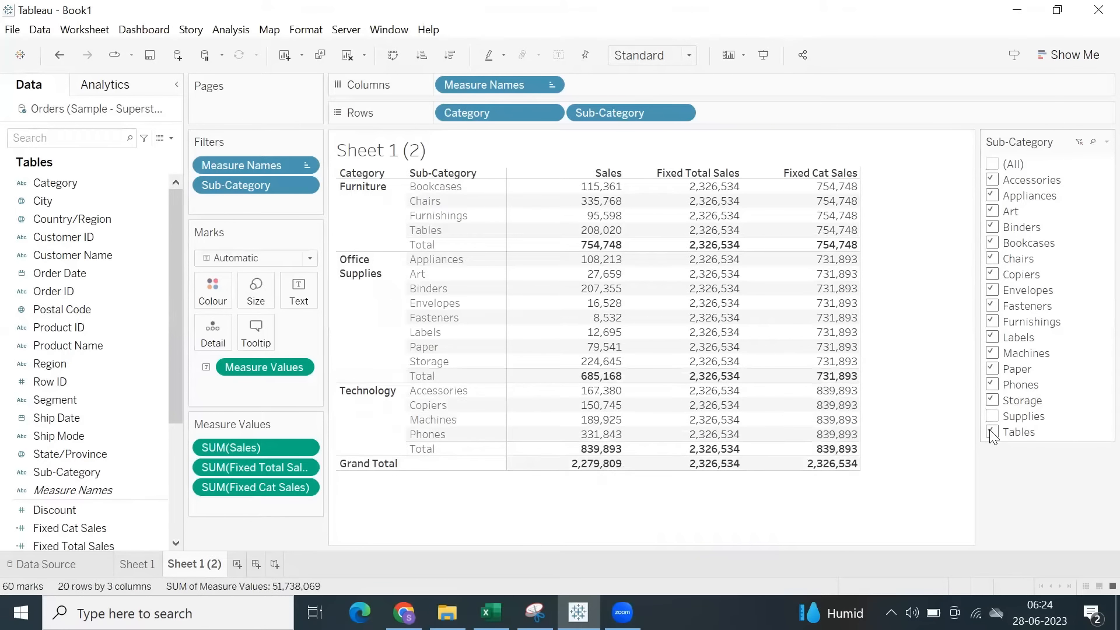
click(992, 432)
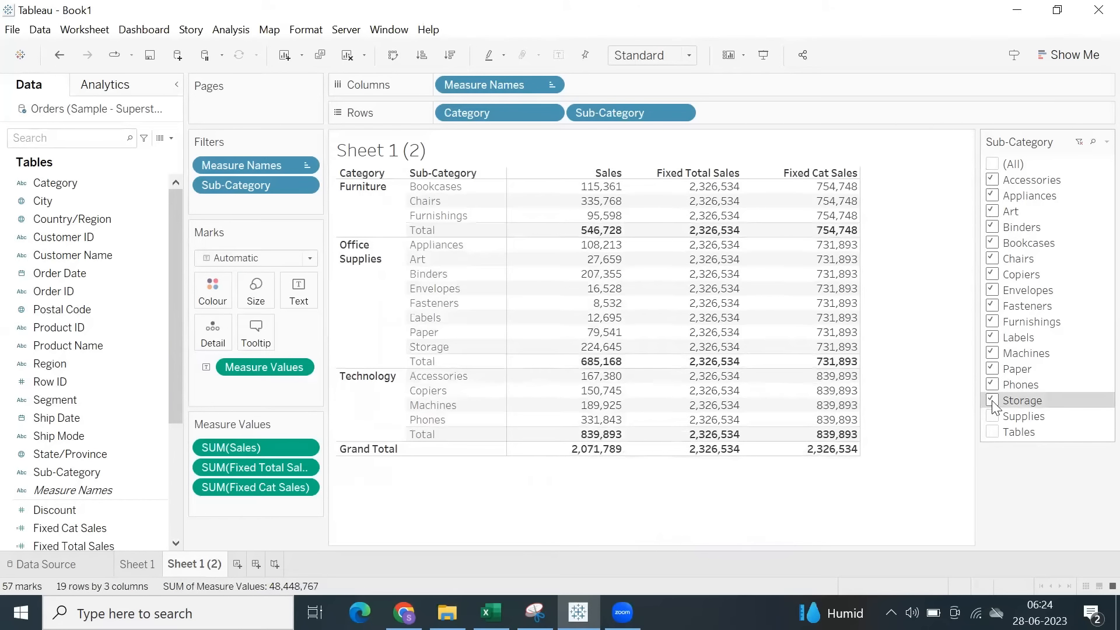
click(992, 401)
click(993, 385)
click(992, 353)
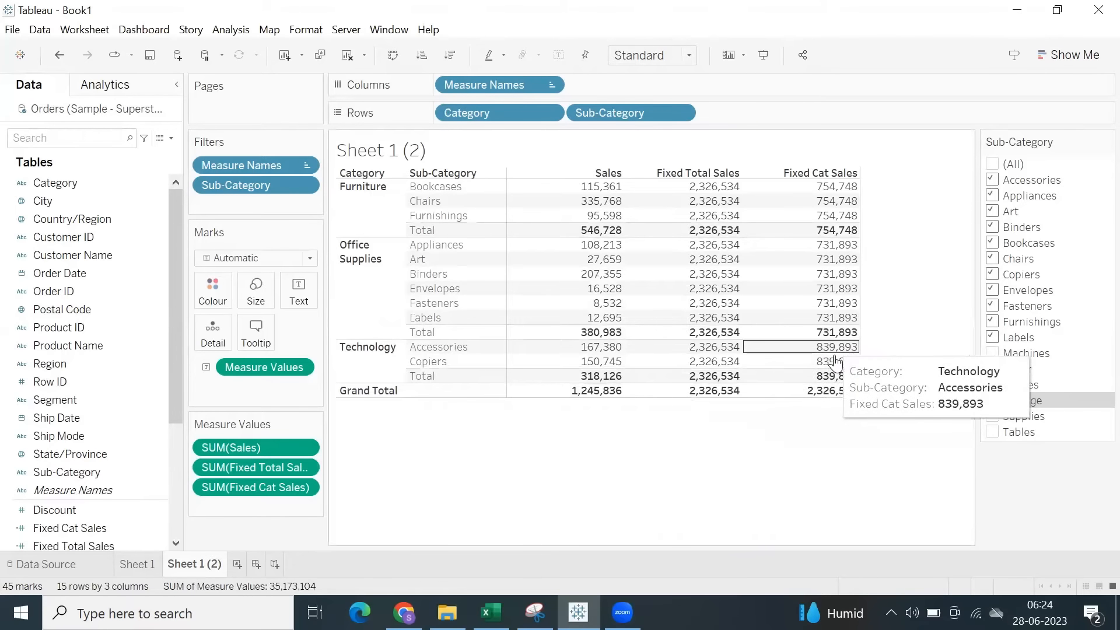
drag(834, 349, 842, 380)
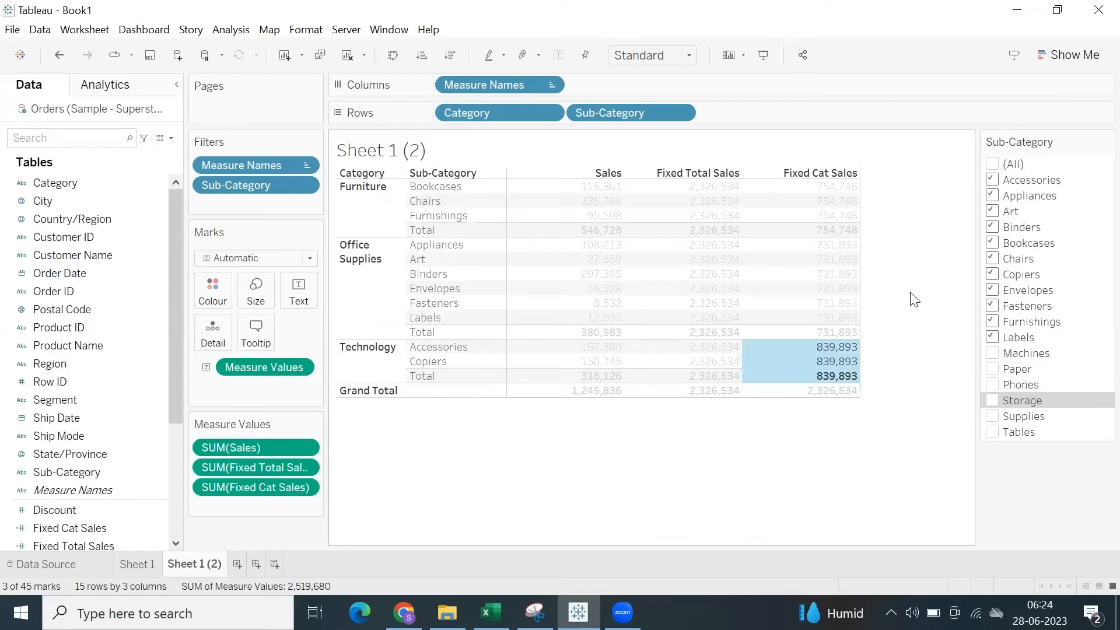
click(996, 168)
click(1081, 488)
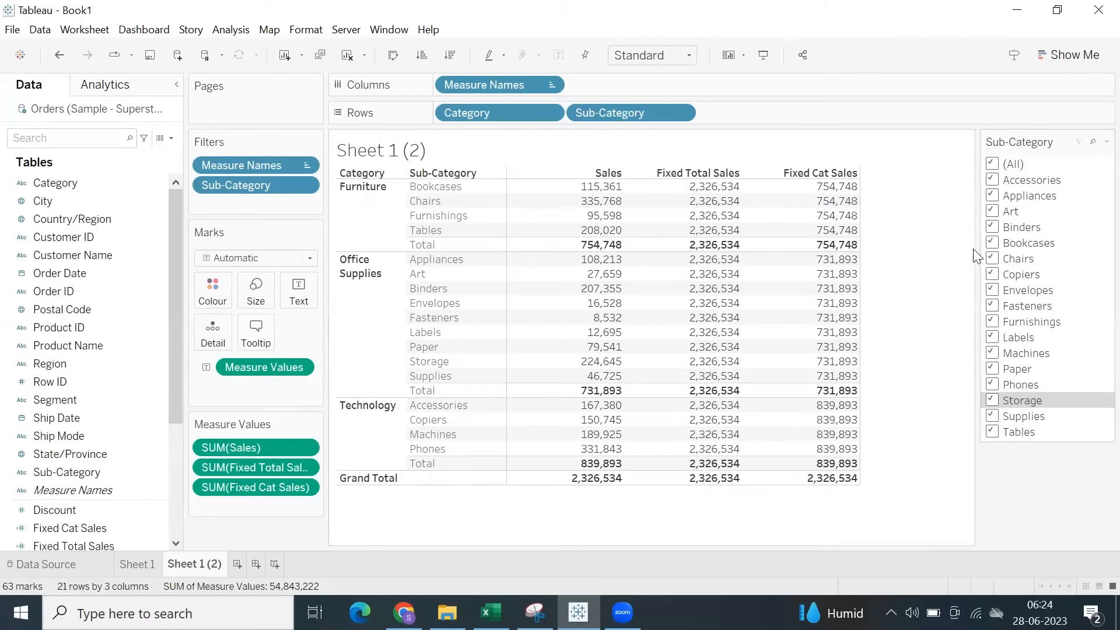
Duplicate the Sheet 1 (2) worksheet and start a new calculated field in the copy.
right_click(200, 570)
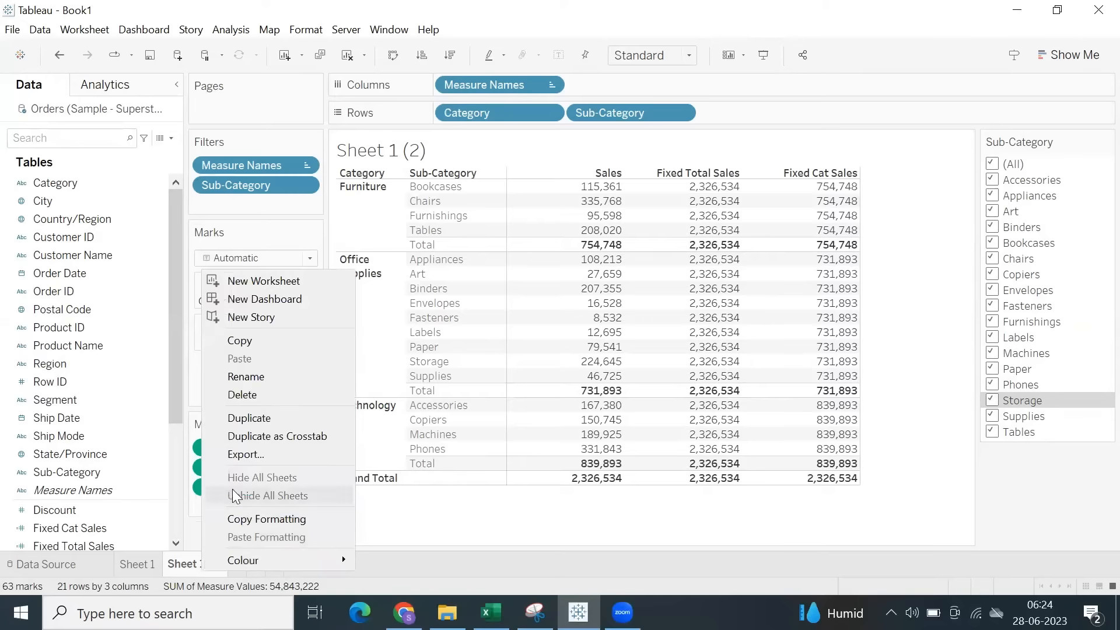
click(245, 419)
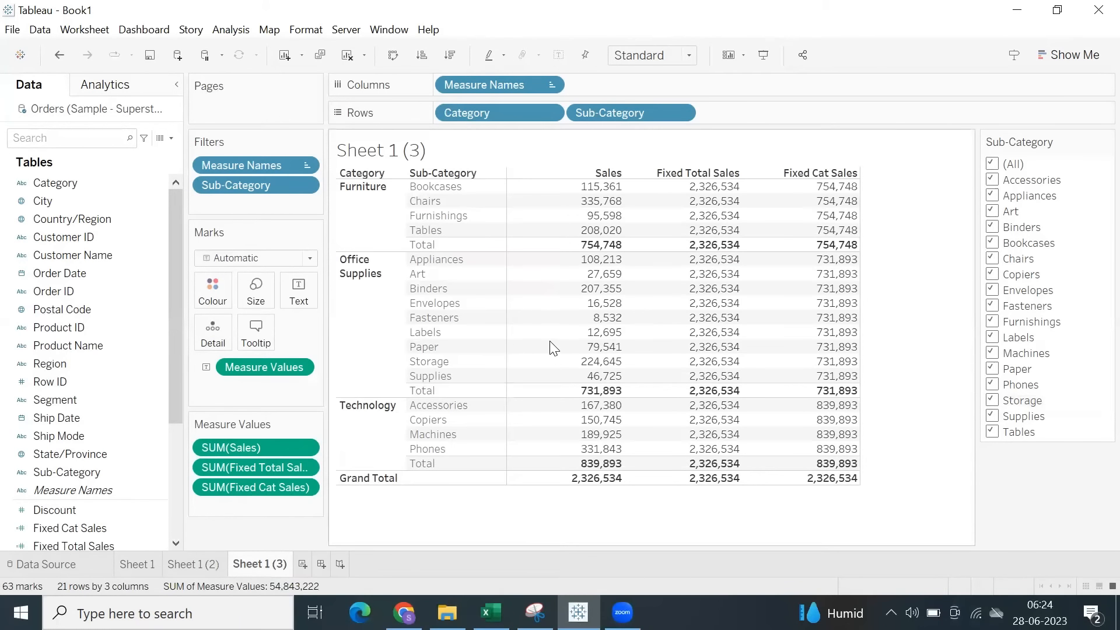
mouse_move(555, 351)
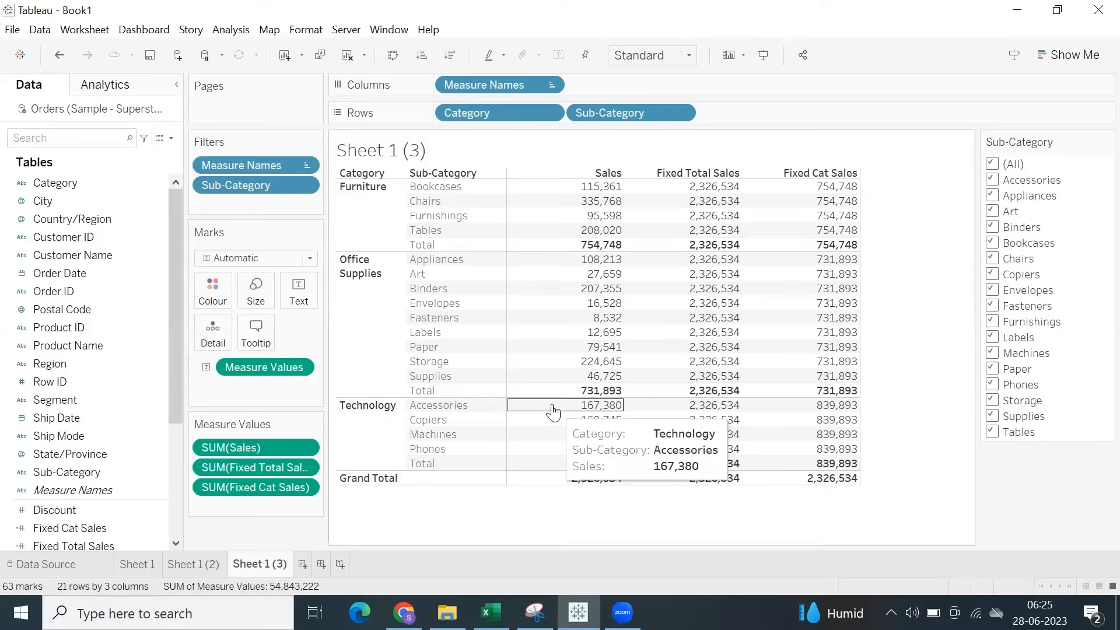
click(227, 30)
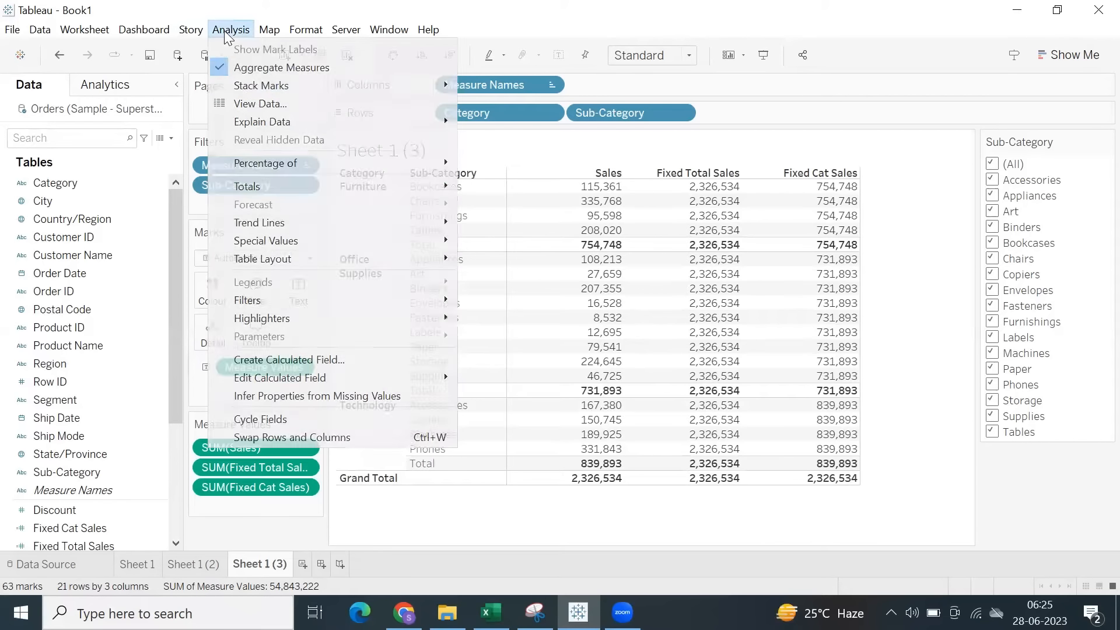
click(268, 361)
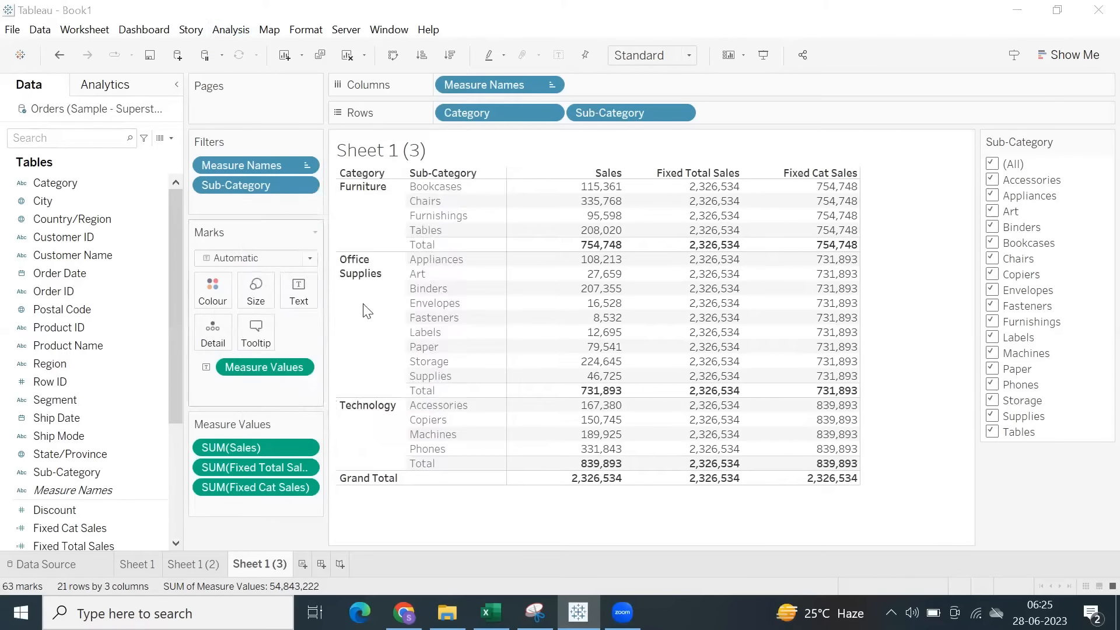
text(s)
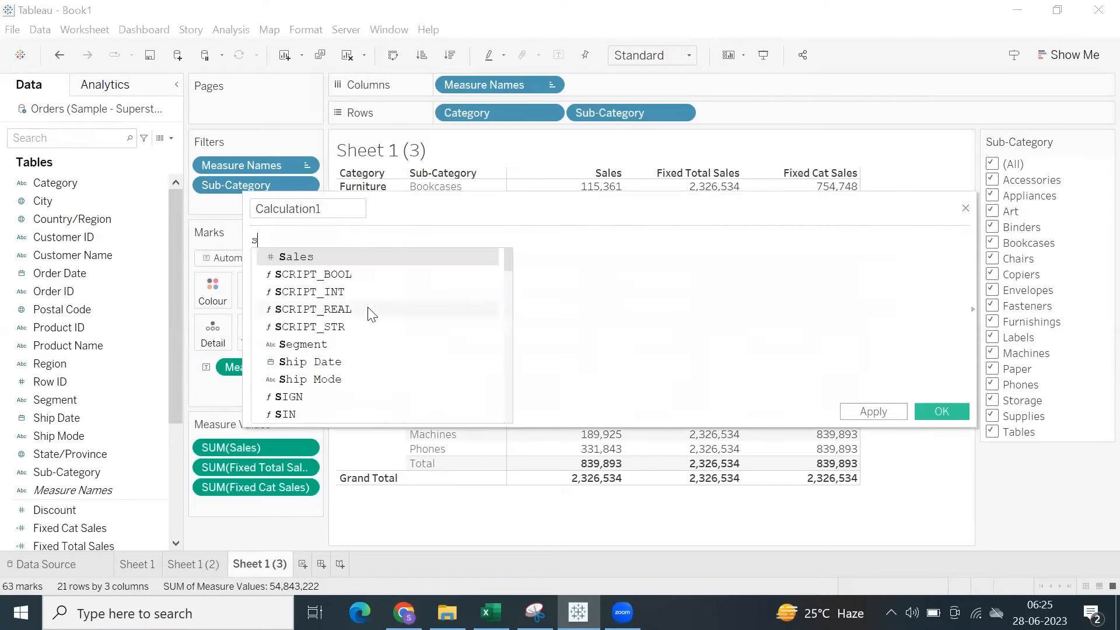
text(u)
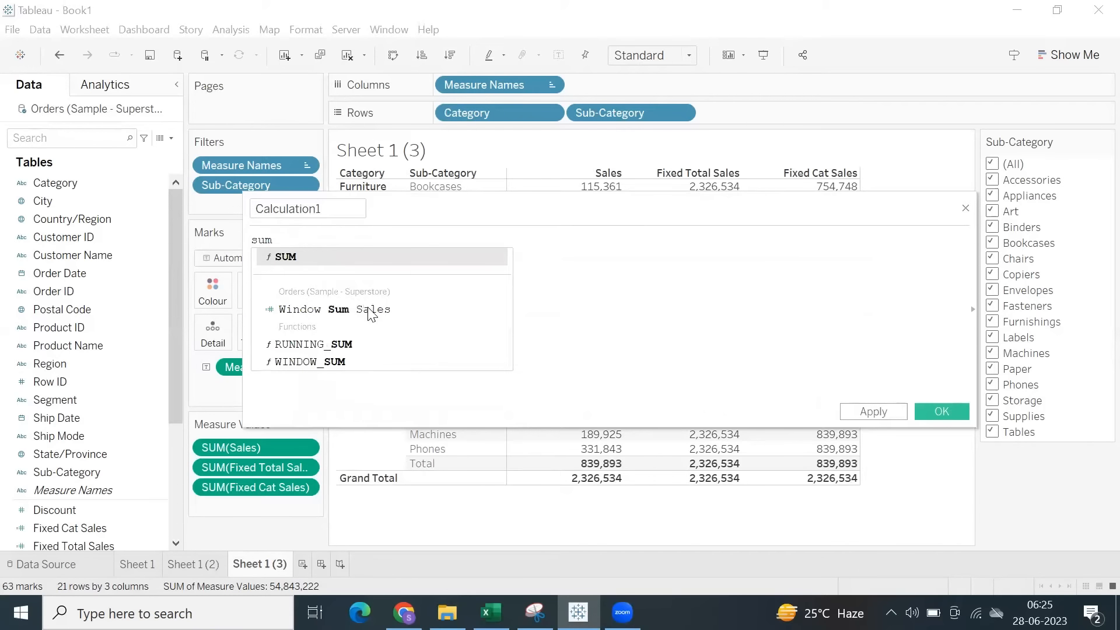
text(m)
key(Return)
key(Return)
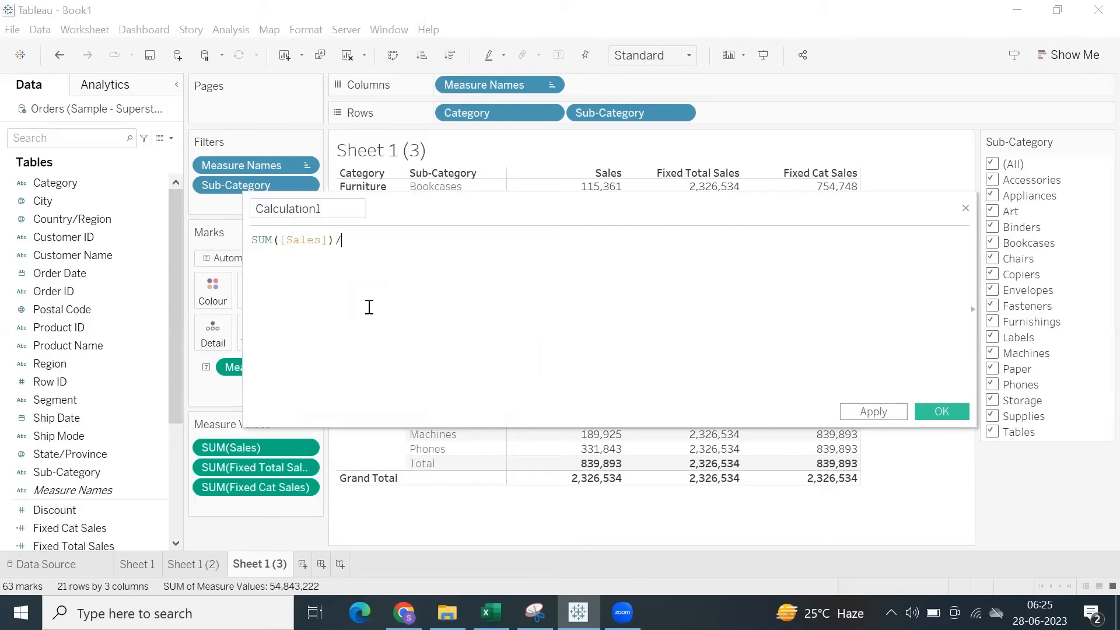
key(BackSpace)
key(BackSpace)
key(BackSpace)
key(BackSpace)
key(BackSpace)
key(BackSpace)
key(BackSpace)
key(BackSpace)
key(BackSpace)
key(BackSpace)
key(BackSpace)
key(BackSpace)
key(BackSpace)
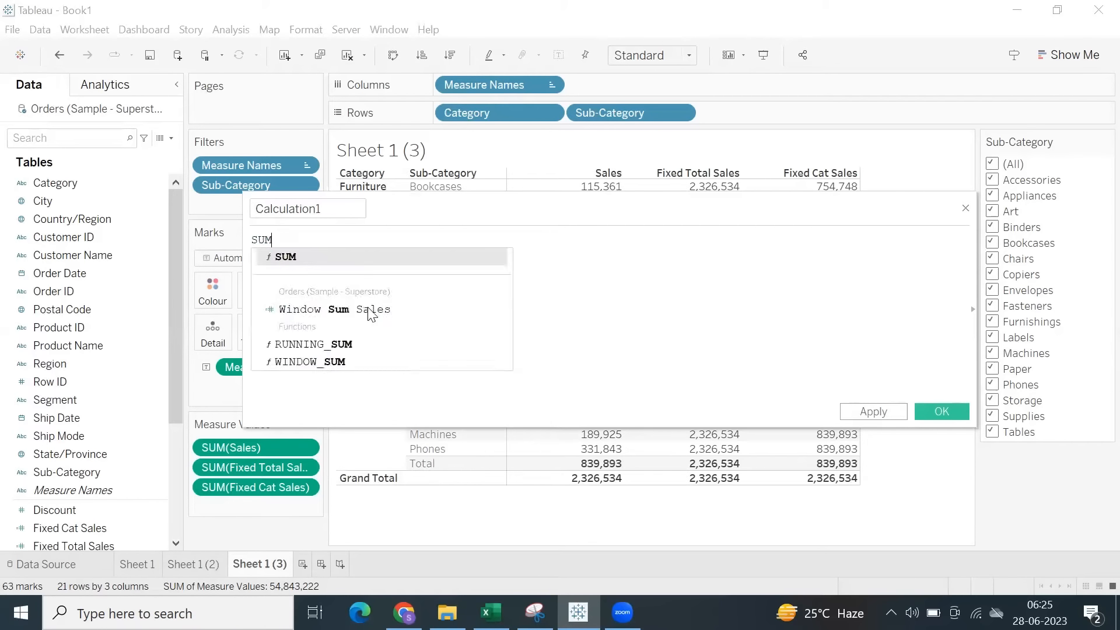
Enter the calculation formula [Sales]/[Fixed Total Sales].
text(sal)
key(Return)
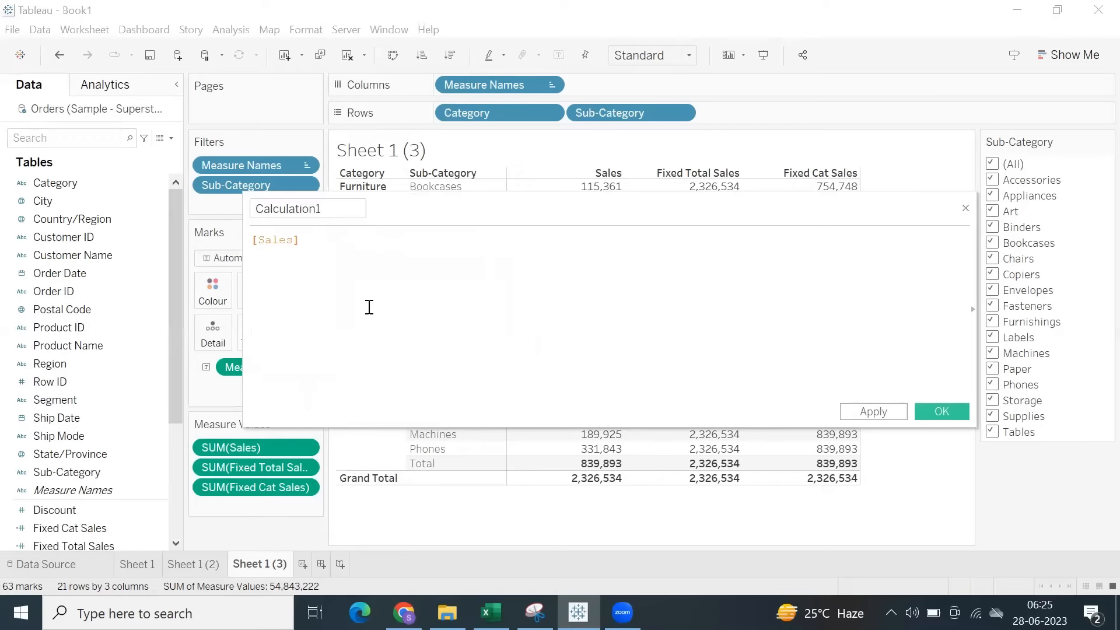
text(/fi)
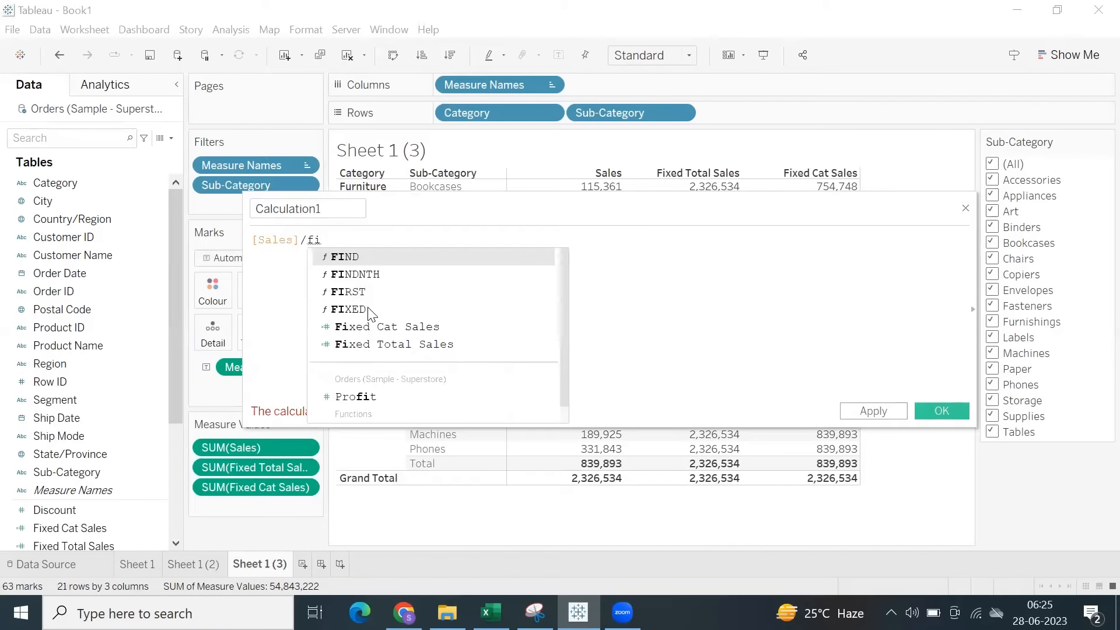
click(370, 344)
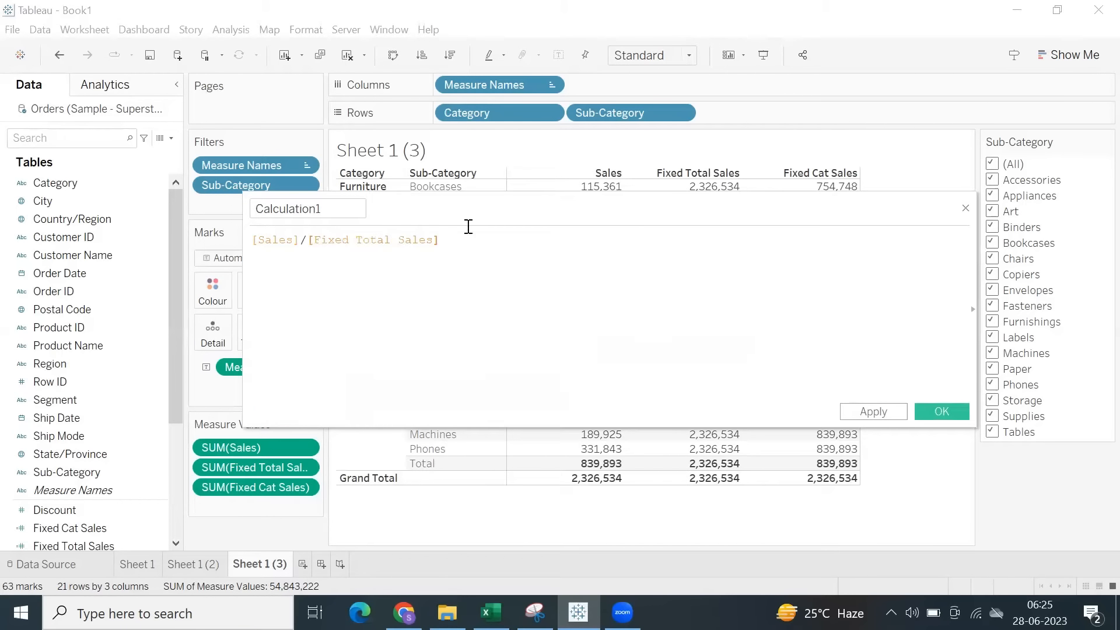
Save the calculation as Fixed % Total and add it to the table between Fixed Total Sales and Fixed Cat Sales.
drag(351, 209, 186, 219)
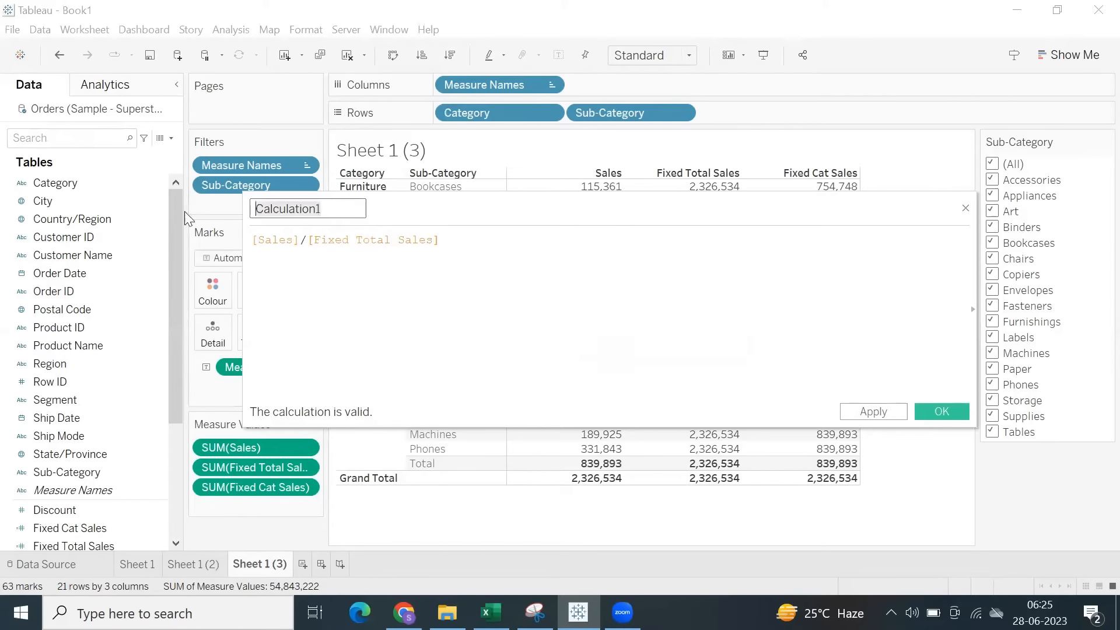
text(Fixed % Total)
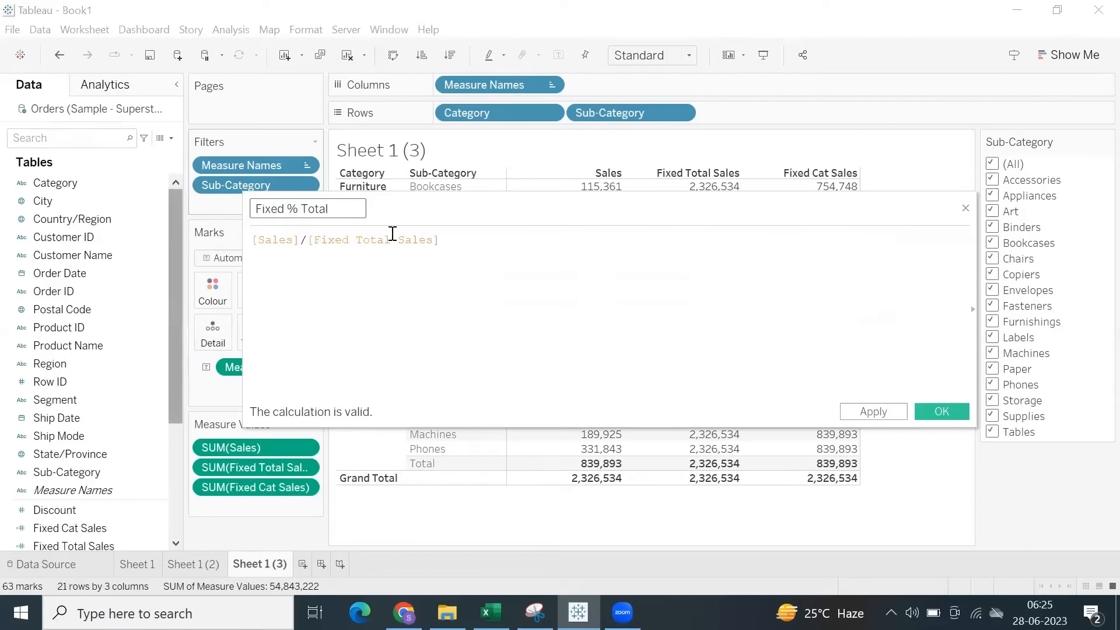
click(931, 411)
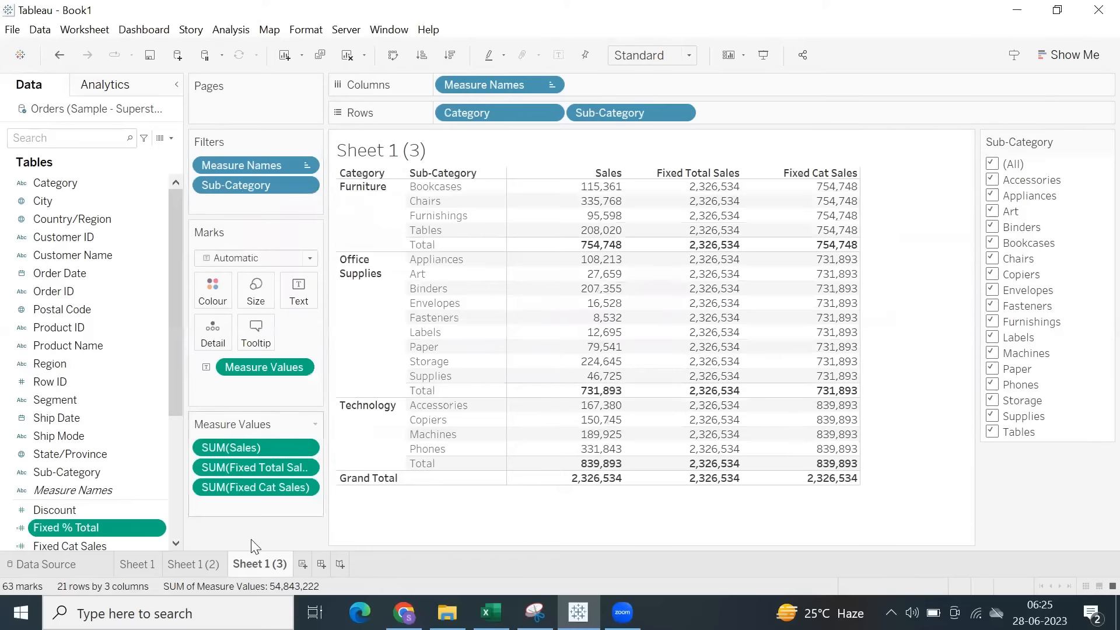
drag(576, 386, 578, 386)
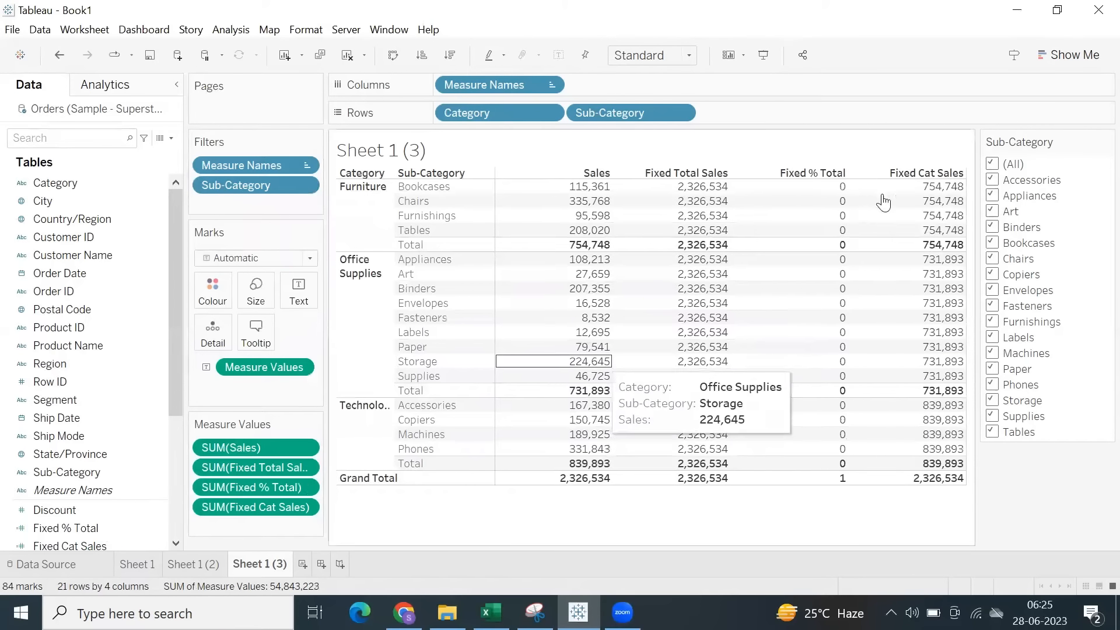
Format the Fixed % Total values in the table as percentages with 2 decimal places.
right_click(300, 488)
click(277, 454)
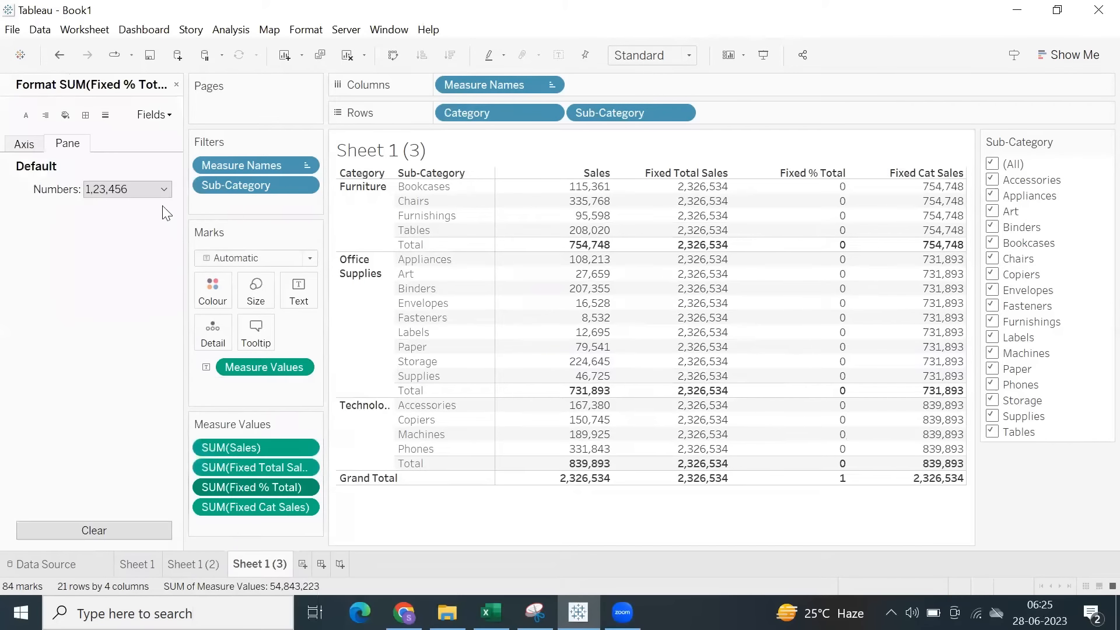
click(134, 189)
click(113, 287)
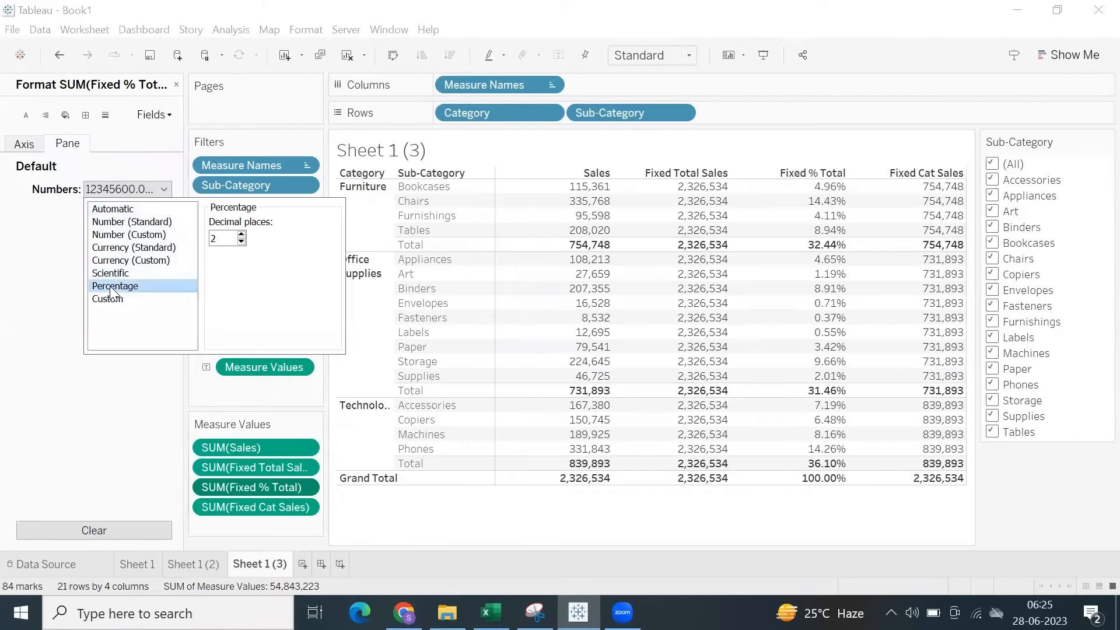
Examine the Fixed % Total values for the sub-categories, the category totals and the grand total.
click(810, 519)
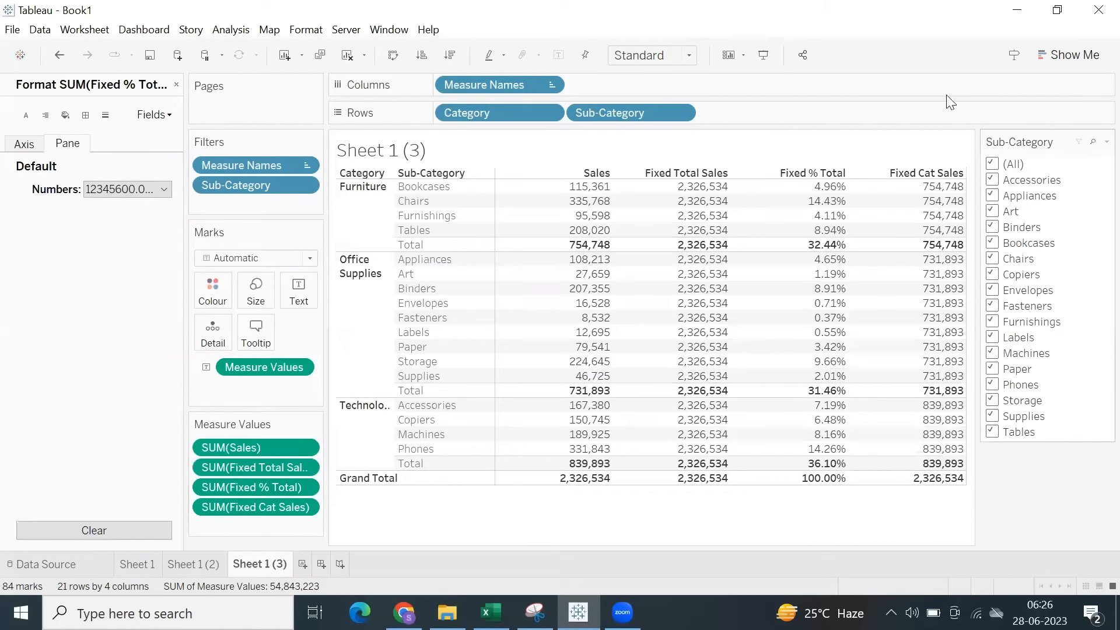
mouse_move(823, 269)
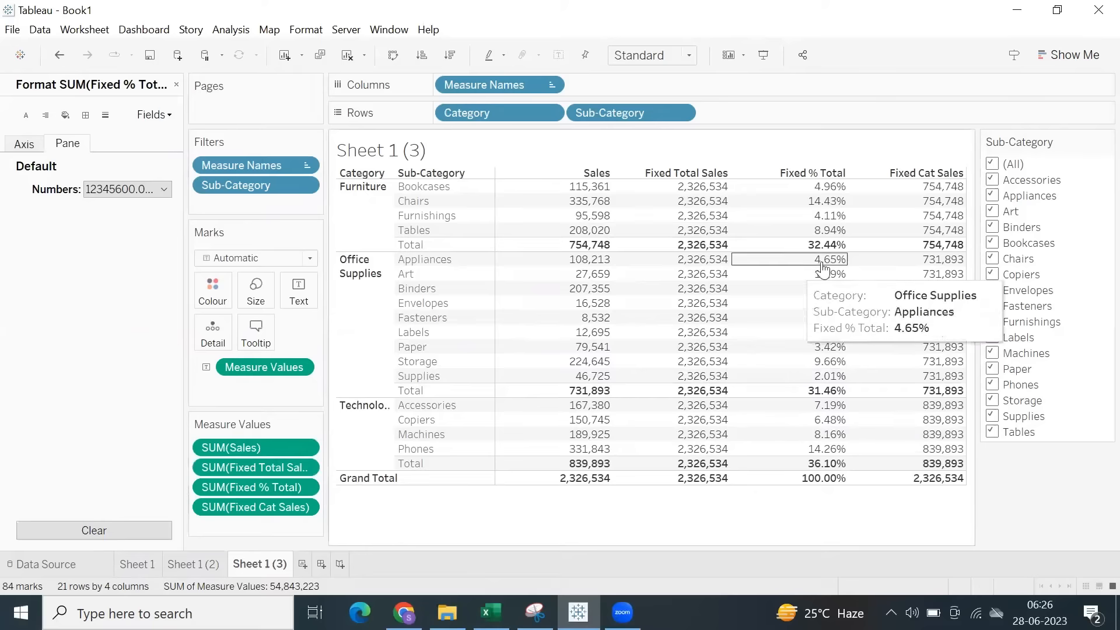
mouse_move(819, 484)
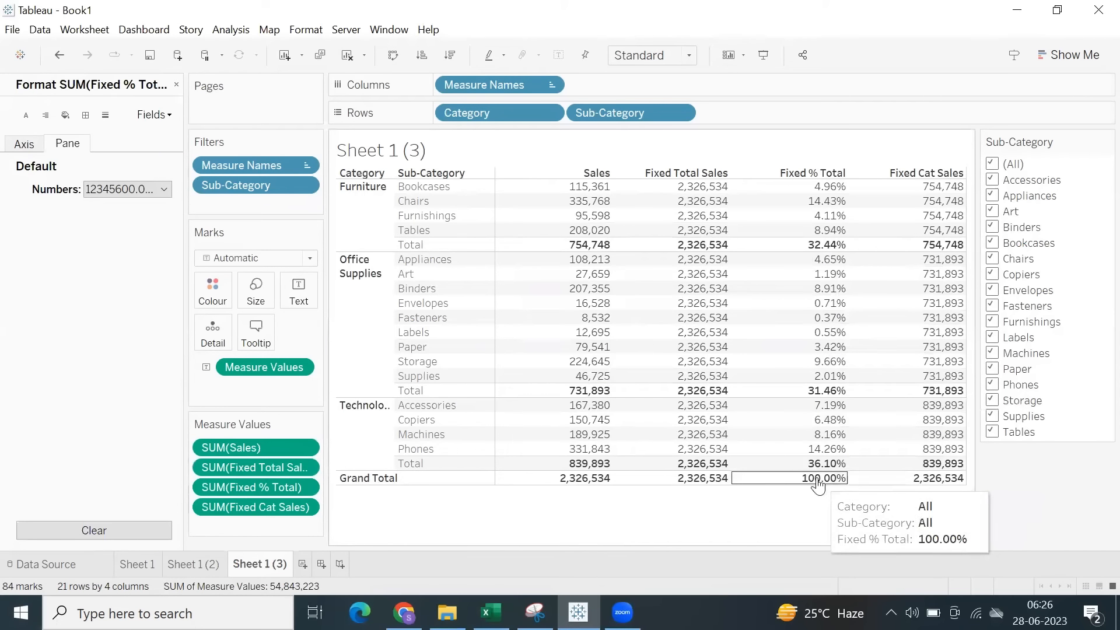
click(829, 488)
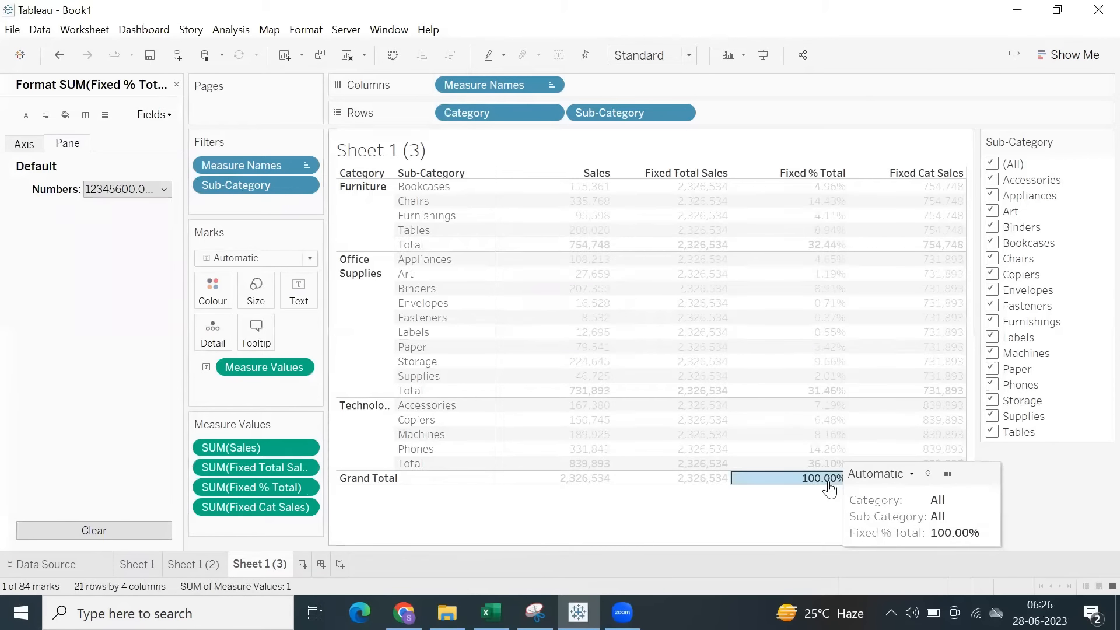
click(828, 488)
mouse_move(816, 249)
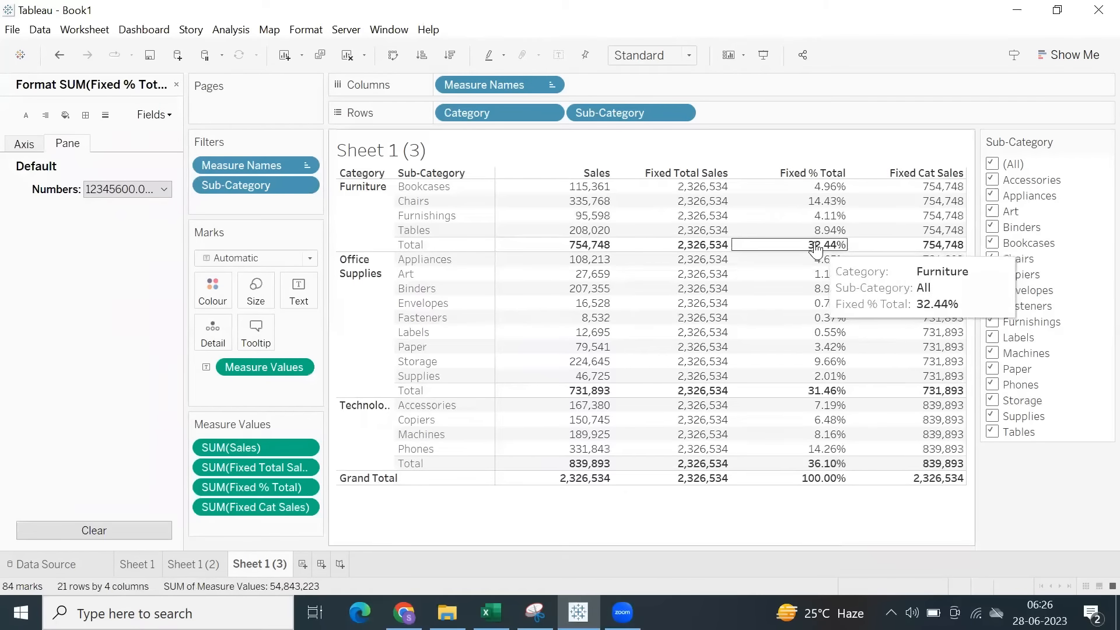
mouse_move(799, 411)
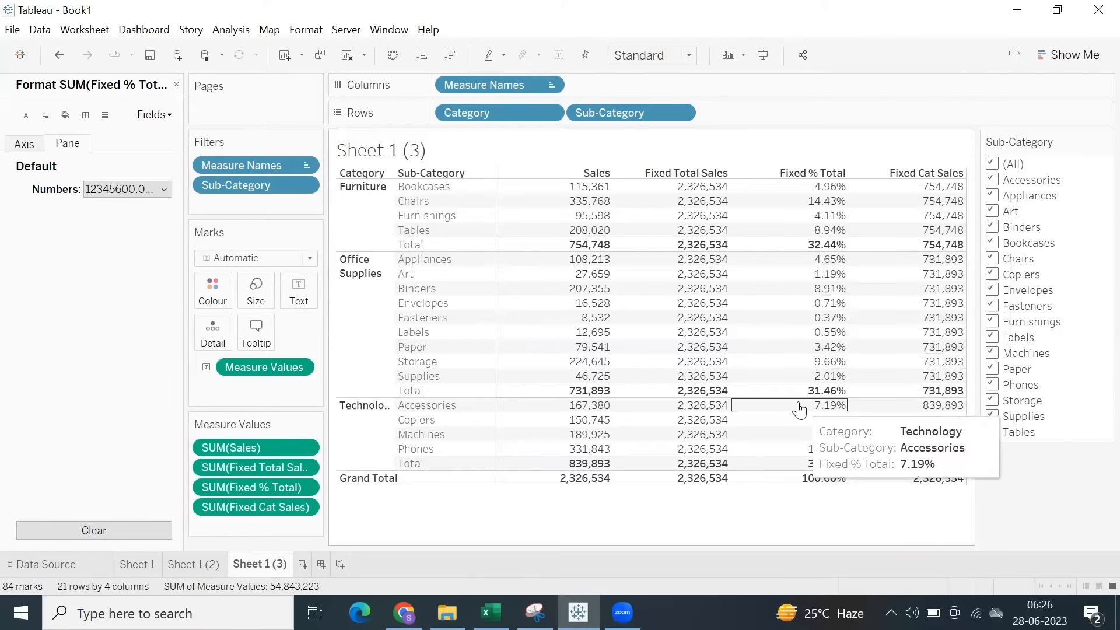
mouse_move(814, 202)
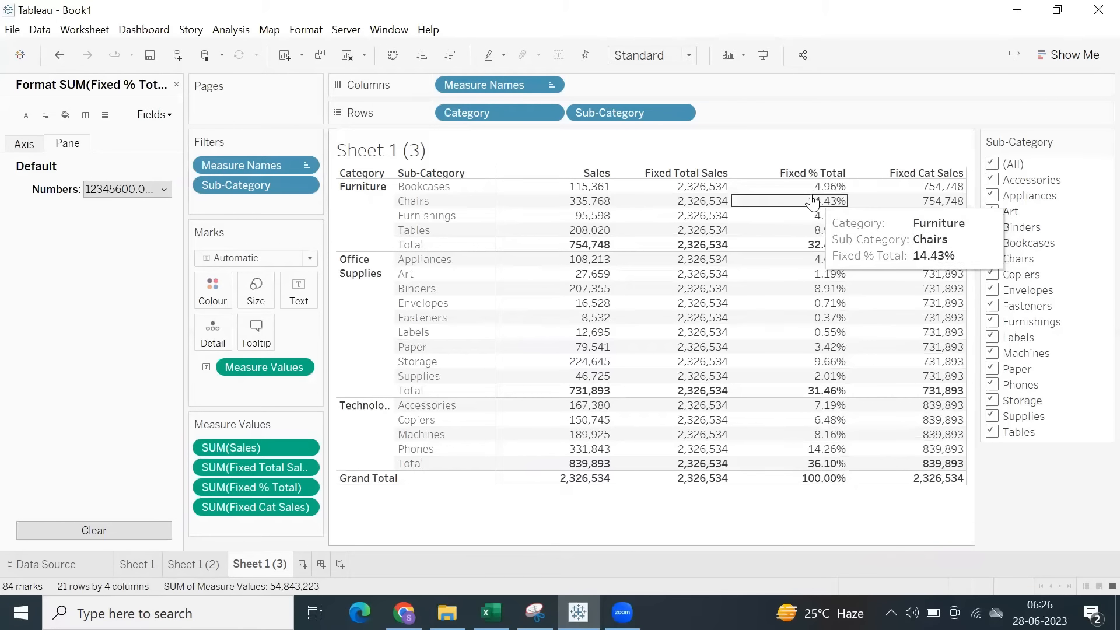
drag(816, 187, 820, 470)
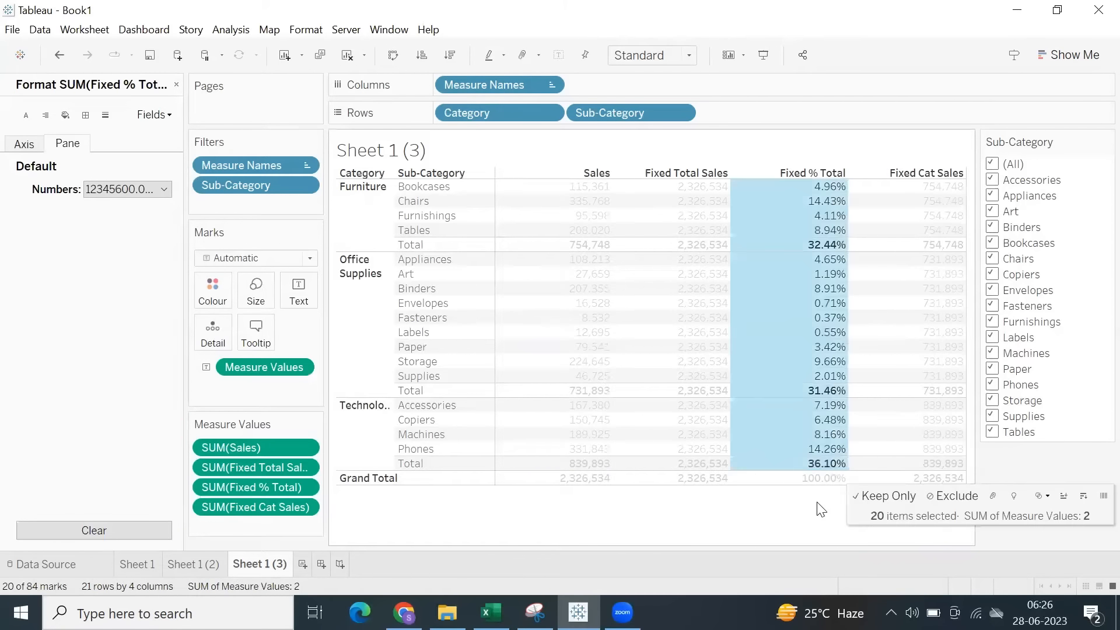
click(820, 506)
mouse_move(819, 252)
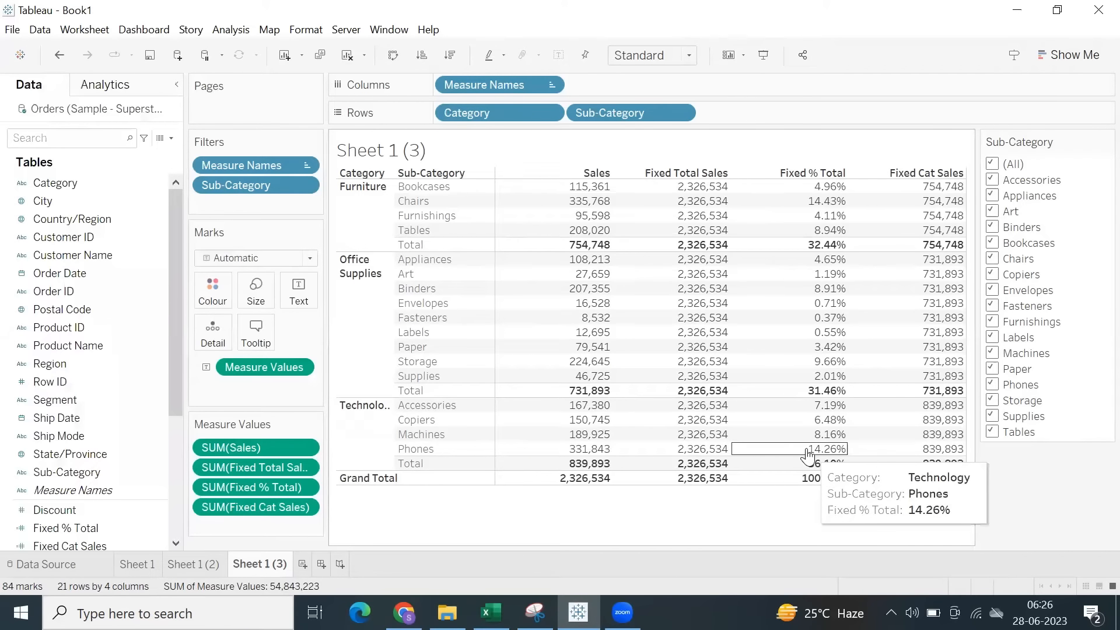
Check the Storage row in the table and exclude Storage from the Sub-Category filter.
click(416, 361)
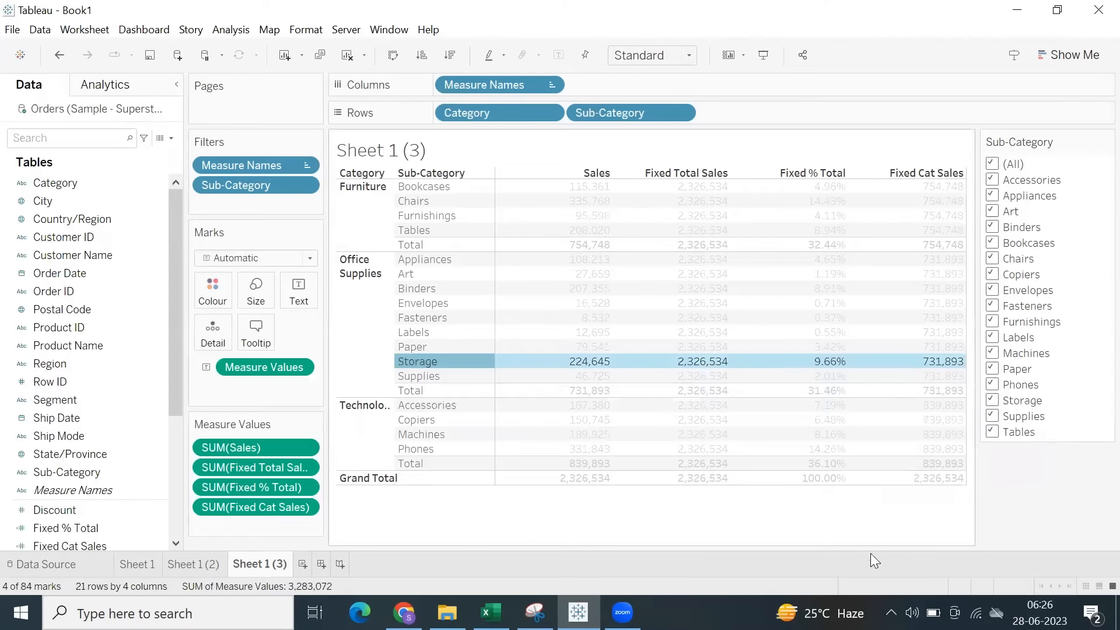
click(838, 519)
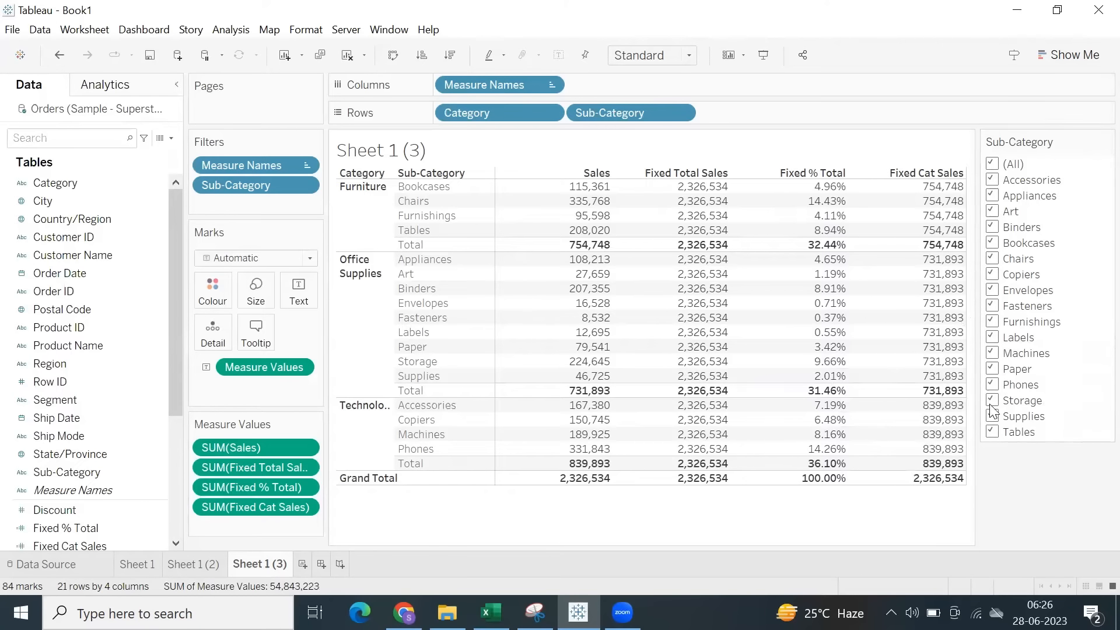
click(993, 401)
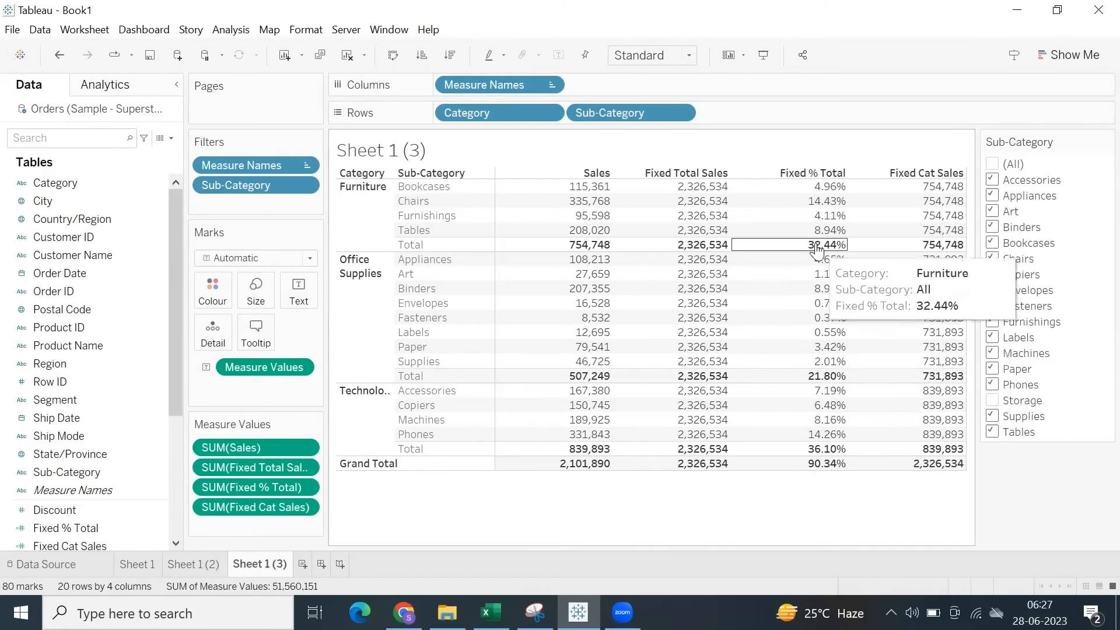
Try a Percent of Total quick table calculation on the Sales measure, check its grand total, and undo it.
right_click(304, 447)
mouse_move(262, 580)
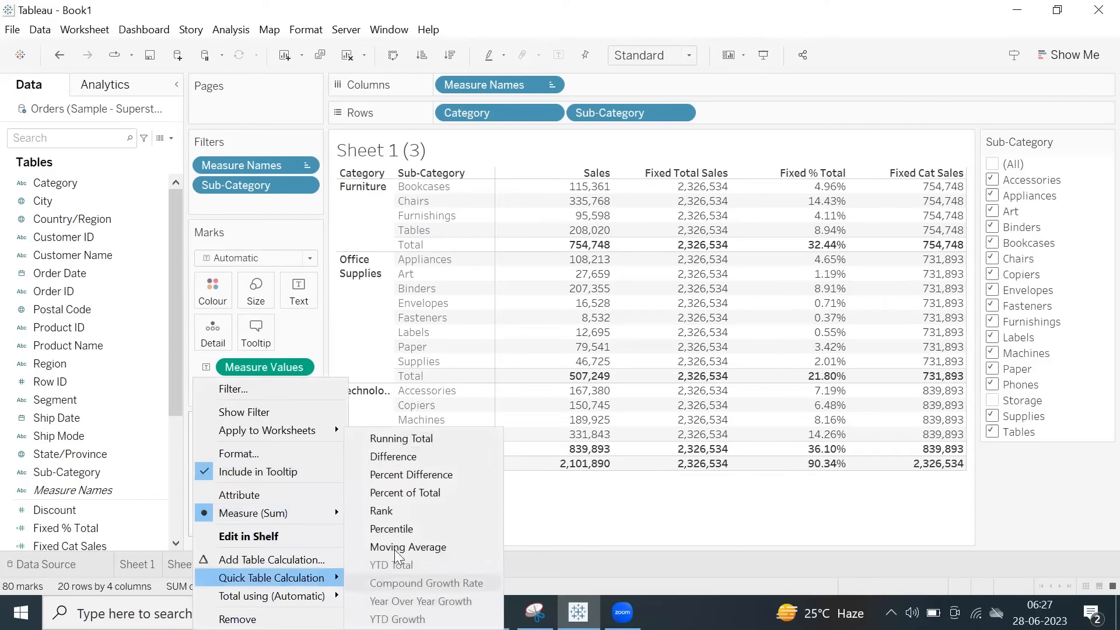
click(407, 495)
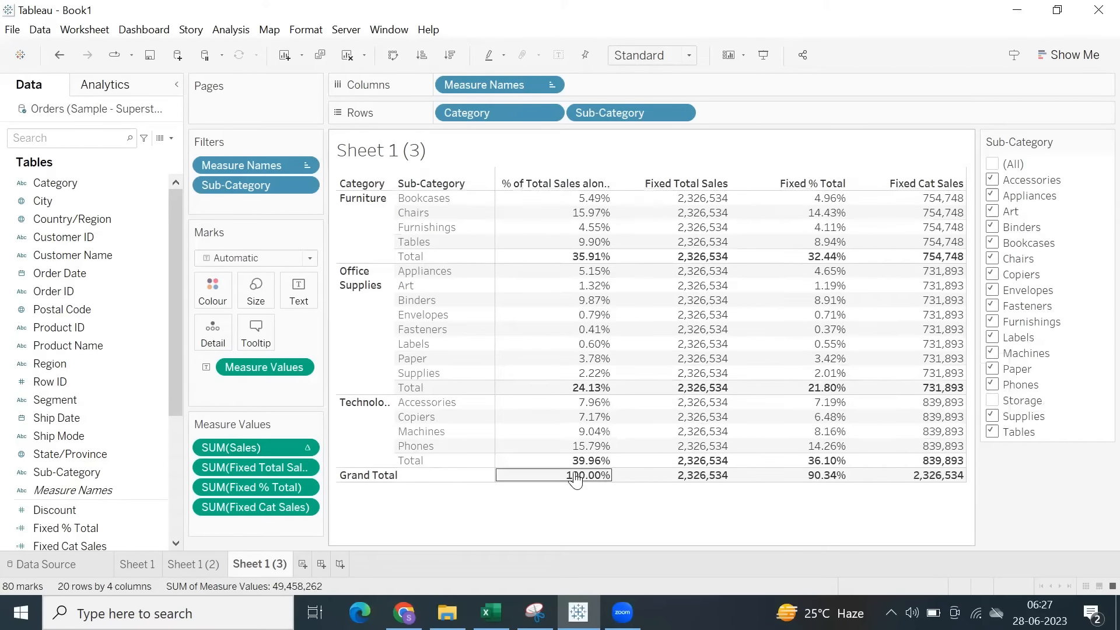
click(580, 479)
click(571, 512)
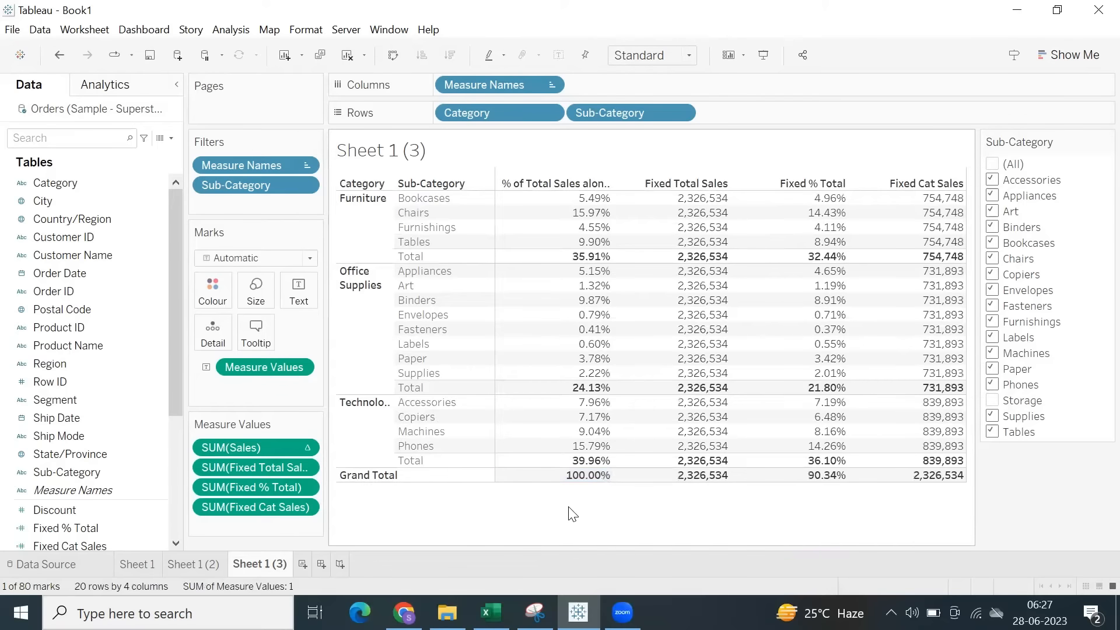
mouse_move(829, 483)
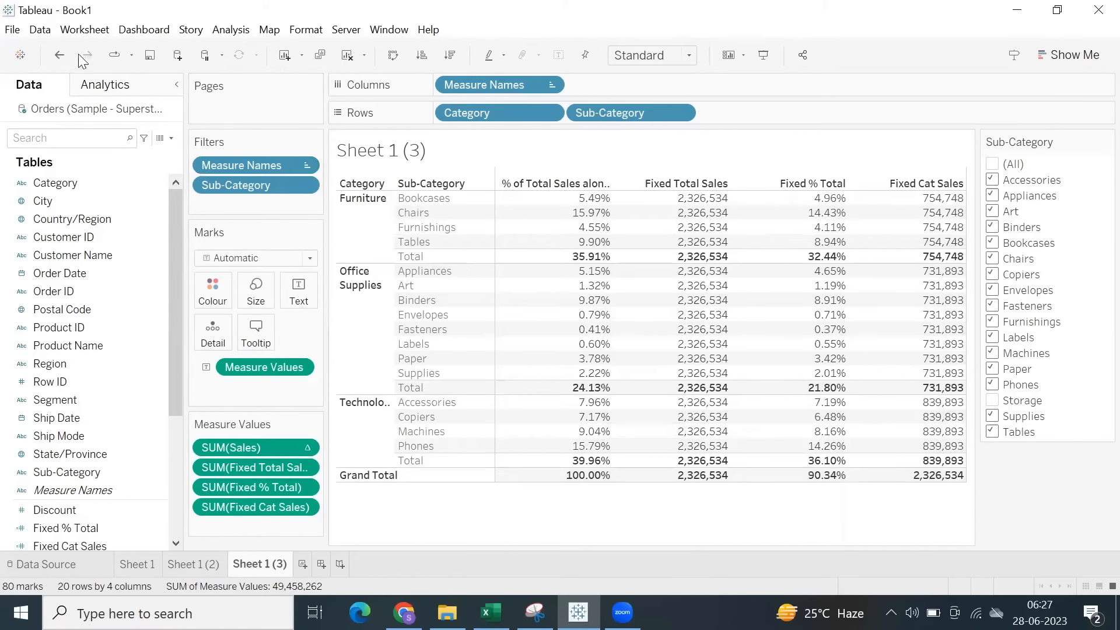
click(59, 55)
Examine the Fixed % Total column down to the grand total while Storage is excluded.
drag(828, 203, 823, 509)
click(822, 510)
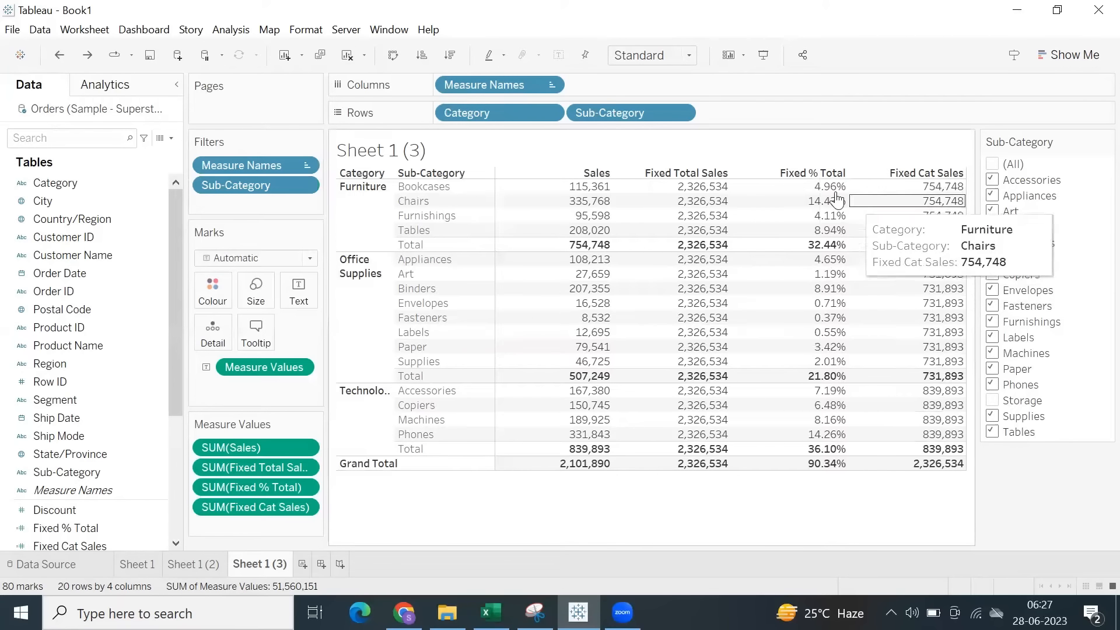
drag(841, 182, 789, 518)
click(789, 519)
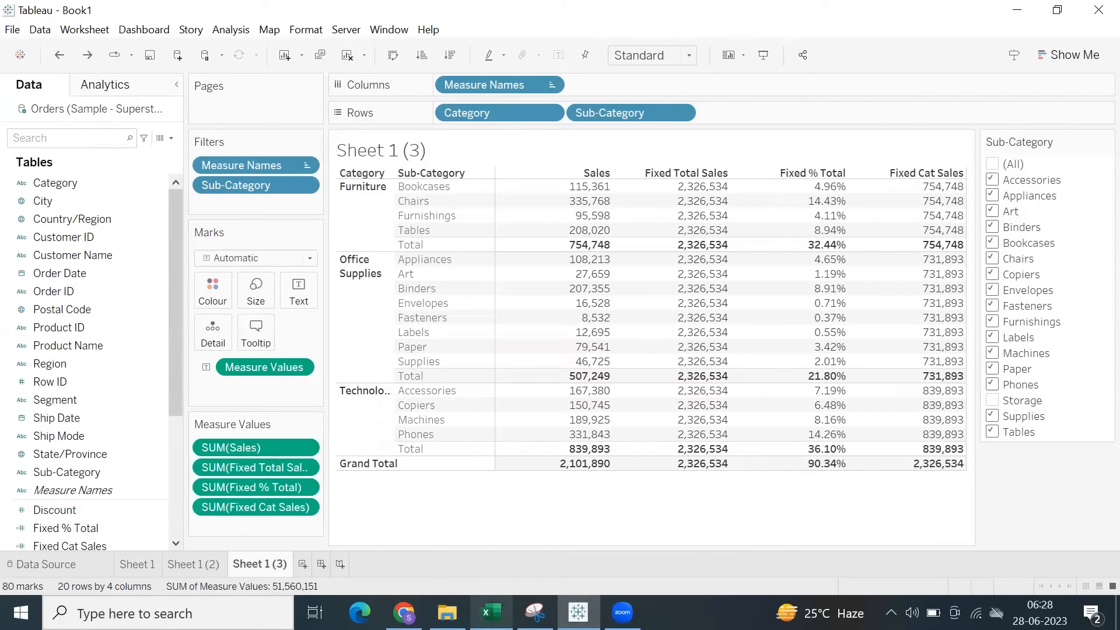
Open the Fixed Cat Sales calculation, copy its whole formula and close the editor without changes.
scroll(82, 435, down, 4)
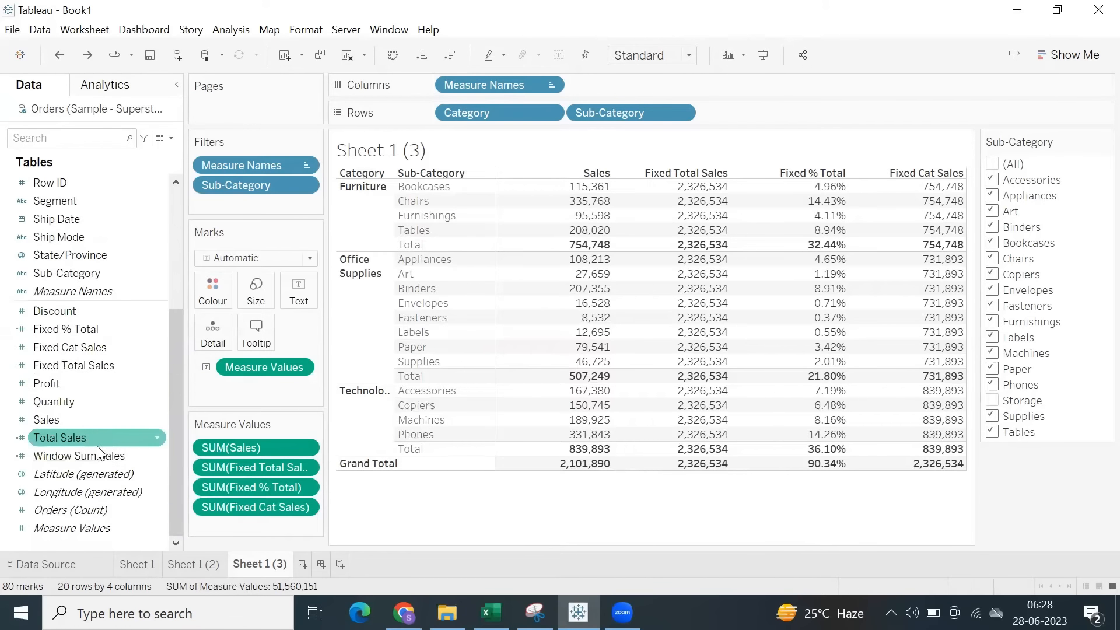
right_click(68, 346)
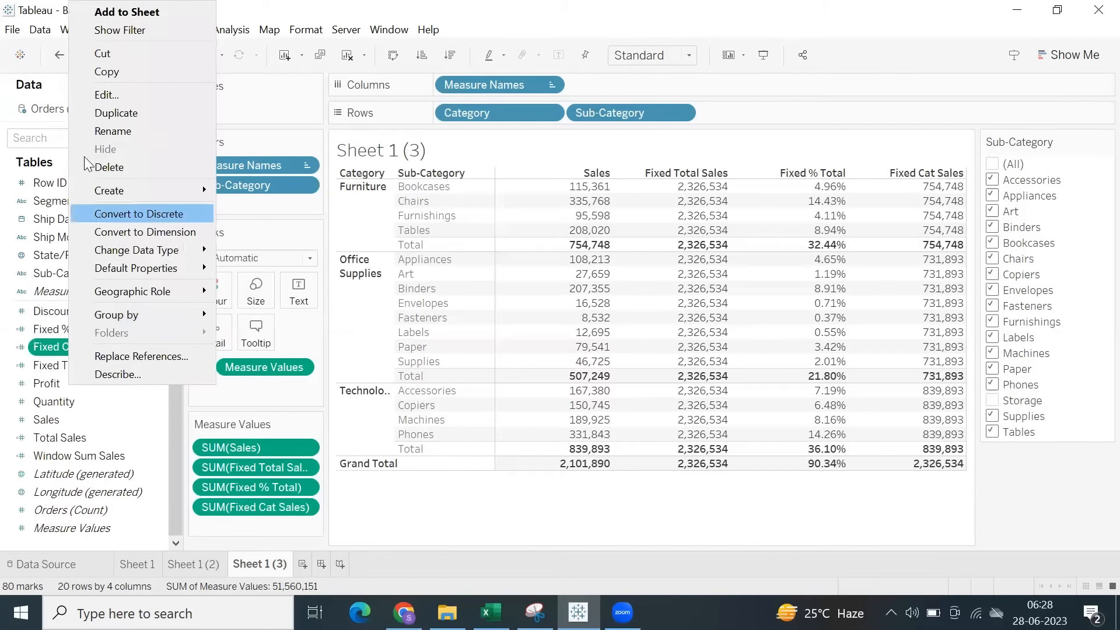
click(105, 95)
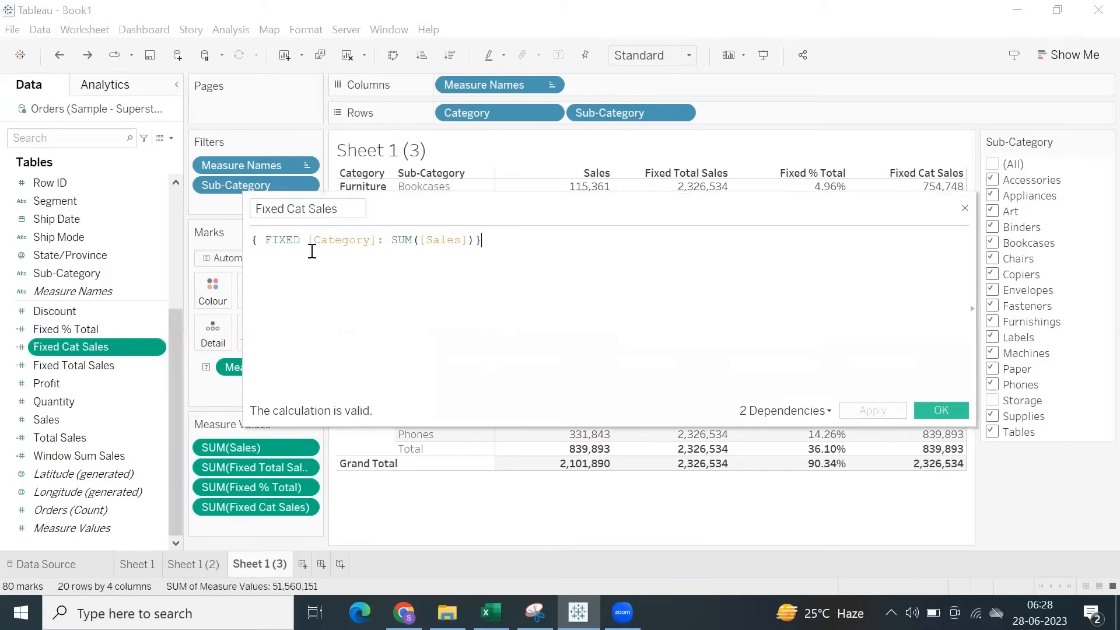
key(ctrl+a)
key(ctrl+c)
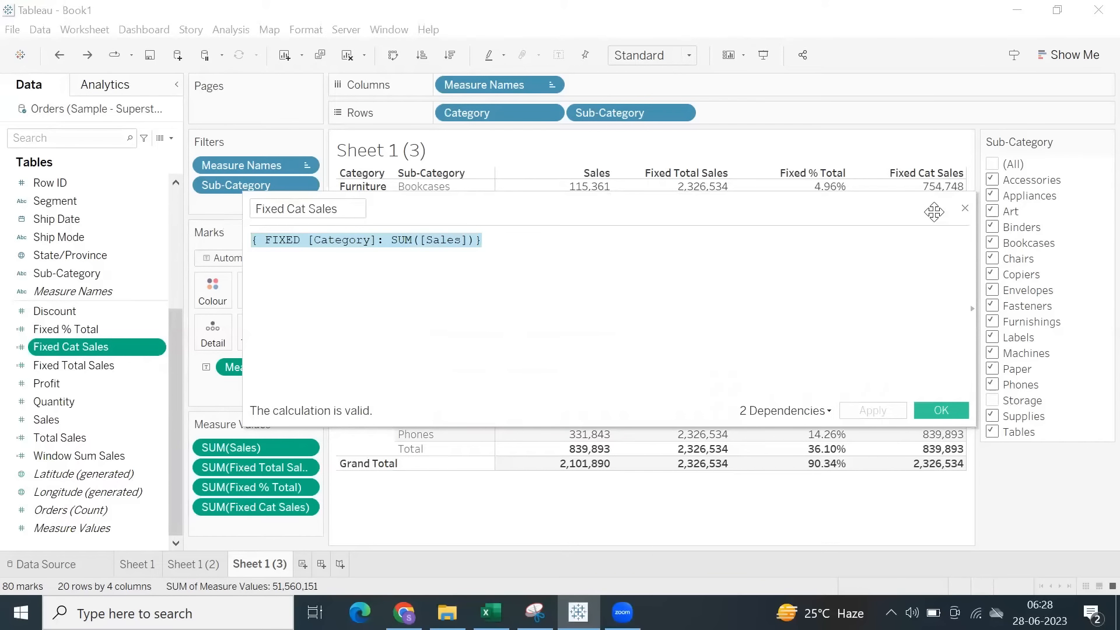
click(965, 209)
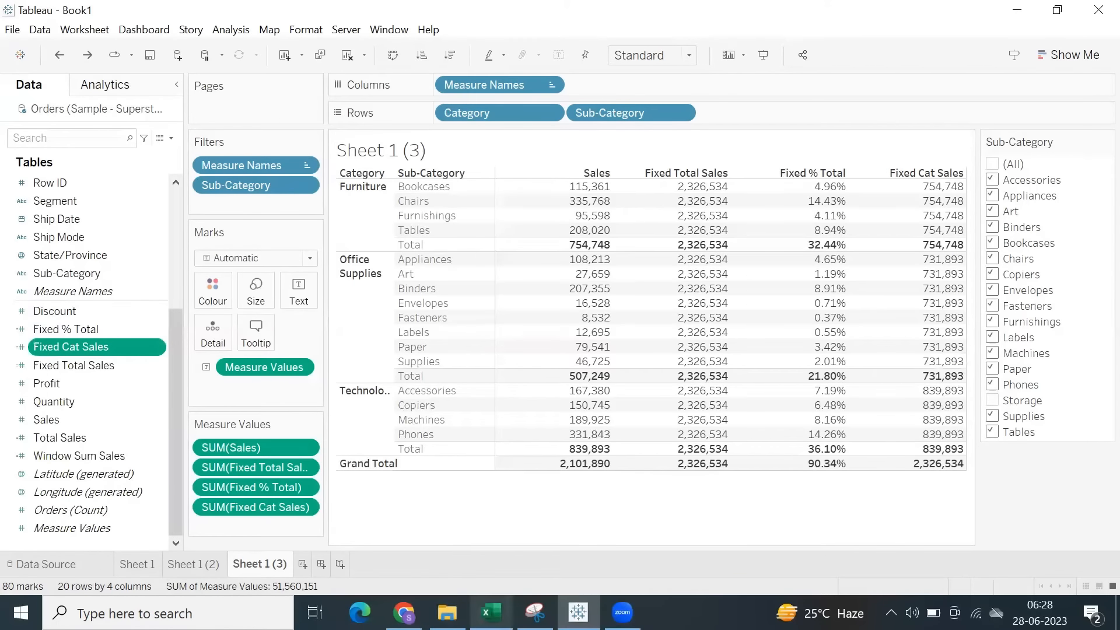
Switch to the Excel notes, paste the formula { FIXED [Category]: SUM([Sales])} into C49 beside Fixed, and save the workbook.
click(490, 613)
scroll(210, 463, down, 2)
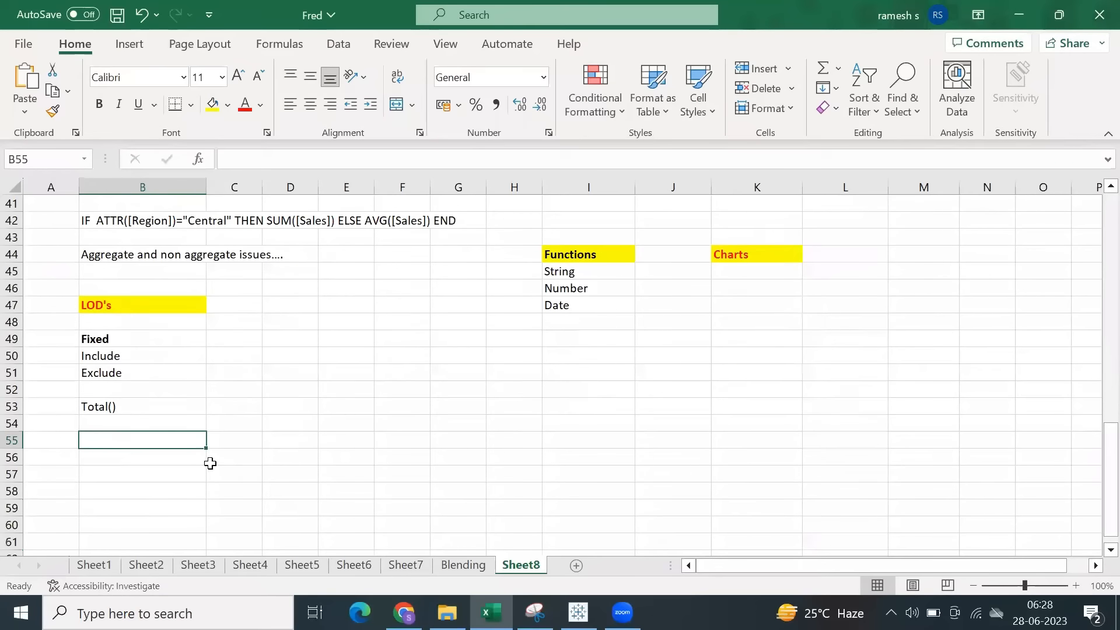
click(245, 341)
key(ctrl+v)
click(244, 368)
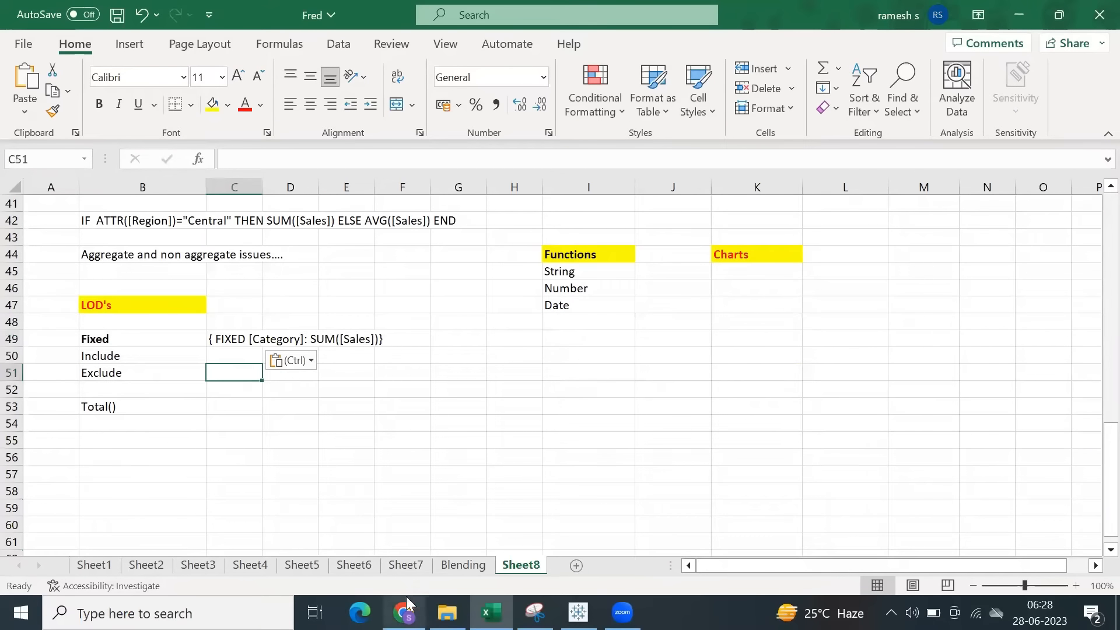
key(ctrl+s)
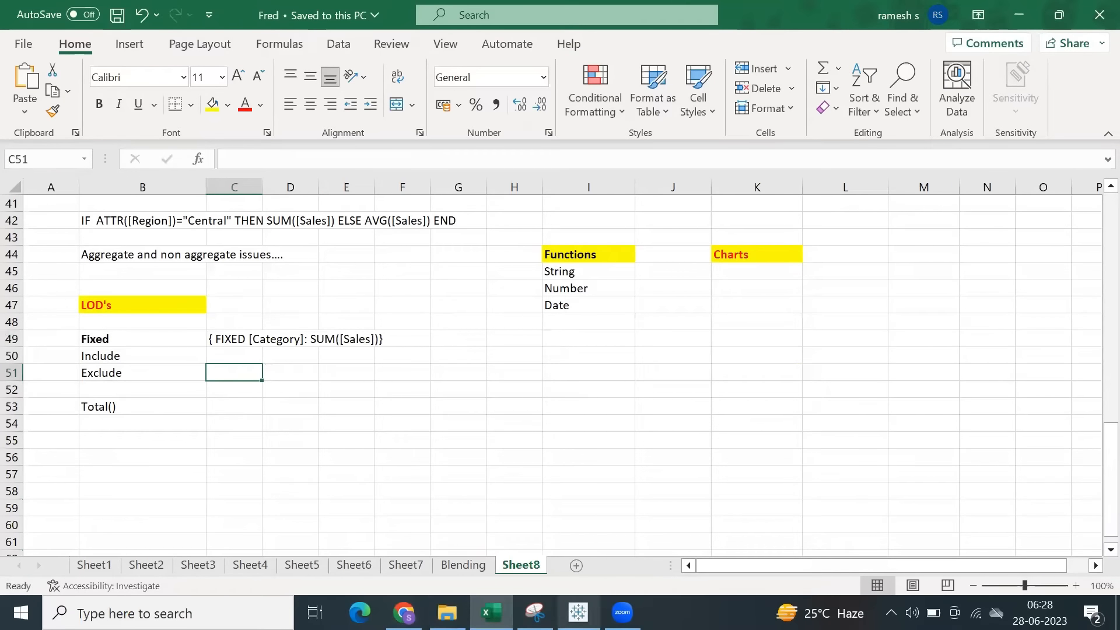
Switch back to Tableau and try an LOD calculation of Profit by Segment, inspecting its formula and closing it without saving.
click(578, 613)
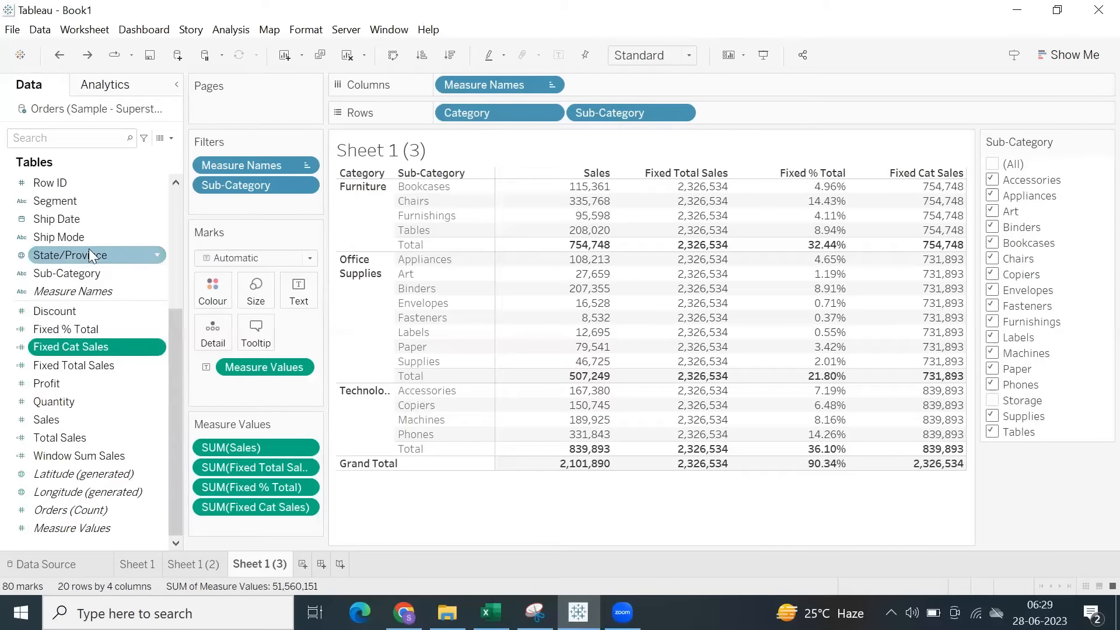
click(81, 202)
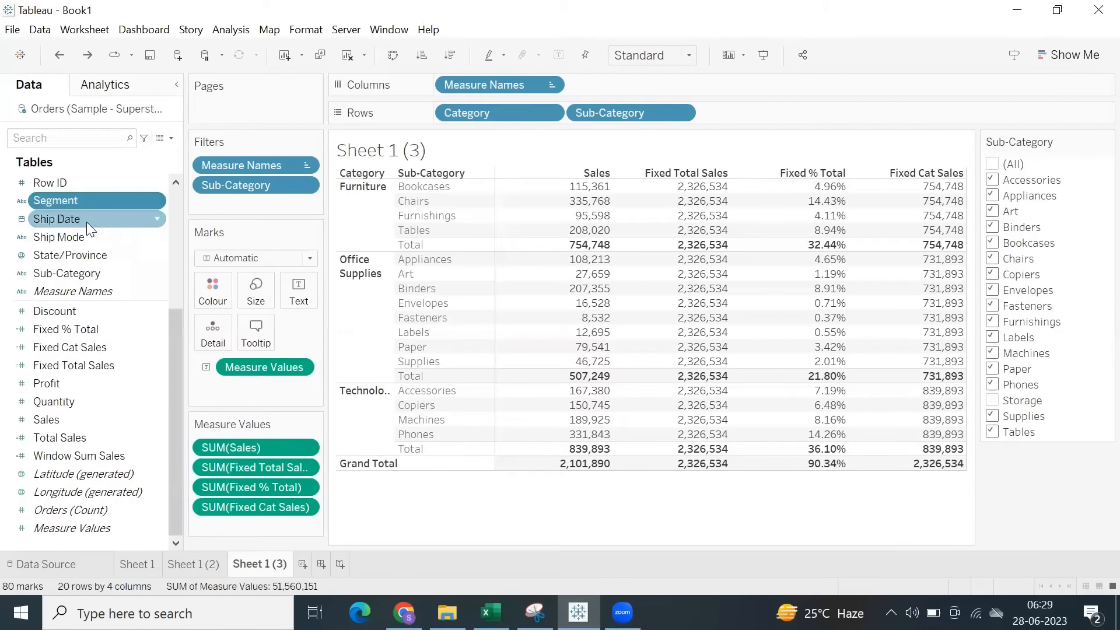
right_click(82, 382)
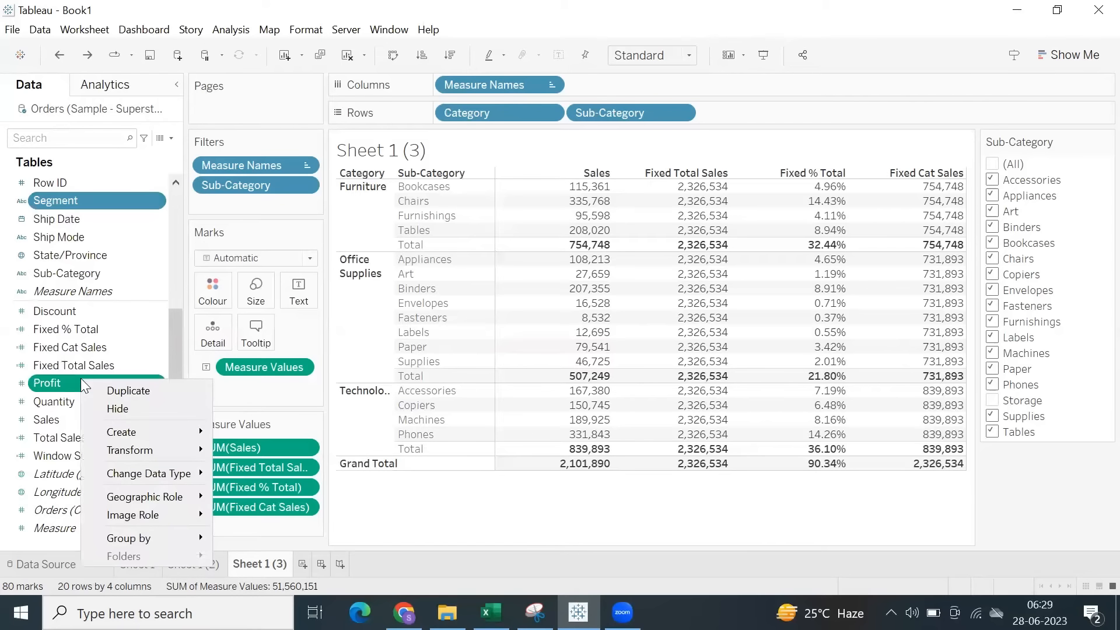
mouse_move(136, 437)
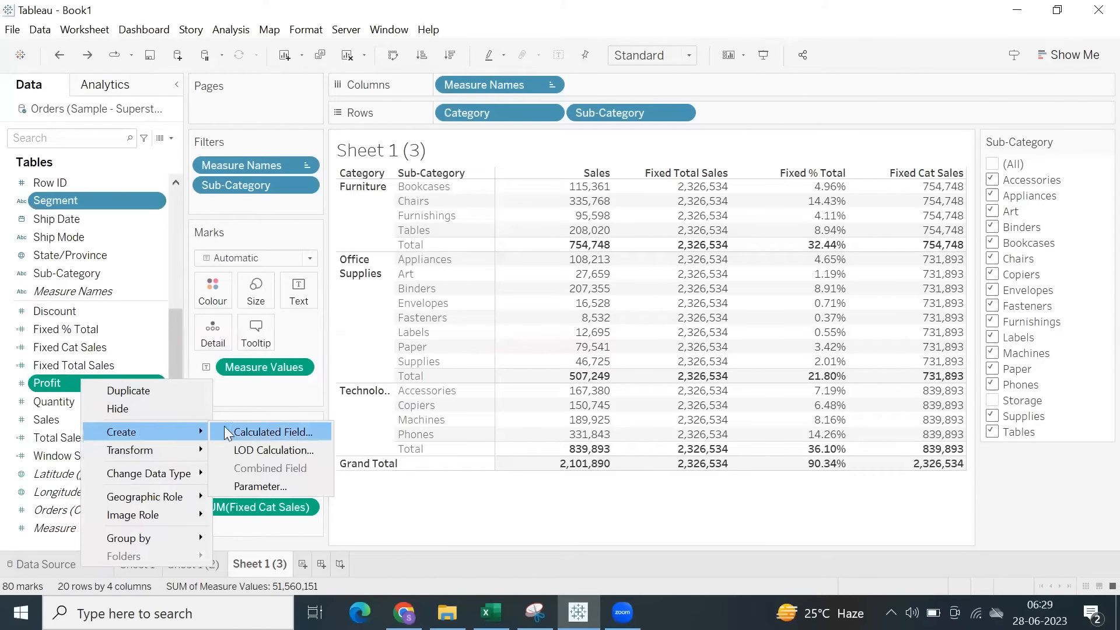
click(256, 450)
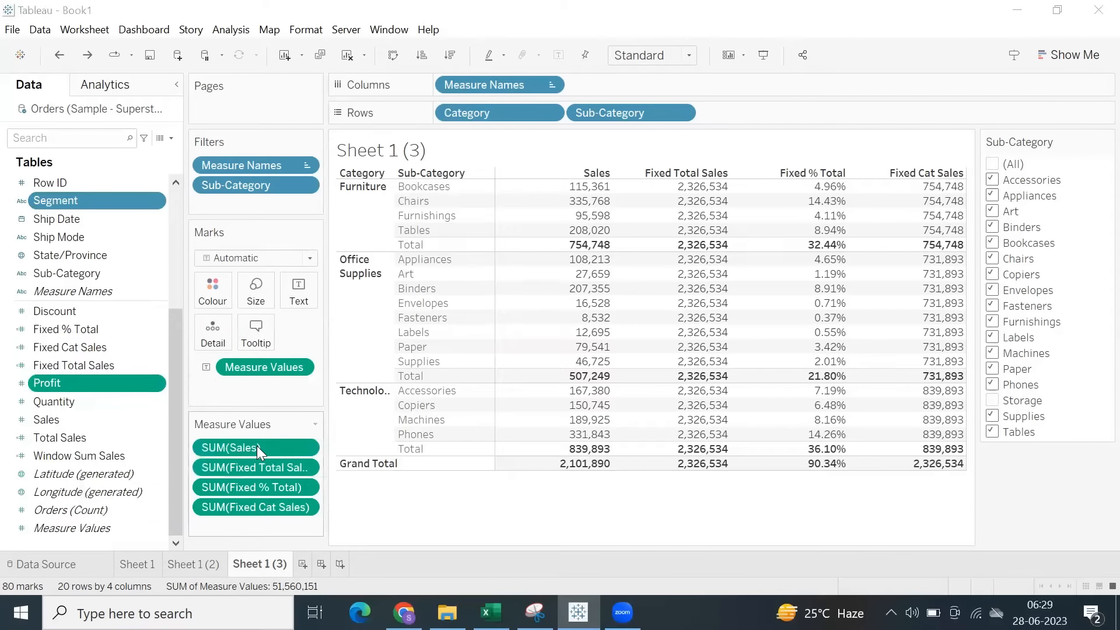
drag(275, 232, 240, 227)
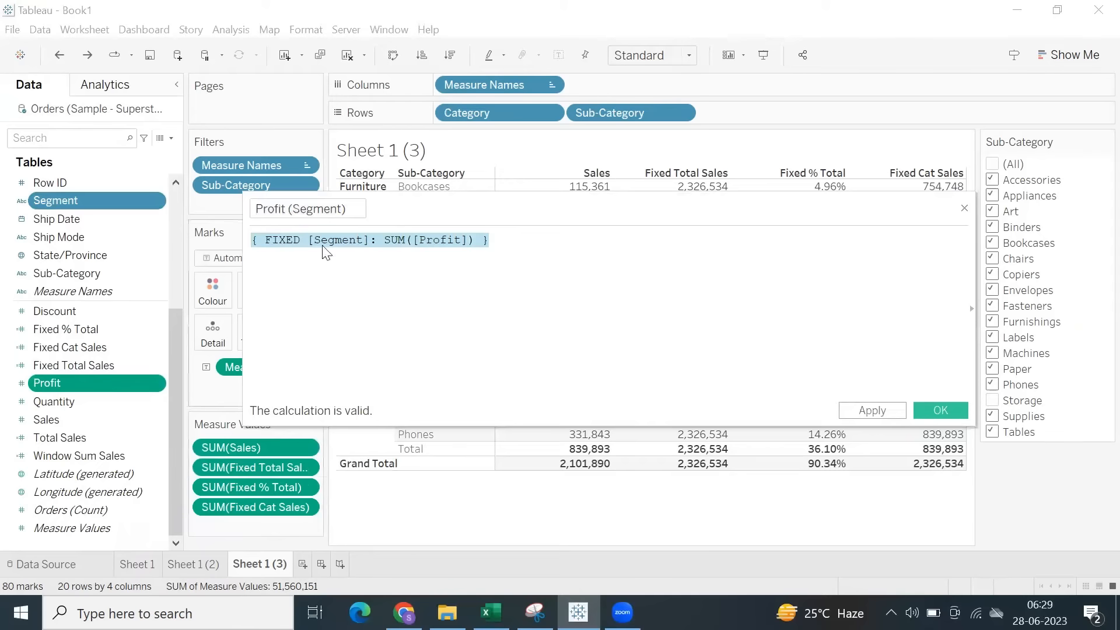
click(587, 295)
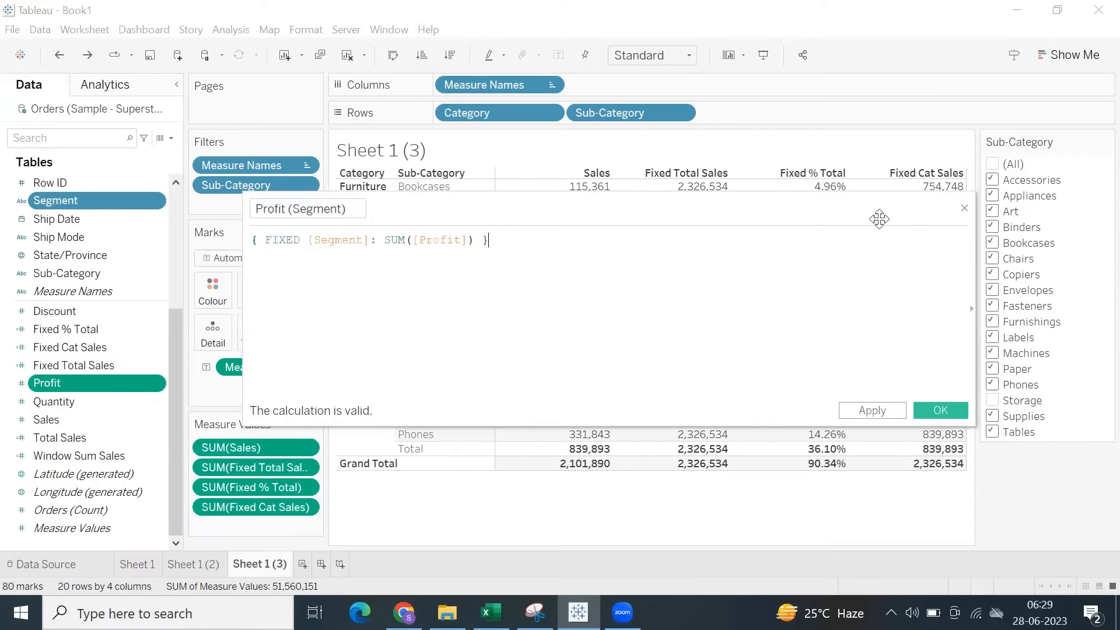
click(964, 208)
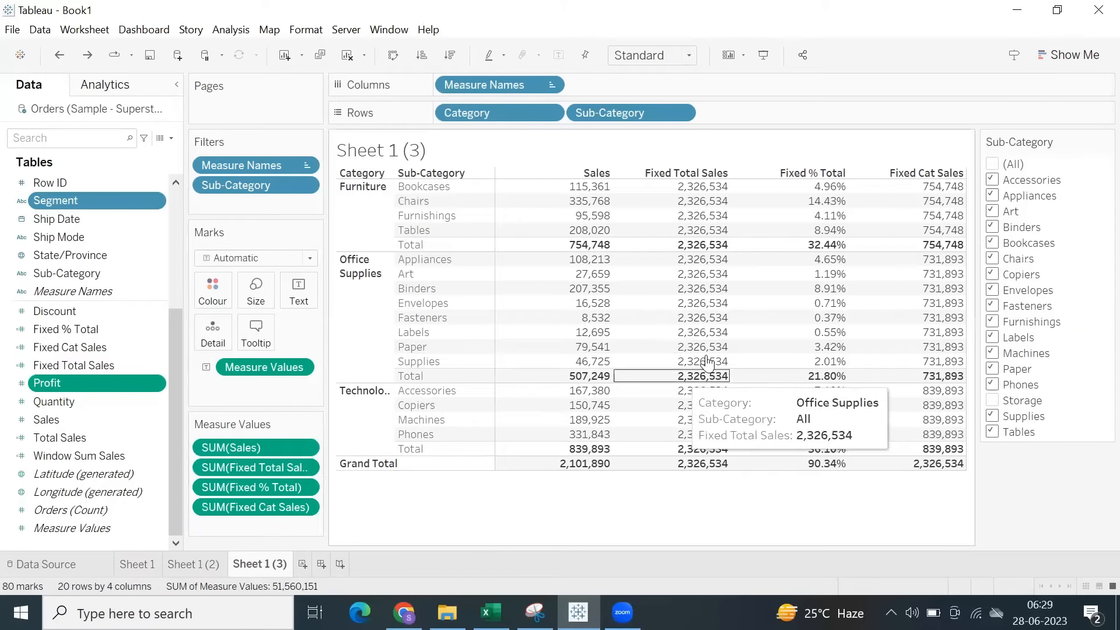
Include all sub-categories in the Sub-Category filter again.
click(993, 166)
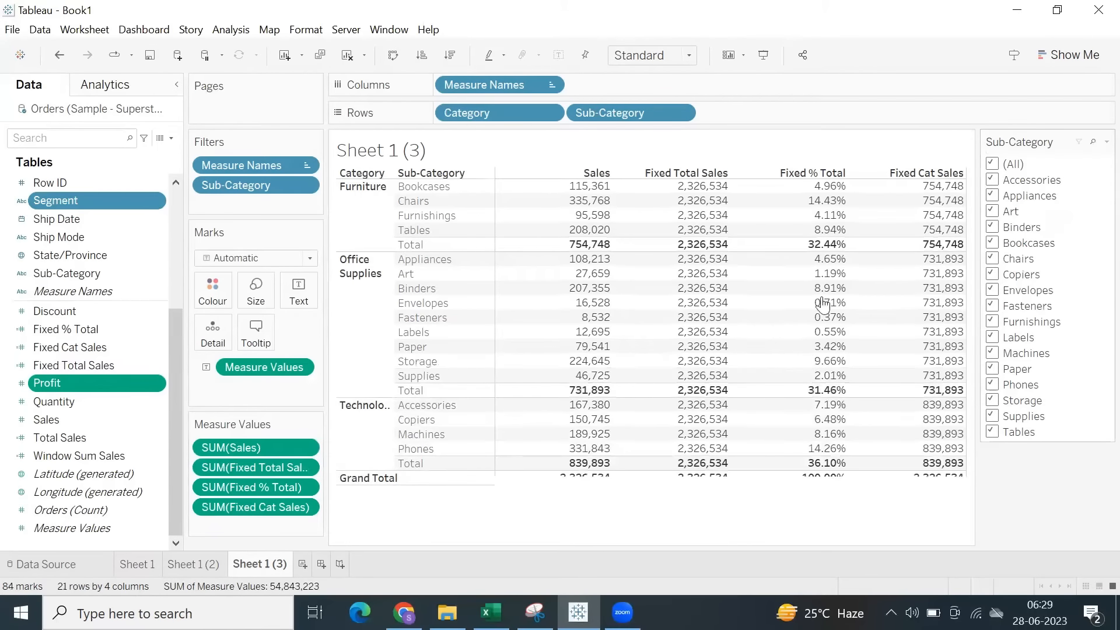
Add a new worksheet and name it Fixed Avg.
click(302, 565)
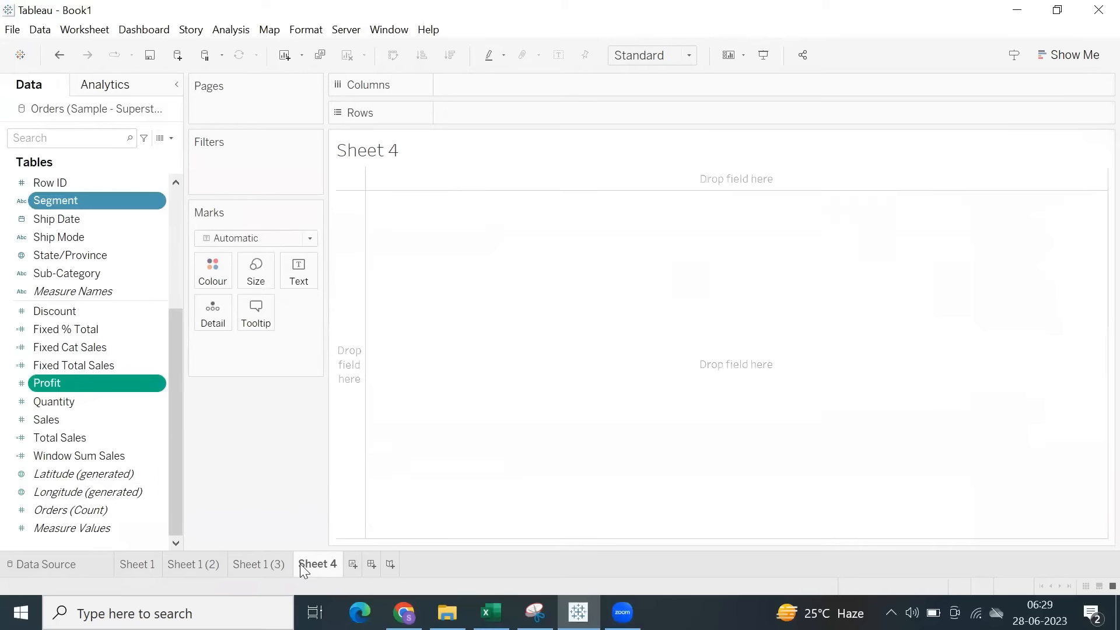
mouse_move(310, 564)
text(Fixed Avg)
key(Return)
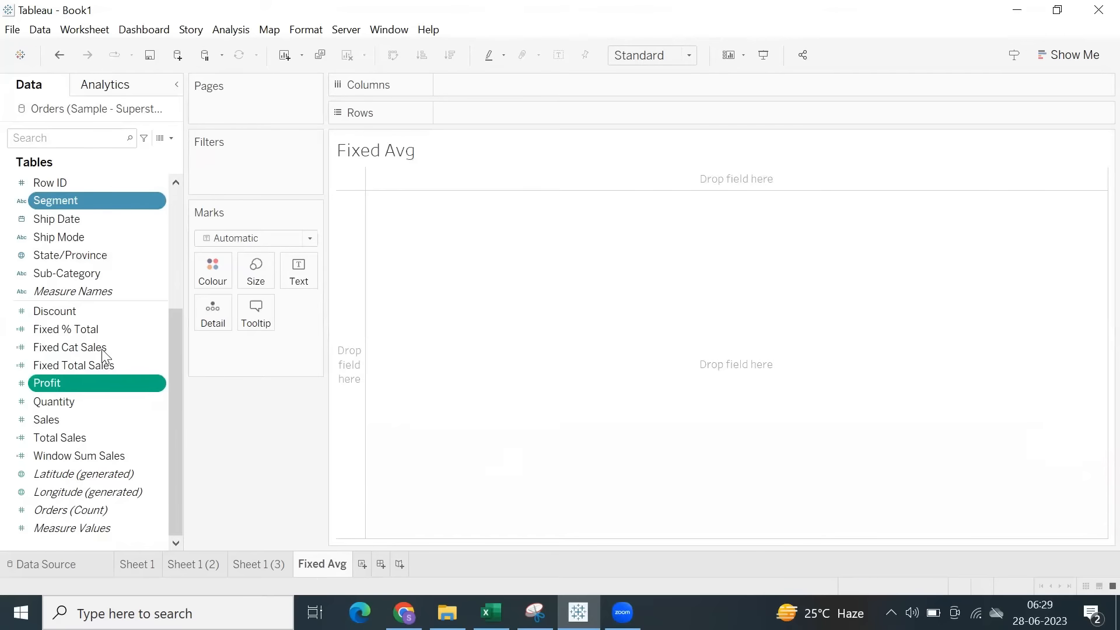
Build a text table of Sales by Sub-Category and widen it so the Sub-Category heading fits.
scroll(49, 310, up, 4)
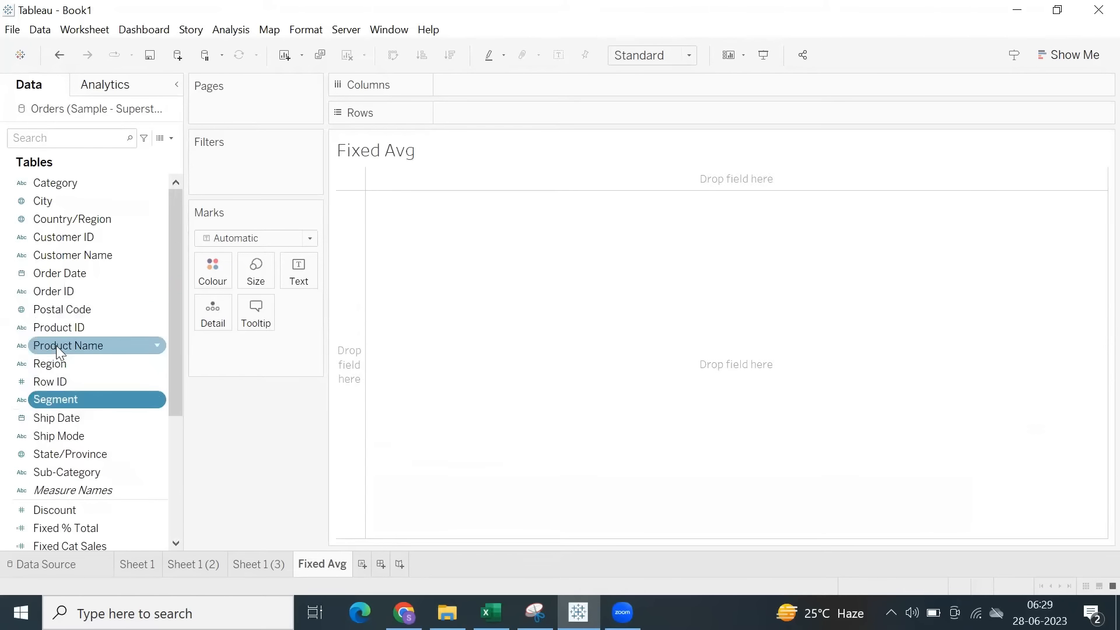
scroll(58, 350, down, 2)
double_click(62, 362)
scroll(67, 373, down, 1)
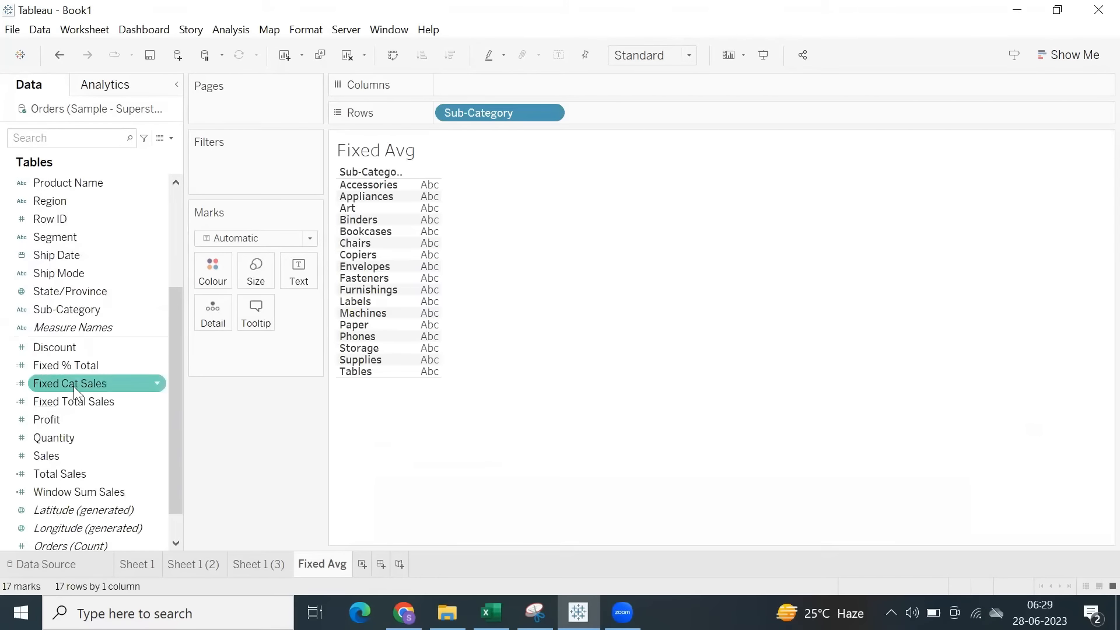
double_click(42, 458)
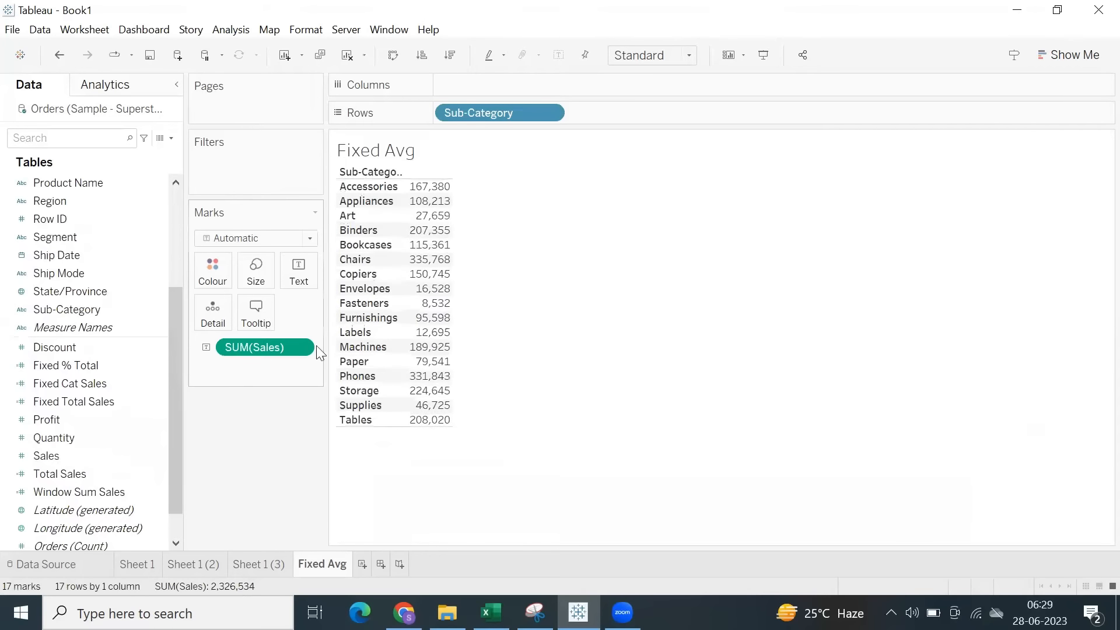
click(87, 473)
click(86, 461)
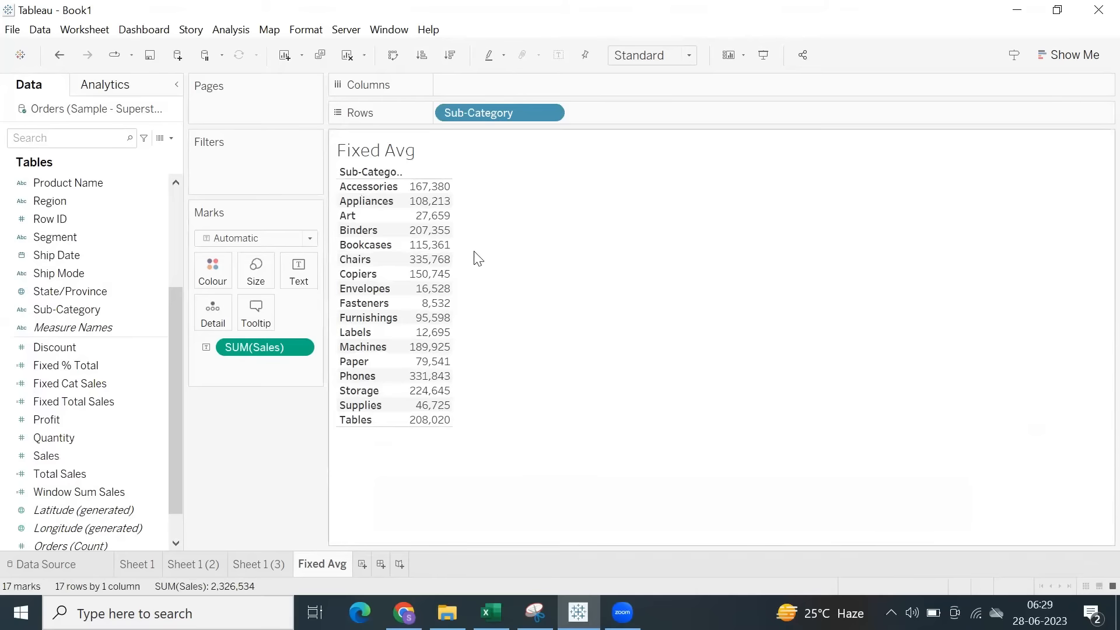
mouse_move(449, 230)
drag(452, 231, 422, 228)
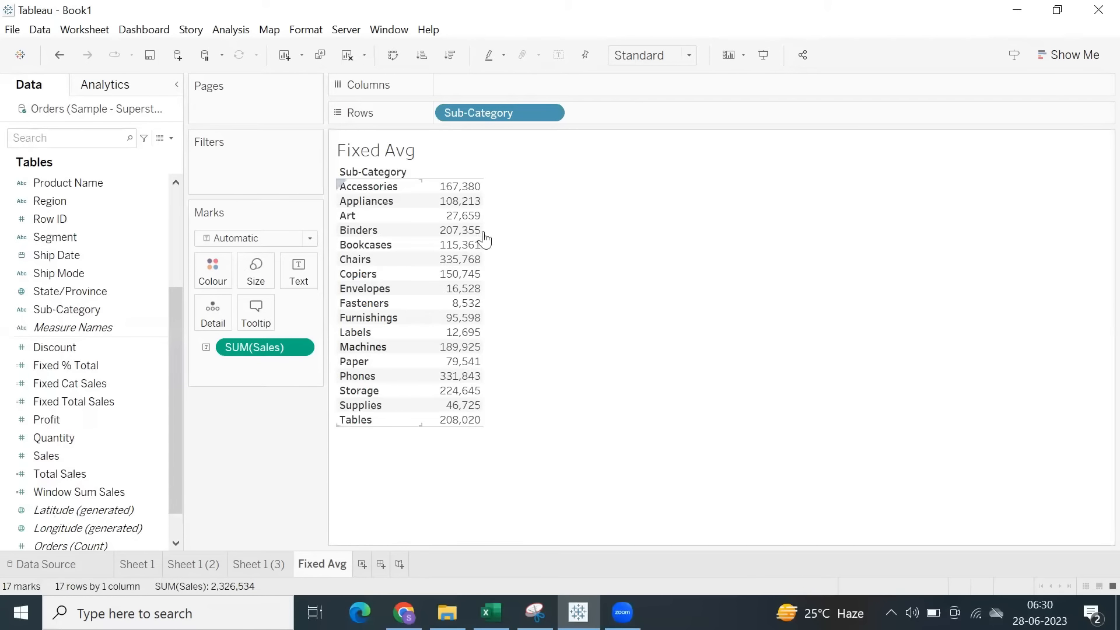
Create a calculated field with the formula WINDOW_AVG(SUM([Sales])).
click(226, 31)
click(289, 360)
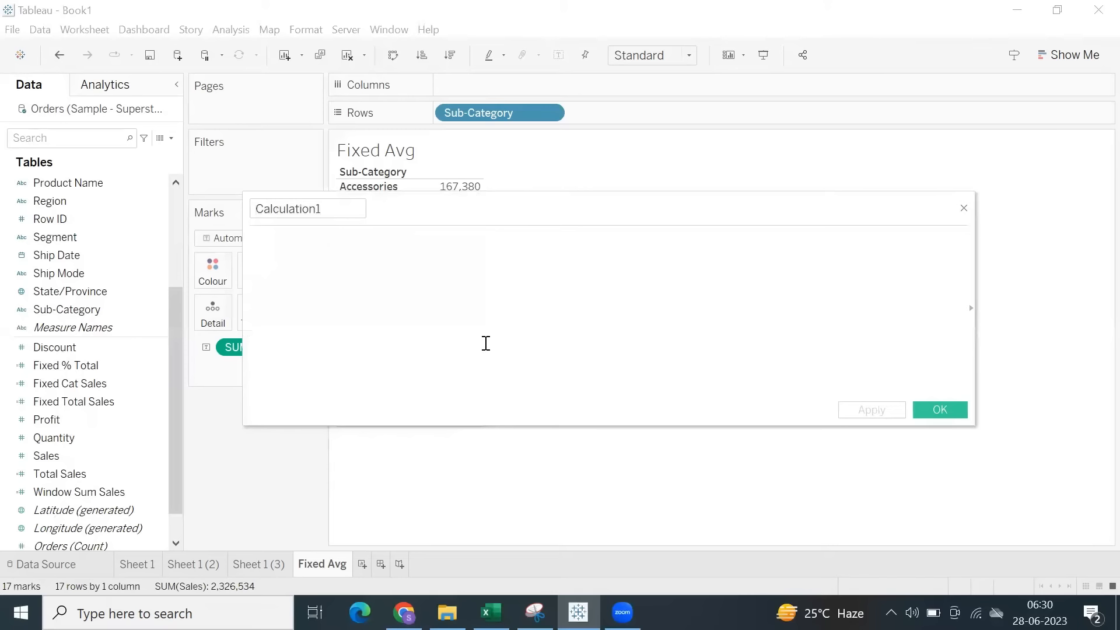
text(window)
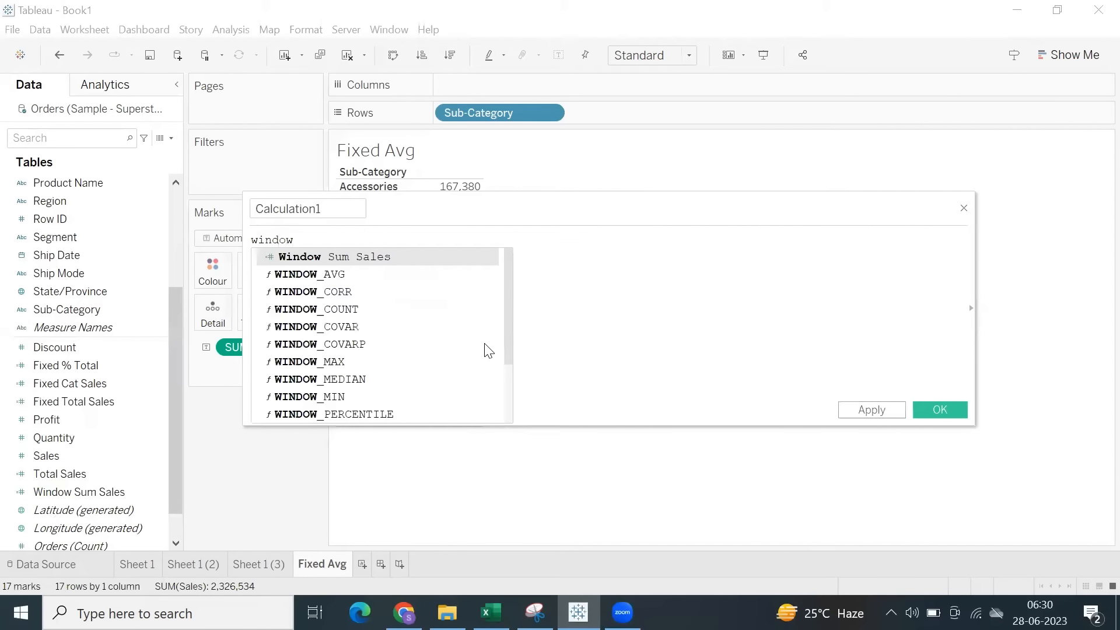
key(Down)
key(Return)
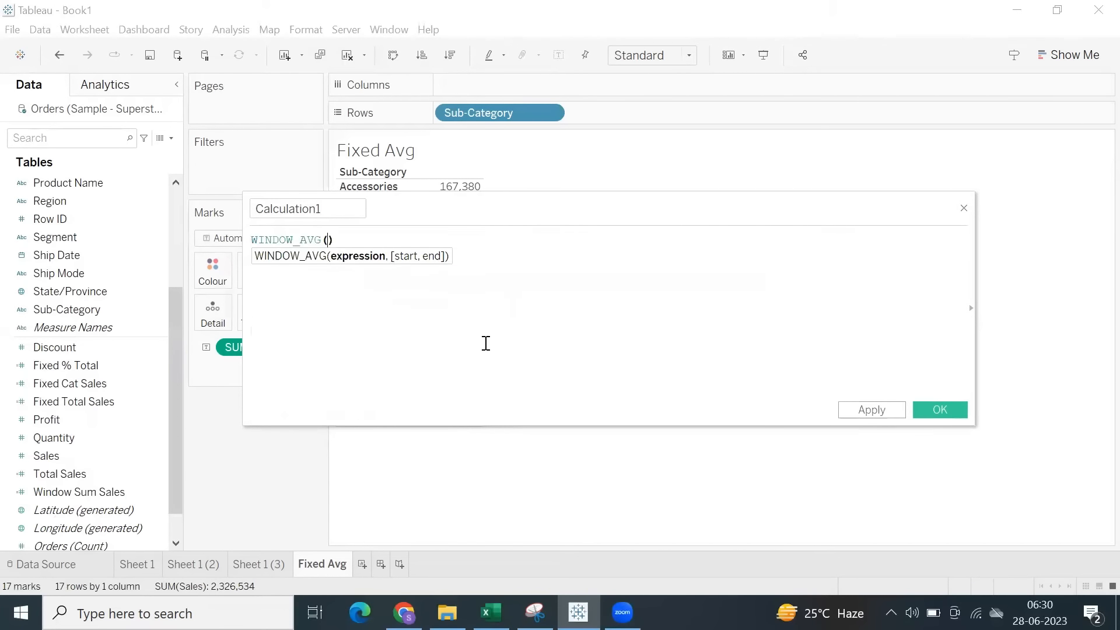
text(su)
key(Down)
key(Return)
text(sal)
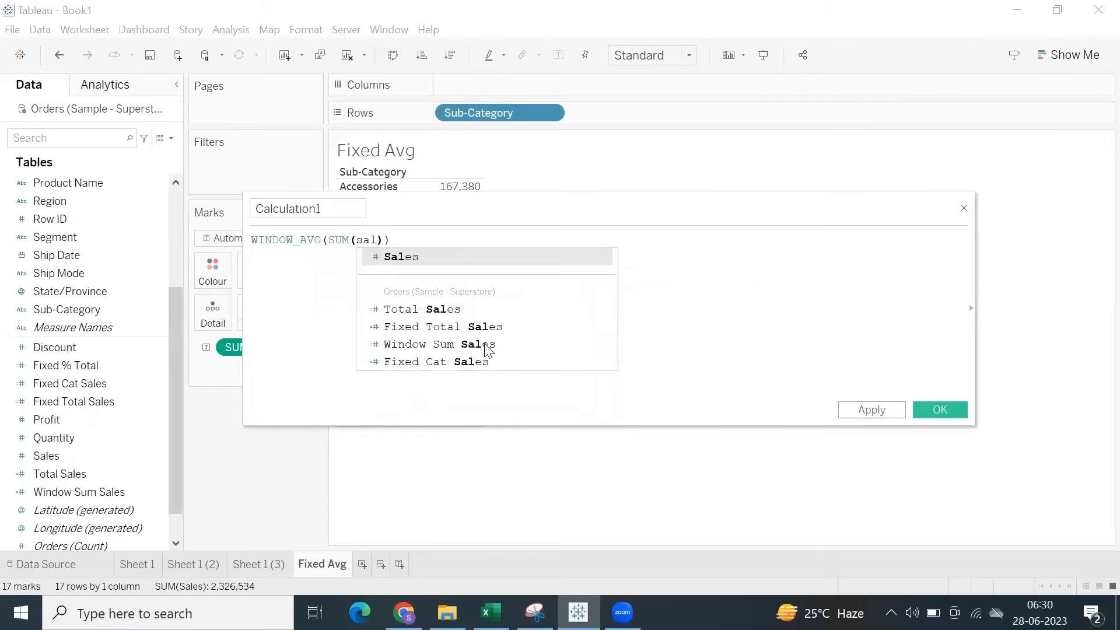
key(Return)
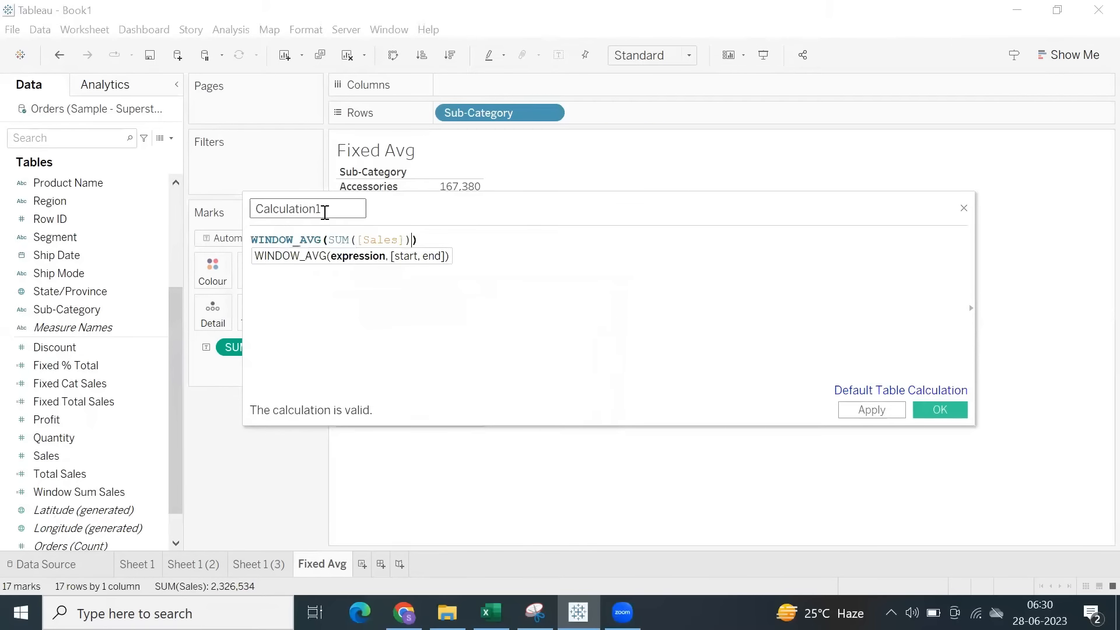
Name the calculation Window Avg Sales, save it, add it to the table beside Sales and widen the columns.
double_click(325, 210)
text(Windo)
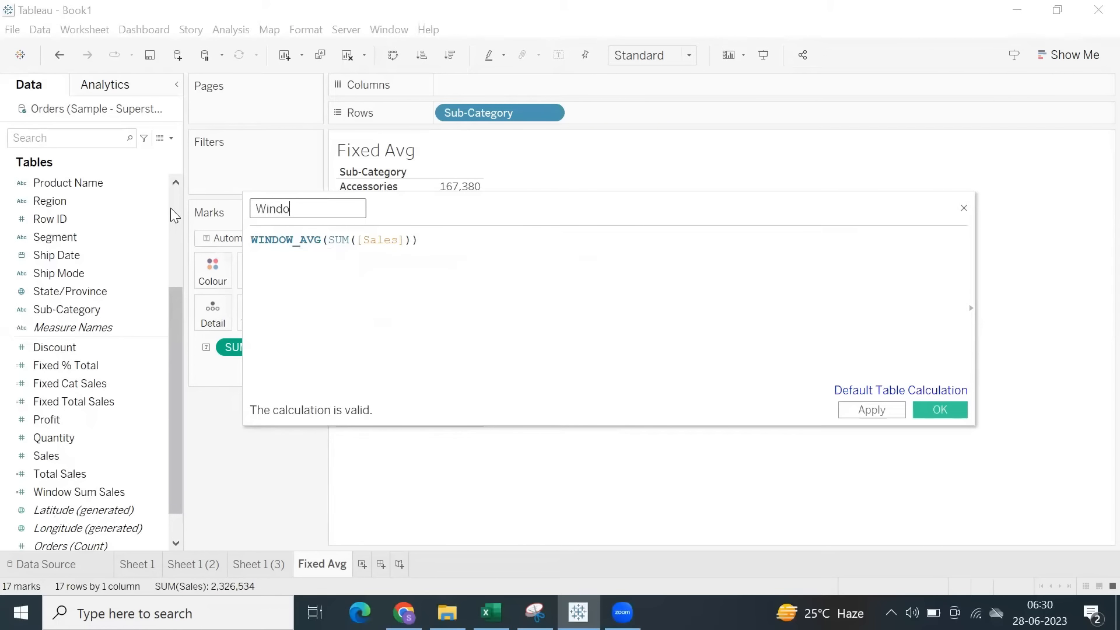
text(w Avg Sales)
click(940, 409)
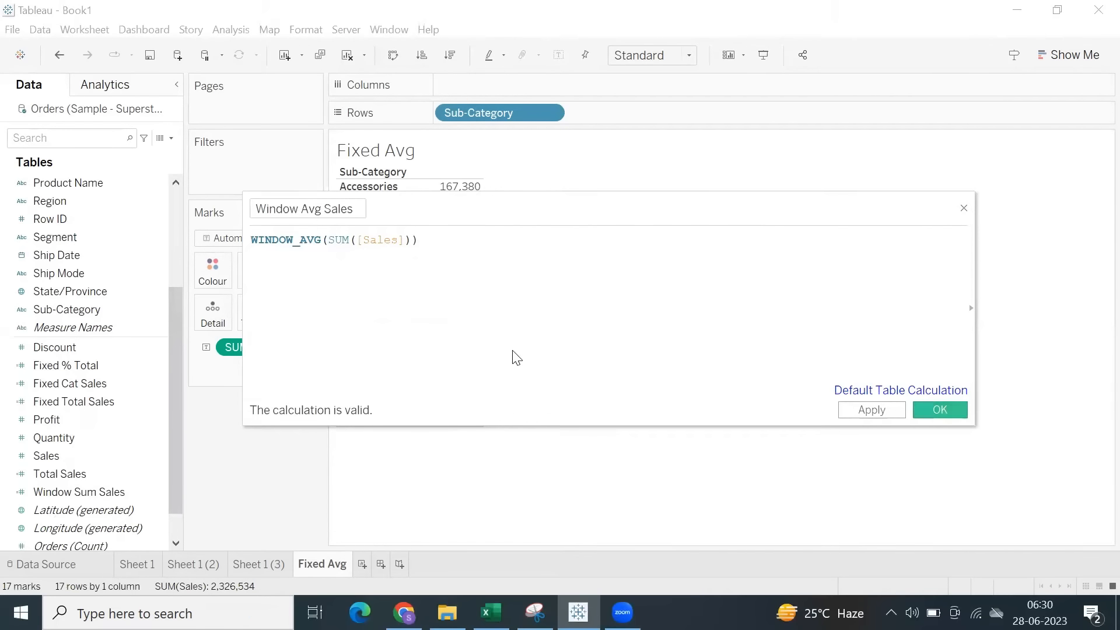
double_click(69, 491)
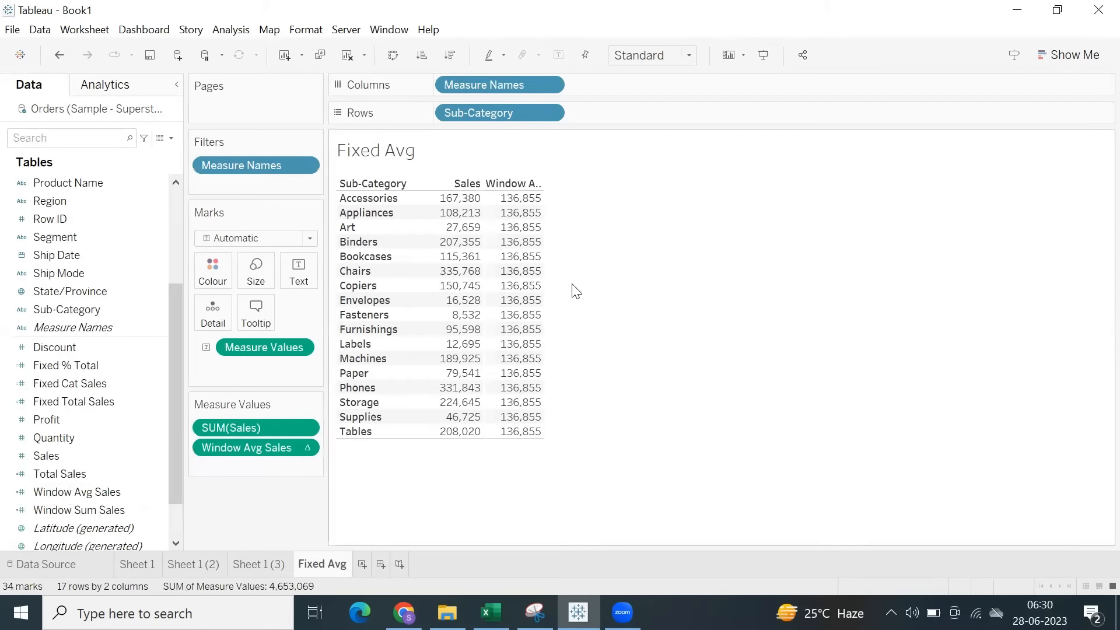
drag(575, 244, 603, 297)
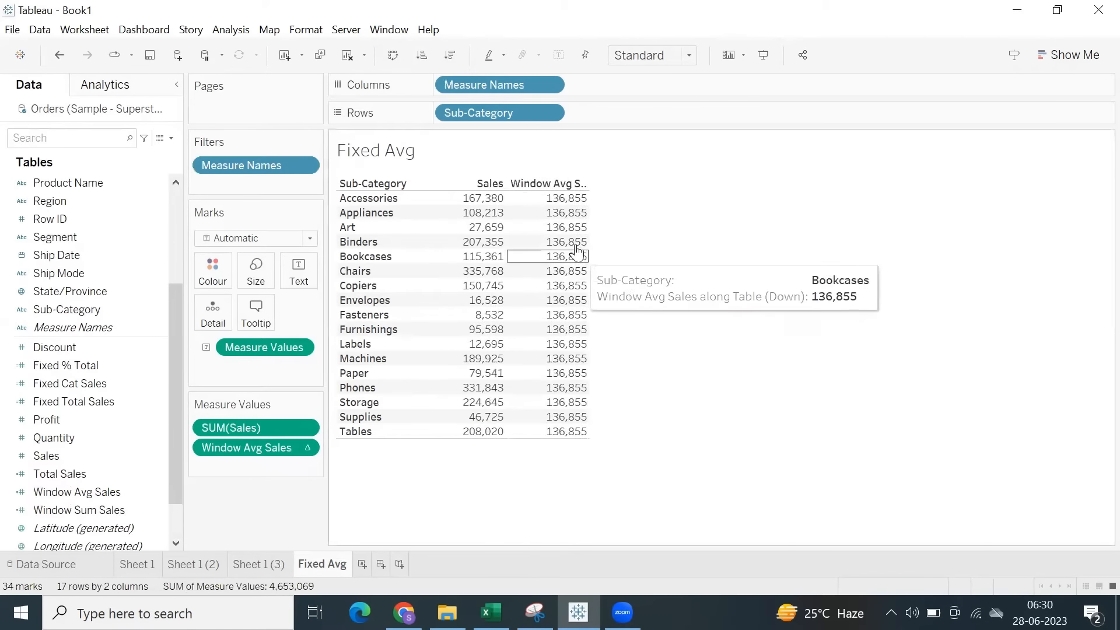
Check the Window Avg Sales values across the sub-categories and display the Sub-Category filter.
click(566, 204)
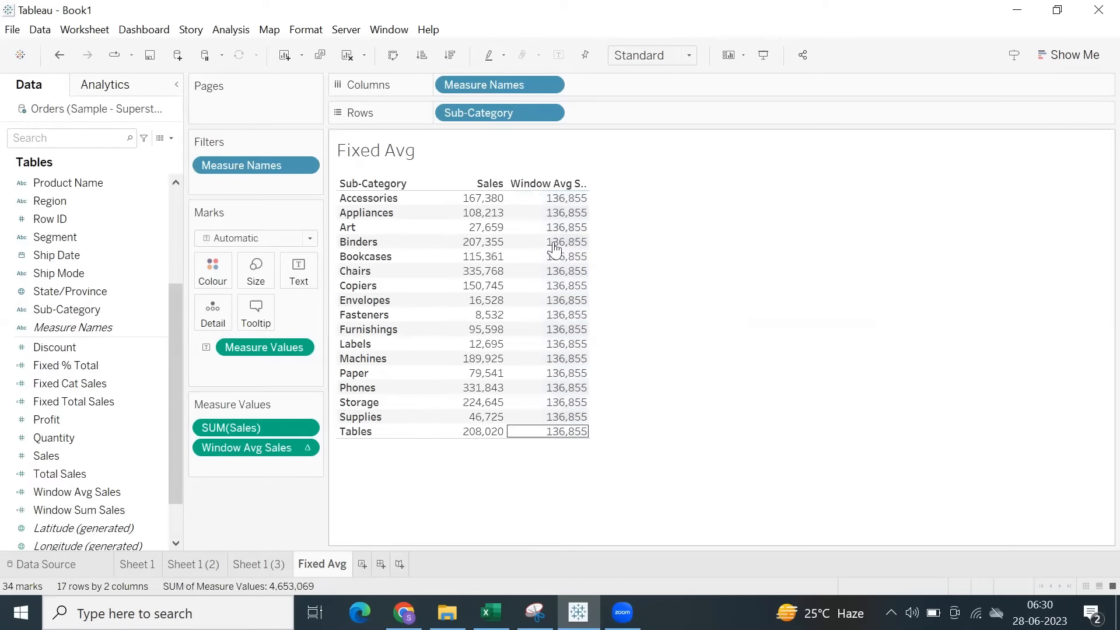
drag(570, 192, 629, 425)
click(630, 425)
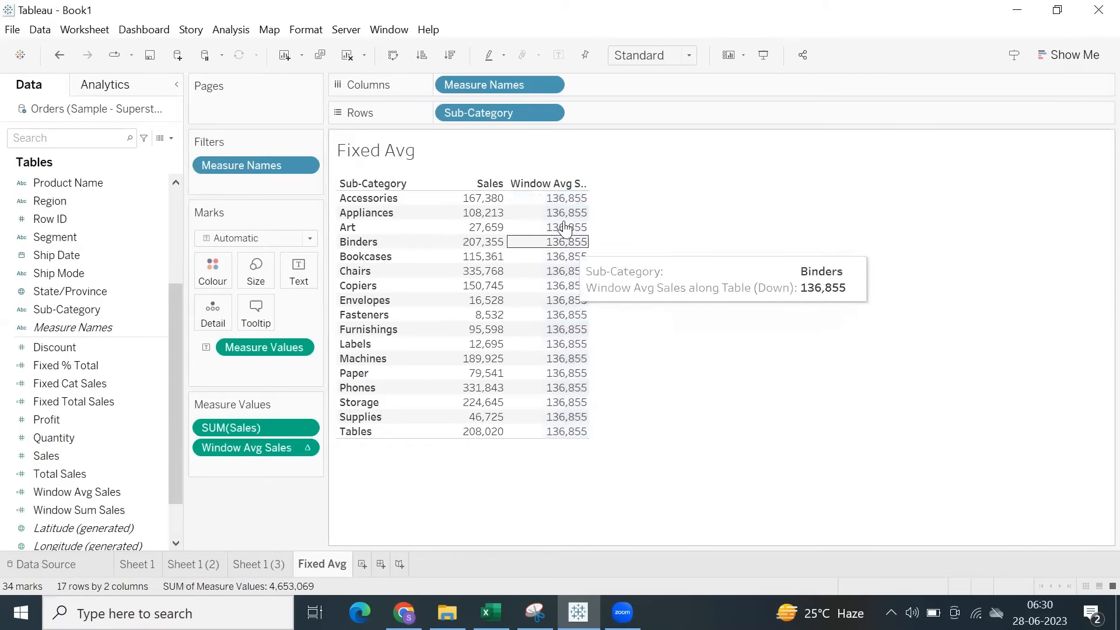
click(550, 110)
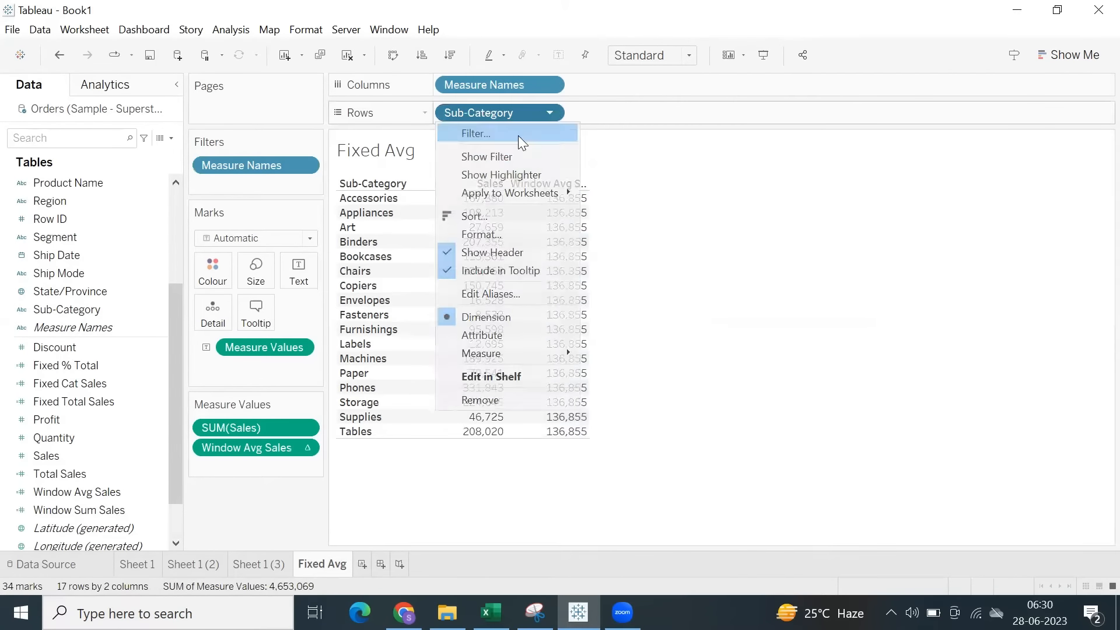
click(486, 156)
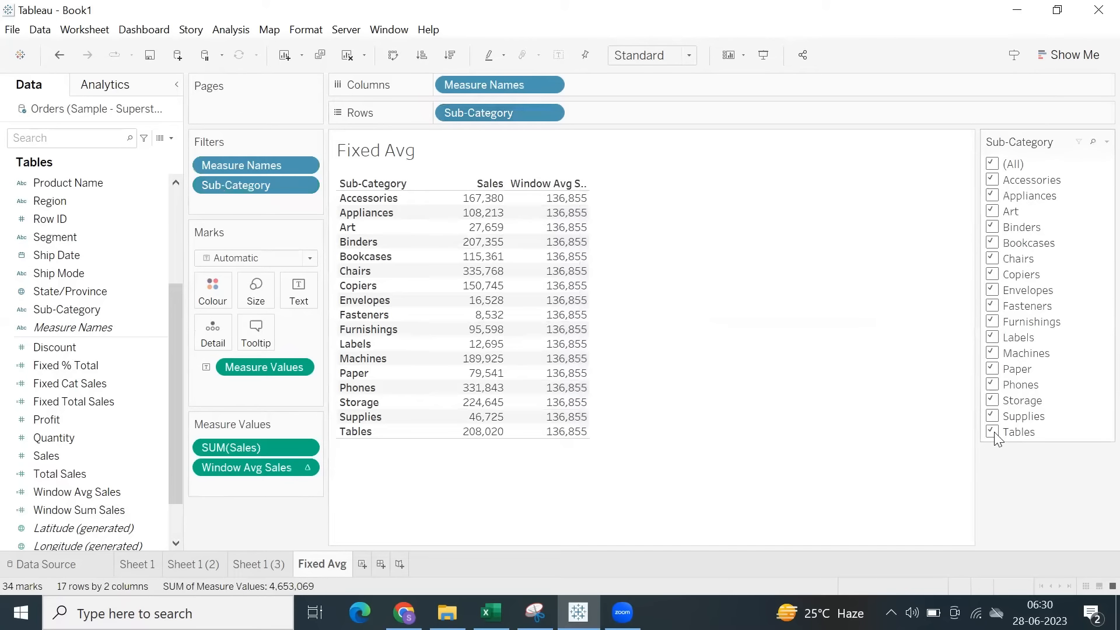
Exclude Tables in the Sub-Category filter, examine the effect on Window Avg Sales, and include Tables again.
click(992, 432)
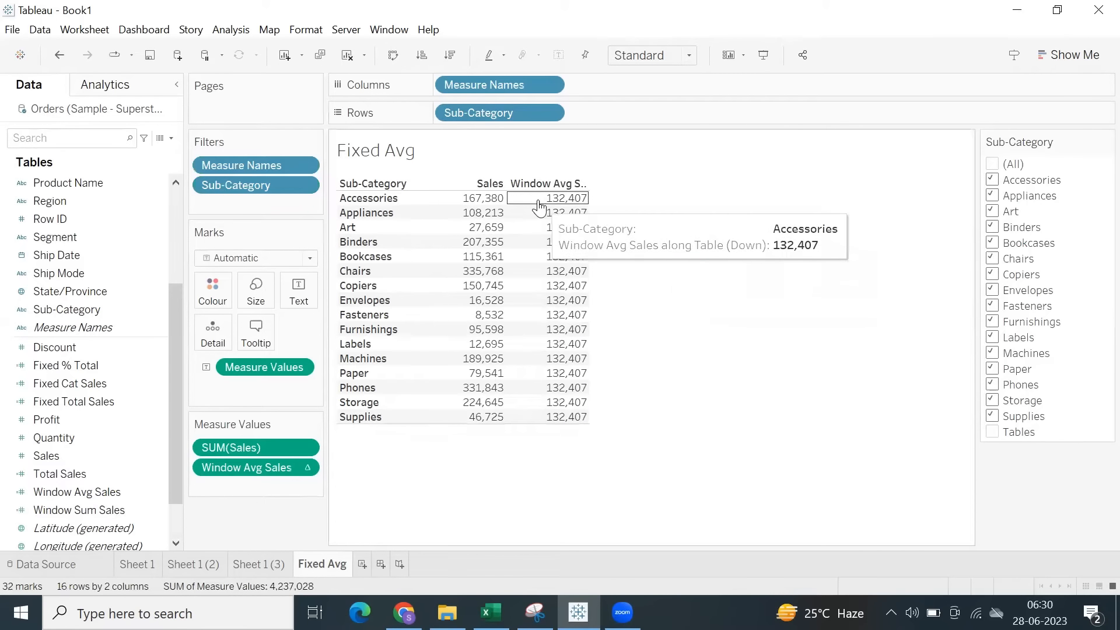
drag(541, 205, 565, 431)
click(613, 455)
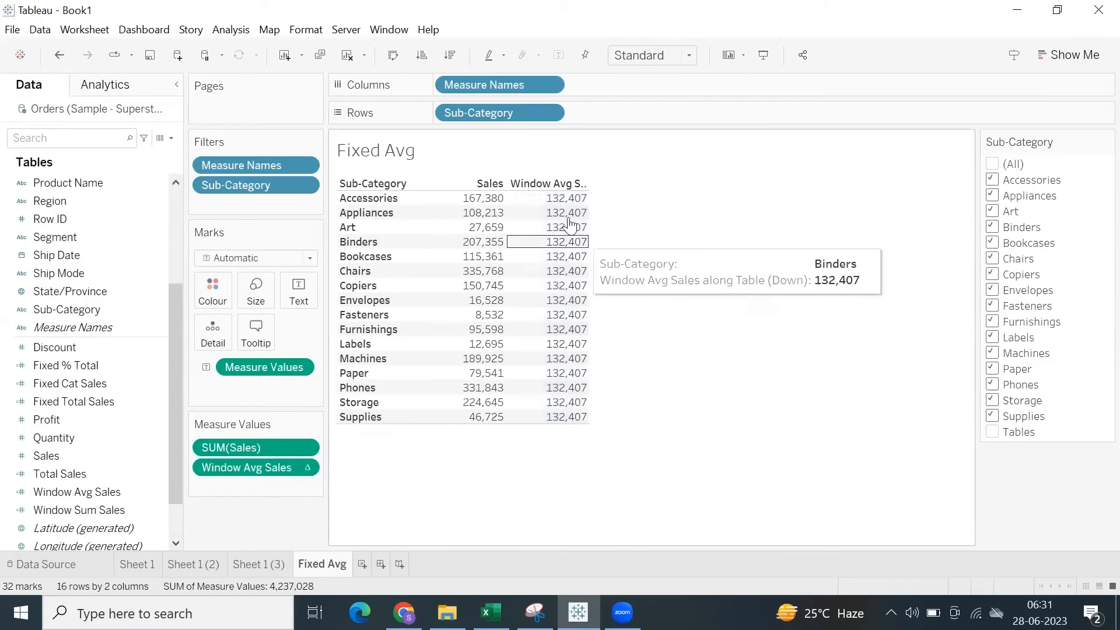
click(992, 432)
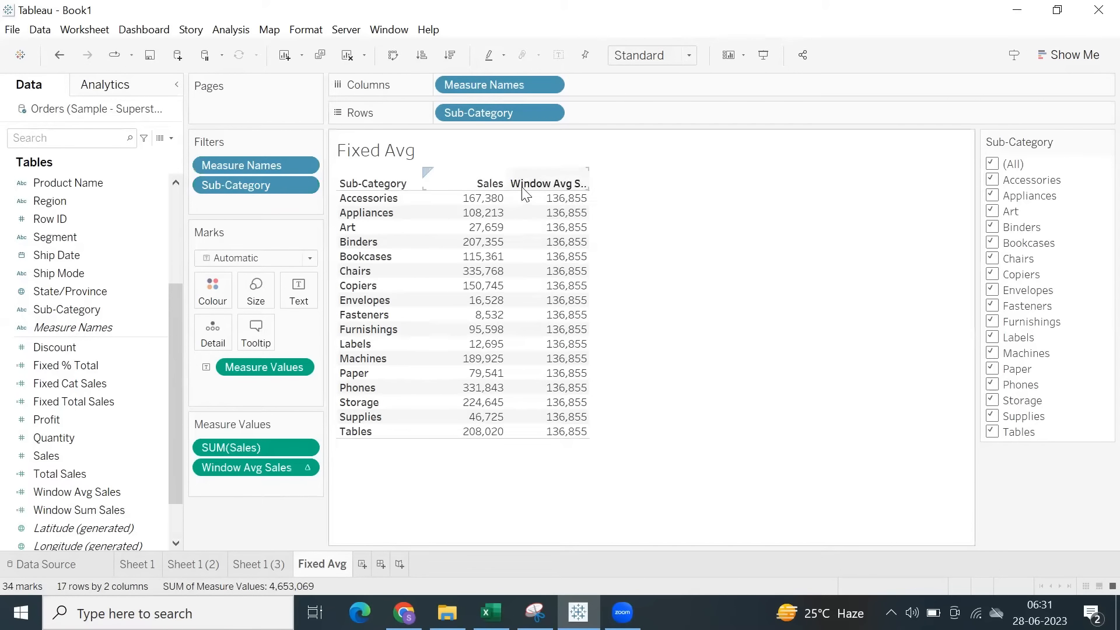
Create a calculated field with the formula { FIXED : AVG([Sales]) }.
click(229, 30)
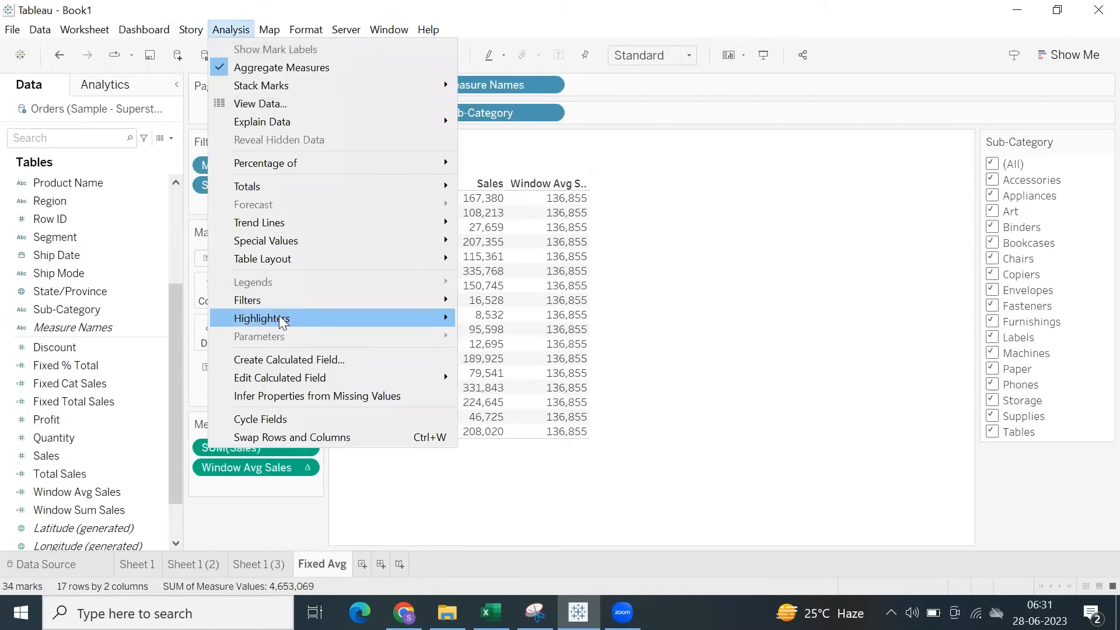
click(289, 361)
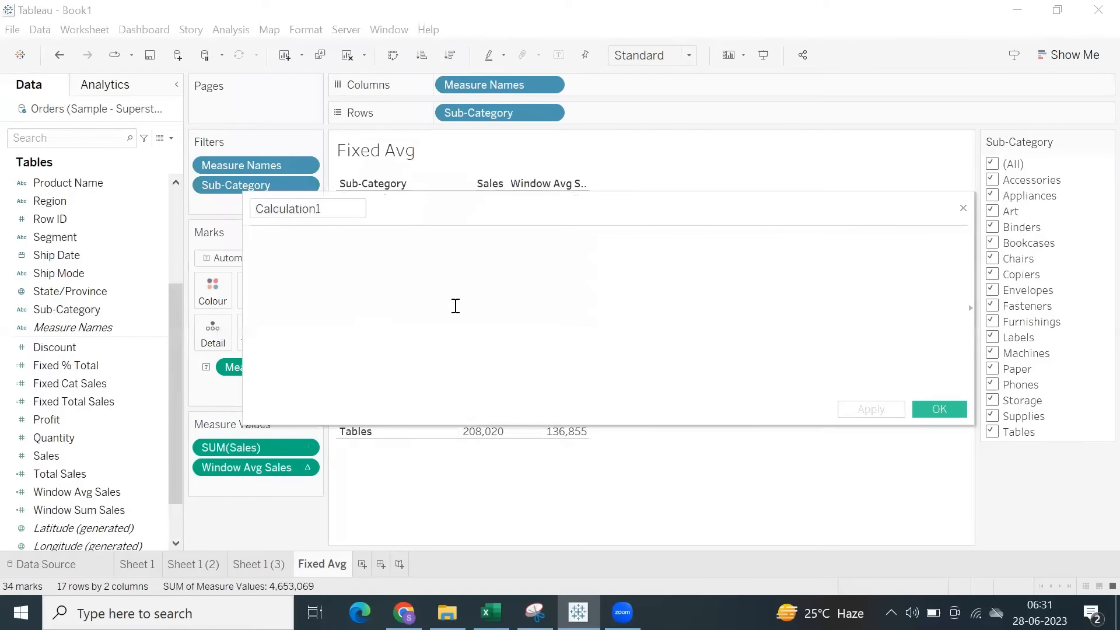
text({ FIXED : avg)
key(Return)
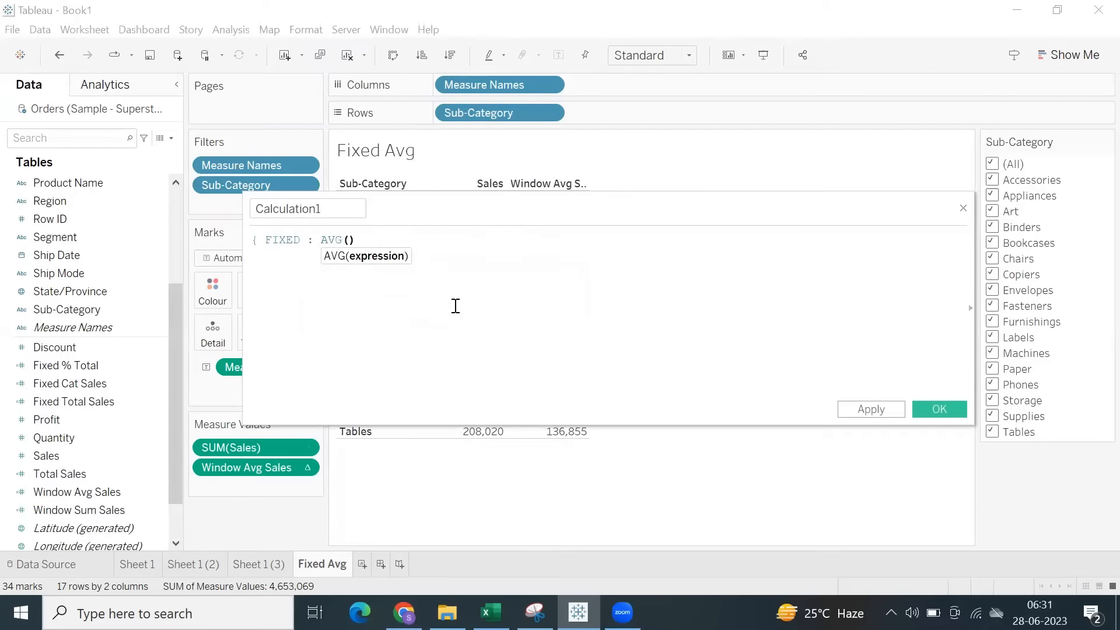
text(sal)
key(Return)
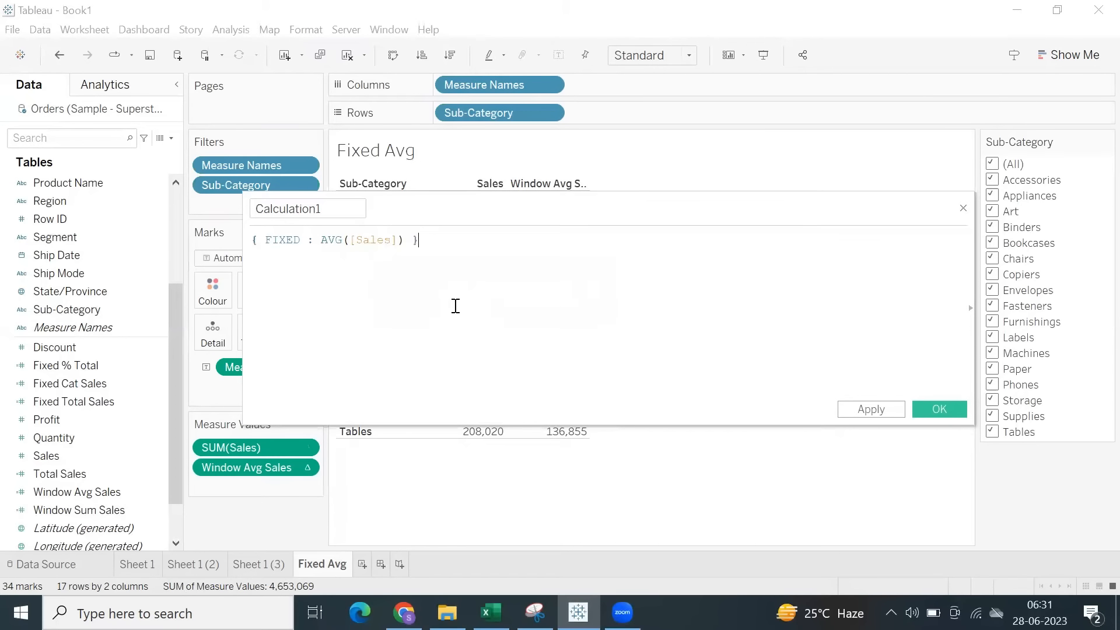
Name the calculation Fixed Avg Sales, save it, add it after Window Avg Sales in the table and check its values.
drag(320, 208, 181, 208)
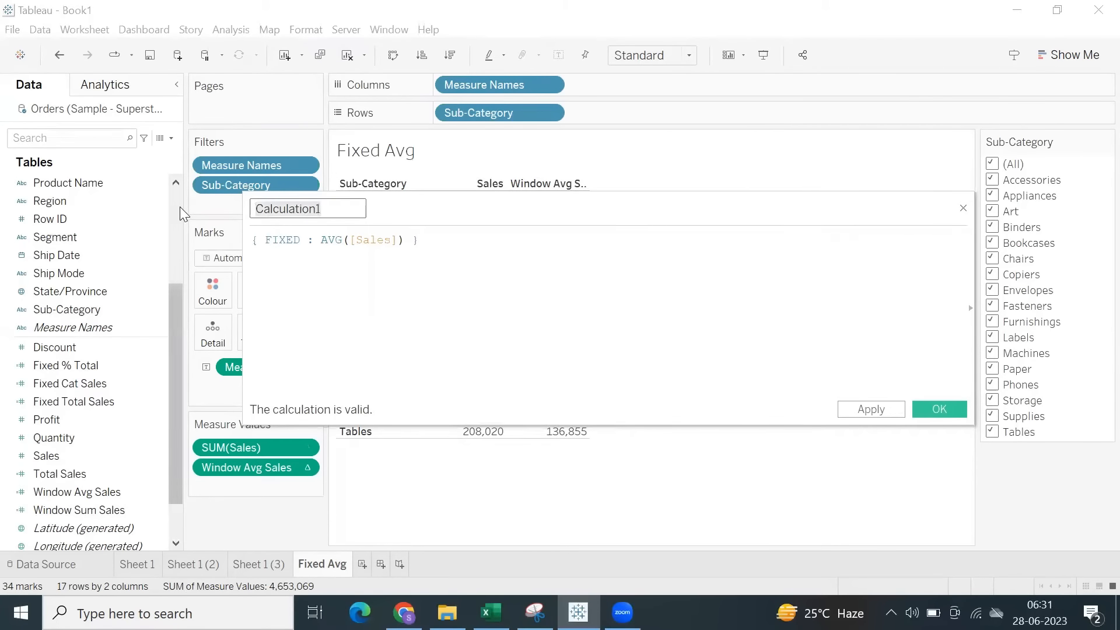
text(Fixed Avg)
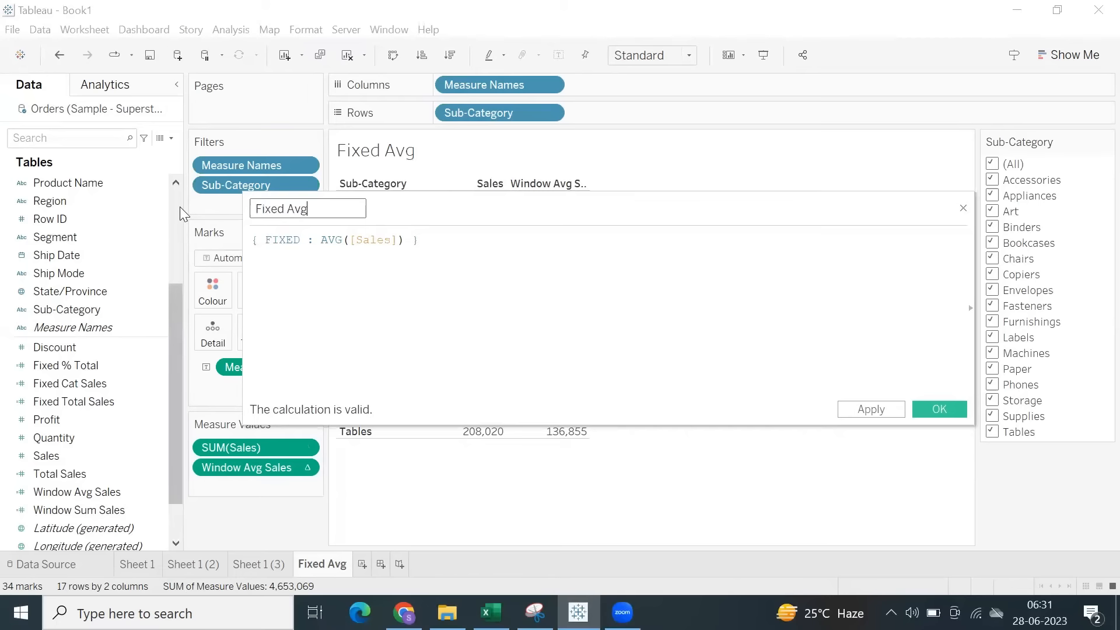
text( Sales)
click(924, 407)
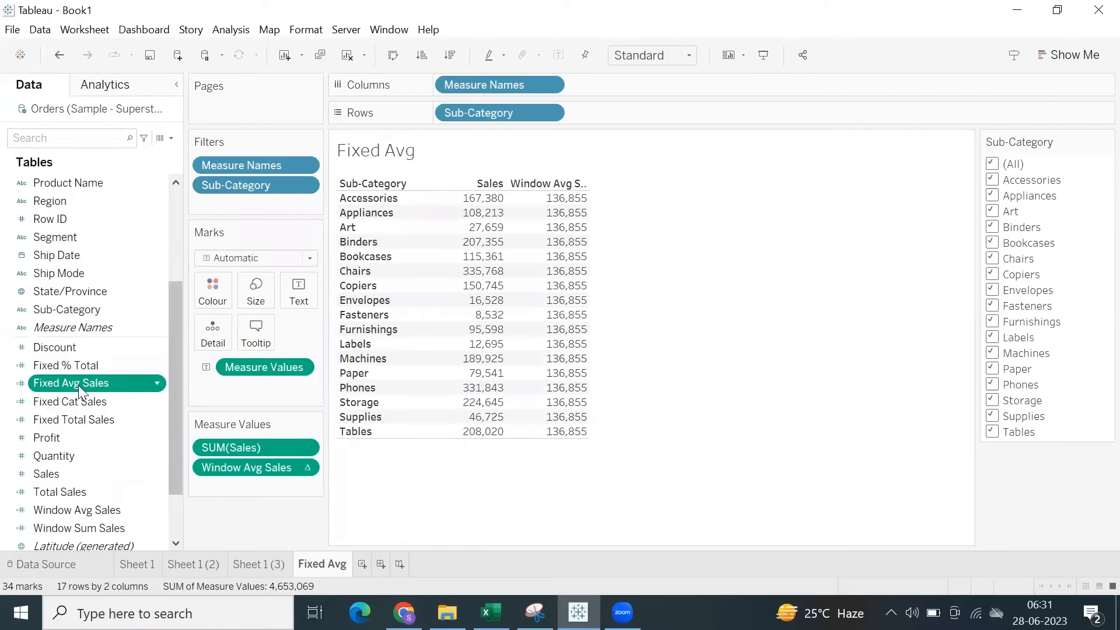
drag(202, 389, 240, 512)
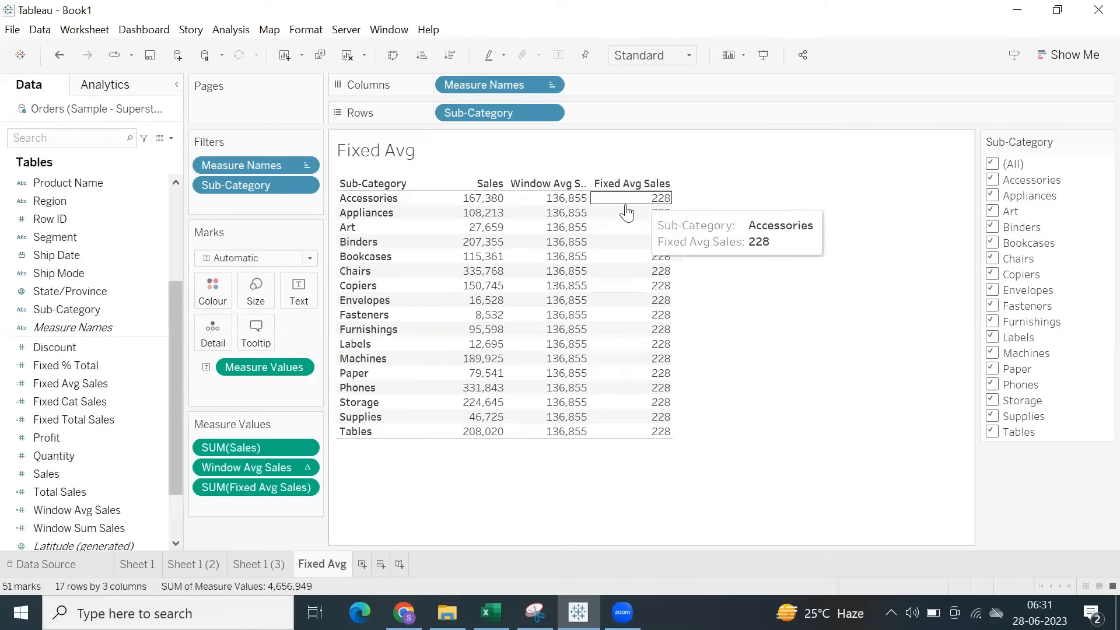
drag(650, 206, 671, 468)
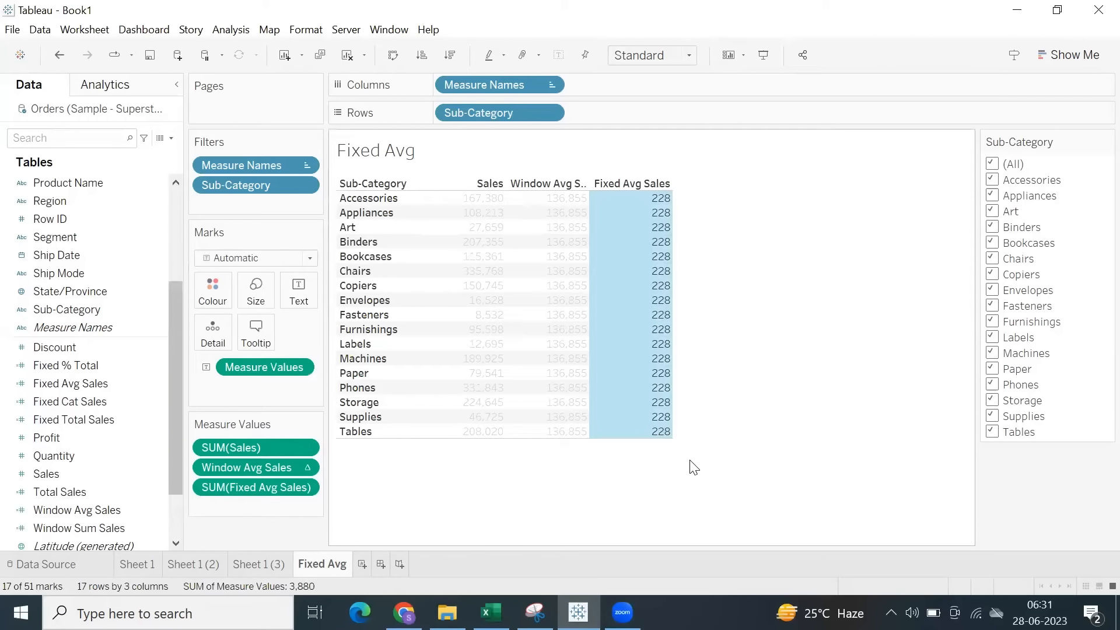
click(694, 467)
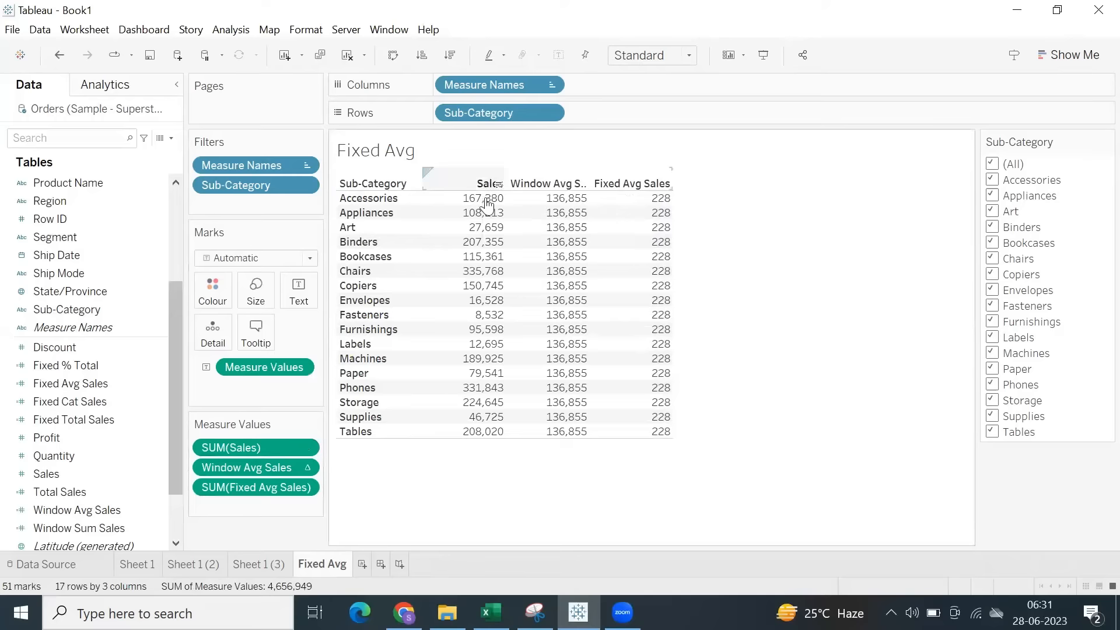
Change the aggregation of the Sales measure in the table to Average.
click(309, 448)
mouse_move(314, 534)
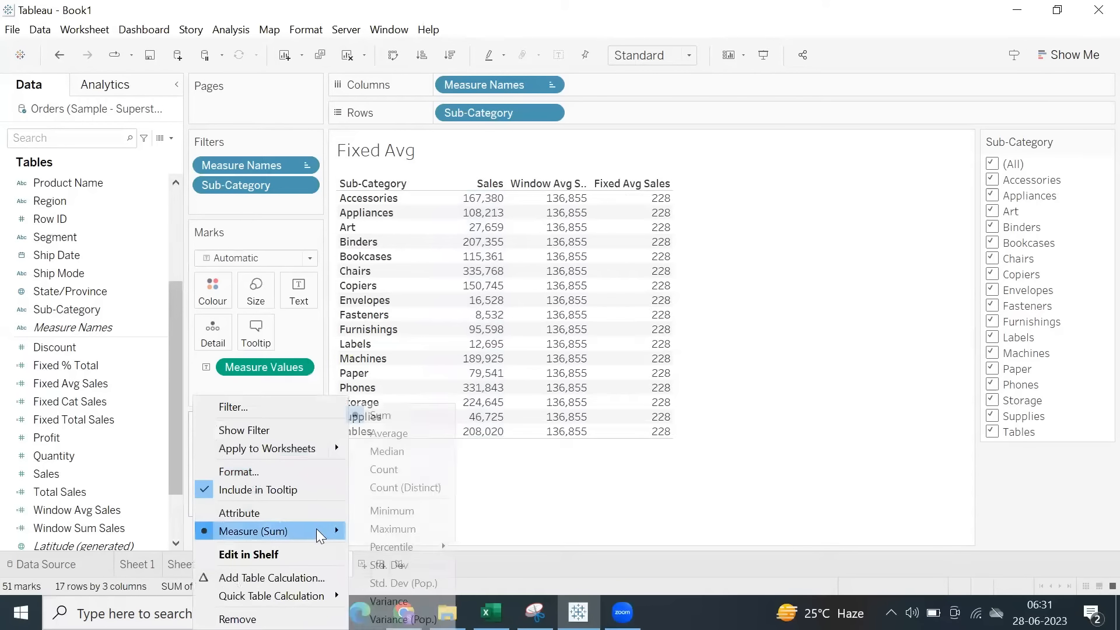
click(400, 434)
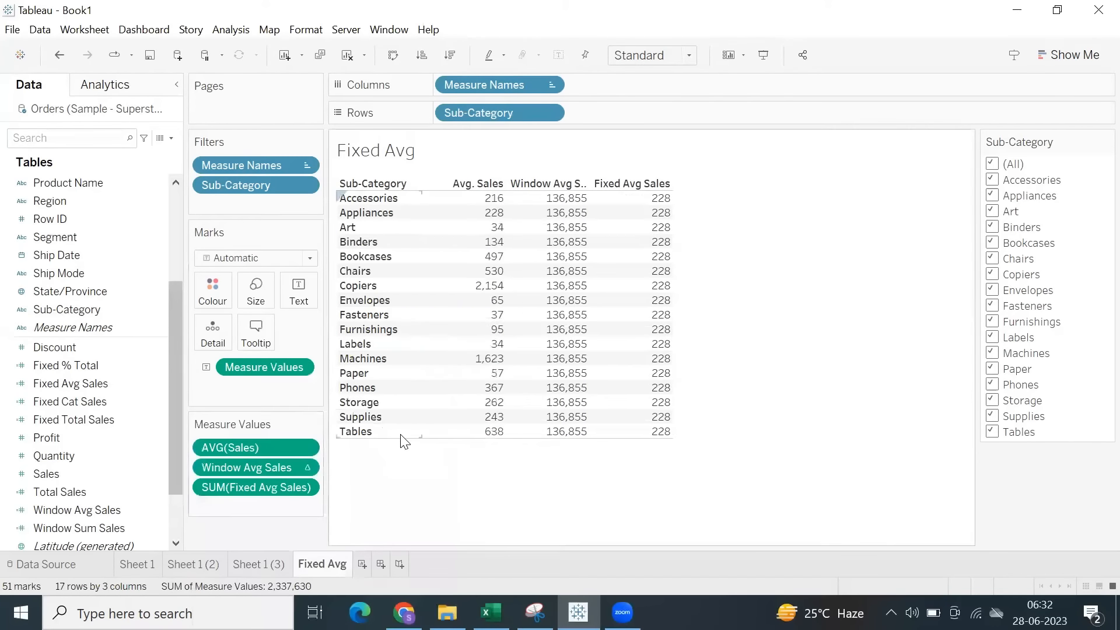
Show column grand totals for the Sub-Category table on the Fixed Avg sheet.
click(221, 33)
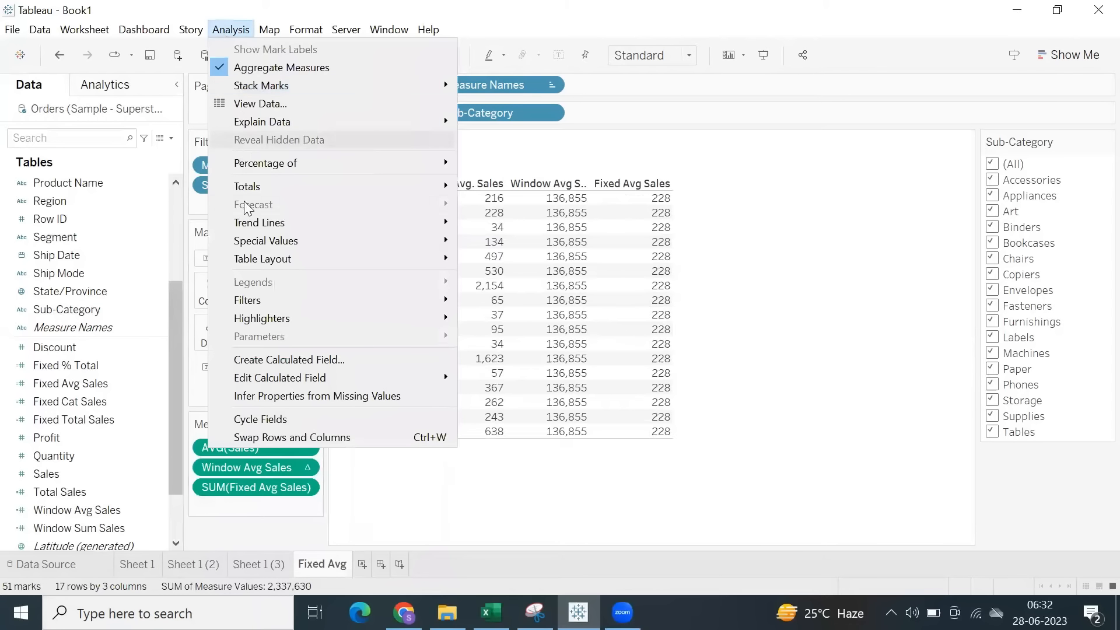
mouse_move(435, 193)
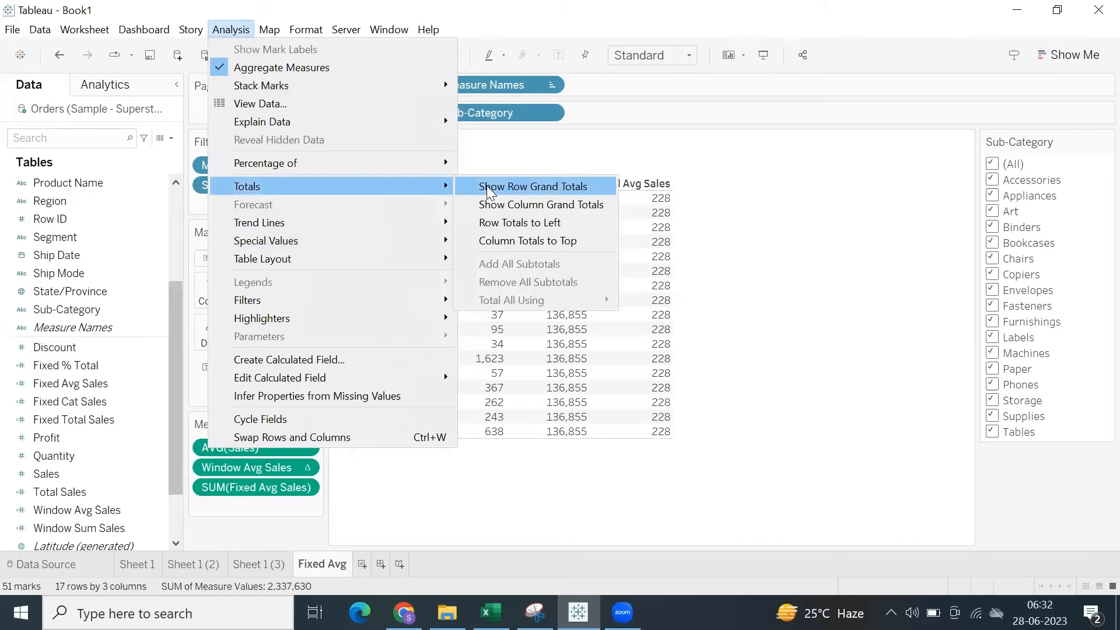
click(525, 205)
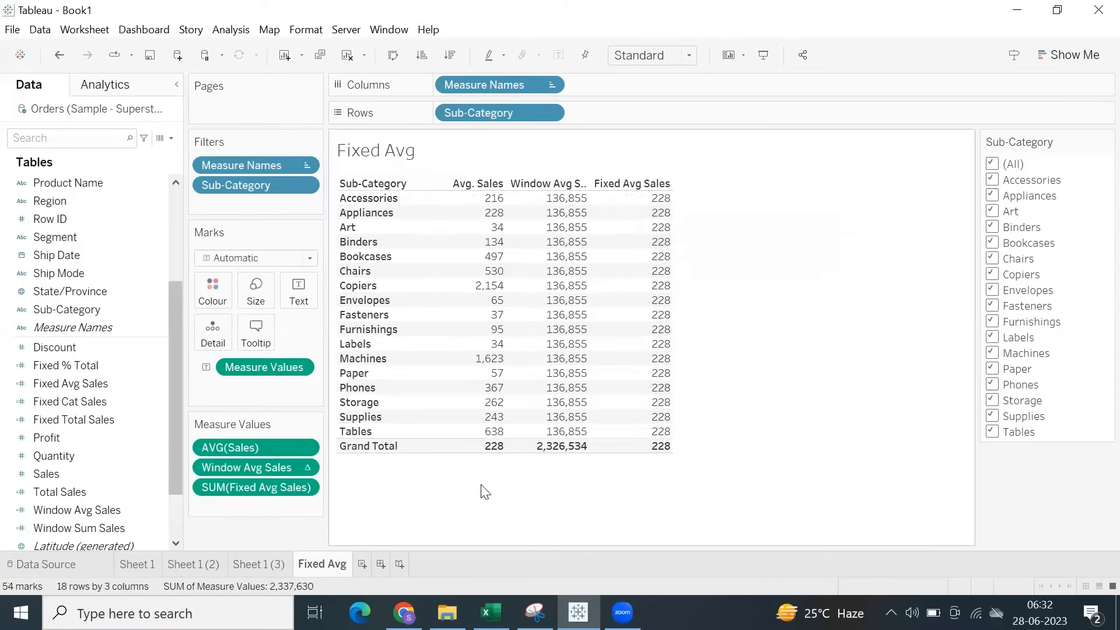
Compare the grand total of Avg. Sales with the values in the Fixed Avg Sales column.
click(493, 455)
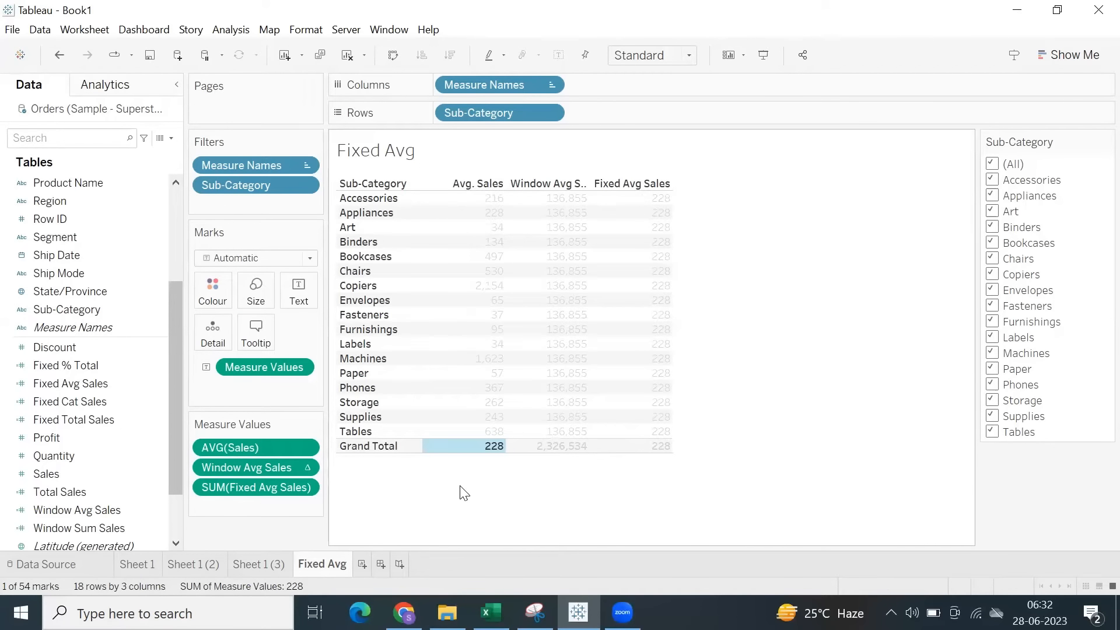
click(493, 485)
drag(648, 209, 655, 475)
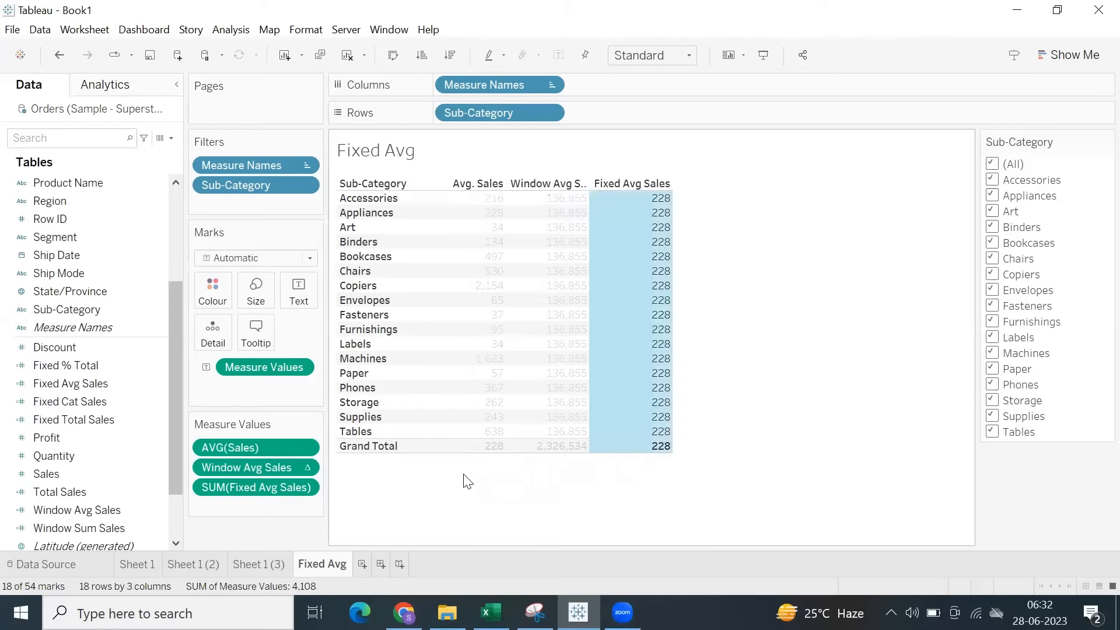
click(528, 500)
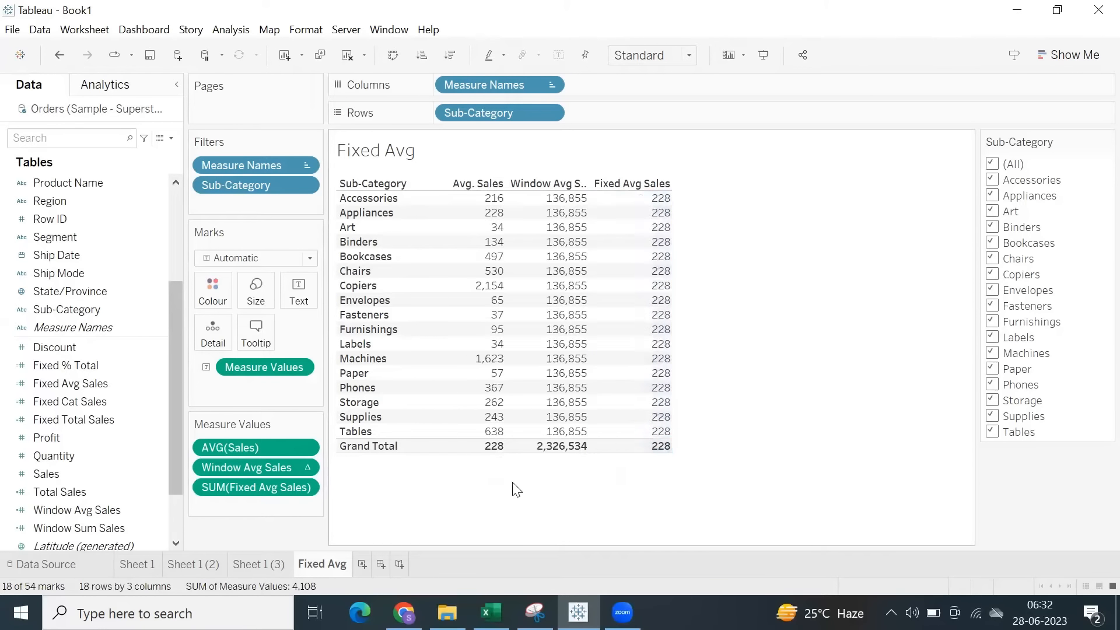
mouse_move(487, 455)
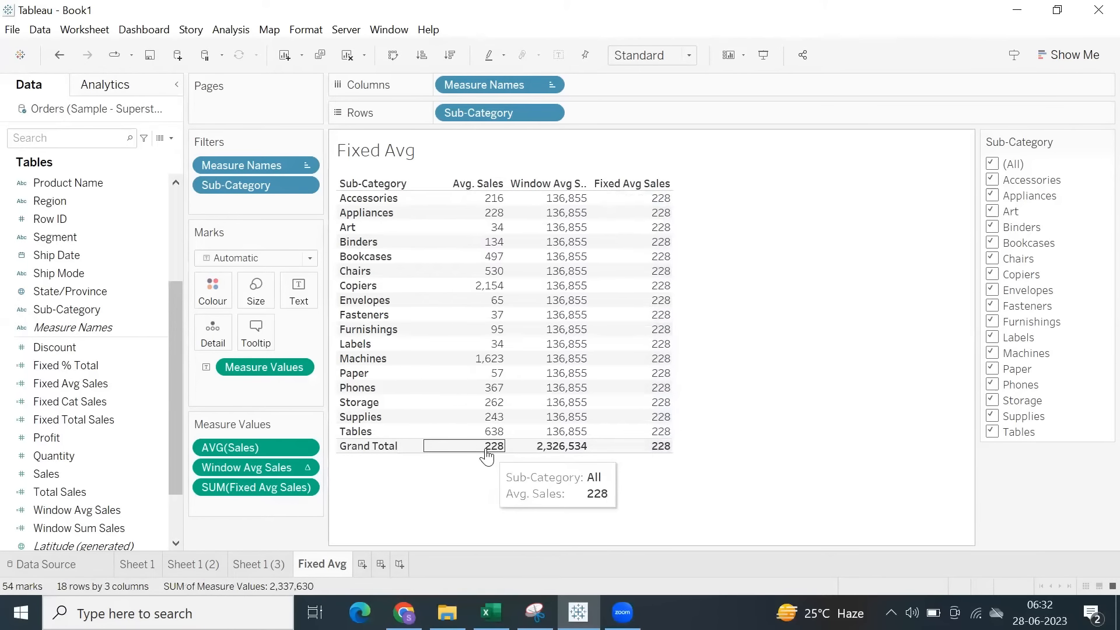
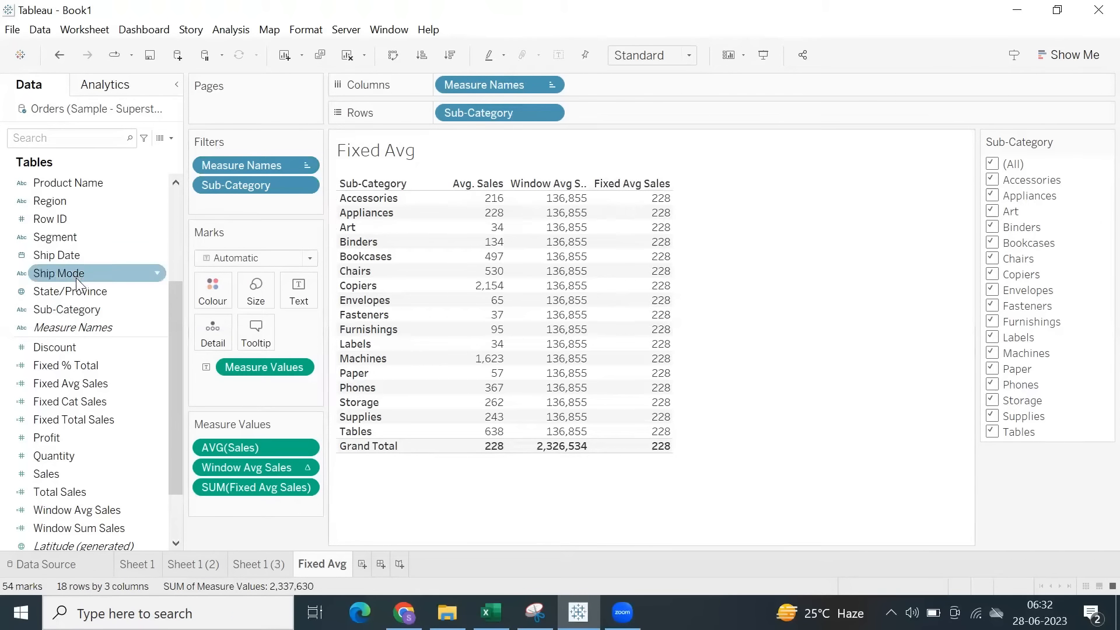
Open the Fixed Avg Sales calculation for editing and remove the [Sales] argument from its AVG function.
right_click(75, 386)
click(131, 97)
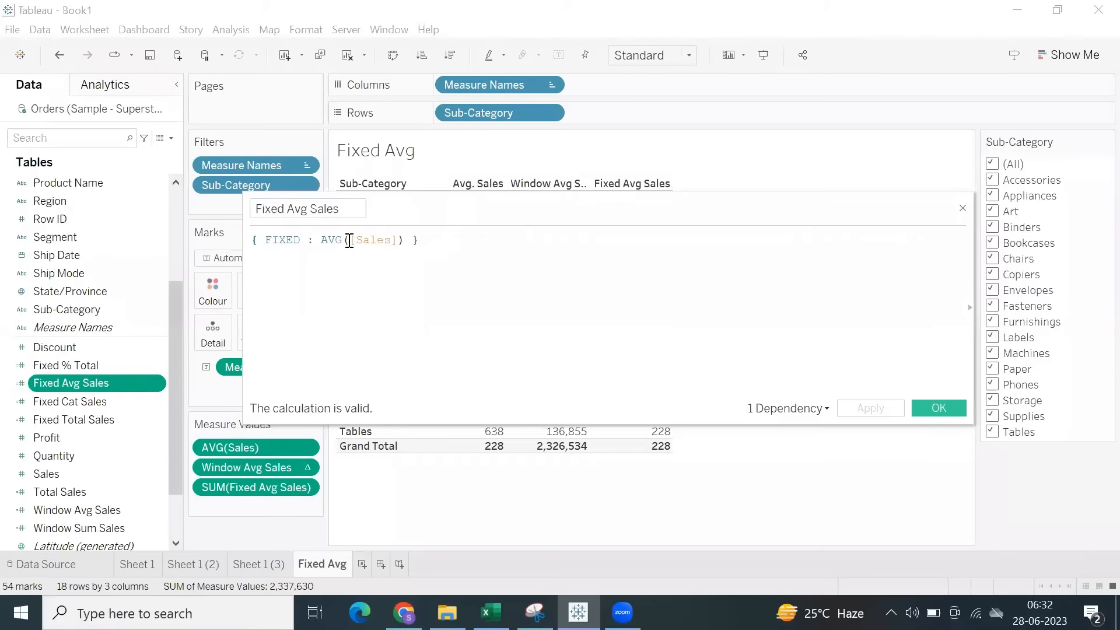
drag(349, 242, 320, 240)
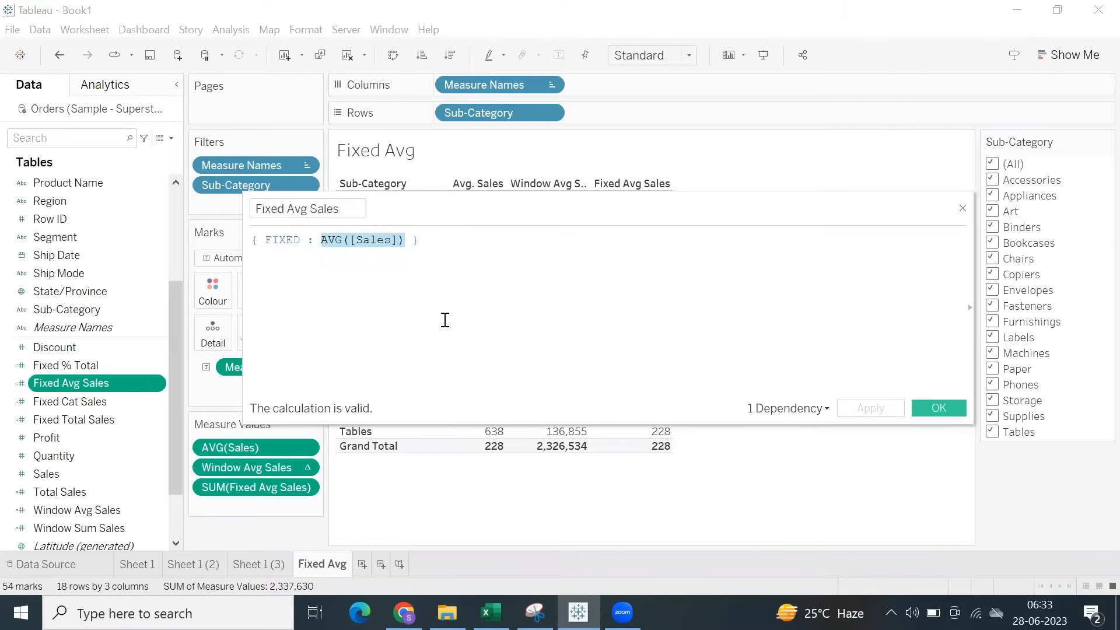
click(351, 241)
drag(367, 242, 392, 242)
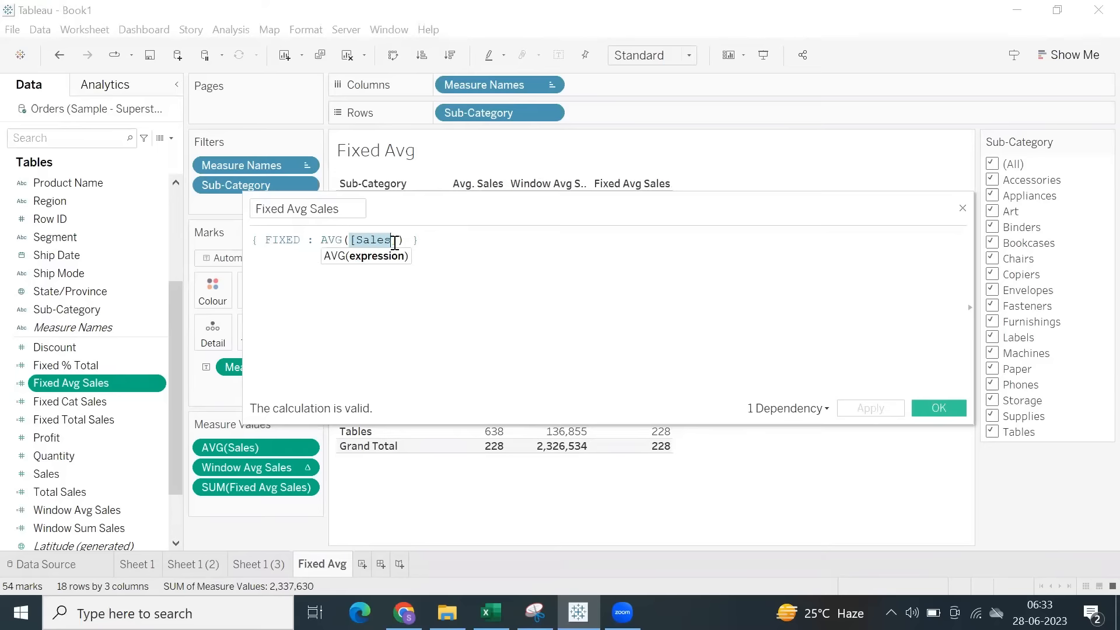
click(393, 240)
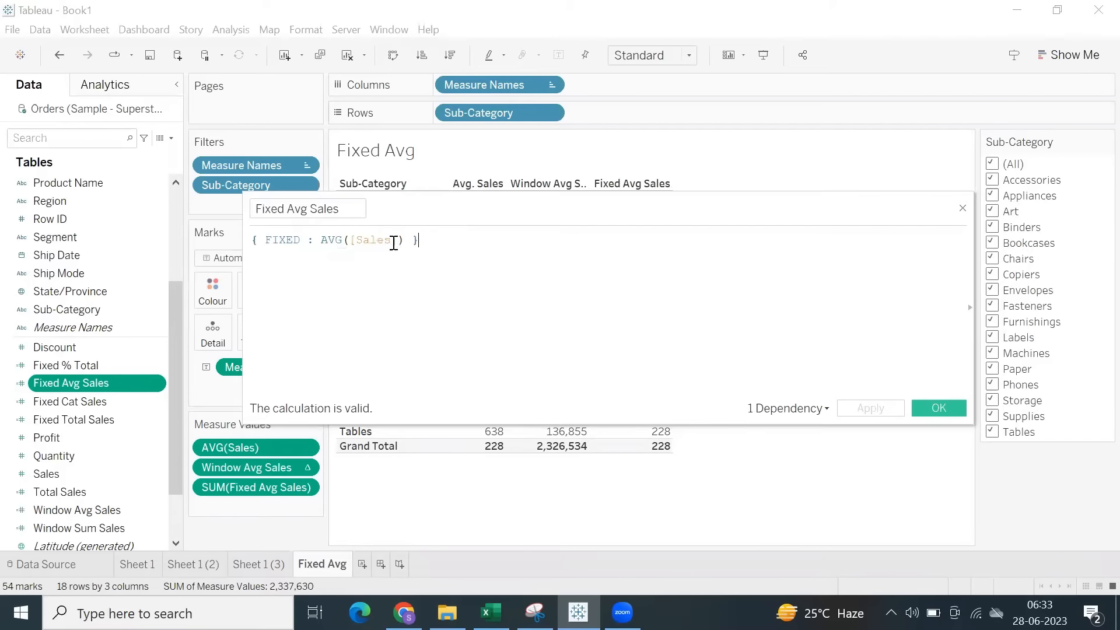
drag(393, 240, 360, 239)
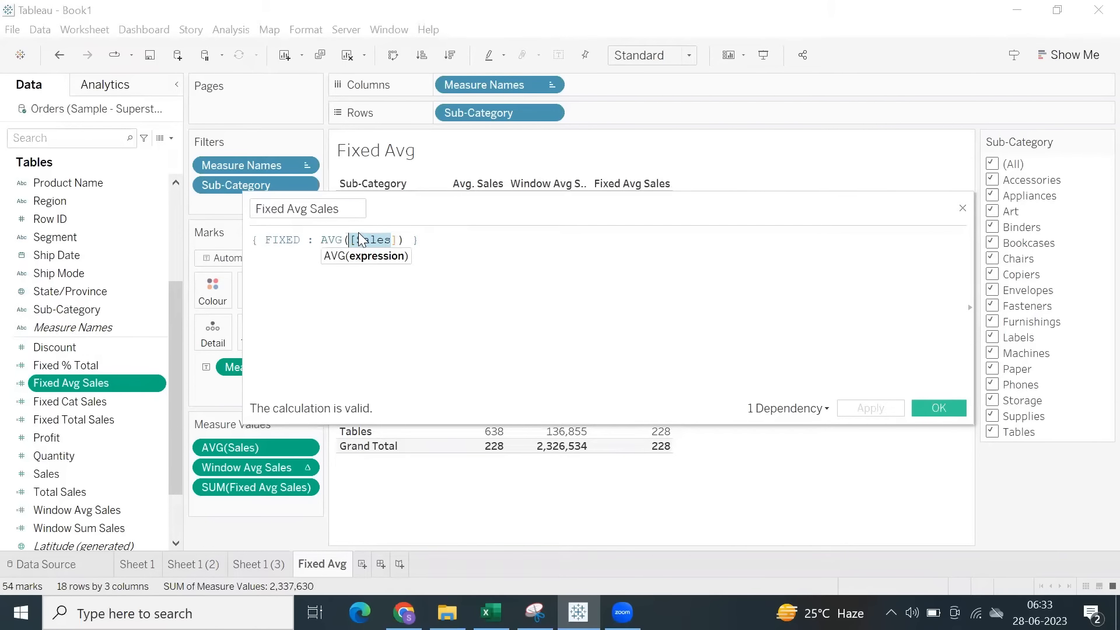
key(BackSpace)
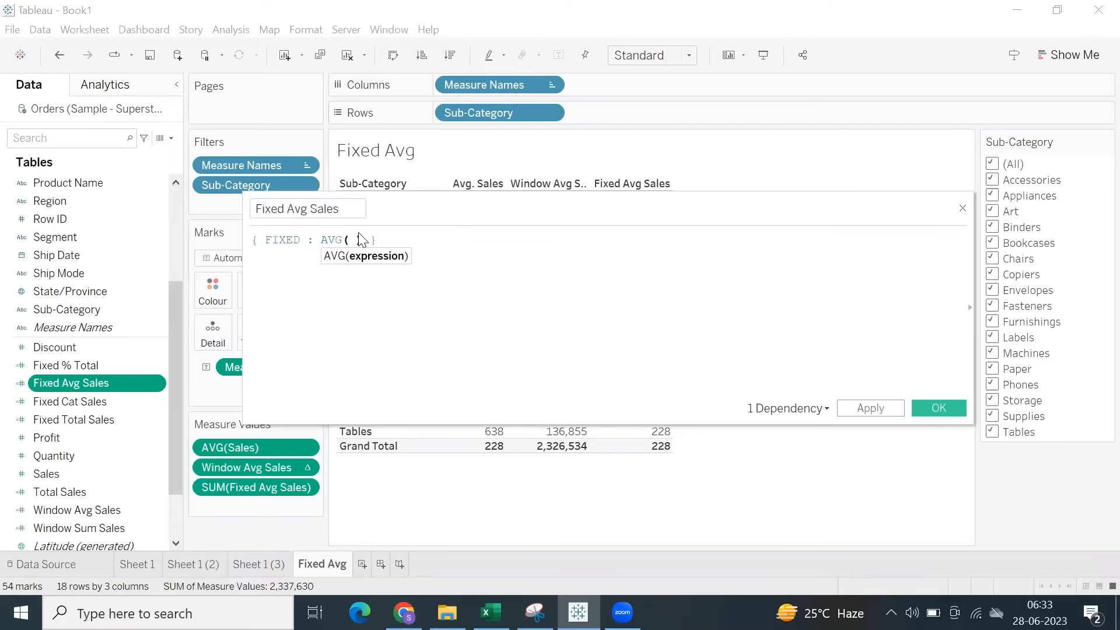
Enter the nested expression { FIXED [Sub-Category]: SUM([Sales]) as the argument of the AVG function.
text(fix)
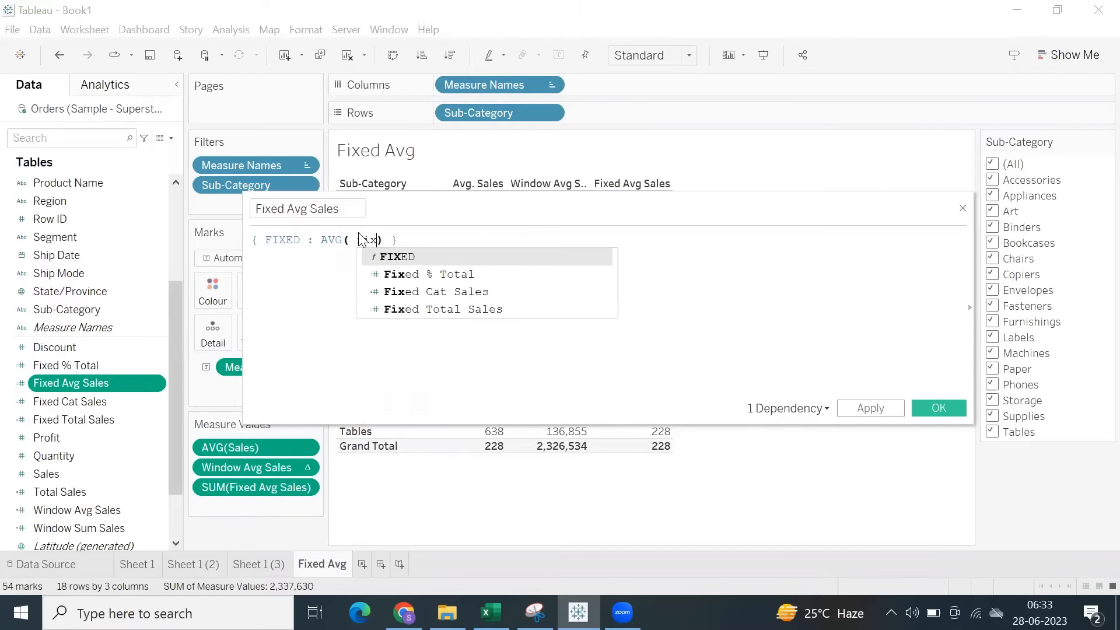
key(Return)
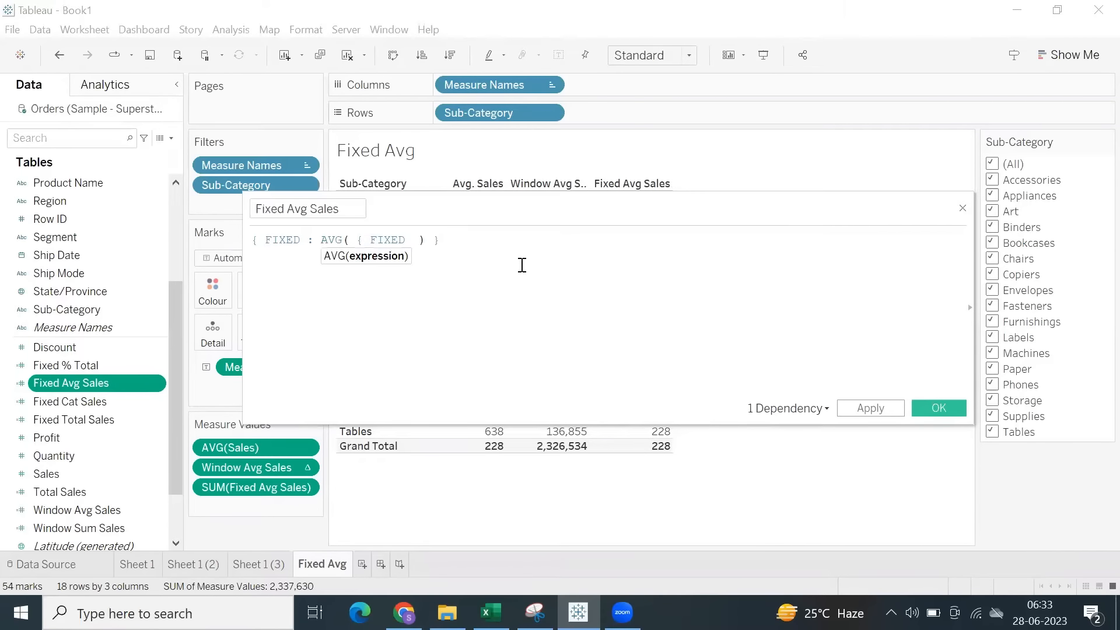
text(sub)
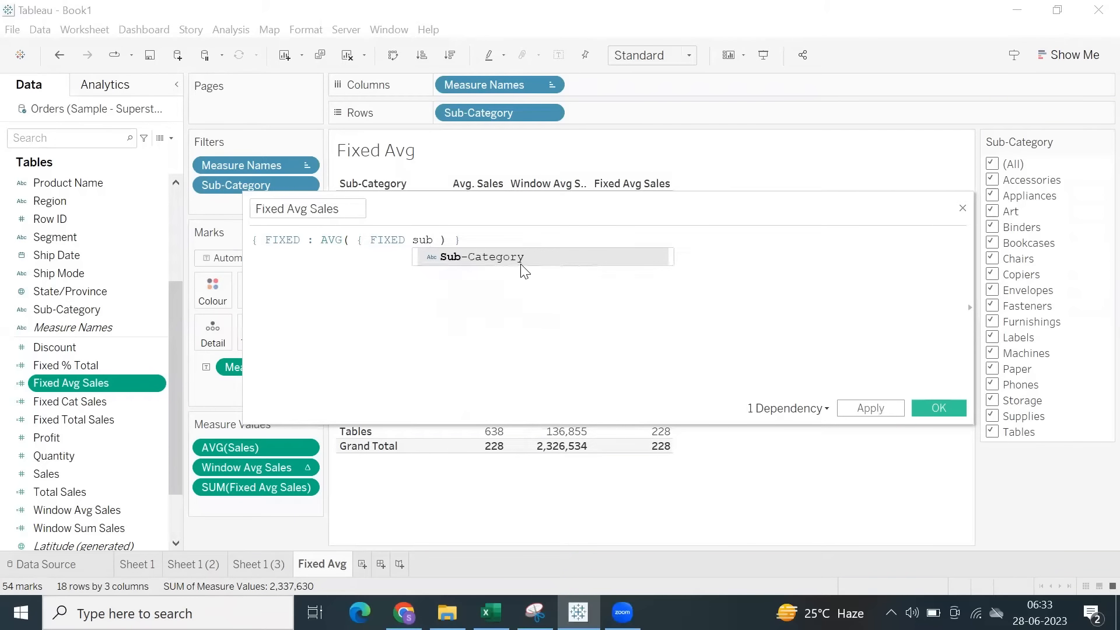
click(521, 262)
key(Left)
key(Left)
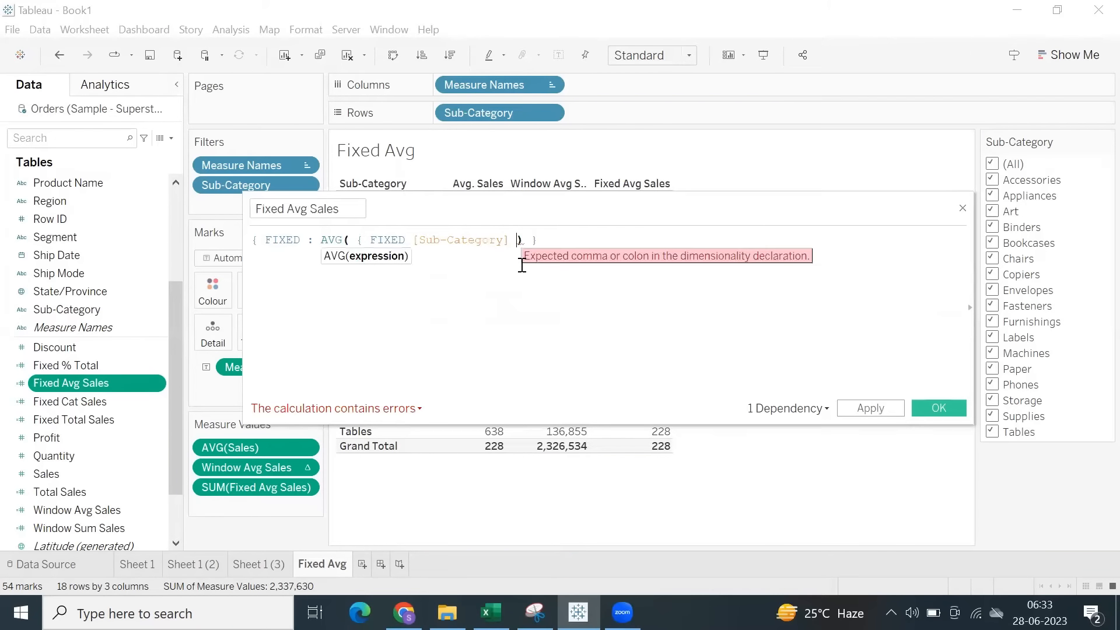
text(: Sum)
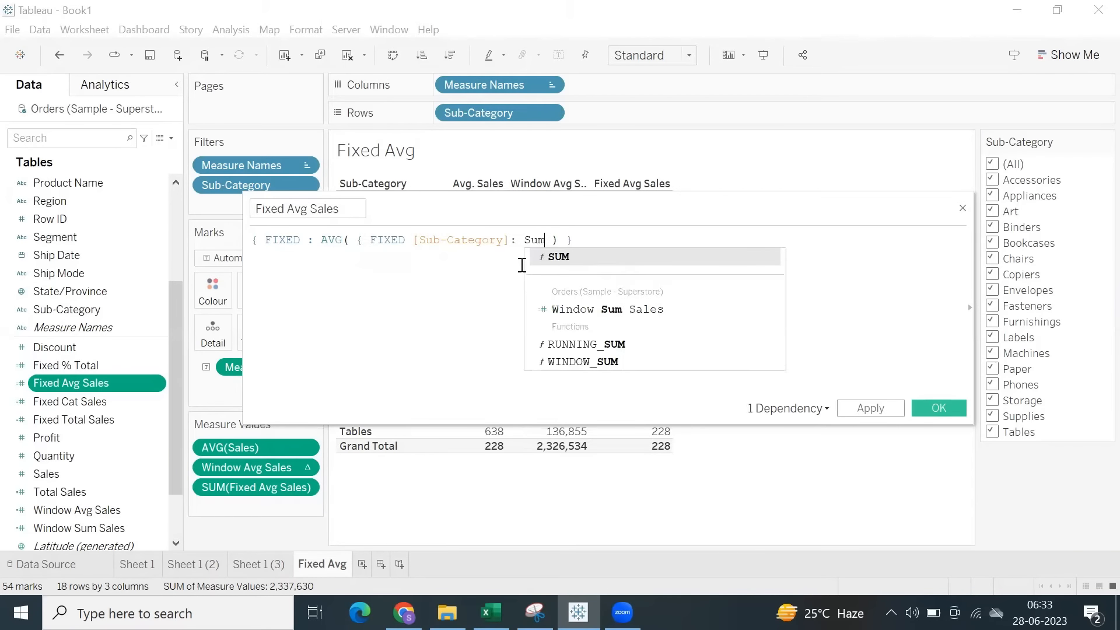
key(Return)
text(Sal)
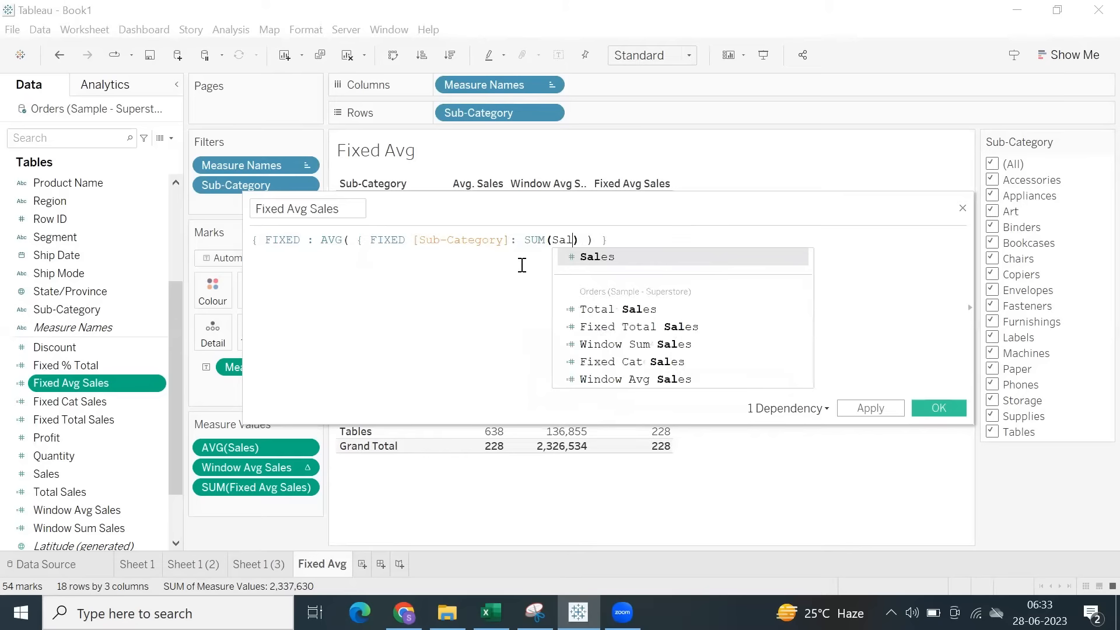
key(Return)
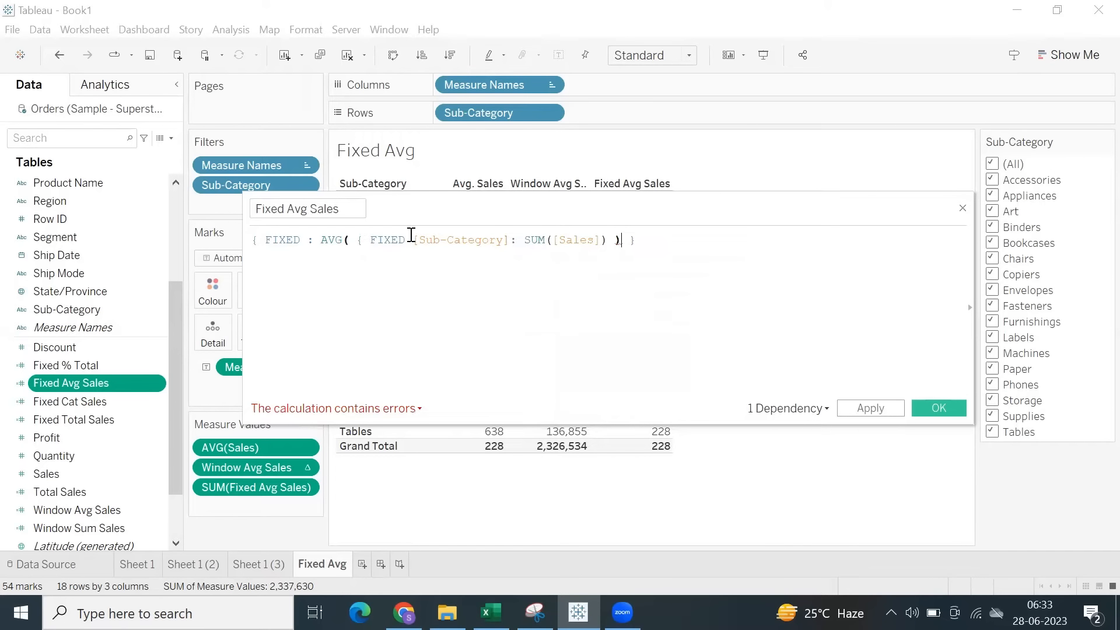
Set off the nested FIXED expression with spaces, close it with a curly brace inside the AVG parentheses and save the calculation.
click(352, 240)
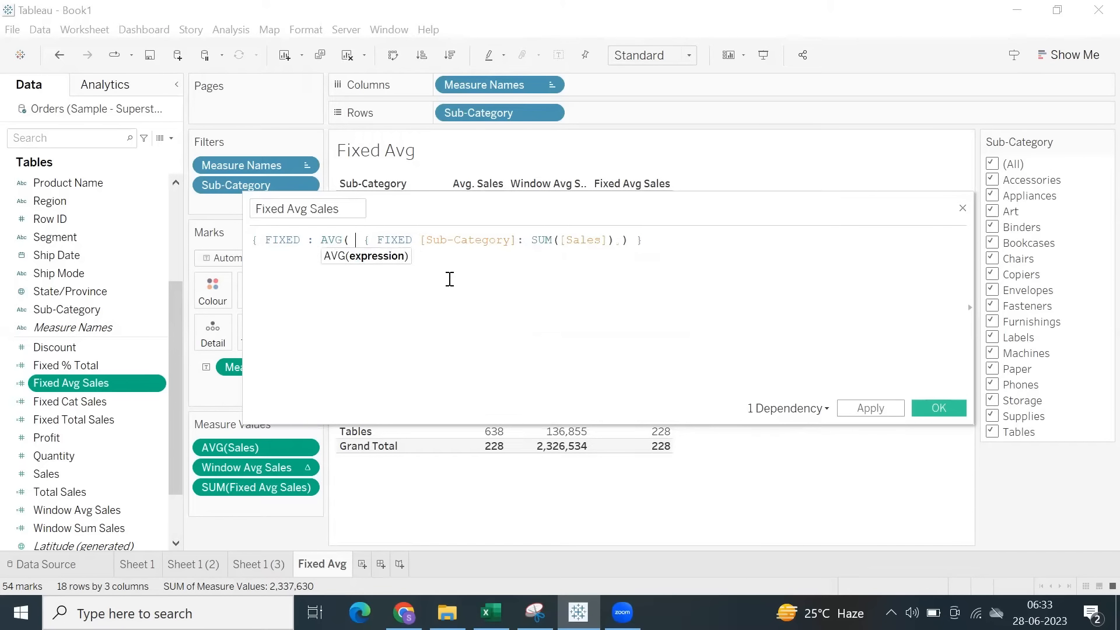
click(635, 240)
text())
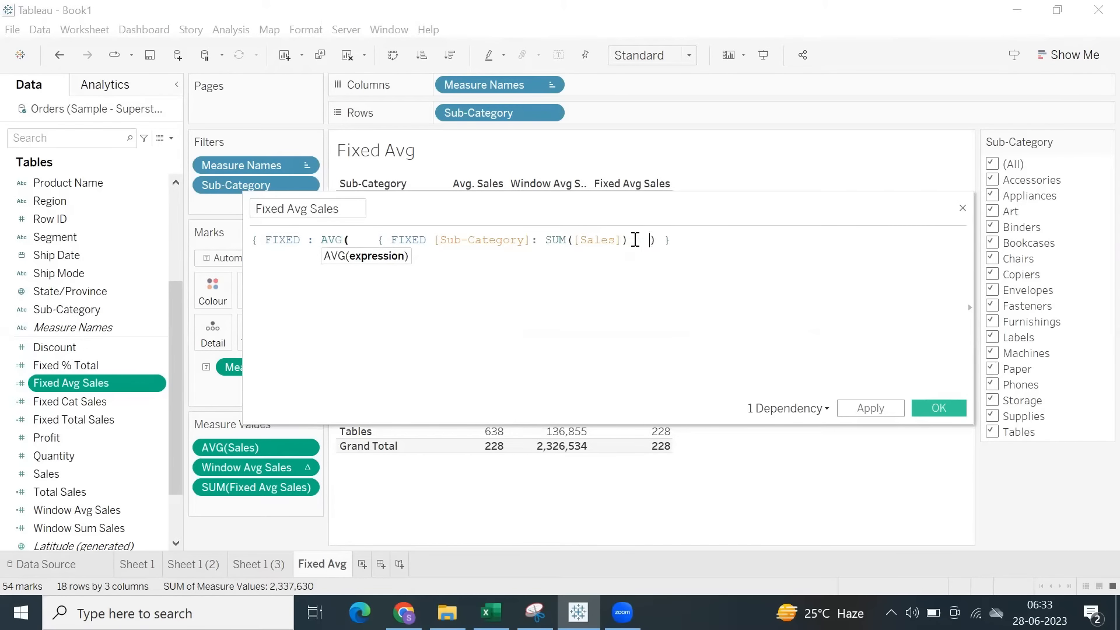
drag(378, 240, 632, 241)
click(635, 240)
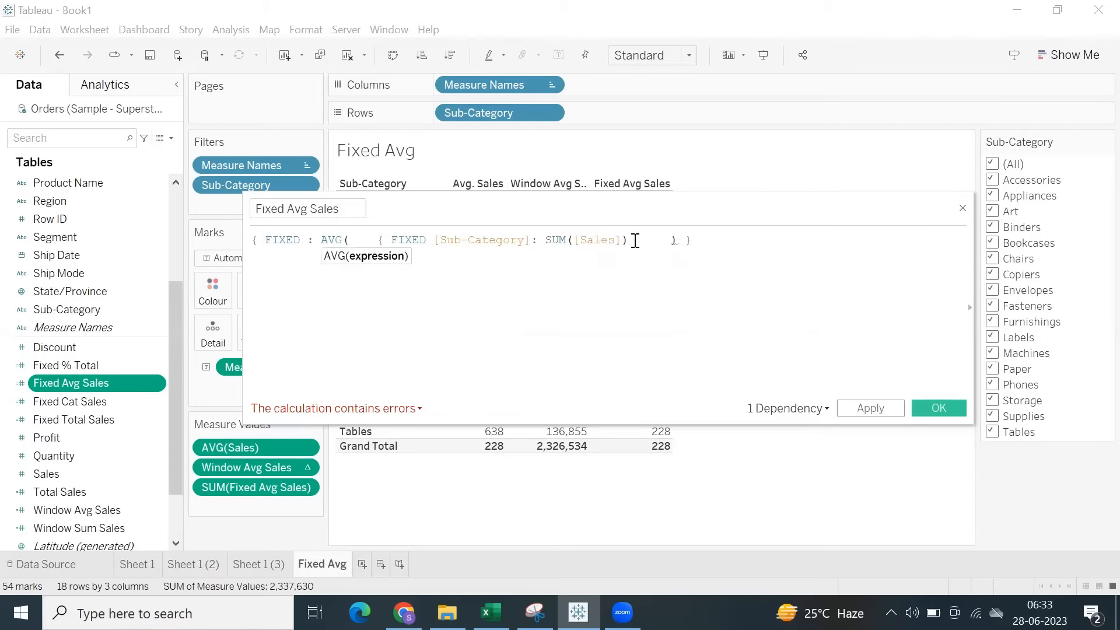
text(})
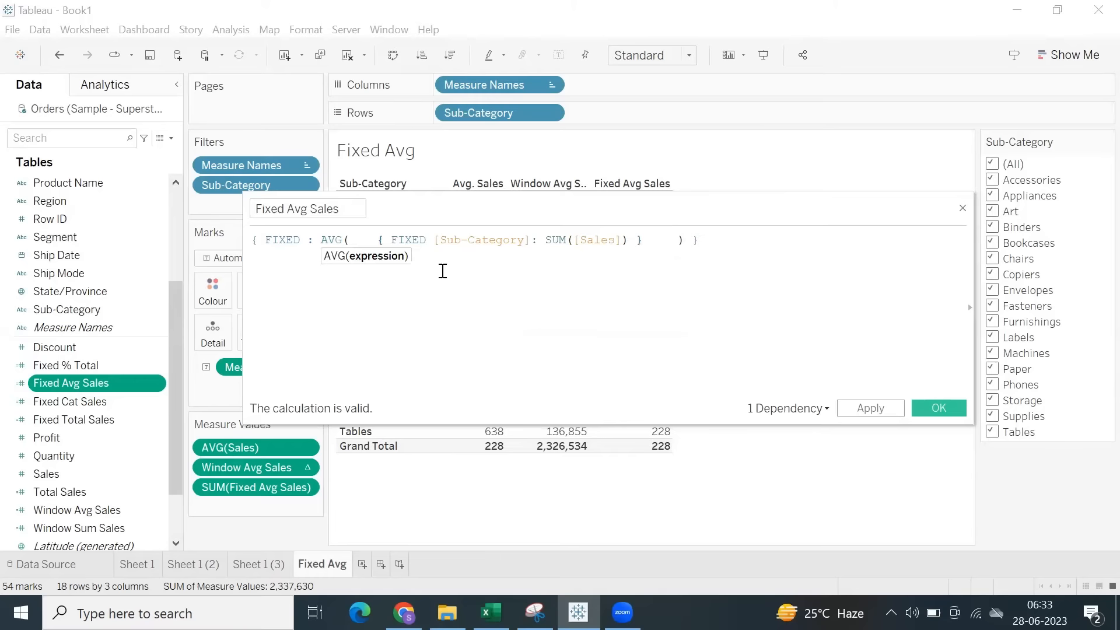
drag(376, 241, 651, 239)
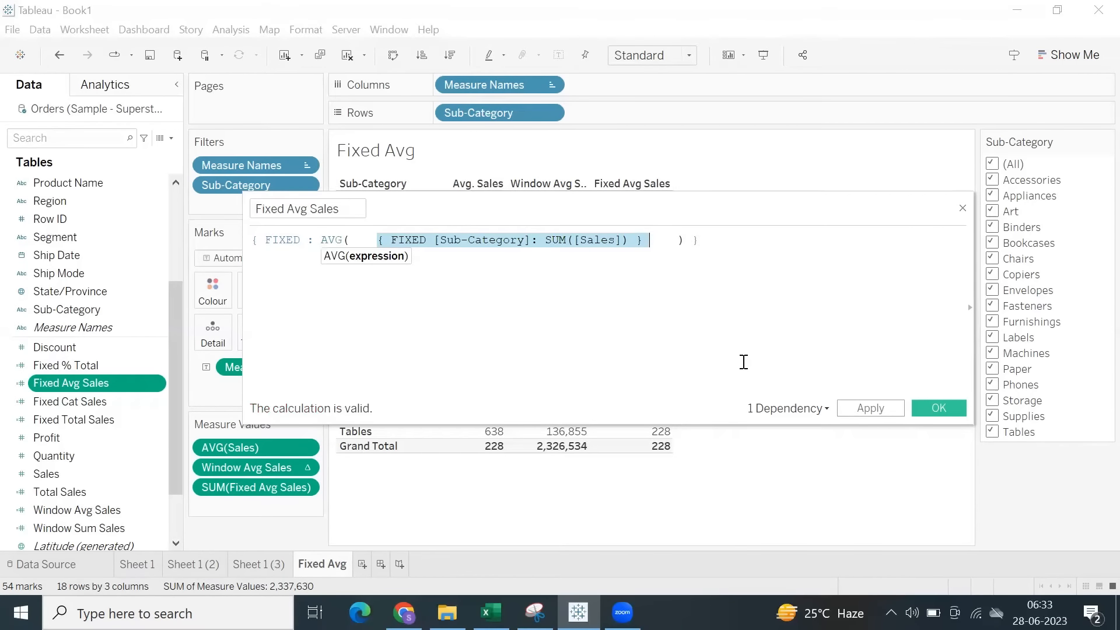
click(859, 412)
click(928, 408)
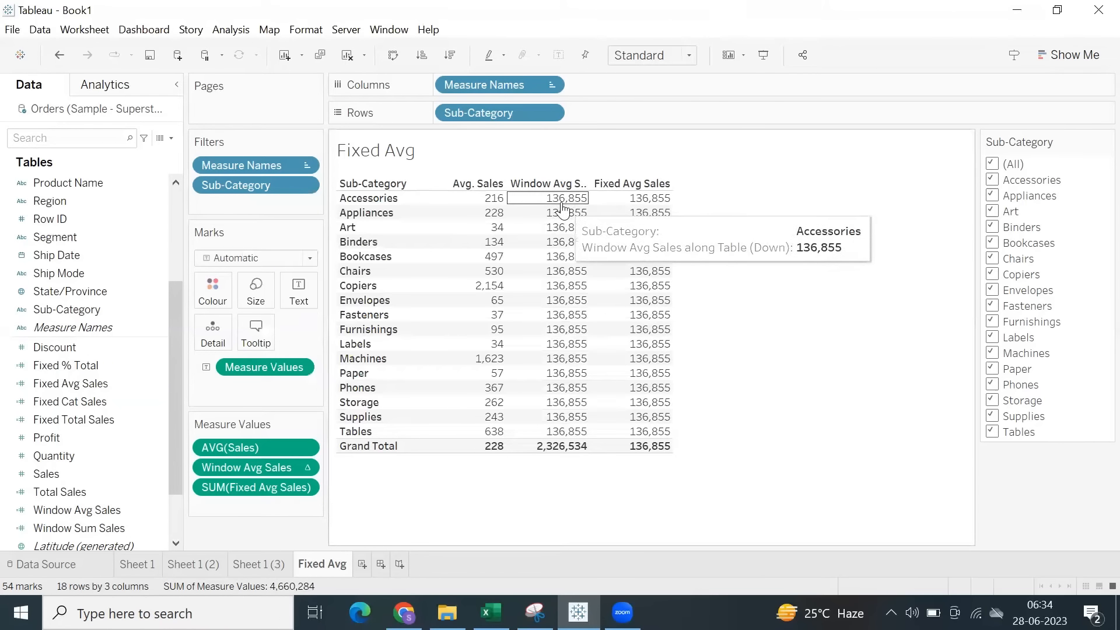
Compare the Window Avg Sales and Fixed Avg Sales columns across all sub-categories and the grand total.
drag(562, 204, 675, 455)
click(717, 363)
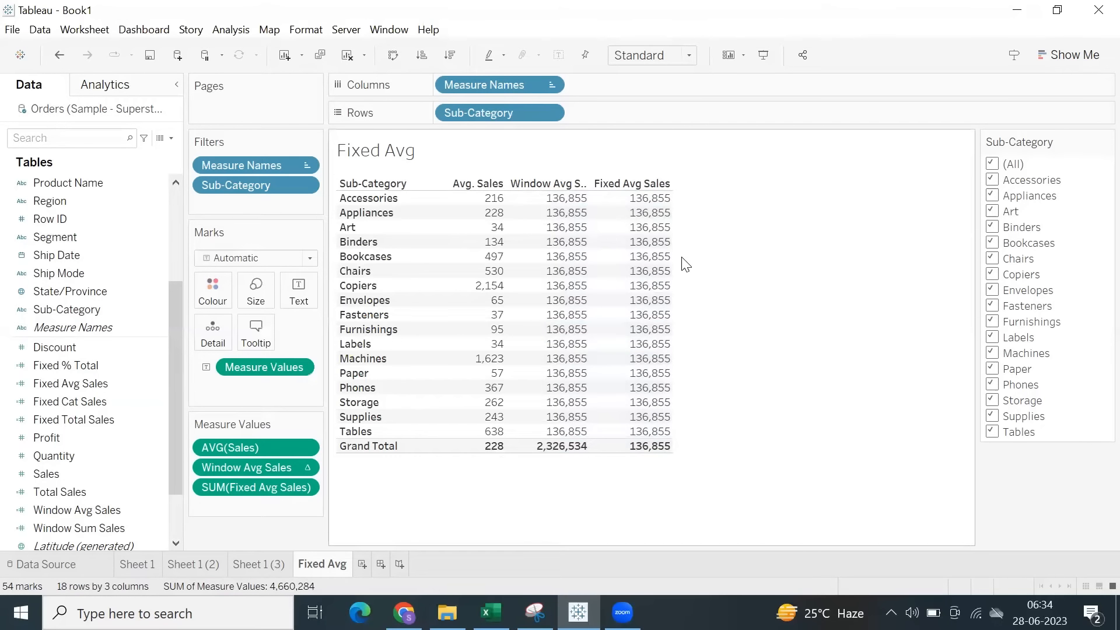
mouse_move(671, 266)
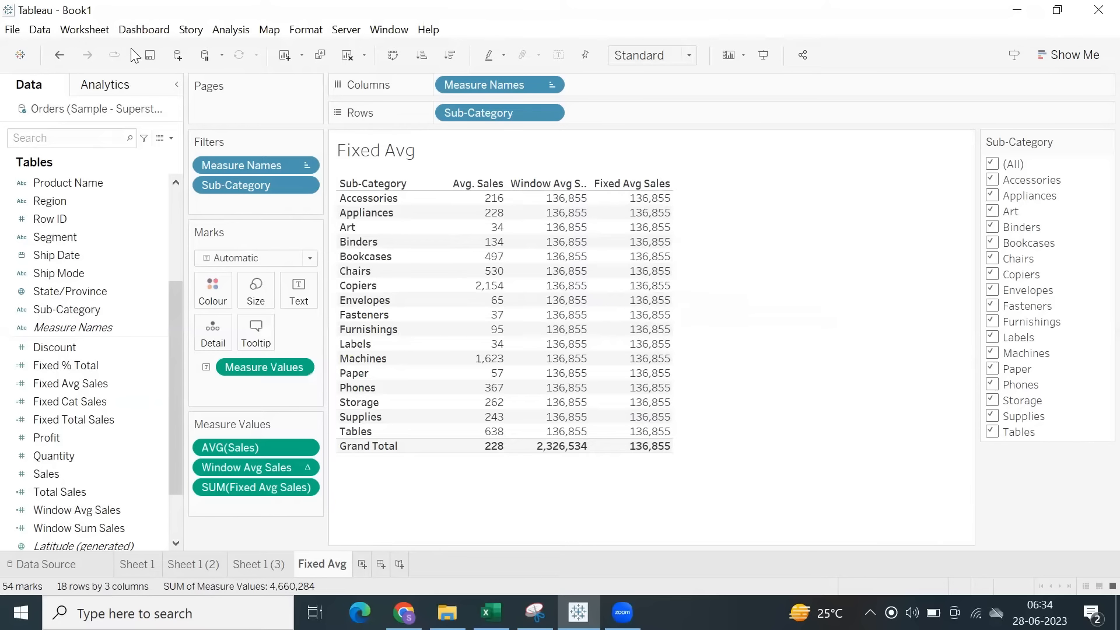
click(231, 30)
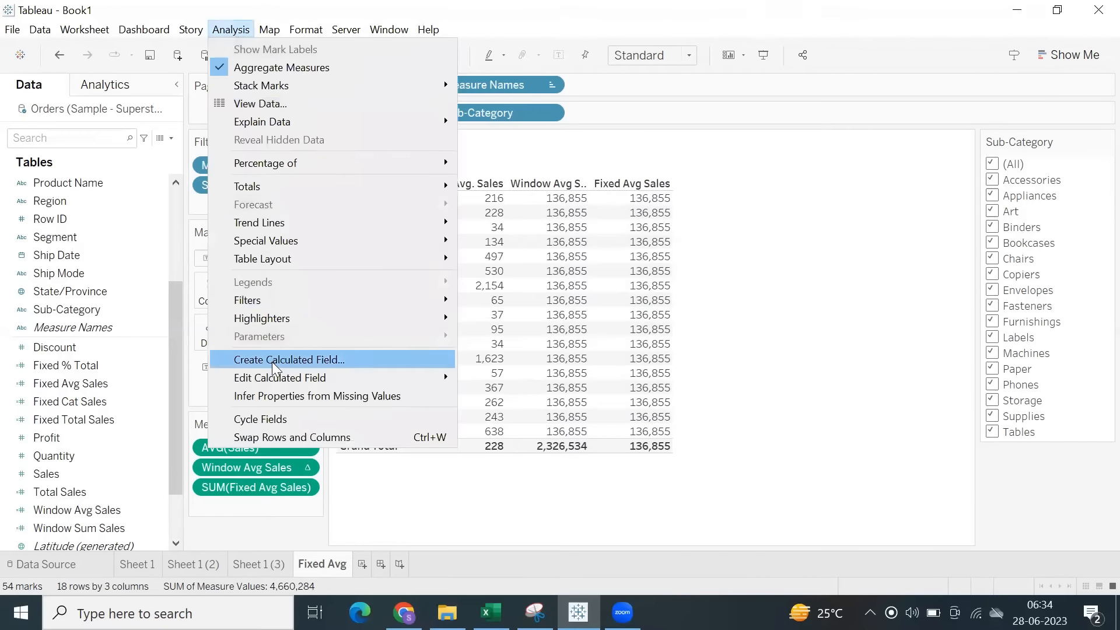
click(292, 358)
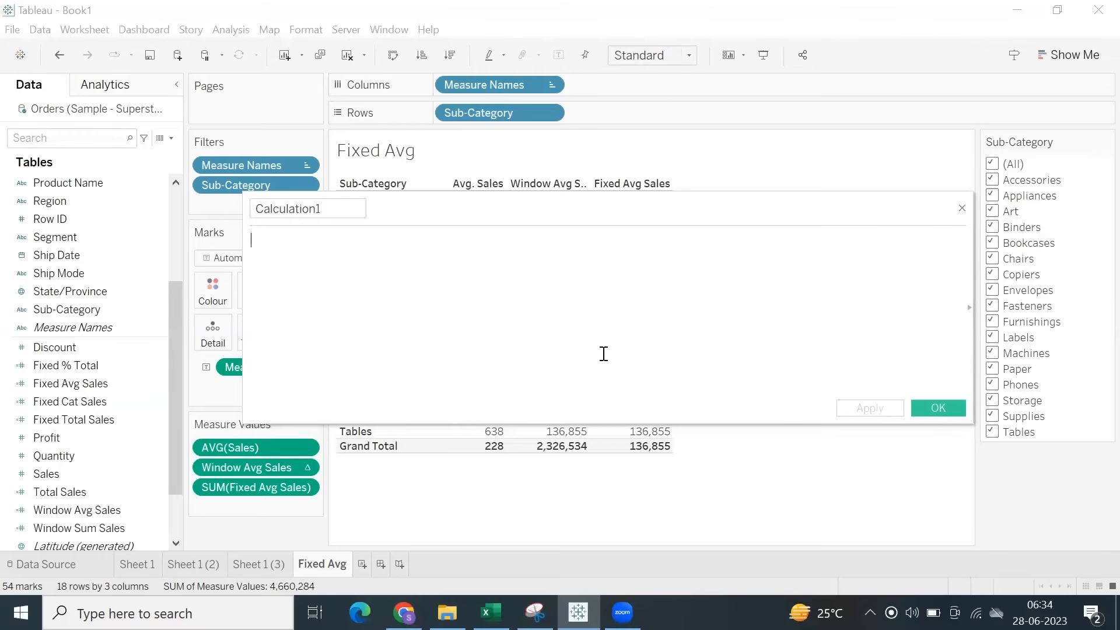
text({ FIXED su)
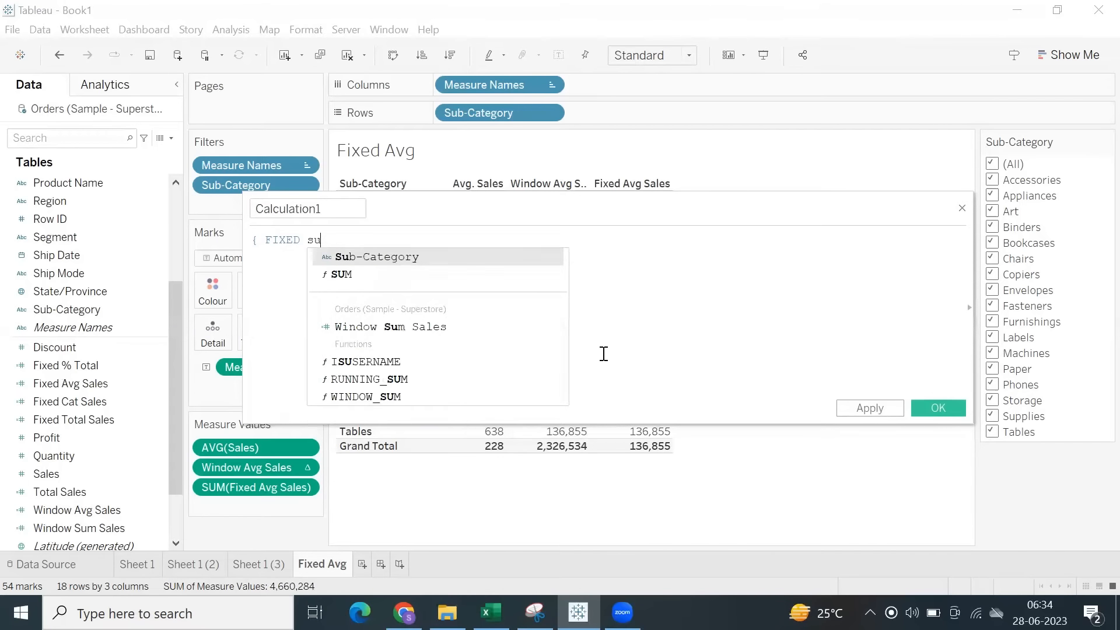
text(b)
key(Return)
text(: sum)
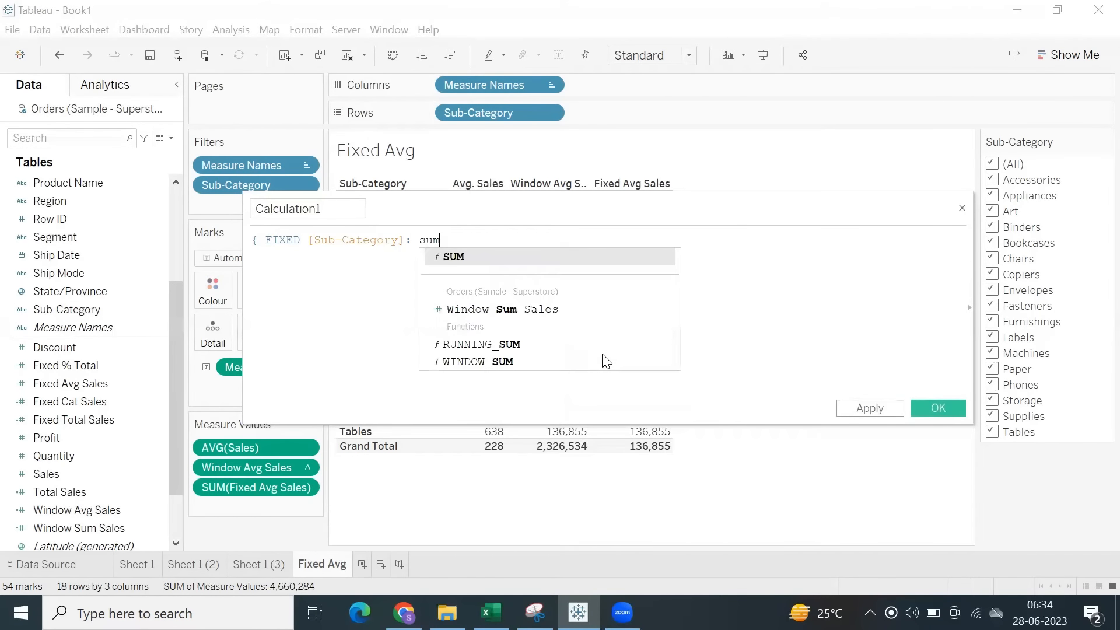
key(Return)
text(s)
key(Return)
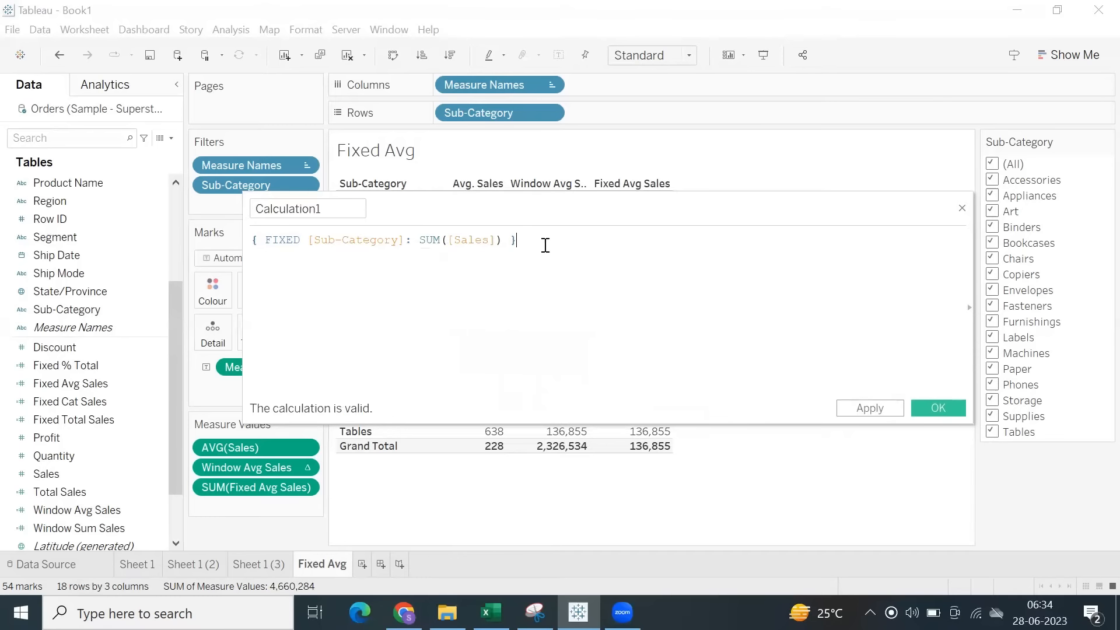
drag(545, 243, 220, 220)
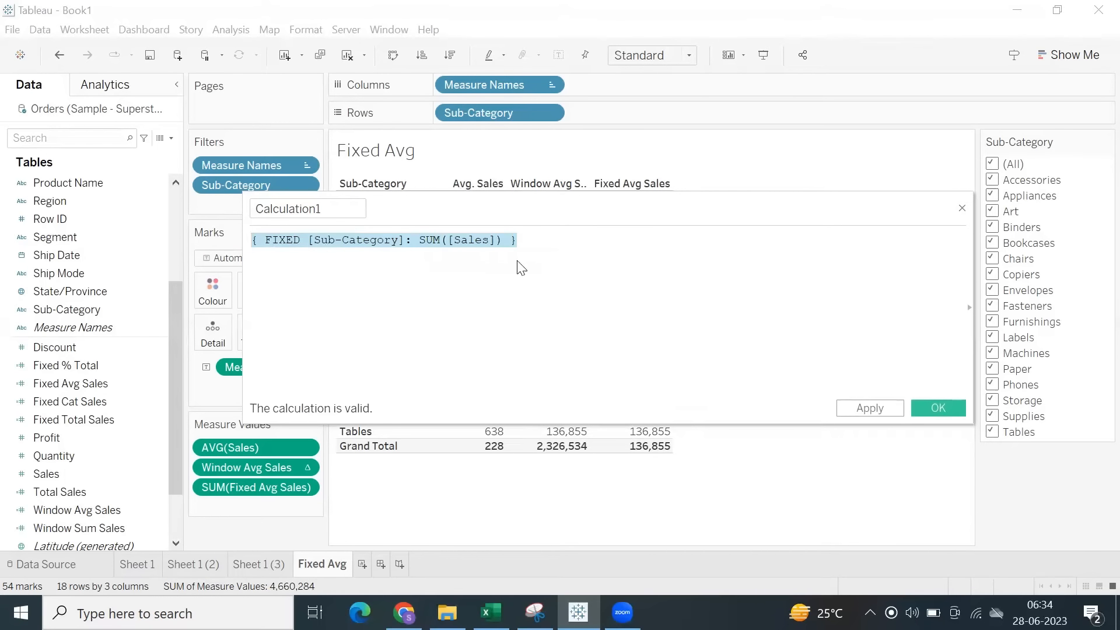
click(962, 208)
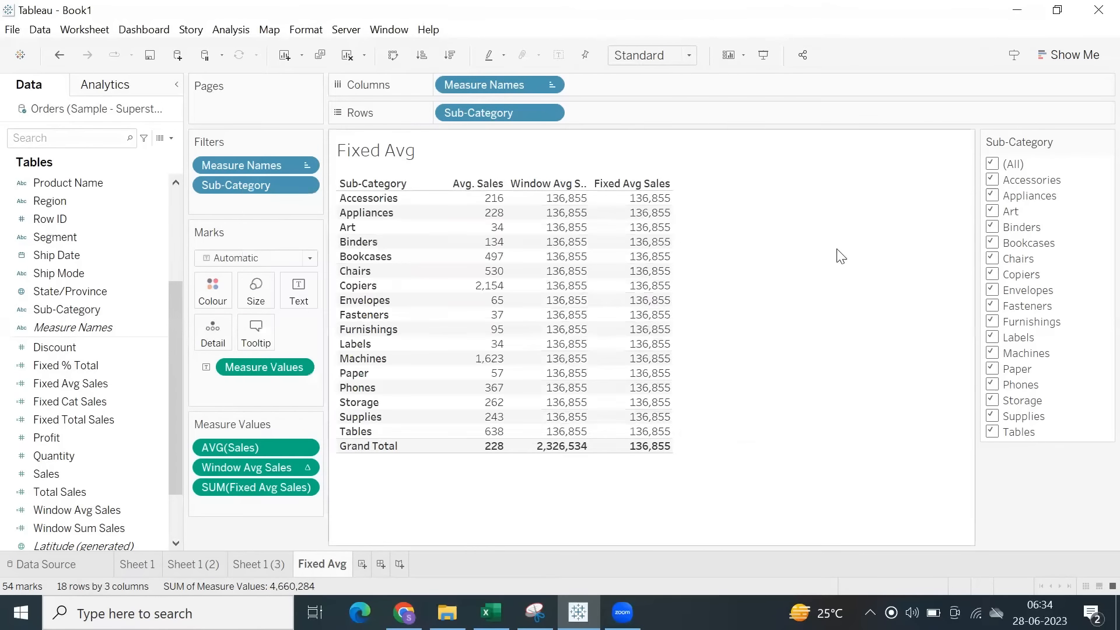
Reopen the Fixed Avg Sales calculation, review the nested FIXED Sub-Category expression inside AVG and close the editor.
right_click(91, 388)
click(130, 95)
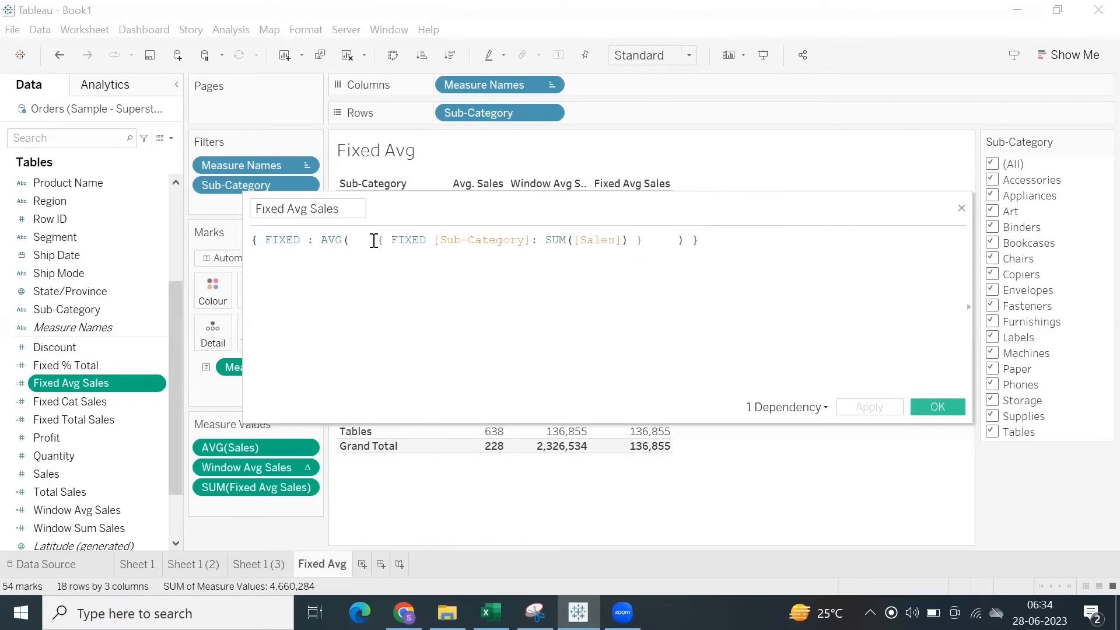
drag(372, 241, 637, 236)
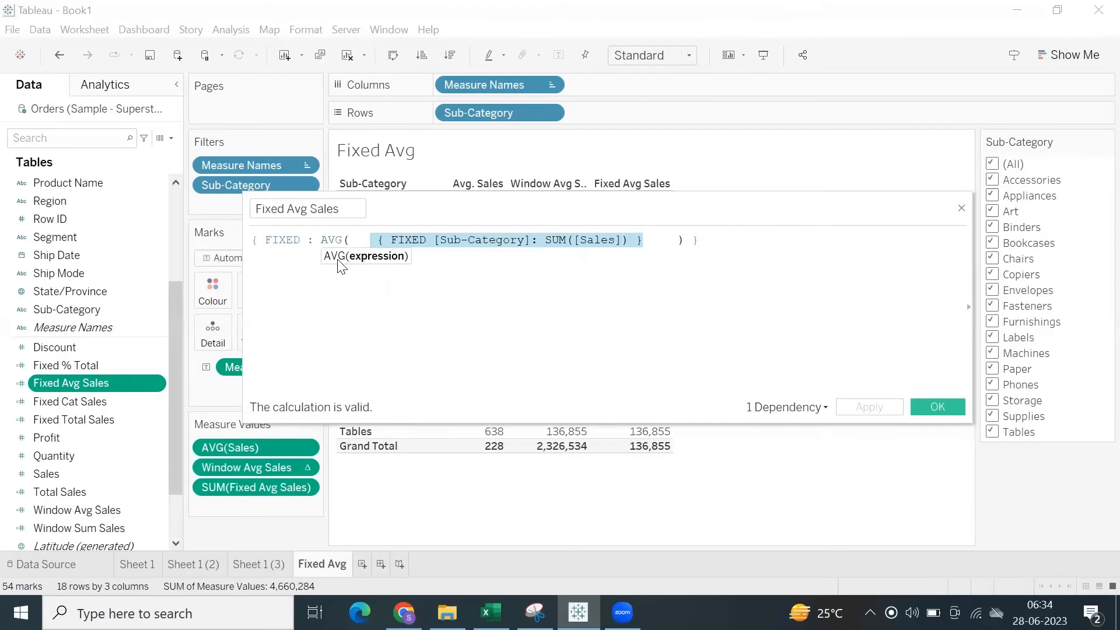
click(938, 407)
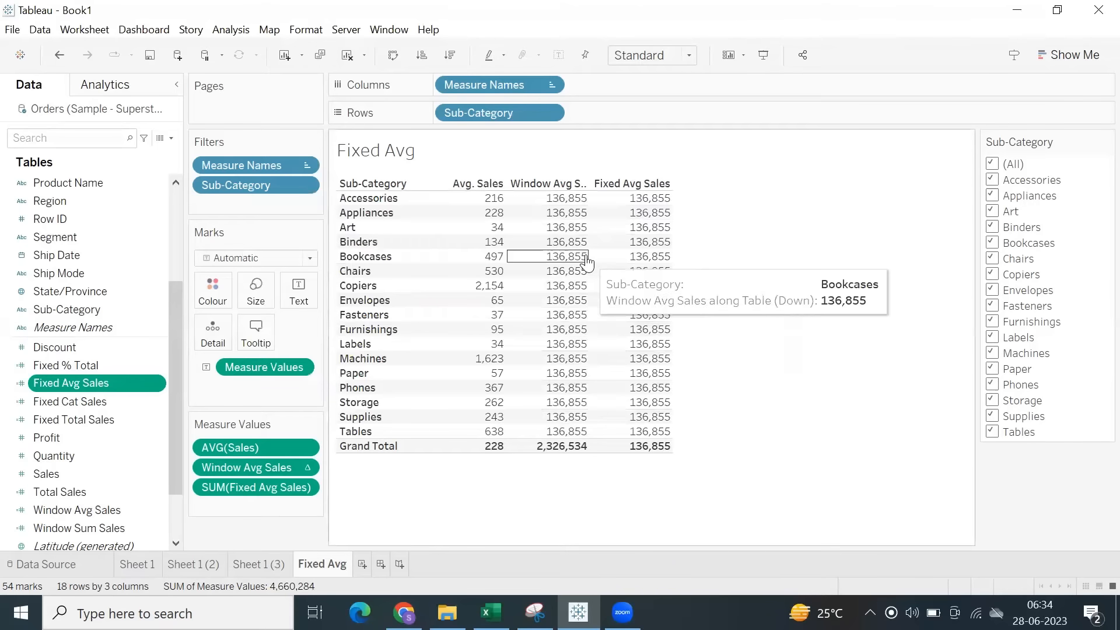
Examine the Avg. Sales values of the sub-categories together with the column's grand total.
drag(462, 199, 457, 474)
click(477, 504)
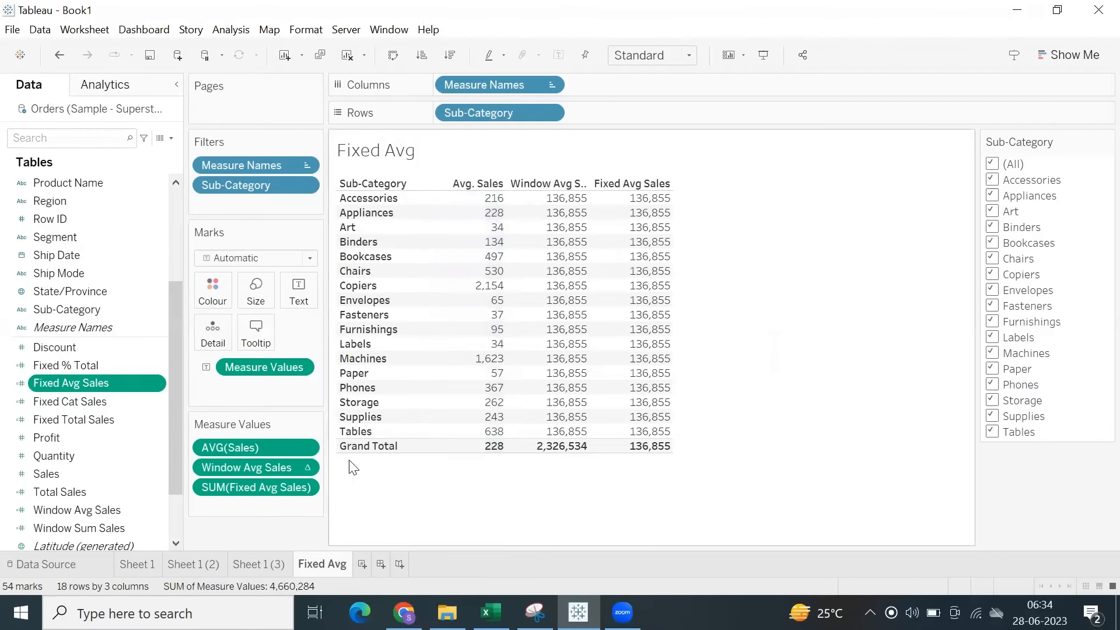
mouse_move(497, 453)
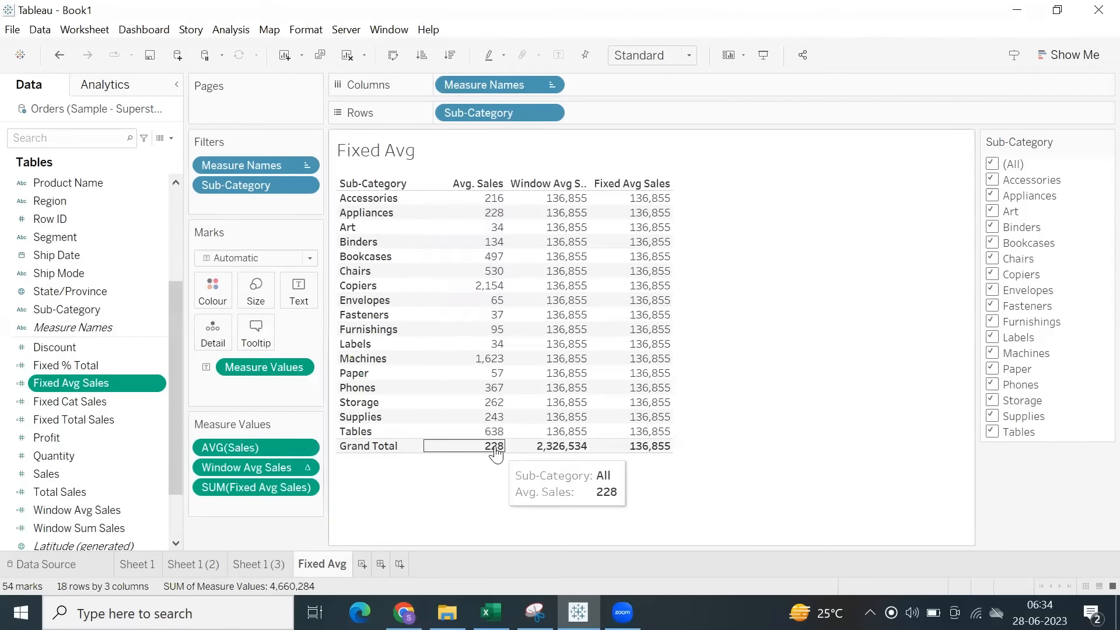
drag(492, 201, 491, 475)
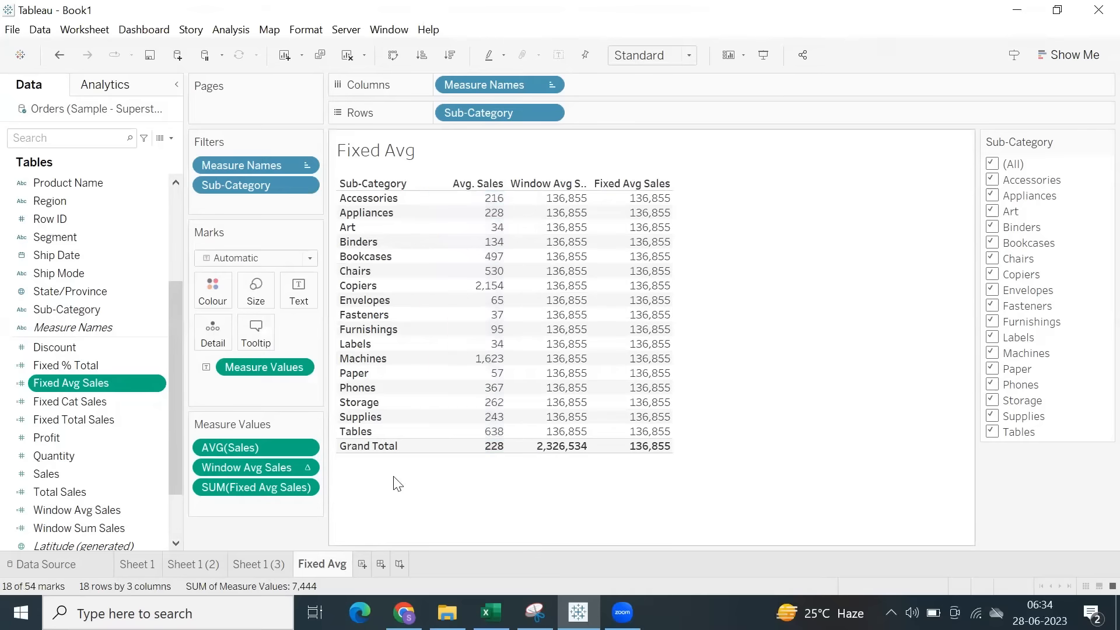
Change the average sales measure's aggregation to Sum and review the Window Avg Sales values across the sub-categories.
right_click(305, 449)
mouse_move(335, 513)
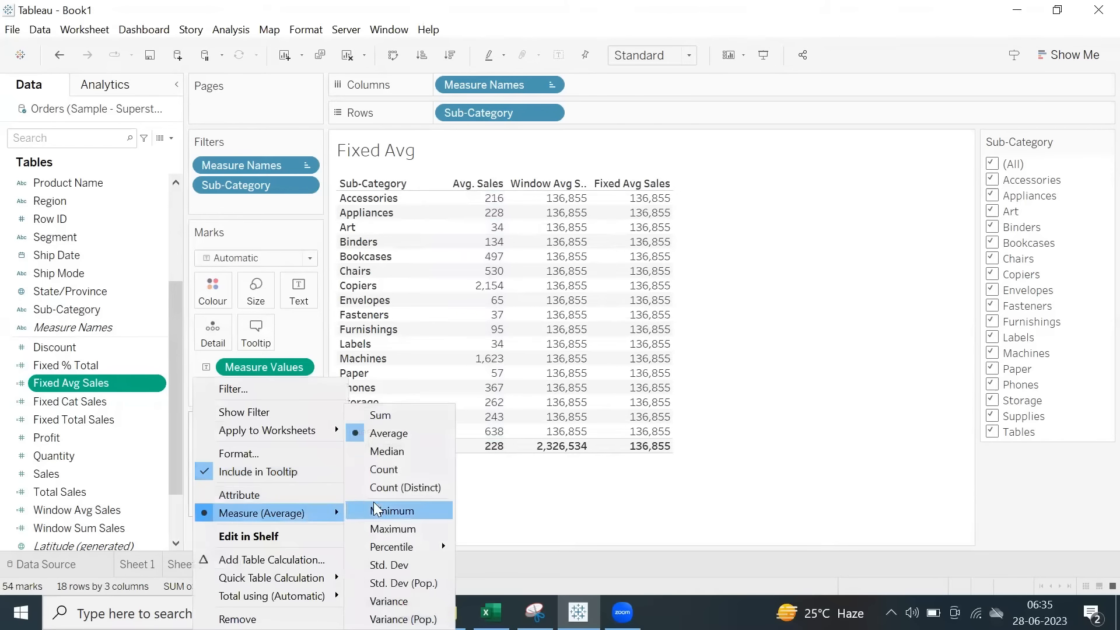
click(383, 415)
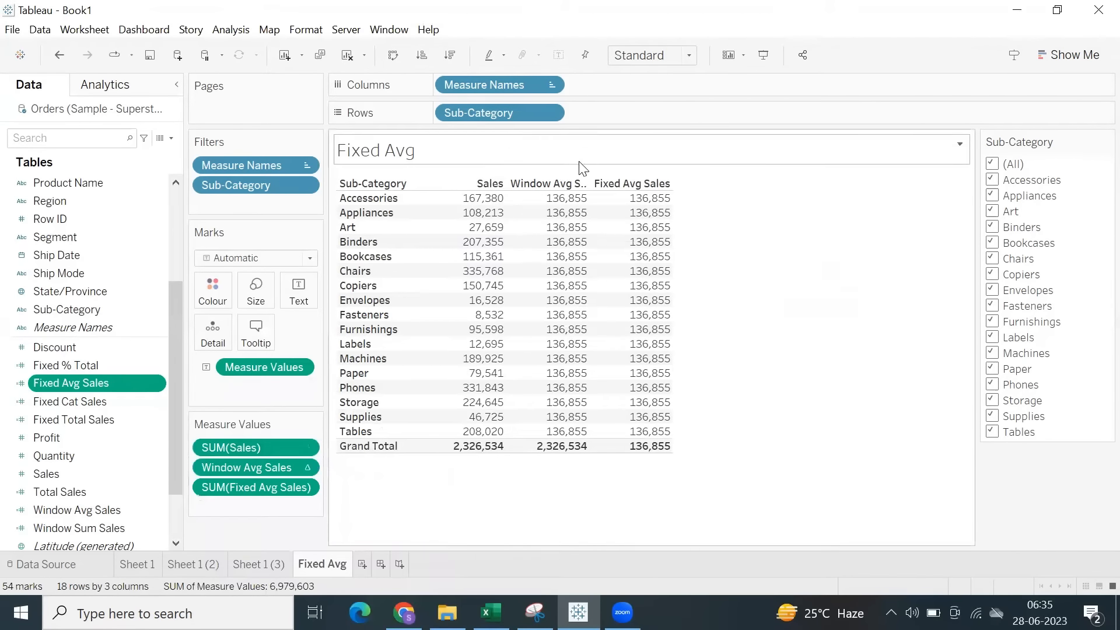
right_click(604, 155)
click(826, 269)
mouse_move(548, 216)
drag(549, 211, 558, 441)
click(560, 473)
Exclude Tables, Supplies and Storage in the Sub-Category filter and compare the Window Avg Sales and Fixed Avg Sales columns.
click(993, 432)
click(993, 416)
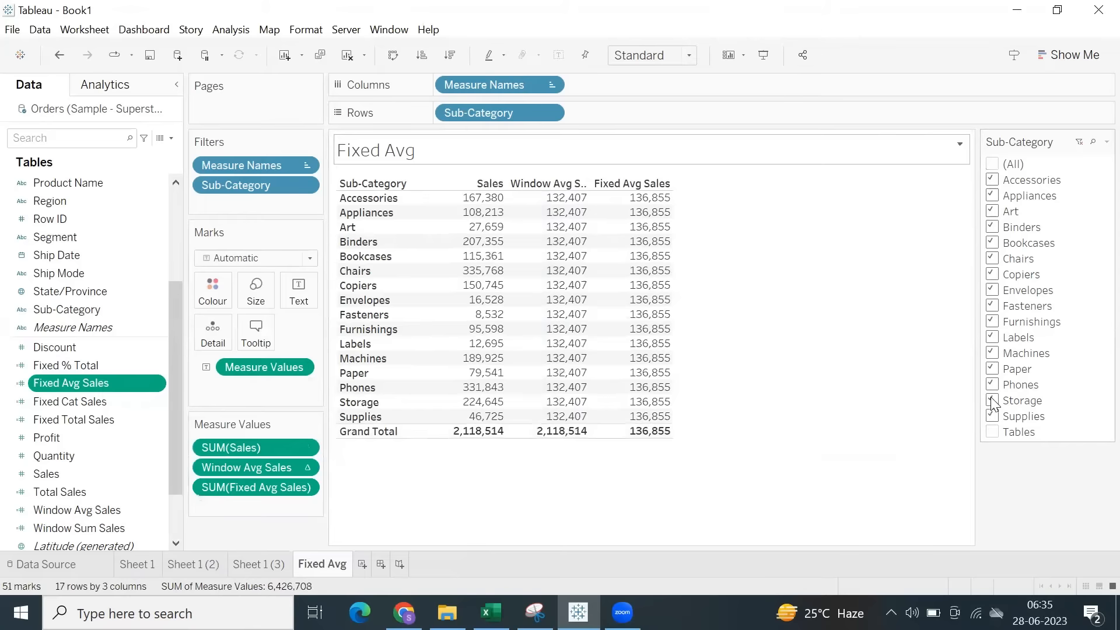
click(993, 400)
drag(566, 396, 558, 196)
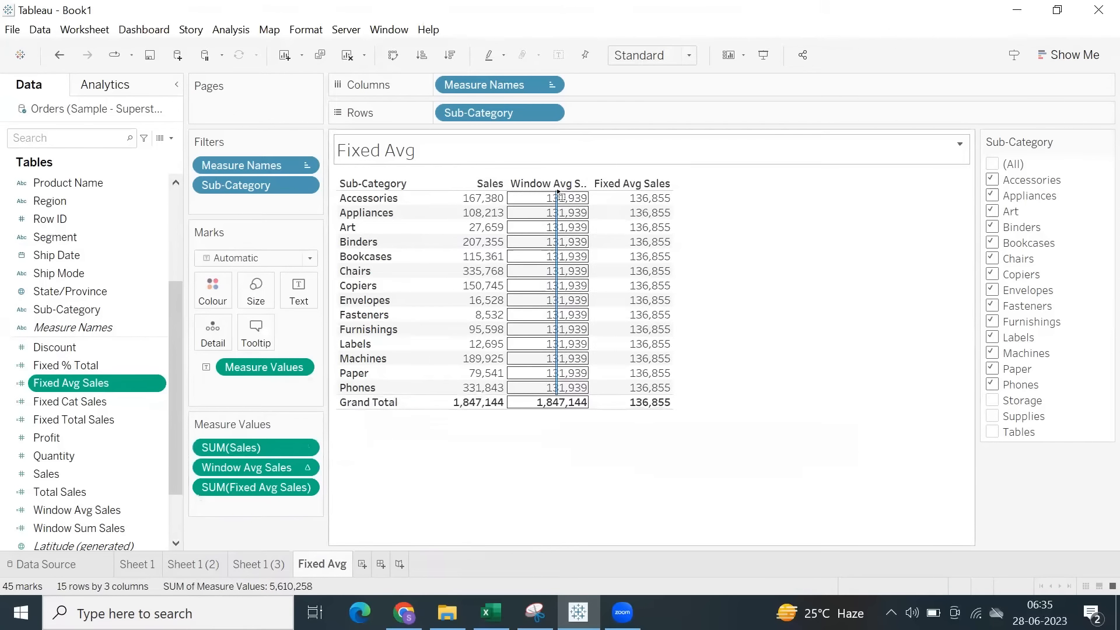
click(572, 432)
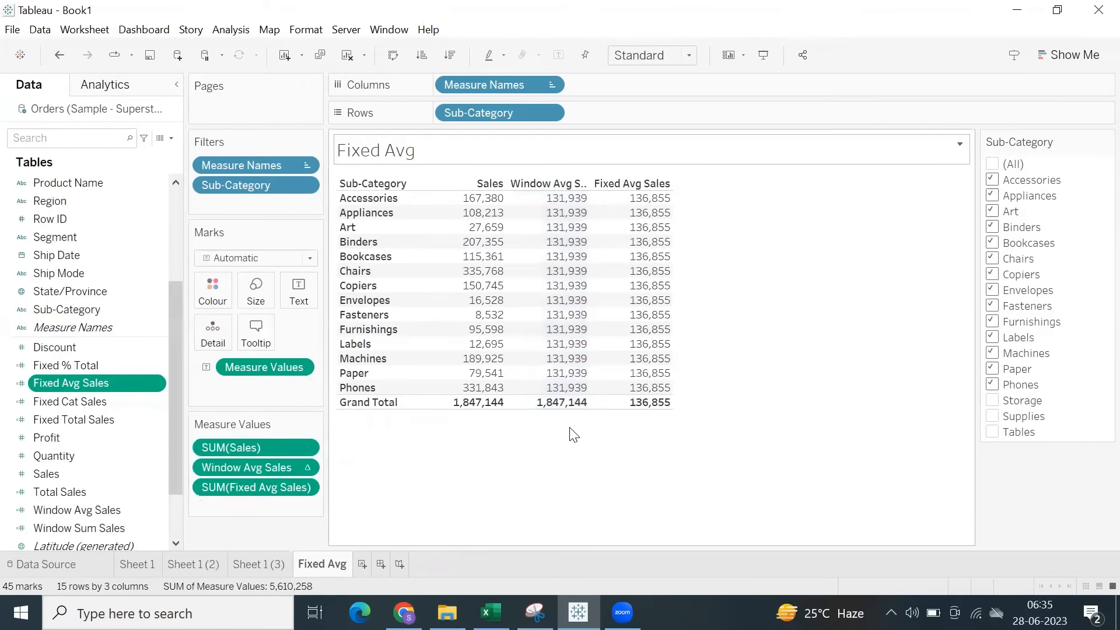
drag(661, 399, 672, 201)
click(740, 415)
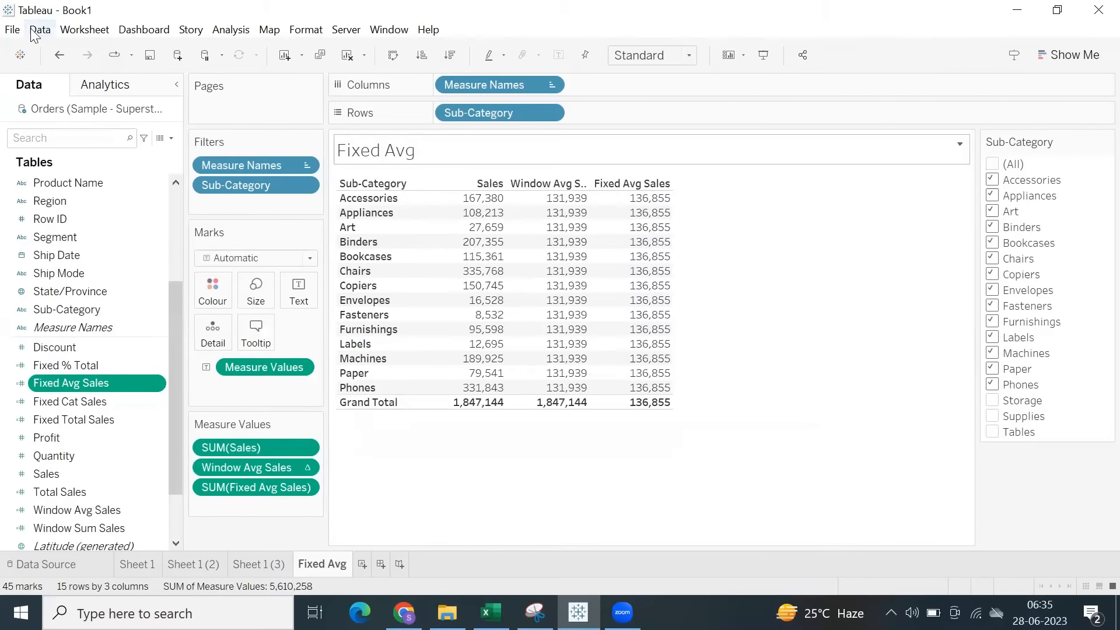
Start saving the workbook and choose the Fred folder inside My Tableau Repository as its location.
click(13, 29)
click(50, 107)
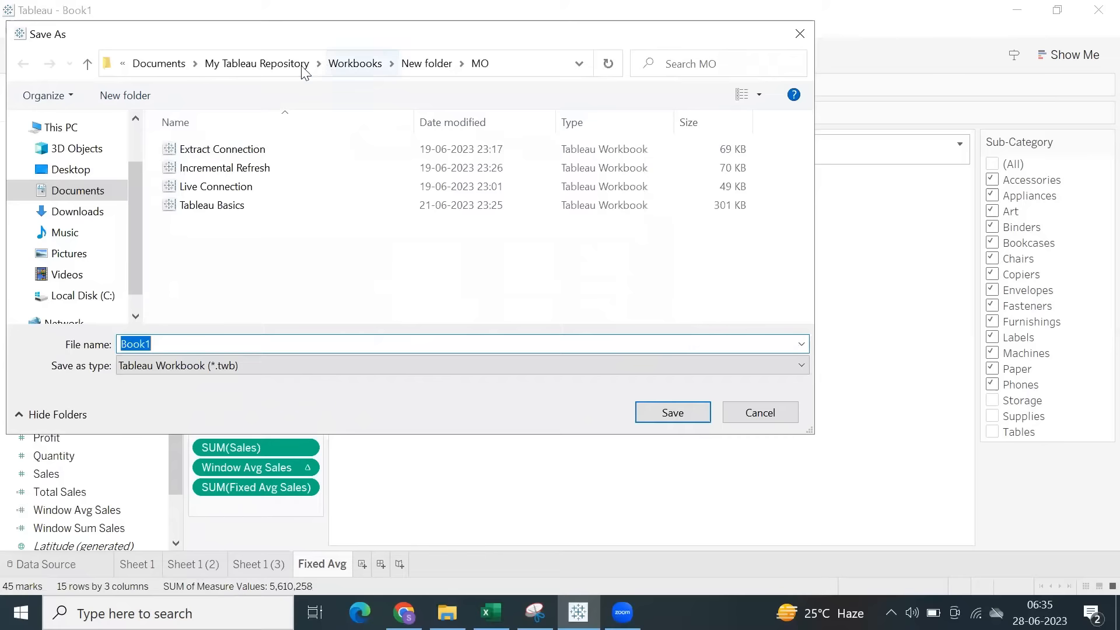
click(256, 63)
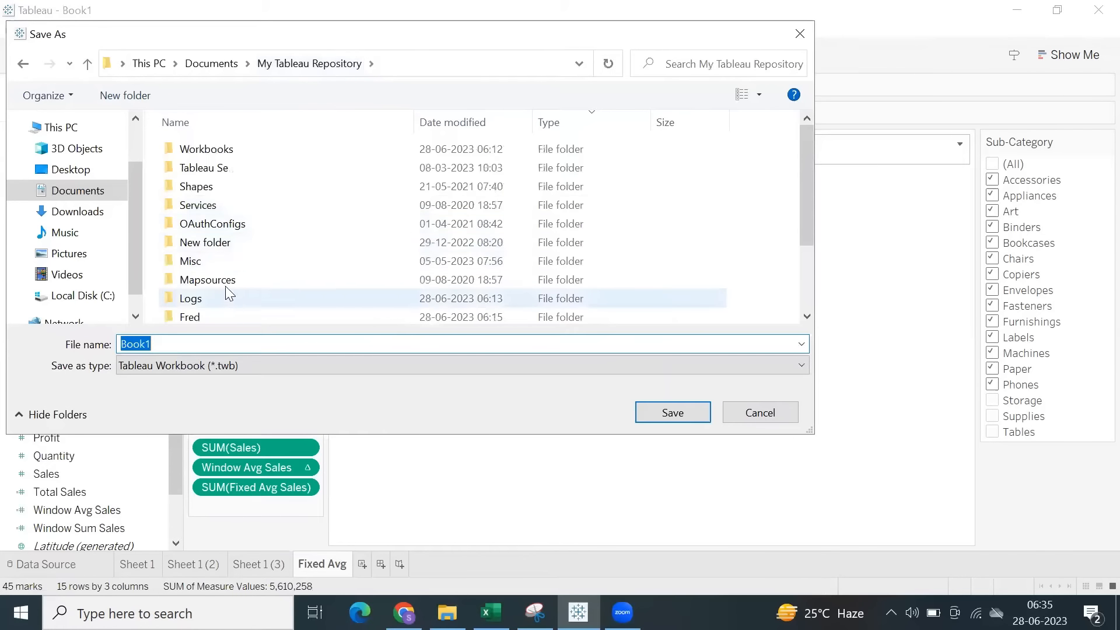
scroll(224, 261, down, 2)
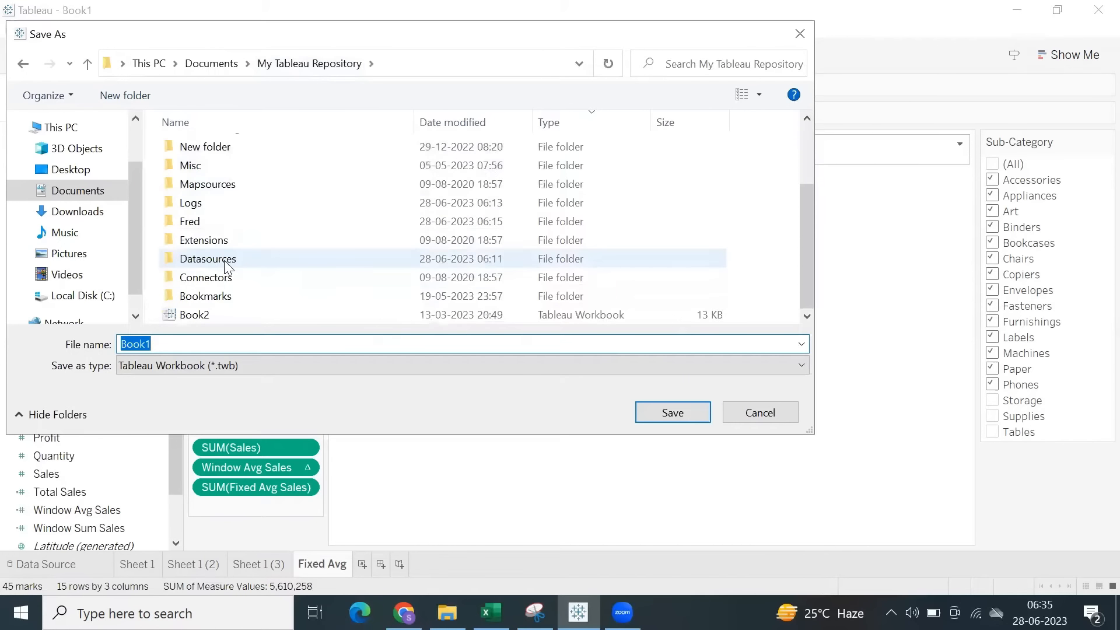
double_click(209, 225)
Name the workbook LODs Fixed and save it as a Tableau Packaged Workbook (*.twbx).
double_click(207, 339)
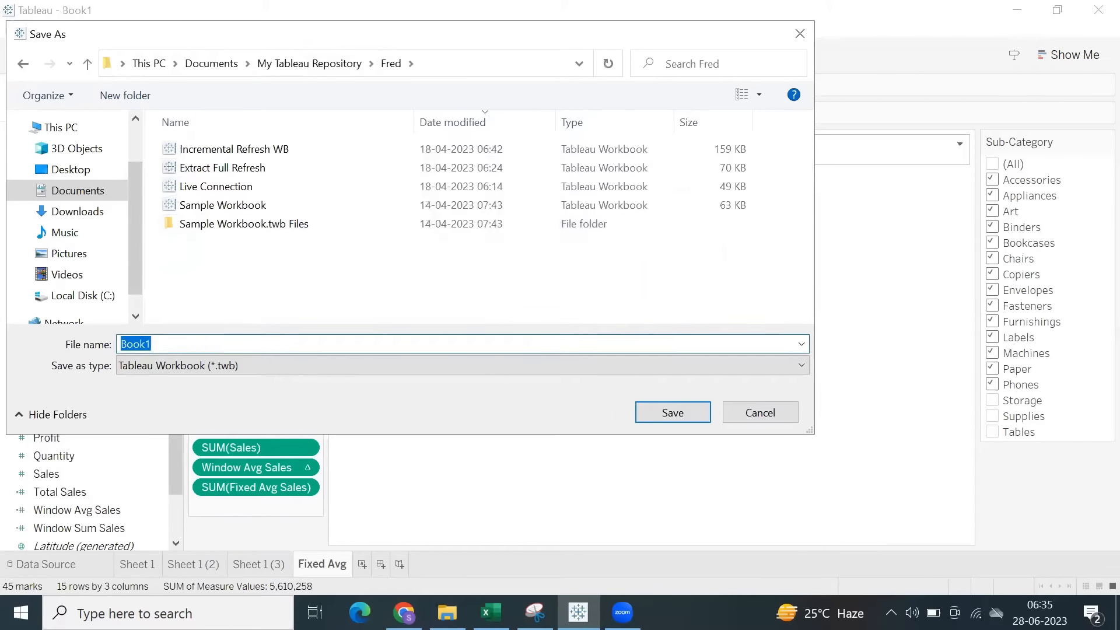
text(LODs Fixed)
click(211, 365)
click(260, 398)
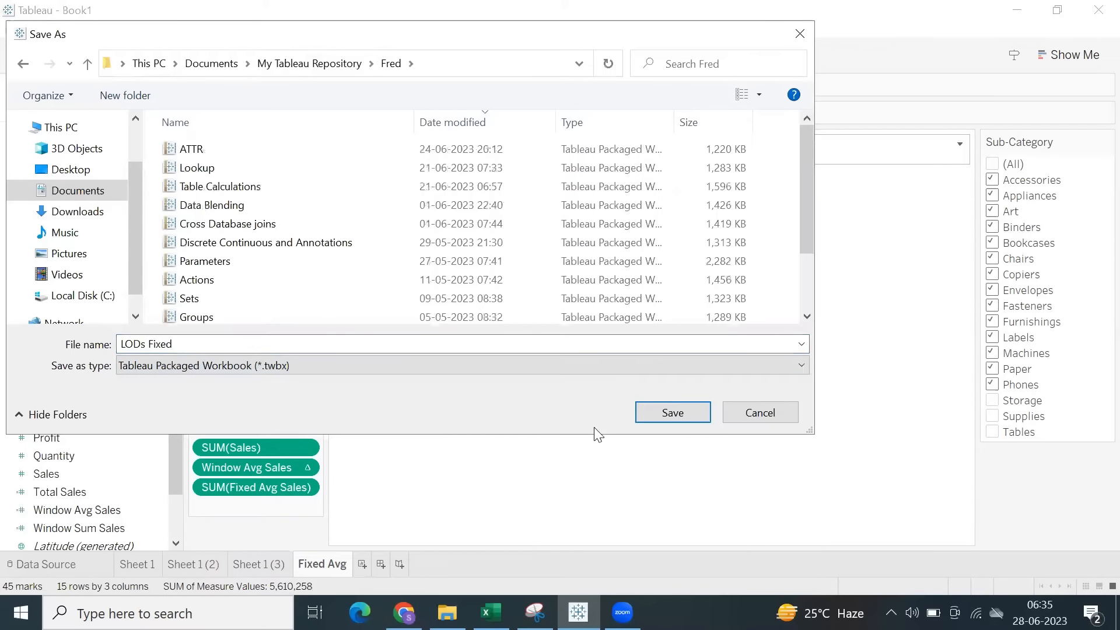
click(673, 413)
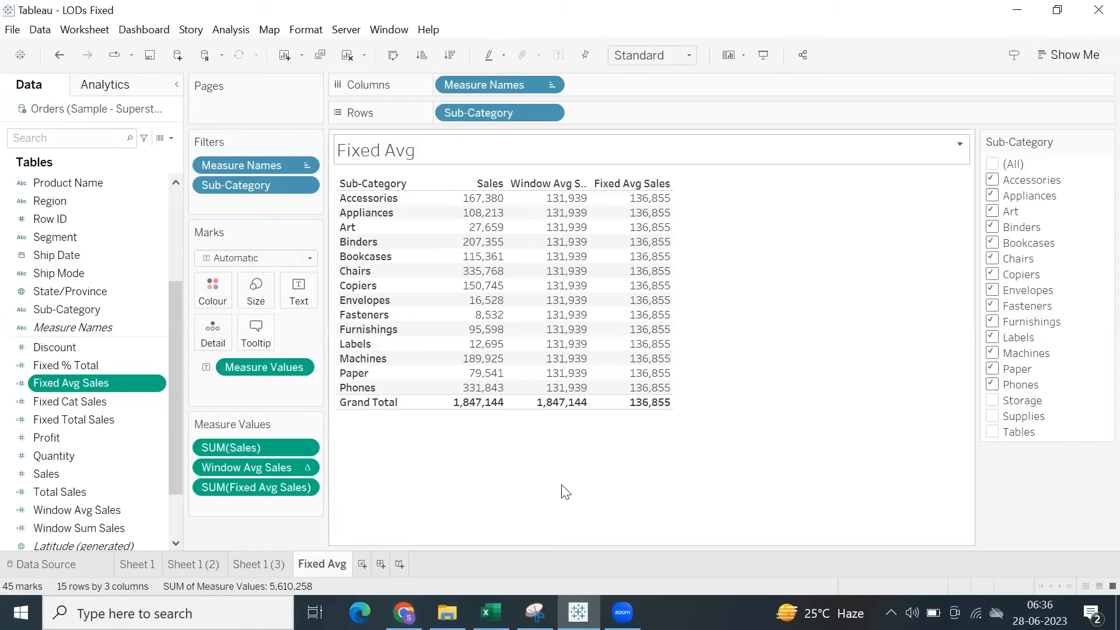
Switch to the Excel notes, review the Include, Exclude and Functions topics, and make the Date entry in I47 bold.
click(491, 612)
drag(105, 355, 105, 373)
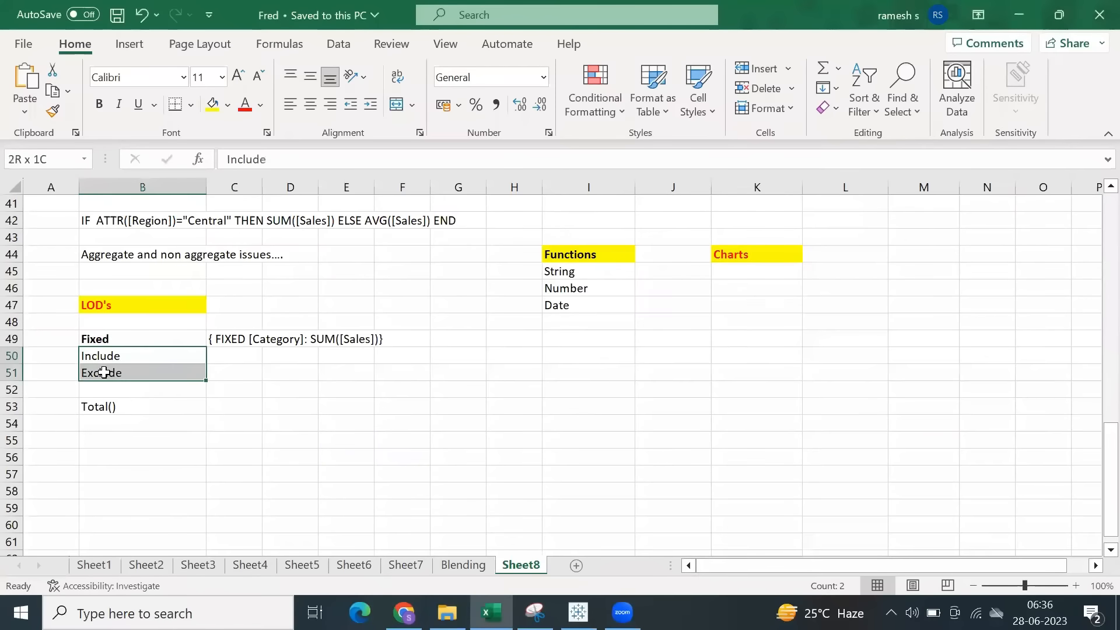
click(580, 258)
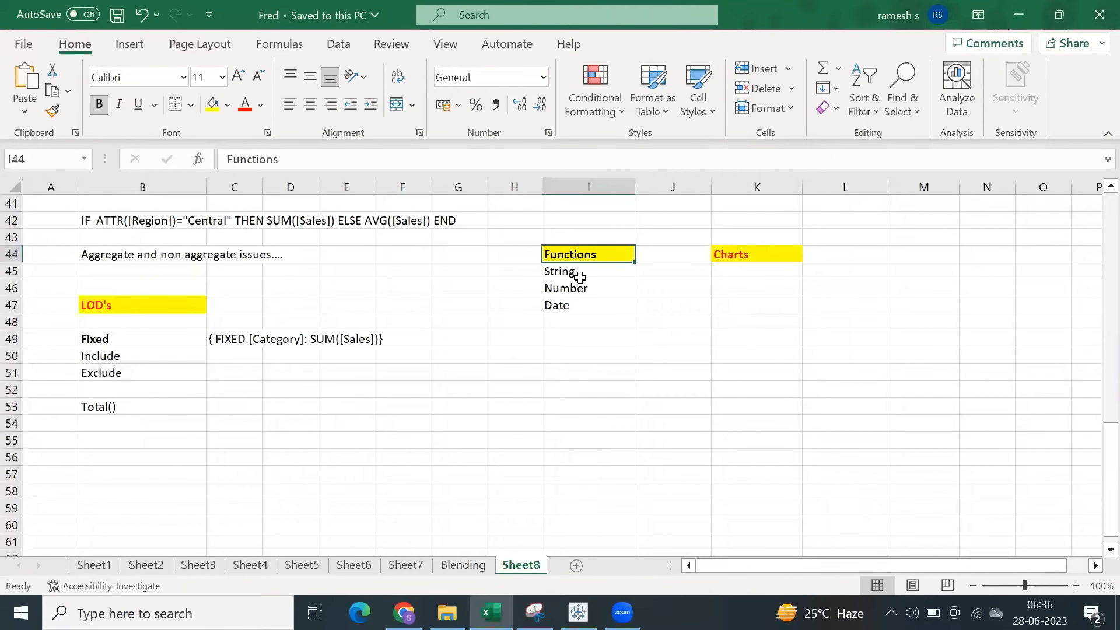
click(581, 276)
click(587, 293)
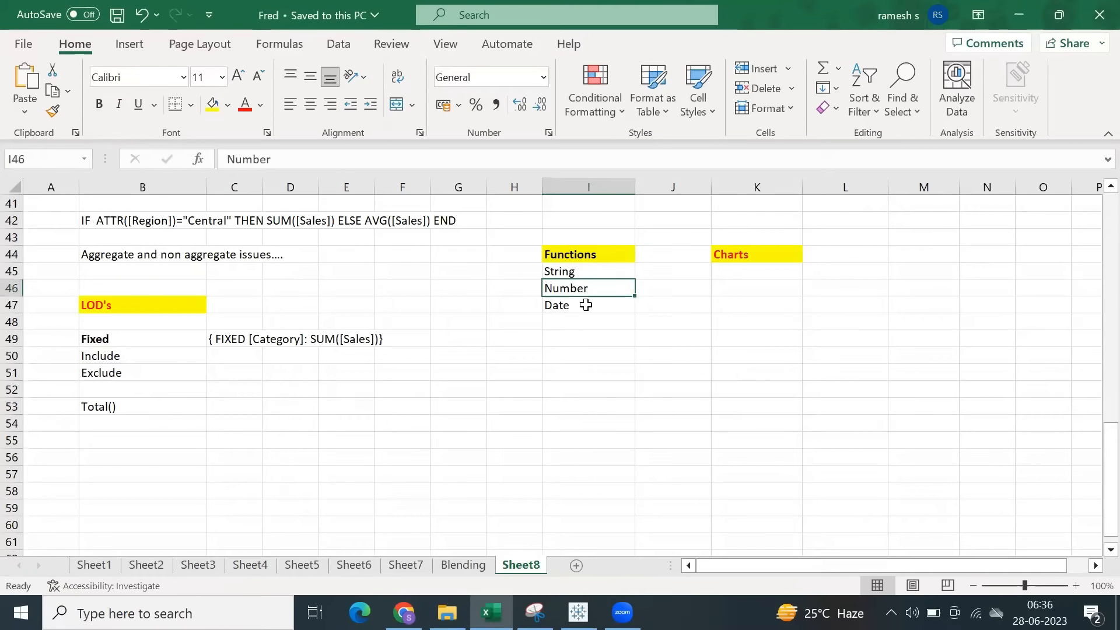
click(586, 307)
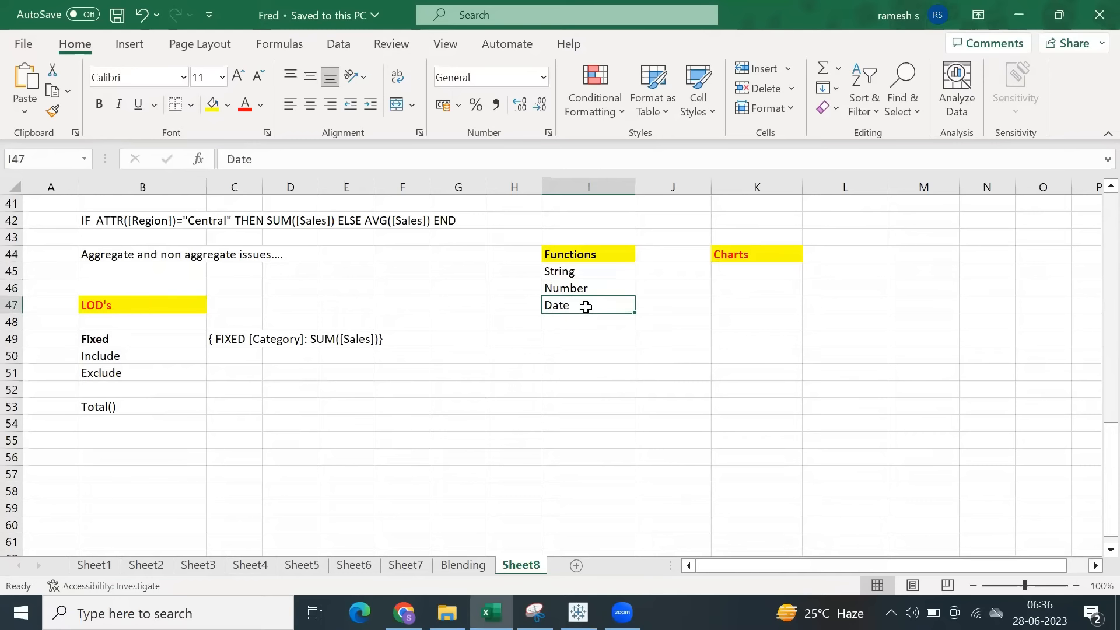
click(99, 104)
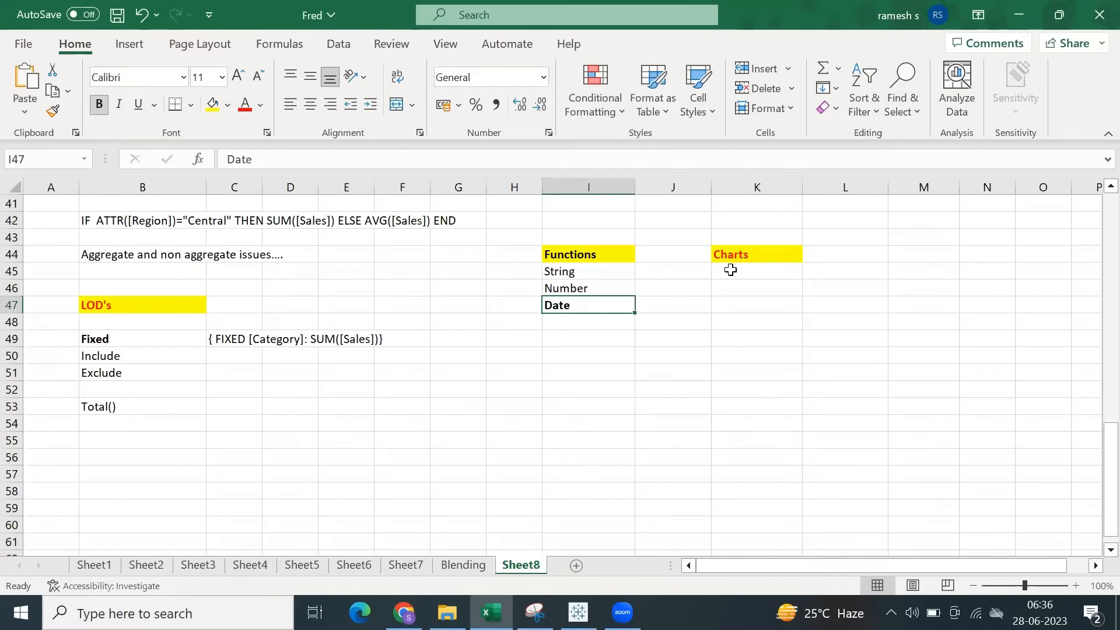
Add a bold Tableau Cloud entry in cell M44, fit column M to its text and save the Excel workbook.
click(754, 253)
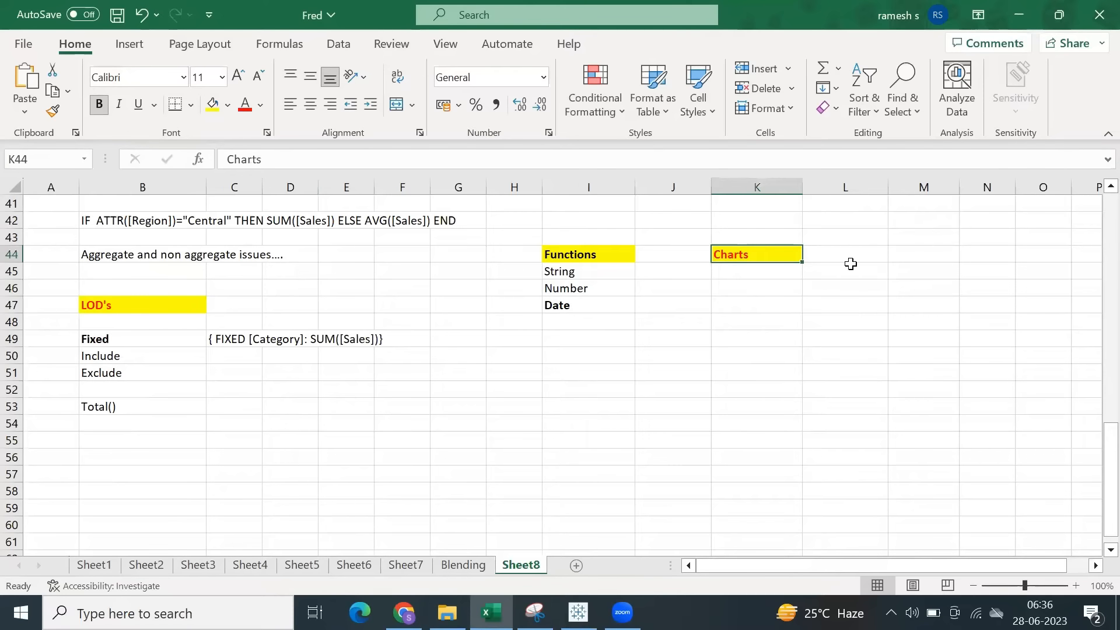
click(895, 256)
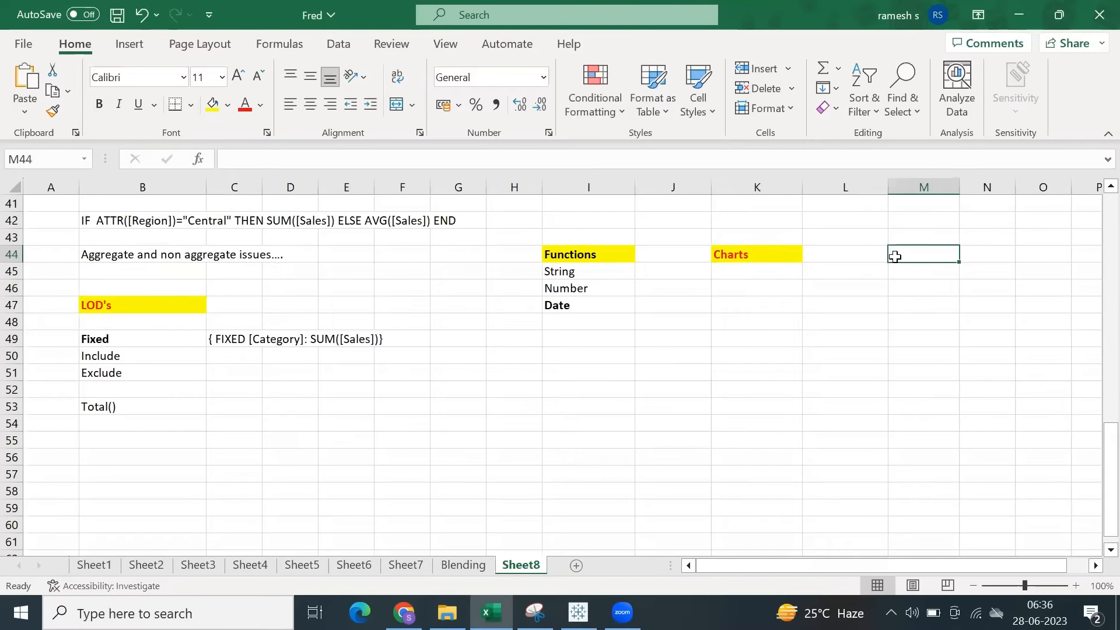
text(Tableau Cloud)
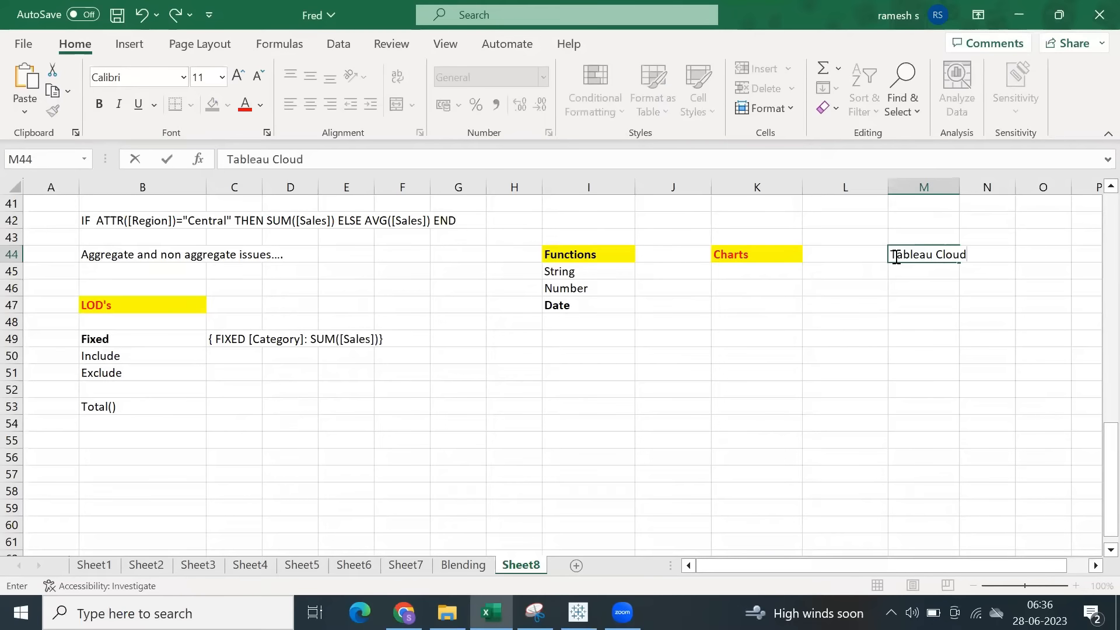
key(ctrl+s)
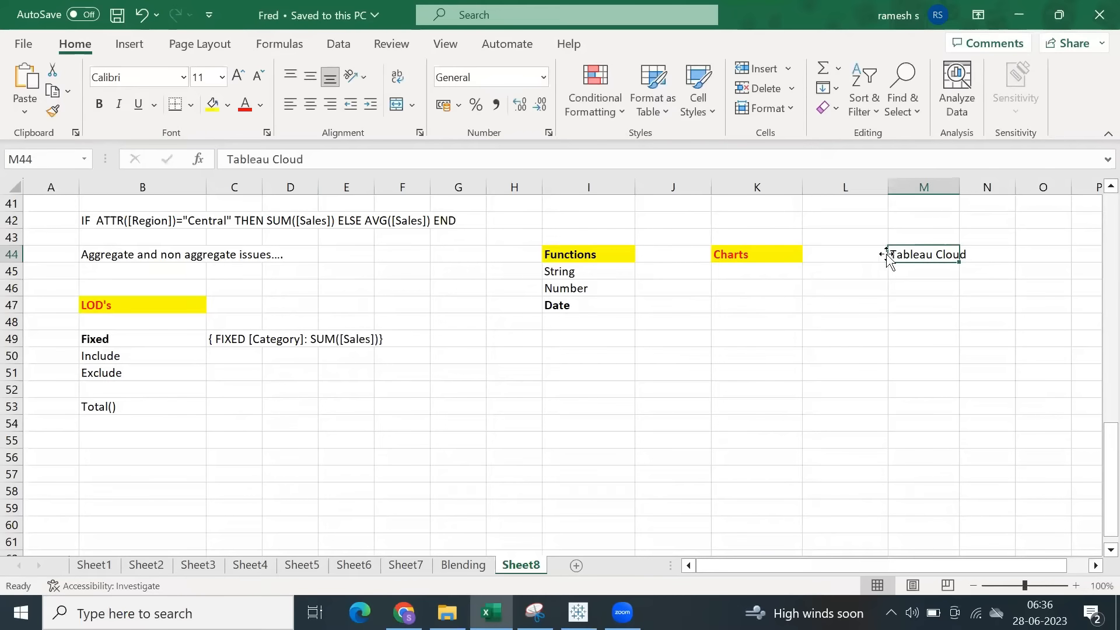
double_click(960, 186)
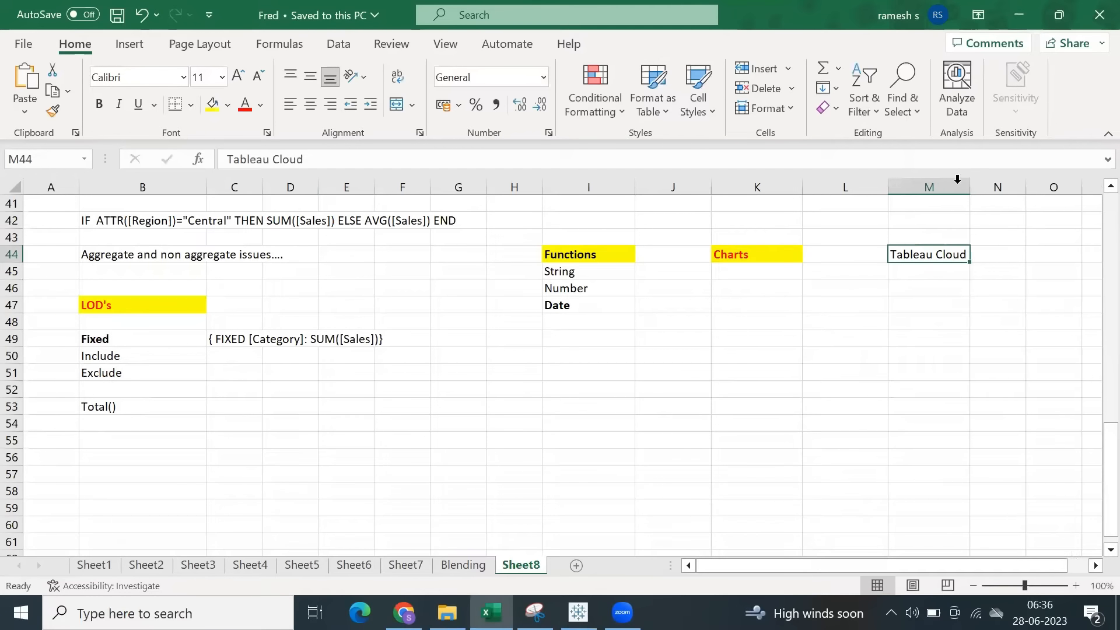
click(99, 104)
key(ctrl+s)
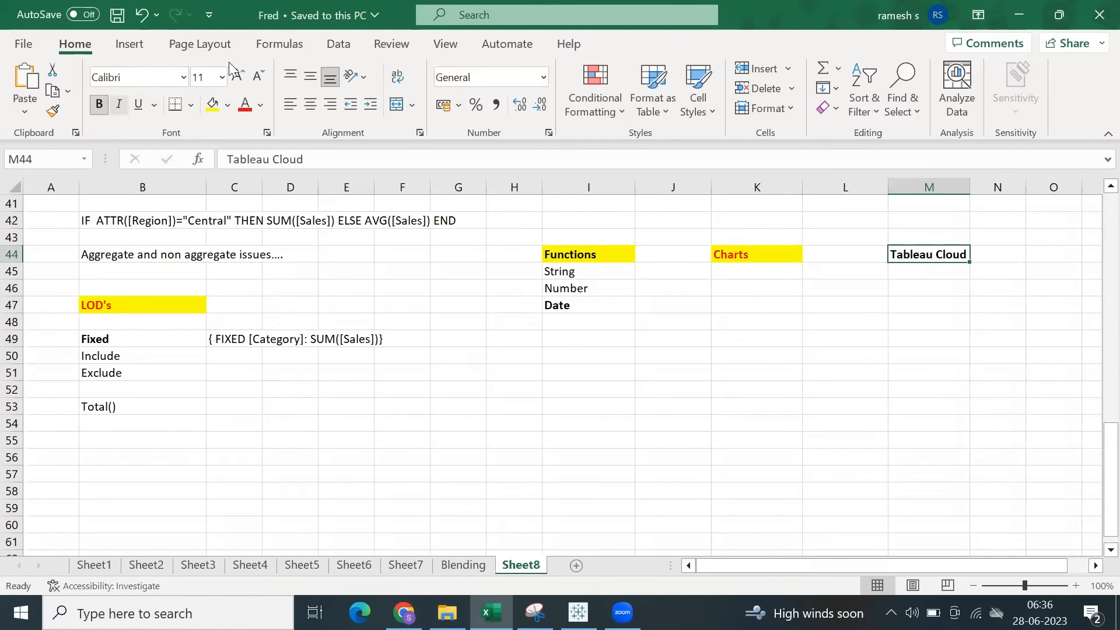
Check the Fixed entry under LOD's in the Excel notes and return to the Tableau workbook.
click(718, 2)
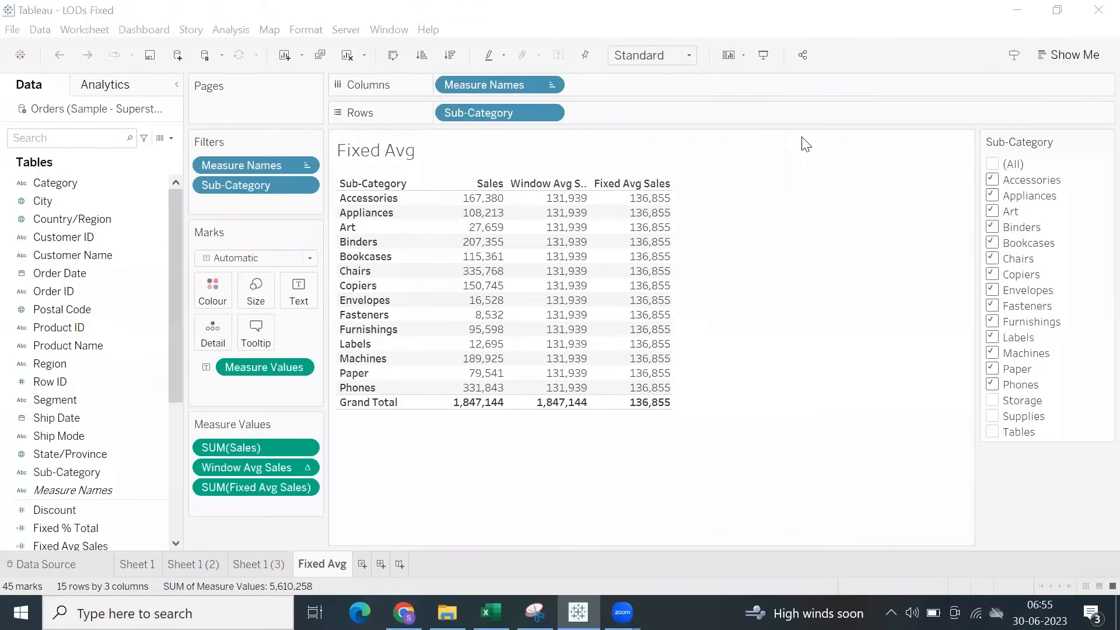
click(809, 146)
click(491, 613)
click(120, 341)
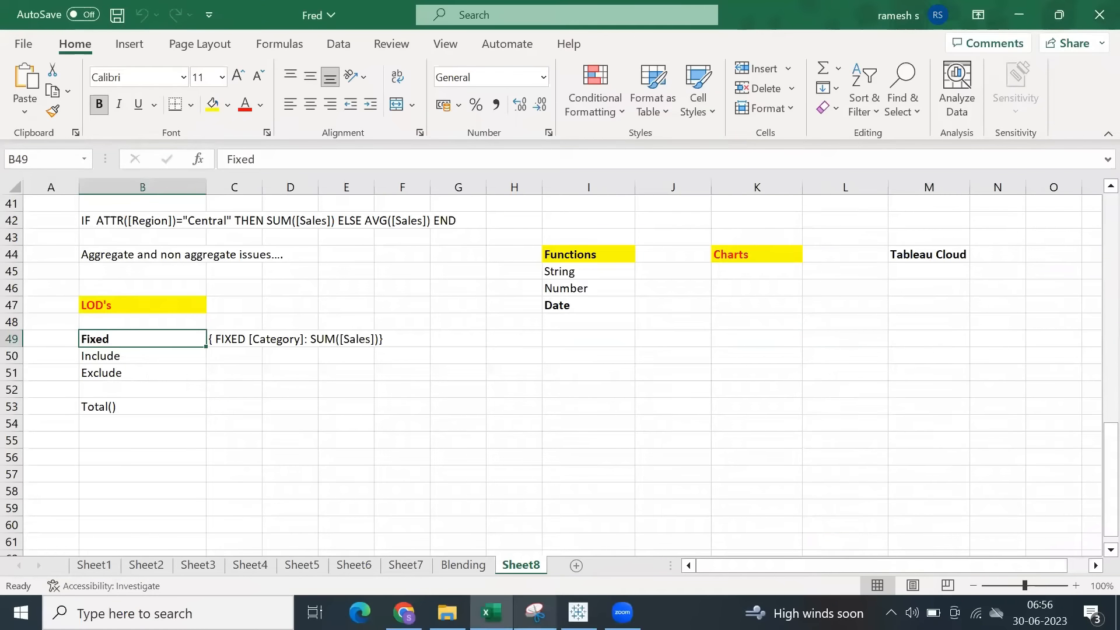
click(569, 540)
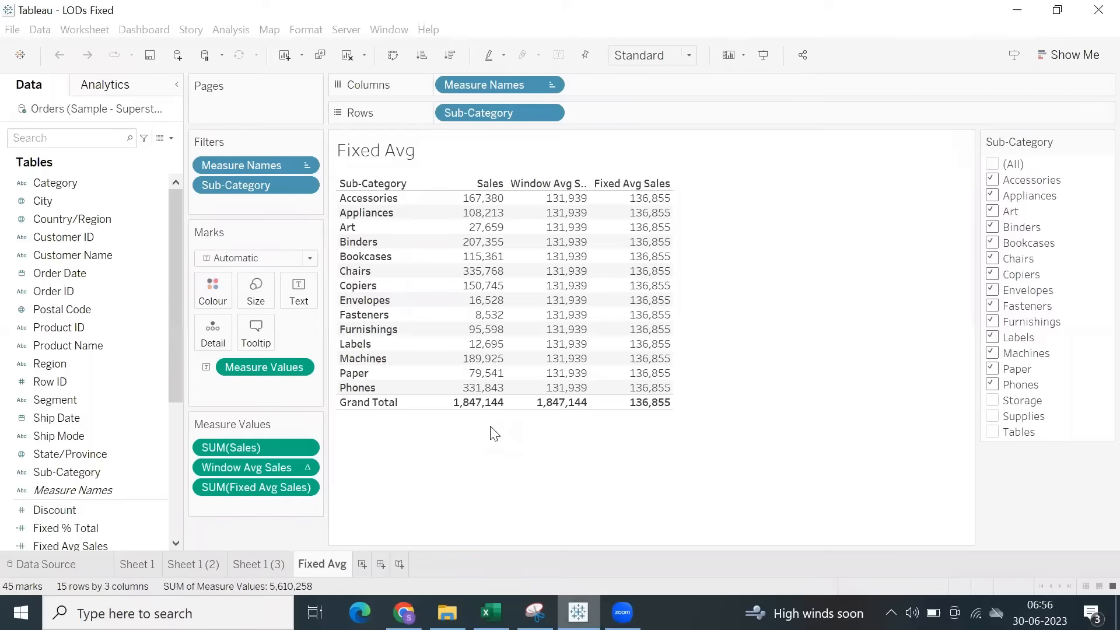
Open a quick LOD calculation from Region and Sales, review its FIXED expression and close the editor without saving.
scroll(90, 395, down, 3)
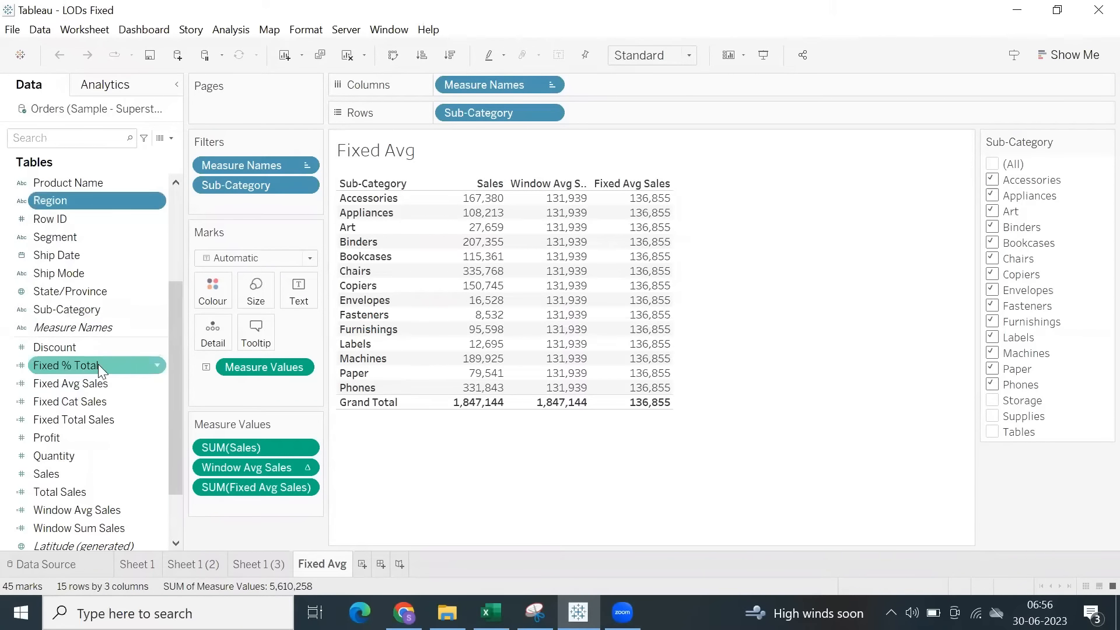
right_click(51, 475)
mouse_move(146, 340)
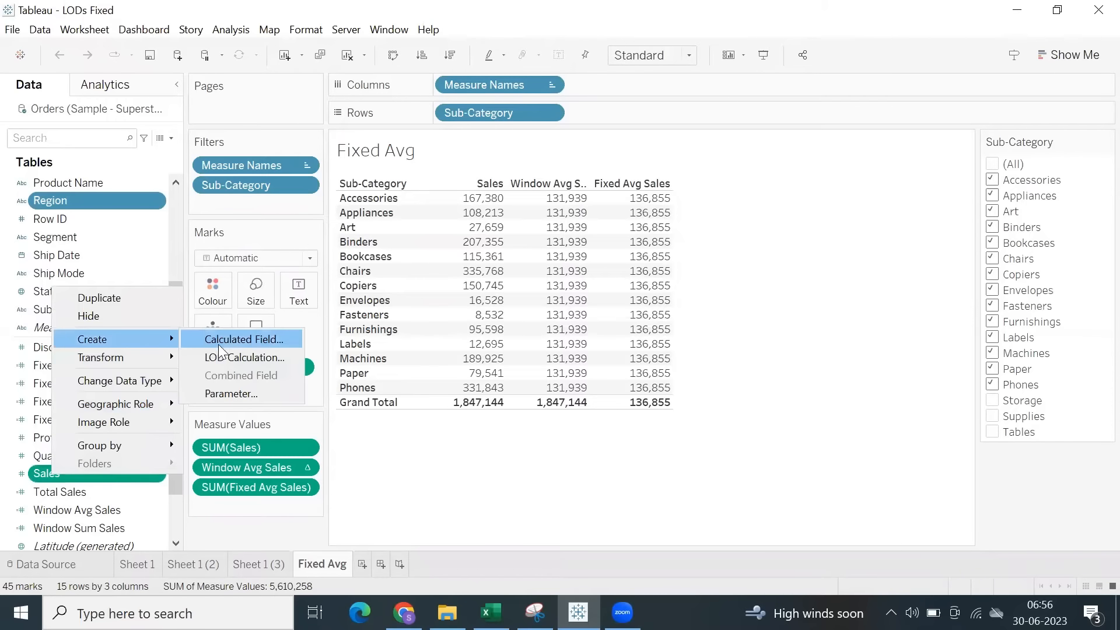
click(236, 357)
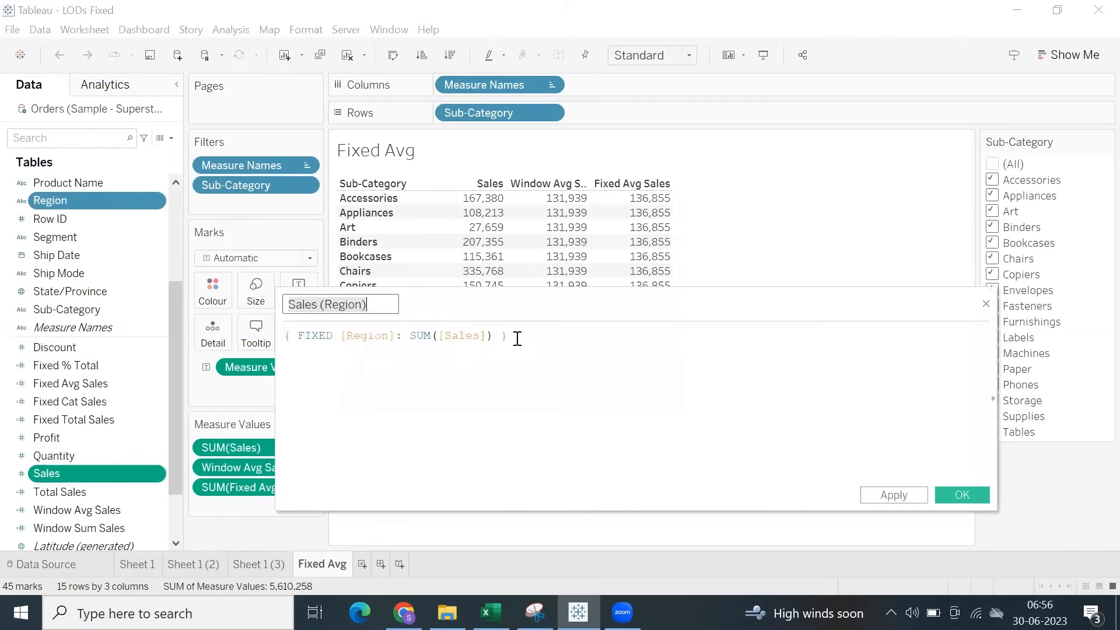
drag(509, 336, 287, 331)
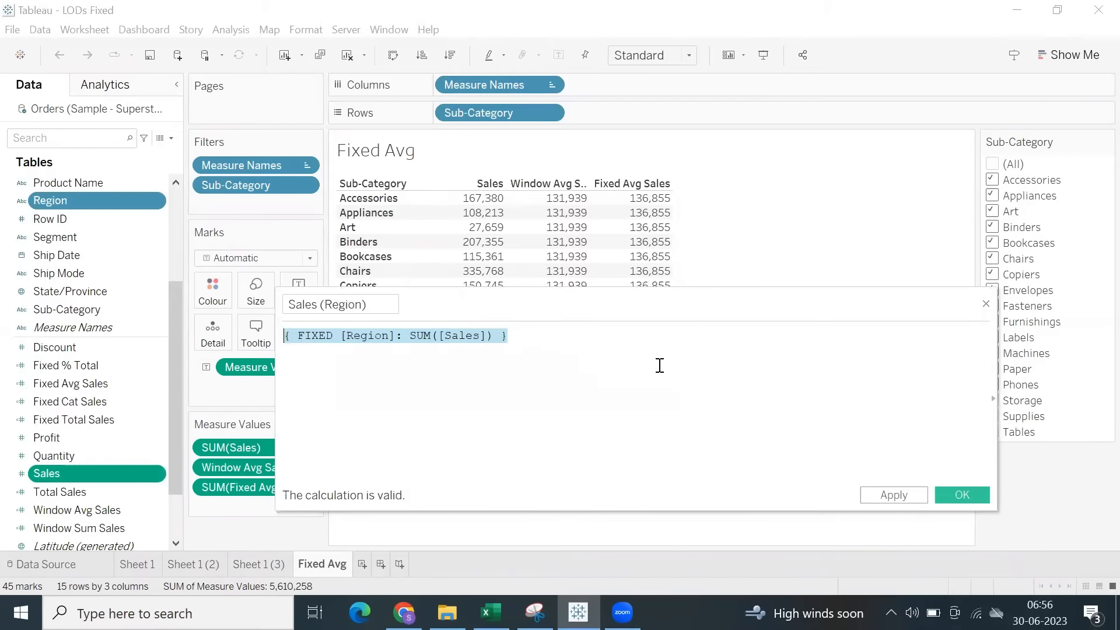
click(987, 304)
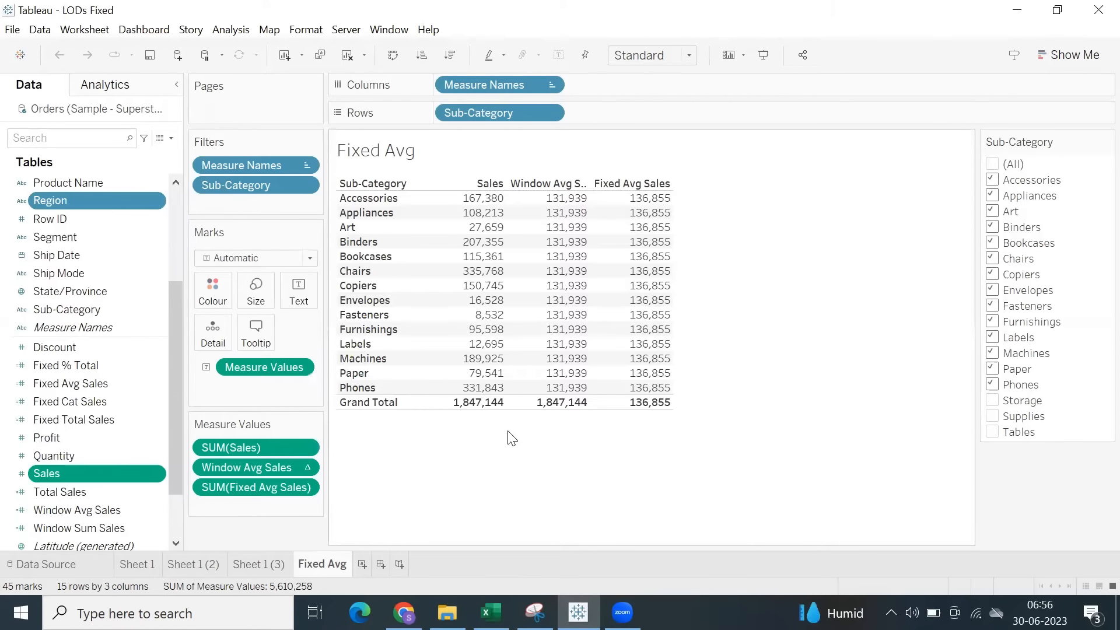
Check the LOD list in the Excel notes, and view the FIXED results in Tableau on Sheet 1 (2) and Sheet 1 (3).
click(491, 613)
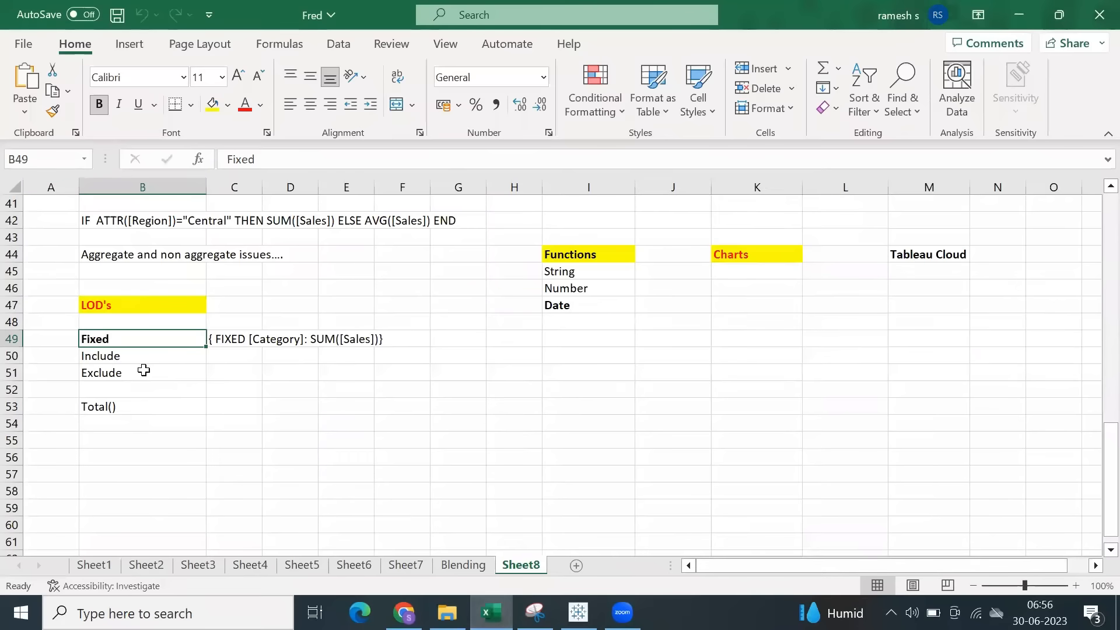
click(479, 615)
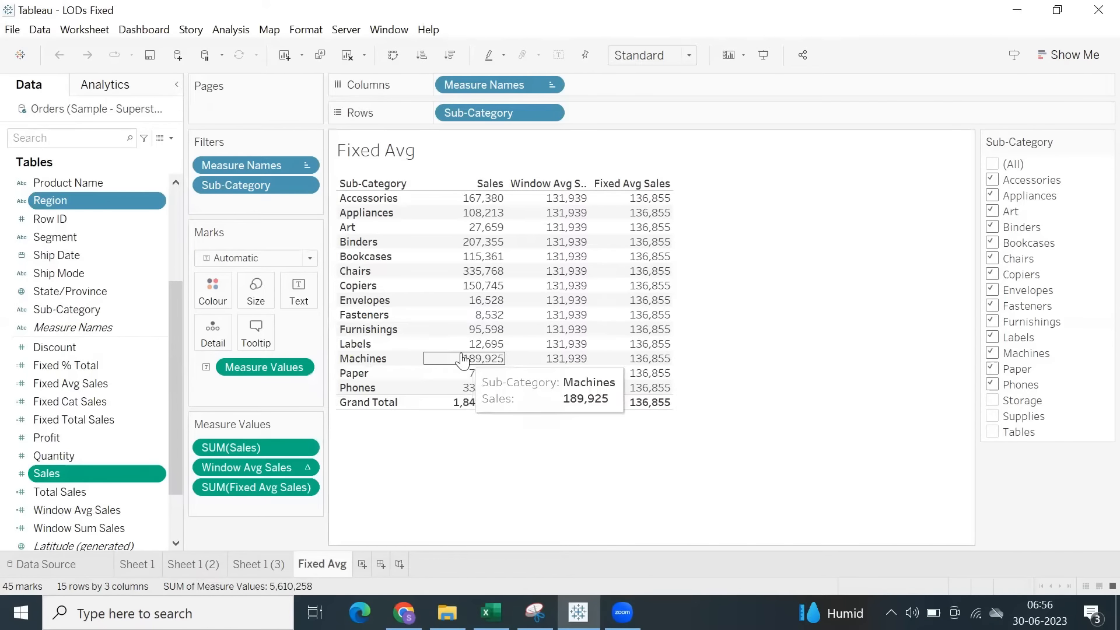
click(182, 569)
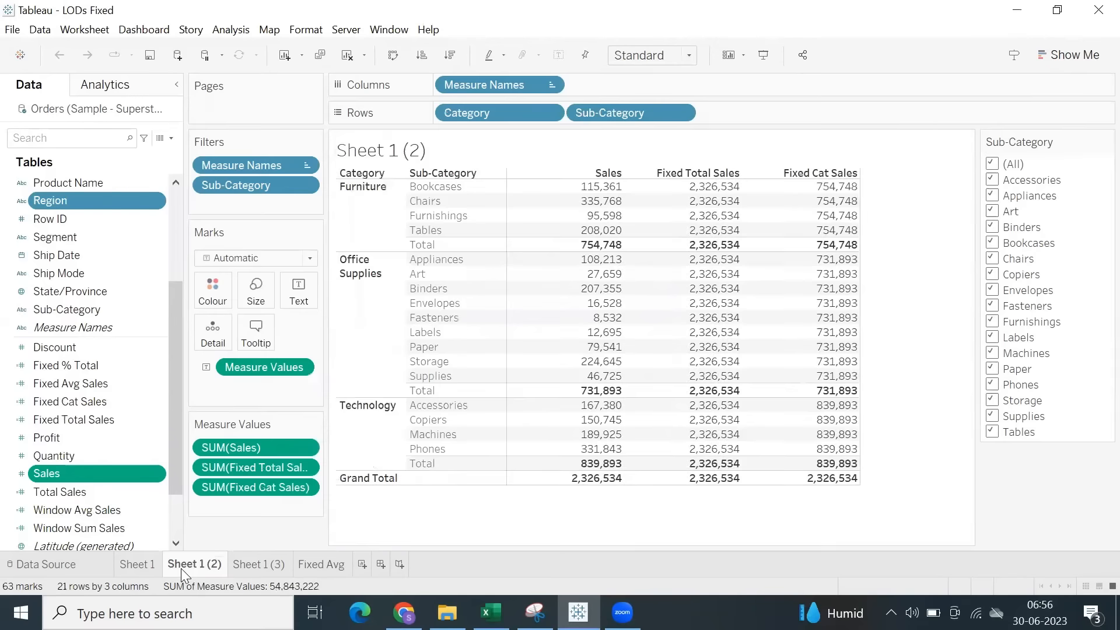
click(247, 567)
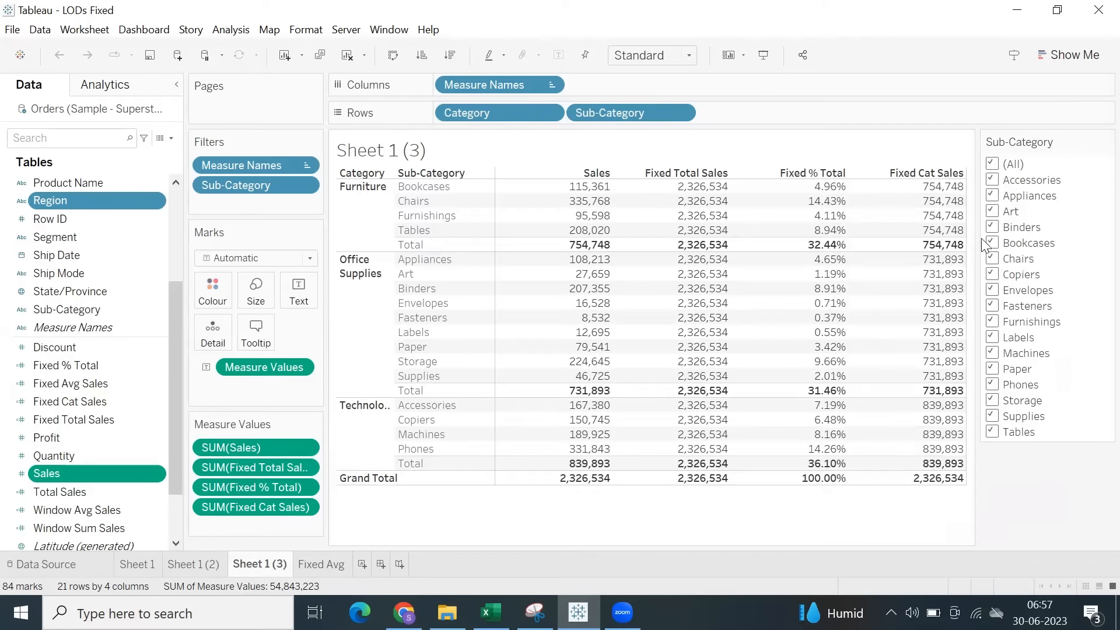
Open the Fixed Avg sheet and examine the Fixed Avg Sales values across all listed sub-categories.
click(321, 564)
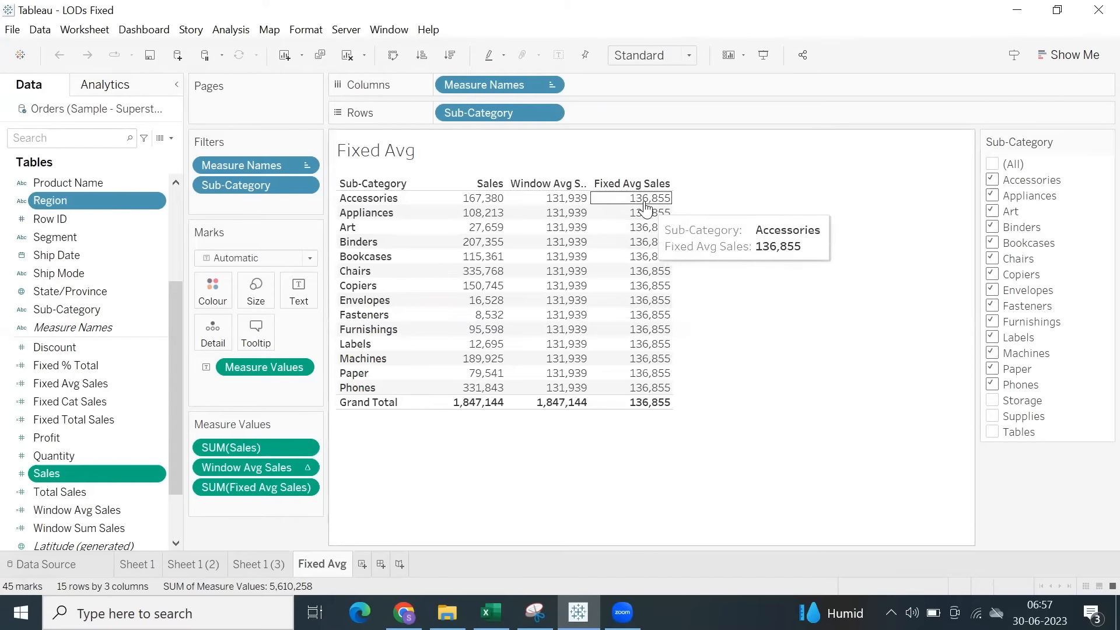
drag(644, 204, 667, 427)
click(772, 367)
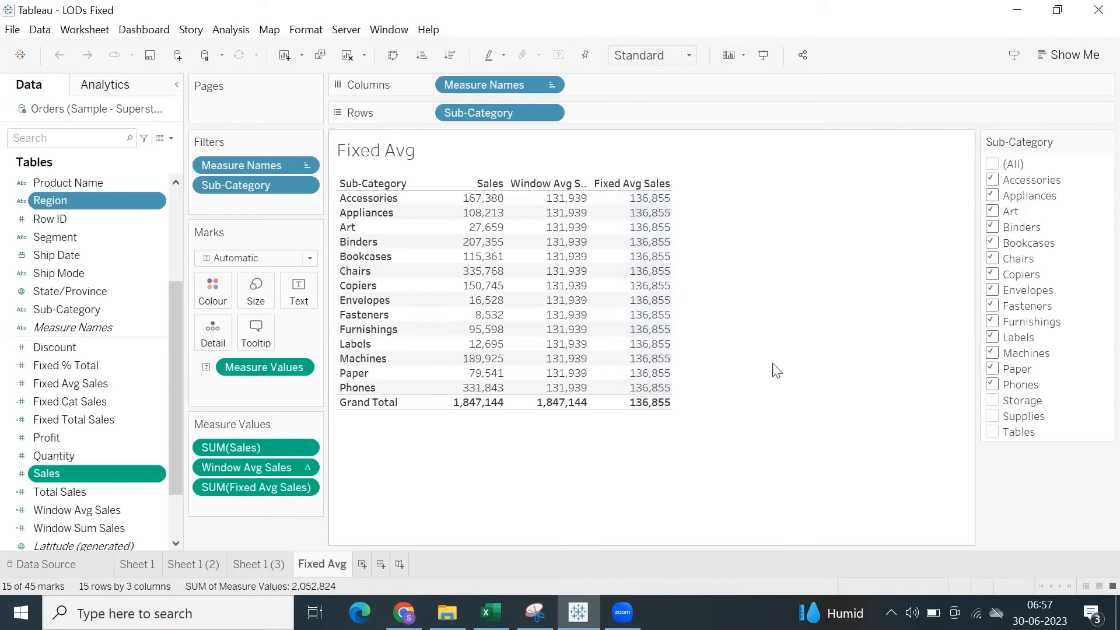
Exclude Phones and Paper from the Sub-Category filter, comparing the Window Avg Sales and Fixed Avg Sales columns.
click(998, 387)
drag(558, 355, 546, 210)
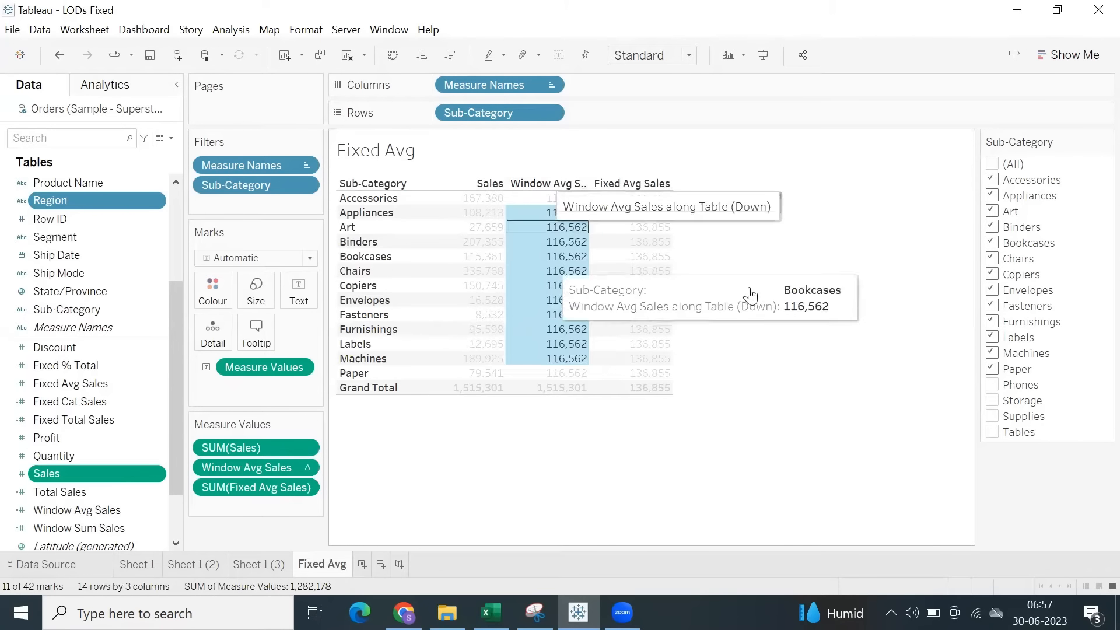
click(800, 305)
drag(630, 198, 677, 393)
click(768, 328)
click(993, 368)
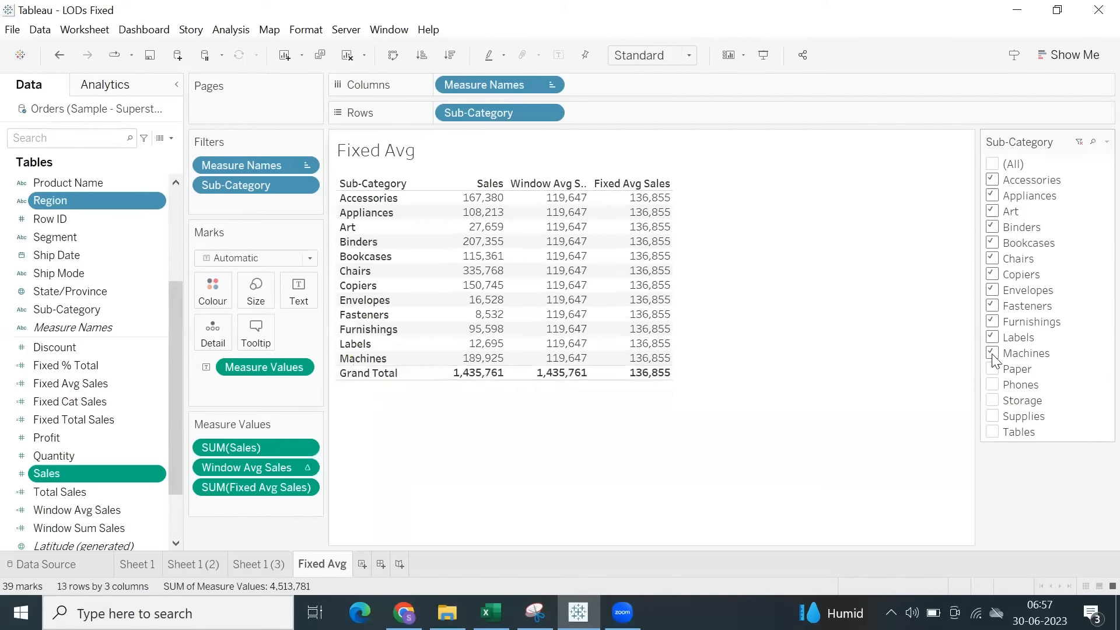
Limit the Sub-Category filter to Accessories only and check its Fixed Avg Sales value.
click(992, 165)
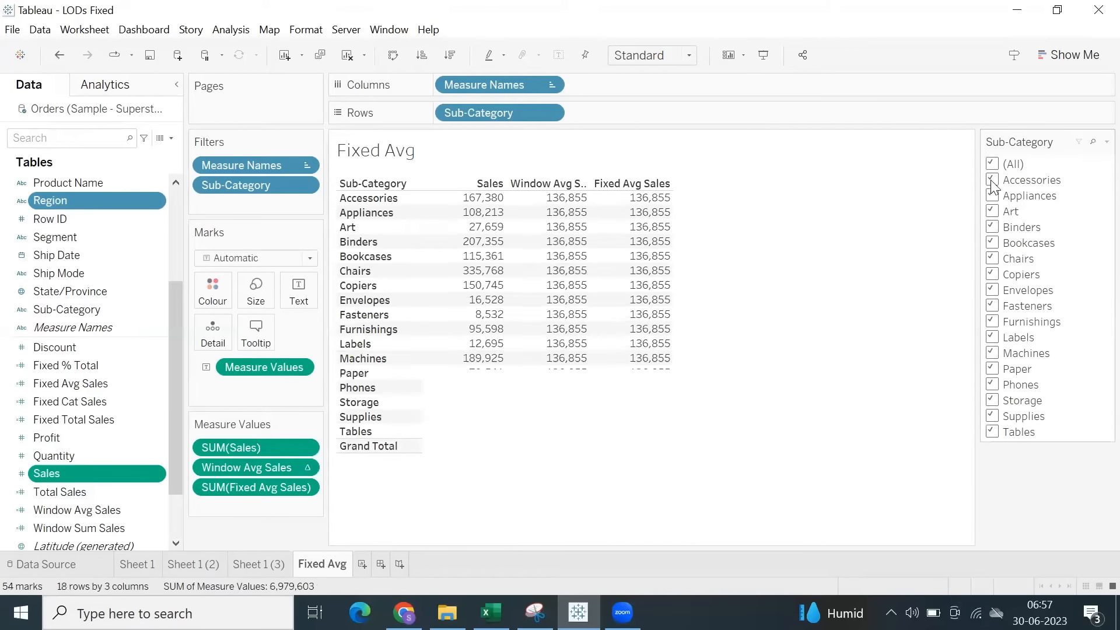
click(992, 165)
click(992, 180)
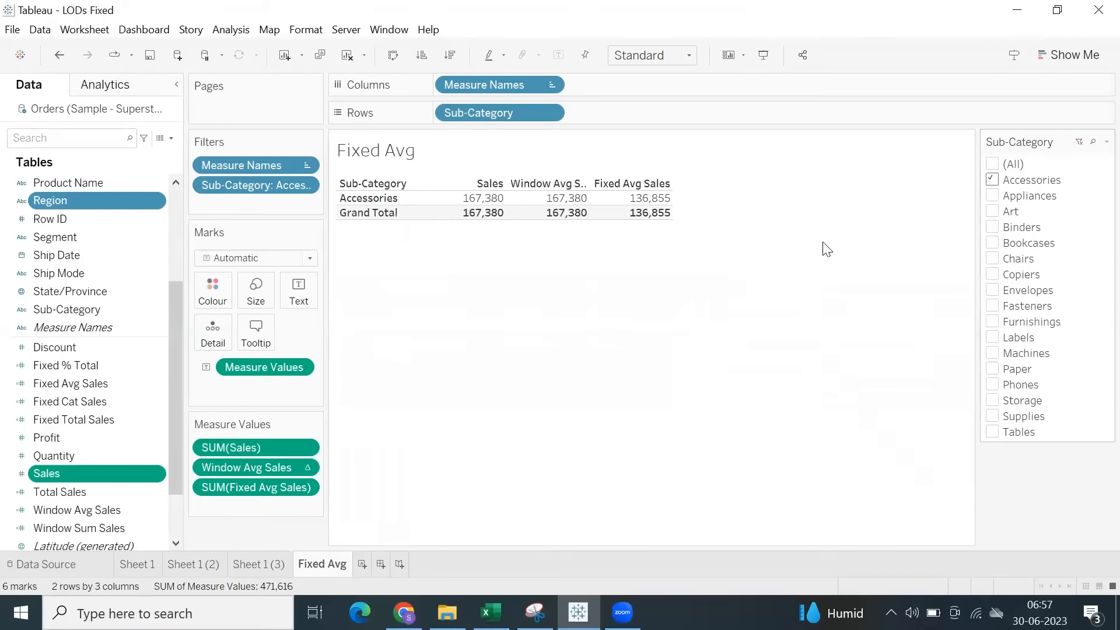
click(653, 199)
click(714, 250)
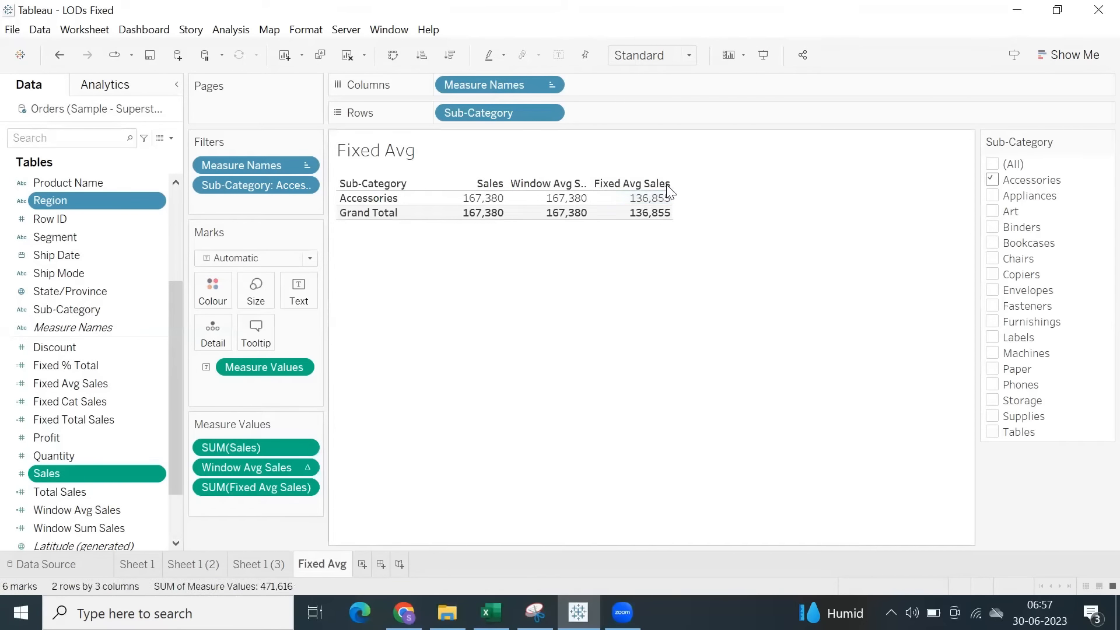
Set the Sub-Category filter to include everything except Tables, Storage and Supplies.
click(994, 167)
click(993, 431)
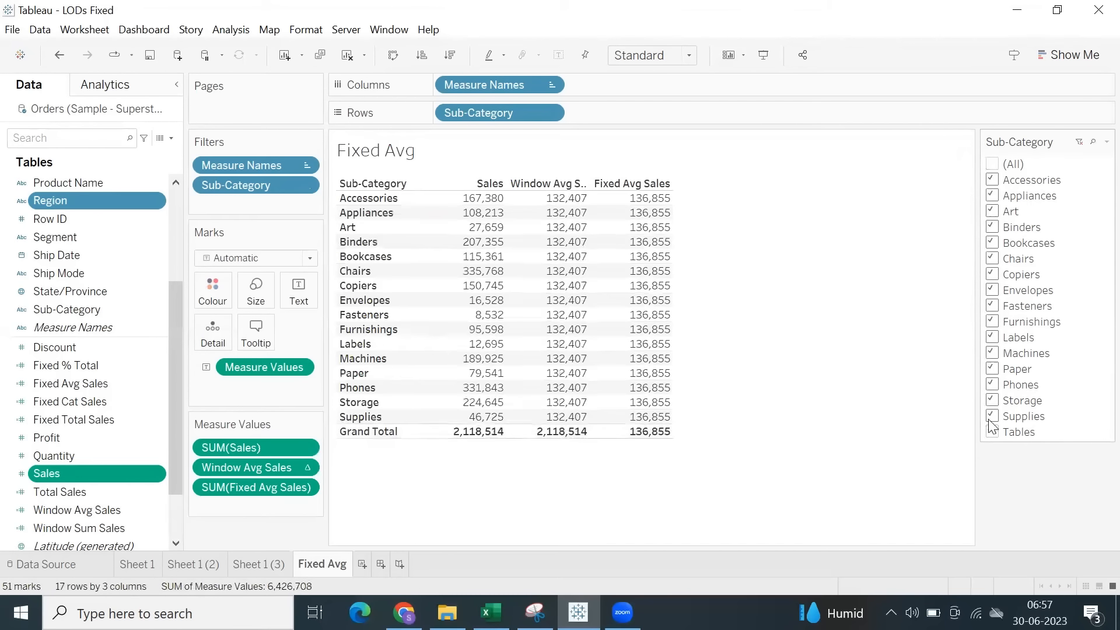
click(992, 400)
click(992, 416)
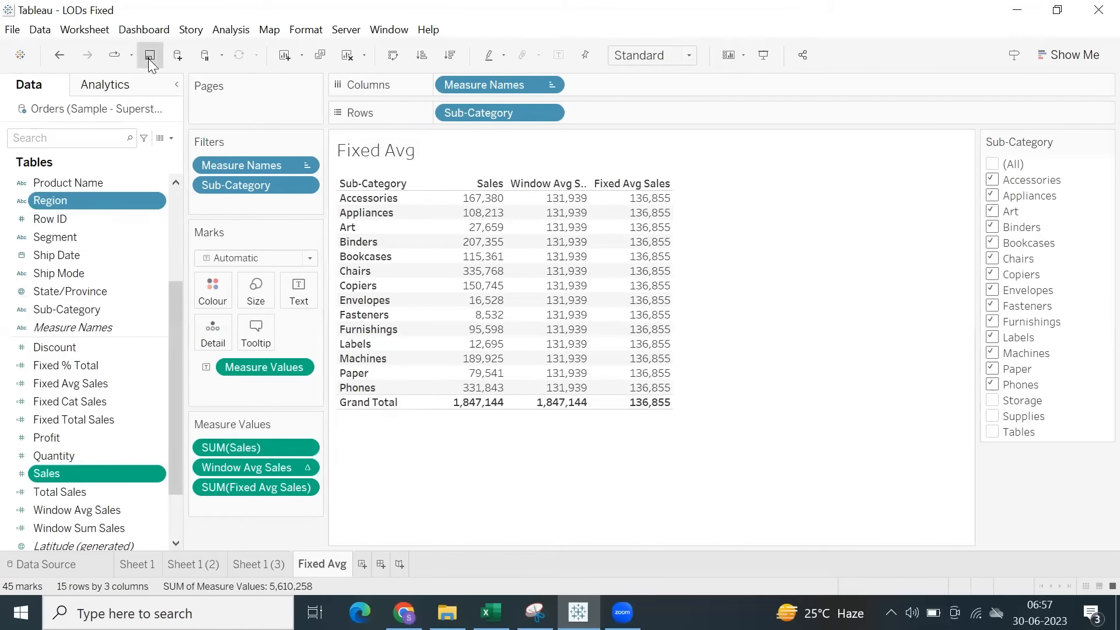
Add a new worksheet after Fixed Avg and name it Exclude.
click(362, 565)
double_click(369, 565)
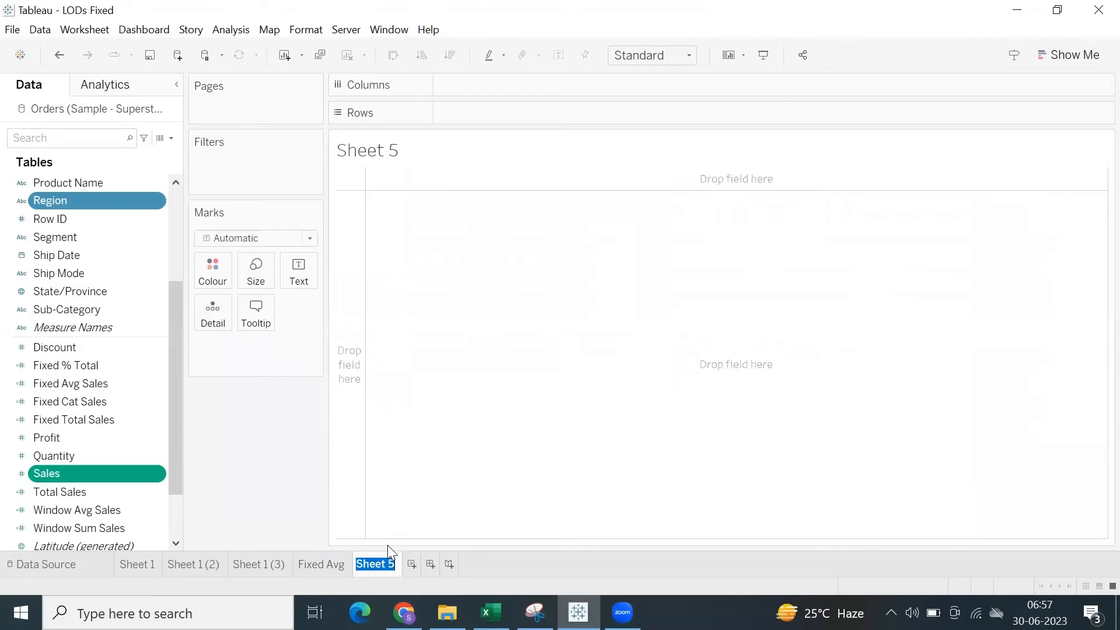
text(Exc)
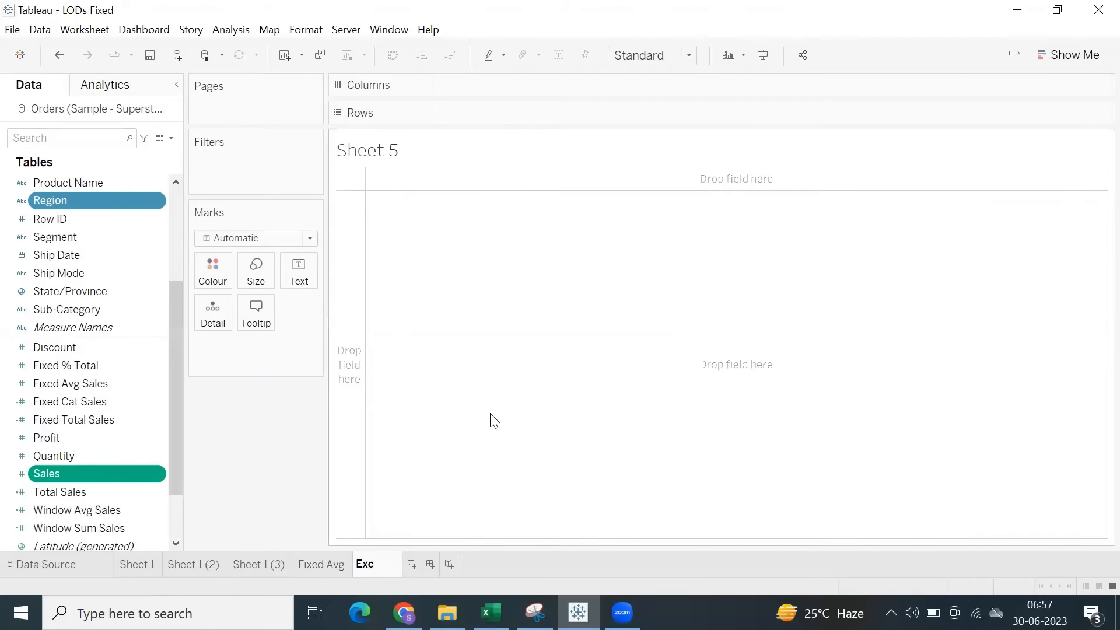
text(lude)
key(Return)
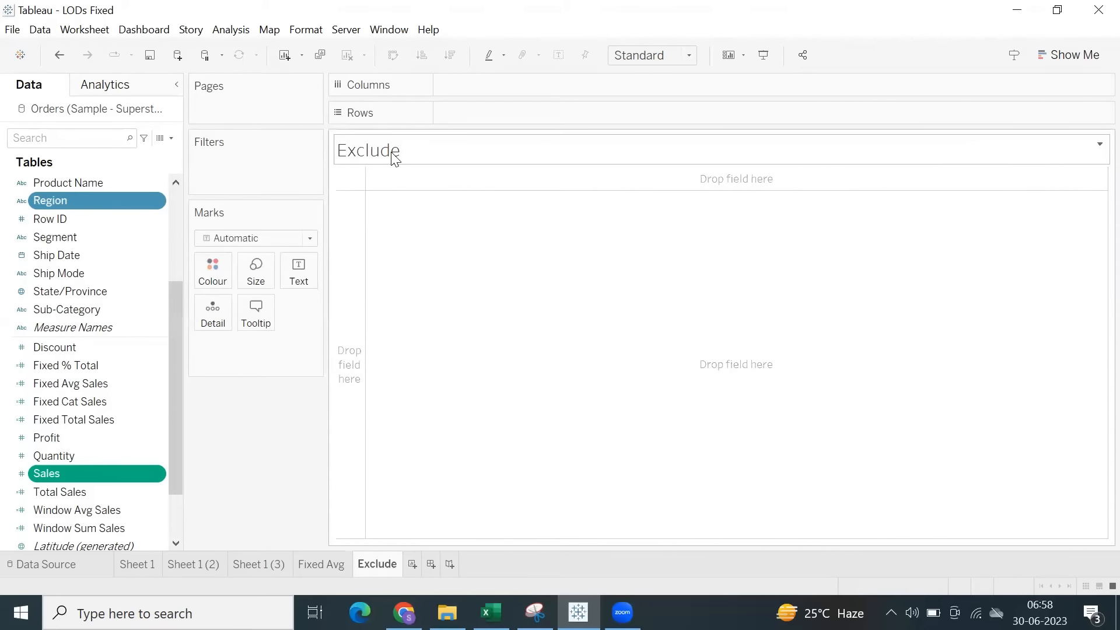
Build a text table on the Exclude sheet with Sub-Category on rows and Sales as the displayed values.
click(178, 205)
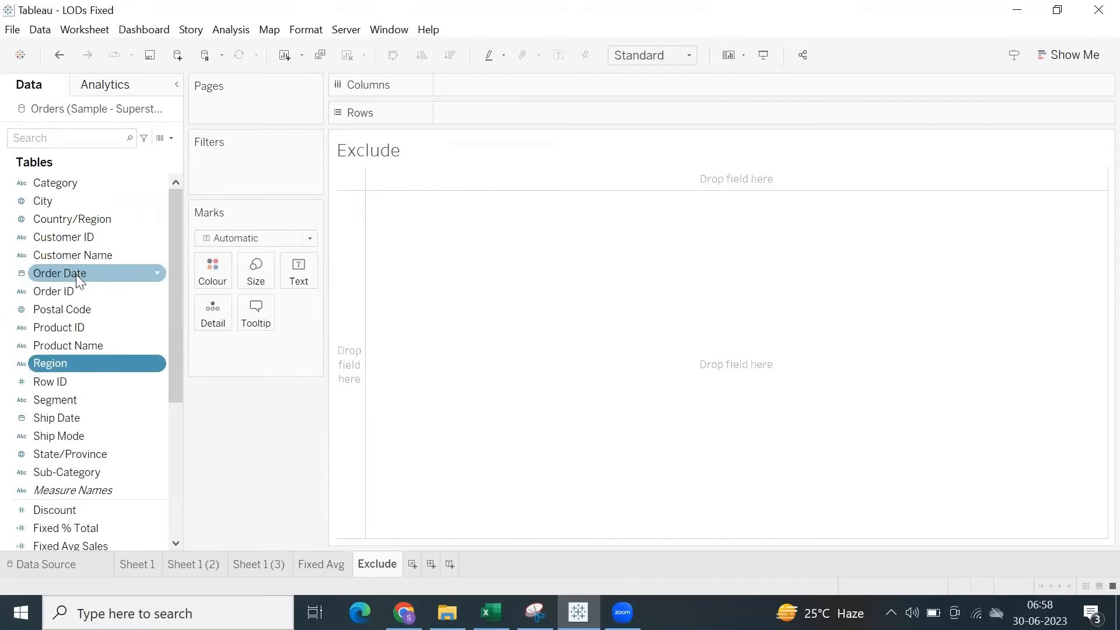
scroll(70, 365, down, 2)
drag(63, 365, 501, 114)
scroll(70, 374, down, 2)
drag(47, 420, 299, 271)
Start a calculated field with the formula { EXCLUDE : SUM([Sales]) }.
click(231, 29)
click(295, 360)
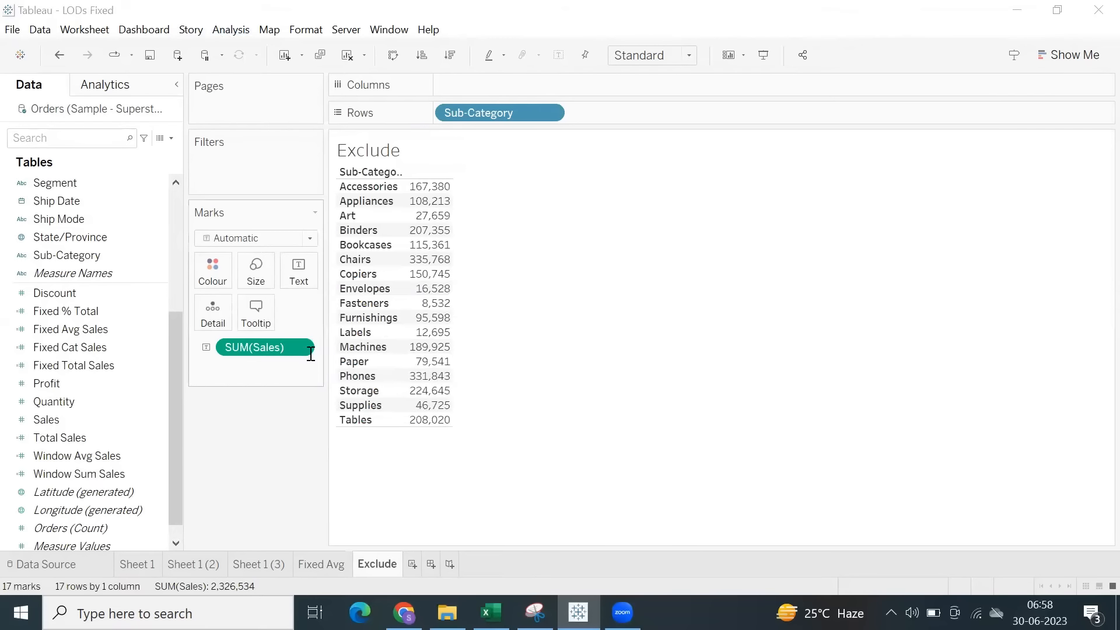
click(520, 361)
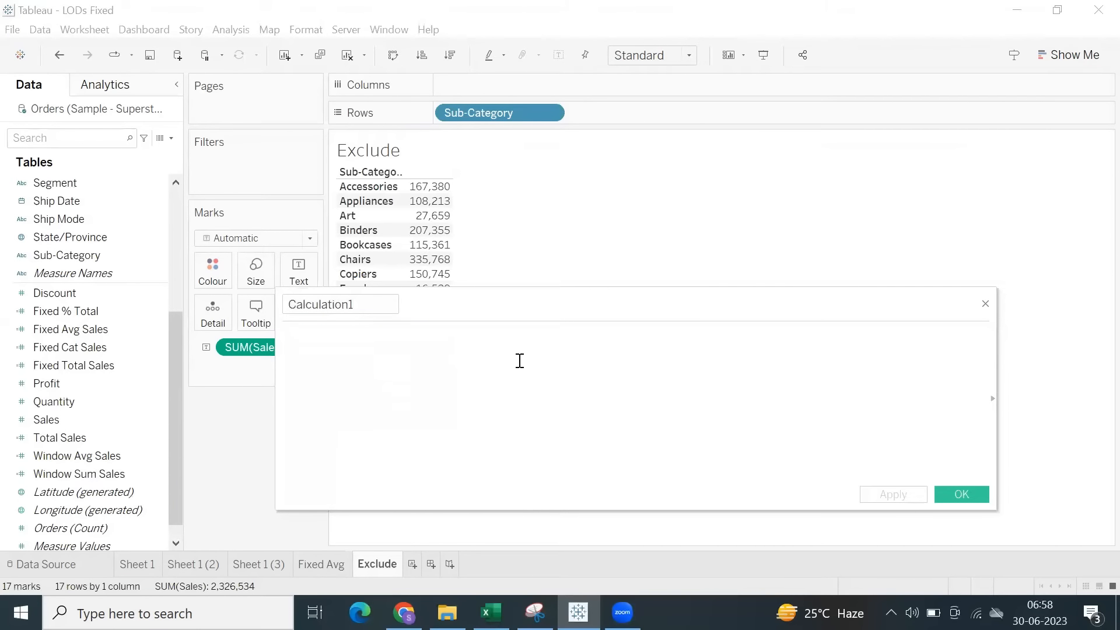
text(excl)
key(Return)
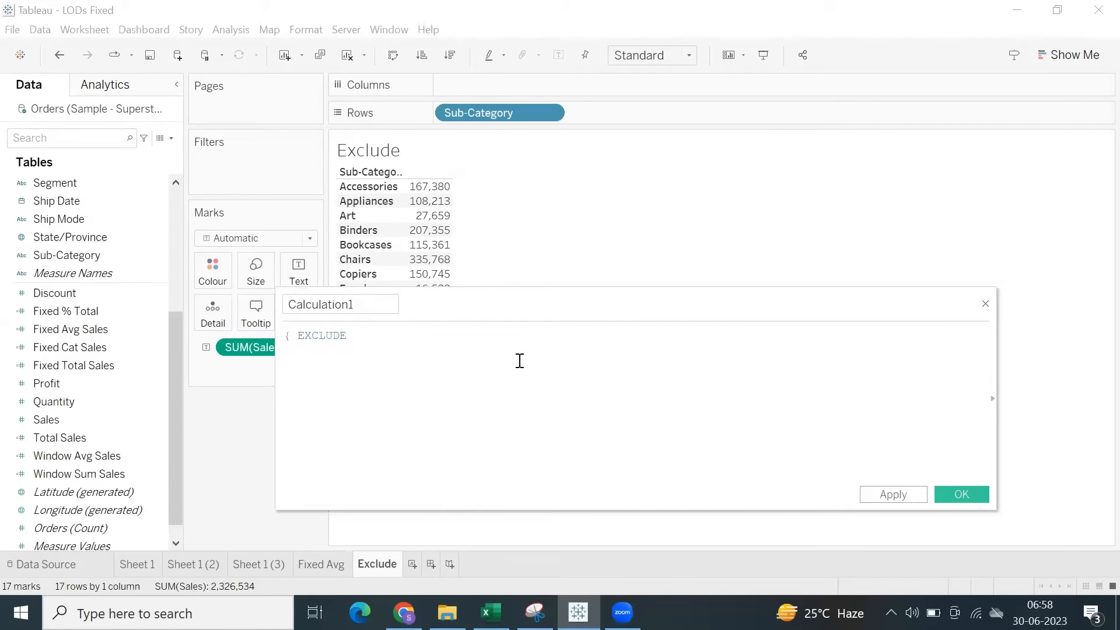
text(:sum)
key(Return)
text(sal))
key(Return)
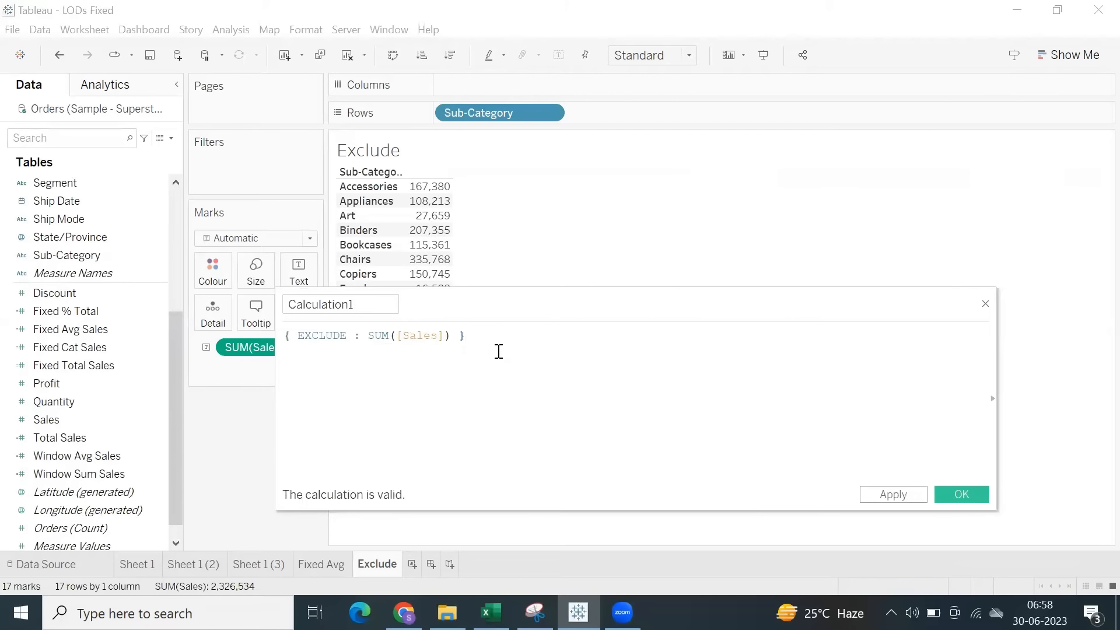
Name the calculation Exclude Sales and save it to the data source.
double_click(316, 337)
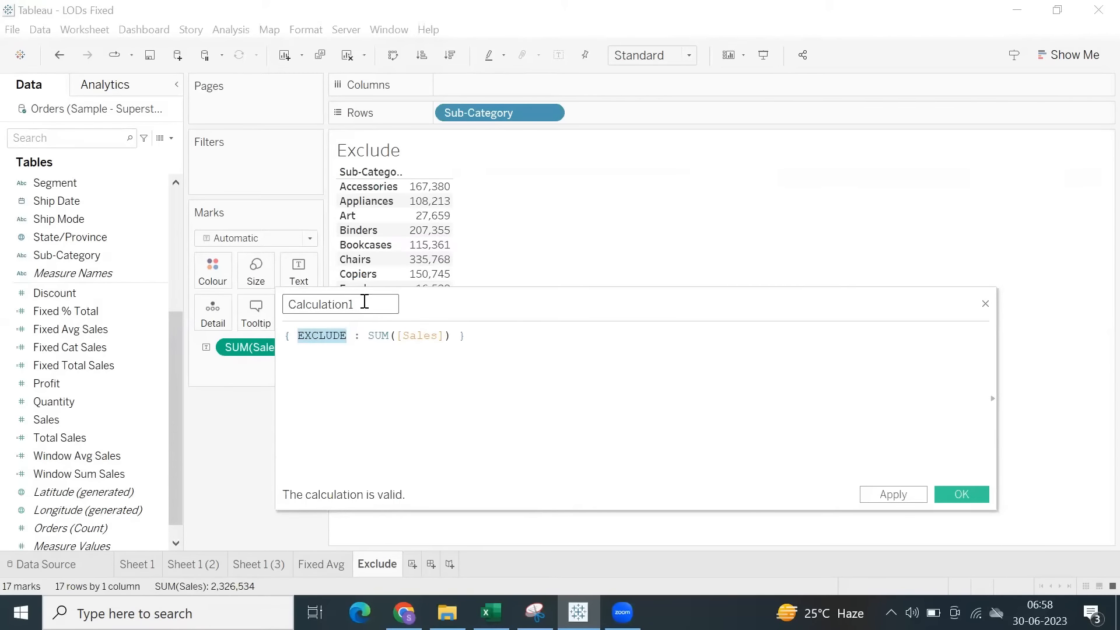
text(Excl)
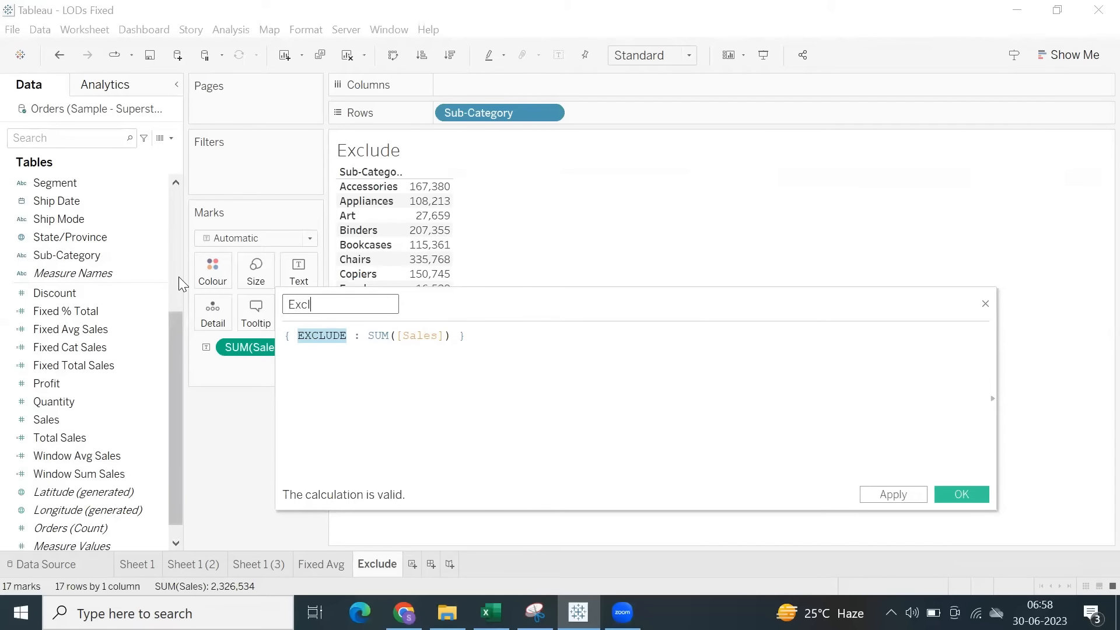
text(ude Sales)
click(911, 501)
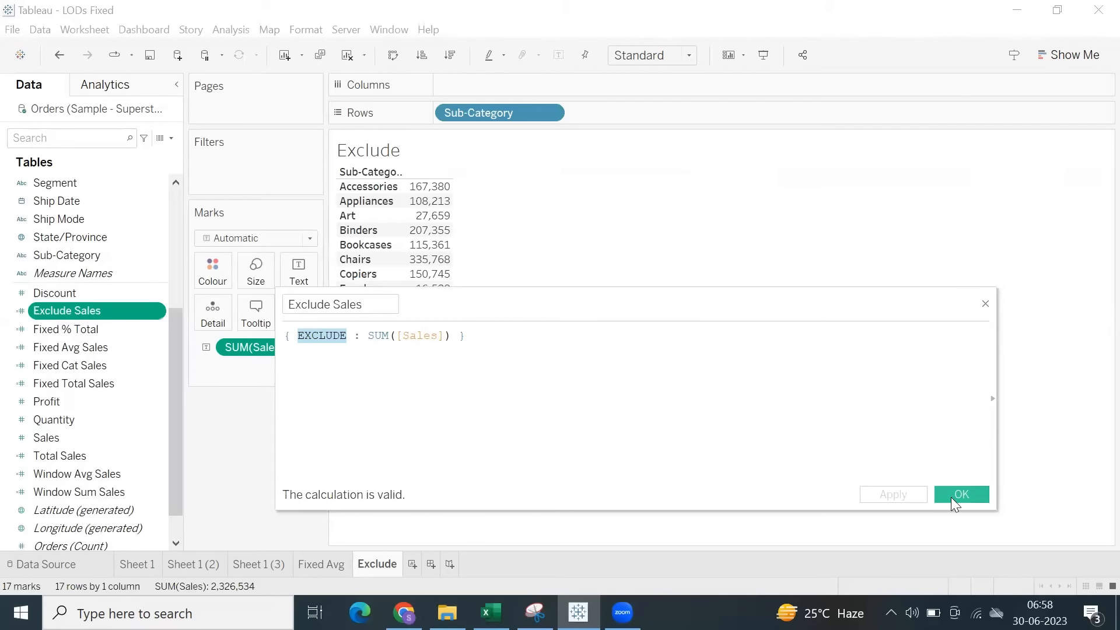
click(957, 495)
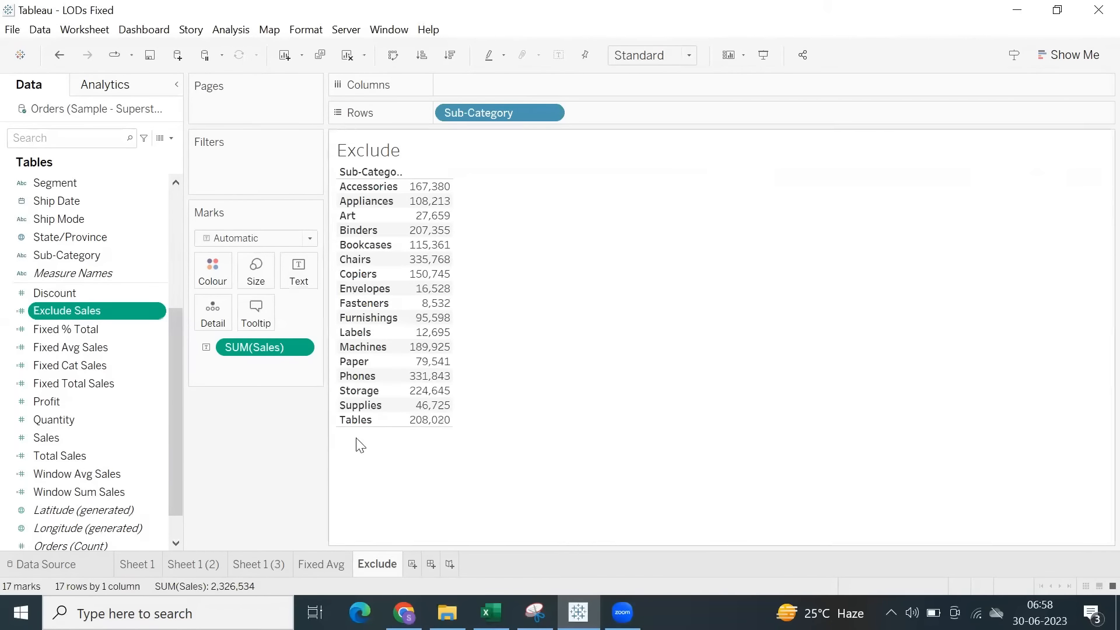
Add Exclude Sales to the table, widen the value columns and place it after Sales.
double_click(103, 313)
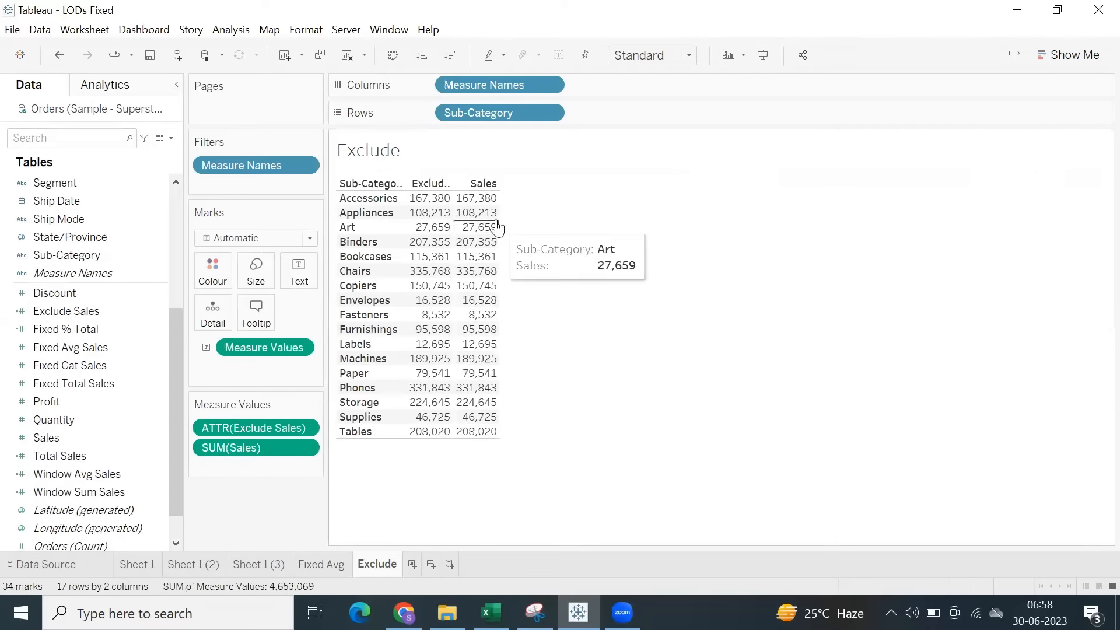
drag(499, 225, 552, 229)
drag(241, 428, 245, 470)
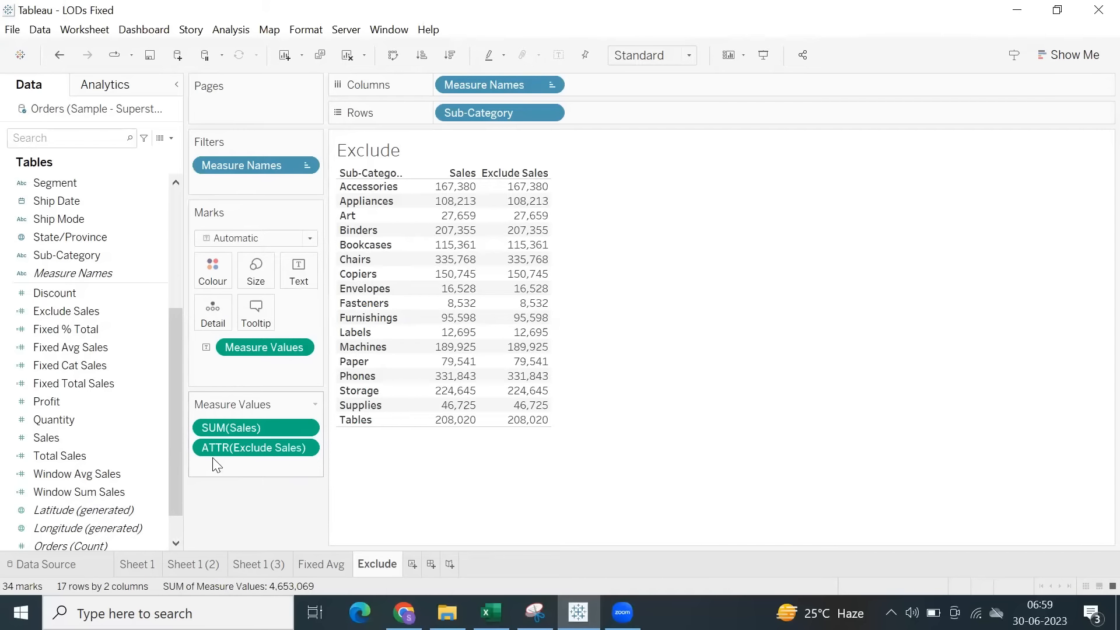
Change the aggregation of Exclude Sales in the view from Attribute to Sum.
click(313, 447)
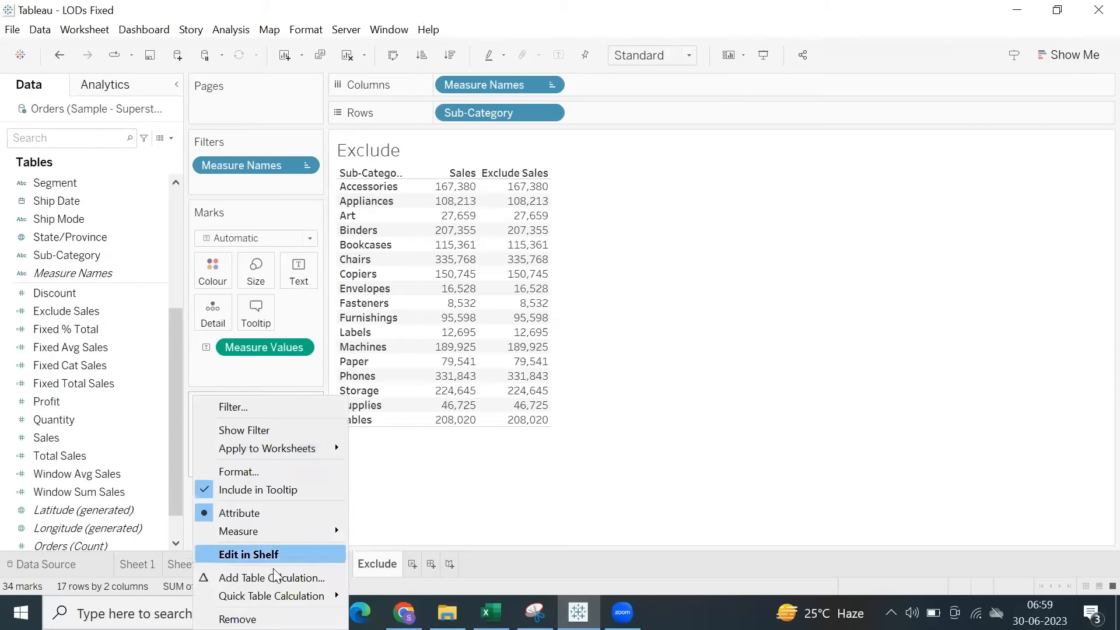
mouse_move(294, 529)
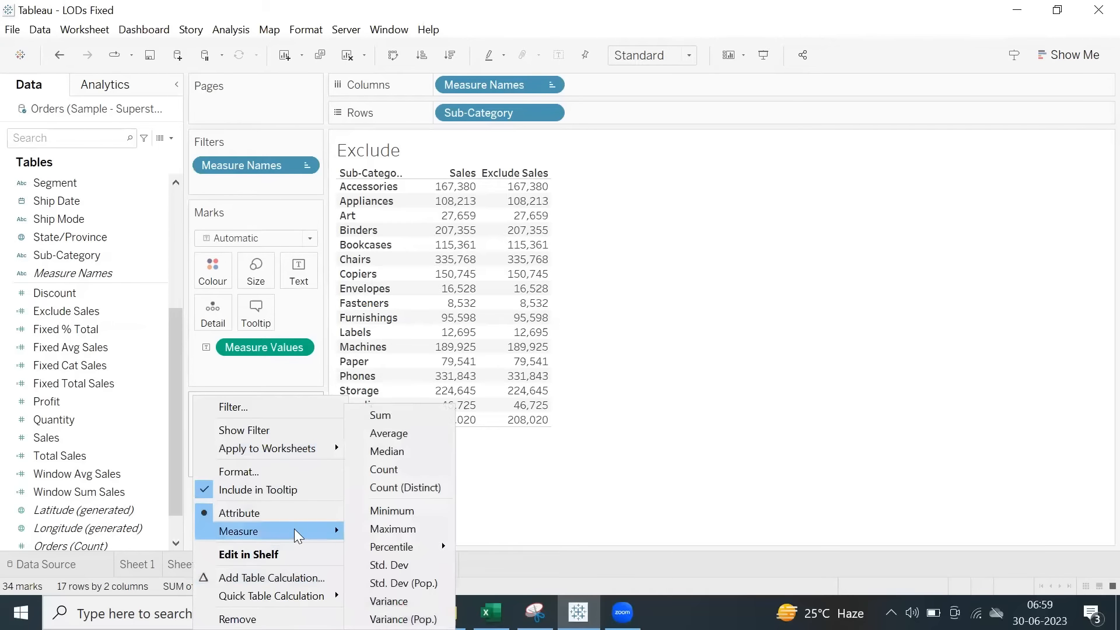
click(421, 417)
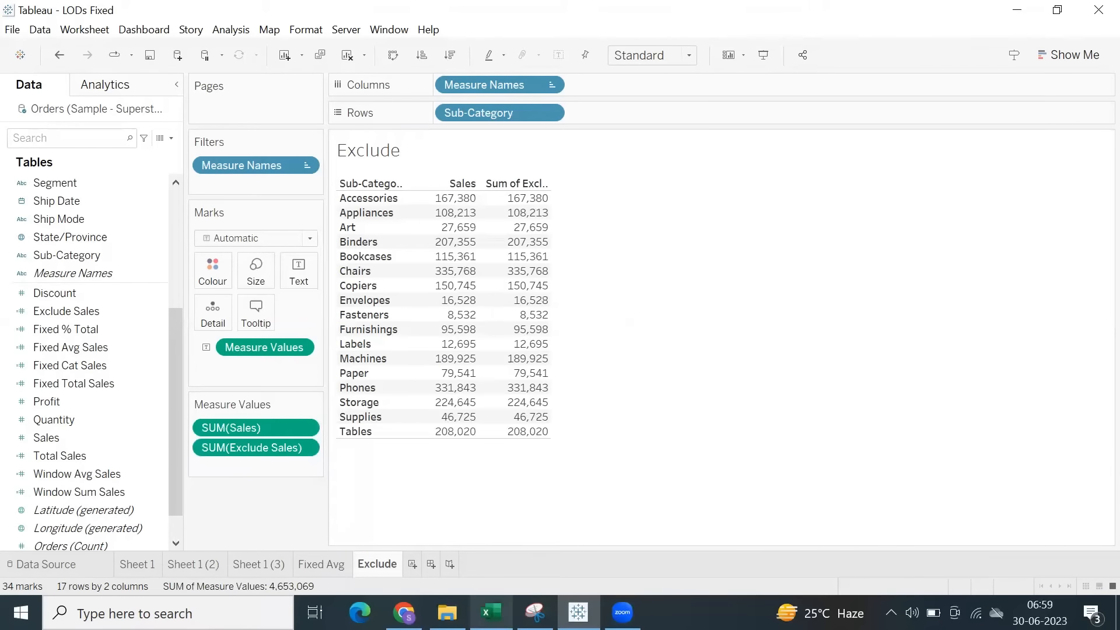
Switch to the Excel notes, enter Attr in cell C51 beside Exclude and save the workbook.
click(492, 613)
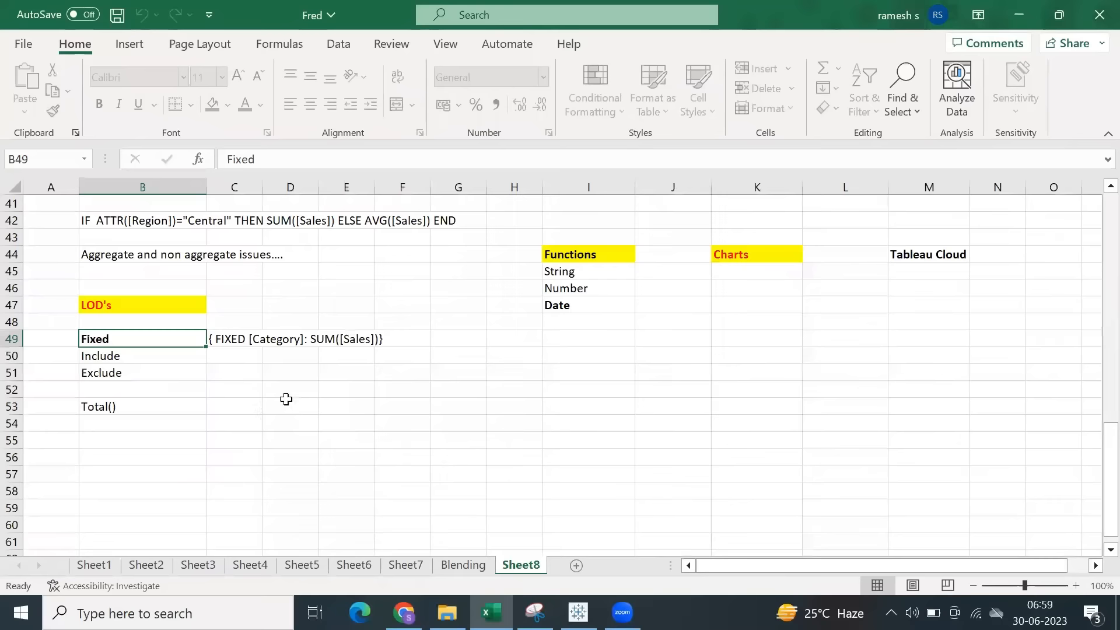
click(236, 375)
text(Attr)
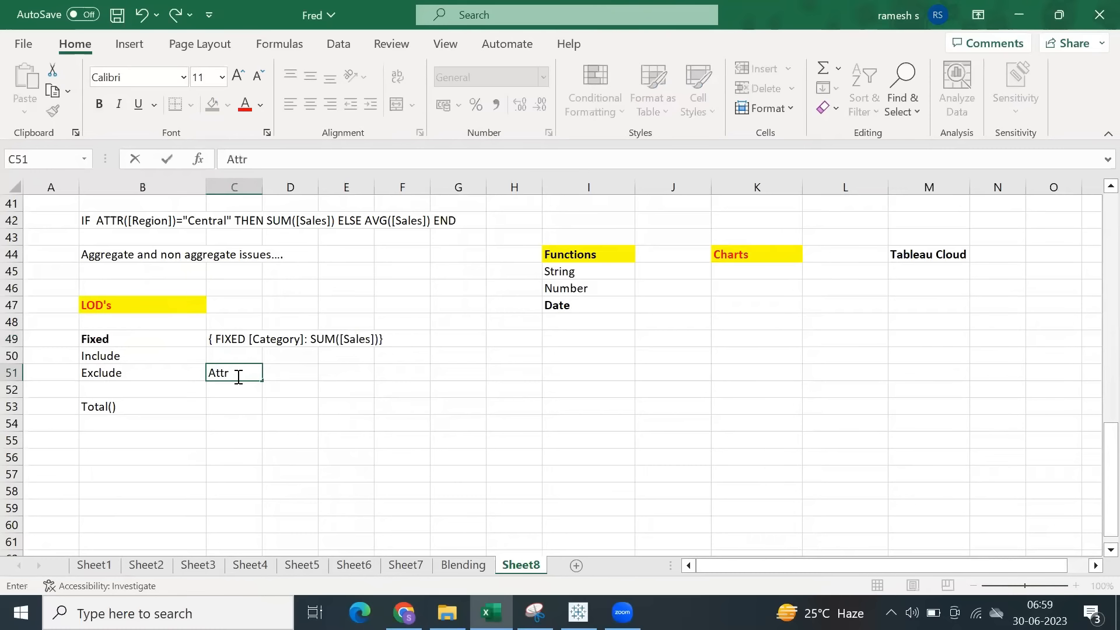
click(143, 459)
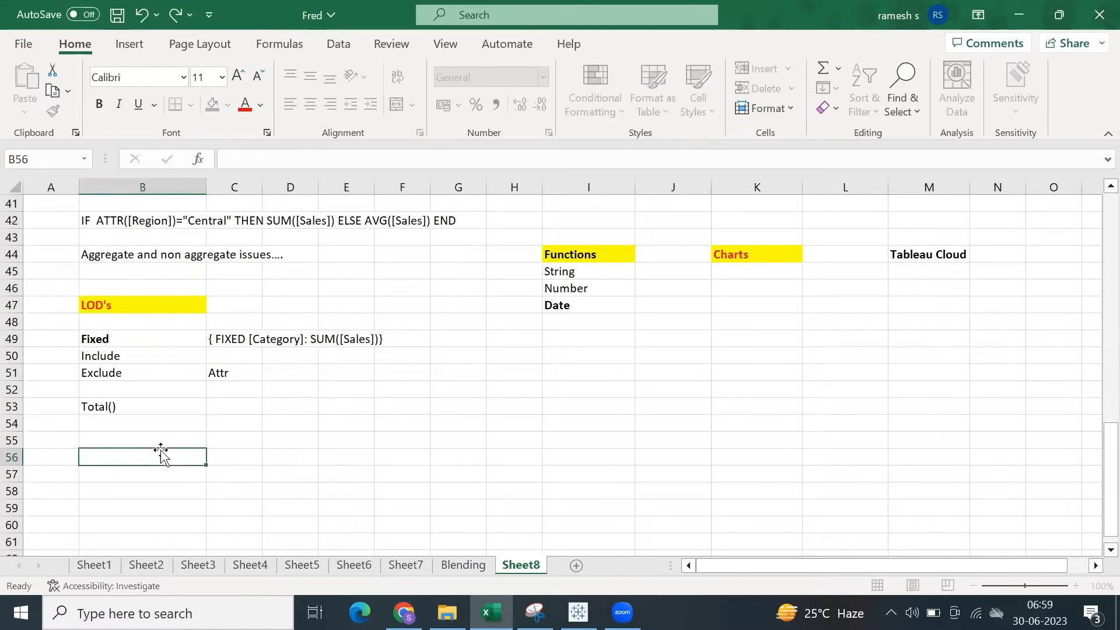
key(ctrl+s)
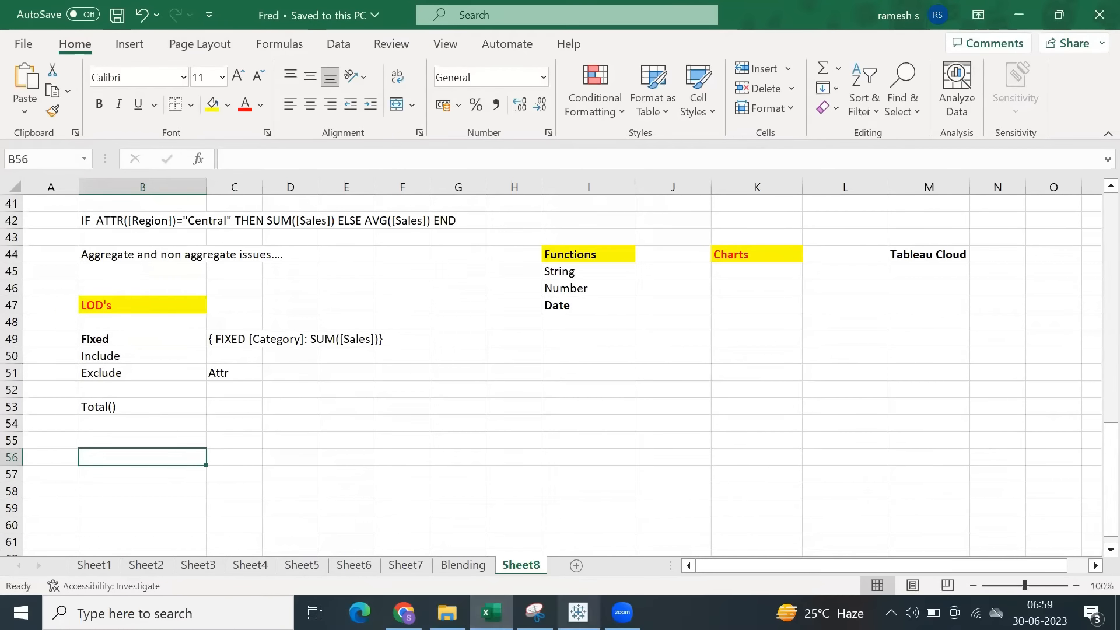
Return to Tableau, review the Exclude Sales formula in its editor and close it without changes.
click(579, 612)
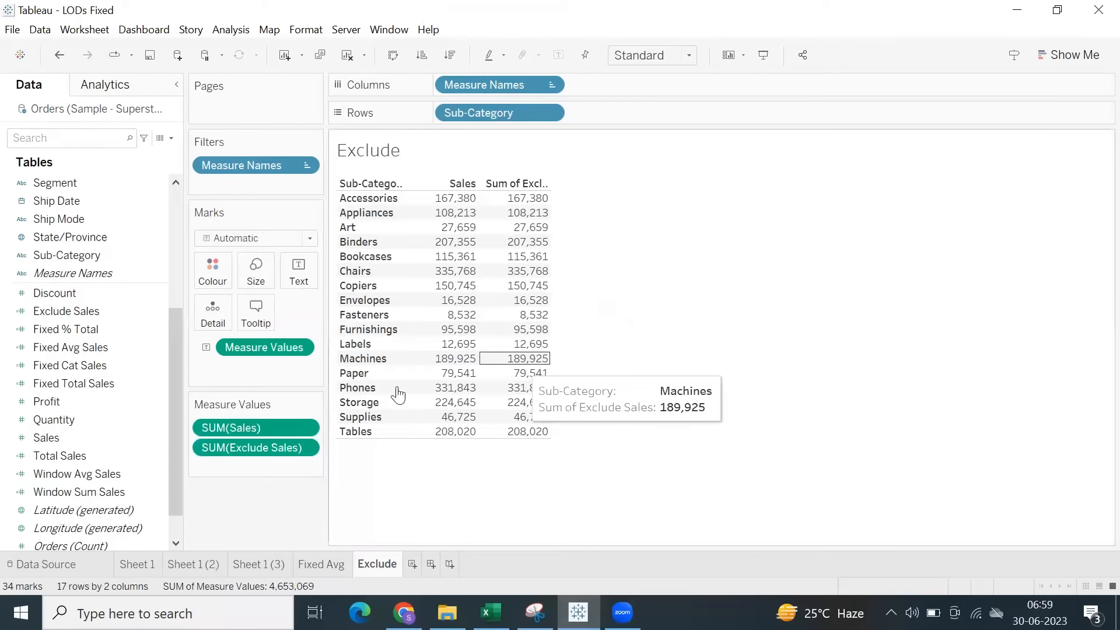
right_click(79, 306)
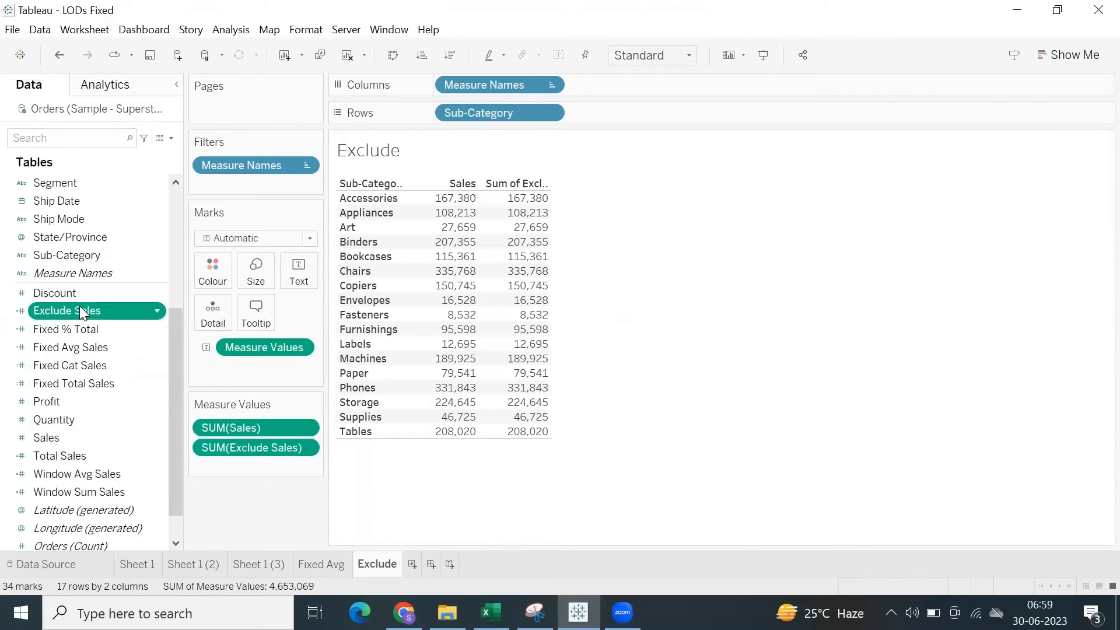
click(120, 93)
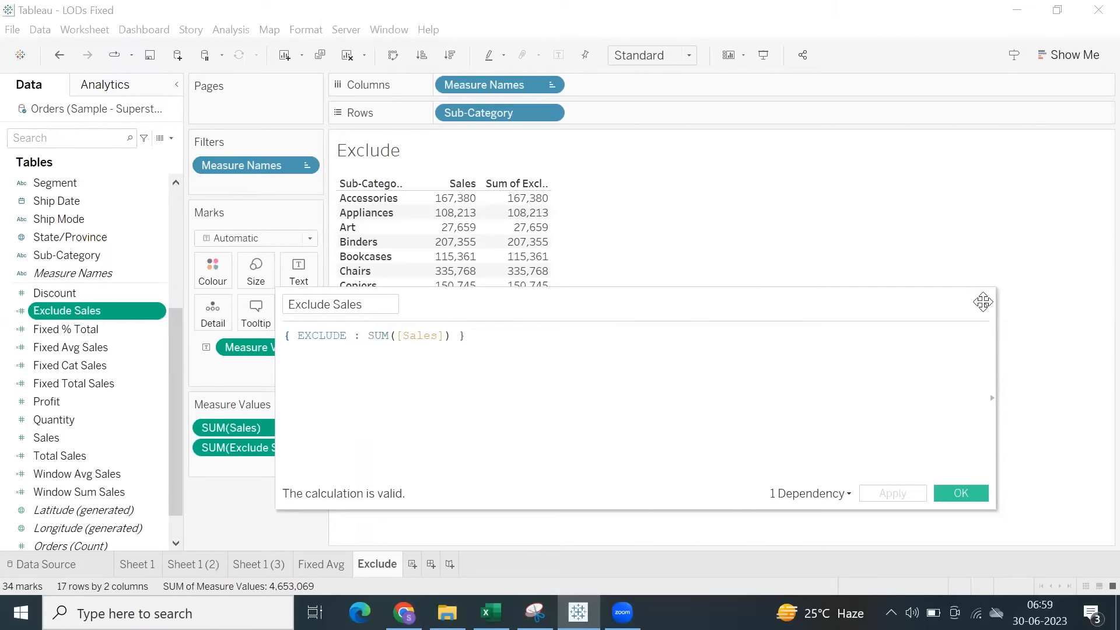
click(985, 303)
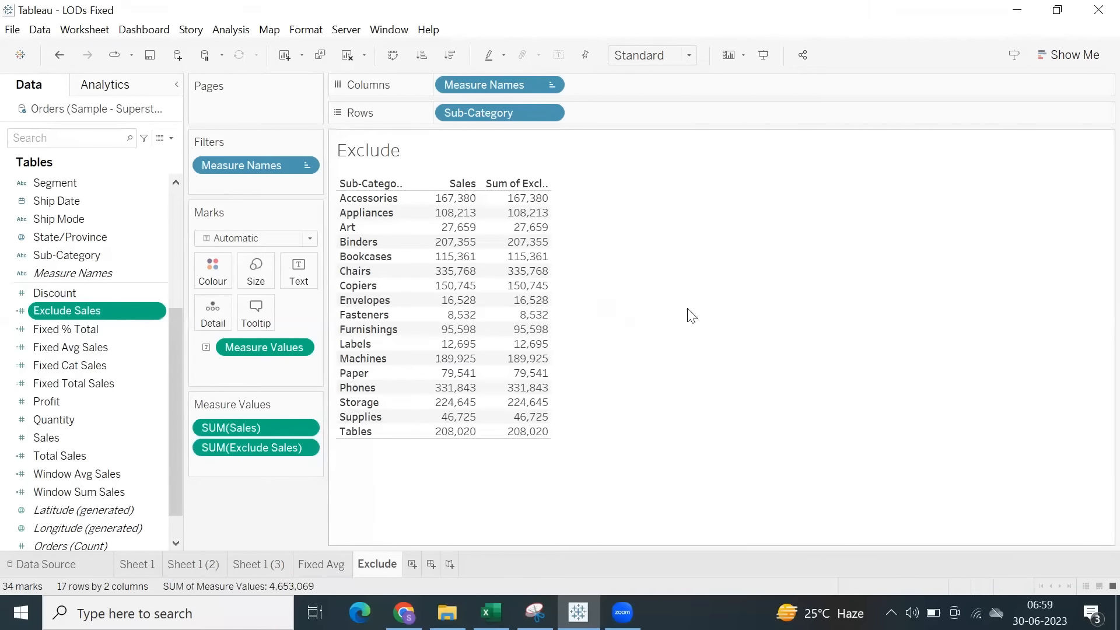
mouse_move(516, 207)
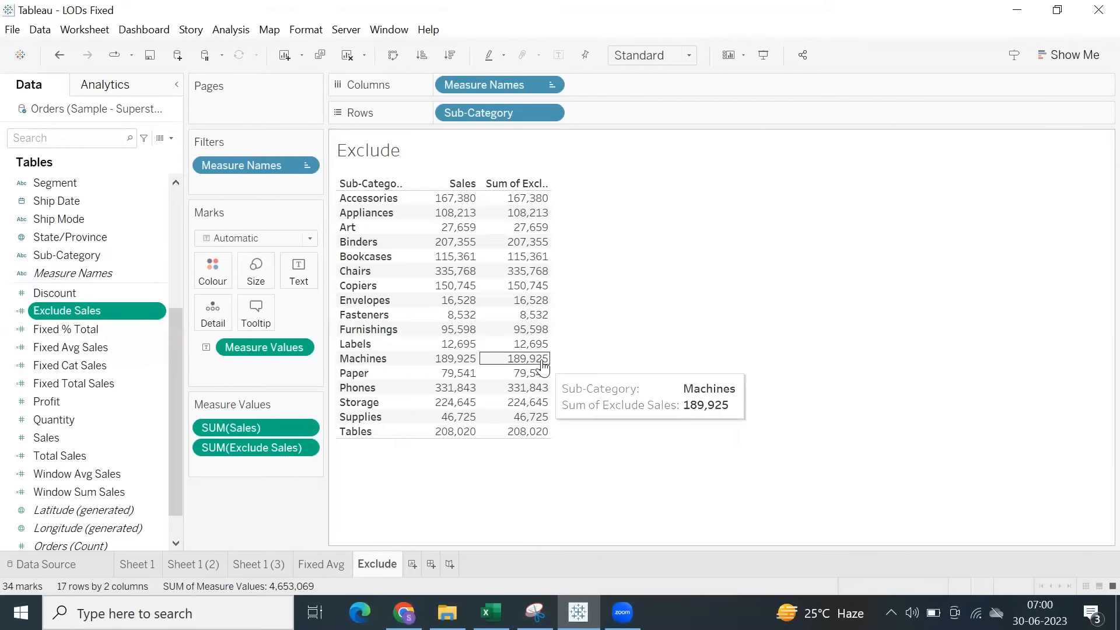
Review the Fixed Total Sales formula in the calculation editor and close it without changes.
right_click(69, 383)
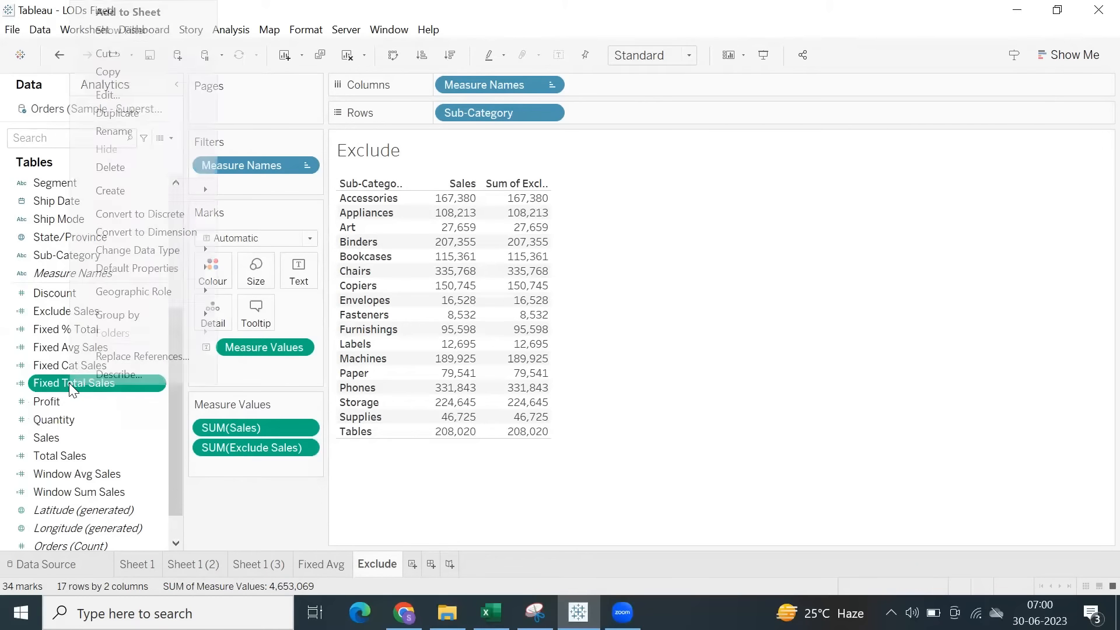
click(133, 95)
double_click(316, 334)
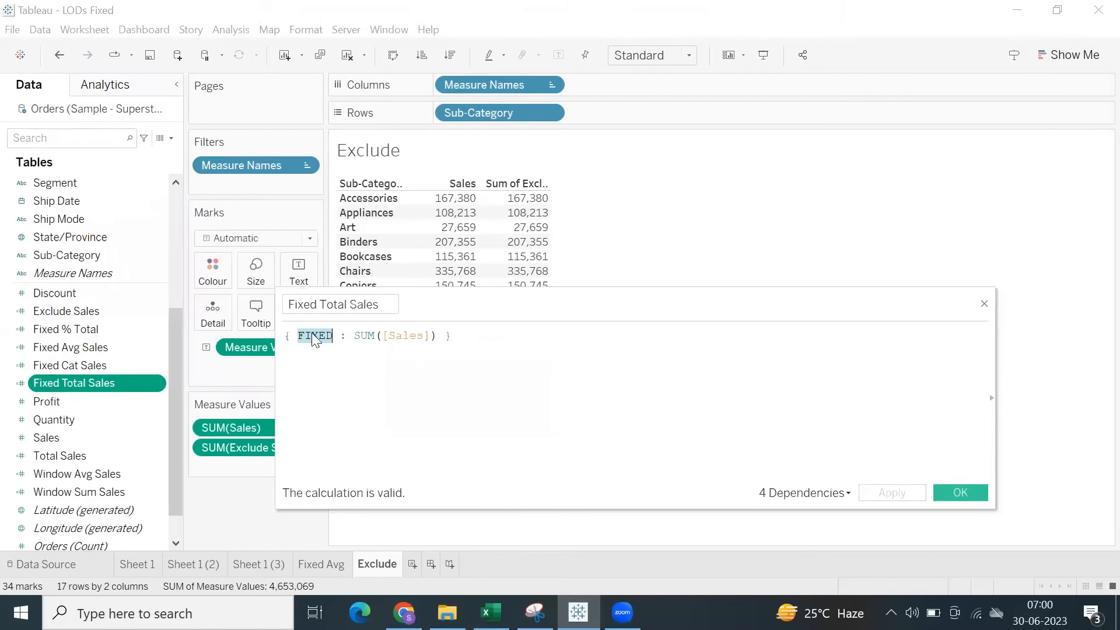
double_click(364, 335)
drag(319, 296, 393, 303)
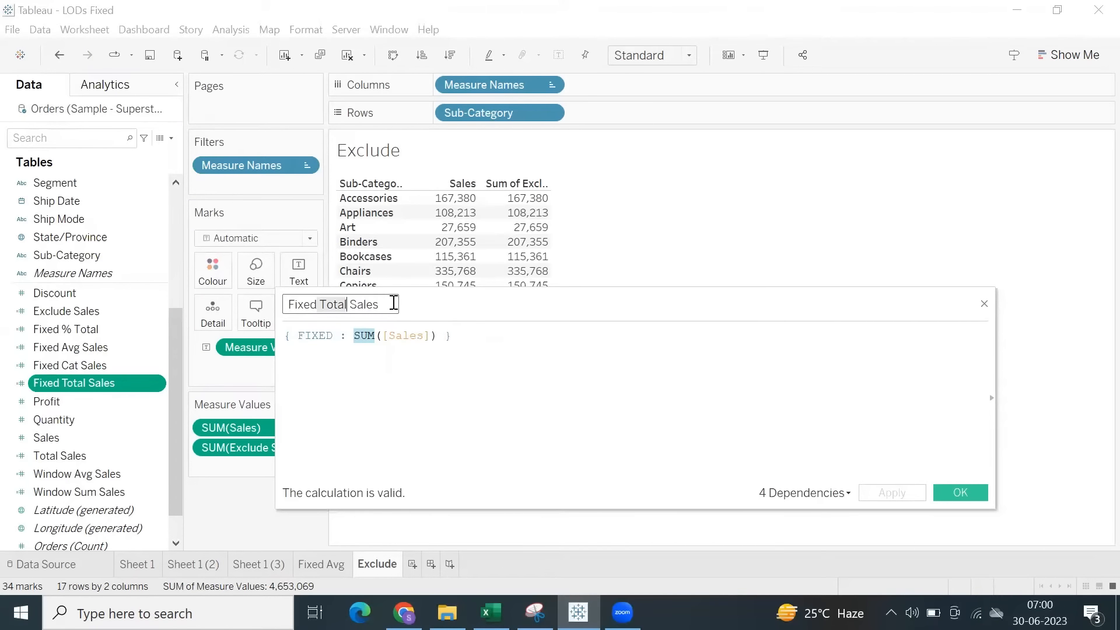
click(960, 492)
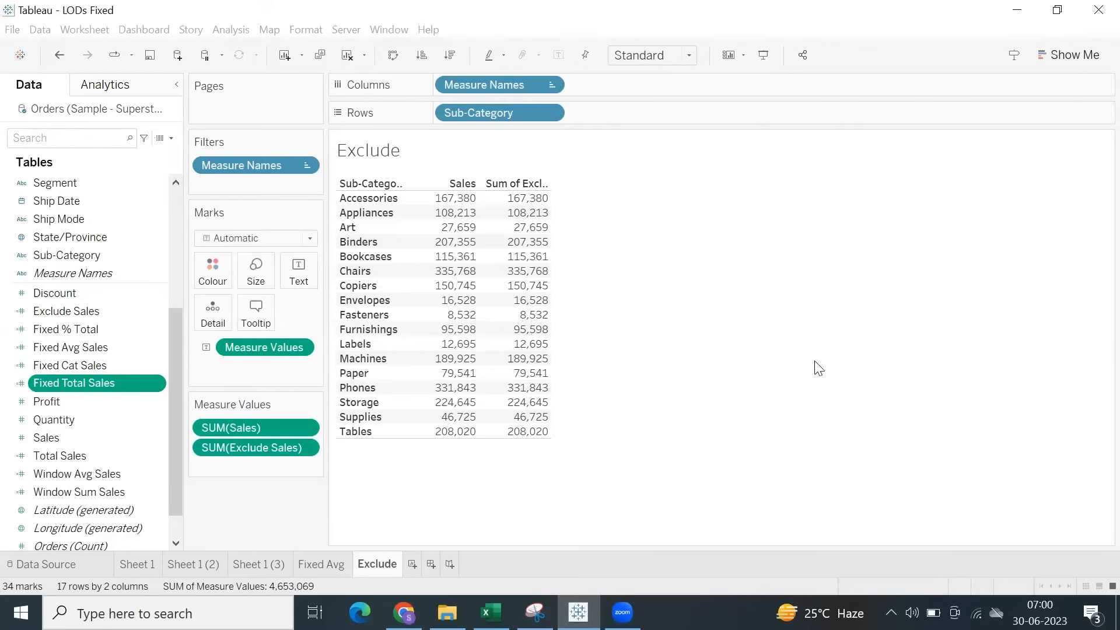
Add Fixed Total Sales to the table and widen the Sub-Category column to show its full header.
double_click(82, 385)
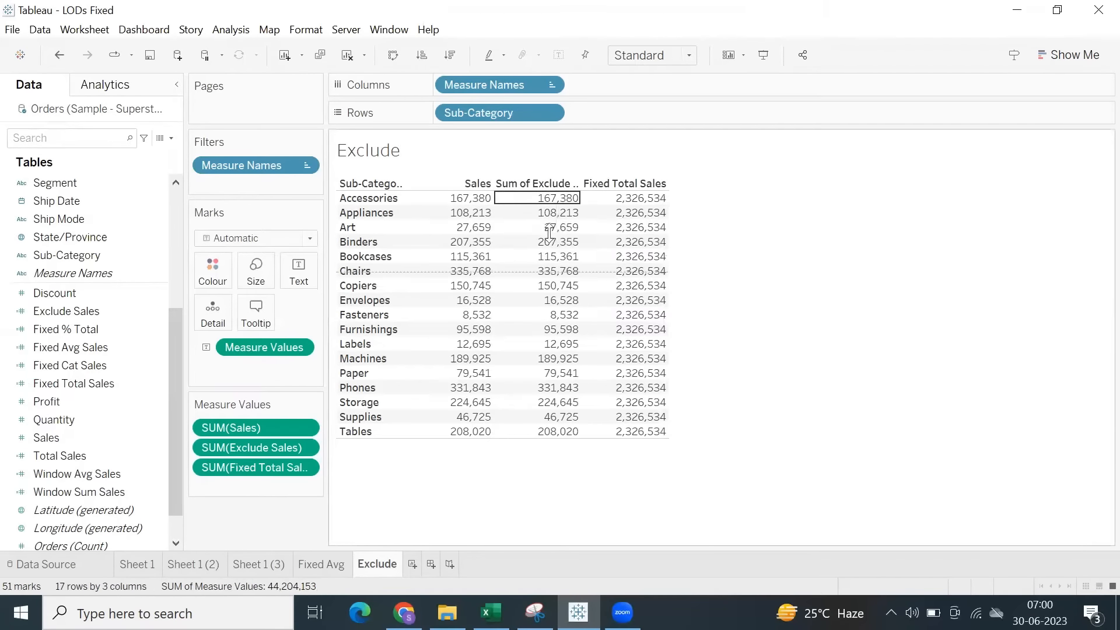
drag(552, 199, 545, 440)
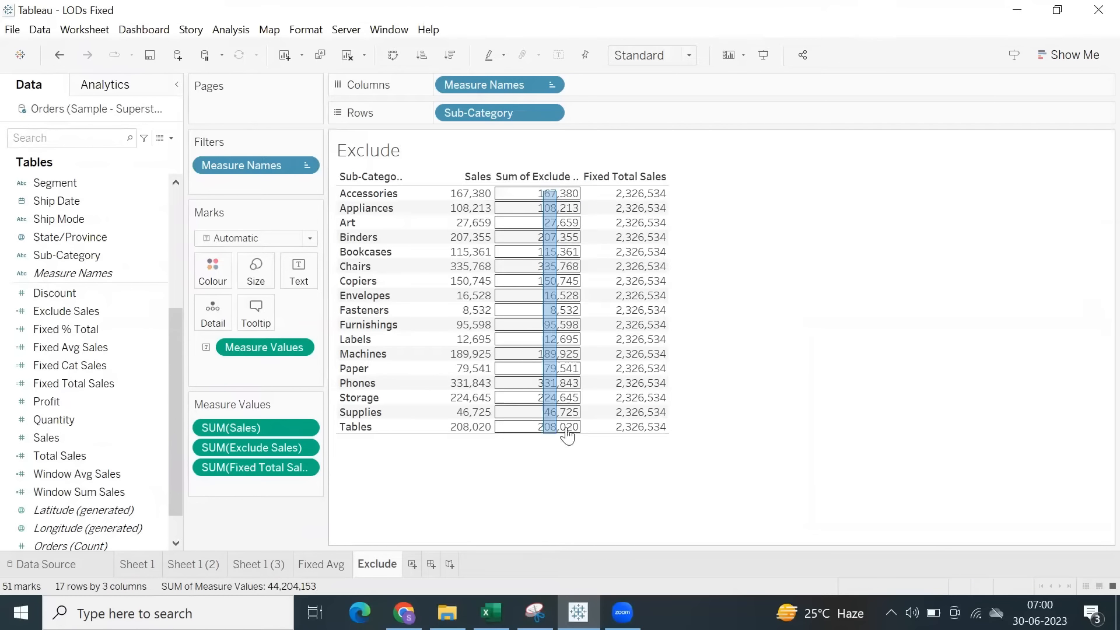
click(693, 282)
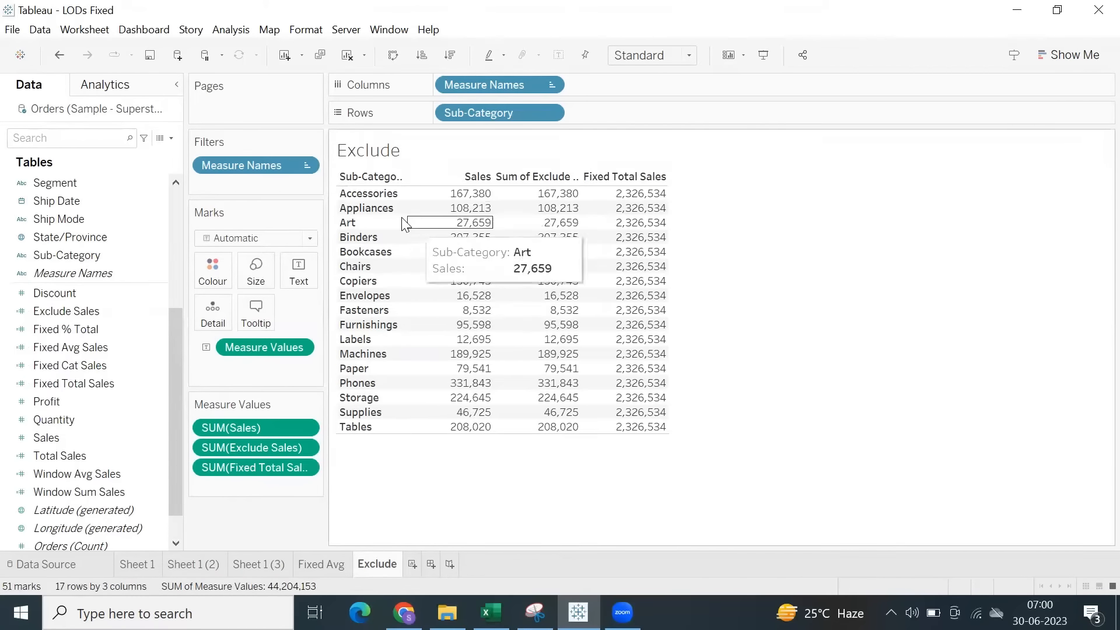
drag(406, 199, 424, 208)
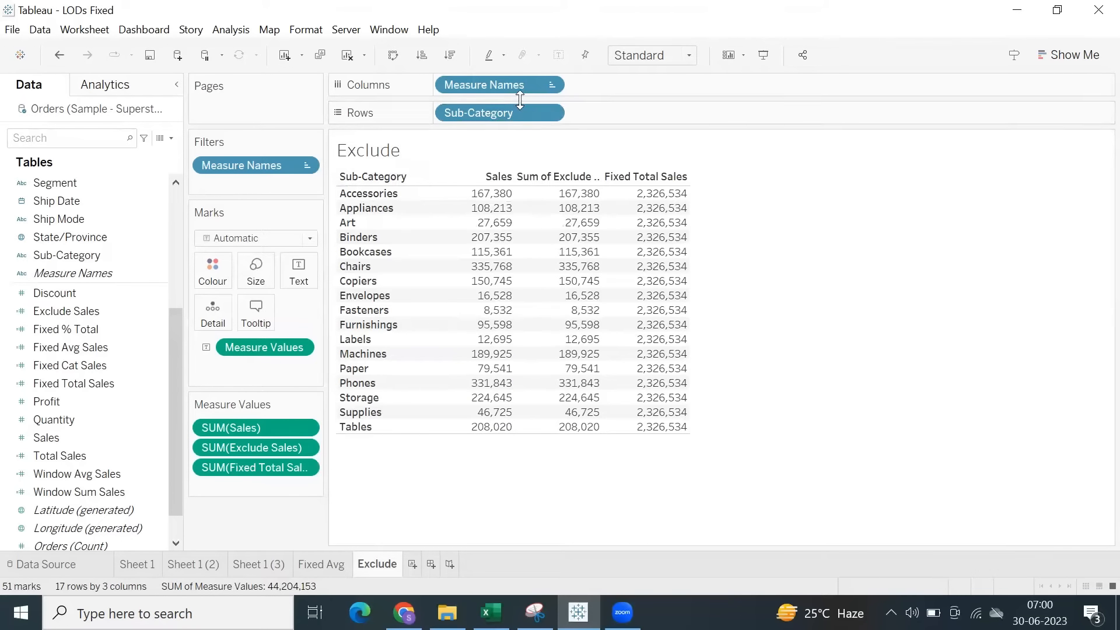
click(471, 143)
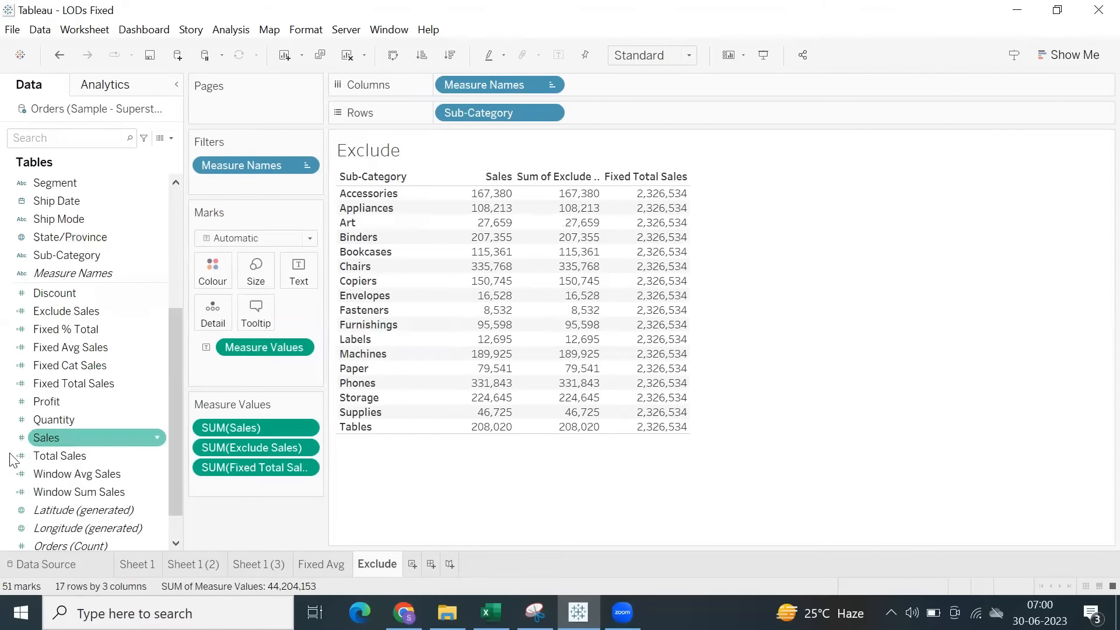
Open the Exclude Sales calculation and insert [Sub-Category] after EXCLUDE so it reads { EXCLUDE [Sub-Category]: SUM([Sales]) }.
right_click(43, 313)
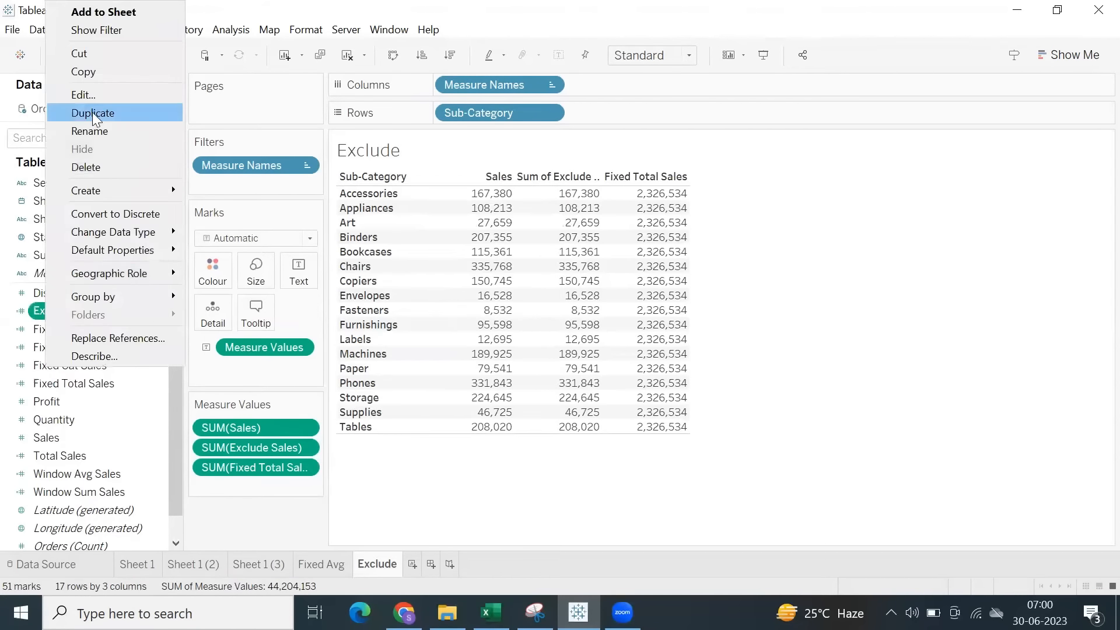
click(90, 96)
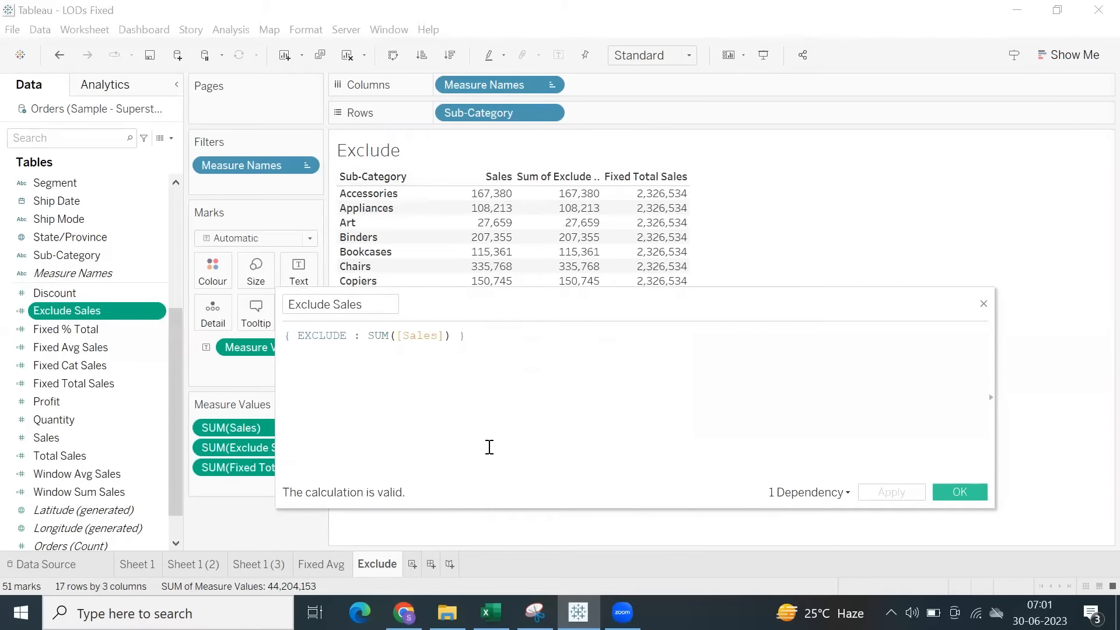
text(sub)
key(Return)
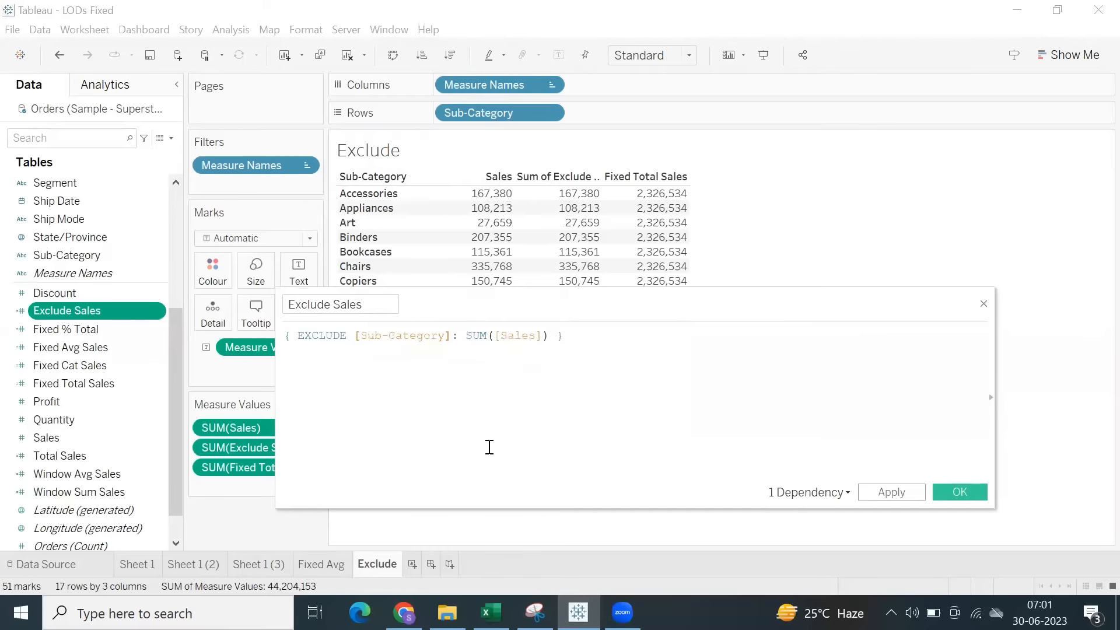
Copy the full Exclude Sales formula, apply and close the calculation, and compare its column with Fixed Total Sales.
drag(585, 333, 285, 336)
drag(287, 336, 373, 379)
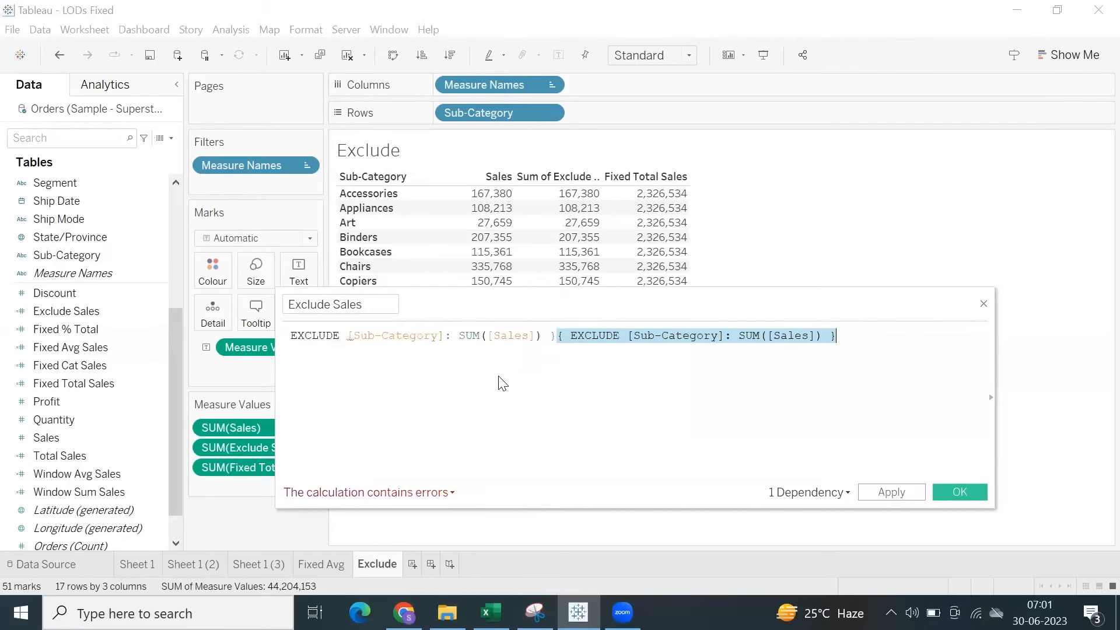
key(ctrl+z)
drag(566, 338, 237, 345)
key(ctrl+c)
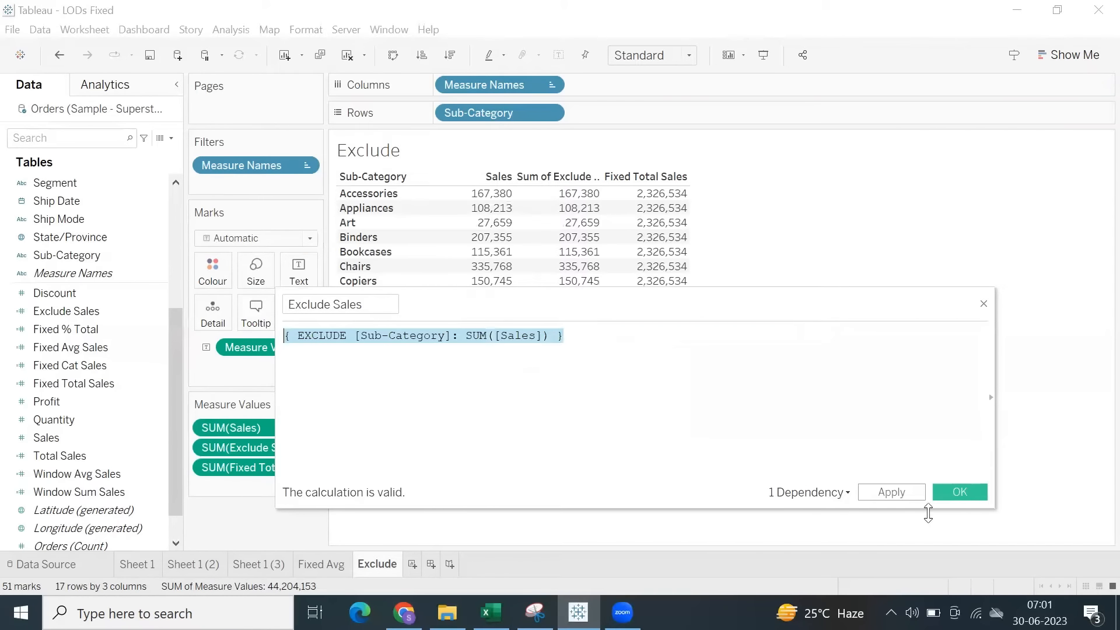
click(892, 493)
click(950, 491)
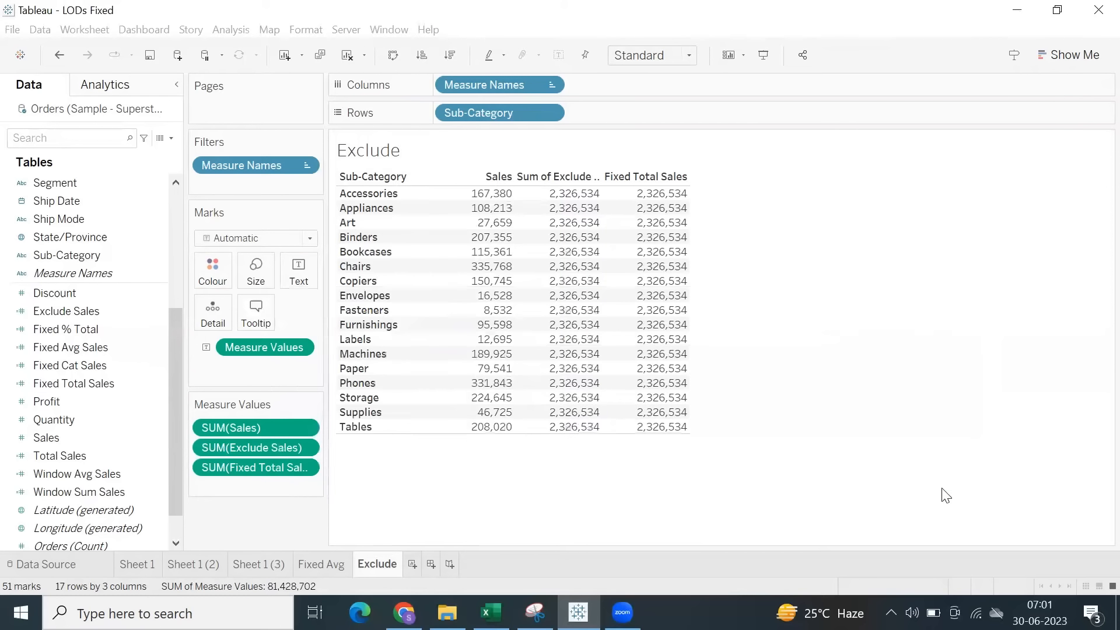
drag(555, 201, 711, 433)
click(798, 344)
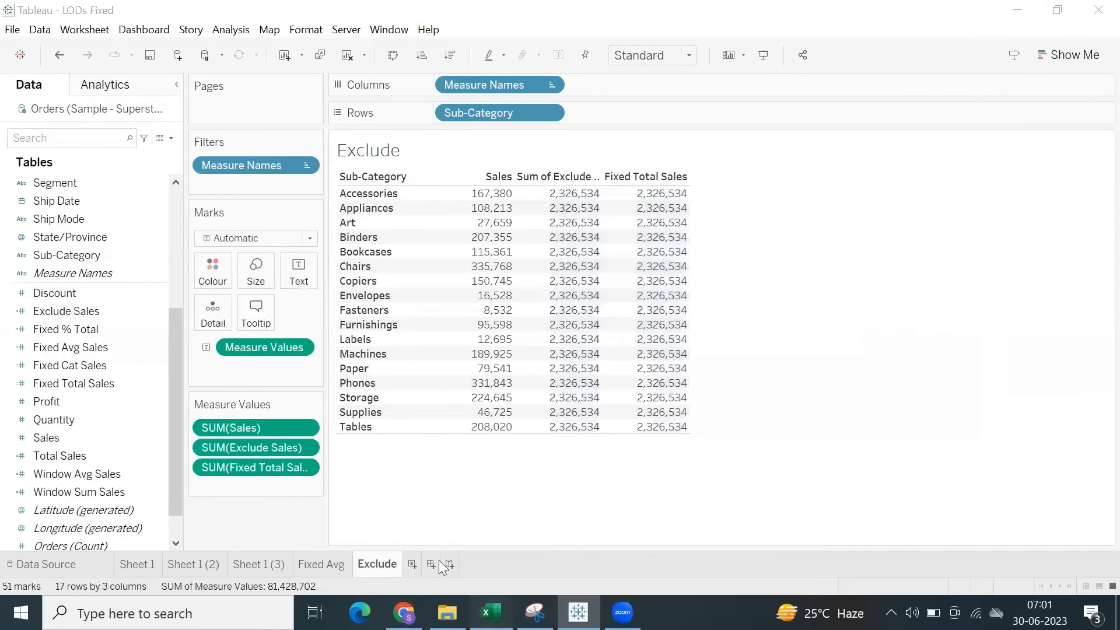
Switch to the Excel notes and paste { EXCLUDE [Sub-Category]: SUM([Sales]) } into cell D51 on the Exclude row.
click(490, 613)
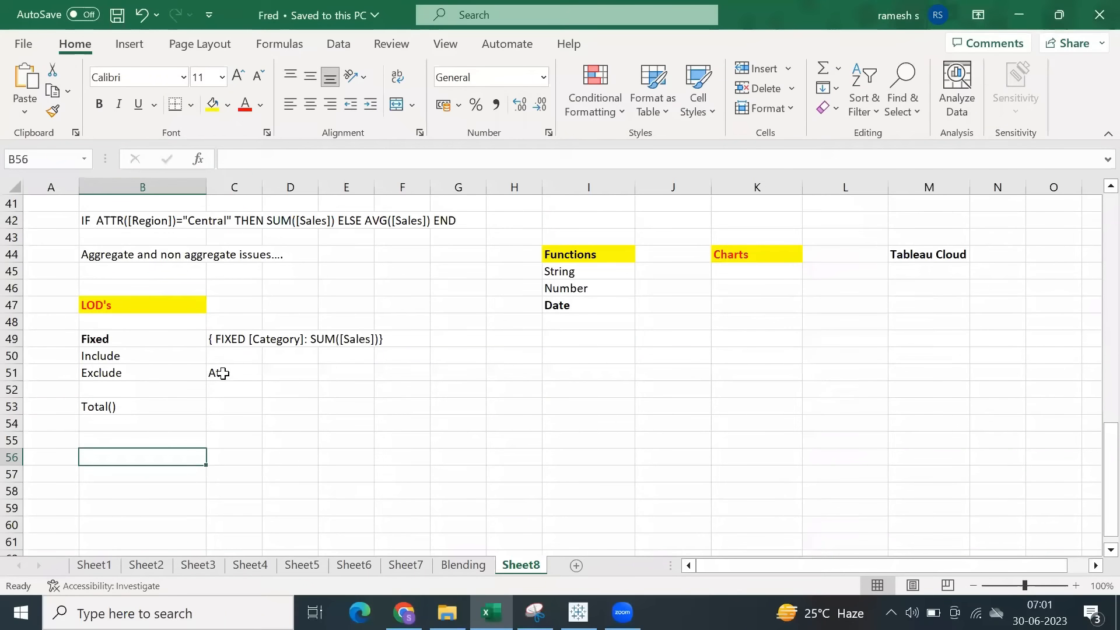
click(268, 373)
key(ctrl+v)
click(292, 417)
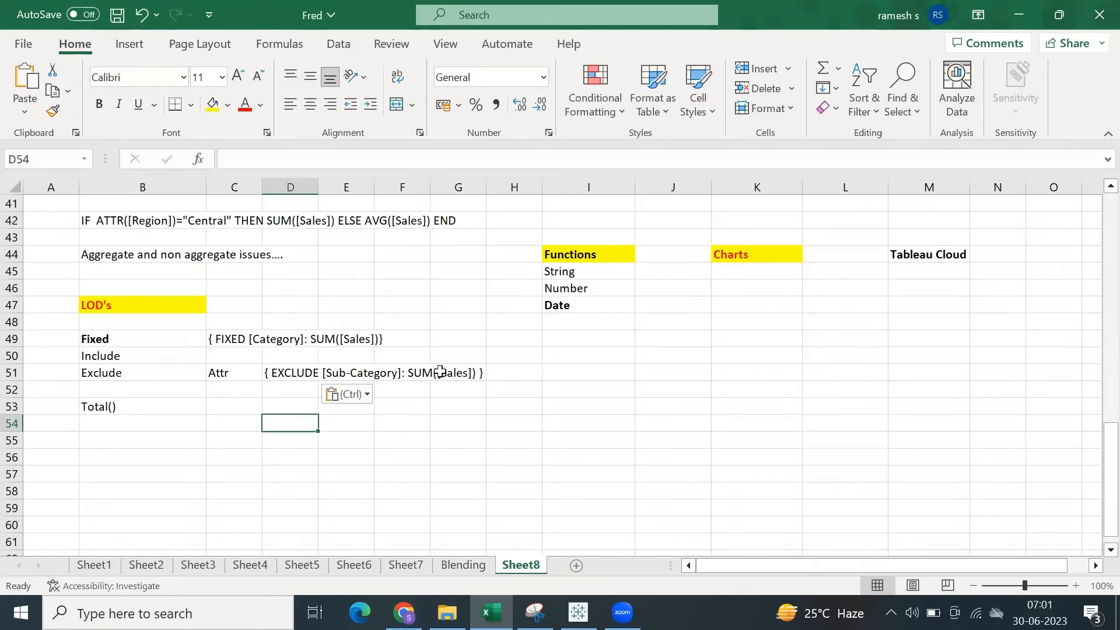
Return to Tableau, compare the Exclude and Fixed total columns, and review the Fixed Total Sales formula without changing it.
click(578, 612)
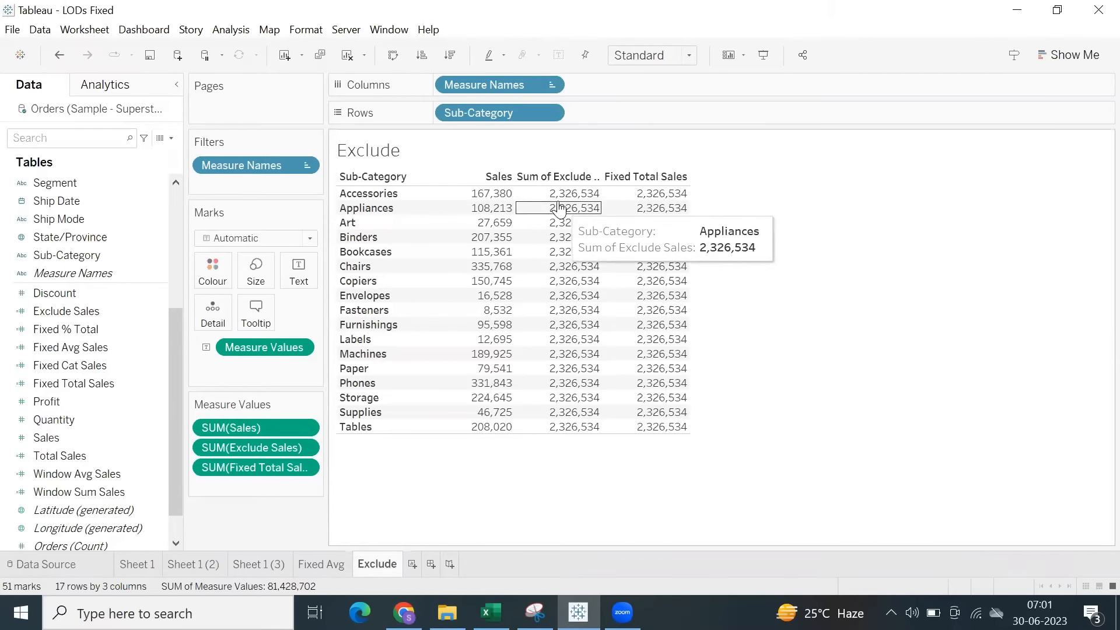
drag(565, 199, 751, 393)
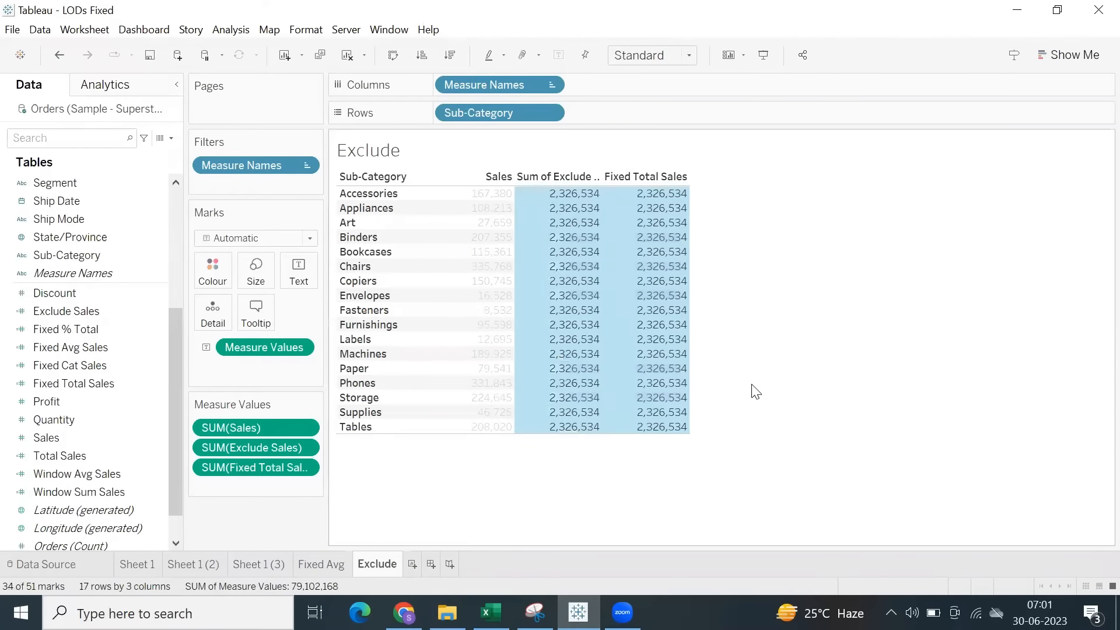
click(752, 392)
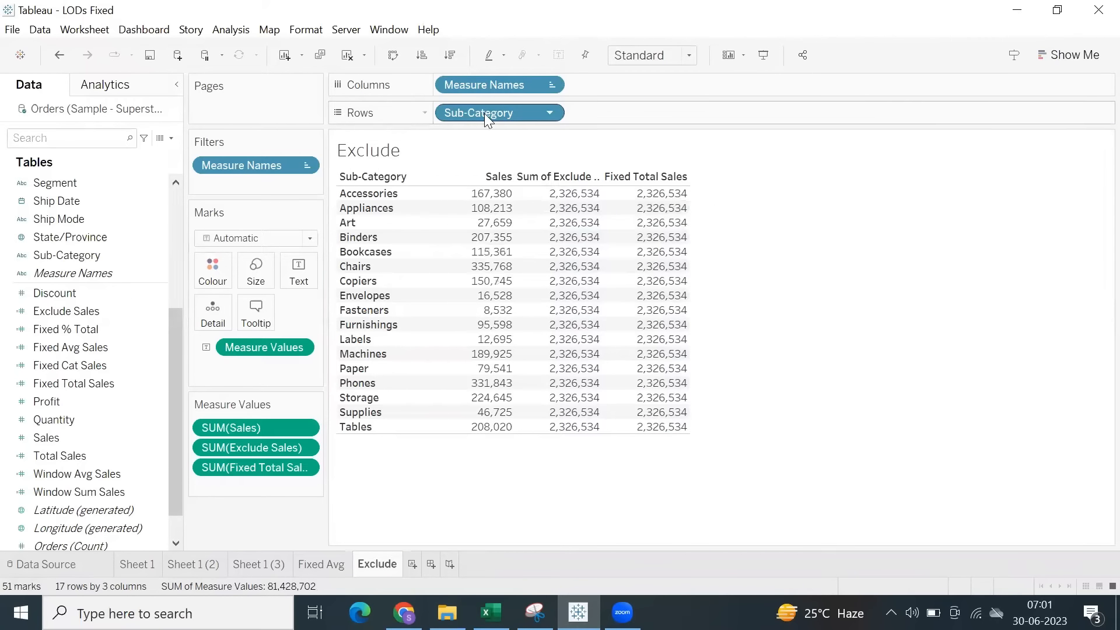
click(96, 383)
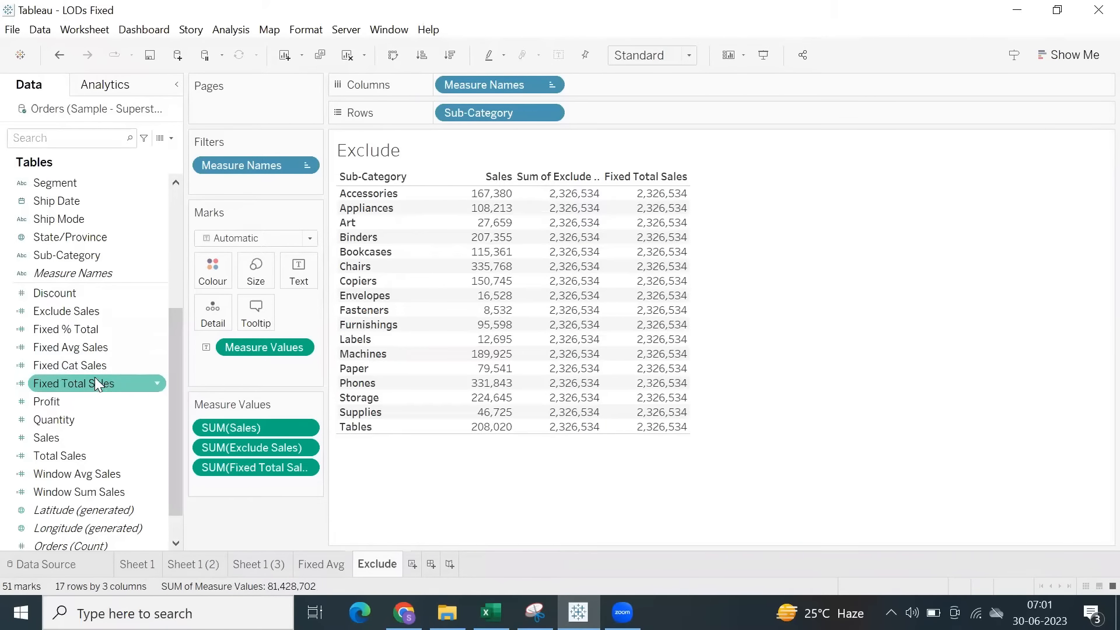
right_click(94, 380)
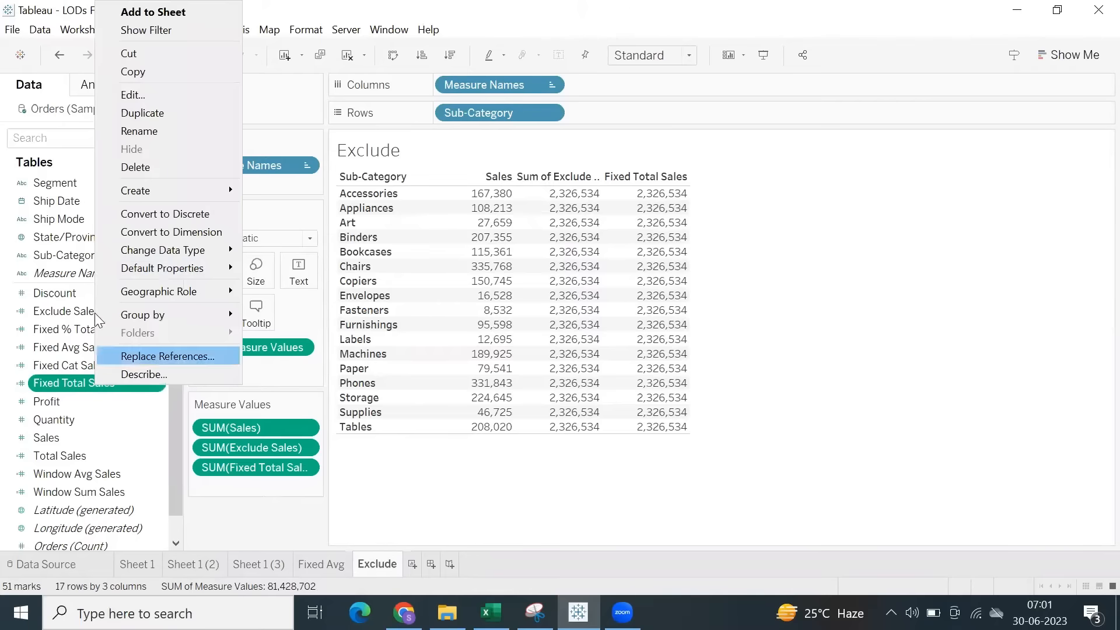
click(132, 96)
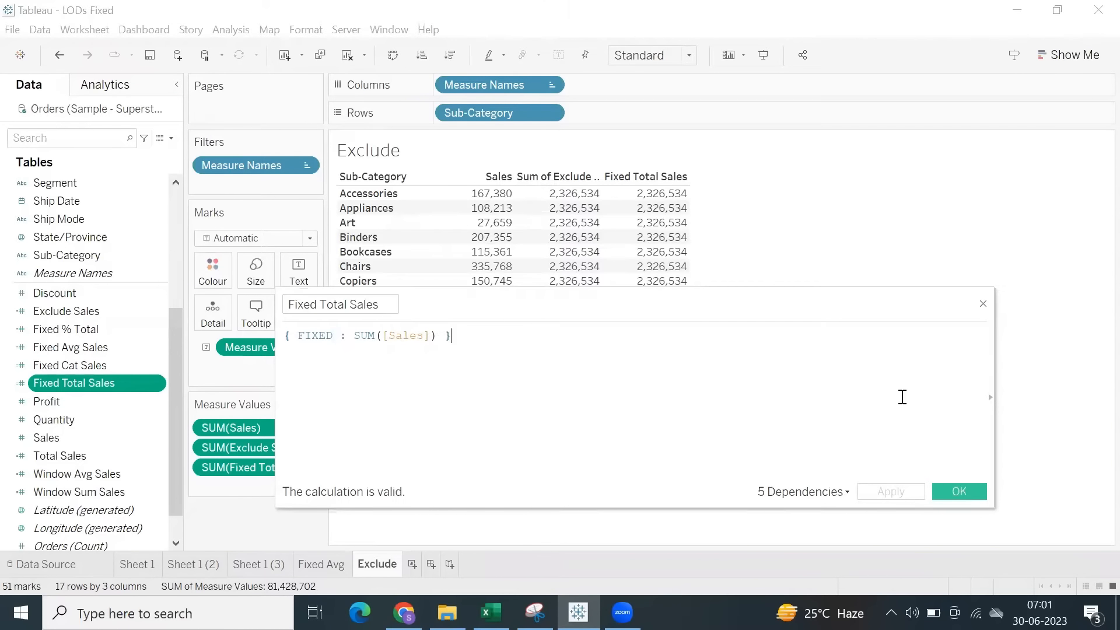
click(968, 495)
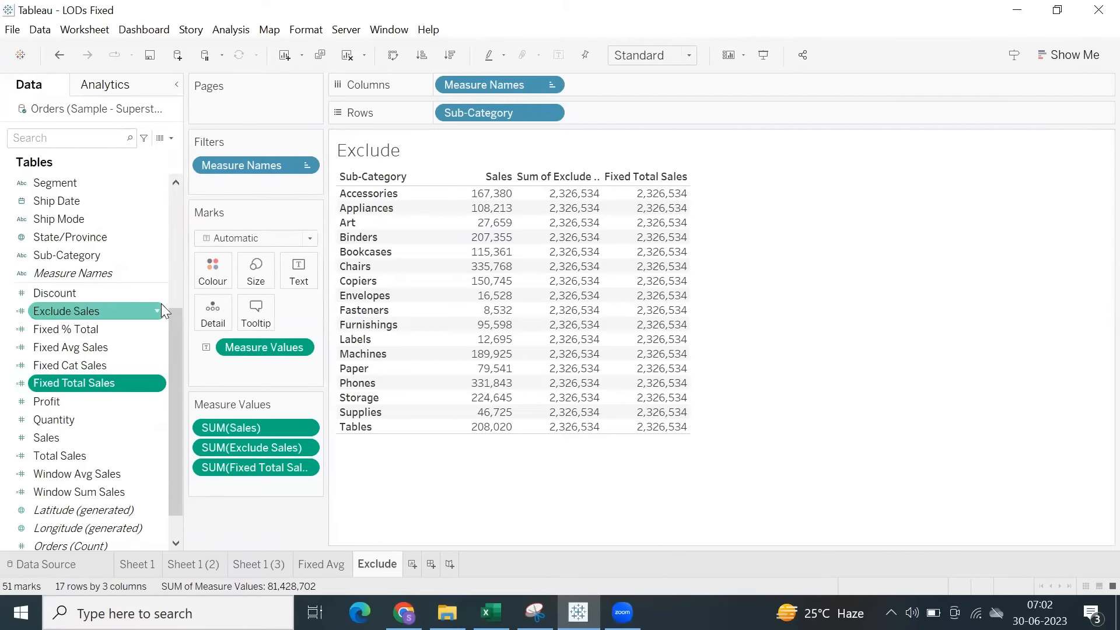
Show a filter for the Sub-Category field on the Exclude sheet.
scroll(98, 331, up, 2)
scroll(98, 332, up, 2)
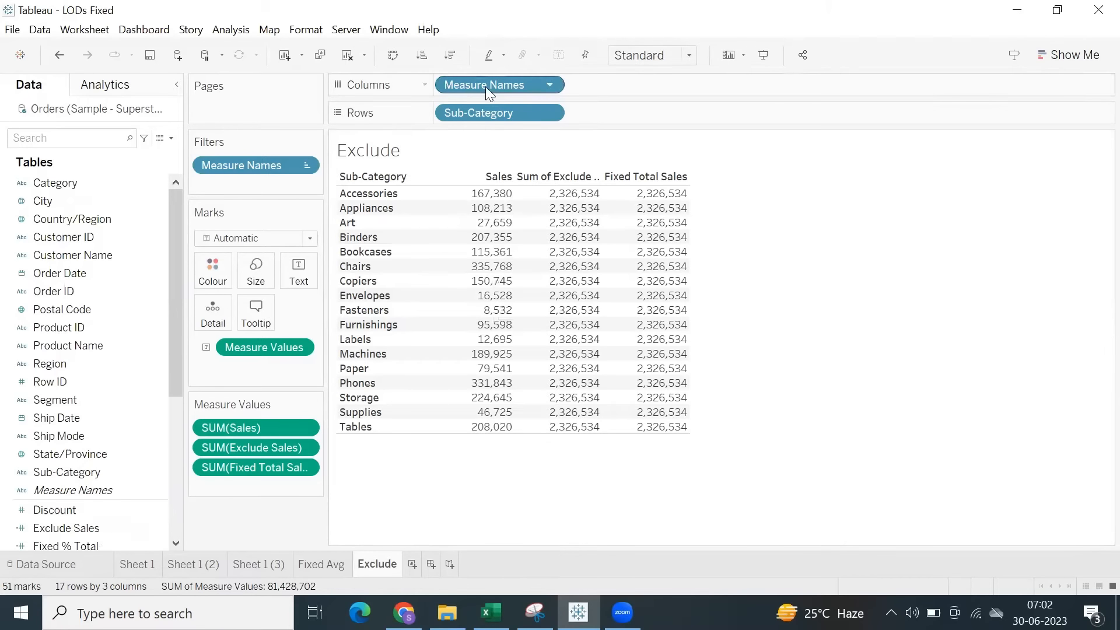
click(550, 112)
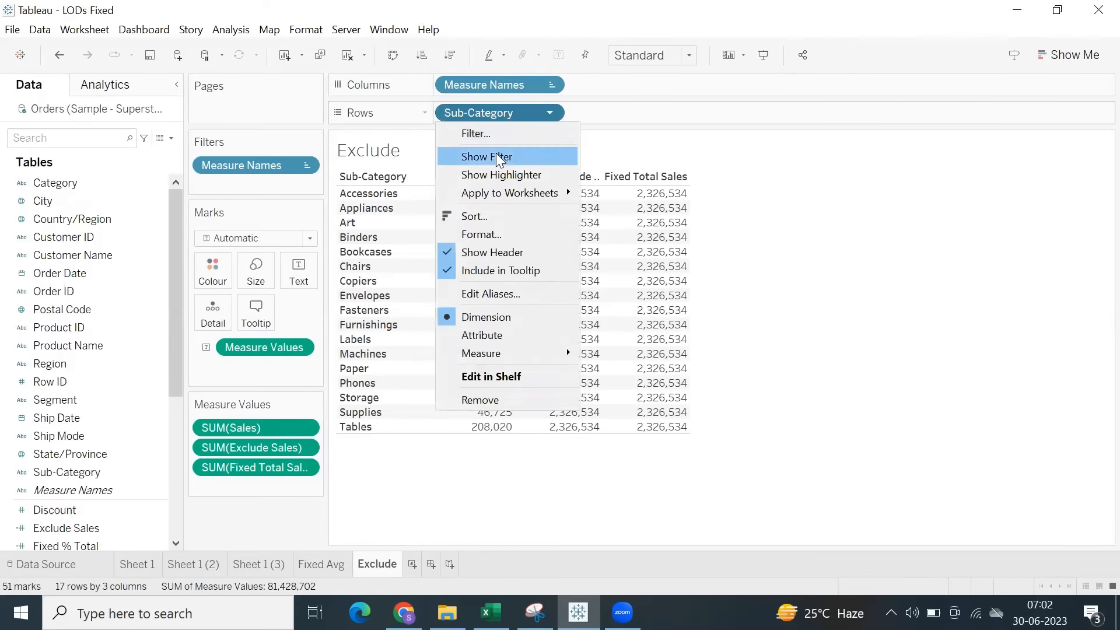
click(496, 153)
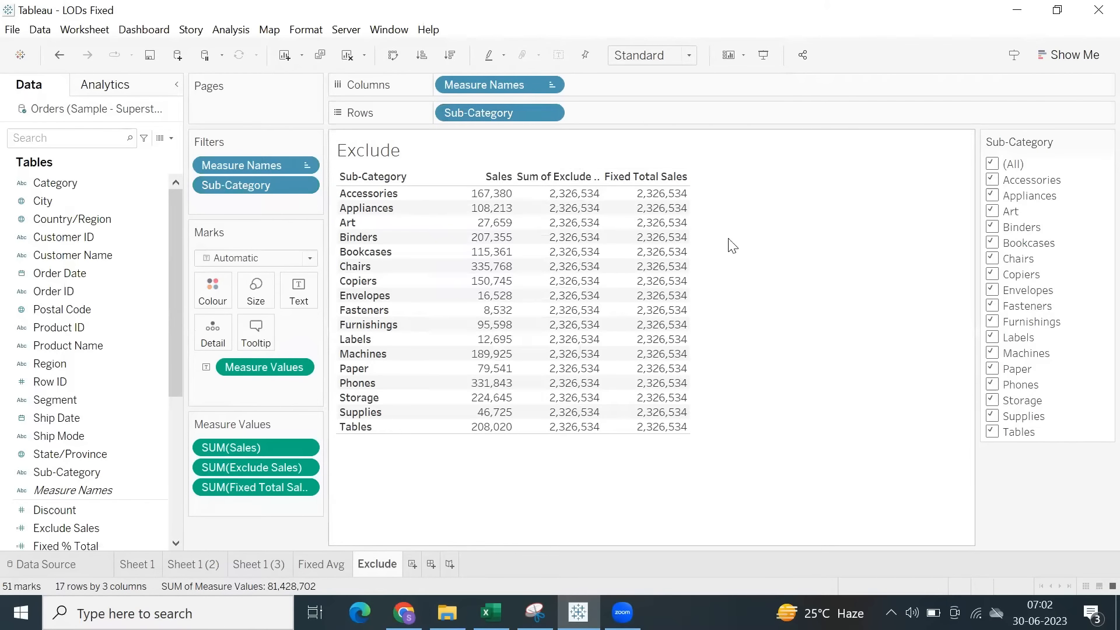
Add column grand totals to the Exclude table.
click(220, 30)
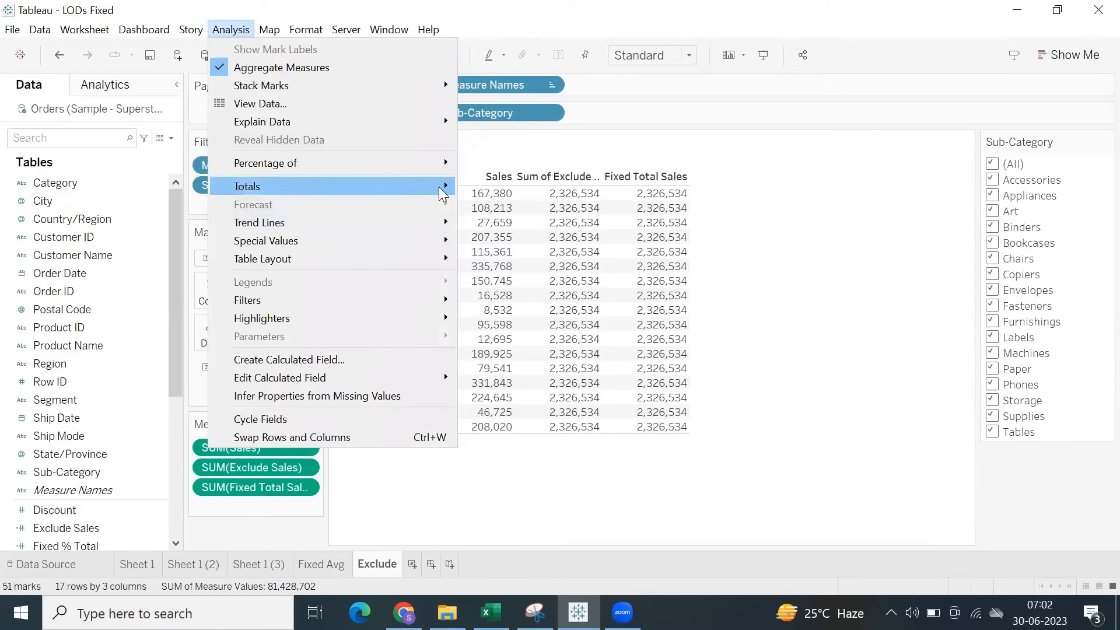
mouse_move(443, 186)
click(492, 203)
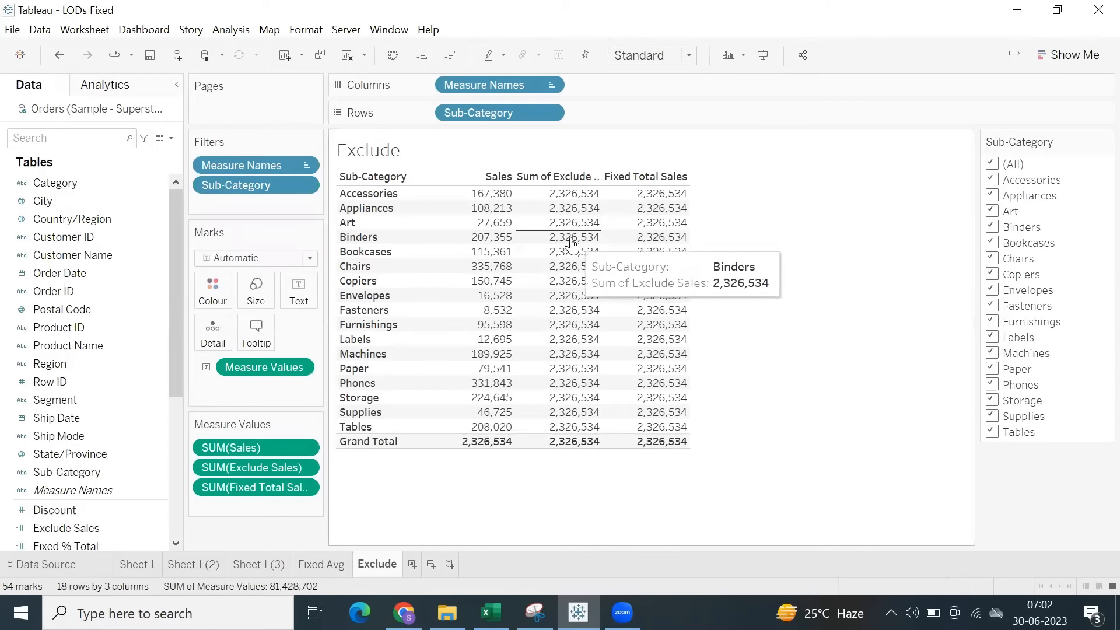
Filter out Tables, Supplies, Storage, Phones, Paper and Machines from Sub-Category, and examine the Exclude Sales column.
click(992, 432)
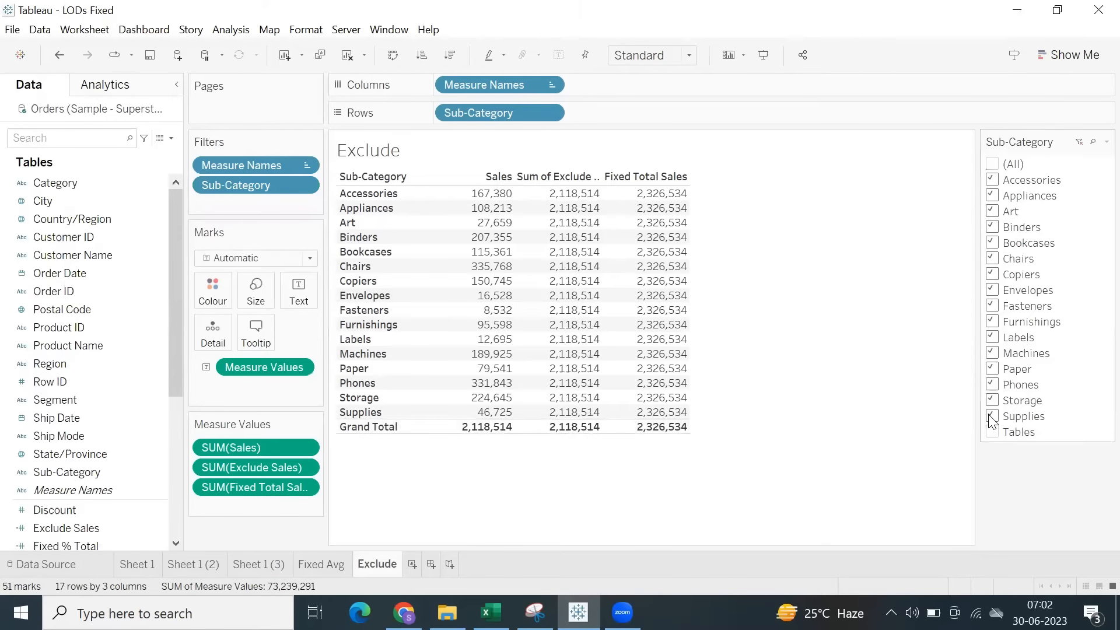
click(993, 416)
click(993, 400)
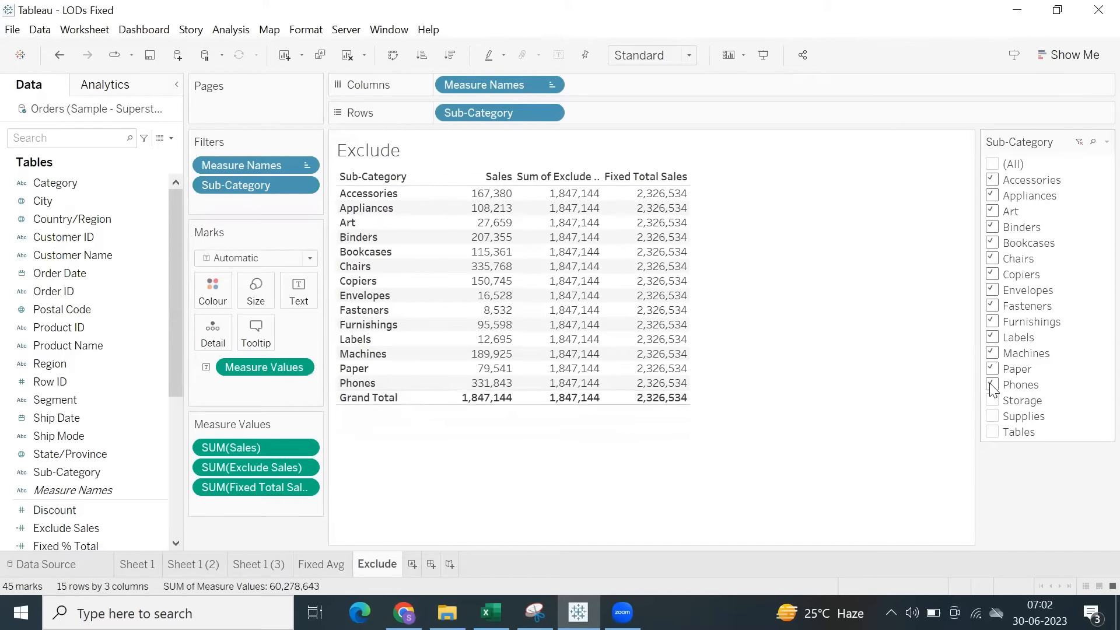
click(993, 385)
click(992, 369)
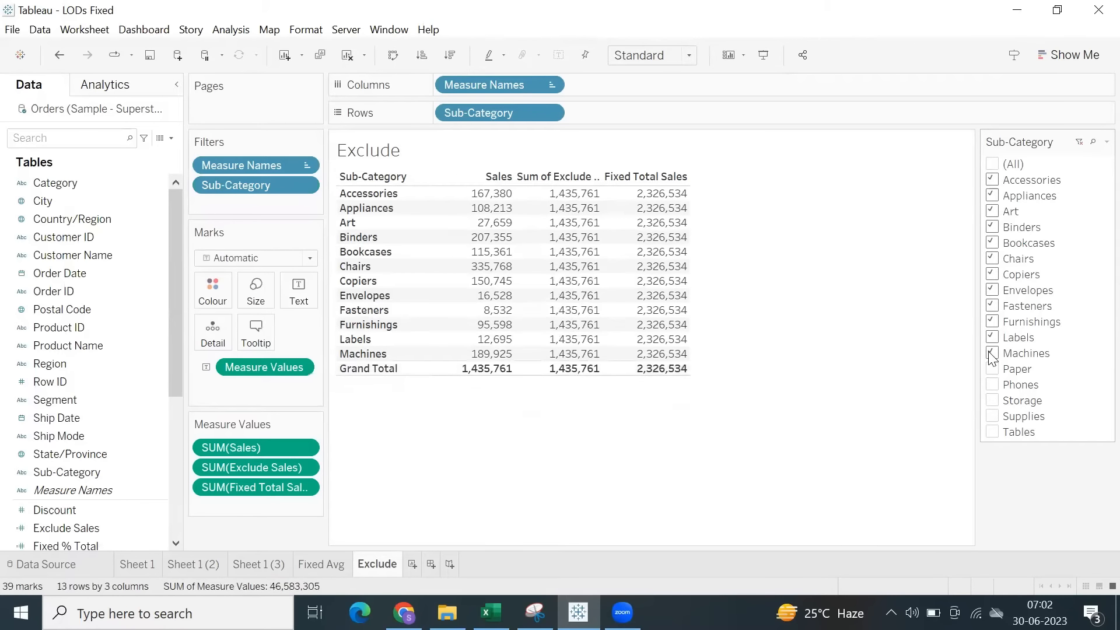
click(992, 354)
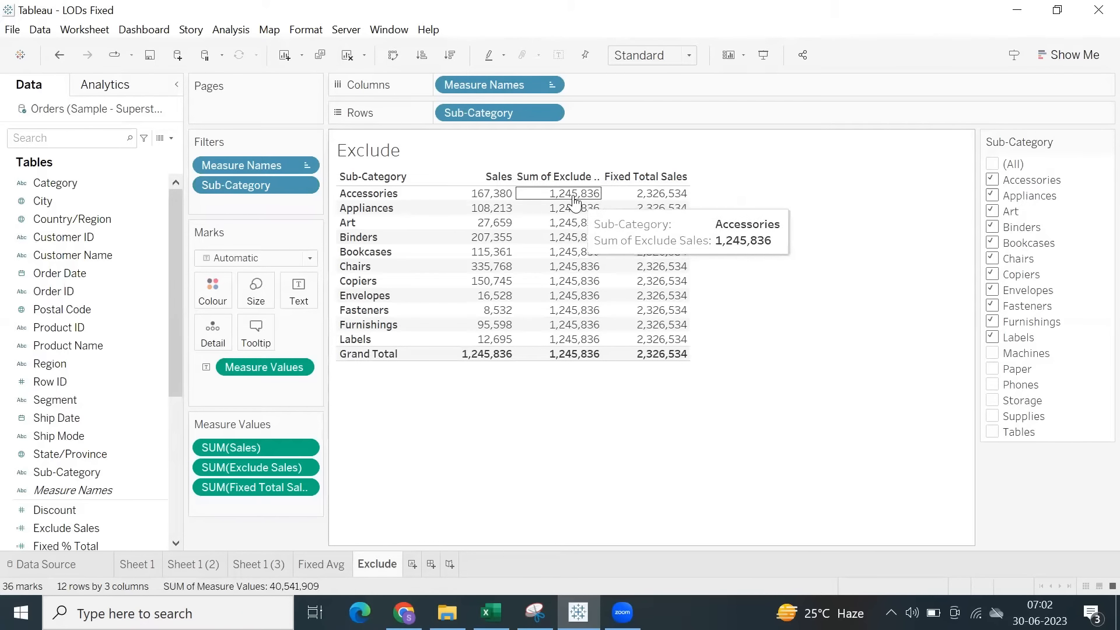
drag(571, 195, 545, 382)
click(545, 382)
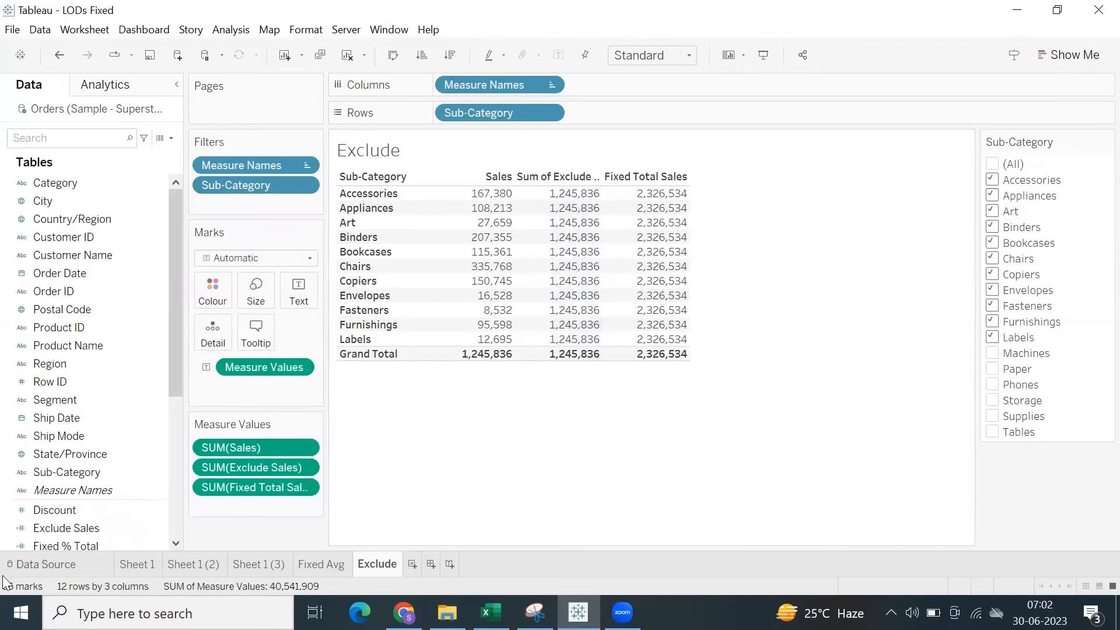
Add the Total Sales field to the Exclude table and compare its column with the Exclude Sales column.
scroll(59, 441, down, 3)
scroll(60, 440, down, 3)
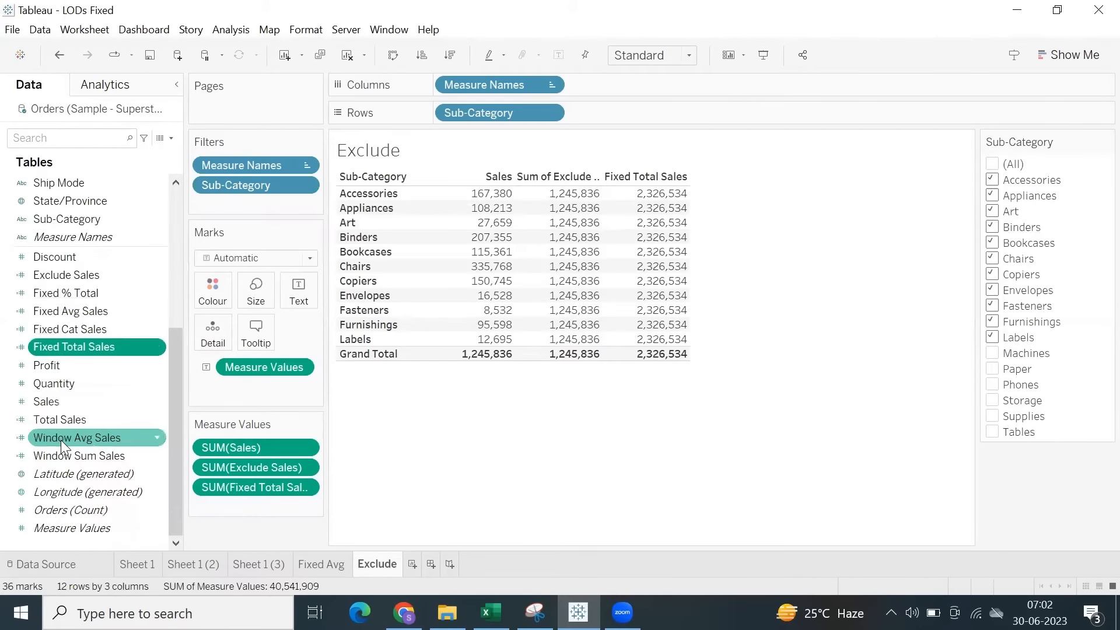
double_click(61, 428)
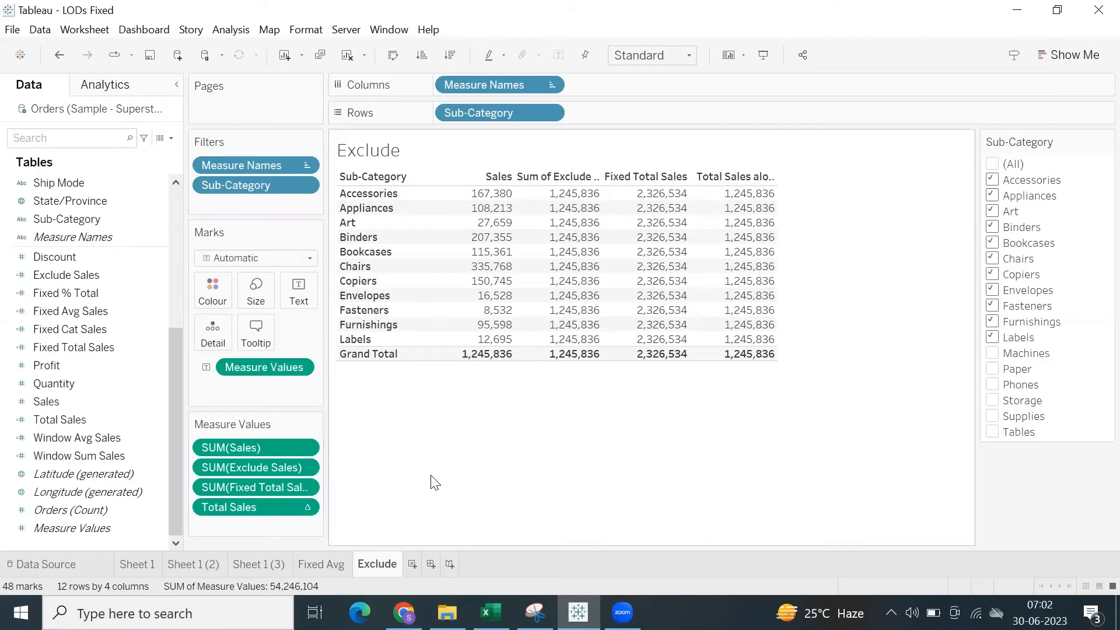
drag(575, 195, 581, 360)
drag(753, 193, 748, 390)
click(716, 399)
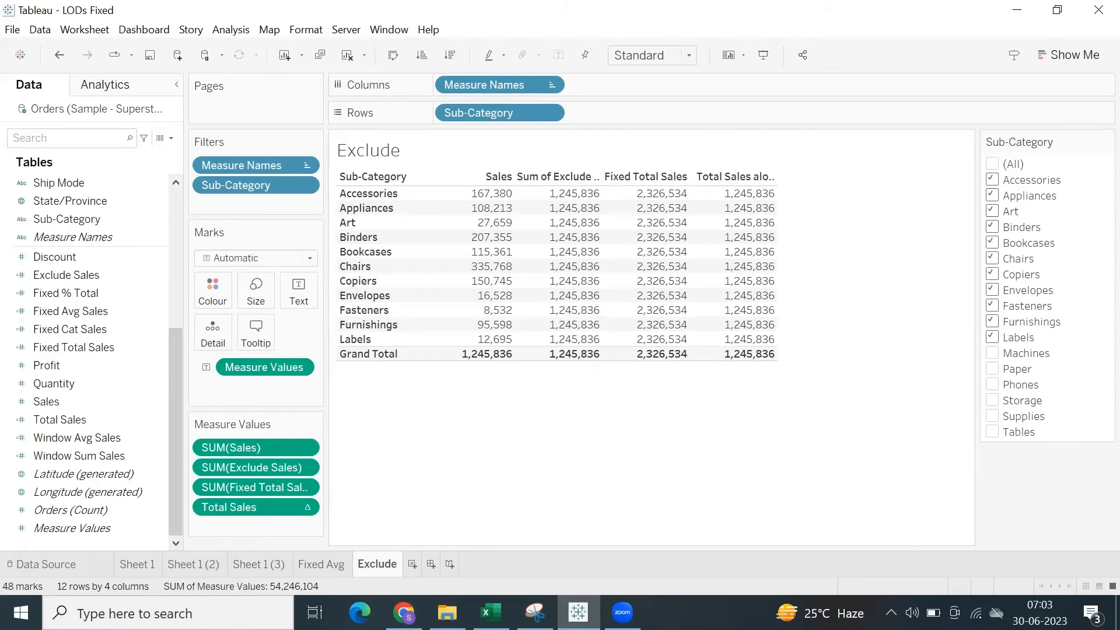
Switch to Excel, enter 90% in cell A49 beside the Fixed note, and save the workbook.
key(alt+Tab)
click(120, 344)
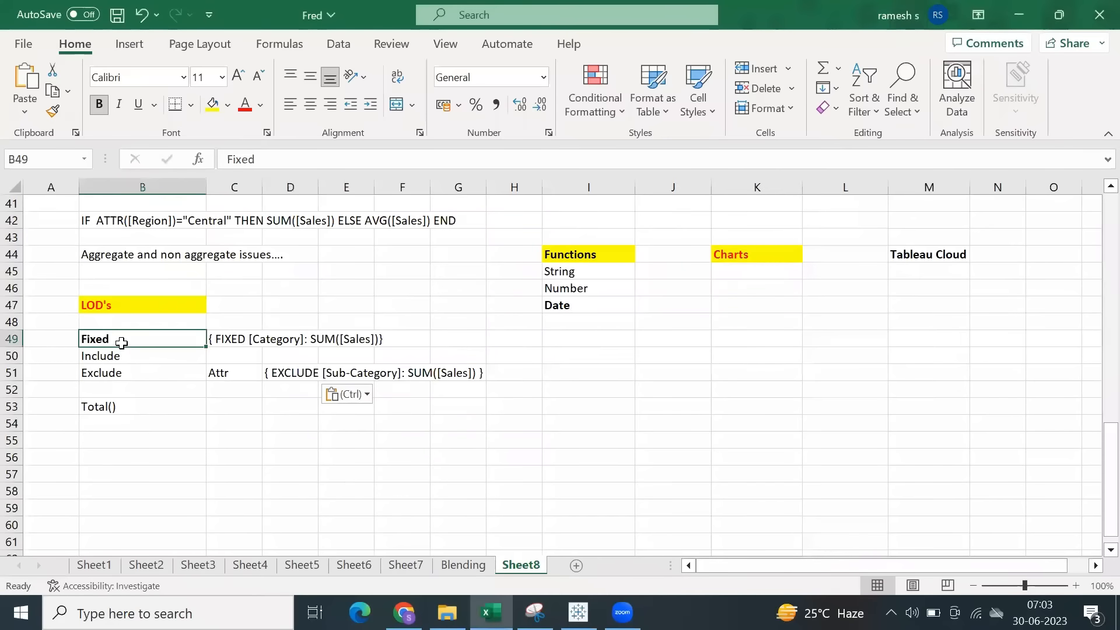
click(43, 343)
text(9)
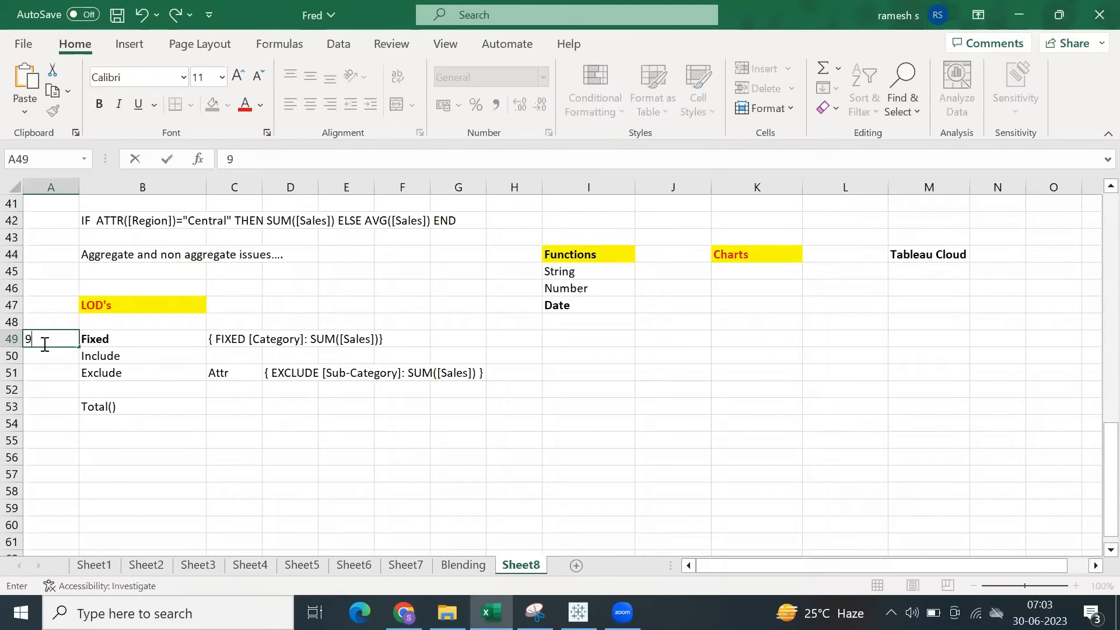
text(0%)
click(61, 403)
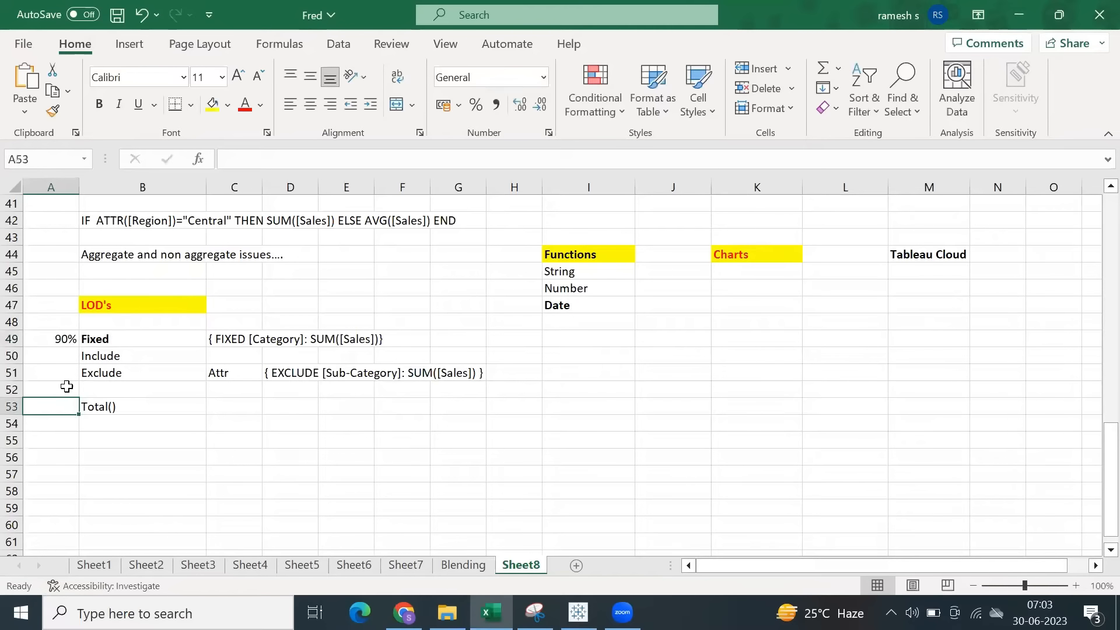
click(100, 341)
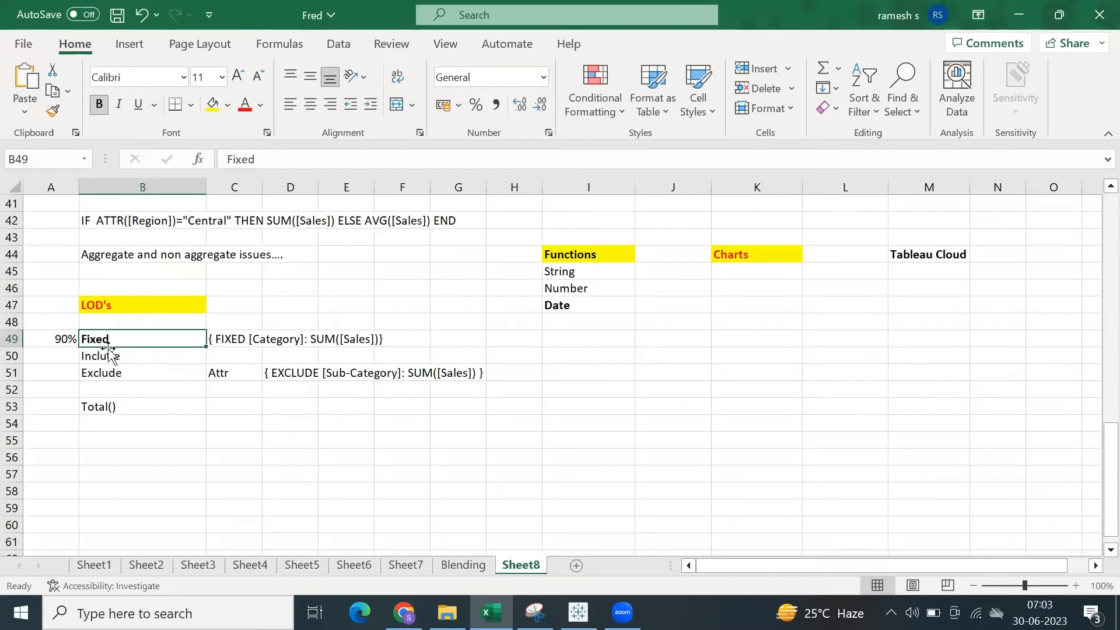
key(ctrl+s)
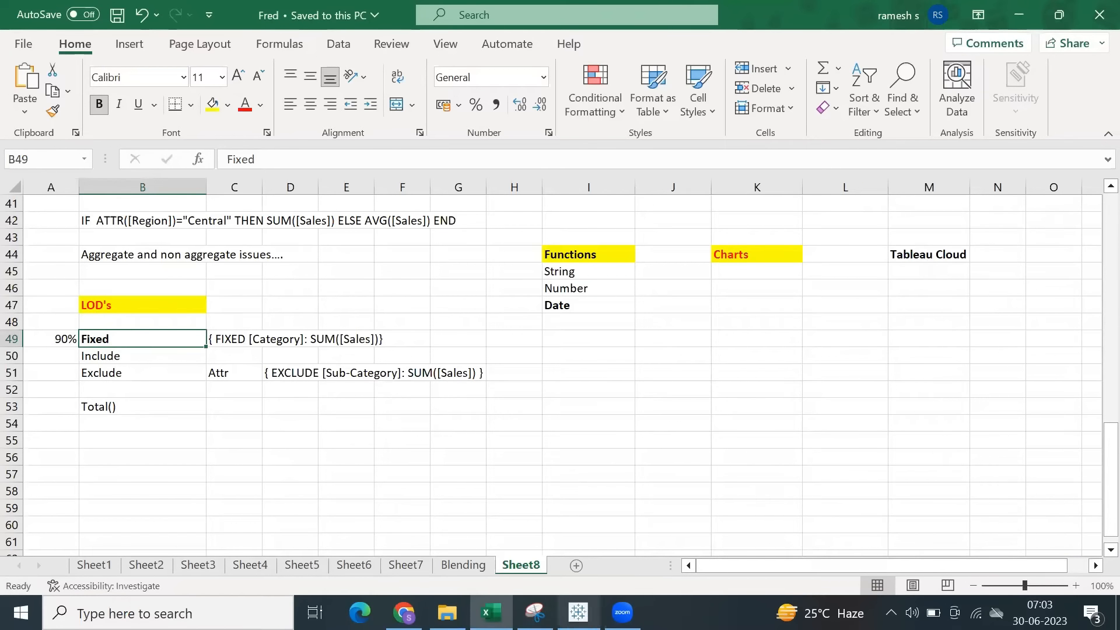
Return to Tableau, move Fixed Total Sales below Total Sales in the measure values, and include all Sub-Category filter values.
click(575, 534)
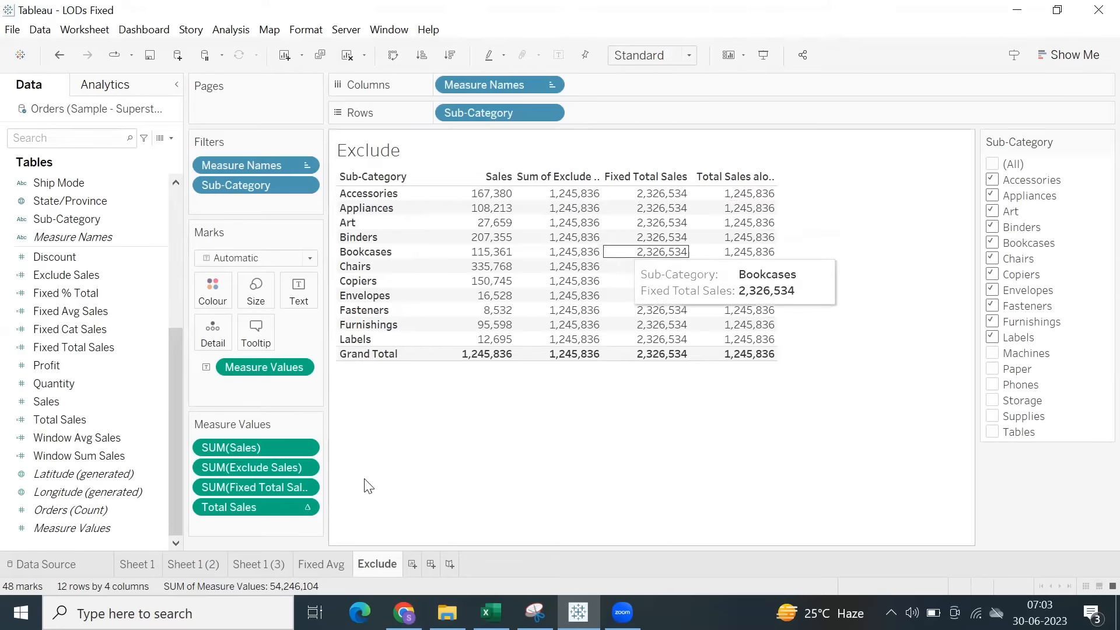
drag(236, 486, 247, 528)
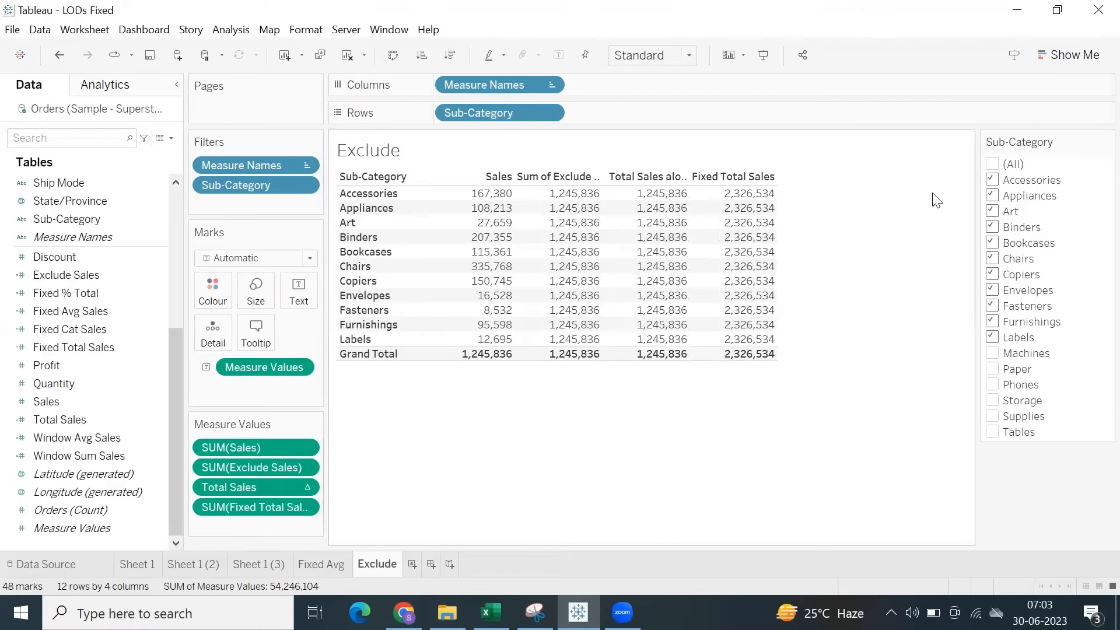
click(993, 165)
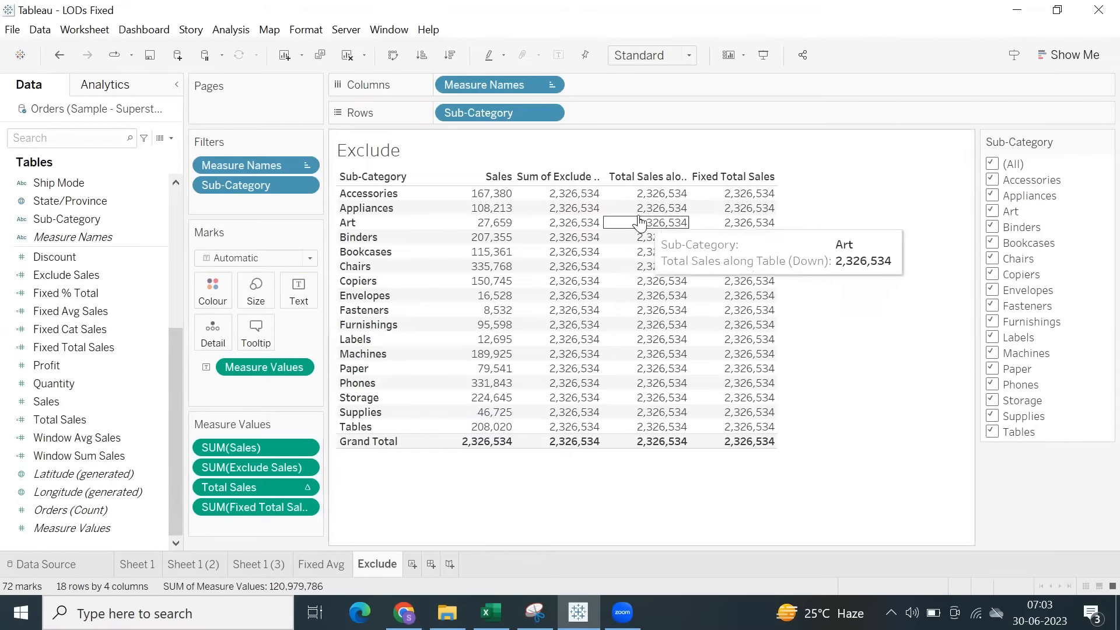
Add Category before Sub-Category in the rows, and compare the Exclude, Total Sales and Fixed Total Sales columns.
scroll(93, 251, up, 5)
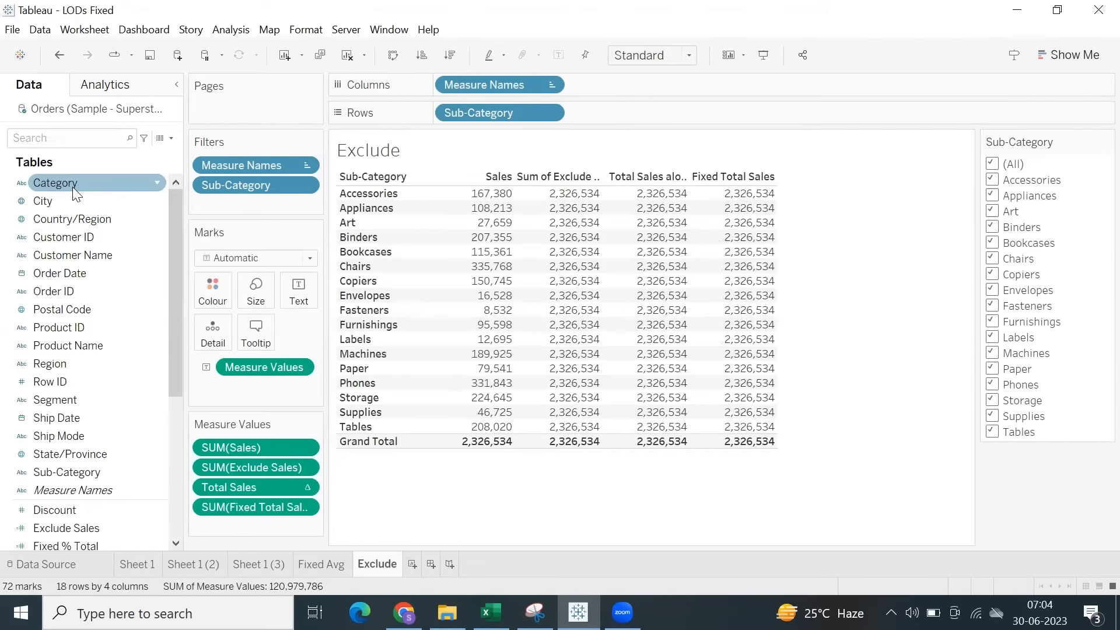
drag(74, 189, 439, 122)
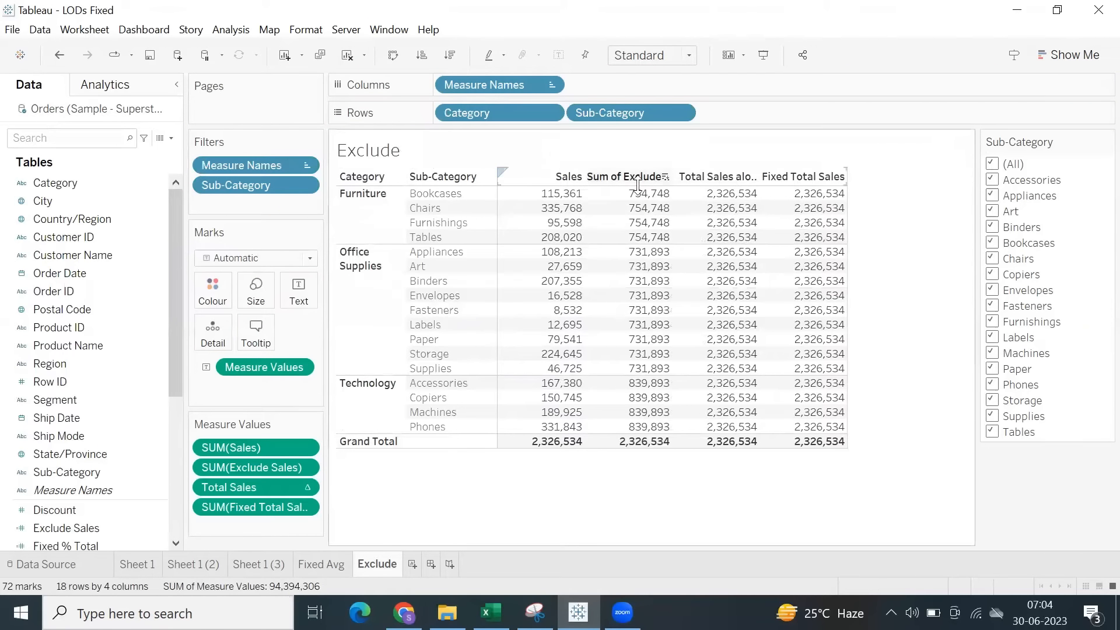
drag(633, 193, 652, 446)
click(590, 497)
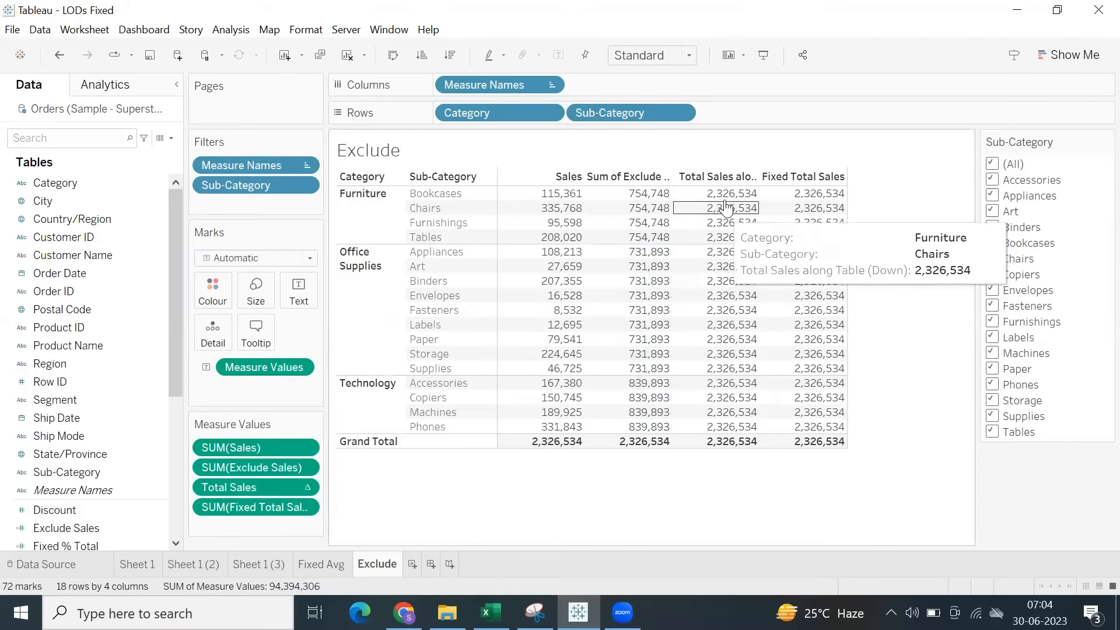
drag(729, 191, 840, 446)
click(876, 330)
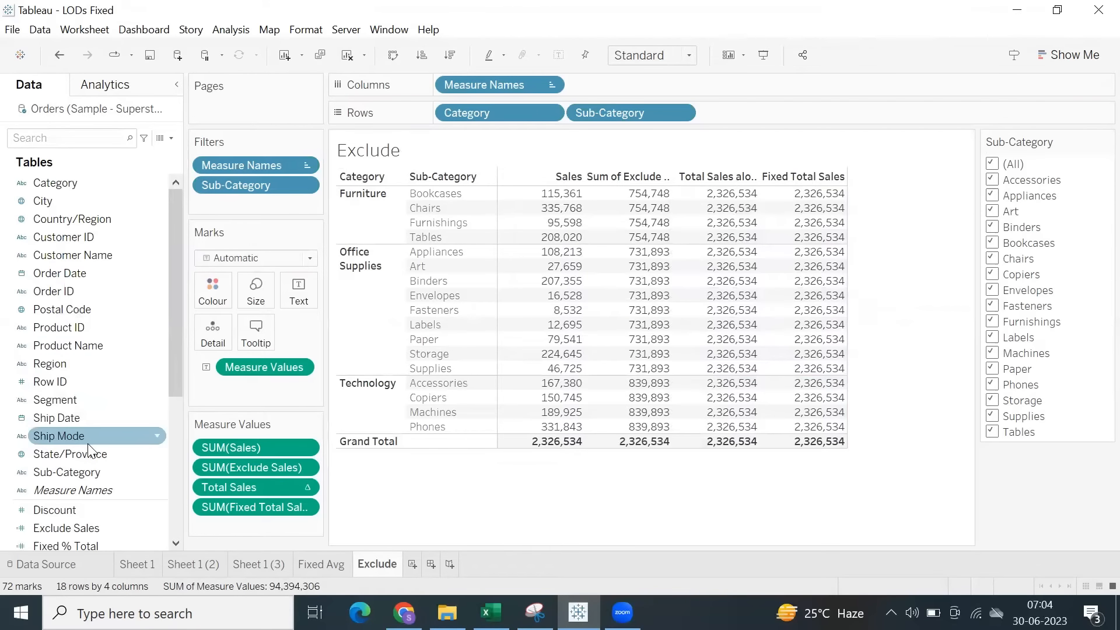
Review the [Sub-Category] dimension in the Exclude Sales formula without changing the calculation.
scroll(91, 446, down, 2)
scroll(91, 447, up, 1)
scroll(90, 449, down, 1)
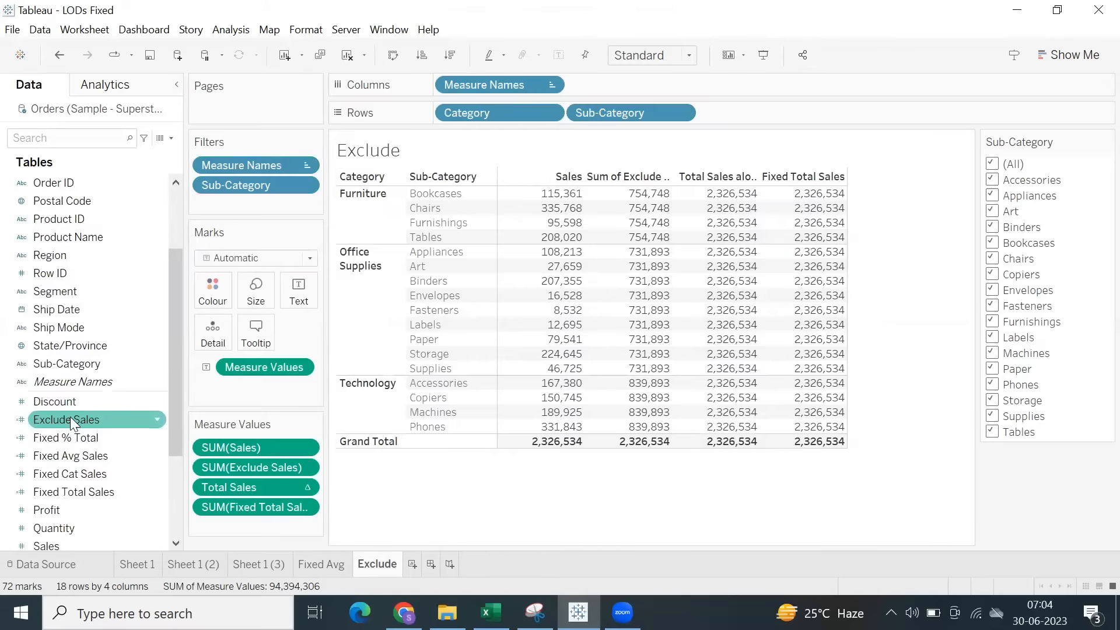
right_click(70, 418)
click(101, 147)
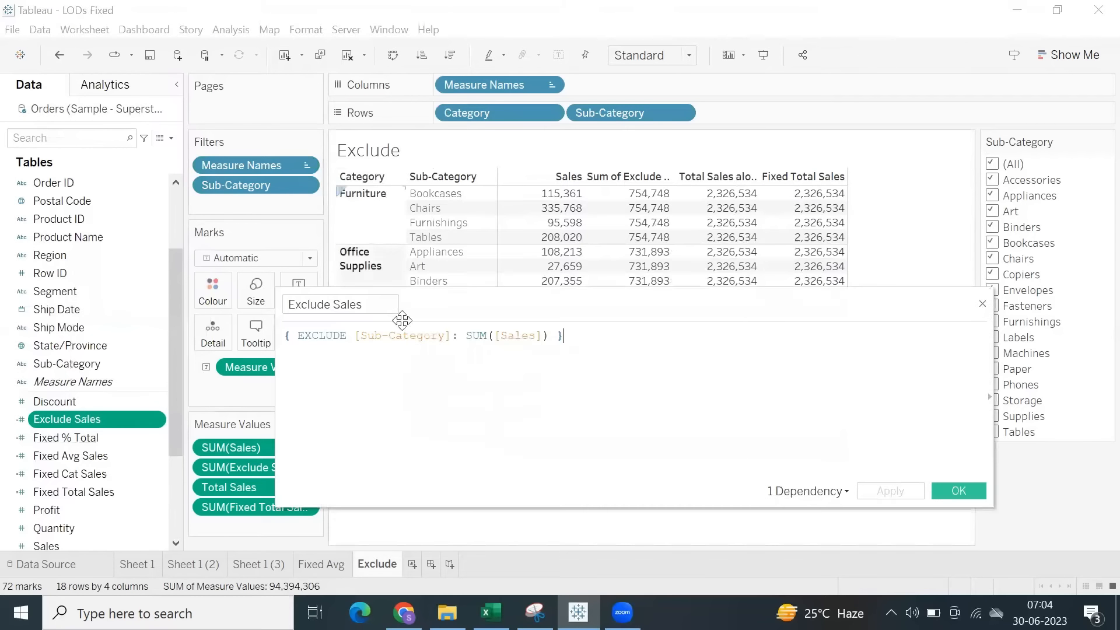
drag(393, 330, 458, 338)
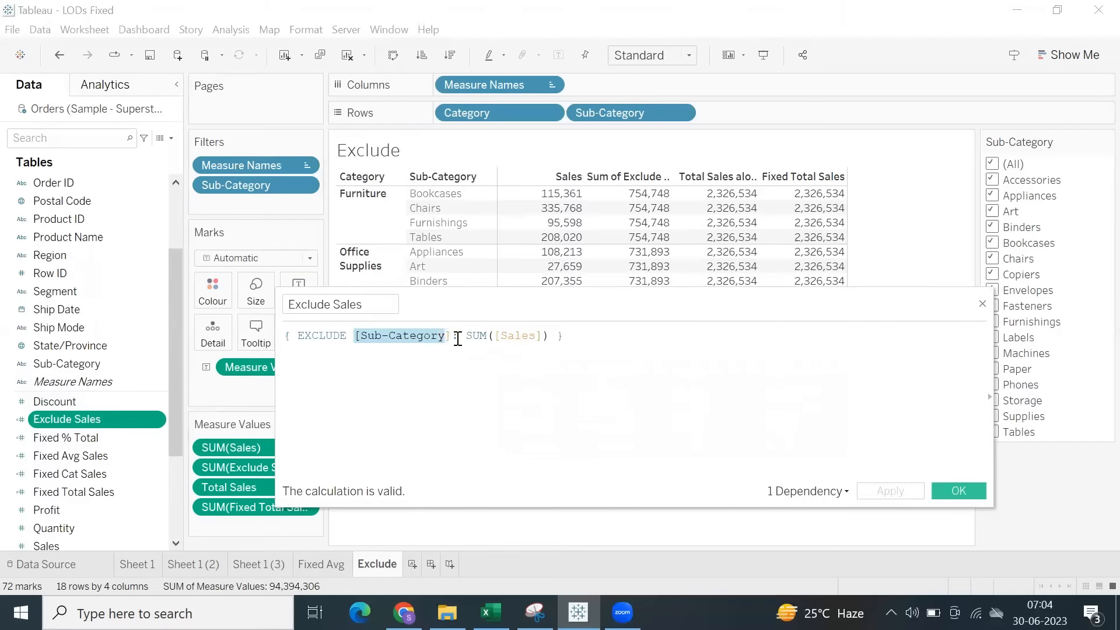
click(964, 492)
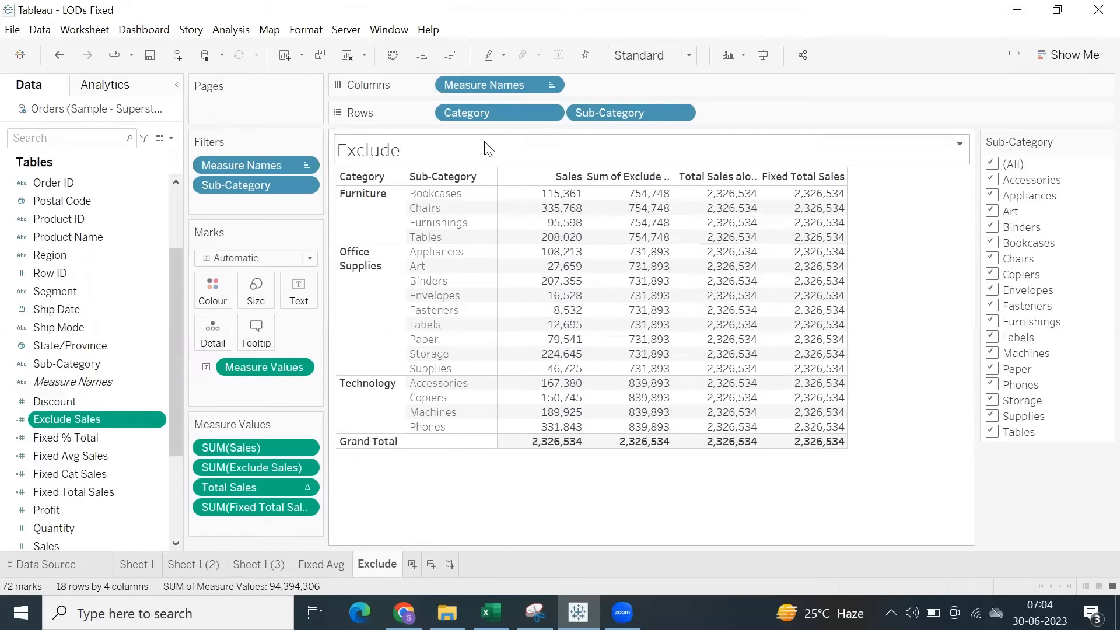
Highlight the Furniture, Office Supplies and Technology rows in turn to examine the Exclude Sales values per category.
click(352, 224)
click(362, 315)
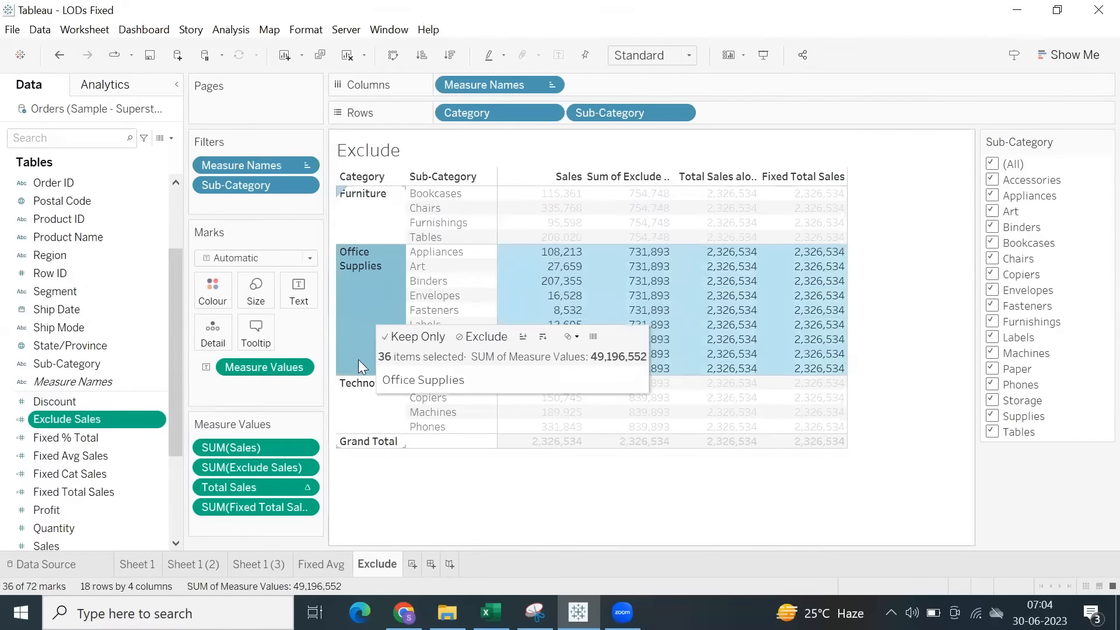
click(355, 418)
click(353, 228)
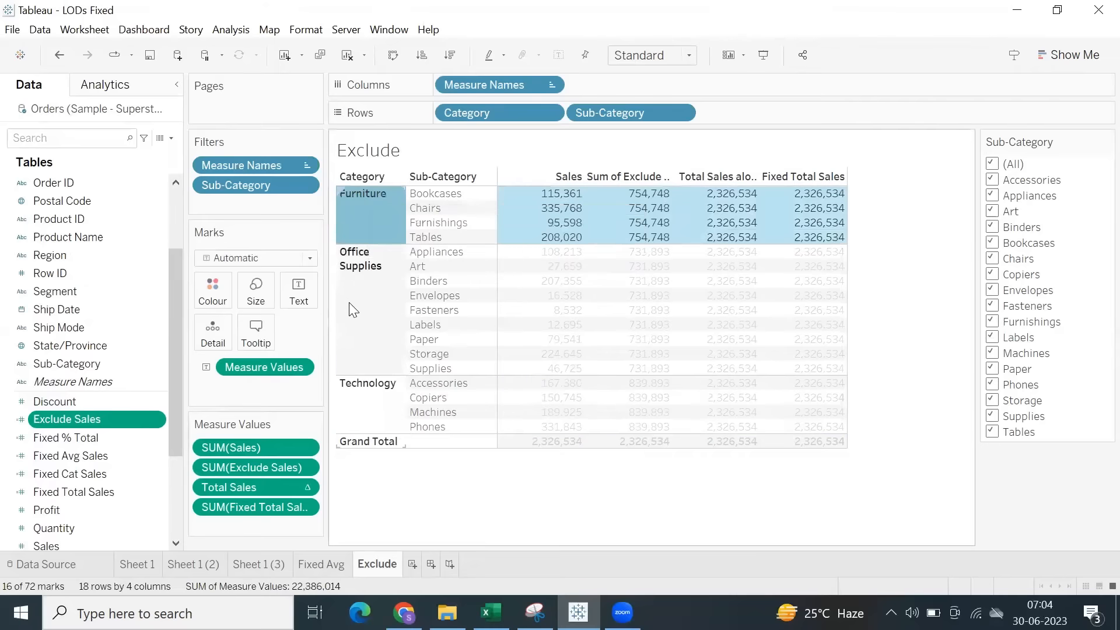
click(350, 366)
click(359, 385)
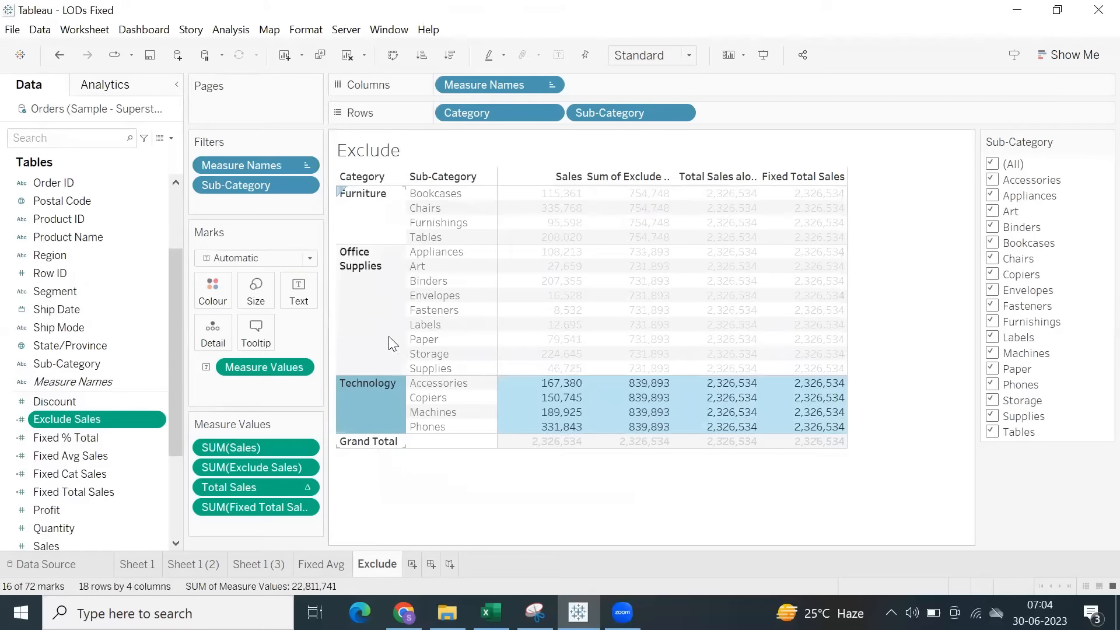
click(551, 486)
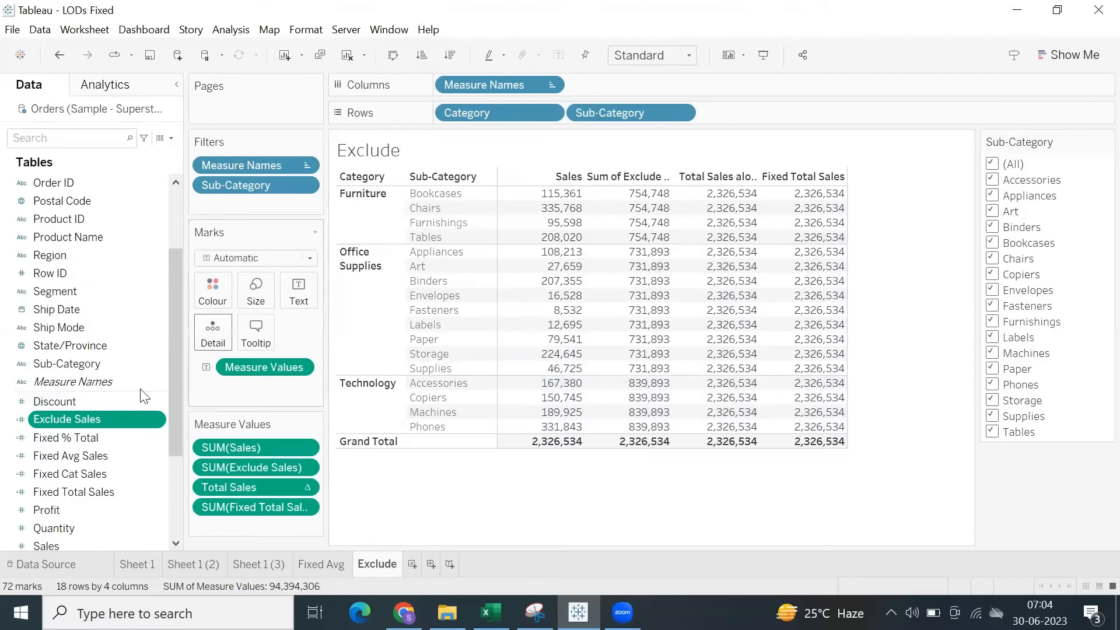
Change the Exclude Sales formula to { EXCLUDE [Category],[Sub-Category]: SUM([Sales]) } and compare the total columns.
right_click(109, 420)
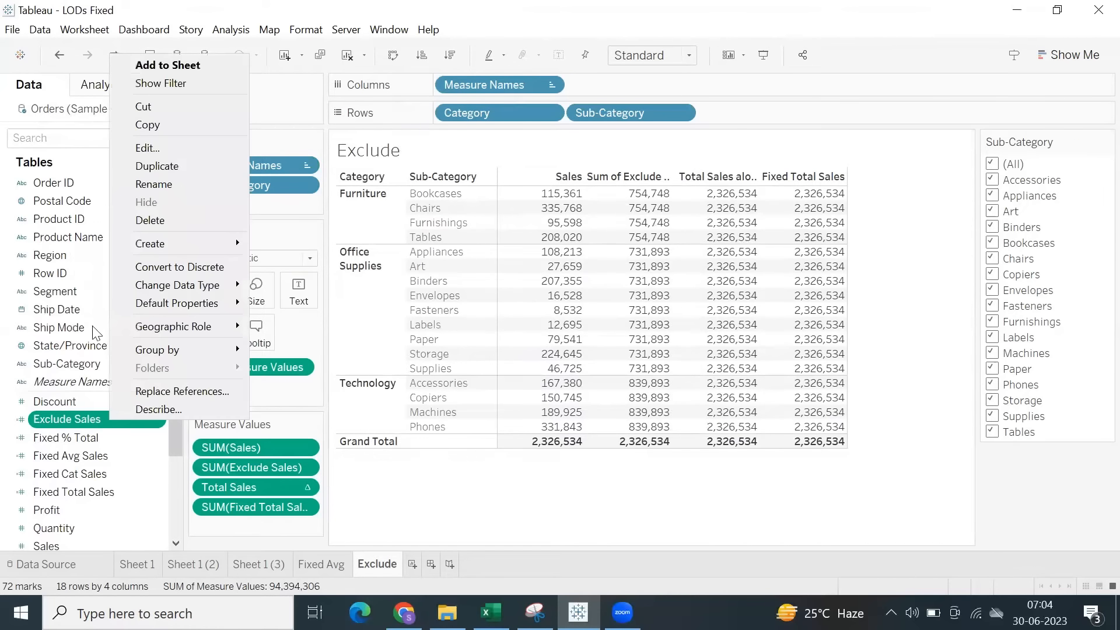
click(146, 148)
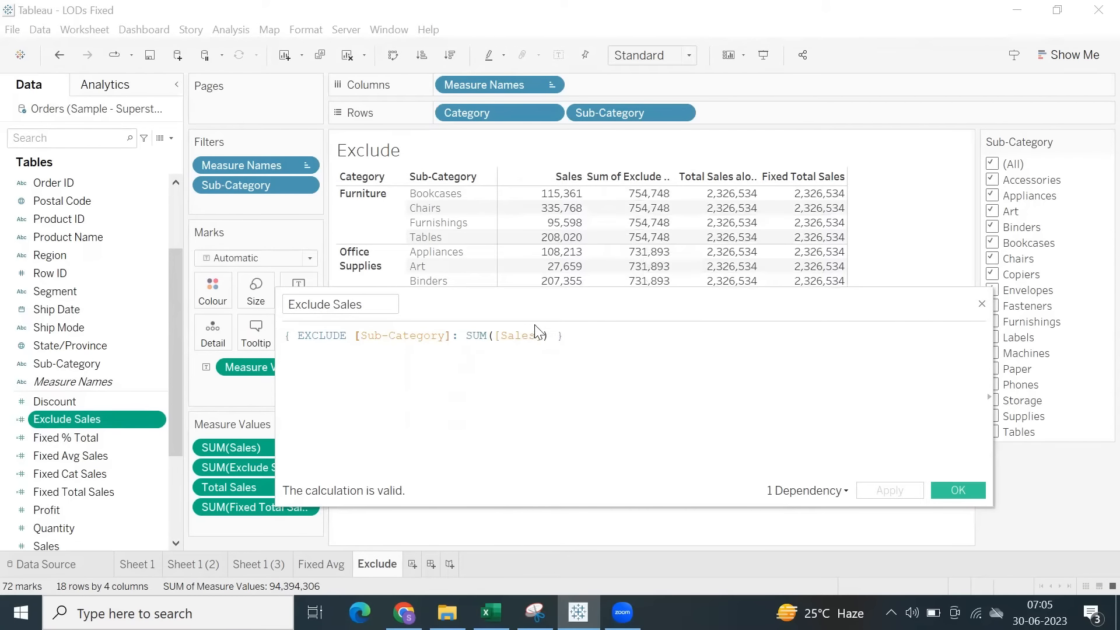
text([Category])
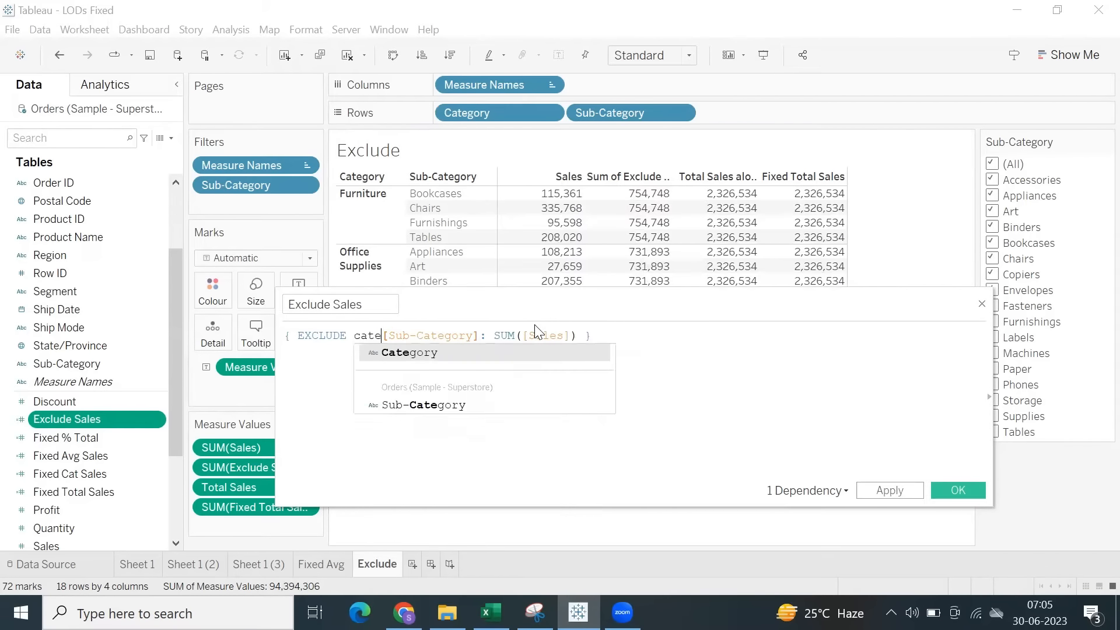
text(,)
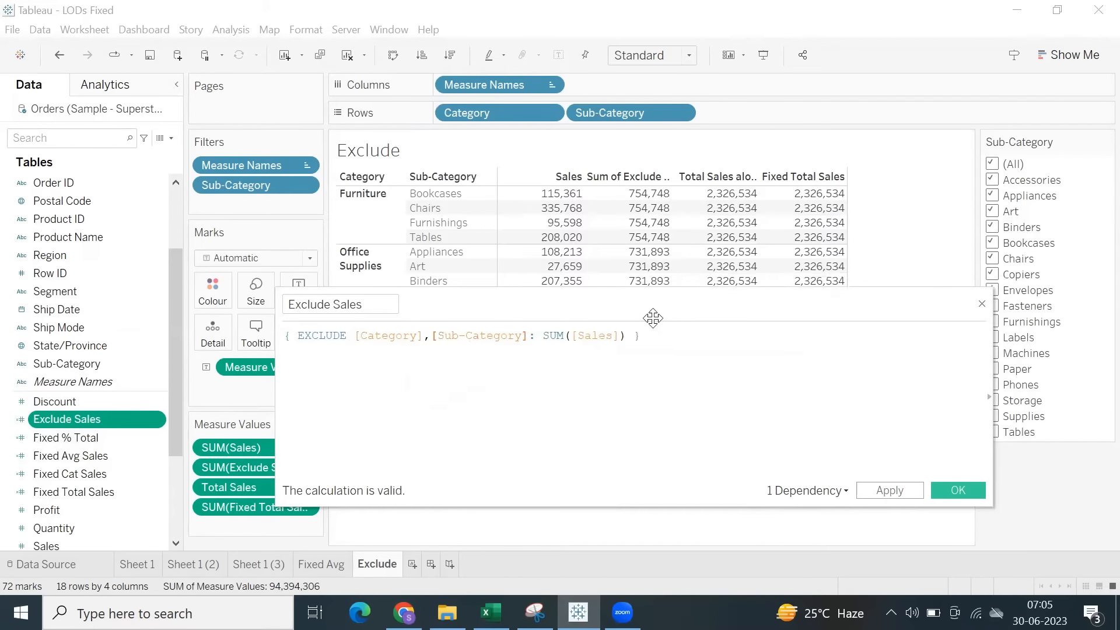
drag(653, 317, 609, 447)
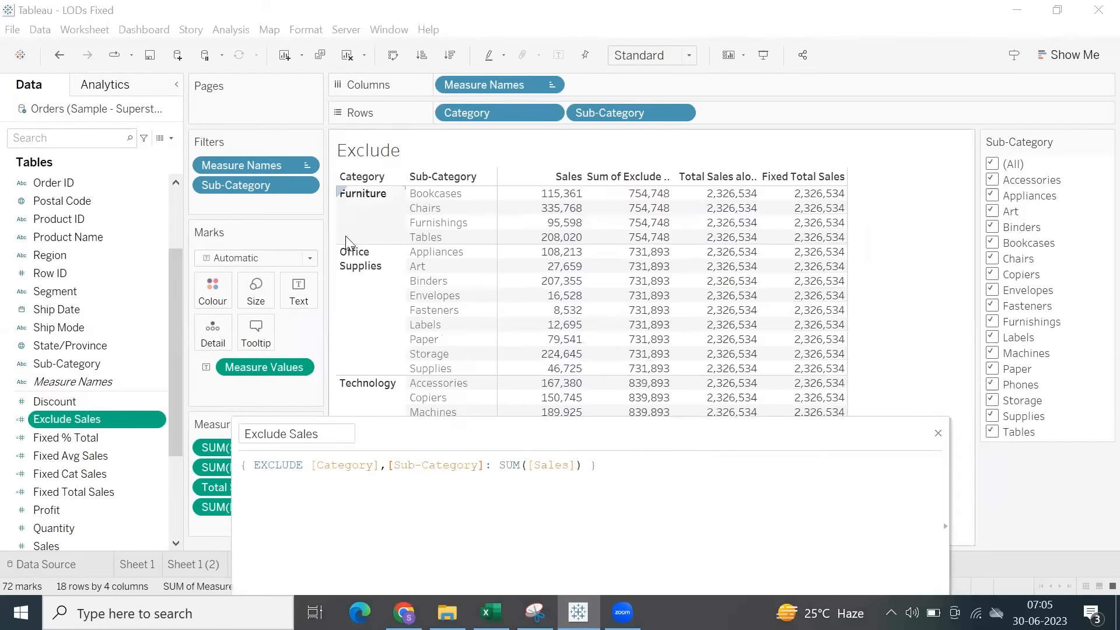
drag(644, 192, 656, 260)
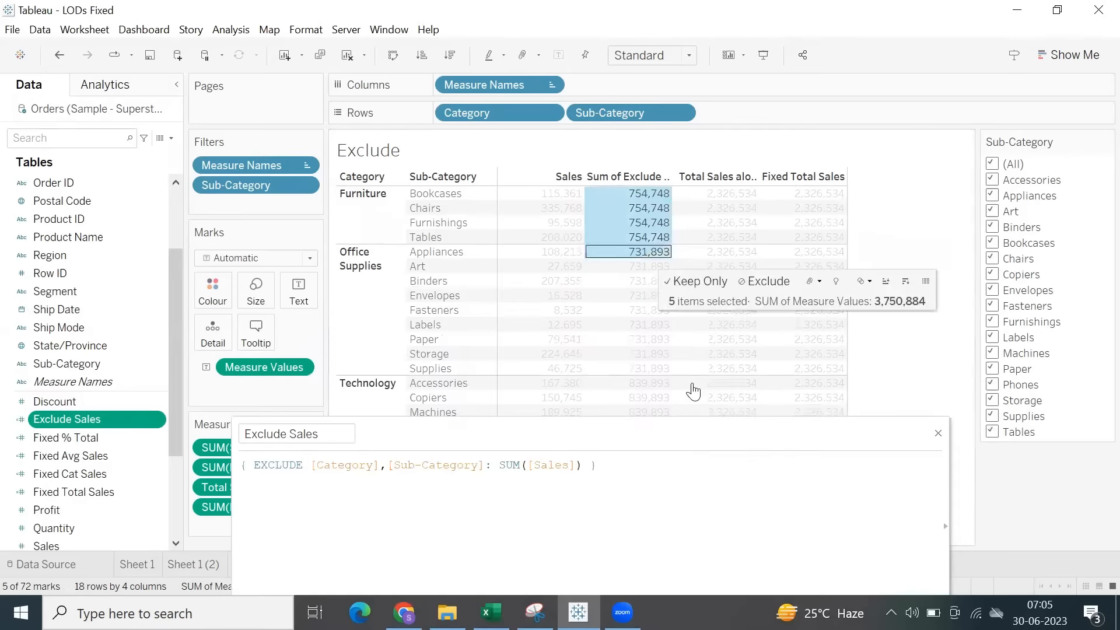
drag(530, 433, 507, 326)
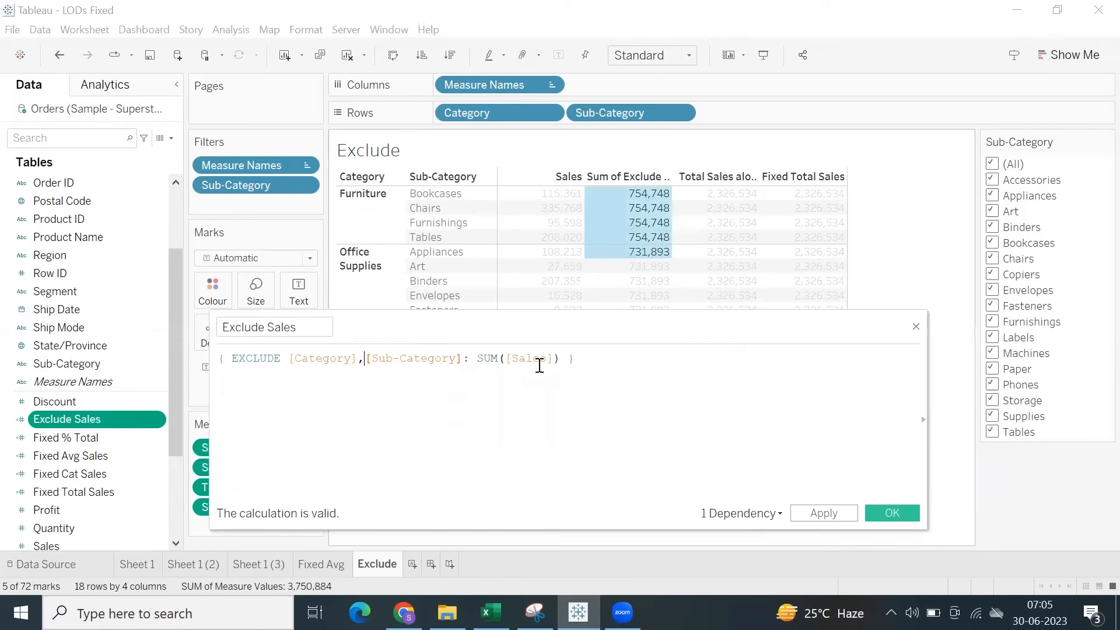
click(885, 513)
drag(704, 240, 844, 444)
click(883, 327)
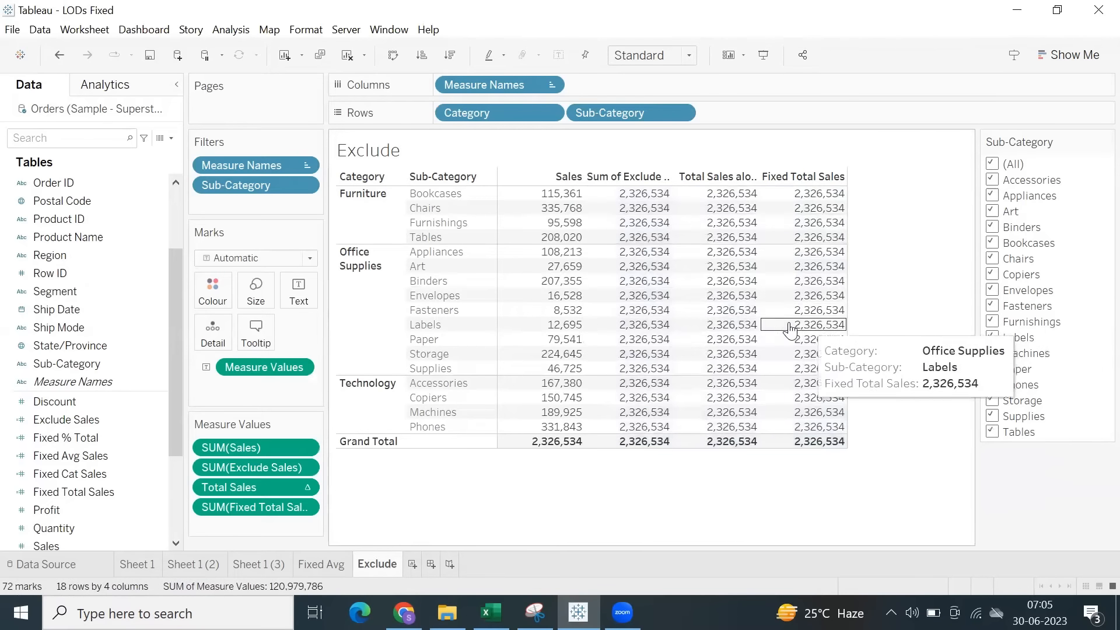
click(142, 291)
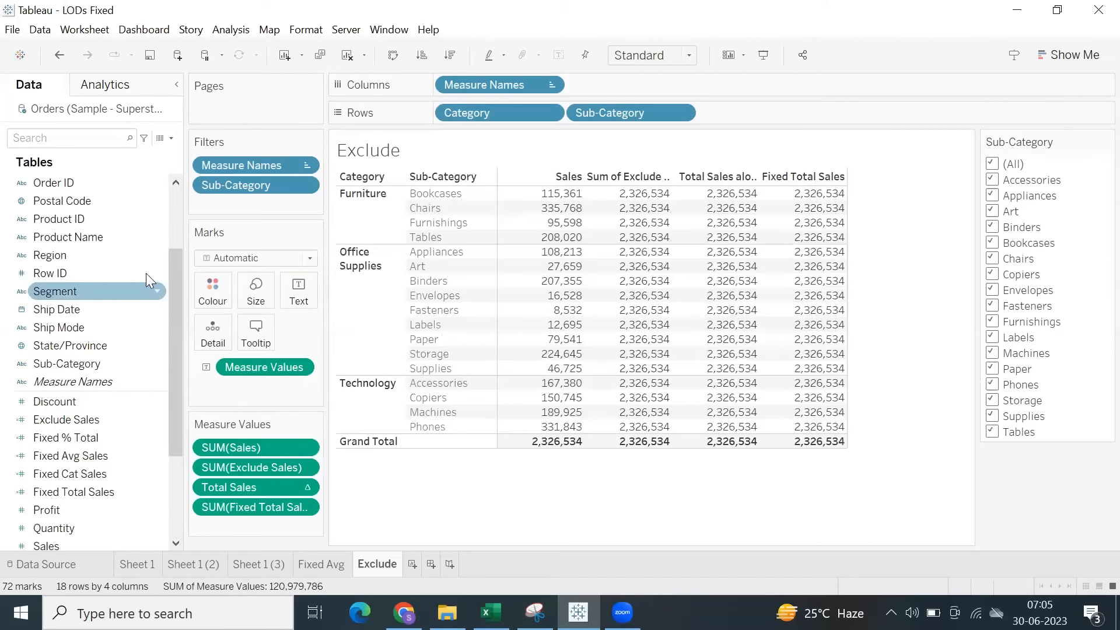
click(171, 203)
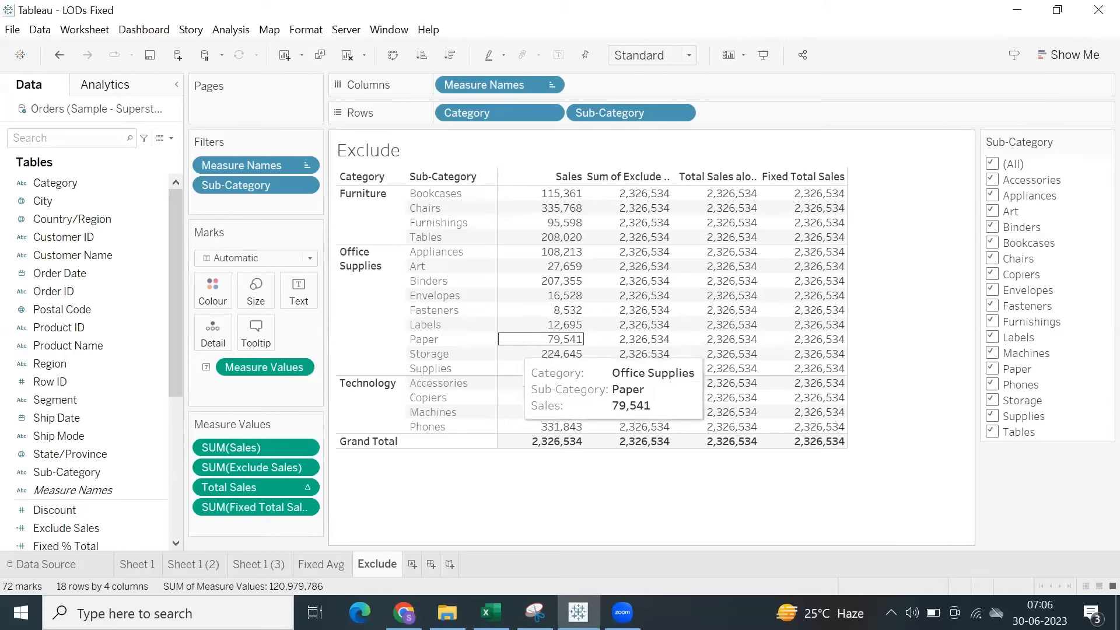
Create a new worksheet after the Exclude sheet and name it Include.
mouse_move(405, 613)
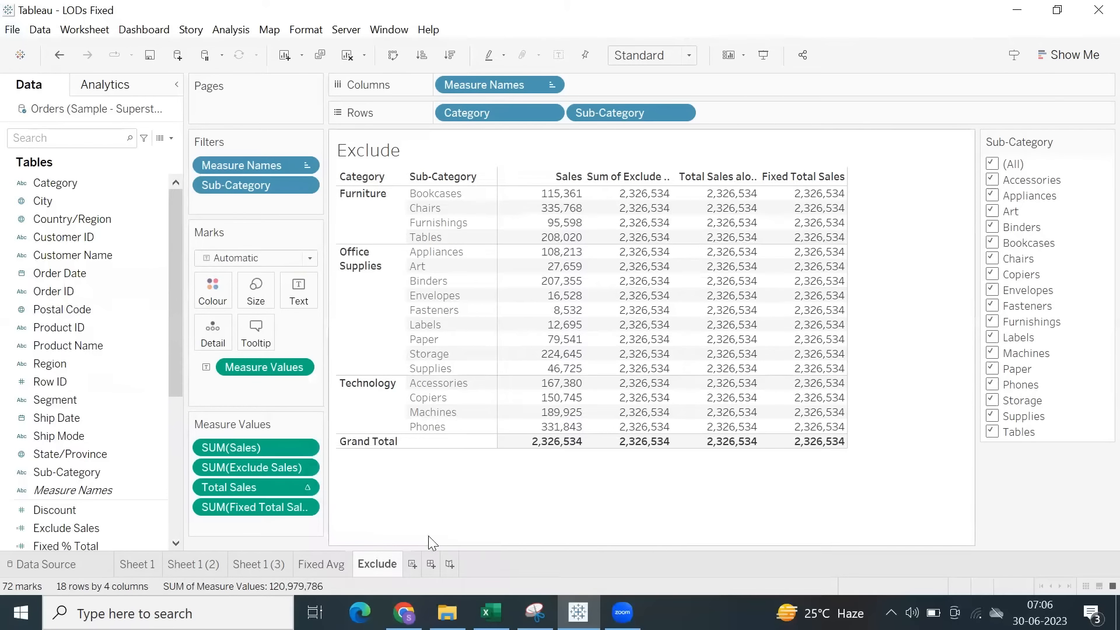
click(413, 563)
double_click(415, 565)
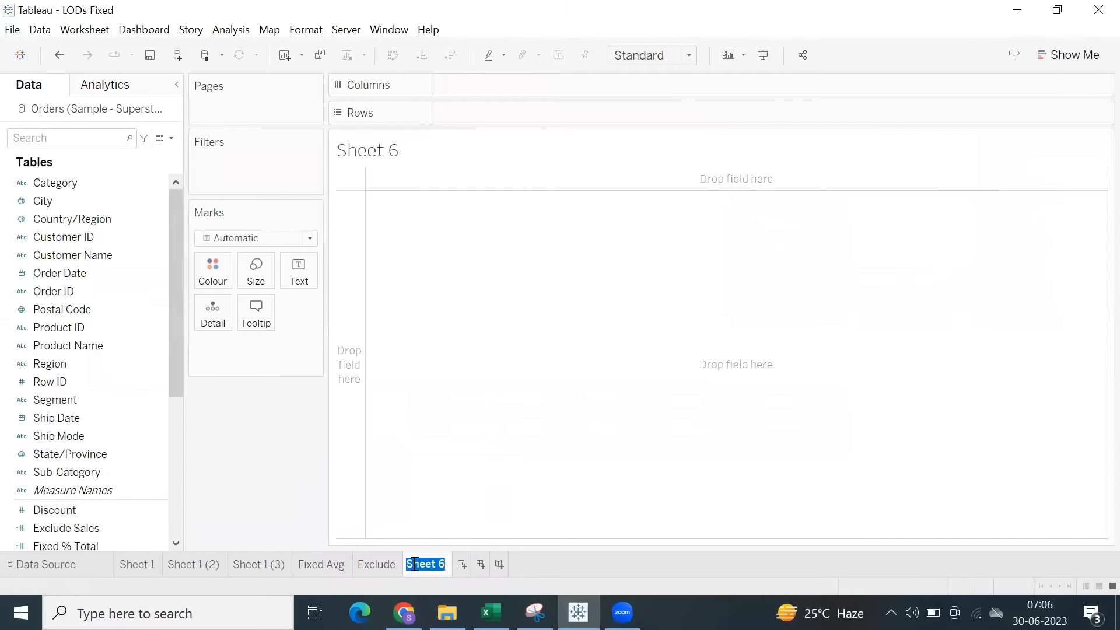
key(BackSpace)
click(445, 480)
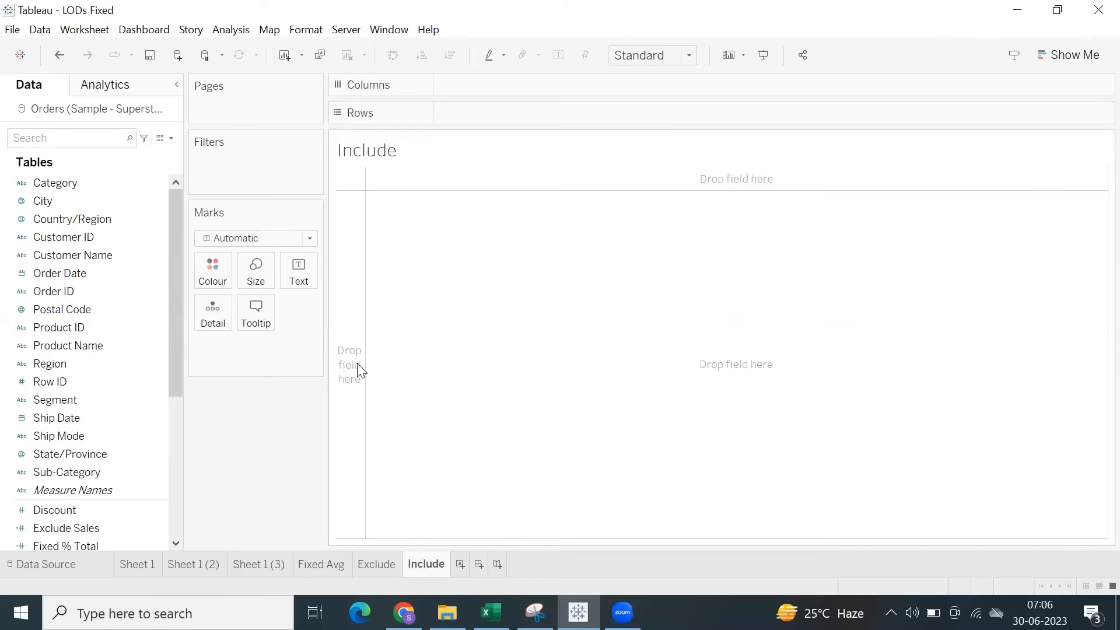
List Sales by Sub-Category on the Include sheet and widen the table's columns so the header fits.
scroll(115, 395, down, 2)
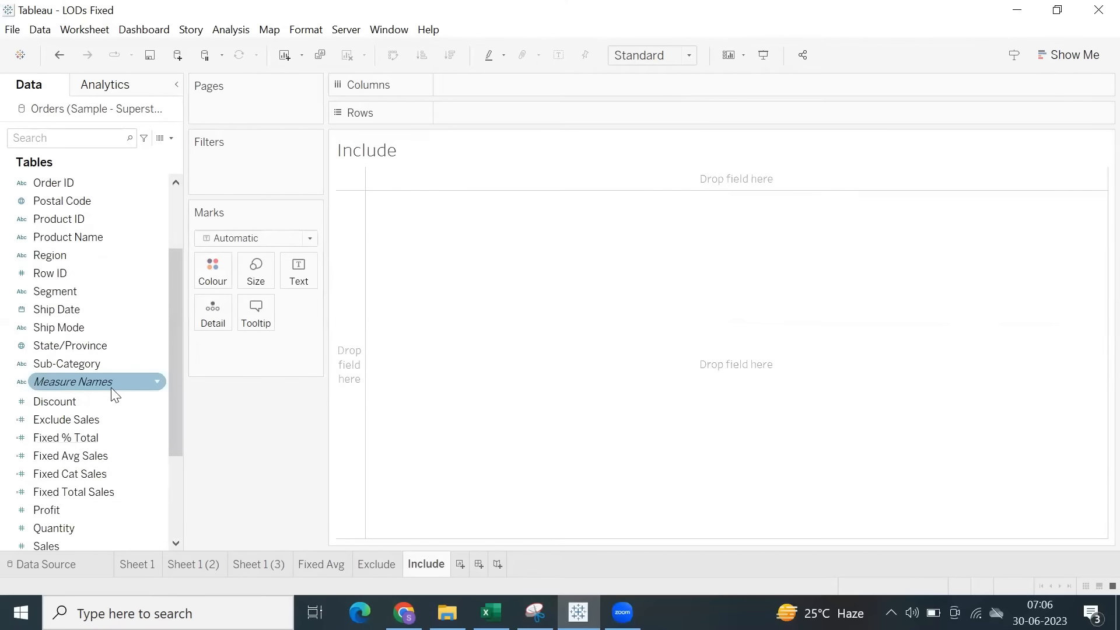
double_click(95, 363)
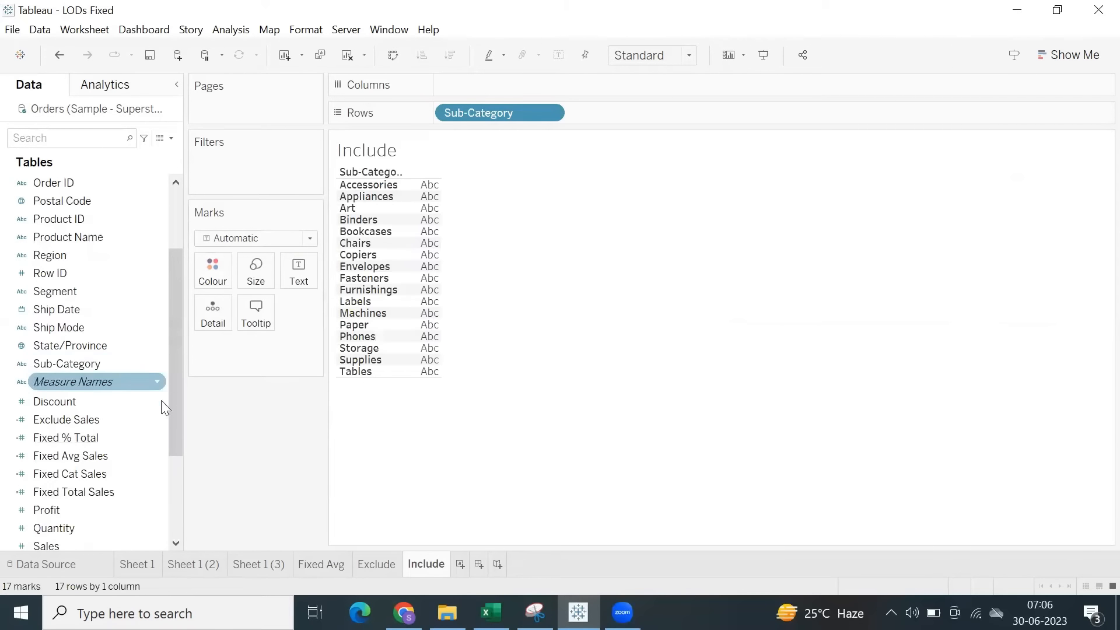
scroll(133, 438, down, 1)
double_click(91, 489)
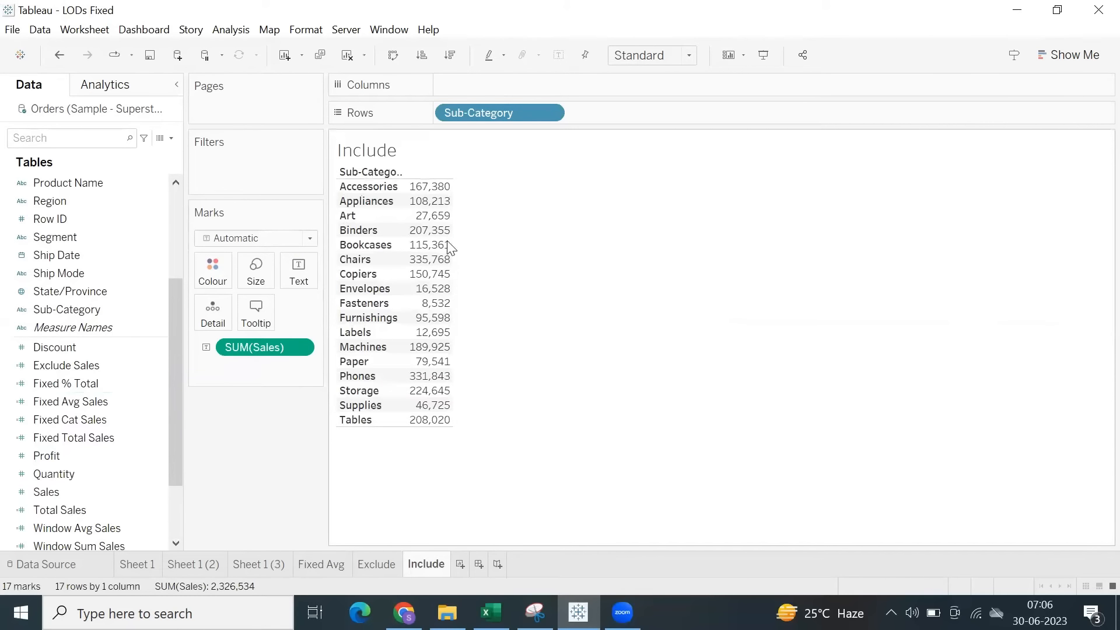
drag(454, 248, 464, 248)
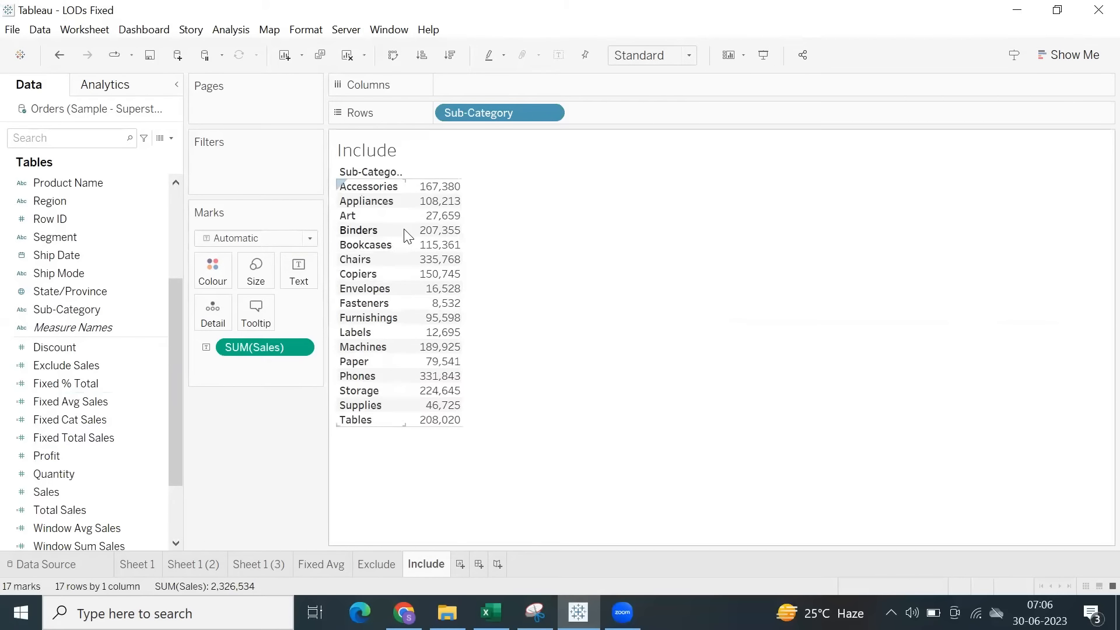
drag(405, 229, 418, 230)
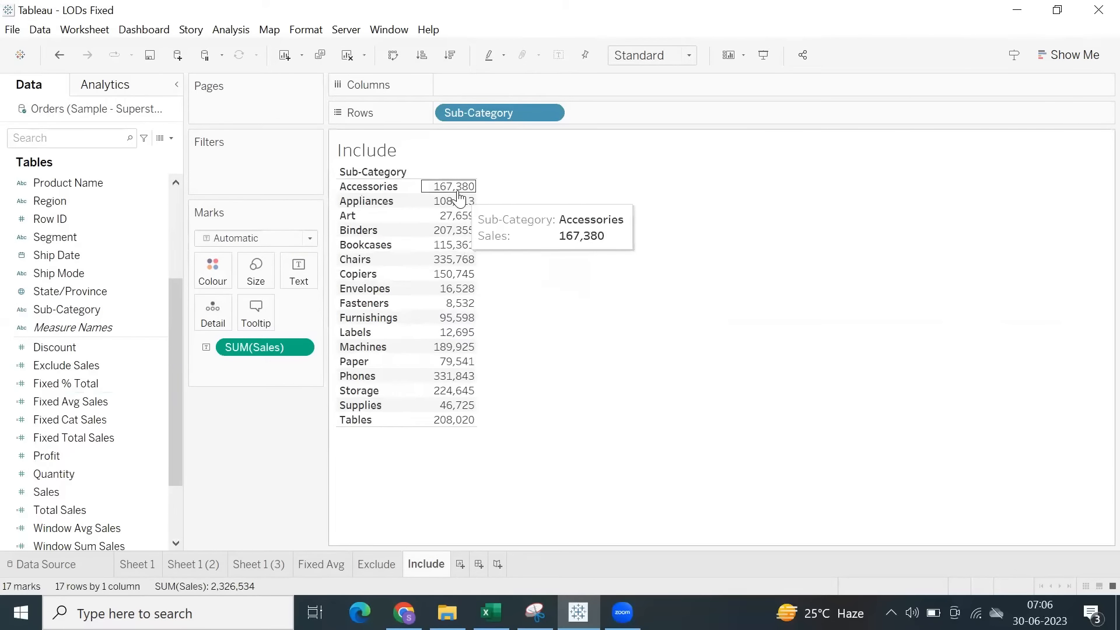
Start a new calculated field with the formula { INCLUDE : SUM([Sales]) }.
click(111, 348)
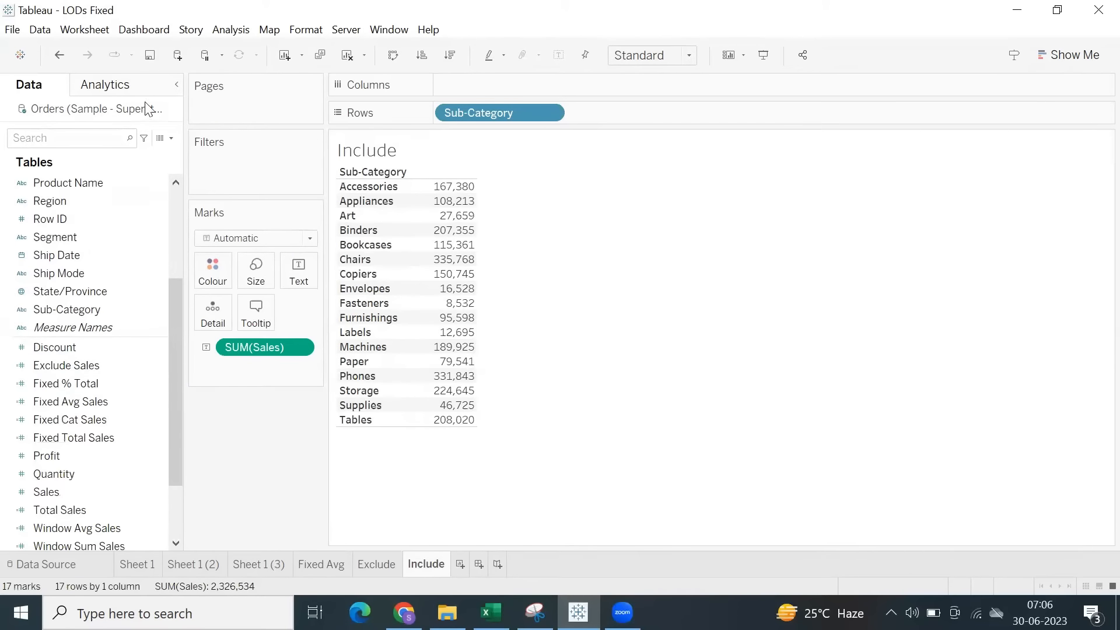
click(229, 30)
click(290, 361)
drag(541, 321, 545, 227)
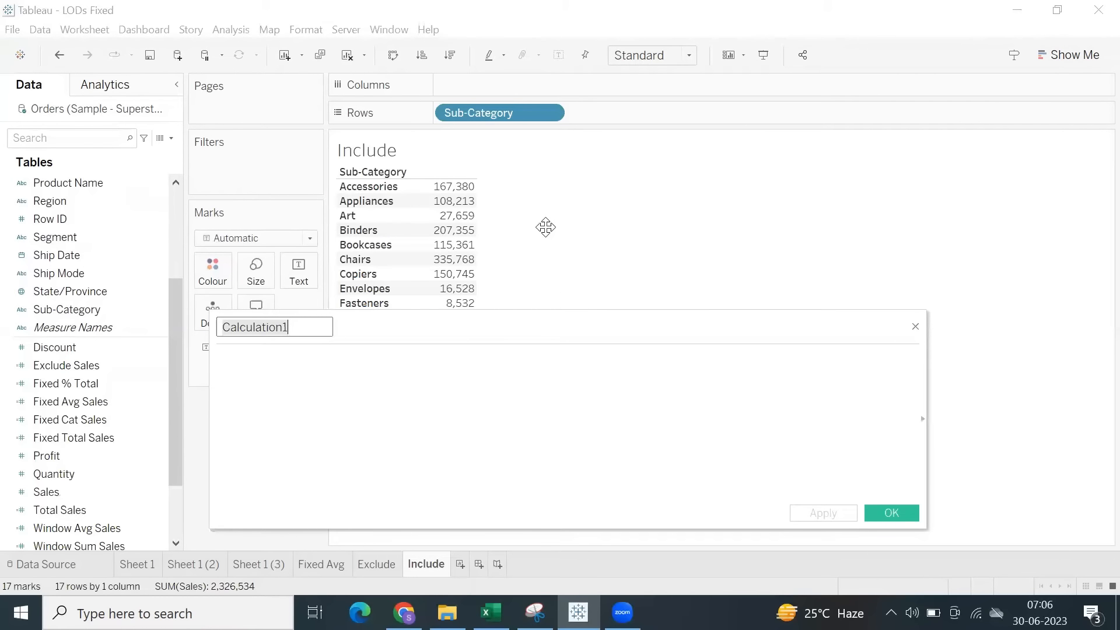
click(538, 308)
text(incl)
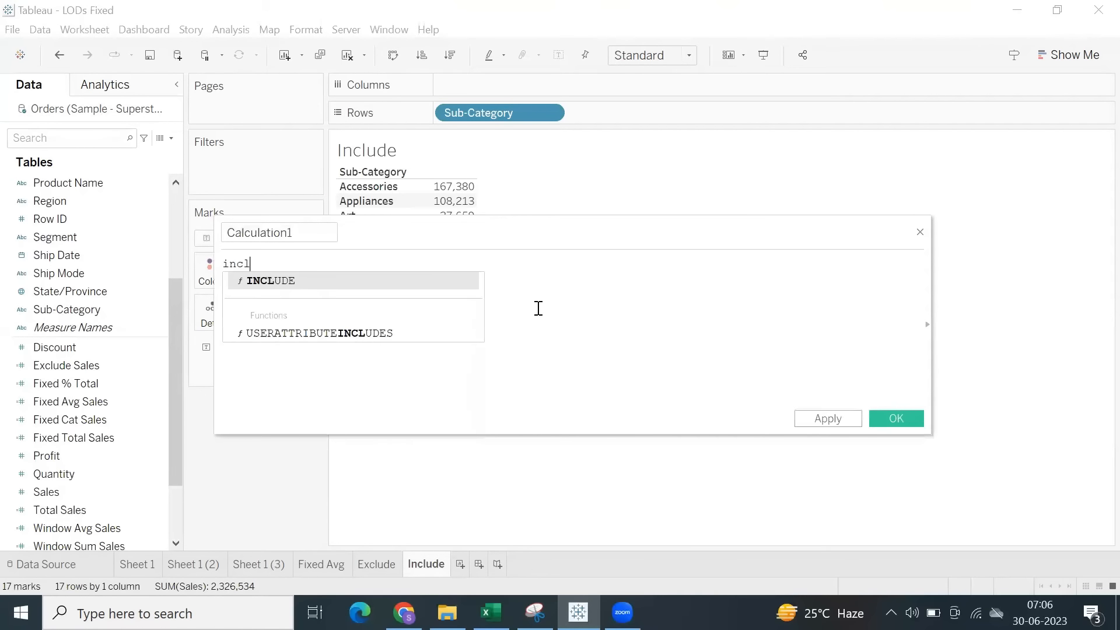
key(Return)
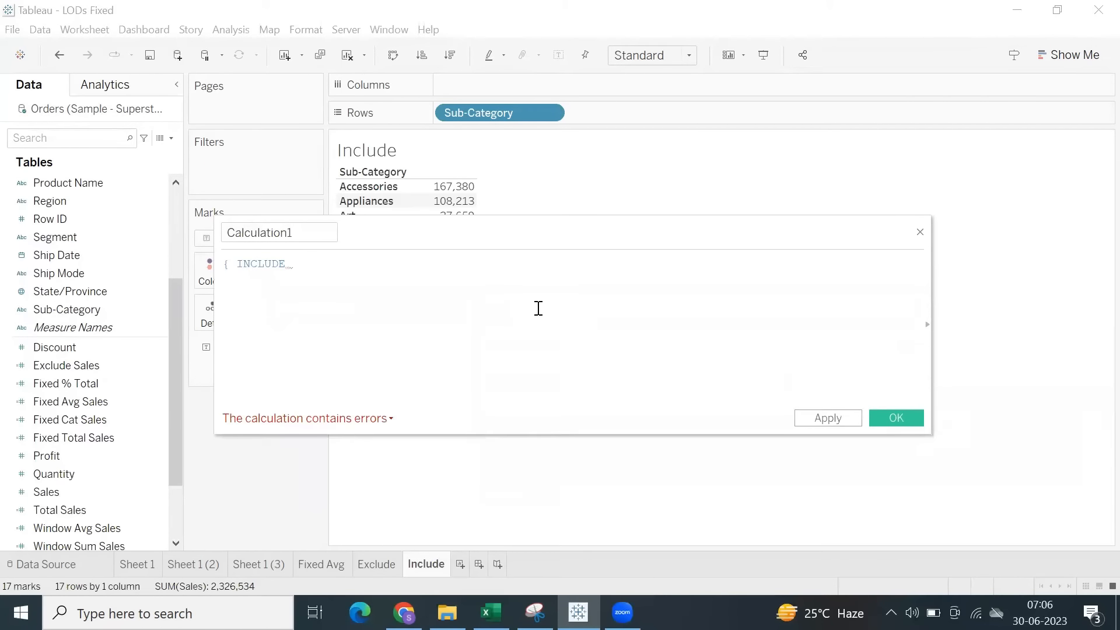
text(: su)
key(Return)
text(sal)
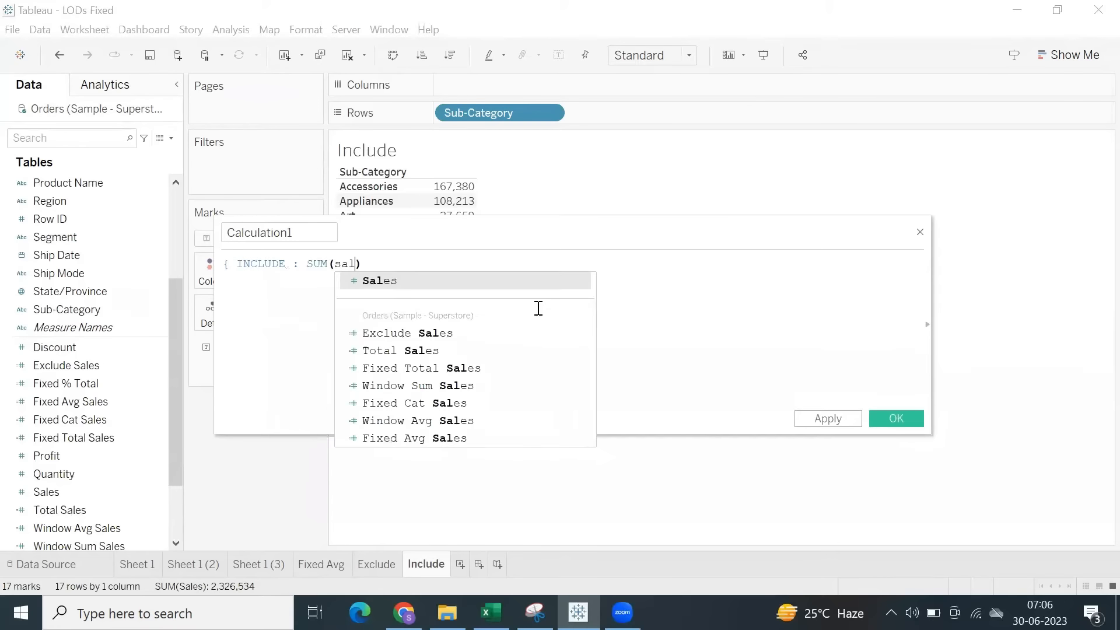
key(Return)
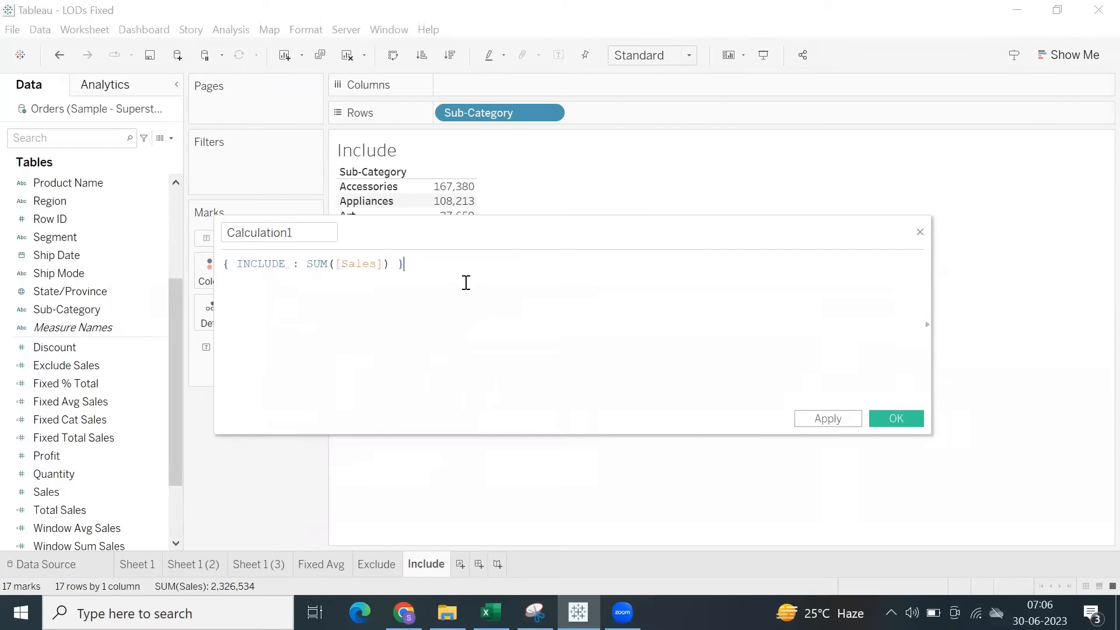
Name the calculated field Include Sales and save it.
double_click(237, 223)
key(BackSpace)
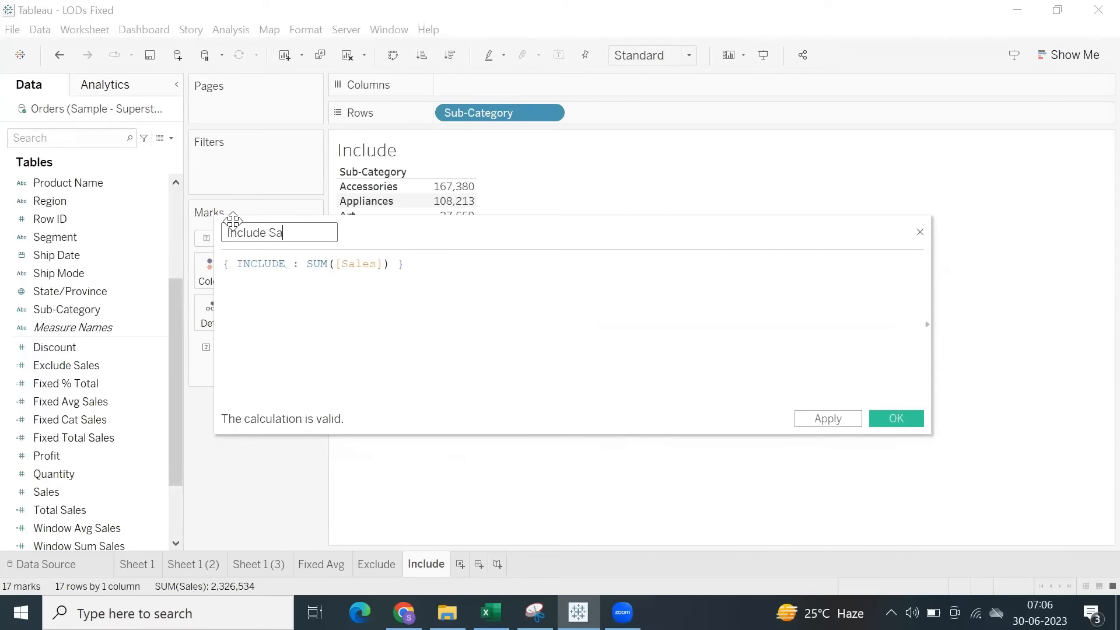
click(824, 420)
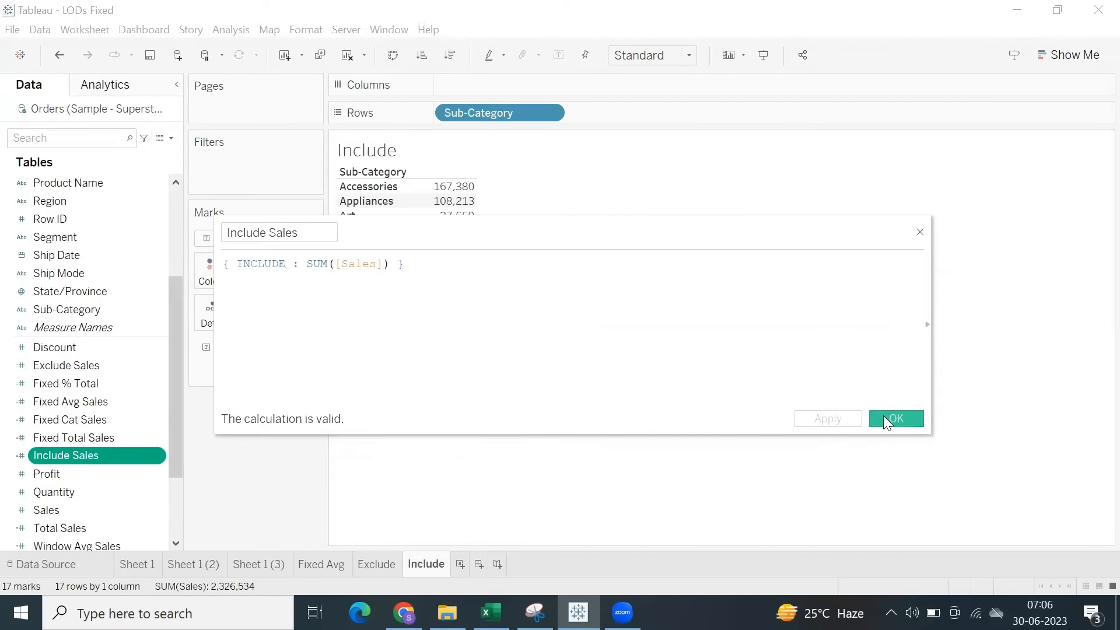
click(886, 419)
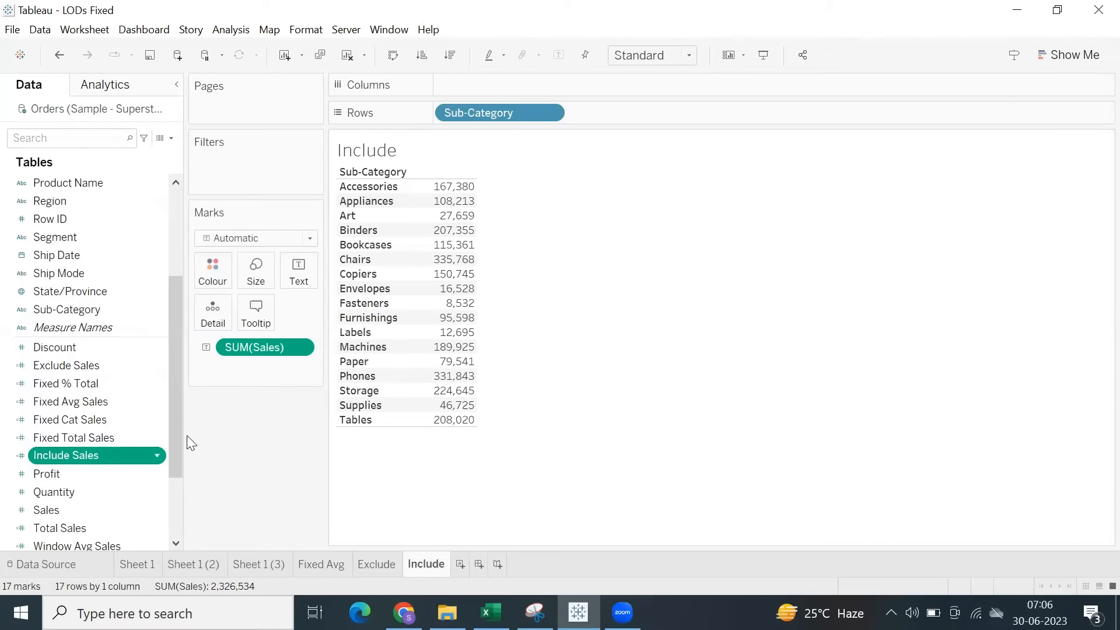
Add Include Sales to the Sub-Category table, widen the value columns and order it after Sales.
drag(191, 444, 540, 267)
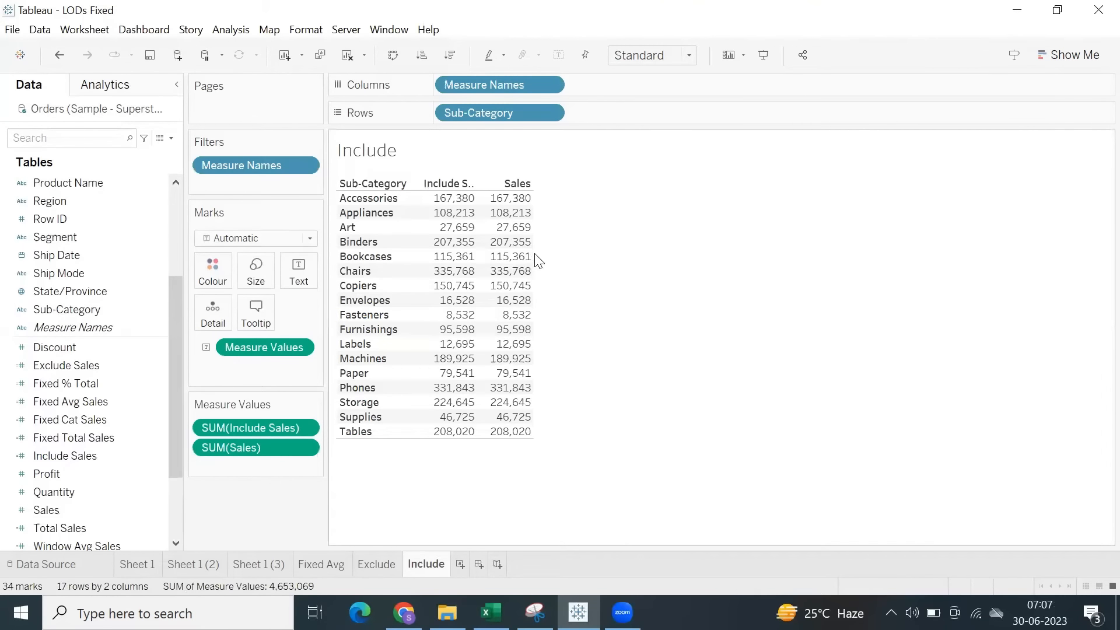
drag(532, 253, 593, 248)
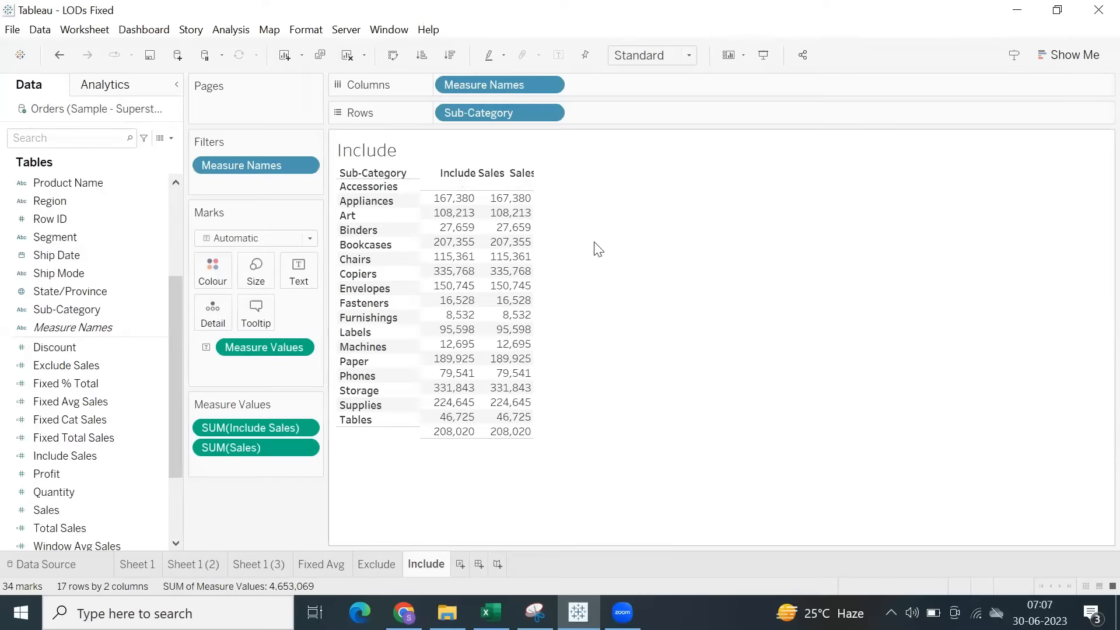
drag(254, 428, 260, 464)
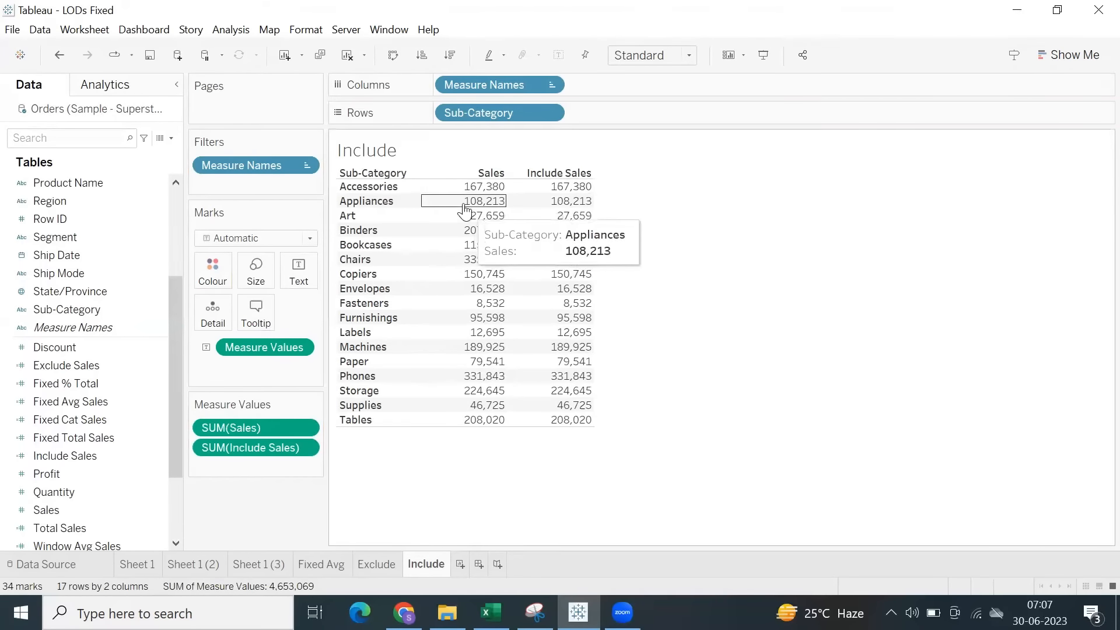
Highlight the Sales and Include Sales values to compare the two columns for each sub-category.
drag(585, 358, 489, 430)
click(730, 267)
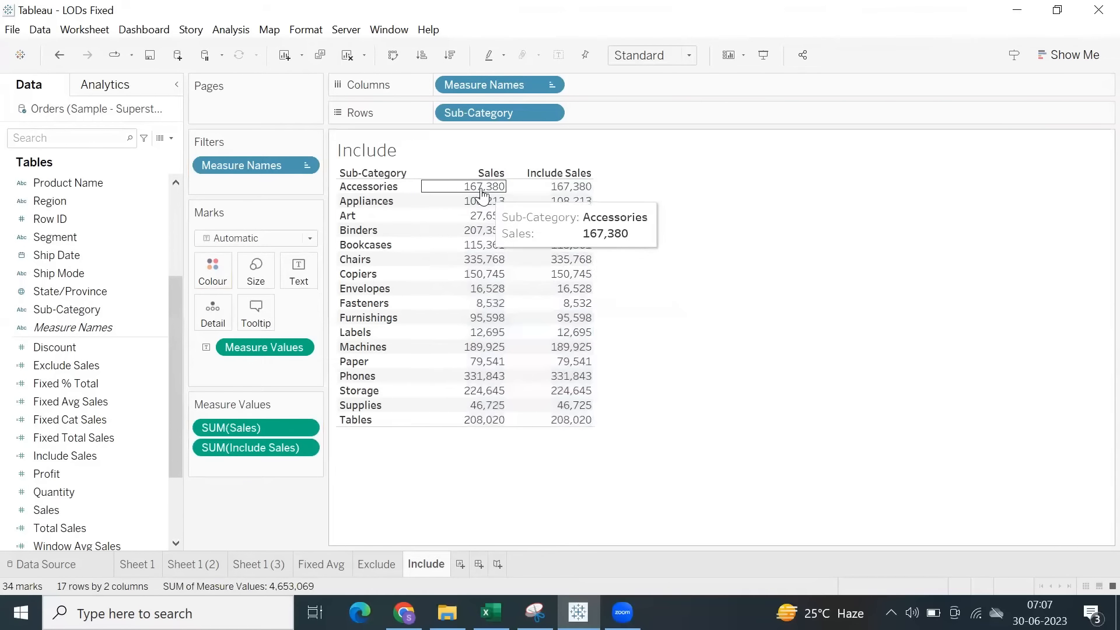
drag(426, 182, 640, 417)
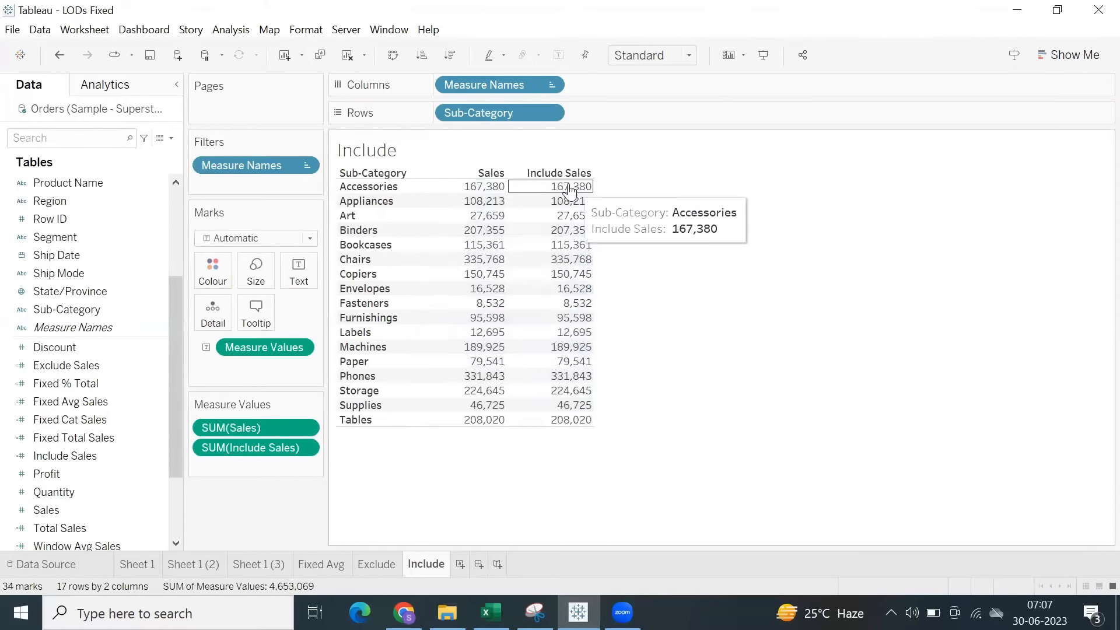
drag(572, 188, 630, 417)
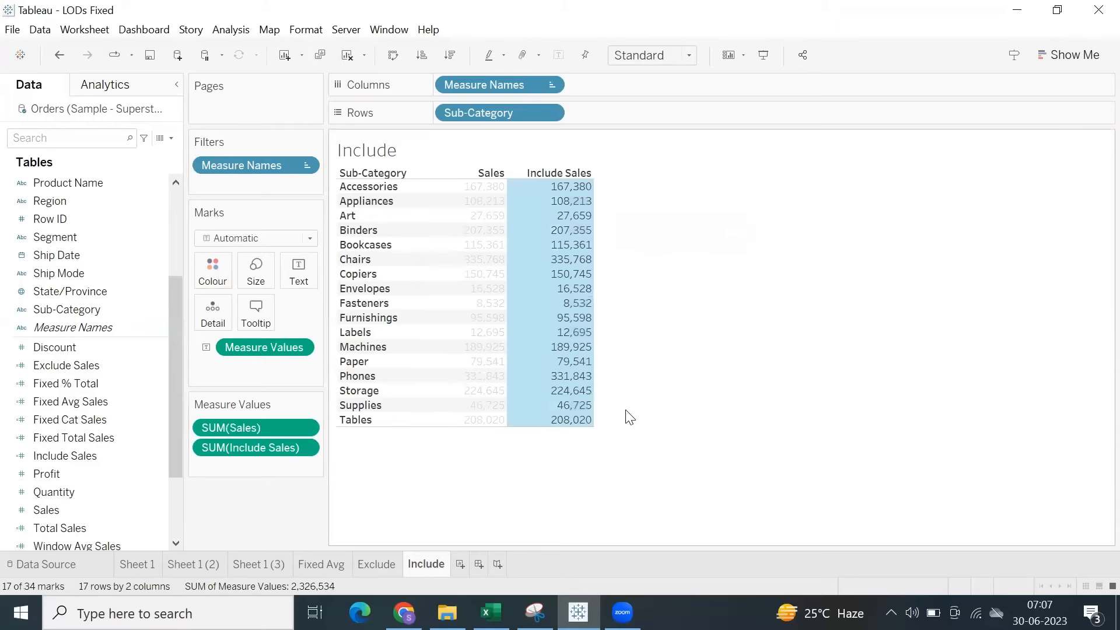
click(671, 247)
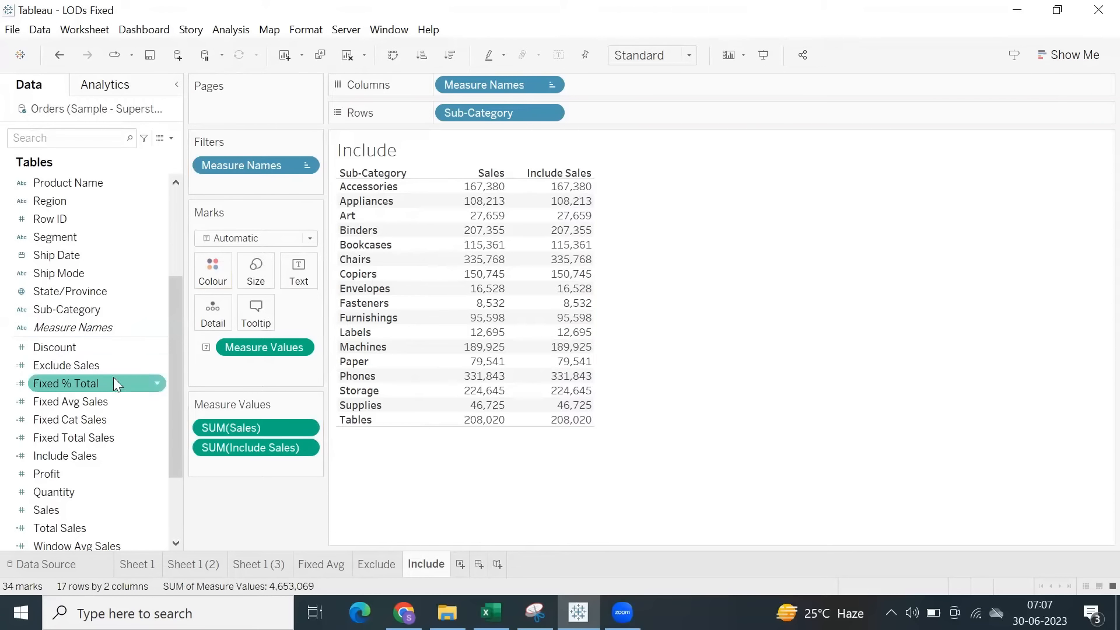
Edit the Include Sales formula so that INCLUDE lists the dimensions [Category] and [Sub-Category] before the colon.
right_click(100, 458)
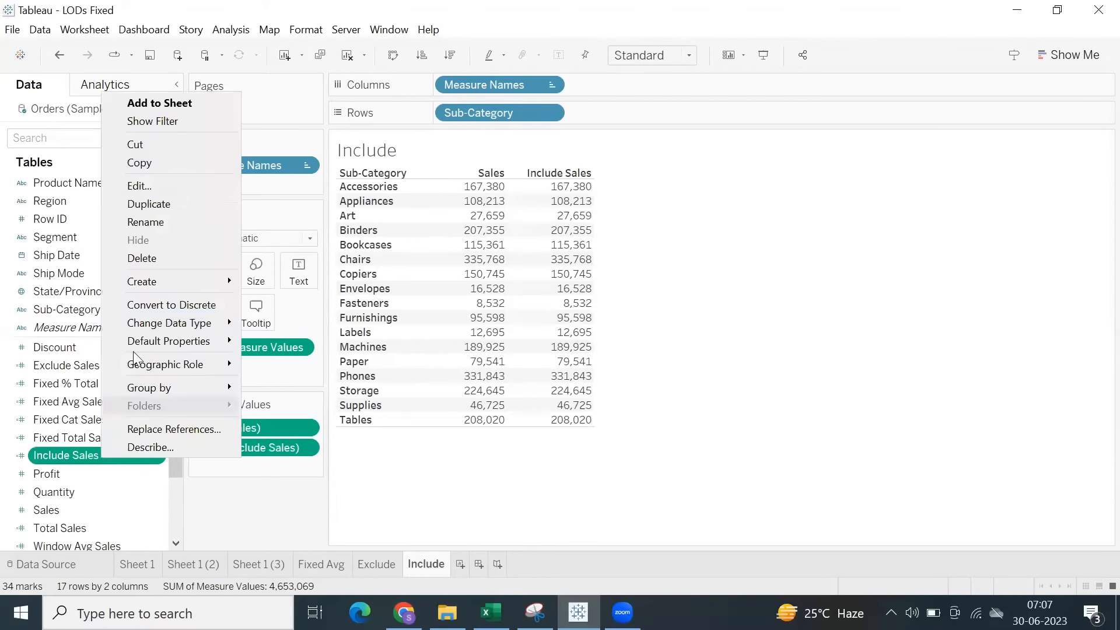
click(150, 183)
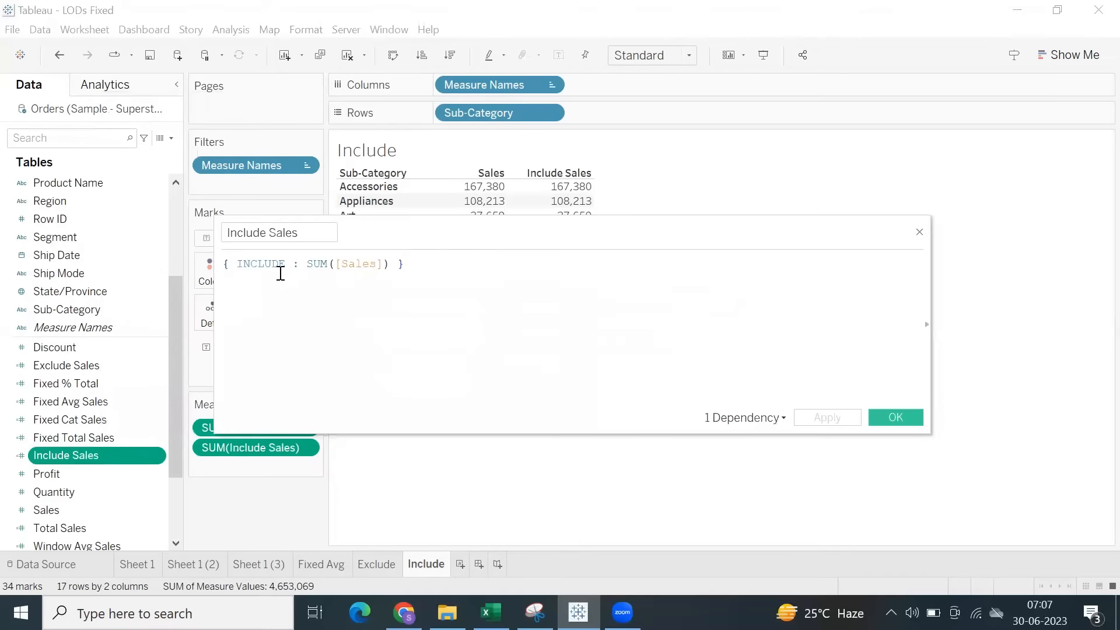
text([)
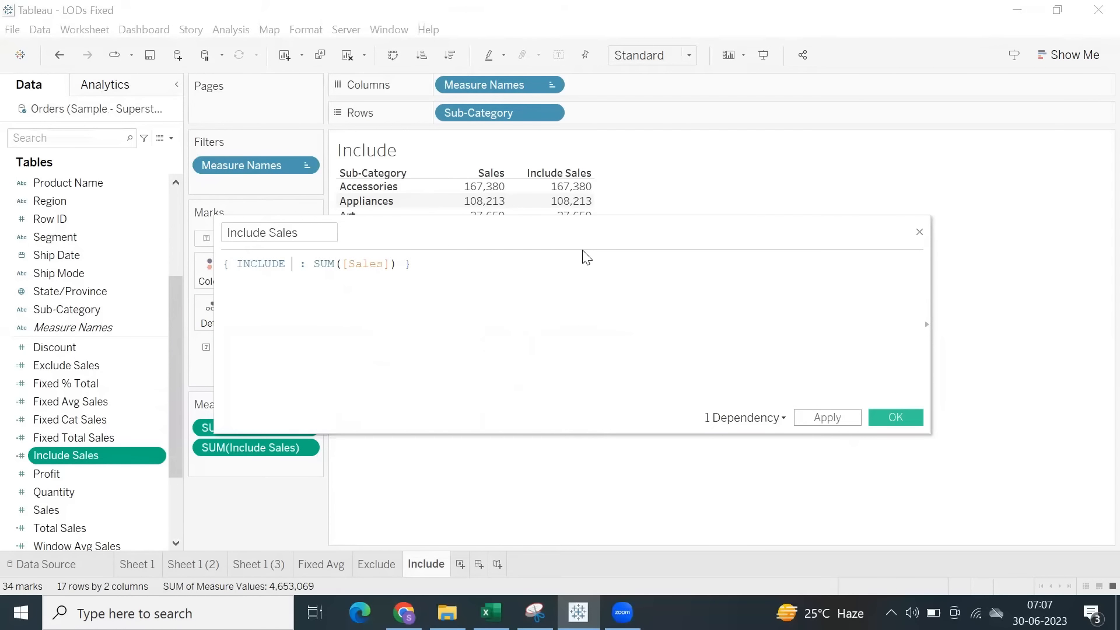
text(Cate)
key(Return)
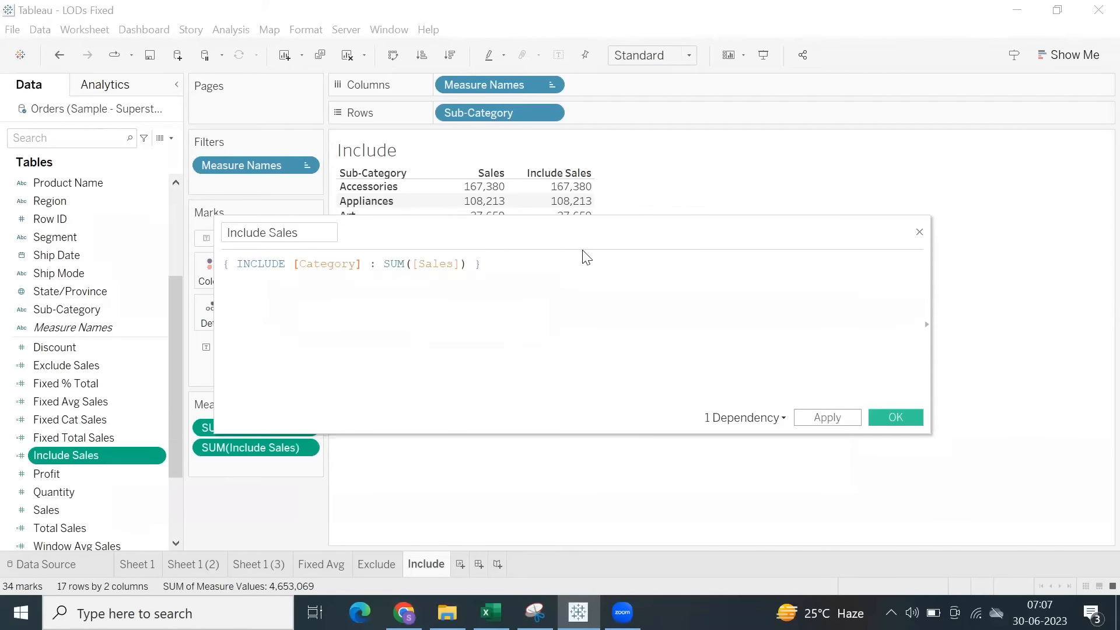
text(, sub)
key(Return)
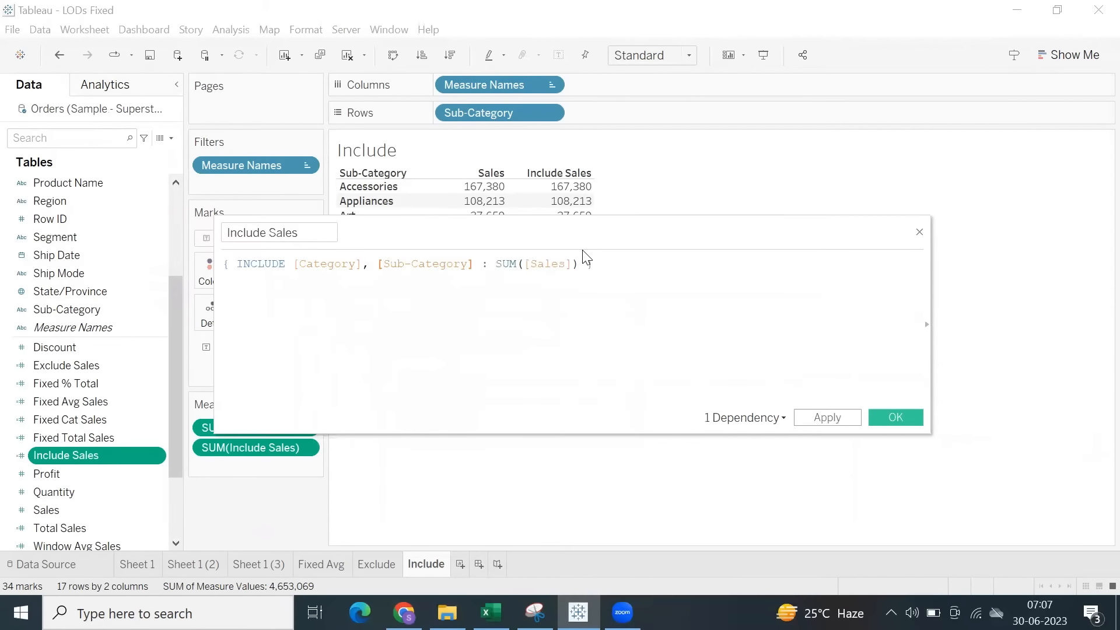
Add [Region] as the third INCLUDE dimension in the Include Sales formula and save the calculation.
text(, regi)
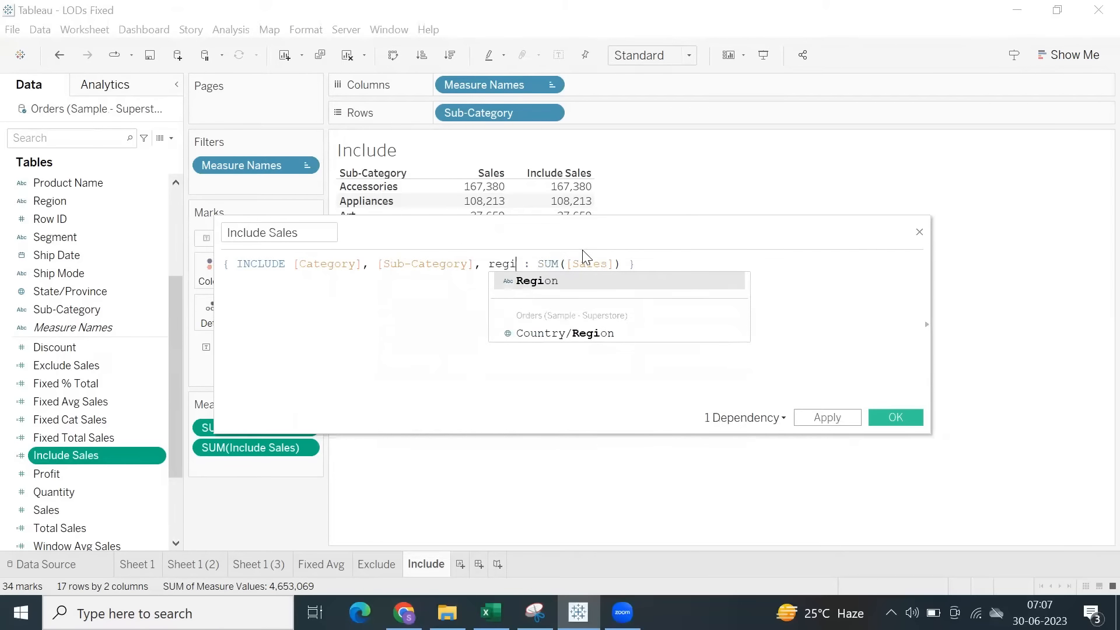
key(Return)
text(,)
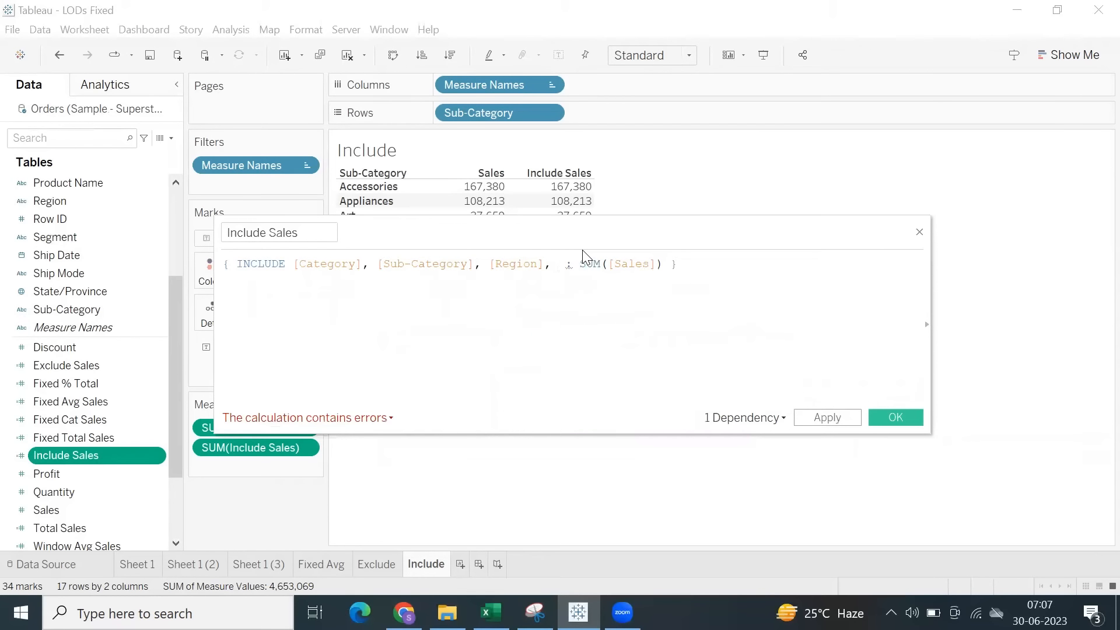
key(BackSpace)
key(BackSpace)
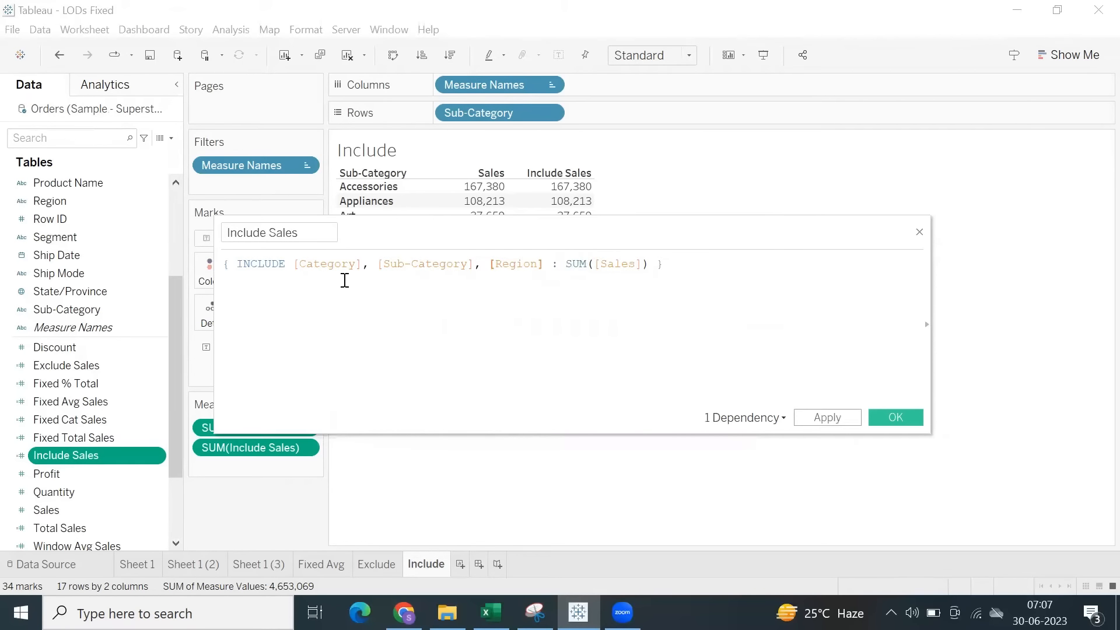
drag(301, 267, 542, 262)
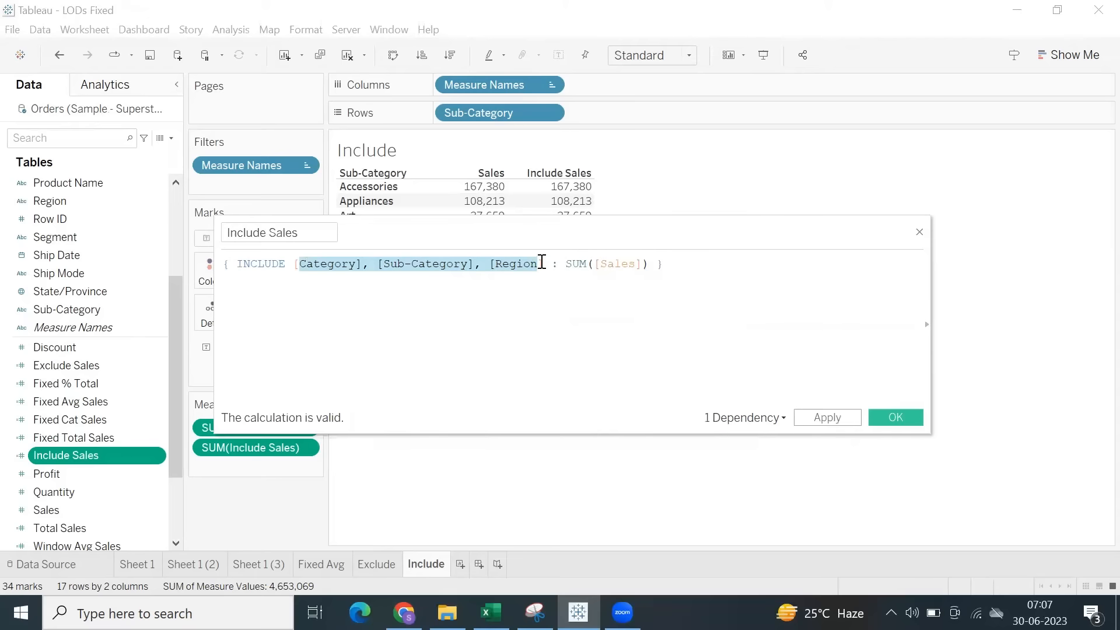
click(825, 417)
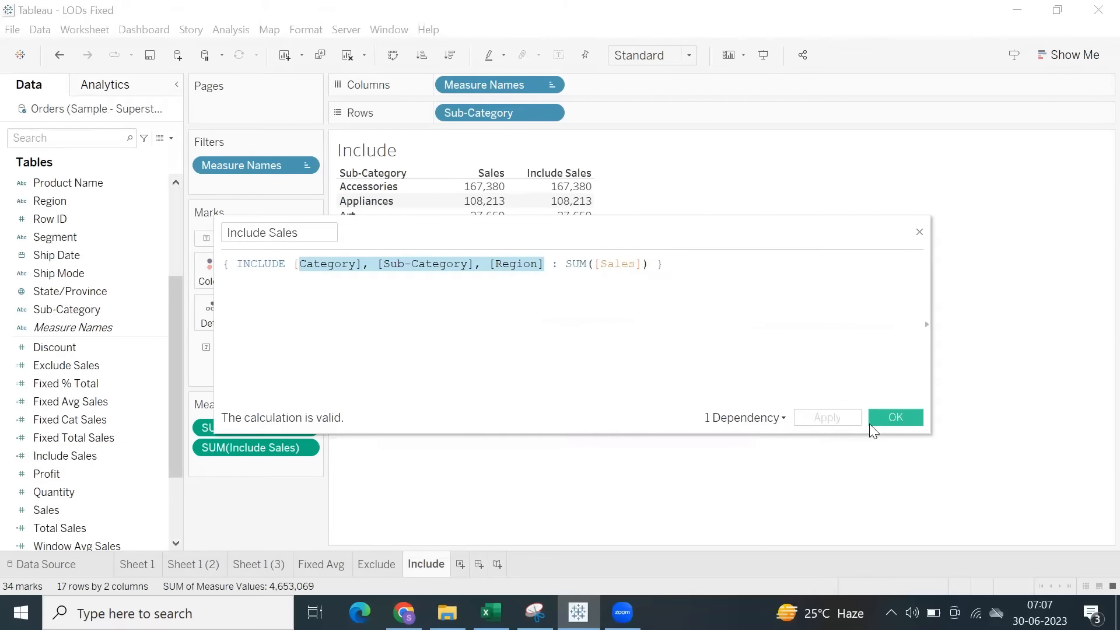
click(880, 418)
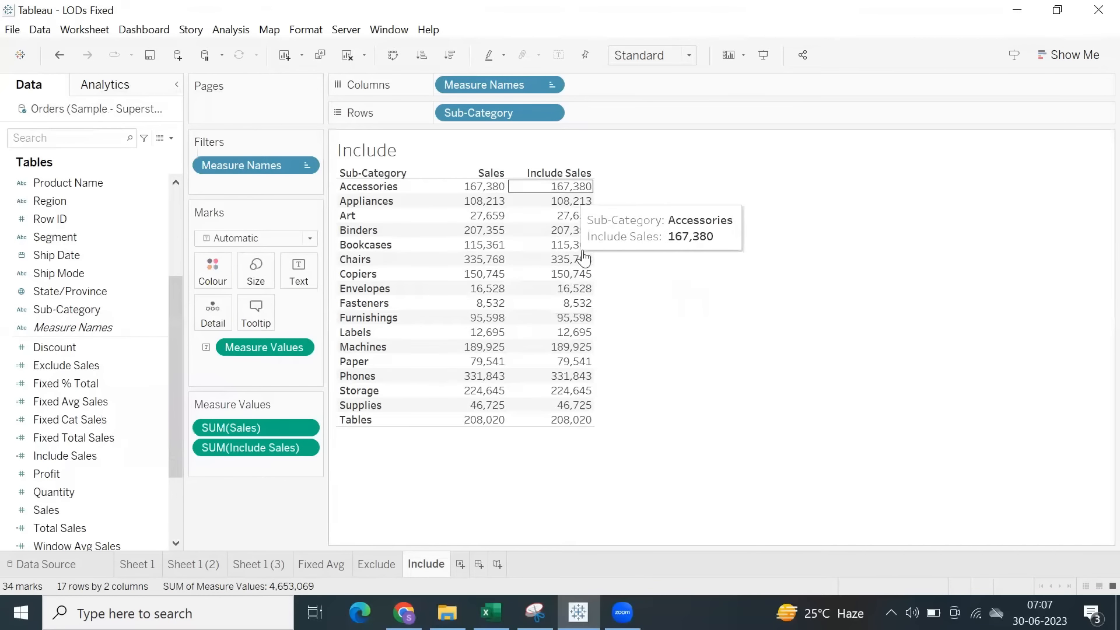
Examine the Include Sales column against the Category and Region dimensions in its formula, highlighting the values for each sub-category.
drag(571, 204, 615, 426)
click(651, 312)
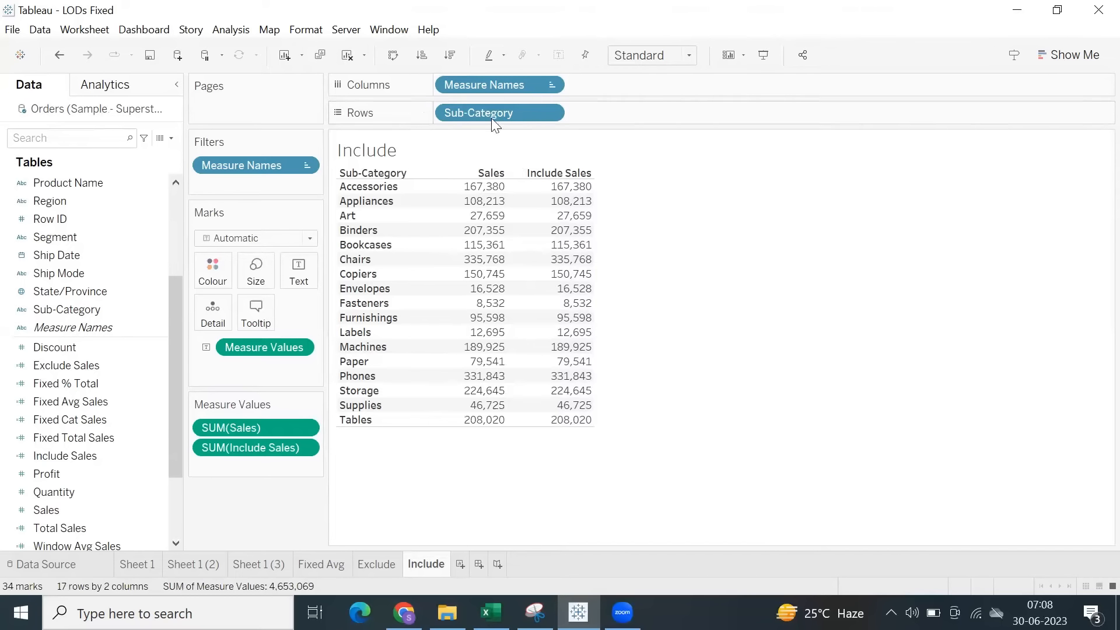
right_click(57, 456)
click(123, 193)
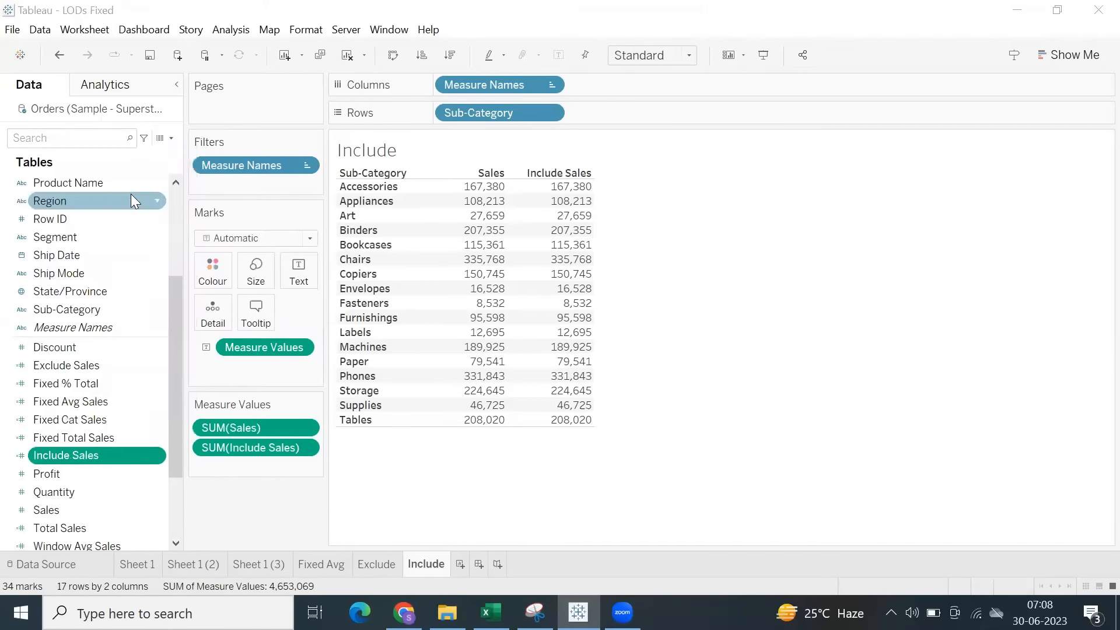
drag(295, 264, 368, 263)
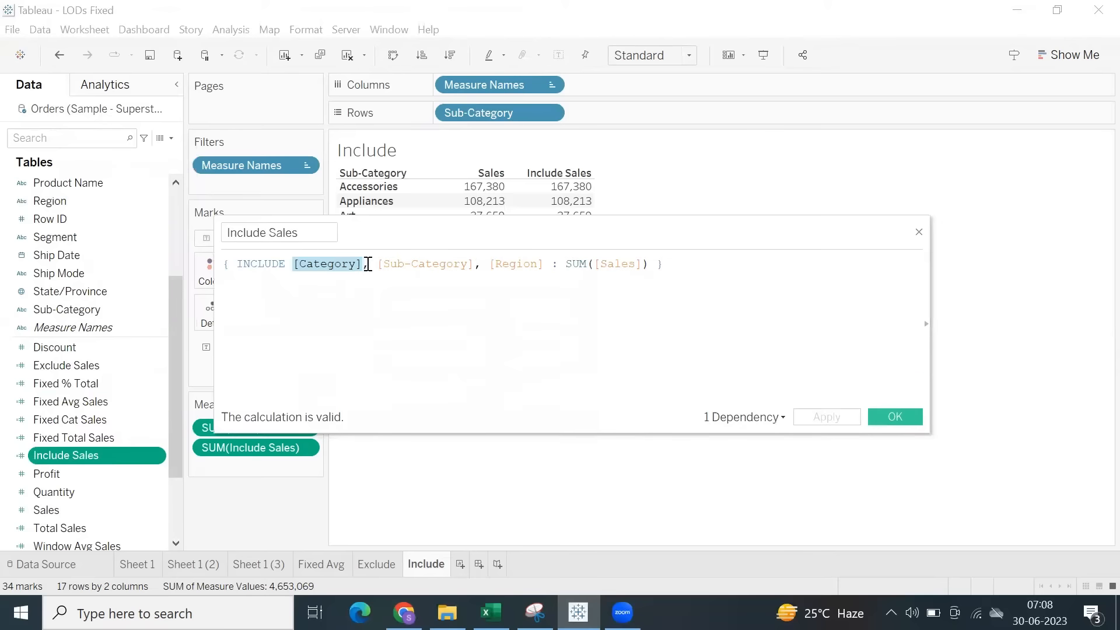
drag(488, 264, 558, 271)
click(676, 275)
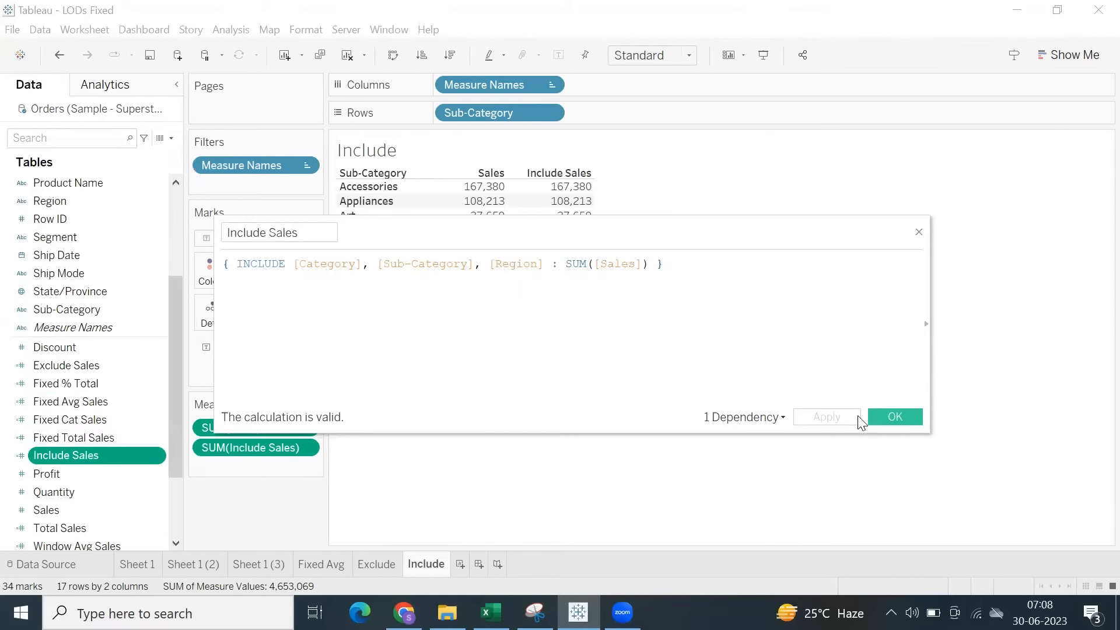
click(881, 419)
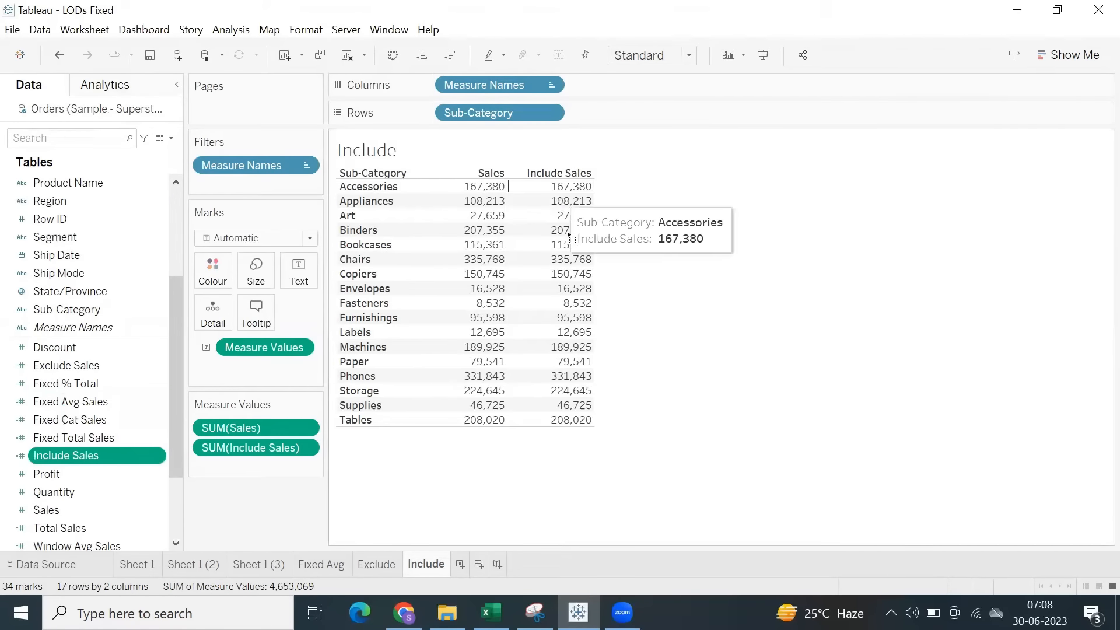
drag(555, 193, 580, 440)
click(685, 332)
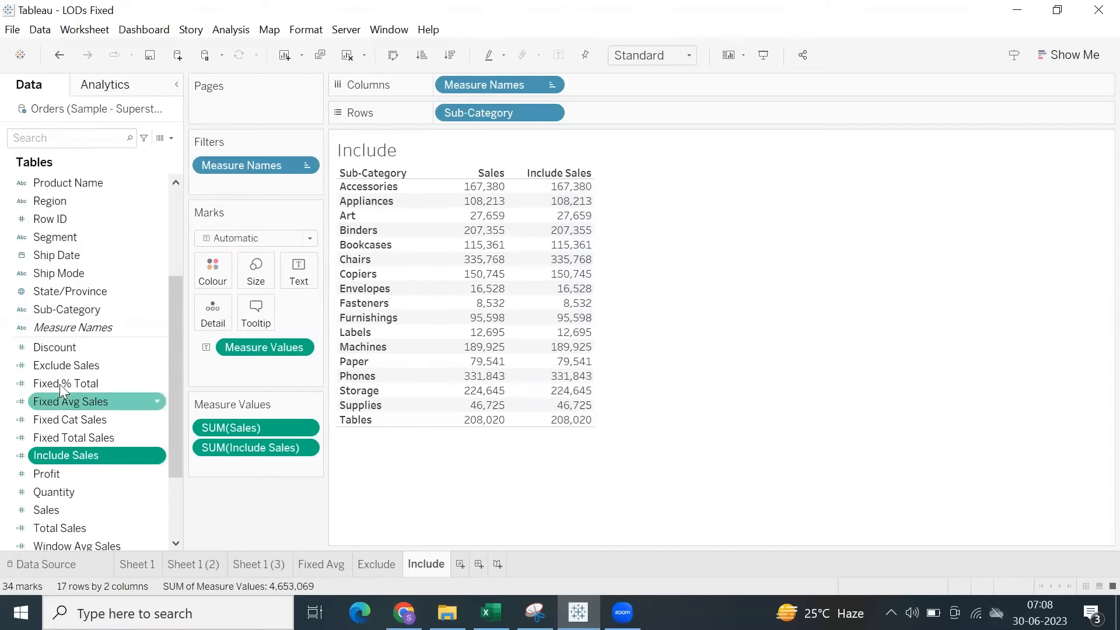
Add [Segment] as a fourth INCLUDE dimension in the Include Sales formula, save it and highlight the column's values.
right_click(72, 452)
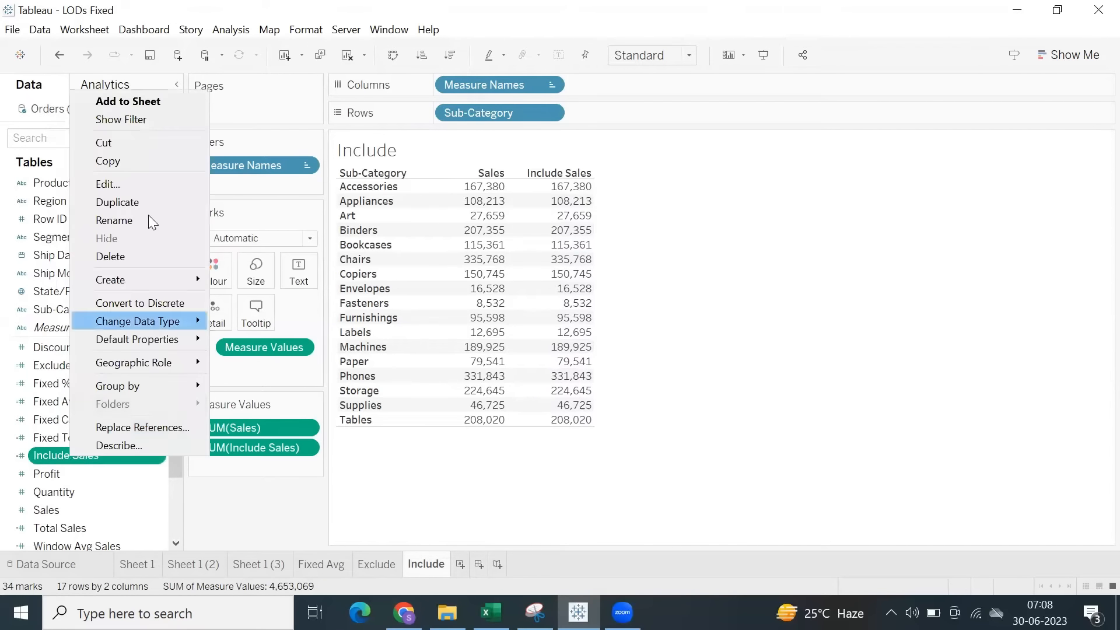
click(150, 188)
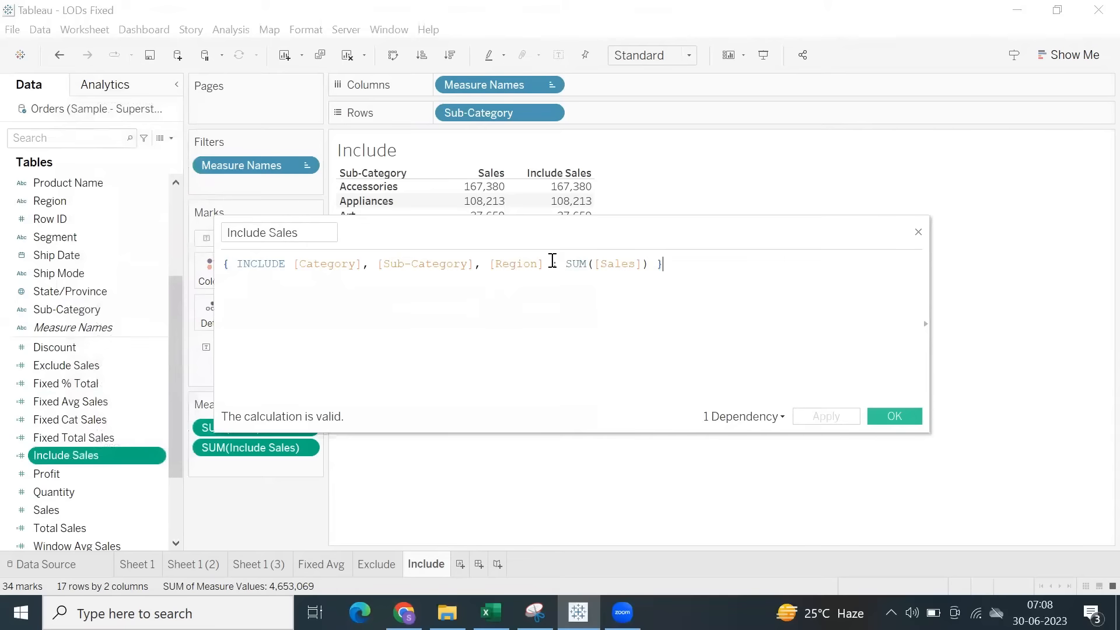
click(546, 264)
text(, seg)
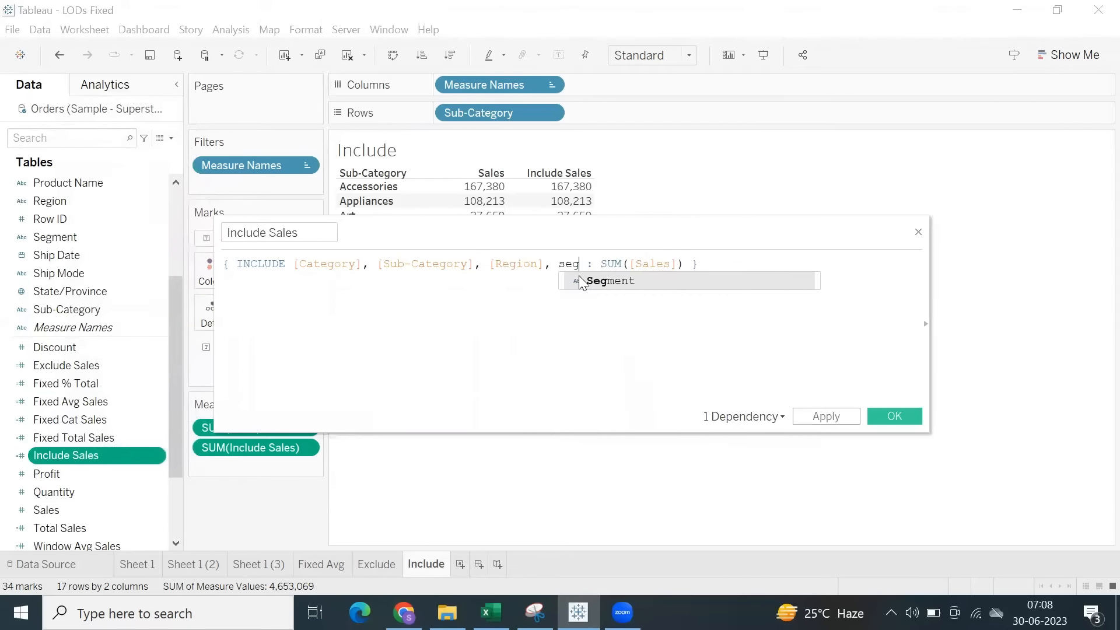
key(Return)
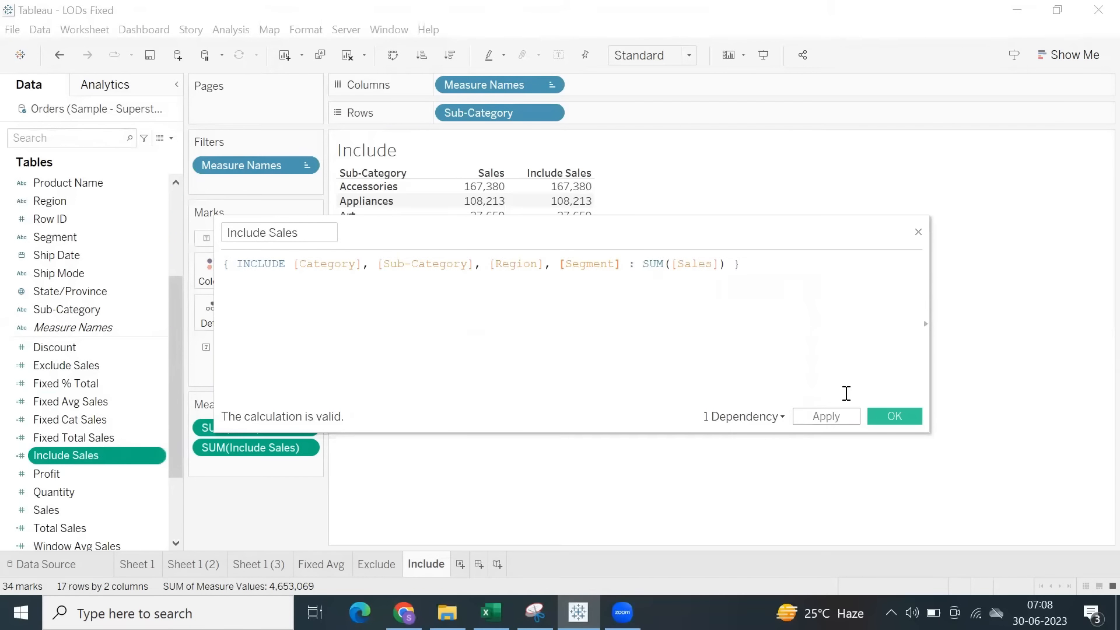
click(893, 417)
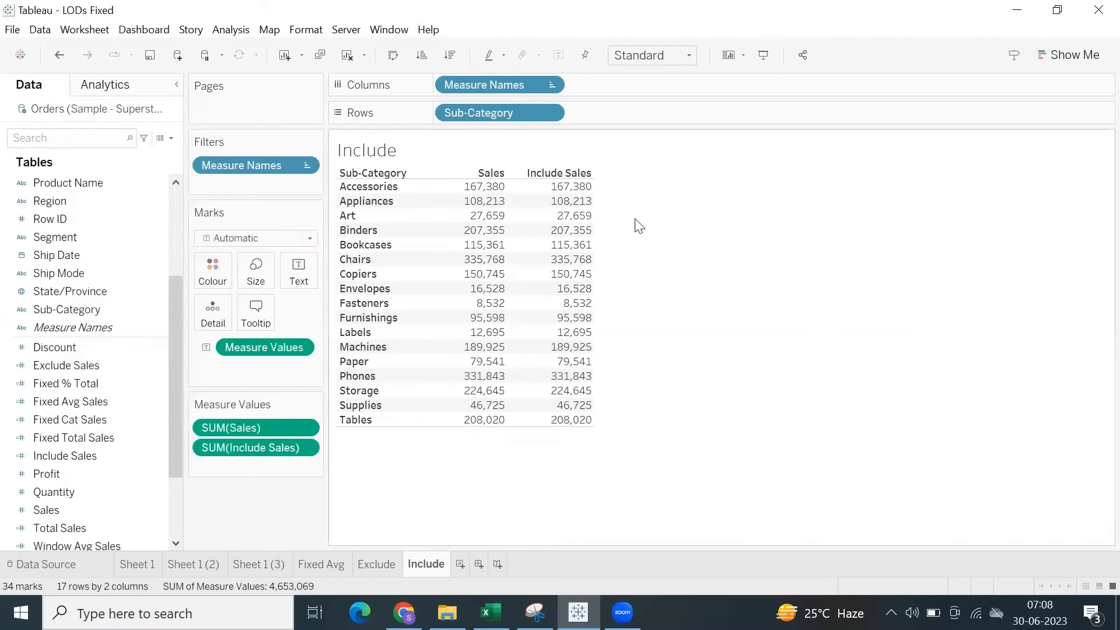
drag(570, 200, 605, 420)
click(734, 370)
click(50, 382)
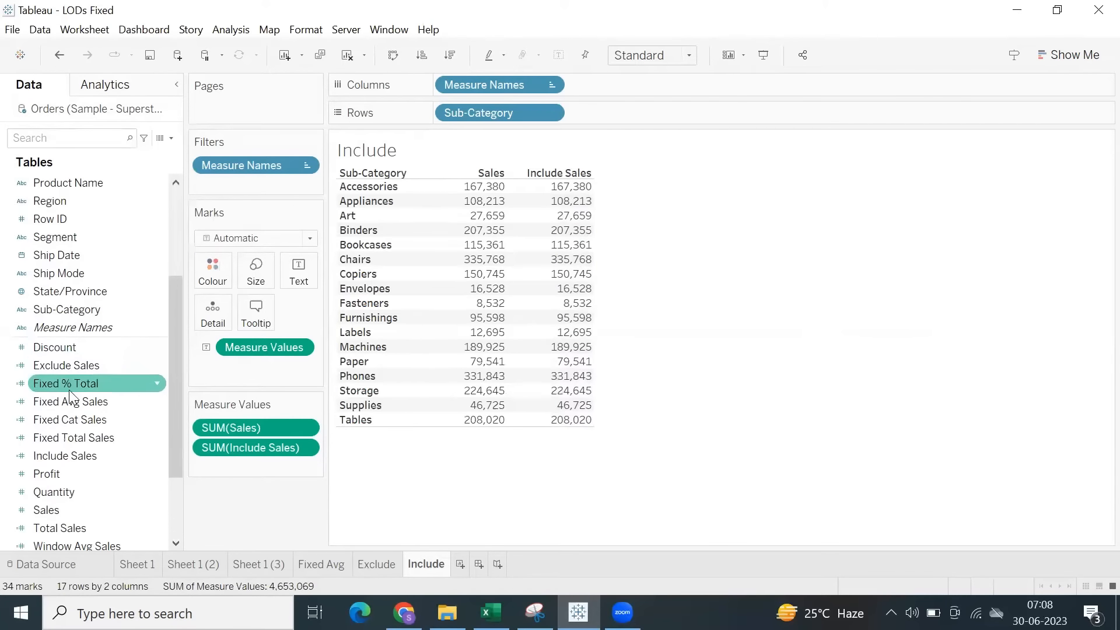
Remove [Segment] from the Include Sales formula and save the calculation.
right_click(82, 451)
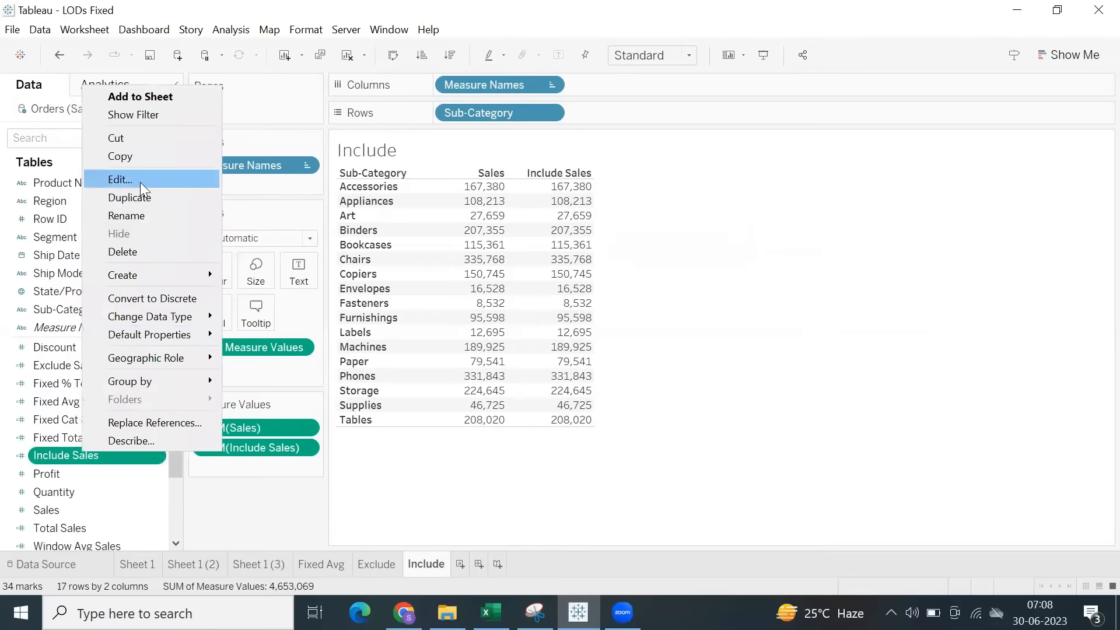
click(125, 176)
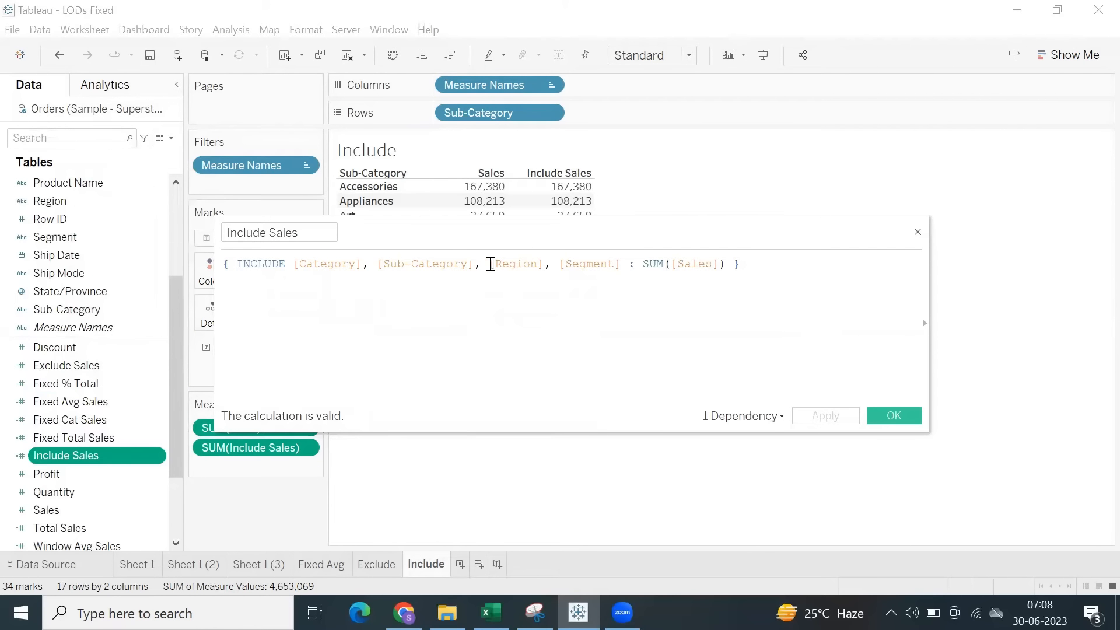
drag(545, 259, 615, 264)
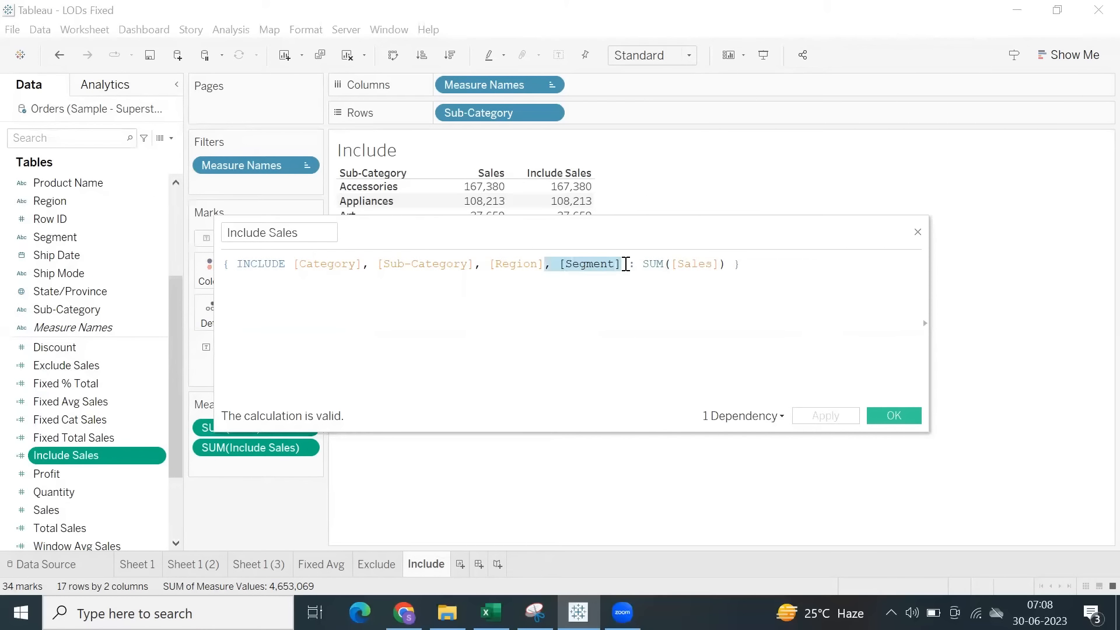
key(BackSpace)
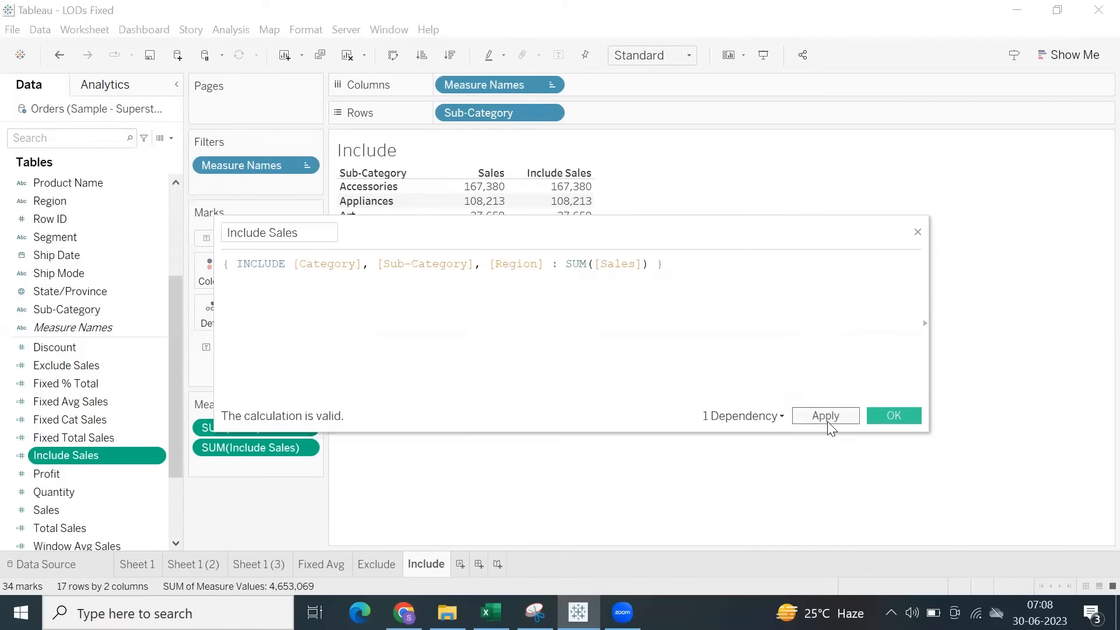
click(825, 417)
click(875, 415)
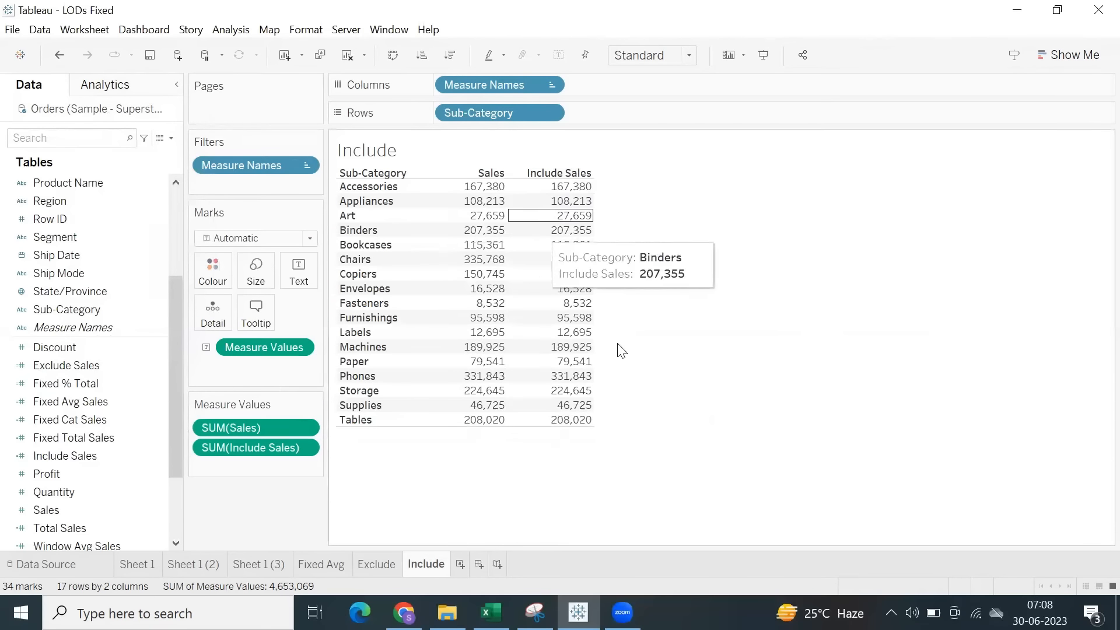
Change the aggregation of Include Sales in the table to Average and highlight the column's values.
click(311, 447)
mouse_move(362, 532)
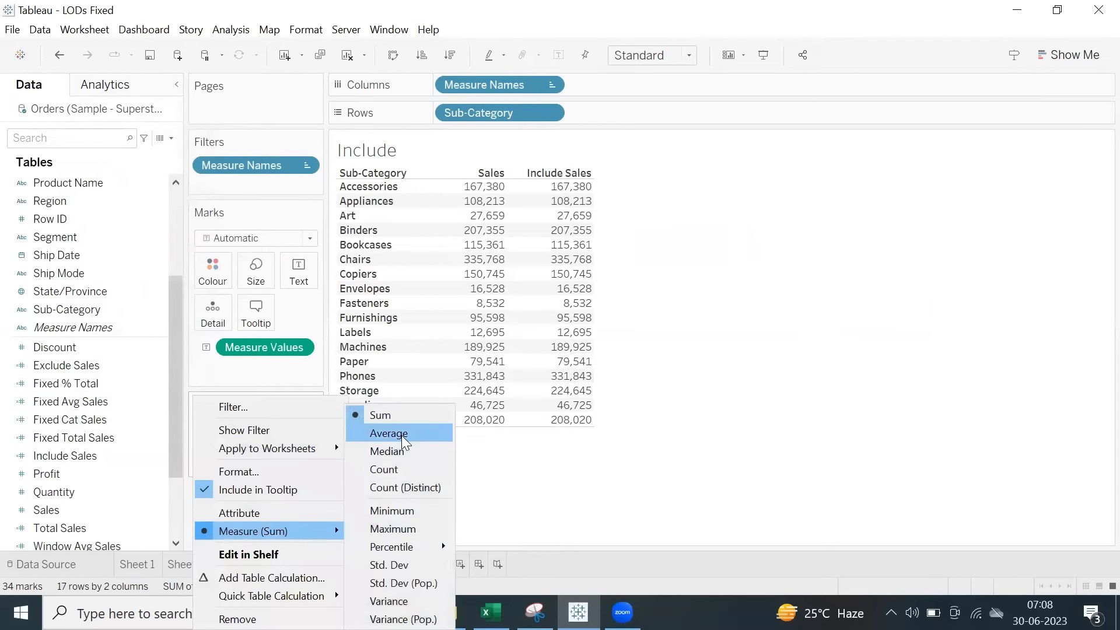
click(401, 434)
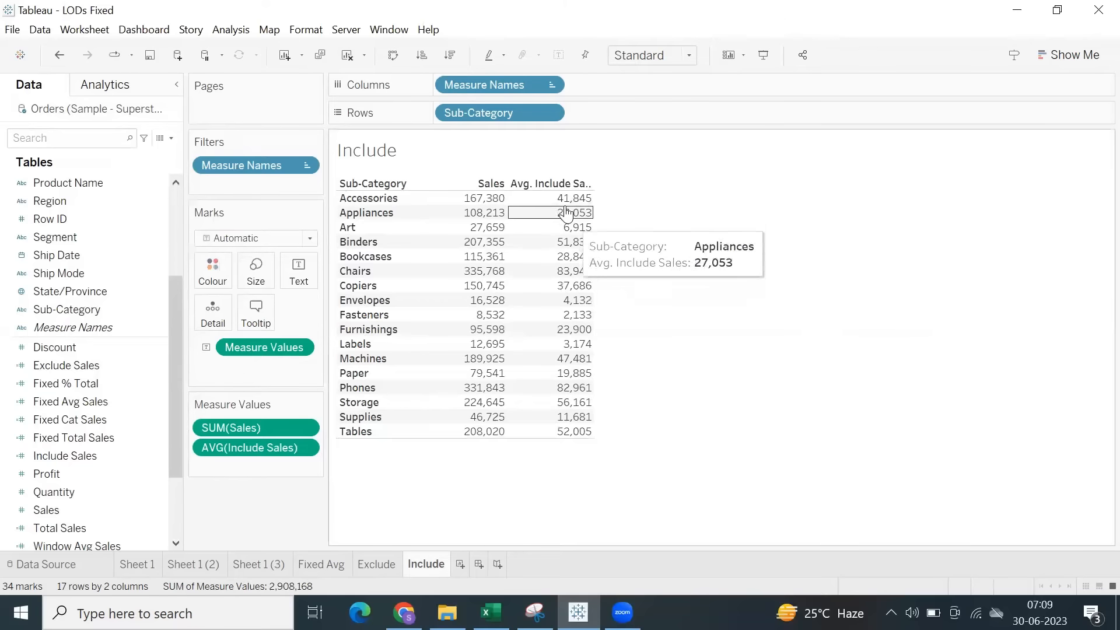
mouse_move(564, 204)
drag(564, 205, 644, 470)
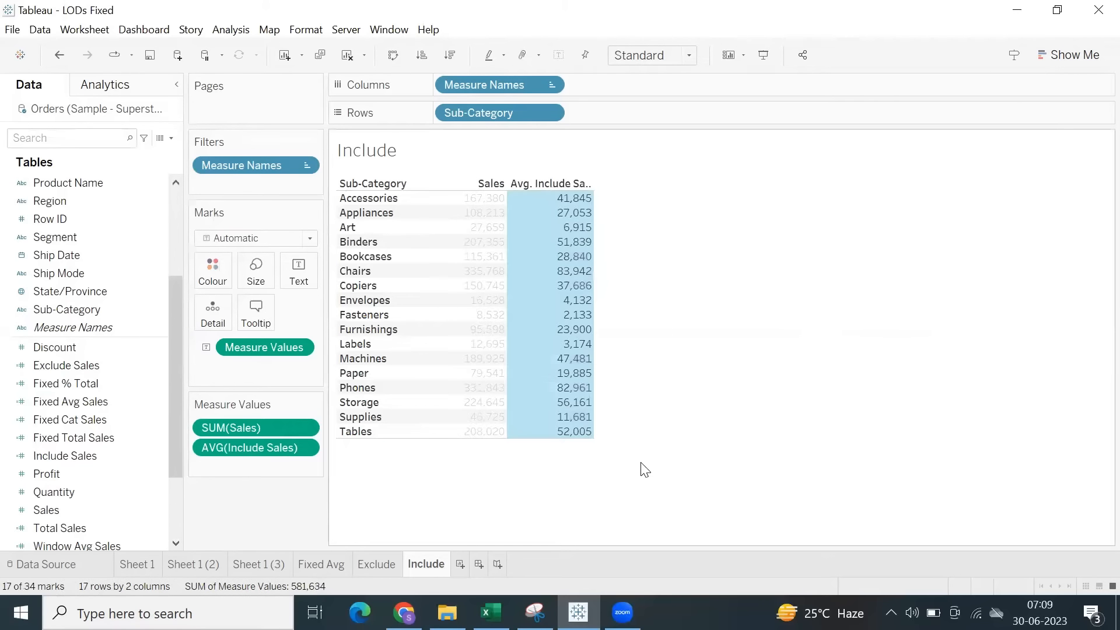
click(641, 462)
drag(556, 203, 615, 438)
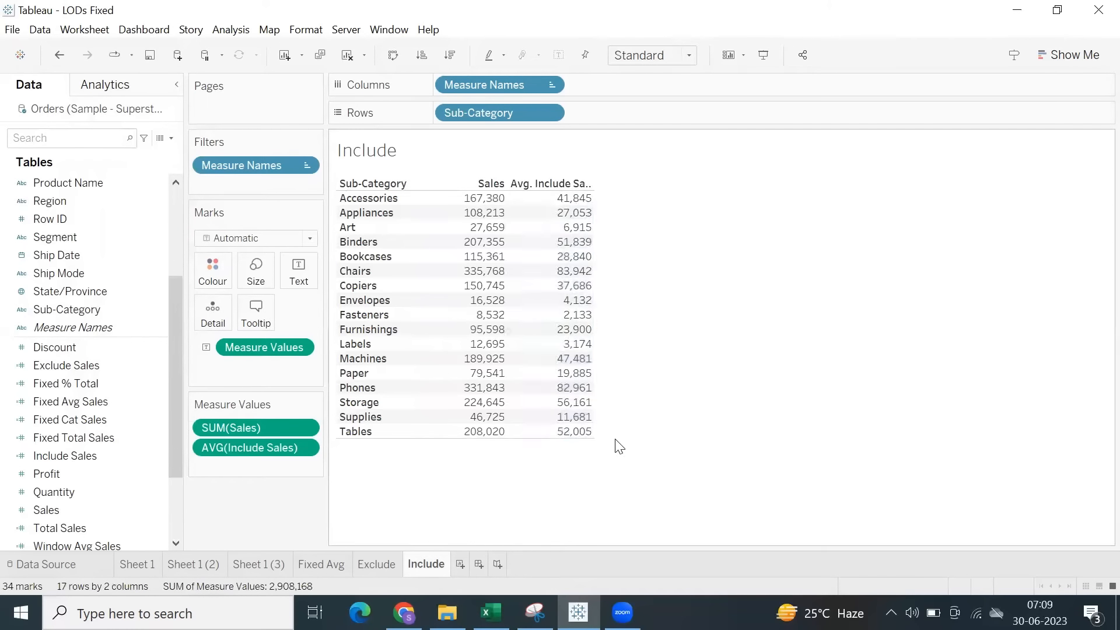
Set the aggregation of Include Sales in the table back to Sum.
click(309, 447)
mouse_move(336, 531)
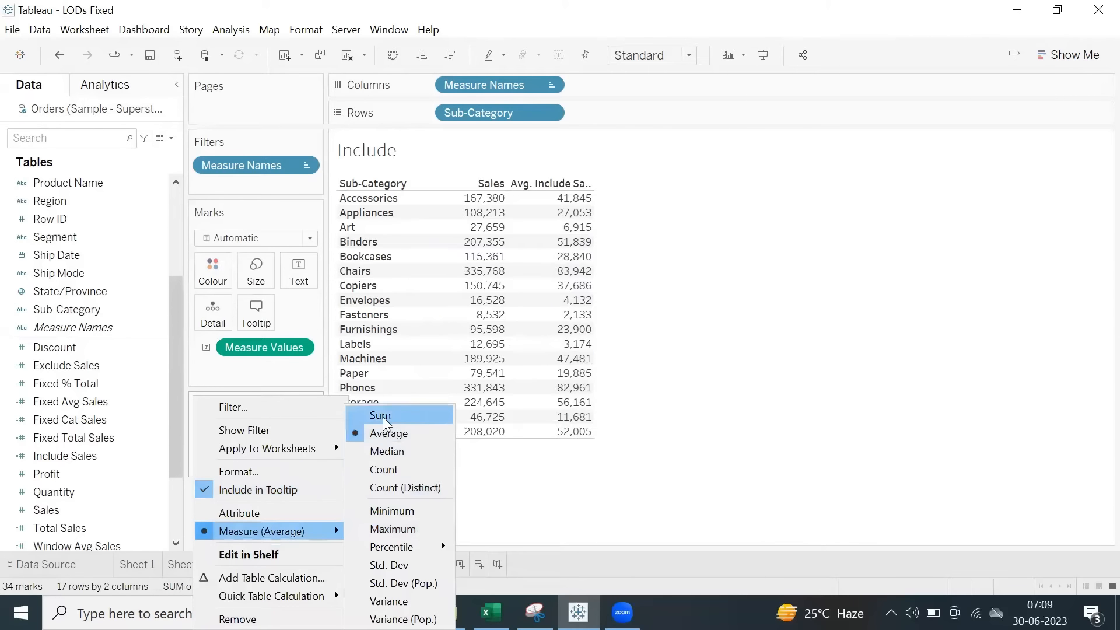
click(383, 416)
Change the aggregation of Include Sales in the table to Minimum.
click(305, 447)
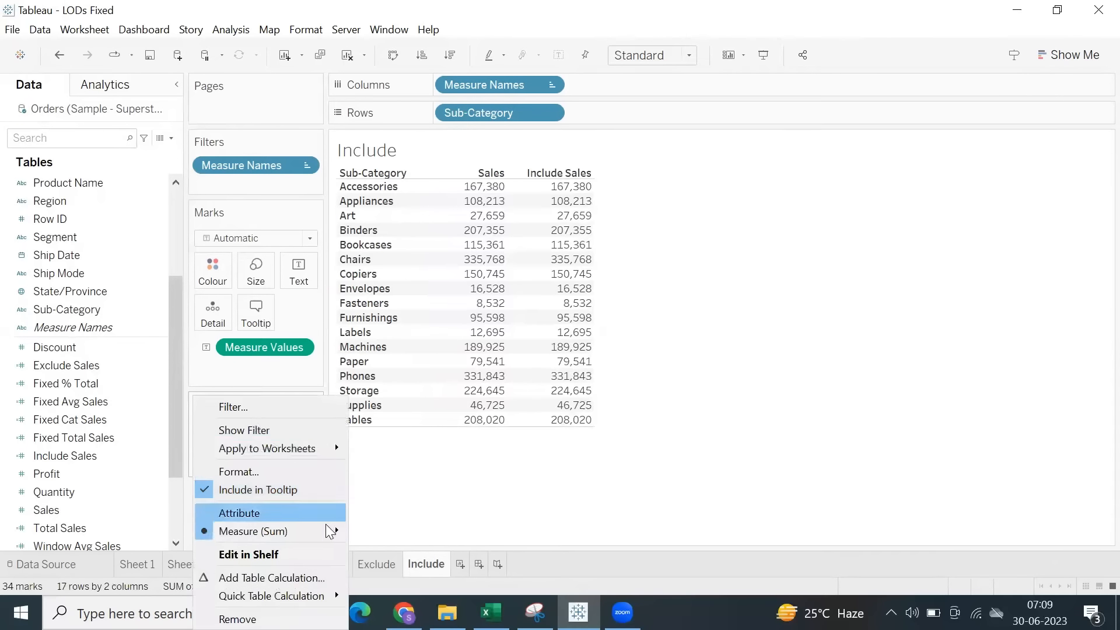
mouse_move(327, 531)
click(394, 512)
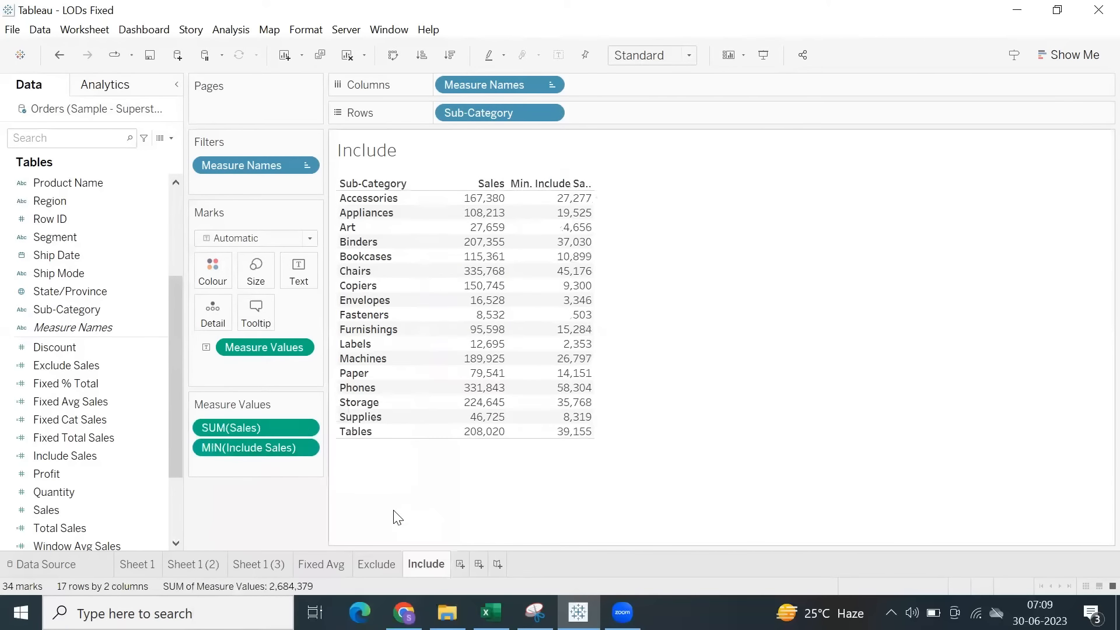
Change the aggregation of Include Sales in the table to Maximum.
click(309, 447)
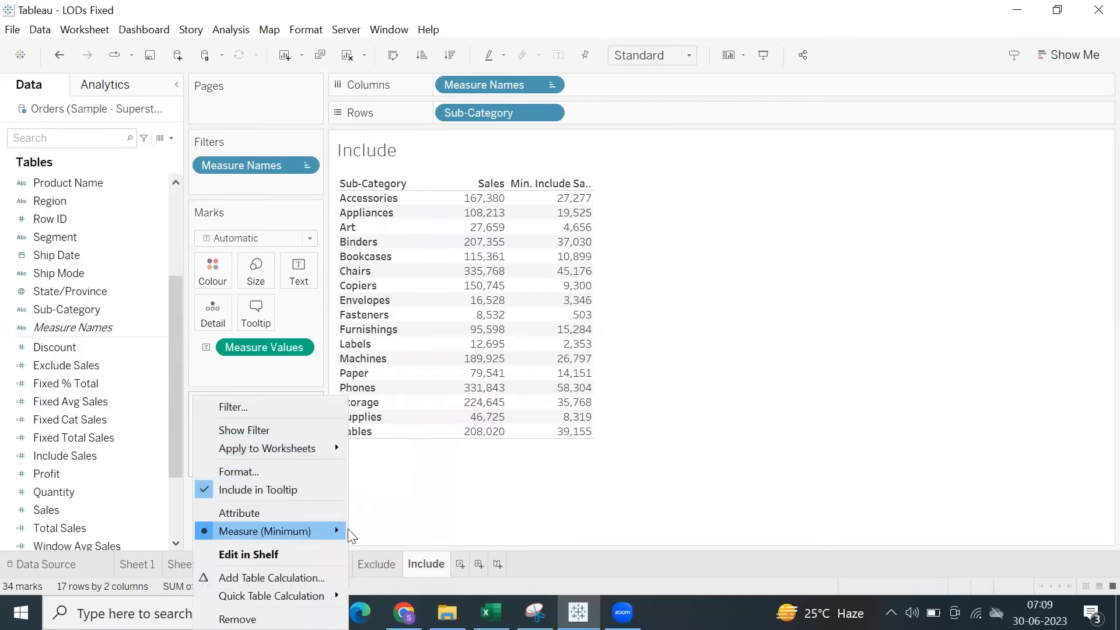
mouse_move(334, 530)
click(375, 528)
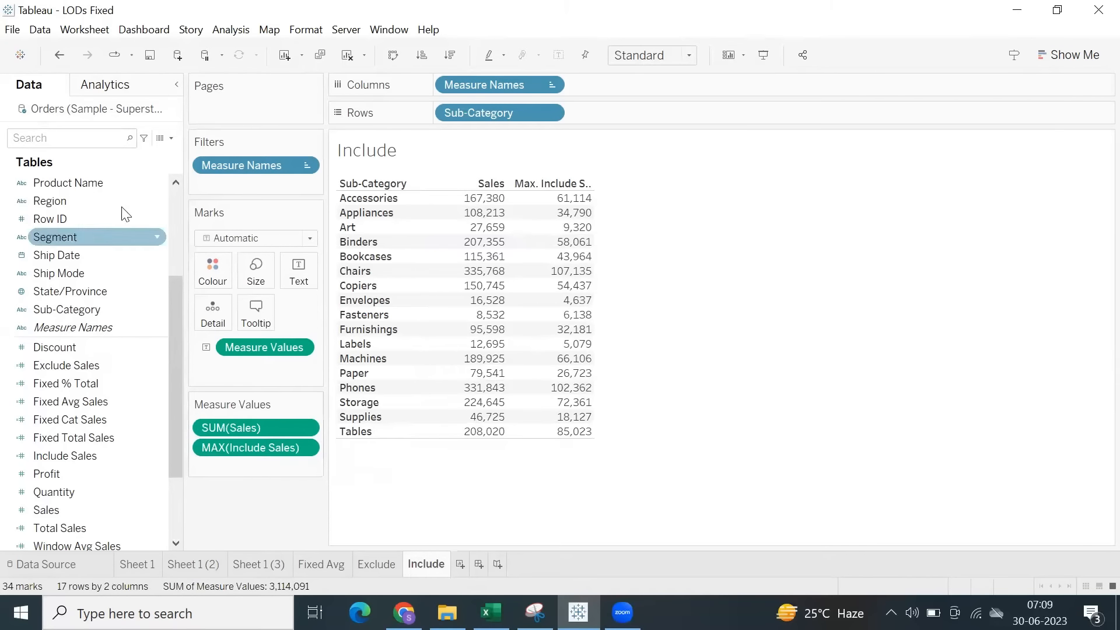
Add Region to Columns after Measure Names and remove the Include Sales measure from the table.
drag(50, 201, 815, 93)
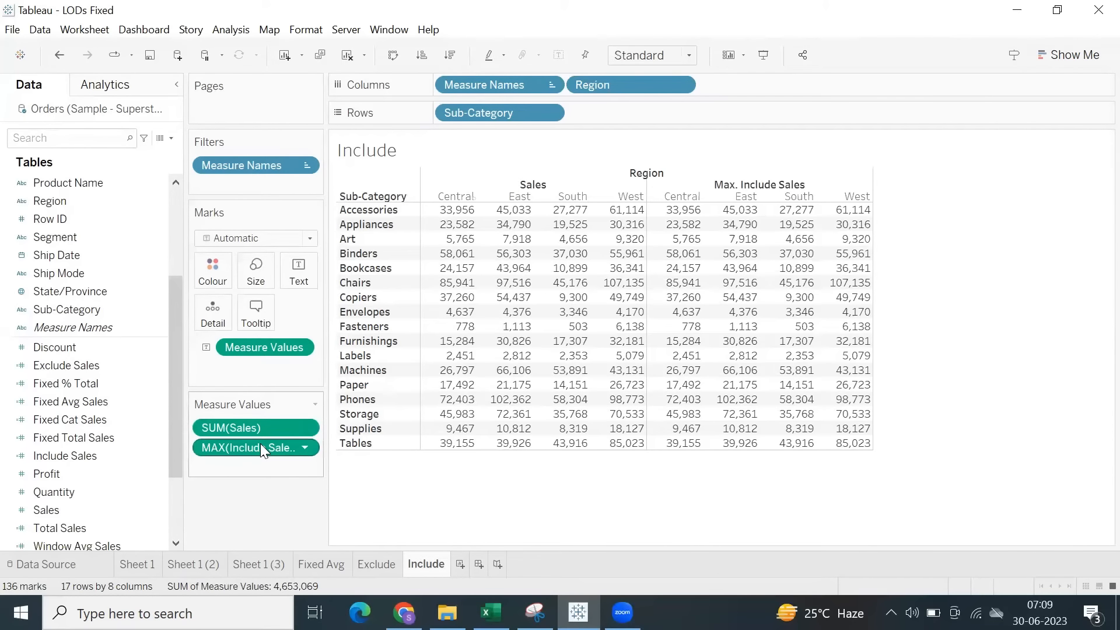
drag(260, 443, 258, 500)
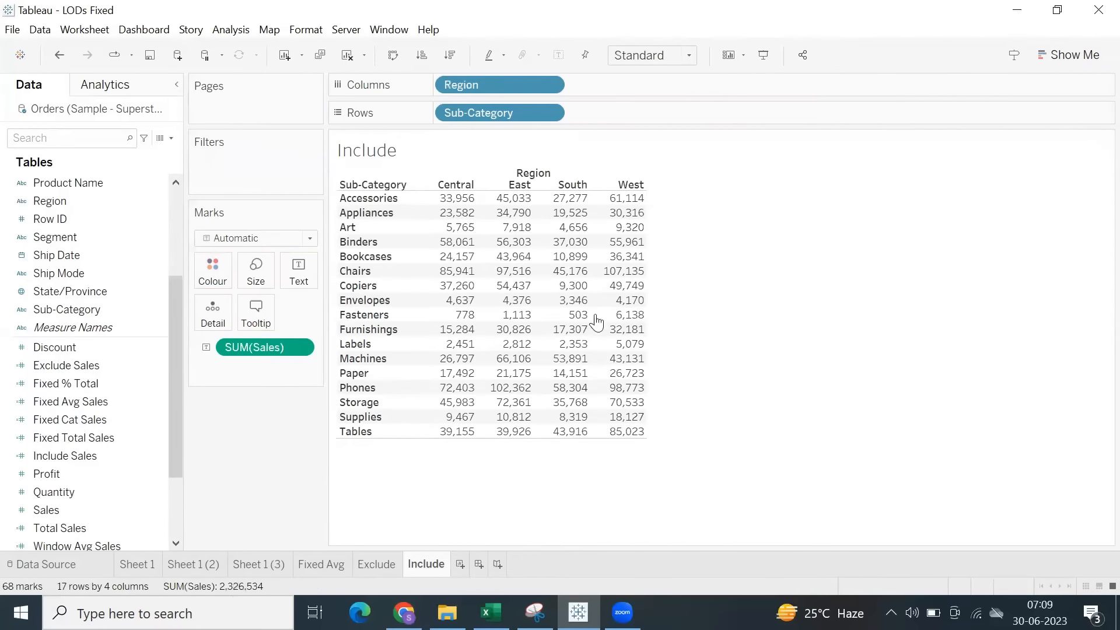
Duplicate the Include worksheet and add the Include Sales measure to the copy.
right_click(423, 564)
click(467, 410)
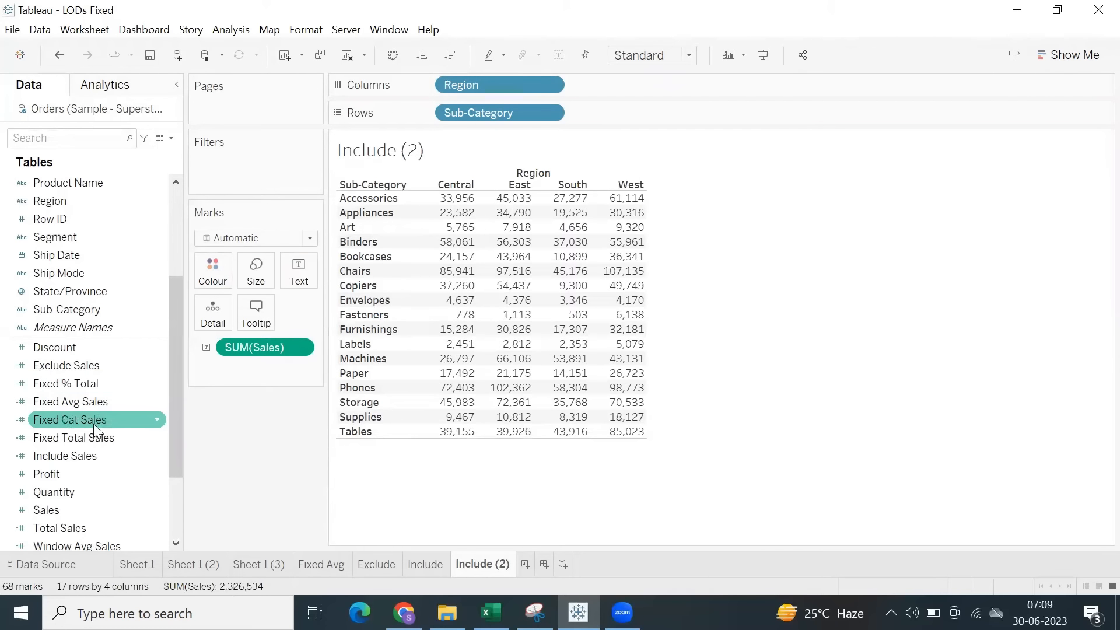
double_click(91, 455)
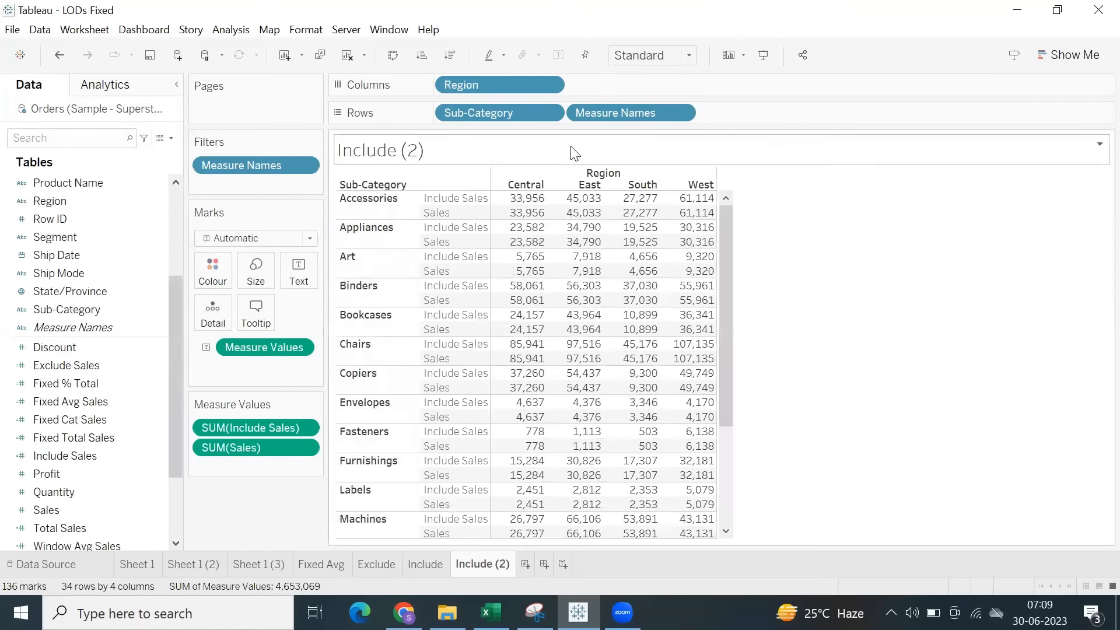
Rearrange the copied table without Region, with Measure Names in Columns and Sales placed before Include Sales.
drag(469, 90, 517, 32)
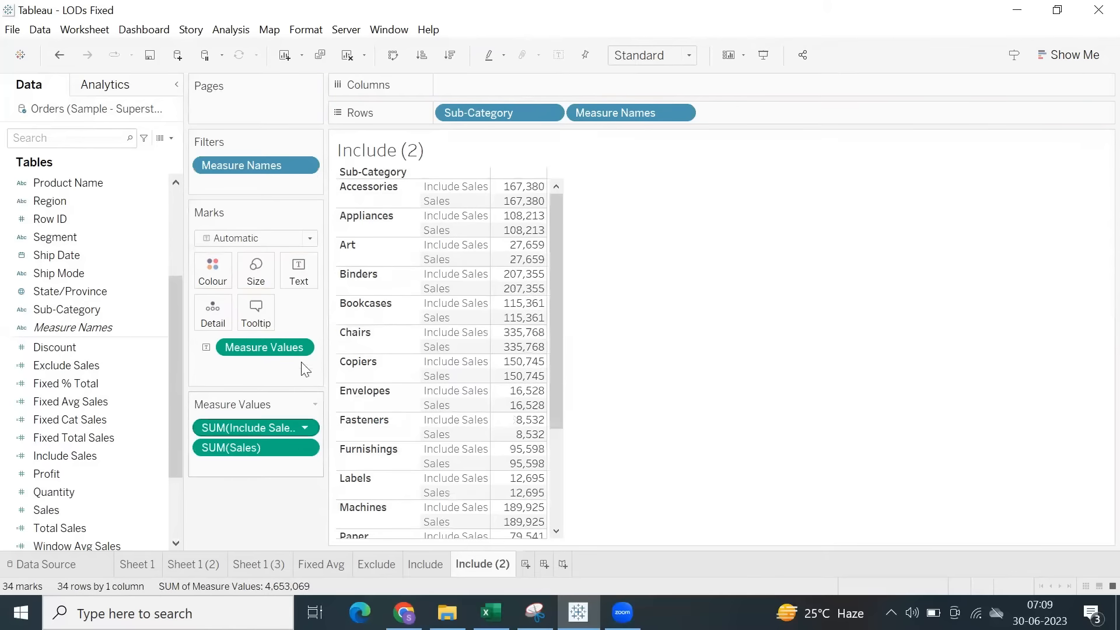
drag(608, 112, 591, 89)
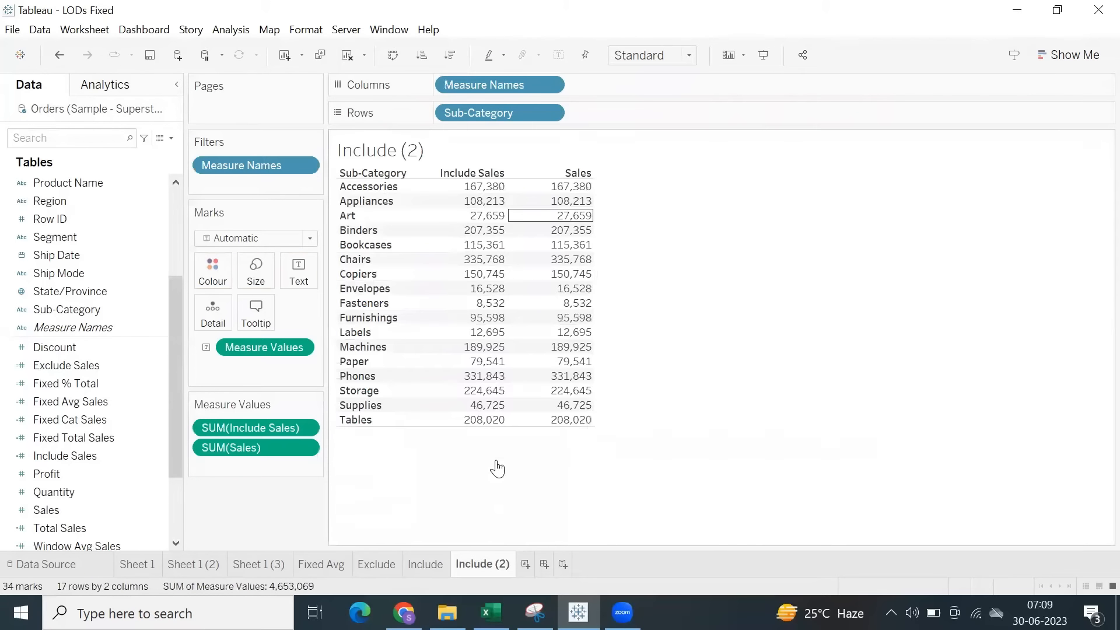
drag(276, 431, 283, 469)
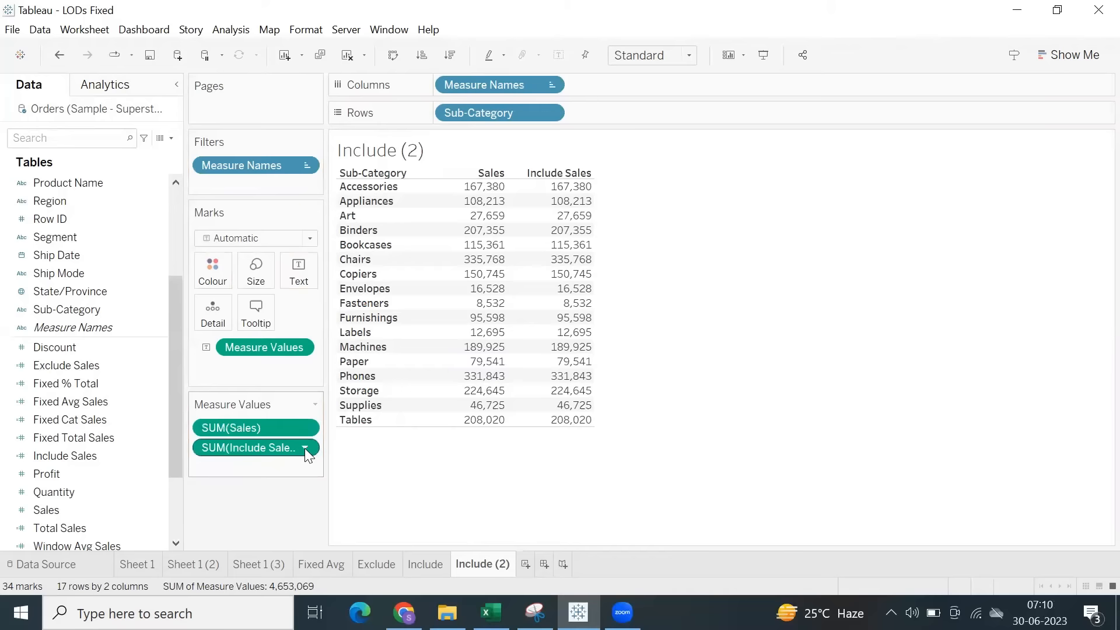
Change the aggregation of Include Sales on the Include (2) sheet to Average and compare it with the Include sheet.
click(305, 449)
mouse_move(335, 533)
click(396, 433)
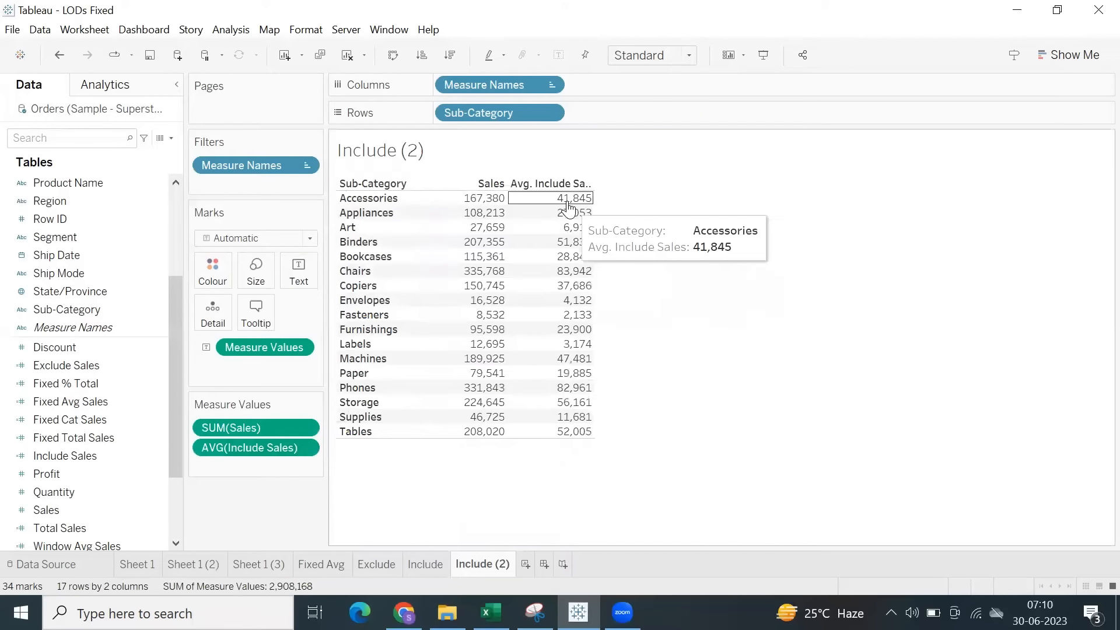
click(426, 564)
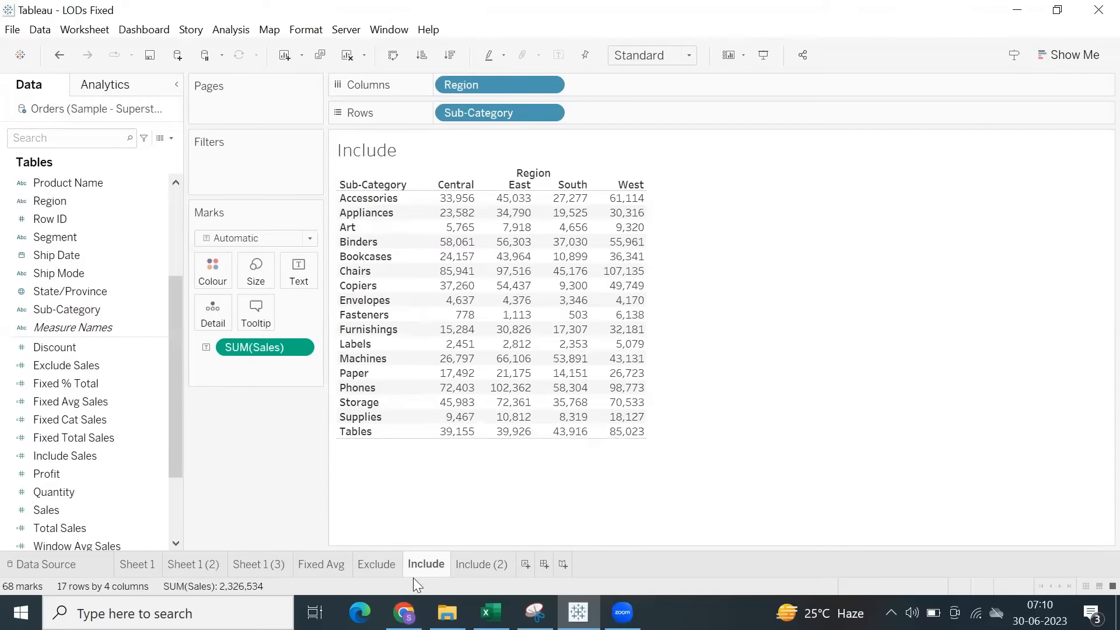
click(475, 569)
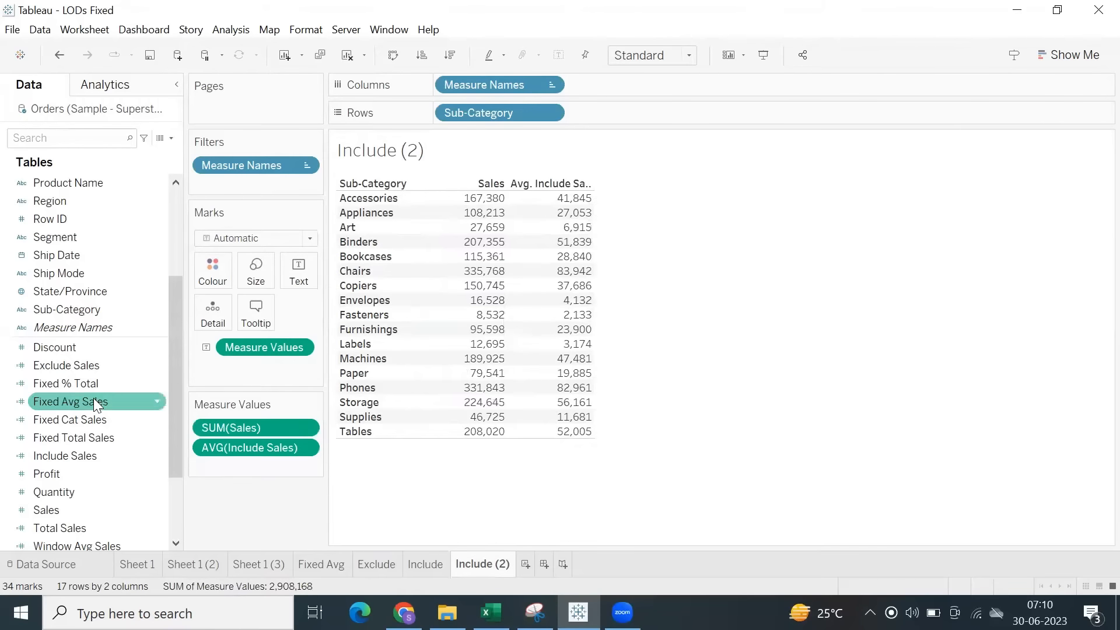
Copy the full formula from the Include Sales calculation and close its editor.
click(81, 457)
right_click(80, 461)
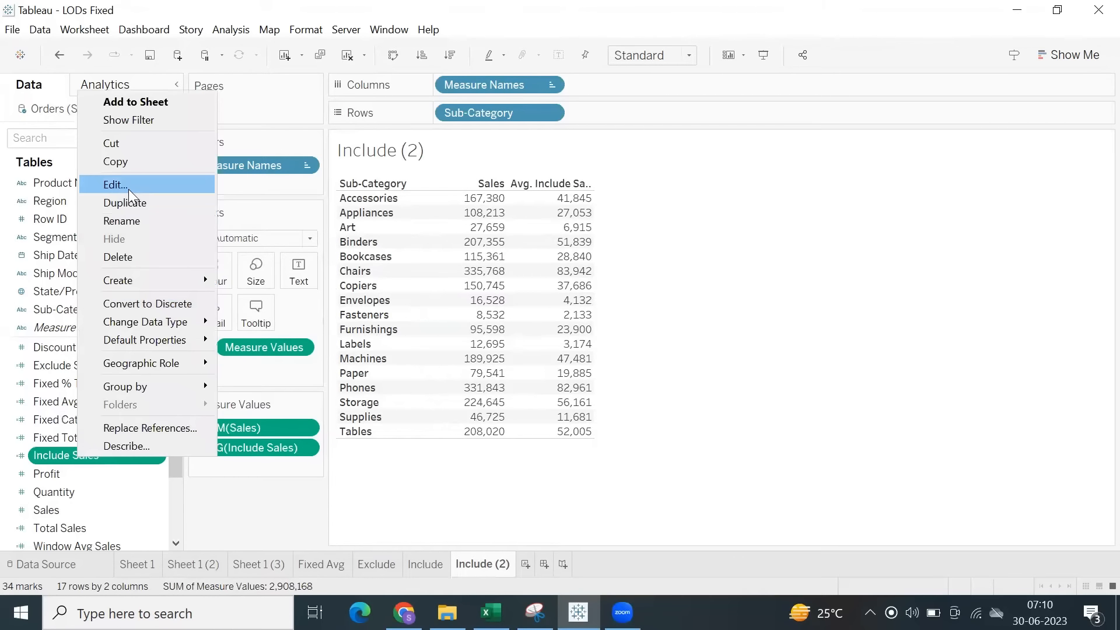
click(111, 183)
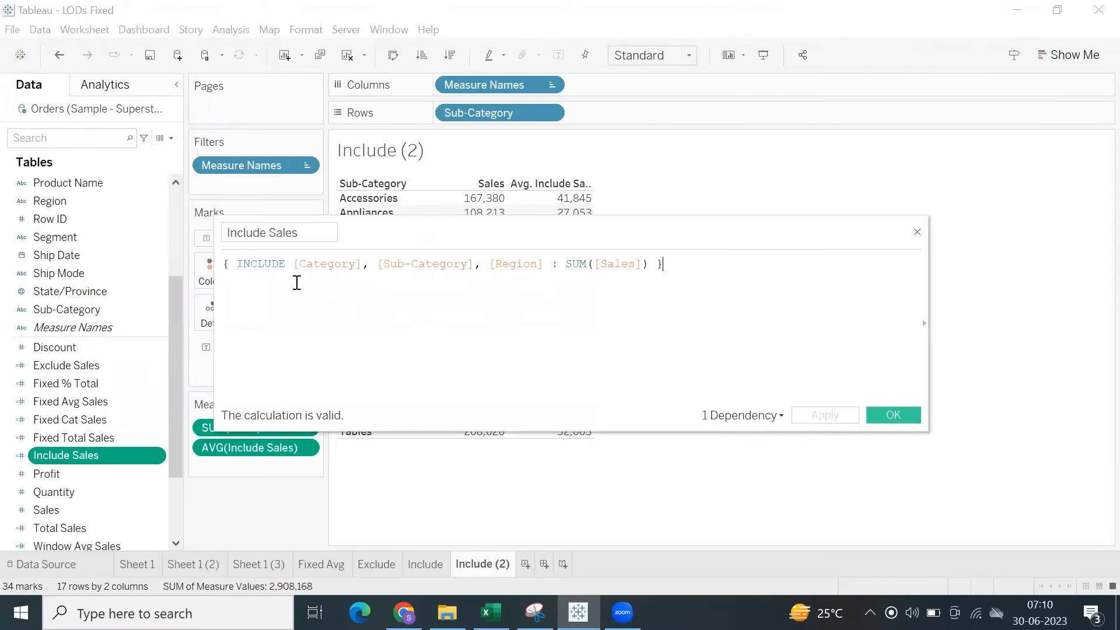
drag(297, 282, 211, 266)
key(ctrl+c)
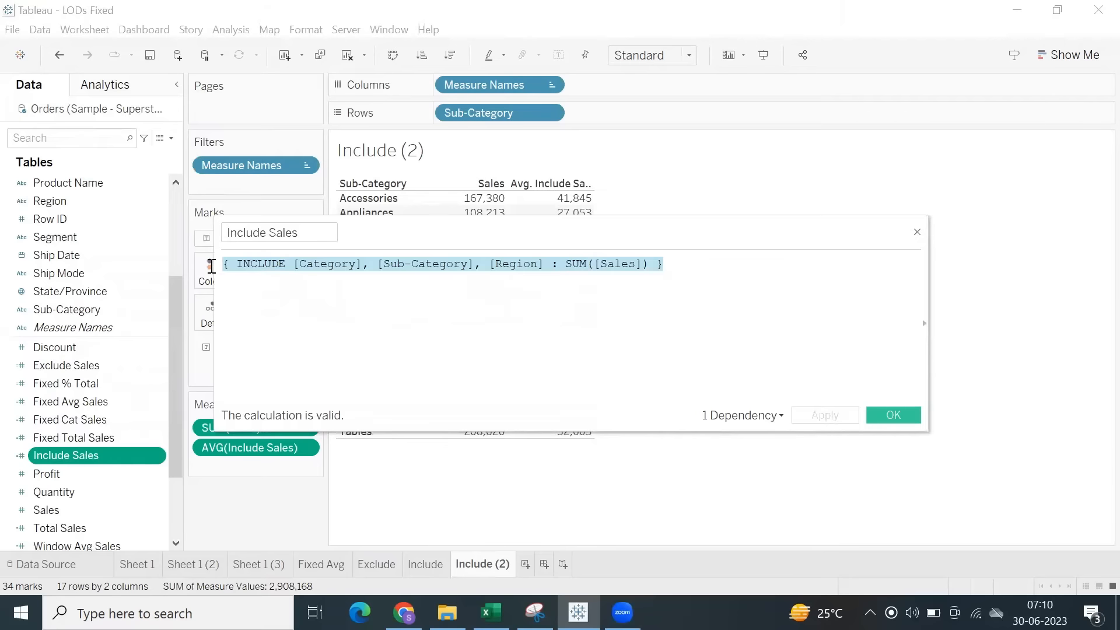
click(892, 415)
Switch to the Excel notes and paste the copied INCLUDE formula into cell C50, beside the Include label.
click(491, 612)
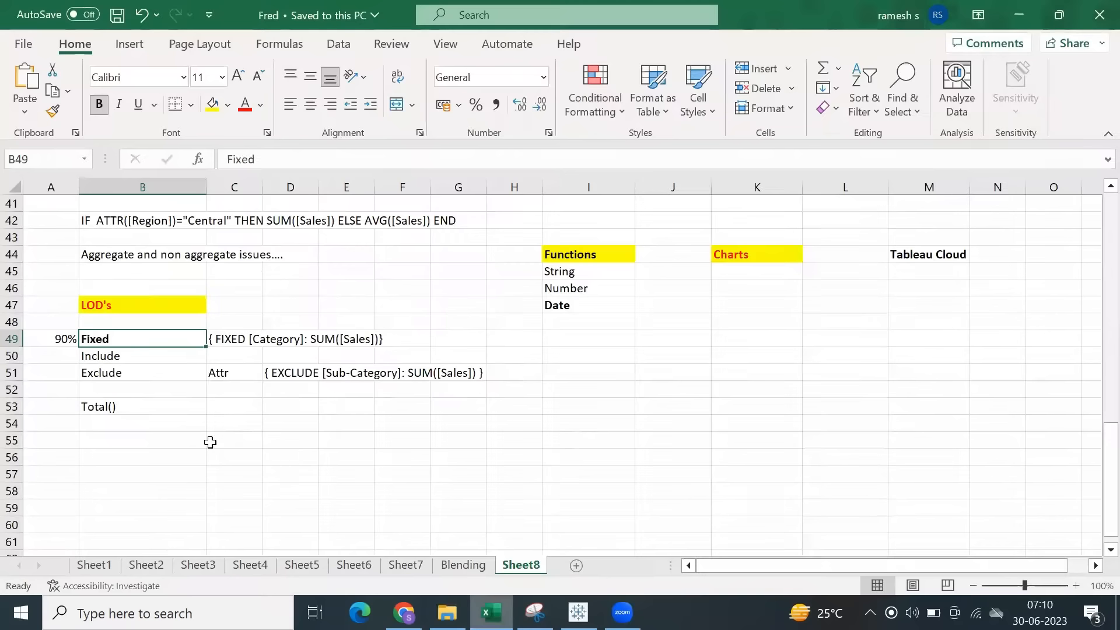
click(238, 357)
key(ctrl+v)
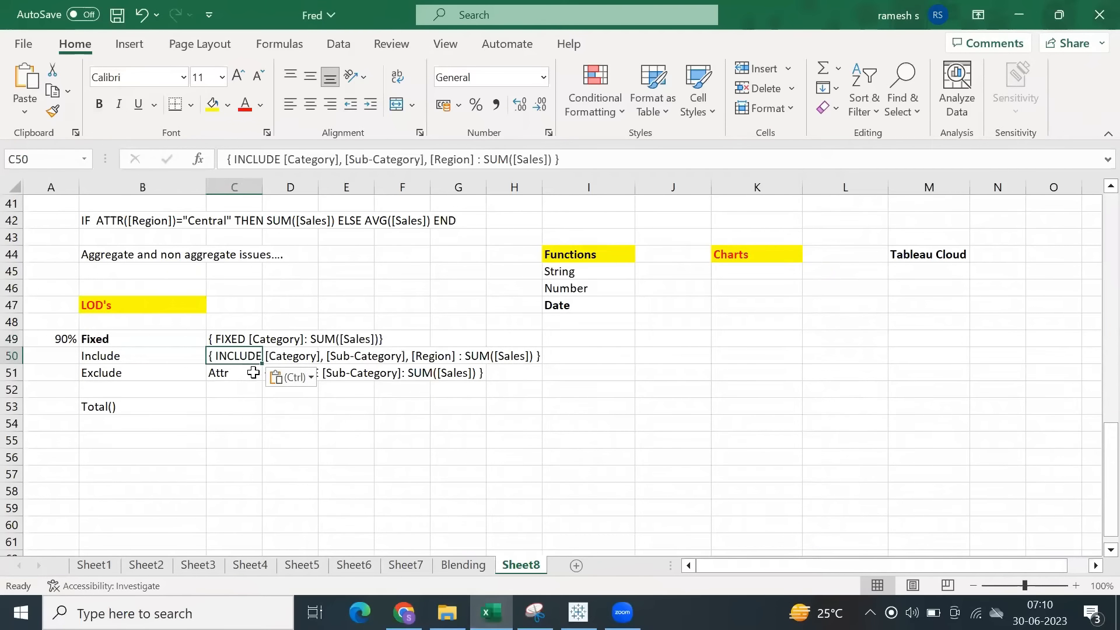
click(280, 438)
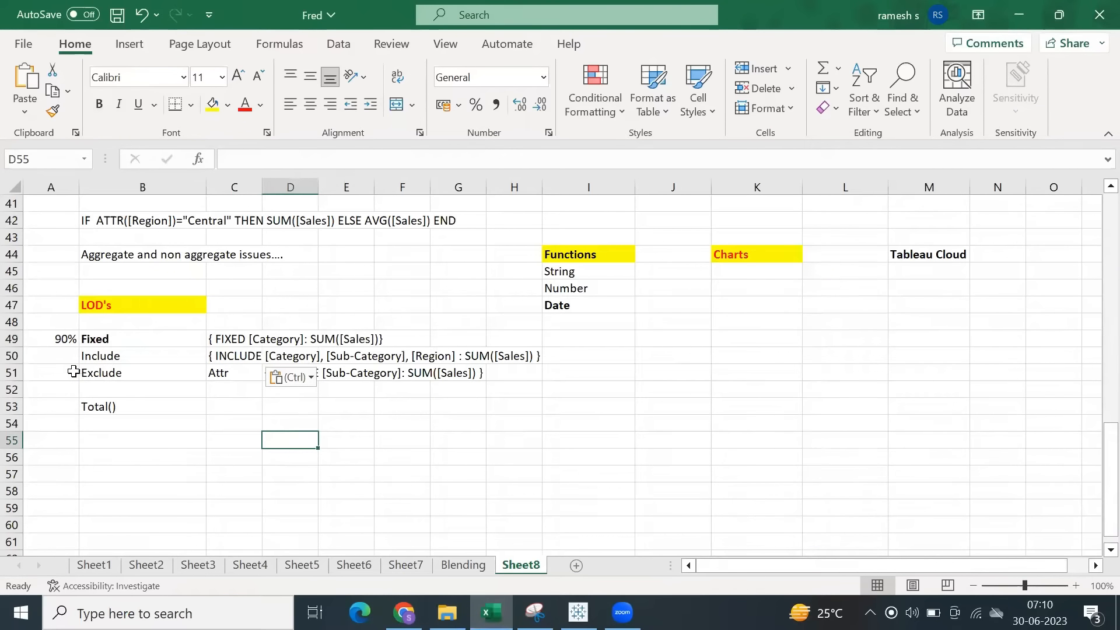
Make row 50 taller with its contents vertically centred, and switch back to Tableau.
drag(16, 363, 12, 382)
click(11, 367)
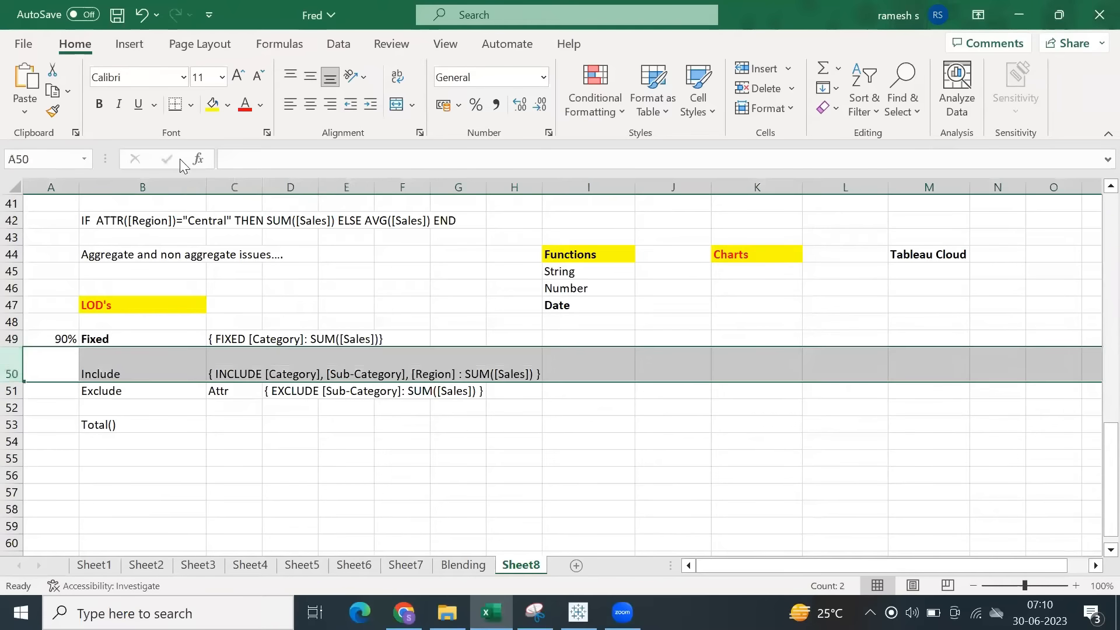
click(310, 77)
click(455, 441)
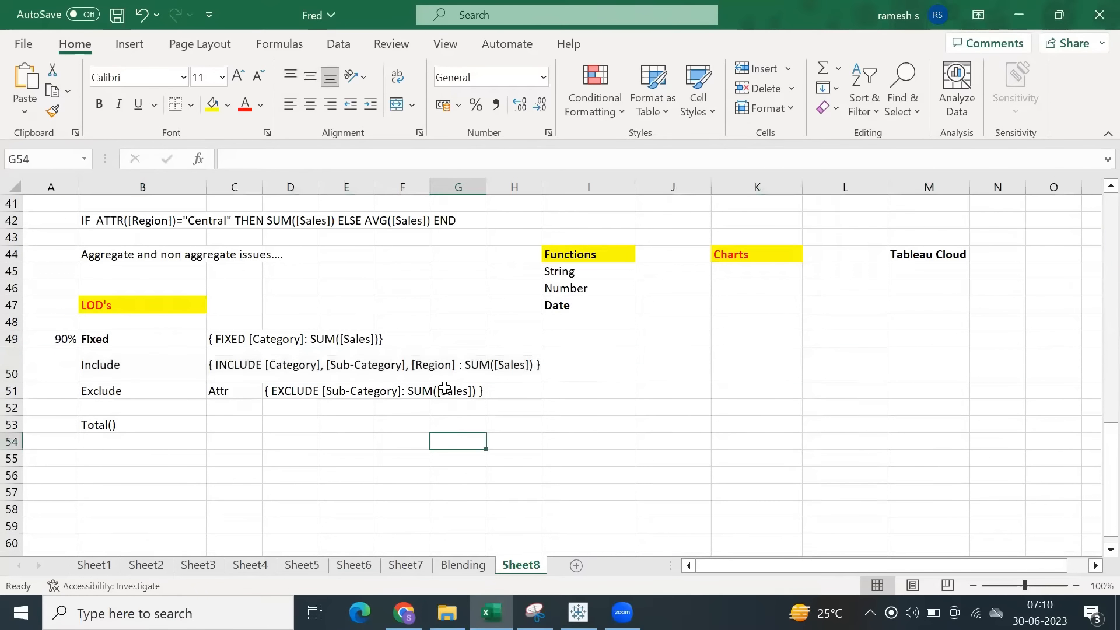
click(579, 613)
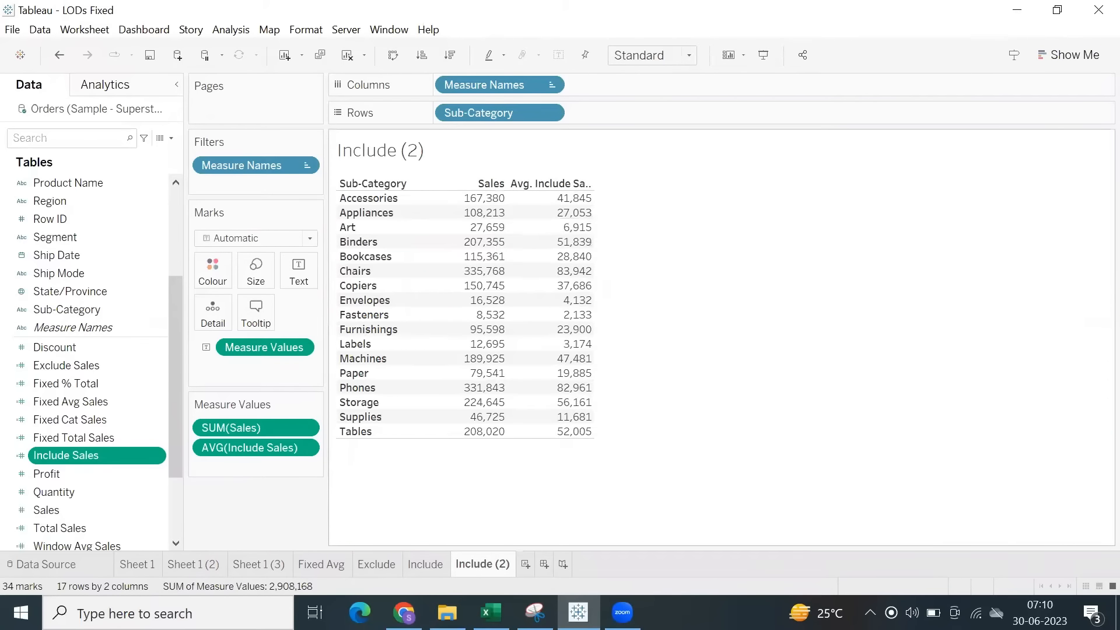
key(super)
text(cal)
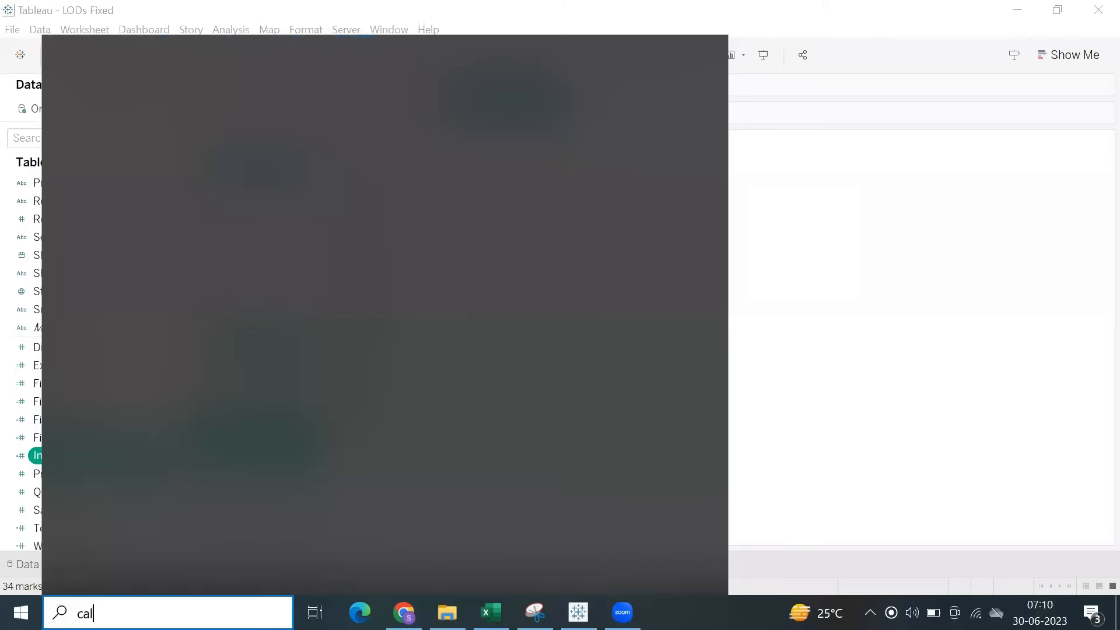
key(BackSpace)
key(BackSpace)
key(BackSpace)
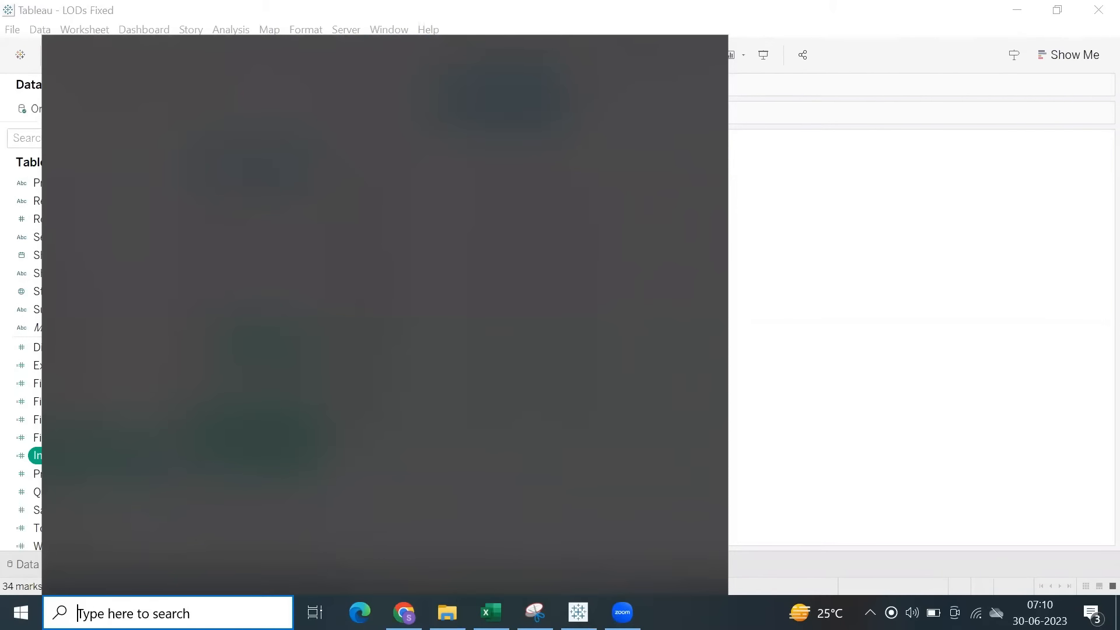
click(21, 612)
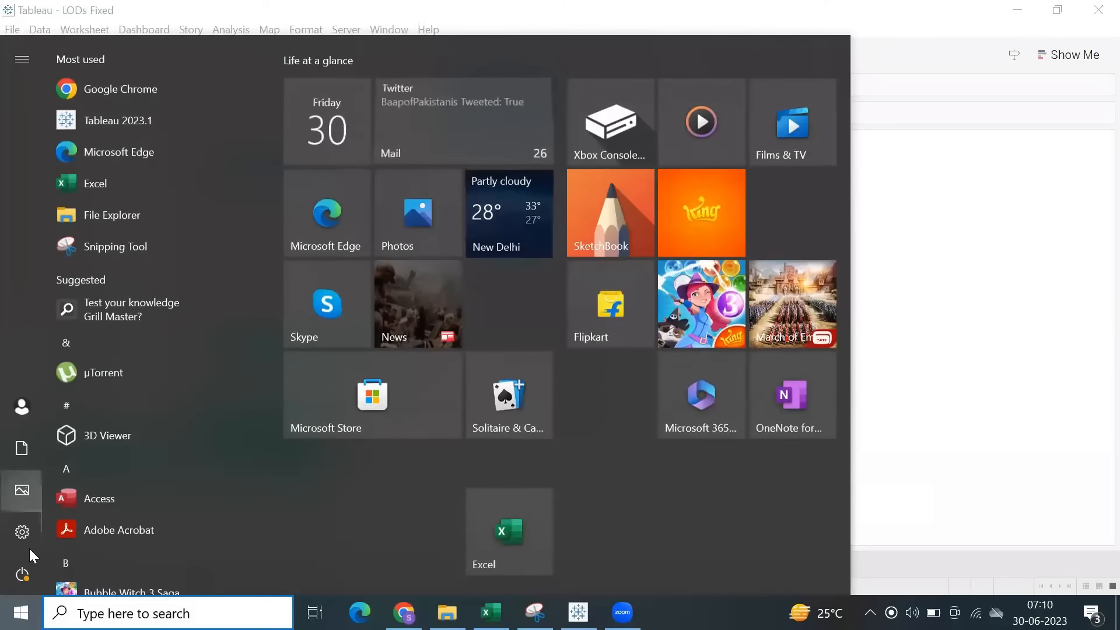
click(21, 612)
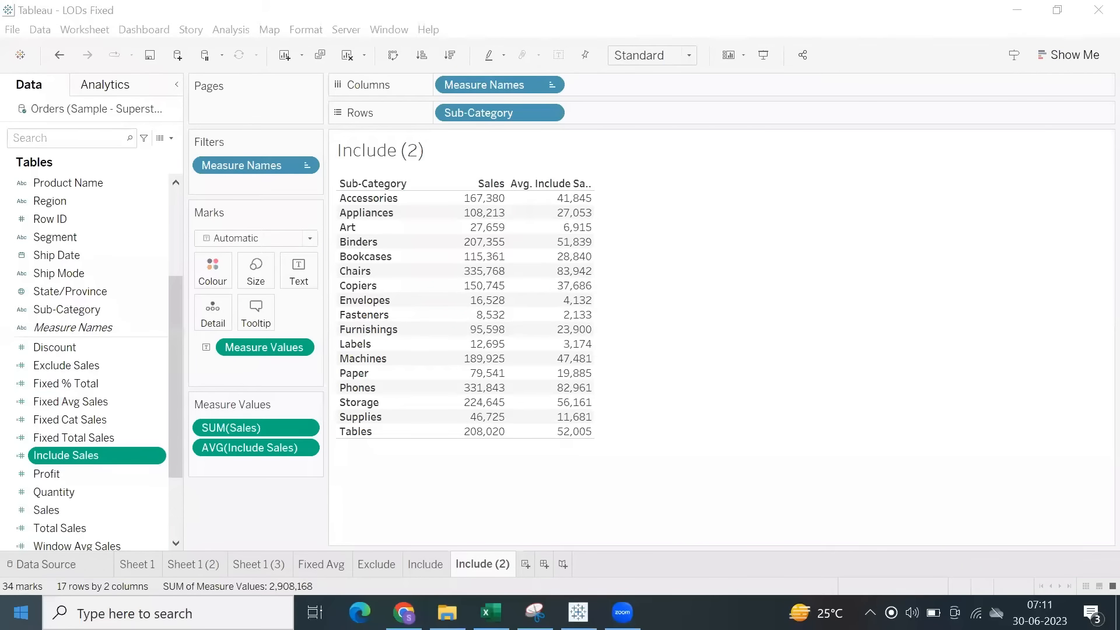
Open the Windows Calculator app and place its window beside the Tableau table.
key(super)
scroll(122, 304, down, 4)
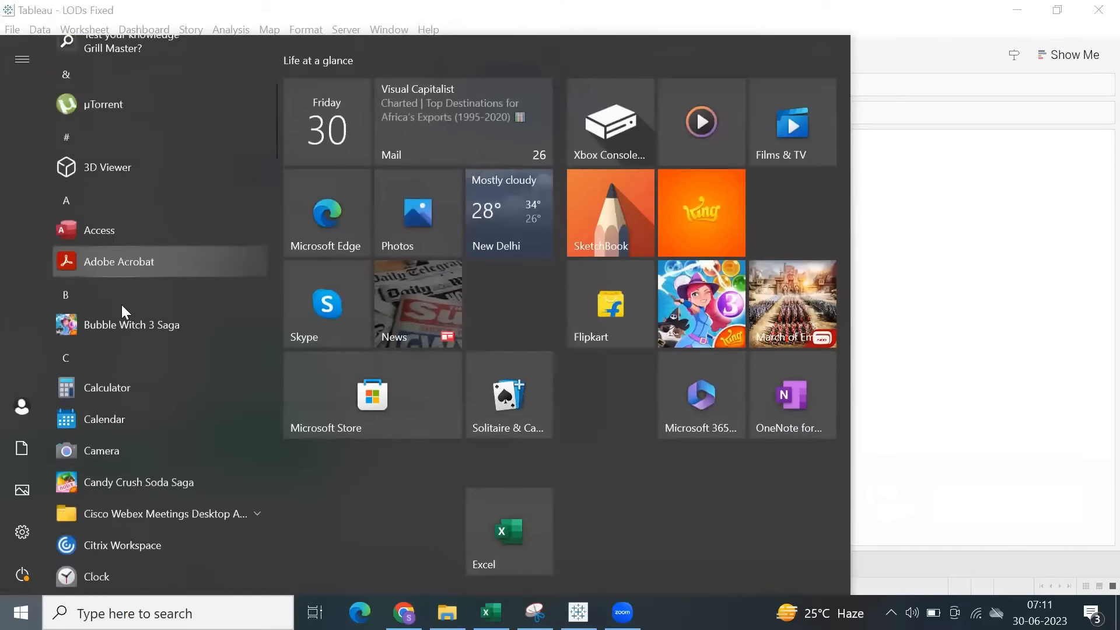
scroll(123, 315, down, 4)
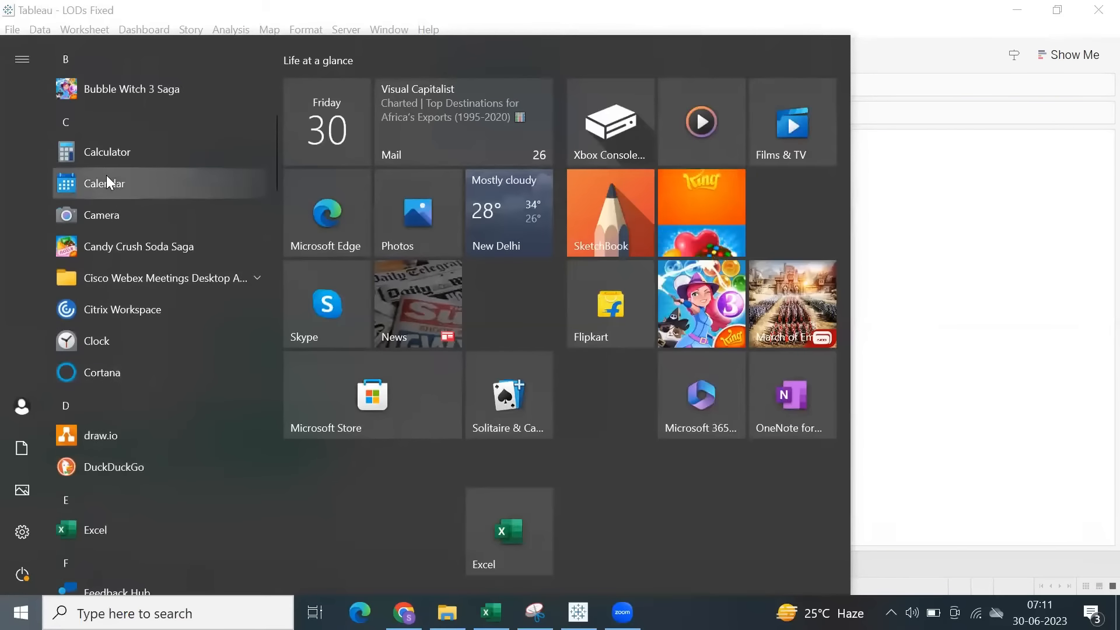
click(108, 158)
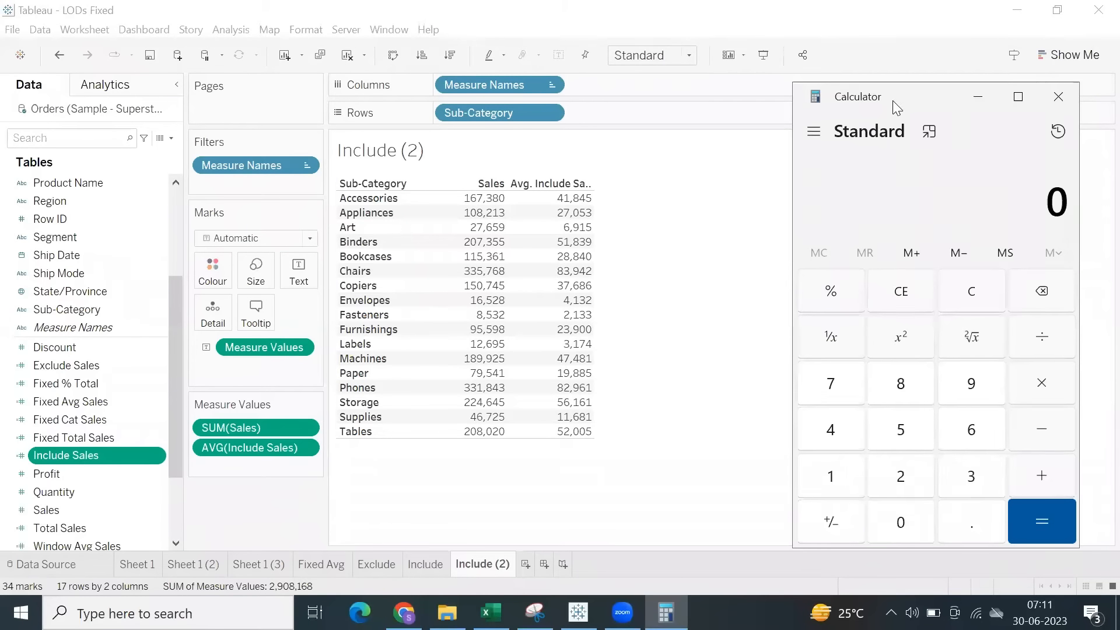
drag(893, 102, 819, 60)
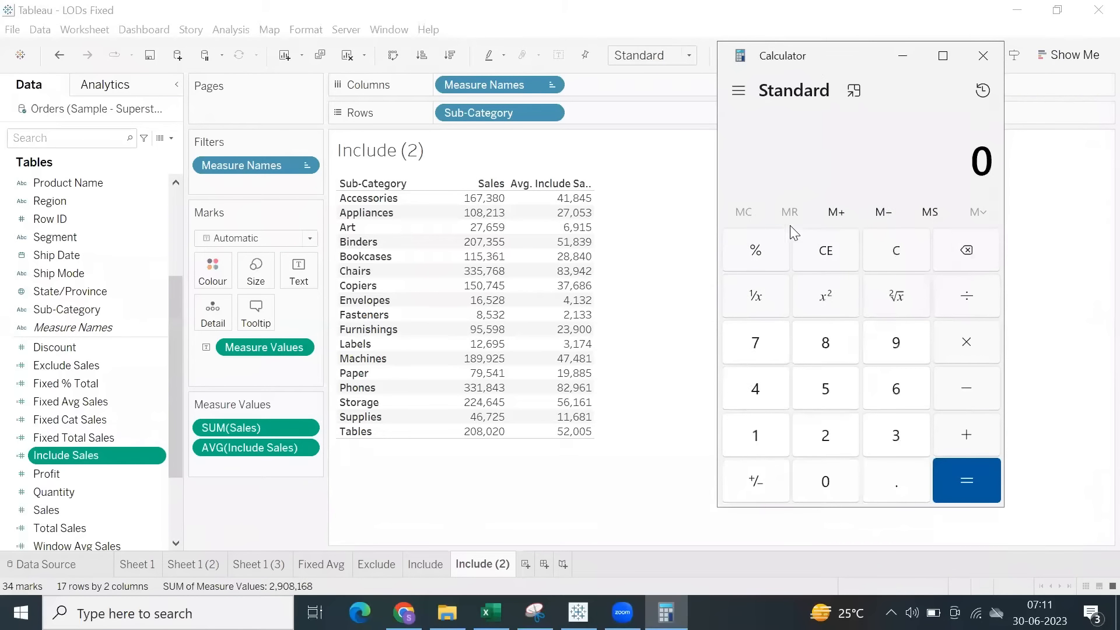
Divide the Accessories sales of 167380 by 4, highlight the quotient for comparison and minimize the Calculator.
text(1,67,)
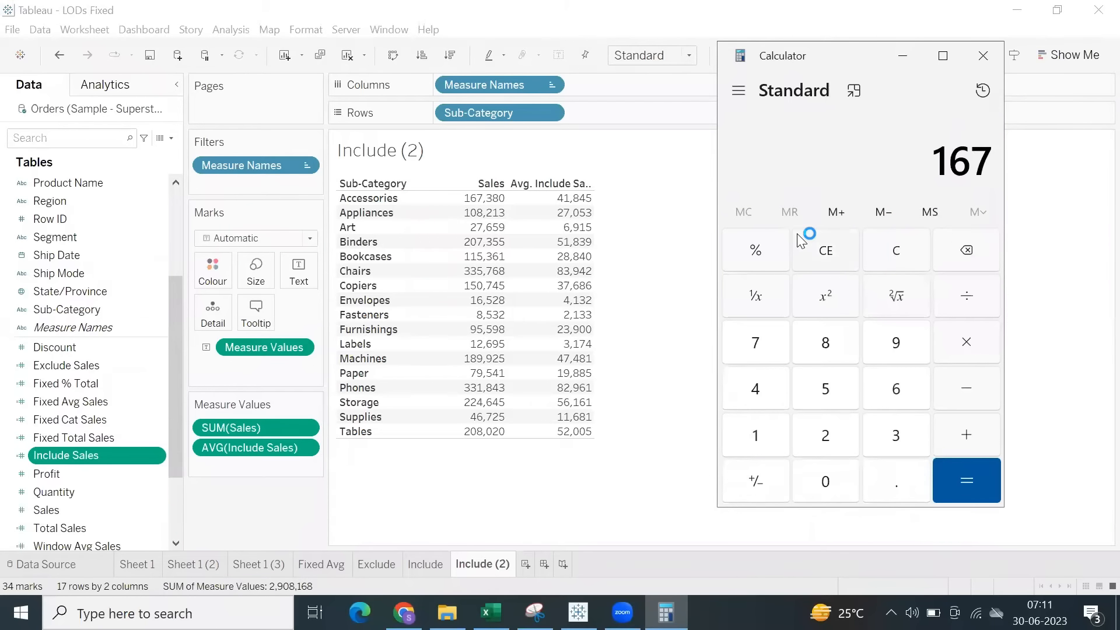
text(380)
key(slash)
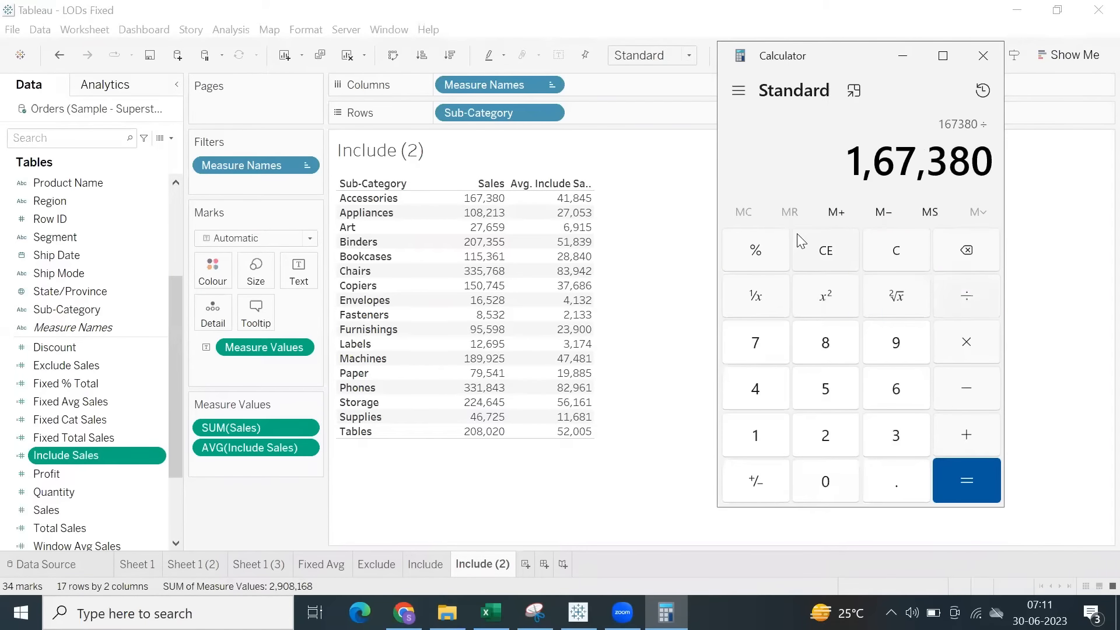
text(4)
key(Return)
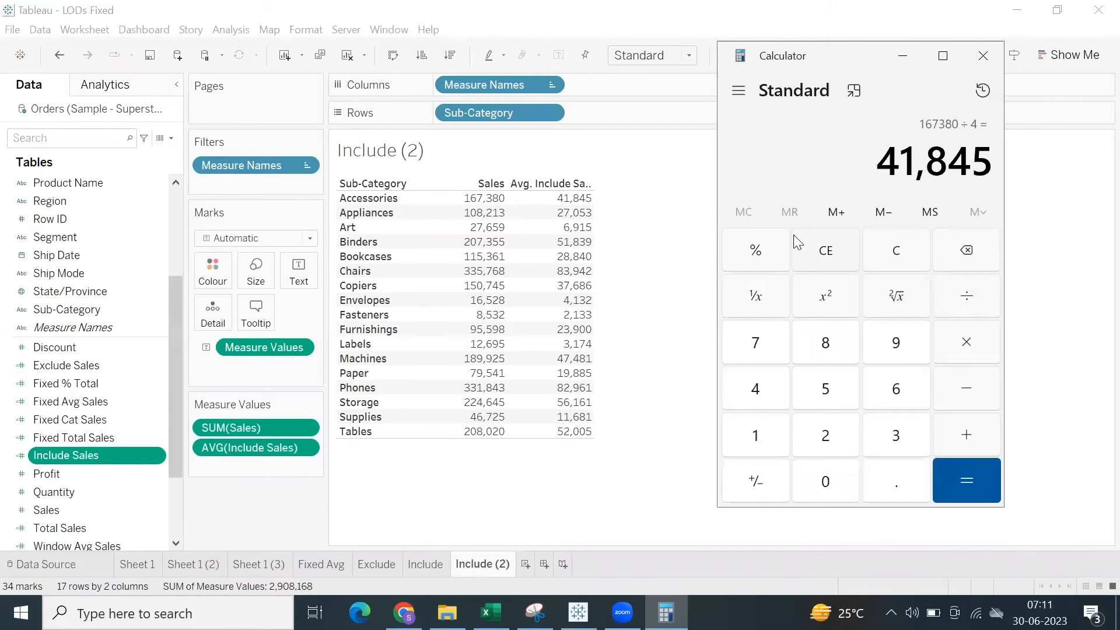
drag(881, 166, 1005, 168)
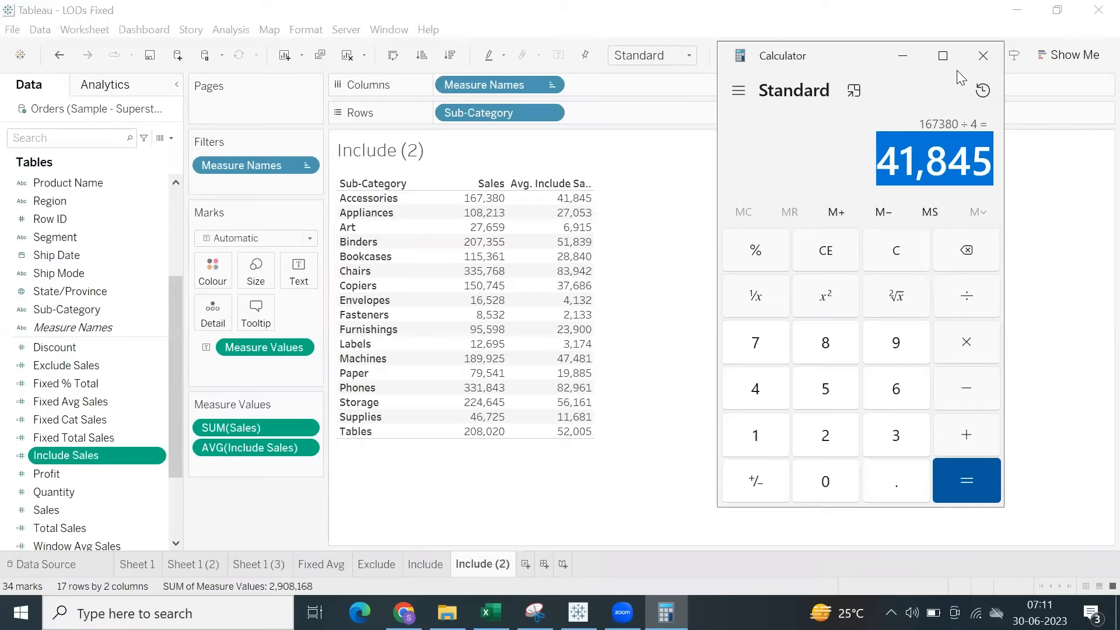
click(893, 64)
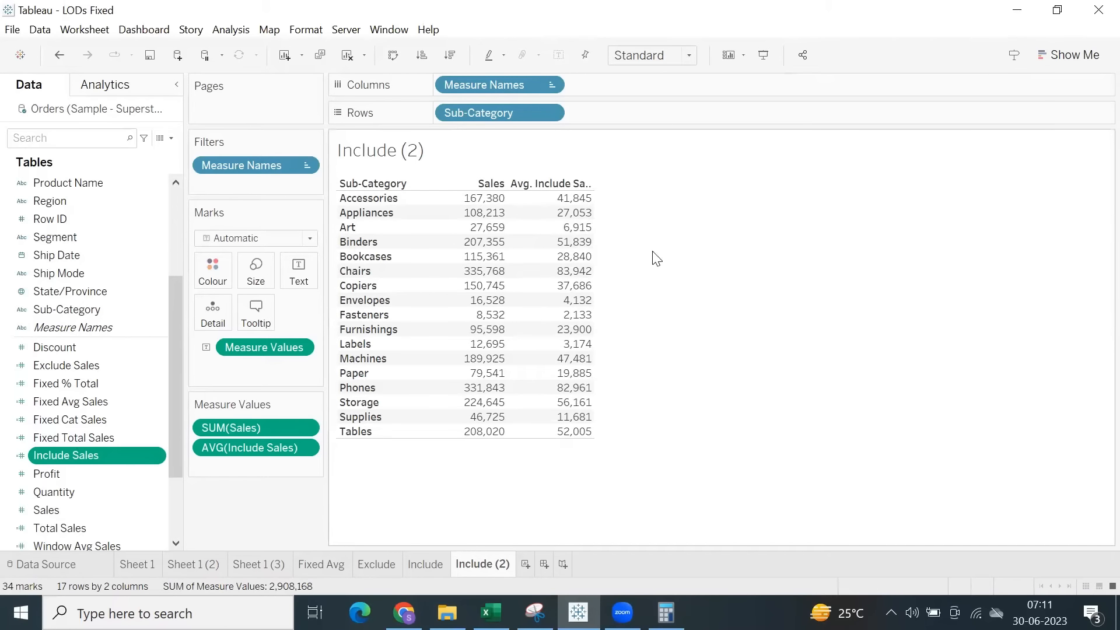
Change the Include Sales aggregation to Sum on the Include (2) sheet and compare it with the Sales column.
right_click(310, 447)
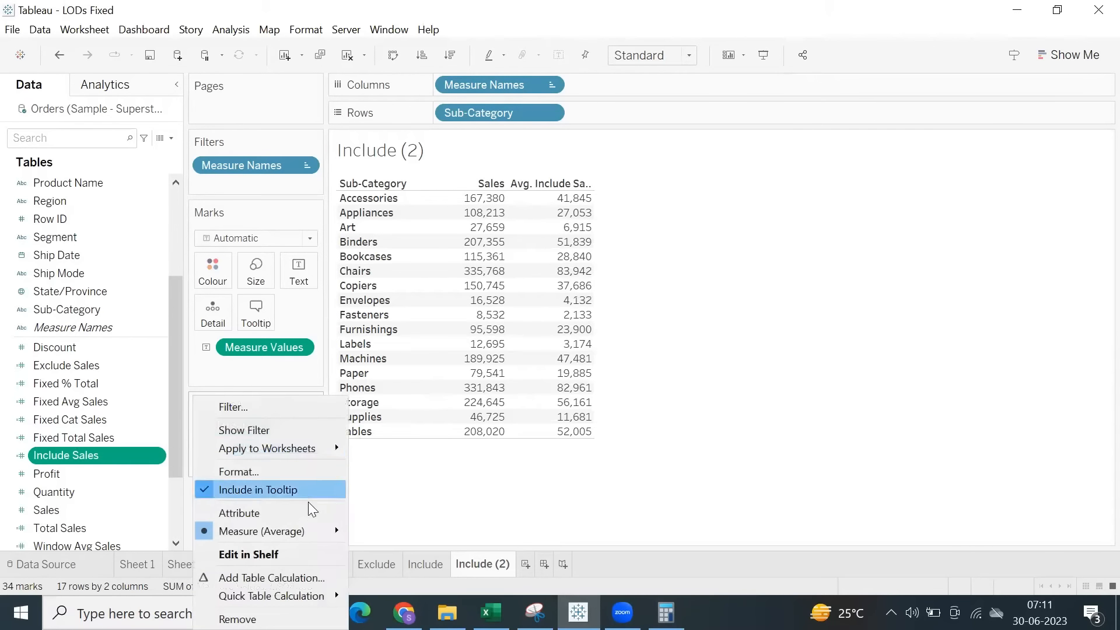
mouse_move(310, 530)
click(399, 429)
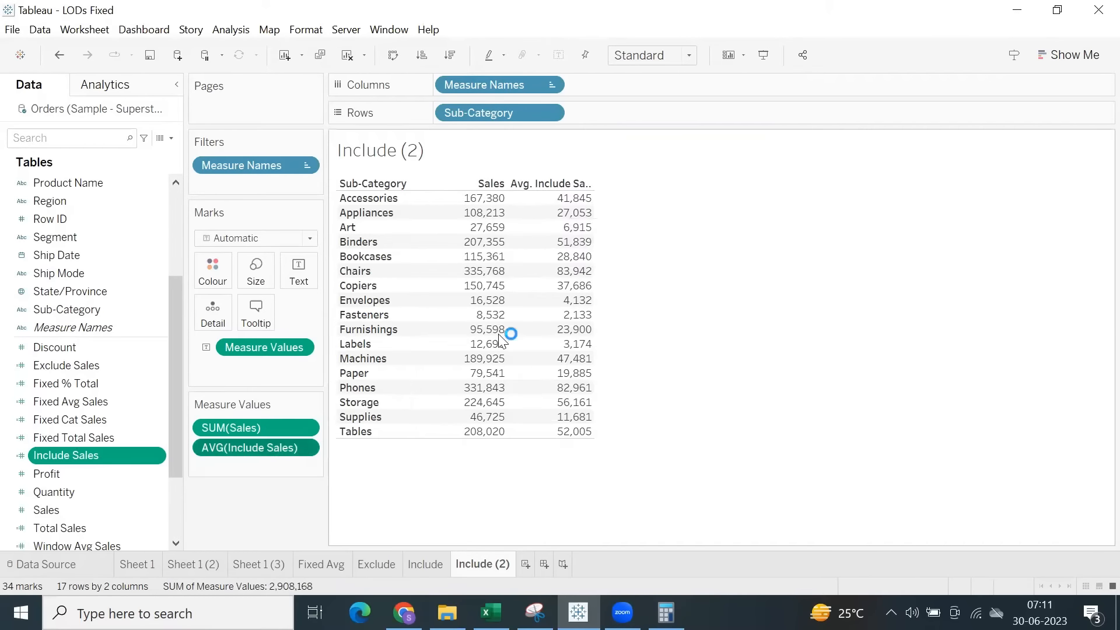
drag(494, 182, 576, 424)
Change the Include Sales aggregation to Minimum and inspect the value for Accessories.
right_click(306, 447)
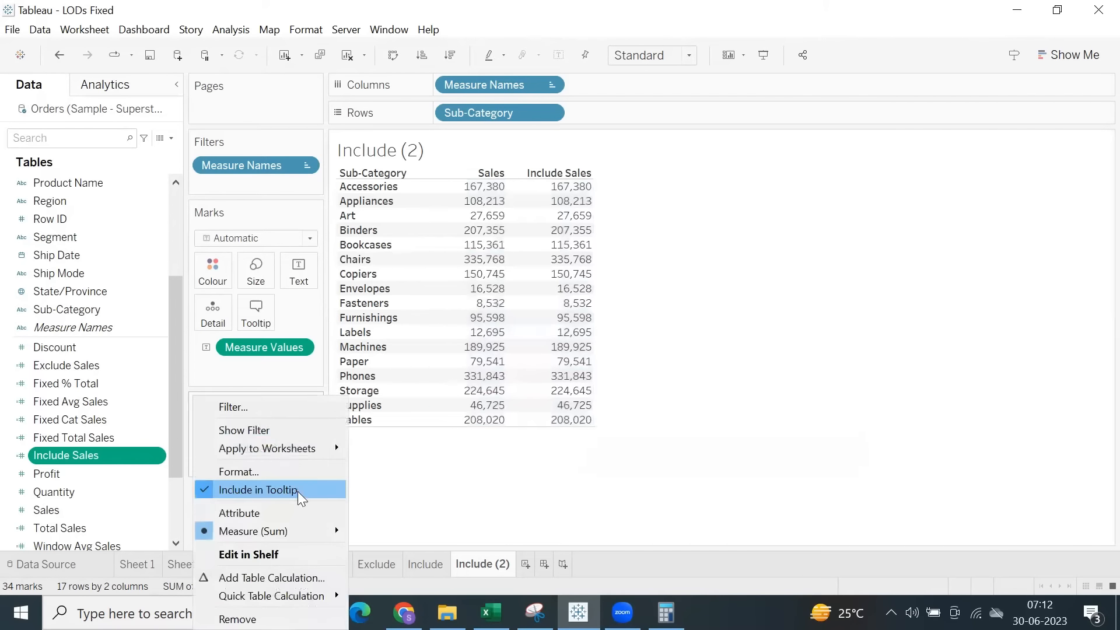
mouse_move(316, 531)
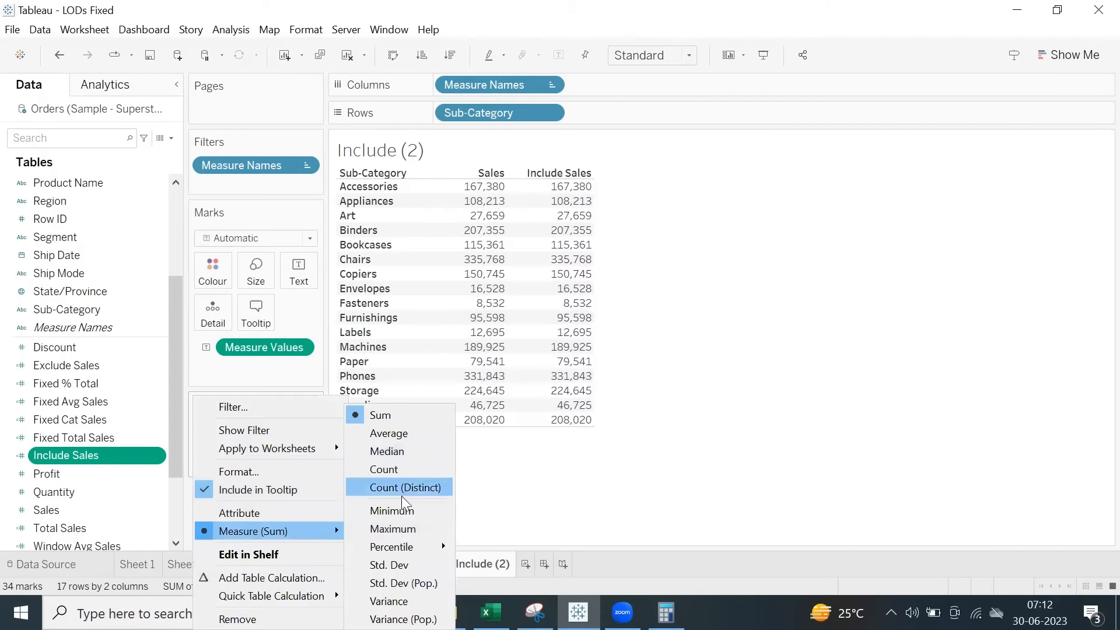
click(402, 510)
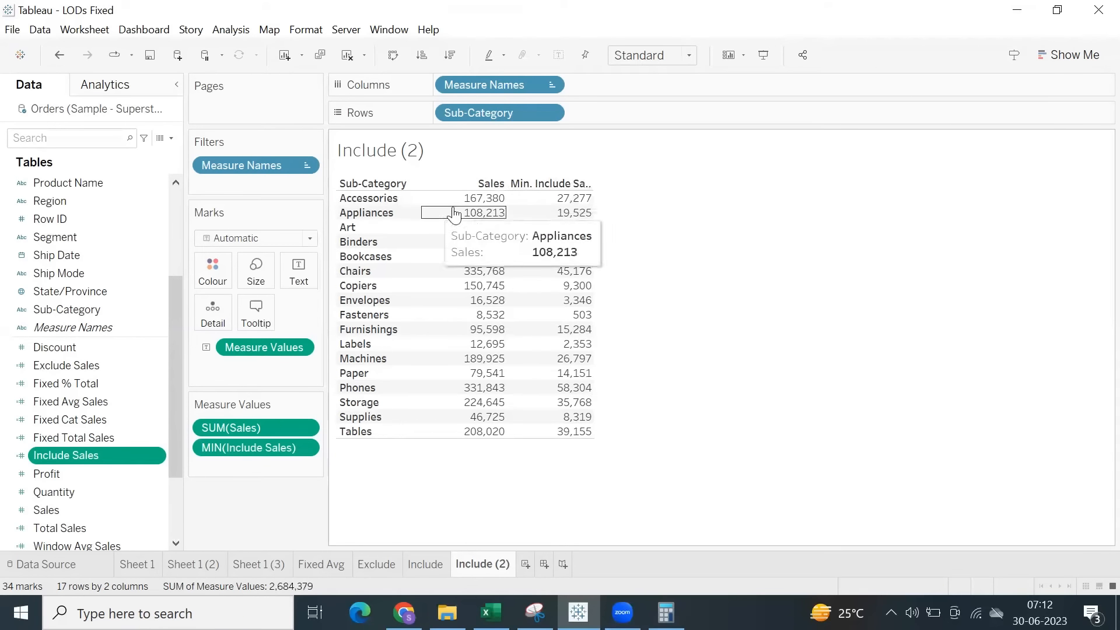
click(576, 199)
click(695, 319)
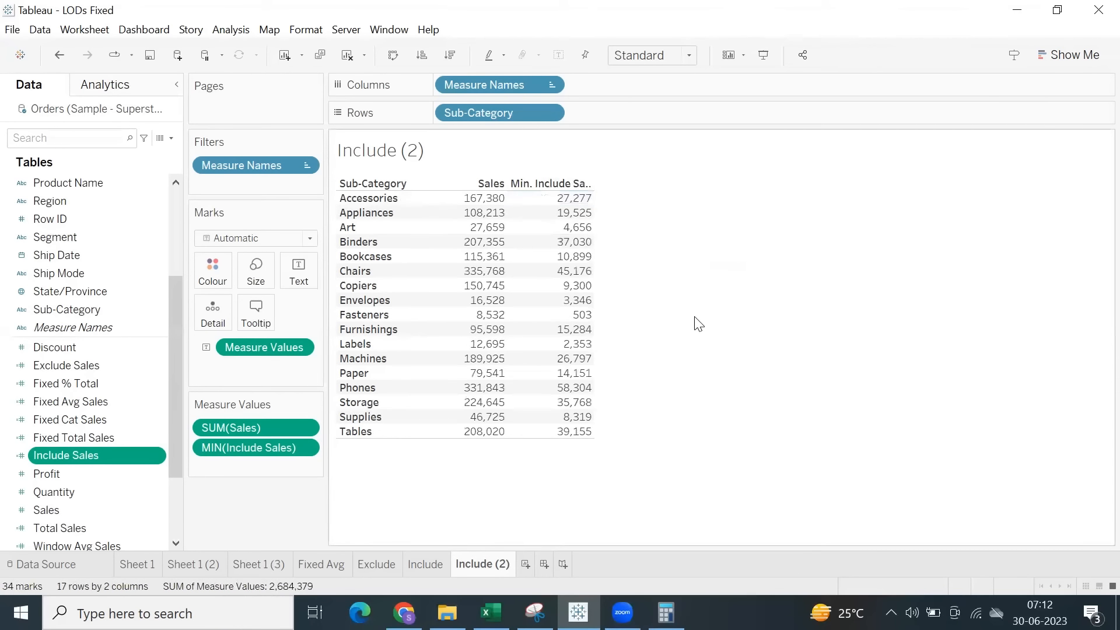
Check the Accessories minimum against its South value on the Include sheet, and return to the Include (2) sheet.
click(435, 562)
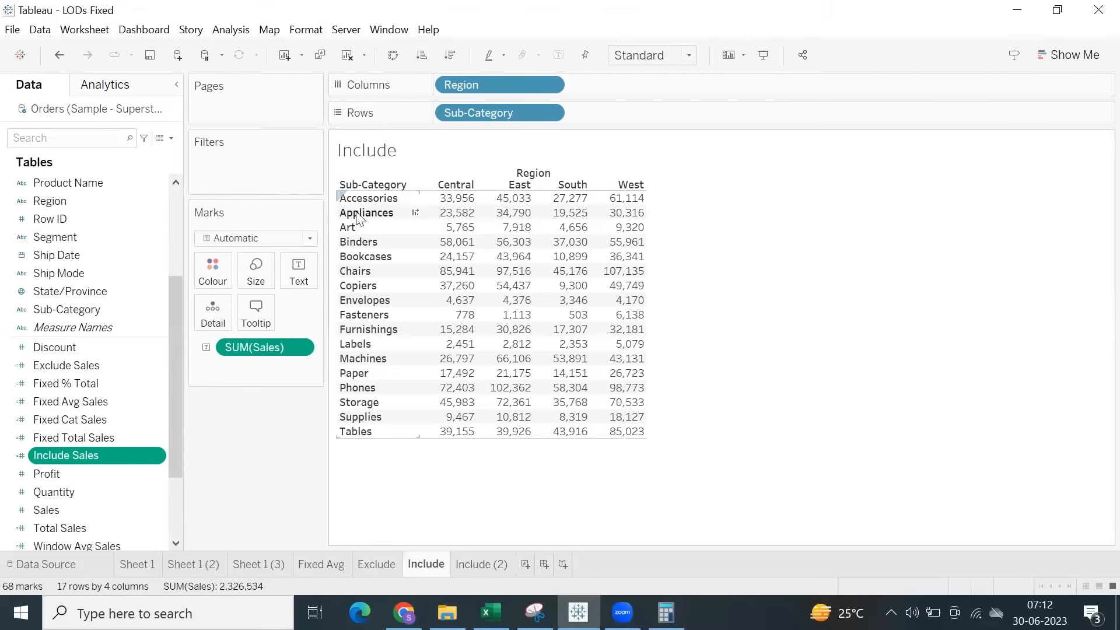
click(564, 199)
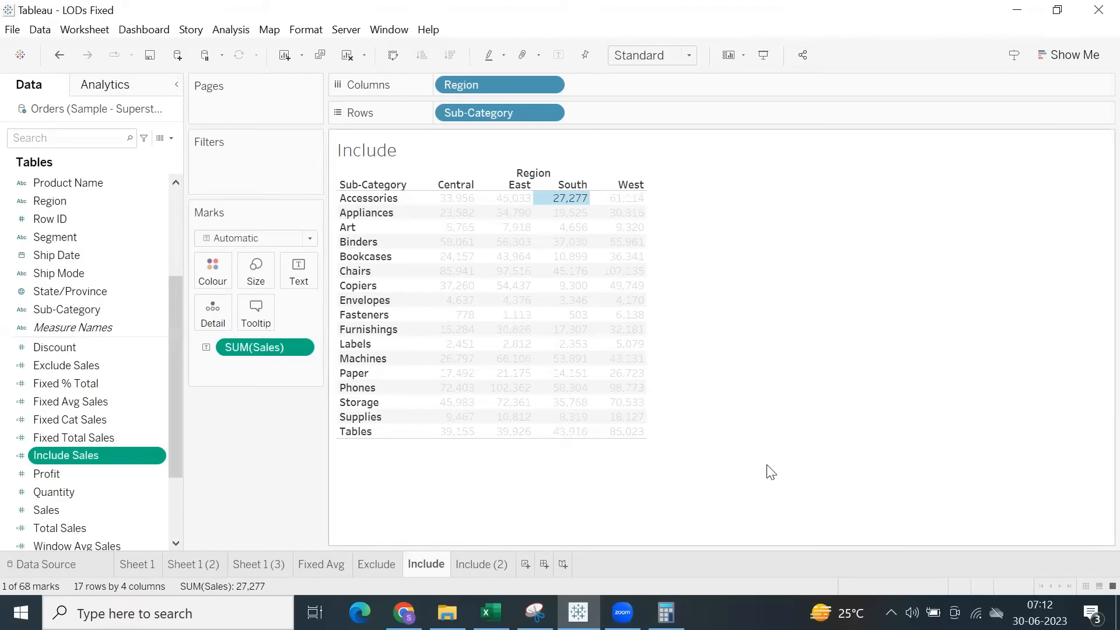
click(764, 382)
click(497, 565)
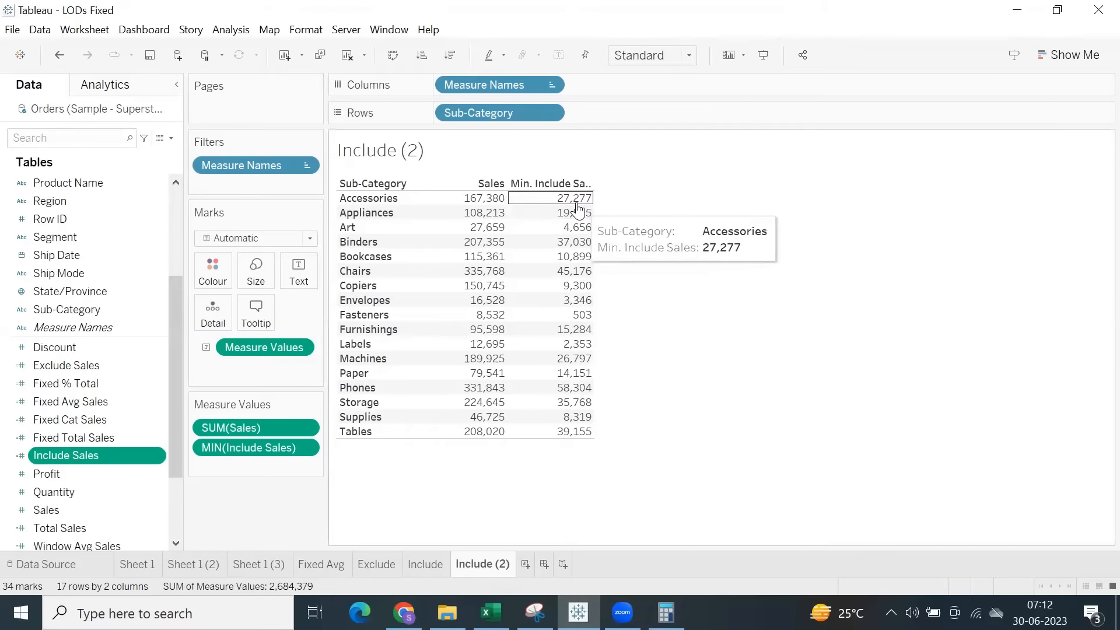
Change the Include Sales aggregation to Maximum and compare the results with the Region-level values on the Include sheet.
click(304, 448)
mouse_move(326, 531)
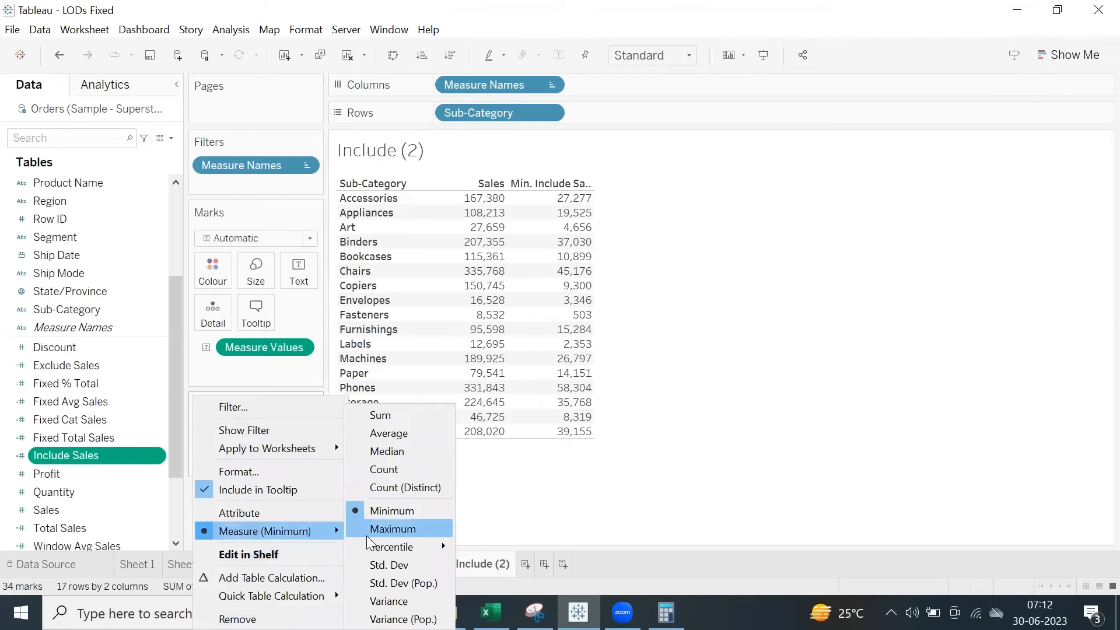
click(369, 532)
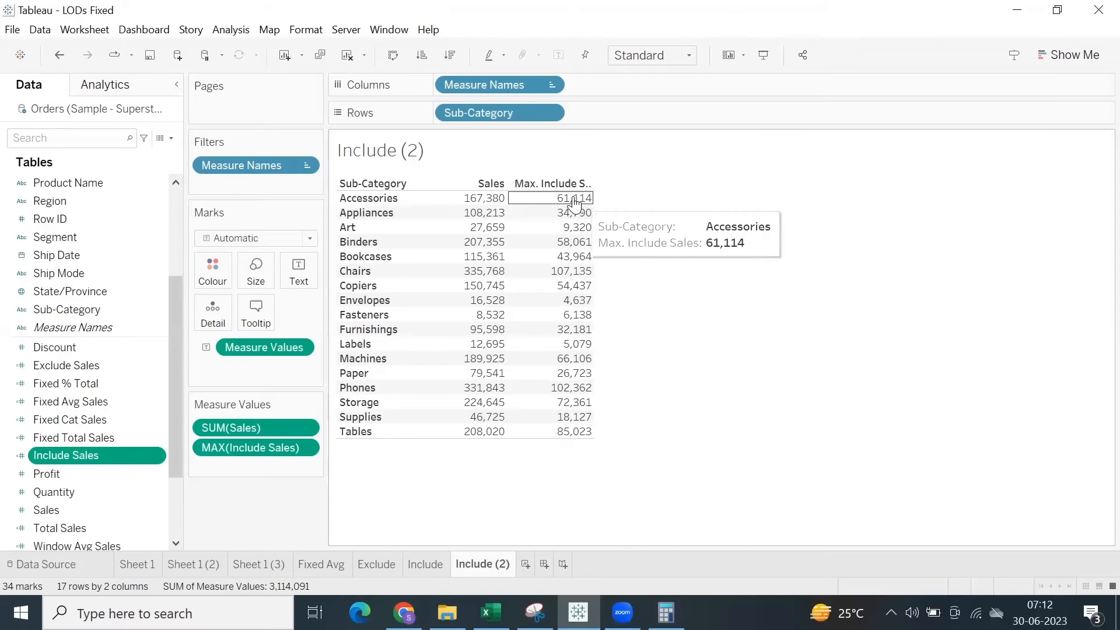
click(431, 569)
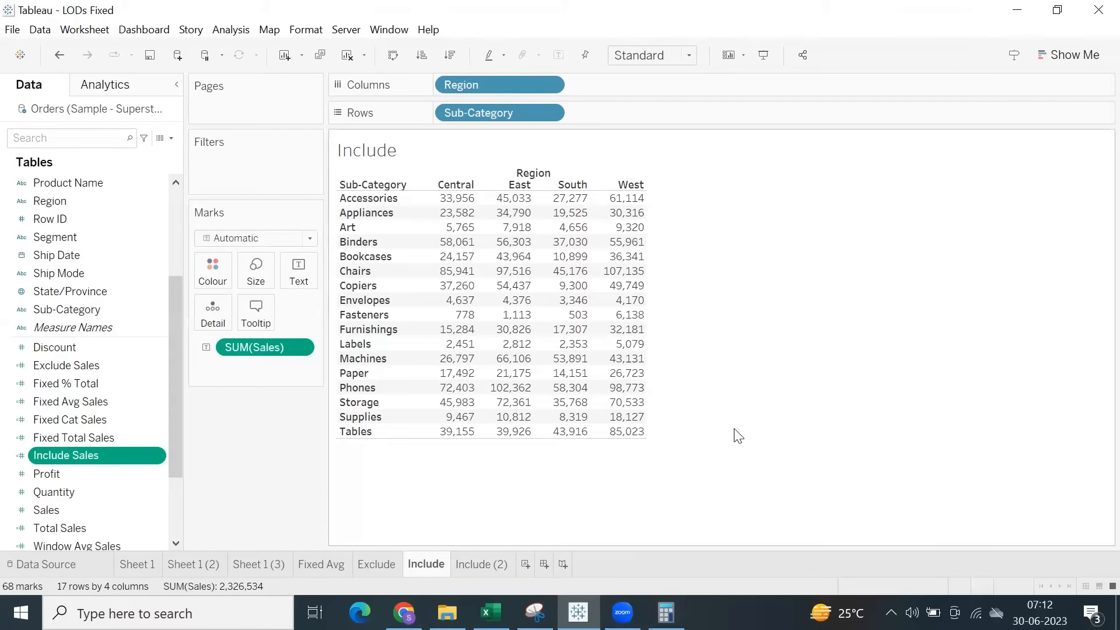
click(477, 562)
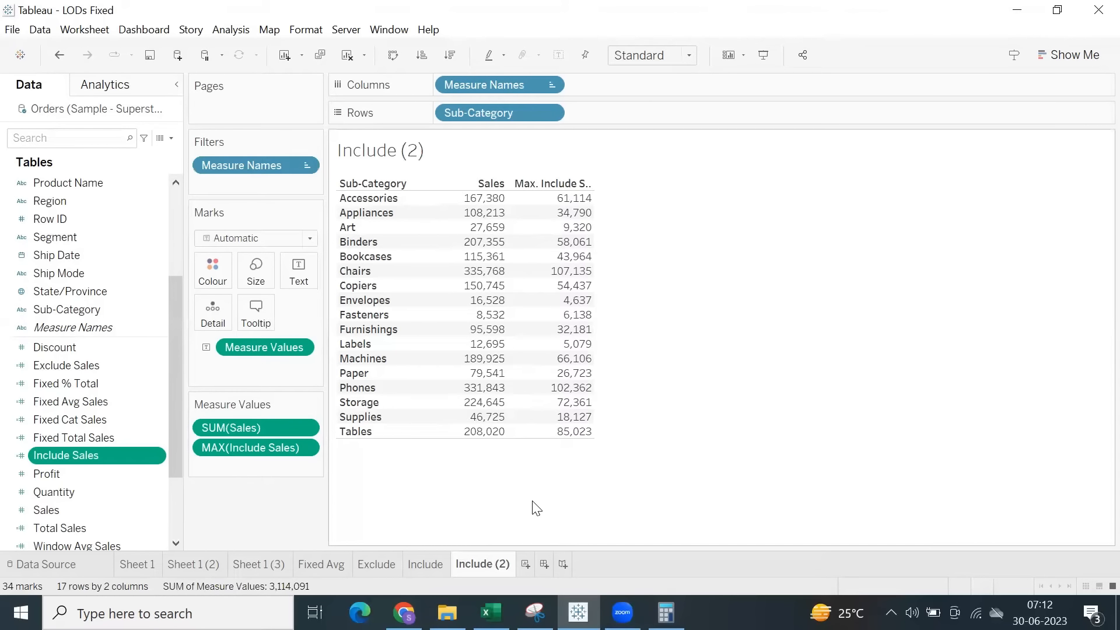
mouse_move(579, 260)
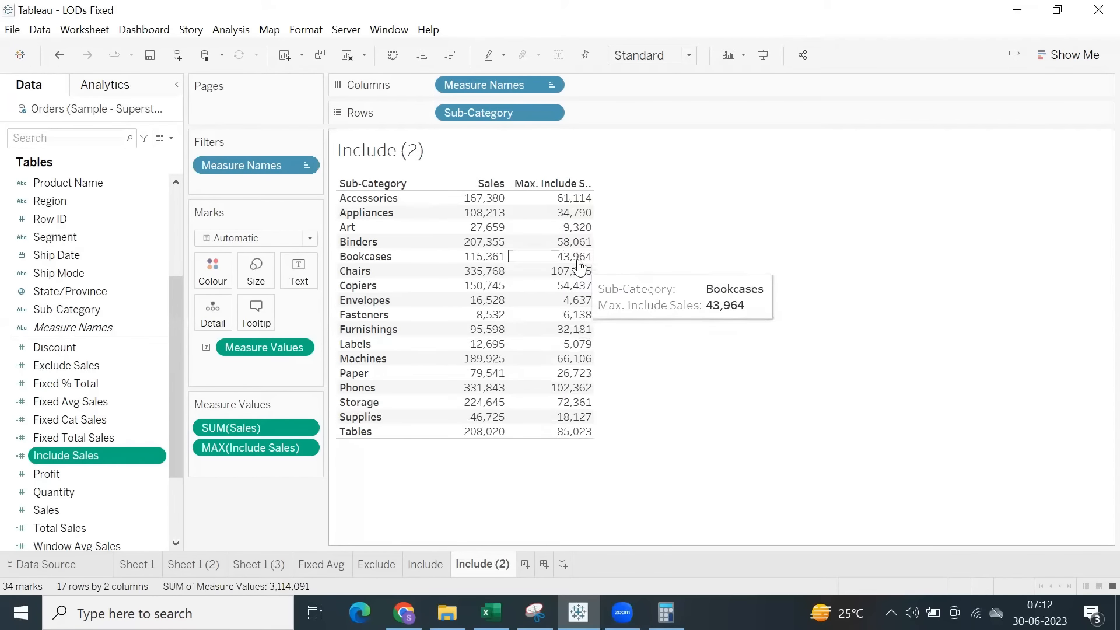
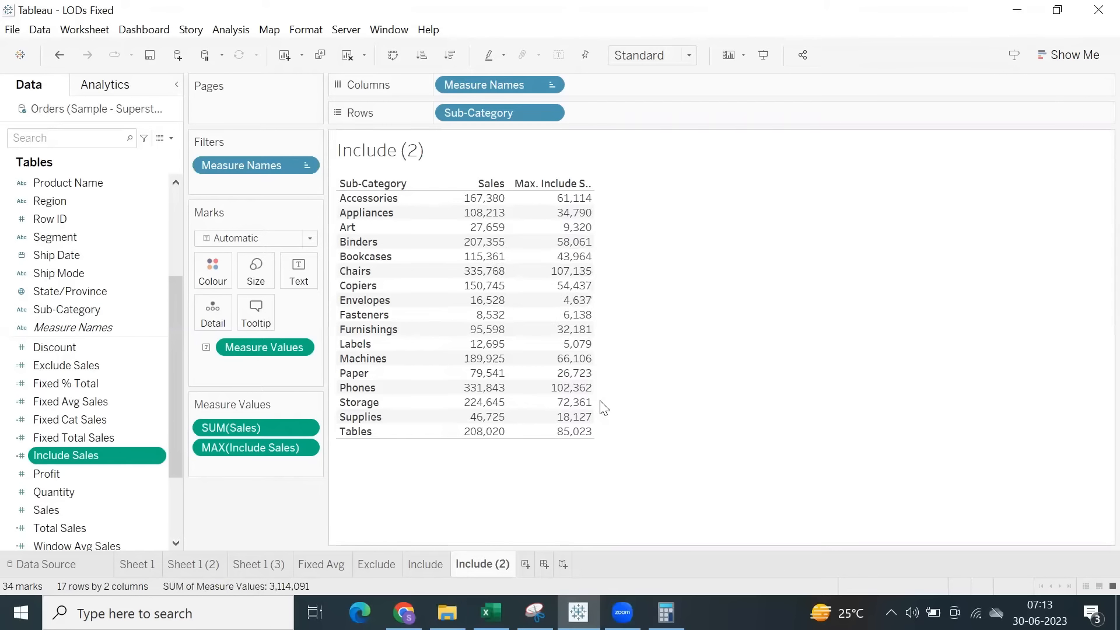
Check the maximums against the Region values on the Include sheet, and change the Include Sales aggregation to Average on Include (2).
click(425, 563)
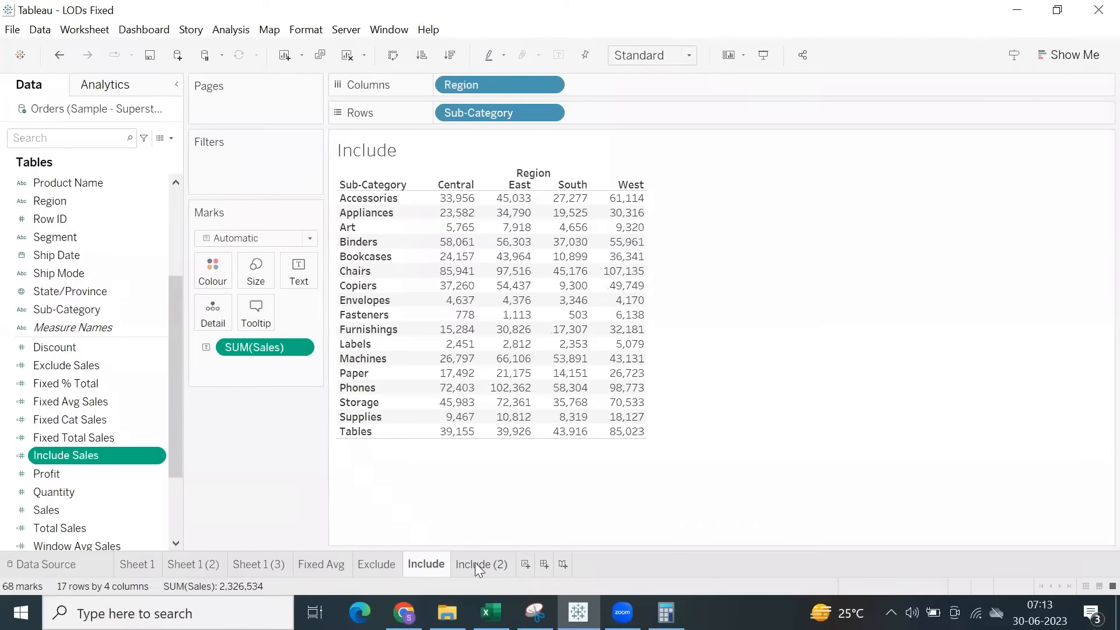
click(475, 564)
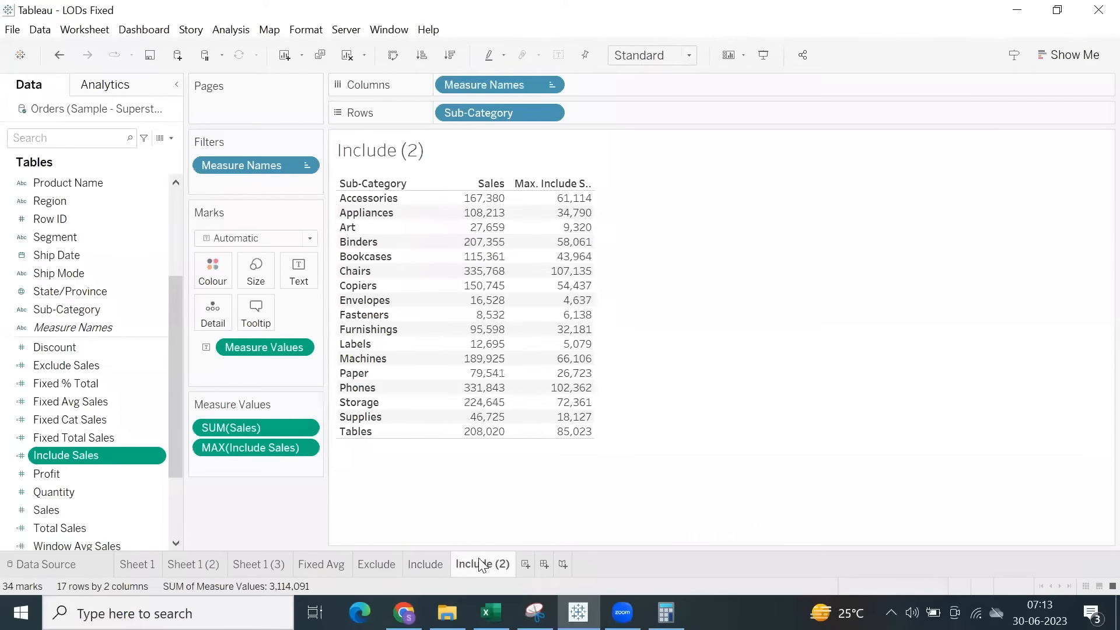
click(311, 447)
mouse_move(335, 528)
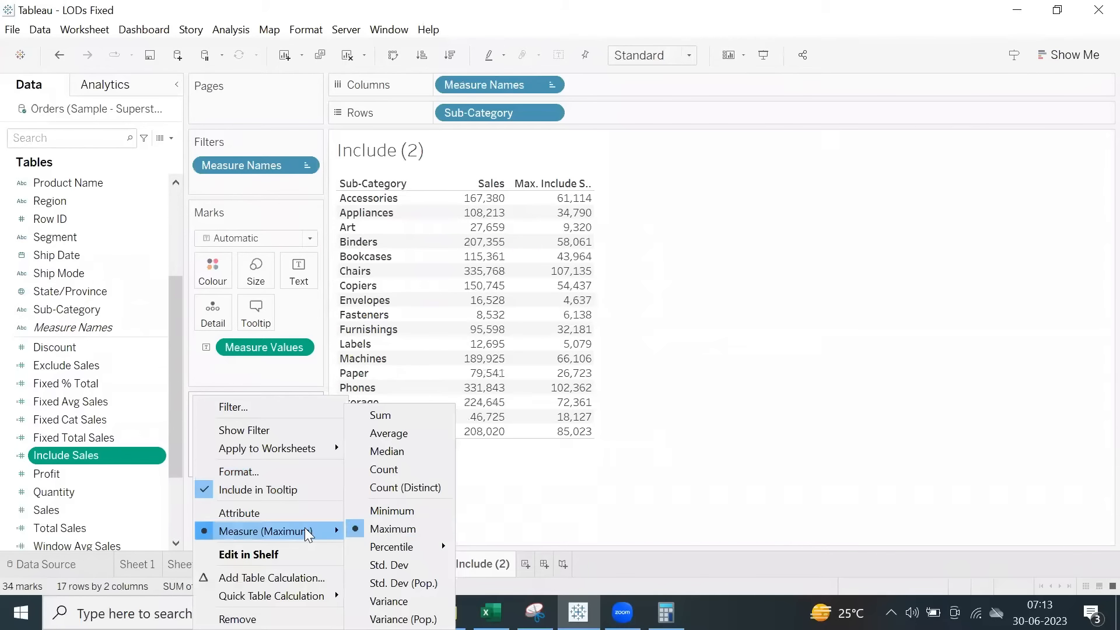
click(386, 433)
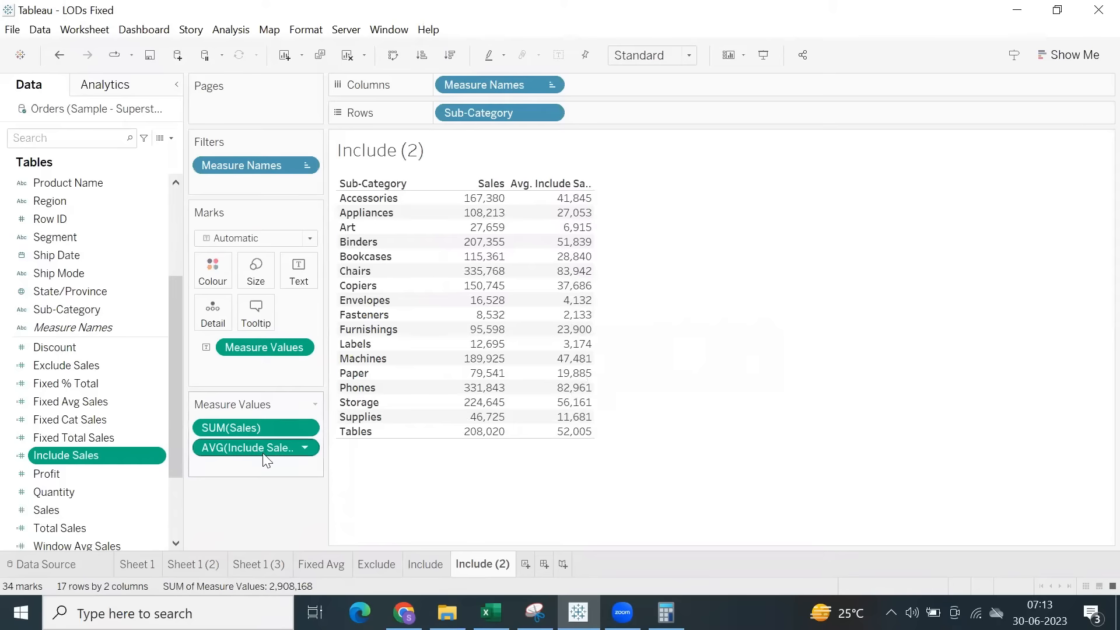
Snip the Include (2) view with its Measure Values and highlight AVG(Include Sales) in the Snipping Tool capture.
click(535, 612)
click(327, 302)
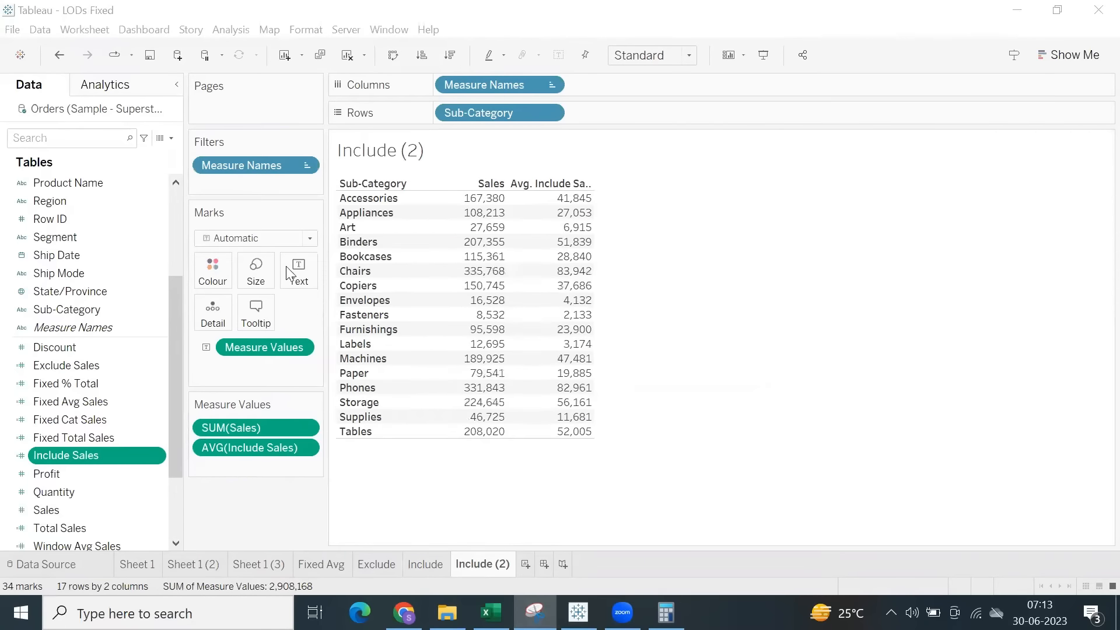
drag(183, 131, 607, 465)
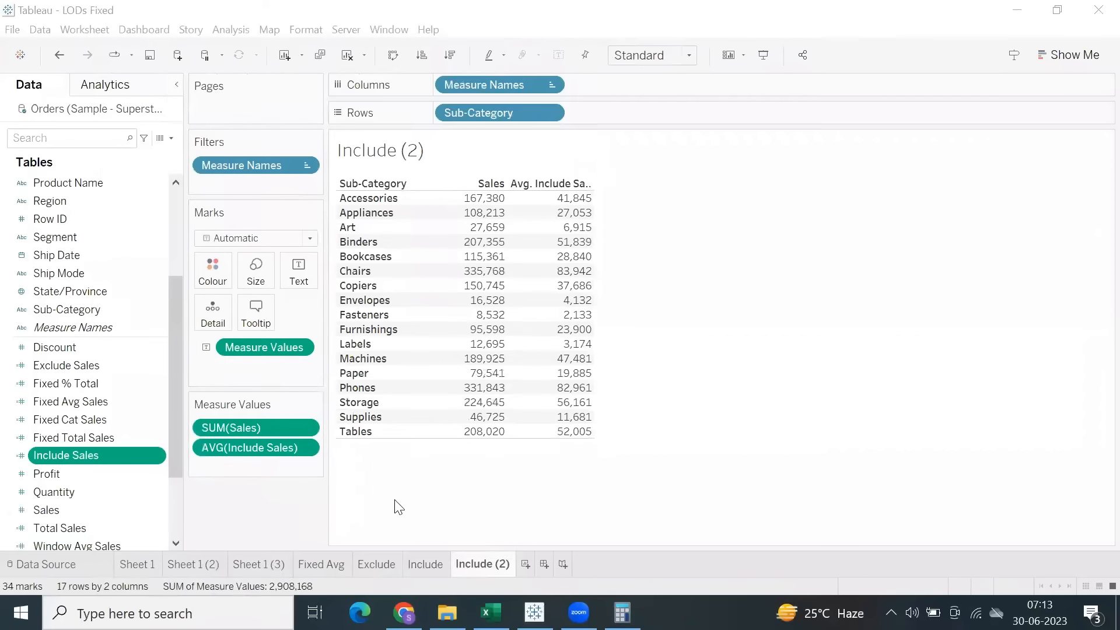
drag(181, 480, 247, 486)
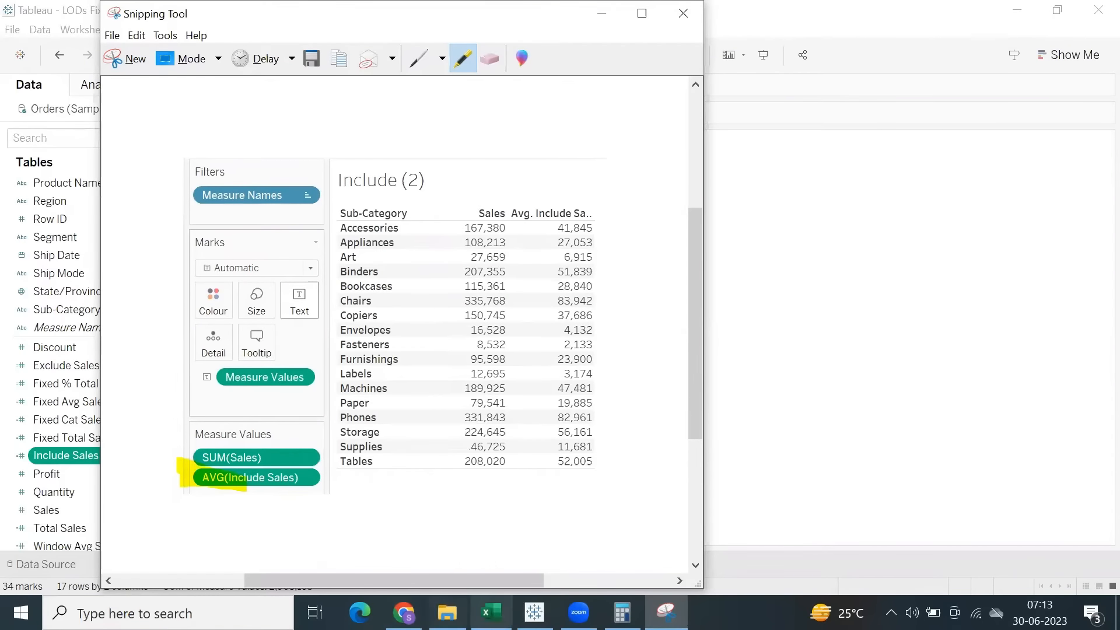
Switch to Excel, paste the snip, shrink it and place it beside the LOD notes around columns I to L, and save.
click(491, 612)
key(ctrl+v)
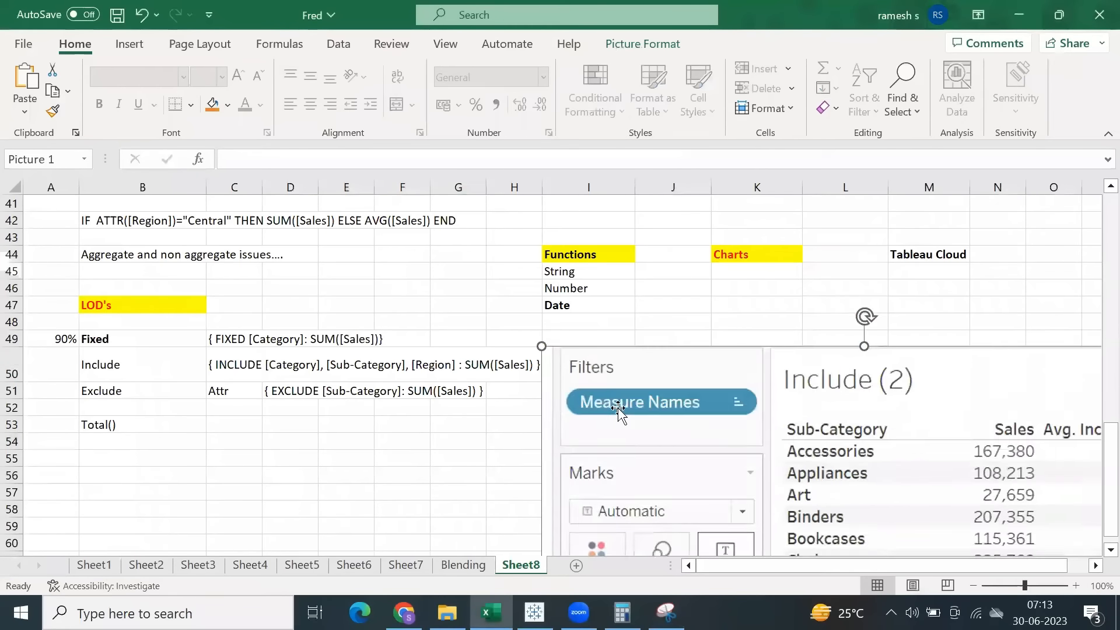
scroll(642, 397, down, 7)
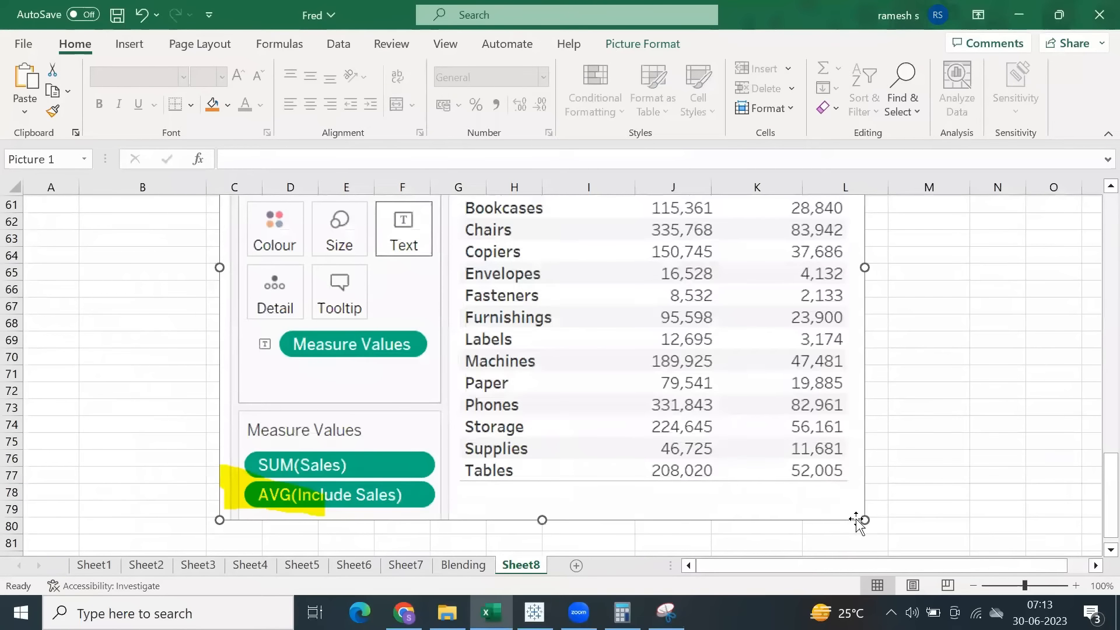
drag(860, 518, 545, 268)
scroll(377, 417, up, 5)
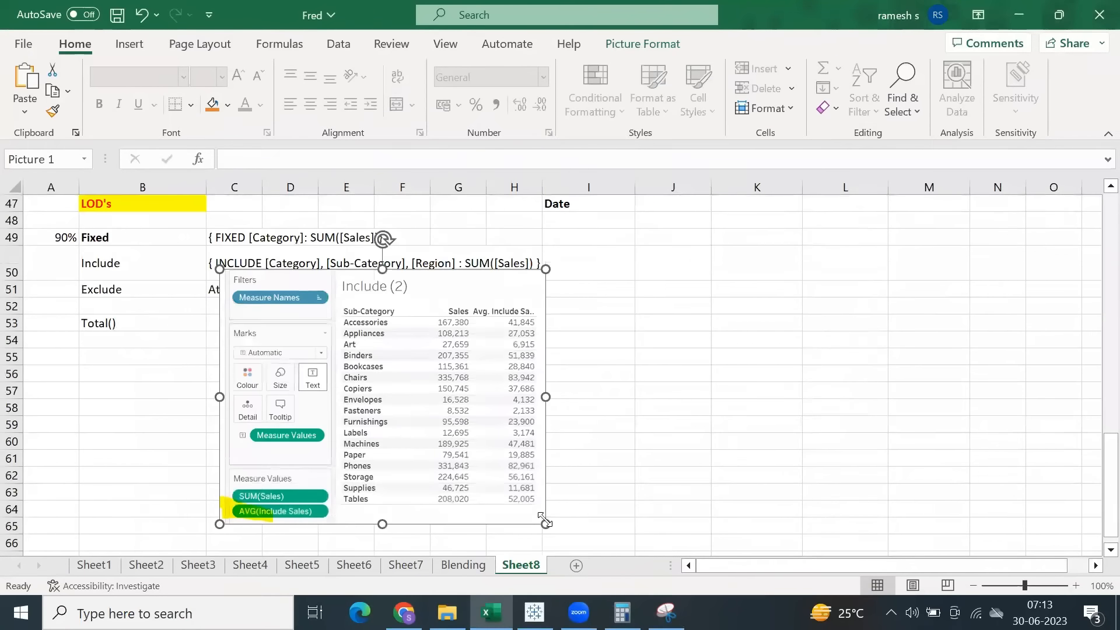
drag(546, 524, 464, 472)
drag(374, 422, 769, 394)
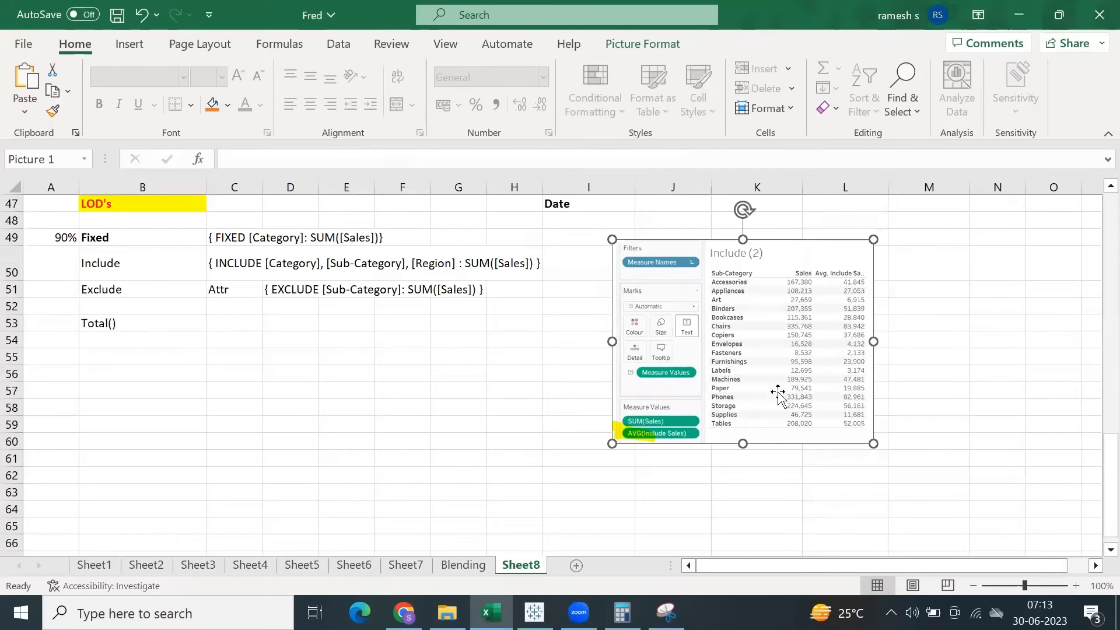
key(ctrl+s)
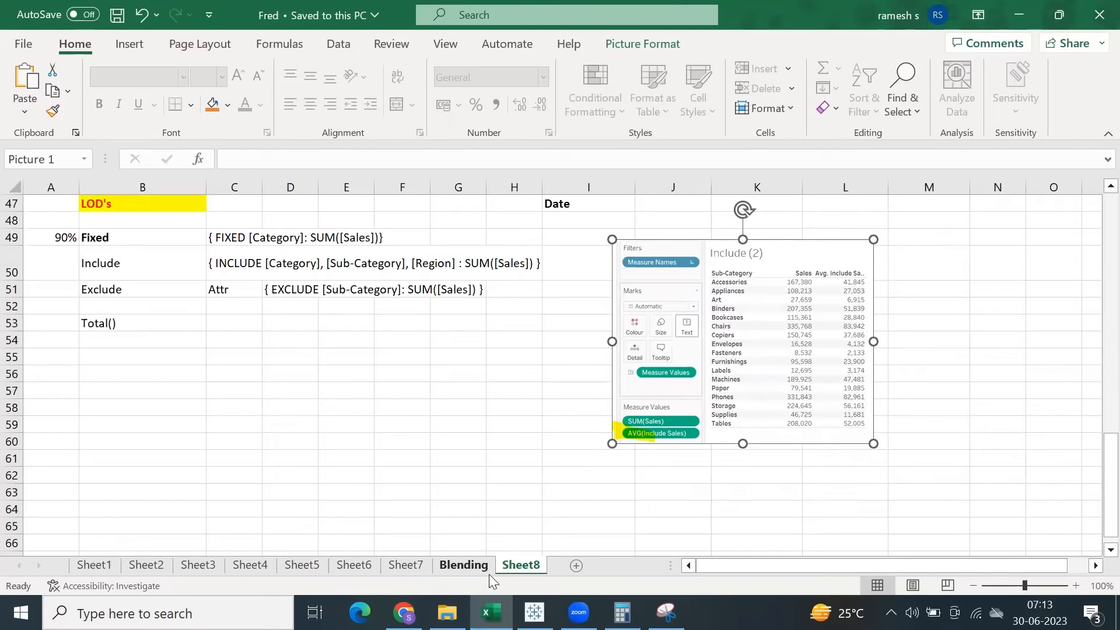
Rename the Sheet8 worksheet as Calculations.
double_click(508, 568)
text(LOD)
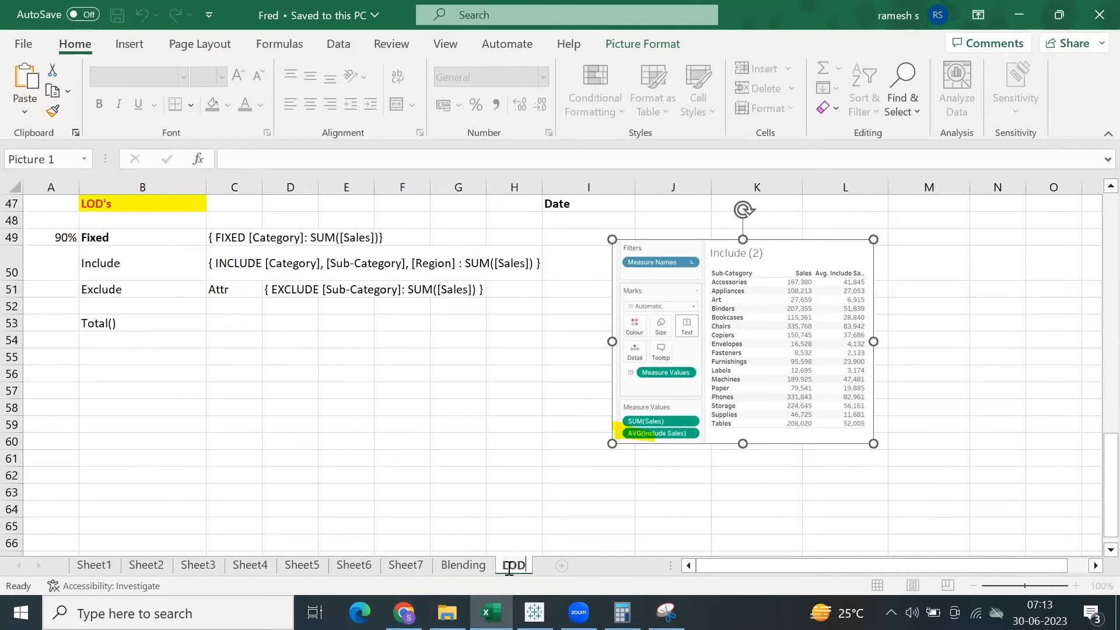
key(BackSpace)
text(Calculations)
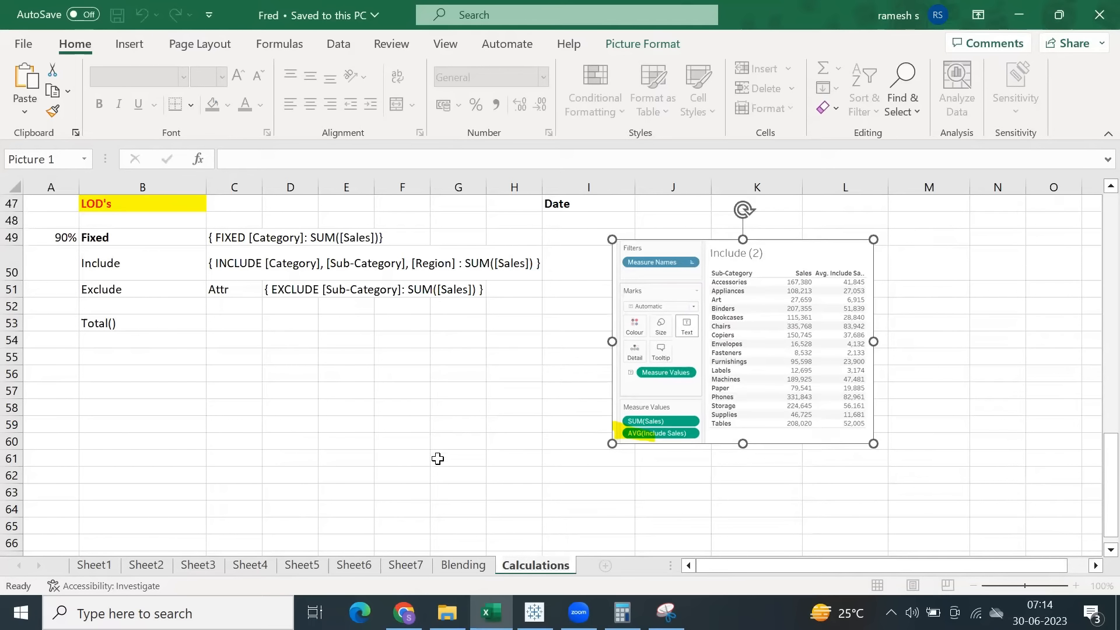
click(438, 459)
Copy the Functions list with String, Number and Date from I44:I47 into a new worksheet starting at cell B2.
scroll(415, 446, up, 4)
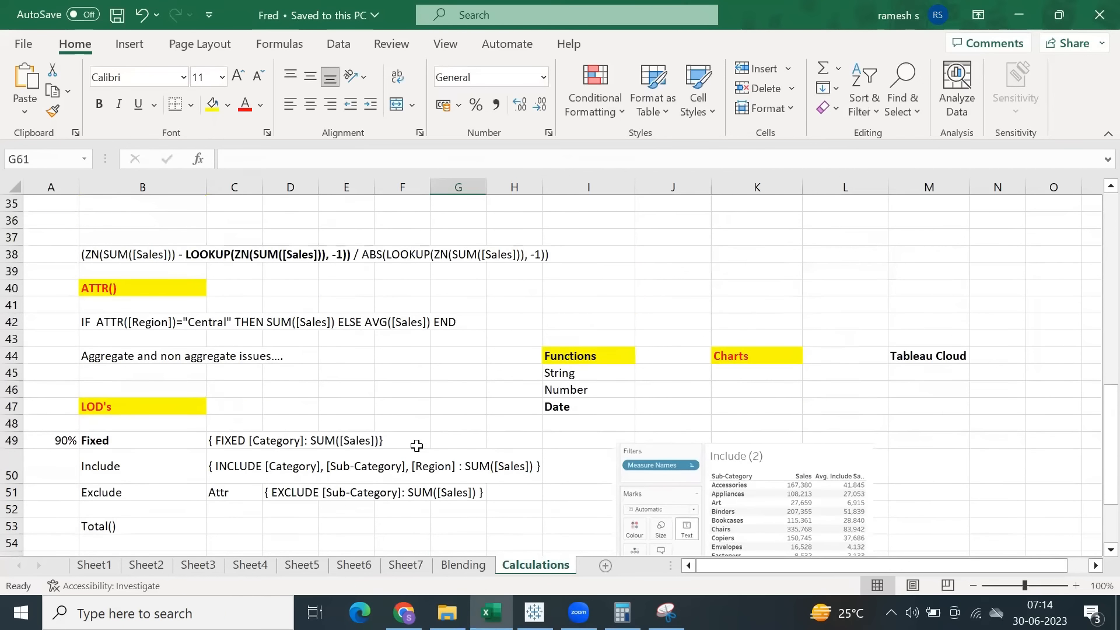
scroll(415, 449, down, 2)
drag(580, 253, 583, 298)
key(ctrl+c)
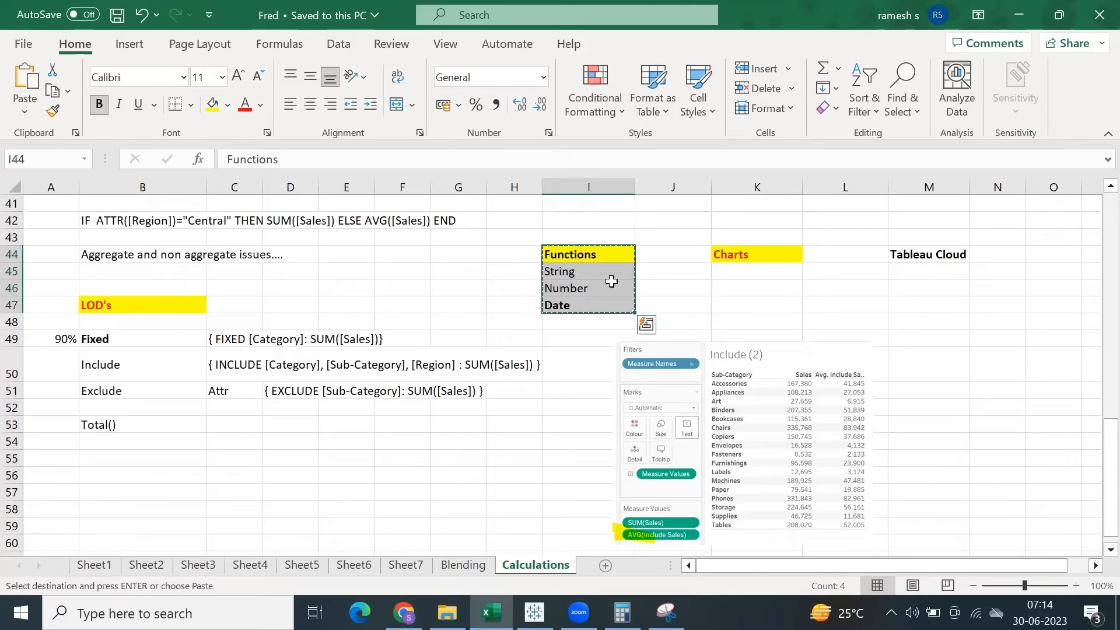
scroll(531, 369, down, 3)
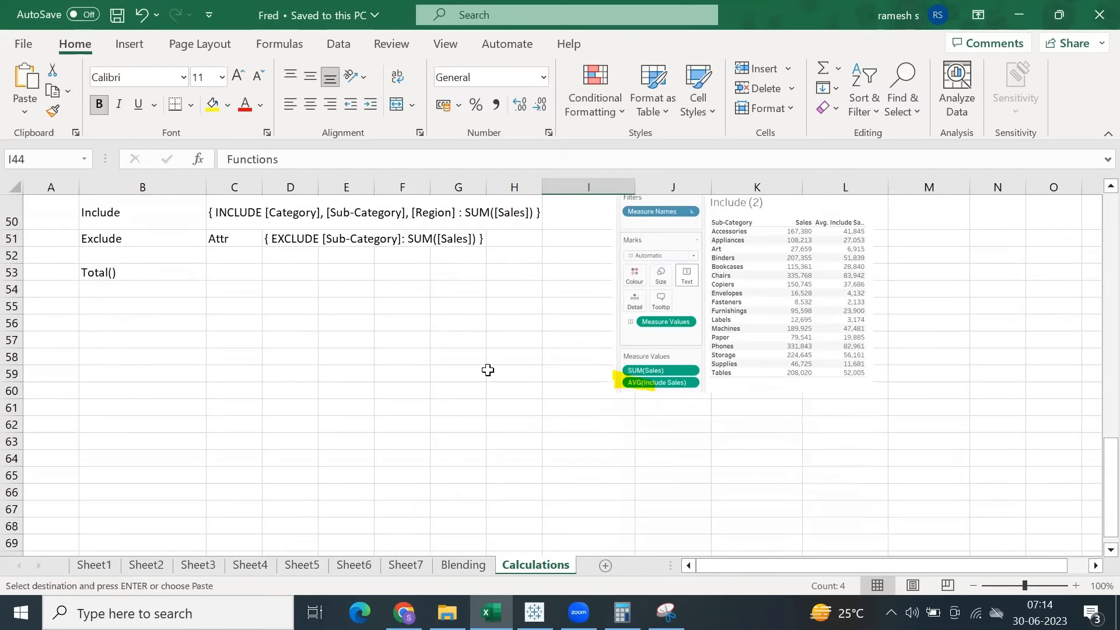
click(605, 565)
click(106, 225)
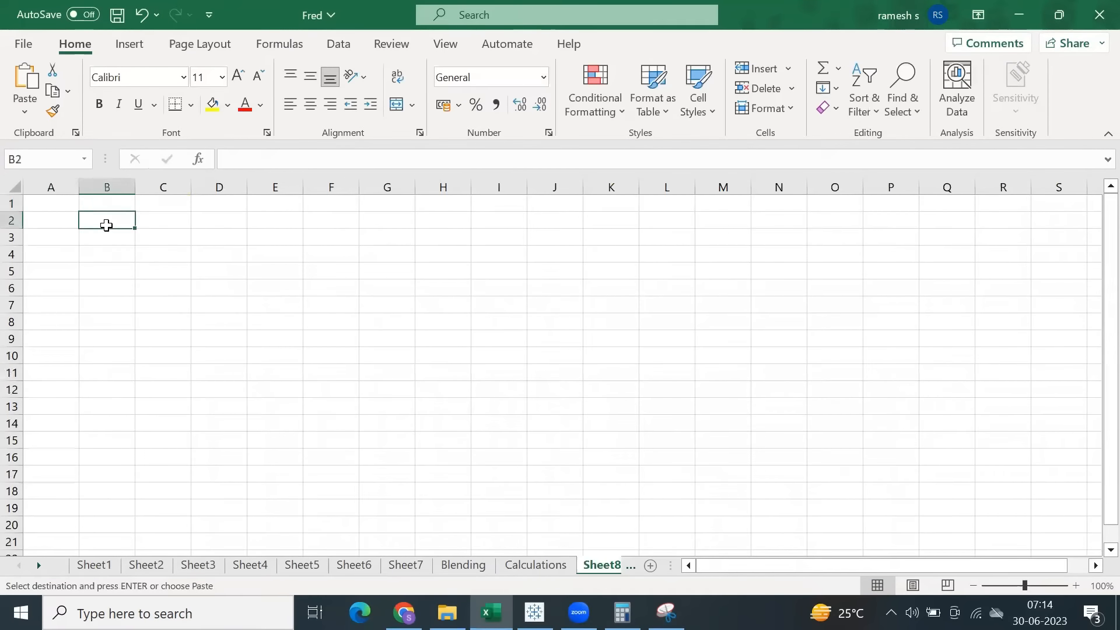
key(Return)
click(101, 339)
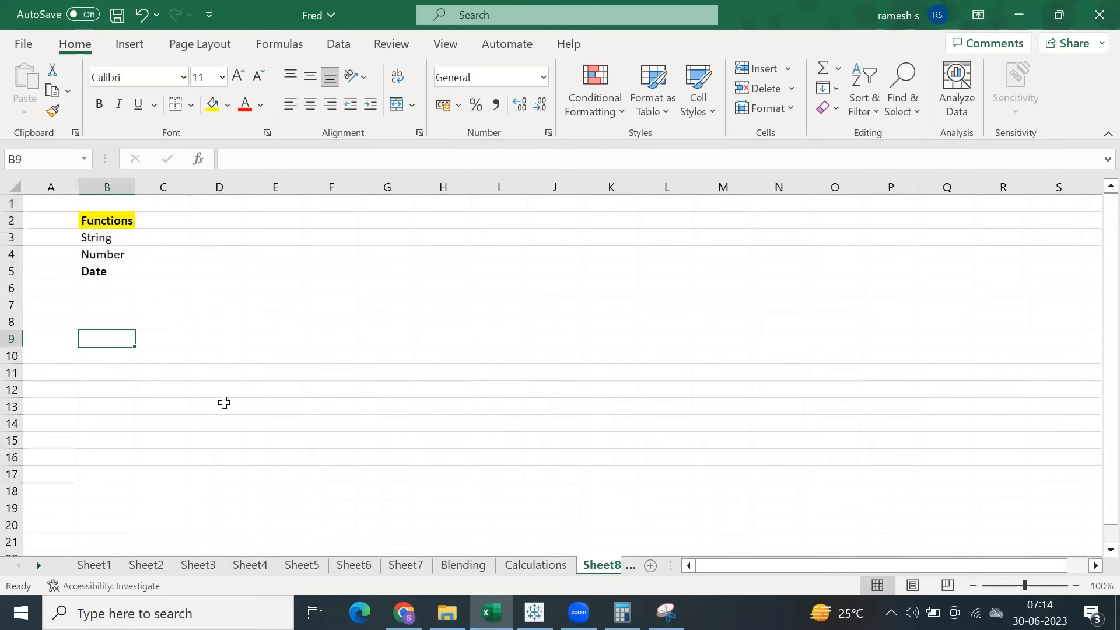
Save the Excel workbook, and switch to Tableau to save the LODs Fixed workbook.
click(118, 15)
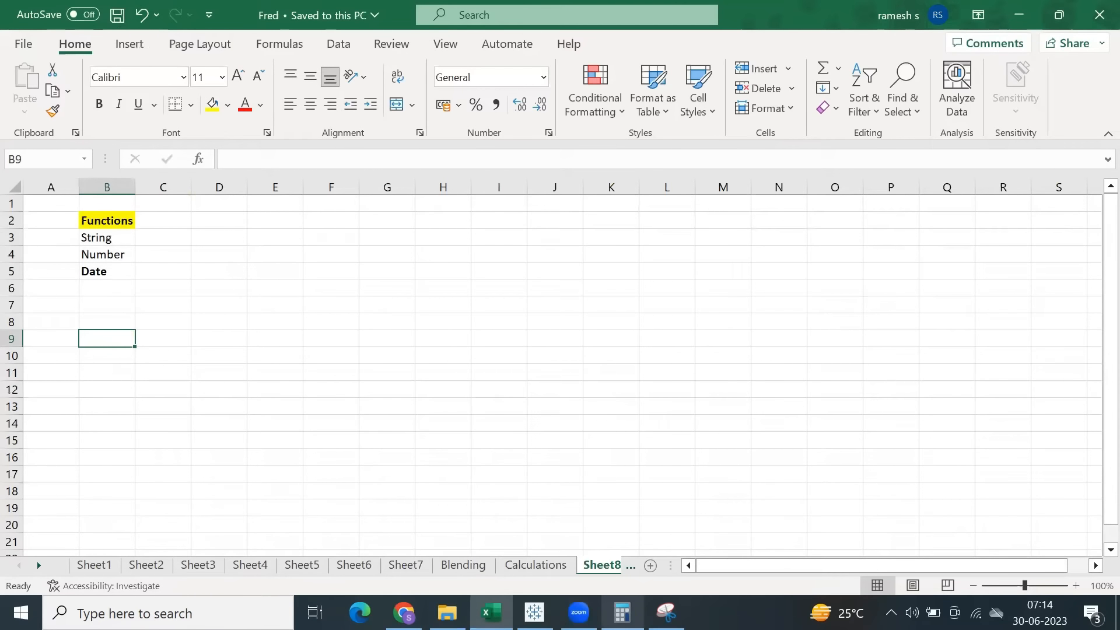
click(534, 613)
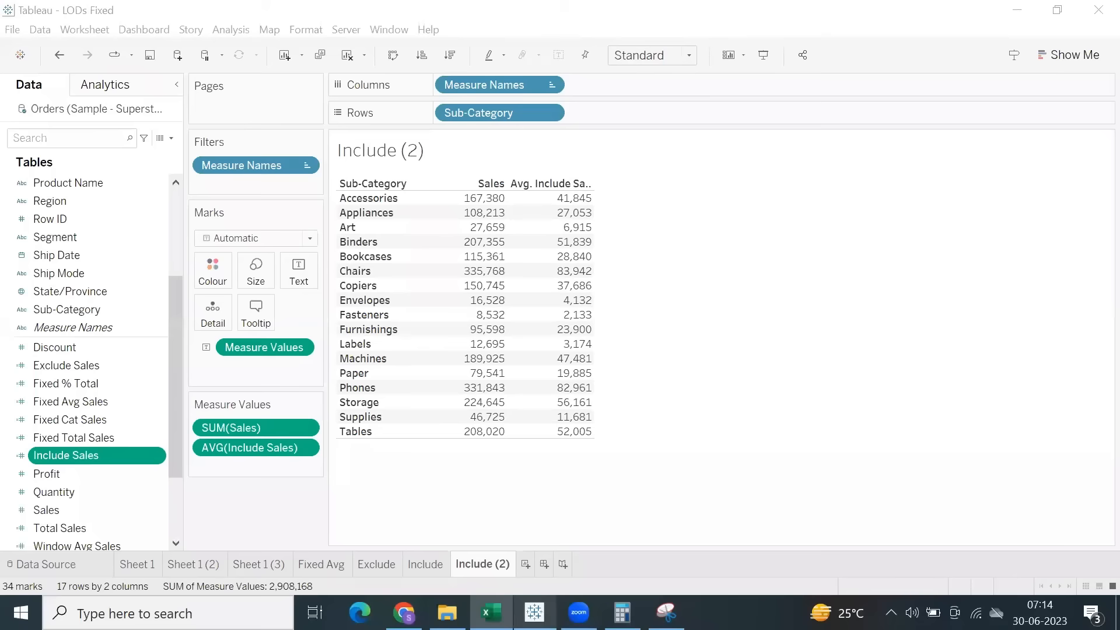
click(149, 54)
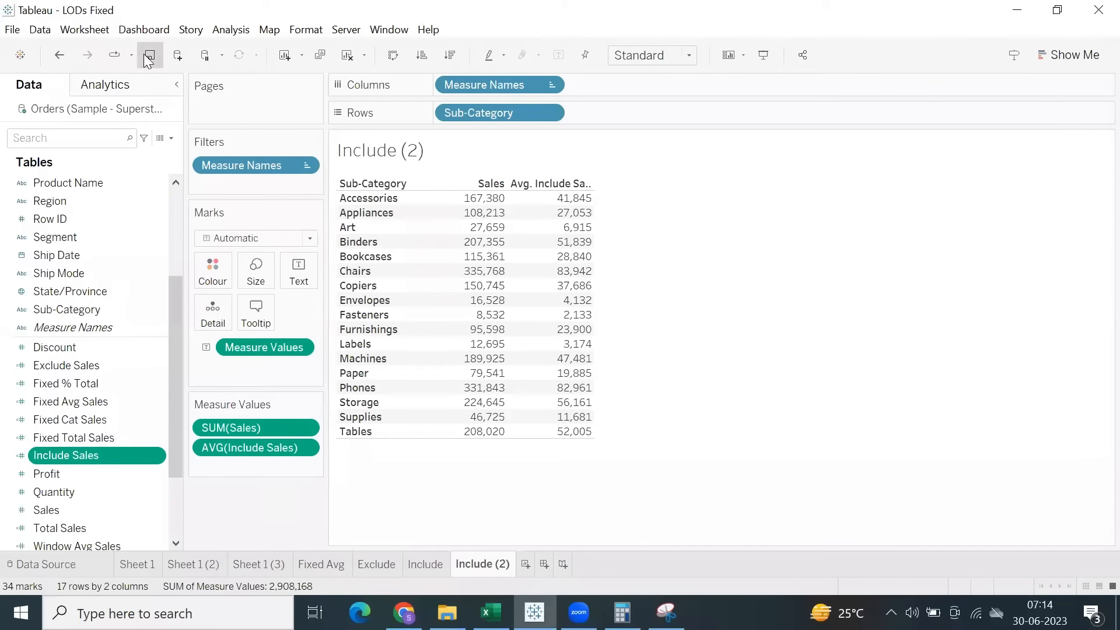
Create a new blank Tableau workbook and maximize its window.
click(12, 30)
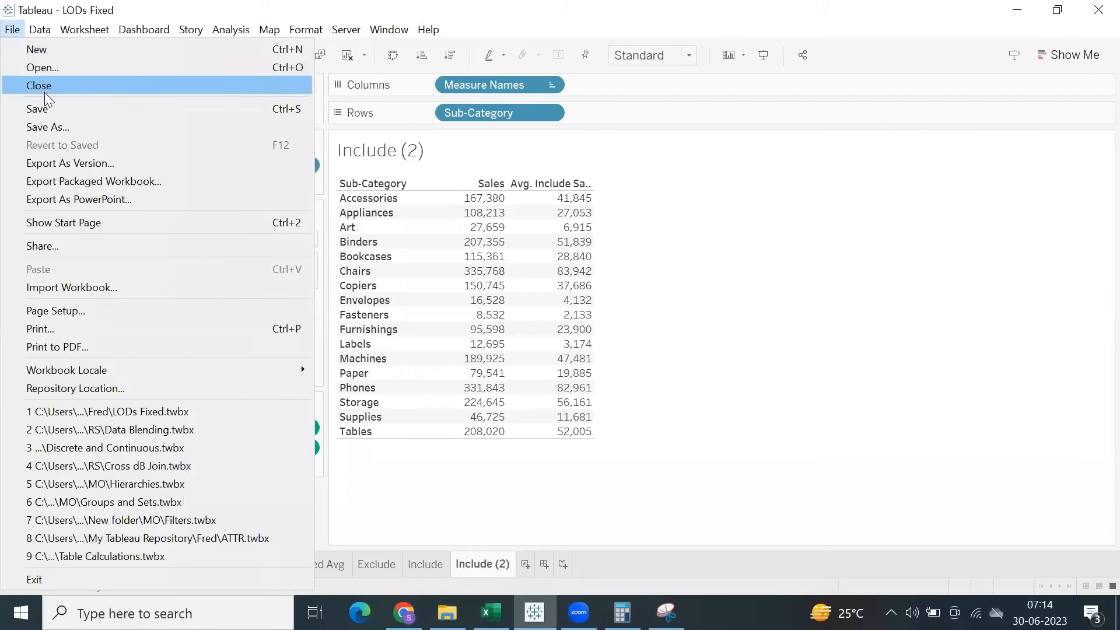
click(15, 30)
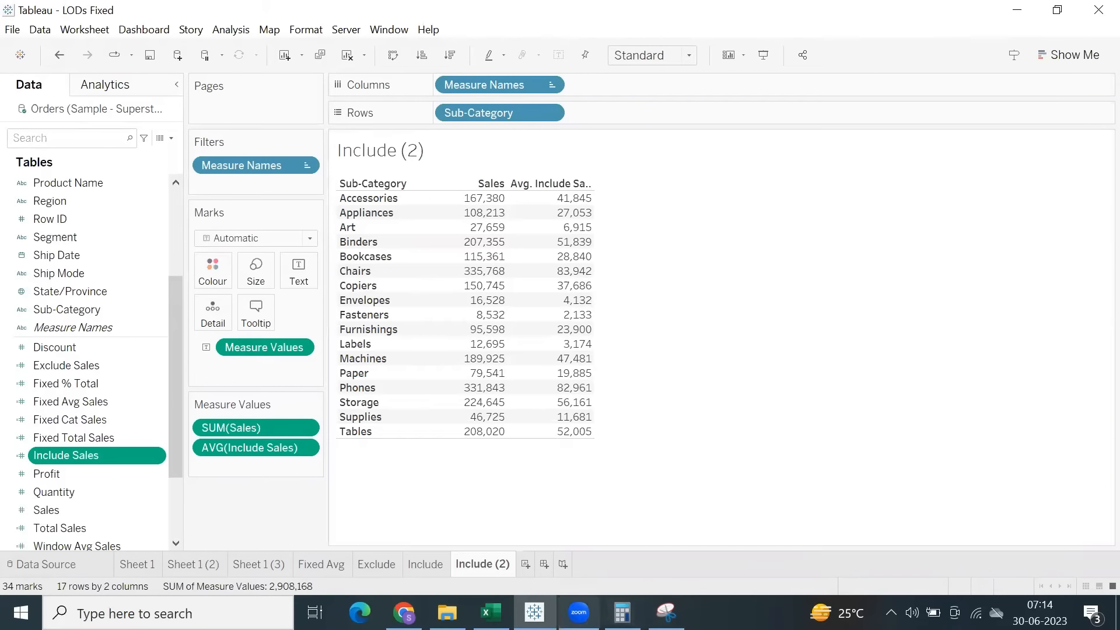
mouse_move(622, 612)
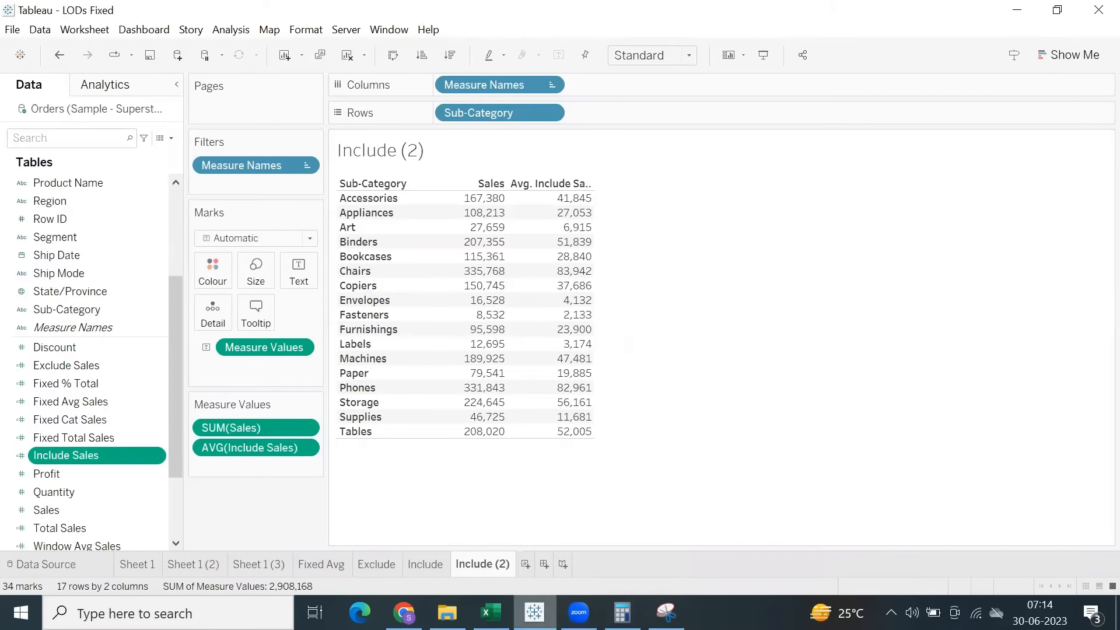
mouse_move(535, 613)
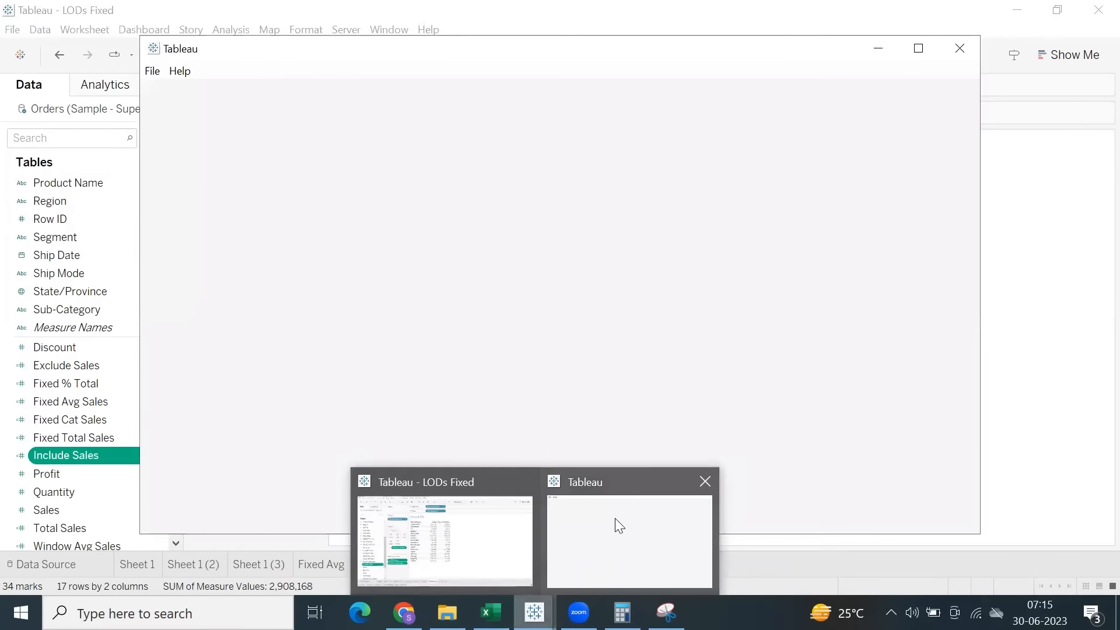
click(615, 518)
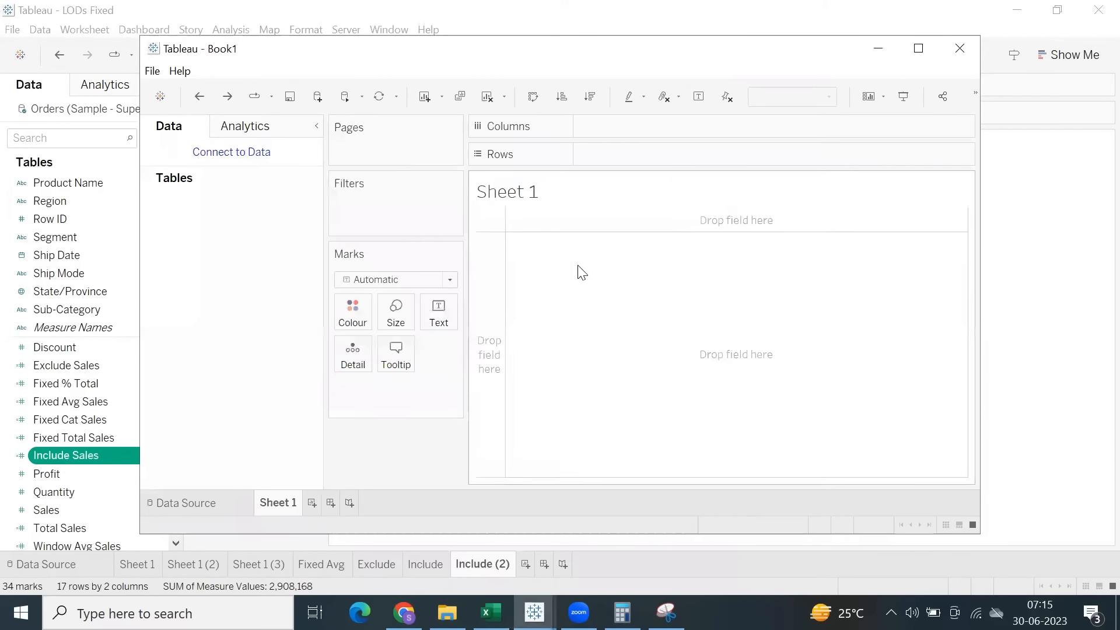
click(919, 47)
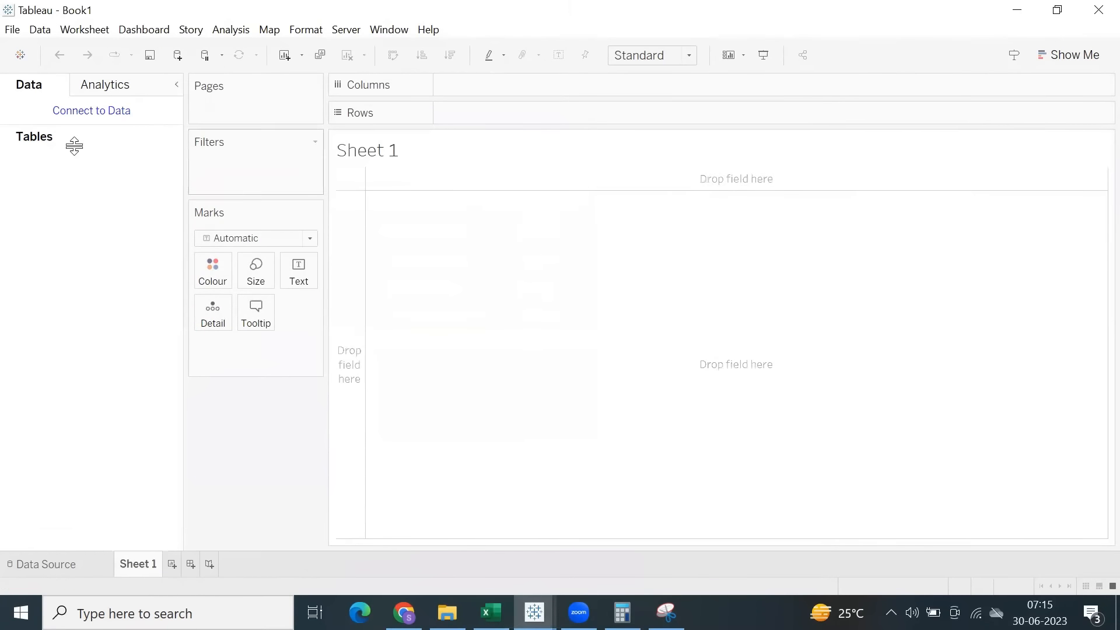
Connect the new workbook to the Microsoft Excel file Sample - Superstore.
click(78, 116)
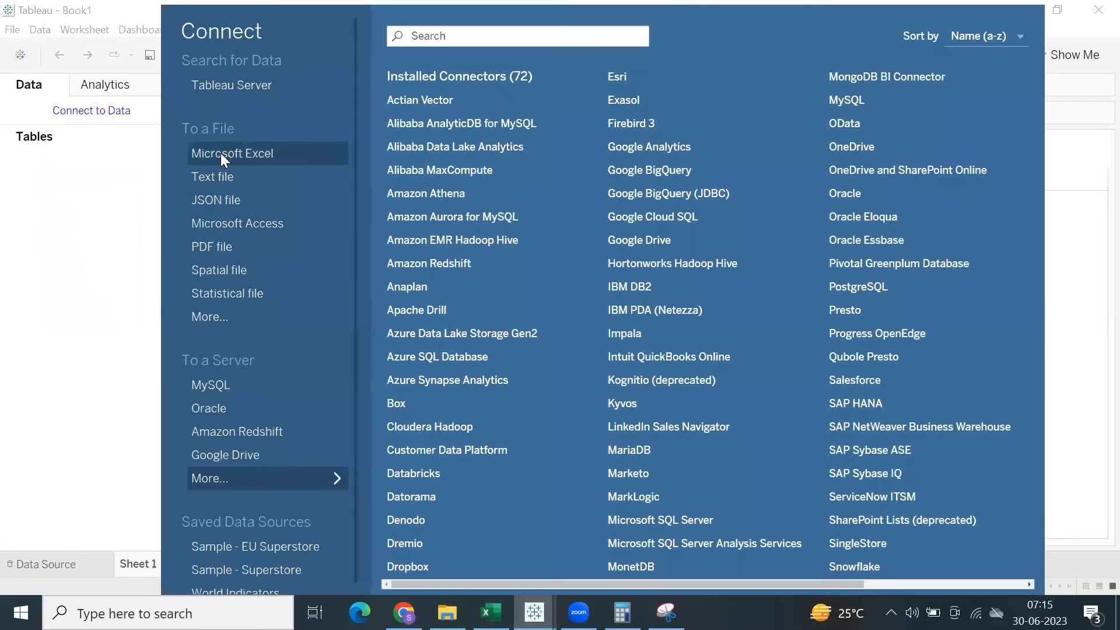
click(220, 153)
click(296, 227)
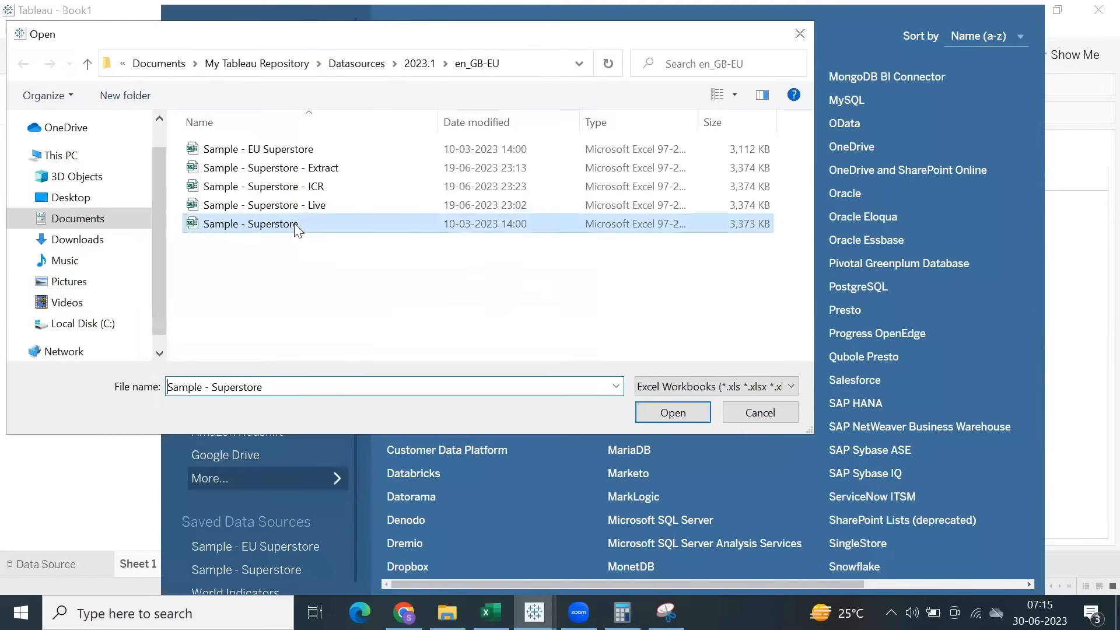
double_click(297, 226)
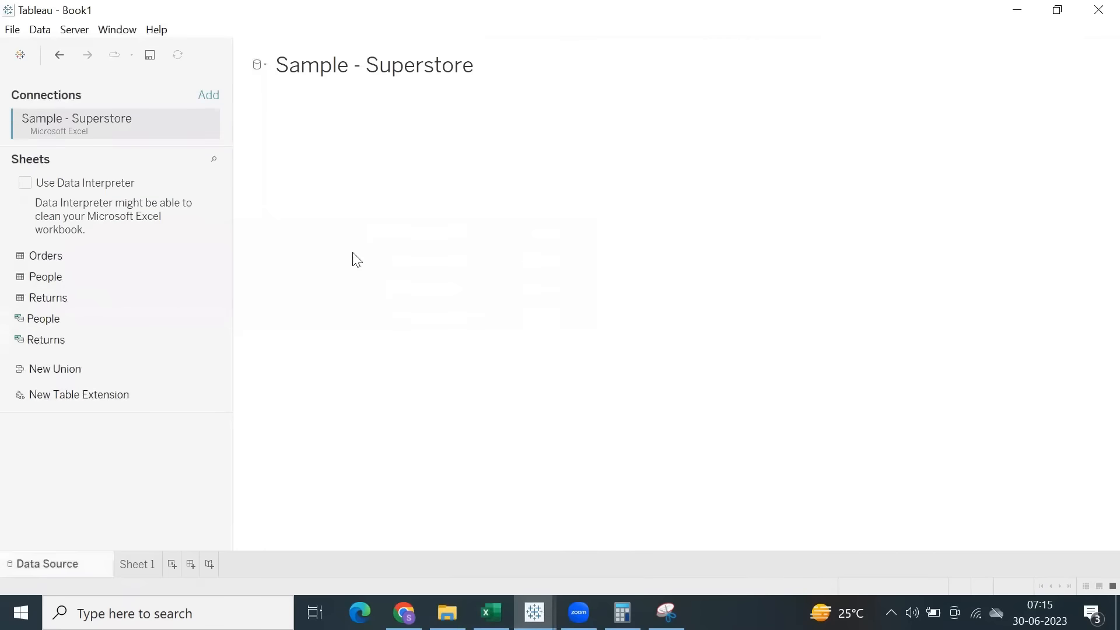
Add the Orders table to the data source and place Order ID on Rows in Sheet 1.
drag(62, 252, 470, 242)
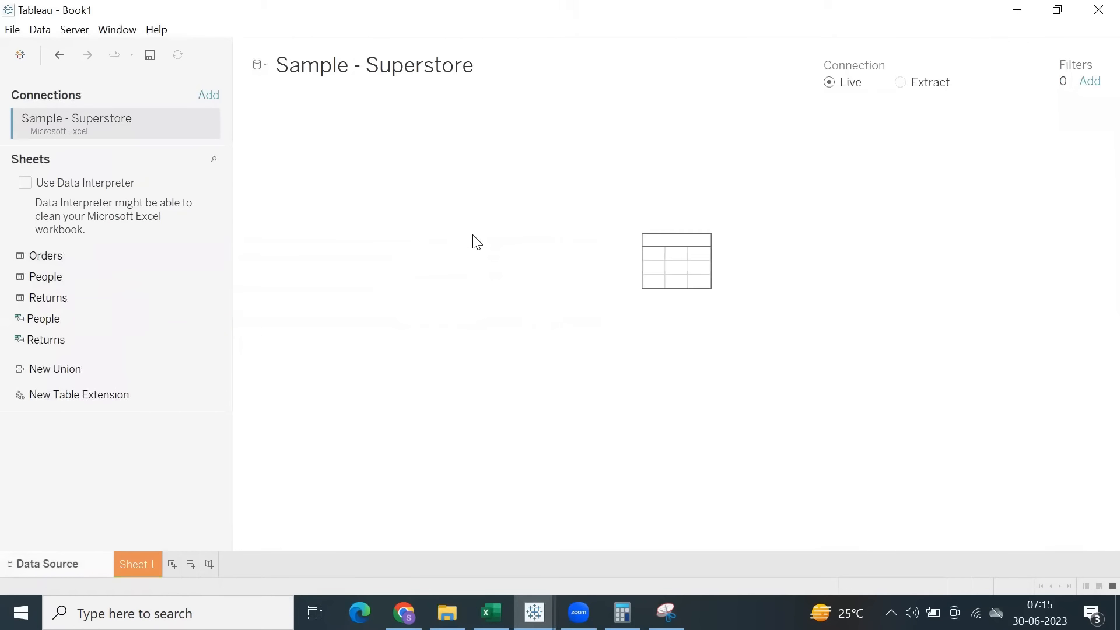
click(141, 561)
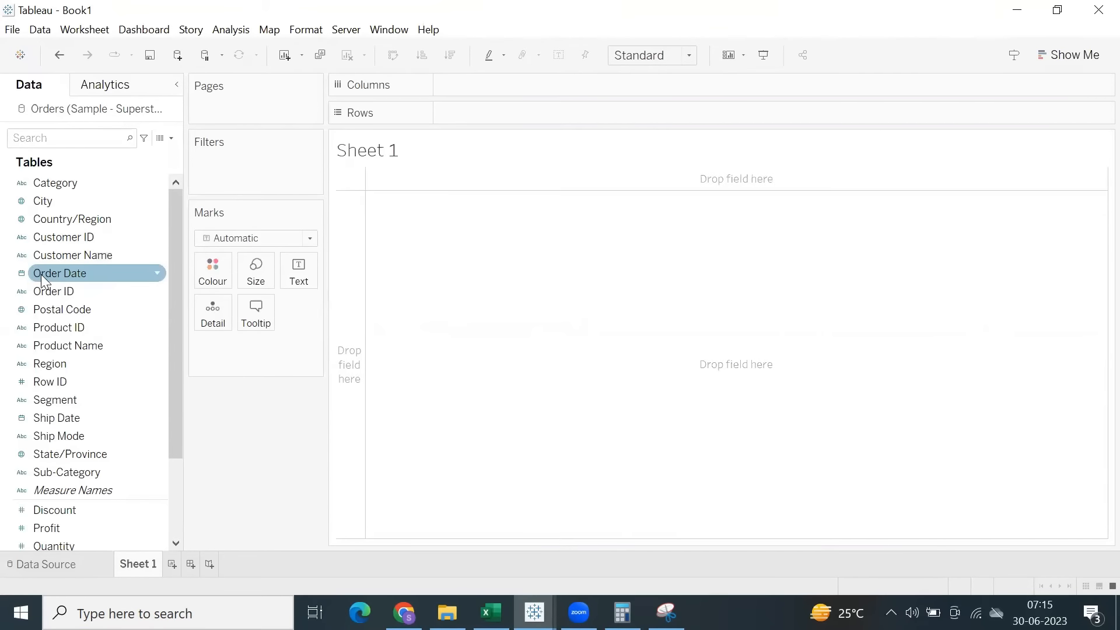
drag(50, 288, 464, 111)
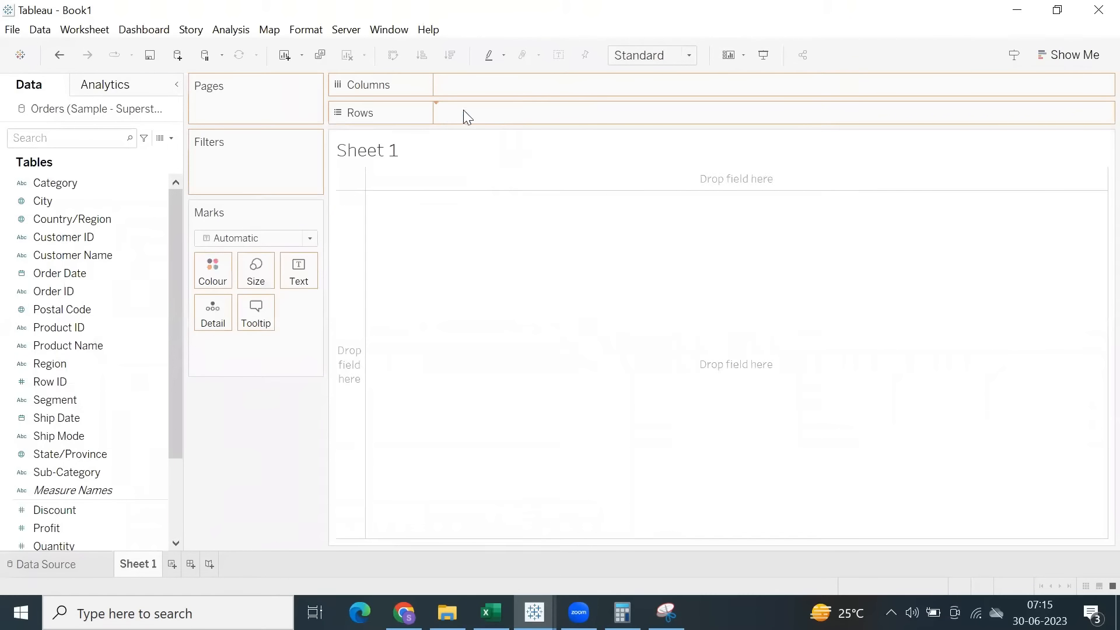
Split the Order ID field automatically and add the three resulting split fields to Rows after Order ID.
right_click(60, 293)
mouse_move(158, 150)
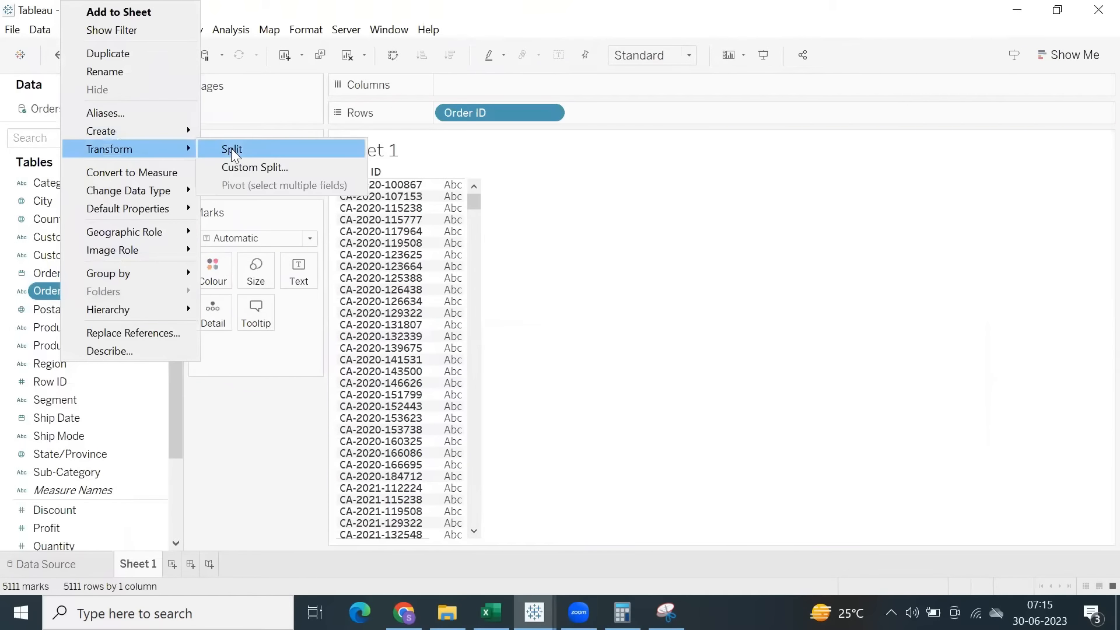
click(230, 150)
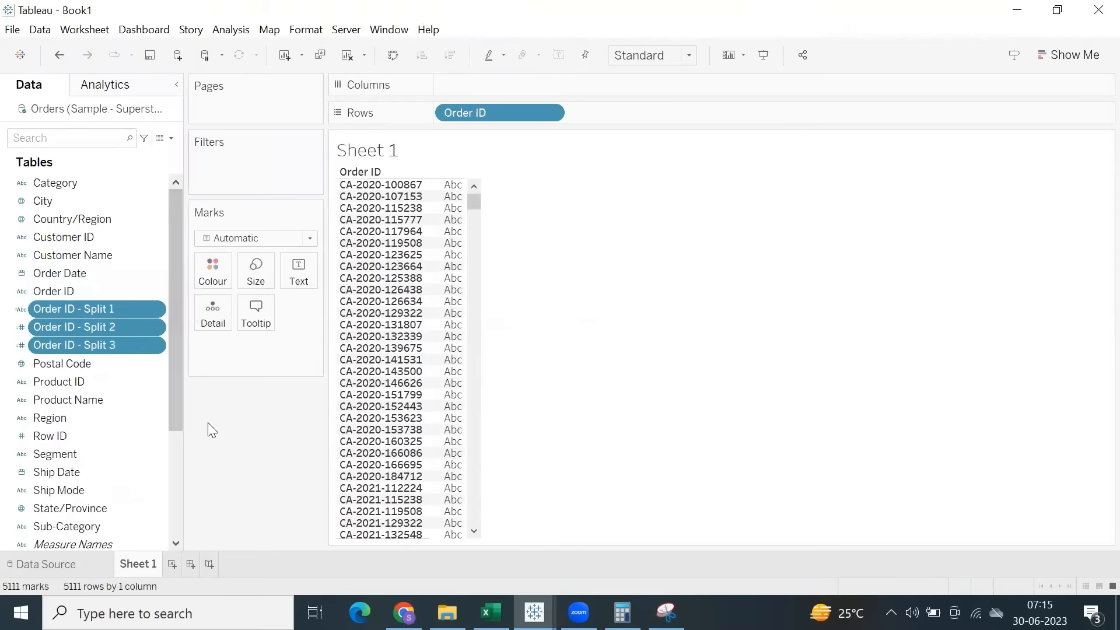
drag(85, 308, 721, 114)
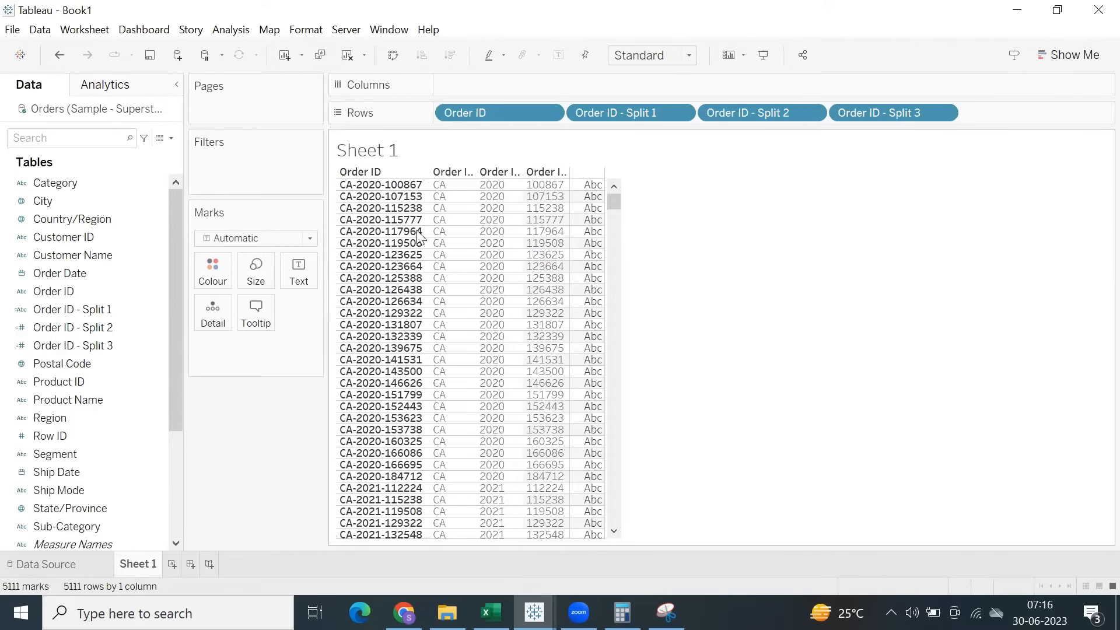
Rename Sheet 1 as Split.
double_click(140, 563)
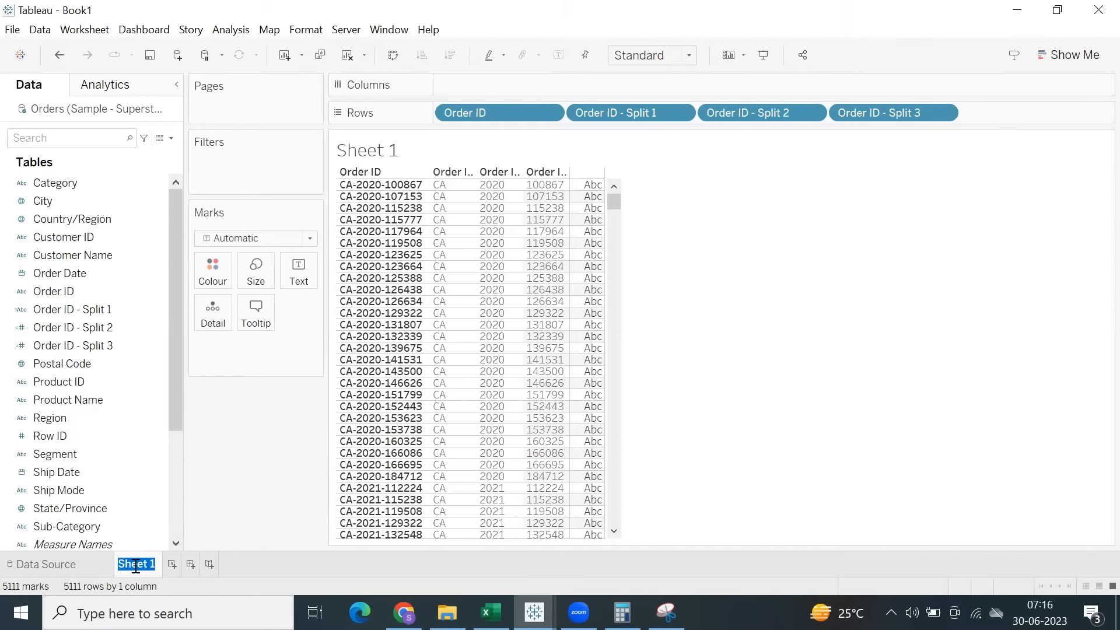
text(Split)
click(660, 425)
Create a new worksheet and place Order ID on Rows.
click(158, 565)
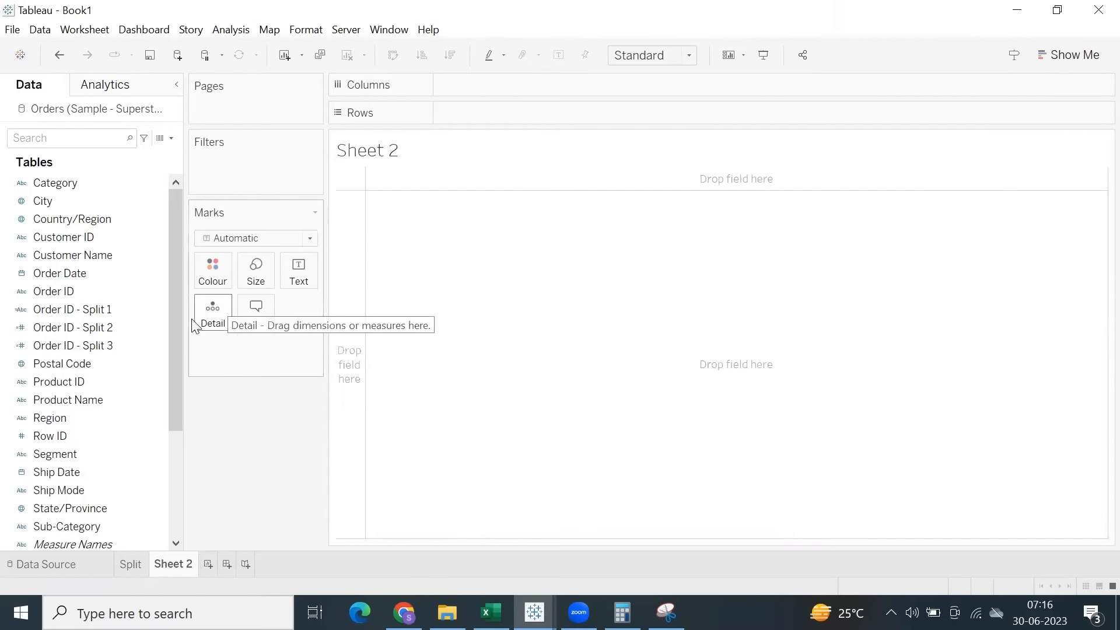
click(73, 327)
click(58, 293)
drag(57, 294, 495, 114)
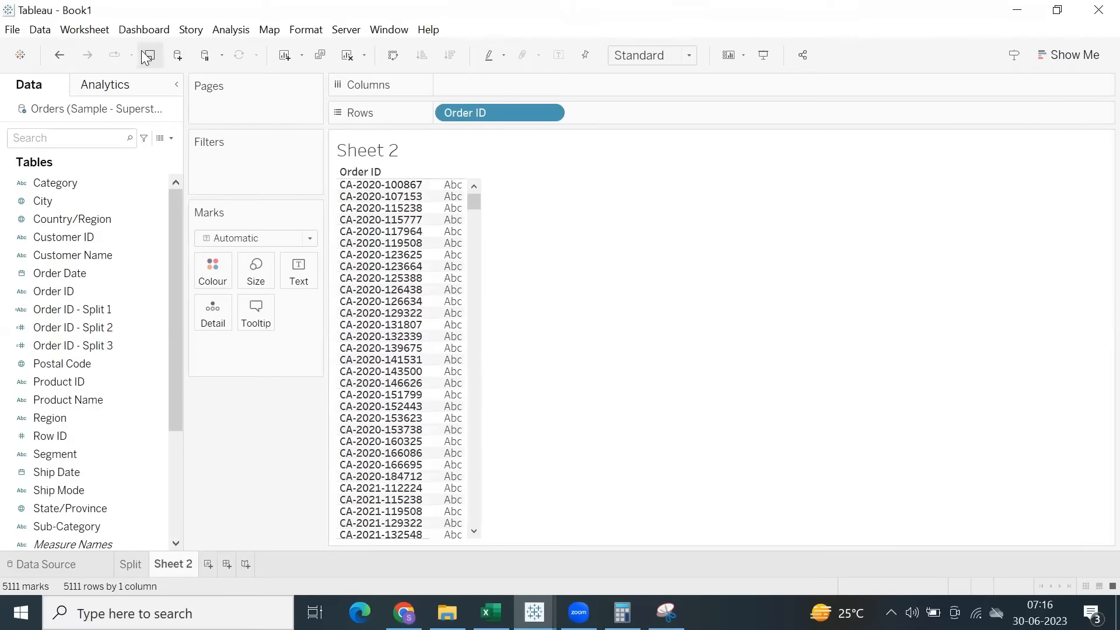
Start a new calculated field with the formula LEFT([Order ID],2).
click(50, 350)
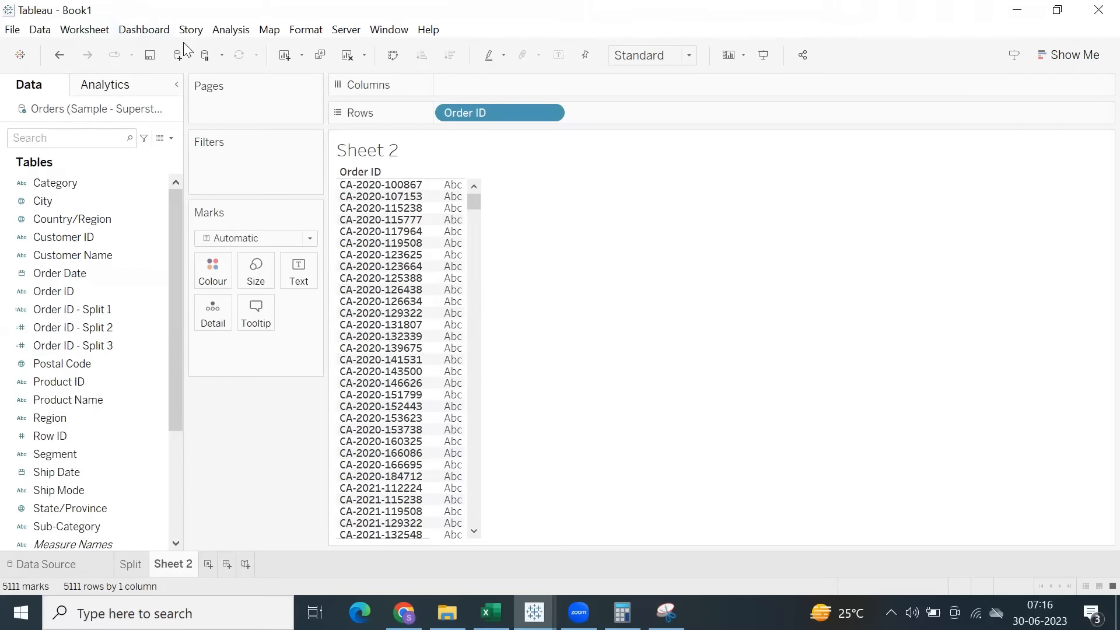
click(231, 32)
click(290, 360)
text(lef)
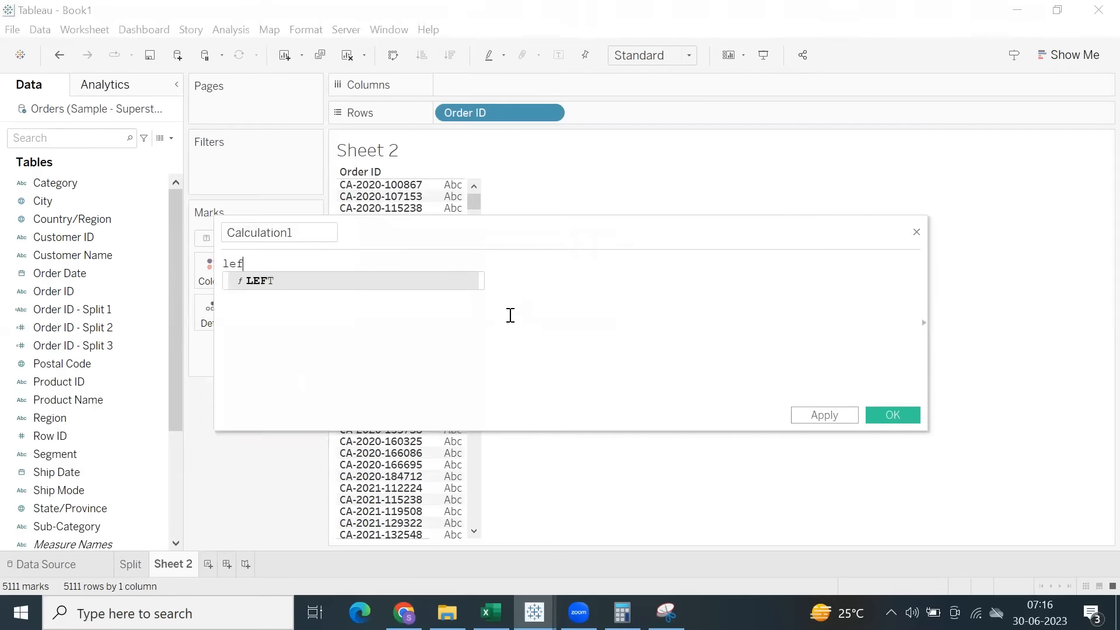
key(Return)
text(or)
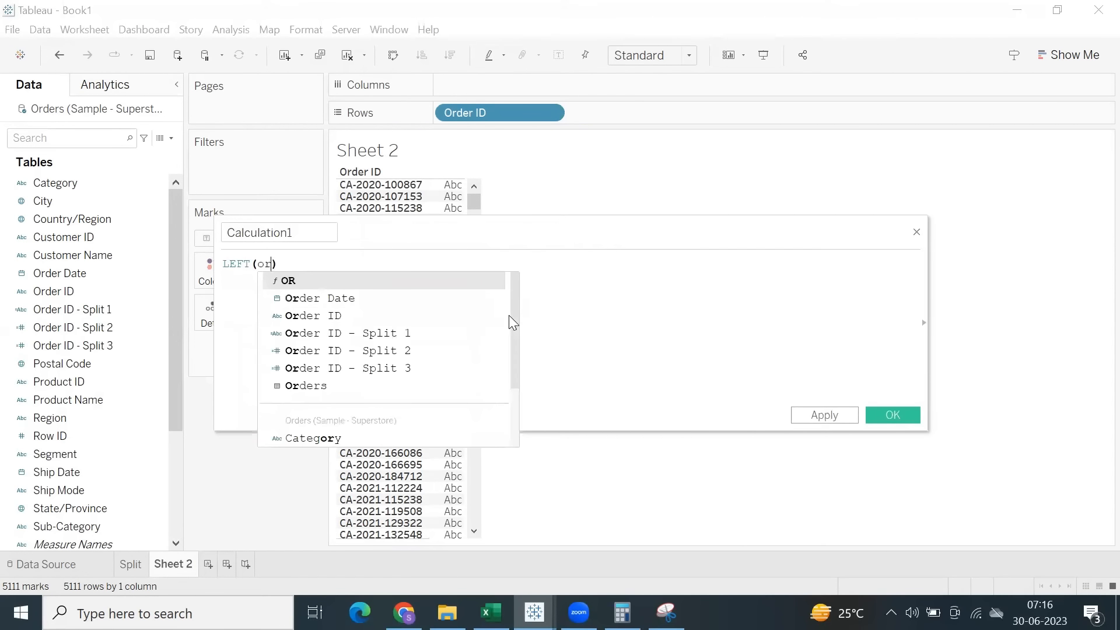
key(Down)
key(Down)
key(Return)
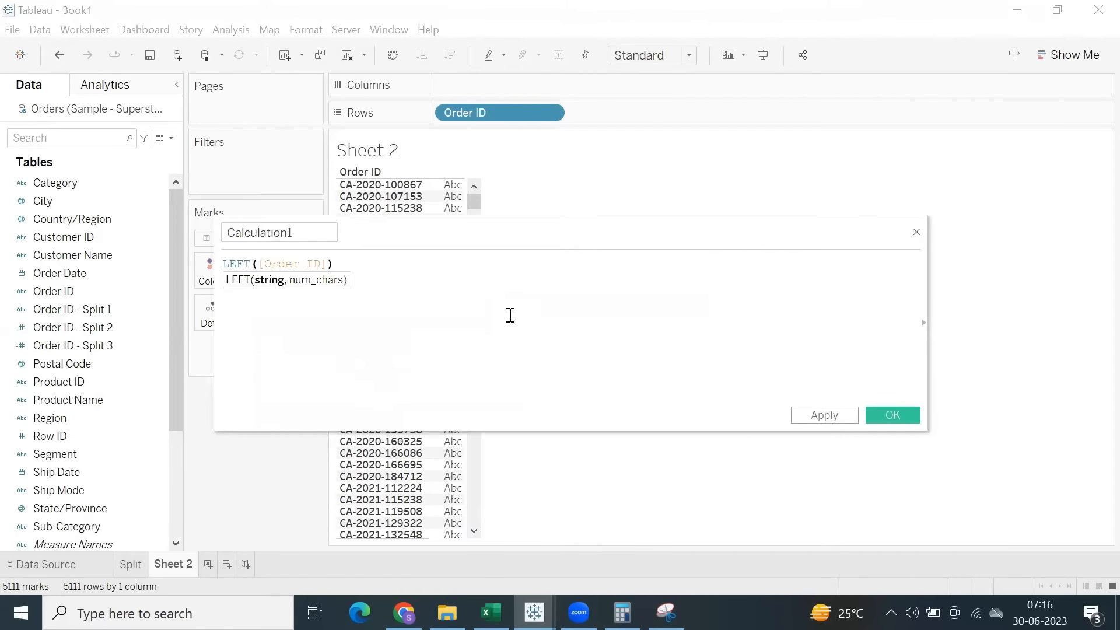
text(,2)
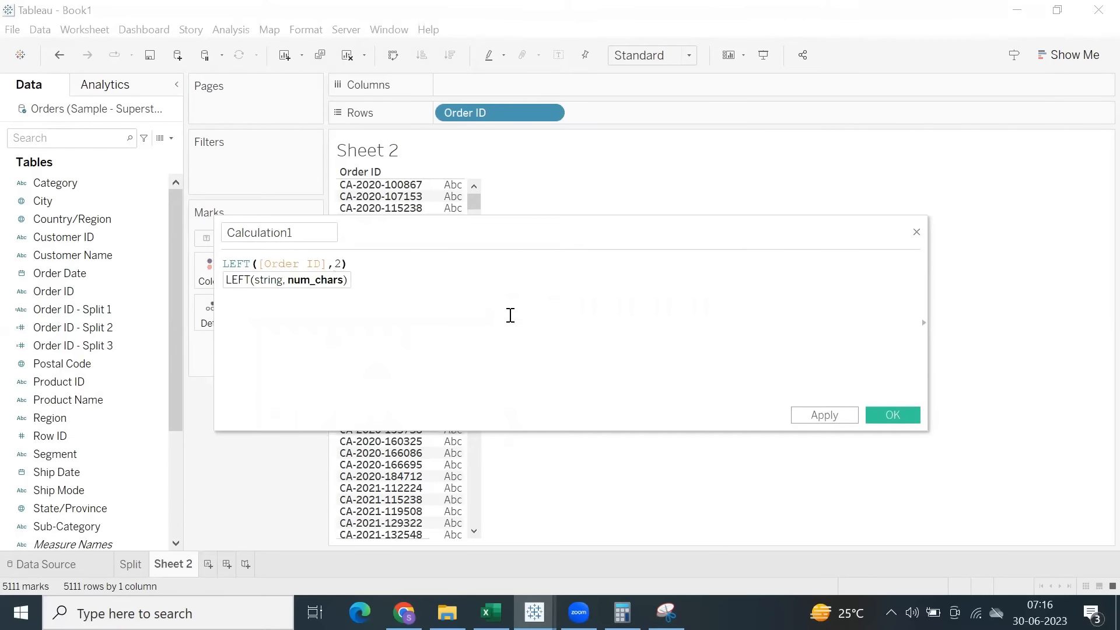
Name the calculated field CA, US (Left), and apply and save it.
double_click(305, 232)
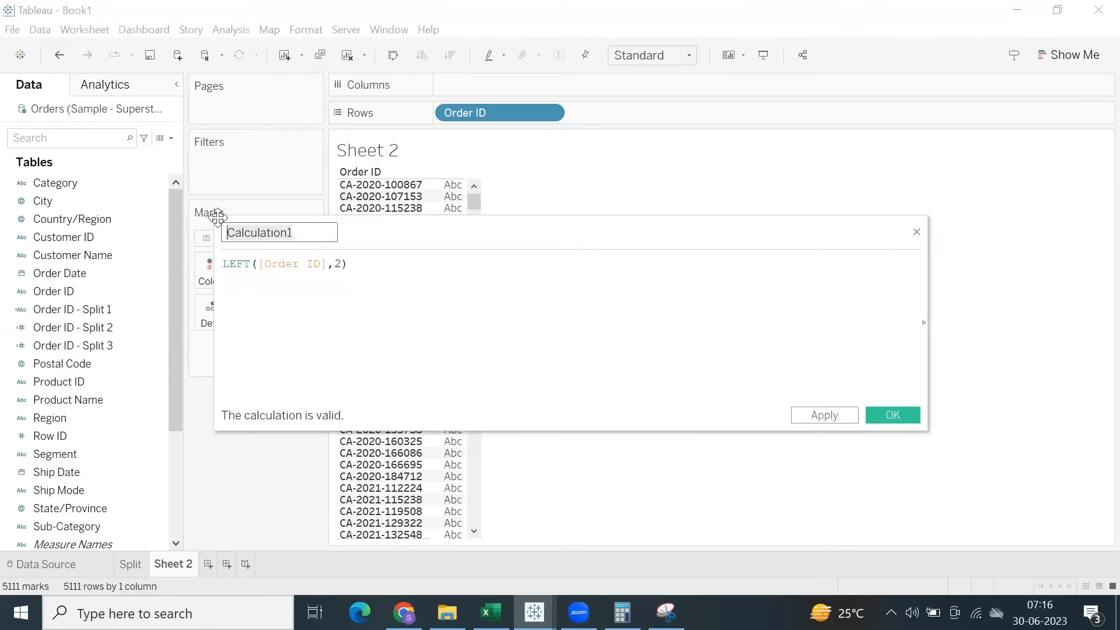
text(CA, US (Left)
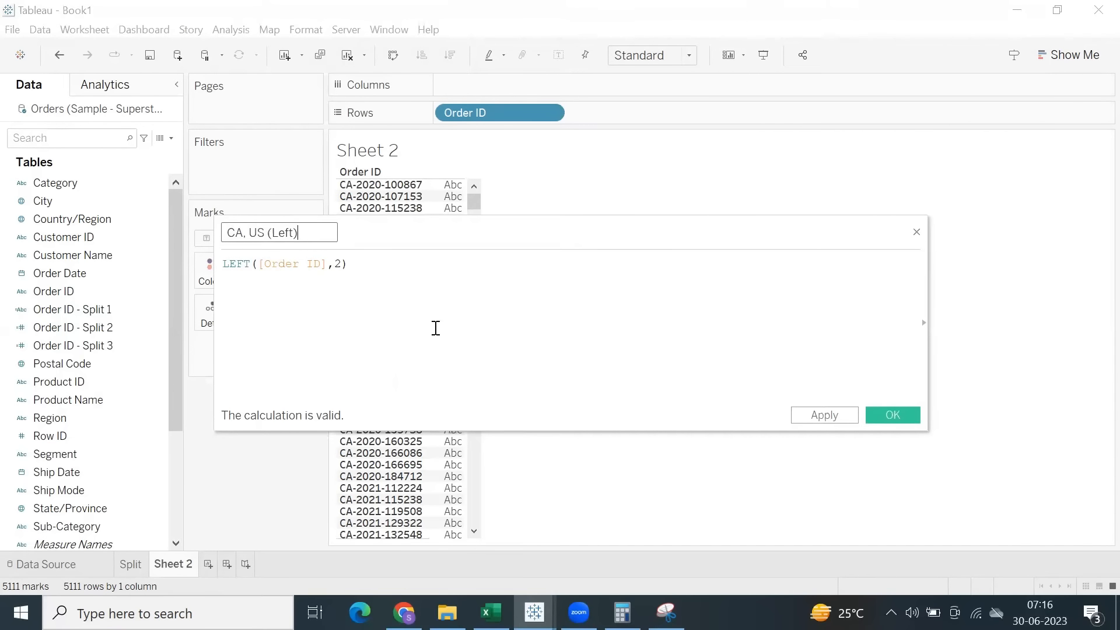
click(831, 418)
click(896, 414)
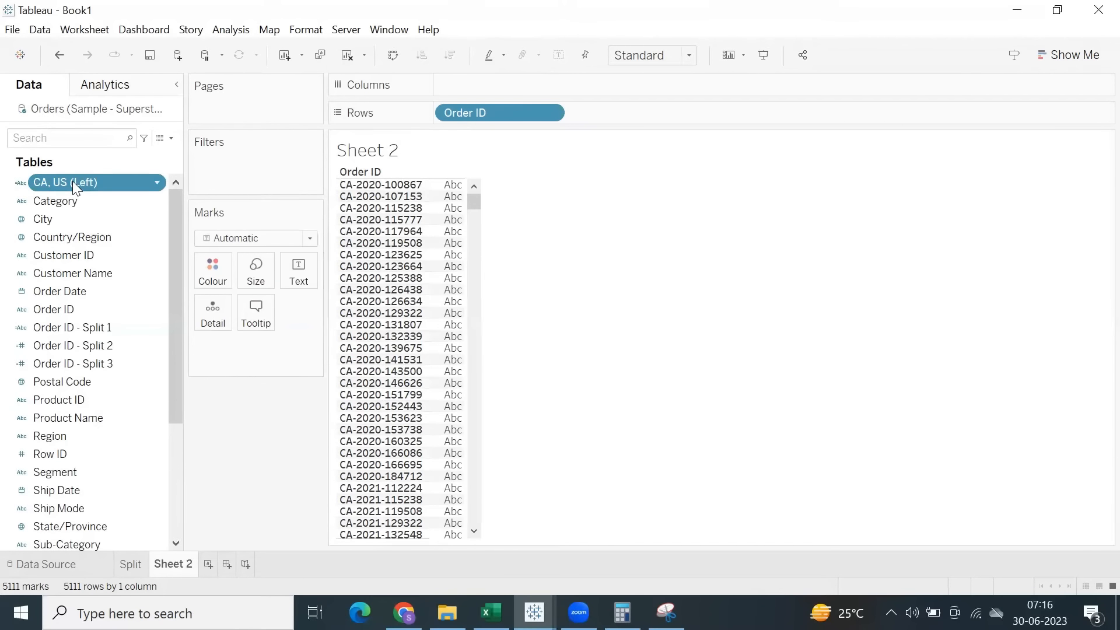
Add CA, US (Left) to Rows after Order ID, show its filter, and narrow the filter card.
double_click(116, 185)
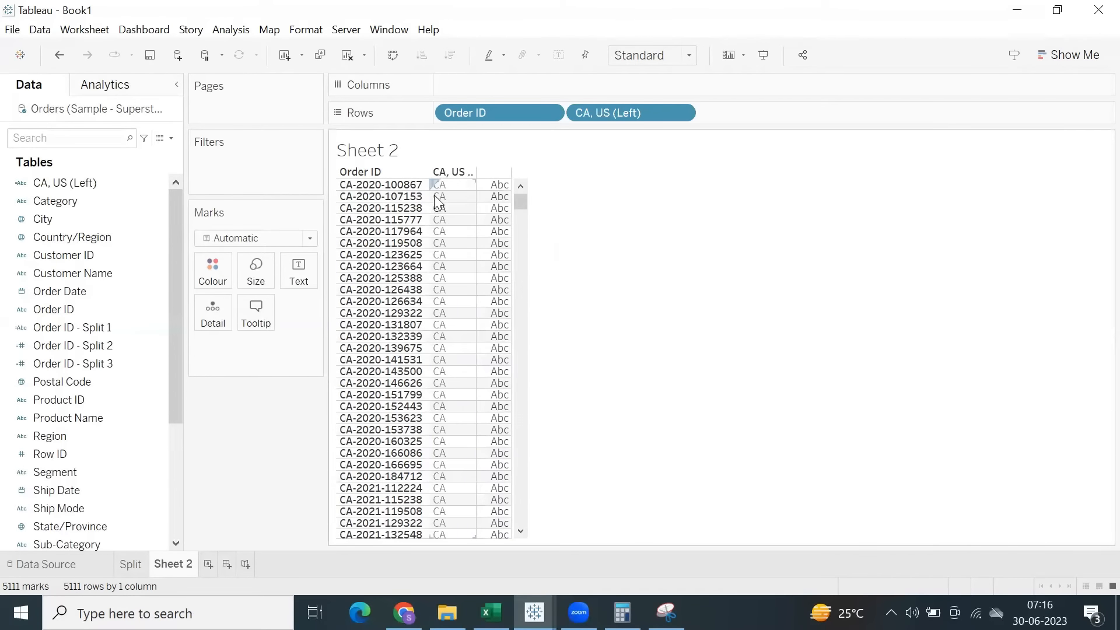
drag(518, 206, 574, 114)
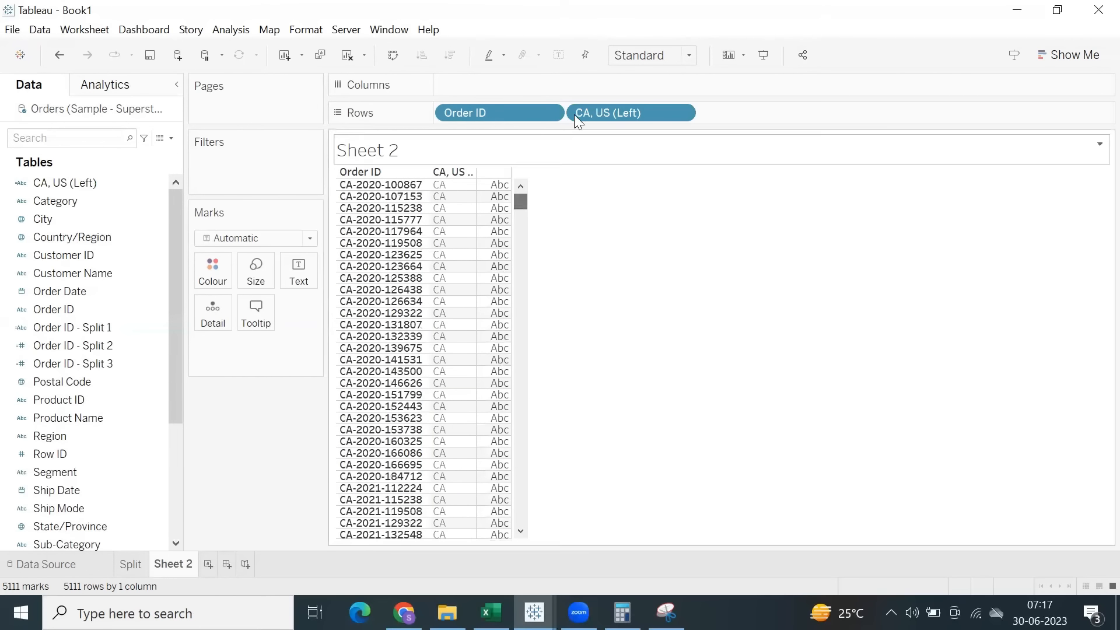
click(681, 114)
click(613, 154)
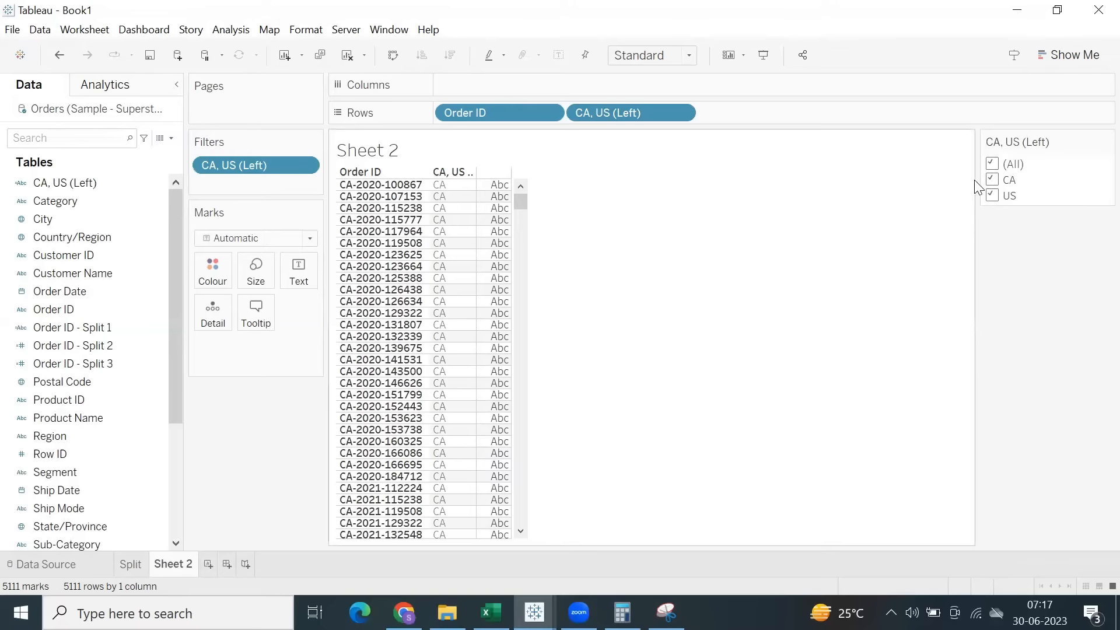
drag(976, 177, 1001, 176)
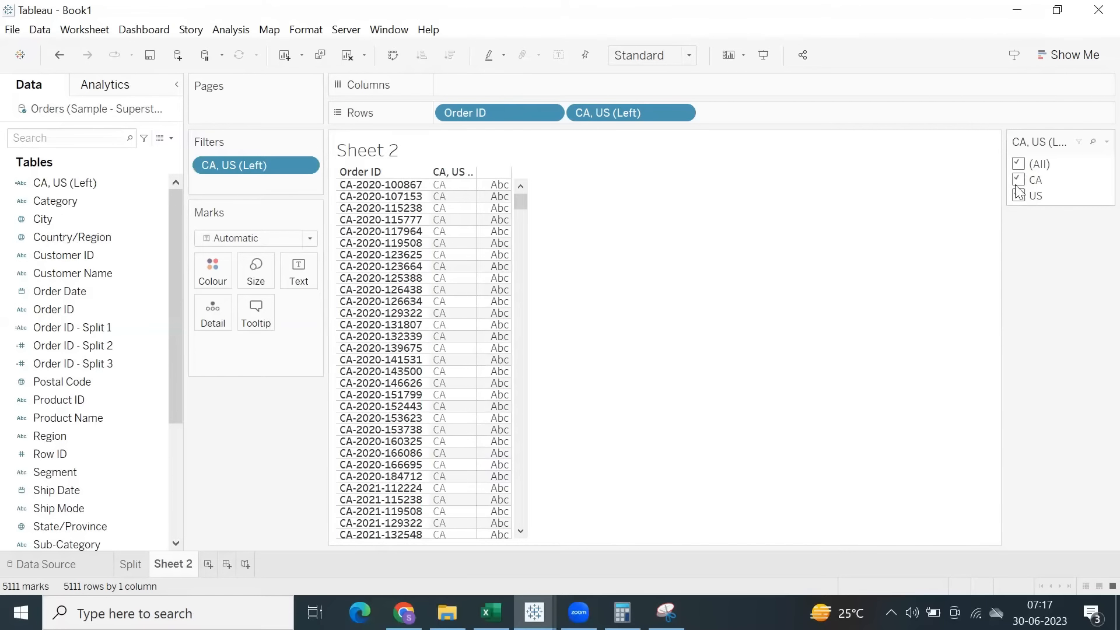
click(70, 328)
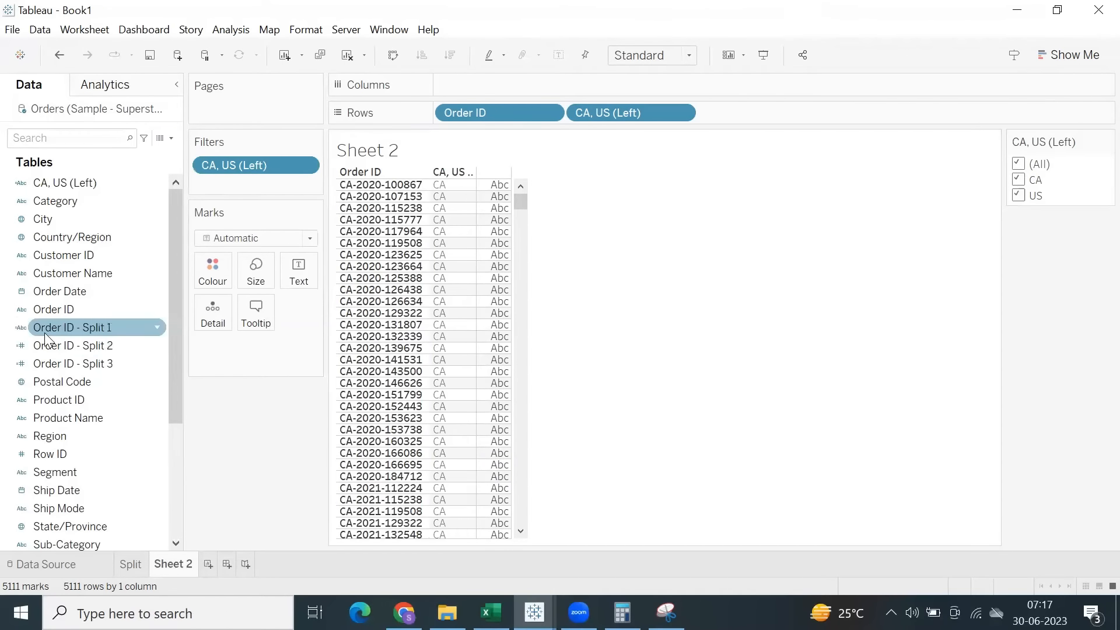
click(130, 564)
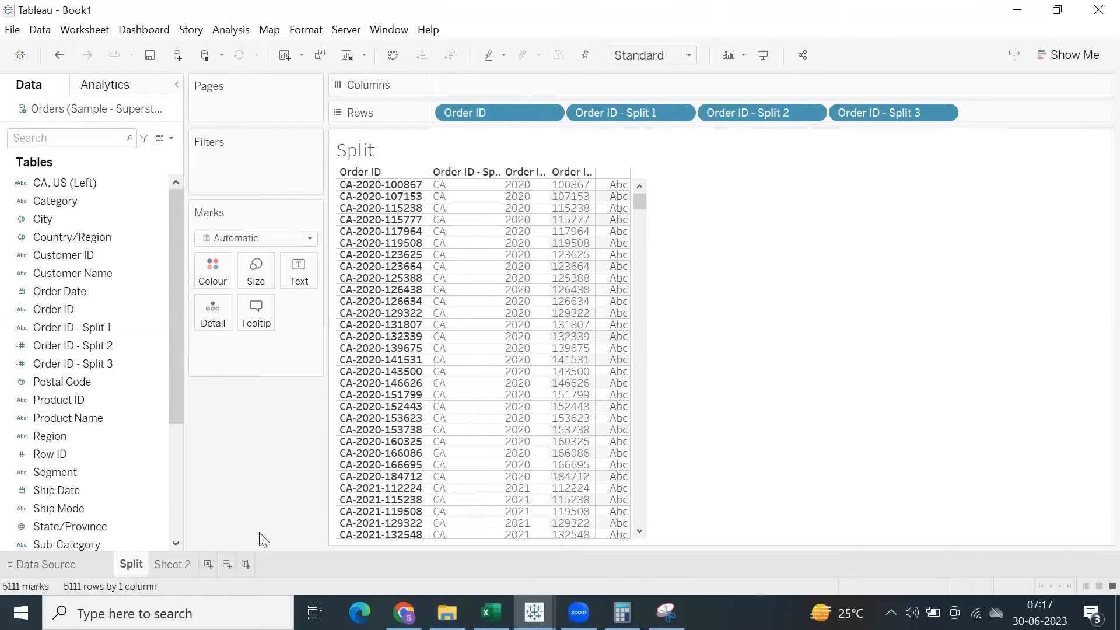
click(175, 564)
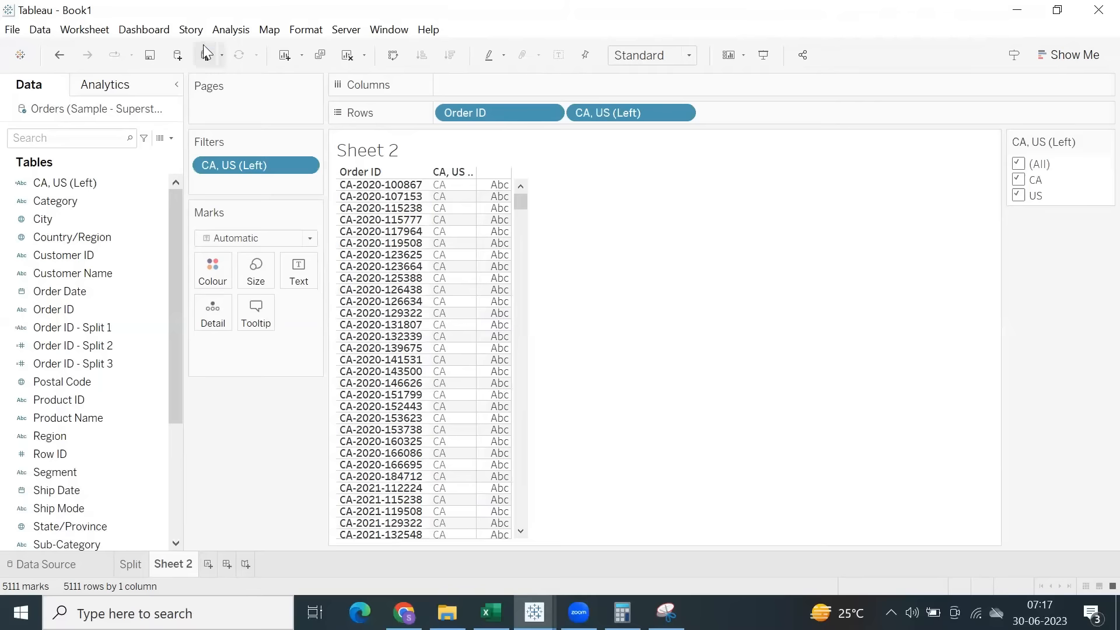
Start another calculated field in Sheet 2 with the formula MID([Order ID],4,4).
click(229, 31)
click(273, 358)
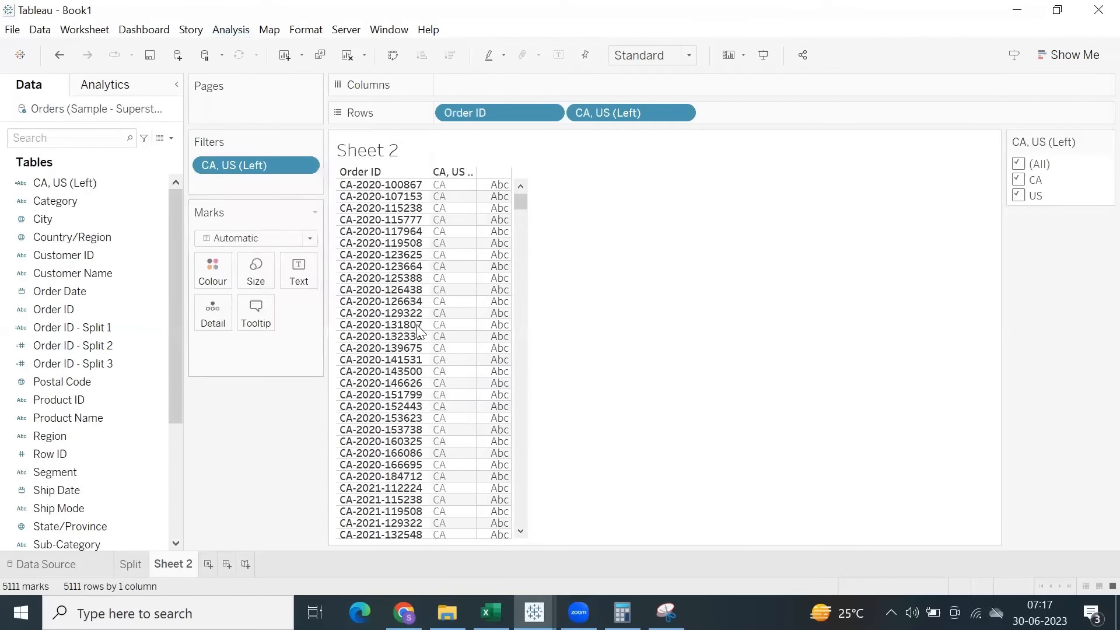
text(mi)
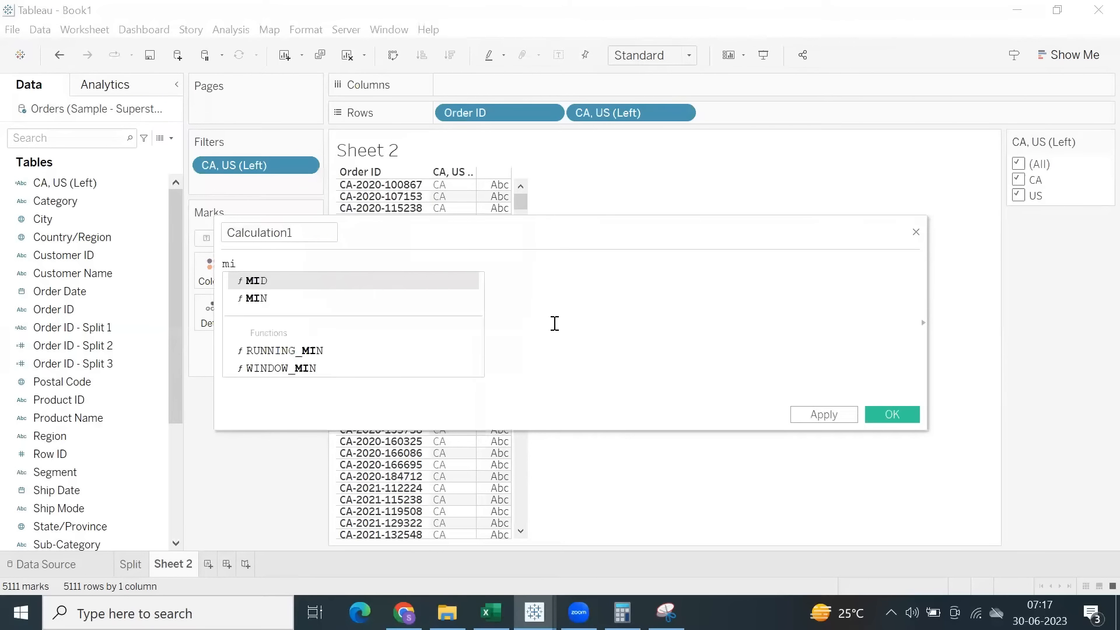
key(Return)
text(Order)
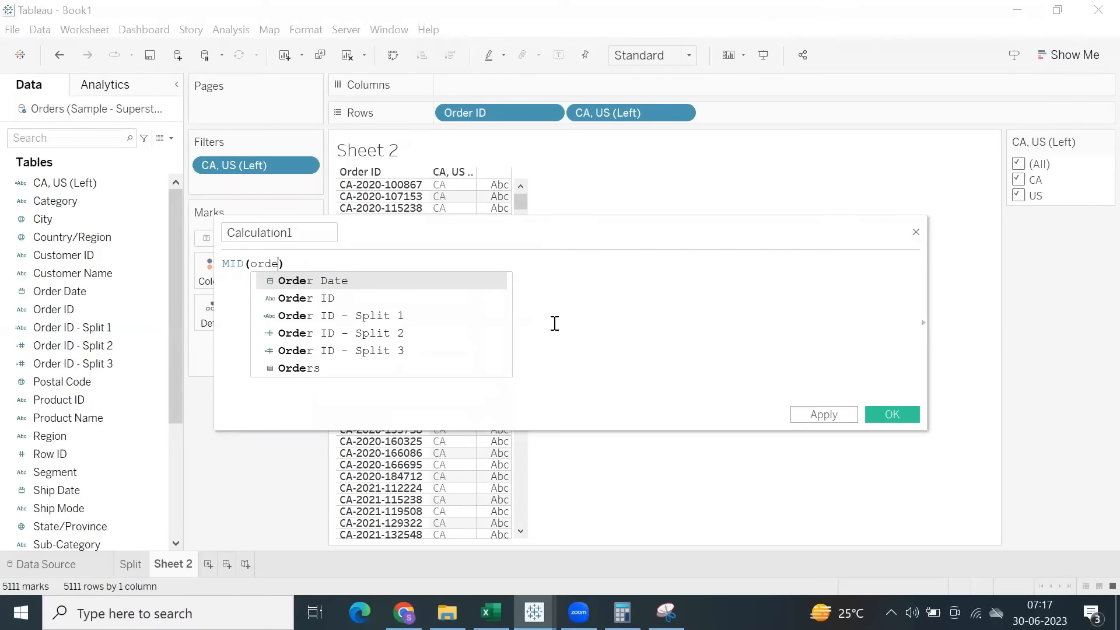
key(Down)
key(Return)
text(,)
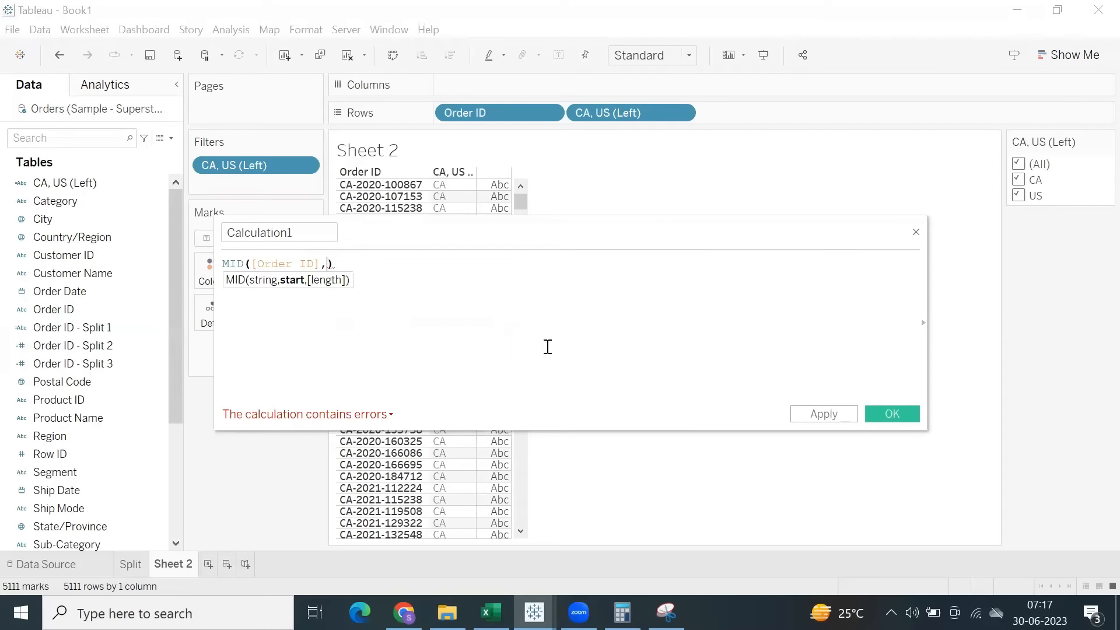
drag(423, 234, 415, 326)
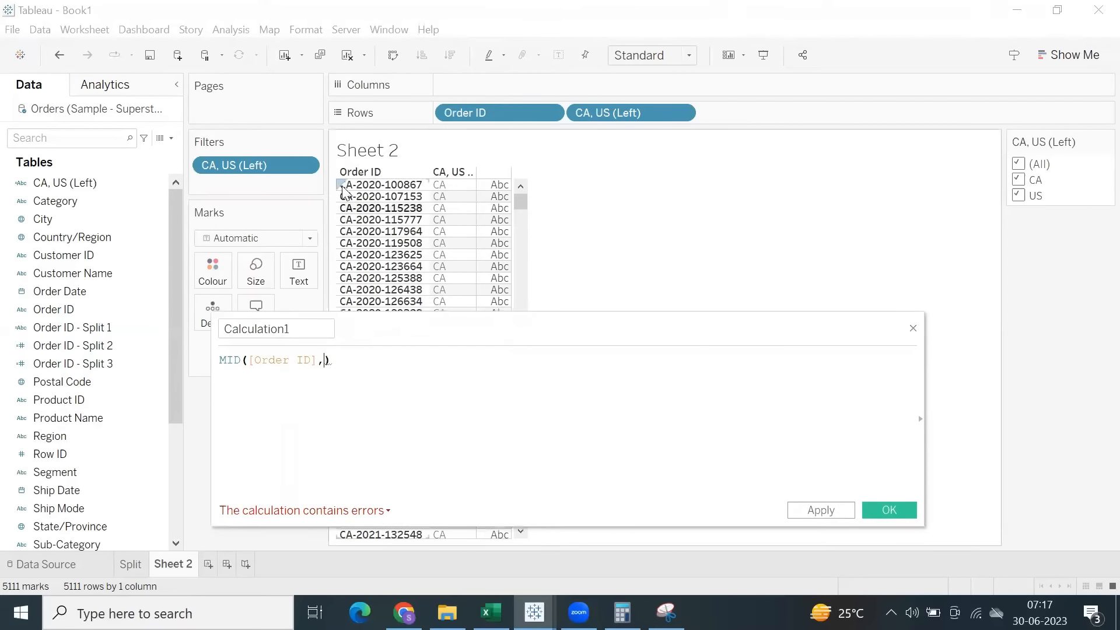
text(4,)
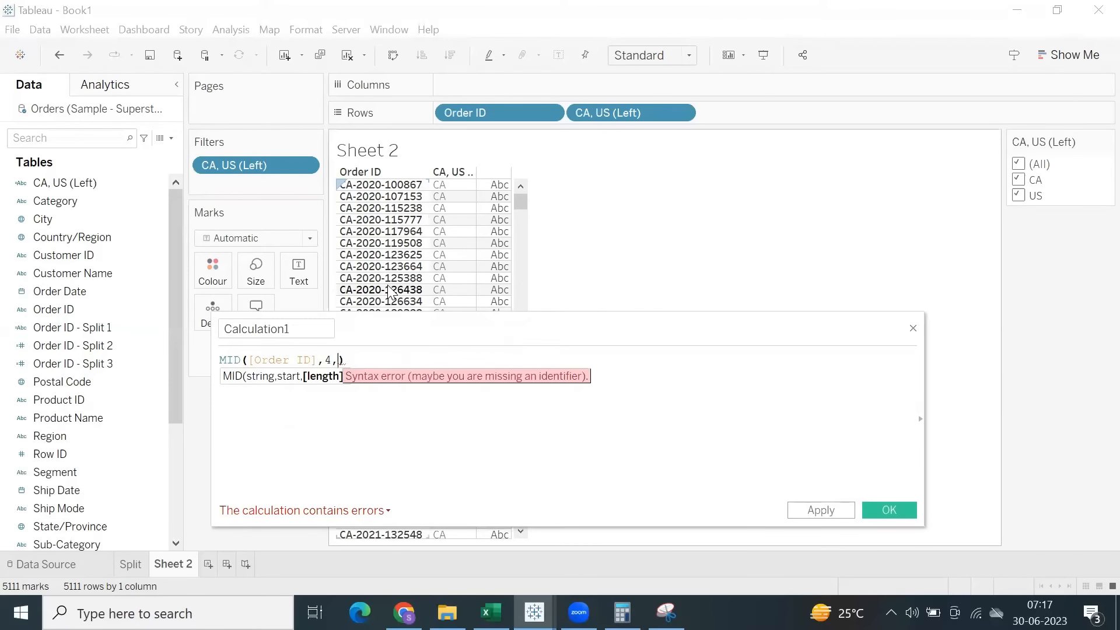
text(4)
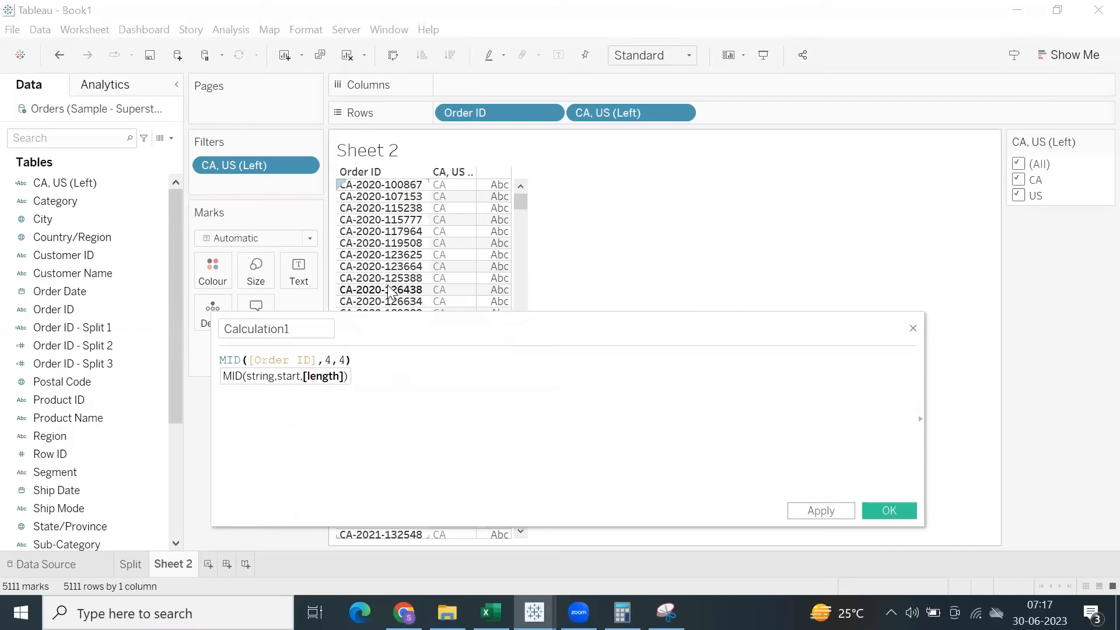
Name the MID calculated field Year Mid and save it.
drag(302, 329, 207, 324)
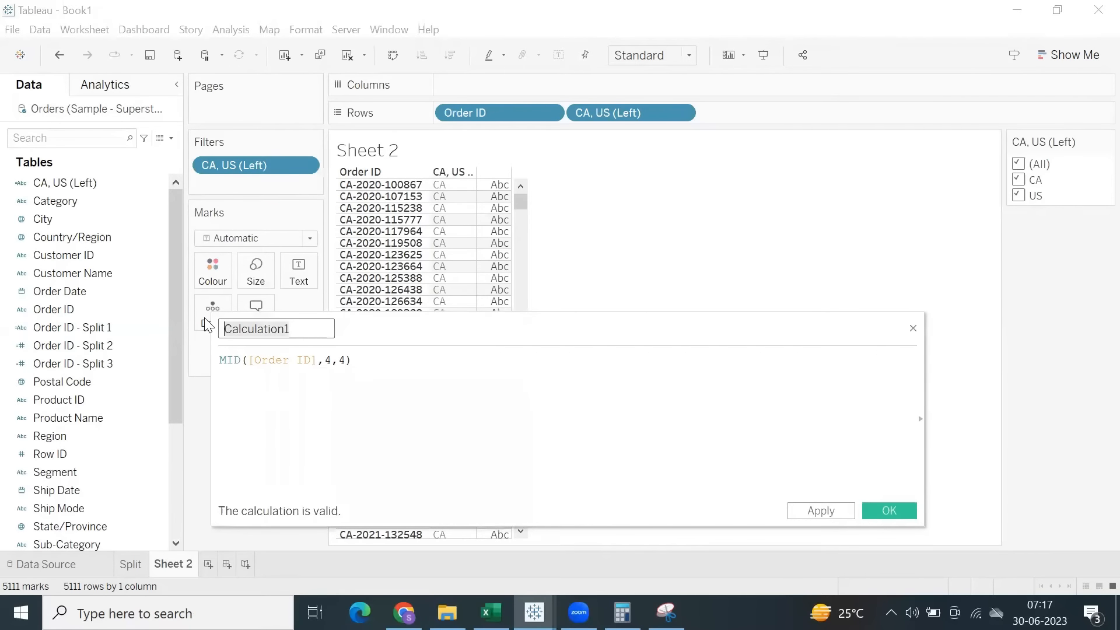
text(Year Mid)
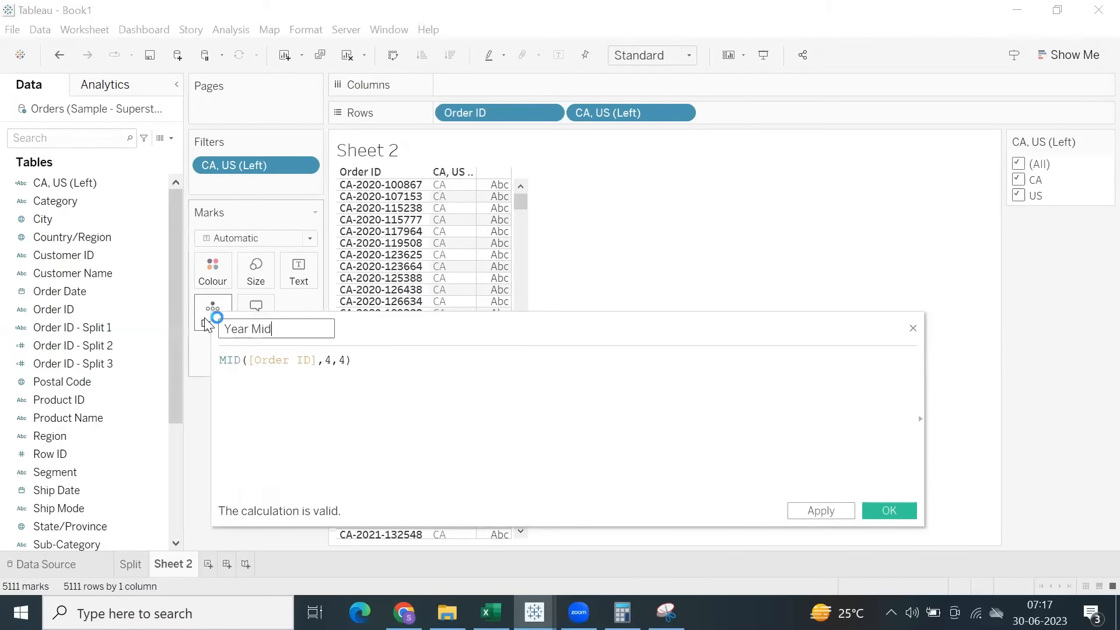
click(889, 510)
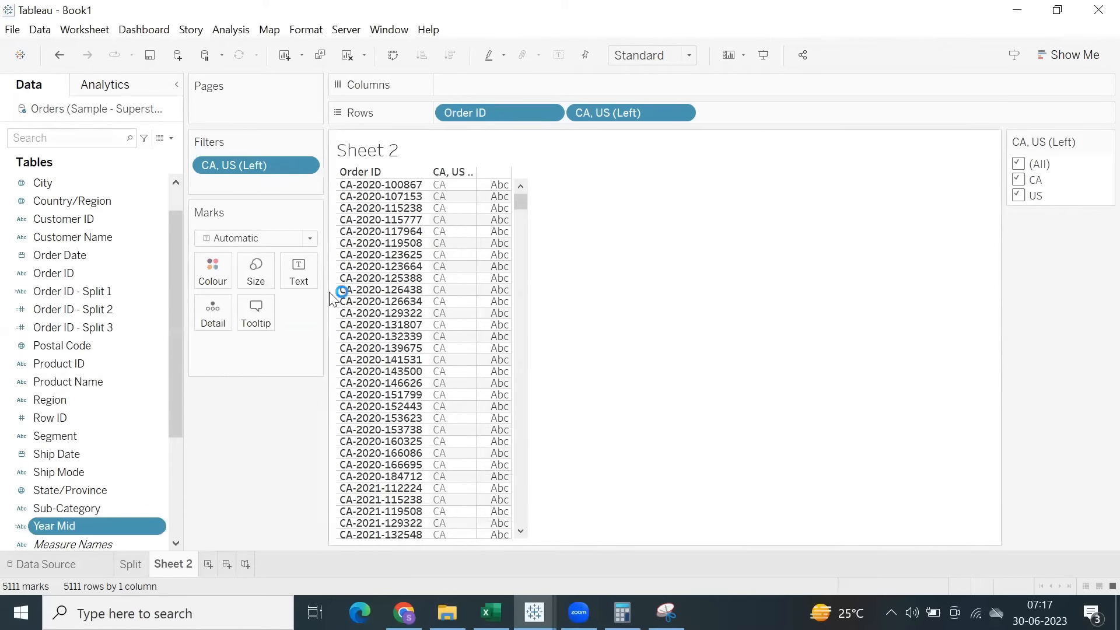
Add Year Mid to Rows, show its filter, and place that filter card beside the CA, US (Left) card.
double_click(82, 527)
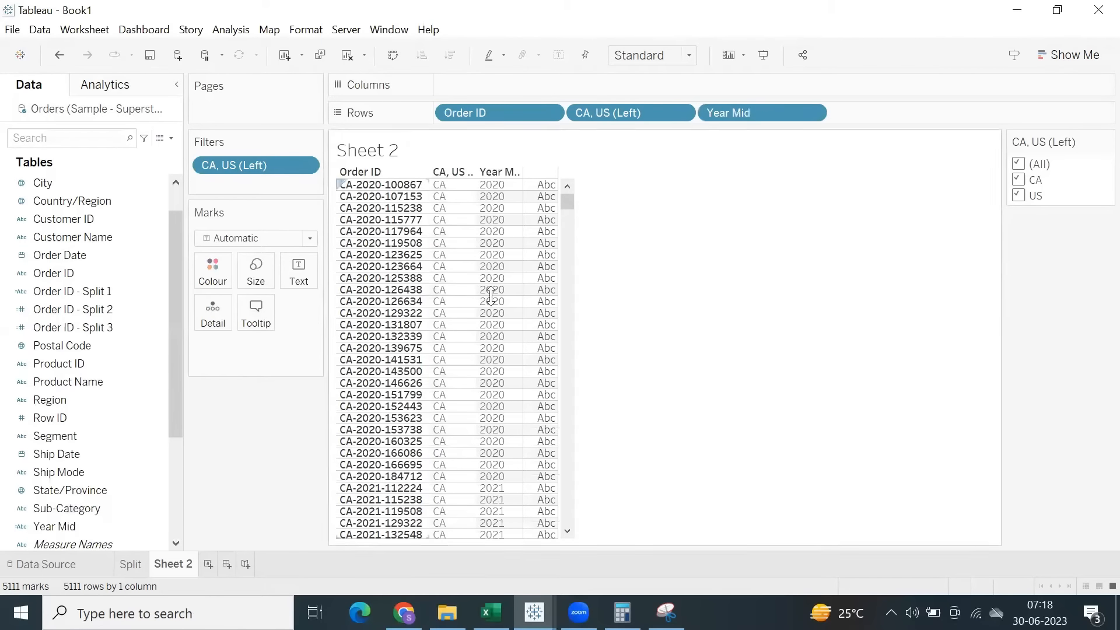
click(812, 112)
click(755, 158)
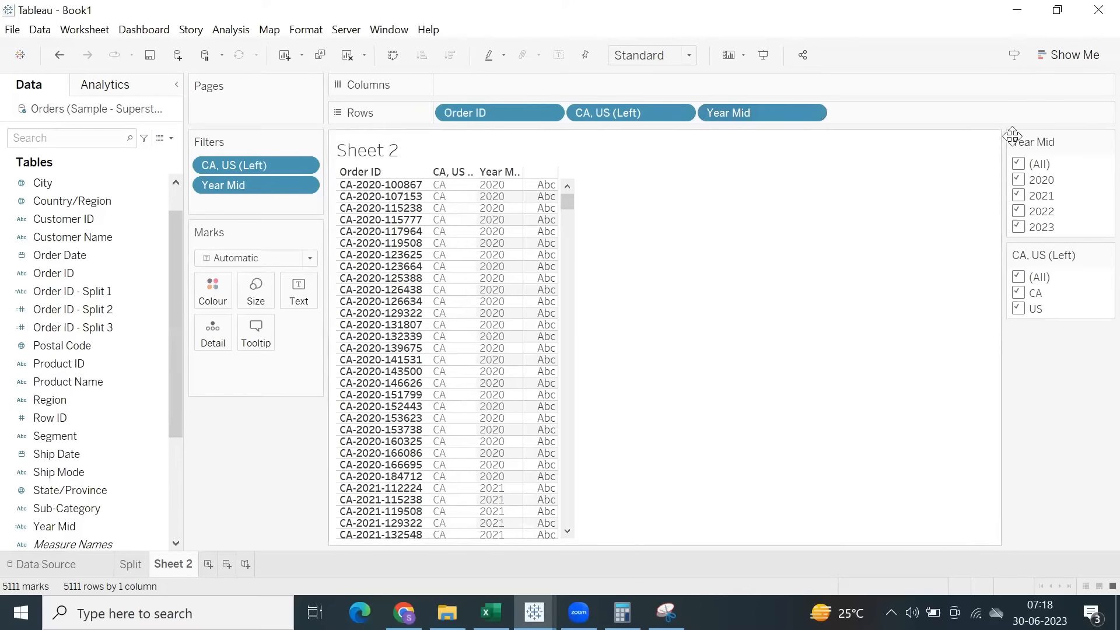
drag(1003, 142, 954, 167)
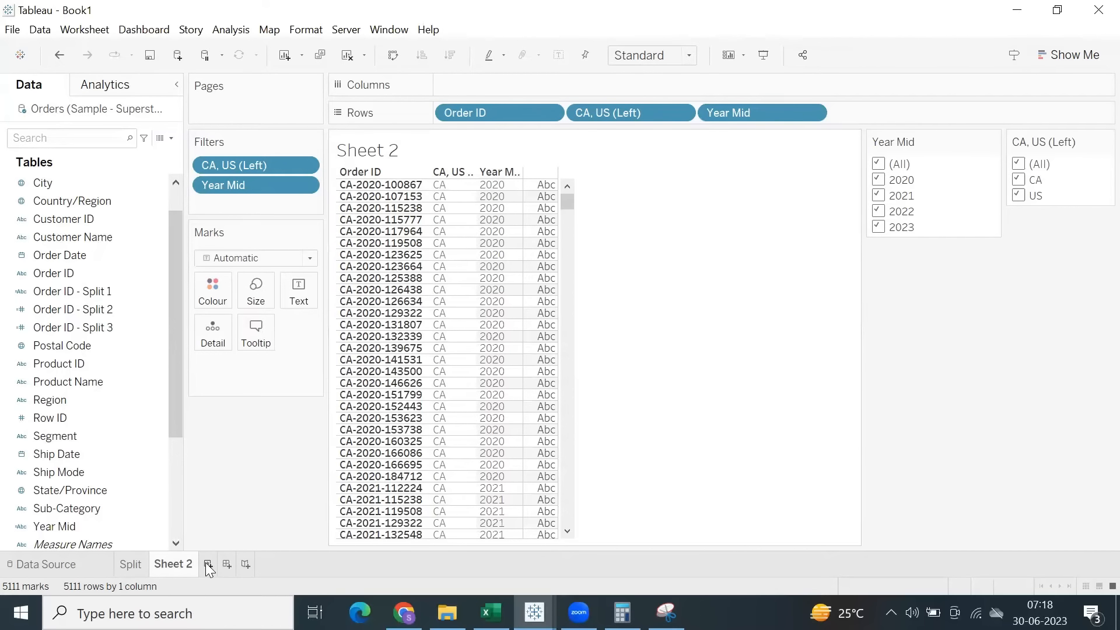
Rename the Sheet 2 worksheet as Left, Mid.
double_click(184, 566)
text(Left, Mid)
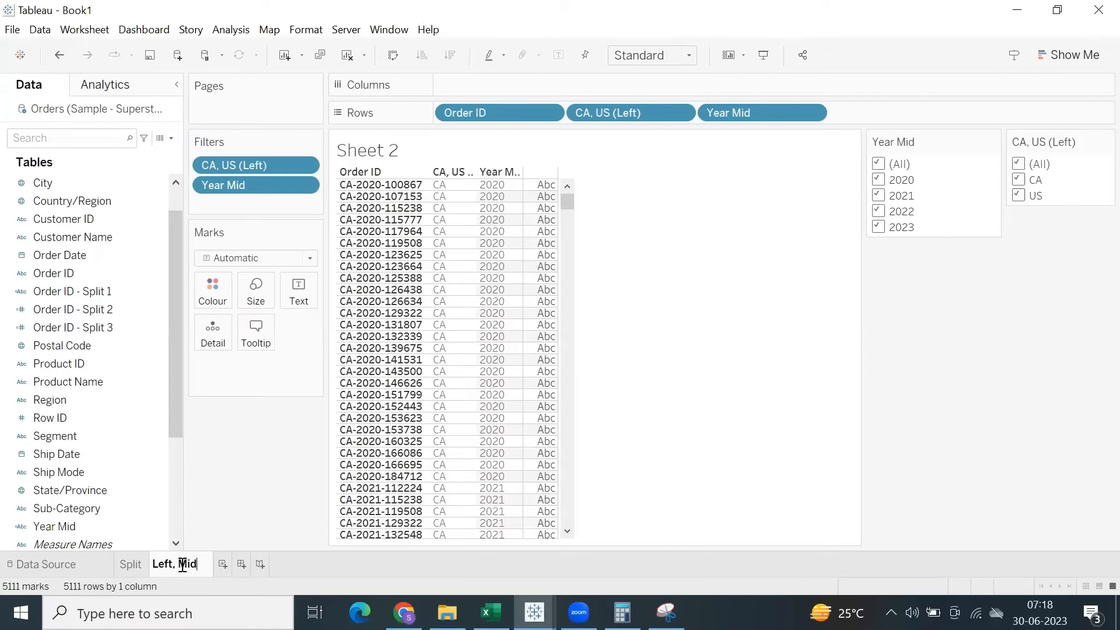
key(Return)
Add a new worksheet named Replace and place Order ID on its Rows.
click(214, 564)
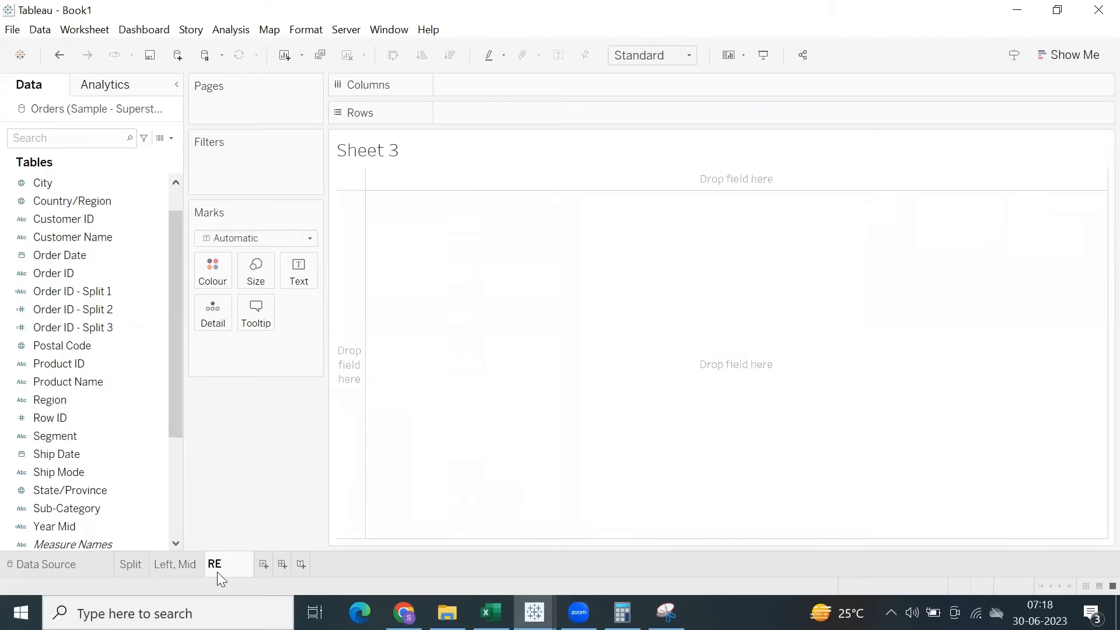
click(217, 572)
text(Replace)
click(311, 506)
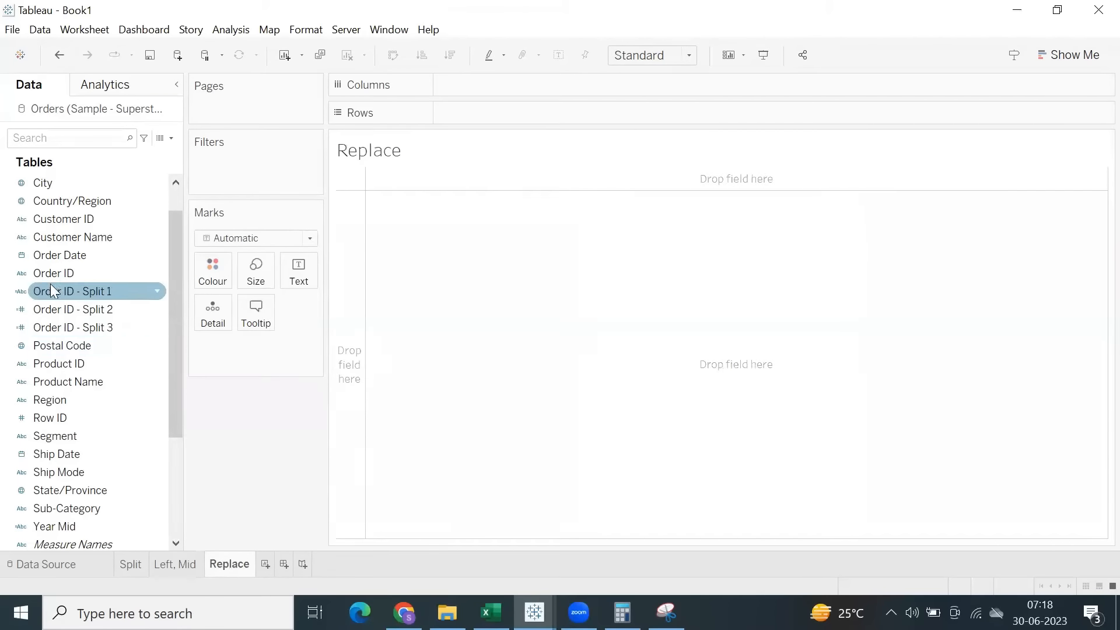
drag(54, 273, 363, 205)
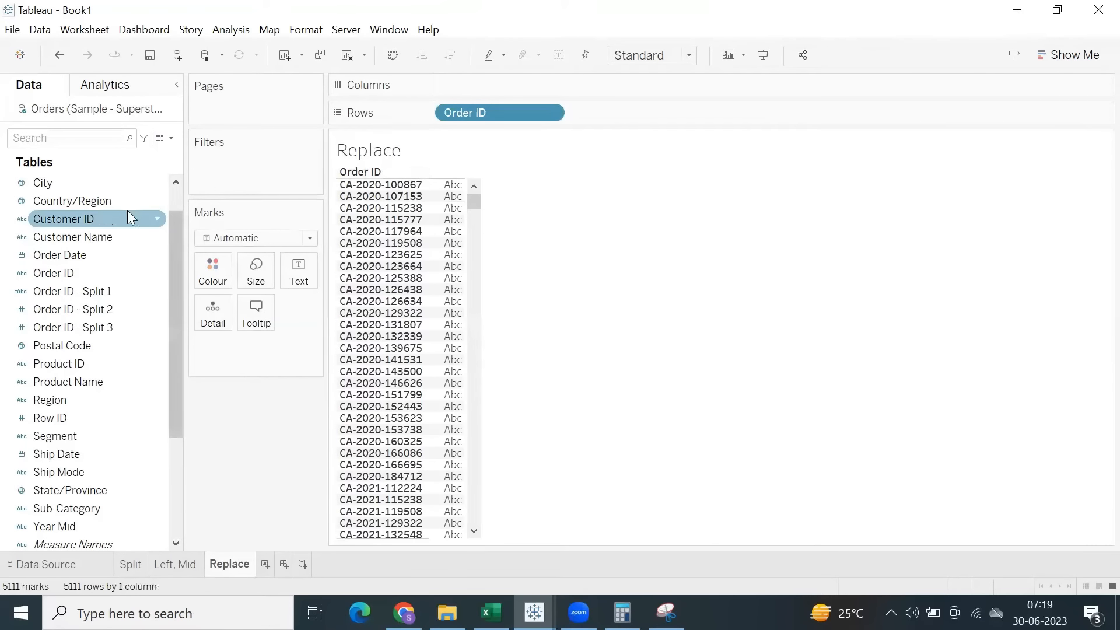
click(104, 219)
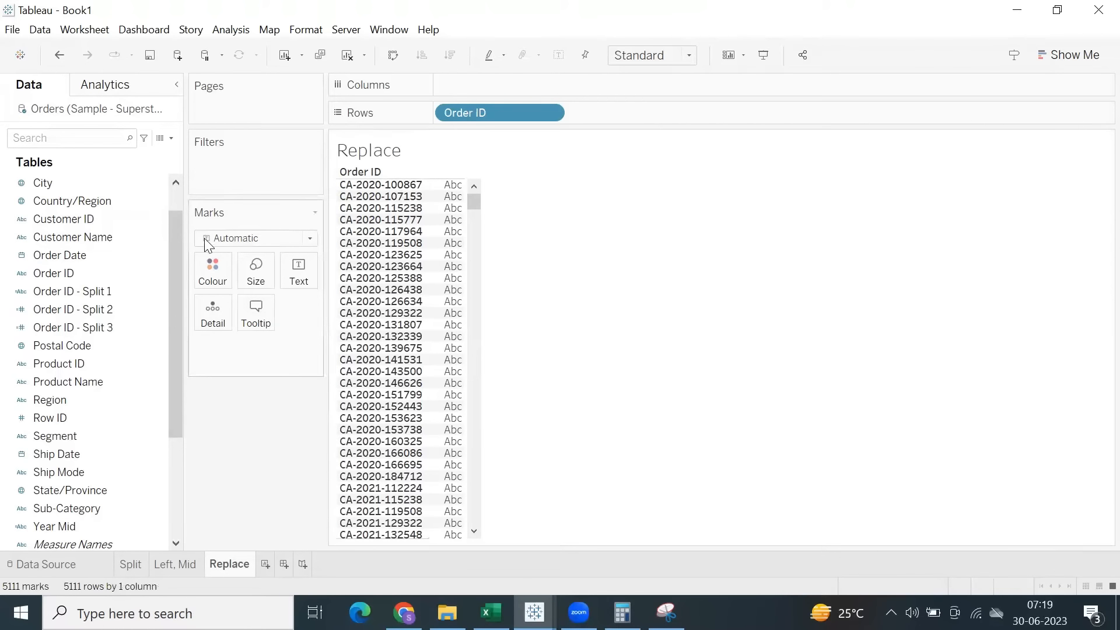
Start a calculated field using the REPLACE function with [Order ID] as its string argument.
click(226, 30)
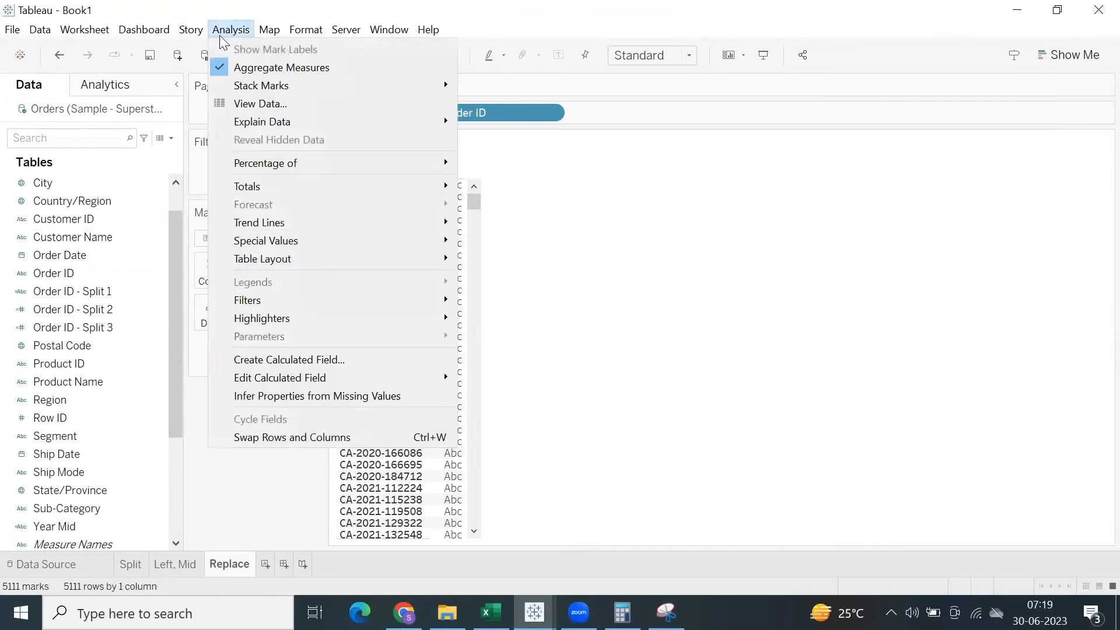
click(287, 360)
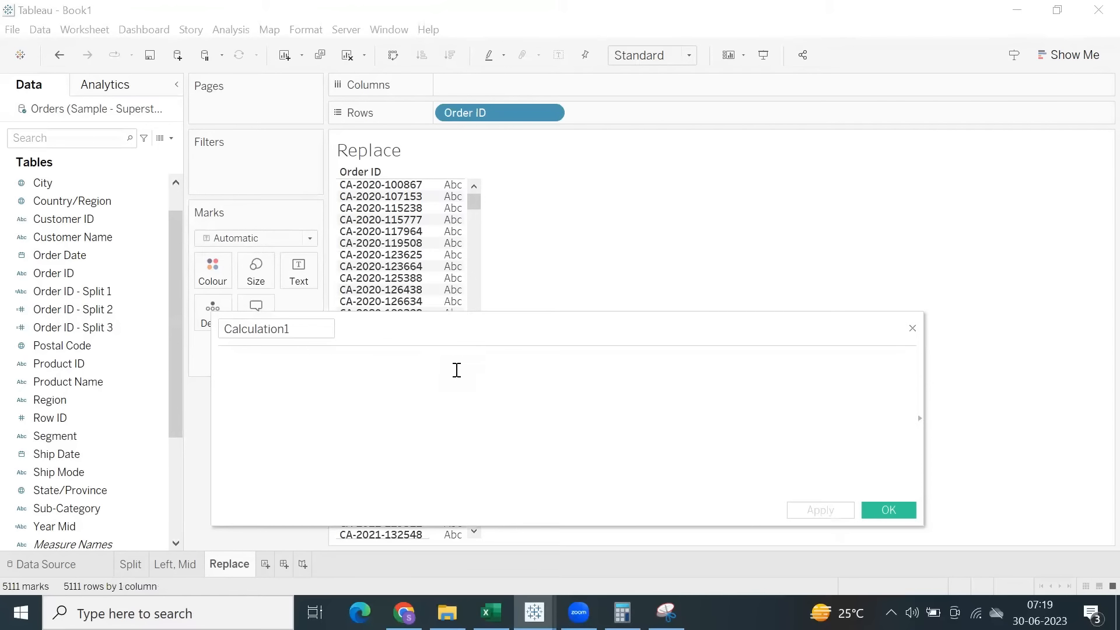
text(repl)
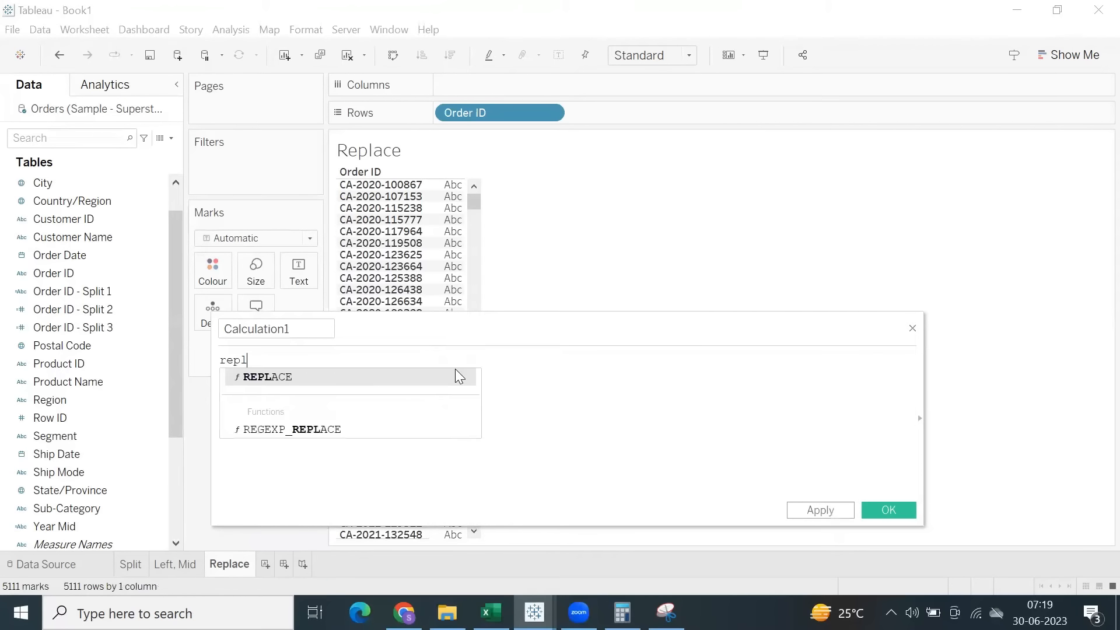
key(Return)
text(or)
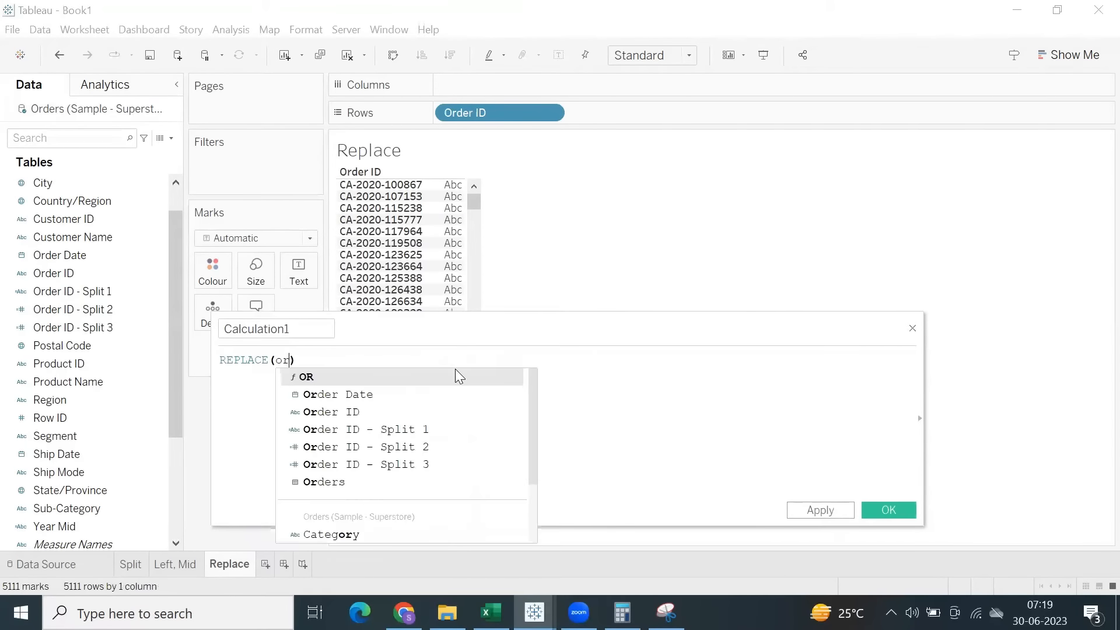
key(Down)
key(Down)
key(Return)
text(,)
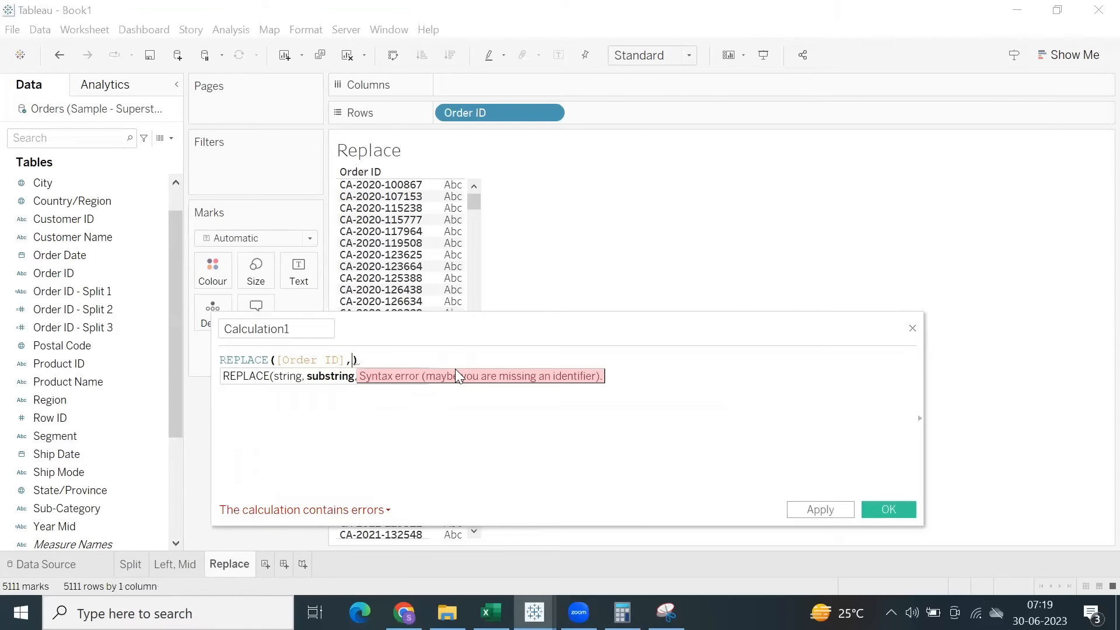
text('-)
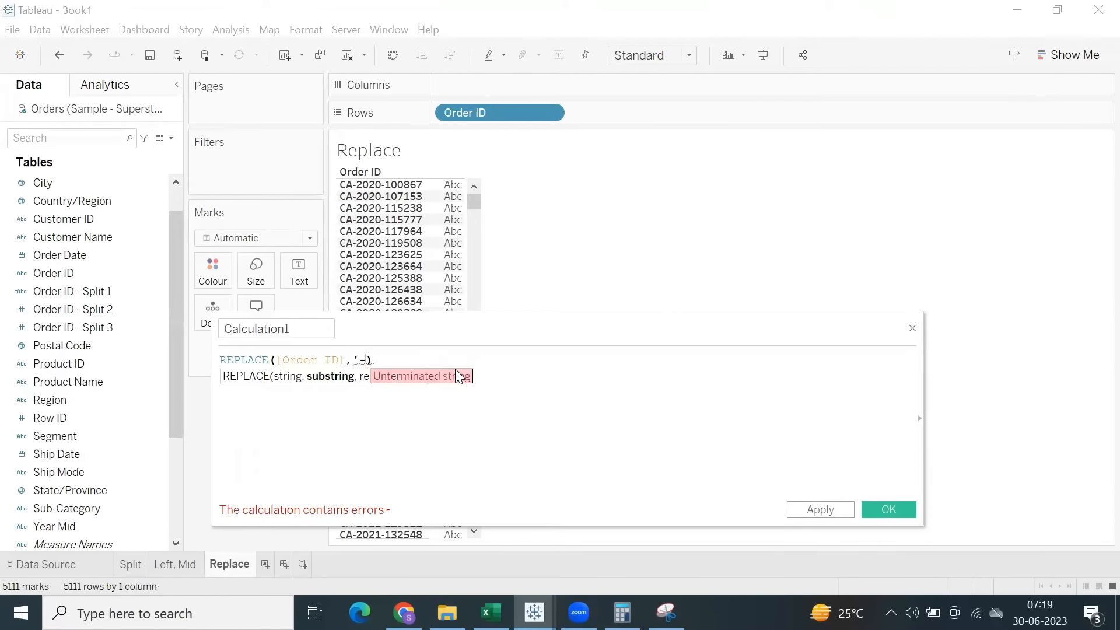
text(',)
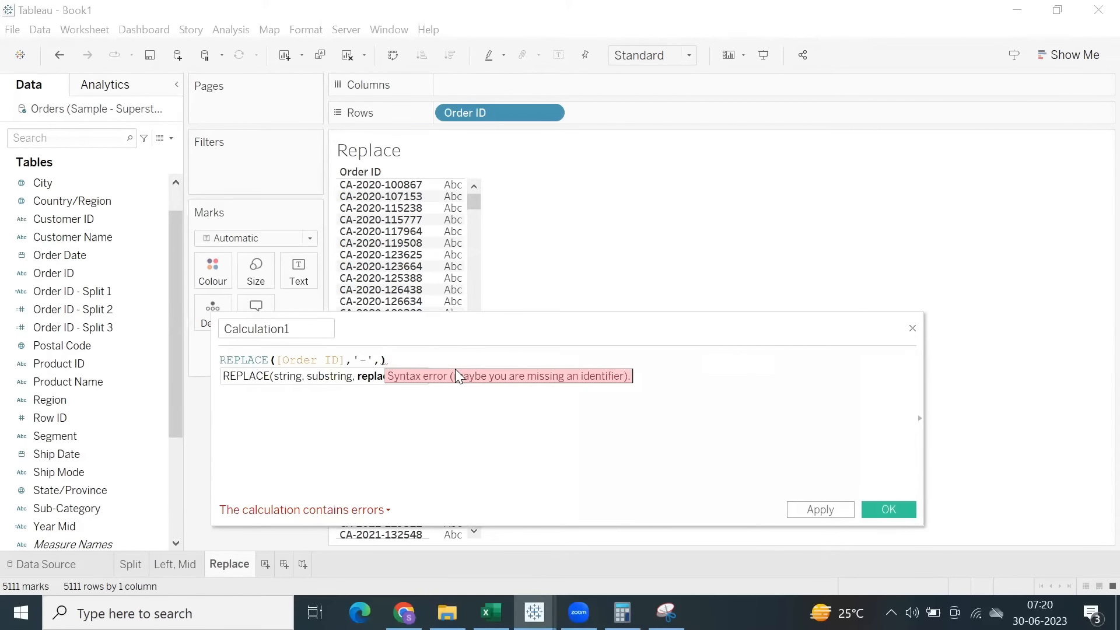
text( 8)
Complete the REPLACE formula with '-' as the substring and '*' as the replacement.
key(BackSpace)
text(*)
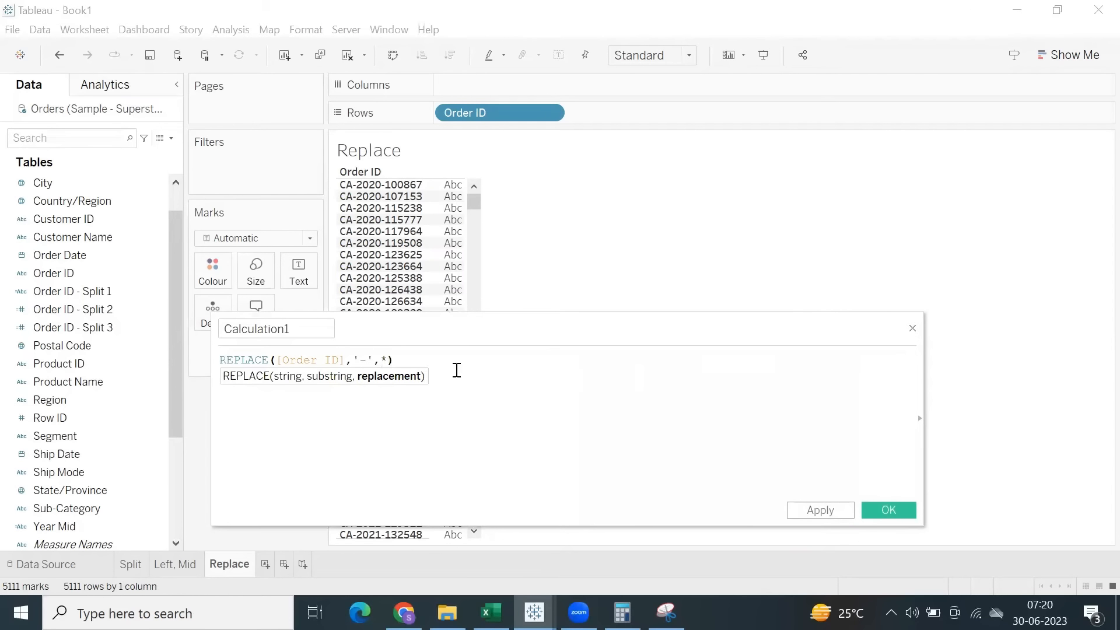
text(')
key(Left)
text(')
Save the calculated field as Replace and add it to Rows after Order ID.
double_click(299, 329)
text(Replace)
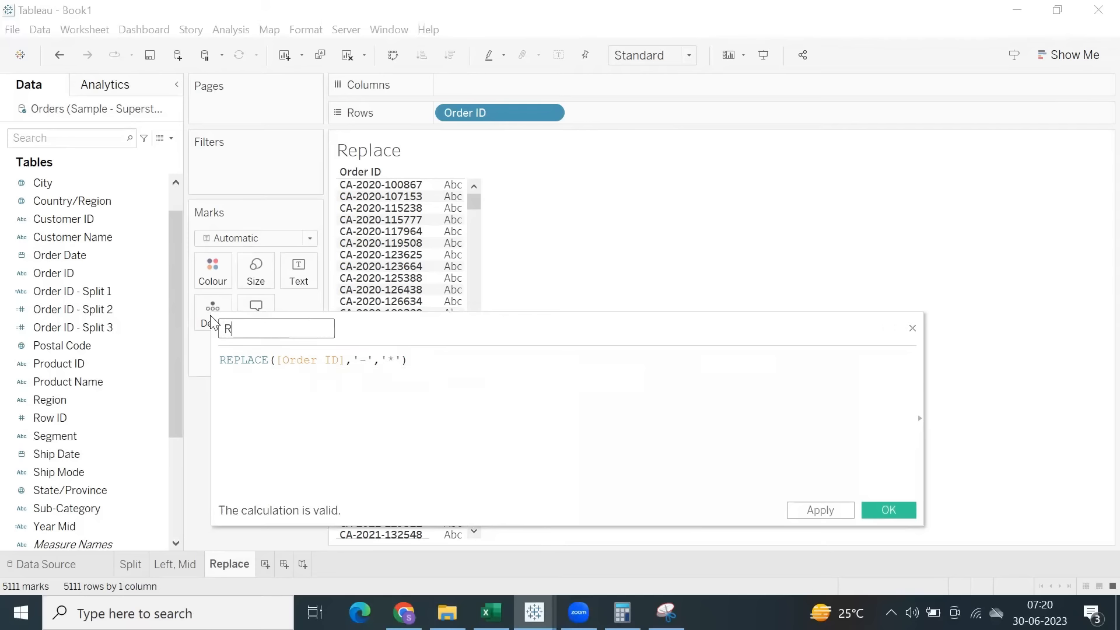
click(809, 511)
click(884, 513)
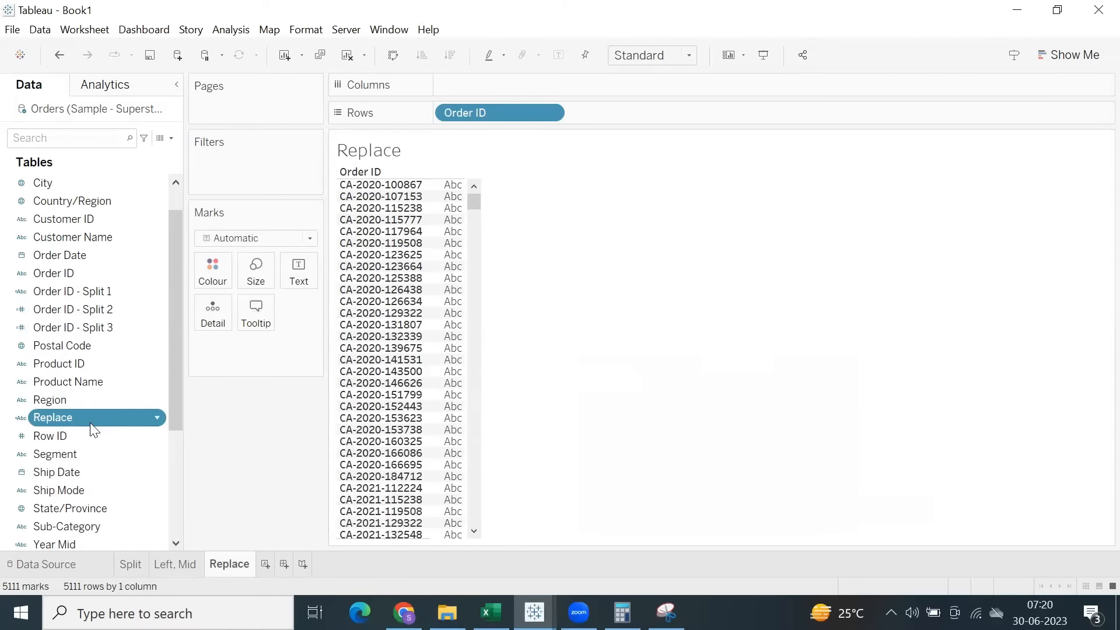
drag(95, 418, 630, 113)
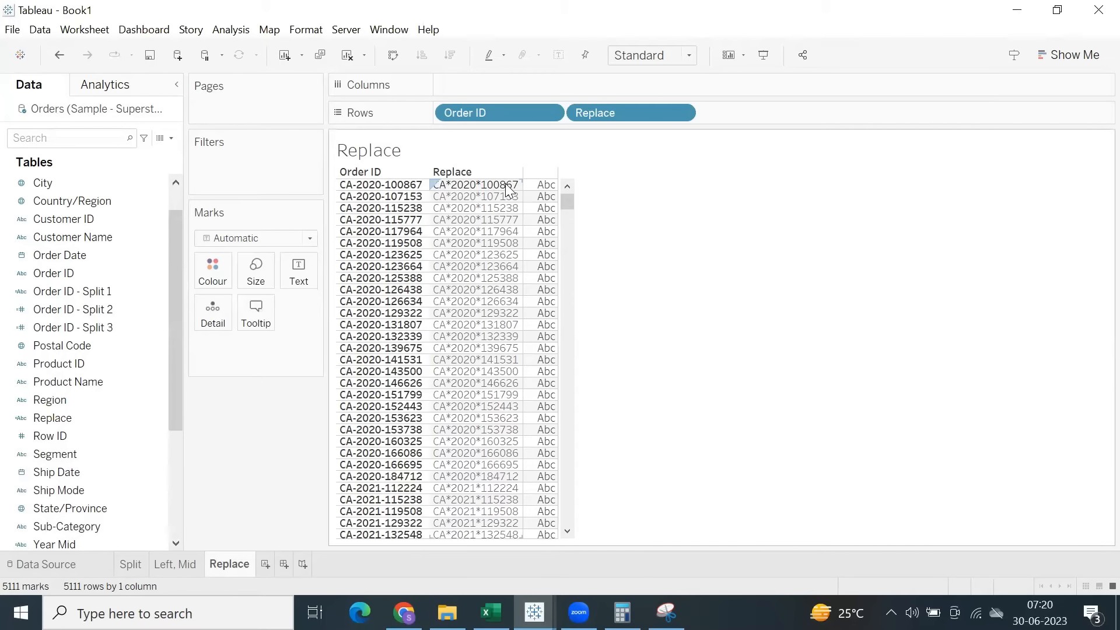
click(71, 415)
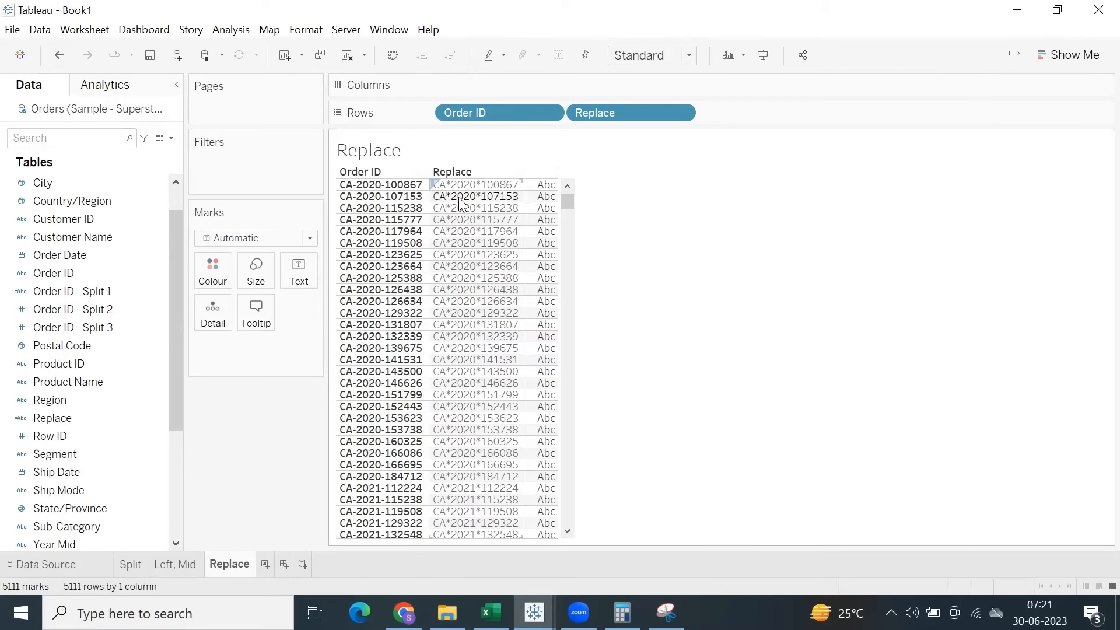
Start another calculated field using the REPLACE function, again with [Order ID] as the string.
click(232, 30)
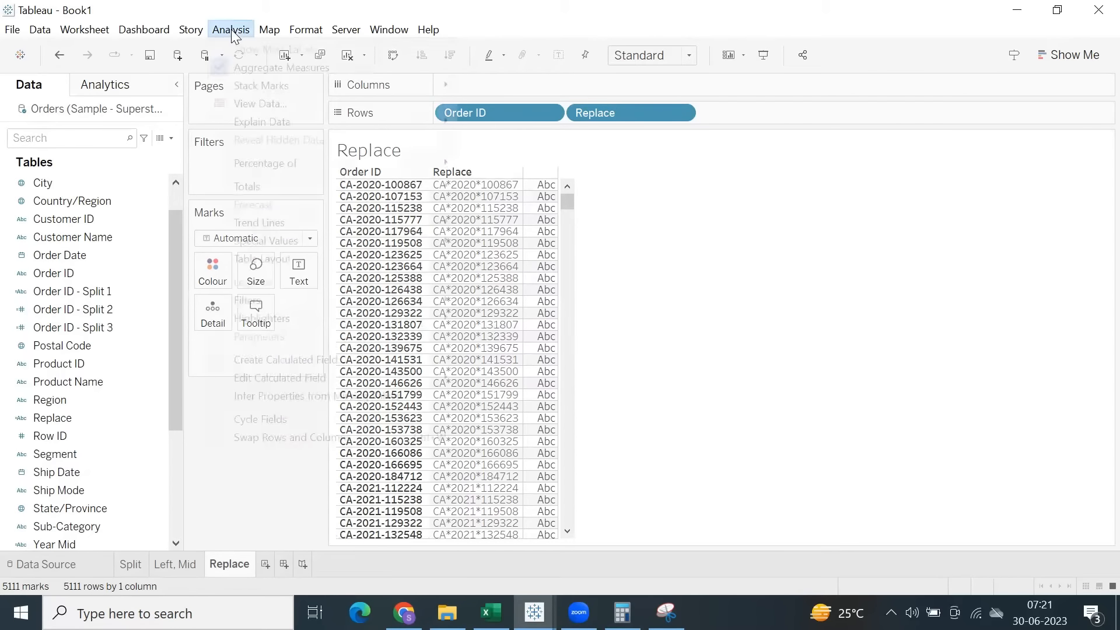
click(286, 358)
click(390, 383)
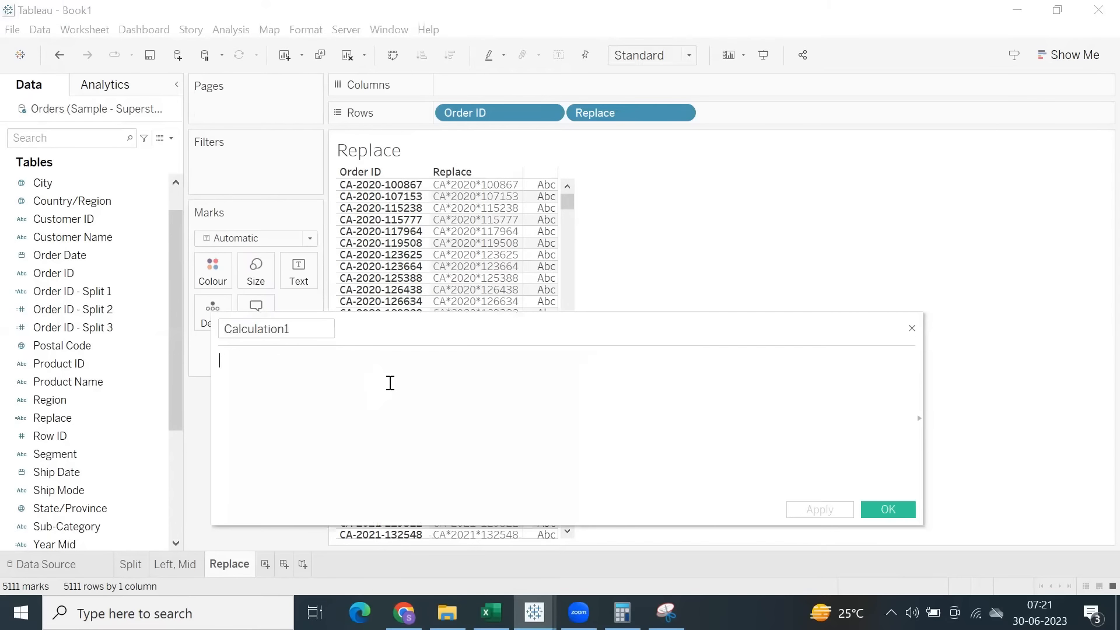
text(repl\)
key(BackSpace)
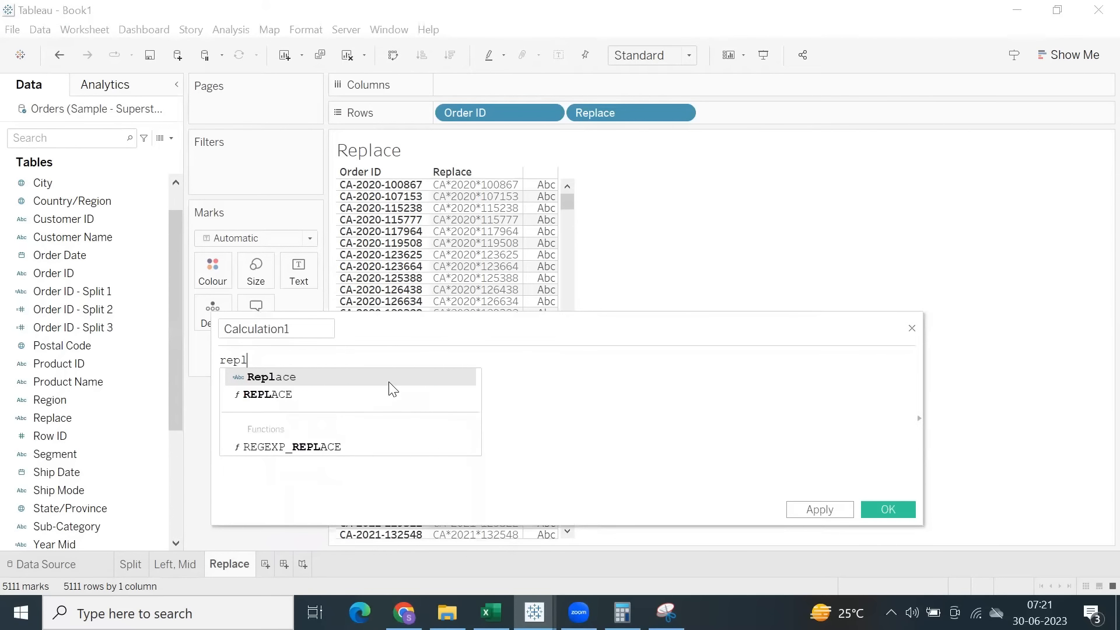
key(Down)
key(Return)
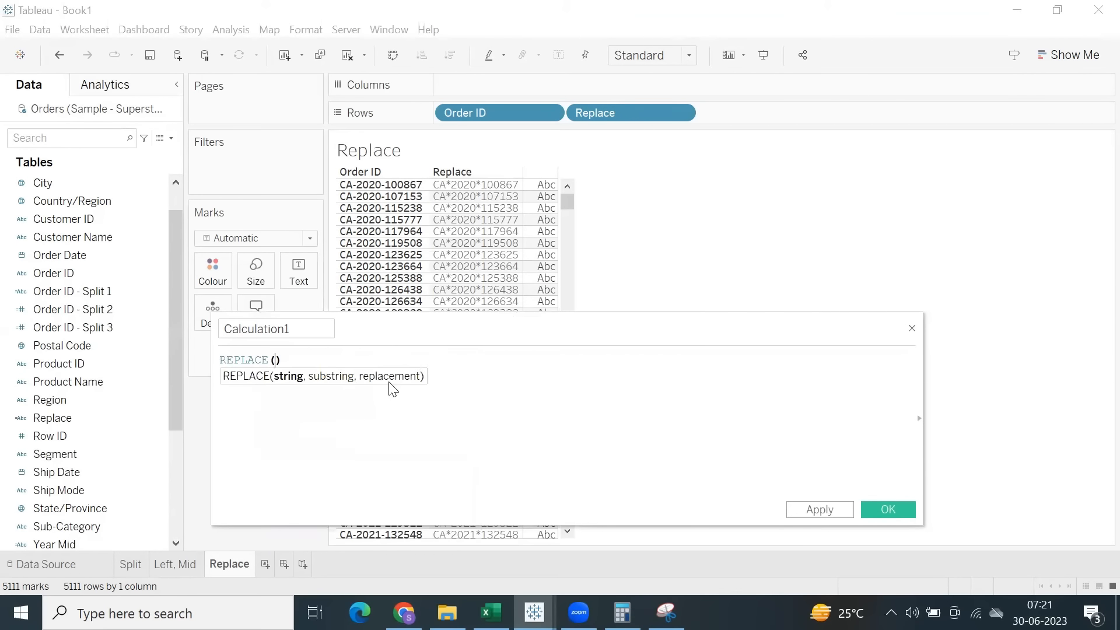
text(order)
key(Down)
key(Return)
text(,)
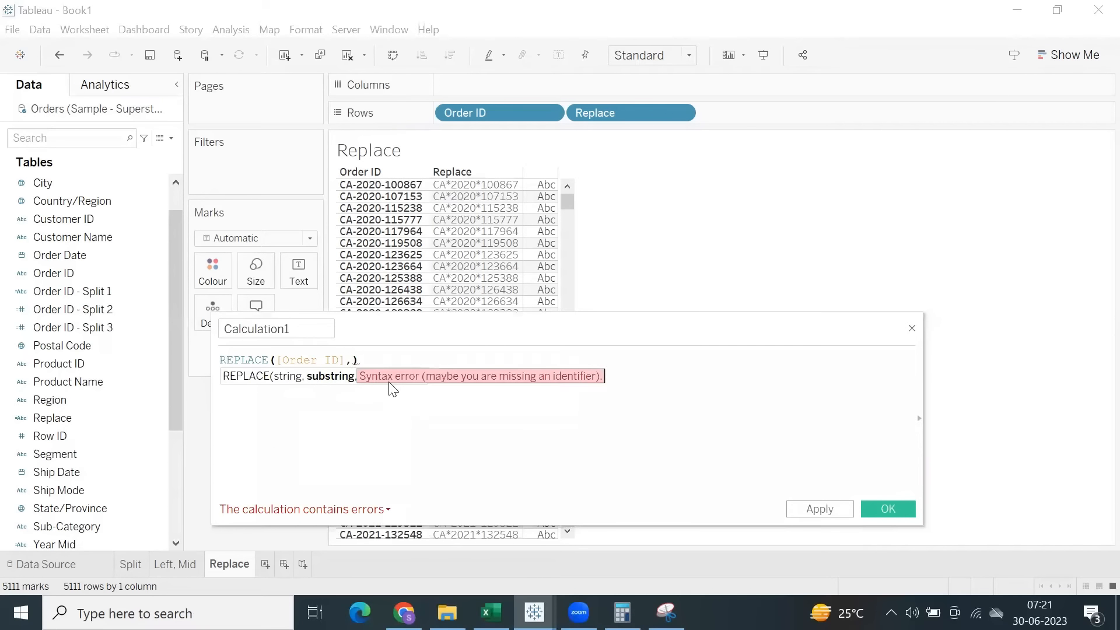
text('-', )
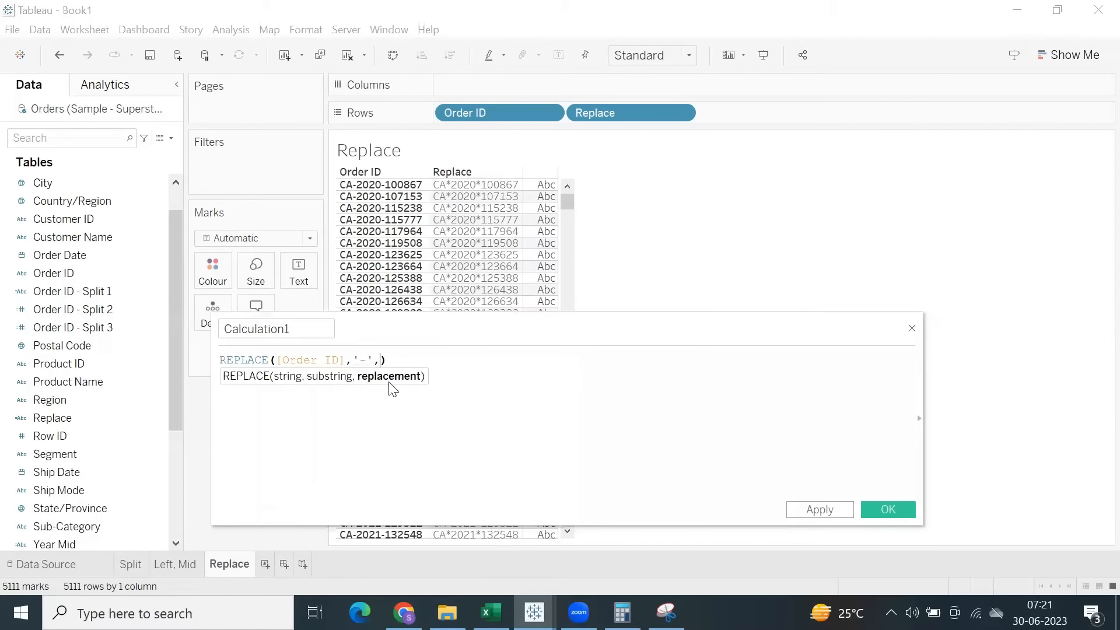
text('')
Save the calculated field as Replace '-' and add it to Rows after Replace.
drag(299, 329, 228, 333)
text(Replace)
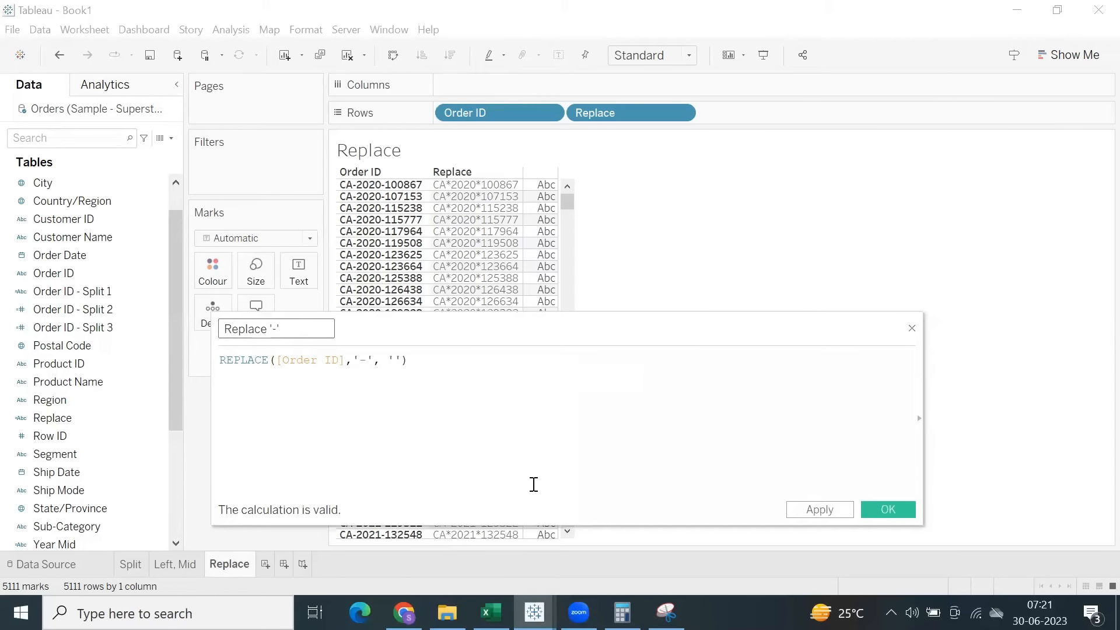
click(809, 512)
click(896, 510)
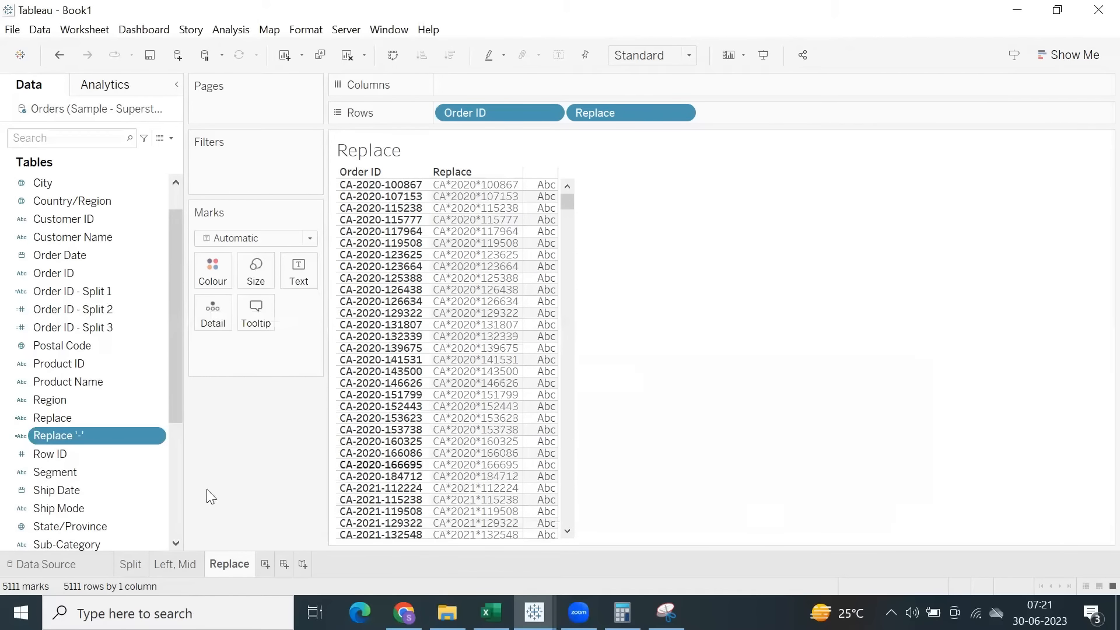
double_click(81, 435)
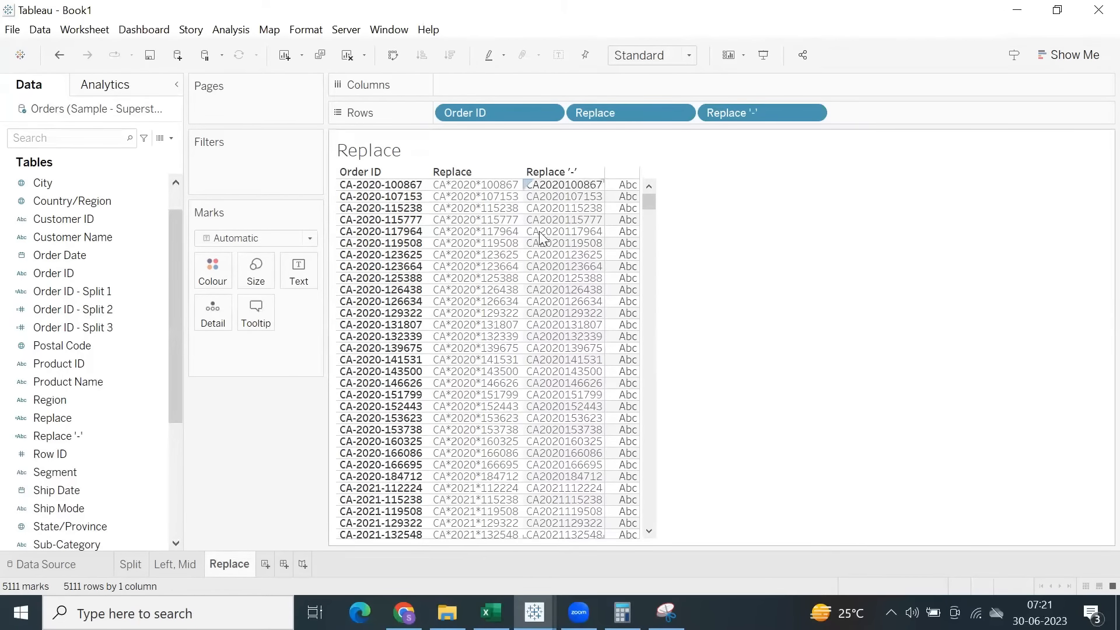
click(551, 186)
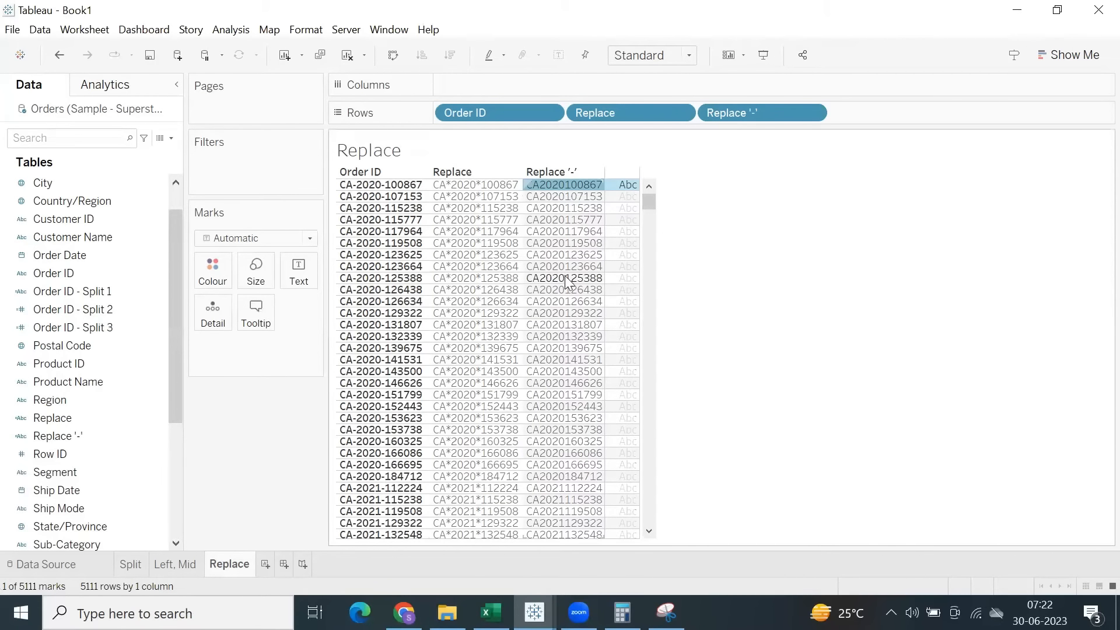
click(696, 204)
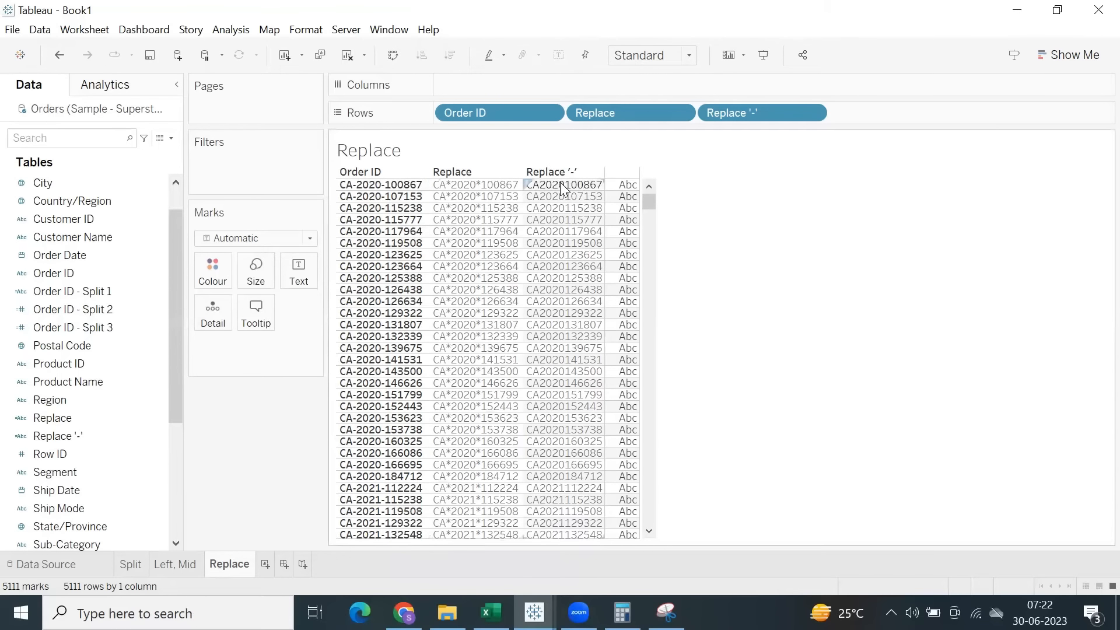
Add a new worksheet and start a calculated field in it with the CONTAINS function.
click(265, 565)
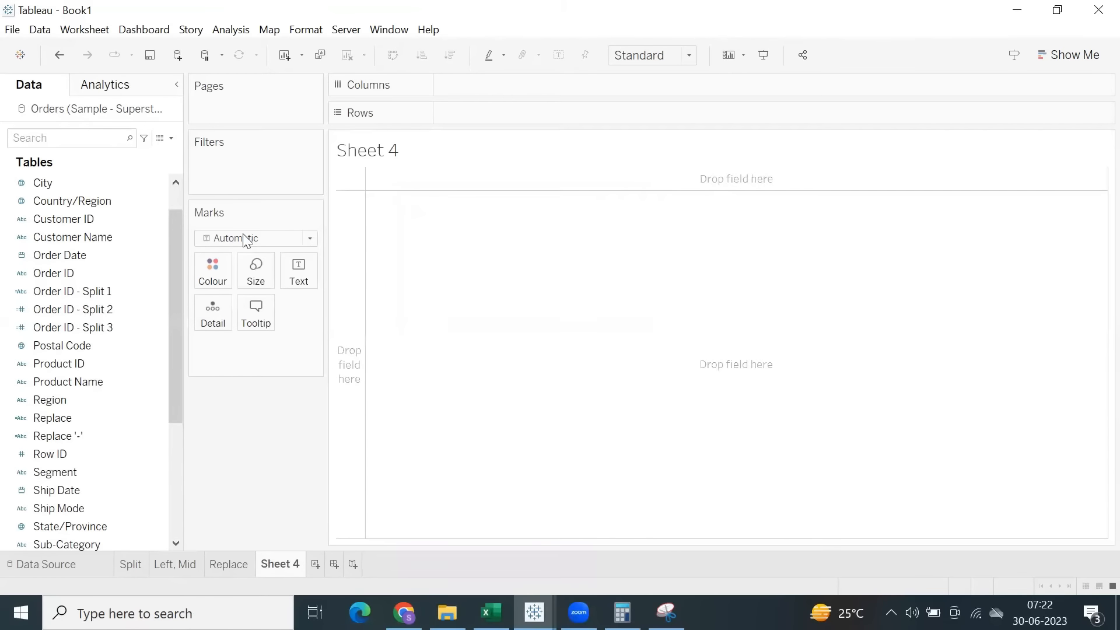
click(231, 29)
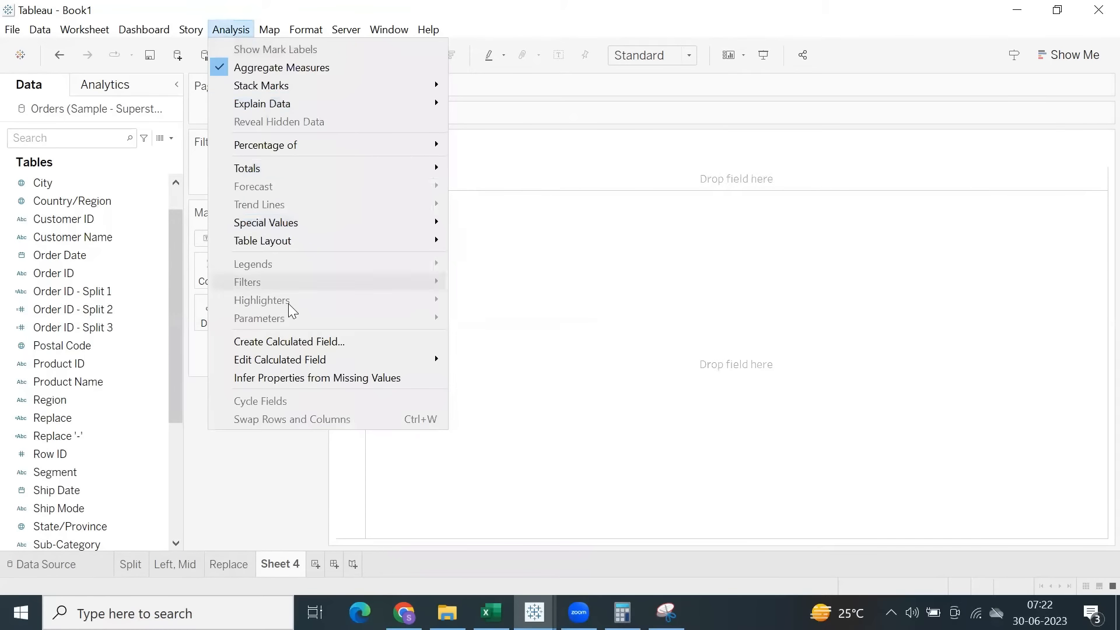
click(293, 342)
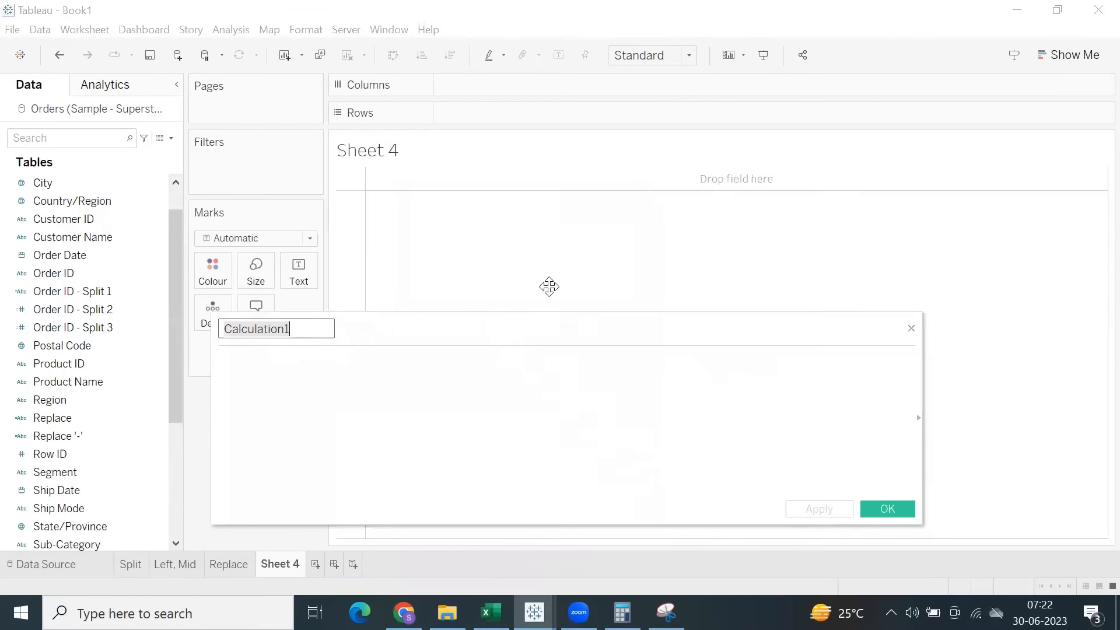
click(562, 290)
text(con)
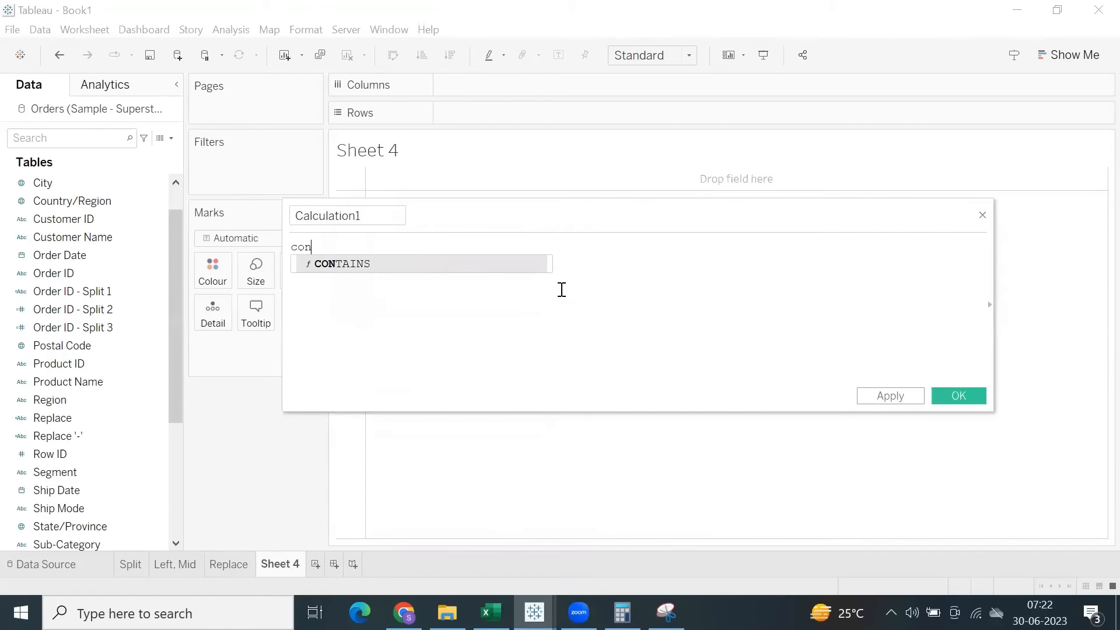
text(t)
key(Return)
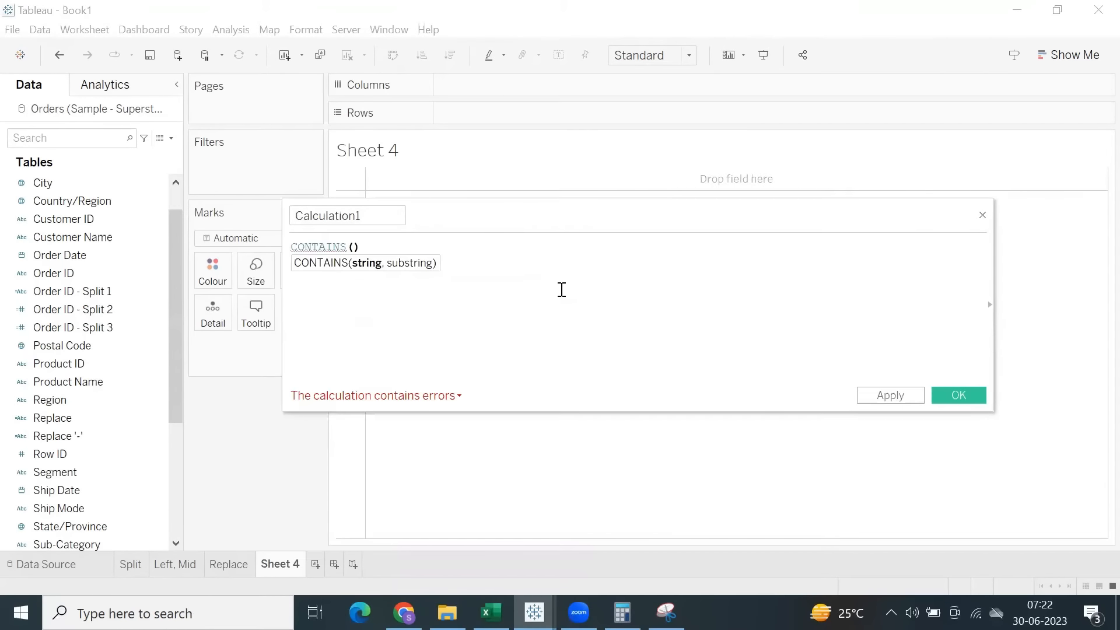
click(562, 290)
key(Return)
text(sta)
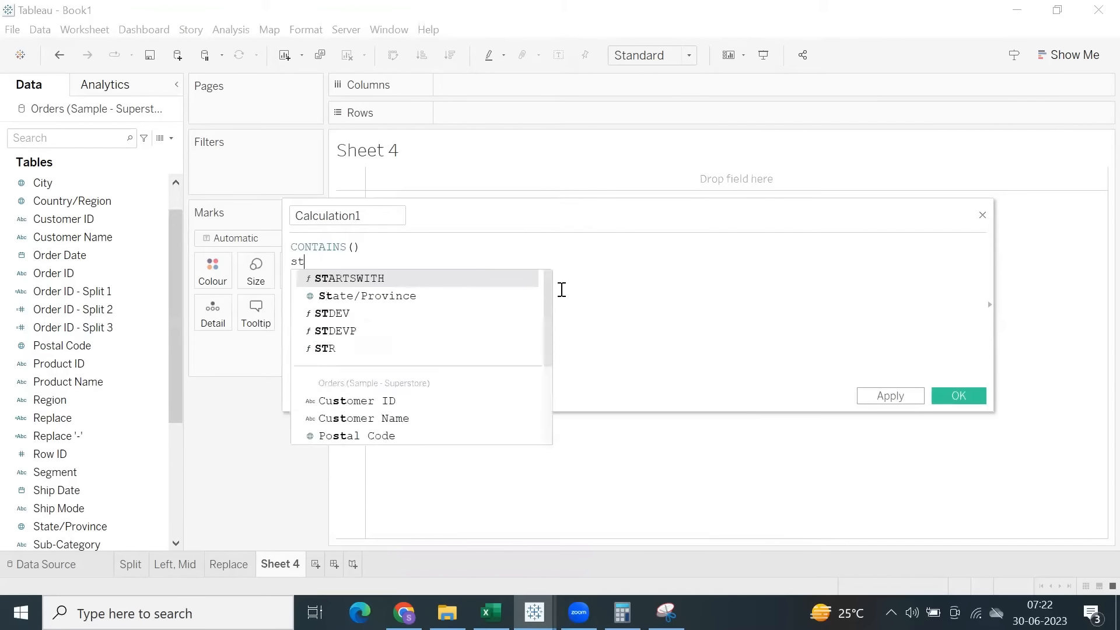
key(Return)
key(BackSpace)
key(BackSpace)
key(BackSpace)
key(BackSpace)
key(BackSpace)
key(BackSpace)
key(BackSpace)
key(BackSpace)
key(BackSpace)
key(BackSpace)
key(BackSpace)
key(BackSpace)
key(BackSpace)
key(BackSpace)
key(BackSpace)
key(BackSpace)
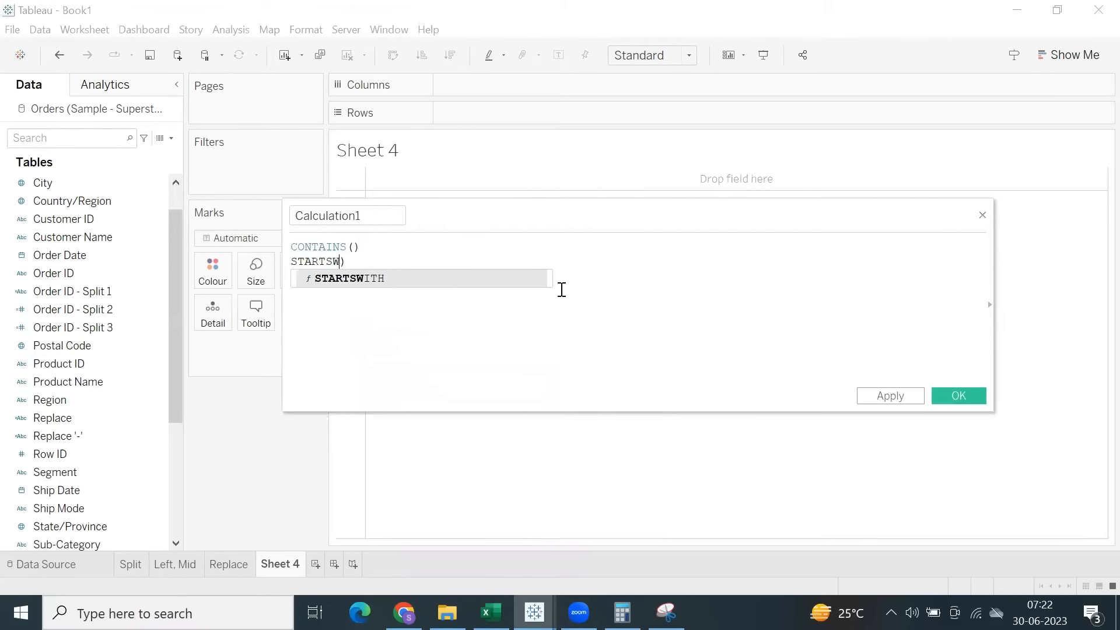
key(BackSpace)
key(BackSpace)
key(BackSpace)
key(BackSpace)
key(BackSpace)
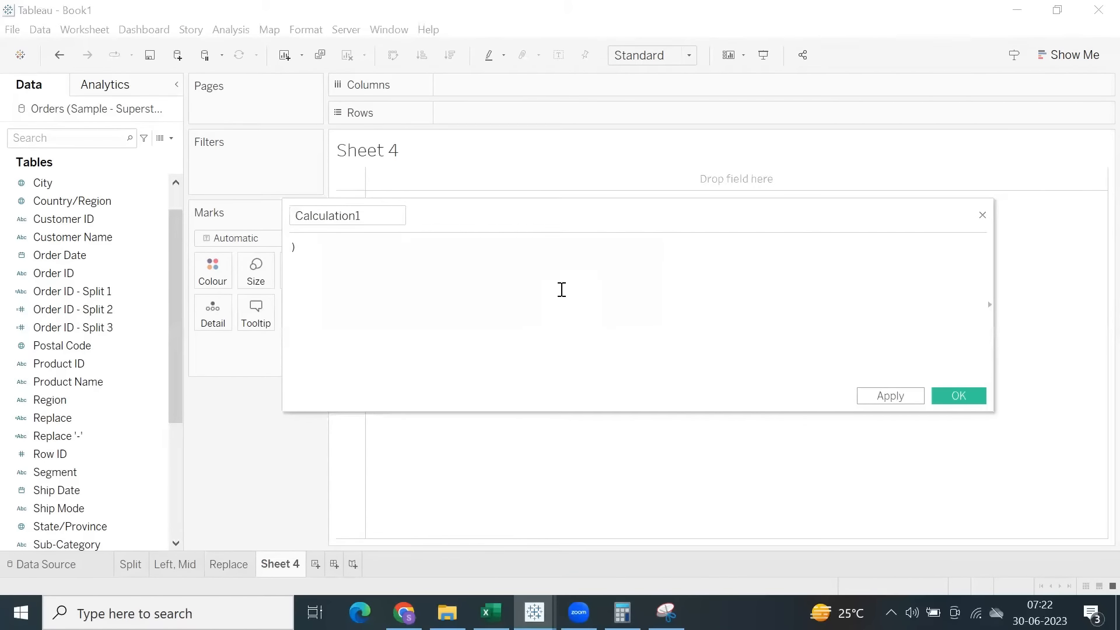
text(cont)
key(Return)
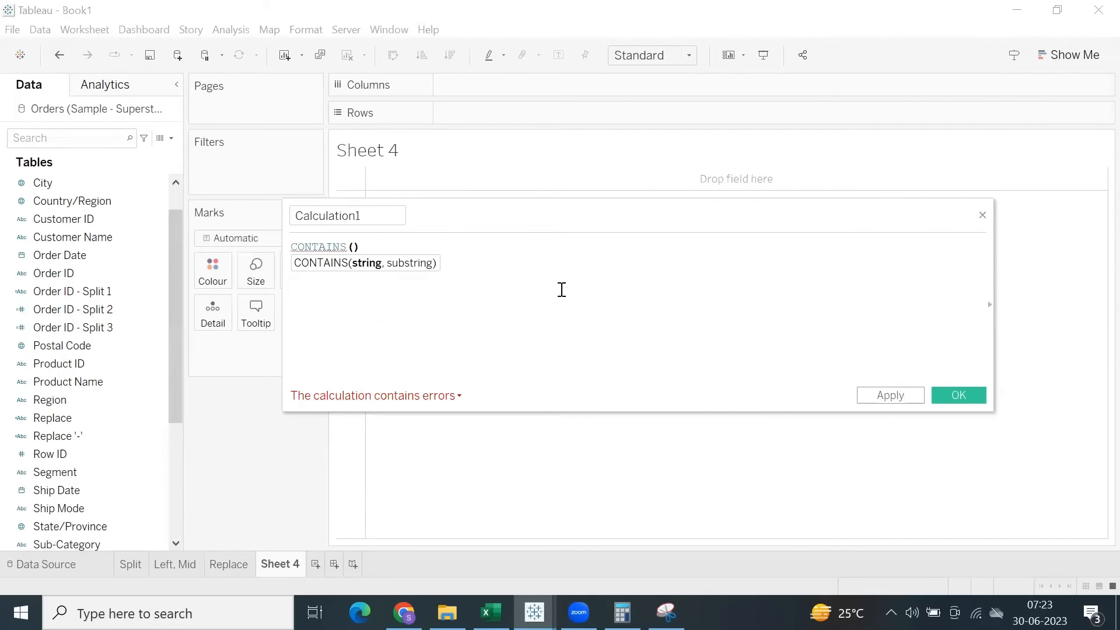
Complete the CONTAINS formula with [Region] as the string and 'w' as the substring, and save the field as Contains w.
text(reg)
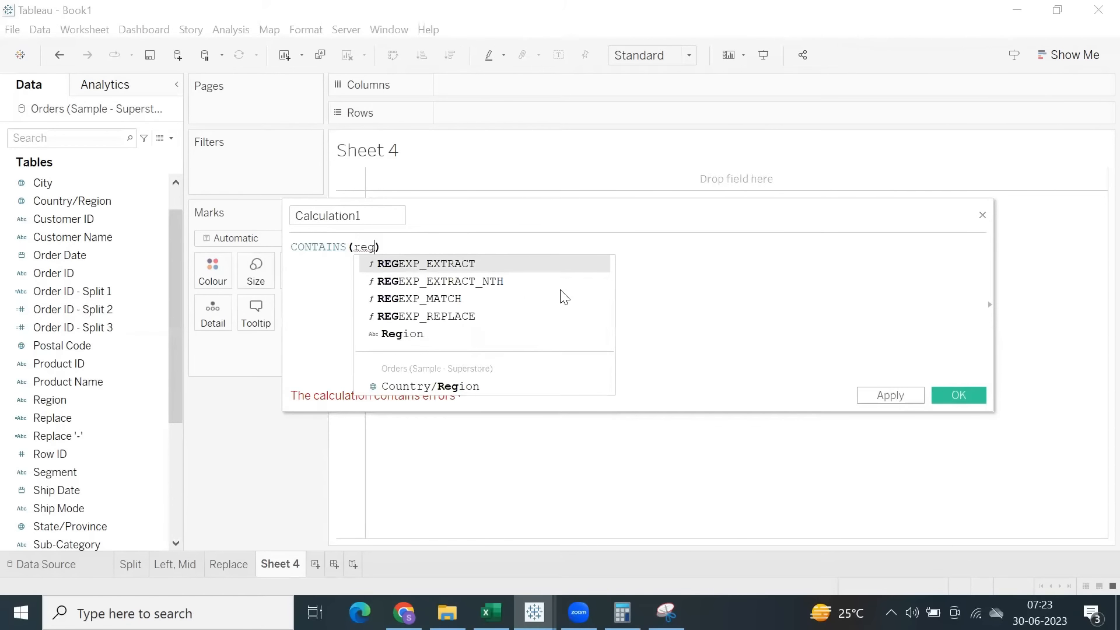
text(io)
key(Return)
text(,)
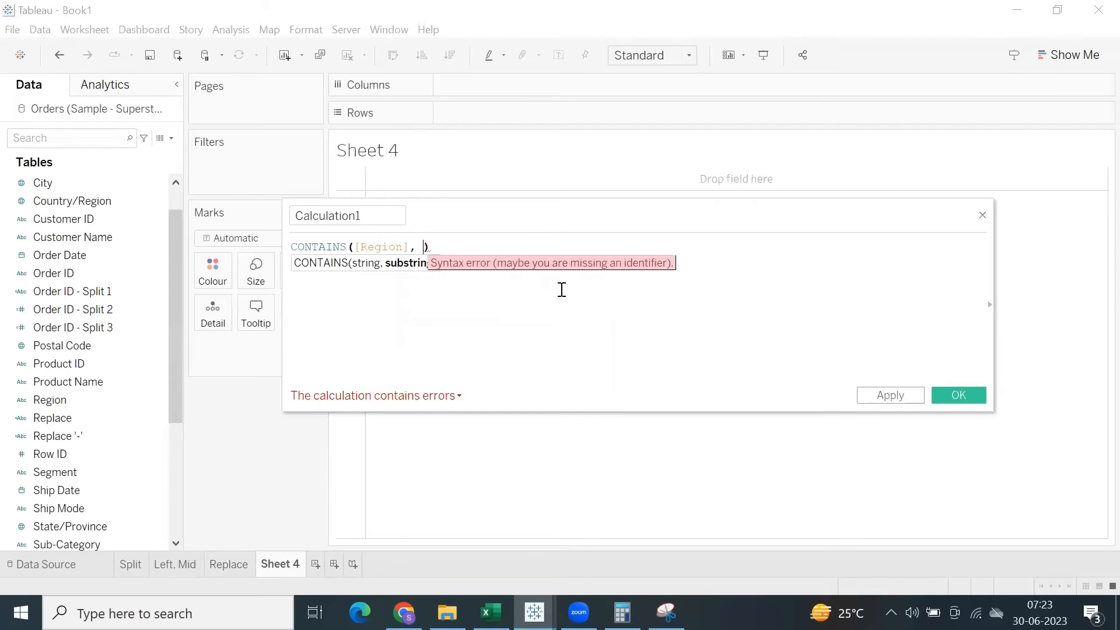
text( 'w)
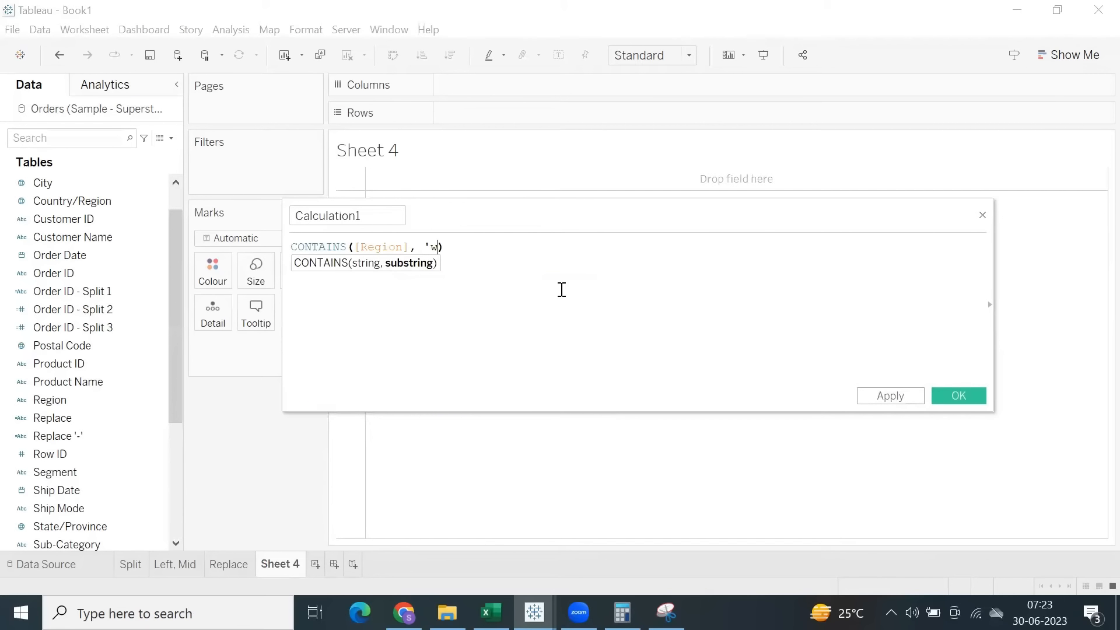
drag(376, 219, 303, 213)
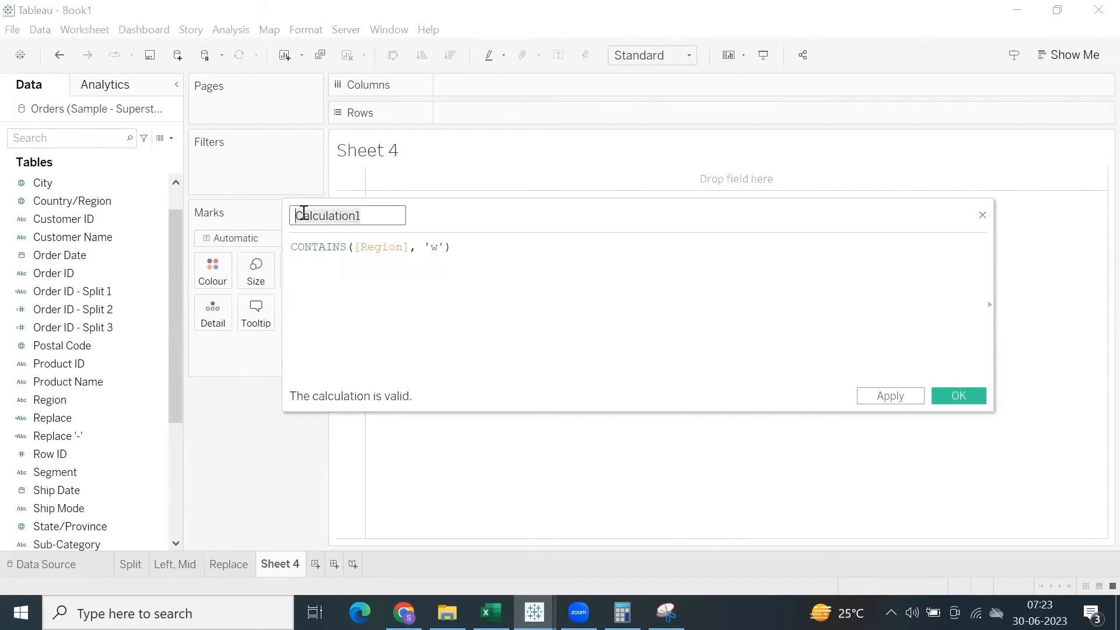
text(Contains w)
click(958, 396)
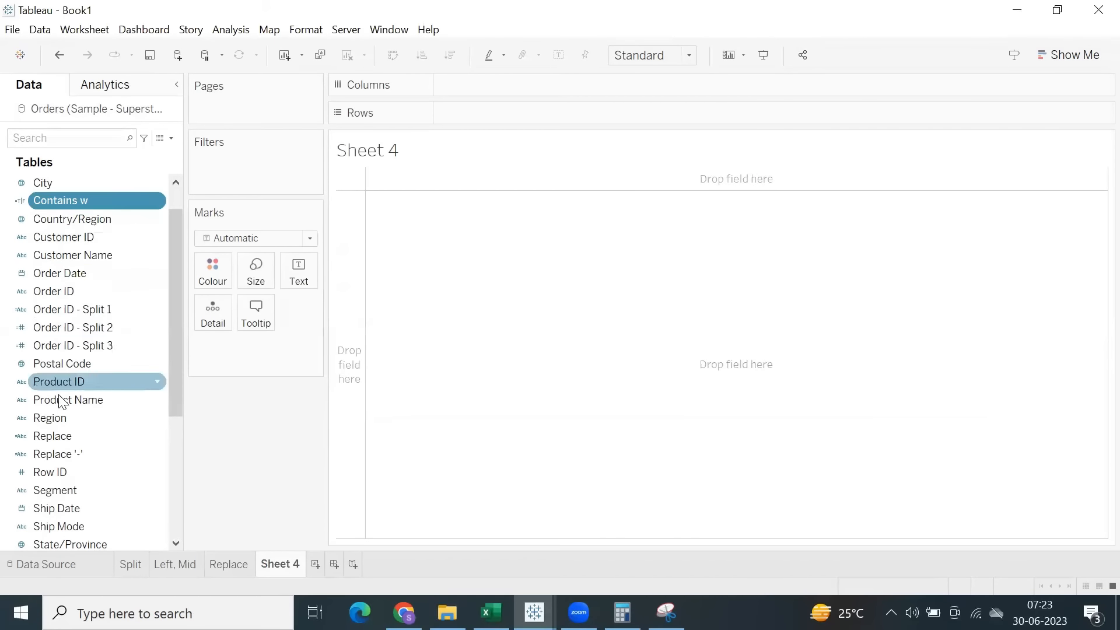
Add Region and Contains w to Rows and increase the row height of the resulting table.
double_click(56, 416)
drag(46, 201, 440, 243)
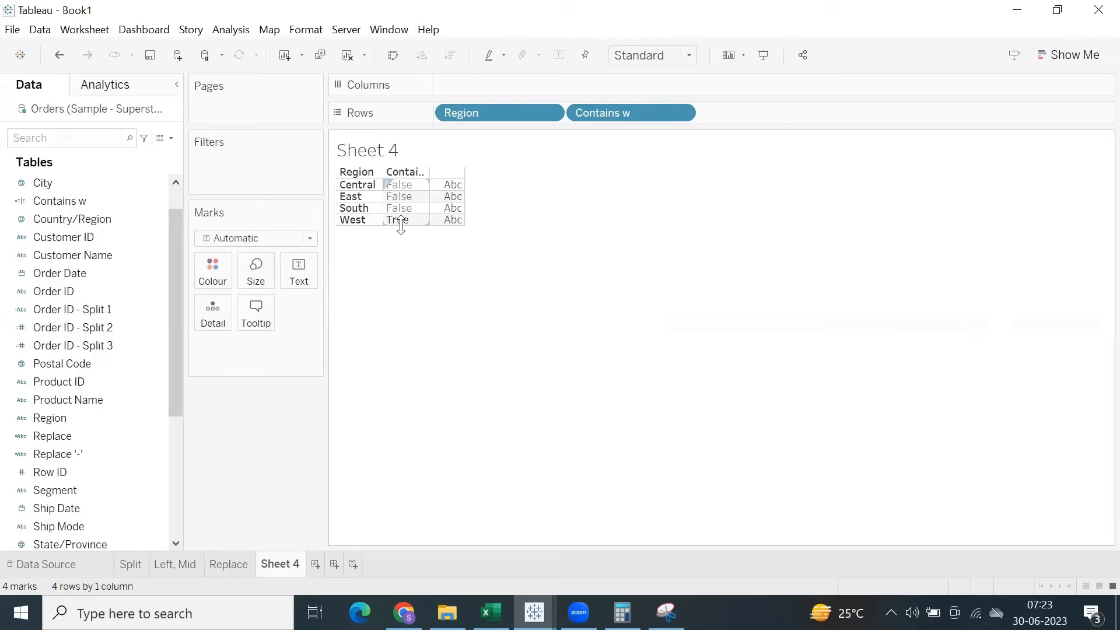
drag(401, 226, 408, 280)
click(406, 278)
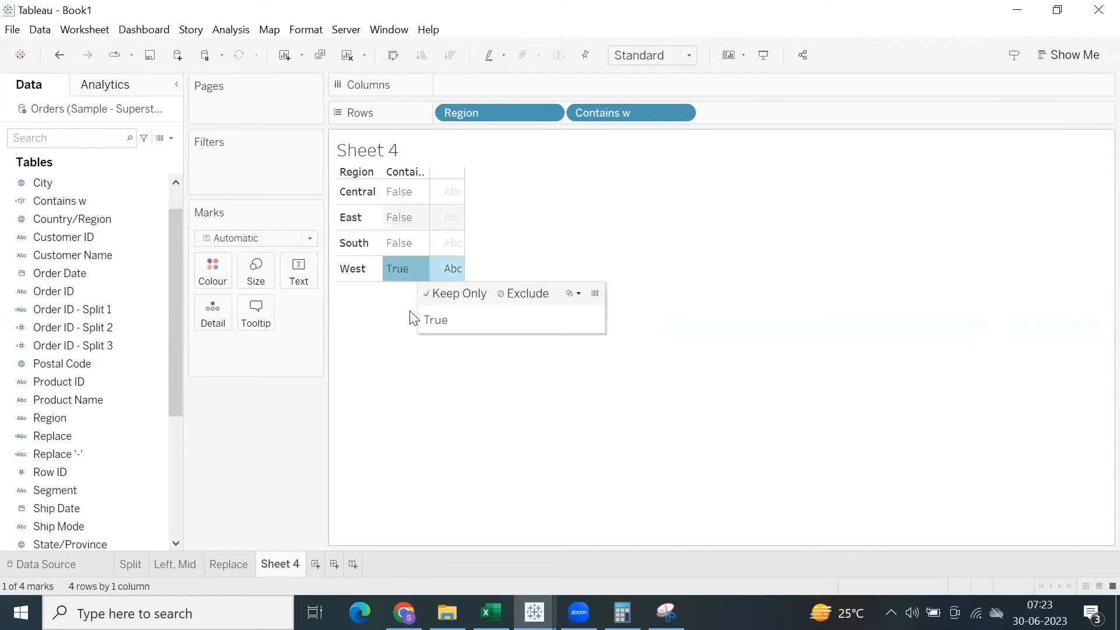
click(414, 349)
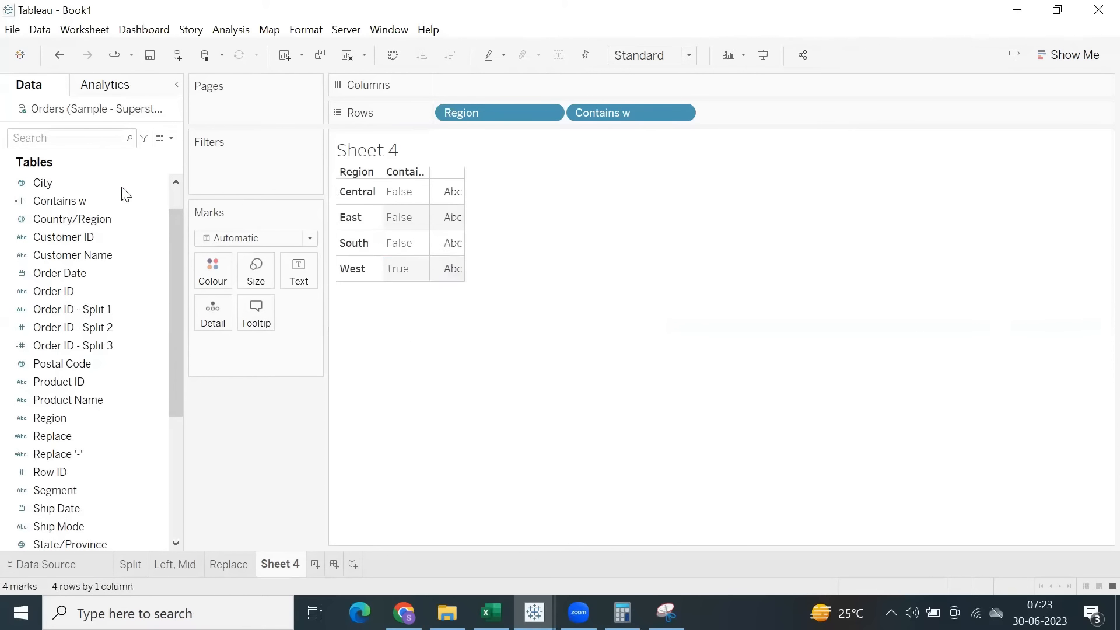
Reopen the Contains w calculation, examine its lowercase substring against the region names, and close it without changes.
right_click(91, 199)
click(150, 291)
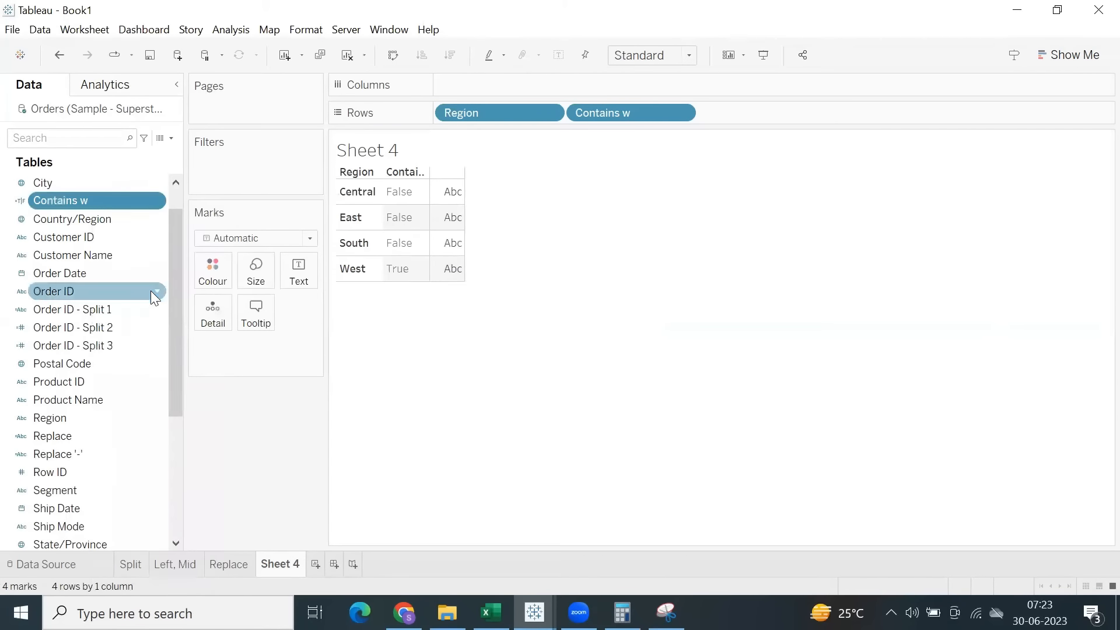
drag(473, 226, 520, 334)
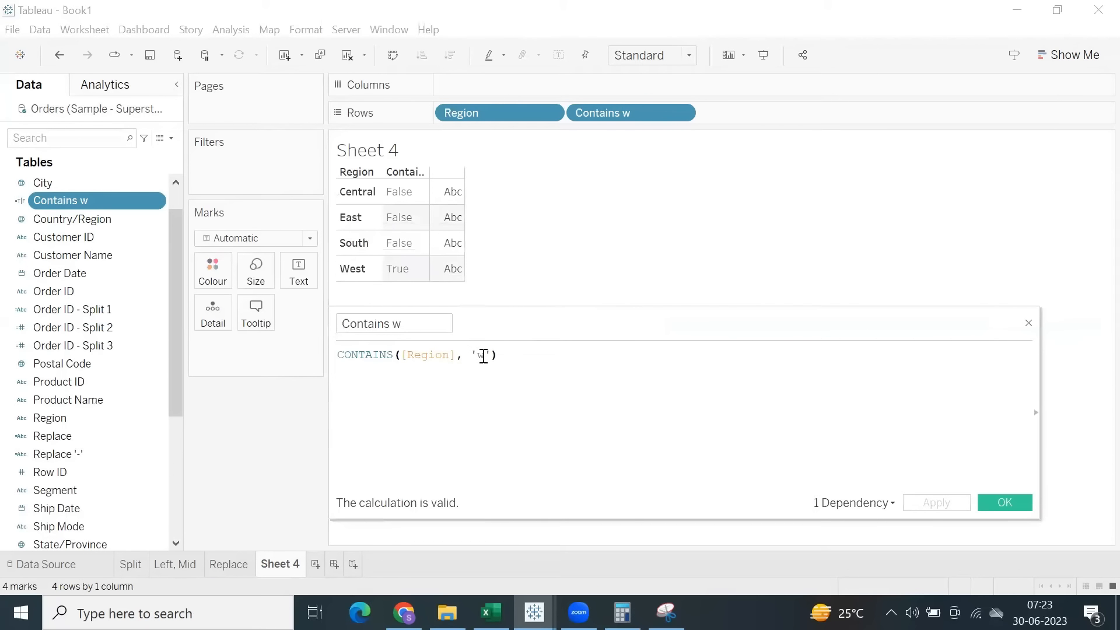
click(484, 356)
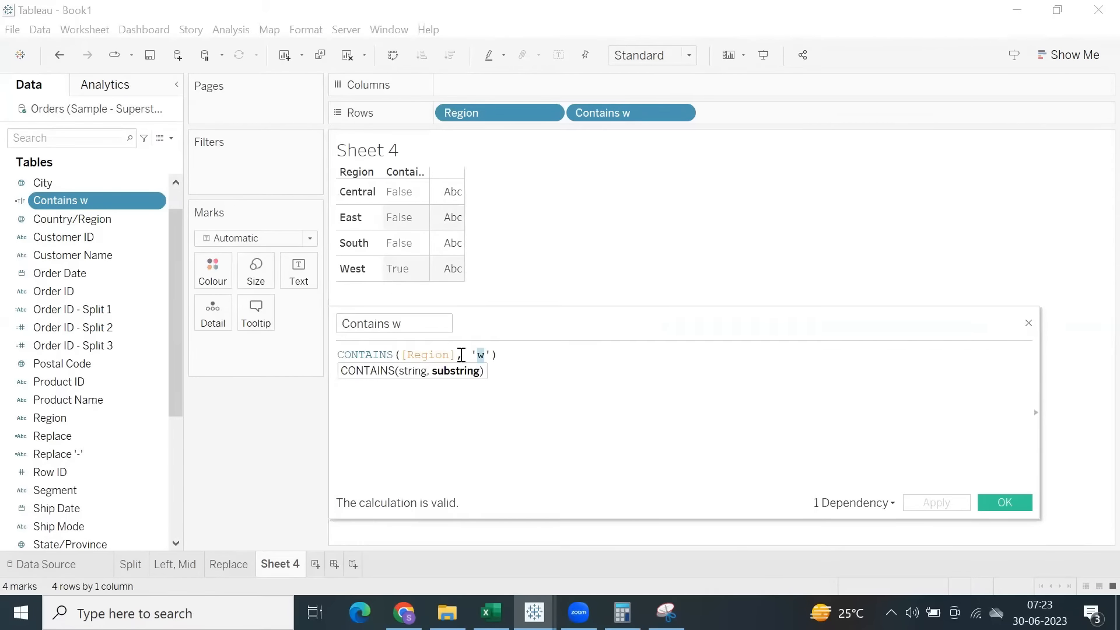
click(516, 373)
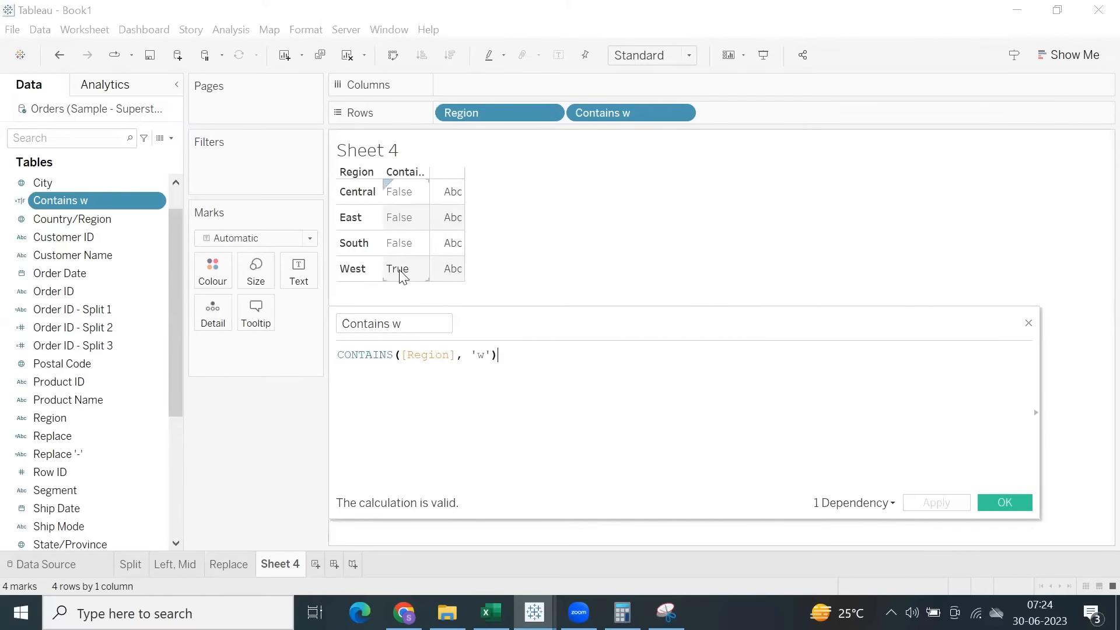
double_click(480, 353)
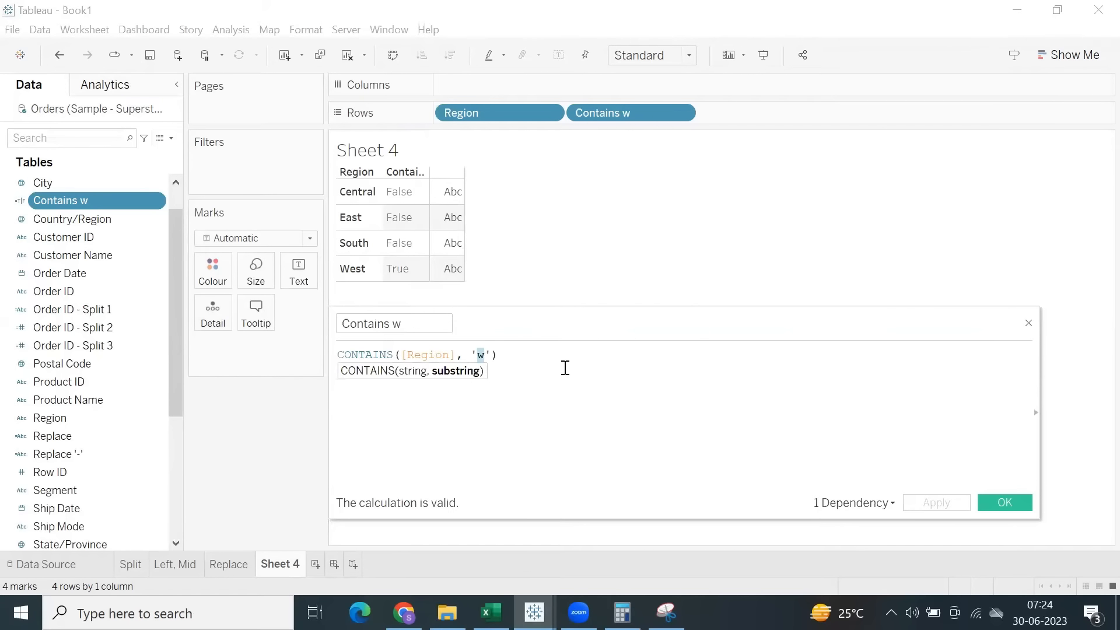
click(1005, 502)
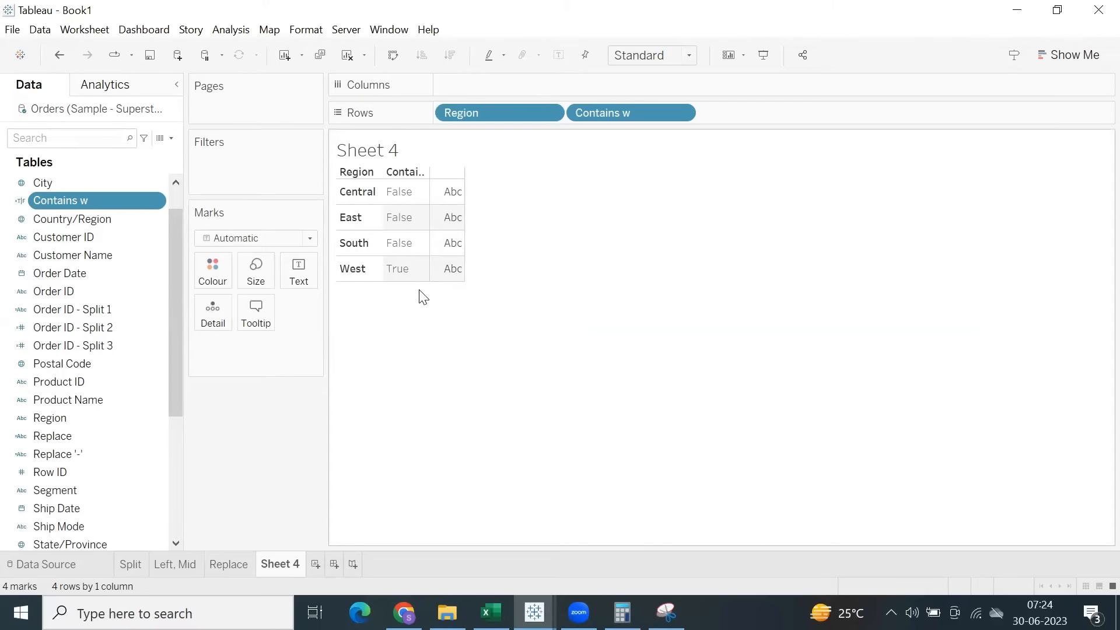
Change the substring in the Contains w formula to 'e', apply it, and check the South result.
right_click(69, 200)
click(112, 302)
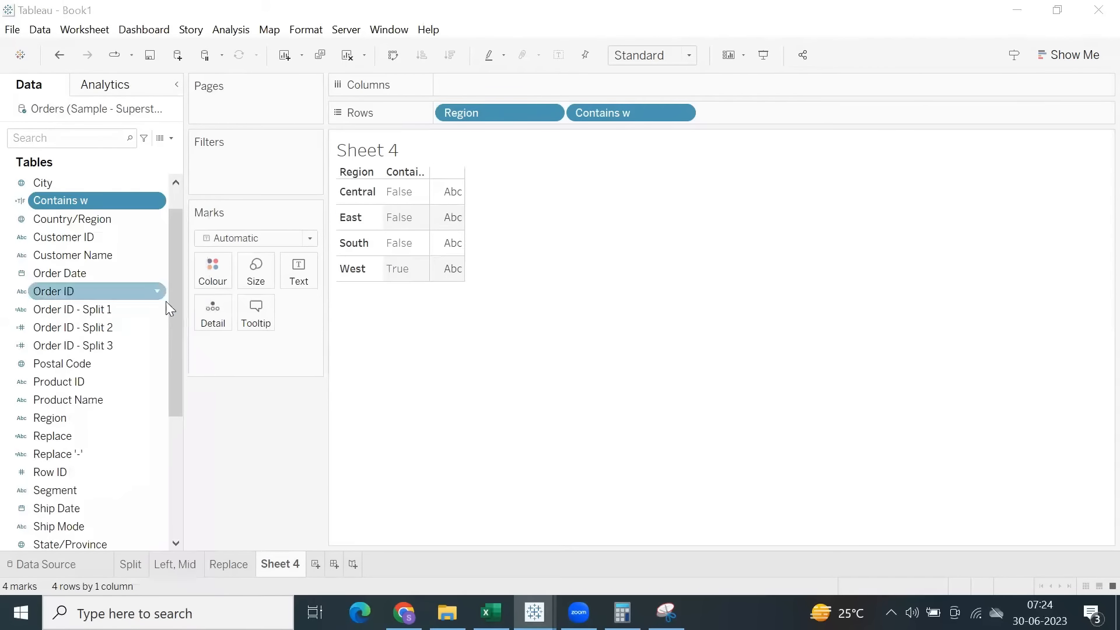
double_click(480, 355)
text(e)
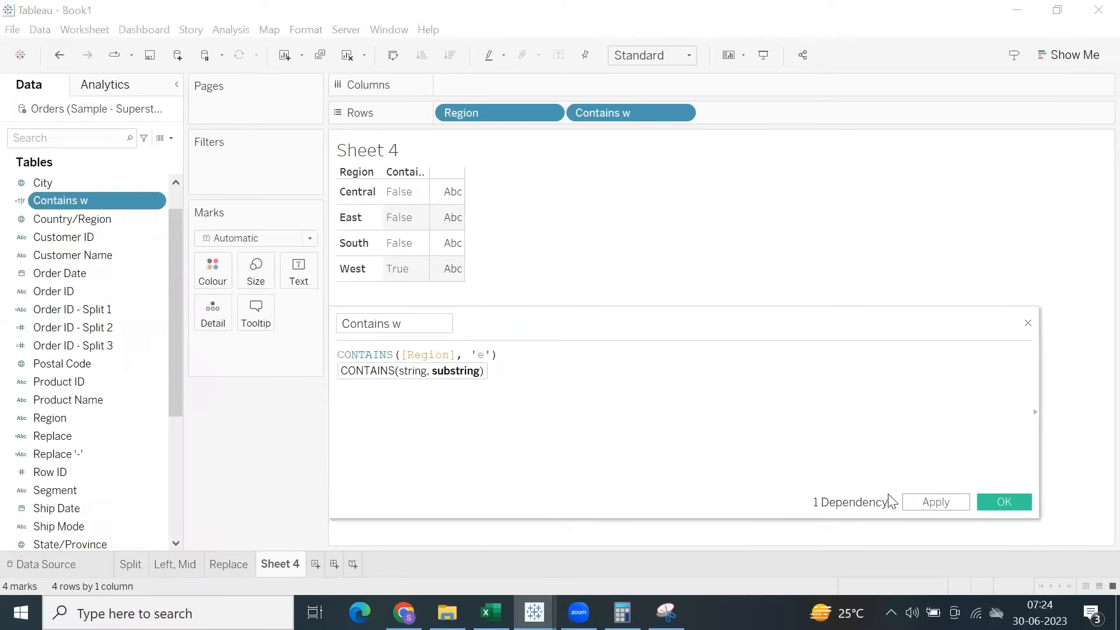
click(921, 503)
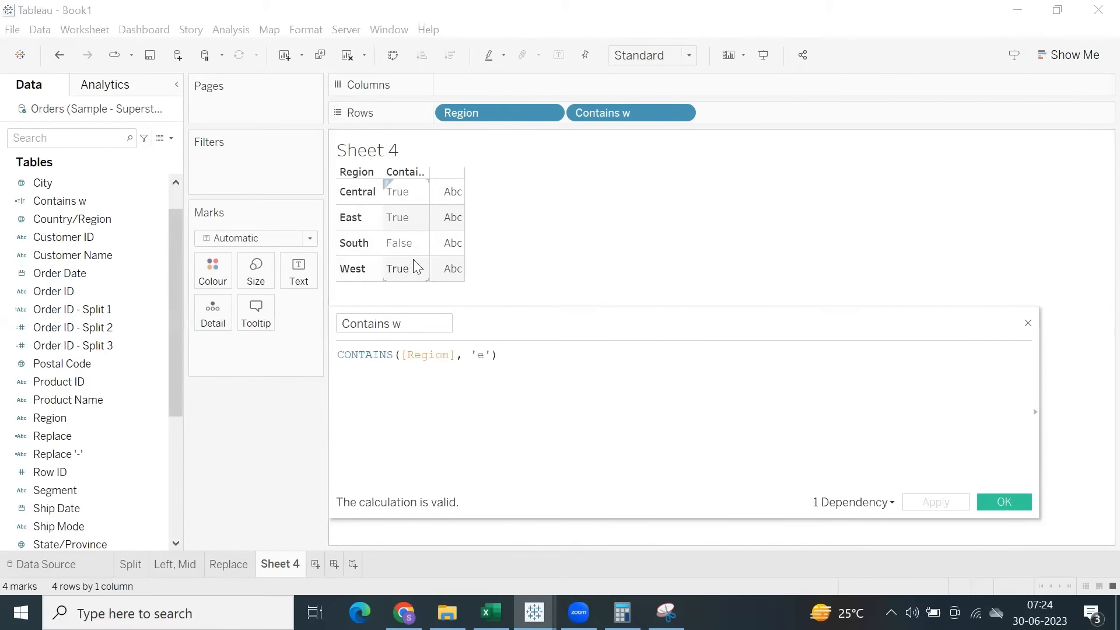
click(395, 242)
click(698, 368)
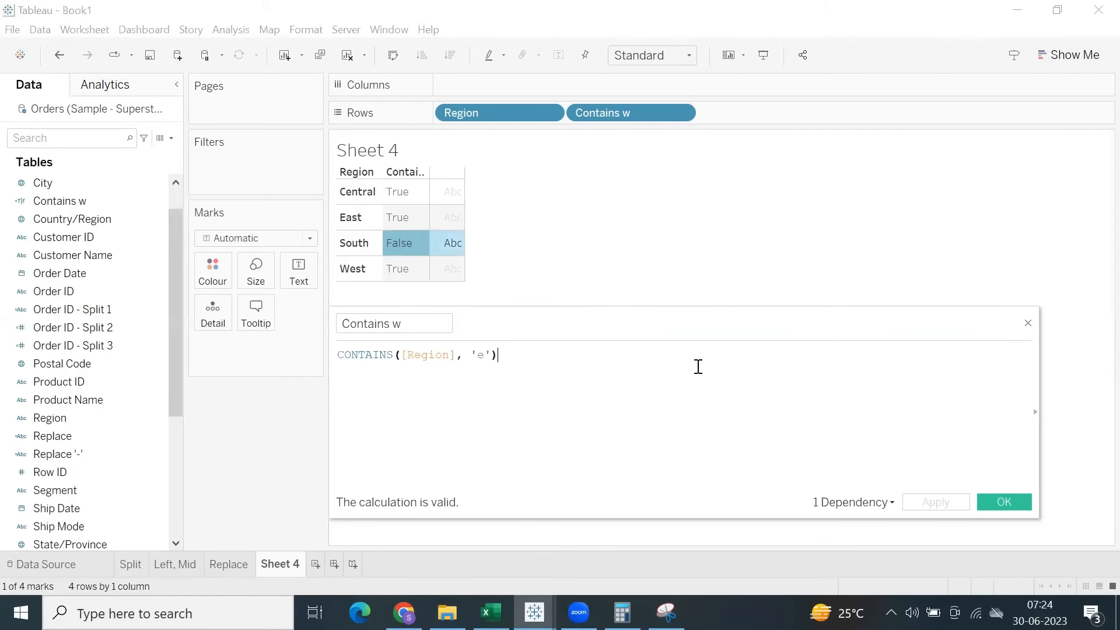
click(1000, 508)
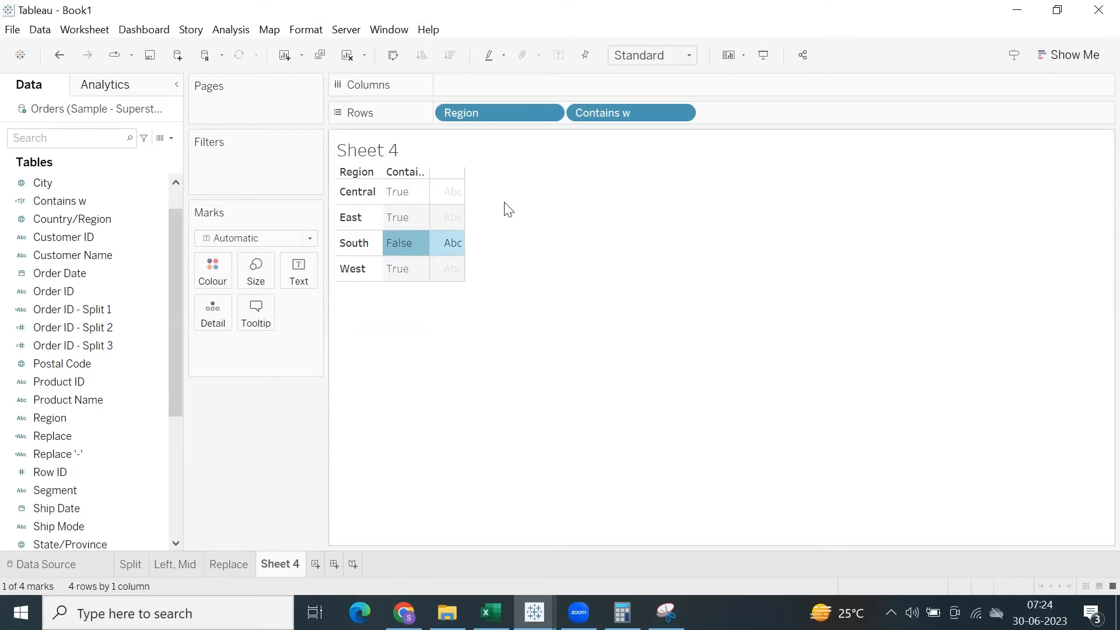
Widen the Contains w column to fit its header, and set the field's substring back to 'w'.
drag(430, 175, 465, 175)
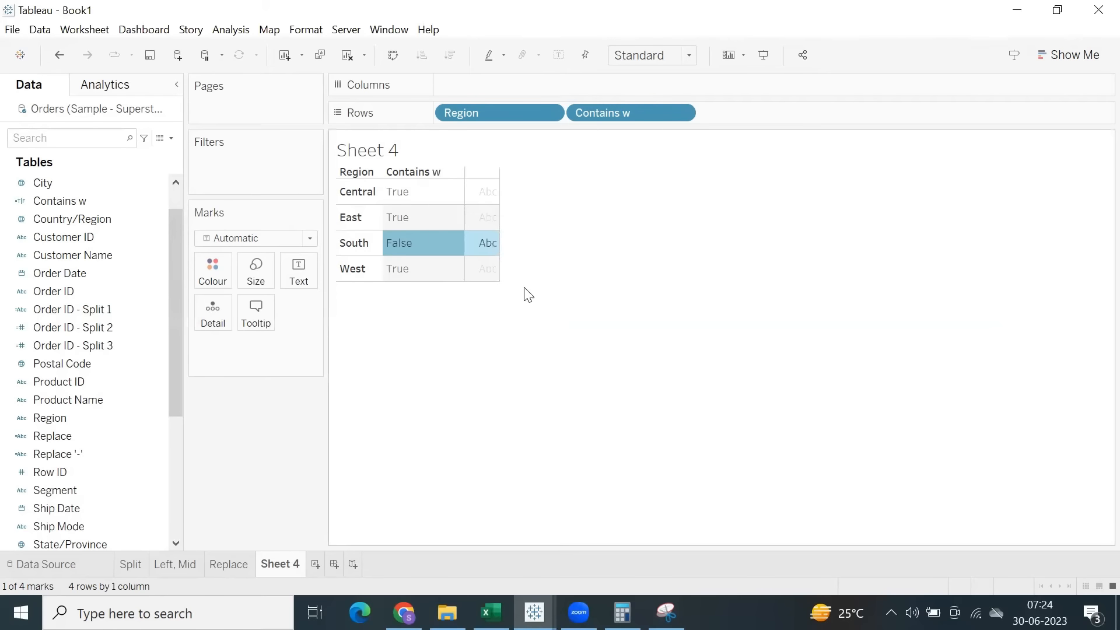
click(527, 293)
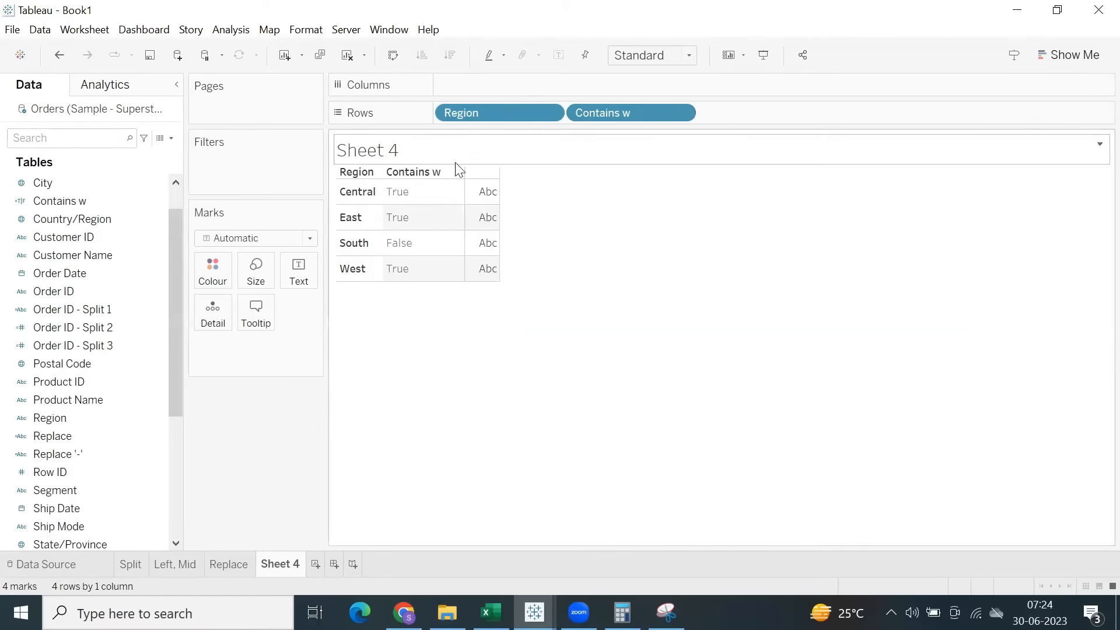
click(111, 205)
right_click(110, 203)
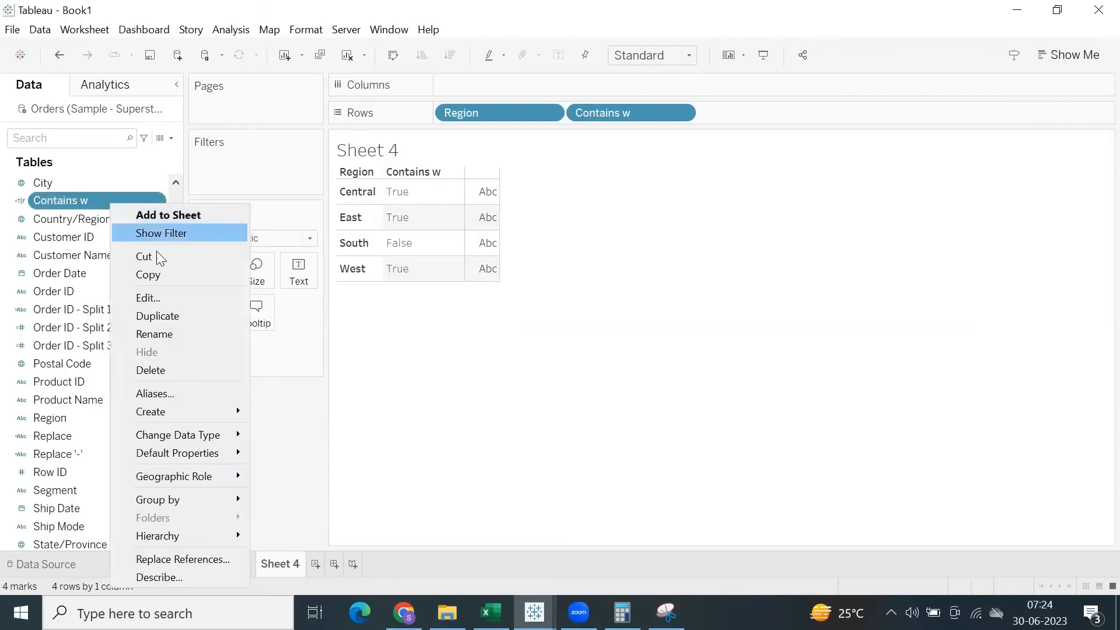
click(169, 297)
double_click(480, 355)
text(w)
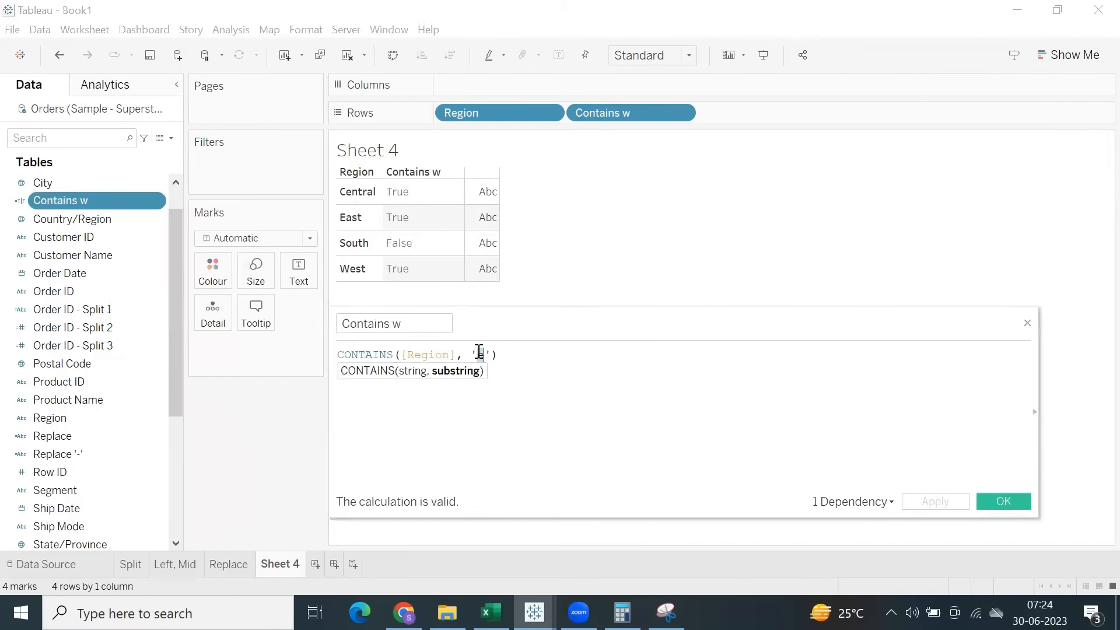
click(957, 502)
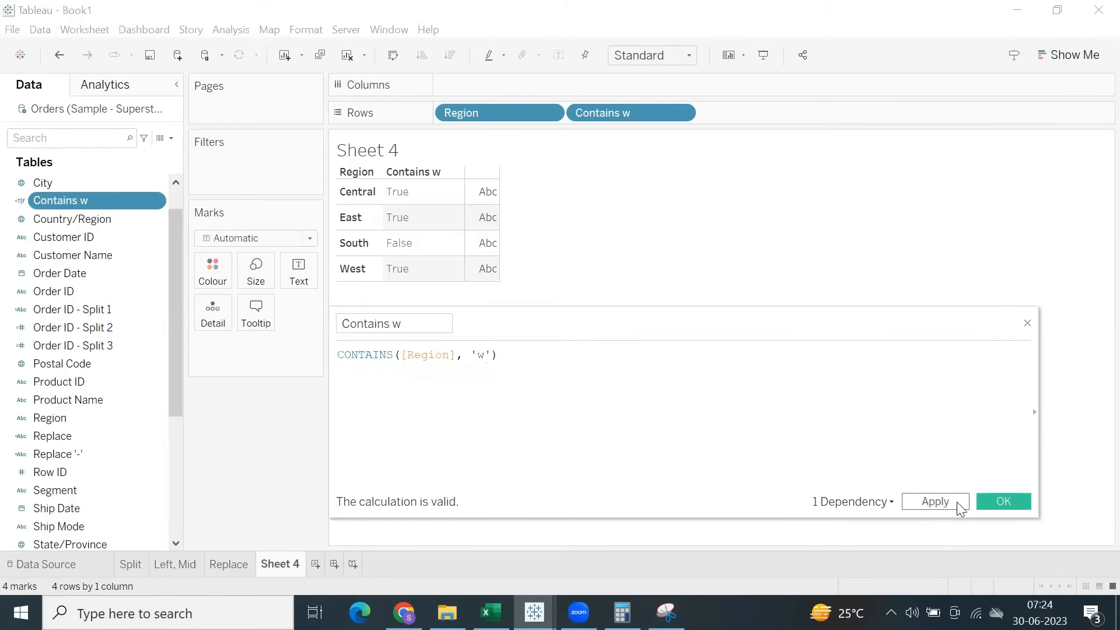
click(999, 499)
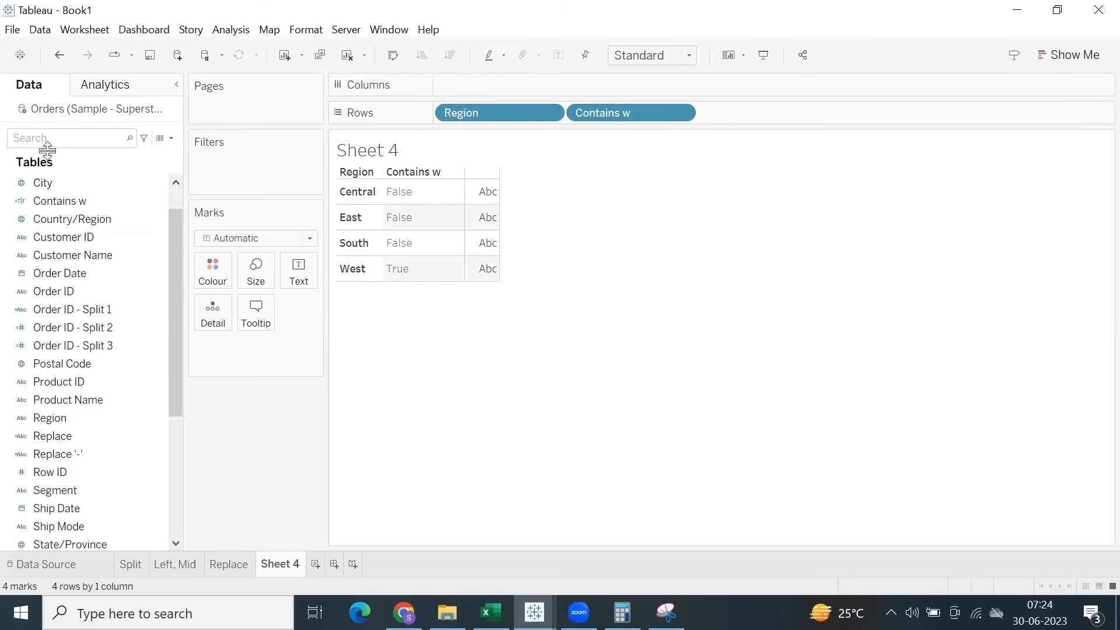
Start a new calculated field using the STARTSWITH function with [Customer Name] as the string.
click(231, 30)
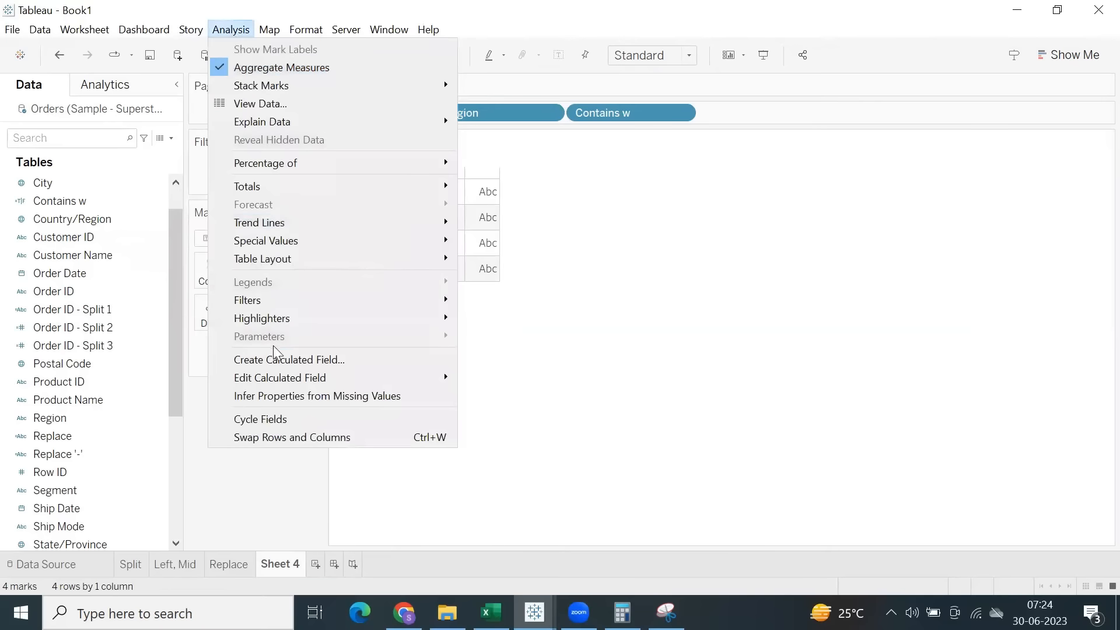
click(291, 360)
text(star)
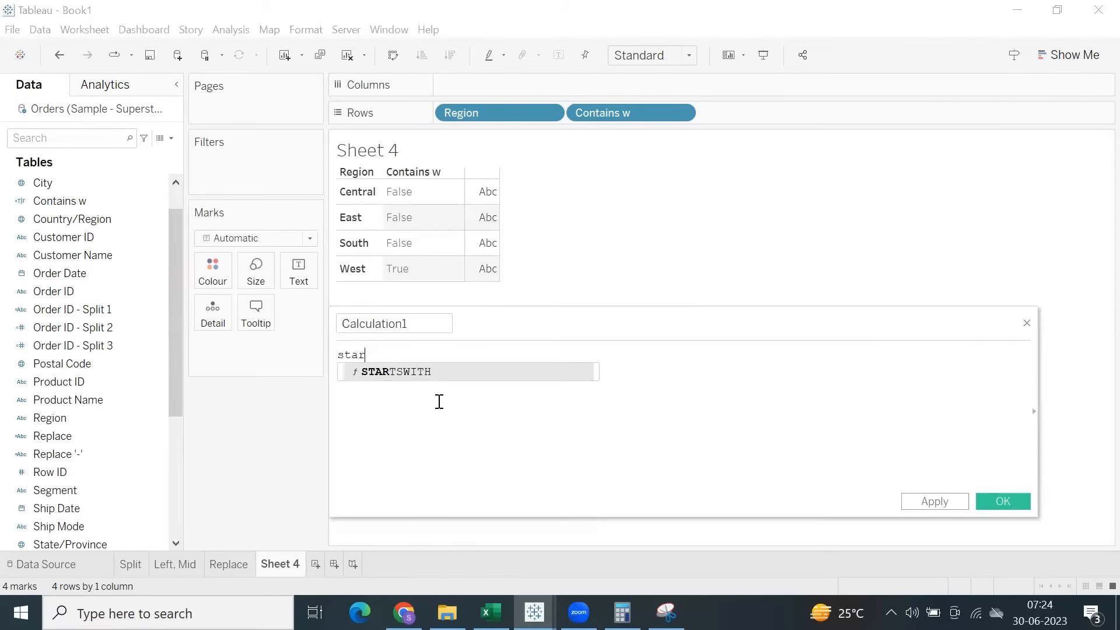
key(Return)
text(cus)
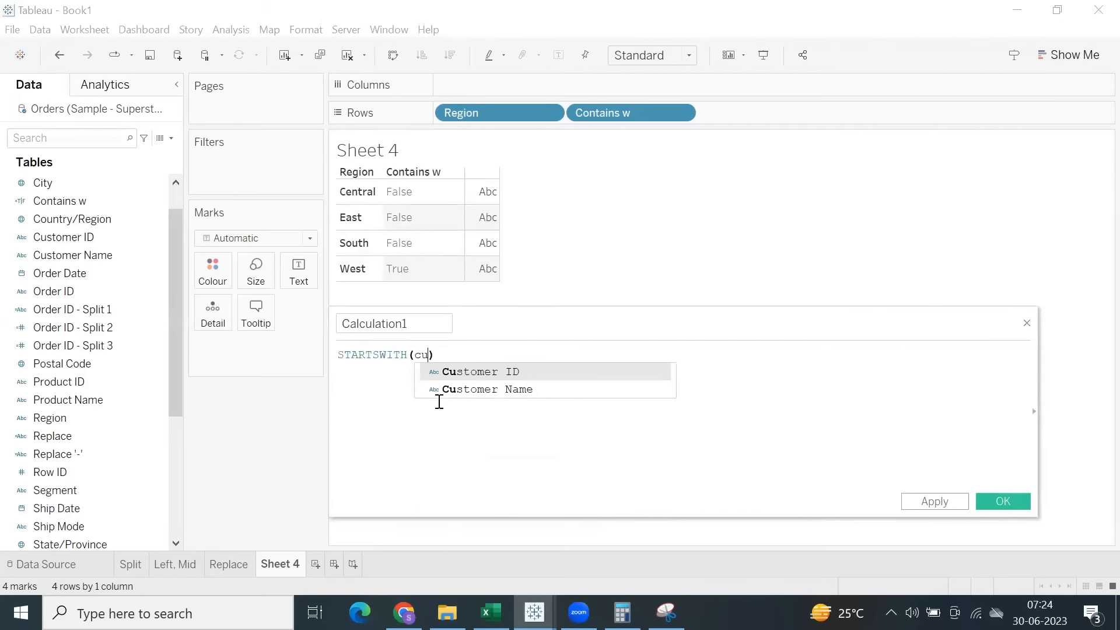
key(Down)
key(Return)
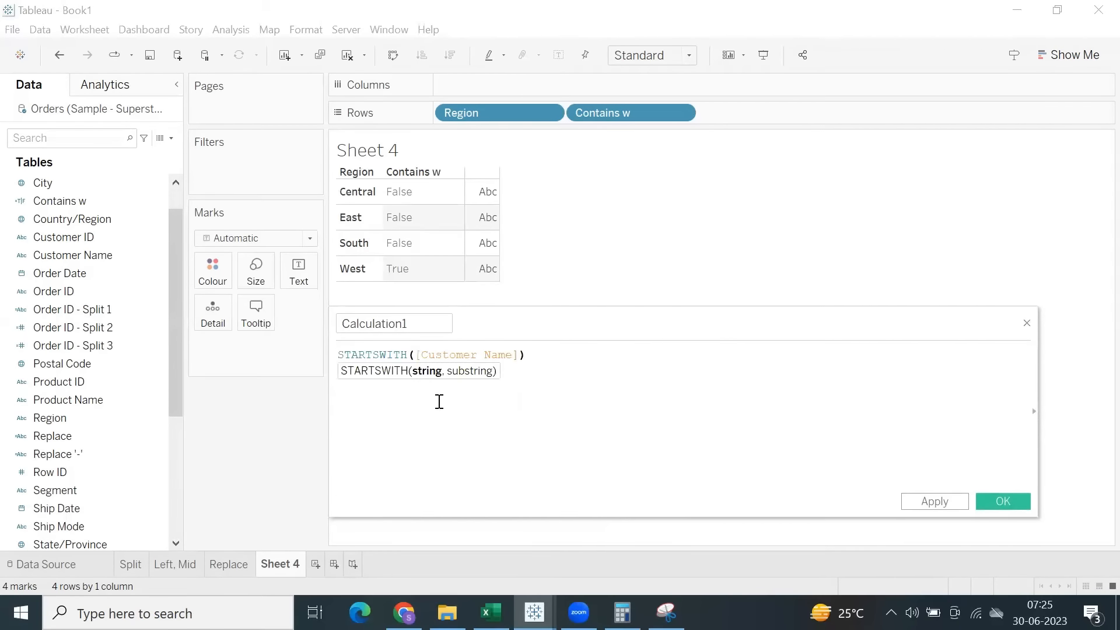
Complete the STARTSWITH formula with the substring 'Adam', name the field Startswith adam, and save the calculation.
text(,'A)
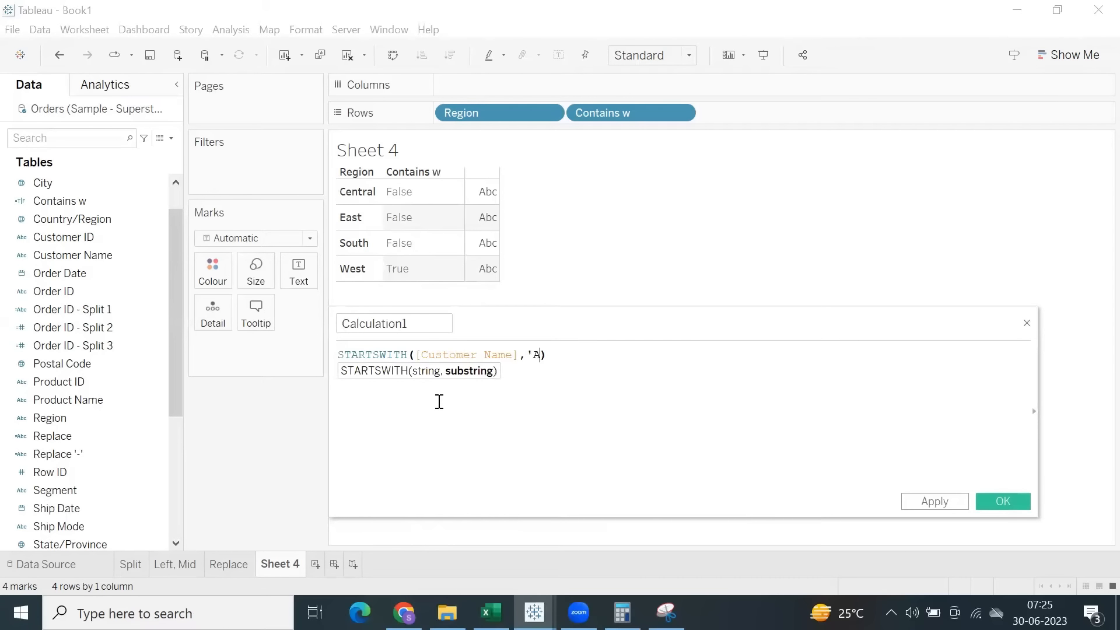
text(dam')
click(430, 322)
text(Startswith a)
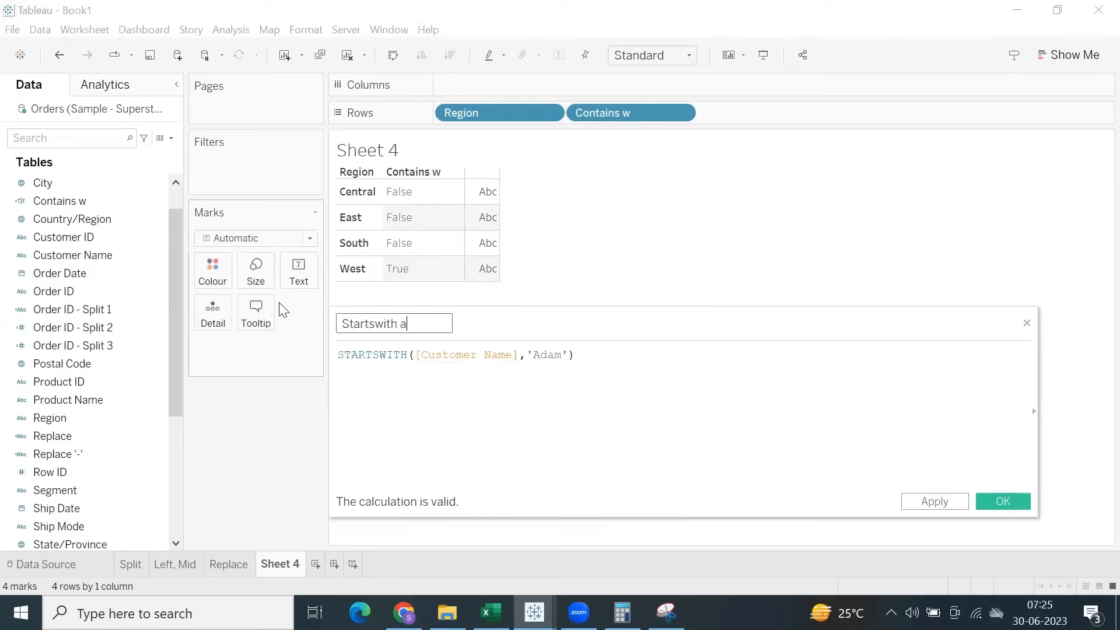
click(935, 501)
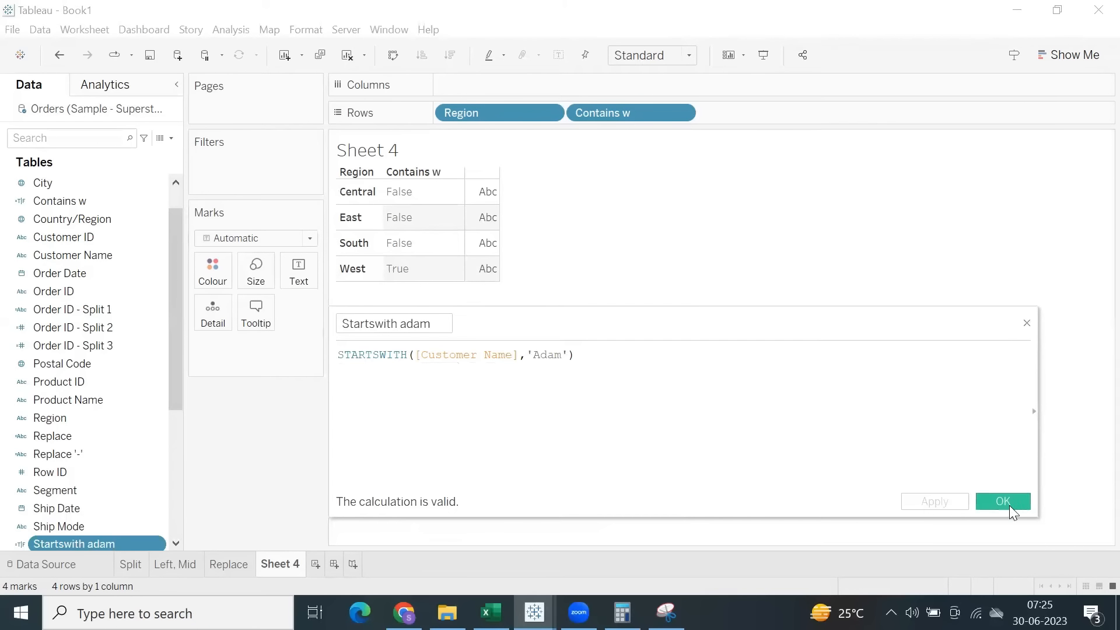
click(1007, 504)
Add a new worksheet and rename the Sheet 4 worksheet as Contains.
click(315, 566)
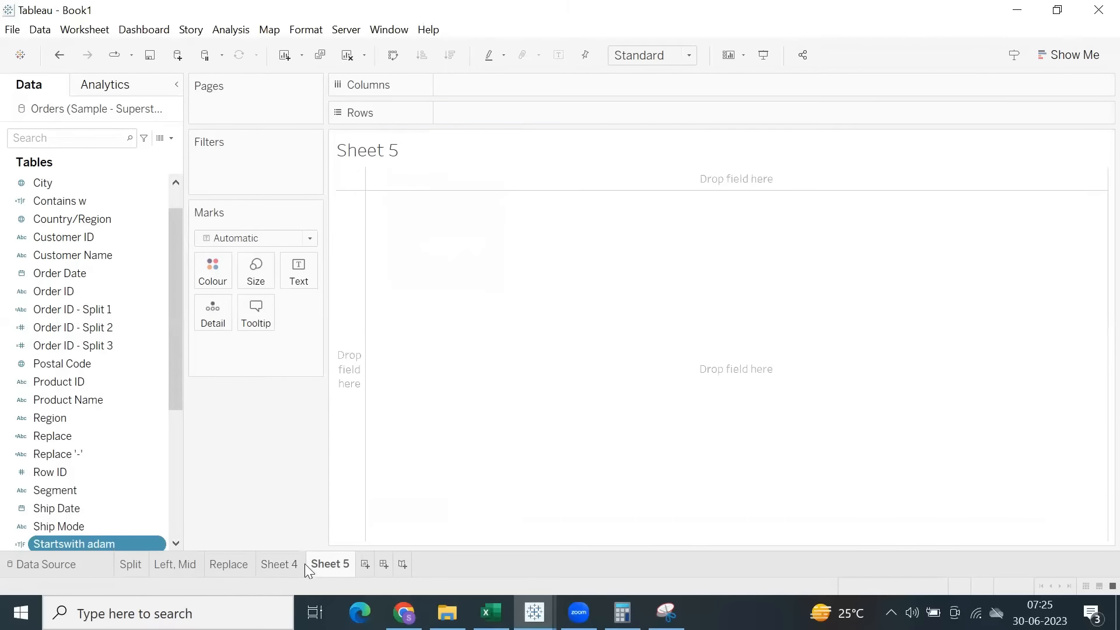
click(270, 572)
double_click(274, 567)
text(C)
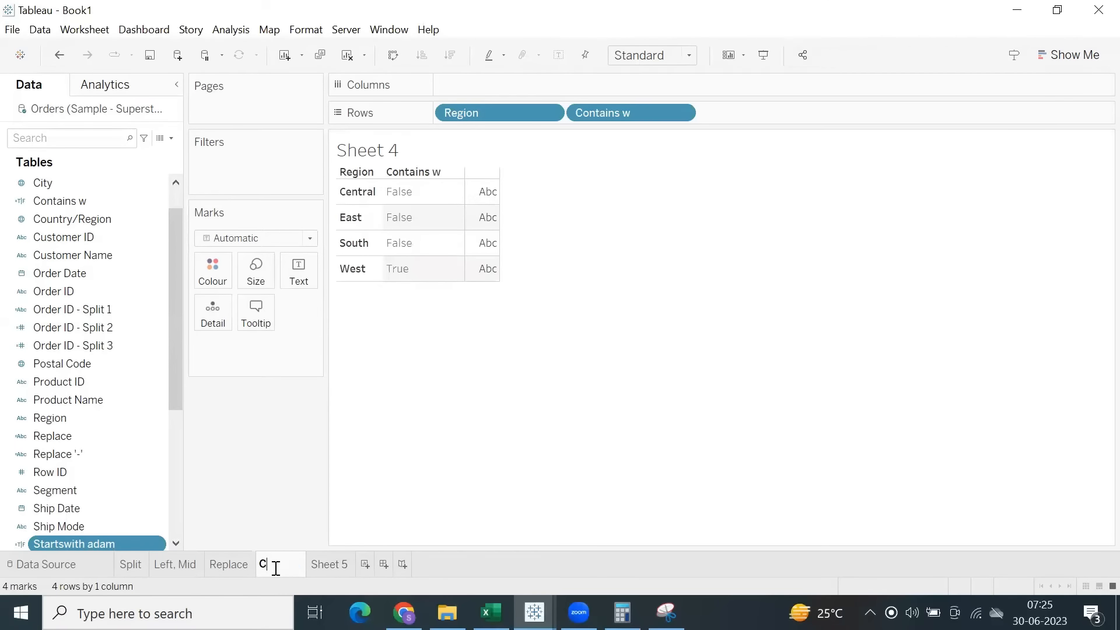
text(ontains)
key(Return)
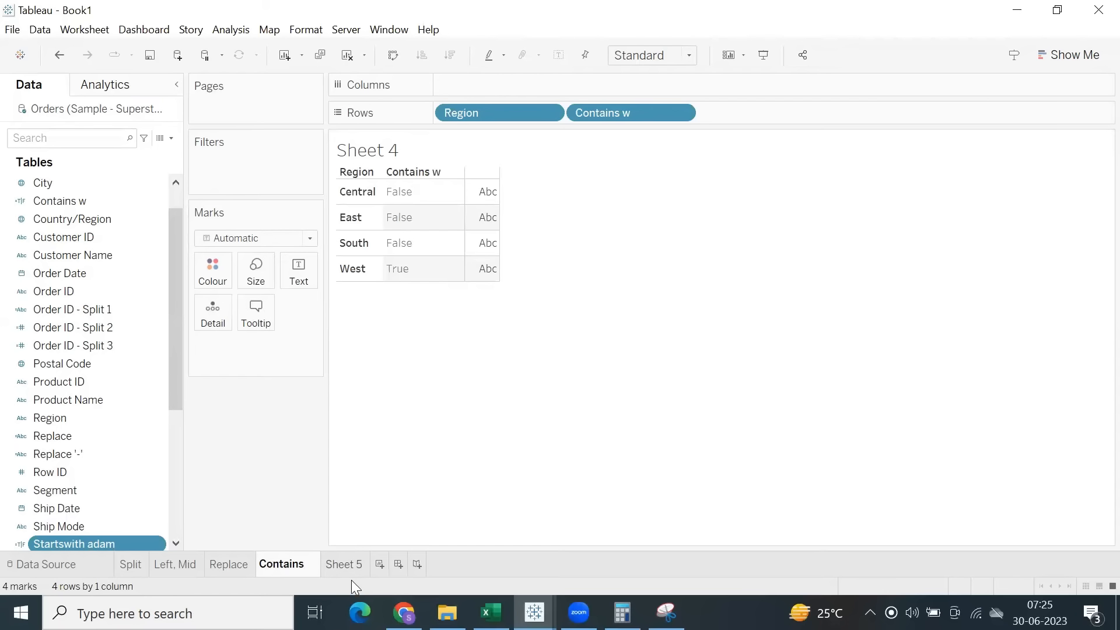
Rename the Sheet 5 worksheet as Startswith, with one more blank worksheet added after it.
click(346, 566)
click(371, 564)
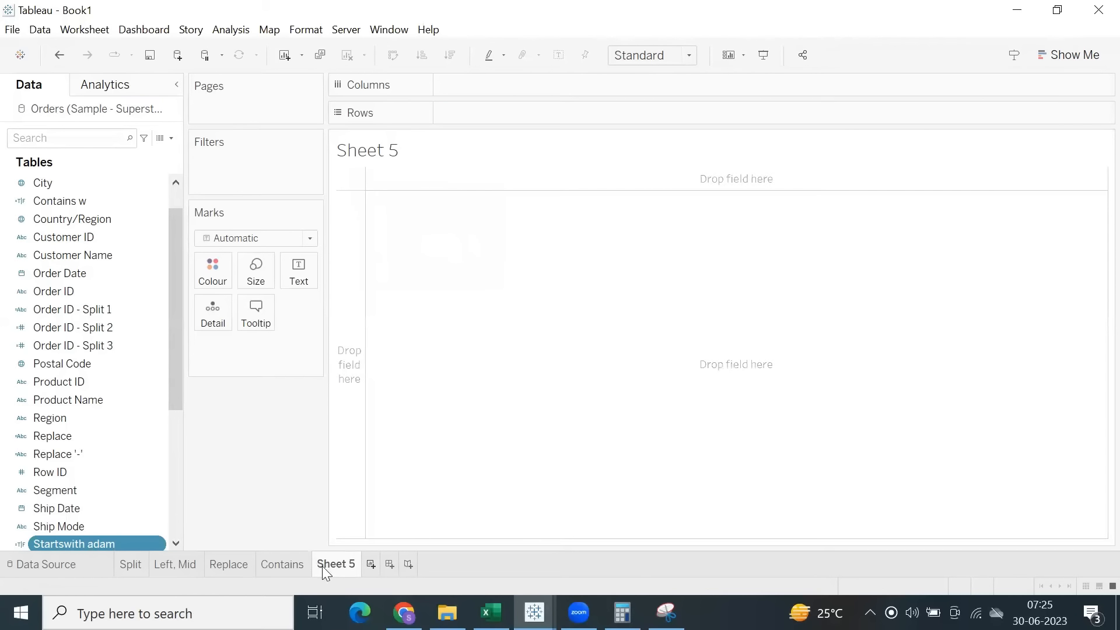
double_click(336, 569)
click(348, 564)
double_click(355, 564)
click(355, 564)
drag(355, 563, 290, 555)
key(BackSpace)
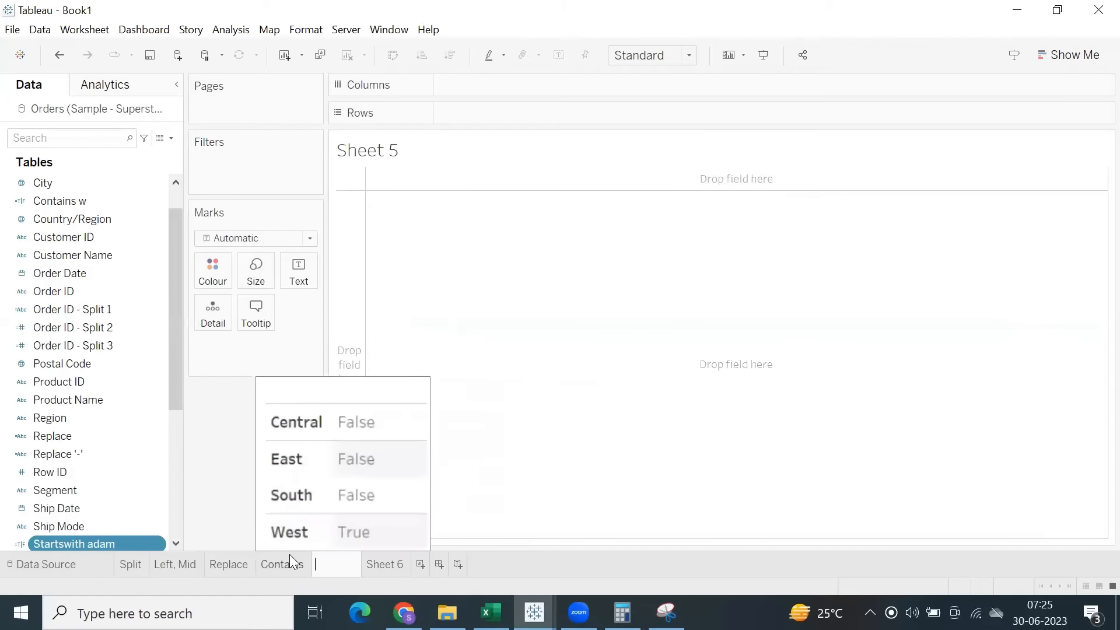
text(Startswith)
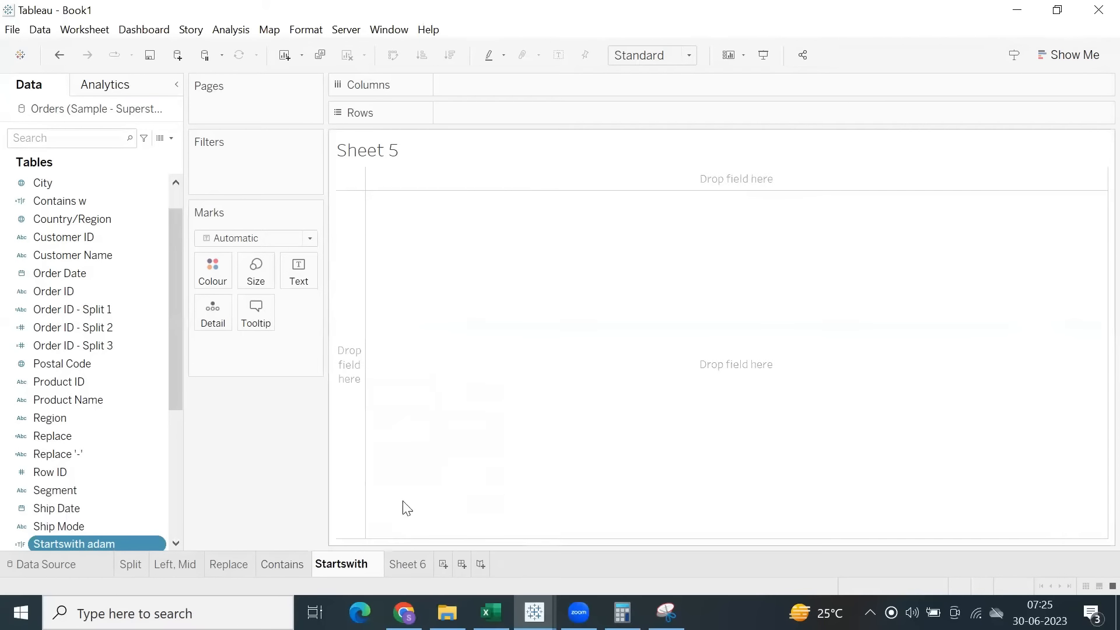
key(Return)
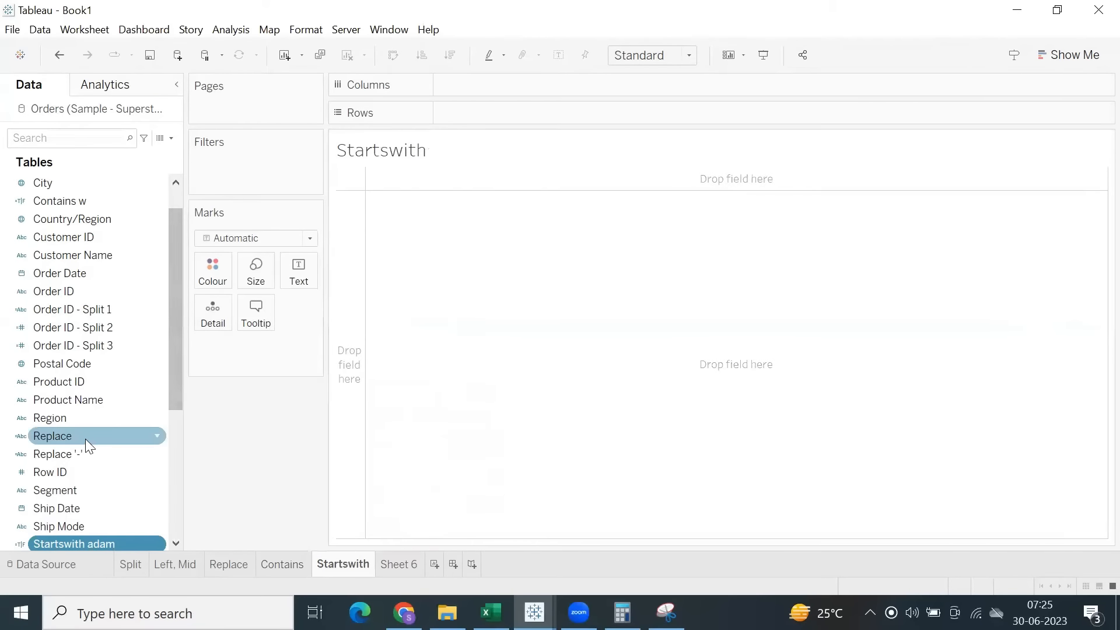
Add Customer Name and the Startswith adam field to the rows of the Startswith worksheet.
scroll(62, 304, up, 1)
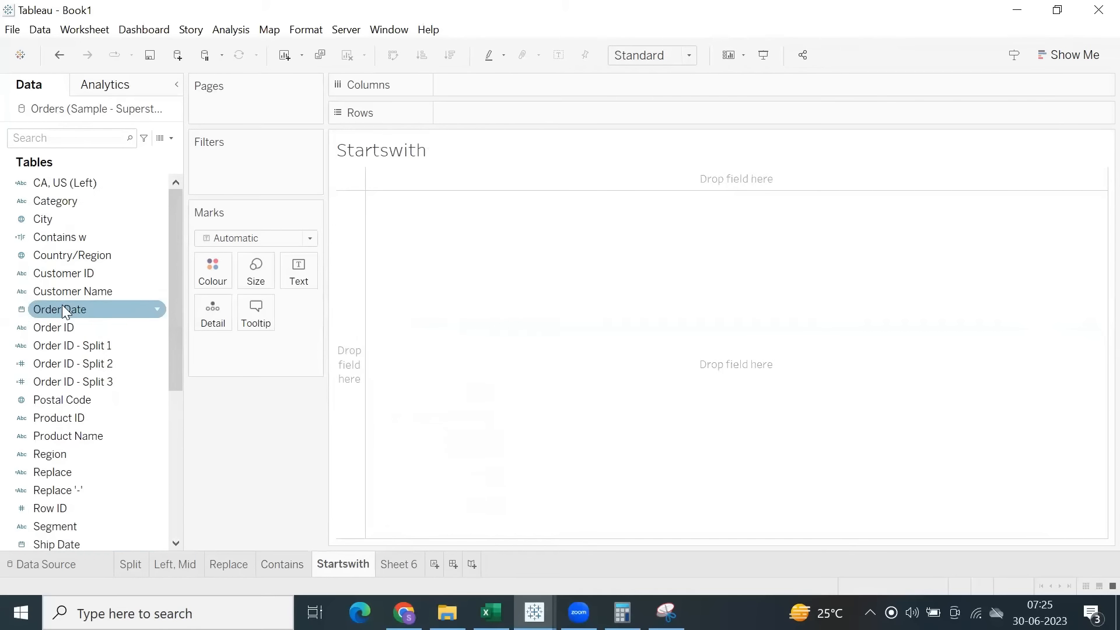
double_click(68, 291)
scroll(82, 350, down, 5)
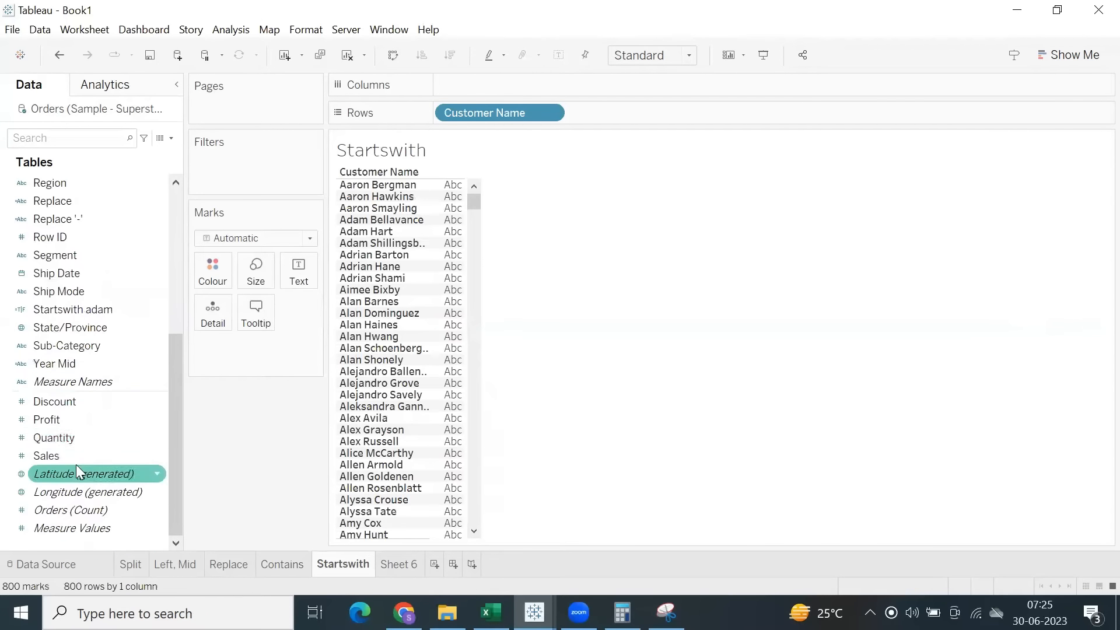
double_click(73, 310)
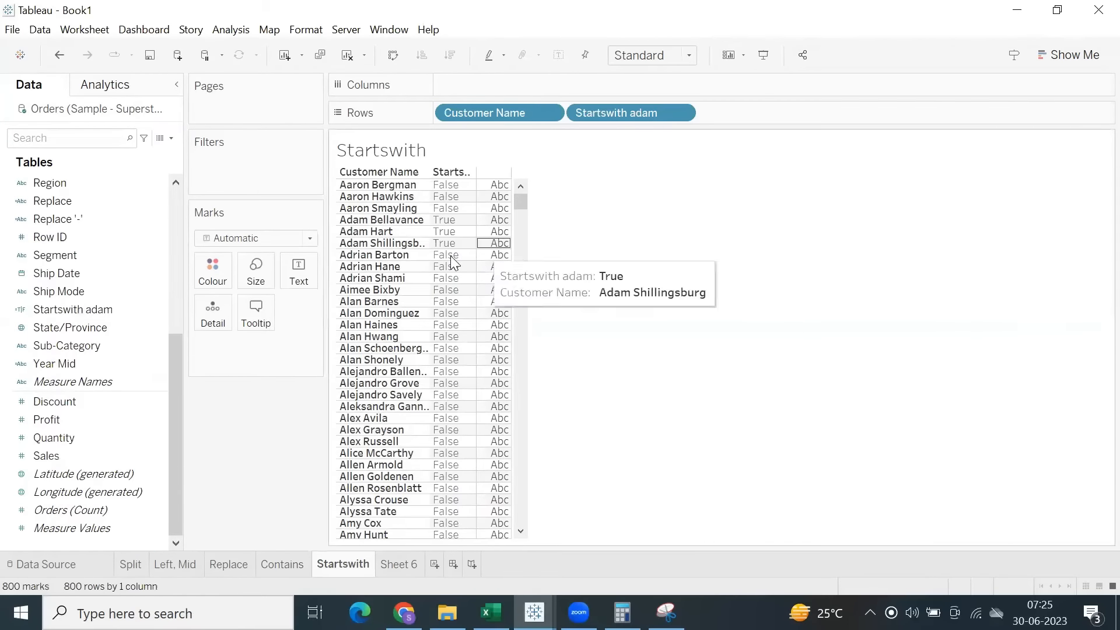
Show a filter for Startswith adam, exclude the False value to check the matching names, and include it again.
click(683, 113)
click(637, 156)
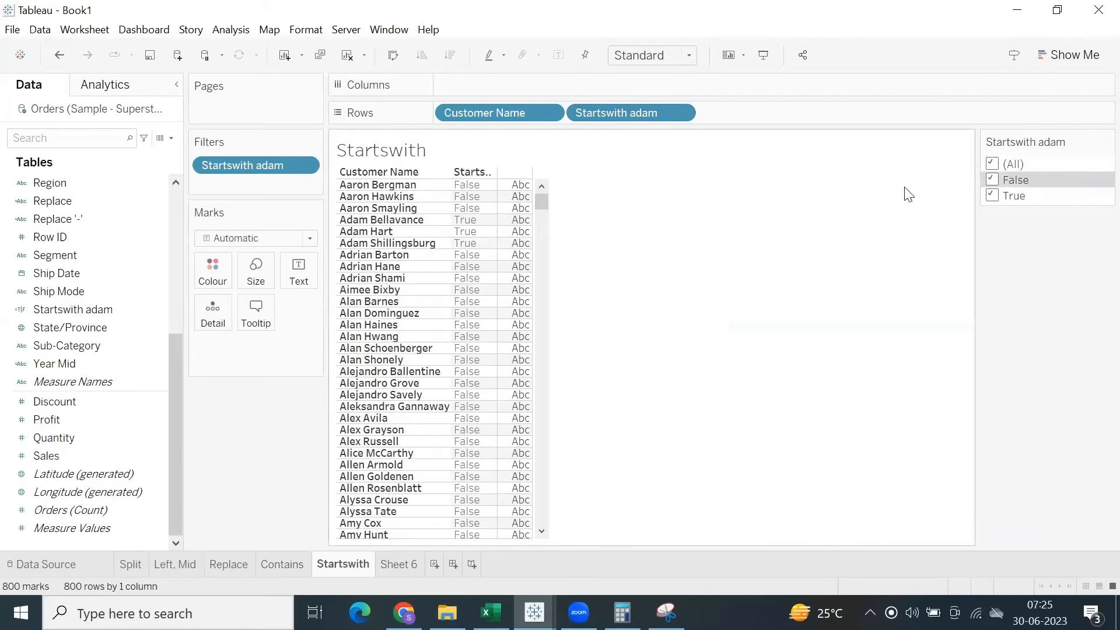
click(992, 180)
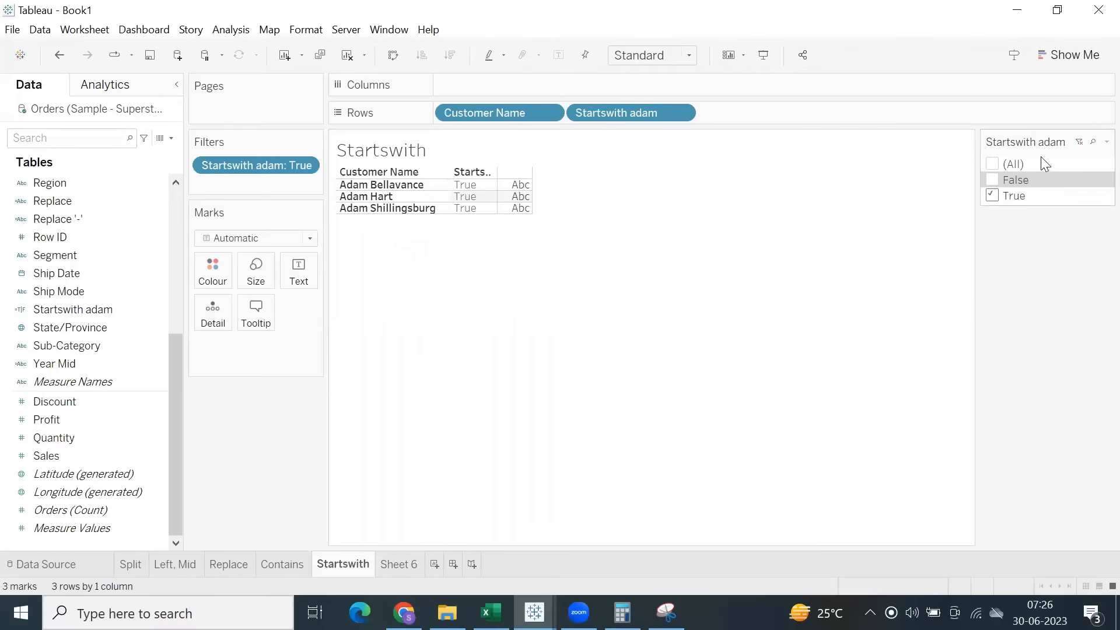
click(992, 178)
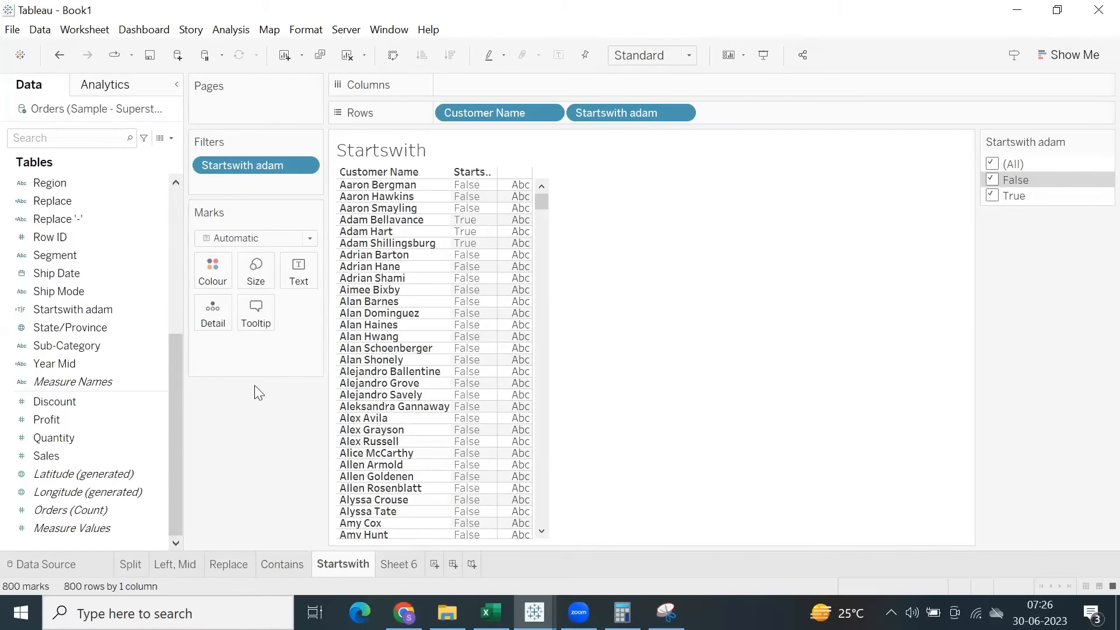
Save the workbook as Functions in the Tableau Packaged Workbook (*.twbx) format.
click(13, 30)
click(46, 109)
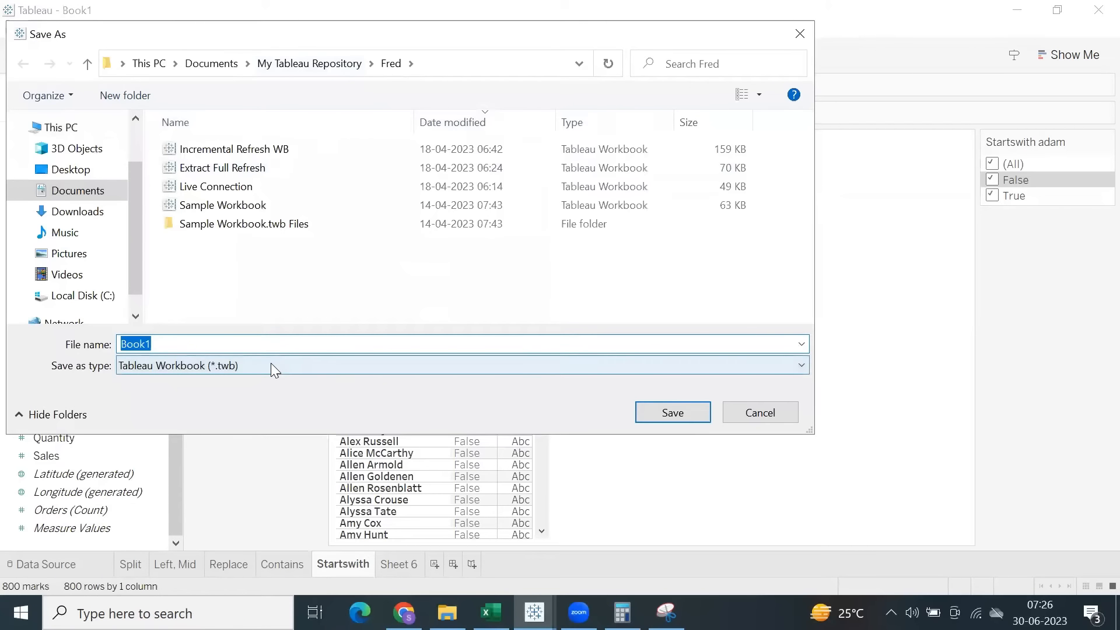
text(Functions)
click(240, 365)
click(255, 395)
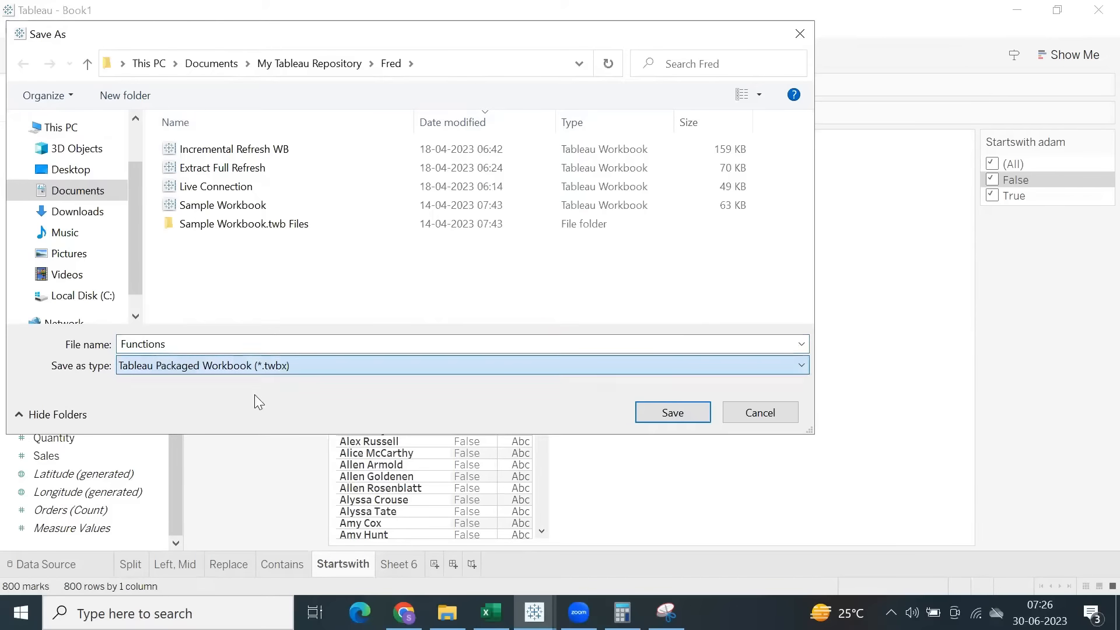
click(656, 412)
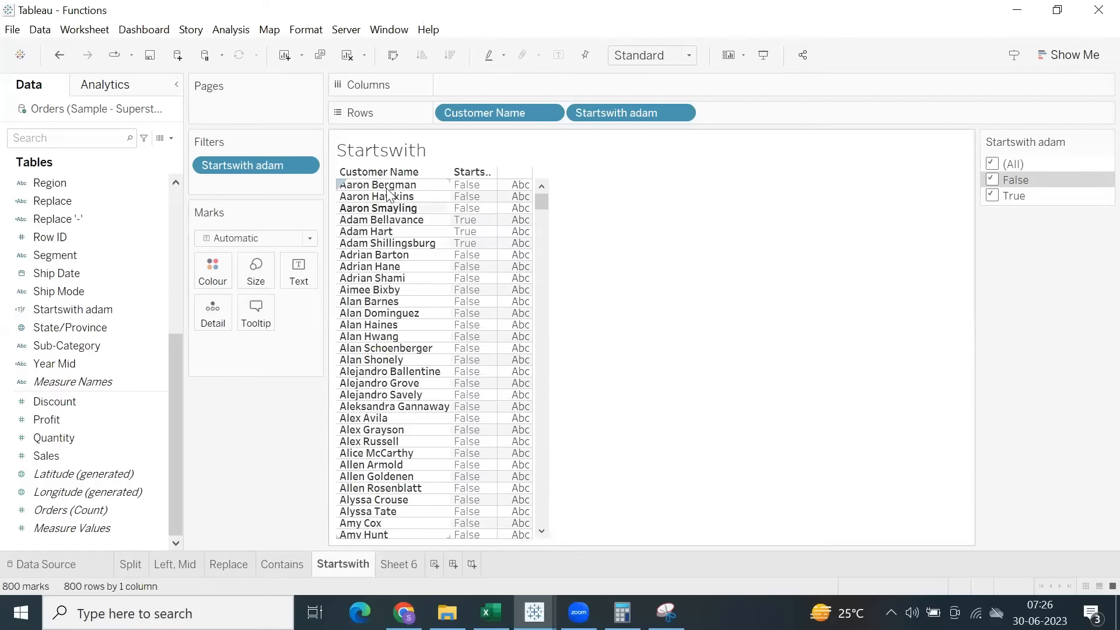
Review the Contains, Replace, Left, Mid and Split worksheets one after another.
click(288, 563)
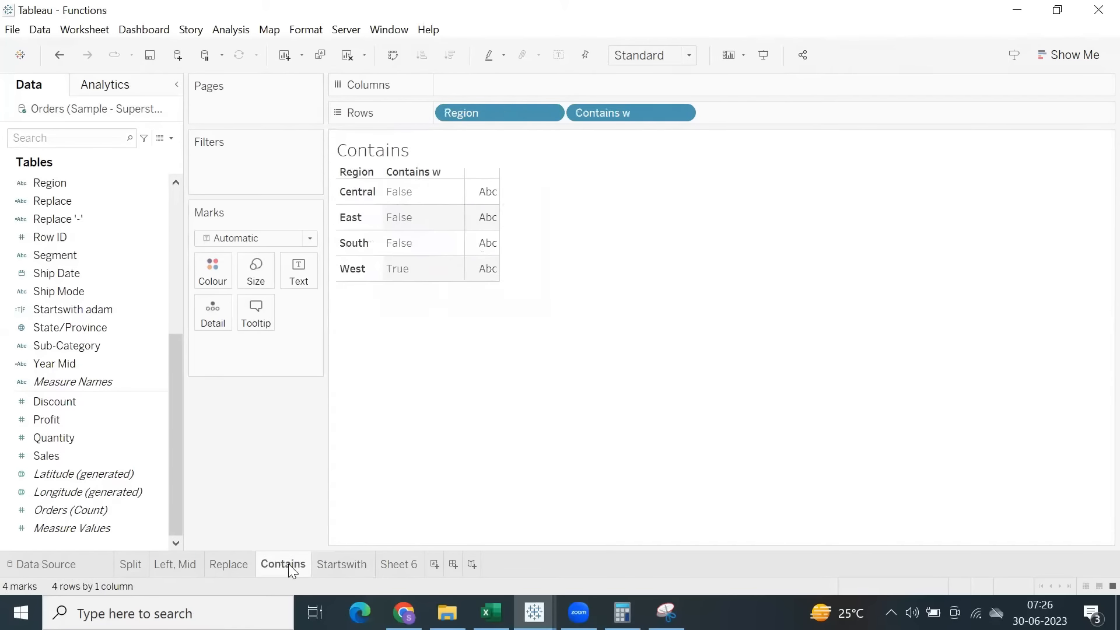
click(236, 567)
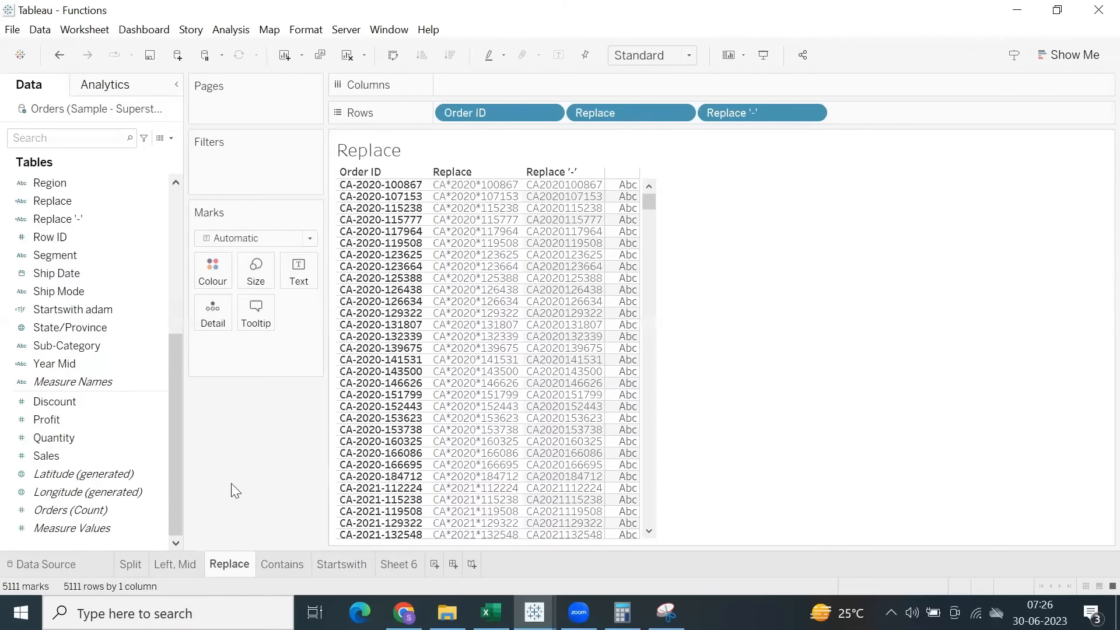
click(168, 566)
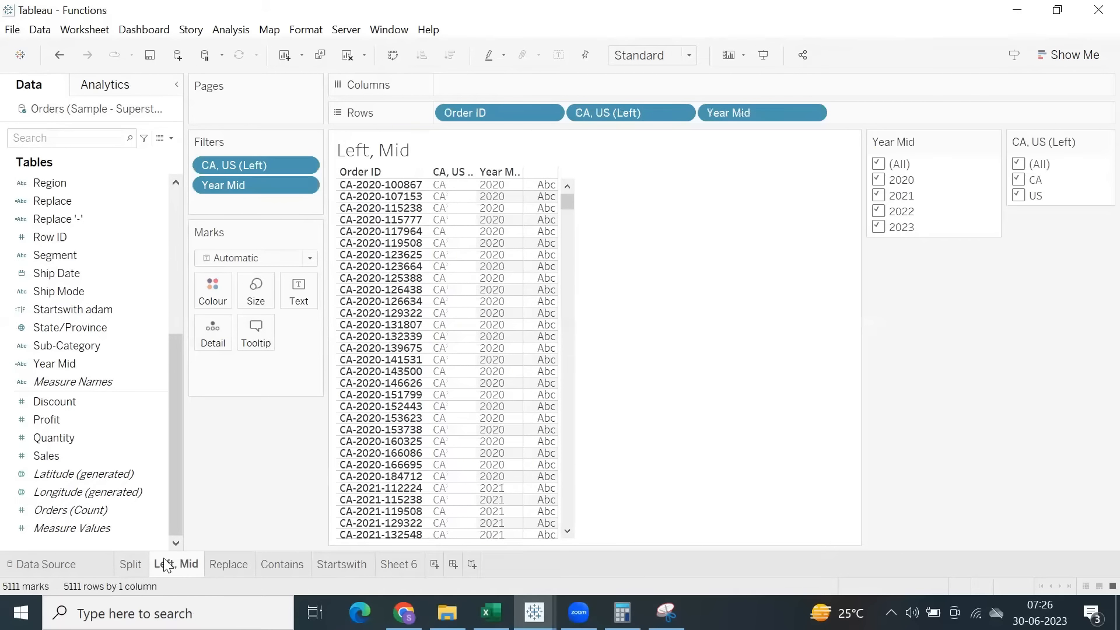
click(132, 564)
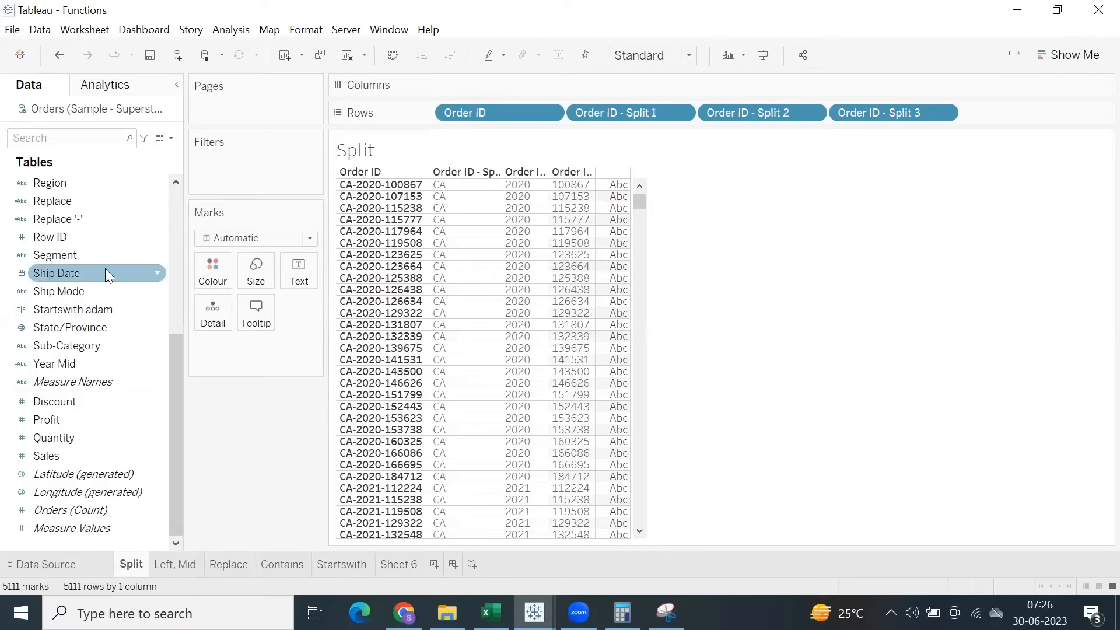
Examine the Custom Split options for Order ID, raising the column count to 10, and cancel without splitting.
scroll(100, 296, up, 5)
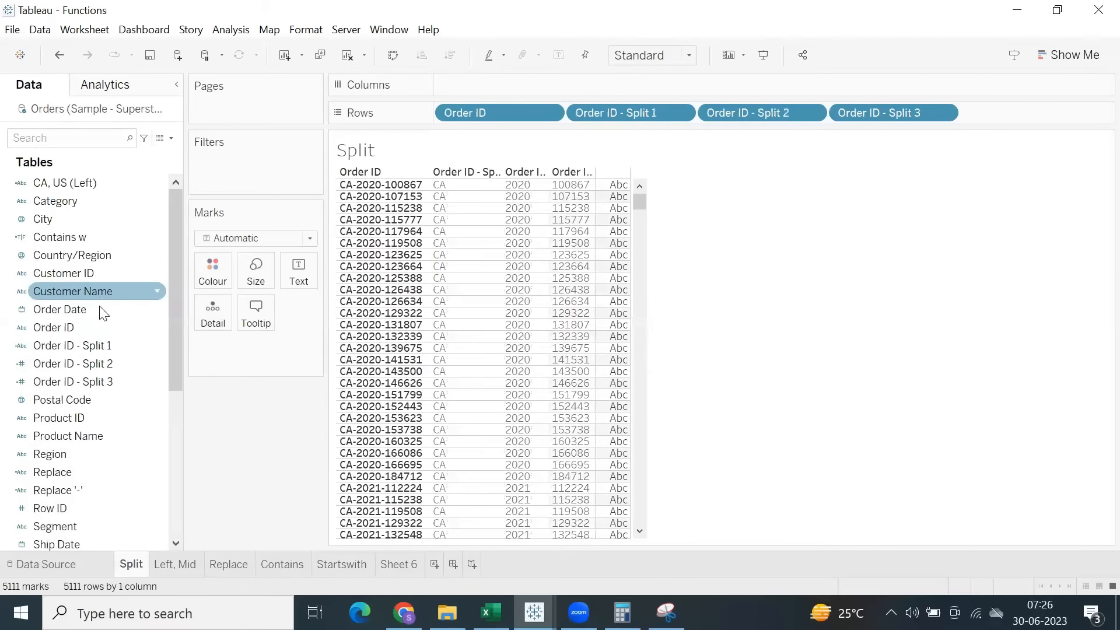
right_click(76, 326)
click(235, 390)
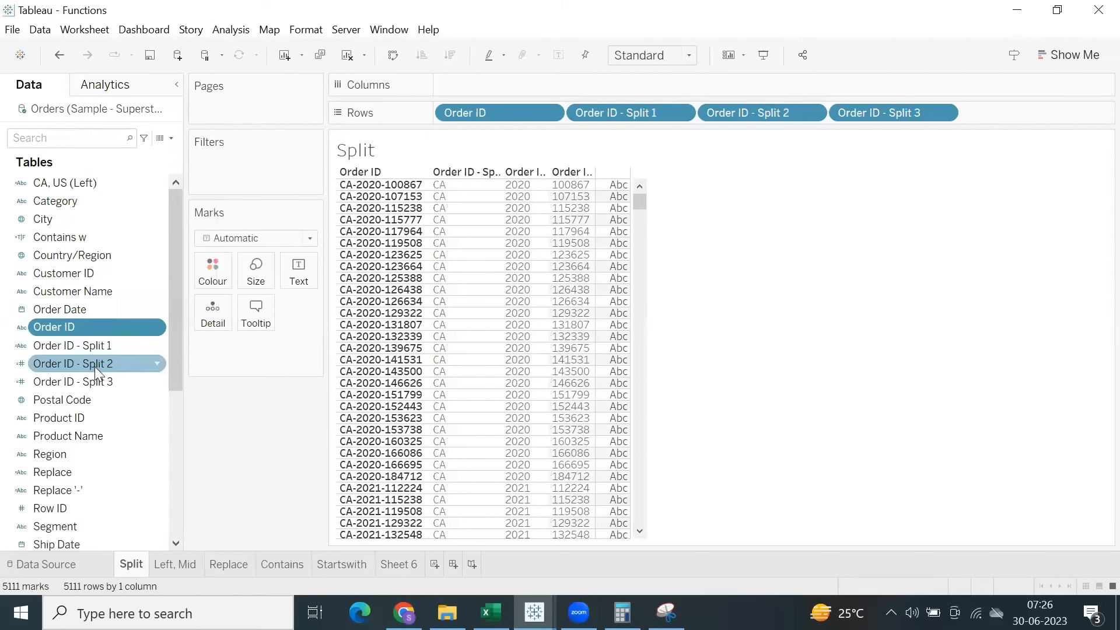
right_click(74, 328)
mouse_move(169, 149)
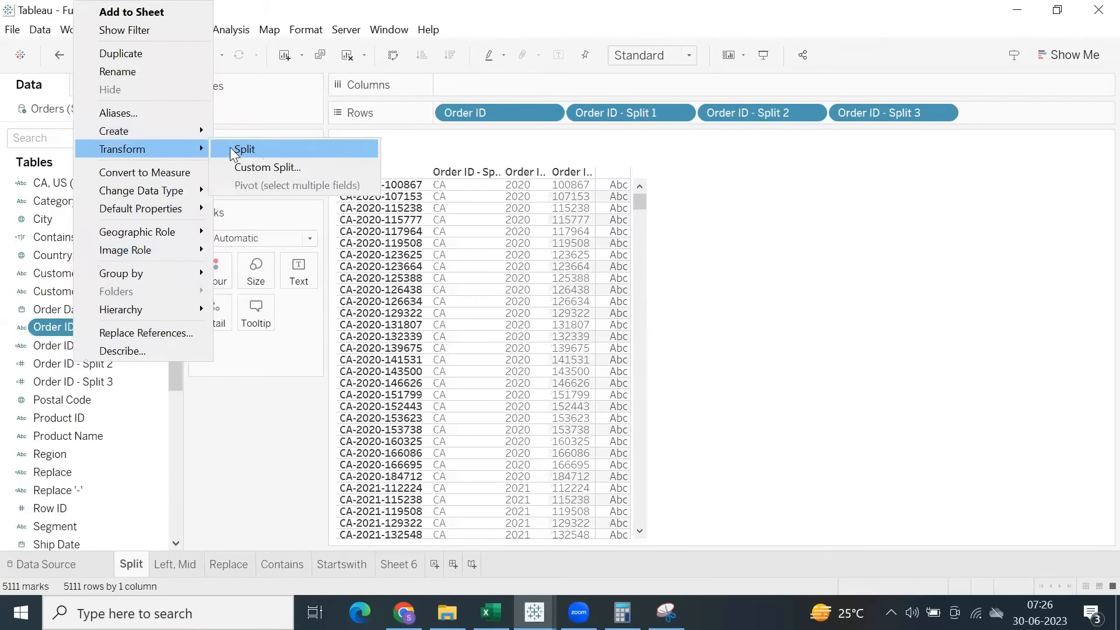
click(264, 167)
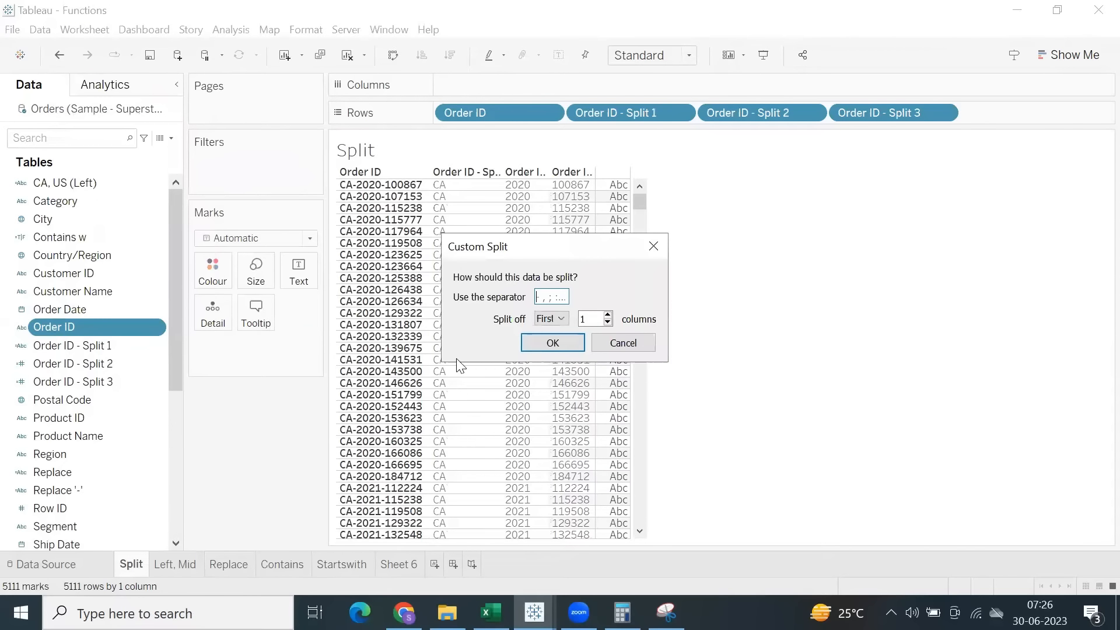
click(606, 323)
click(608, 316)
click(623, 344)
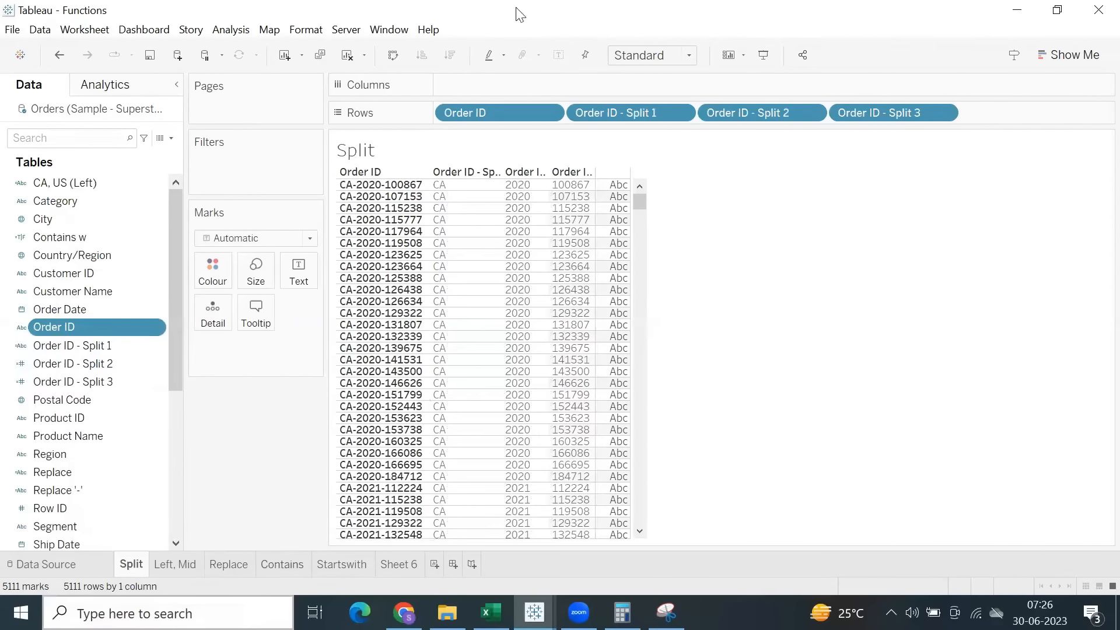
Save the Functions workbook and close the other open Tableau window, LODs Fixed.
click(150, 55)
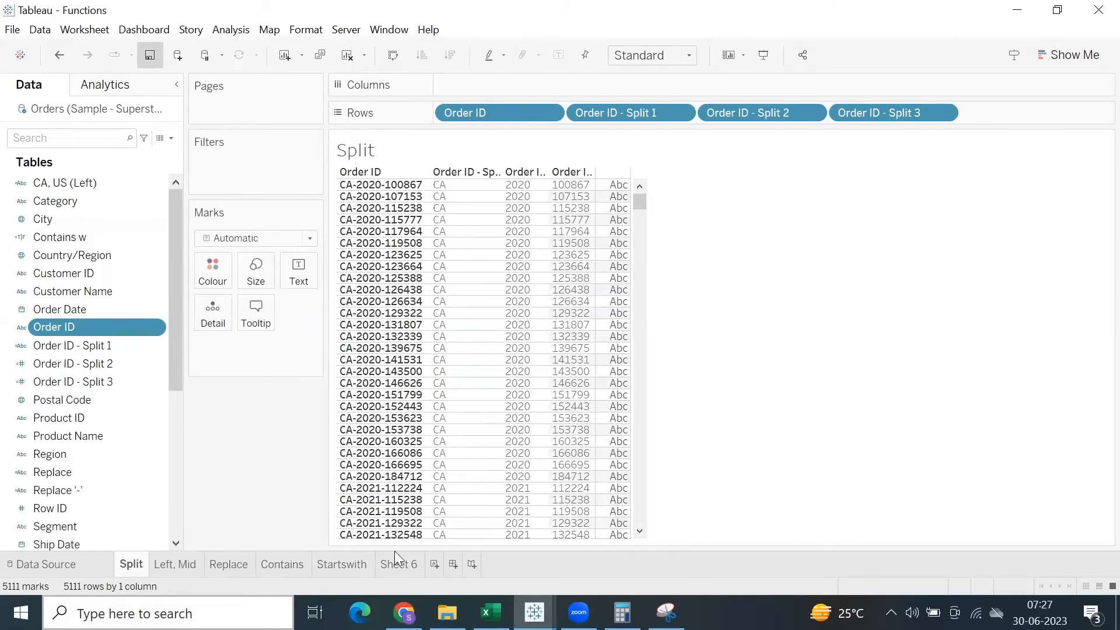
mouse_move(534, 612)
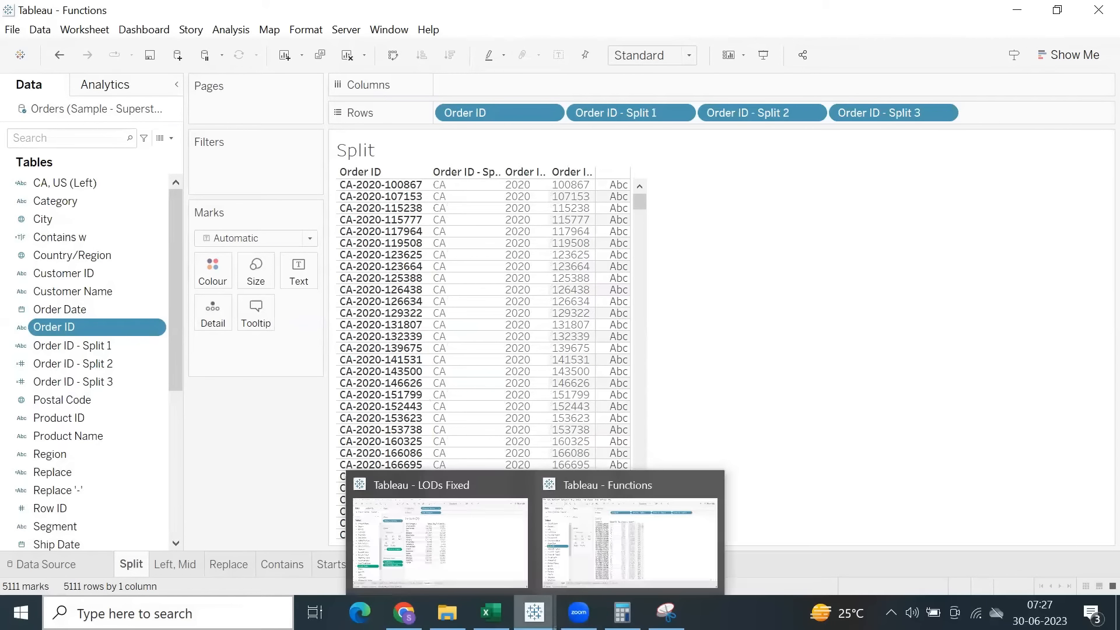
mouse_move(622, 612)
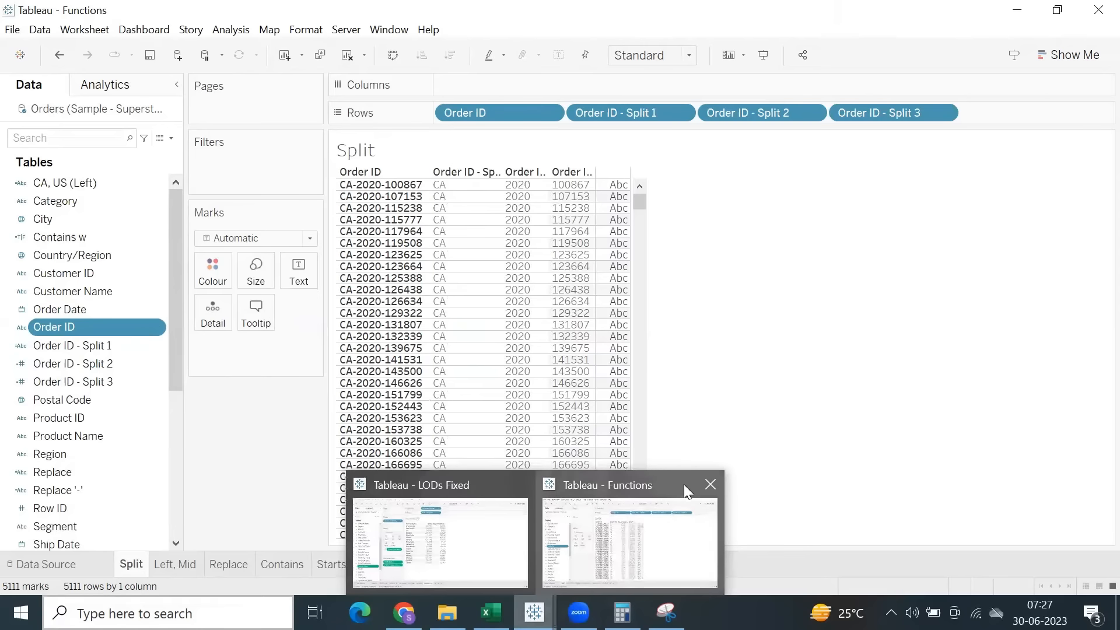
click(520, 485)
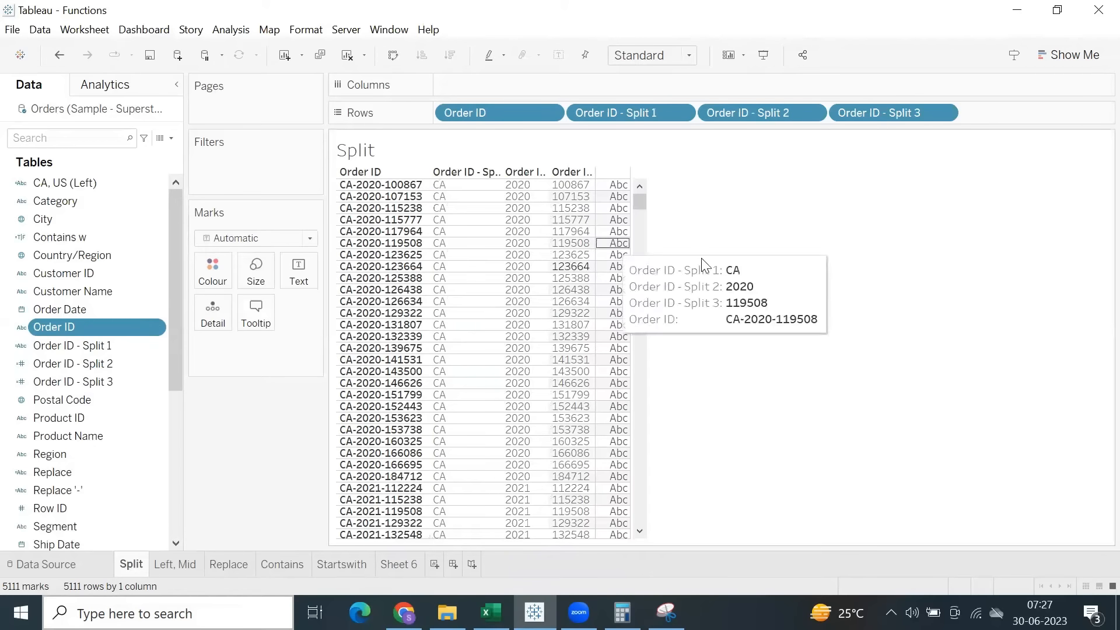
Switch to the Excel workbook with the function types list and select the Functions heading in cell B2.
click(962, 80)
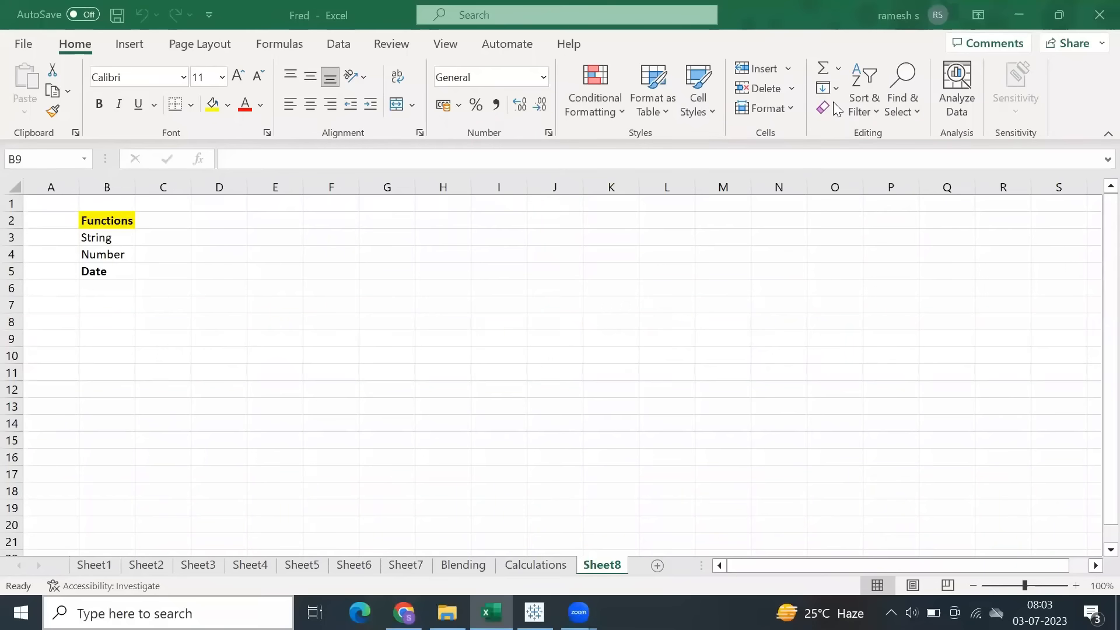
click(91, 220)
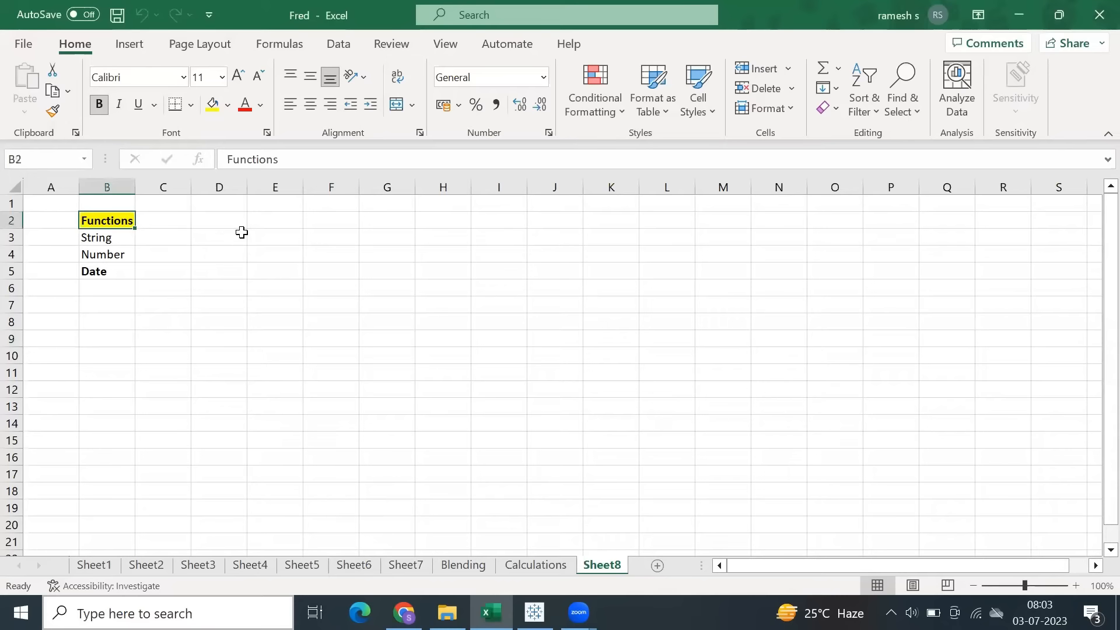
Switch back to the Tableau Functions workbook and rename Sheet 6 as Number Functions.
click(535, 613)
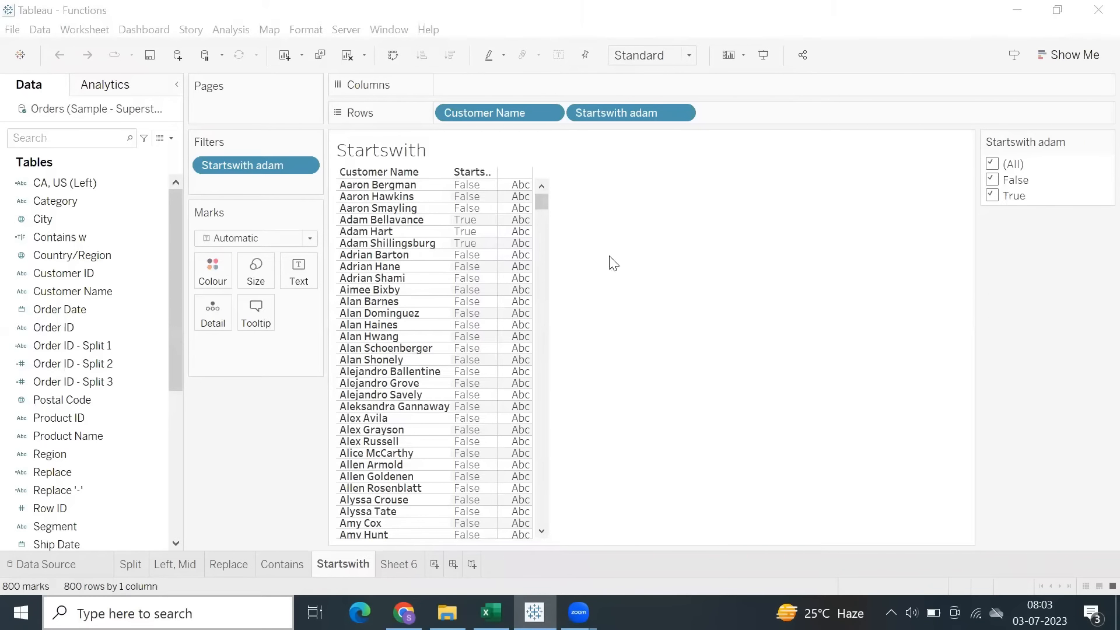
click(399, 565)
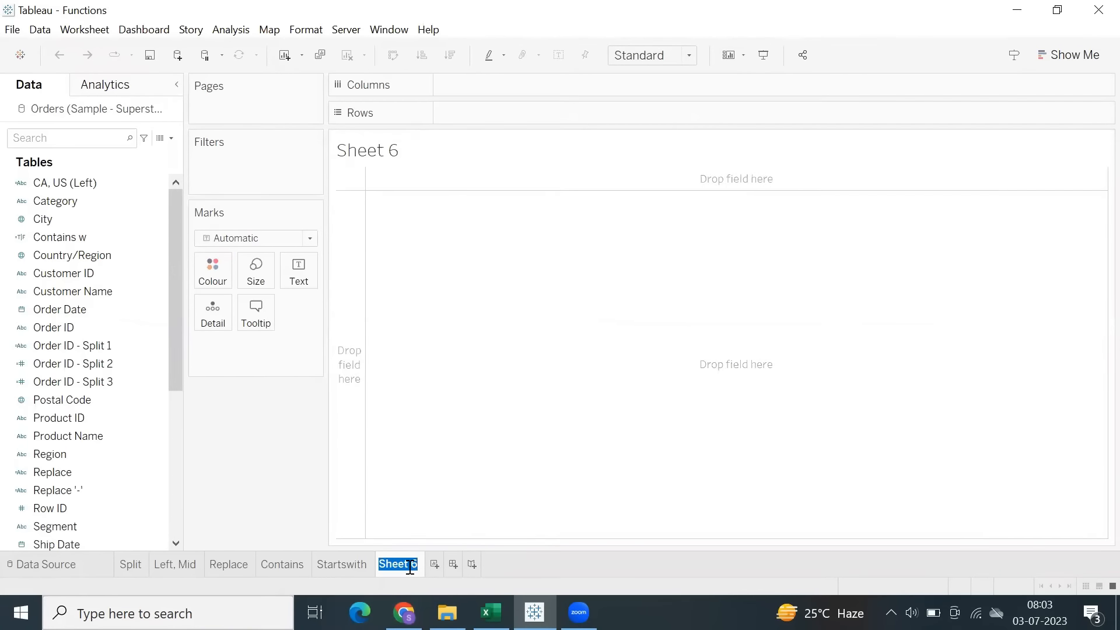
text(Ny)
text(umber Funct)
text(ions)
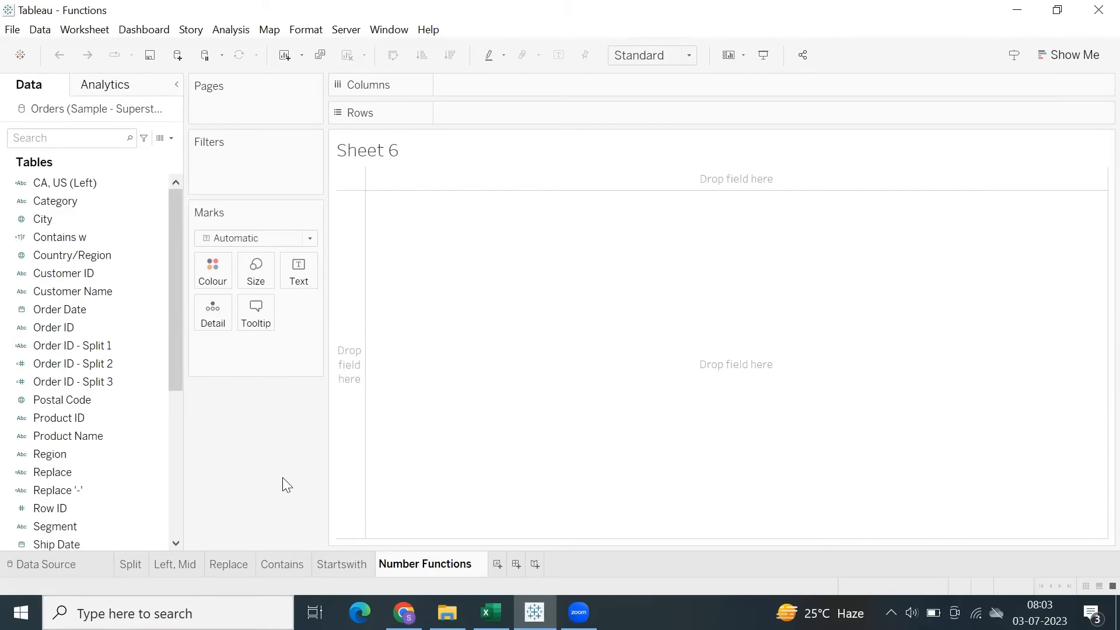
key(Return)
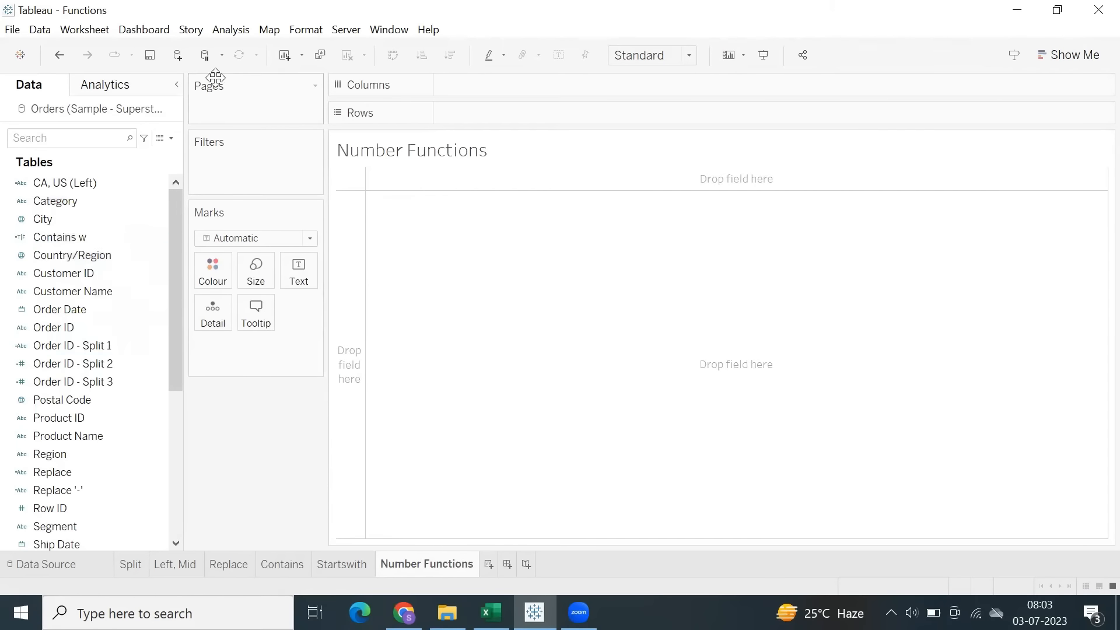
Create a calculated field named No. of records with the constant 1 as its formula.
click(231, 29)
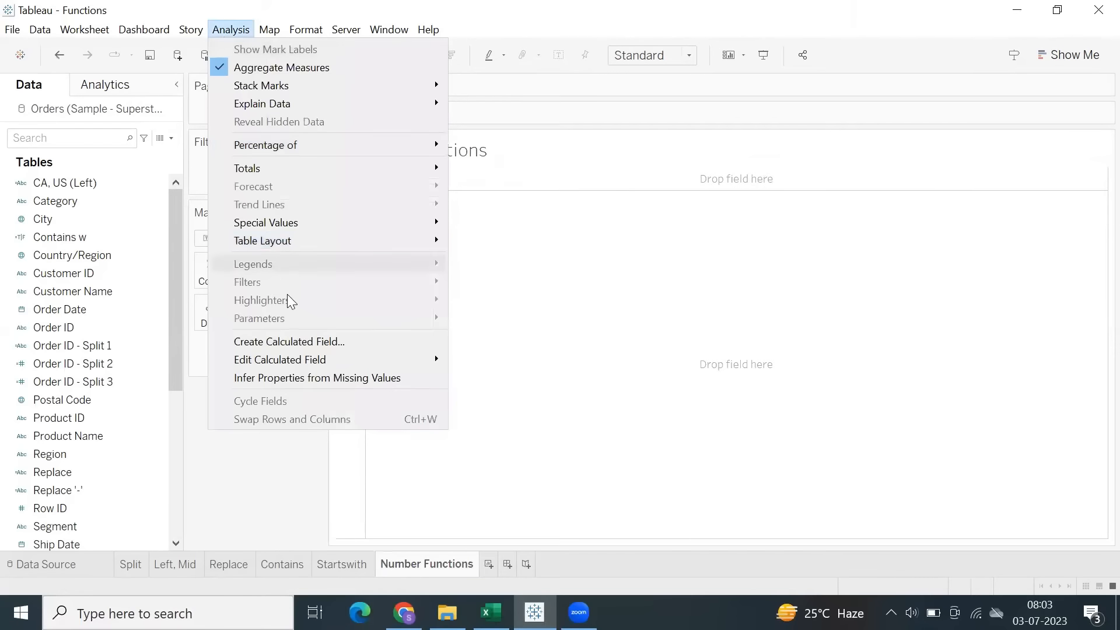
click(294, 341)
click(440, 389)
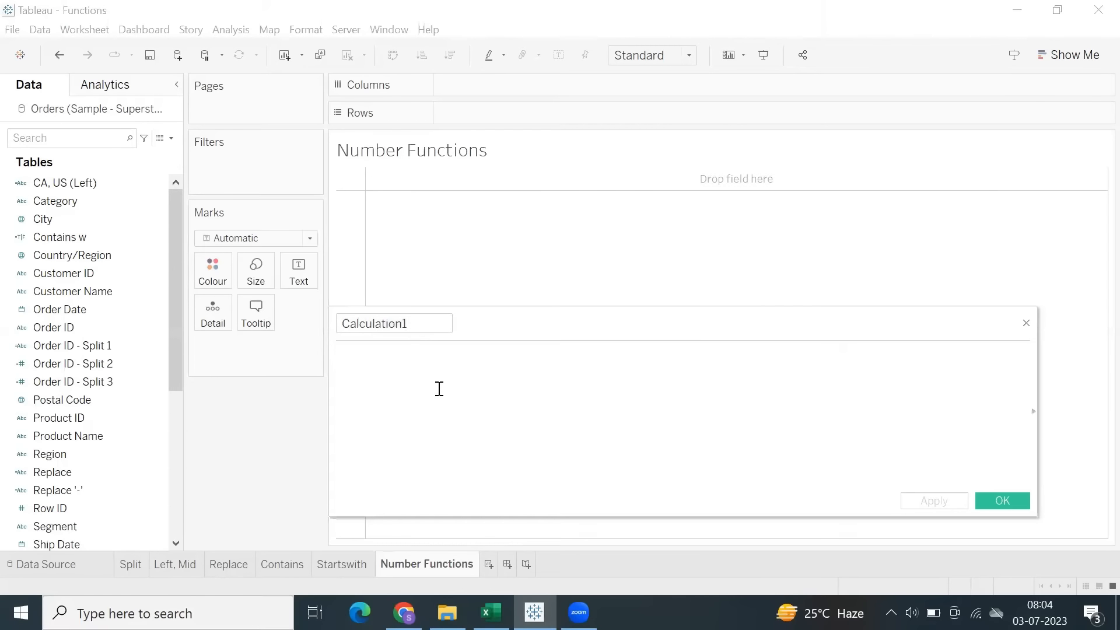
text(1)
drag(423, 332, 348, 330)
text(No. of records)
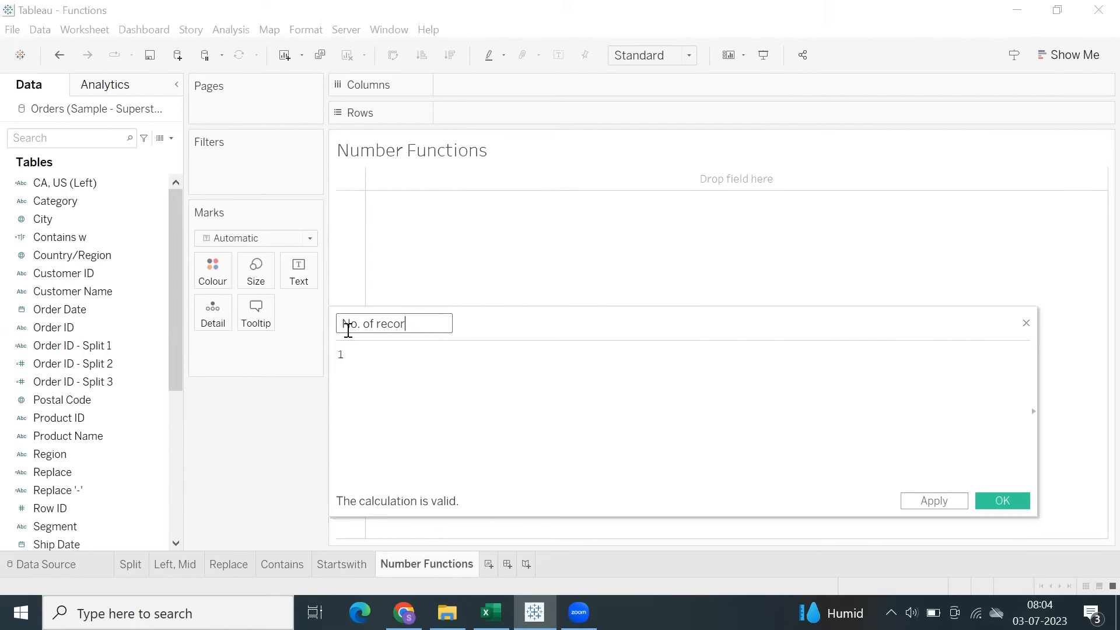
click(945, 501)
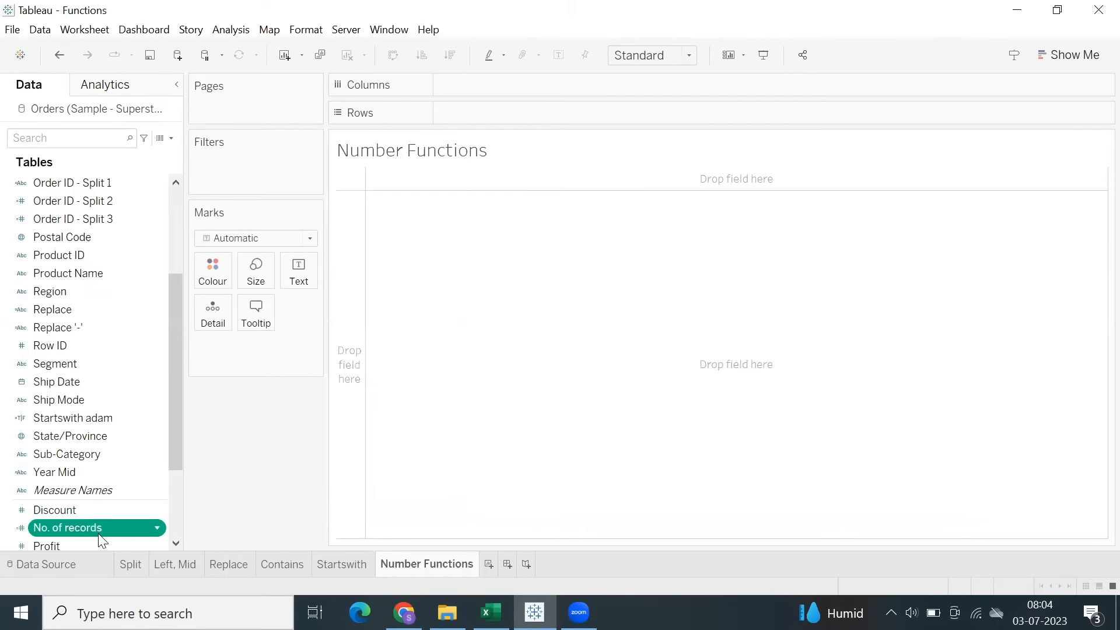
Show the sum of No. of records as a text table, and remove the field from the view again.
mouse_move(98, 529)
mouse_down()
mouse_move(436, 252)
mouse_move(553, 117)
mouse_up()
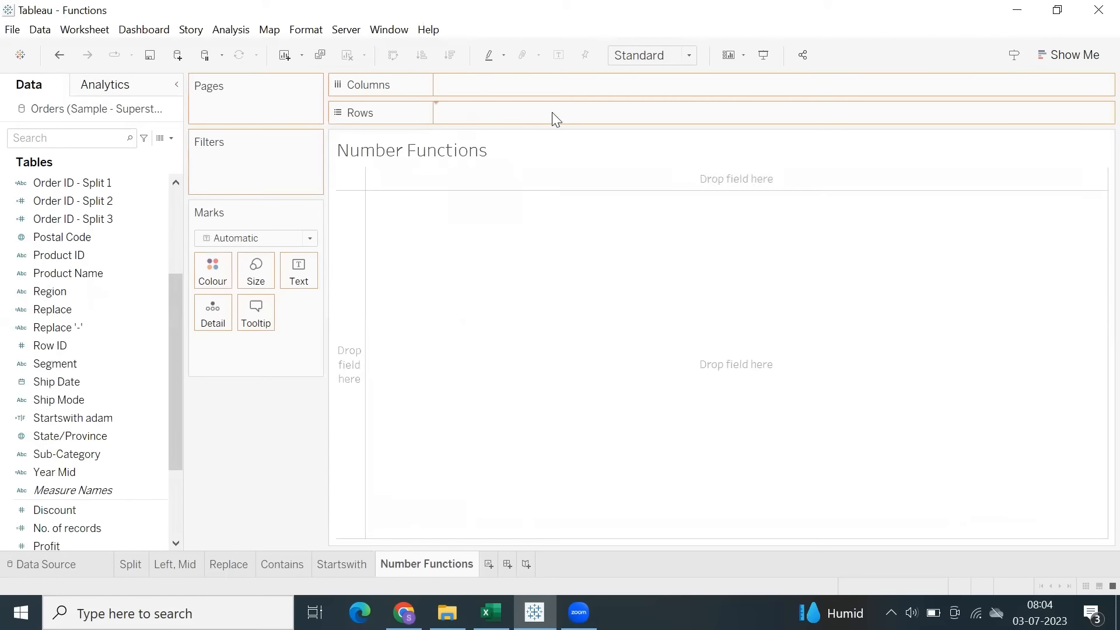
click(1063, 59)
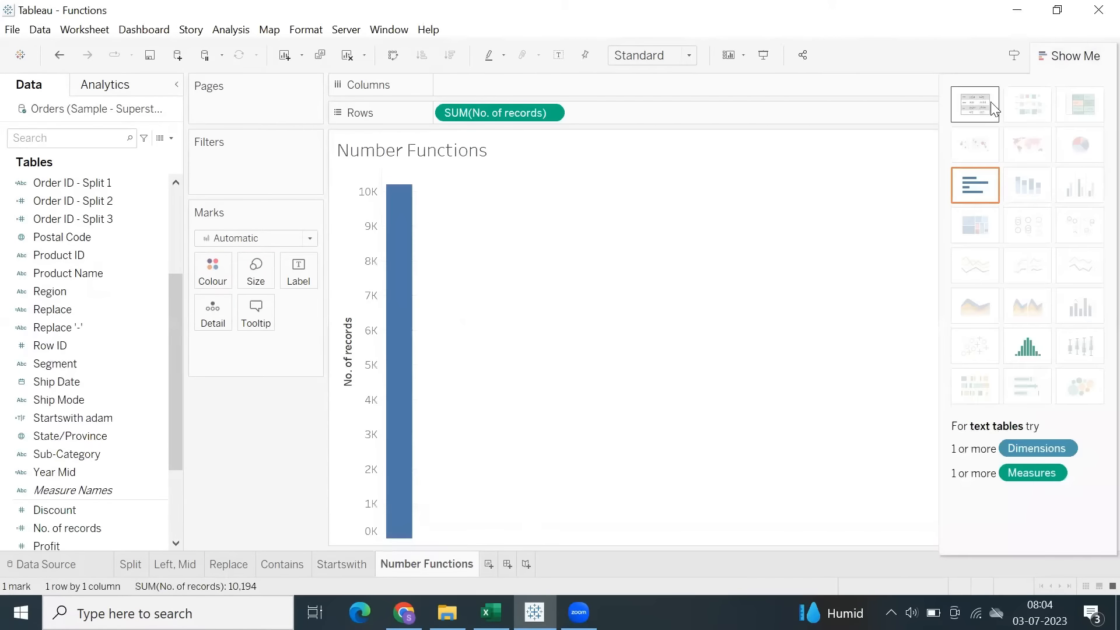
click(992, 107)
click(1056, 58)
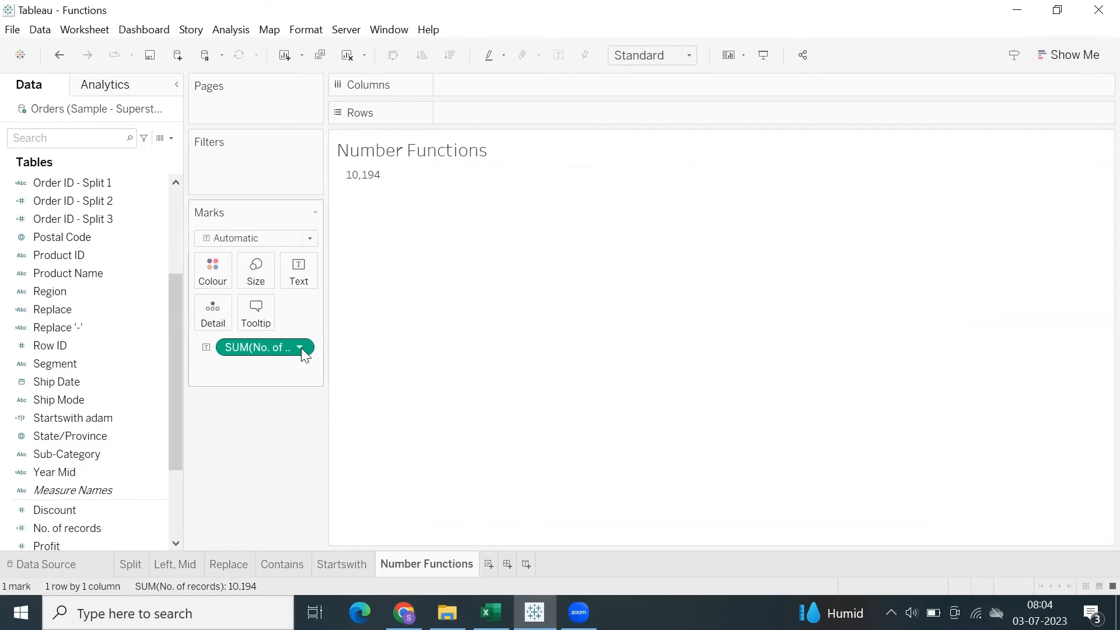
drag(278, 345, 260, 455)
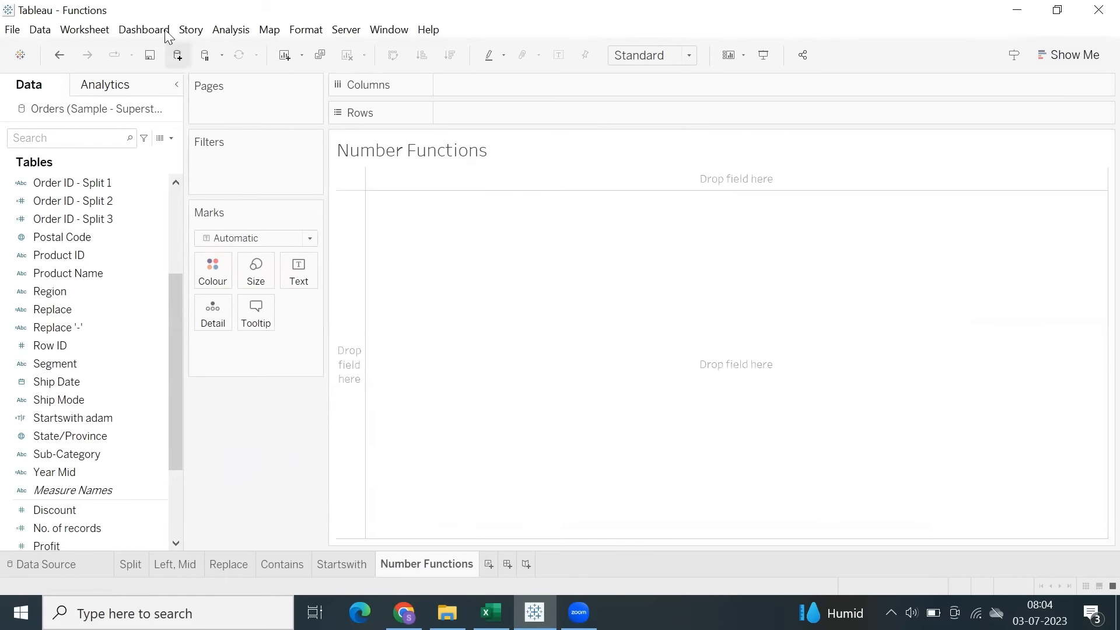
Create a calculated field named Round with the formula ROUND(9.5).
click(229, 30)
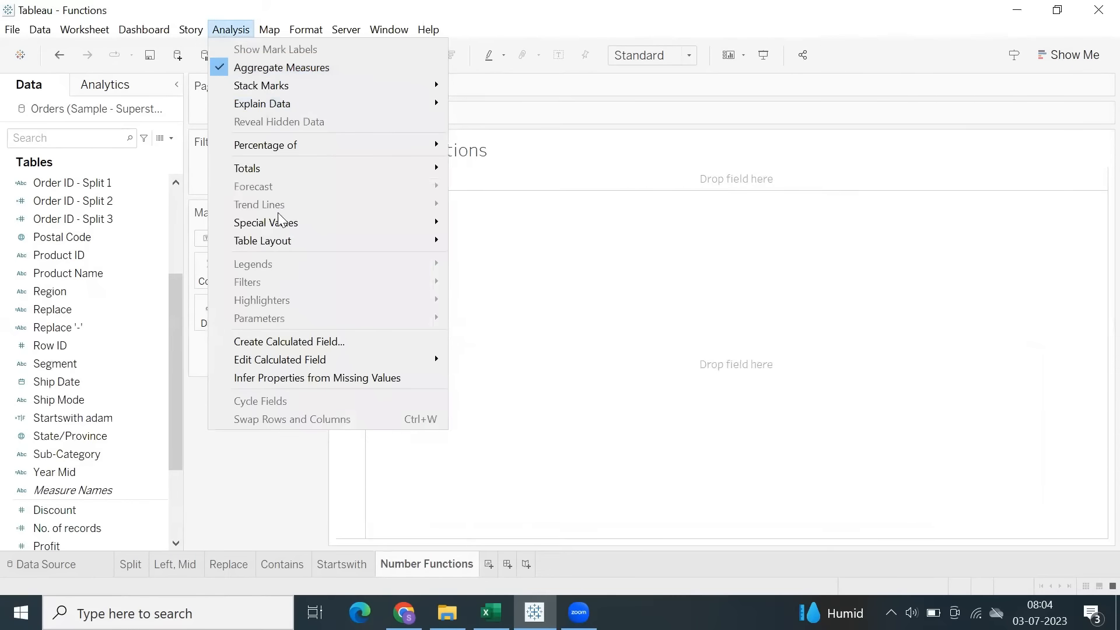
click(281, 342)
drag(555, 320, 516, 184)
click(557, 245)
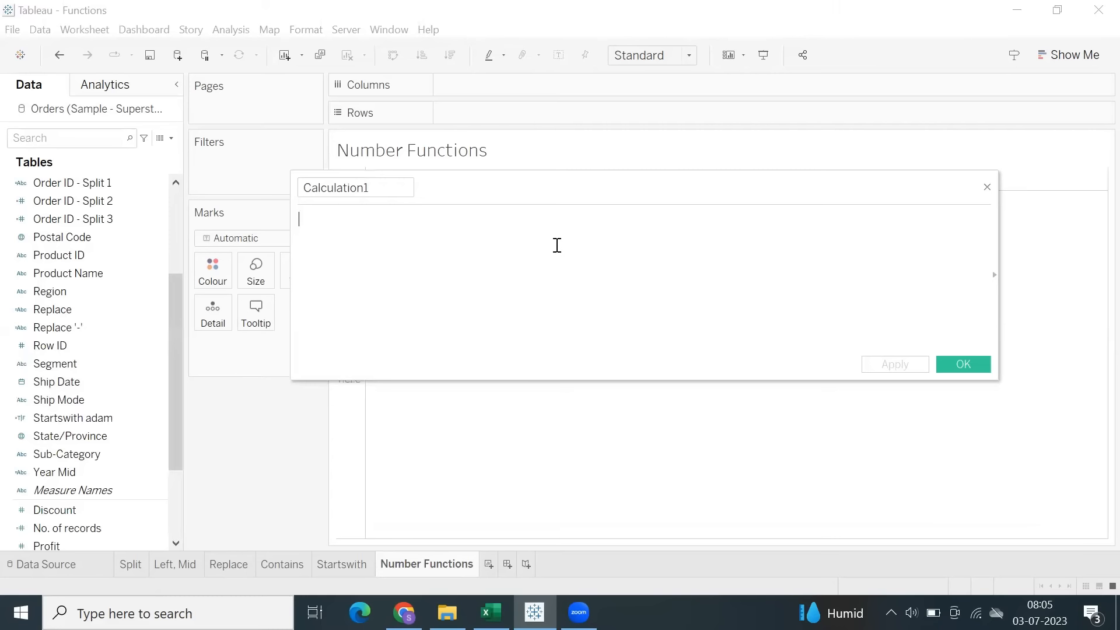
text(ro)
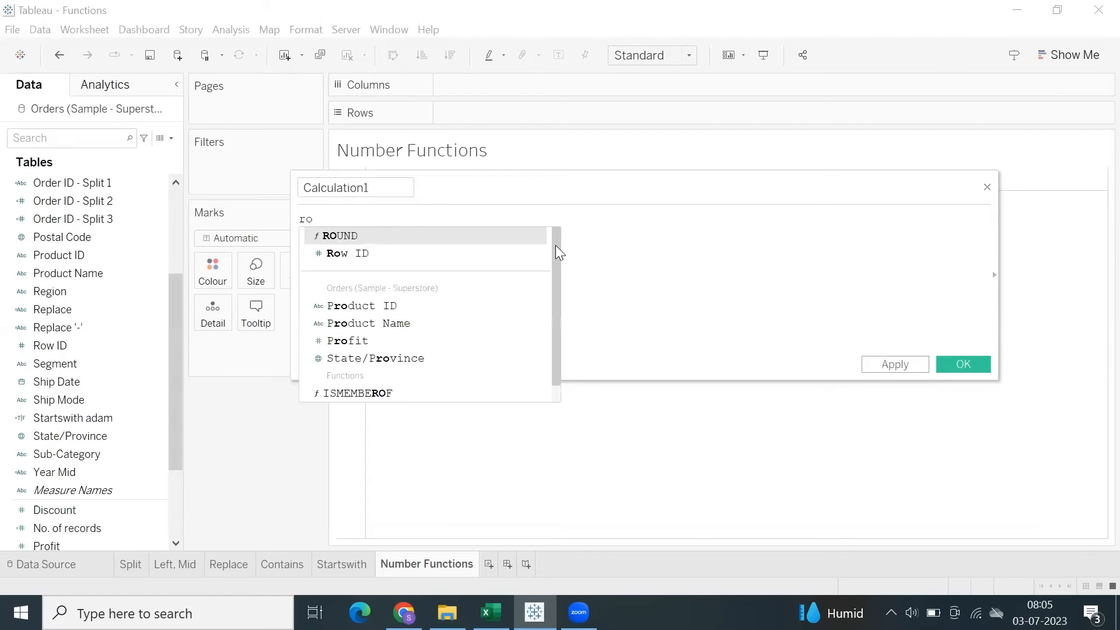
key(Return)
text(9.5))
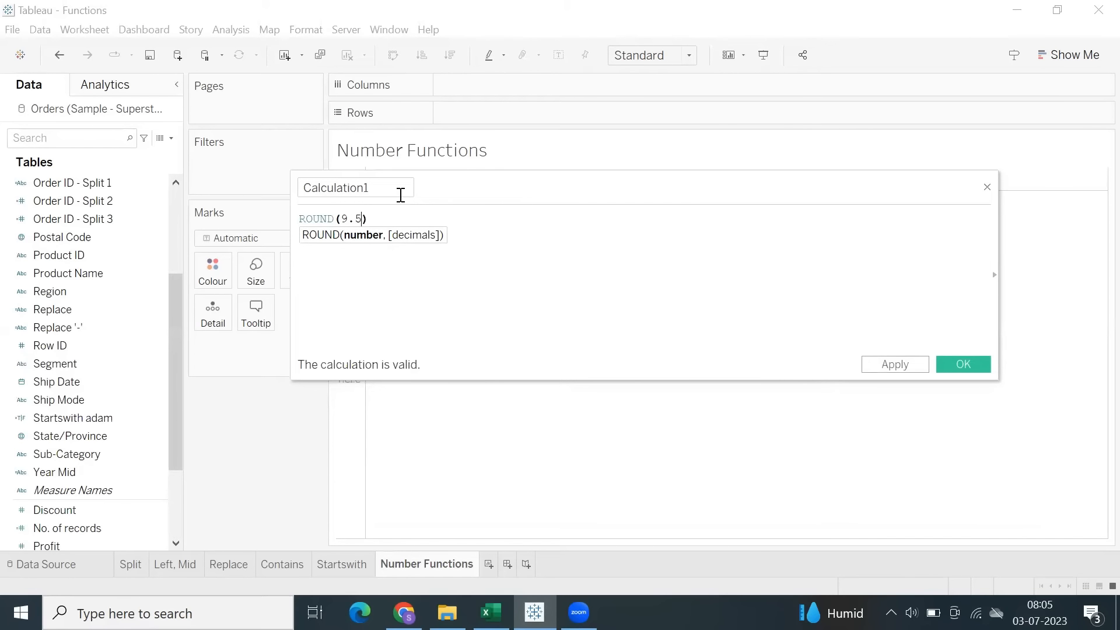
drag(370, 186, 302, 186)
text(Rou)
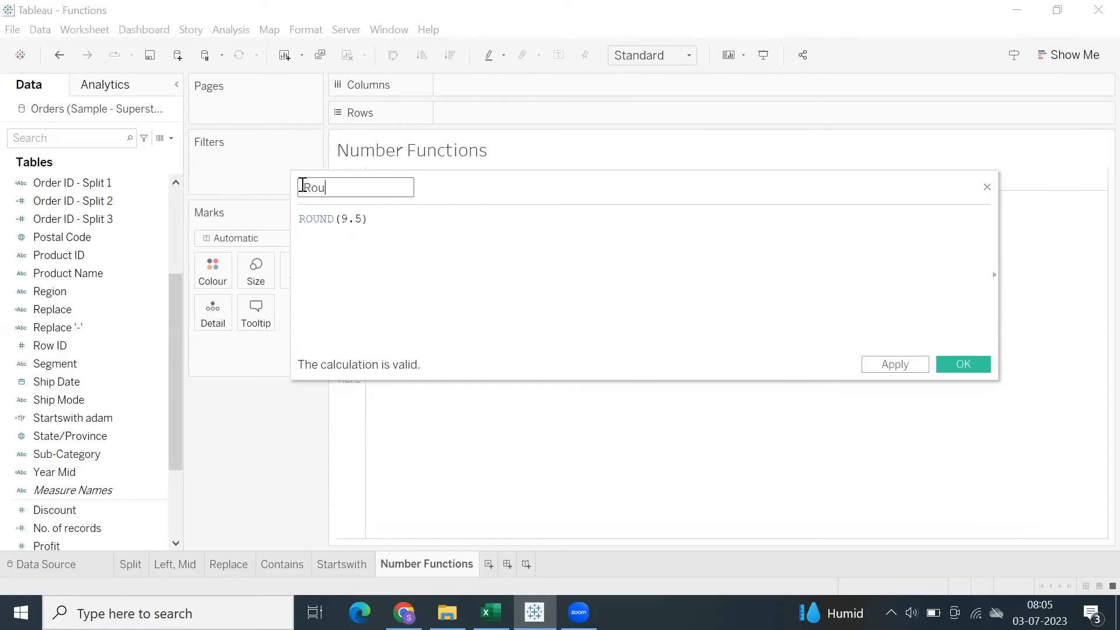
text(nd)
click(904, 364)
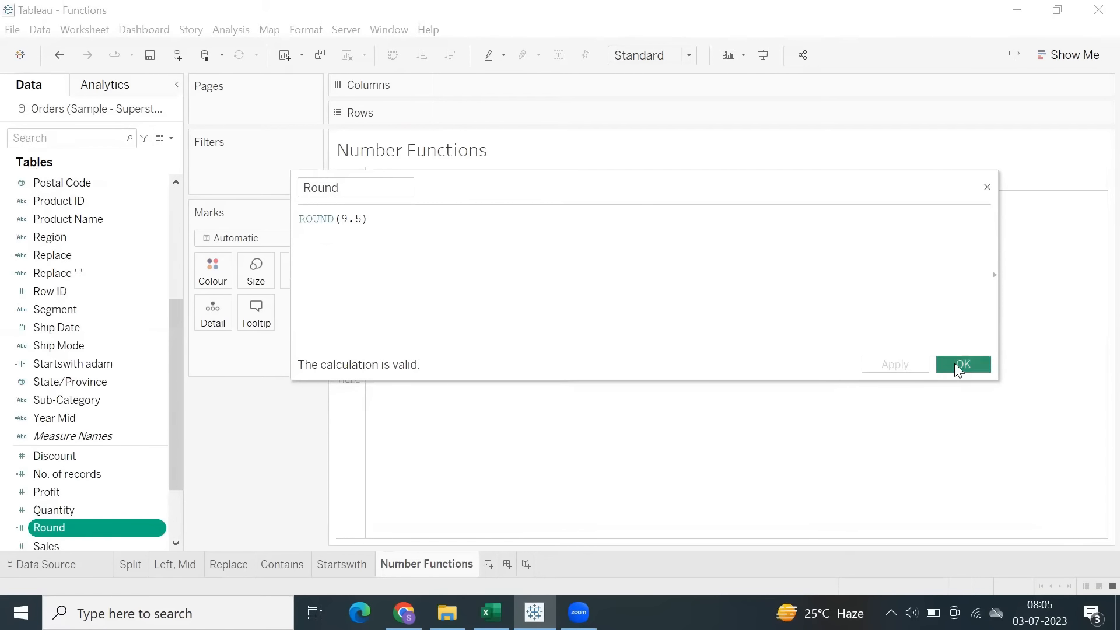
click(955, 363)
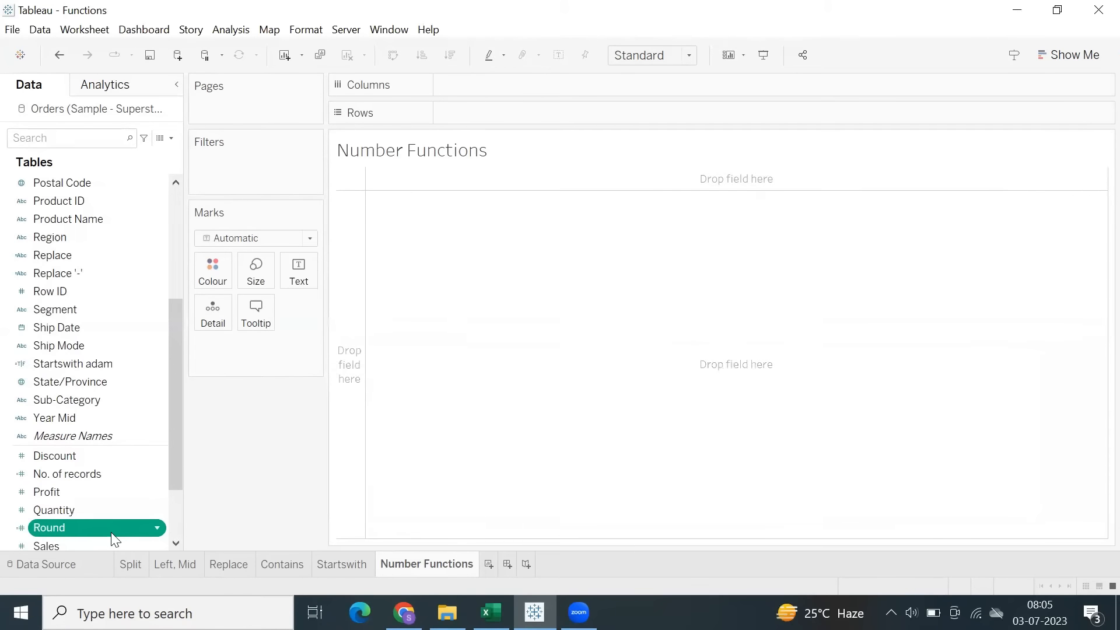
Plot the Round measure on Rows and turn off Aggregate Measures.
double_click(111, 529)
mouse_move(402, 286)
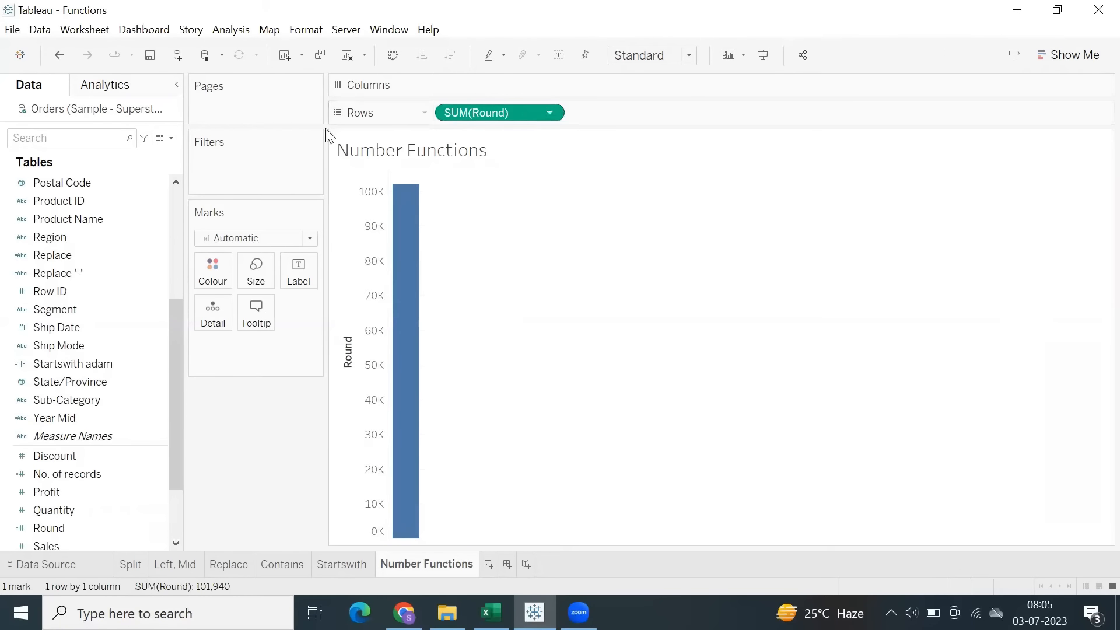
click(229, 30)
click(257, 68)
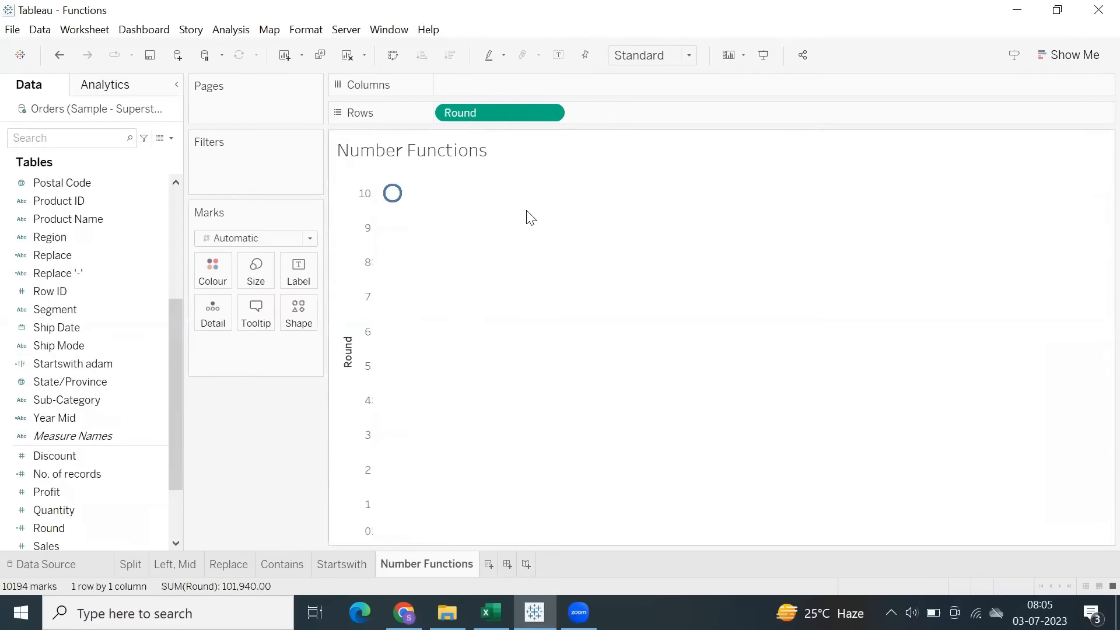
Try displaying Round as text instead of a plotted mark, and undo the move from Rows to Text.
click(1051, 53)
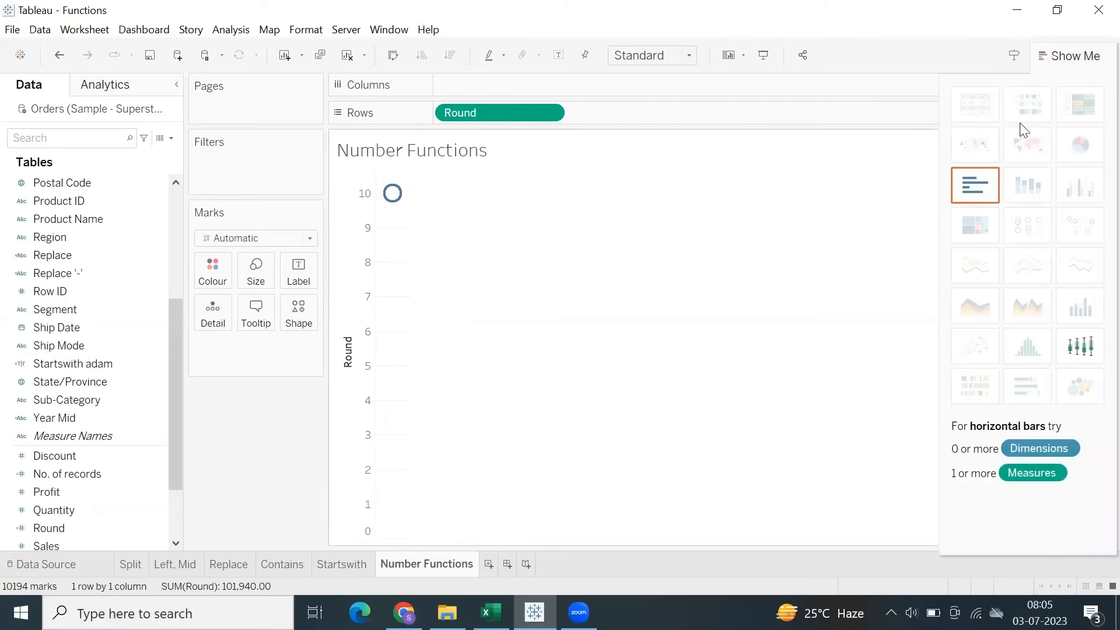
click(1057, 54)
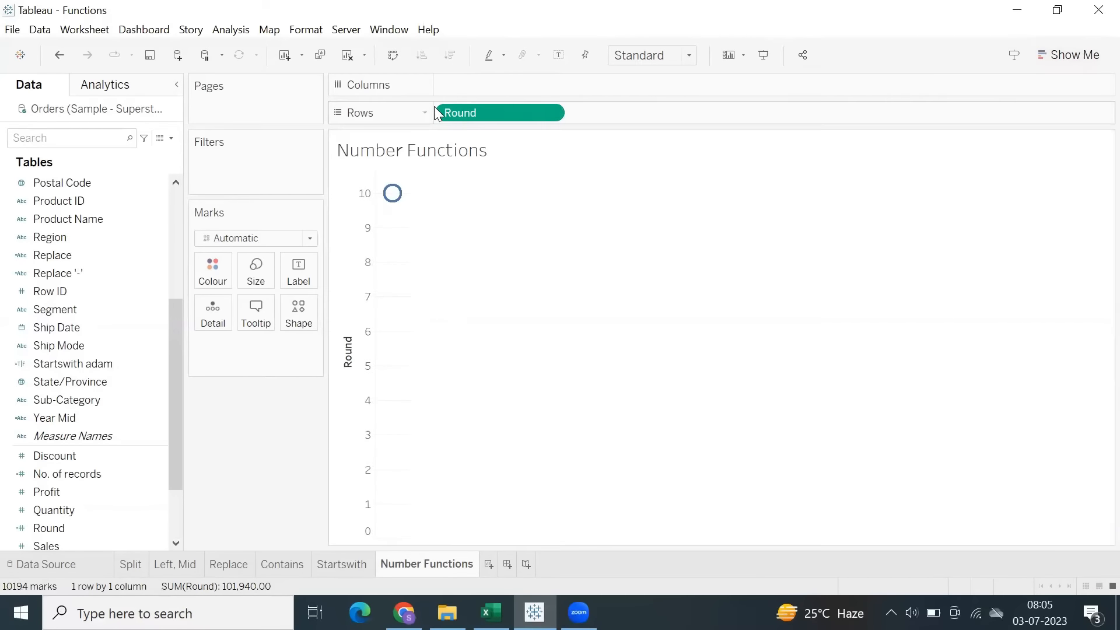
drag(461, 113, 304, 271)
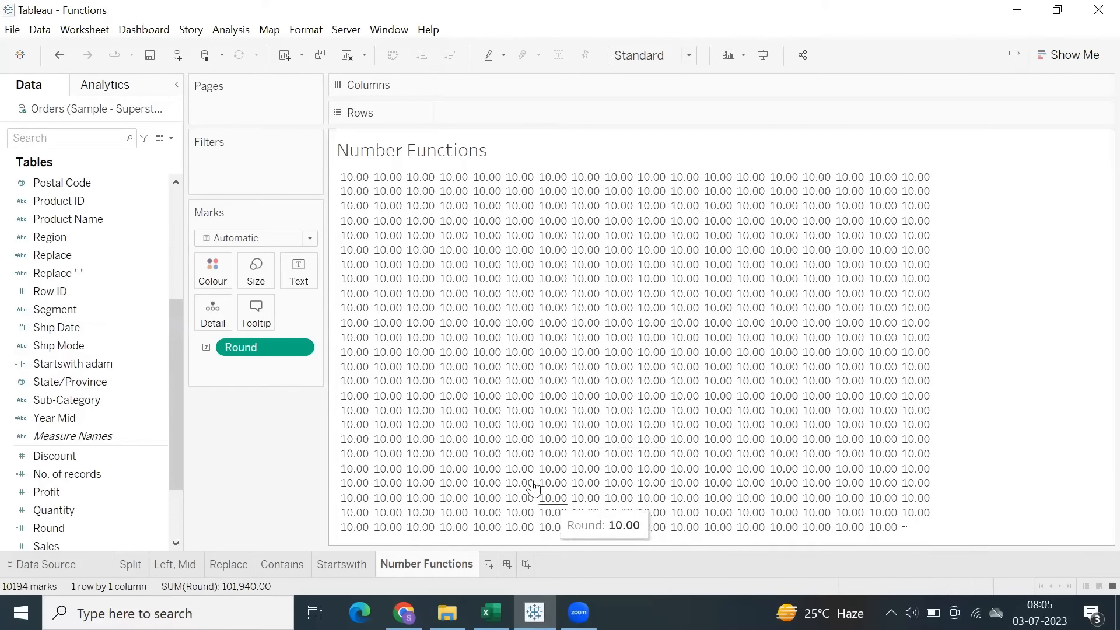
click(59, 57)
Examine the underlying data of the plotted Round mark, and remove Round from Rows.
mouse_move(396, 205)
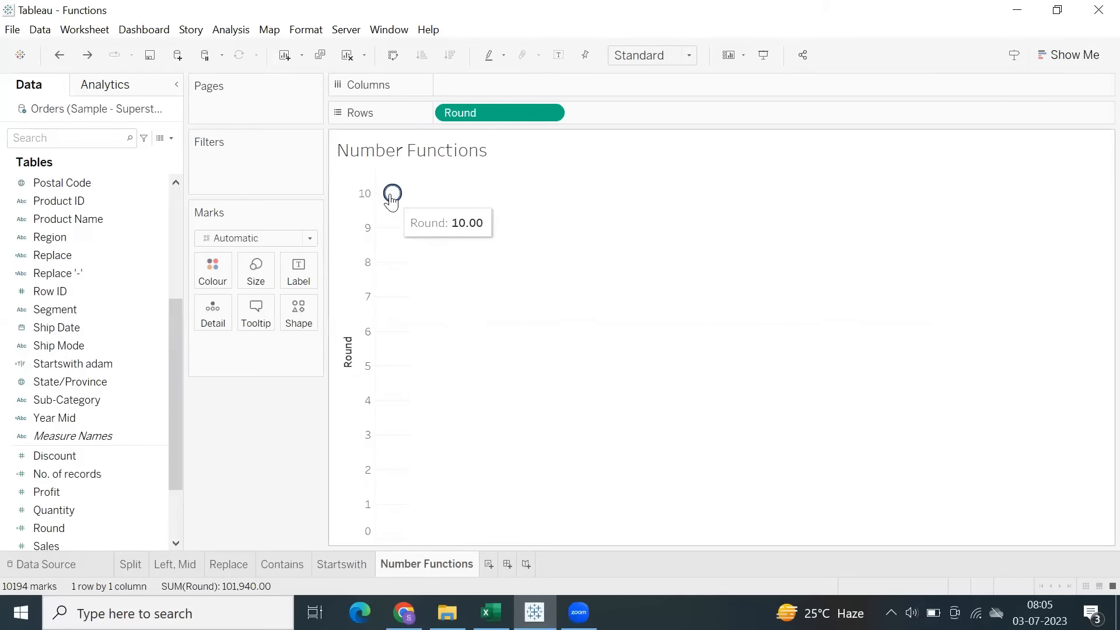
click(394, 202)
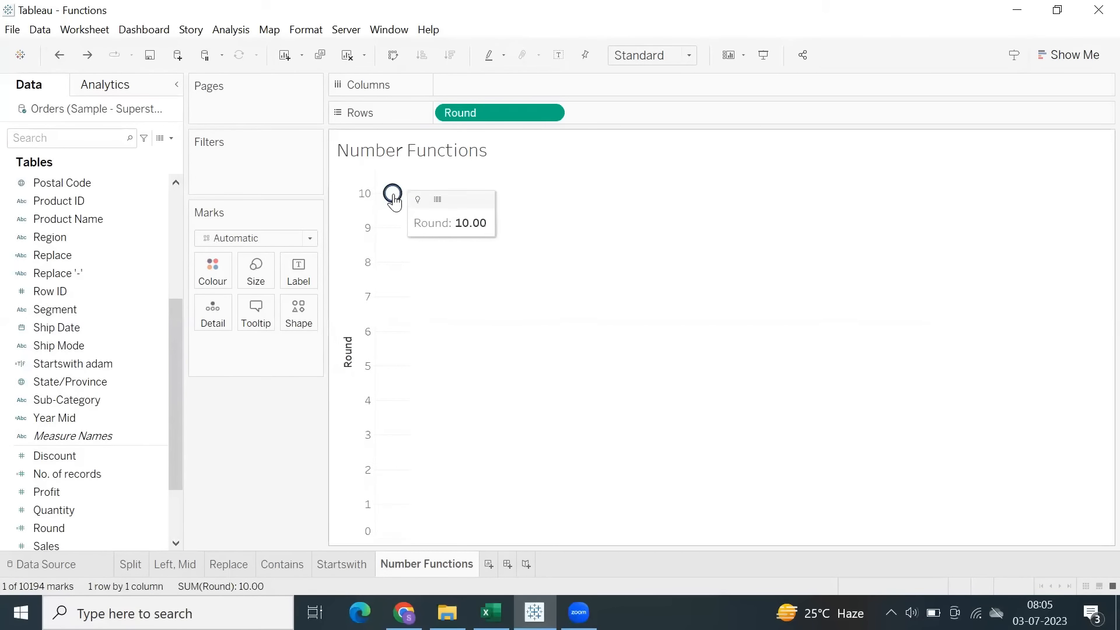
click(439, 200)
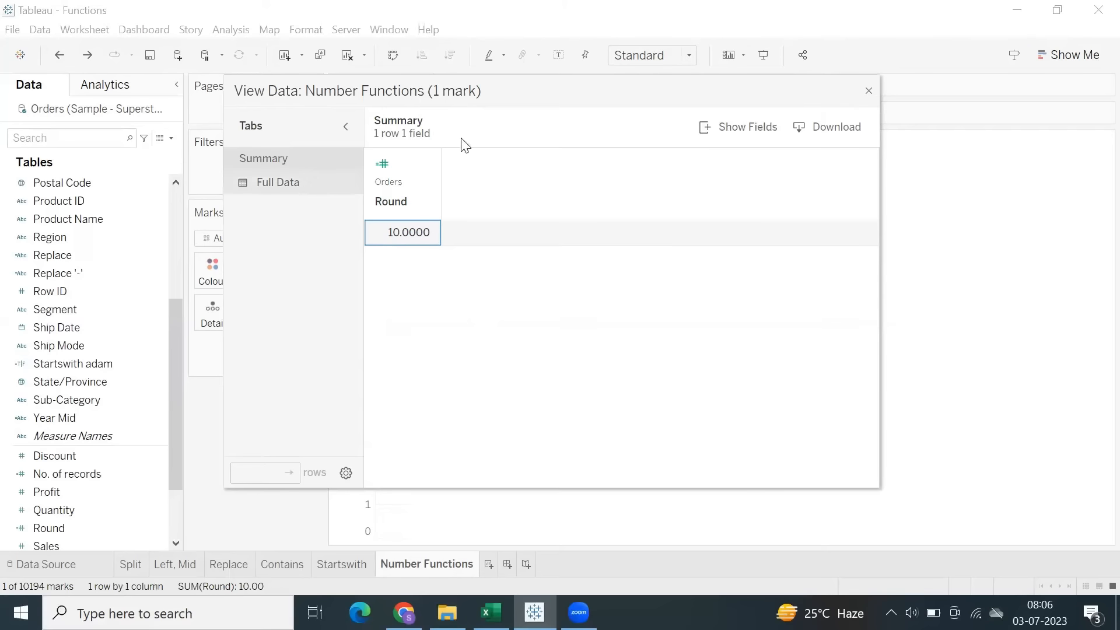
click(868, 92)
drag(491, 105, 425, 350)
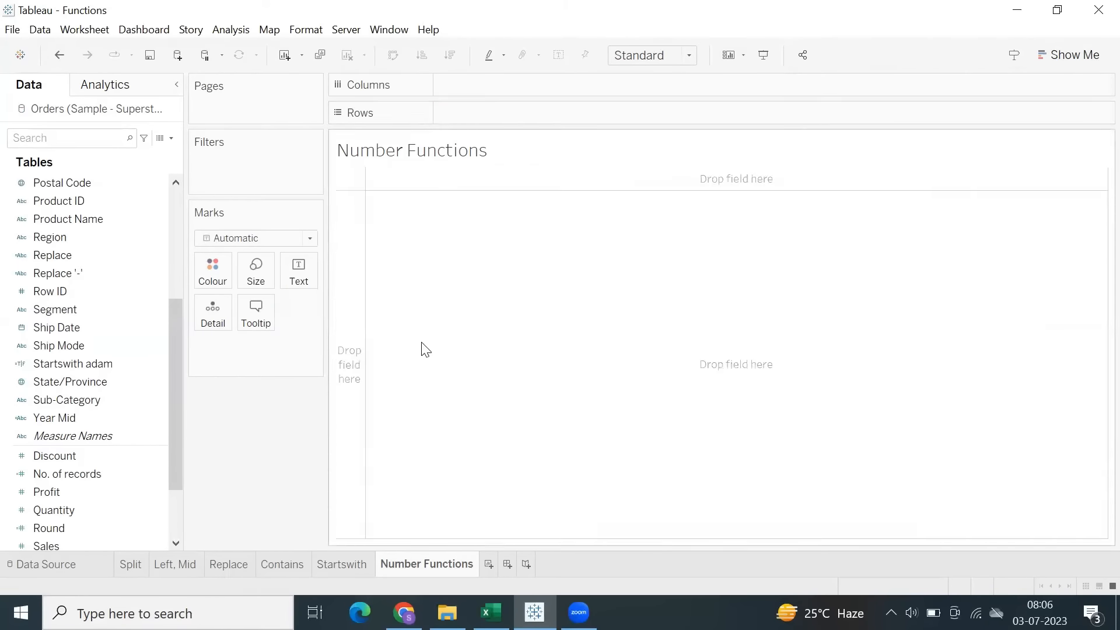
Convert the Round field to a dimension placed on Rows, and turn Aggregate Measures back on.
scroll(81, 485, down, 1)
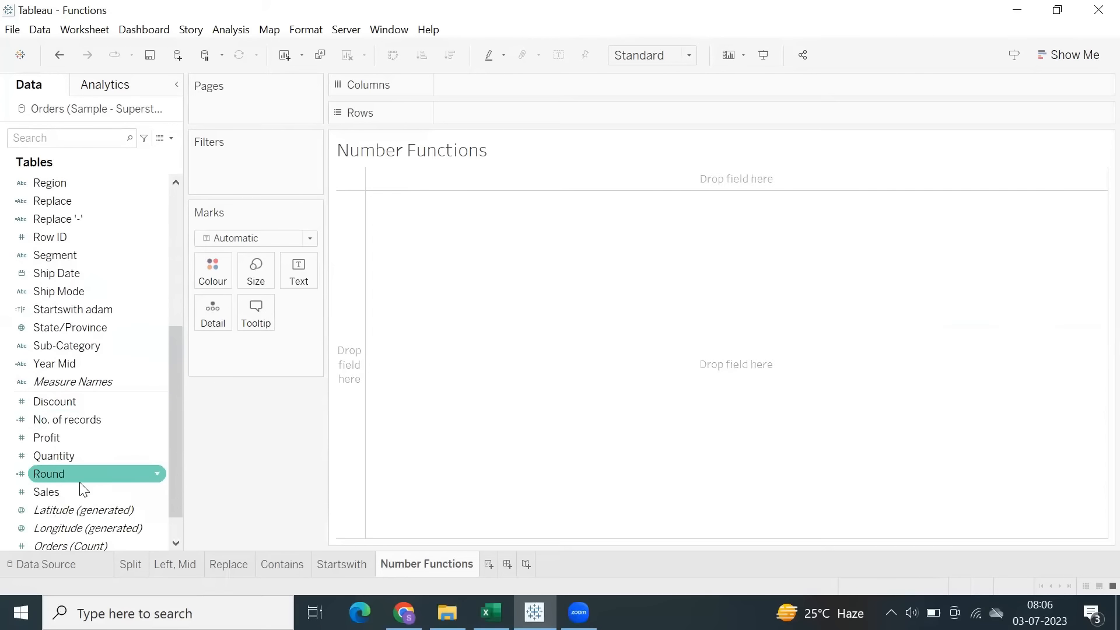
drag(81, 480, 76, 351)
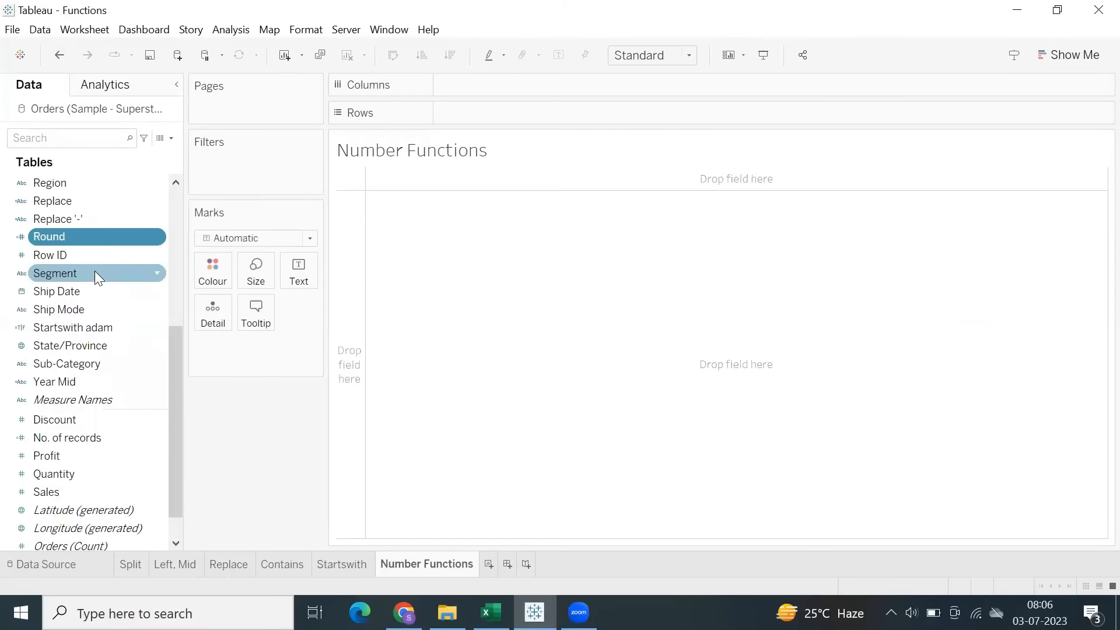
drag(94, 237, 555, 114)
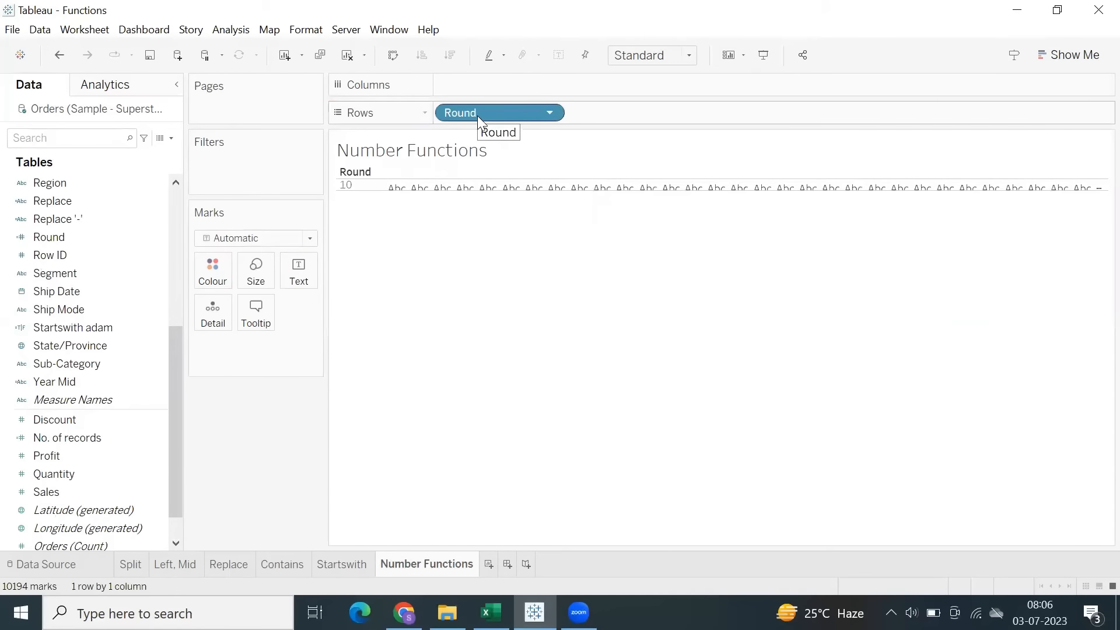
click(221, 34)
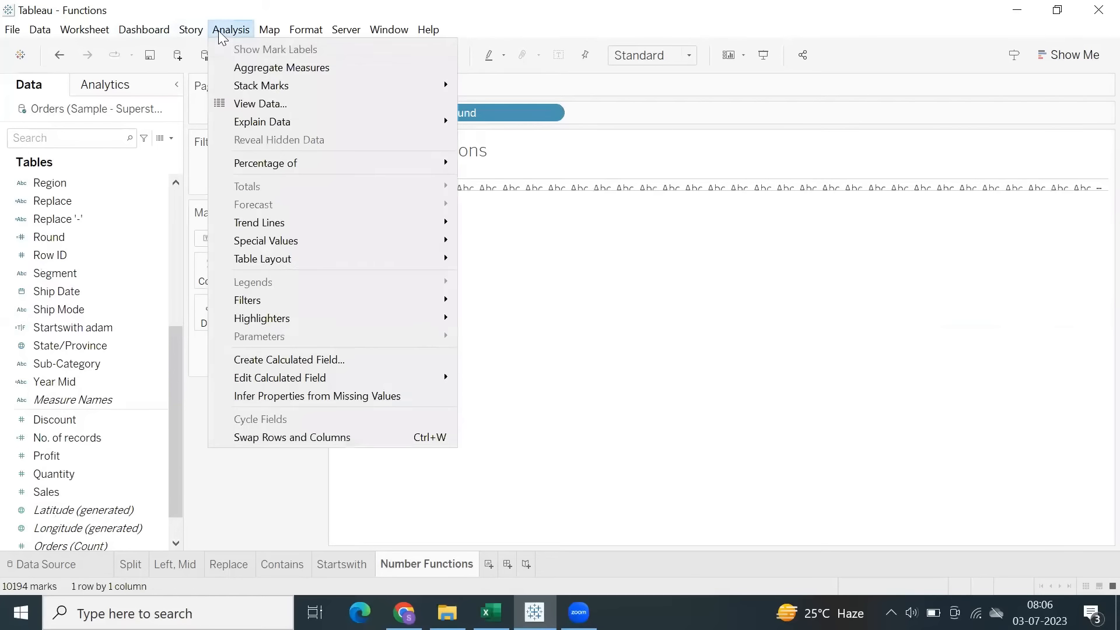
click(251, 68)
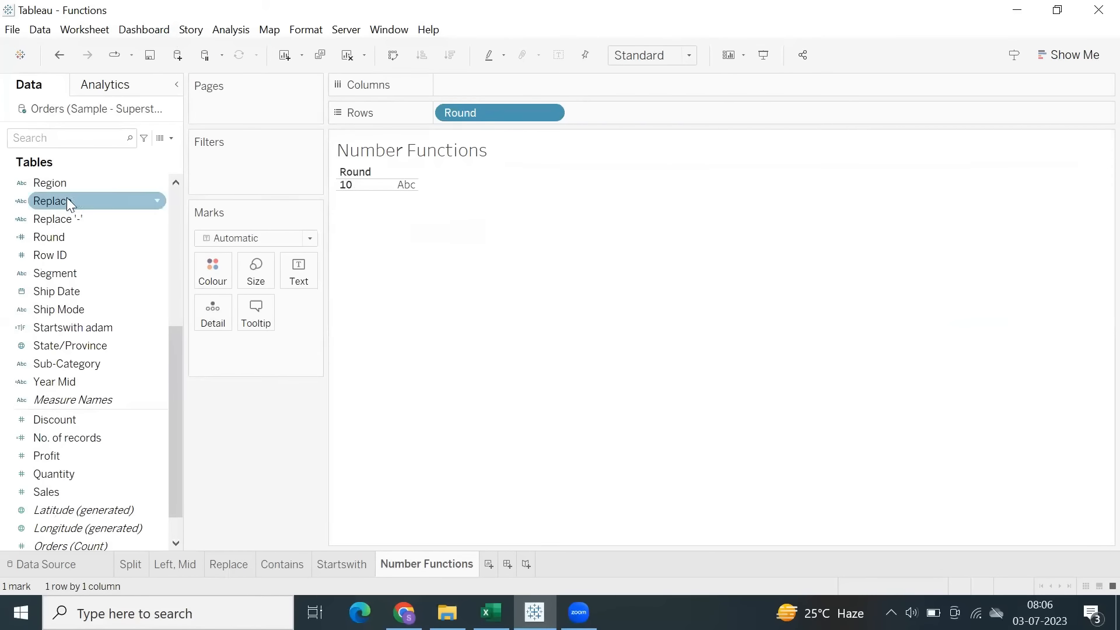
Start a new calculated field and switch to the Fred workbook in Excel.
click(231, 29)
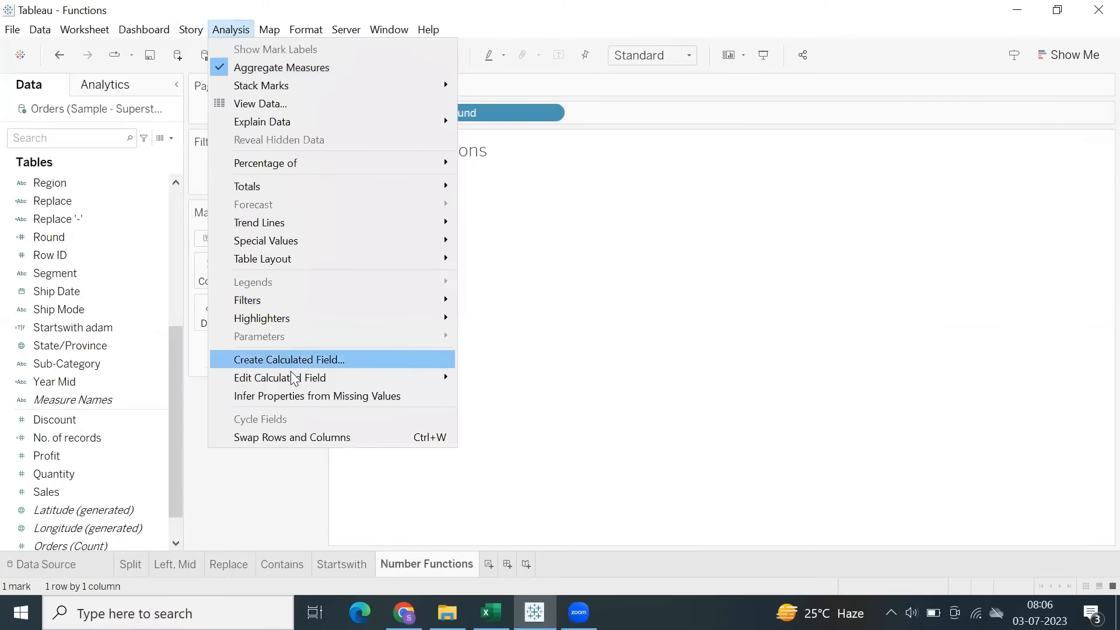
click(290, 360)
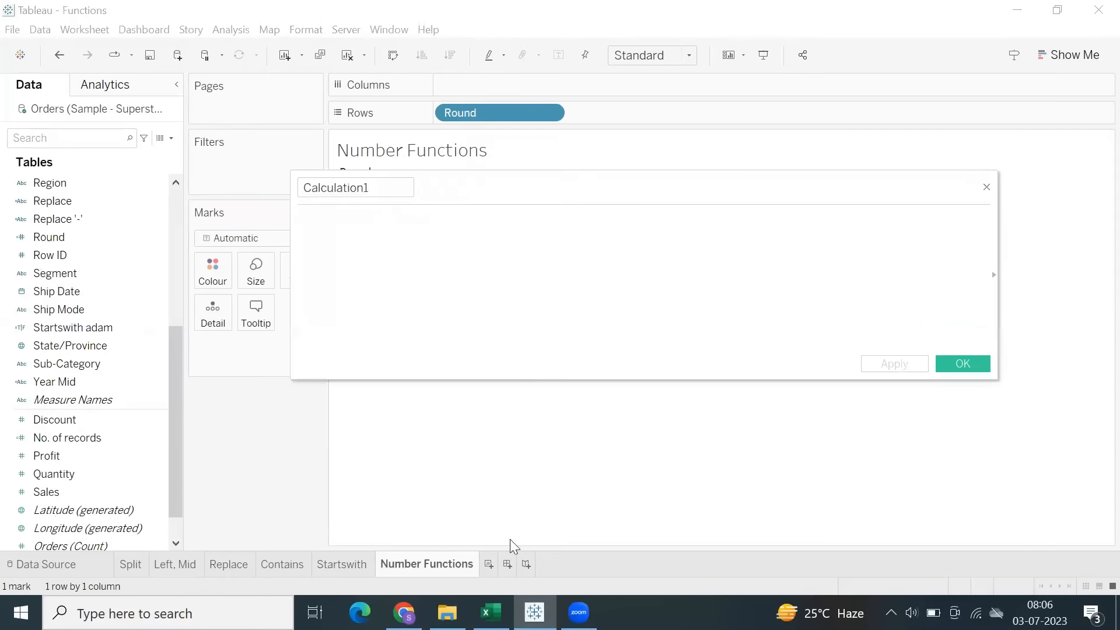
click(490, 613)
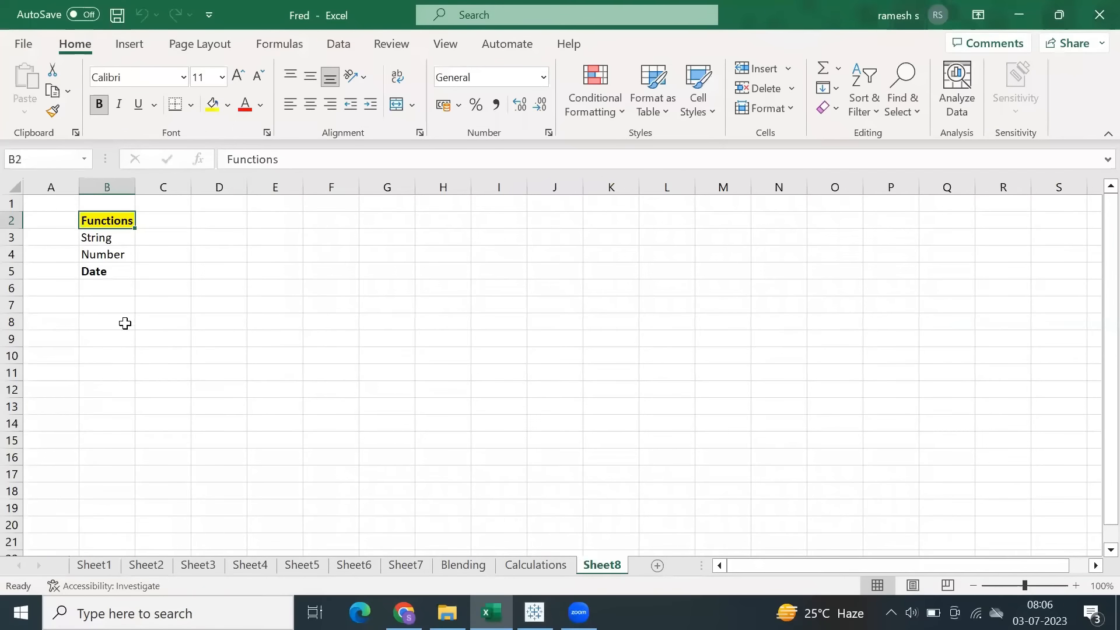
List the string functions Replace, Left, Mid and Right in cells E4 to E7 of Sheet8.
click(263, 257)
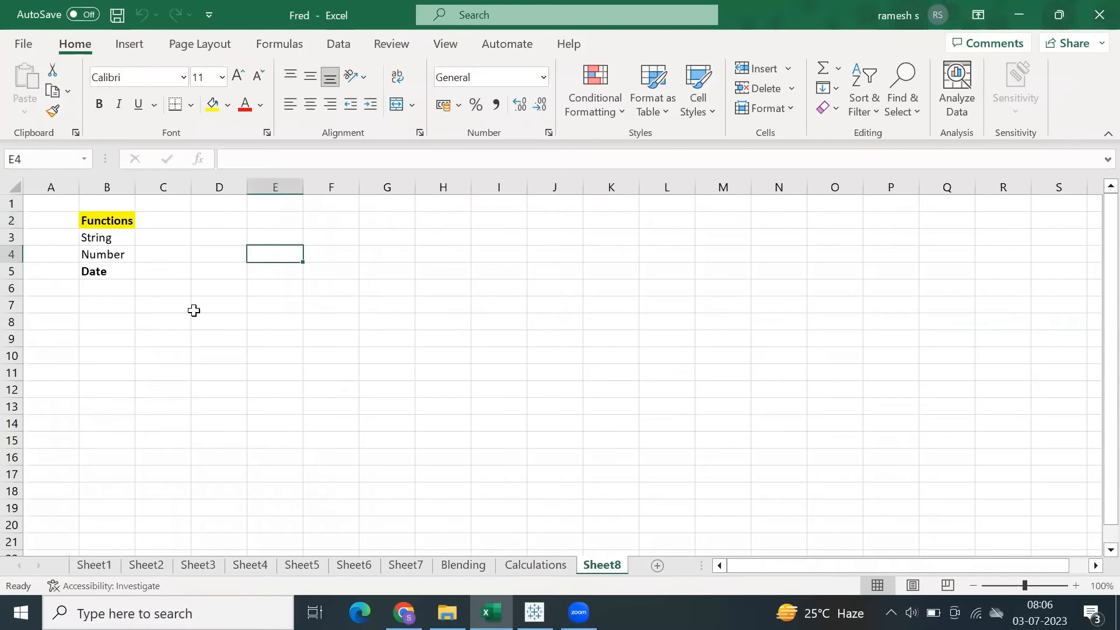
text(`)
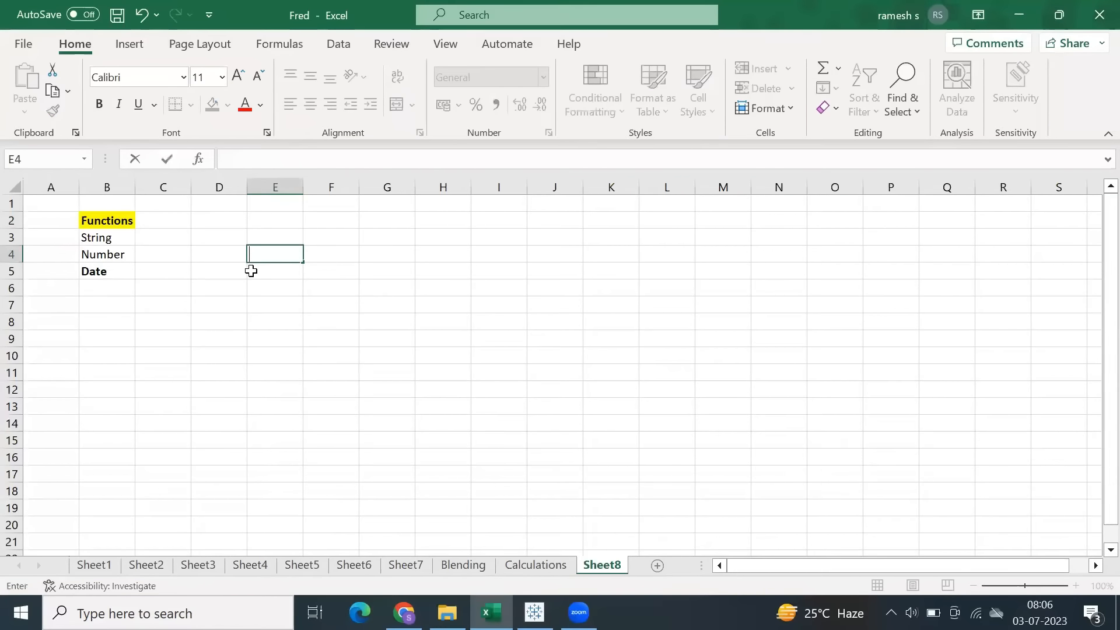
text(Replace)
key(Return)
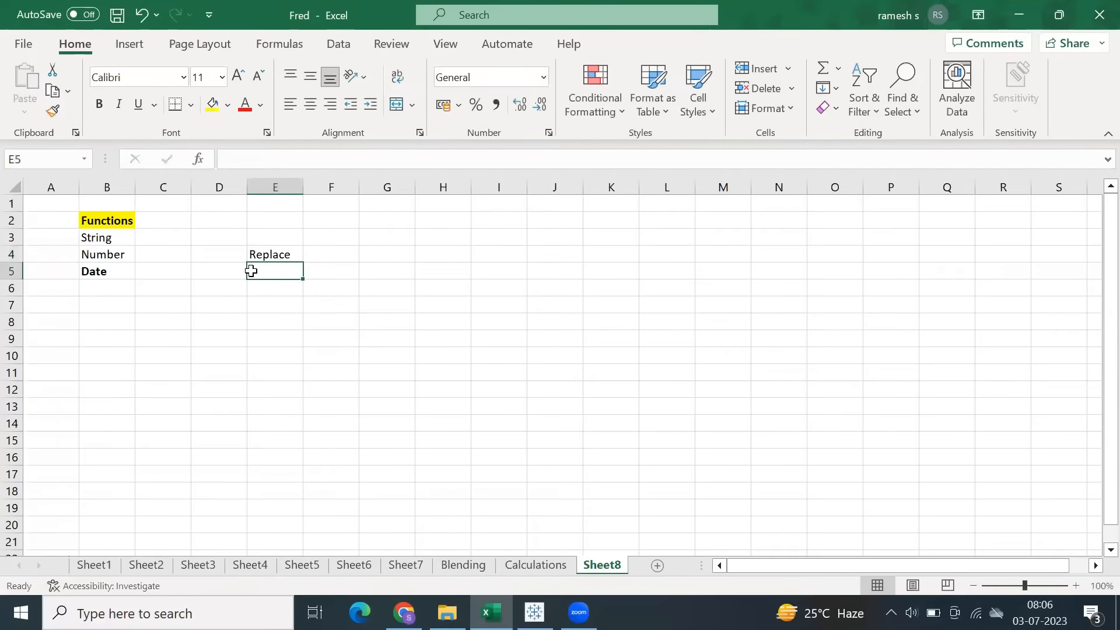
text(Left)
key(Return)
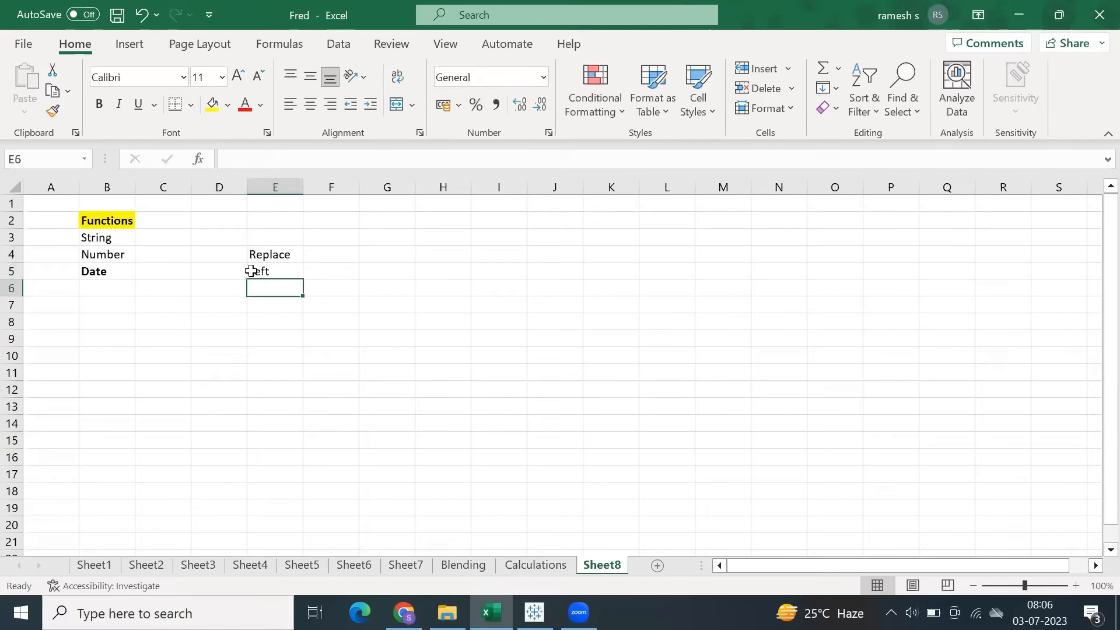
text(Mid)
key(Return)
text(Right)
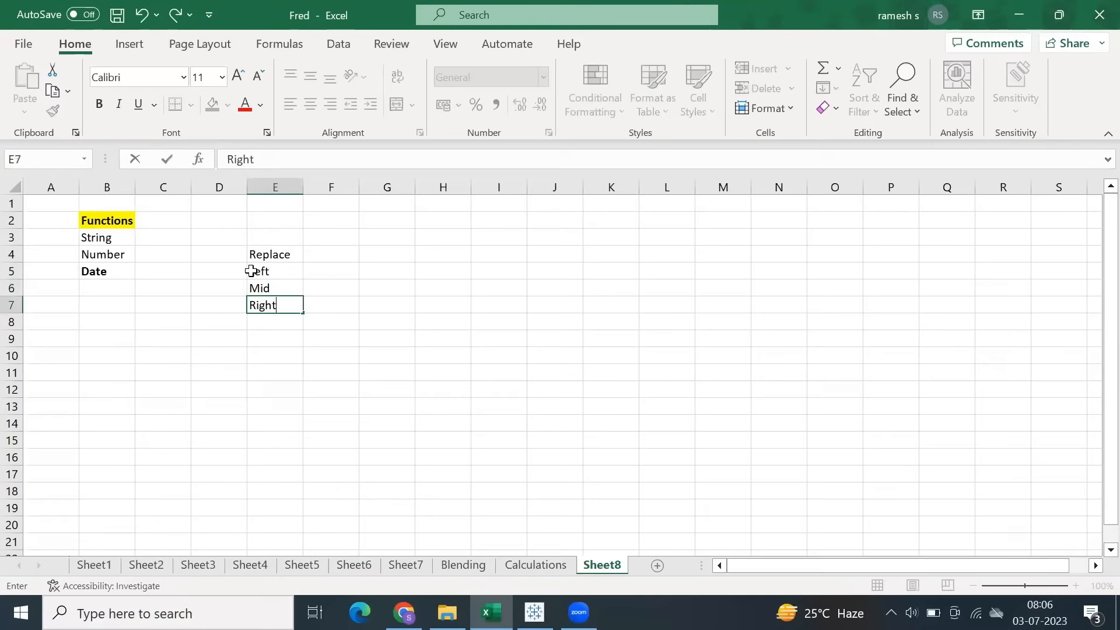
key(Return)
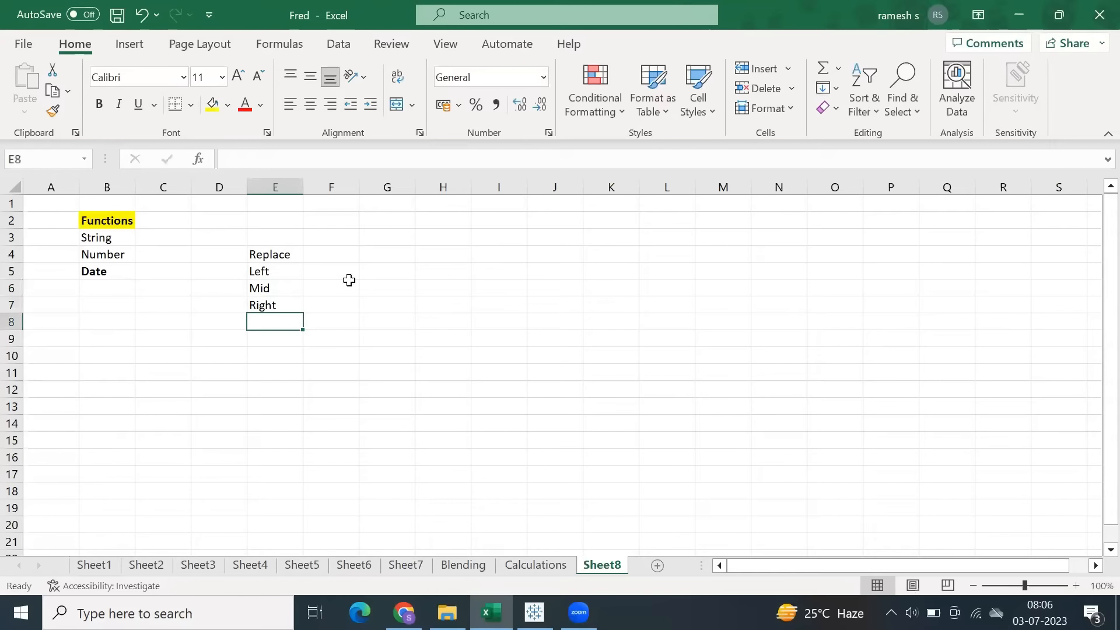
List the functions Contains, Startswith and endswith in cells G4 to G6.
click(387, 251)
text(Cont)
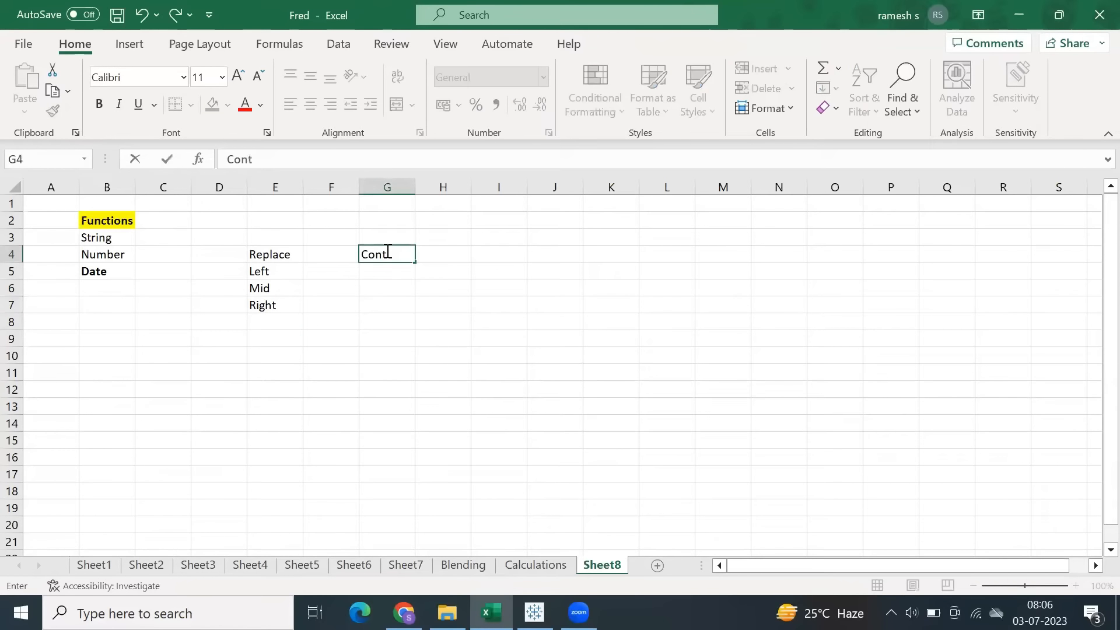
text(ains)
key(Return)
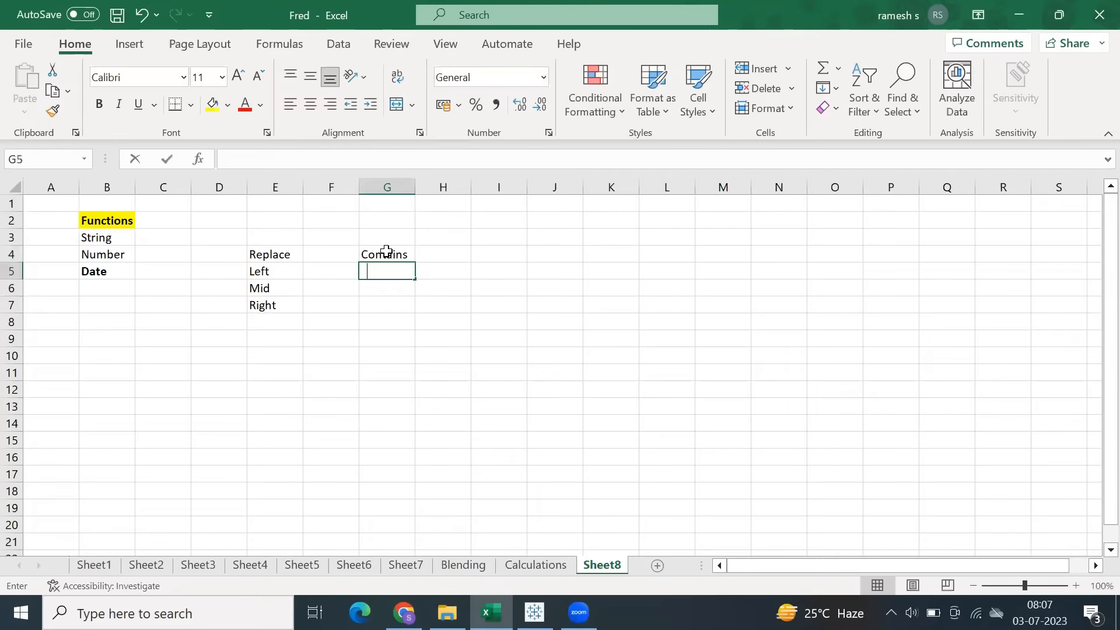
text(Startswith)
key(Return)
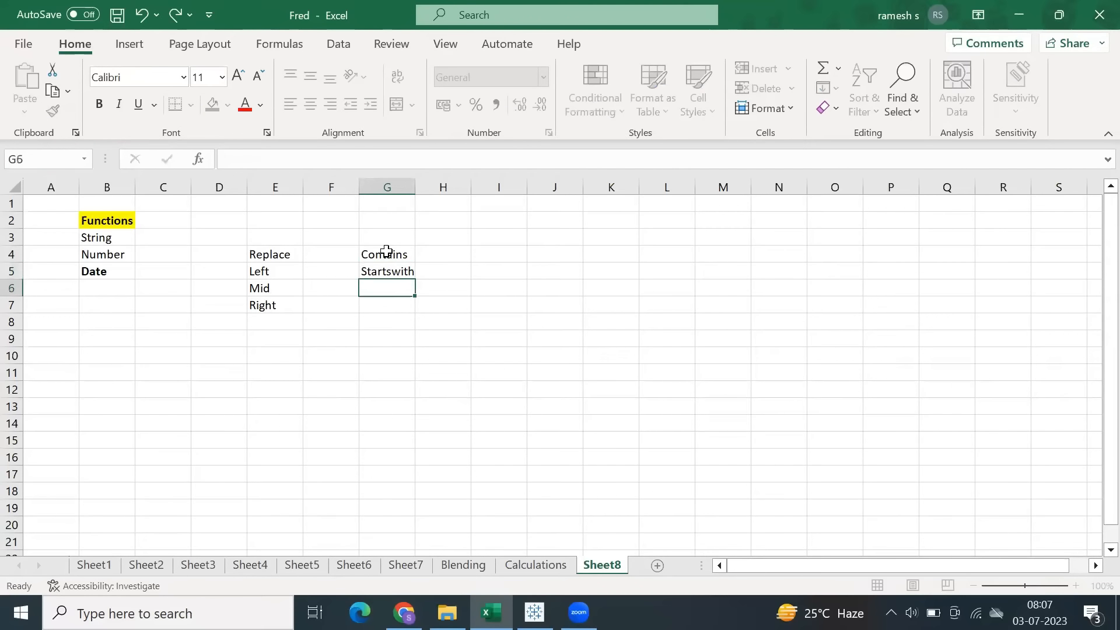
text(endswith)
key(Return)
click(173, 337)
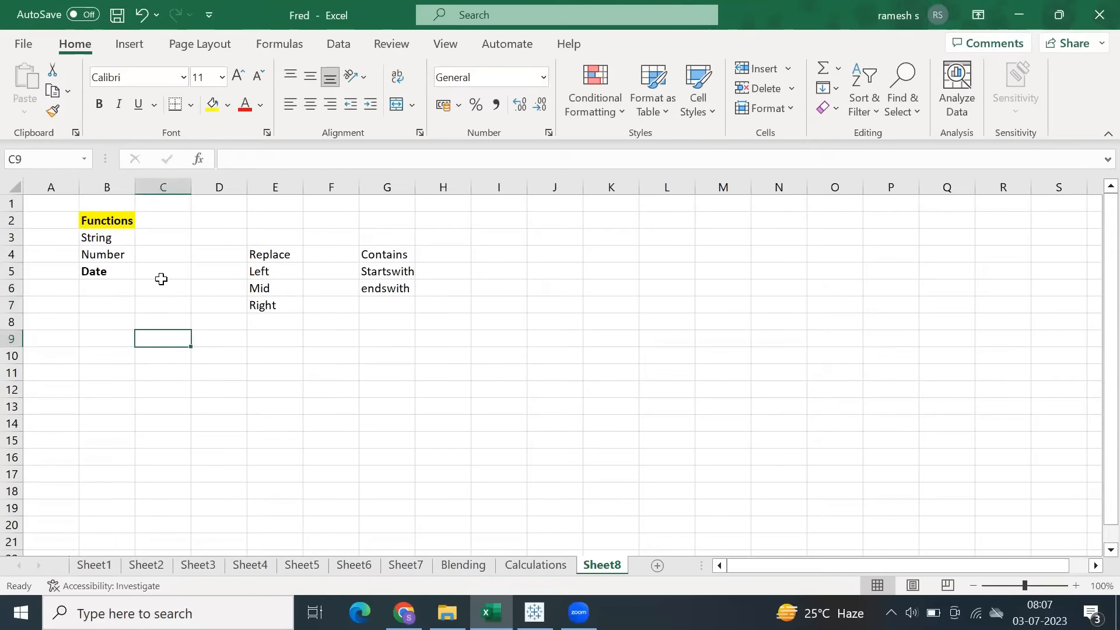
List the number functions Round, Ceiling, Floor and Abs in cells D10 to D13.
click(95, 256)
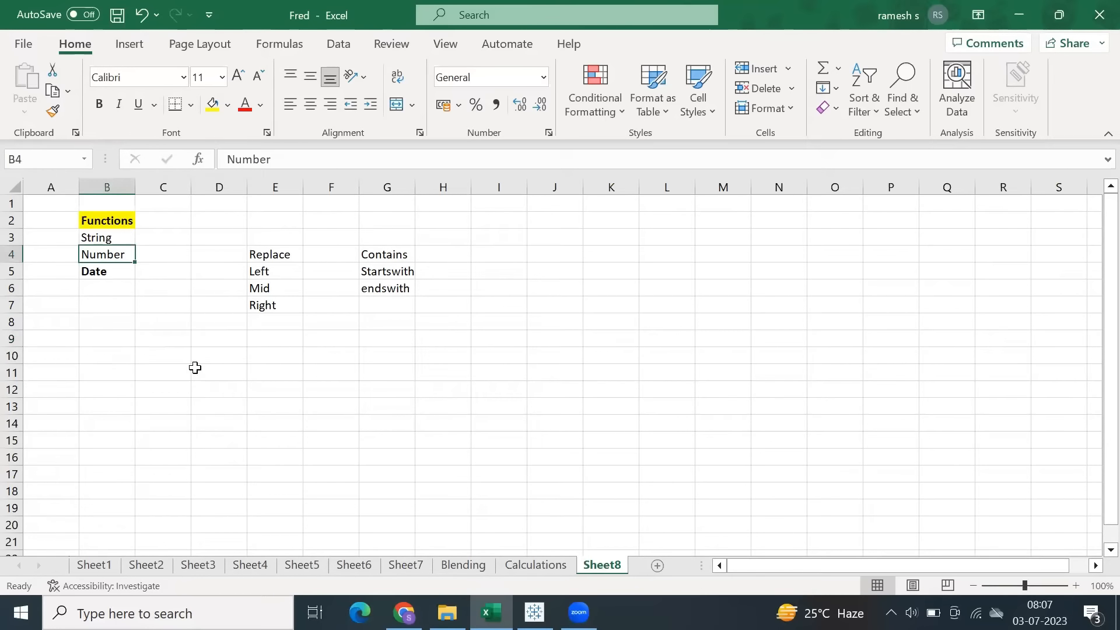
click(217, 358)
text(Round)
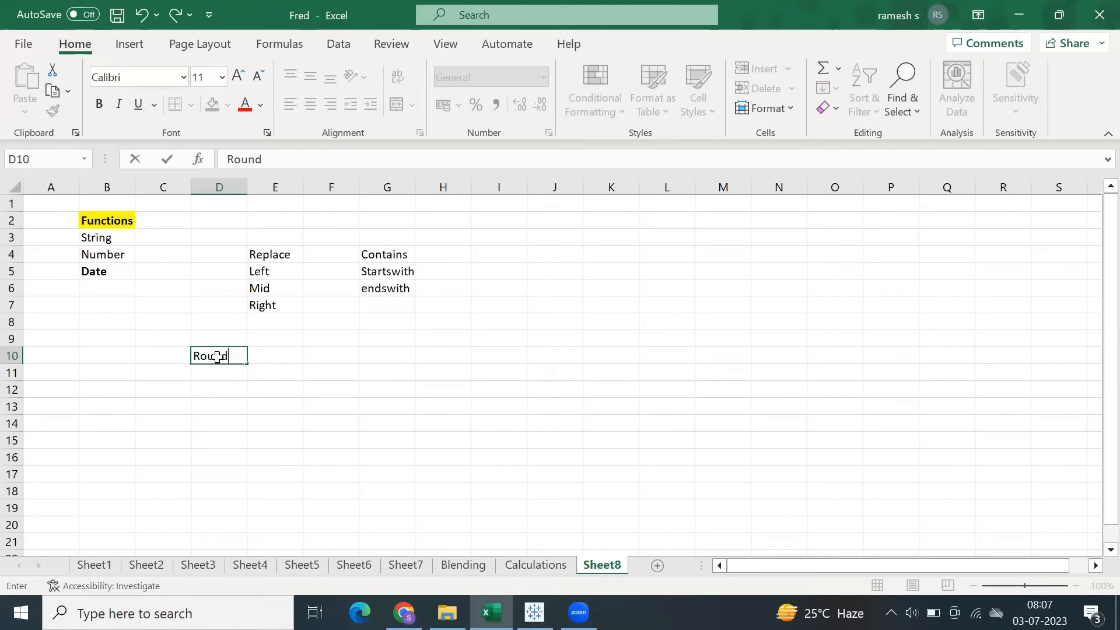
key(Return)
text(Ceilin)
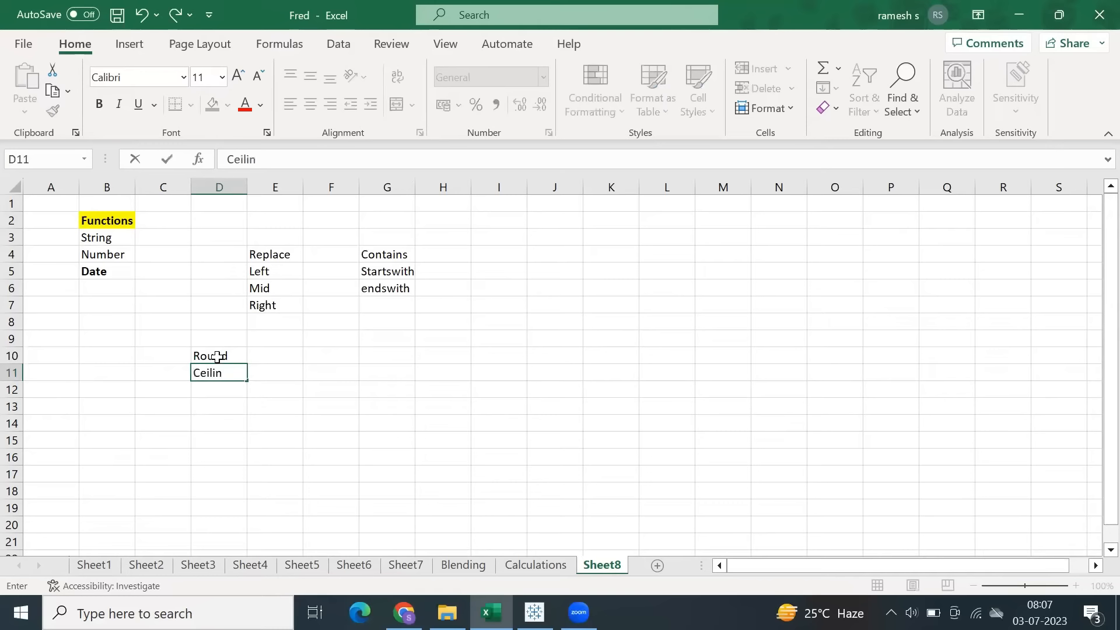
text(g)
key(Return)
text(Floor)
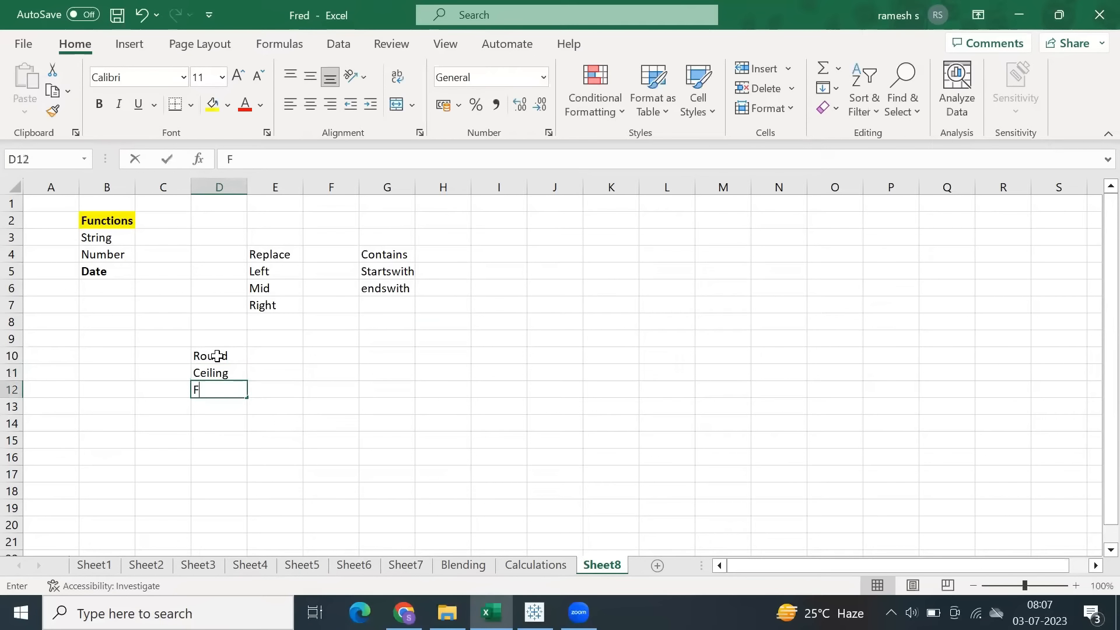
key(Return)
text(Ab)
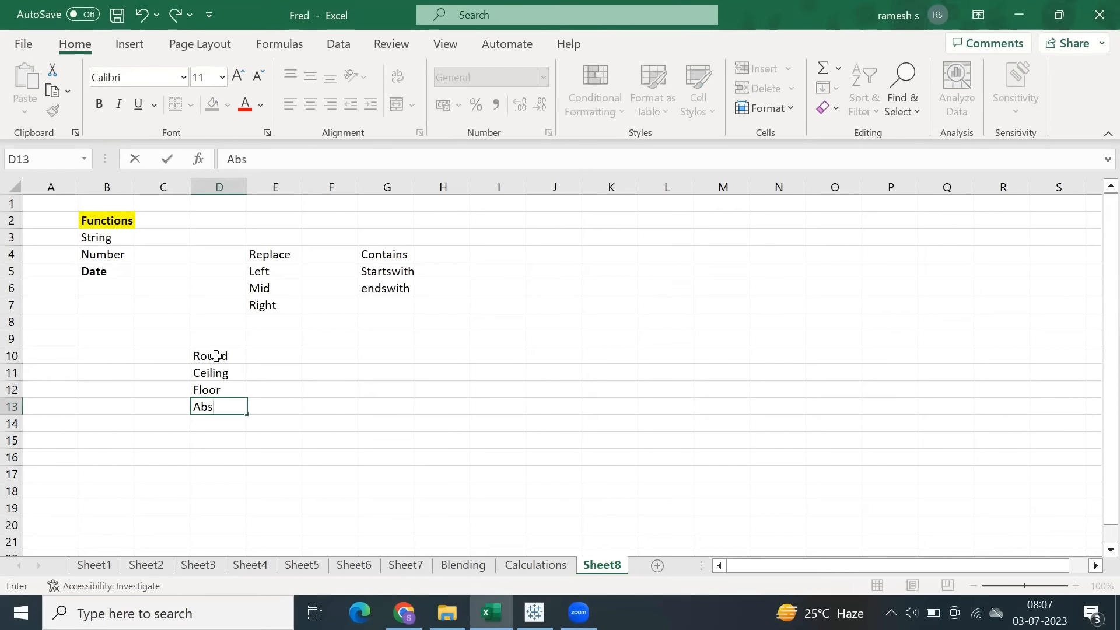
text(s)
key(Return)
Switch back to Tableau and save the open calculation as Ceil with the formula CEILING(9.0000001).
click(535, 613)
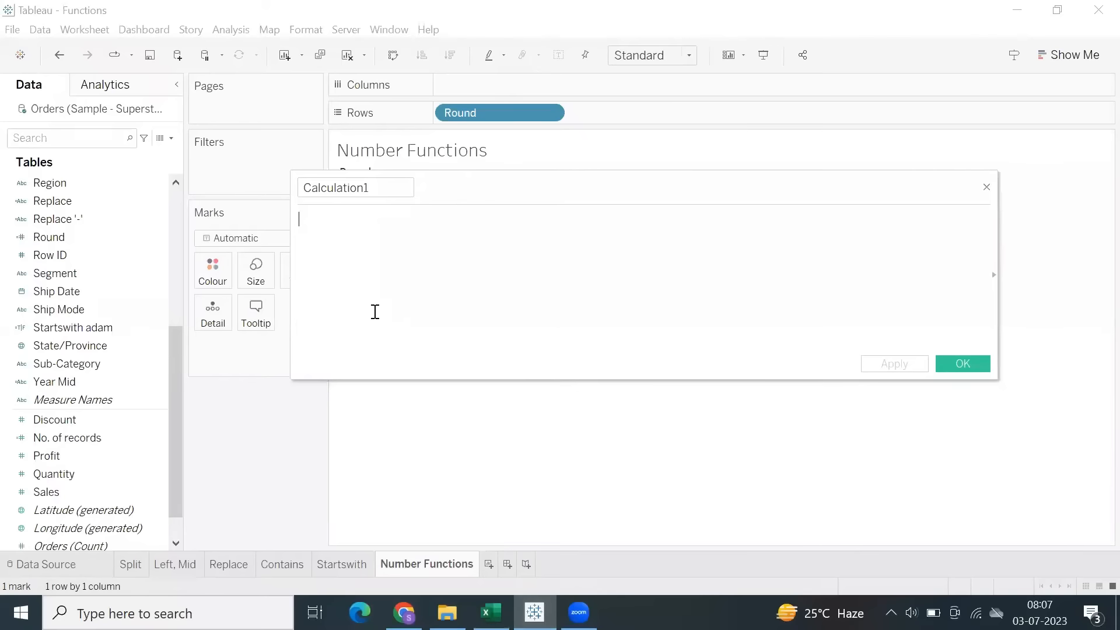
text(Cei)
key(Return)
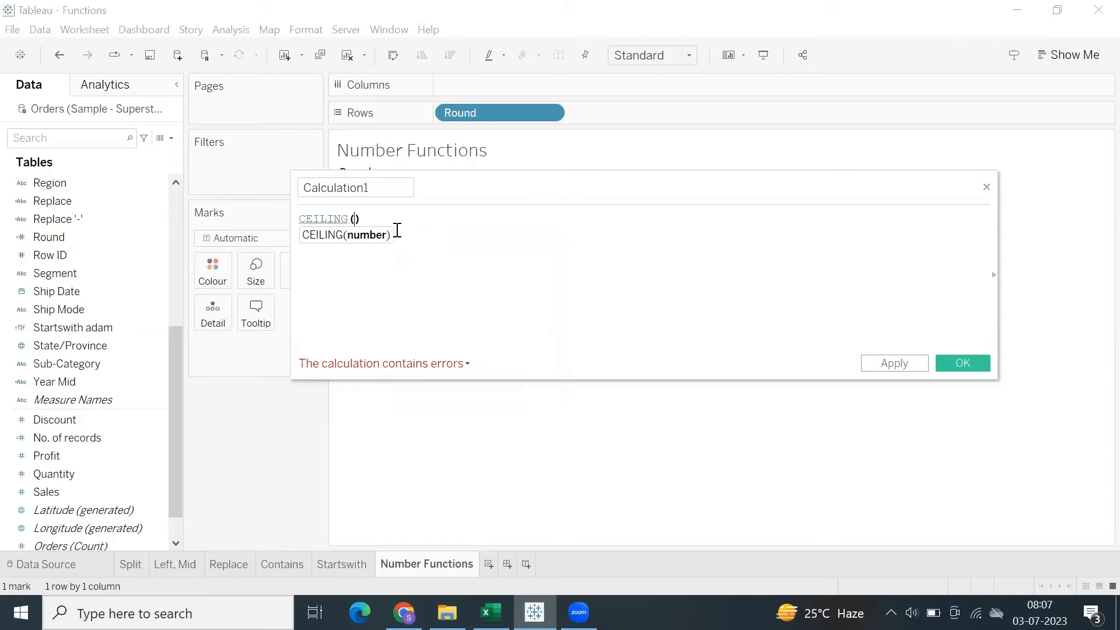
drag(373, 214, 290, 217)
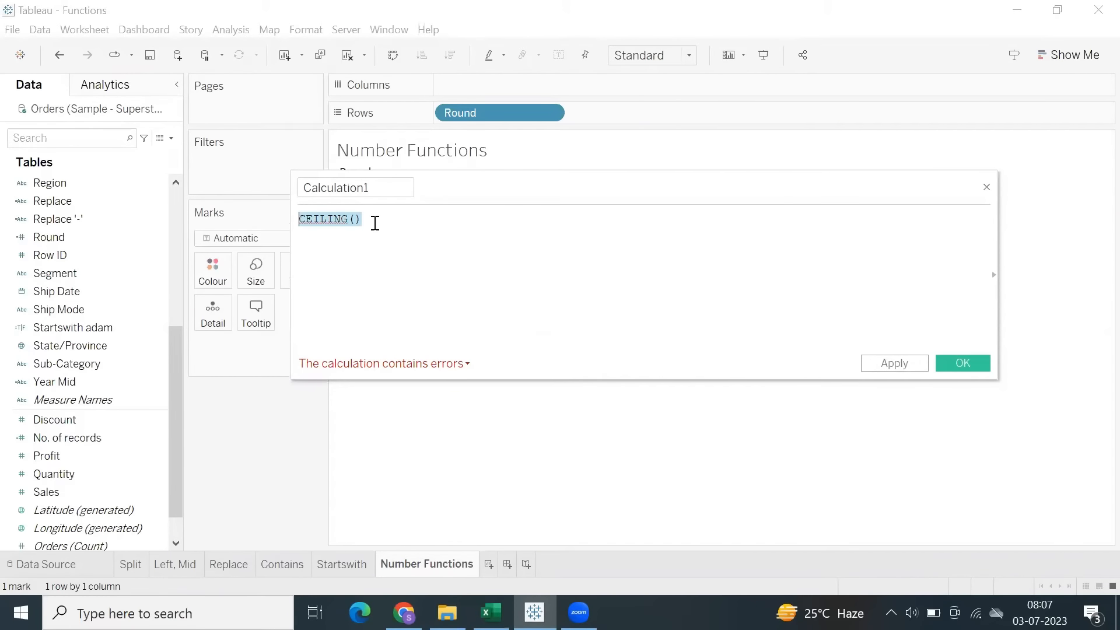
click(355, 220)
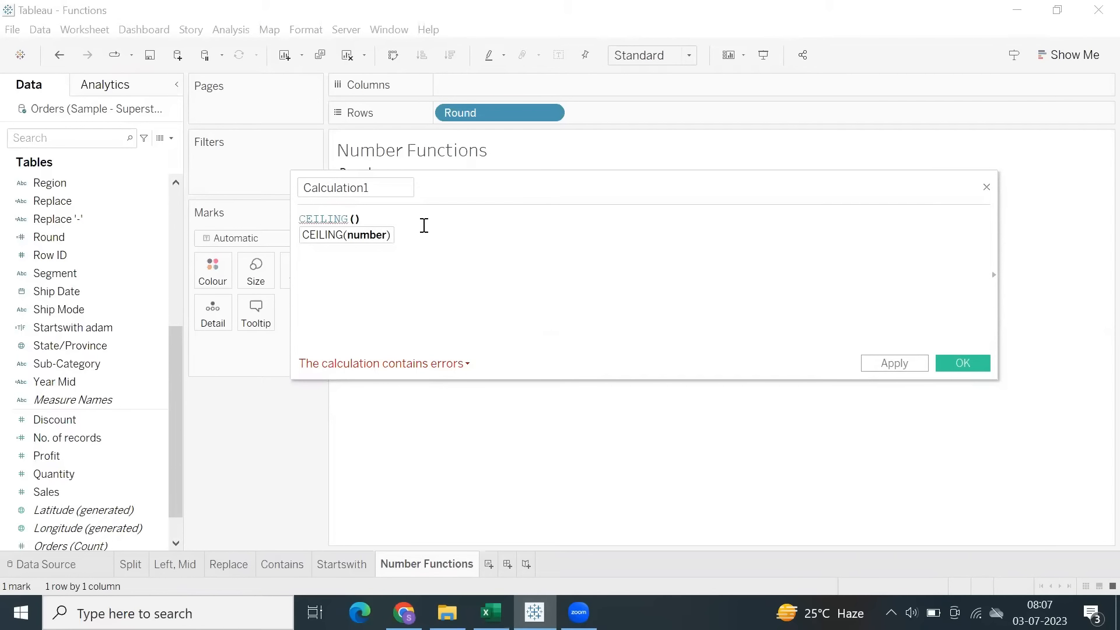
text(9.0000001)
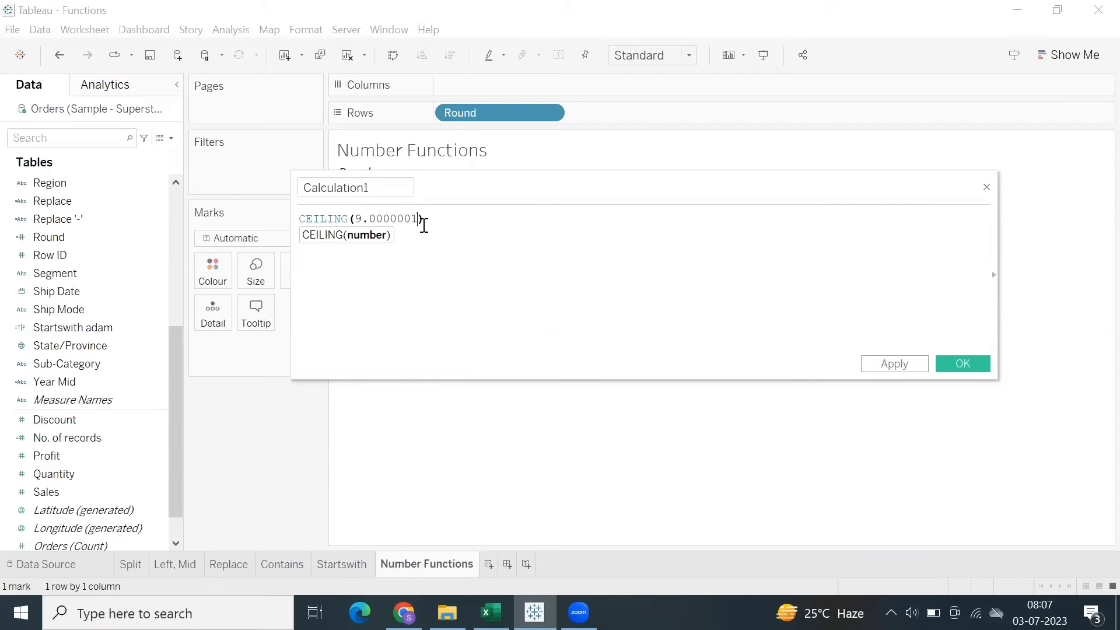
click(387, 193)
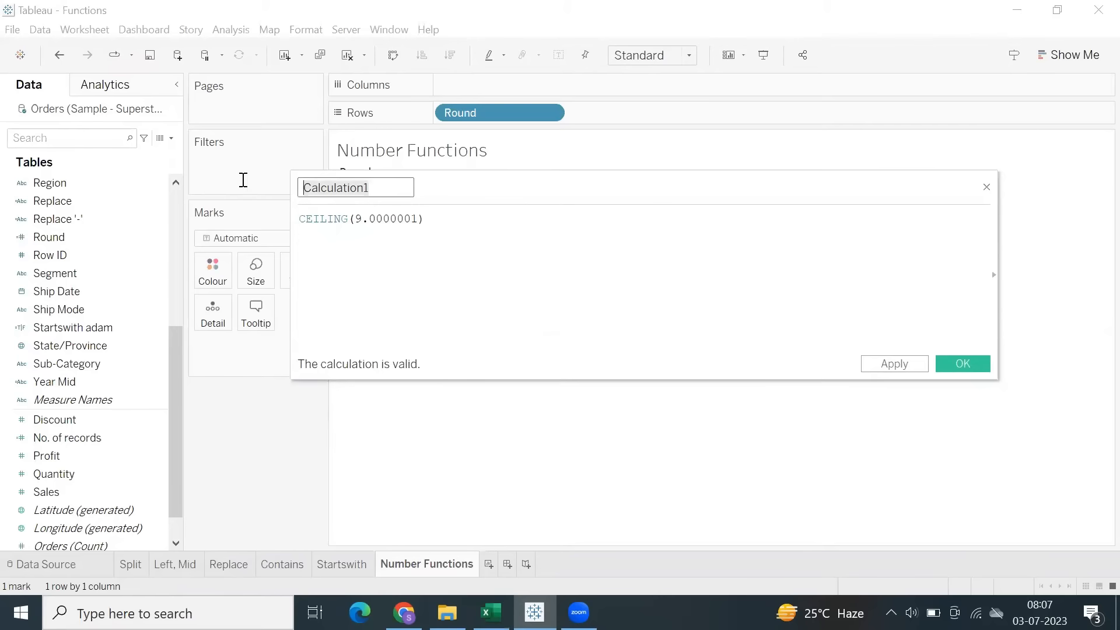
text(Ceil)
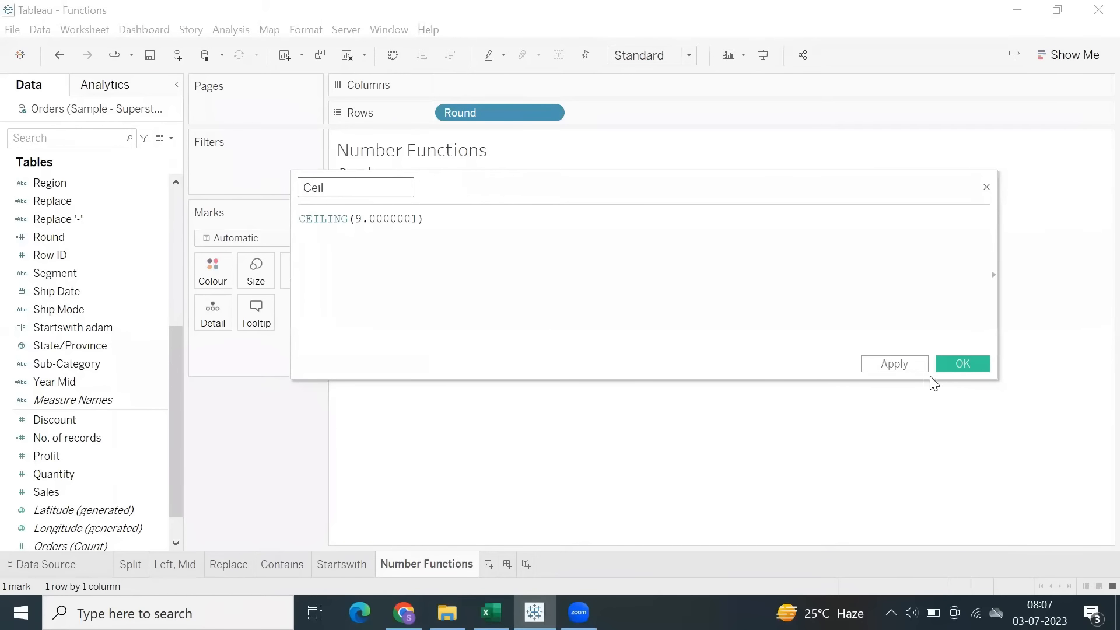
click(950, 366)
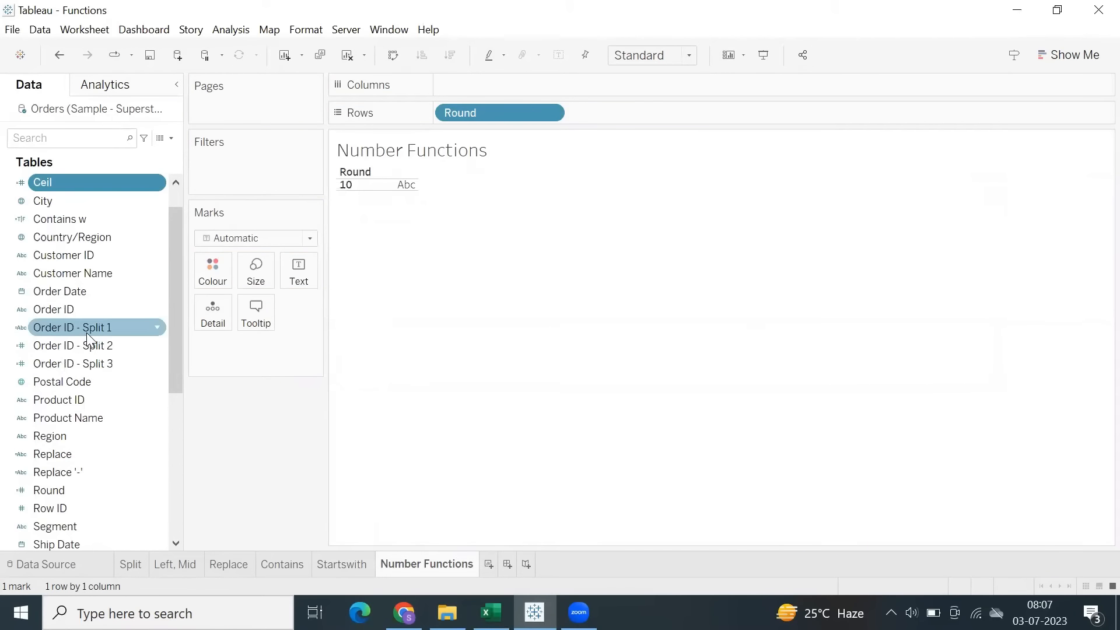
Create a calculated field named Floor with the formula FLOOR(9.99999999) and make it a dimension.
click(231, 29)
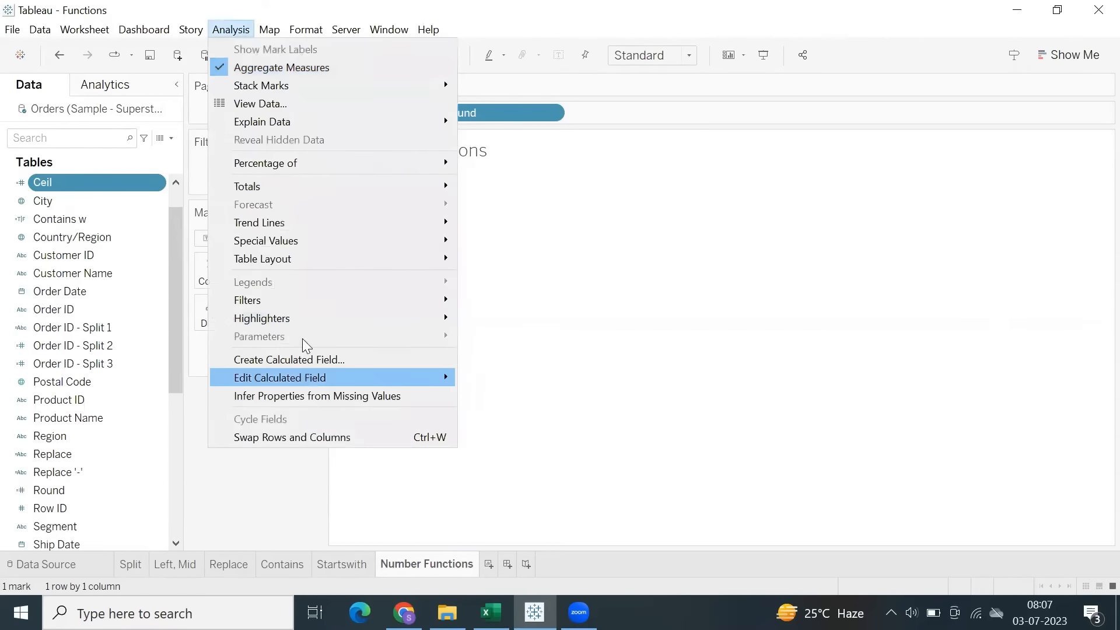
click(305, 358)
click(528, 309)
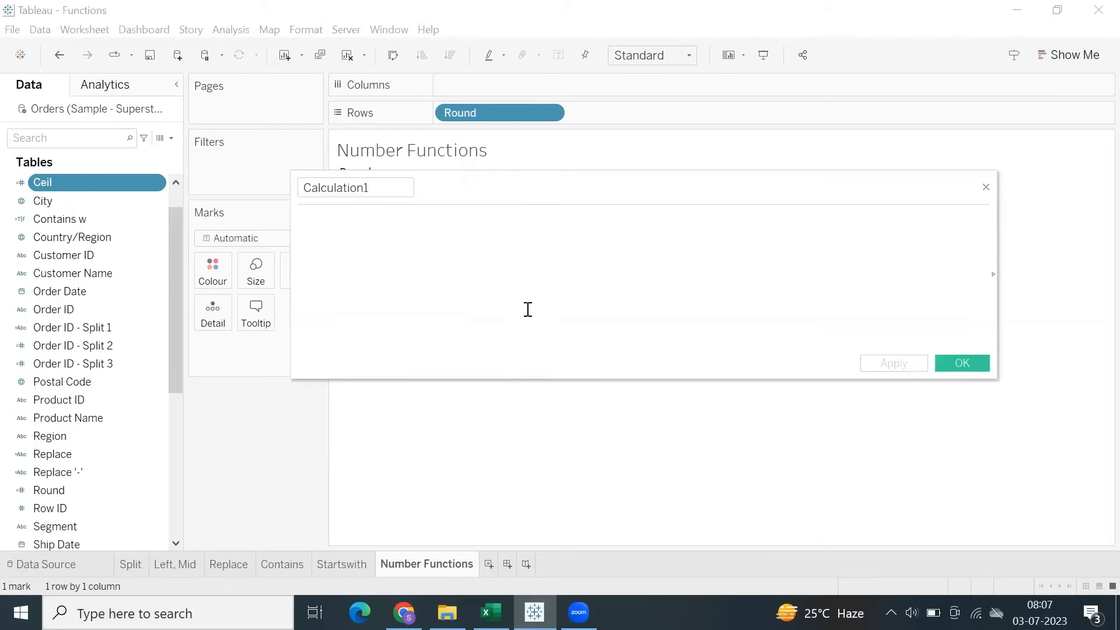
text(flo)
key(Down)
key(Return)
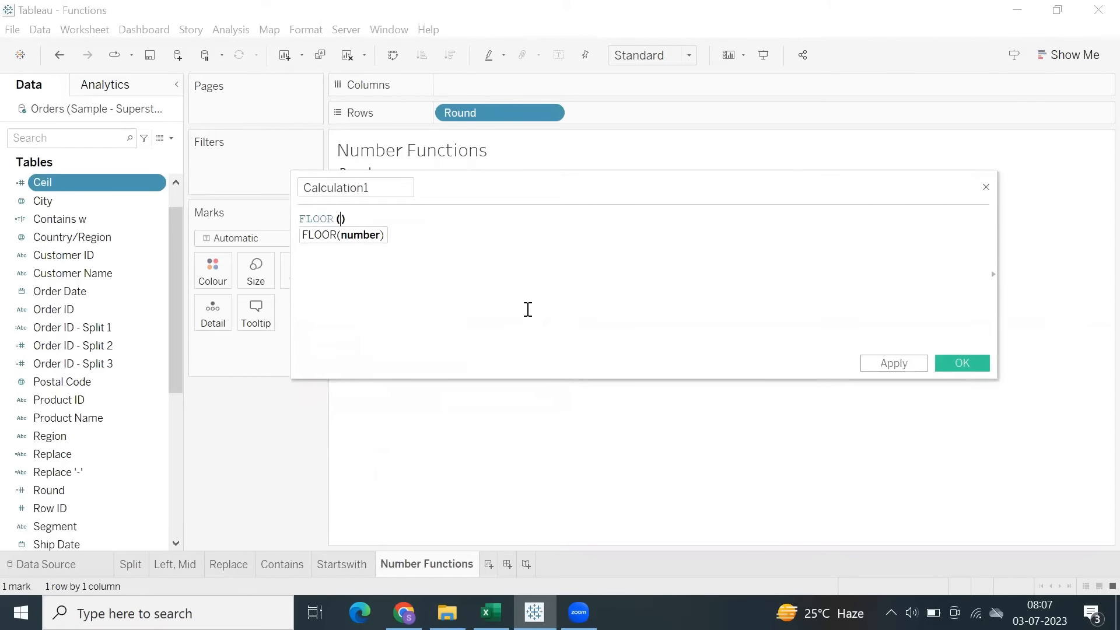
text(9.99999999)
drag(408, 187, 242, 180)
text(Floor)
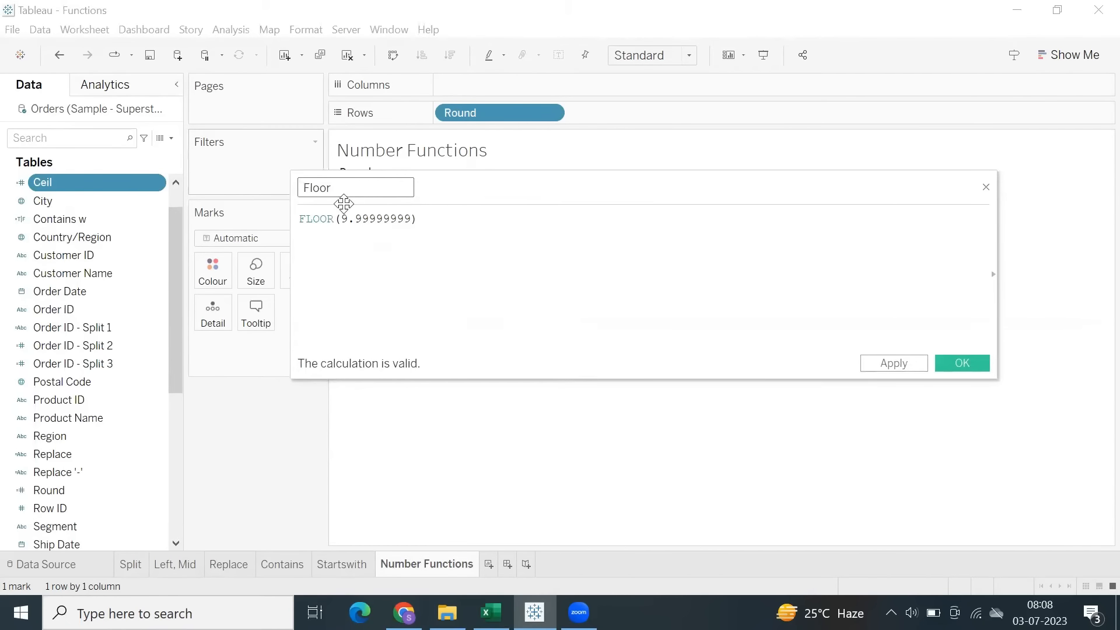
click(888, 363)
click(949, 365)
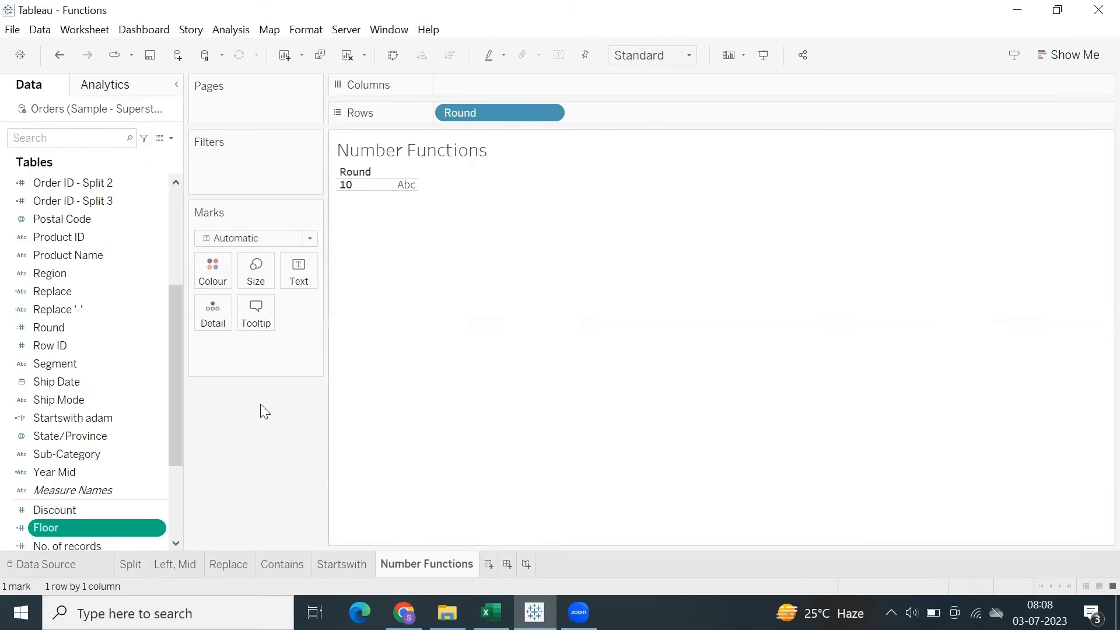
drag(118, 527, 98, 340)
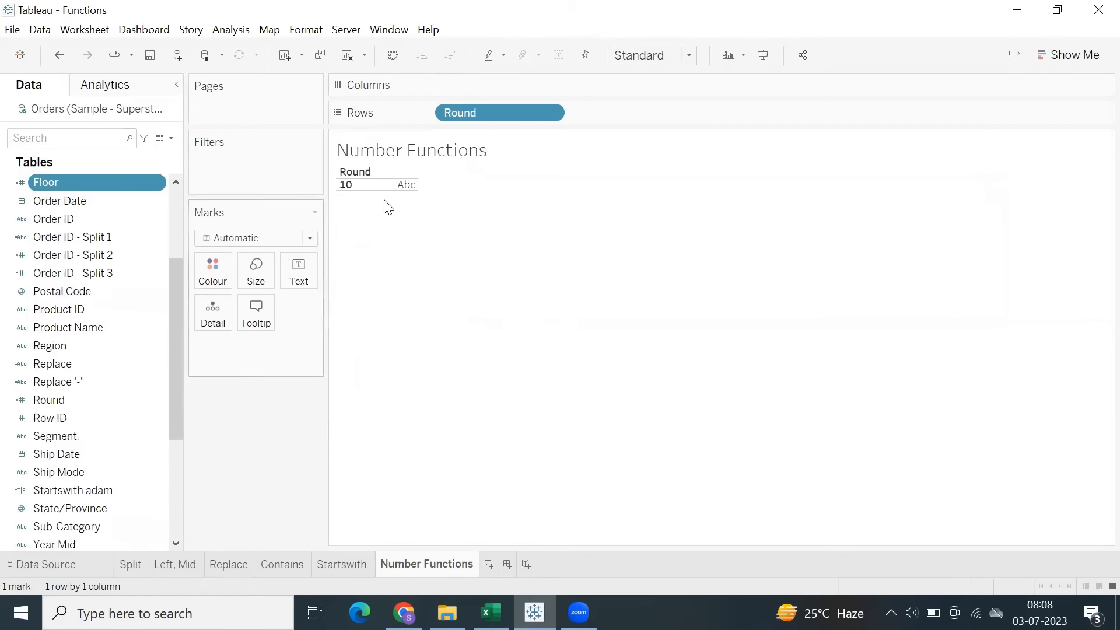
Copy the formula CEILING(9.0000001) from the Ceil calculated field into cell F11 of the Excel sheet.
scroll(89, 273, up, 3)
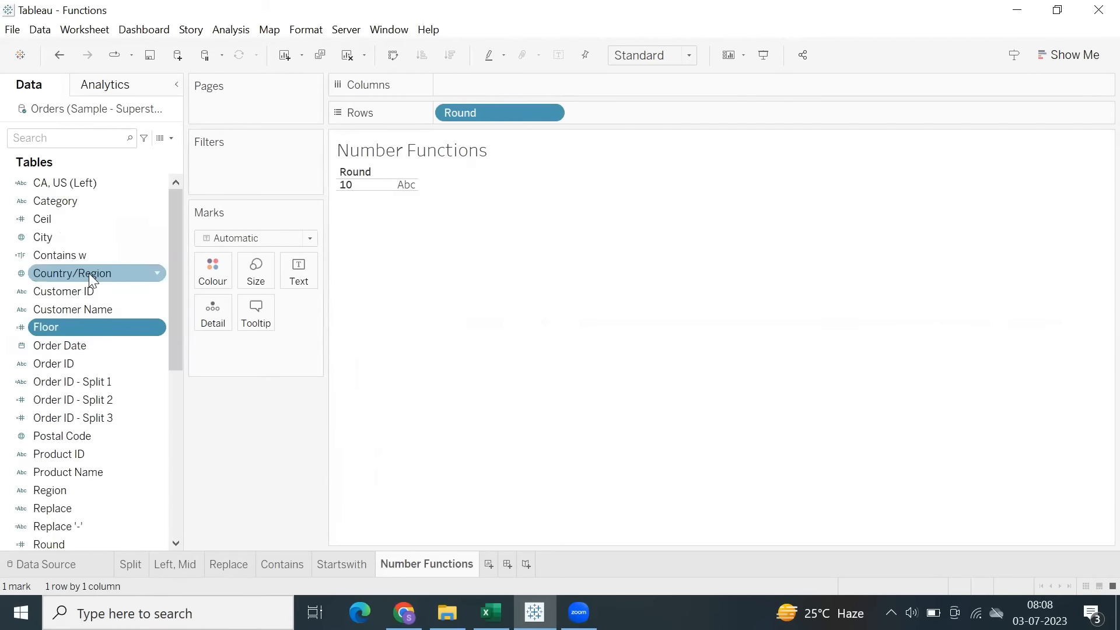
right_click(67, 229)
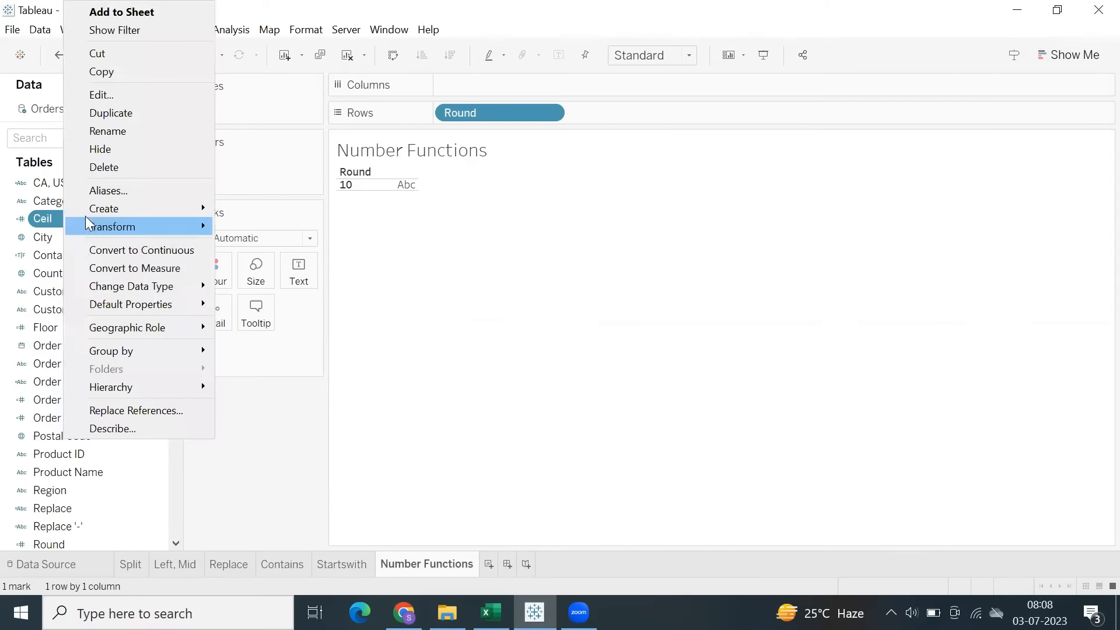
click(114, 94)
drag(461, 219, 282, 192)
key(ctrl+c)
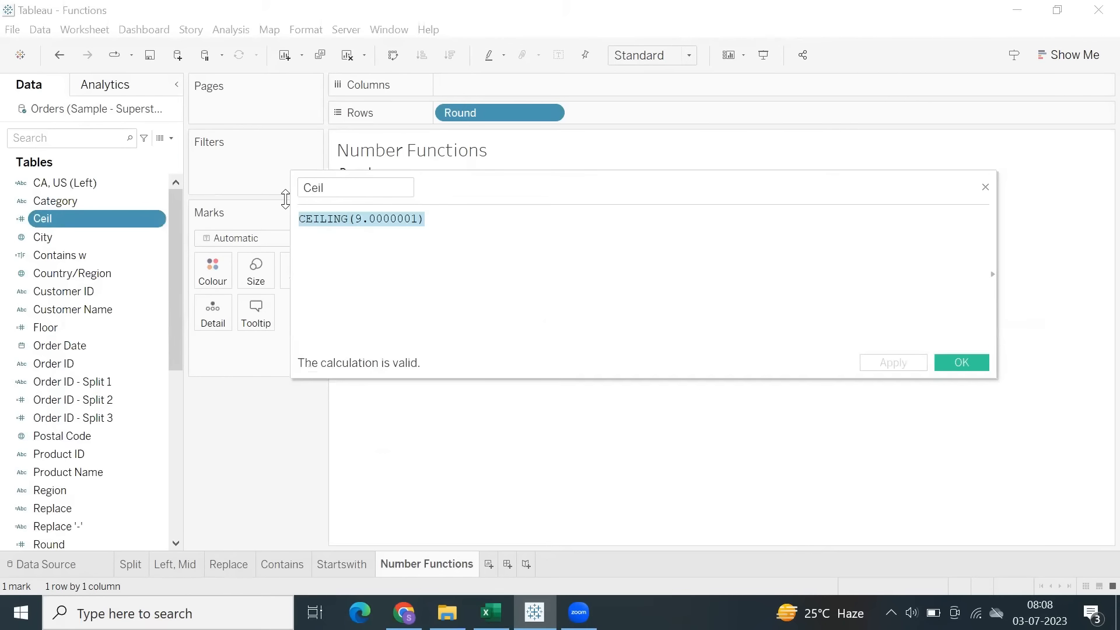
click(491, 613)
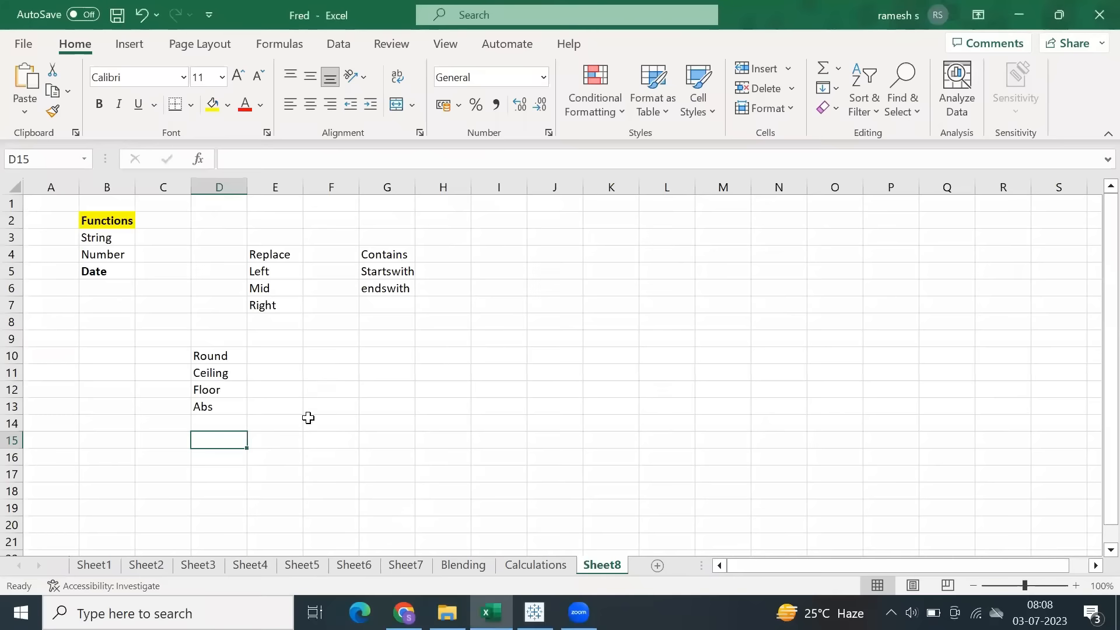
click(321, 373)
key(ctrl+v)
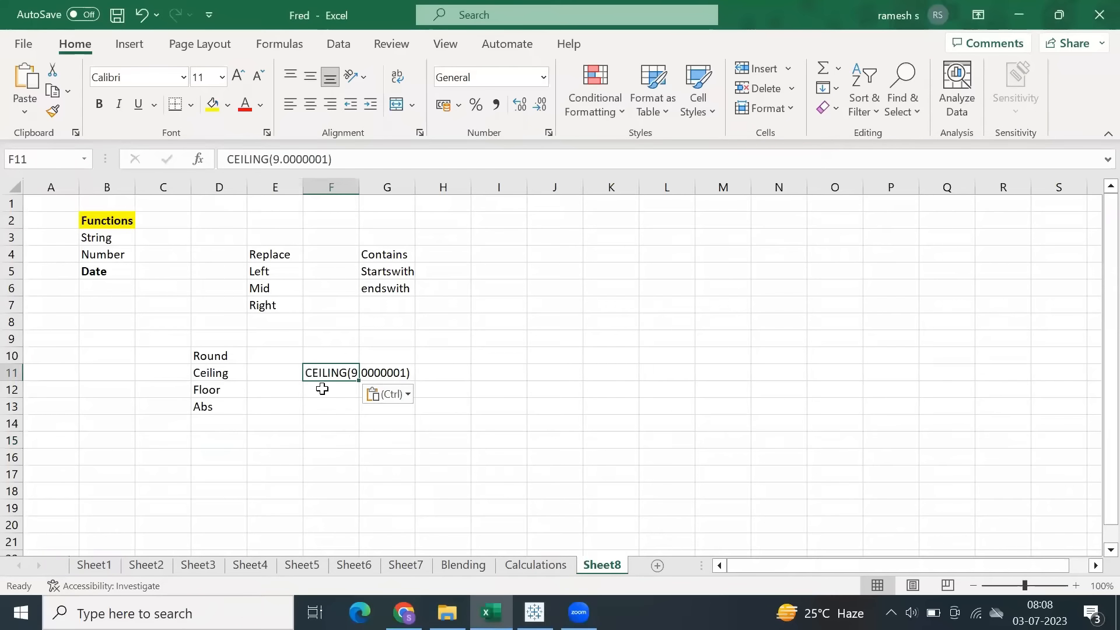
key(Return)
Switch back to Tableau, close the Ceil calculation and add the Ceil field to Rows.
key(alt+Tab)
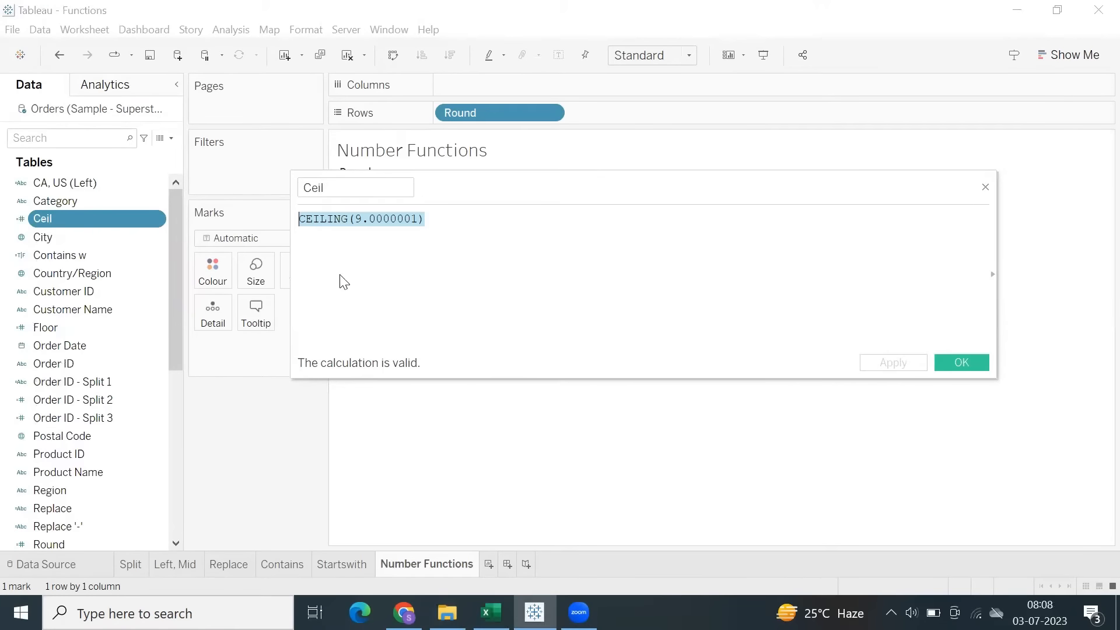
click(971, 365)
double_click(91, 218)
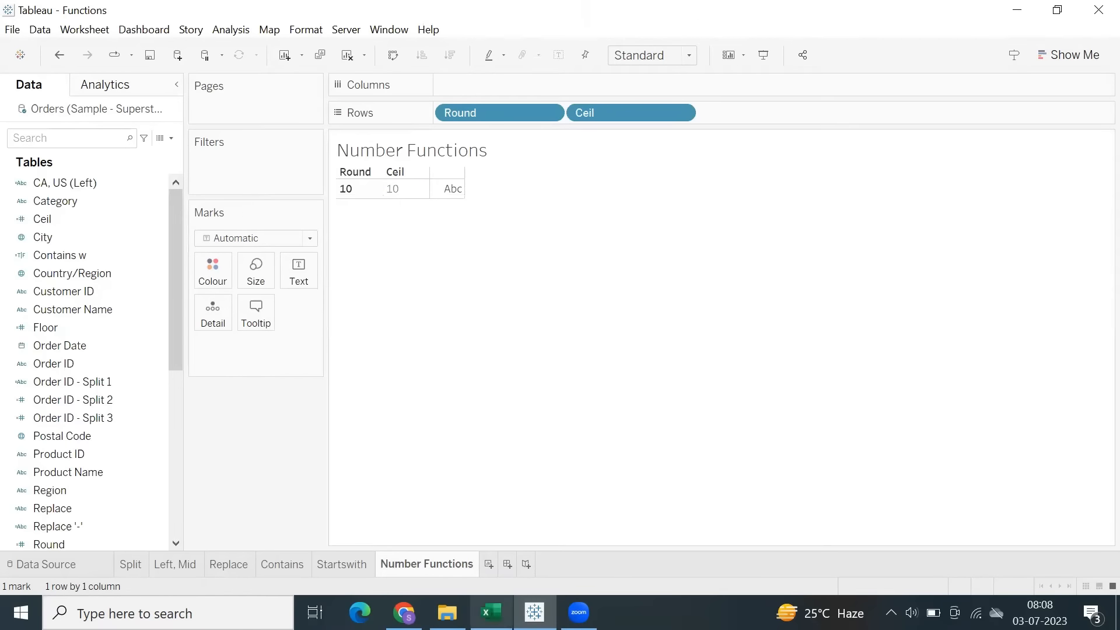
click(492, 612)
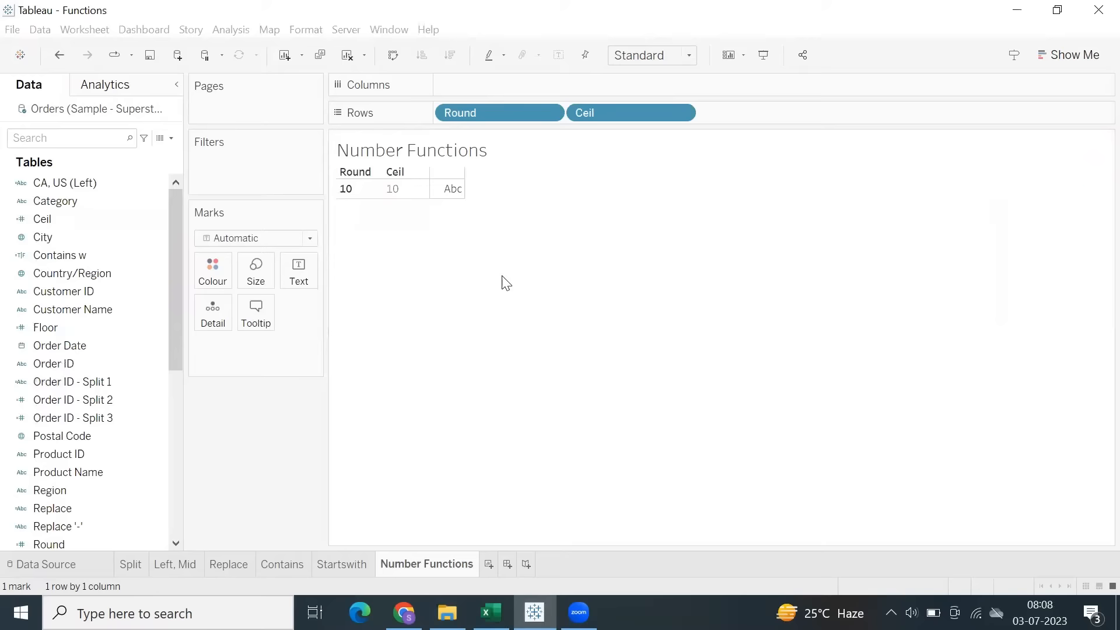
Copy the formula FLOOR(9.99999999) from the Floor calculated field and add the Floor field to Rows.
right_click(70, 328)
click(143, 96)
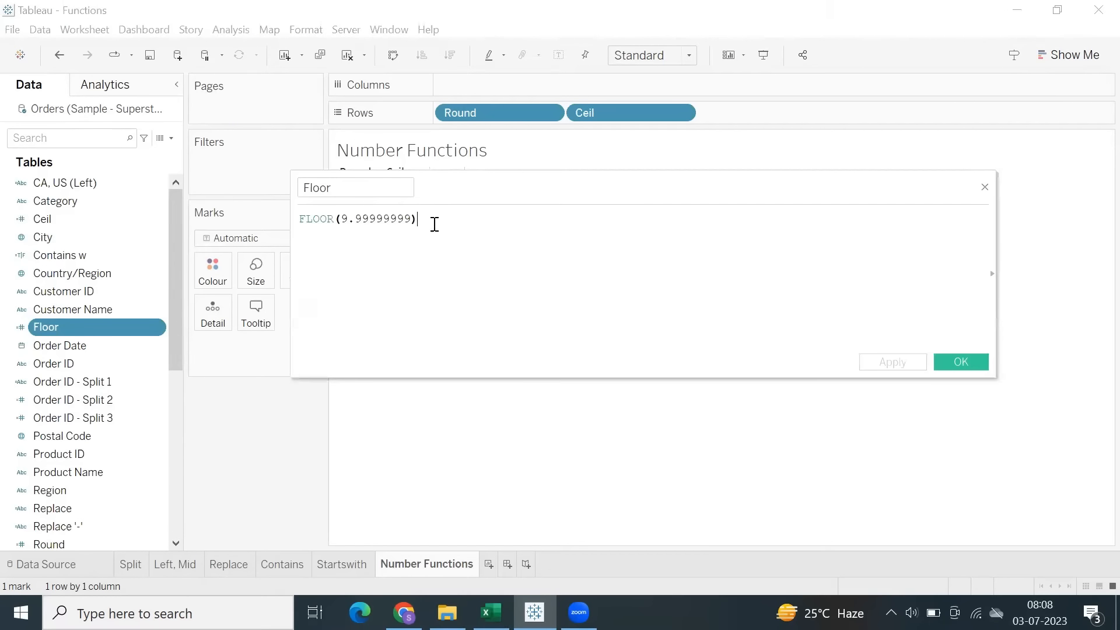
drag(432, 225, 253, 220)
key(ctrl+c)
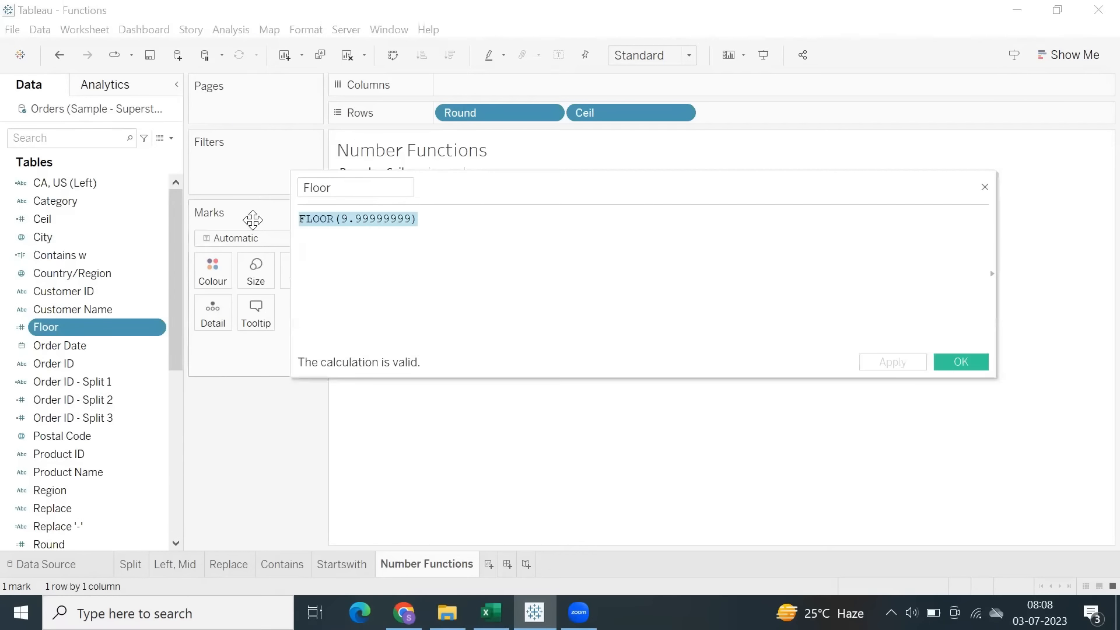
click(950, 362)
double_click(79, 326)
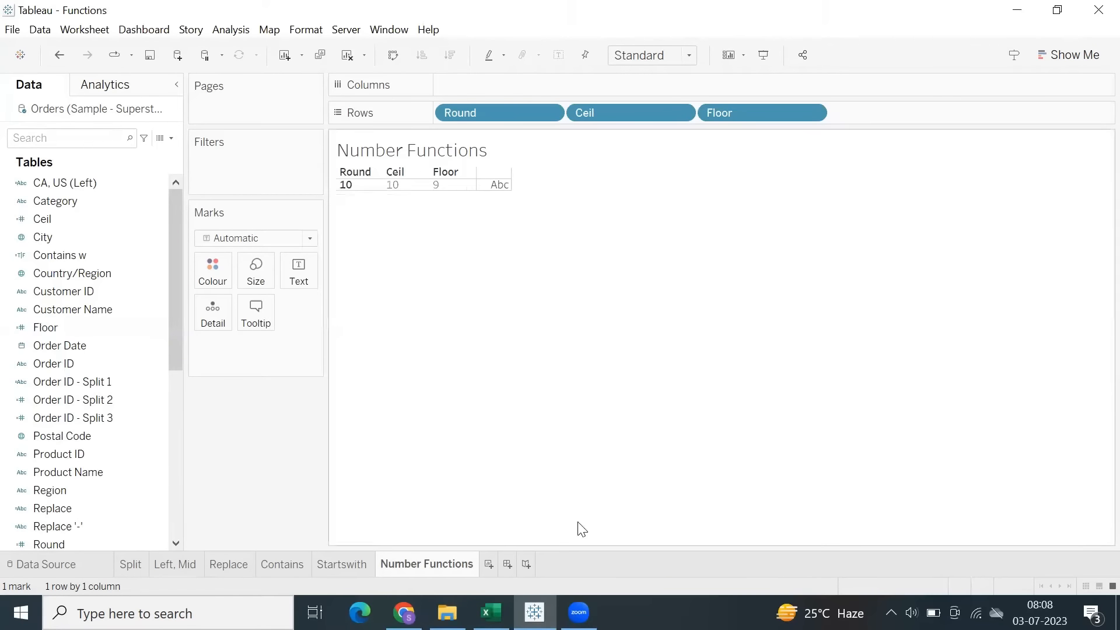
Switch to Excel, paste the Floor formula into F12, and enter the results 10 in I11 and 9 in I12.
click(490, 612)
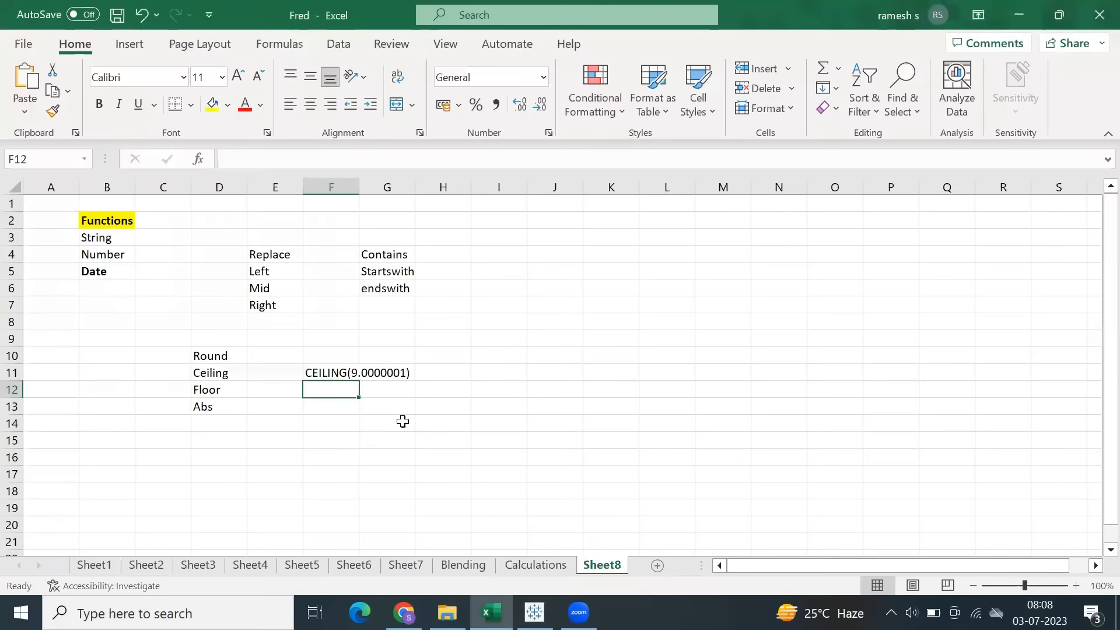
key(ctrl+v)
click(486, 374)
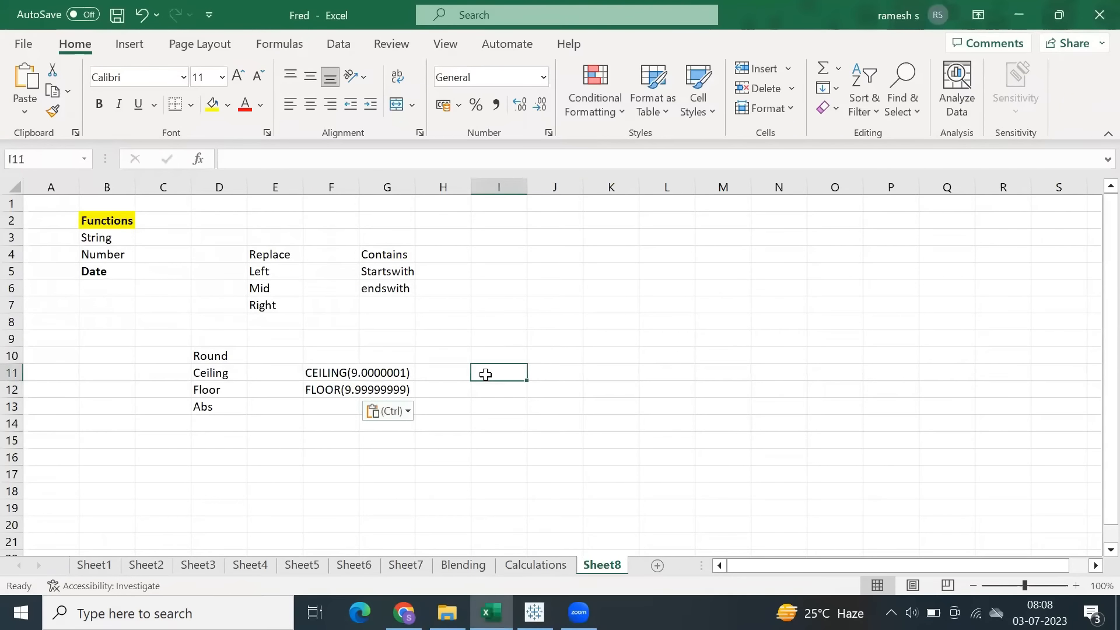
text(10)
key(Return)
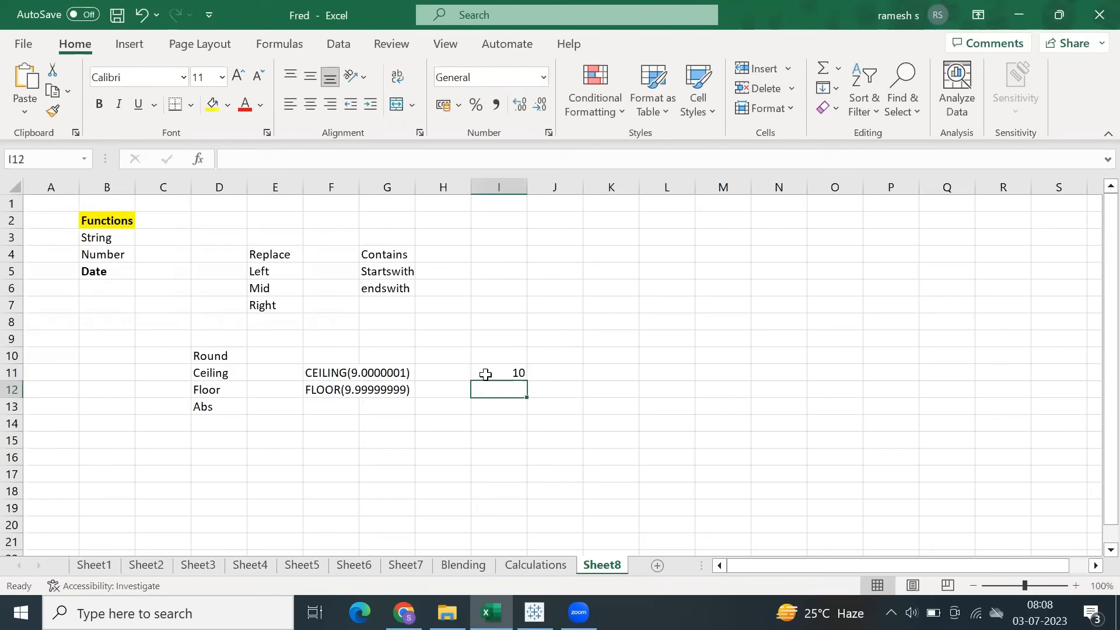
text(9)
key(Return)
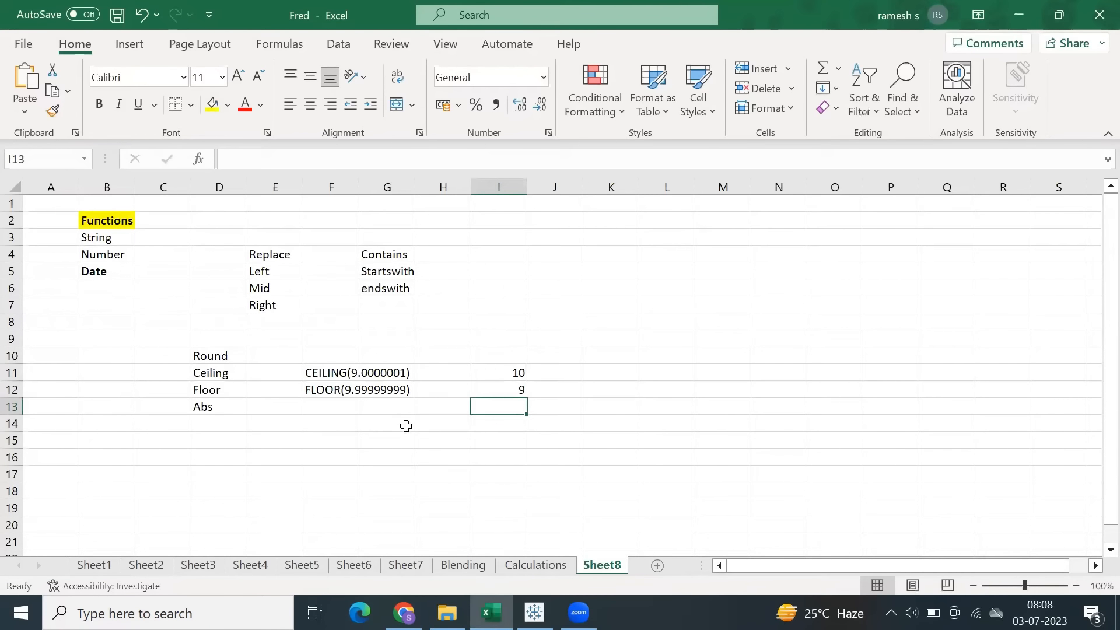
Compare the Ceil and Floor results in Tableau with the Ceiling and Floor formulas and results noted in Excel.
click(534, 612)
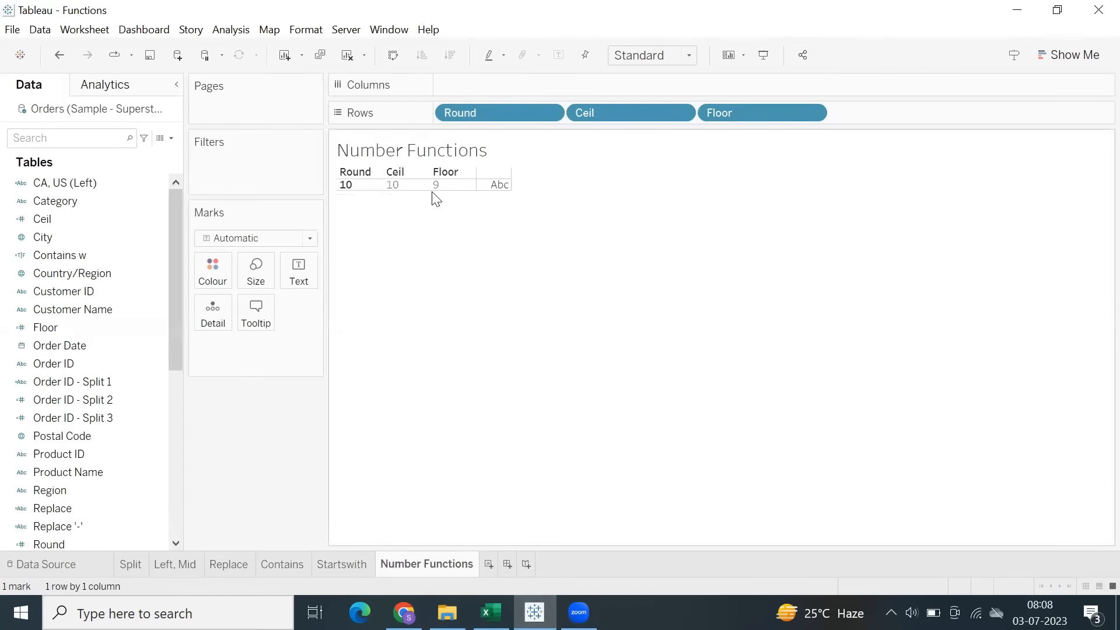
click(491, 612)
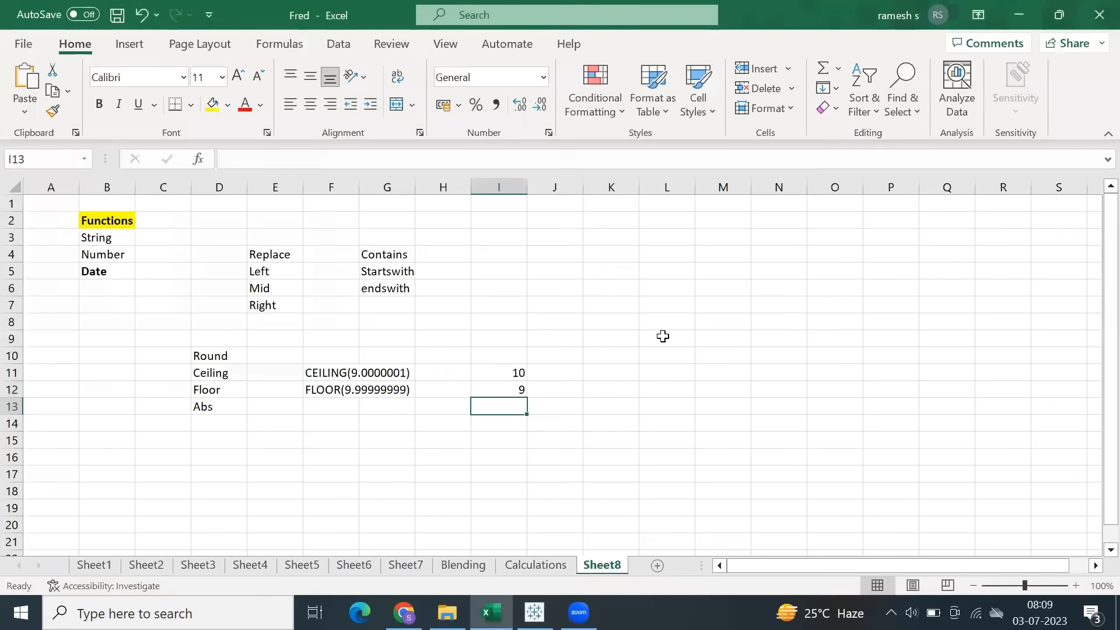
drag(681, 311, 682, 420)
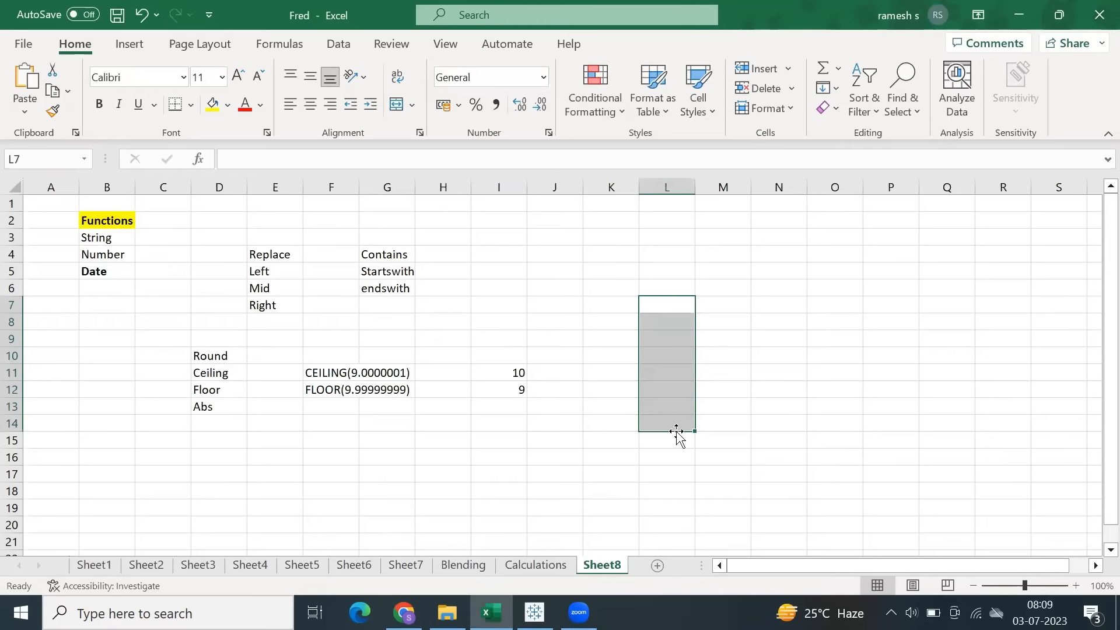
click(675, 427)
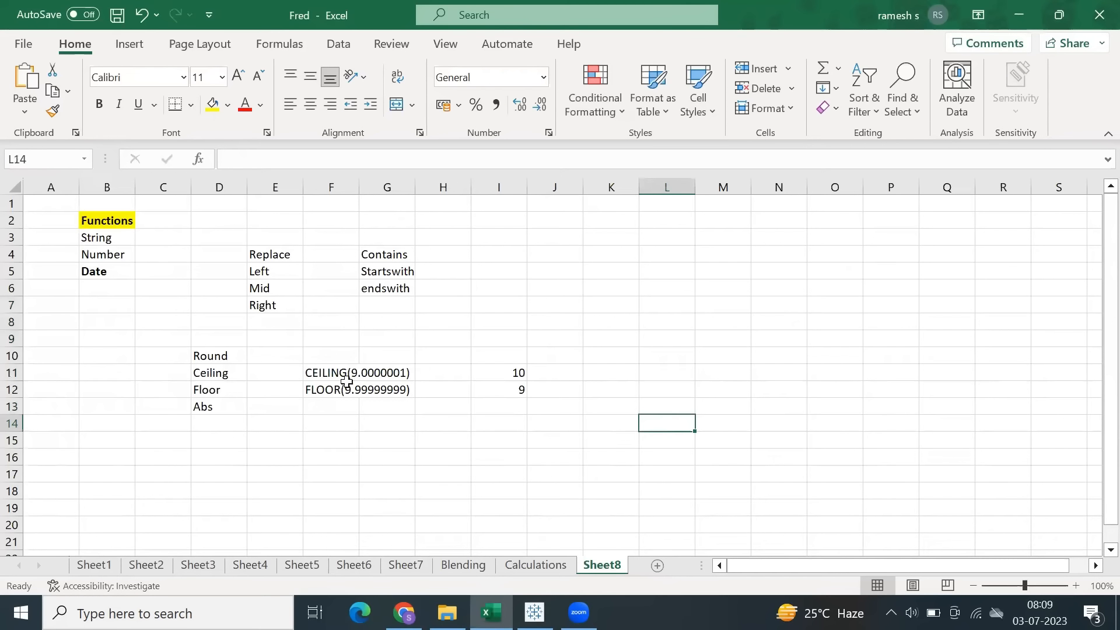
click(667, 300)
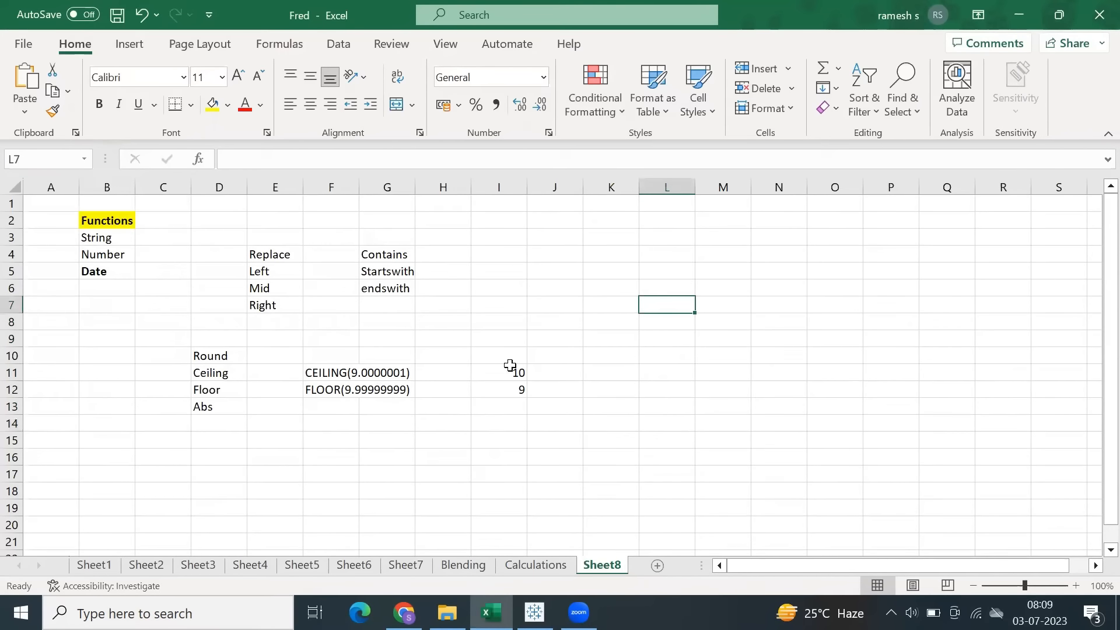
drag(675, 299, 674, 426)
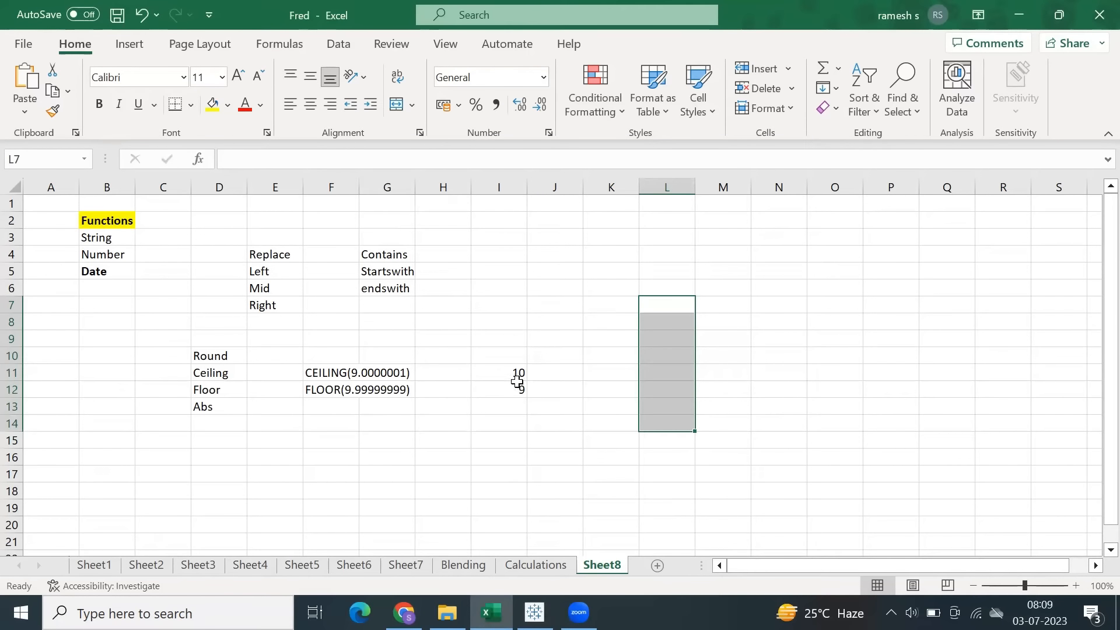
click(341, 395)
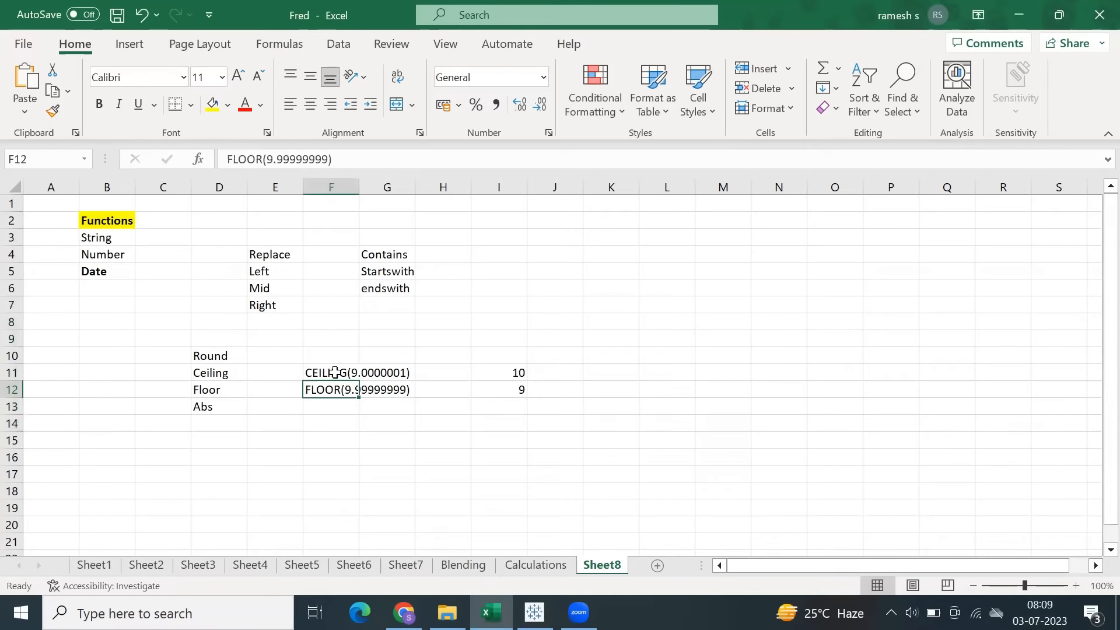
click(513, 374)
click(516, 391)
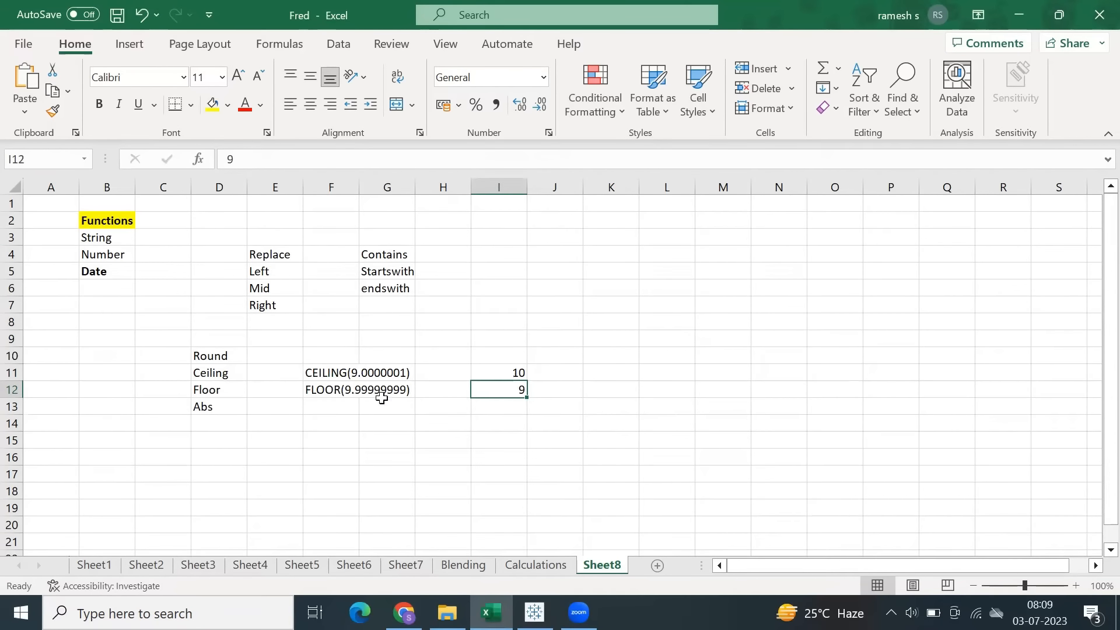
click(319, 370)
click(506, 371)
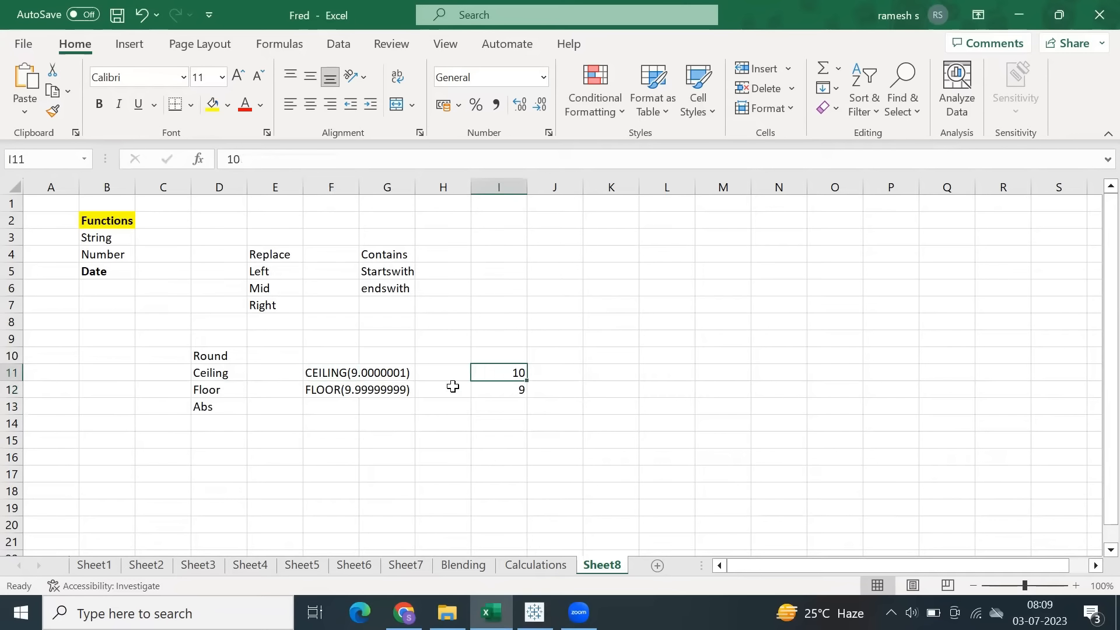
click(324, 392)
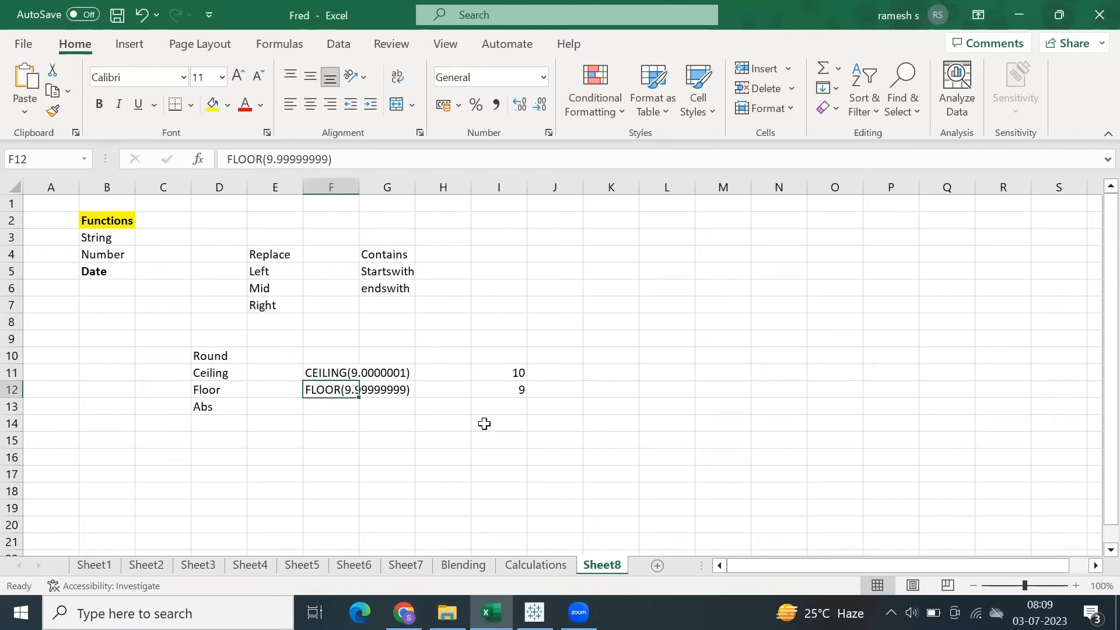
click(509, 394)
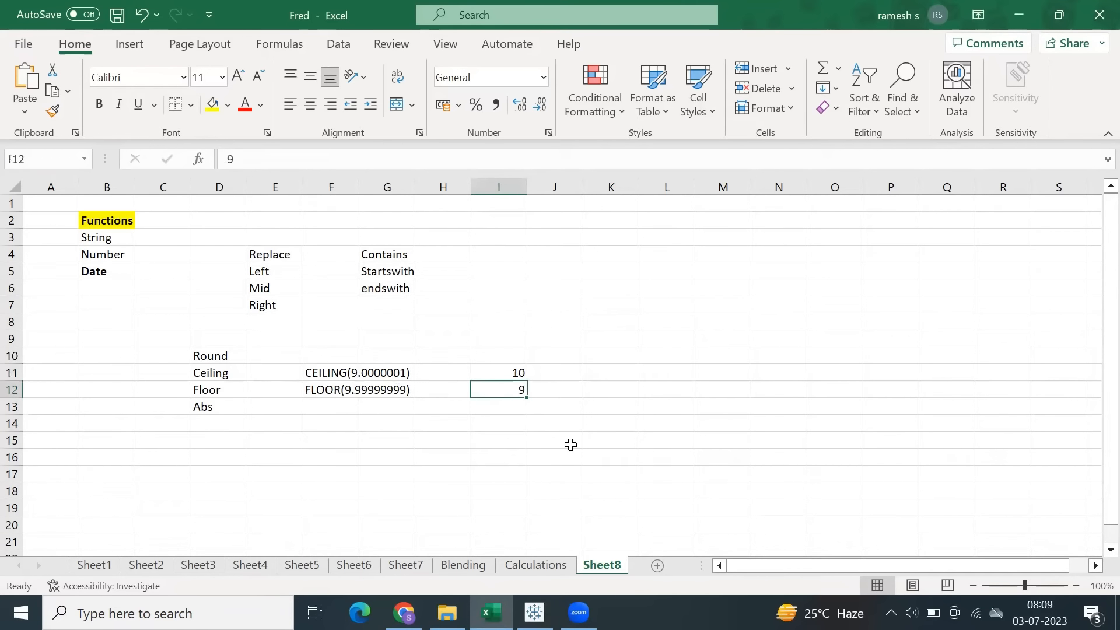
Switch to Tableau and change the Ceil calculation to CEILING(9.000000000000001), applying it with the editor kept open.
click(535, 612)
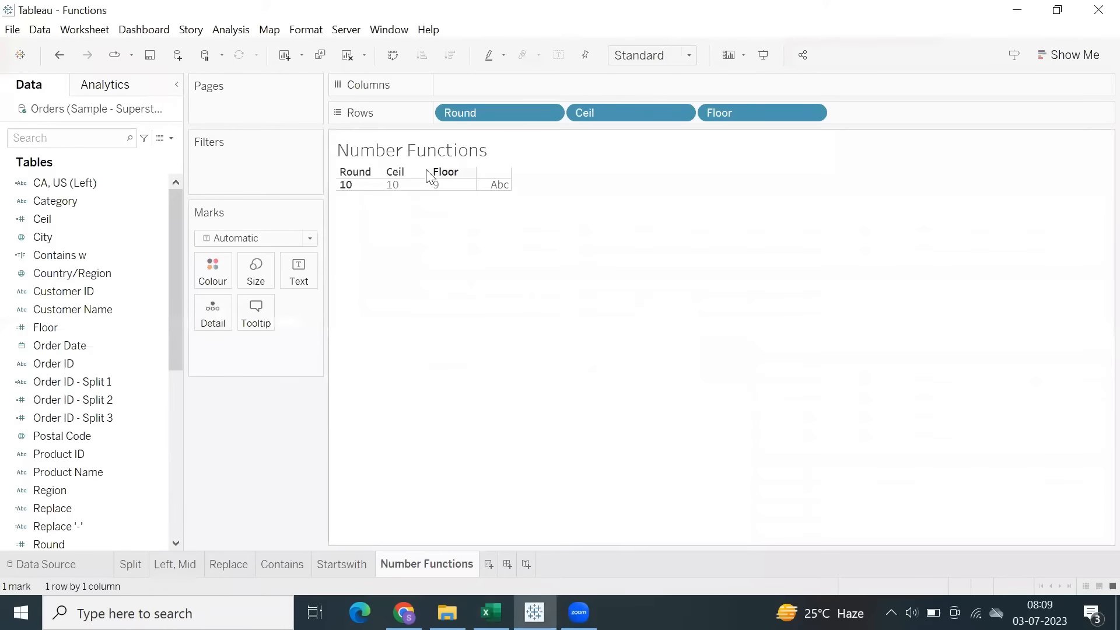
right_click(55, 216)
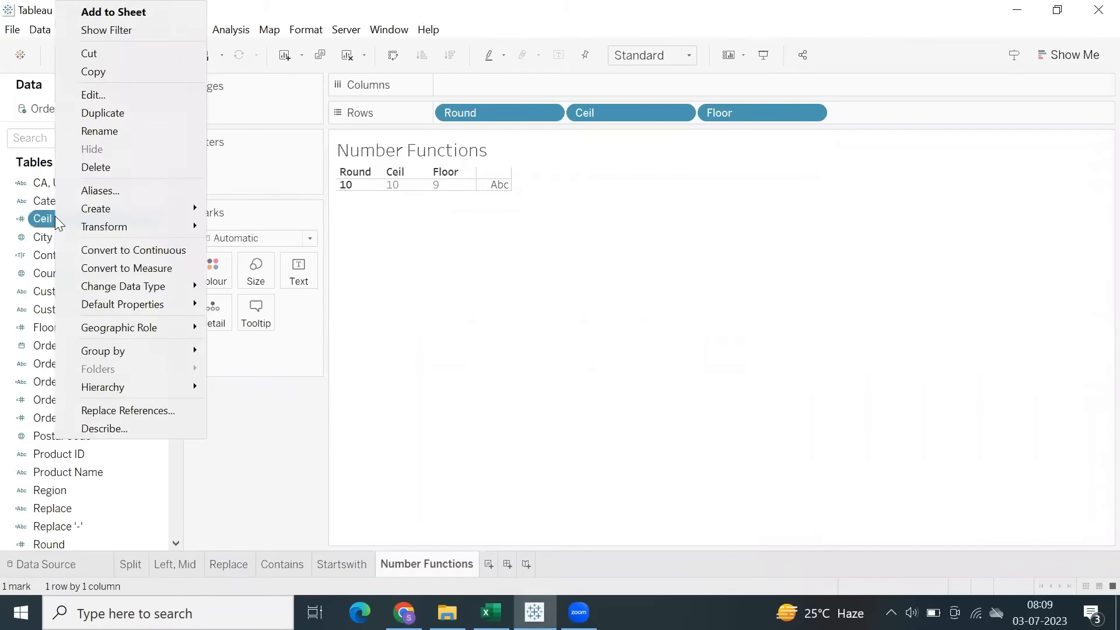
click(94, 95)
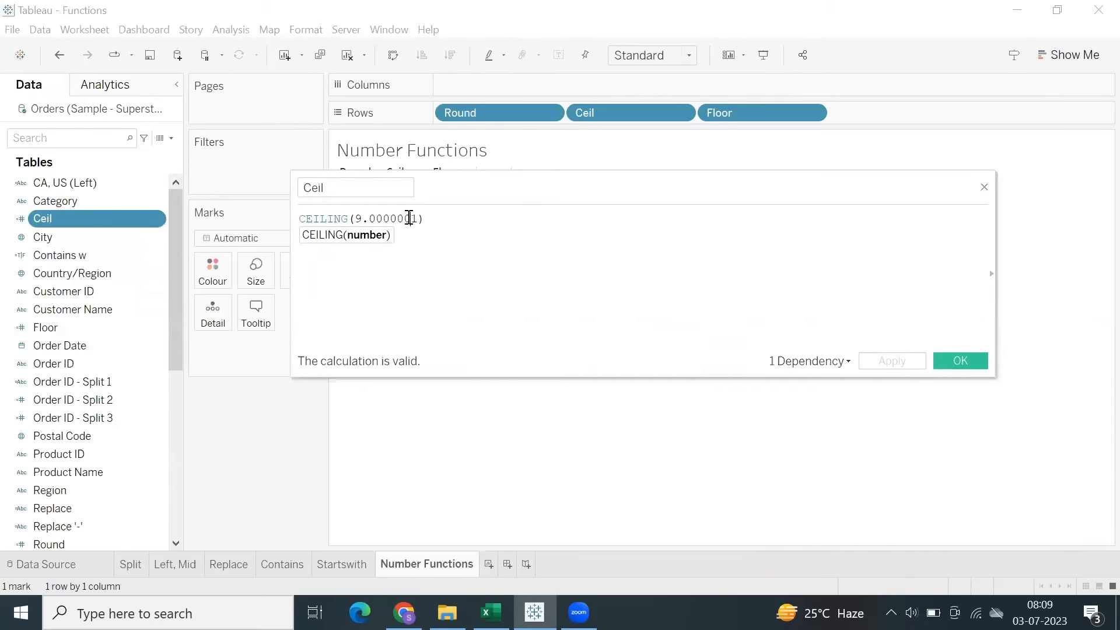
text(00000000)
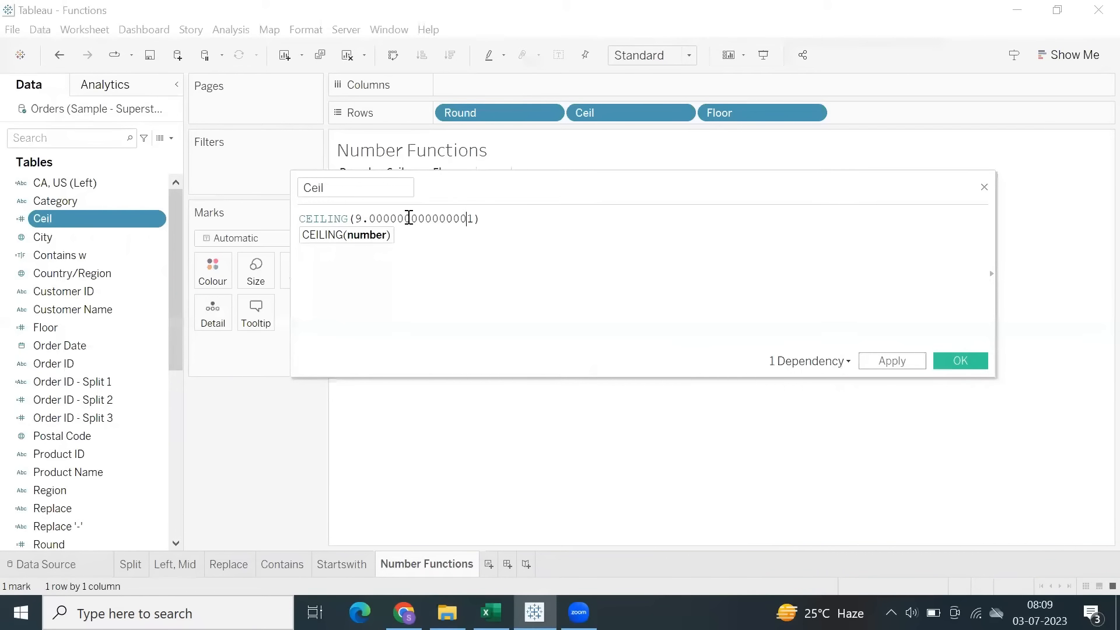
drag(633, 185, 625, 278)
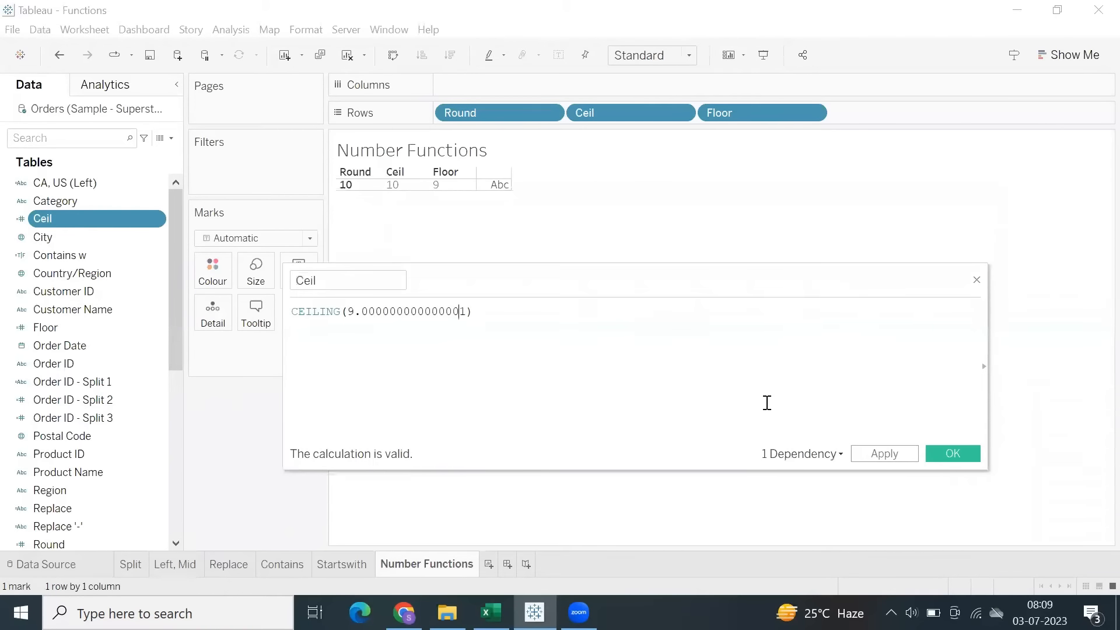
click(873, 456)
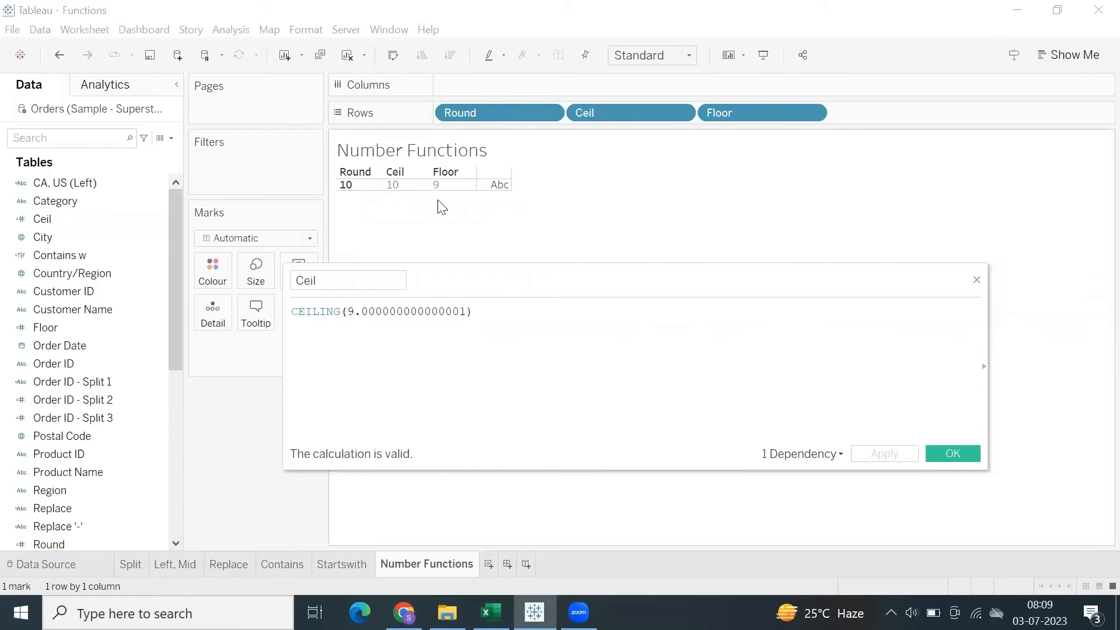
Extend the decimals in the Ceil formula to CEILING(9.00000000000000001) and apply the change.
click(432, 309)
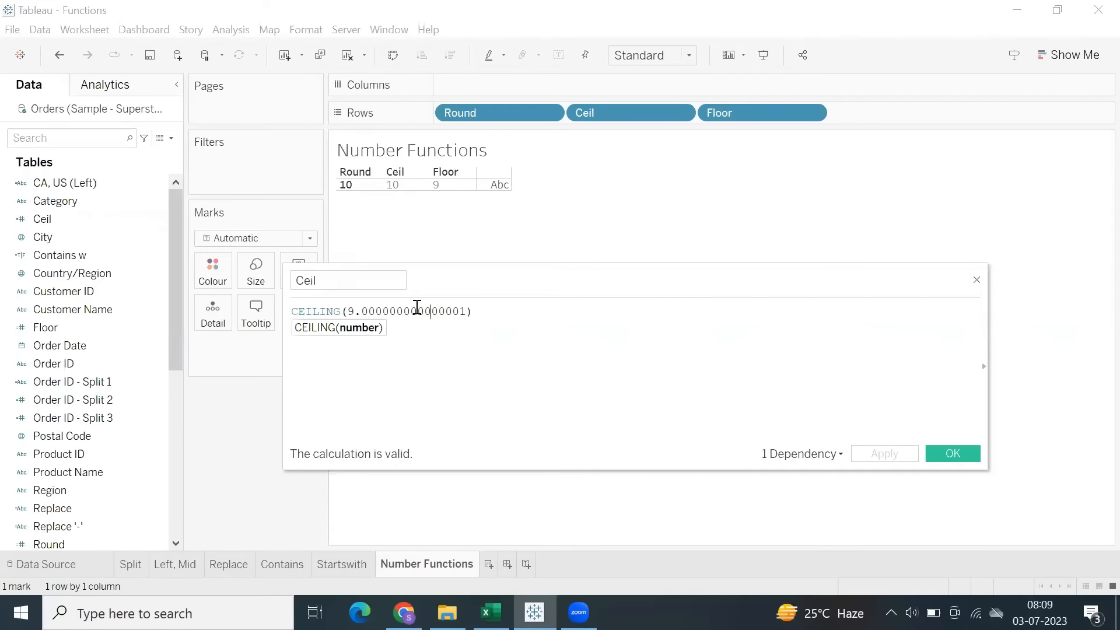
drag(365, 314, 428, 313)
click(459, 314)
text(00)
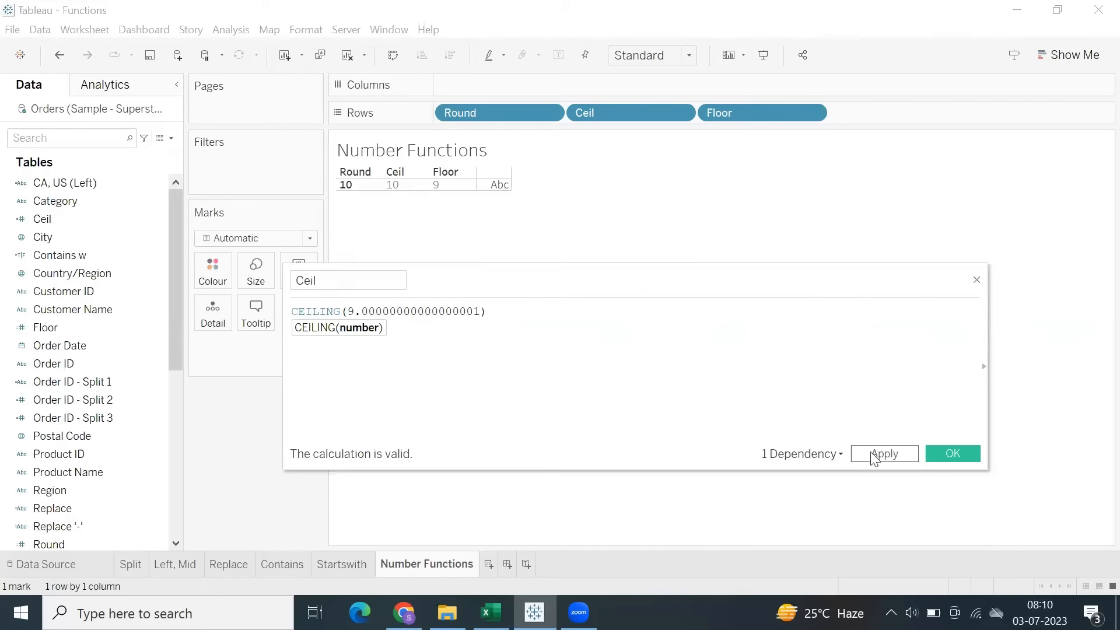
click(877, 457)
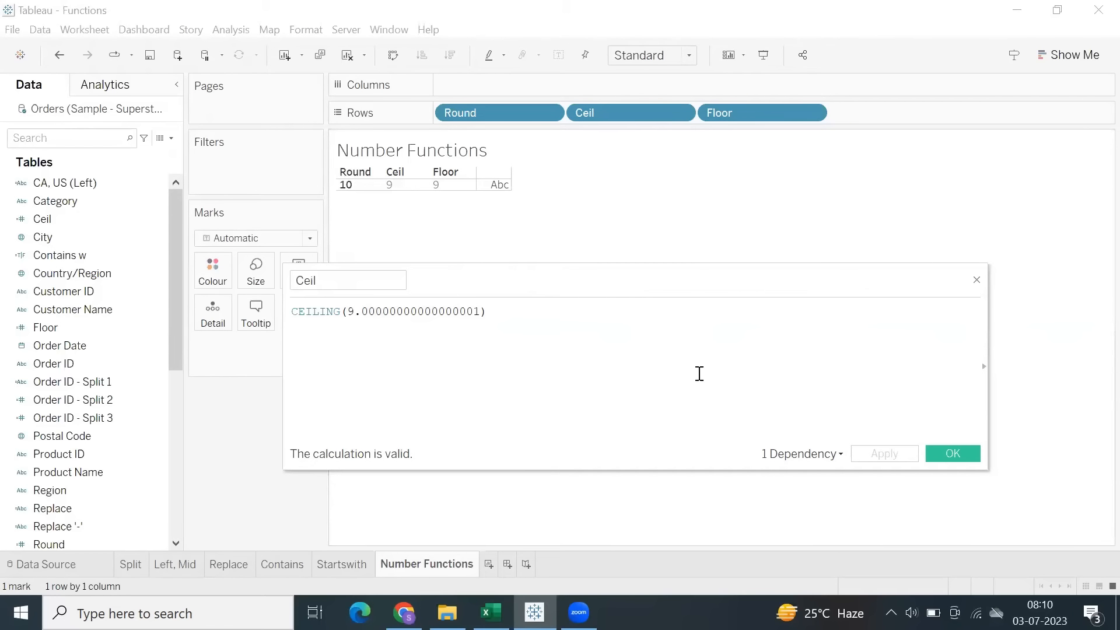
Shorten the decimals in the Ceil formula by removing several of the zeros, apply the change and close the editor.
drag(418, 311, 445, 322)
key(BackSpace)
click(880, 457)
click(951, 453)
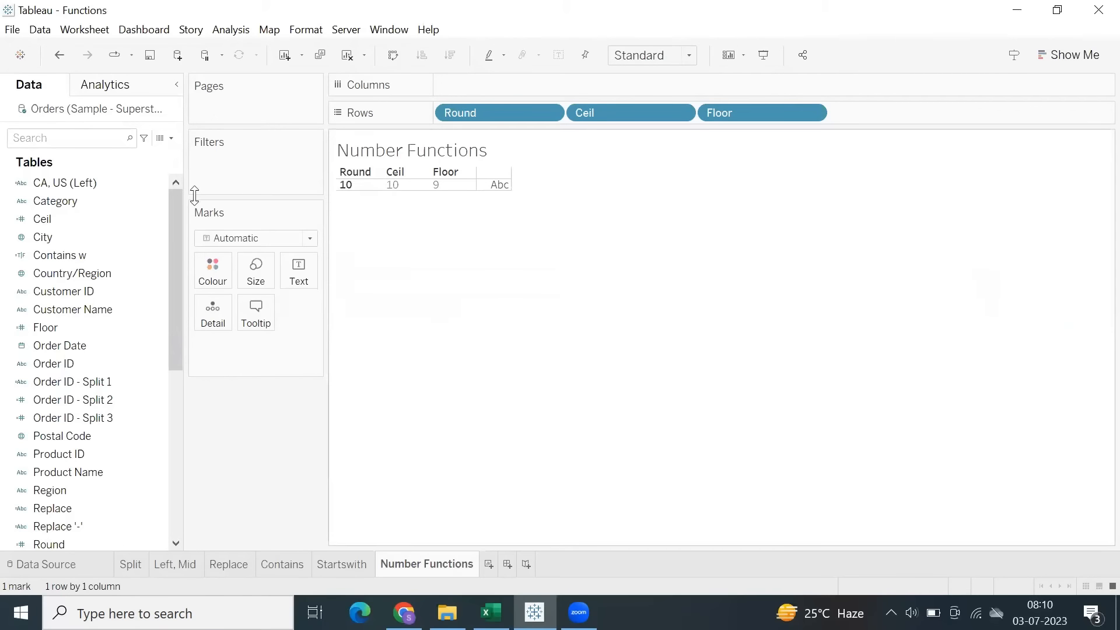
Edit the Floor calculation to FLOOR(9.99999999999999999), apply it with the editor kept open, and select its result in the view.
right_click(100, 327)
click(140, 95)
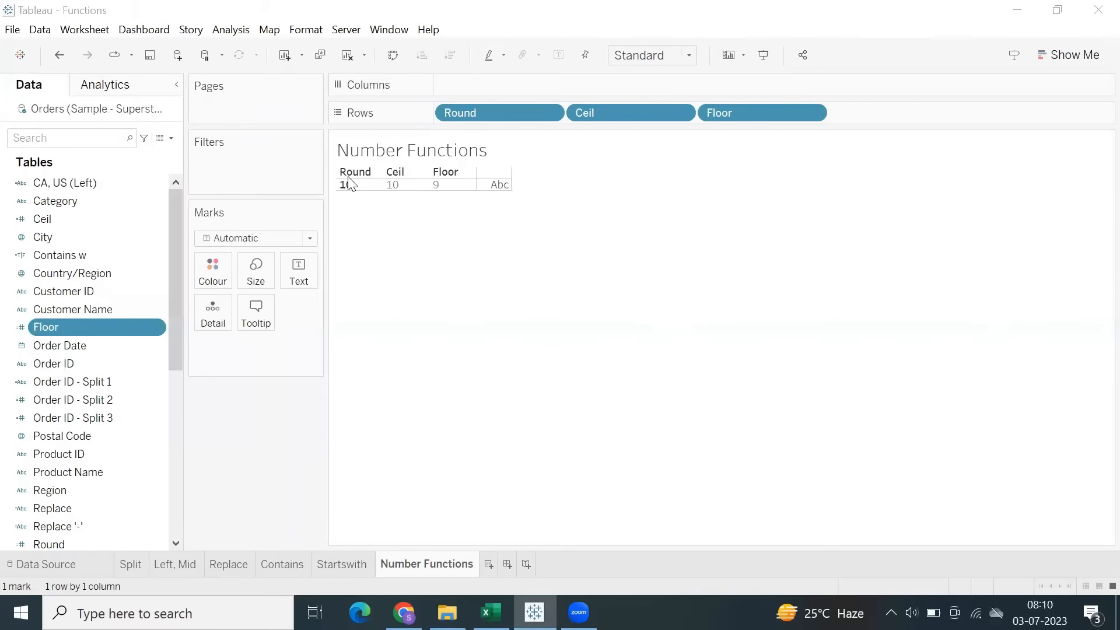
click(388, 312)
text(9.9999999999999999))
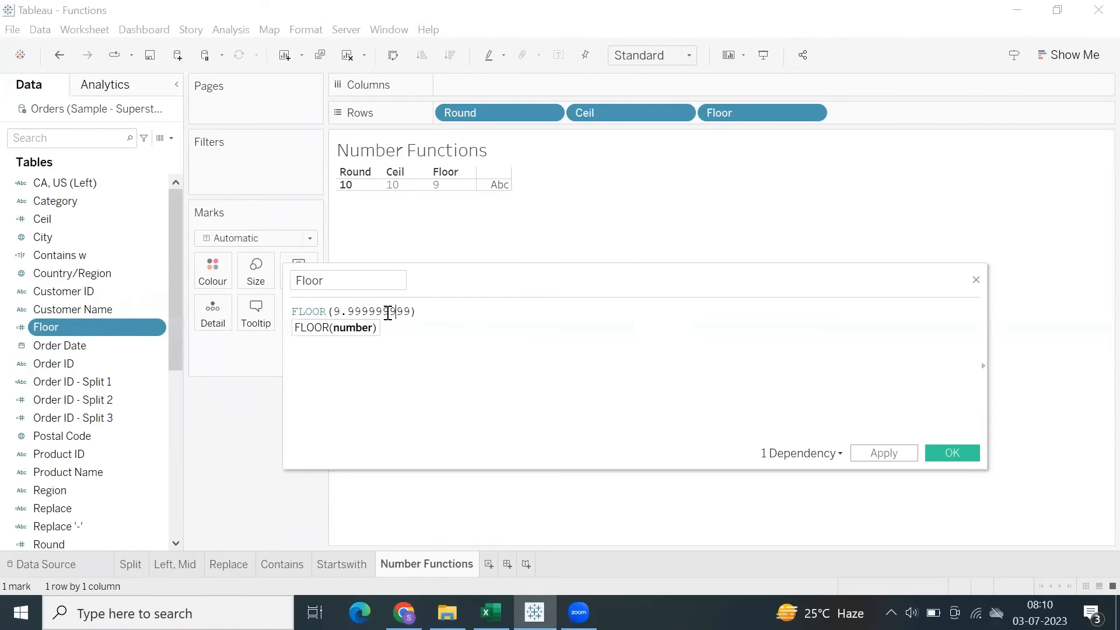
click(863, 453)
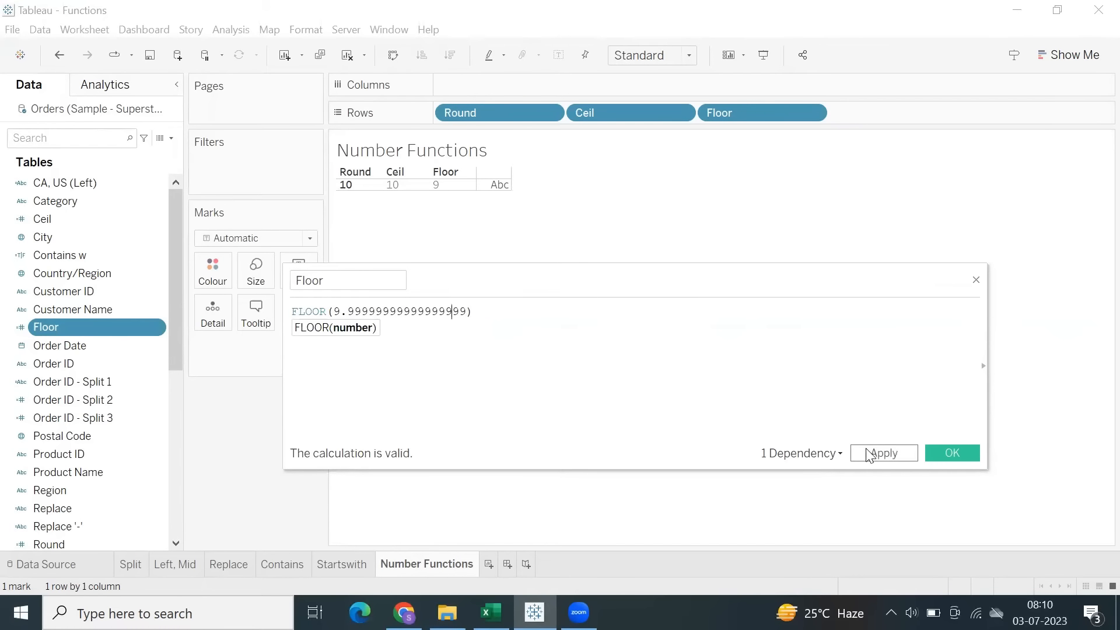
click(446, 193)
click(794, 388)
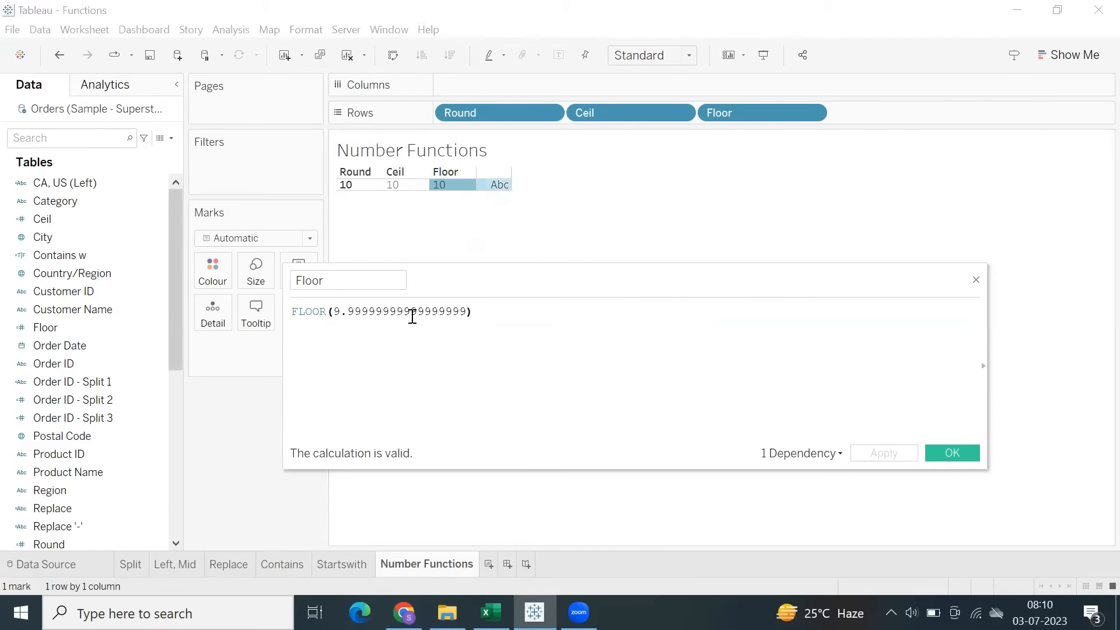
Shorten the Floor formula to FLOOR(9.999999999), apply the change and close the editor.
drag(389, 311, 447, 312)
key(BackSpace)
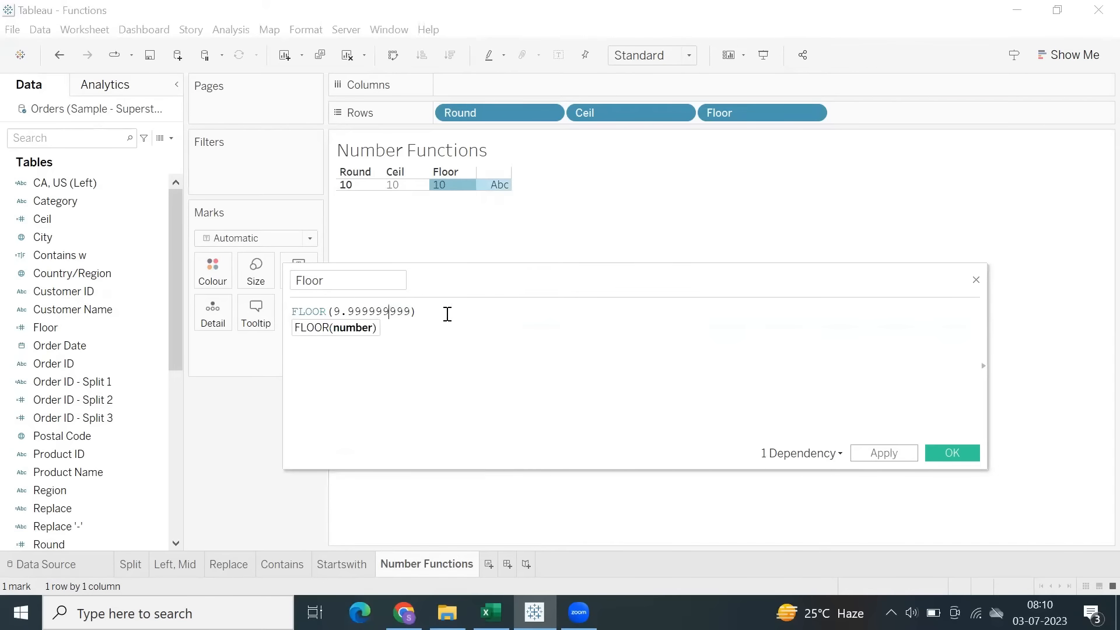
click(869, 453)
click(956, 453)
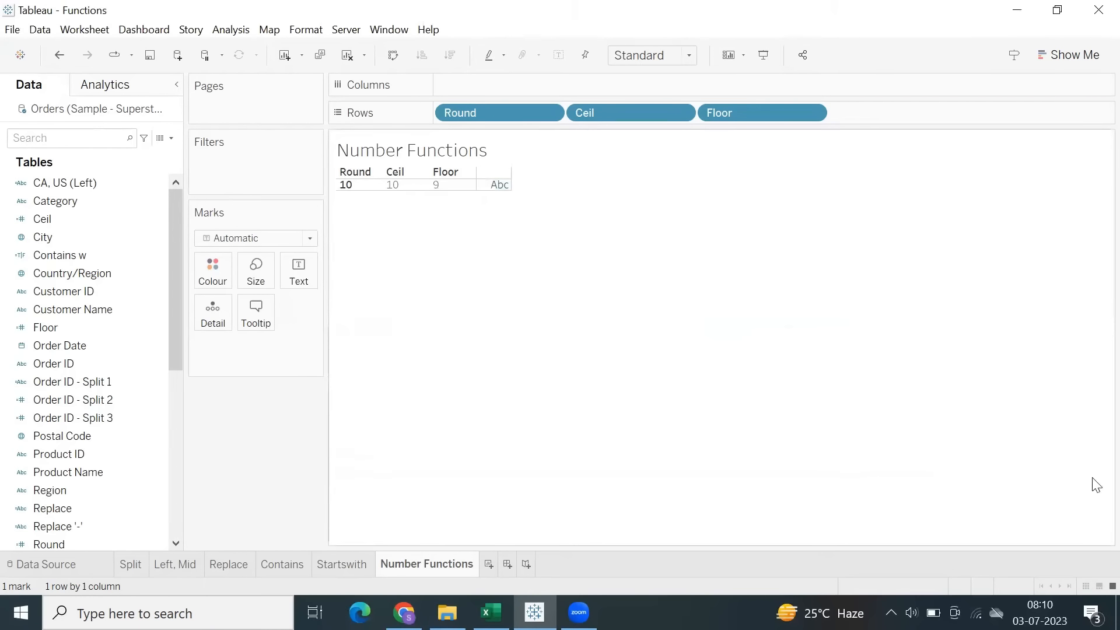
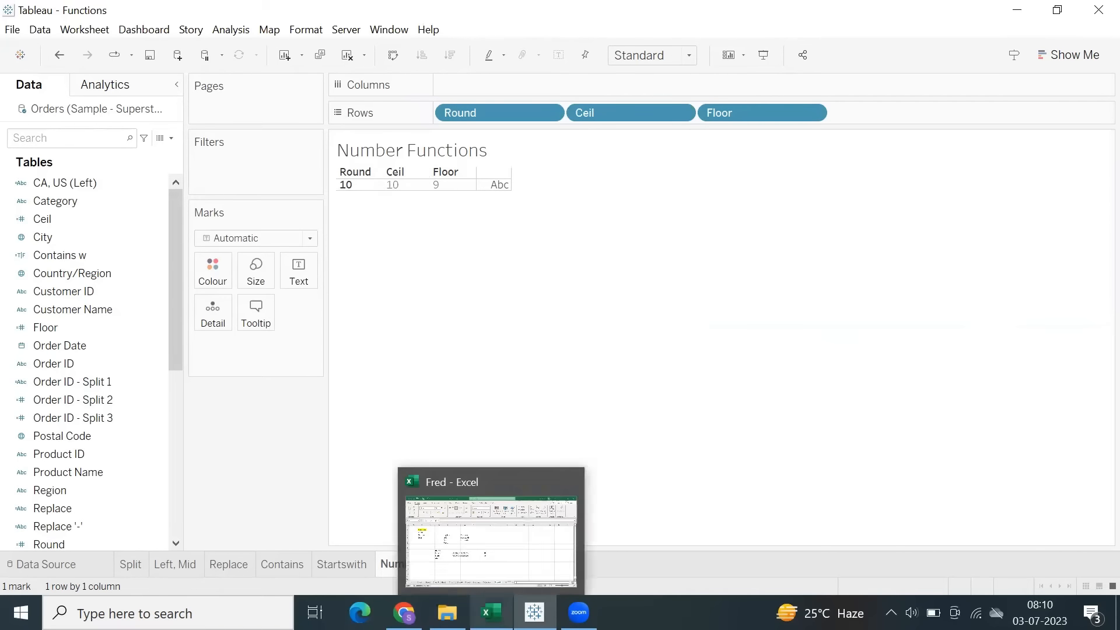
Switch to the Fred workbook in Excel and enter the example Round(9.5) in cell F10 beside the Round label.
click(490, 613)
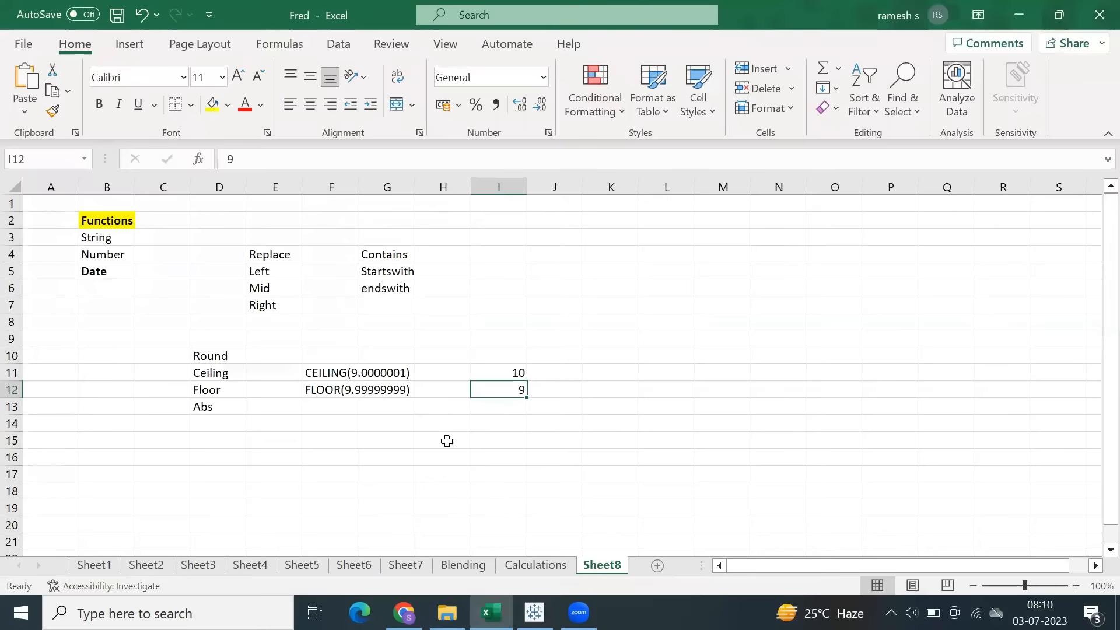
click(311, 372)
click(337, 389)
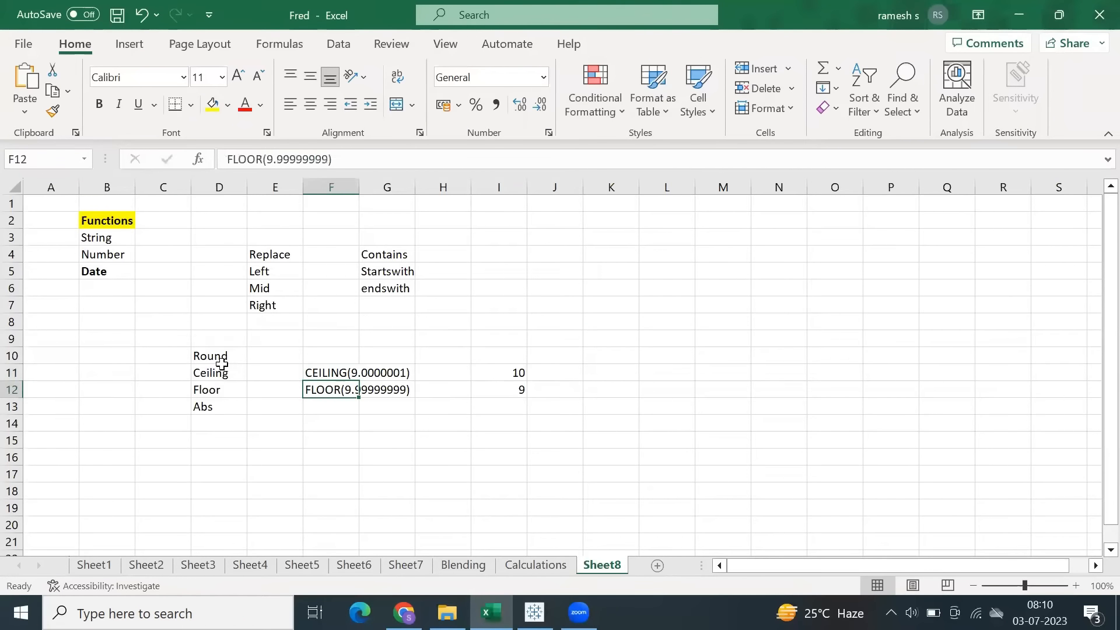
click(220, 357)
click(323, 358)
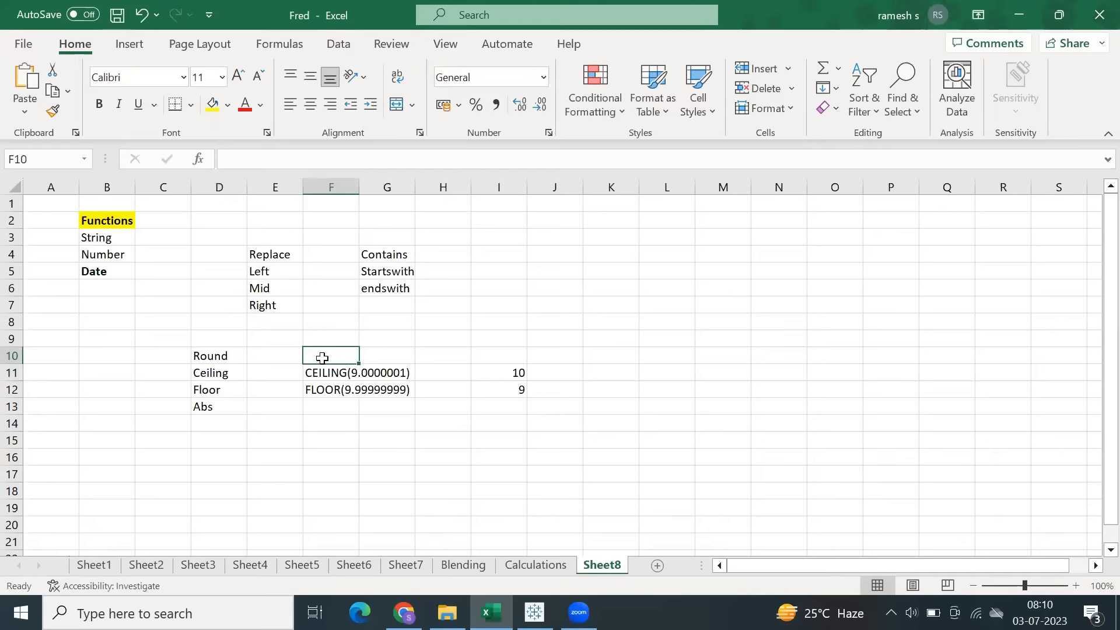
text(Round(9.5)
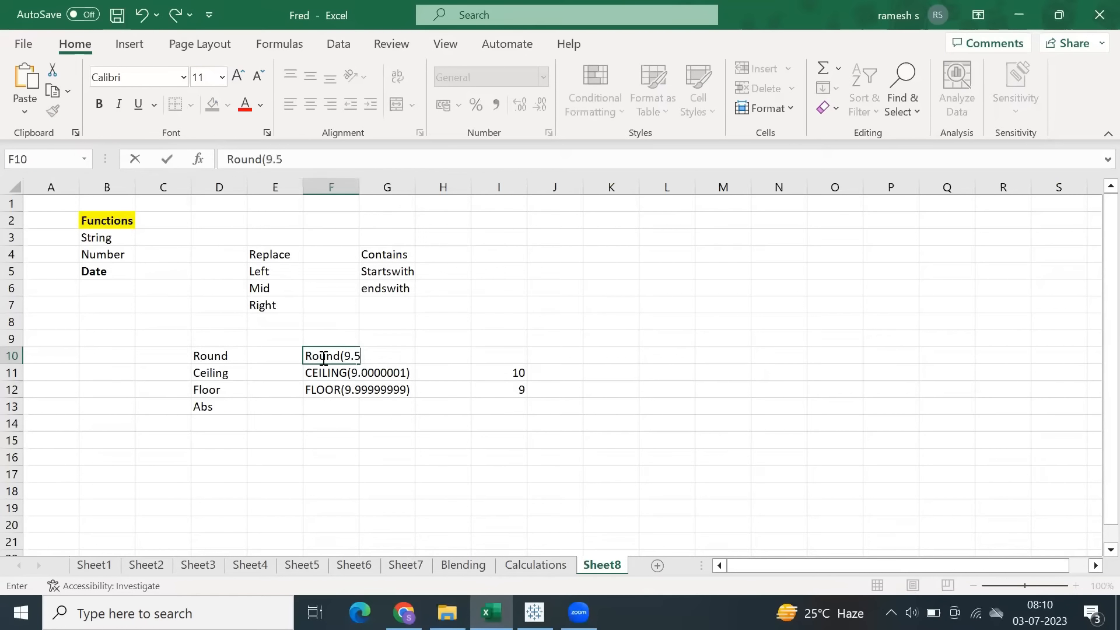
Enter 10 in cell I10 as the result of the Round example.
key(Right)
key(Right)
key(Right)
key(Right)
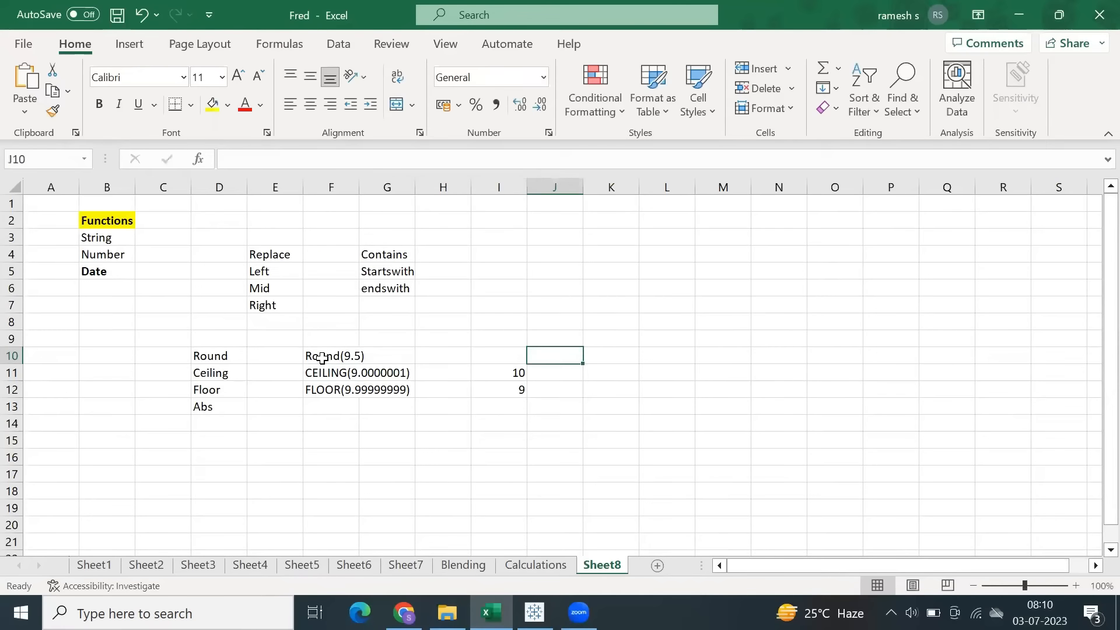
key(Left)
text(10)
key(Return)
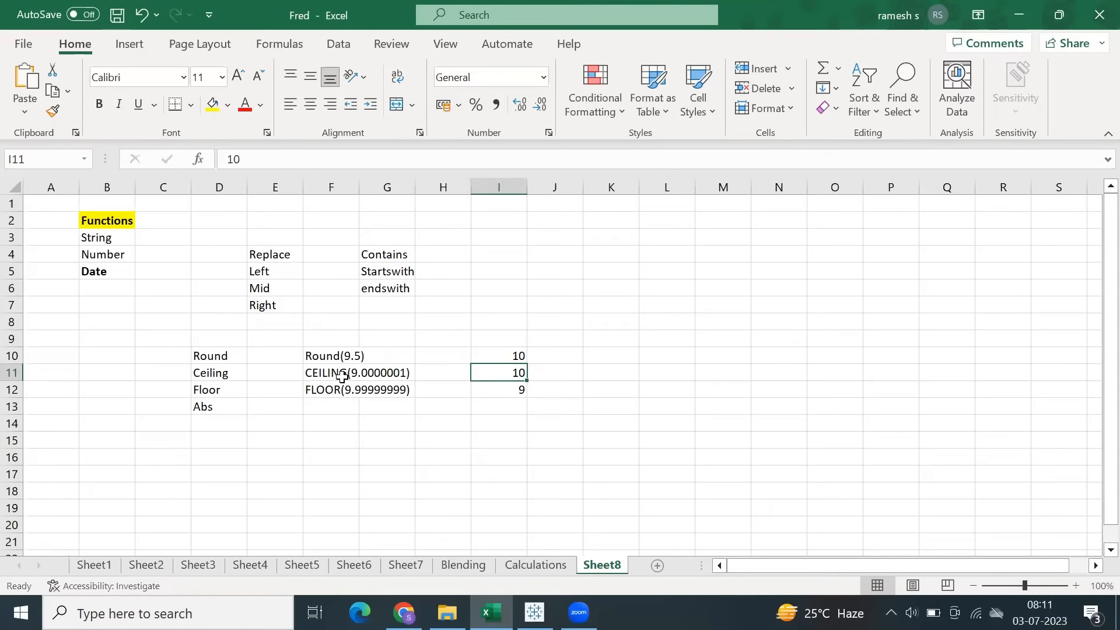
Switch back to Tableau and create a calculated field with the formula ABS(-10).
click(200, 408)
key(alt+Tab)
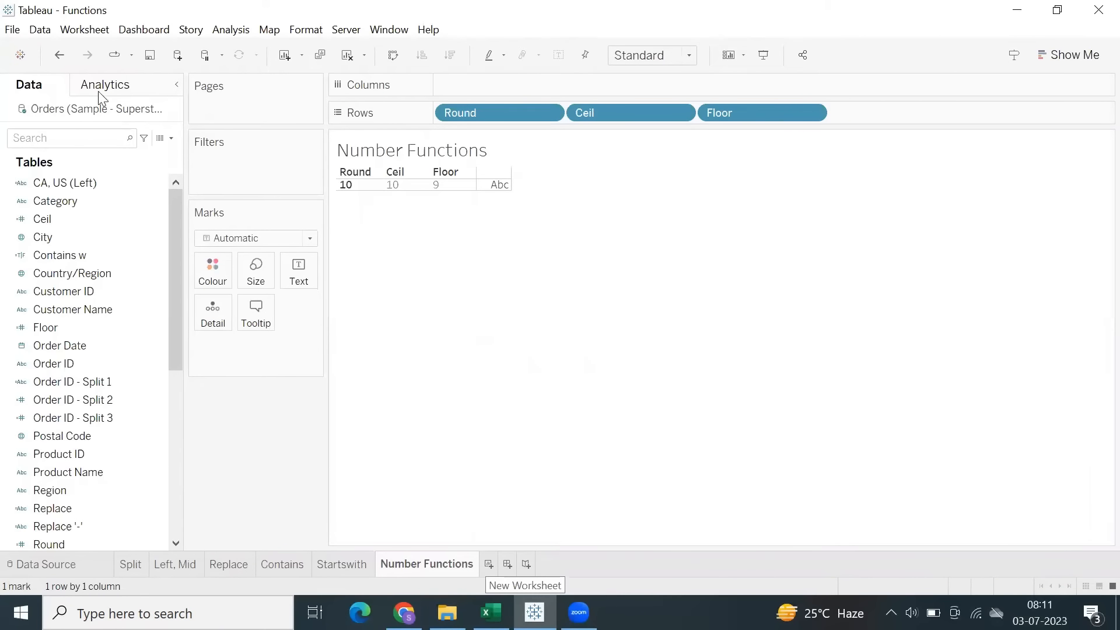
click(231, 29)
click(251, 360)
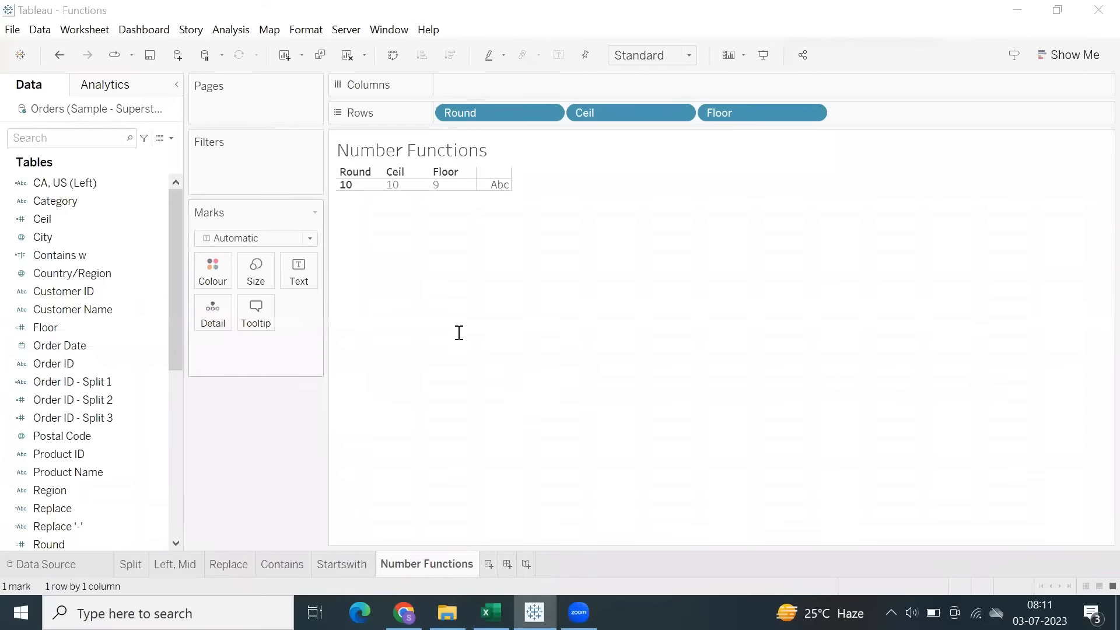
text(ab)
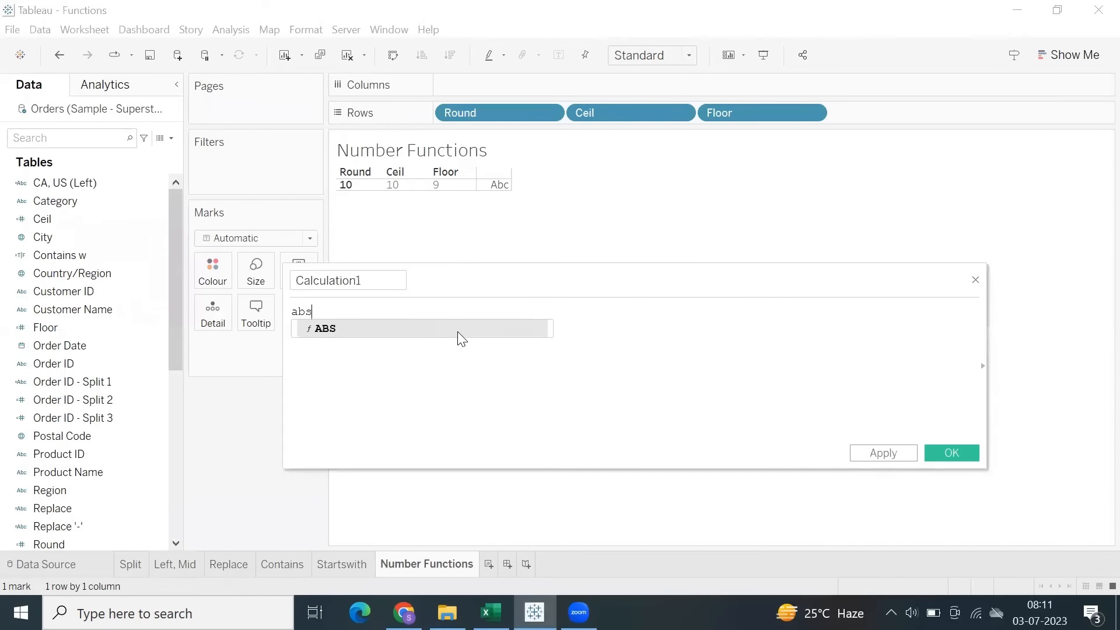
text(s)
click(459, 330)
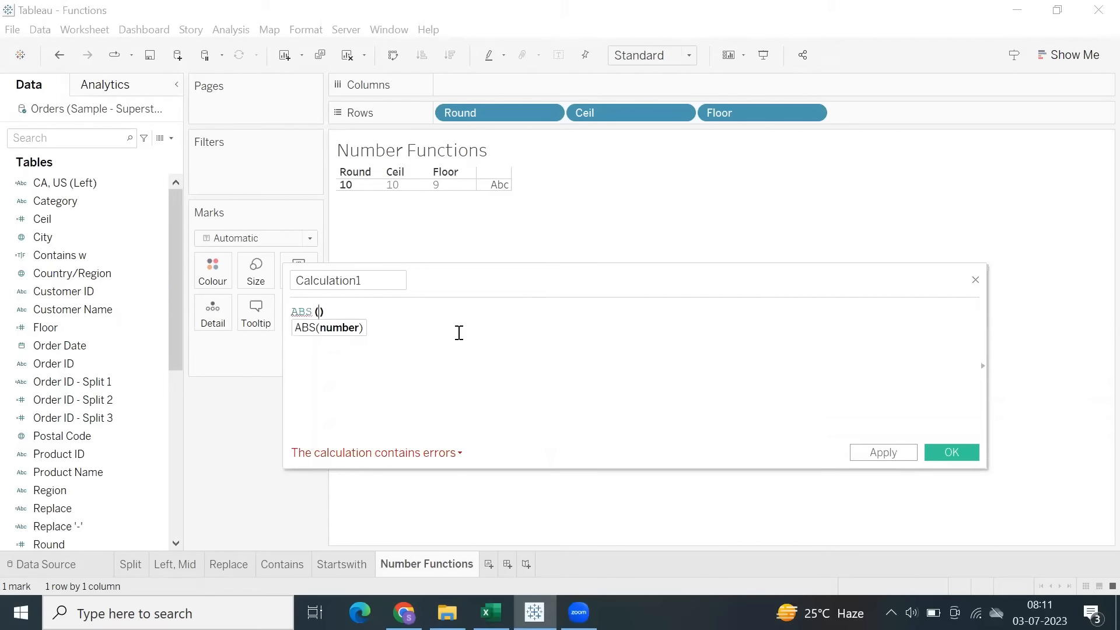
text(-10)
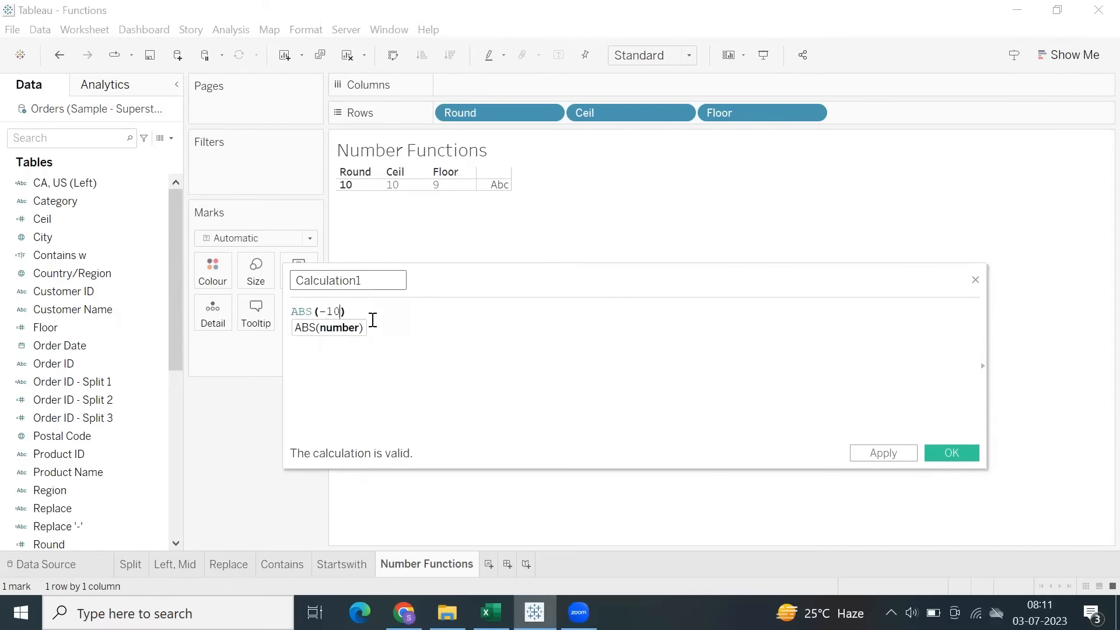
Name the new calculated field ABS(-10), matching its formula, and save it.
drag(357, 311, 241, 286)
key(ctrl+c)
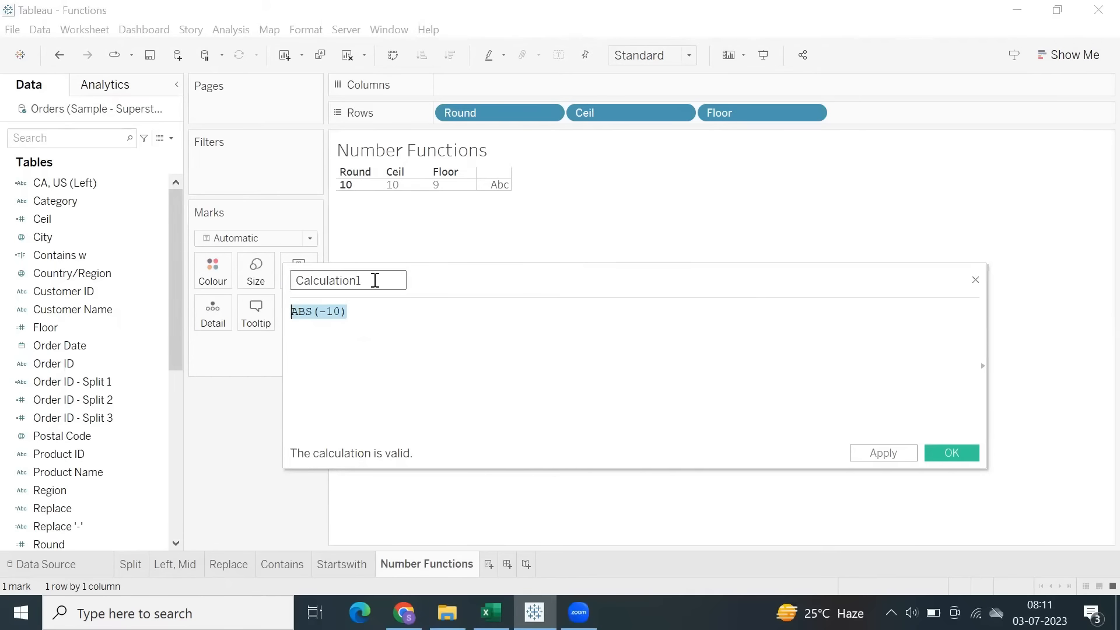
double_click(348, 280)
key(ctrl+v)
click(961, 451)
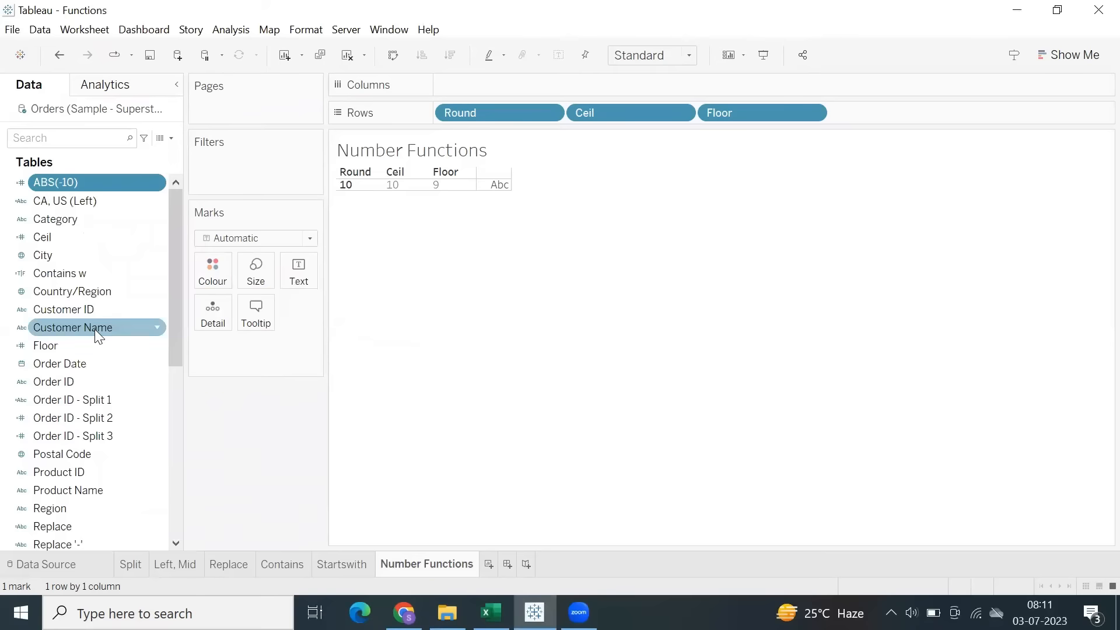
Add ABS(-10) to the rows of the Number Functions table and enlarge its column width and row height.
double_click(73, 182)
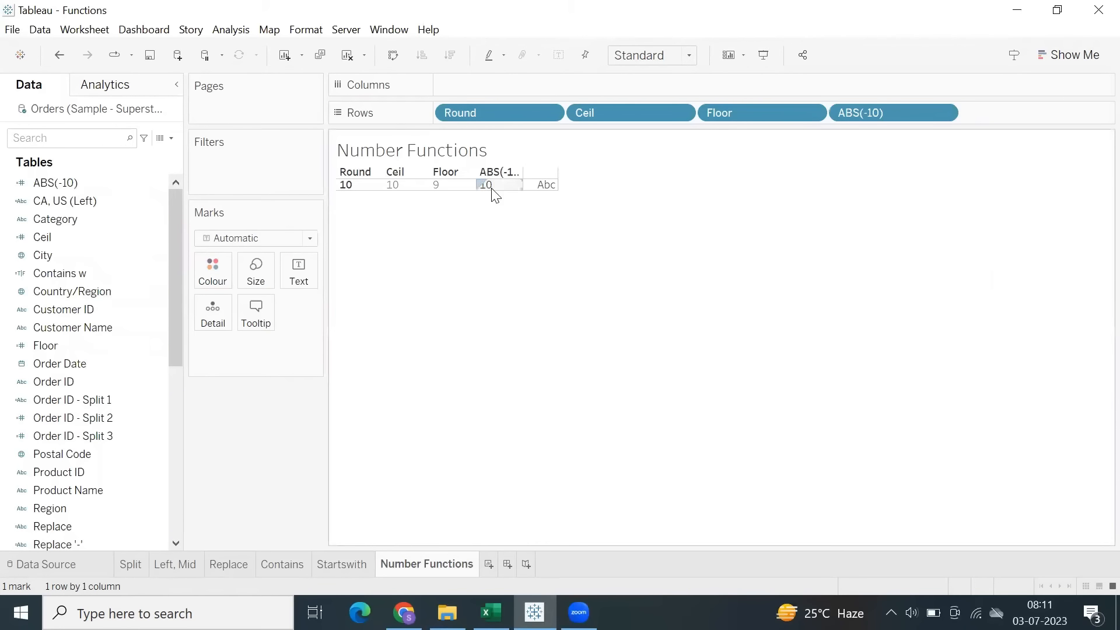
mouse_move(527, 191)
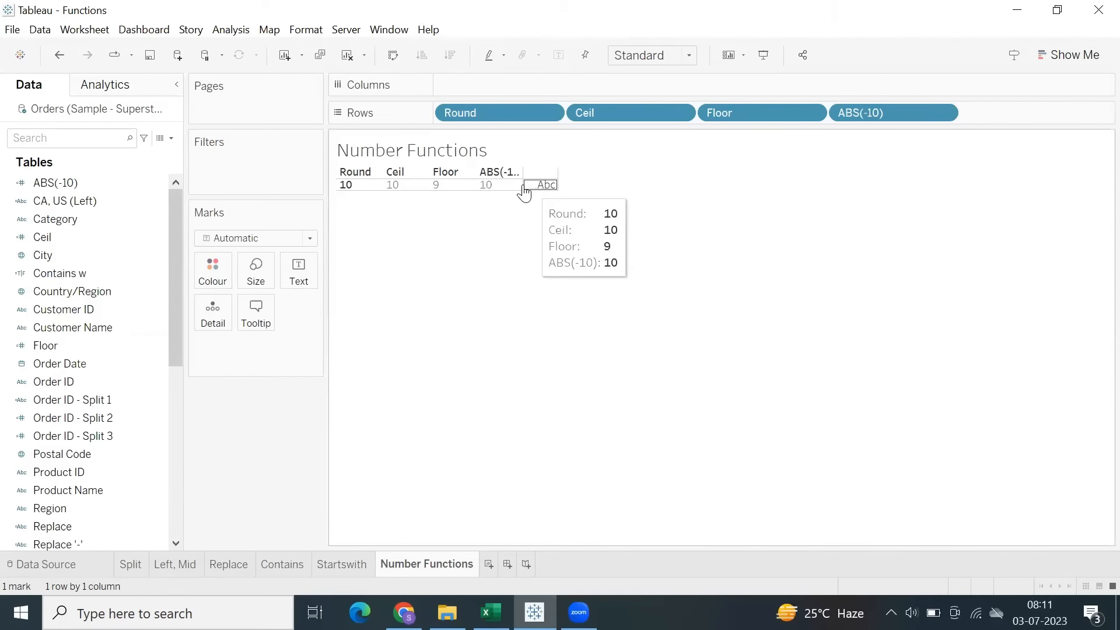
drag(524, 186, 614, 178)
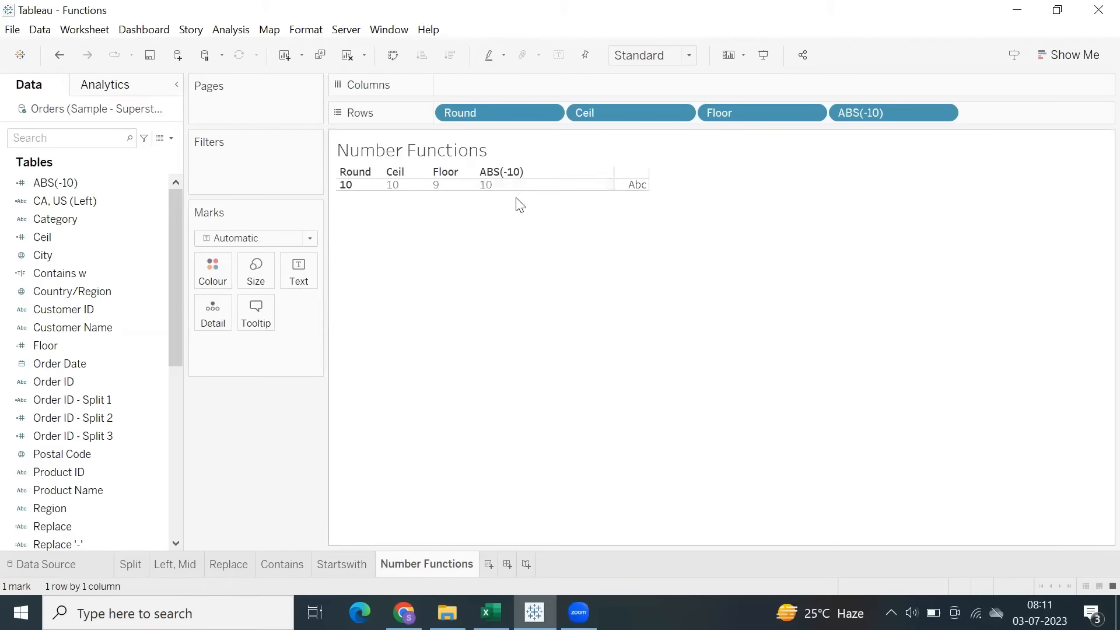
drag(508, 188, 514, 214)
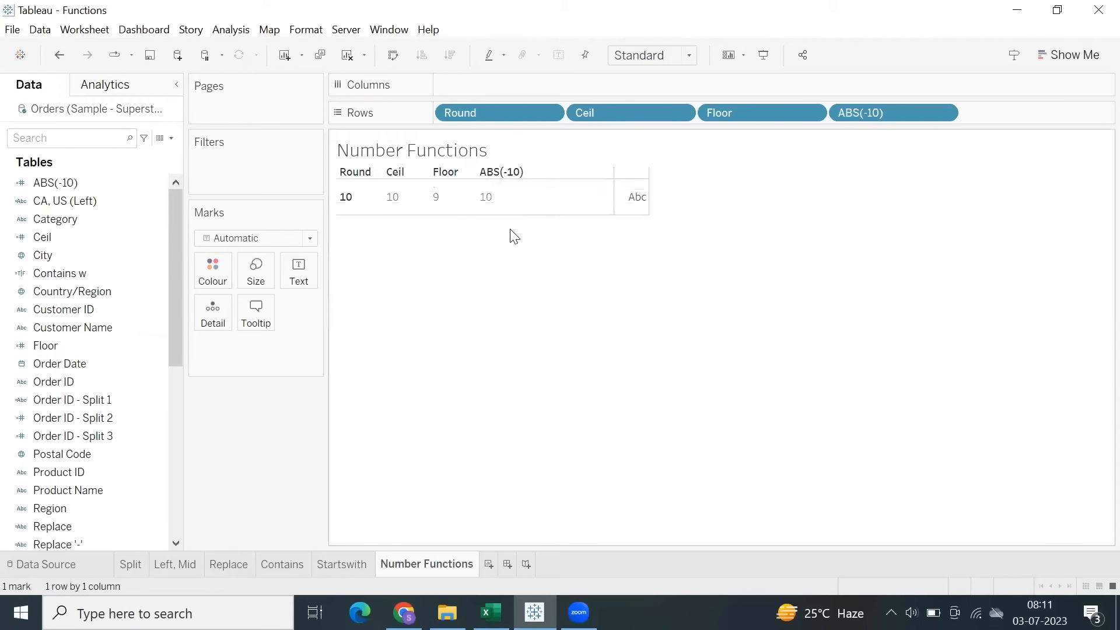
click(511, 192)
click(495, 201)
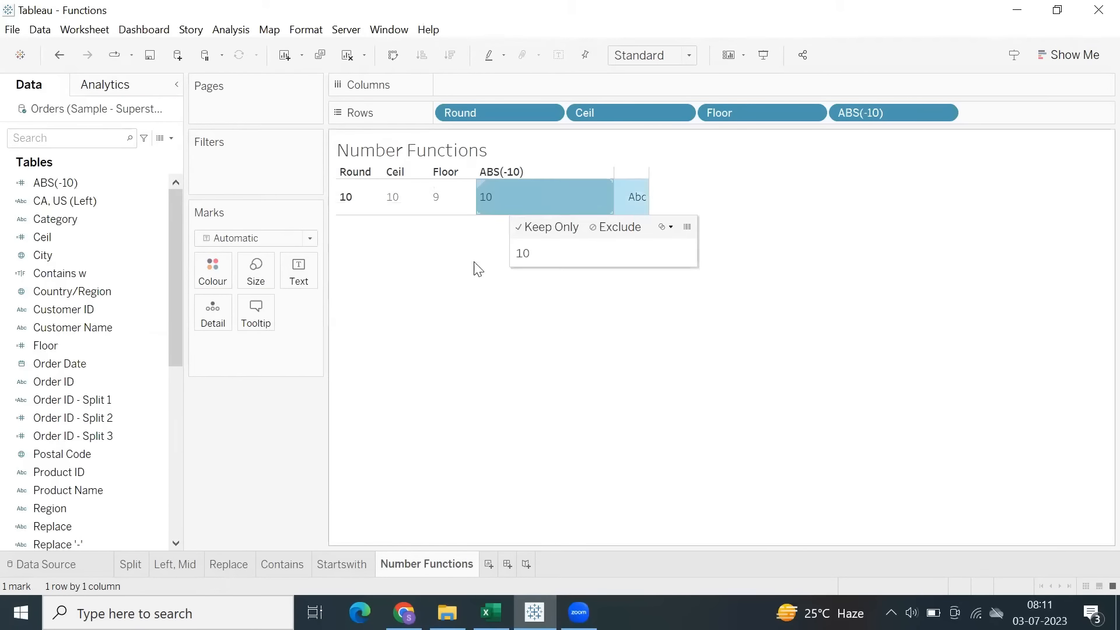
click(466, 283)
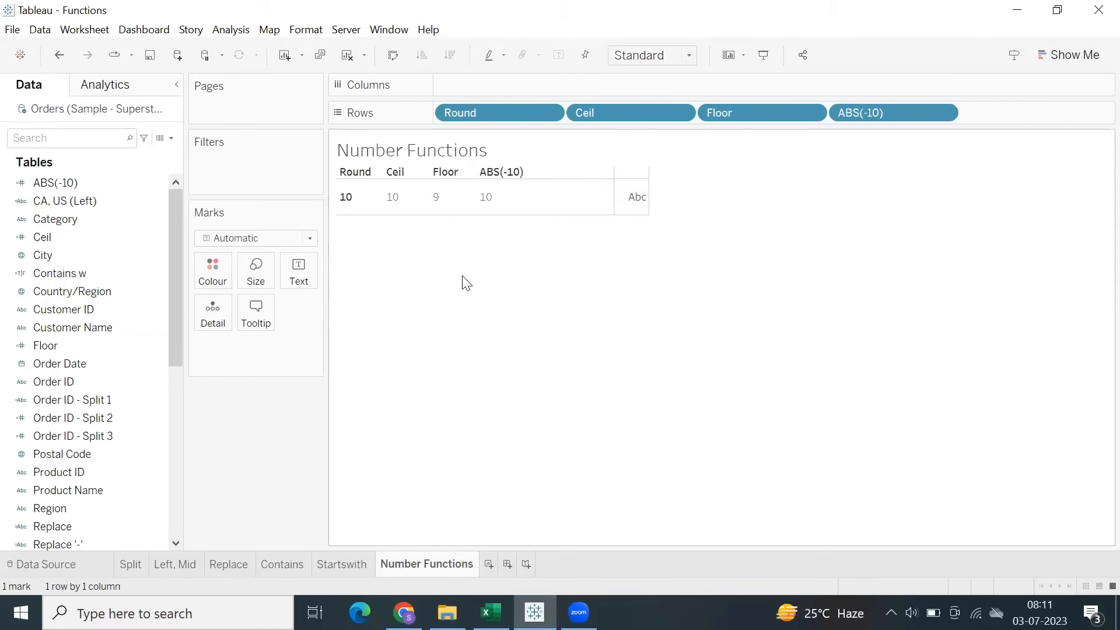
Create a new worksheet and list Sub-Category in its rows.
click(489, 564)
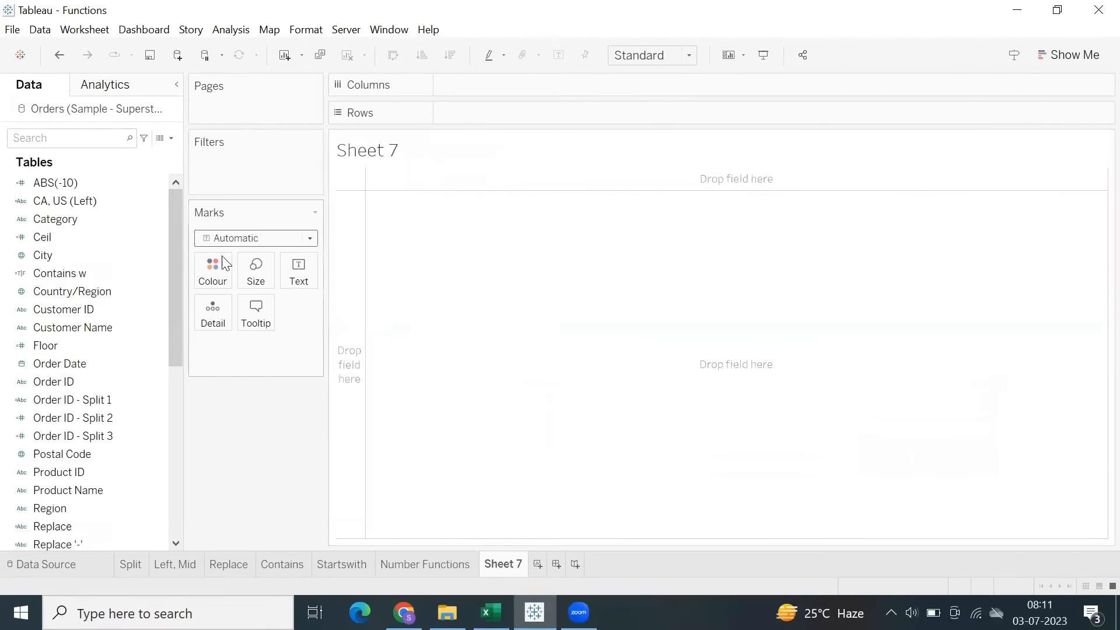
click(112, 335)
scroll(105, 329, down, 3)
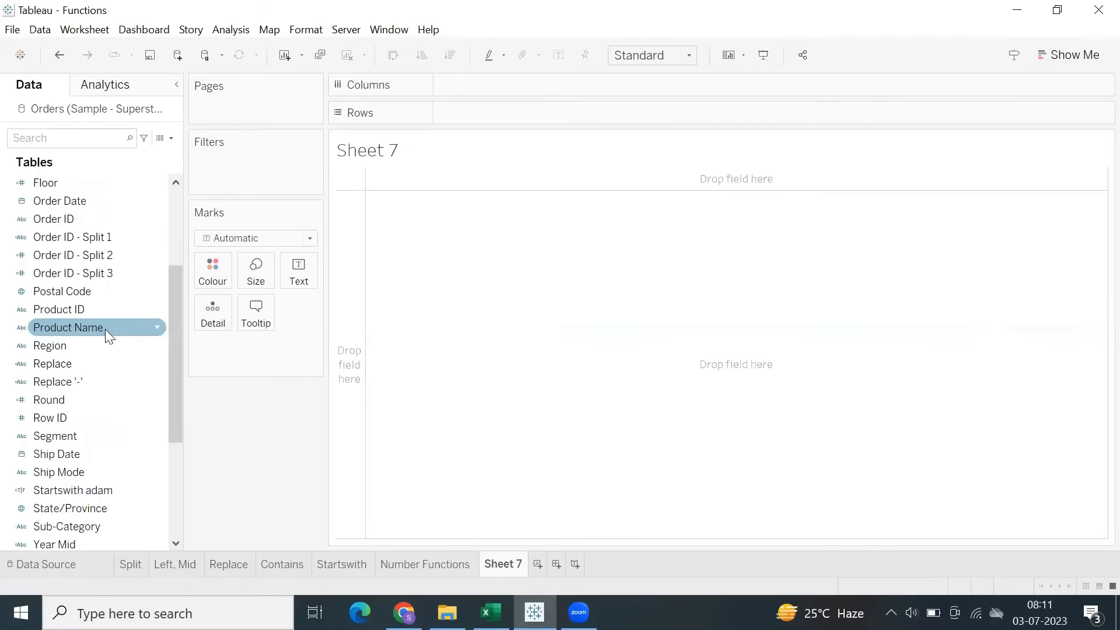
scroll(122, 392, down, 2)
click(80, 426)
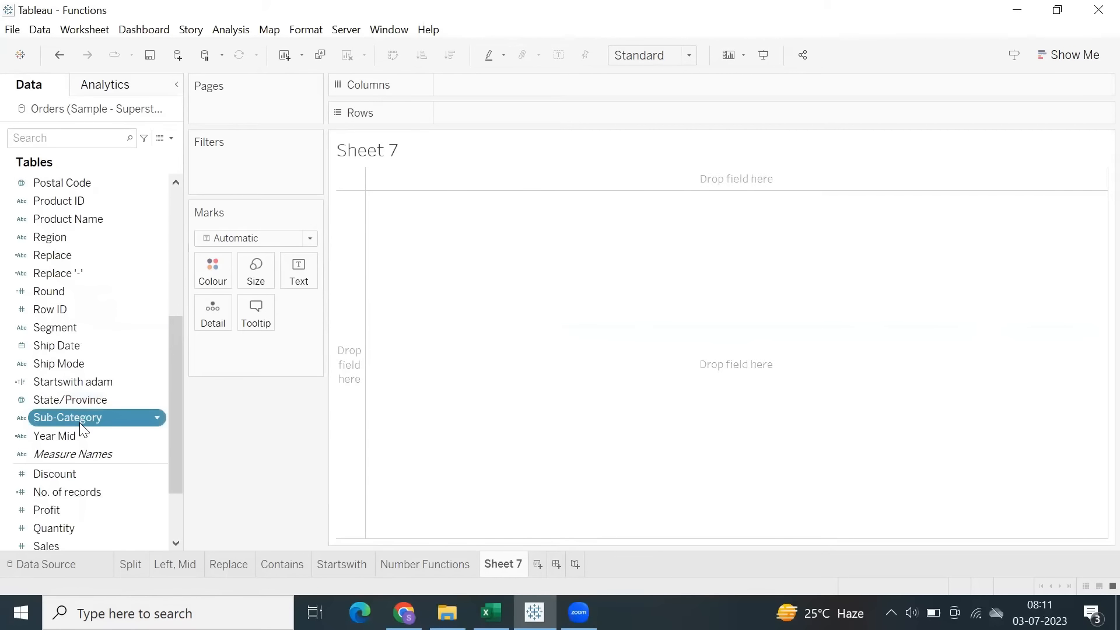
double_click(80, 426)
Add Profit as the table's values and sort the sub-categories by it in descending order.
scroll(77, 450, down, 2)
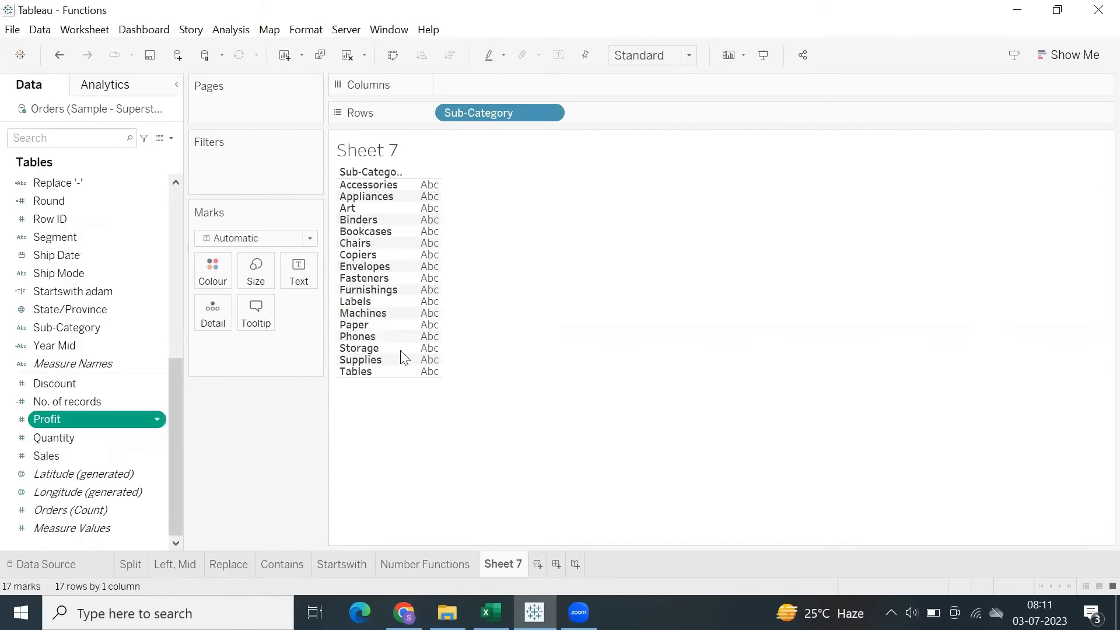
drag(404, 357, 407, 360)
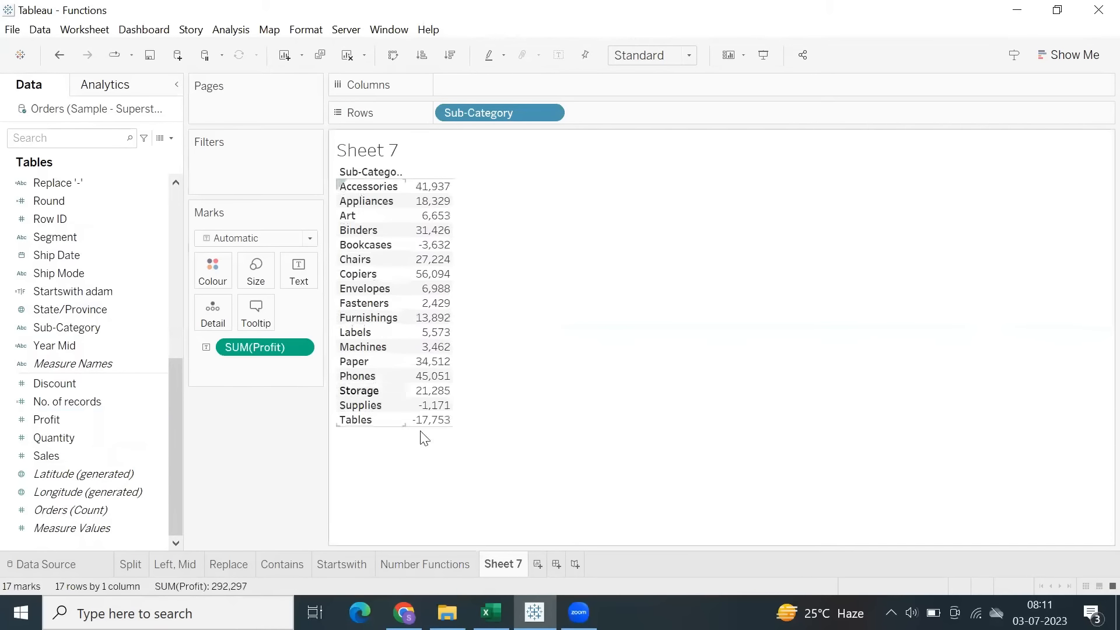
click(451, 55)
drag(408, 385, 447, 429)
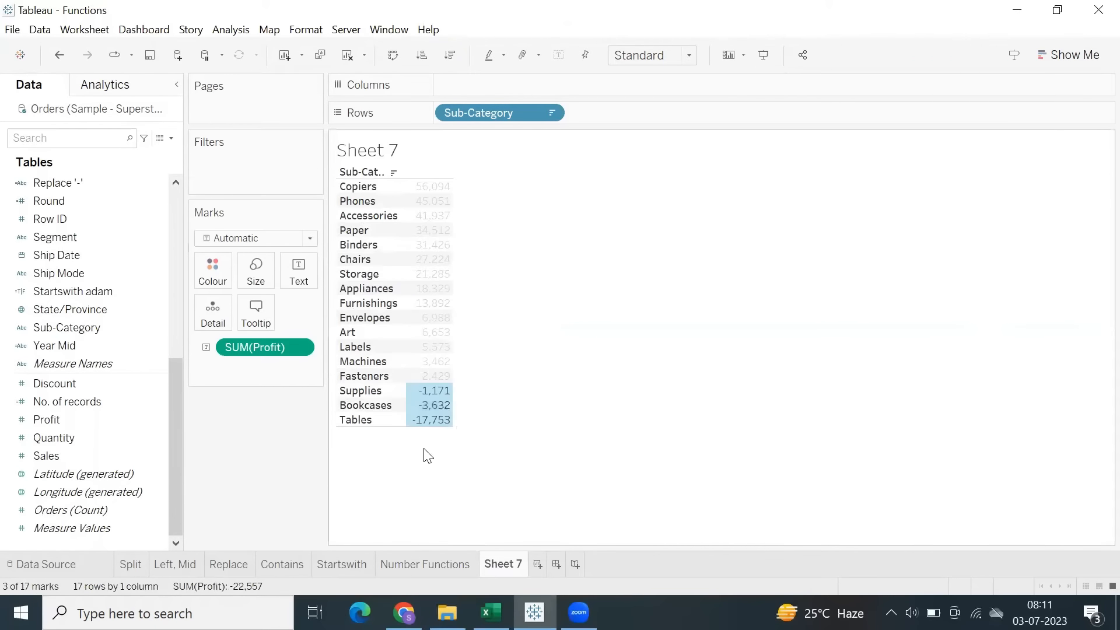
click(474, 420)
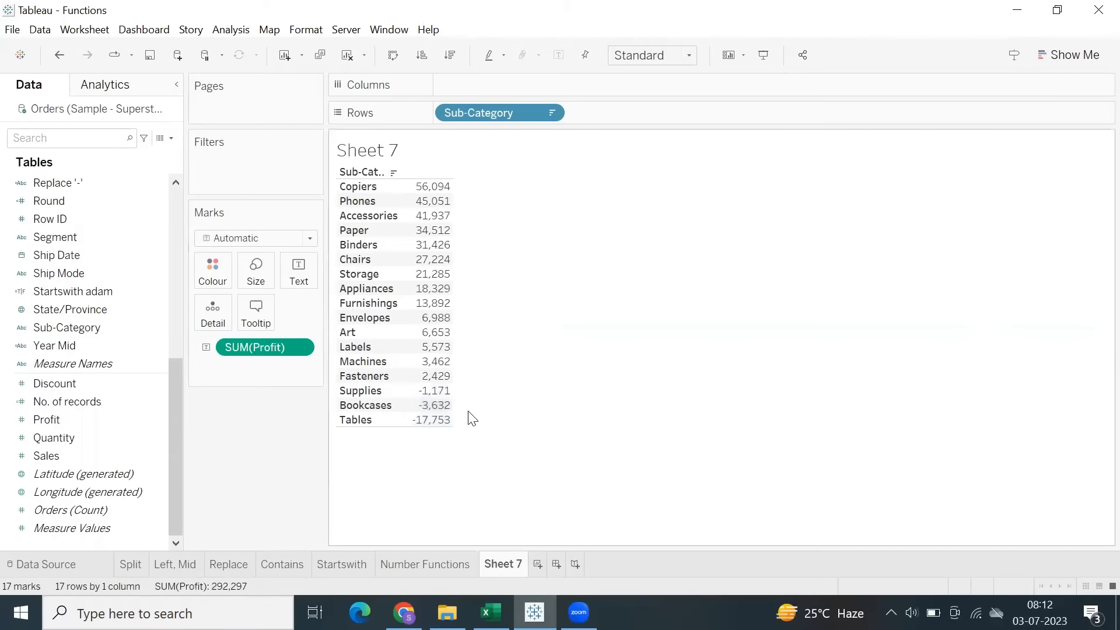
Create a calculated field with the formula ABS([Profit]).
click(227, 30)
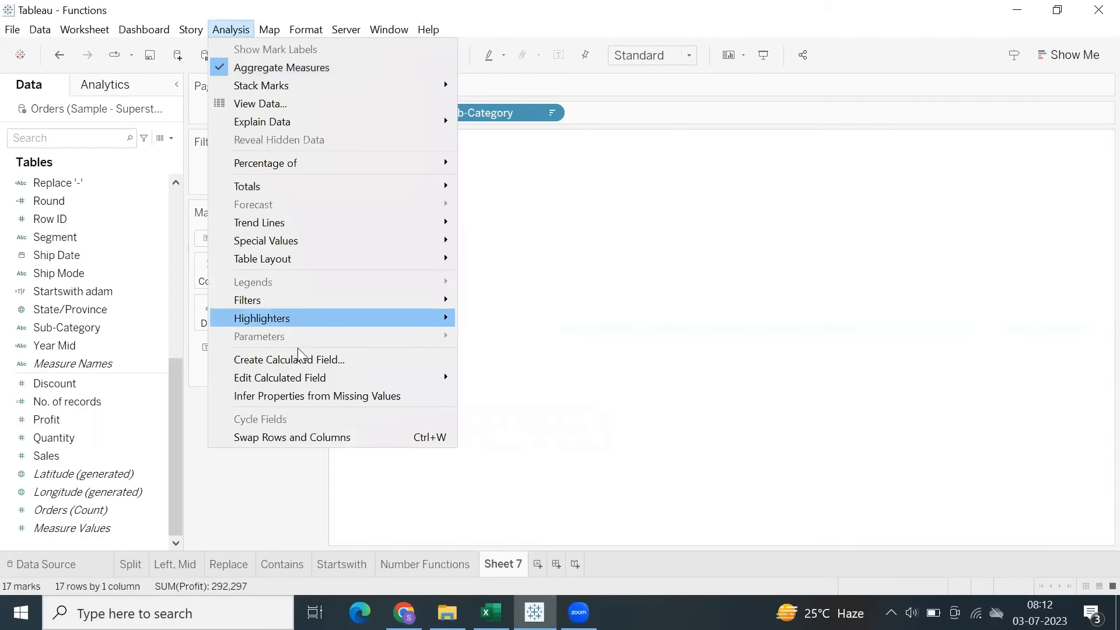
click(290, 357)
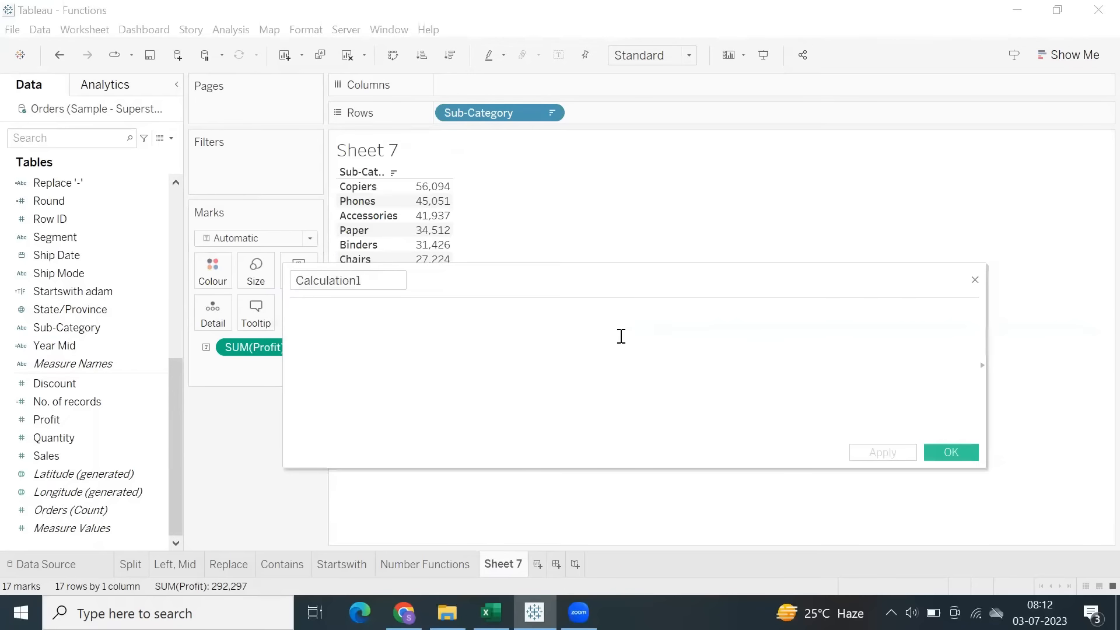
text(abs)
key(Return)
text(prof)
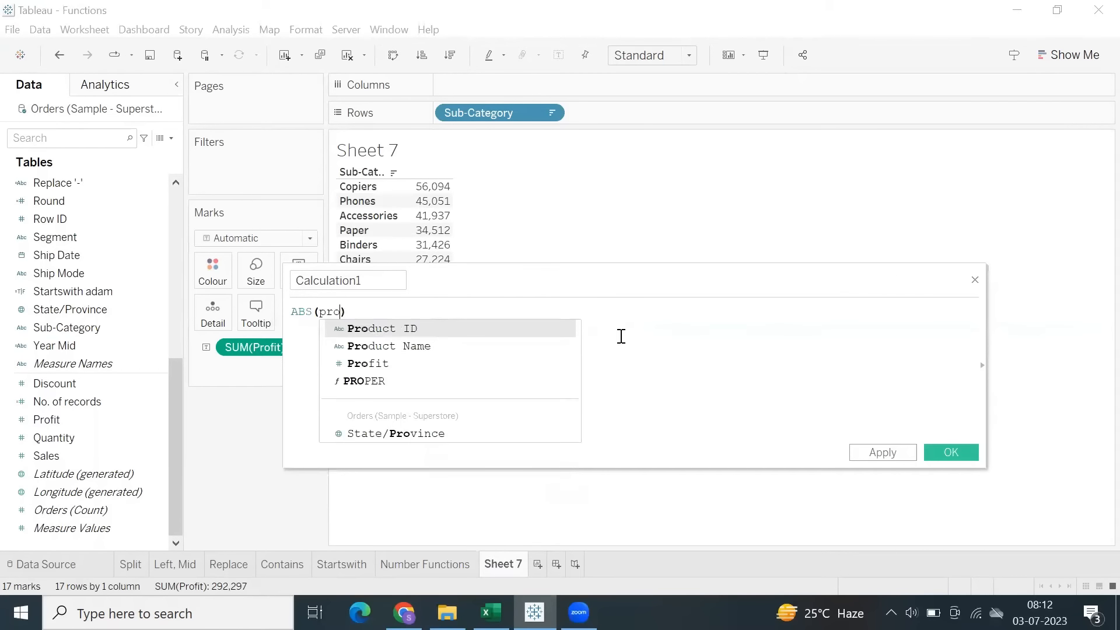
key(Return)
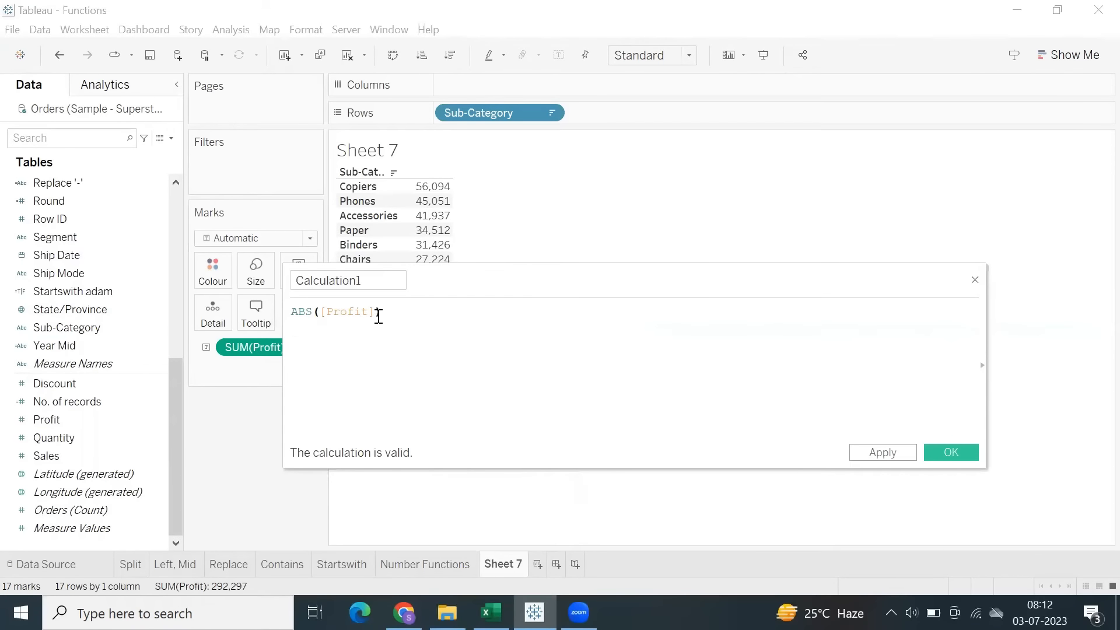
Name the profit calculation ABS([Profit]), matching its formula, and save it.
drag(379, 314, 262, 286)
key(ctrl+c)
double_click(390, 279)
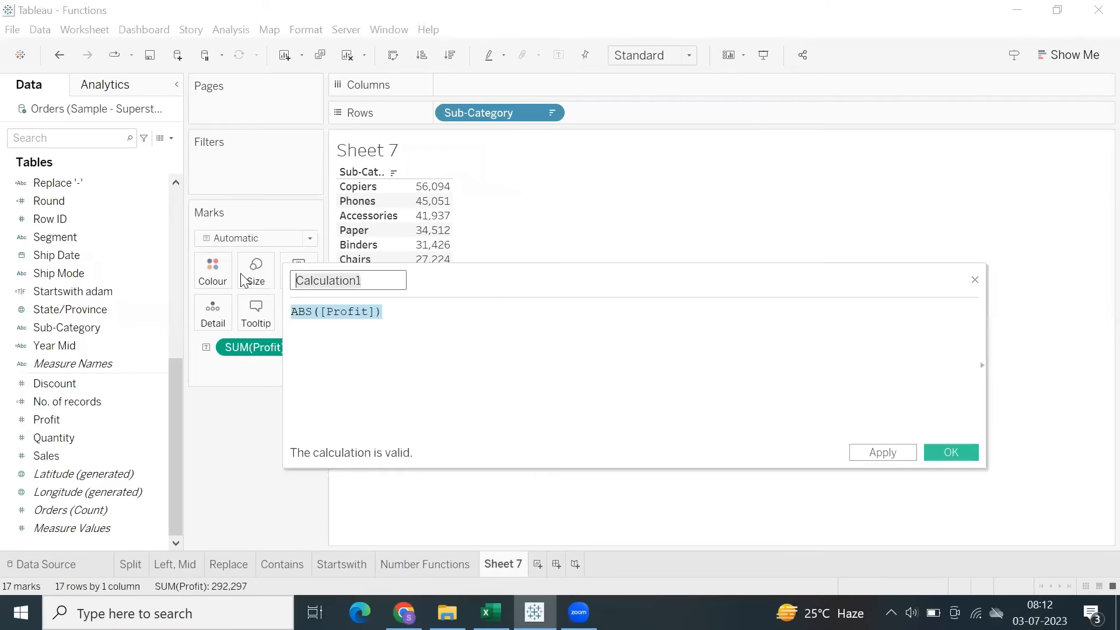
key(ctrl+v)
click(943, 449)
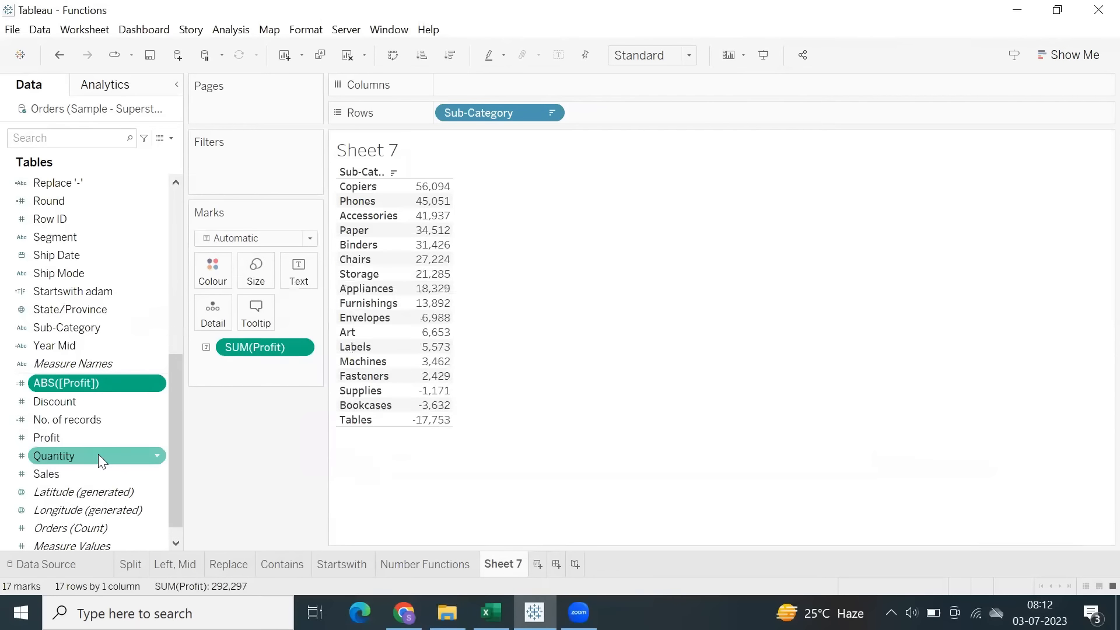
Add ABS([Profit]) to the sub-category table, order it after Profit, and widen the value columns.
double_click(67, 383)
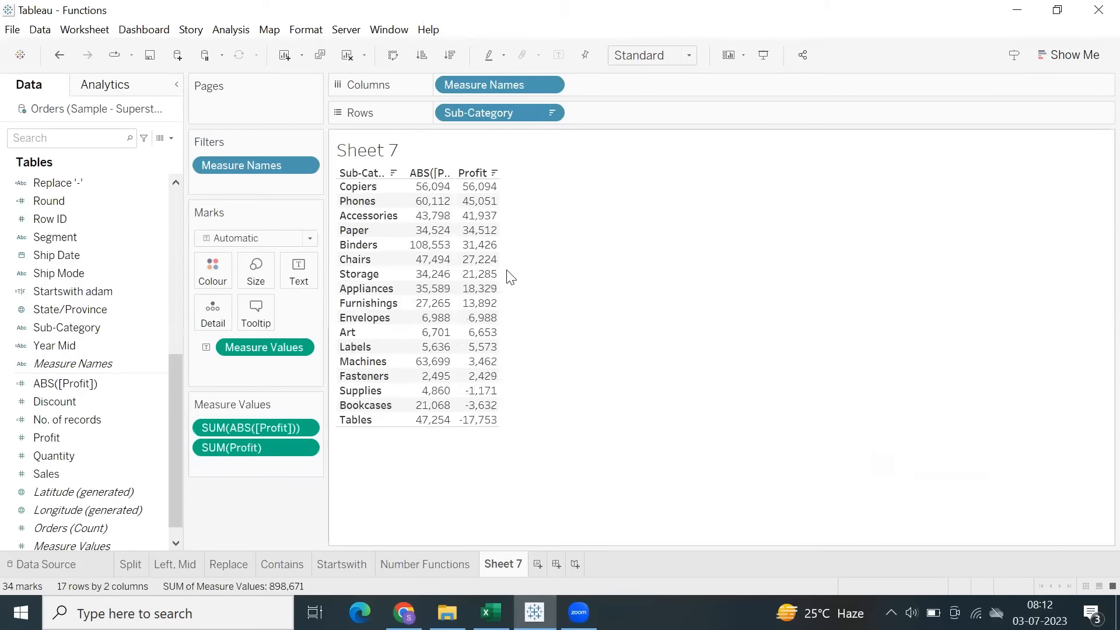
drag(237, 430, 238, 471)
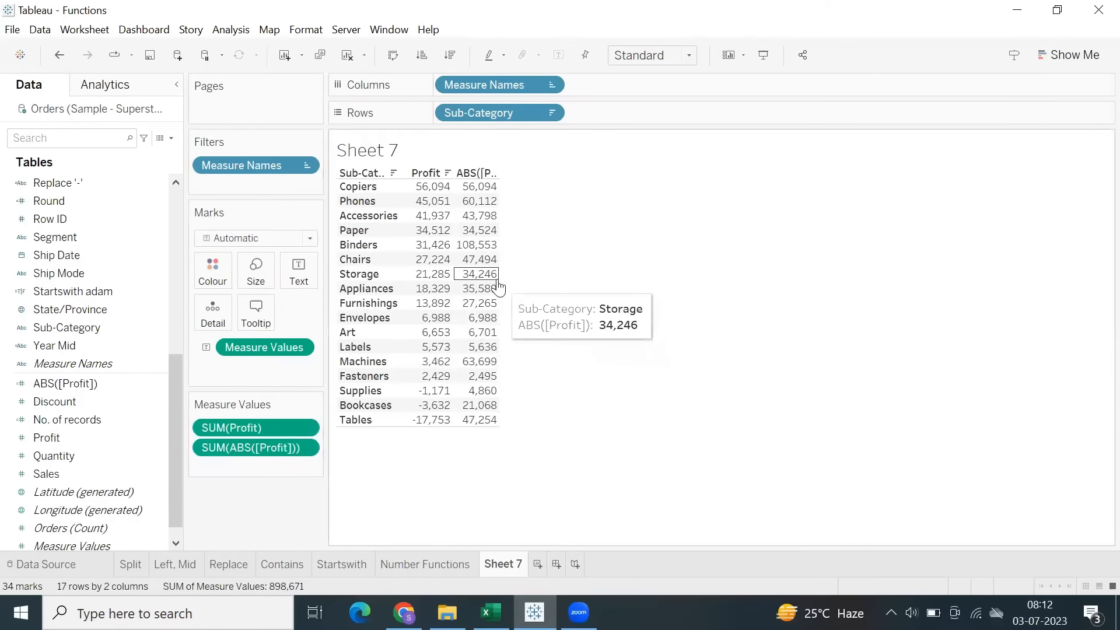
drag(499, 274, 597, 282)
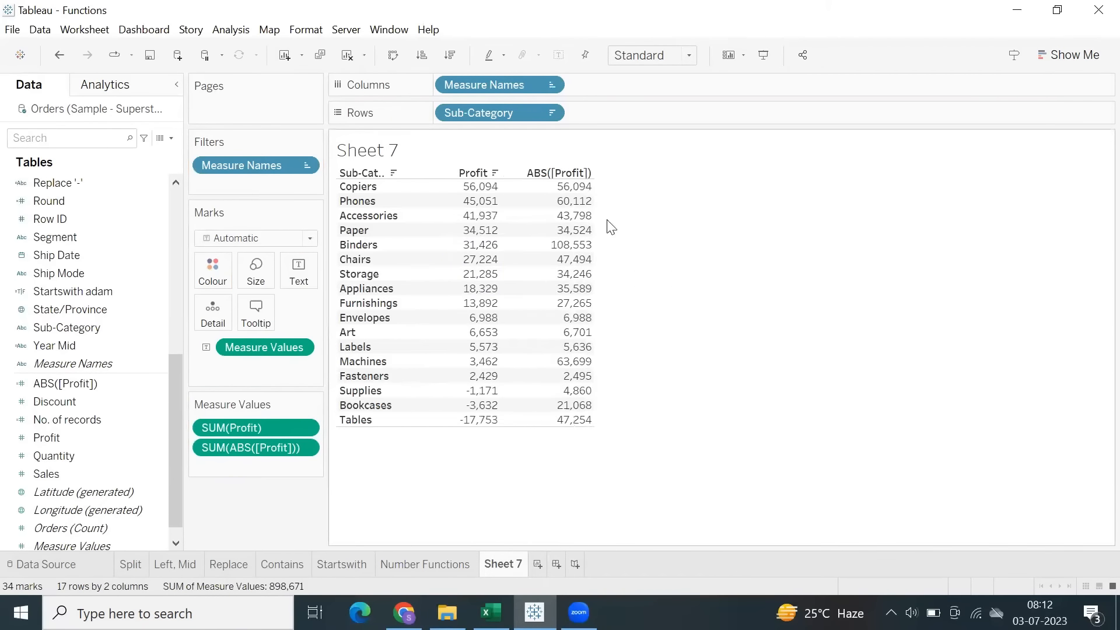
Compare the Profit and ABS([Profit]) values across the sub-categories, including Accessories, Paper and Envelopes.
drag(476, 184, 702, 420)
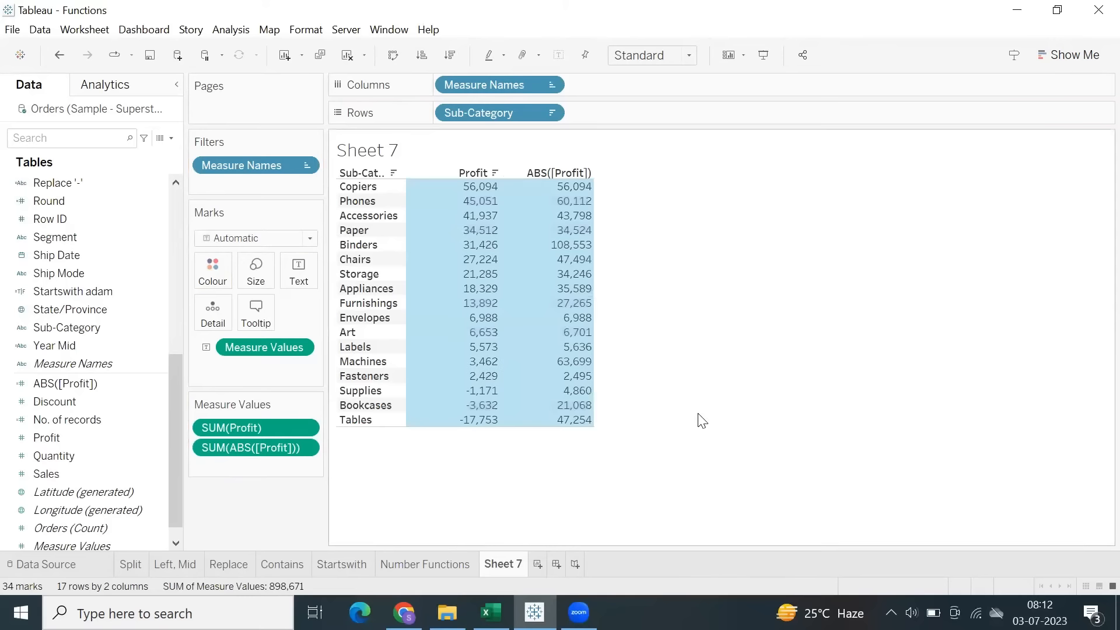
click(702, 420)
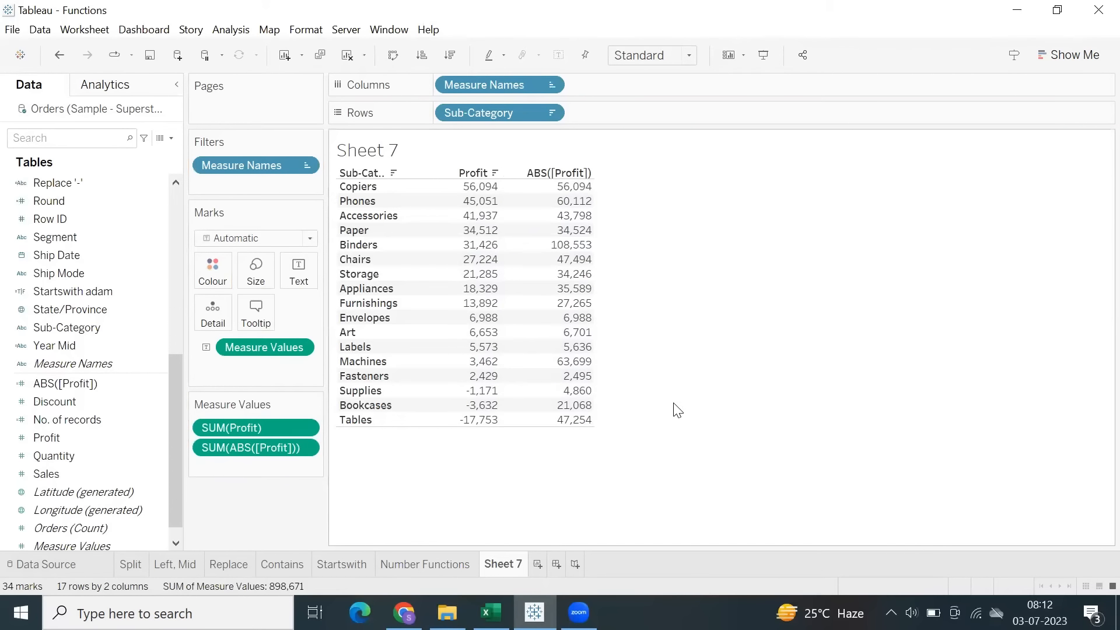
drag(480, 185, 579, 194)
click(691, 338)
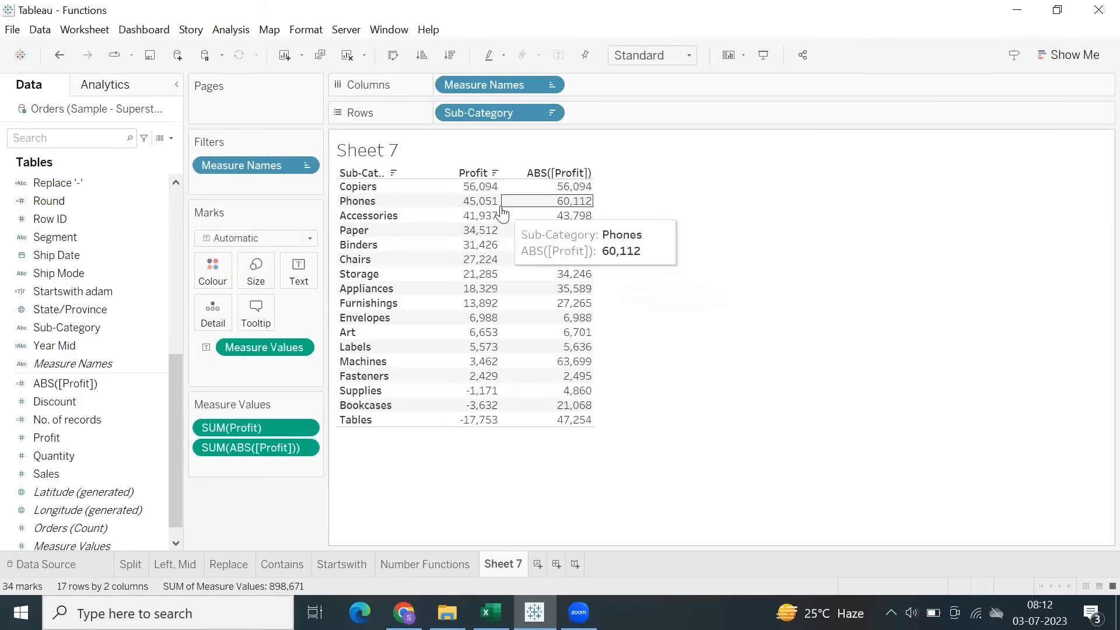
drag(502, 210, 581, 232)
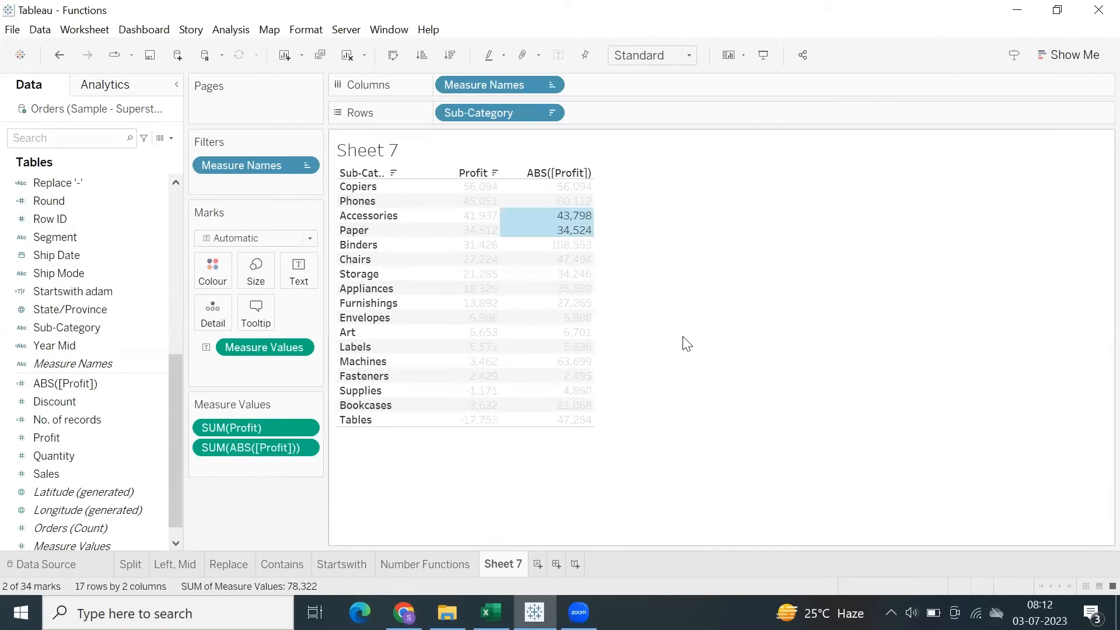
click(687, 344)
drag(408, 224, 593, 238)
click(677, 364)
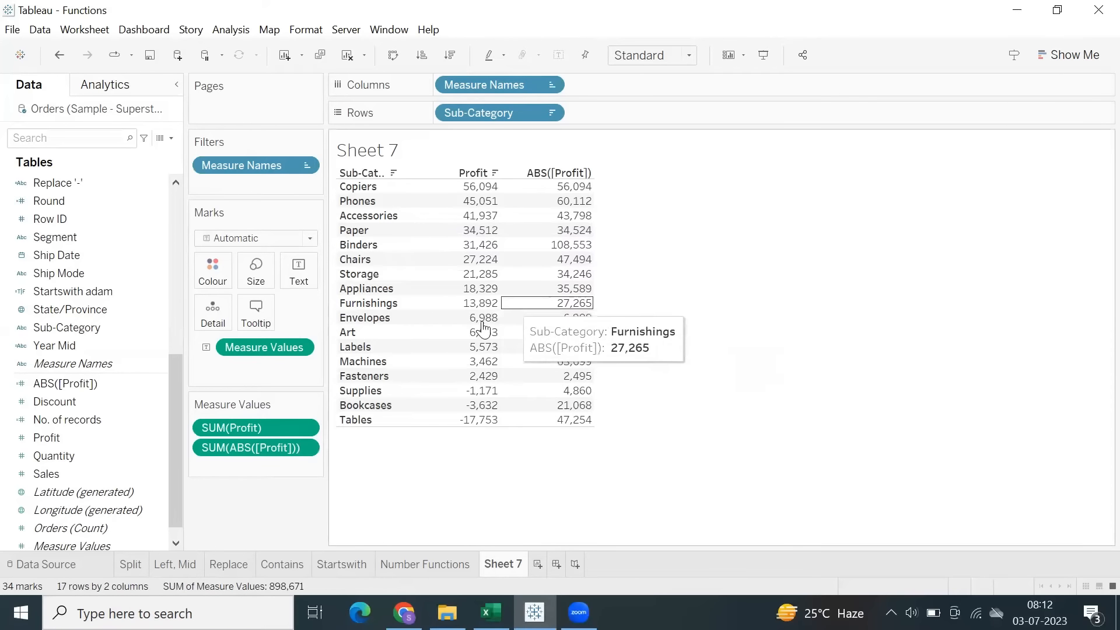
drag(408, 309, 580, 320)
click(622, 426)
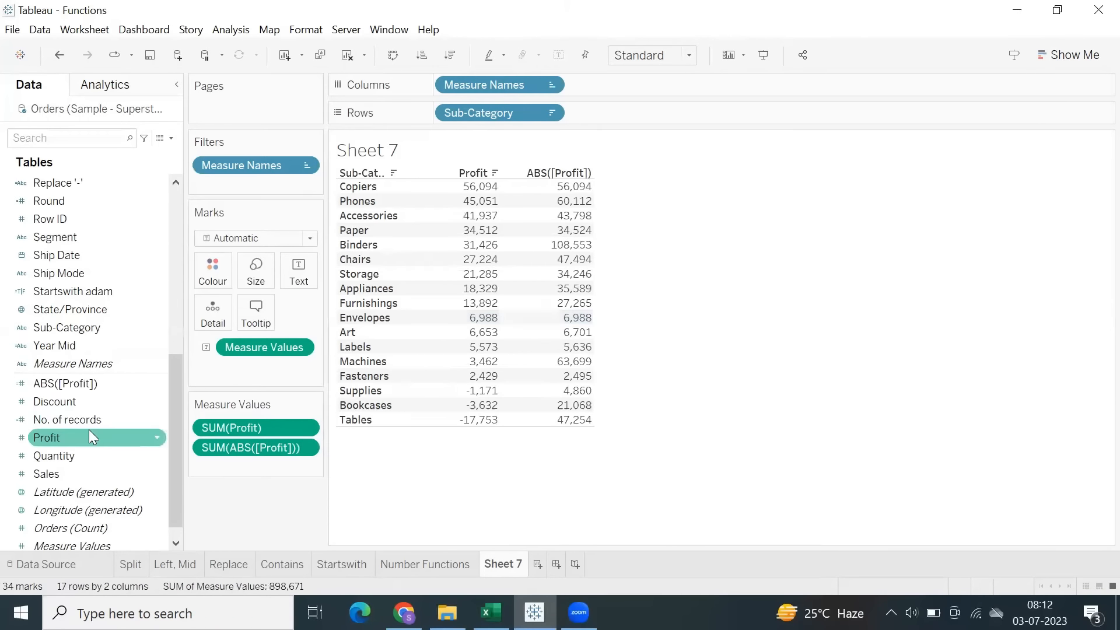
Edit the ABS([Profit]) calculated field so its formula reads ABS(SUM([Profit])), and save it.
right_click(70, 384)
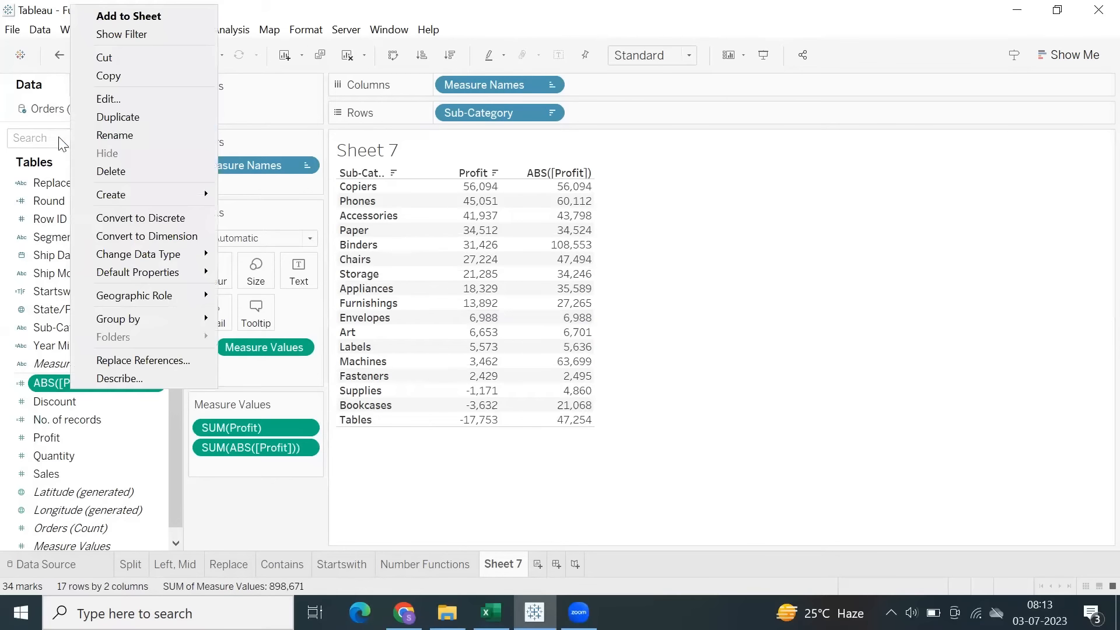
click(110, 100)
drag(387, 318, 272, 315)
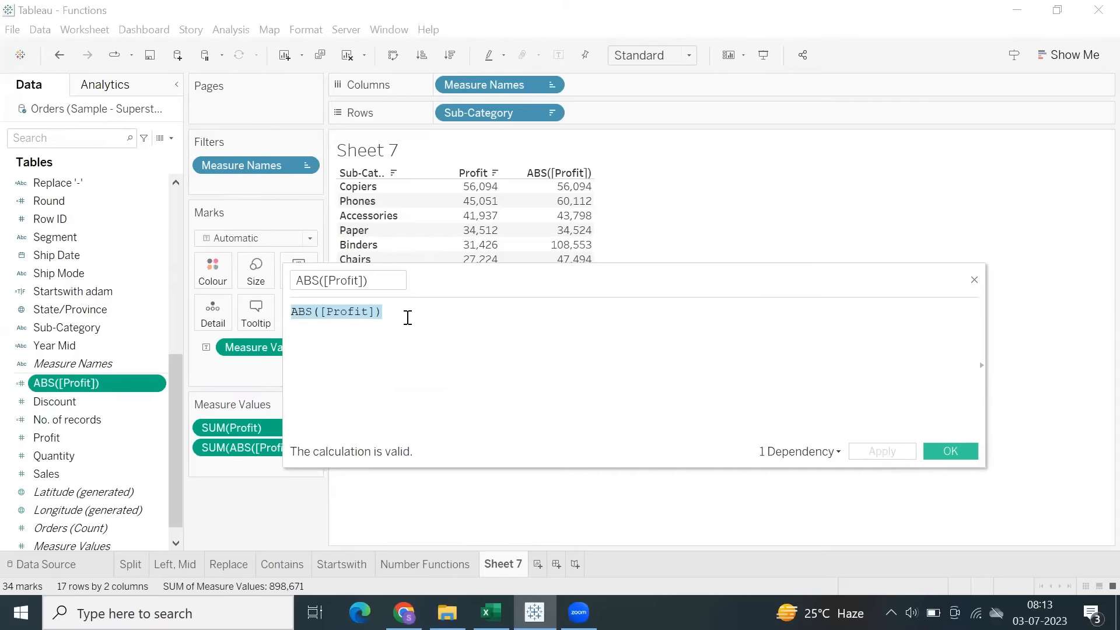
text(Abs)
key(Return)
text(sum)
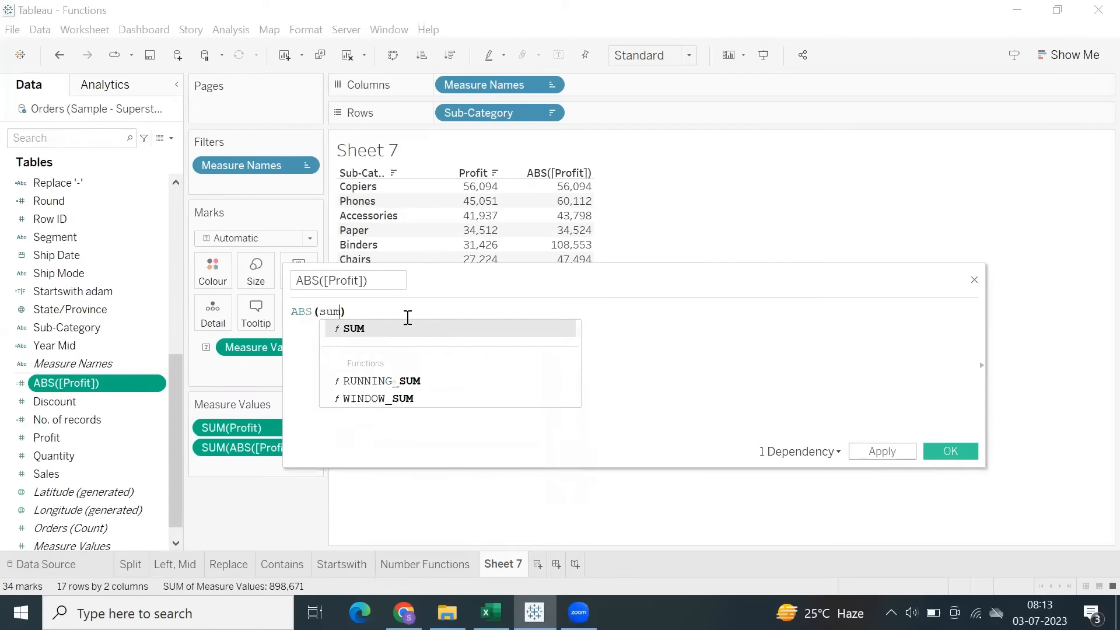
key(Return)
text(pro)
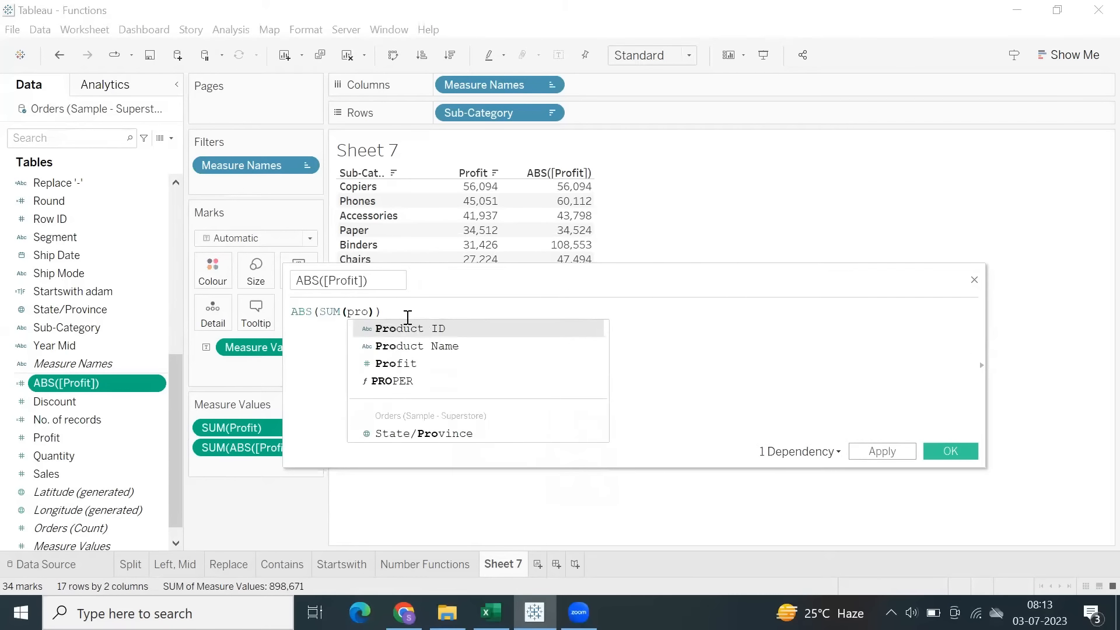
key(Down)
key(Down)
key(Return)
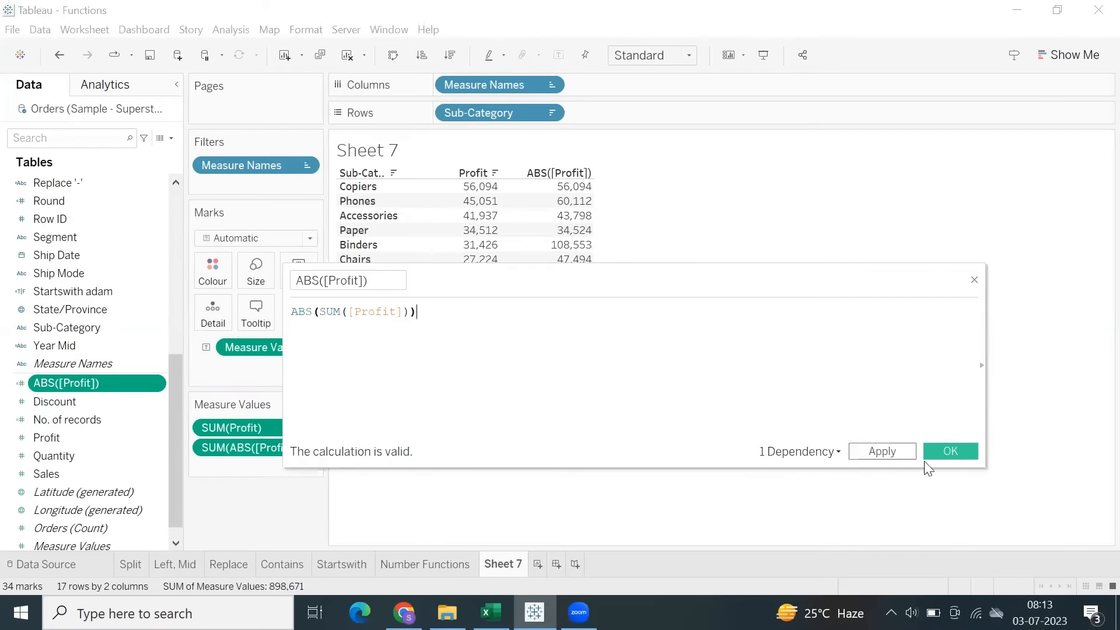
click(951, 451)
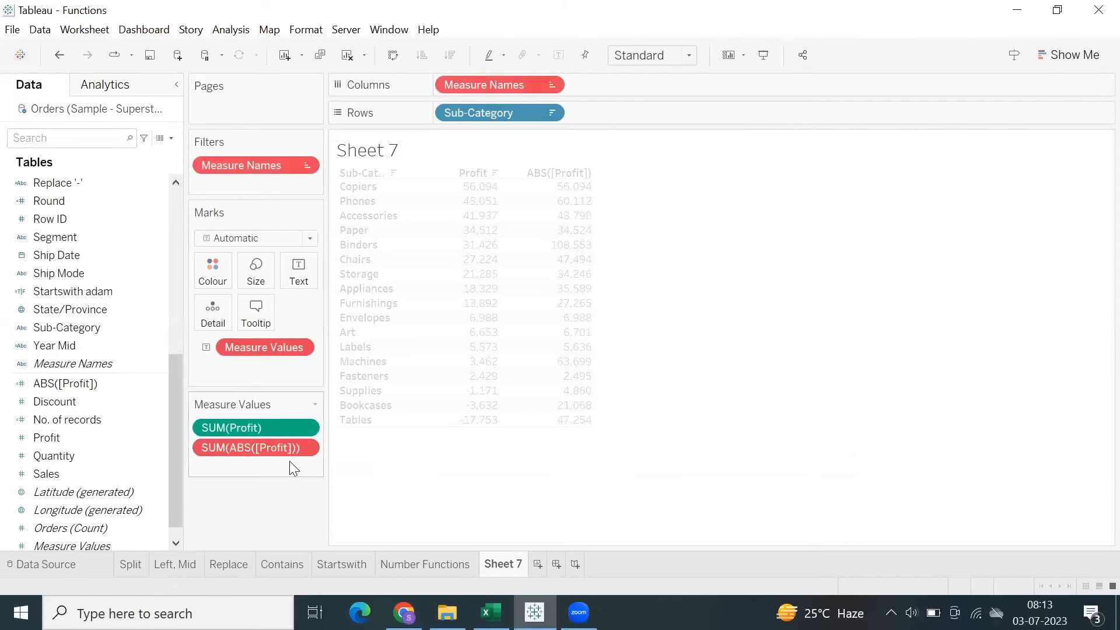
Replace the invalid SUM(ABS([Profit])) measure in the table's values with the updated ABS([Profit]) field.
click(305, 448)
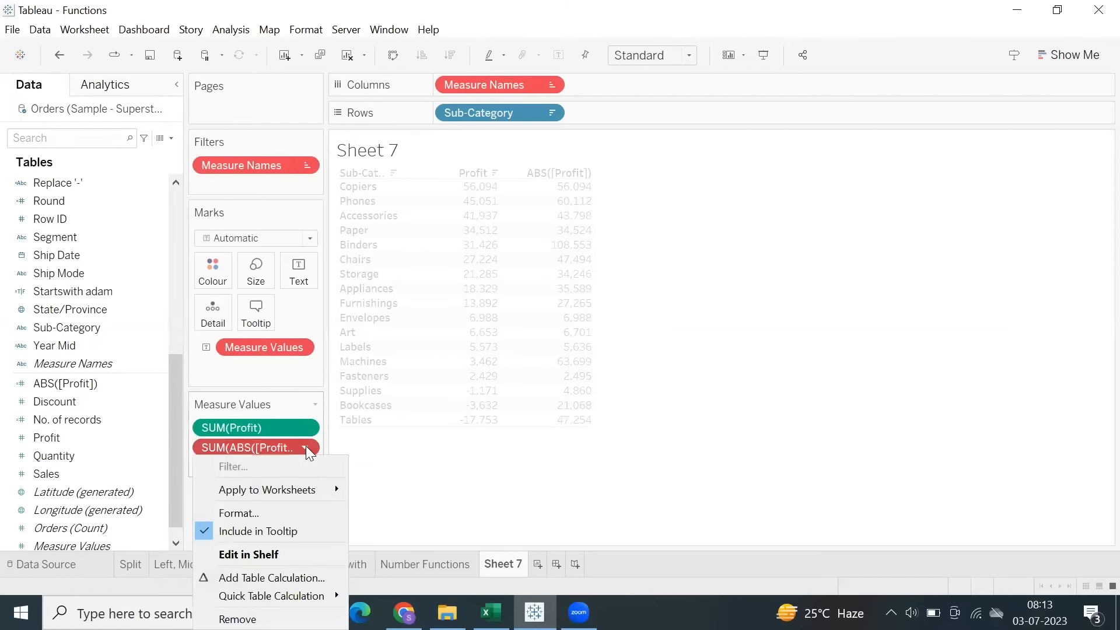
click(418, 480)
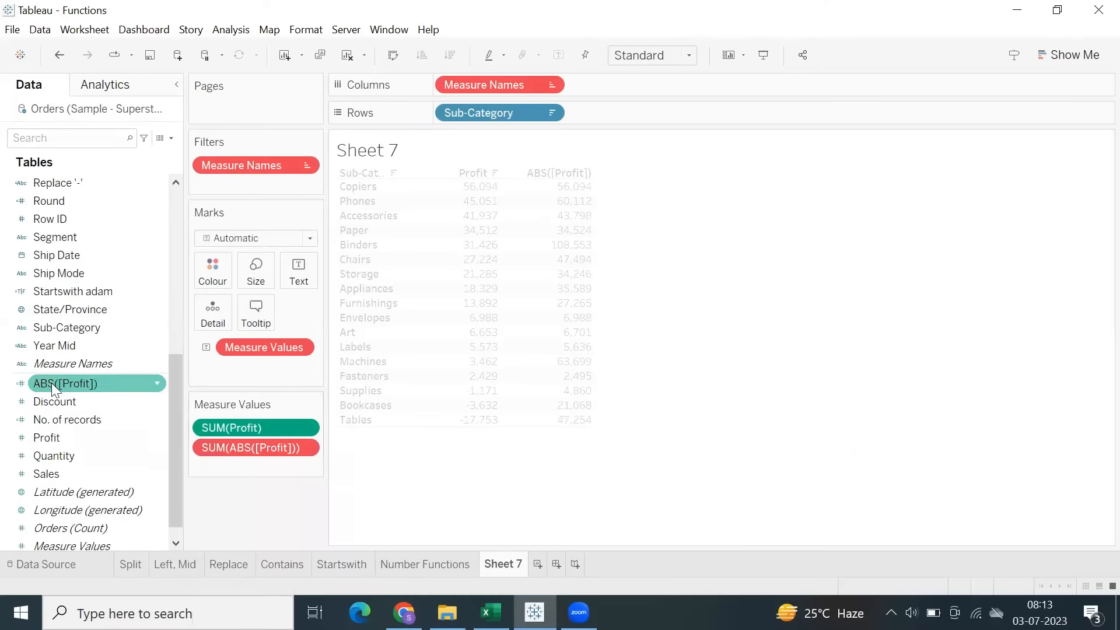
drag(51, 382, 212, 449)
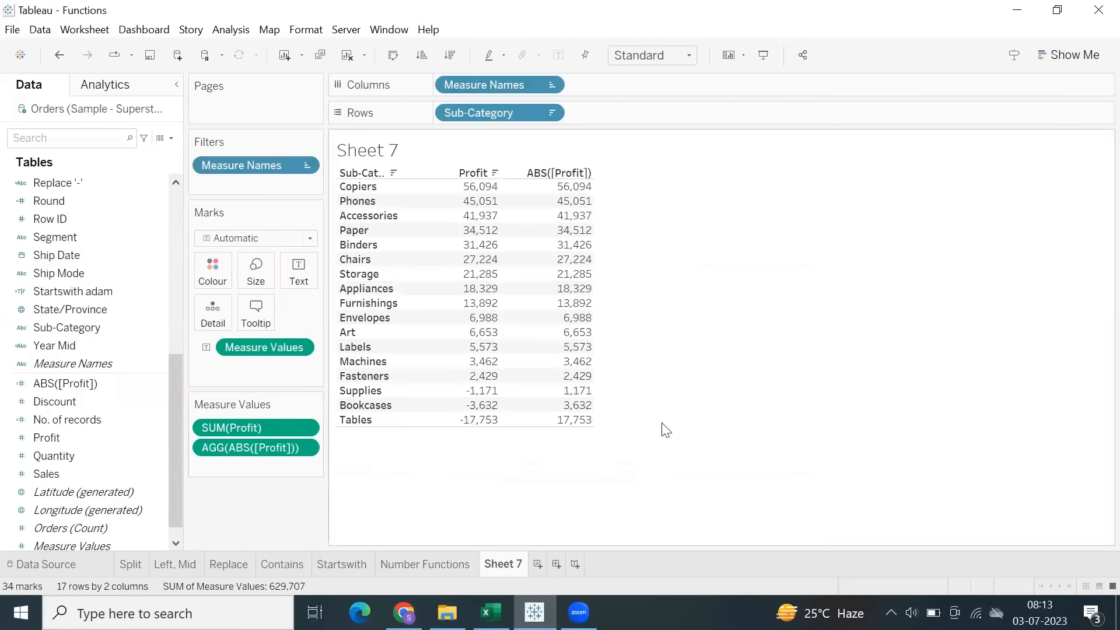
Compare Profit with the recalculated ABS([Profit]) column, focusing on the negative values for Supplies, Bookcases and Tables.
drag(491, 200, 613, 428)
click(682, 401)
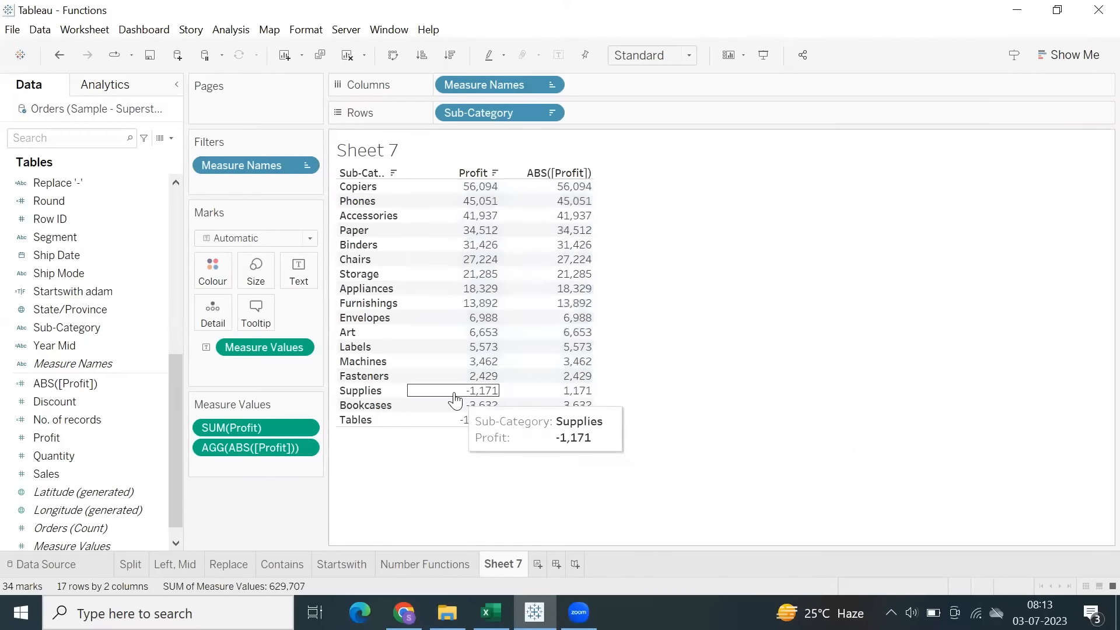
drag(454, 392, 475, 425)
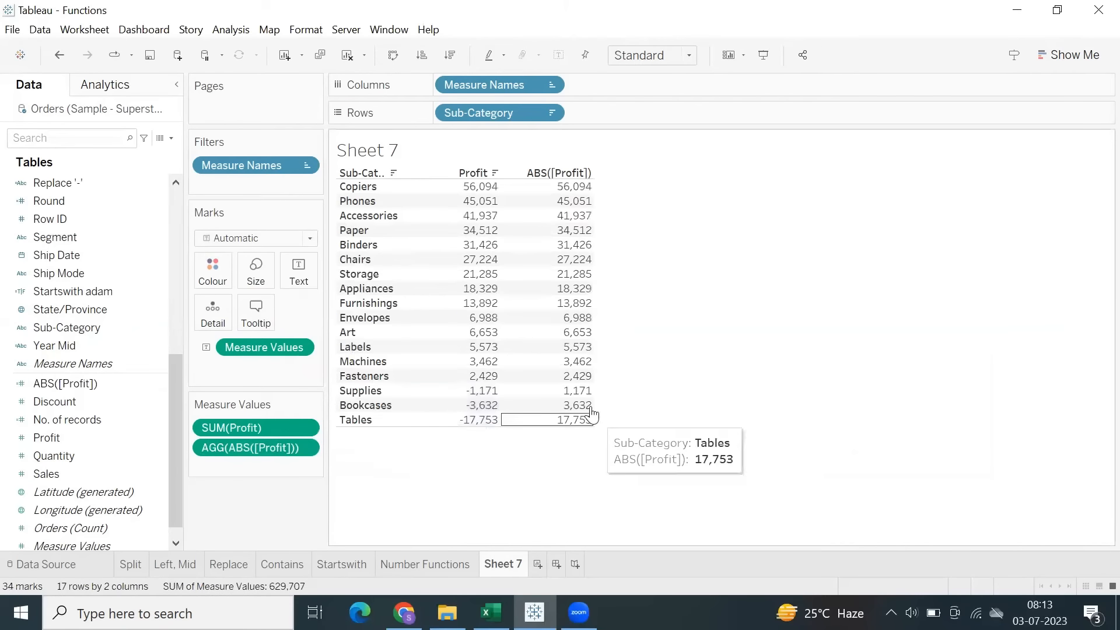
drag(575, 386, 588, 433)
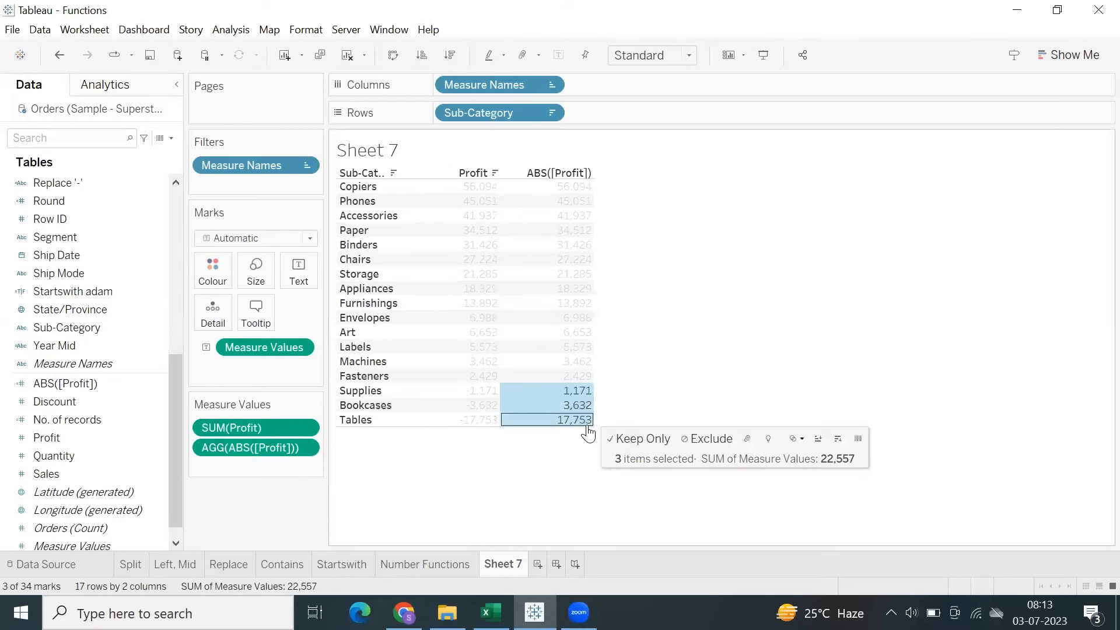
click(571, 453)
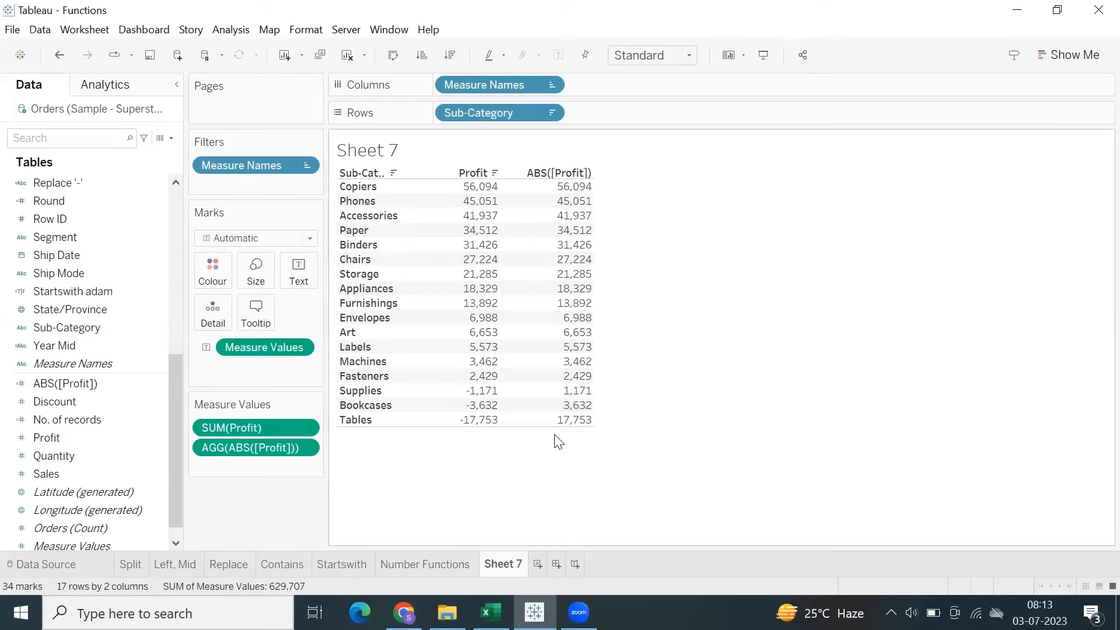
mouse_move(474, 395)
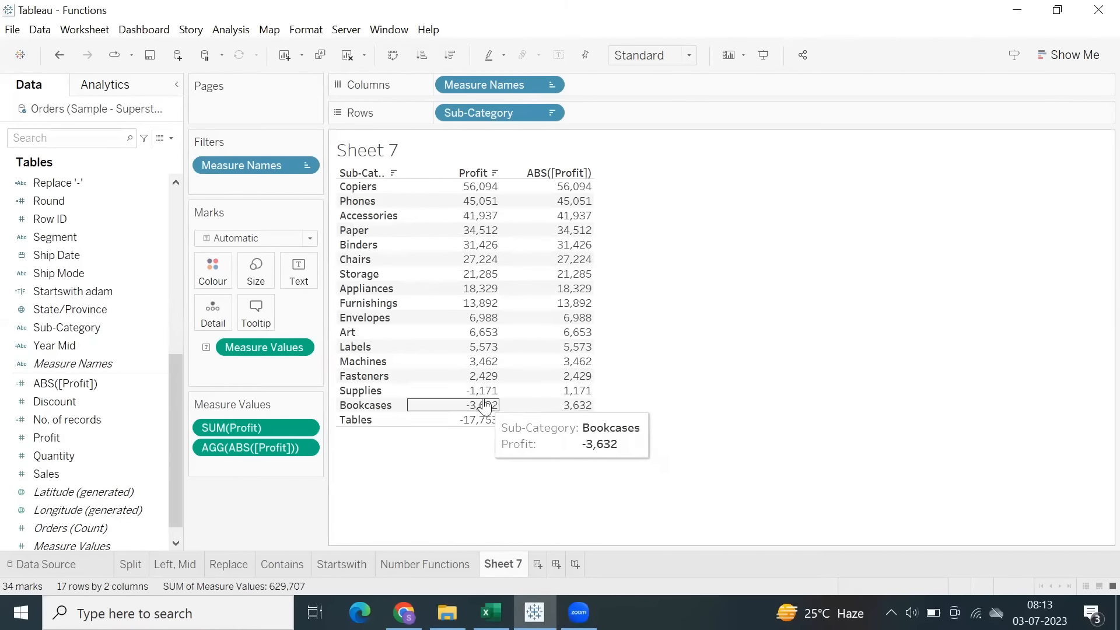
click(470, 406)
click(640, 345)
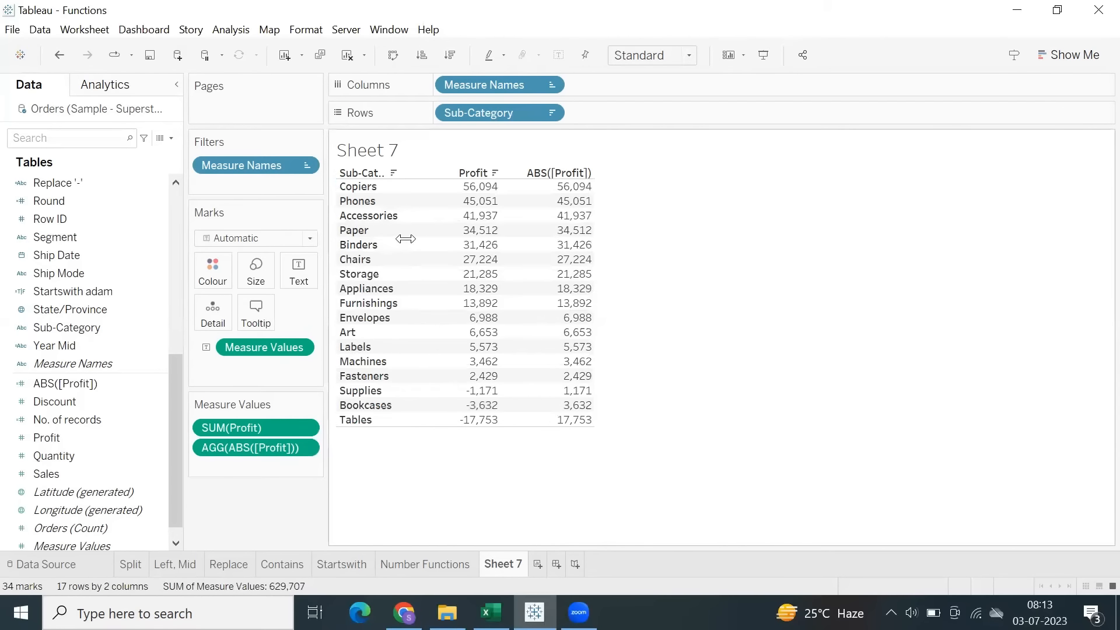
Switch to the Excel notes and enter the heading Date Functions in cell B15.
click(490, 613)
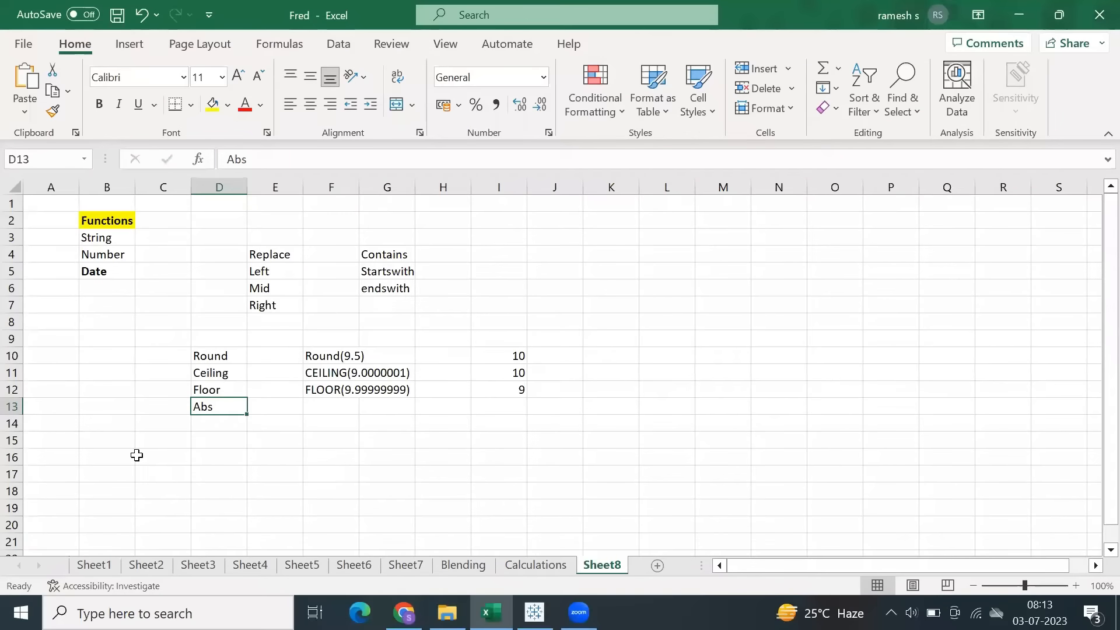
scroll(131, 356, down, 2)
scroll(136, 351, up, 2)
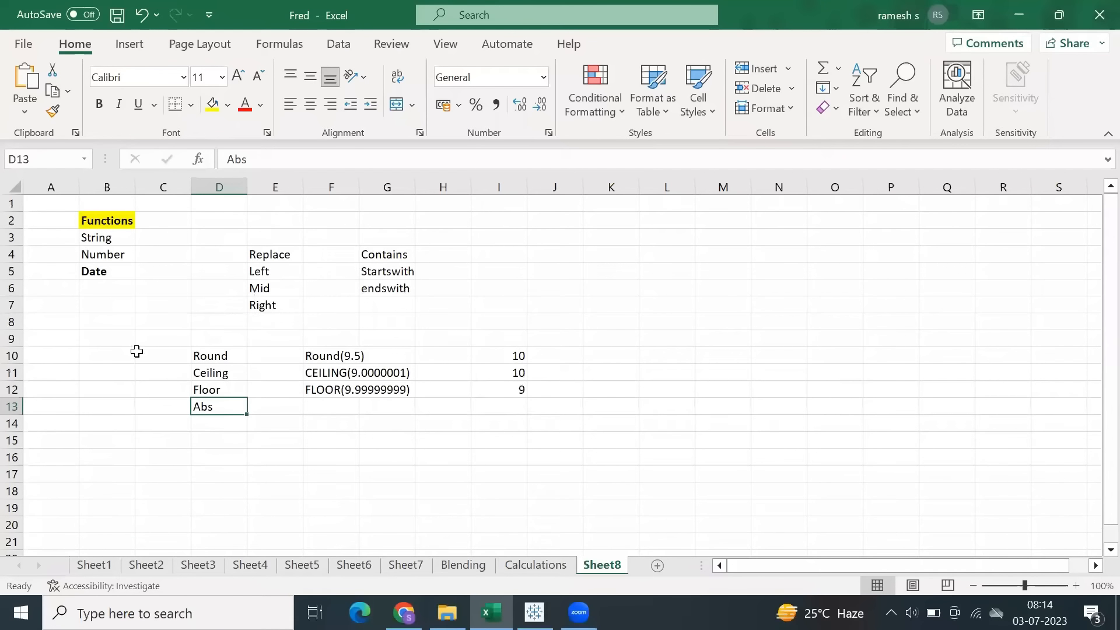
click(111, 438)
text(Dat)
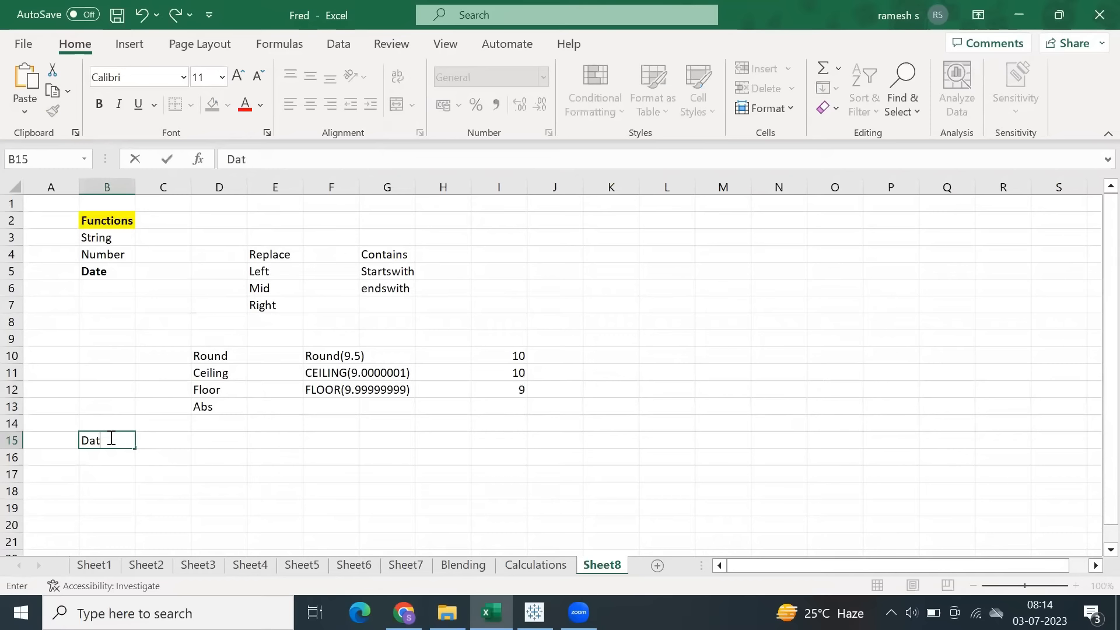
text(a Functions)
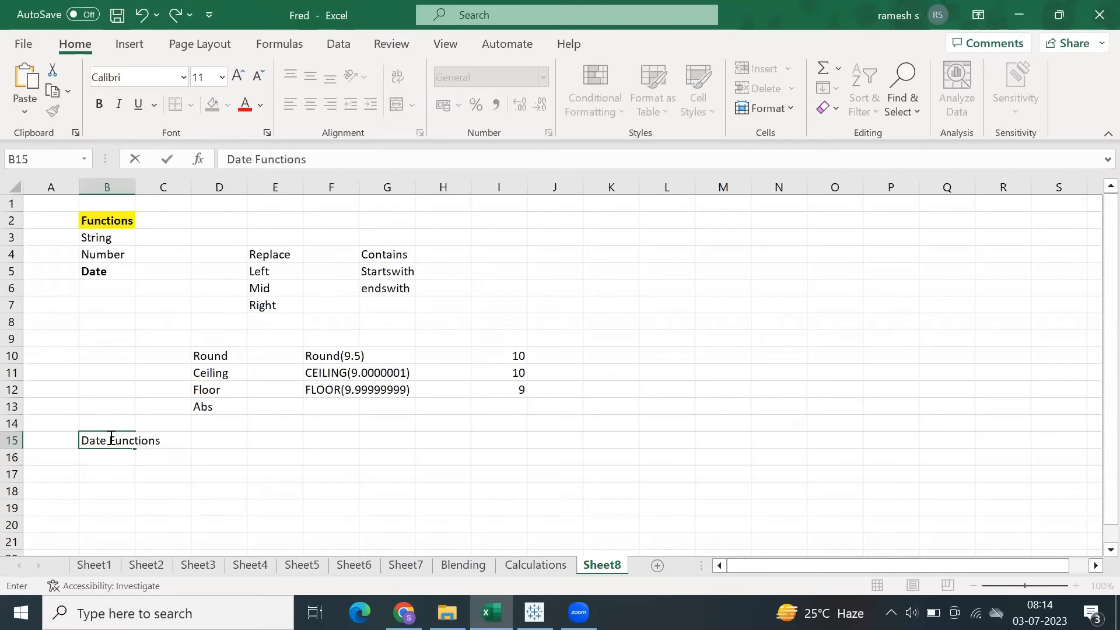
key(Return)
Format the Date Functions heading in B15 as bold with a red font.
scroll(105, 420, down, 2)
click(104, 343)
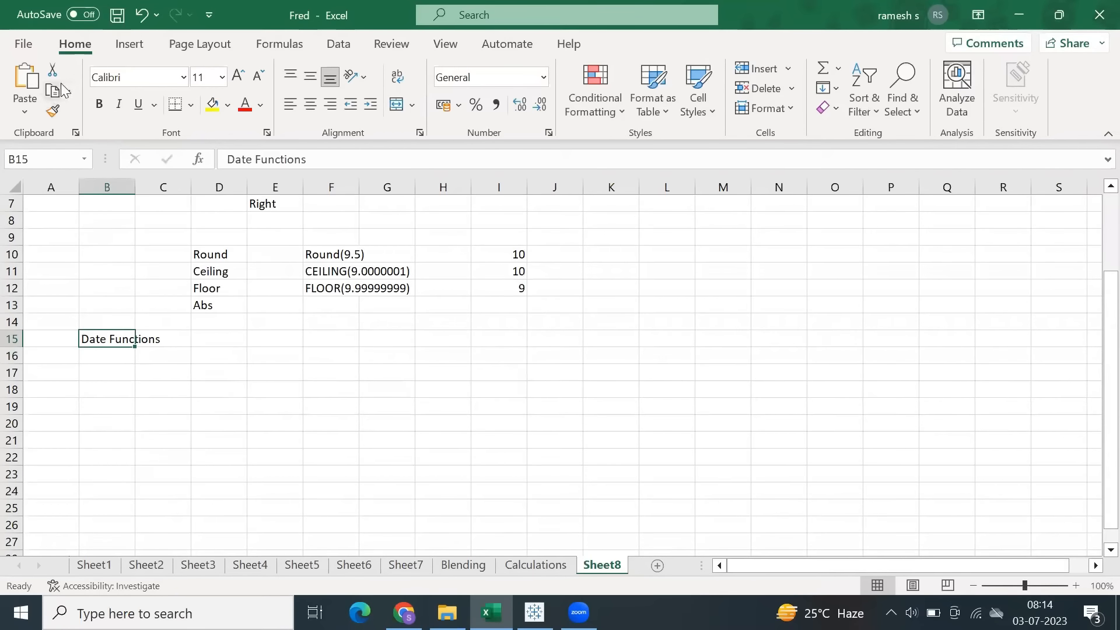
click(99, 104)
click(250, 111)
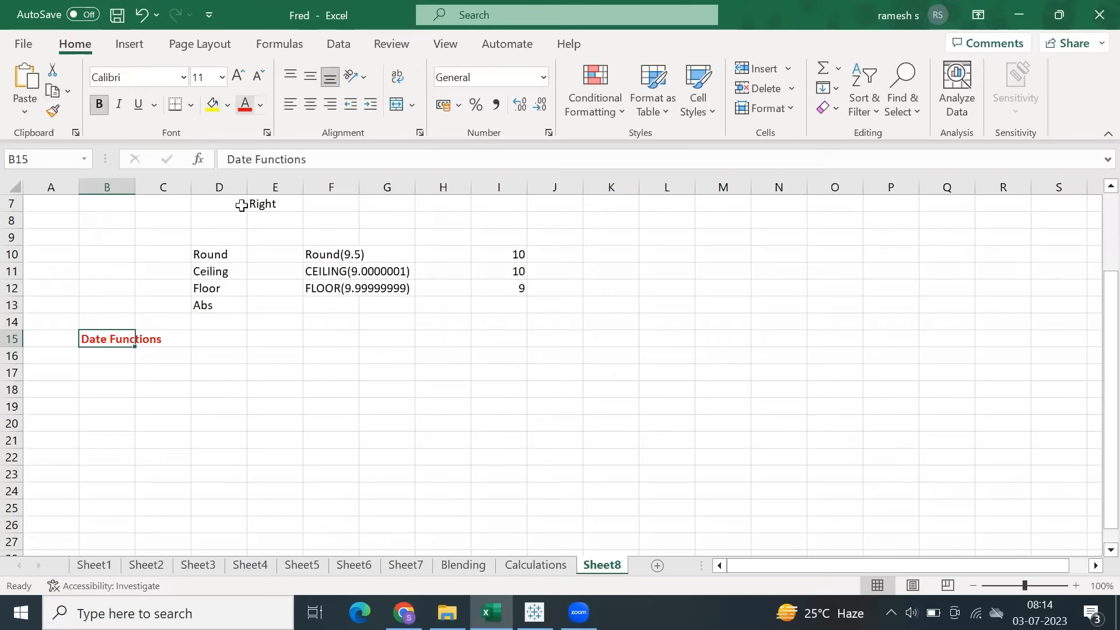
List DatePart, DateName and DateTrunk in cells C17 to C19 under the Date Functions heading.
click(168, 373)
text(D)
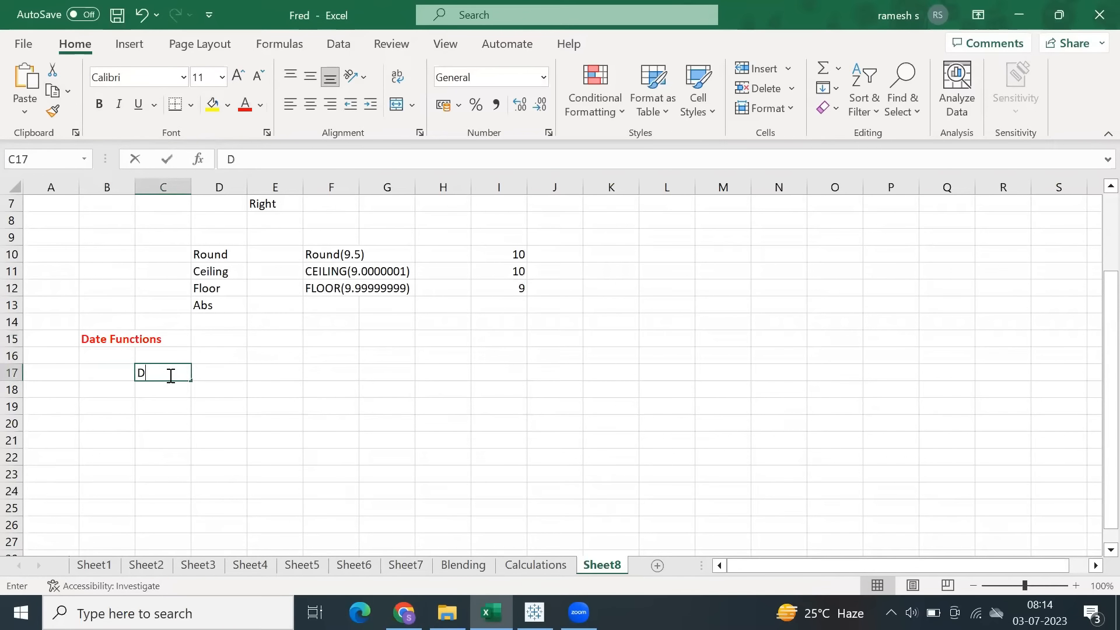
text(atePart)
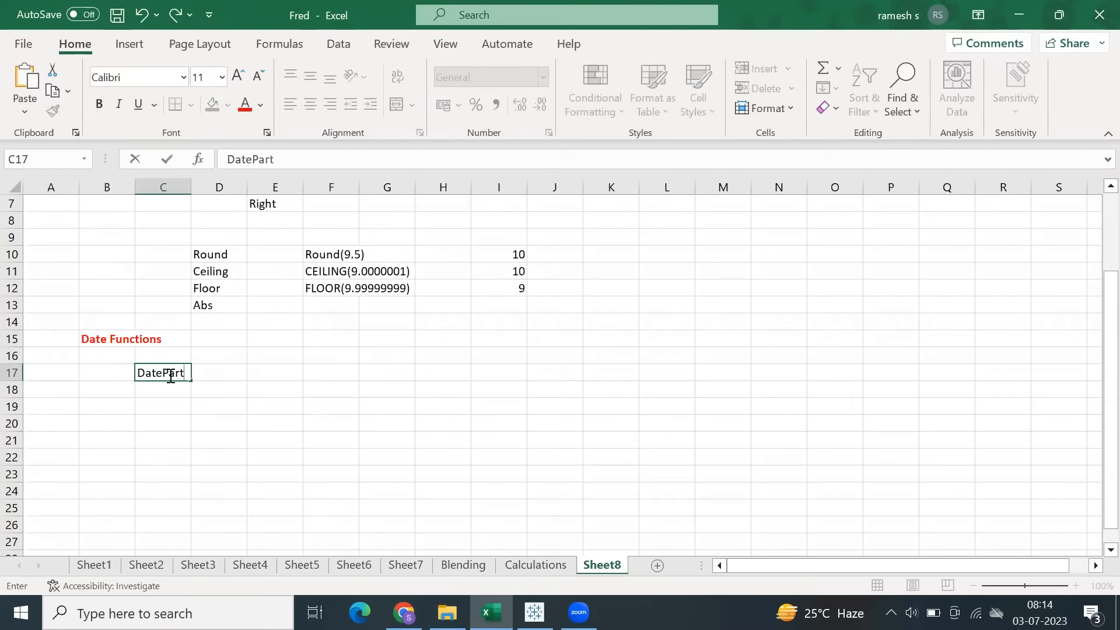
key(Return)
text(DateName)
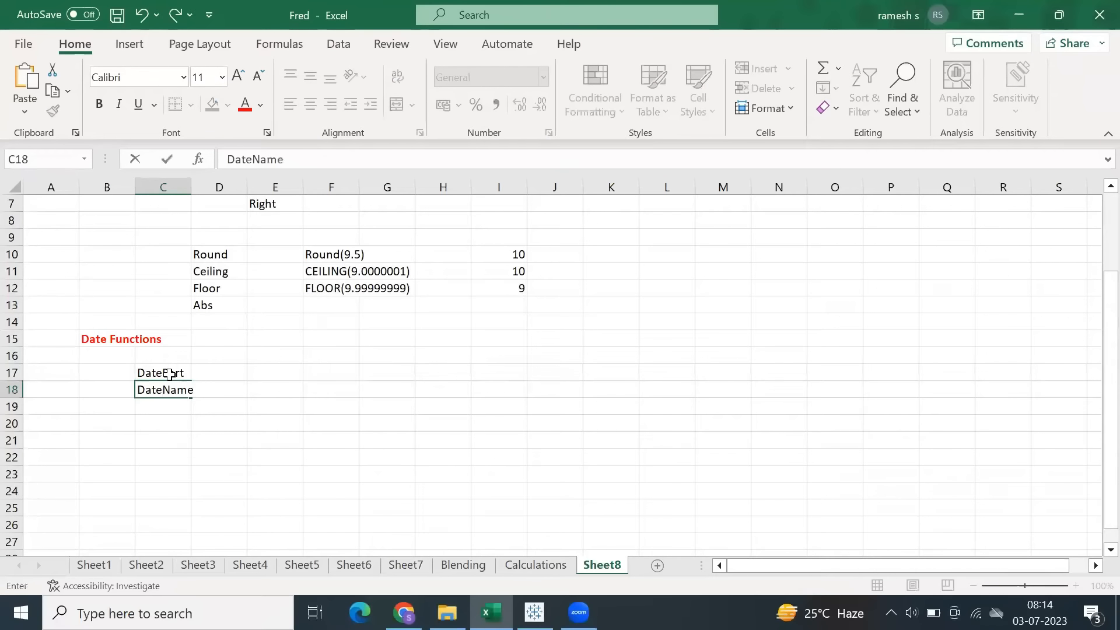
key(Return)
text(DateT)
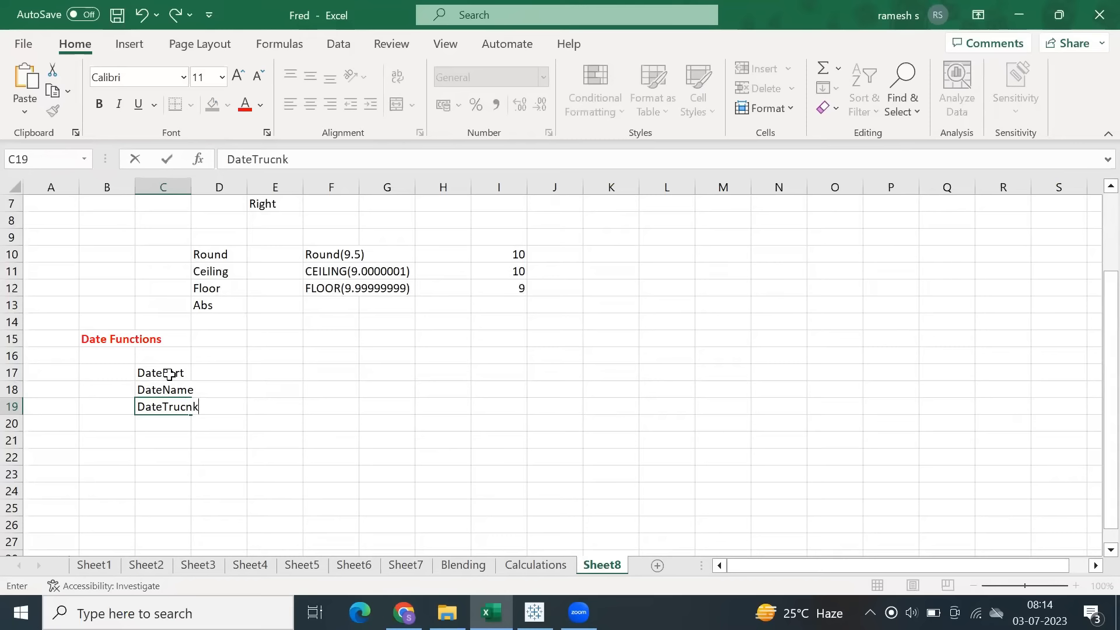
text(runk)
key(Return)
Add DateAdd and DateDiff to the function list in C20 and C21, and select the whole list.
text(Date)
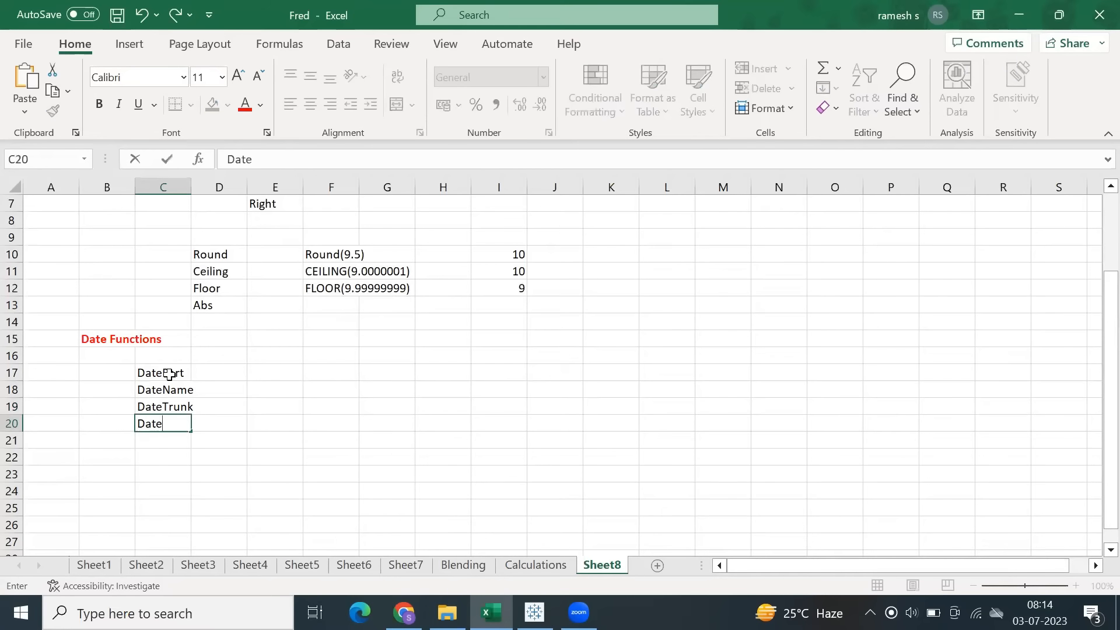
text(Add)
key(Return)
text(Date)
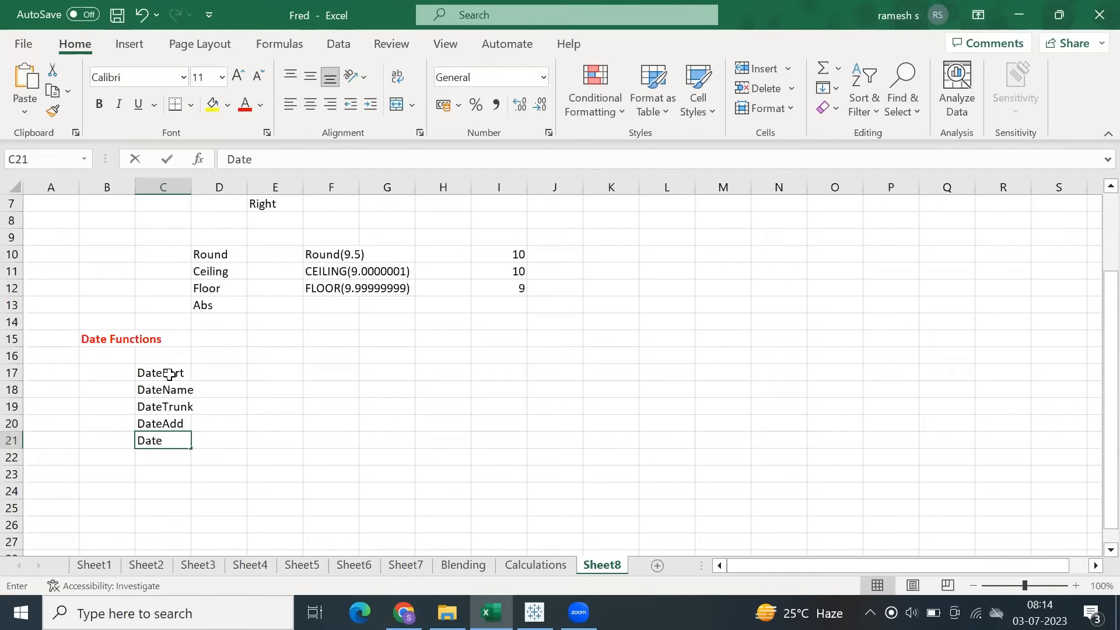
text(Diff)
key(Return)
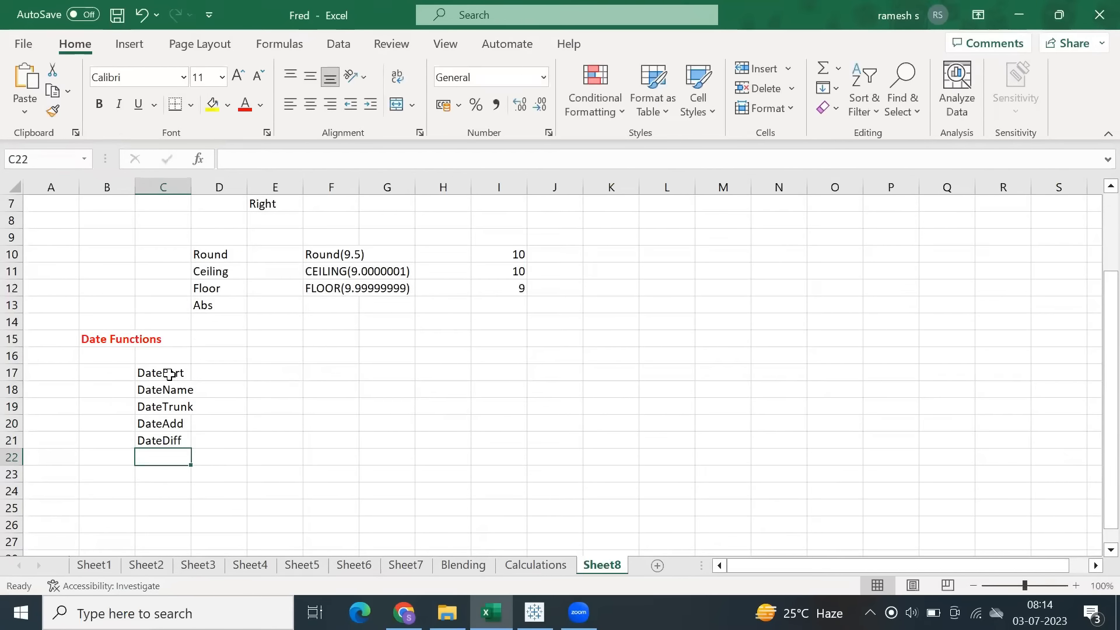
drag(169, 374, 163, 443)
Switch back to Tableau and add a new blank worksheet after Sheet 7.
click(535, 612)
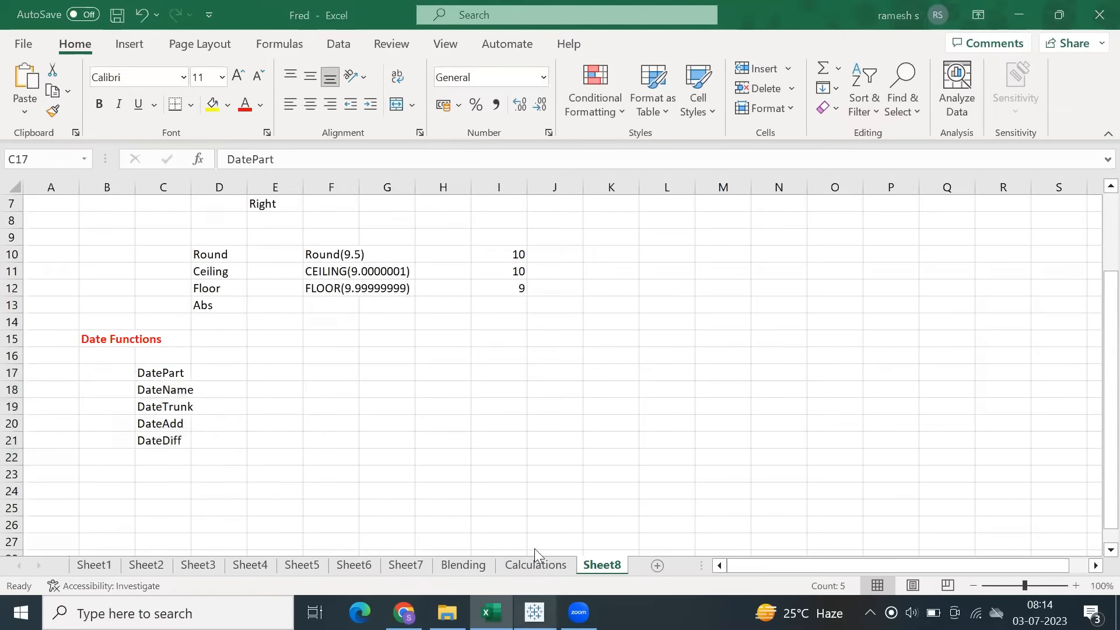
click(537, 564)
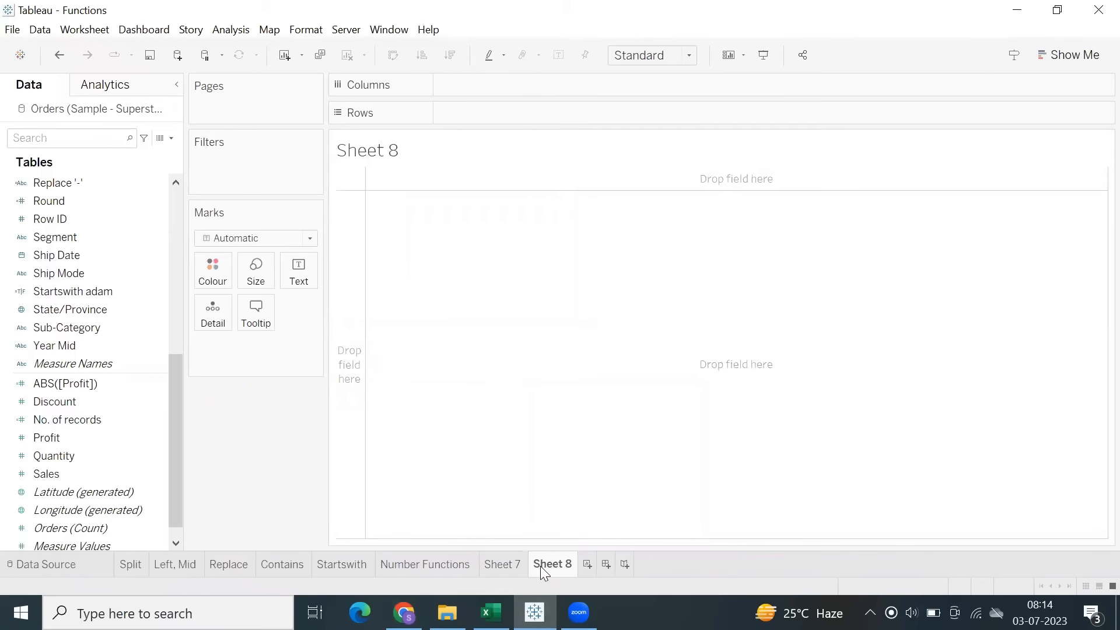
Undo the addition of the blank Sheet 8 and save the Functions workbook.
click(484, 402)
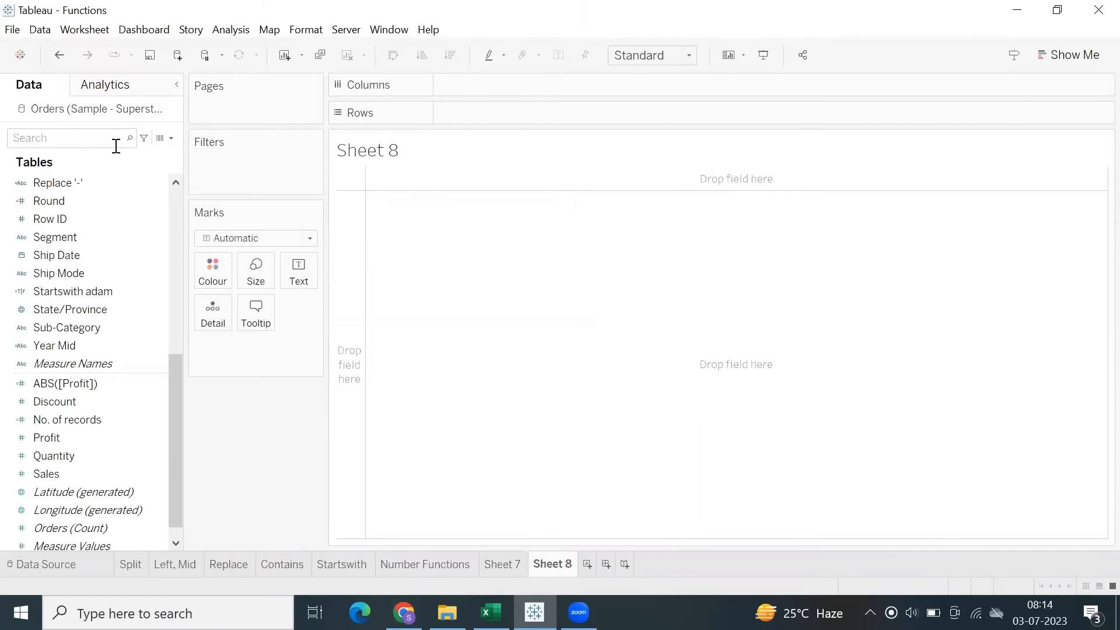
click(59, 53)
click(12, 29)
click(12, 29)
click(13, 29)
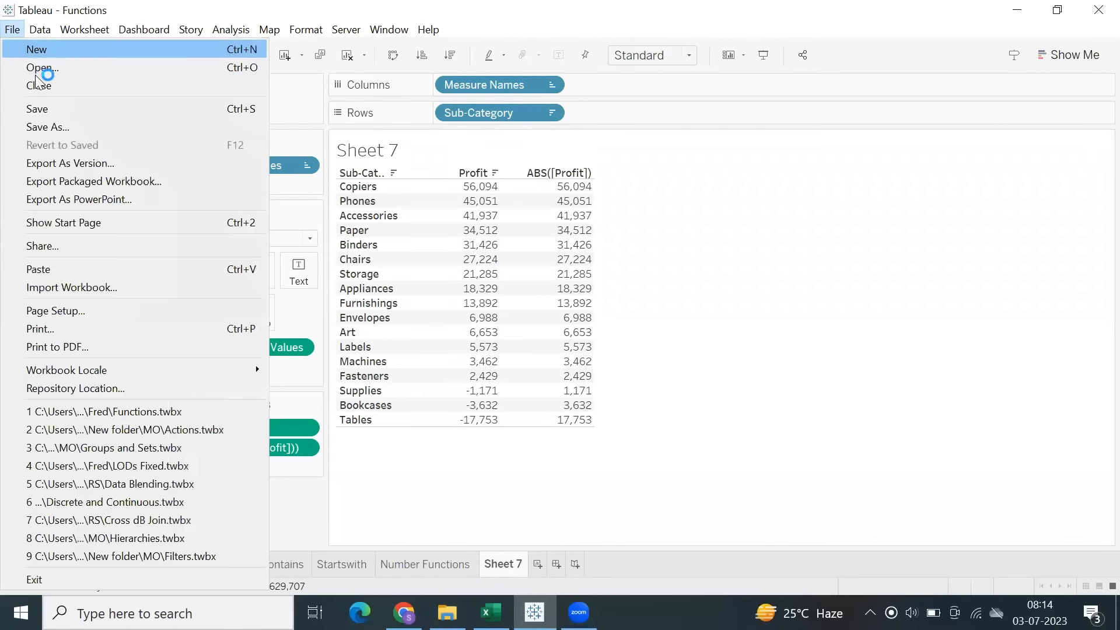
click(41, 108)
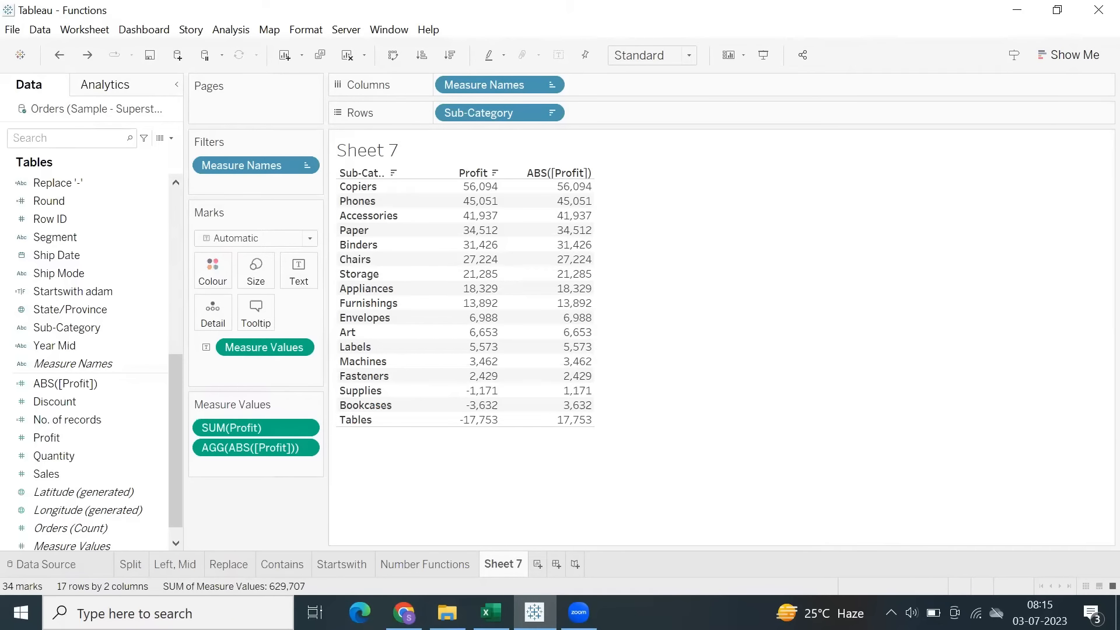
Maximise the new blank workbook, connect it to the Orders table of the Sample - Superstore Excel file, and open Sheet 1.
mouse_move(536, 613)
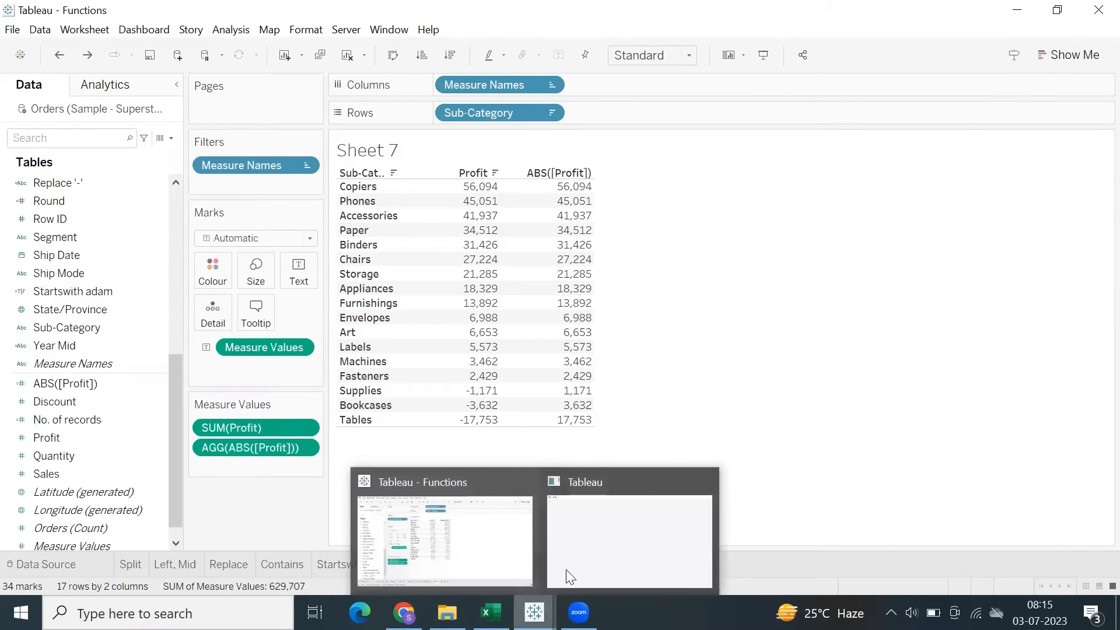
click(623, 531)
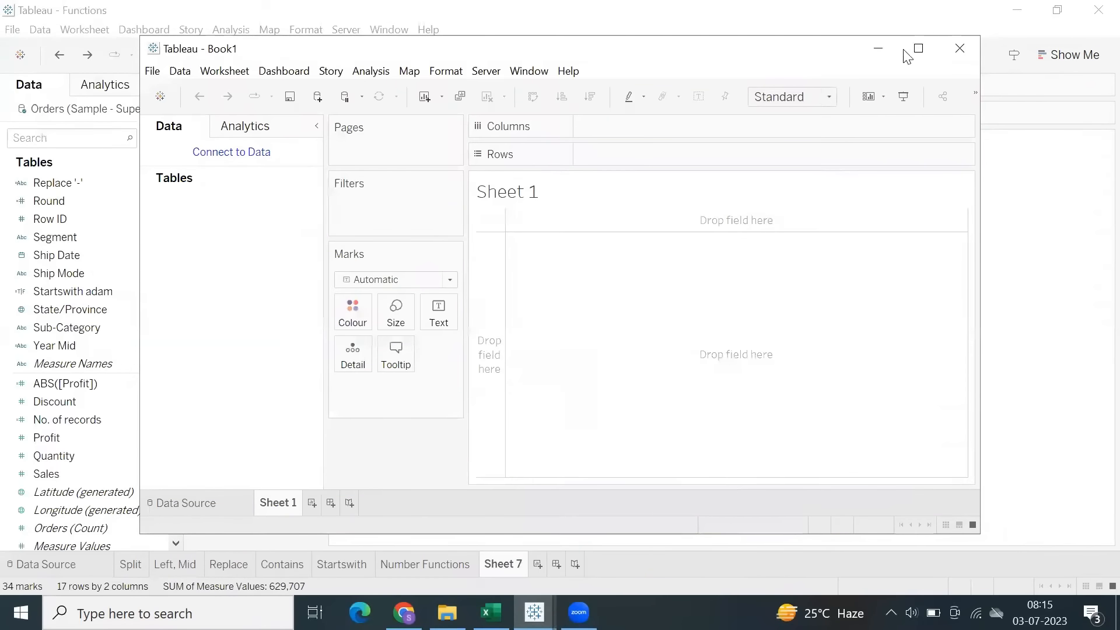
click(901, 51)
click(94, 112)
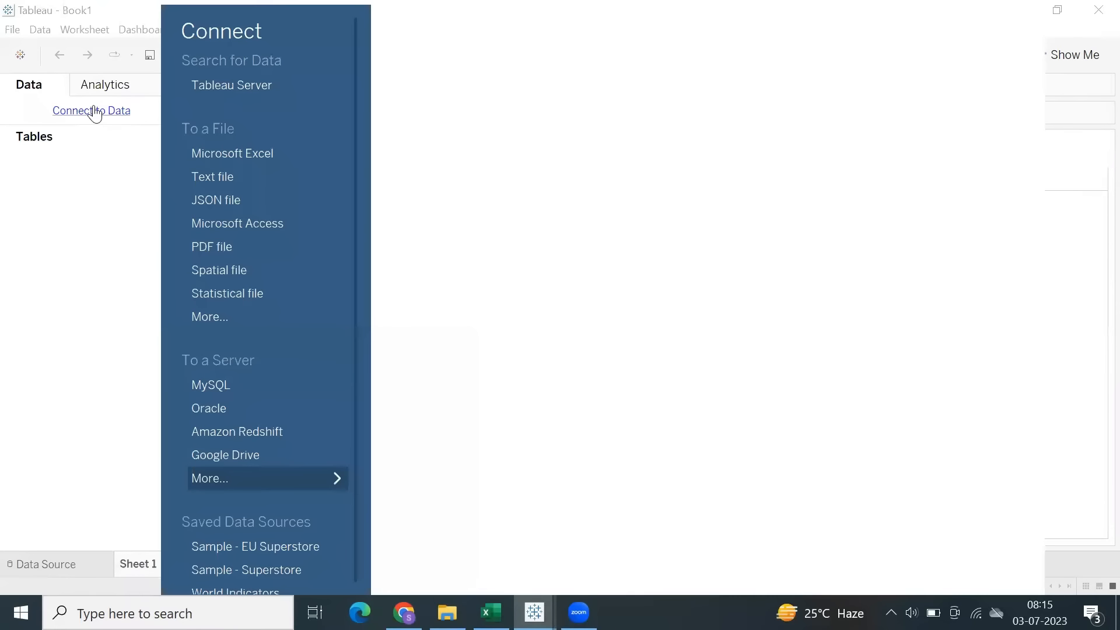
click(197, 157)
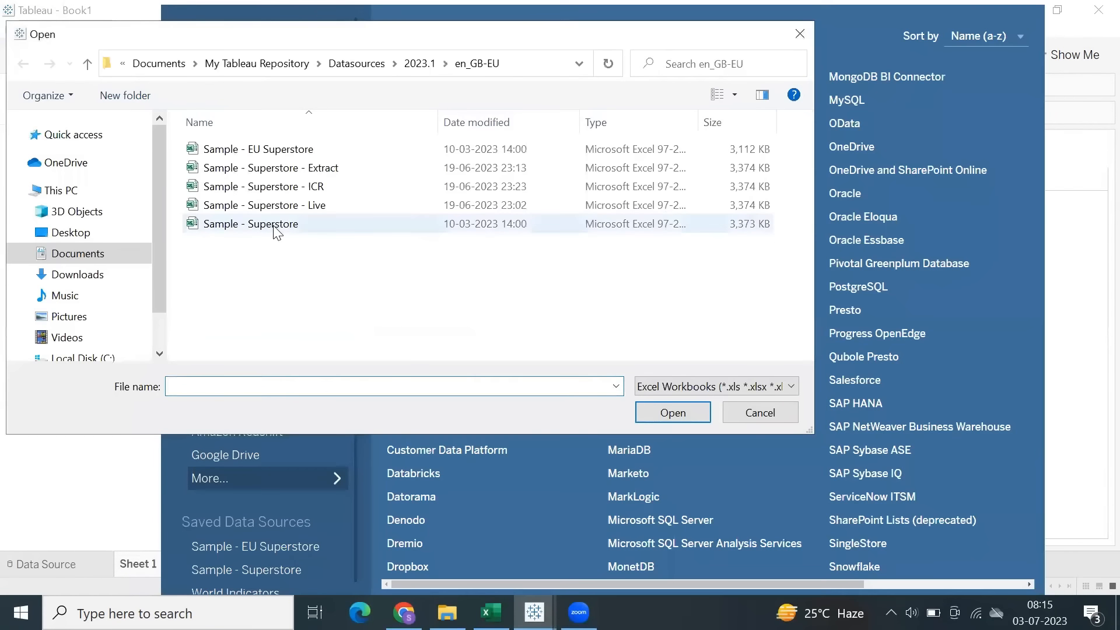
double_click(274, 226)
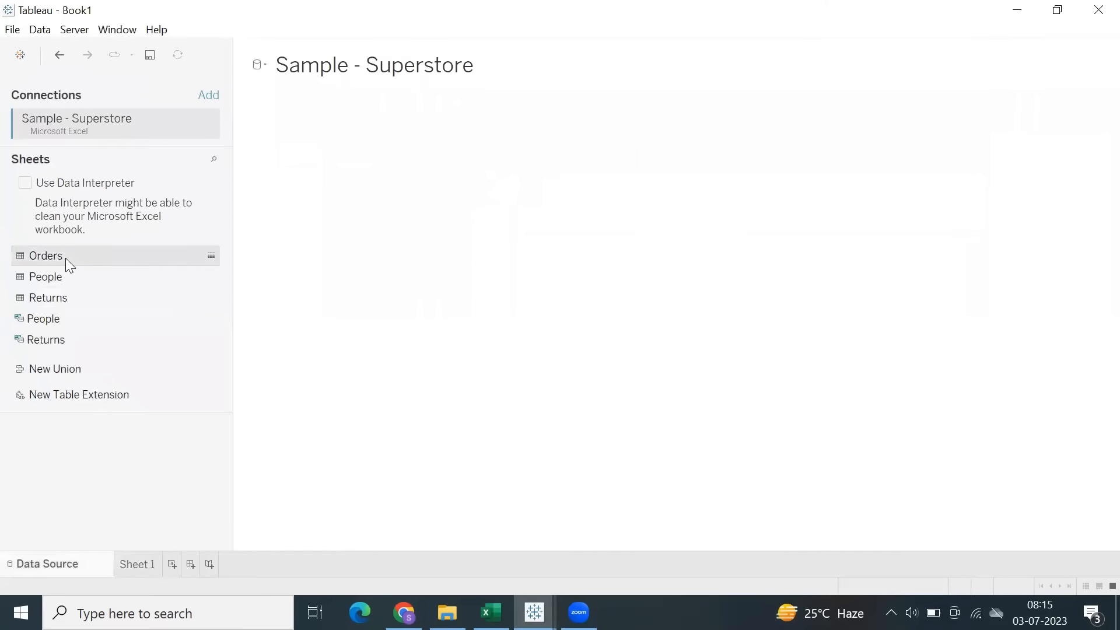
click(141, 562)
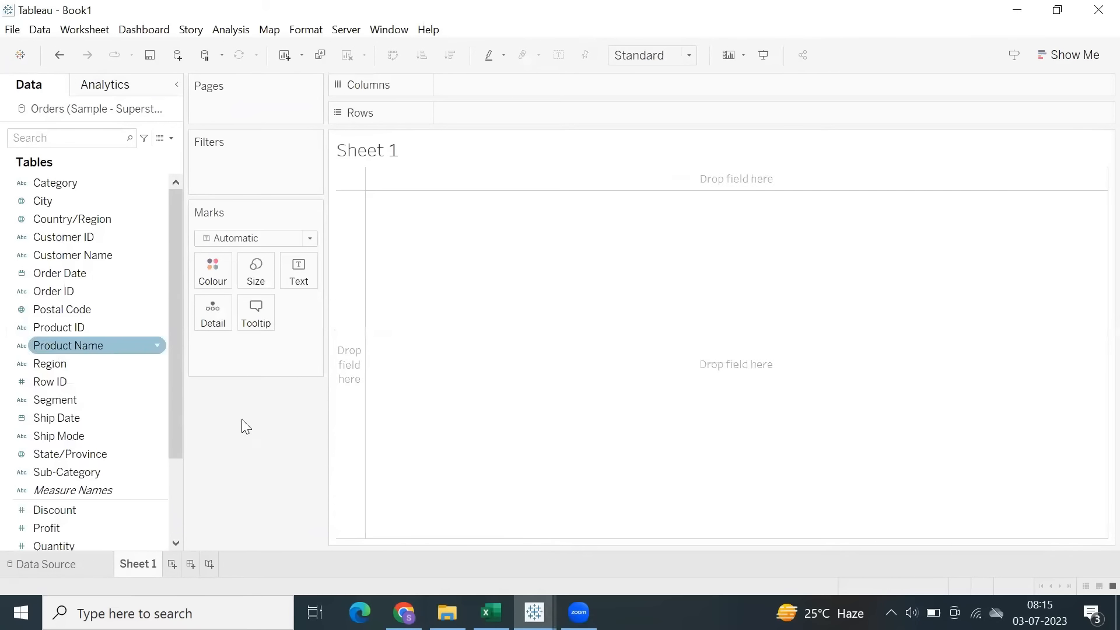
Check the Date Functions list in the Excel workbook and return to the new Book1 workbook in Tableau.
click(491, 613)
click(117, 15)
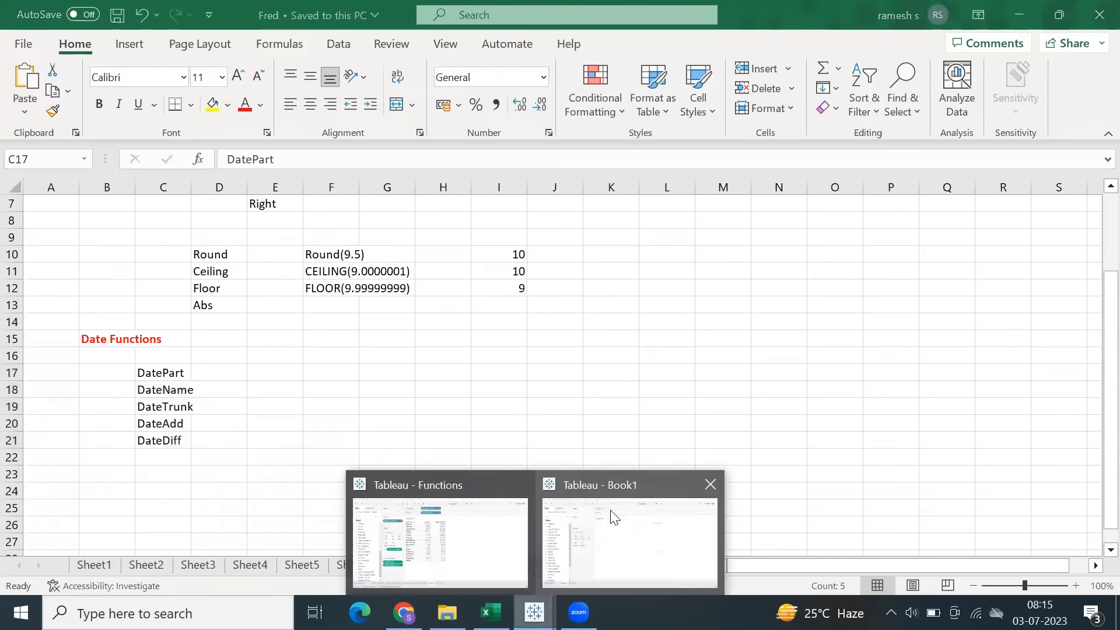
click(613, 514)
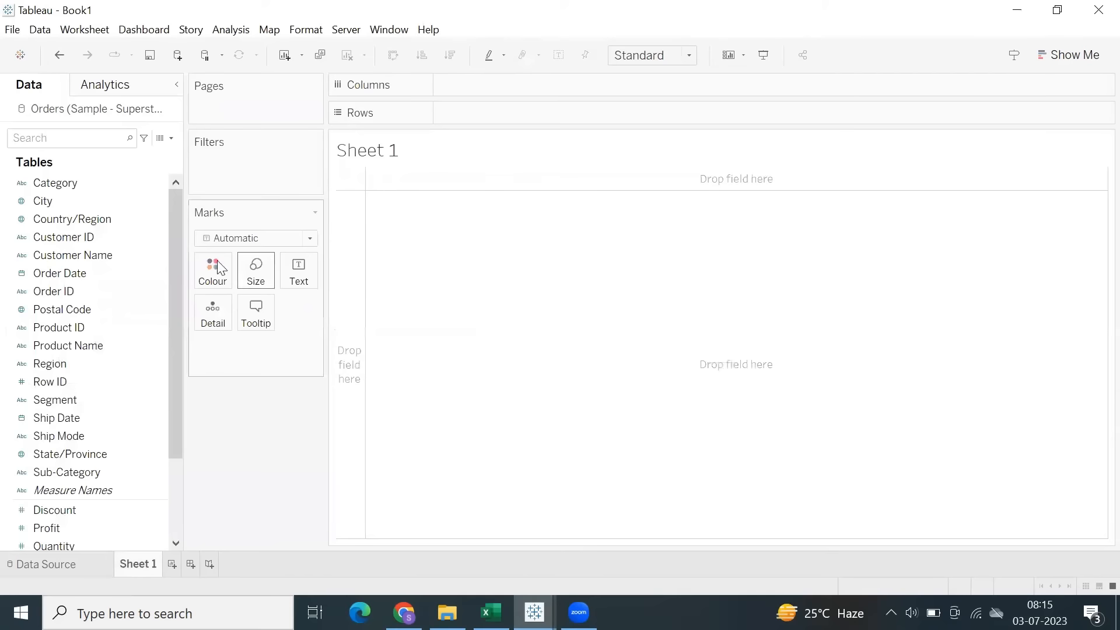
Create a calculated field named Year with the formula YEAR([Order Date]).
click(230, 30)
click(305, 343)
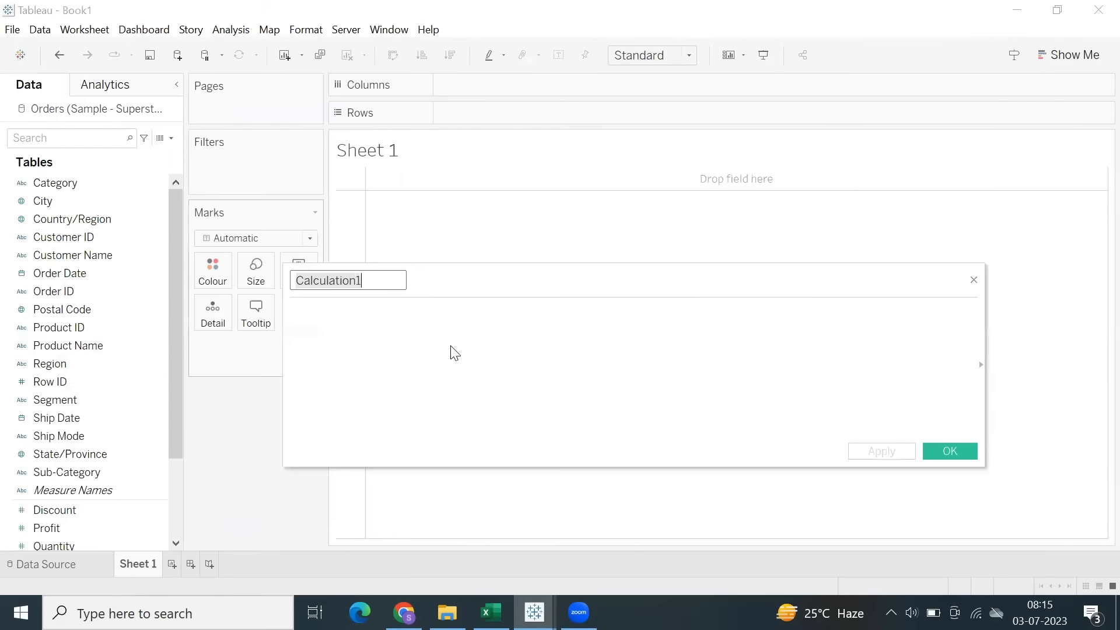
click(457, 346)
text(ye)
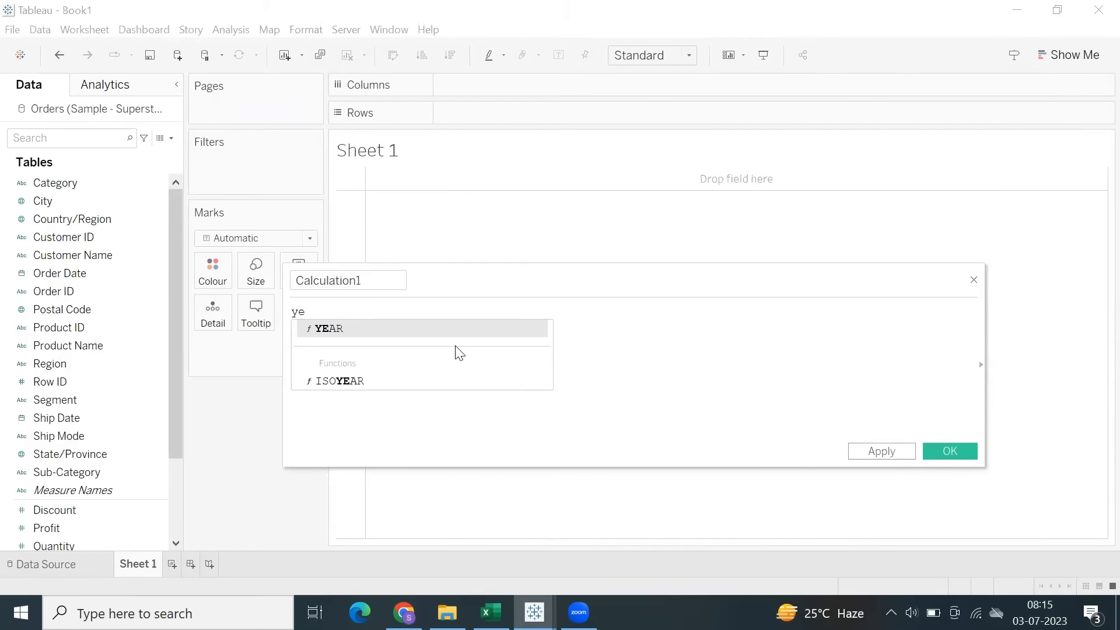
key(Return)
text(or)
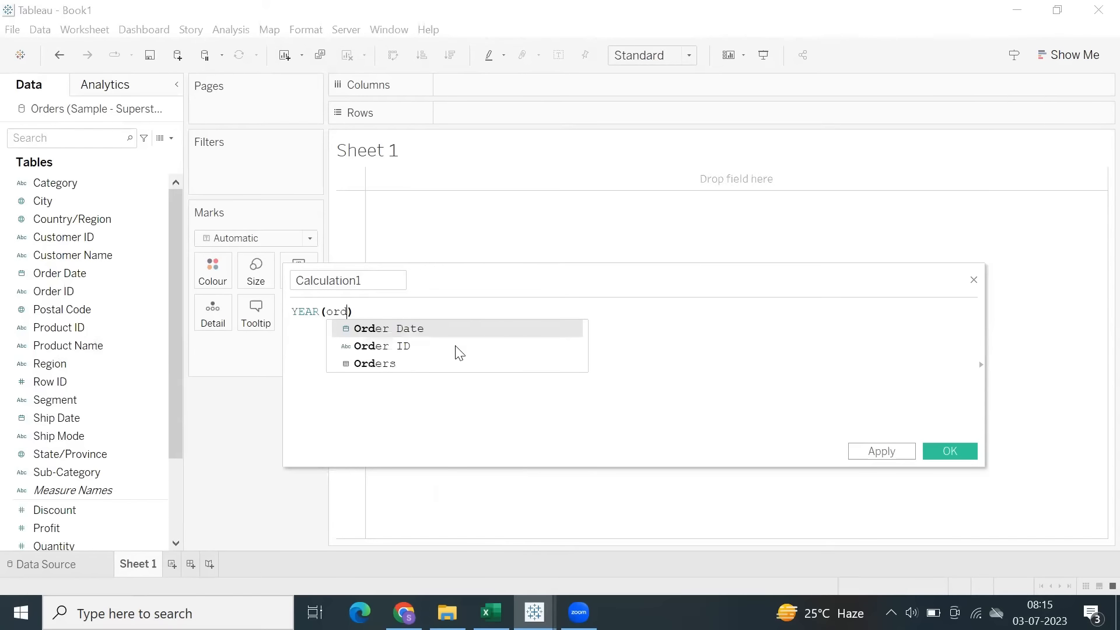
text(d)
key(Return)
double_click(388, 284)
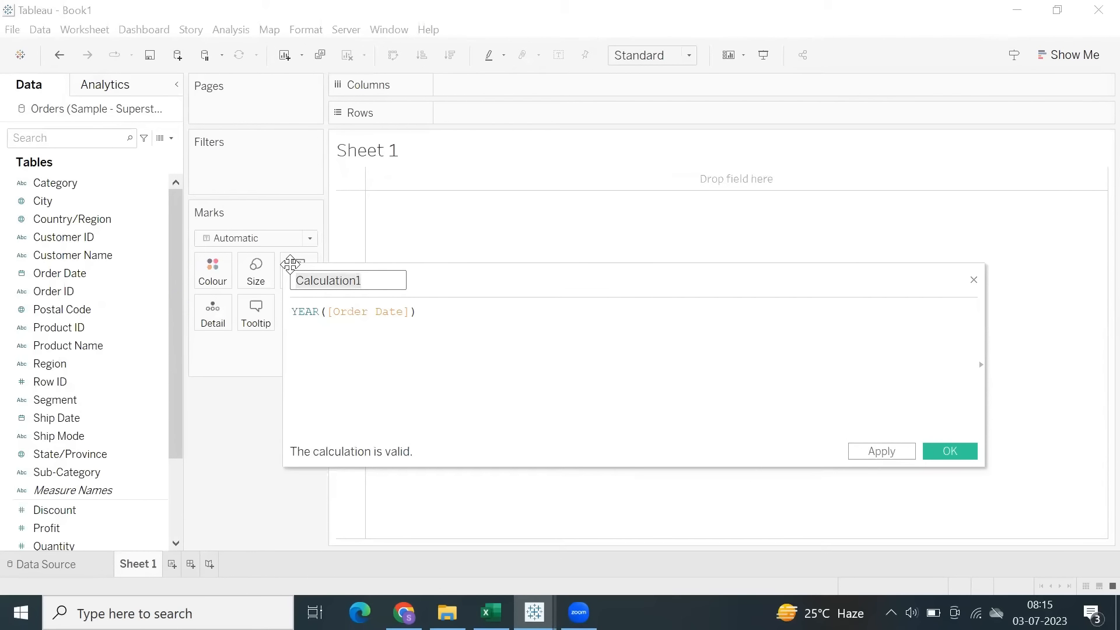
text(Year)
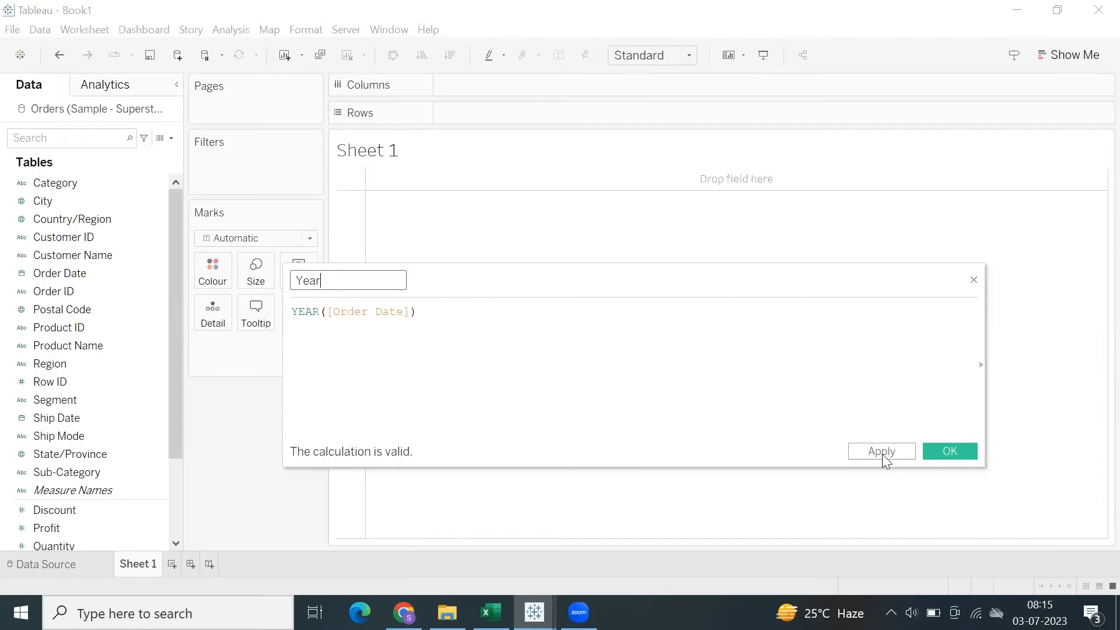
click(882, 454)
click(937, 454)
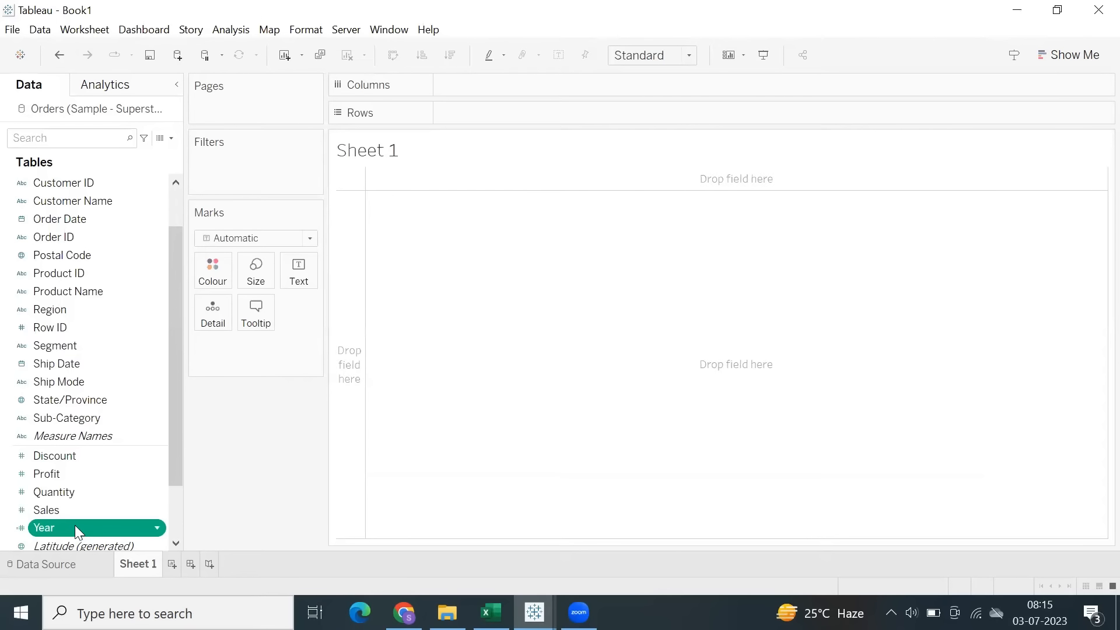
Convert the Year field to a dimension and place it on Rows.
drag(76, 530, 58, 402)
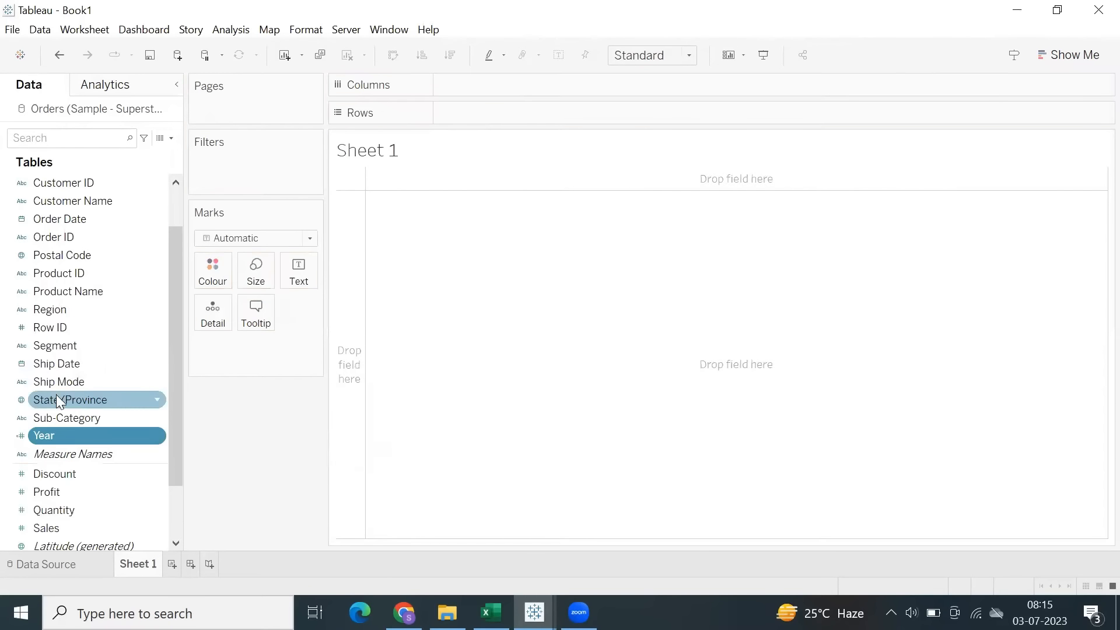
double_click(78, 433)
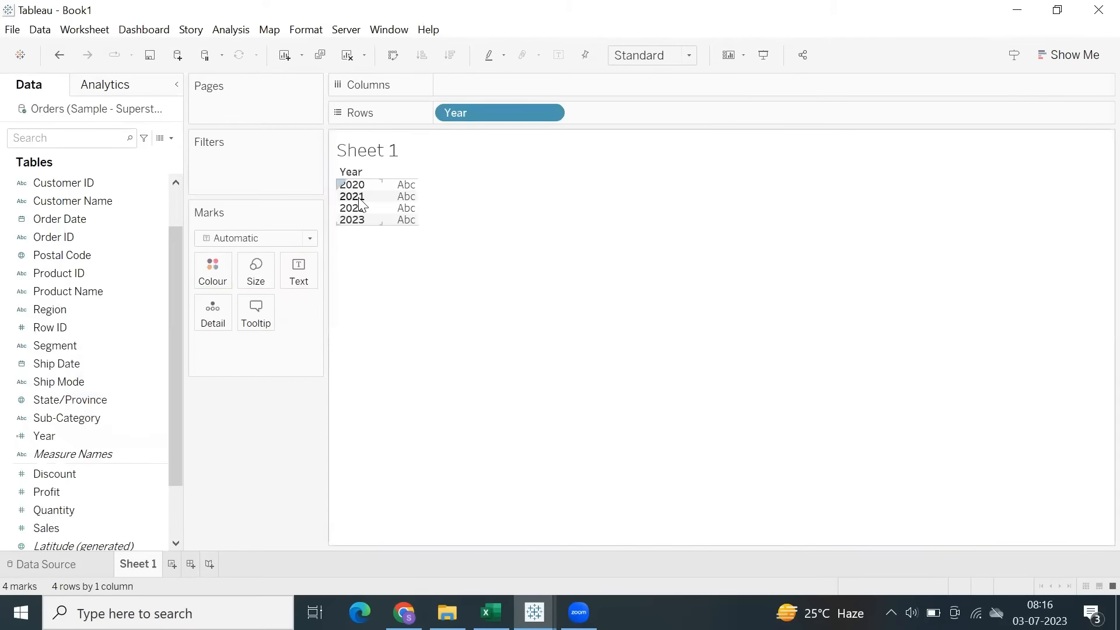
Create a calculated field named Quarter with the formula QUARTER([Order Date]) and add it as a dimension to Rows after Year.
click(228, 31)
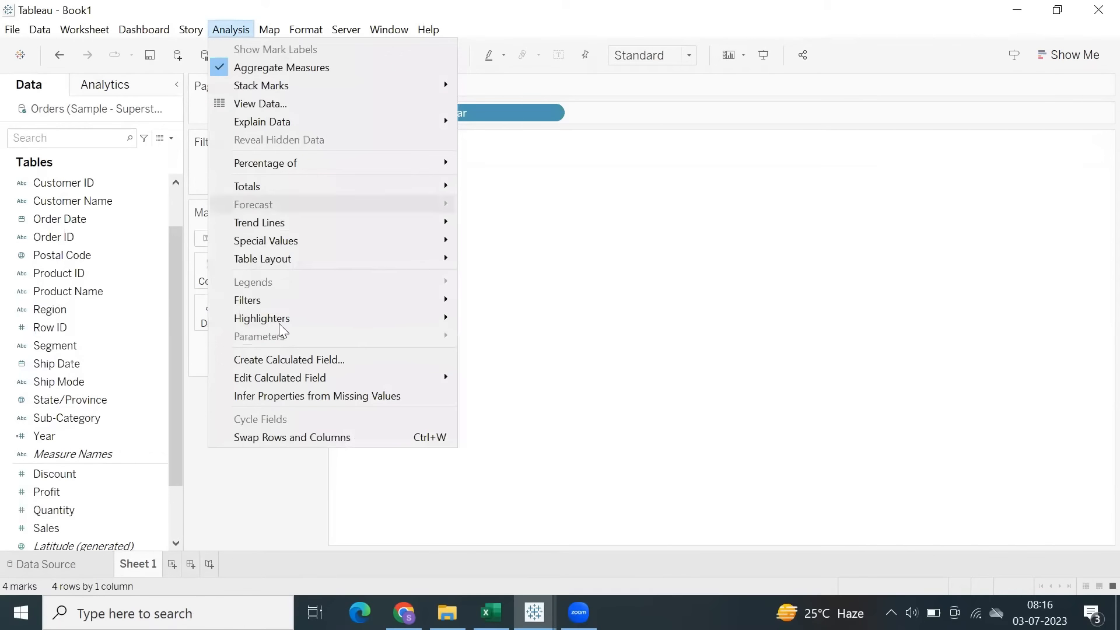
click(289, 368)
text(qy)
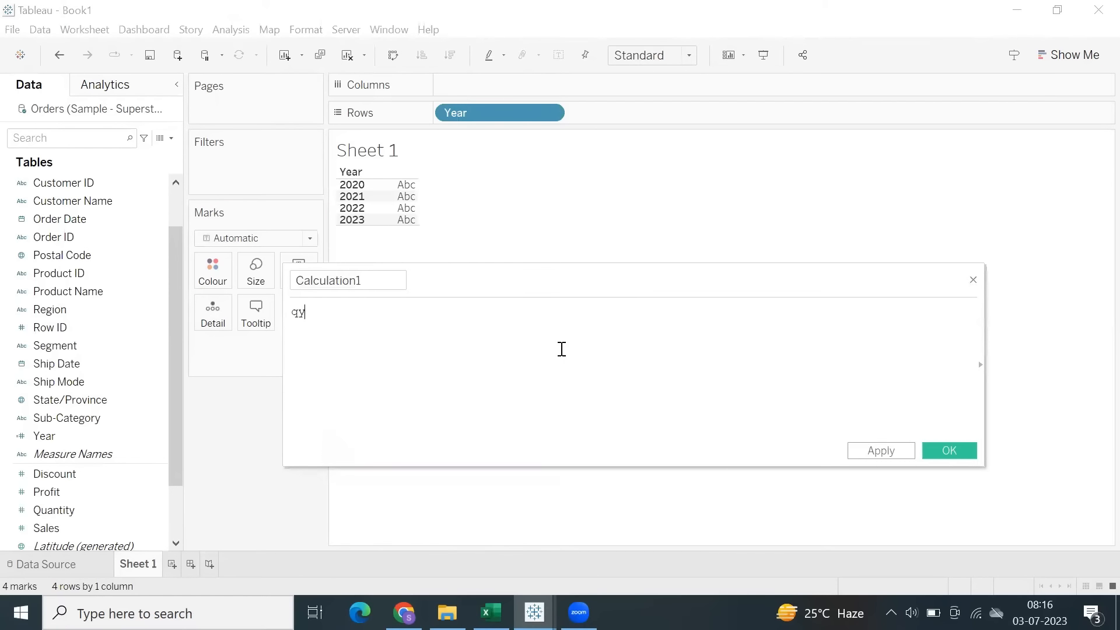
key(BackSpace)
text(uar)
key(Return)
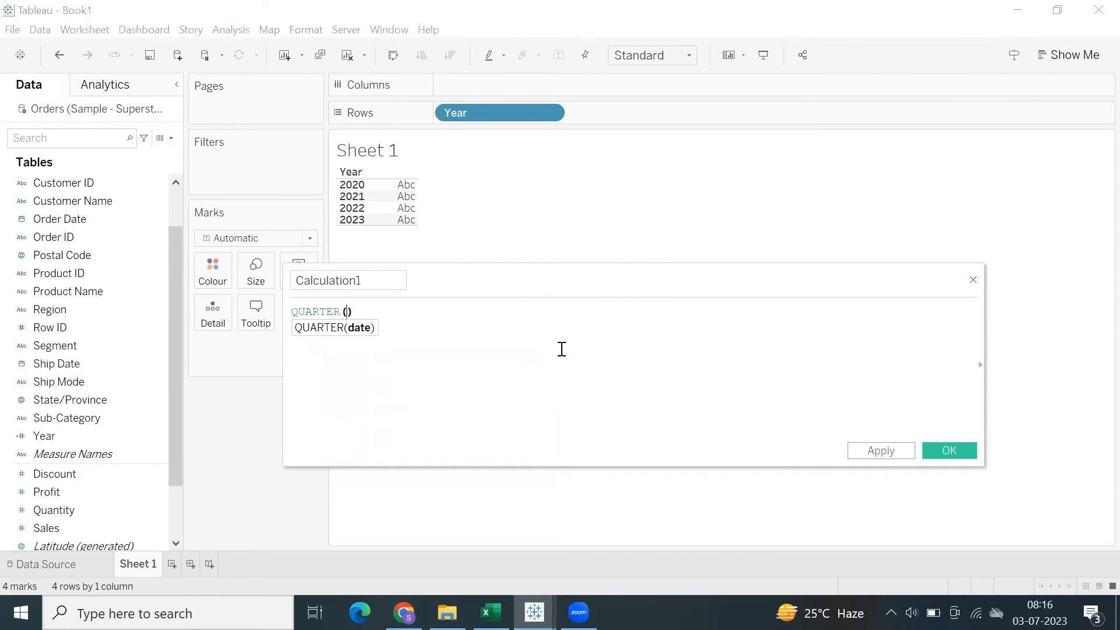
text(order)
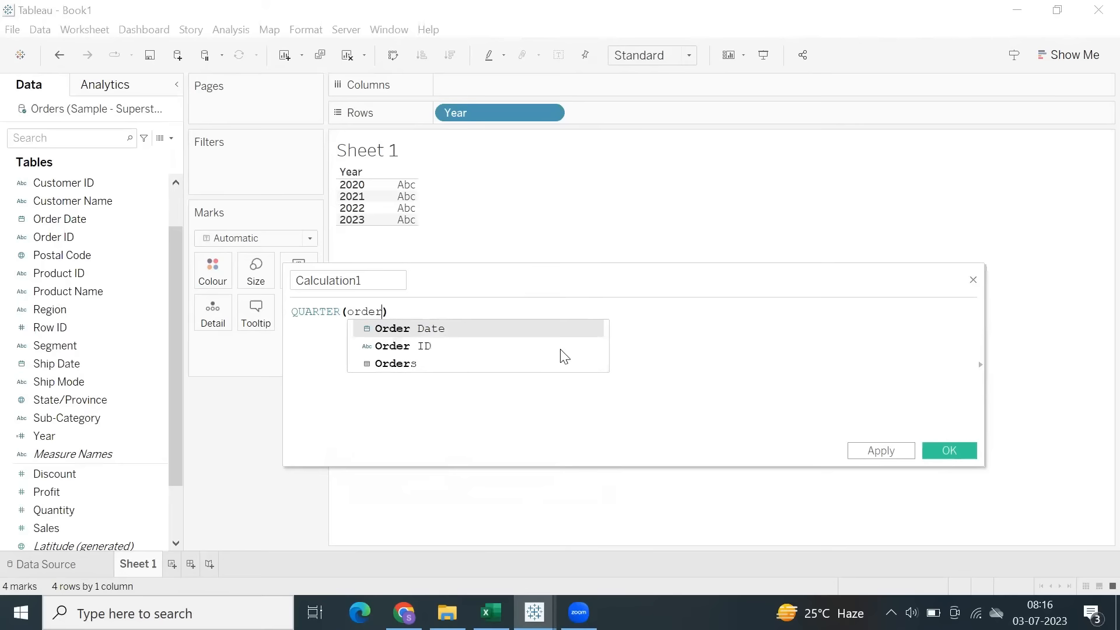
key(Return)
click(398, 287)
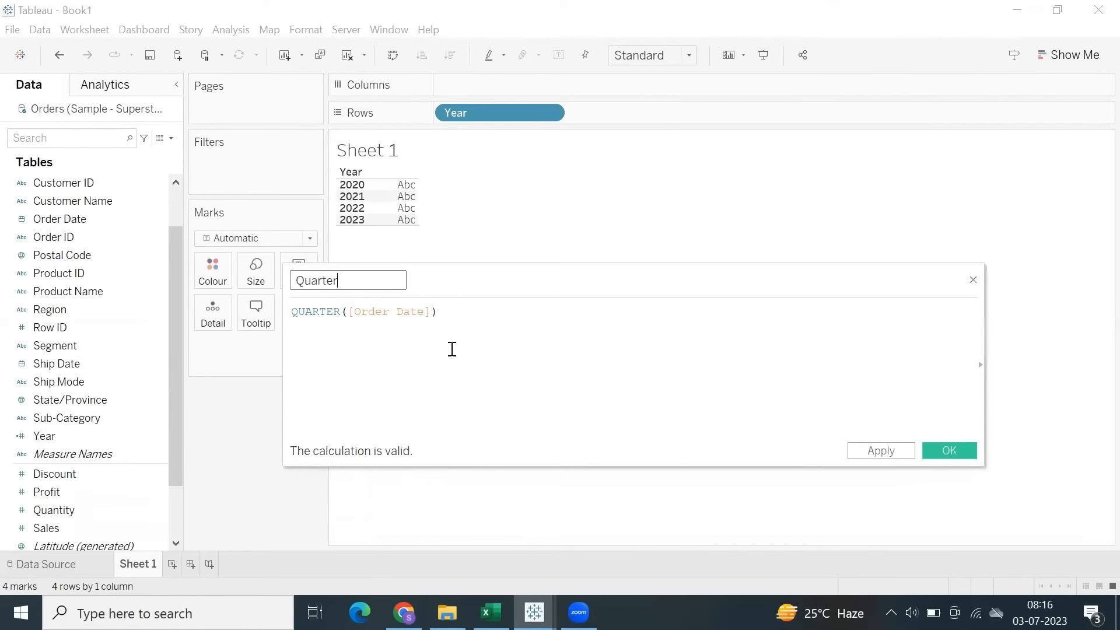
click(957, 451)
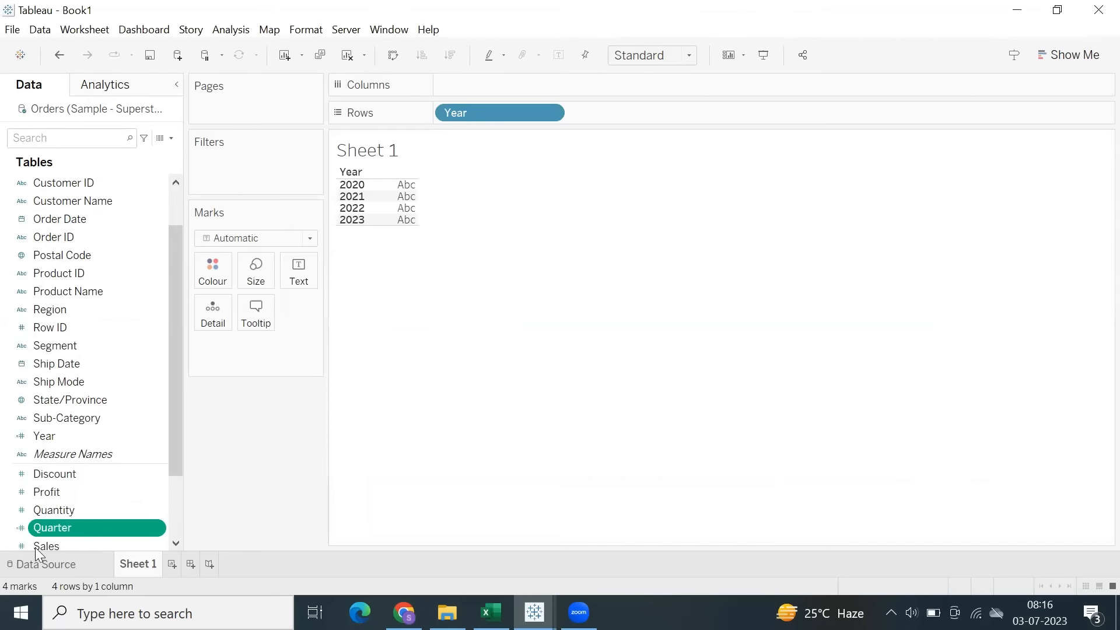
drag(74, 309, 671, 115)
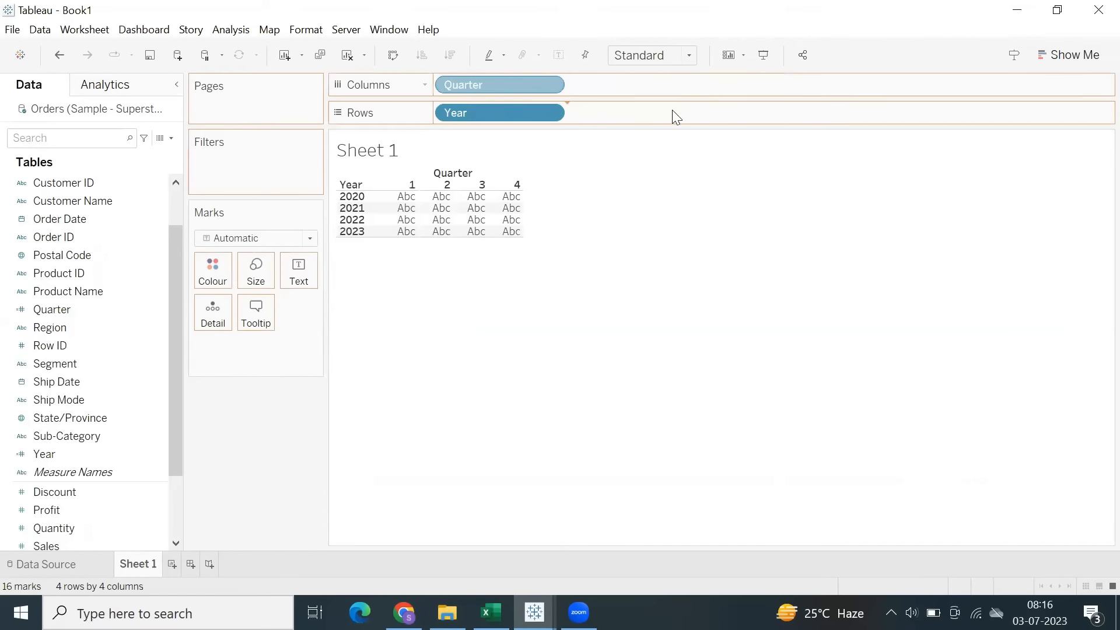
Create a calculated field named Month_No with the formula MONTH([Order Date]).
click(229, 30)
click(312, 359)
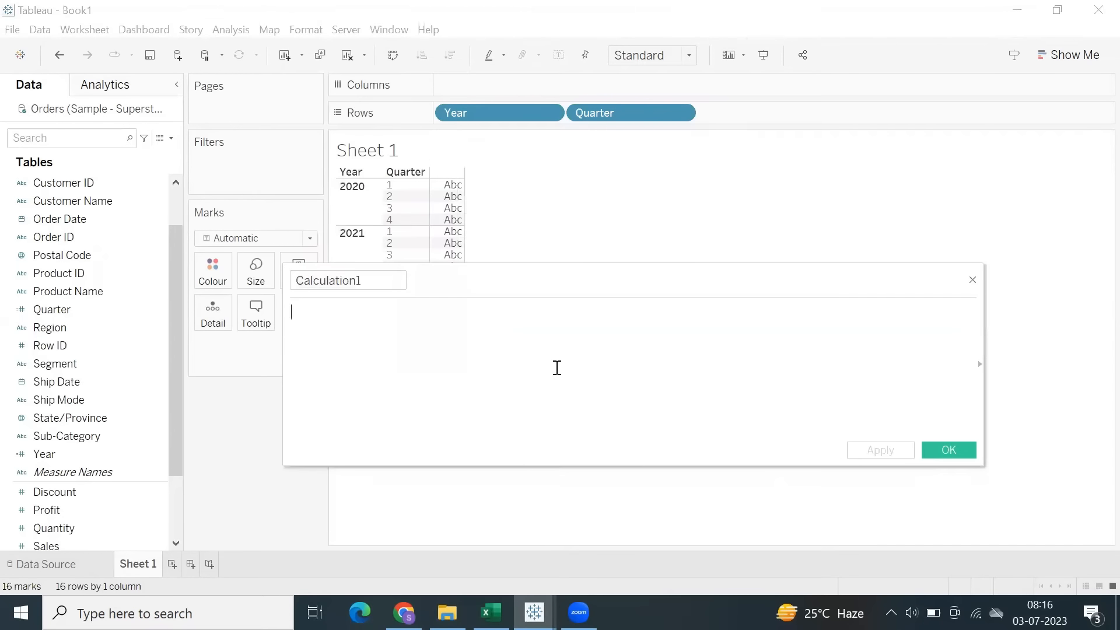
text(mon)
key(Return)
text(order)
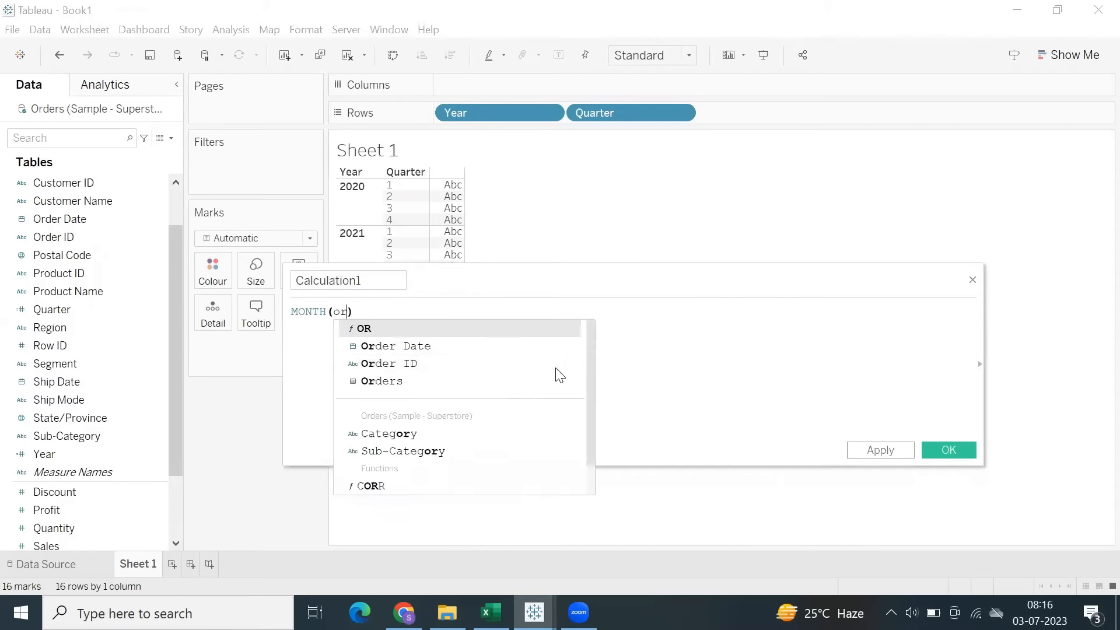
key(Return)
click(361, 281)
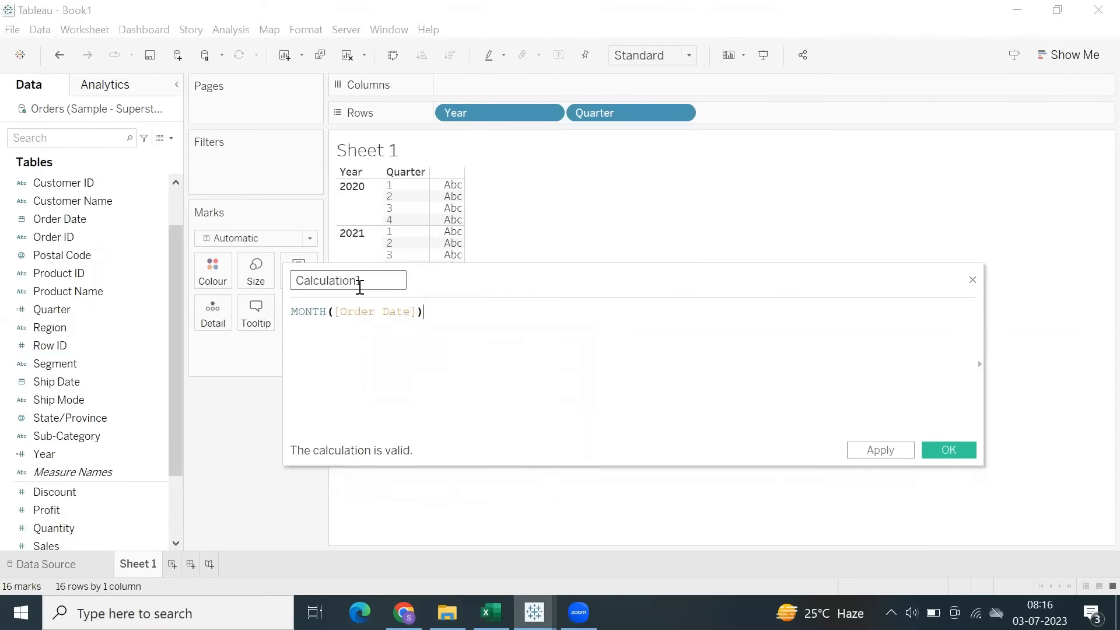
key(ctrl+a)
text(Mo)
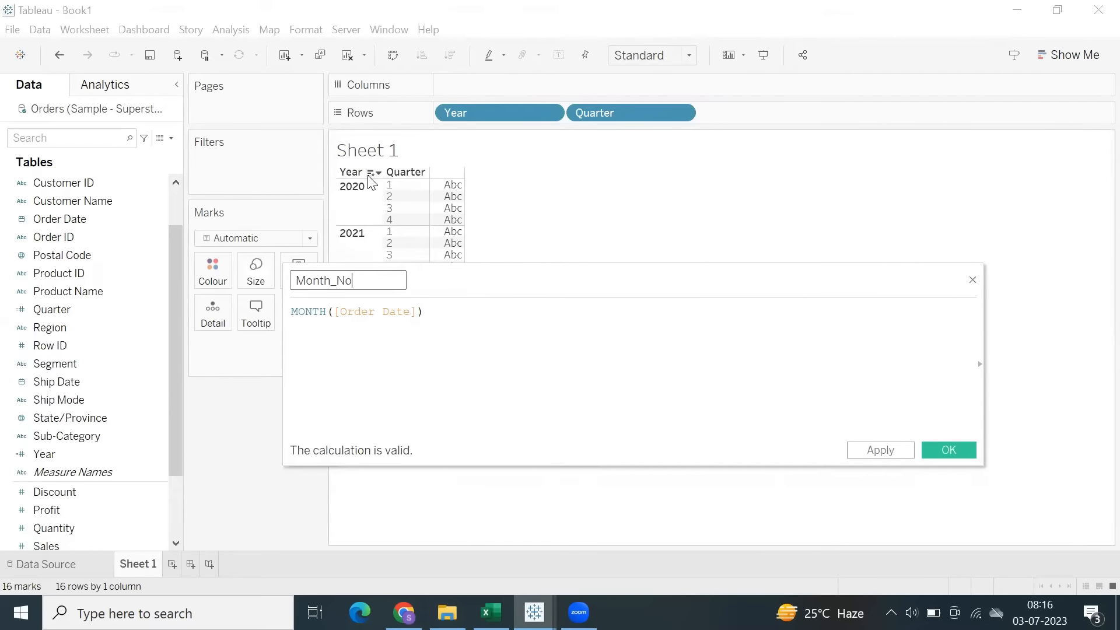
click(872, 451)
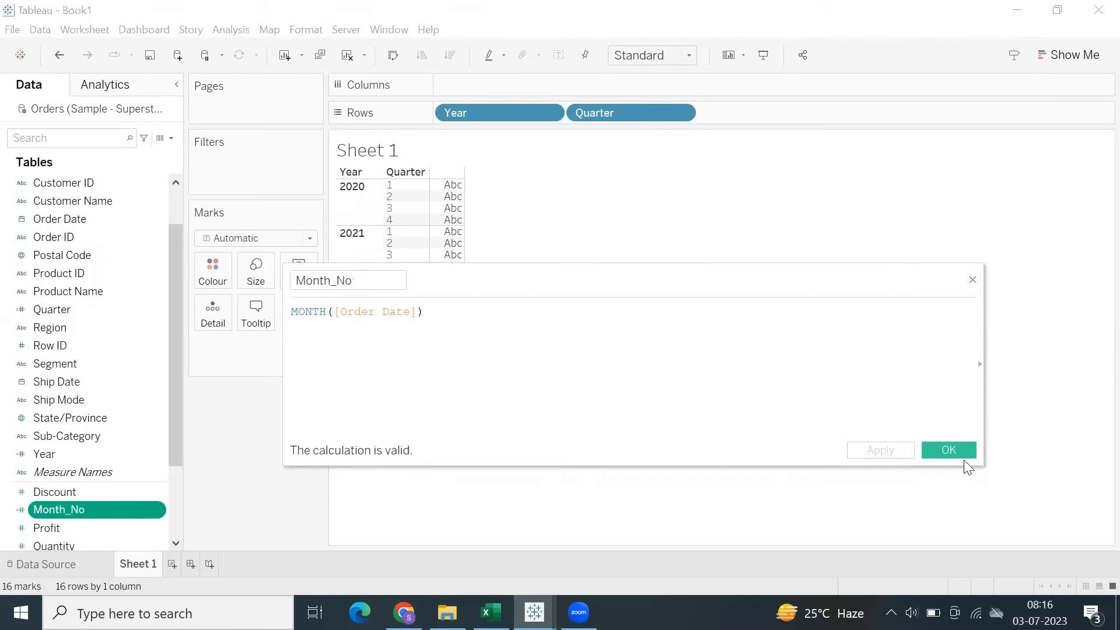
click(949, 450)
Add Month_No as a dimension to Rows after Quarter, and move Year to Columns.
drag(78, 505, 76, 376)
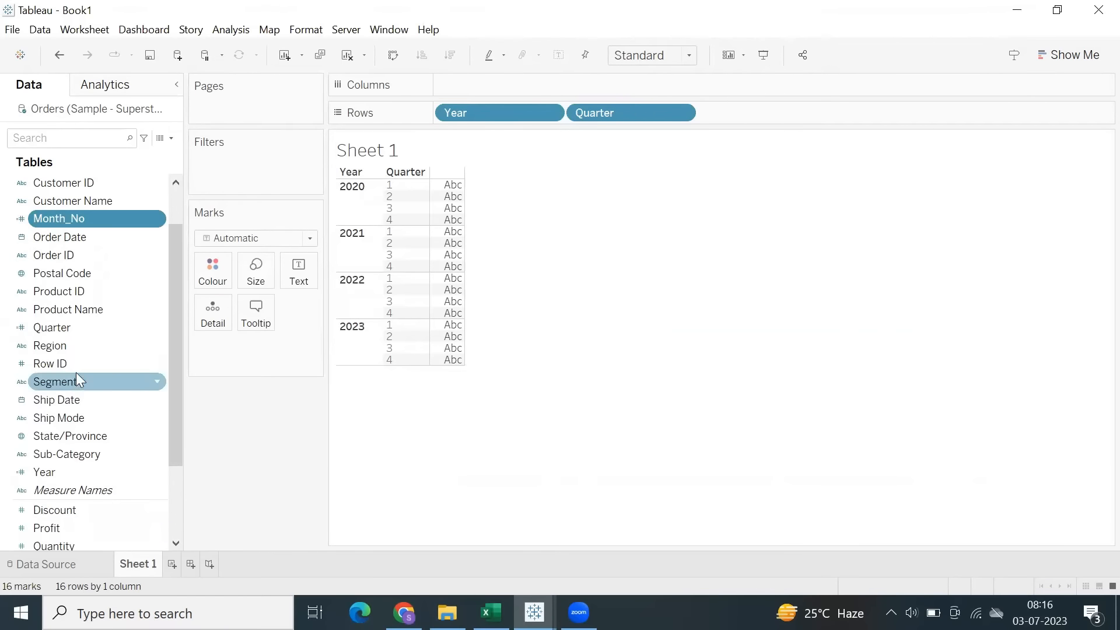
drag(73, 223, 767, 110)
drag(584, 114, 586, 89)
drag(486, 90, 529, 87)
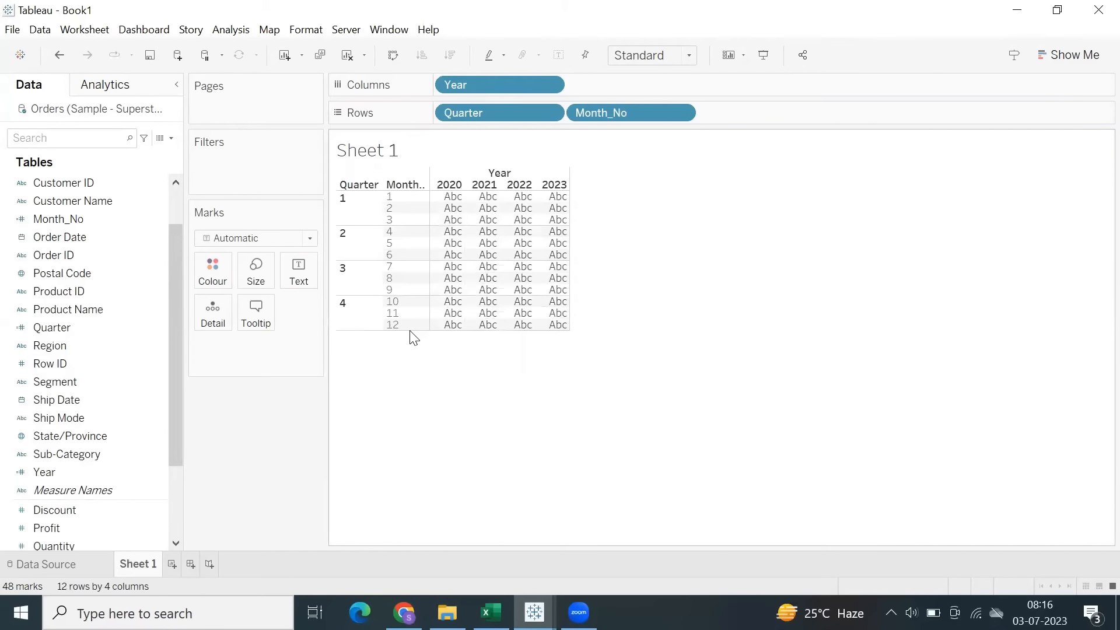
Start a new calculated field and check the DateName entry in the Excel date function list, then return to Tableau Book1.
click(230, 29)
click(313, 360)
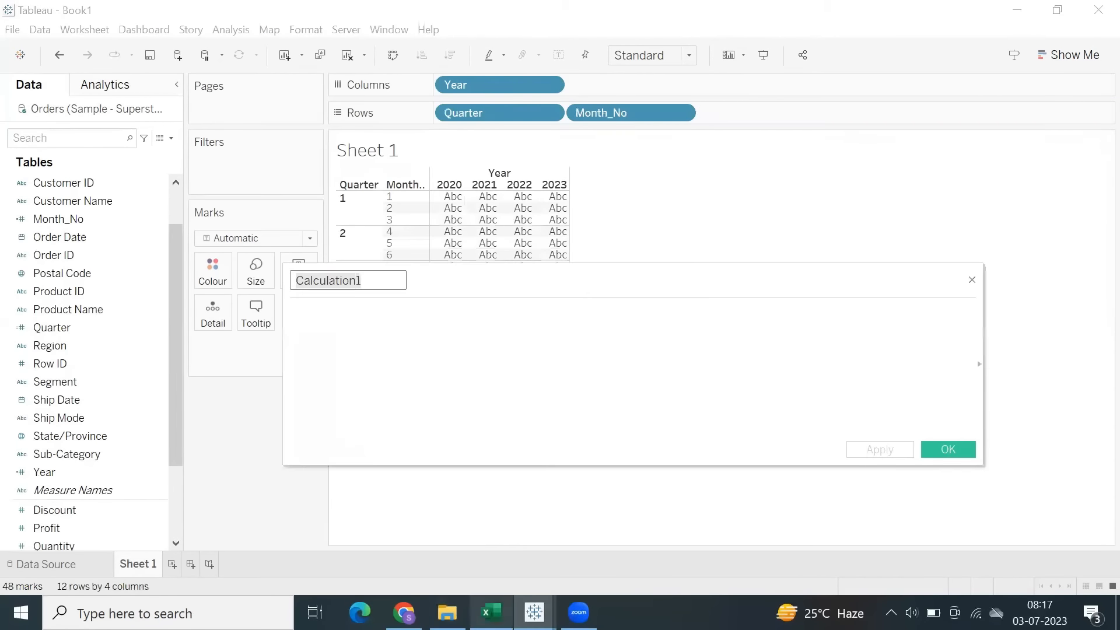
click(490, 612)
click(169, 374)
key(Down)
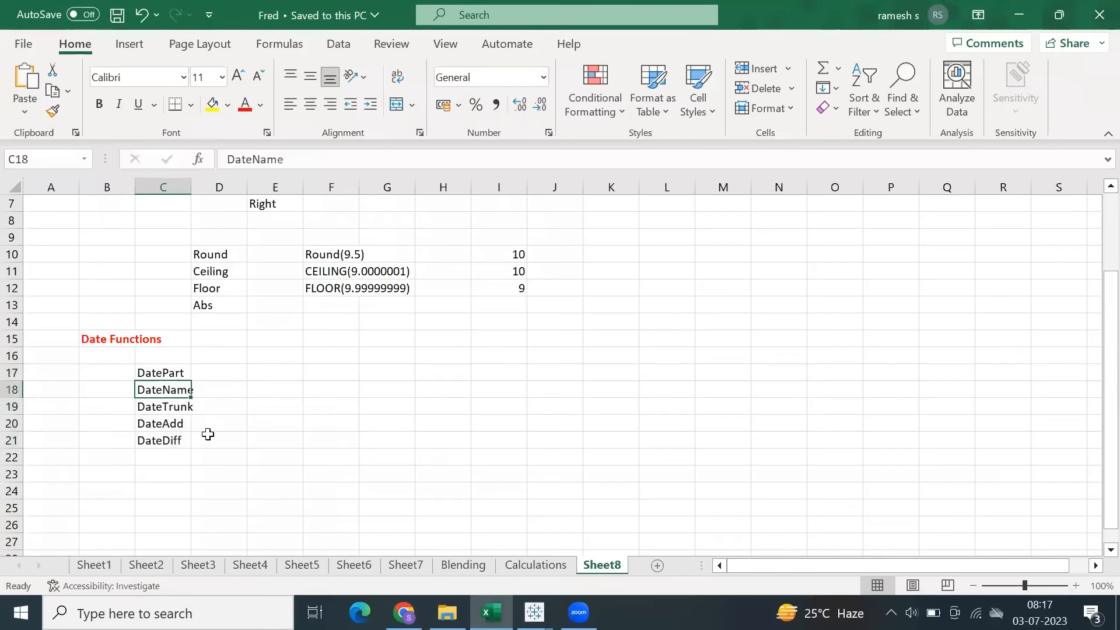
click(536, 610)
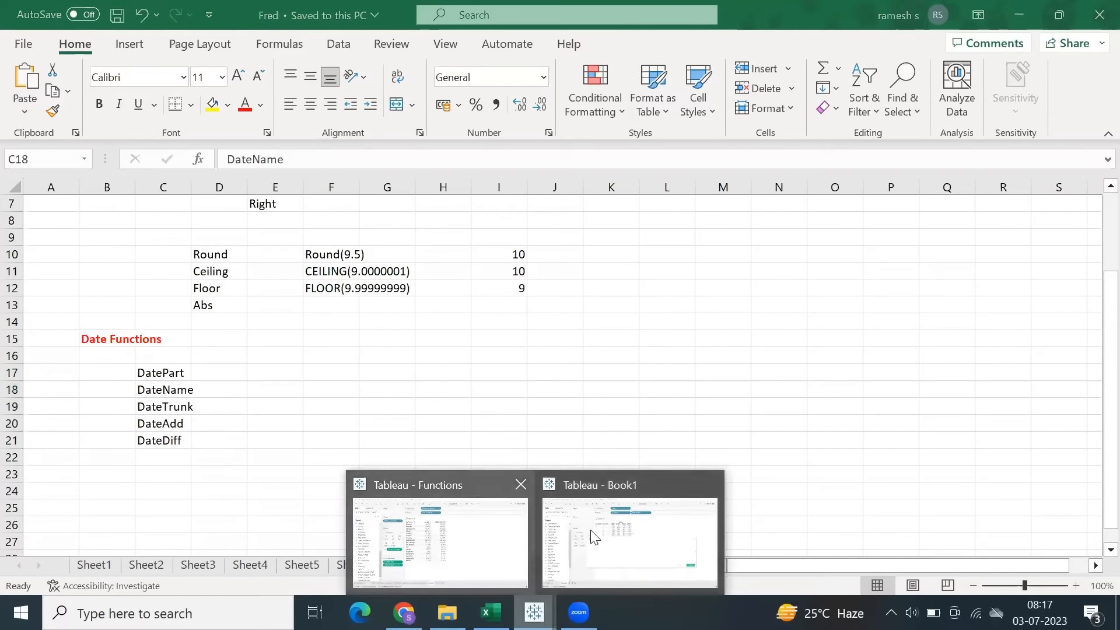
click(592, 532)
Enter the formula DATEPART('month', [Order Date]) and save the calculated field as Month.
click(505, 339)
text(datepa)
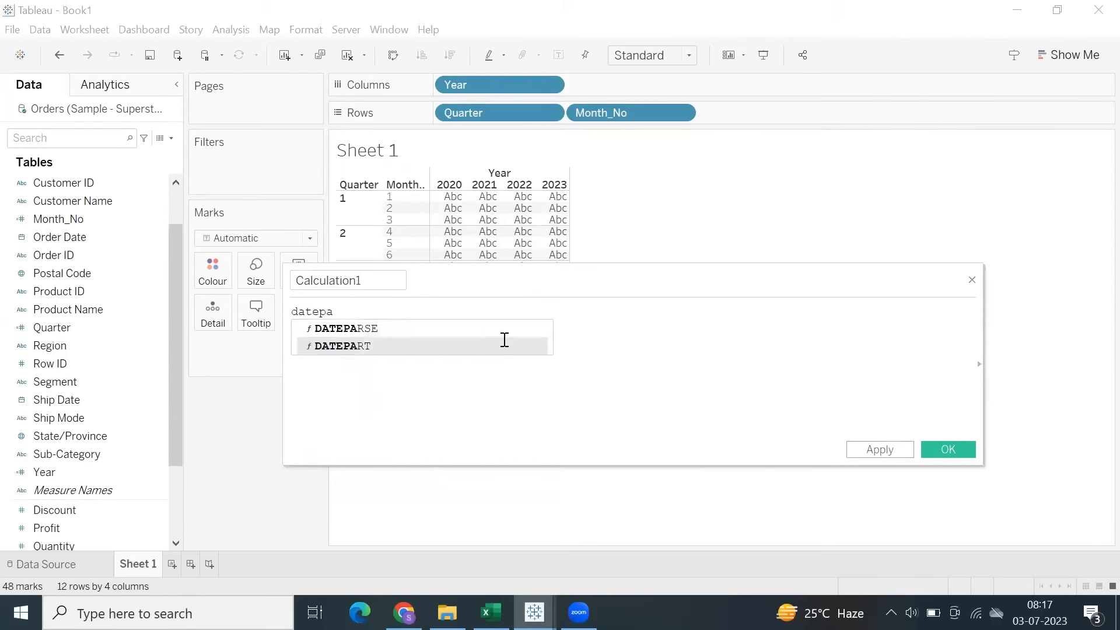
double_click(503, 344)
text(')
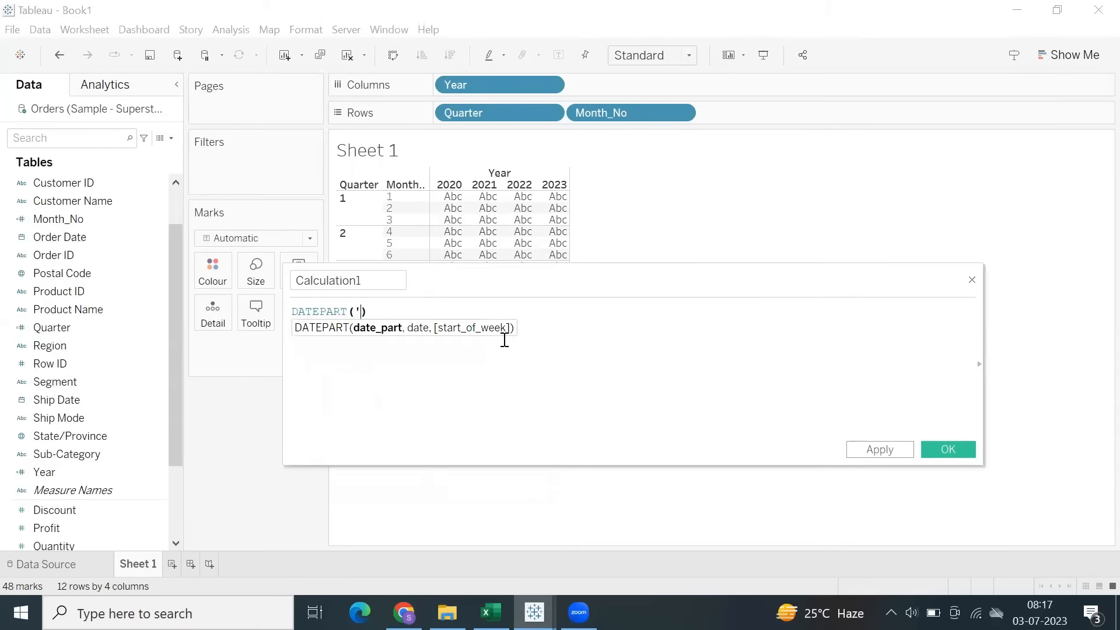
text(month', order)
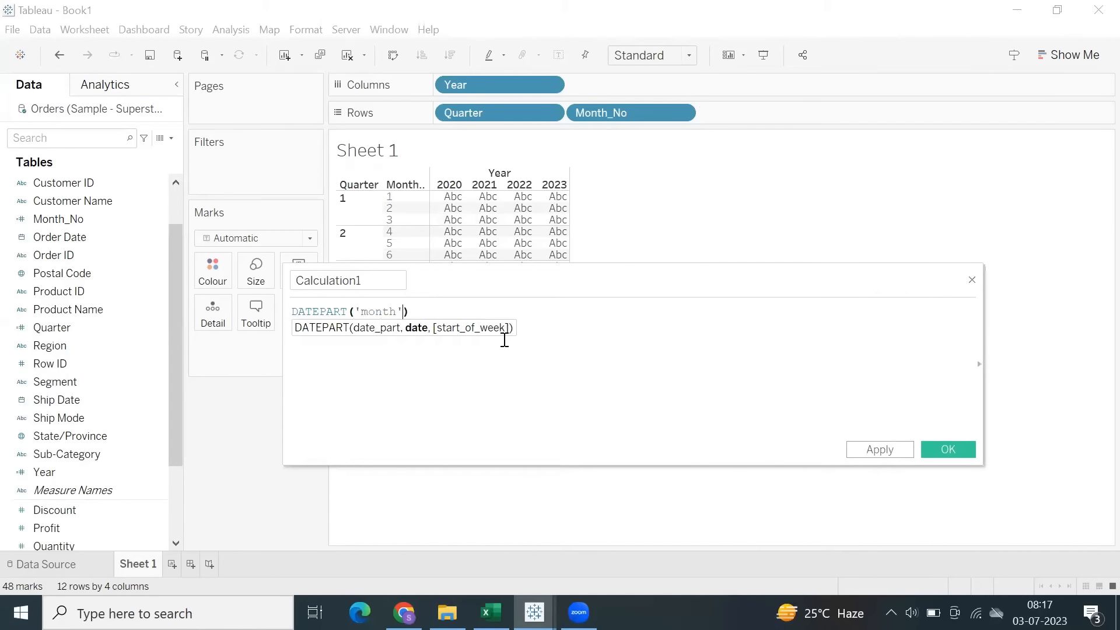
double_click(503, 333)
double_click(393, 278)
text(Mont)
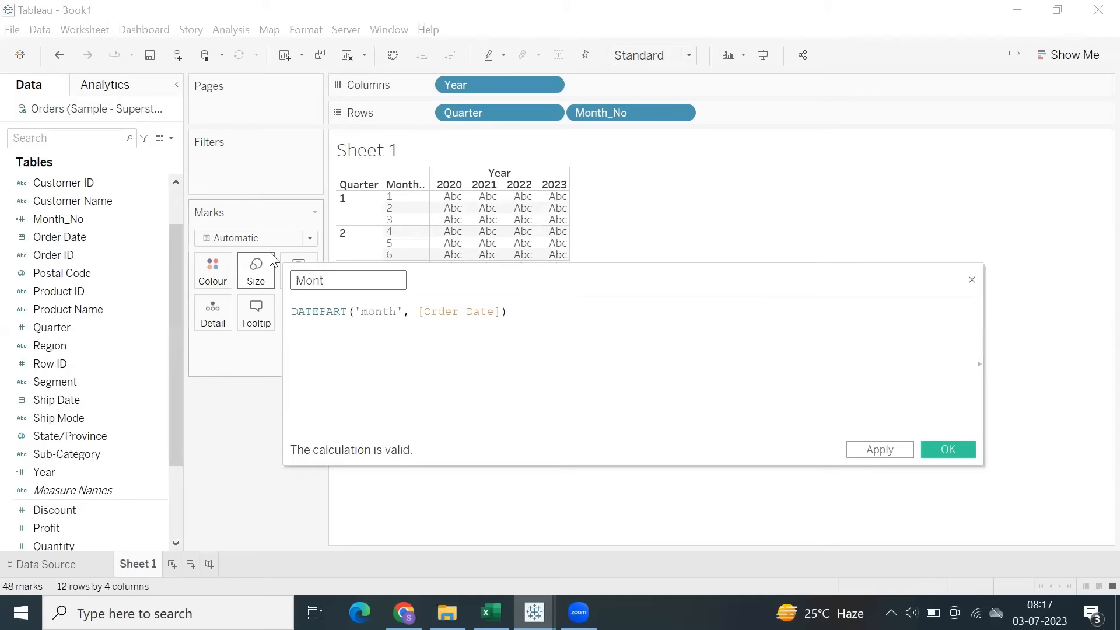
text(h)
click(947, 449)
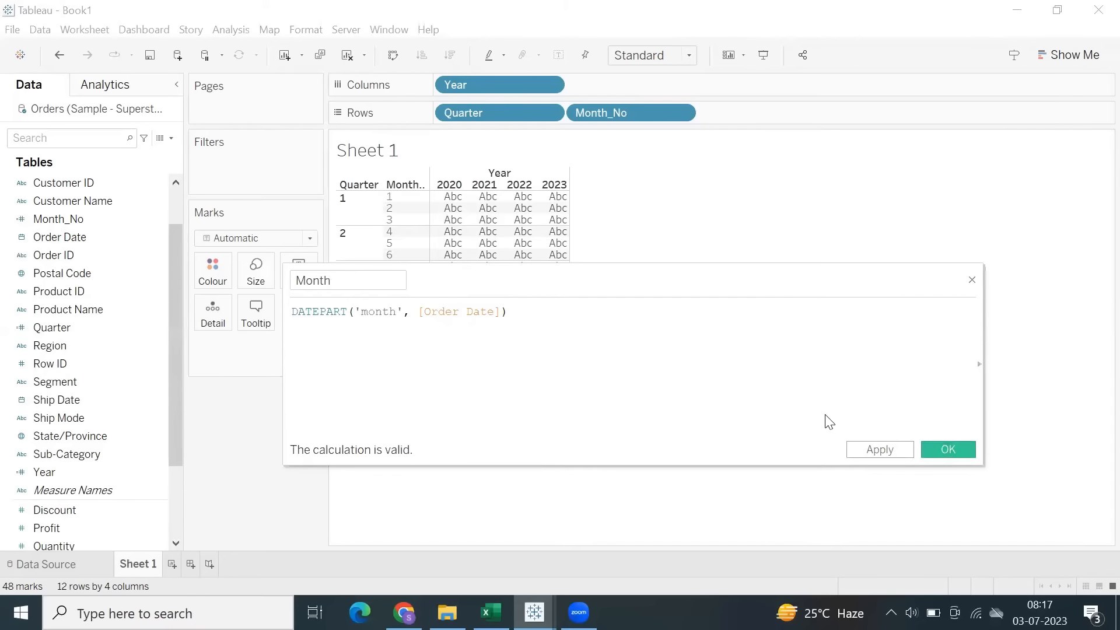
Add Month as a dimension to Rows after Month_No, and widen the Month_No header column to fit its full name.
drag(78, 527, 73, 436)
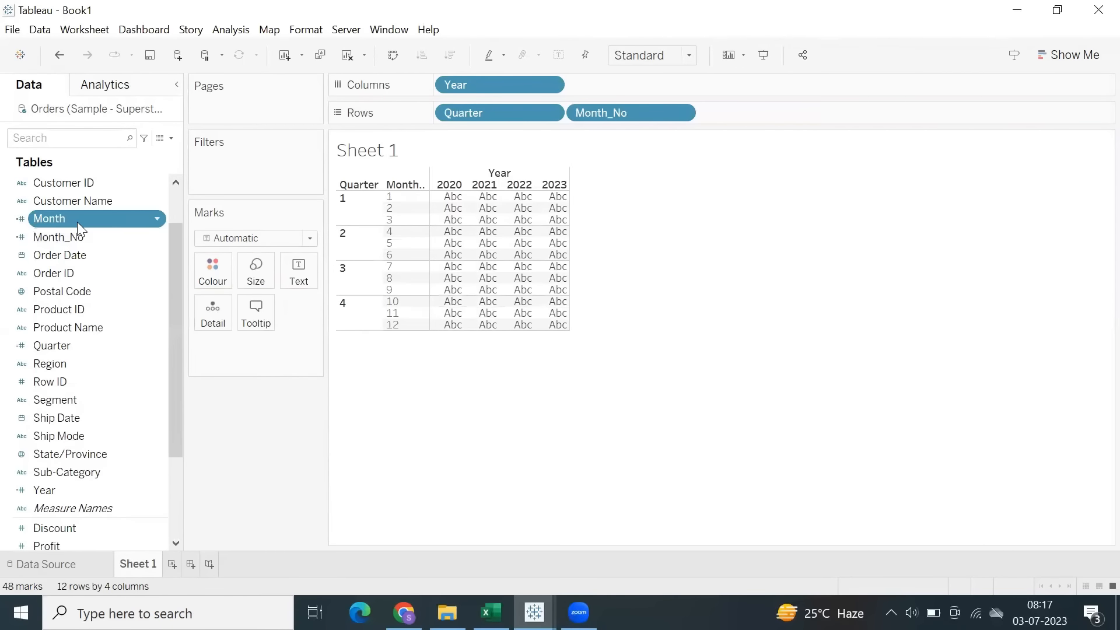
drag(77, 221, 723, 119)
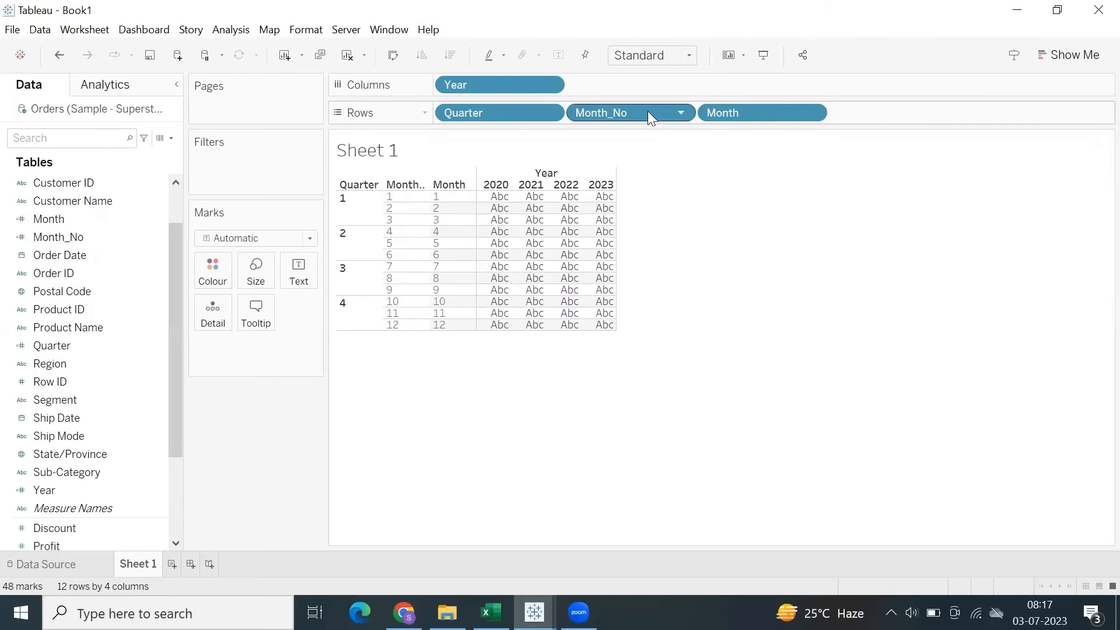
click(390, 198)
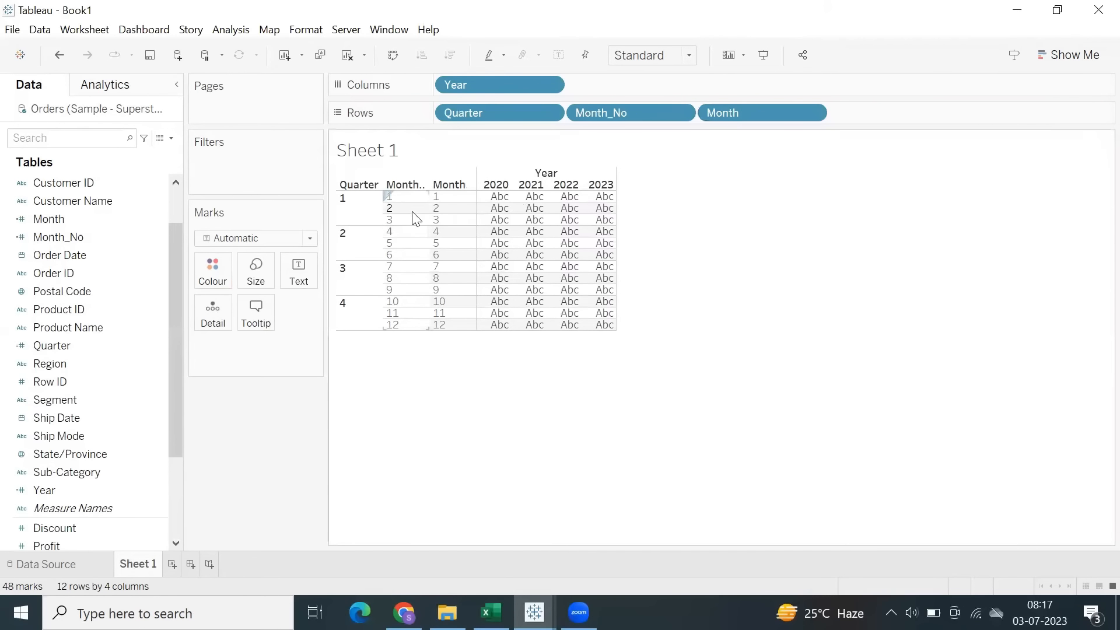
drag(428, 207, 445, 208)
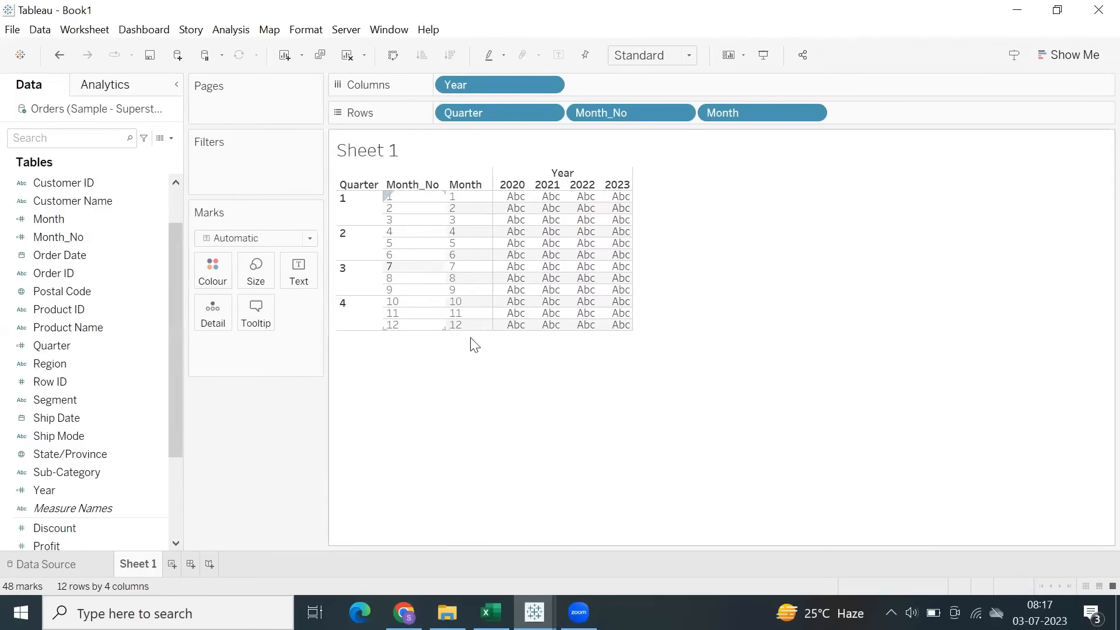
Change the Month field's formula to DATENAME('month', [Order Date]) and save it.
right_click(49, 219)
click(97, 95)
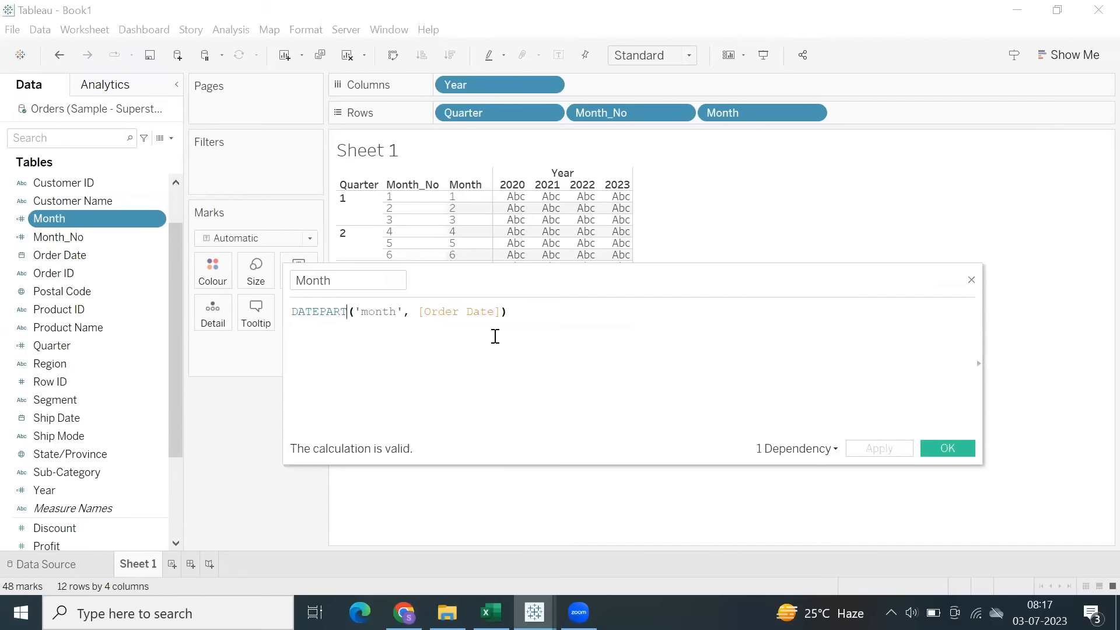
key(BackSpace)
key(BackSpace)
key(BackSpace)
key(BackSpace)
text(na)
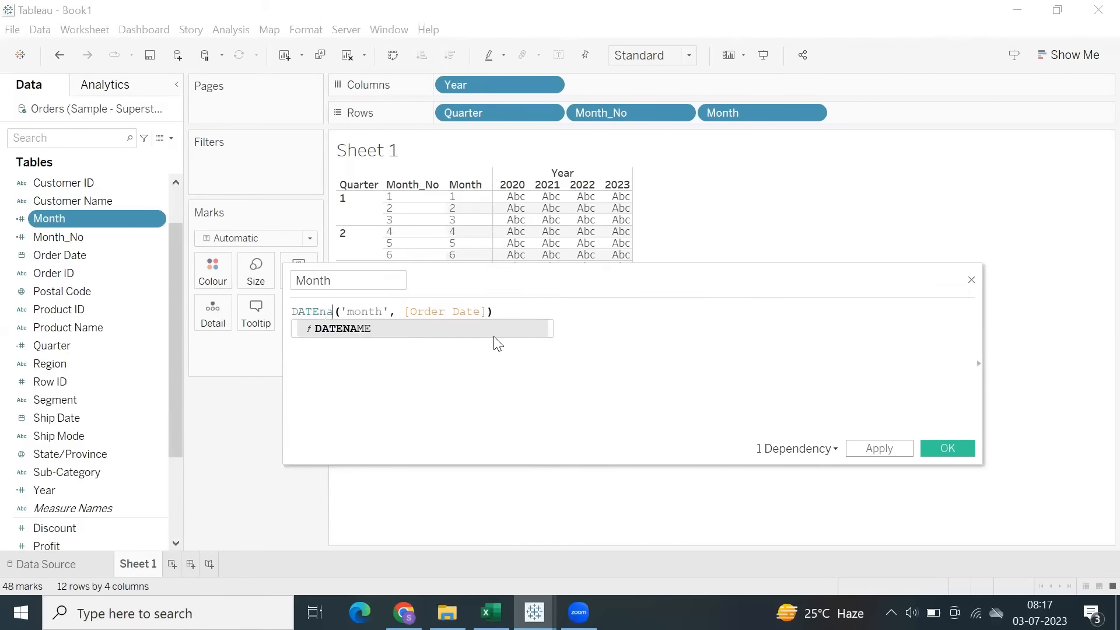
text(me)
key(Return)
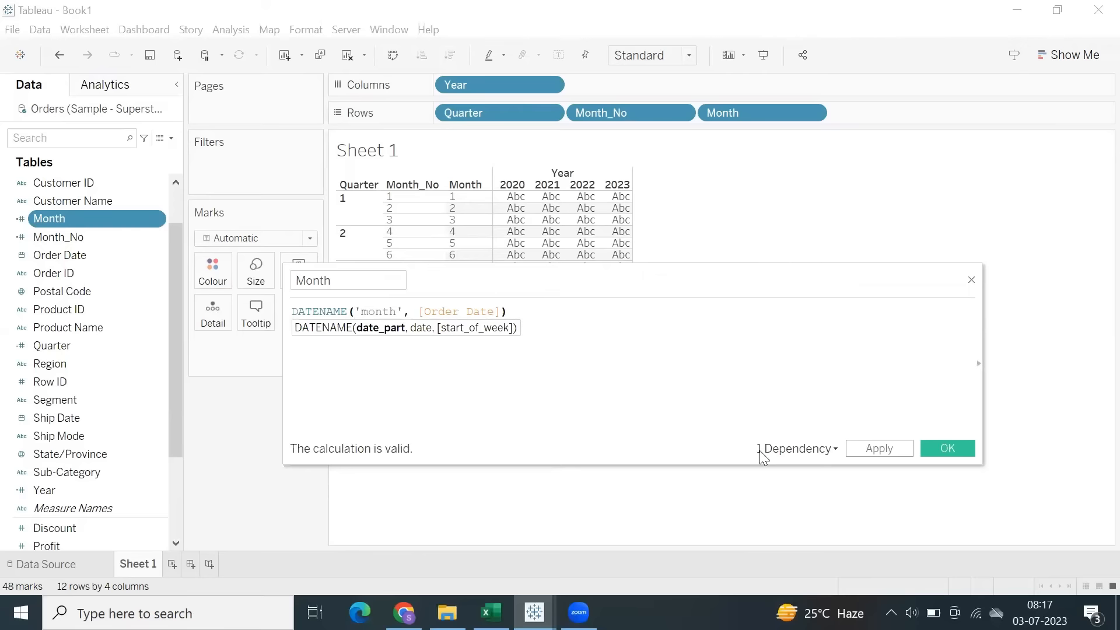
click(877, 454)
click(927, 451)
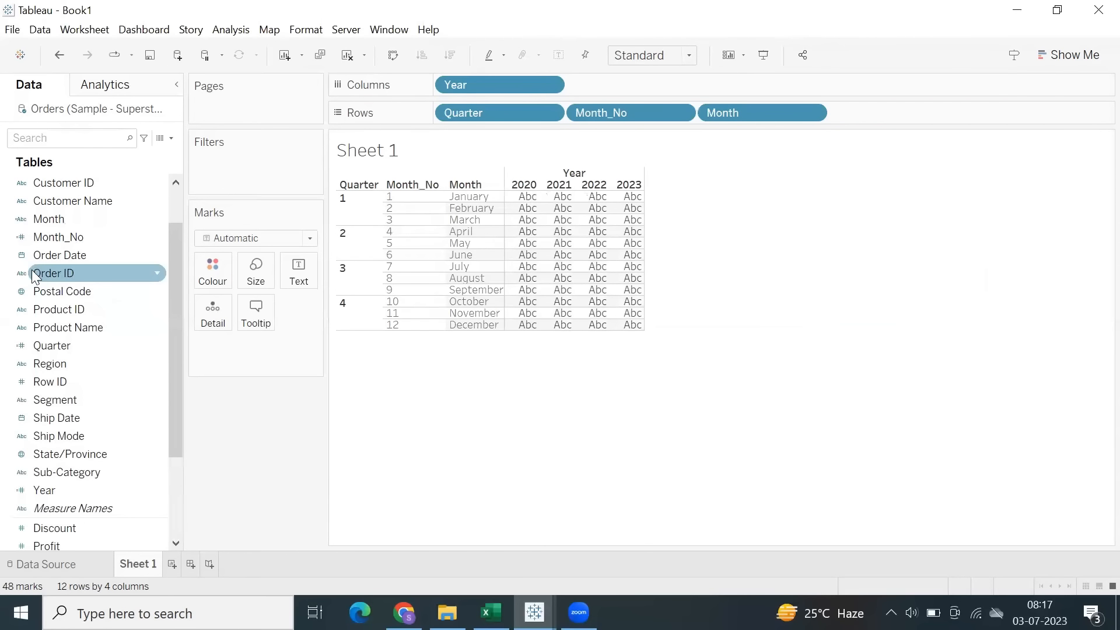
Check the Month field's data type and widen the Month header column in the view.
click(22, 225)
click(82, 193)
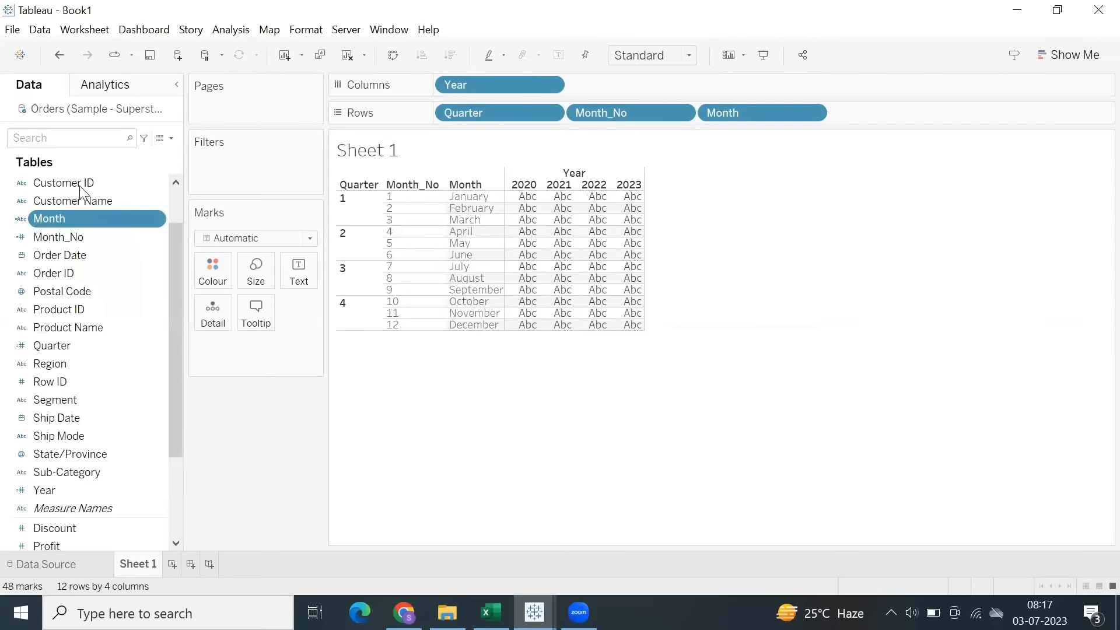
drag(80, 225, 557, 480)
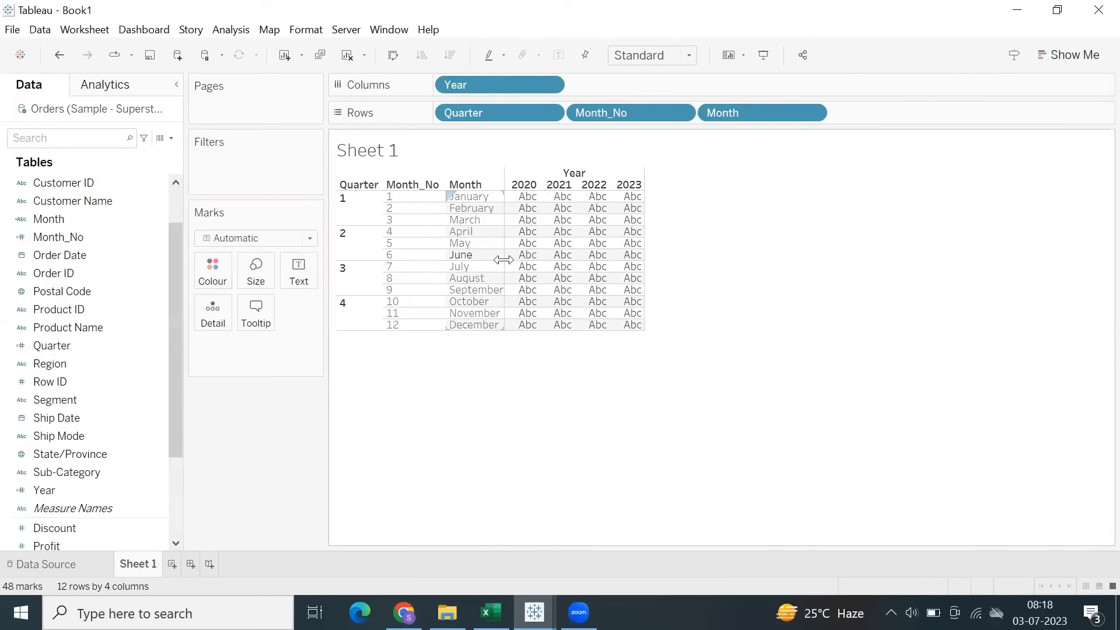
drag(504, 260, 517, 260)
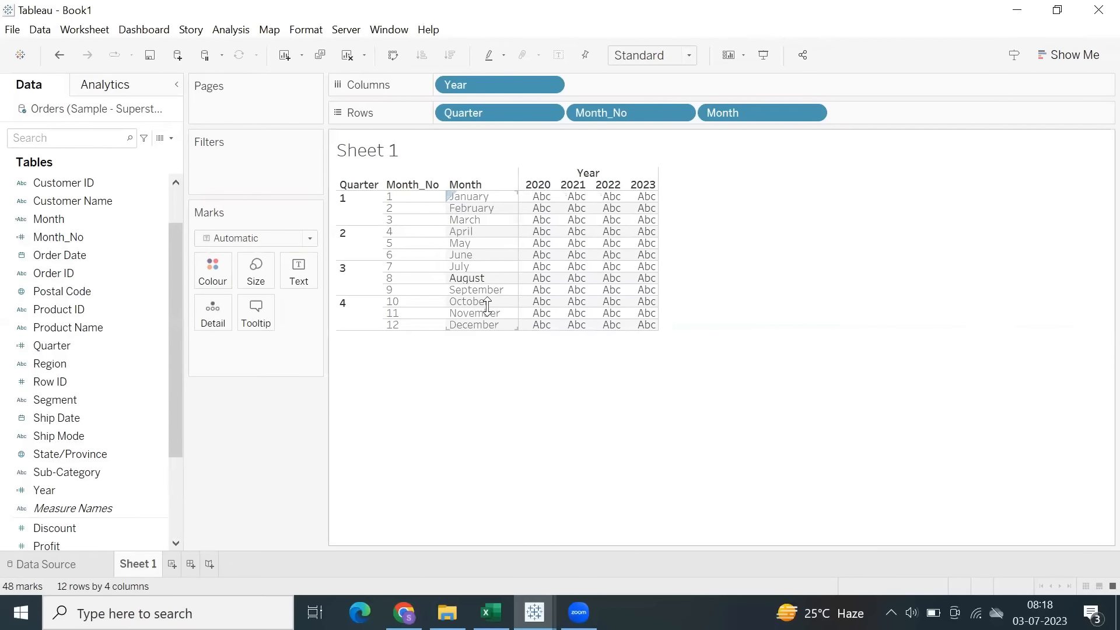
Start a new calculated field with the formula DATEPART('week', [Order Date]).
click(234, 35)
click(295, 358)
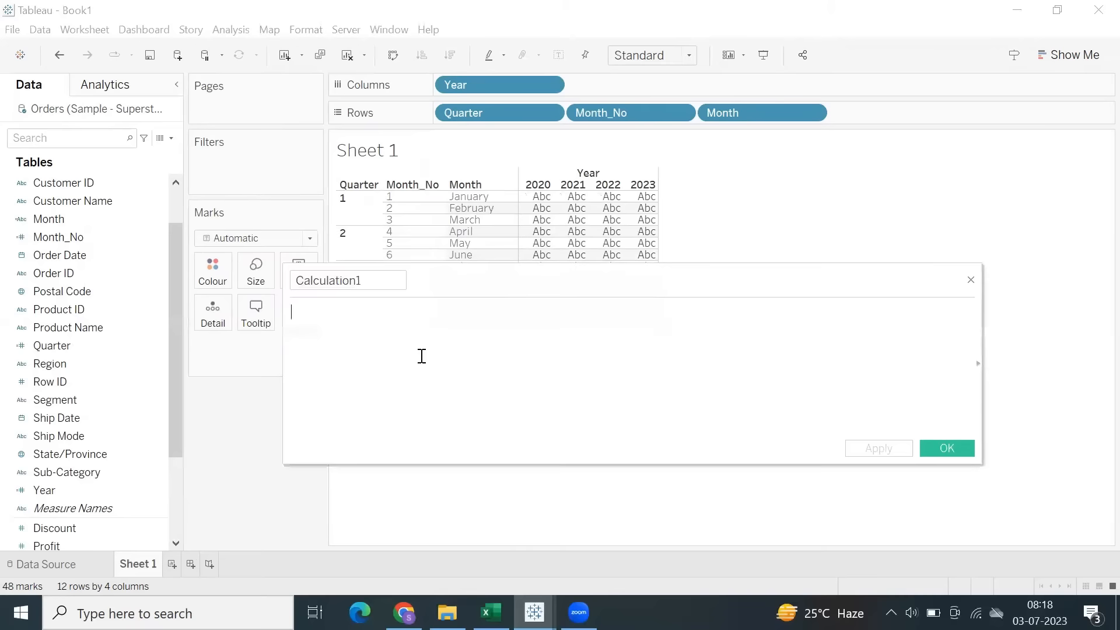
text(datepa)
key(Down)
key(Return)
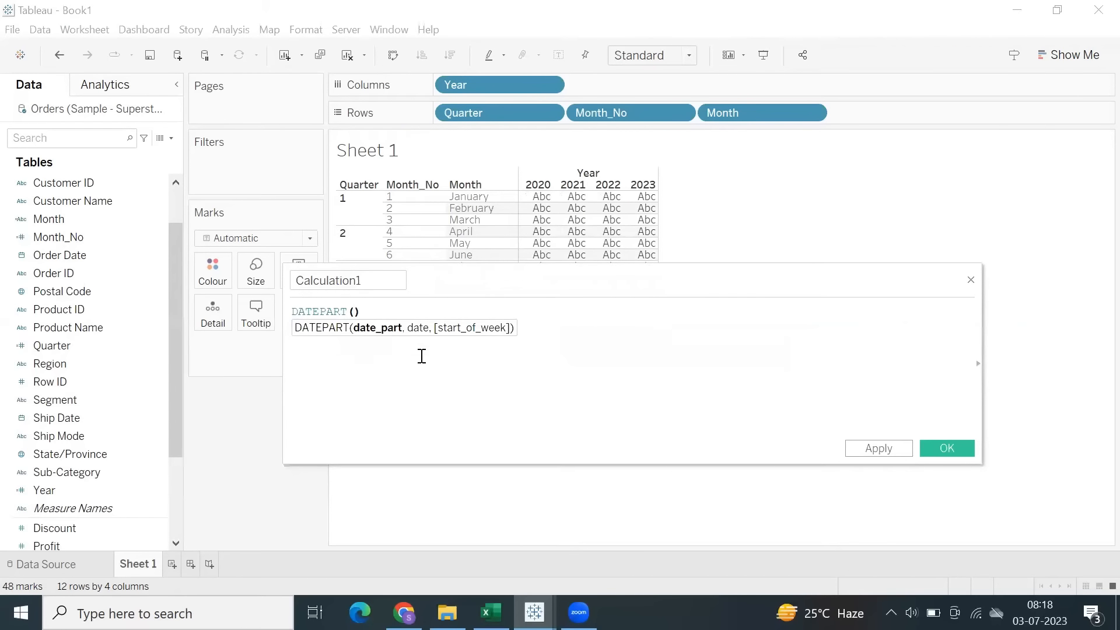
text(')
text(week', order)
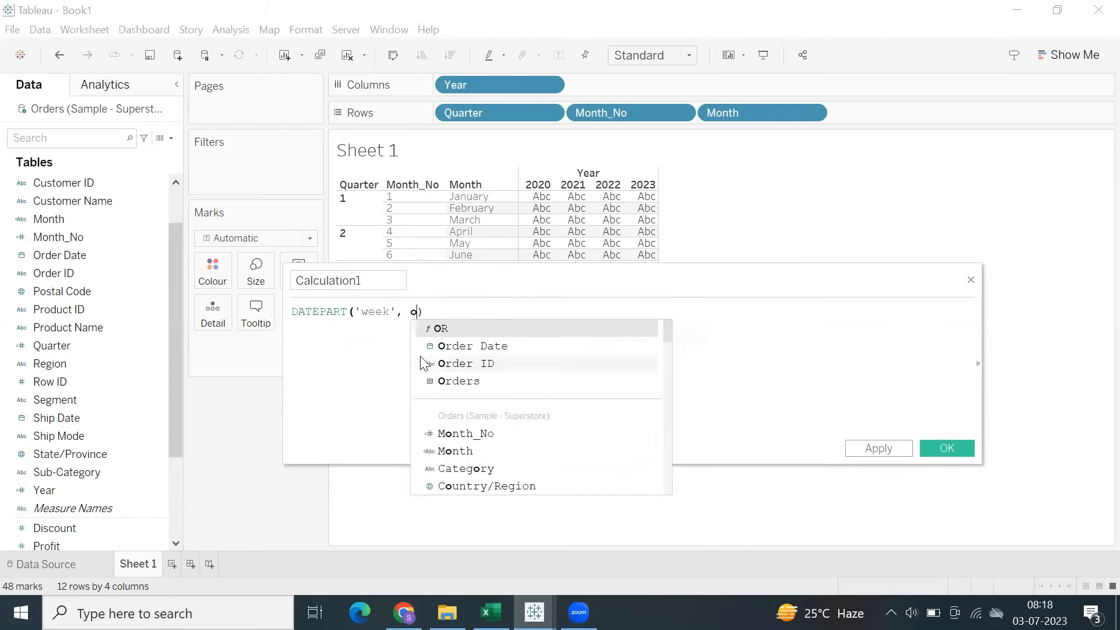
key(Return)
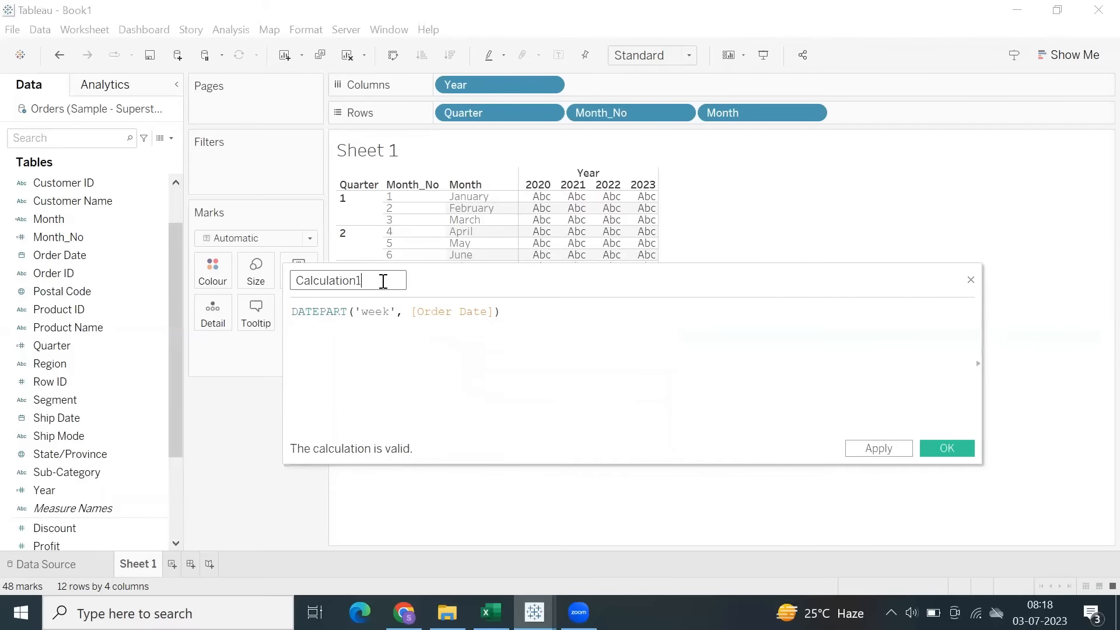
Save the calculation as Week and add it as a dimension to Rows after Month.
drag(380, 280, 280, 281)
text(Week)
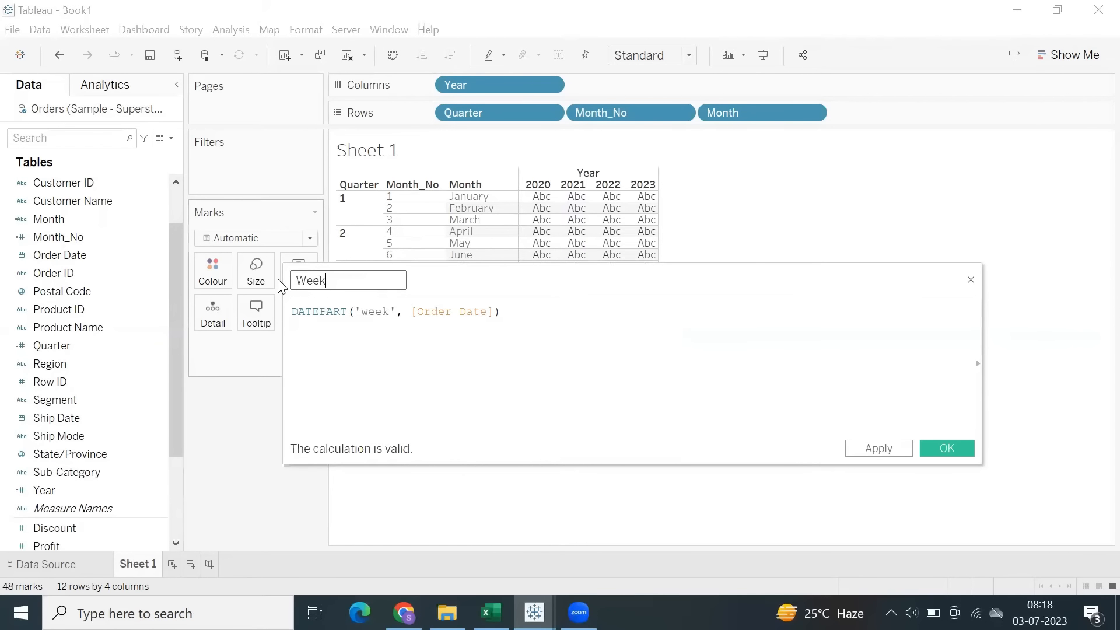
click(945, 454)
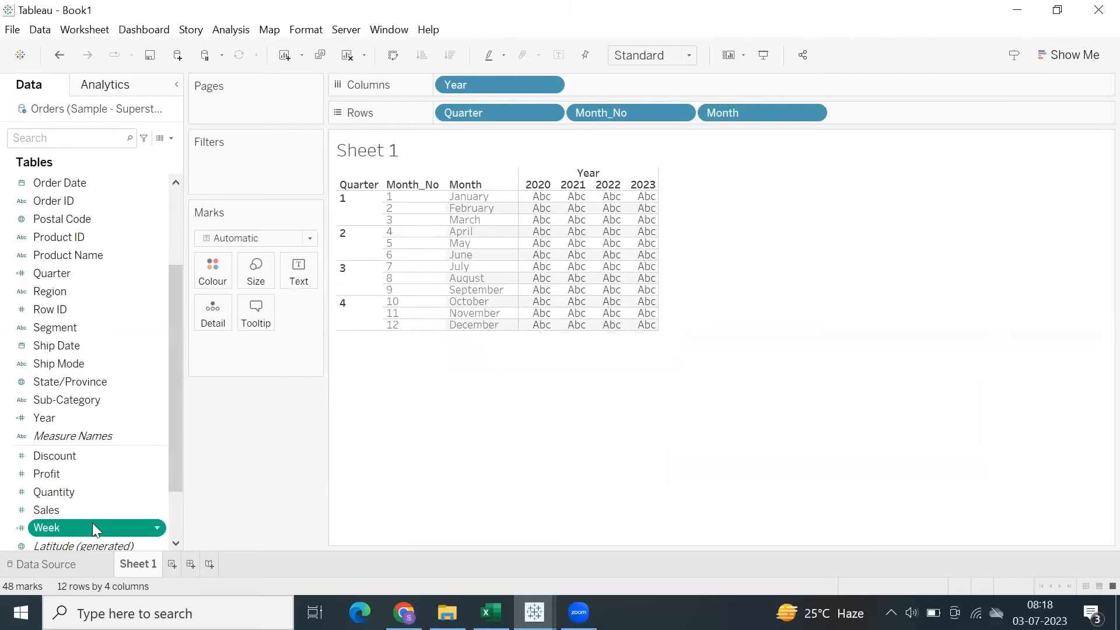
drag(93, 528, 93, 423)
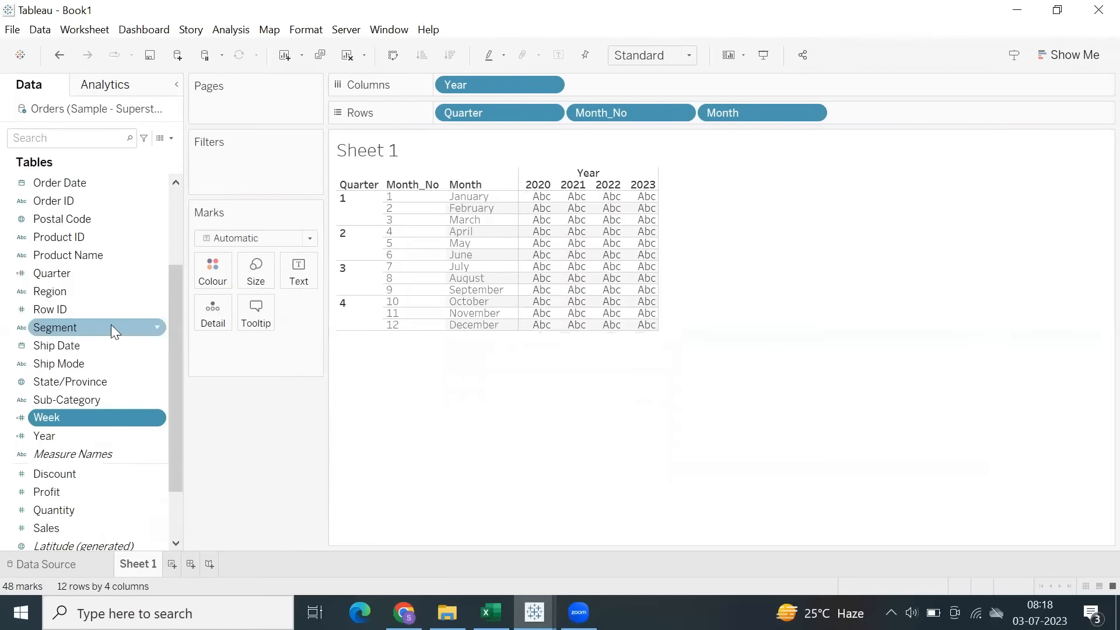
double_click(90, 415)
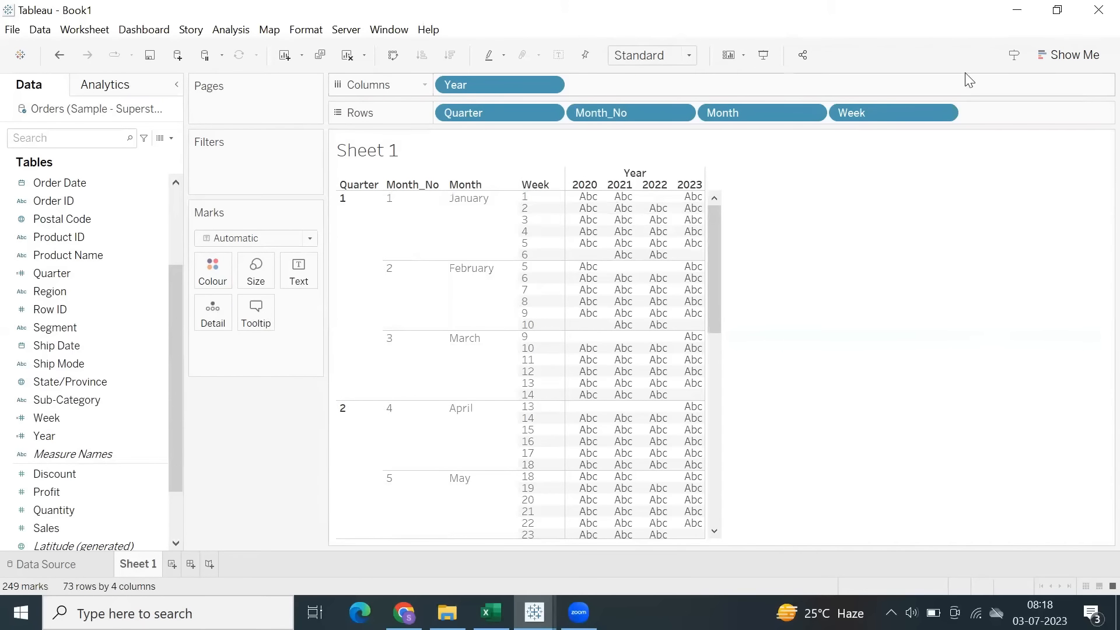
Create a calculated field named Weekday_No with the formula DATEPART('weekday', [Order Date]).
click(231, 30)
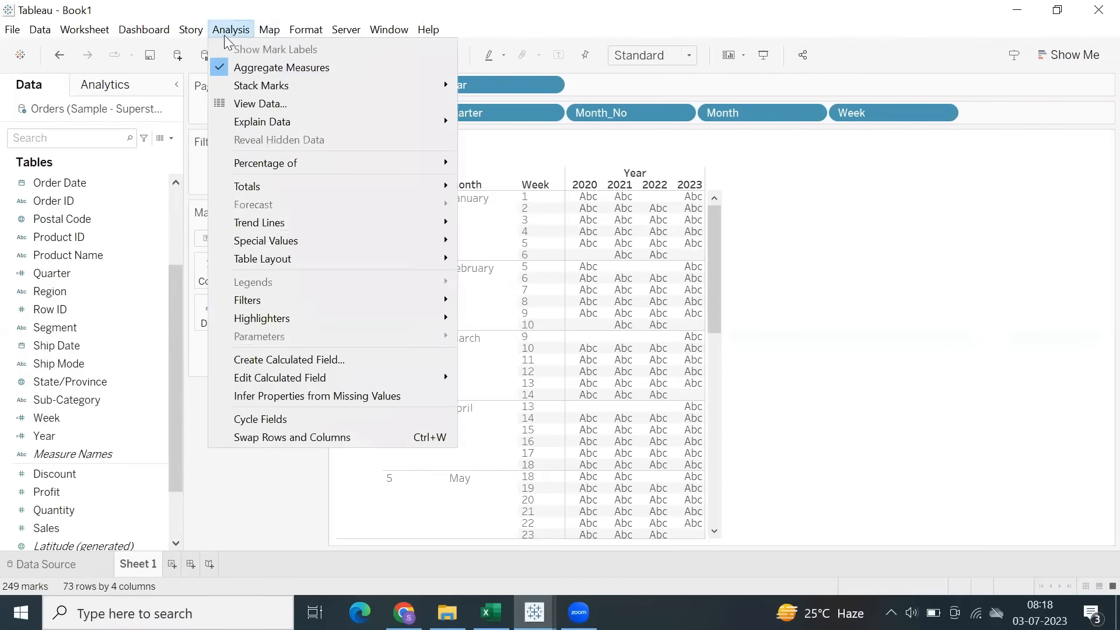
click(285, 360)
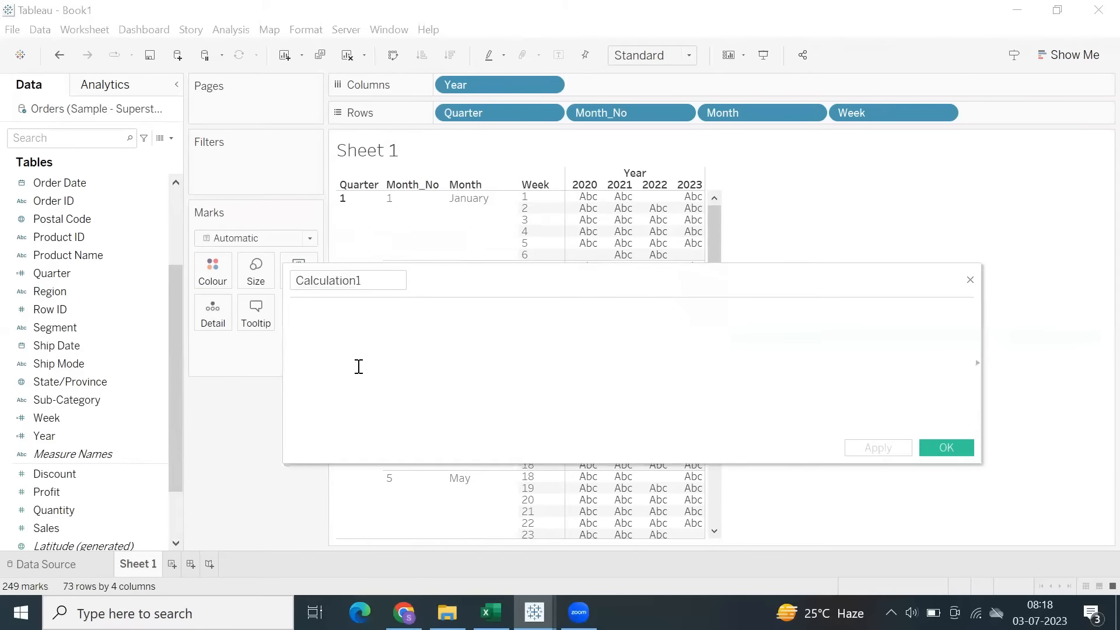
text(datepa)
key(Down)
key(Return)
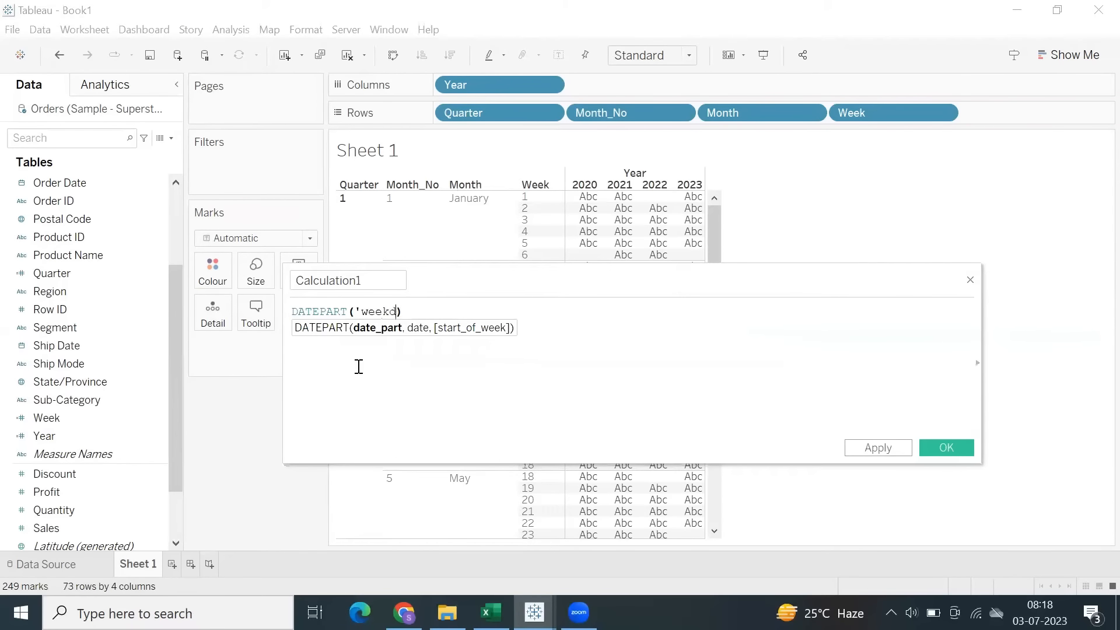
text('weekday', ord)
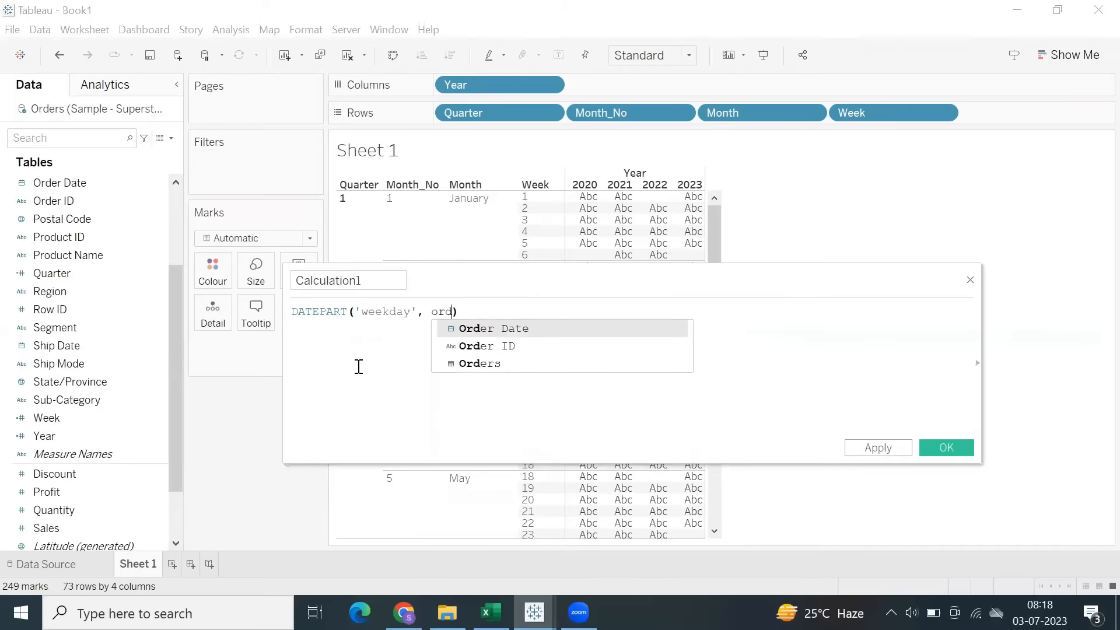
text(er)
key(Return)
double_click(348, 281)
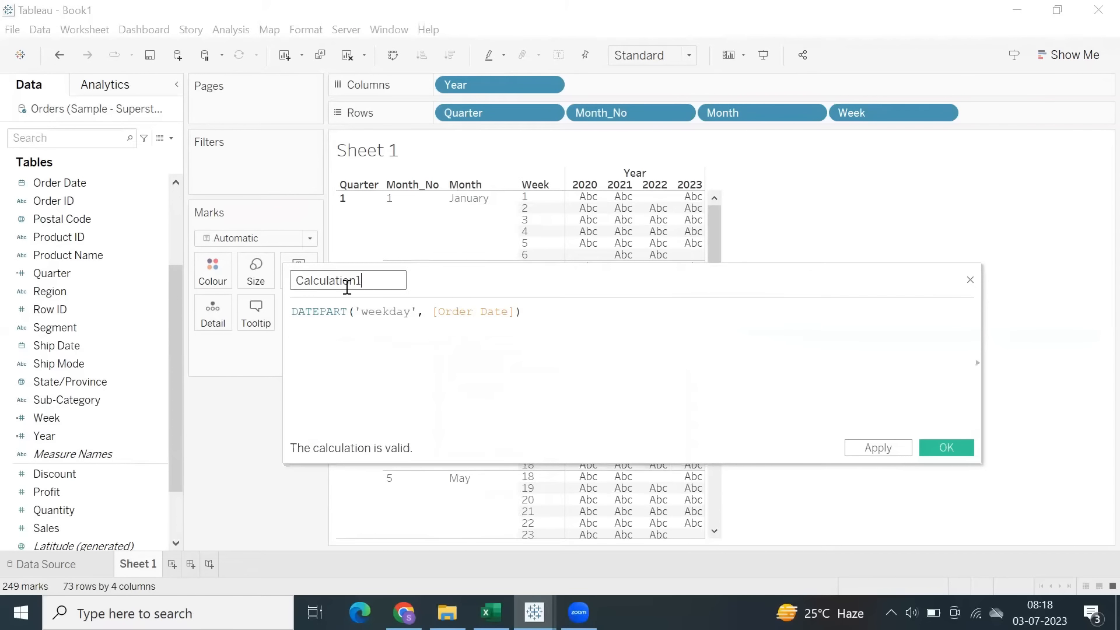
text(Weekday_No)
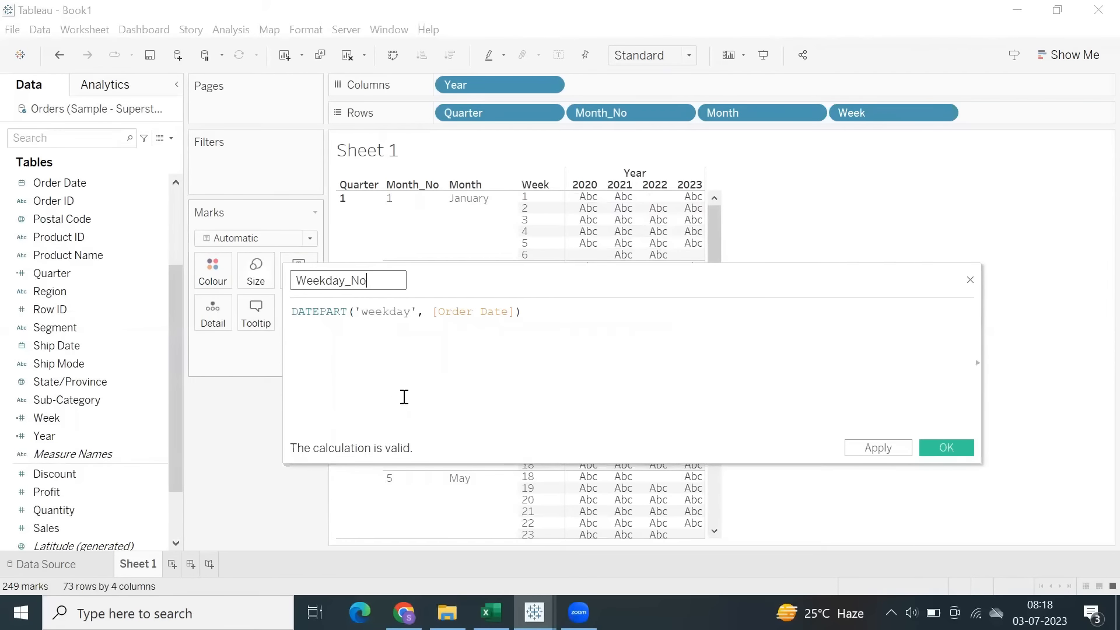
double_click(325, 312)
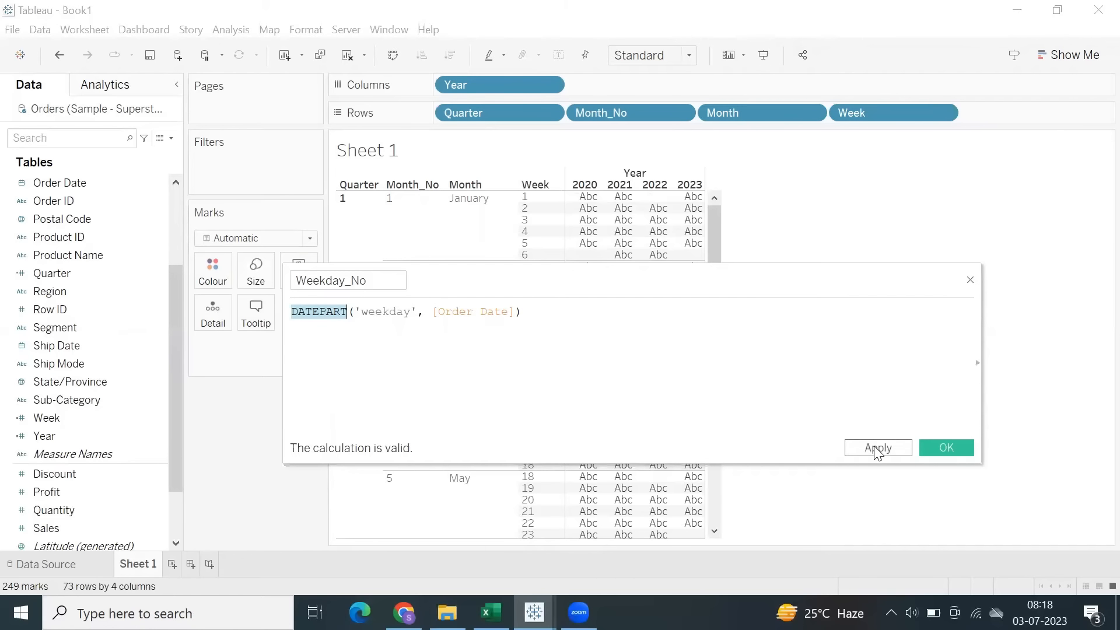
click(877, 448)
click(946, 447)
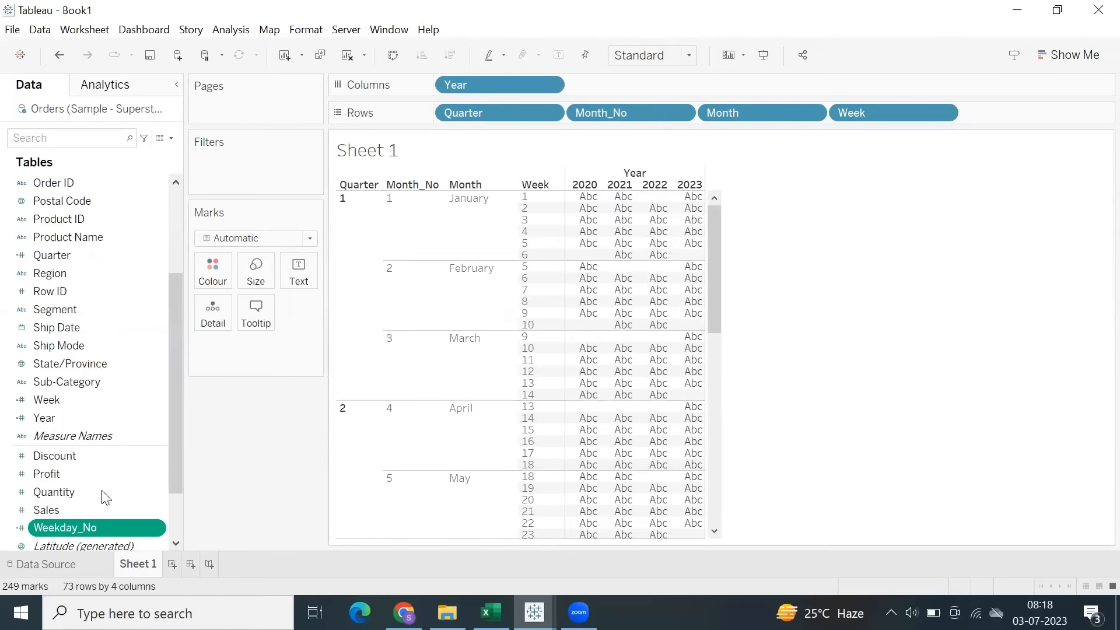
Move Weekday_No to the dimensions and add it to Columns after Year.
double_click(95, 528)
key(ctrl+z)
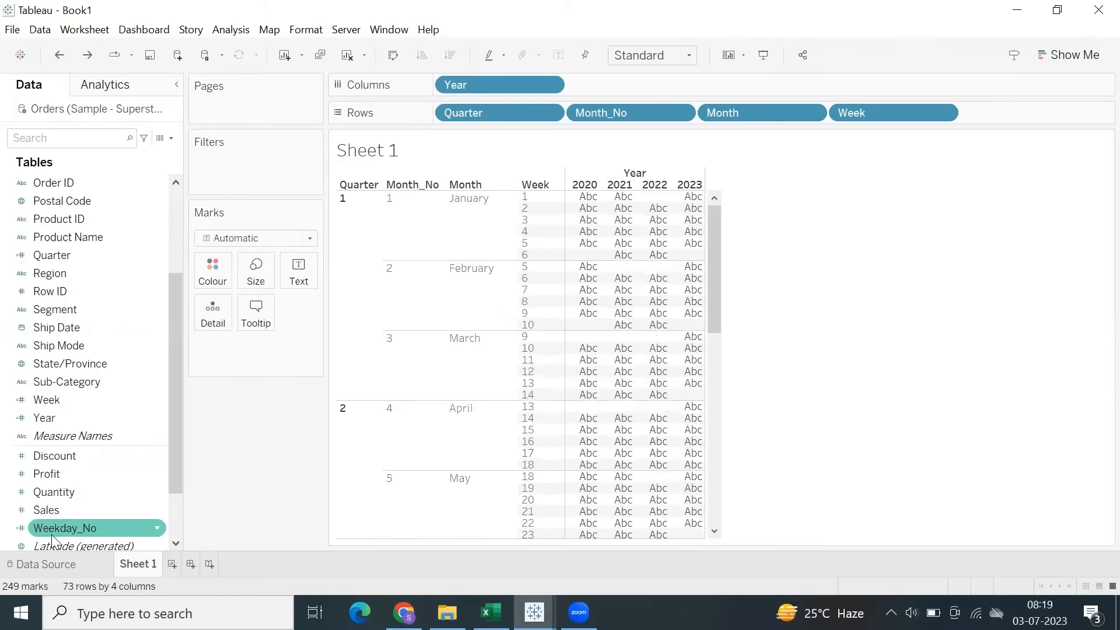
drag(52, 541, 15, 358)
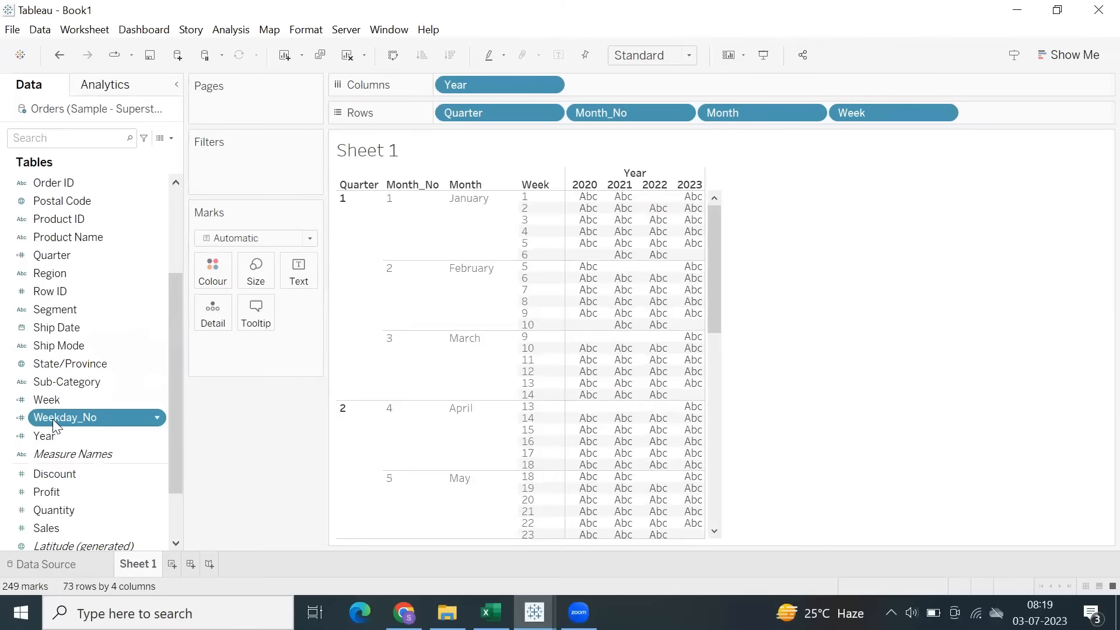
drag(552, 257, 782, 169)
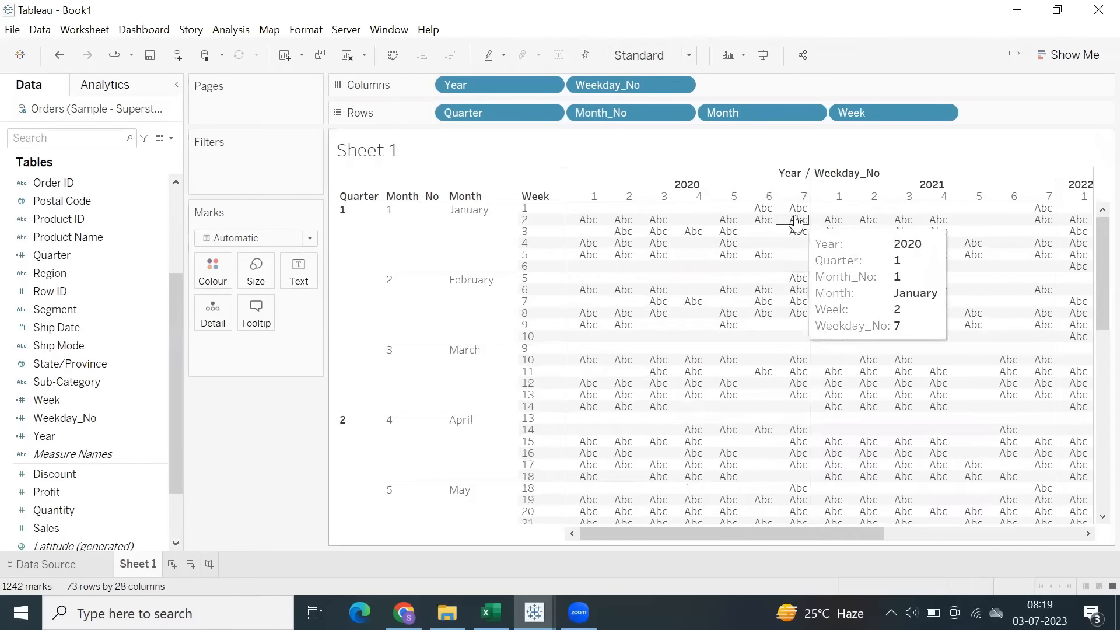
scroll(694, 306, down, 4)
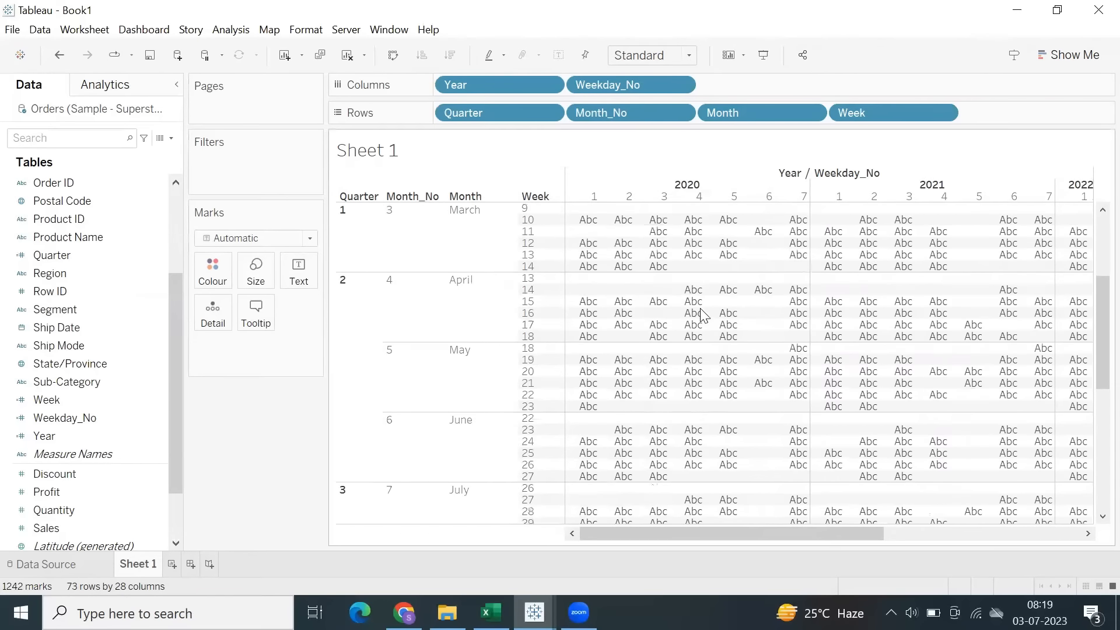
scroll(703, 315, up, 4)
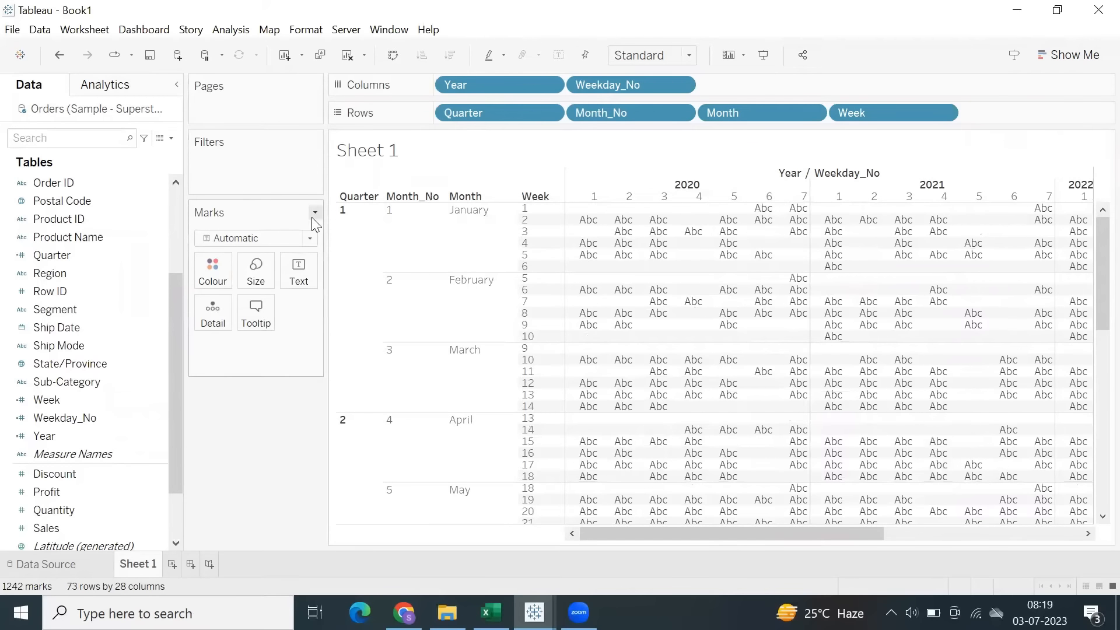
Start a new calculated field with the formula DATENAME('weekday', [Order Date]).
click(229, 30)
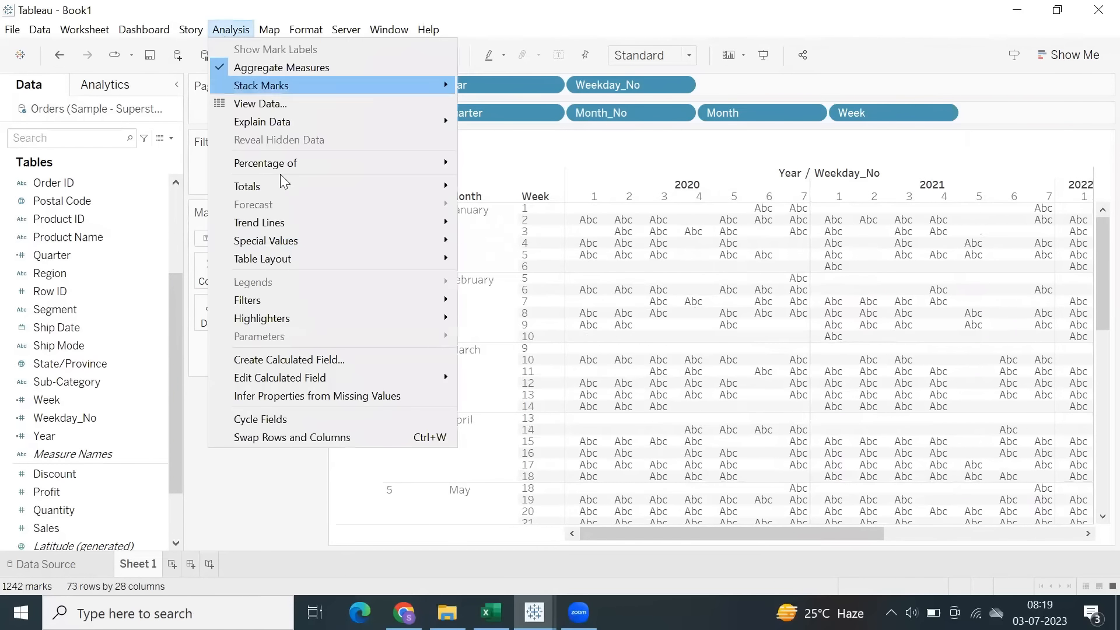
click(292, 361)
text(wee)
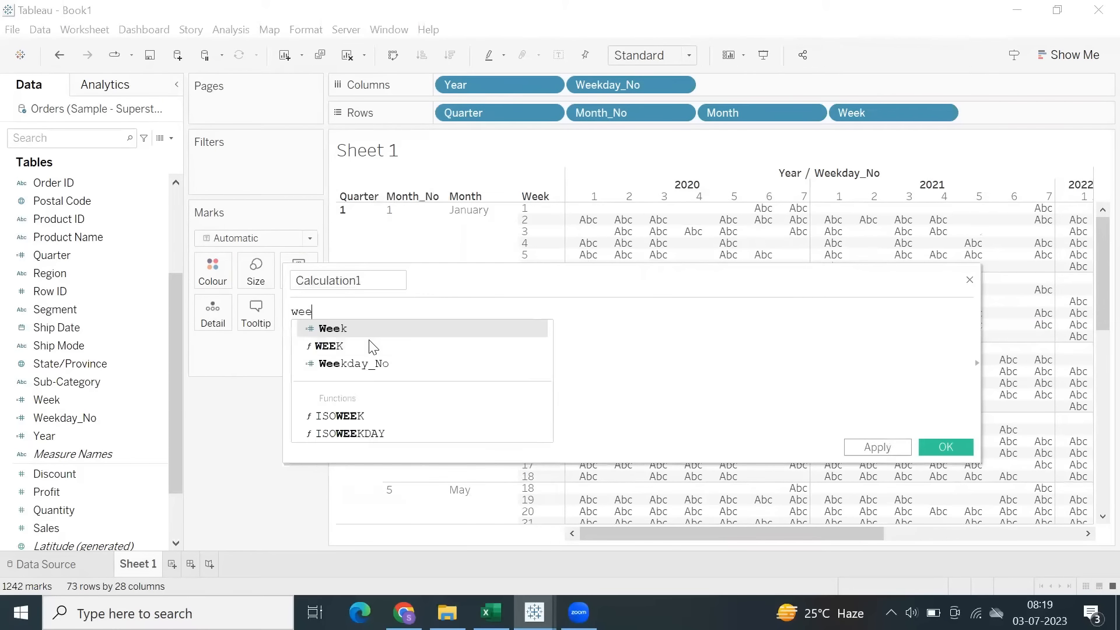
key(BackSpace)
key(BackSpace)
key(BackSpace)
key(BackSpace)
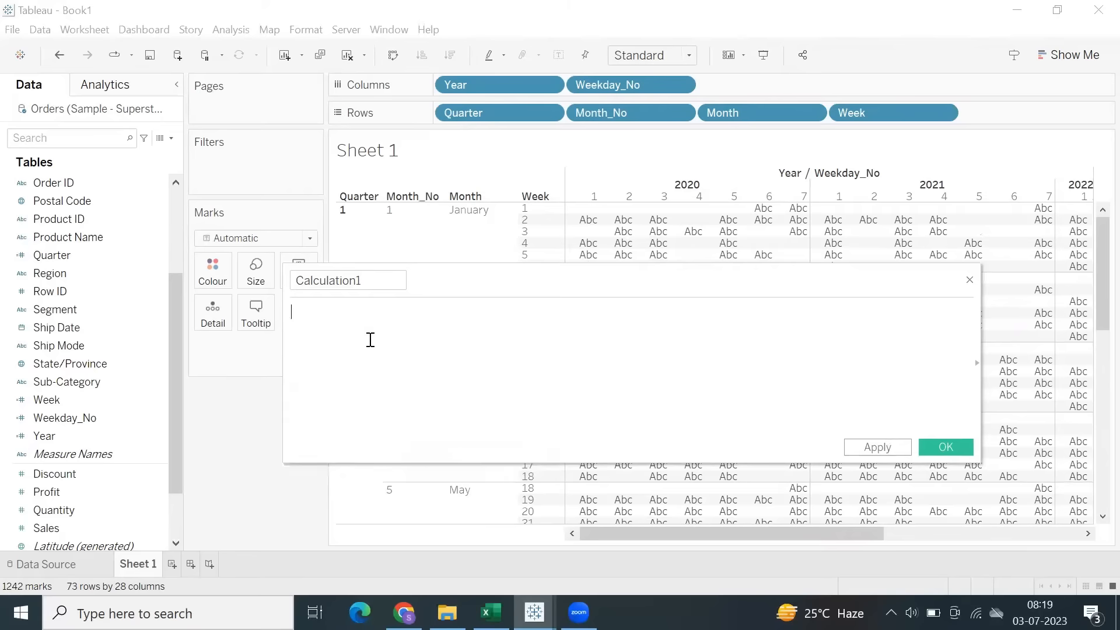
text(datena)
key(Return)
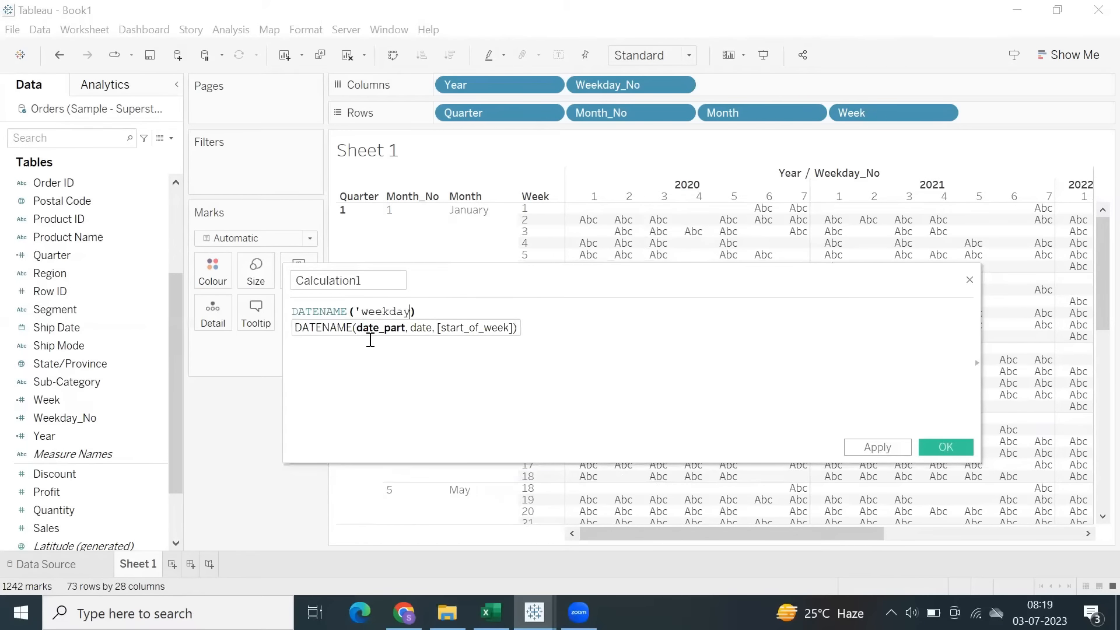
text('weekday', ord)
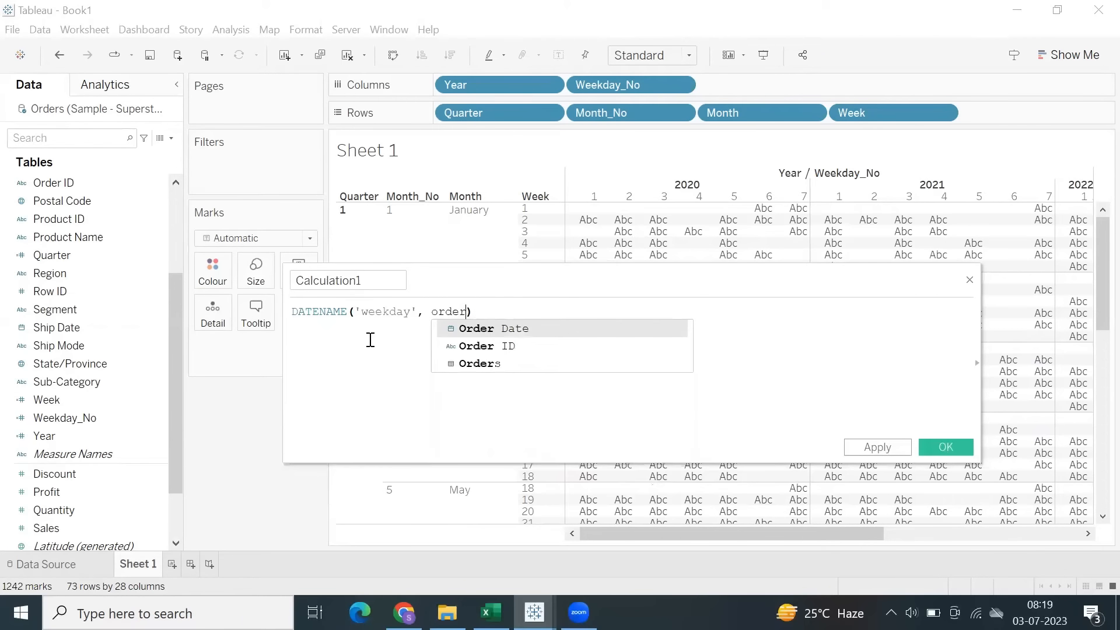
text(er)
key(Return)
Save the calculation as Weekday and add it to Columns after Weekday_No.
click(363, 280)
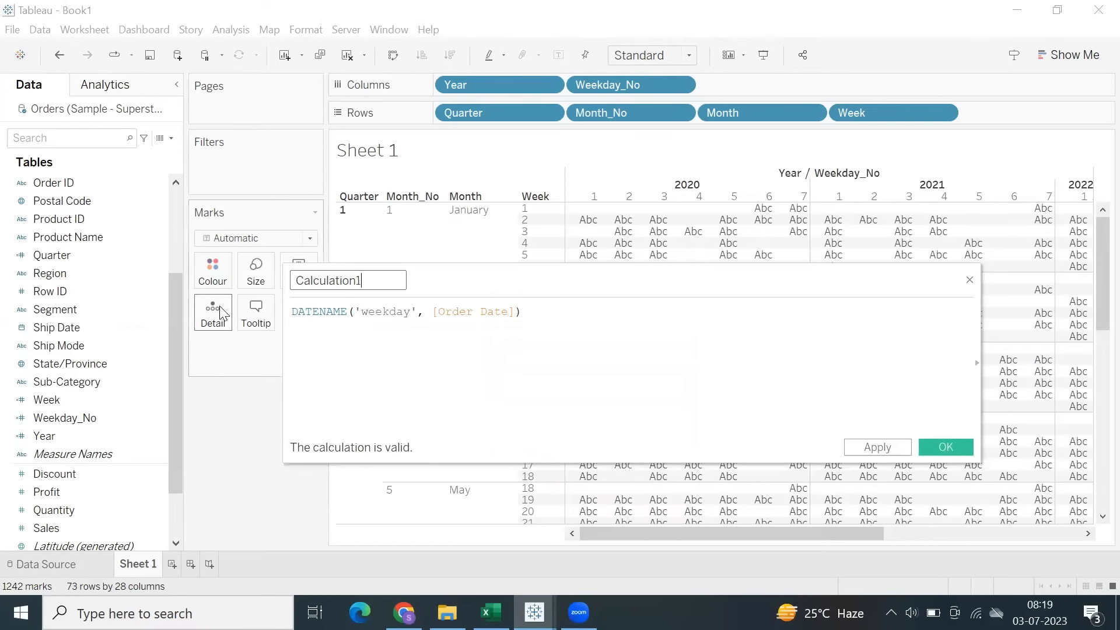
key(ctrl+a)
text(Wee)
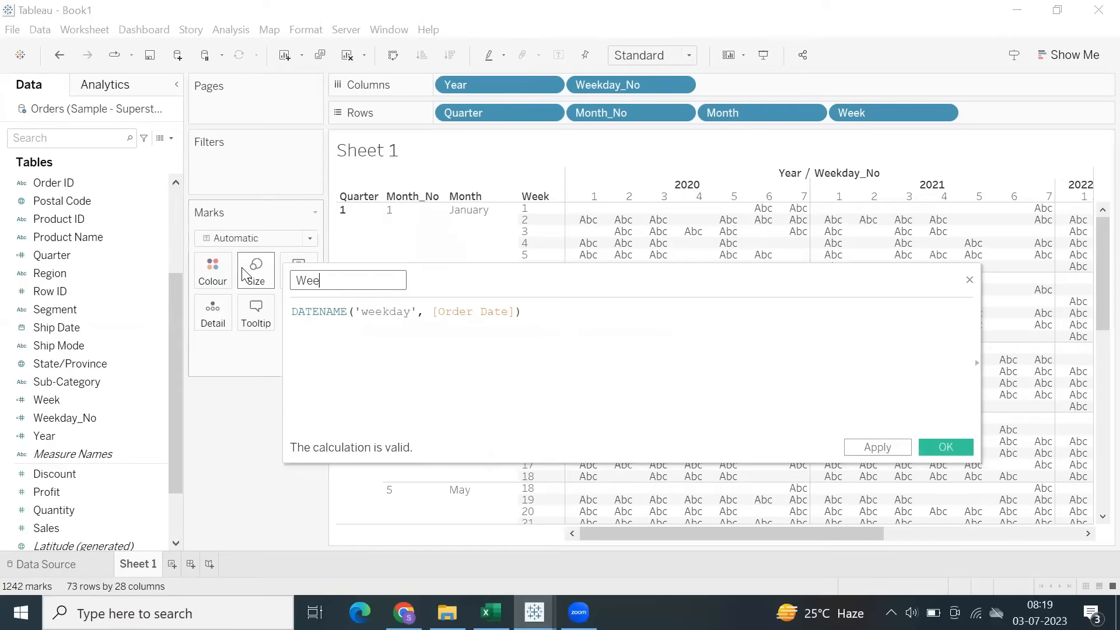
click(946, 447)
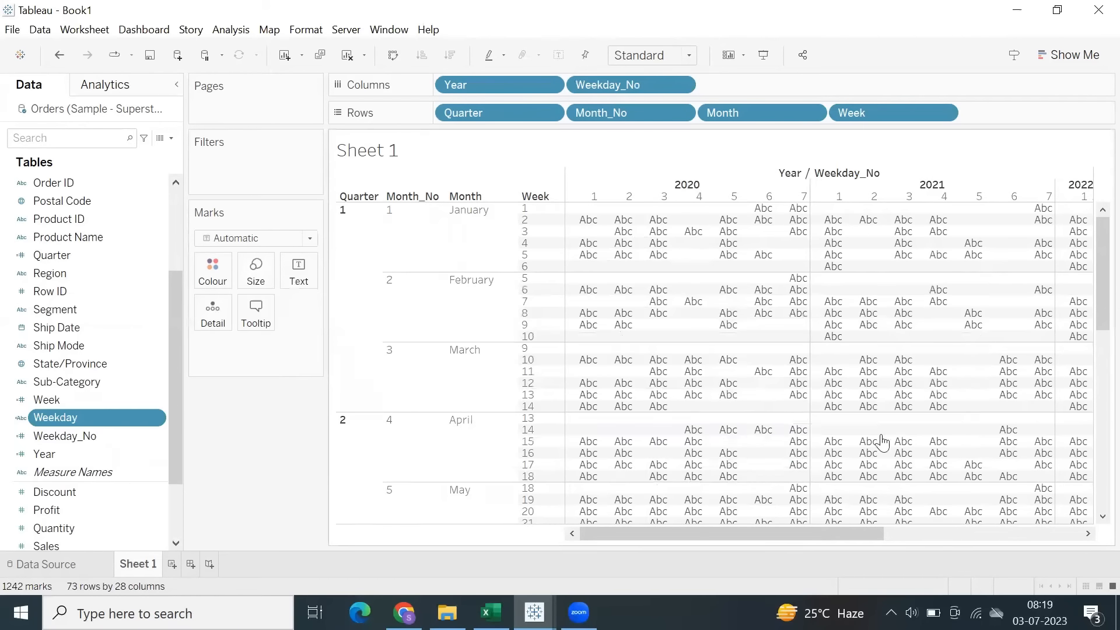
drag(98, 417, 898, 89)
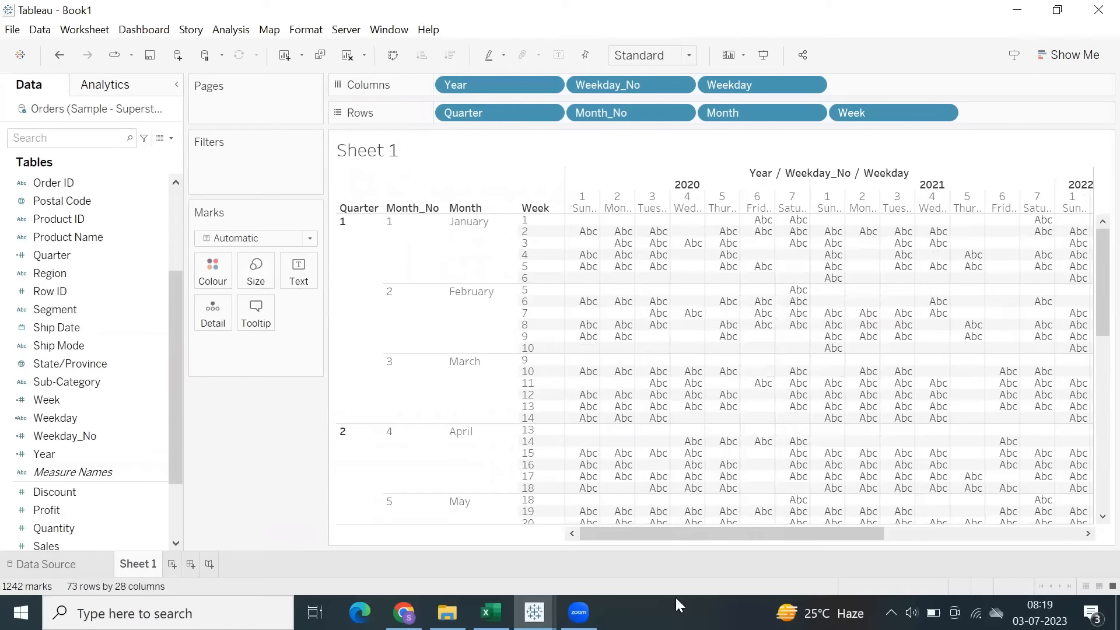
Create a new worksheet with Week on Rows and Weekday on Columns.
click(176, 567)
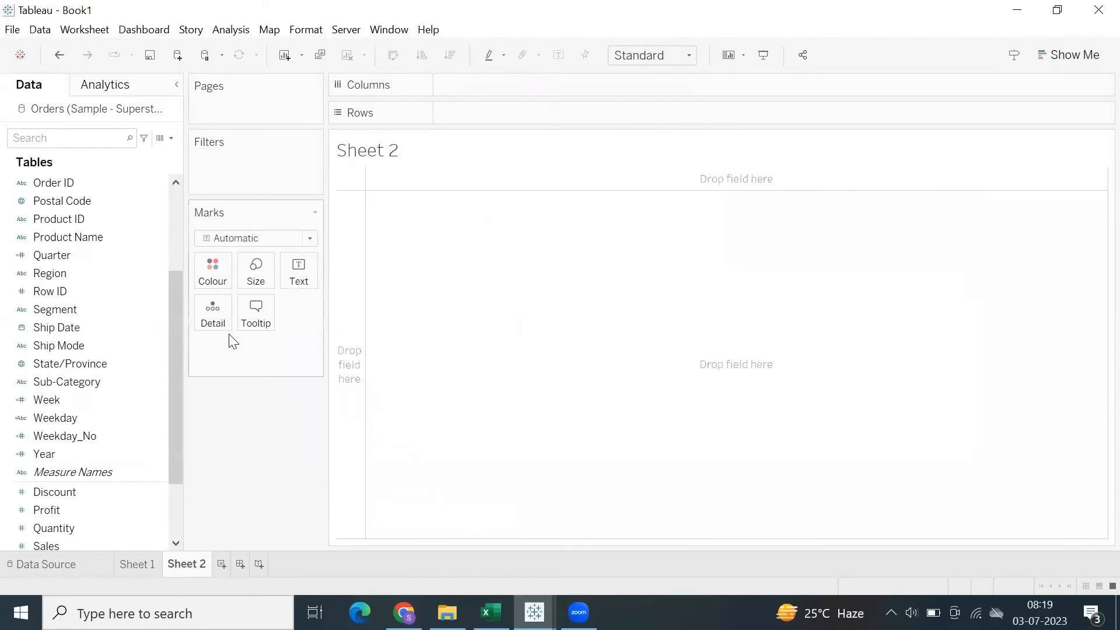
click(117, 273)
drag(87, 400, 518, 115)
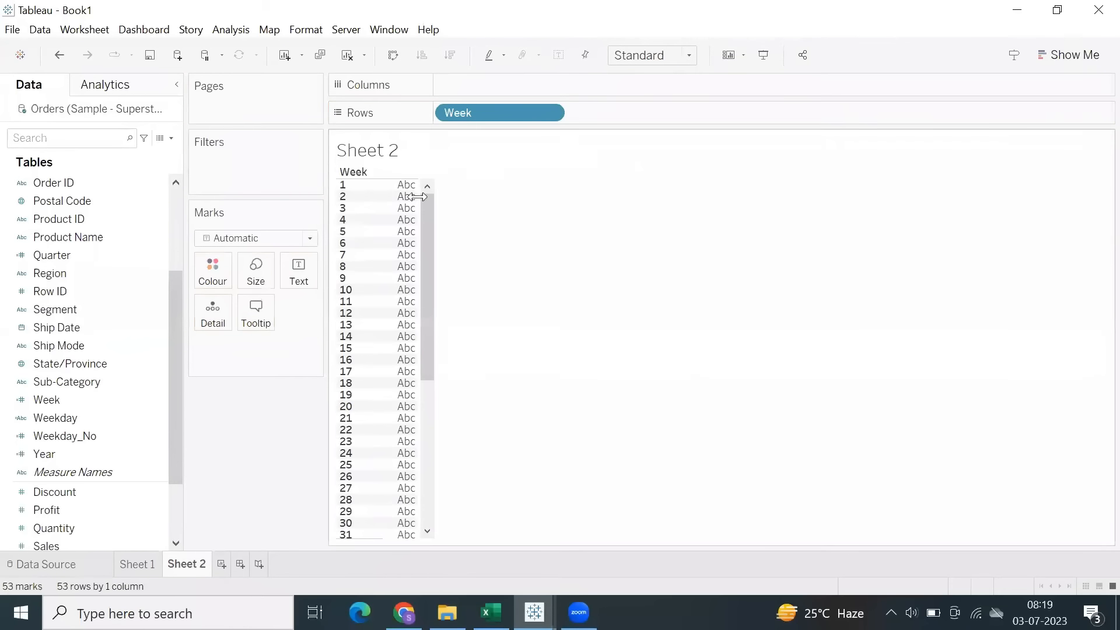
drag(76, 417, 574, 88)
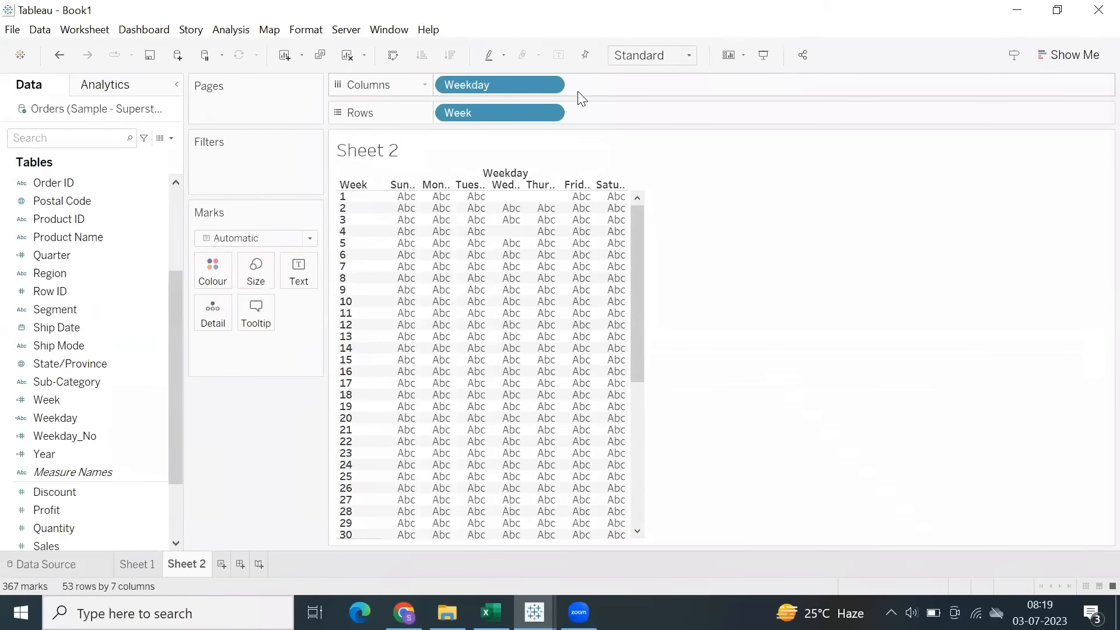
Show a Year filter as a single-value dropdown and set it to 2023.
right_click(104, 447)
click(152, 38)
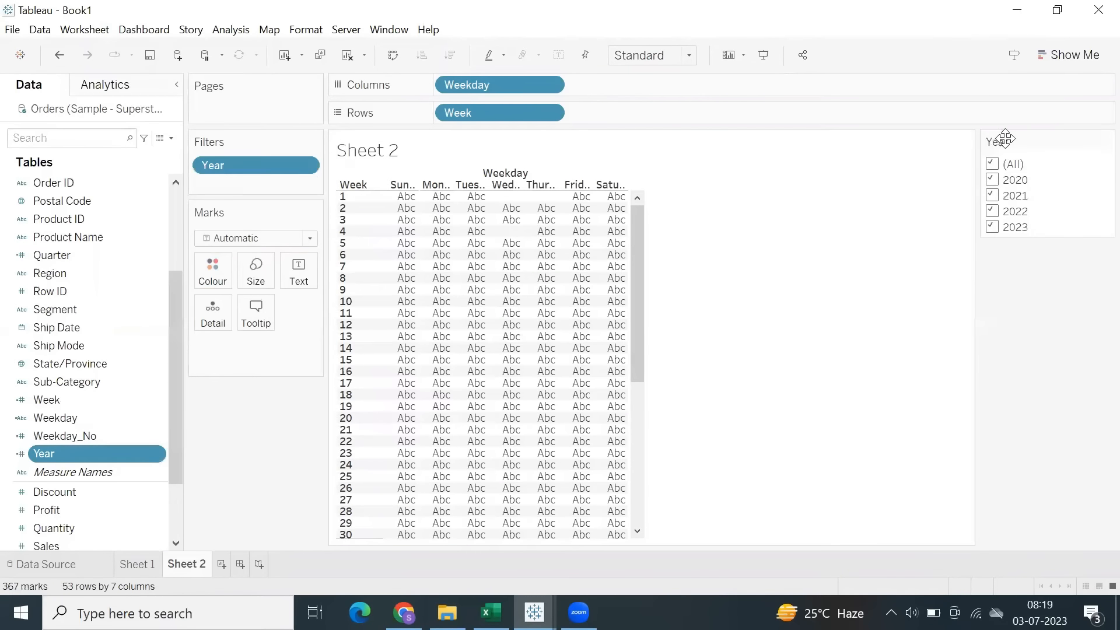
click(1107, 142)
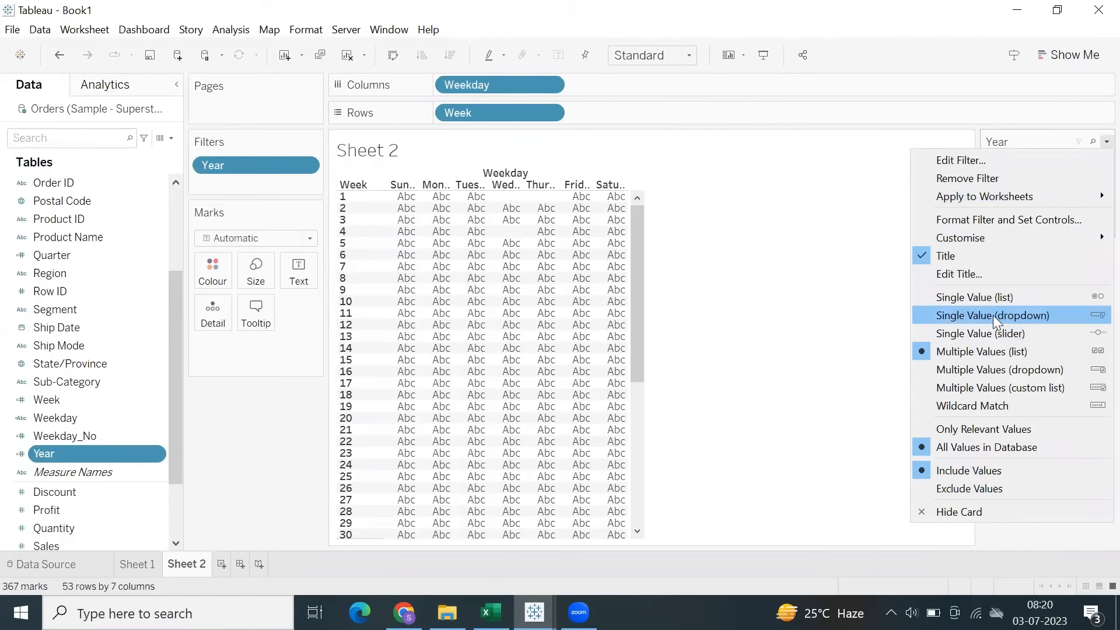
click(993, 315)
click(1033, 167)
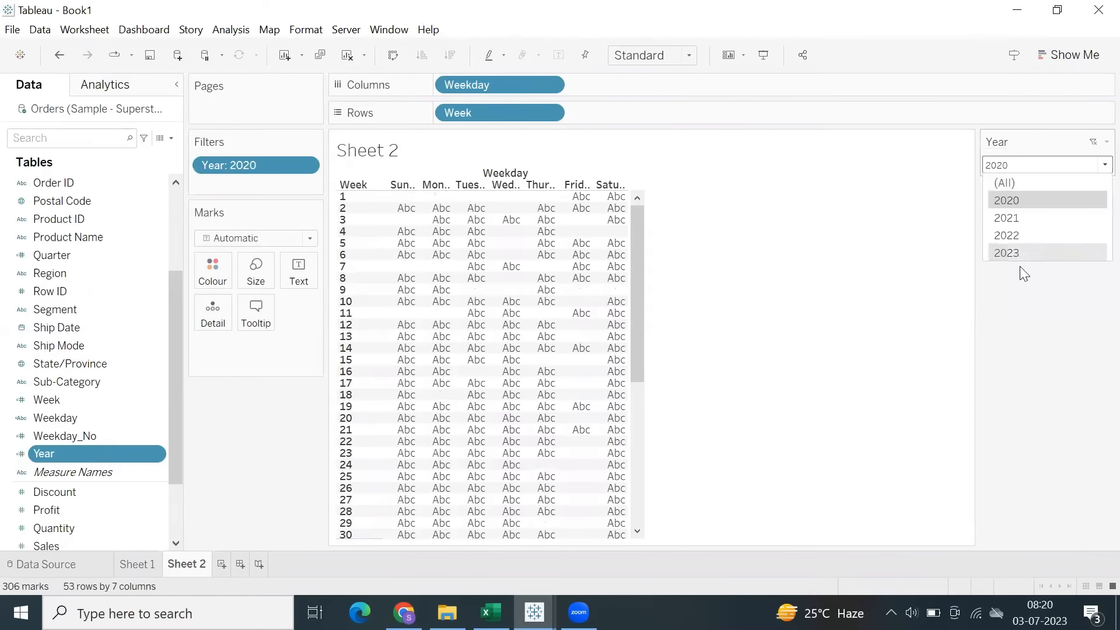
click(1015, 255)
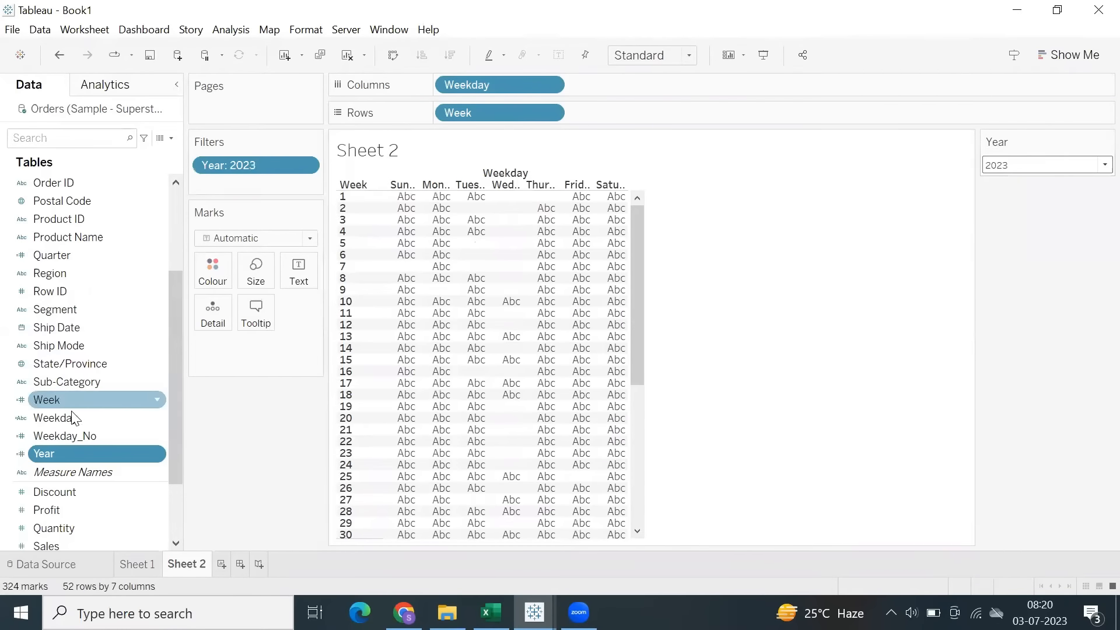
Show a Quarter filter as a single-value slider set to 1, placed below the Year filter.
right_click(56, 254)
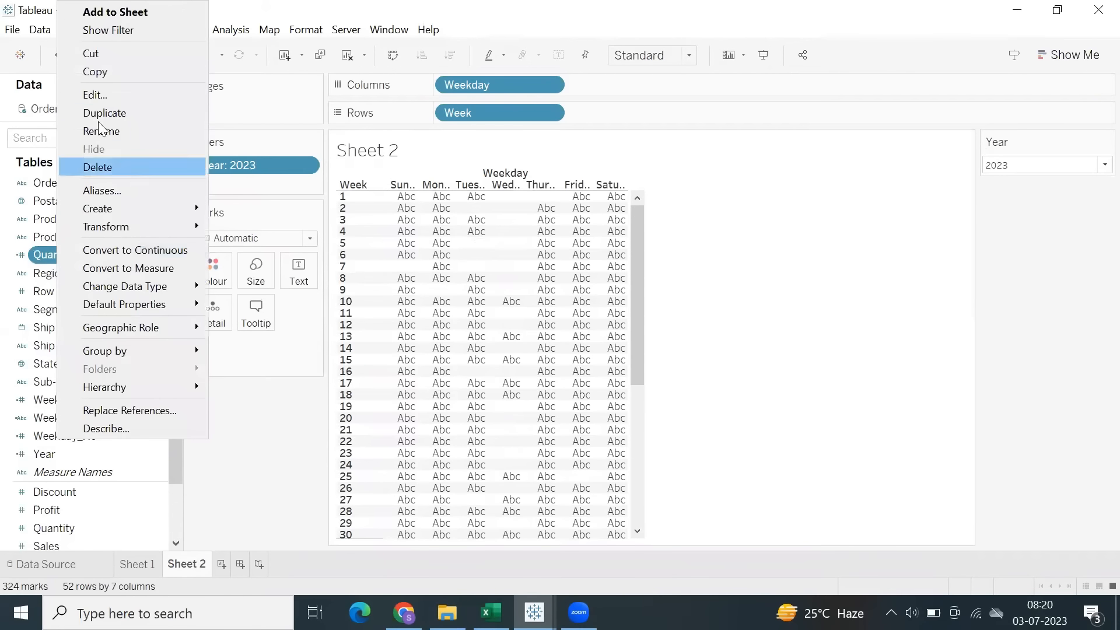
click(89, 30)
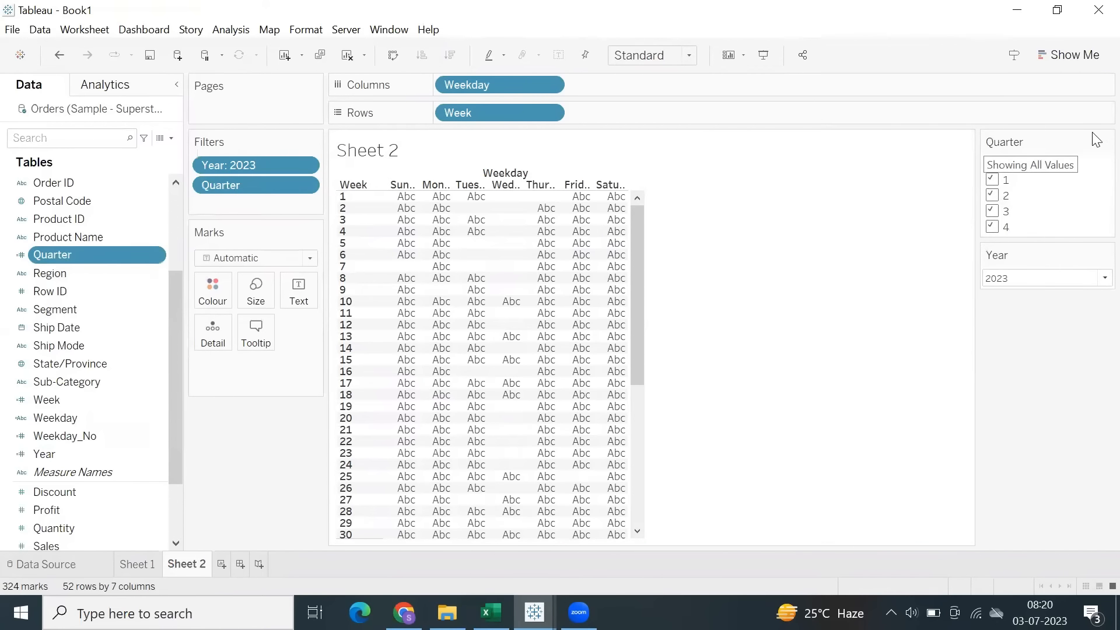
click(1107, 141)
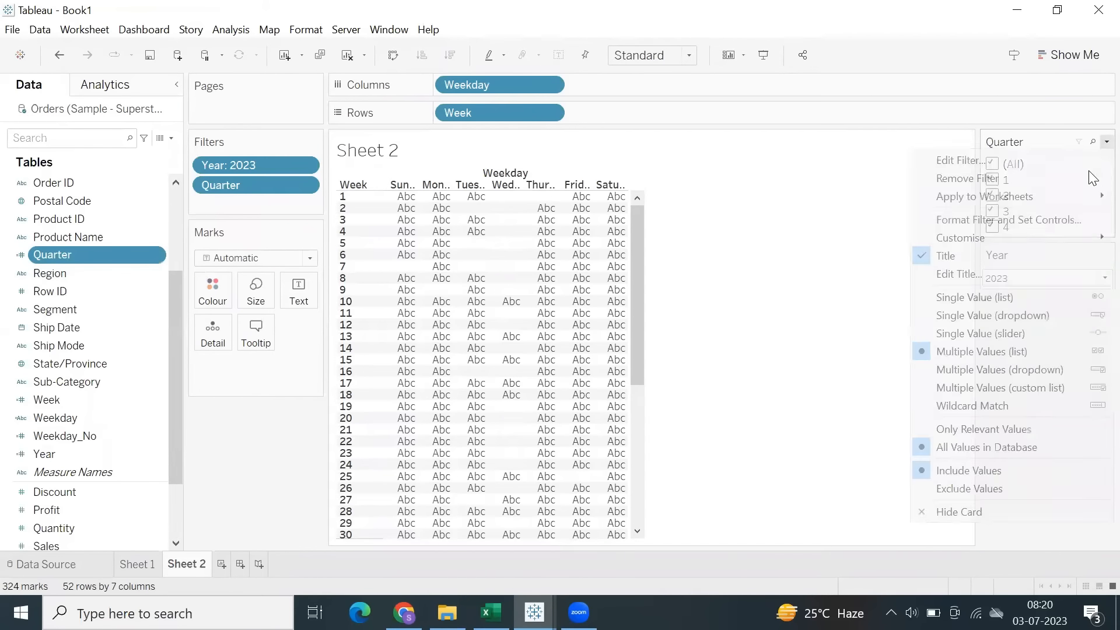
click(969, 336)
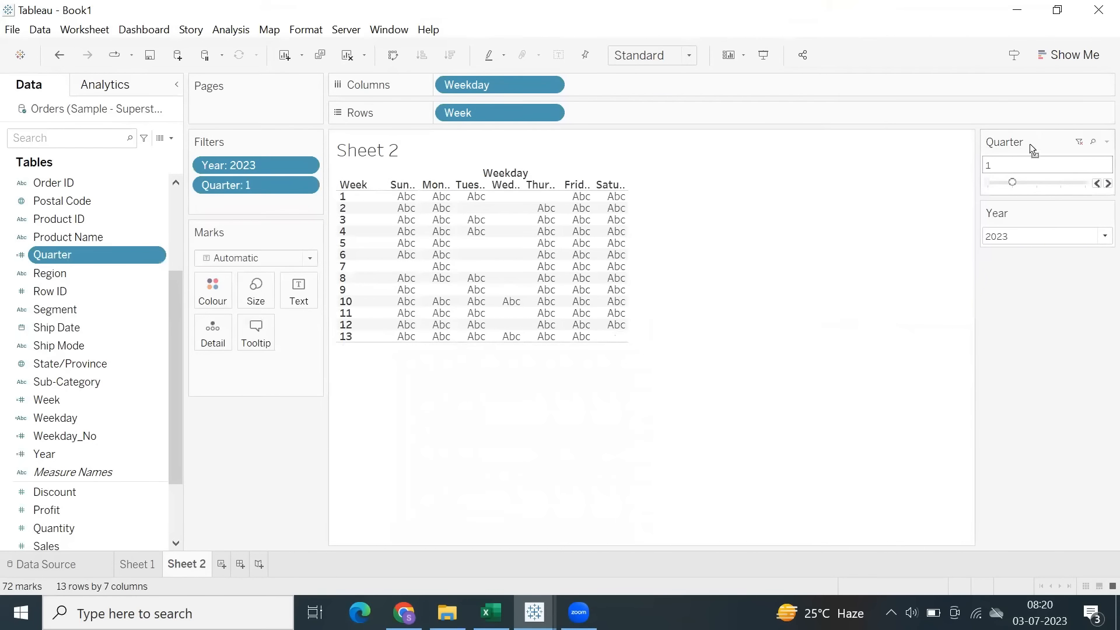
drag(1031, 144, 1052, 260)
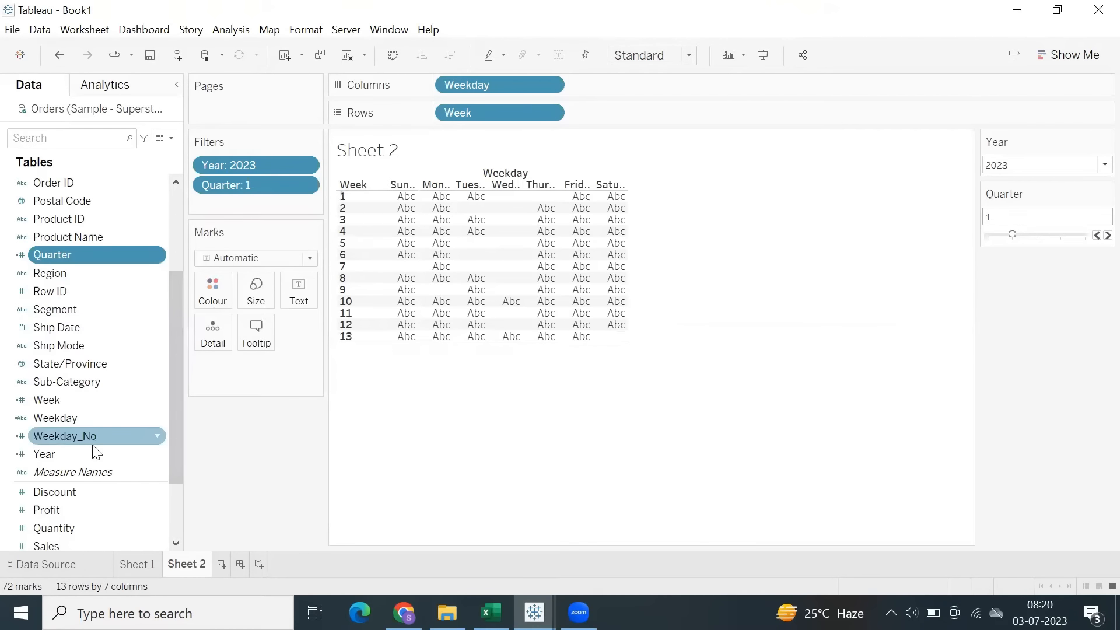
Show a Month filter as a single-value dropdown below the Quarter filter and select January.
scroll(88, 385, up, 3)
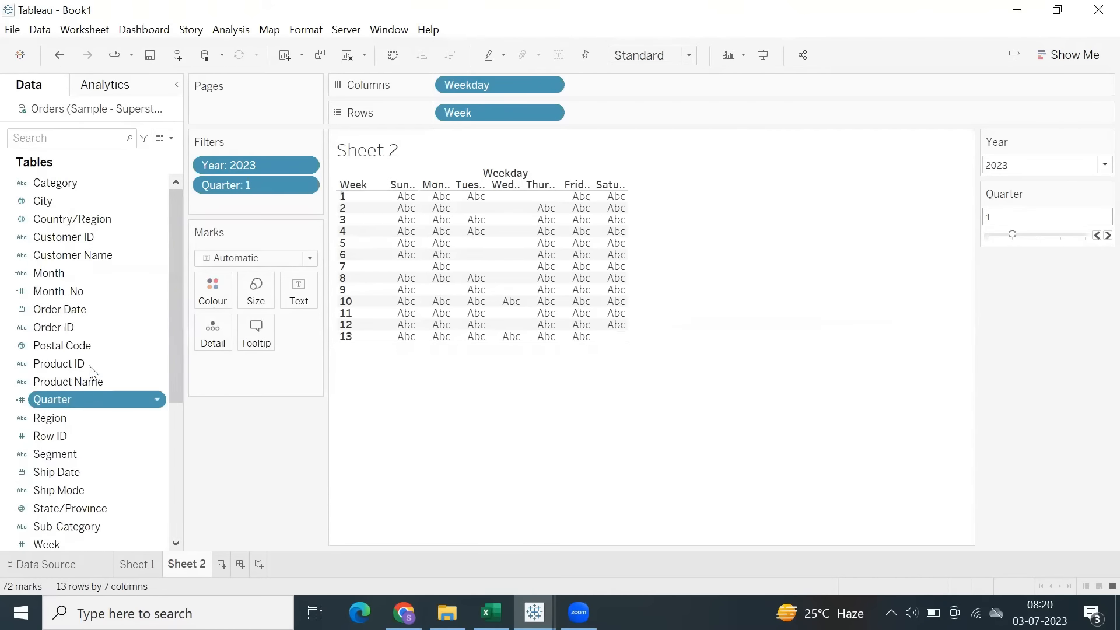
right_click(66, 274)
click(106, 30)
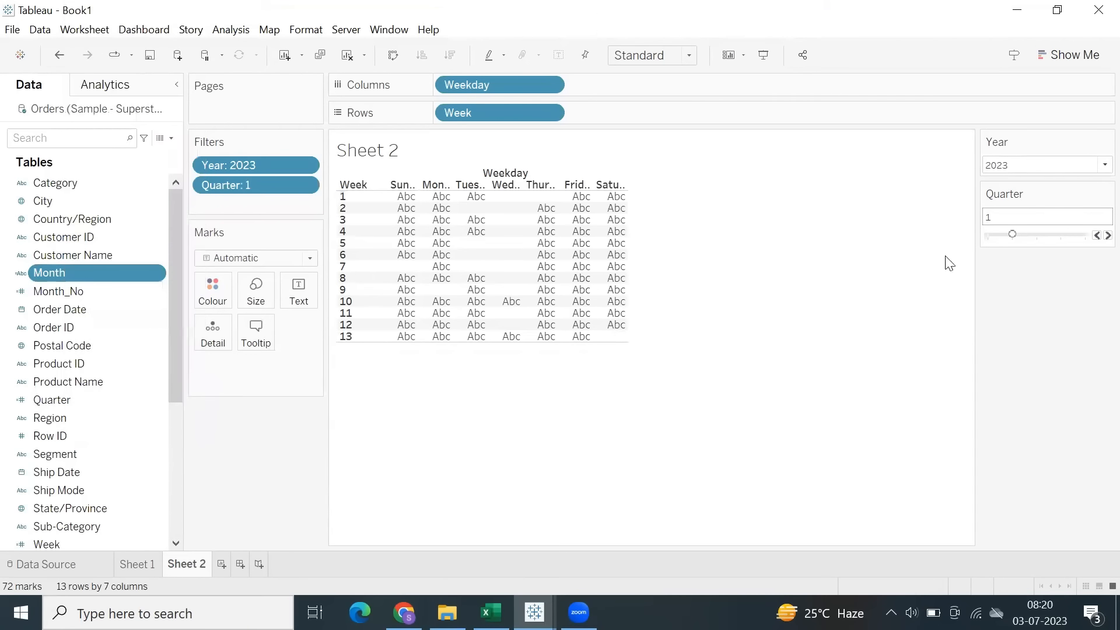
click(1106, 141)
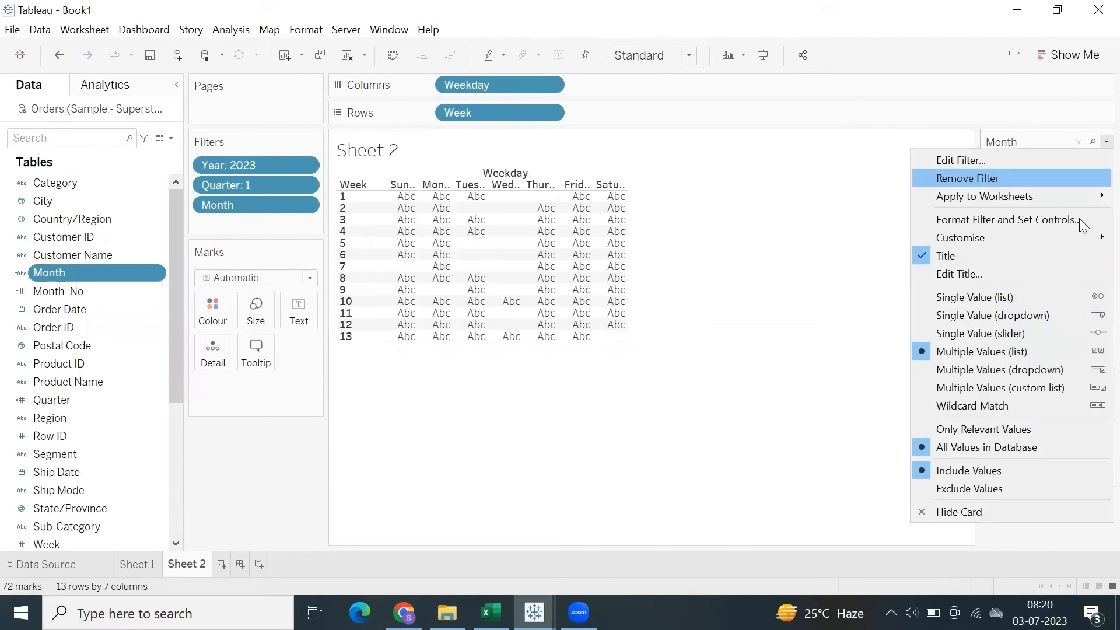
click(1000, 315)
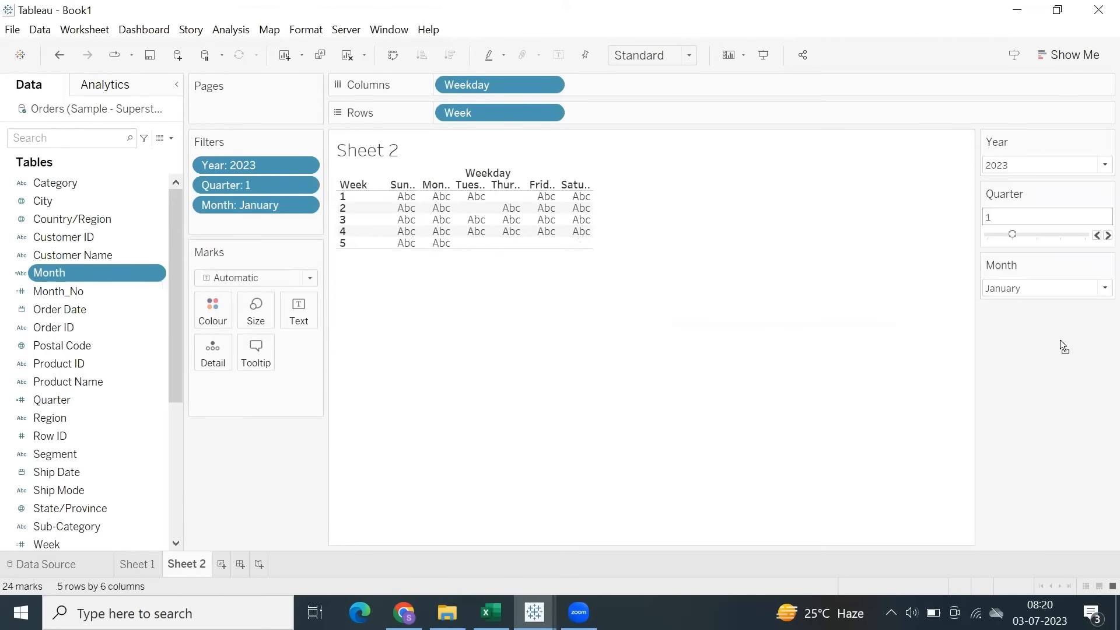
Try June in the Month filter and set it to July.
click(1029, 290)
click(1020, 432)
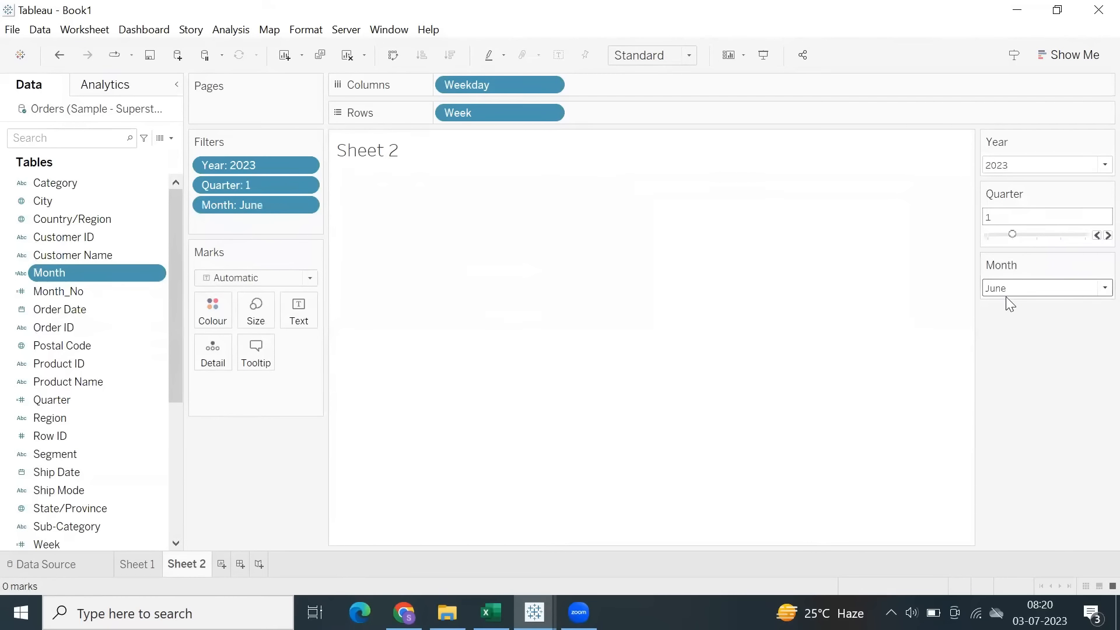
click(1006, 290)
click(1016, 448)
Set the Quarter filter to 3 and increase the height of the Week rows in the view.
click(1080, 194)
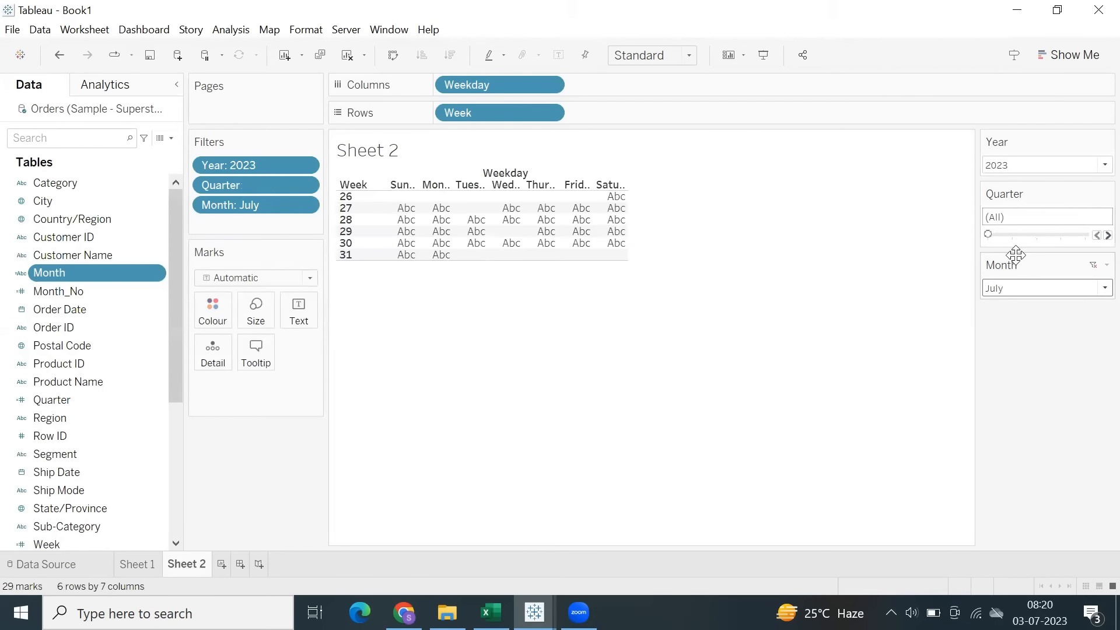
click(1097, 237)
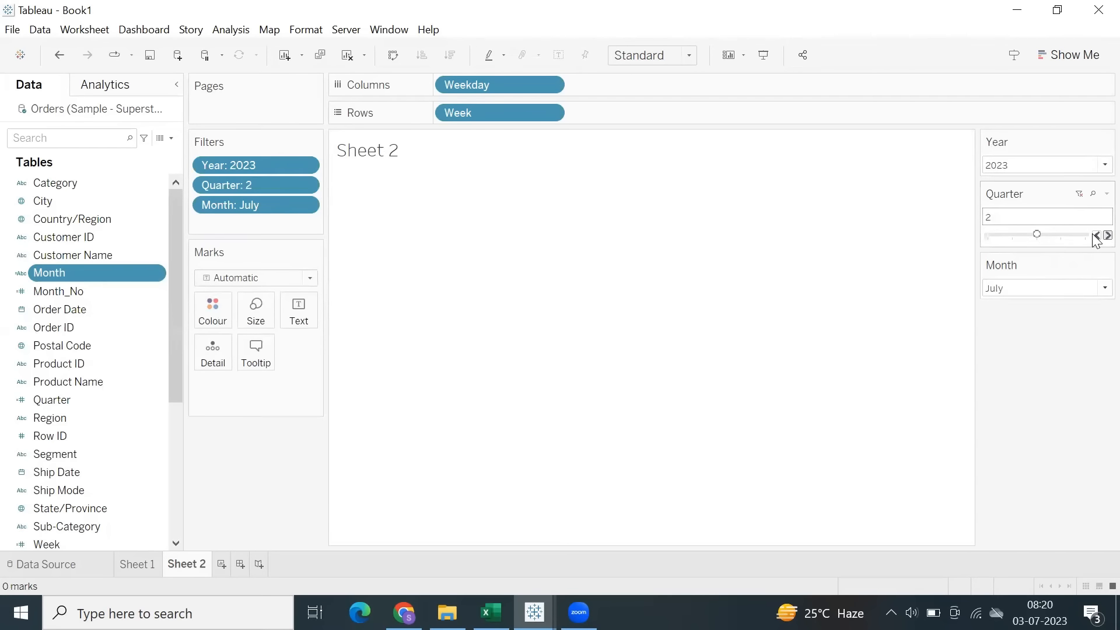
click(1108, 235)
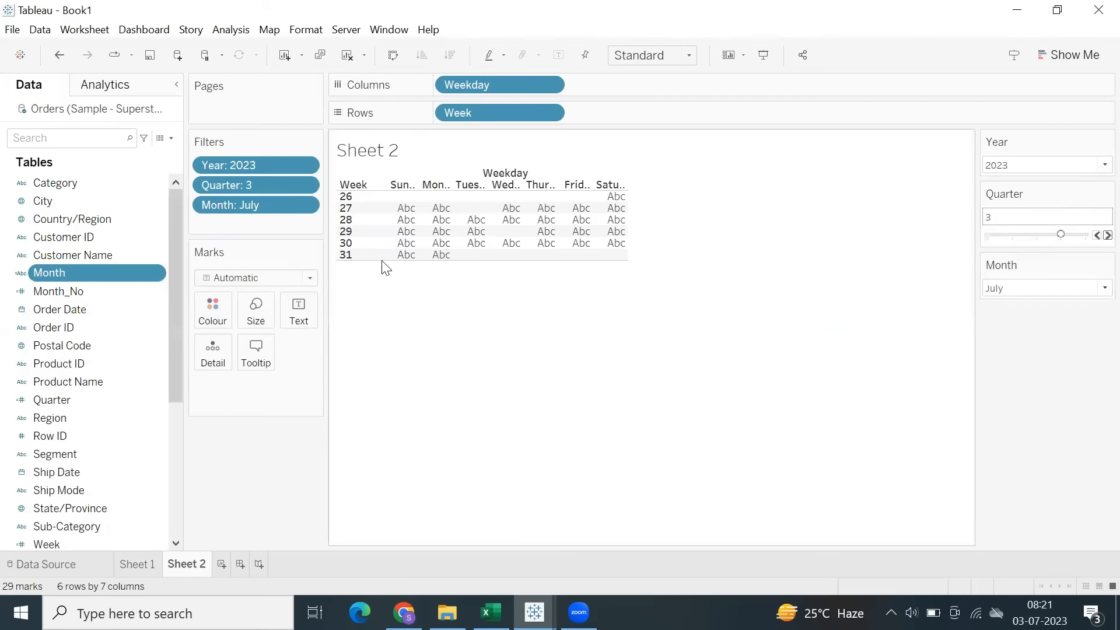
drag(385, 261, 386, 282)
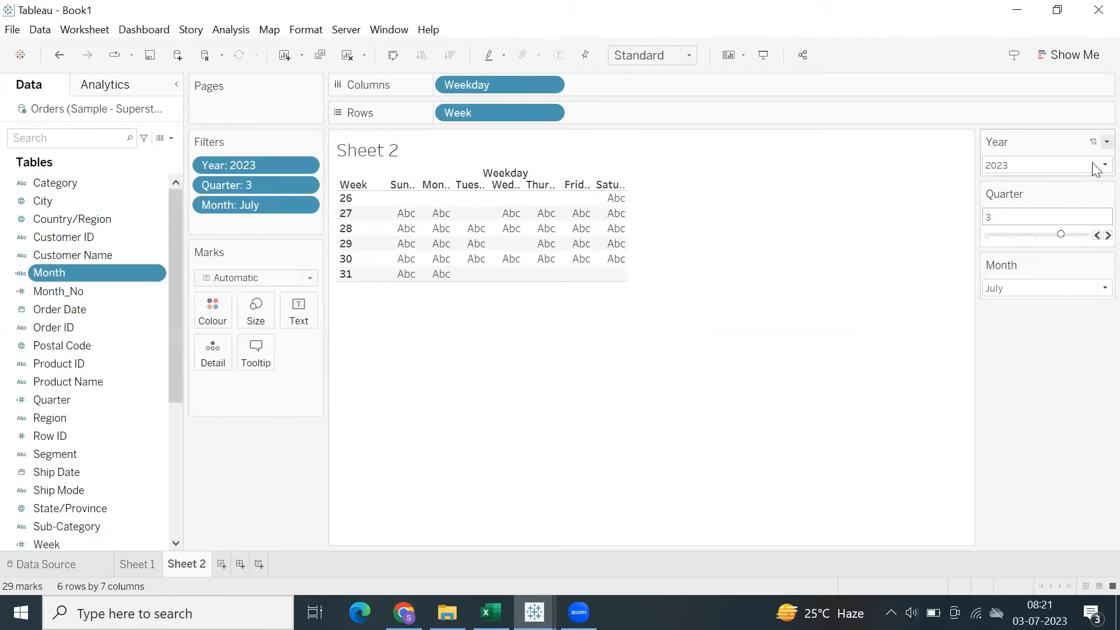
Limit the Quarter and Month filters to only relevant values.
click(1107, 194)
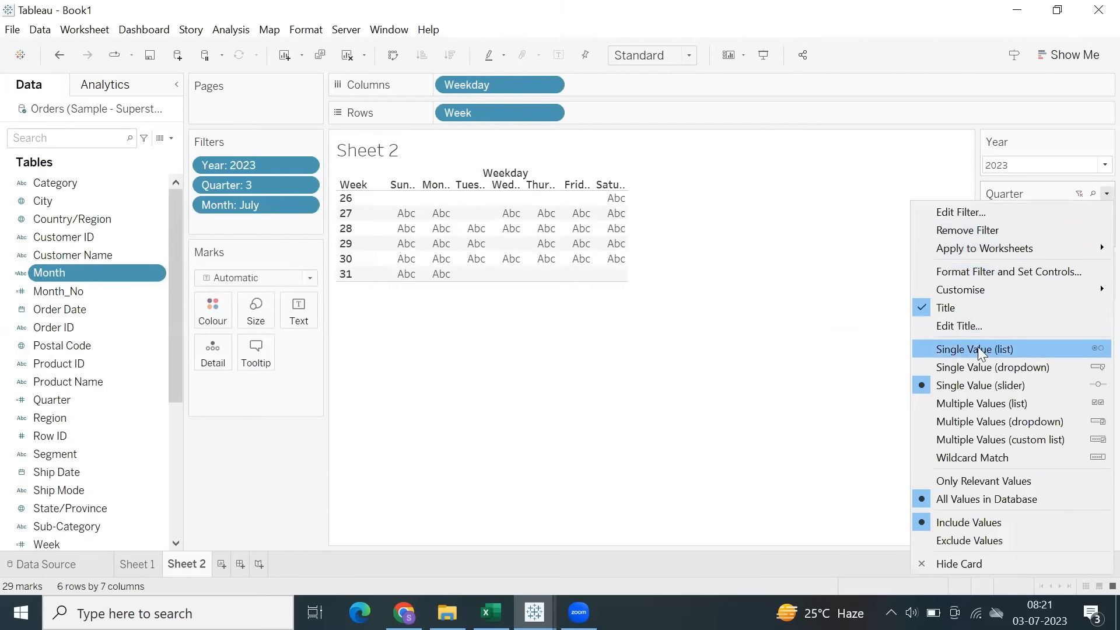
click(961, 486)
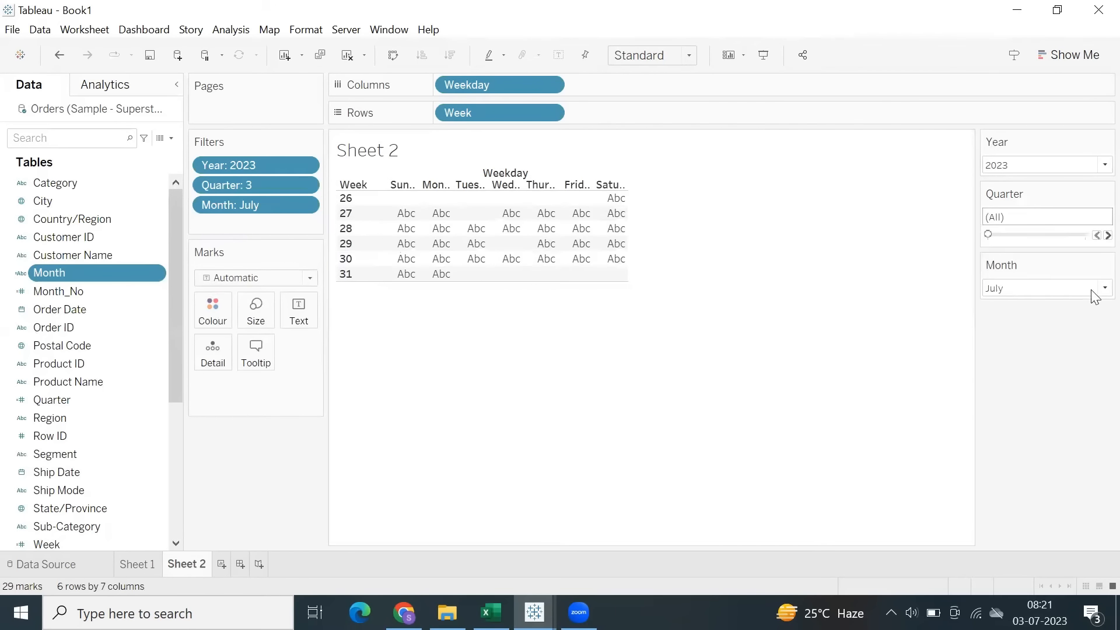
click(1105, 266)
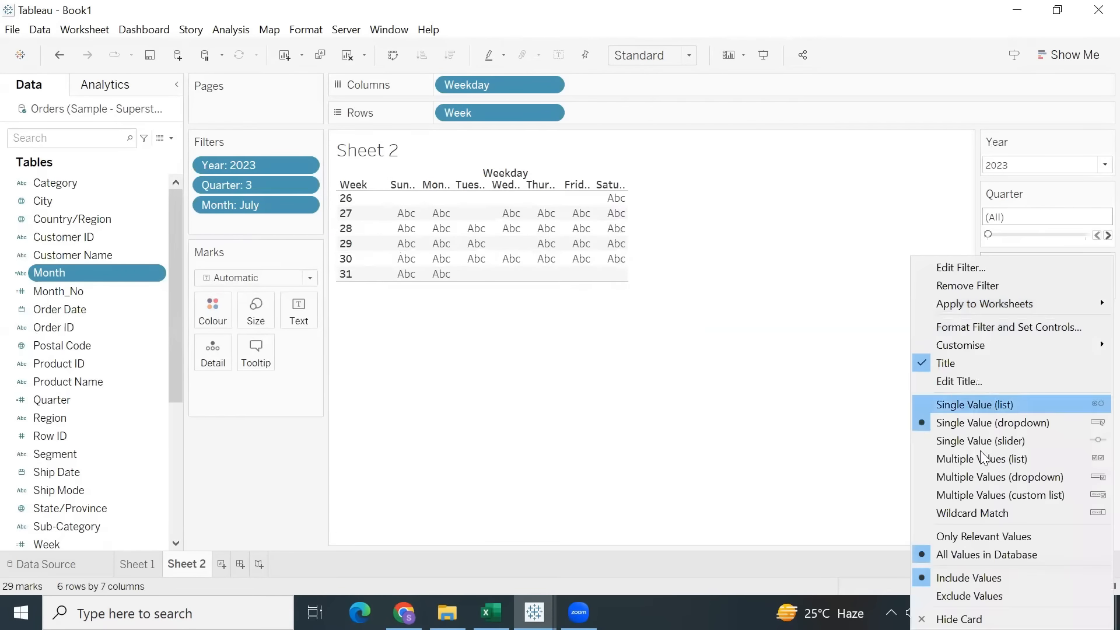
click(952, 537)
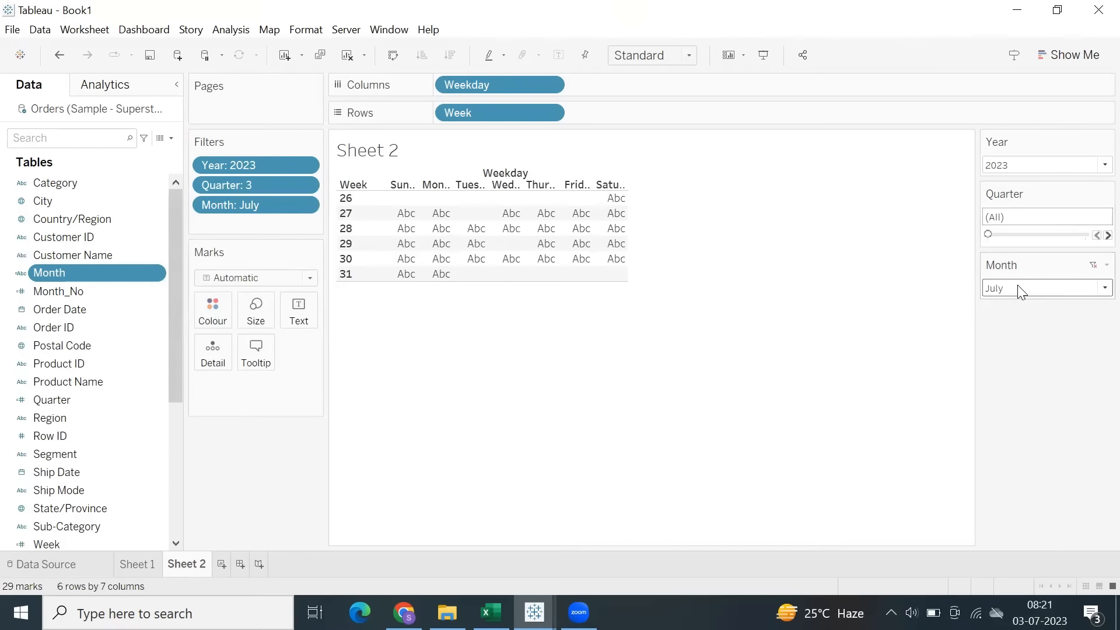
Clear the Month filter and check which months it offers with the Quarter filter at 2 and at 1.
click(1040, 290)
click(1093, 266)
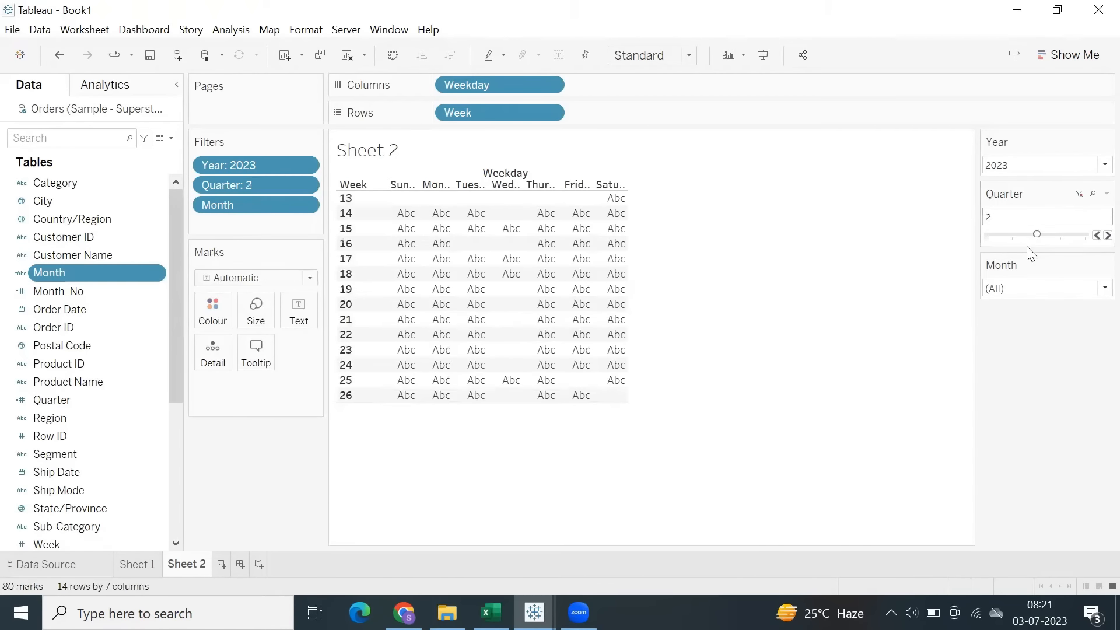
click(1022, 290)
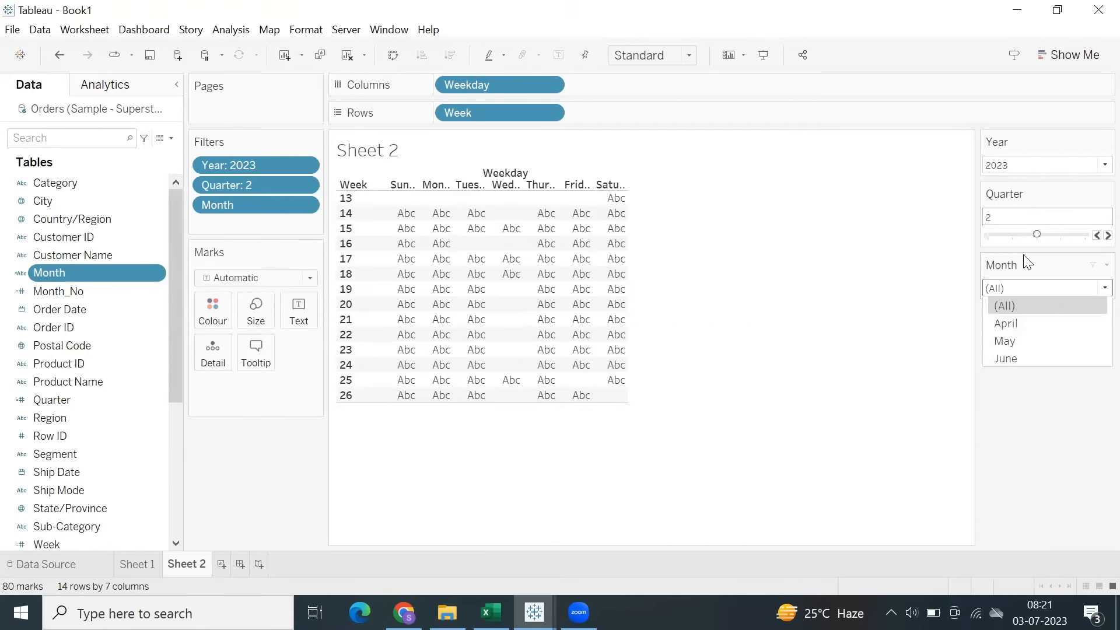
drag(1037, 235, 1013, 234)
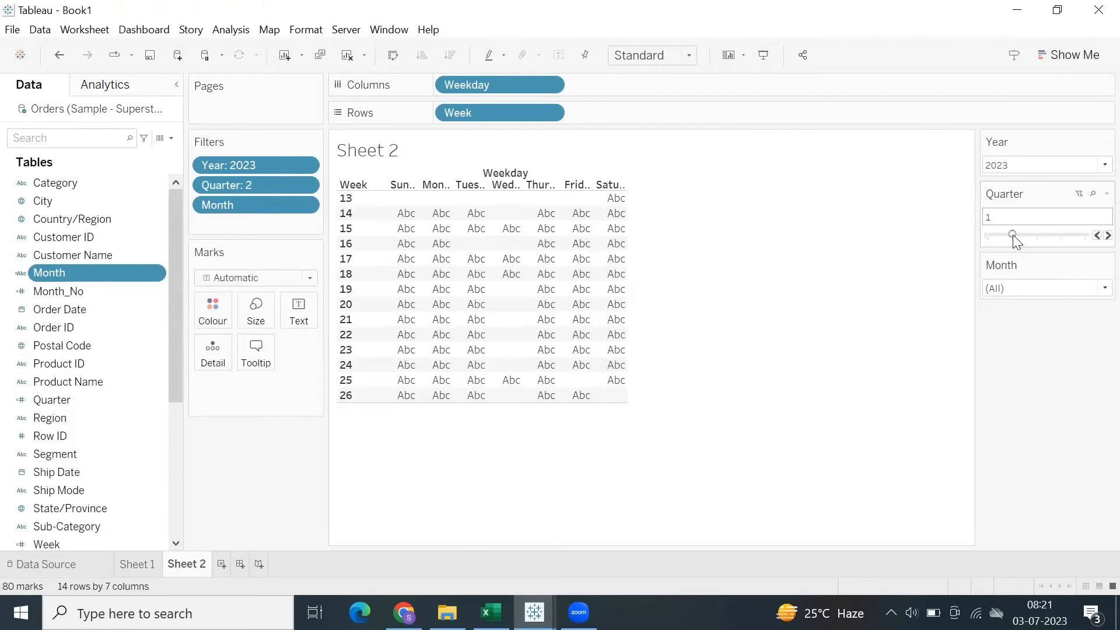
click(1013, 292)
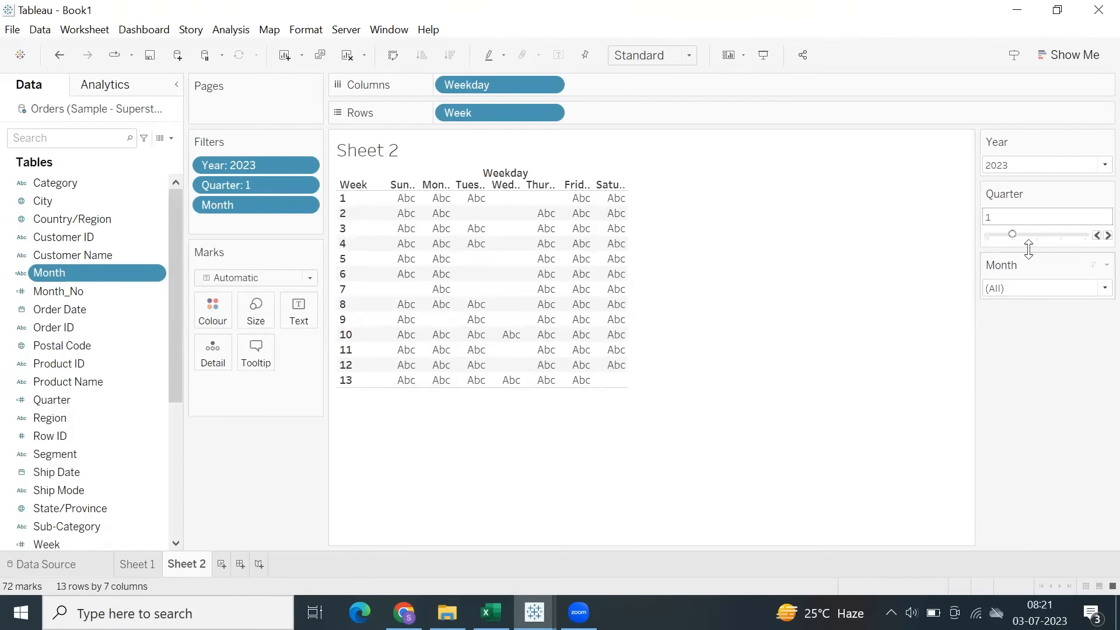
Set the Quarter filter to 3 and the Month filter to July.
click(1107, 235)
click(1107, 235)
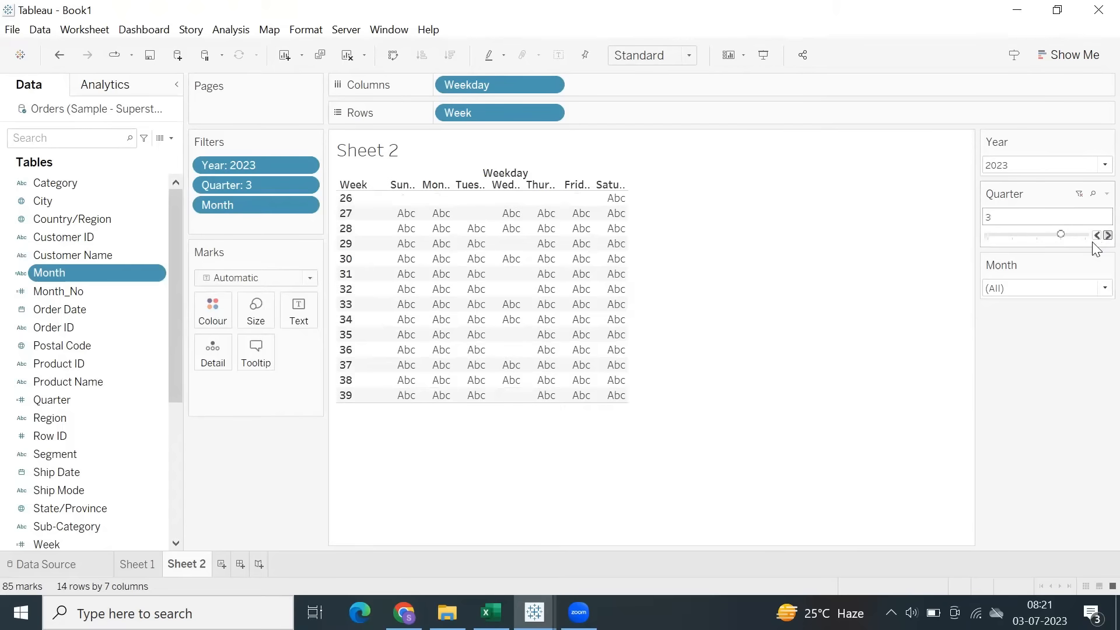
click(1013, 289)
click(1016, 324)
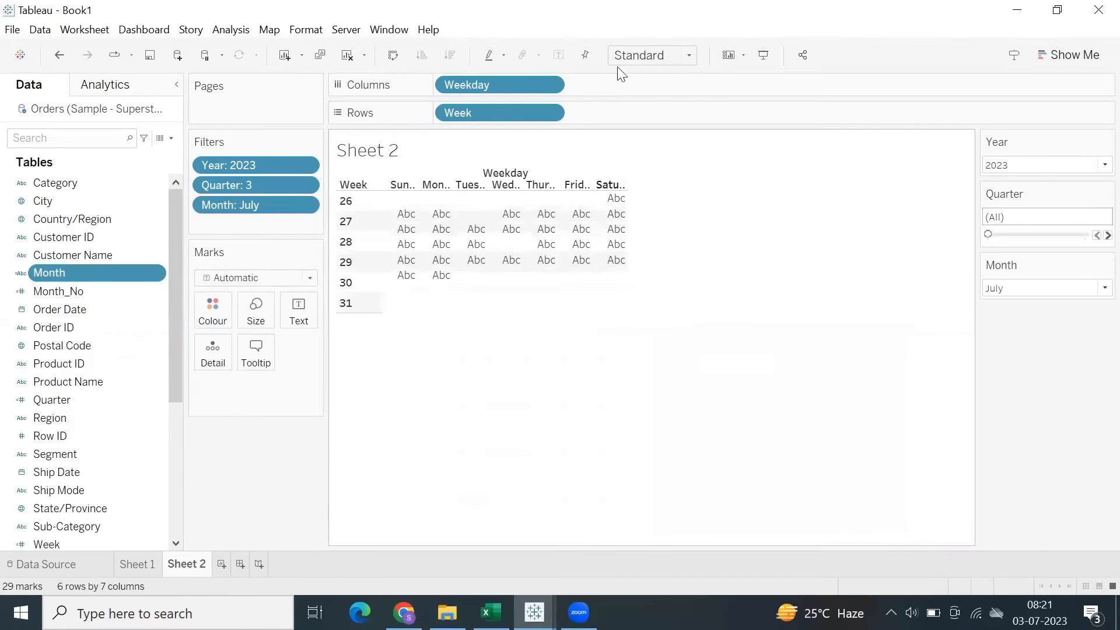
Set the view's sizing to Fit Width.
click(653, 55)
click(632, 71)
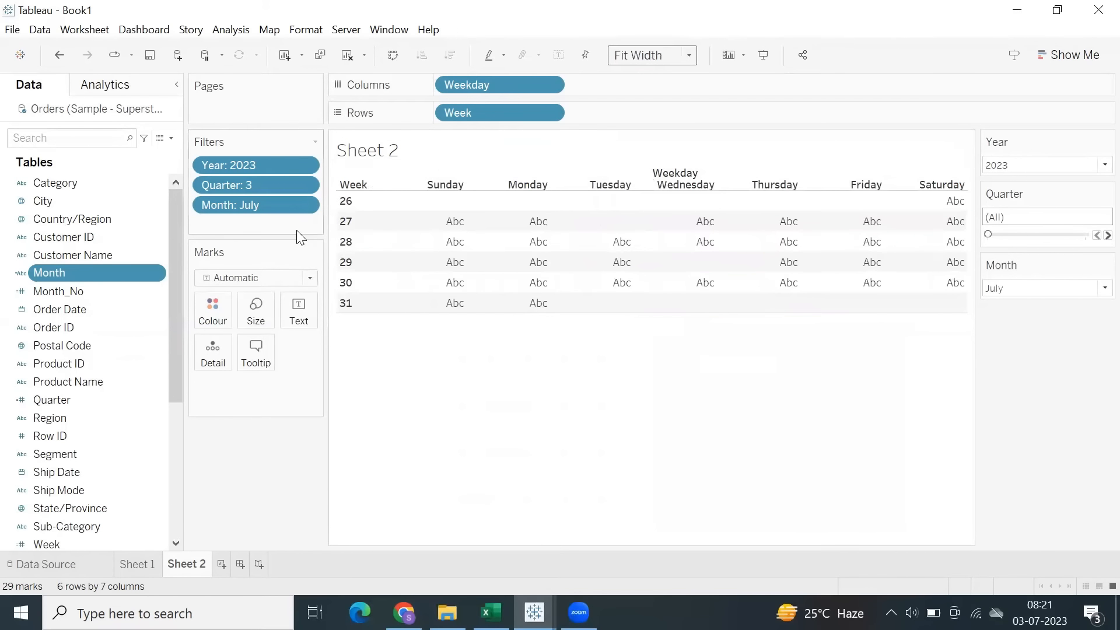
Create a calculated field with the formula DATEPART('day', [Order Date]).
click(231, 30)
click(325, 363)
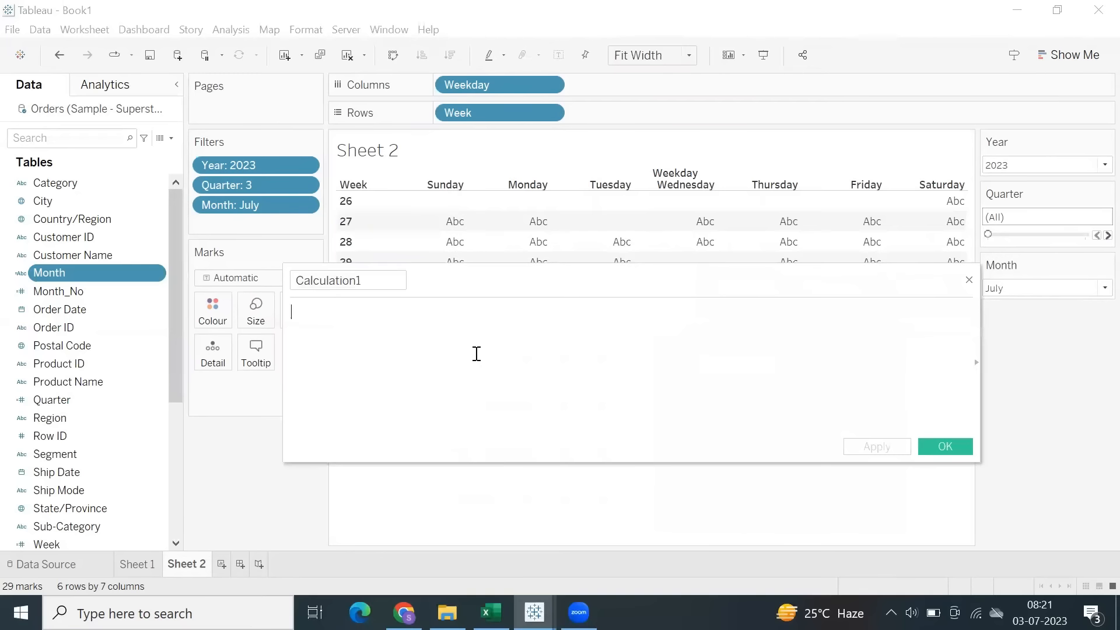
text(day)
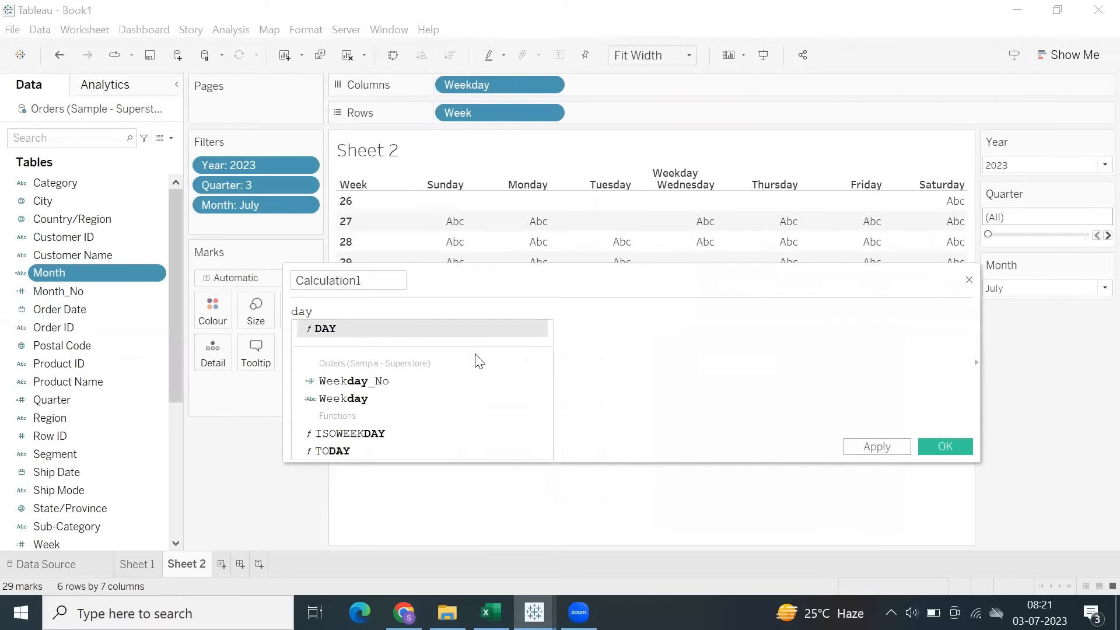
key(BackSpace)
key(BackSpace)
text(atepa)
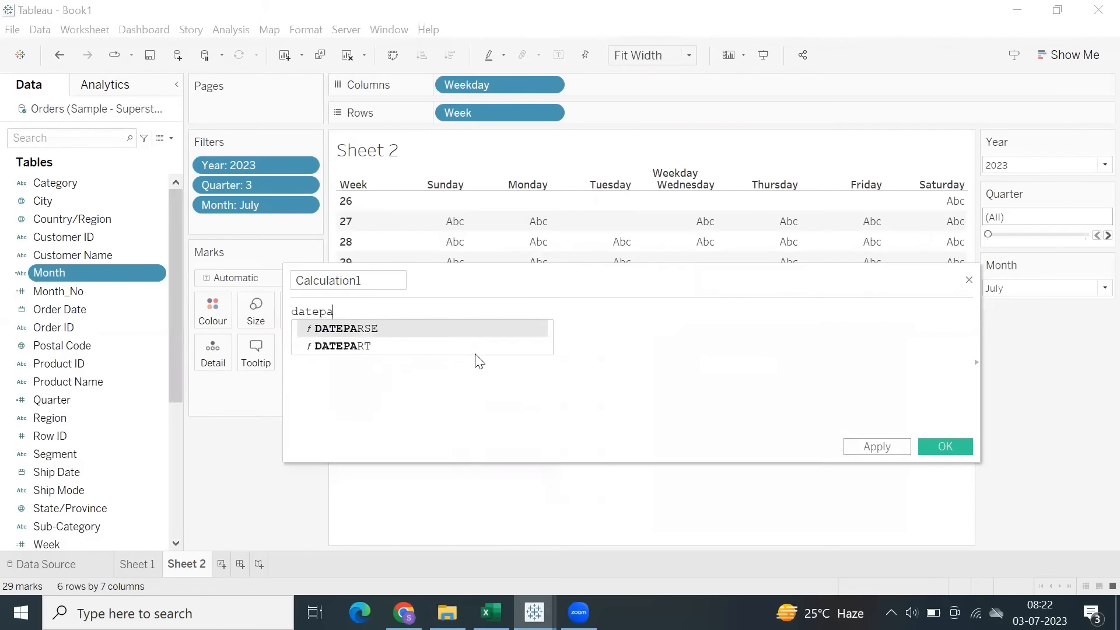
click(475, 353)
text(')
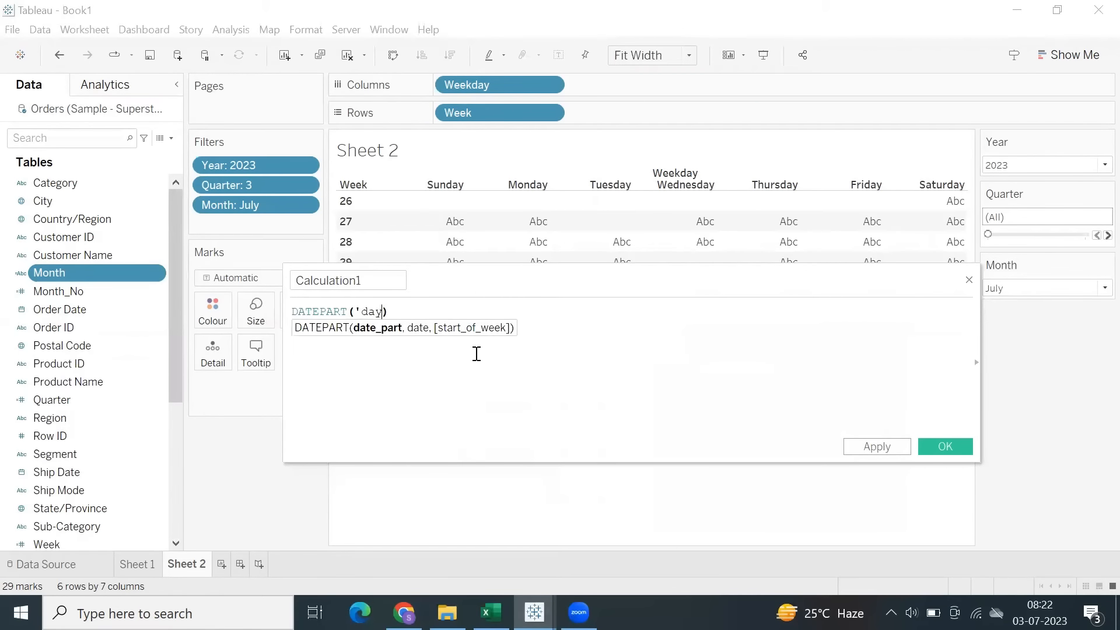
text(day', w)
key(BackSpace)
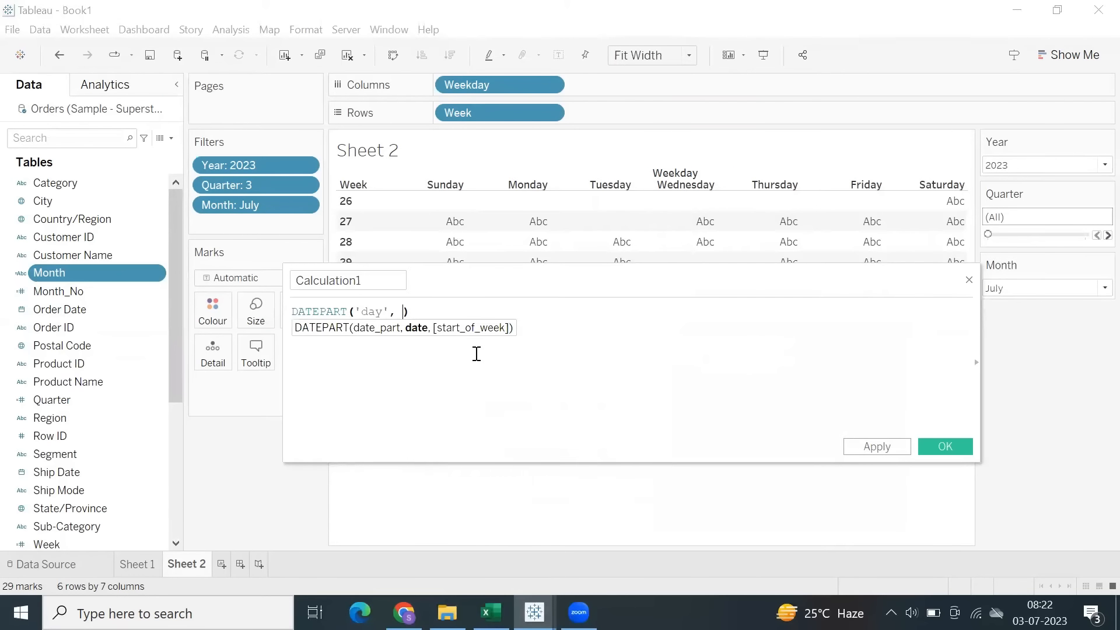
text(or)
click(474, 351)
Name the new calculated field Day and save it.
double_click(374, 282)
text(Day)
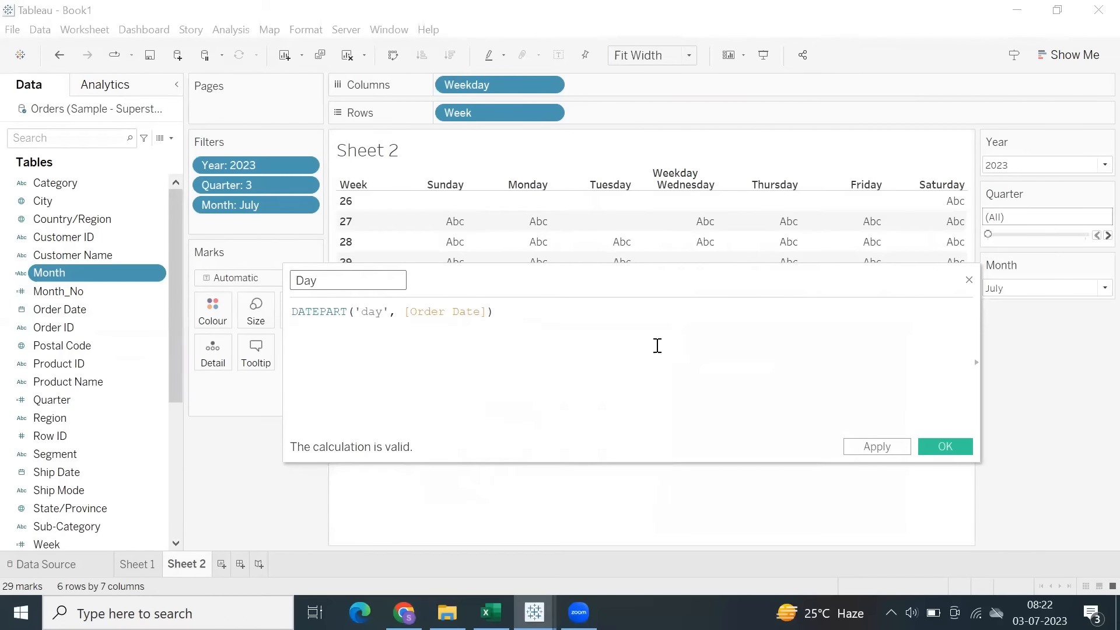
click(953, 452)
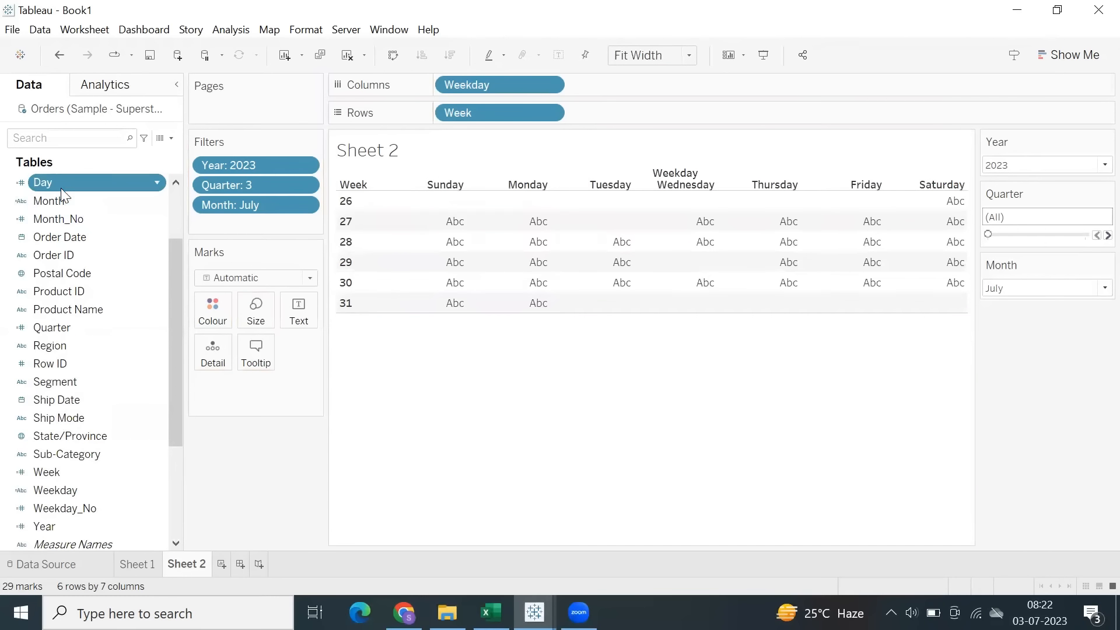
Show the Day field as the text of each cell in the week-by-weekday view.
drag(60, 181, 299, 311)
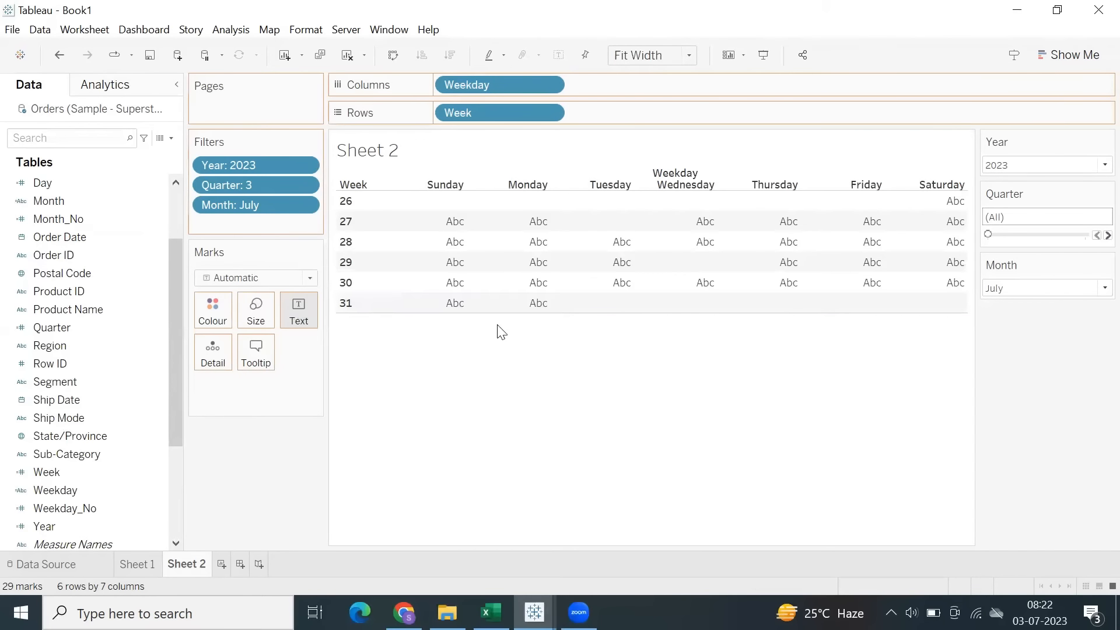
drag(500, 333, 505, 323)
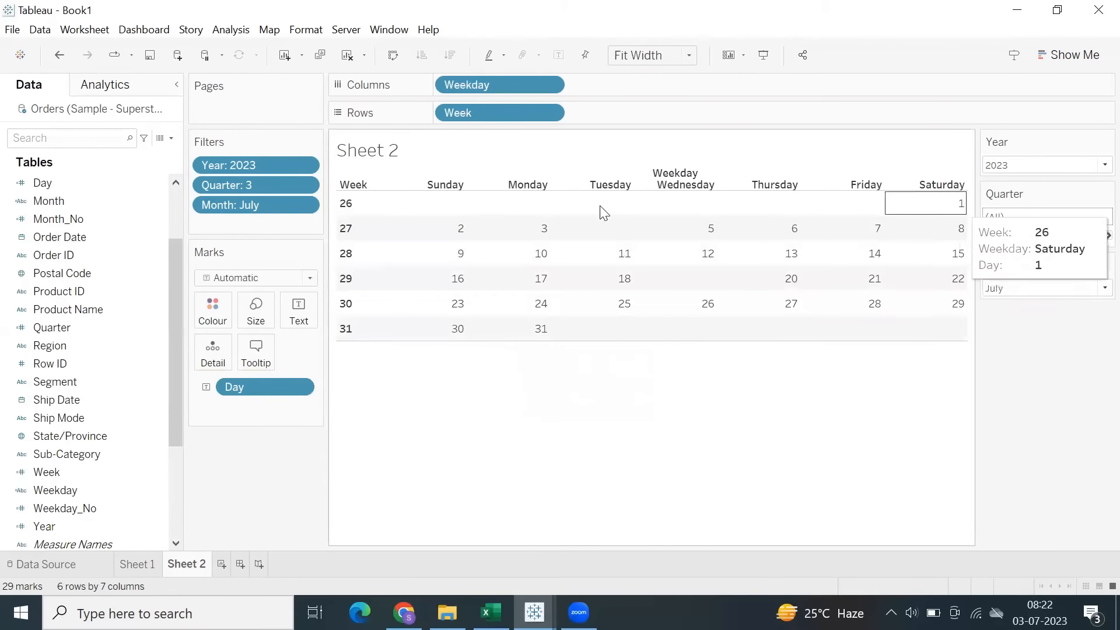
mouse_move(512, 238)
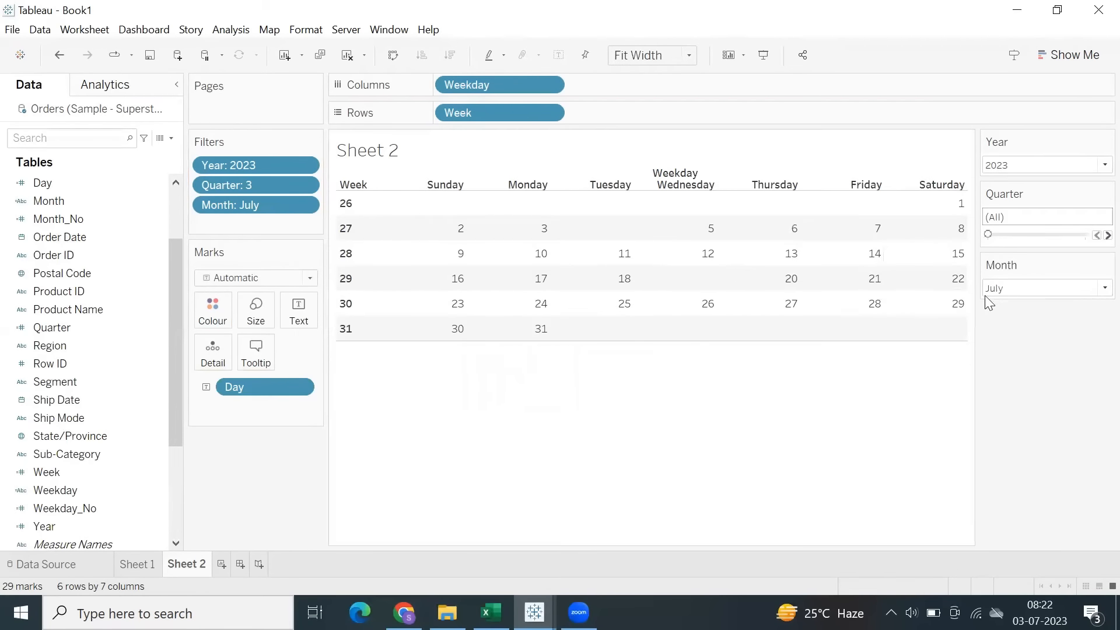
mouse_move(622, 289)
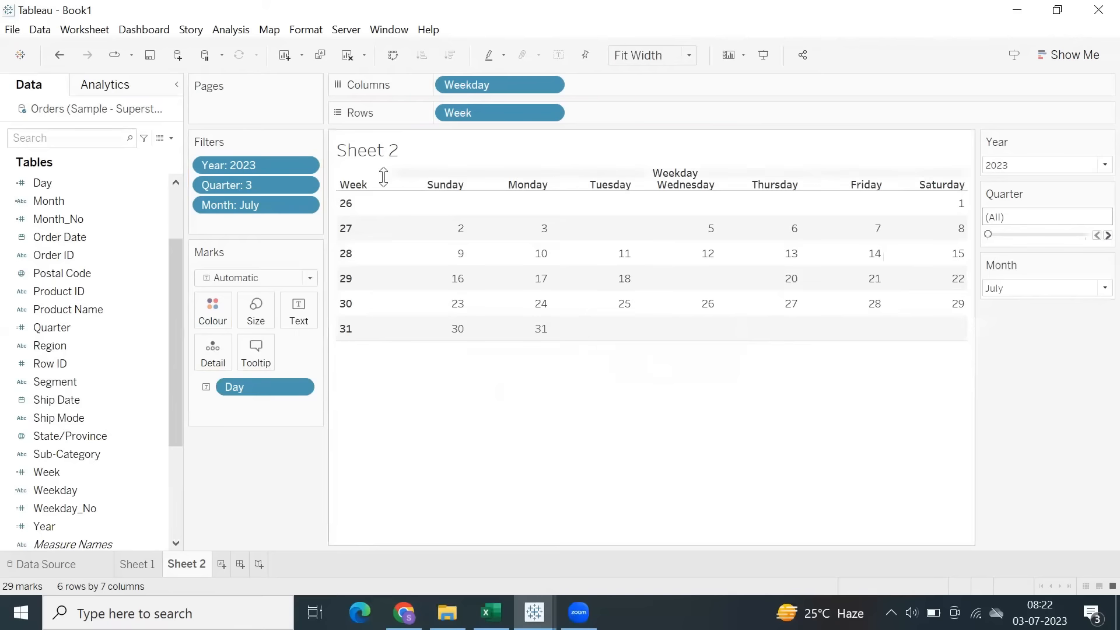
Change the mark type to Circle and enlarge the circles.
click(267, 280)
click(234, 383)
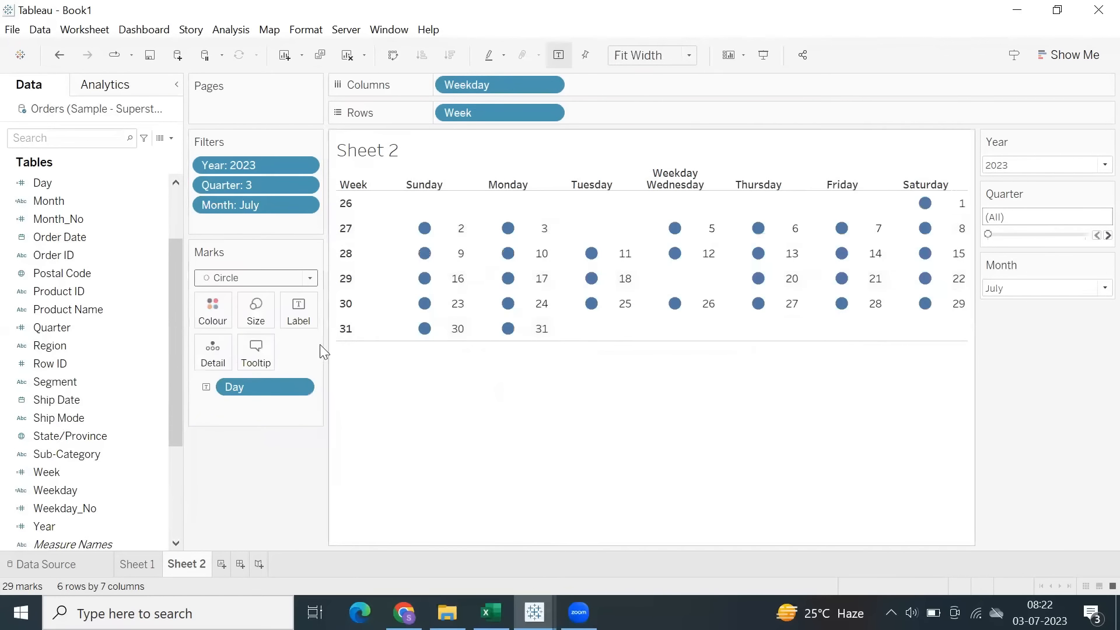
click(255, 315)
click(286, 359)
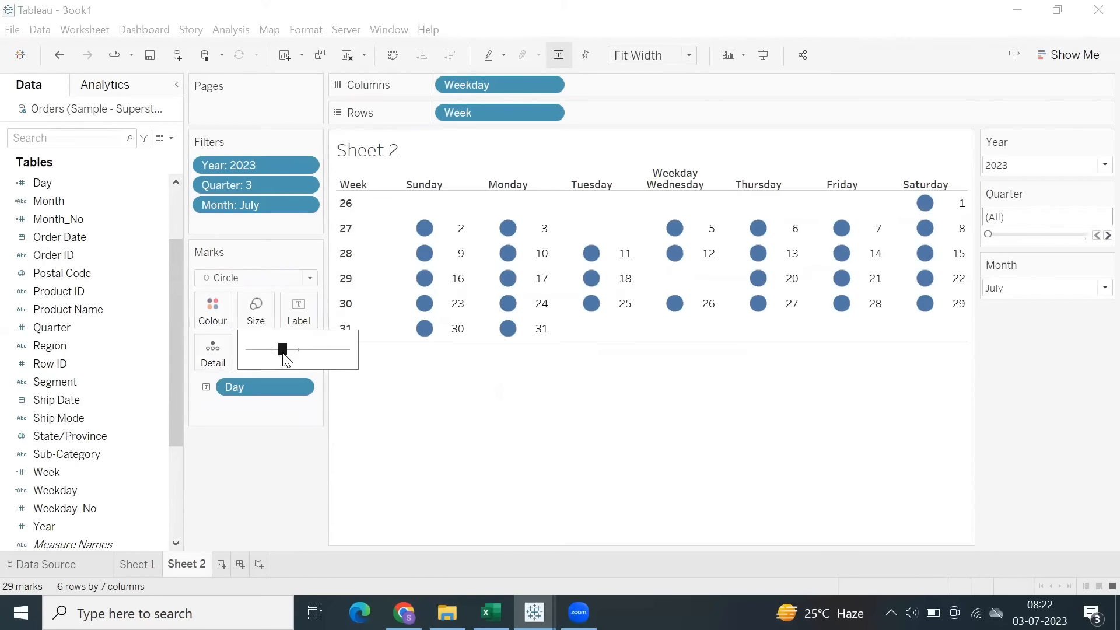
click(289, 354)
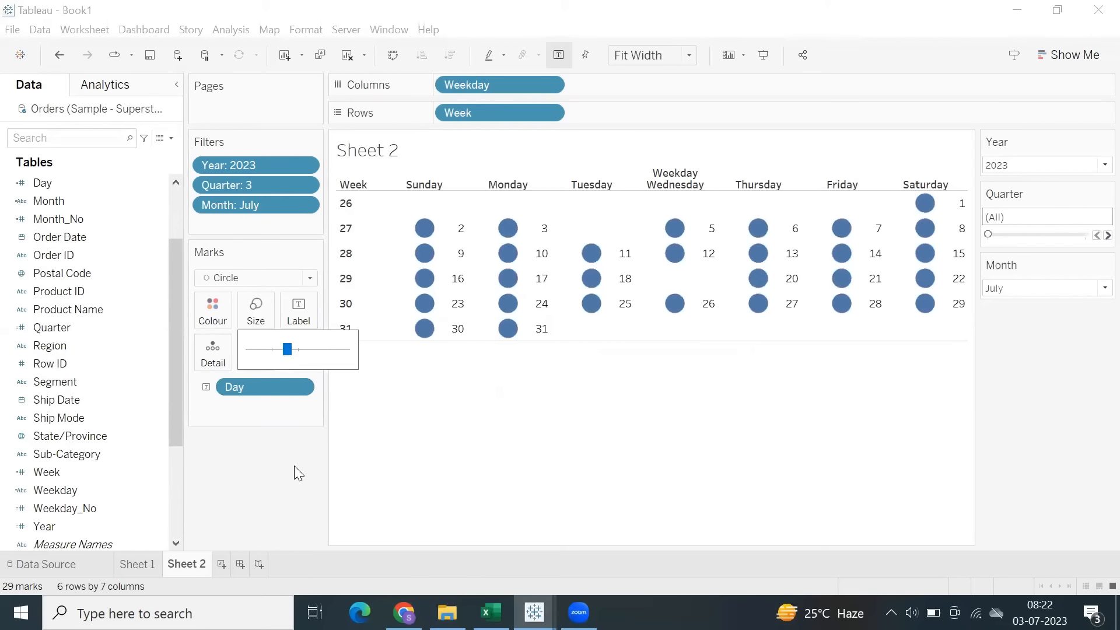
Centre the Day labels horizontally on the circles and make their font bold.
click(299, 315)
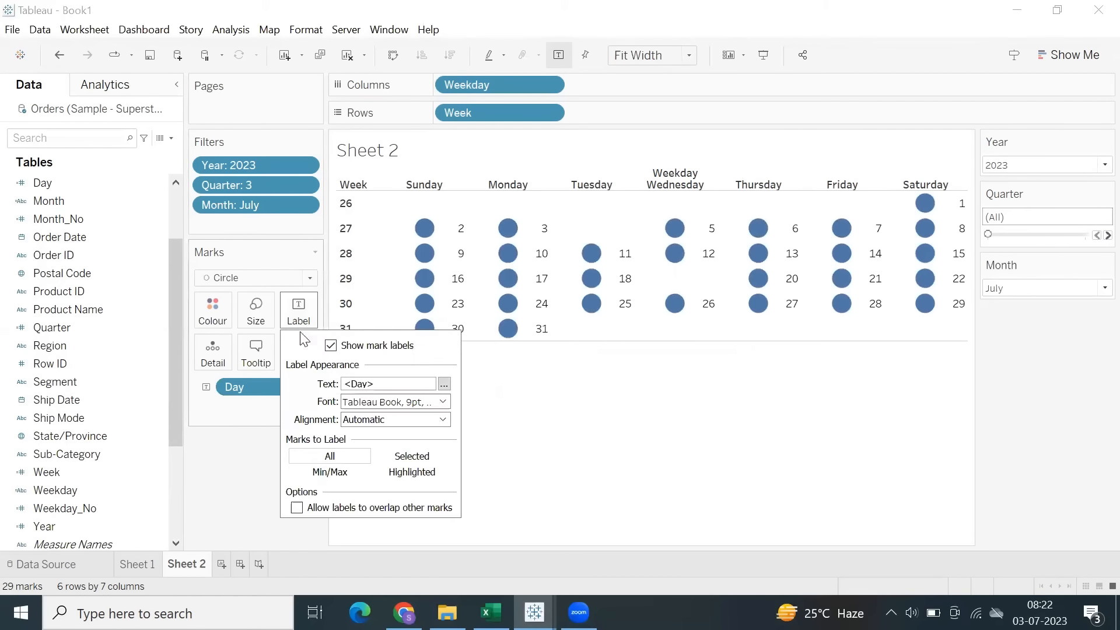
click(380, 420)
click(381, 478)
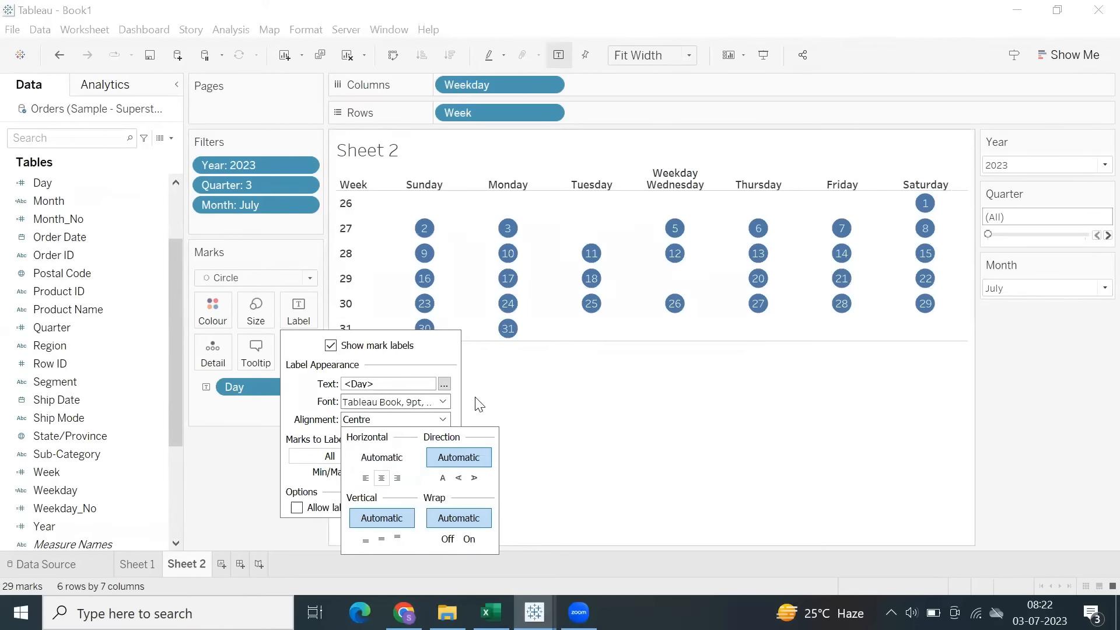
click(407, 402)
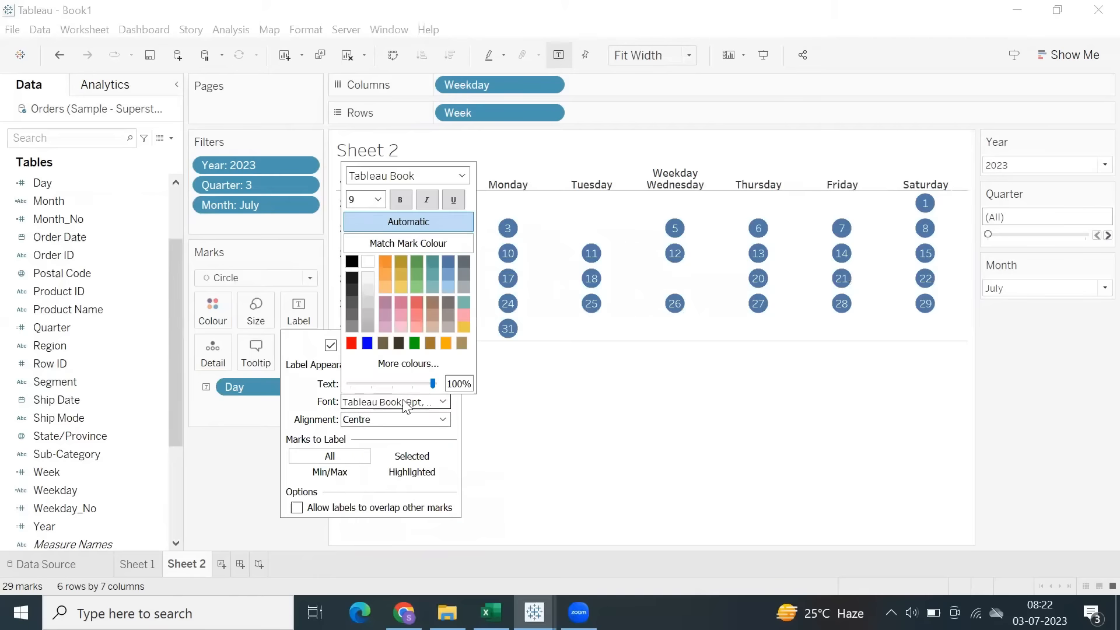
click(401, 199)
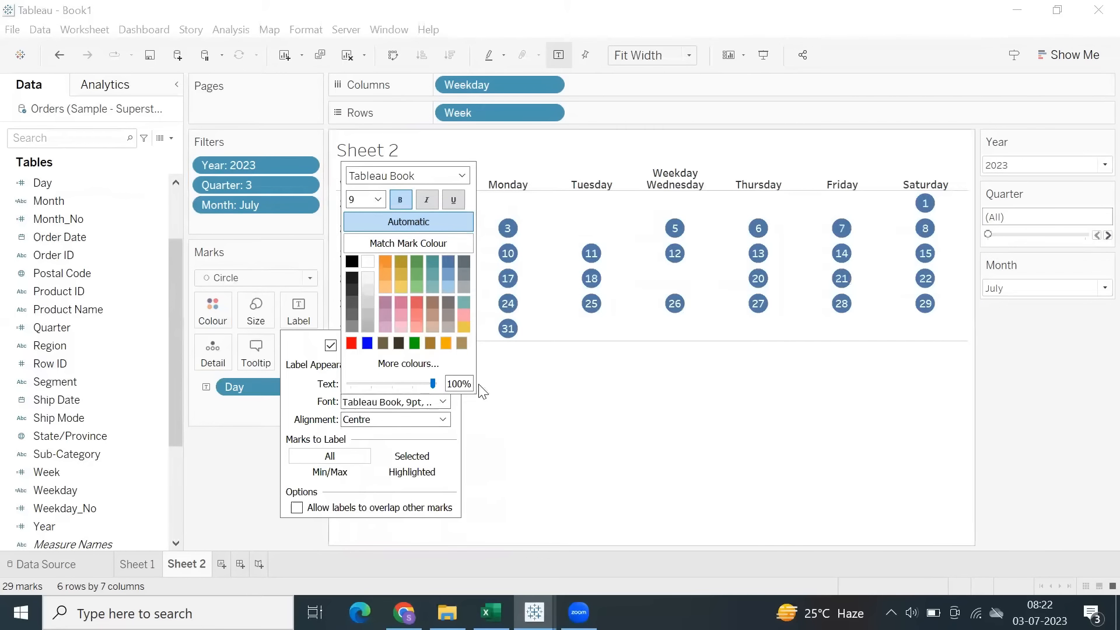
click(506, 443)
Enlarge the circles slightly more and colour them by Weekday.
click(256, 312)
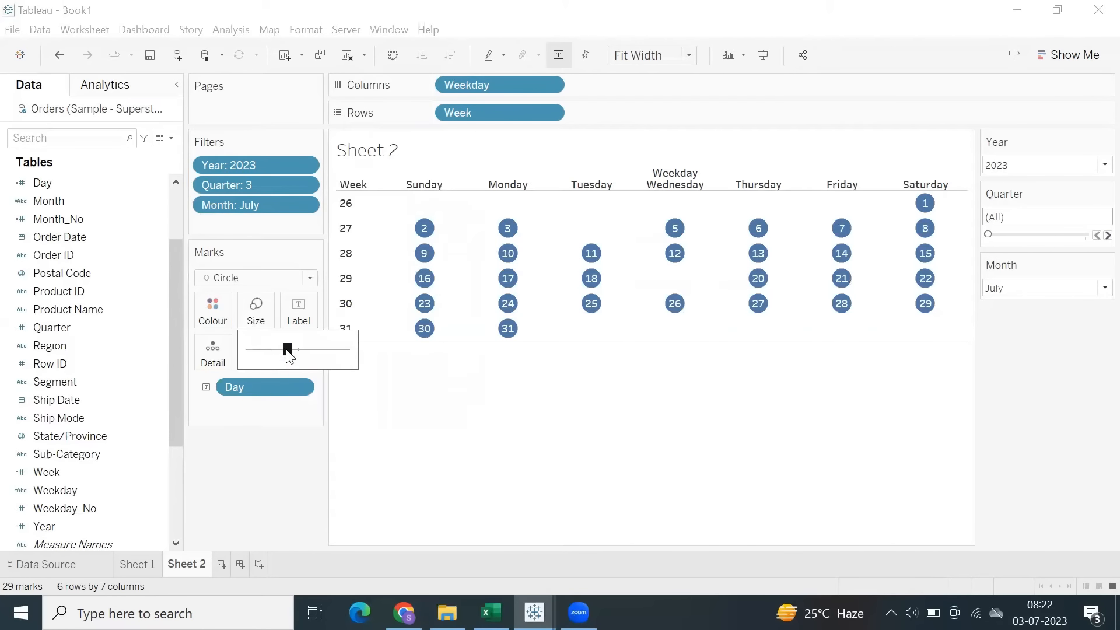
click(295, 349)
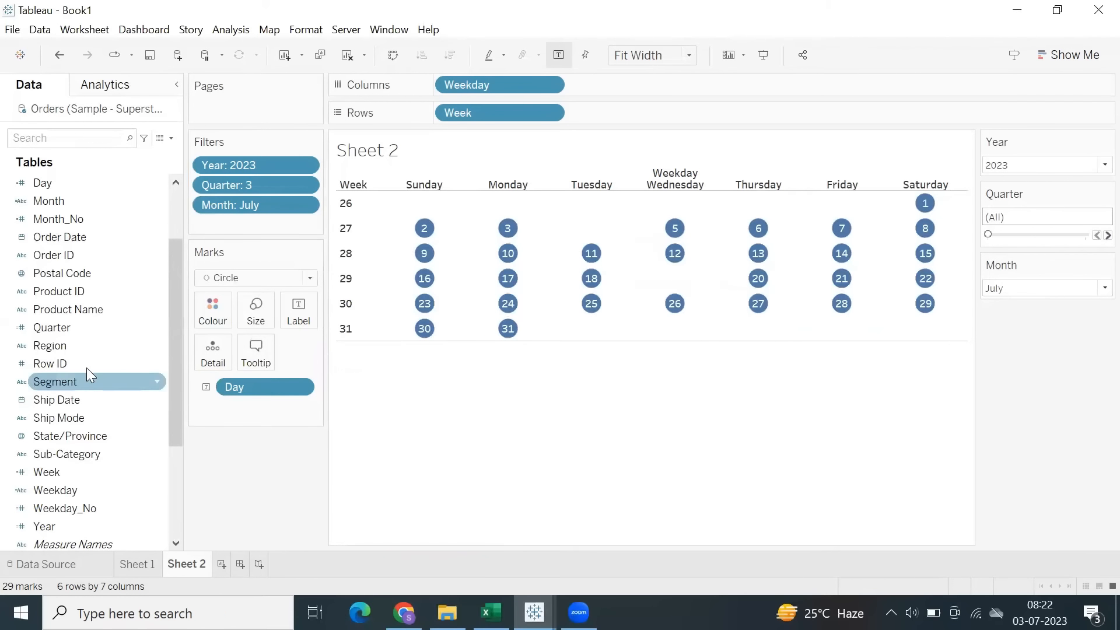
drag(84, 490, 211, 313)
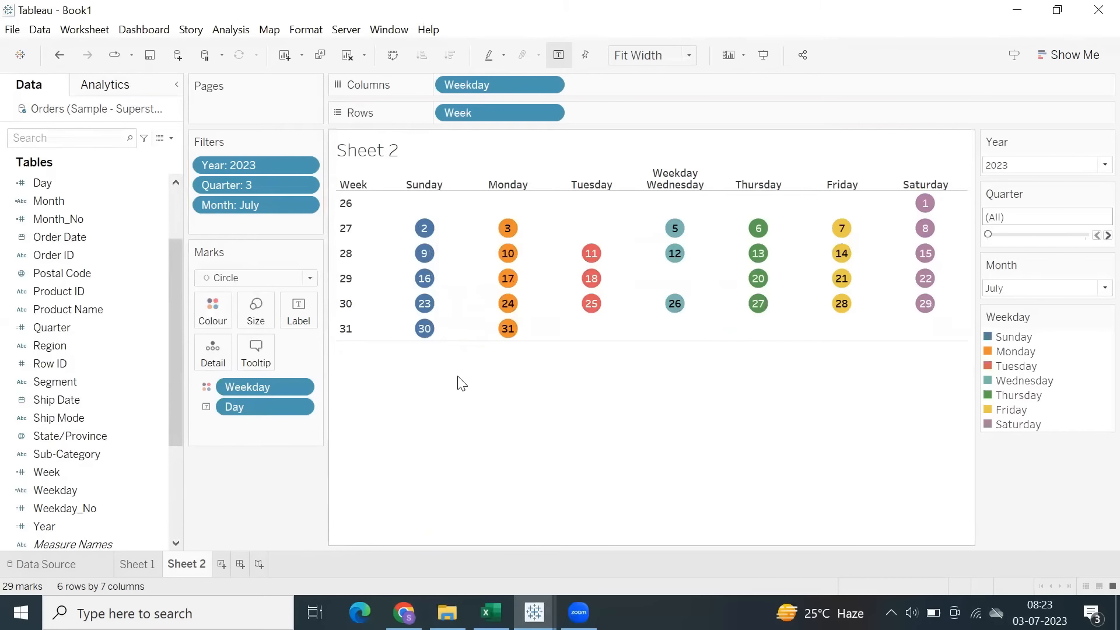
Try August and September in the Month filter and set it back to July.
click(1038, 288)
click(1010, 341)
click(1014, 288)
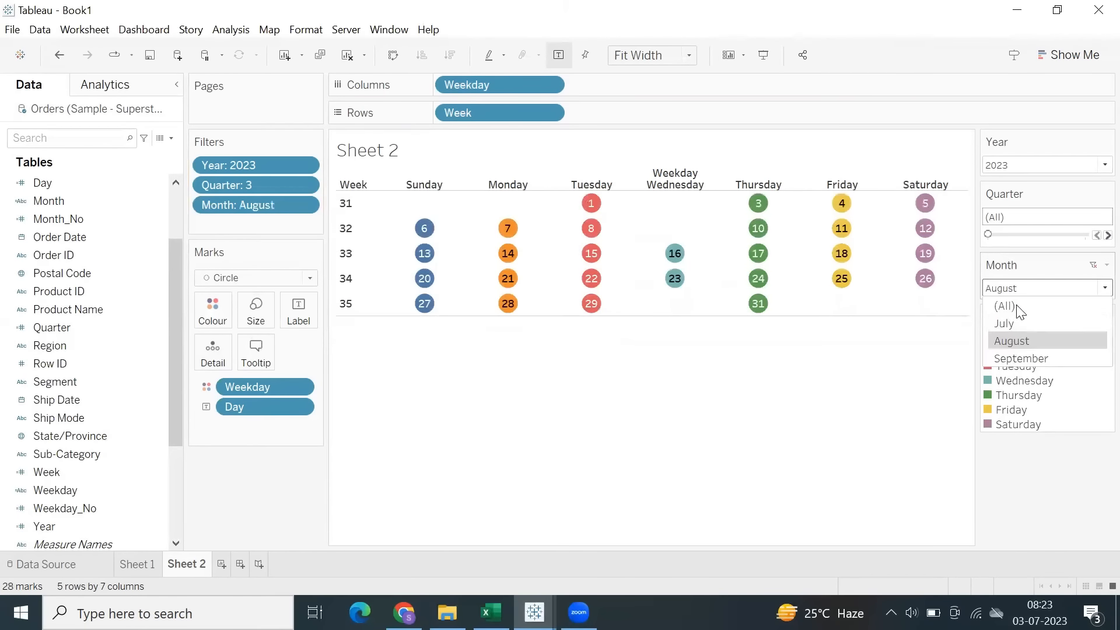
click(1014, 357)
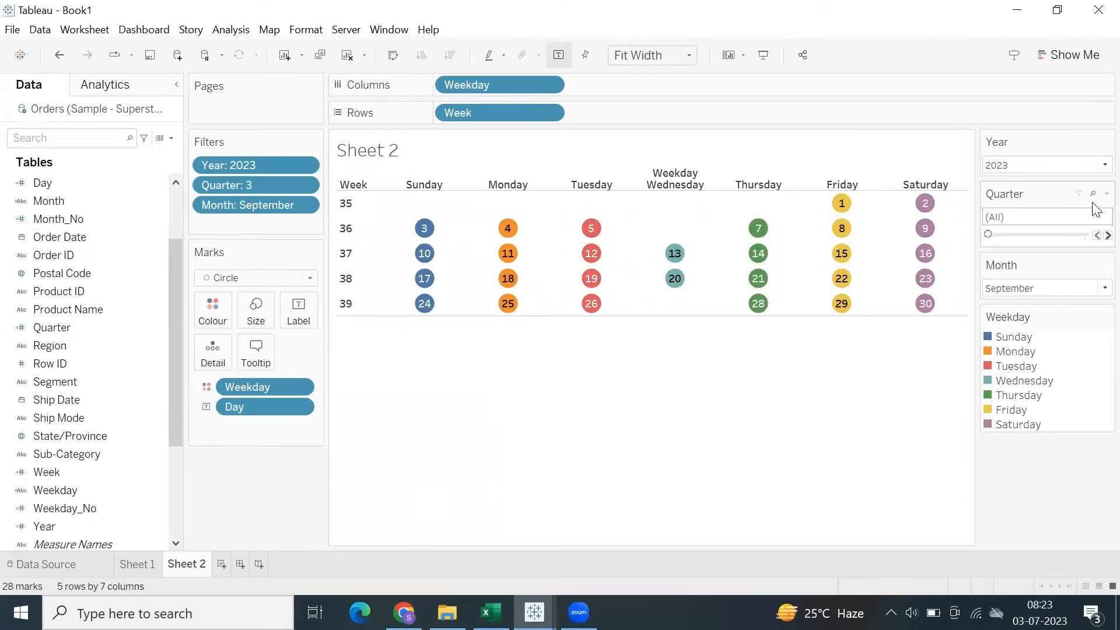
click(1016, 288)
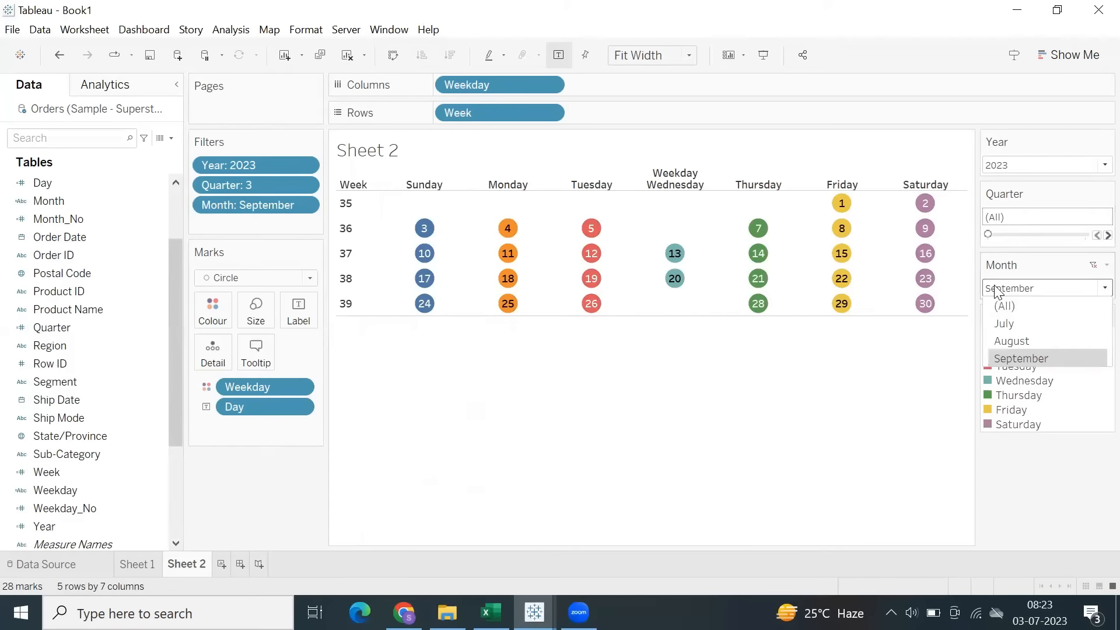
click(1005, 322)
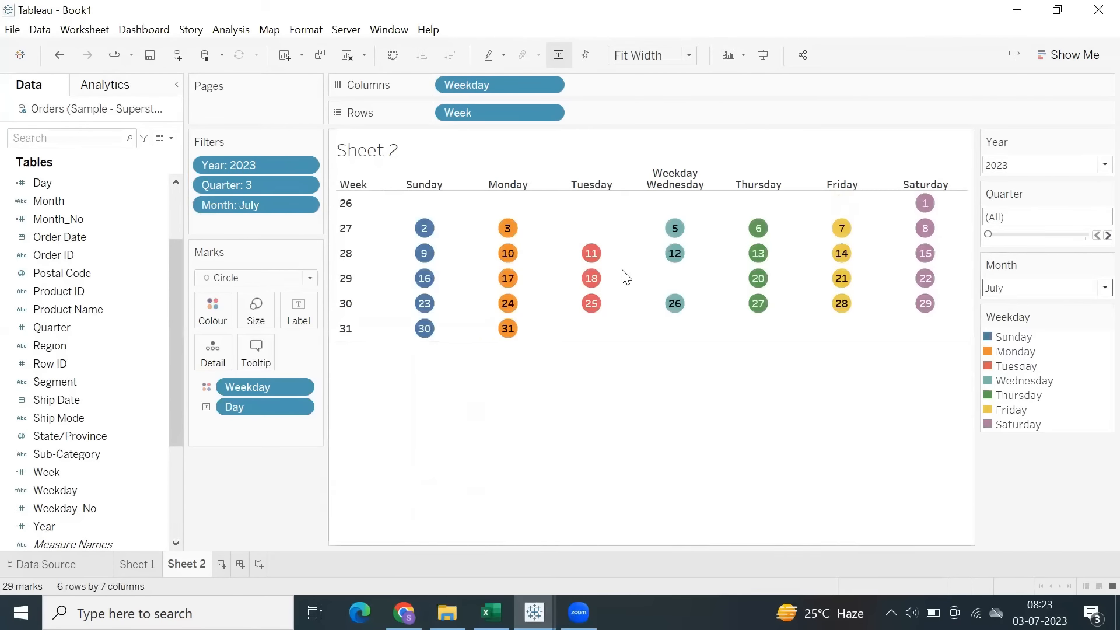
Add a new worksheet, and in the Excel notes widen column C to fit the date function names.
click(222, 565)
click(491, 613)
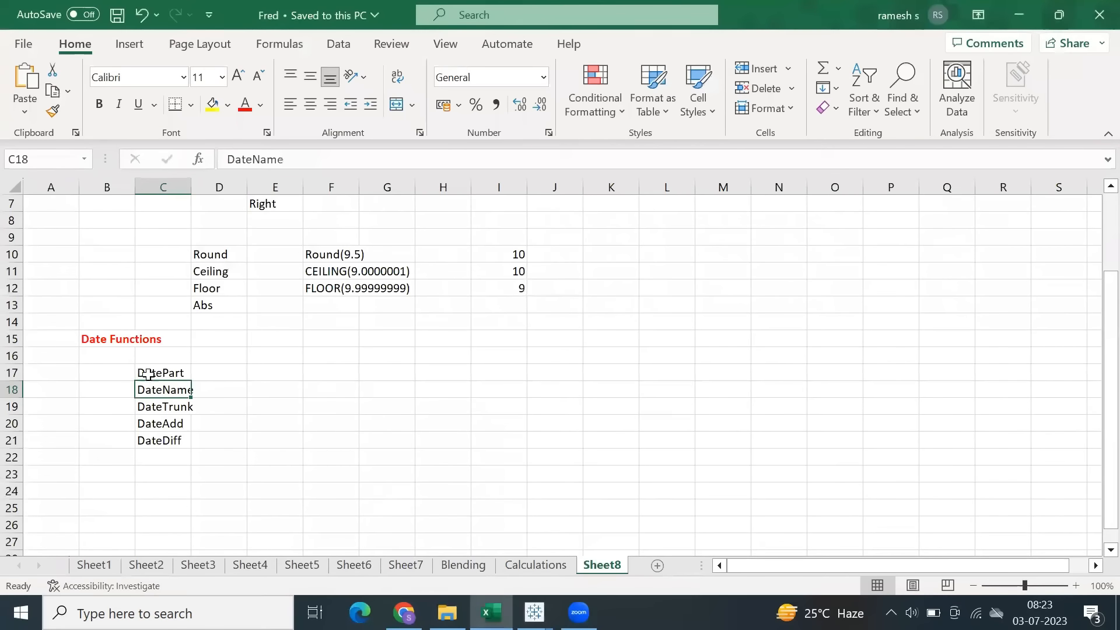
drag(147, 374, 149, 390)
drag(191, 188, 208, 194)
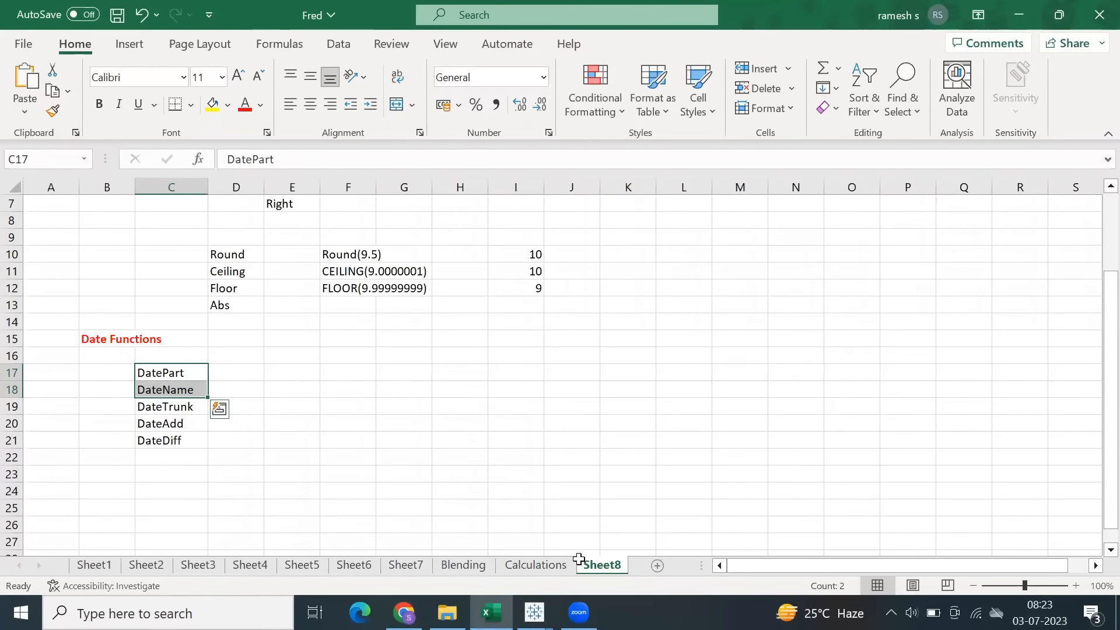
Switch back to the Book1 workbook in Tableau and open the Month calculated field to copy its DATENAME formula.
mouse_move(535, 612)
click(630, 534)
click(103, 309)
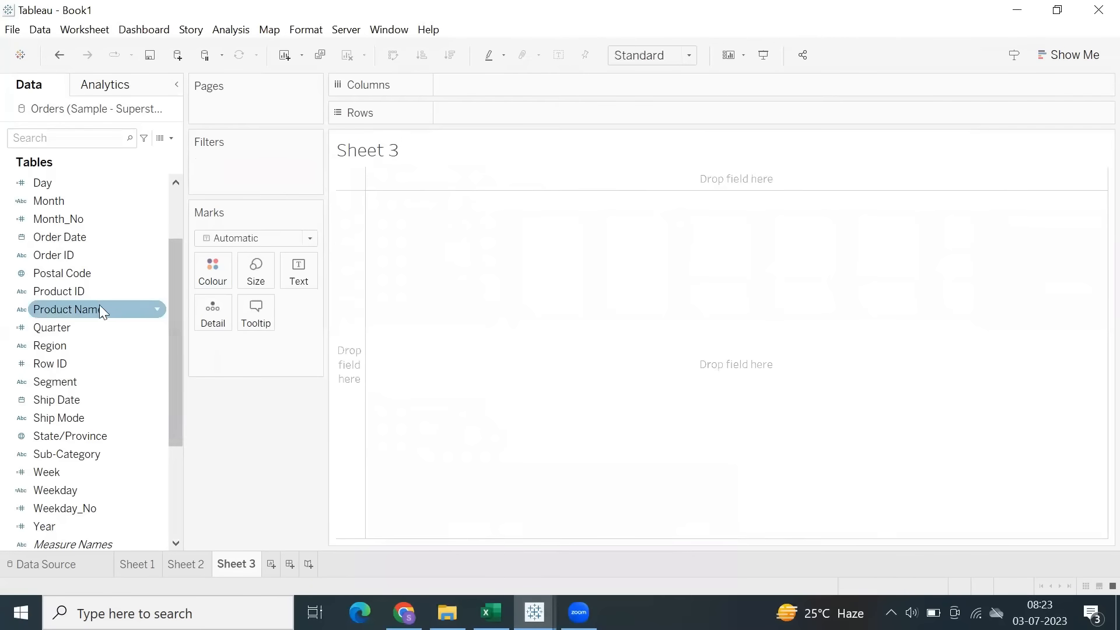
right_click(64, 199)
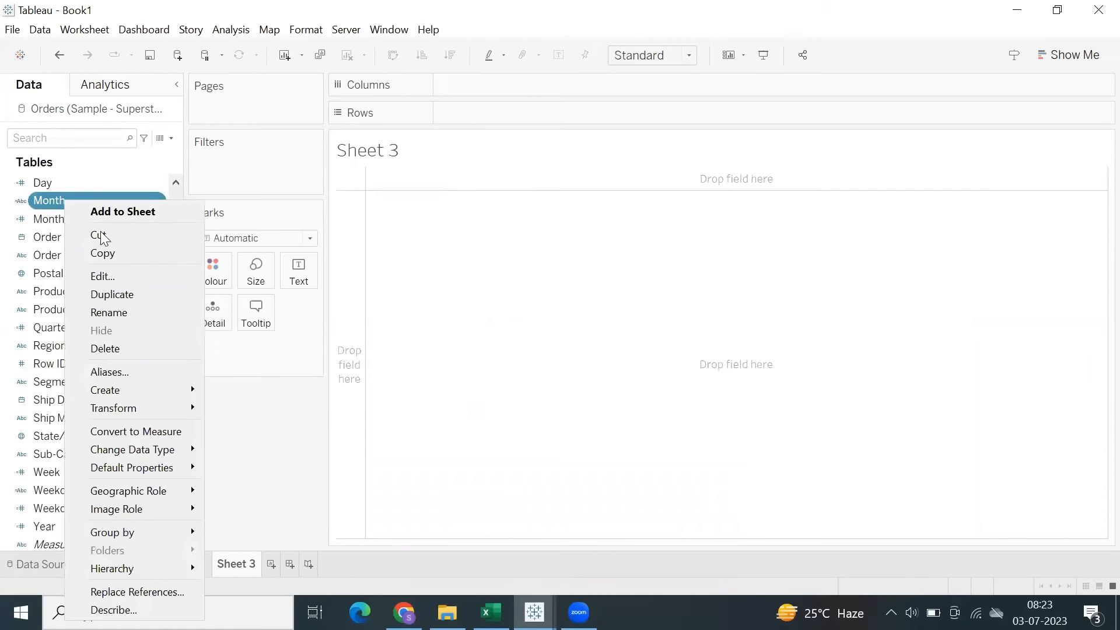
click(115, 275)
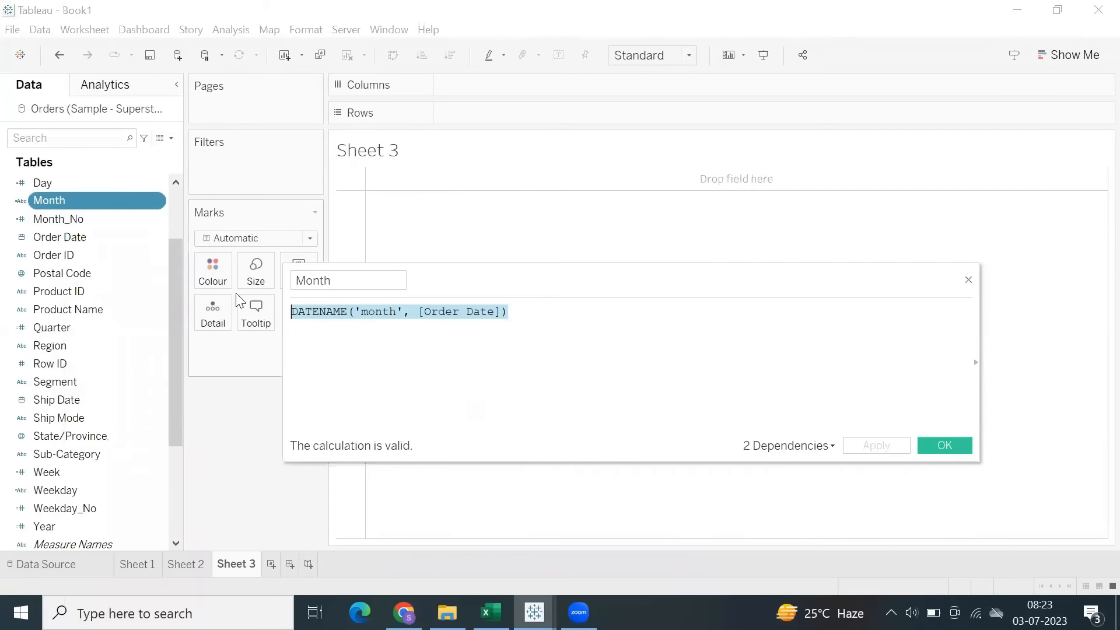
Paste the DATENAME formula into cell E18 beside DateName in the Excel notes and save the file.
click(489, 613)
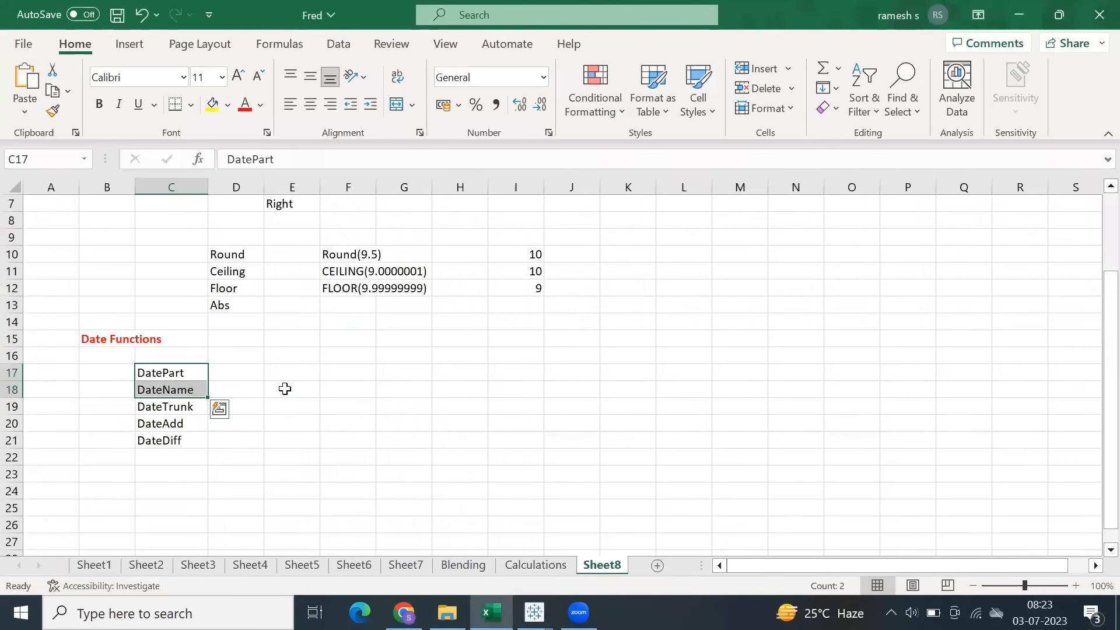
click(286, 389)
key(ctrl+v)
click(294, 425)
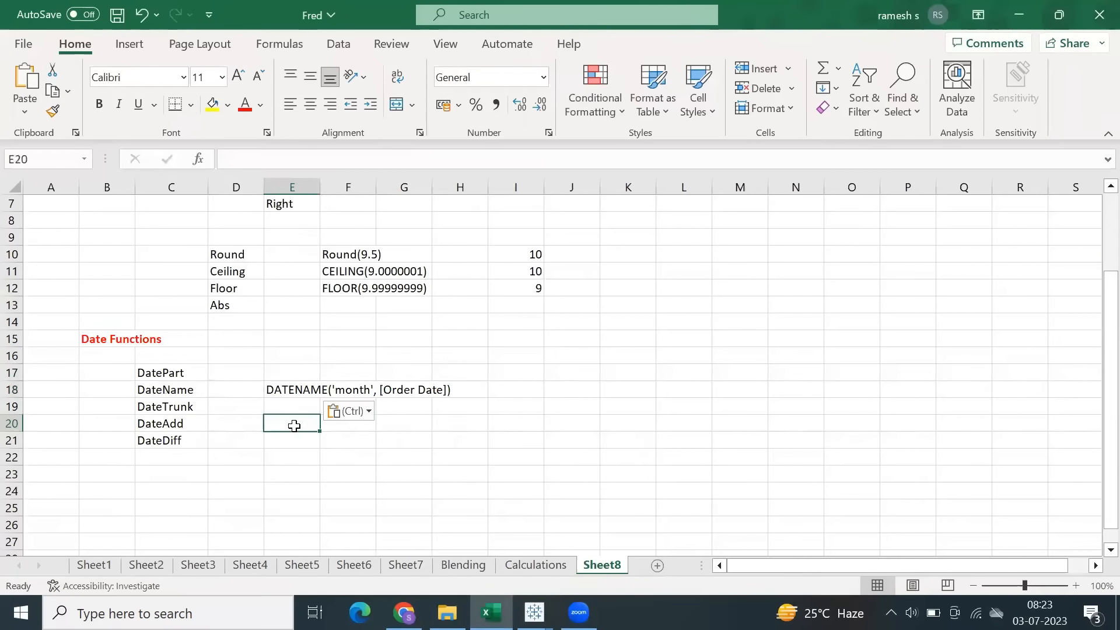
key(ctrl+s)
Return to Book1 in Tableau, close the Month calculation, and start a new calculated field with the DATETRUNC function.
click(534, 613)
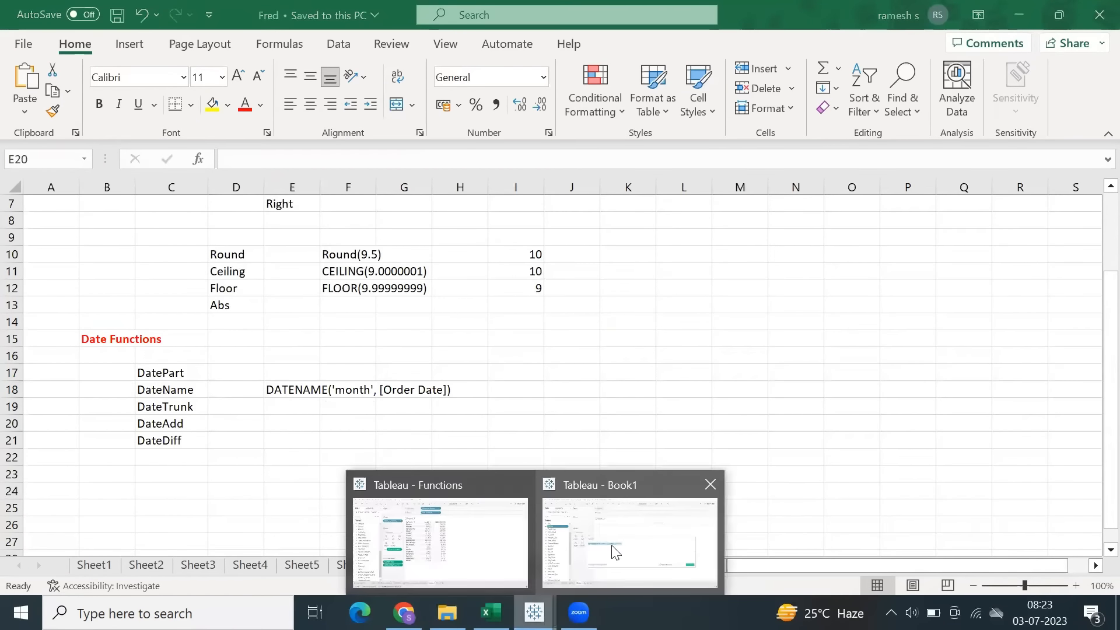
click(613, 550)
click(937, 445)
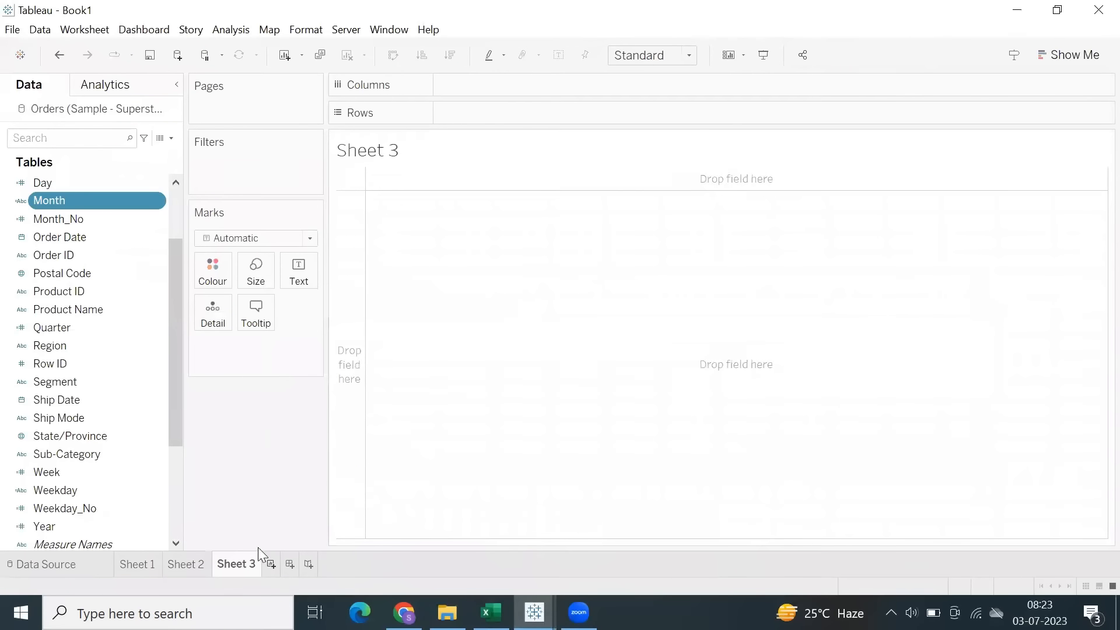
click(230, 30)
click(276, 346)
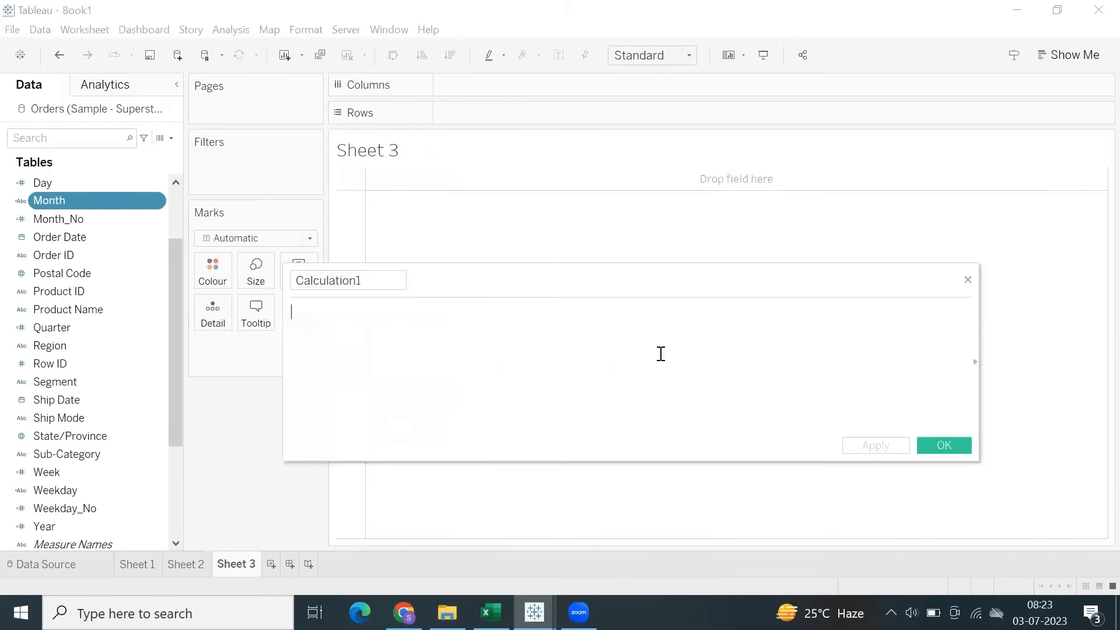
text(datet)
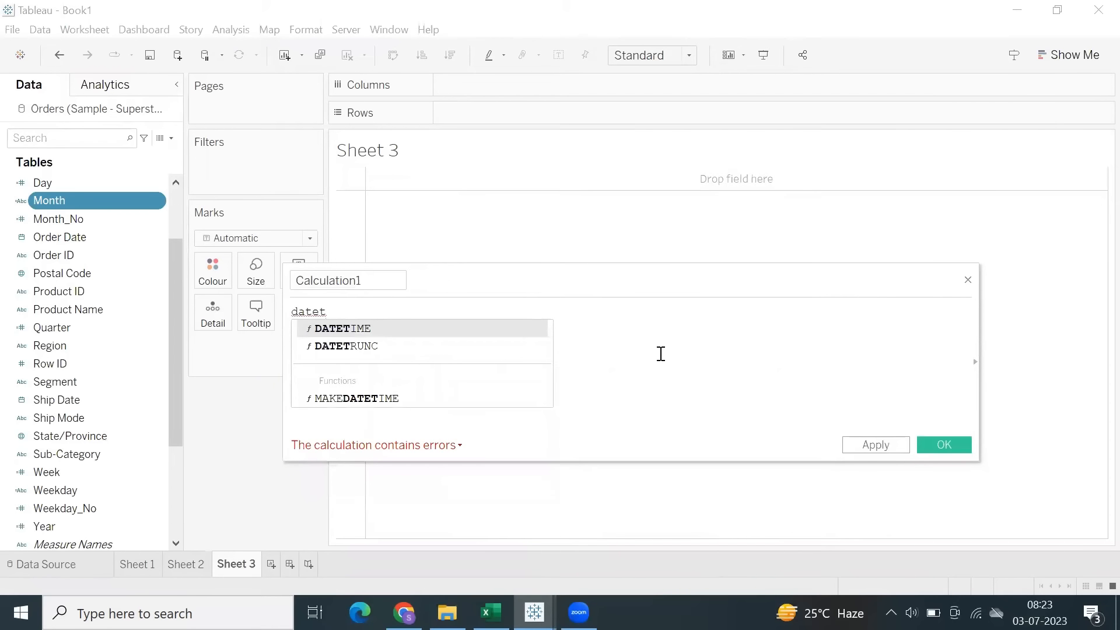
key(Down)
key(Escape)
key(Return)
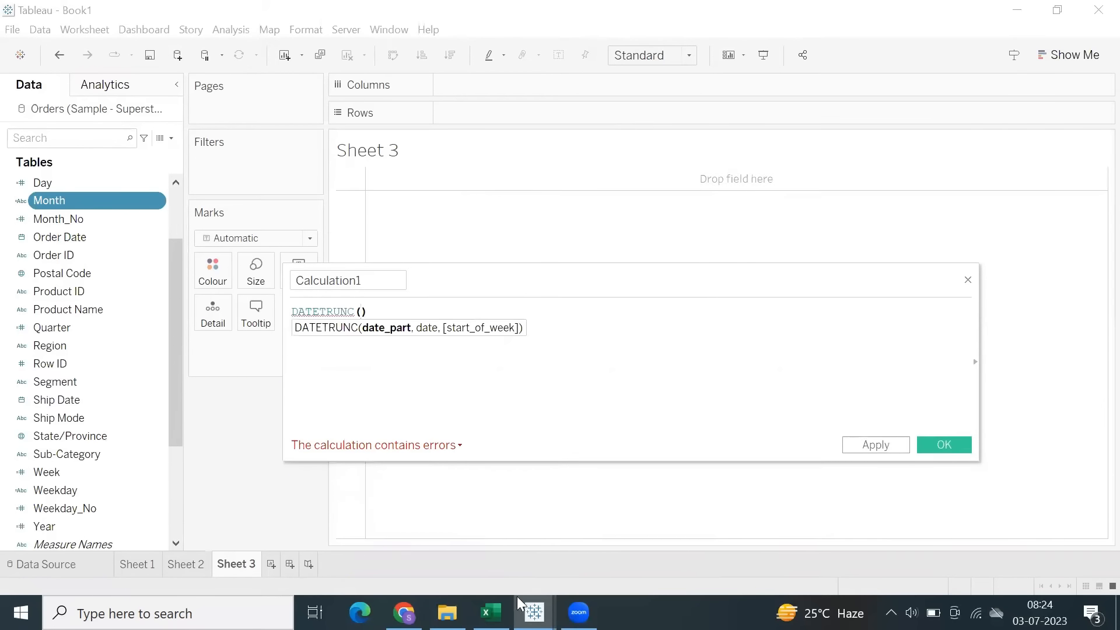
Switch to Excel and correct the function name in cell C19 to DateTrunc.
click(492, 611)
click(195, 403)
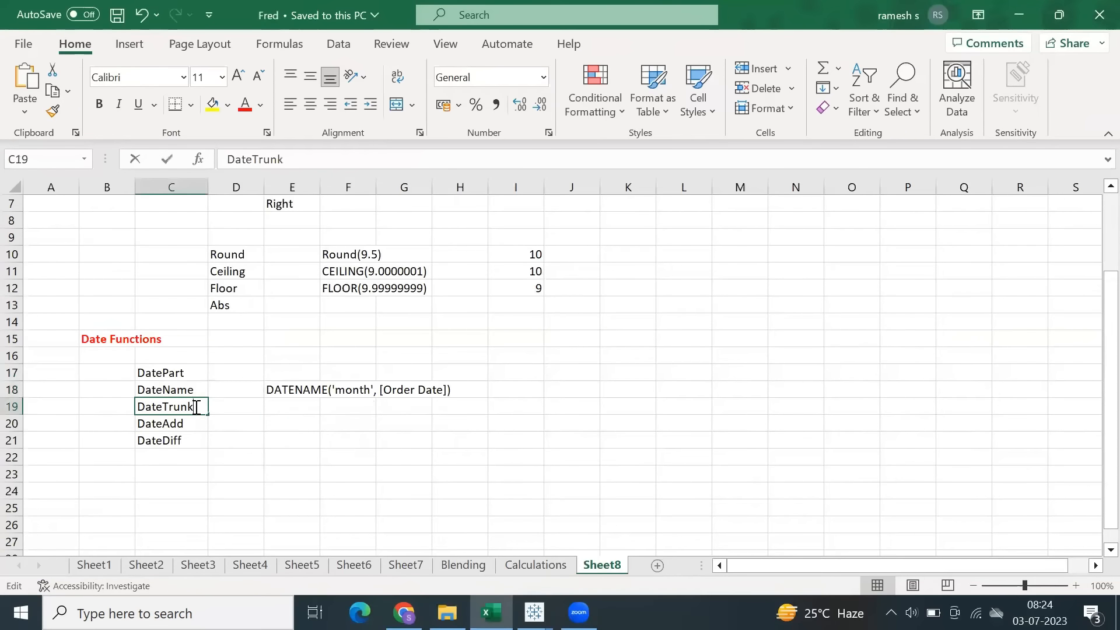
double_click(195, 403)
key(BackSpace)
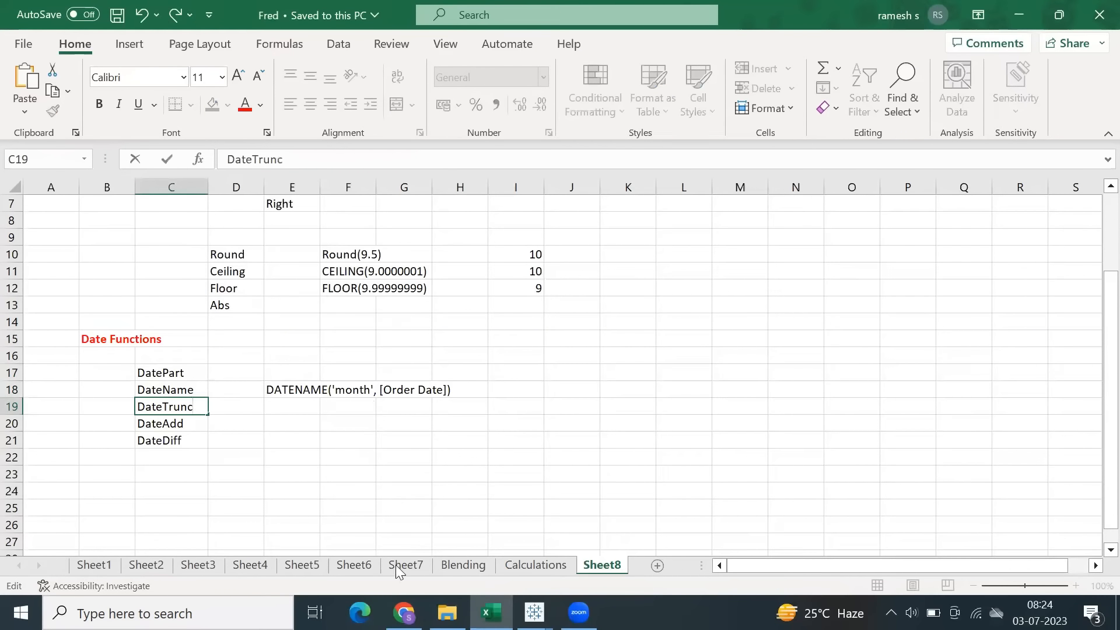
Return to the Tableau calculation and complete the formula as DATETRUNC('year', [Order Date]).
click(534, 612)
click(570, 500)
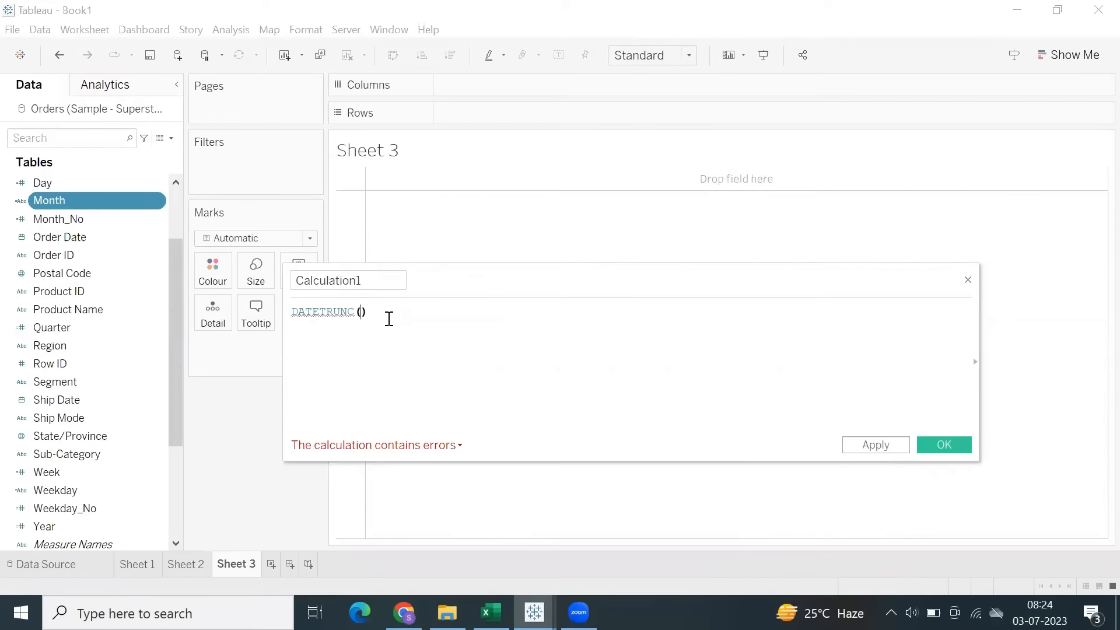
key(BackSpace)
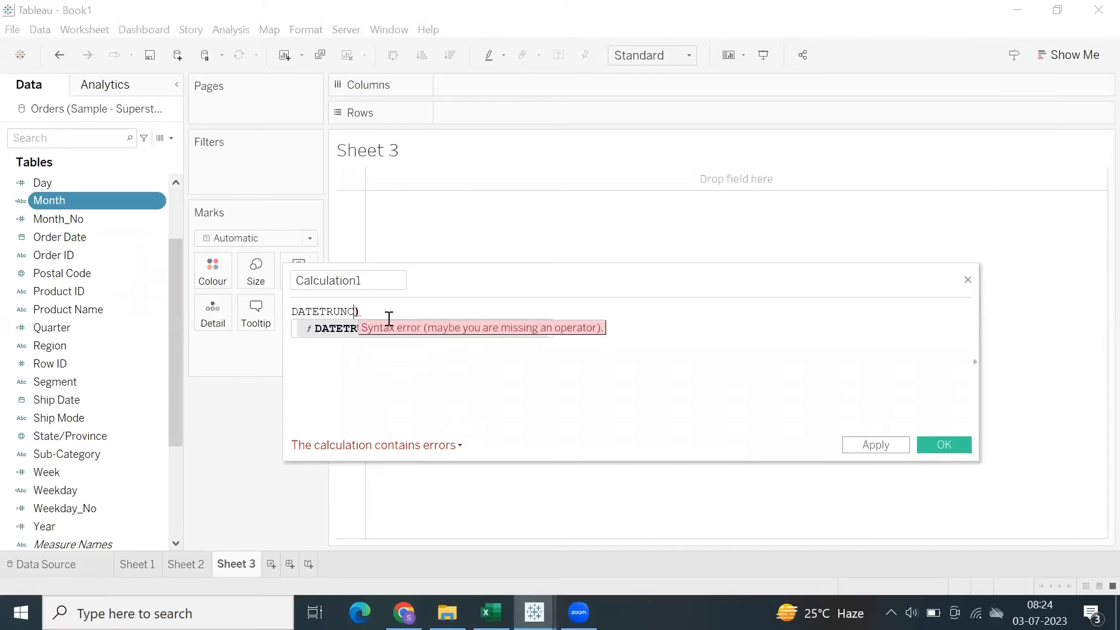
text(()
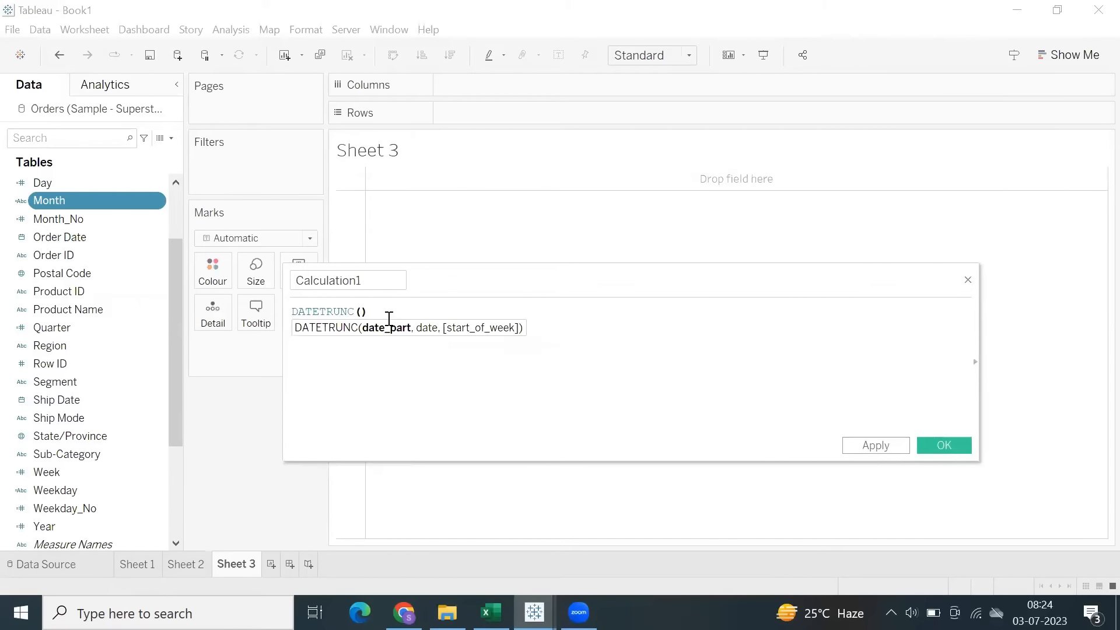
text('year',)
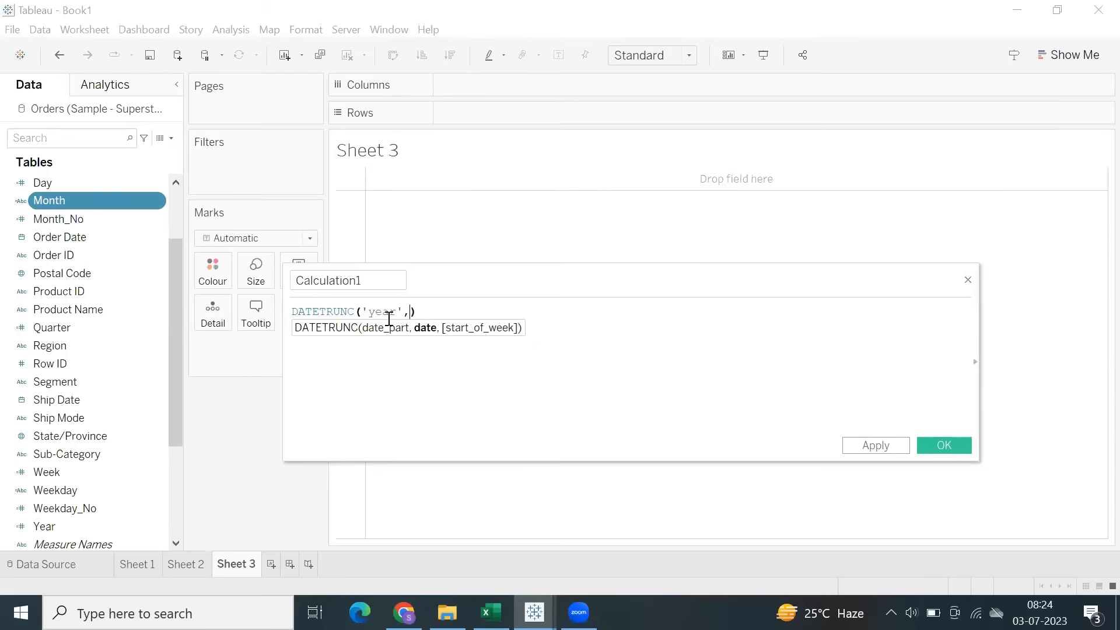
text(ord)
key(Return)
Name the calculated field DateTrunc Year, apply it and save it.
double_click(378, 283)
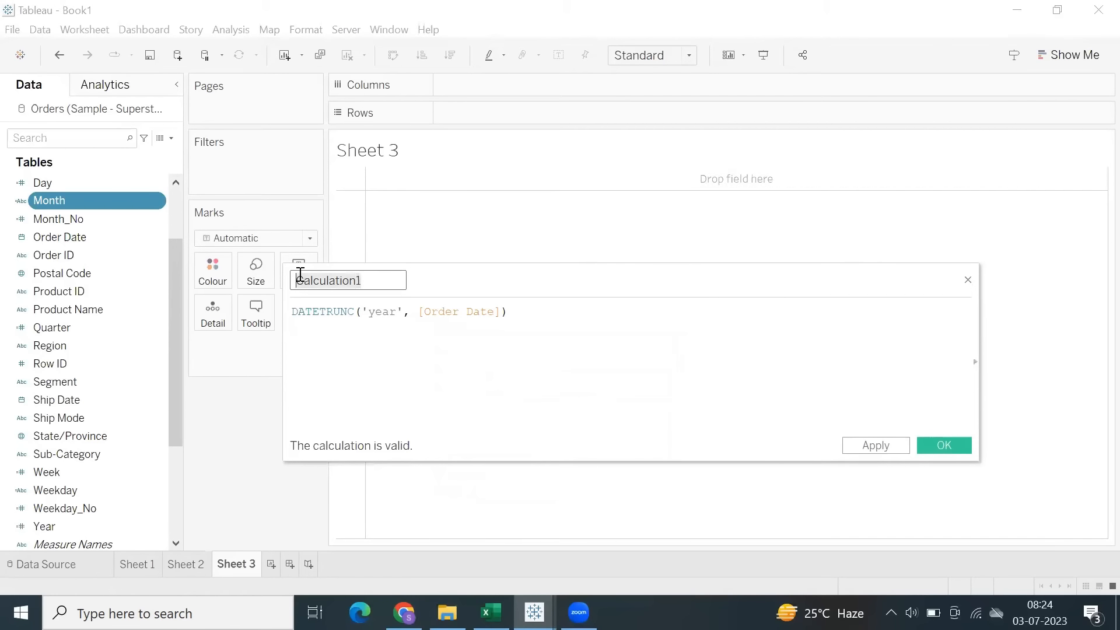
key(BackSpace)
text(DateTrunc Year)
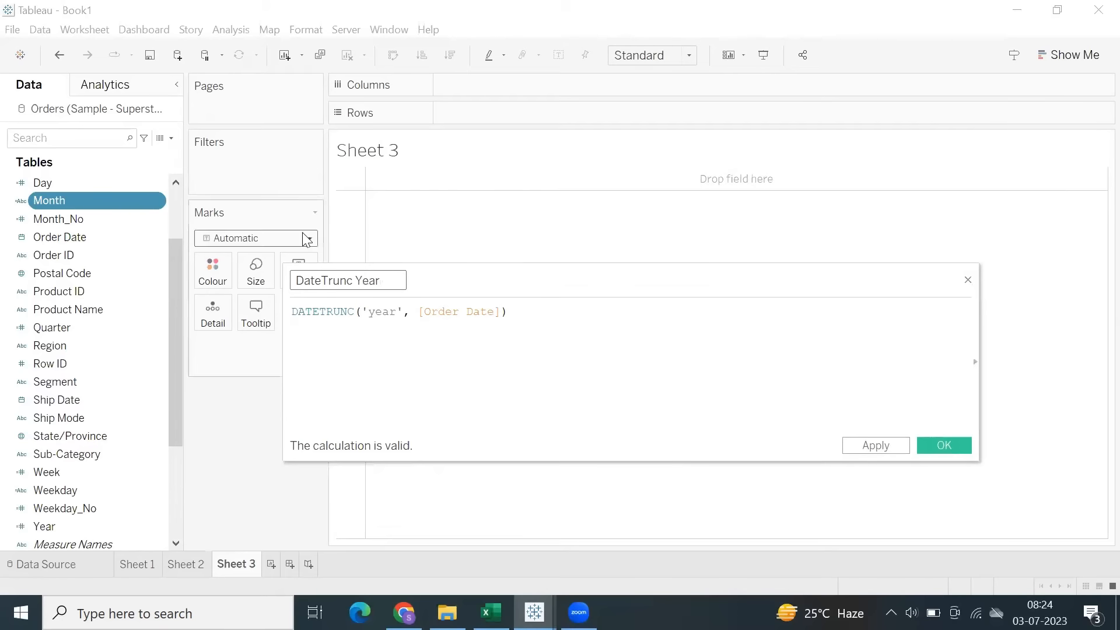
click(873, 447)
click(943, 445)
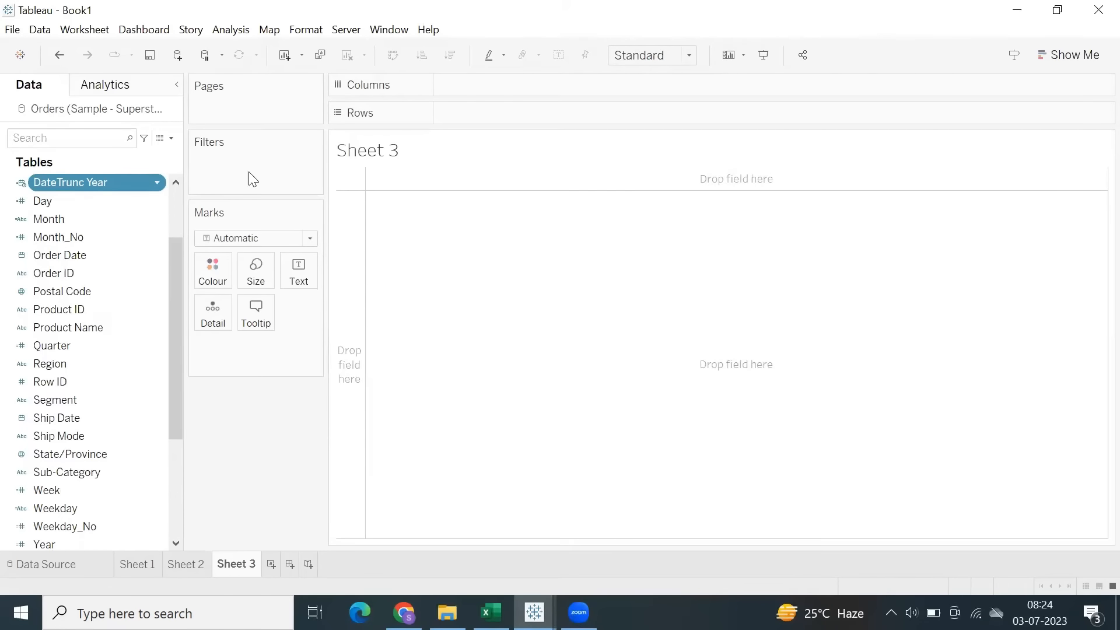
Place DateTrunc Year on Rows, then widen its column and heighten the rows to show the full dates.
double_click(452, 119)
text(date)
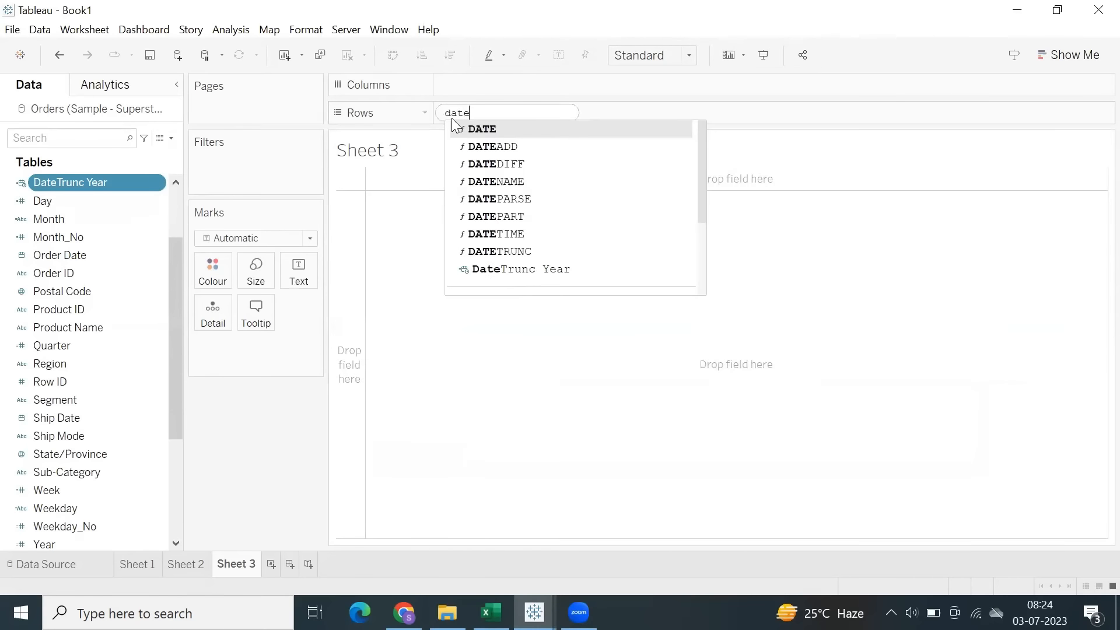
text(t)
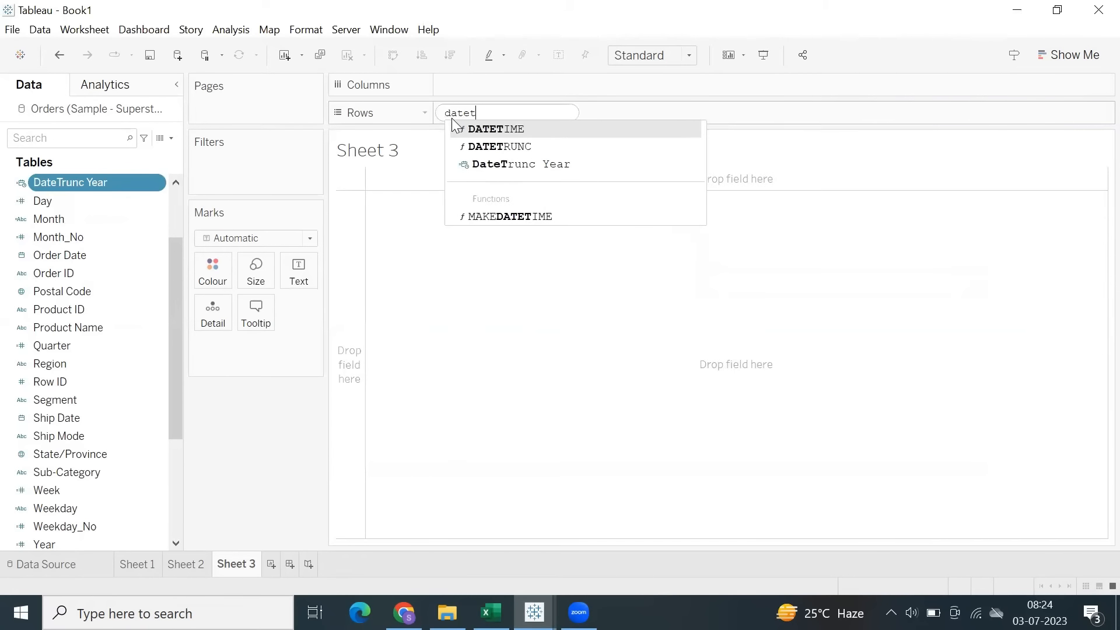
key(Down)
key(Down)
key(Return)
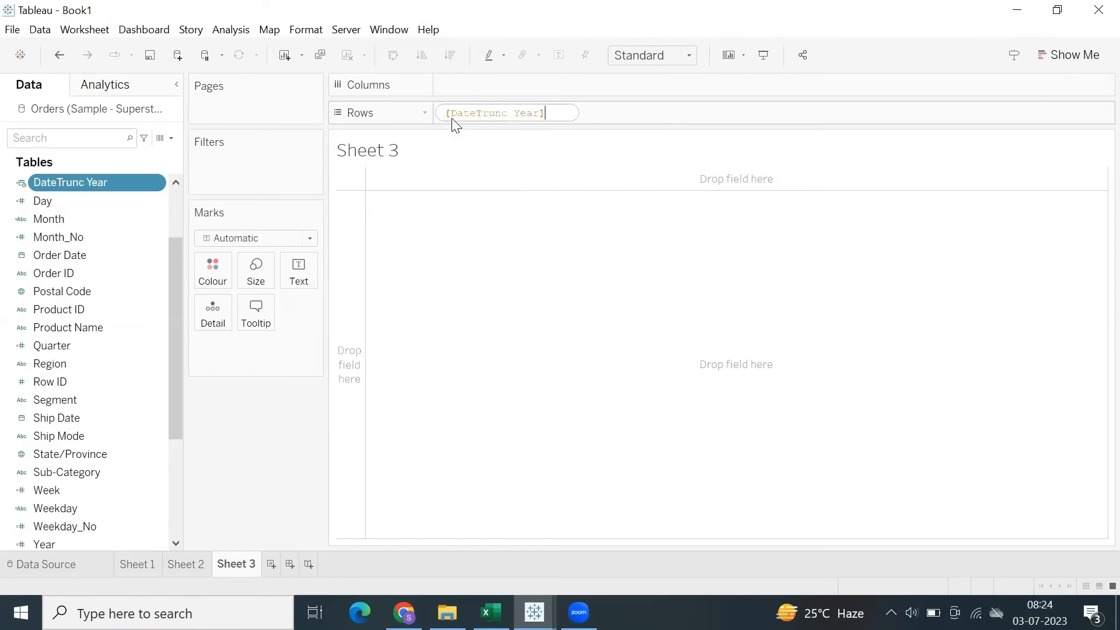
key(Return)
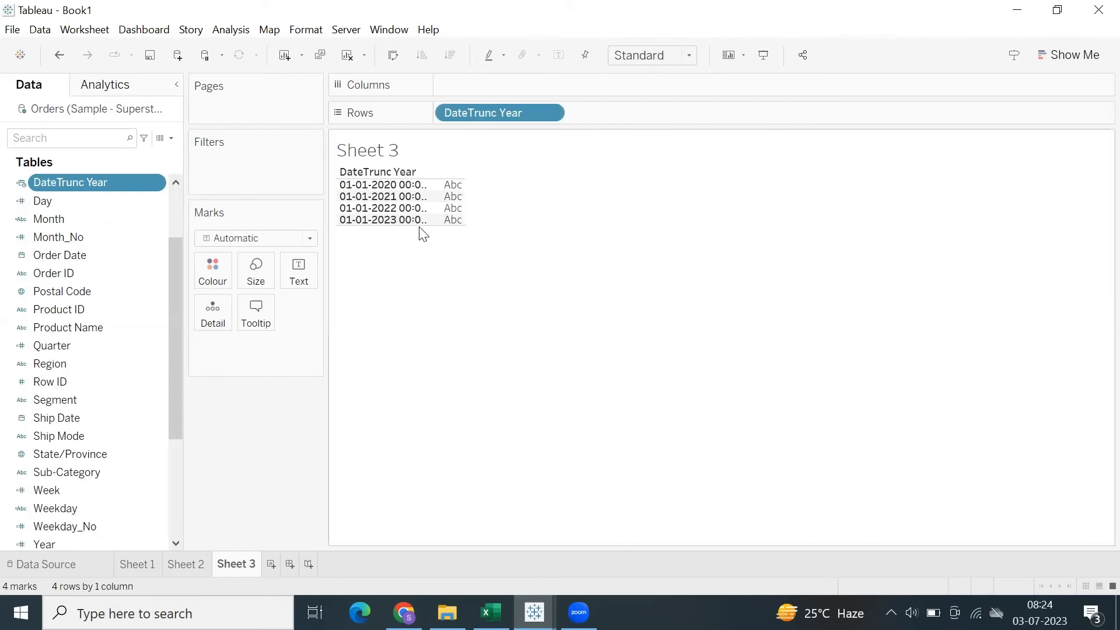
drag(518, 218, 553, 217)
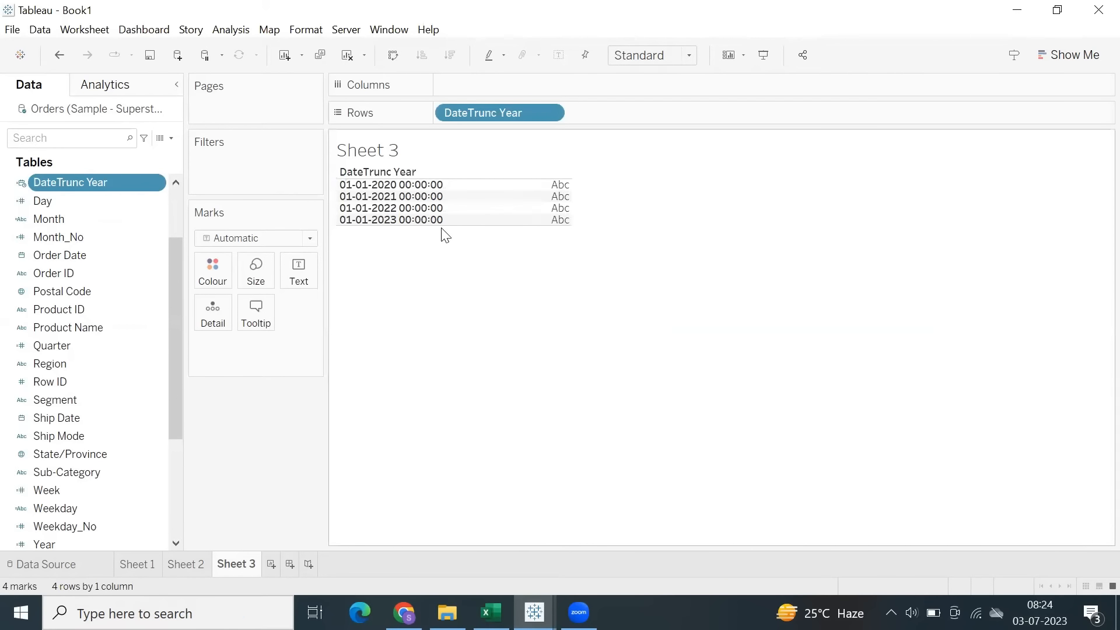
drag(450, 229, 453, 251)
Highlight the DateTrunc Year rows one after another to examine the truncated date of each year.
click(350, 208)
click(349, 239)
click(352, 279)
click(355, 319)
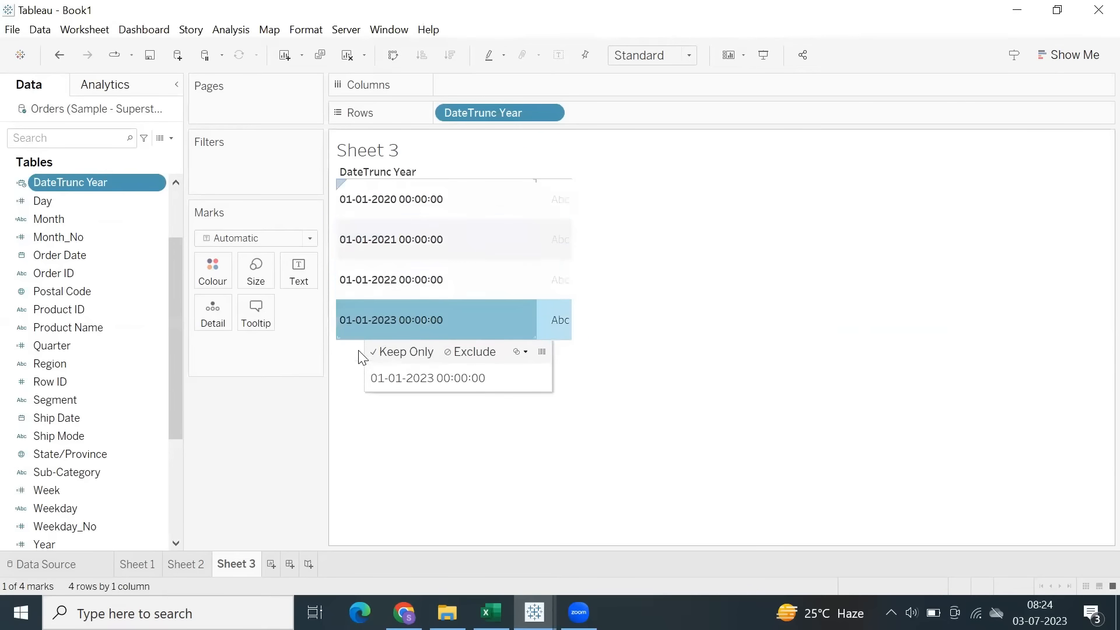
click(359, 287)
click(353, 212)
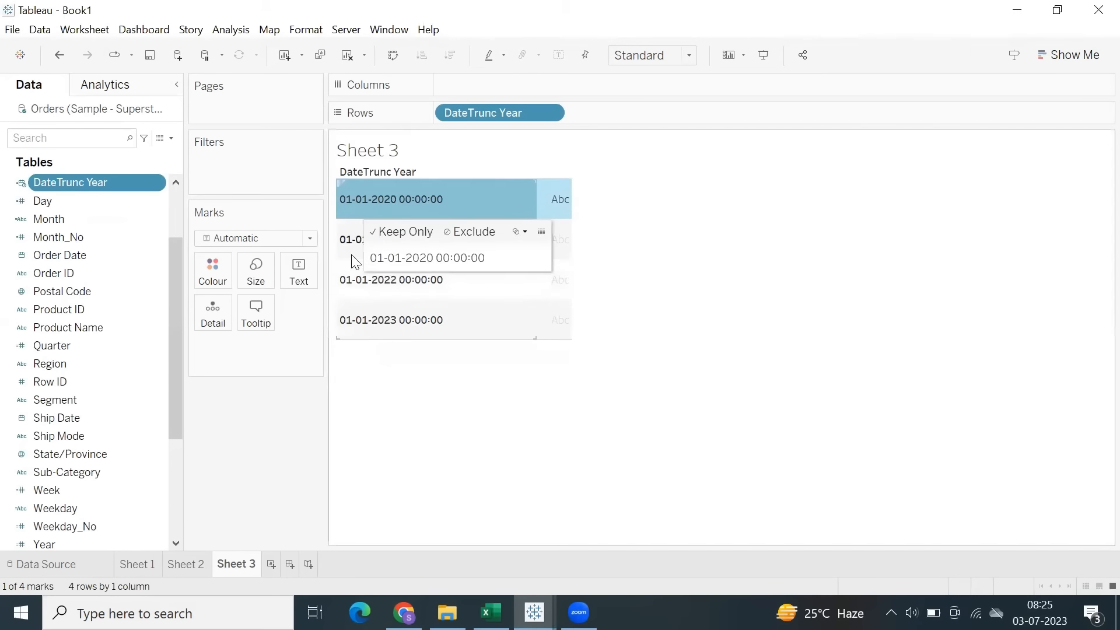
click(350, 252)
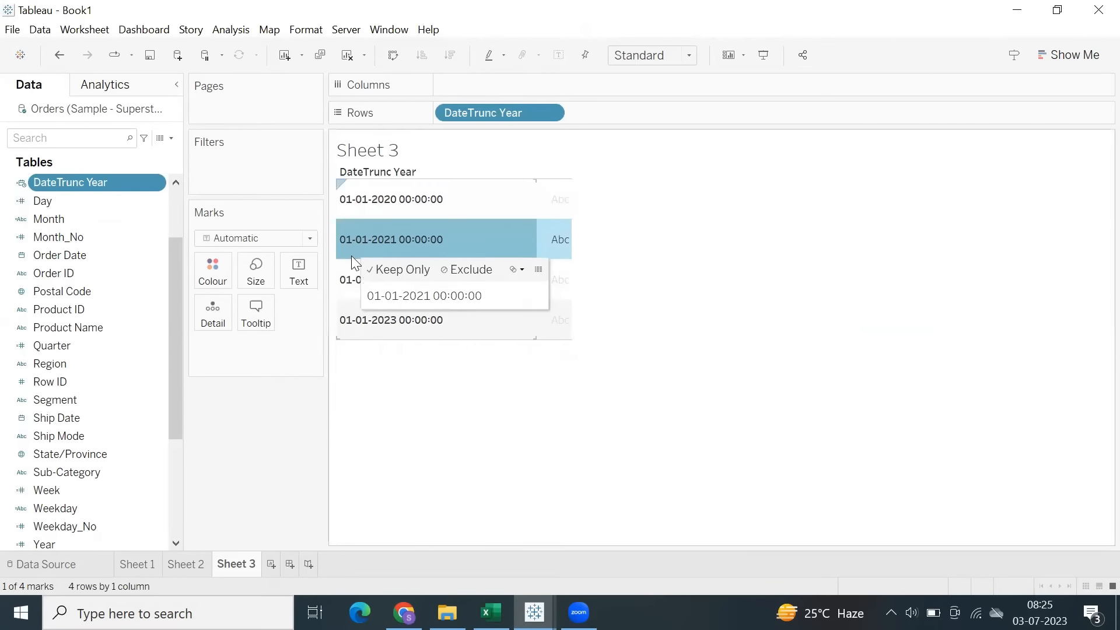
click(353, 288)
click(432, 417)
Remove DateTrunc Year from Rows and change its formula to DATETRUNC('year', TODAY()).
drag(501, 115, 52, 189)
right_click(50, 188)
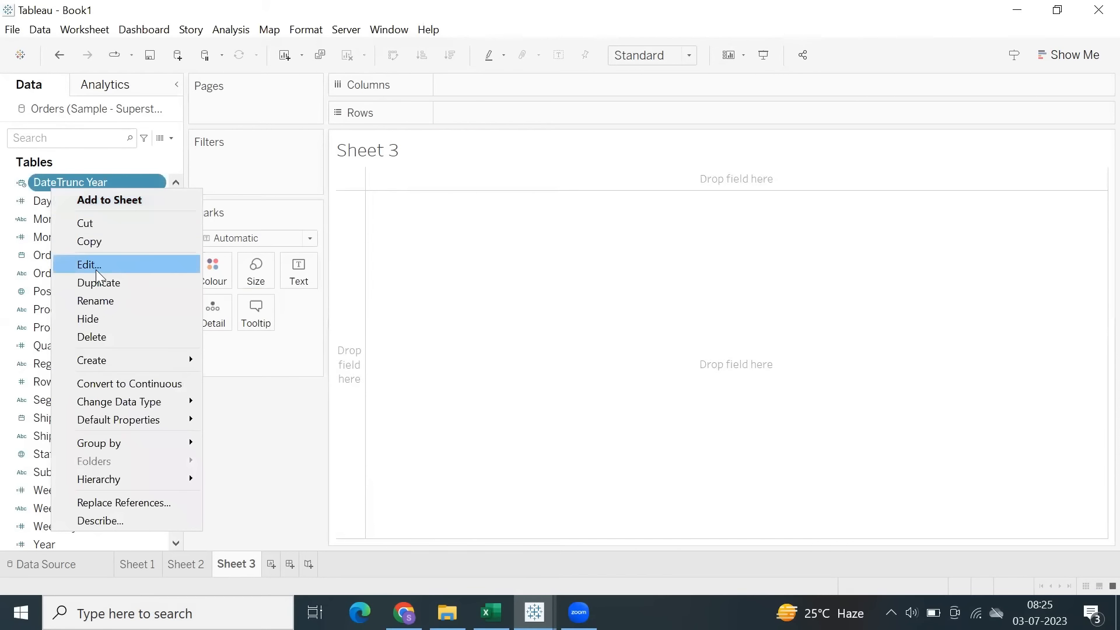
click(88, 264)
drag(419, 313, 505, 307)
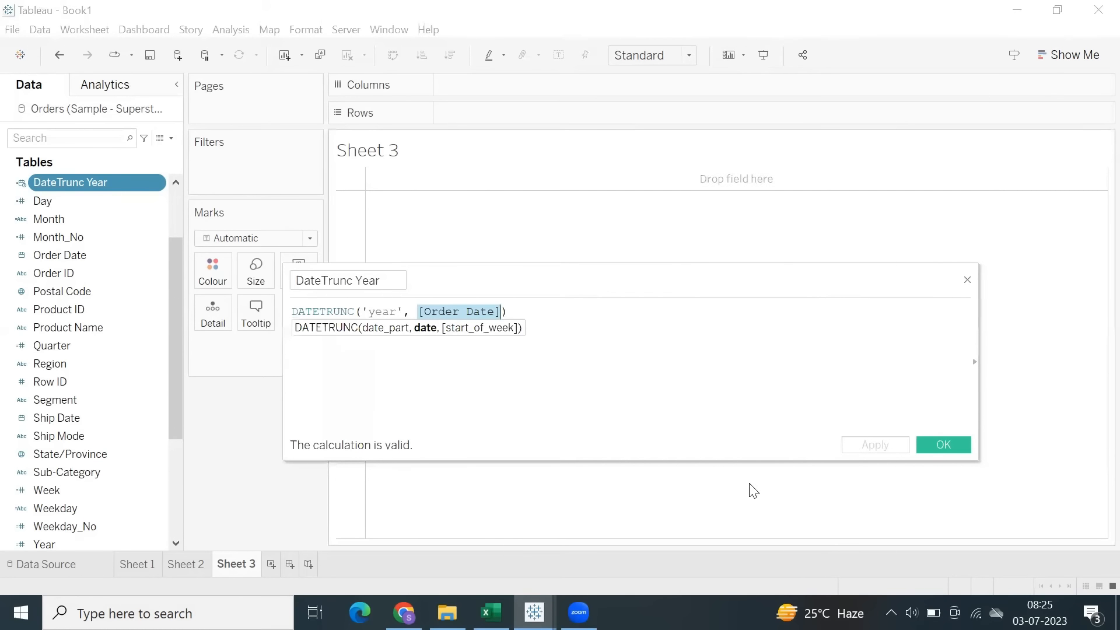
text(tod)
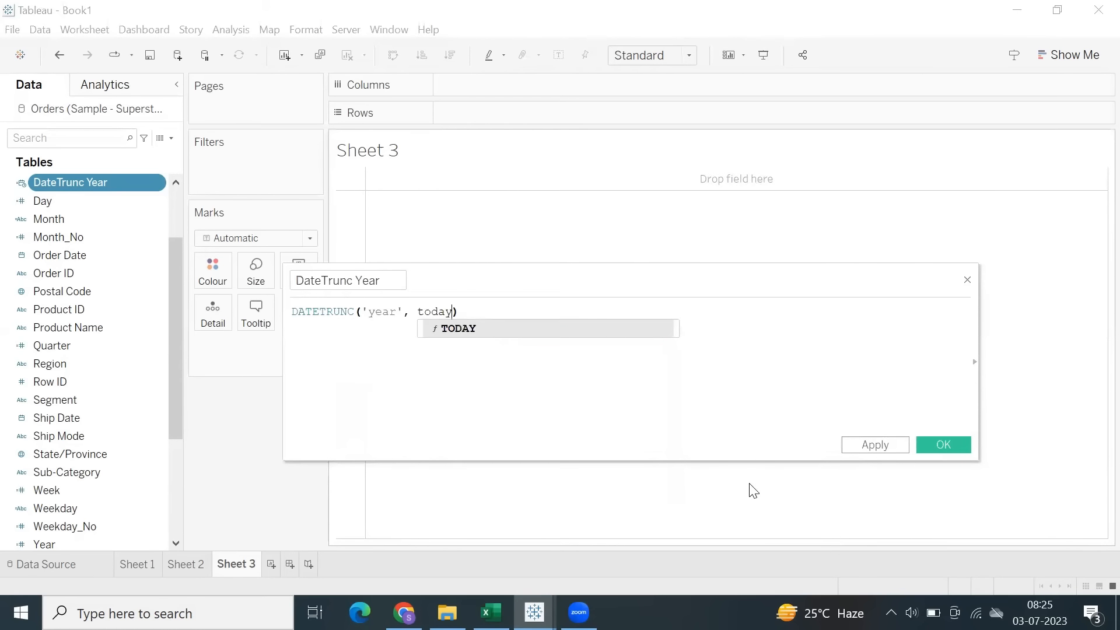
text(ay)
key(Return)
click(869, 446)
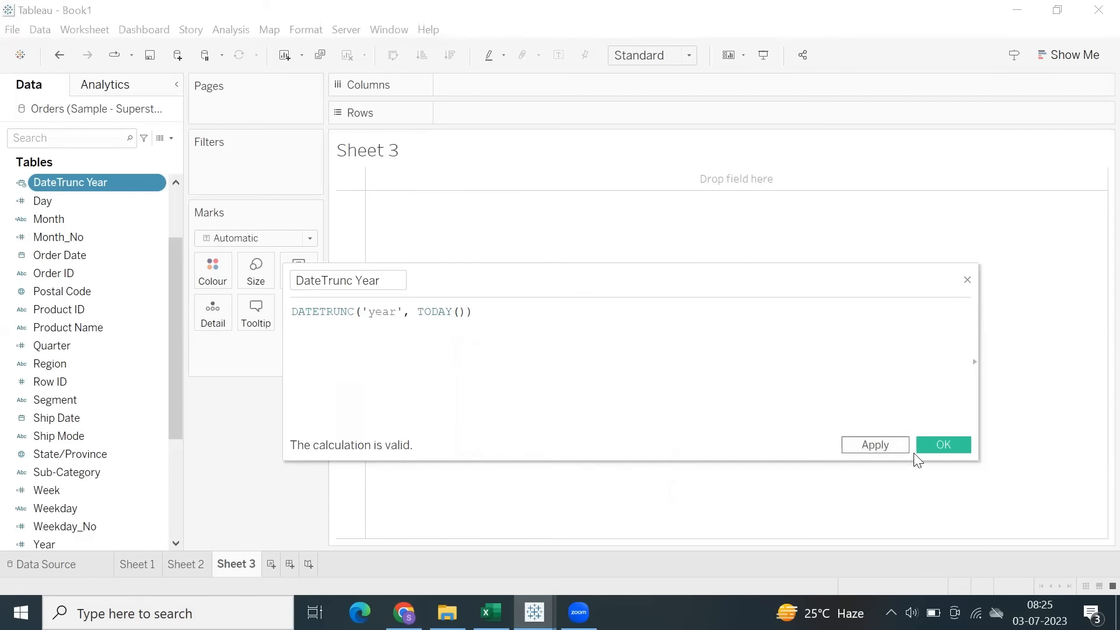
click(937, 447)
Add the DateTrunc Year calculated field to the Rows shelf.
double_click(463, 115)
text(date)
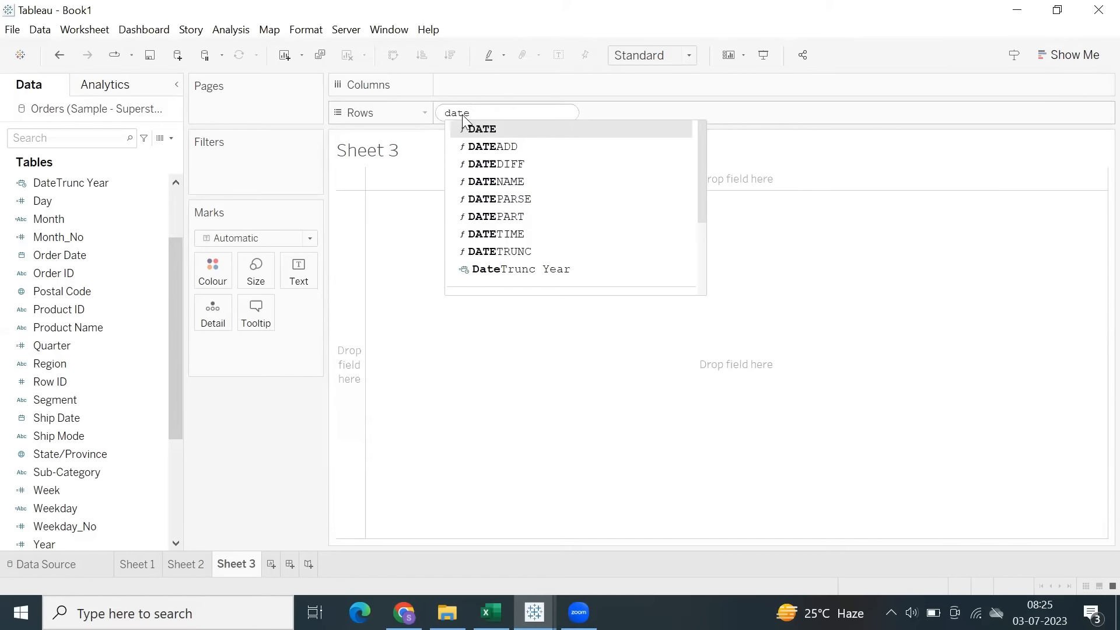
text(t)
key(Down)
key(Down)
key(Return)
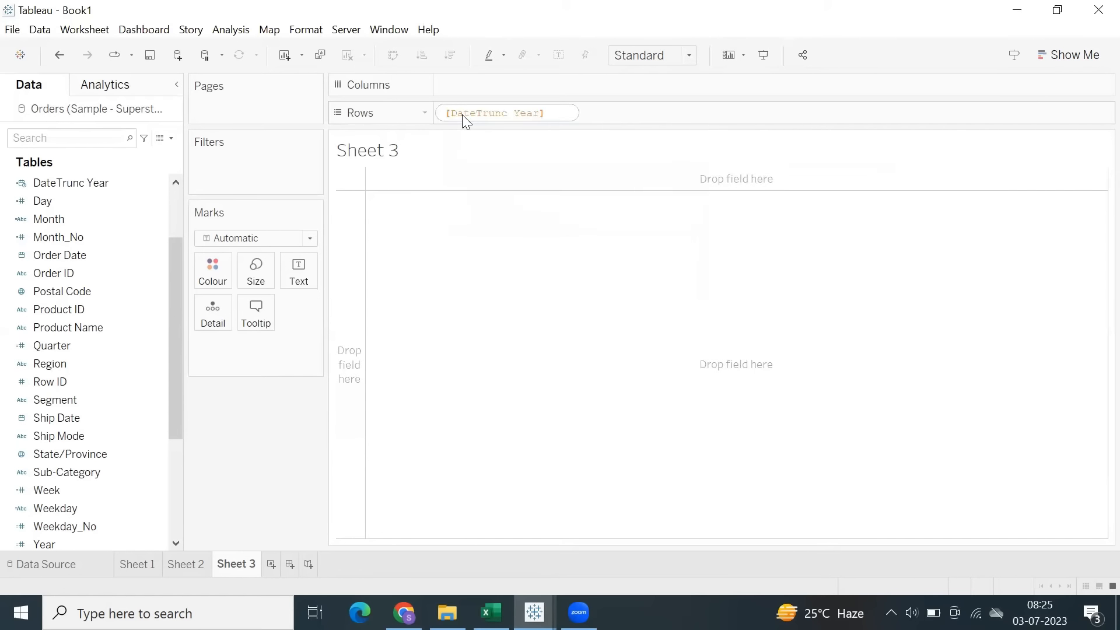
key(Return)
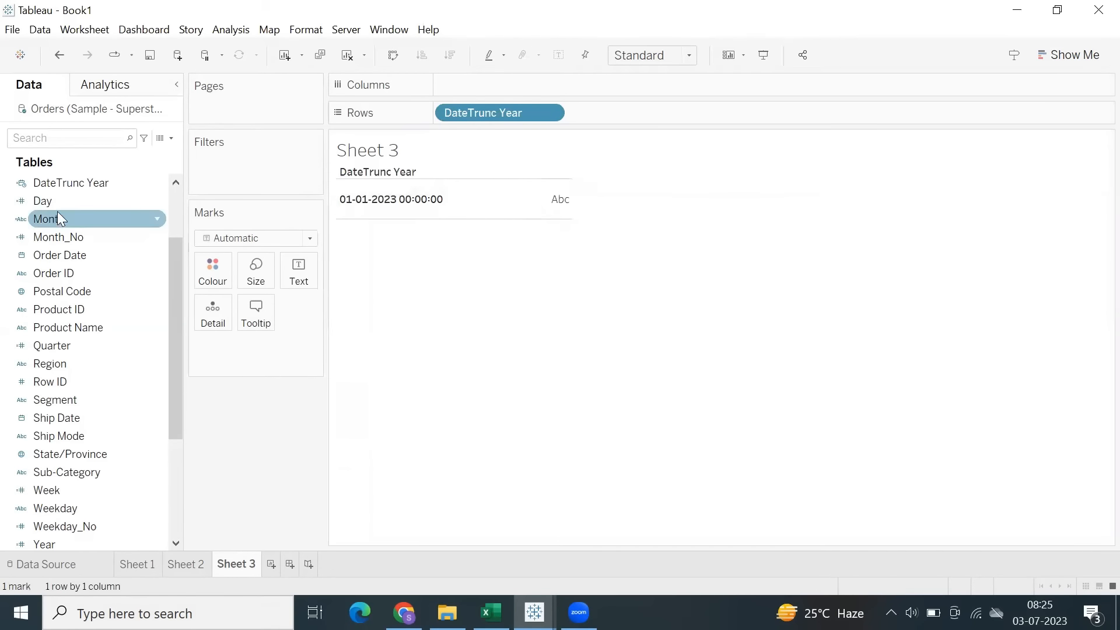
Change the data type of DateTrunc Year to Date and review the DATE wrapper in its formula.
click(21, 184)
click(59, 261)
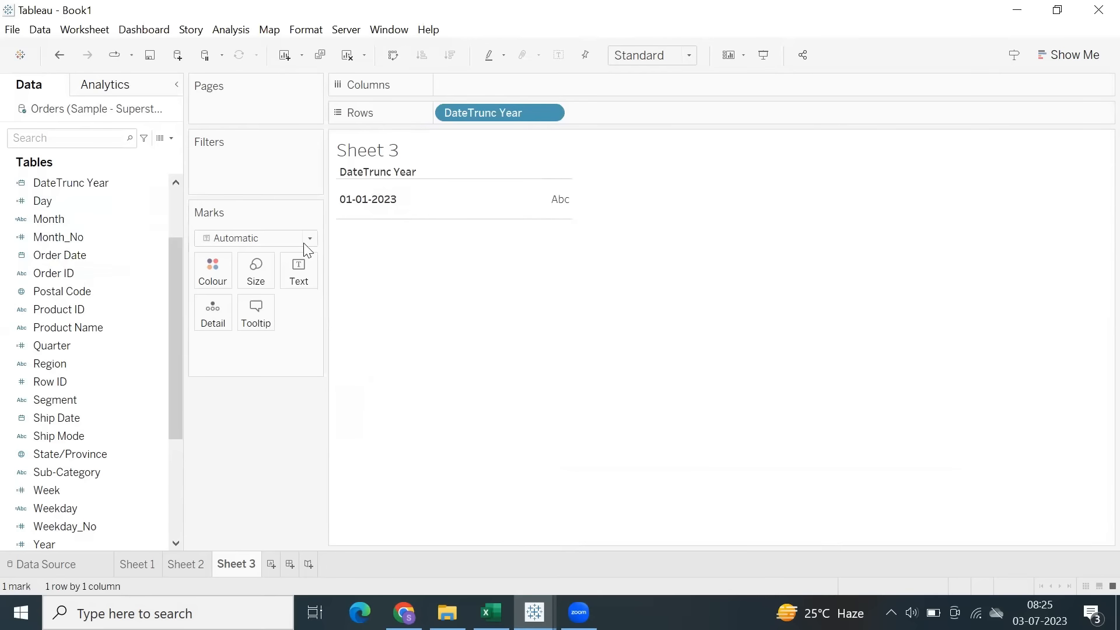
right_click(84, 187)
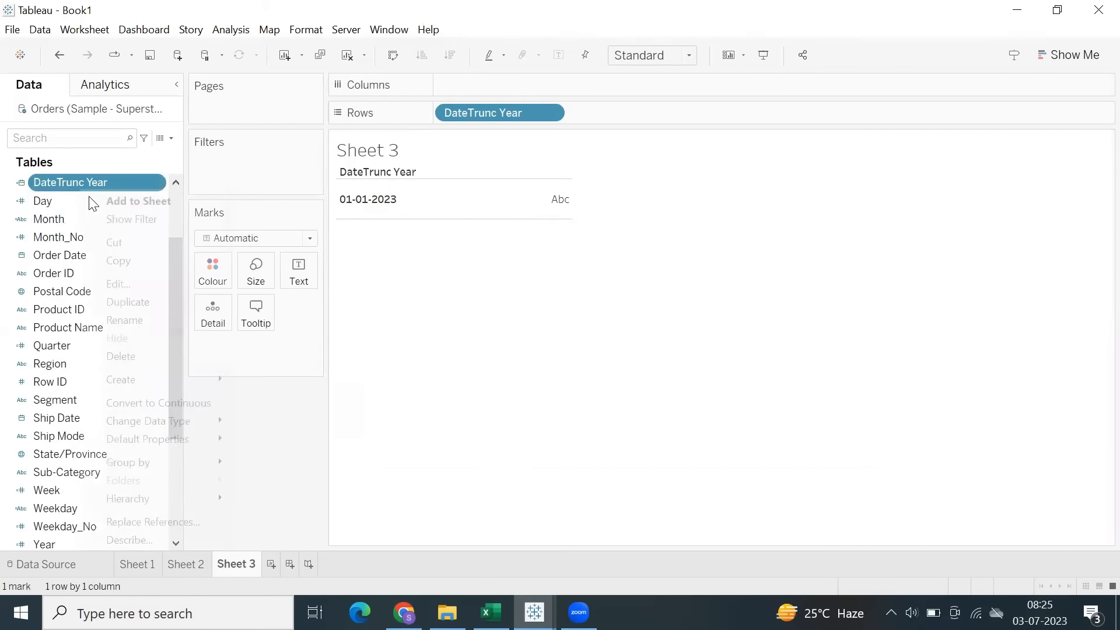
click(134, 285)
drag(516, 312, 290, 313)
click(323, 313)
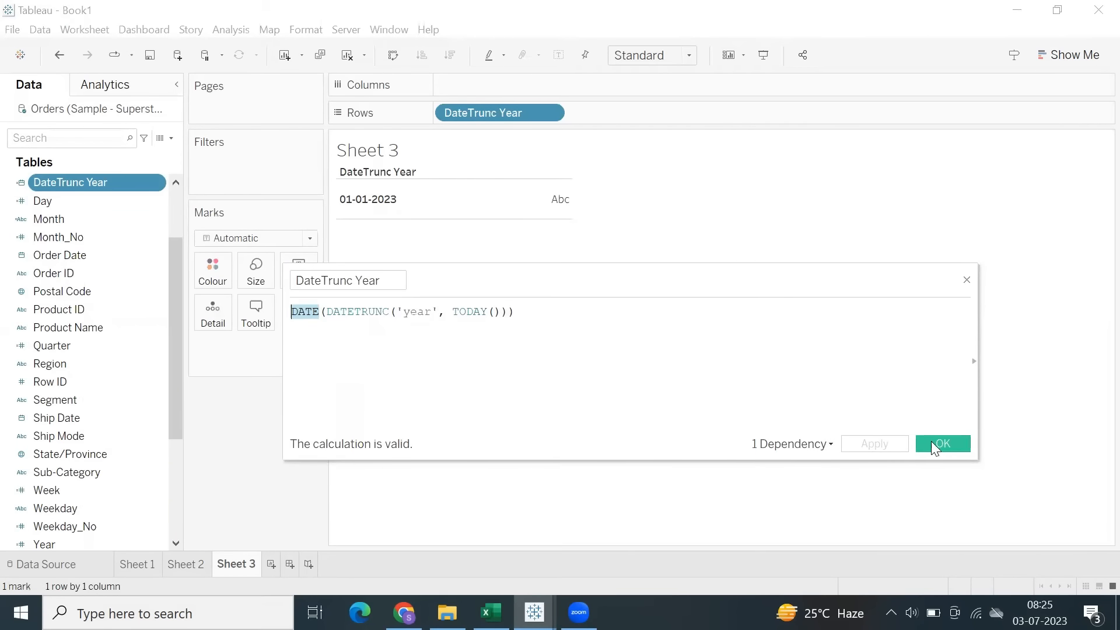
click(930, 443)
Highlight the DateTrunc Year row and narrow its date column.
click(397, 209)
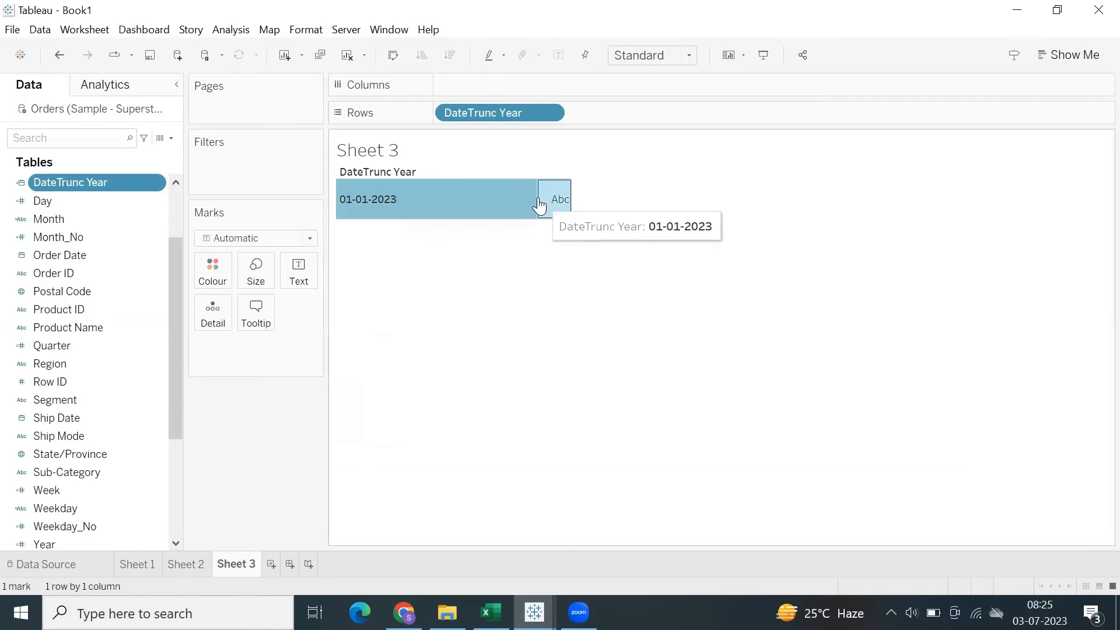
drag(438, 187, 440, 187)
click(432, 272)
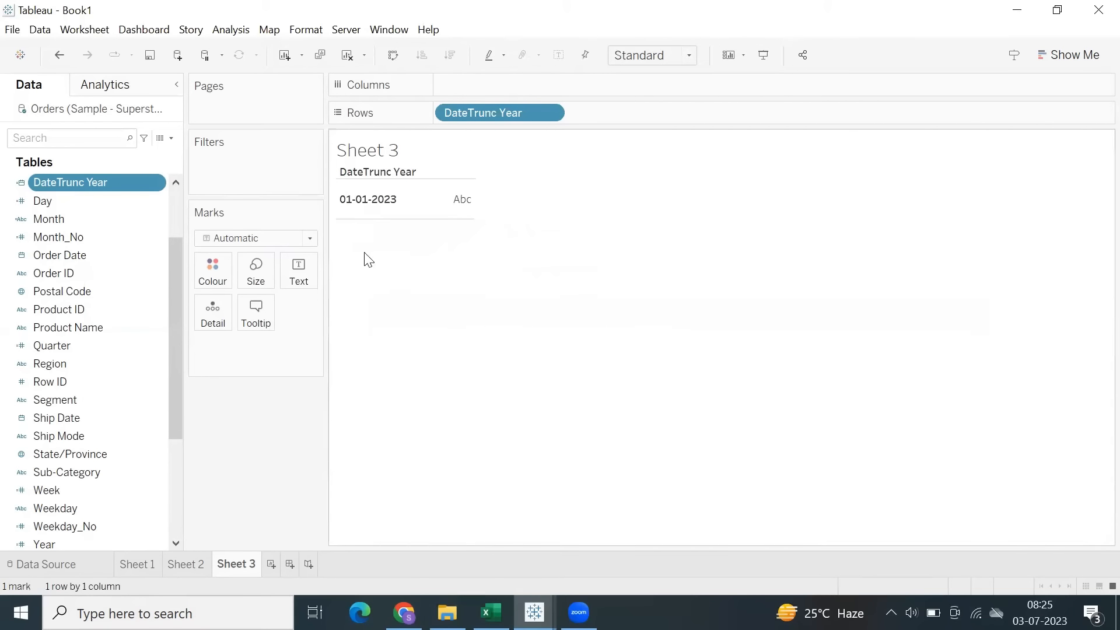
click(236, 31)
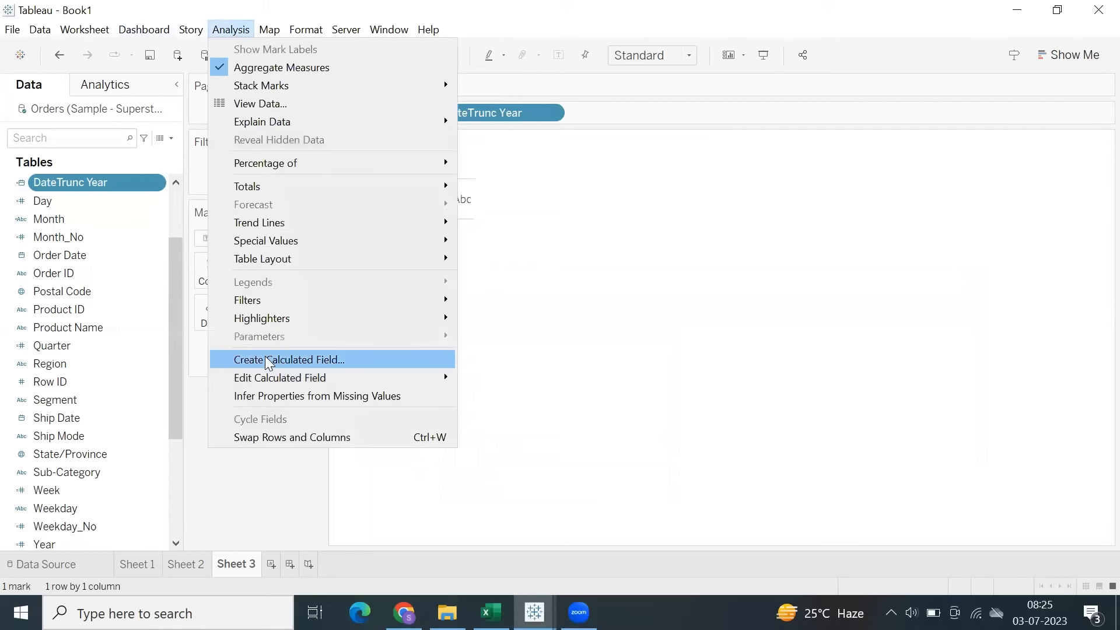
click(304, 358)
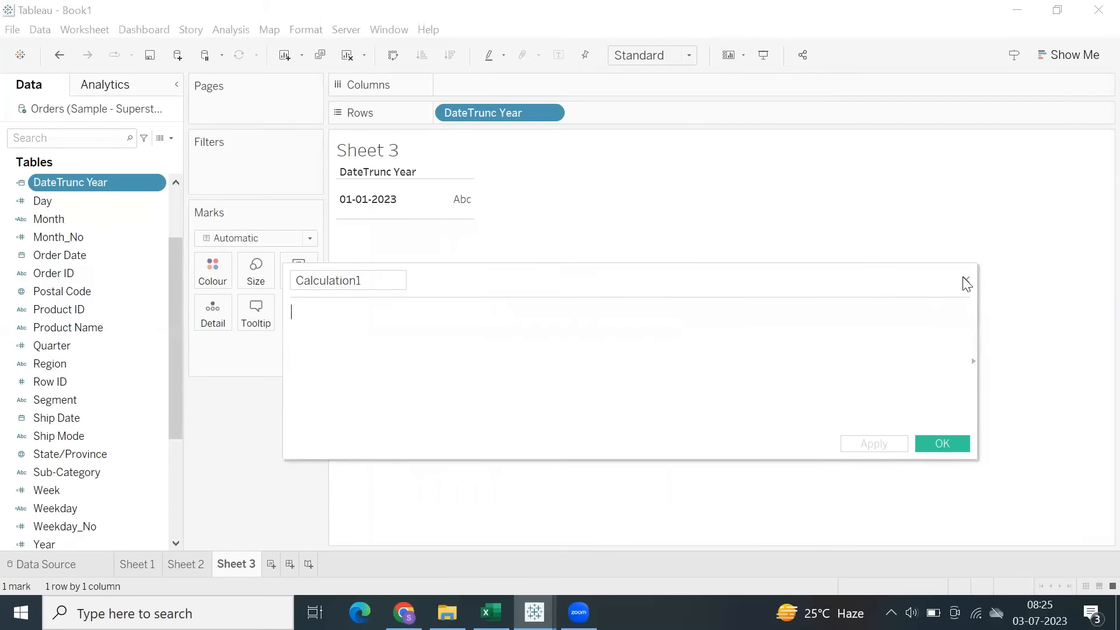
click(967, 281)
Create a parameter named Date Parameter with the Date data type.
scroll(67, 488, down, 5)
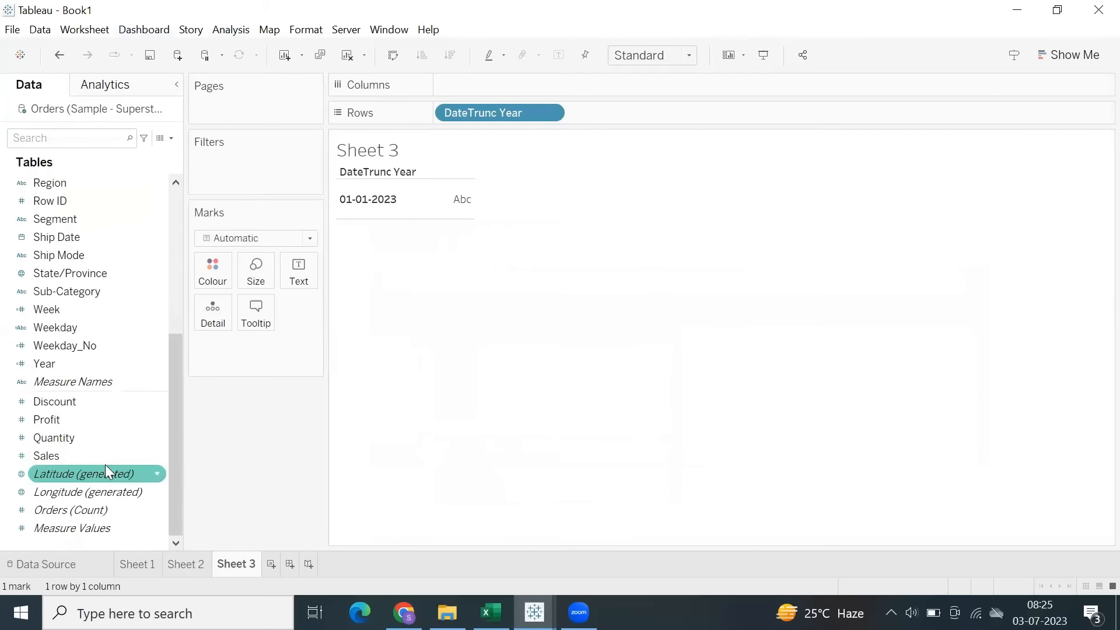
right_click(81, 543)
click(129, 352)
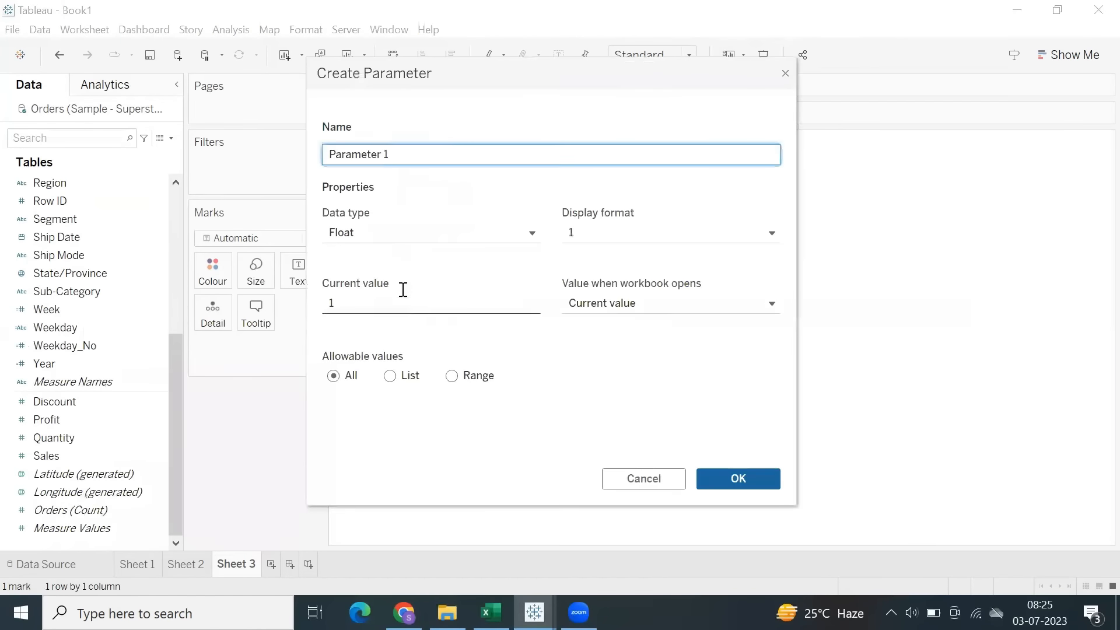
click(370, 236)
click(362, 327)
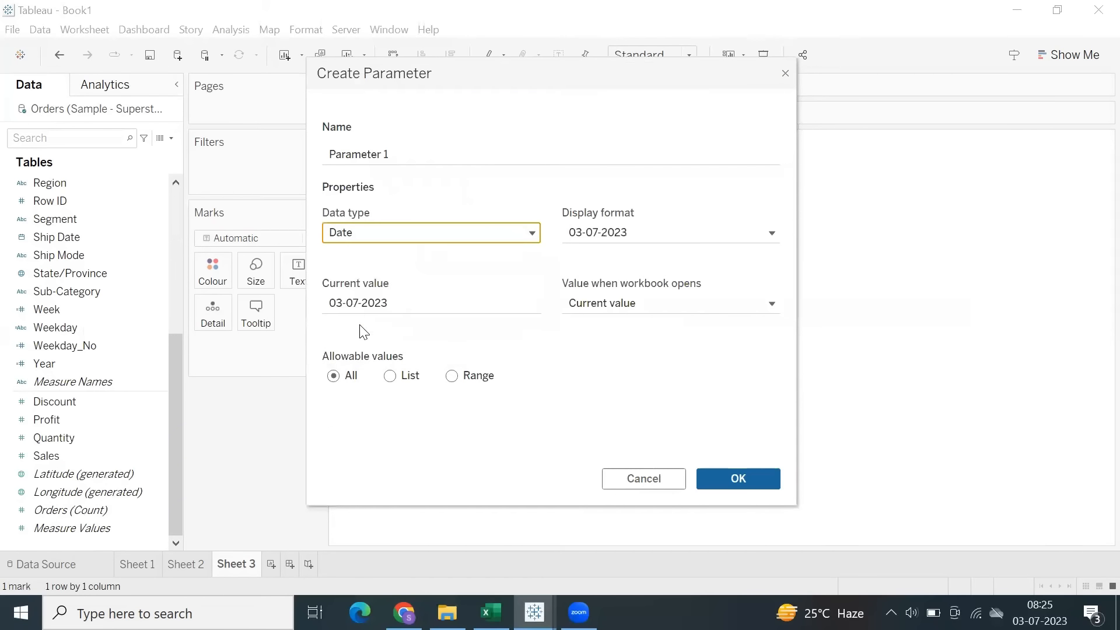
click(339, 155)
key(ctrl+a)
text(Da)
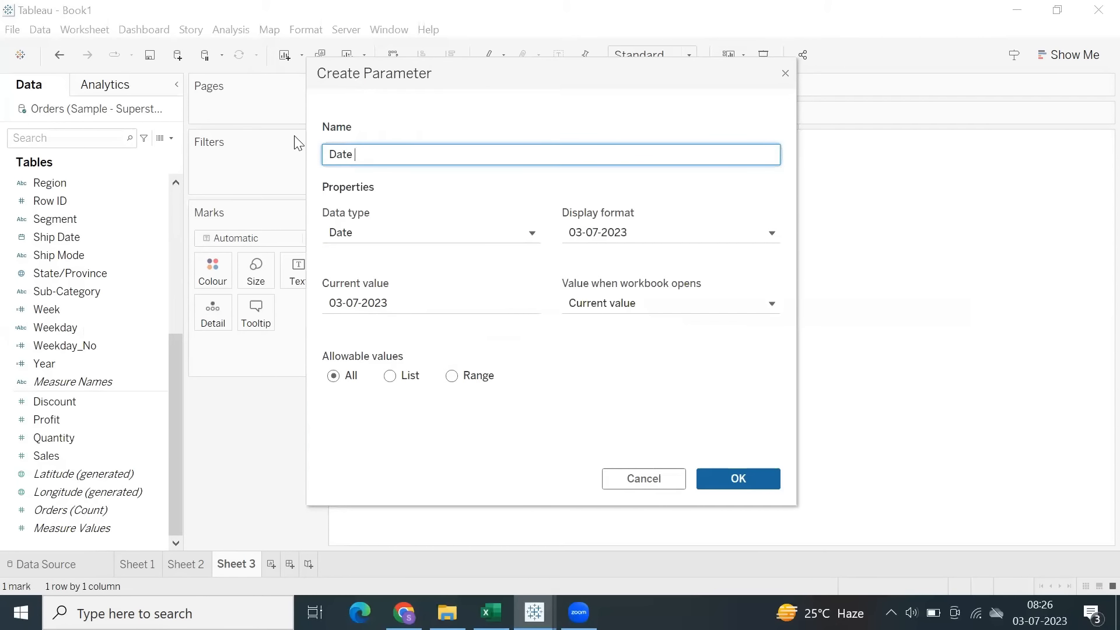
text(te Parameter)
drag(408, 155, 336, 169)
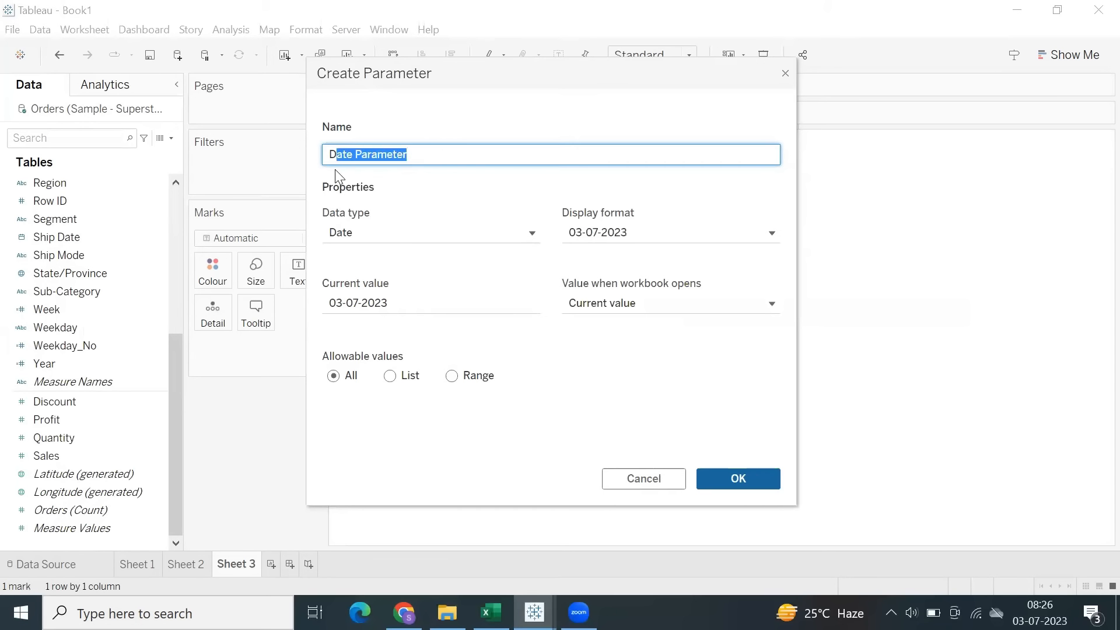
click(738, 479)
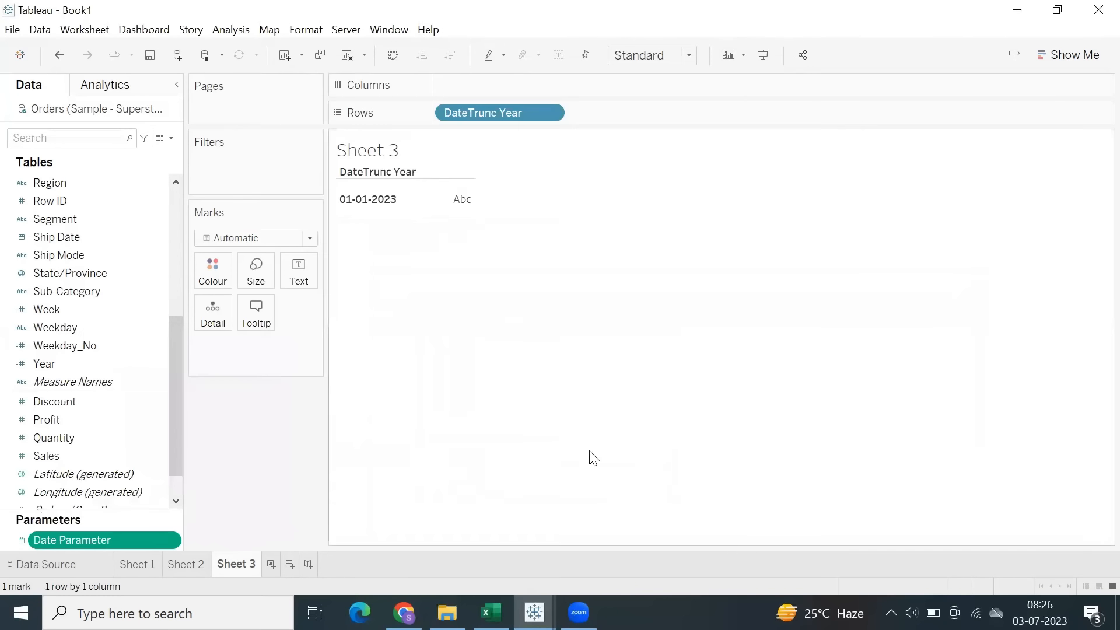
Show the Date Parameter control on the sheet and open its calendar.
right_click(104, 538)
click(153, 278)
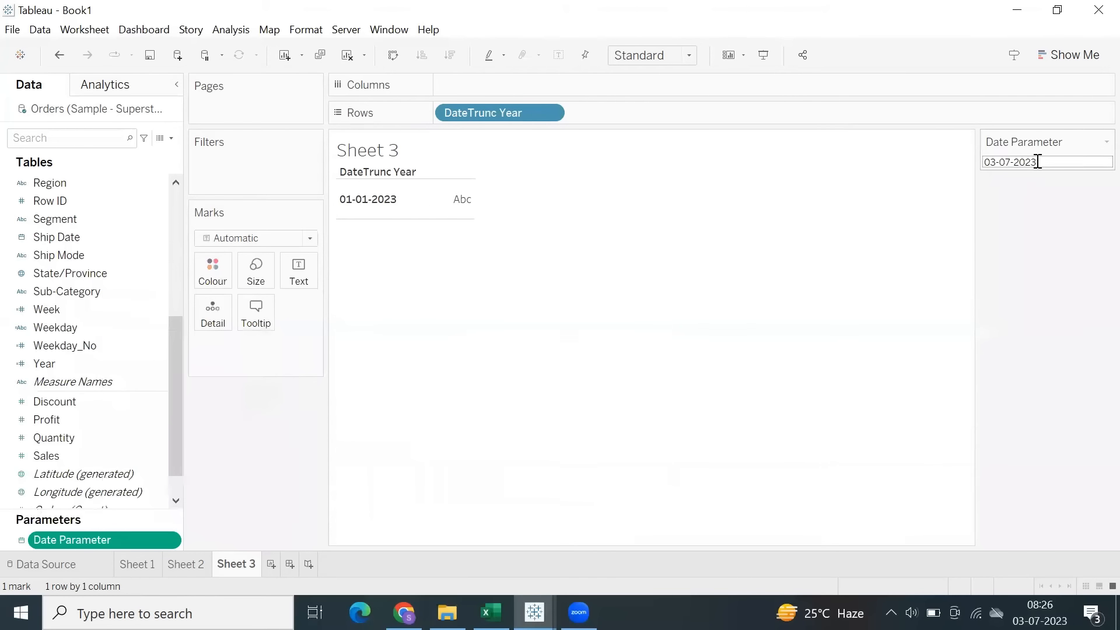
click(1035, 162)
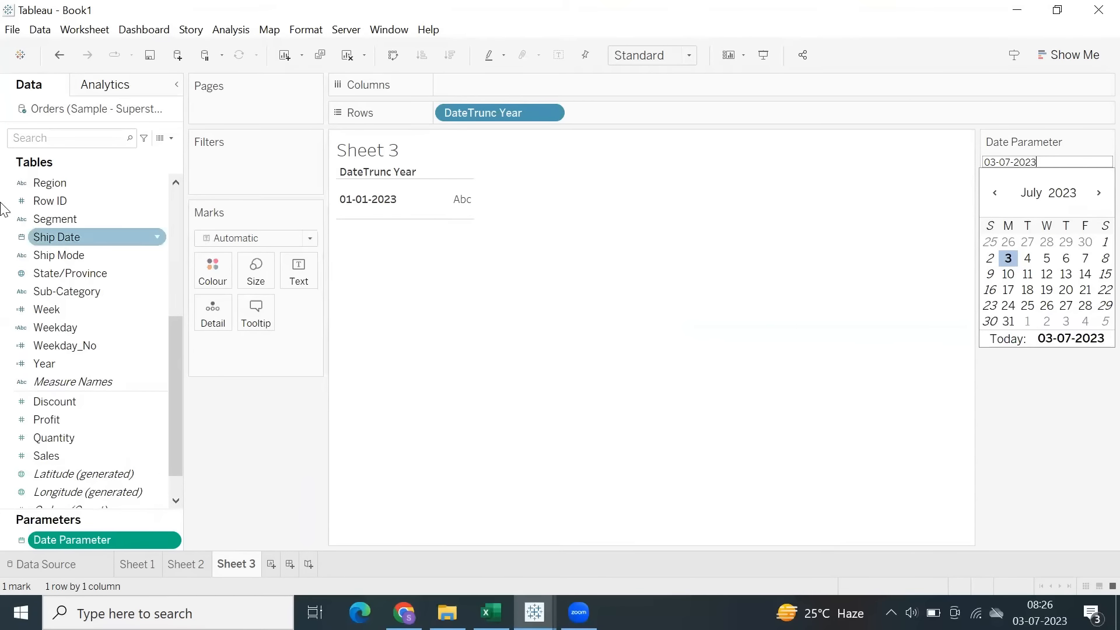
Change the DateTrunc Year formula to DATE(DATETRUNC('year', [Date Parameter])), apply it and save it.
scroll(67, 303, up, 4)
click(71, 220)
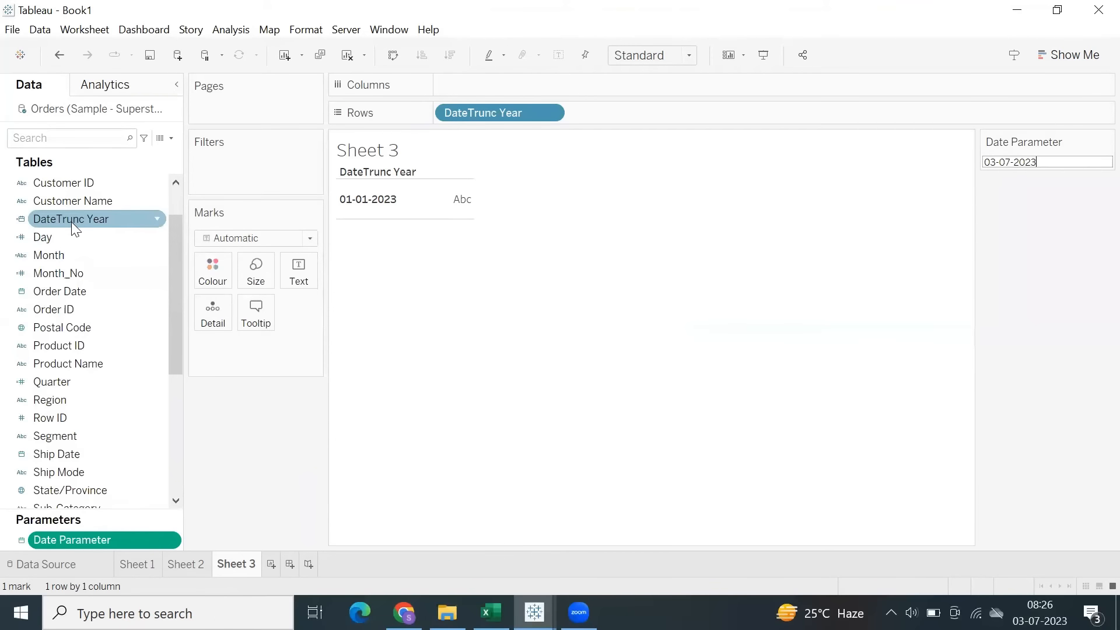
right_click(71, 221)
click(108, 316)
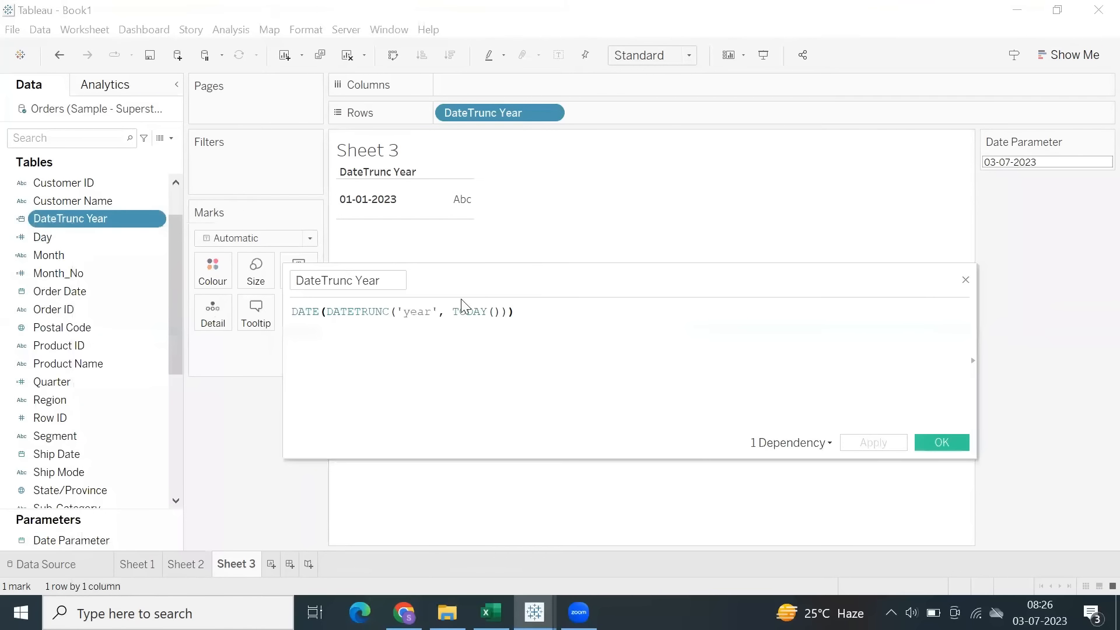
drag(451, 312, 500, 314)
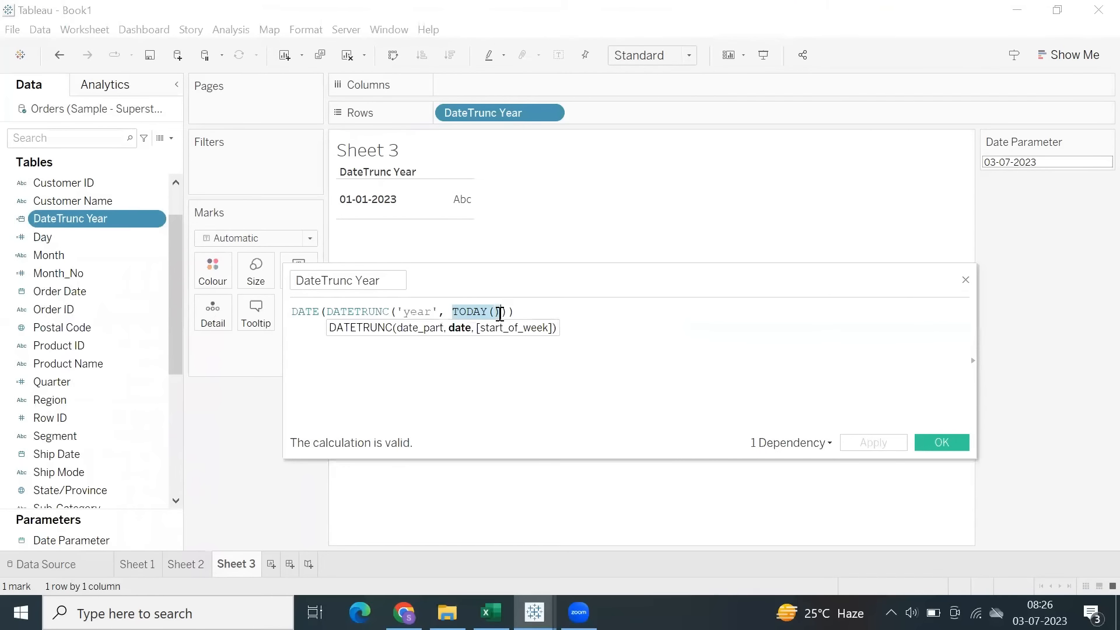
text(date)
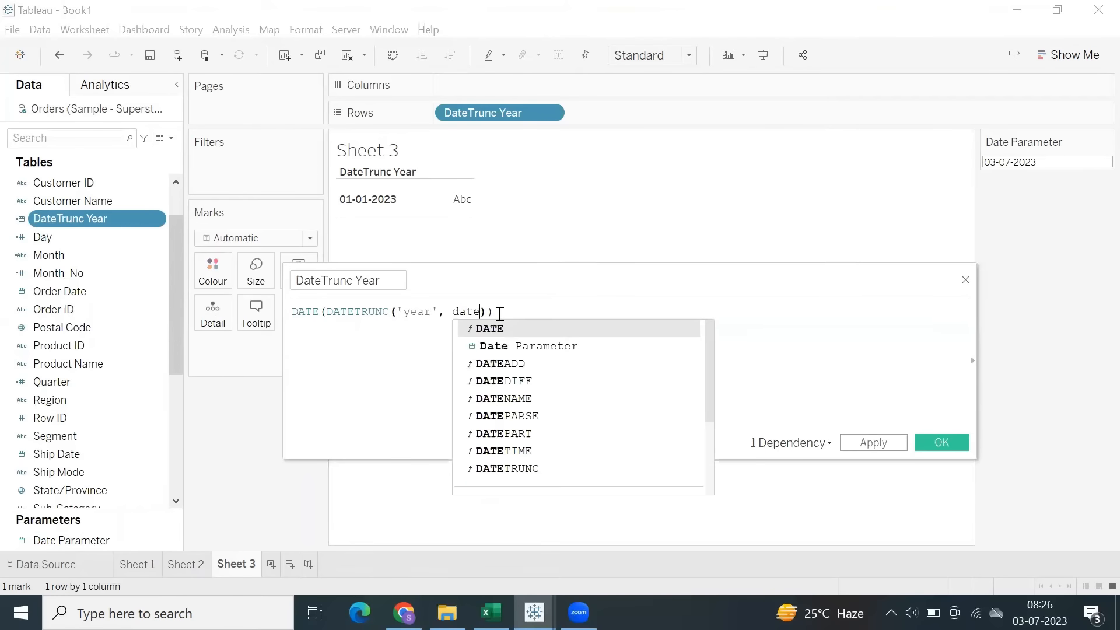
key(Down)
key(Return)
click(873, 442)
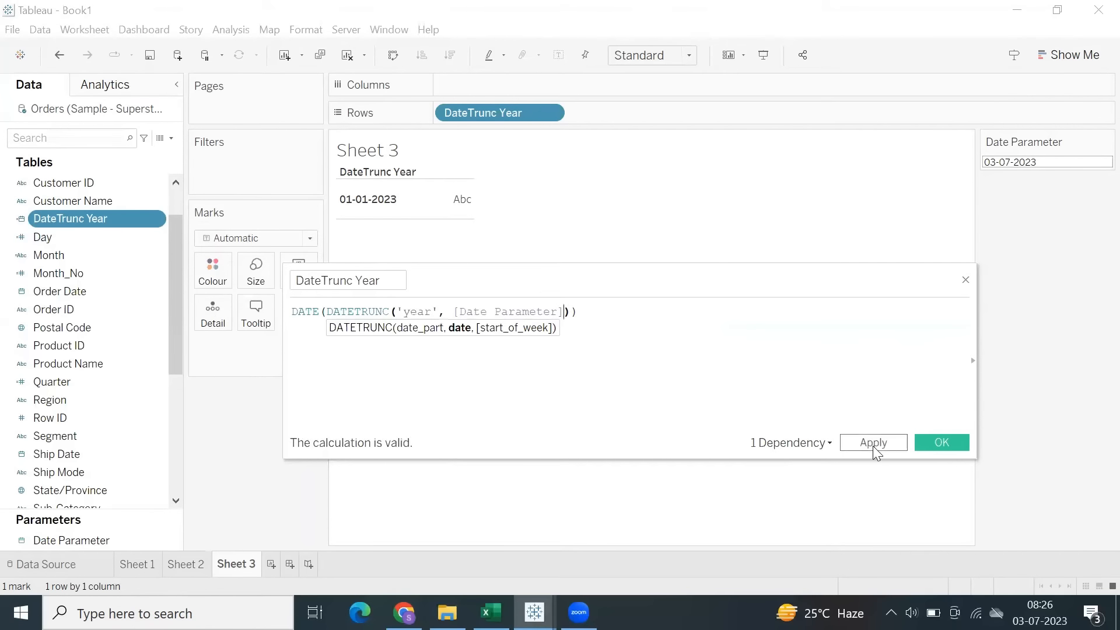
click(941, 443)
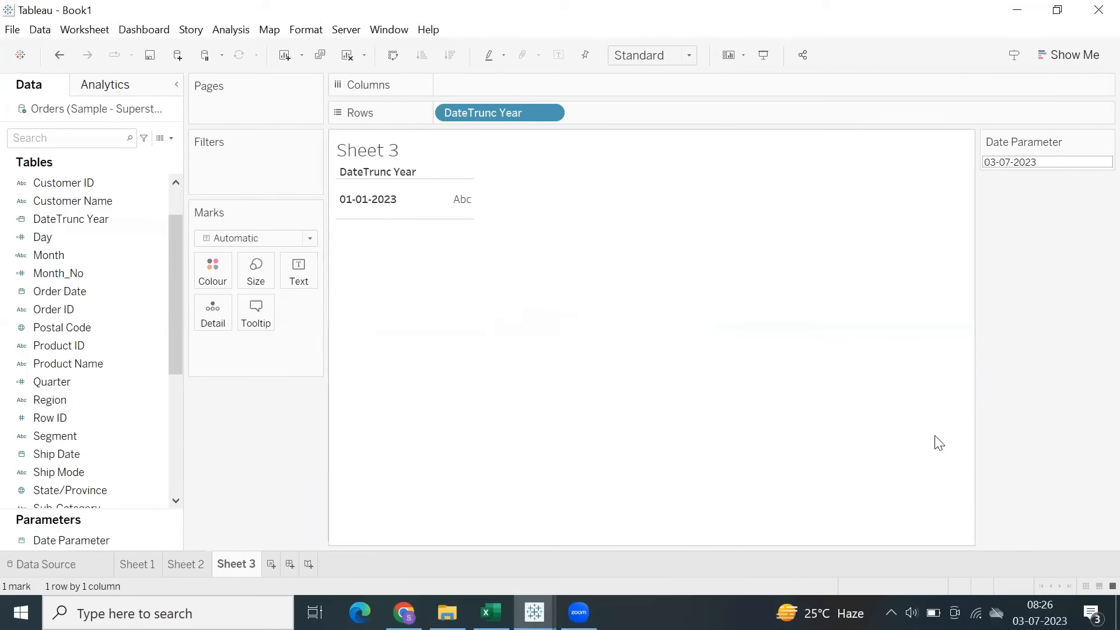
Set the Date Parameter value to 03-07-2024 on the sheet.
click(1047, 162)
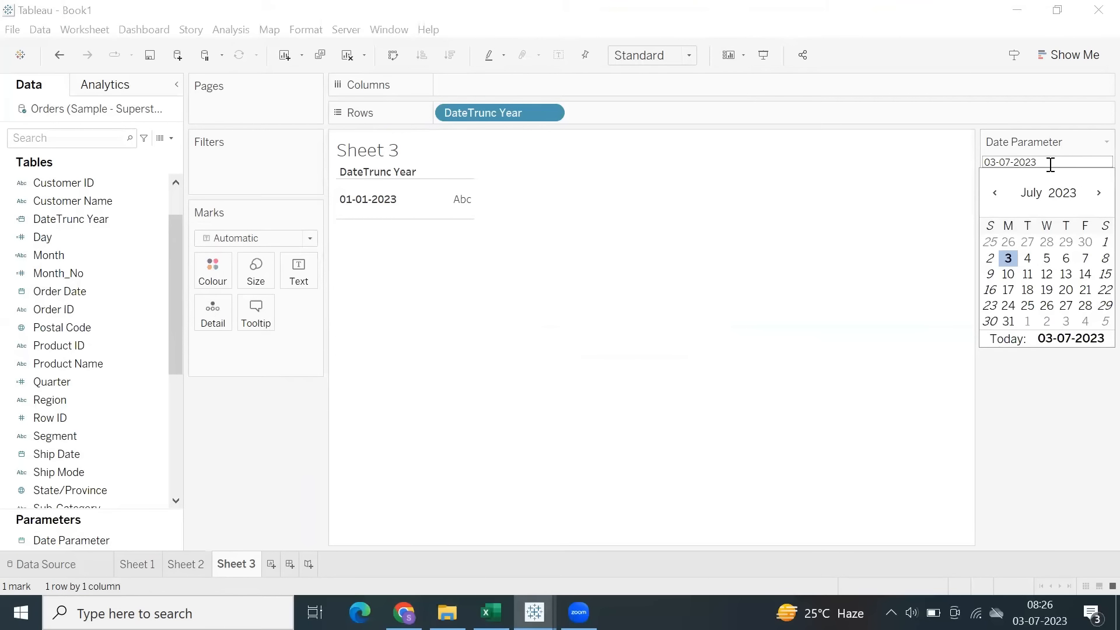
drag(1050, 162, 912, 170)
click(909, 205)
click(410, 193)
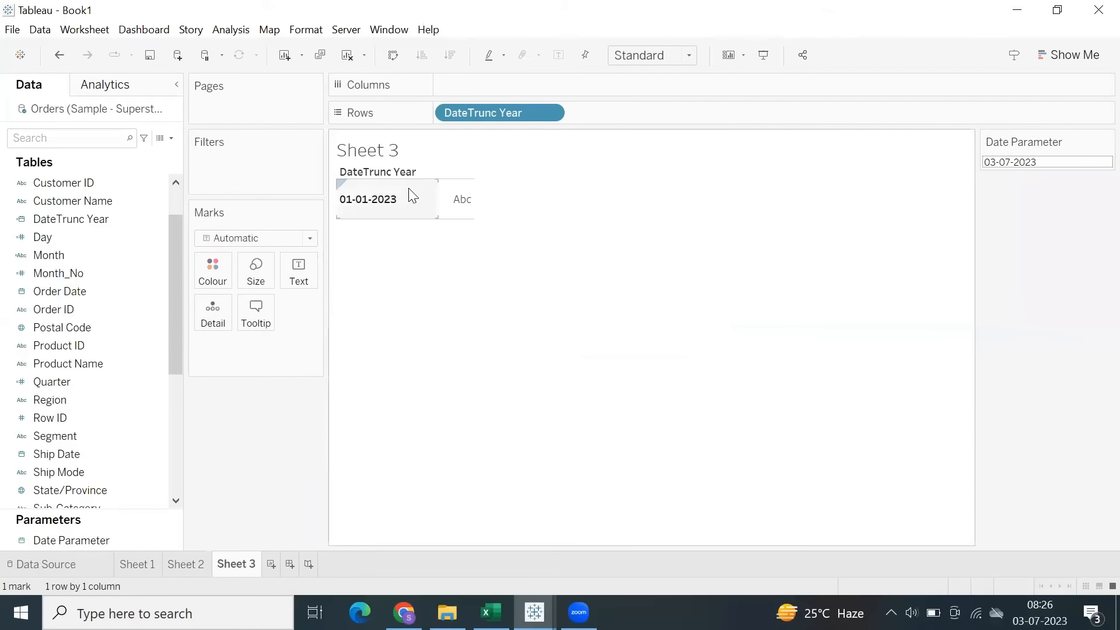
click(1057, 162)
text(4)
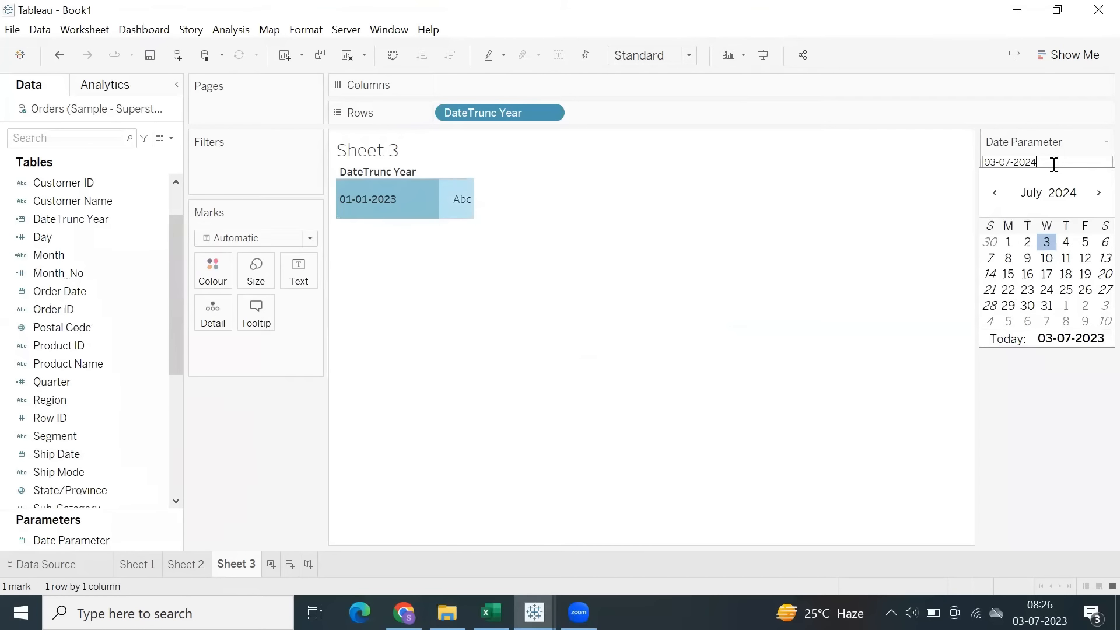
click(1045, 244)
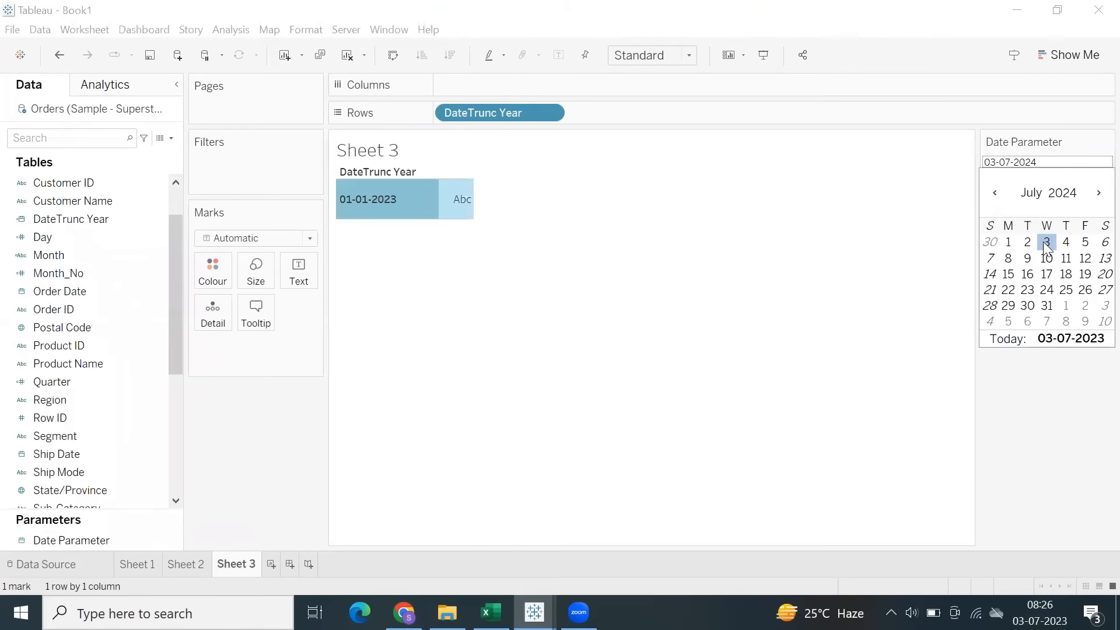
Highlight the DateTrunc Year row to examine the truncated date for the chosen parameter value.
click(362, 202)
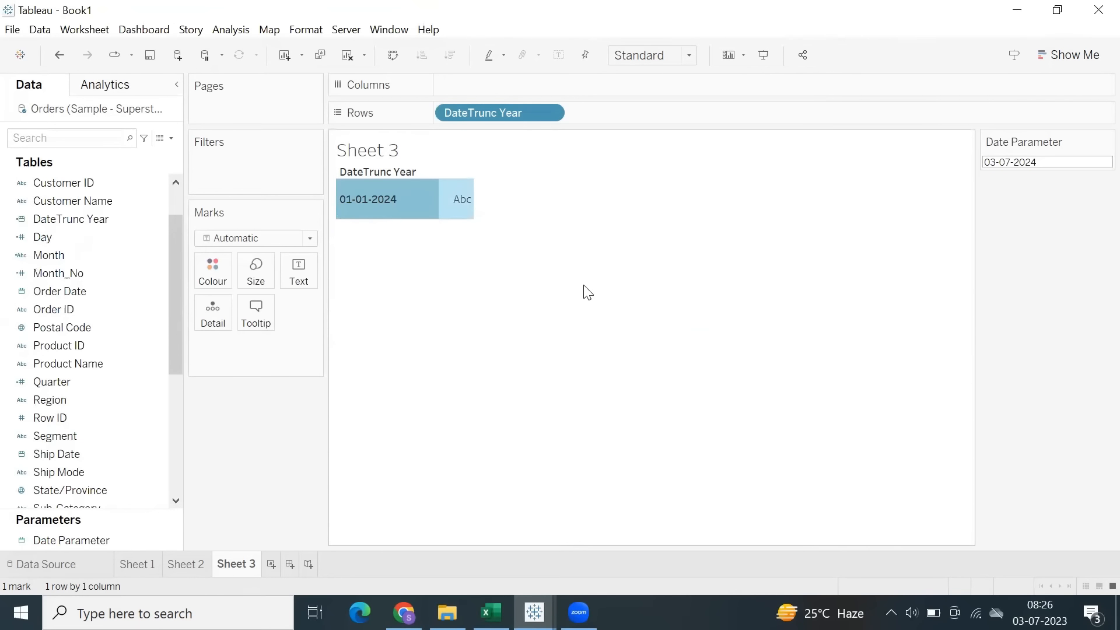
click(474, 271)
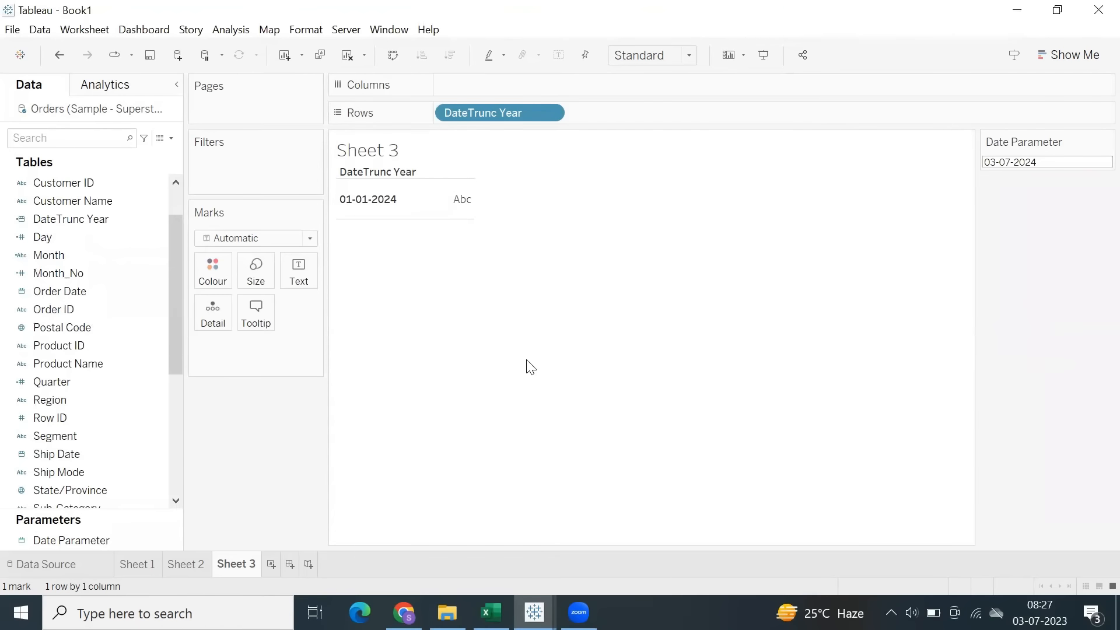
click(373, 192)
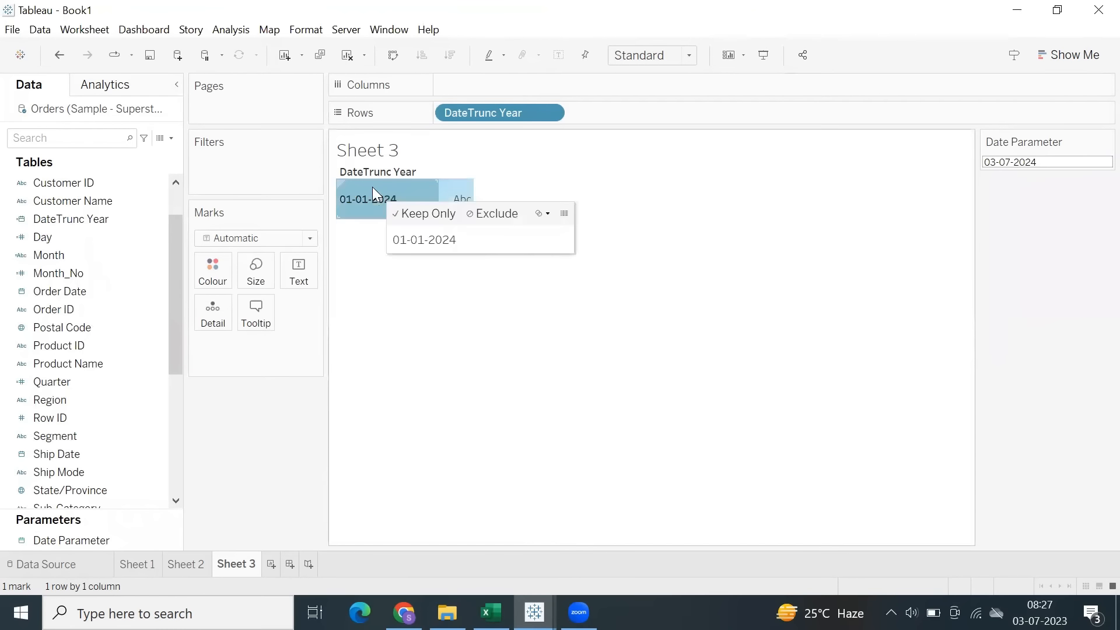
click(642, 241)
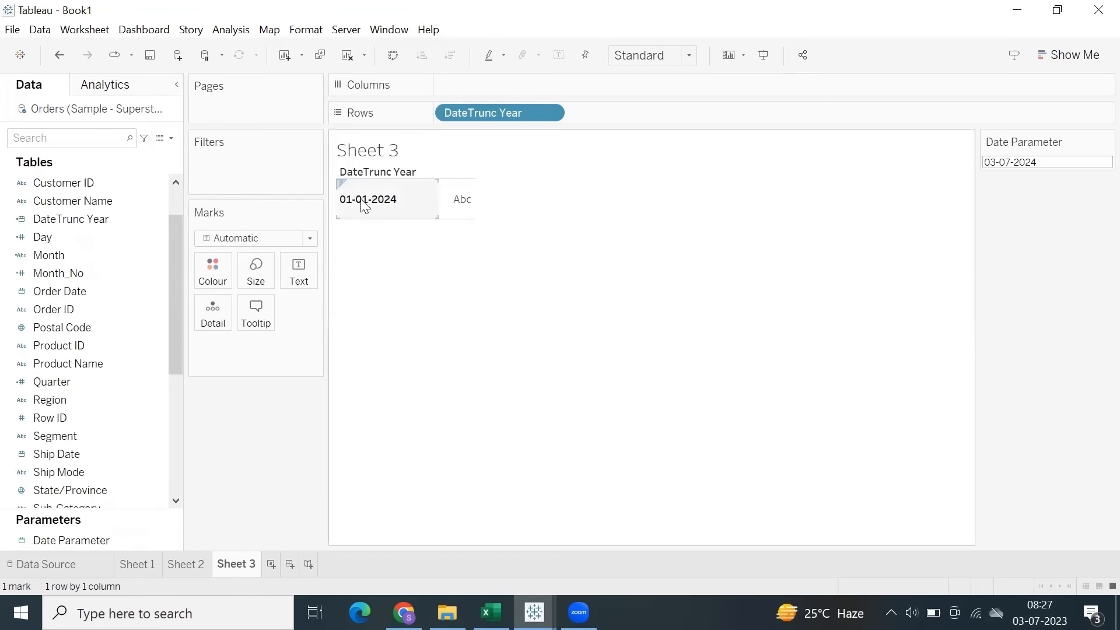
click(231, 30)
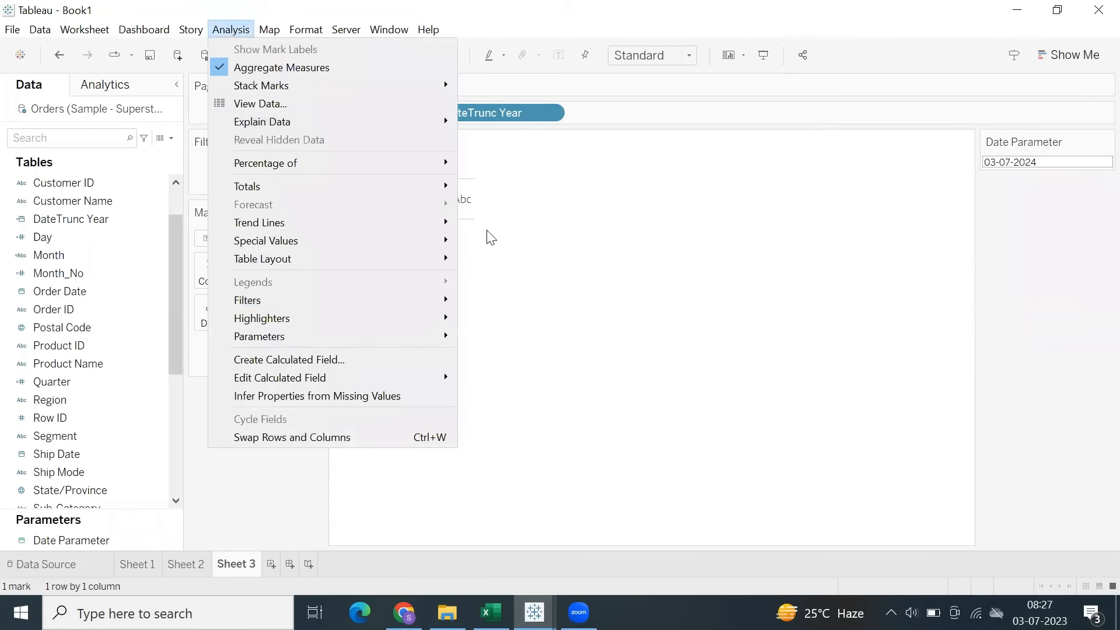
click(483, 123)
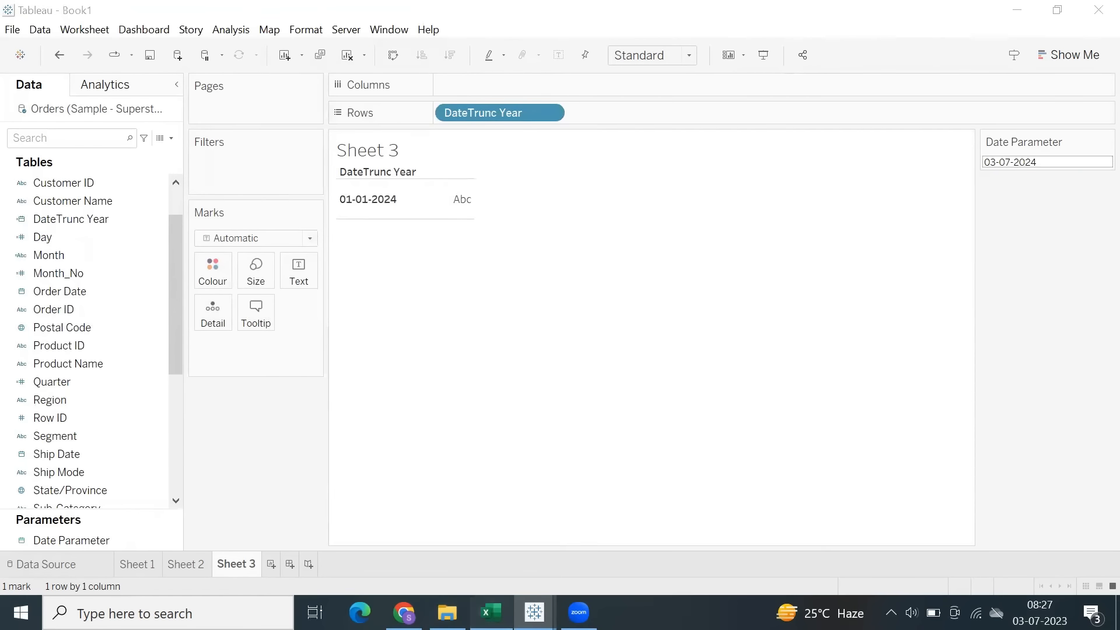
Switch to Excel, bold the DateTrunc, DateAdd and DateDiff entries in C19:C21, save the workbook and return to Tableau.
click(490, 612)
click(163, 455)
drag(143, 410, 165, 441)
click(100, 104)
key(ctrl+s)
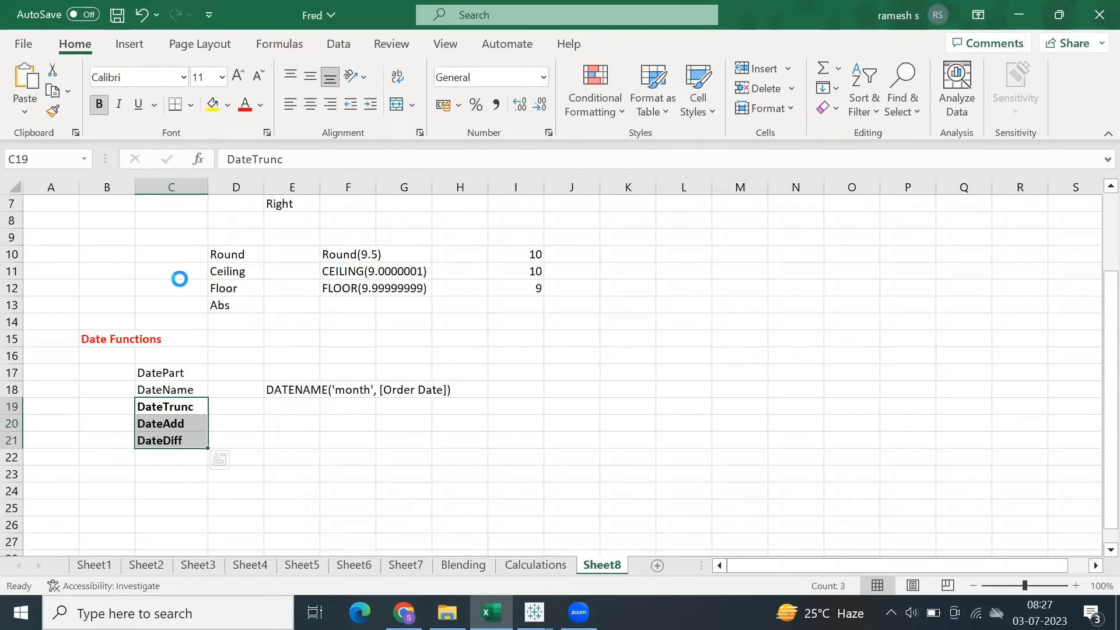
mouse_move(529, 603)
click(583, 525)
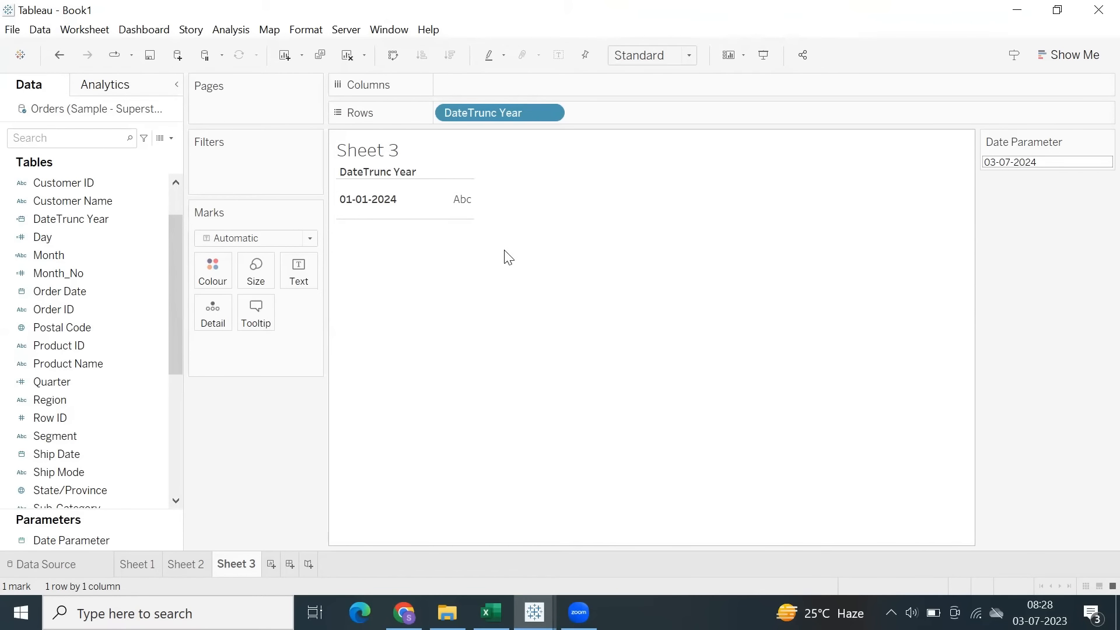
Save the Book1 workbook as a Tableau Packaged Workbook (*.twbx) named Date Functions in the Fred folder.
mouse_move(534, 613)
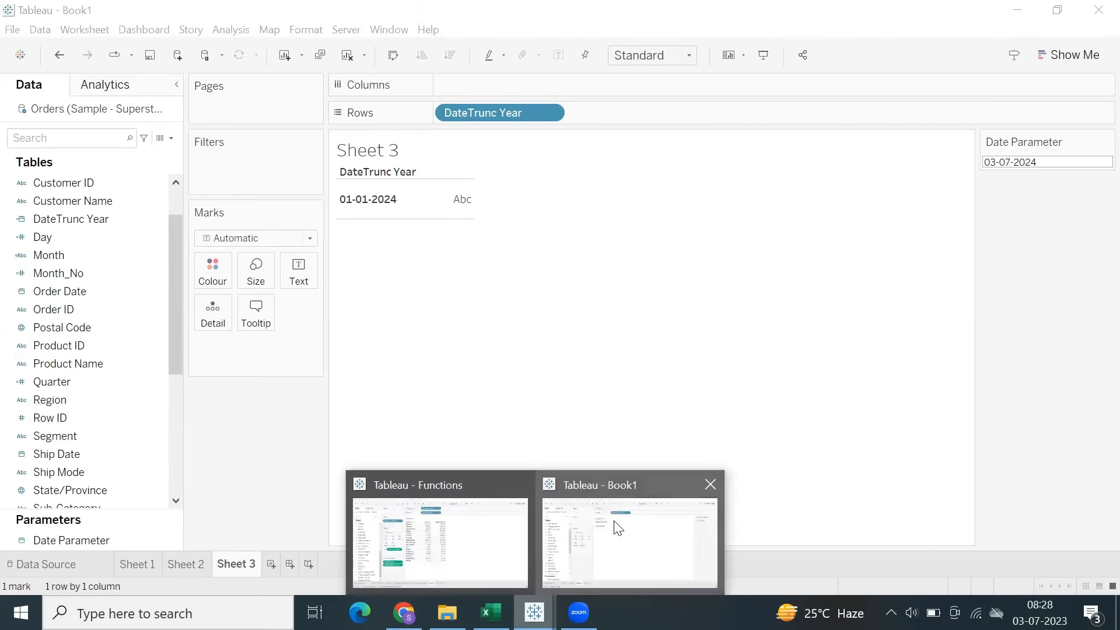
click(618, 528)
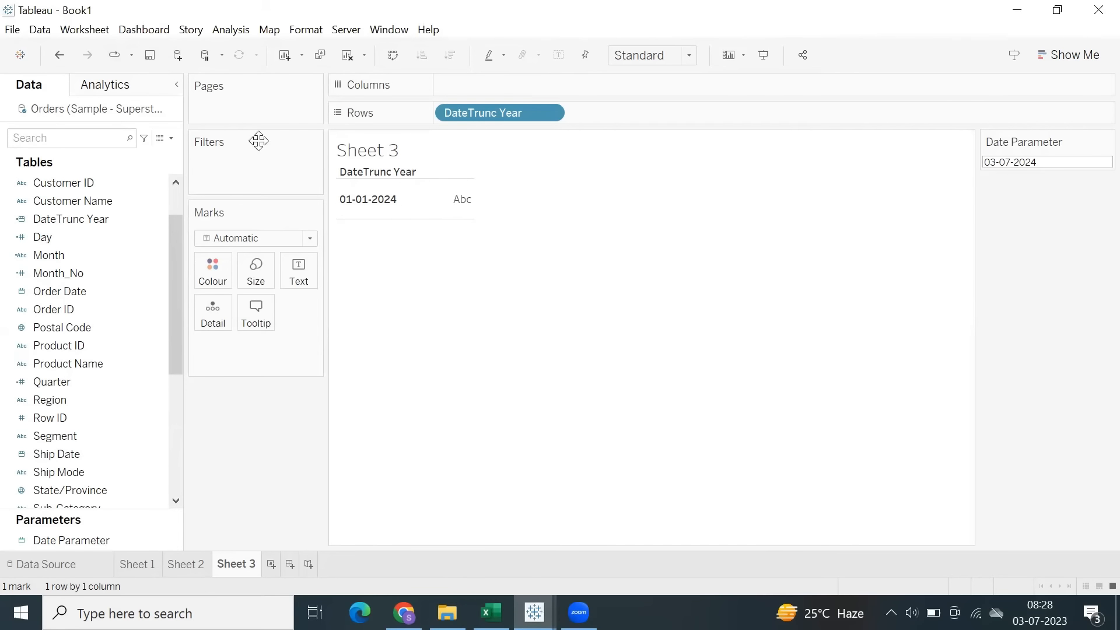
click(148, 60)
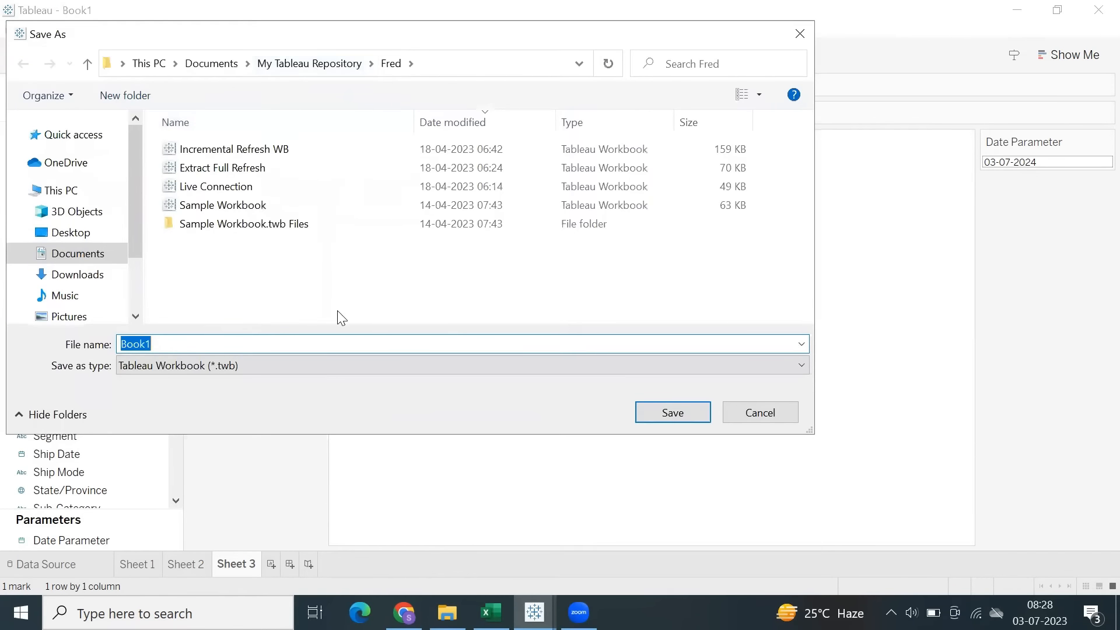
text(Date Functions)
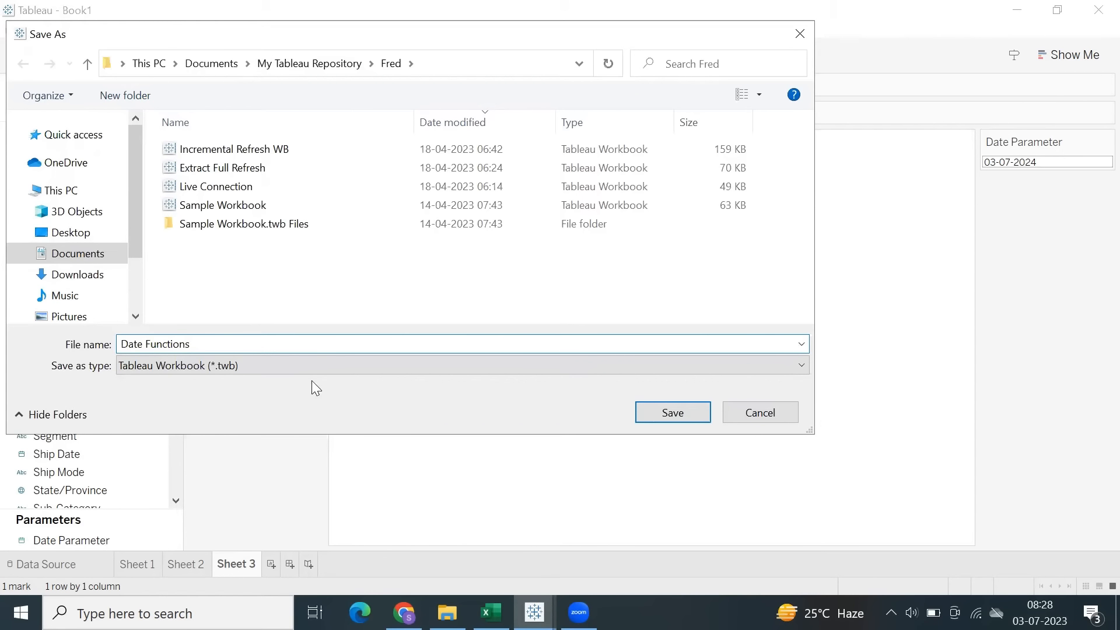
click(308, 364)
click(312, 396)
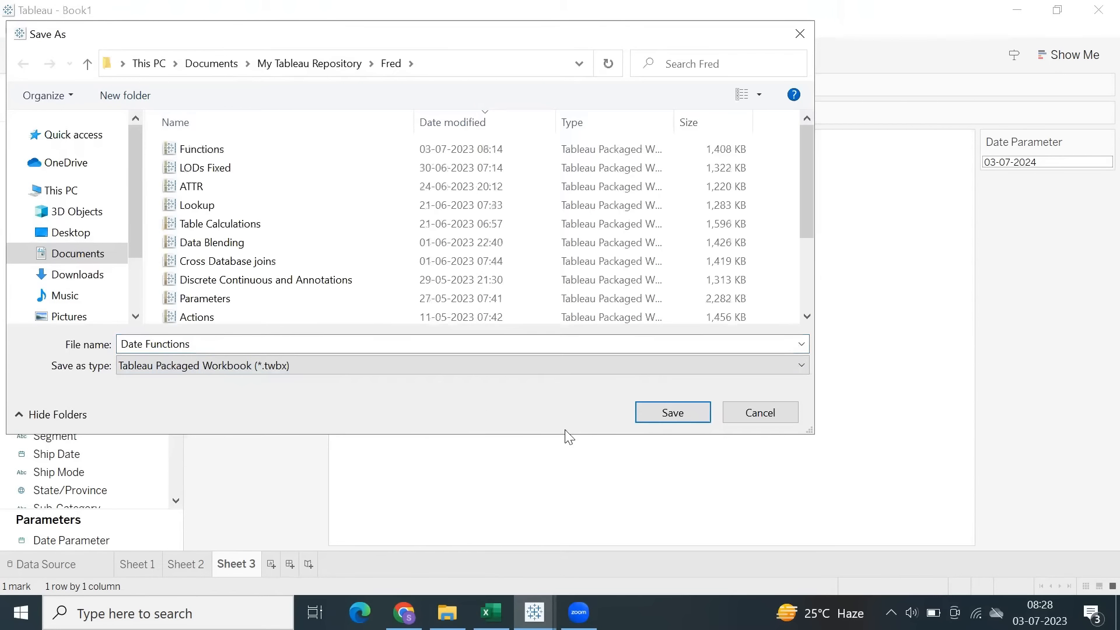
click(641, 416)
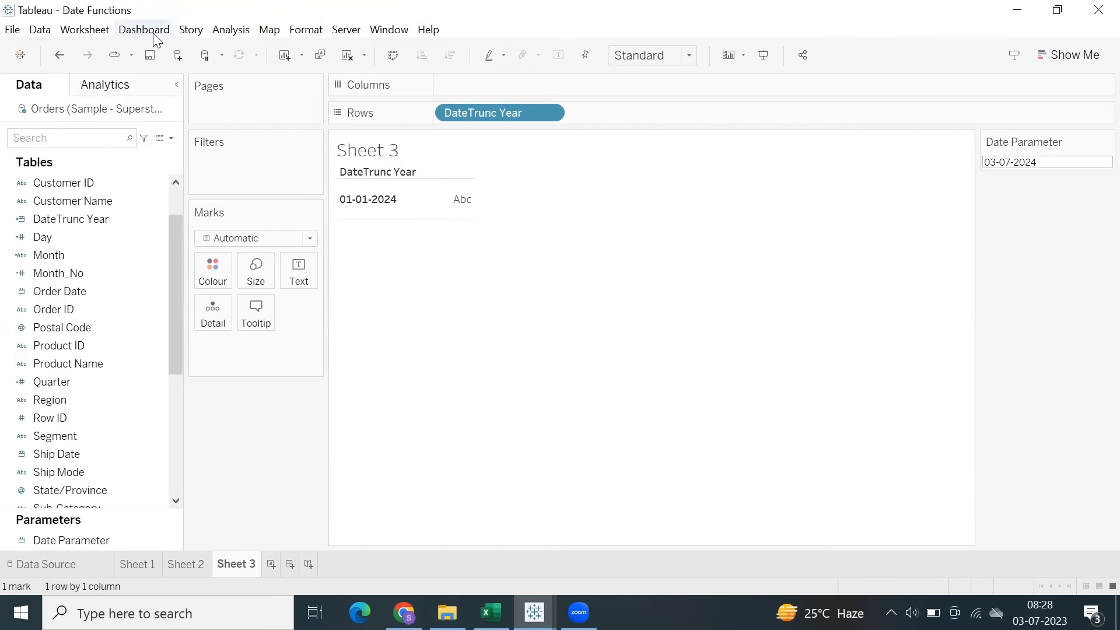
Create a calculated field with the formula DATETRUNC('quarter', [Order Date]).
click(231, 29)
click(409, 358)
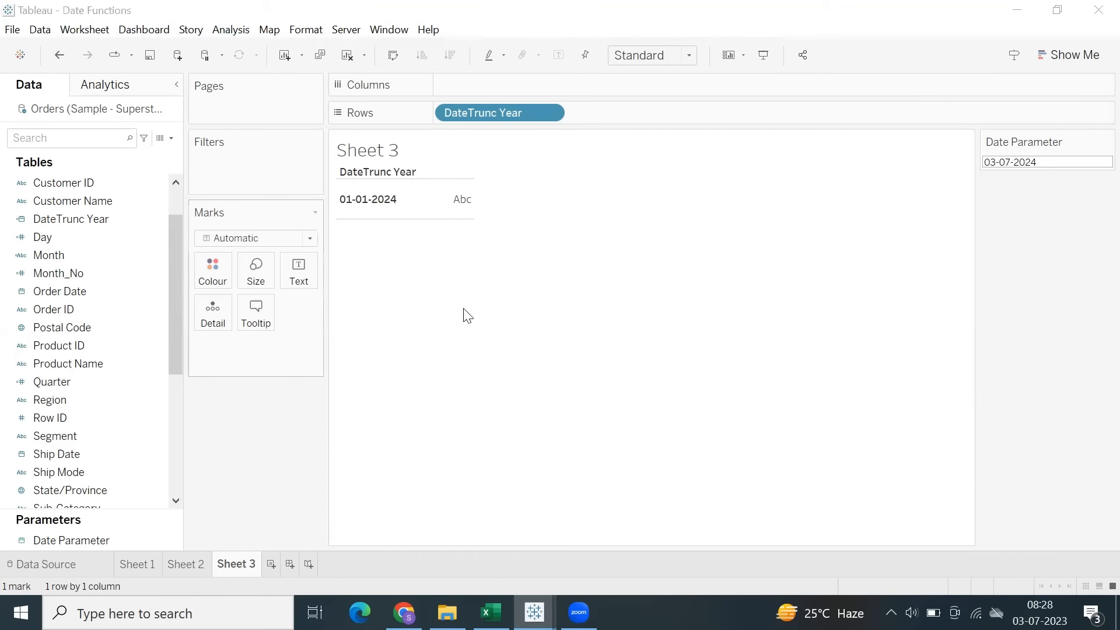
click(451, 362)
text(datetru)
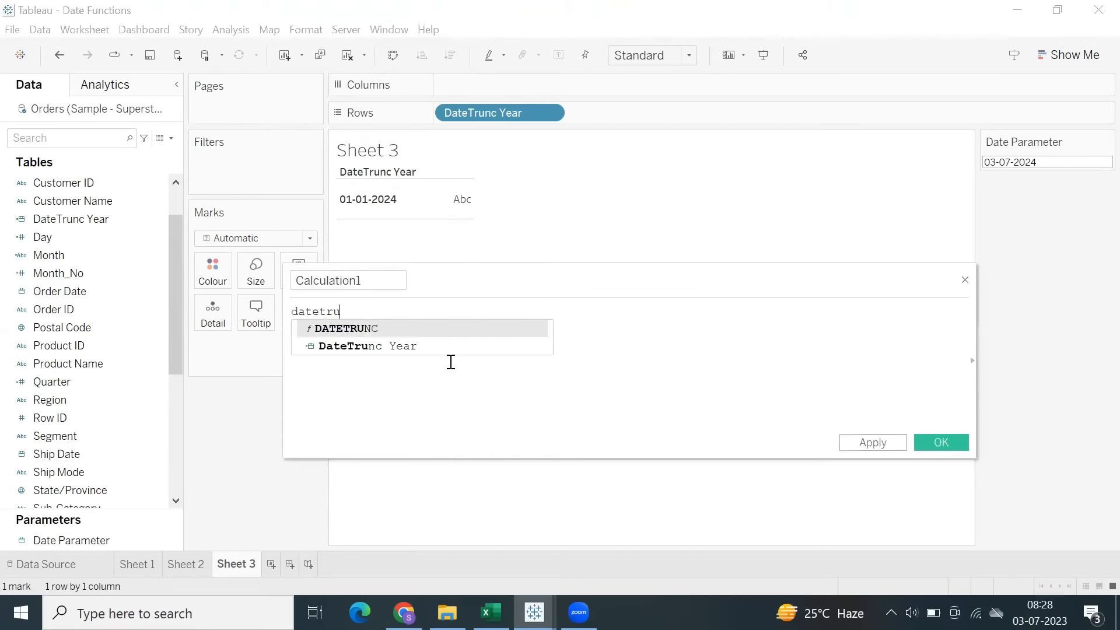
key(Return)
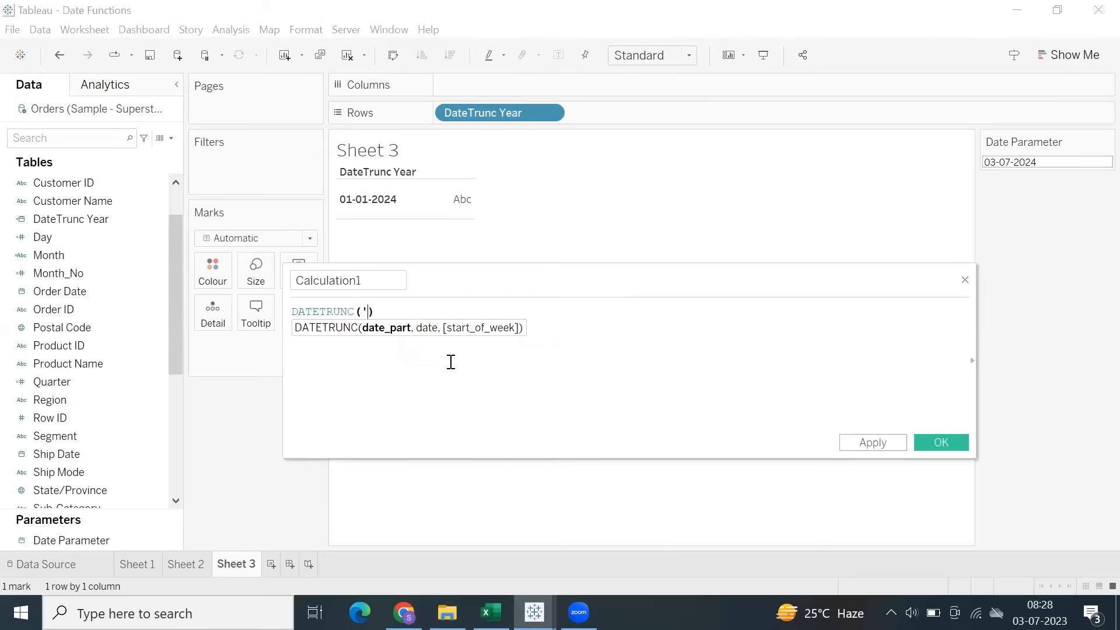
text(')
text(quarter)
text(', order)
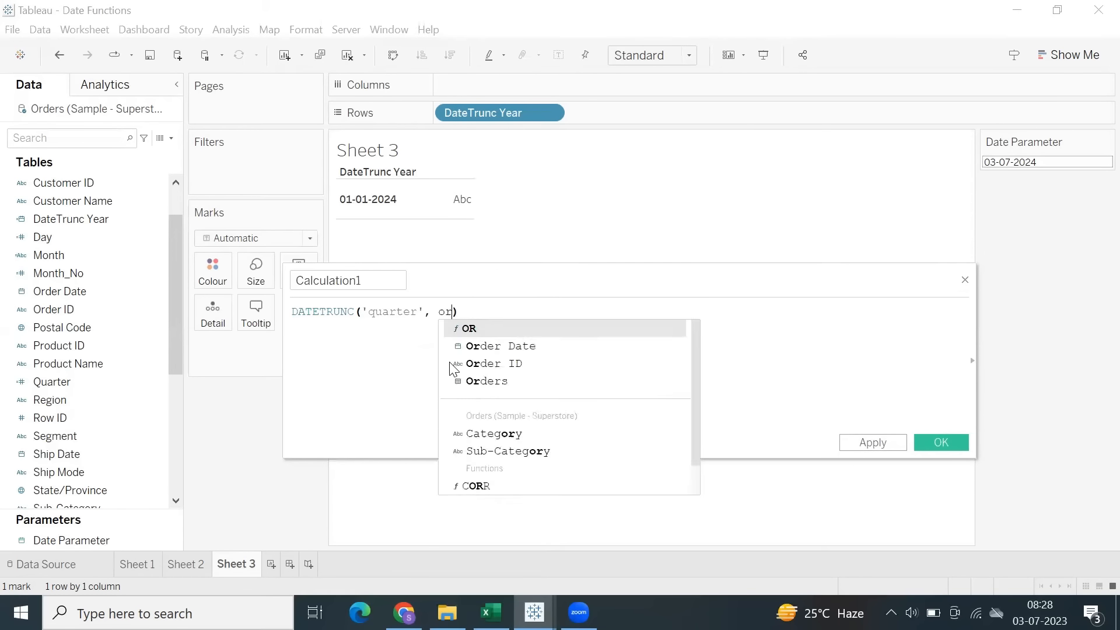
key(Return)
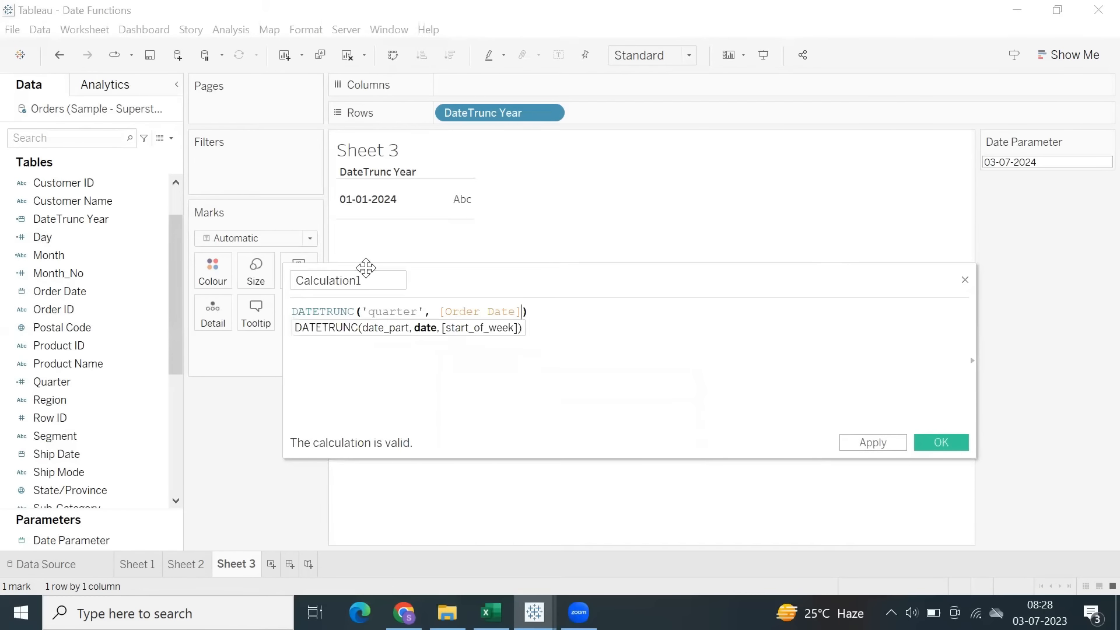
Name the new calculated field DateTrunc Qtr.
click(350, 281)
key(ctrl+a)
text(D)
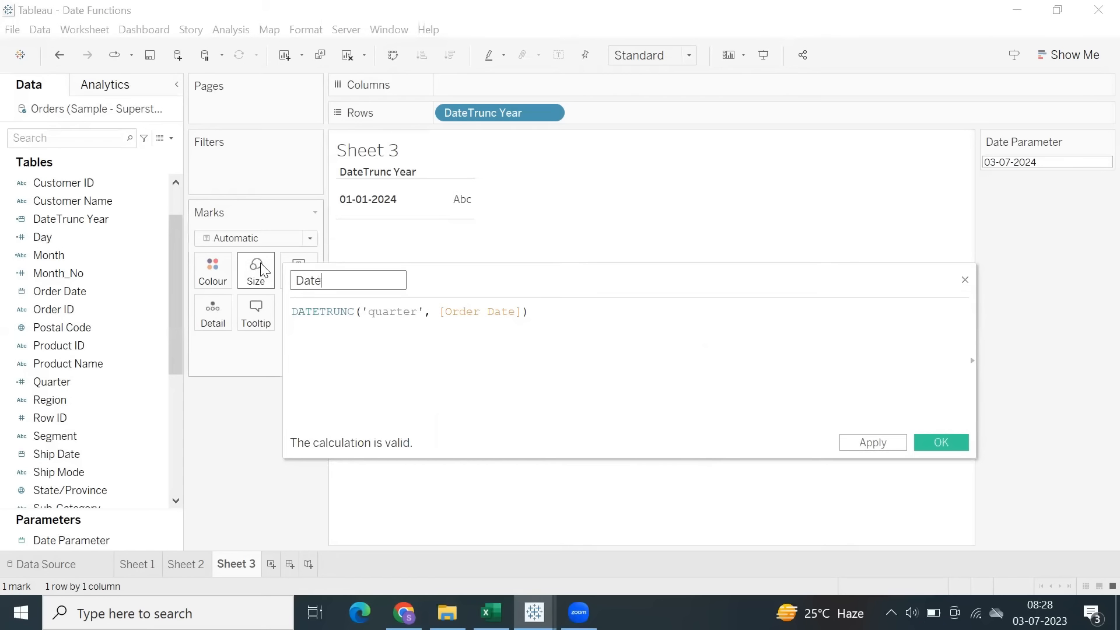
text(ateTrunc Qtr)
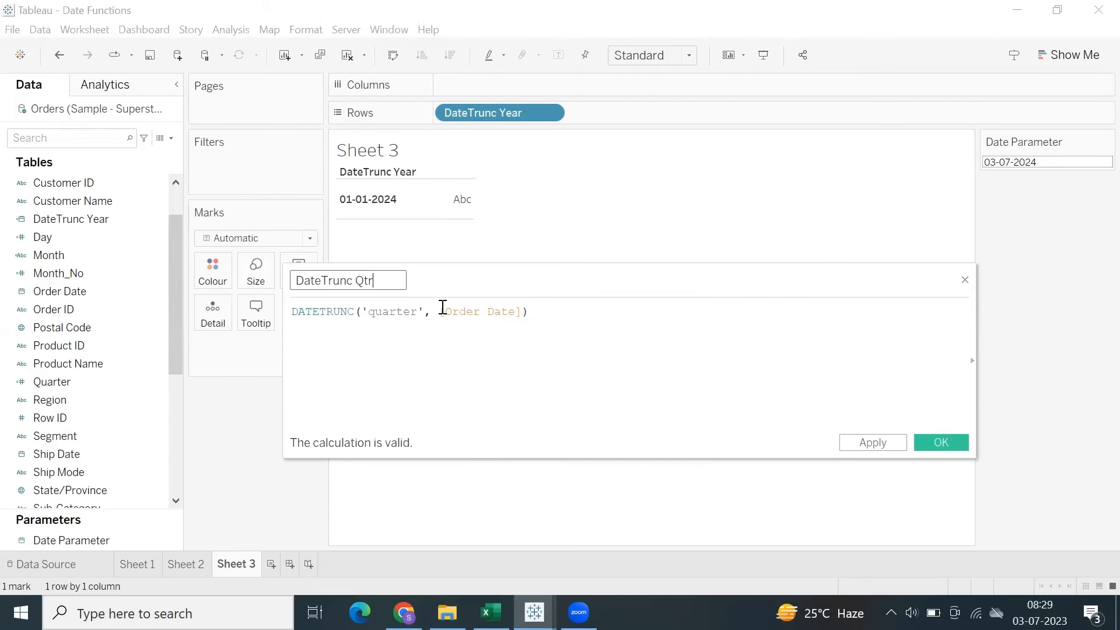
Replace [Order Date] with [Date Parameter] in the DateTrunc Qtr formula, then apply and save the field.
drag(442, 311, 521, 312)
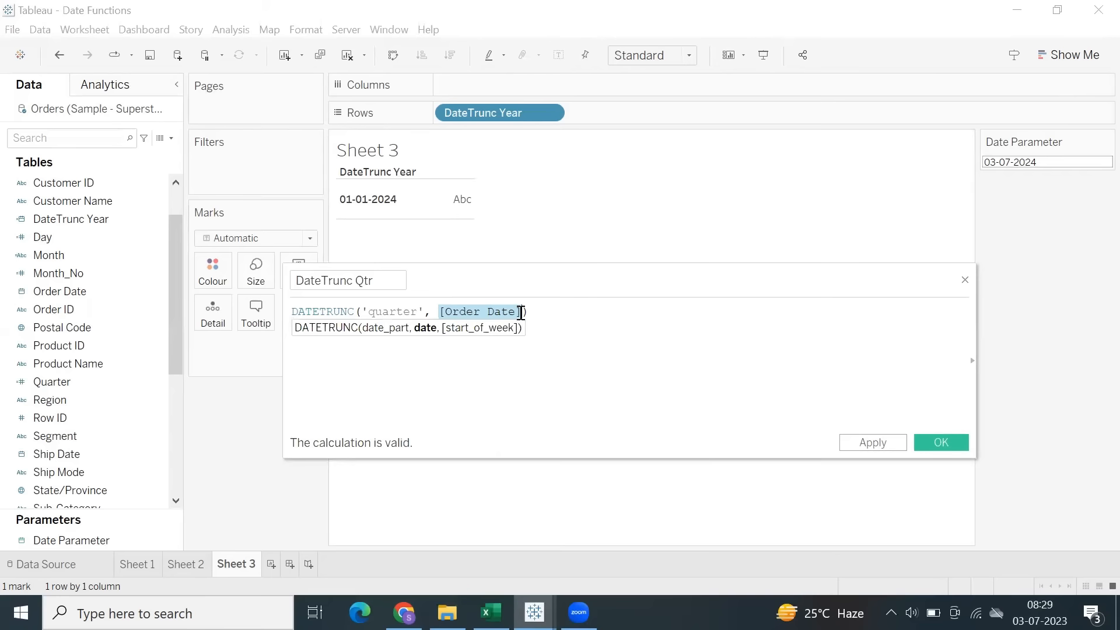
text(date)
key(Down)
key(Return)
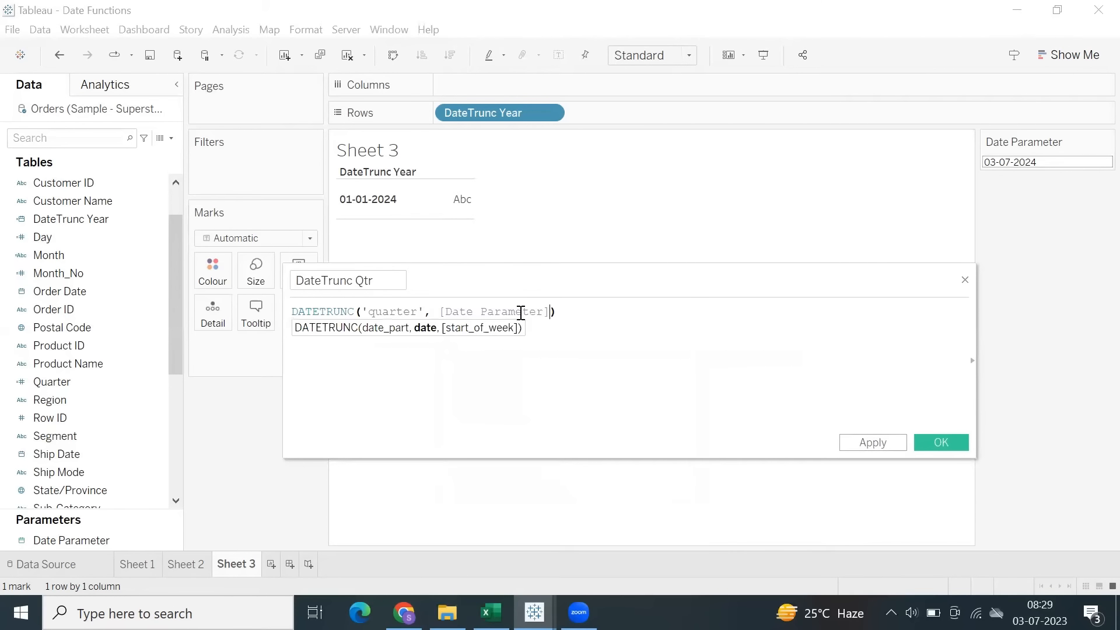
click(875, 443)
click(939, 443)
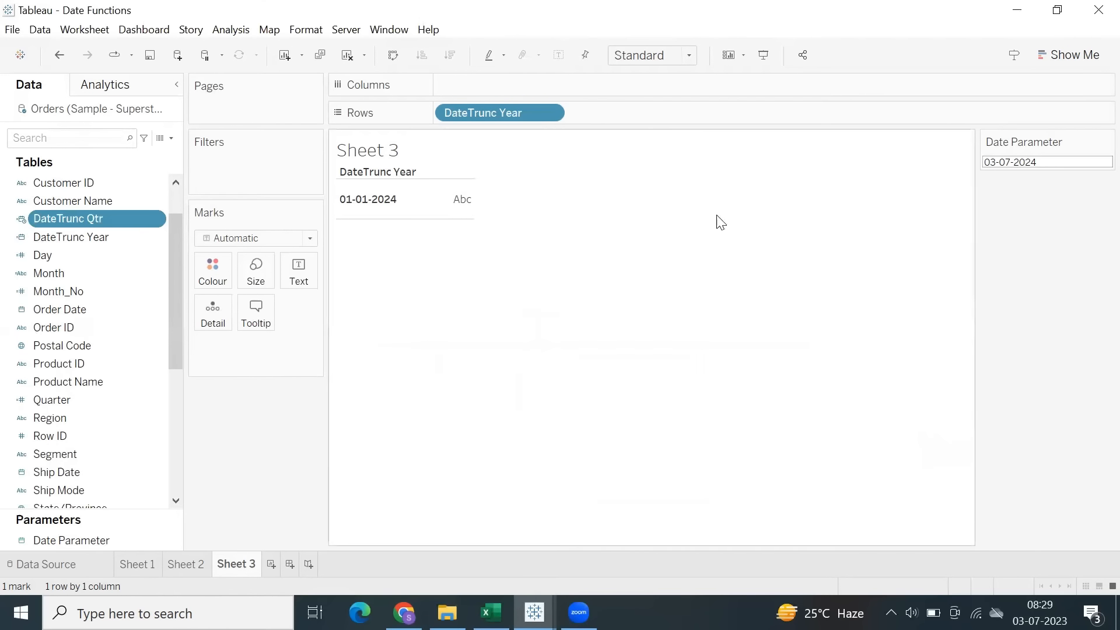
Add DateTrunc Qtr to Rows after DateTrunc Year and change the field's data type to Date.
double_click(603, 116)
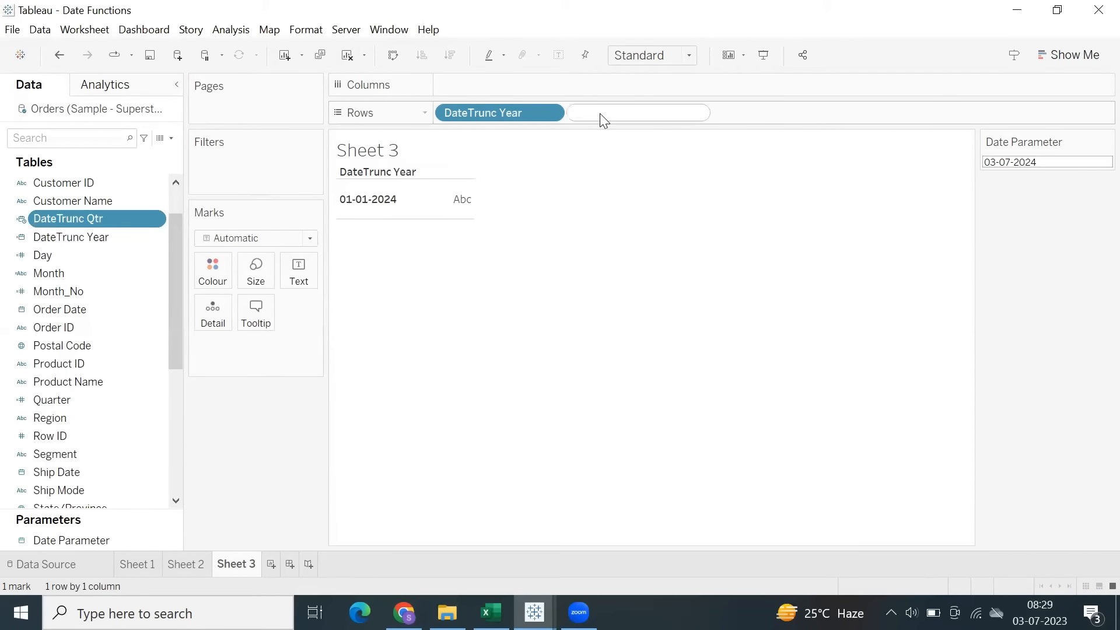
text(datet)
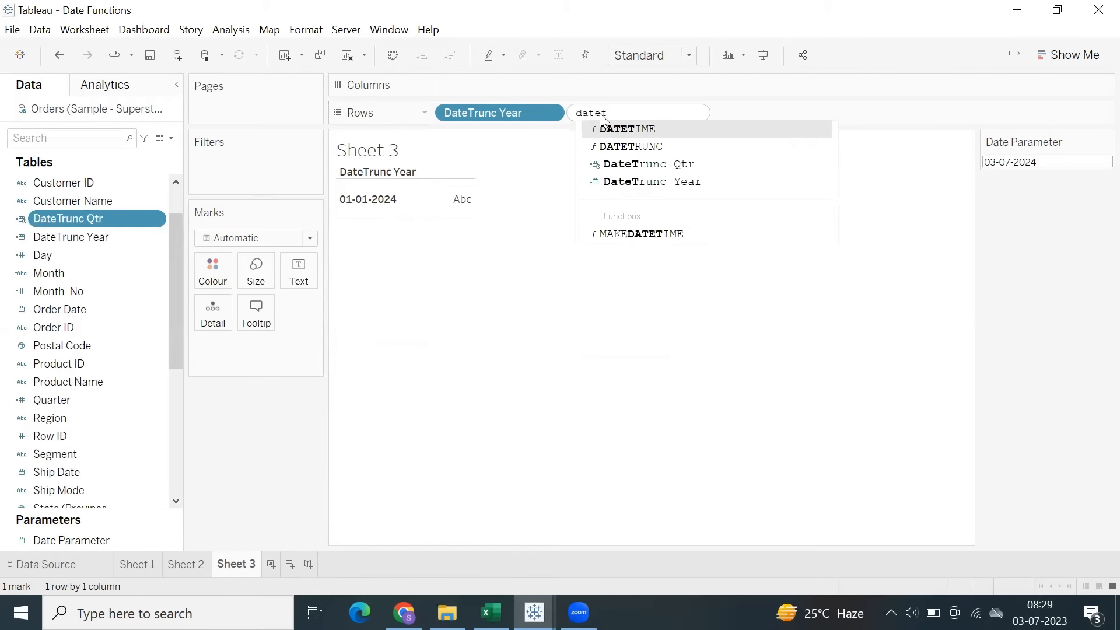
key(Down)
key(Down)
key(Return)
key(Return)
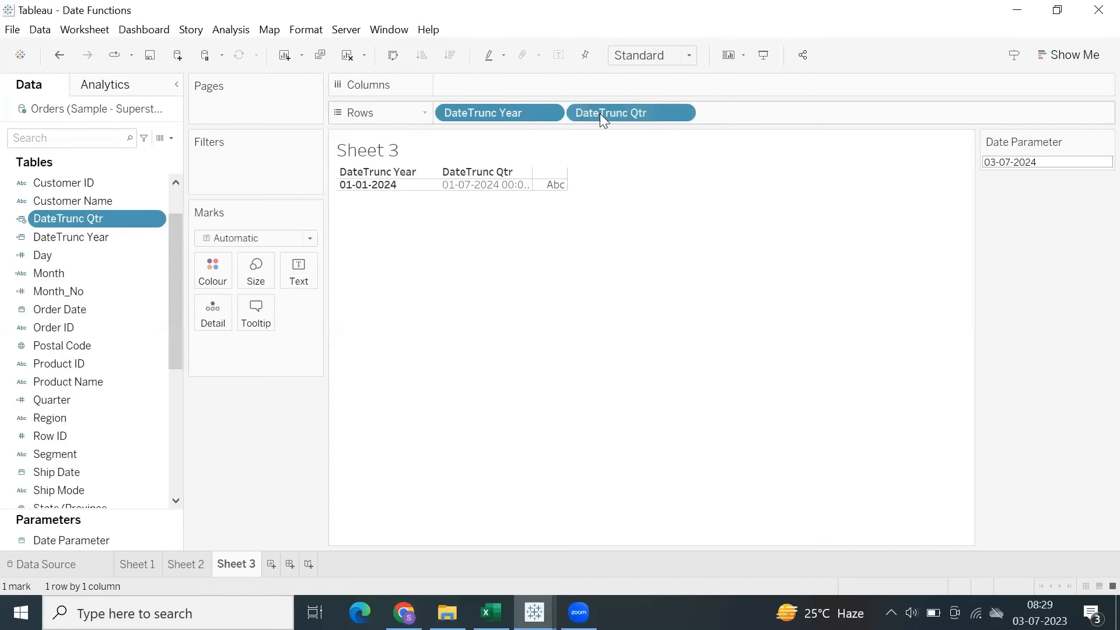
click(20, 219)
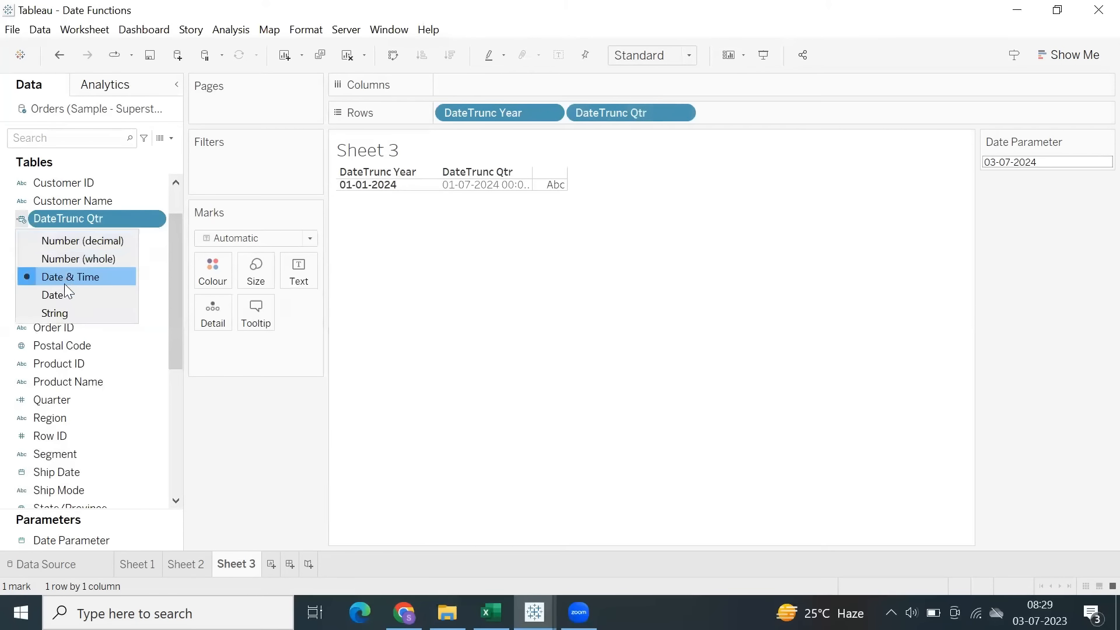
click(97, 291)
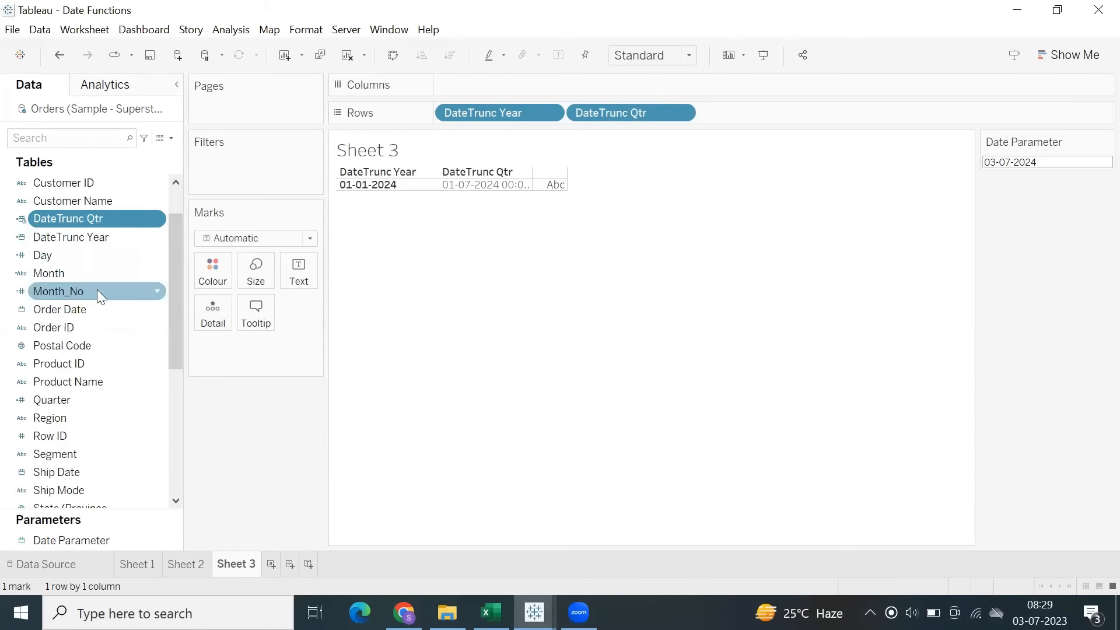
Set the Date Parameter value to 01-03-2024 on the sheet.
click(1022, 161)
click(1032, 194)
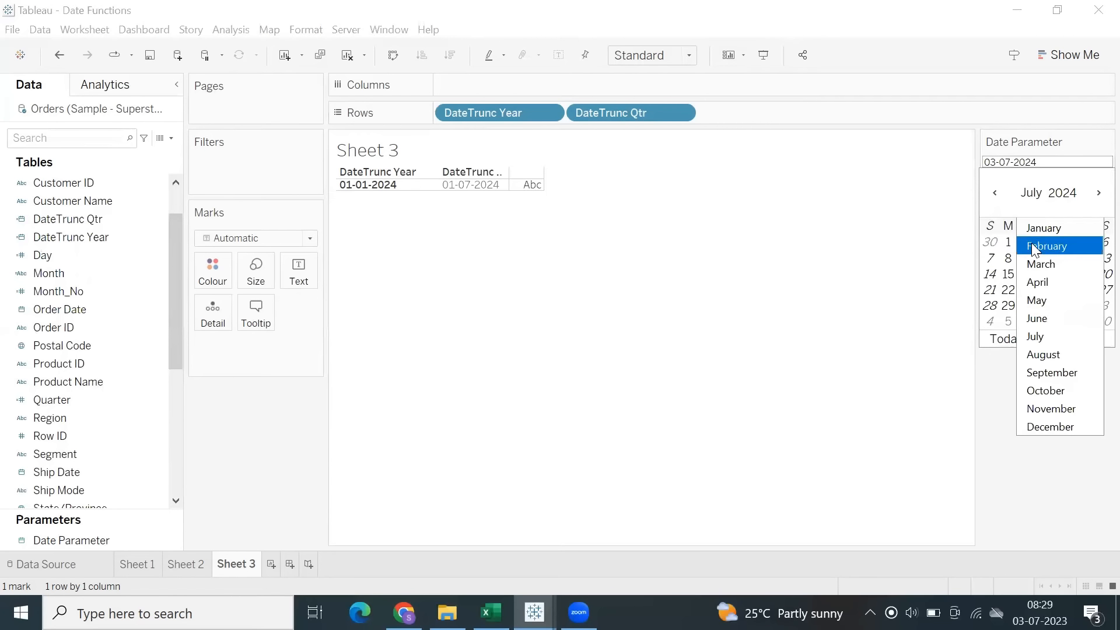
click(1041, 262)
click(1085, 244)
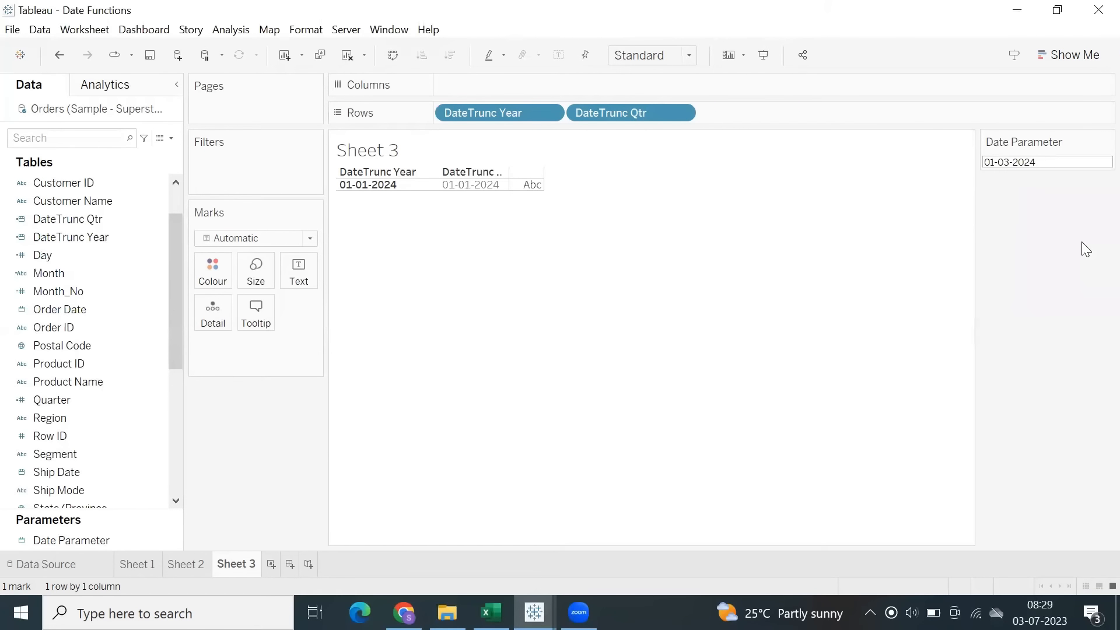
Increase the table's row height and widen the DateTrunc Qtr column so its full header fits.
click(464, 185)
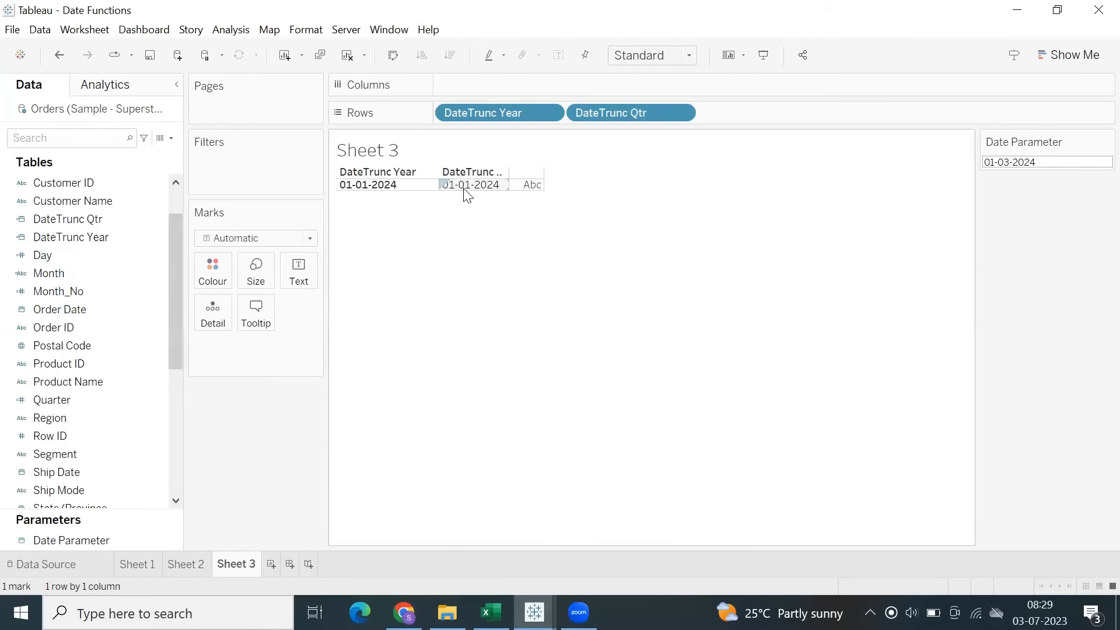
click(467, 186)
drag(463, 190, 464, 205)
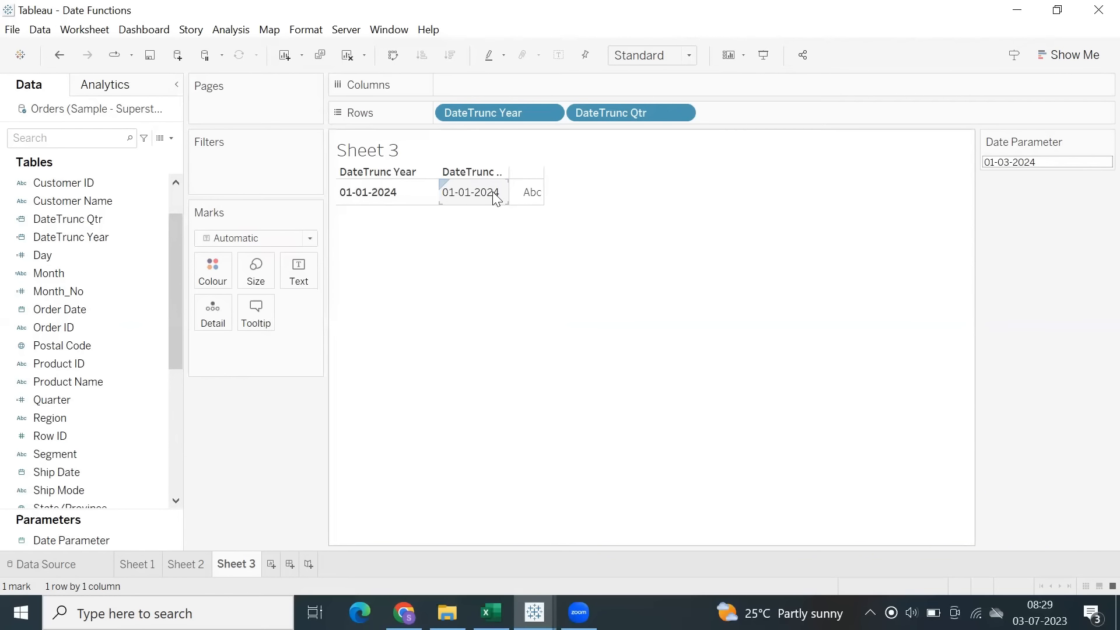
click(1004, 162)
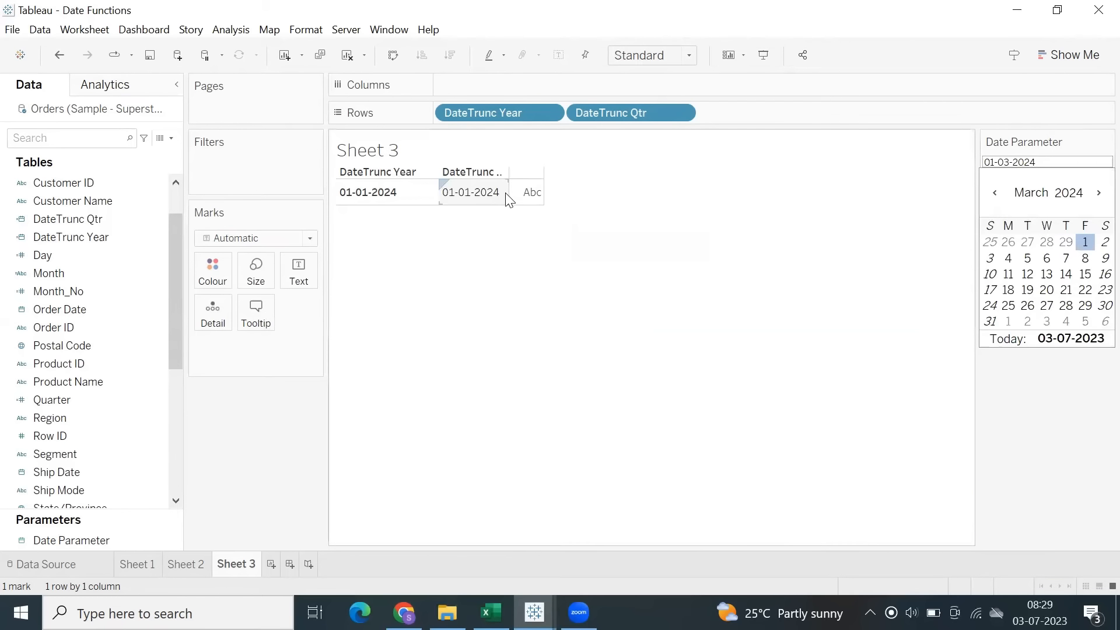
drag(508, 192, 545, 205)
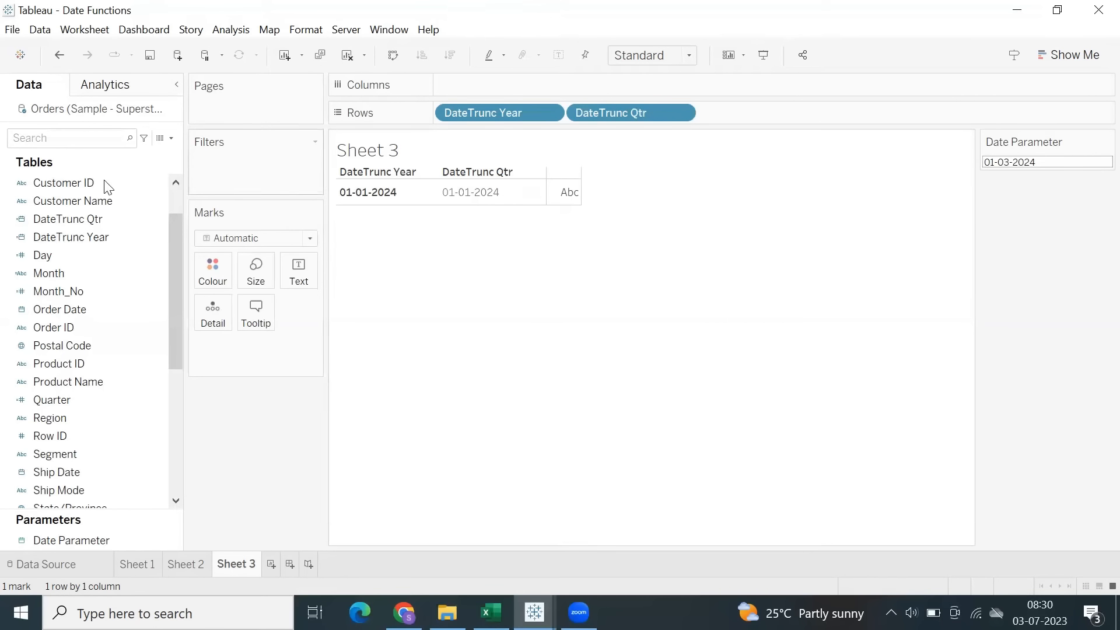
Create a calculated field with the formula DATETRUNC('month', [Date Parameter]).
click(231, 30)
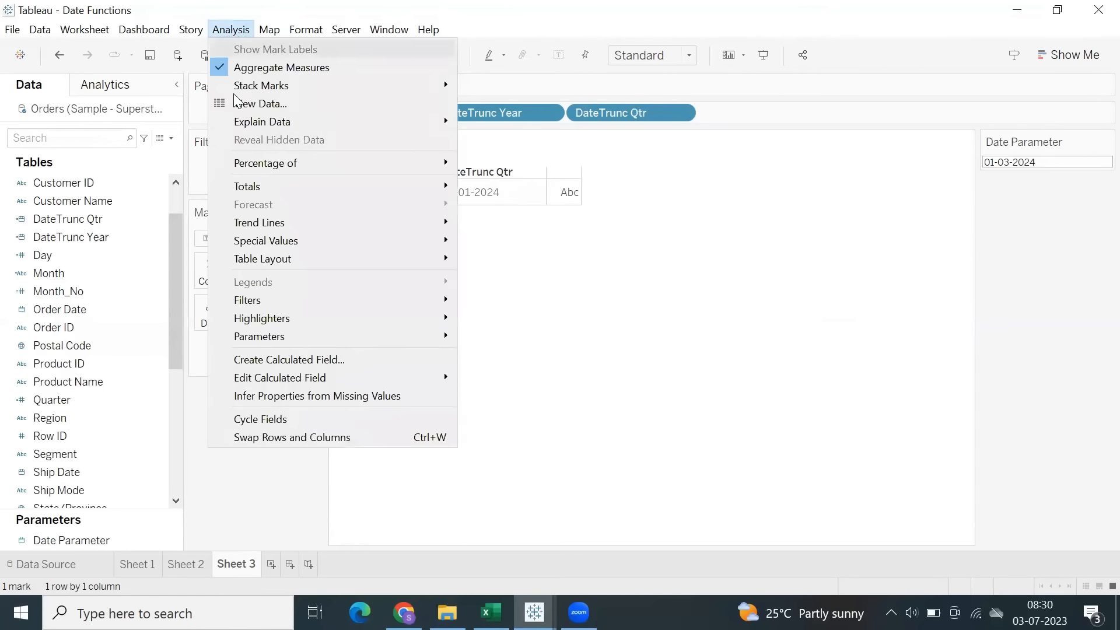
click(320, 363)
text(datetru)
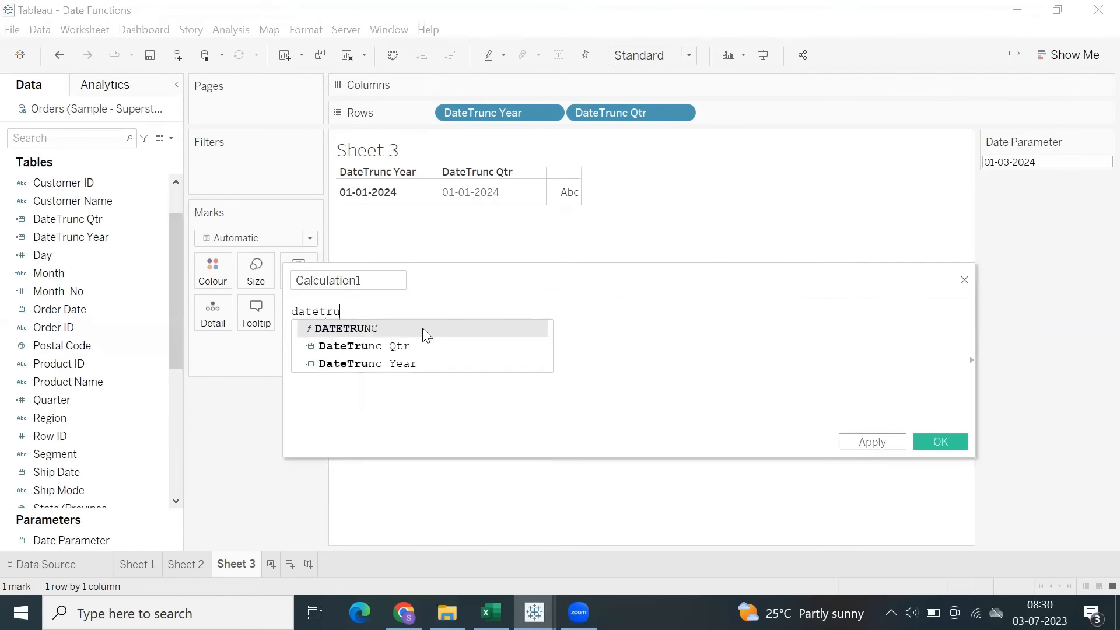
key(Return)
text('month)
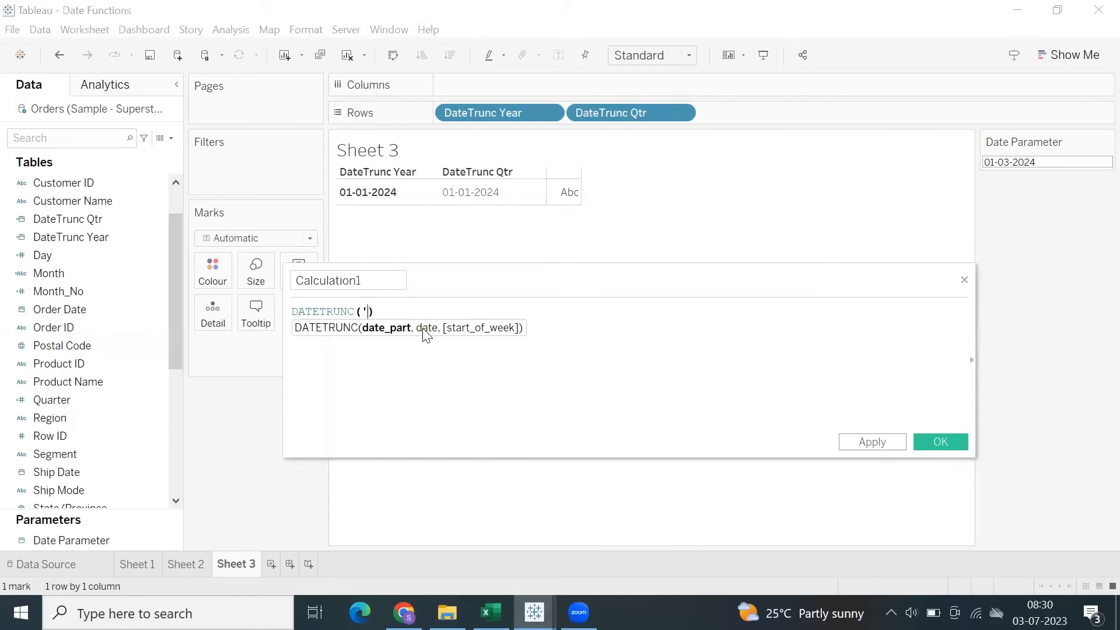
text(', )
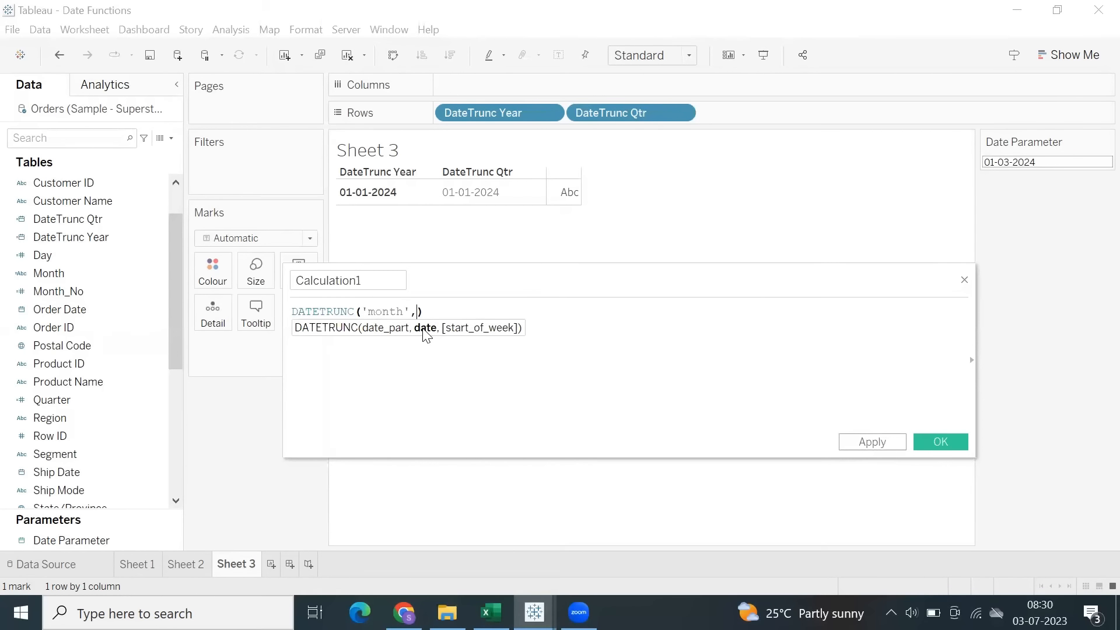
text(date)
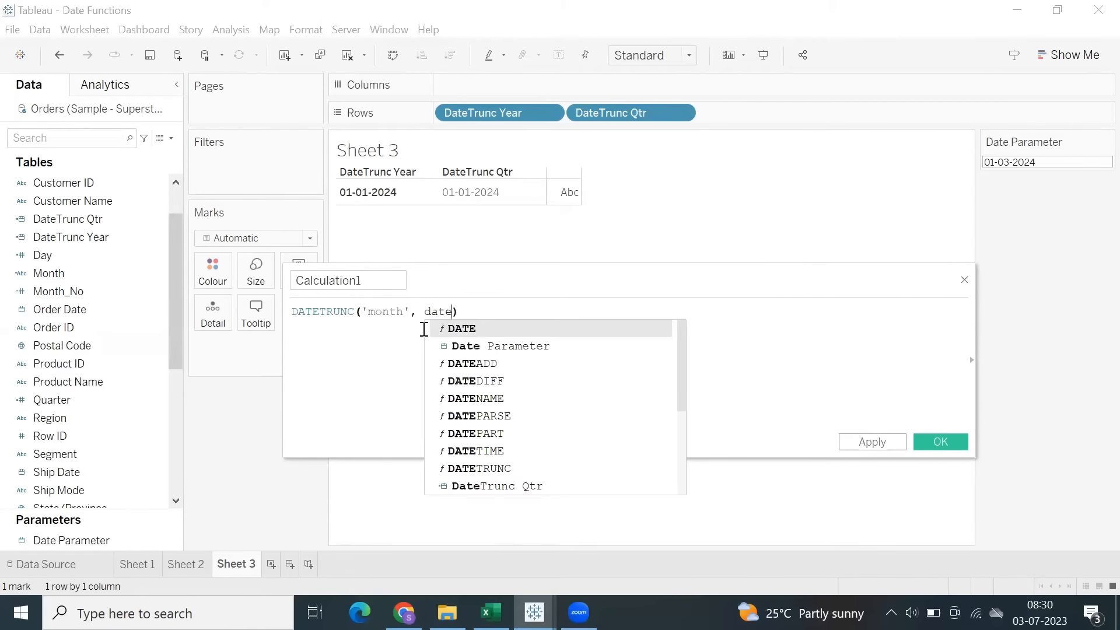
key(Down)
key(Return)
Name the new calculated field DateTrunc Month and apply it.
double_click(315, 276)
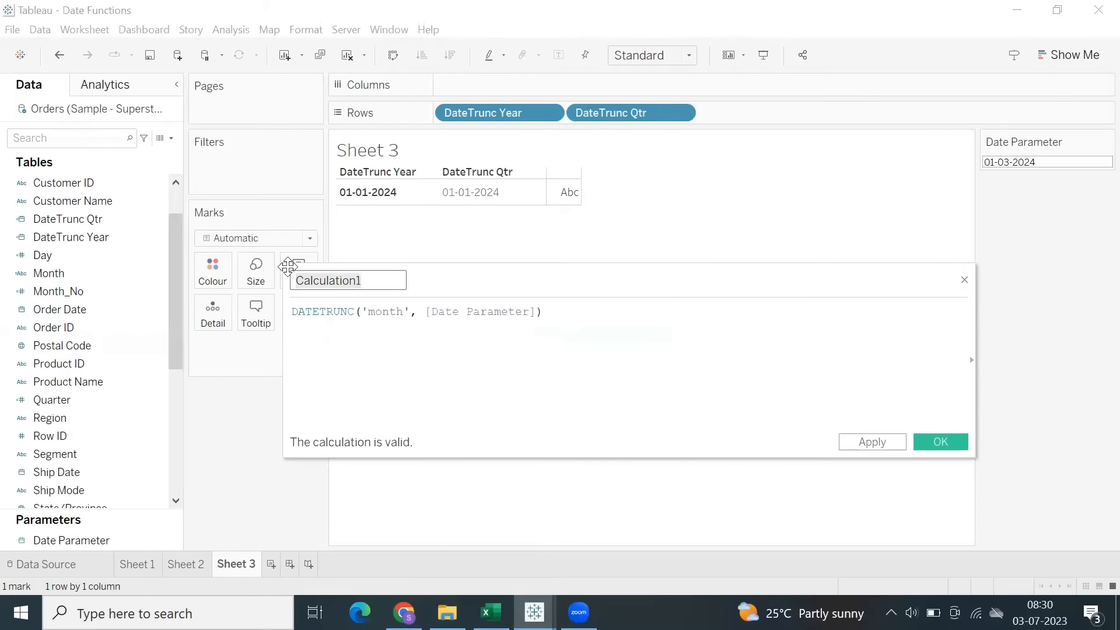
text(DateTrunc)
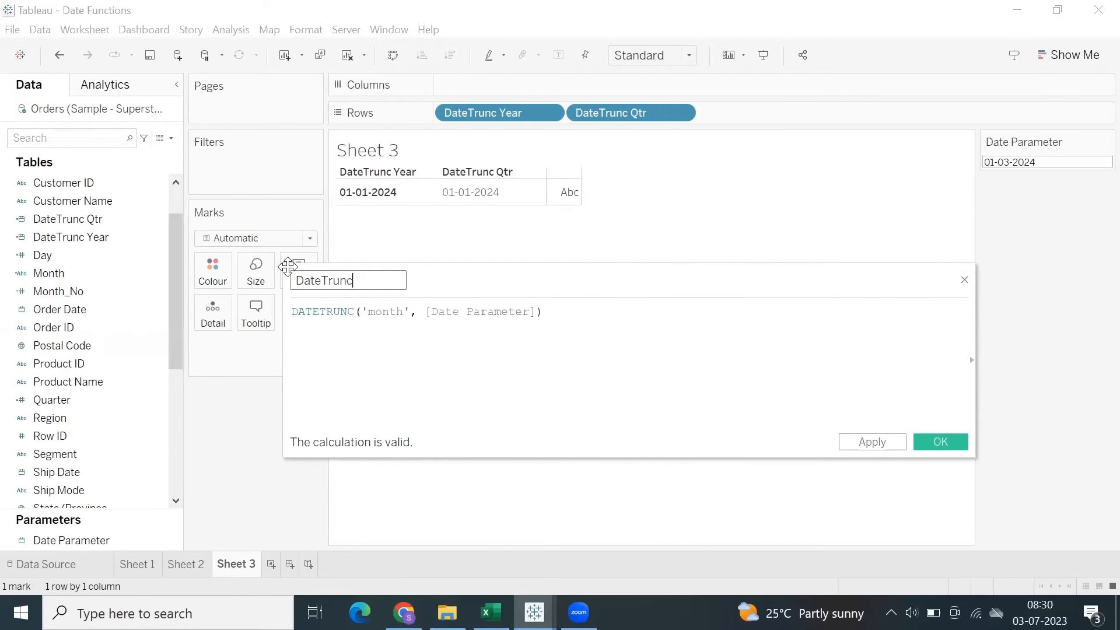
text( Month)
click(885, 445)
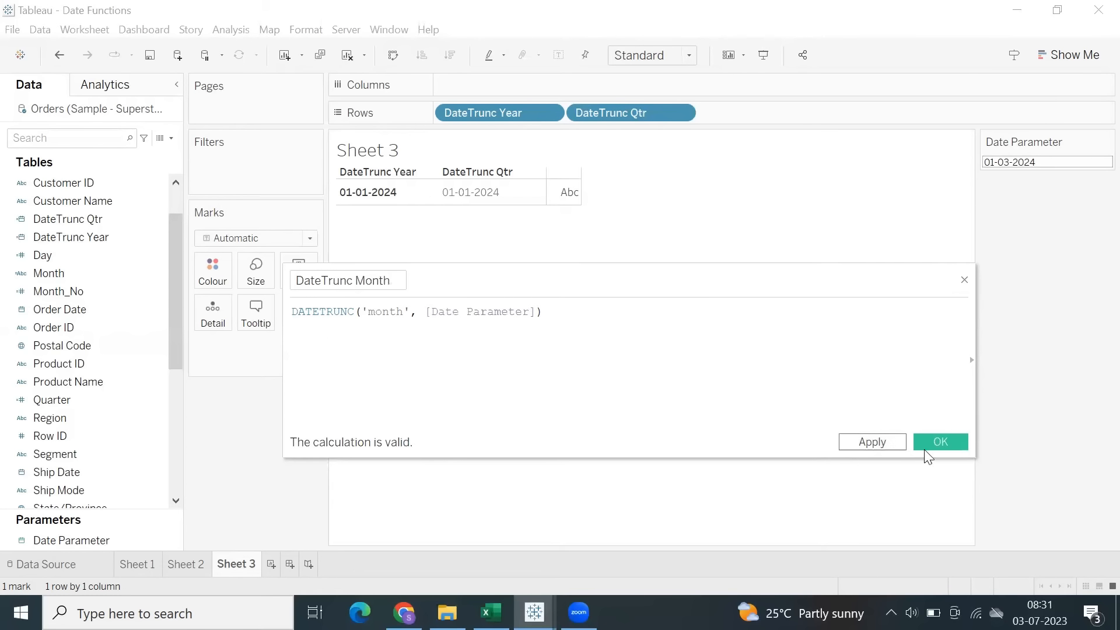
Confirm the DateTrunc Month calculated field and change its data type to Date.
click(931, 444)
click(22, 220)
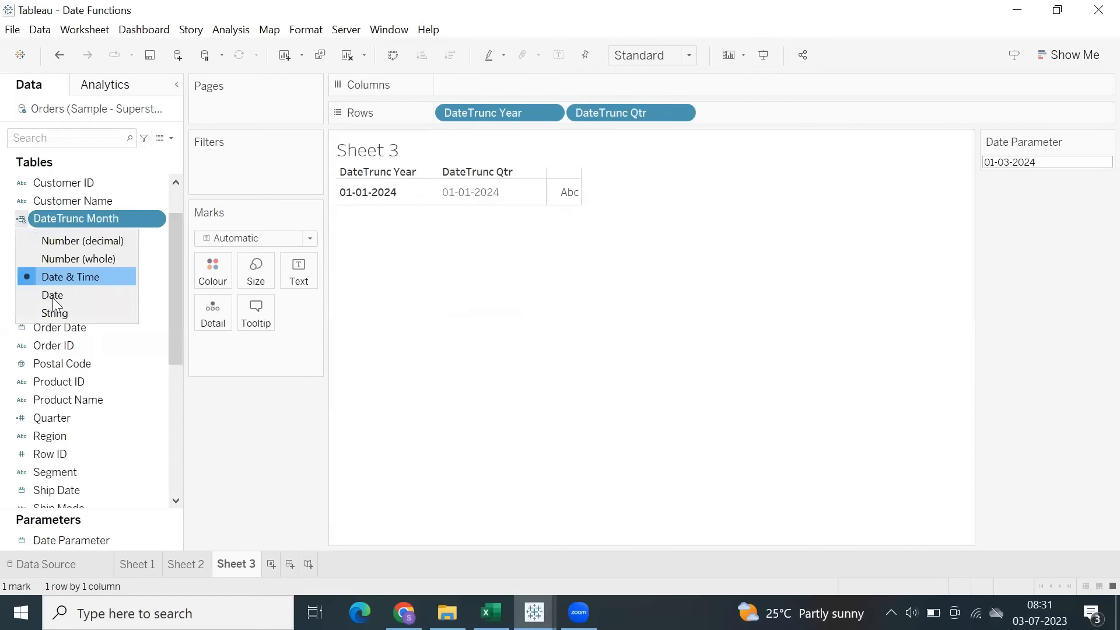
click(53, 298)
Add the DateTrunc Month field to Rows after DateTrunc Qtr.
double_click(724, 116)
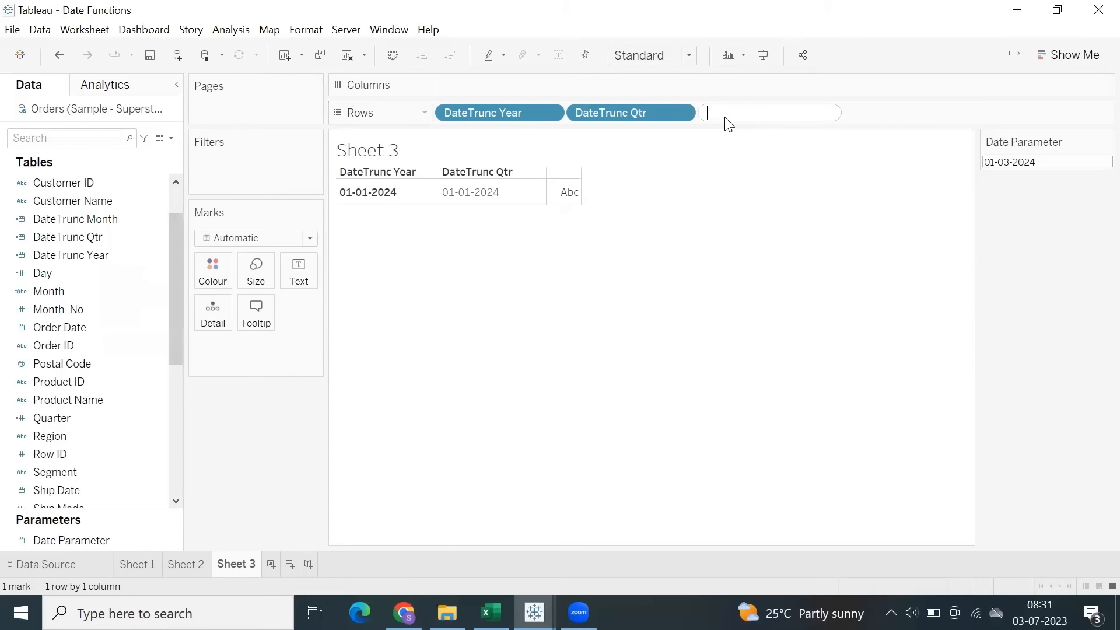
text(datetr)
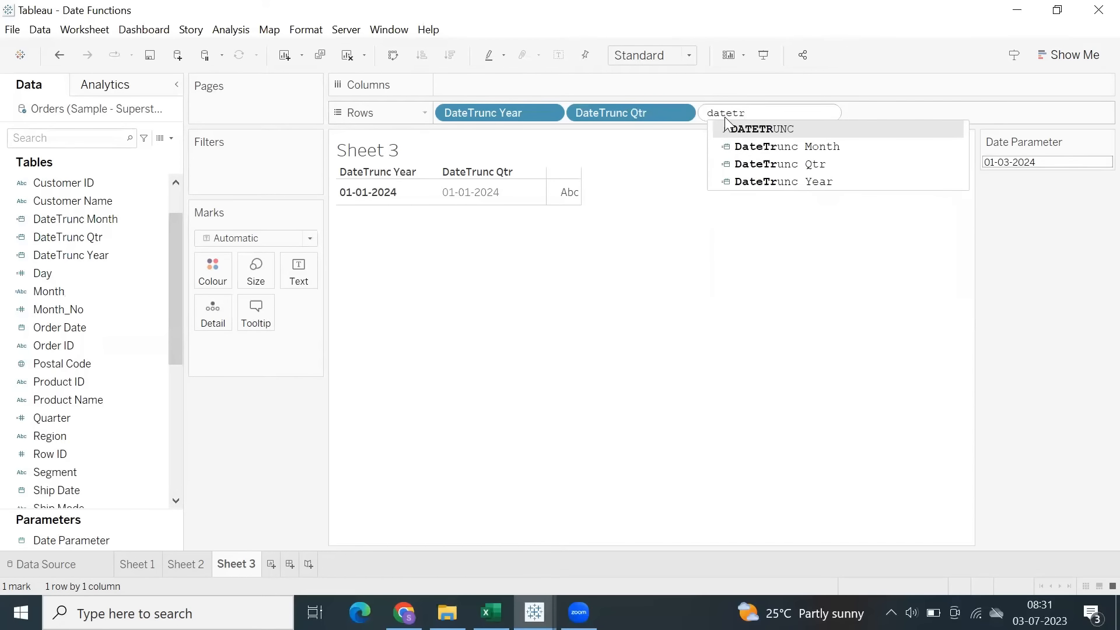
key(Down)
key(Return)
key(Return)
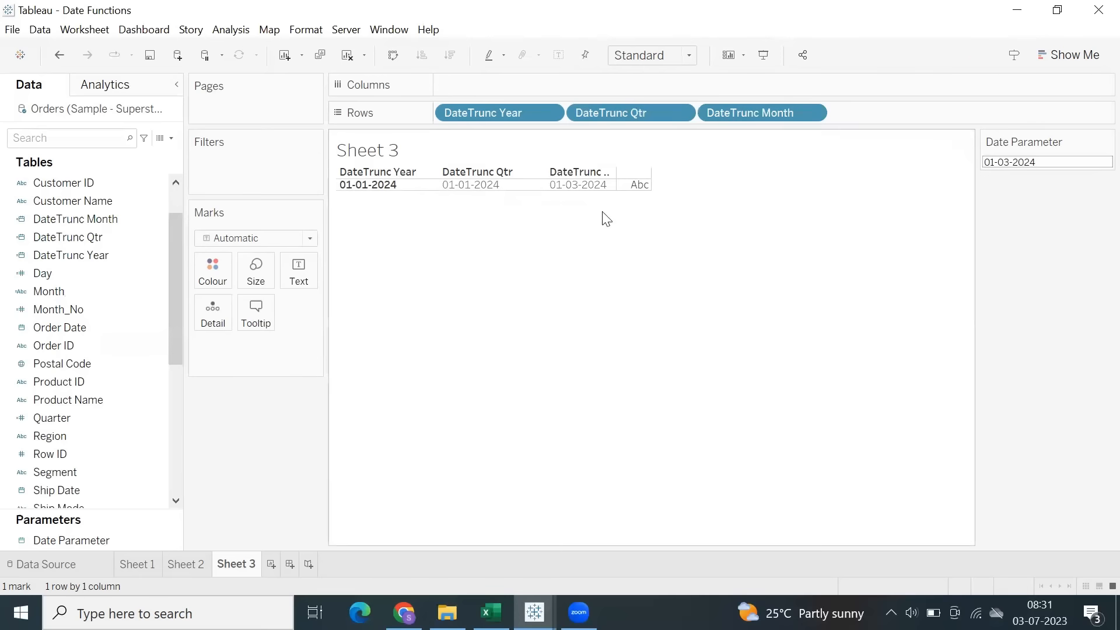
Set the Date Parameter to 24-07-2024 and select the month value in the table to check it.
click(1039, 163)
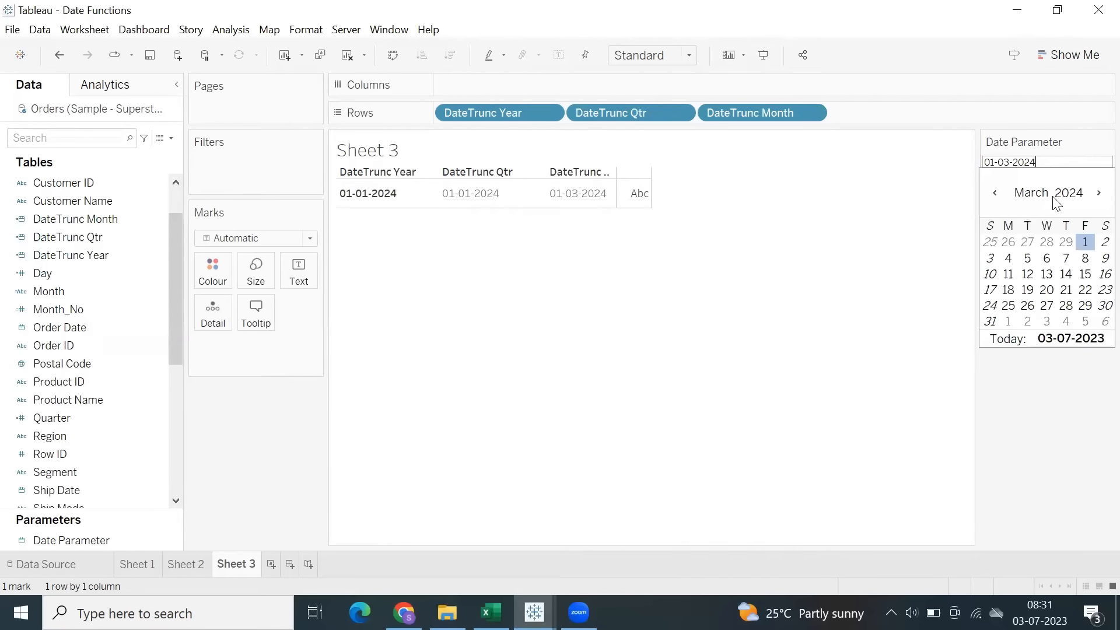
click(1036, 194)
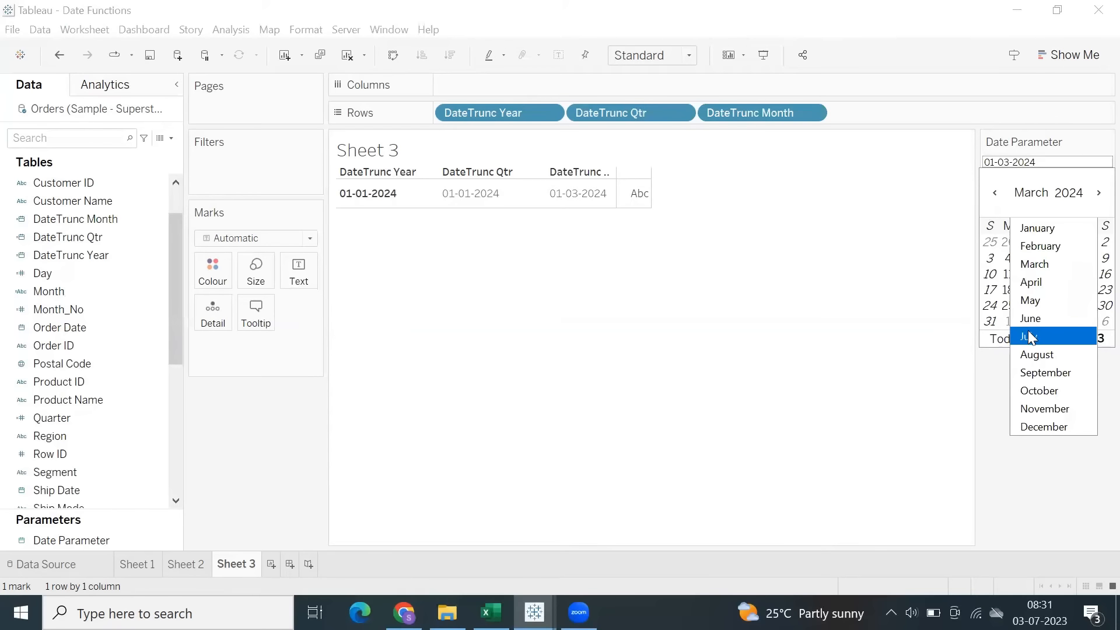
click(1029, 337)
click(1048, 289)
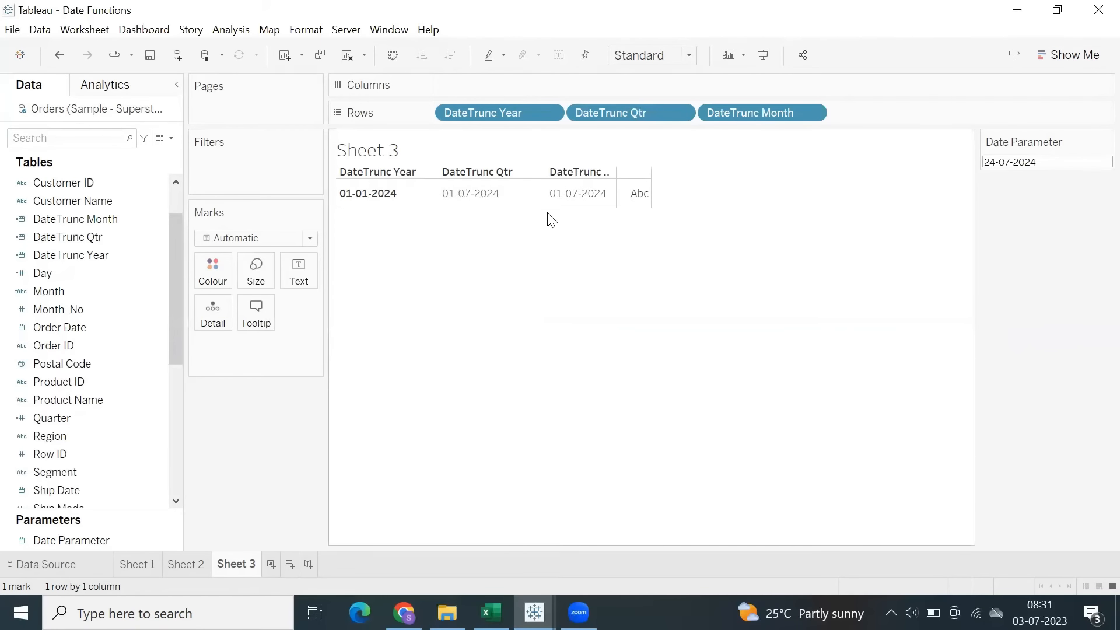
click(555, 194)
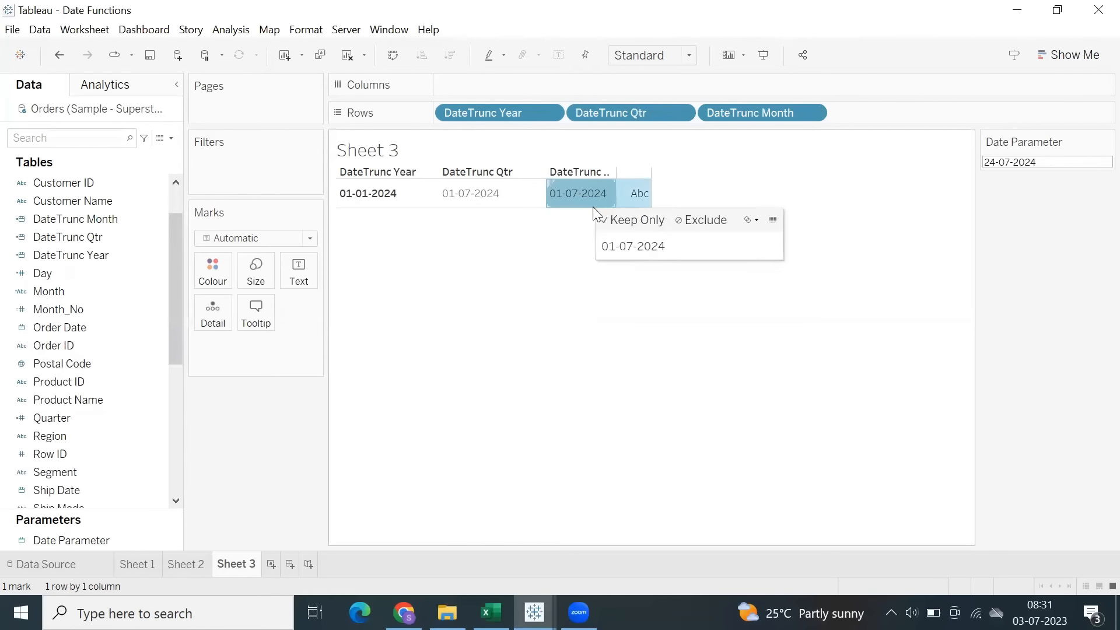
Set the Date Parameter to 15-08-2024 and check the truncated quarter, month and year values in the table.
click(1015, 162)
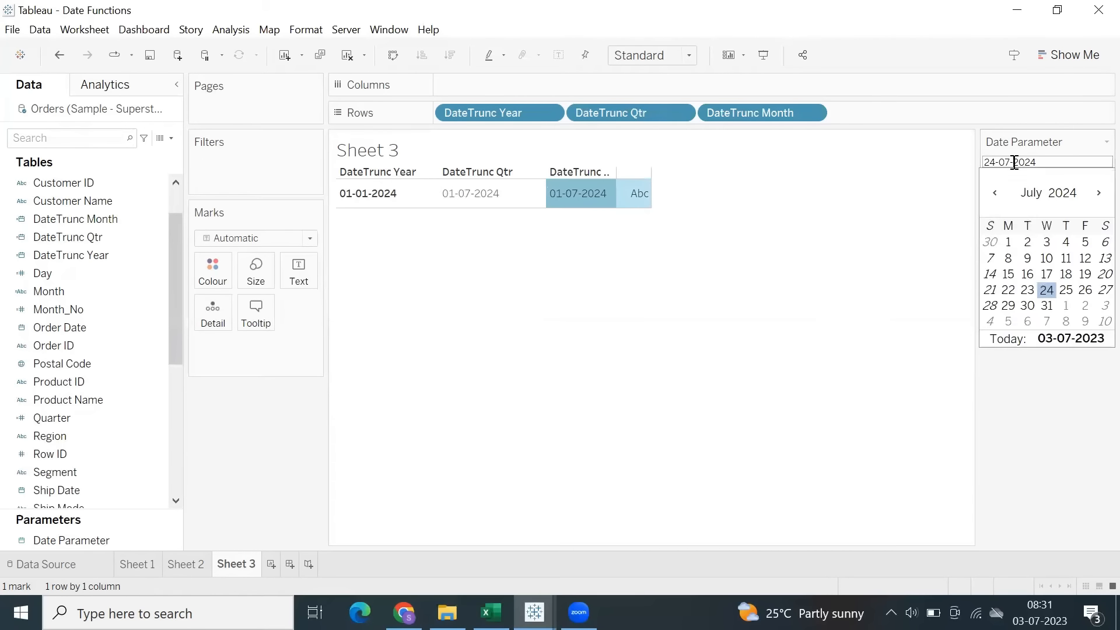
click(1024, 194)
click(1055, 354)
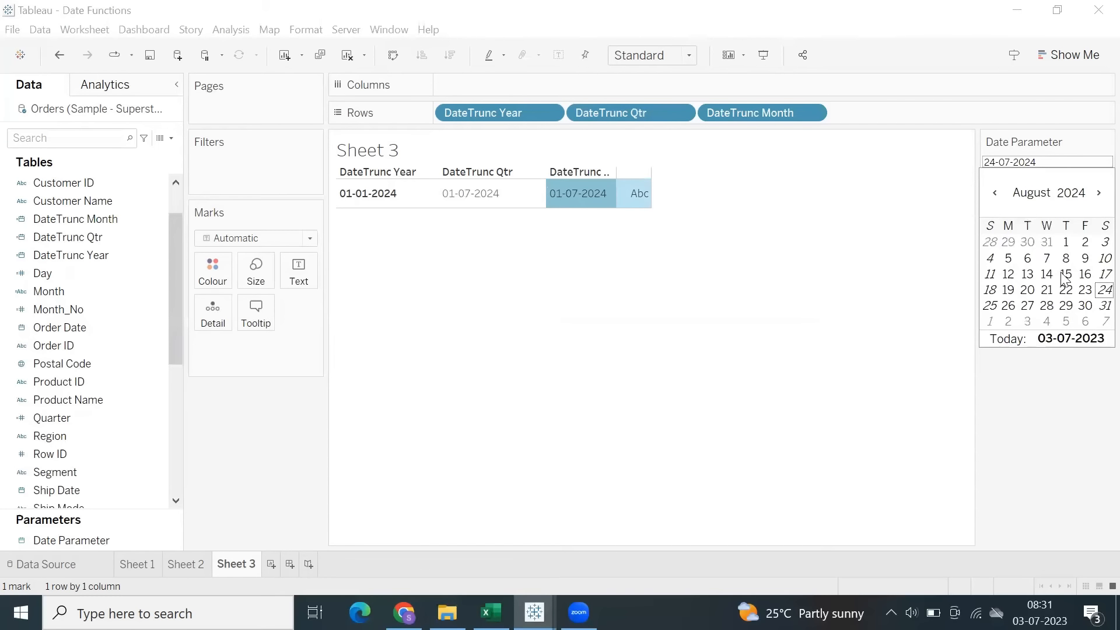
click(1065, 278)
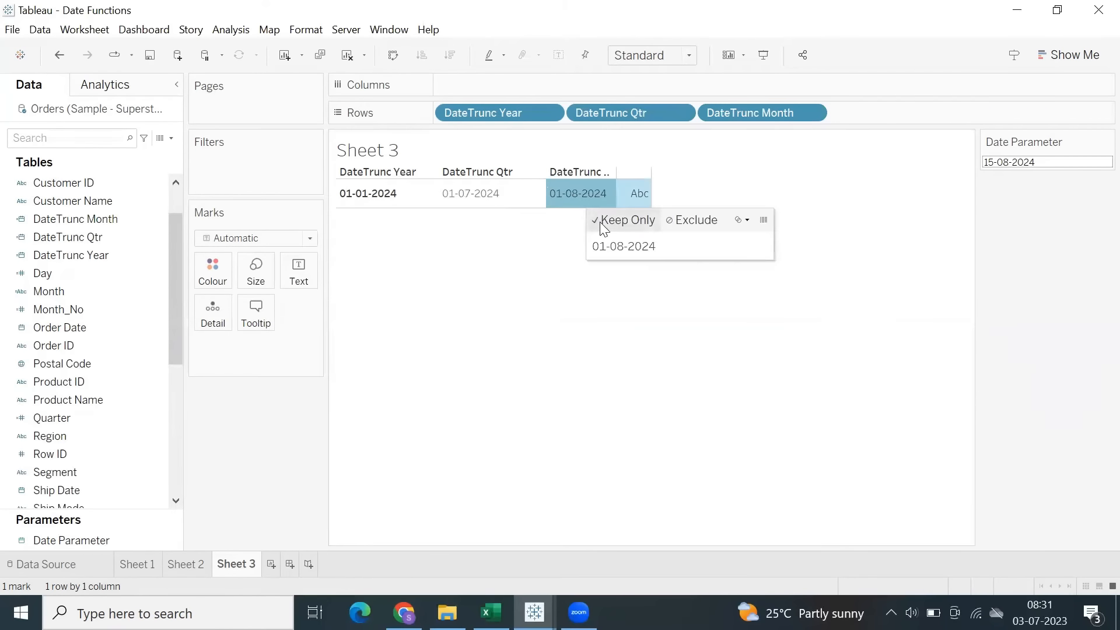
click(462, 202)
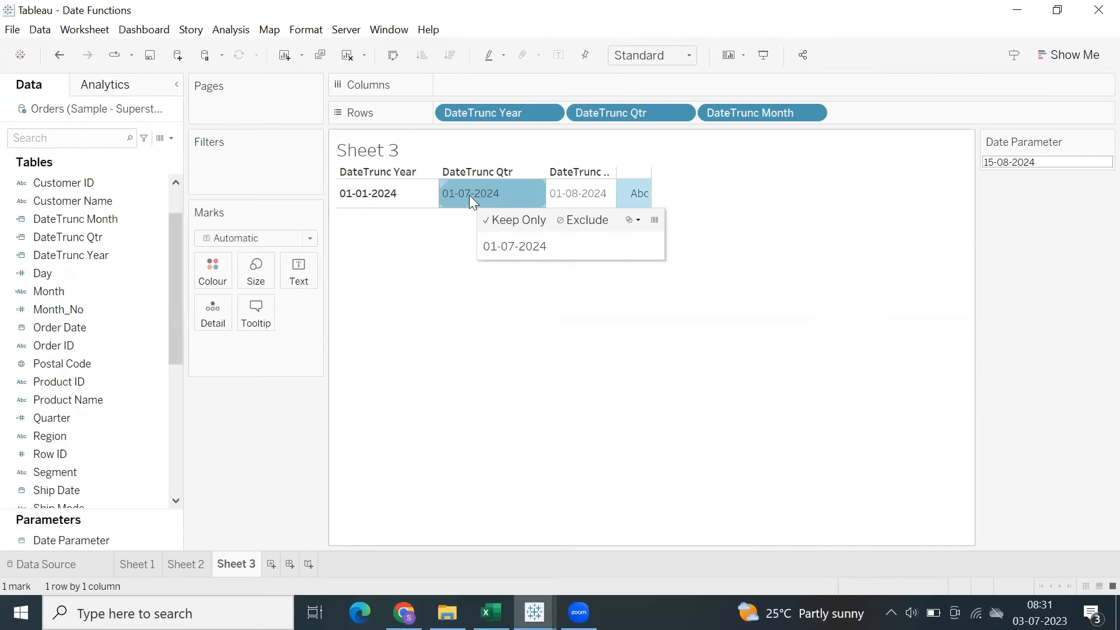
click(583, 197)
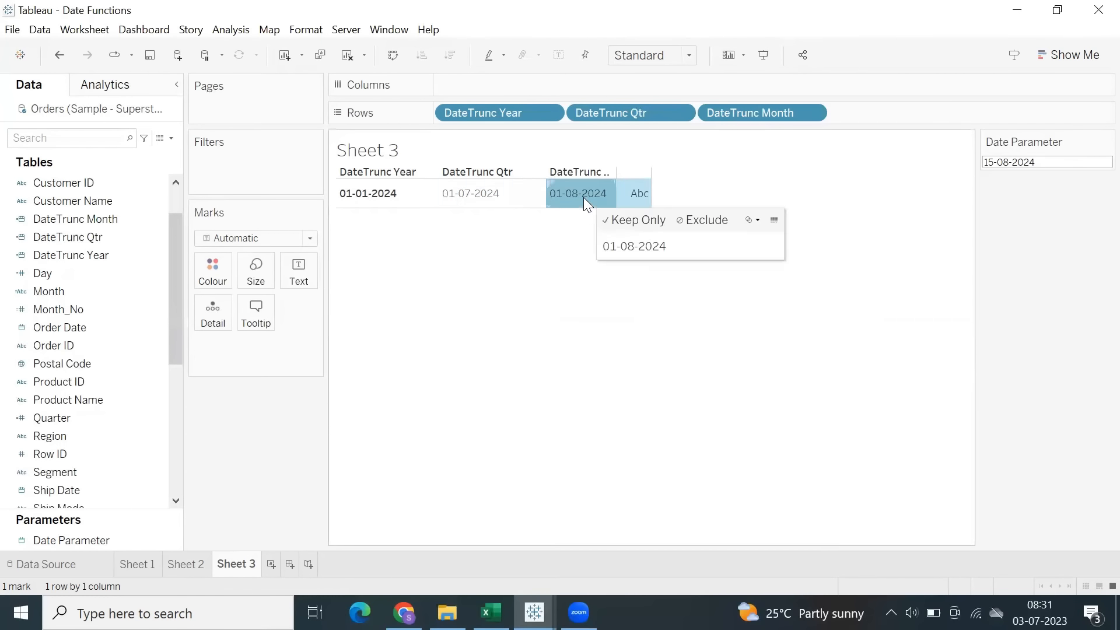
click(376, 203)
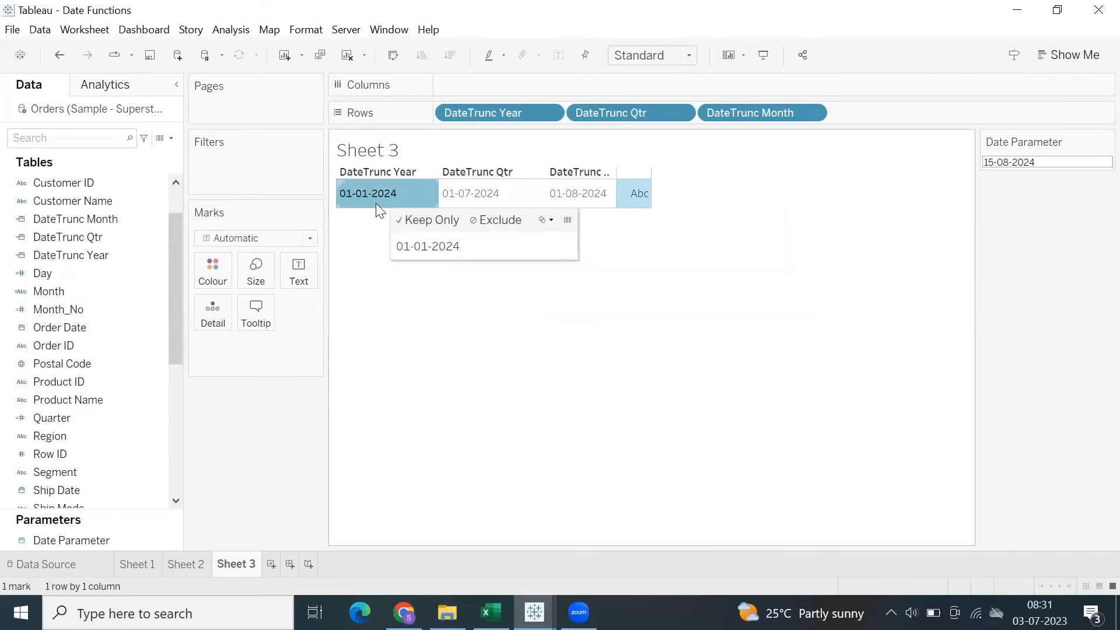
Change the Date Parameter to 12-04-2023.
click(1028, 162)
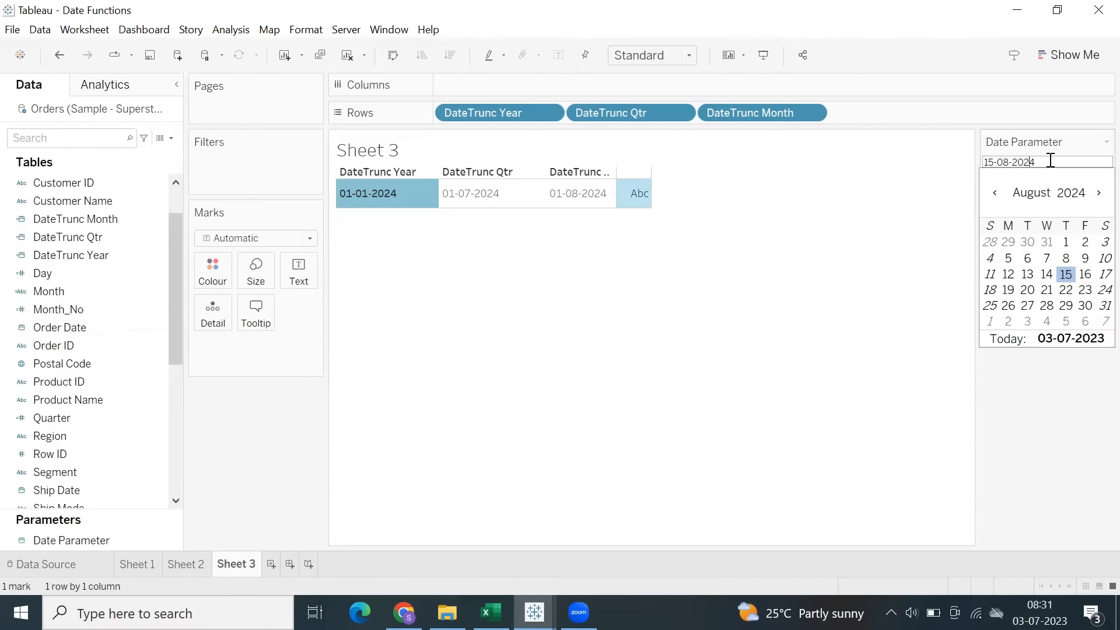
key(Delete)
text(3)
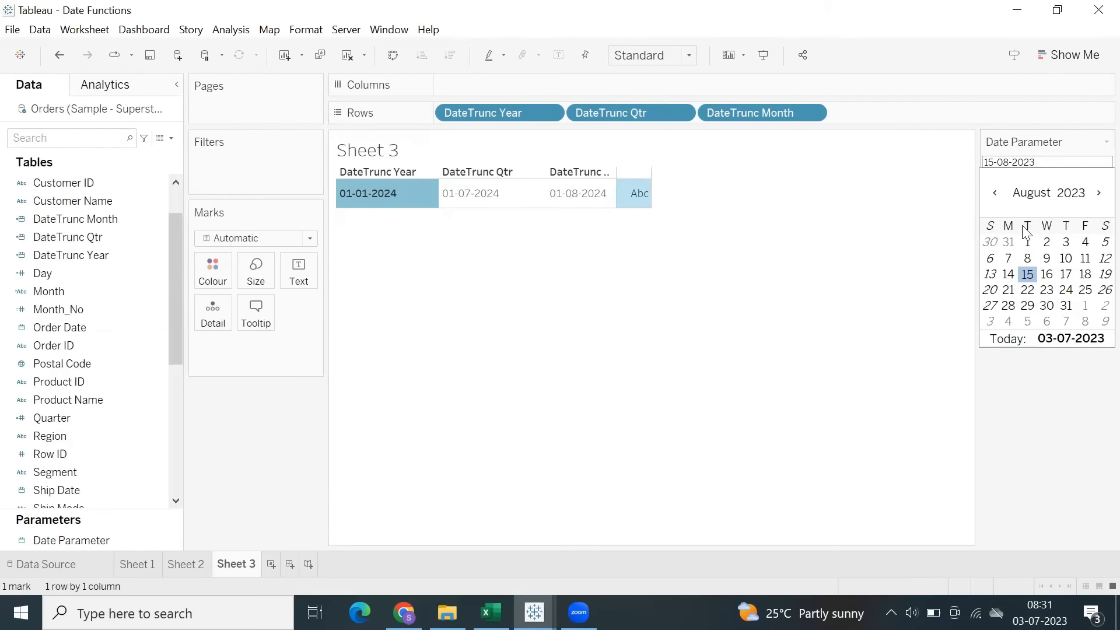
click(1031, 193)
click(1036, 354)
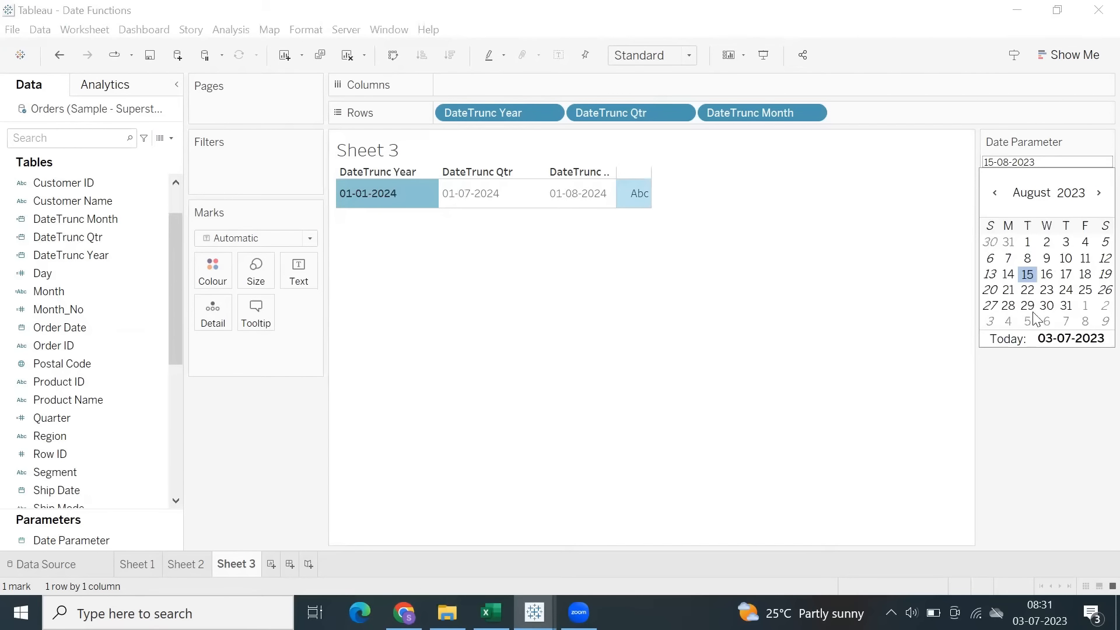
click(1031, 190)
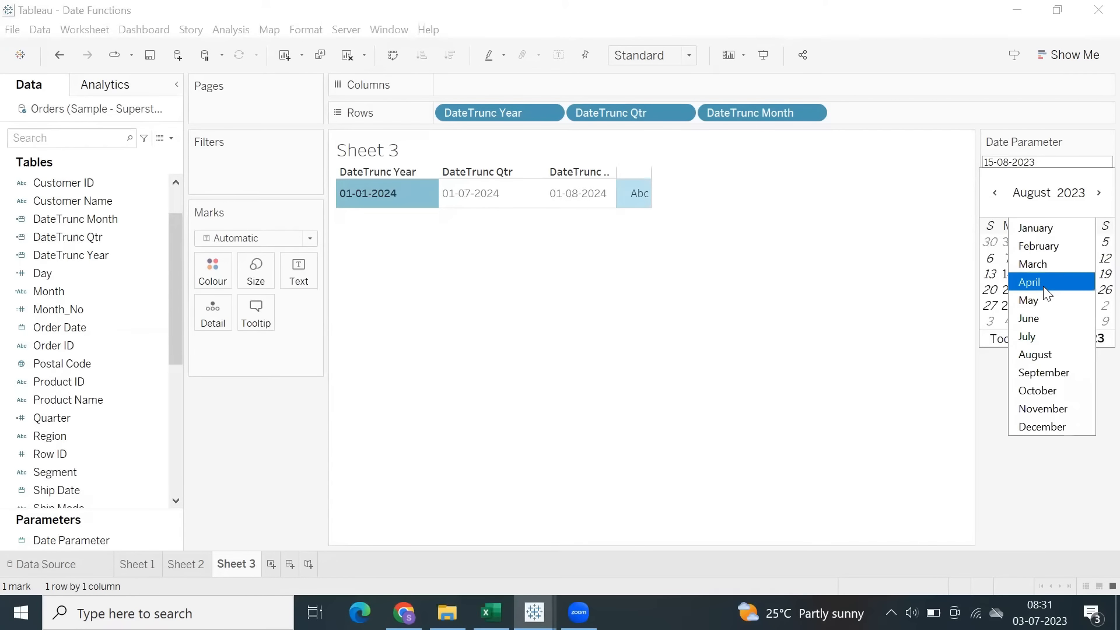
click(1030, 282)
click(1047, 274)
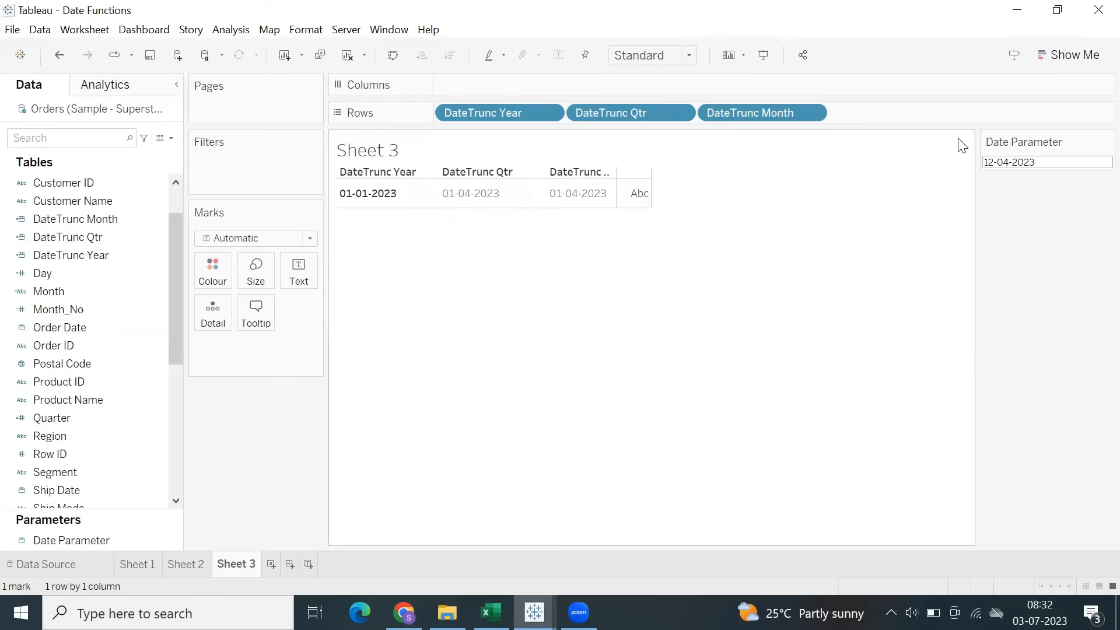
Set the Date Parameter to 21-06-2023 and check the truncated month and quarter values in the table.
click(1004, 163)
click(1033, 195)
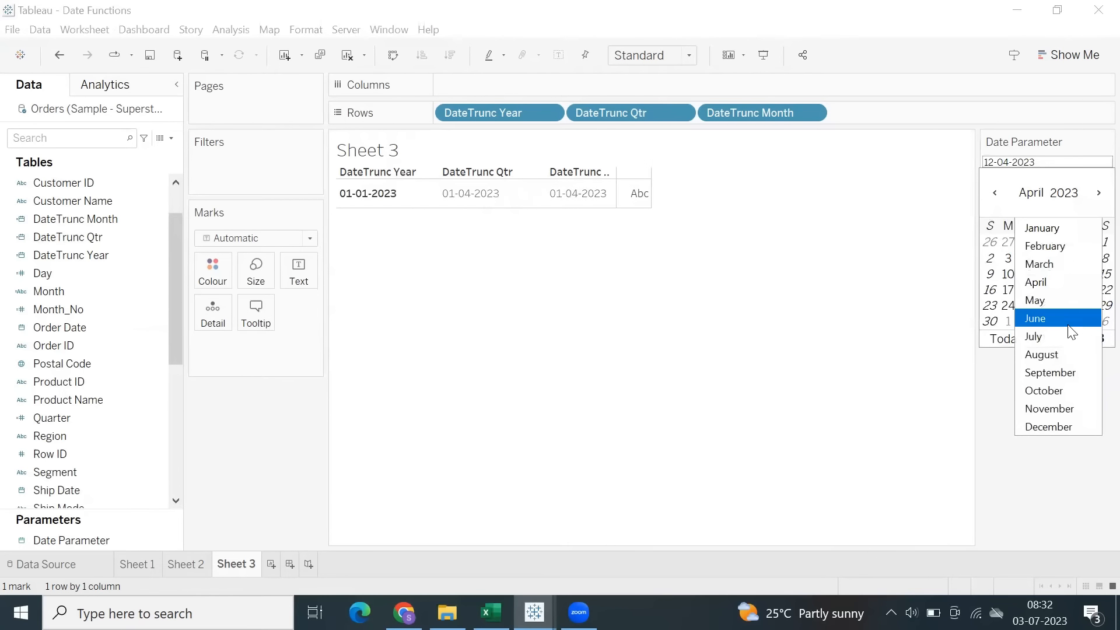
key(Escape)
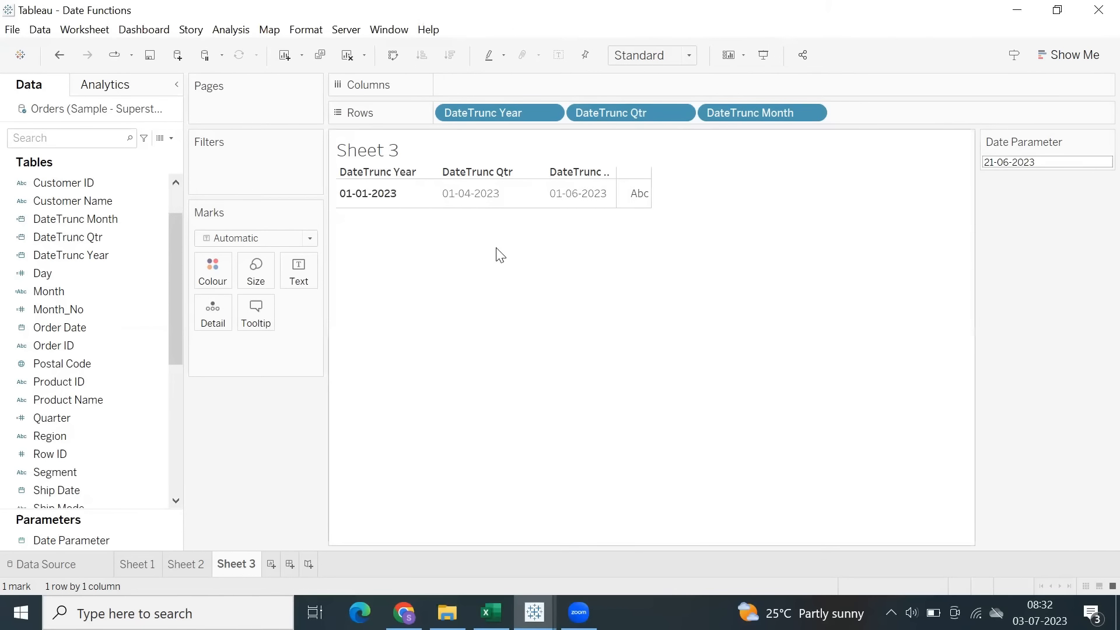
click(569, 199)
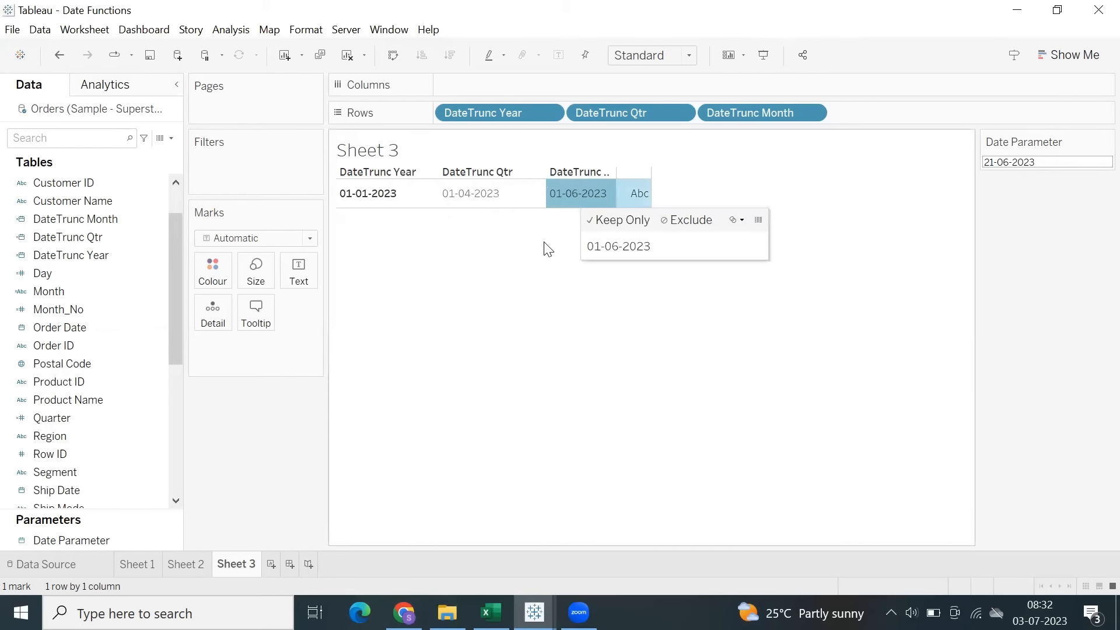
click(476, 197)
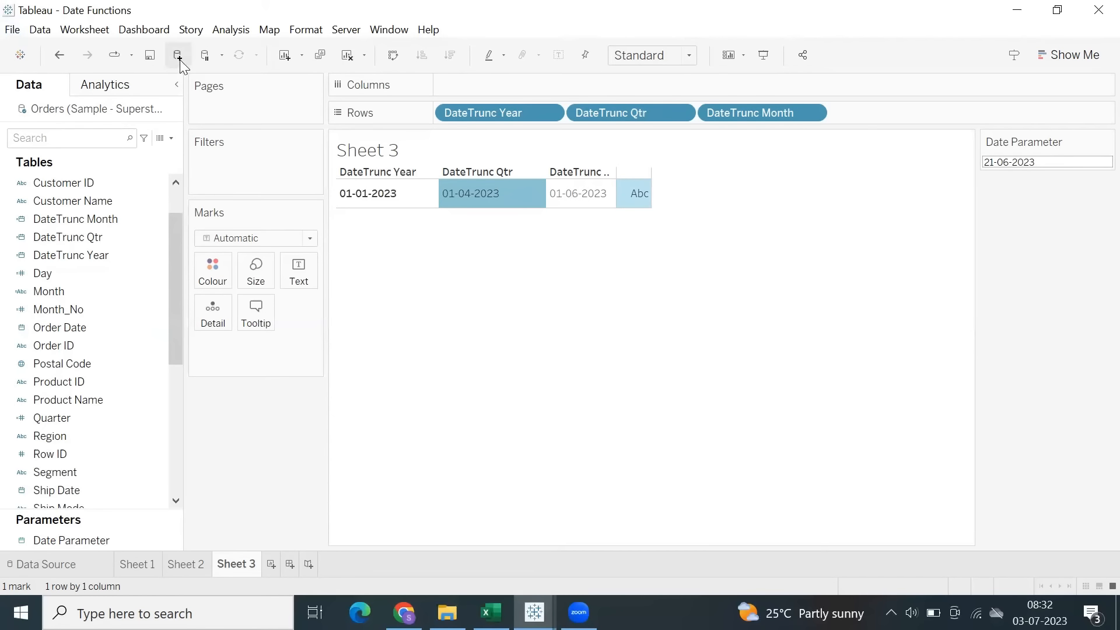
Switch to the Functions workbook and return to the Date Functions workbook.
mouse_move(535, 613)
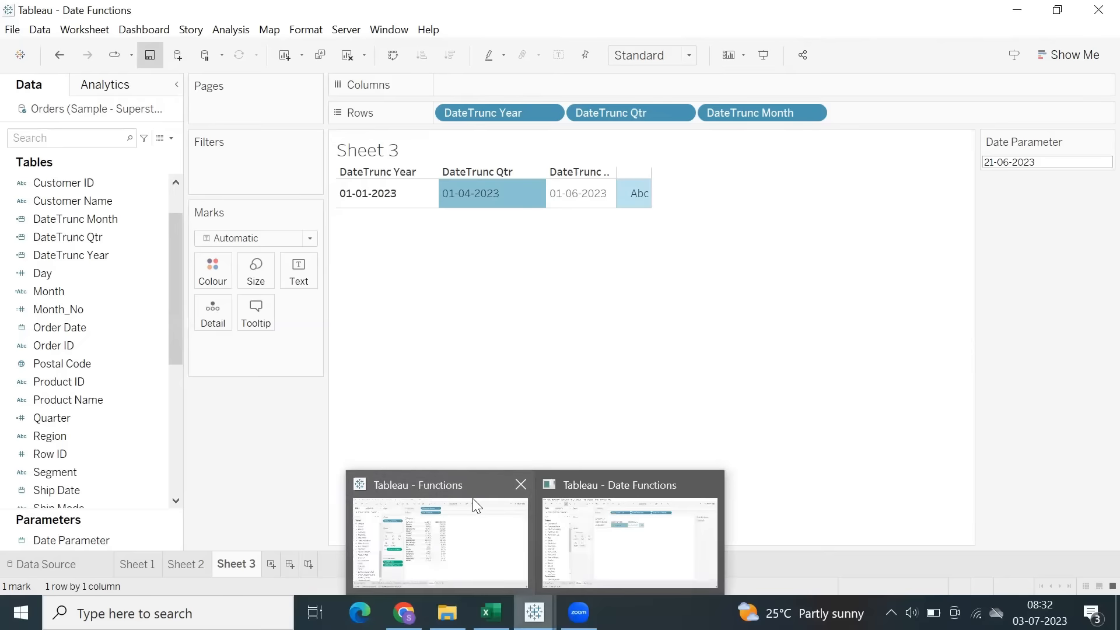
click(473, 499)
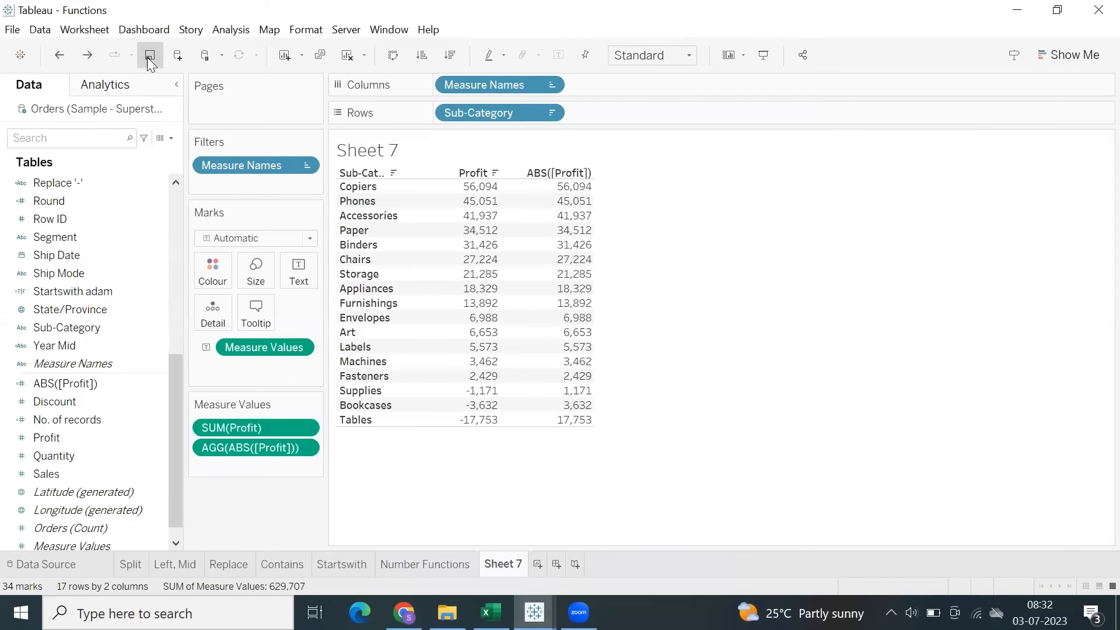
mouse_move(534, 612)
click(579, 538)
Widen the DateTrunc Month column so its full header fits.
mouse_move(622, 193)
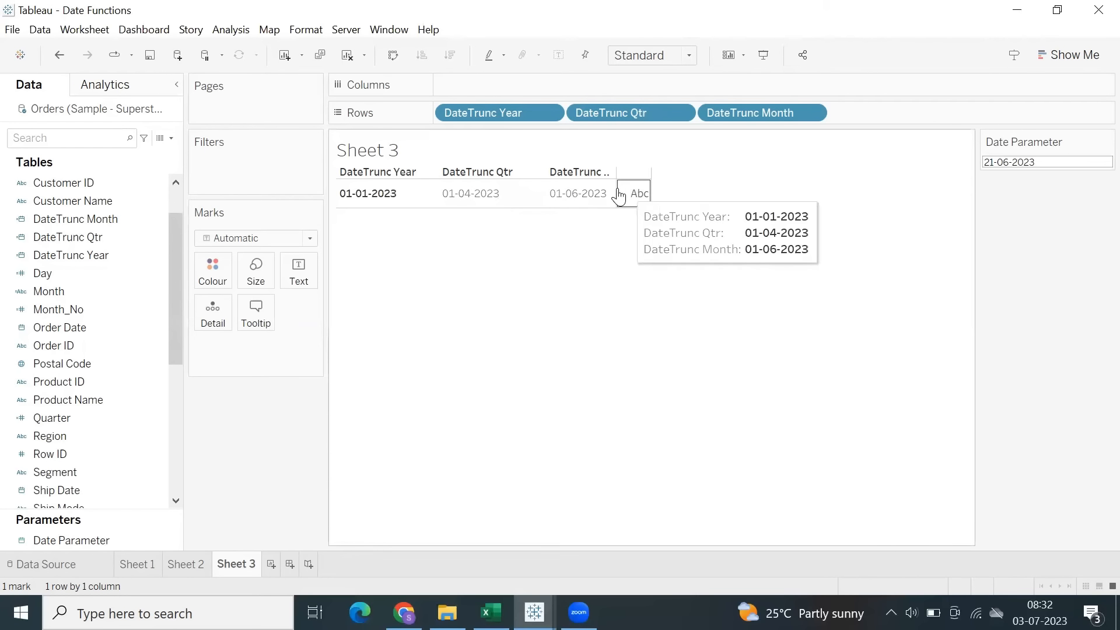
drag(652, 198, 663, 203)
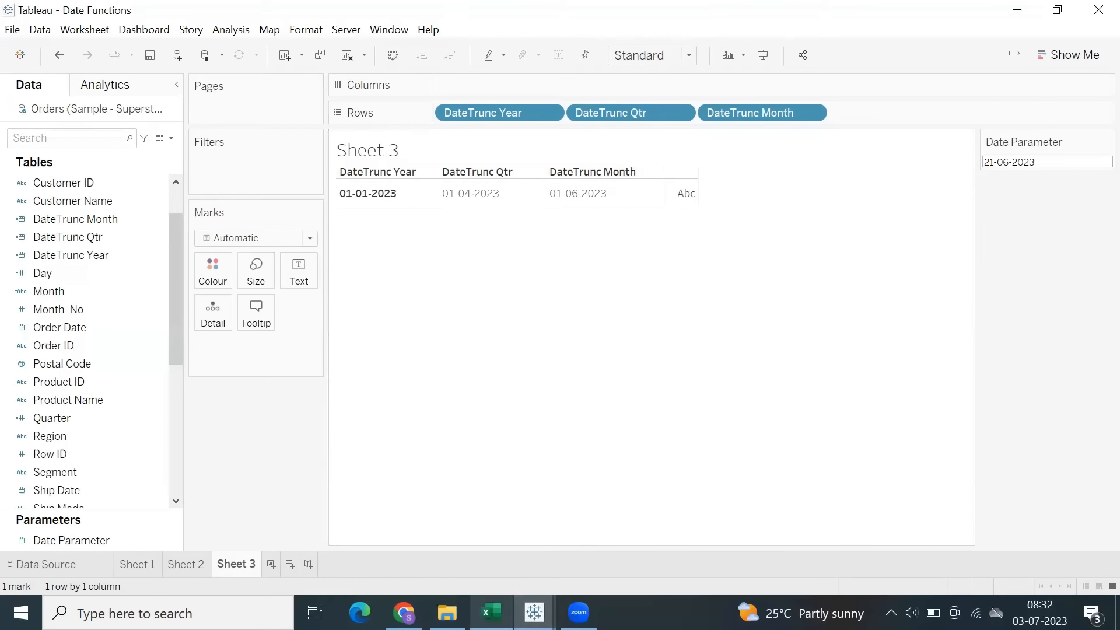
Switch to Excel, select the DateAdd entry in the date functions list, and return to the Date Functions workbook in Tableau.
mouse_move(490, 613)
click(491, 612)
click(168, 424)
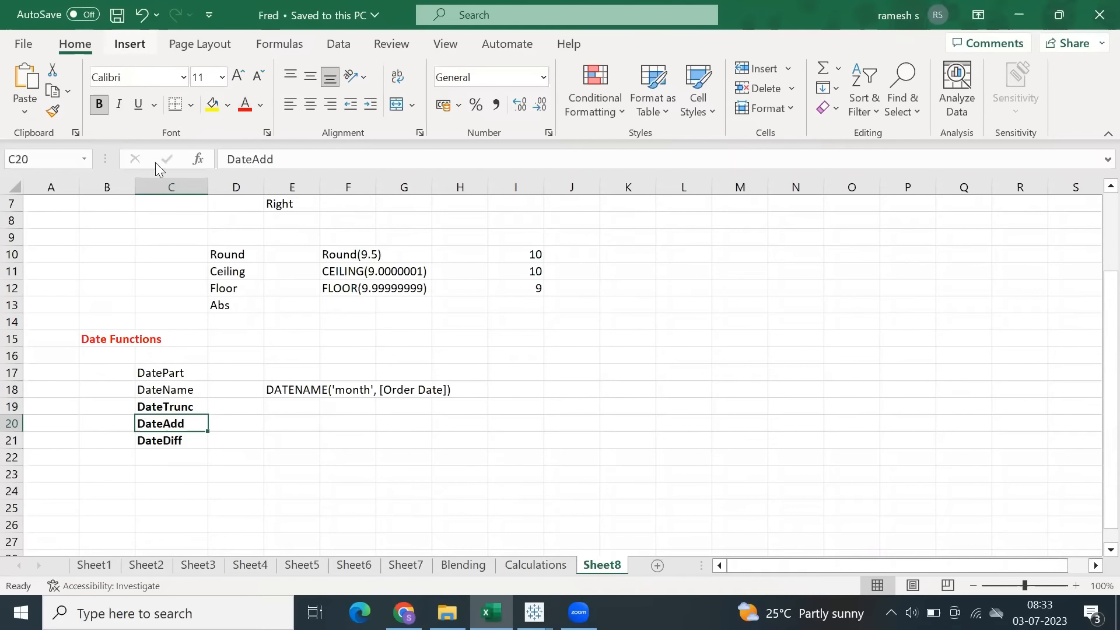
click(535, 613)
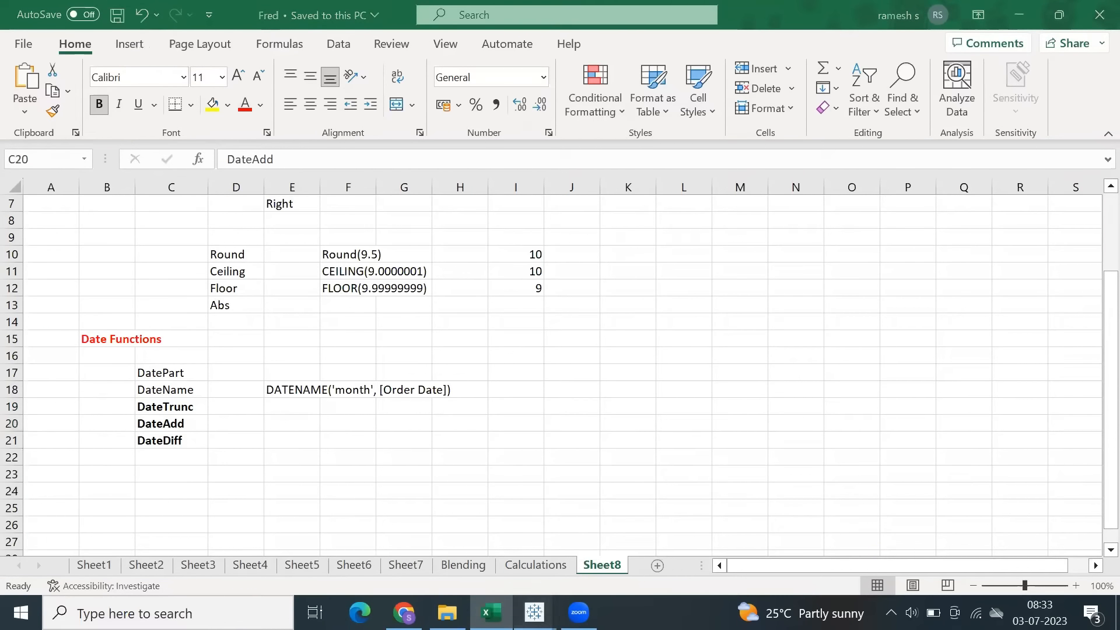
click(522, 490)
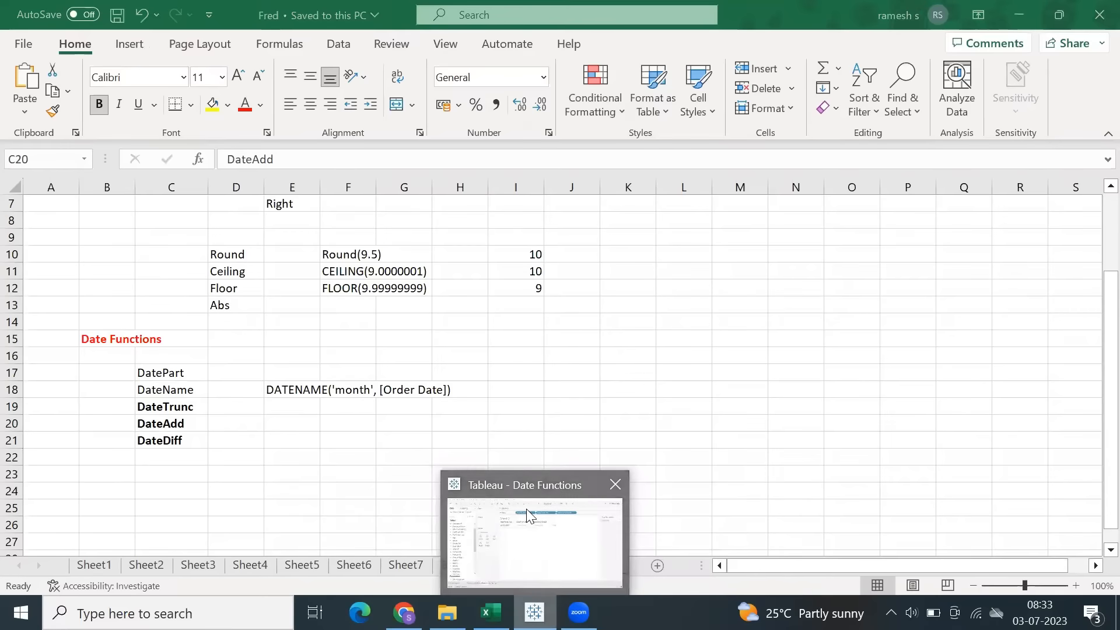
click(526, 509)
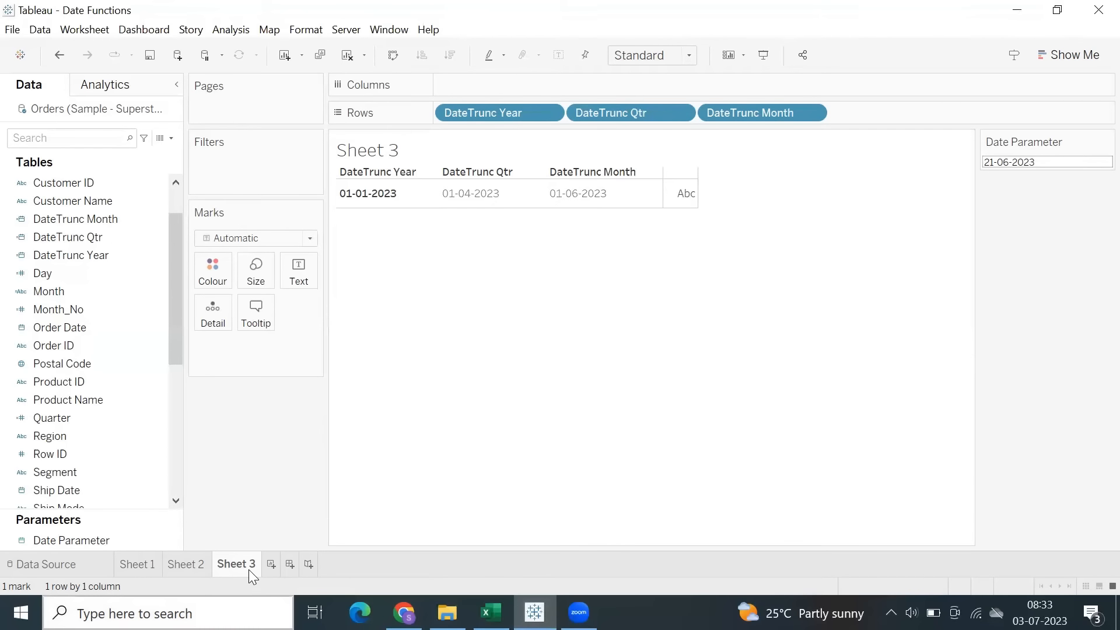
Rename Sheet 3 as Datetrunc and add a new worksheet after it.
text(Datetrunc)
key(Return)
click(285, 565)
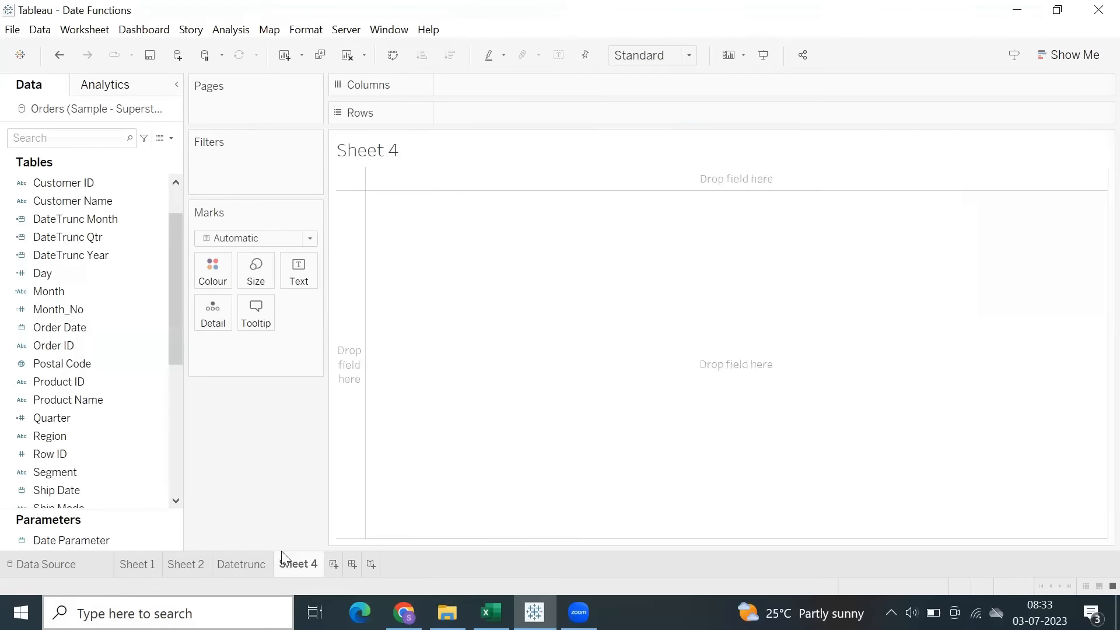
Start a new calculated field with the formula DATEADD('year', -1, [Date Parameter]).
click(231, 29)
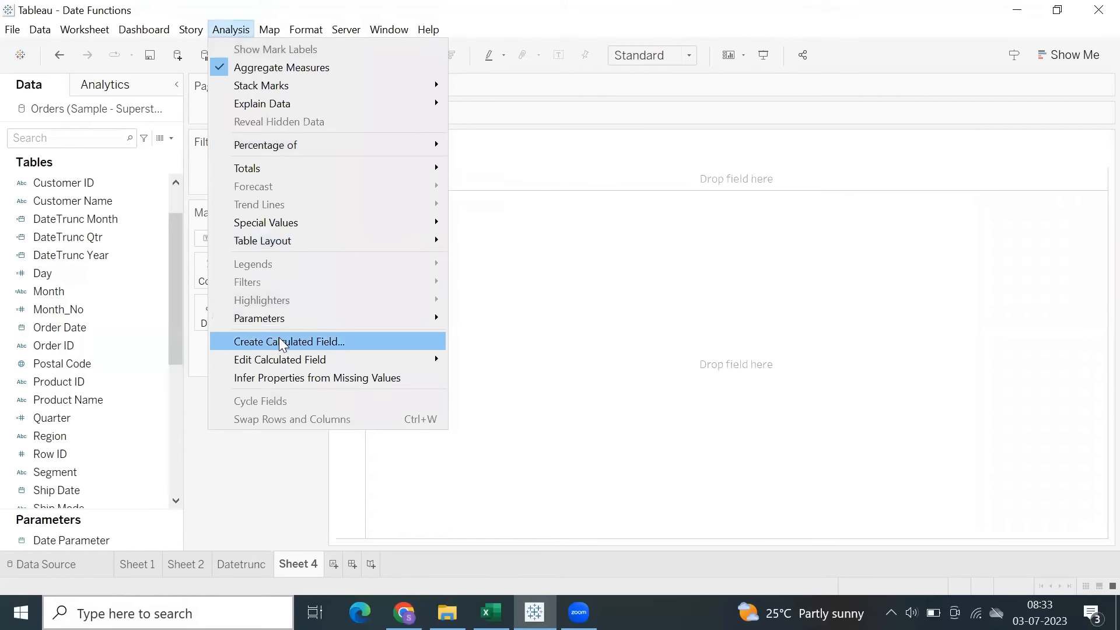
click(283, 340)
click(538, 350)
text(dateadd)
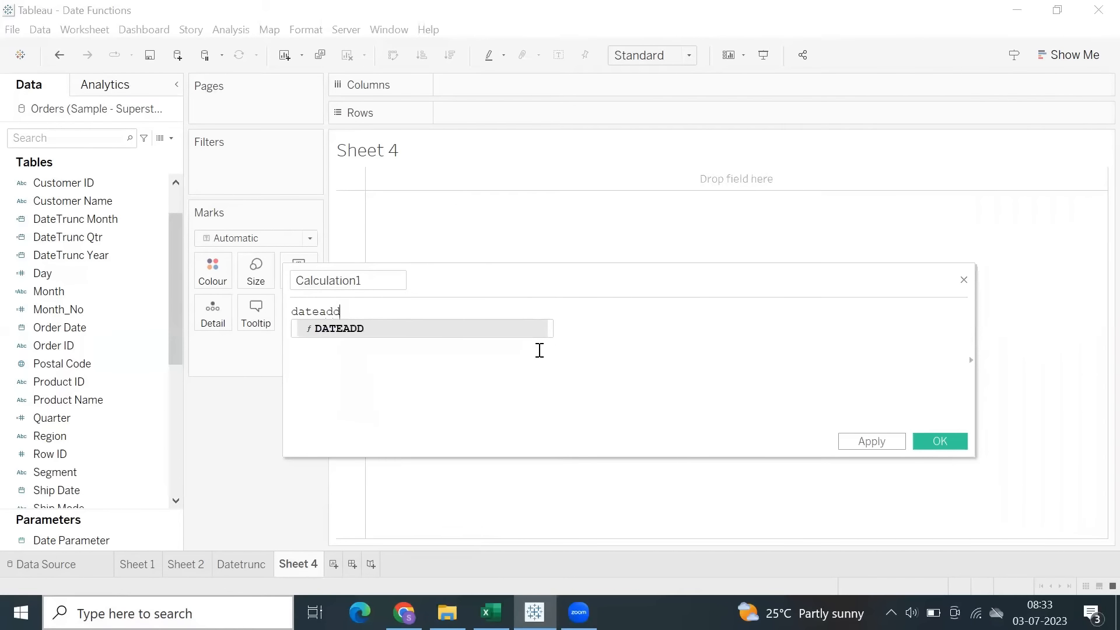
key(Return)
text(')
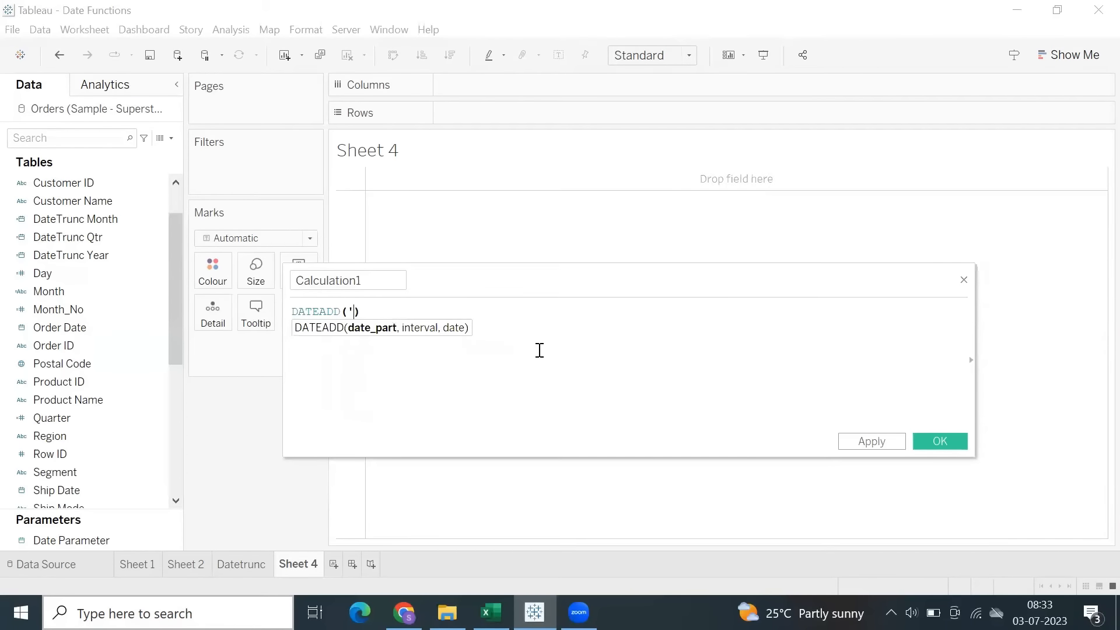
text(year', -1)
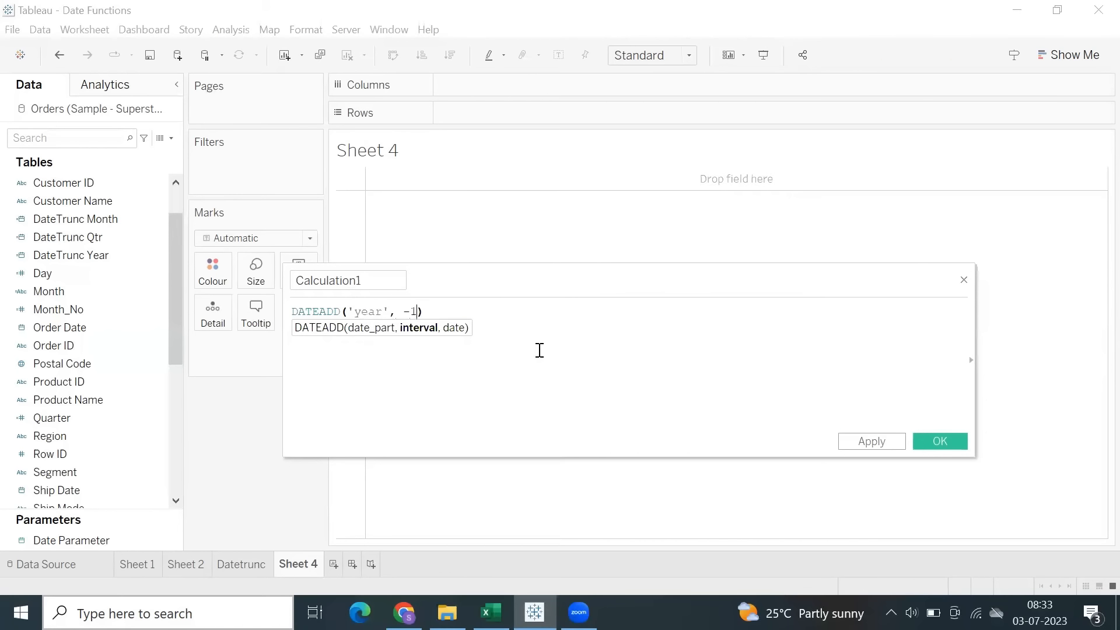
text(, date)
double_click(540, 350)
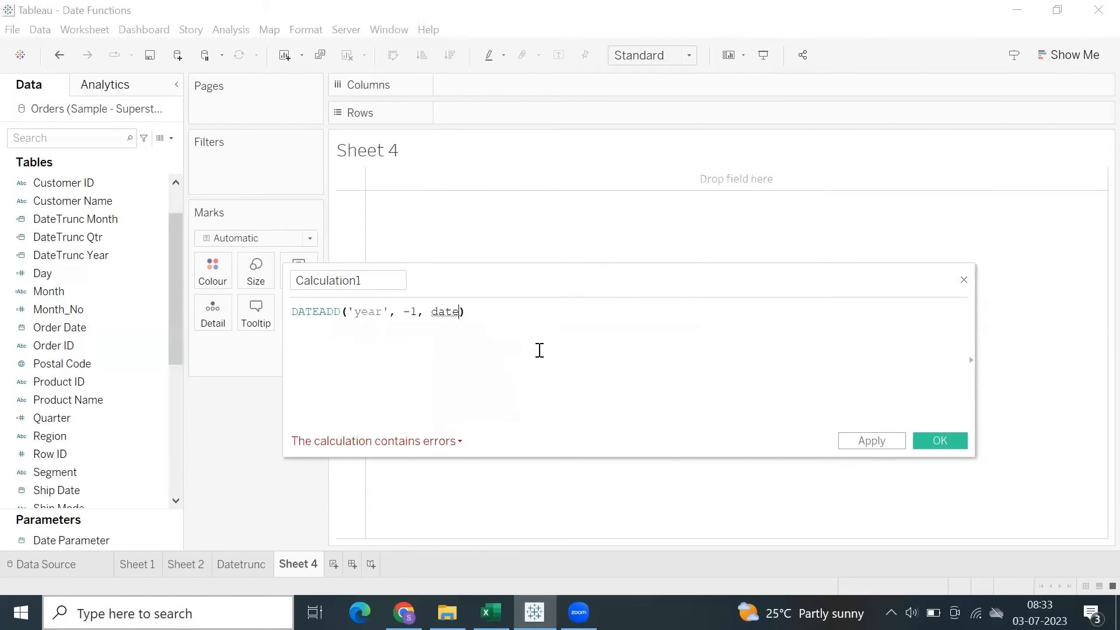
drag(435, 309, 546, 310)
Name the calculated field DateAdd Year-1, save it, and change its data type to Date.
double_click(295, 273)
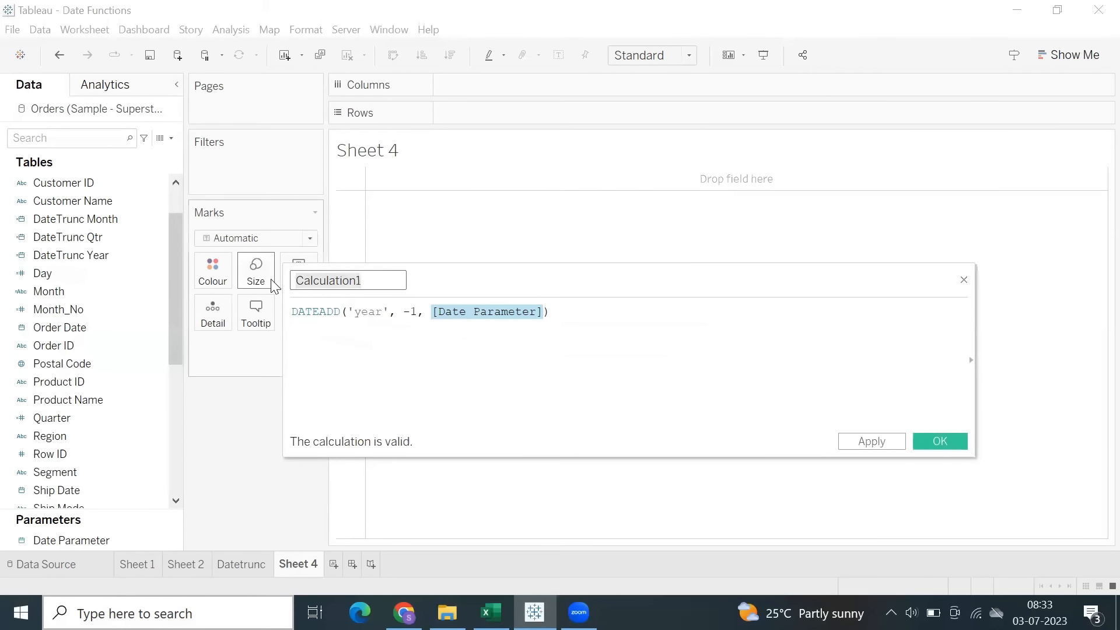
text(DateAdd Year-1)
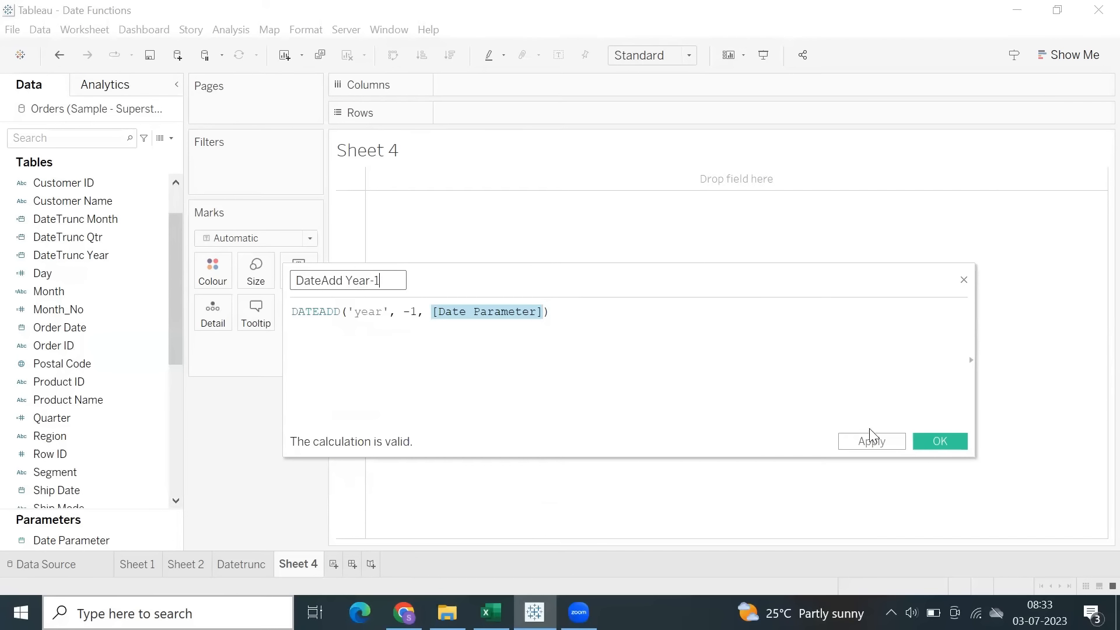
click(940, 441)
click(21, 219)
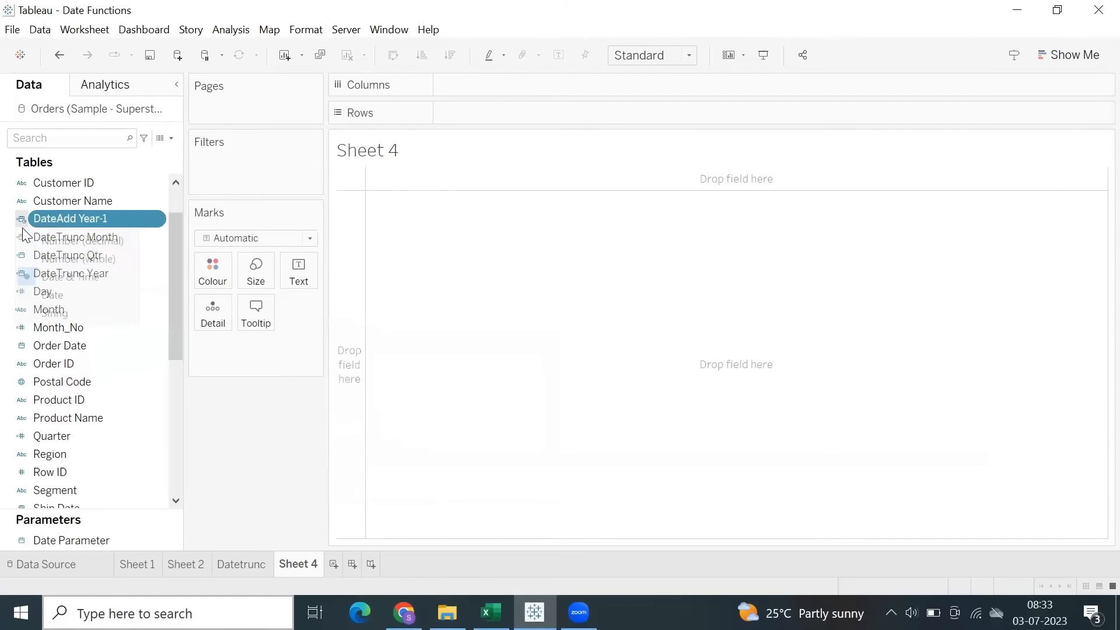
click(63, 294)
Add the DateAdd Year-1 field to Rows and enlarge its cell so the full header fits.
double_click(577, 113)
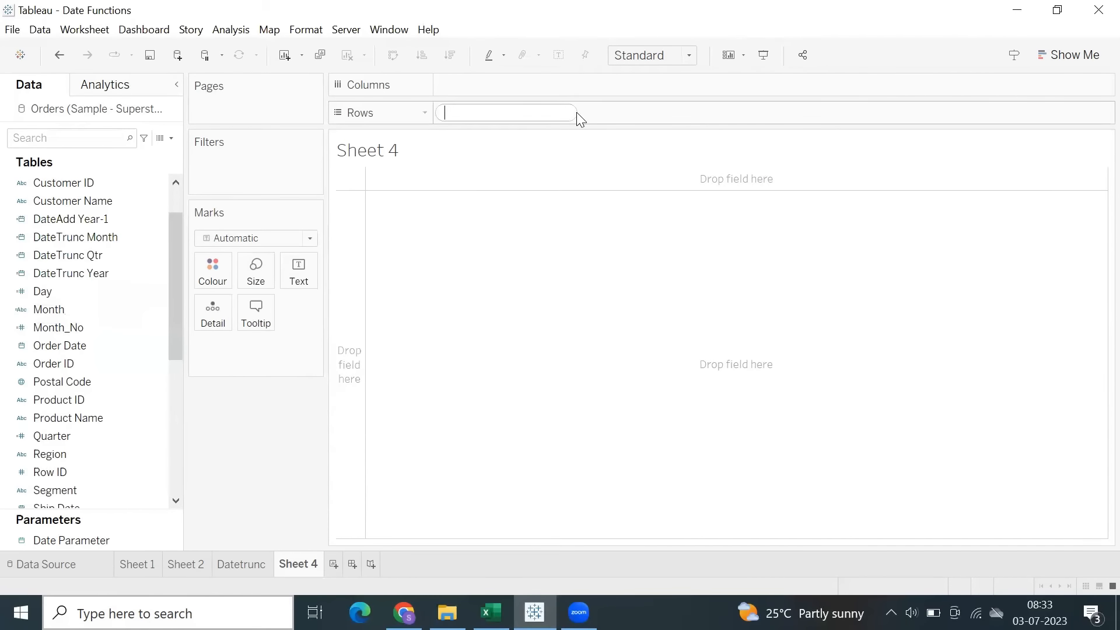
text(datead)
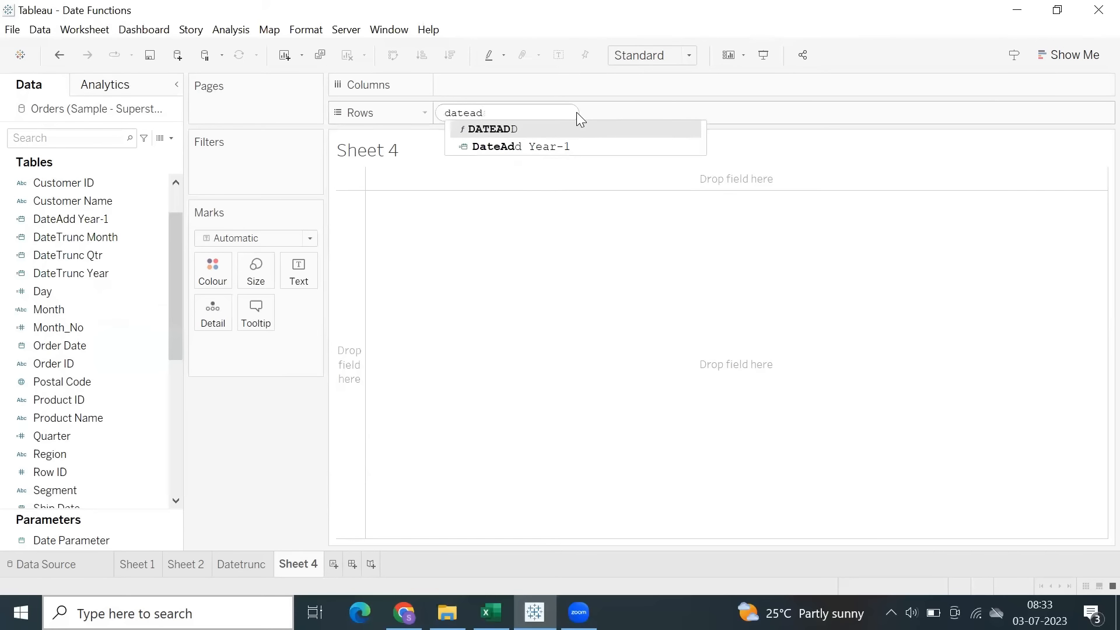
key(Down)
key(Return)
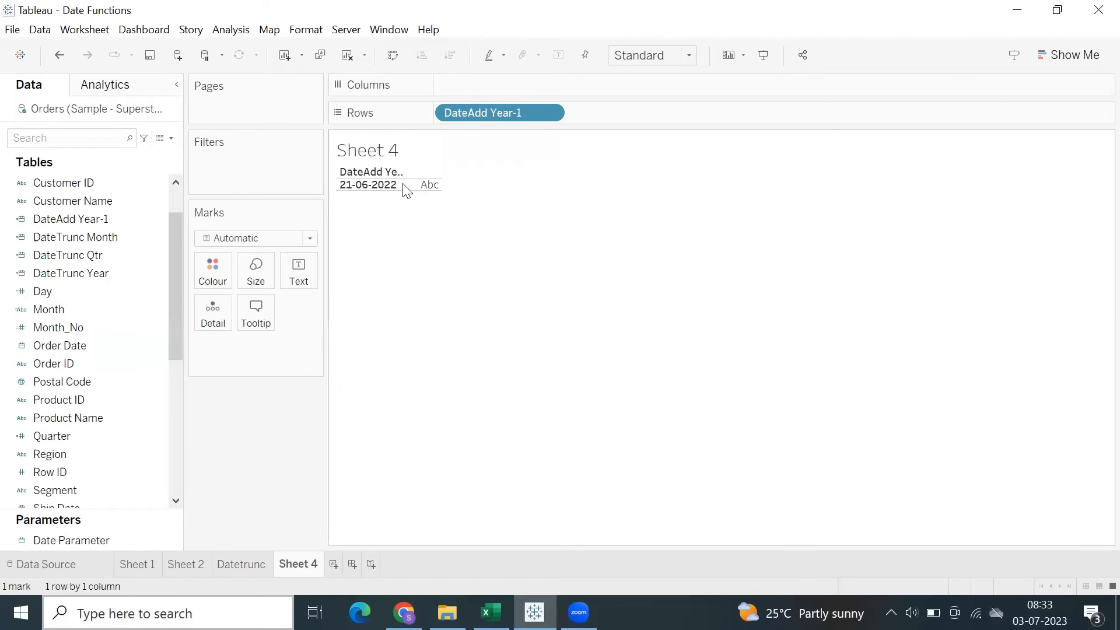
drag(406, 183, 413, 223)
Show the Date Parameter control on the sheet and set its date to 03-07-2023.
scroll(101, 314, down, 5)
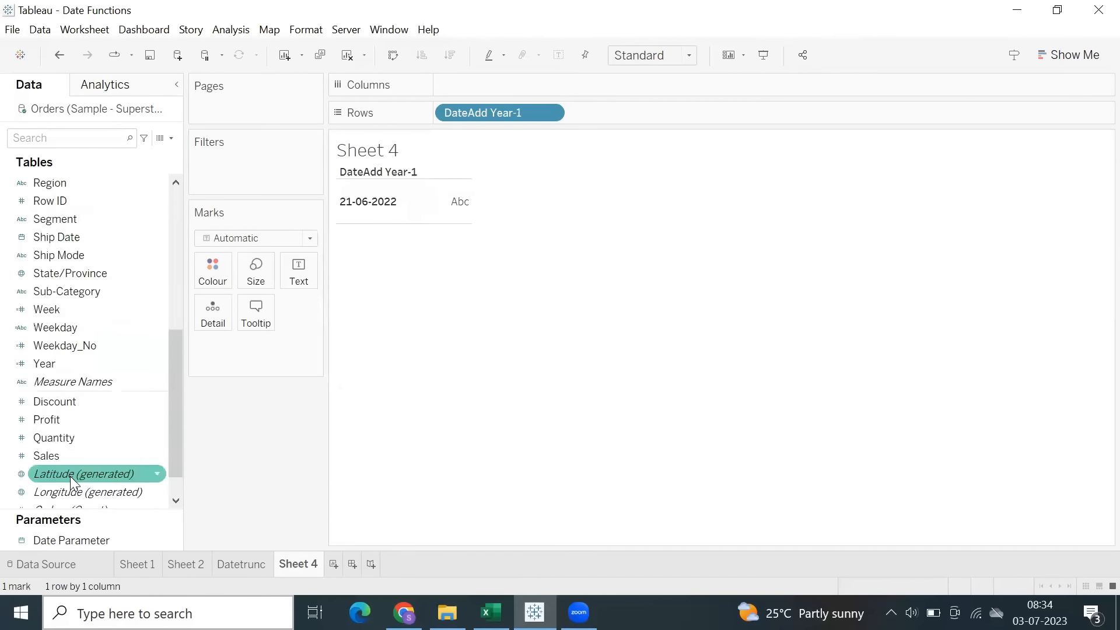
right_click(73, 541)
click(114, 276)
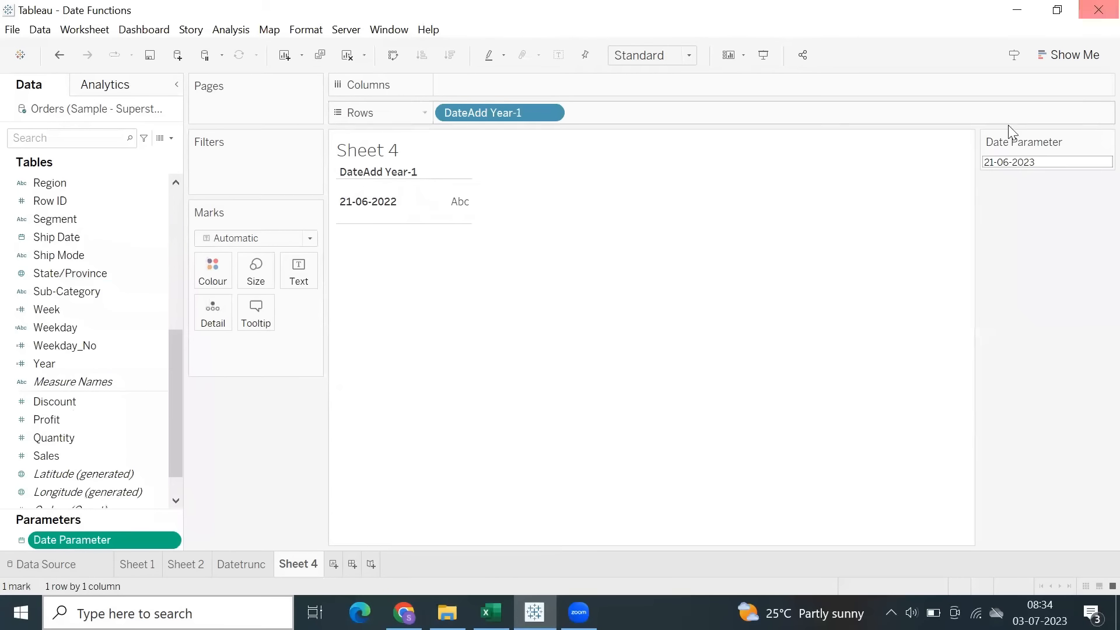
click(1011, 161)
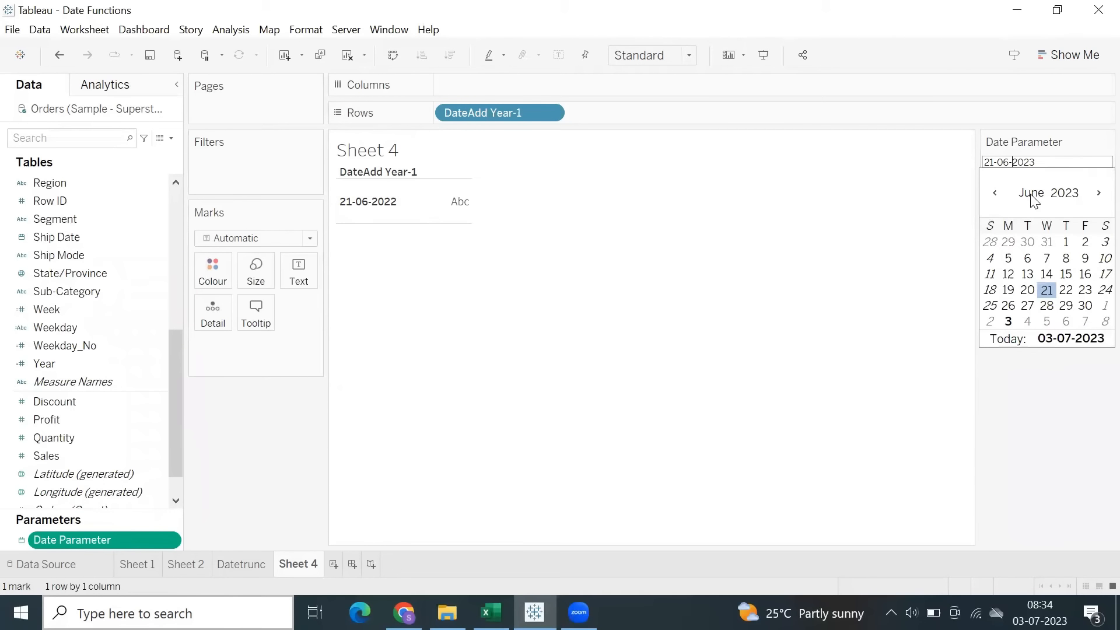
click(1031, 192)
click(1033, 337)
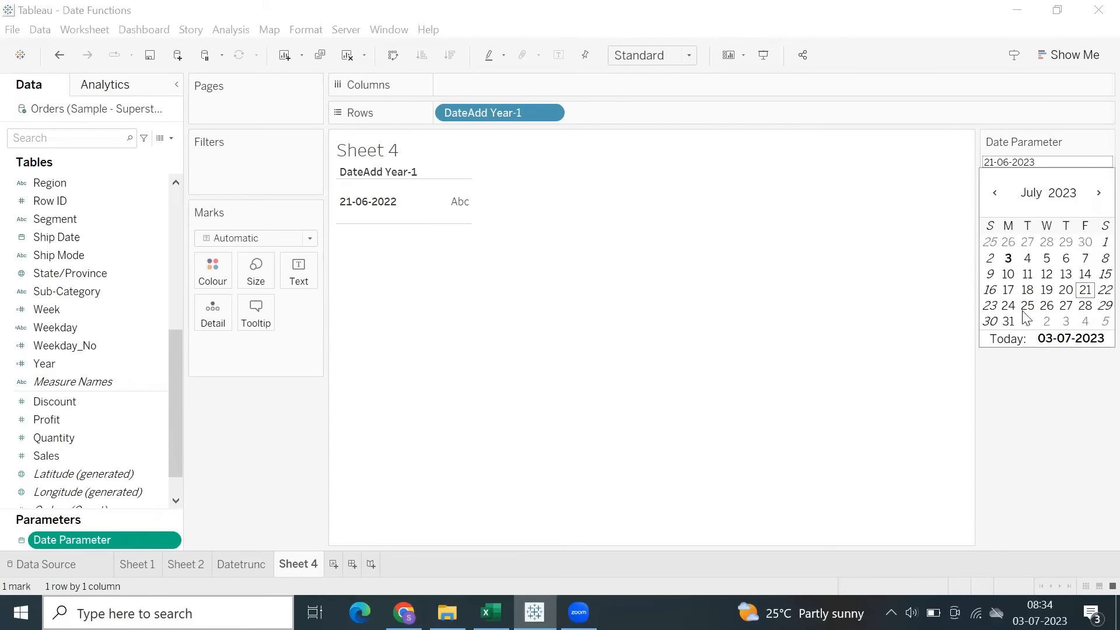
click(1009, 262)
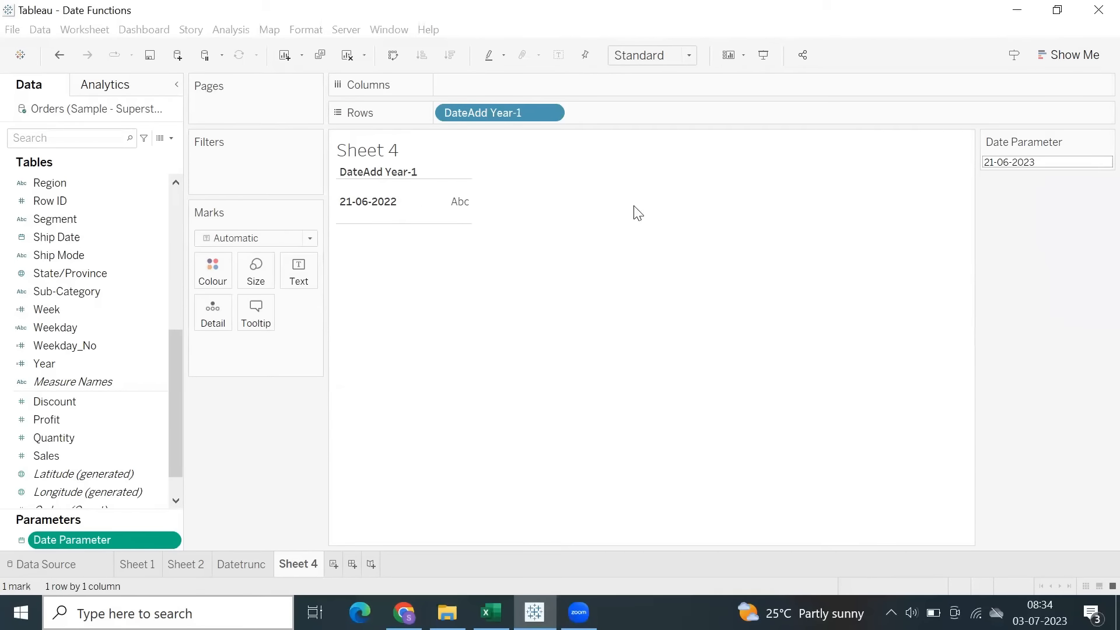
click(370, 212)
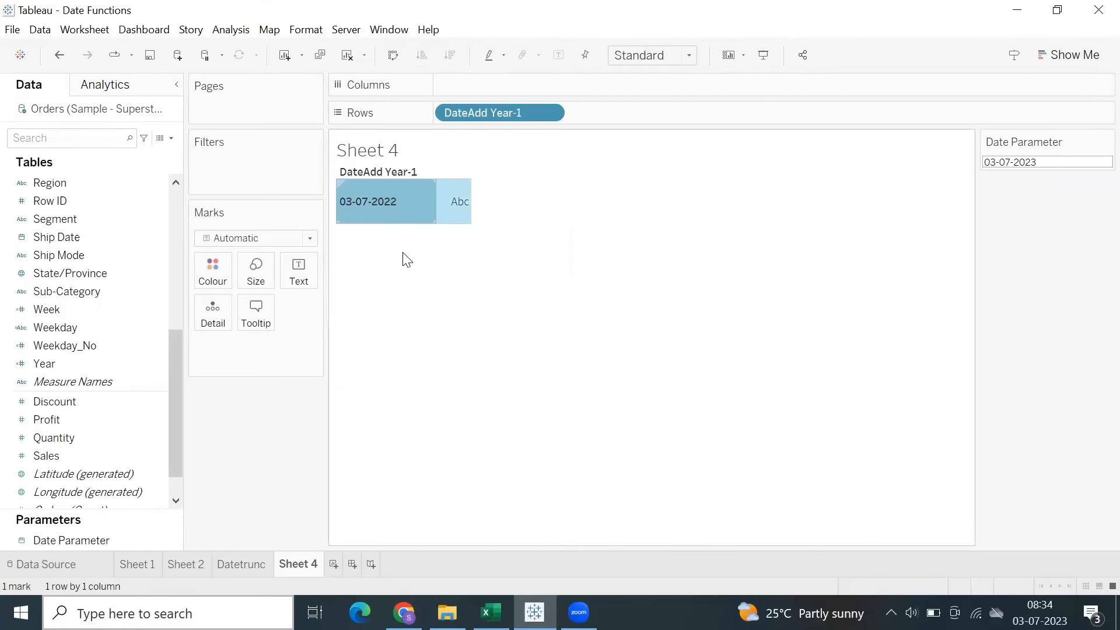
click(407, 259)
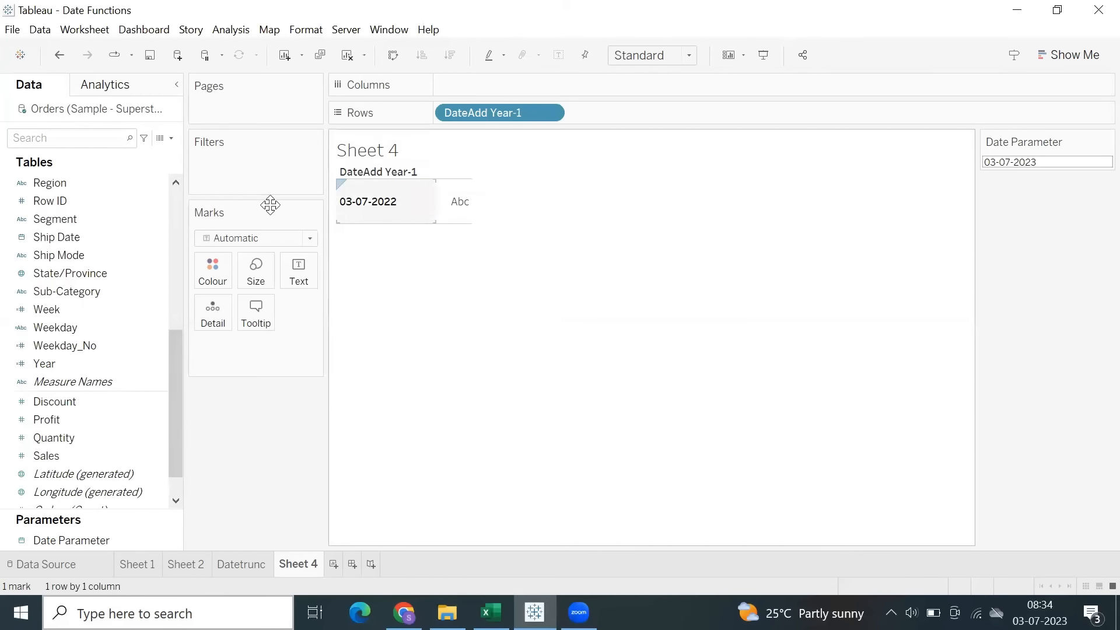
Review the DateAdd Year-1 formula and its interval argument, then close the calculation editor.
scroll(70, 255, up, 5)
scroll(70, 253, up, 1)
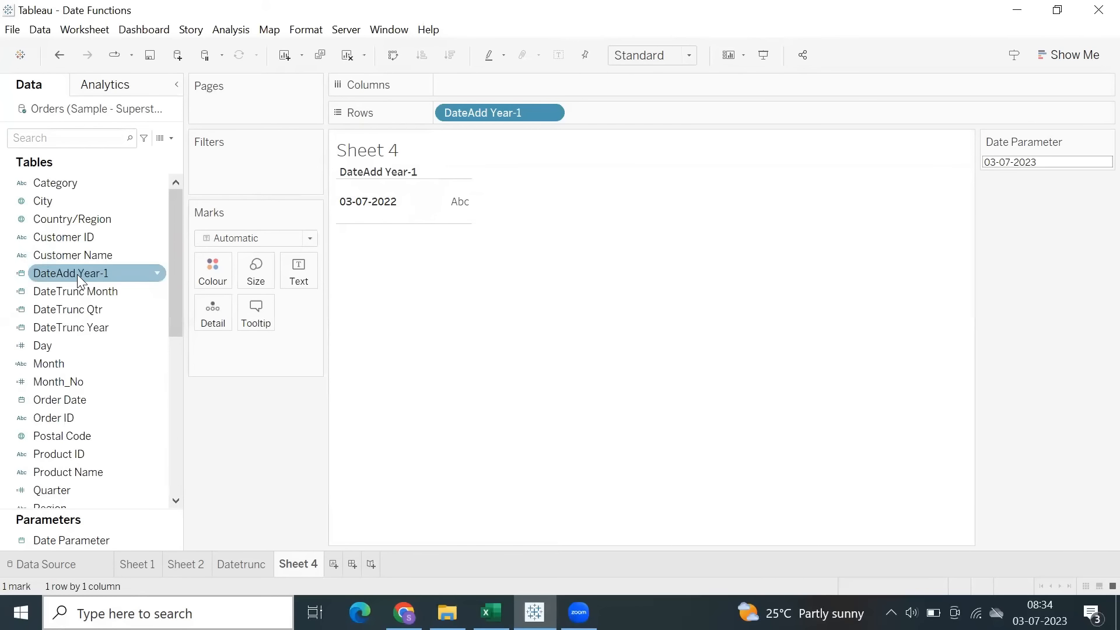
right_click(77, 274)
click(117, 95)
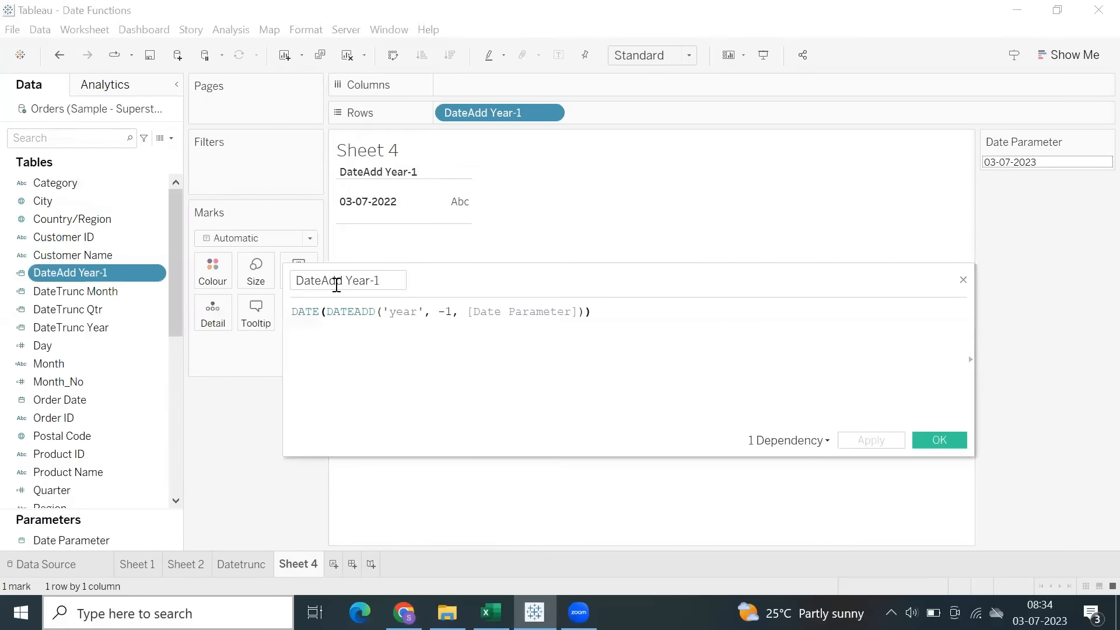
click(336, 283)
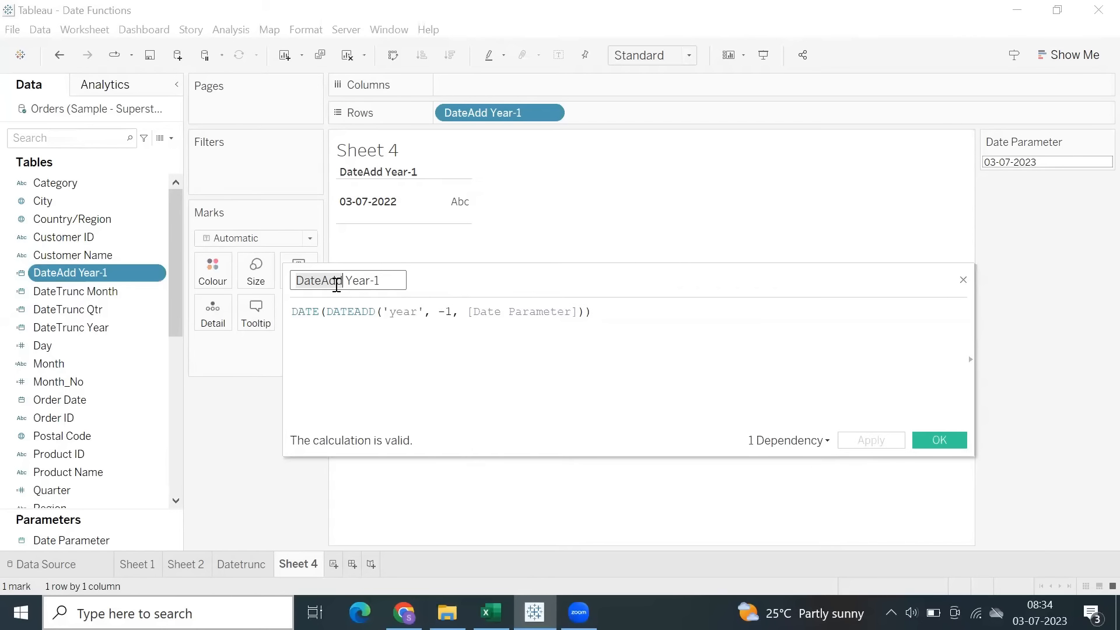
drag(439, 312, 450, 314)
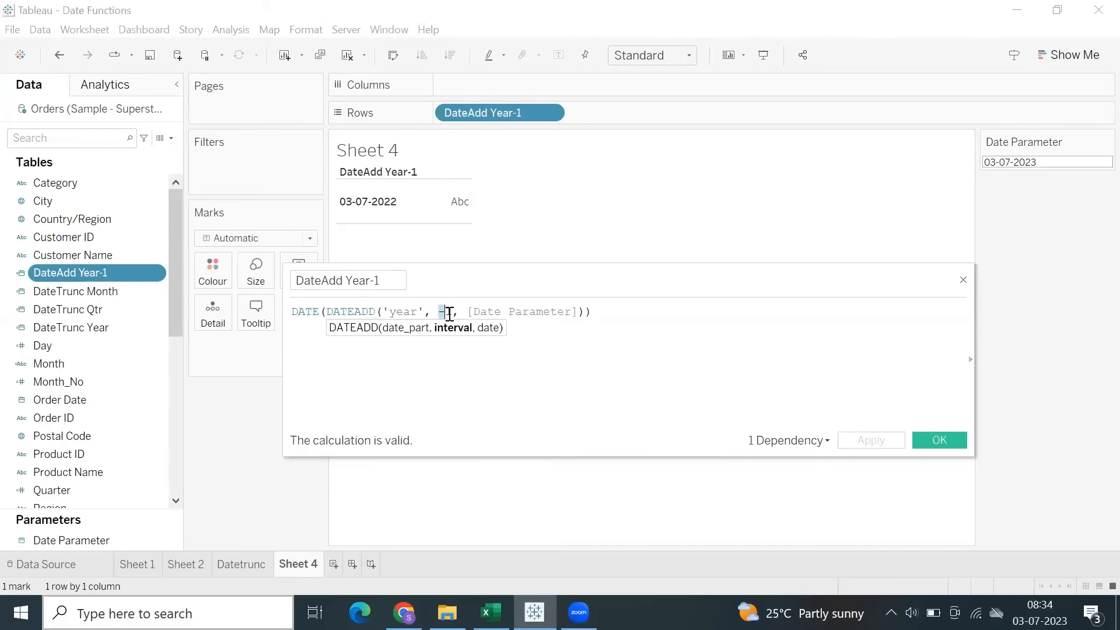
click(957, 442)
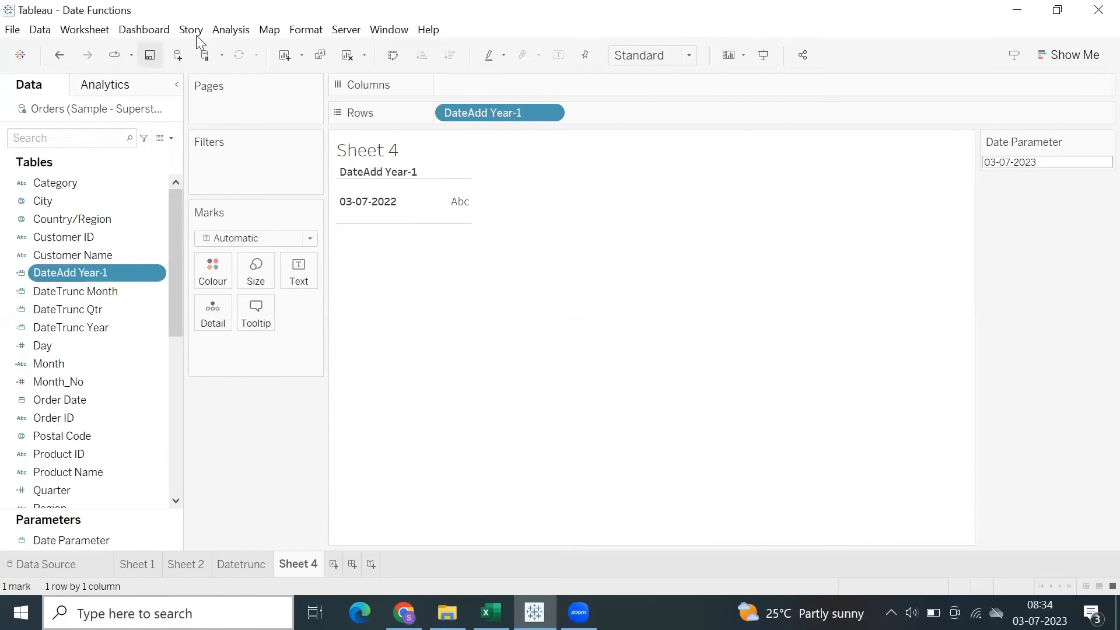
Start a new calculated field with the formula DATEADD('month', 1, [Date Parameter]).
click(228, 29)
click(268, 359)
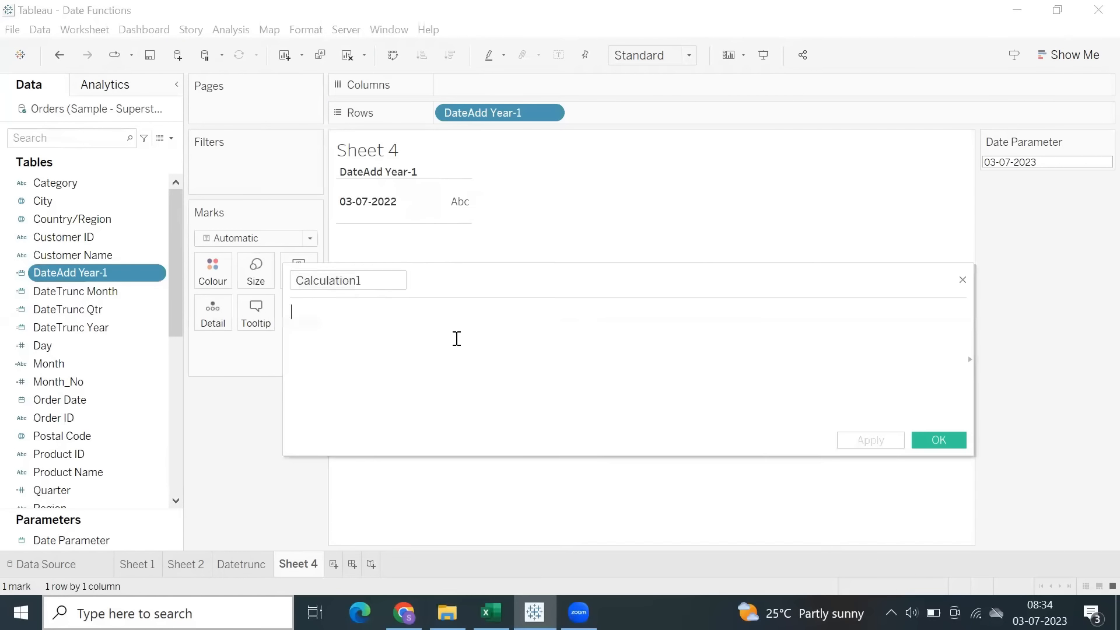
text(dateadd)
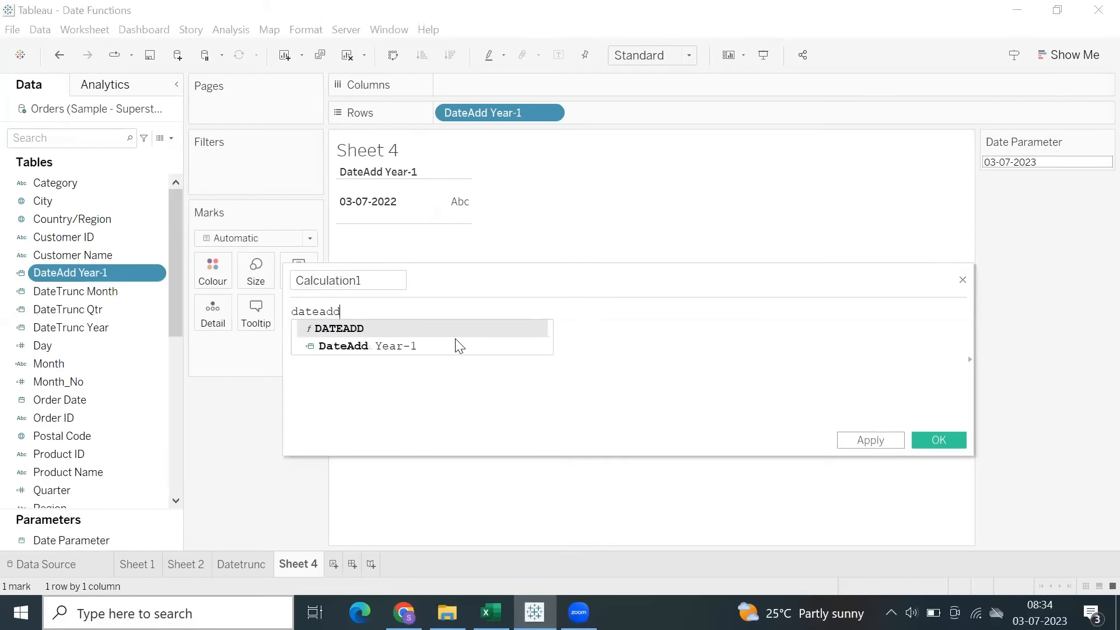
key(Return)
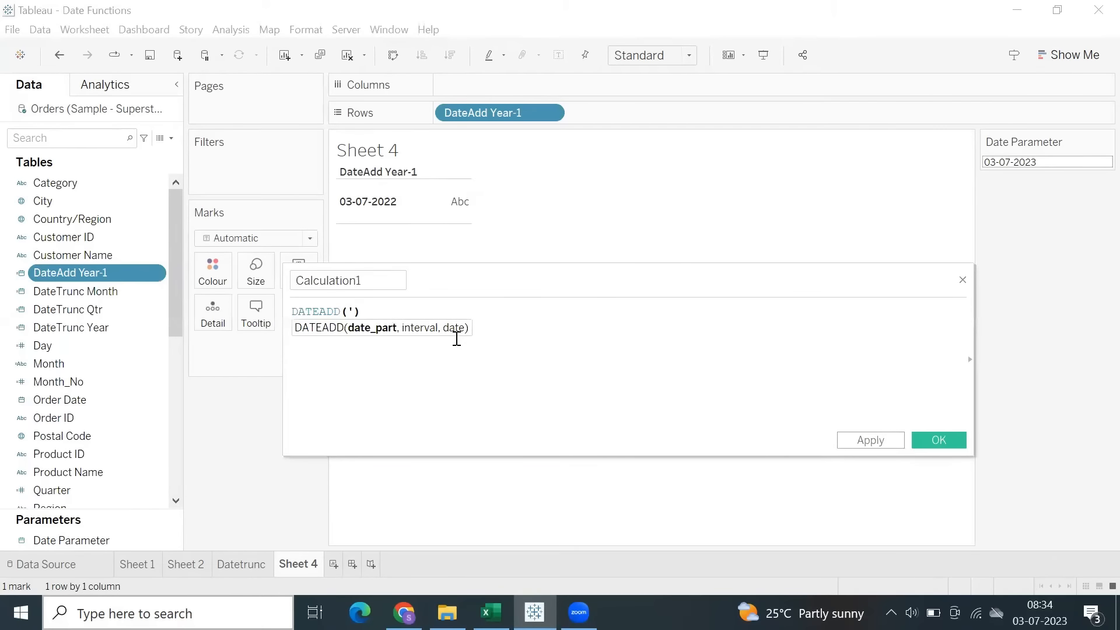
text('month',)
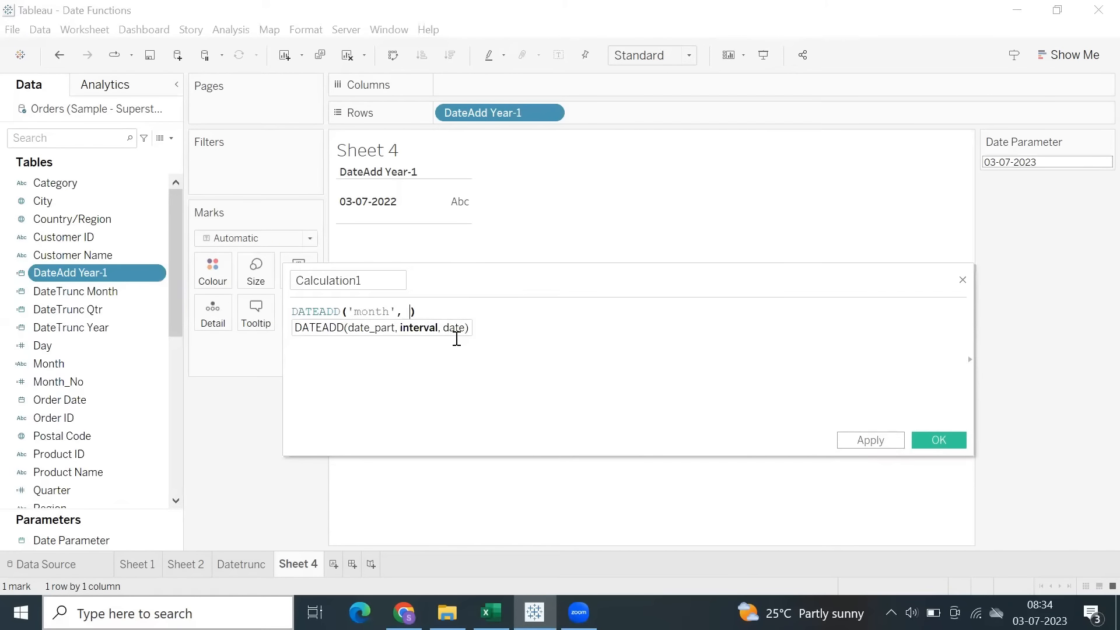
text( 1)
text(, [Date Parameter])
Name the calculated field DateAdd Month+1, save it, and change its data type to Date.
drag(369, 281, 283, 283)
text(DateAdd)
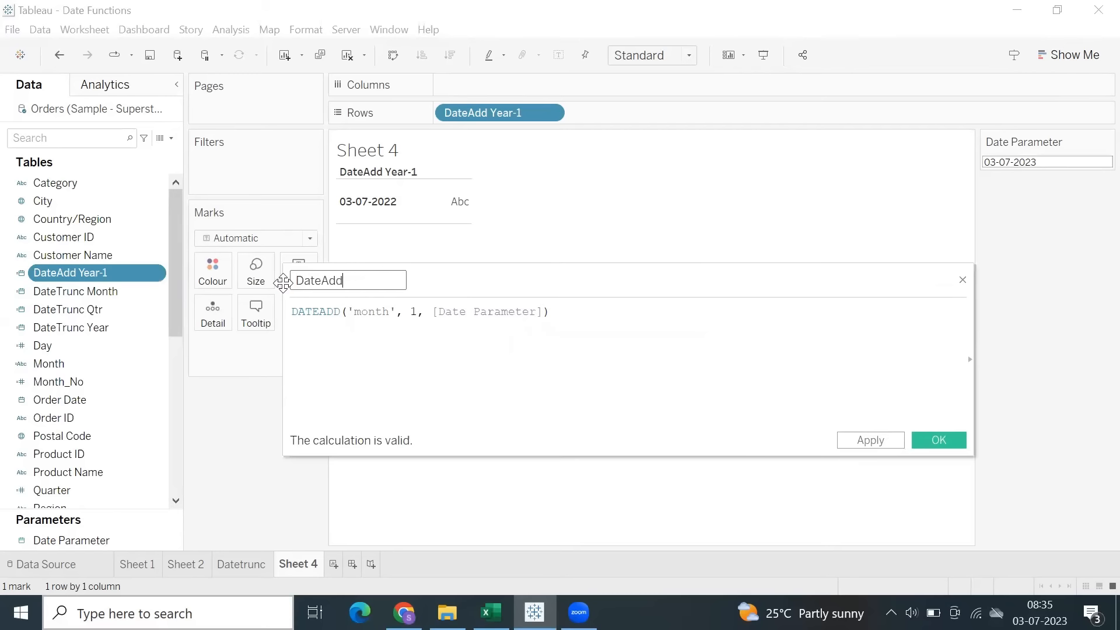
text( Month+1)
key(Return)
click(21, 272)
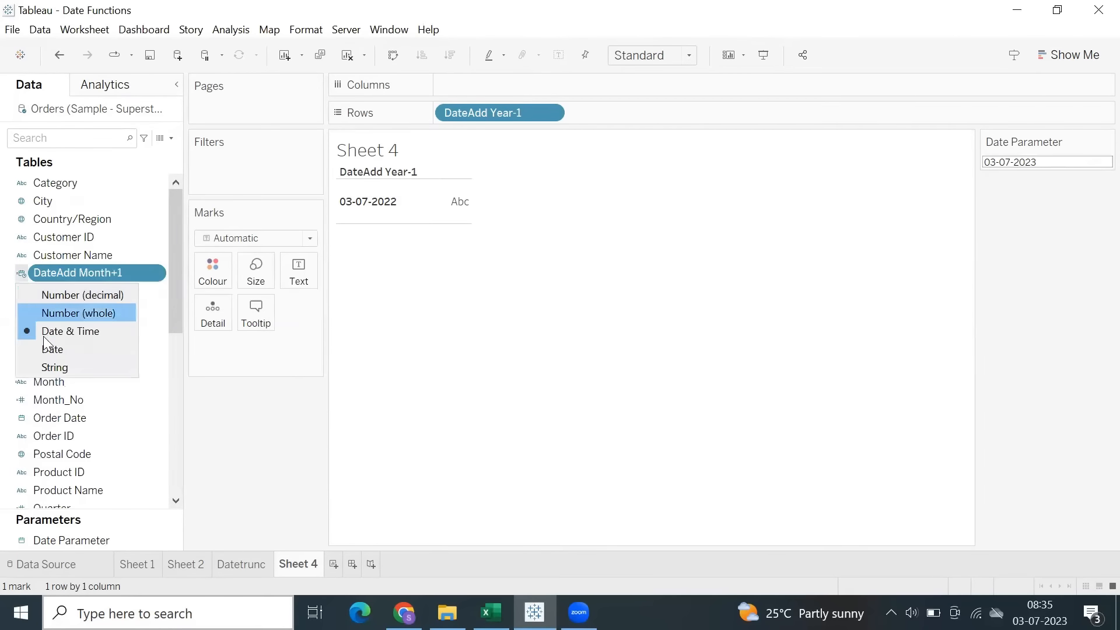
click(47, 344)
Add the DateAdd Month+1 field to Rows after DateAdd Year-1 and compare it with the Date Parameter's month.
double_click(703, 112)
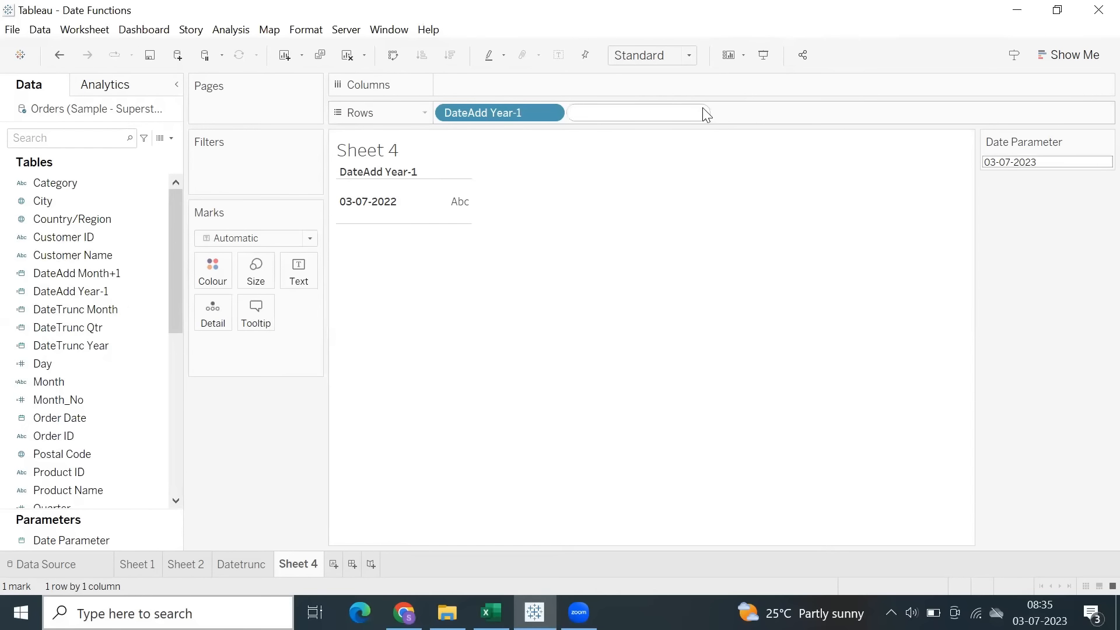
text(datead)
key(Down)
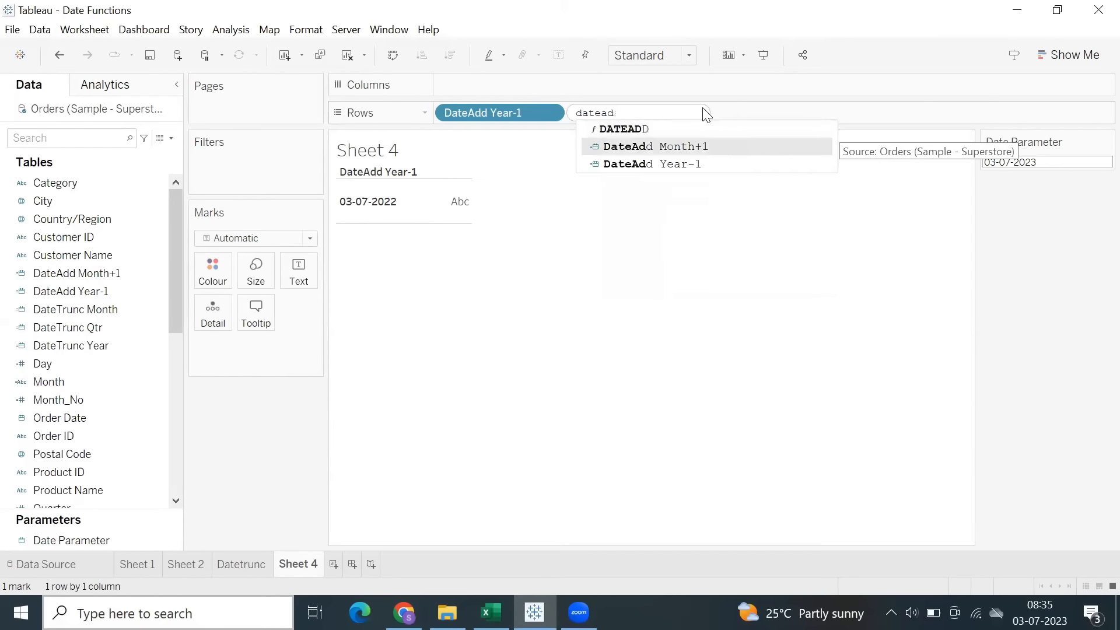
key(Return)
key(Return)
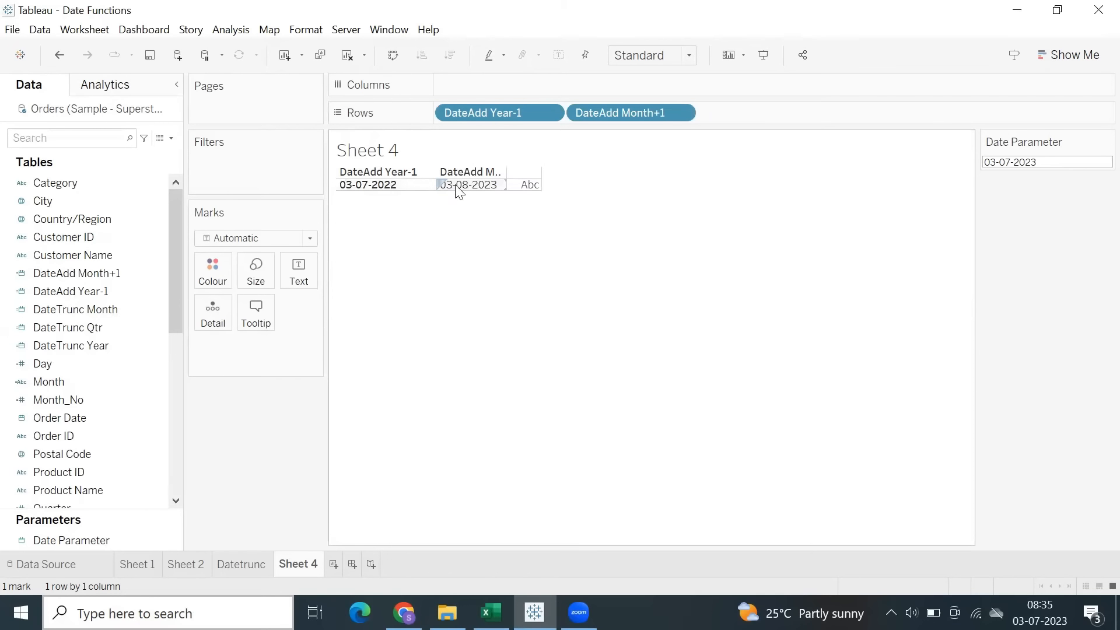
click(997, 160)
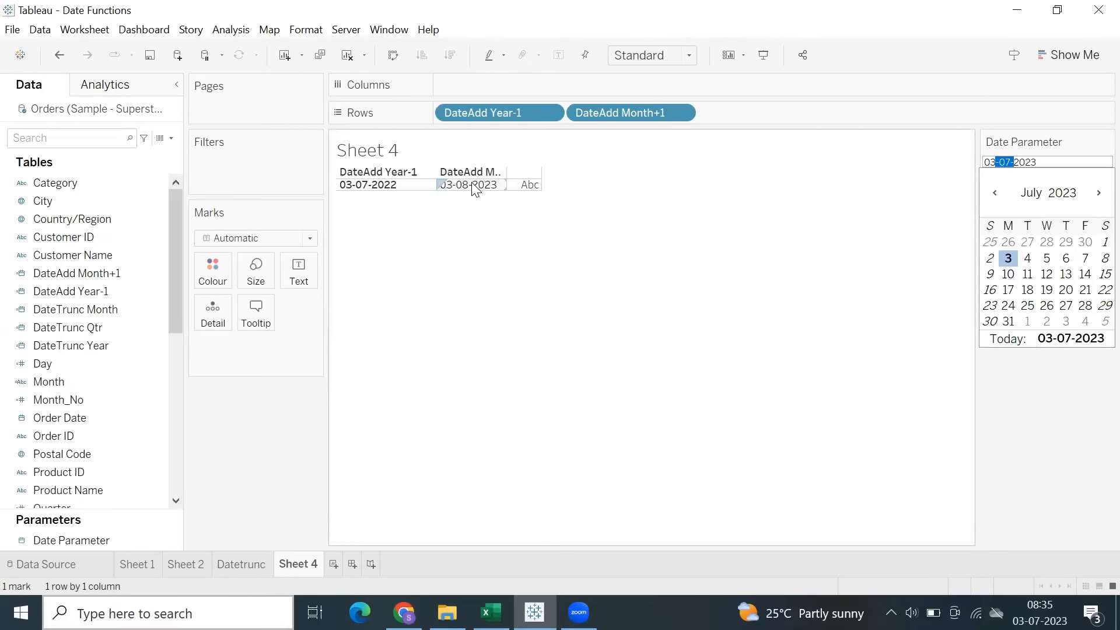
click(754, 197)
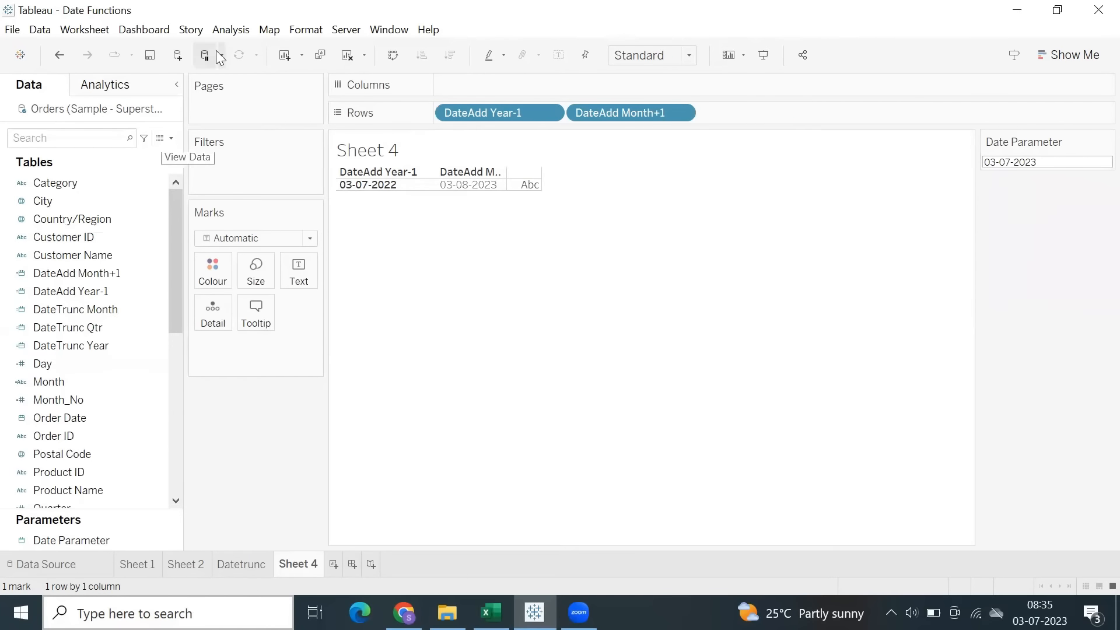
Start a new calculated field with the formula DATEADD('day', -1, [Date Parameter]).
click(231, 30)
click(304, 358)
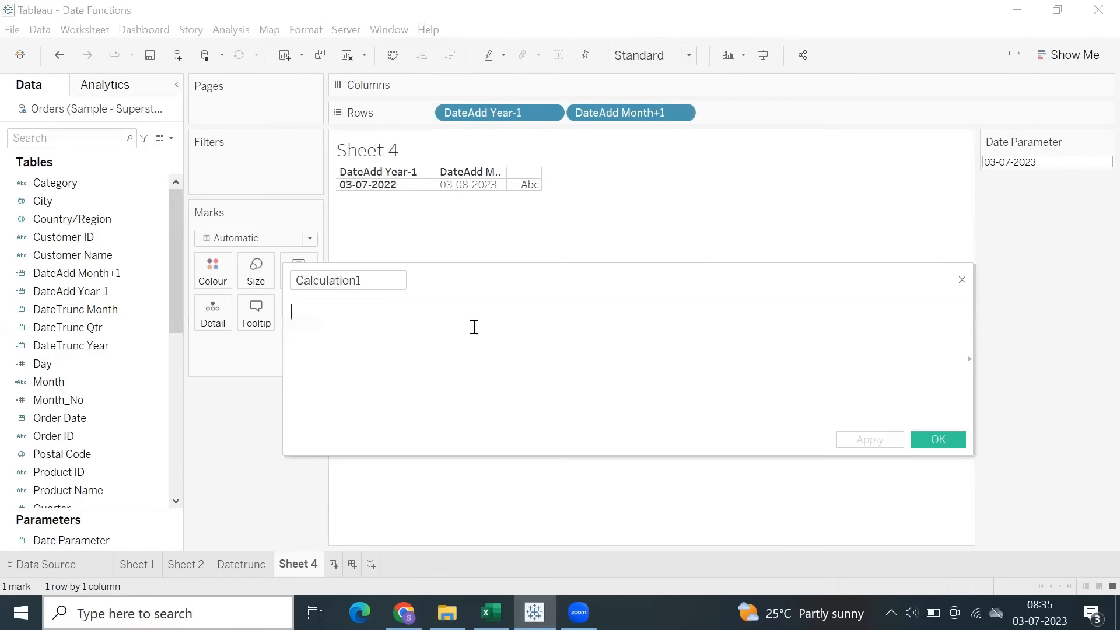
text(dateadd)
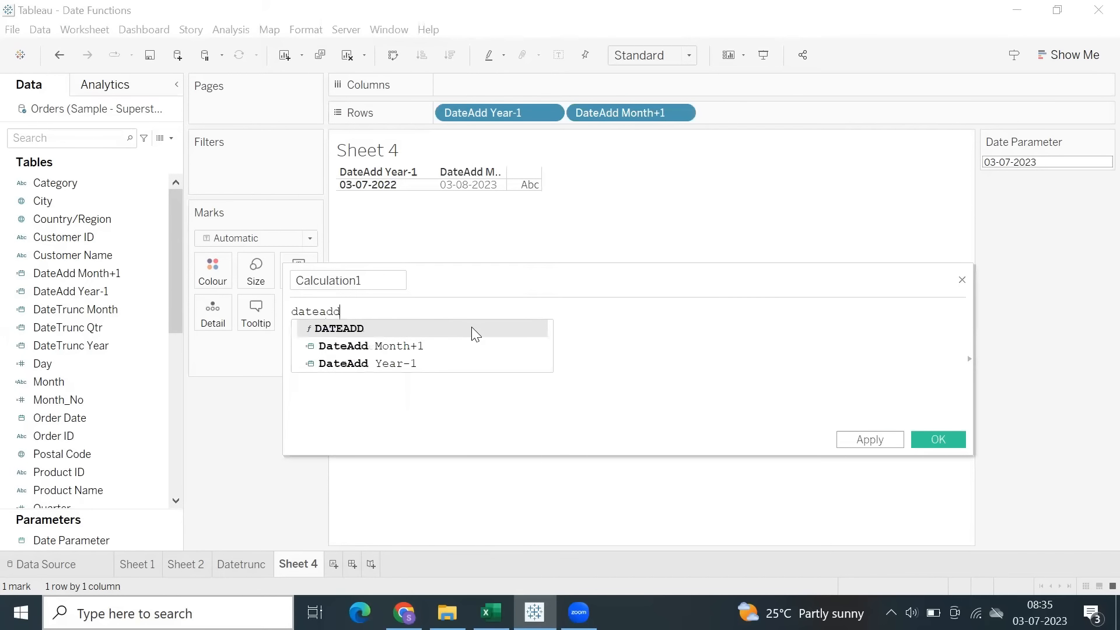
text(('day', )
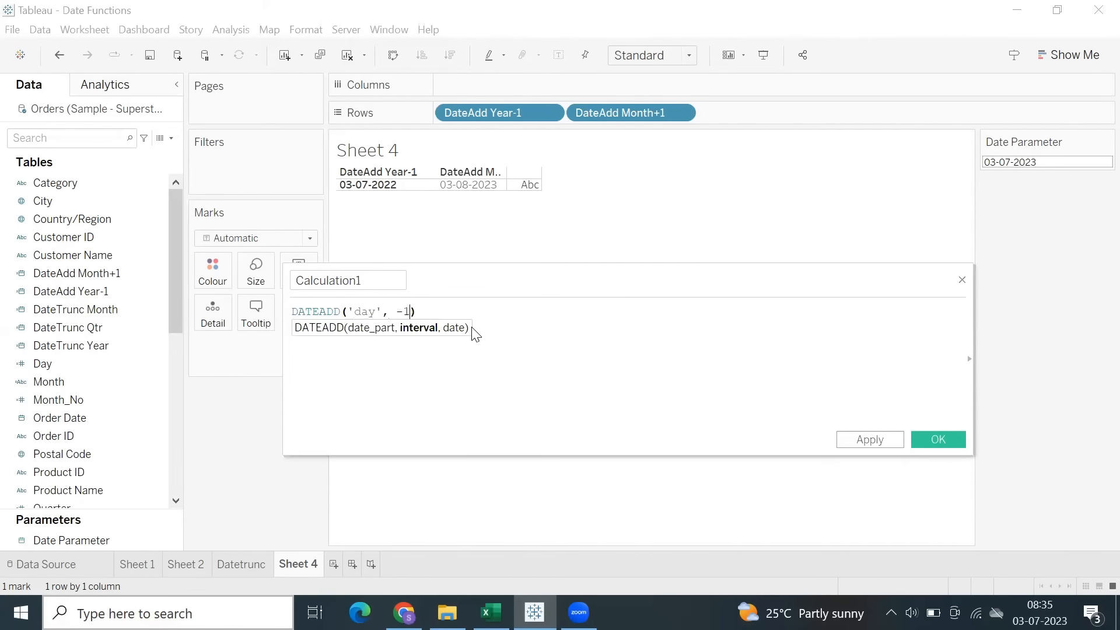
text(-1, date)
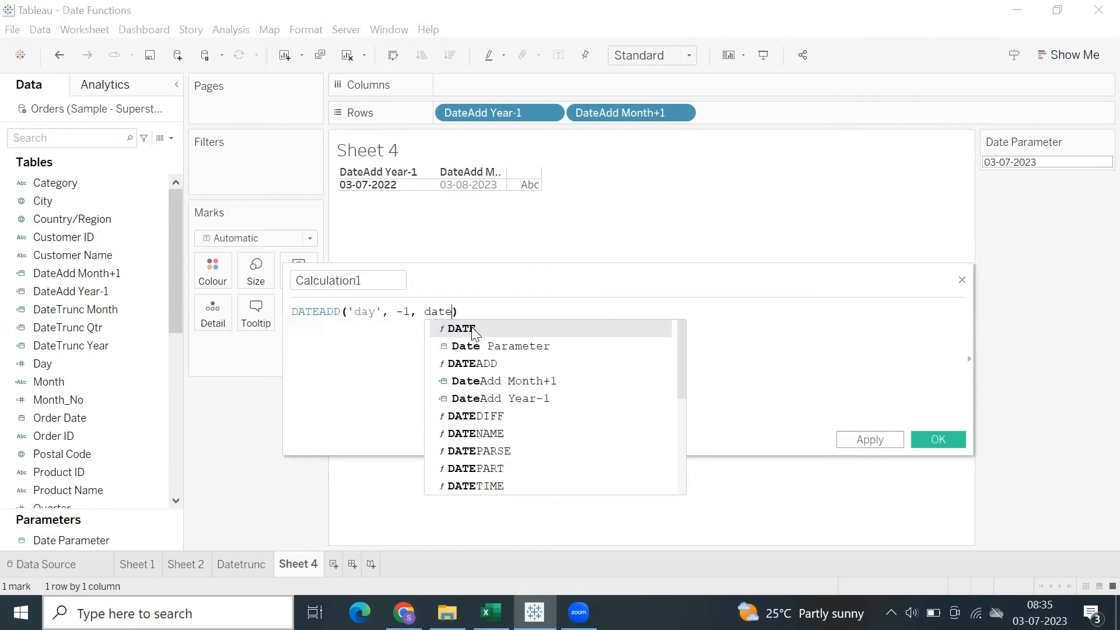
key(Return)
Name the calculated field Dateadd Today -1, save it, and set its data type to Date.
click(395, 285)
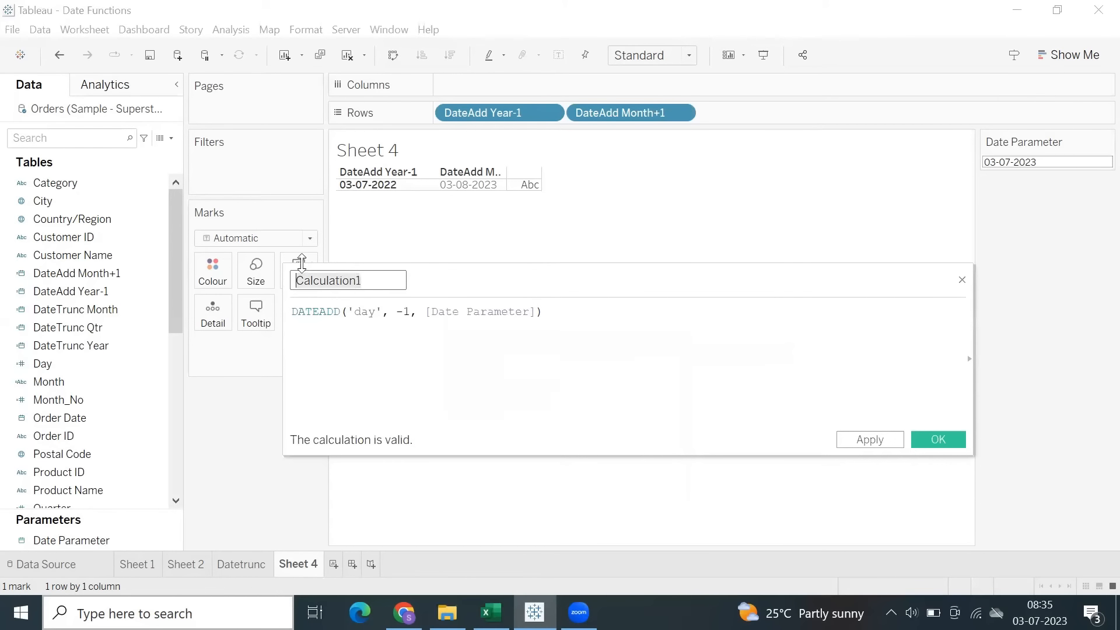
text(Today -1)
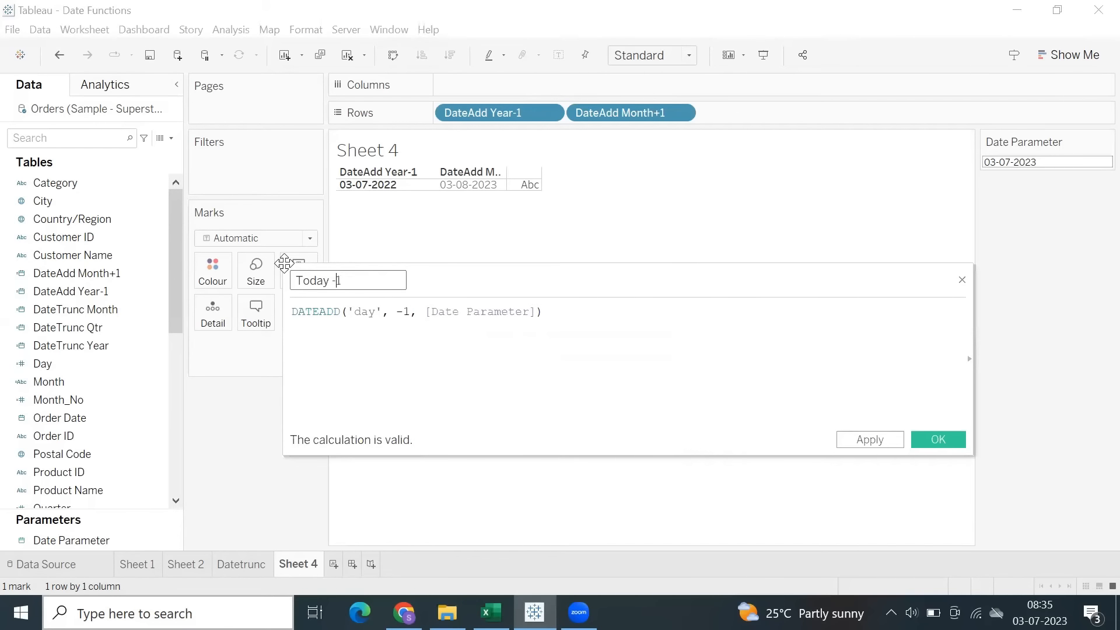
text(Dateadd)
click(869, 440)
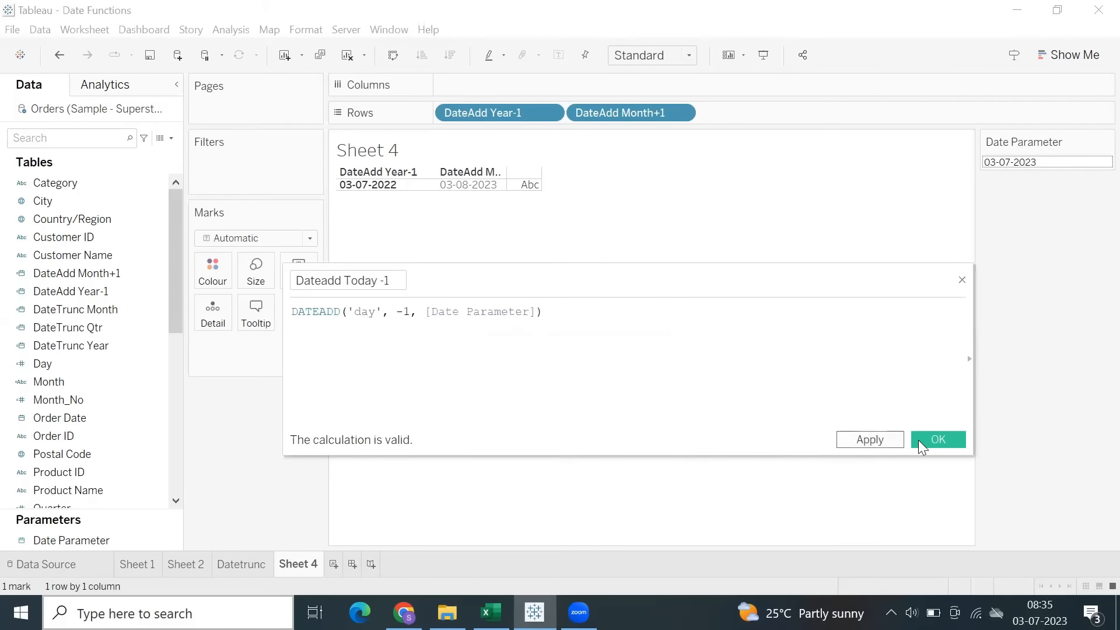
click(921, 441)
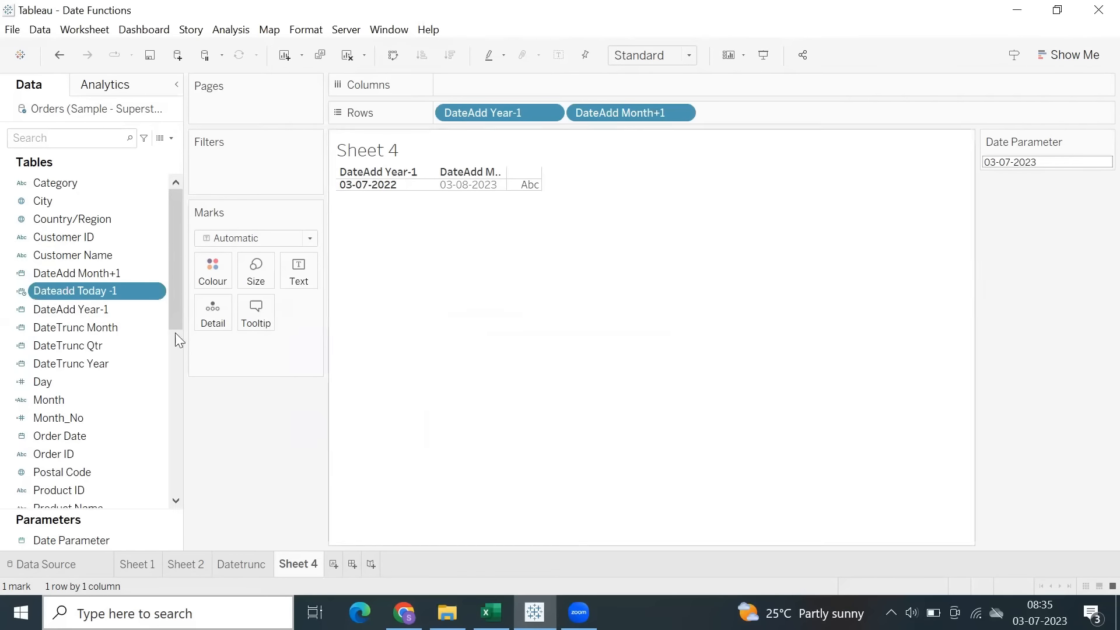
click(21, 295)
click(71, 369)
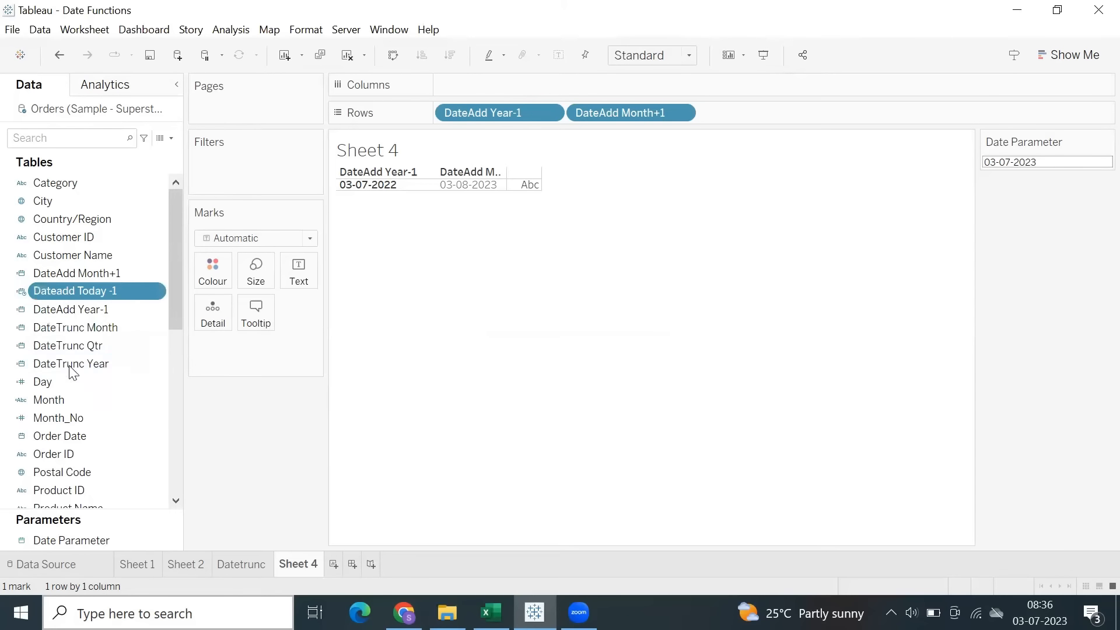
Add the Dateadd Today -1 field to Rows after DateAdd Month+1.
double_click(772, 120)
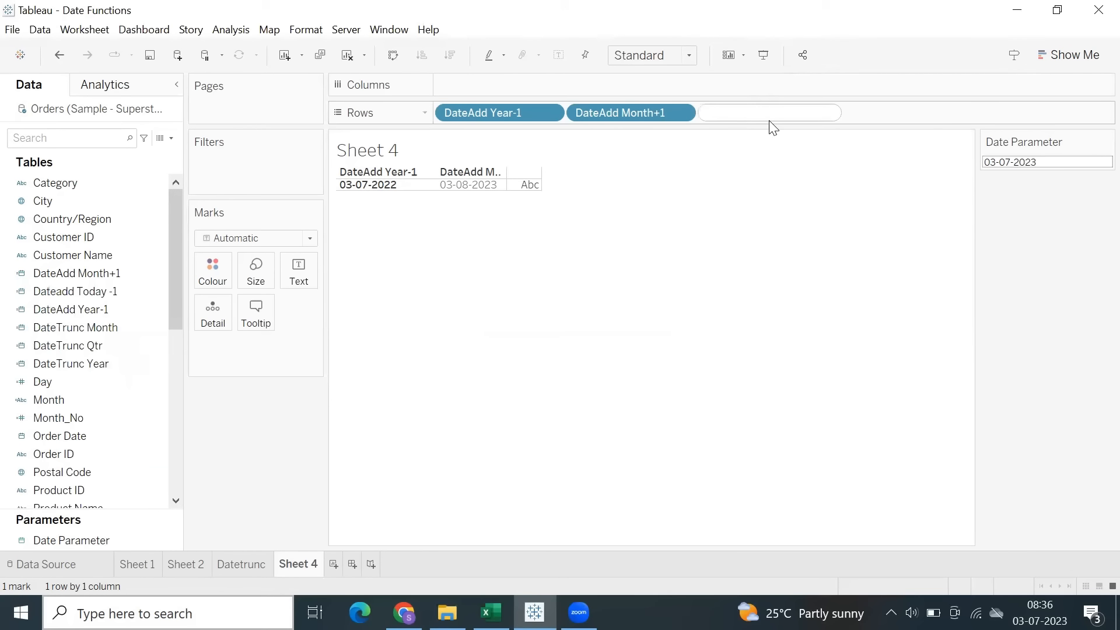
text(dateadd)
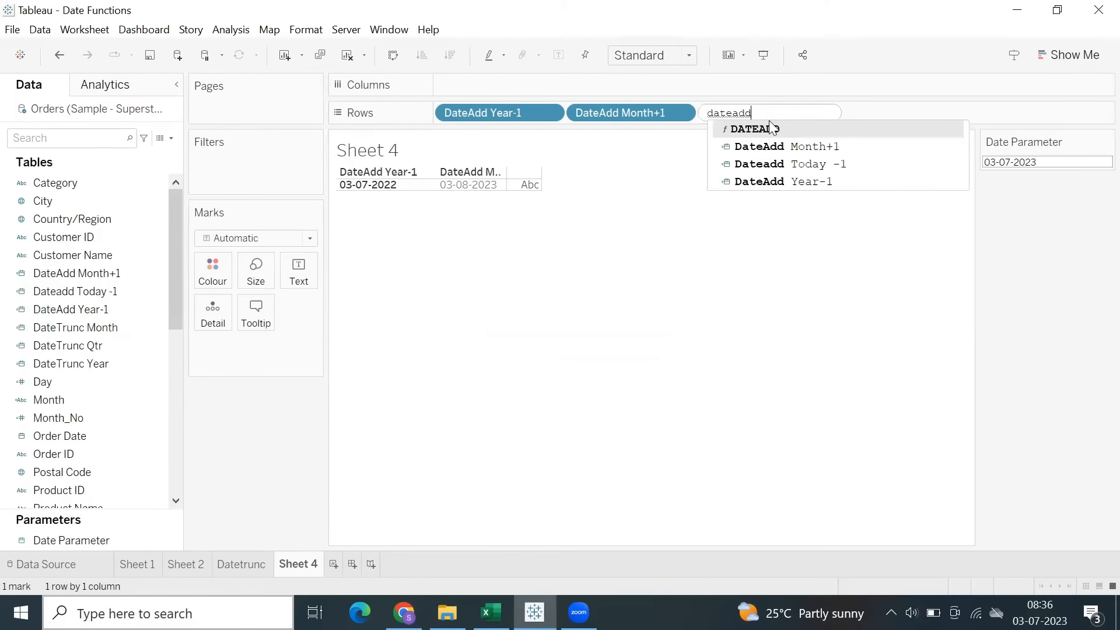
key(Down)
key(Down)
key(Return)
key(Return)
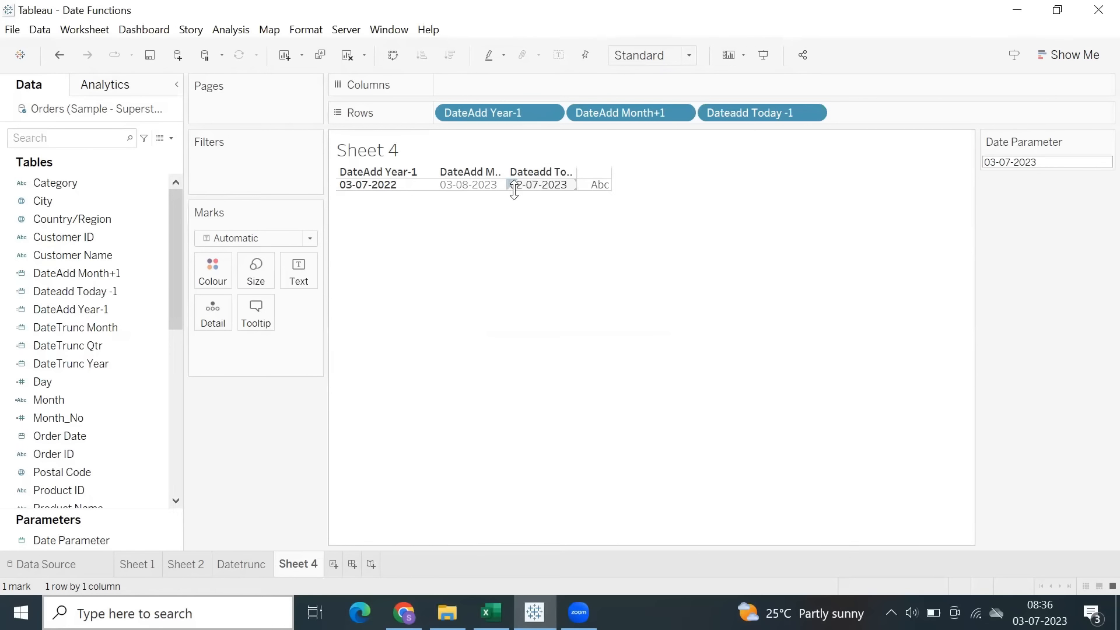
Enlarge the table's row height and Dateadd Today -1 column width to show its full header, and save the workbook.
drag(513, 191, 518, 213)
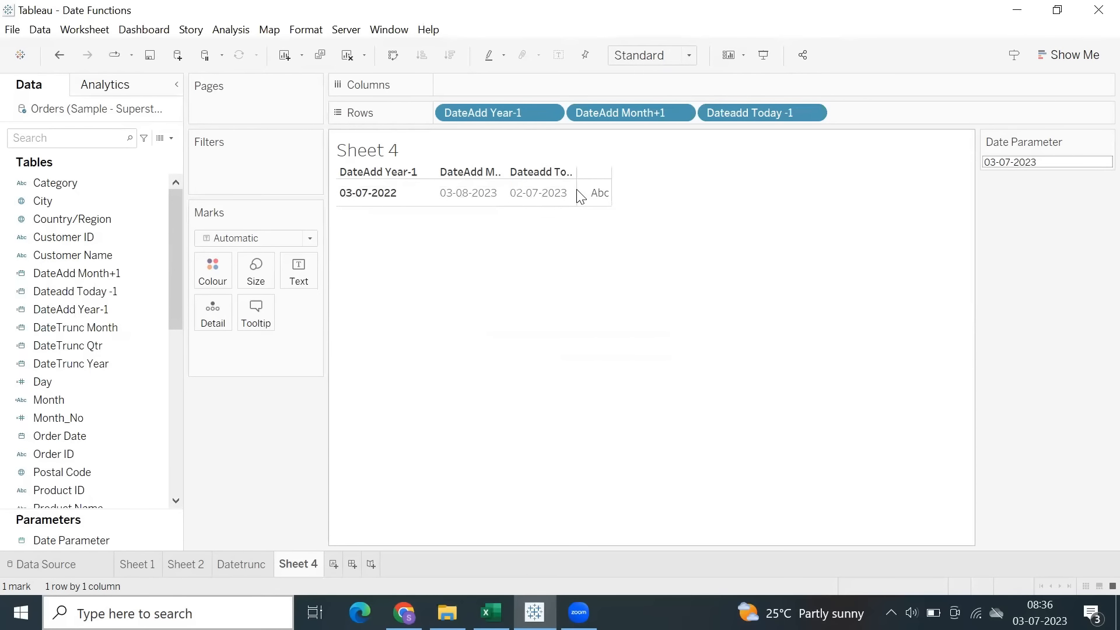
drag(577, 190, 618, 193)
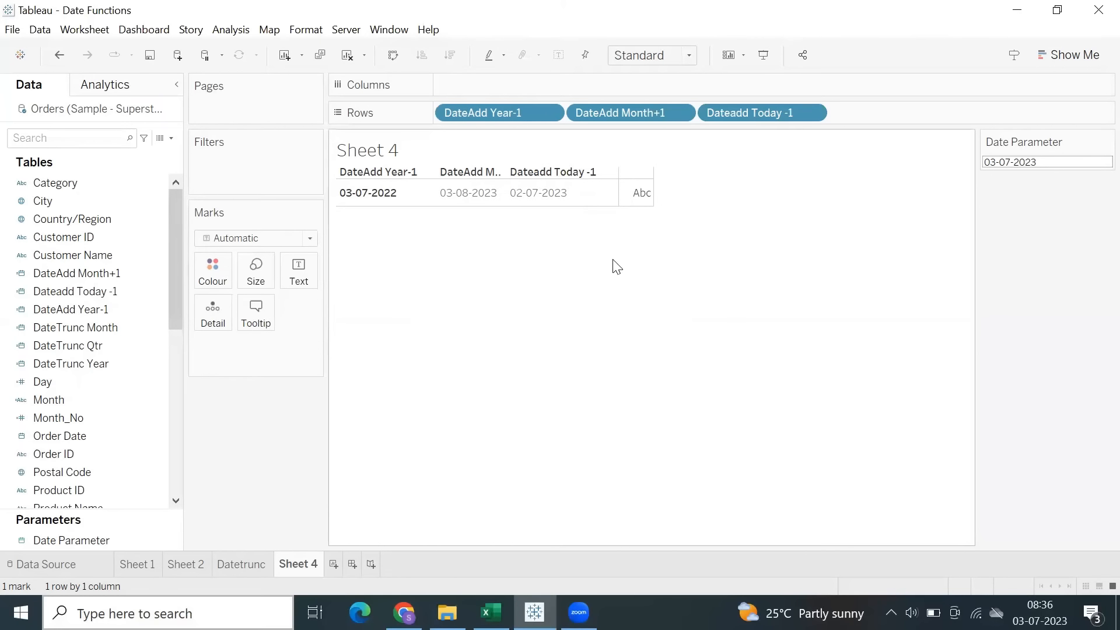
click(999, 164)
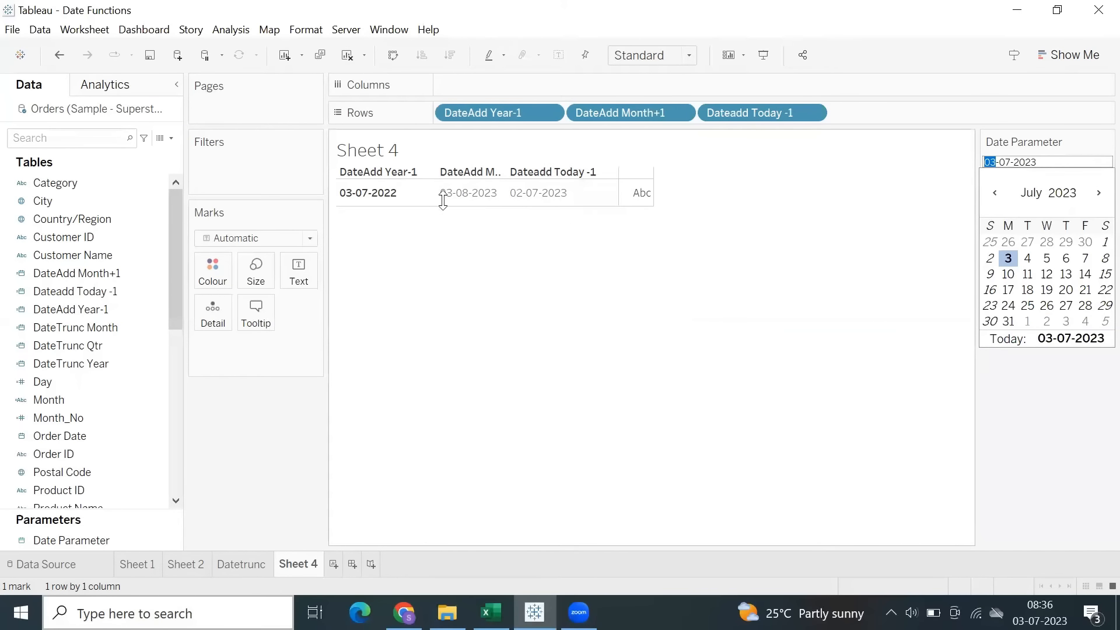
click(150, 55)
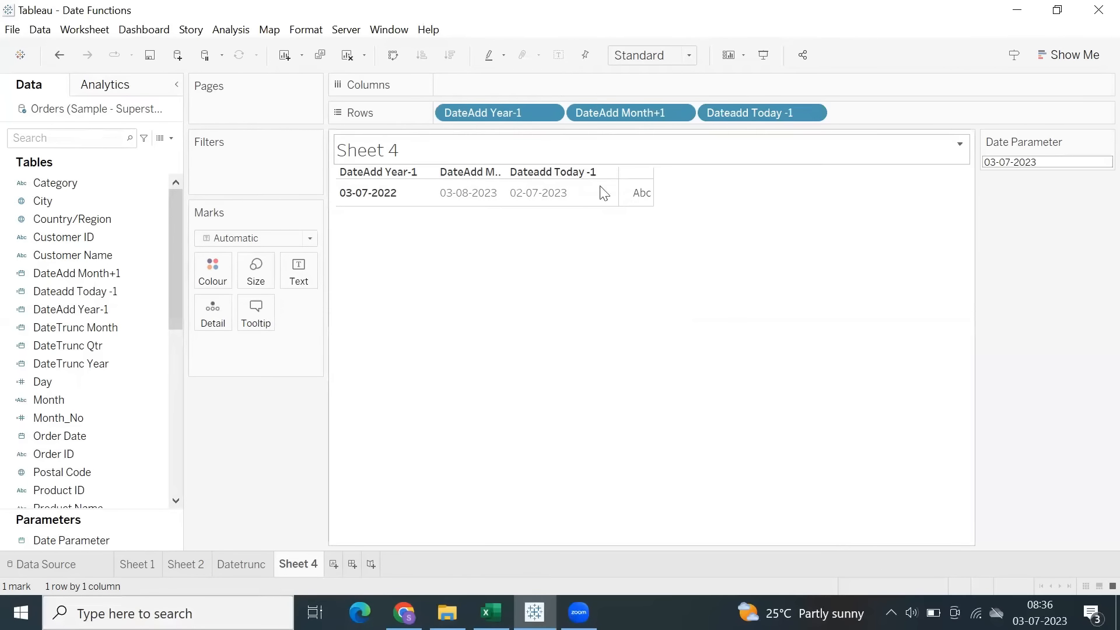
Switch to the Fred workbook in Excel and review the date function list on Sheet8, selecting the DateDiff entry.
click(491, 612)
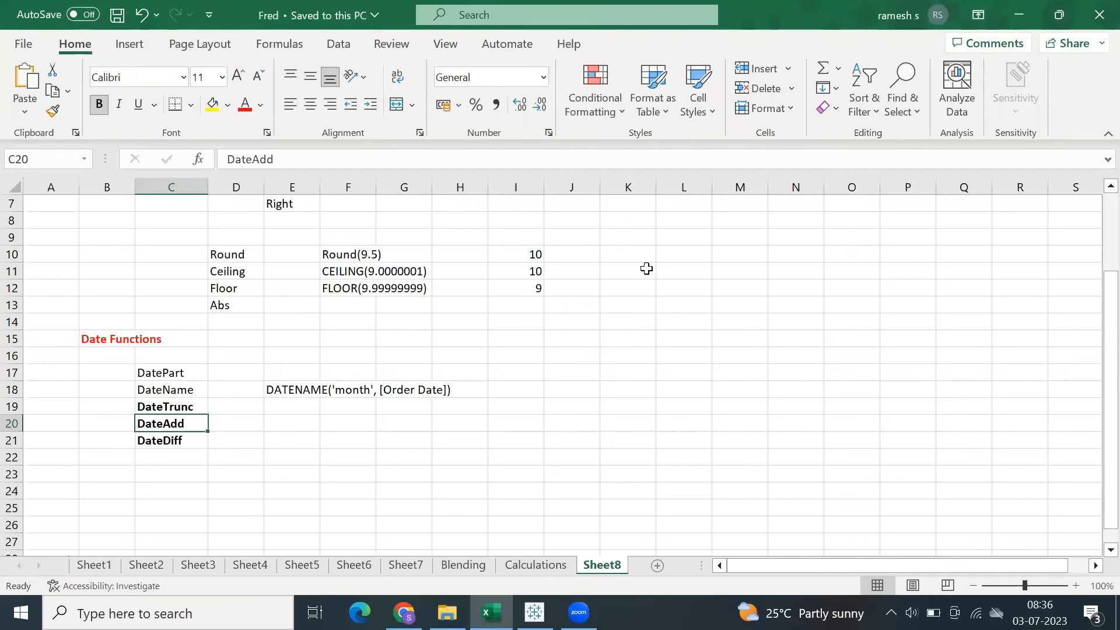
click(151, 445)
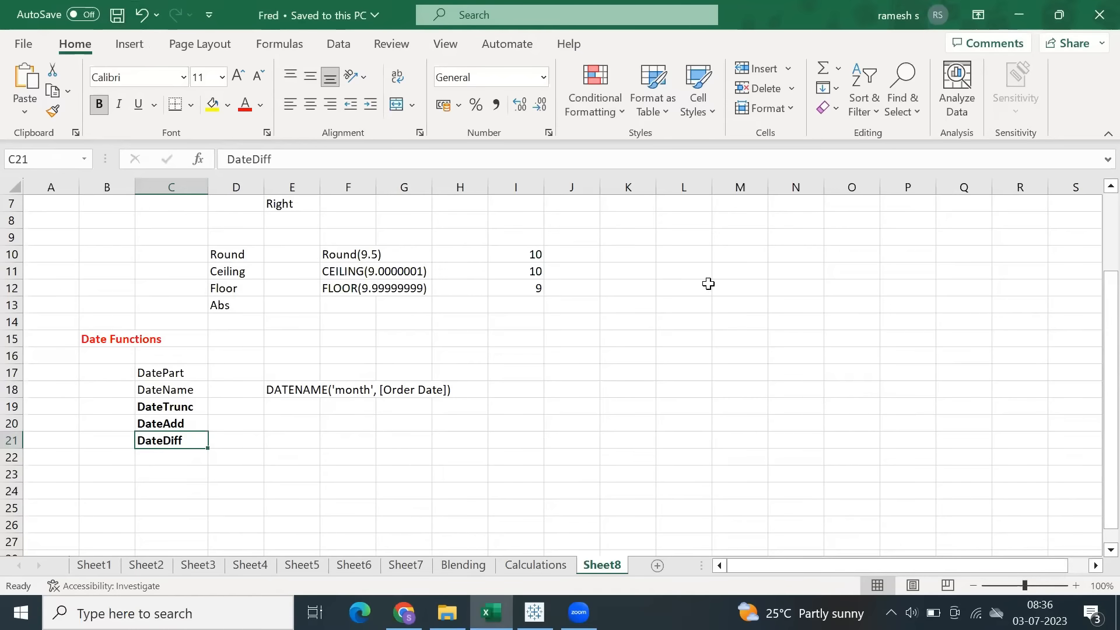
scroll(711, 288, up, 1)
scroll(710, 289, up, 1)
scroll(712, 287, down, 2)
scroll(712, 288, up, 1)
scroll(732, 297, down, 1)
Enter Charts in cell M13 of Sheet8 and save the Fred workbook.
click(743, 309)
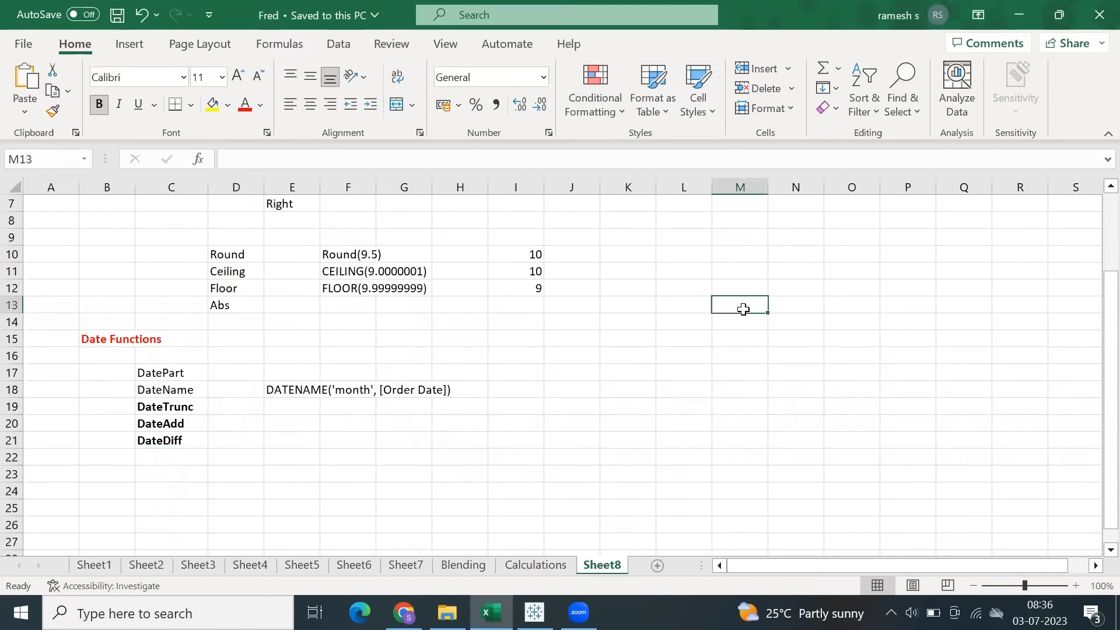
text(Charts)
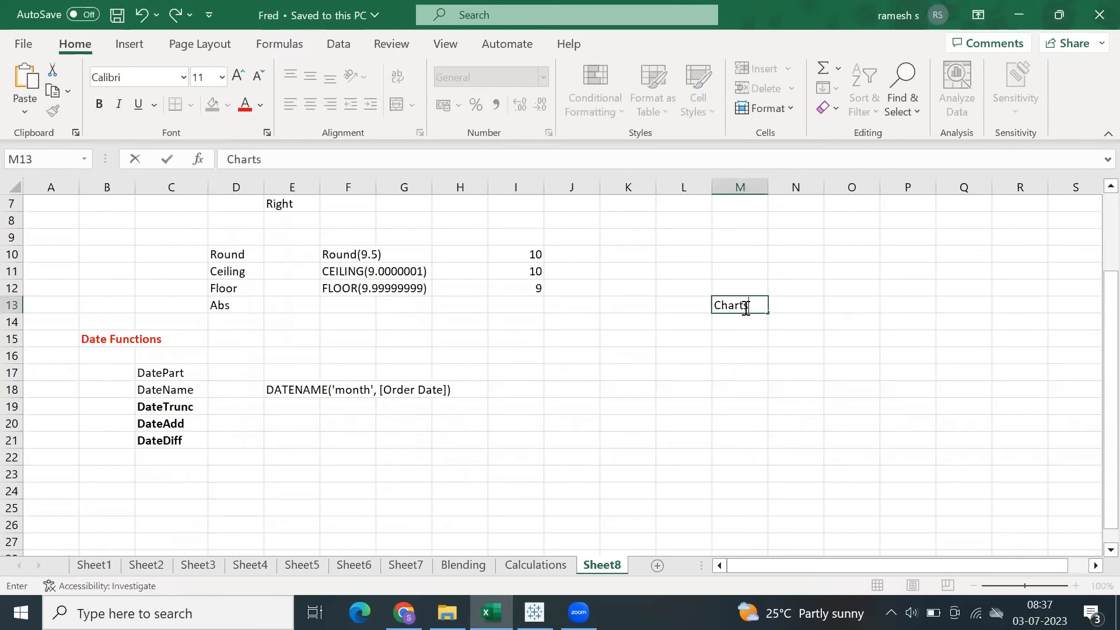
click(747, 308)
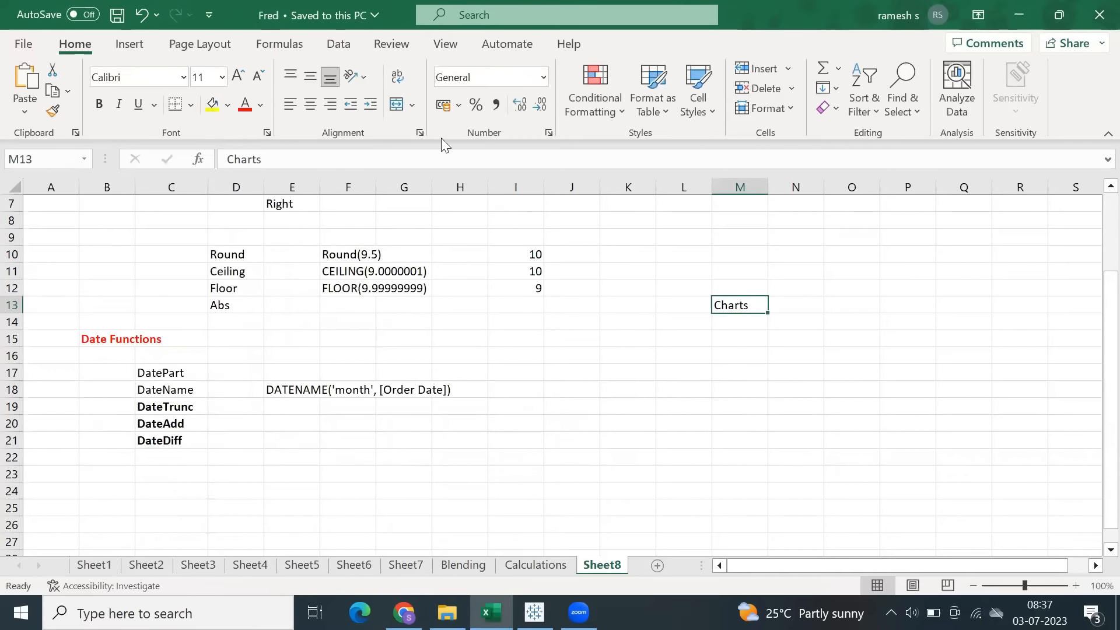
click(117, 14)
Switch back to the Date Functions workbook in Tableau and widen the DateAdd Month+1 column on Sheet 4.
click(535, 612)
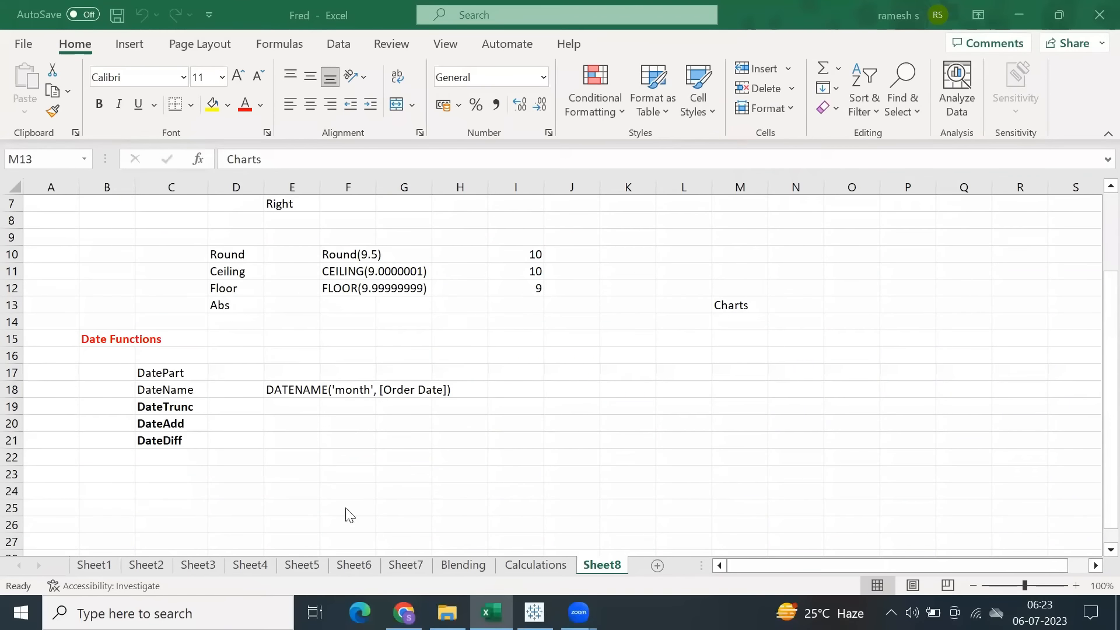
click(534, 612)
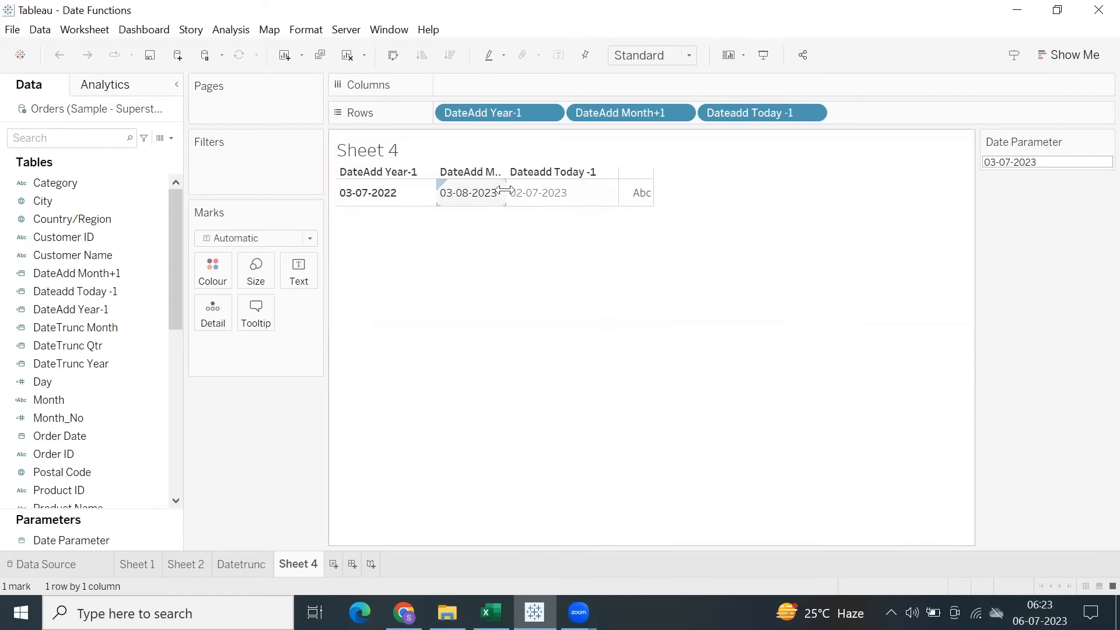
drag(506, 192, 520, 192)
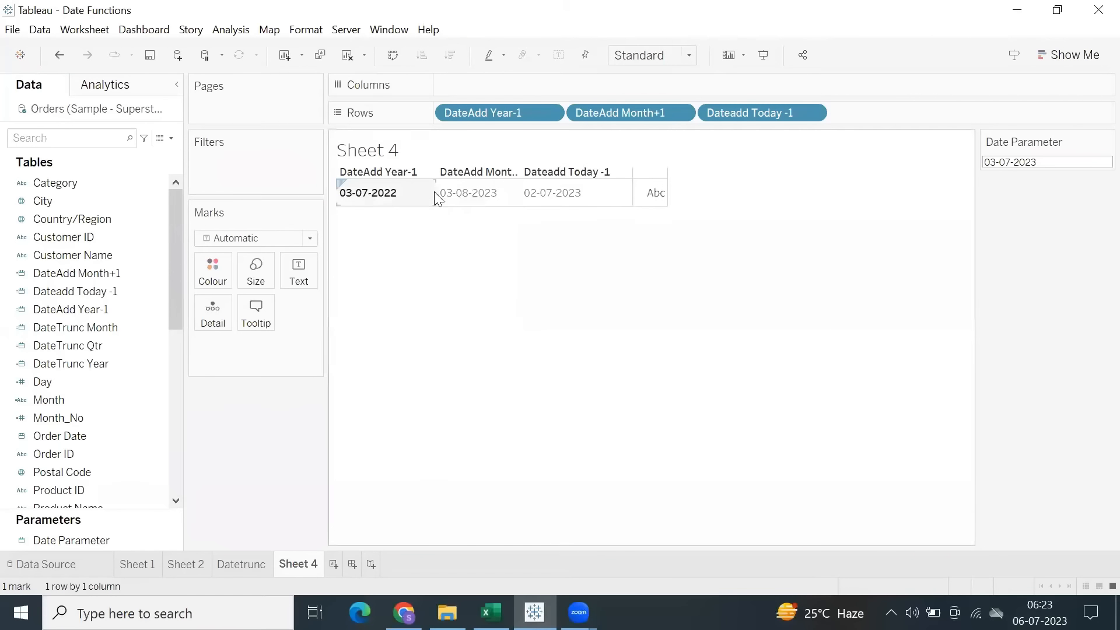
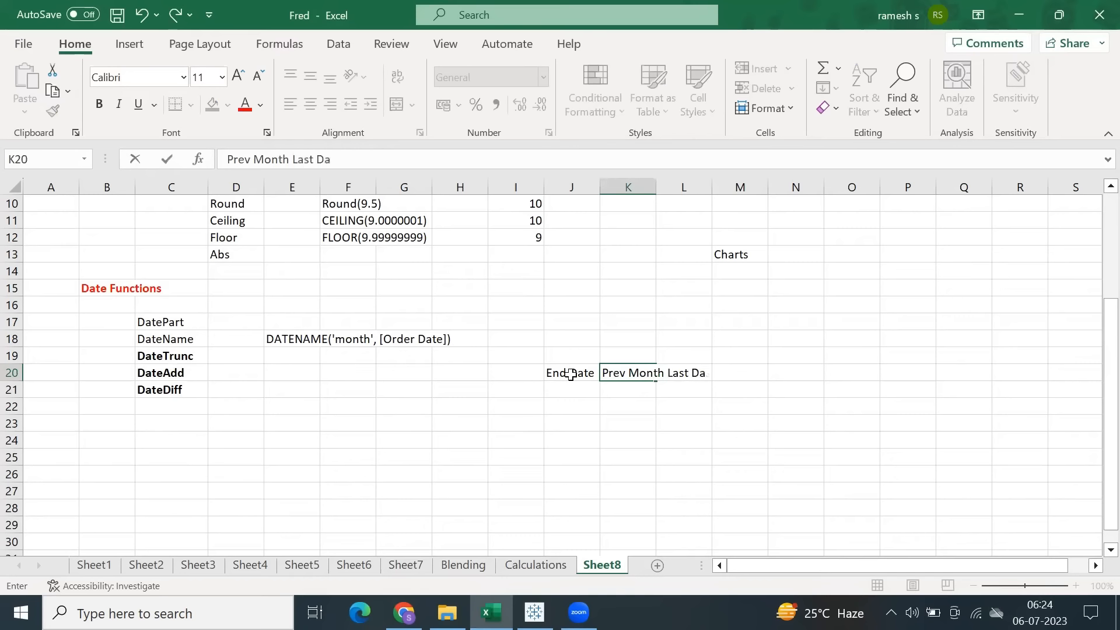
Complete the Prev Month Last Date entry in cell K20 and make the End Date label in J20 bold.
text(te)
key(Return)
click(570, 374)
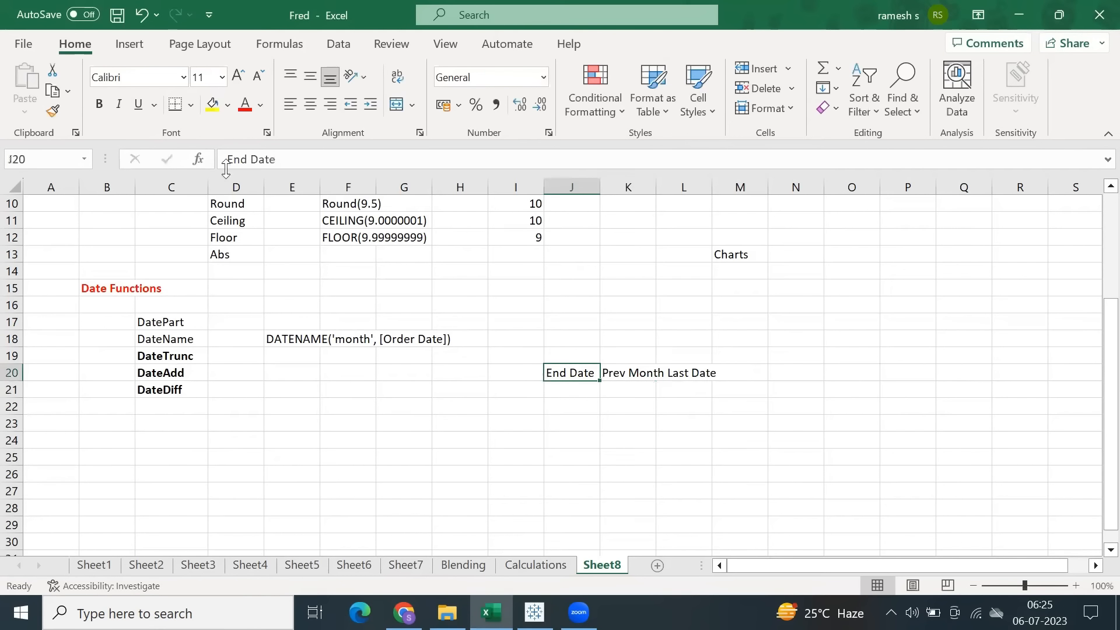
click(99, 104)
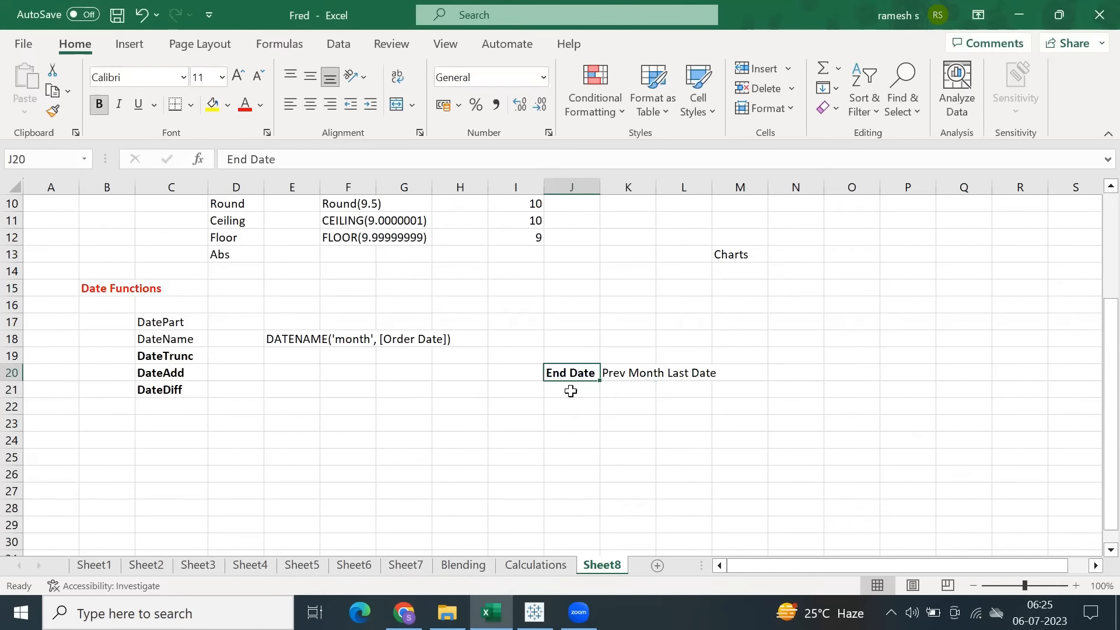
Enter the label Start Date in cell J22 of Sheet8.
click(562, 408)
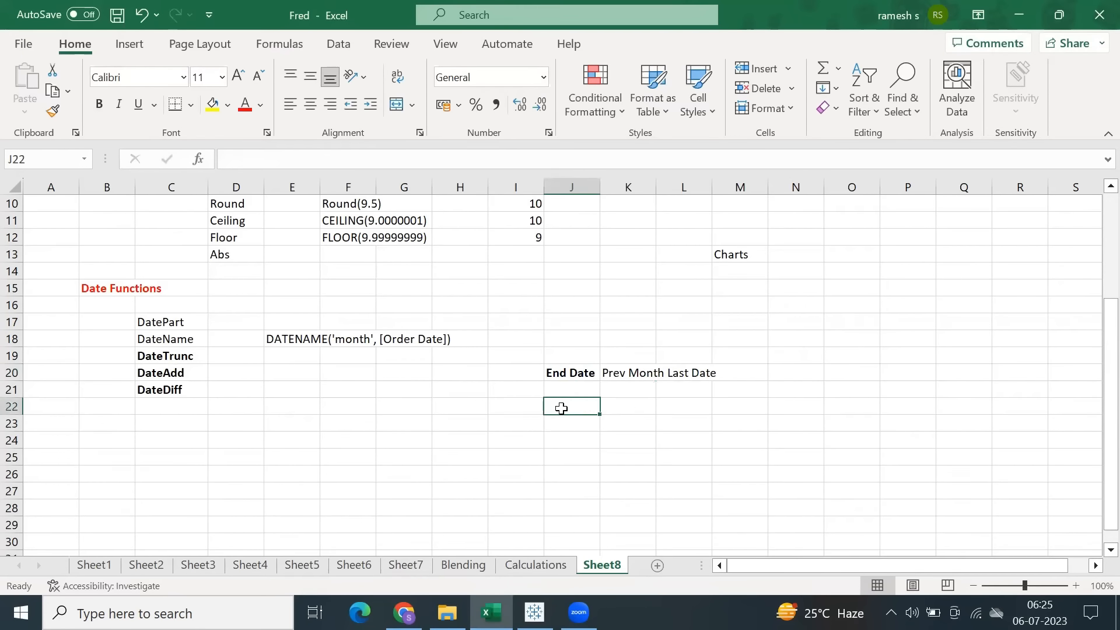
text(Start Date`)
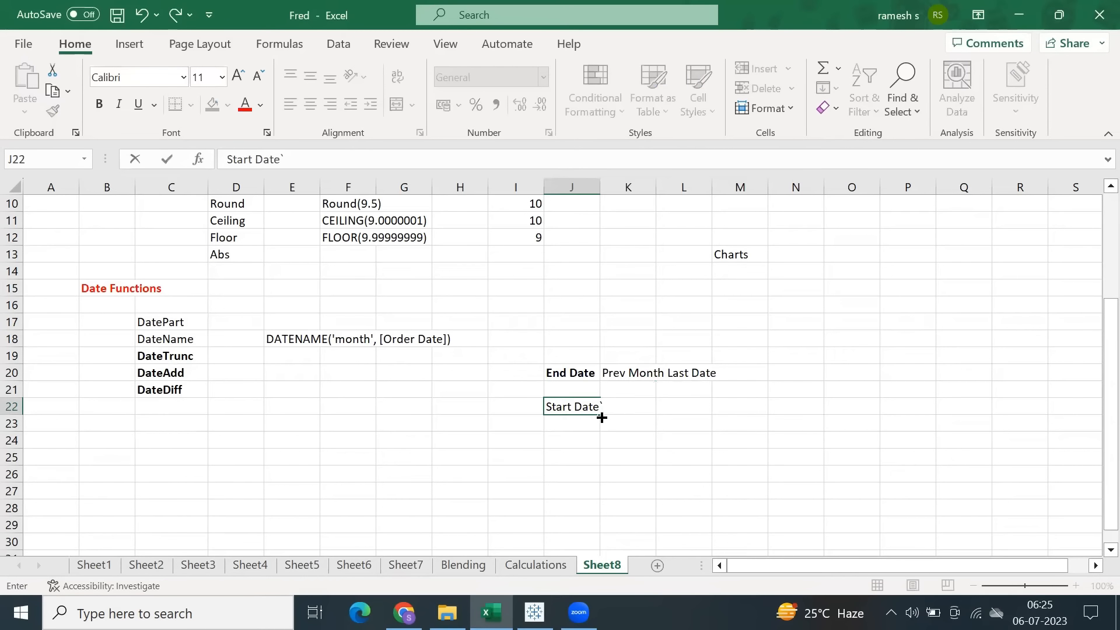
click(569, 442)
click(577, 406)
click(576, 372)
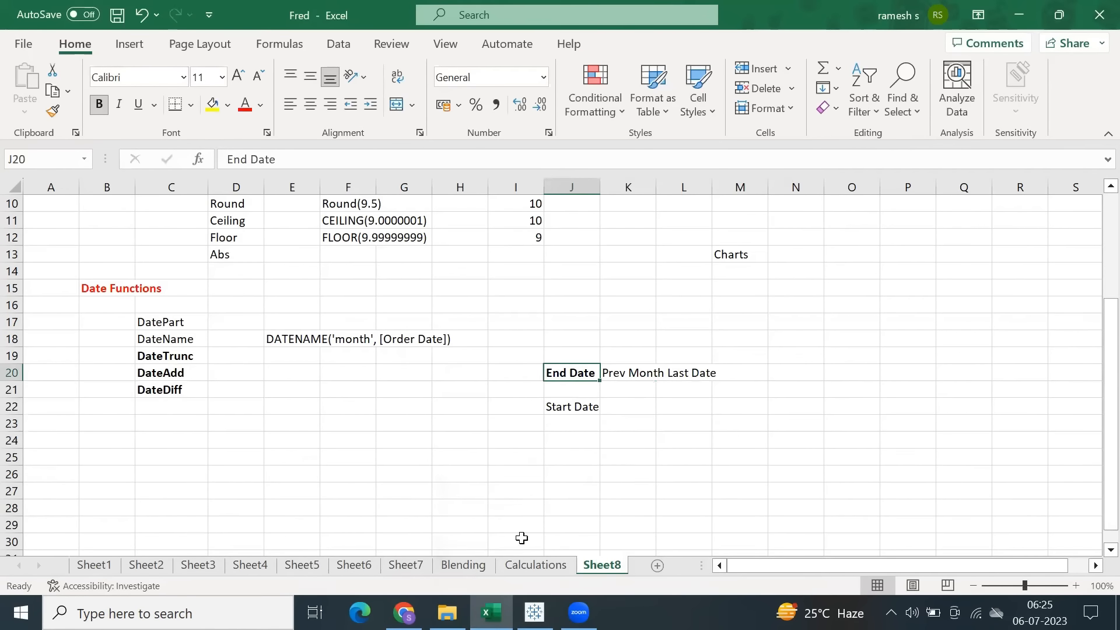
Switch to the Date Functions workbook in Tableau and start a new calculated field named End Date.
click(535, 612)
click(231, 29)
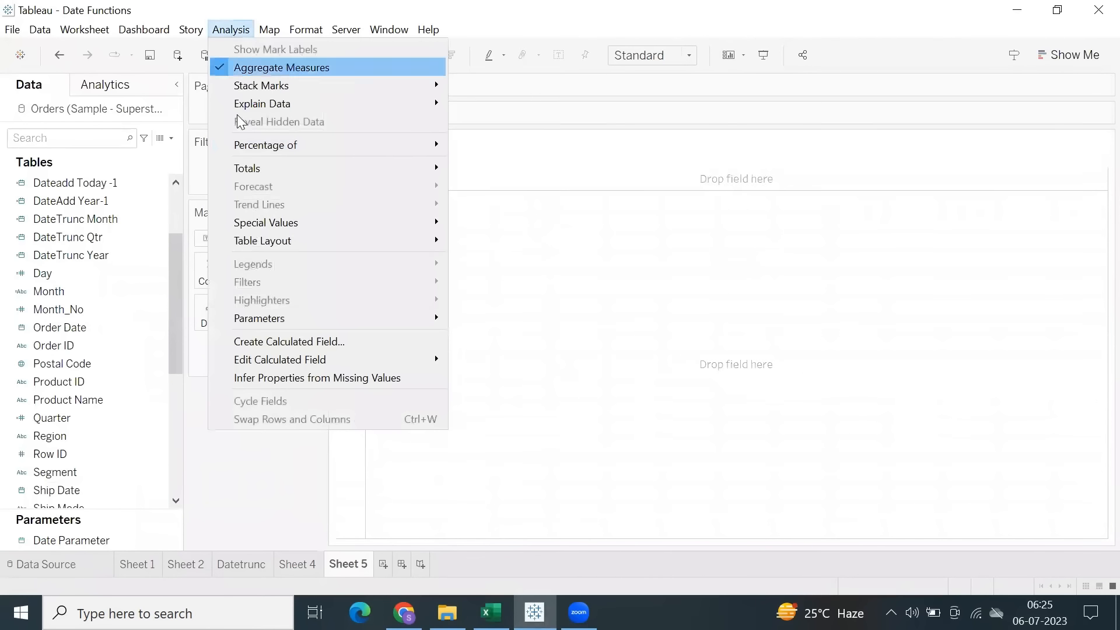
click(292, 341)
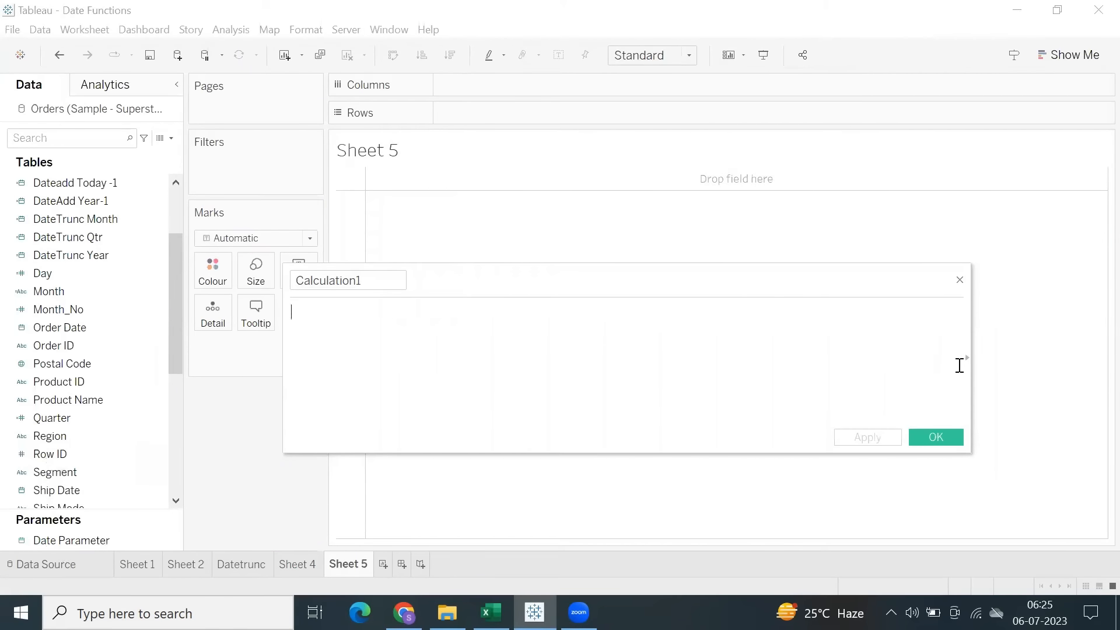
text(en)
key(BackSpace)
key(BackSpace)
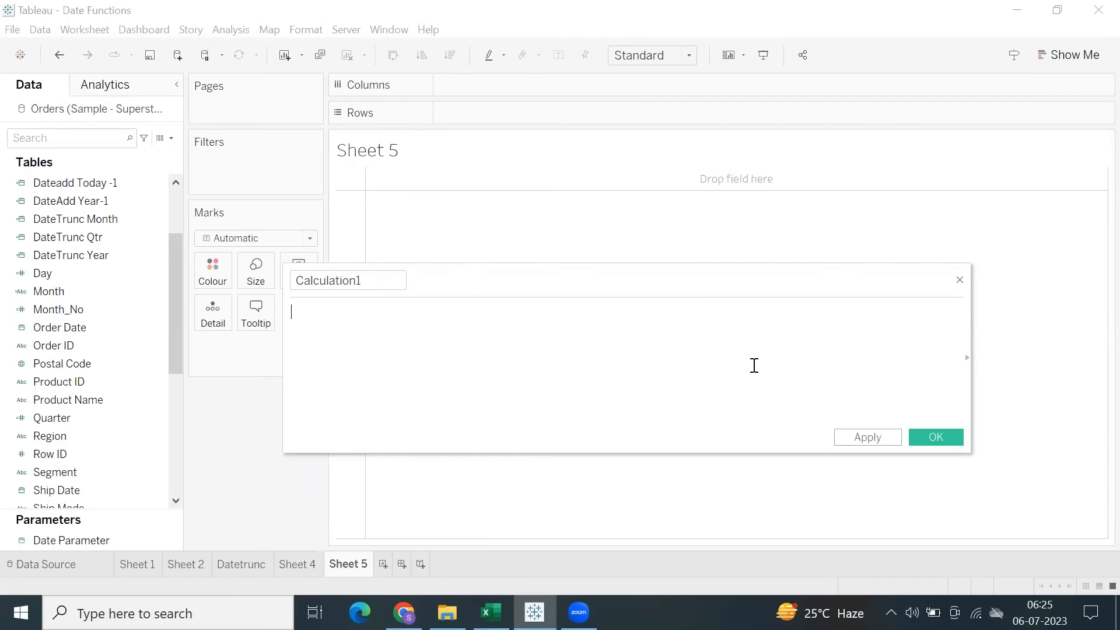
double_click(375, 288)
text(End)
click(343, 334)
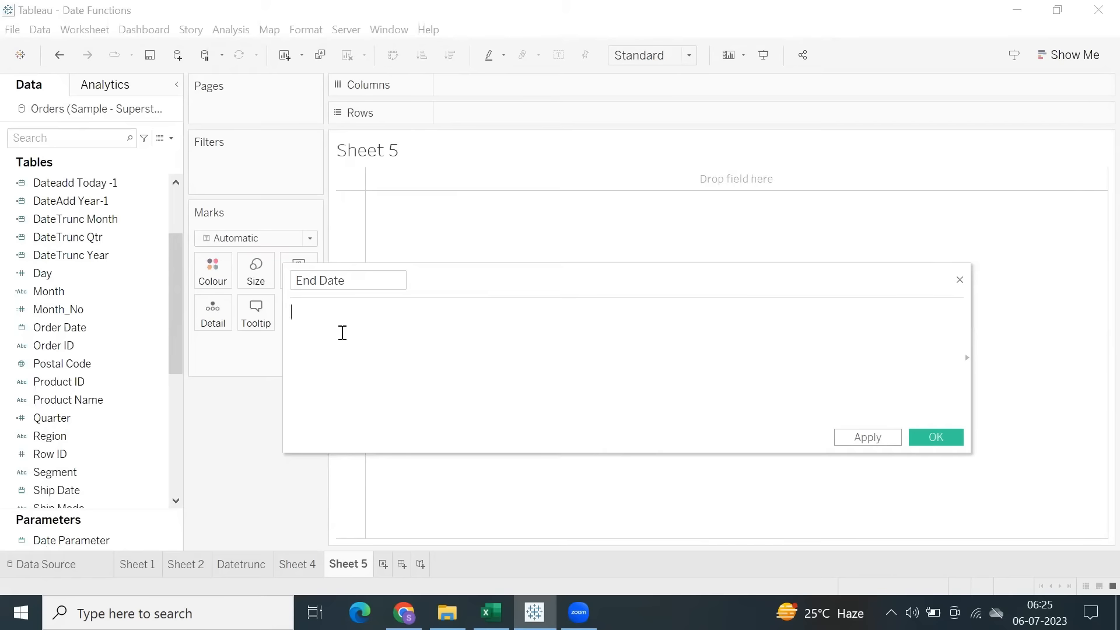
Define End Date as DATETRUNC('month', [Date Parameter]) and save the calculated field.
text(Datetr)
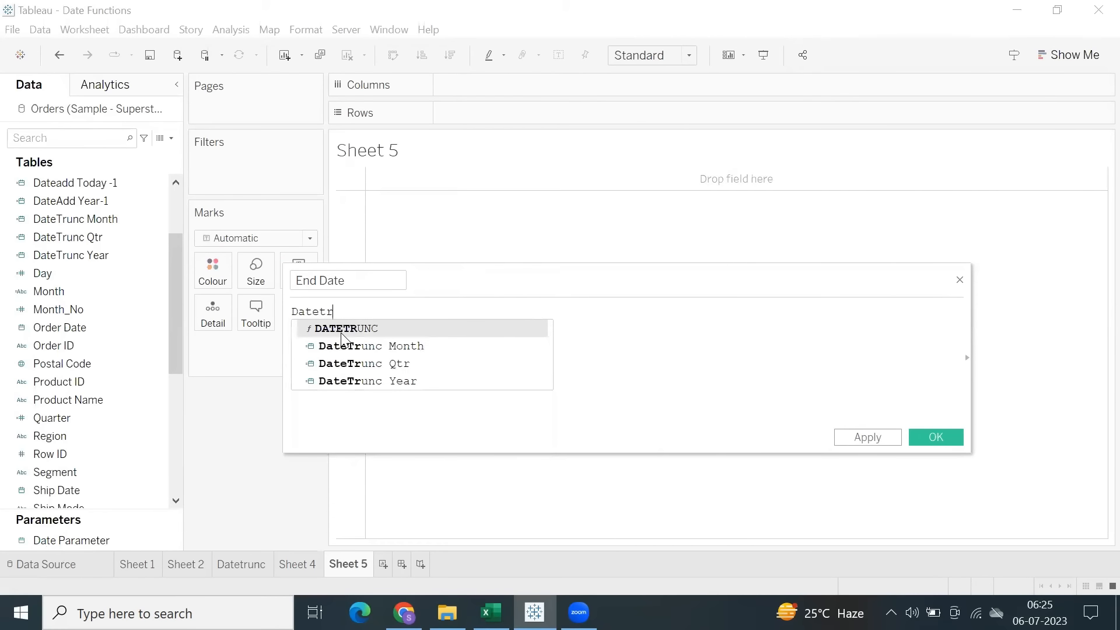
click(343, 329)
text('month',)
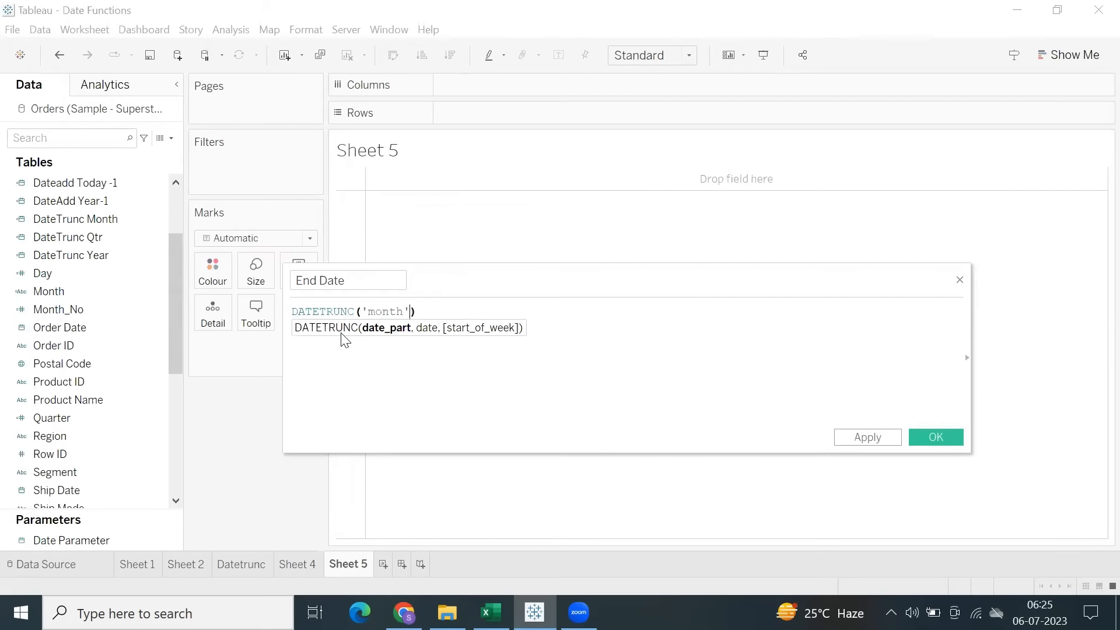
text( date)
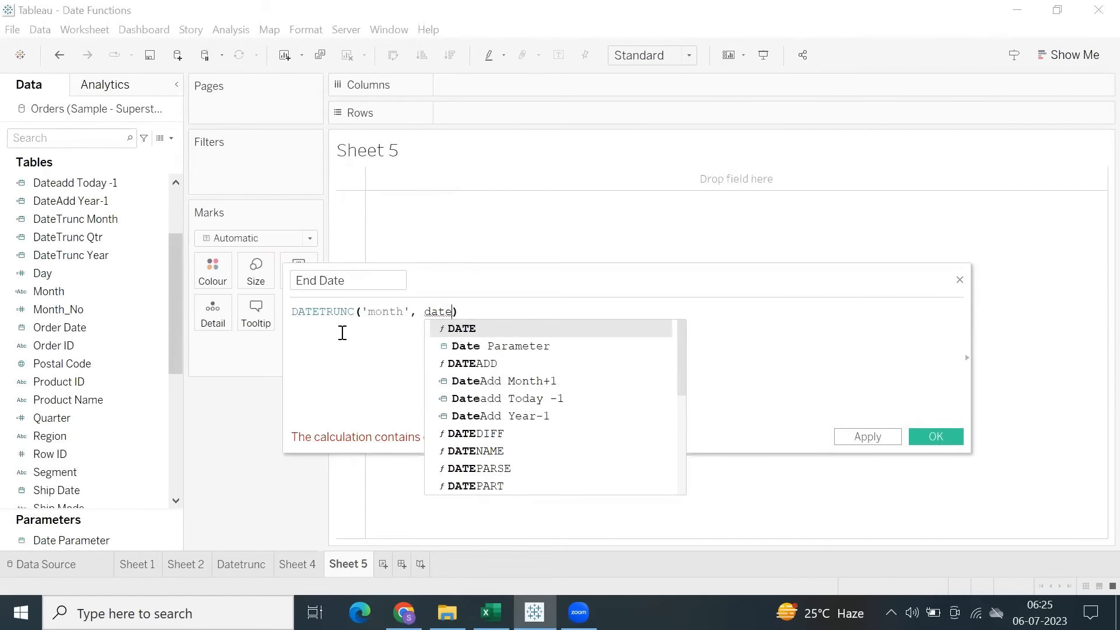
key(Down)
key(Return)
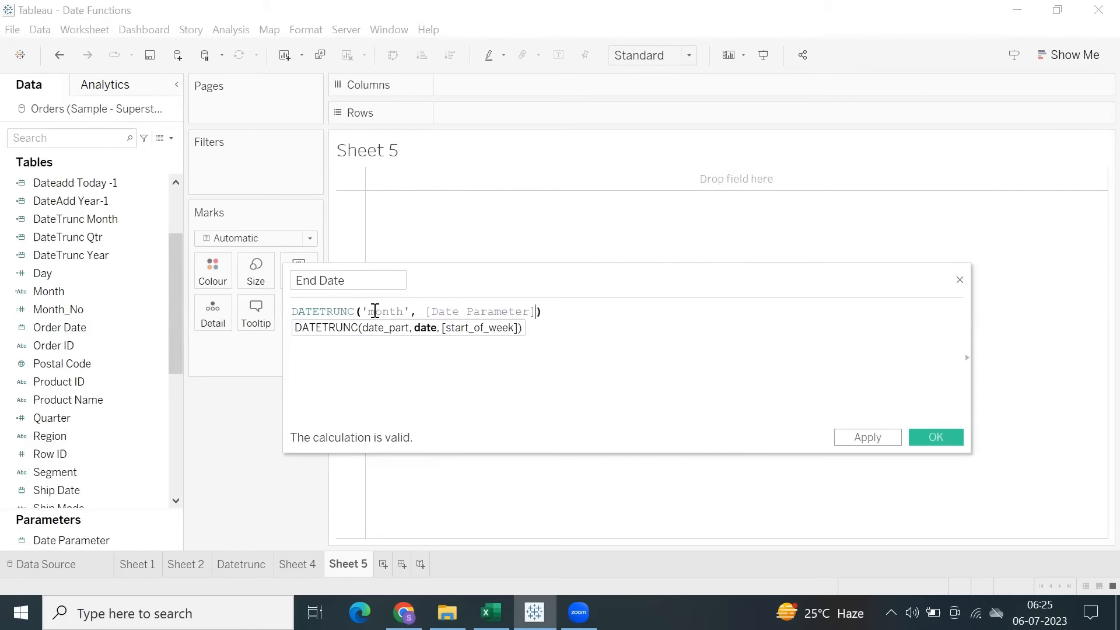
click(886, 435)
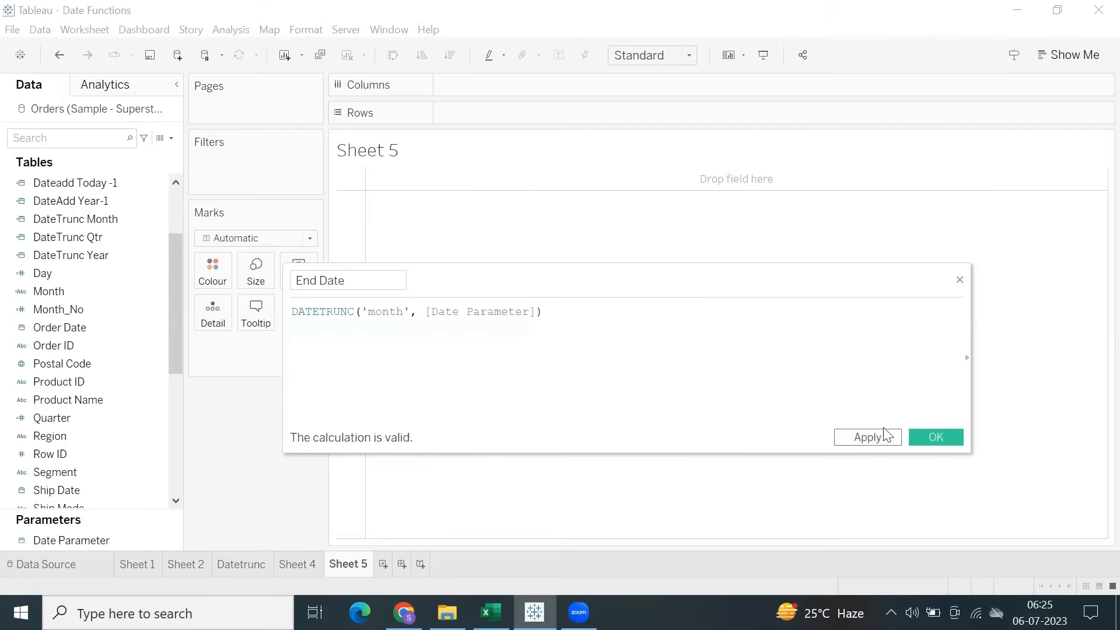
click(924, 436)
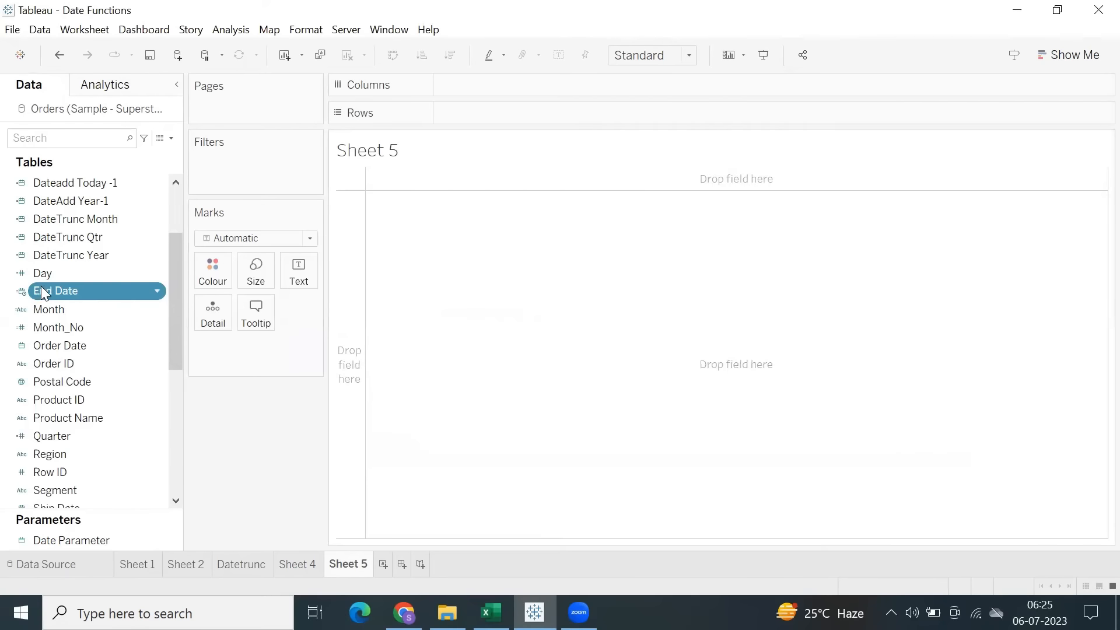
Add the End Date field to Rows on Sheet 5.
double_click(467, 120)
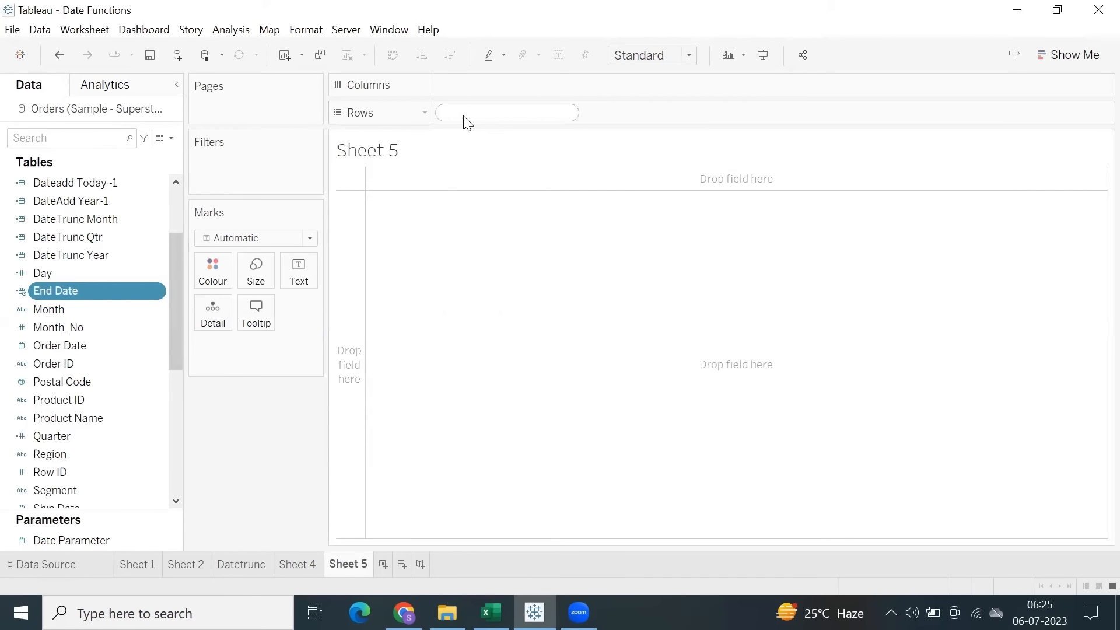
text(end)
key(Down)
key(Return)
key(Return)
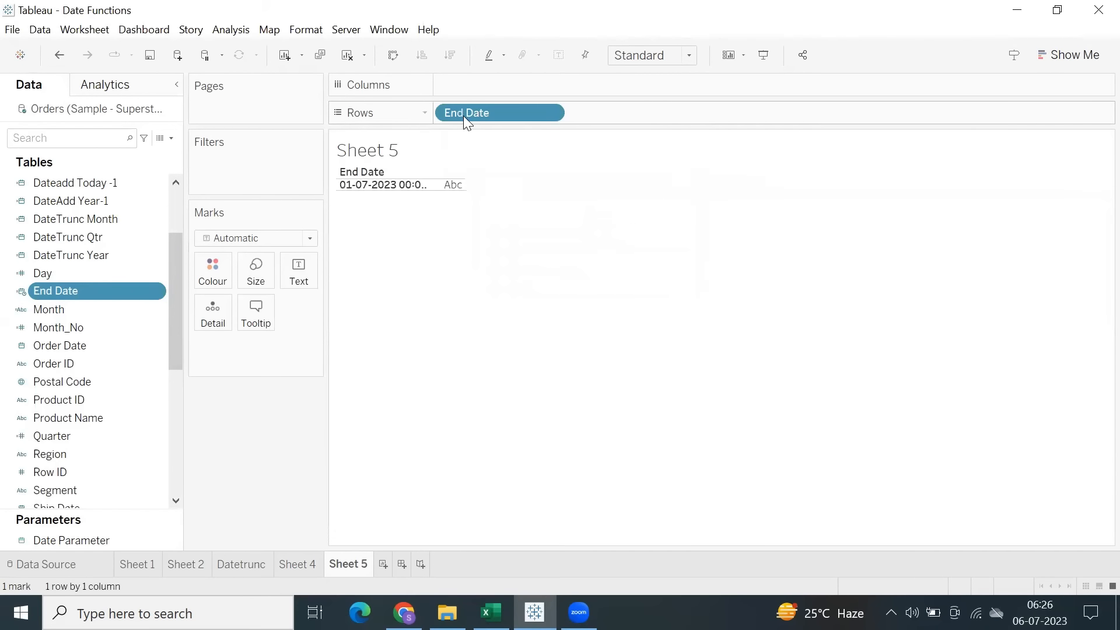
Show the Date Parameter control on Sheet 5 and set its date to 06-07-2023.
right_click(113, 538)
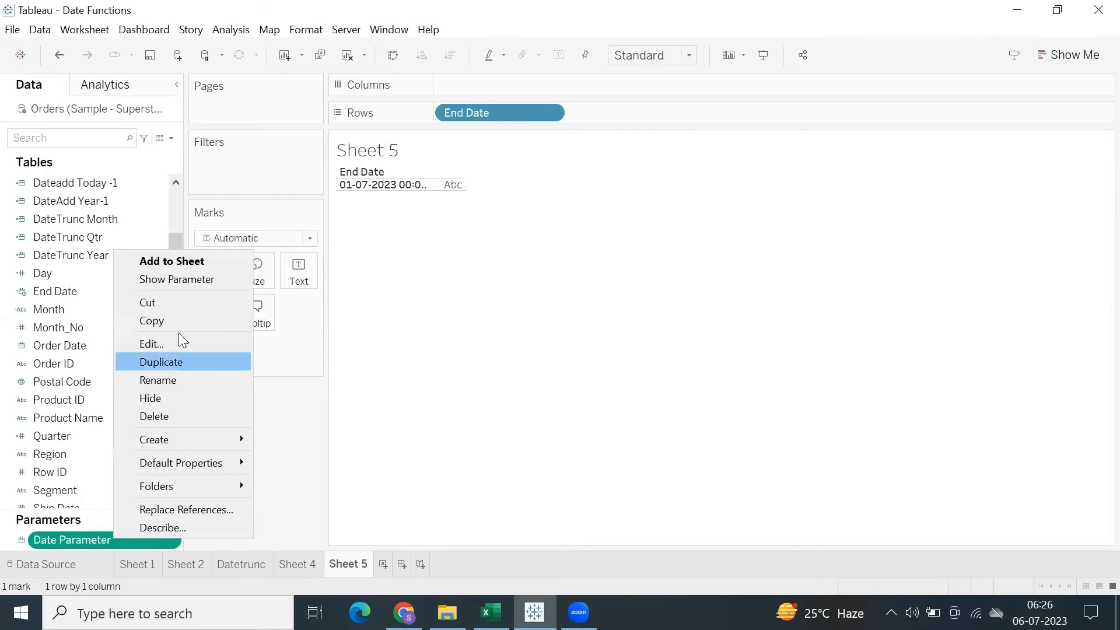
click(177, 280)
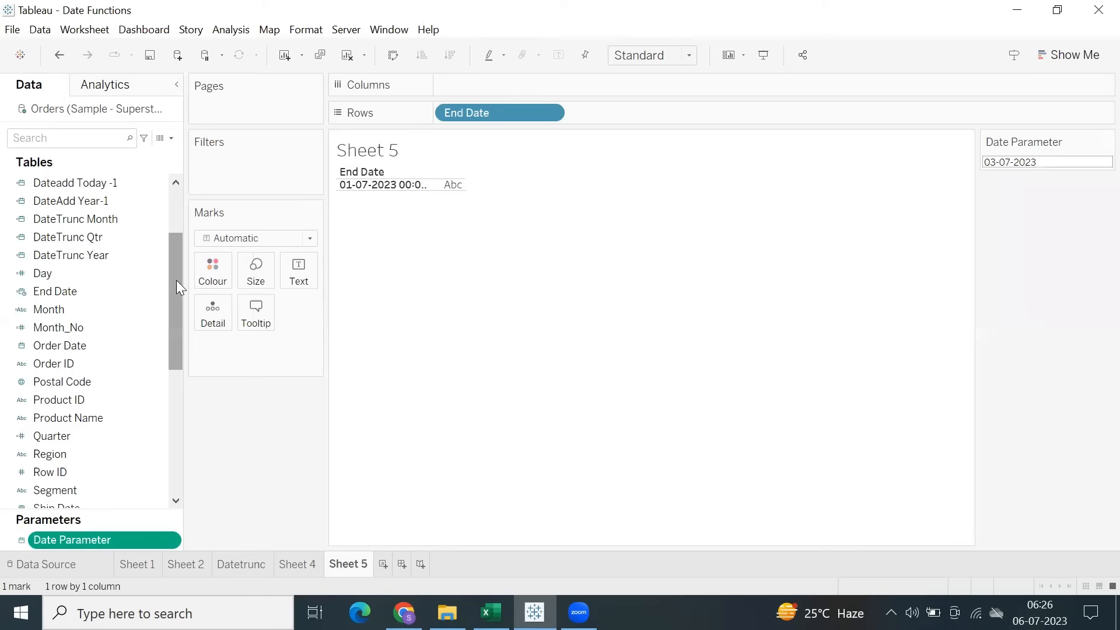
click(1037, 158)
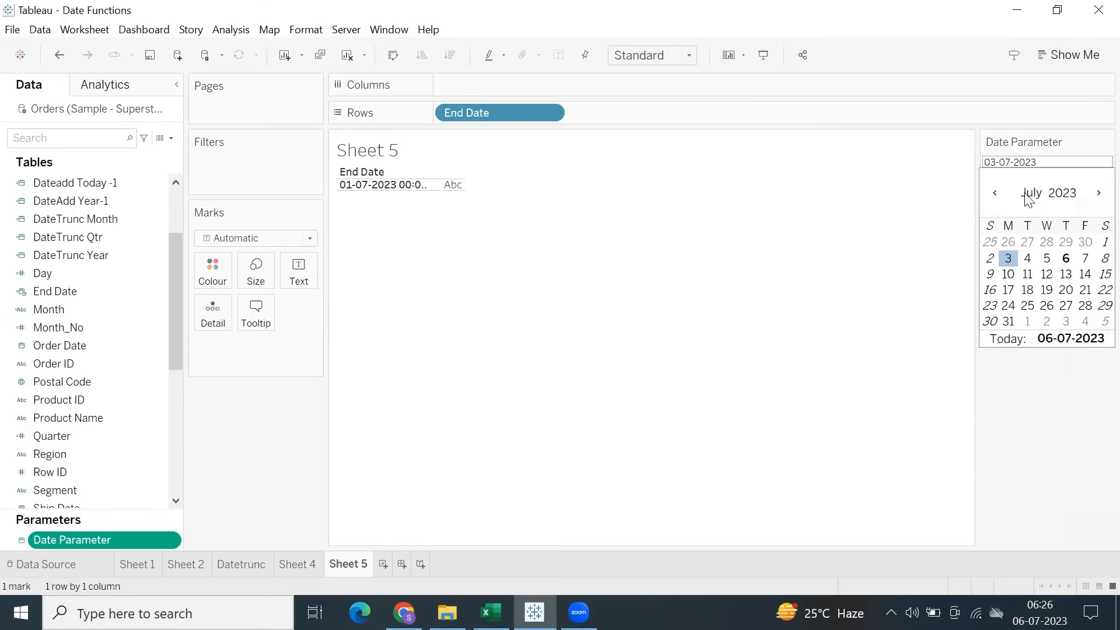
click(1068, 259)
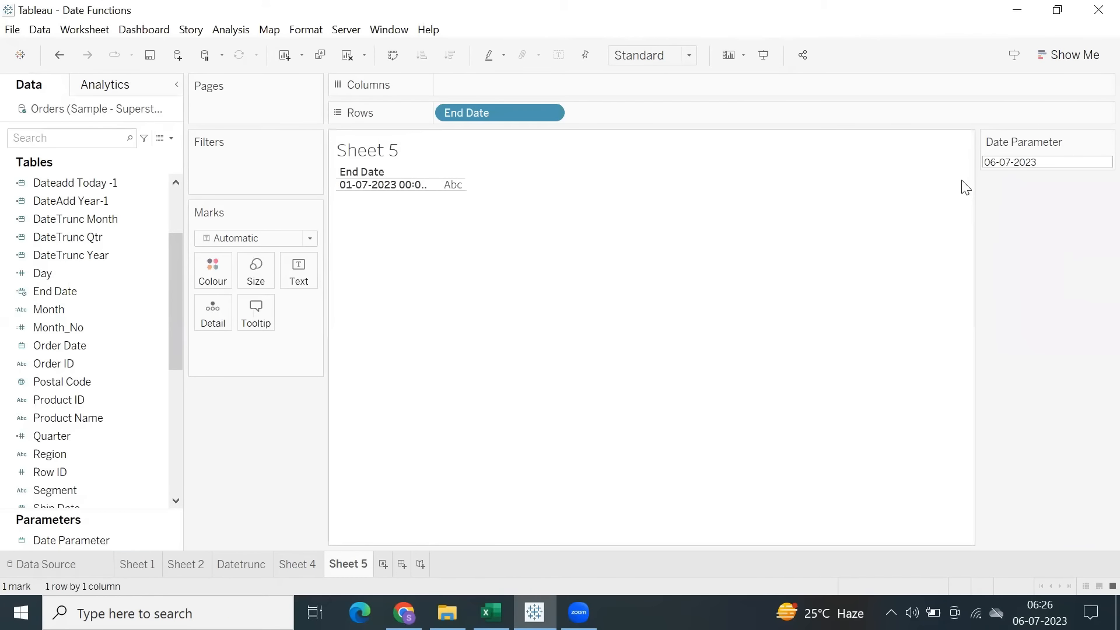
Enlarge the End Date cell to show the full date and time, and hide the Sheet 5 title.
click(403, 190)
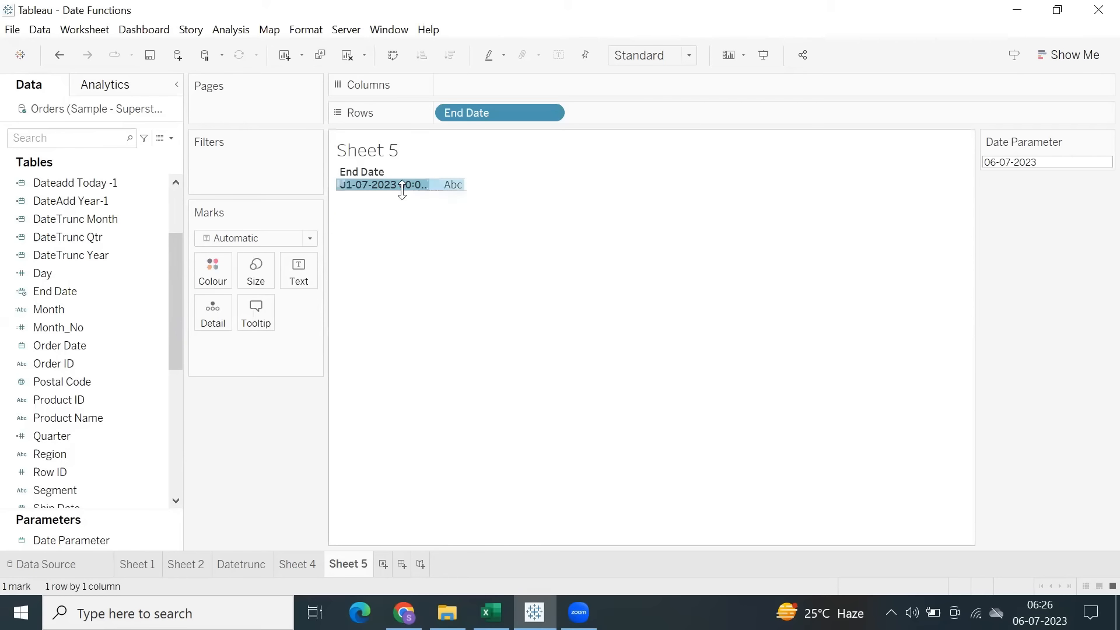
drag(401, 191, 467, 206)
click(418, 274)
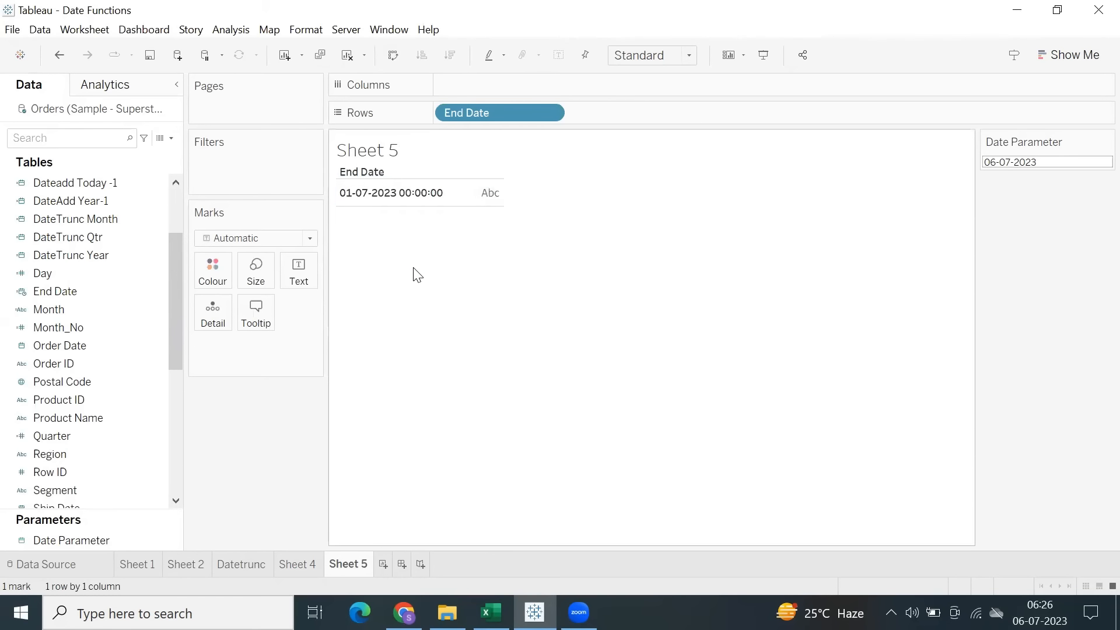
click(363, 157)
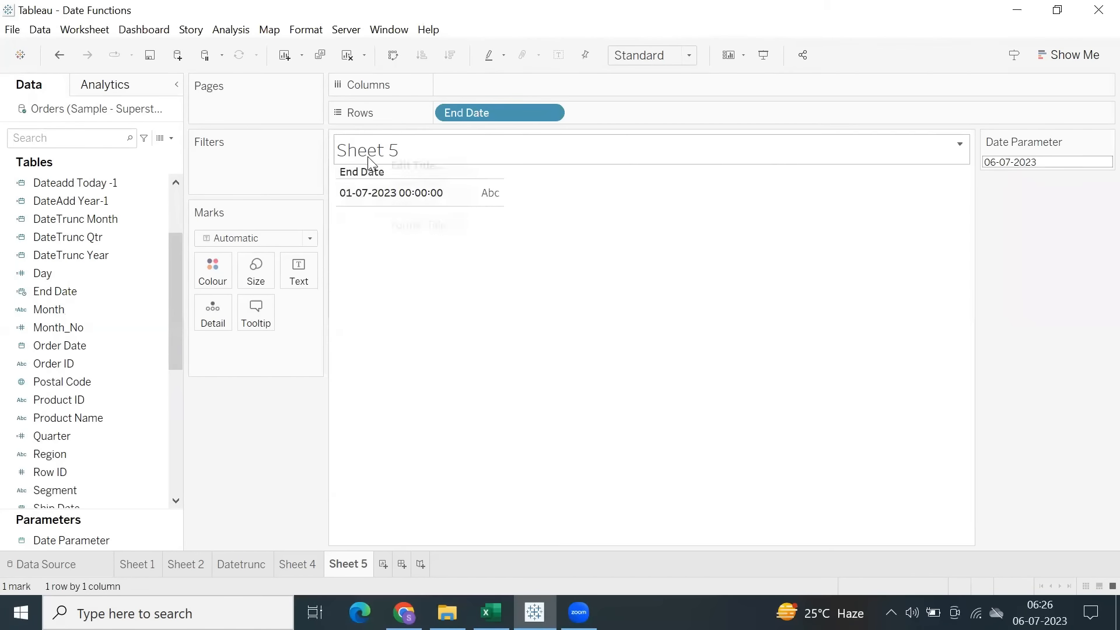
right_click(367, 155)
click(405, 205)
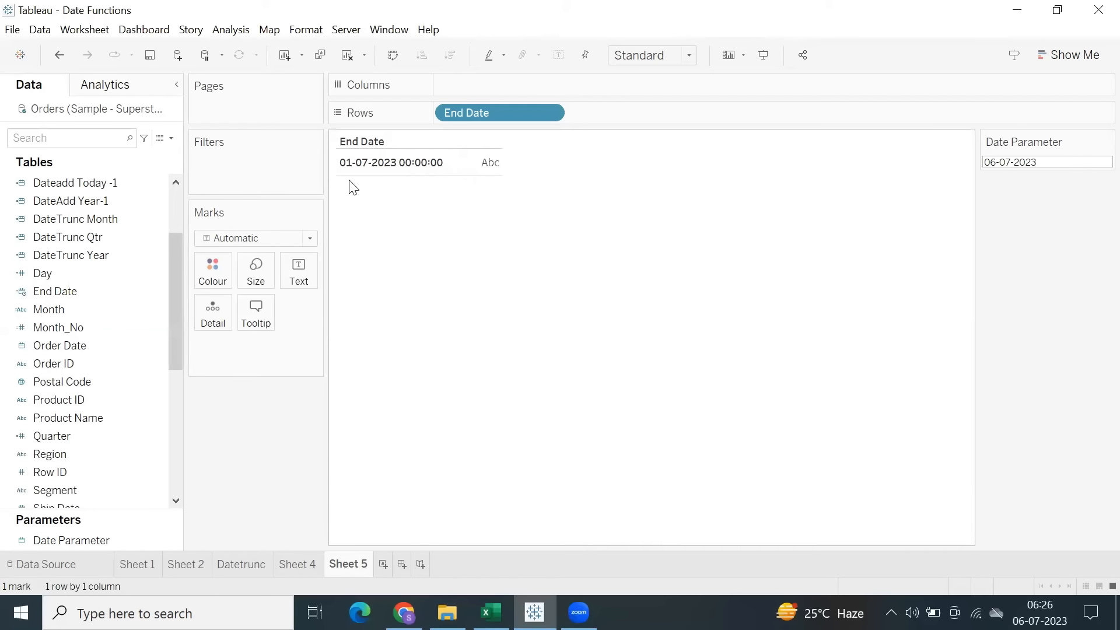
click(406, 161)
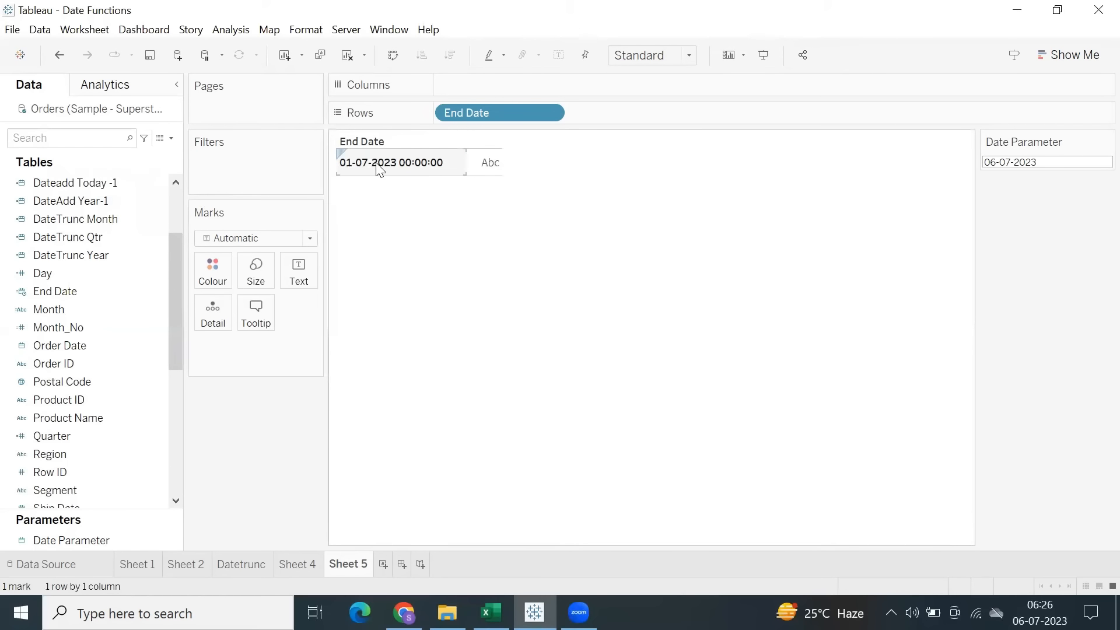
click(1023, 167)
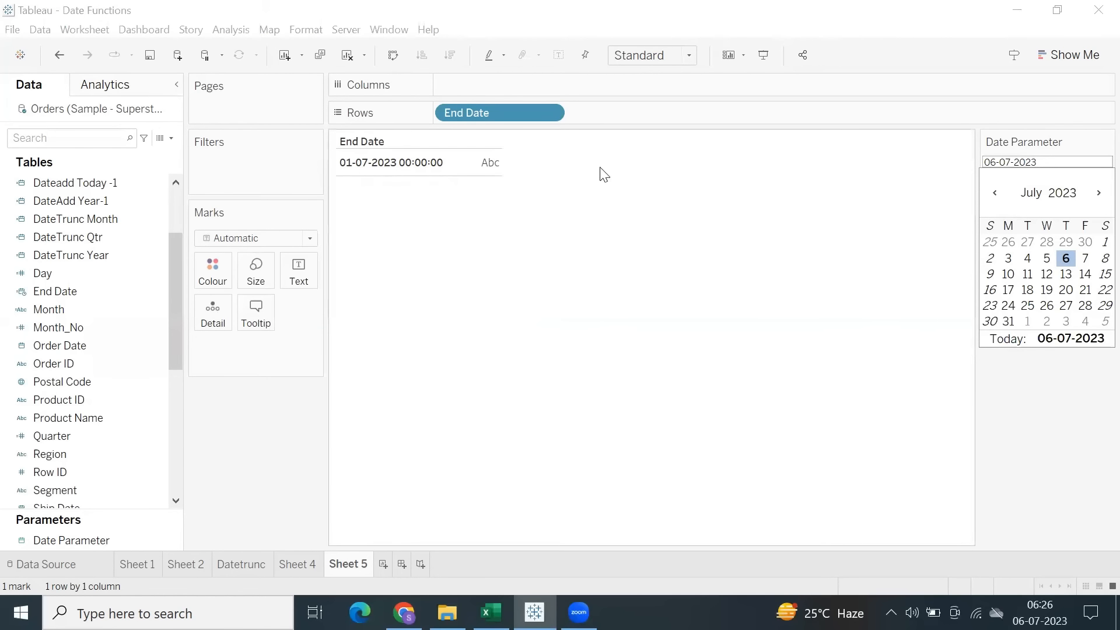
click(467, 194)
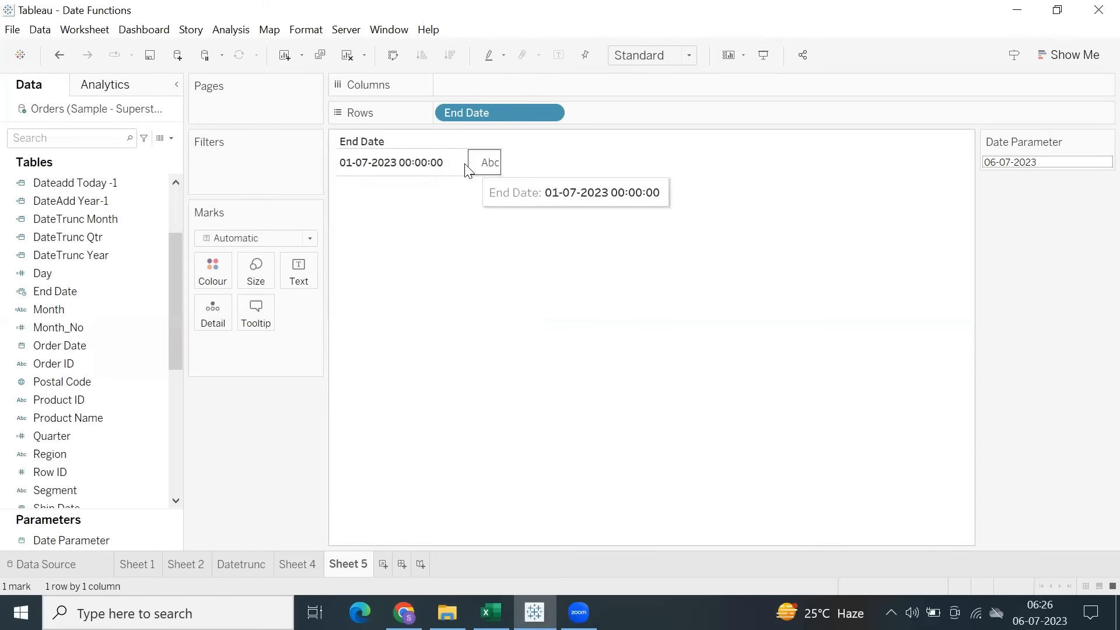
click(464, 168)
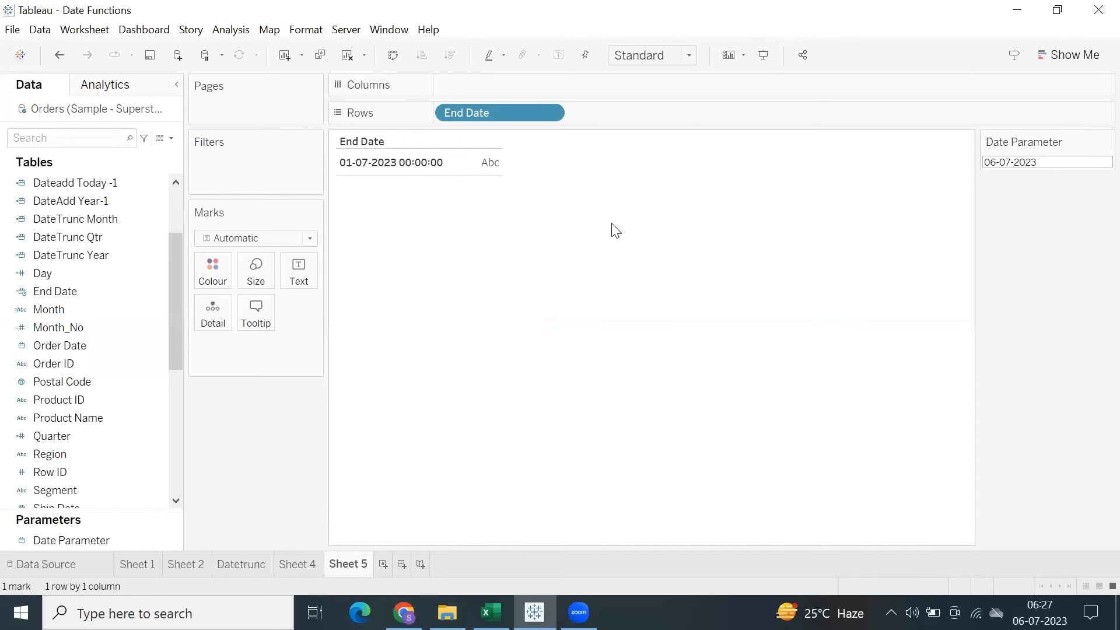
click(397, 164)
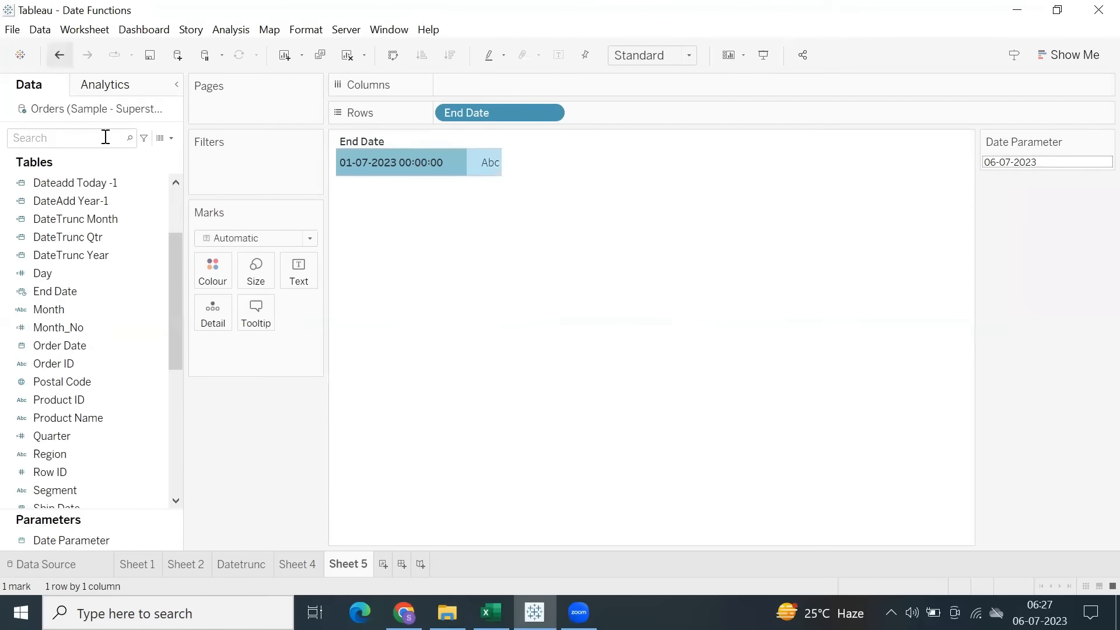
Change the End Date calculation to DATETRUNC('month', [Date Parameter])-1 and apply it.
right_click(88, 275)
click(82, 292)
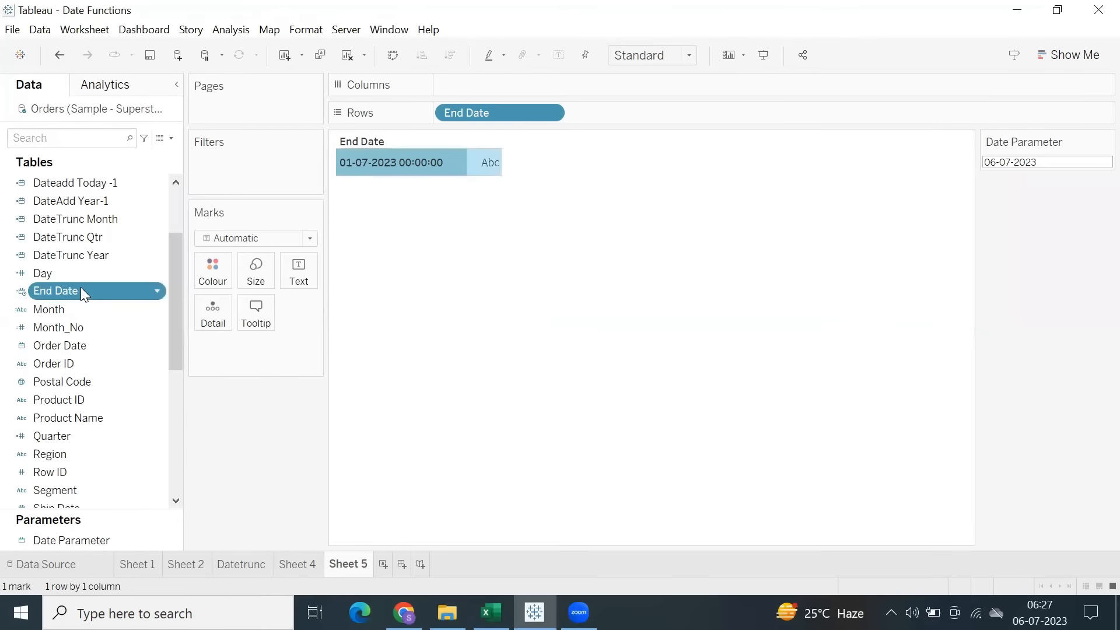
right_click(82, 292)
click(153, 95)
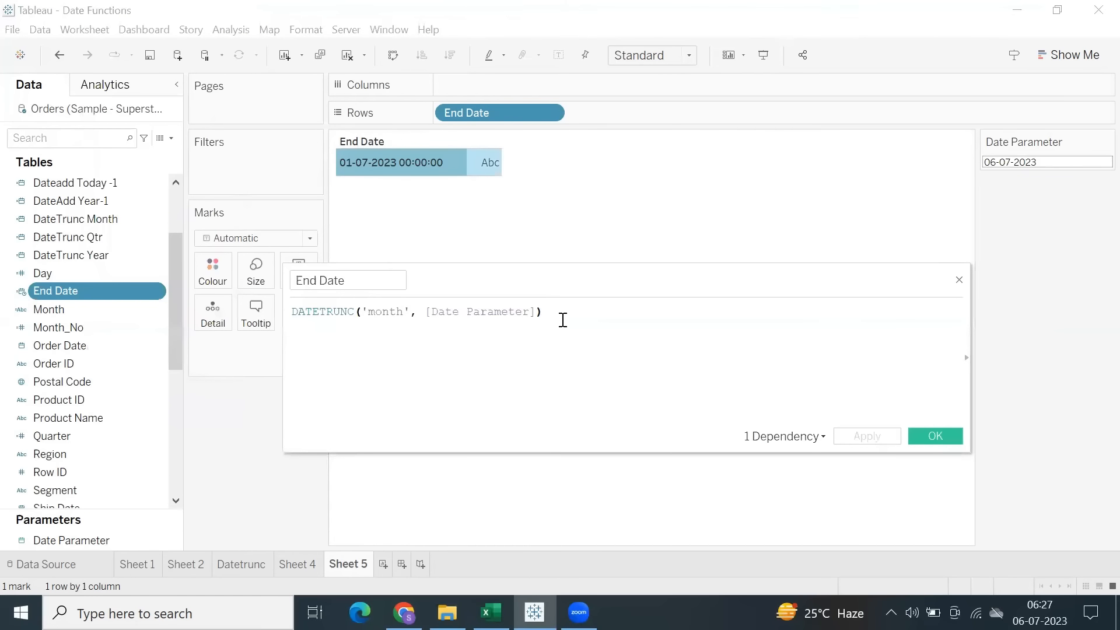
text(-1)
click(866, 437)
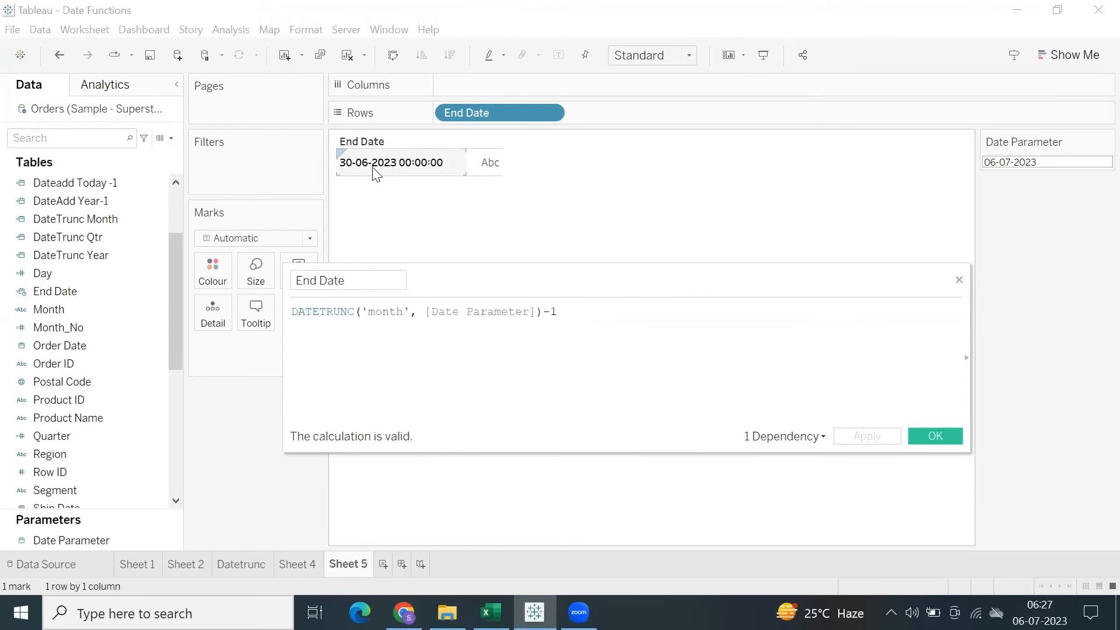
drag(578, 308, 296, 313)
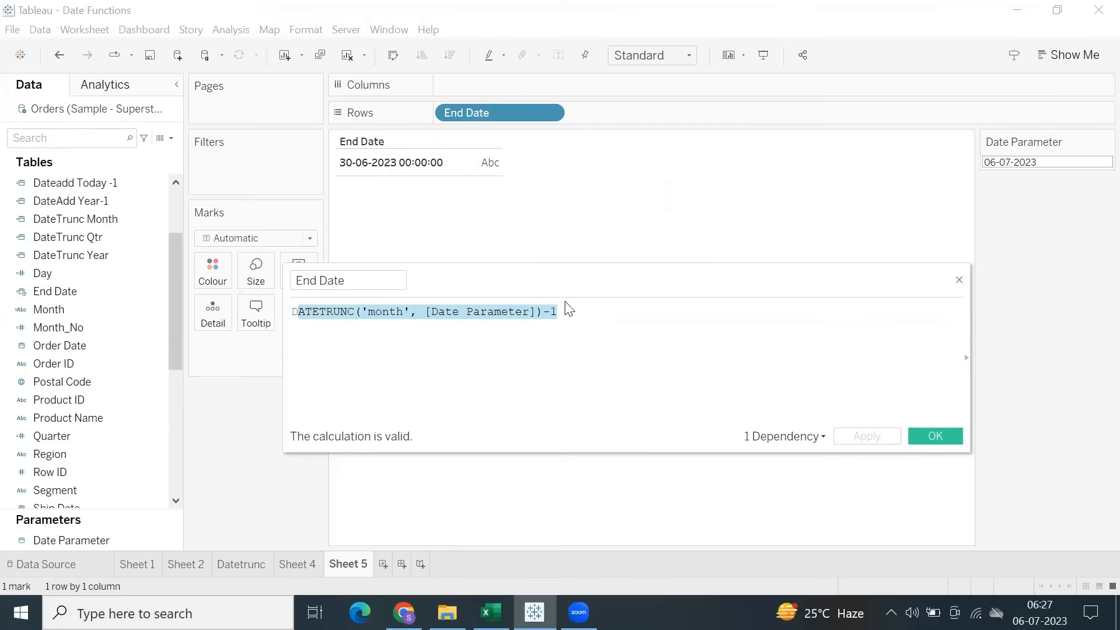
click(593, 327)
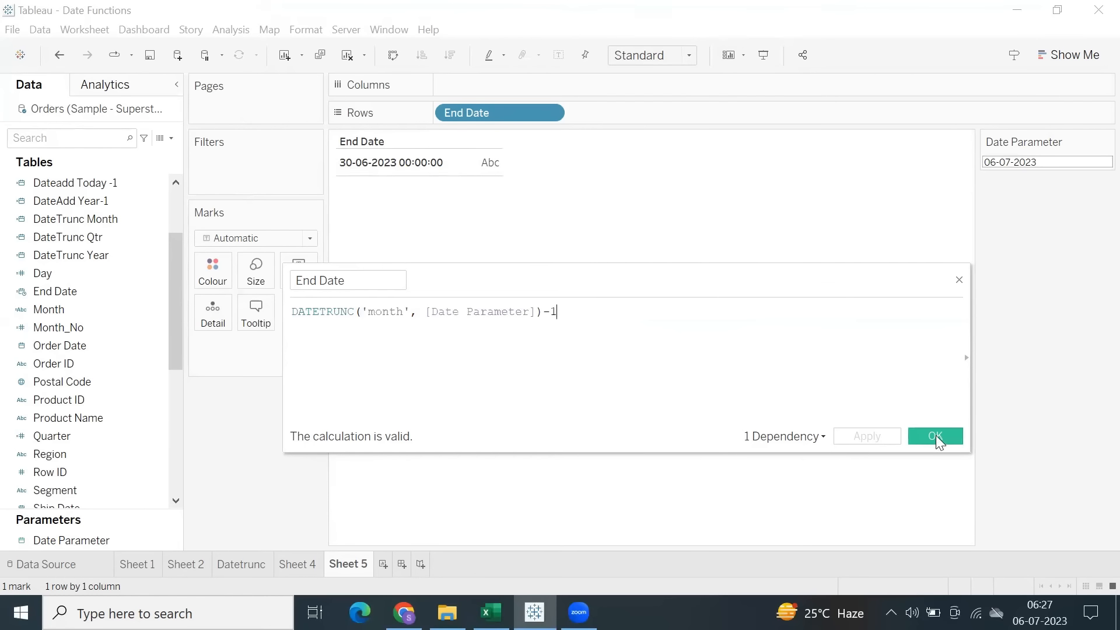
Accept the End Date calculation, change the field's data type to Date, and make the End Date row slightly taller.
click(936, 435)
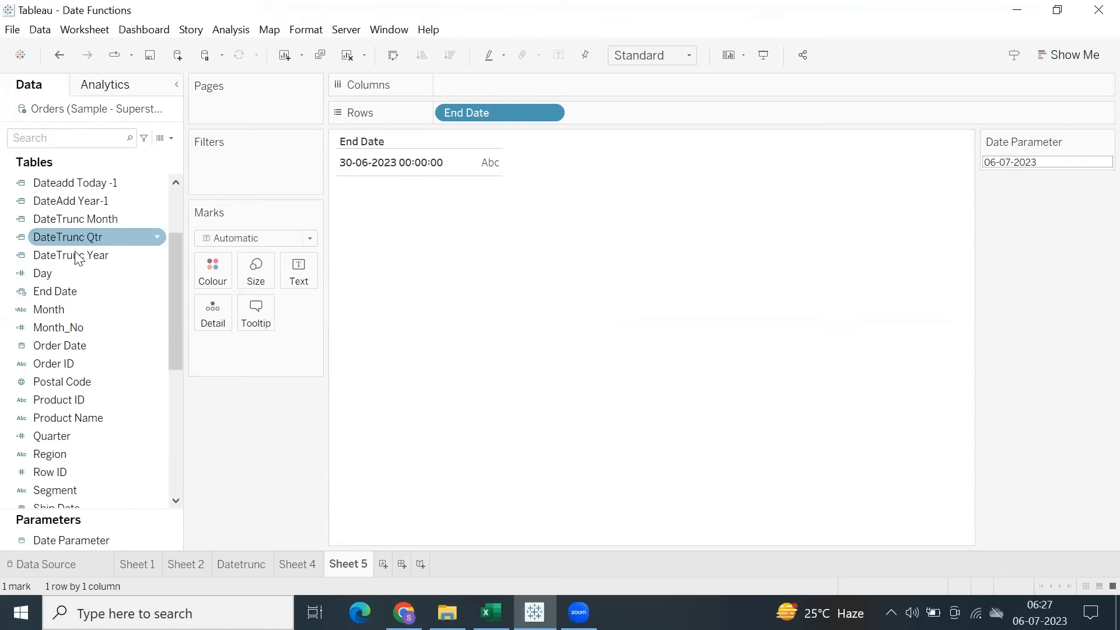
right_click(70, 286)
click(25, 295)
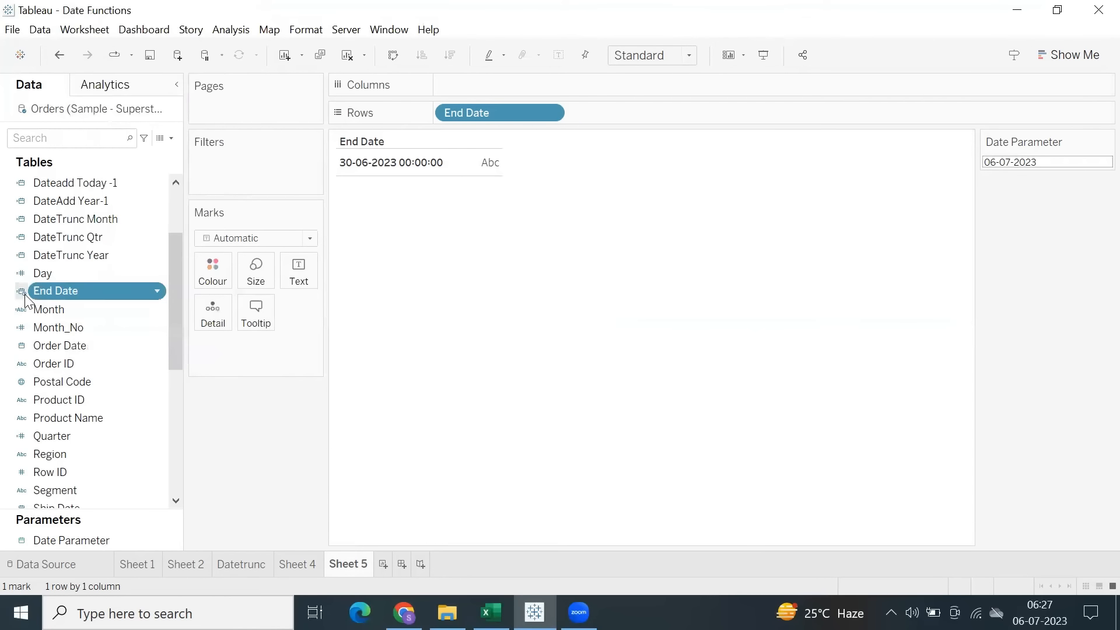
click(23, 295)
click(57, 367)
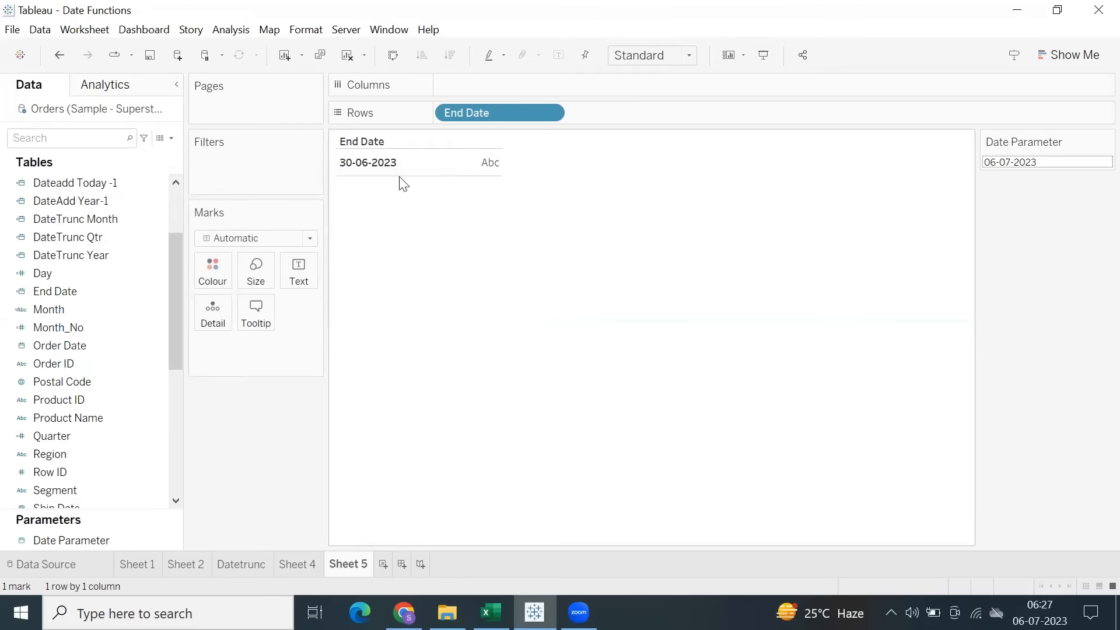
drag(401, 175, 402, 179)
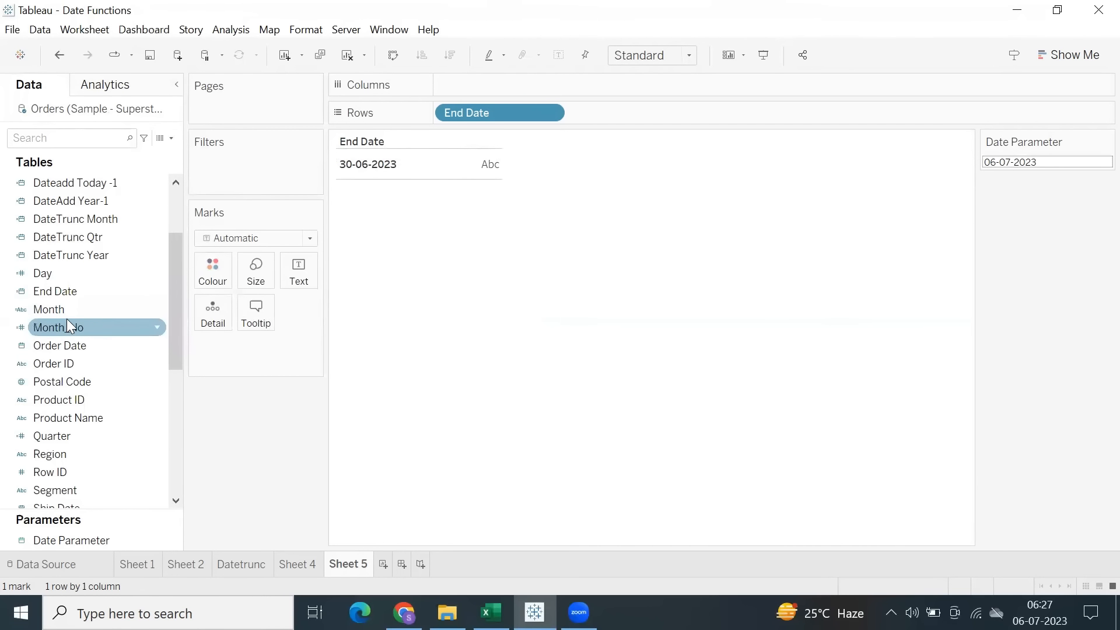
Review the formula of the End Date calculated field and close its editor.
right_click(62, 290)
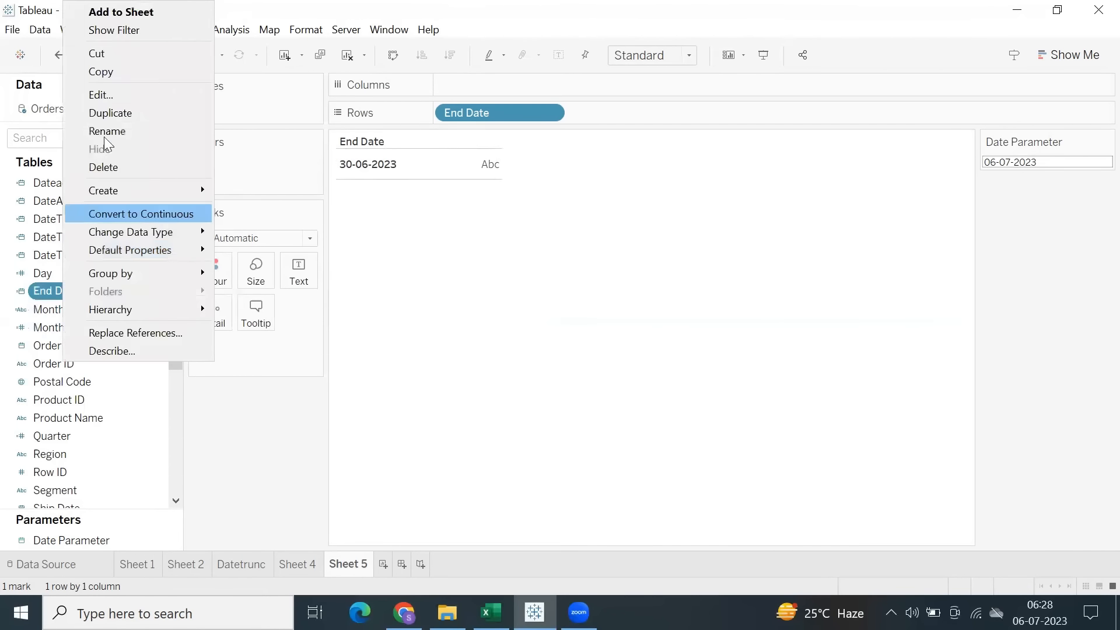
click(109, 95)
click(585, 312)
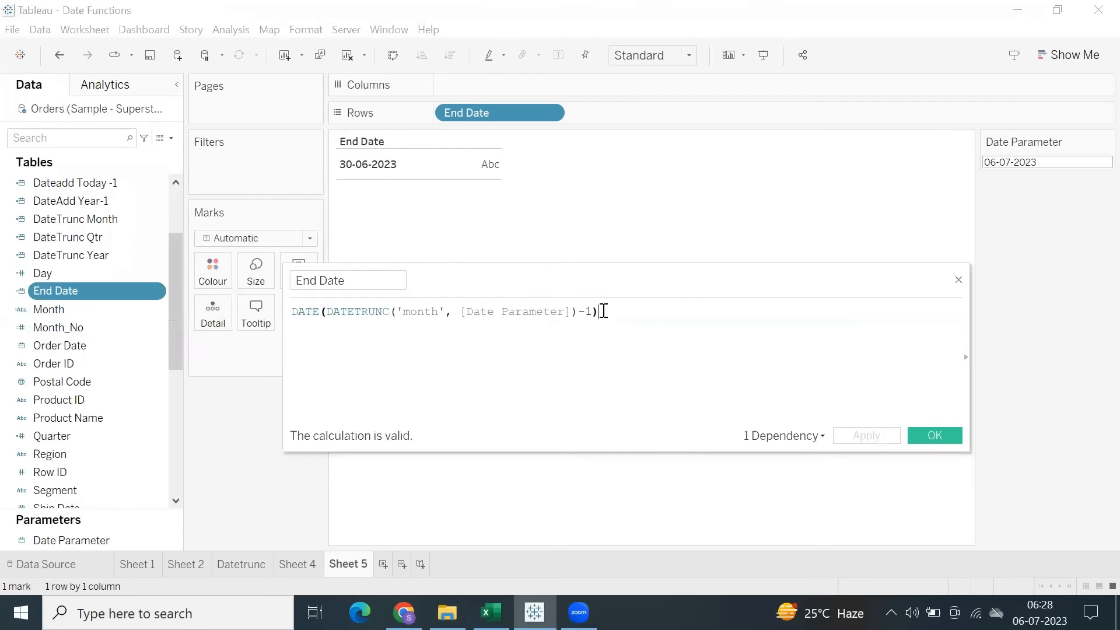
double_click(582, 311)
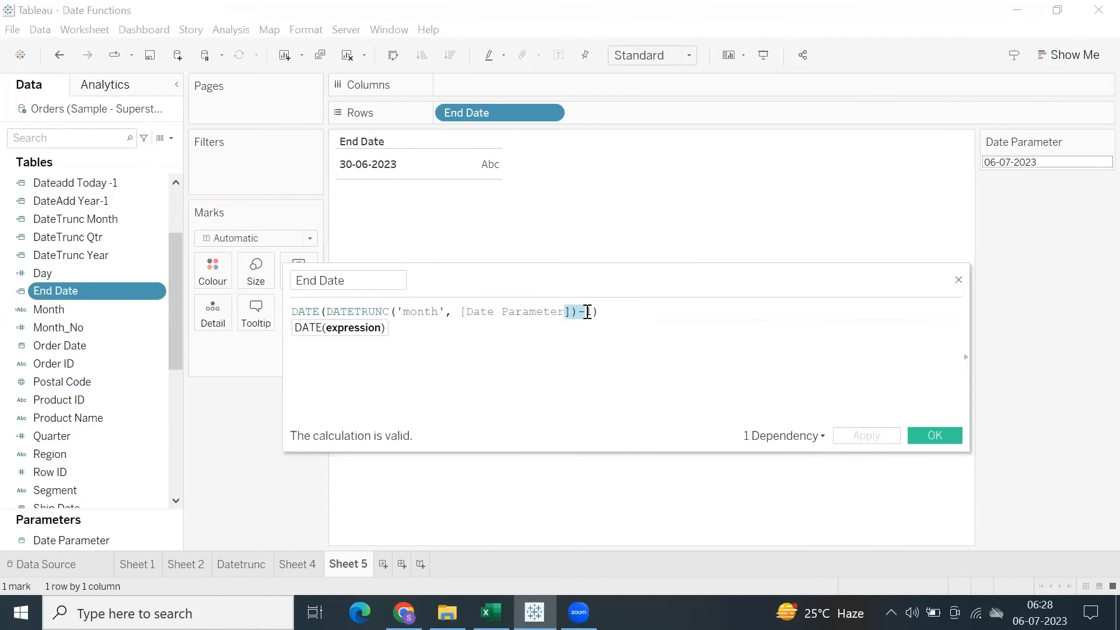
click(588, 311)
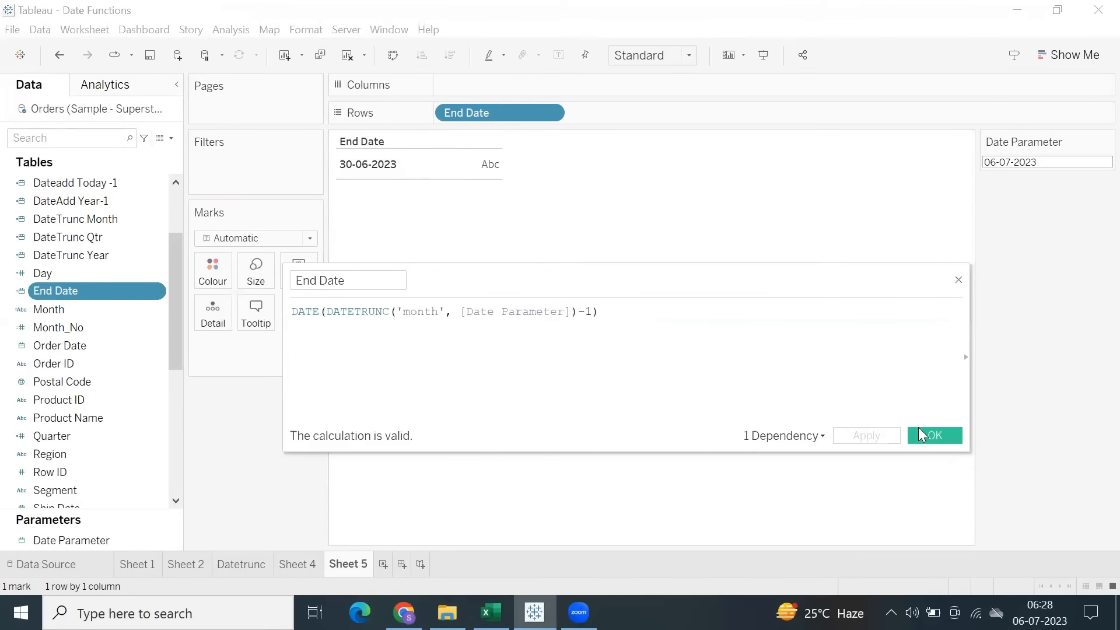
click(933, 435)
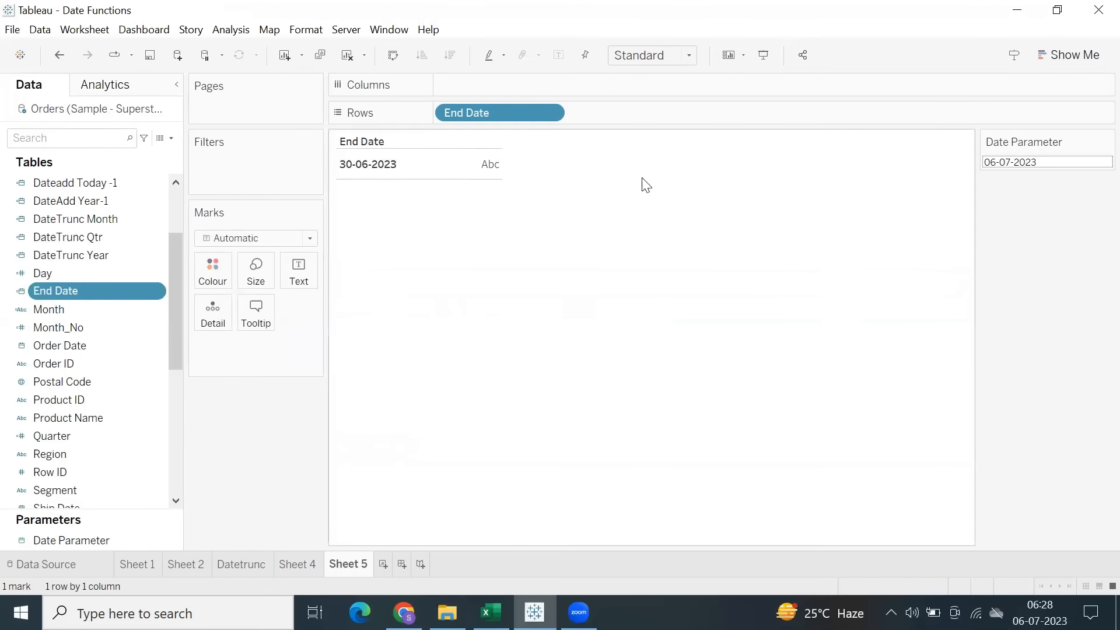
Select the End Date value in the Sheet 5 view and copy it with its header.
right_click(588, 170)
click(423, 209)
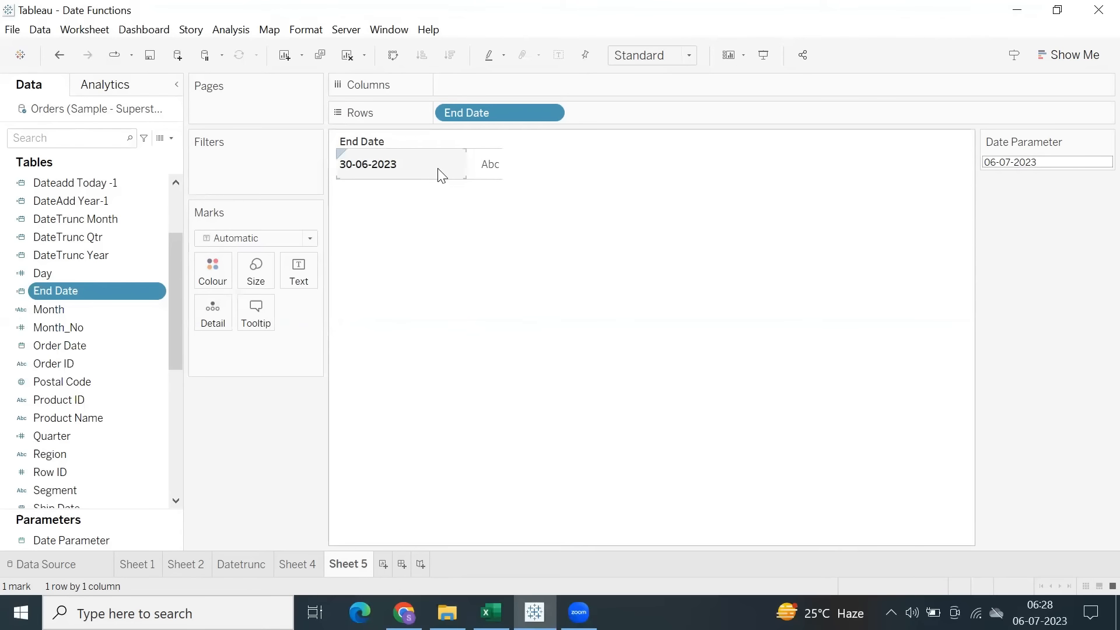
click(390, 169)
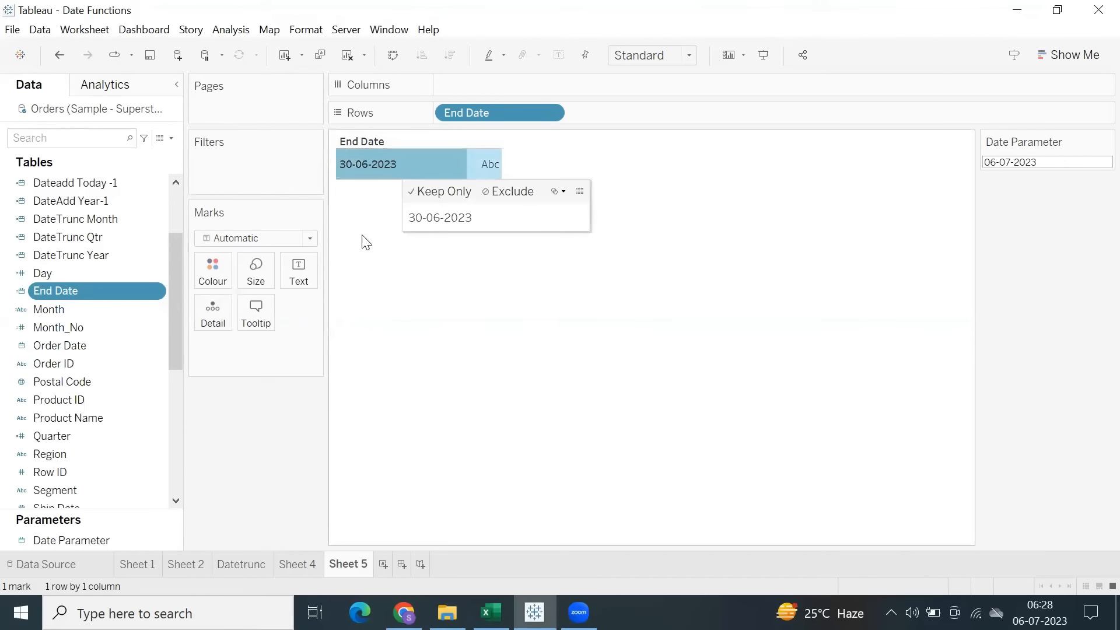
click(367, 235)
click(359, 171)
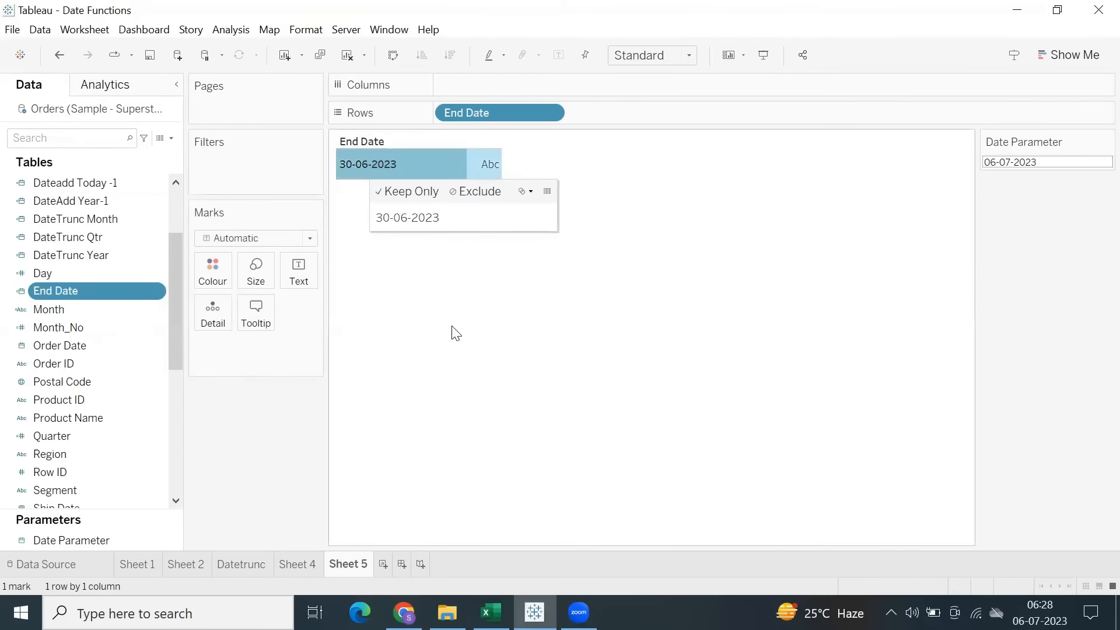
right_click(371, 170)
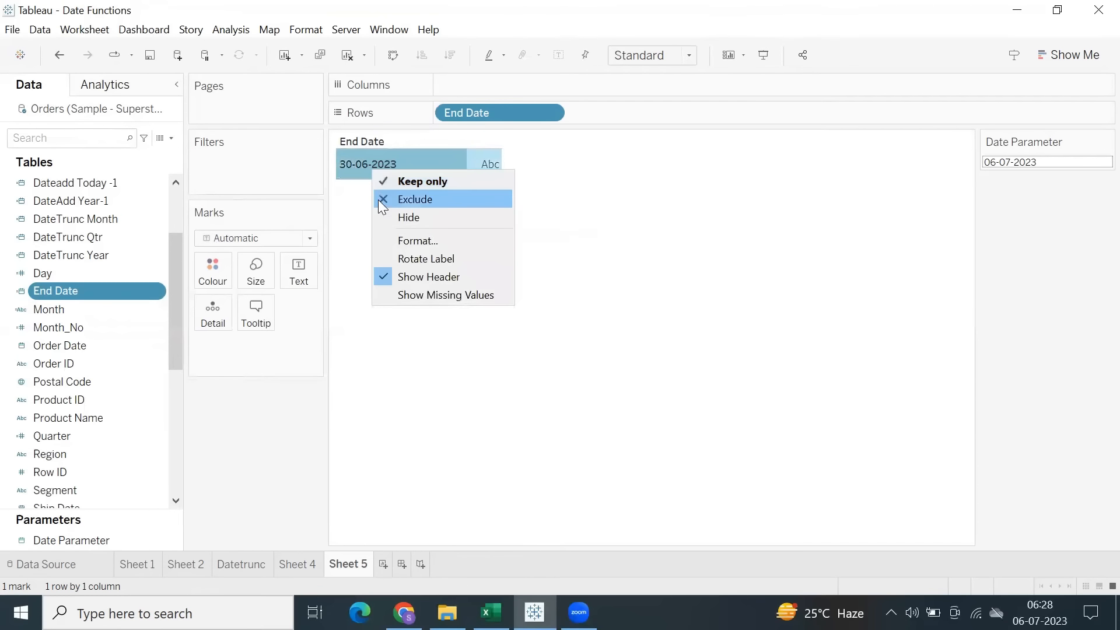
click(355, 222)
click(359, 174)
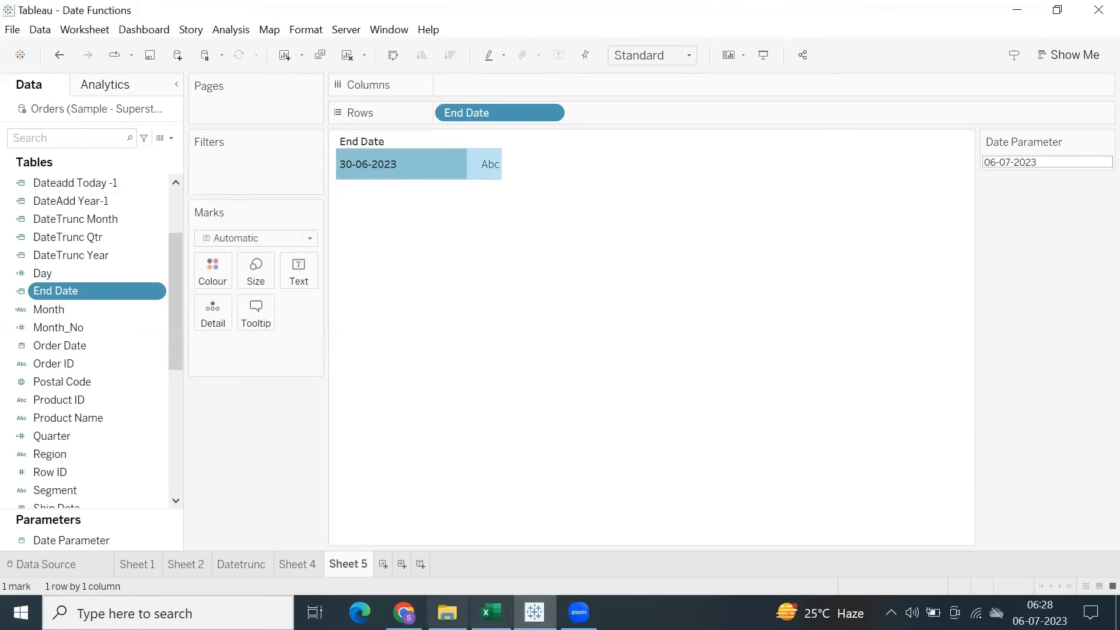
Switch to Excel, paste the copied End Date header and value at N20 of Sheet8, and fit column N to its contents.
click(491, 613)
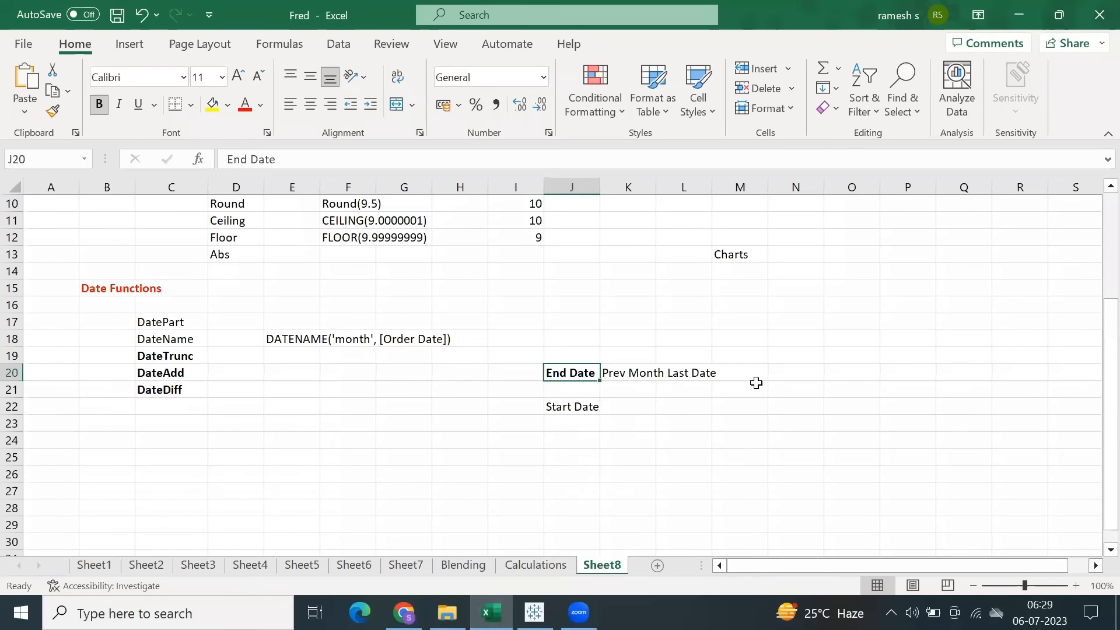
click(817, 371)
text(End Date ########)
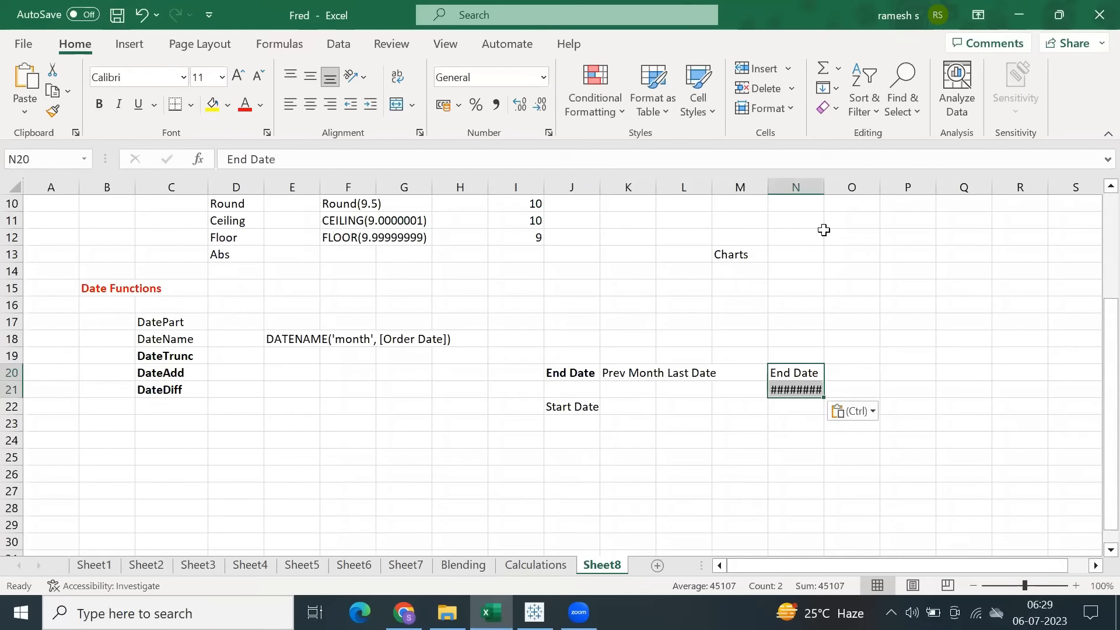
double_click(824, 187)
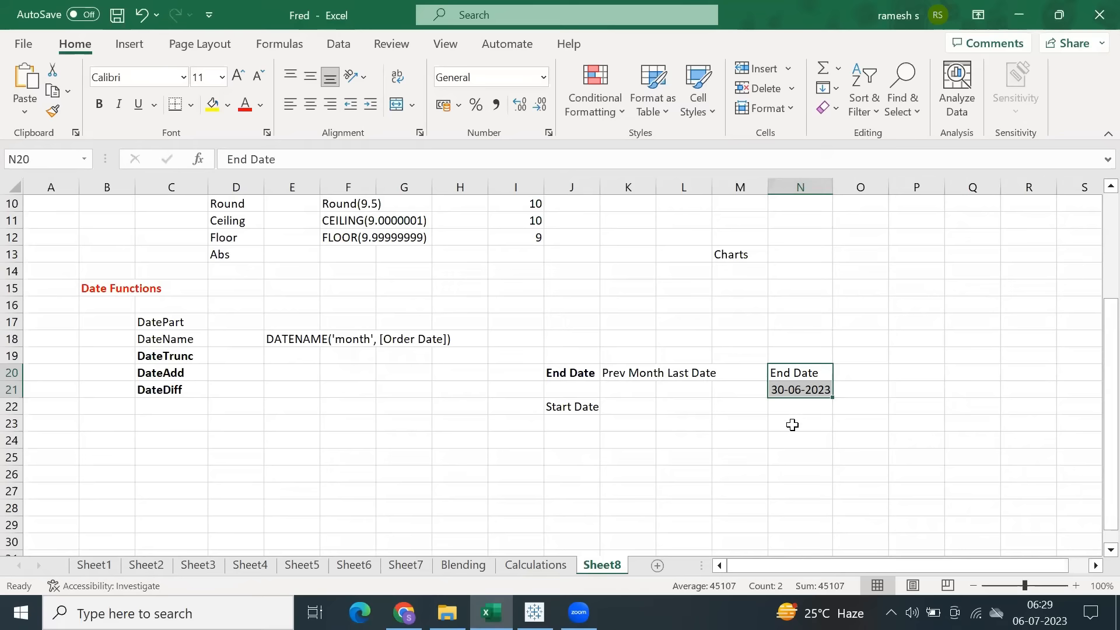
click(787, 404)
Move the Start Date label from cell J22 to J23.
click(571, 408)
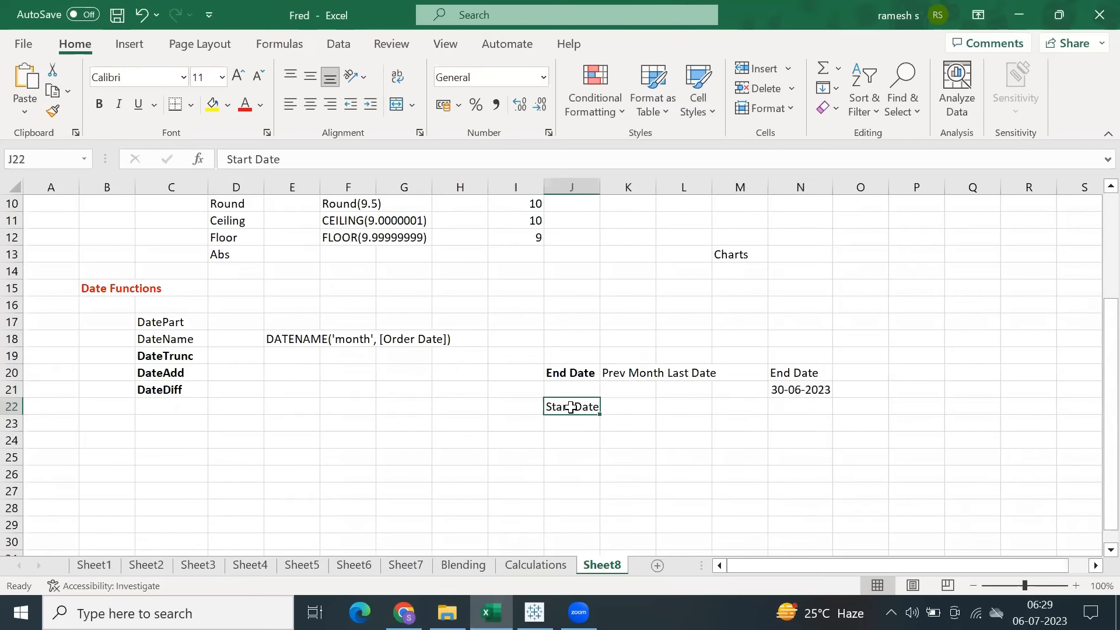
key(ctrl+c)
click(561, 425)
key(ctrl+v)
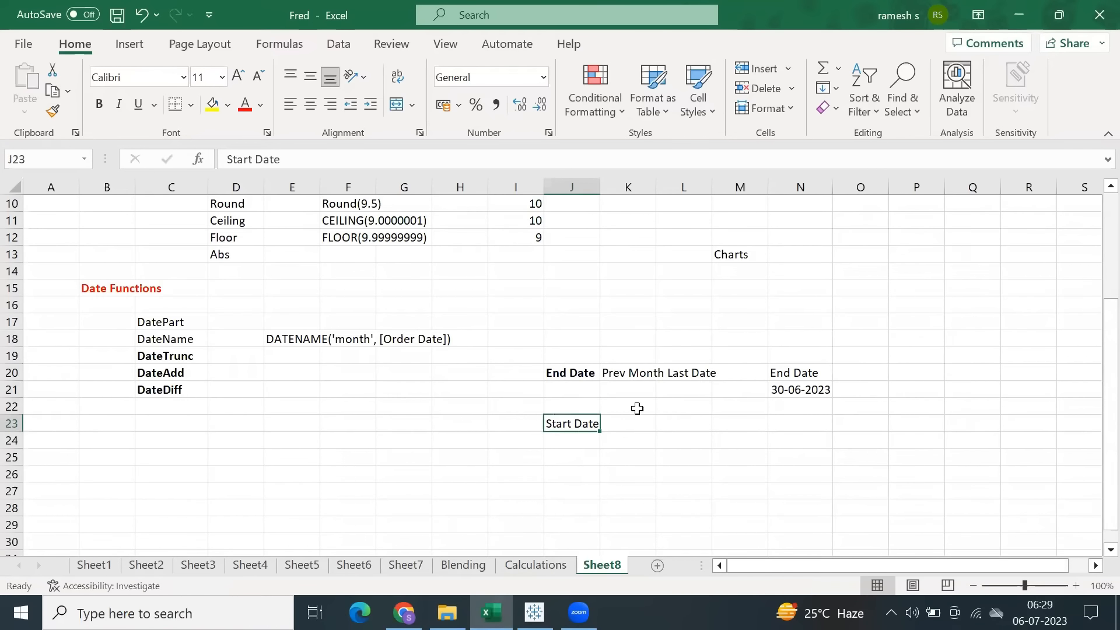
Enter the note "1 Year from End date (Back)" in cell K23 beside the Start Date label.
click(631, 423)
text(1 Year from End date (Back)
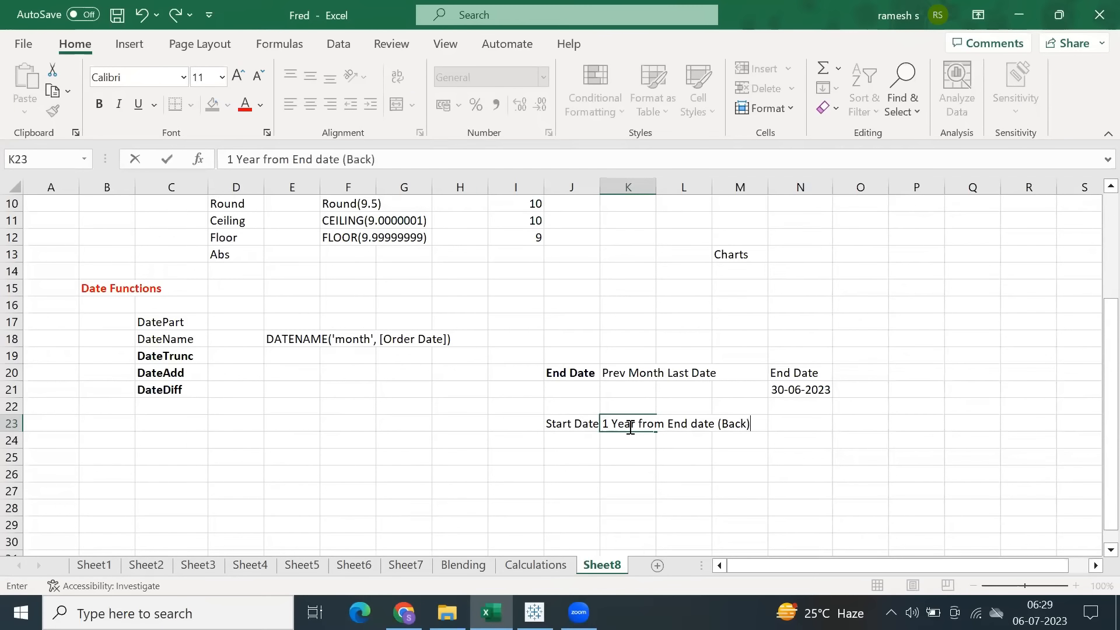
key(Return)
Copy the Start Date label from J23 into P20 as a heading alongside End Date.
click(804, 422)
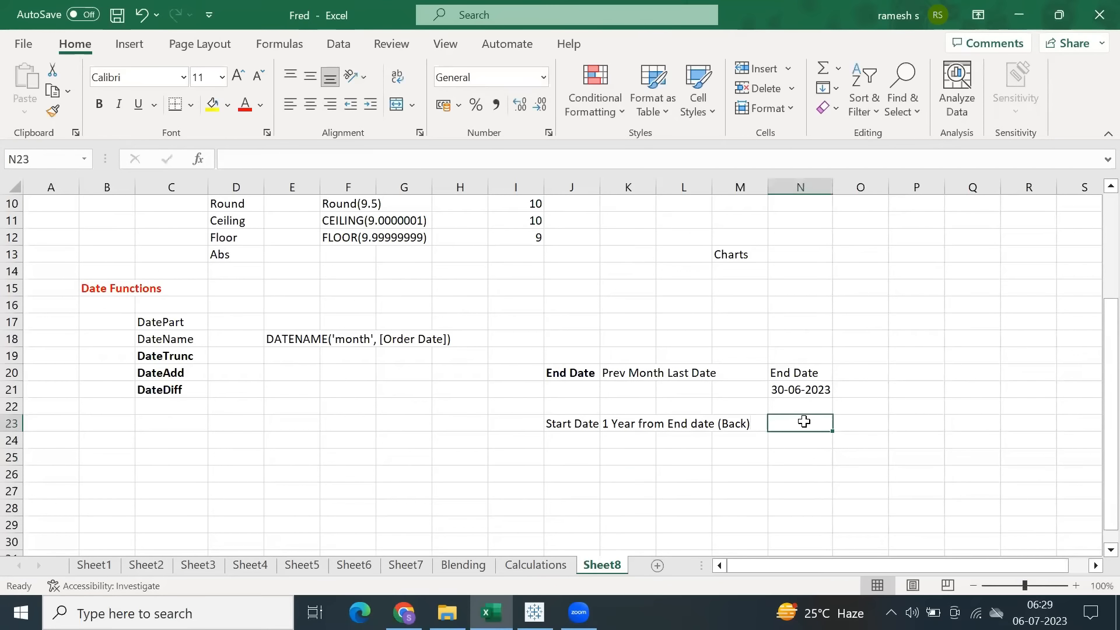
click(576, 426)
key(ctrl+c)
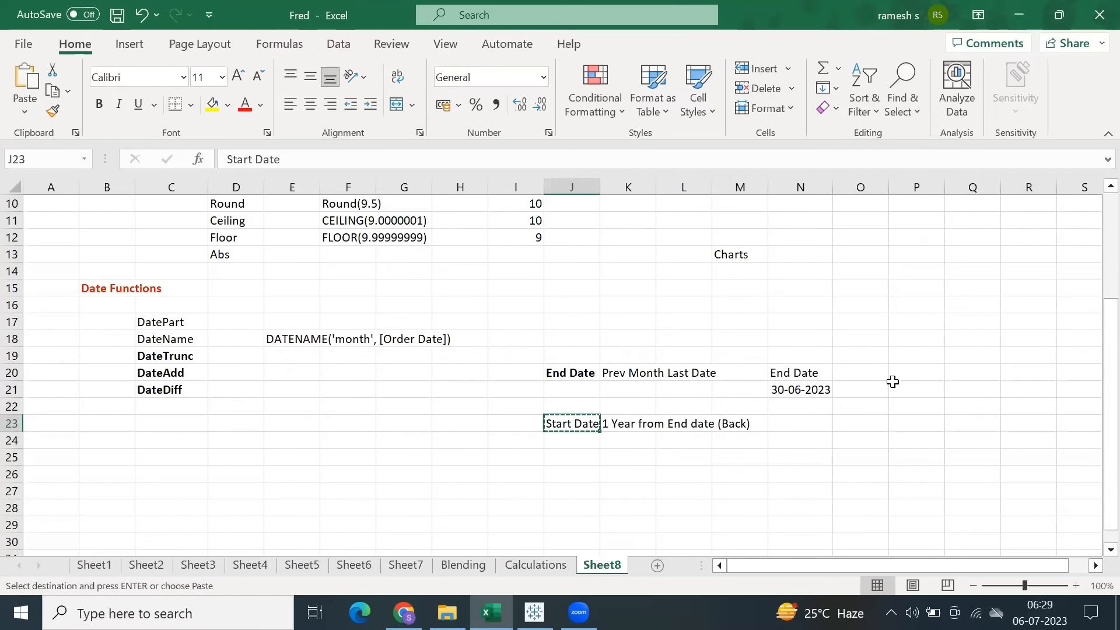
click(901, 375)
key(ctrl+v)
Enter 01-07-2022 under the Start Date heading in P21 and widen column P to fit the date.
click(902, 390)
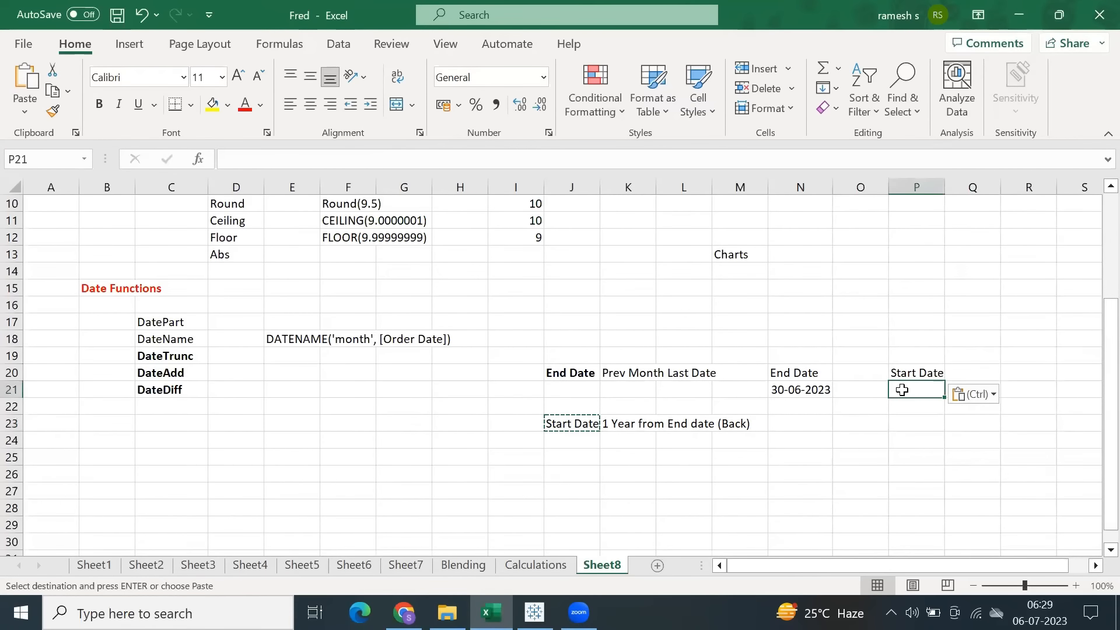
text(01)
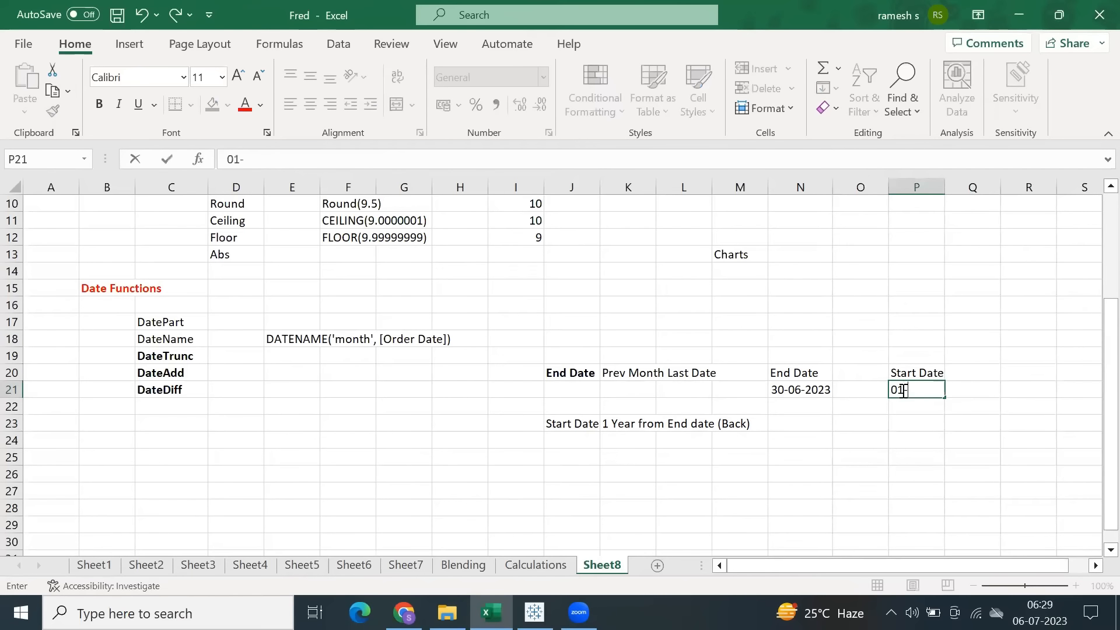
text(-07-2022)
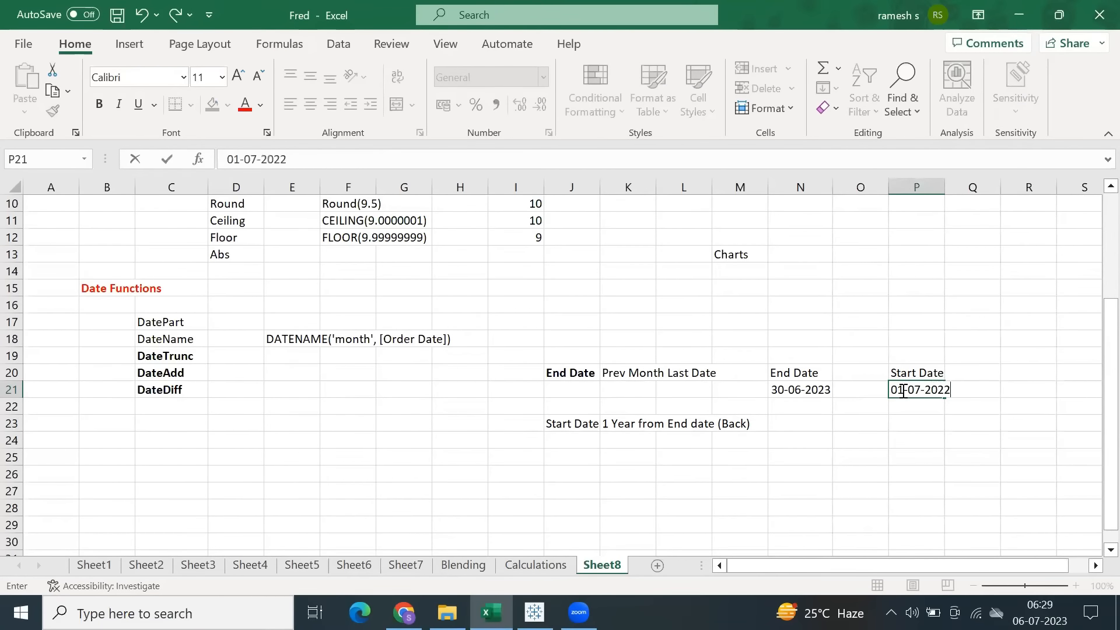
click(913, 443)
drag(954, 186, 958, 185)
click(910, 388)
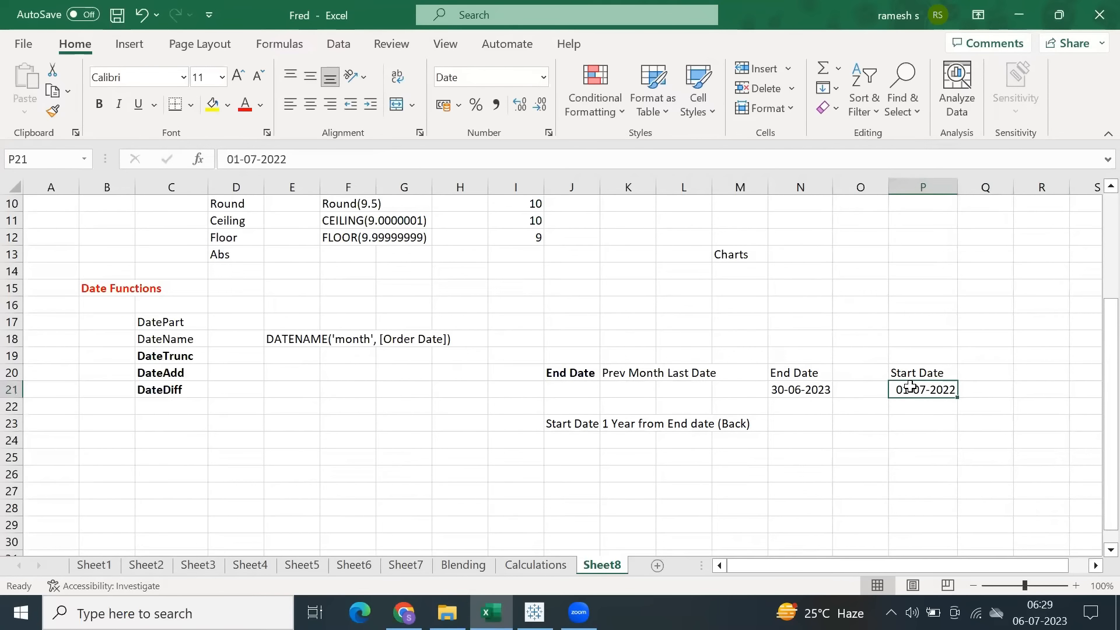
click(779, 391)
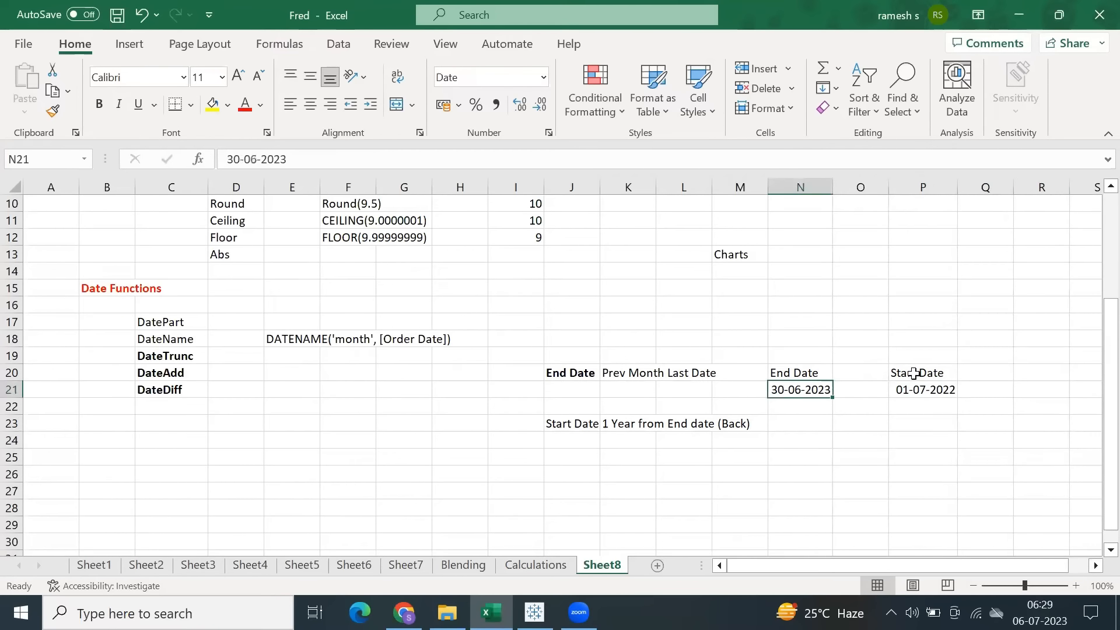
Add a second example row with end date 31-12-2023 in N22 and start date 01-01-2023 in P22.
click(807, 407)
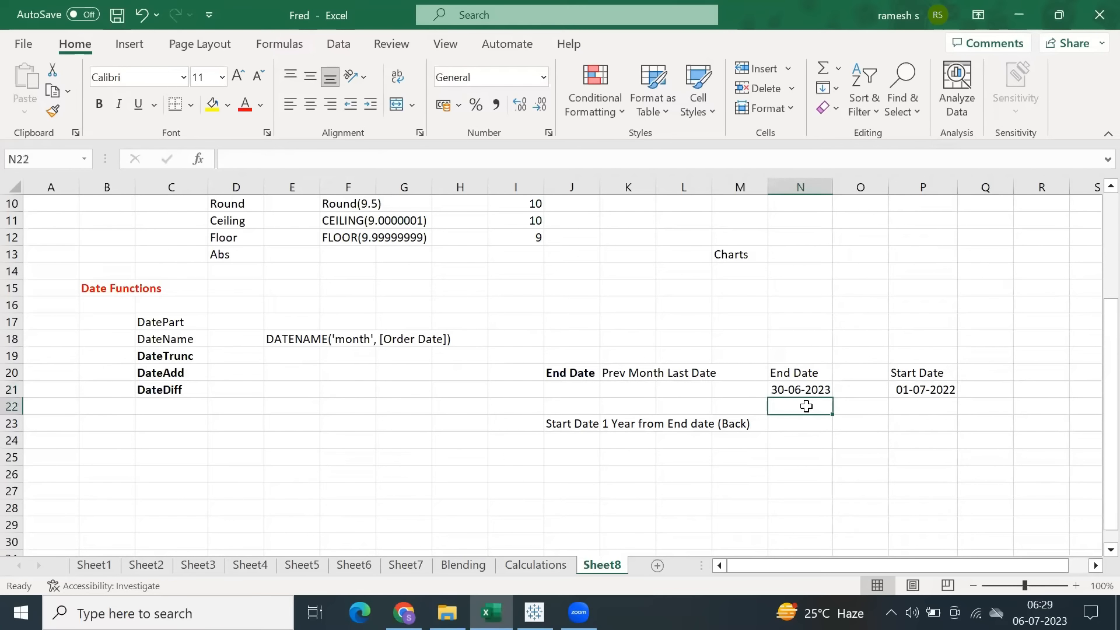
text(31-12)
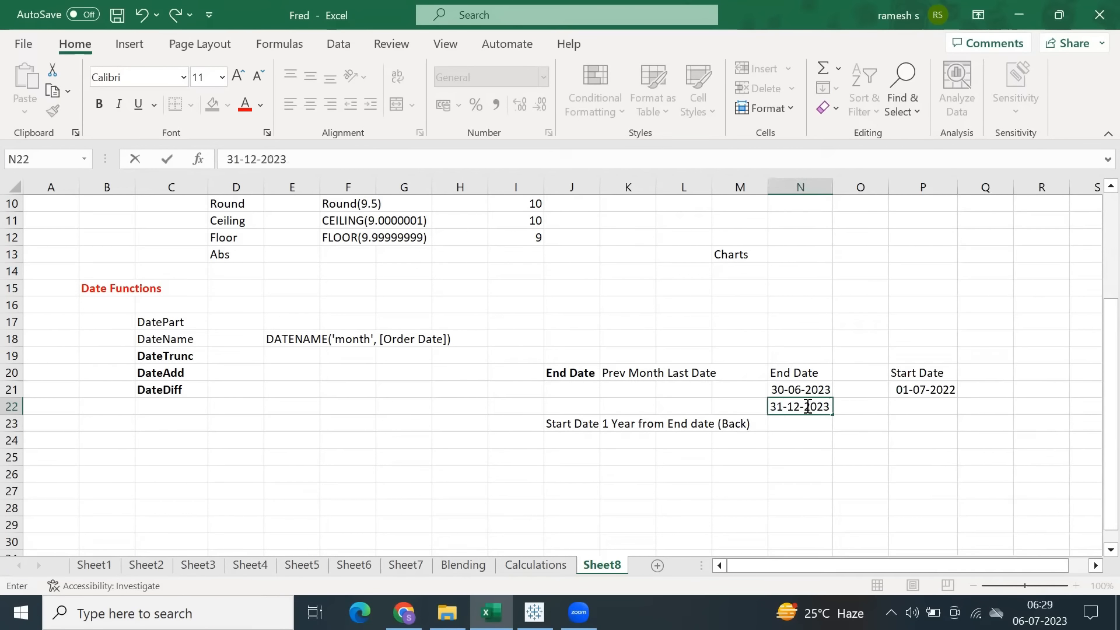
text(-2023)
click(915, 403)
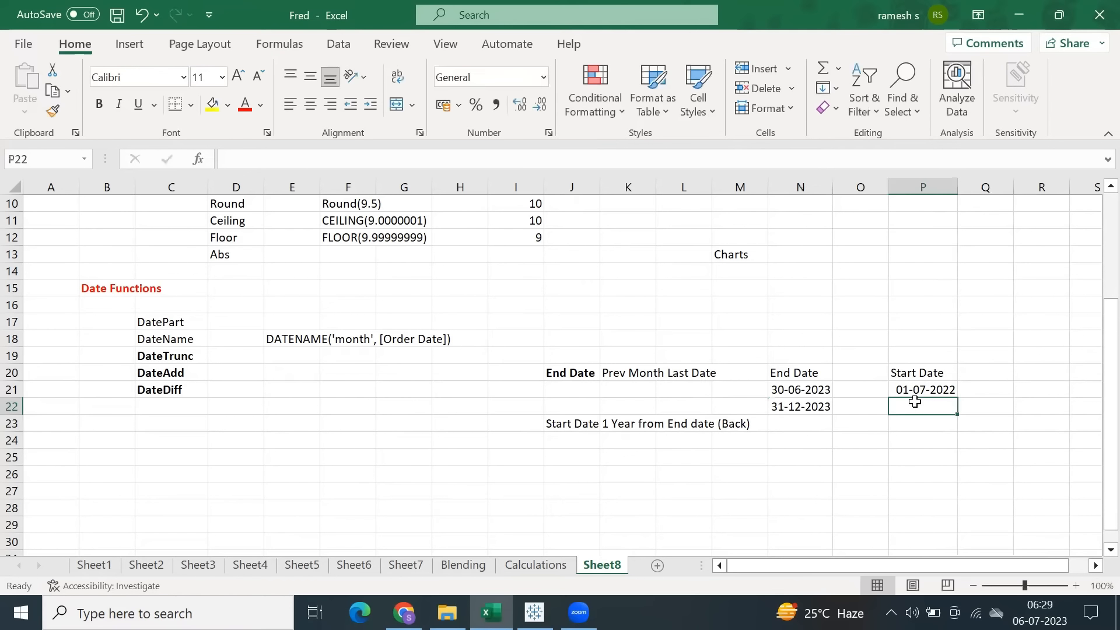
text(01-01-2)
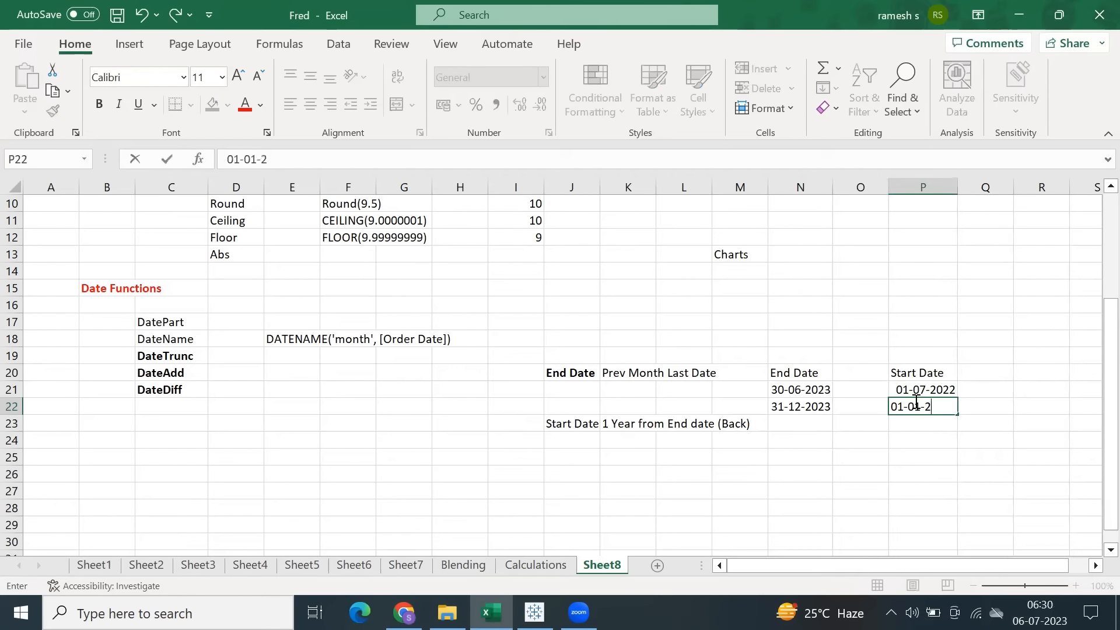
text(023)
Make the first example row's dates in N21 and P21 bold.
click(797, 409)
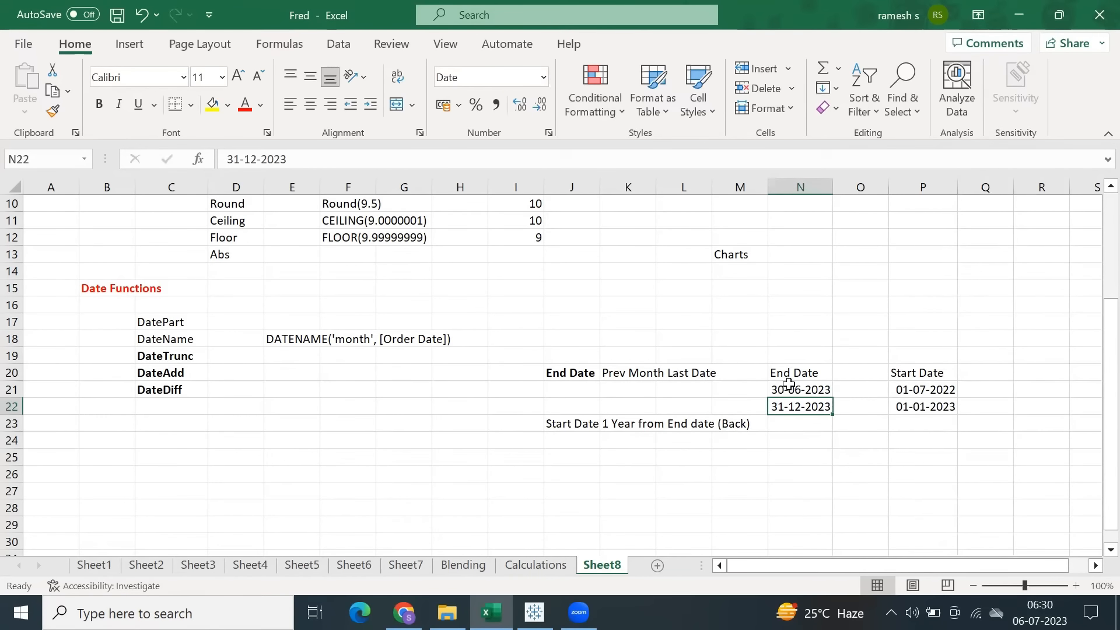
drag(788, 388, 926, 389)
click(99, 104)
Switch to Tableau and create a calculated field with the formula DATEADD('year', -1, [Date Parameter]).
mouse_move(534, 612)
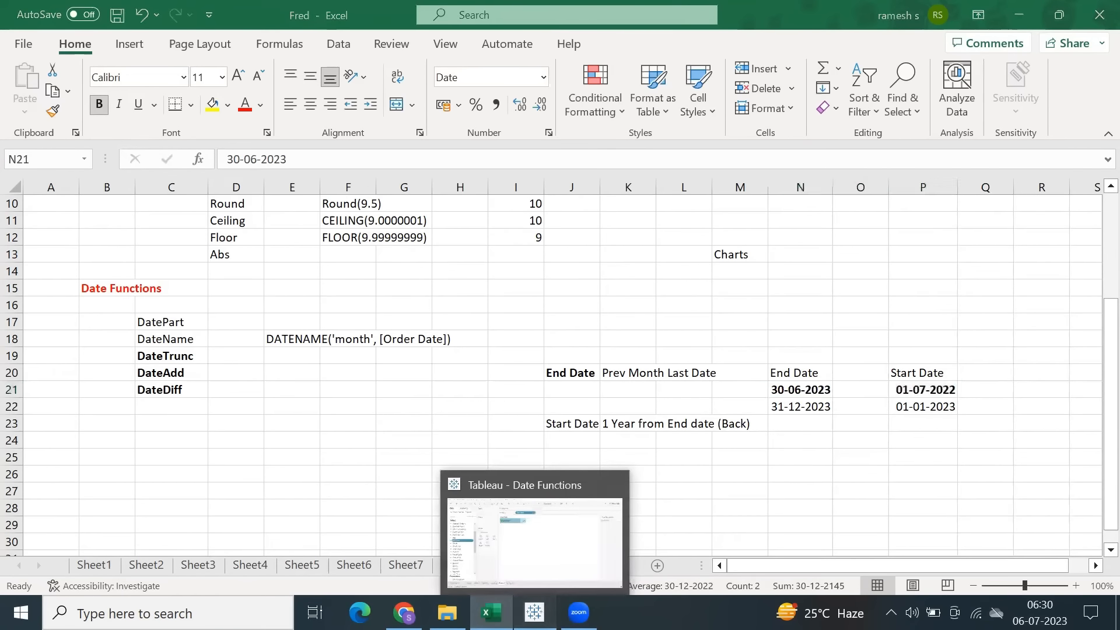
click(535, 612)
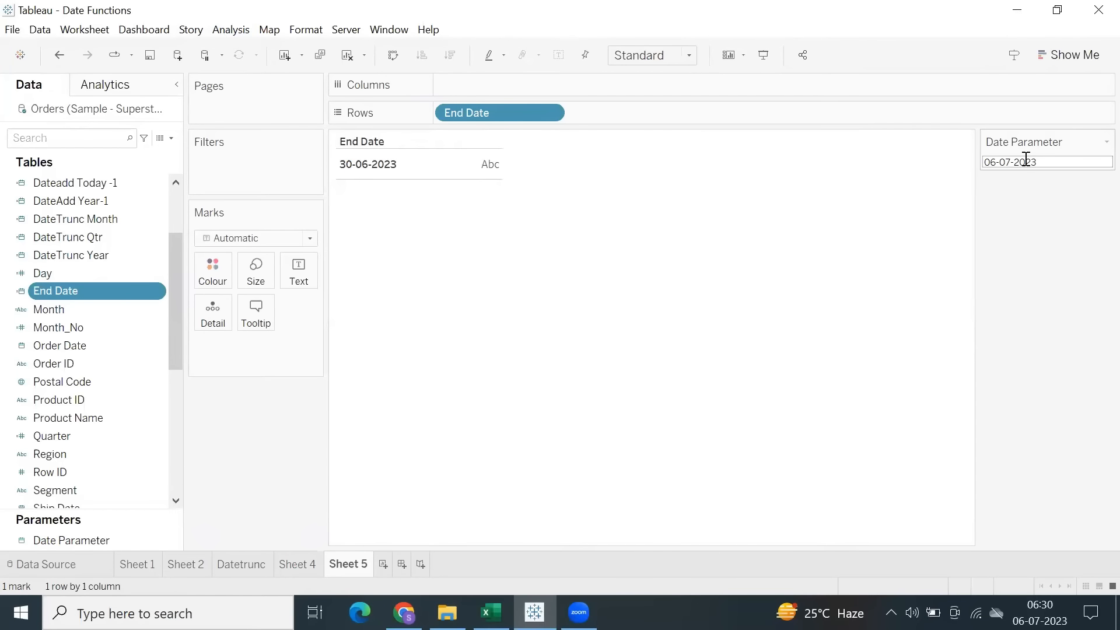
click(231, 29)
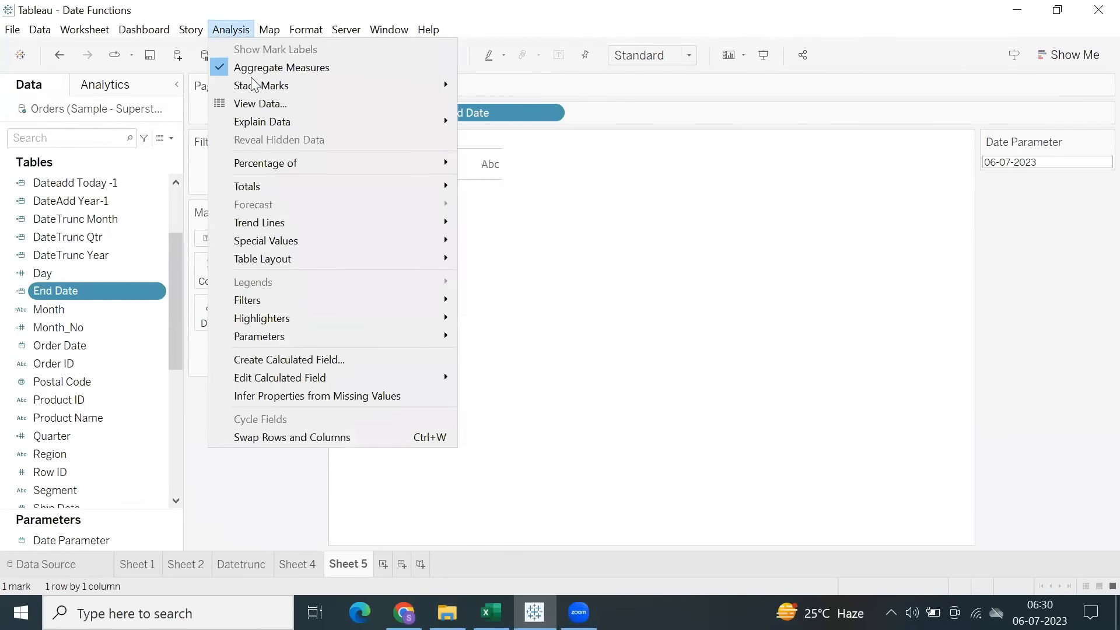
click(318, 361)
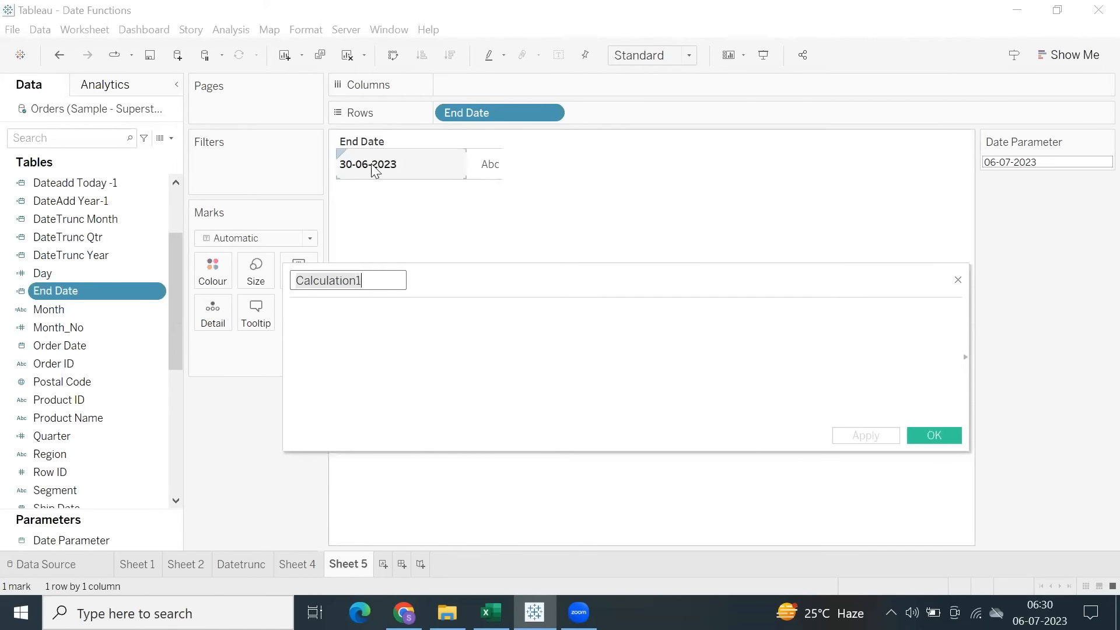
click(362, 328)
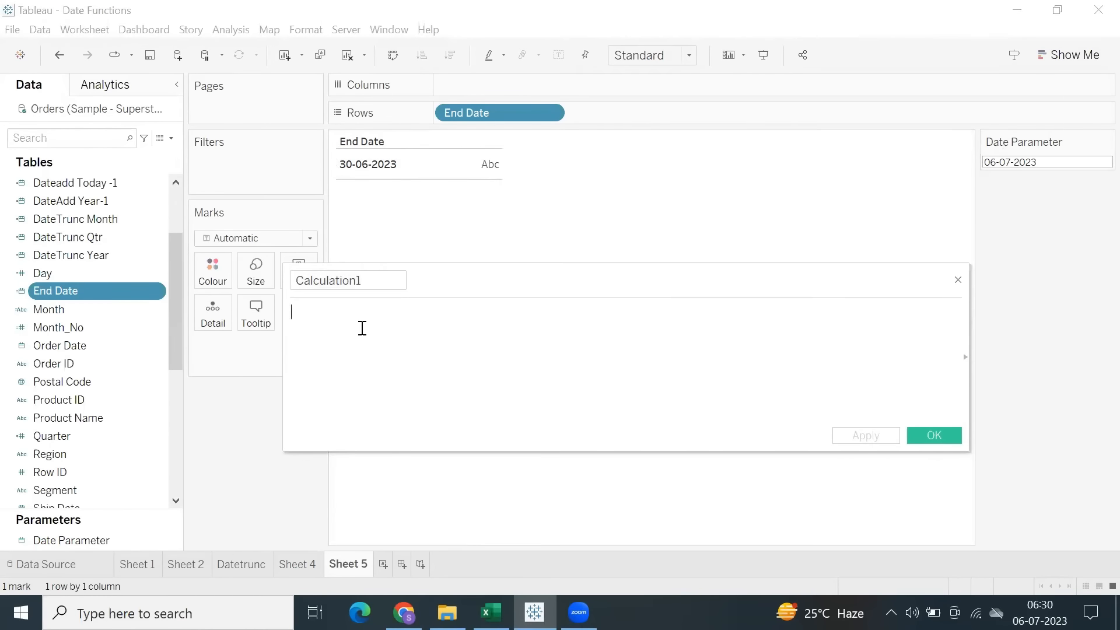
text(datead)
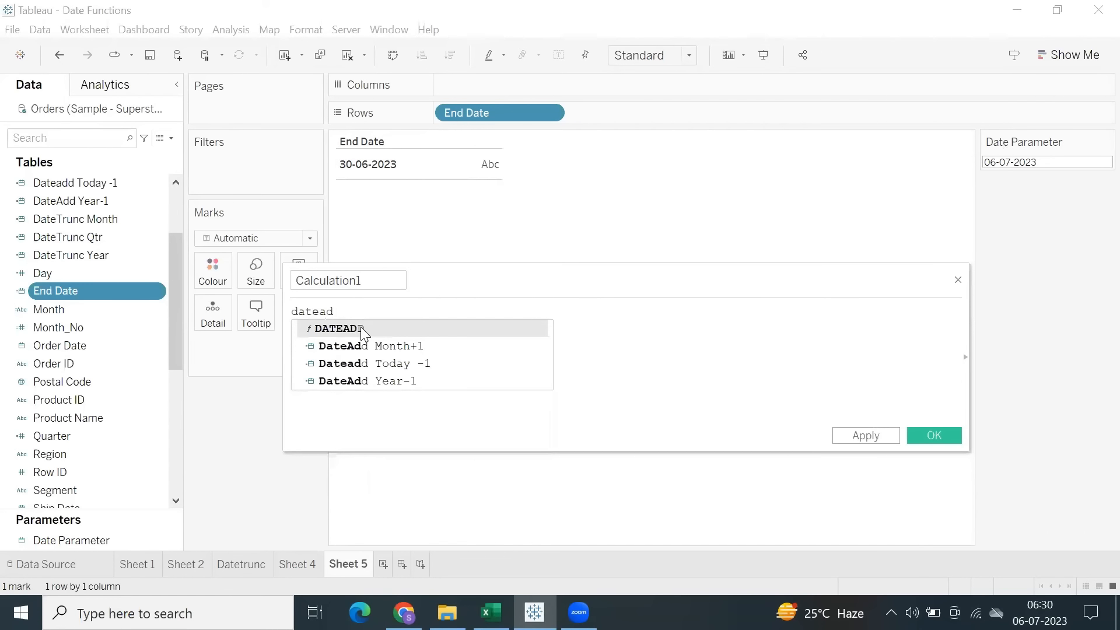
key(Return)
text('year', -1, )
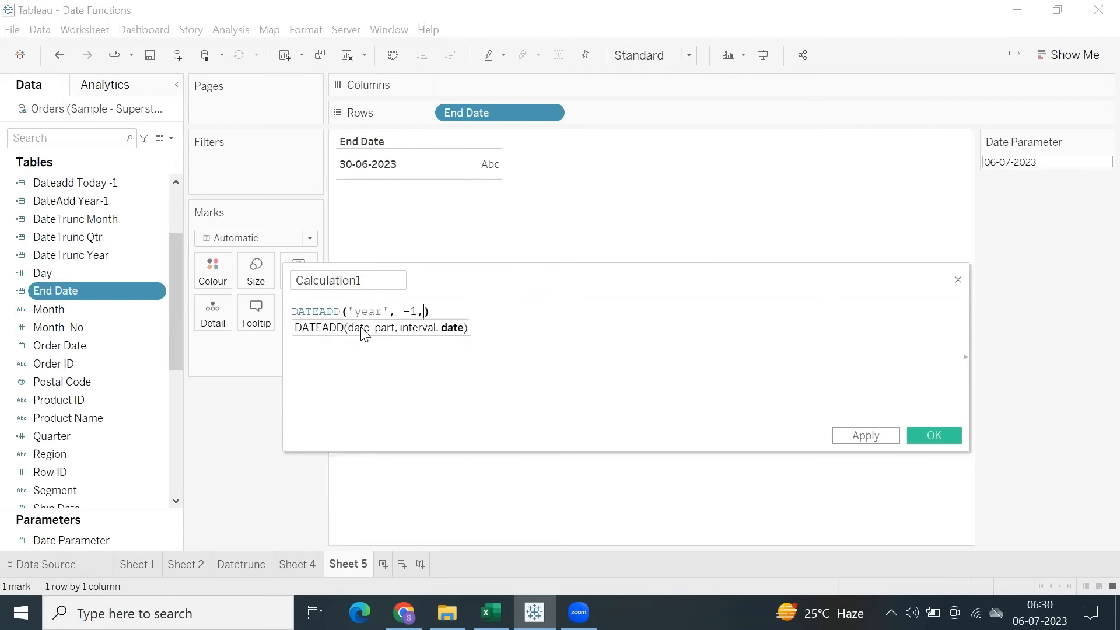
text(datepa)
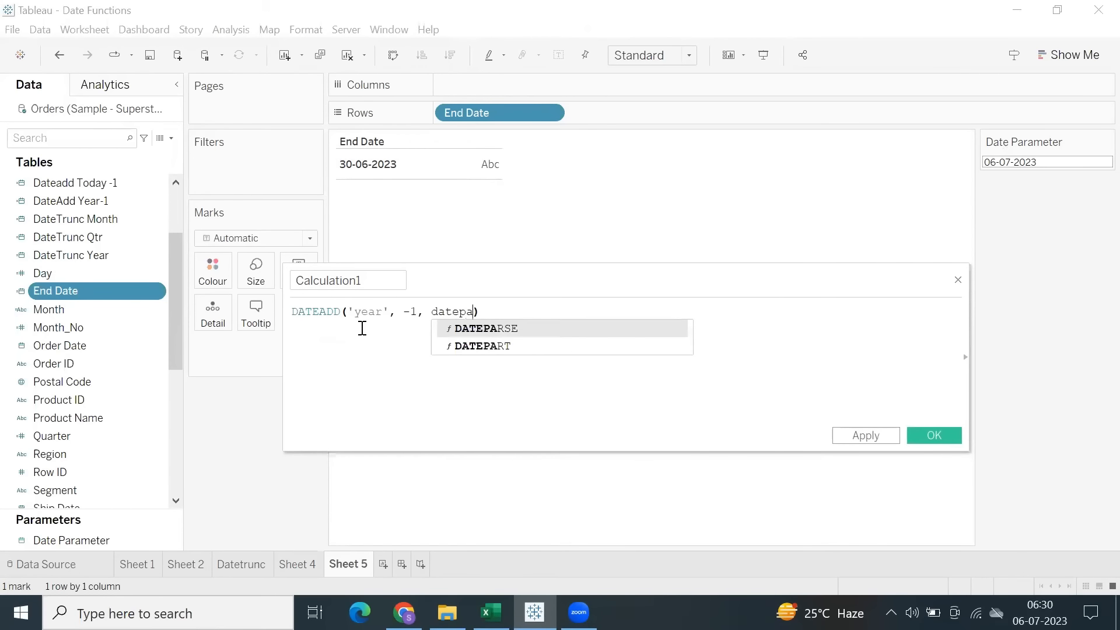
key(BackSpace)
key(BackSpace)
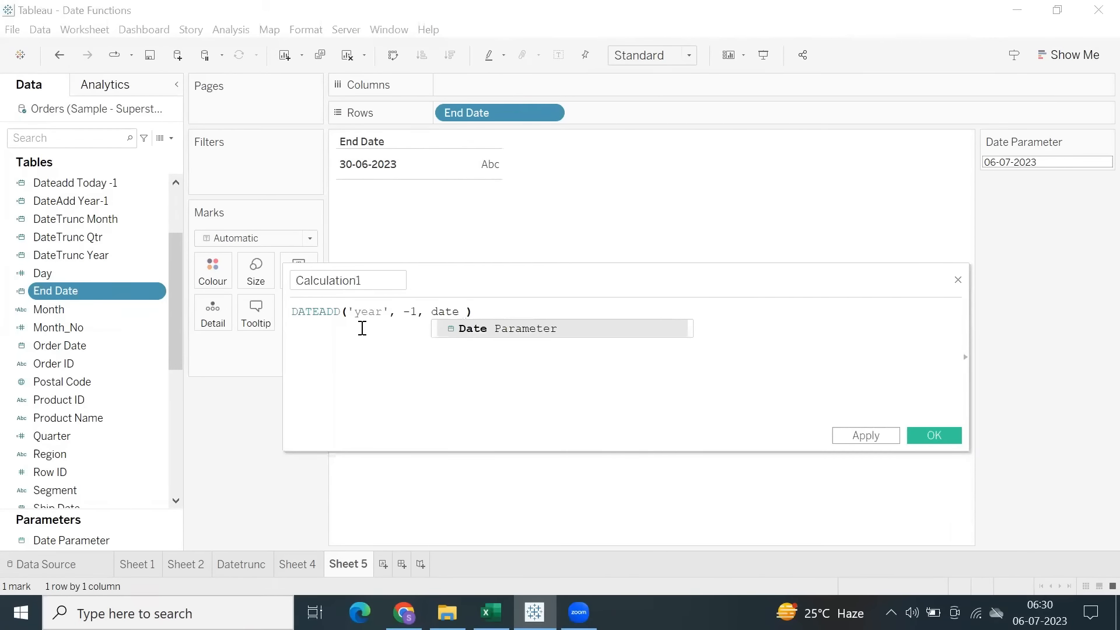
key(Return)
Name the new calculation Start Date, apply it and save it.
double_click(375, 280)
text(Start Date)
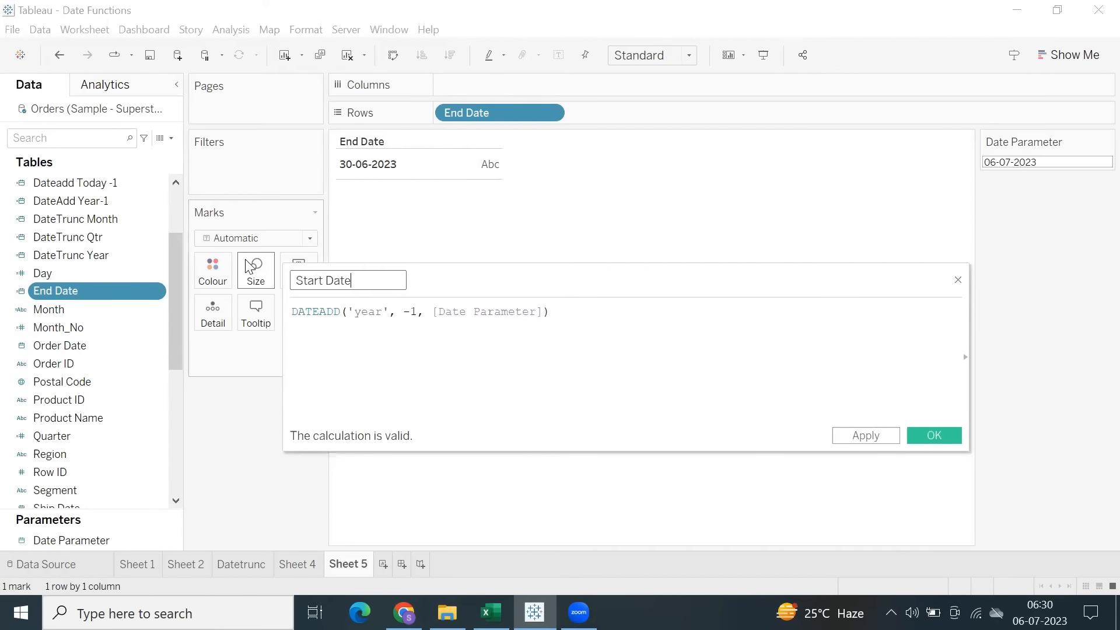
click(887, 438)
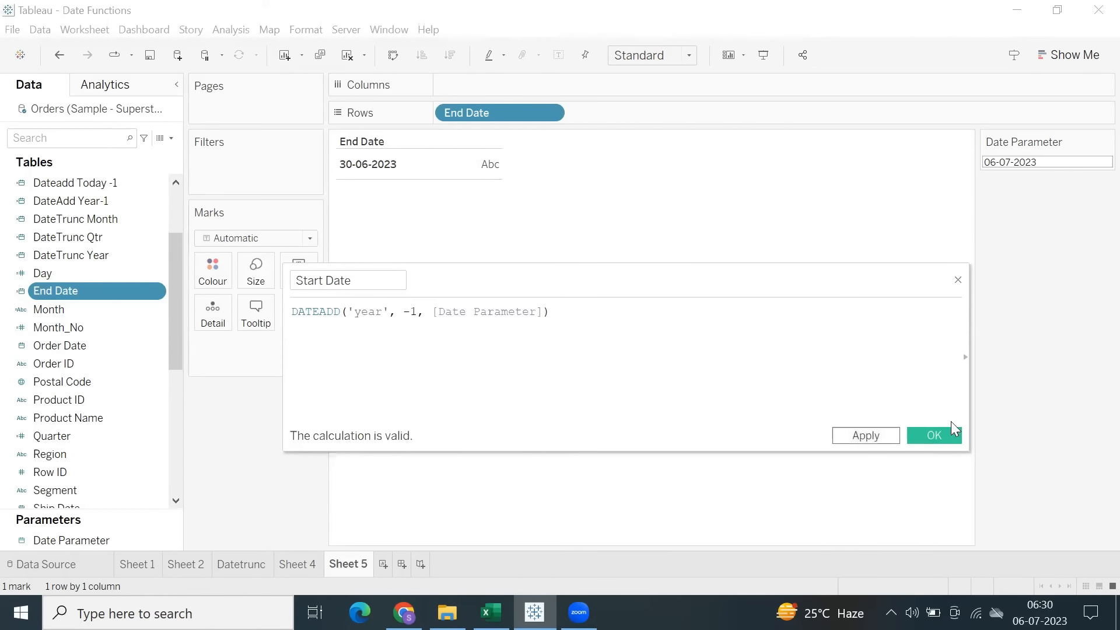
click(941, 430)
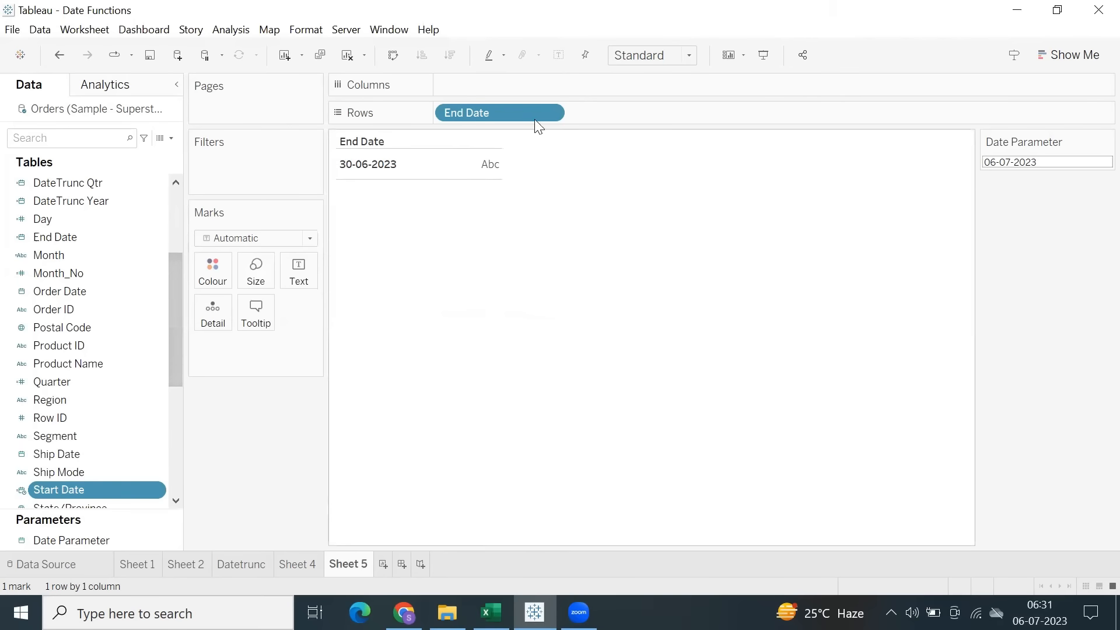
Add the Start Date field to Rows after End Date on Sheet 5.
double_click(614, 122)
text(start)
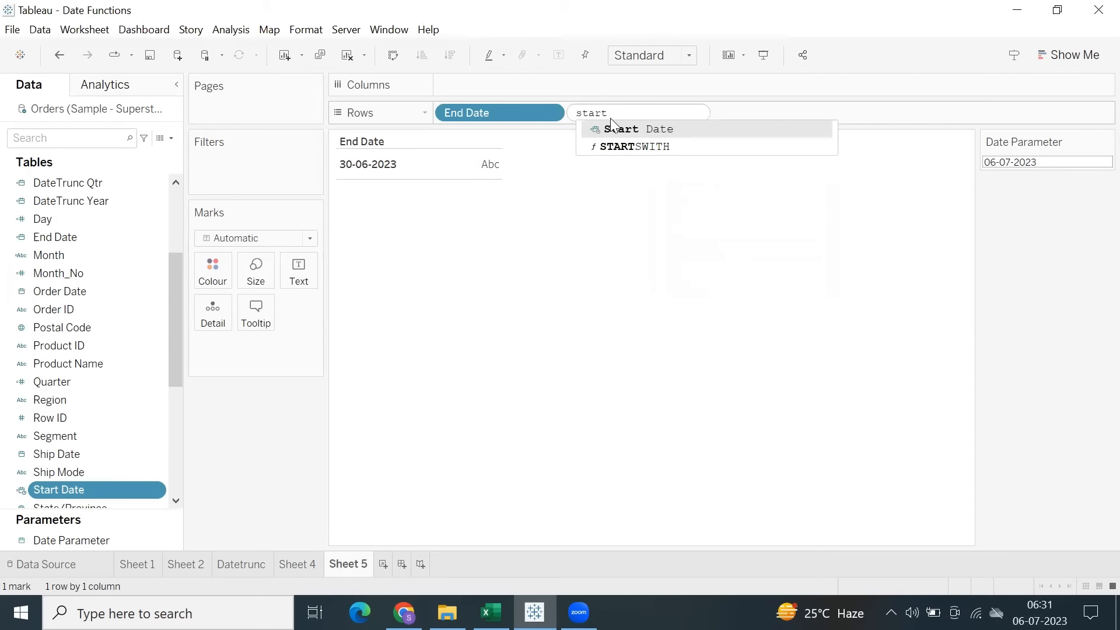
key(Return)
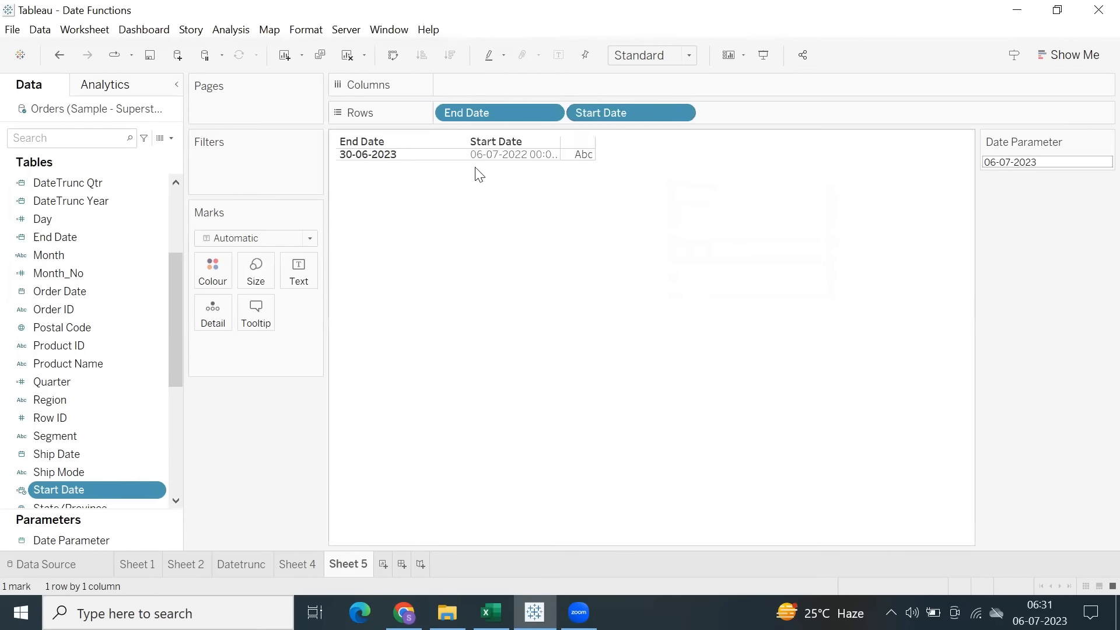
Reorder Rows so Start Date comes before End Date, and widen the Start Date column in the view.
drag(487, 157, 490, 177)
drag(491, 116, 751, 118)
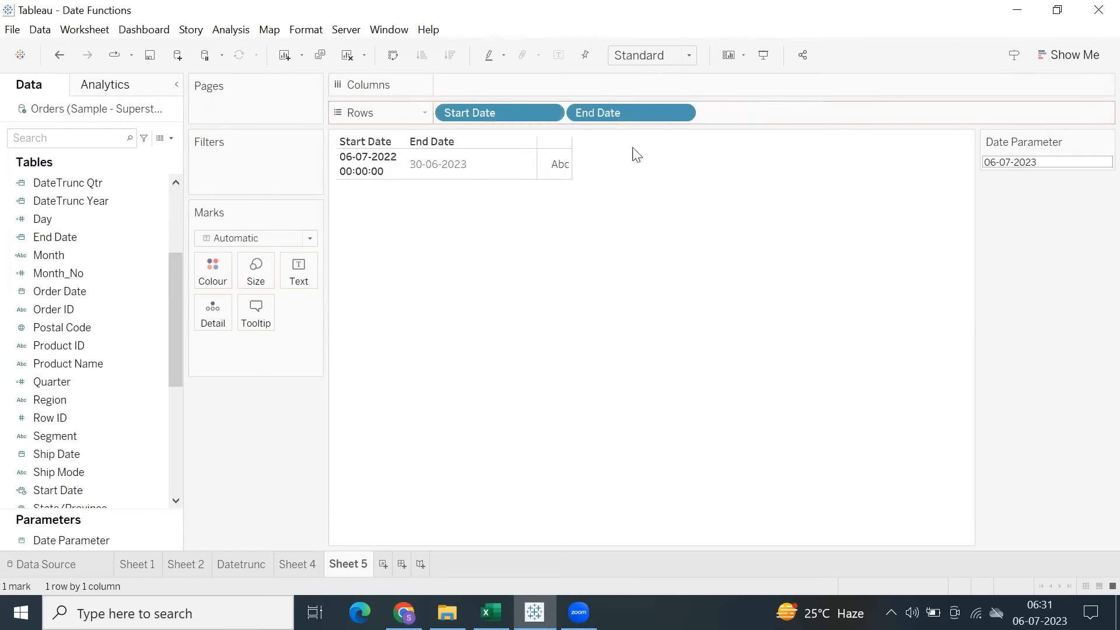
click(407, 162)
click(410, 164)
drag(406, 163, 439, 169)
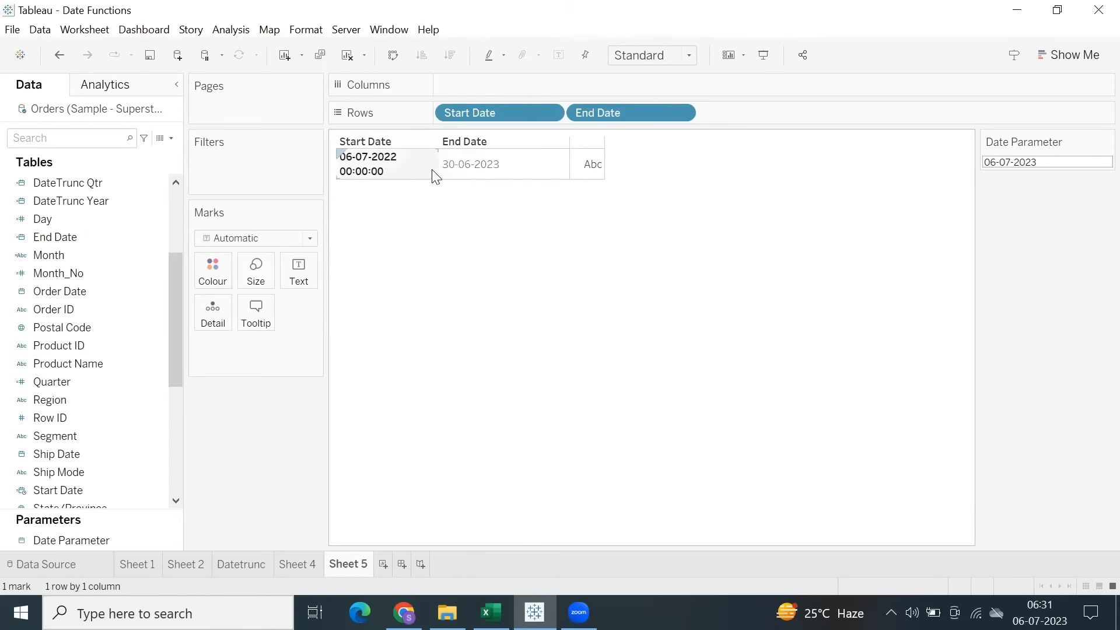
Compare the Start Date value on Sheet 5 with the expected example start date in P21 of the Excel workbook.
click(1024, 162)
click(753, 255)
click(377, 170)
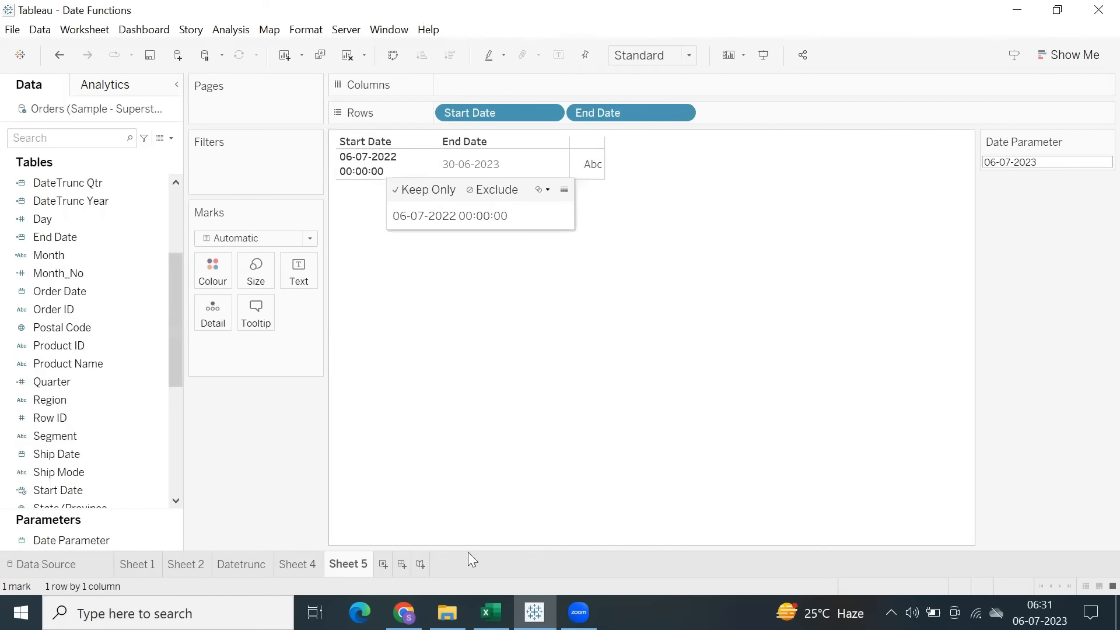
mouse_move(491, 613)
click(491, 540)
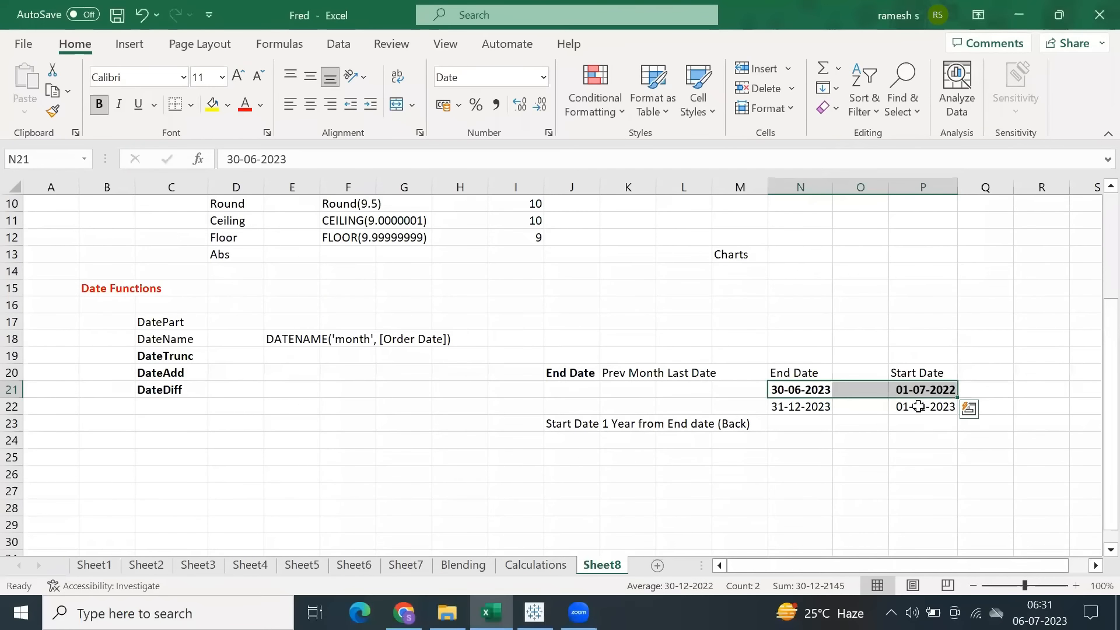
click(912, 390)
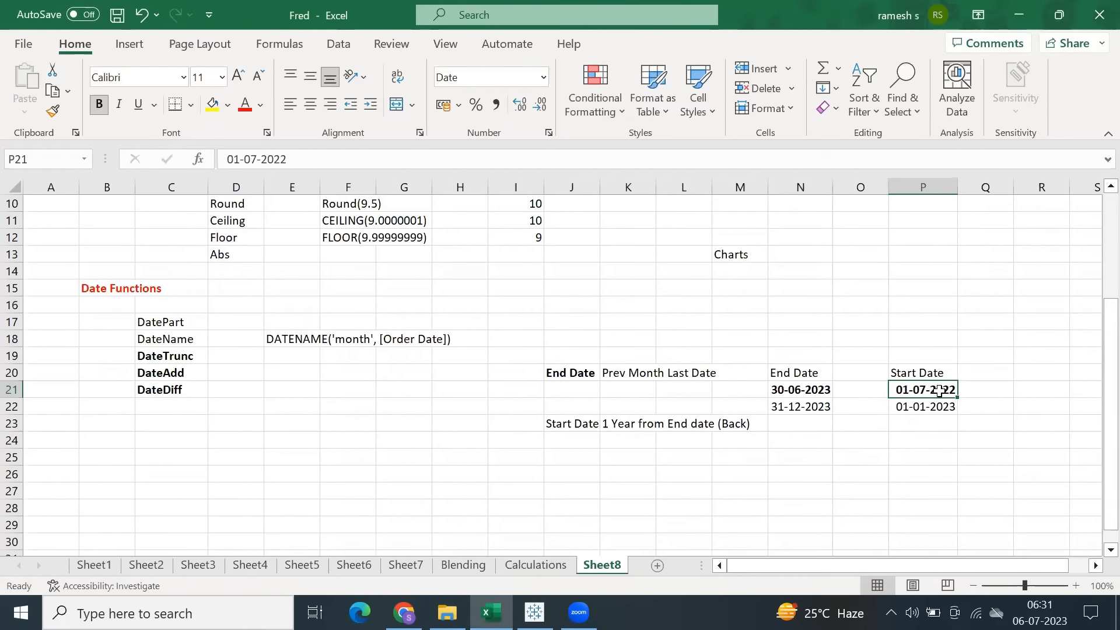
Return to Tableau and edit the Start Date formula to DATETRUNC('month', DATEADD('year', -1, [Date Parameter])).
key(alt+Tab)
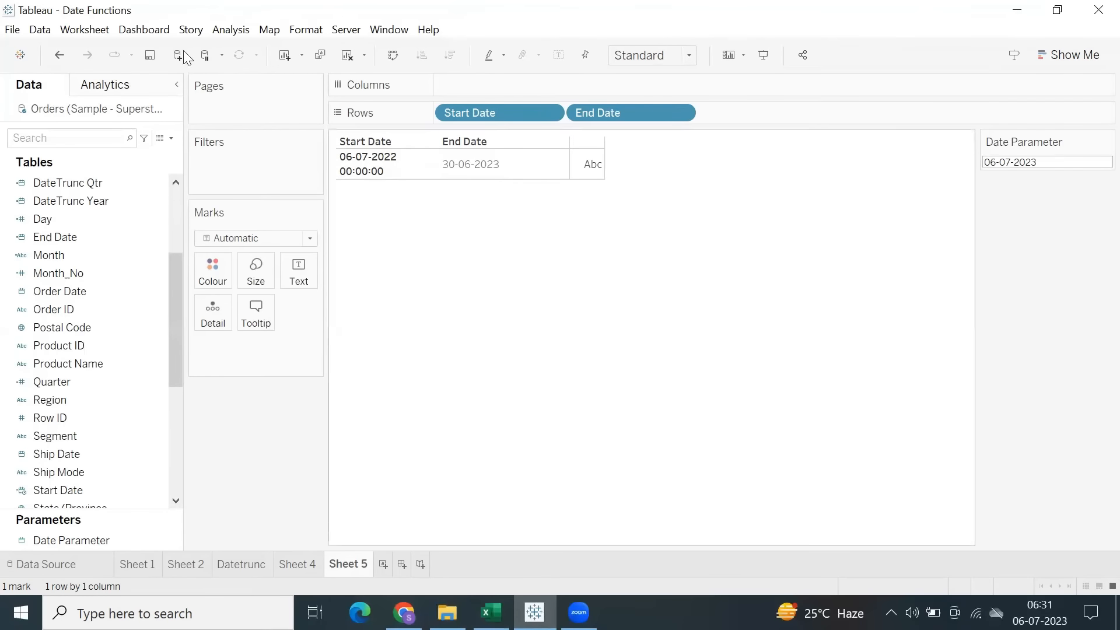
scroll(82, 303, down, 3)
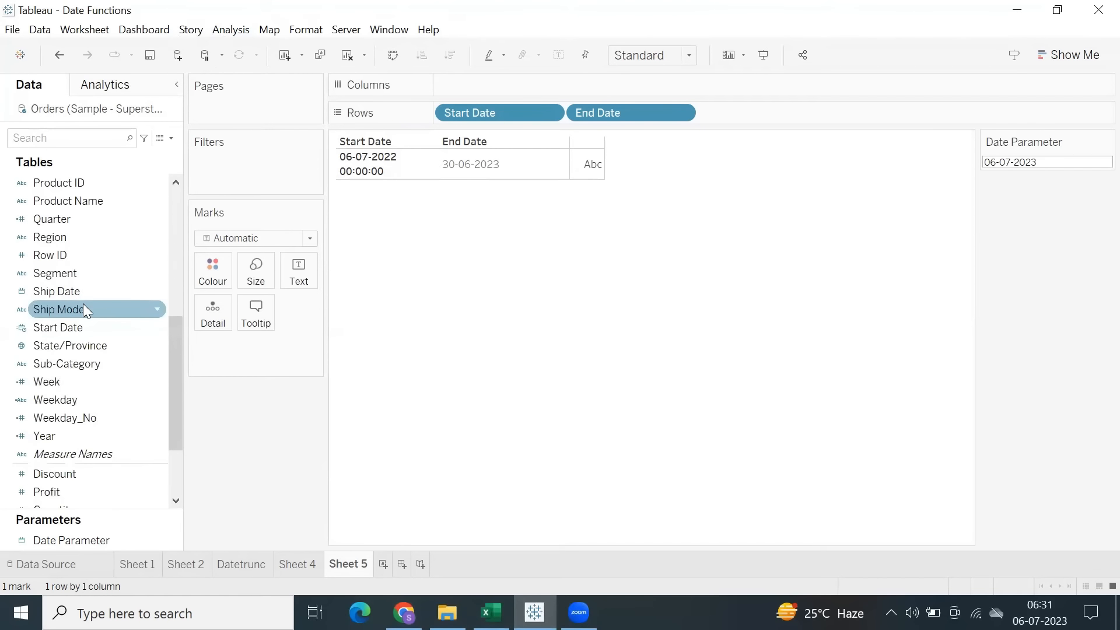
right_click(64, 338)
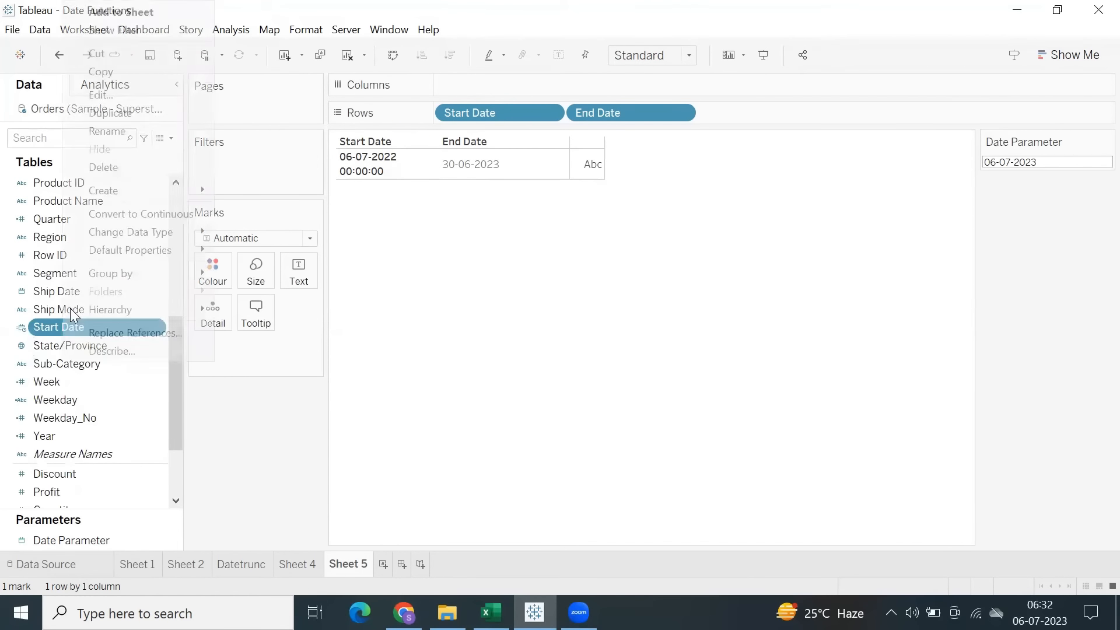
click(127, 105)
drag(292, 311, 544, 312)
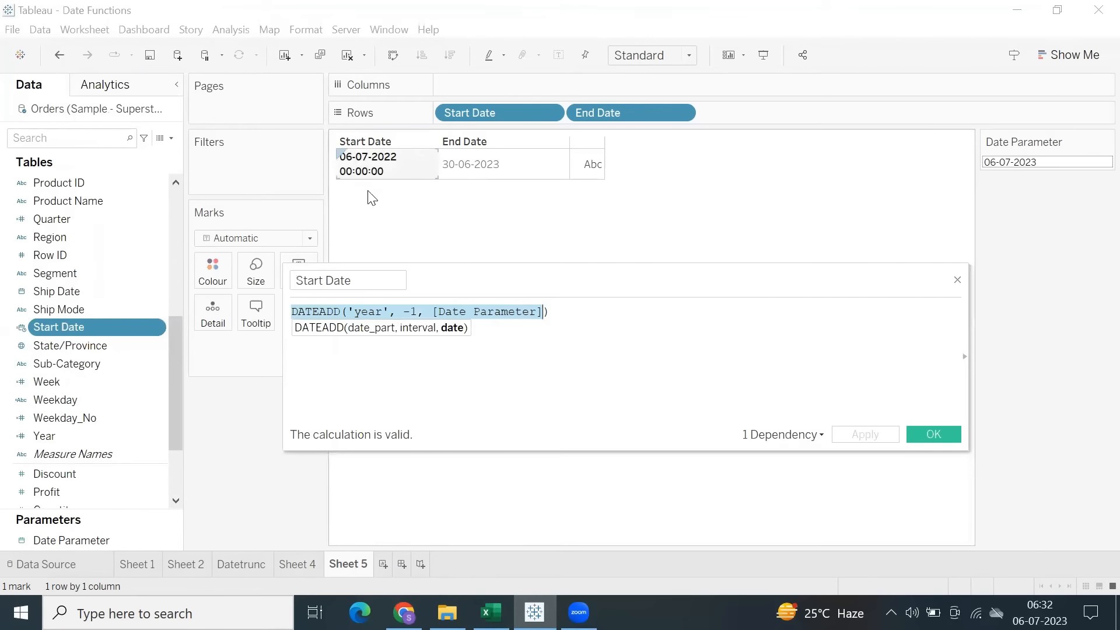
click(325, 345)
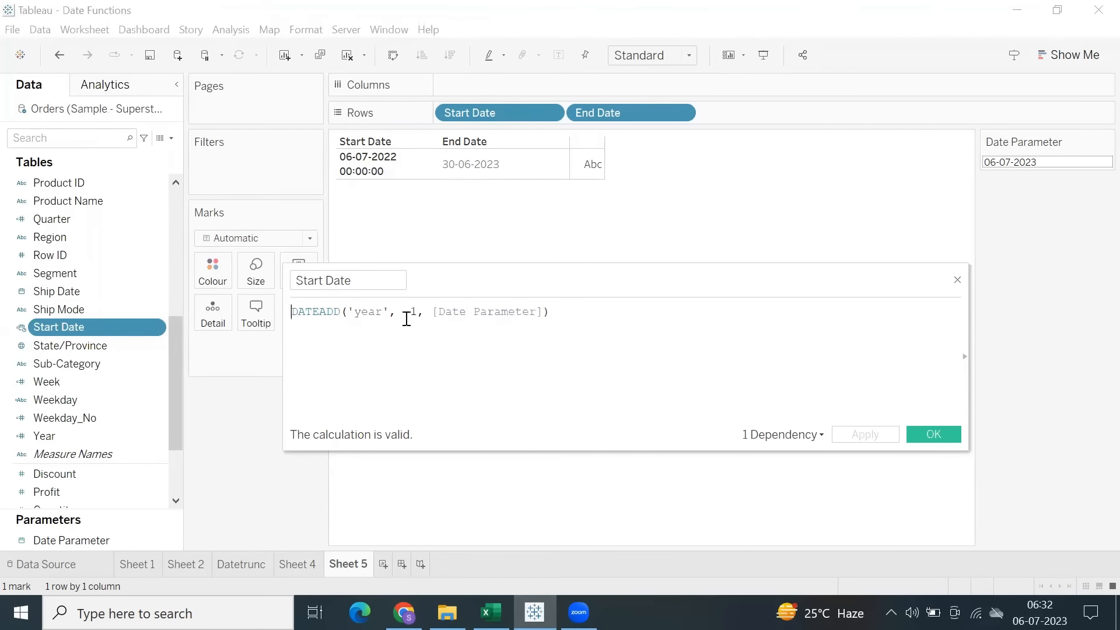
text(()
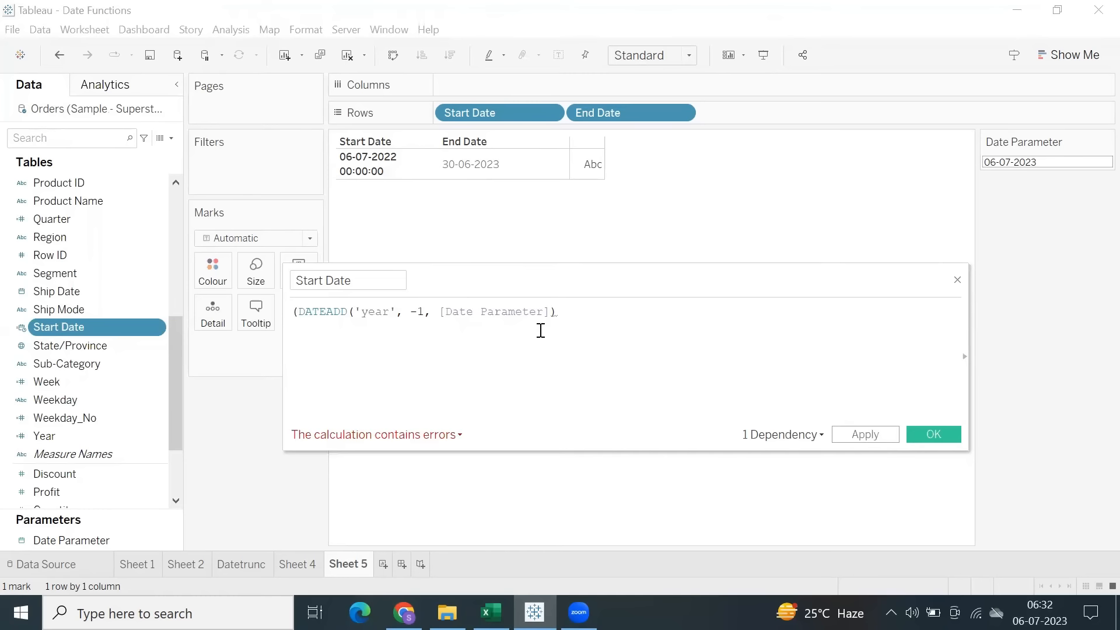
text(DATET)
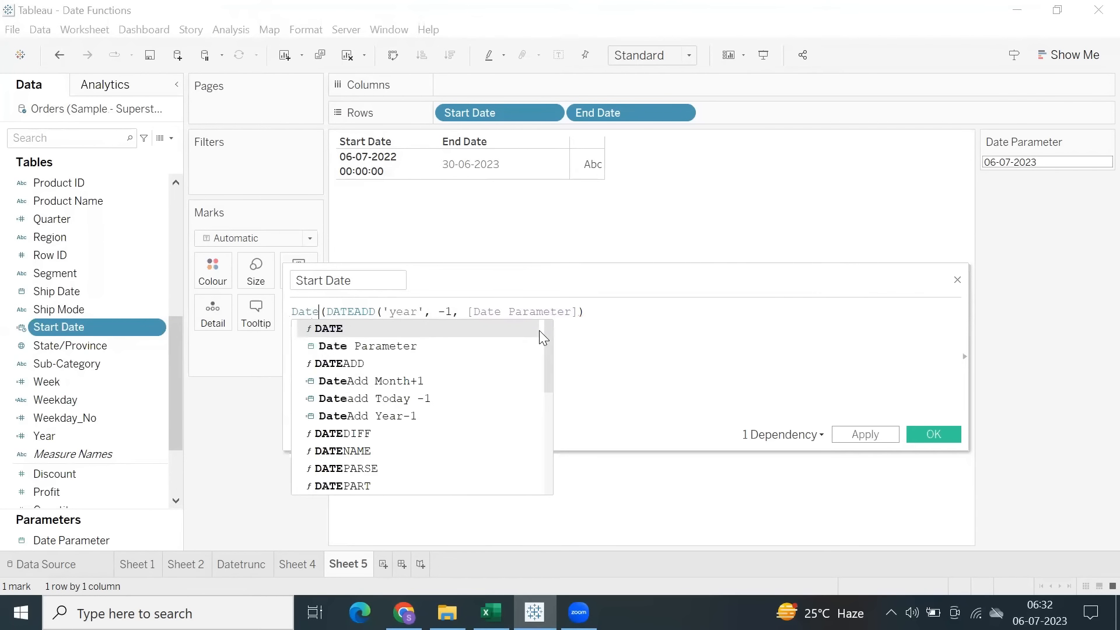
key(Return)
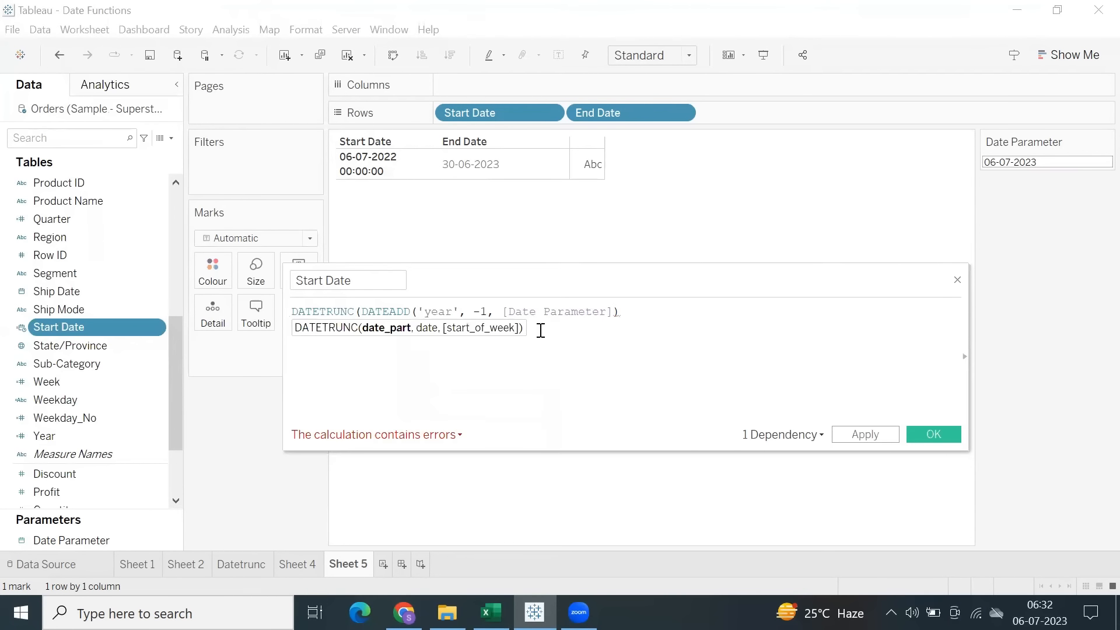
text('month)
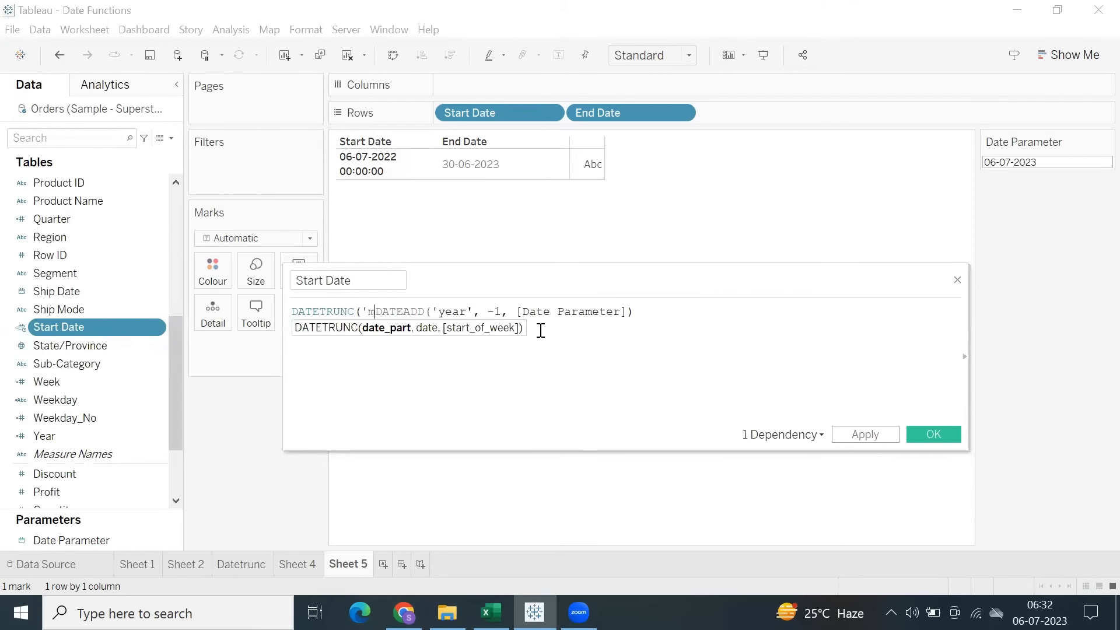
text(',)
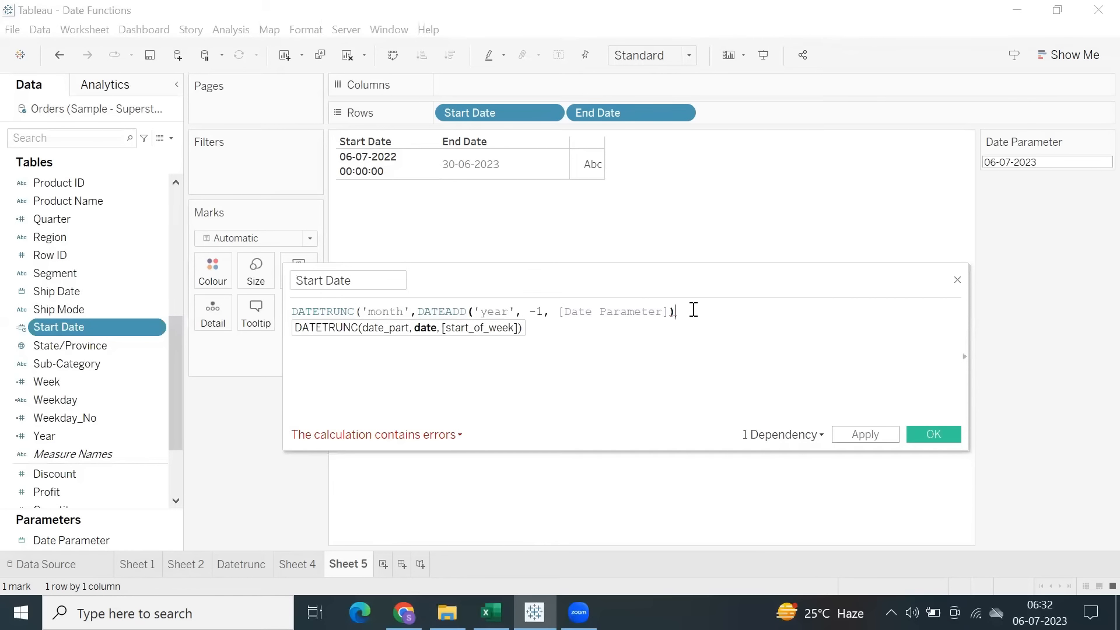
text())
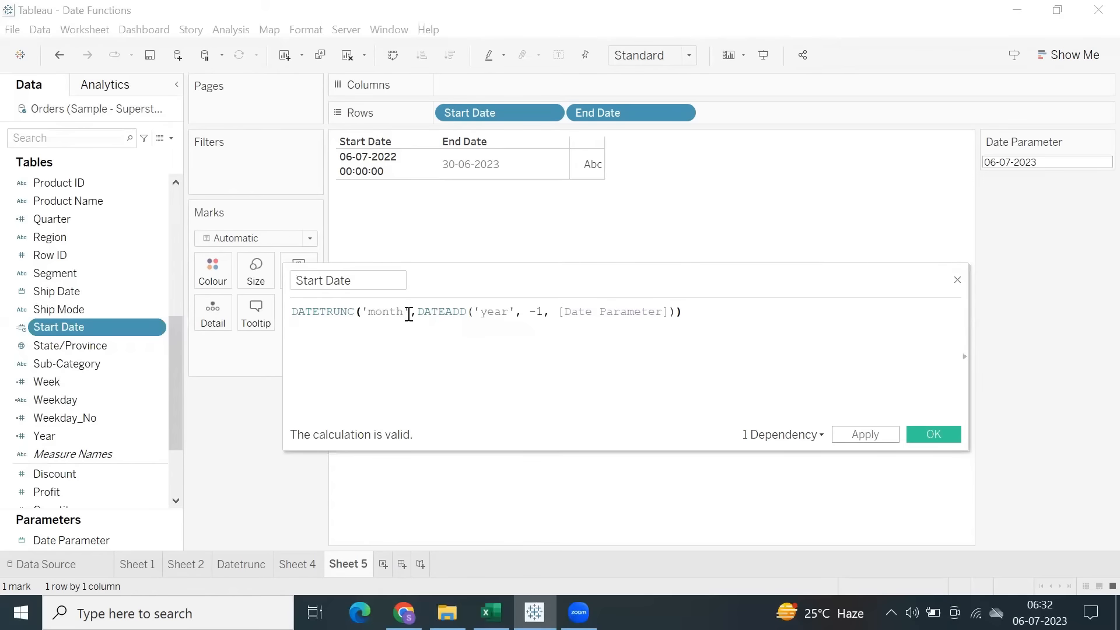
click(417, 312)
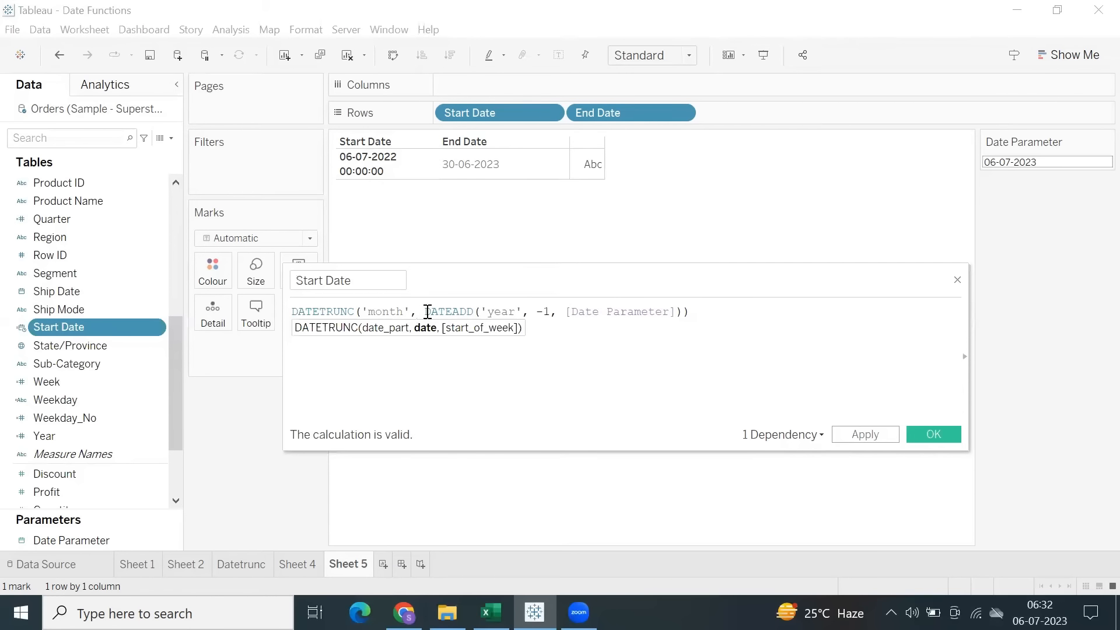
Highlight the nested DATEADD expression and the month date part, apply the Start Date calculation and save it.
drag(424, 312, 557, 312)
drag(632, 292, 683, 311)
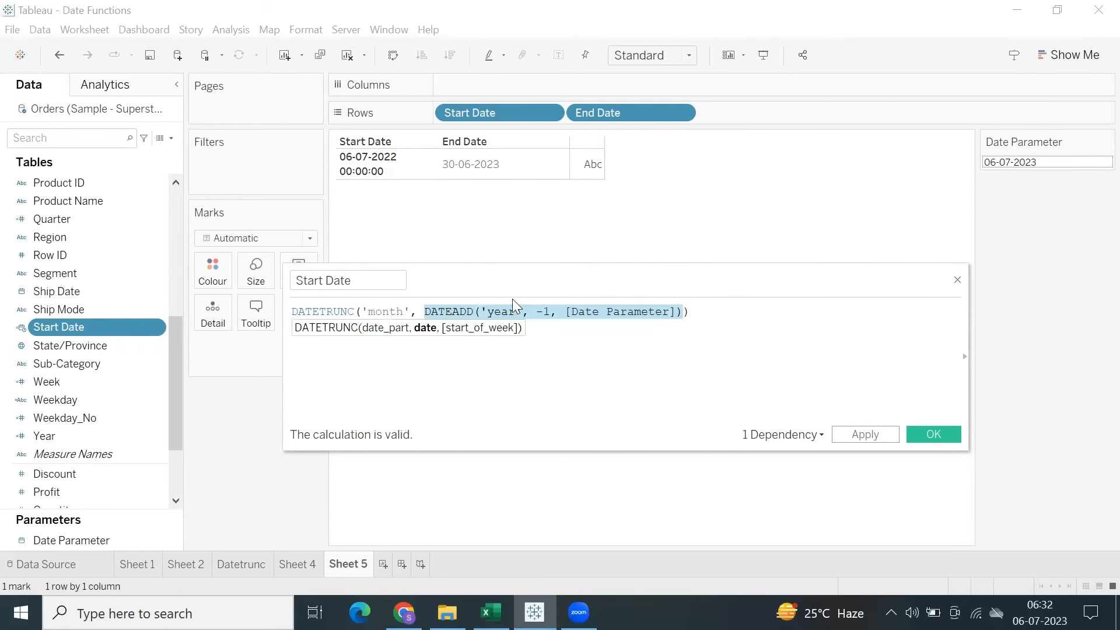
double_click(381, 312)
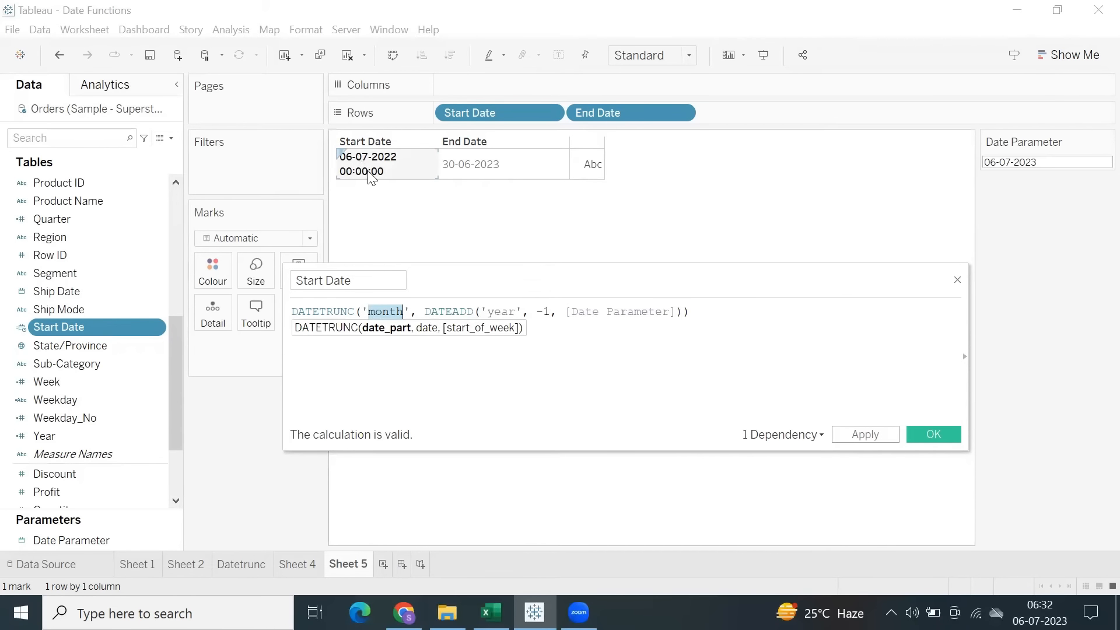
click(861, 437)
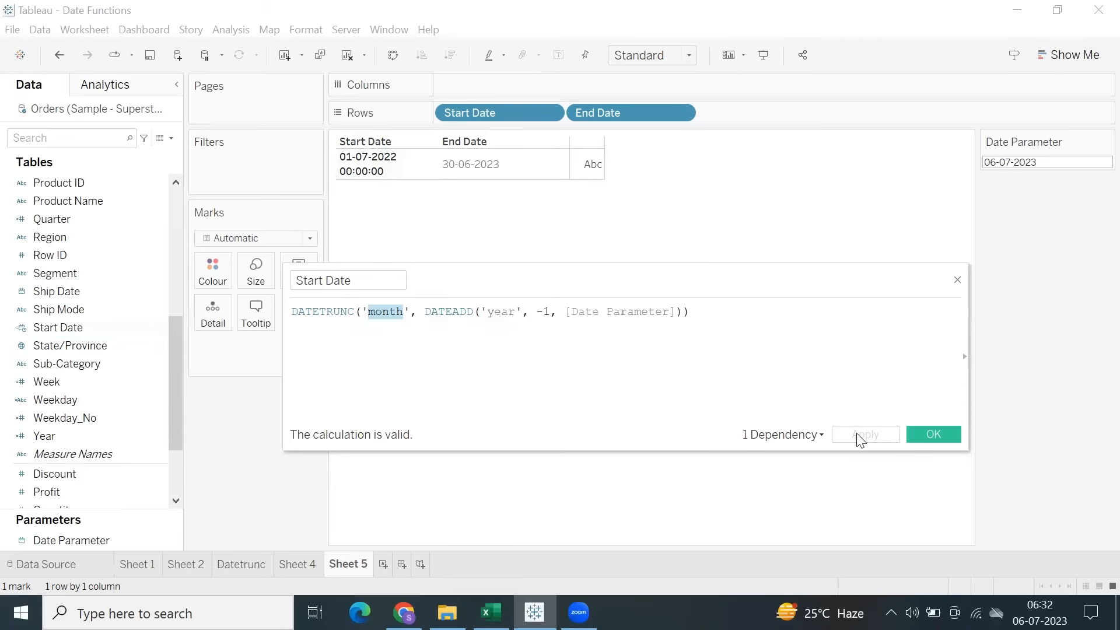
click(927, 438)
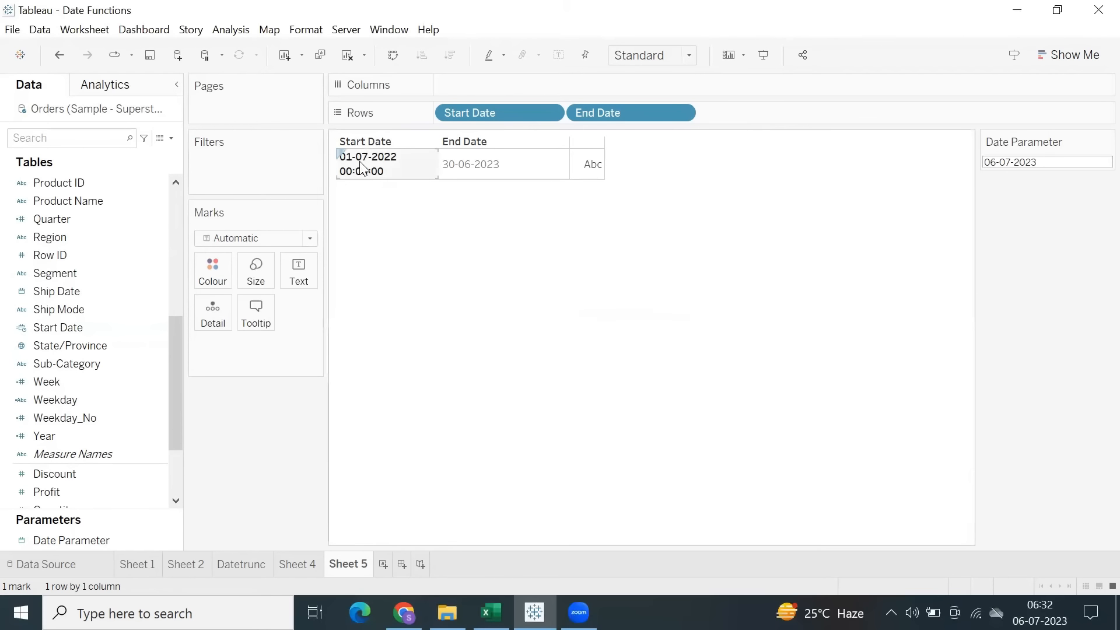
Change the data type of the Start Date calculated field from date and time to Date.
click(63, 327)
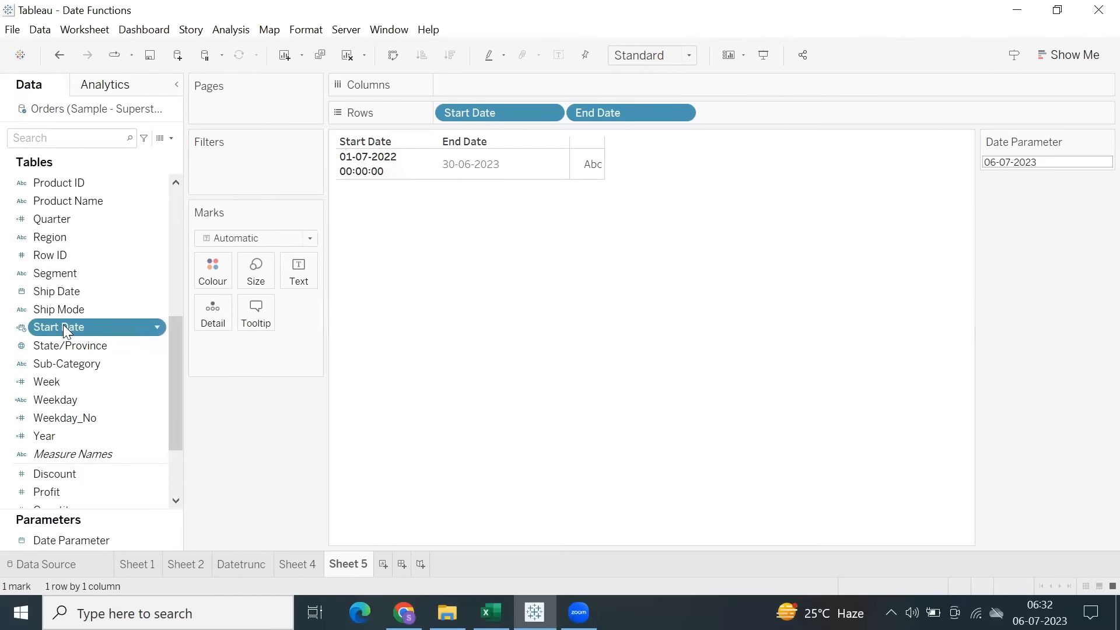
click(21, 328)
click(50, 402)
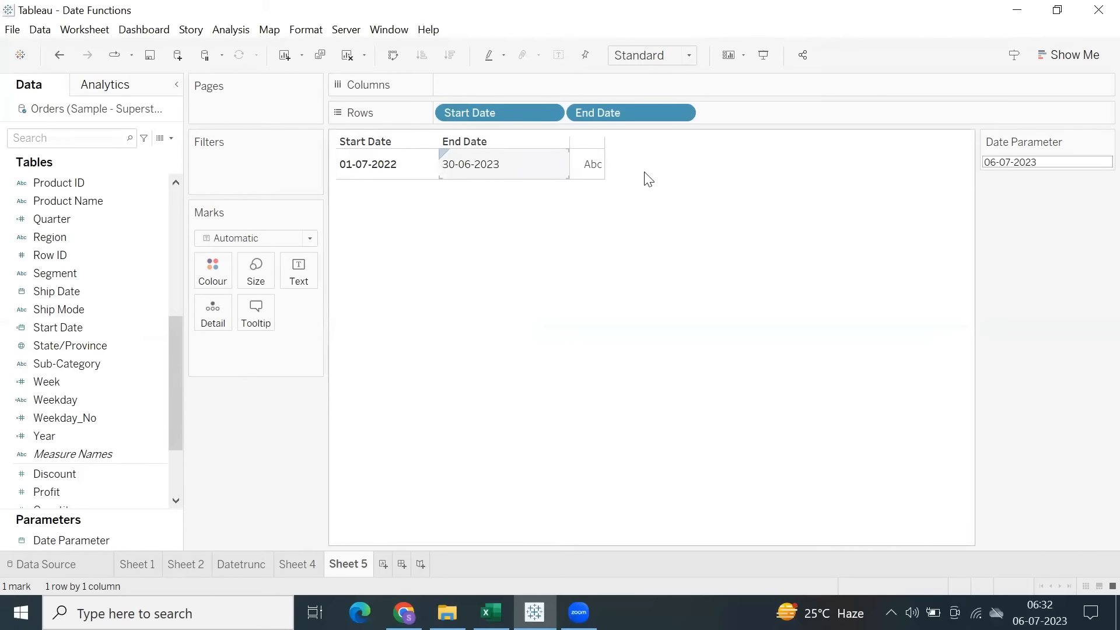
Test the Start Date and End Date calculations by setting Date Parameter to 31-12-2023.
click(1018, 162)
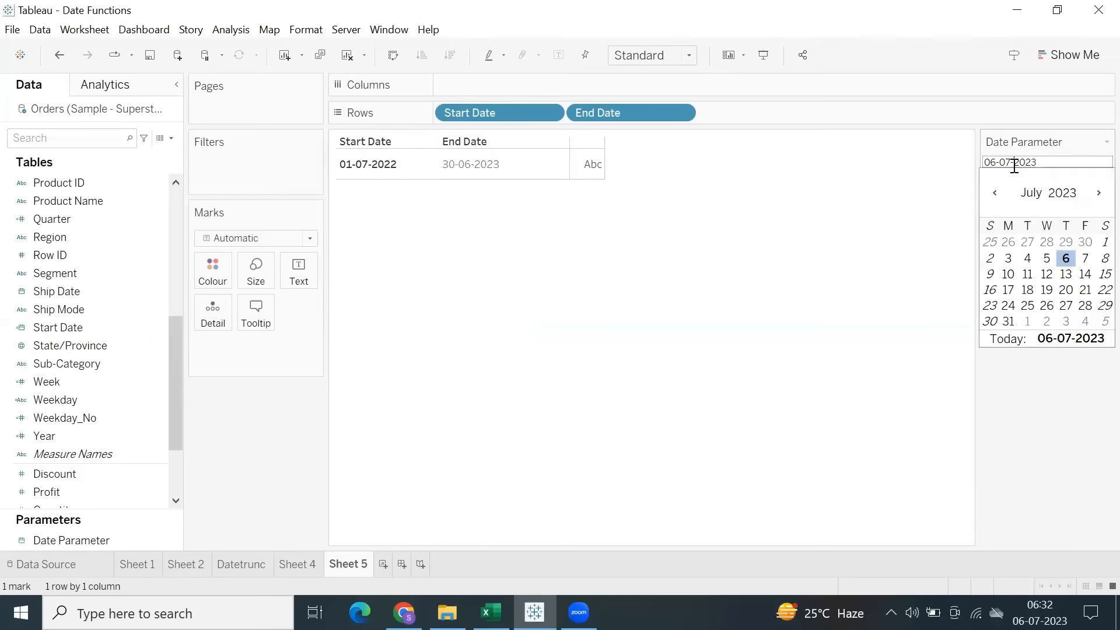
click(1030, 195)
click(1050, 426)
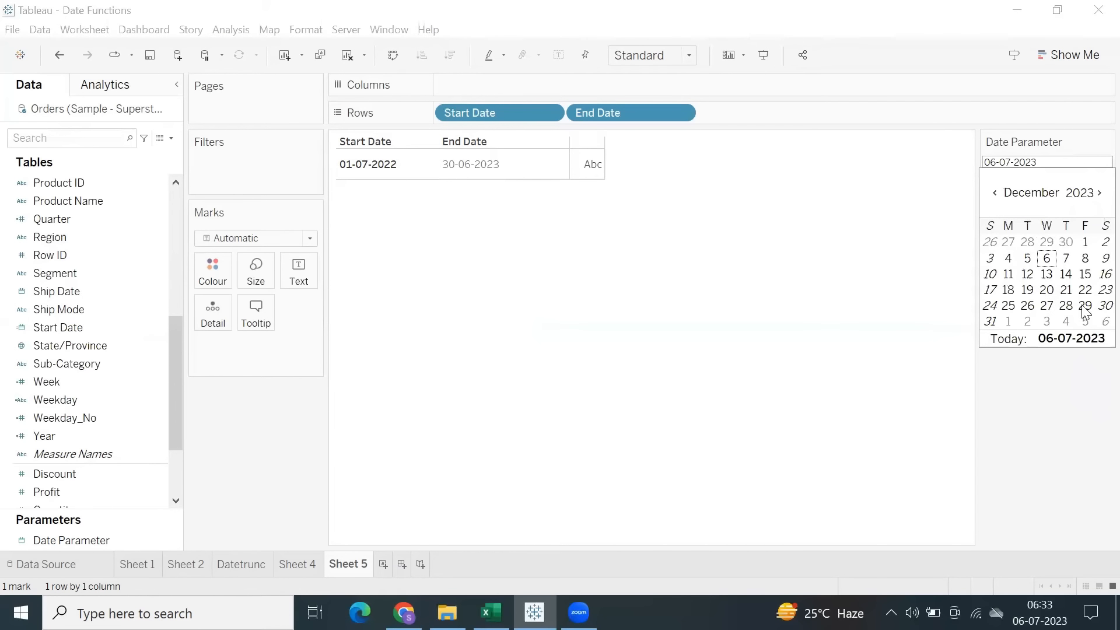
click(990, 322)
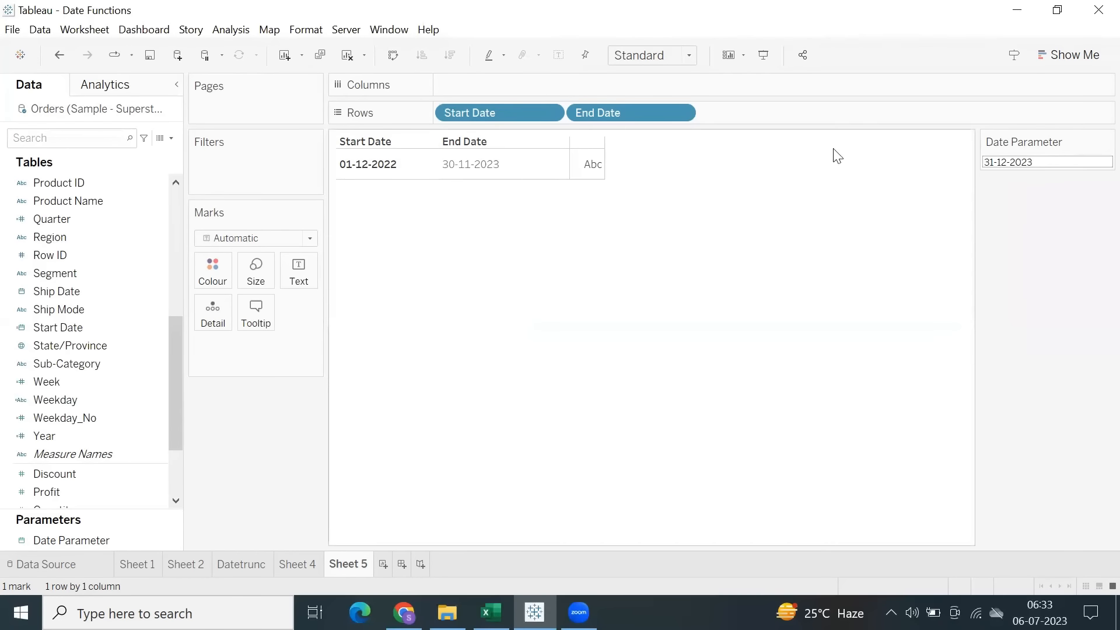
click(466, 175)
click(477, 257)
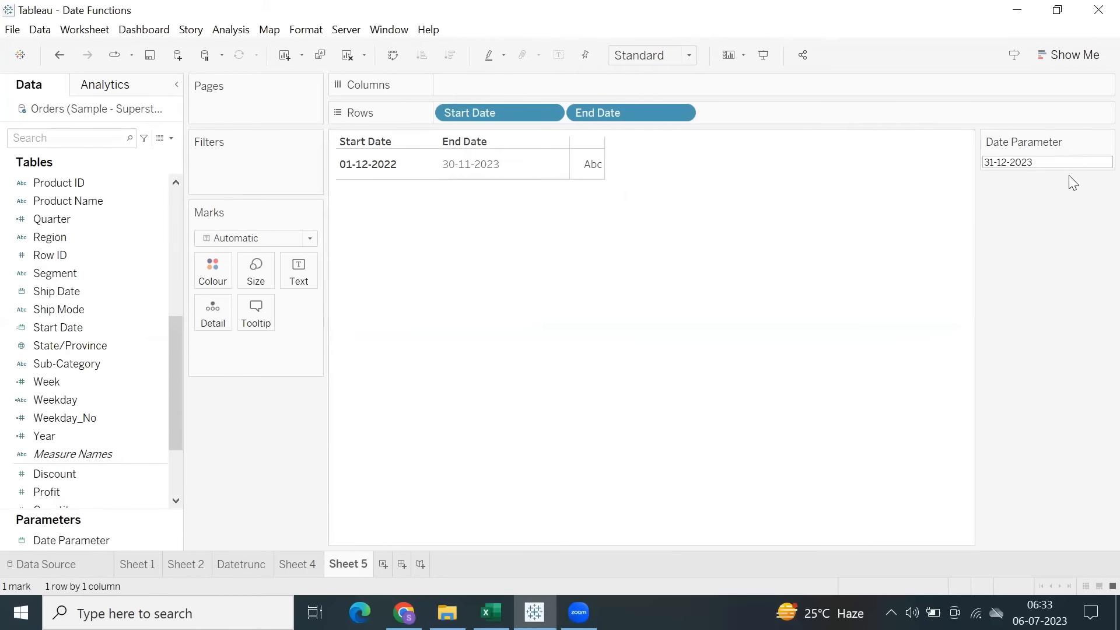
Set Date Parameter to 19-01-2024 to test Start Date and End Date across a year change.
click(1013, 163)
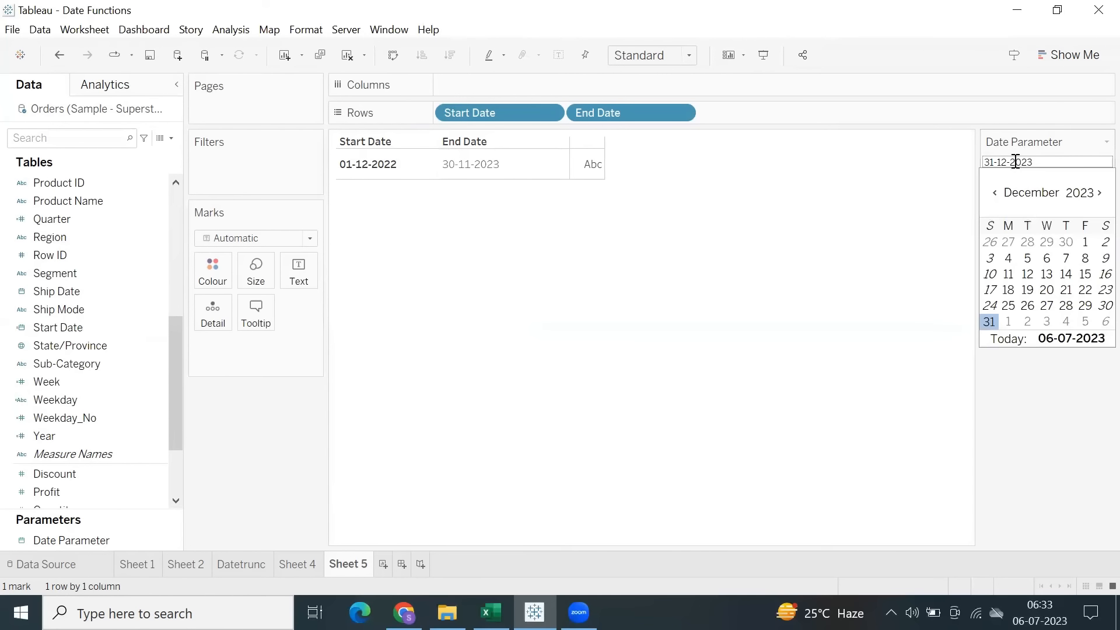
click(1099, 193)
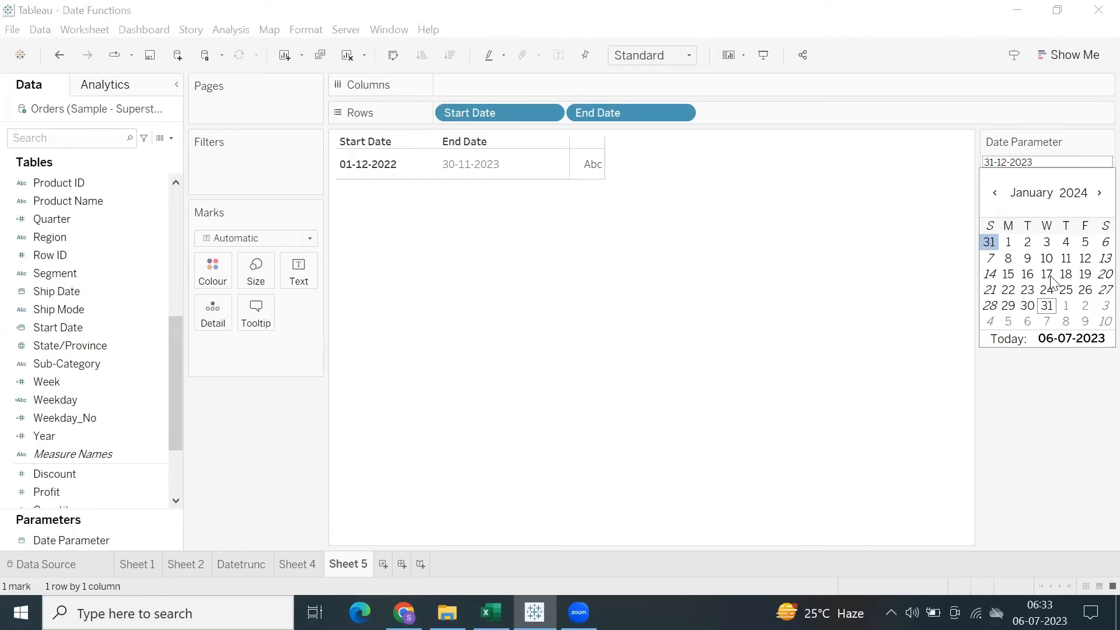
click(1086, 274)
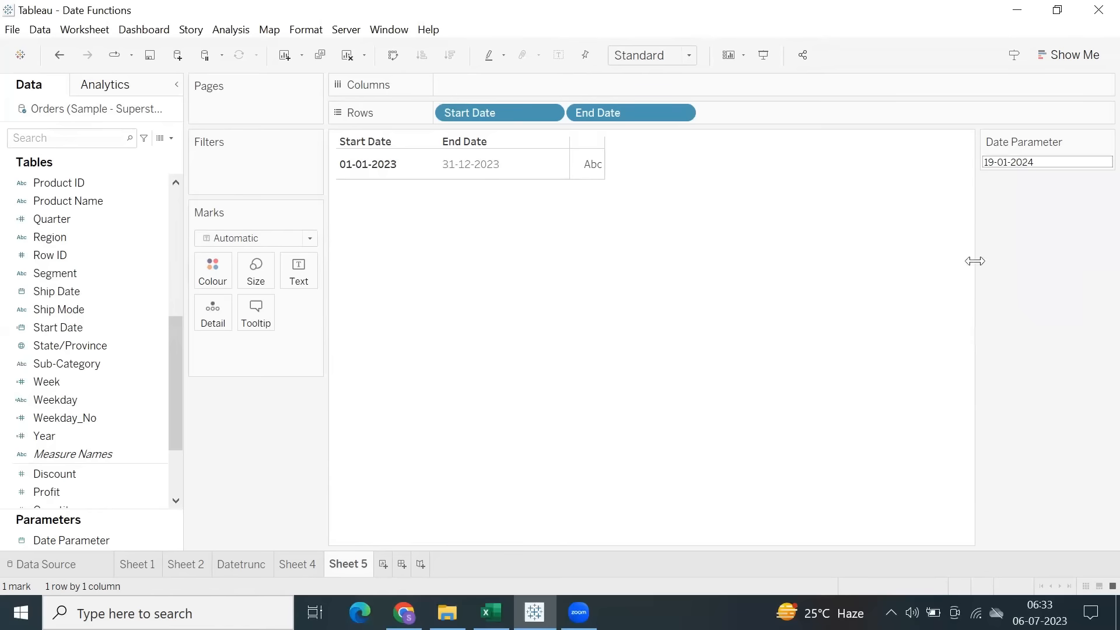
click(1029, 163)
click(928, 214)
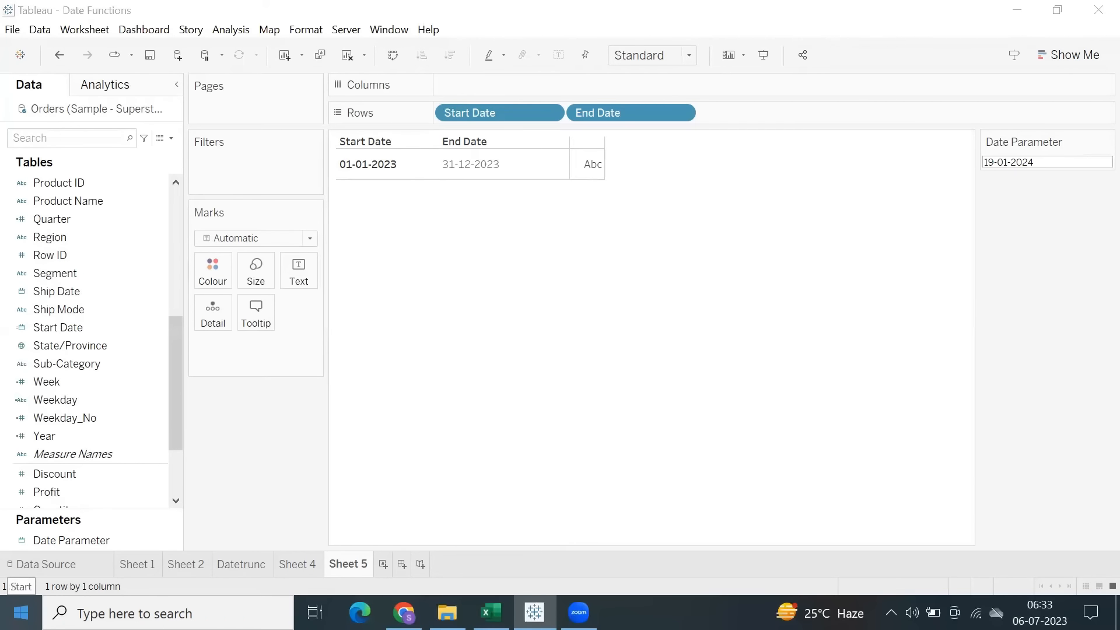
Open Snipping Tool, capture the Rows shelf, date table and Date Parameter, and highlight the 19-01-2024 parameter value in yellow.
click(21, 613)
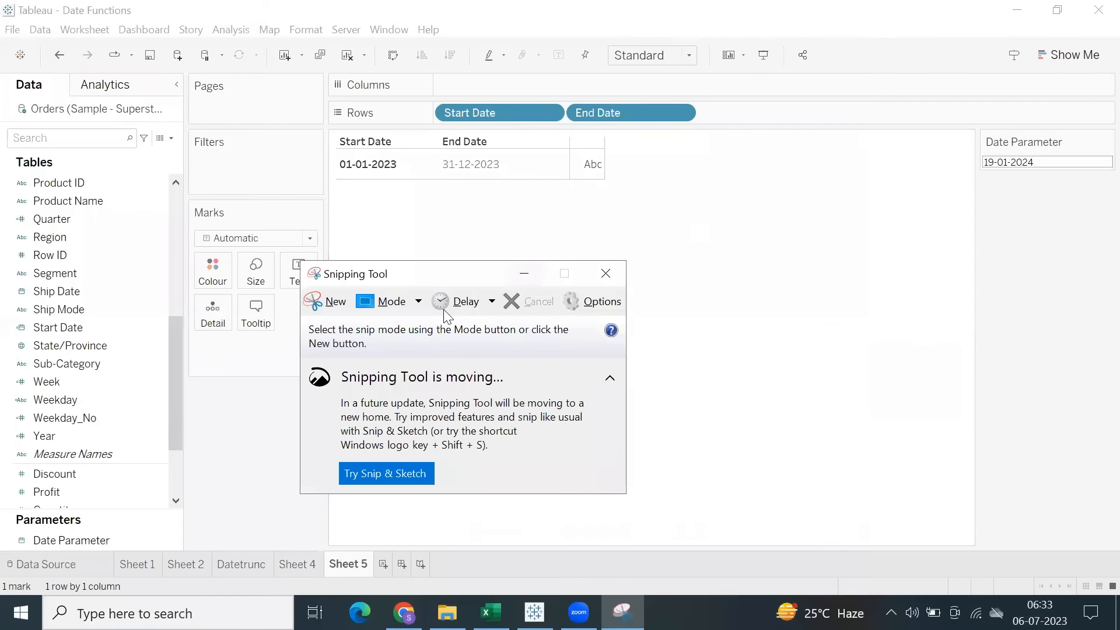
click(325, 300)
drag(318, 93, 1105, 205)
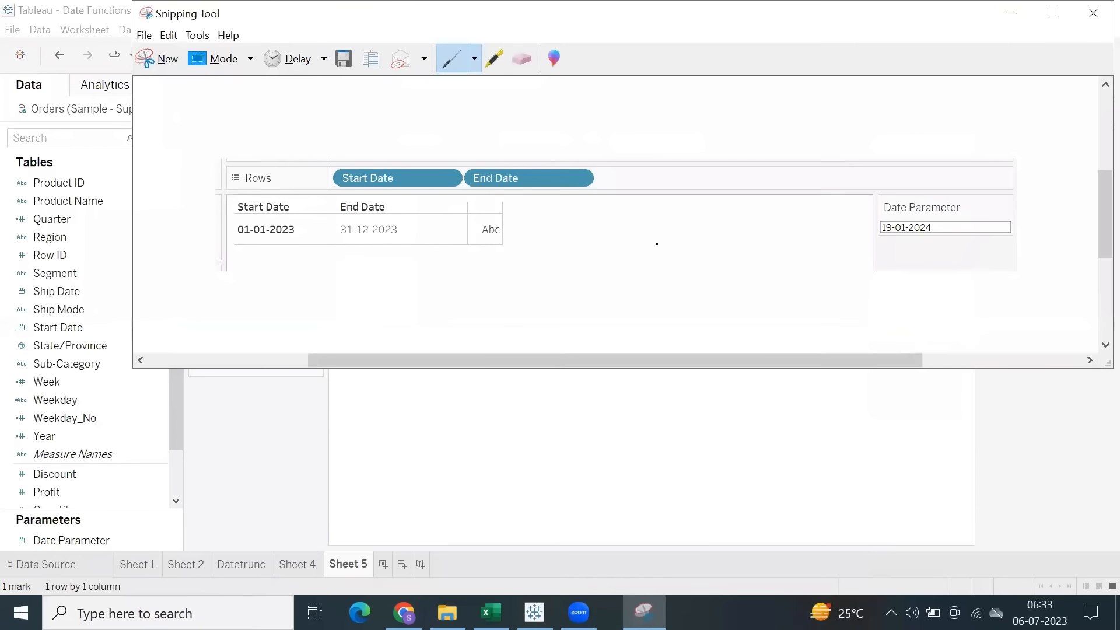
click(494, 58)
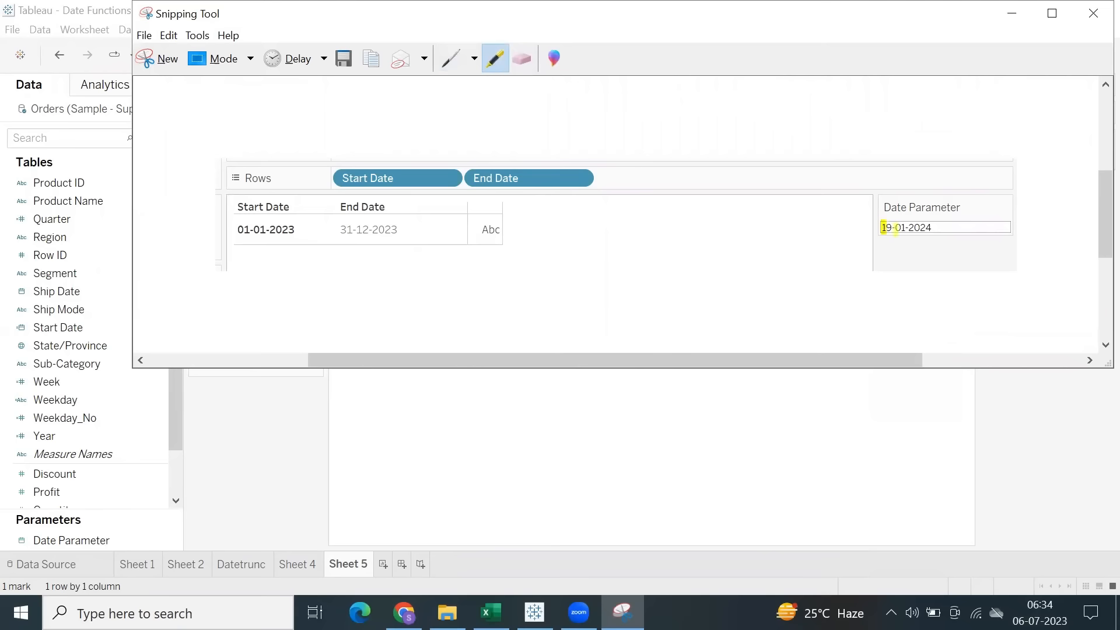
mouse_move(896, 231)
mouse_down()
mouse_move(951, 229)
mouse_move(887, 227)
mouse_up()
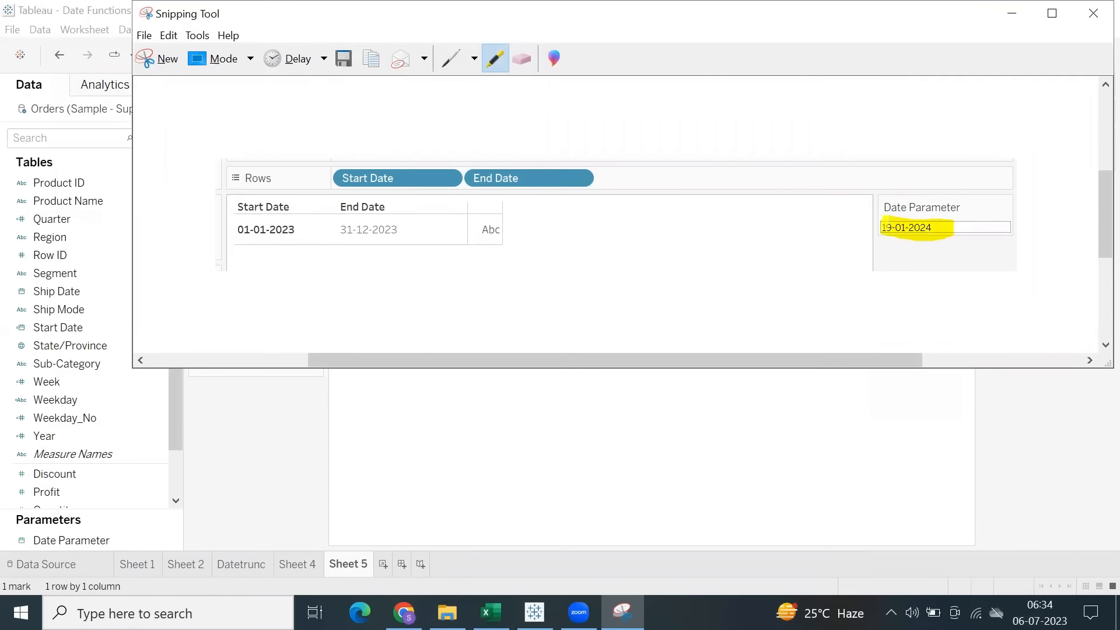
Switch to the Excel workbook and paste the highlighted snip into Sheet8.
click(491, 613)
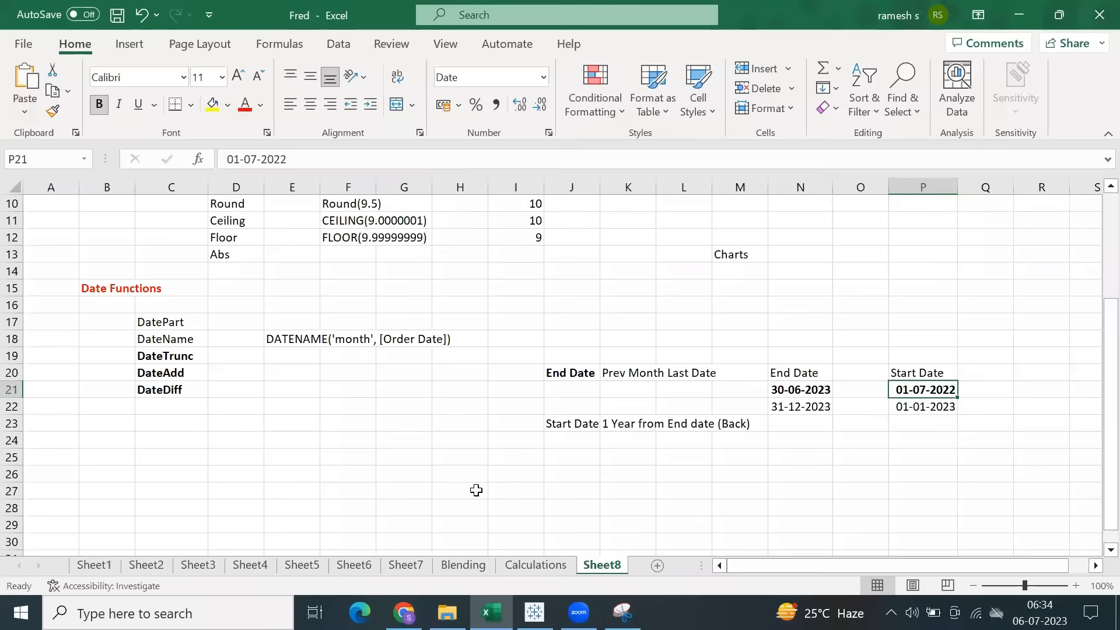
click(412, 334)
key(ctrl+v)
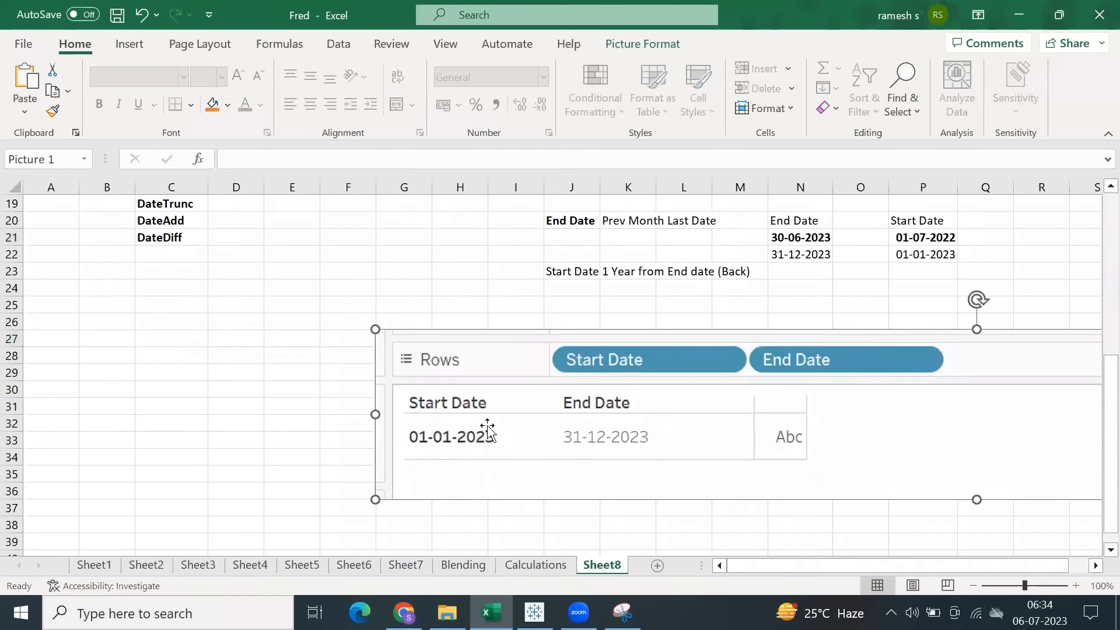
Shrink the pasted picture, position it below the Start Date note at about rows 25 to 29, and save the workbook.
scroll(357, 434, down, 2)
drag(375, 399, 633, 308)
drag(892, 285, 707, 325)
scroll(488, 277, down, 2)
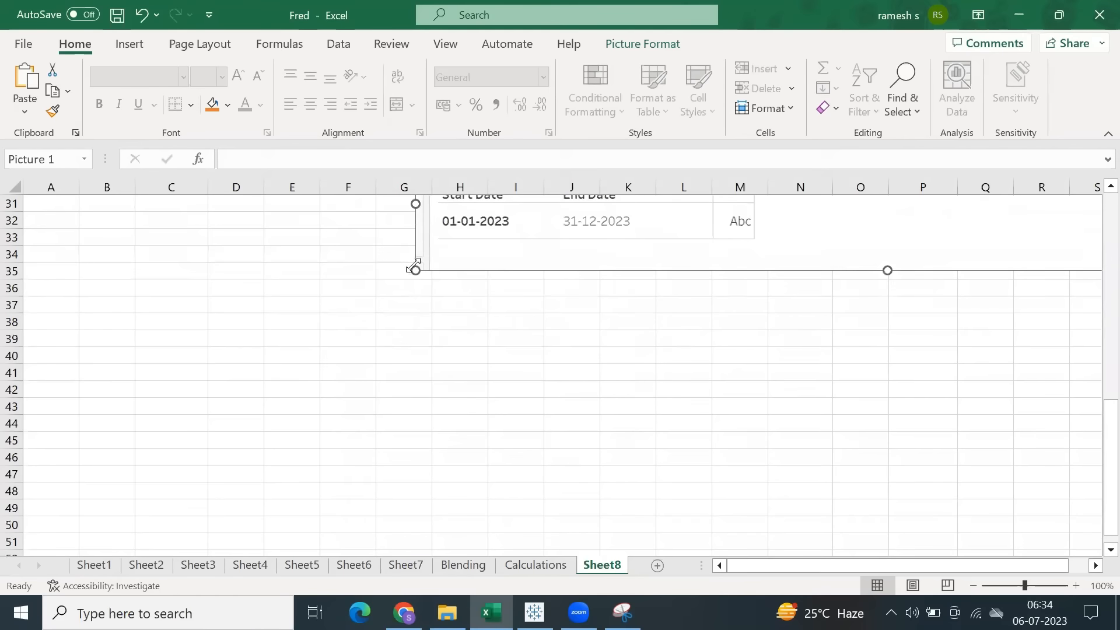
drag(415, 268, 553, 243)
scroll(705, 290, up, 2)
drag(747, 312, 485, 293)
scroll(675, 362, up, 3)
drag(720, 420, 670, 393)
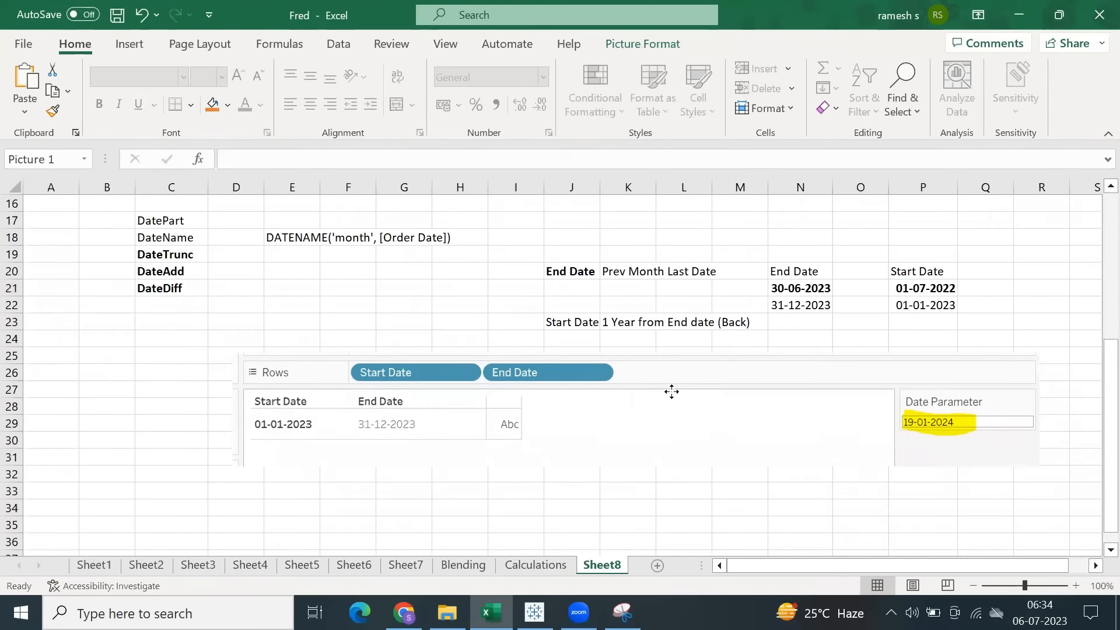
drag(245, 464, 516, 426)
drag(644, 397, 630, 394)
key(ctrl+s)
Return to Tableau, add a new worksheet and mark the Sheet 5 tab with a dark orange colour.
click(534, 612)
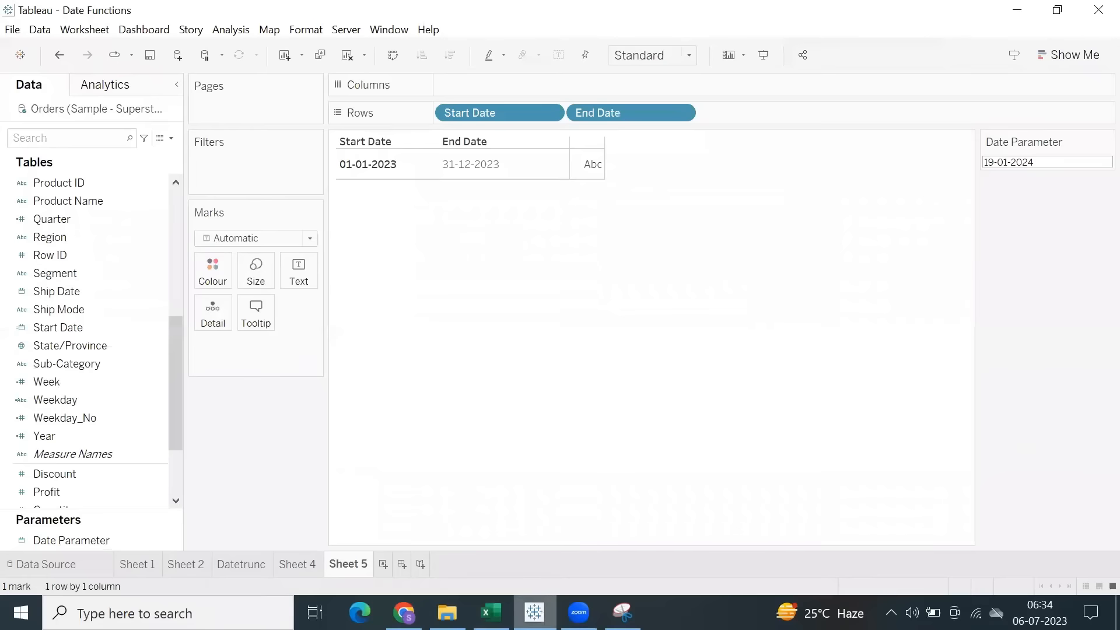
click(383, 564)
click(347, 575)
right_click(346, 572)
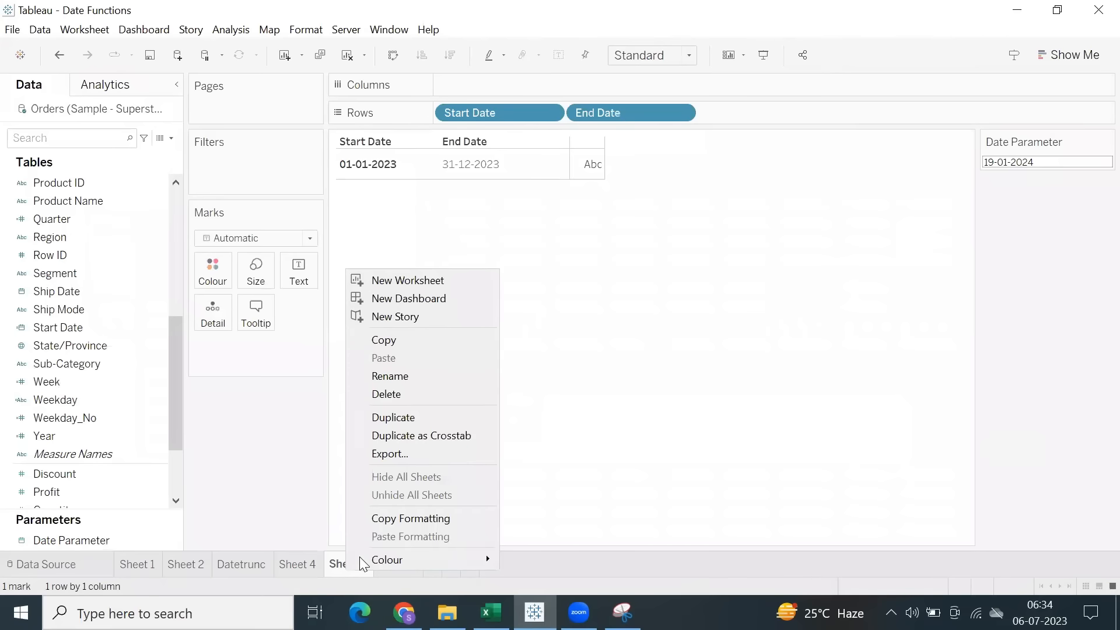
mouse_move(444, 562)
click(507, 567)
Rename worksheet Sheet 6 as DateDiff.
click(395, 562)
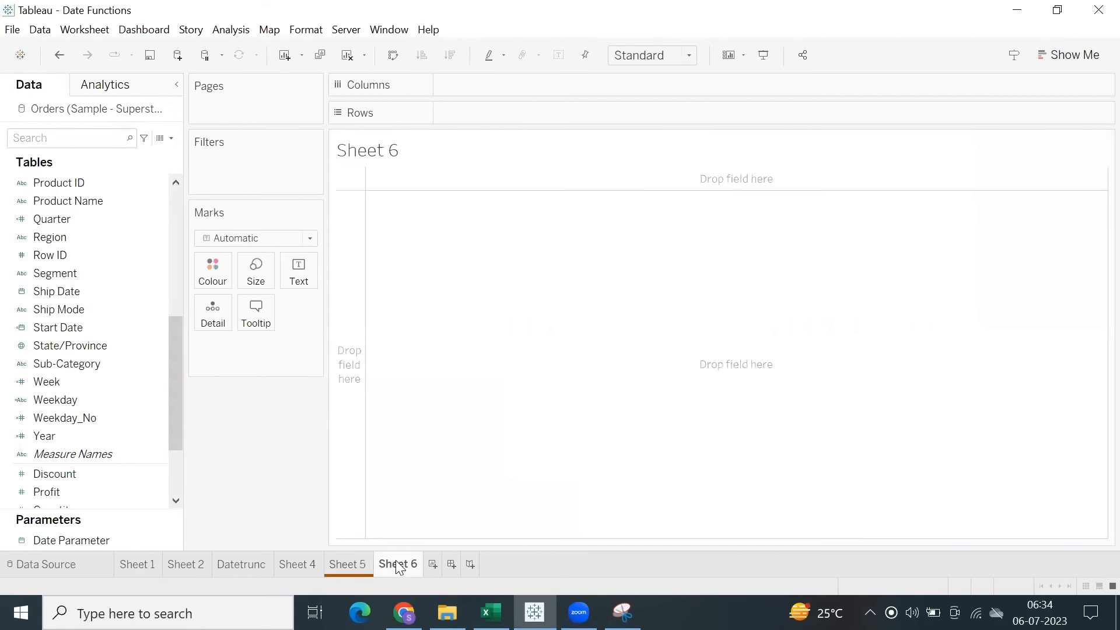
double_click(409, 565)
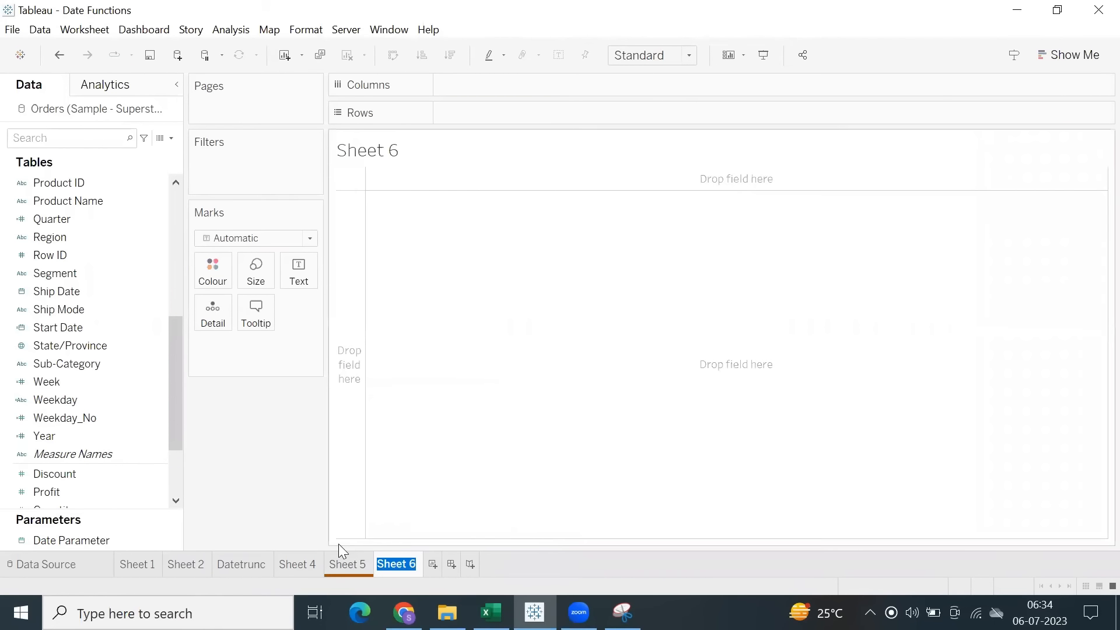
text(DateDiff)
click(452, 392)
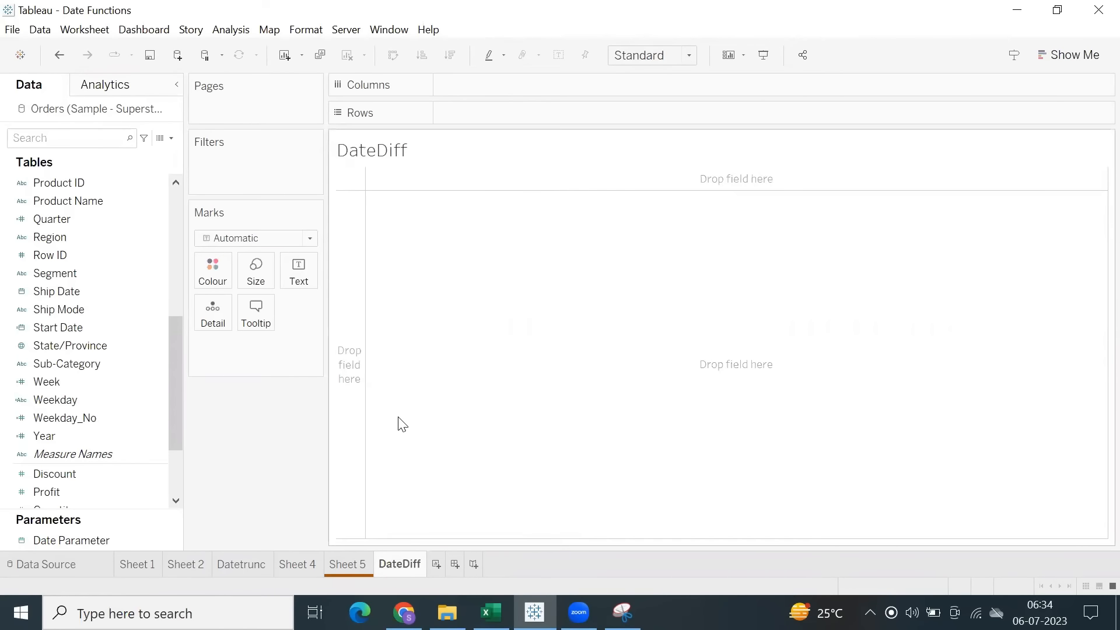
Switch to Excel and colour the DateTrunc and DateAdd entries in C19:C20 red.
click(491, 613)
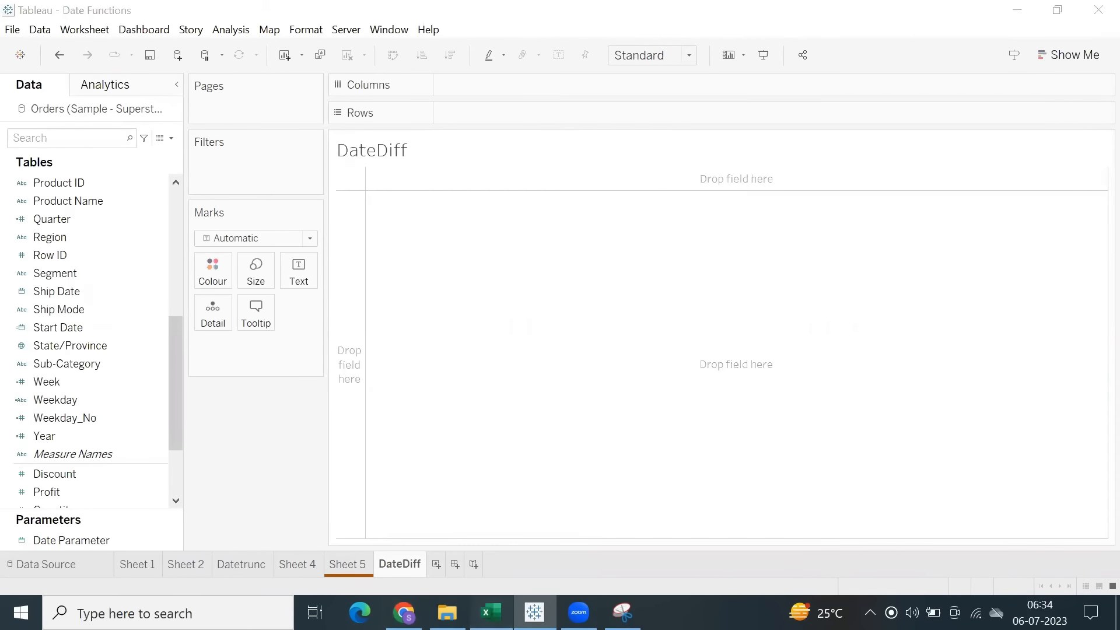
click(160, 221)
click(158, 259)
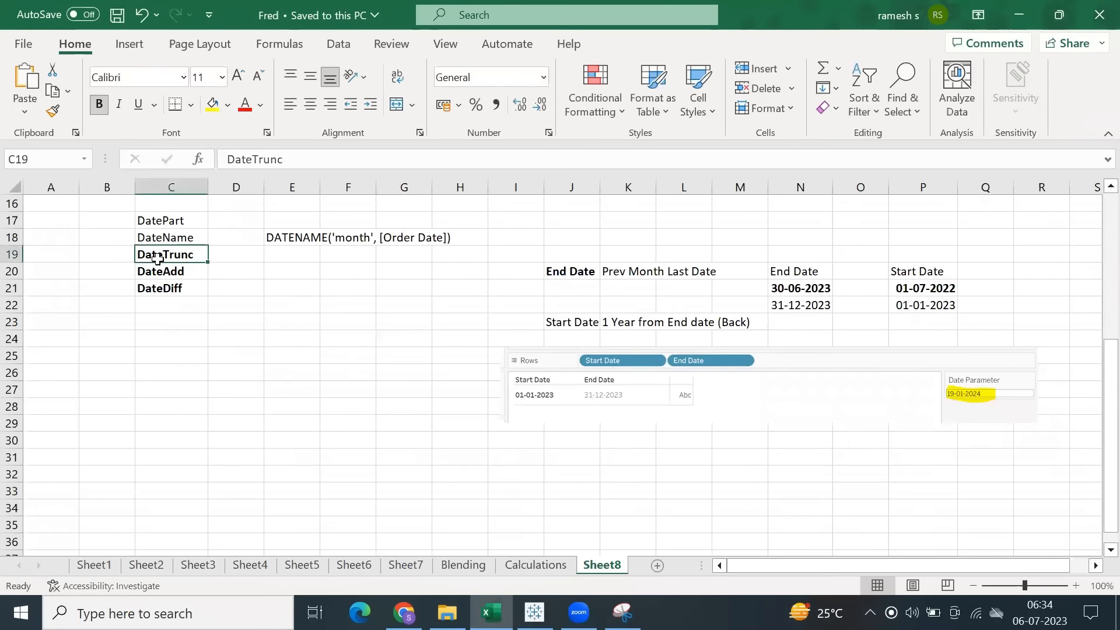
click(159, 236)
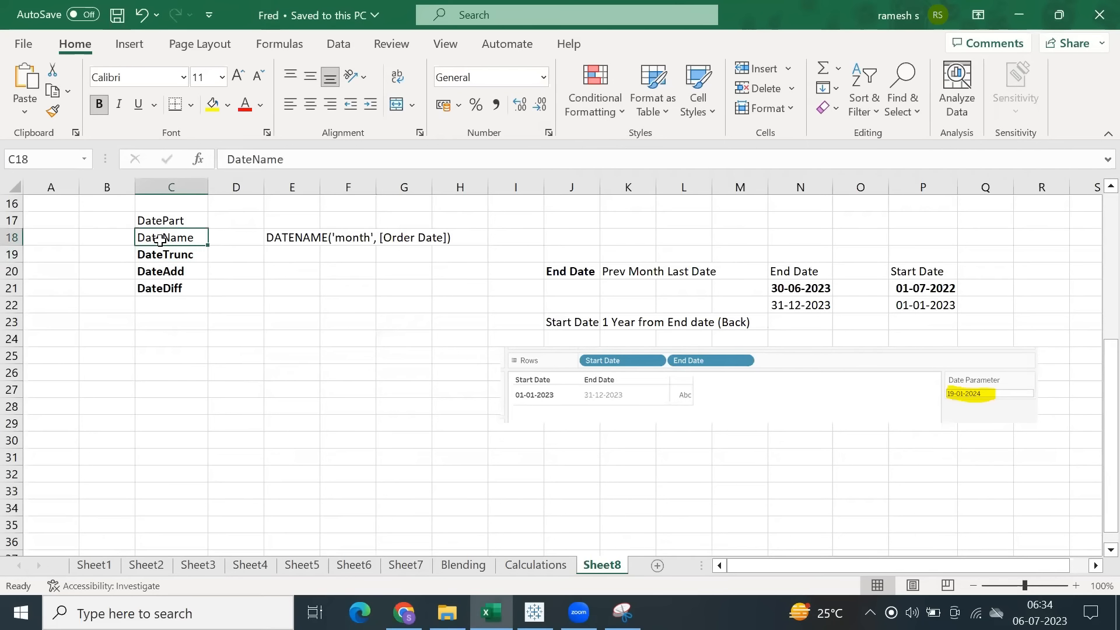
click(156, 221)
click(159, 242)
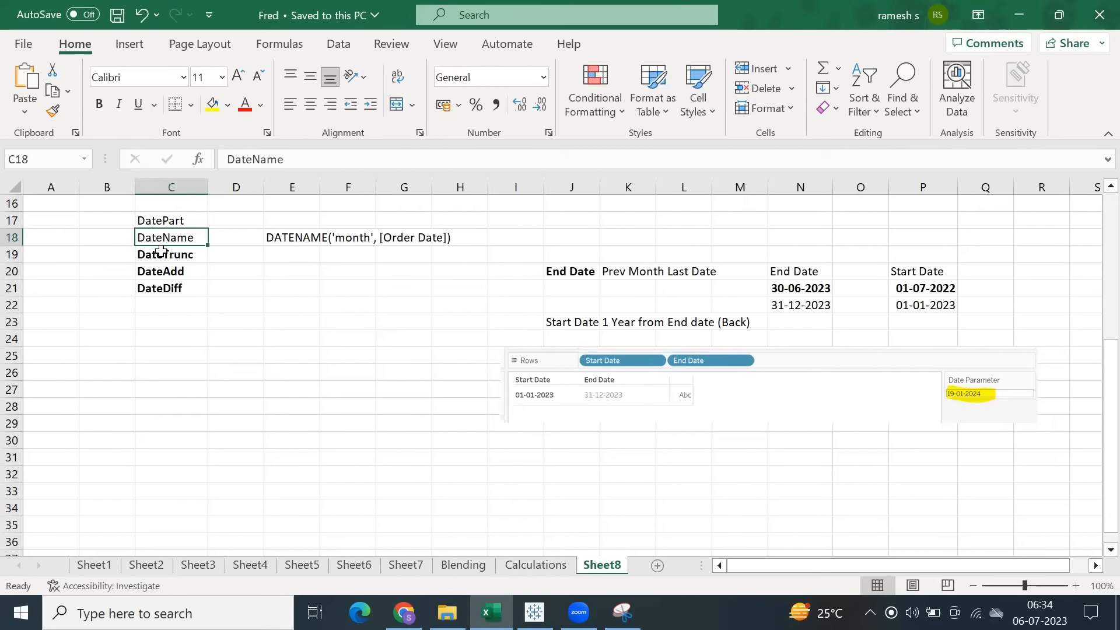
drag(163, 256, 163, 273)
key(ctrl+v)
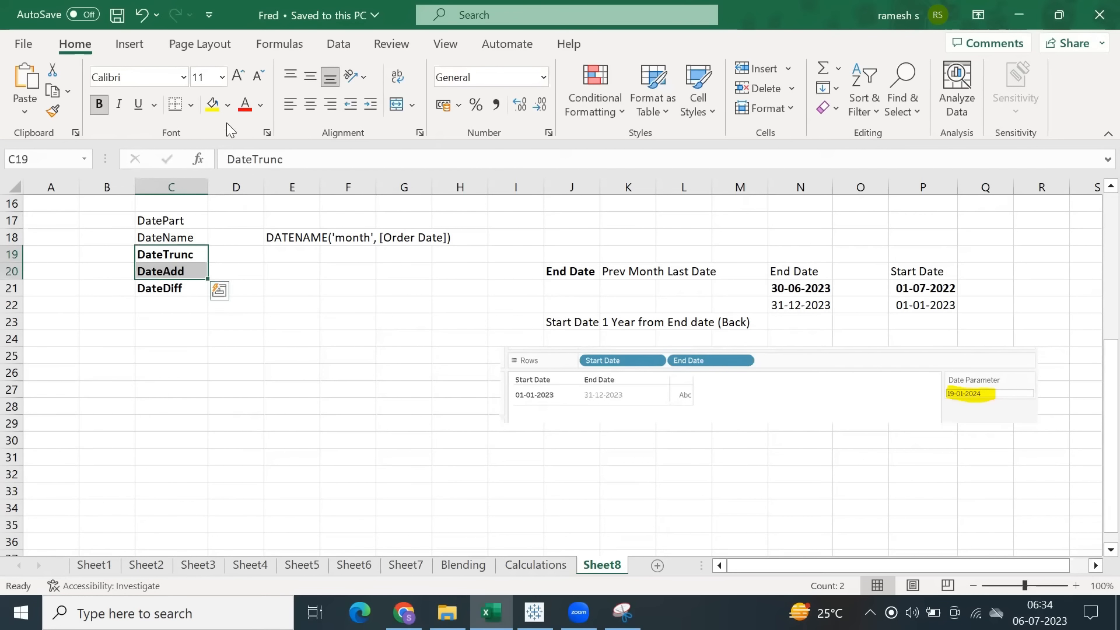
click(273, 270)
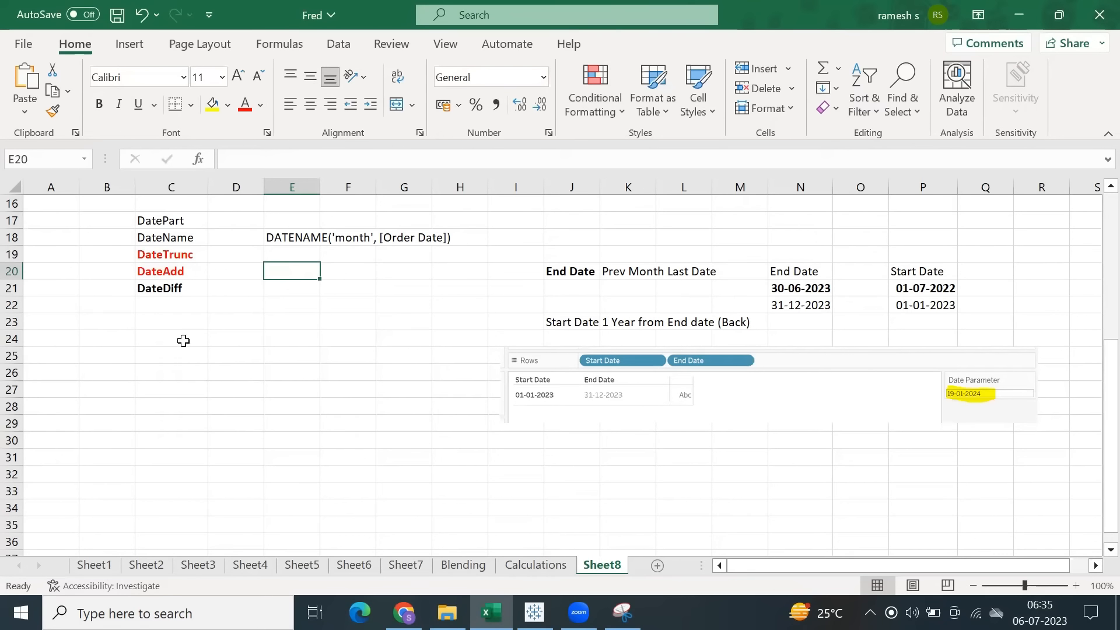
Point out DateAdd and DateTrunc in the Excel list, and review their example worksheets, Datetrunc and Sheet 4, in Tableau.
click(160, 272)
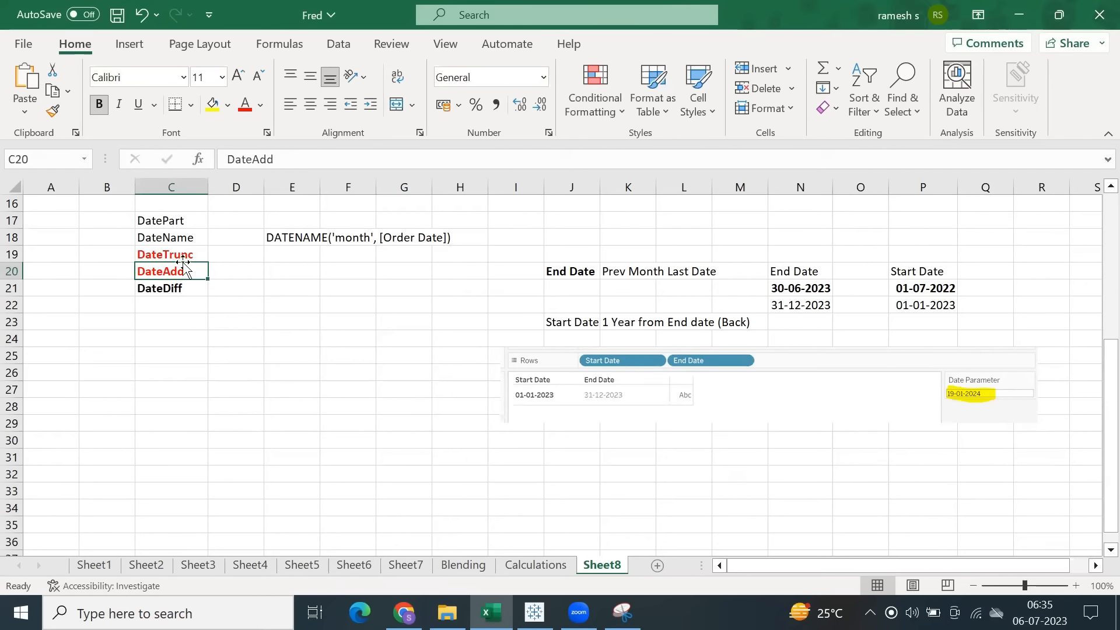
click(184, 255)
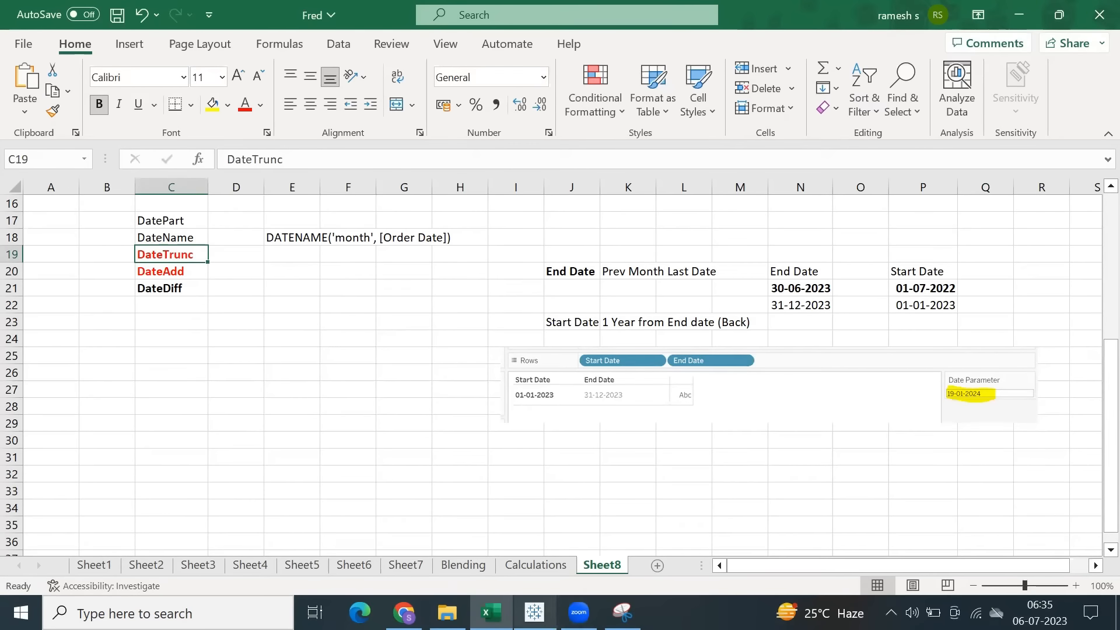
click(535, 612)
click(272, 568)
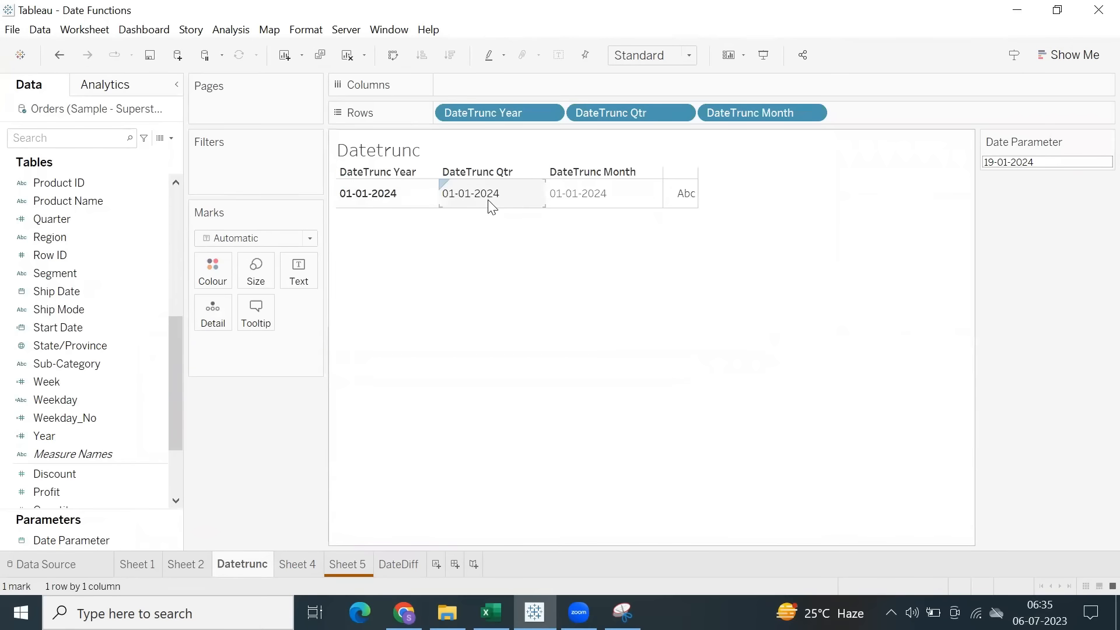
click(309, 567)
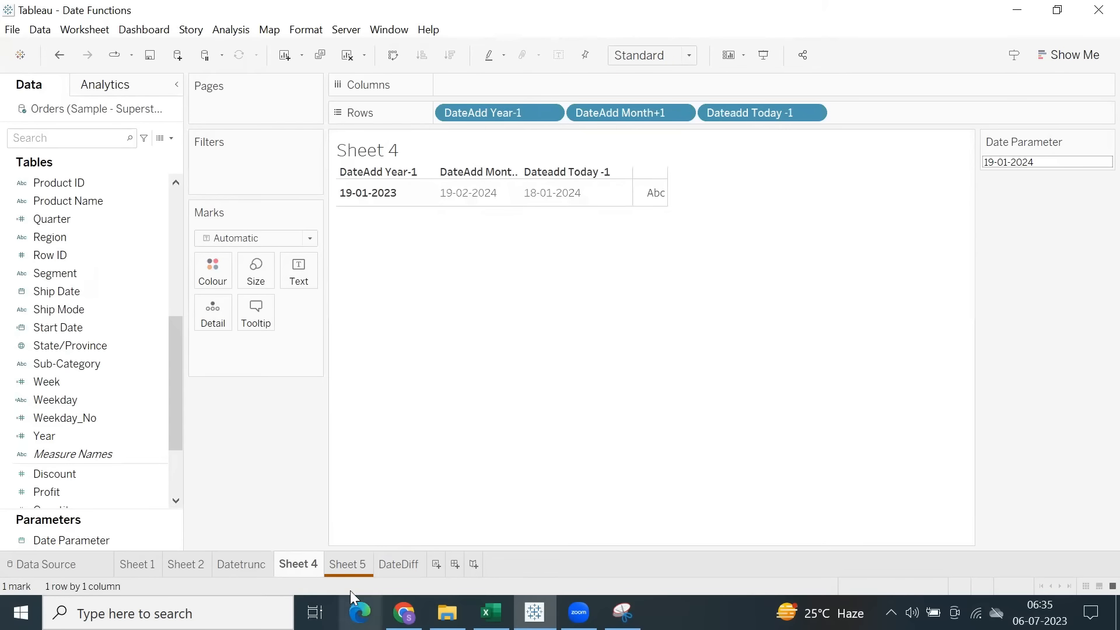
Open the DateDiff worksheet and hide its title.
click(400, 564)
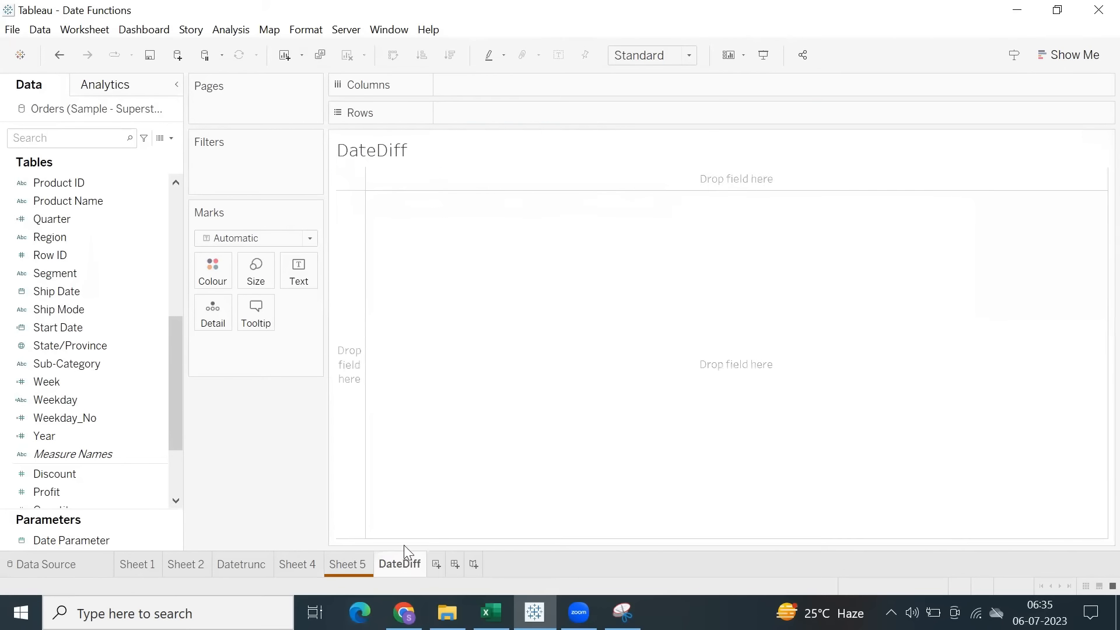
right_click(387, 144)
click(422, 188)
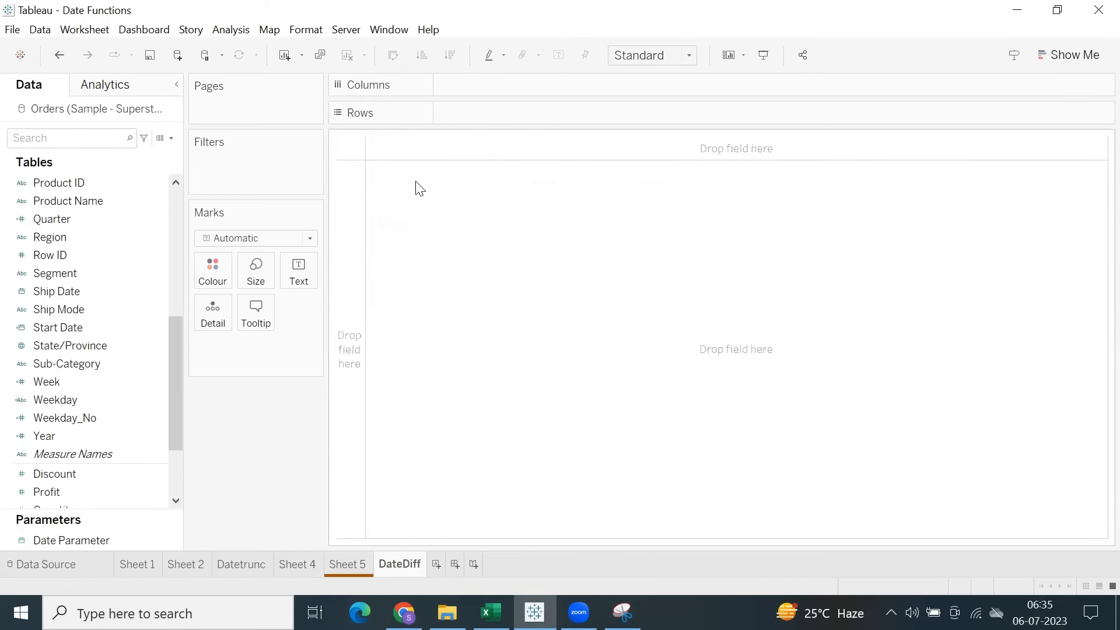
Add Order ID and Ship Date to the rows of the DateDiff worksheet.
click(163, 330)
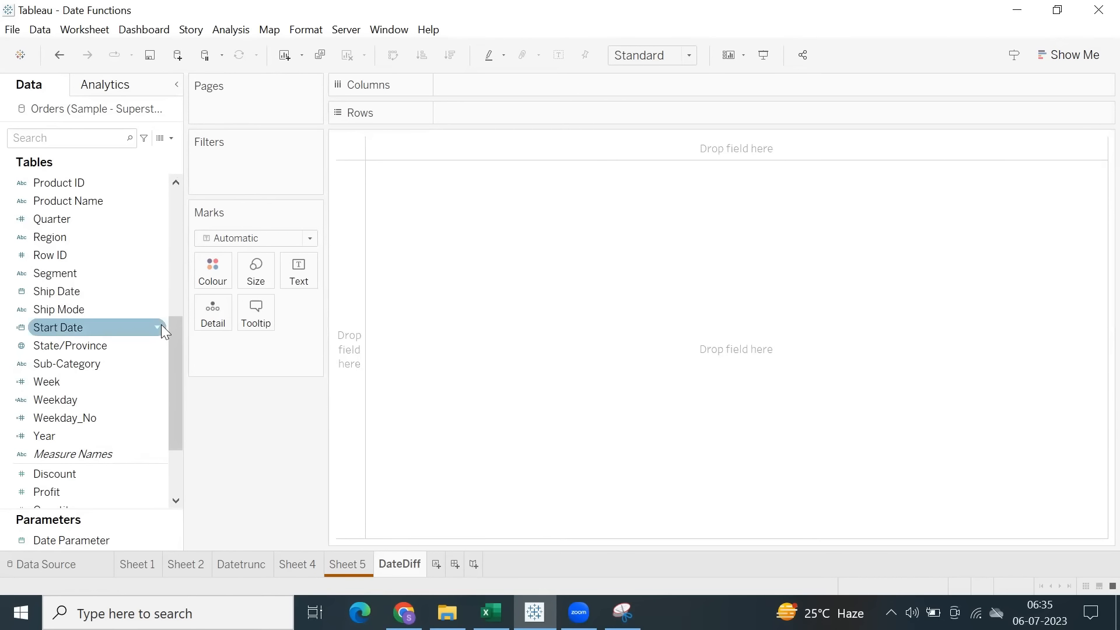
scroll(79, 321, up, 6)
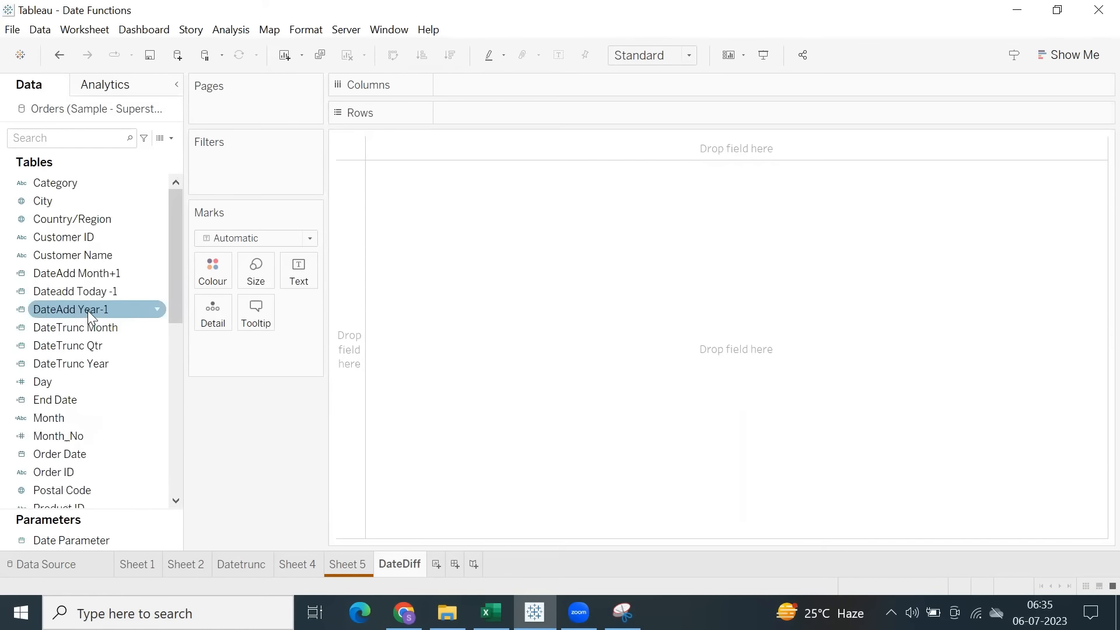
scroll(83, 310, down, 6)
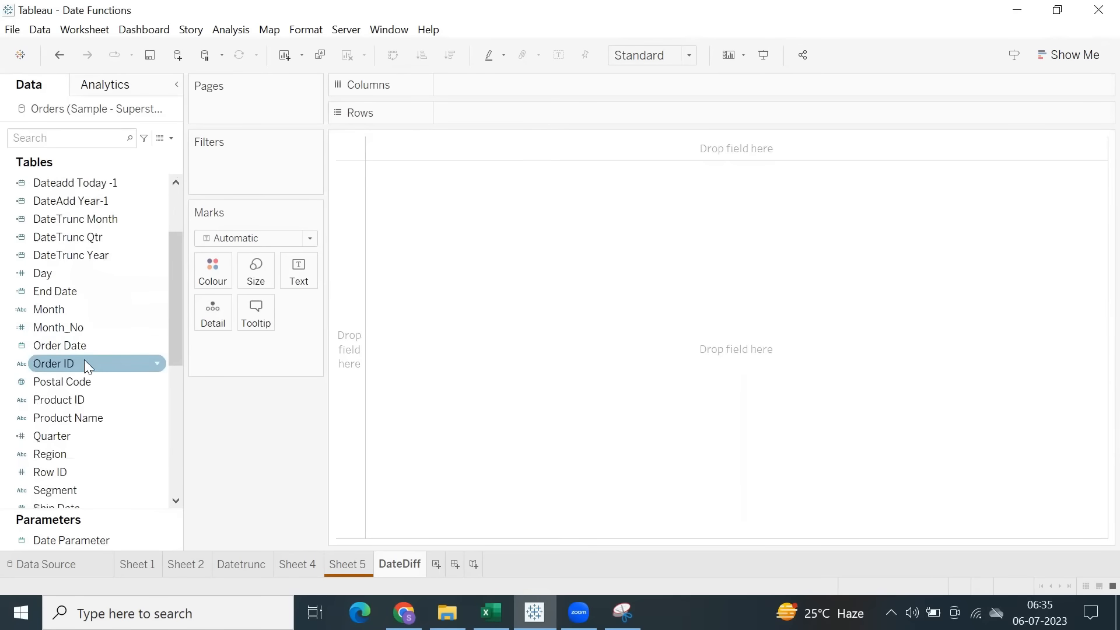
click(85, 363)
double_click(84, 363)
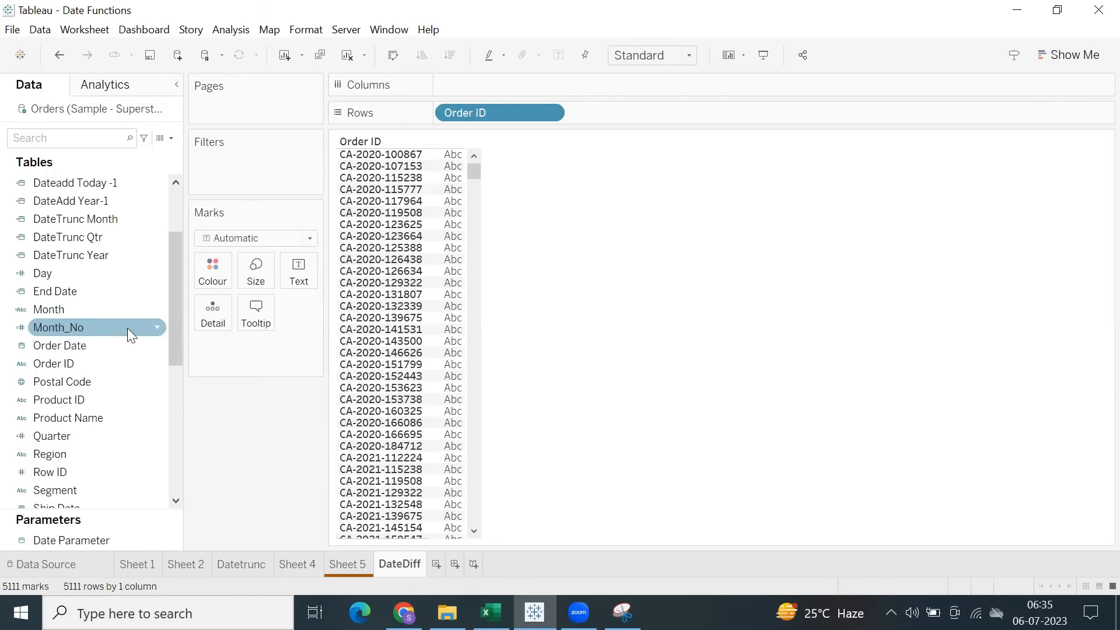
double_click(640, 118)
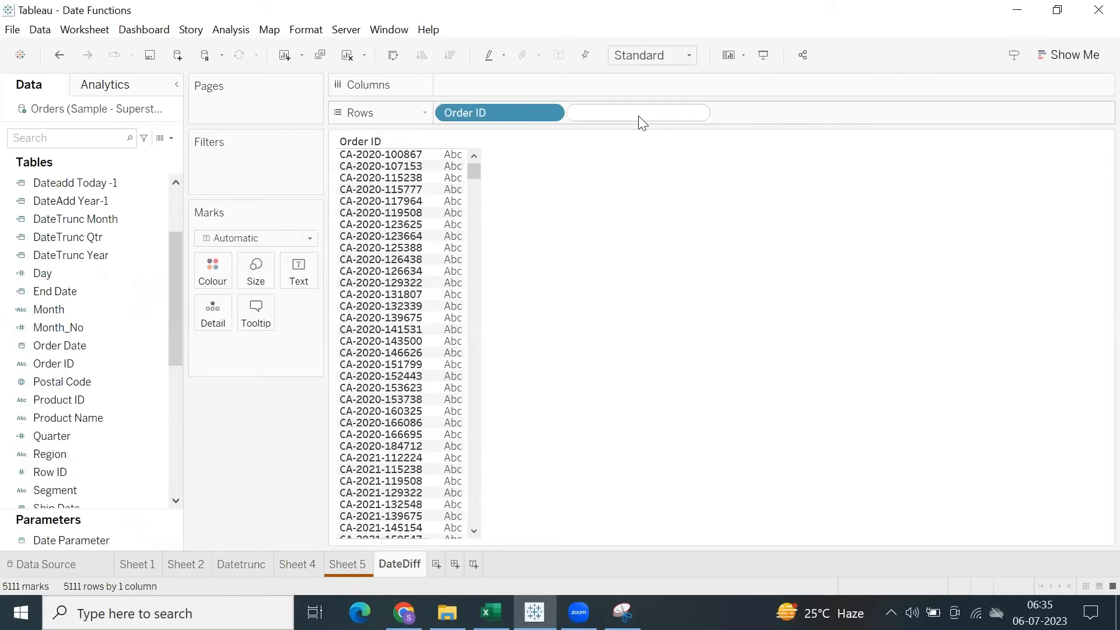
text(ship)
key(Return)
key(Return)
Add Order Date to the rows, placing it between Order ID and Ship Date, and increase the table's row height.
double_click(721, 120)
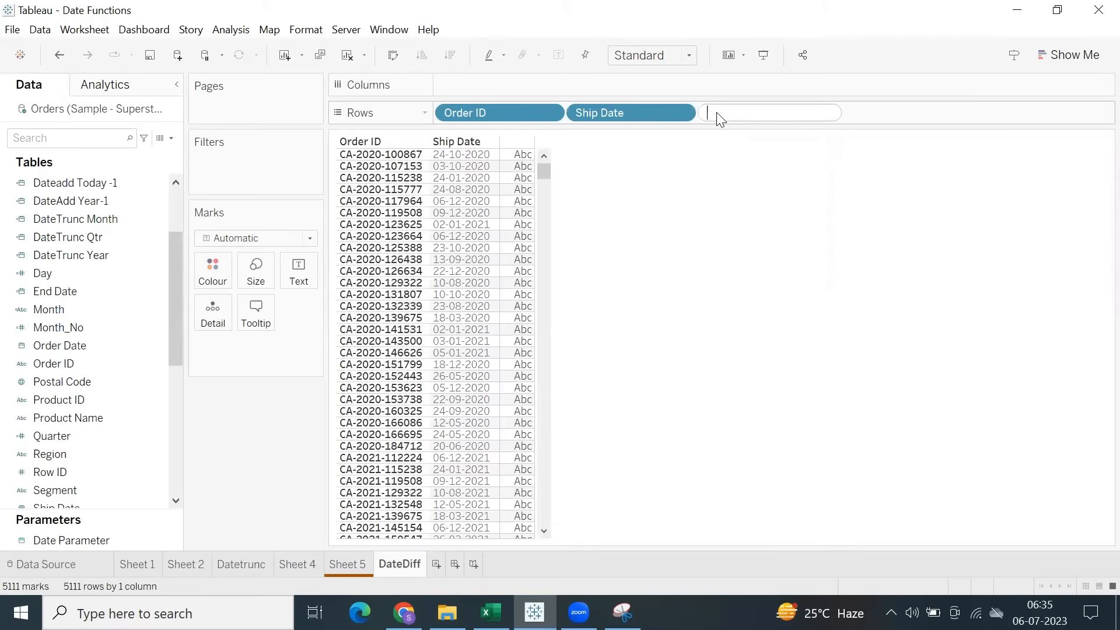
text(order)
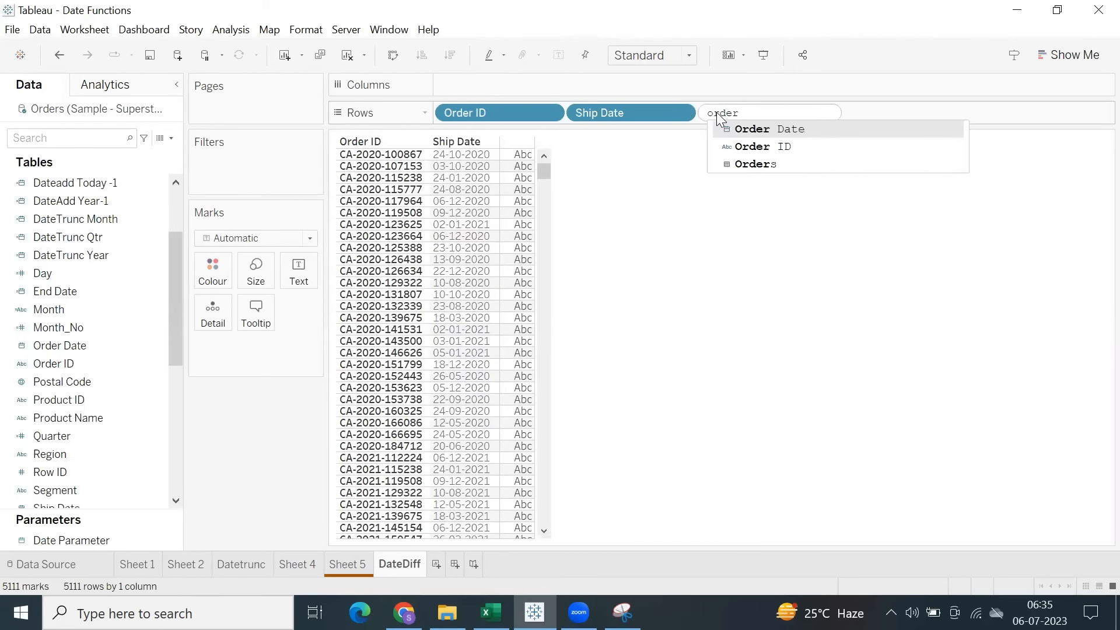
key(Return)
key(Return)
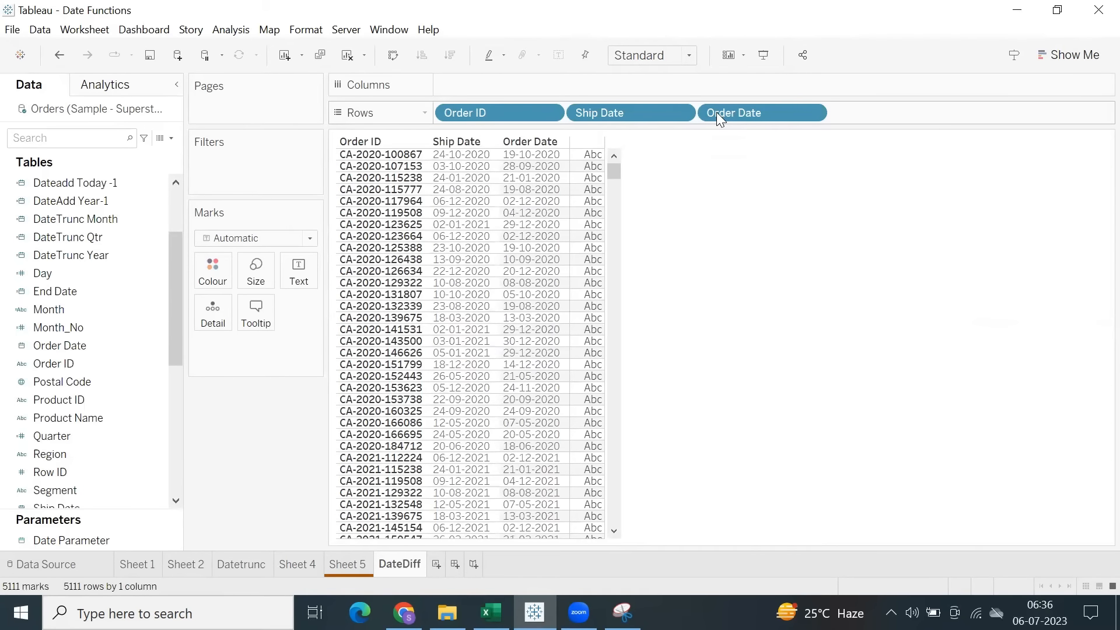
drag(614, 112, 900, 117)
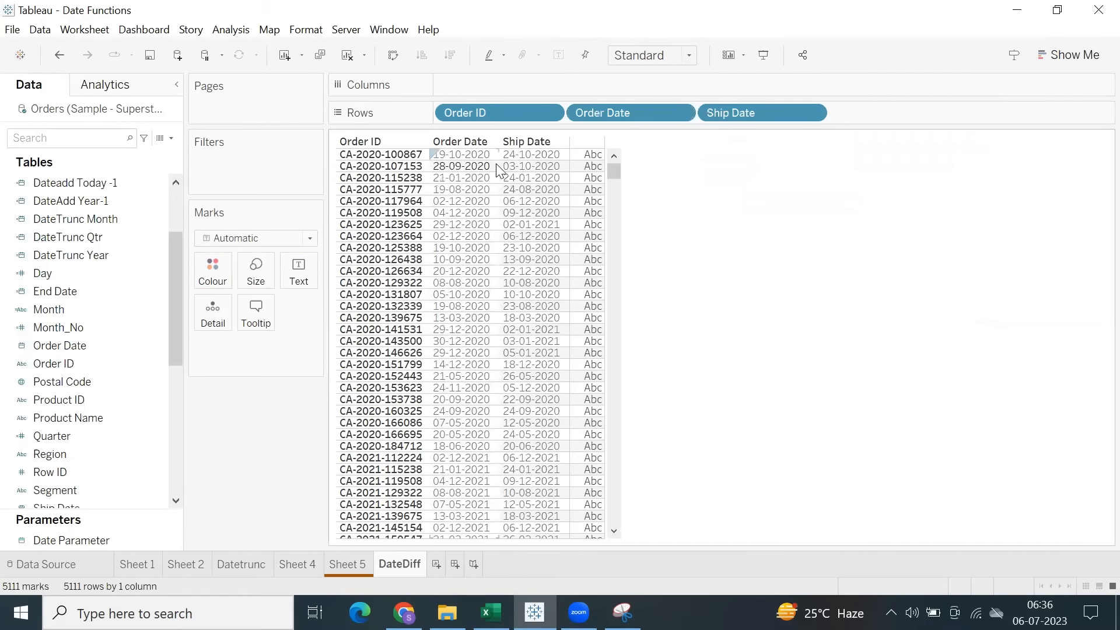
mouse_move(499, 164)
mouse_down()
mouse_move(526, 170)
mouse_move(496, 179)
mouse_up()
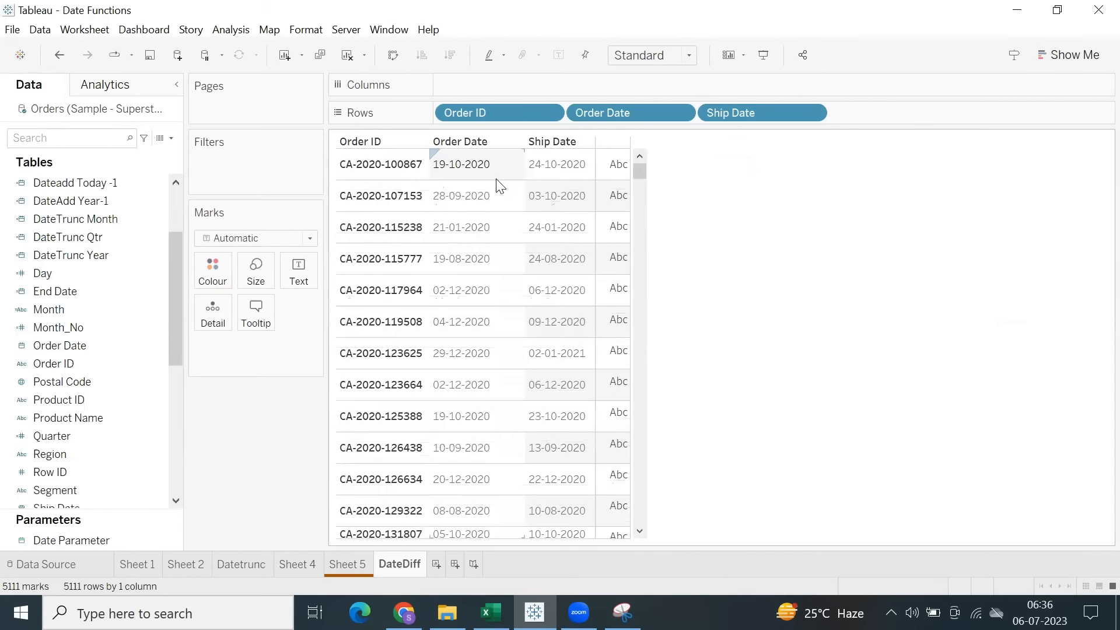
Compare the Order Date and Ship Date of the first three orders in the table.
click(460, 175)
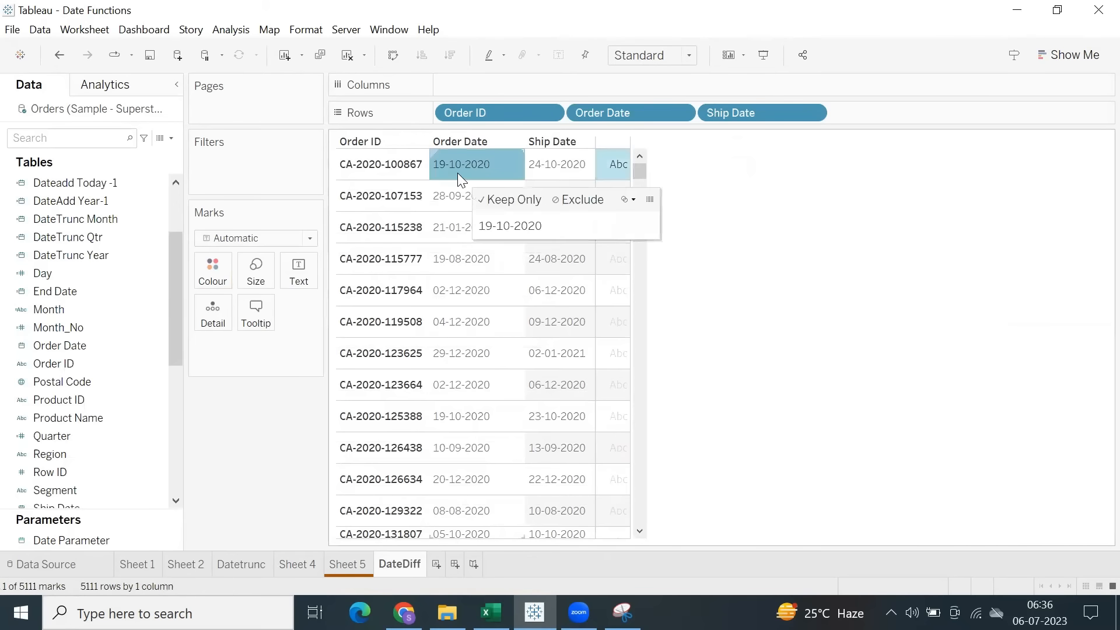
click(555, 167)
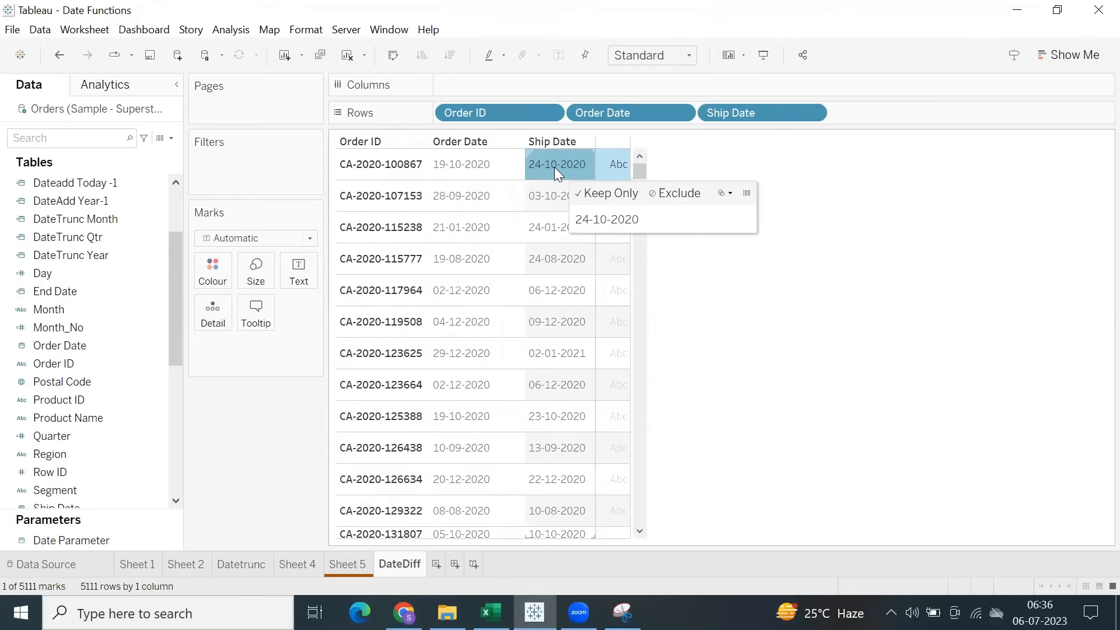
click(445, 198)
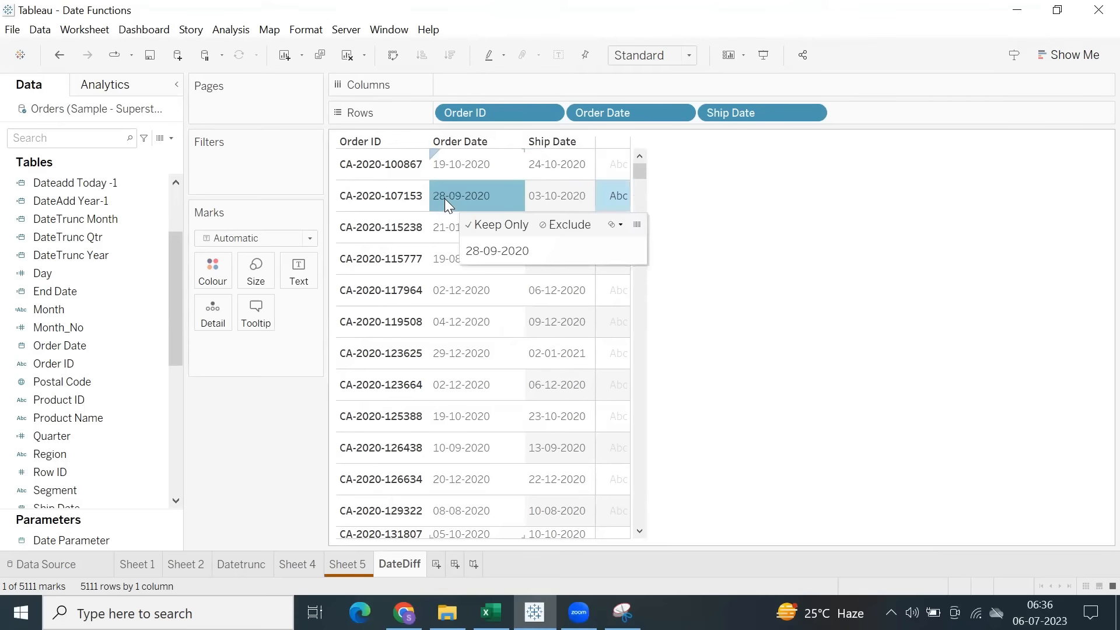
click(552, 197)
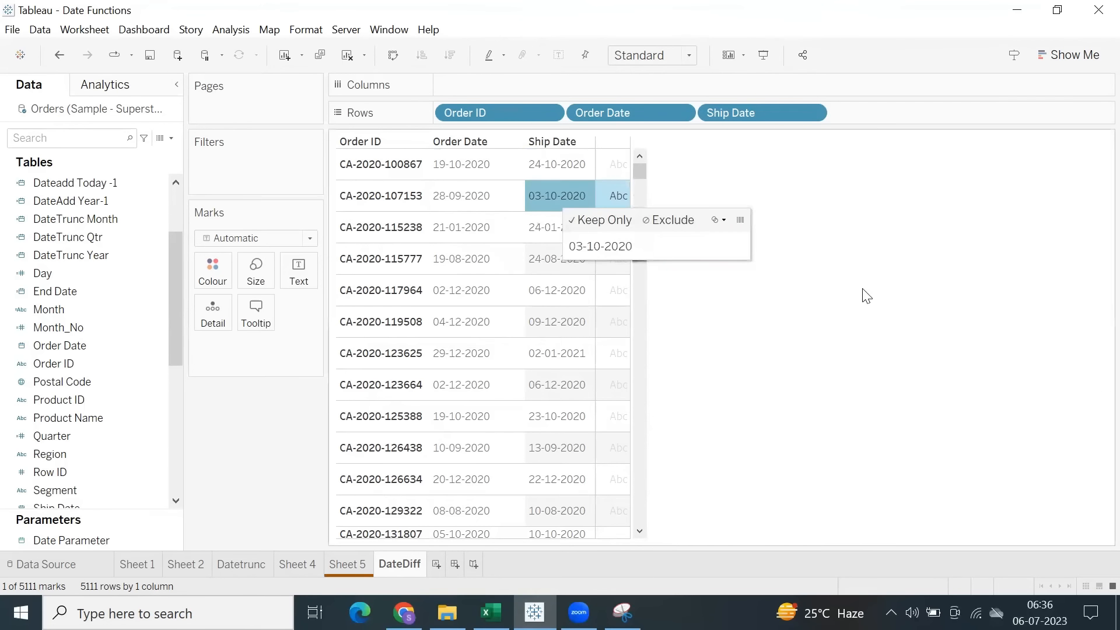
click(468, 231)
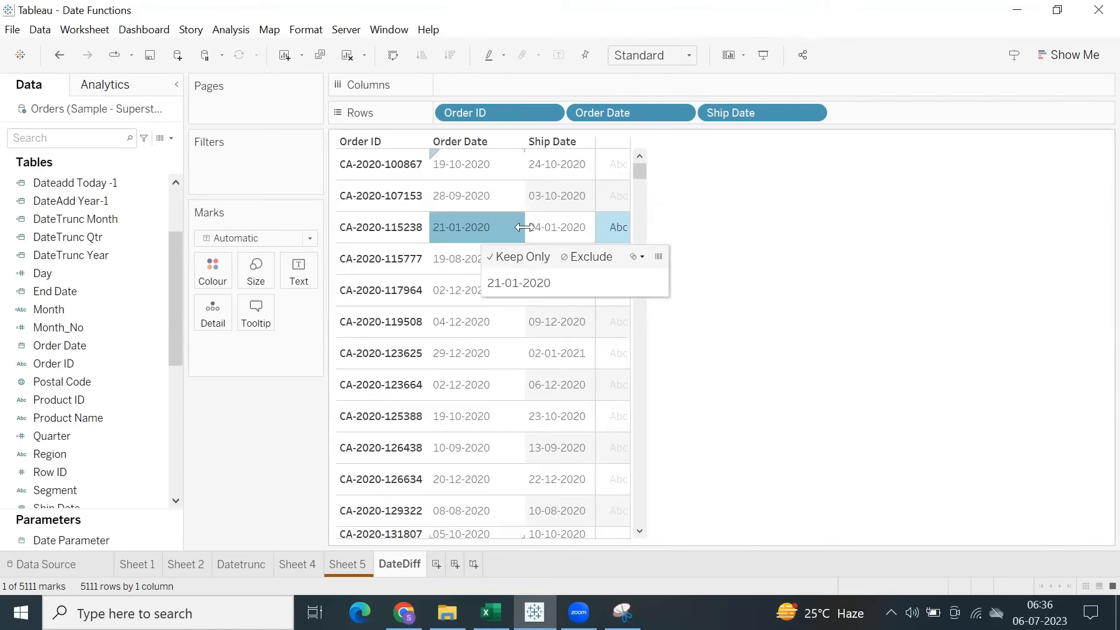
click(566, 228)
click(755, 192)
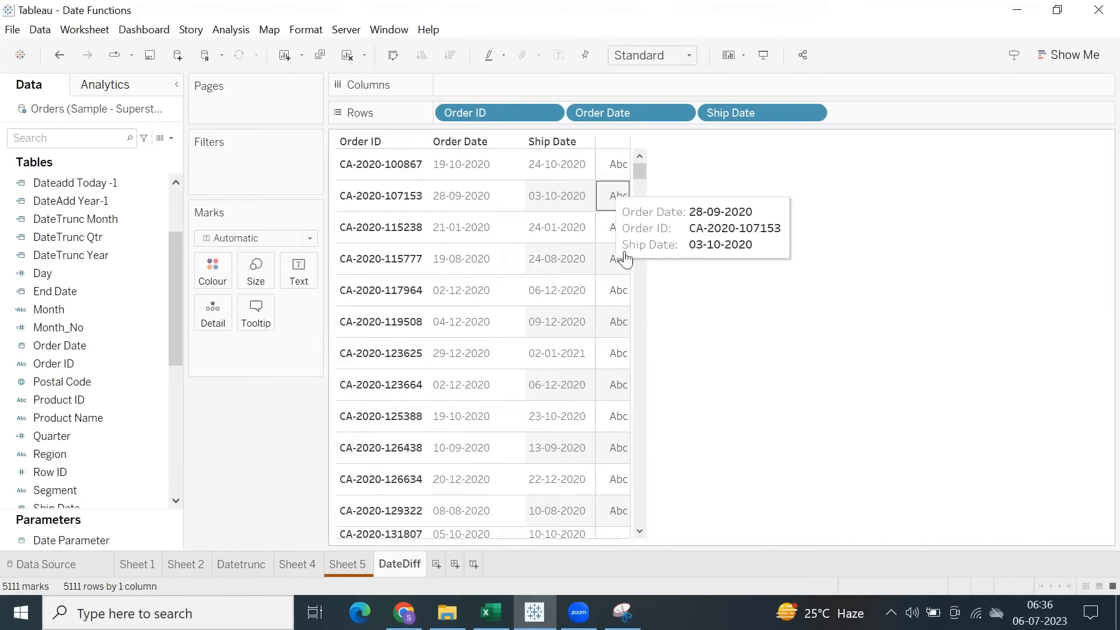
Create a calculated field with the formula [Ship Date]-[Order Date].
click(229, 30)
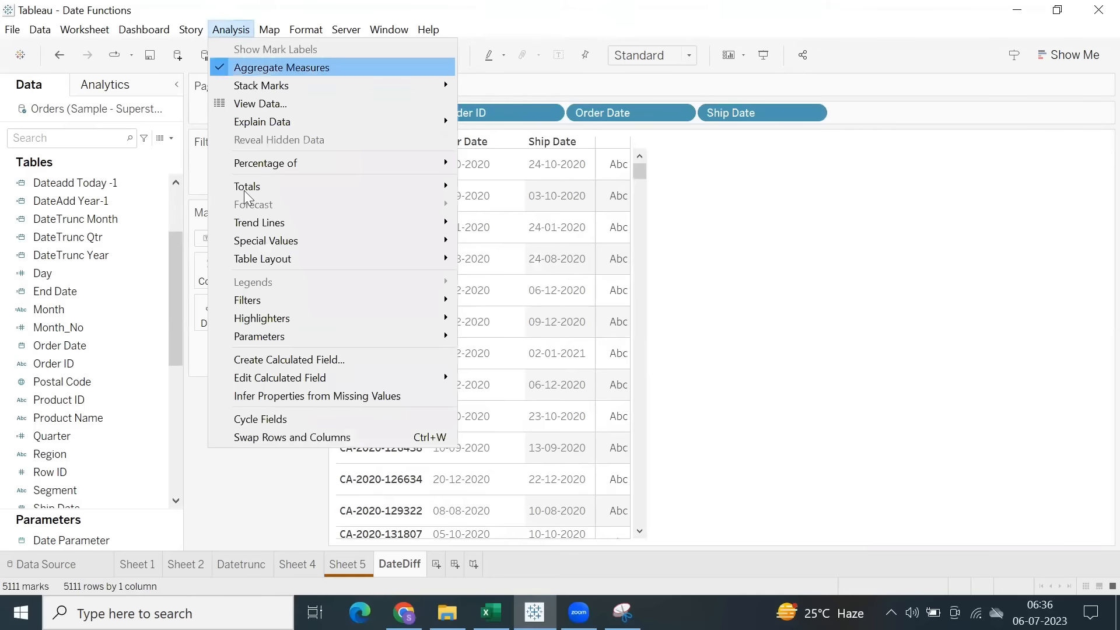
click(288, 360)
click(502, 357)
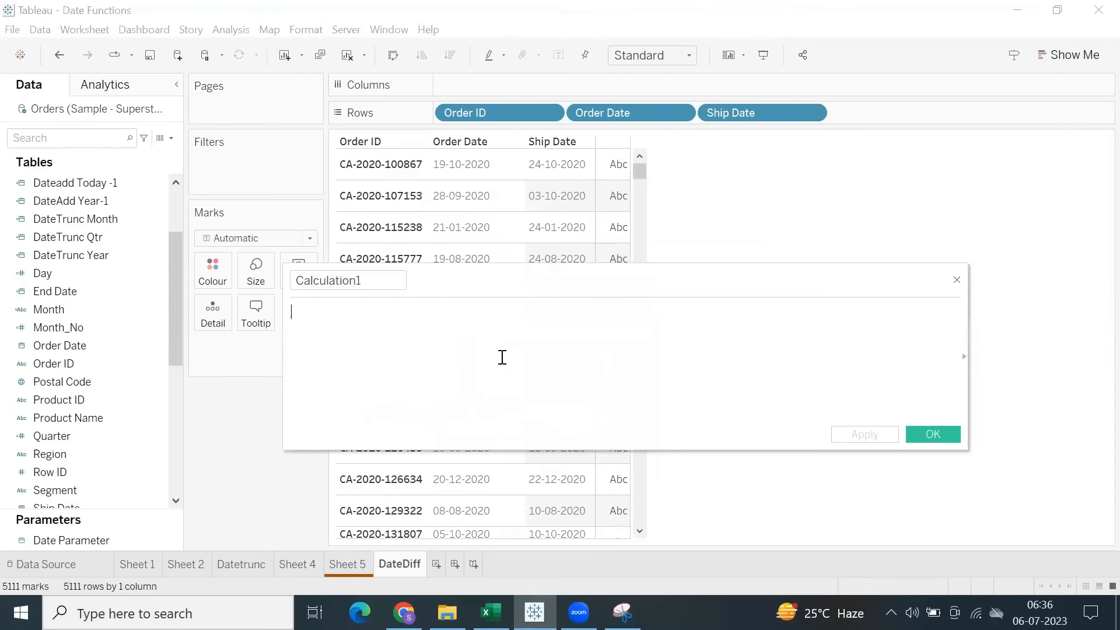
text(sh)
key(BackSpace)
key(BackSpace)
mouse_move(579, 612)
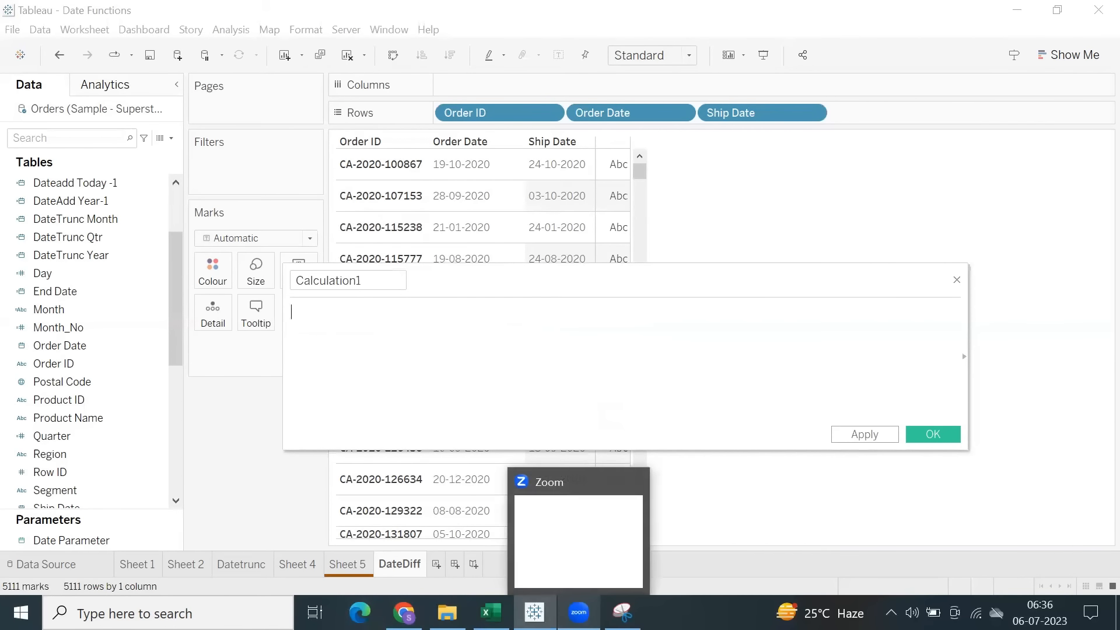
text(sh)
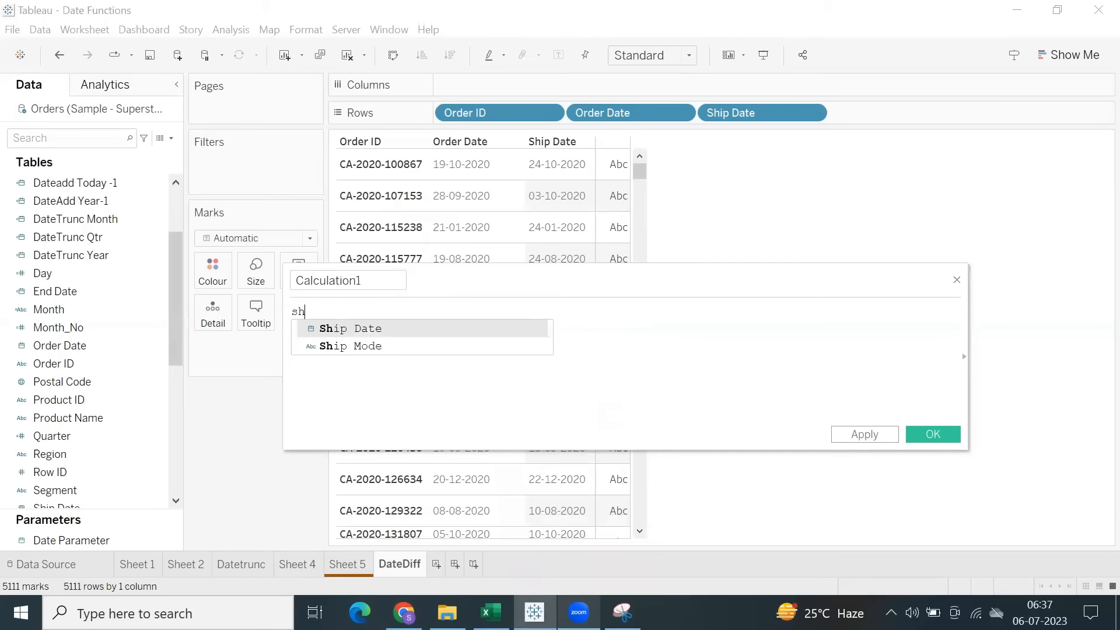
text(i)
key(Return)
text(-or)
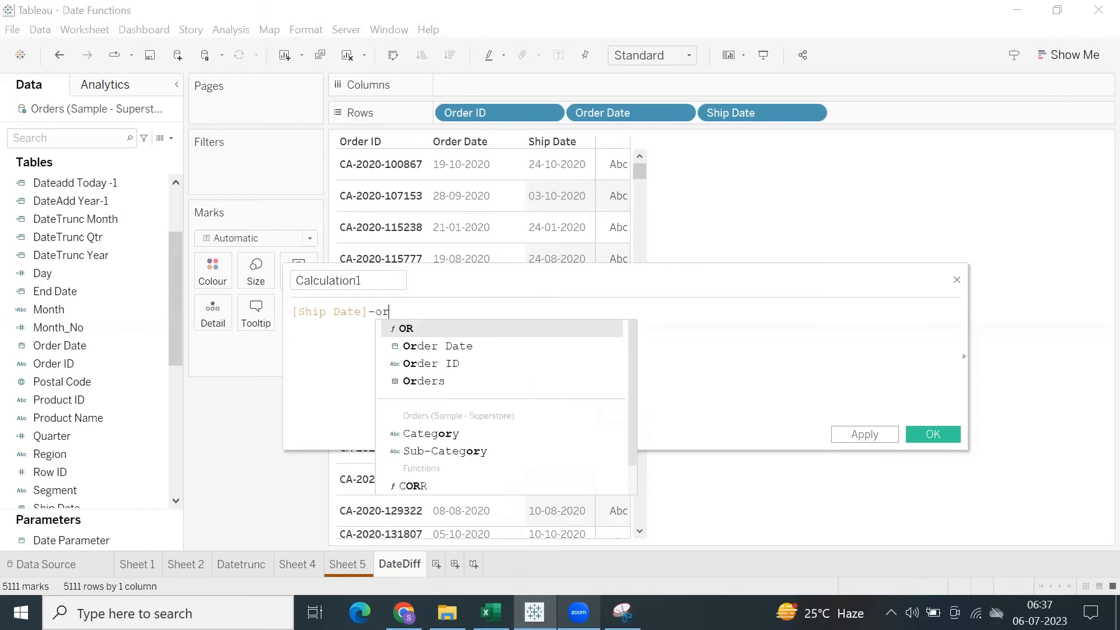
text(der)
key(Return)
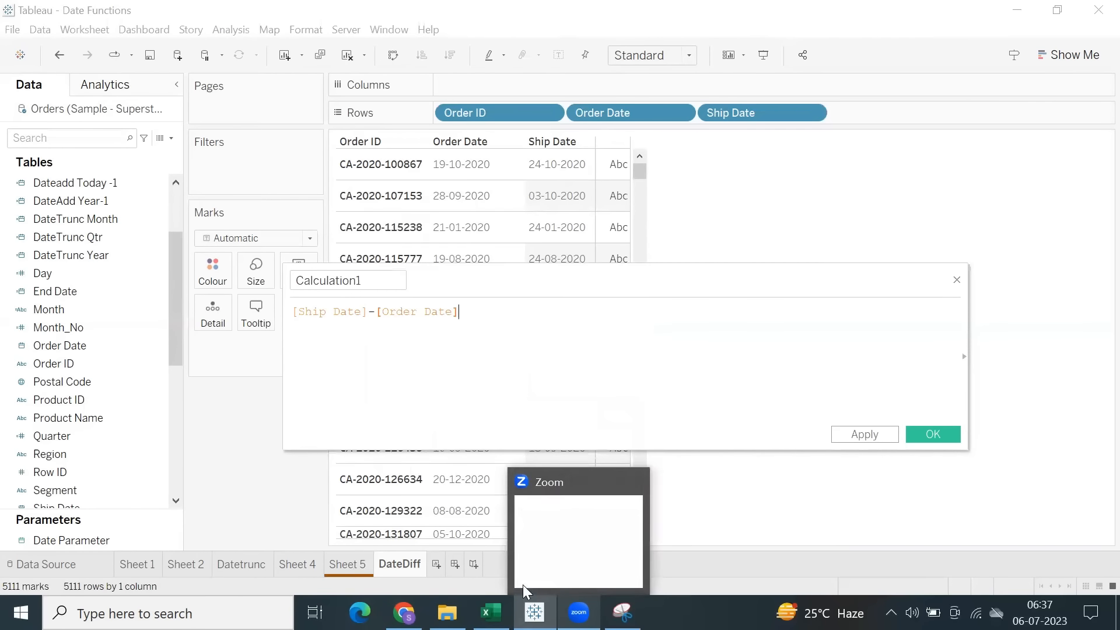
Name the calculated field no. of Days and save it.
drag(375, 280, 248, 277)
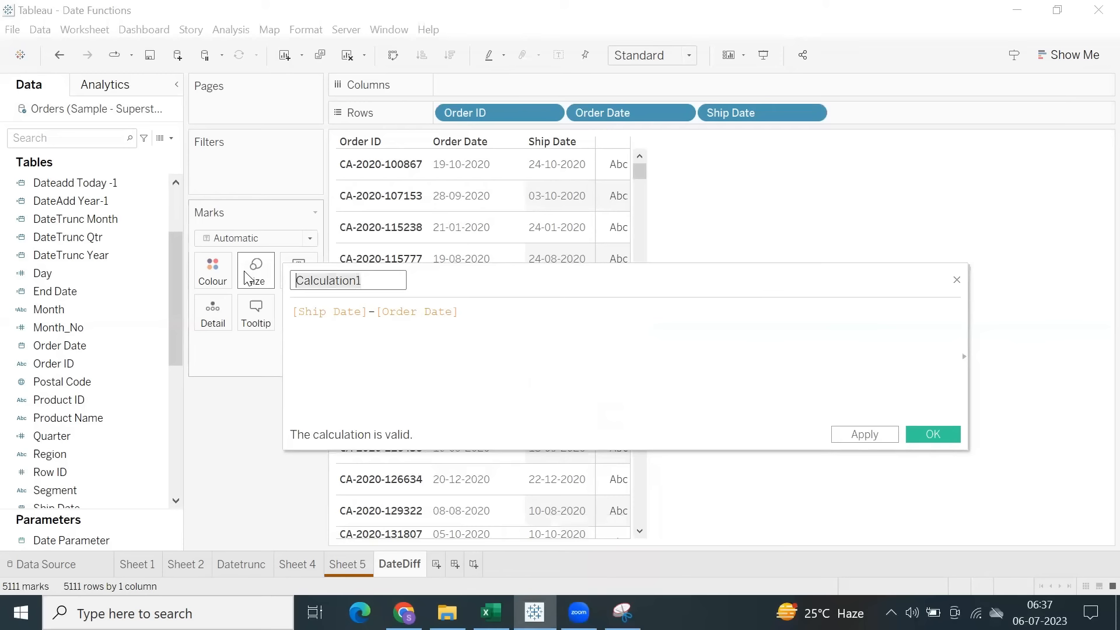
text(FDat)
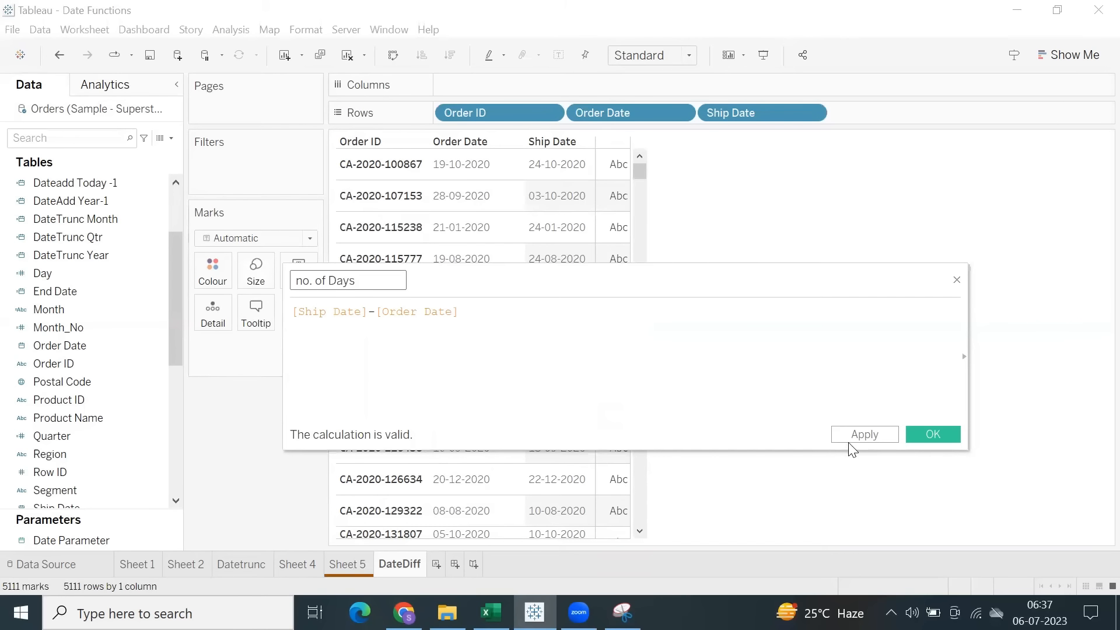
click(921, 433)
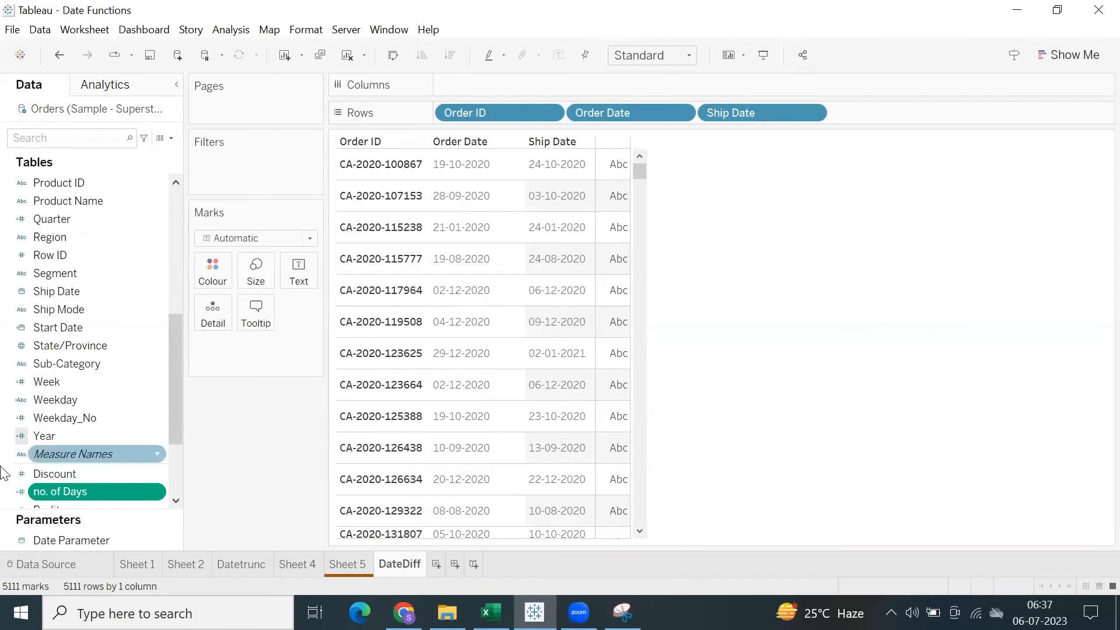
Show no. of Days as the table's values and check the sums against the order and ship dates.
drag(73, 495, 646, 267)
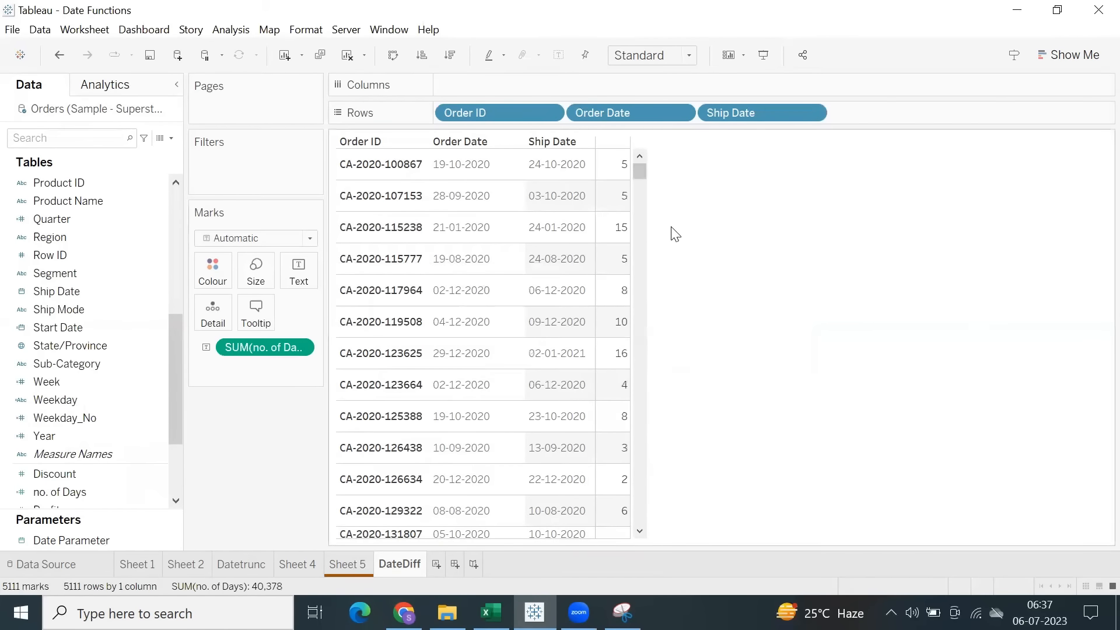
mouse_move(616, 170)
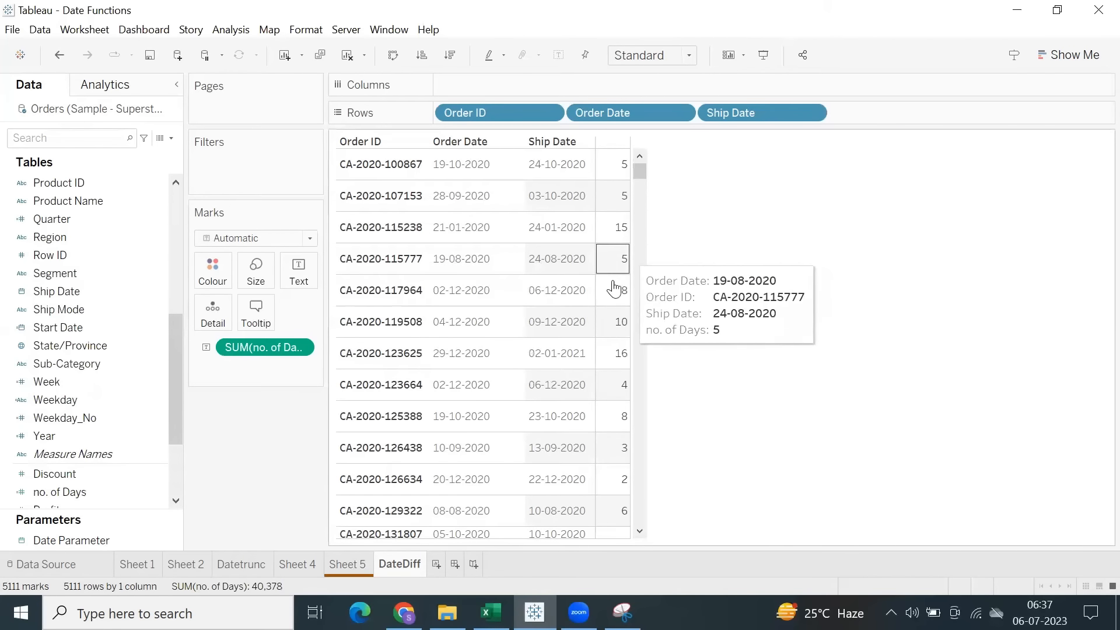
mouse_move(624, 332)
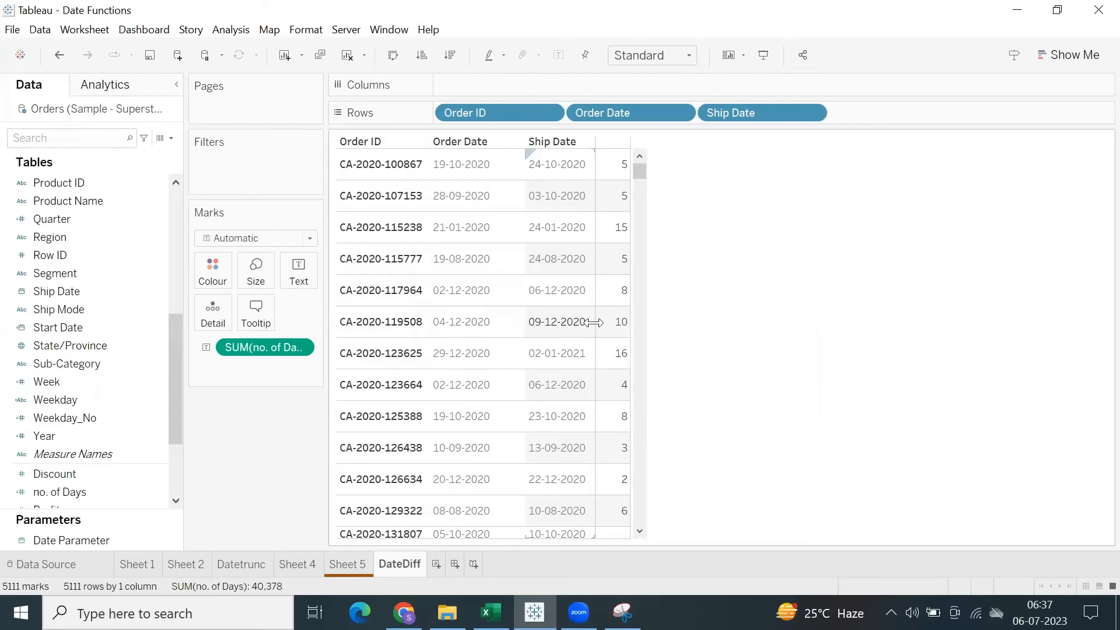
scroll(608, 391, down, 1)
scroll(608, 390, down, 3)
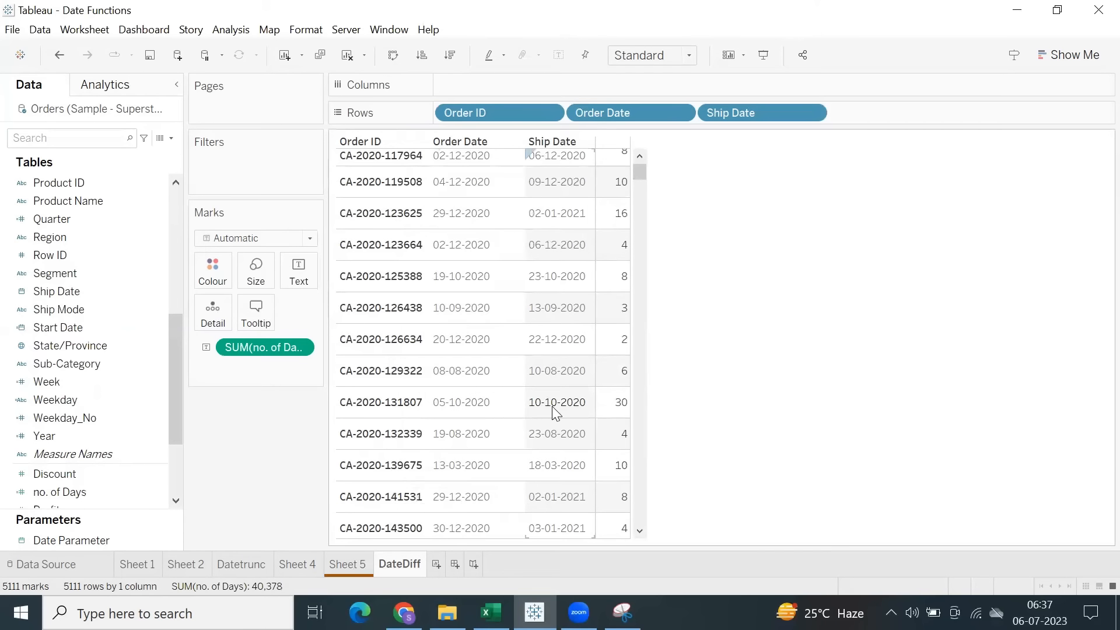
mouse_move(612, 409)
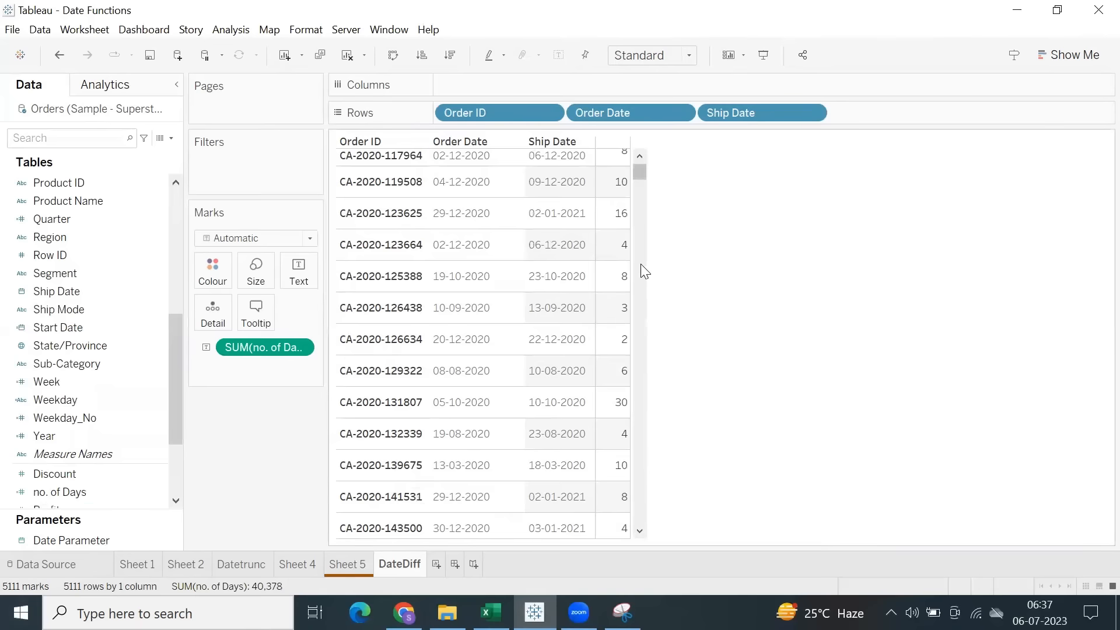
mouse_move(607, 217)
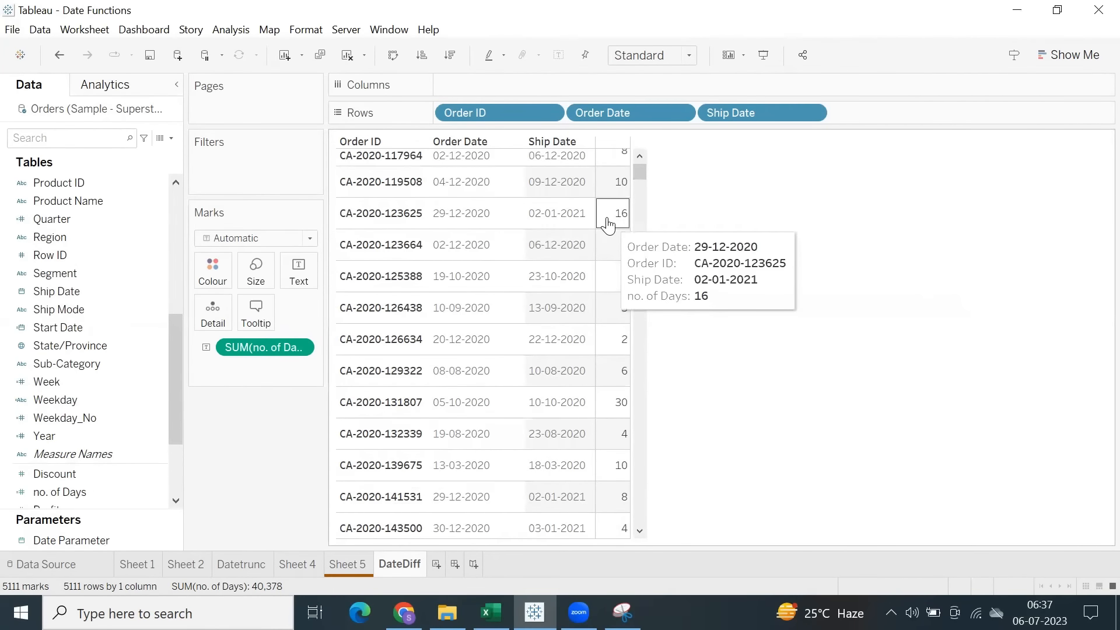
Change the aggregation of no. of Days to Average and widen the table's value column slightly.
click(301, 349)
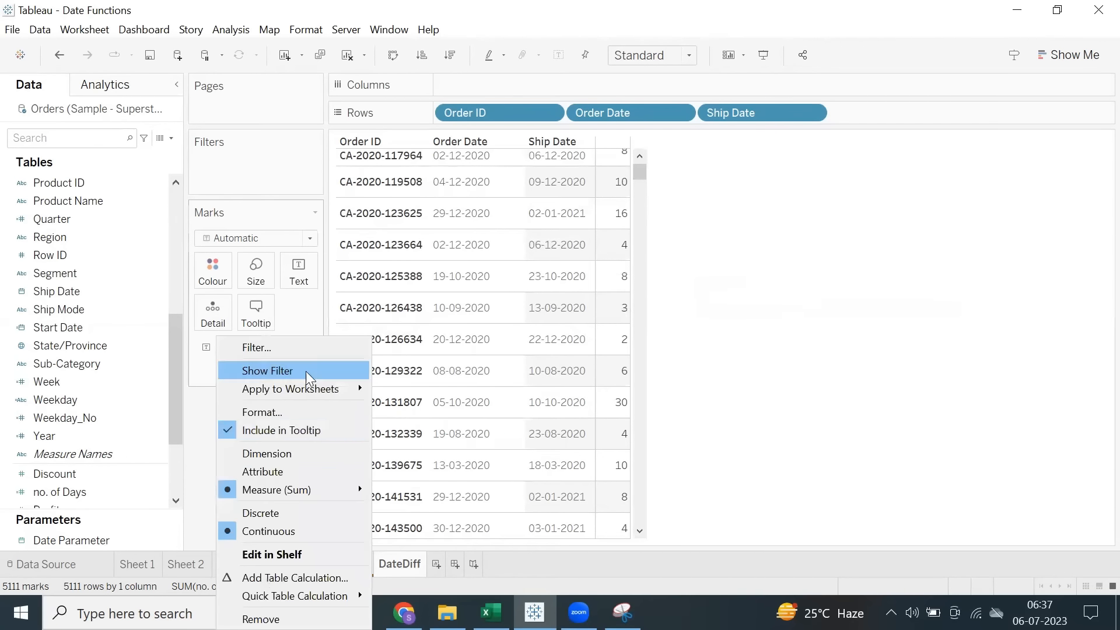
mouse_move(292, 490)
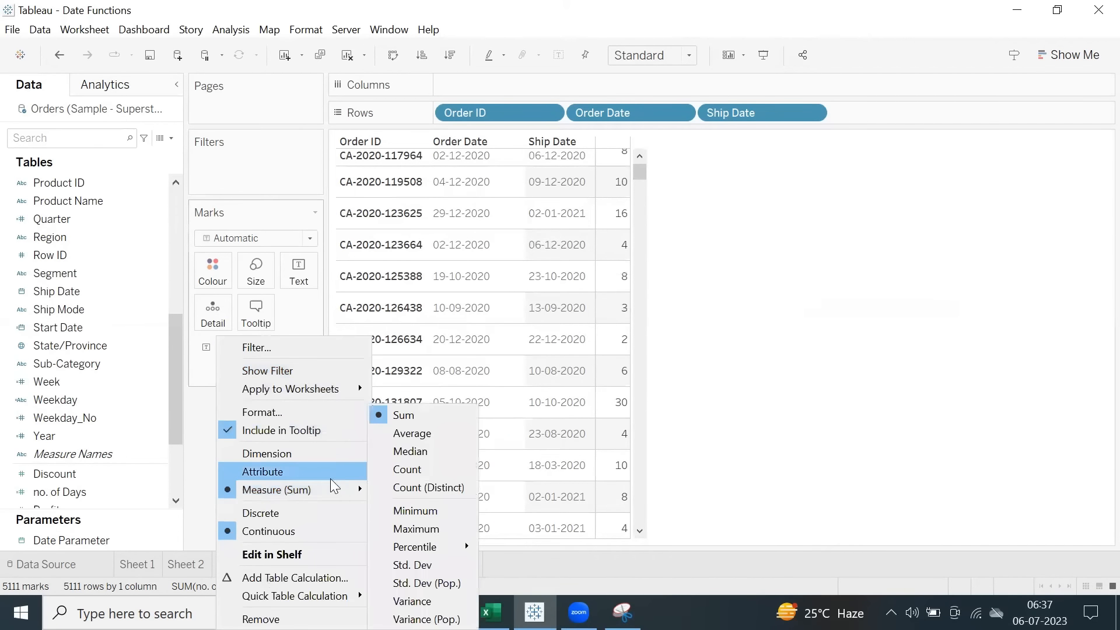
click(412, 433)
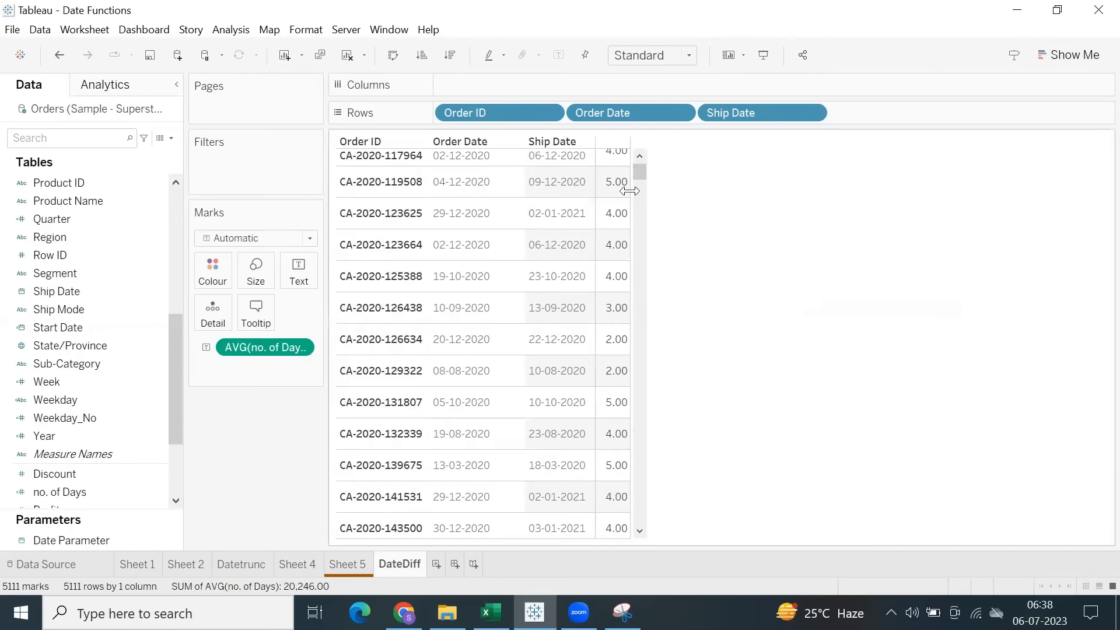
drag(632, 192, 643, 195)
scroll(639, 220, up, 3)
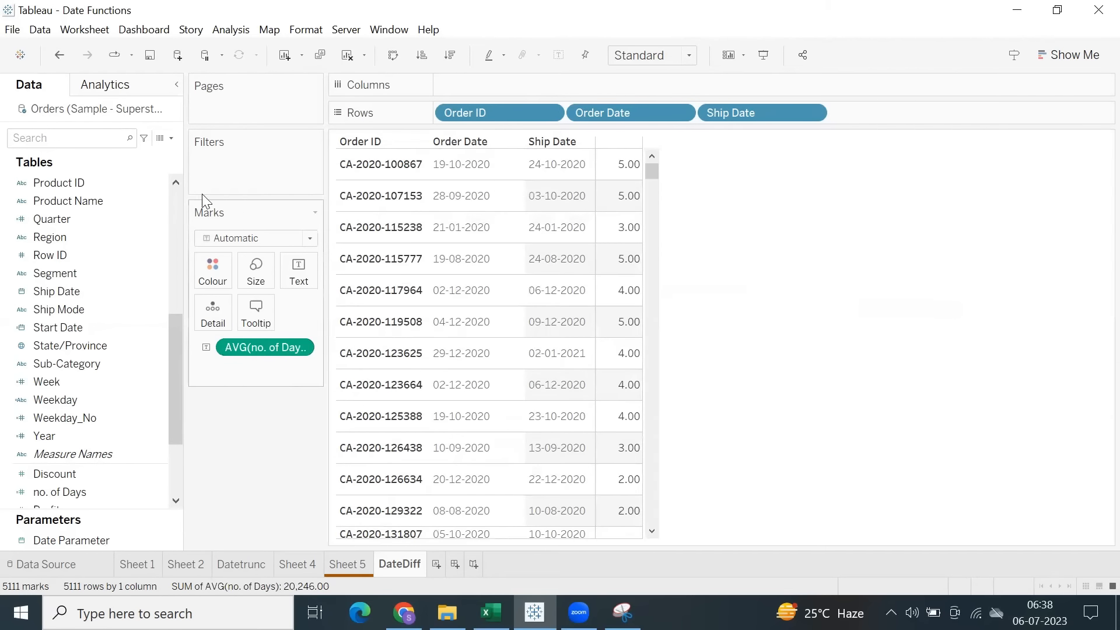
Undo the last widening of the value column and review the average days against the order and ship dates.
click(58, 55)
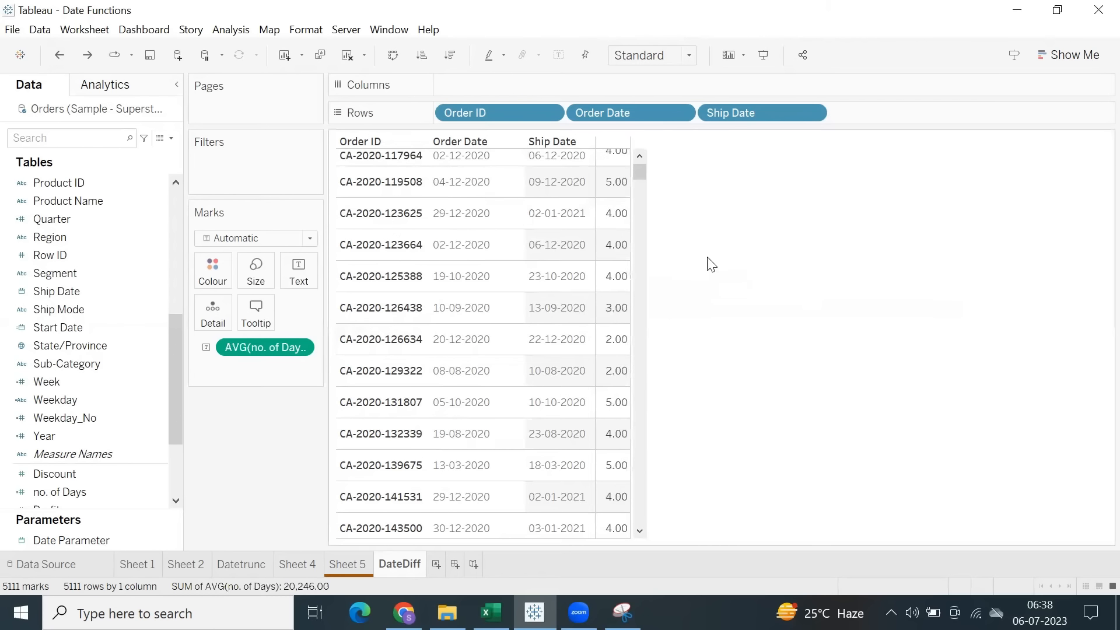
scroll(590, 245, up, 4)
scroll(611, 438, down, 3)
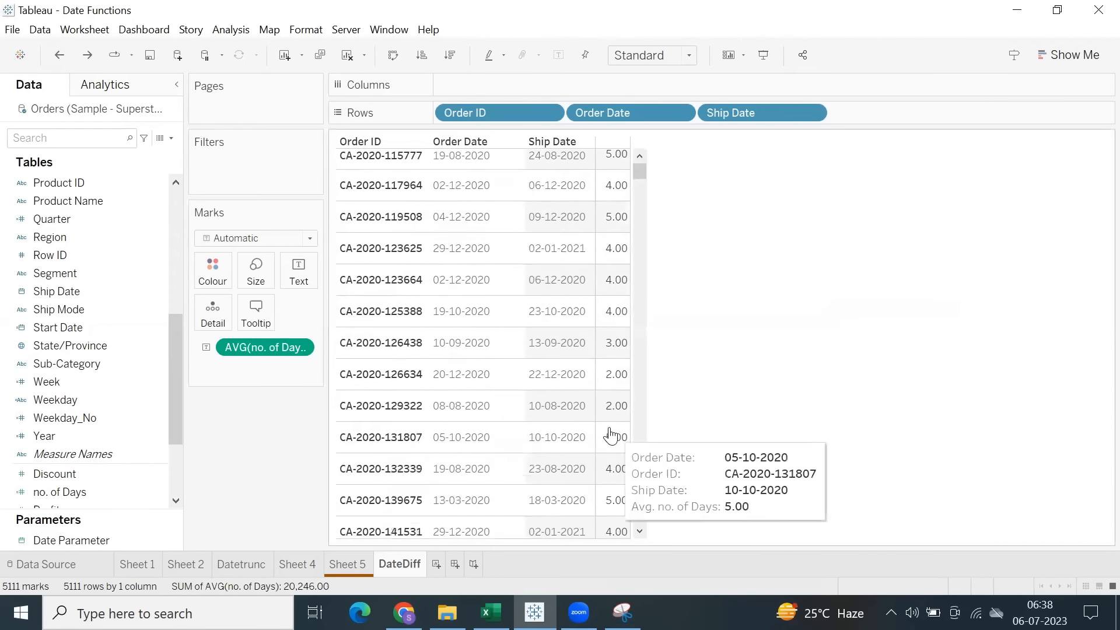
scroll(610, 436, down, 5)
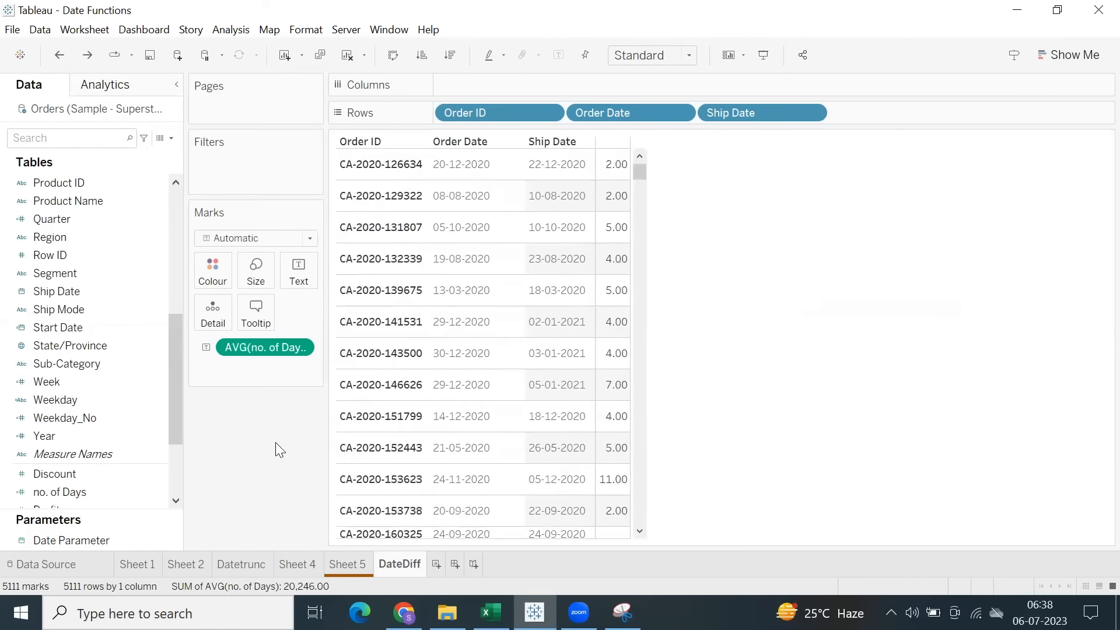
Change the aggregation of no. of Days to Sum and look over the values of the first orders.
click(296, 347)
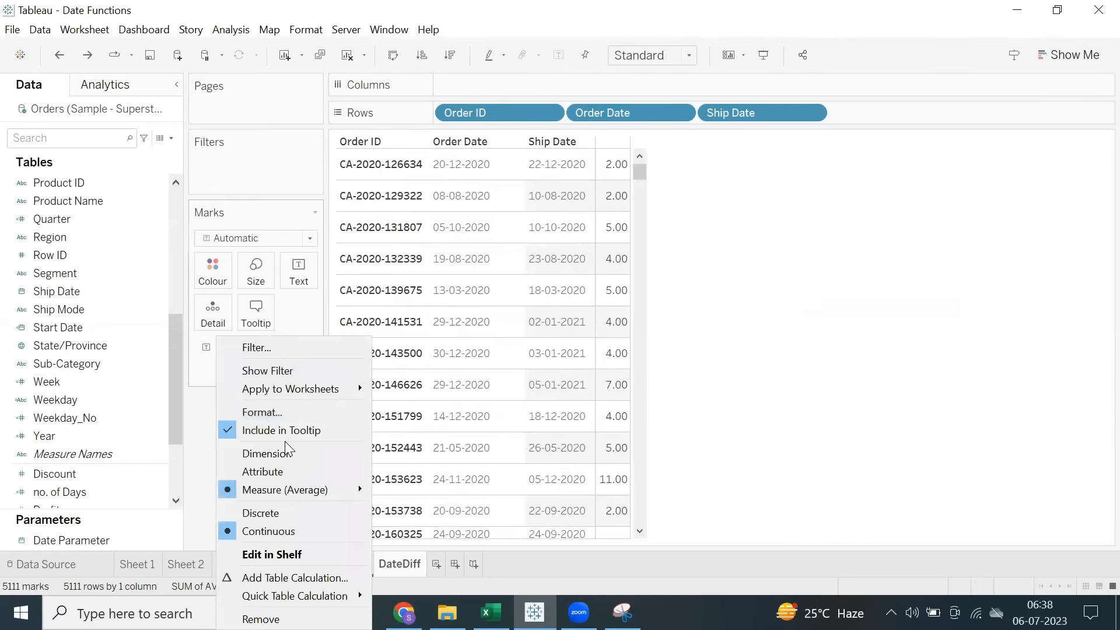
mouse_move(301, 489)
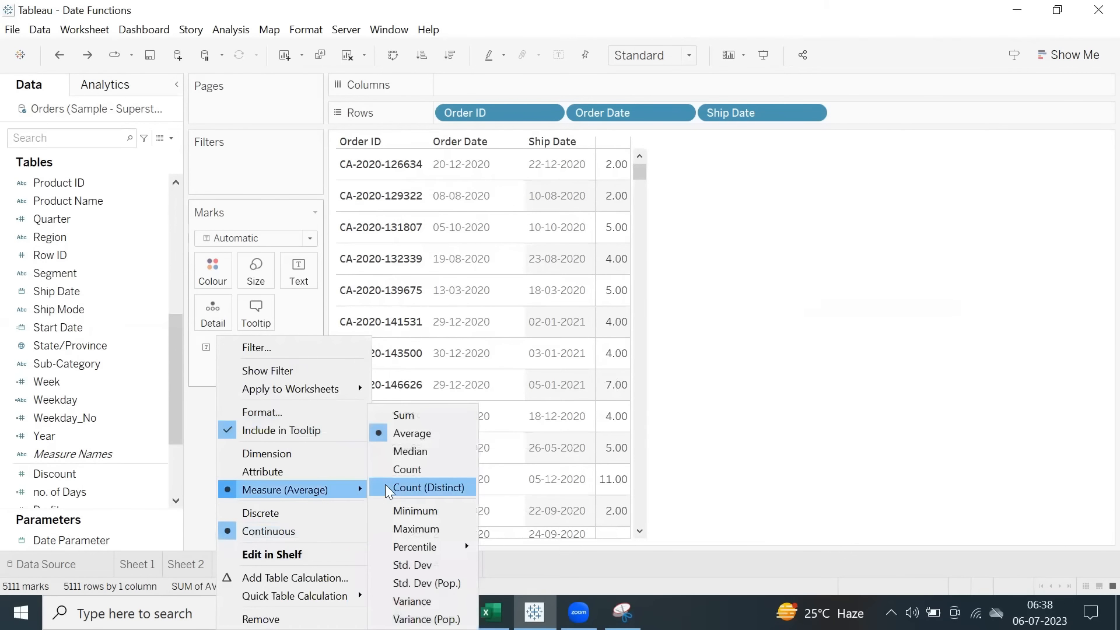
click(402, 415)
scroll(594, 350, up, 6)
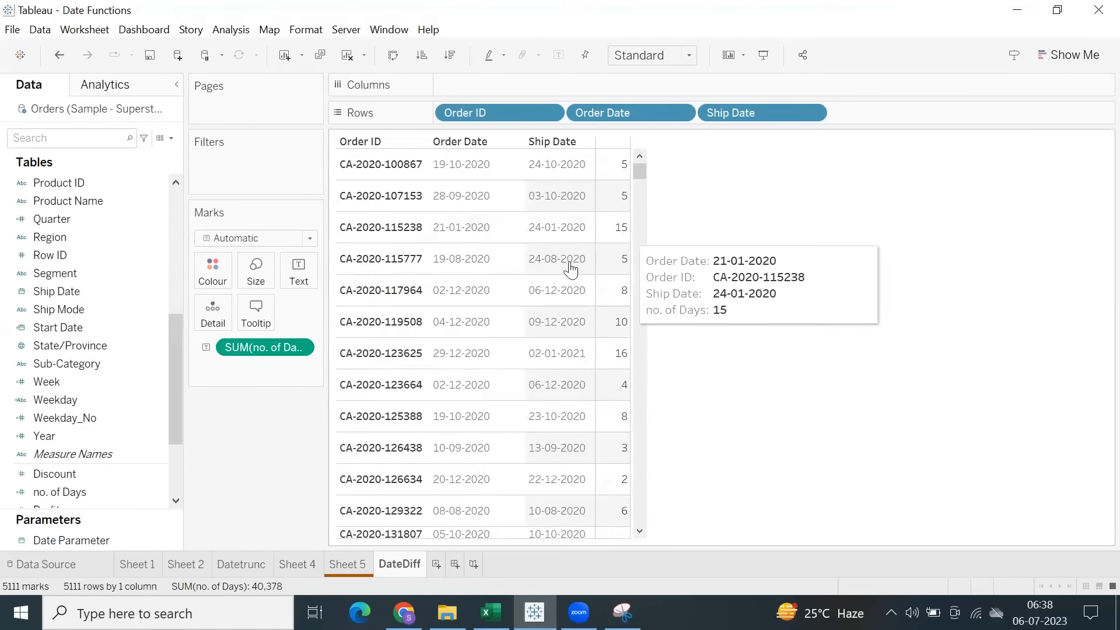
Set the aggregation of no. of Days to Average and check the third order's value.
click(305, 348)
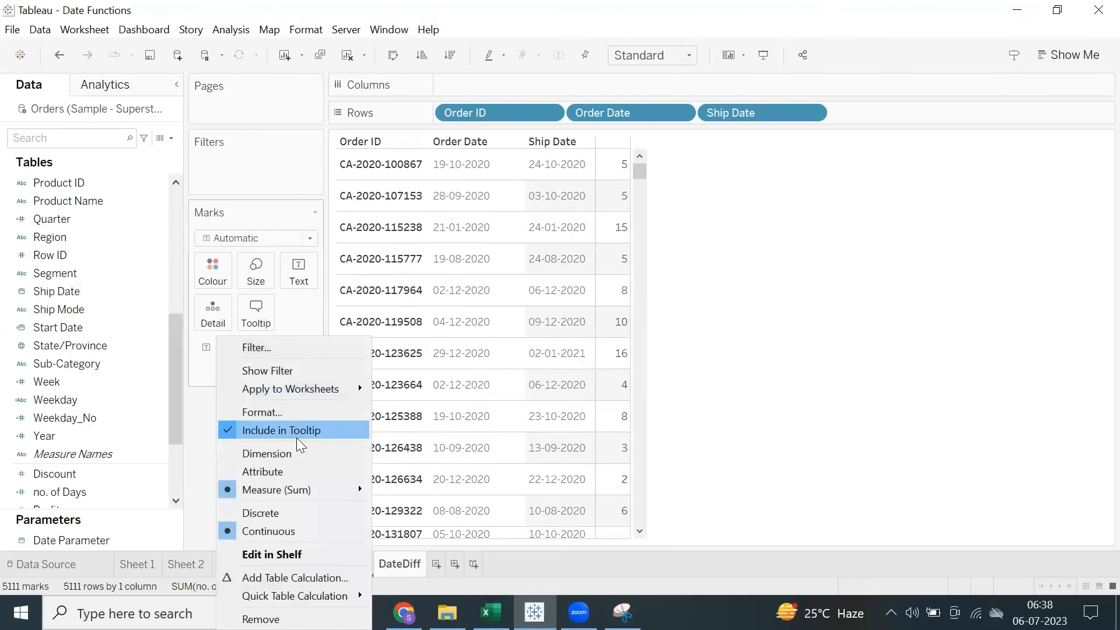
mouse_move(359, 488)
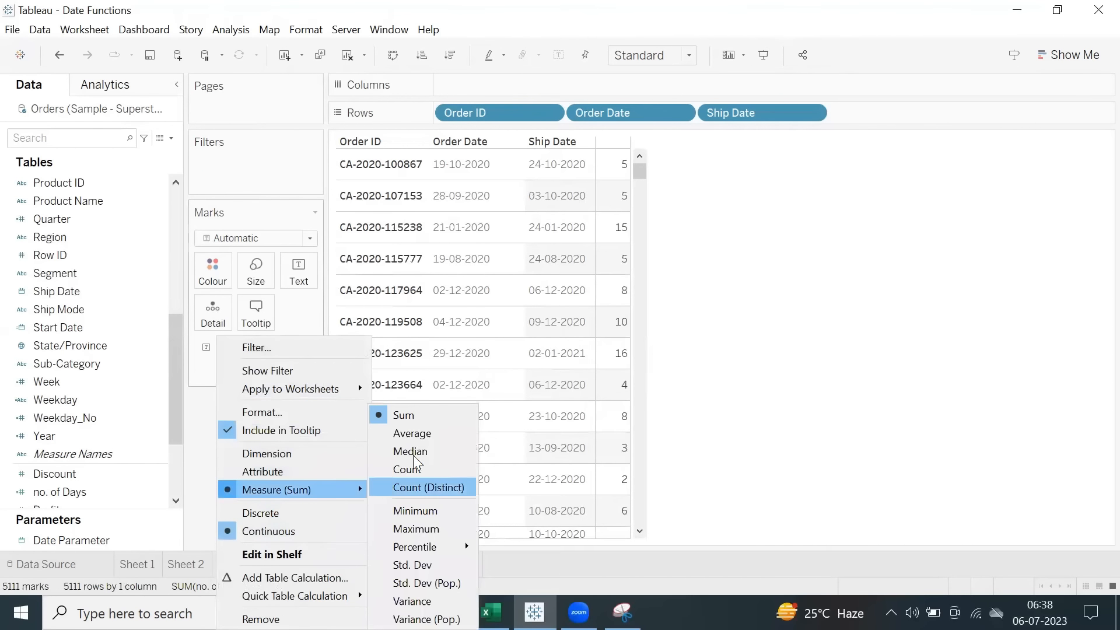
click(411, 433)
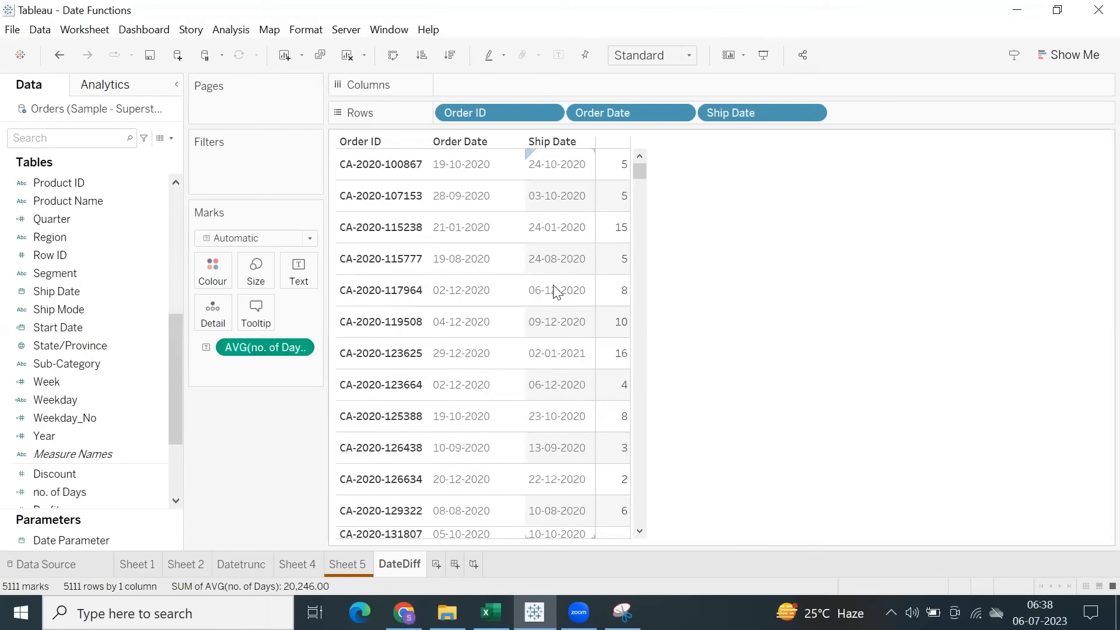
click(614, 227)
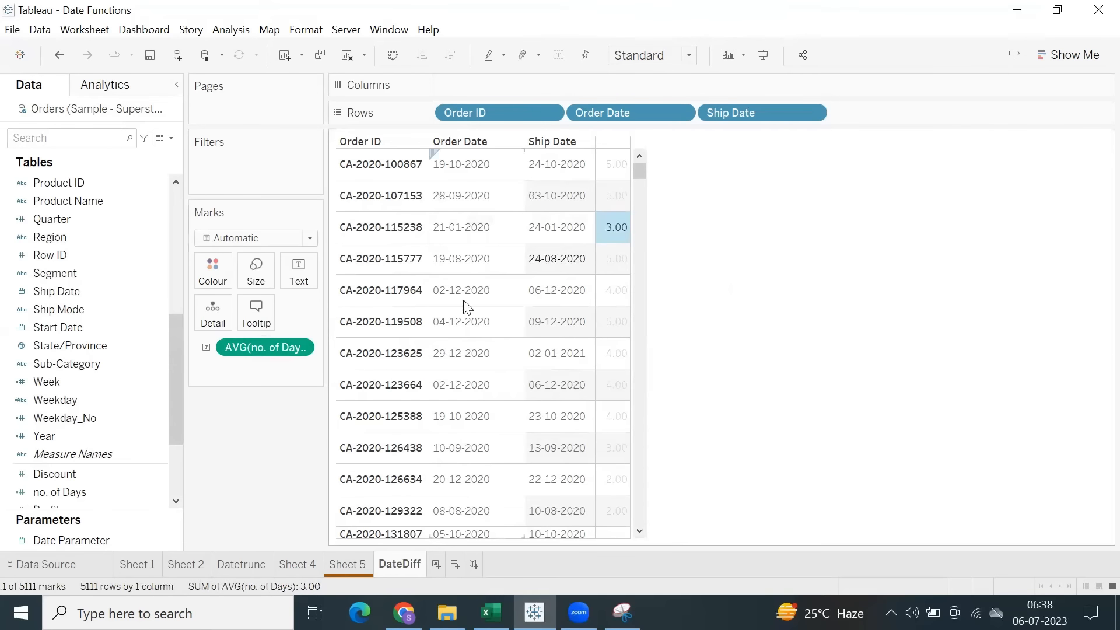
click(758, 274)
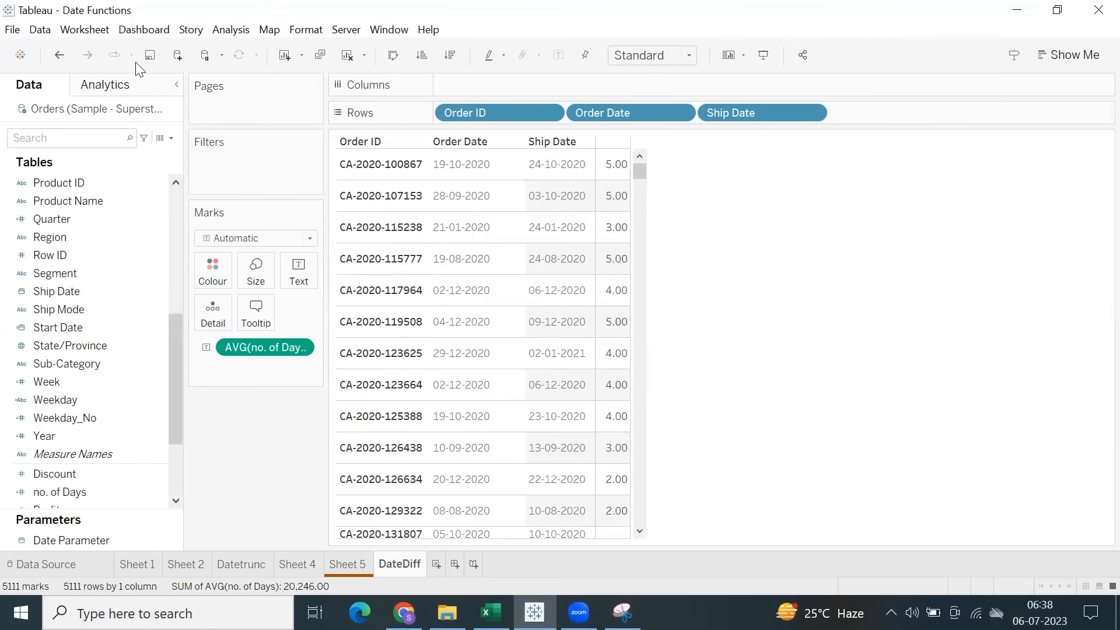
Open the no. of Days calculation for editing, review its formula and close it without changes.
scroll(71, 421, down, 3)
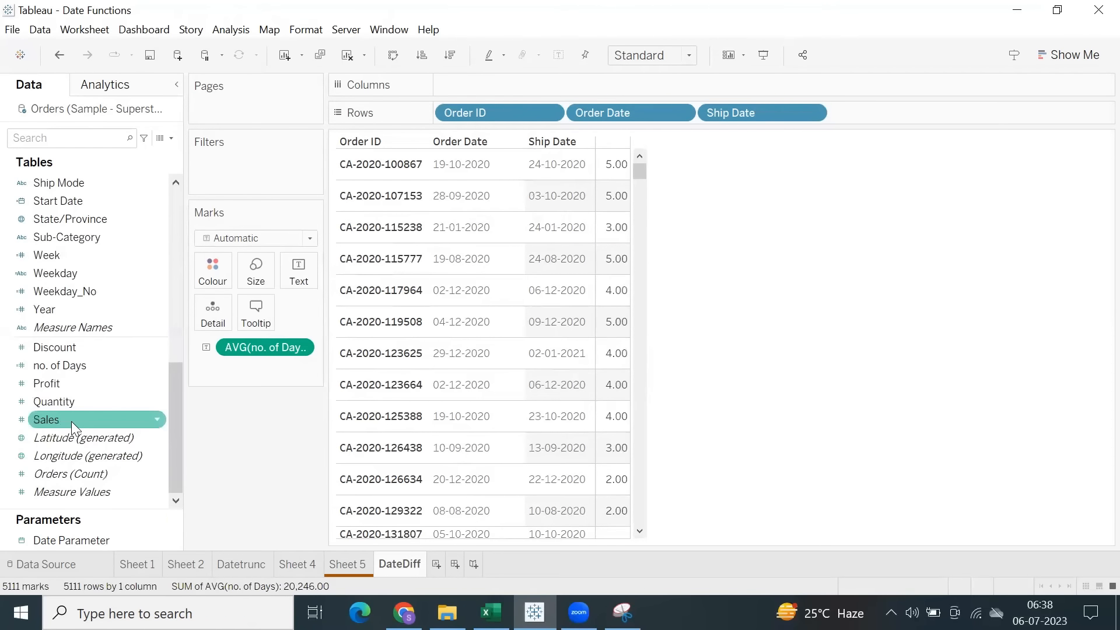
right_click(71, 365)
click(143, 93)
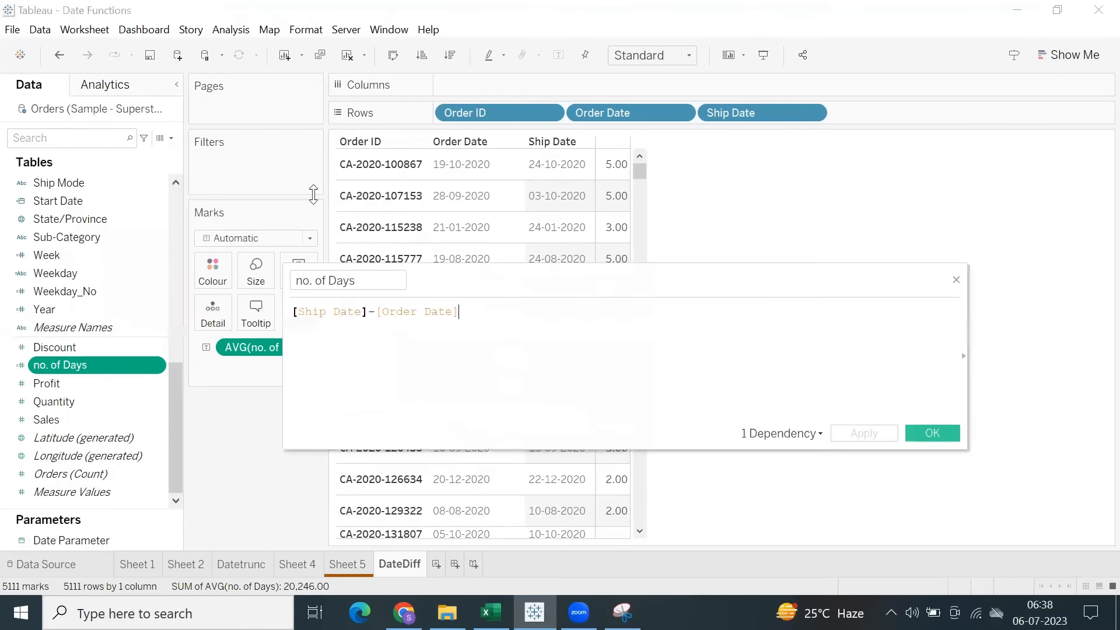
drag(476, 316, 261, 293)
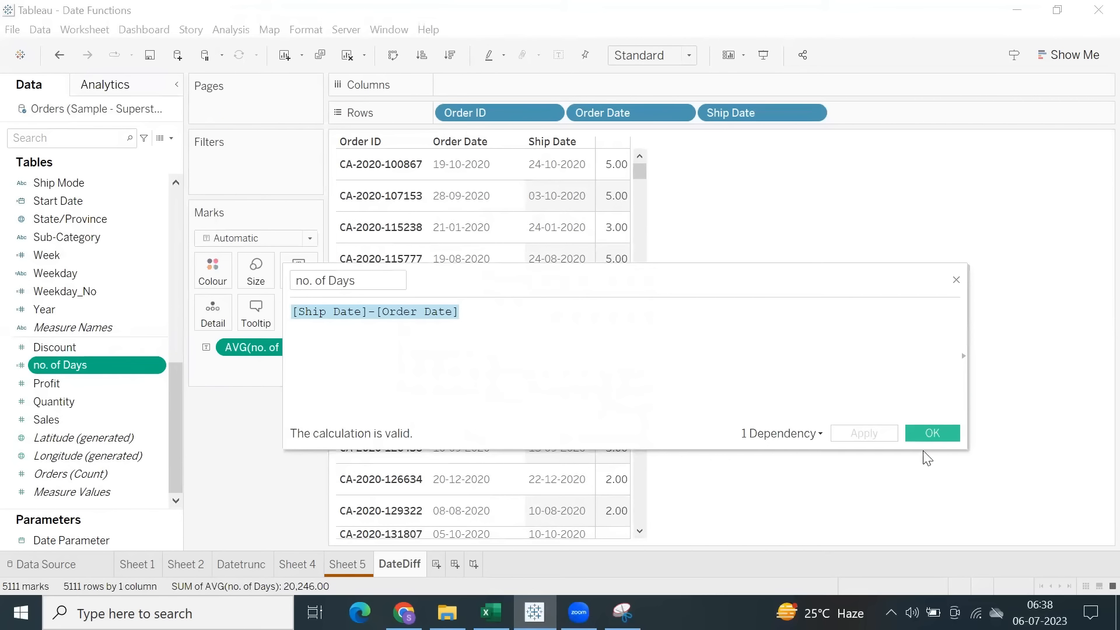
click(927, 432)
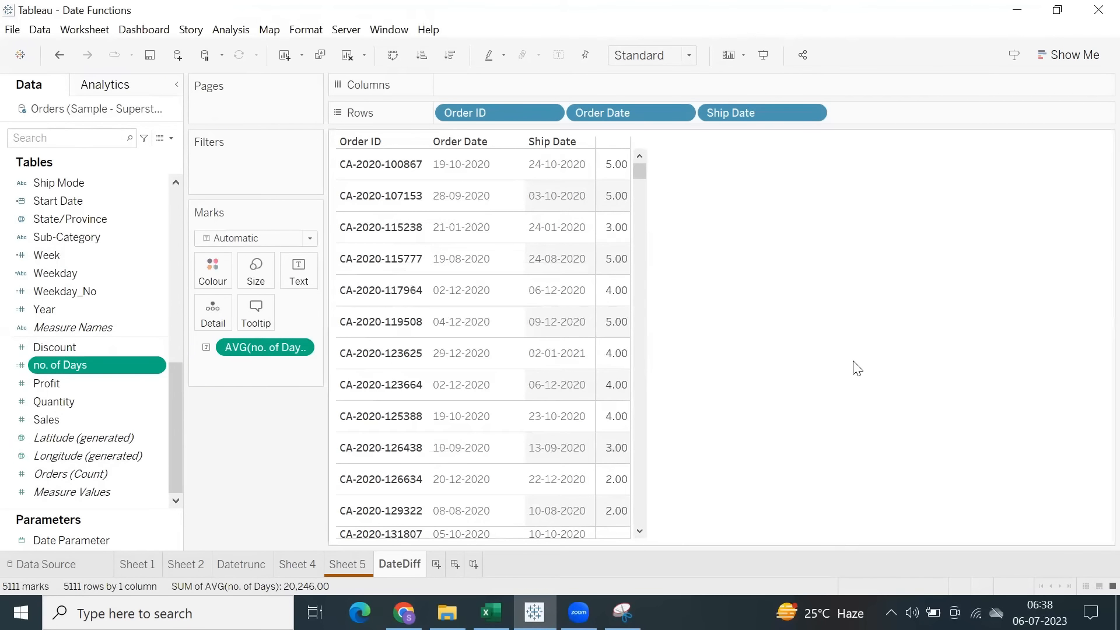
Create a calculated field and begin its formula with the DATEDIFF function using 'day' as the date part.
click(230, 29)
click(295, 354)
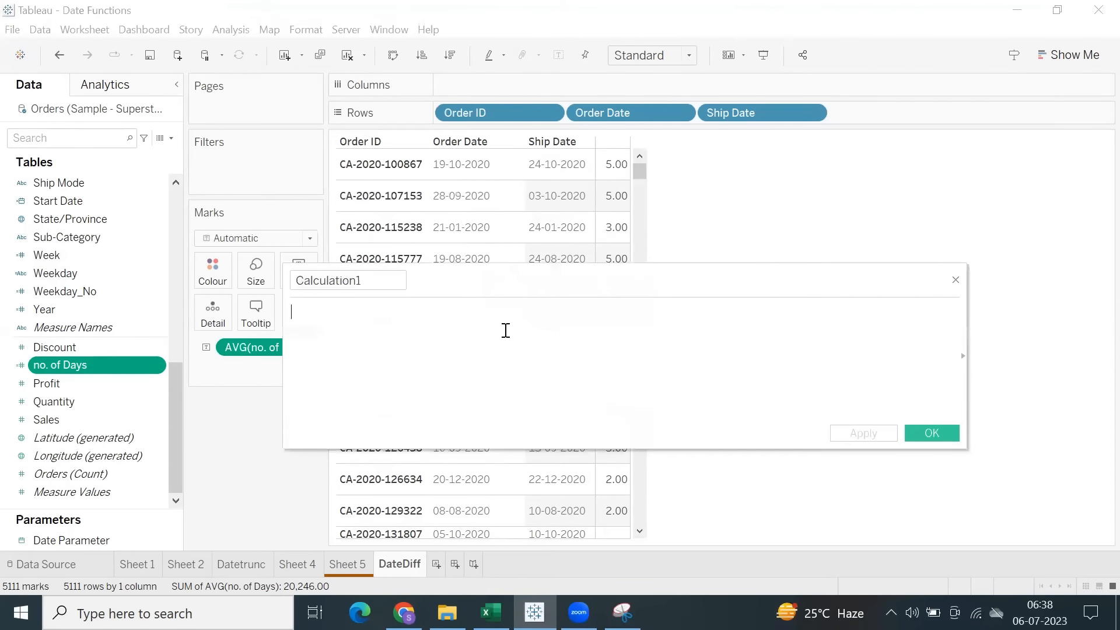
text(dated)
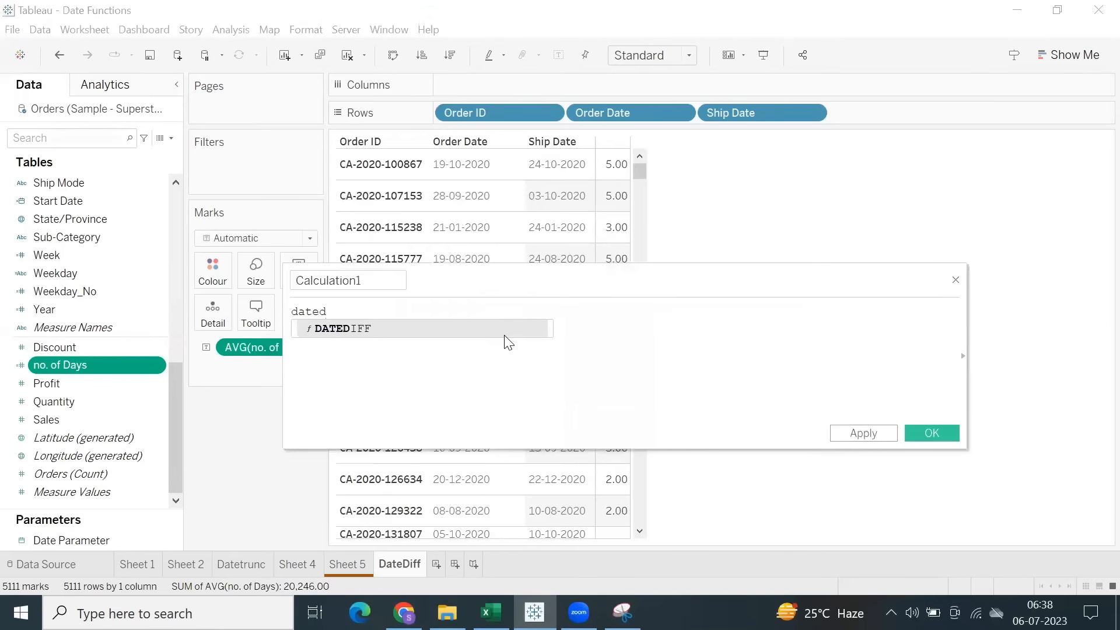
key(Return)
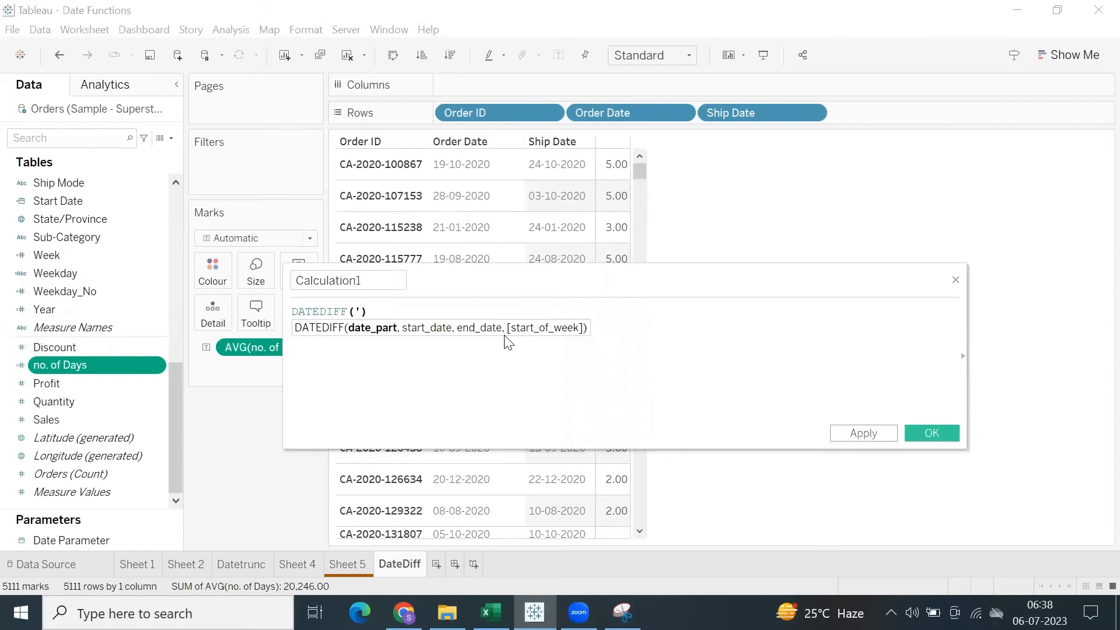
text('day',)
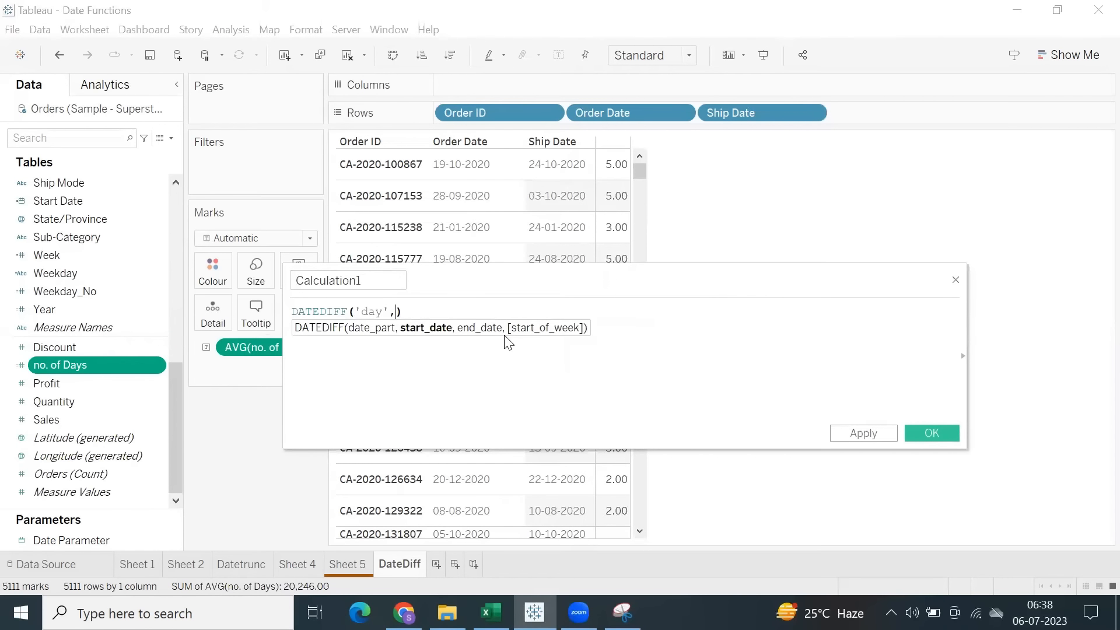
text(shi)
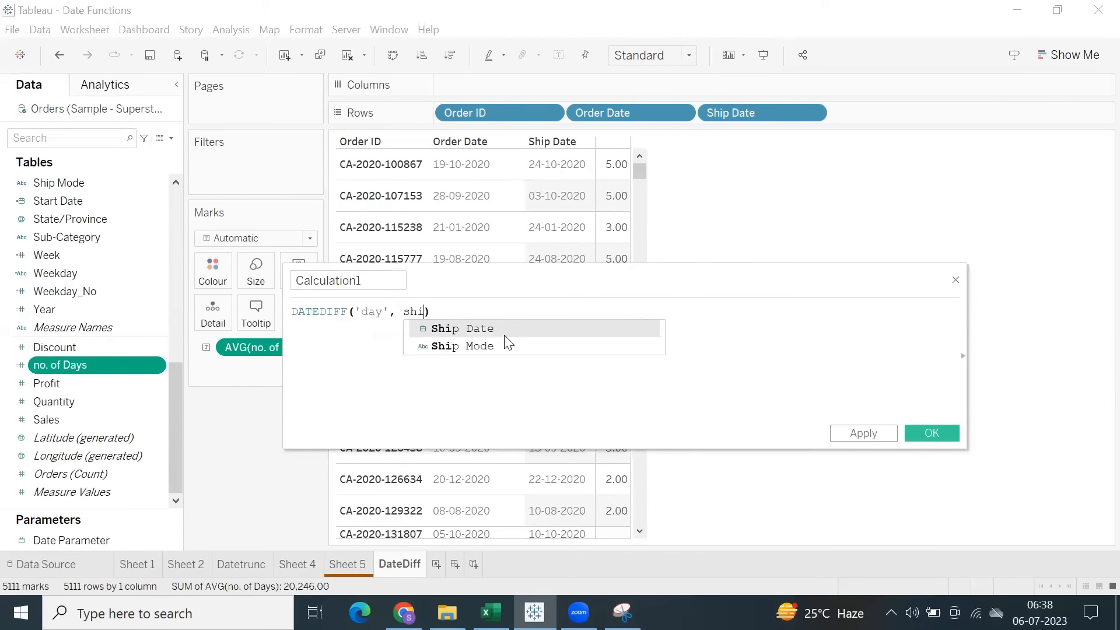
key(Return)
text(,)
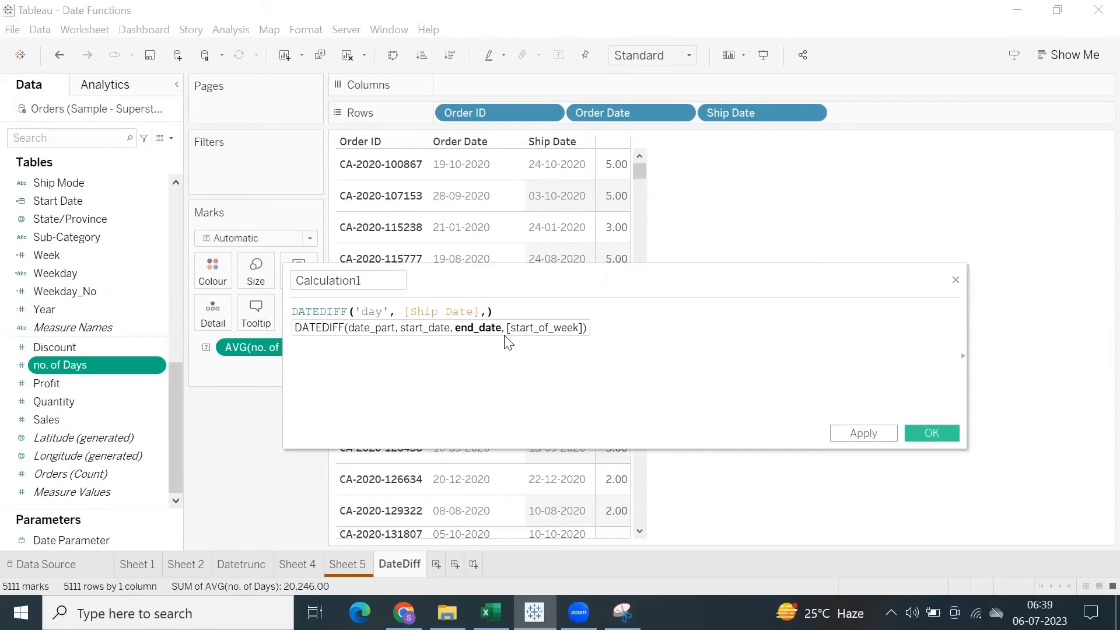
key(BackSpace)
key(BackSpace)
key(BackSpace)
key(BackSpace)
key(BackSpace)
key(BackSpace)
key(BackSpace)
key(BackSpace)
key(BackSpace)
key(BackSpace)
key(BackSpace)
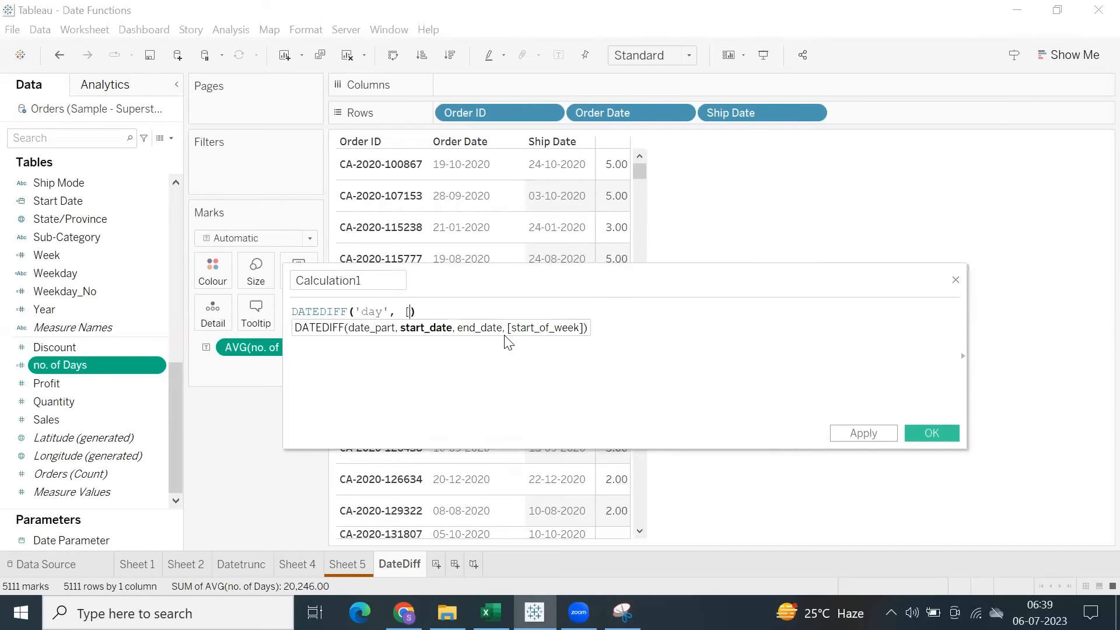
Complete the DATEDIFF formula with [Order Date] as the start date and [Ship Date] as the end date.
text(orde)
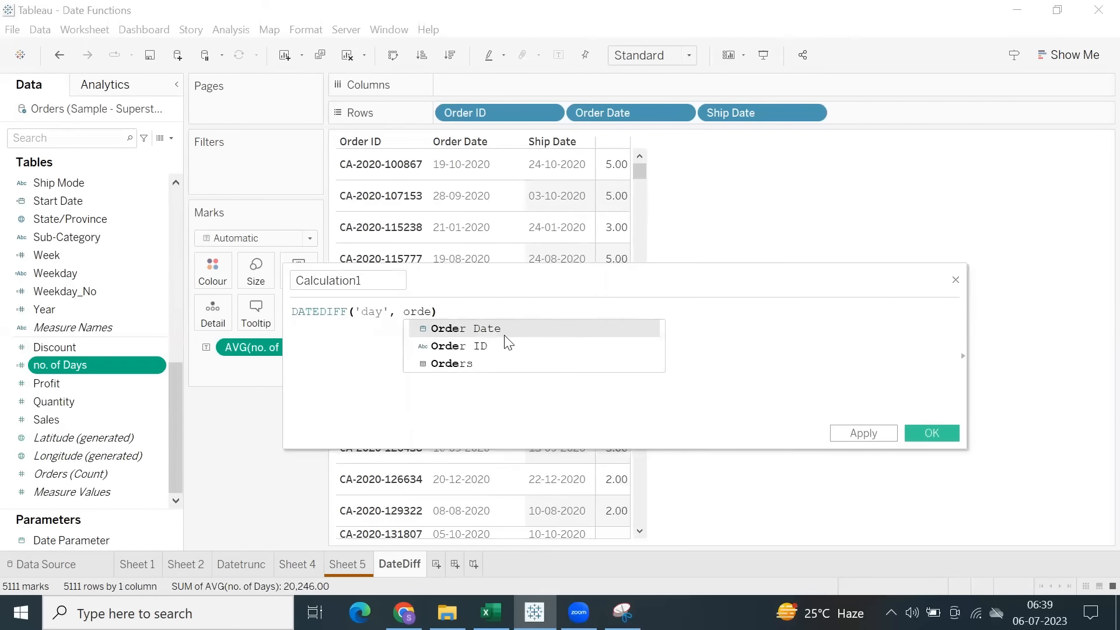
key(Return)
text(, shi)
key(Return)
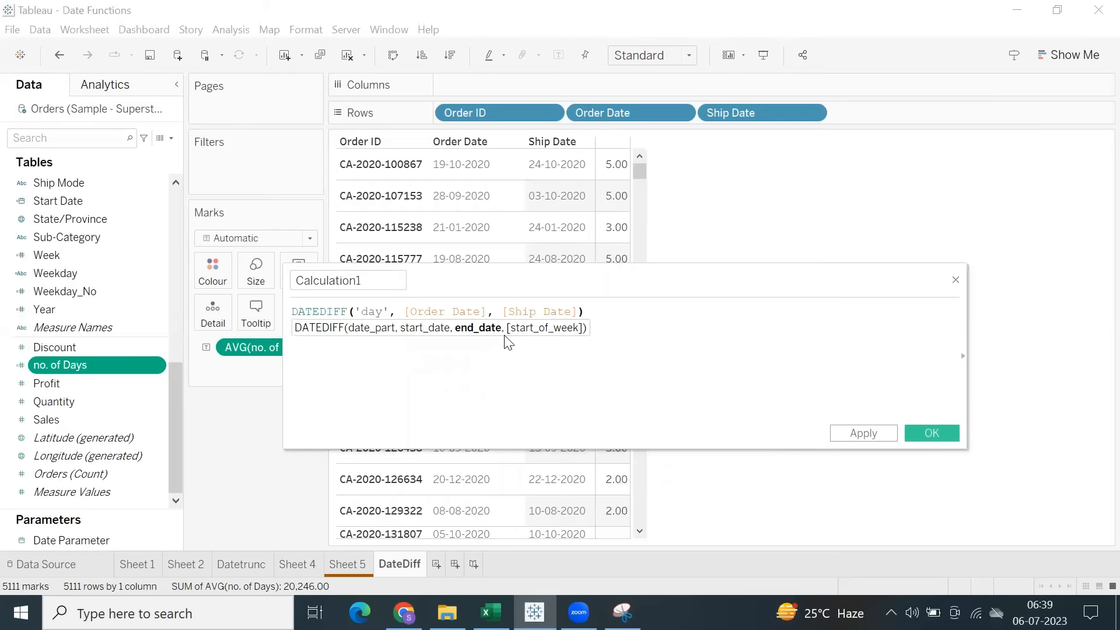
Name the calculated field DateDiff days and save it.
double_click(370, 282)
text(DateDiff days)
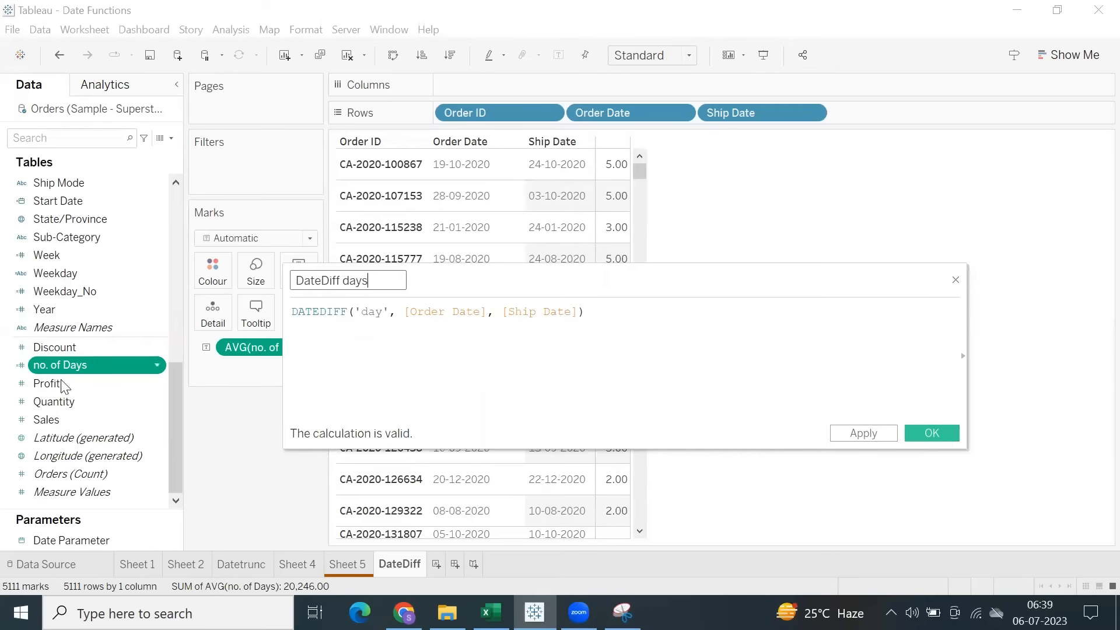
click(915, 437)
Add DateDiff days to the table beside no. of Days and change its aggregation to Average.
drag(54, 347, 617, 251)
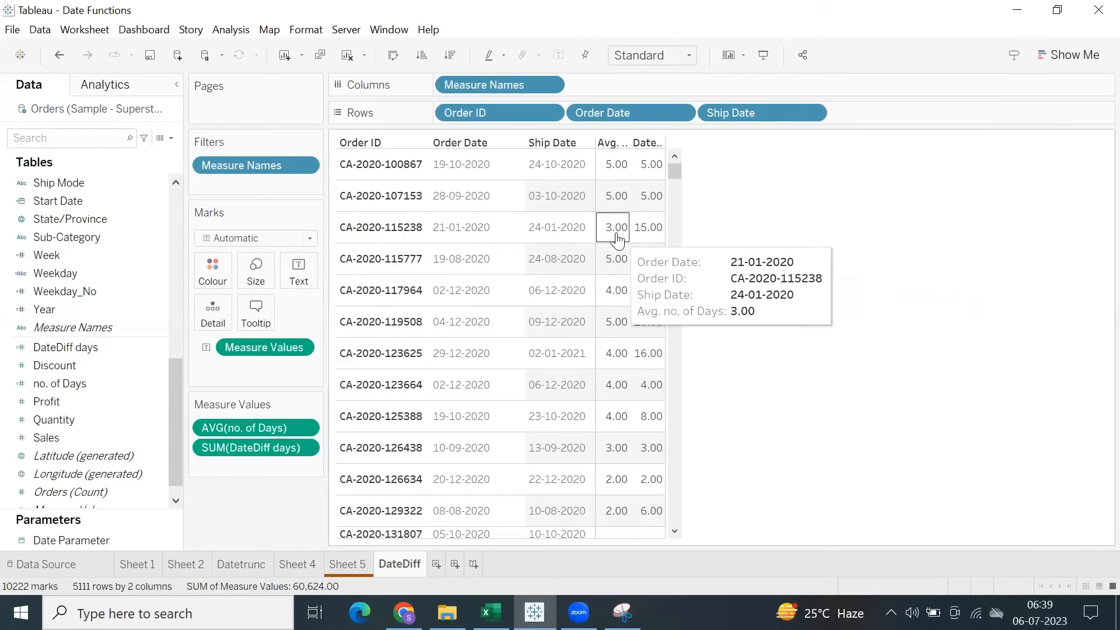
click(305, 447)
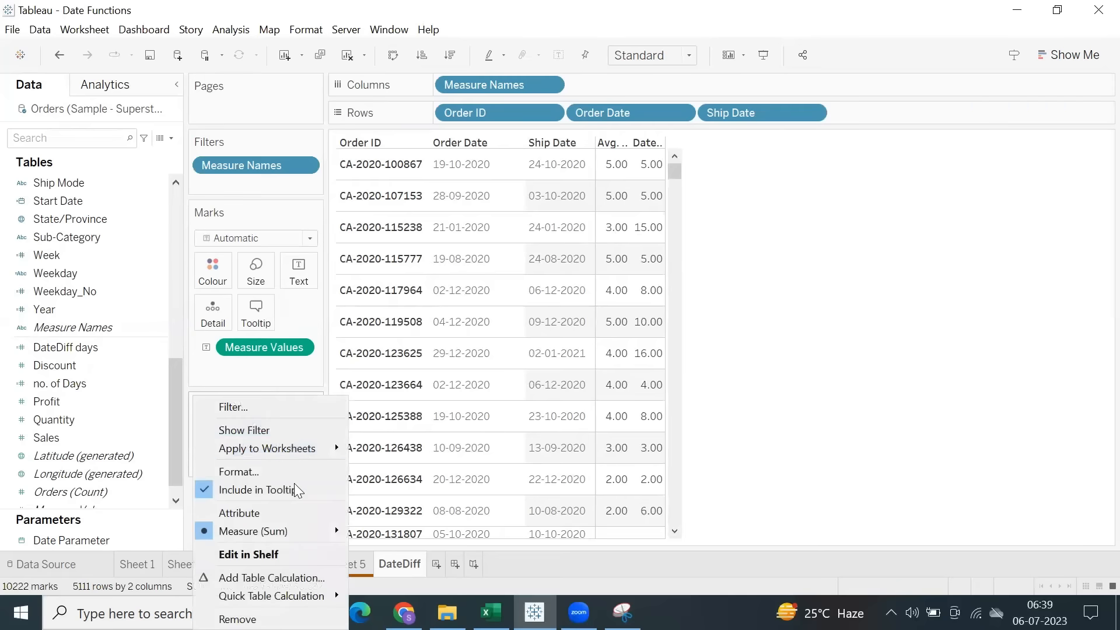
mouse_move(293, 531)
click(377, 435)
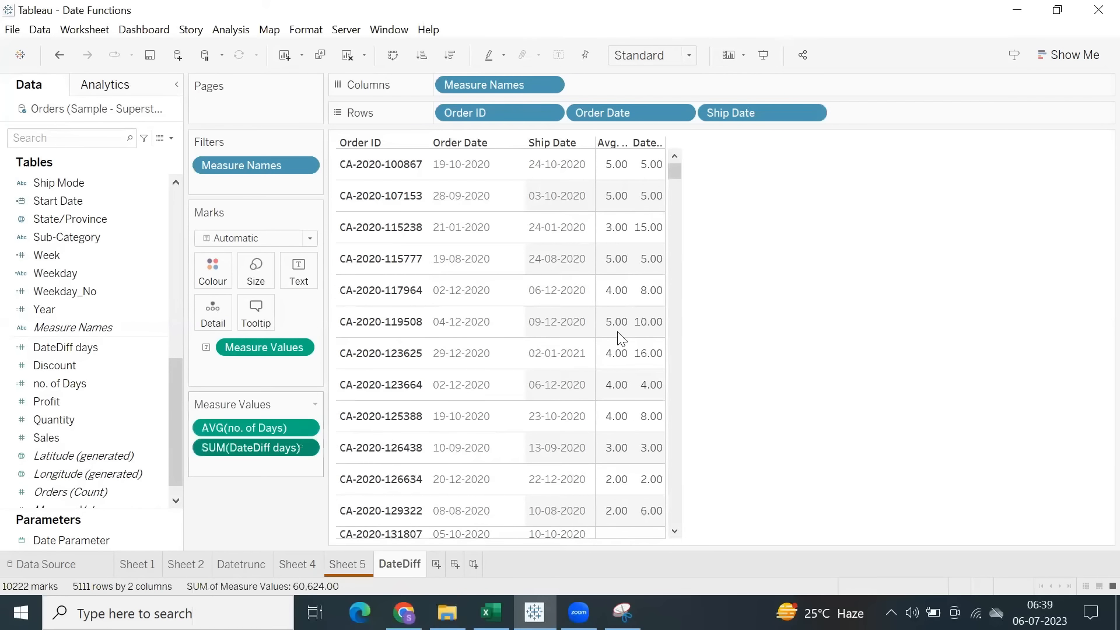
Compare the average no. of Days and DateDiff days values across the orders.
drag(623, 175, 655, 490)
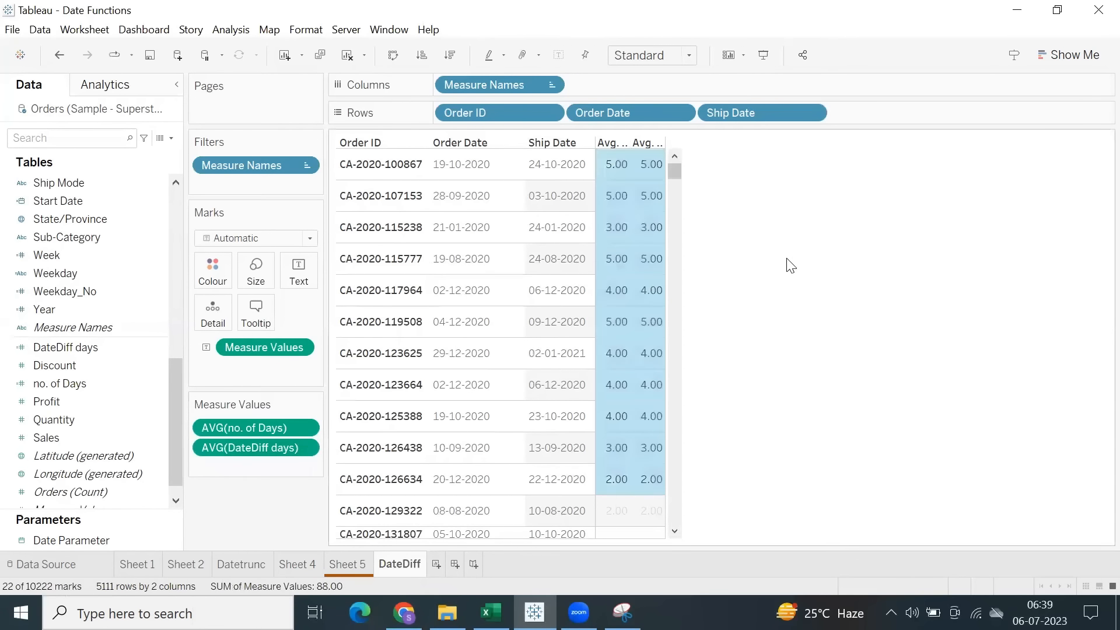
scroll(662, 350, down, 4)
click(749, 280)
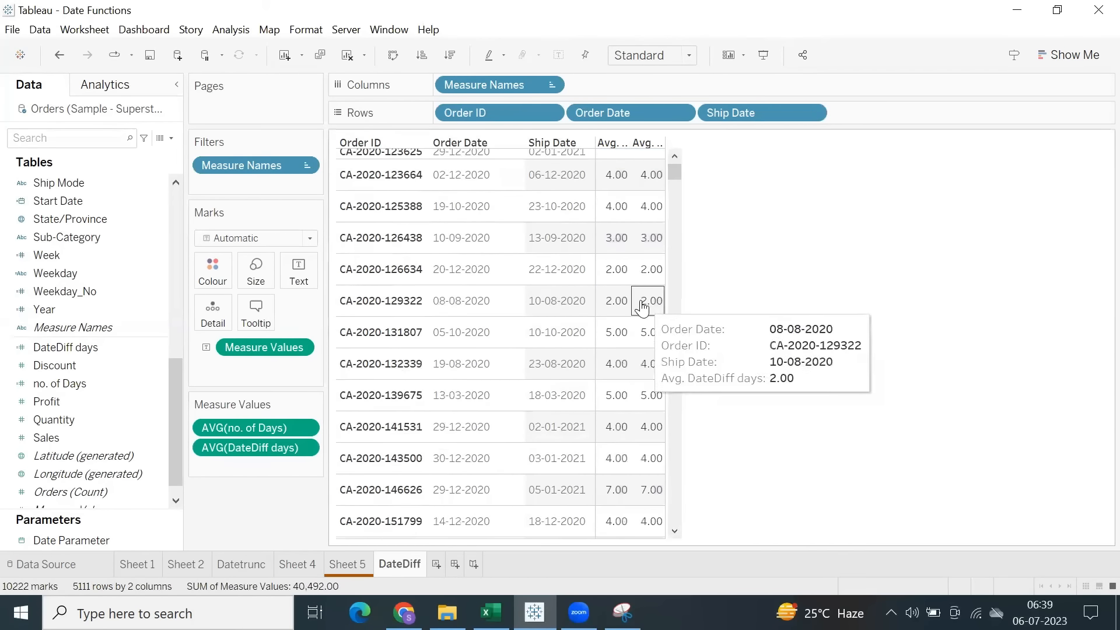
drag(602, 212, 695, 506)
click(763, 337)
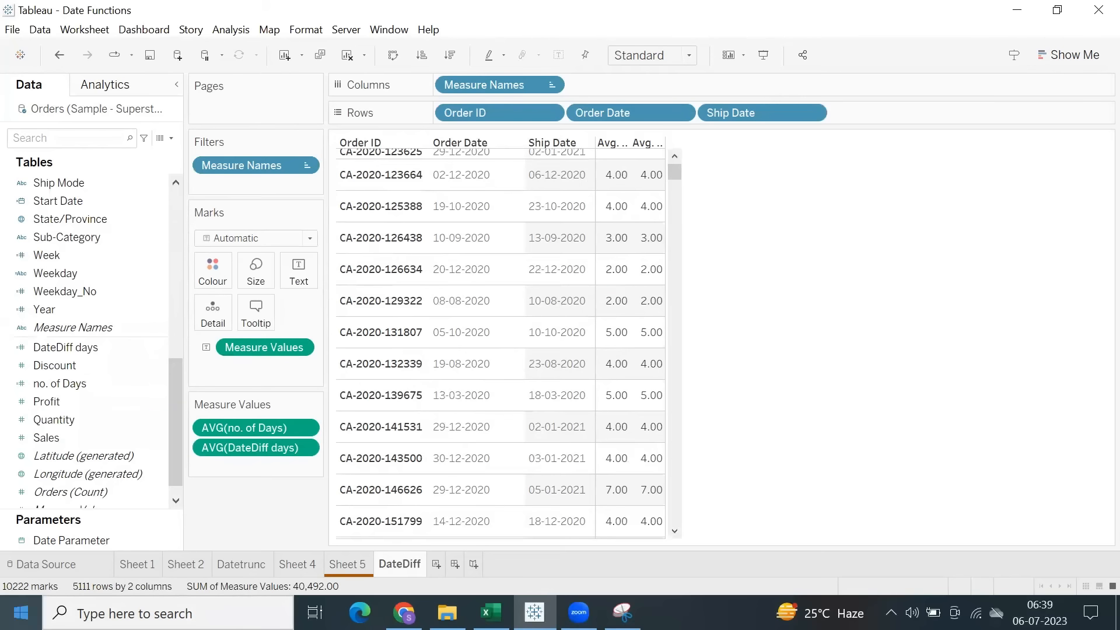
Save the workbook and add a new blank worksheet after DateDiff.
click(150, 55)
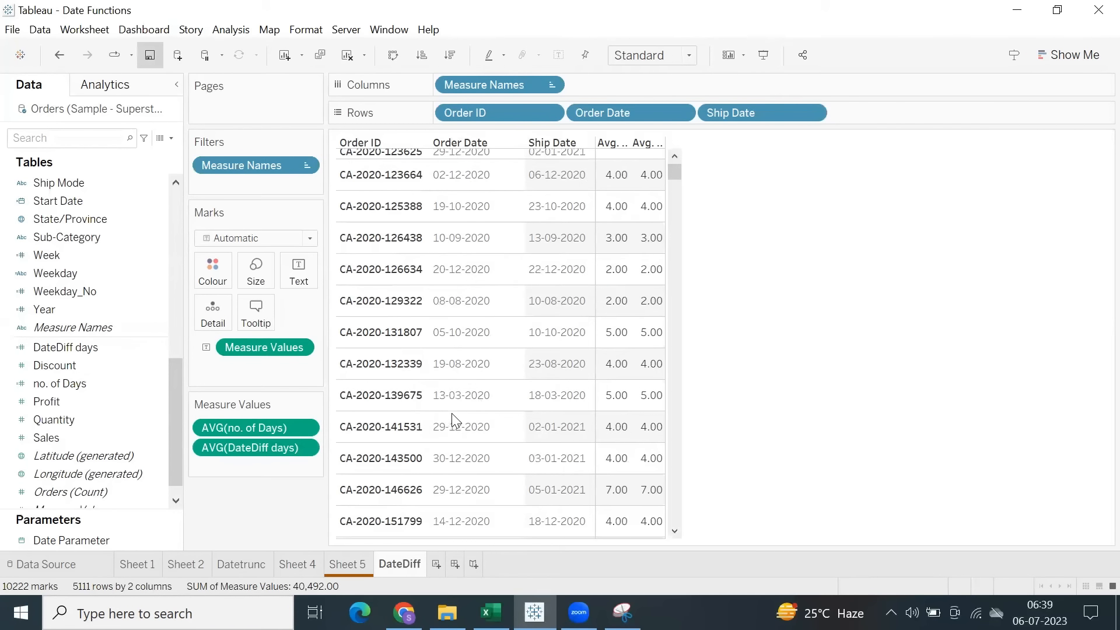
scroll(453, 420, up, 3)
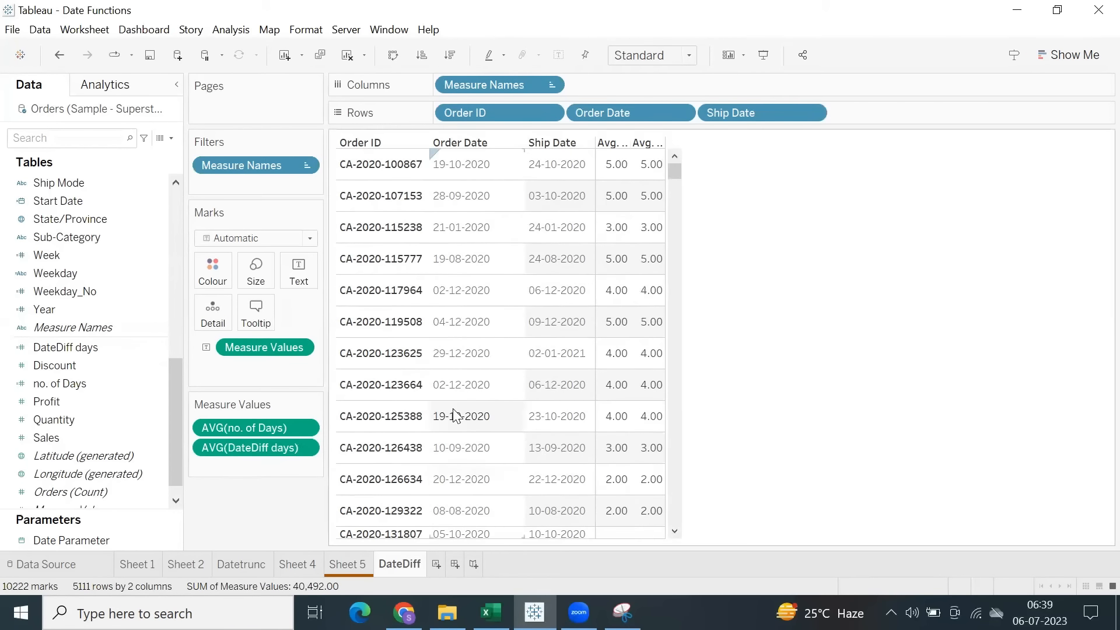
click(436, 565)
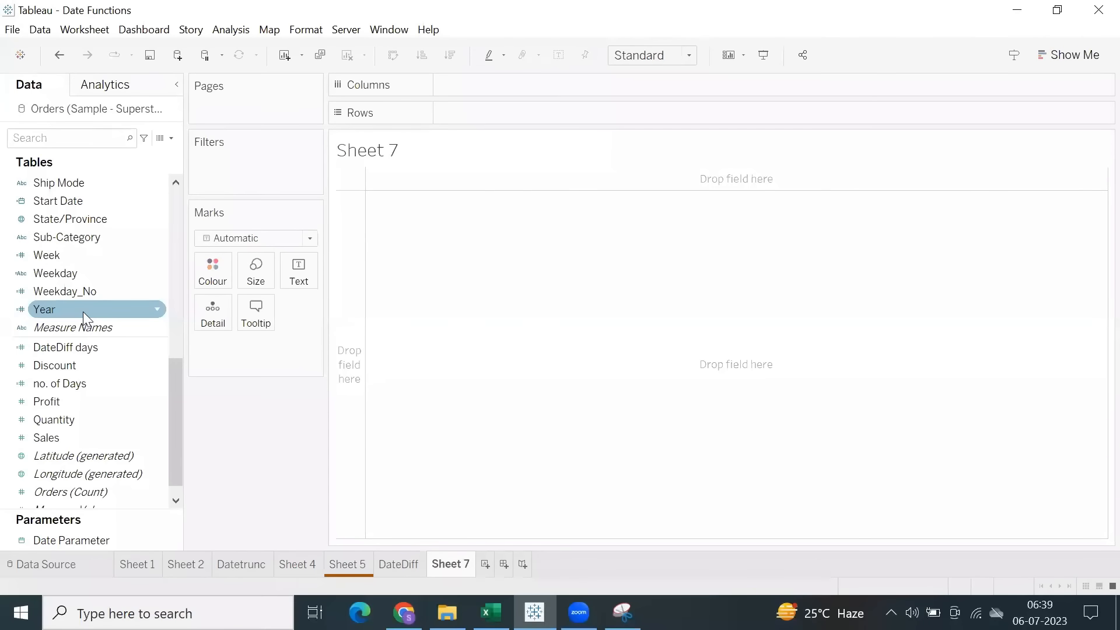
Build a table of total Sales by year of Order Date, with the years arranged as rows.
scroll(83, 312, up, 2)
scroll(83, 311, up, 1)
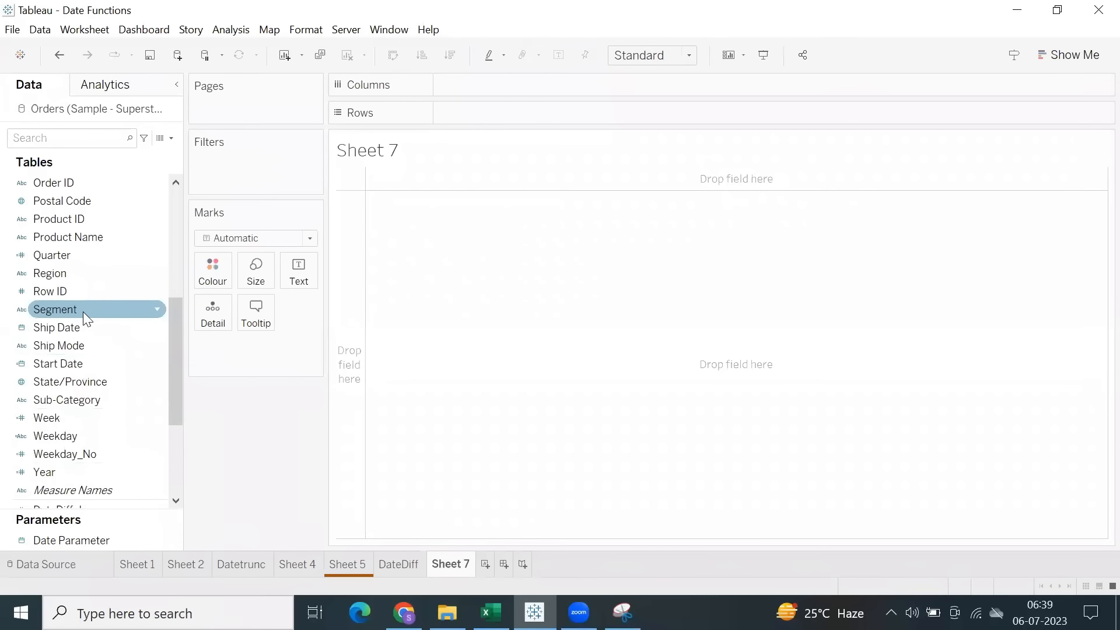
scroll(83, 311, up, 1)
double_click(87, 221)
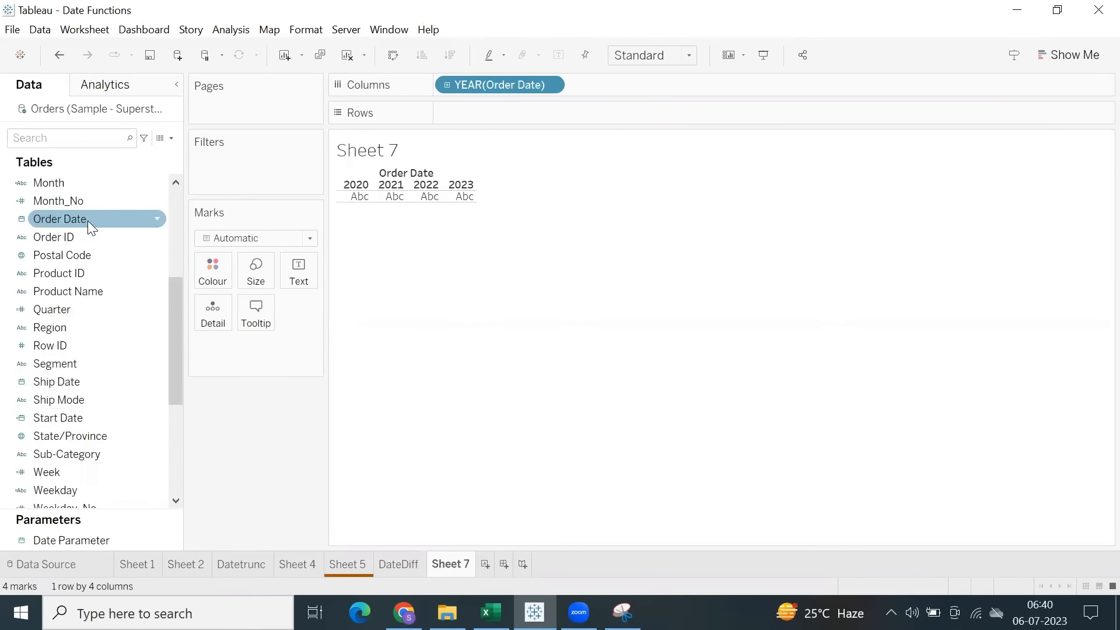
scroll(83, 303, down, 4)
double_click(78, 420)
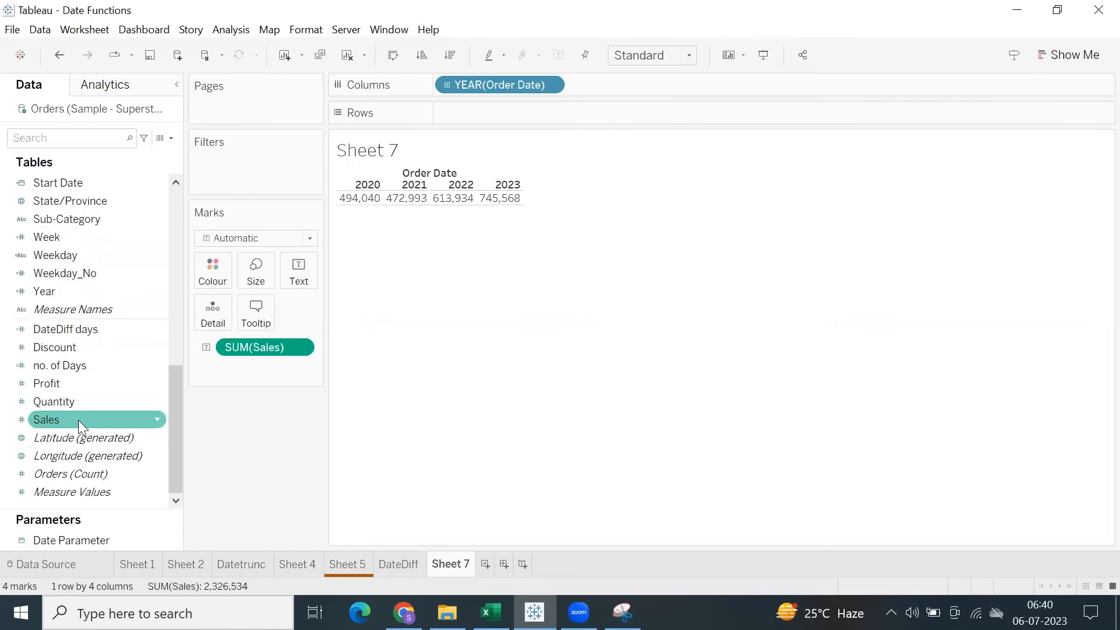
drag(491, 87, 511, 118)
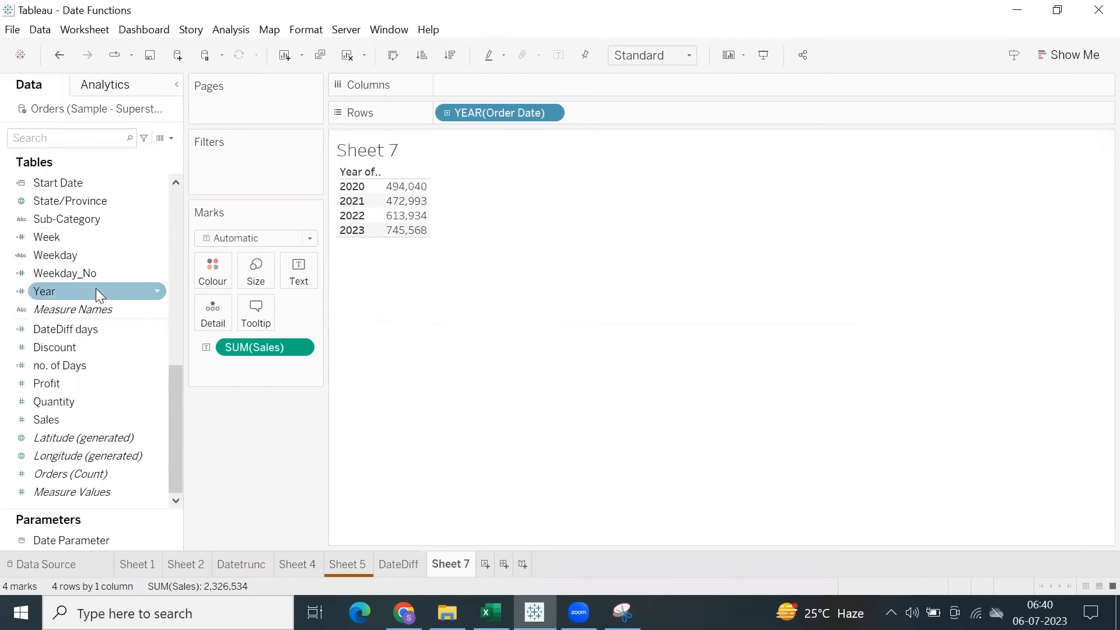
scroll(96, 289, up, 2)
scroll(96, 293, up, 2)
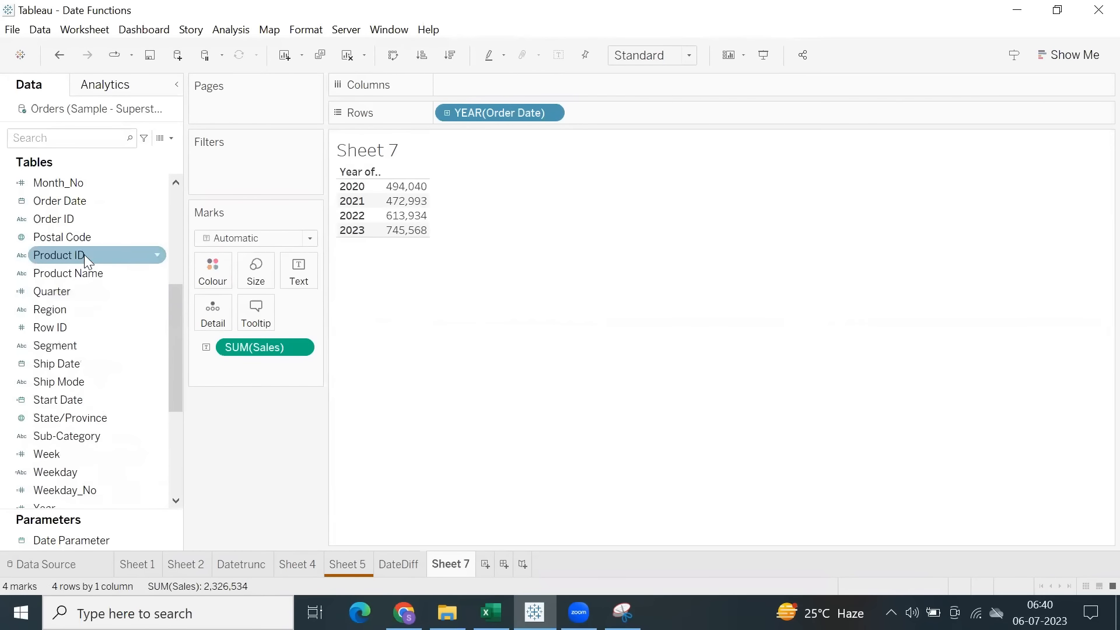
drag(93, 204, 237, 175)
double_click(499, 202)
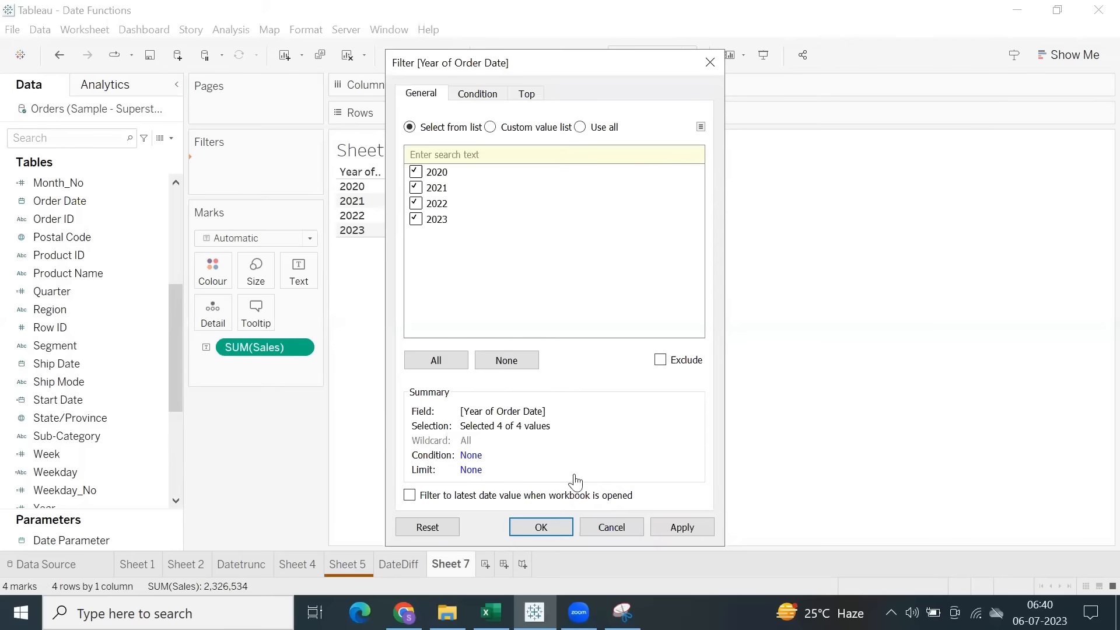
click(604, 531)
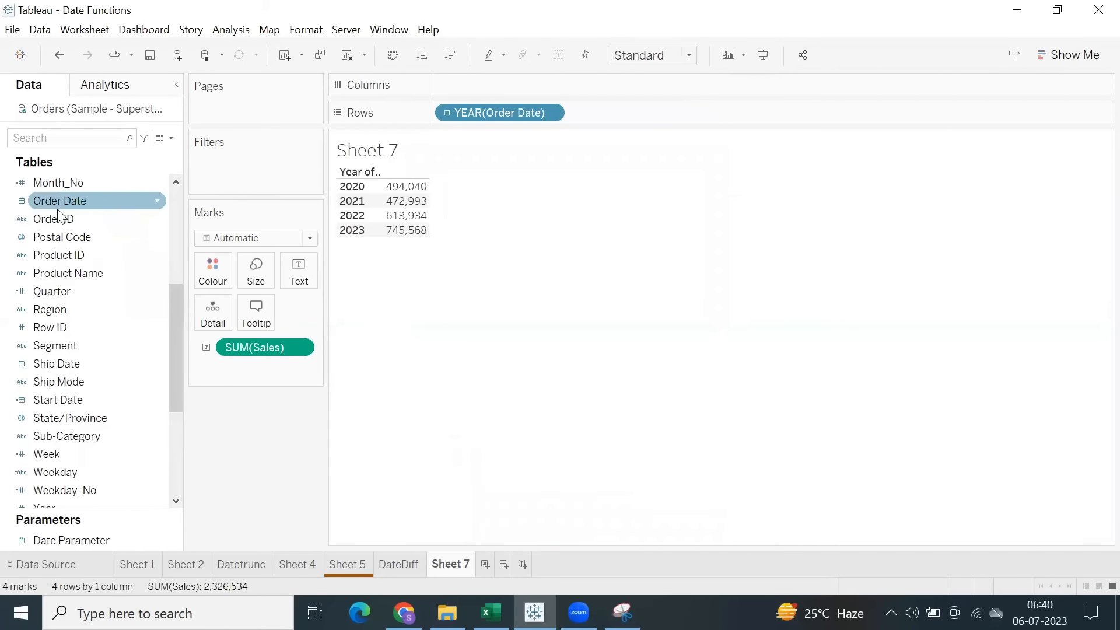
Add a relative date filter on Order Date set to Today.
drag(159, 182, 212, 169)
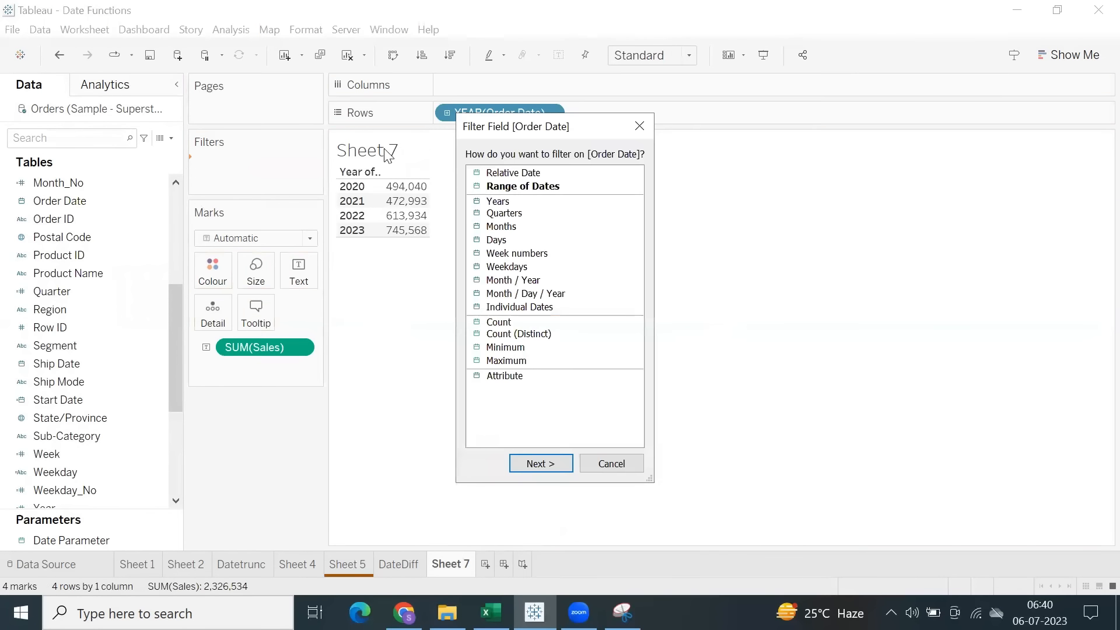
double_click(503, 174)
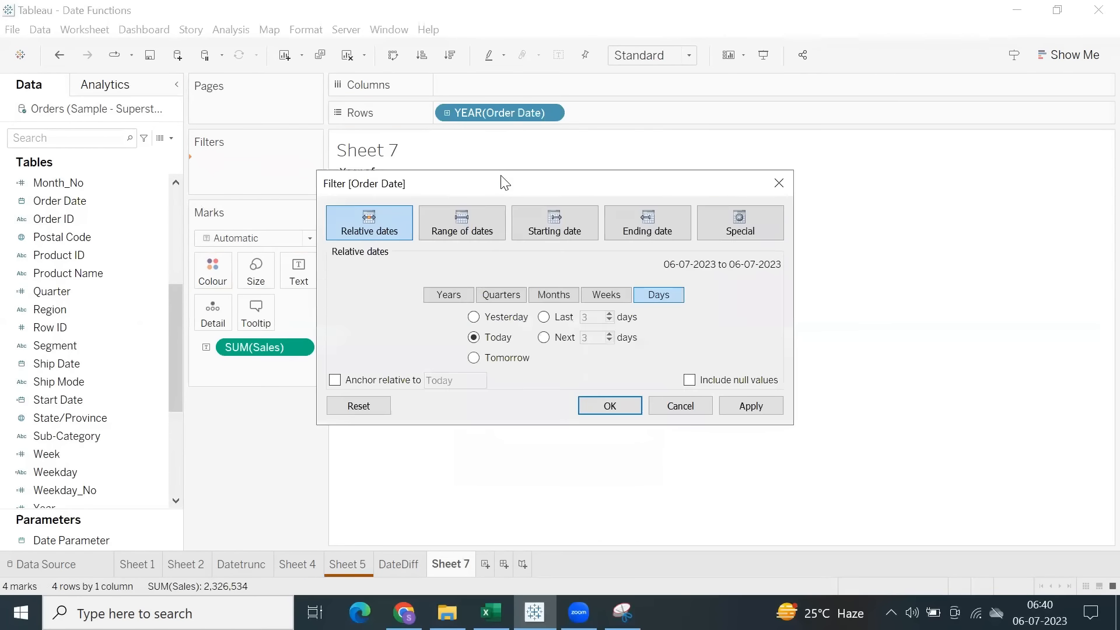
click(610, 405)
Show the Order Date filter control beside the table and set it to This year.
right_click(287, 170)
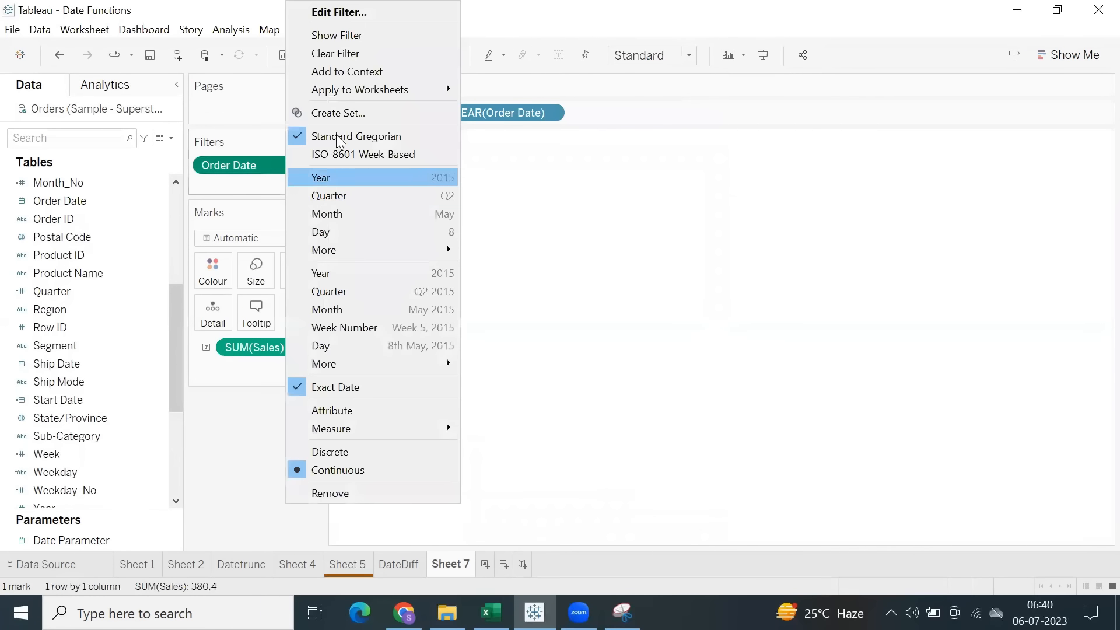
click(358, 36)
click(1010, 161)
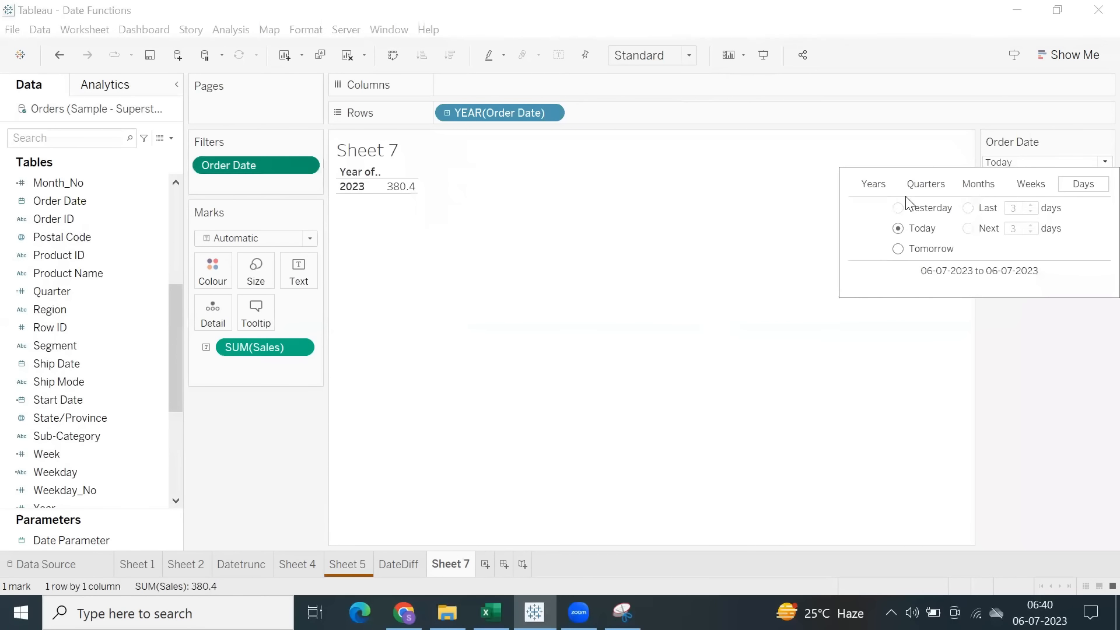
click(876, 185)
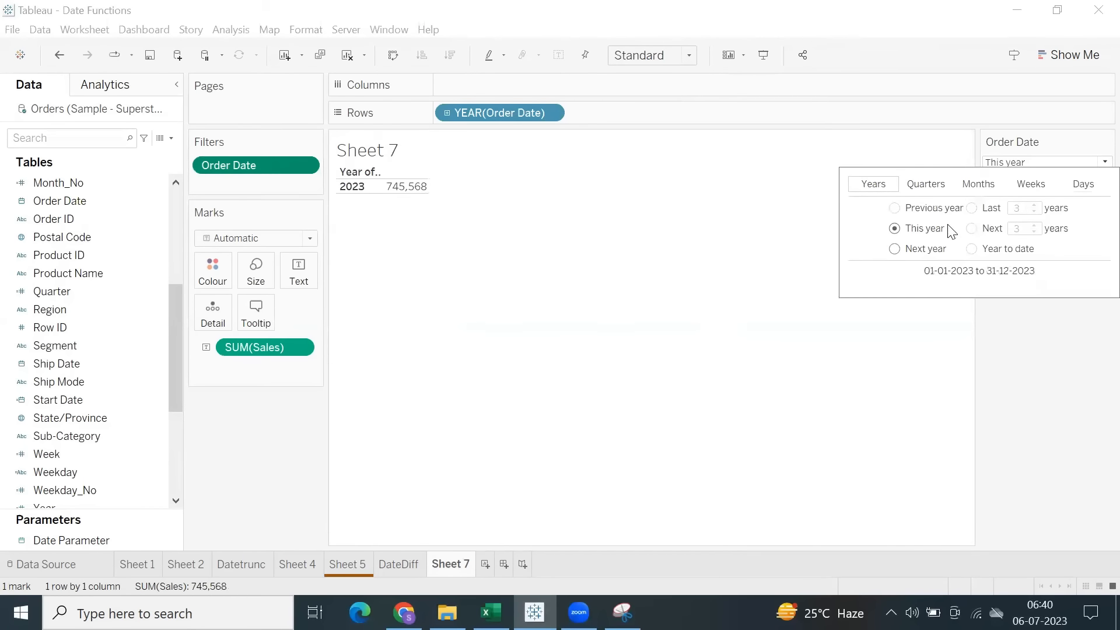
click(778, 245)
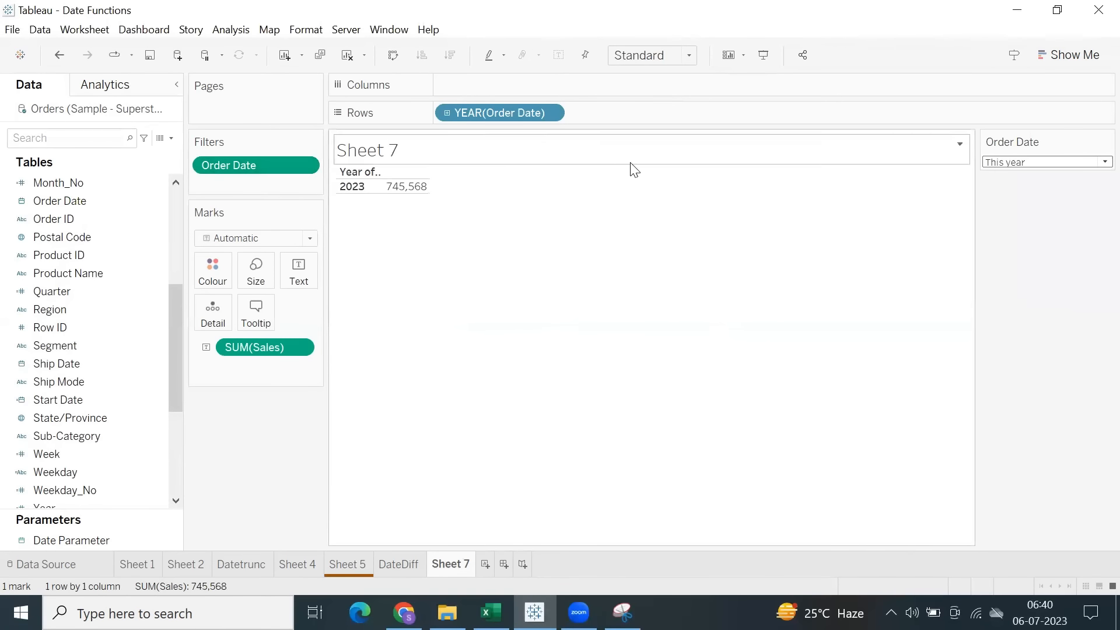
click(1036, 166)
click(837, 245)
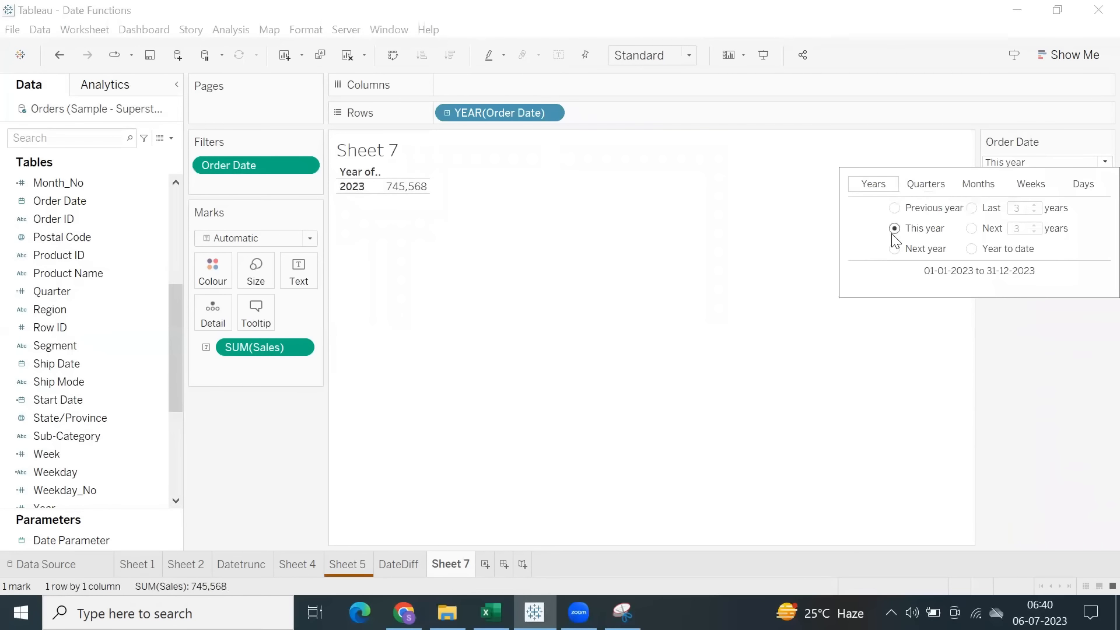
click(645, 265)
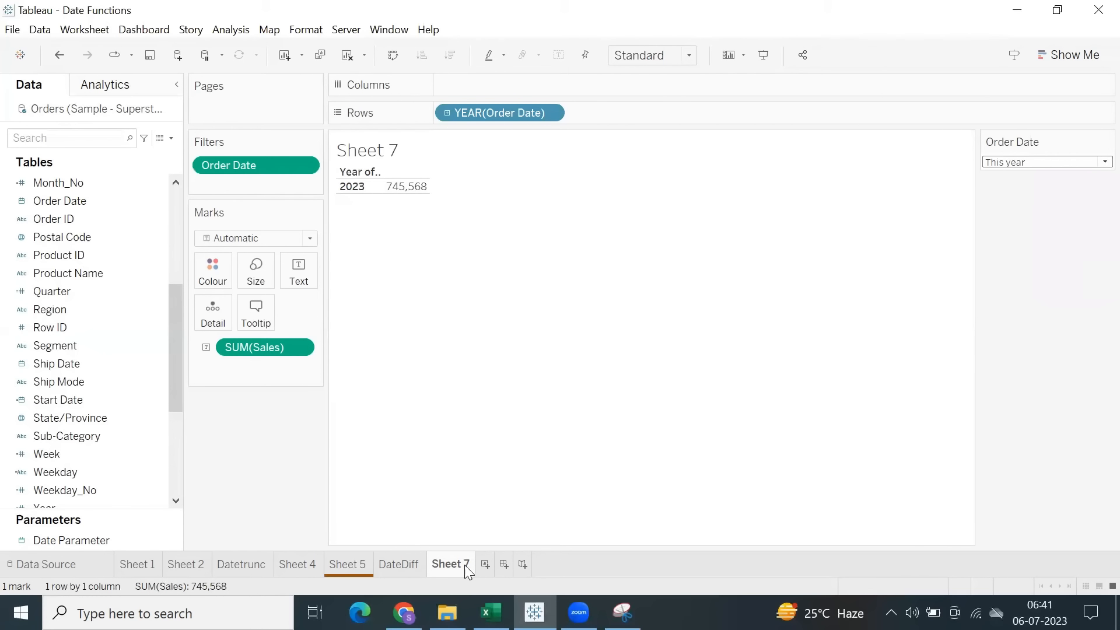
Duplicate Sheet 7 and rename the copy DateDiff year.
right_click(449, 568)
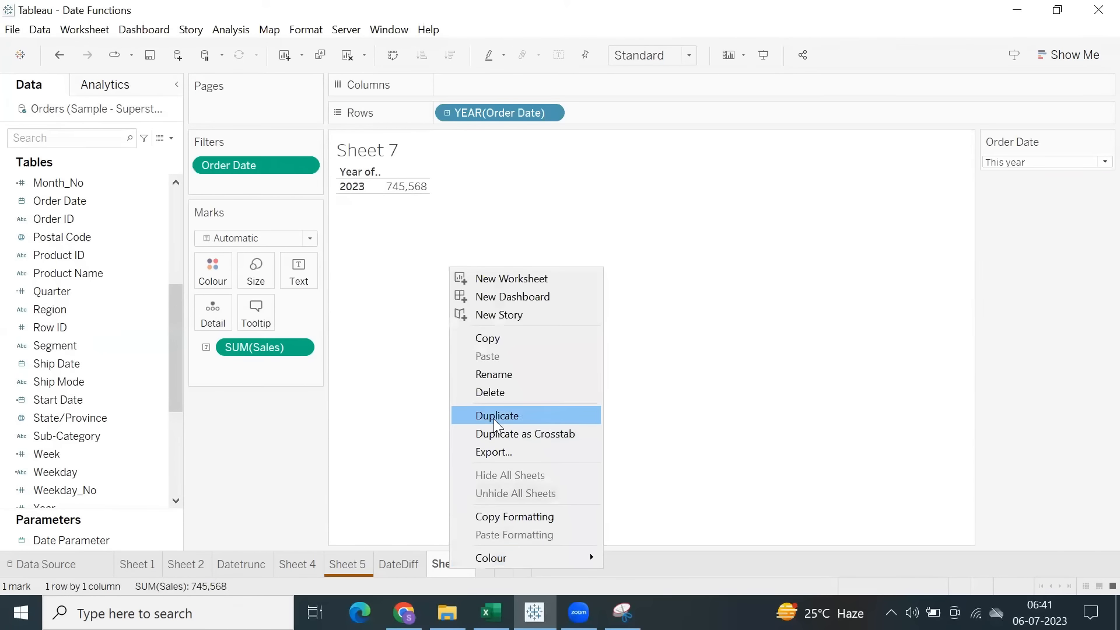
click(494, 419)
double_click(501, 564)
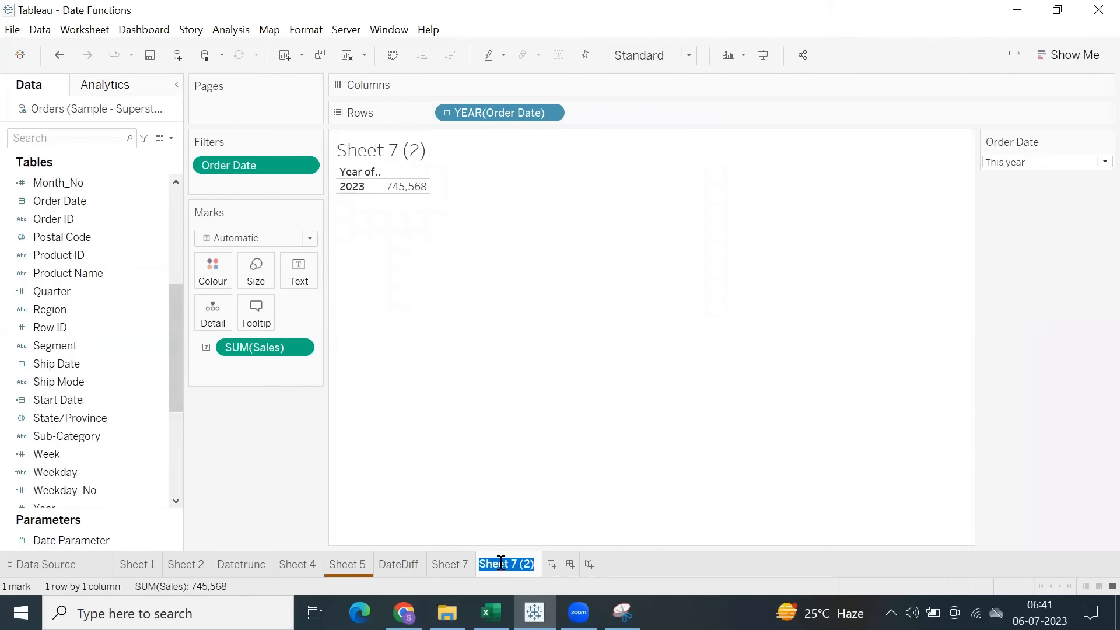
text(DateDiff year)
click(532, 419)
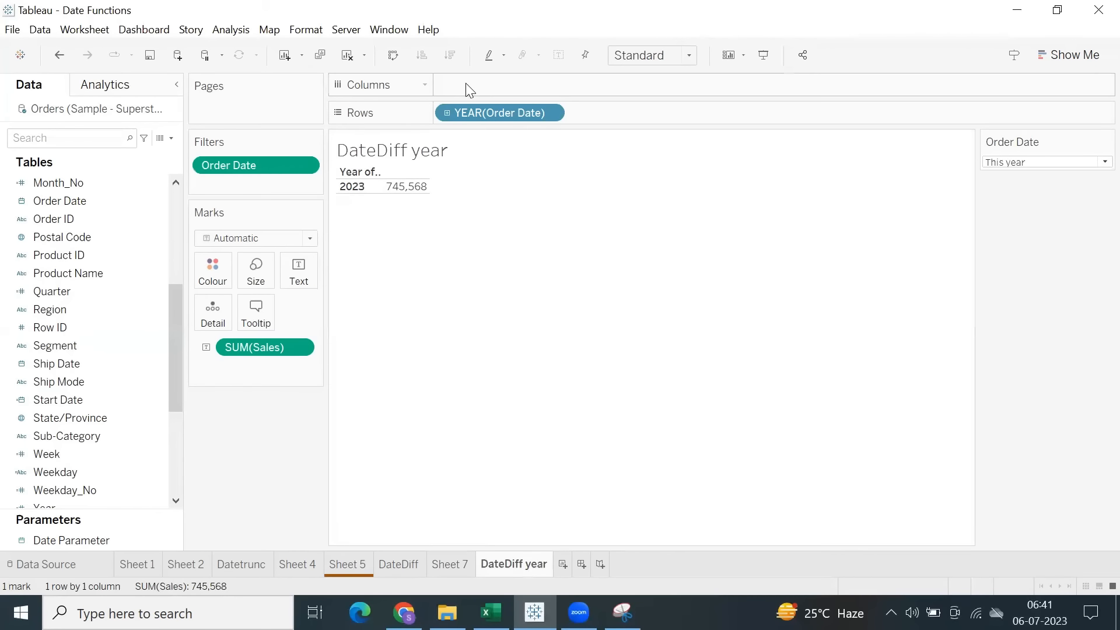
Remove the Order Date filter from the DateDiff year sheet and hide the sheet title.
drag(274, 170, 243, 449)
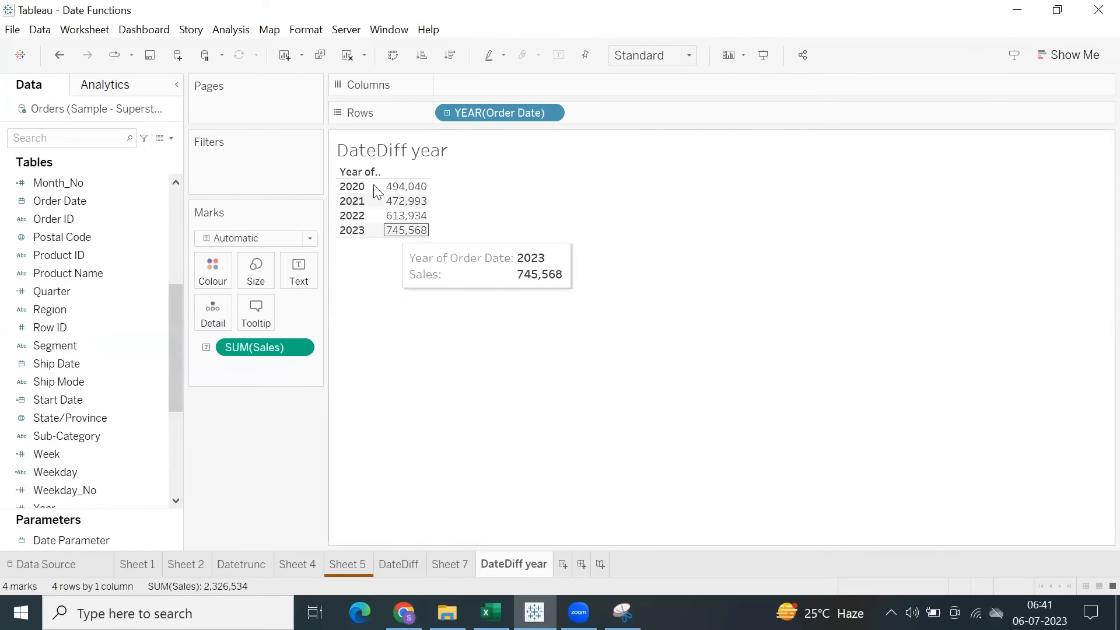
right_click(400, 154)
click(414, 196)
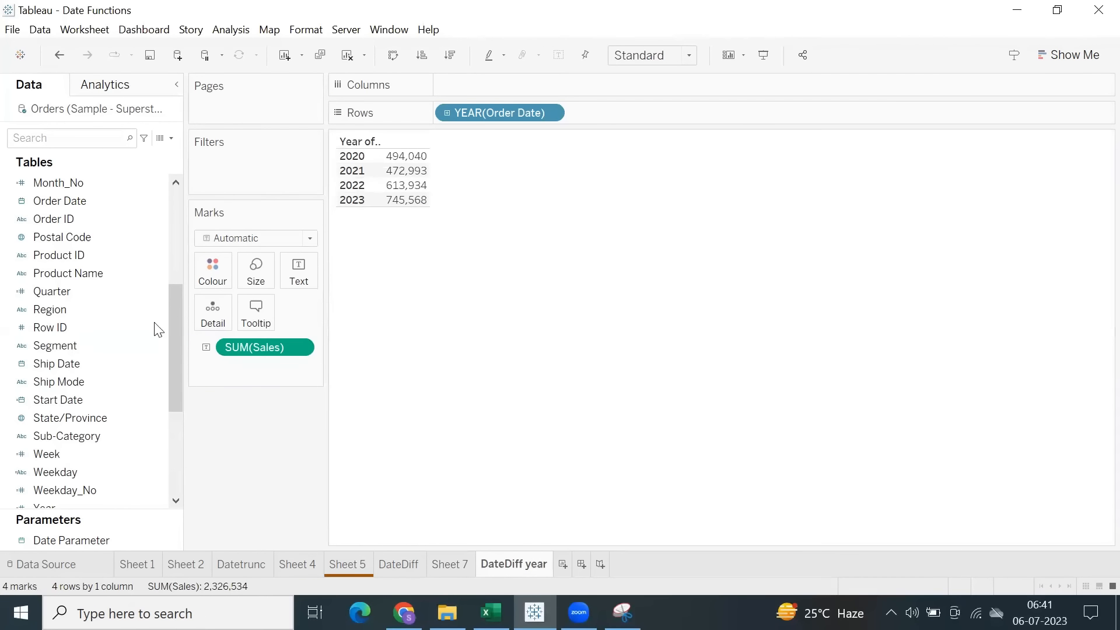
Drill Order Date down to months, remove the quarter level, and arrange years as columns and months as rows.
scroll(93, 371, up, 5)
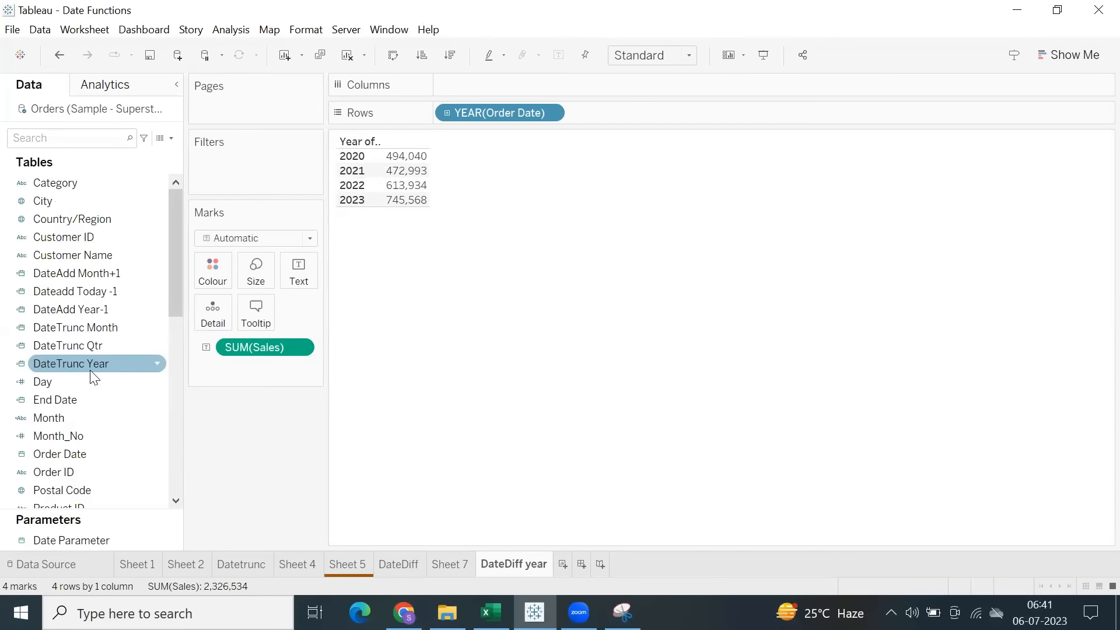
click(447, 113)
click(578, 113)
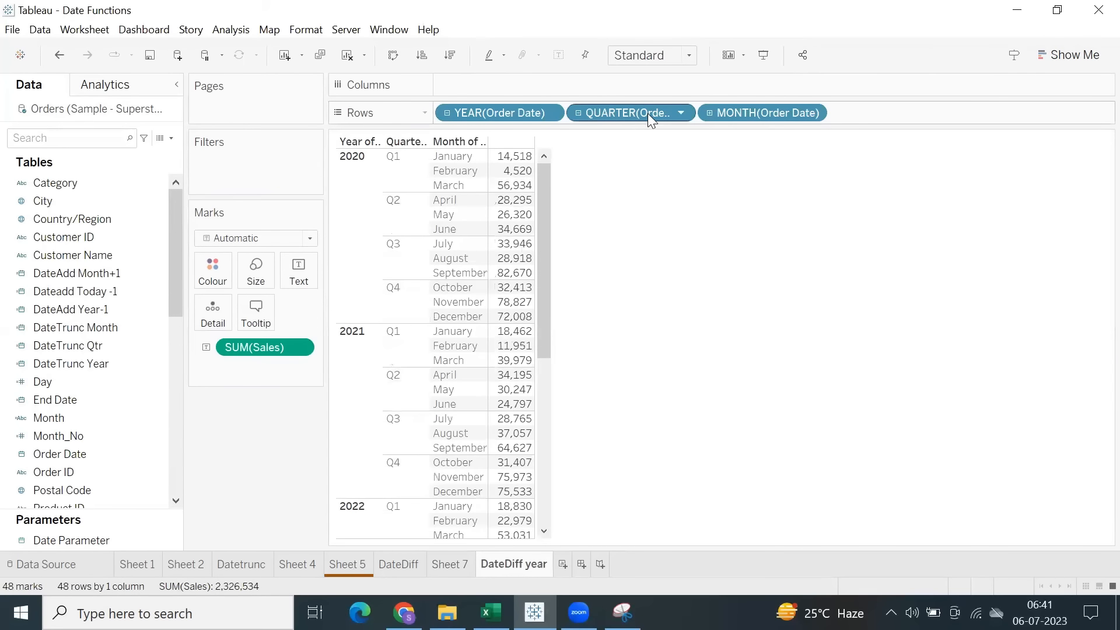
drag(478, 110, 268, 461)
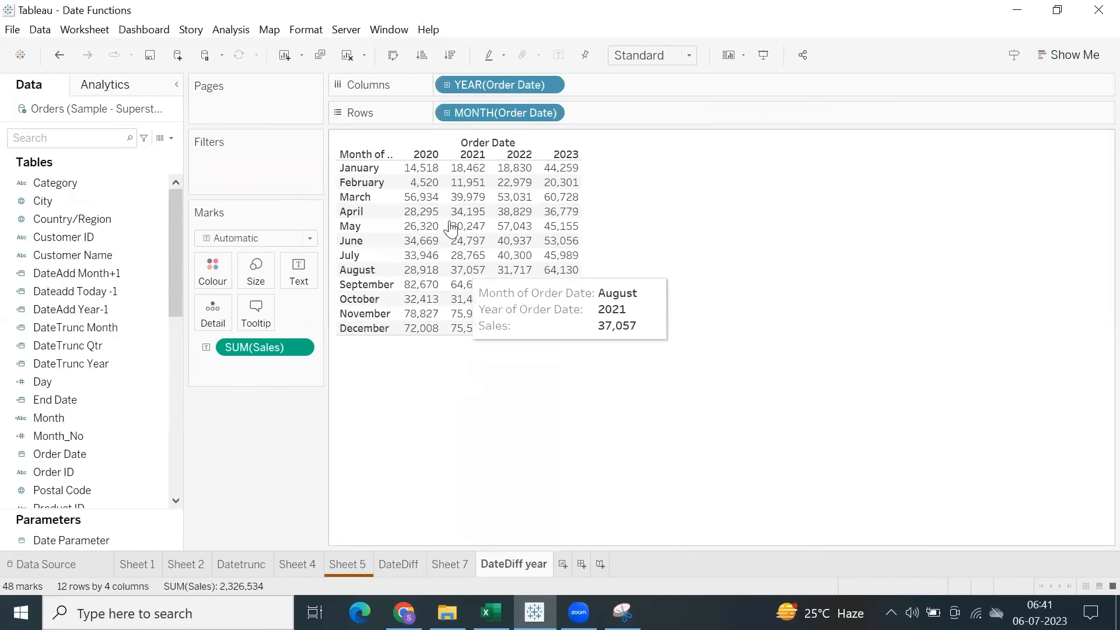
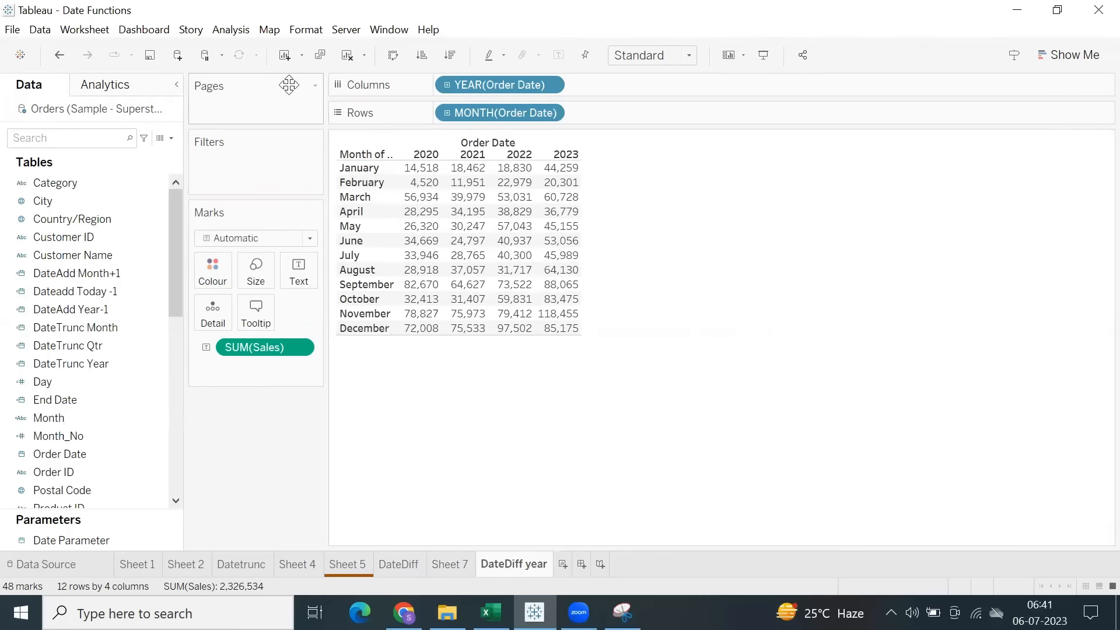
Create a calculated field with the formula DATEDIFF('year', [Order Date],TODAY()).
click(231, 30)
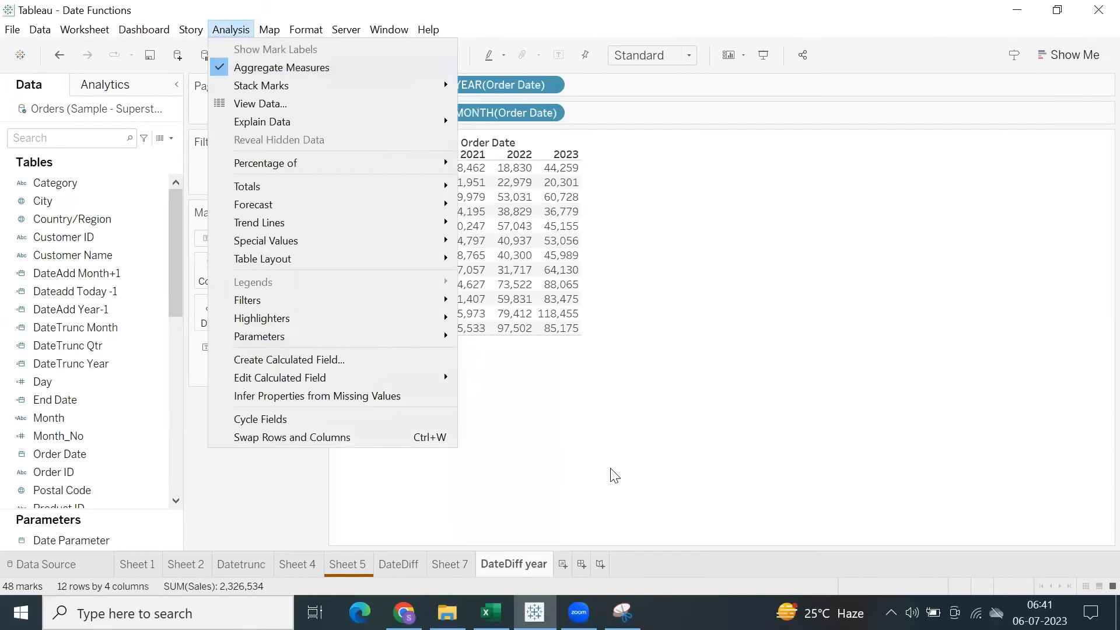
click(301, 360)
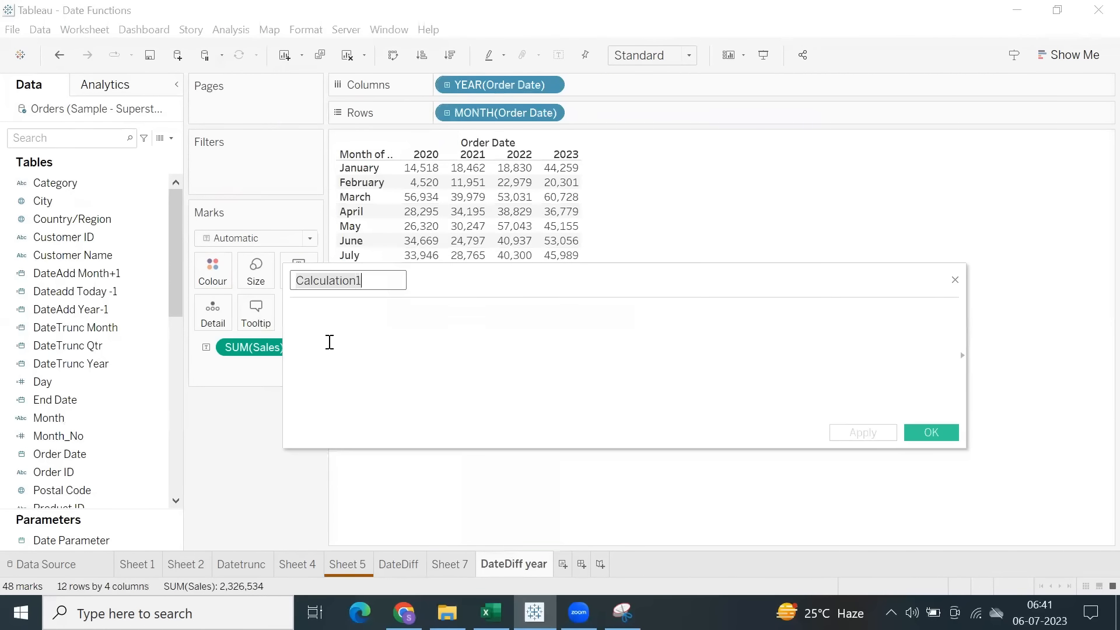
click(527, 342)
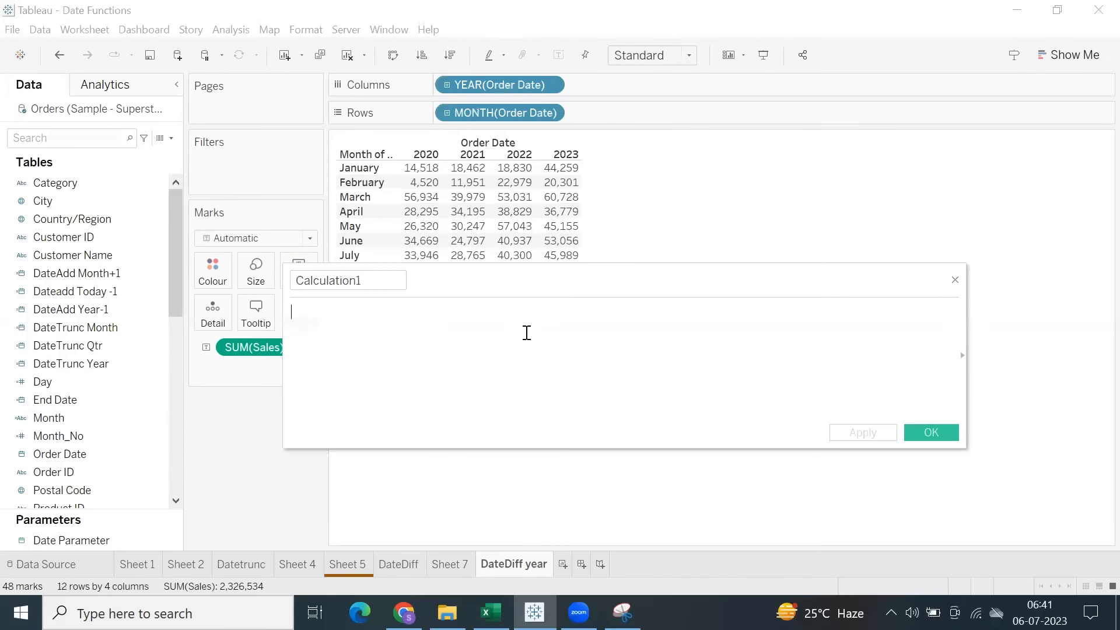
text(dated)
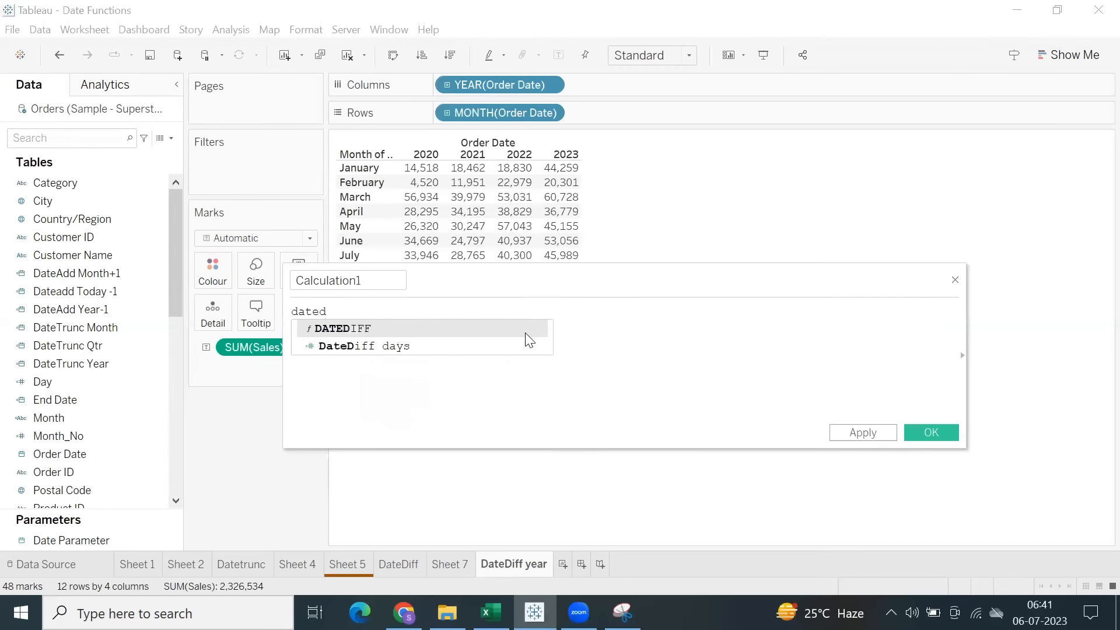
key(Return)
text('year',)
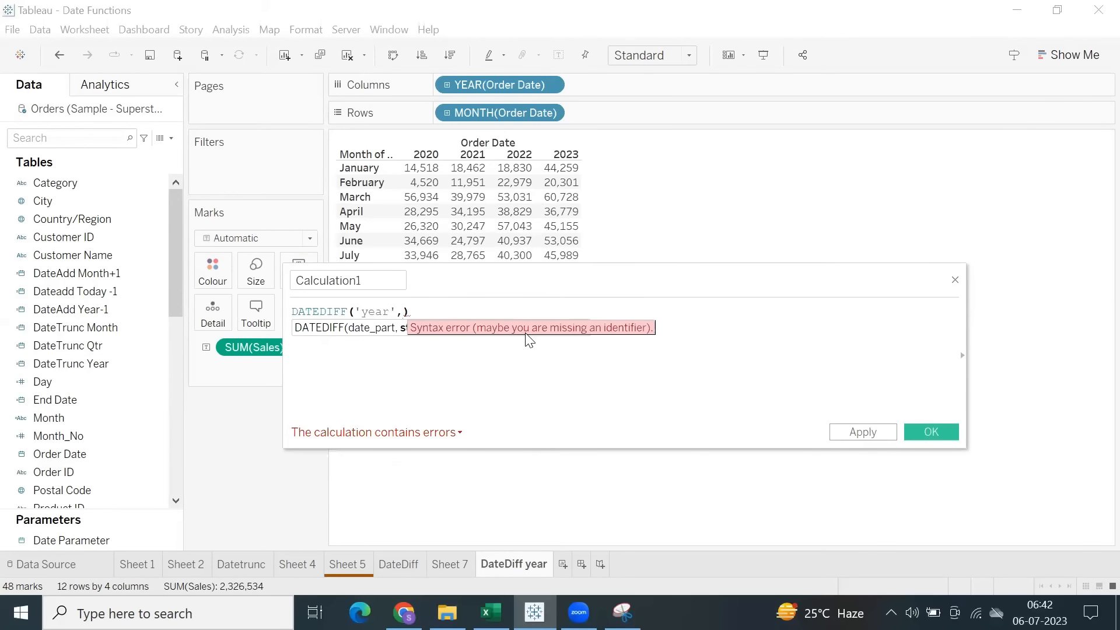
text( order)
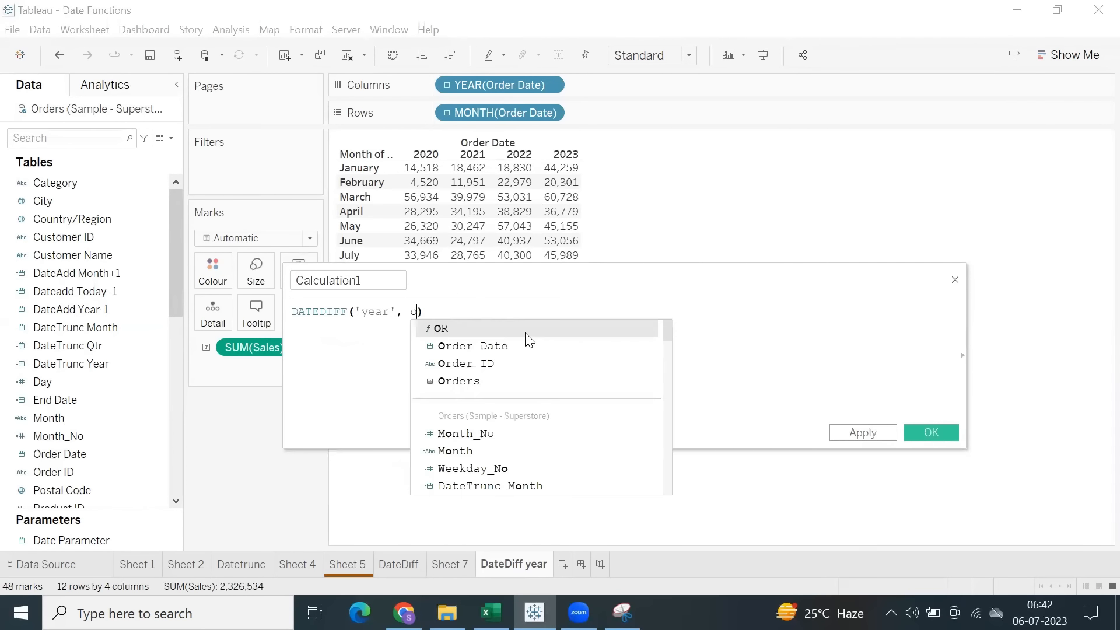
key(Return)
text(,)
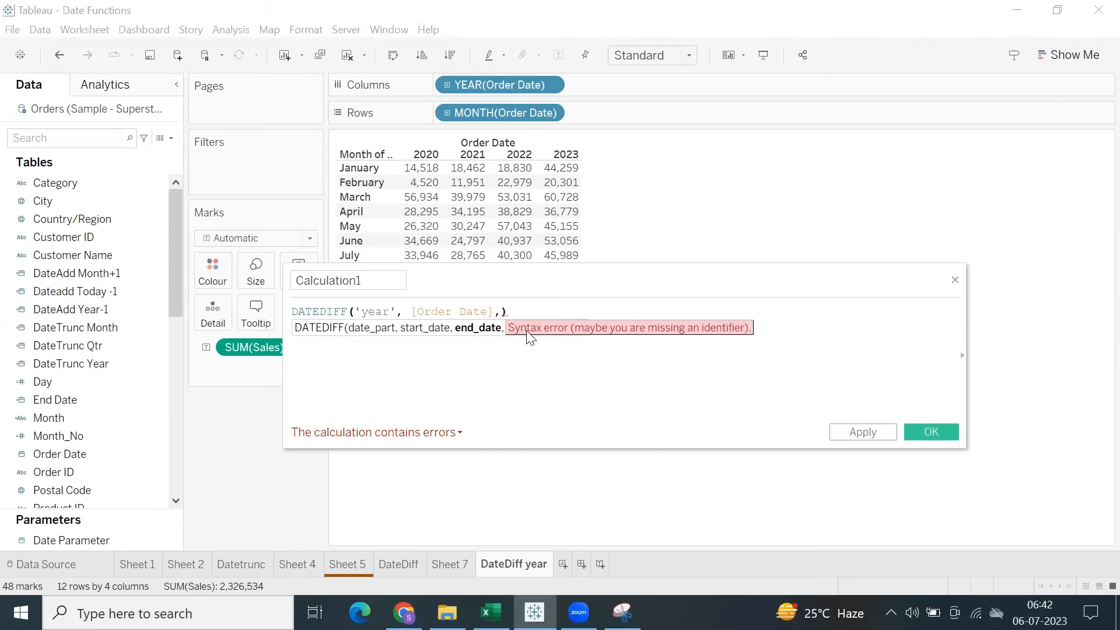
text(tod)
key(Return)
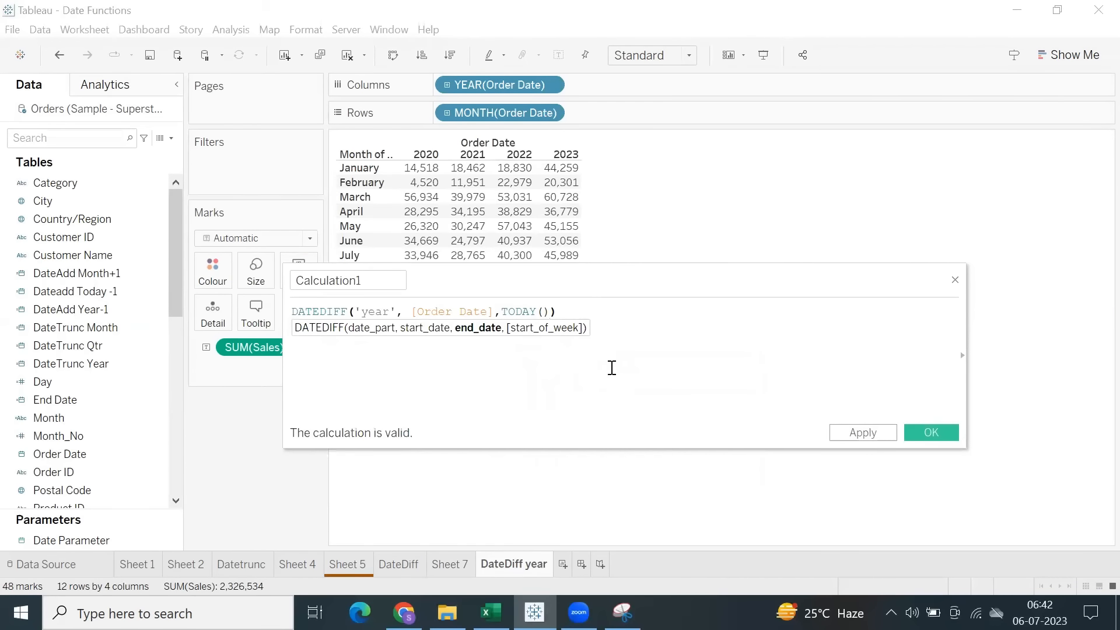
double_click(375, 311)
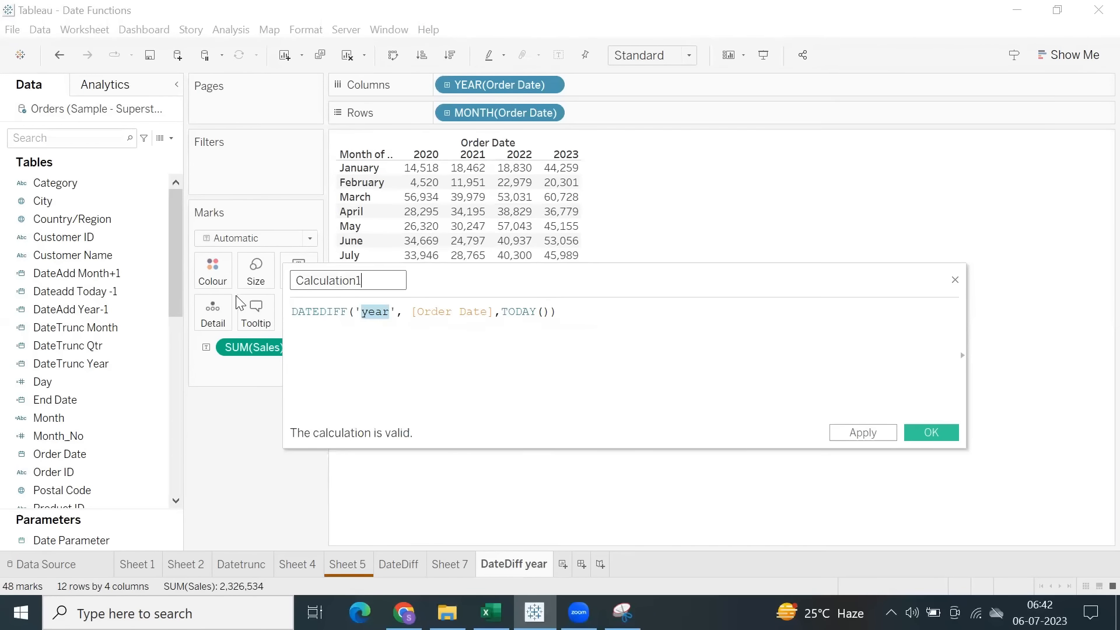
Name the calculated field Current yr sales and save it.
double_click(303, 278)
text(Current YR Sales)
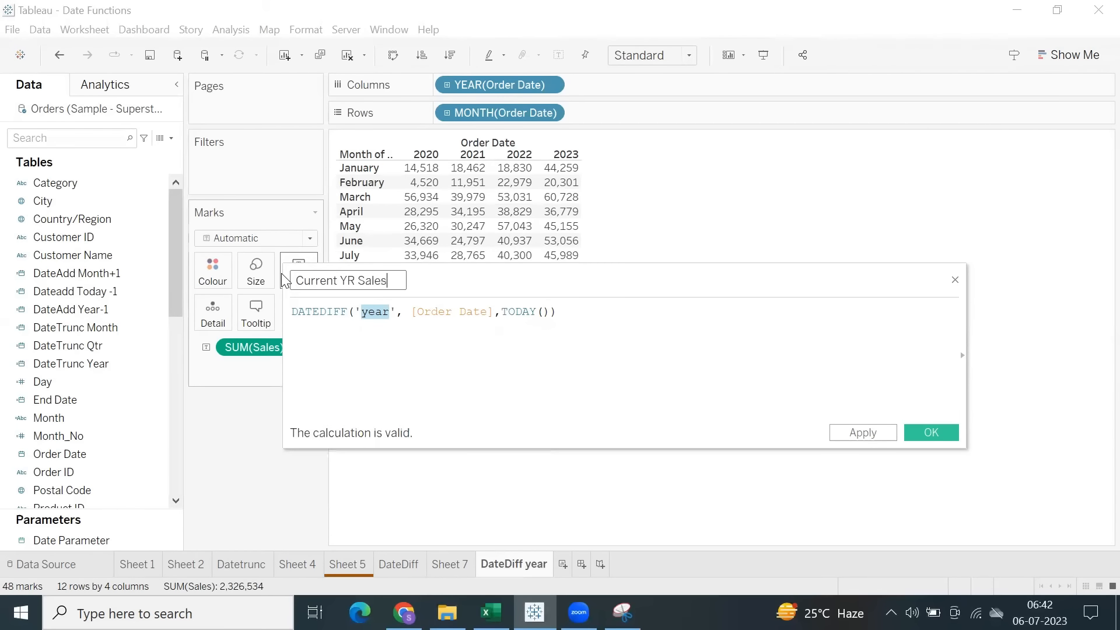
click(648, 343)
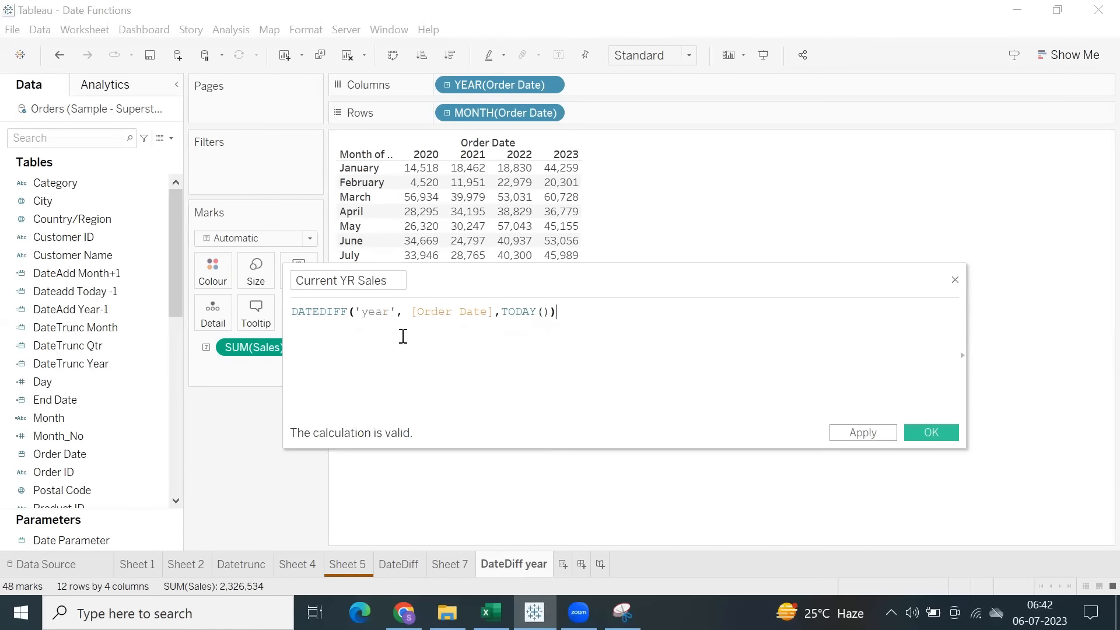
drag(557, 315, 293, 312)
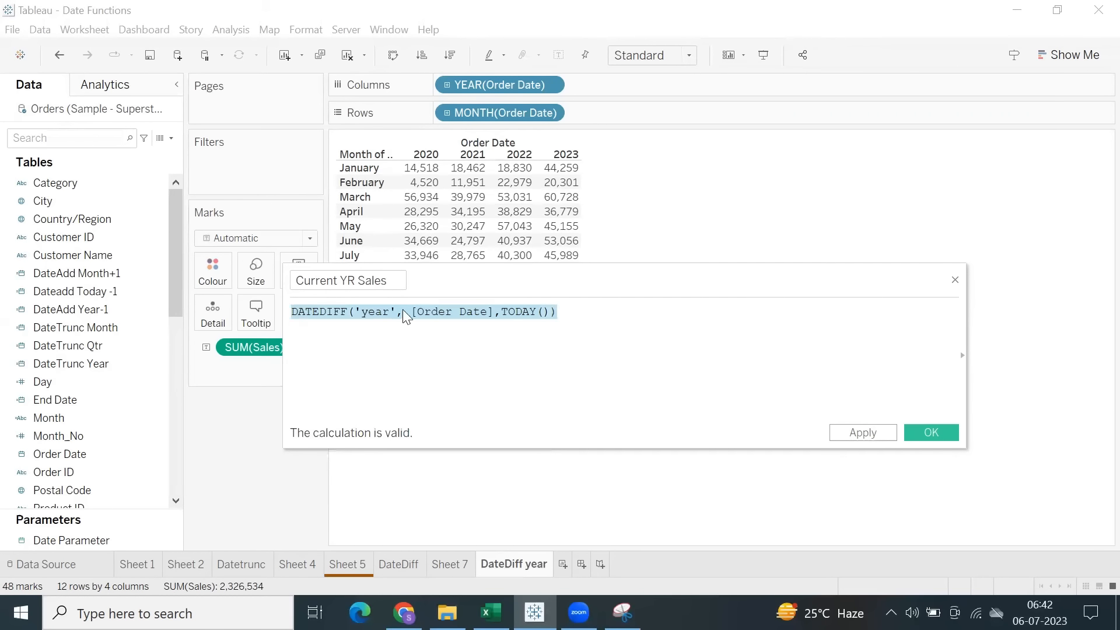
click(356, 282)
key(BackSpace)
key(BackSpace)
text(yr)
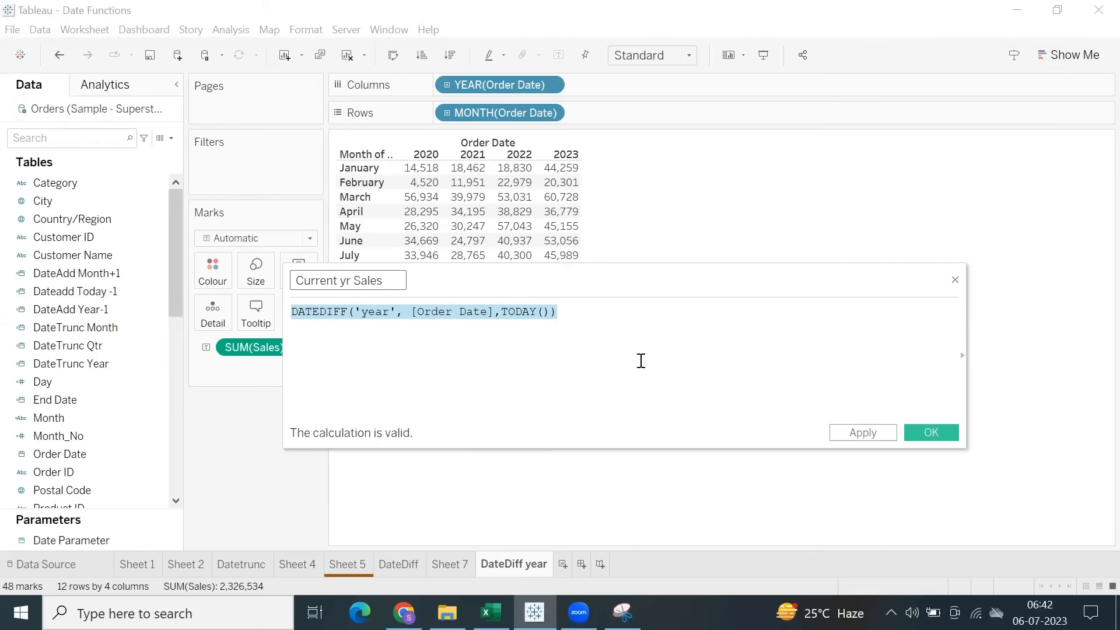
key(Delete)
key(Delete)
text(s)
click(864, 434)
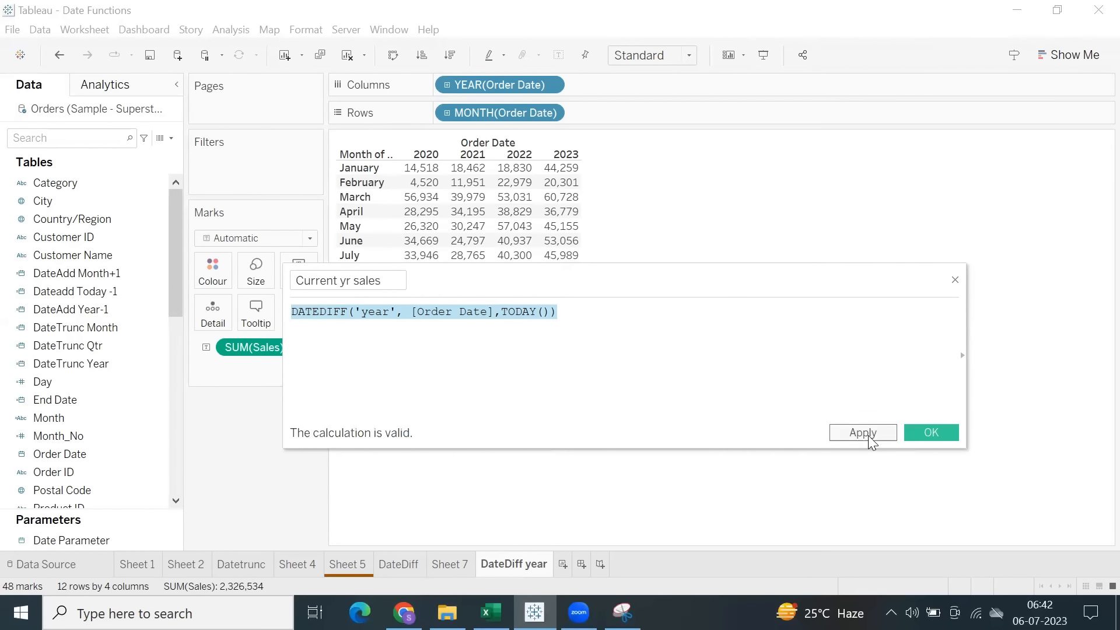
click(916, 434)
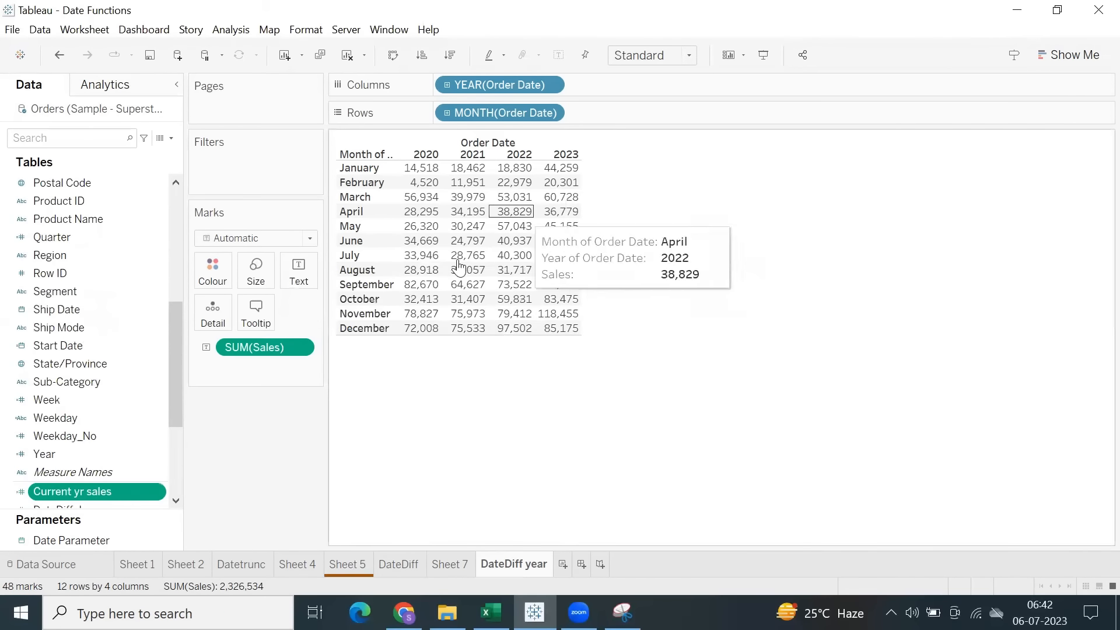
Replace the Sales measure in the month-by-year table with the Current yr sales field.
right_click(79, 491)
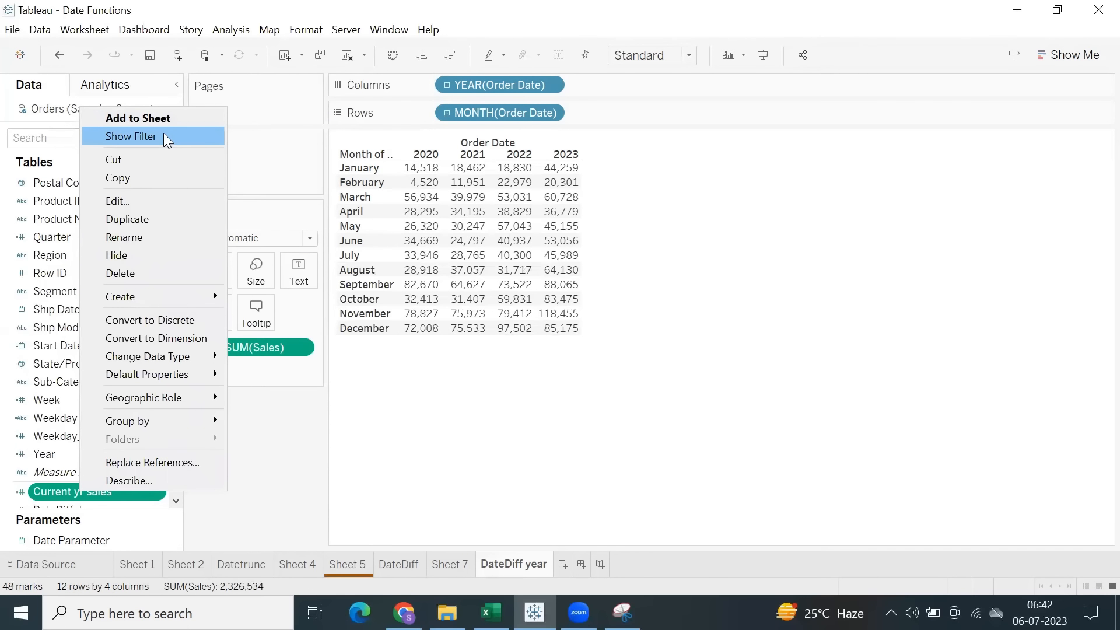
click(260, 445)
drag(263, 347, 89, 517)
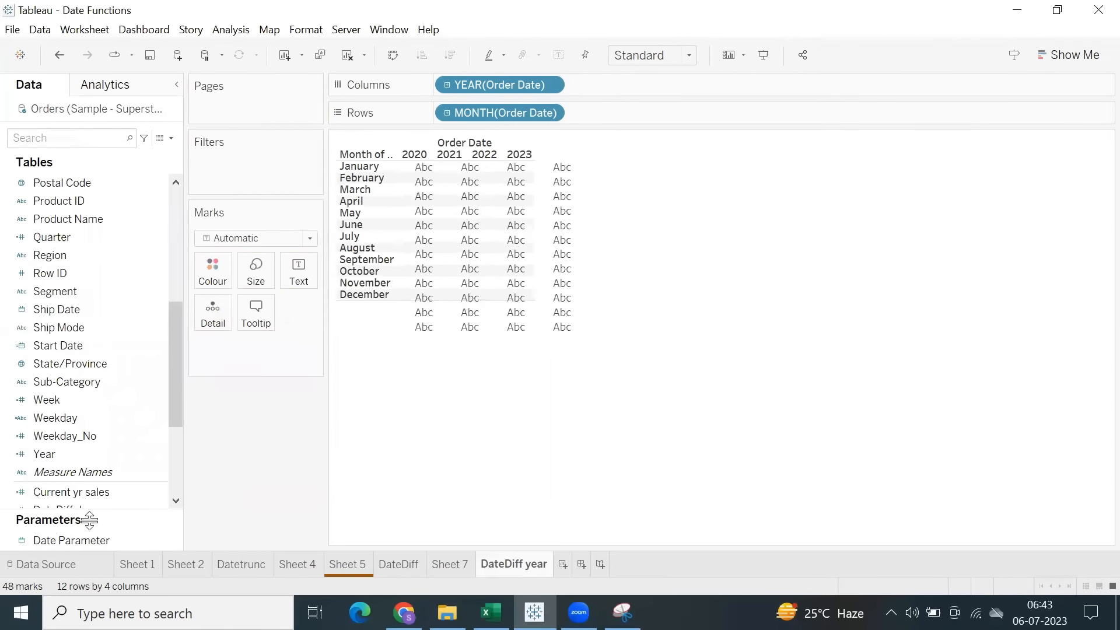
double_click(71, 495)
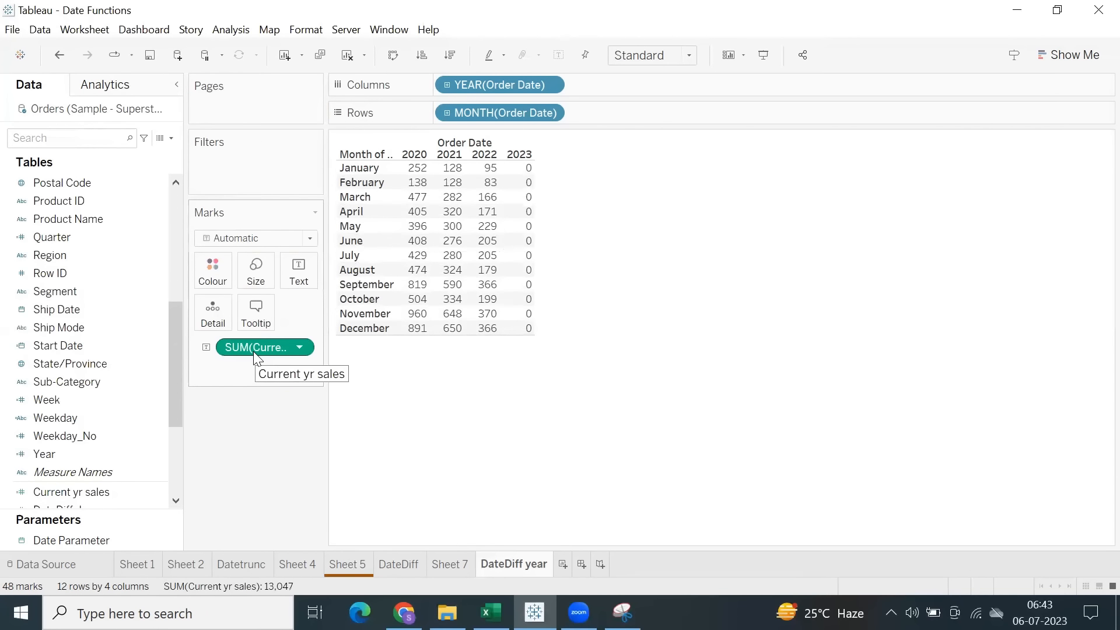
Review the Current yr sales formula without editing it and remove the field from the table.
click(123, 486)
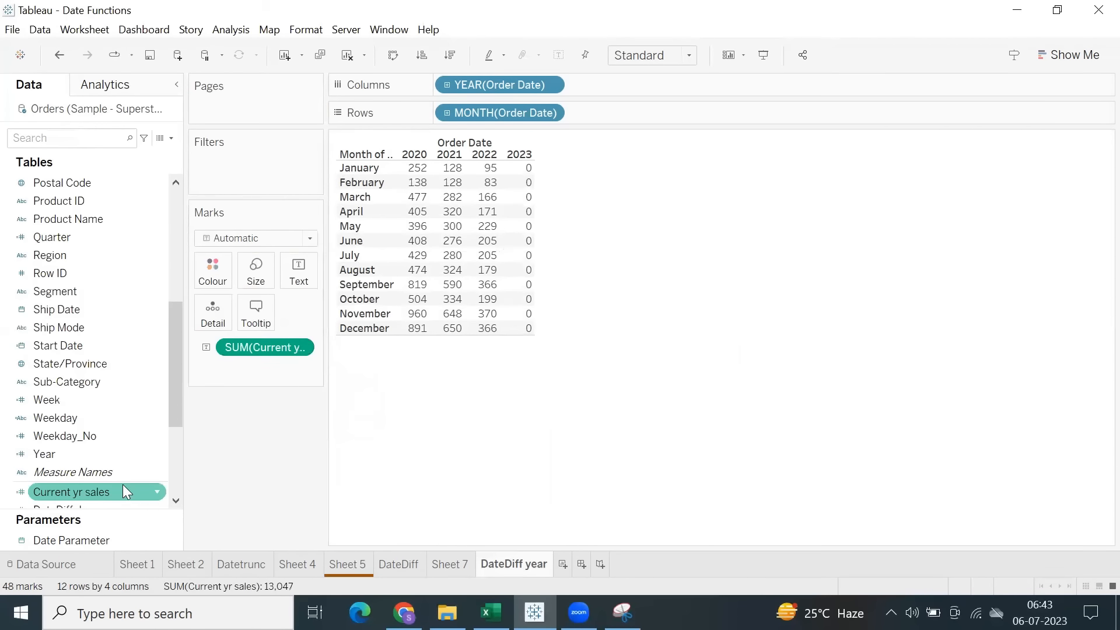
right_click(123, 486)
click(172, 194)
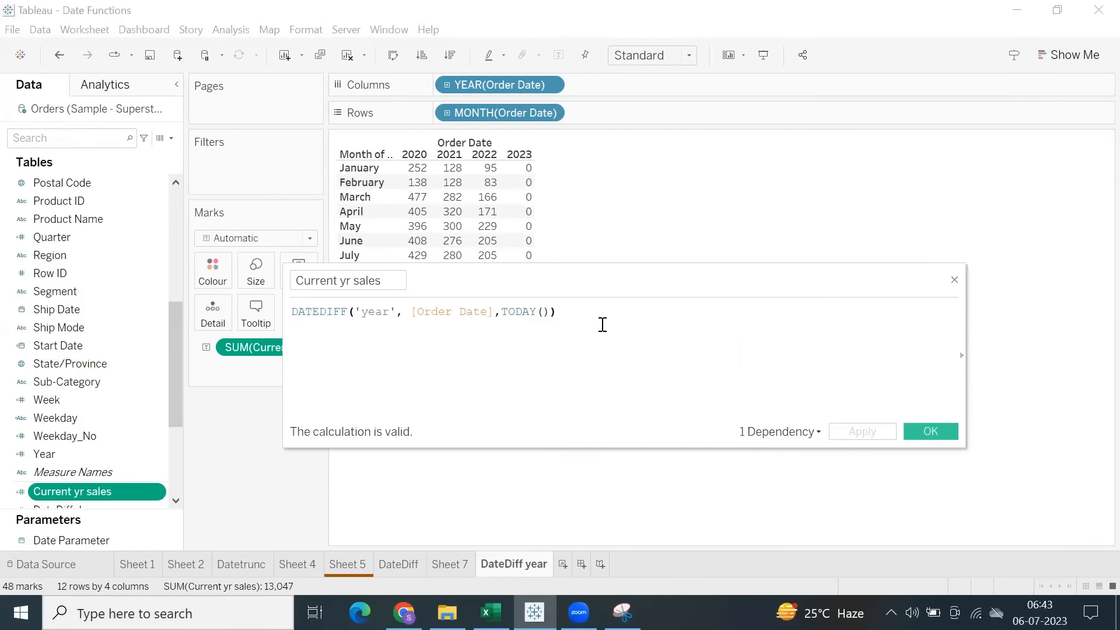
double_click(326, 311)
click(579, 312)
click(923, 430)
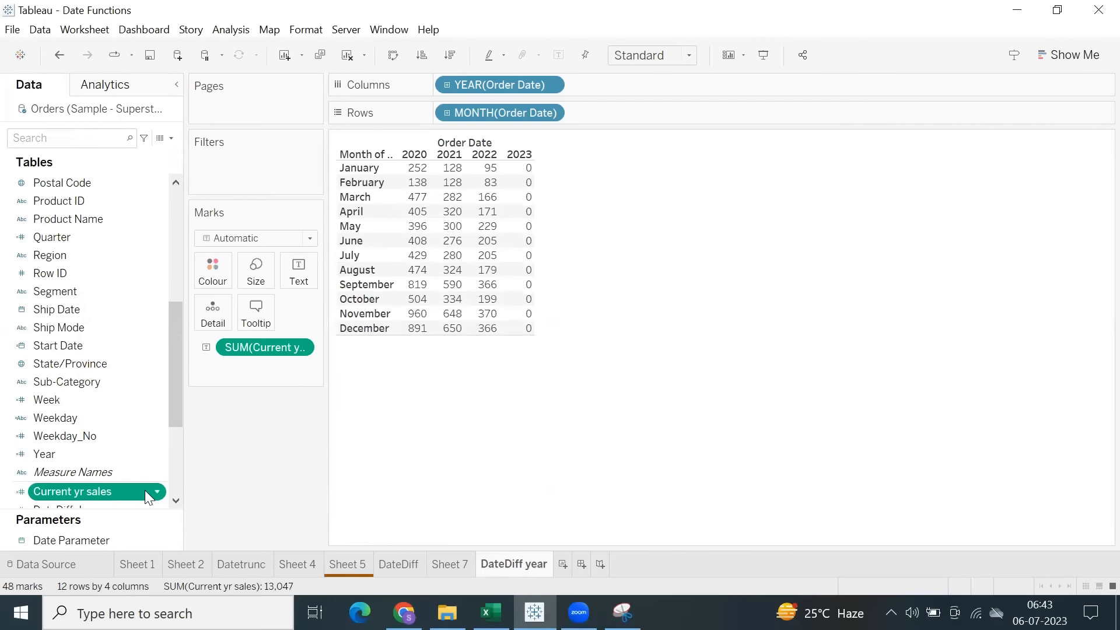
click(92, 493)
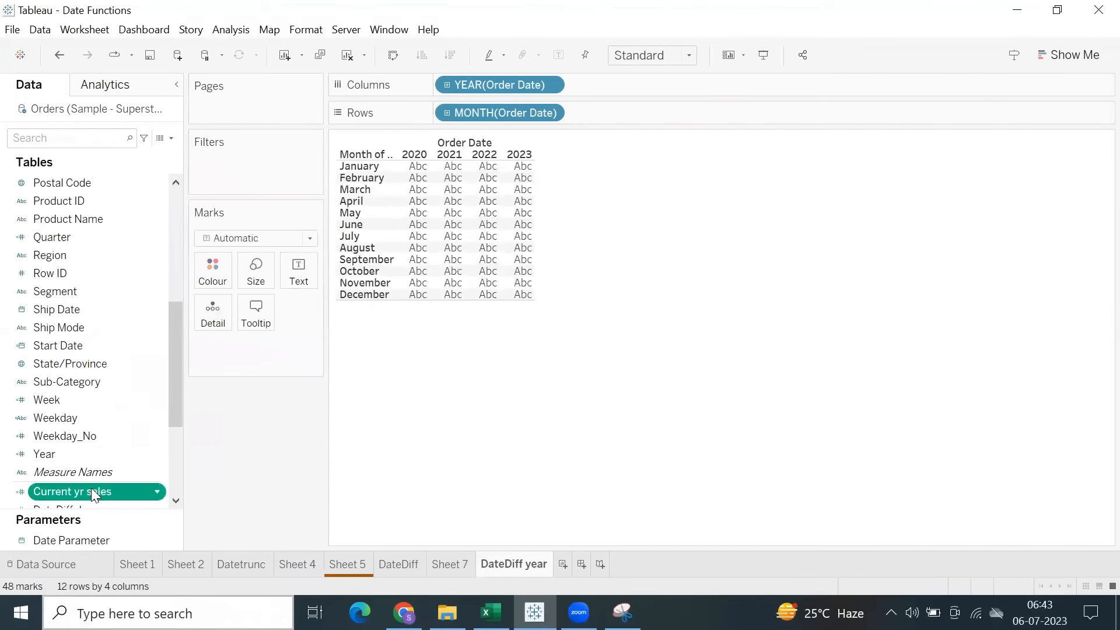
Try Current yr sales as a filter on the DateDiff year sheet.
right_click(91, 490)
click(126, 275)
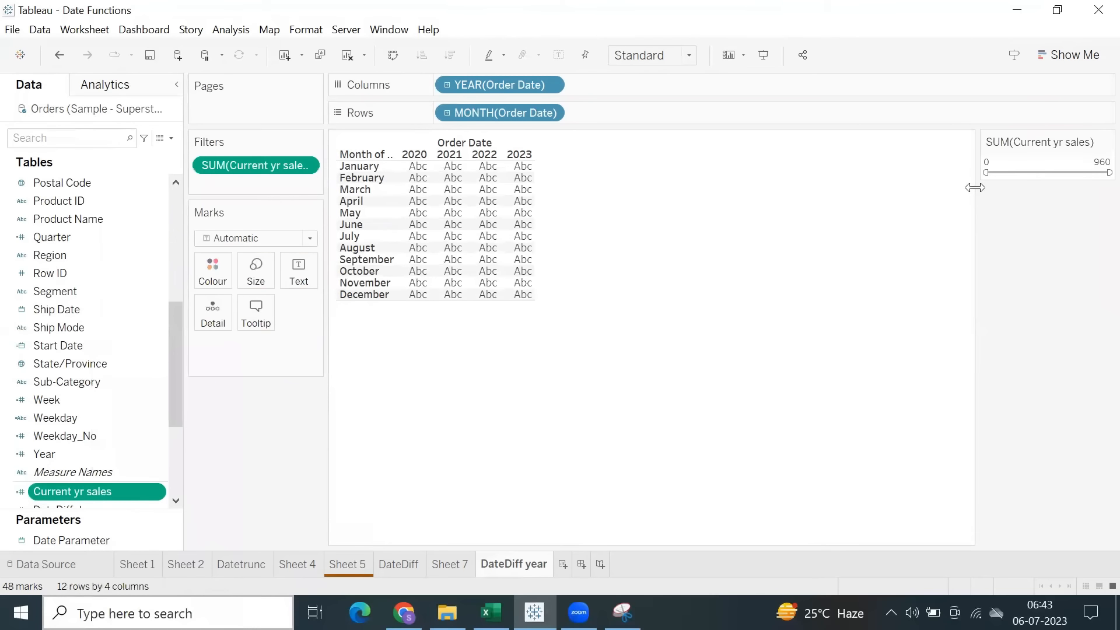
drag(247, 166, 106, 492)
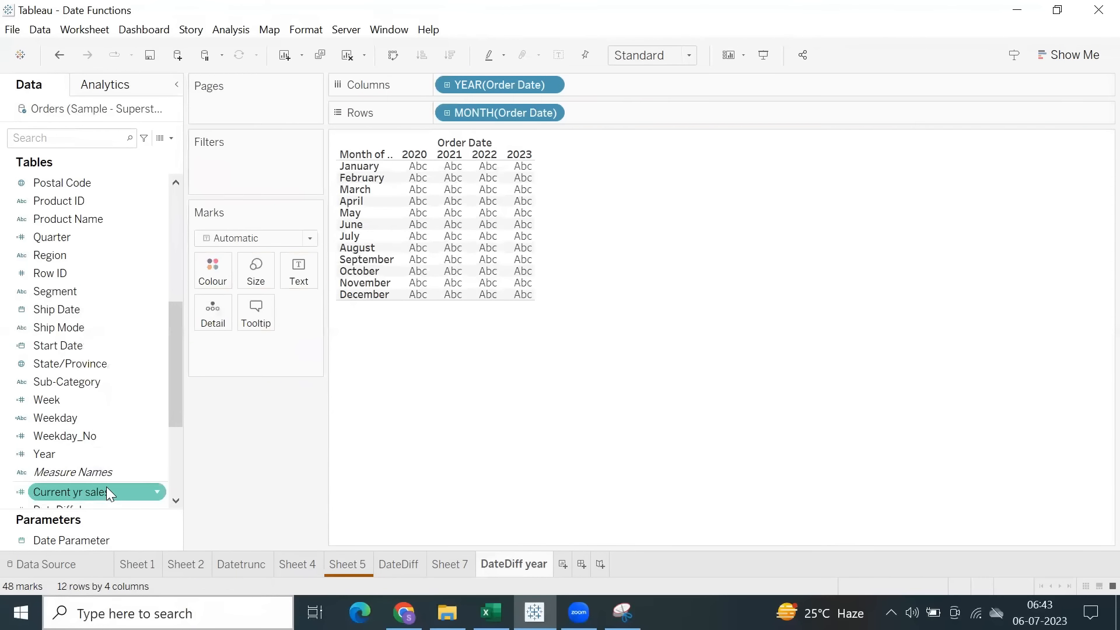
Extend the Current yr sales formula after TODAY()) with an equals comparison, turning it into a true/false test, and save it.
right_click(104, 494)
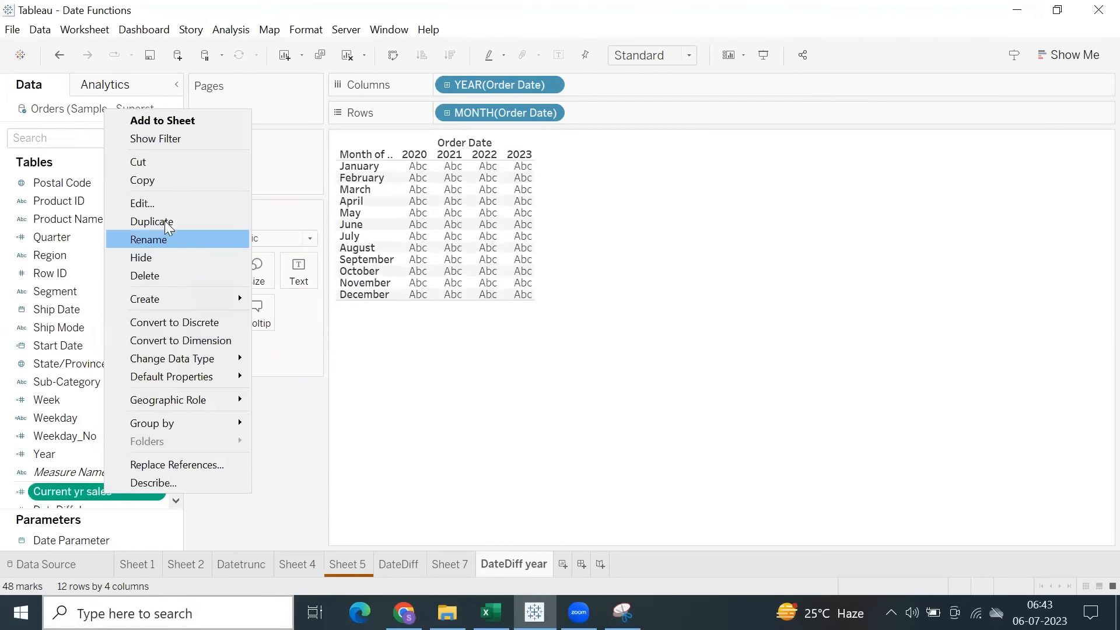
click(156, 205)
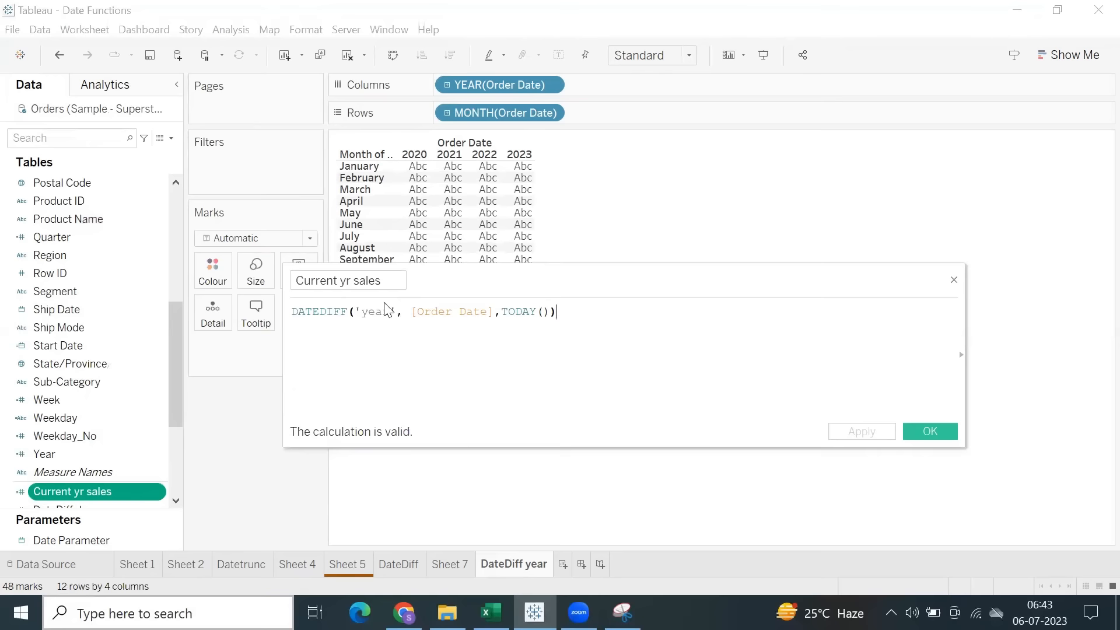
double_click(366, 315)
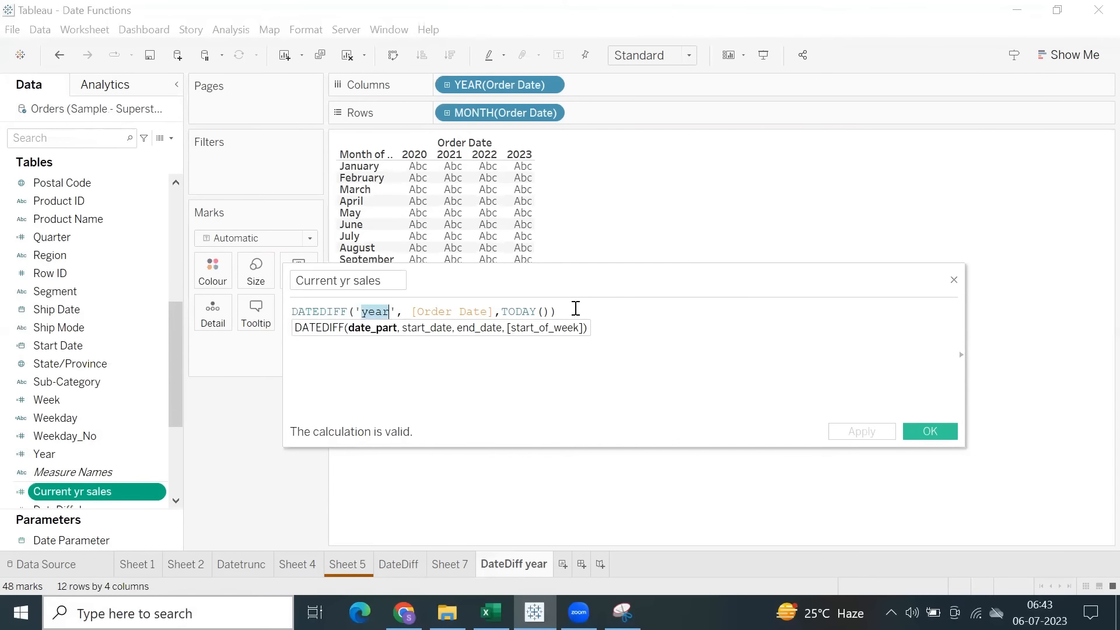
double_click(447, 311)
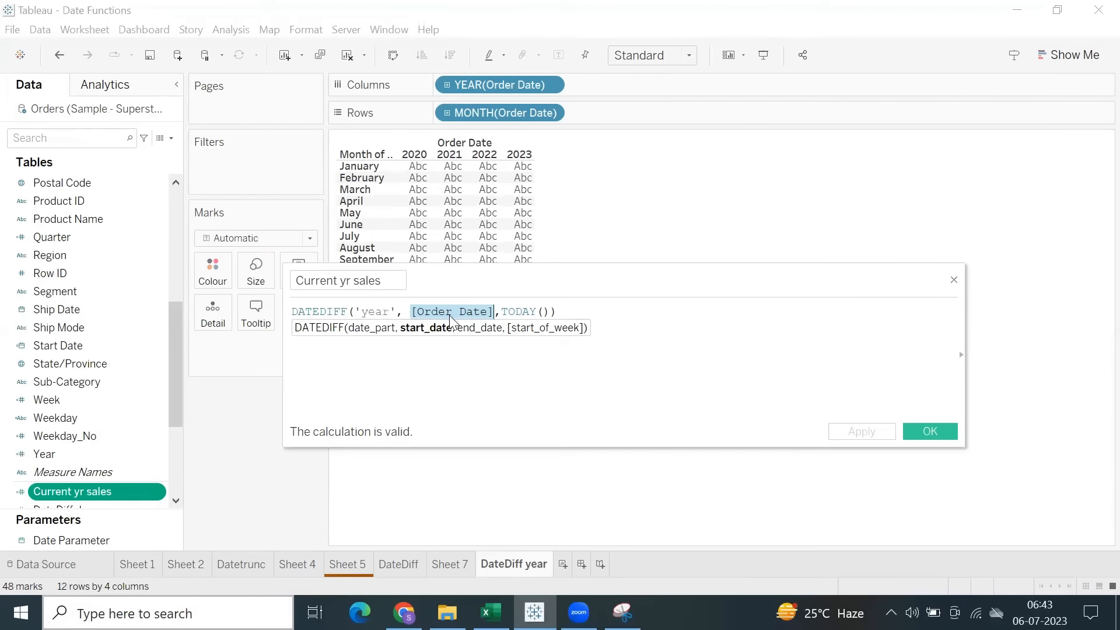
double_click(530, 312)
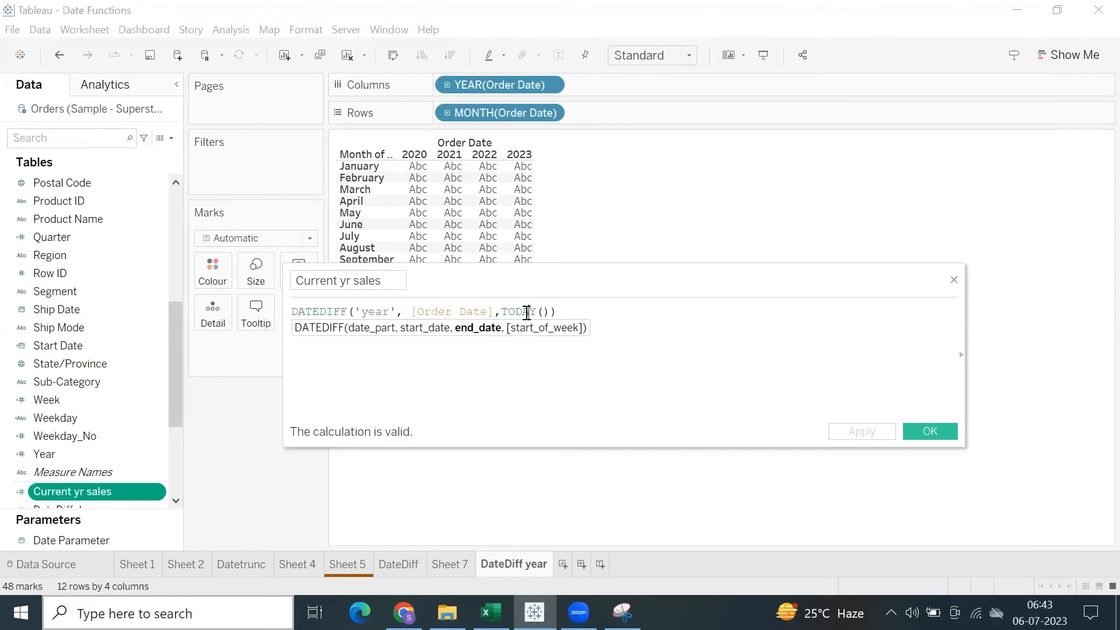
click(582, 310)
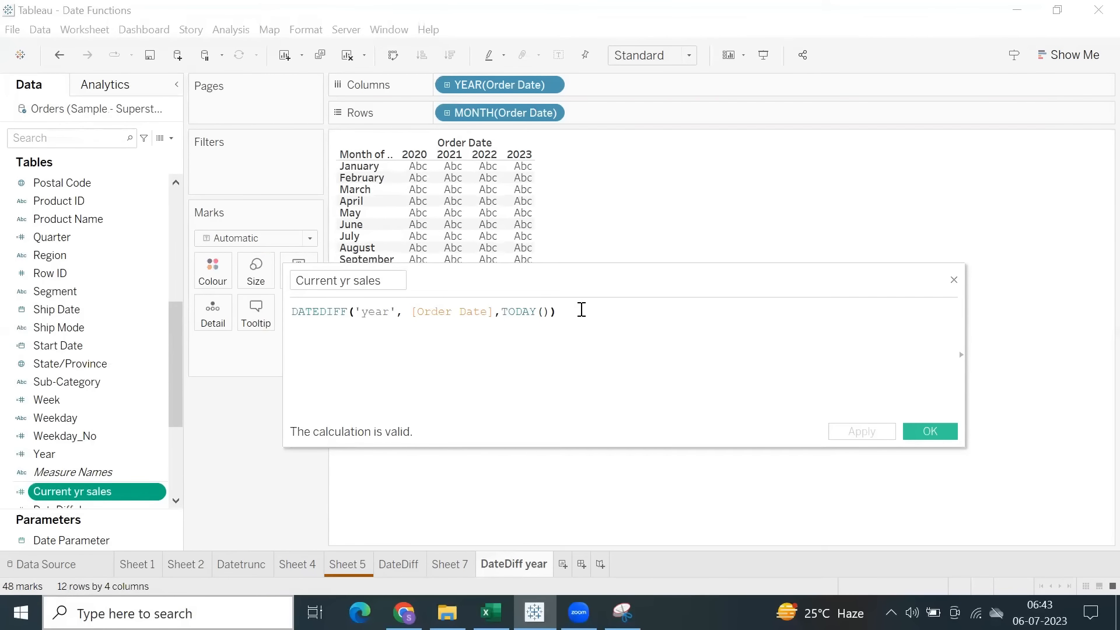
text(=)
click(859, 432)
click(907, 431)
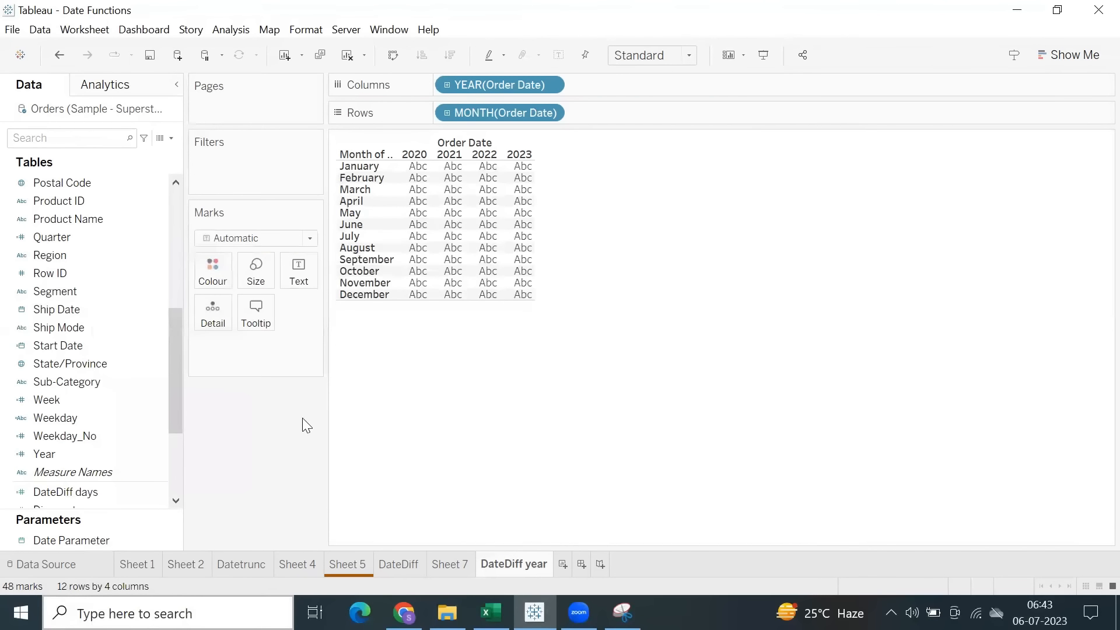
Show a filter for the Current yr sales field and exclude False so the month-by-year table keeps only True.
click(115, 454)
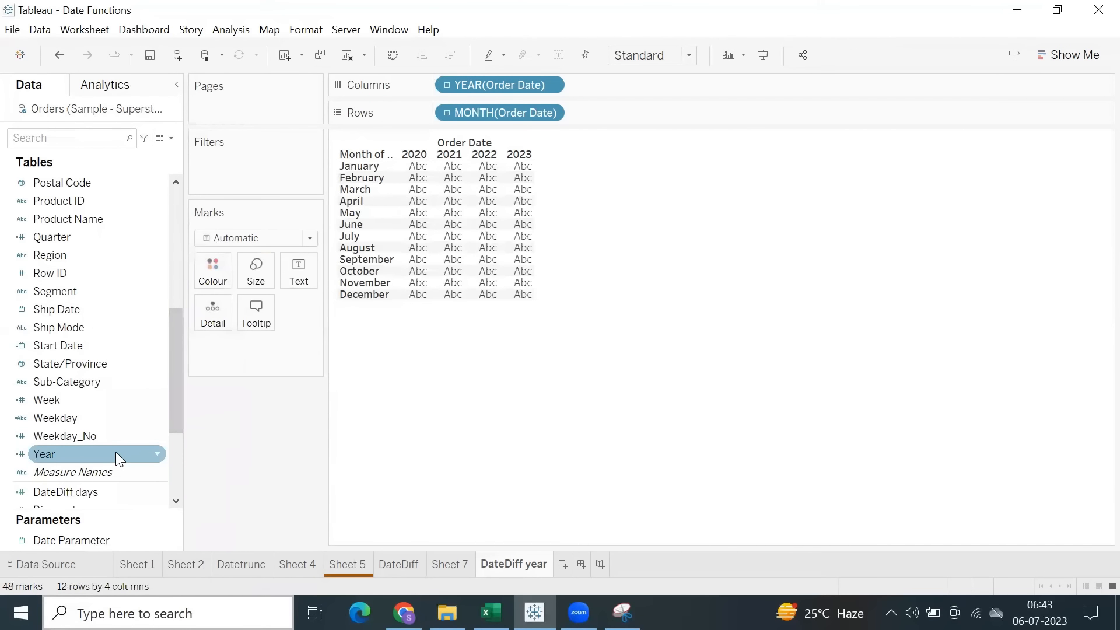
scroll(118, 454, down, 2)
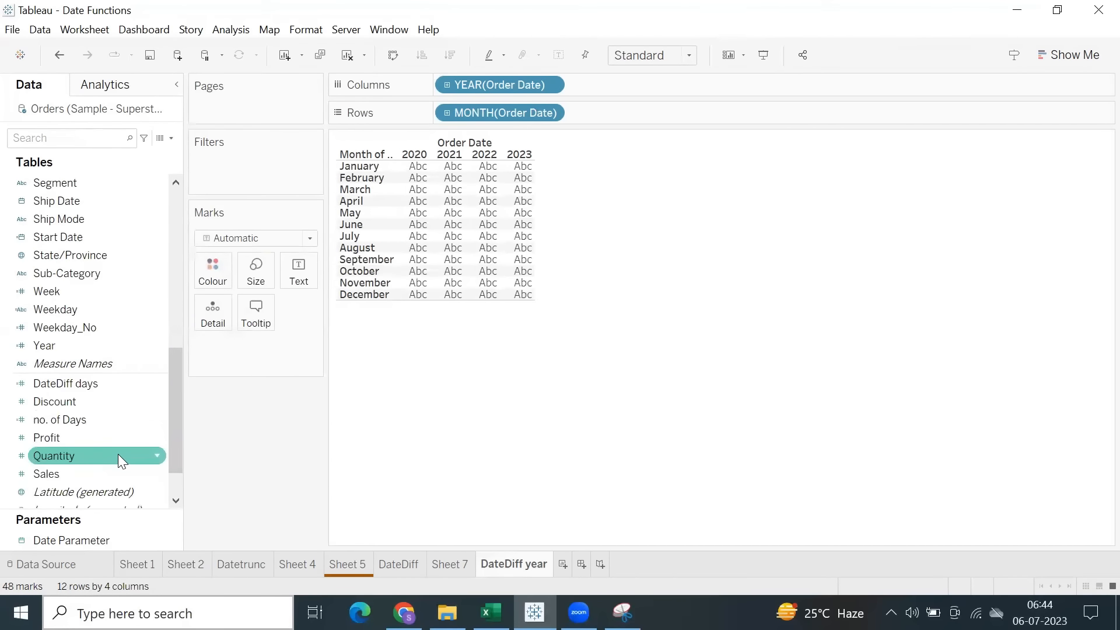
scroll(118, 454, up, 8)
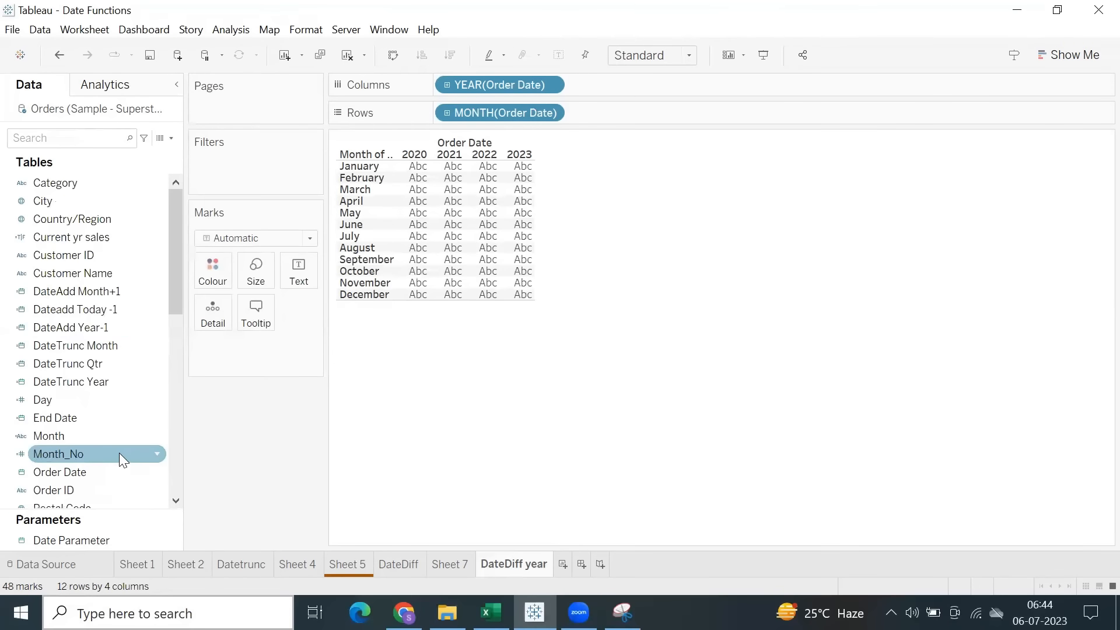
right_click(84, 238)
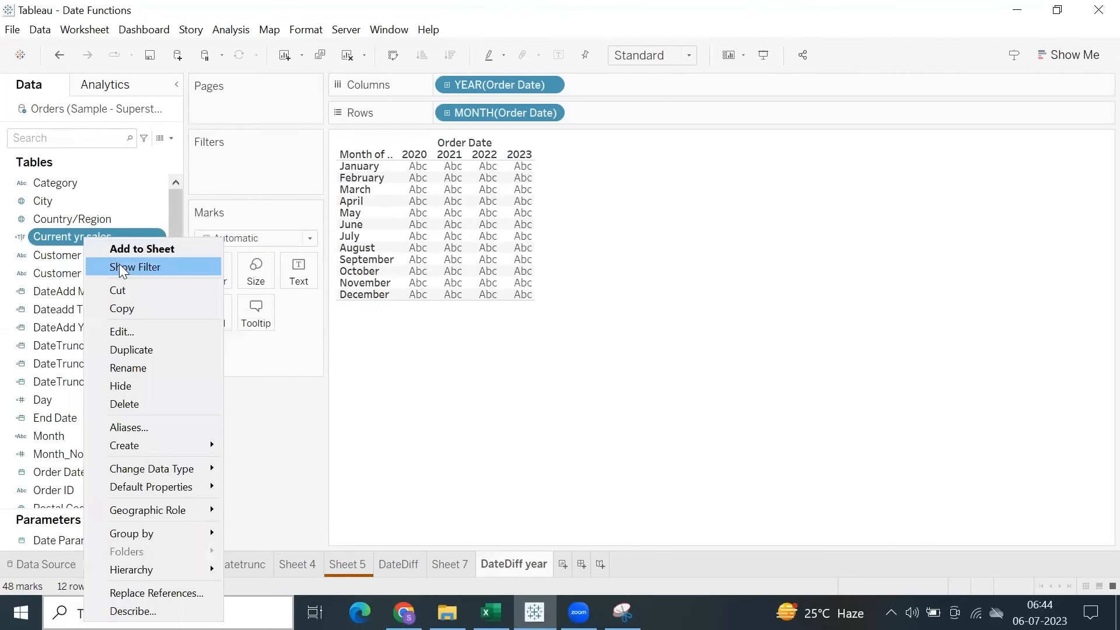
click(119, 267)
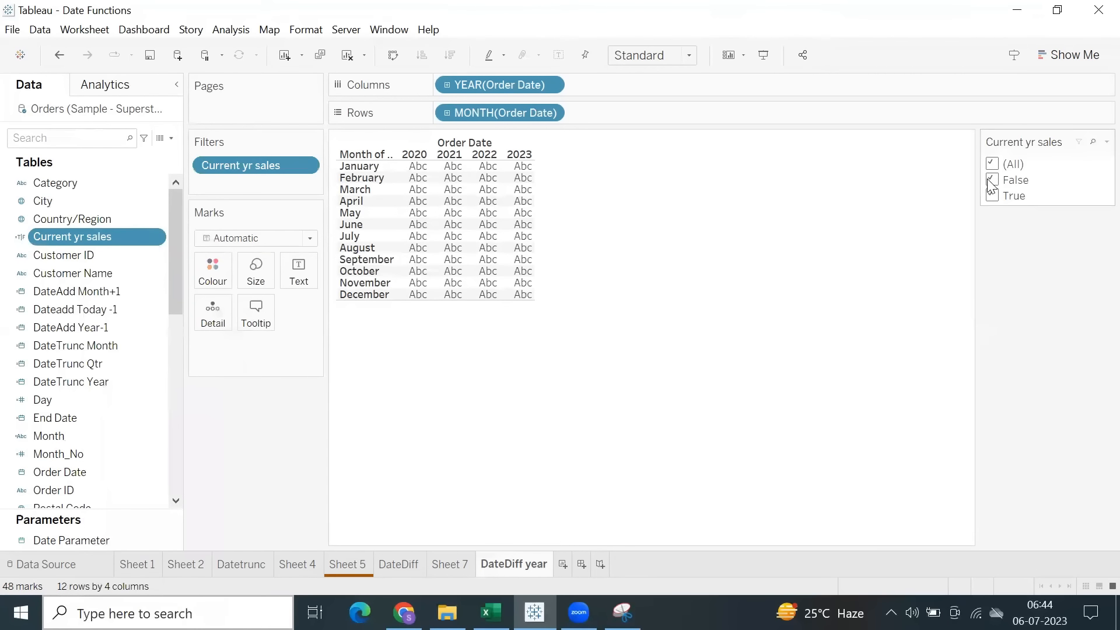
click(992, 181)
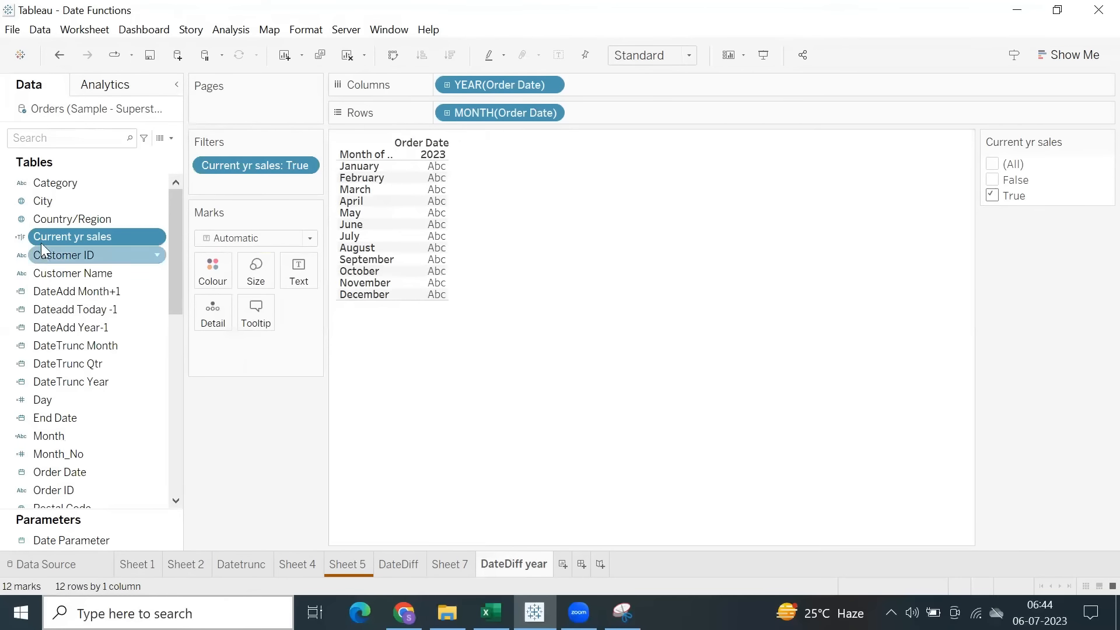
Add the Sales measure to the month-by-year table and widen the month label column slightly.
scroll(92, 403, down, 1)
scroll(88, 409, down, 8)
double_click(70, 417)
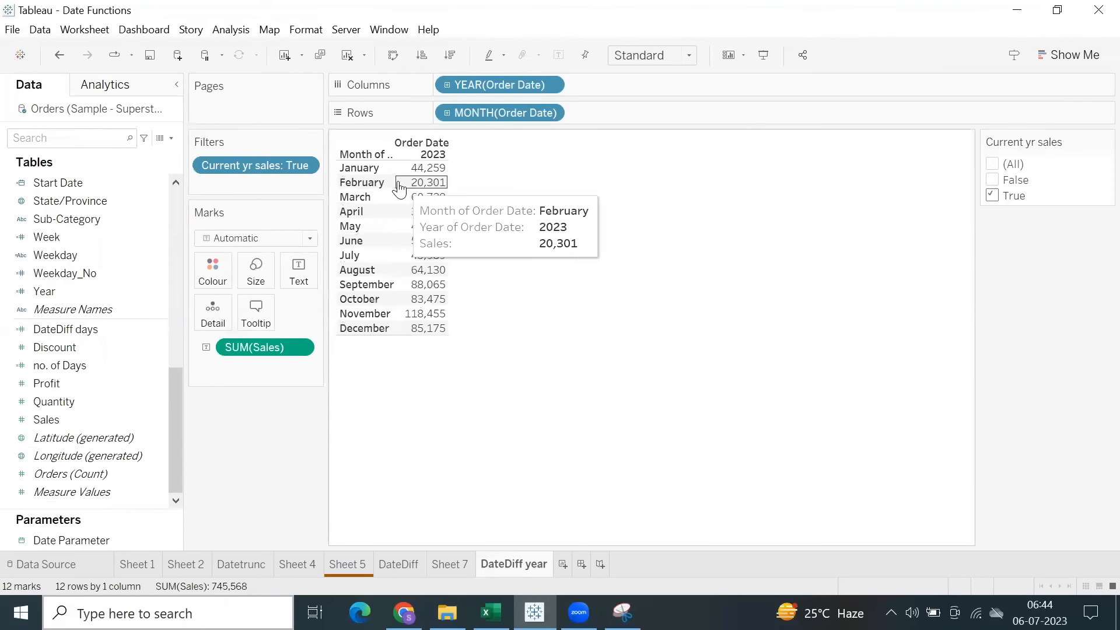
drag(400, 179, 417, 180)
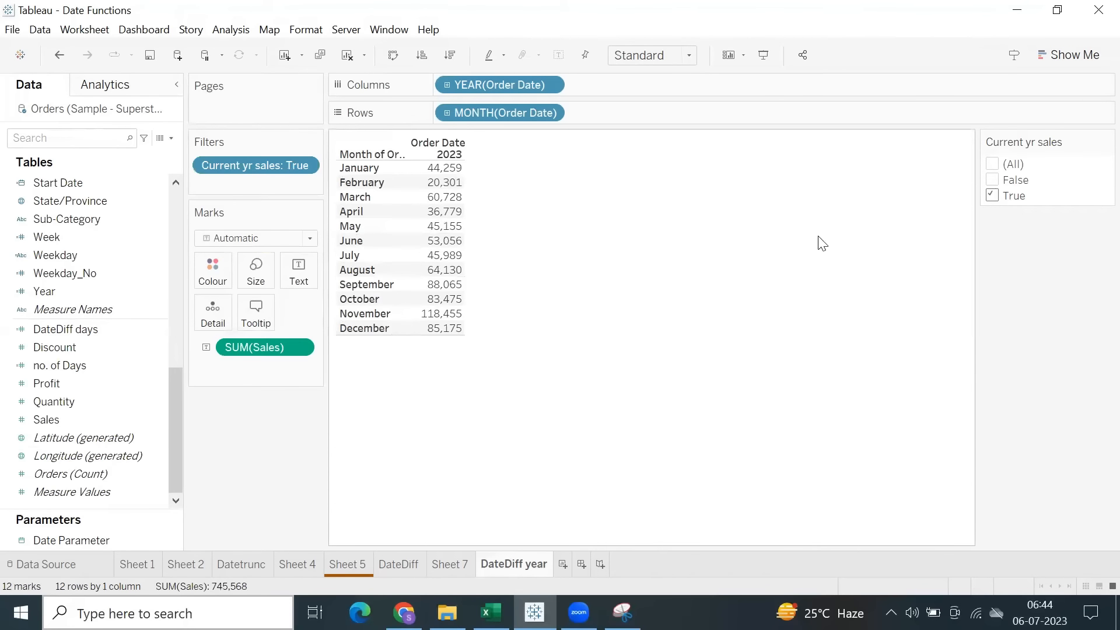
Remove the Current yr sales filter and insert IF before the DATEDIFF test in that field's formula.
drag(251, 165, 270, 450)
scroll(71, 304, up, 9)
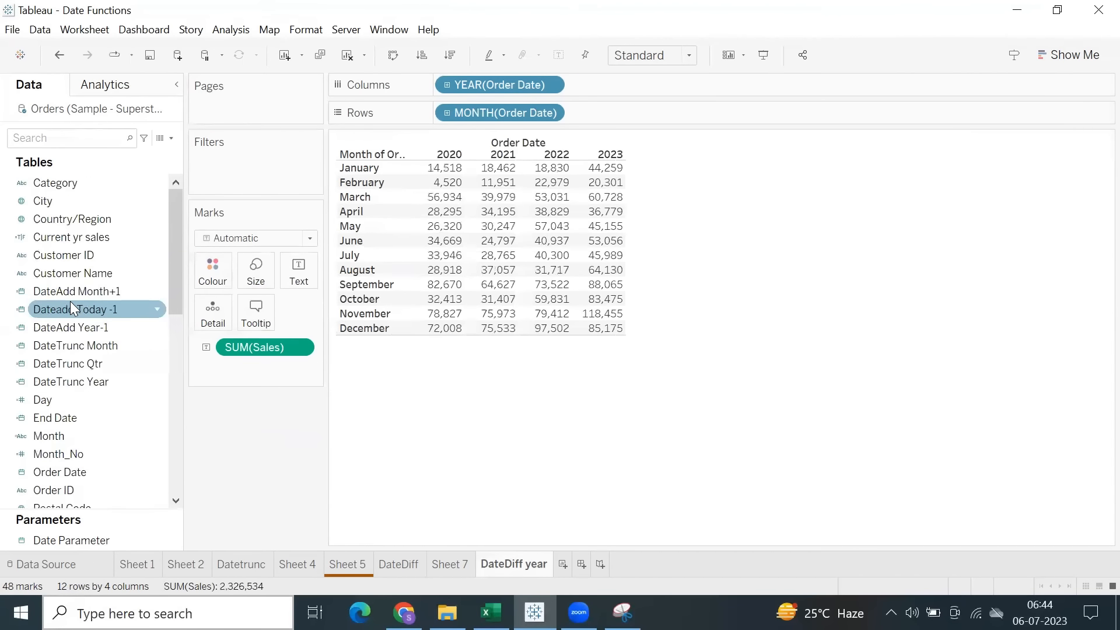
right_click(78, 241)
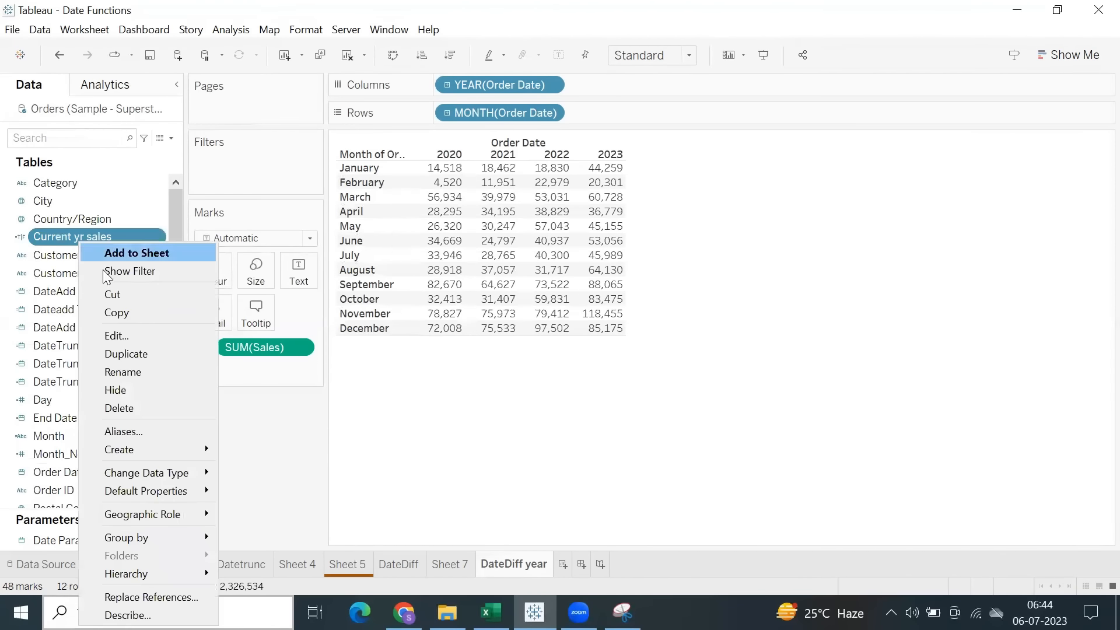
click(114, 333)
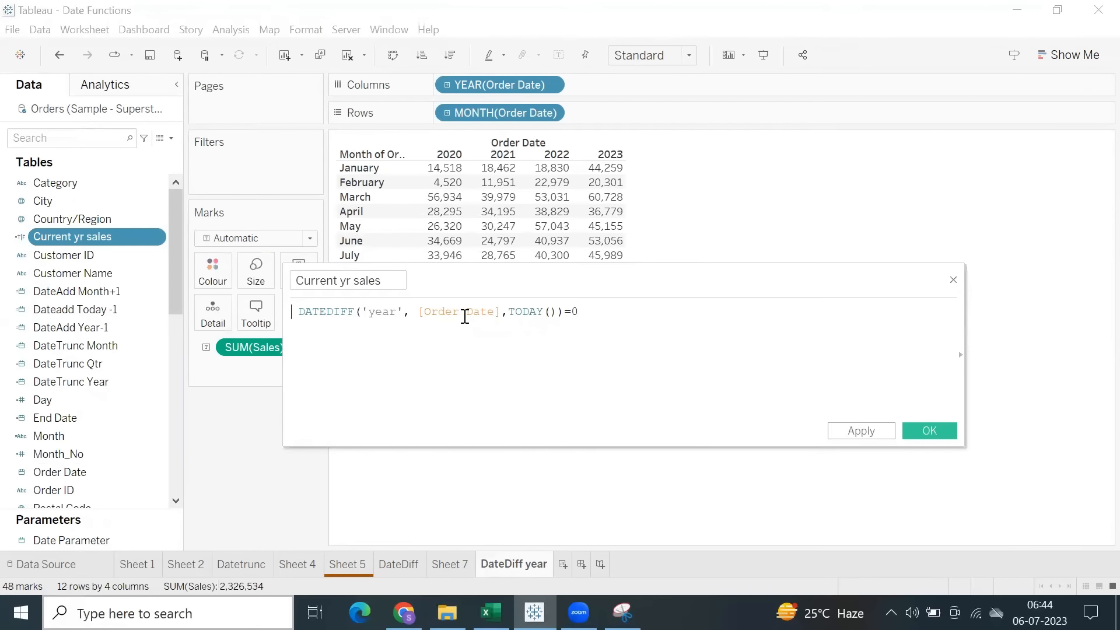
text(i)
key(Return)
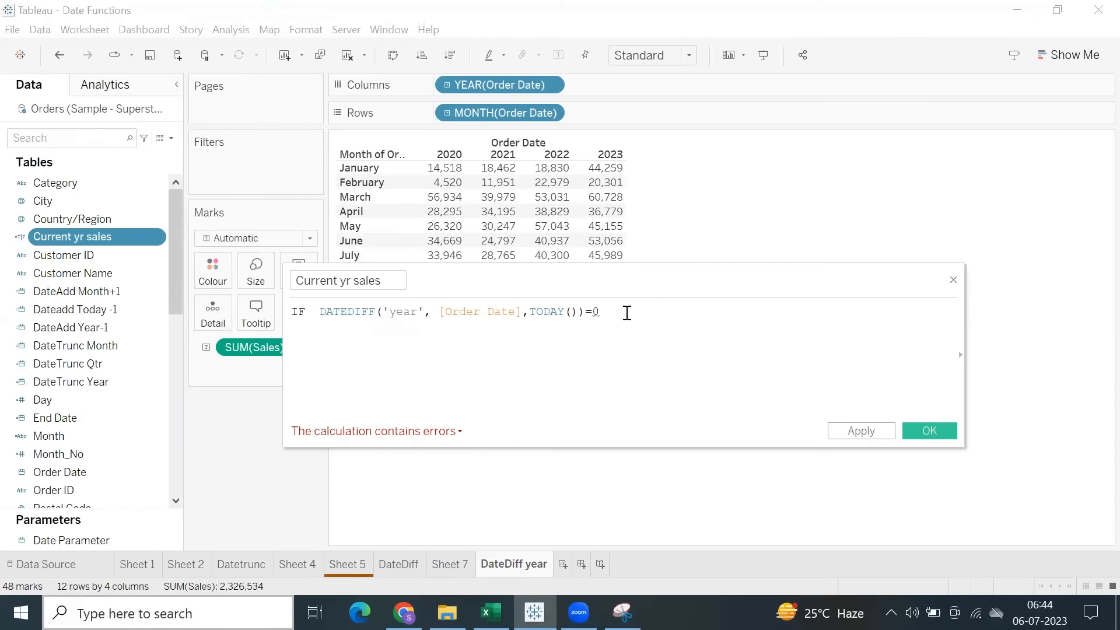
Complete the Current yr sales formula with THEN [Sales] END after =0, apply it and save the calculation.
text(th)
key(Return)
text(sa)
key(Return)
text(en)
key(Return)
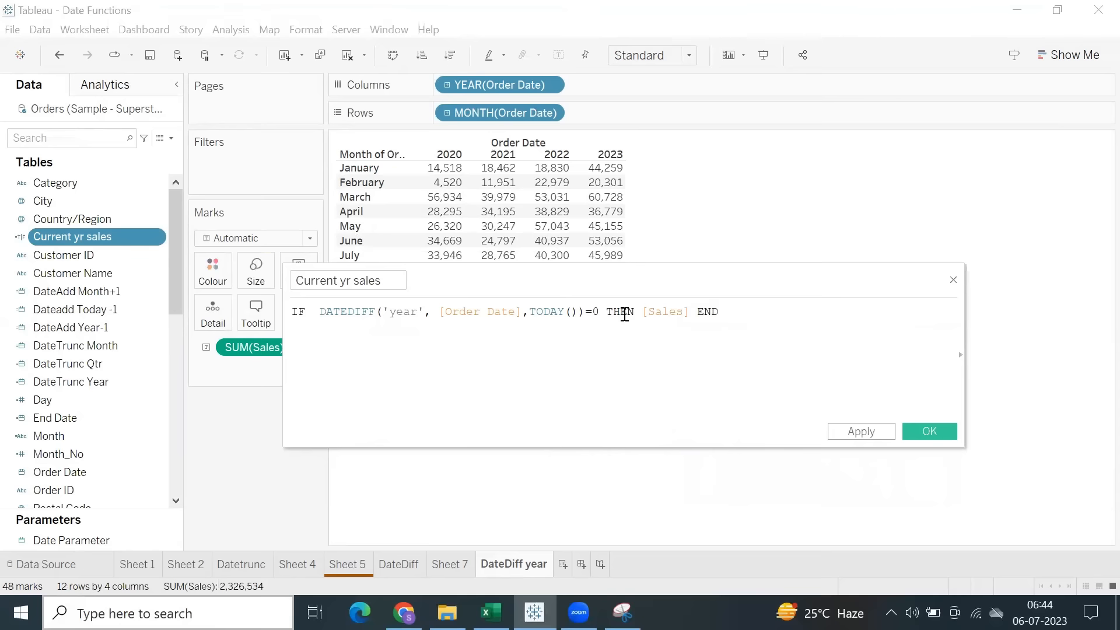
click(859, 431)
click(923, 431)
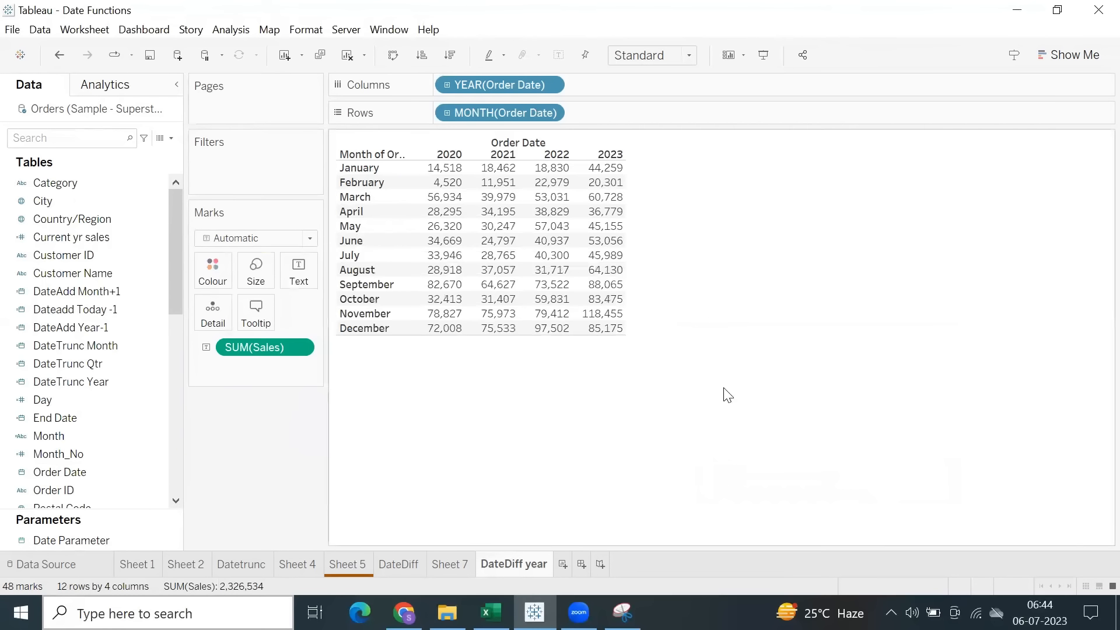
Locate the Current yr sales field in the data list and review its IF formula without editing it.
scroll(91, 324, down, 8)
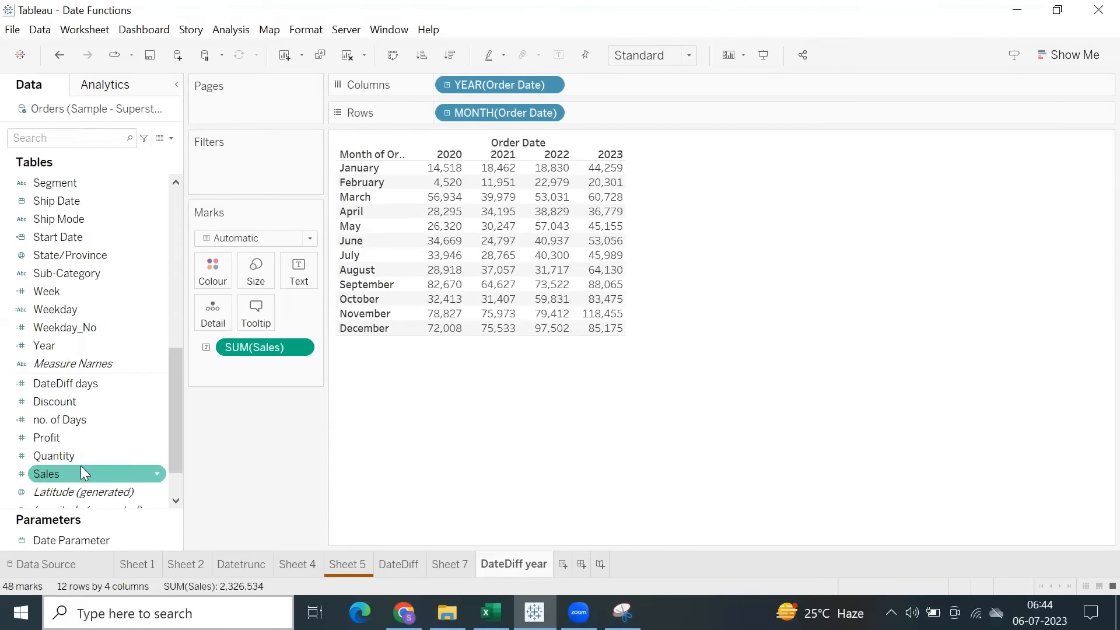
scroll(78, 470, down, 1)
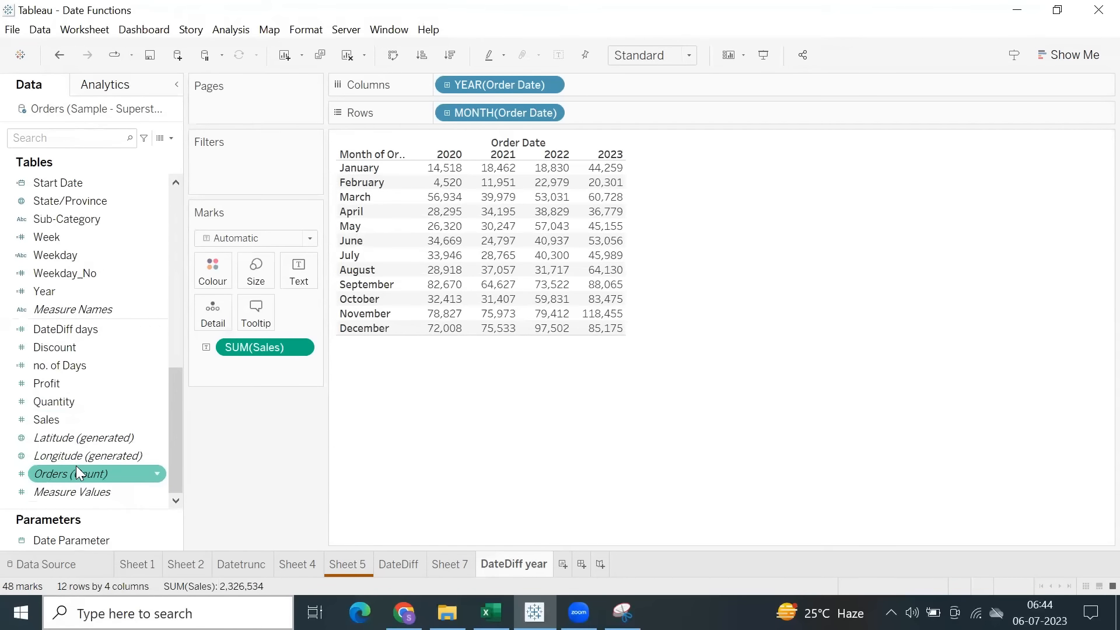
scroll(82, 341, up, 9)
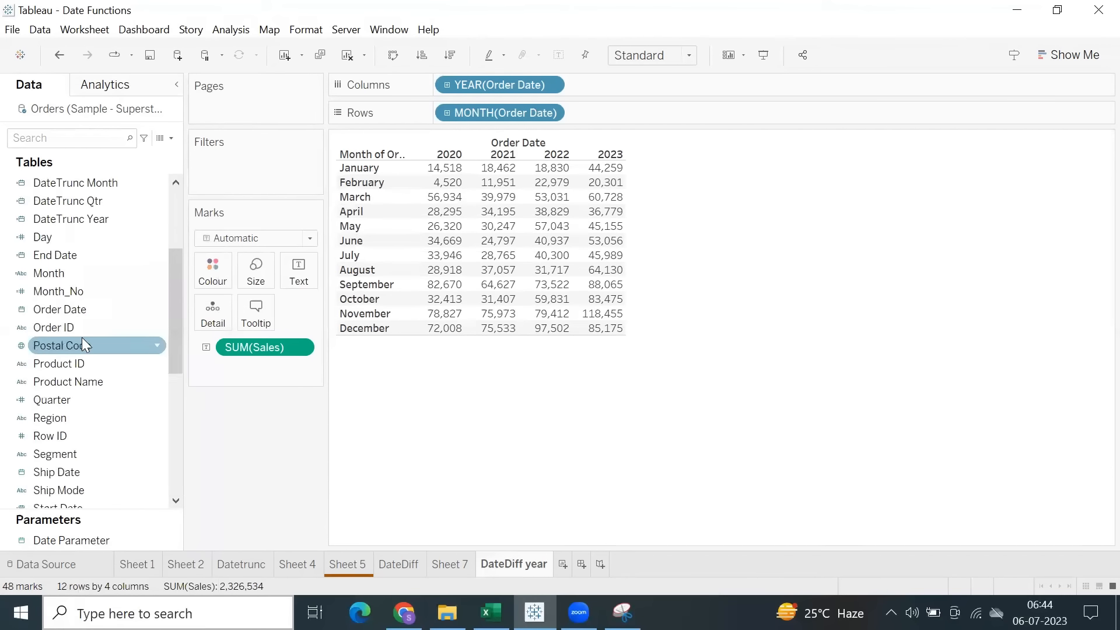
right_click(49, 240)
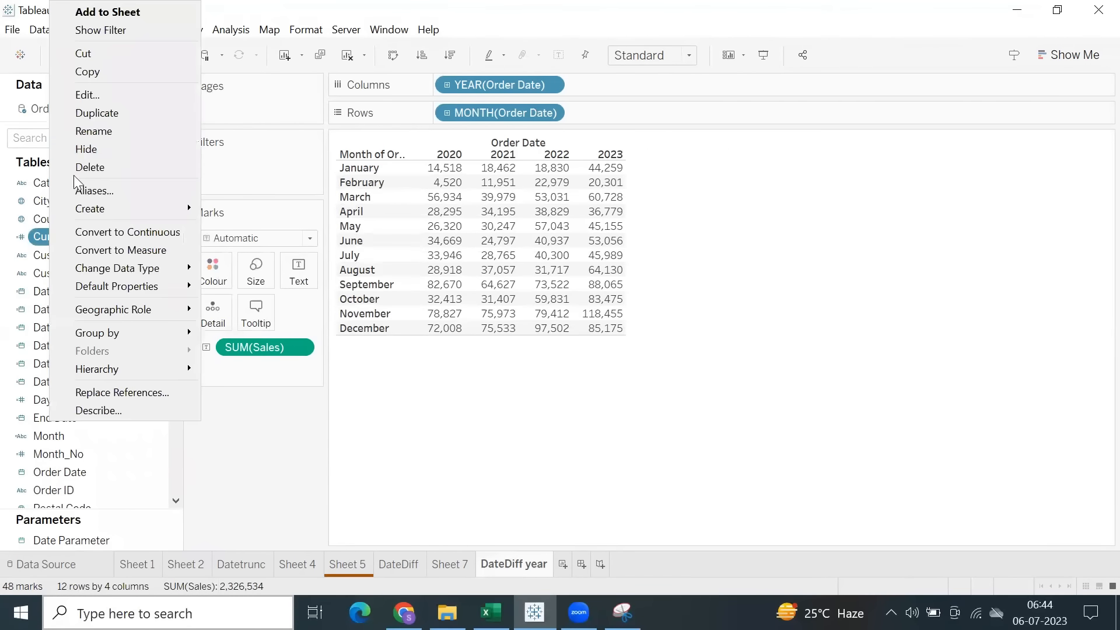
click(87, 93)
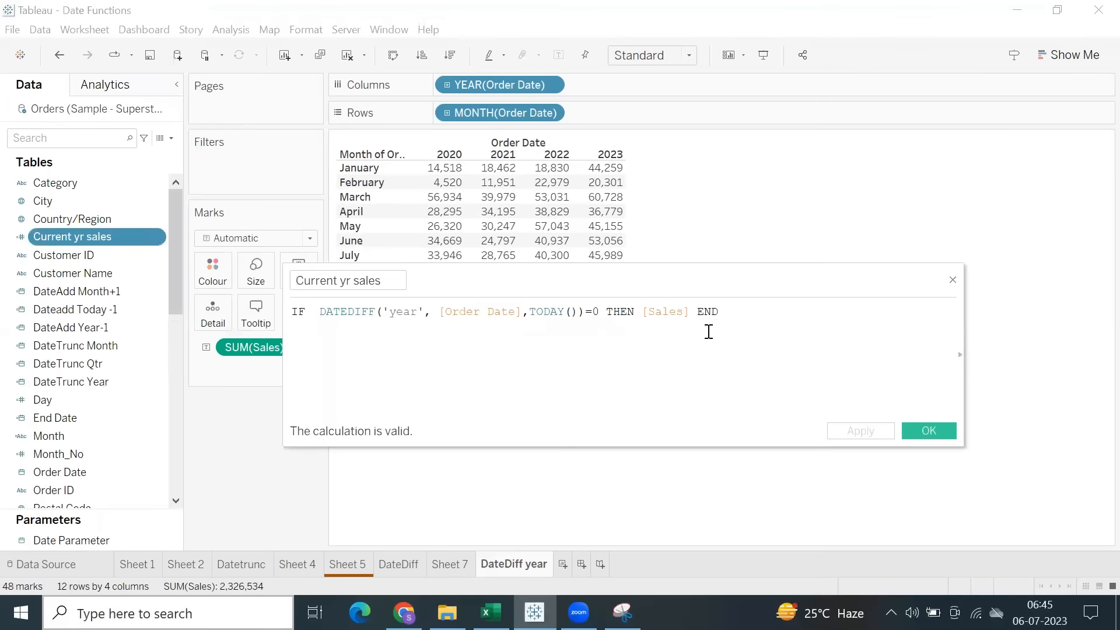
click(911, 433)
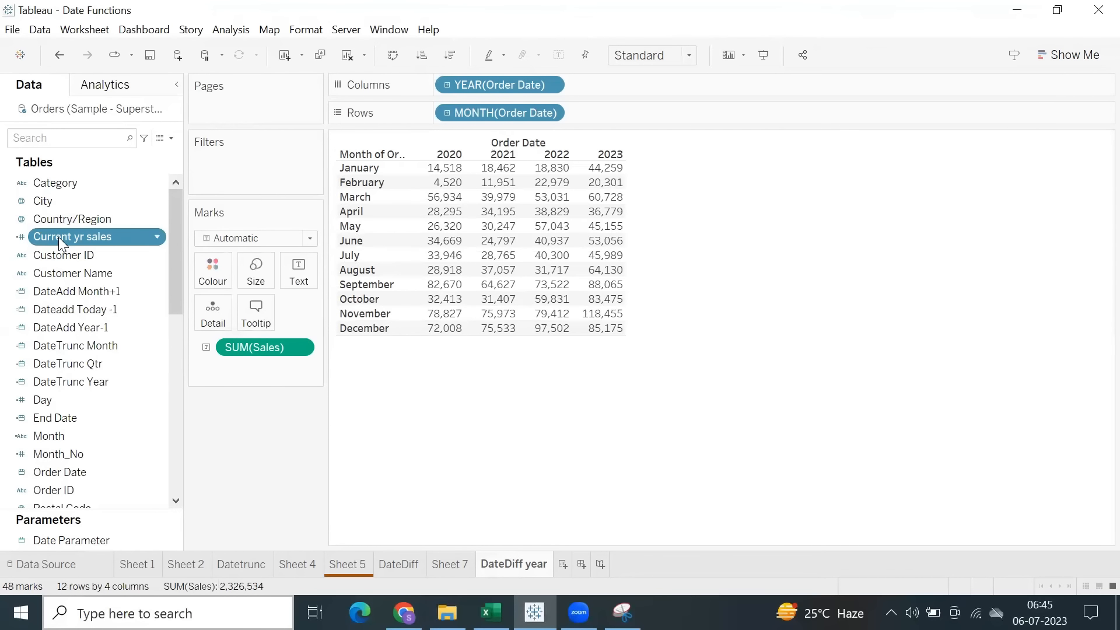
Convert the Current yr sales field to continuous and turn it from a dimension into a measure.
right_click(60, 240)
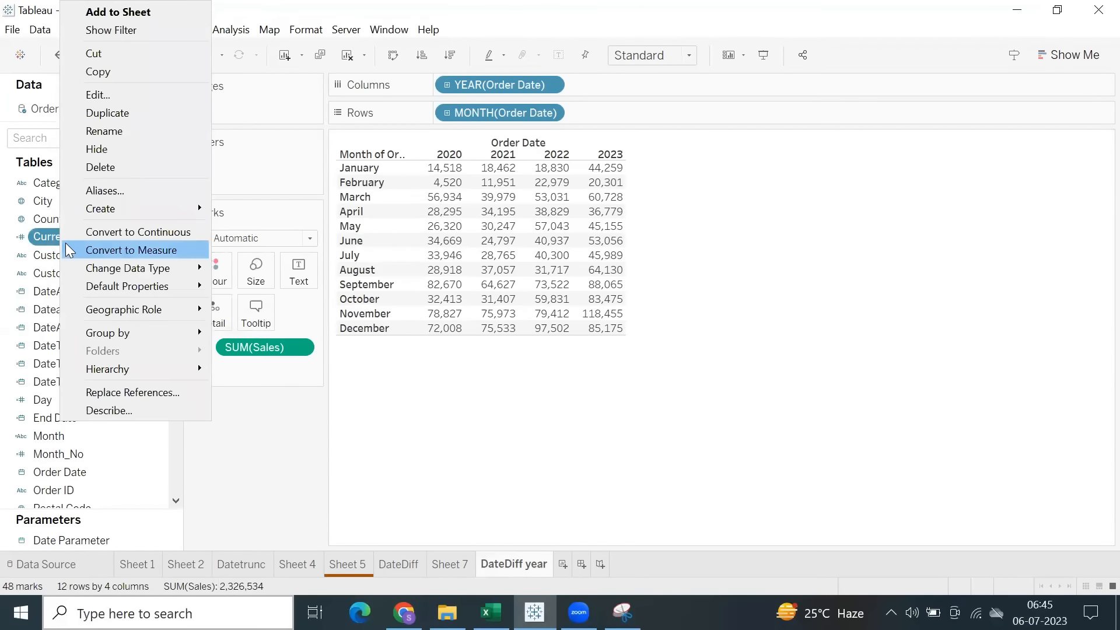
click(110, 240)
scroll(104, 326, down, 5)
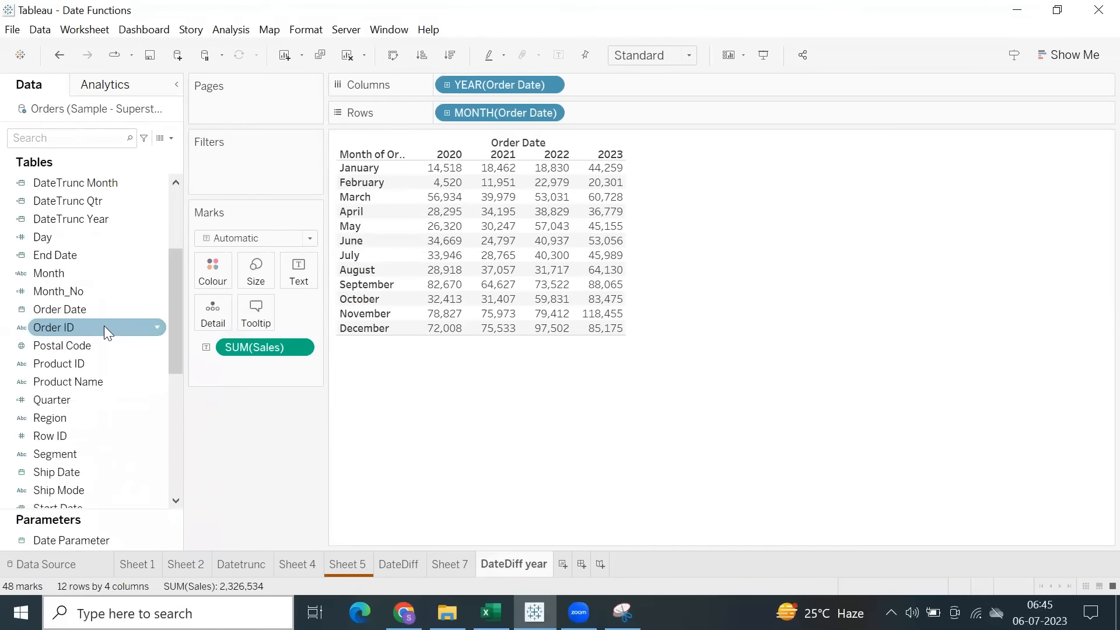
scroll(91, 365, down, 5)
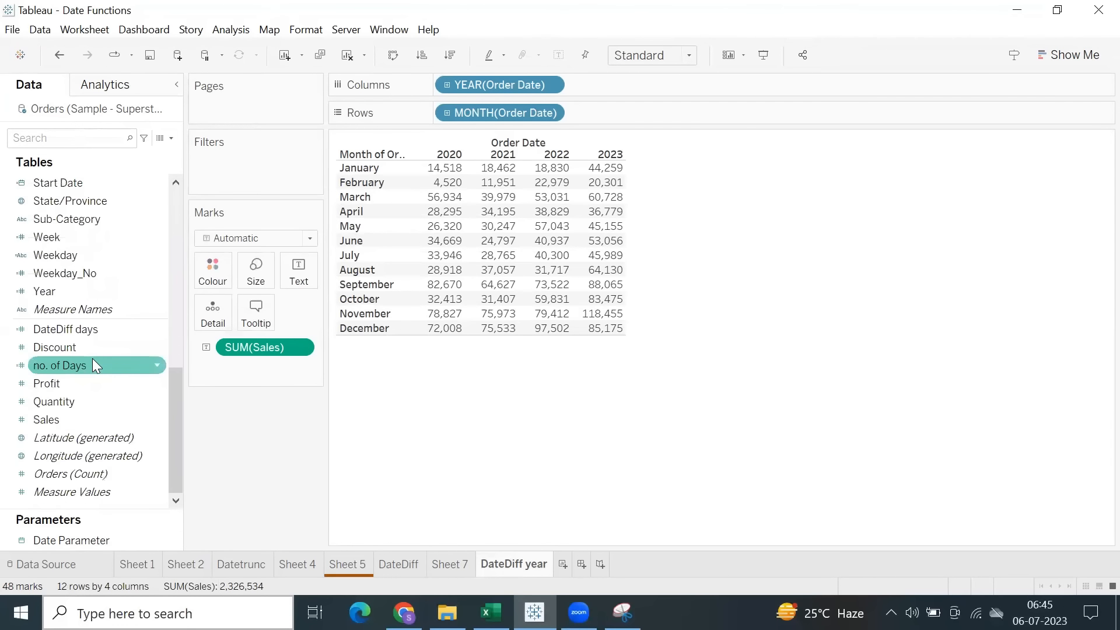
scroll(65, 358, up, 10)
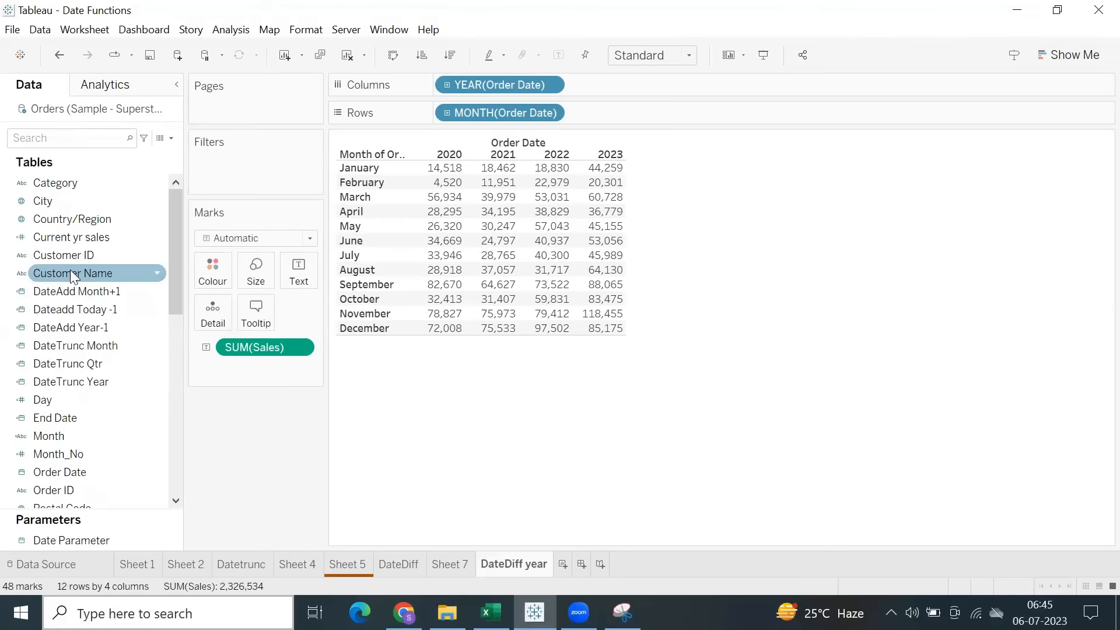
right_click(74, 236)
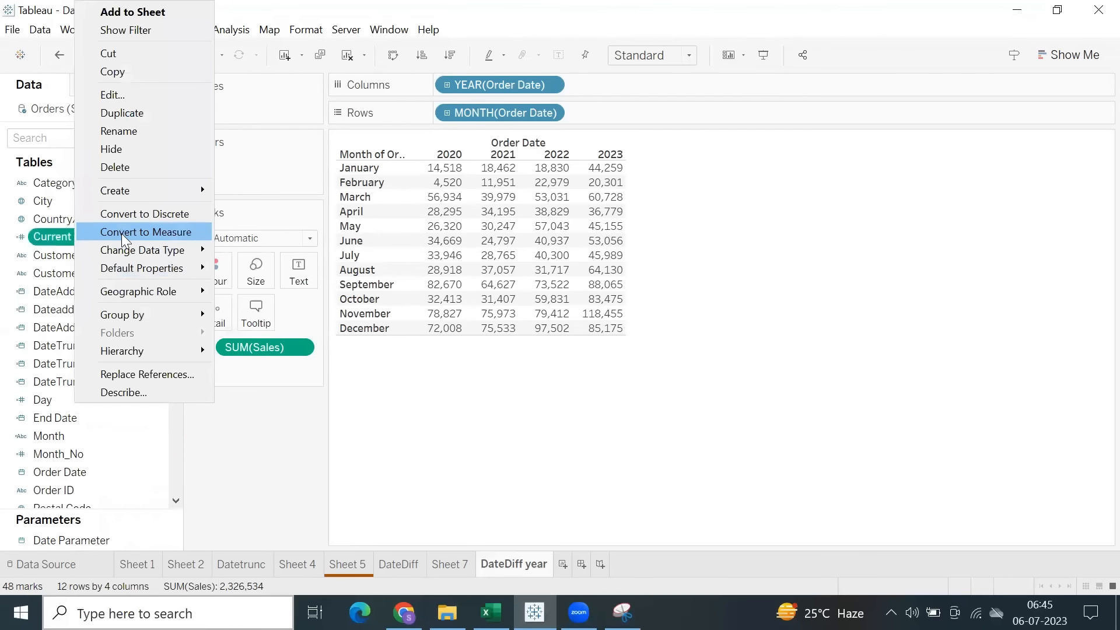
click(122, 232)
Replace Sales with the Current yr sales measure in the month-by-year table and highlight the 2023 values.
scroll(84, 364, down, 2)
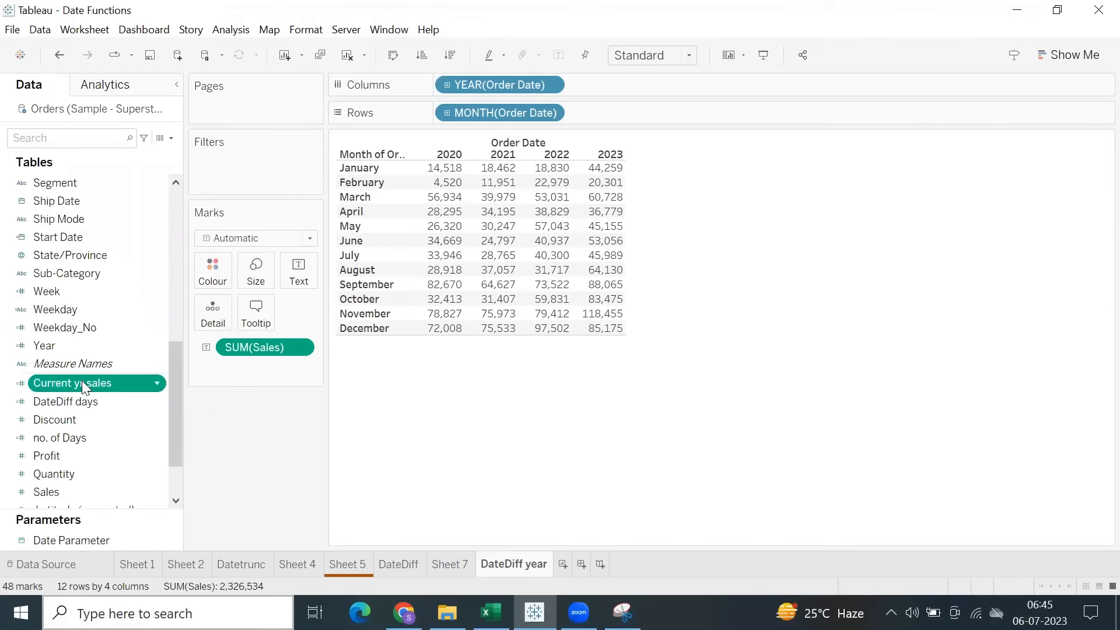
double_click(82, 382)
drag(235, 448, 63, 500)
drag(604, 170, 630, 364)
click(740, 284)
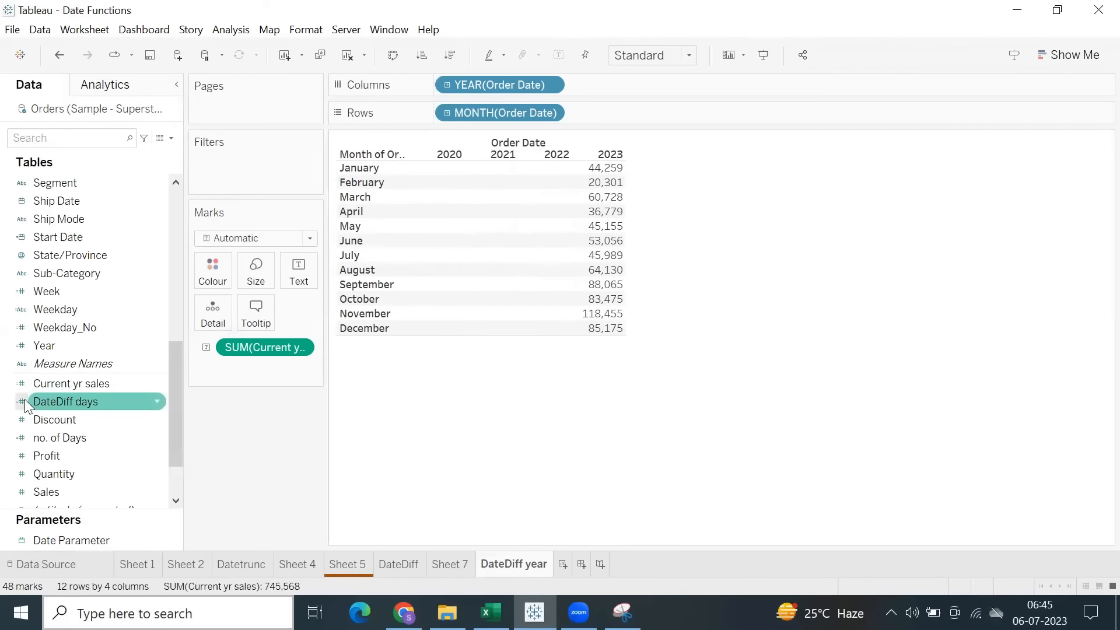
drag(599, 167, 624, 352)
click(697, 281)
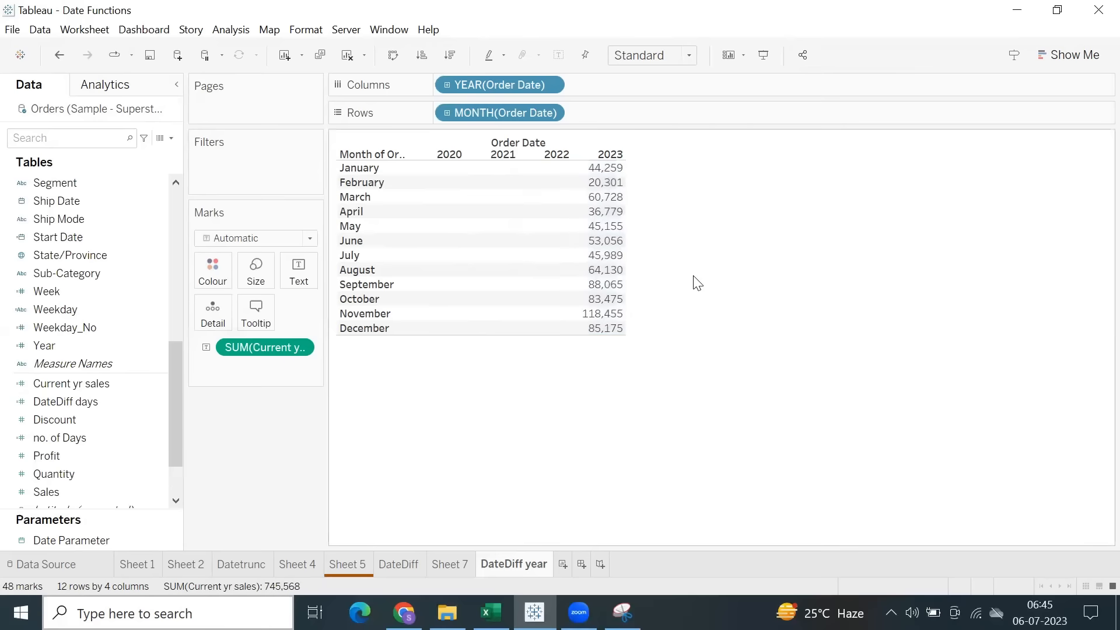
Review the THEN [Sales] END part of the Current yr sales formula without editing it, and examine the table's 2020 to 2022 cells.
right_click(86, 384)
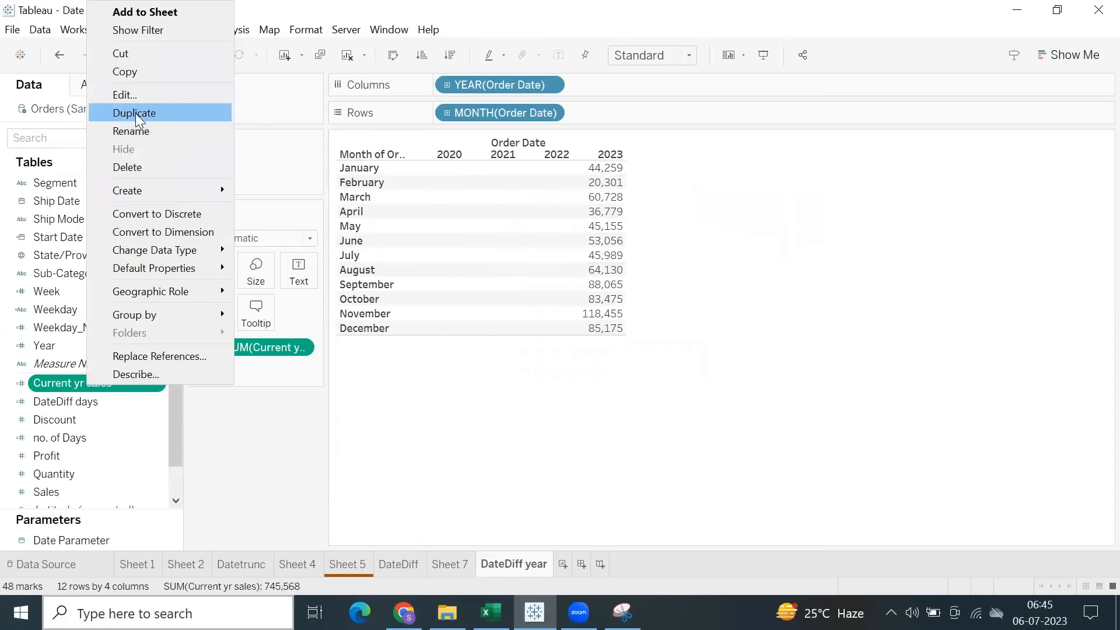
click(164, 95)
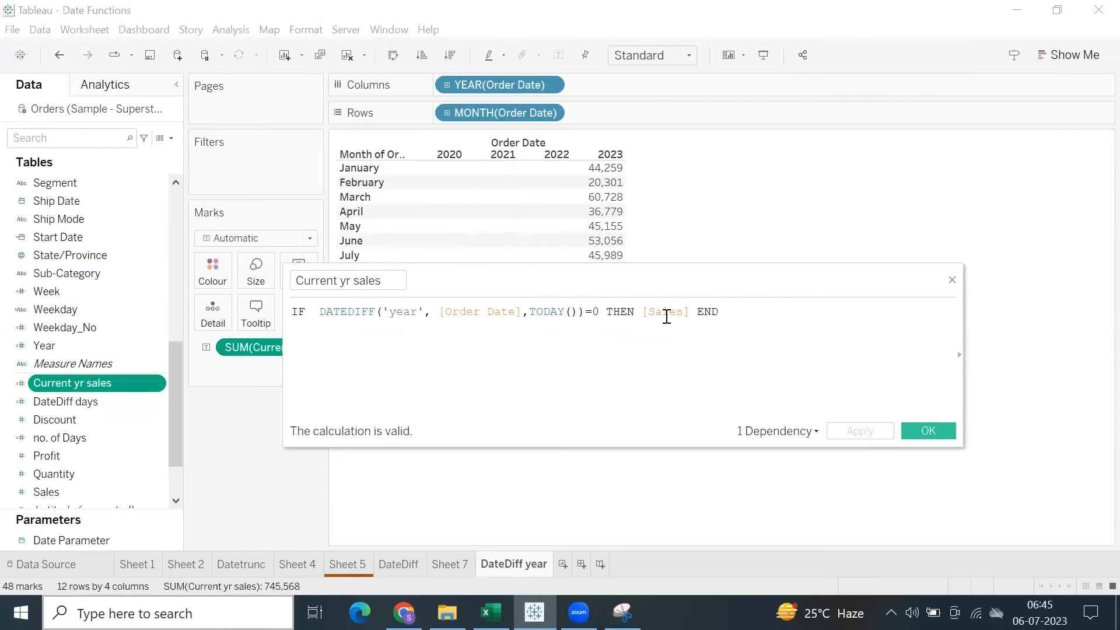
drag(738, 316, 609, 315)
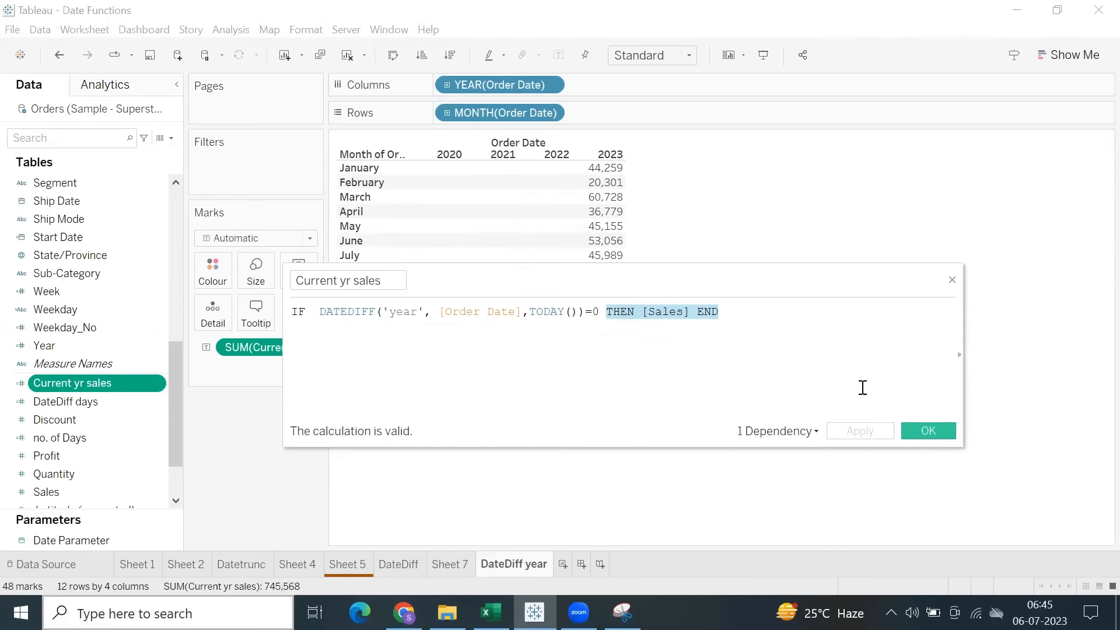
click(922, 435)
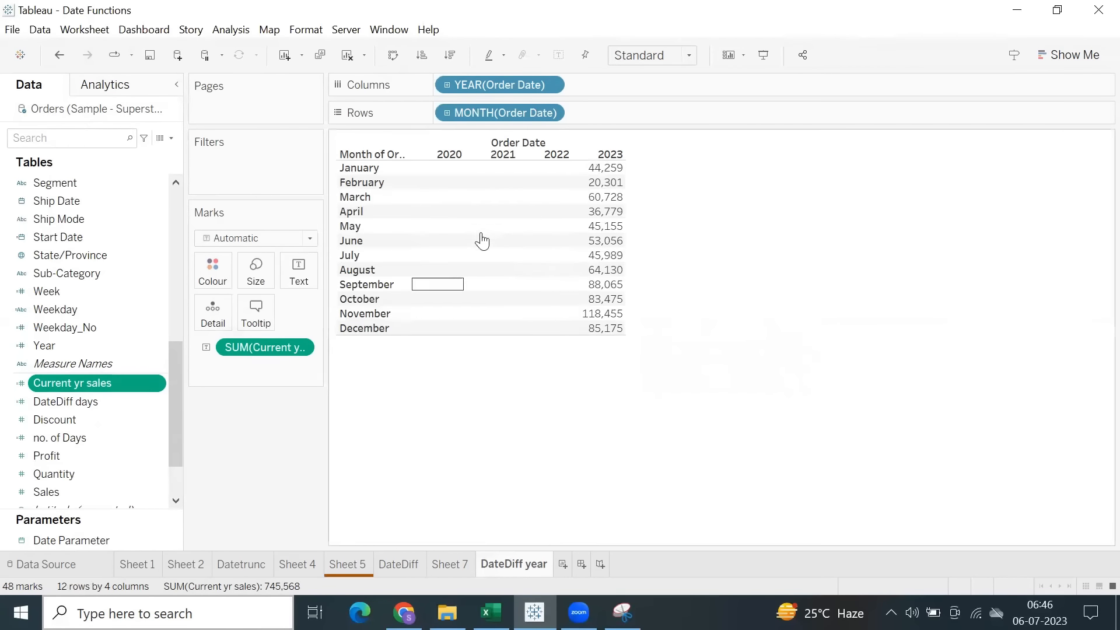
drag(446, 171, 569, 340)
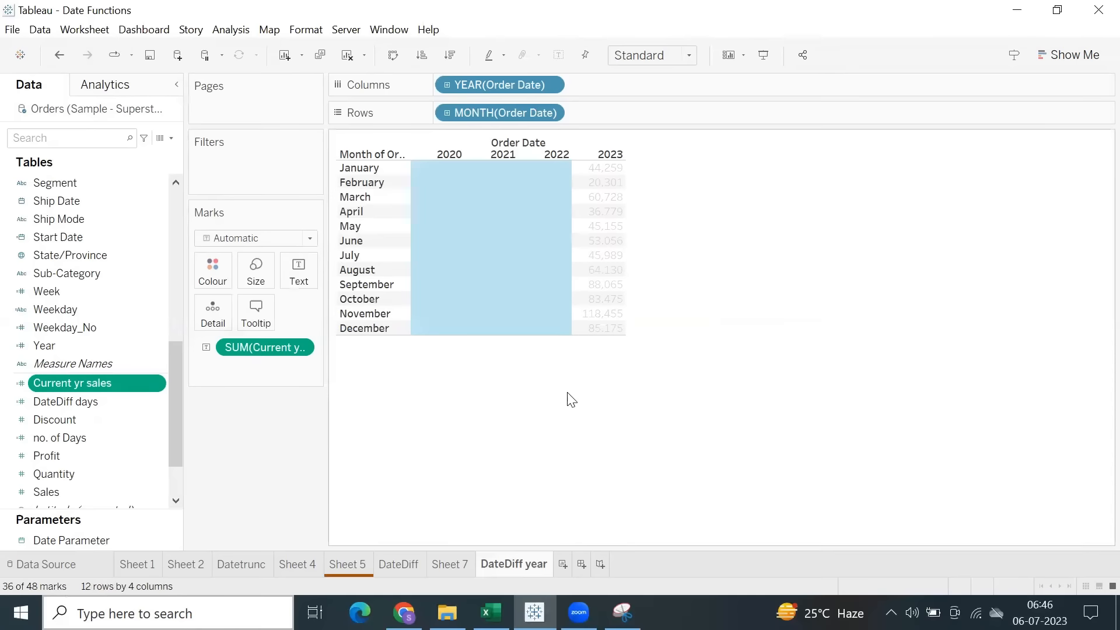
click(555, 398)
drag(441, 170, 561, 375)
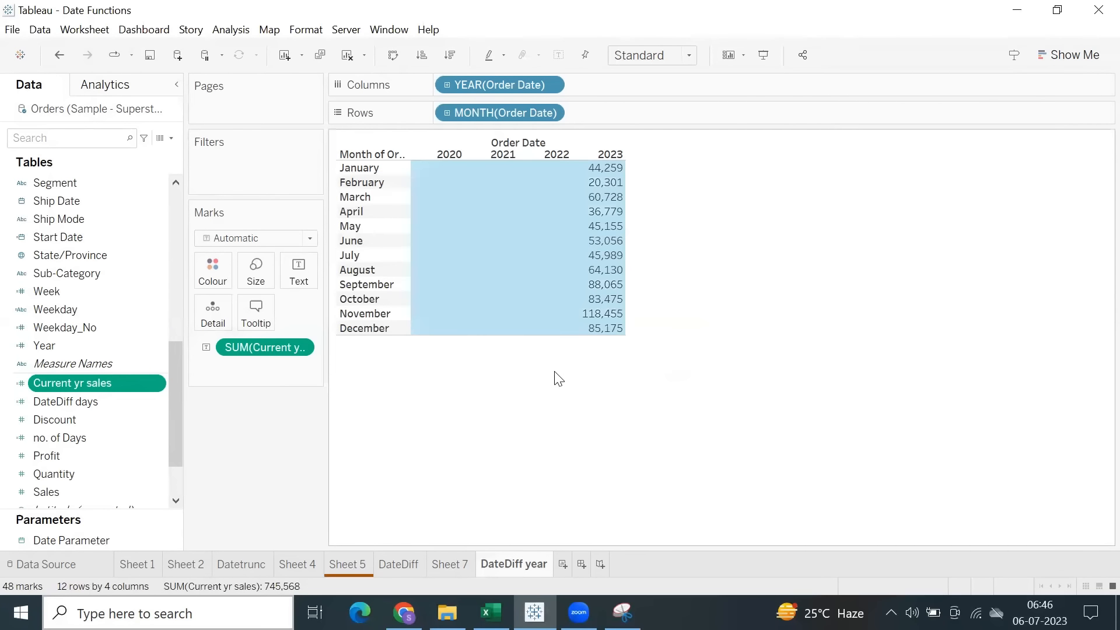
click(556, 377)
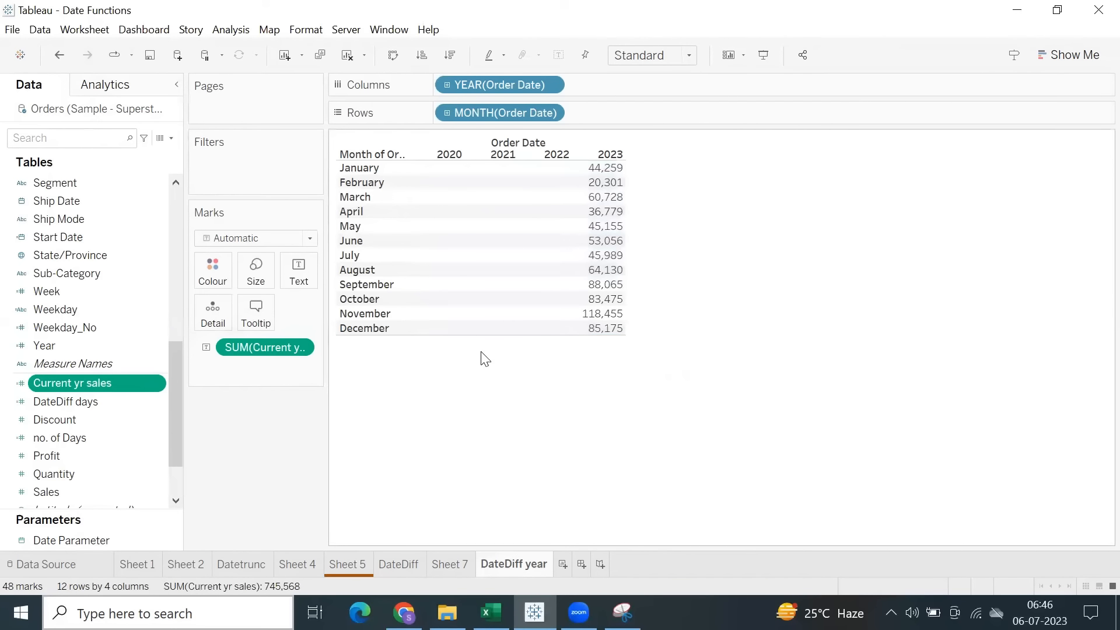
Create a calculated field with the formula DATEDIFF('year', [Order Date], TODAY())=0.
right_click(96, 378)
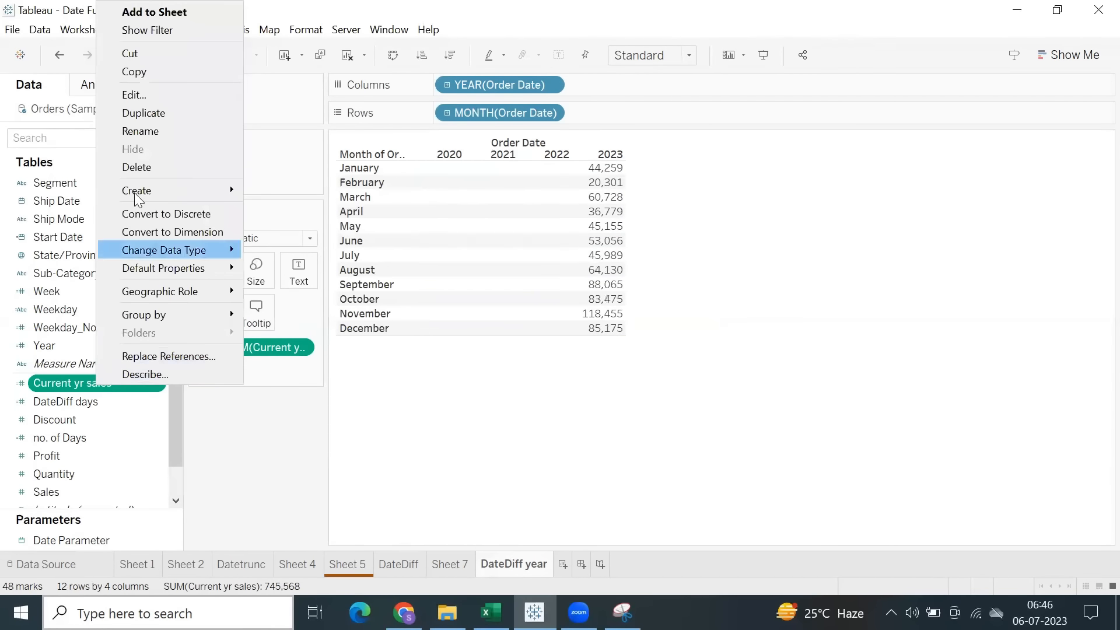
click(294, 489)
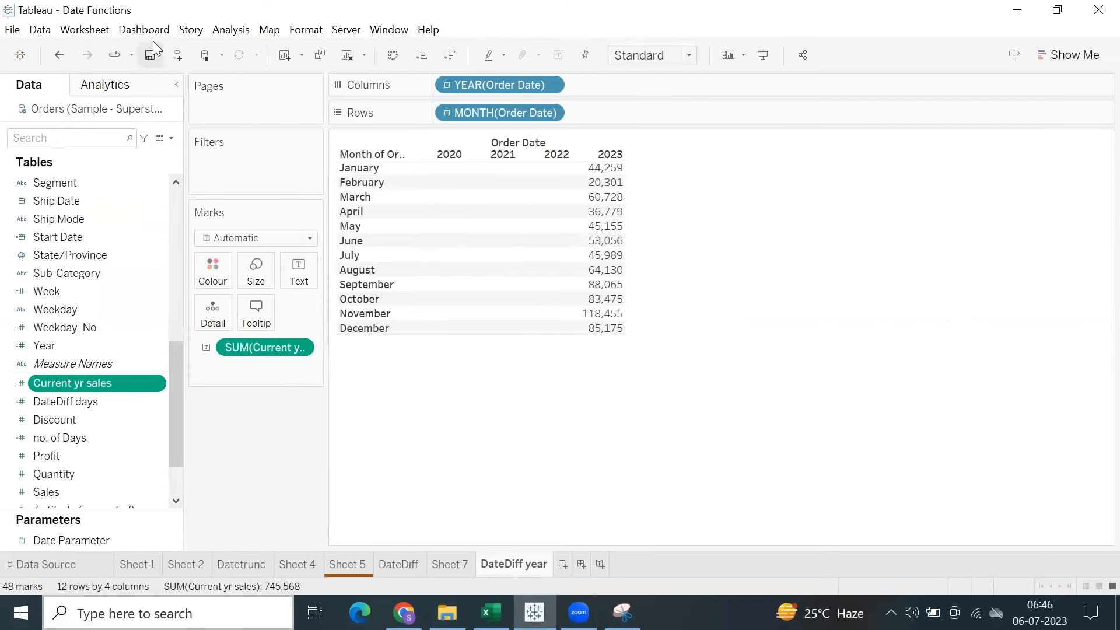
click(231, 29)
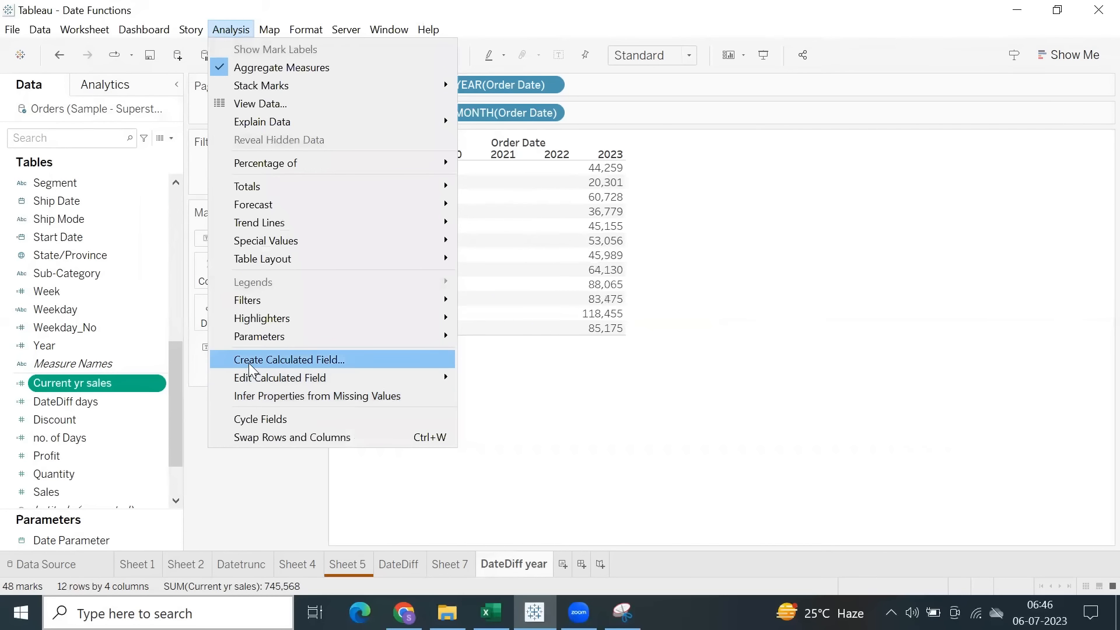
click(409, 360)
text(dated)
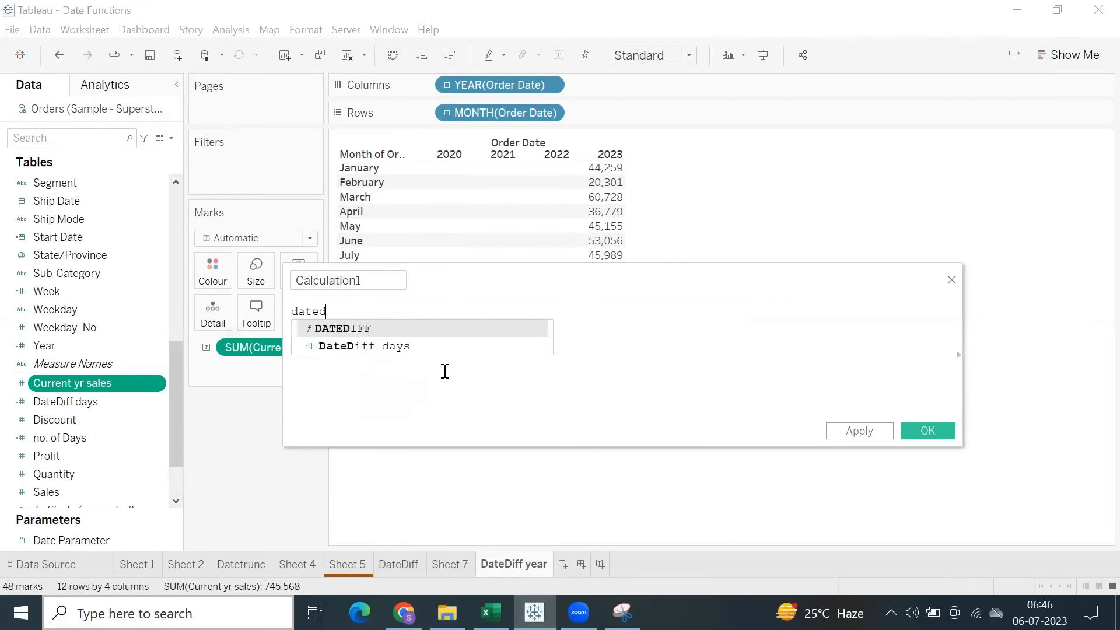
text(i)
key(Return)
text('year', order)
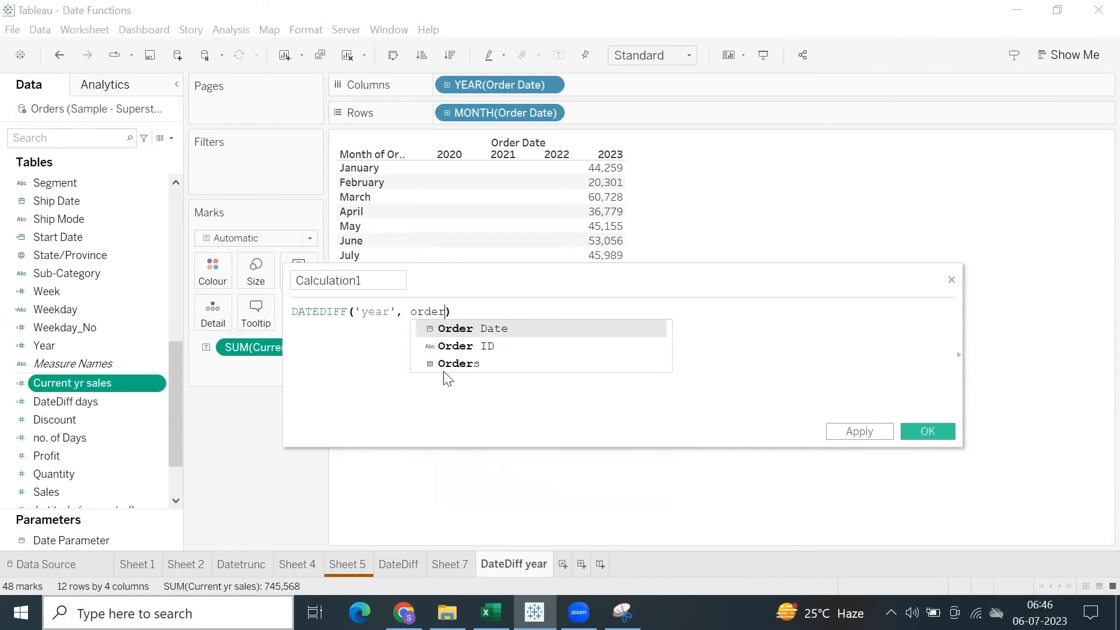
key(Return)
text(, )
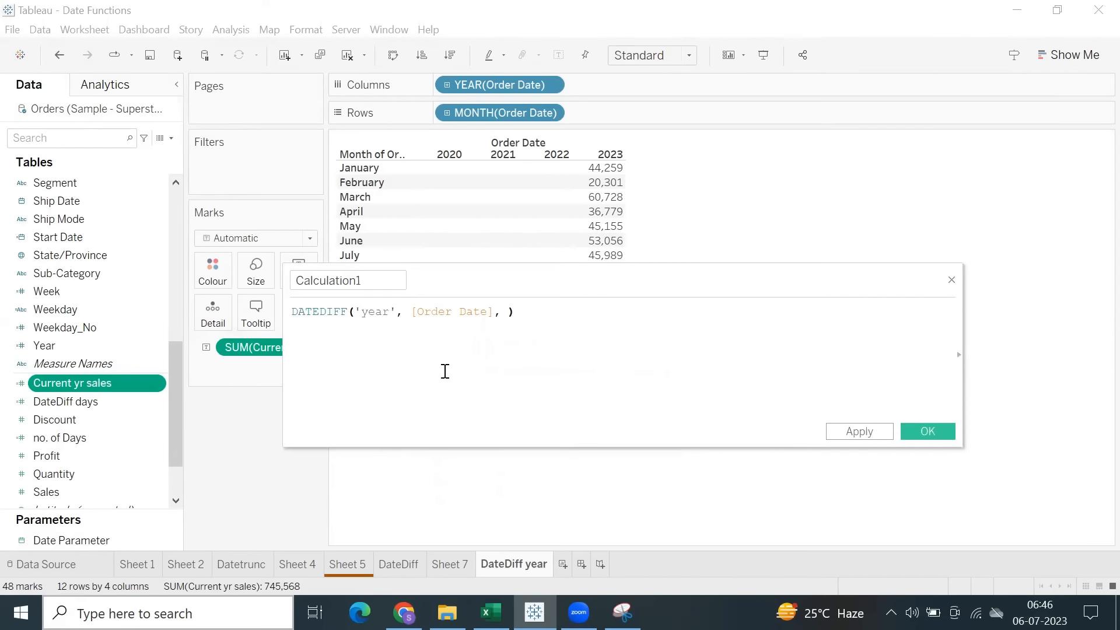
text(tod)
key(Return)
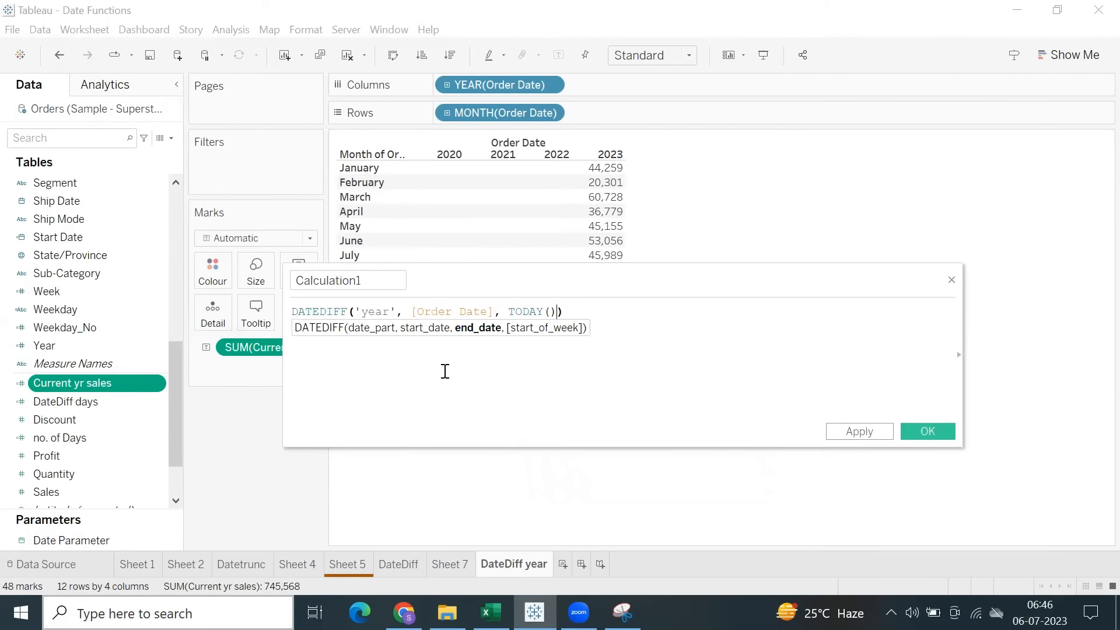
click(577, 311)
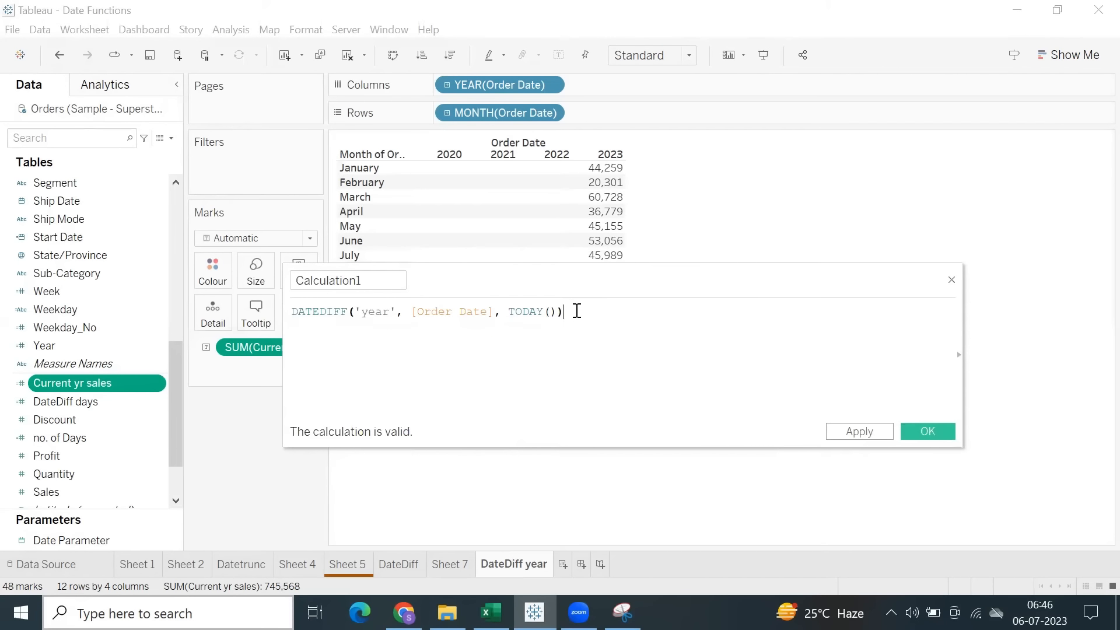
text(=0)
Name the calculated field Current YR, apply it and save it.
drag(373, 277, 262, 283)
text(Current YR)
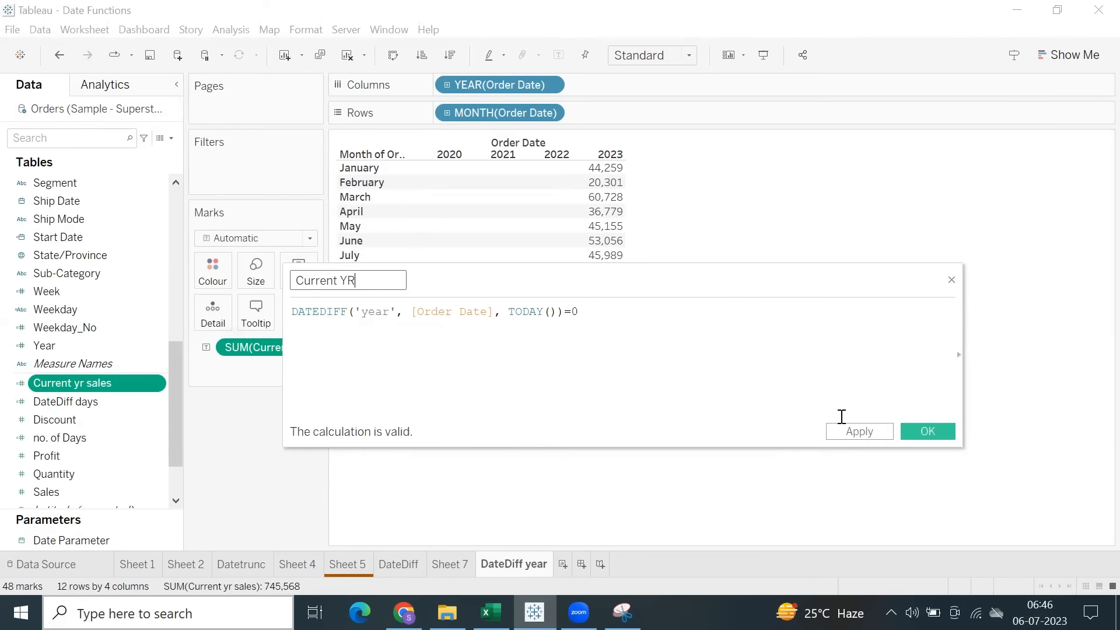
click(859, 432)
click(926, 433)
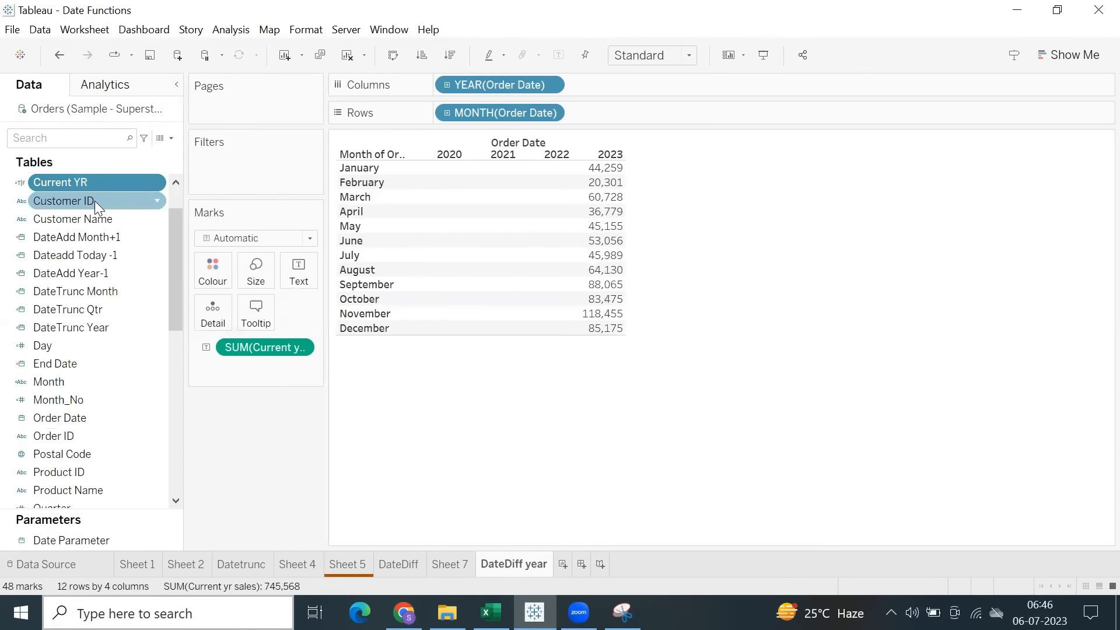
Filter the month-by-year table to the True value of Current YR and highlight the monthly sales values.
drag(79, 181, 225, 183)
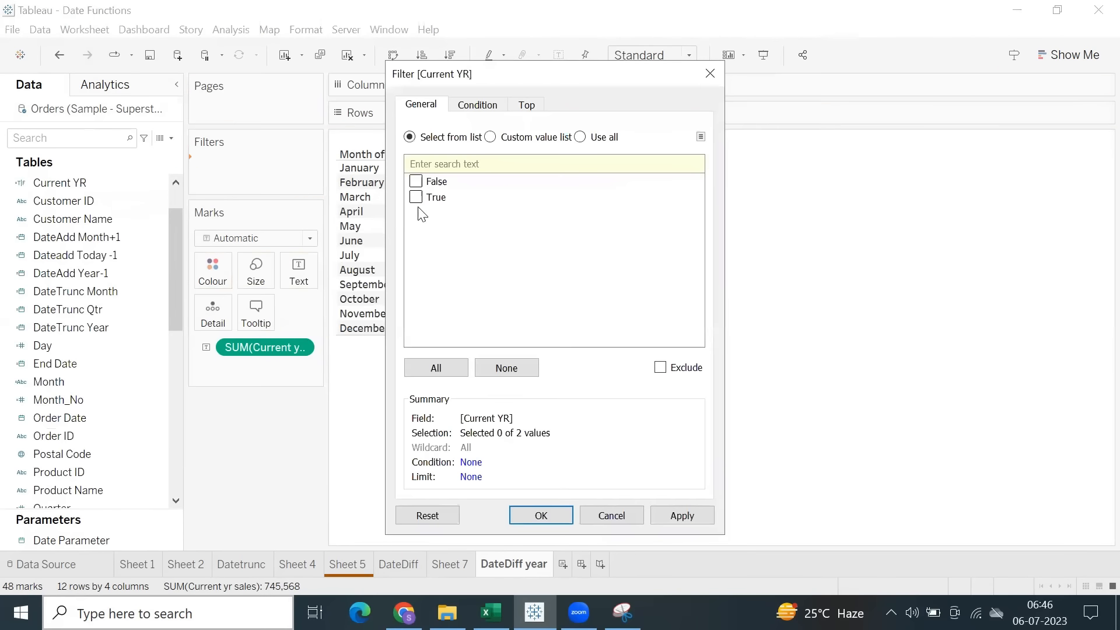
click(537, 516)
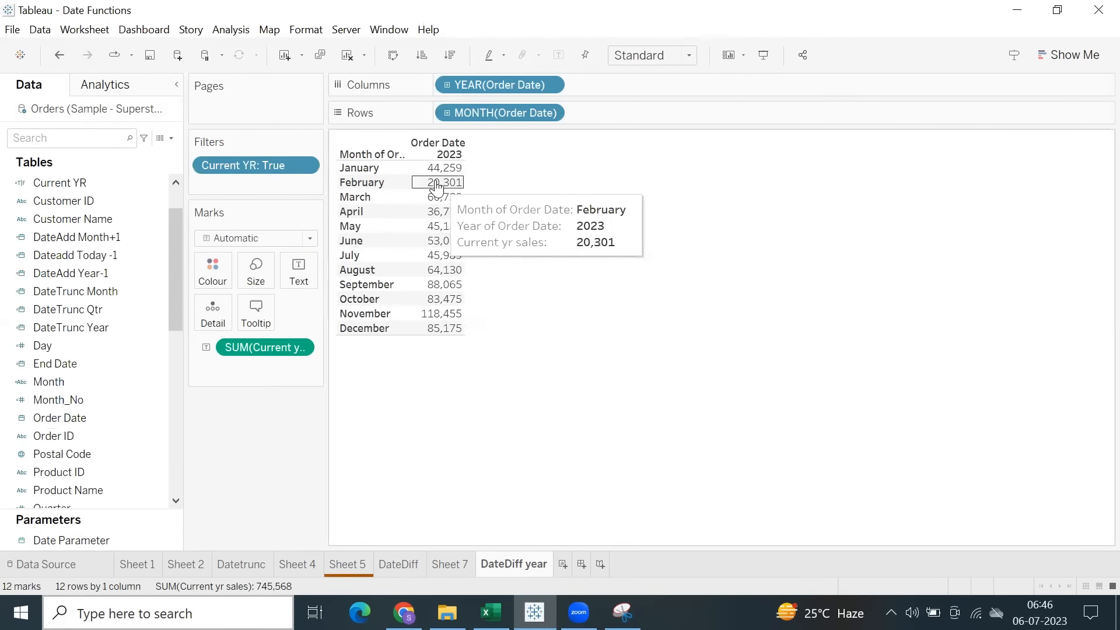
drag(438, 175, 501, 357)
click(664, 318)
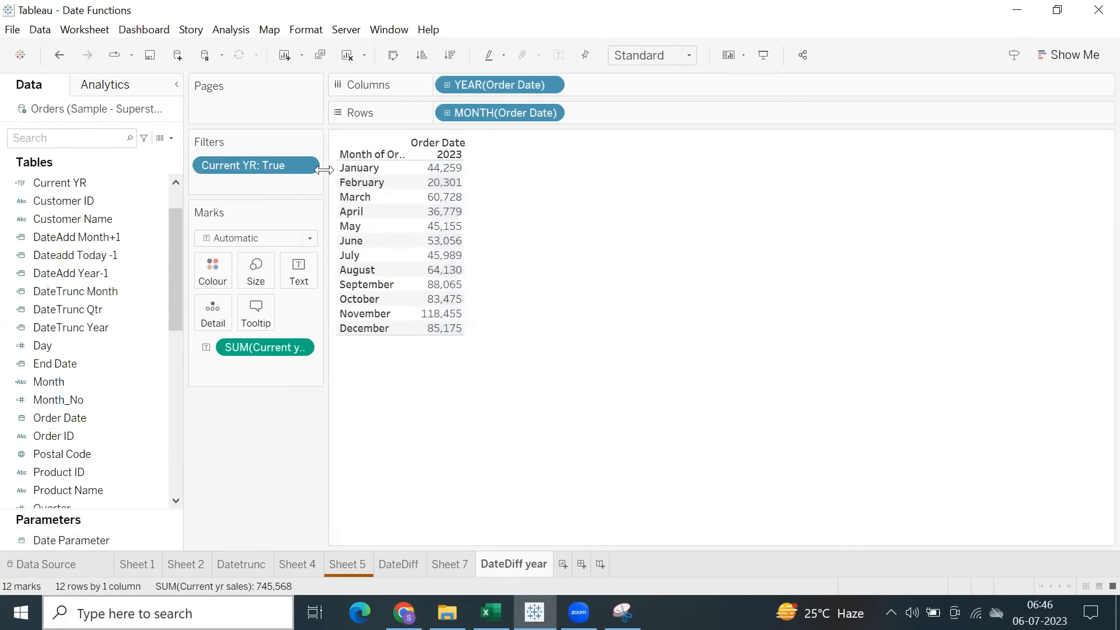
Show the Current YR filter beside the table and include its False value as well.
right_click(287, 170)
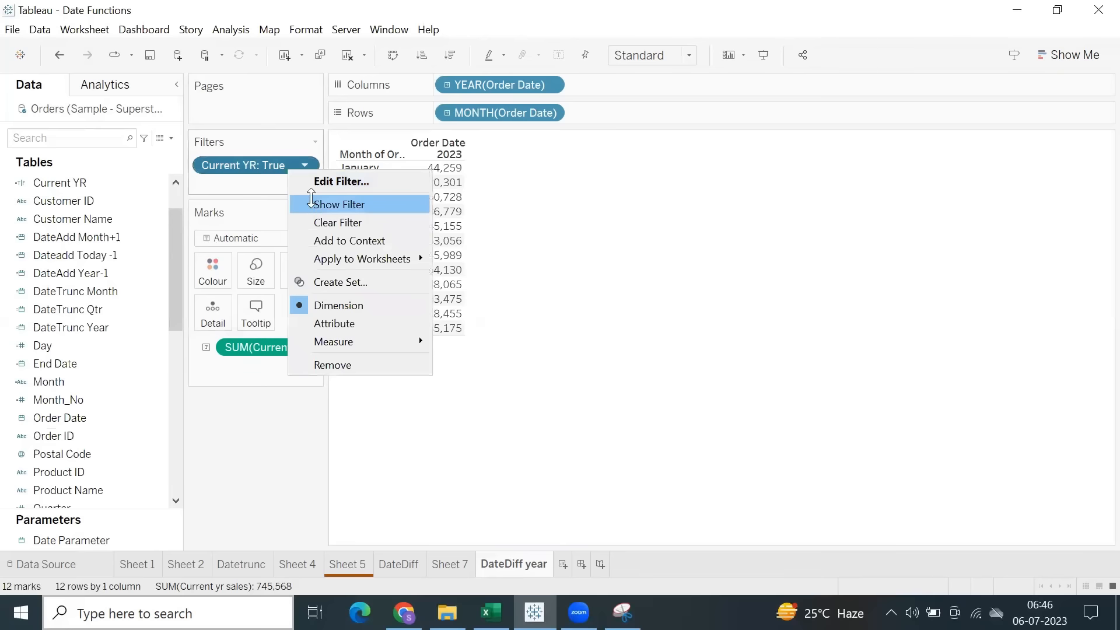
click(308, 202)
click(994, 180)
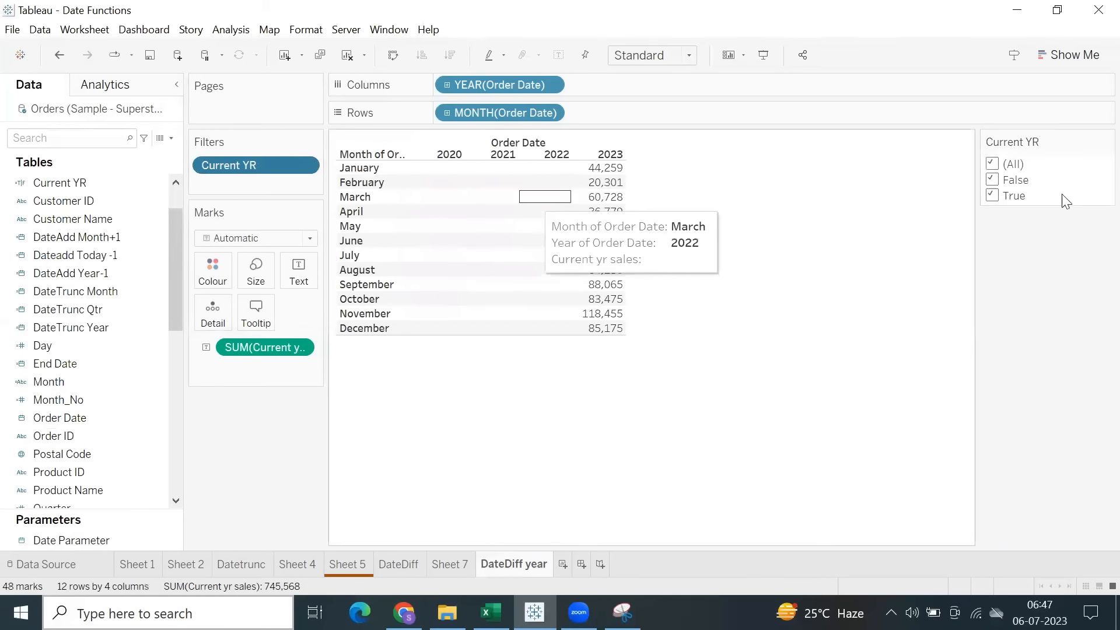
Examine the table's 2020 to 2022 cells and exclude False from the Current YR filter.
scroll(56, 473, down, 7)
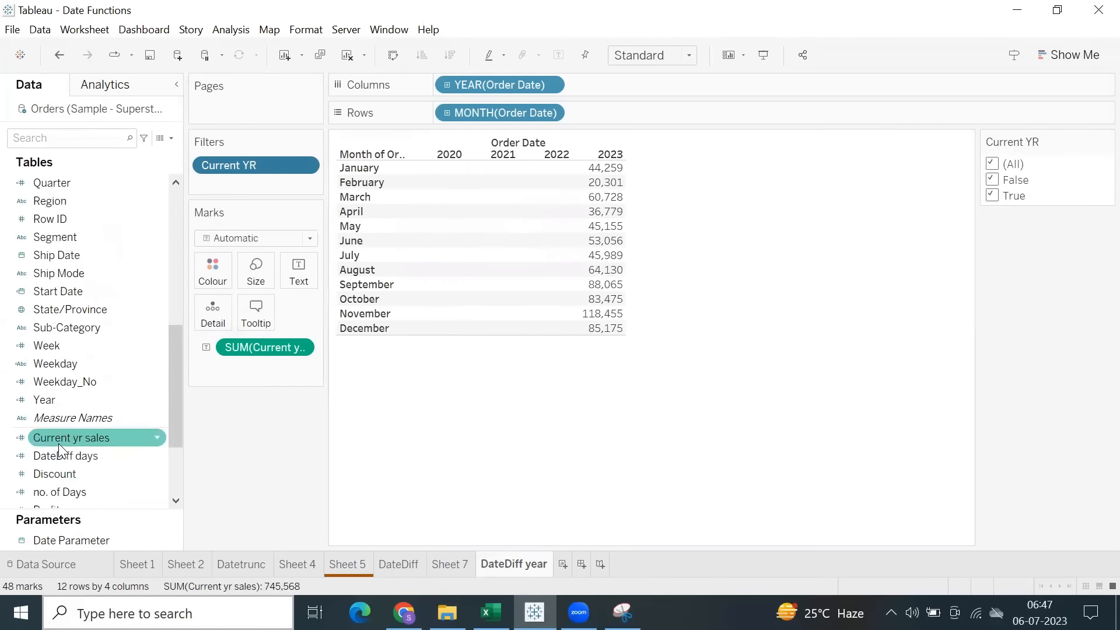
drag(414, 164, 567, 378)
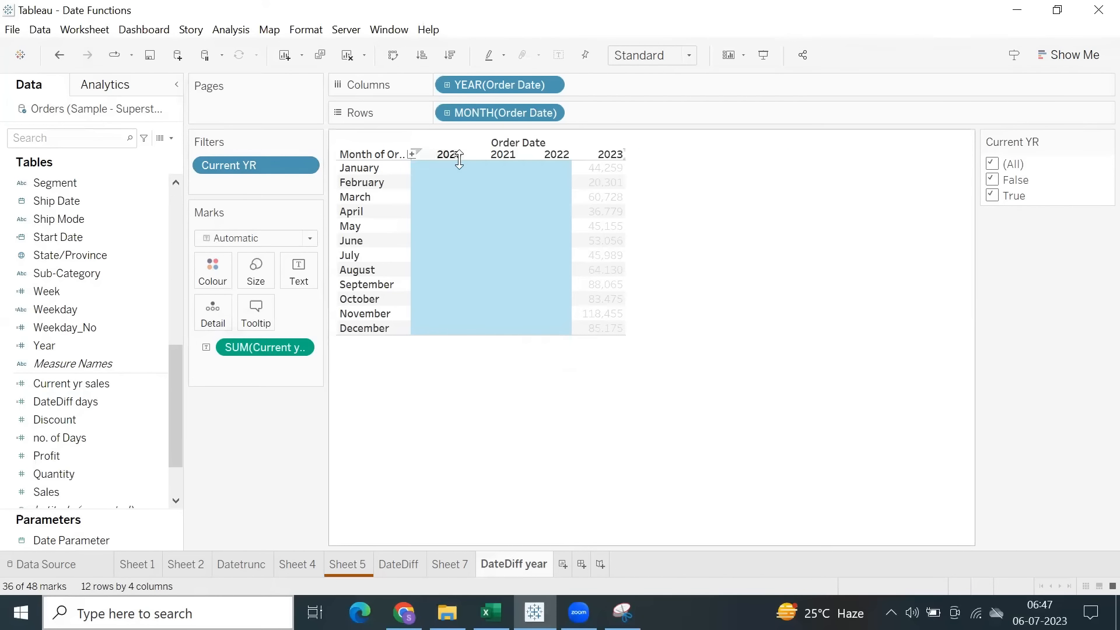
click(648, 207)
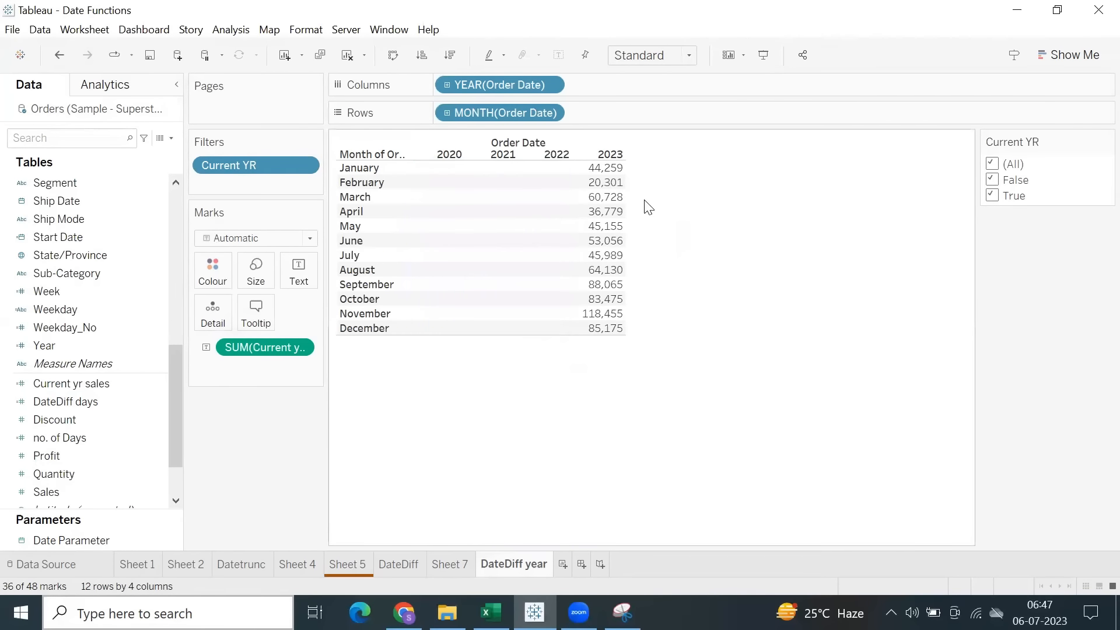
drag(449, 172, 583, 360)
click(843, 257)
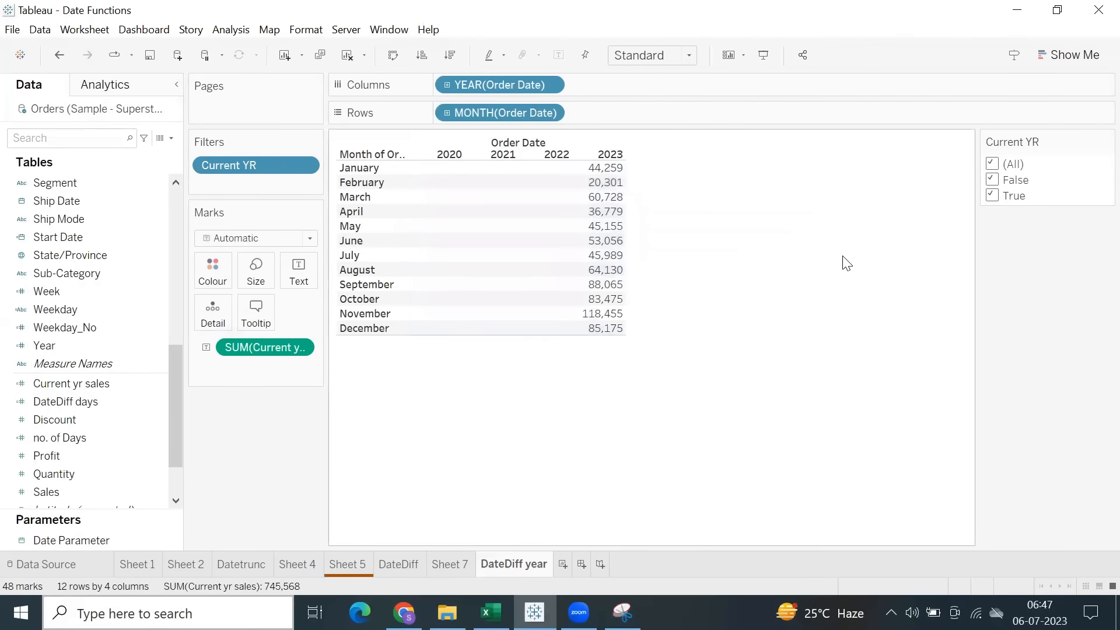
click(993, 182)
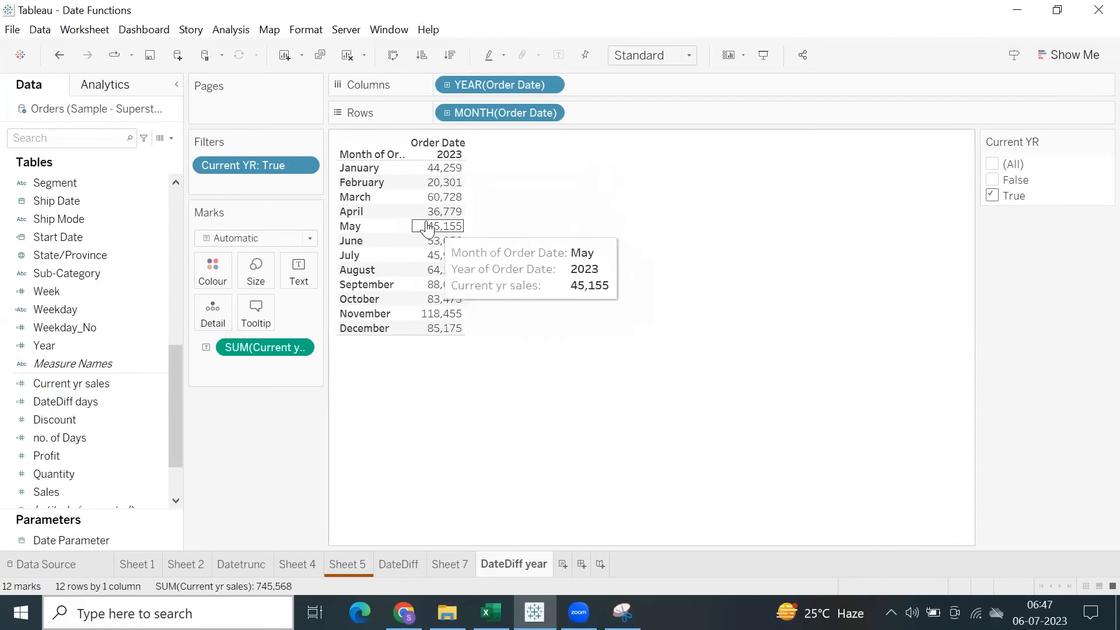
Remove MONTH(Order Date) from the table and move YEAR(Order Date) from Columns to Rows.
mouse_move(455, 240)
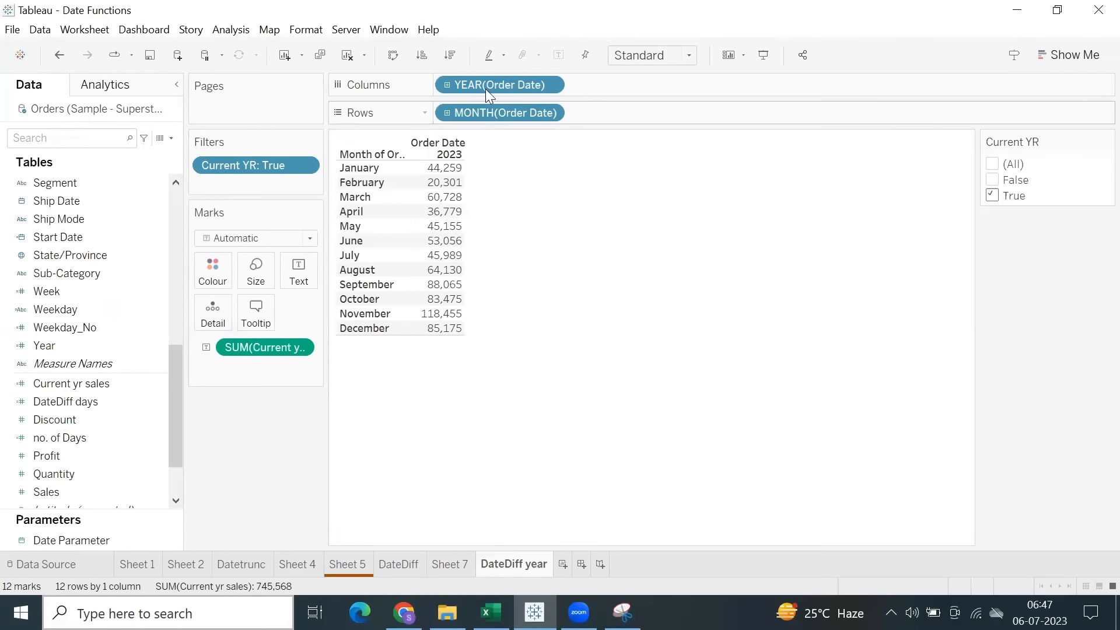
drag(483, 113, 764, 253)
drag(501, 83, 521, 115)
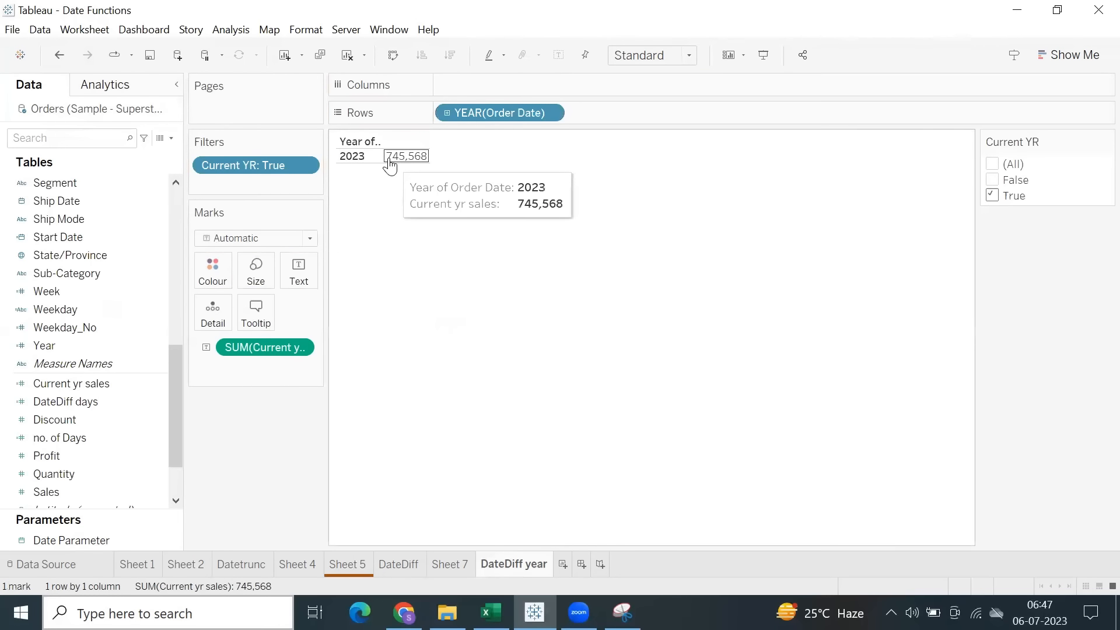
Include False in the Current YR filter to compare the 2020 to 2023 rows, and restrict it to True again.
click(993, 180)
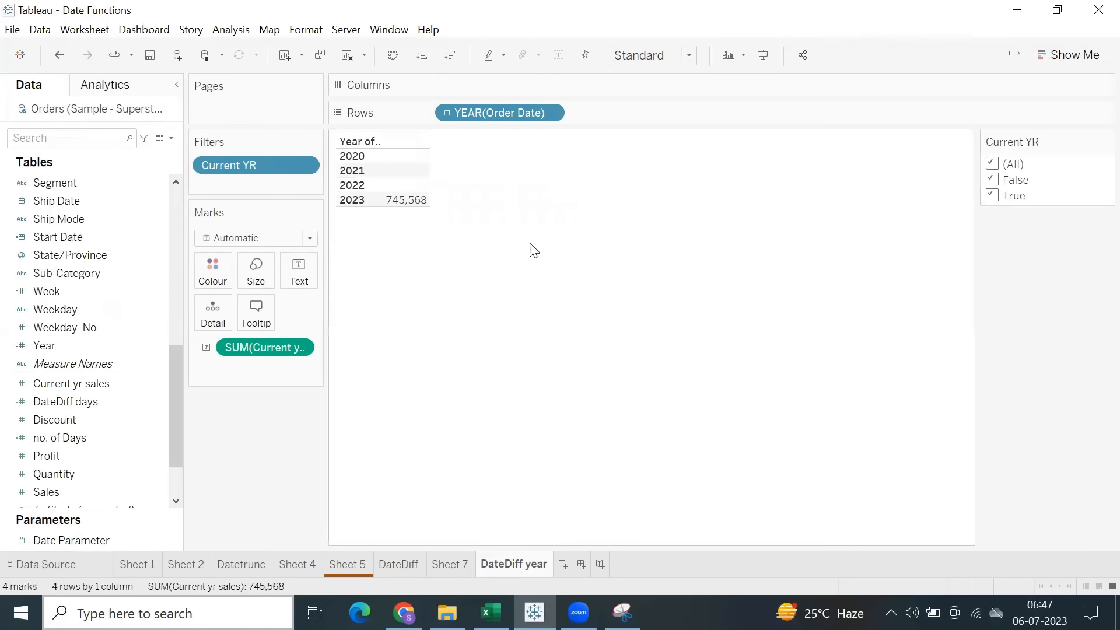
click(398, 204)
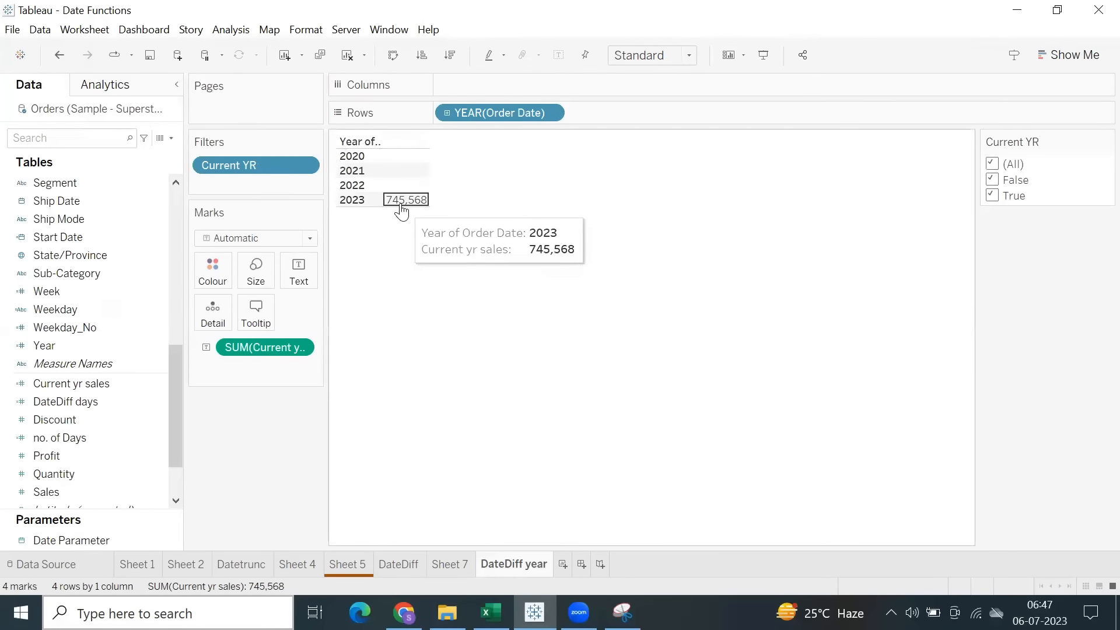
click(410, 267)
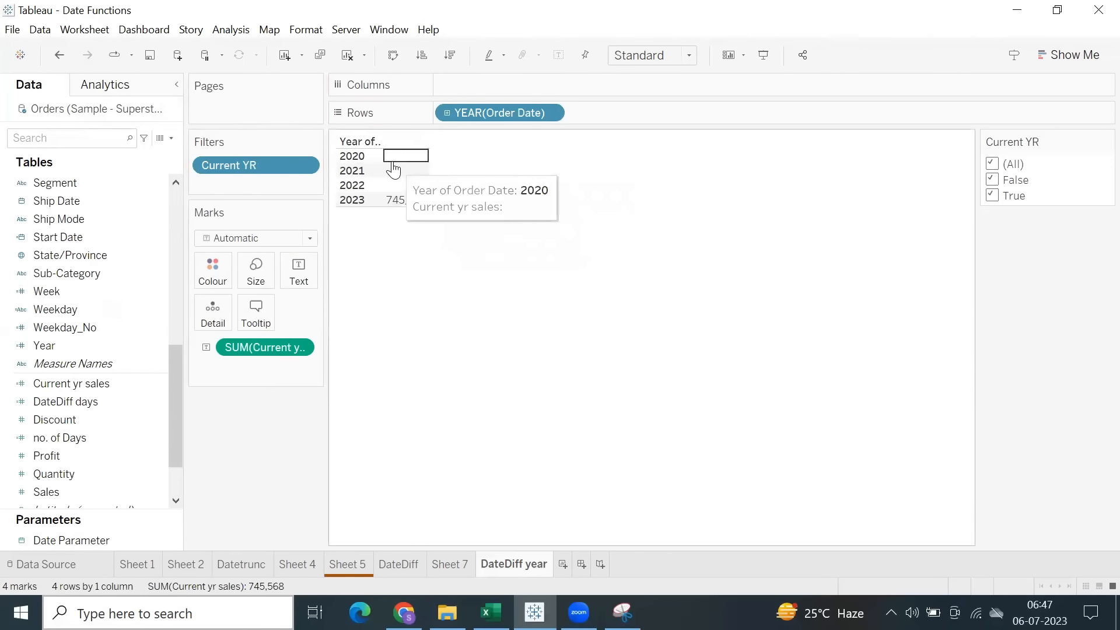
drag(394, 169, 417, 196)
click(435, 242)
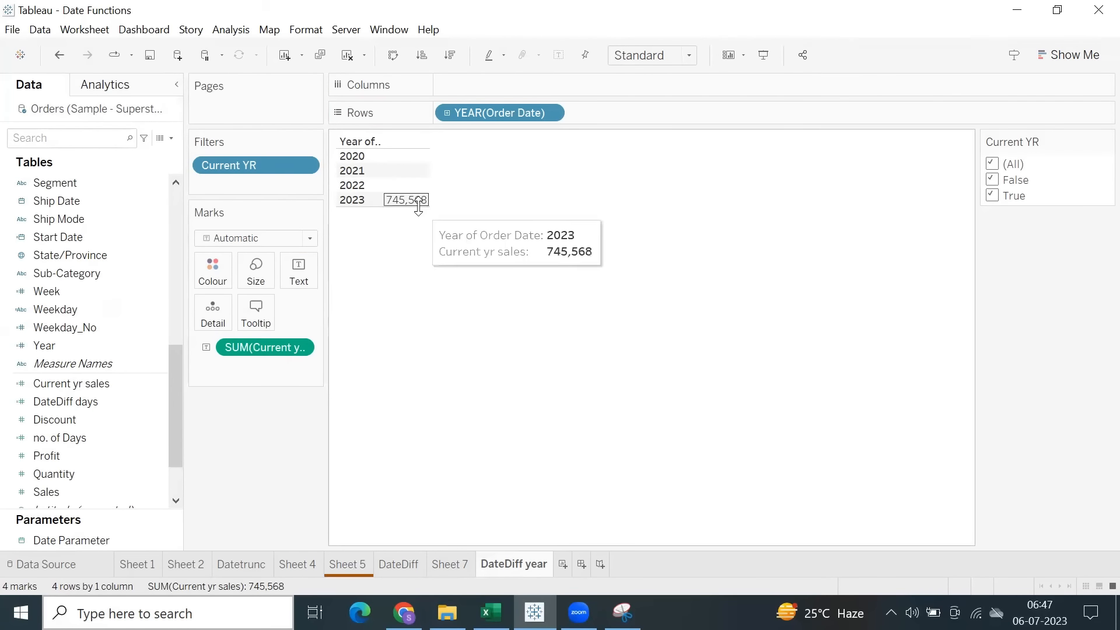
click(992, 197)
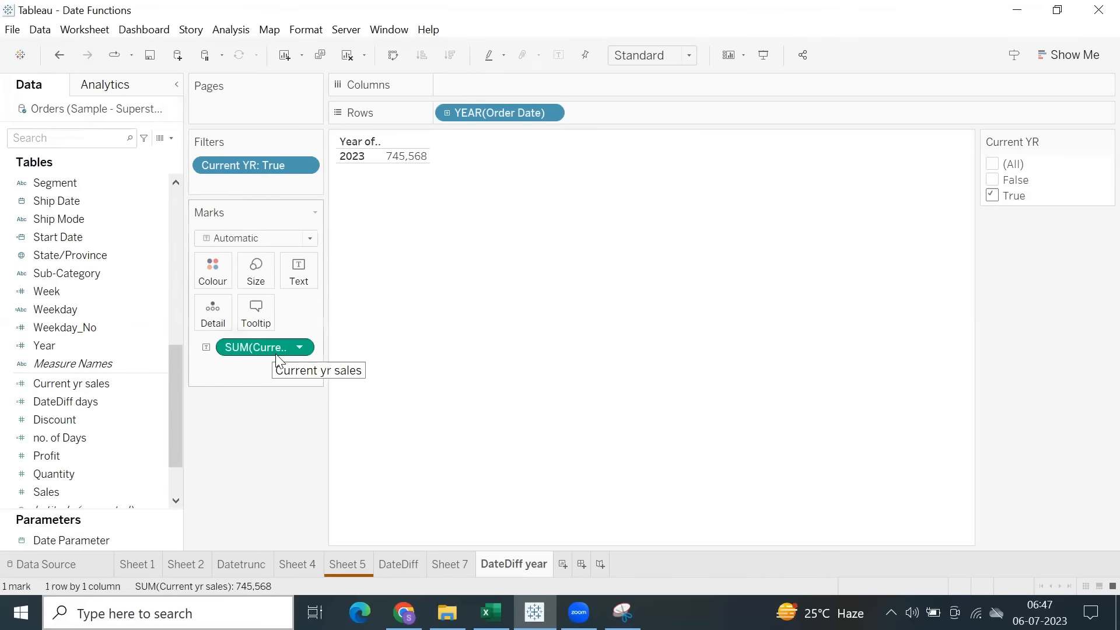
Replace the Current yr sales measure in the yearly table with Sales.
drag(271, 348, 240, 464)
scroll(61, 470, down, 1)
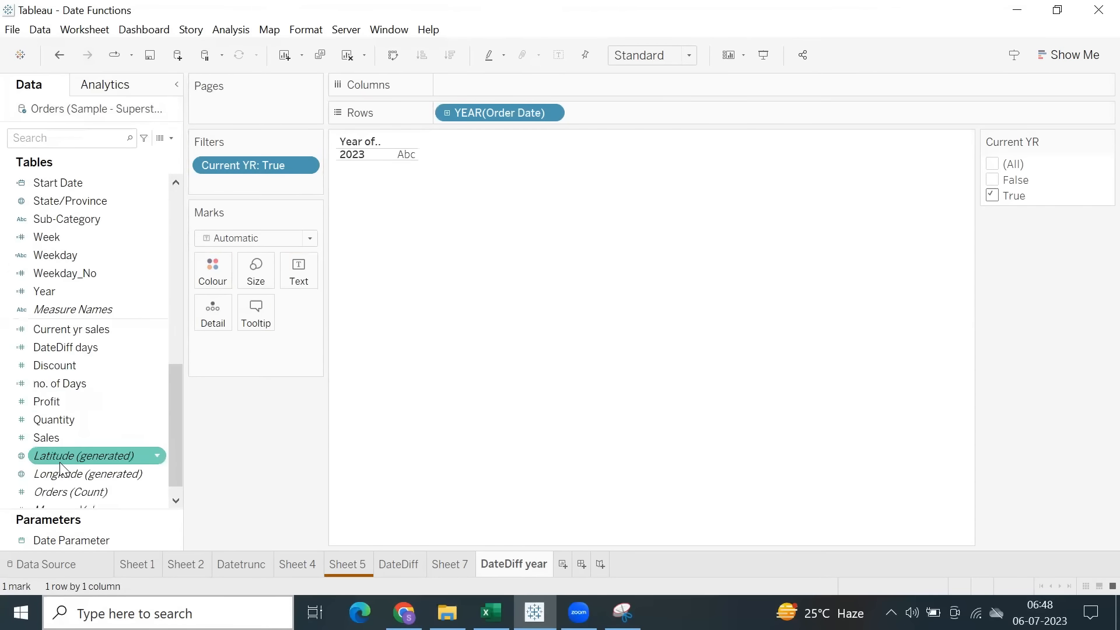
double_click(58, 441)
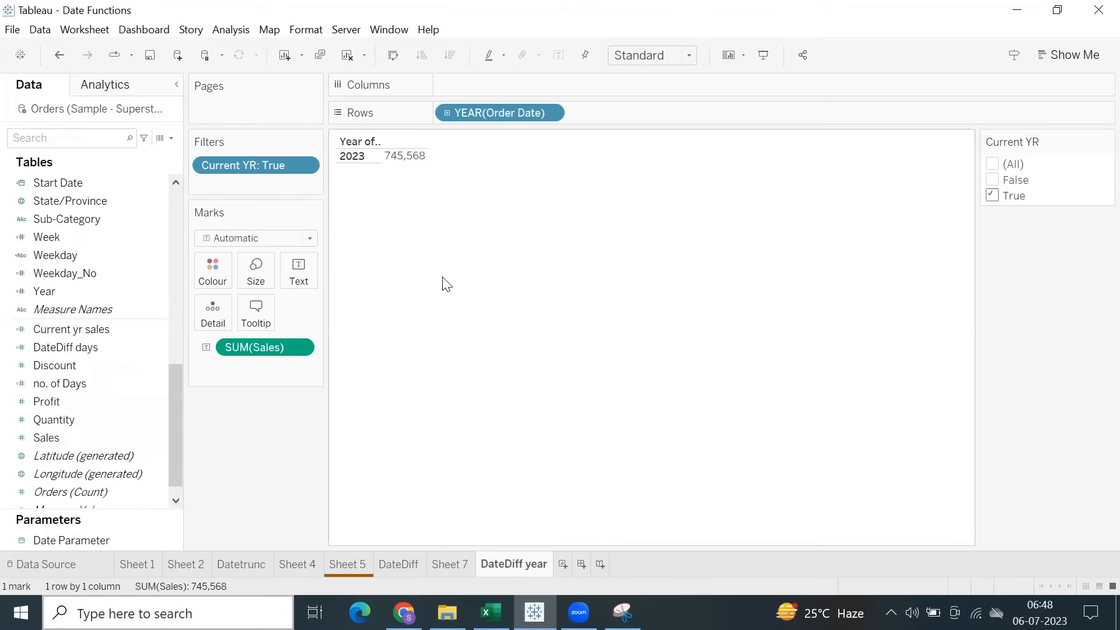
Duplicate the DateDiff year worksheet and remove the Current YR filter from the copy.
right_click(533, 564)
click(572, 404)
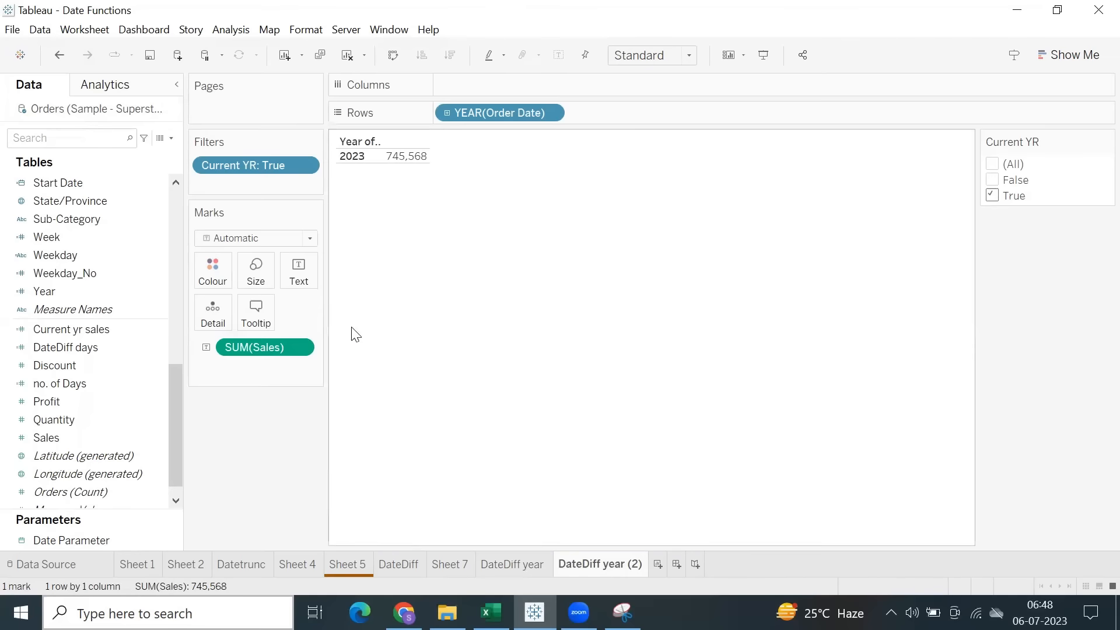
drag(274, 168, 225, 450)
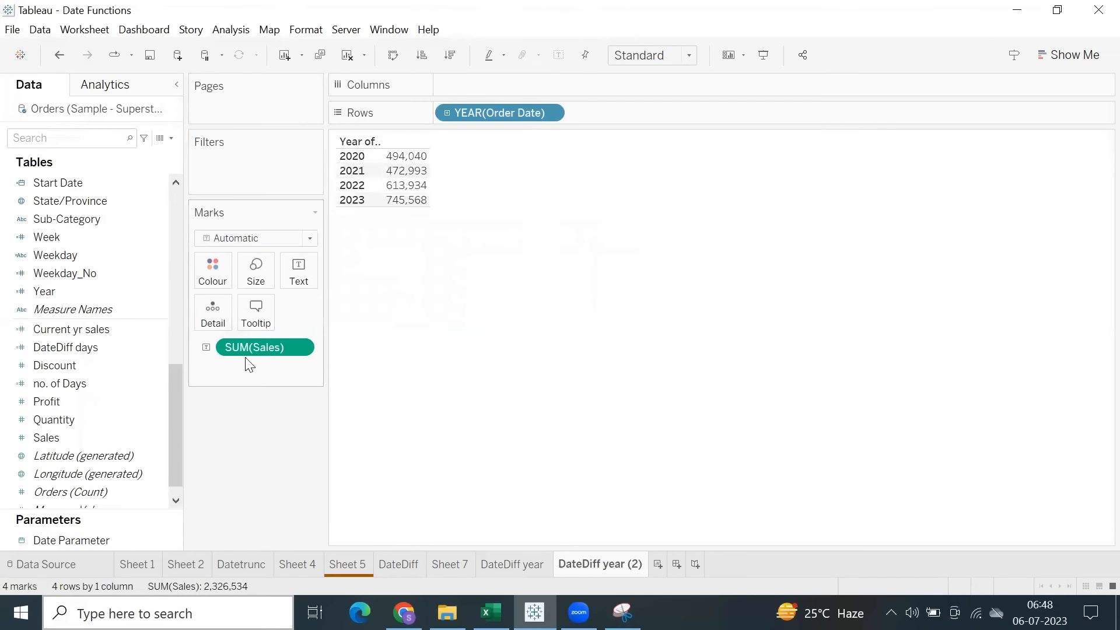
Replace Sales with Current yr sales on the duplicated worksheet and compare it with the DateDiff year sheet.
drag(247, 350, 241, 476)
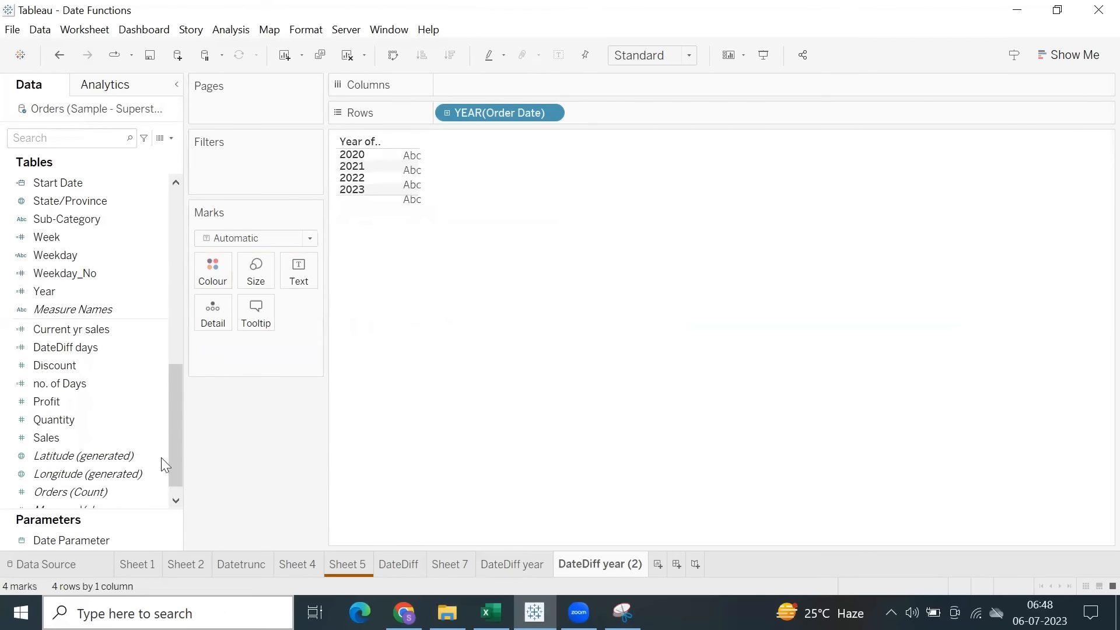
double_click(66, 331)
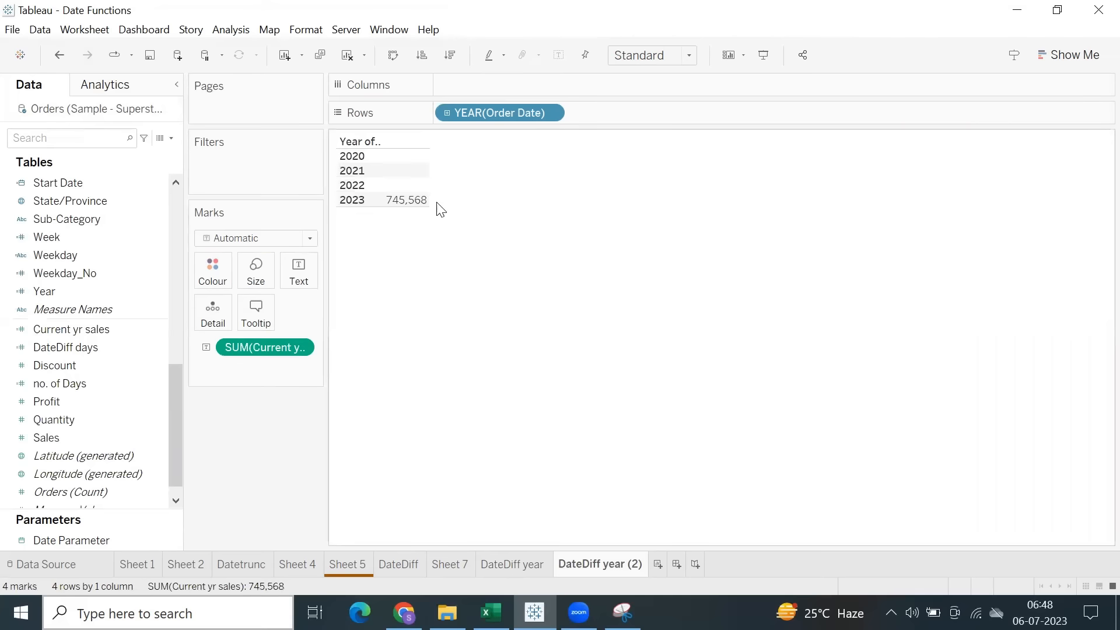
click(516, 565)
click(614, 564)
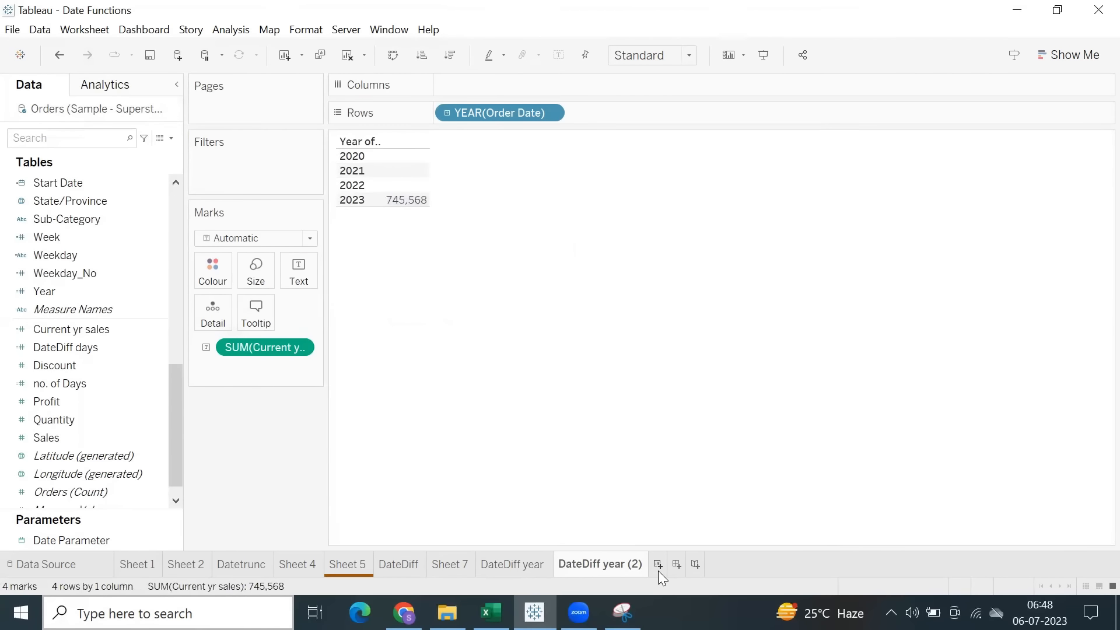
Duplicate the DateDiff year (2) worksheet and rename the copy as DateDiff Month.
right_click(618, 564)
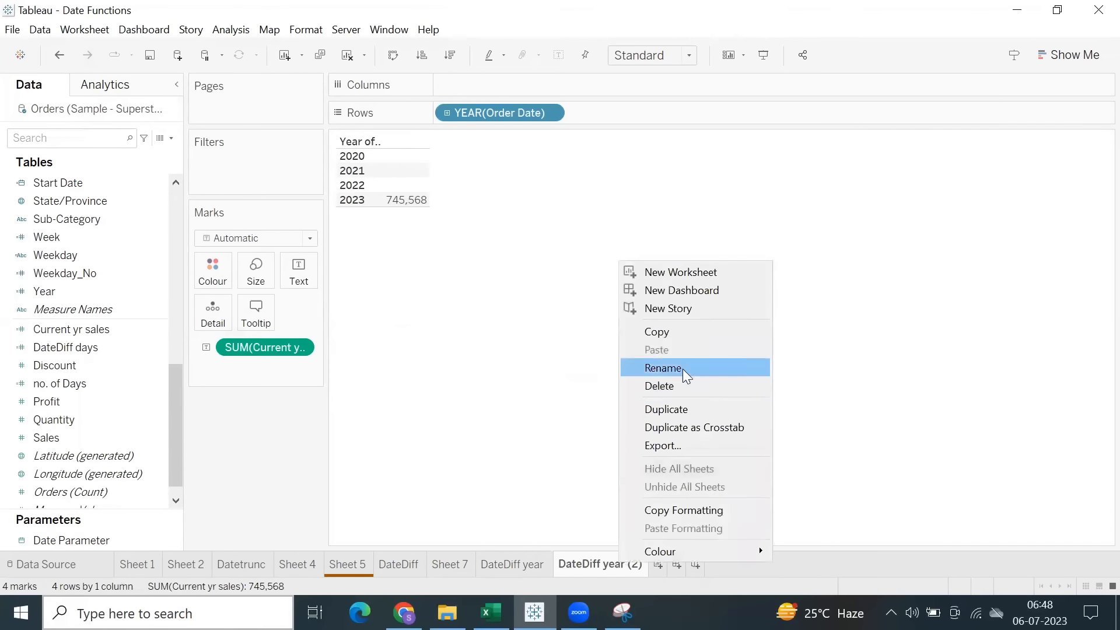
click(677, 411)
double_click(692, 566)
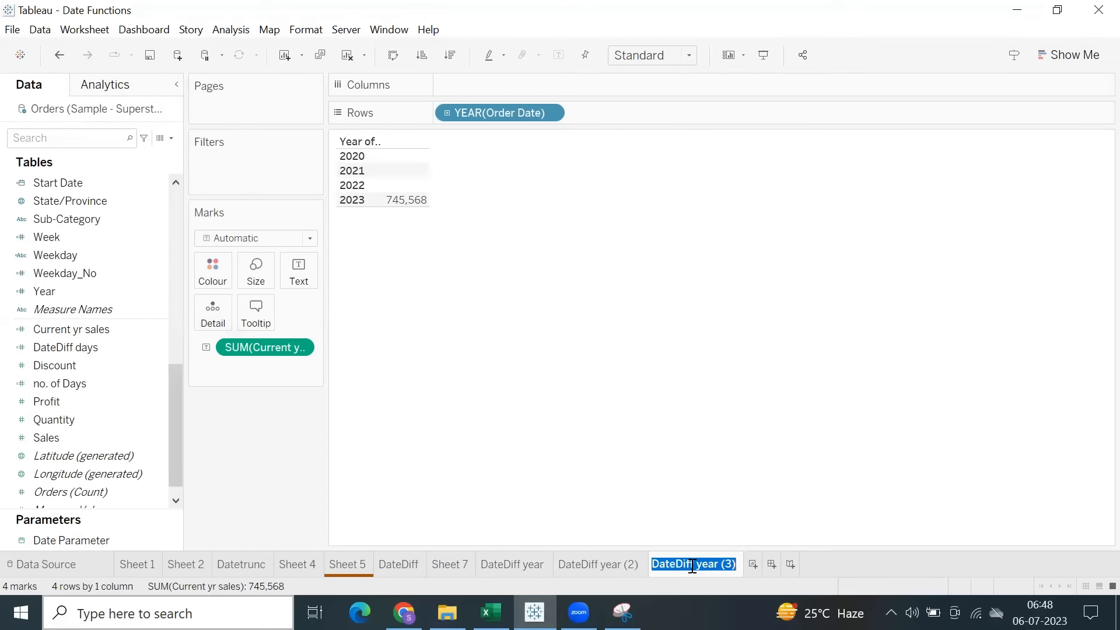
text(Dat)
click(587, 445)
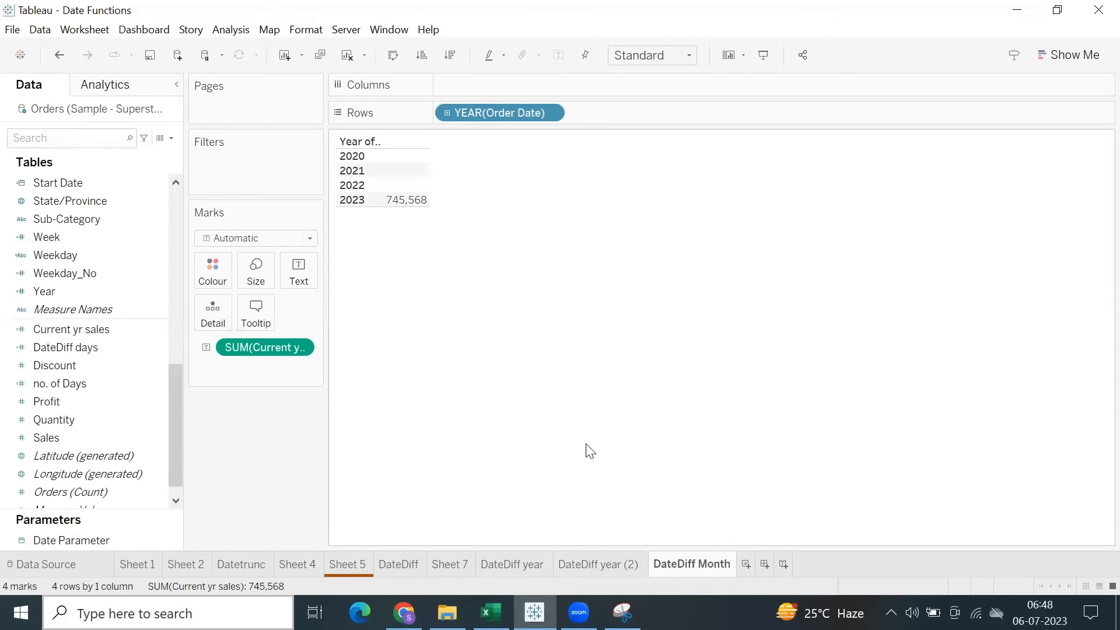
Lay out the table with order months as rows and order years as columns, without quarters, and remove the Current yr sales measure.
click(448, 112)
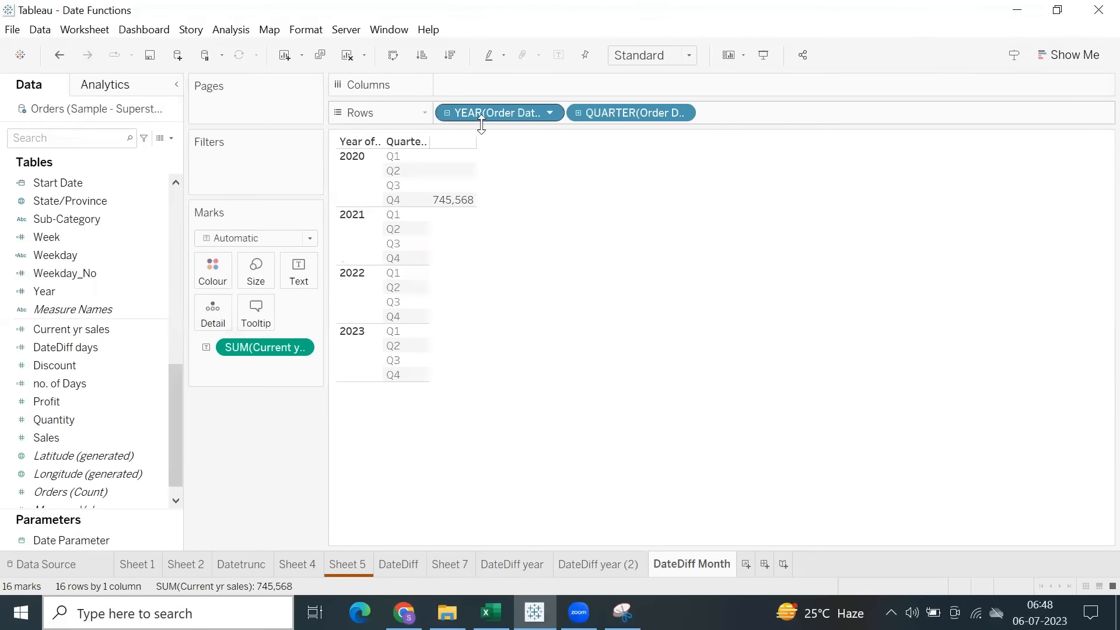
click(577, 113)
drag(606, 113, 661, 283)
drag(508, 110, 514, 79)
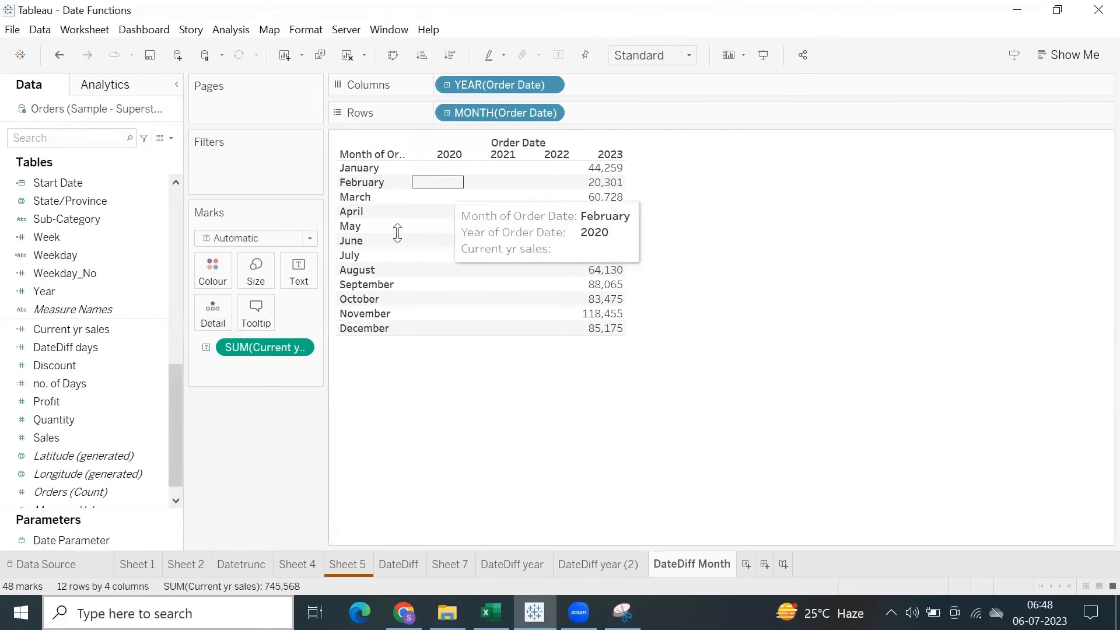
drag(251, 354, 268, 443)
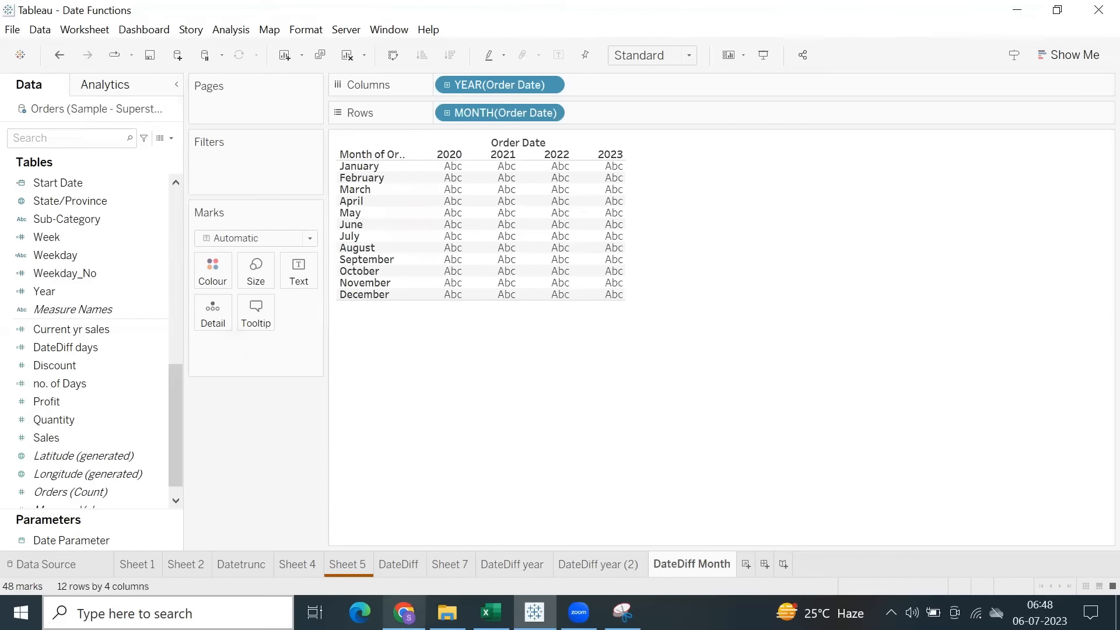
Start a new calculated field with a DATEDIFF function using 'year' as the date part.
mouse_move(404, 612)
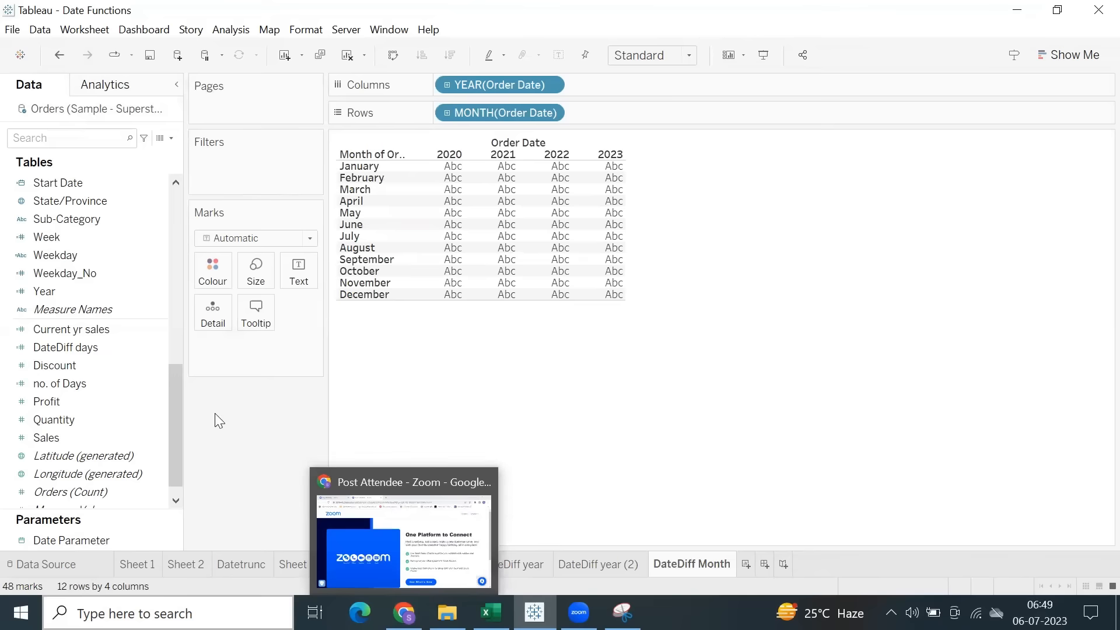
click(247, 31)
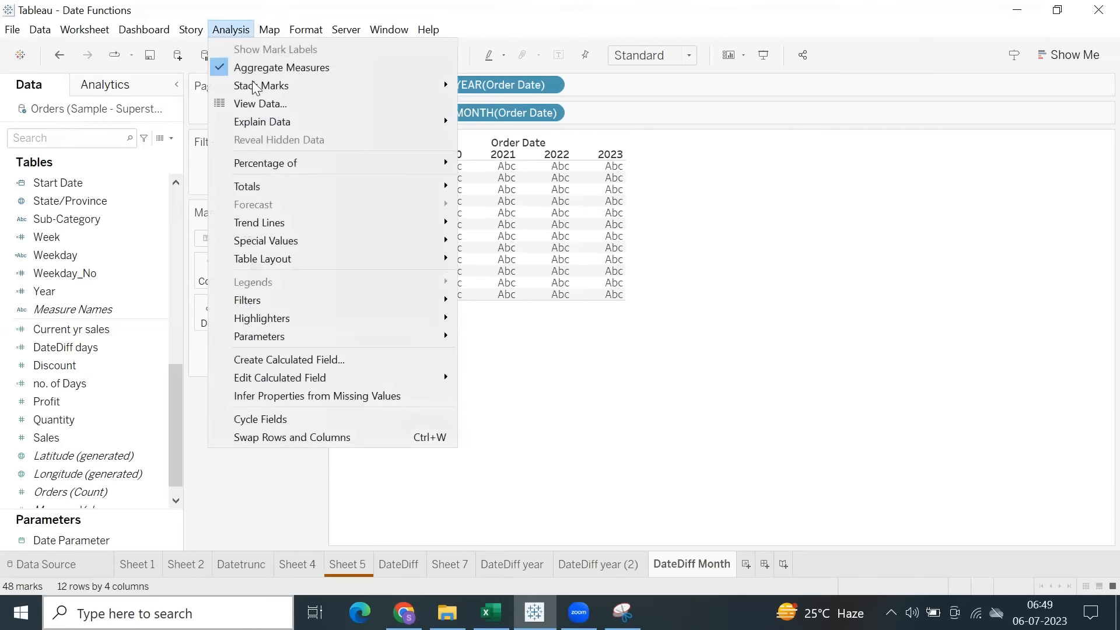
click(283, 359)
click(416, 362)
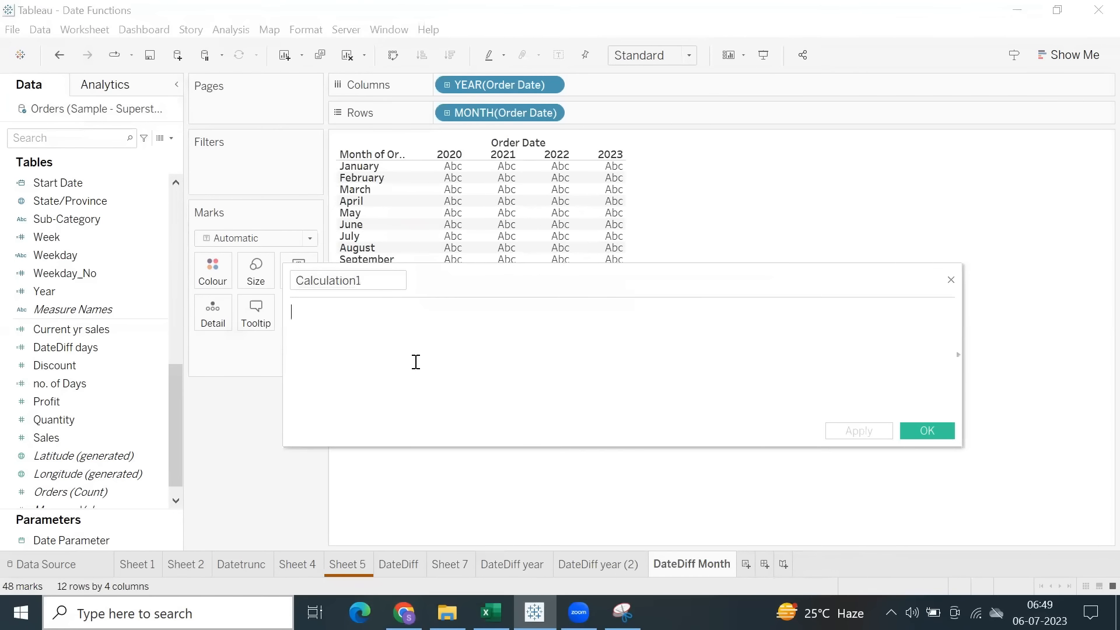
text(dated)
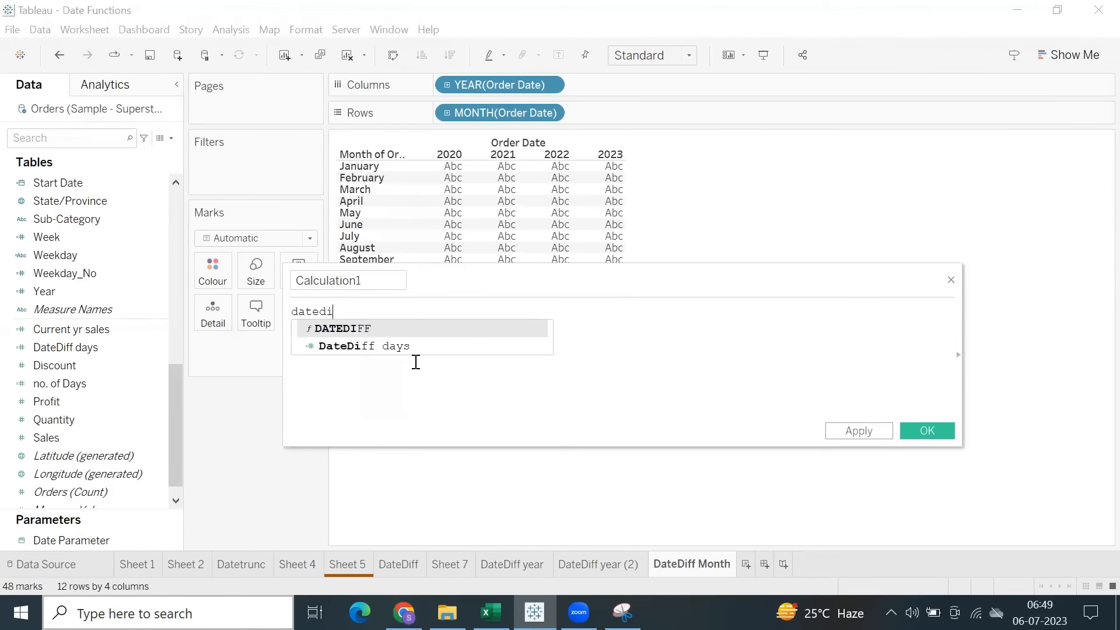
text(i)
key(Return)
text('year)
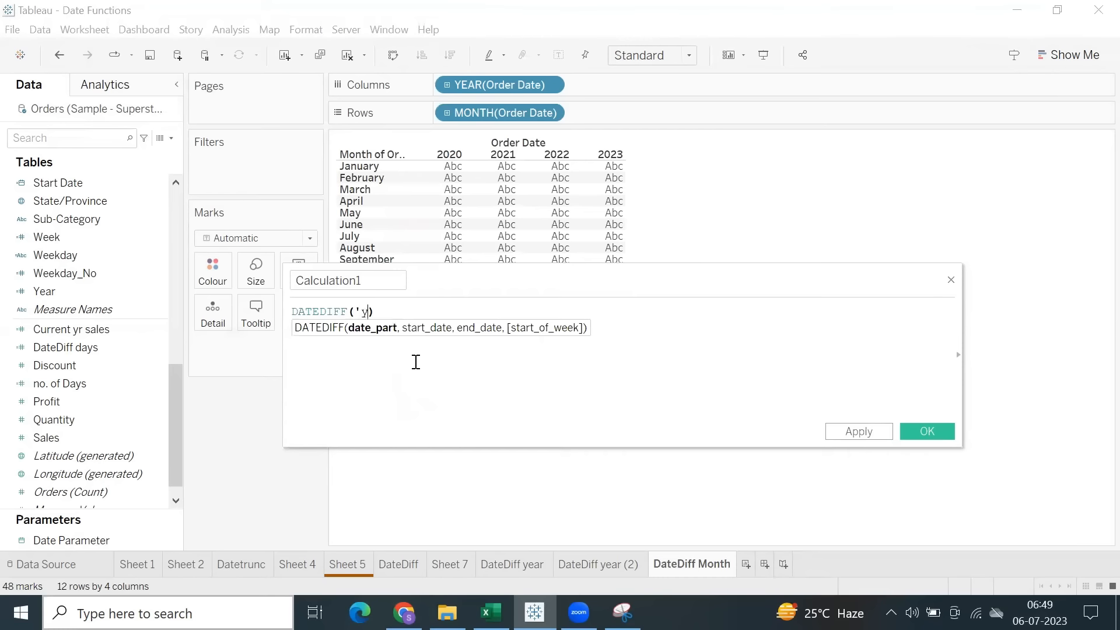
text(', )
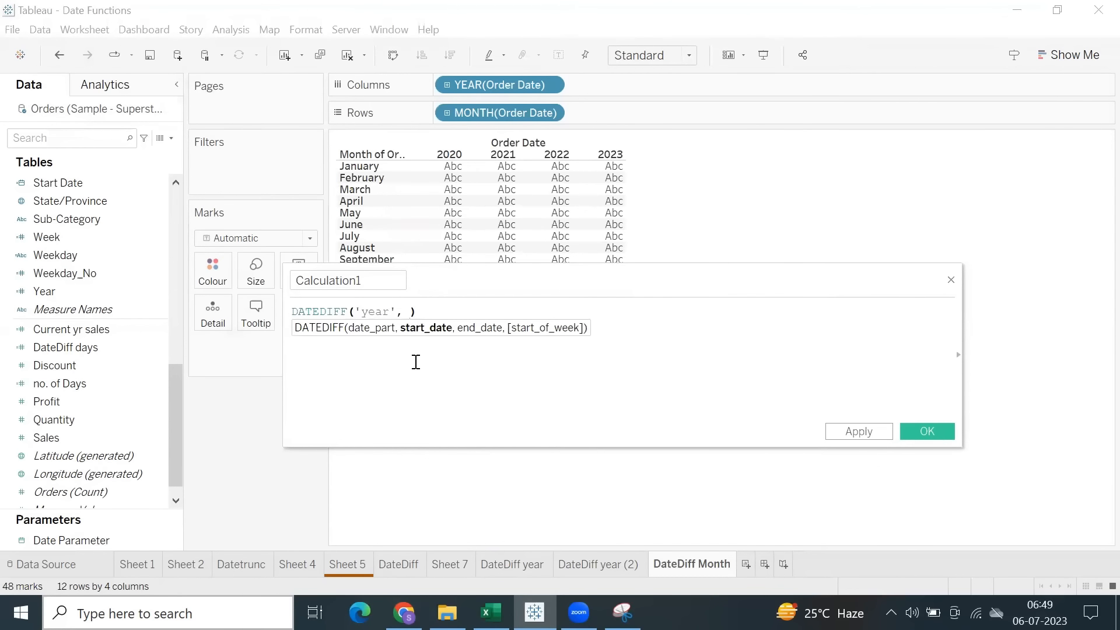
text(orde)
Complete the DATEDIFF formula with [Order Date] as start date and TODAY() as end date, and compare the result with =1.
key(Return)
text(,)
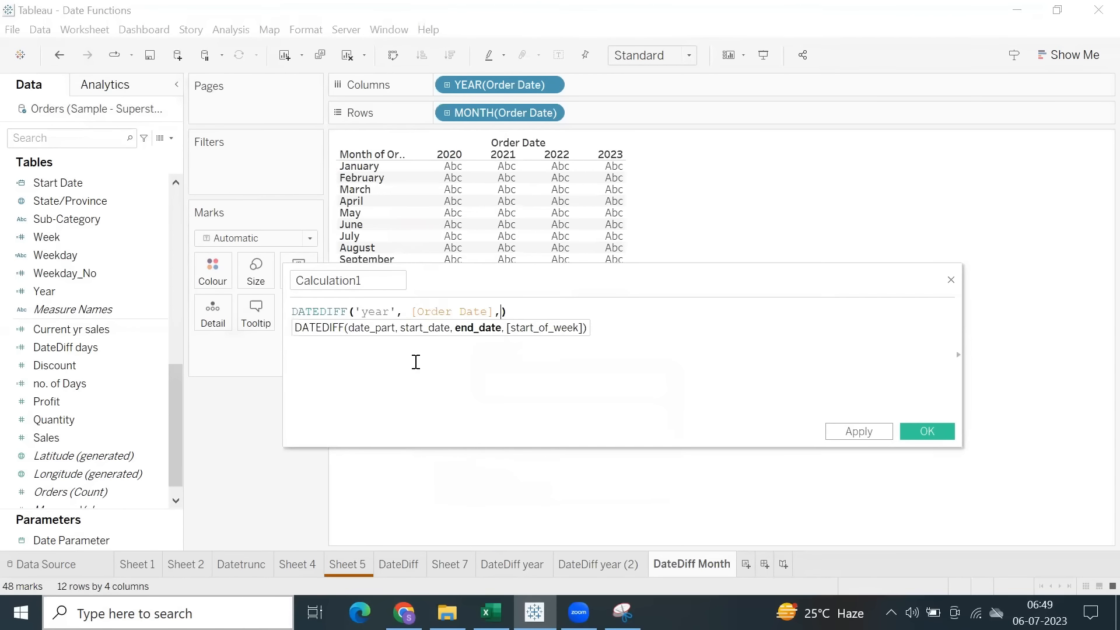
text(tod)
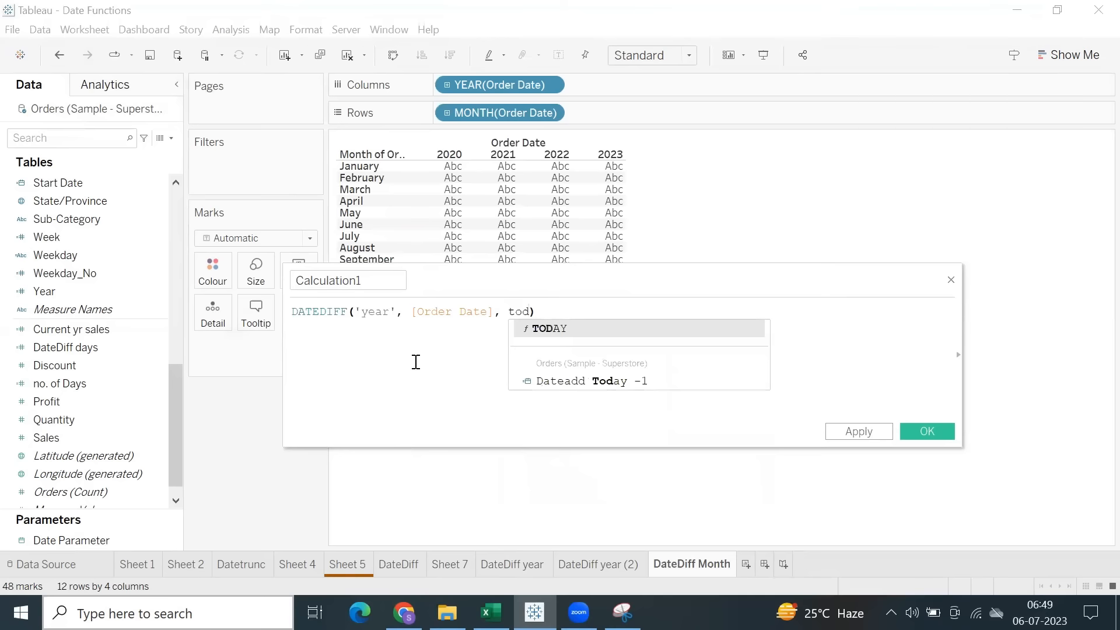
key(Return)
click(598, 314)
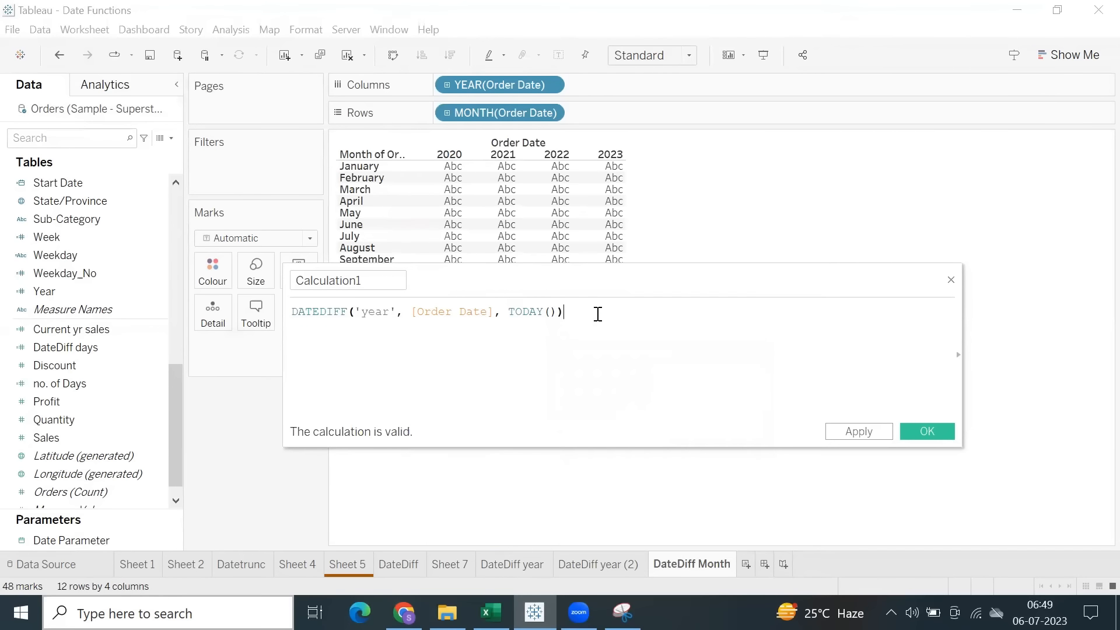
text(=1)
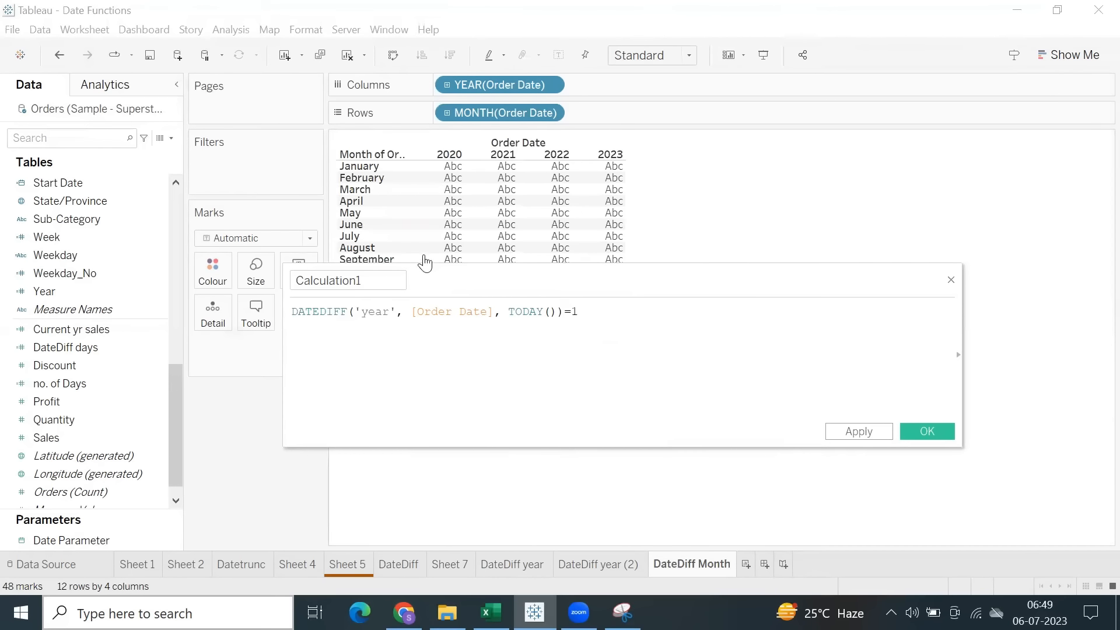
Name the calculated field Prev year, apply it and save it.
double_click(397, 280)
text(Prev year)
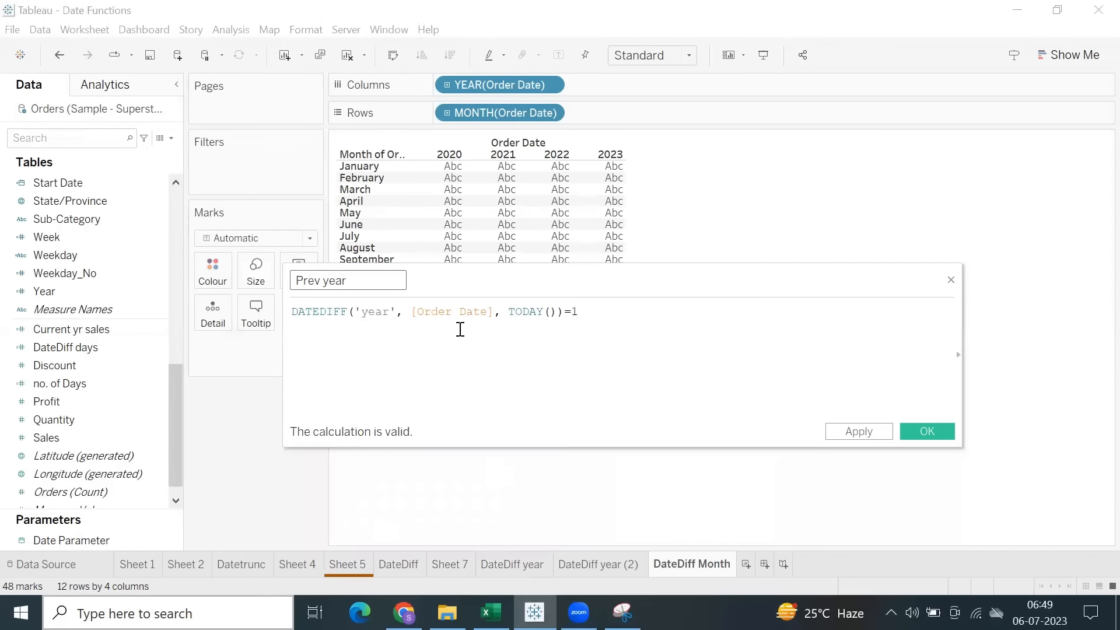
click(861, 433)
click(923, 432)
Filter the monthly table by Prev year, show the filter control and restrict it to True.
drag(72, 188, 237, 180)
click(415, 197)
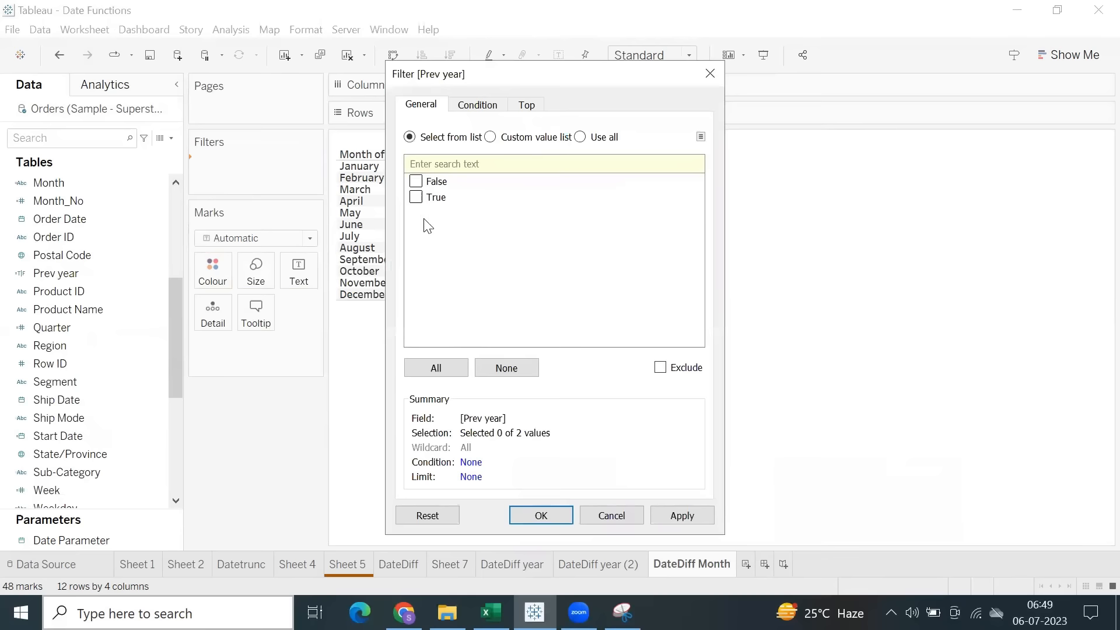
click(533, 517)
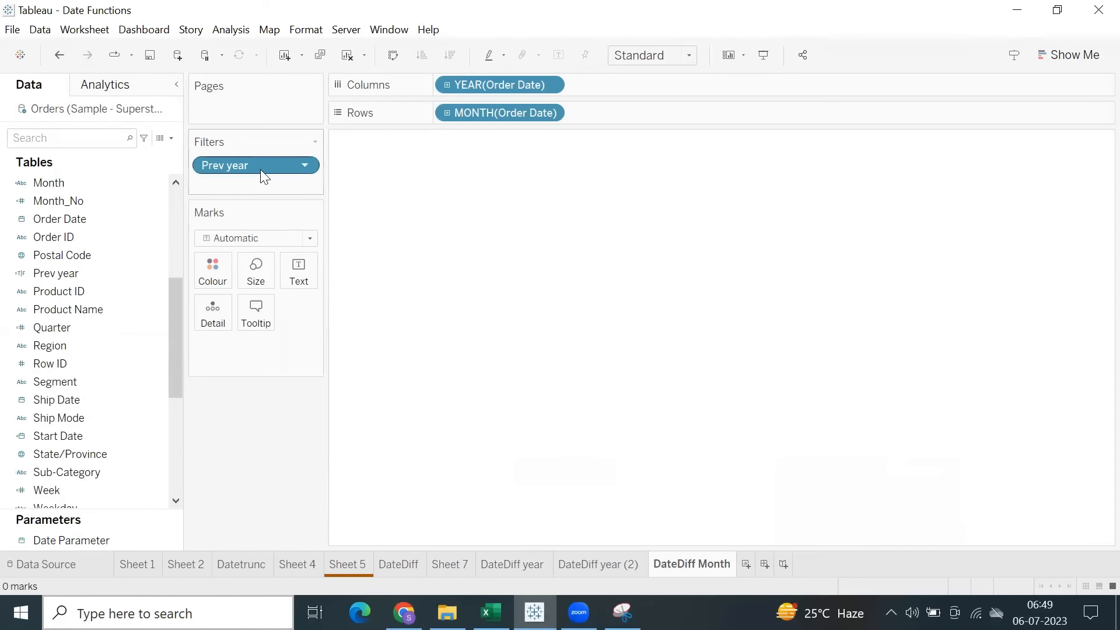
right_click(263, 169)
click(297, 202)
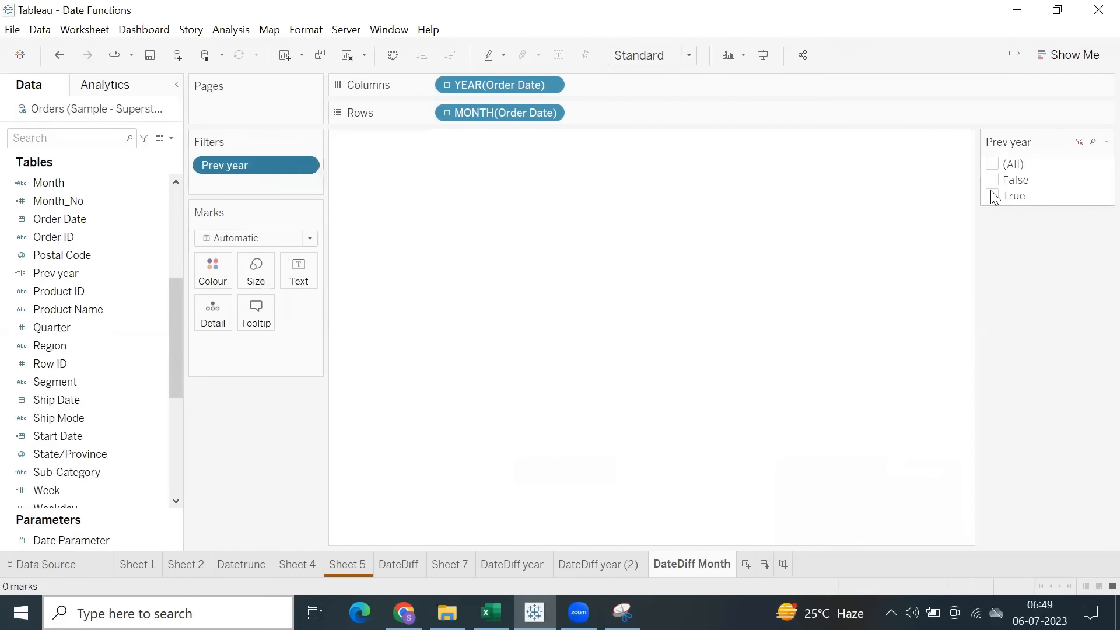
click(993, 196)
Add Sales as the text values of the monthly table and check the month figures.
scroll(120, 465, down, 5)
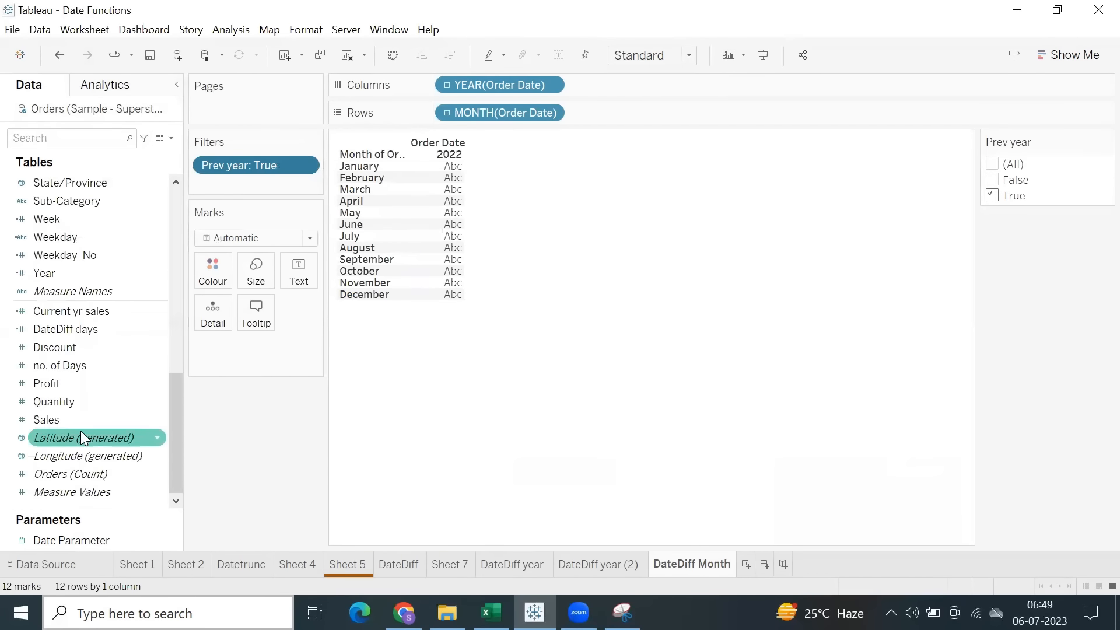
drag(75, 425, 298, 269)
drag(438, 175, 434, 390)
click(528, 233)
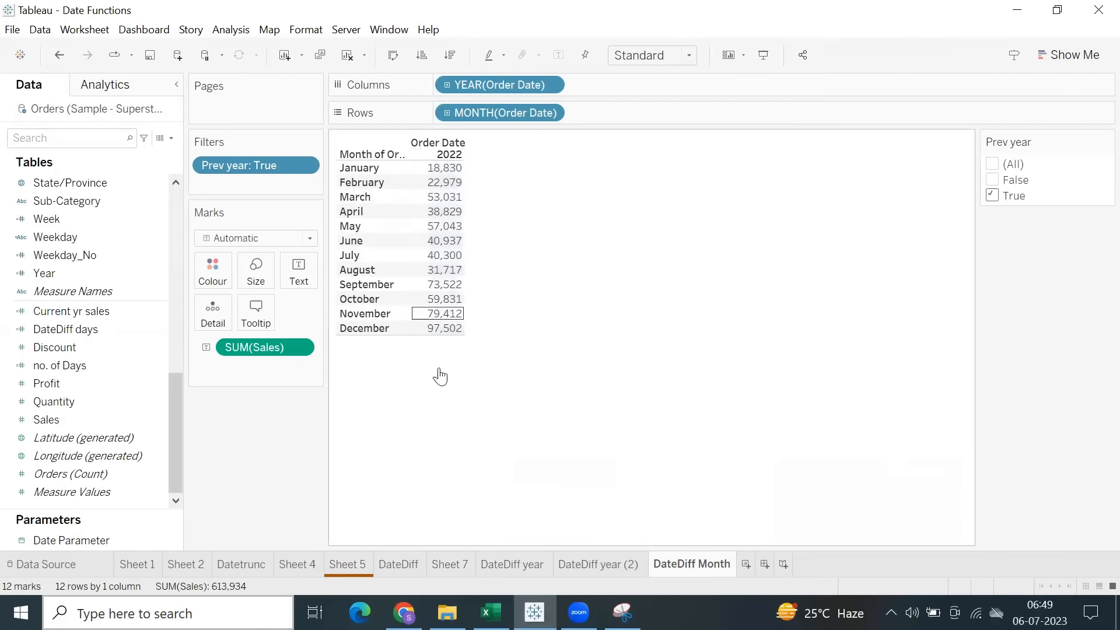
Set Sheet 7's Order Date filter to Previous year to compare the sales, and restore it to This year.
click(335, 569)
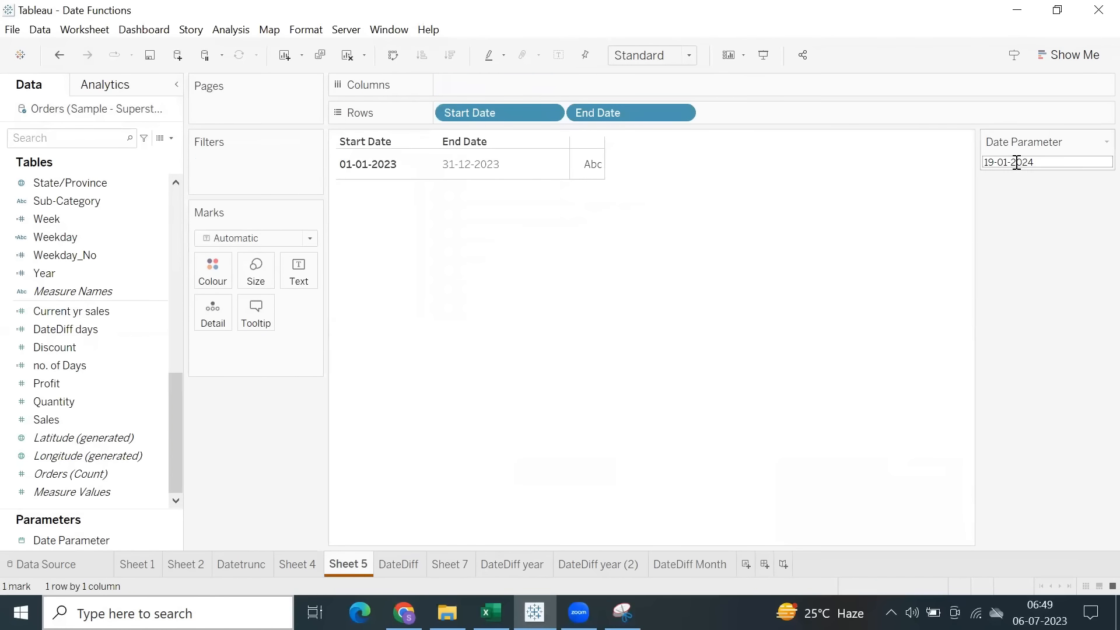
click(407, 565)
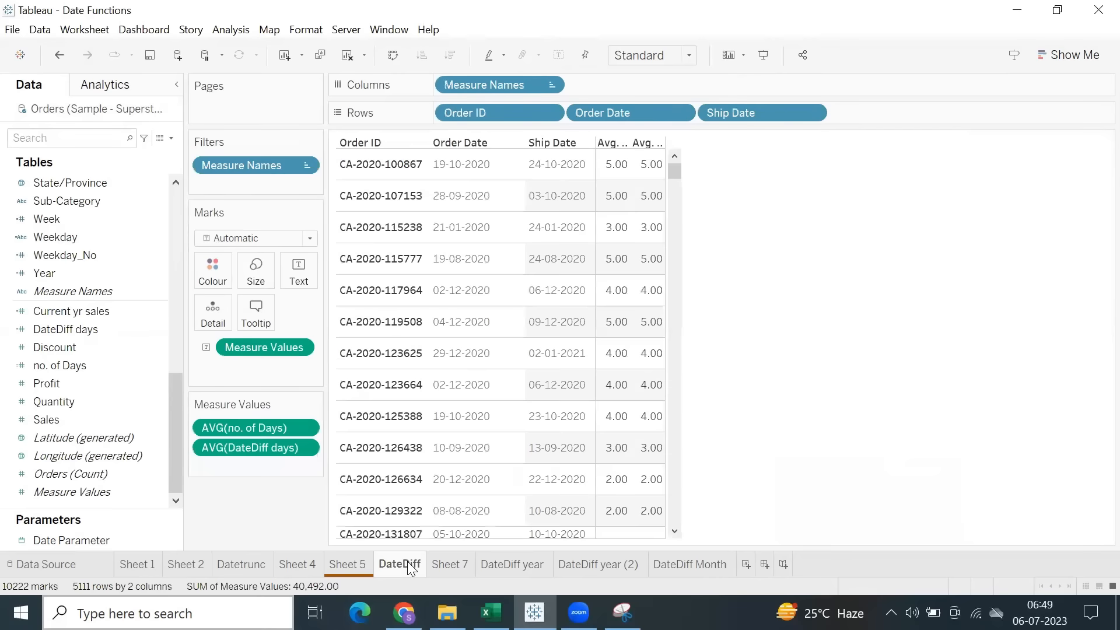
click(446, 570)
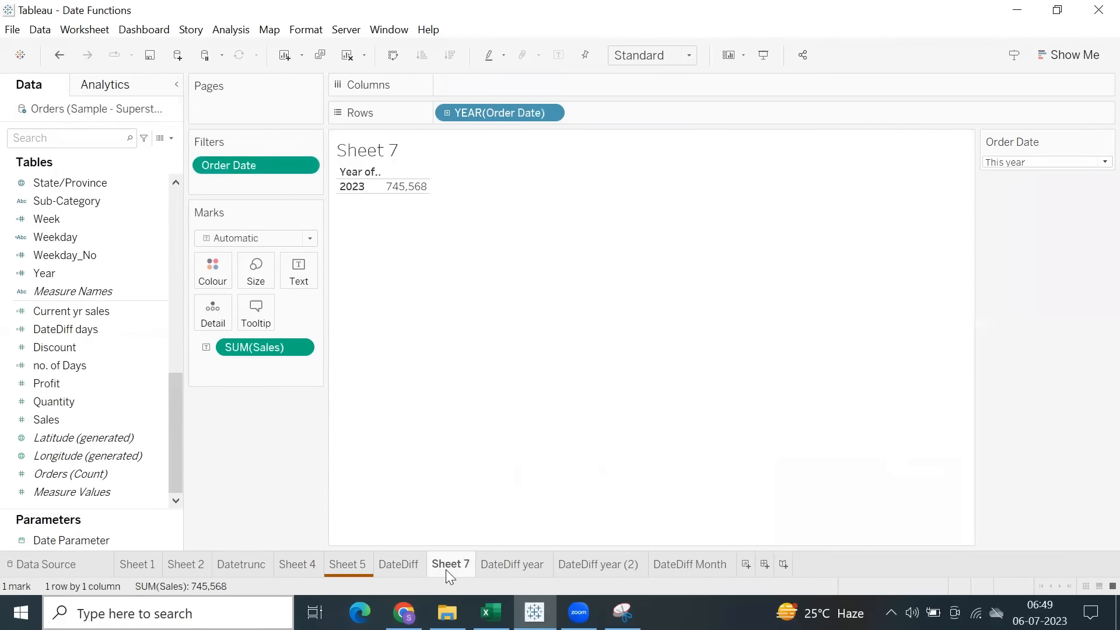
click(999, 166)
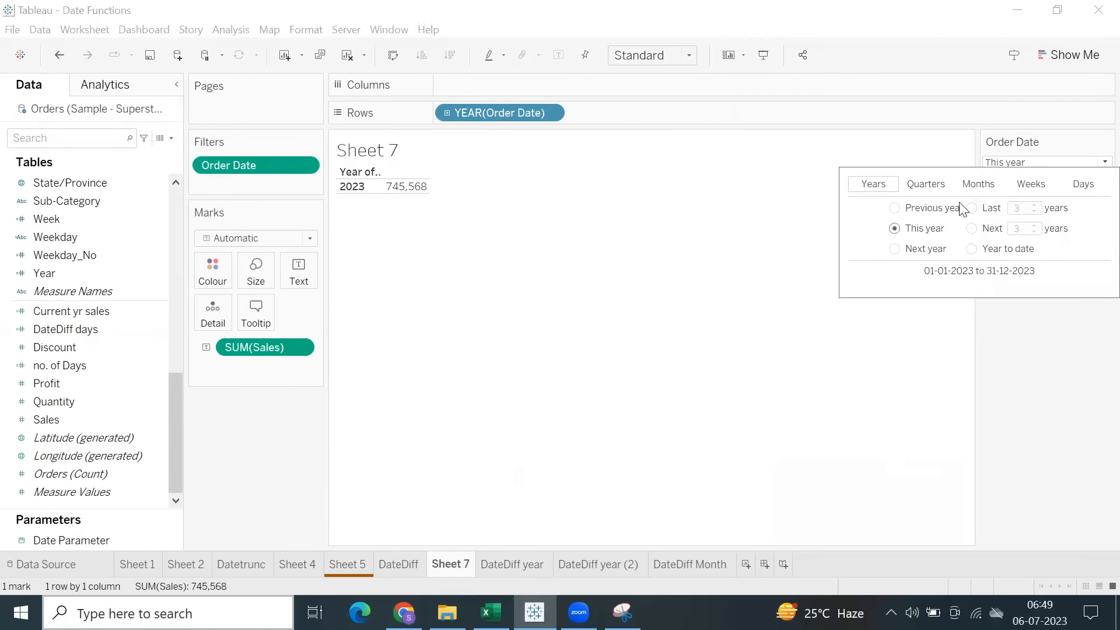
click(894, 209)
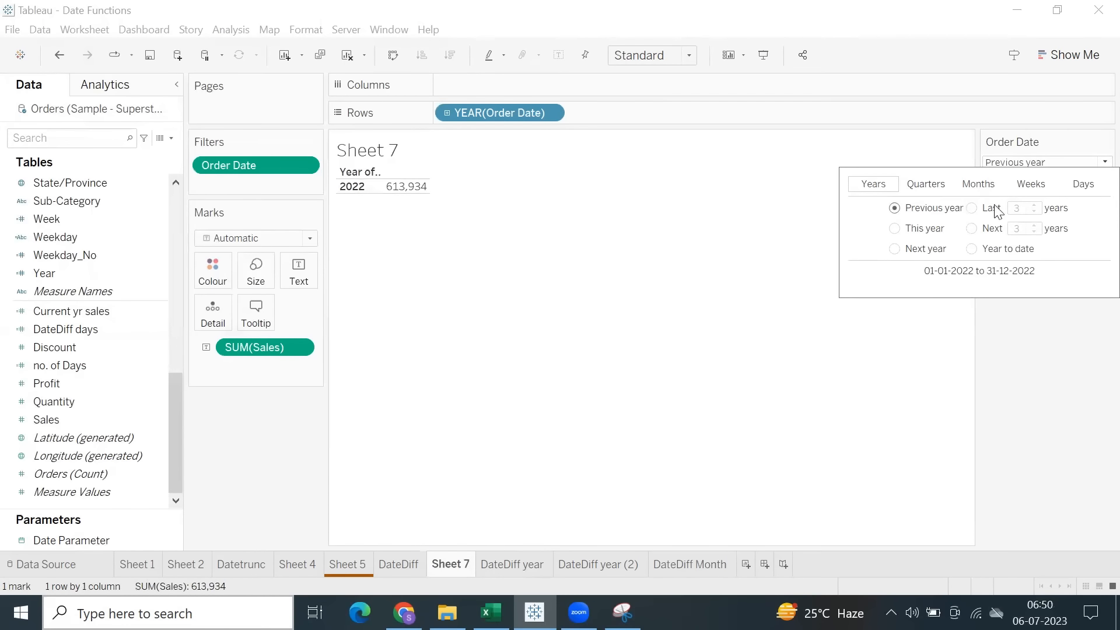
click(894, 228)
Rename the DateDiff Month worksheet as Prev Year.
click(698, 564)
double_click(697, 565)
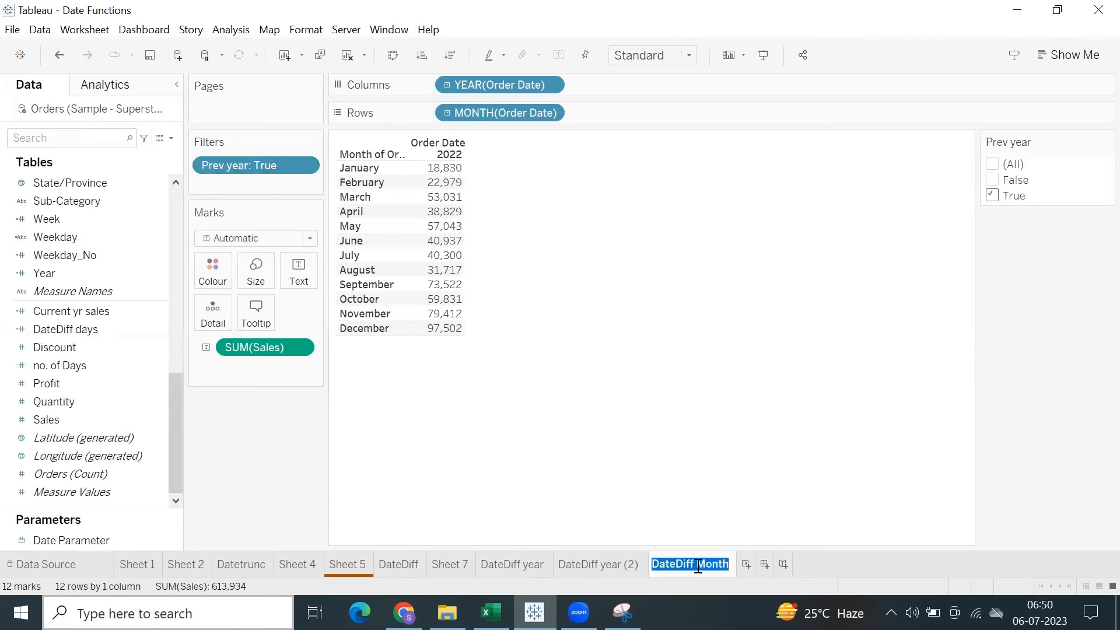
text(Prev Year)
key(Return)
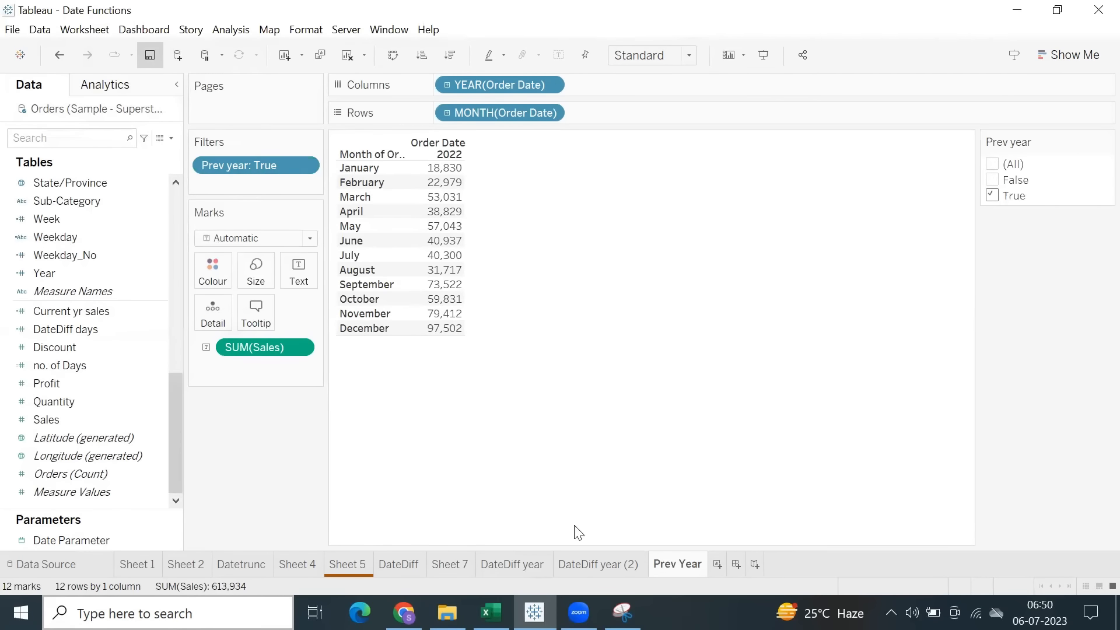
Rename the DateDiff year worksheet as Current Year and return to the monthly values on the Prev Year sheet.
click(590, 563)
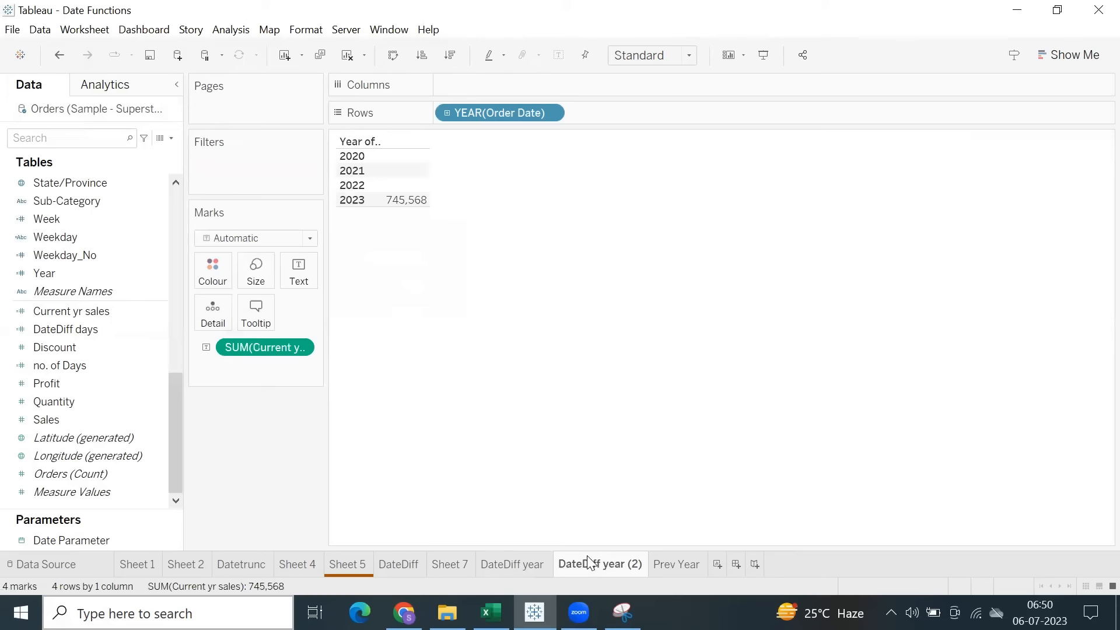
click(521, 565)
double_click(519, 566)
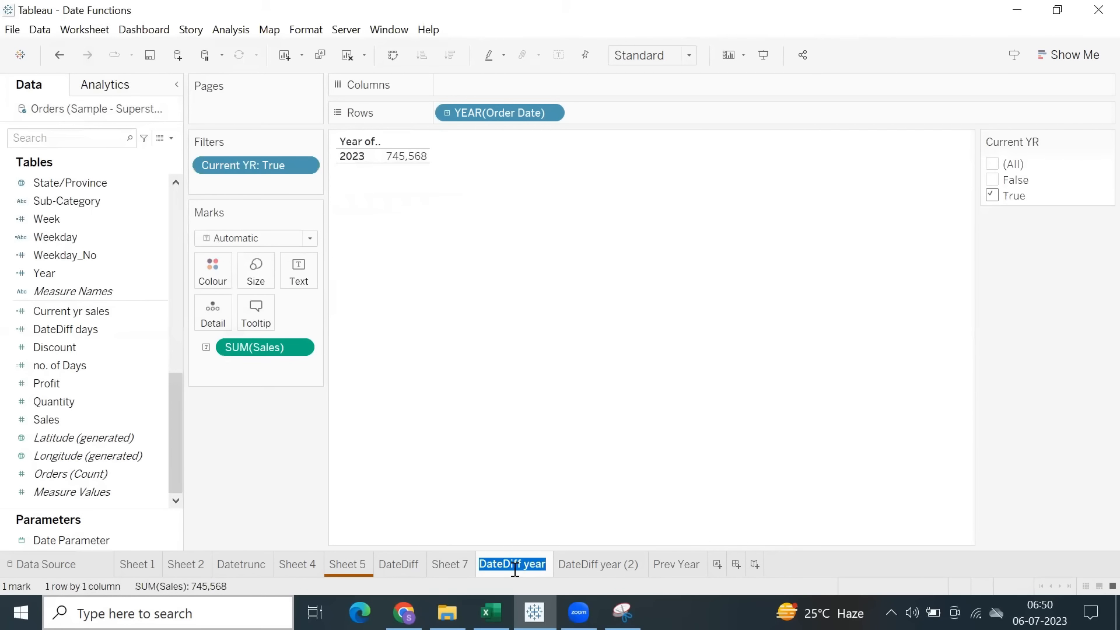
text(Current Year)
click(668, 565)
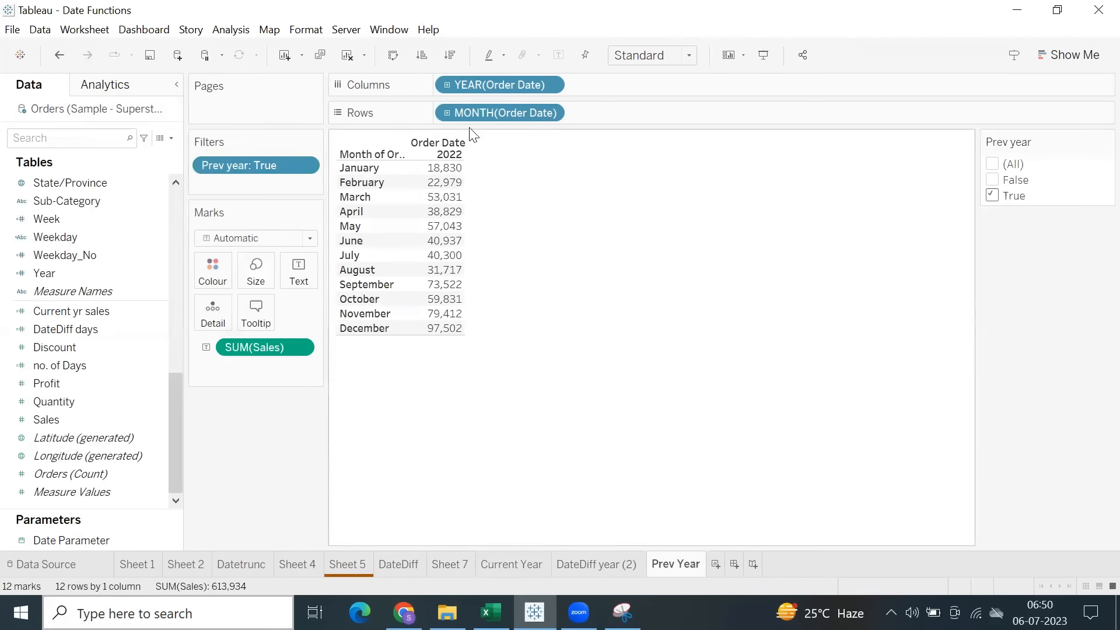
click(439, 185)
mouse_move(442, 211)
Add a new worksheet and name it Last 6 months.
click(716, 564)
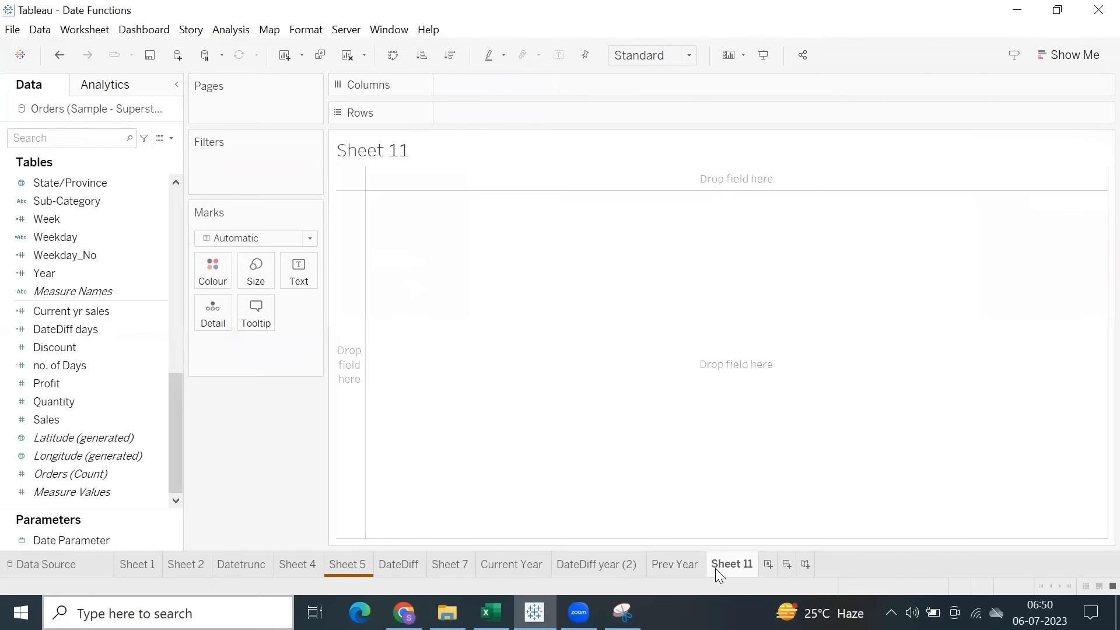
double_click(716, 568)
text(Last 6 months)
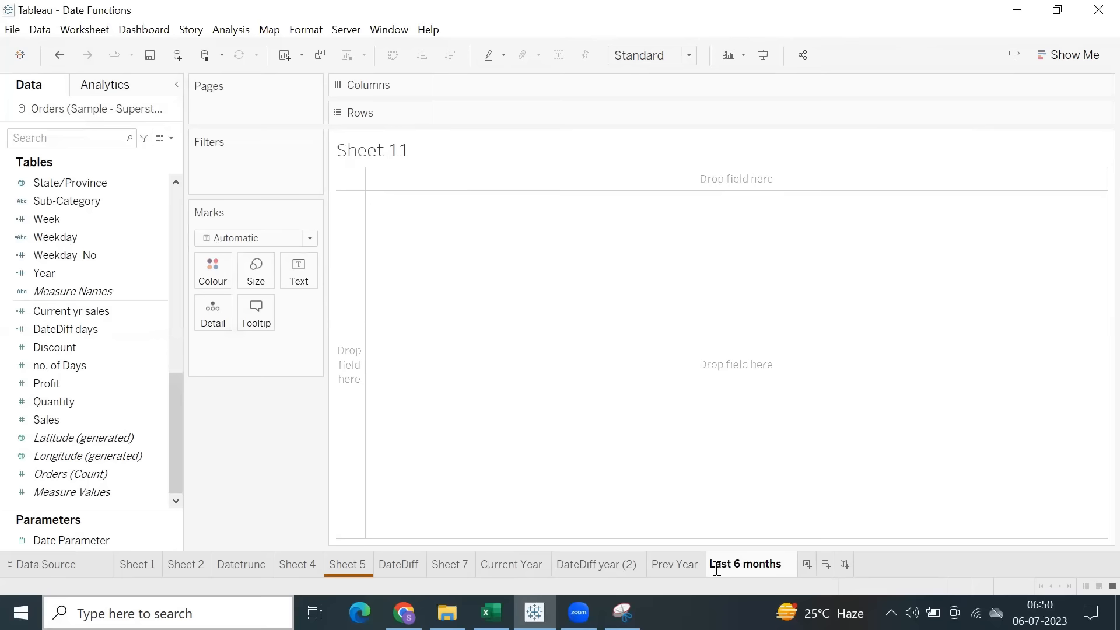
click(546, 381)
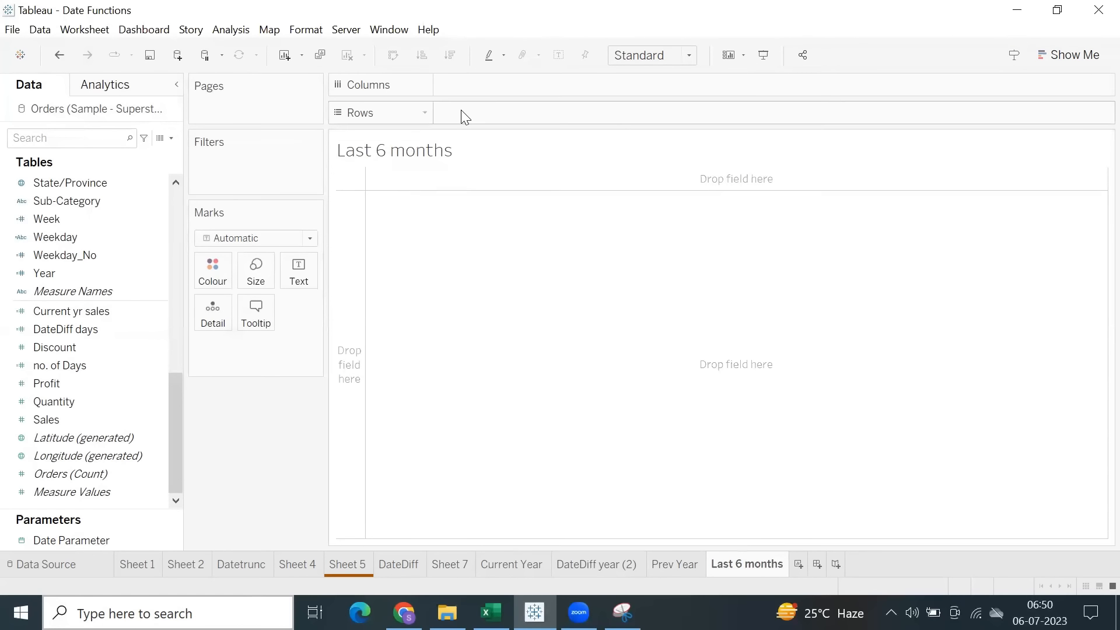
Build a text table of Sales with Order Date months in rows and Order Date years in columns.
scroll(87, 267, up, 6)
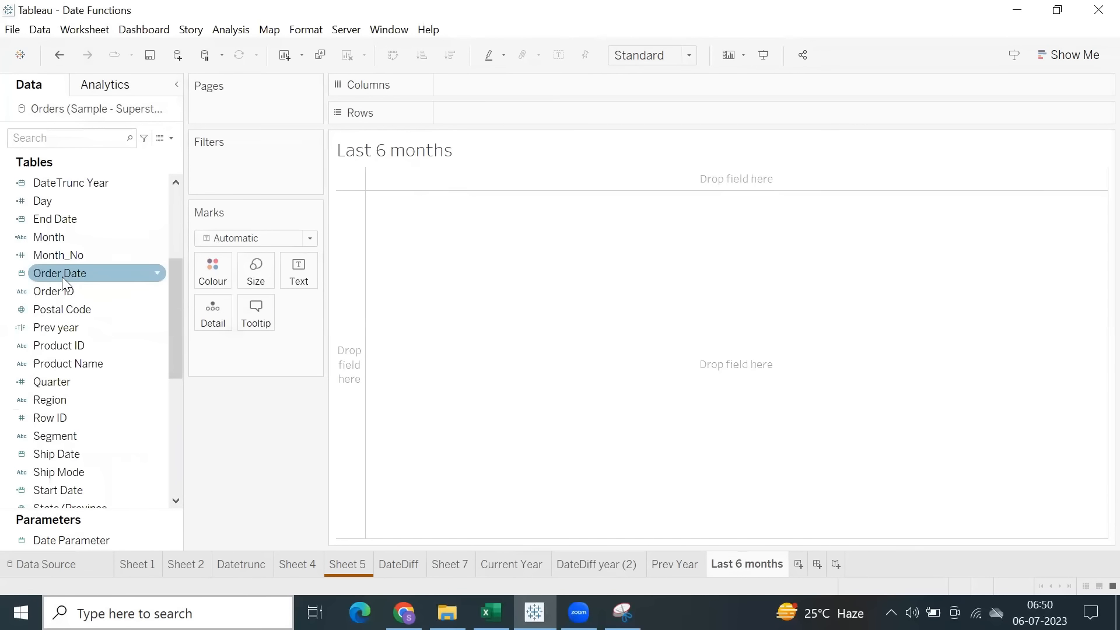
double_click(62, 274)
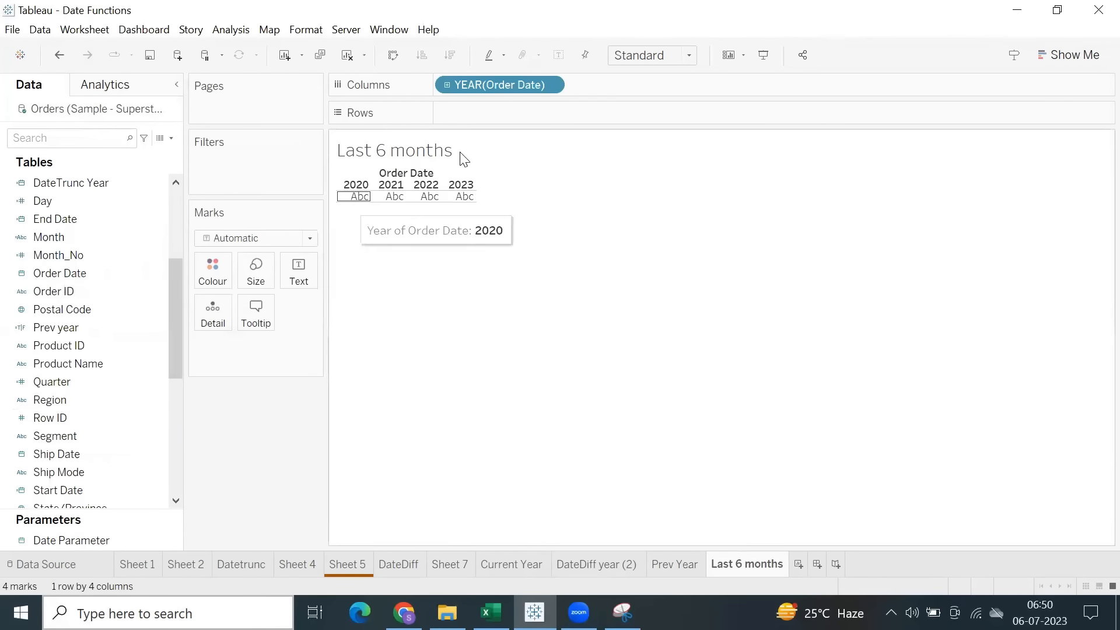
click(447, 86)
click(577, 86)
drag(639, 195, 662, 380)
drag(626, 85, 590, 113)
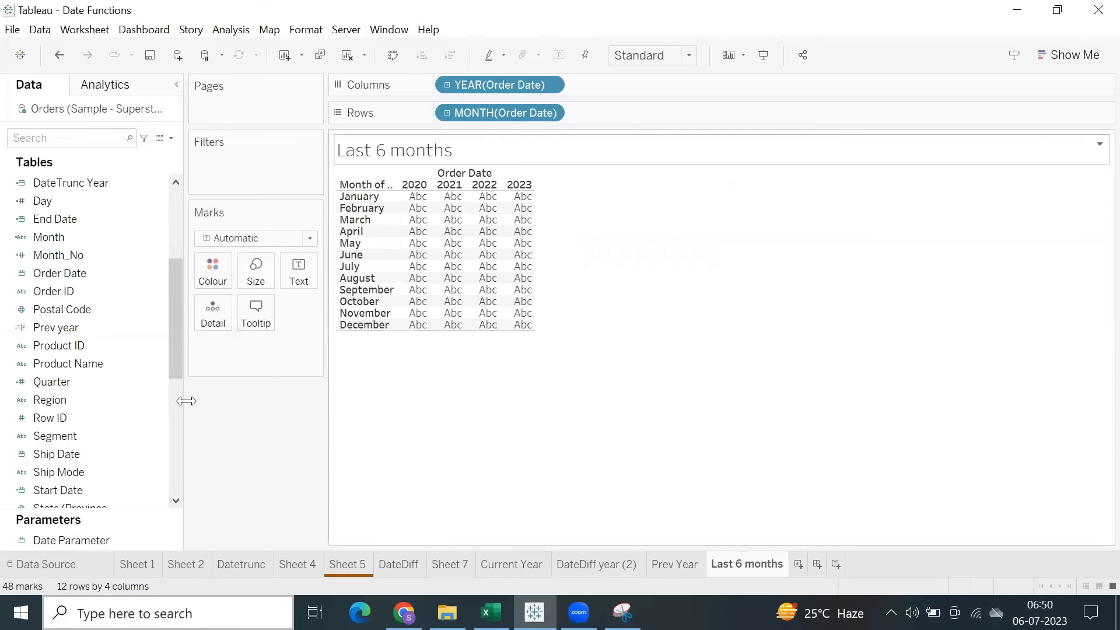
scroll(58, 456, down, 6)
drag(47, 420, 421, 400)
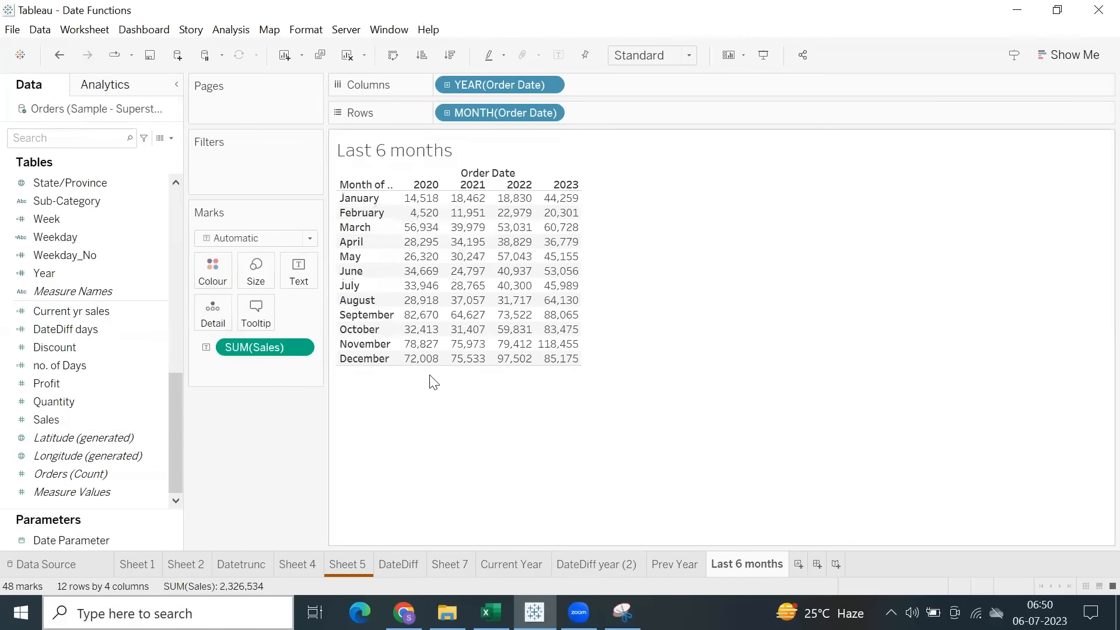
Start a new calculated field with the formula DATEDIFF('month', [Order Date], TODAY()).
click(232, 29)
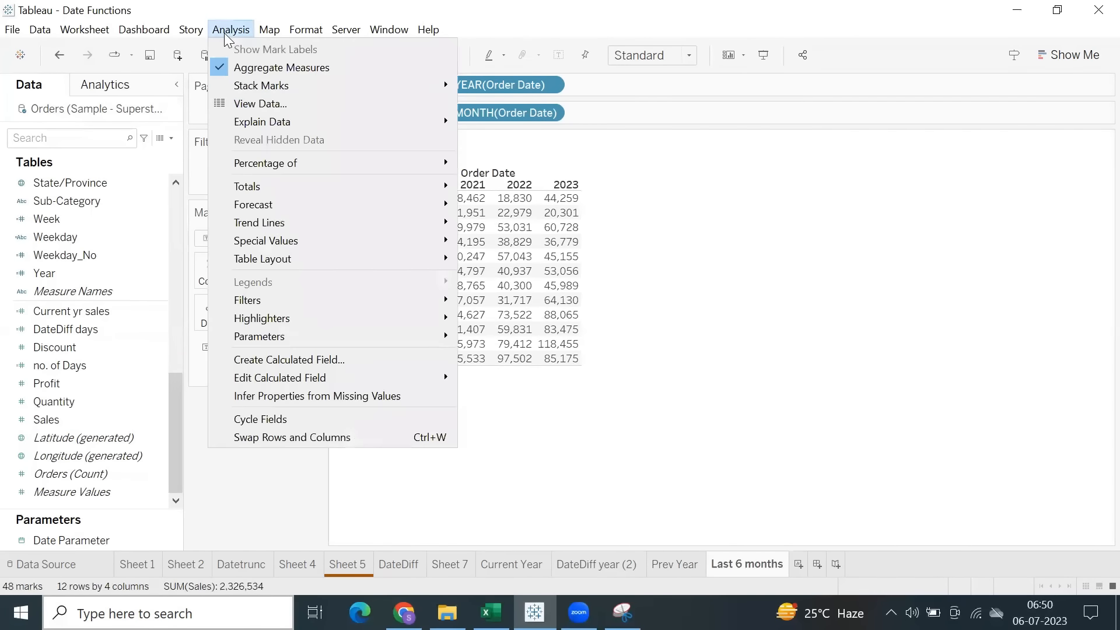
click(319, 364)
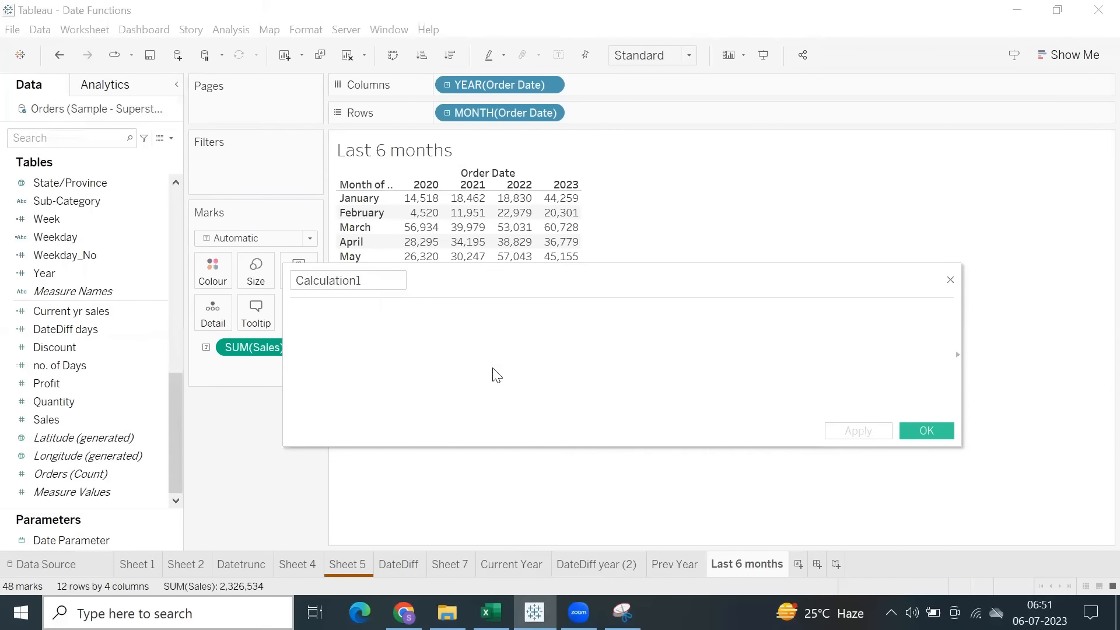
text(datedi)
key(Return)
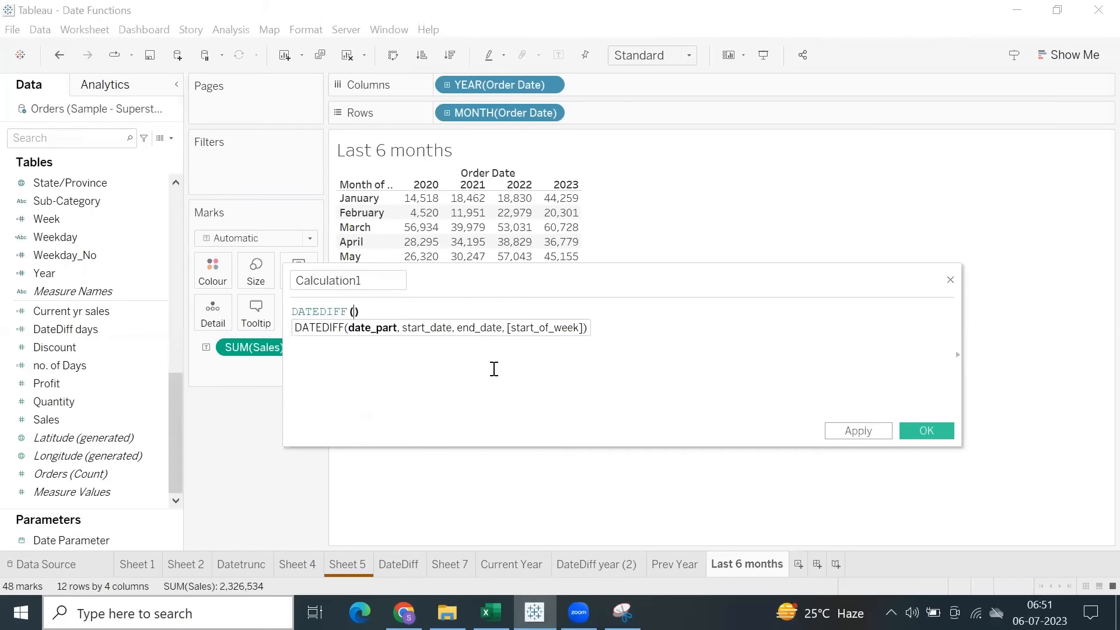
text('month)
text(', order)
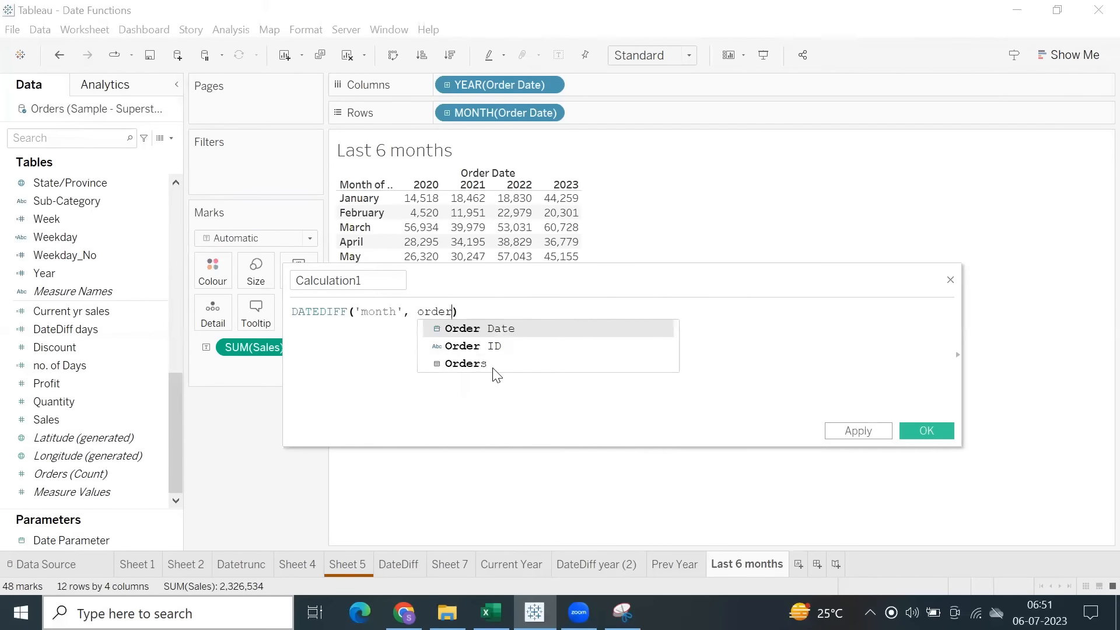
key(Return)
text(, tod)
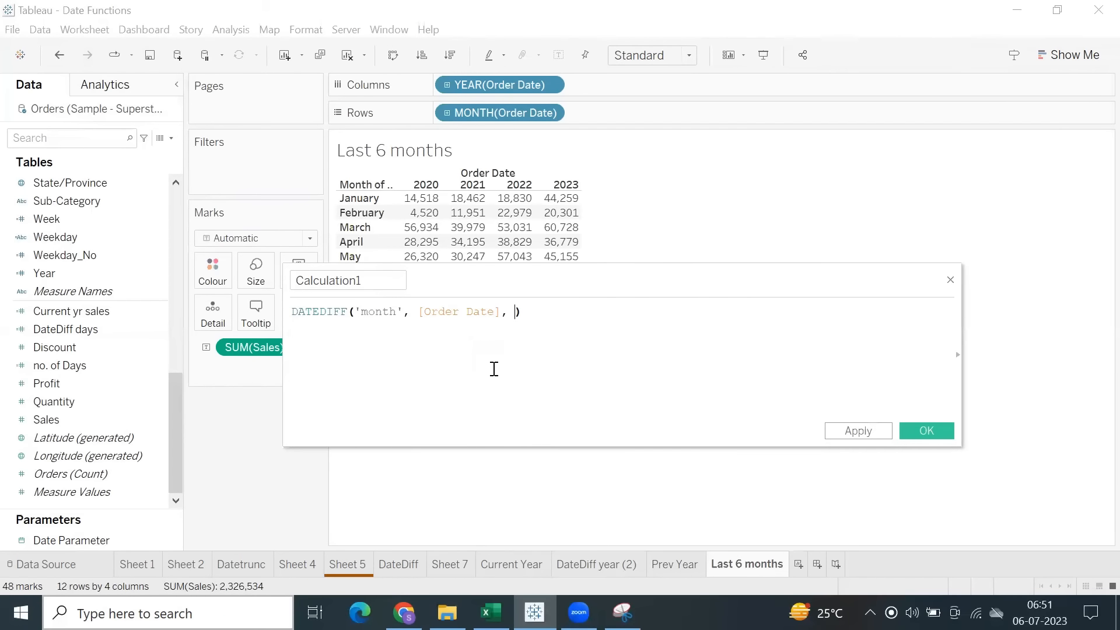
key(Return)
text())
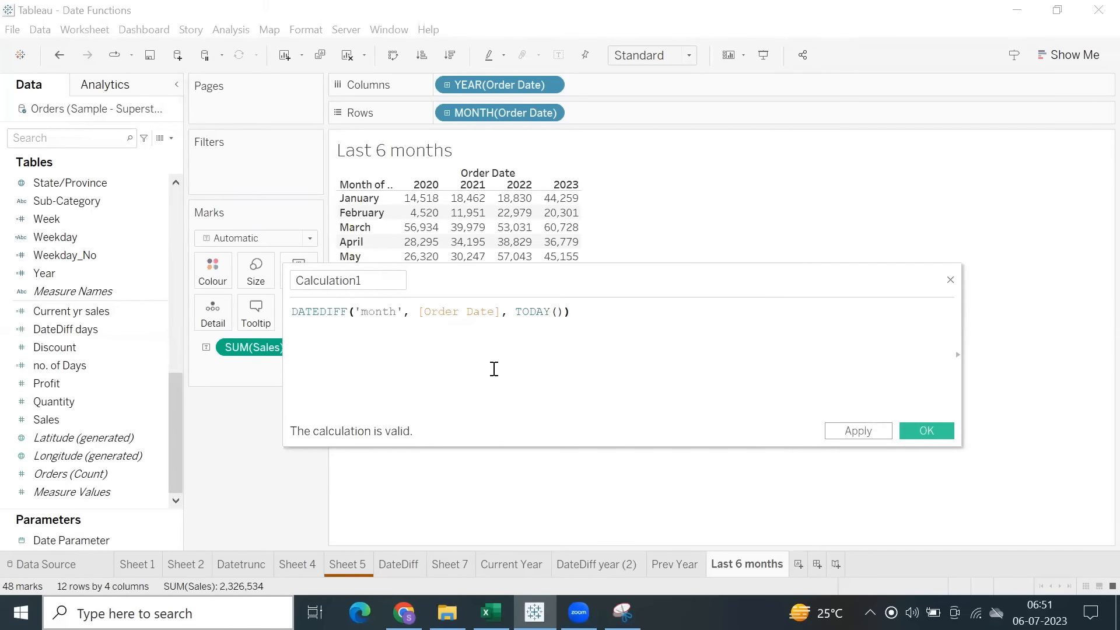
text(=)
Complete the month-difference formula with the condition <5 and apply the calculation.
key(BackSpace)
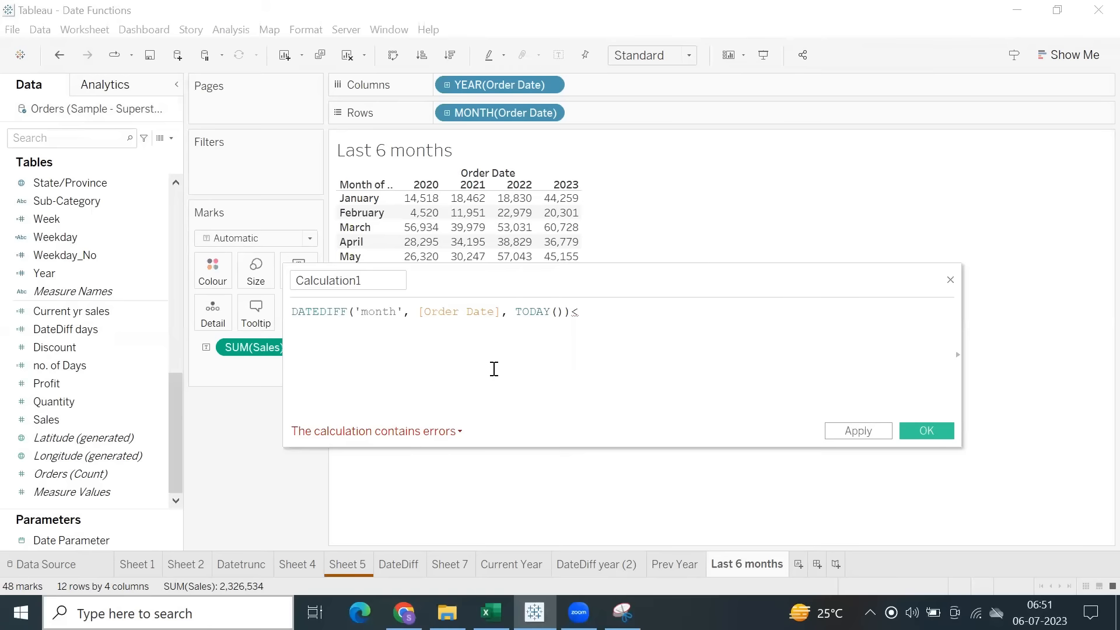
drag(535, 280, 530, 252)
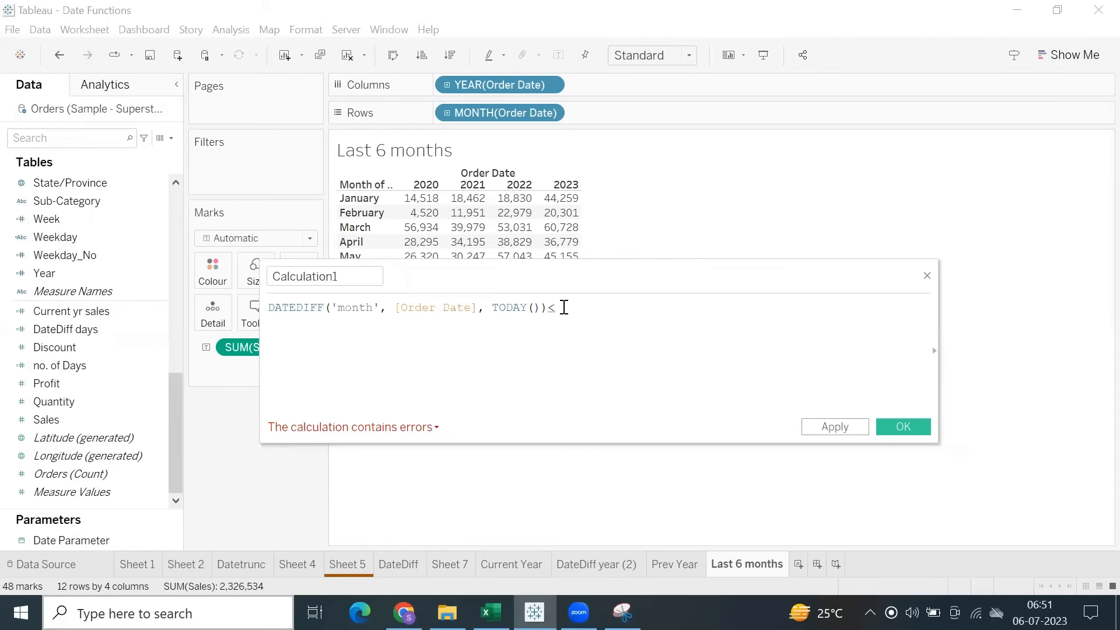
text(5)
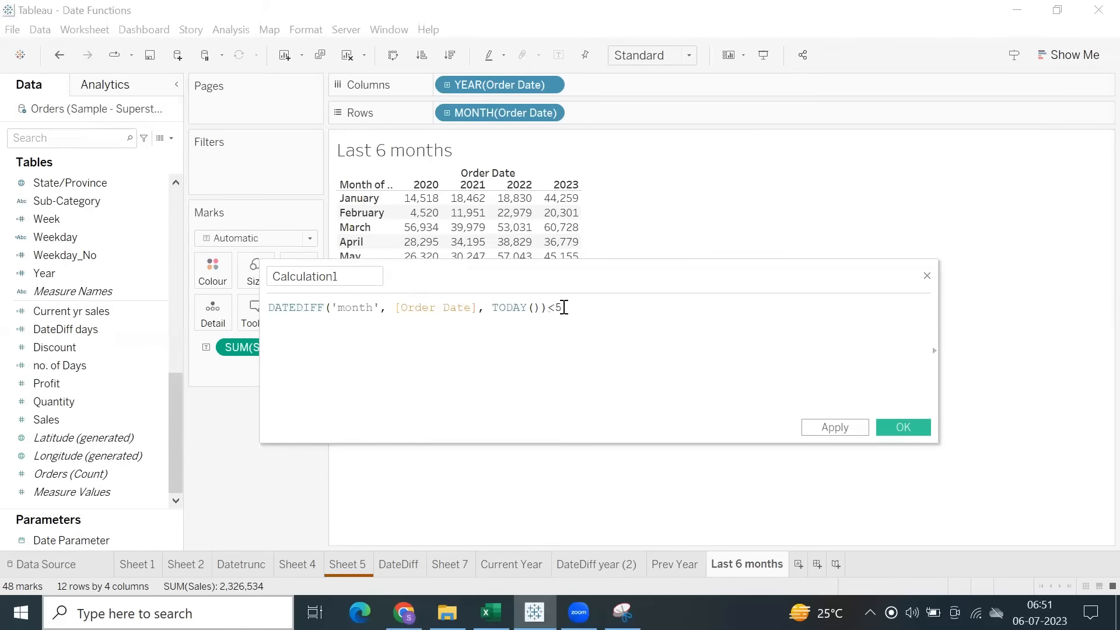
click(828, 430)
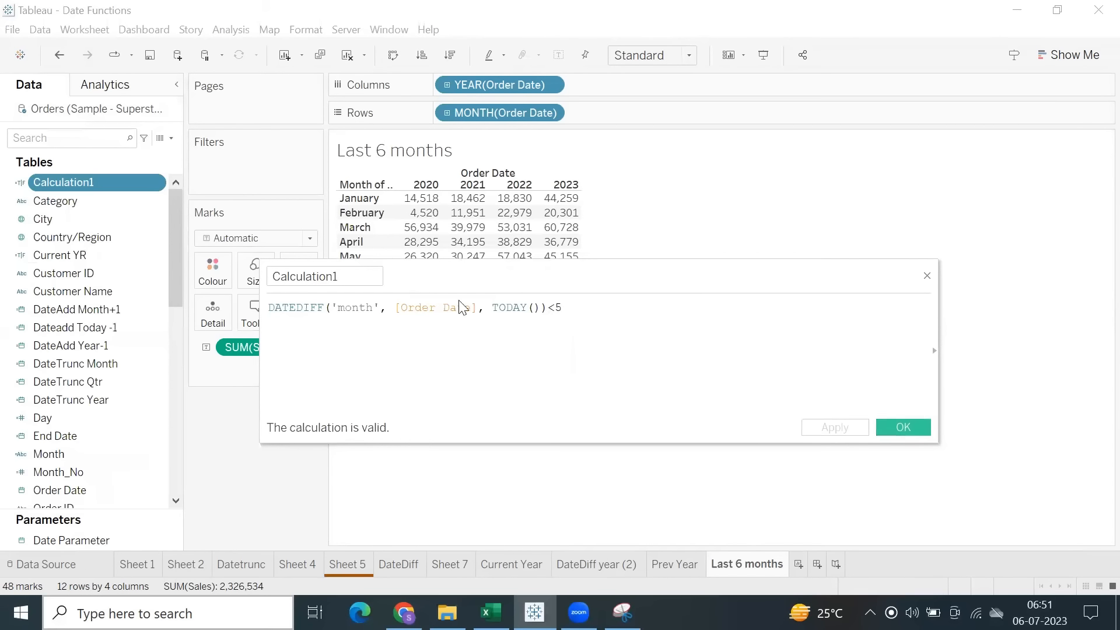
Name the calculated field Last 6 months and save it.
double_click(298, 276)
text(Last)
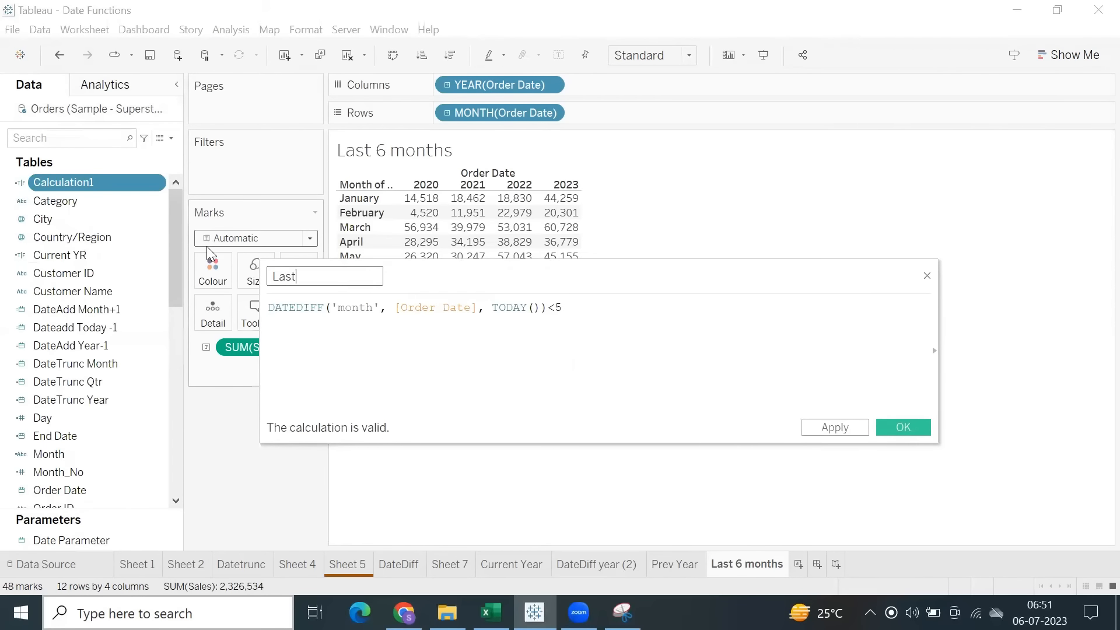
text( 6 months)
click(835, 430)
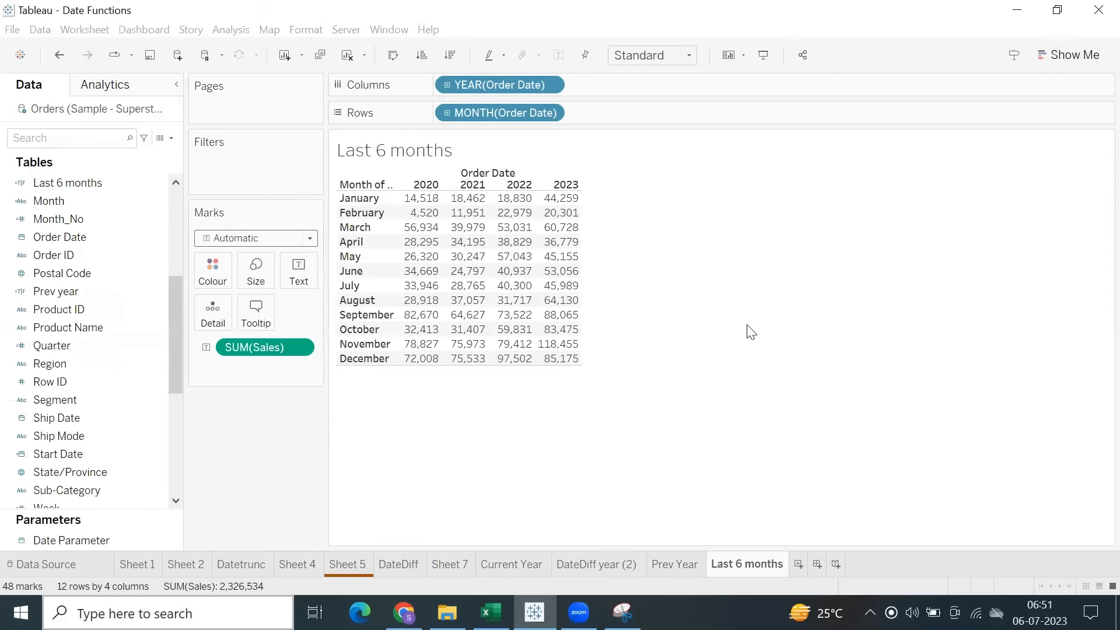
Show a filter for the Last 6 months field, exclude False, and widen the month header column.
click(149, 185)
right_click(138, 182)
click(167, 208)
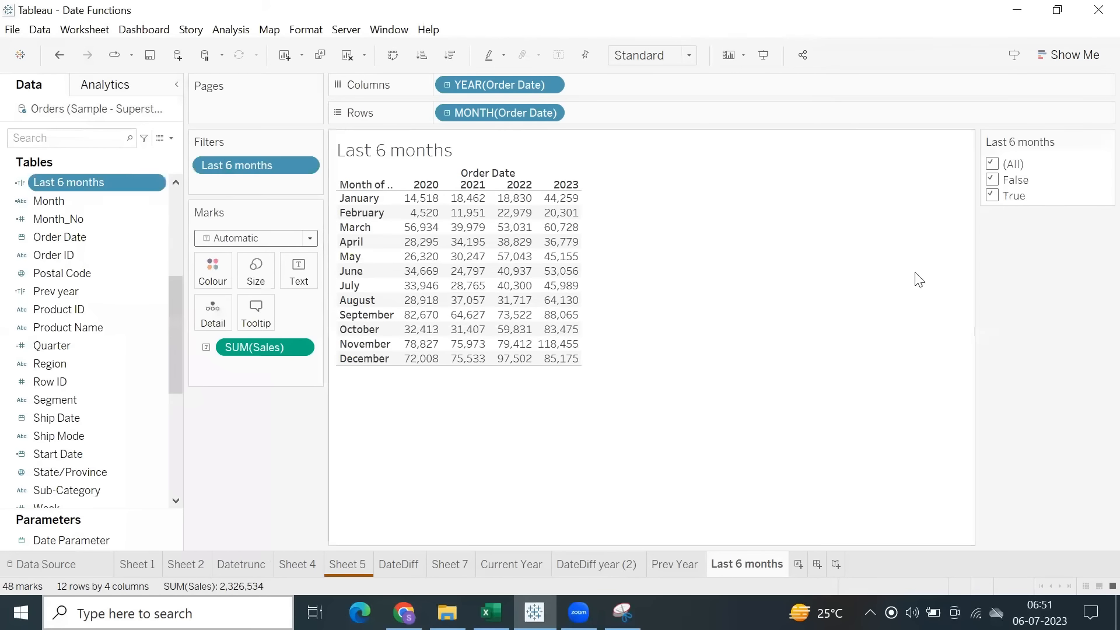
click(992, 179)
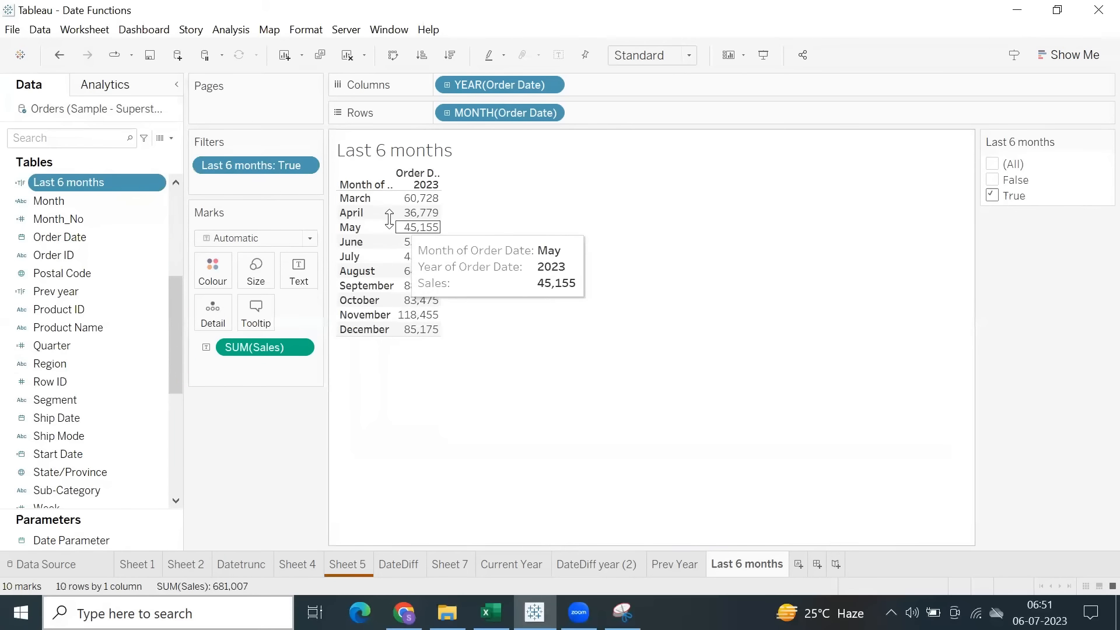
drag(392, 219, 431, 219)
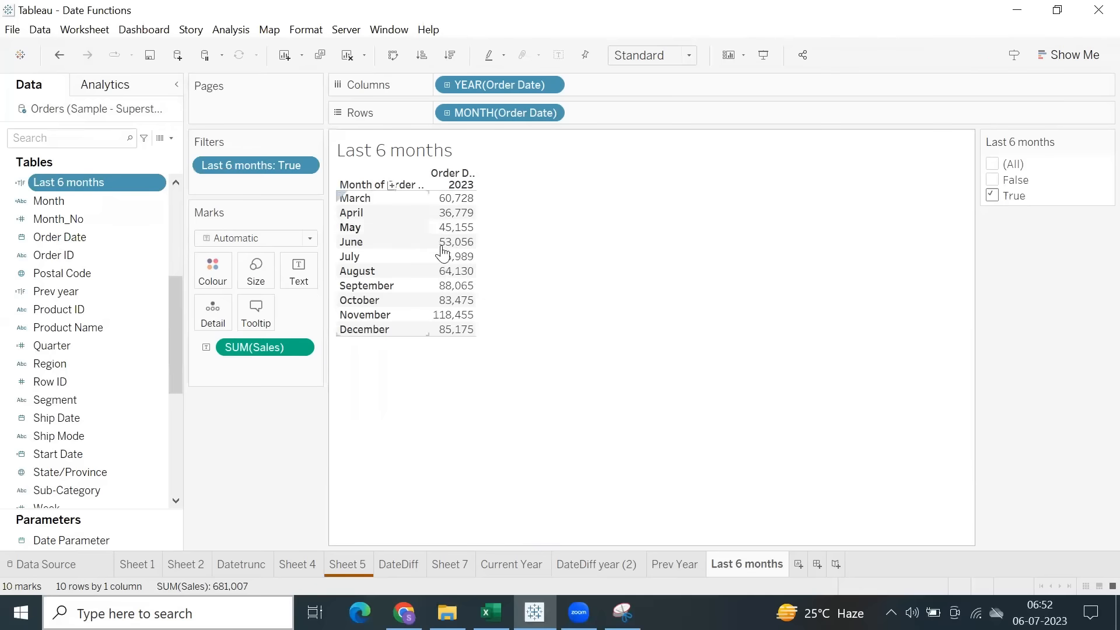
Extend the Last 6 months calculation with AND [Order Date]<= TODAY(), save it, and make the table rows slightly taller.
right_click(78, 180)
click(108, 273)
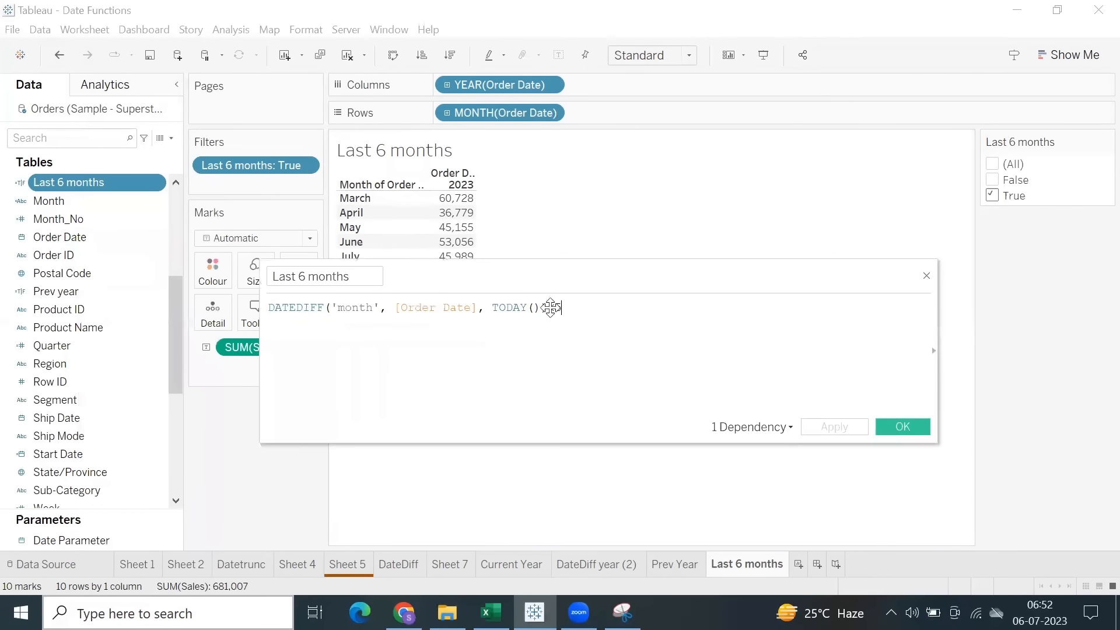
drag(443, 282, 534, 300)
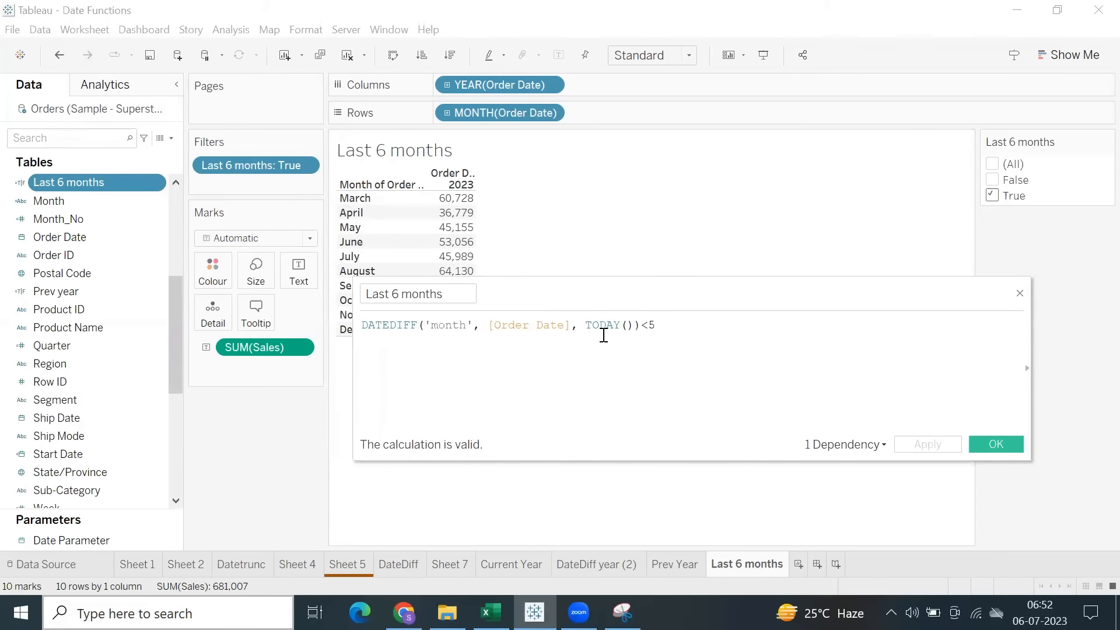
drag(602, 303, 512, 373)
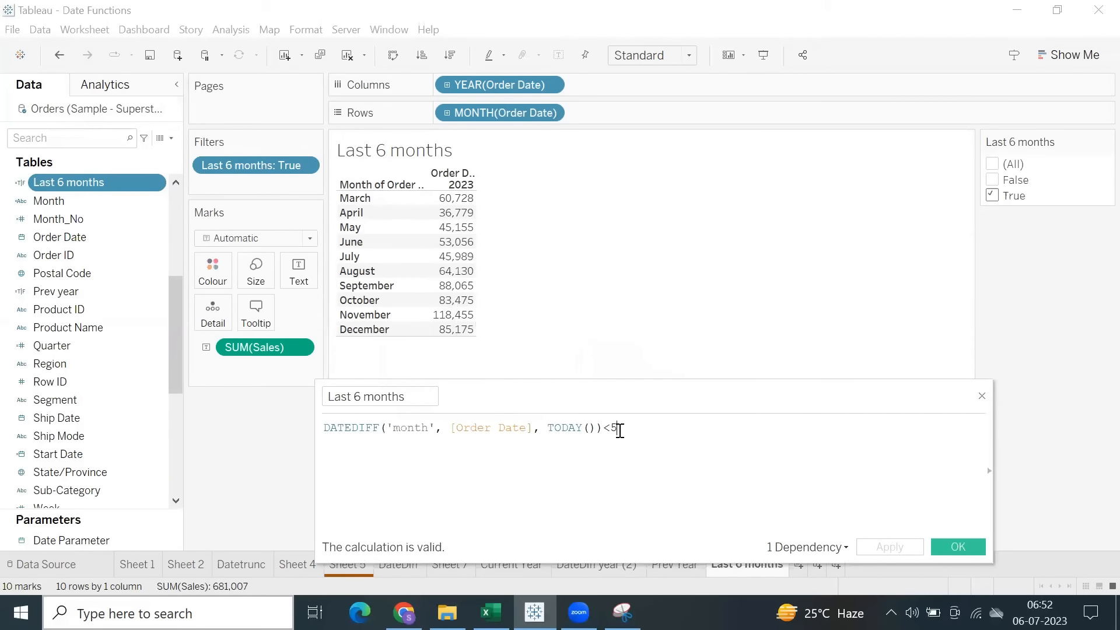
text(AND)
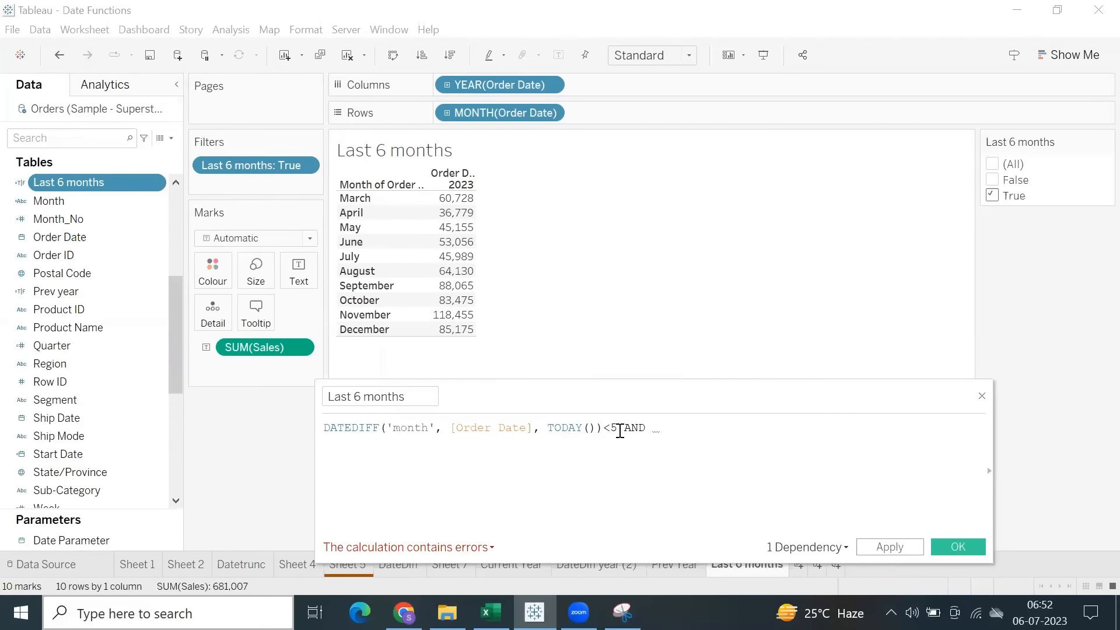
text(  or)
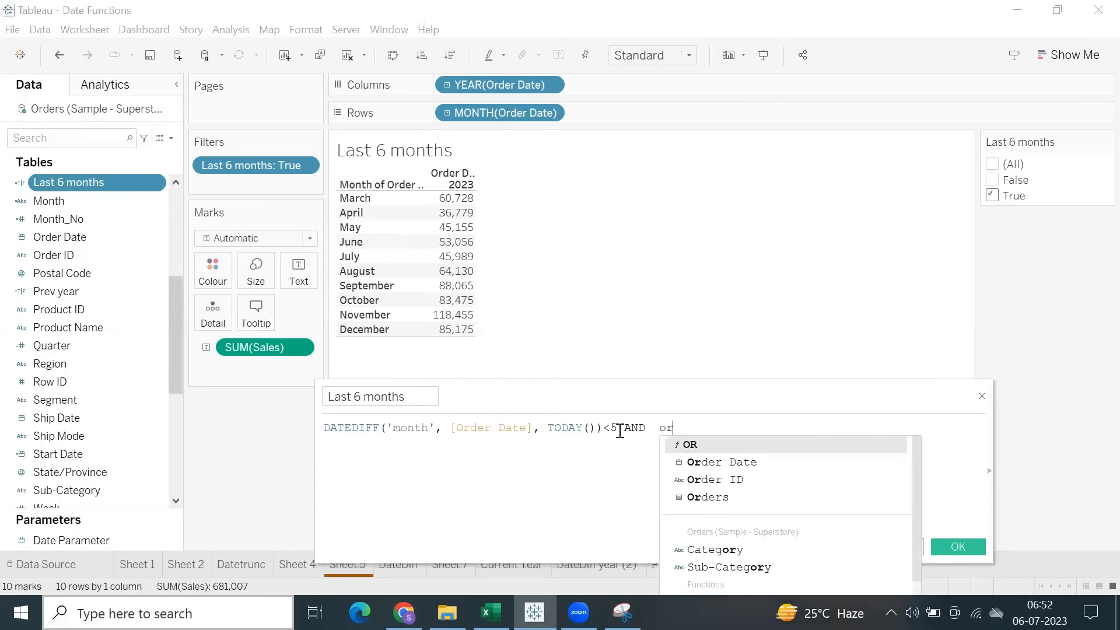
key(Down)
key(Return)
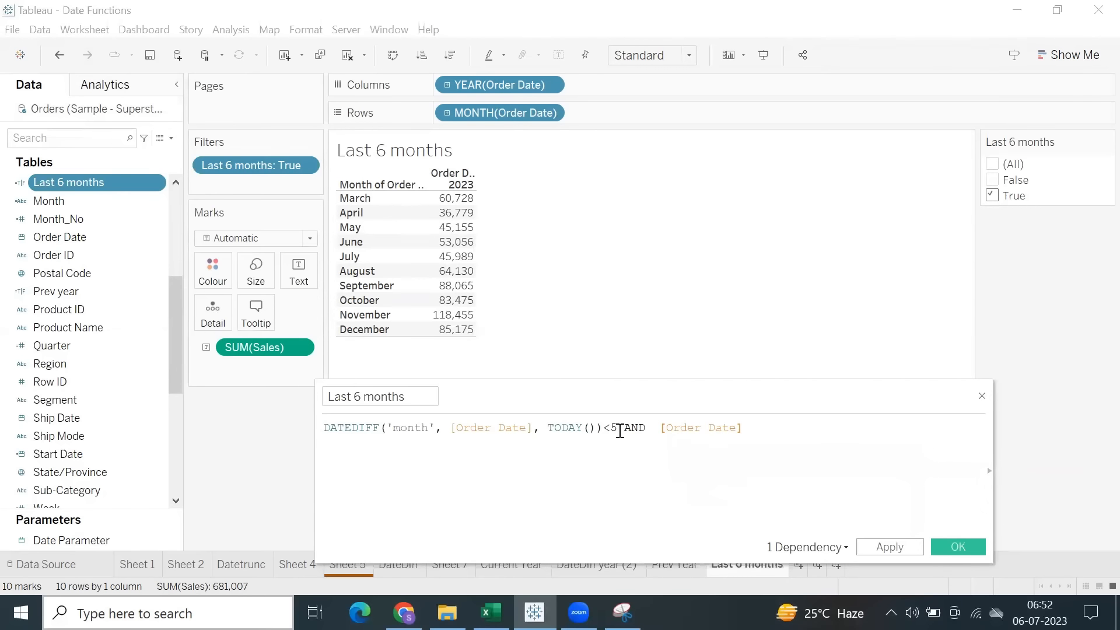
text(<= tod)
key(Return)
click(896, 548)
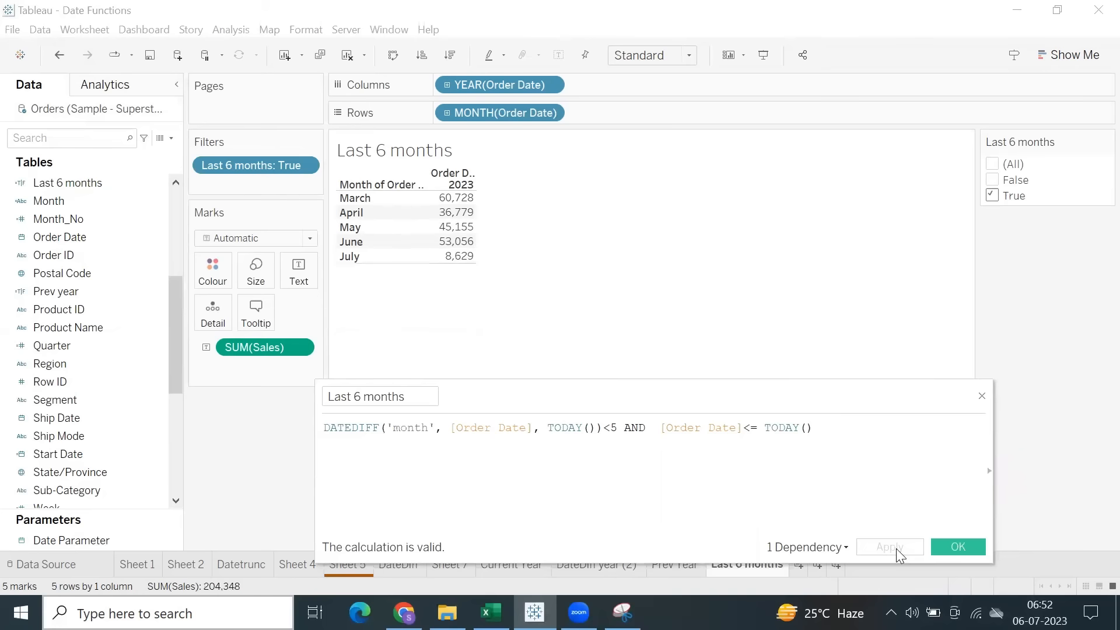
click(946, 547)
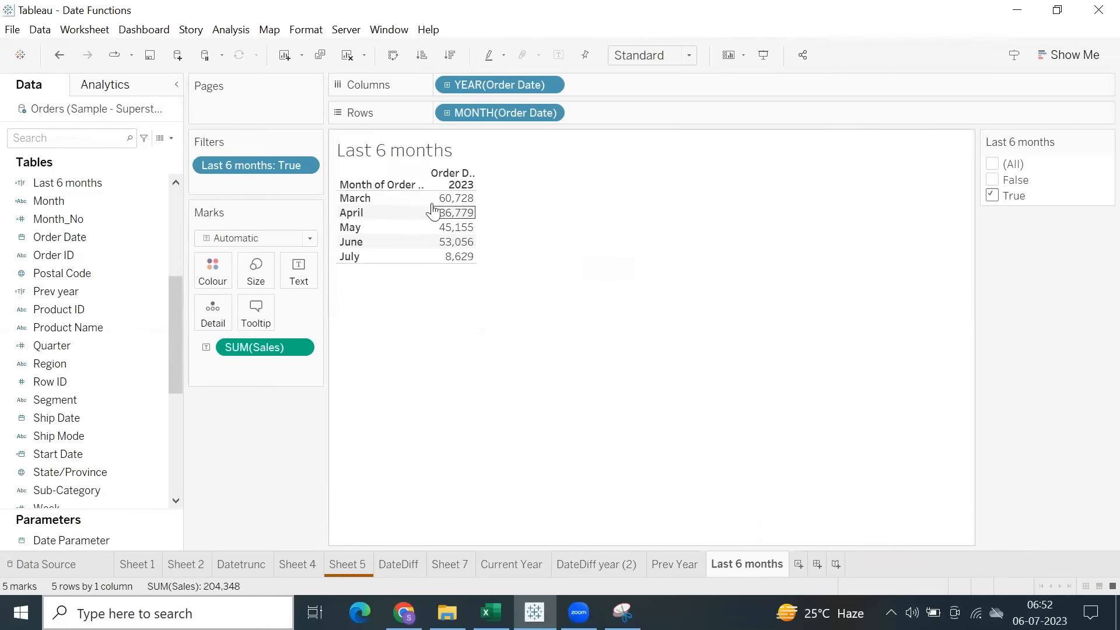
drag(463, 264, 464, 280)
right_click(265, 166)
click(286, 177)
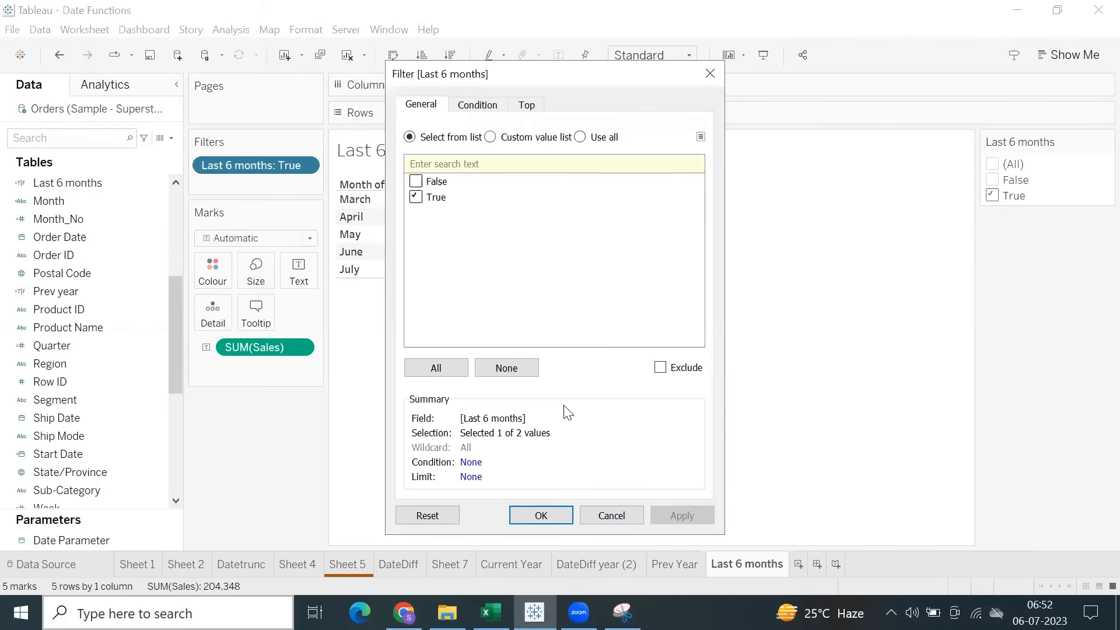
click(595, 514)
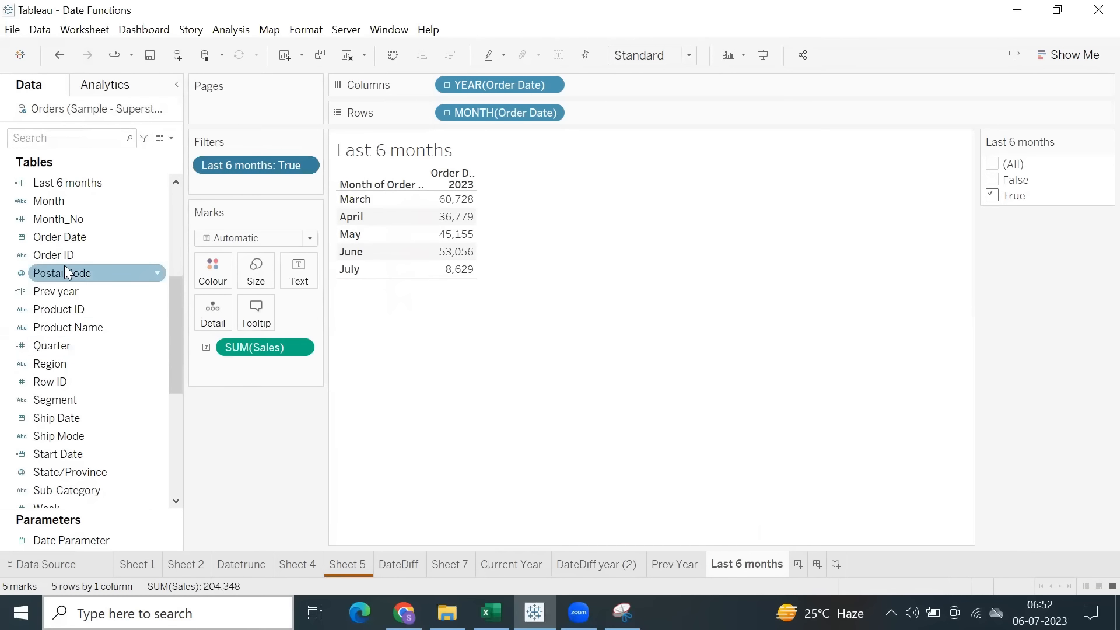
Change the month-difference condition in the Last 6 months calculation to <=5 and save it.
scroll(93, 415, down, 2)
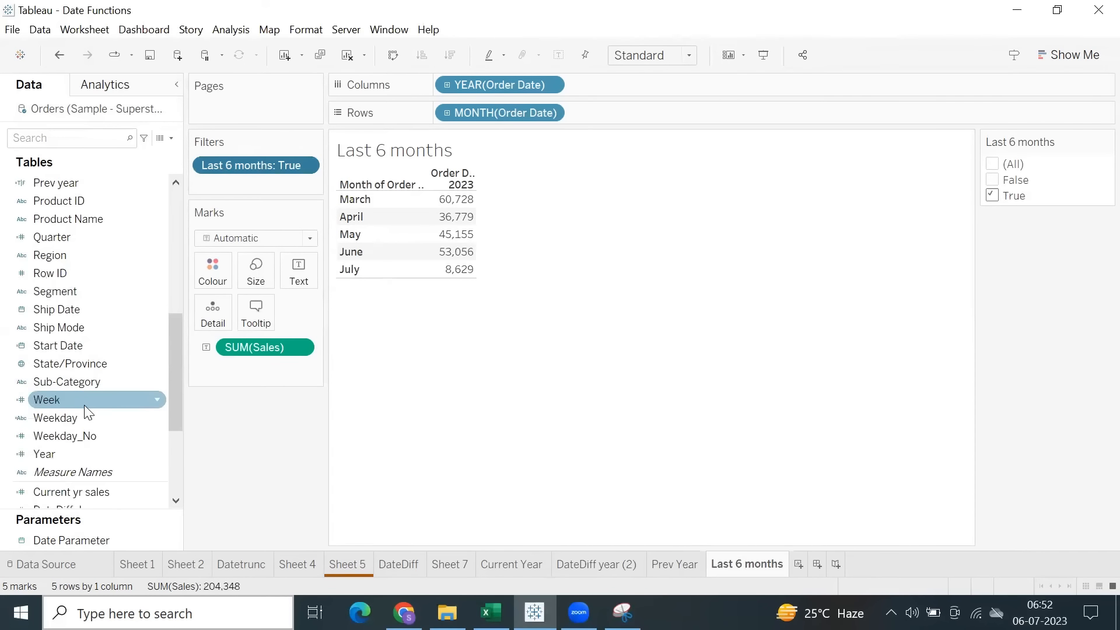
scroll(83, 413, down, 1)
scroll(82, 411, up, 1)
scroll(91, 373, up, 6)
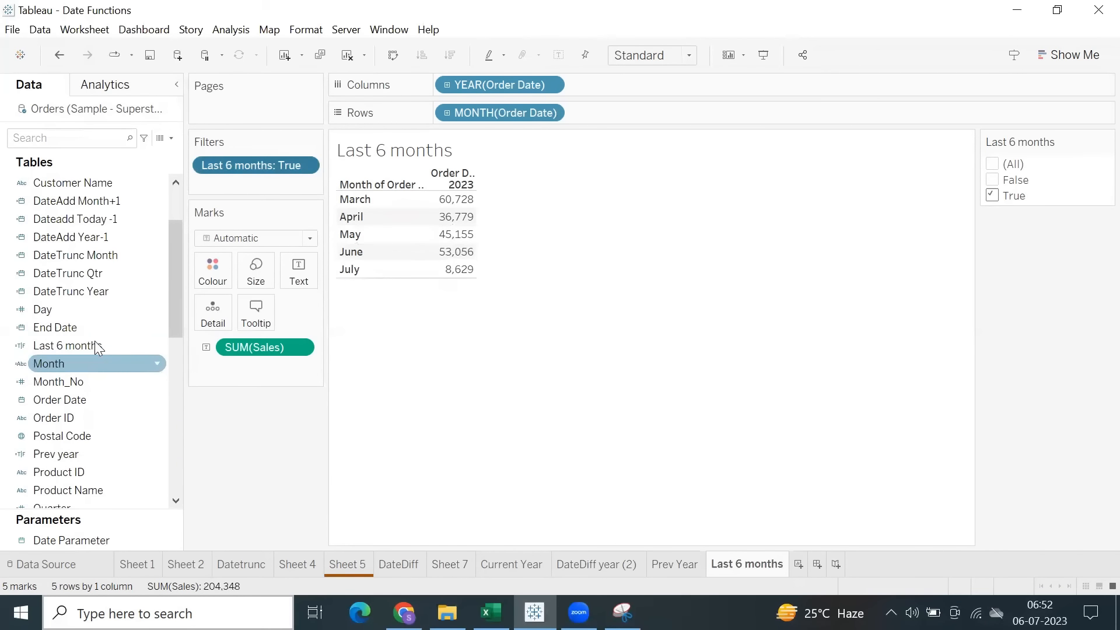
right_click(94, 338)
click(120, 93)
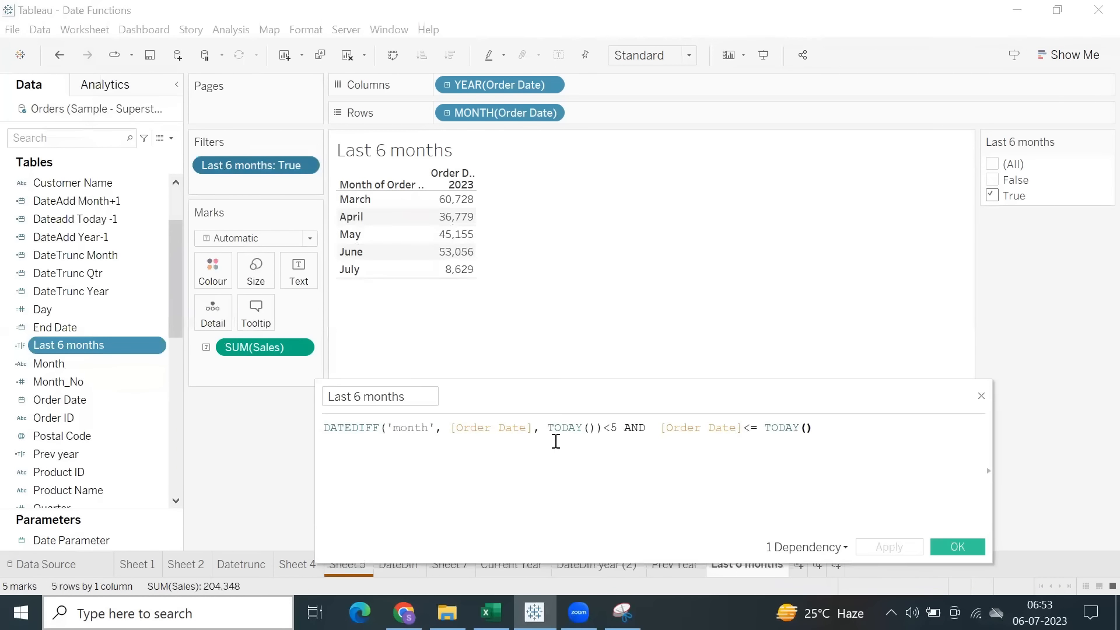
click(610, 428)
text(=)
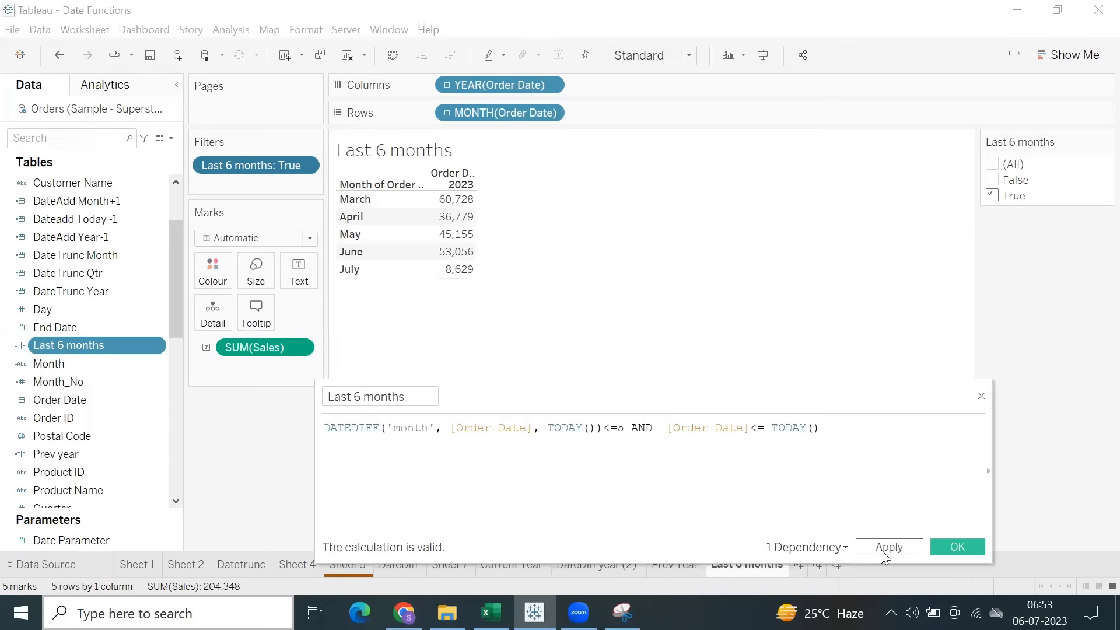
click(958, 547)
drag(448, 290, 438, 200)
click(612, 305)
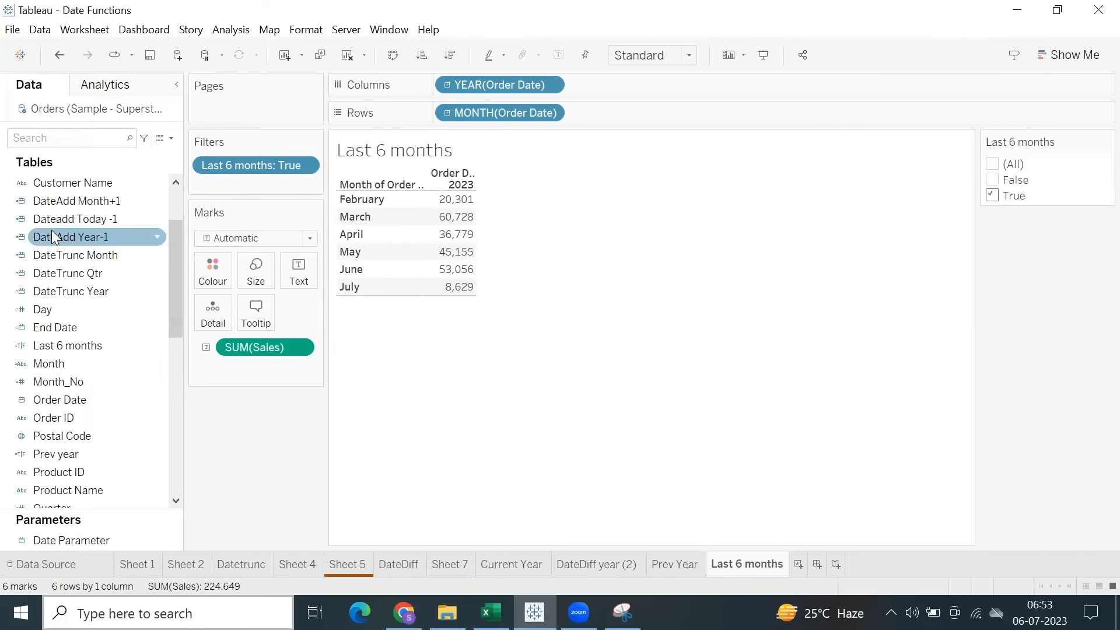
Review the [Order Date]<= TODAY() condition in the Last 6 months calculation, then close the calculation and save the workbook.
right_click(81, 345)
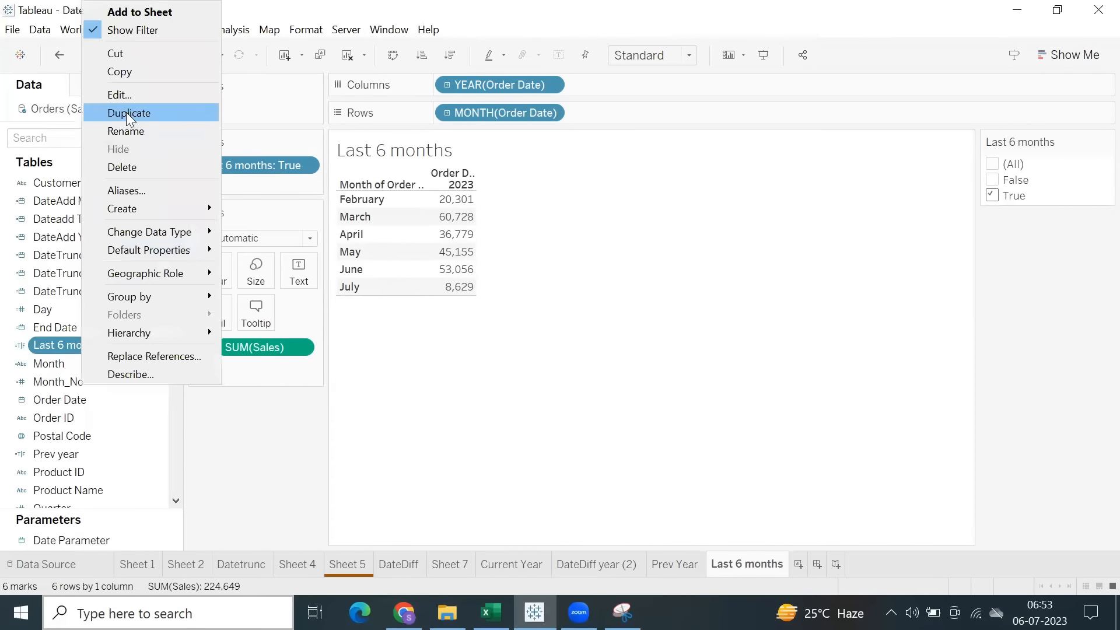
click(119, 95)
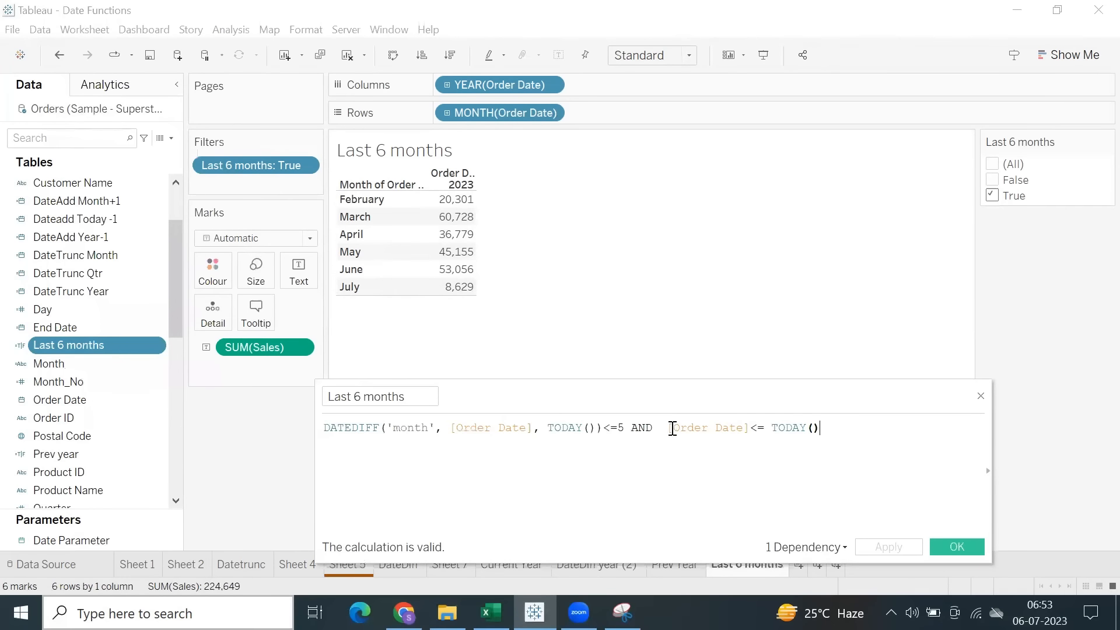
drag(670, 428, 819, 429)
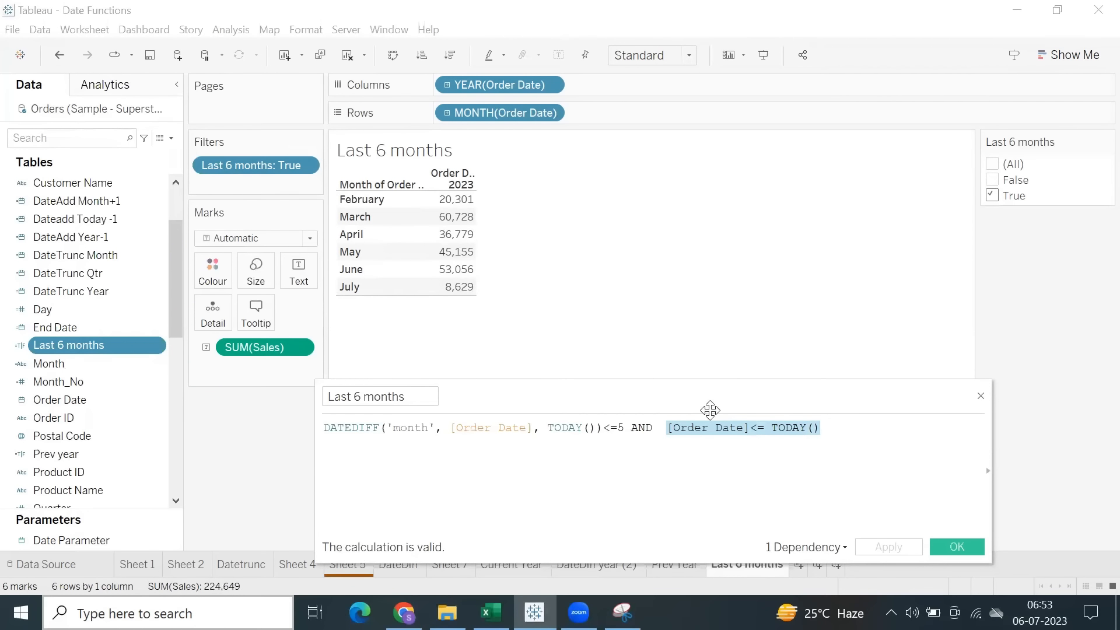
drag(575, 395, 549, 321)
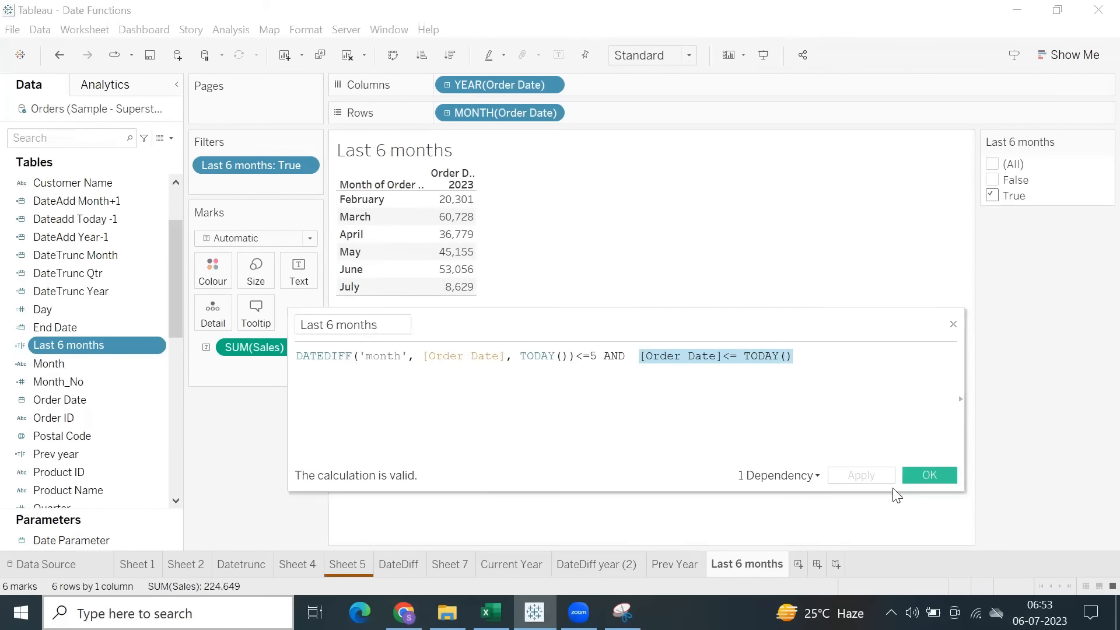
click(928, 474)
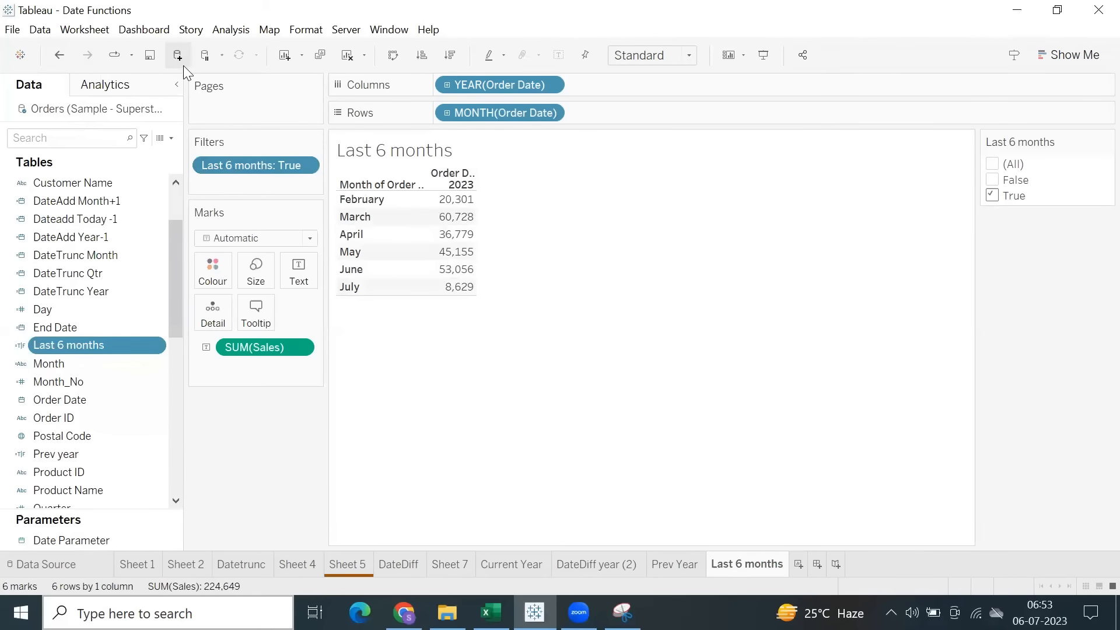
click(150, 55)
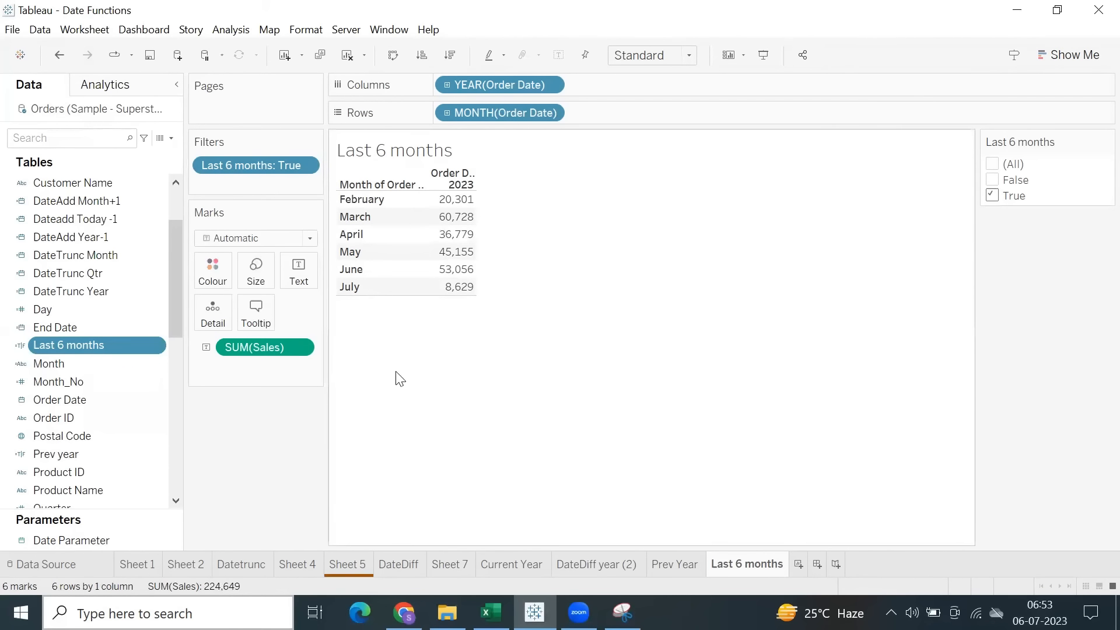
Switch to the Excel workbook, go through the Date Functions list down to DateDiff, and save the file.
click(491, 612)
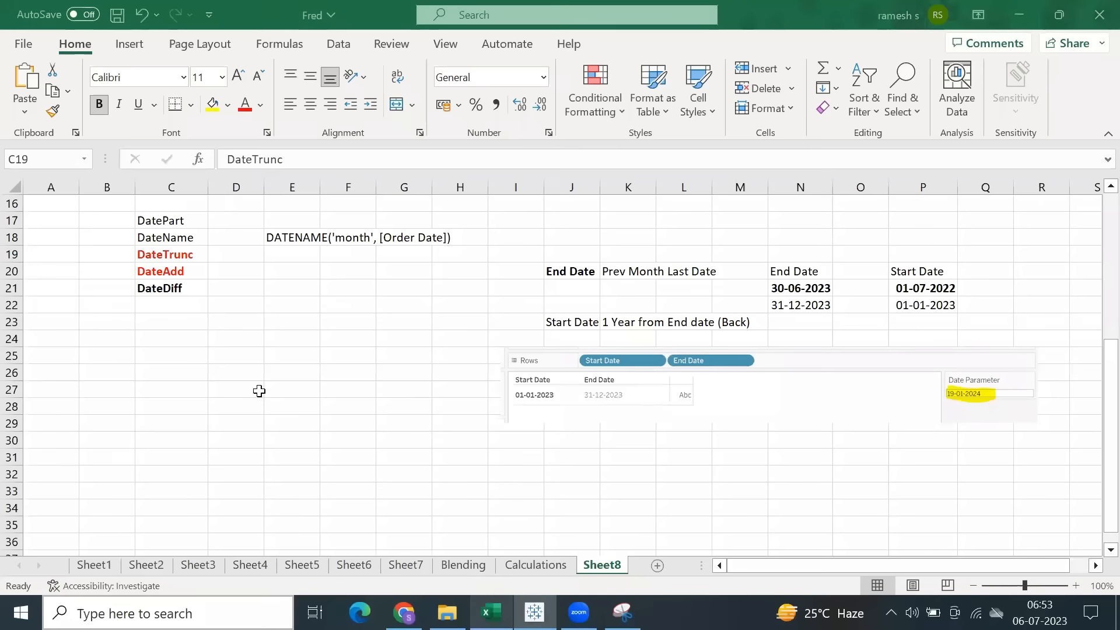
scroll(172, 303, up, 5)
scroll(174, 303, down, 3)
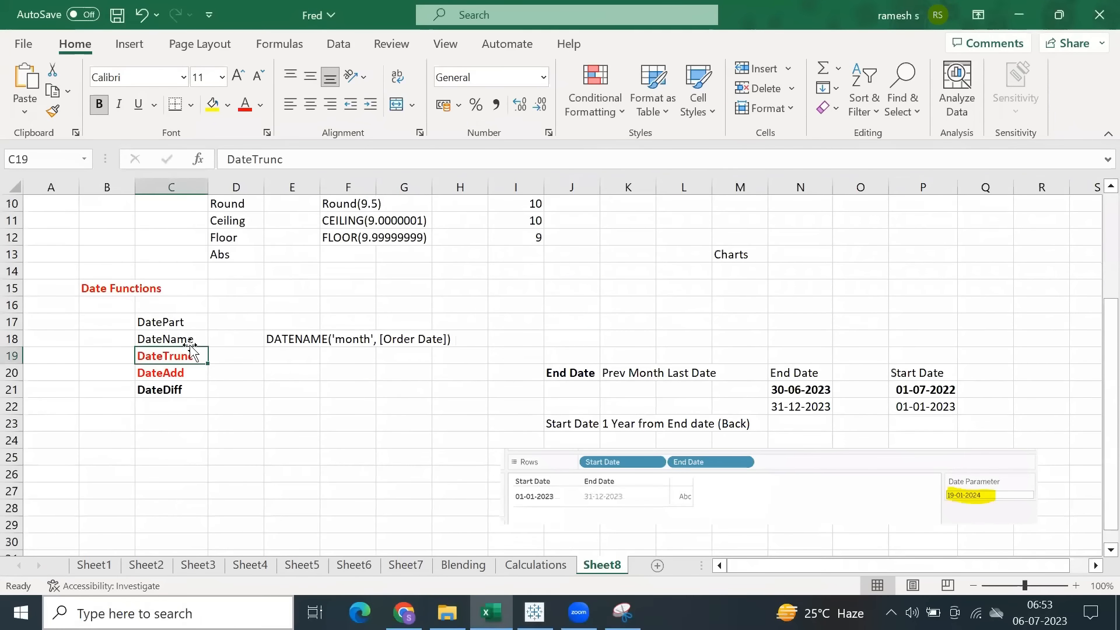
click(100, 285)
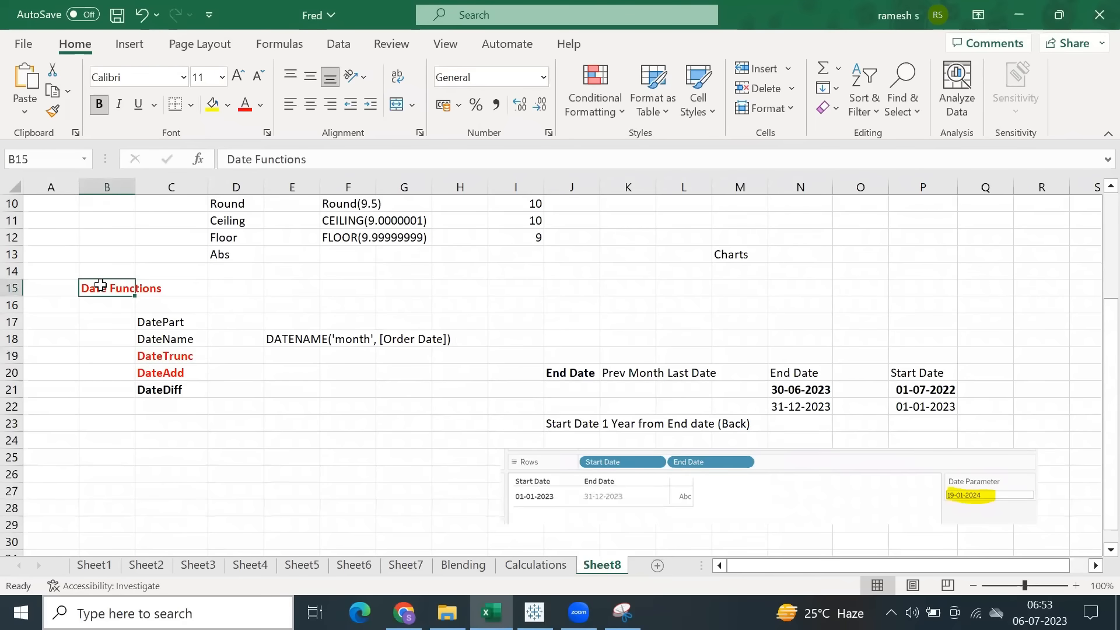
click(153, 357)
click(158, 378)
click(163, 395)
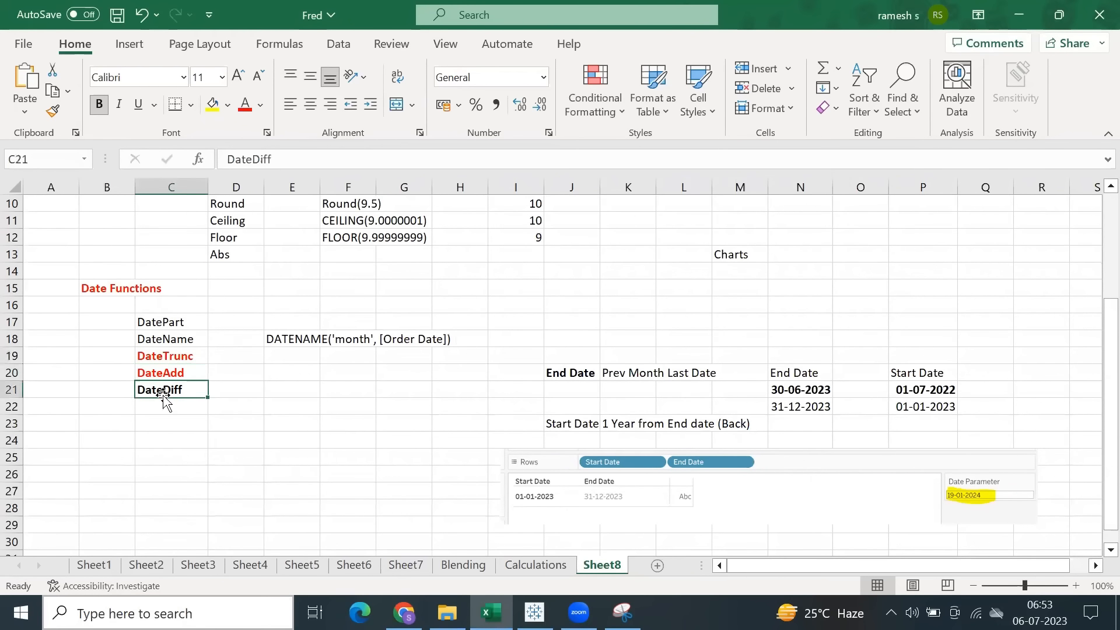
key(ctrl+s)
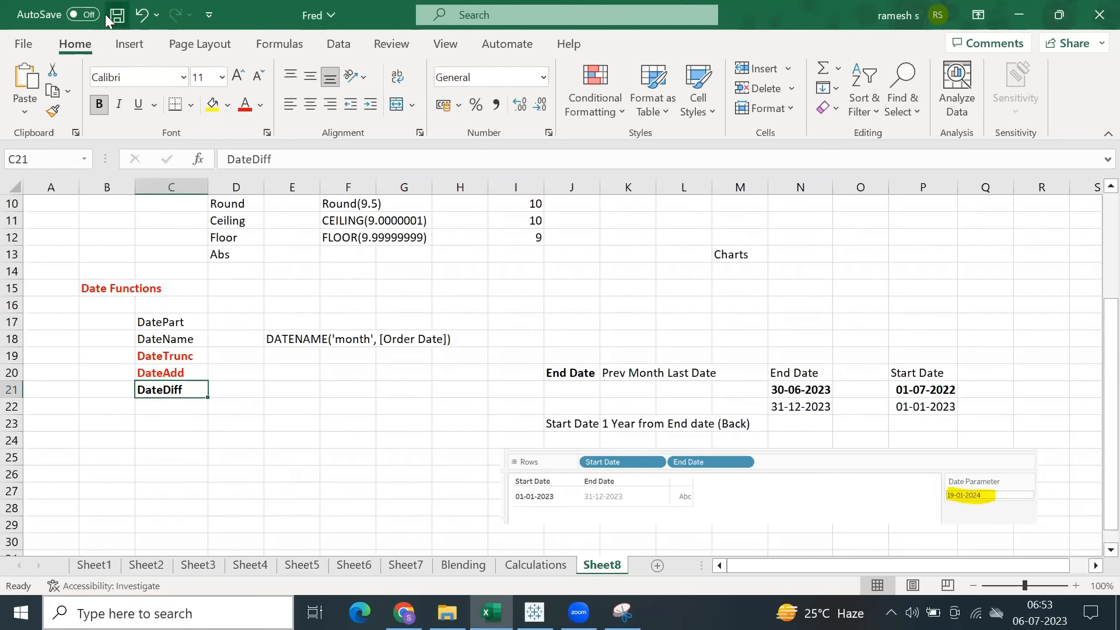
Rename the Sheet8 worksheet as Functions.
double_click(614, 564)
text(Functions)
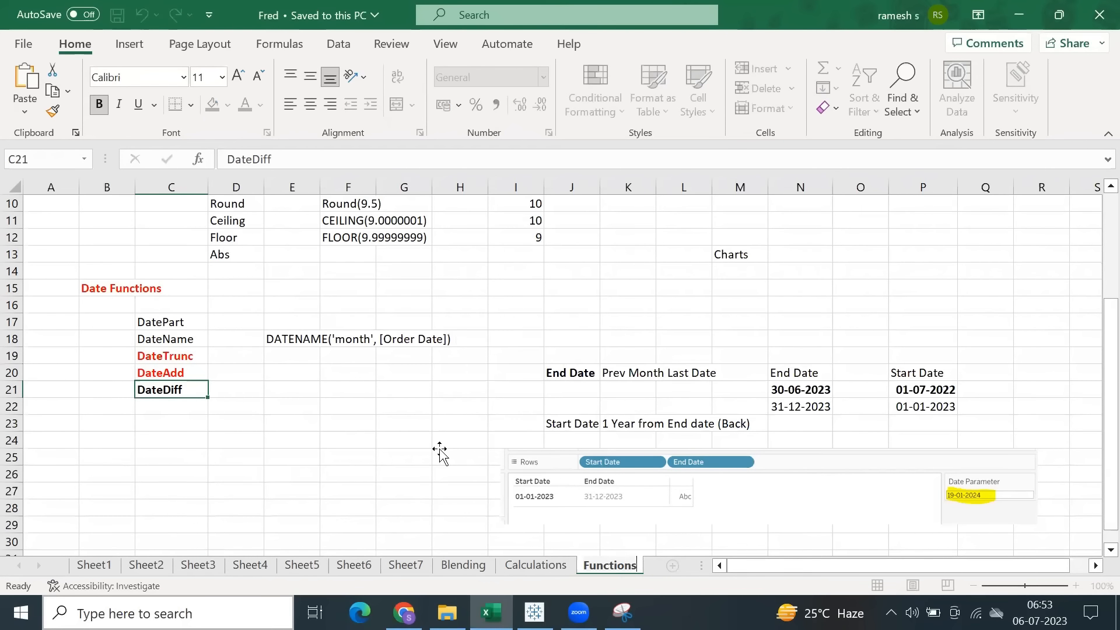
click(439, 449)
Add a new worksheet after Functions, widen the sheet tab area, and name the new sheet Charts.
click(673, 566)
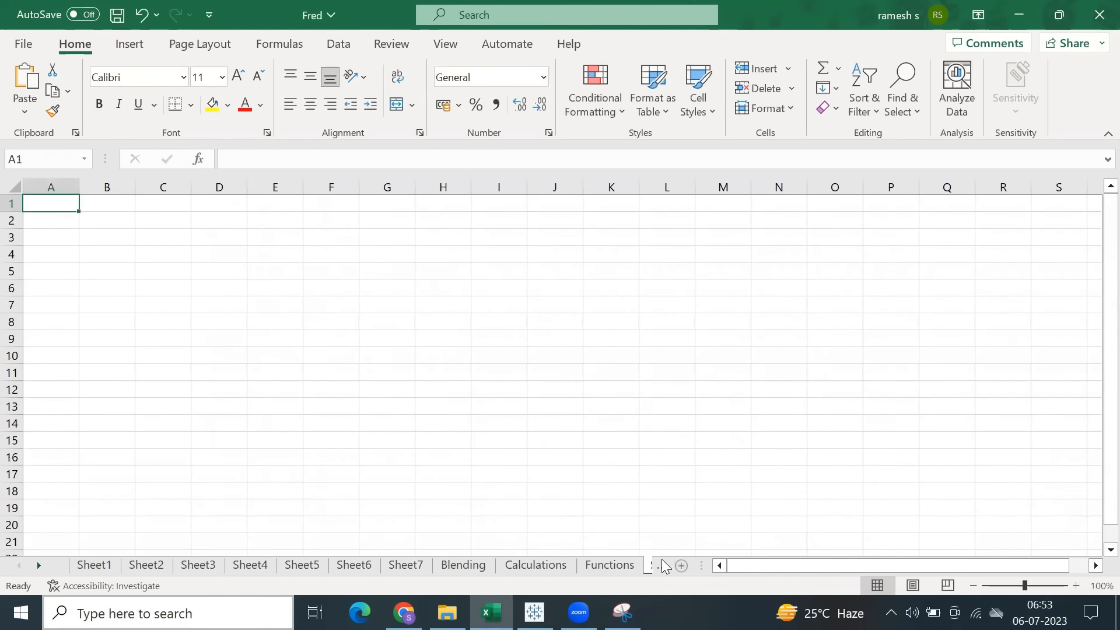
drag(701, 566, 884, 566)
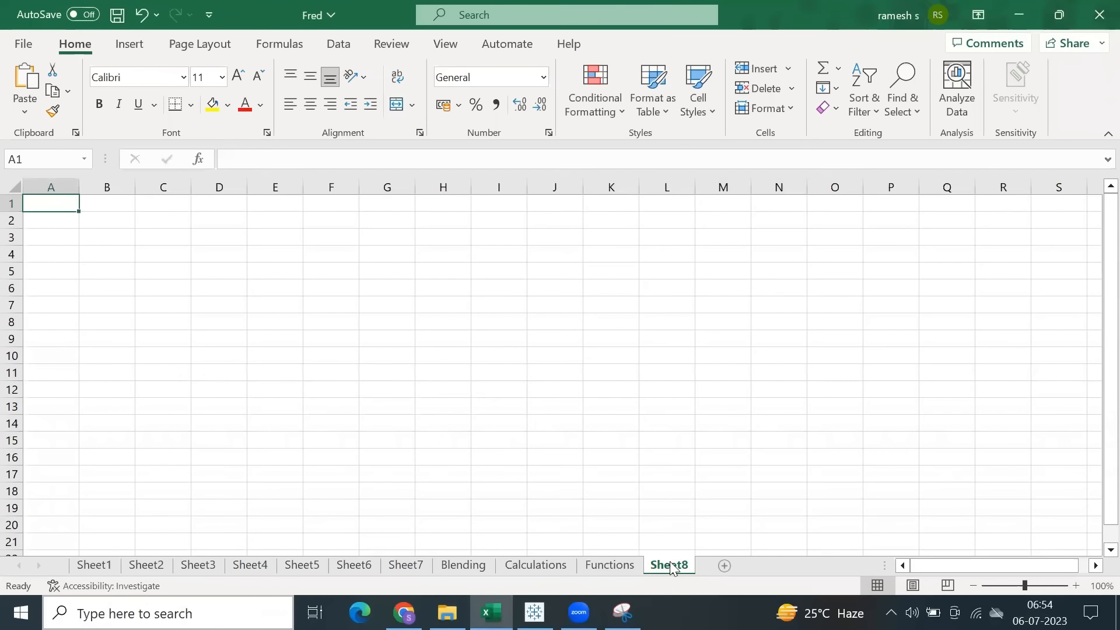
double_click(671, 565)
text(Charts)
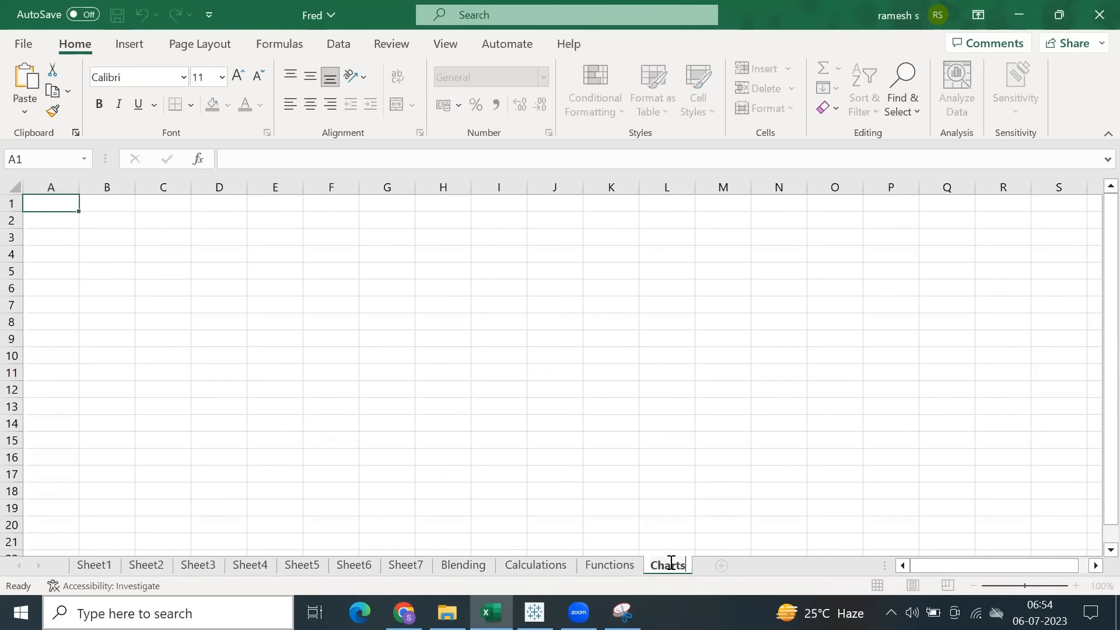
Enter the heading Types of Charts in cell B2 of the Charts sheet and save the file.
click(89, 221)
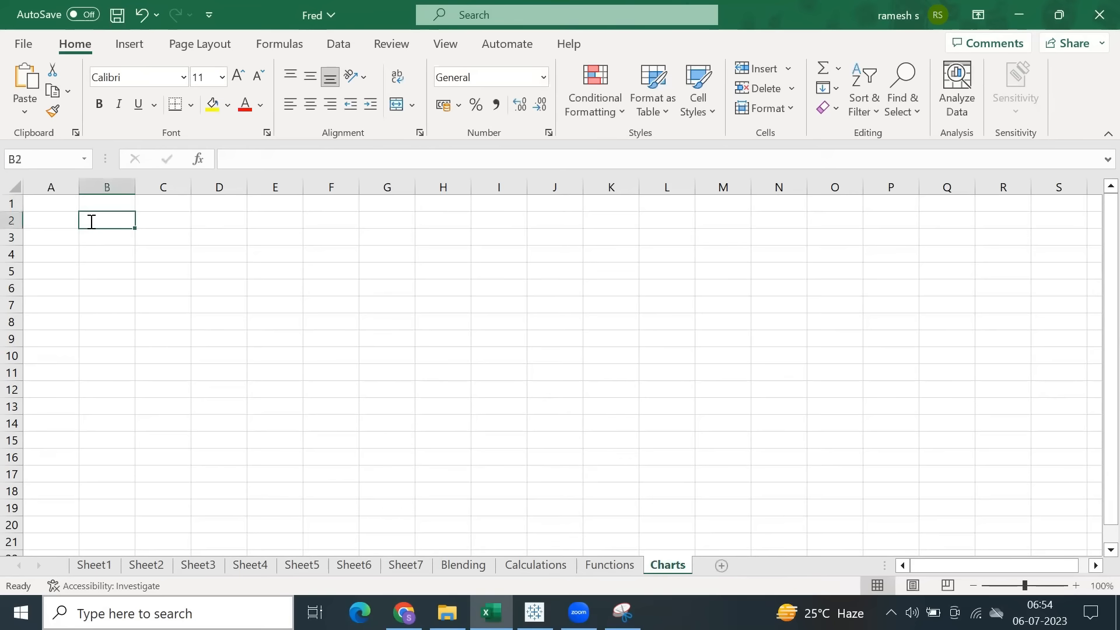
text(Types of Charts)
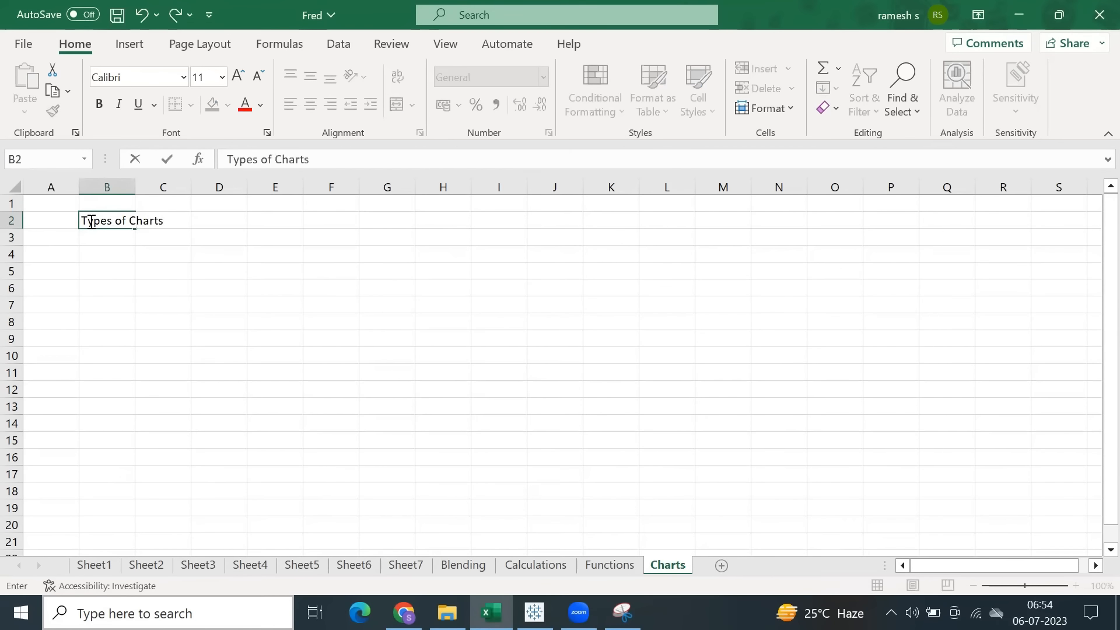
key(Return)
key(ctrl+s)
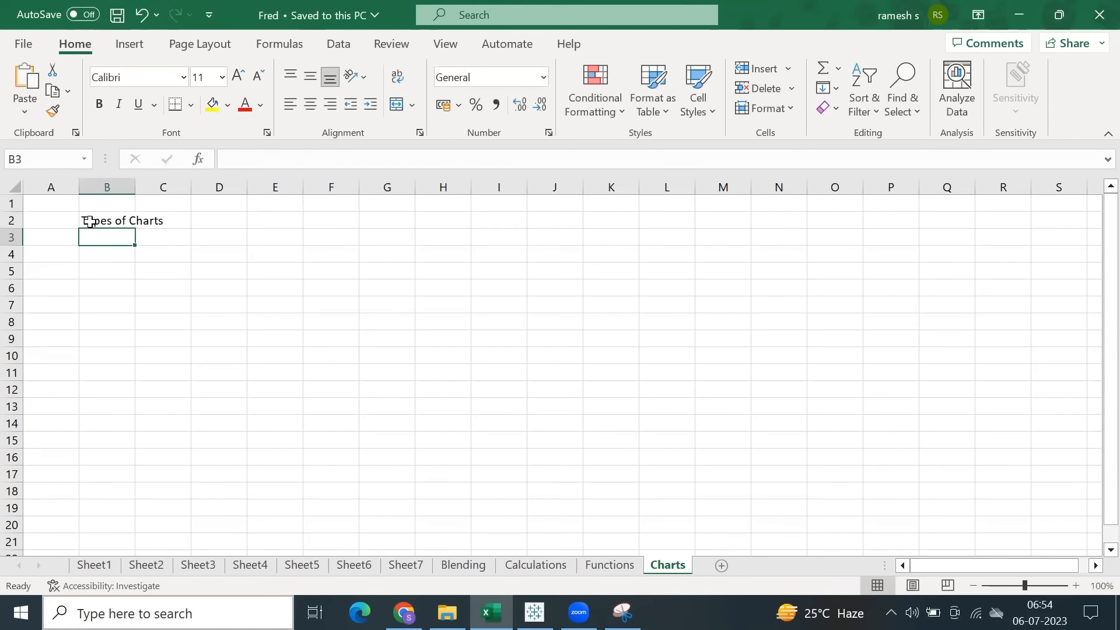
Format the Types of Charts heading as bold red text on yellow fill, fit column B to it, and save.
click(89, 221)
click(99, 105)
click(245, 105)
double_click(139, 189)
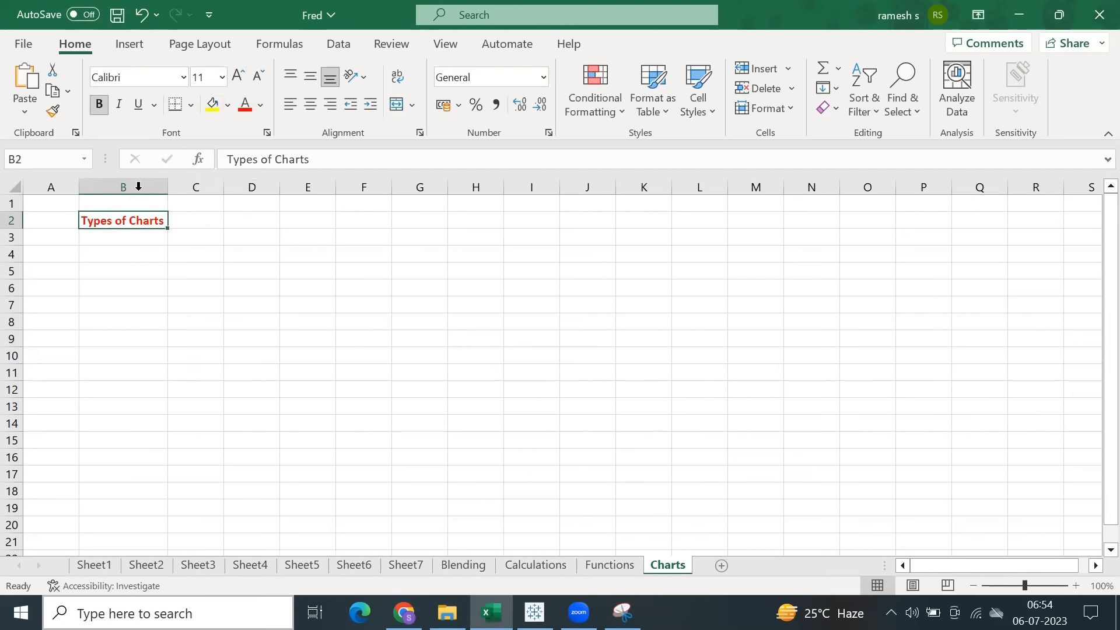
click(213, 105)
key(ctrl+s)
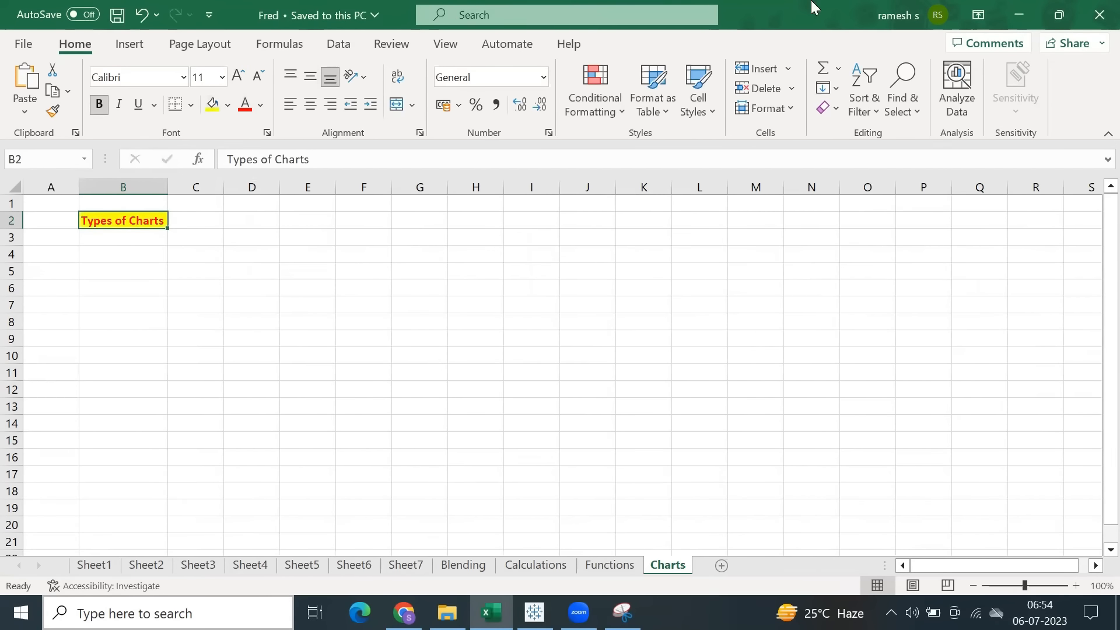
click(920, 48)
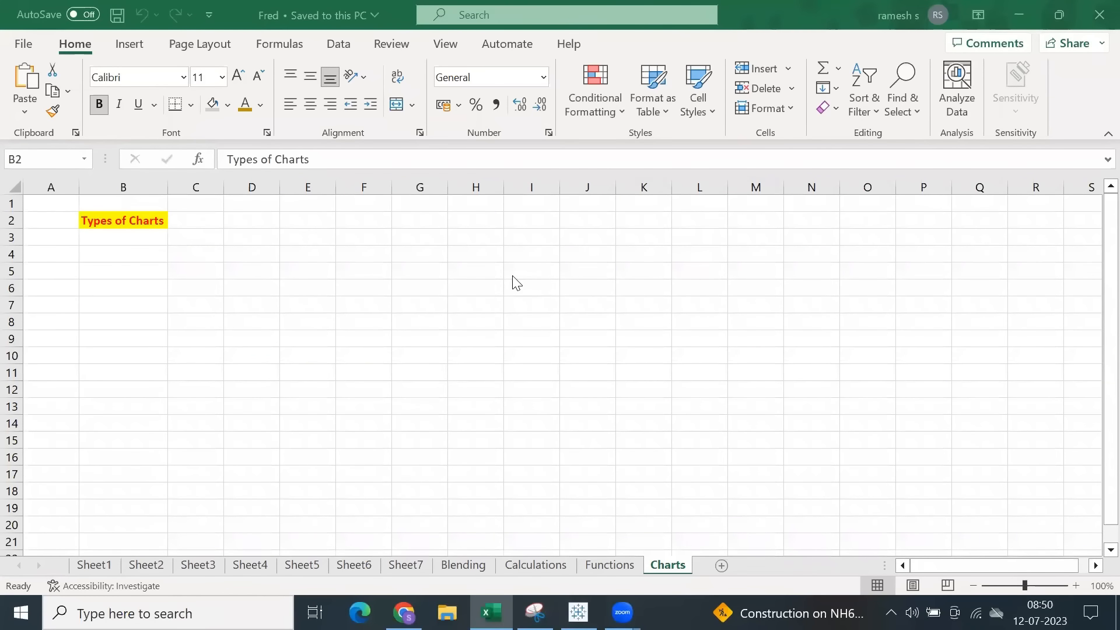
Switch to Tableau, connect to the Sample - Superstore Excel file in 2023.1/en_GB-EU, and add the Orders table to the data source.
click(116, 224)
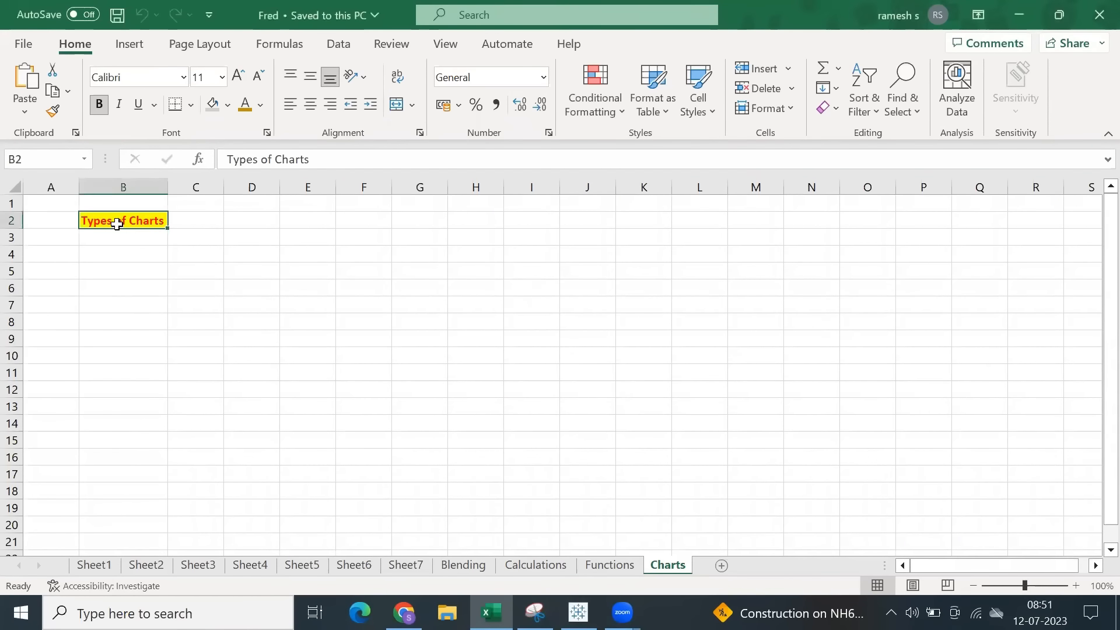
click(578, 612)
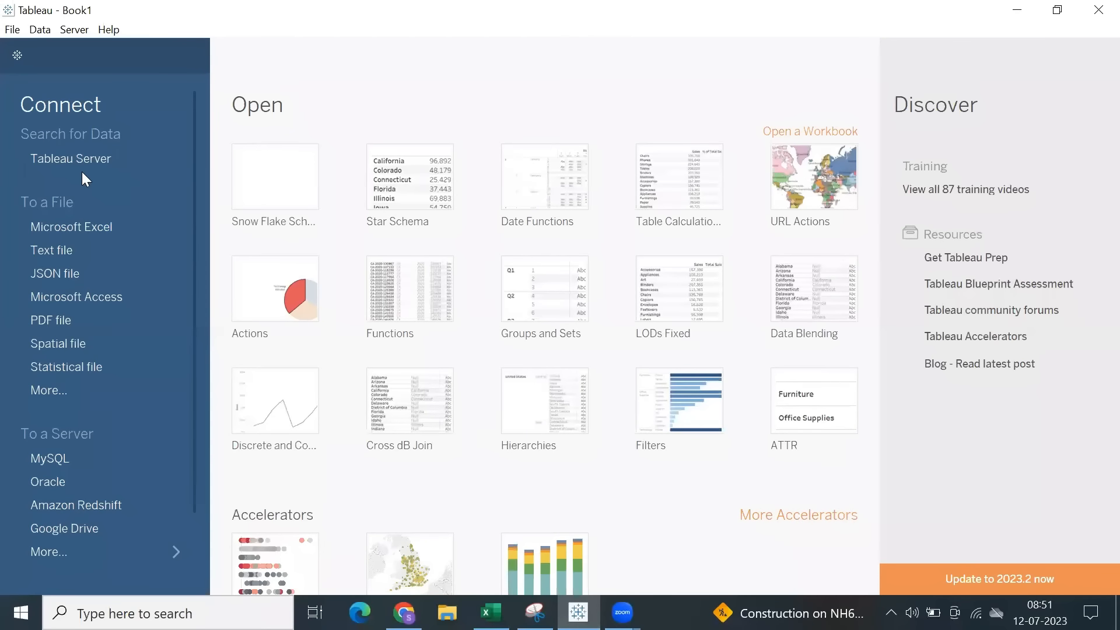
click(74, 227)
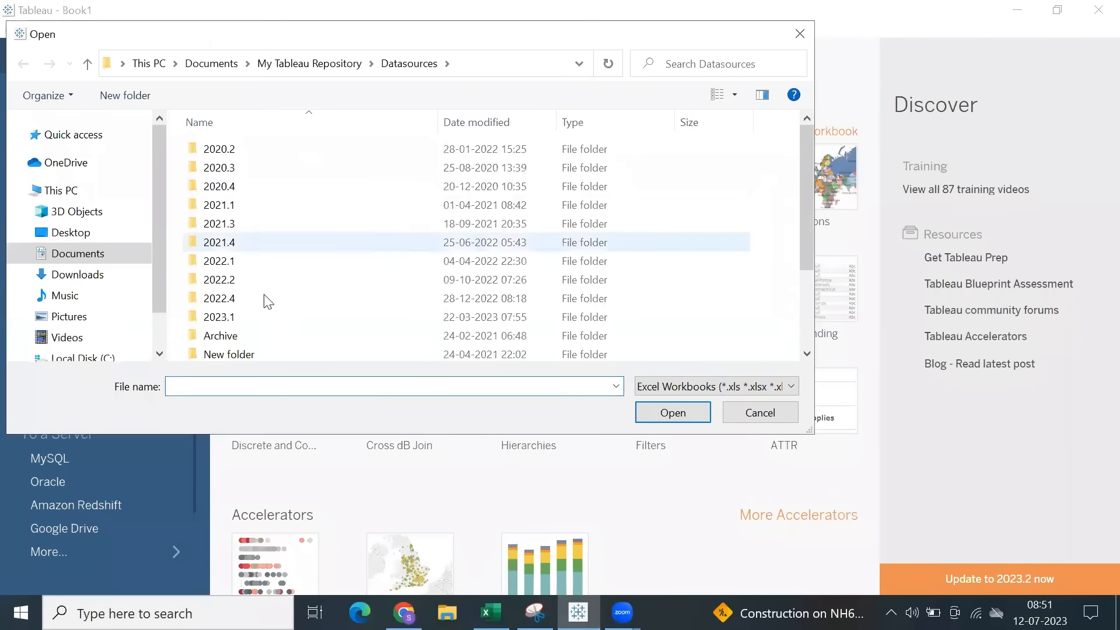
double_click(268, 317)
double_click(261, 154)
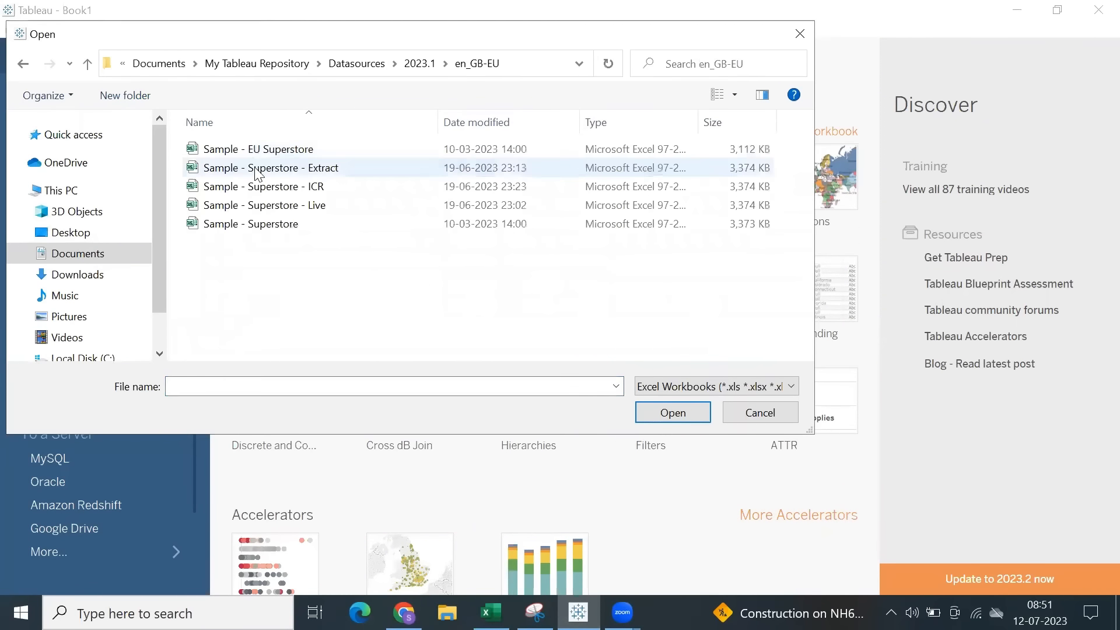
double_click(251, 224)
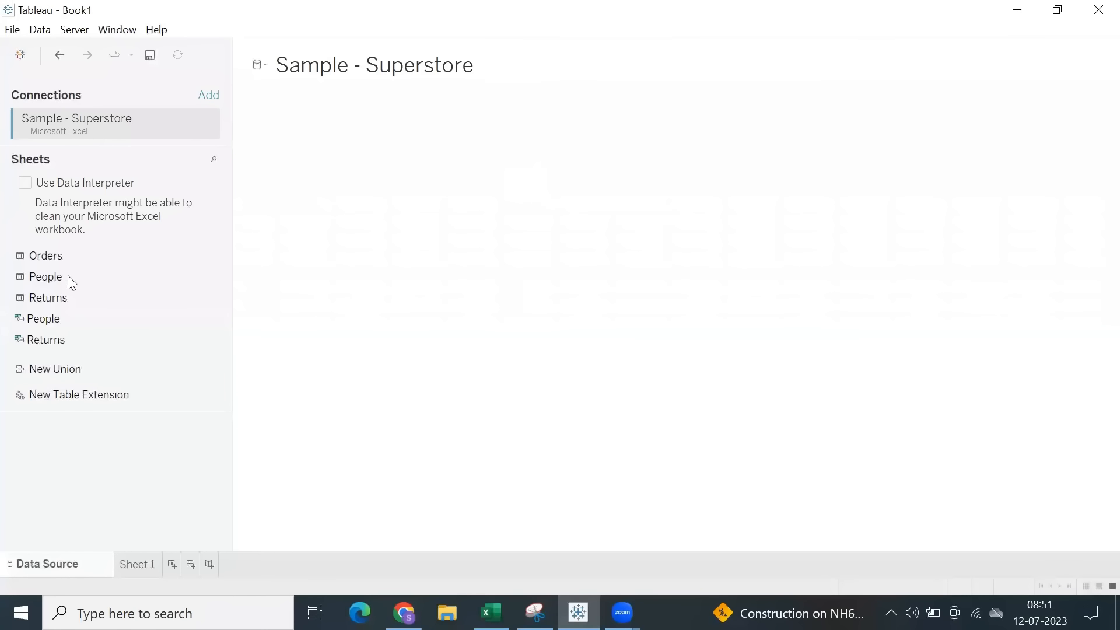
drag(56, 257, 570, 245)
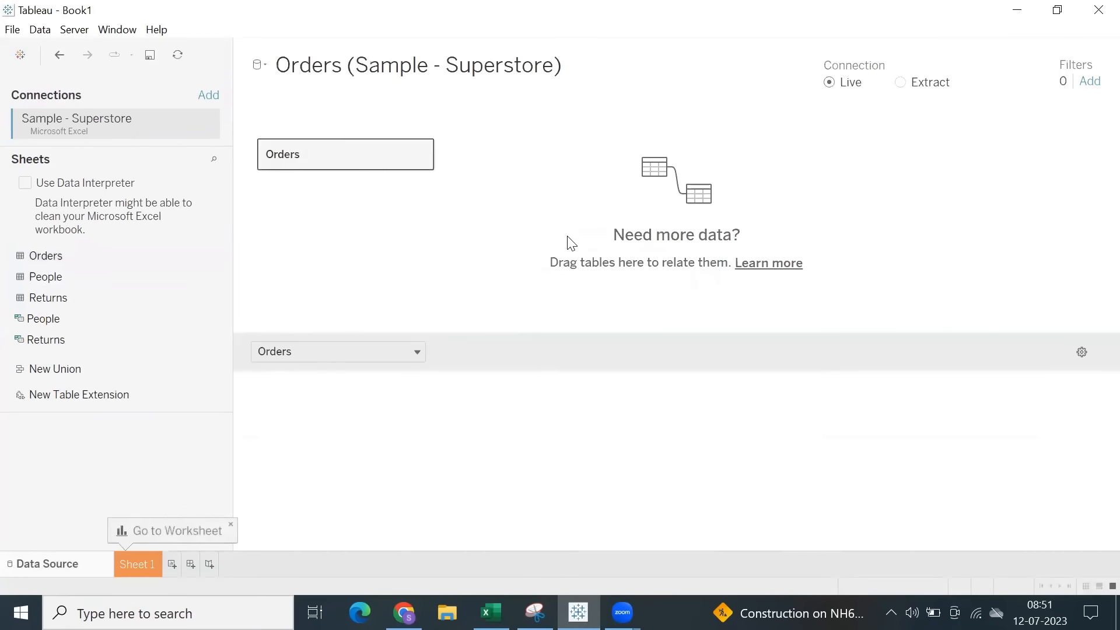
On Sheet 1, build a horizontal bar chart with Sub-Category on rows and Sales on columns.
click(151, 558)
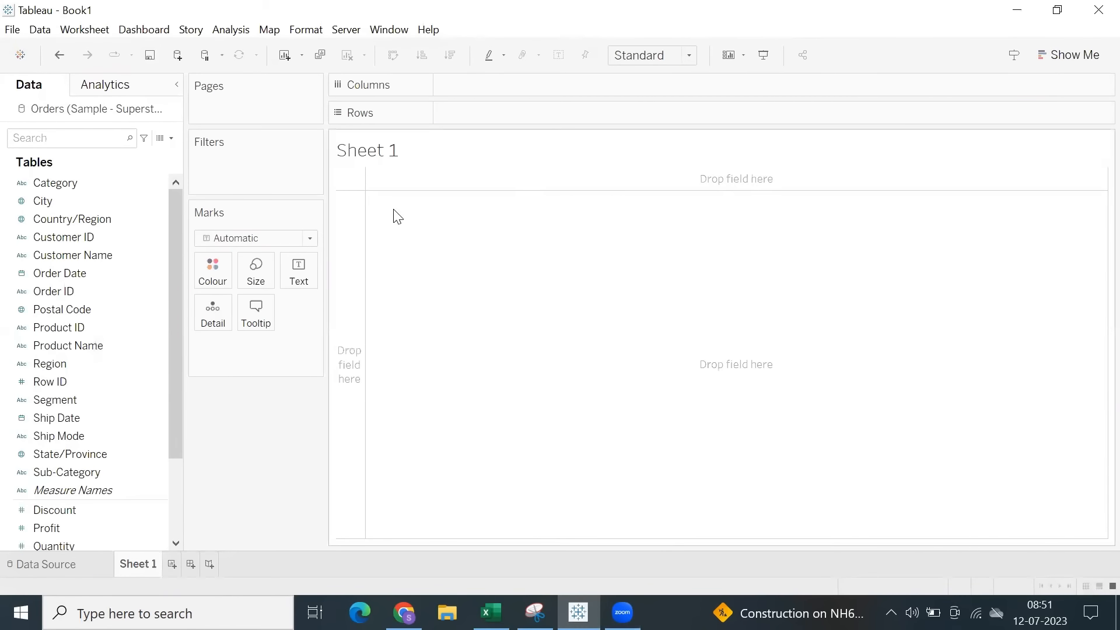
click(66, 327)
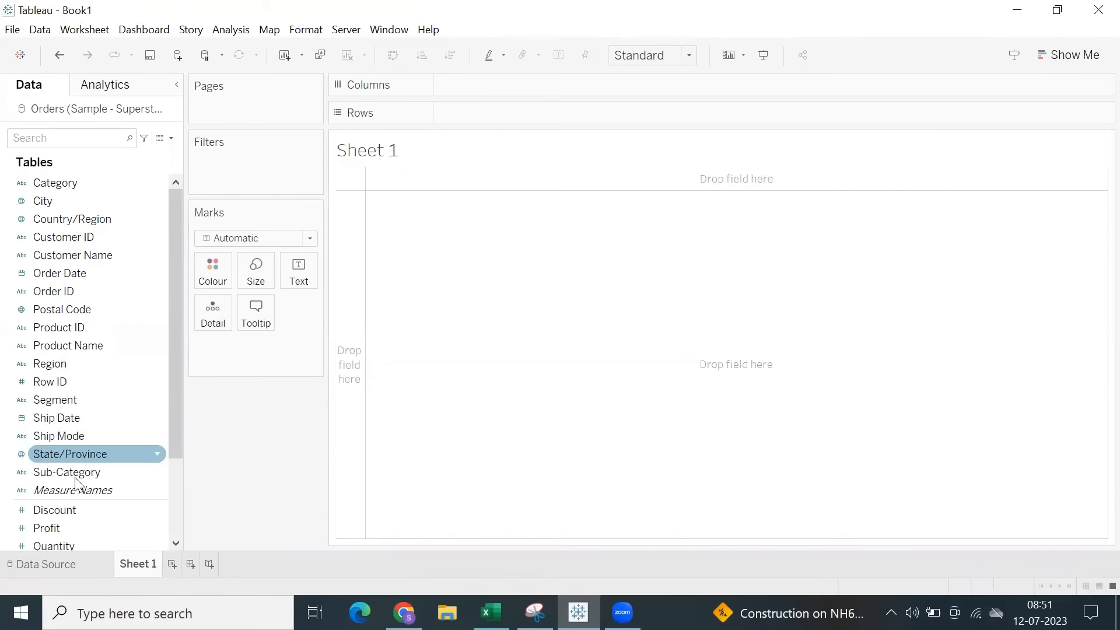
drag(74, 471, 482, 156)
drag(345, 286, 345, 286)
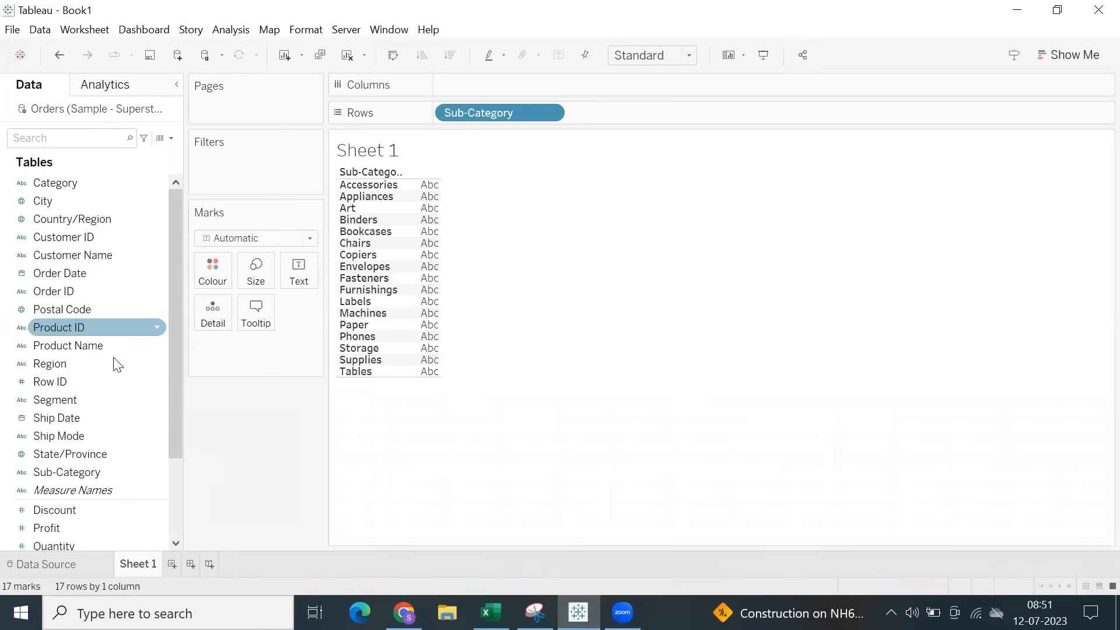
scroll(90, 489, down, 2)
drag(66, 458, 492, 87)
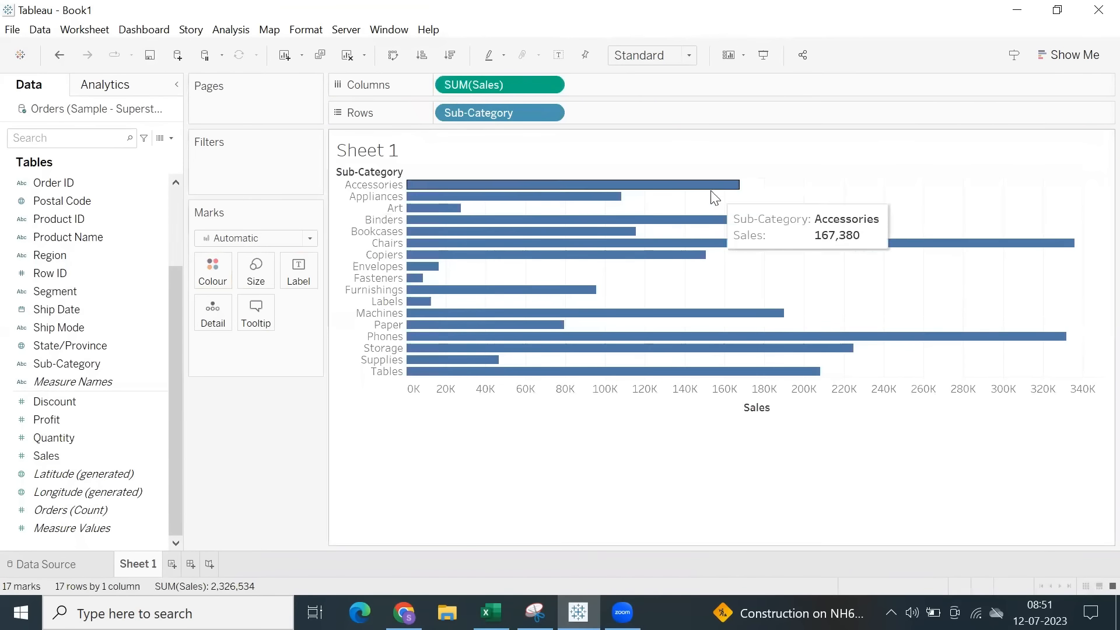
Fit the bar chart to Entire View and swap rows and columns so the Sub-Category bars stand vertically.
click(653, 58)
click(653, 119)
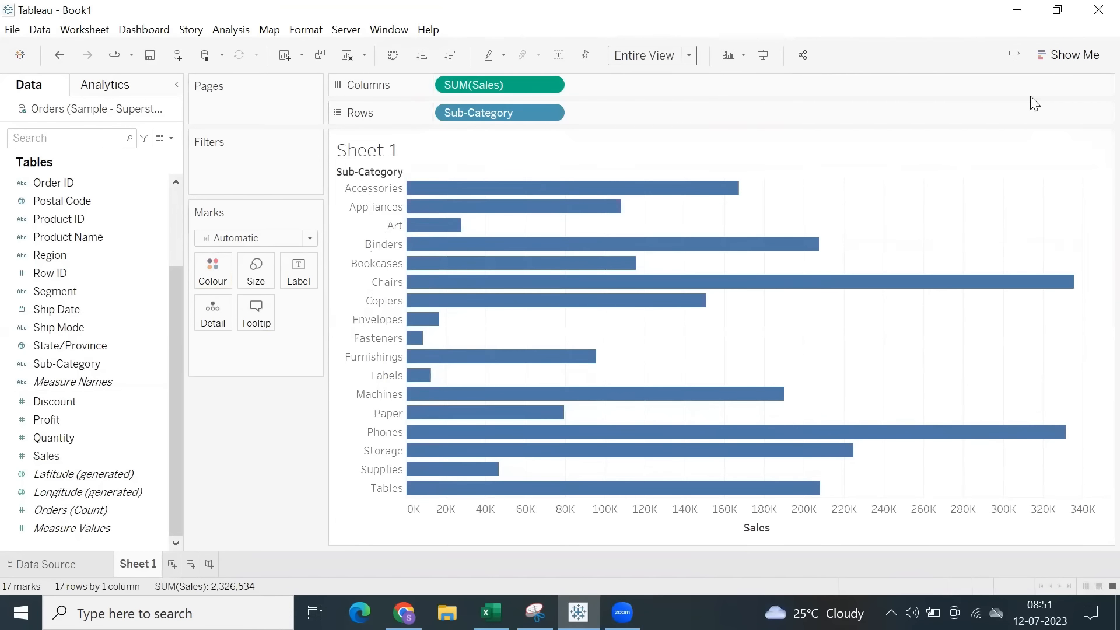
click(393, 60)
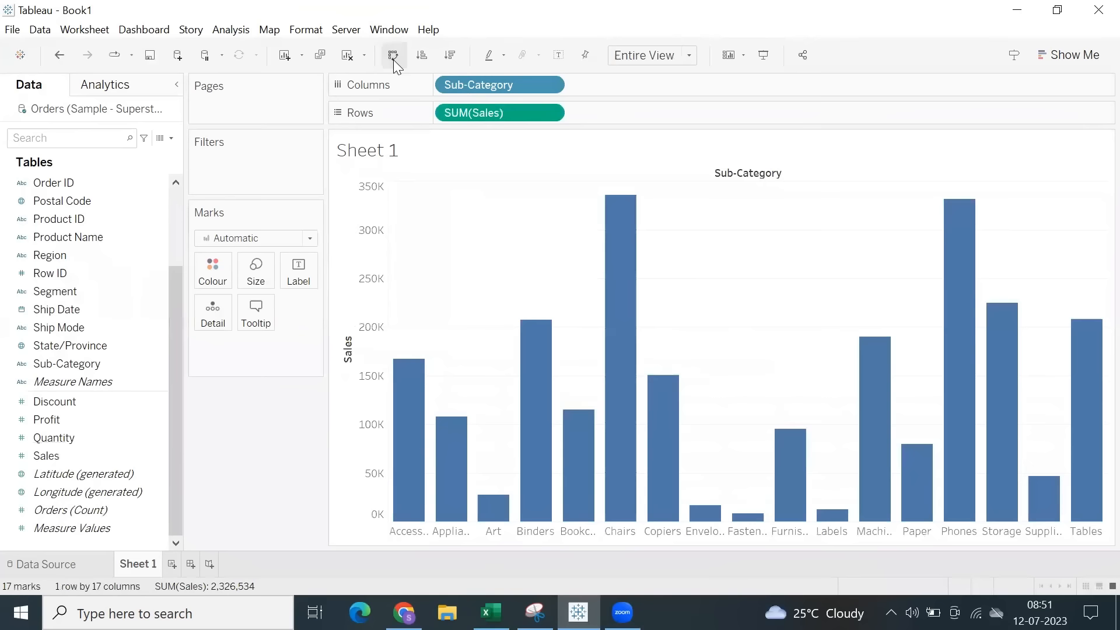
click(393, 58)
click(394, 59)
click(393, 58)
click(393, 58)
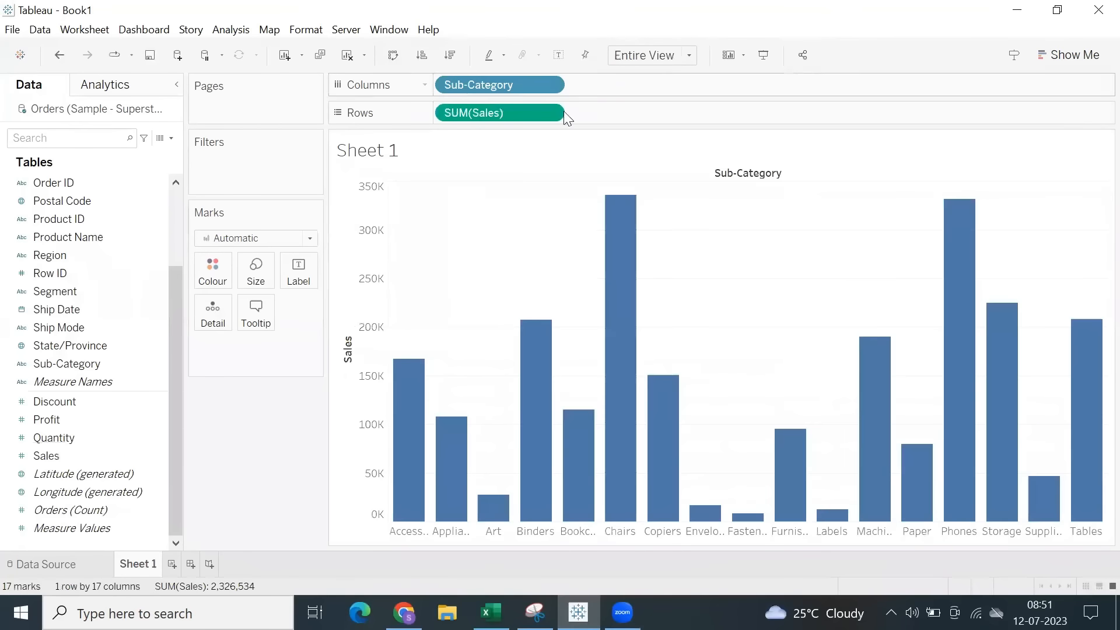
click(1088, 54)
click(1087, 52)
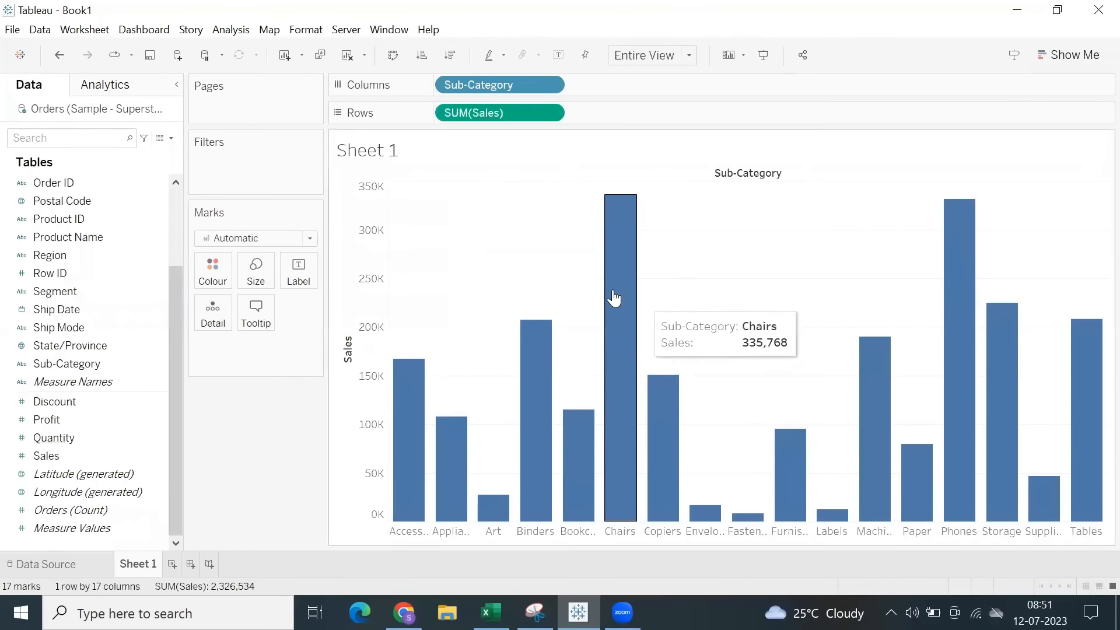
Narrow the Sub-Category bars to the midpoint of the mark size range.
click(256, 270)
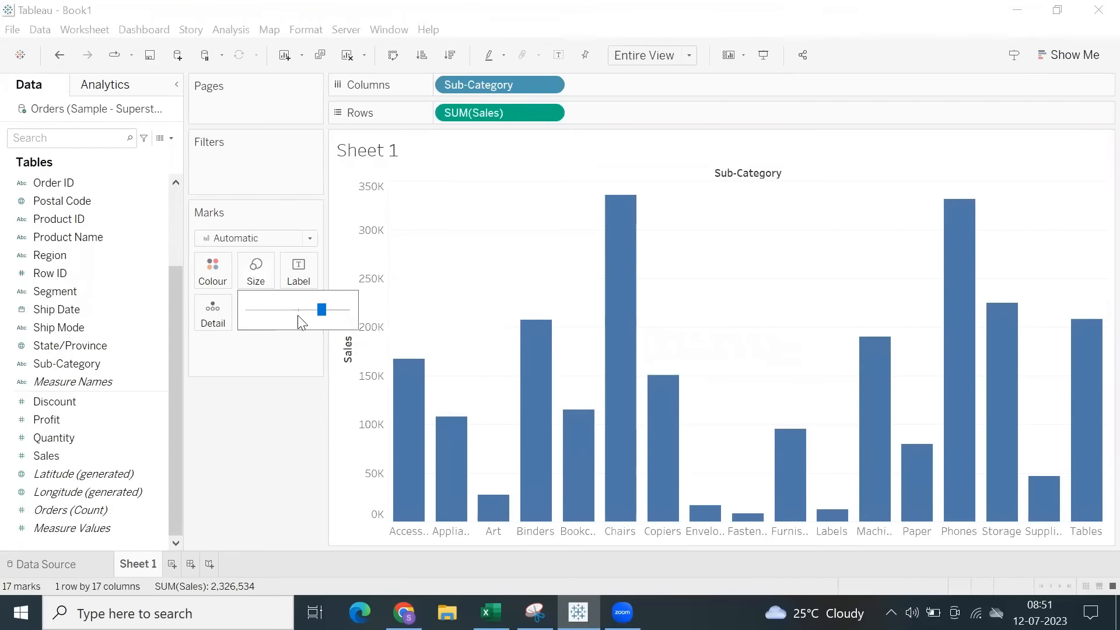
mouse_move(288, 317)
mouse_down()
mouse_move(264, 315)
mouse_move(297, 315)
mouse_up()
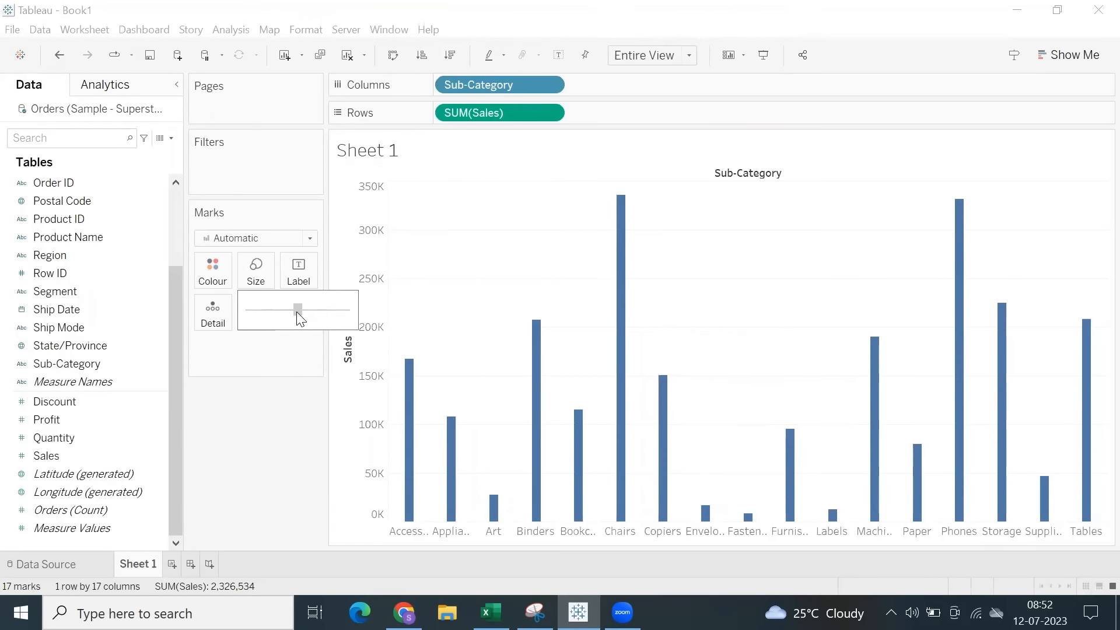
click(507, 258)
Look through the chart types Show Me offers for the Sub-Category and Sales view.
click(1074, 54)
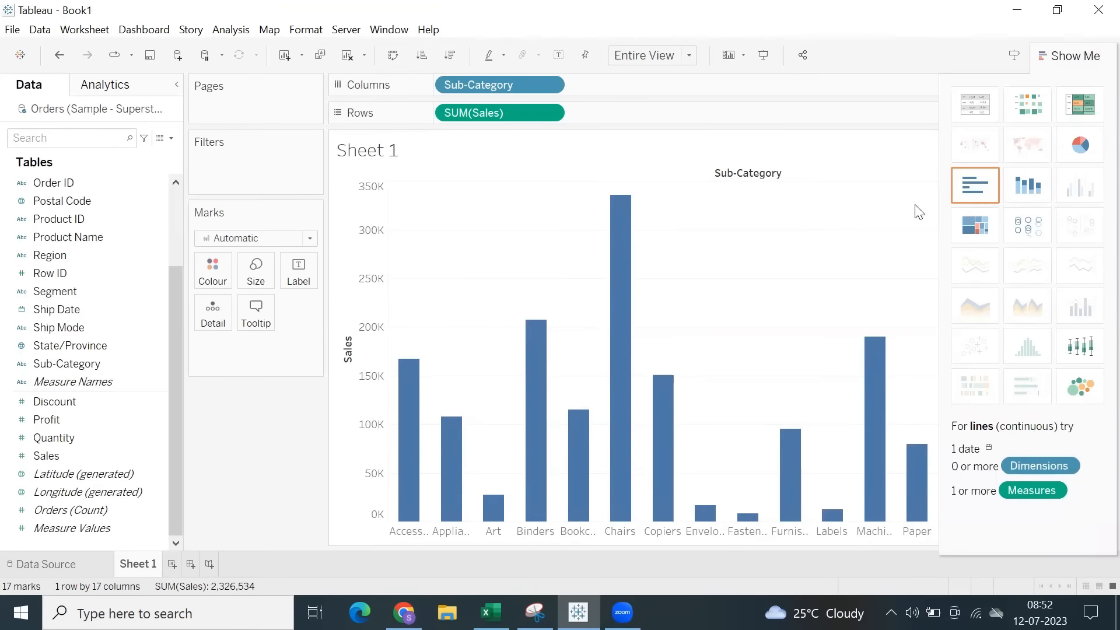
click(1069, 55)
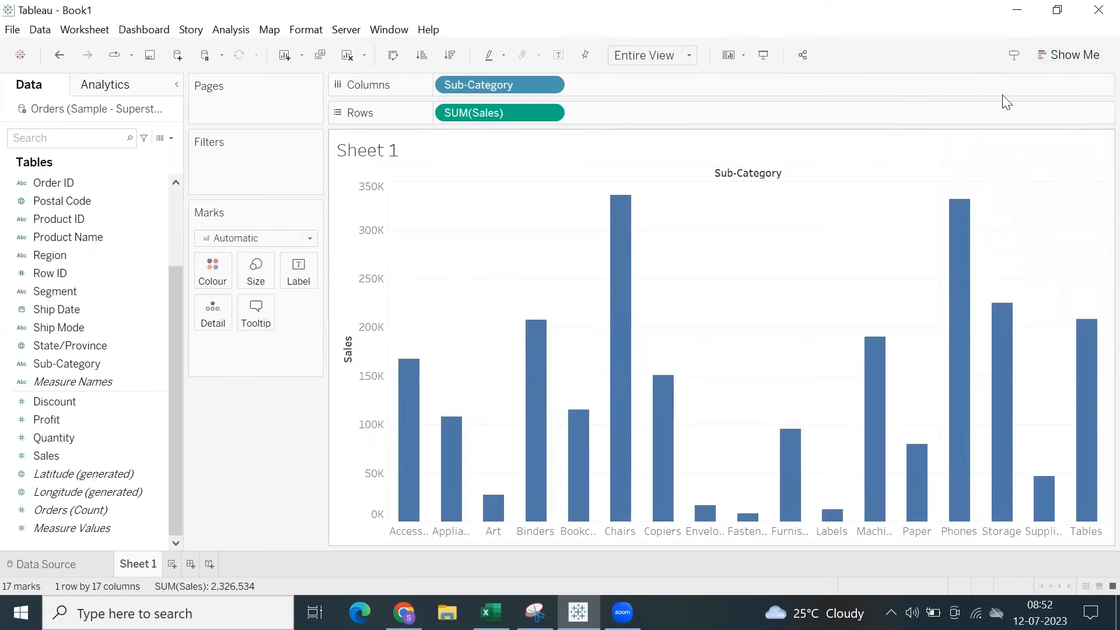
click(1070, 56)
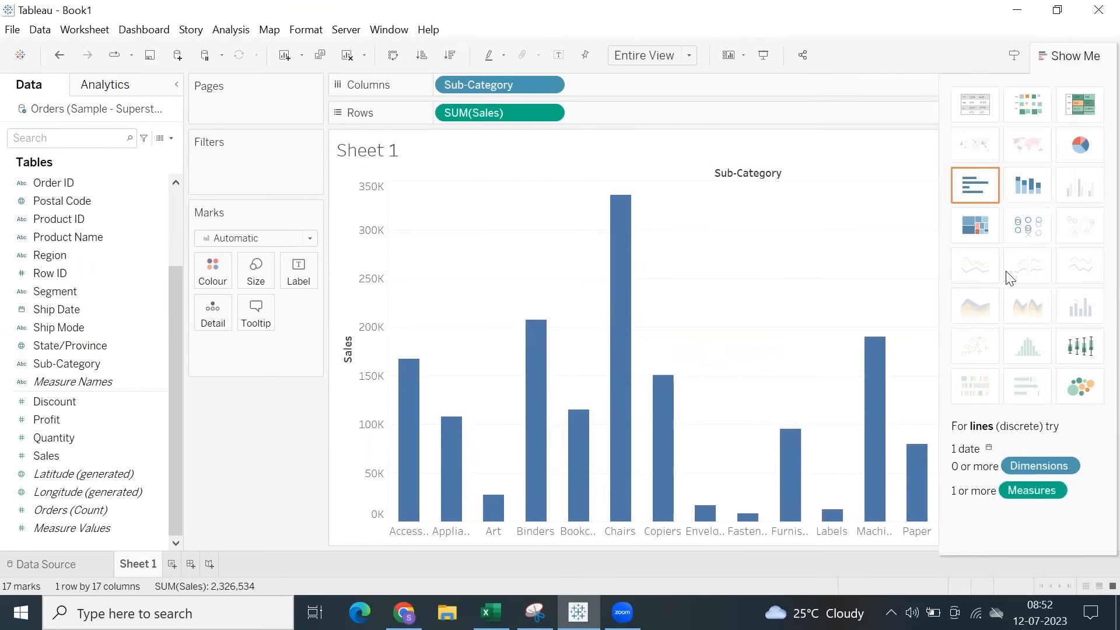
click(1073, 55)
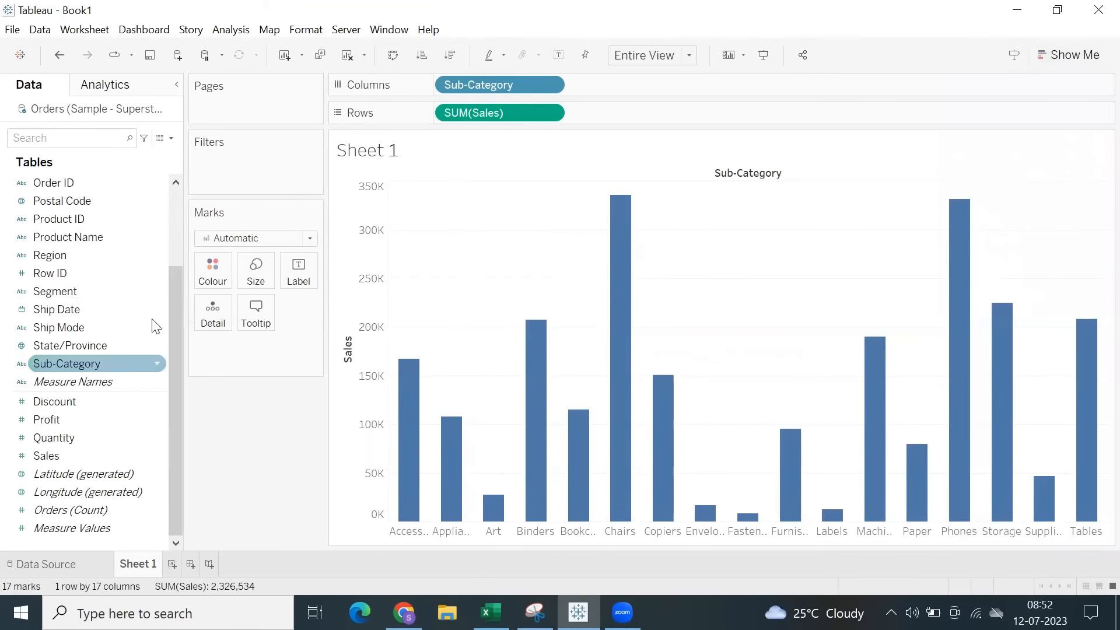
Try the Line and Area mark types on the Sales by Sub-Category chart, and settle on Bar.
click(245, 239)
click(244, 290)
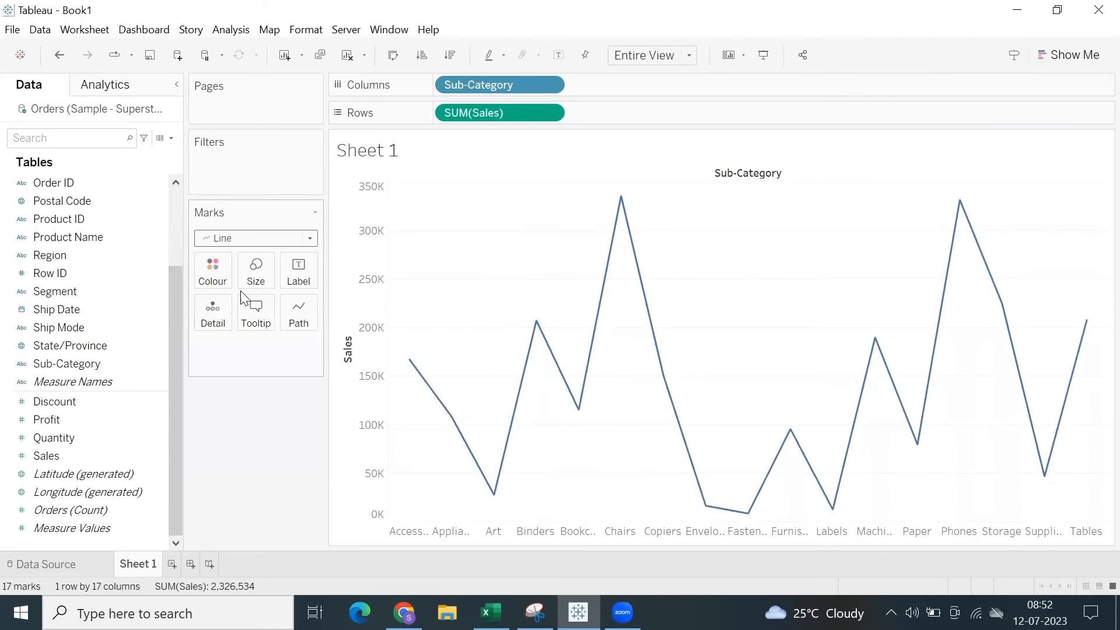
click(255, 241)
click(241, 307)
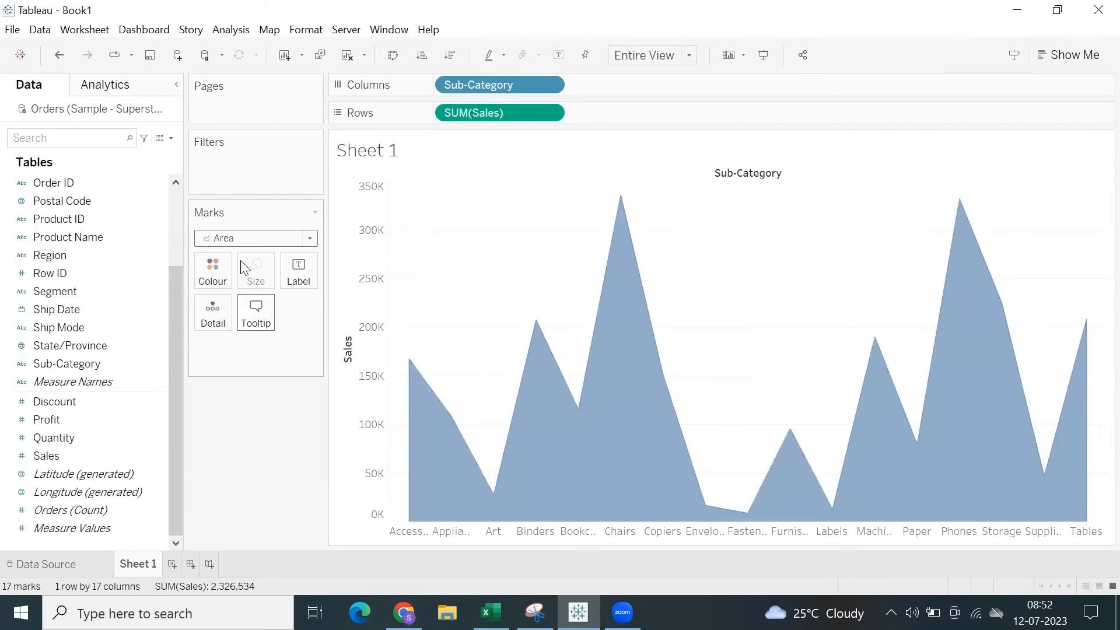
click(242, 242)
click(240, 291)
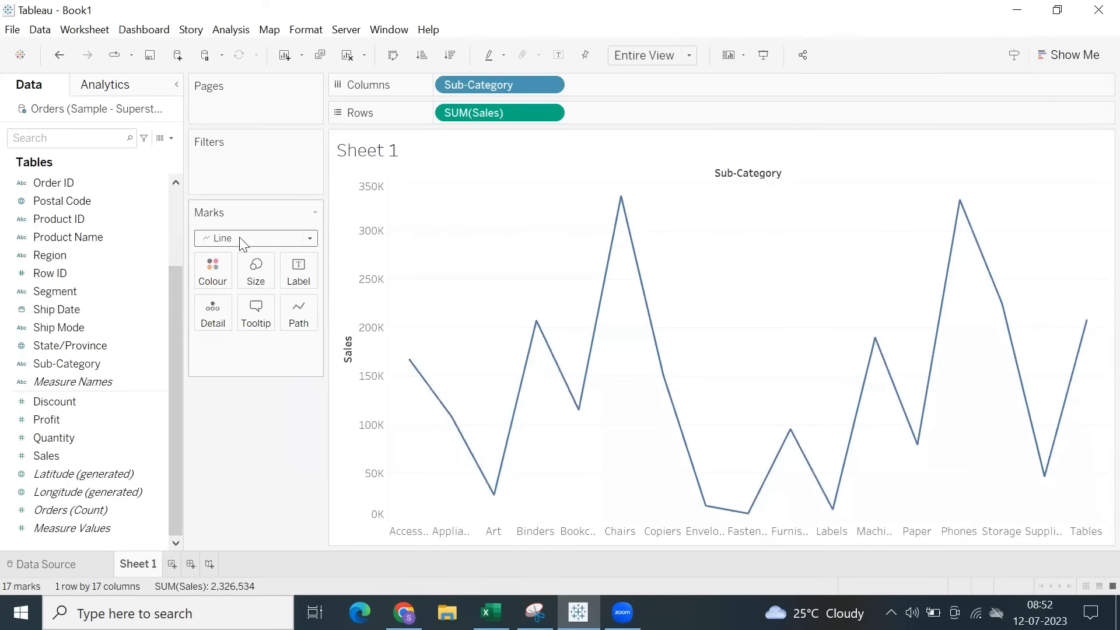
click(240, 242)
click(238, 279)
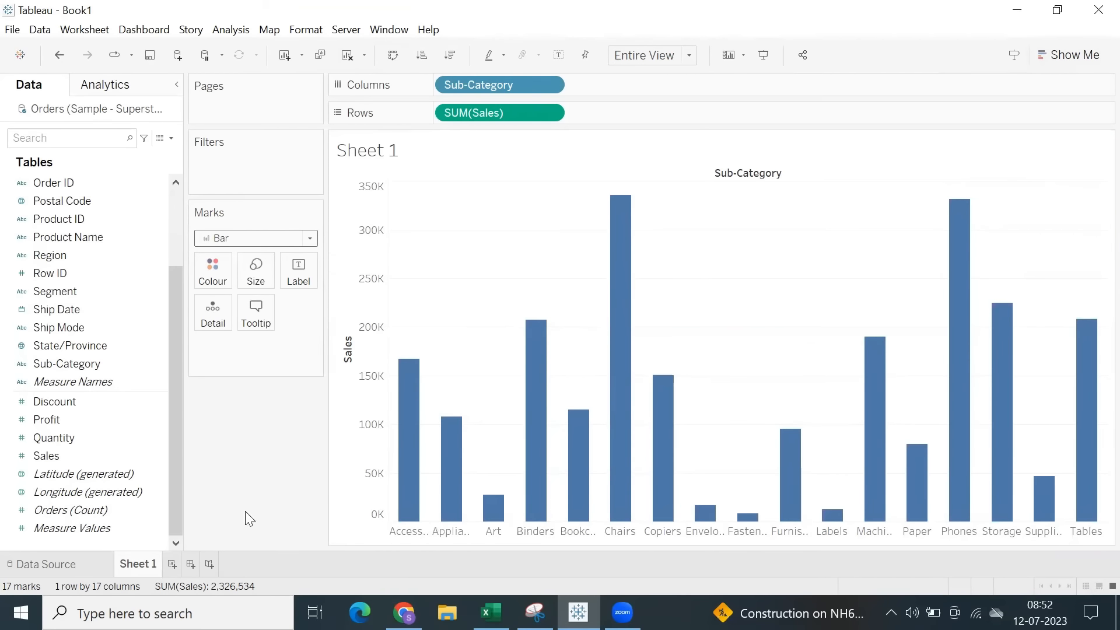
On a new worksheet, build a text table of Sales by Sub-Category.
click(171, 565)
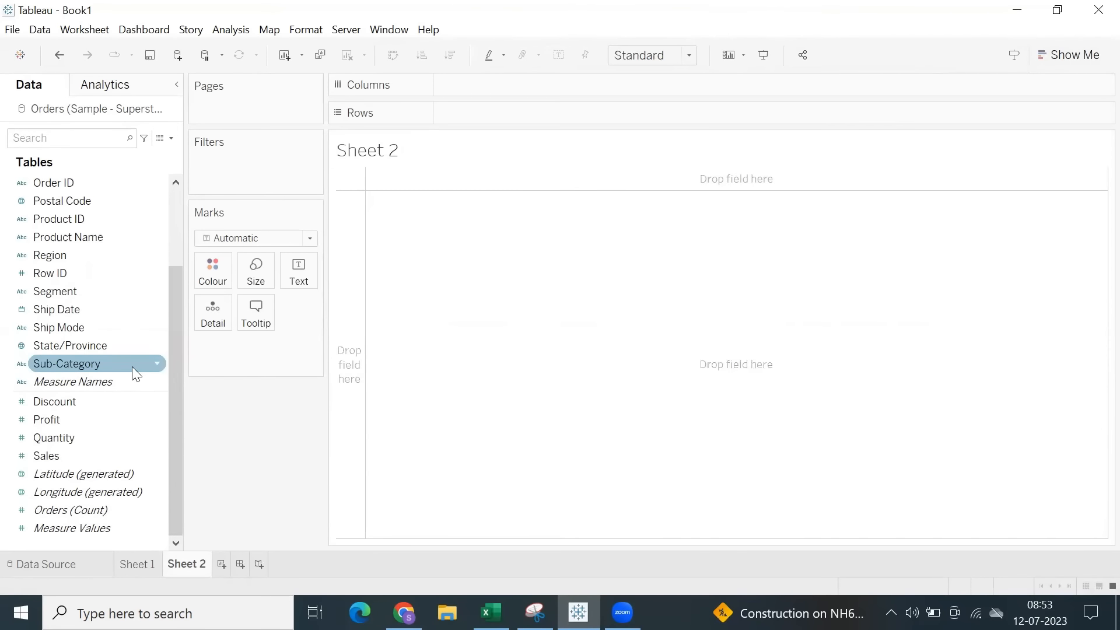
double_click(77, 362)
double_click(63, 450)
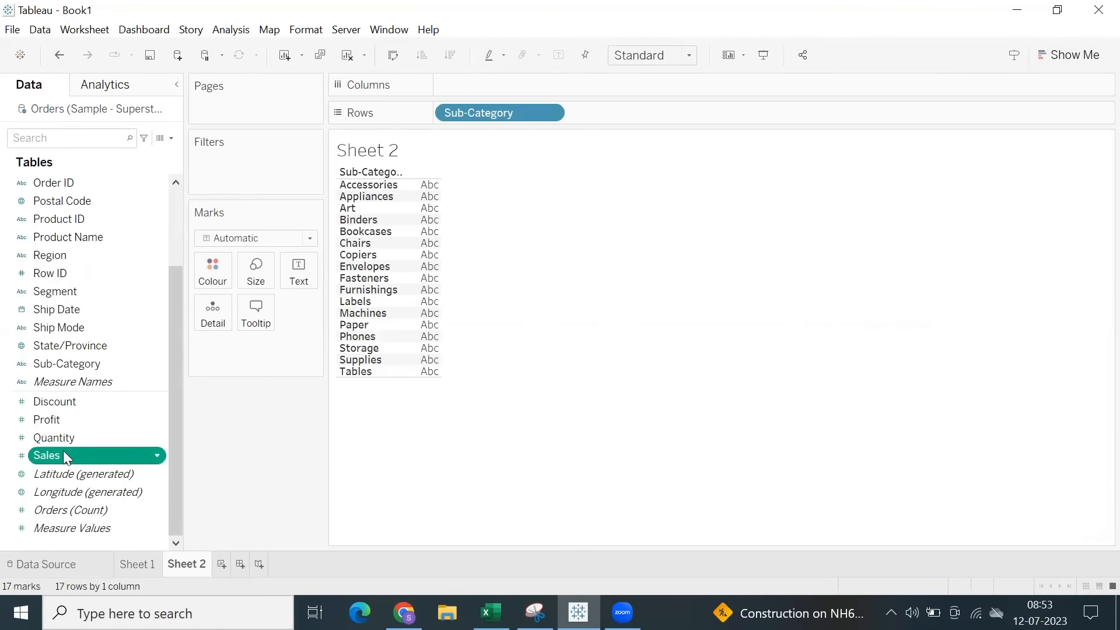
Duplicate the Sales field and change the copy's calculation to -[Sales].
right_click(63, 450)
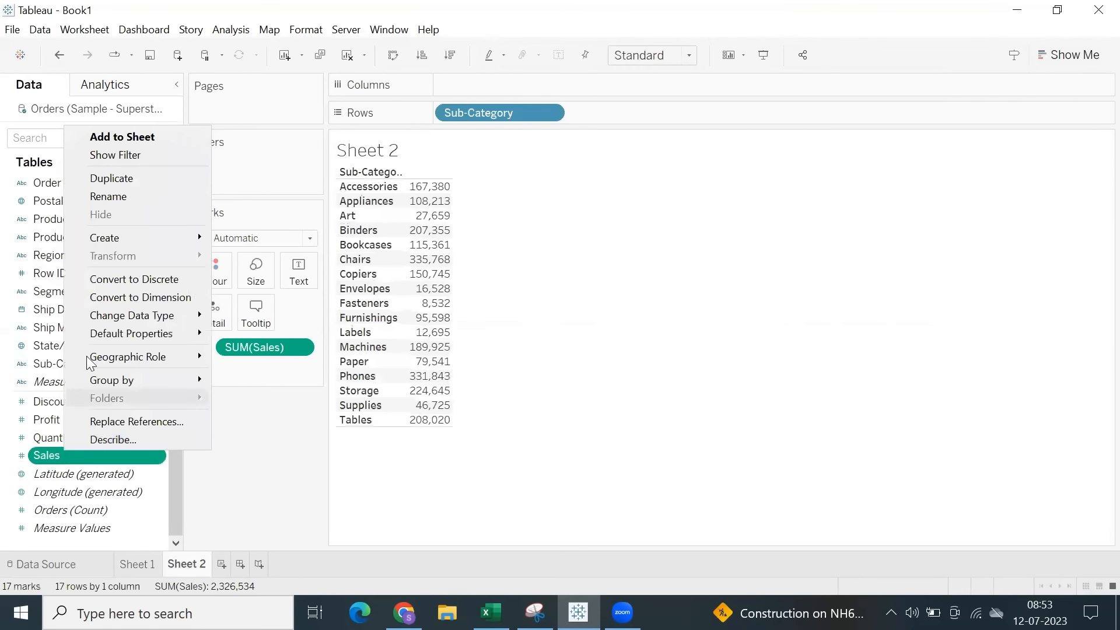
click(127, 180)
right_click(102, 472)
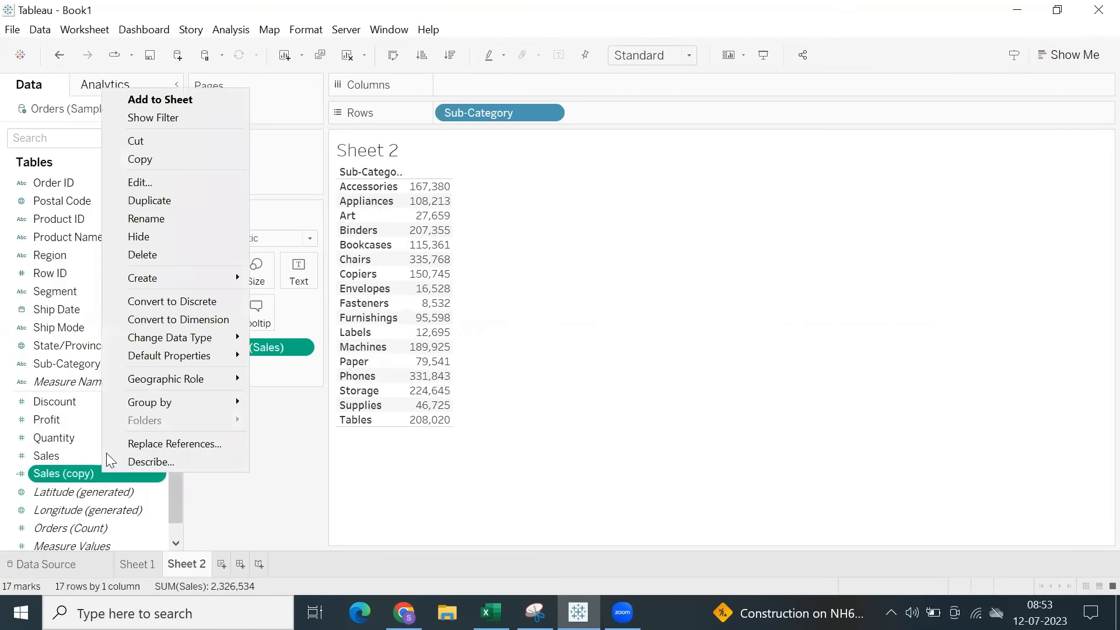
click(139, 184)
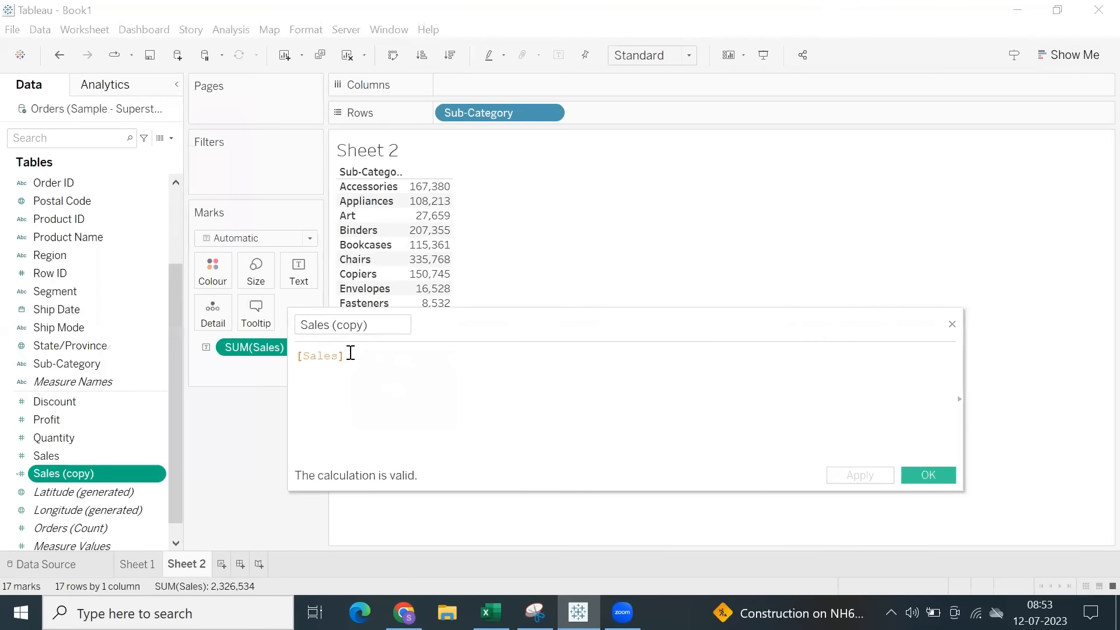
text(-)
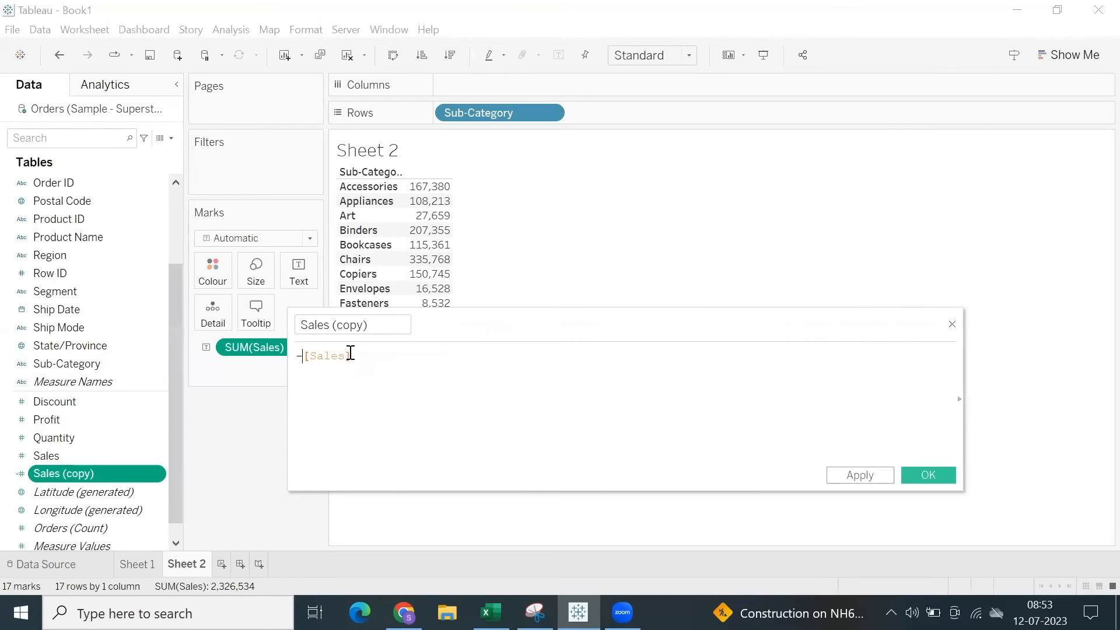
click(921, 475)
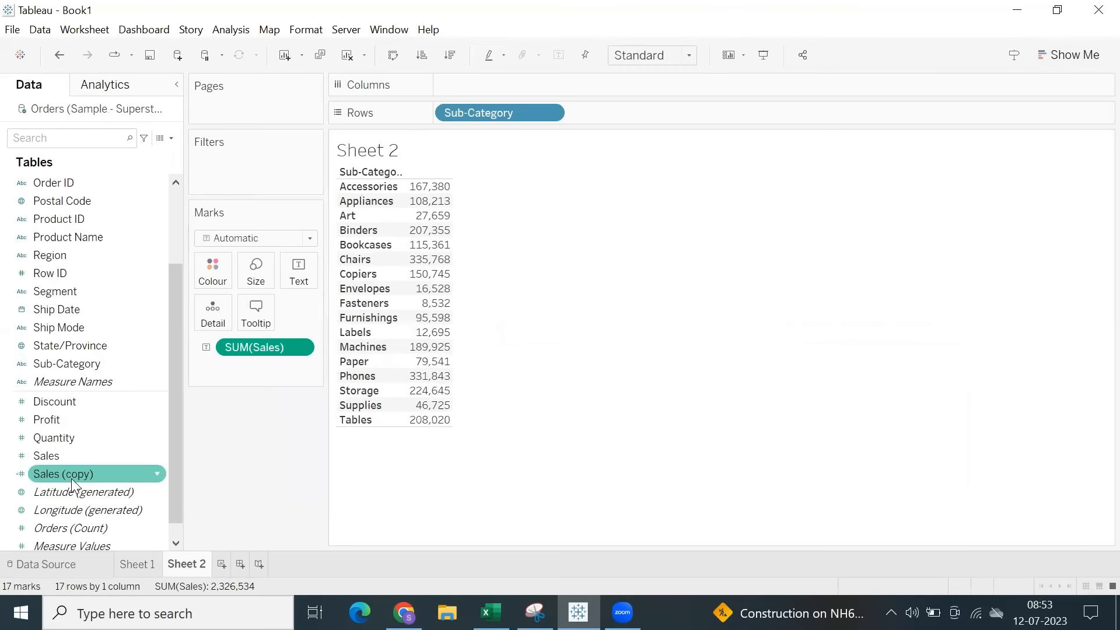
Add Sales (copy) followed by Sales to the columns, and remove the Sales labels from all marks.
drag(68, 477, 634, 85)
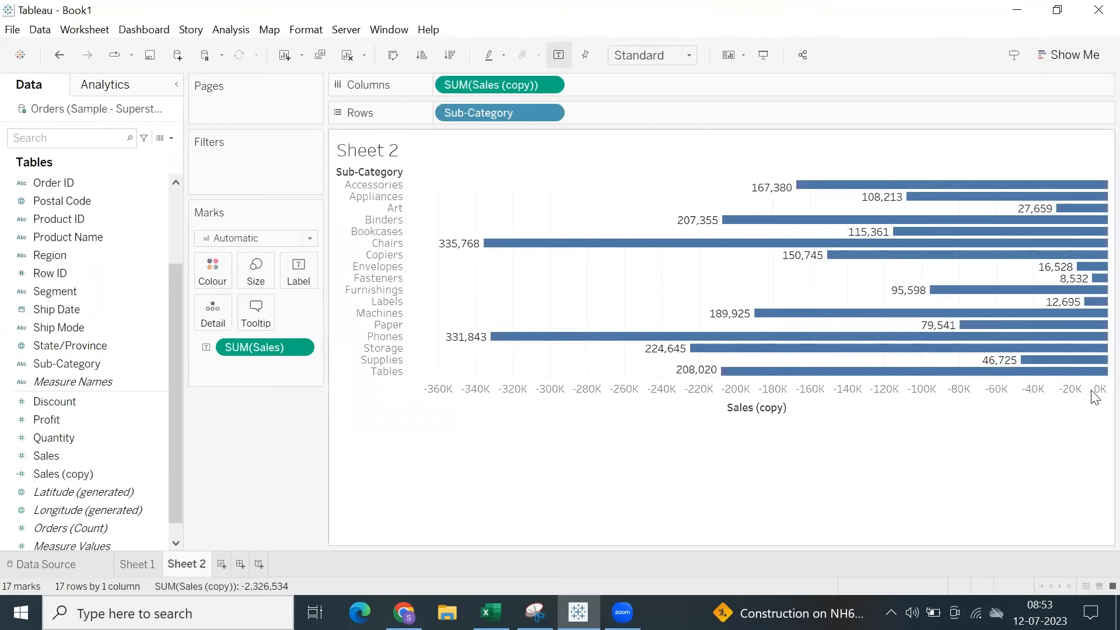
click(1071, 391)
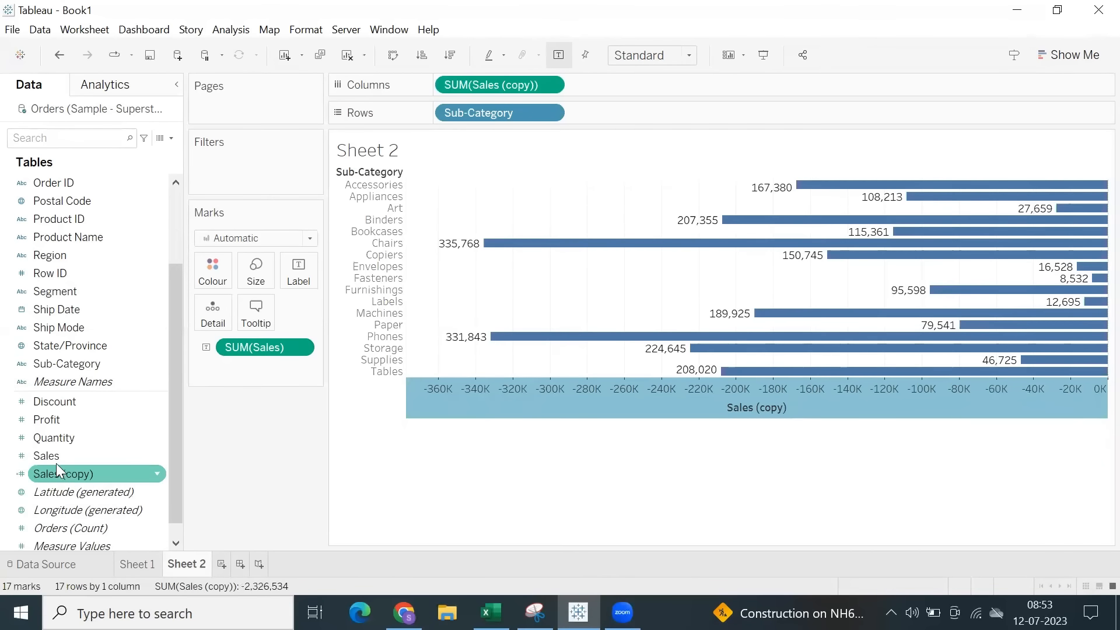
drag(53, 458, 635, 84)
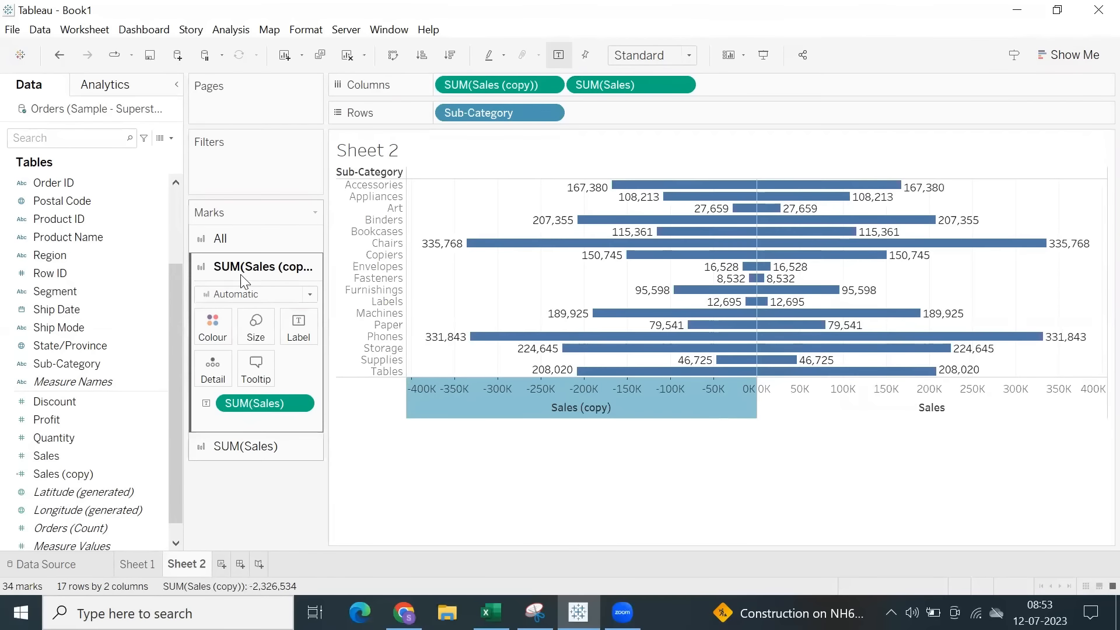
click(221, 238)
drag(265, 366, 235, 544)
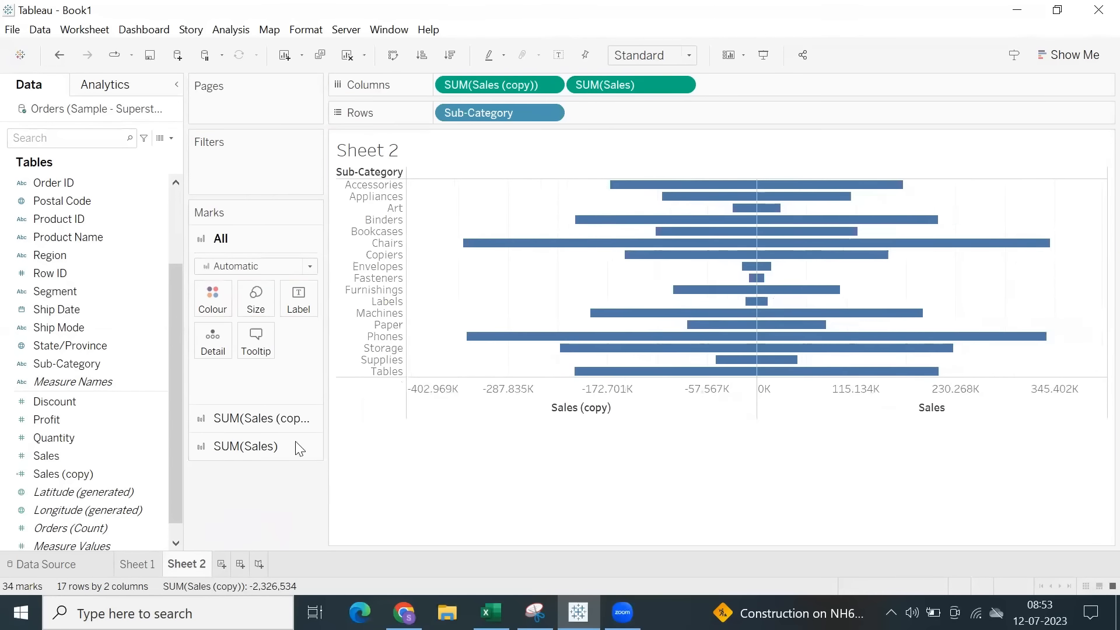
Hide the Sales (copy) and Sales axis headers and fit the mirrored bar chart to Entire View.
right_click(664, 406)
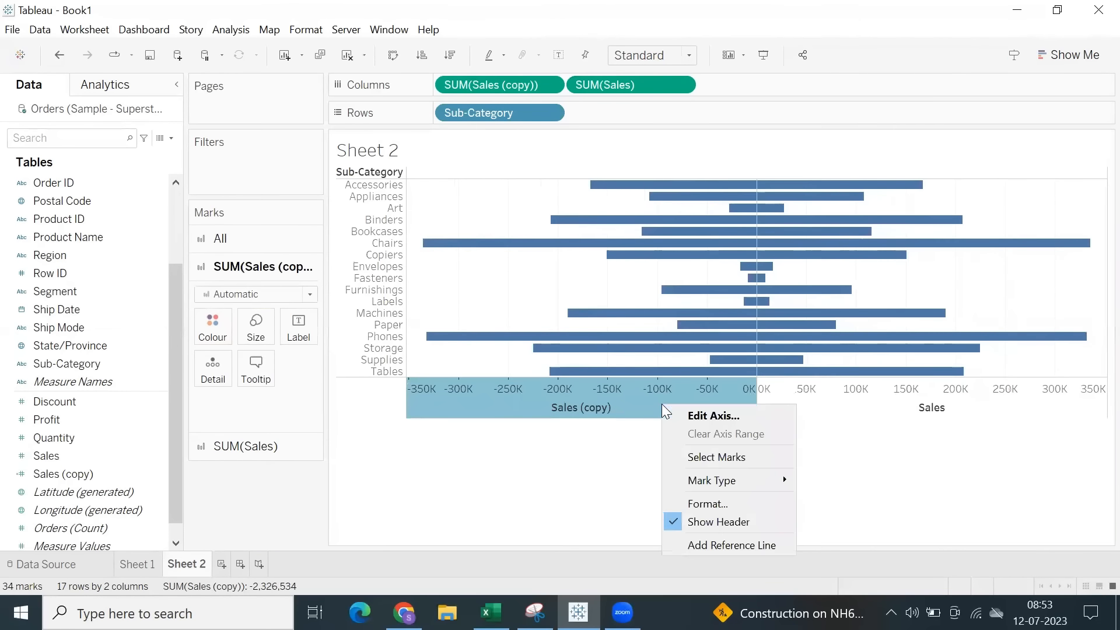
click(703, 522)
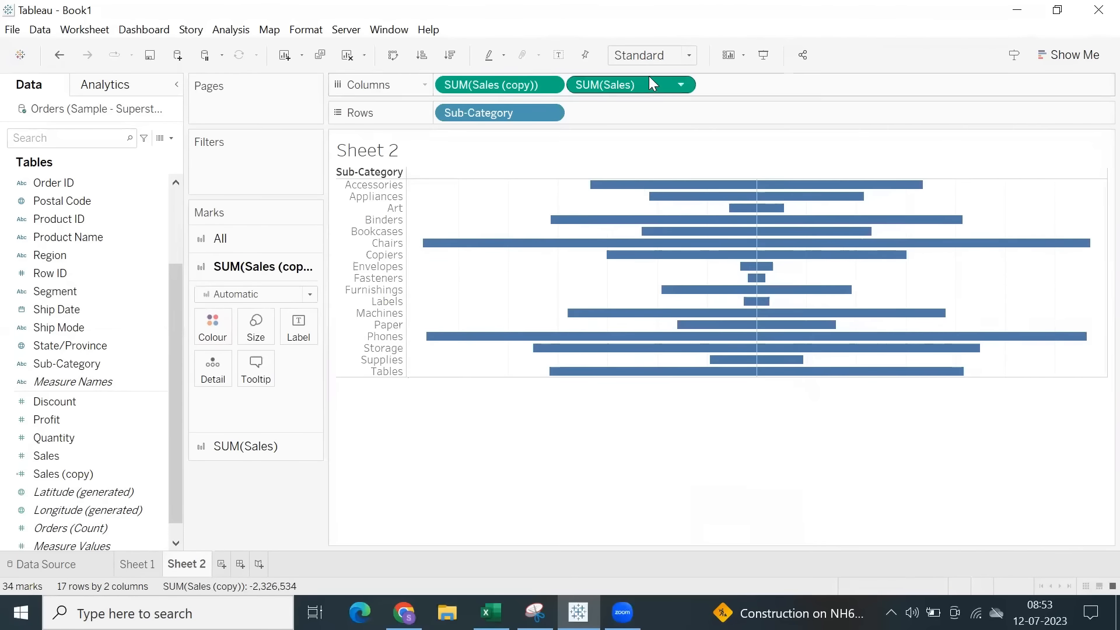
click(653, 55)
click(654, 116)
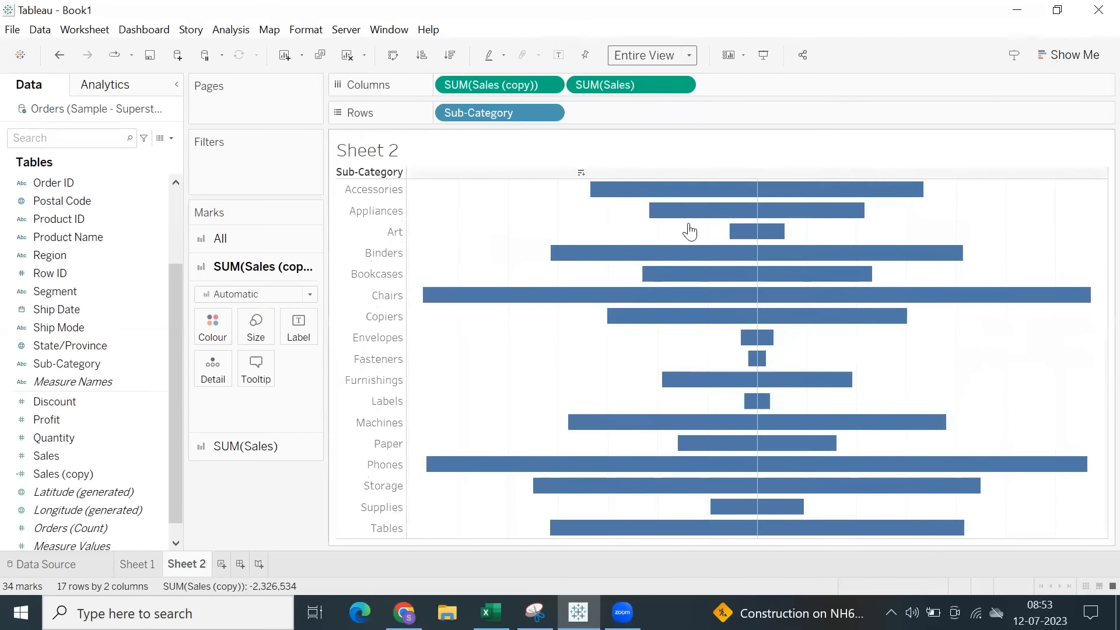
Rename Sheet 2 as Butterfly Chart and add another blank worksheet.
double_click(183, 564)
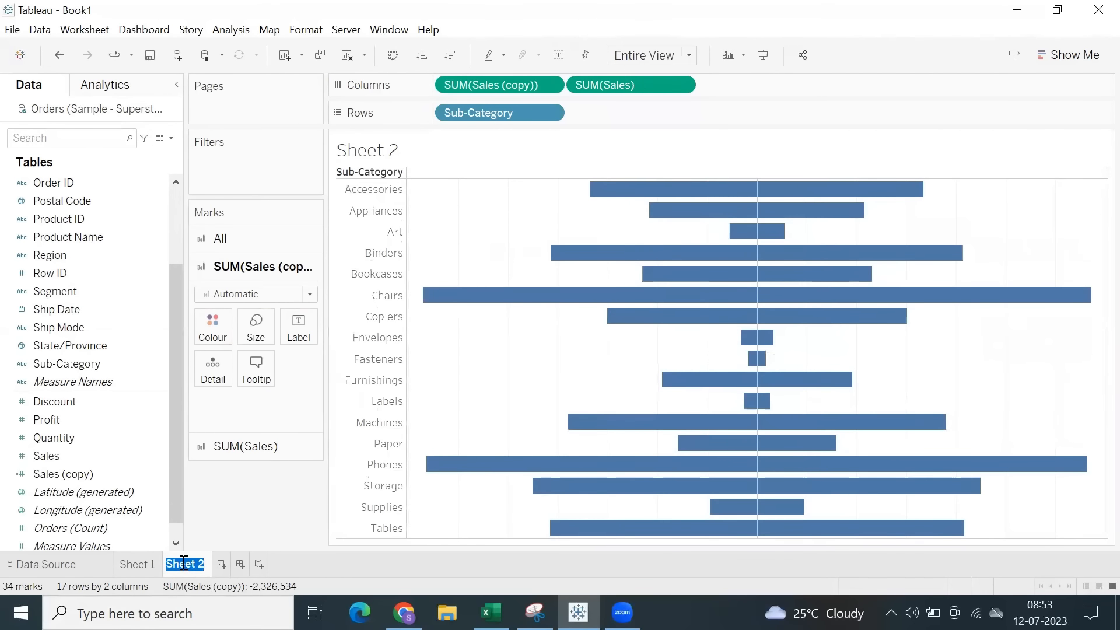
text(Butterfly Chart)
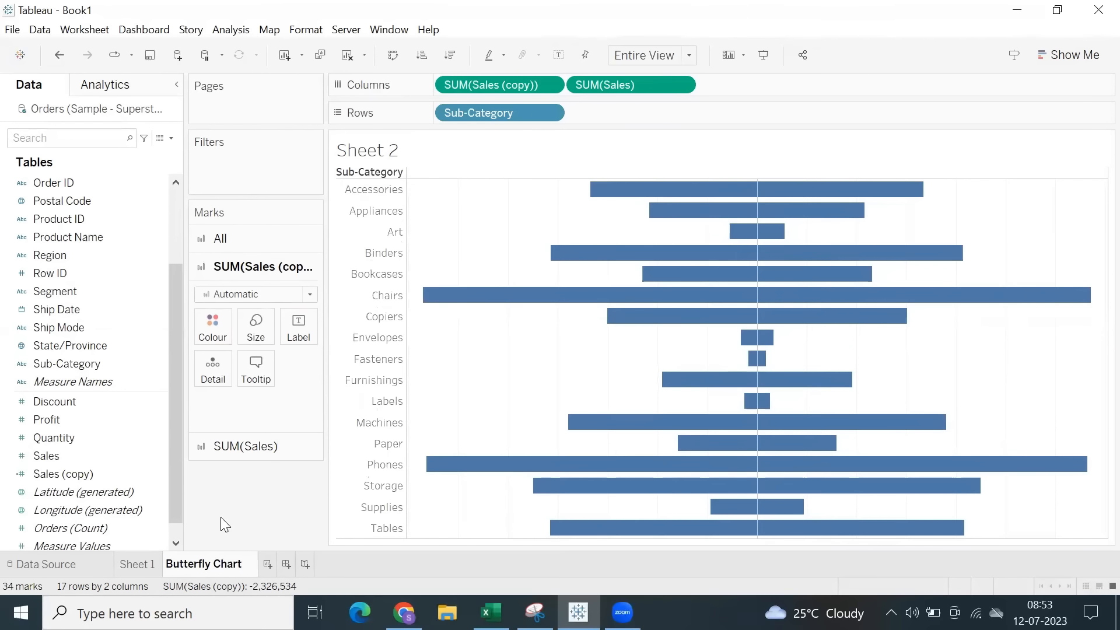
key(Return)
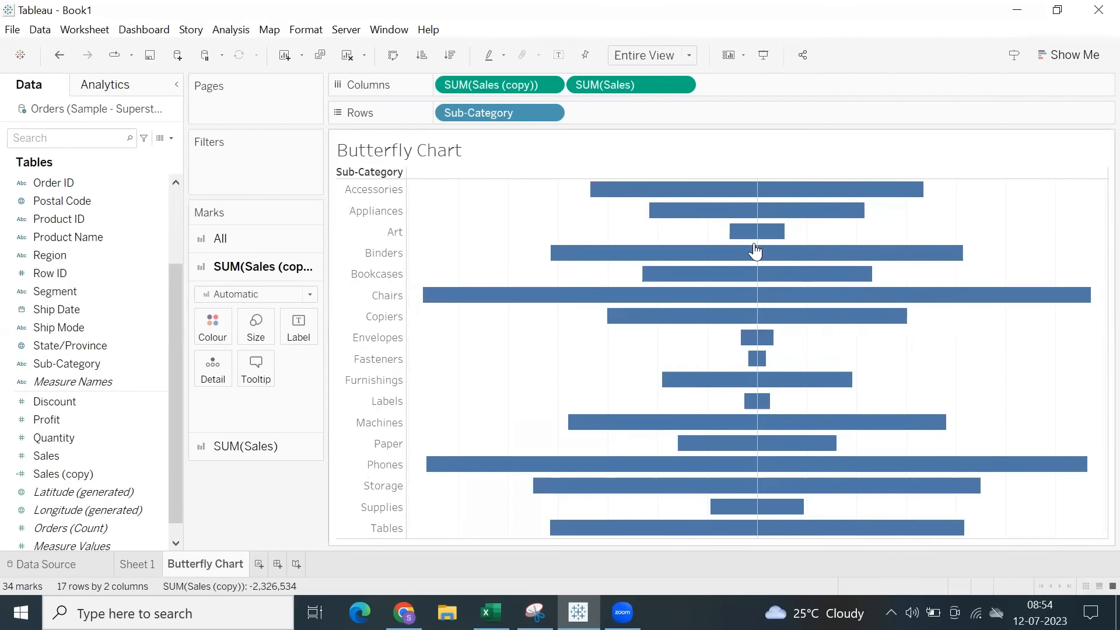
click(259, 564)
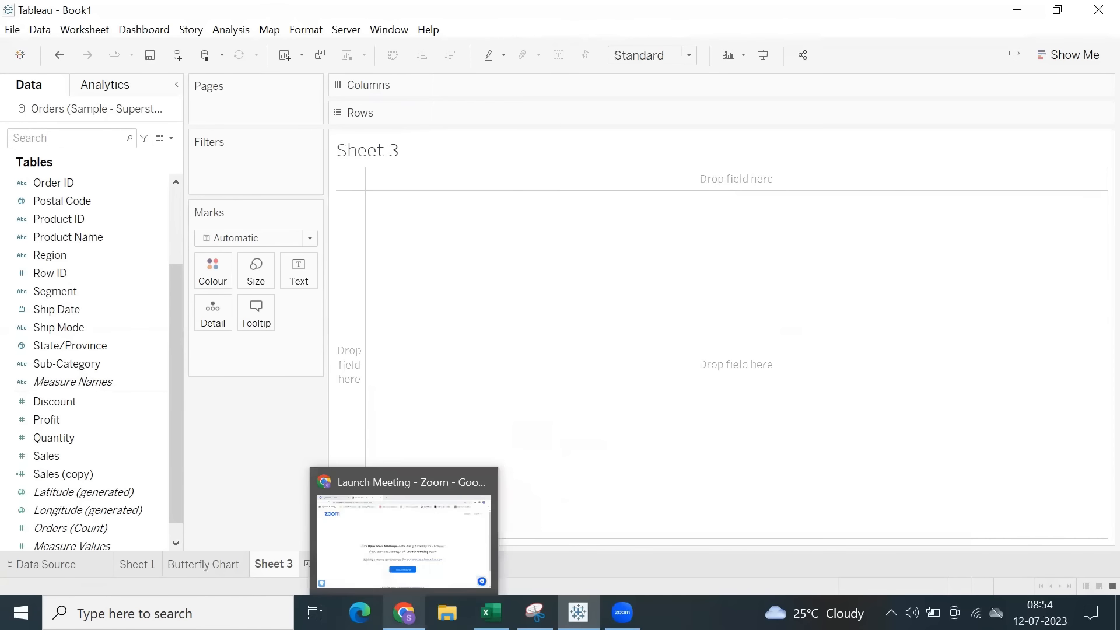
Switch to Chrome and open espncricinfo.com in a new tab.
click(404, 613)
click(445, 16)
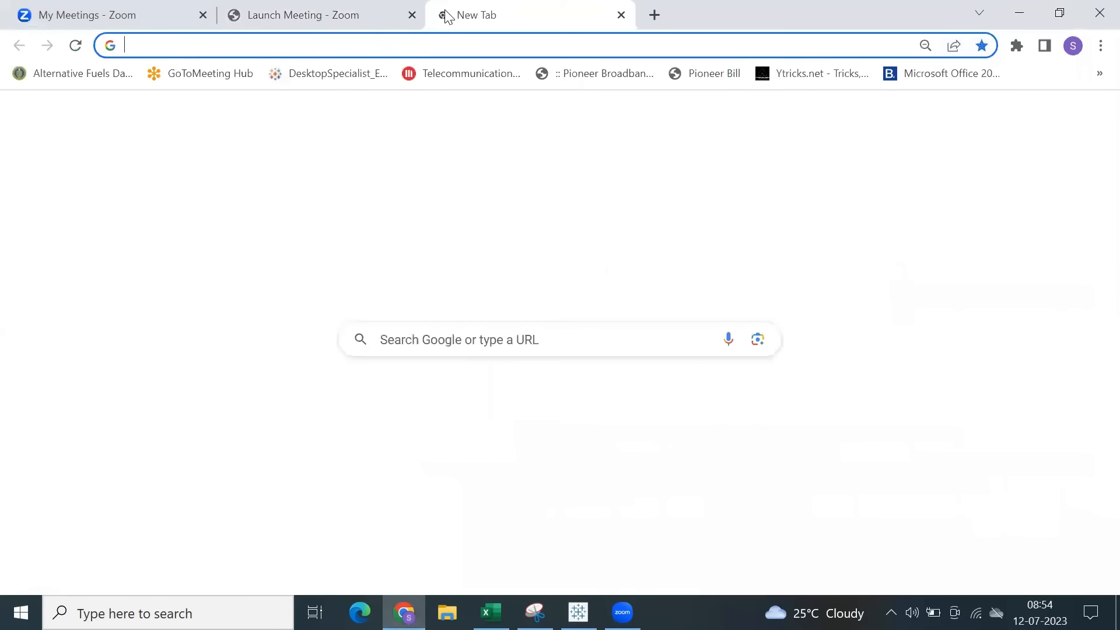
text(espn)
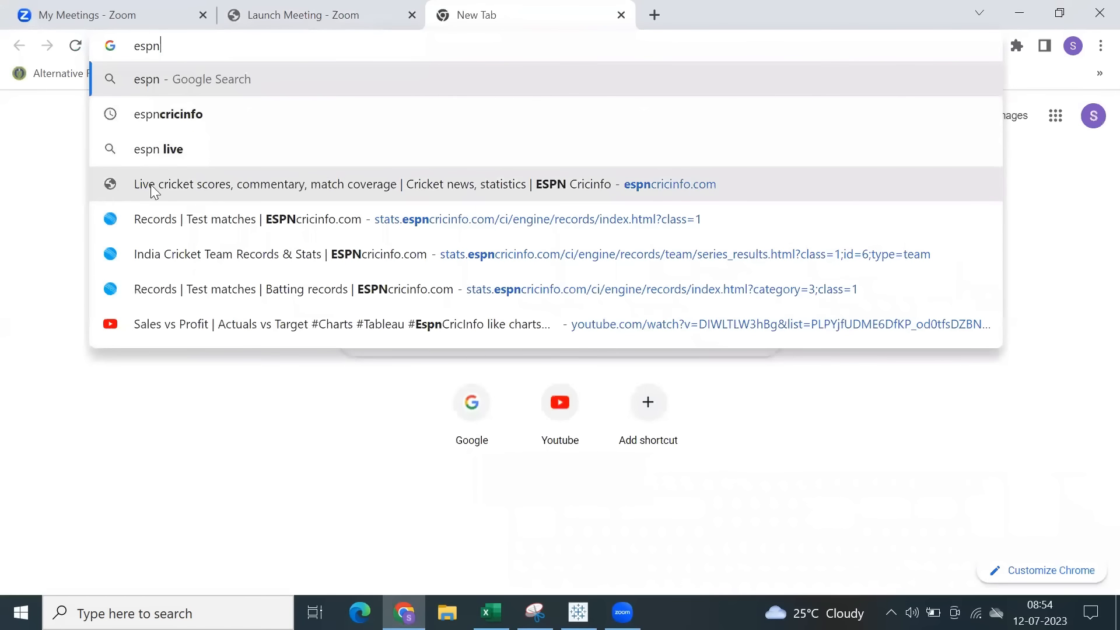
click(175, 186)
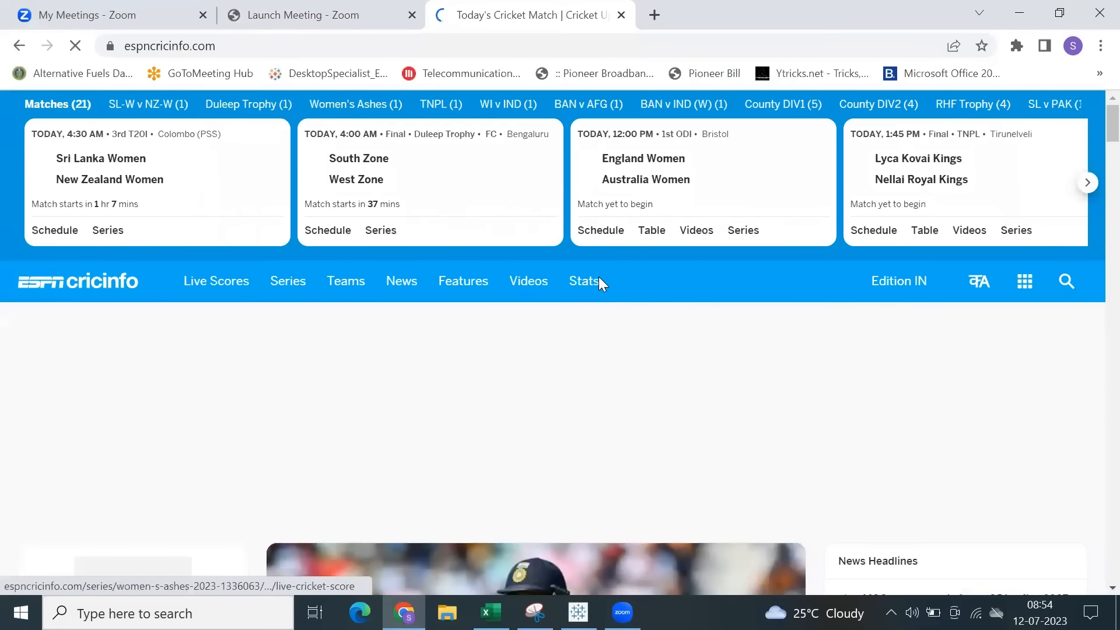
Look over the ESPNcricinfo home page and open The Ashes series page.
scroll(600, 295, down, 2)
scroll(601, 296, up, 3)
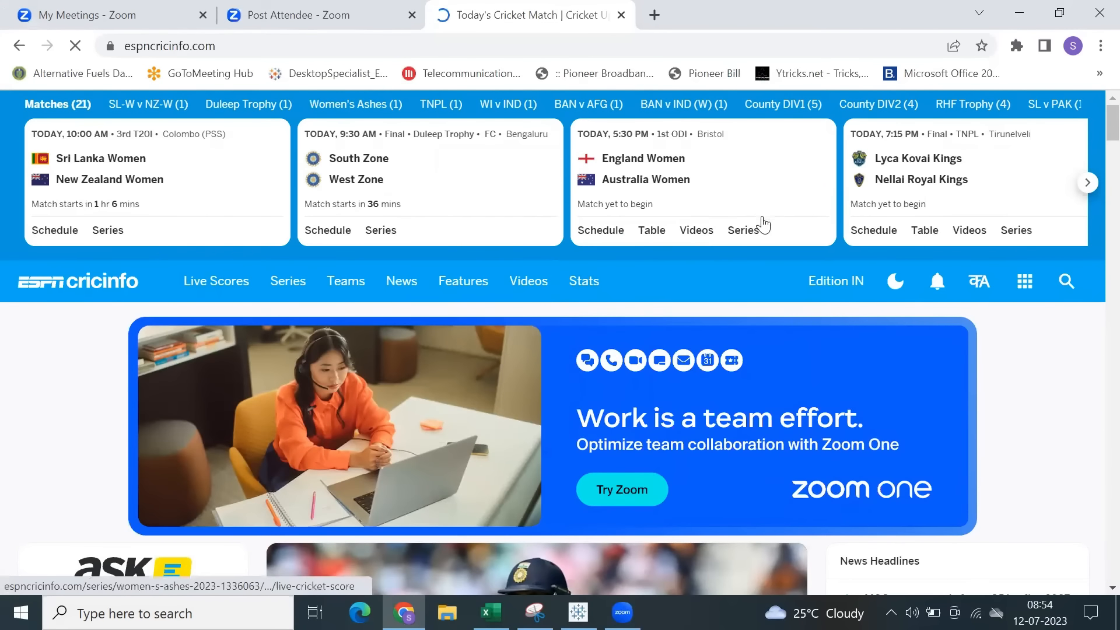
mouse_move(393, 300)
scroll(391, 309, down, 4)
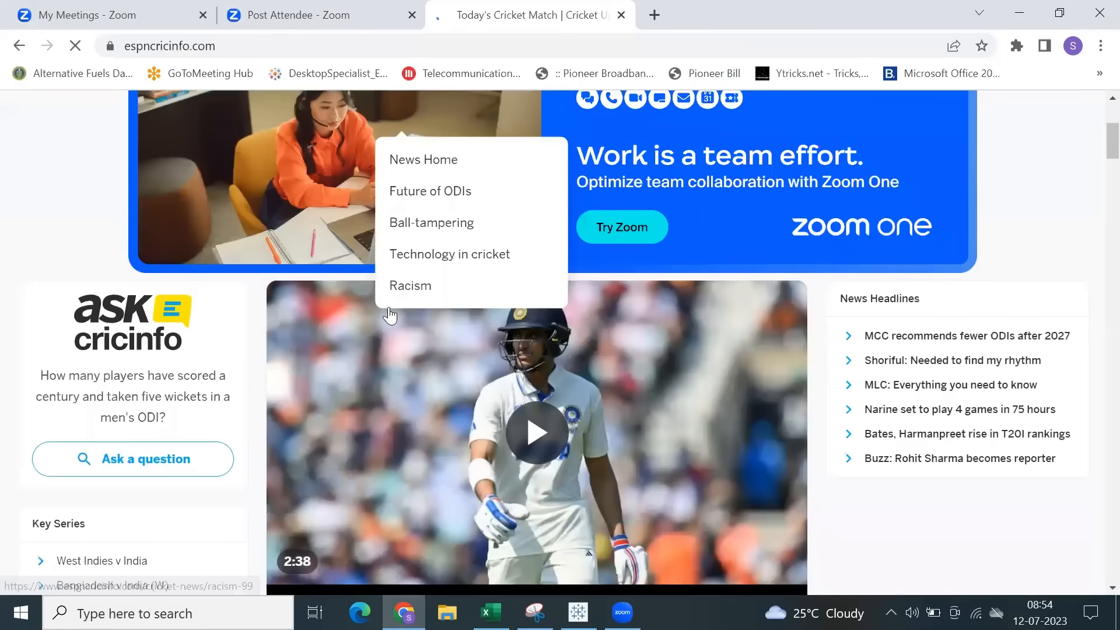
scroll(188, 395, down, 7)
scroll(148, 410, down, 10)
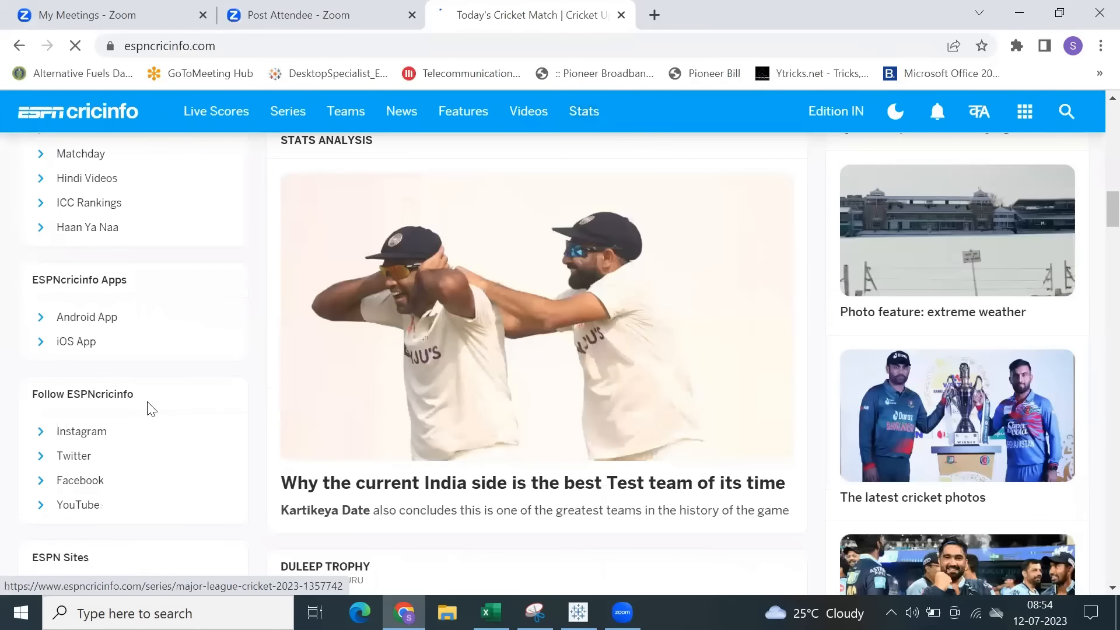
scroll(149, 409, up, 20)
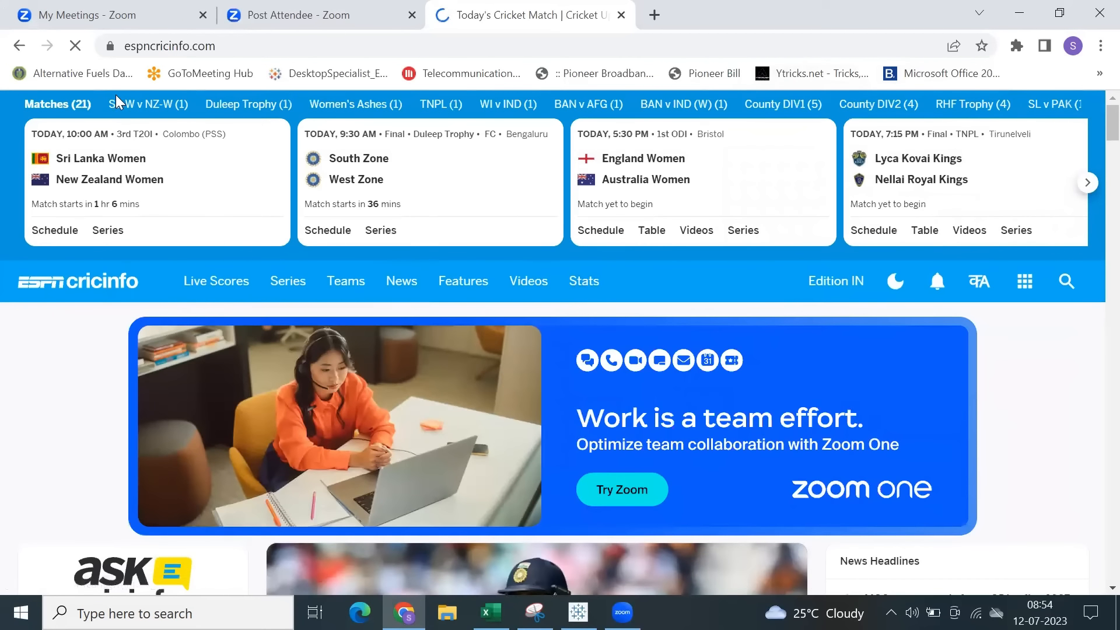
mouse_move(217, 290)
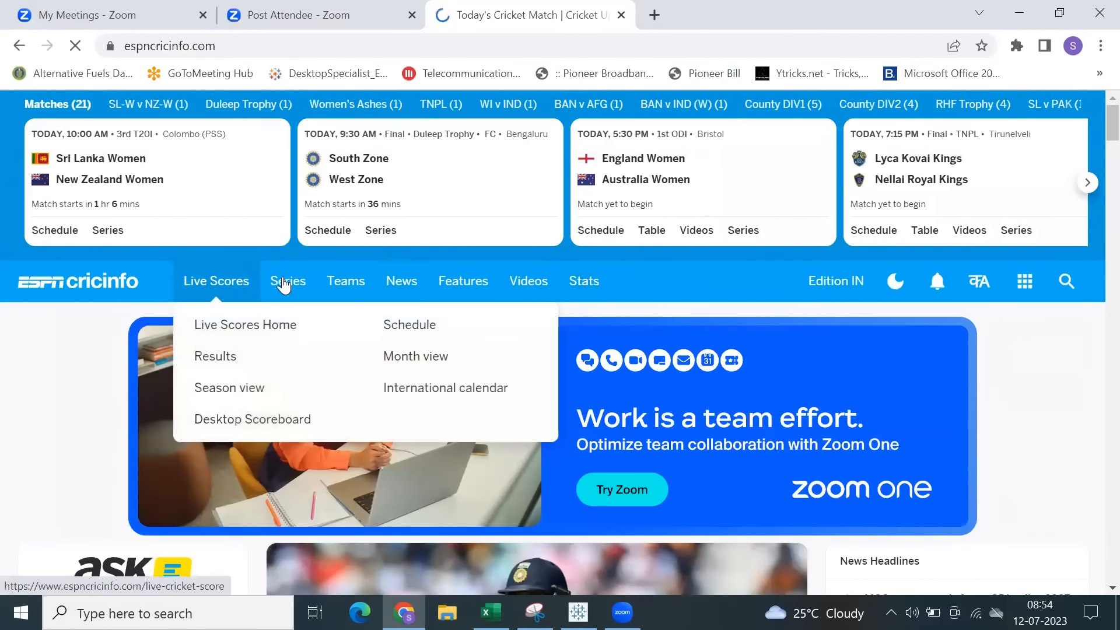
mouse_move(284, 283)
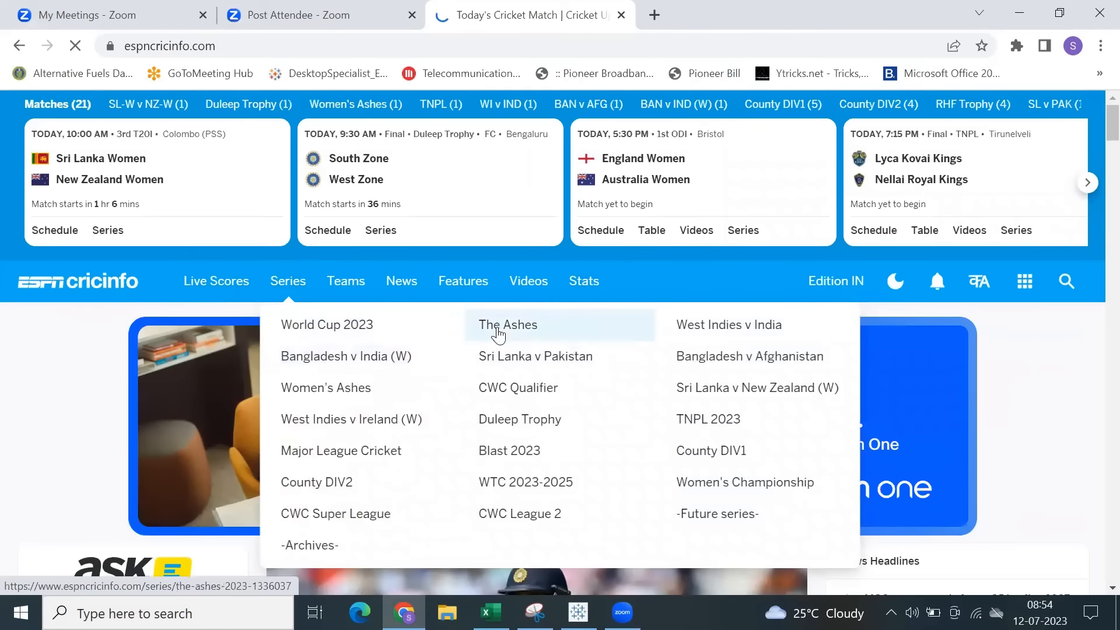
click(498, 328)
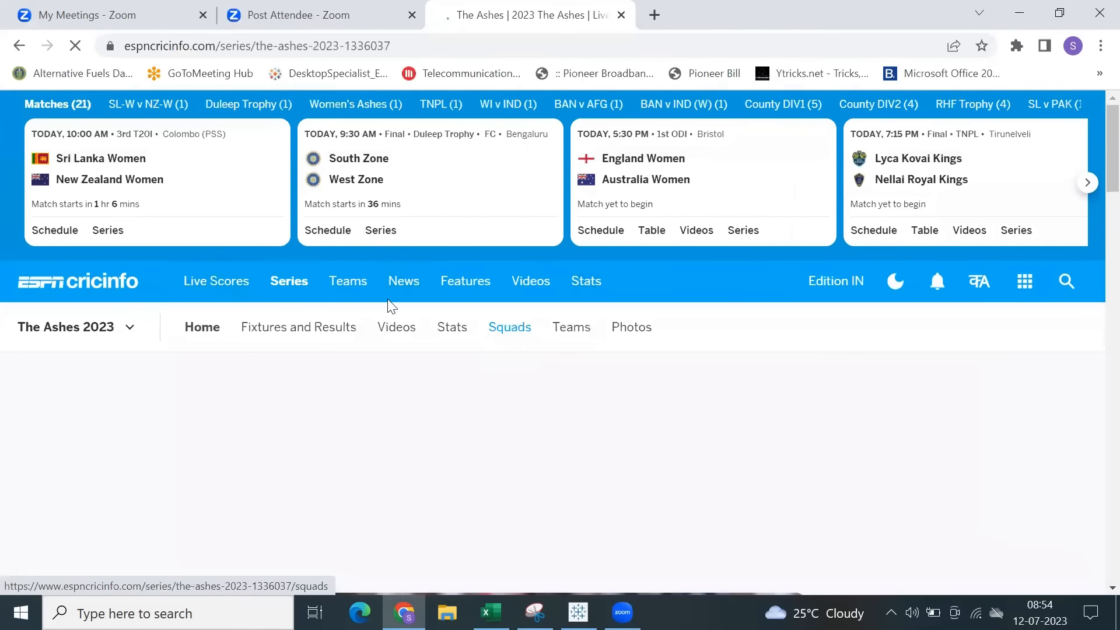
Show the results of The Ashes 2023 and open the full scorecard of the 3rd Test at Leeds.
scroll(268, 338, down, 3)
scroll(273, 339, down, 5)
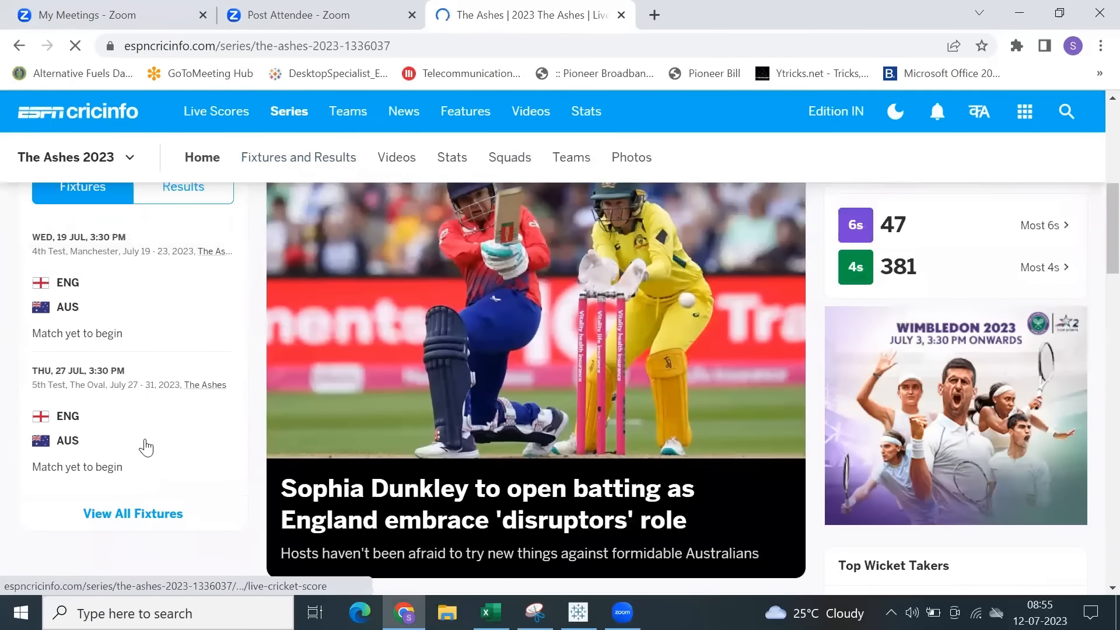
scroll(146, 448, up, 3)
click(181, 367)
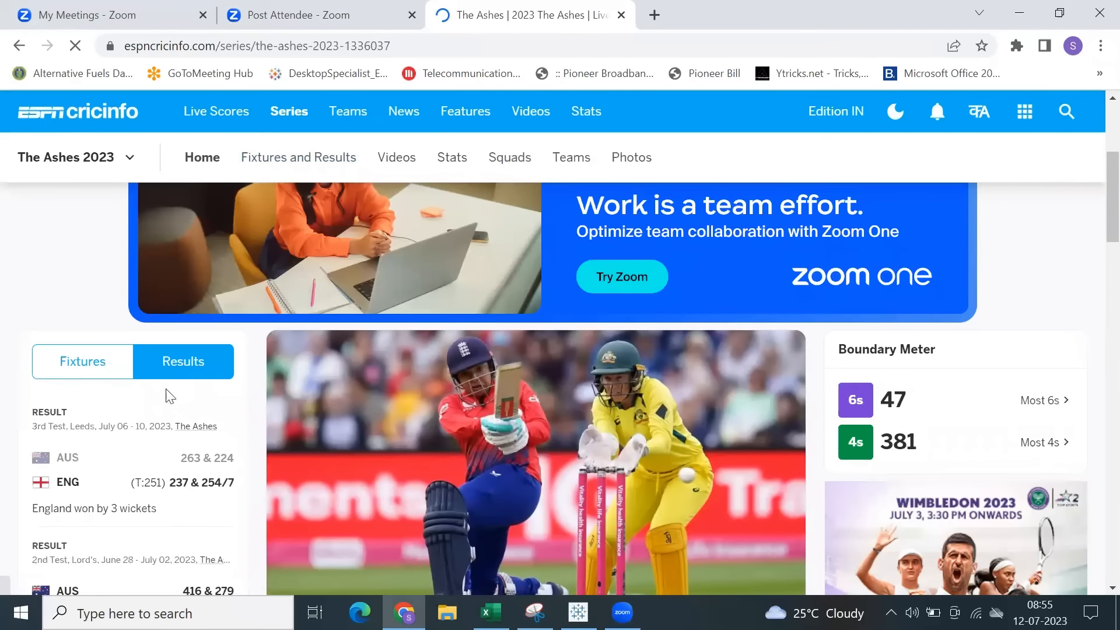
scroll(149, 458, down, 2)
scroll(151, 459, down, 3)
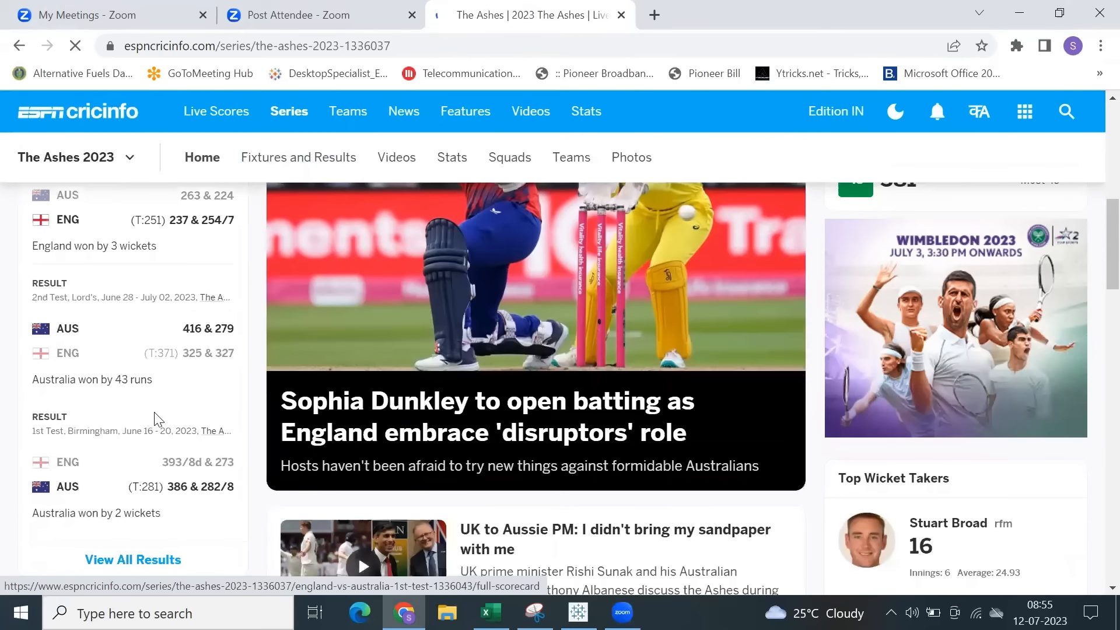
scroll(155, 417, up, 3)
click(144, 385)
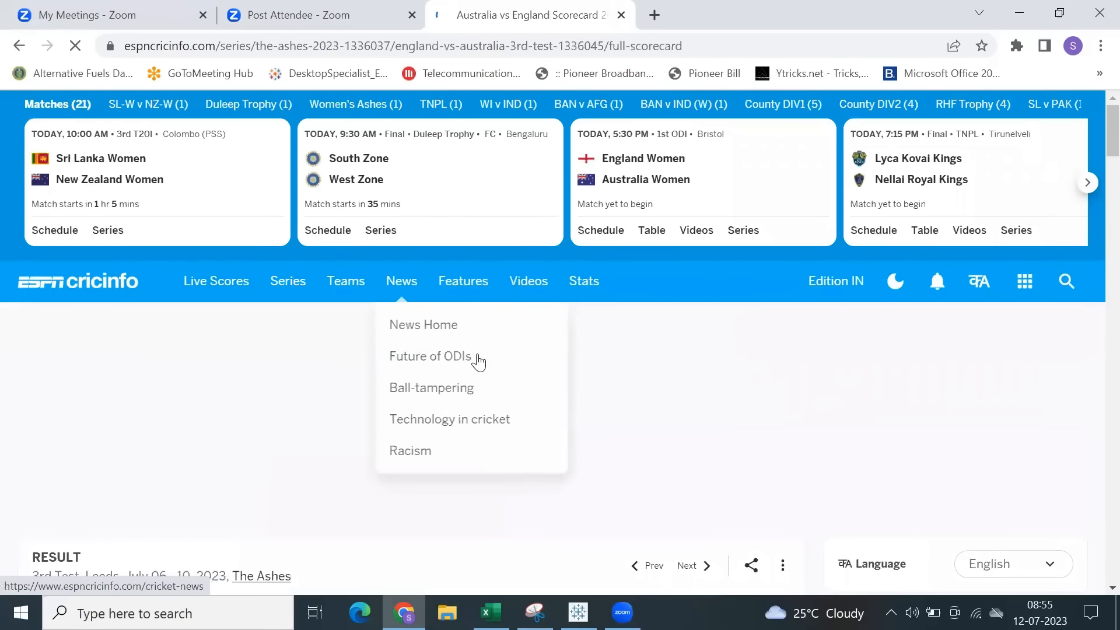
Open the 3rd Test's match statistics and find the first-innings Partnerships section.
scroll(672, 379, down, 7)
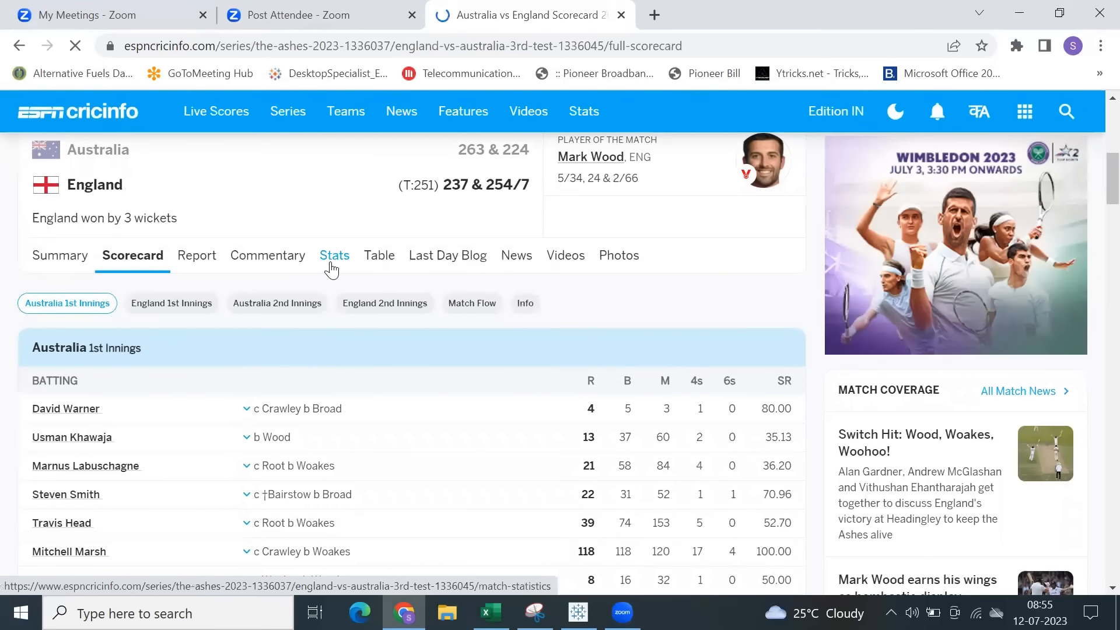
click(331, 267)
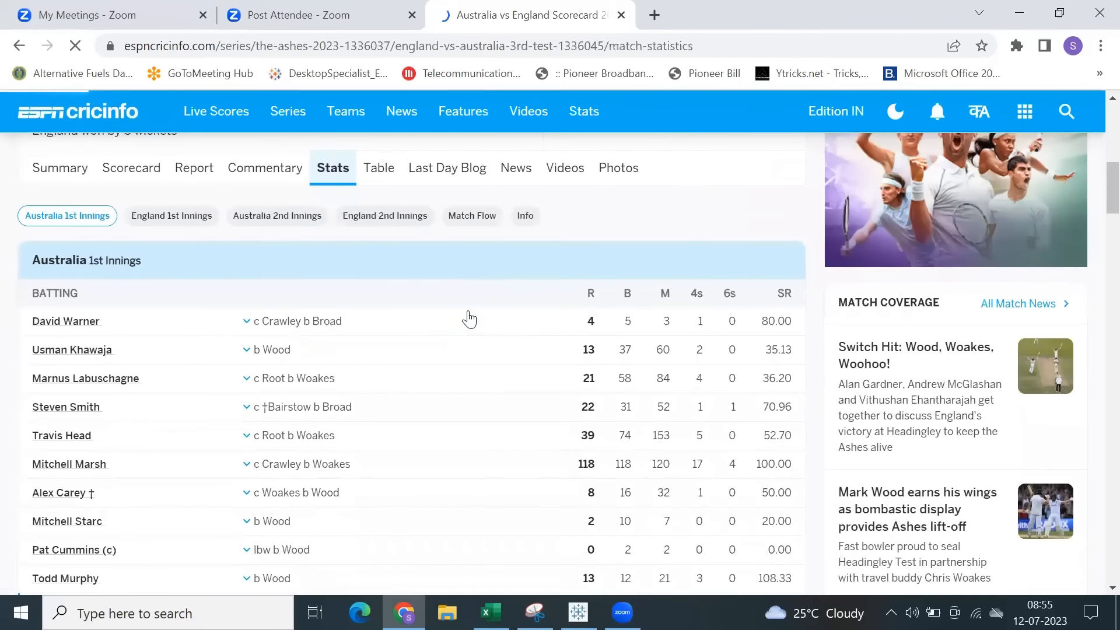
scroll(469, 324, down, 12)
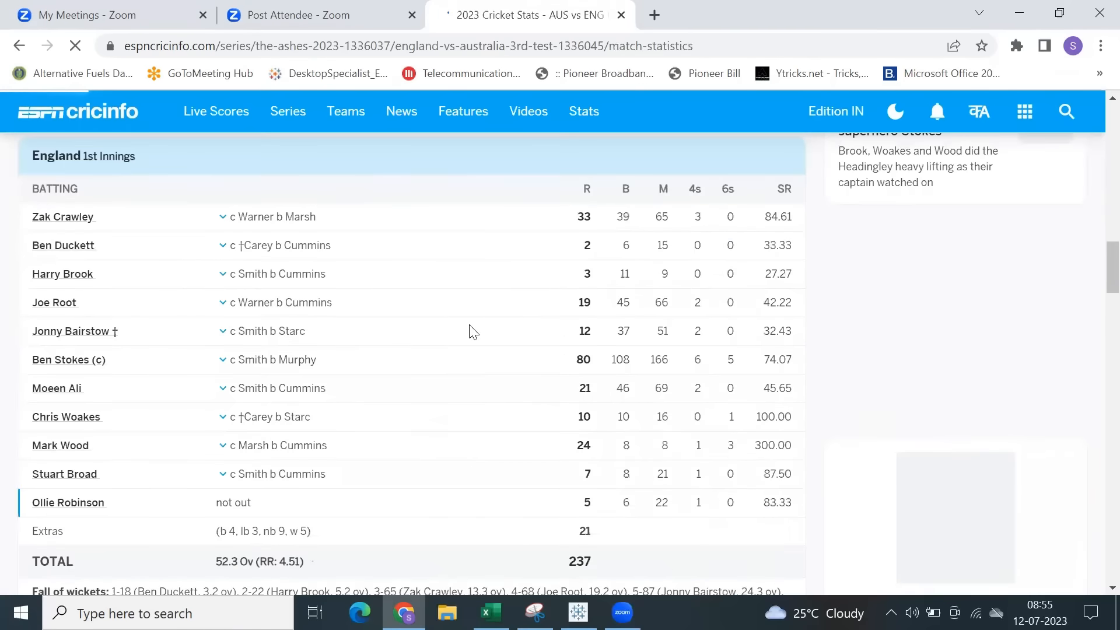
scroll(473, 331, down, 15)
scroll(472, 331, up, 4)
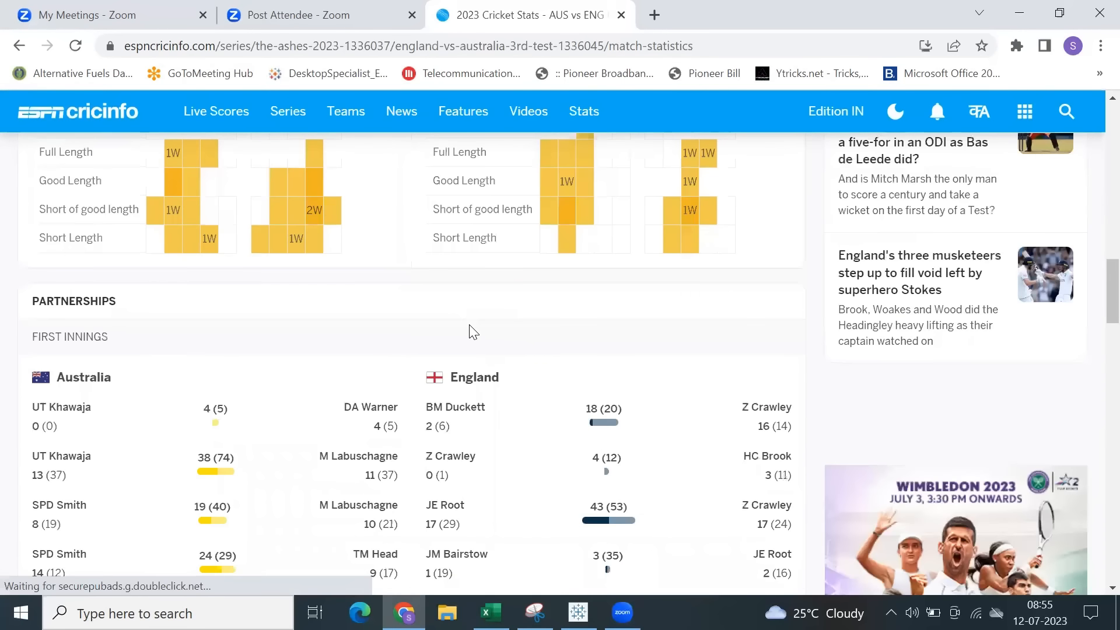
scroll(470, 333, down, 3)
Examine Australia's longest first-innings partnership bar, highlighting the scores of MR Marsh and TM Head on its two sides.
drag(131, 219, 280, 446)
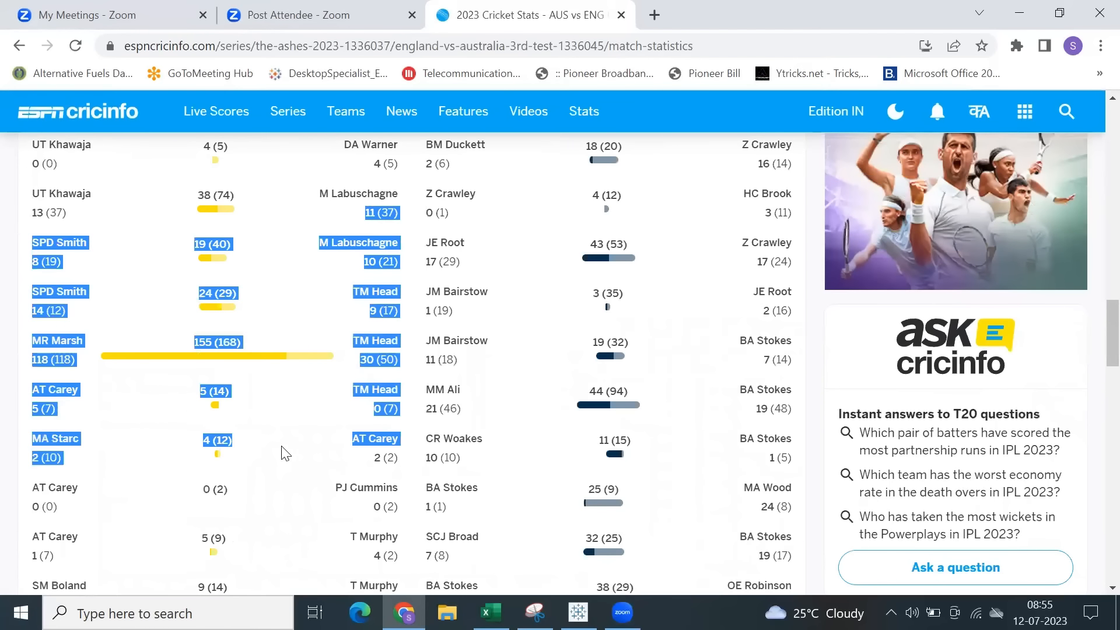
click(147, 359)
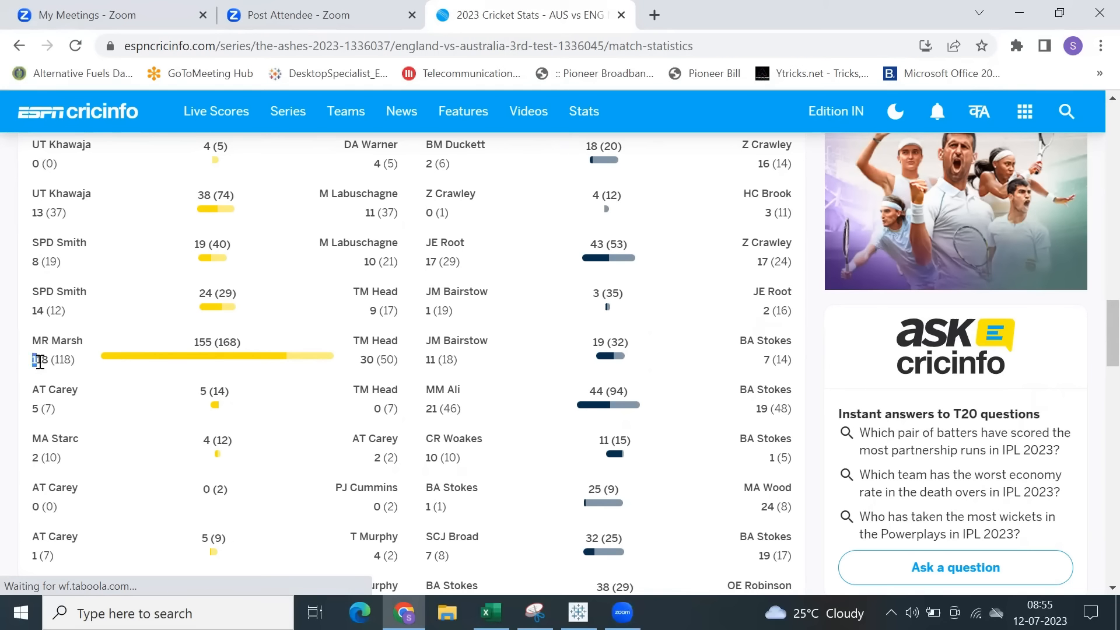
drag(40, 362, 79, 367)
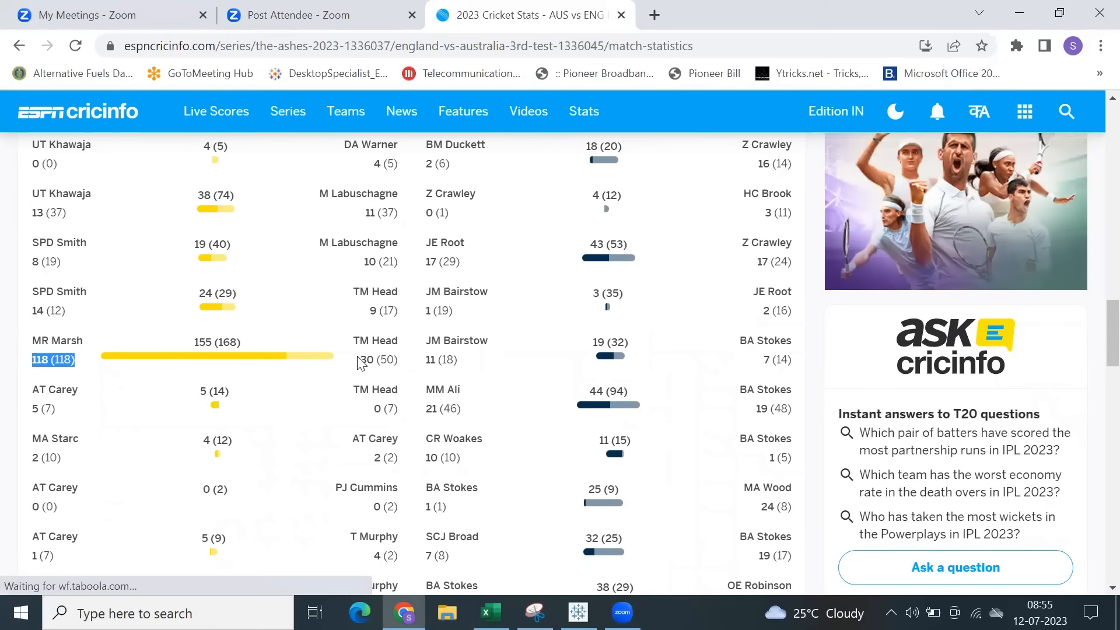
drag(359, 360, 398, 359)
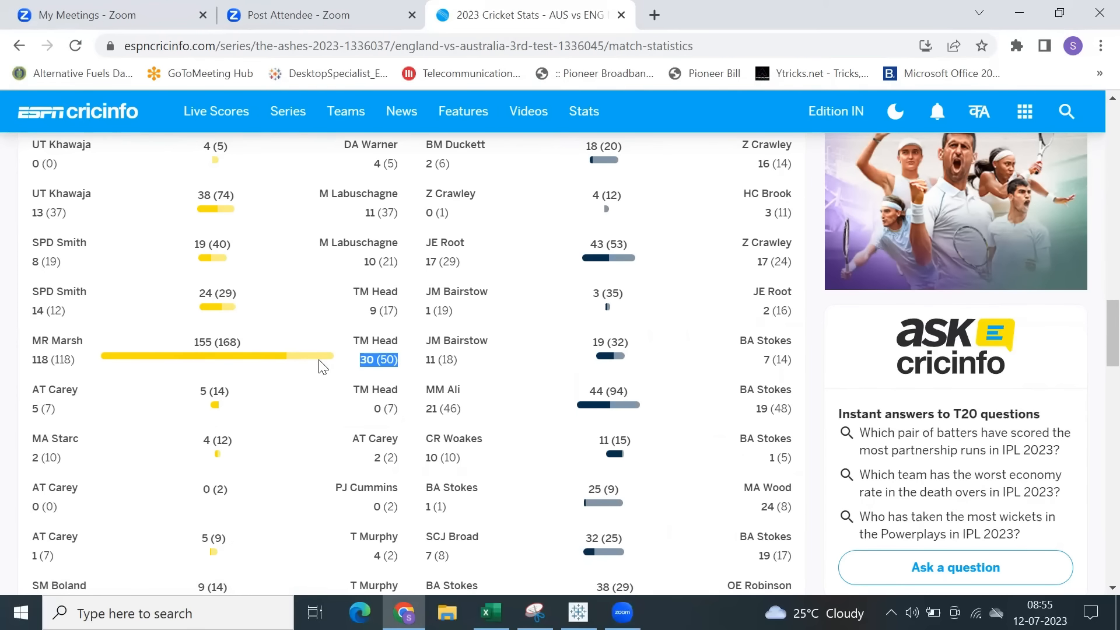
click(360, 371)
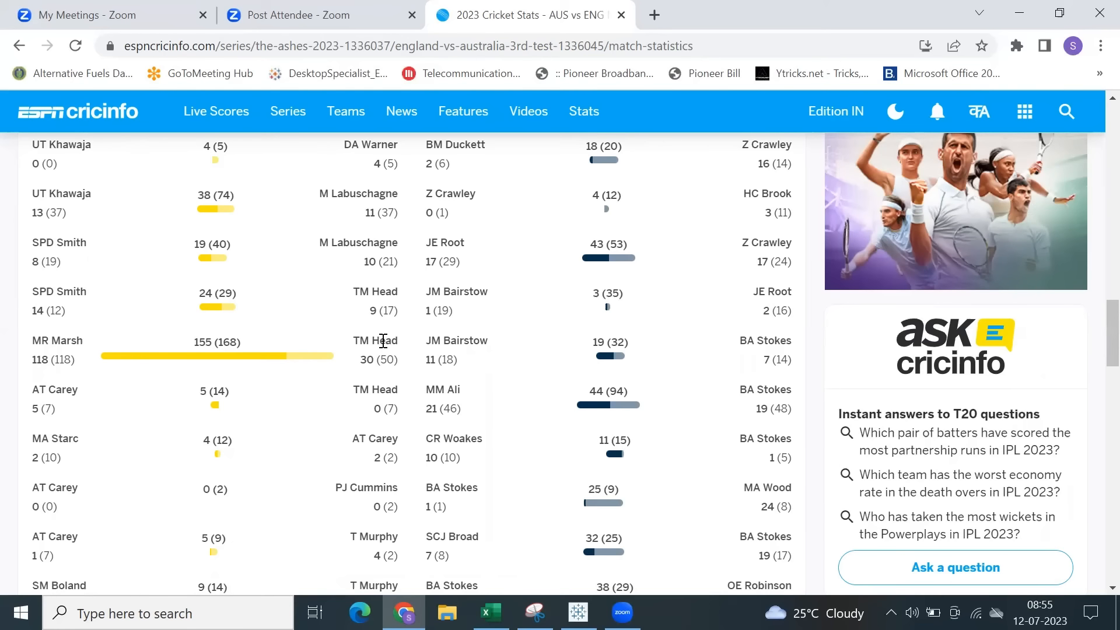
drag(359, 363, 375, 362)
drag(34, 360, 44, 362)
Switch back to Tableau and add Sub-Category to the rows of Sheet 3.
click(578, 612)
key(ctrl+Page_Up)
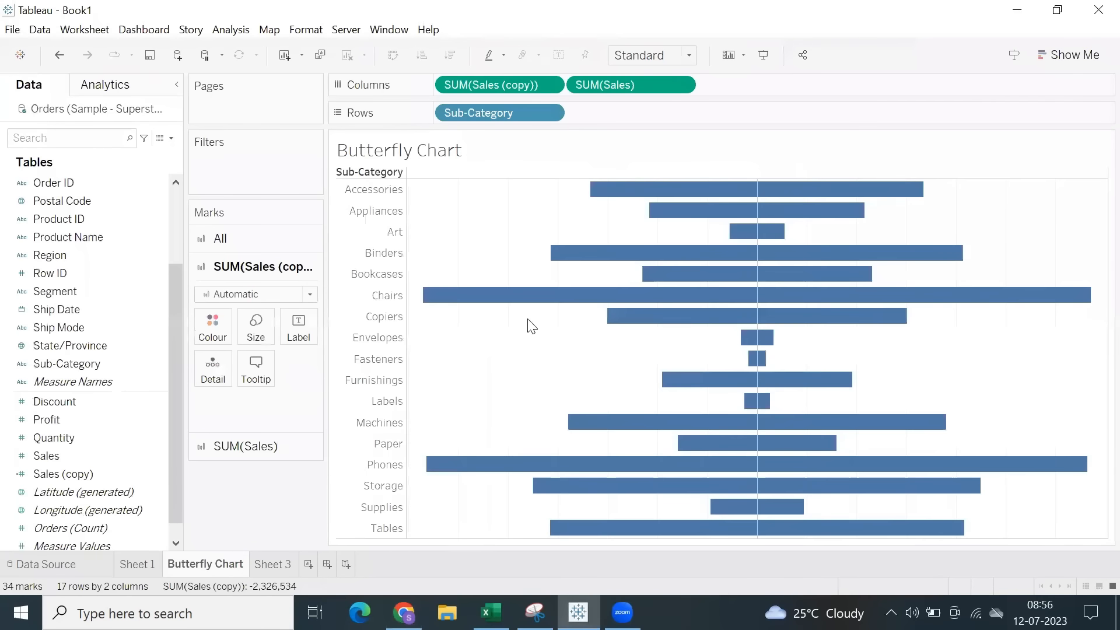
click(276, 561)
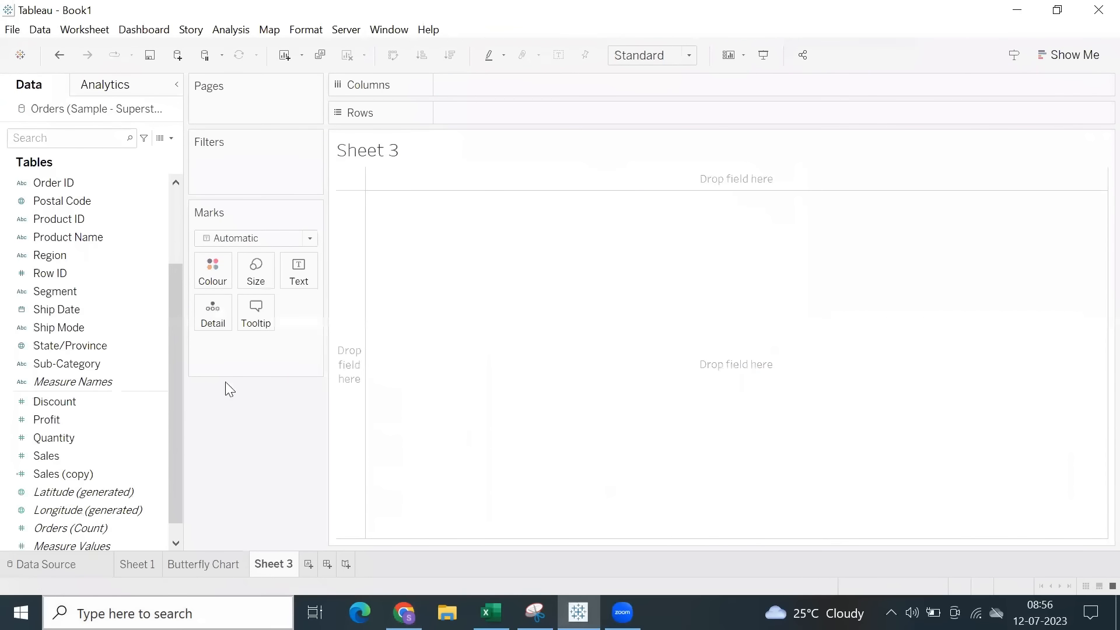
drag(65, 364, 524, 118)
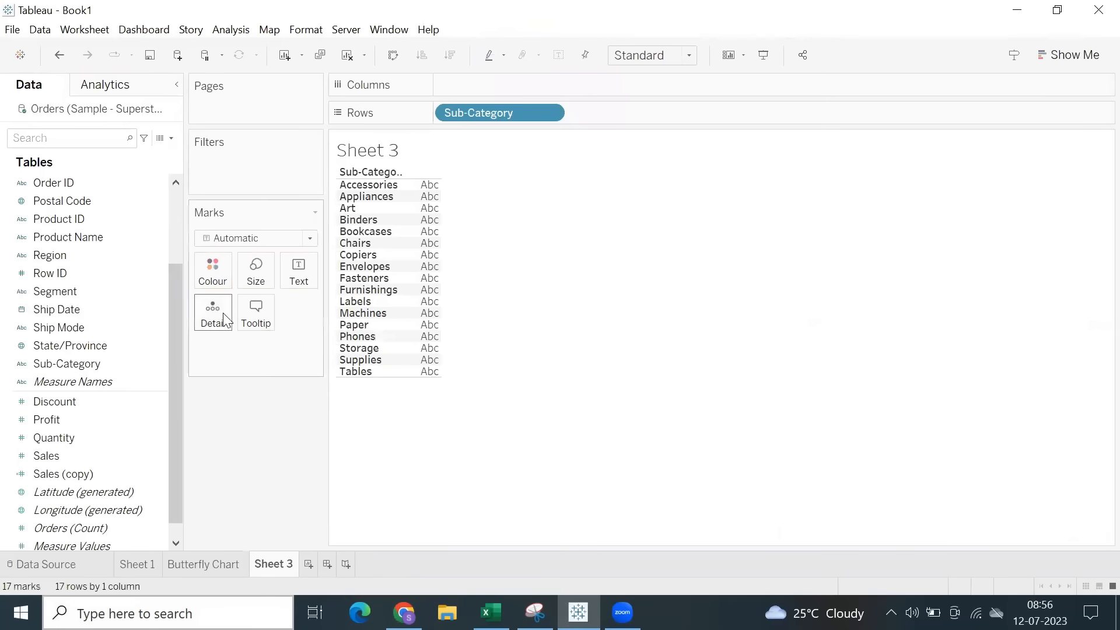
Duplicate the Profit field and edit the copy's calculation so that it returns negated profit.
right_click(74, 417)
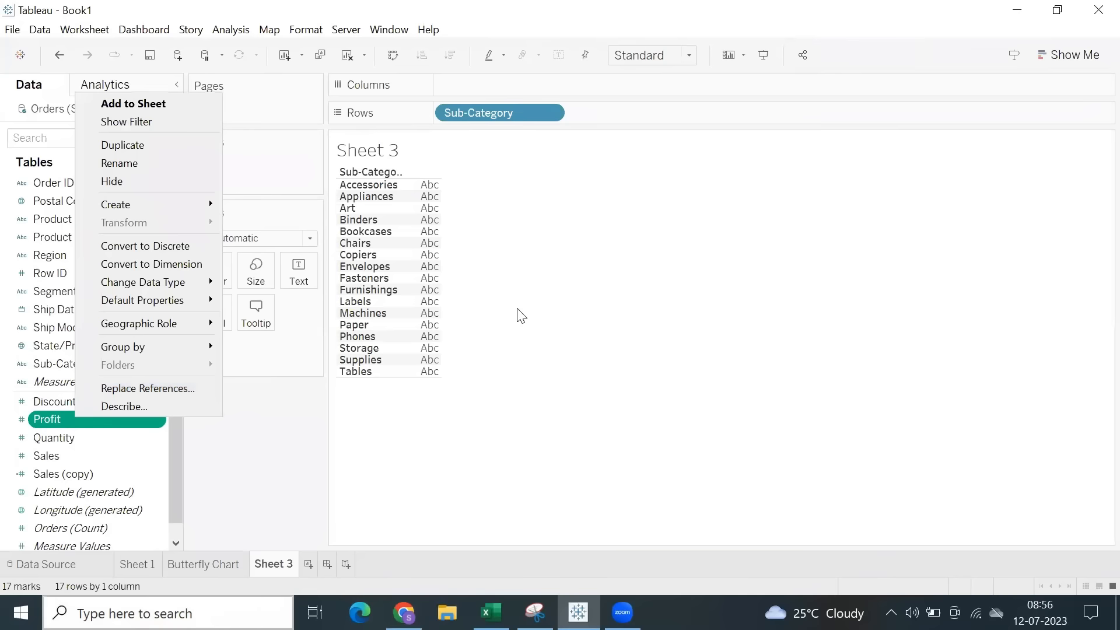
click(126, 146)
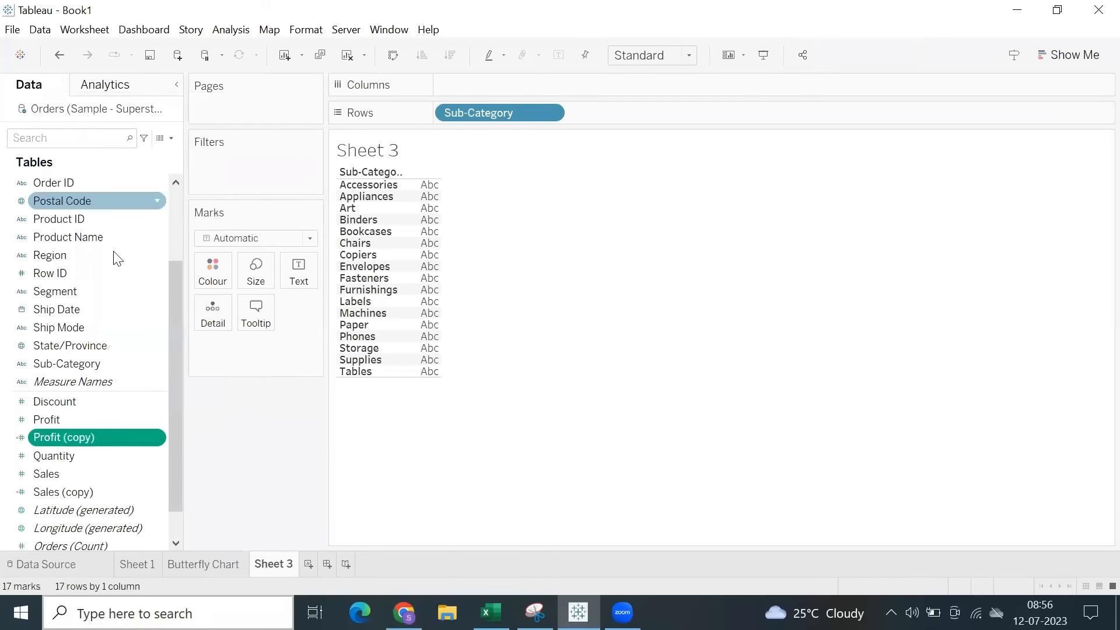
right_click(85, 438)
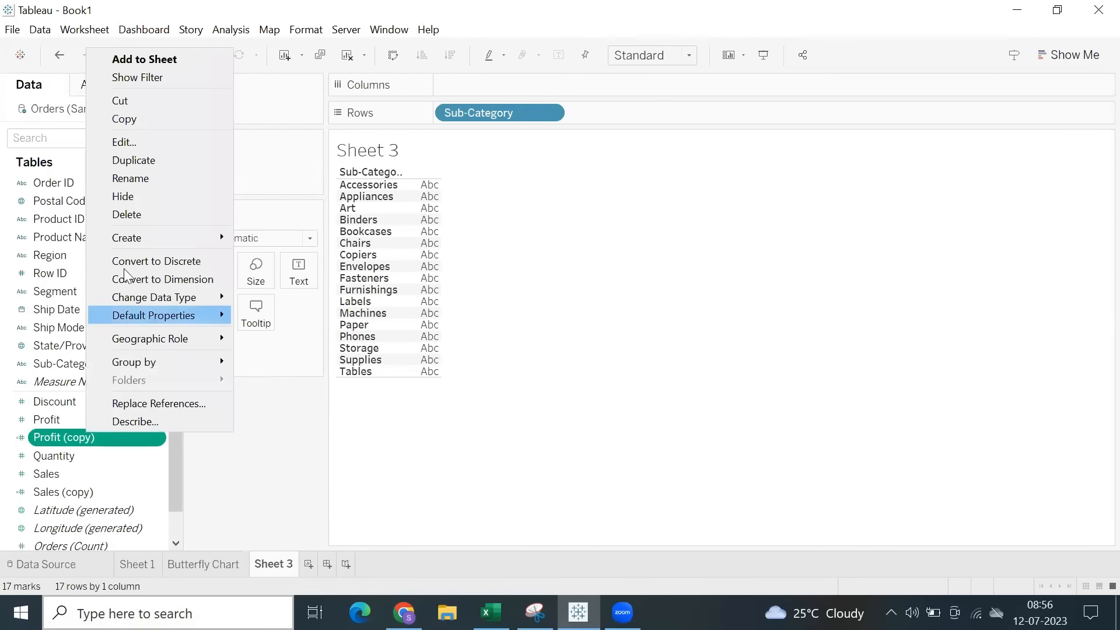
click(139, 141)
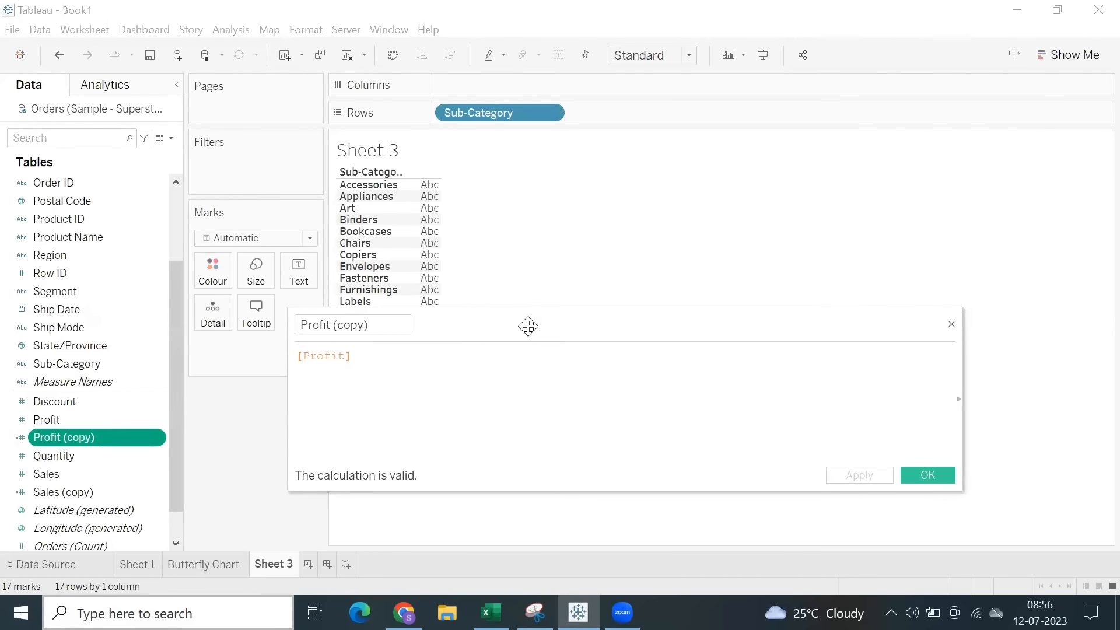
click(931, 480)
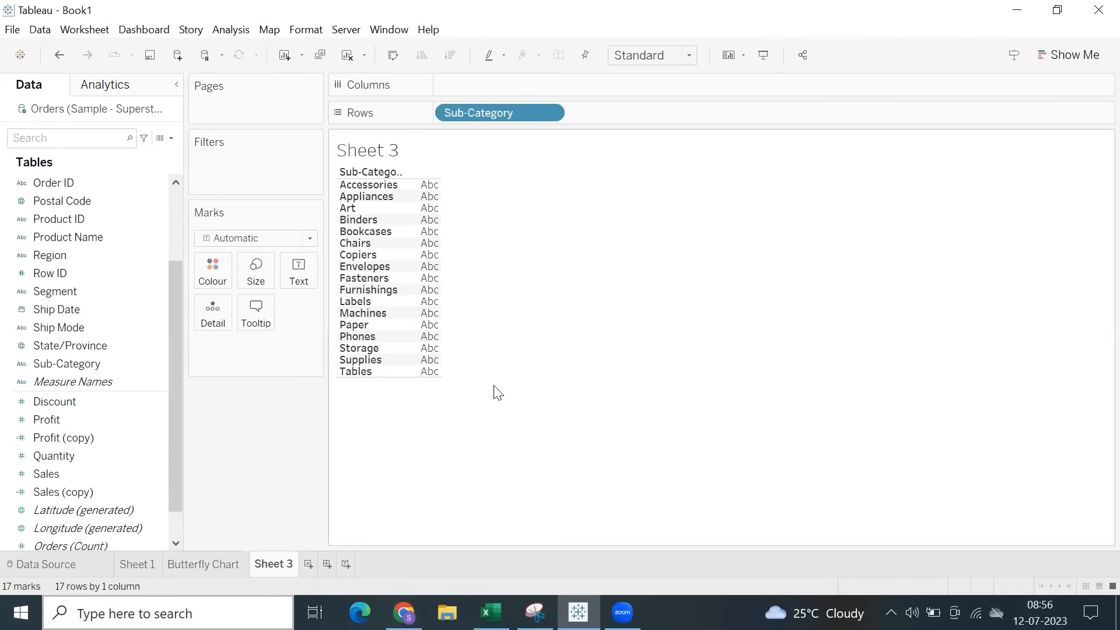
Chart Profit (copy) in the columns in descending order and exclude the Tables, Bookcases and Supplies sub-categories.
drag(159, 438, 553, 89)
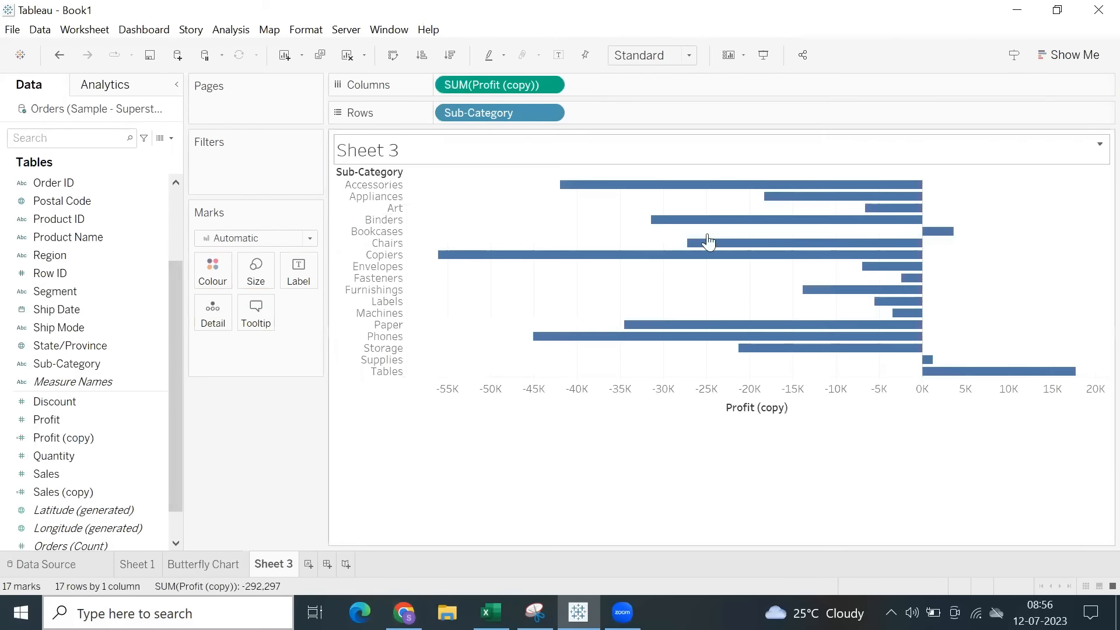
click(444, 57)
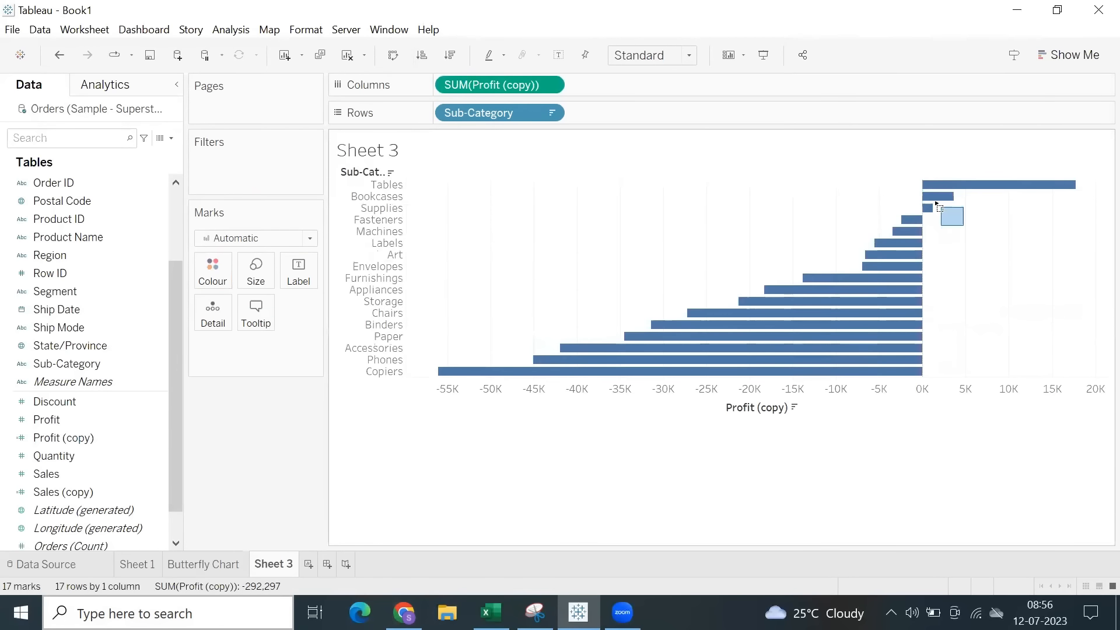
drag(937, 204, 928, 171)
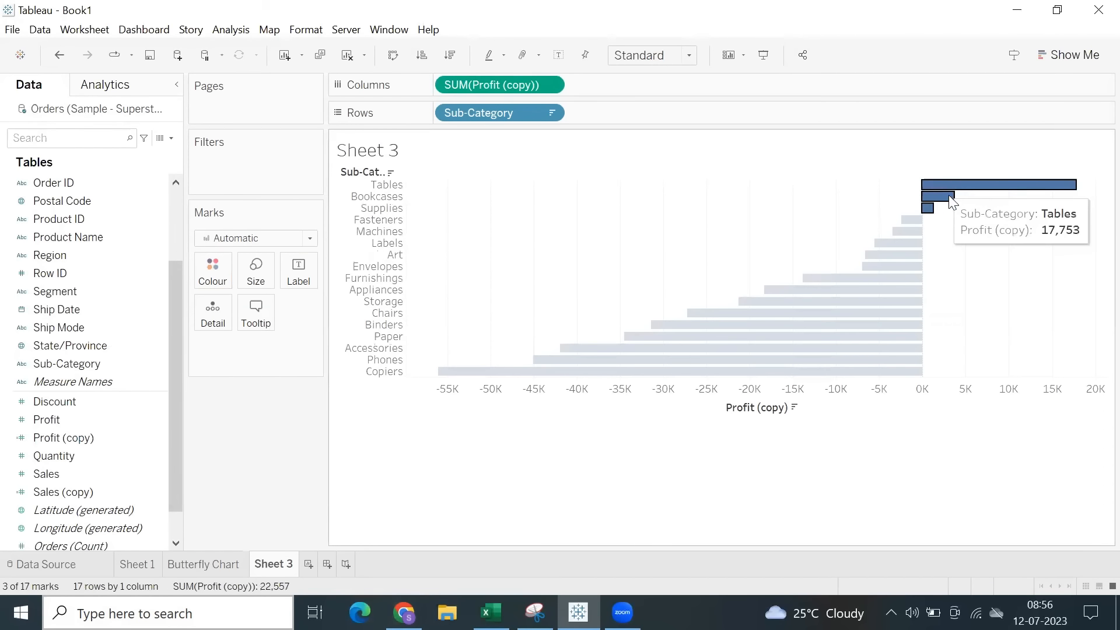
right_click(951, 202)
click(989, 448)
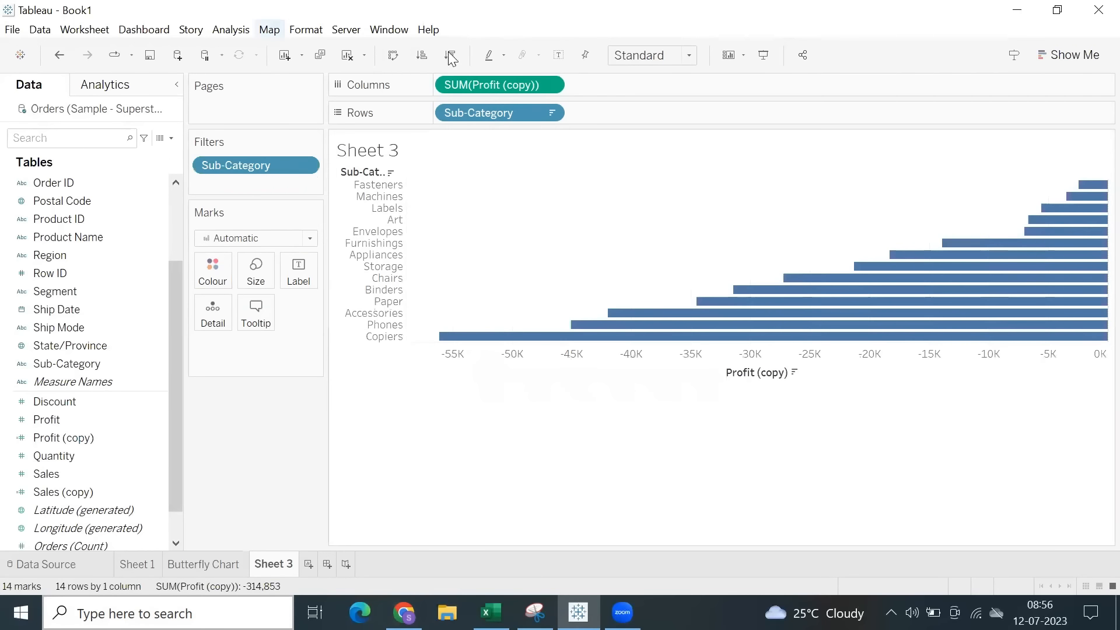
Clear the sort on Sub-Category and fit the Profit (copy) bar chart to Entire View.
click(550, 114)
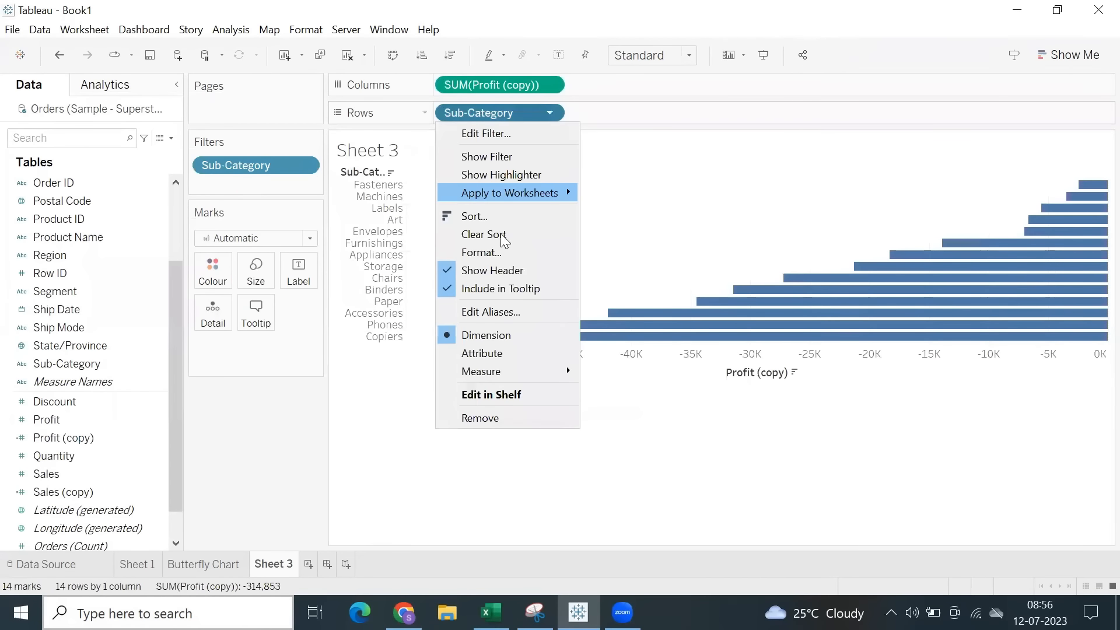
key(Return)
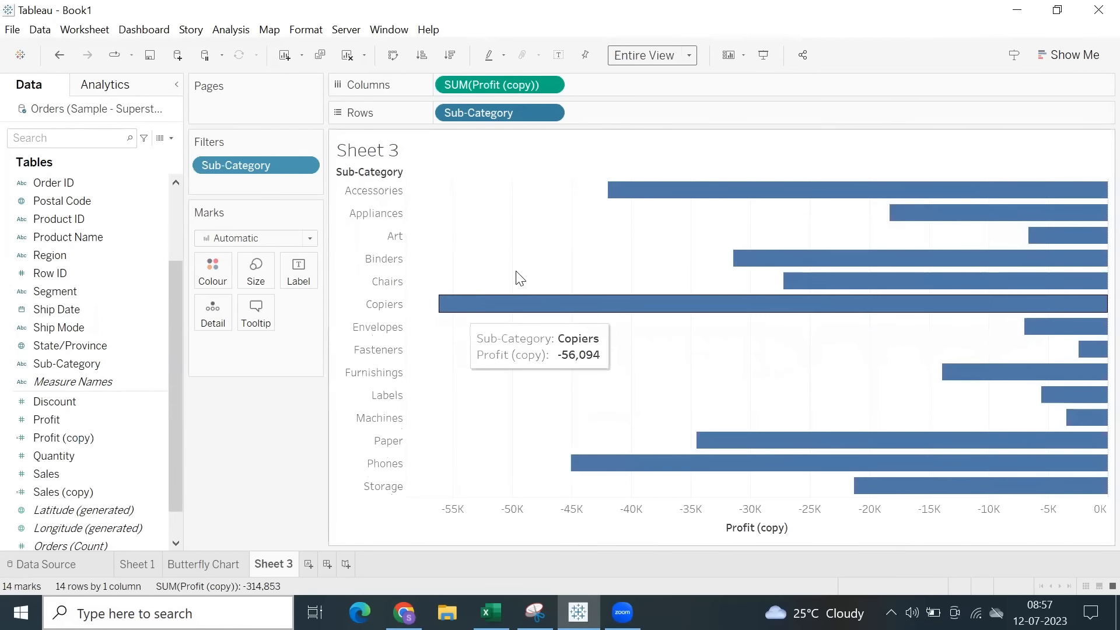
Reduce the mark size so the Profit (copy) bars are thin.
click(257, 272)
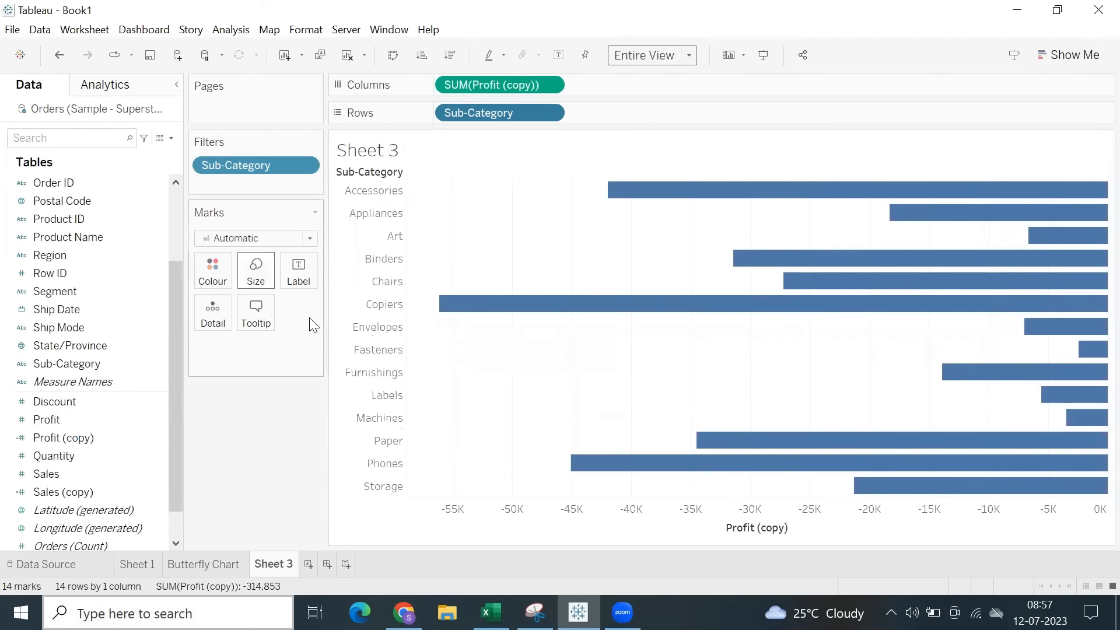
click(259, 298)
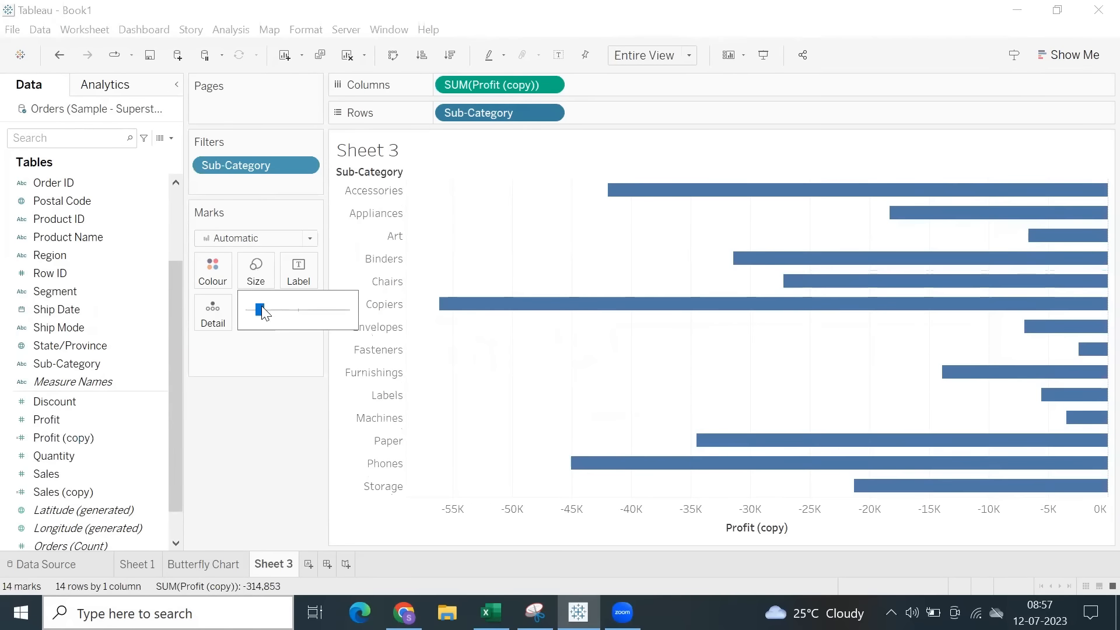
drag(263, 307, 253, 310)
click(278, 313)
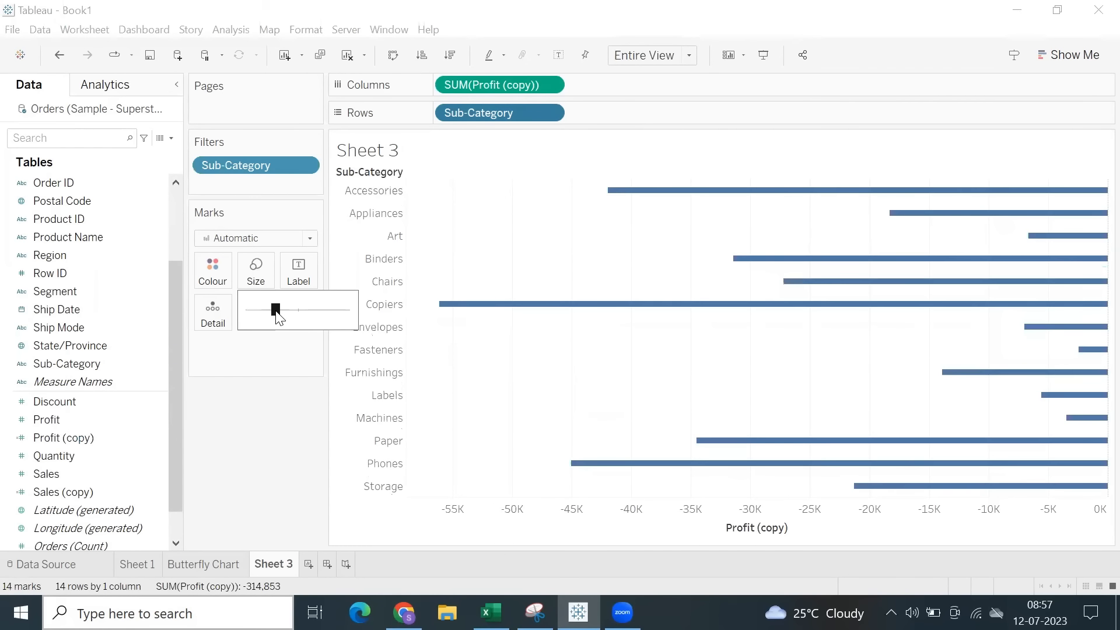
click(421, 366)
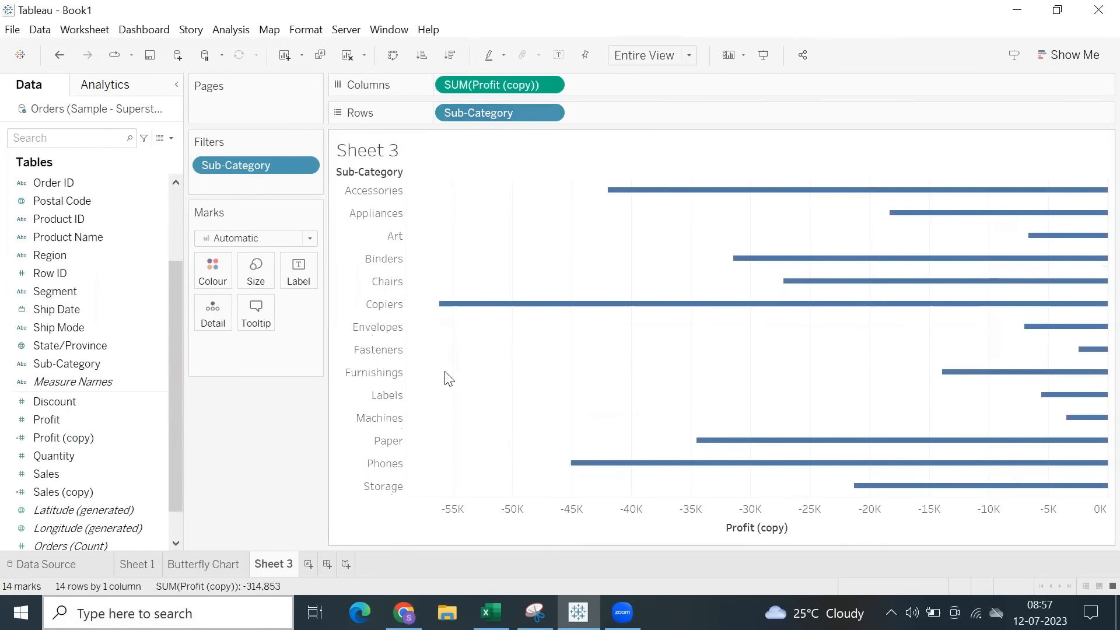
Add Sales to the columns after Profit (copy) and label the Sales bars with their Sales values.
drag(90, 472, 580, 186)
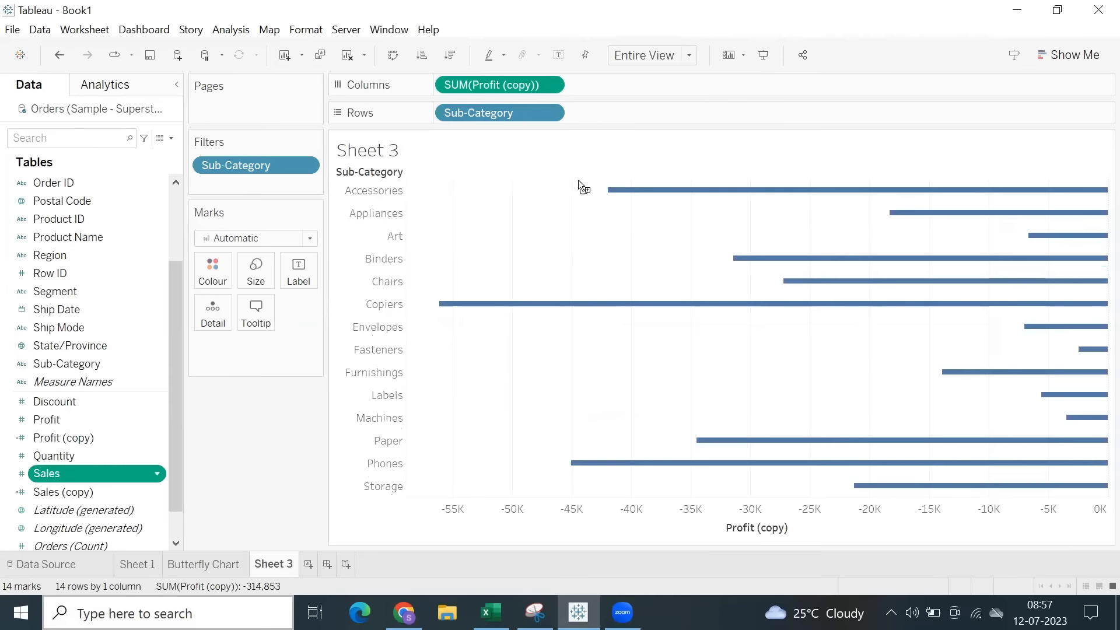
drag(667, 79, 670, 113)
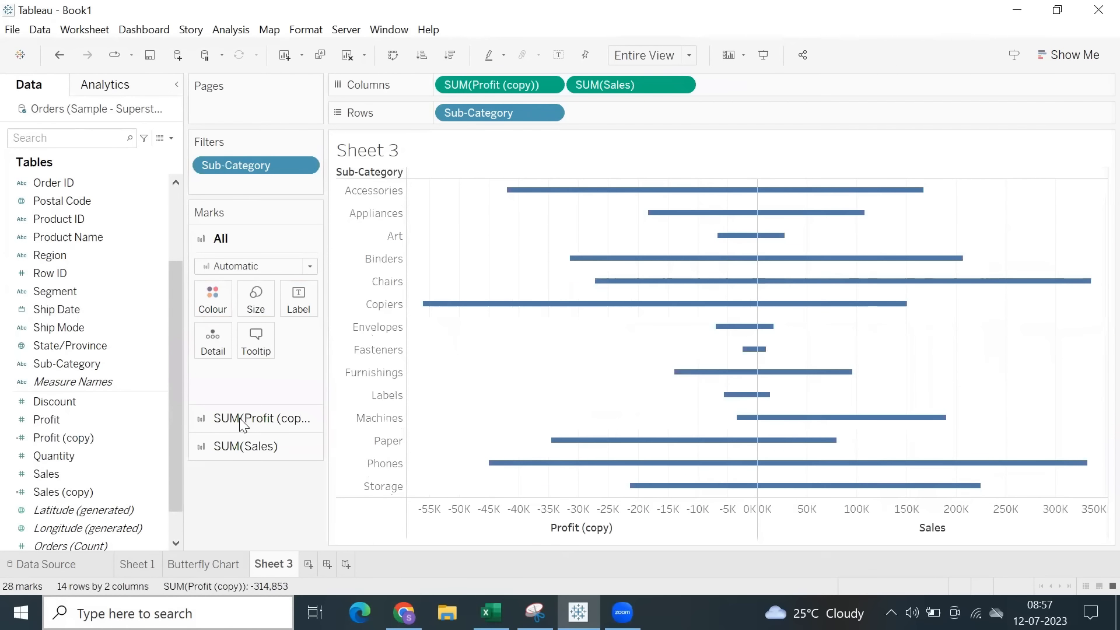
click(257, 447)
drag(76, 475, 301, 362)
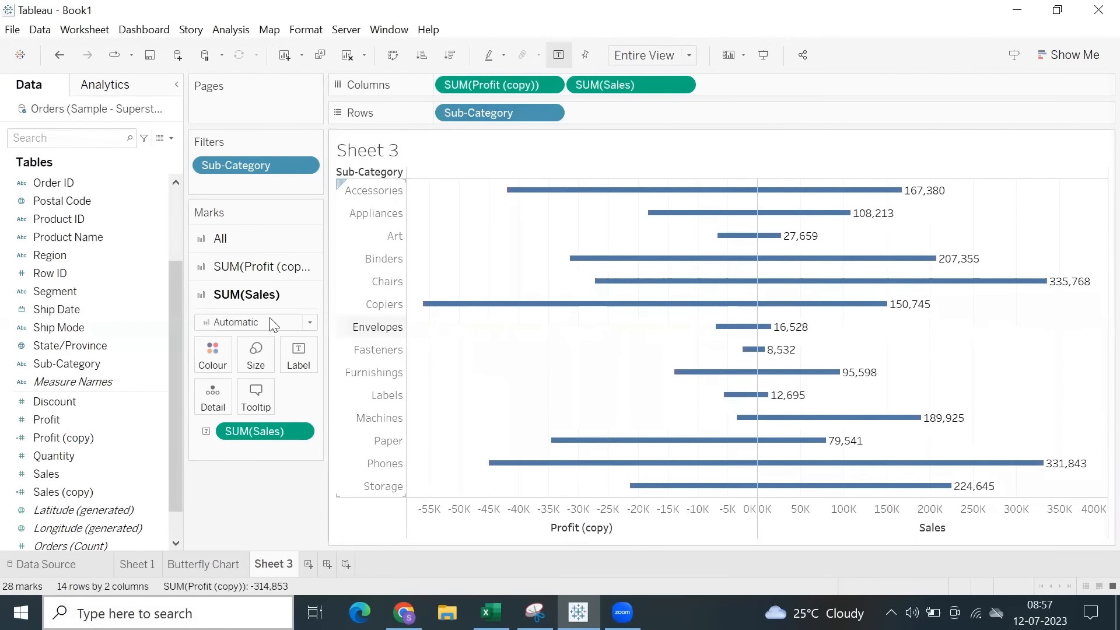
Label the Profit (copy) bars with positive Profit values and colour all marks by Measure Names.
click(219, 266)
drag(229, 312, 298, 328)
click(220, 239)
drag(73, 381, 205, 303)
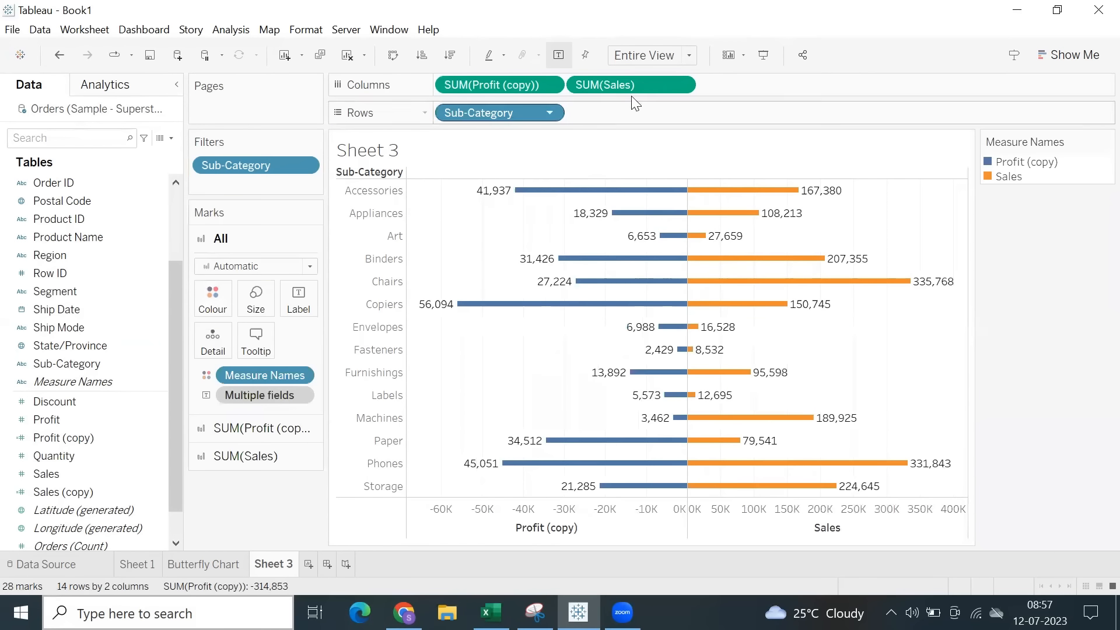
Show Sheet 3 in presentation mode and check the options available for the Sales axis.
click(765, 56)
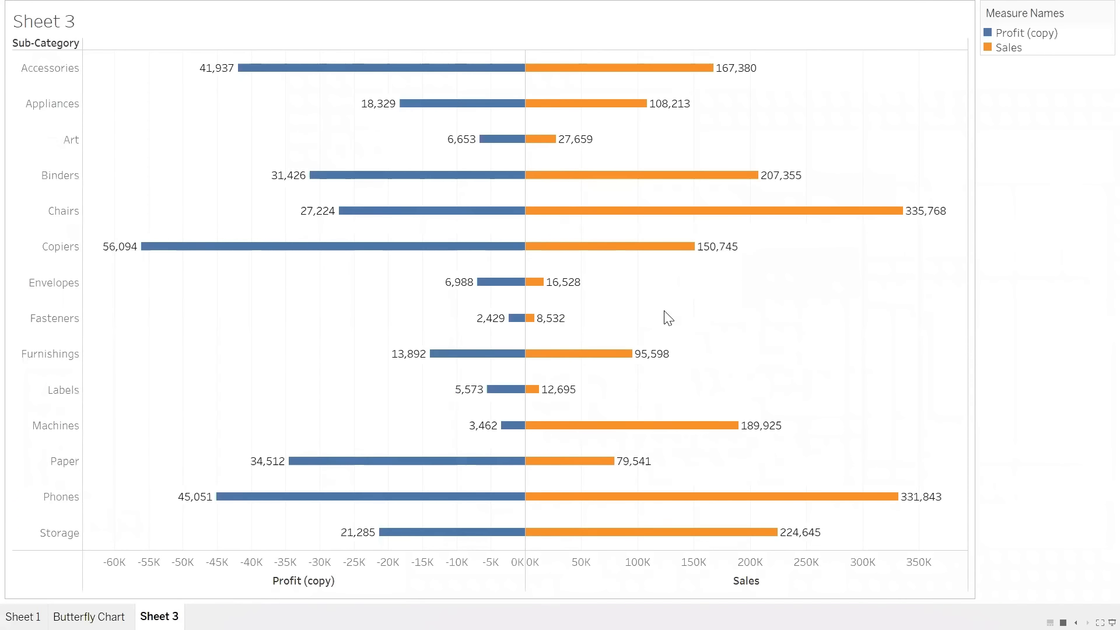
right_click(689, 585)
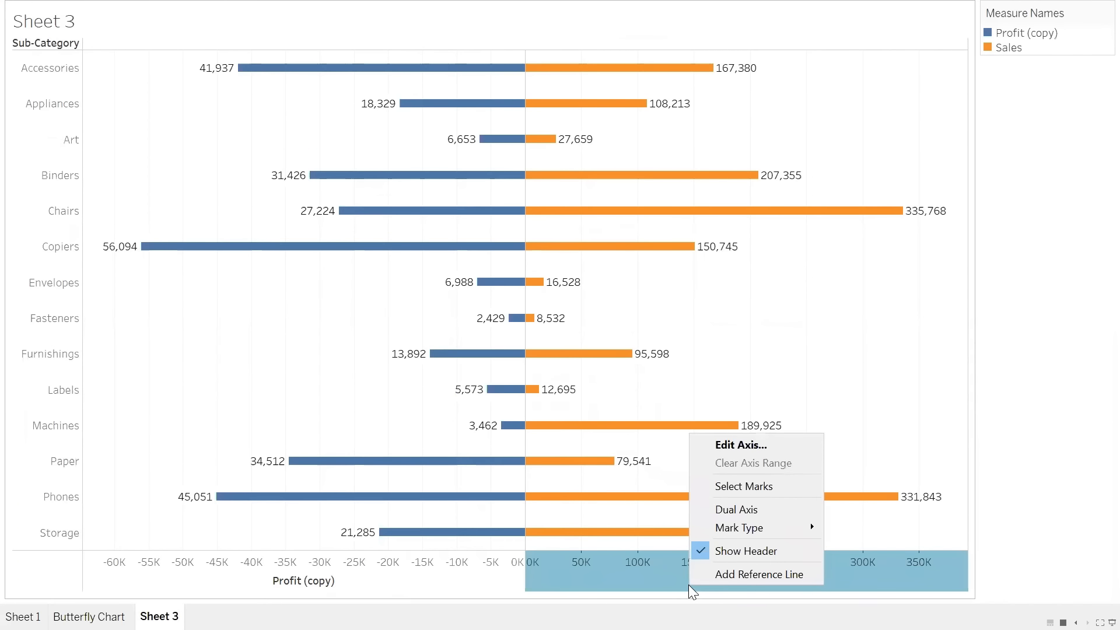
click(638, 574)
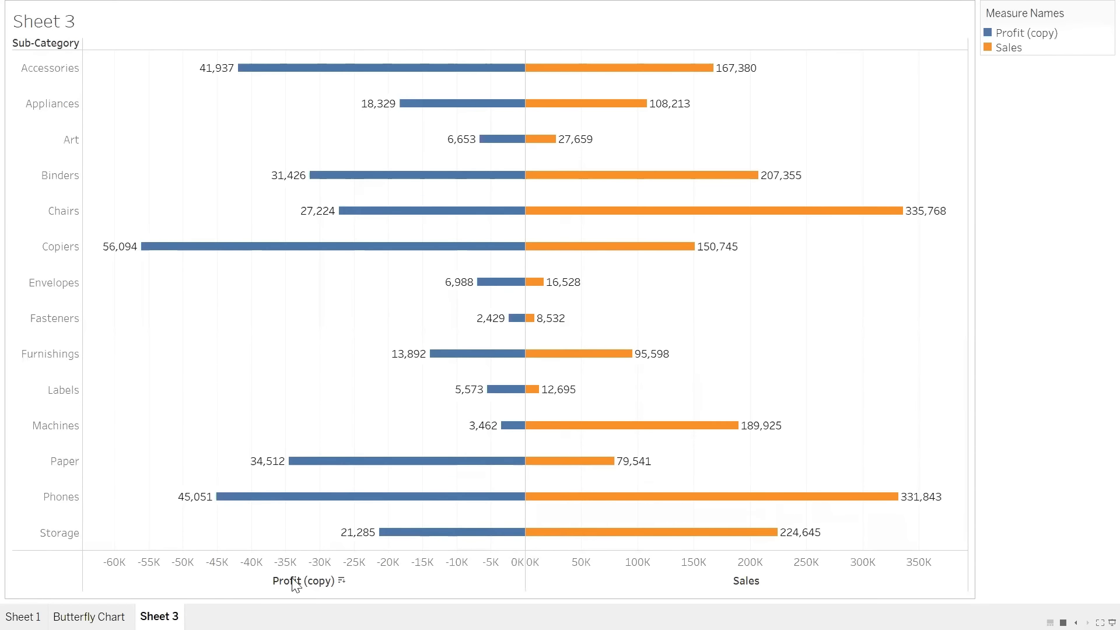
Give the Profit (copy) axis a fixed range starting at -350000 and ending at 0.
right_click(331, 564)
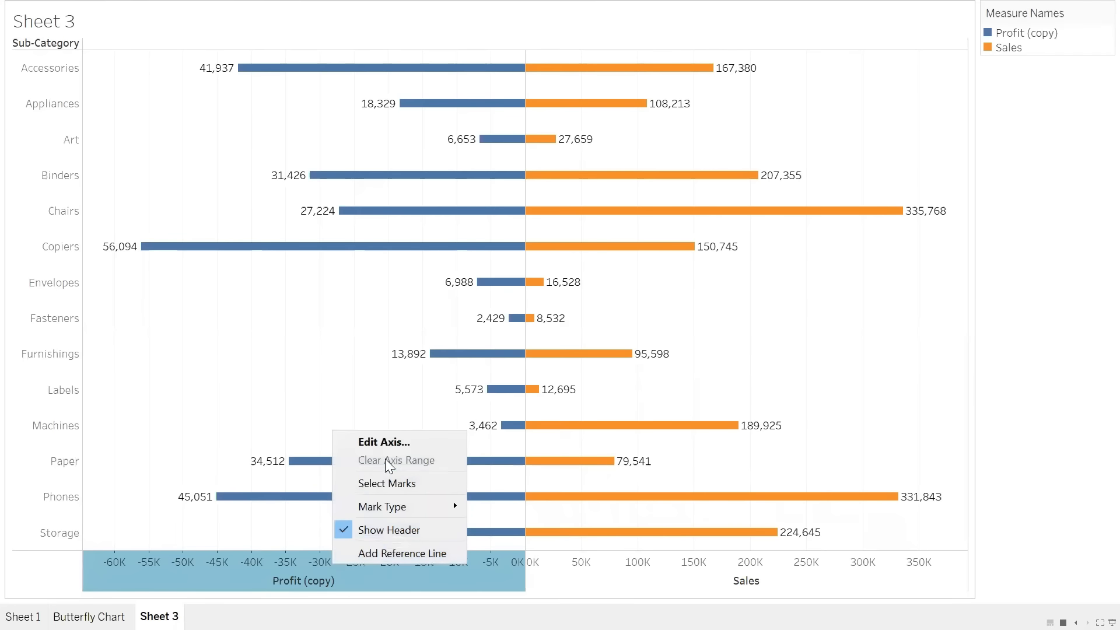
click(384, 444)
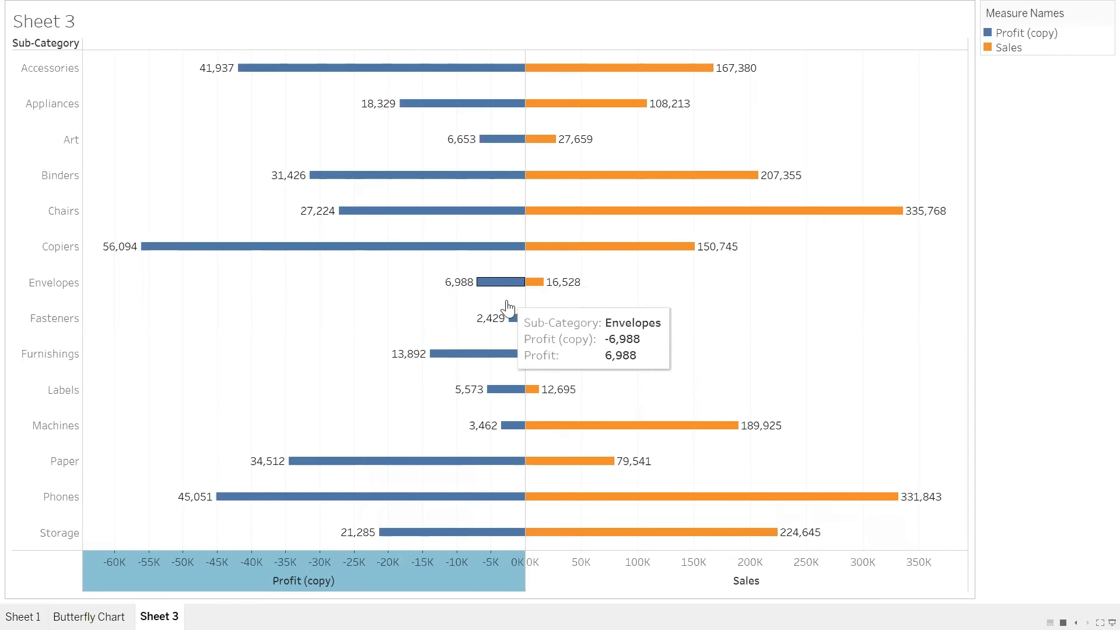
mouse_move(471, 399)
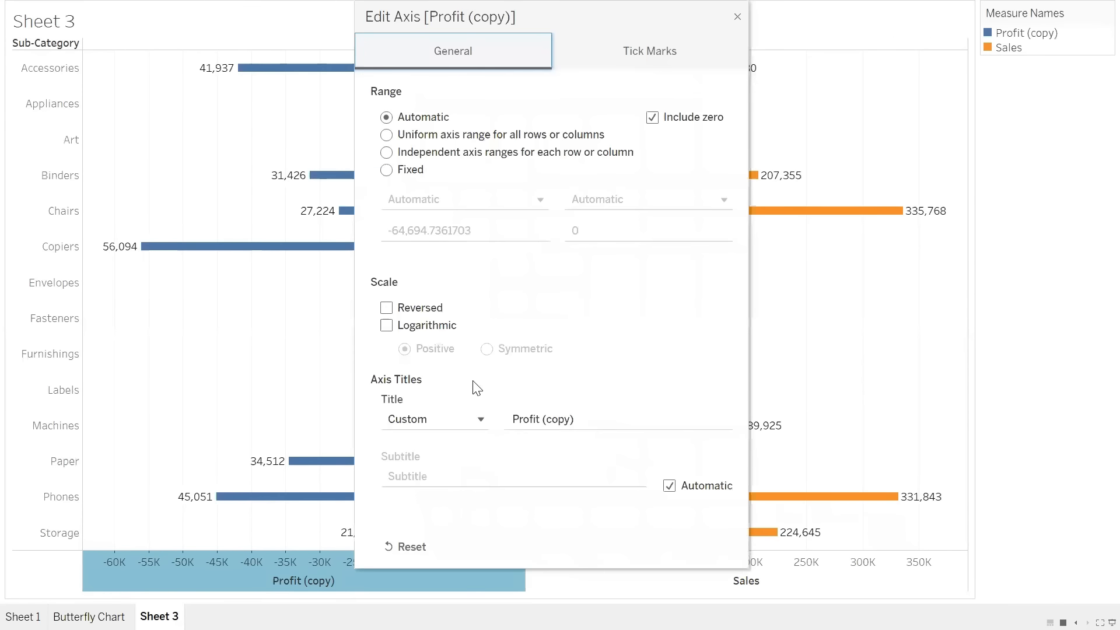
click(387, 170)
click(603, 228)
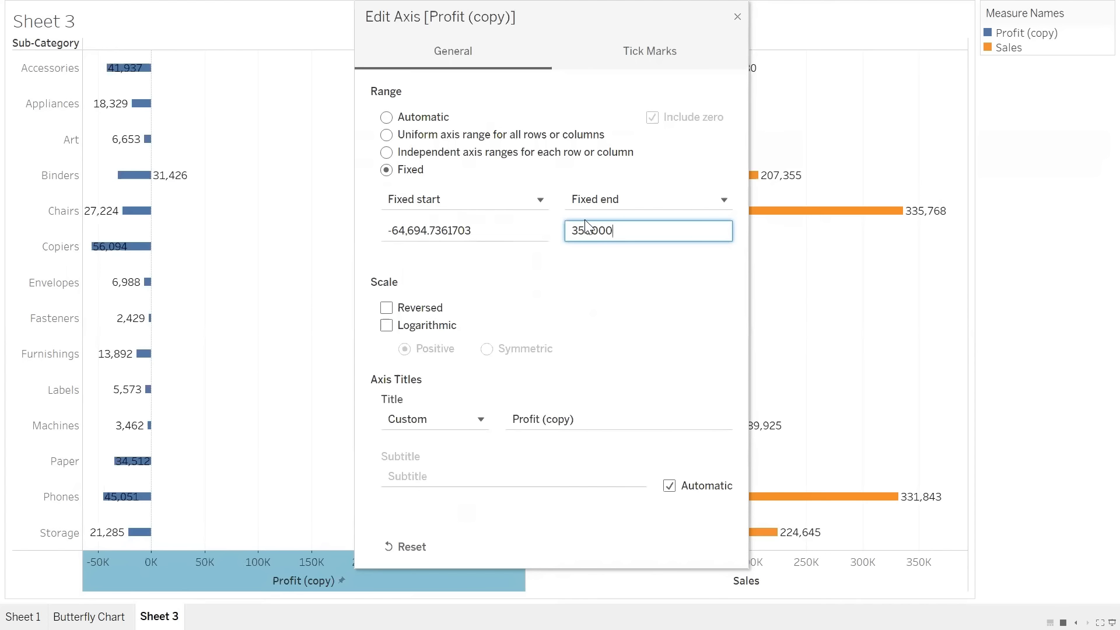
drag(634, 234, 543, 231)
text(0)
click(430, 230)
drag(492, 230, 329, 238)
text(-)
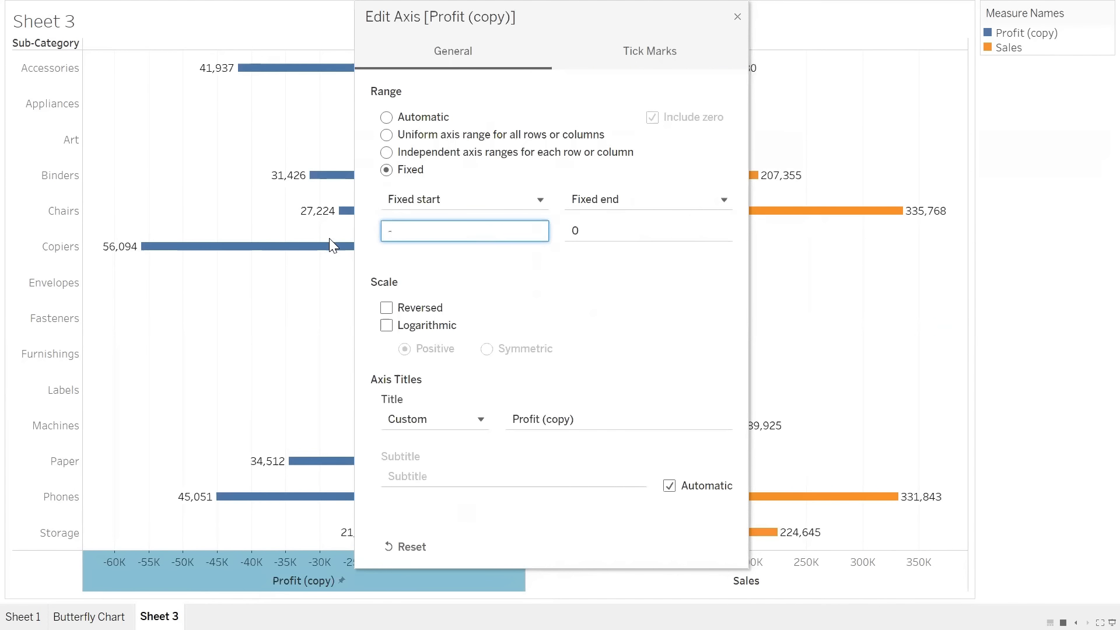
text(350000)
click(737, 16)
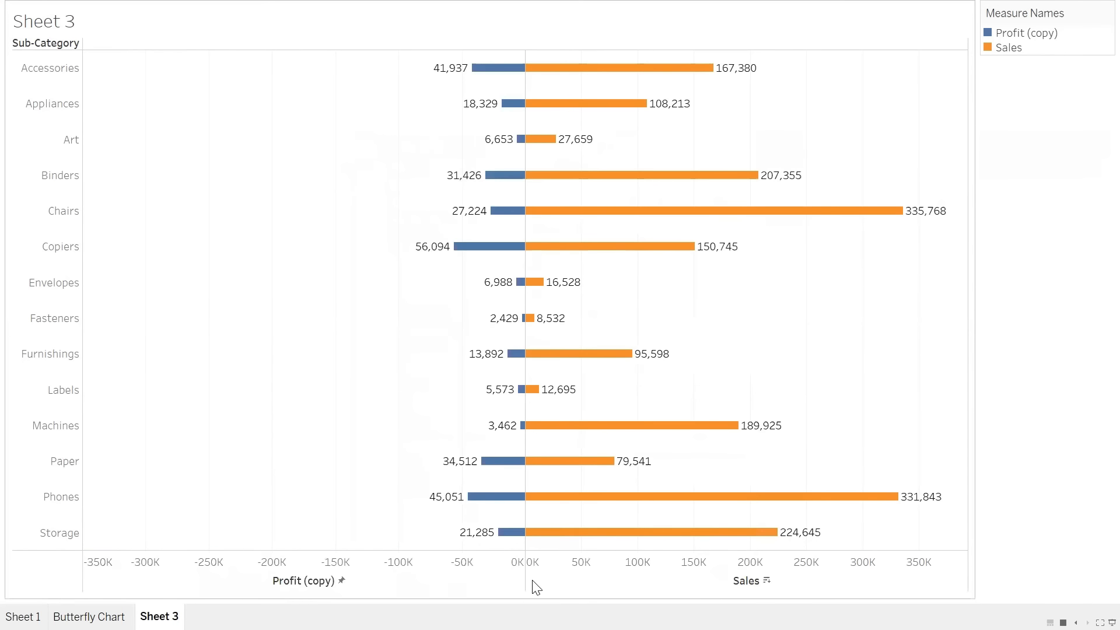
Hide the axis headers under the chart and leave presentation mode.
right_click(475, 578)
click(510, 543)
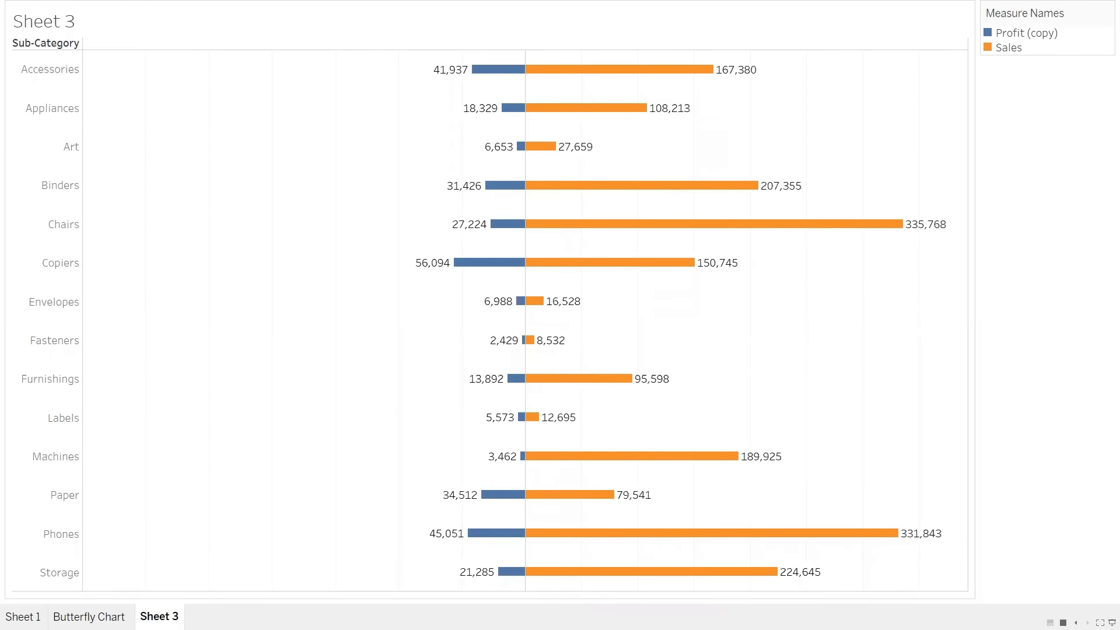
click(1112, 622)
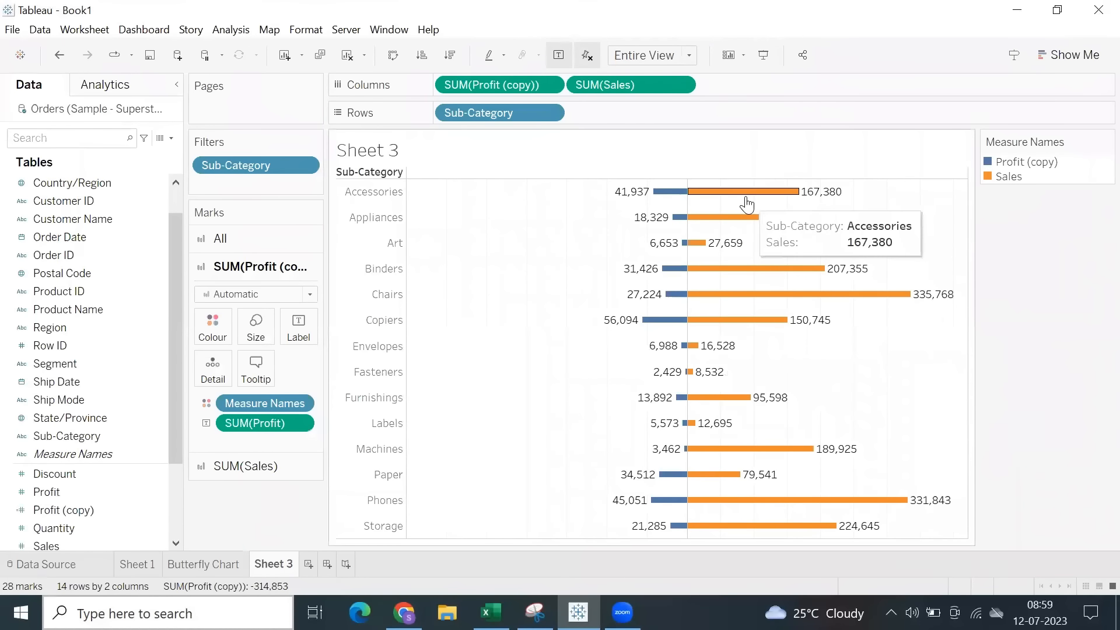
Check the Accessories profit bar's tooltip and remove the Profit (copy) line from the tooltip of the Profit (copy) marks.
click(659, 193)
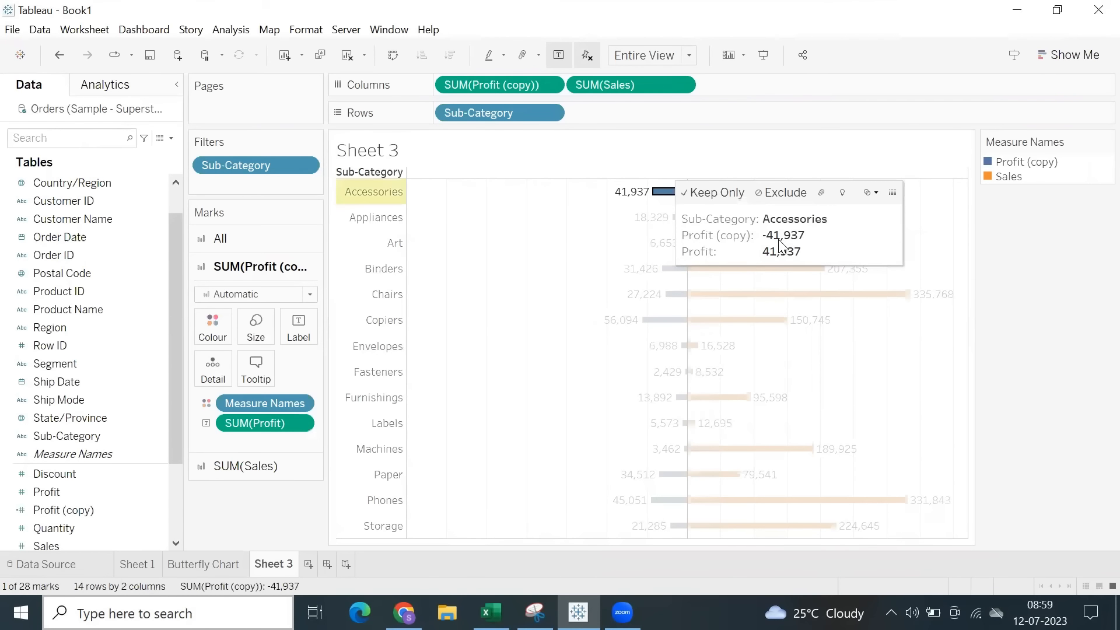
click(545, 249)
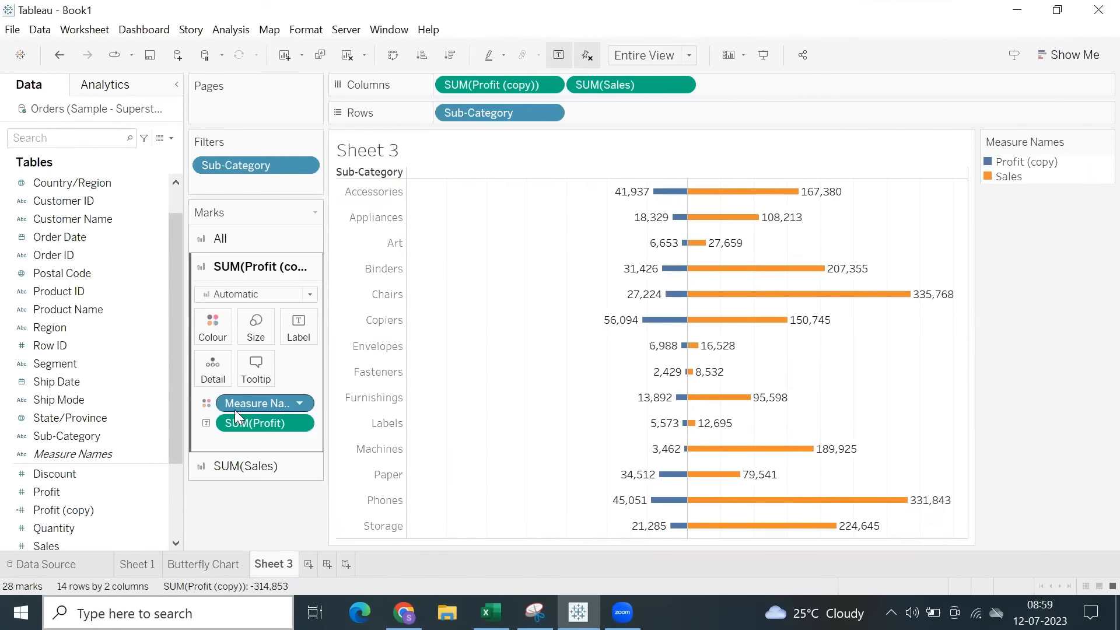
click(256, 369)
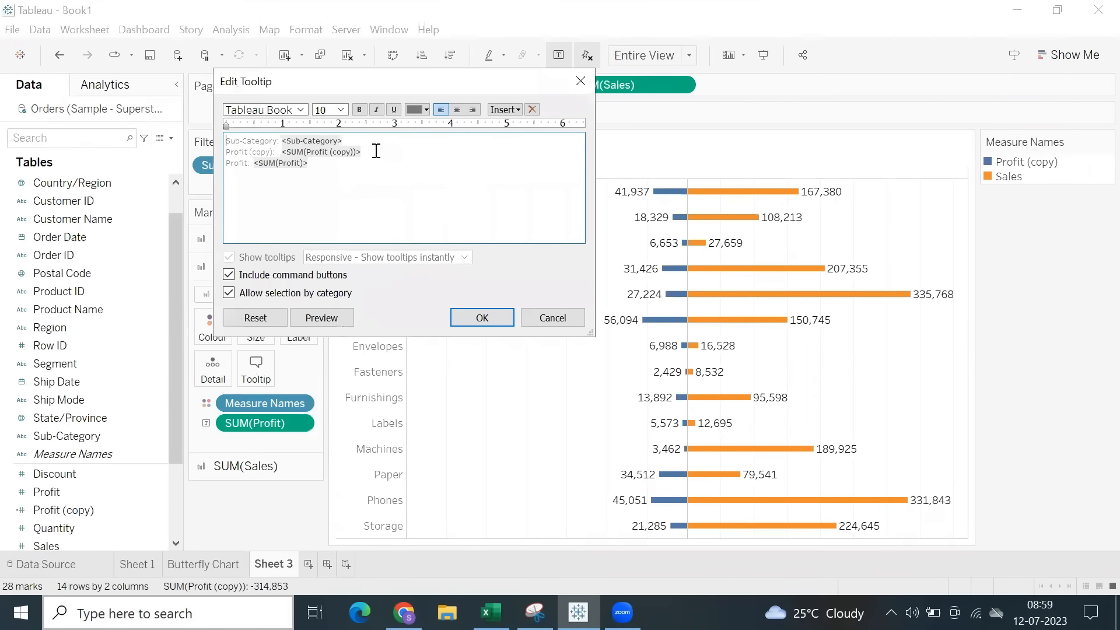
drag(376, 152, 212, 147)
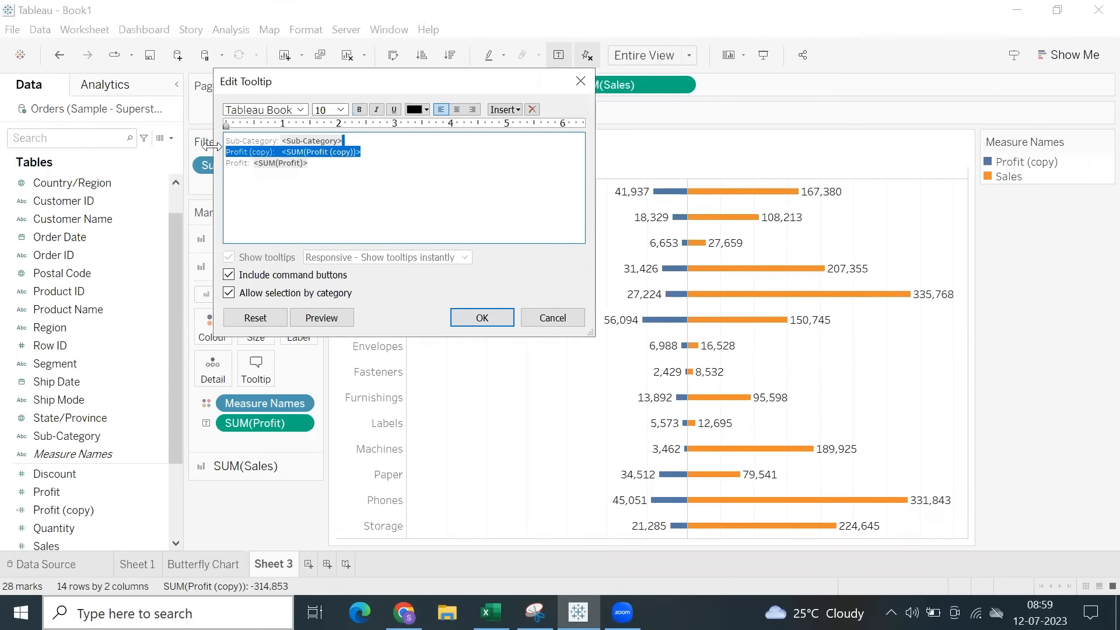
key(Delete)
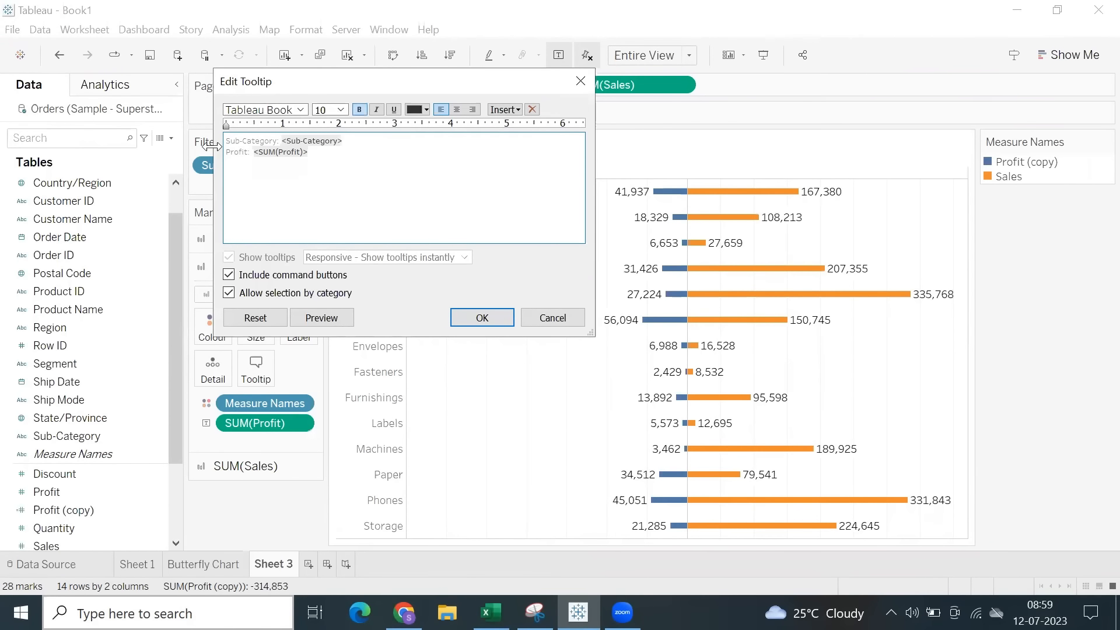
click(467, 318)
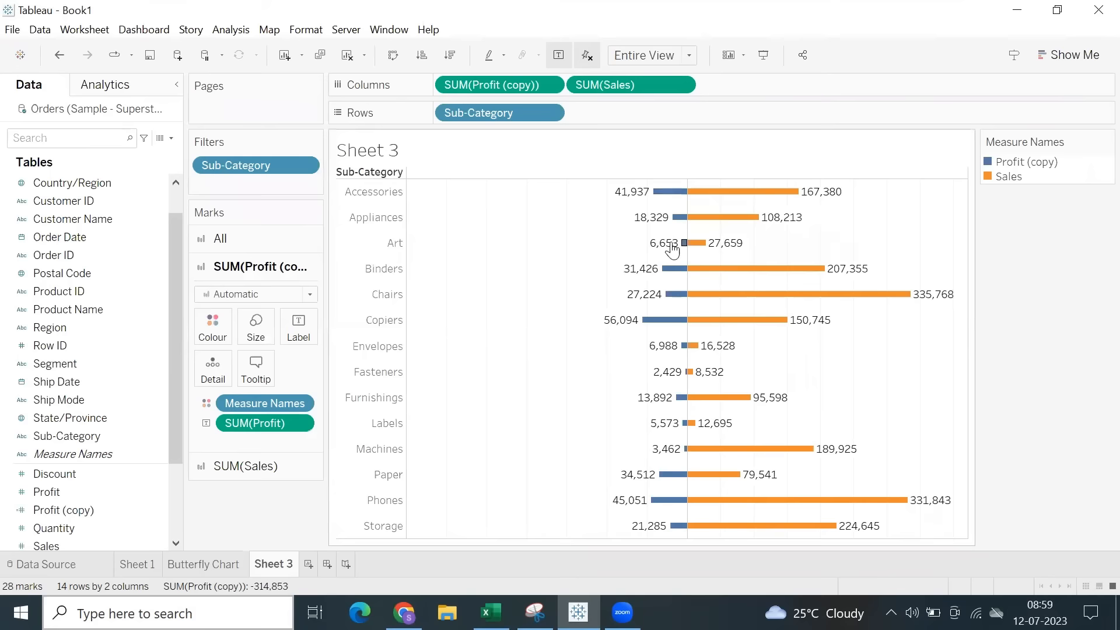
Check the Copiers profit bar's tooltip and look at the cricket match statistics page in Chrome before returning to Tableau.
click(657, 317)
click(536, 283)
drag(565, 208, 981, 487)
key(Escape)
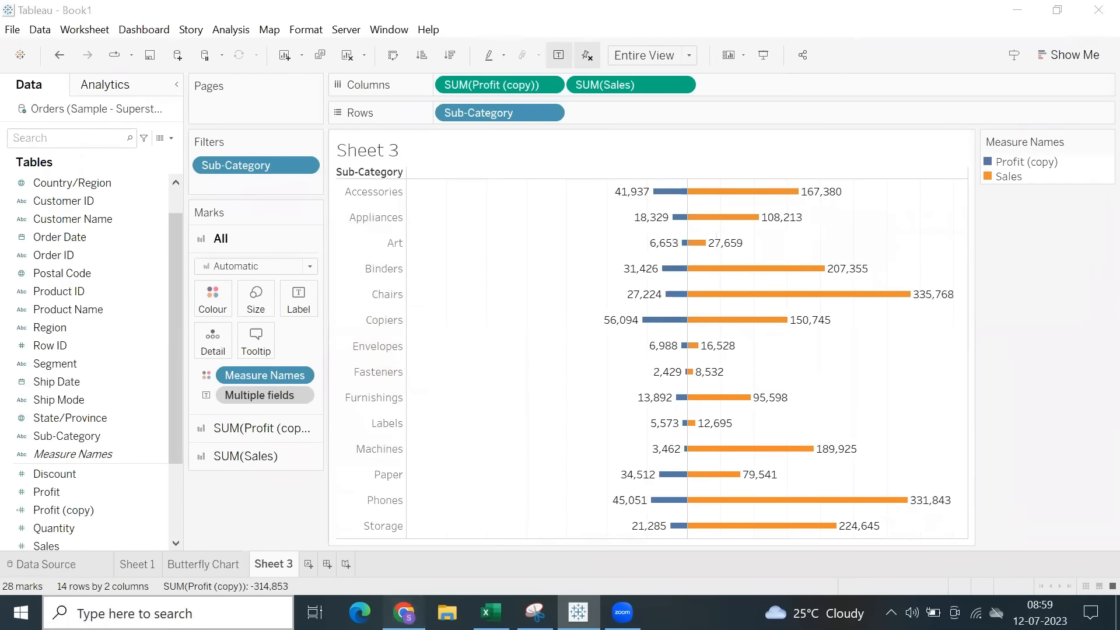
click(404, 613)
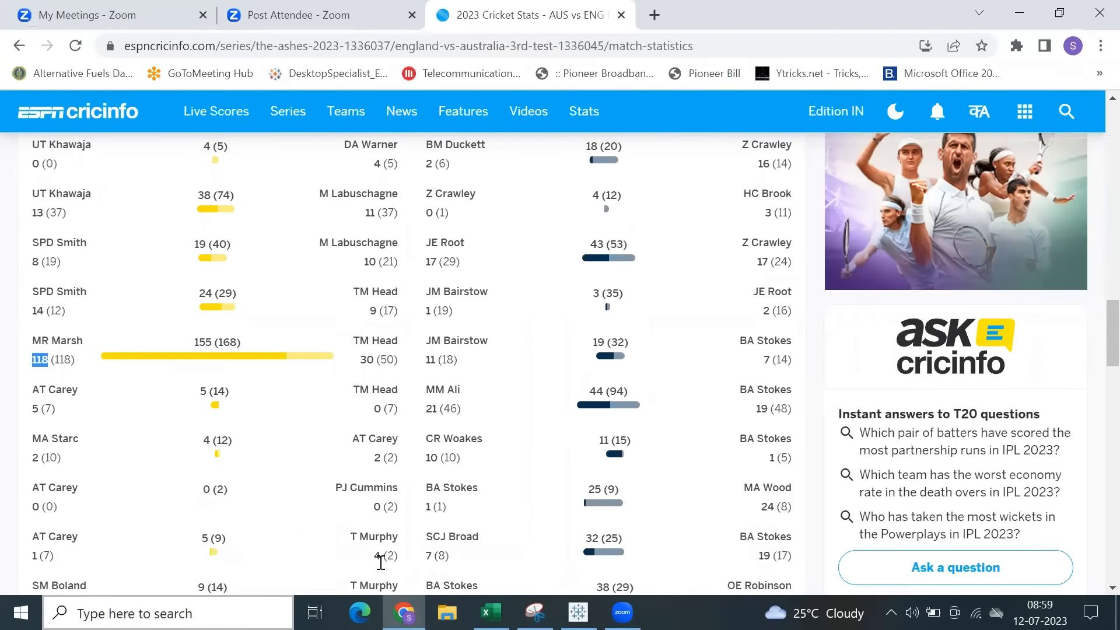
click(578, 612)
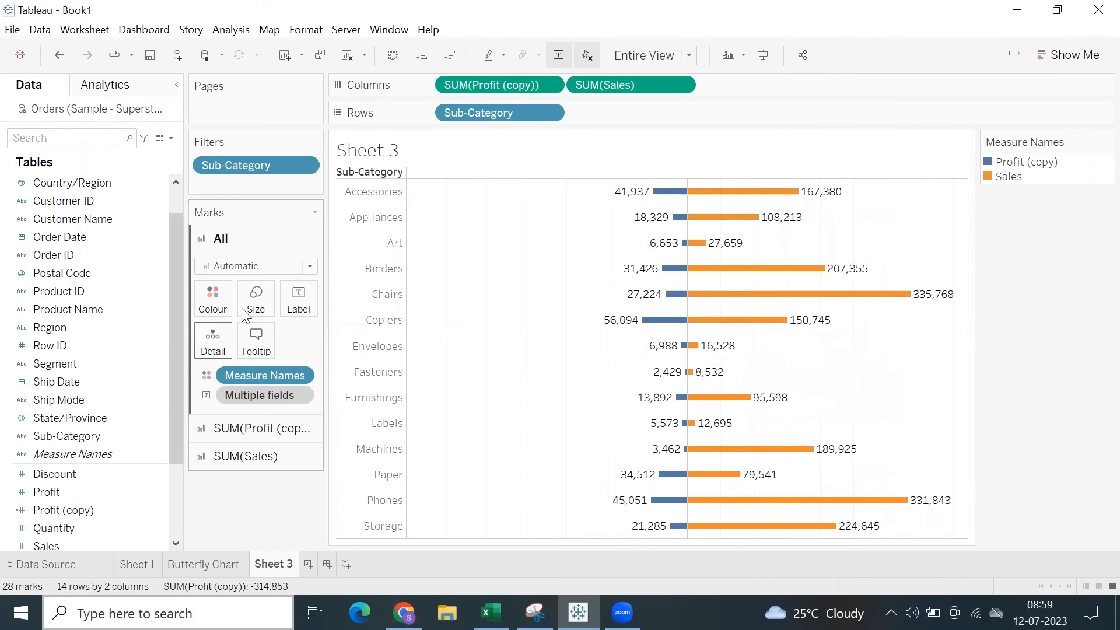
Switch the mark labels for all marks off and on again, and format them as bold, size 7.
click(298, 298)
click(330, 334)
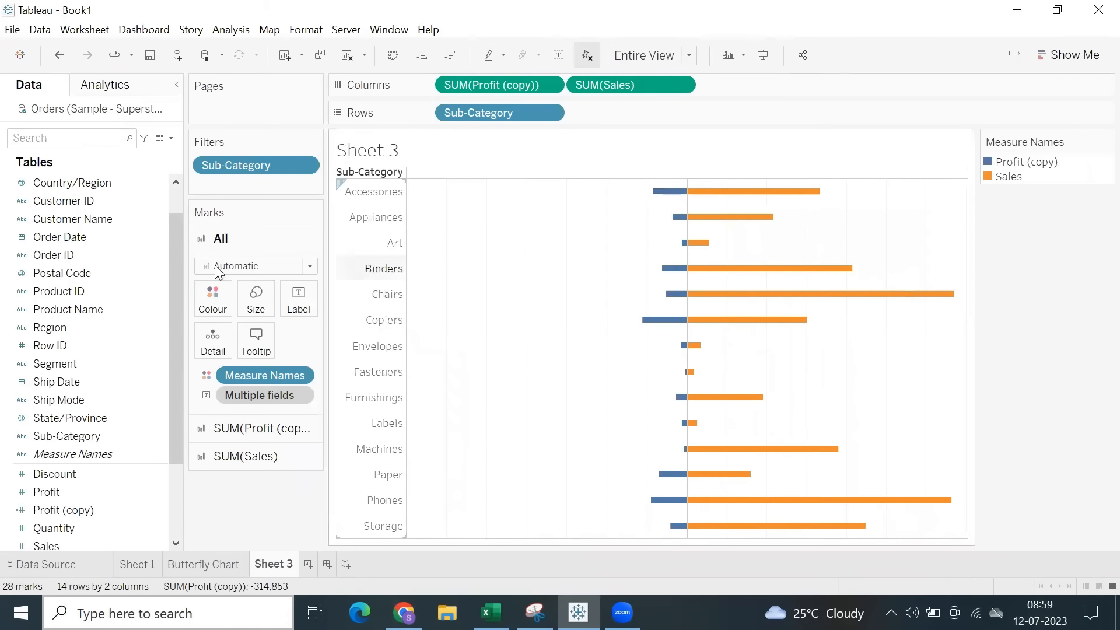
click(298, 301)
click(331, 334)
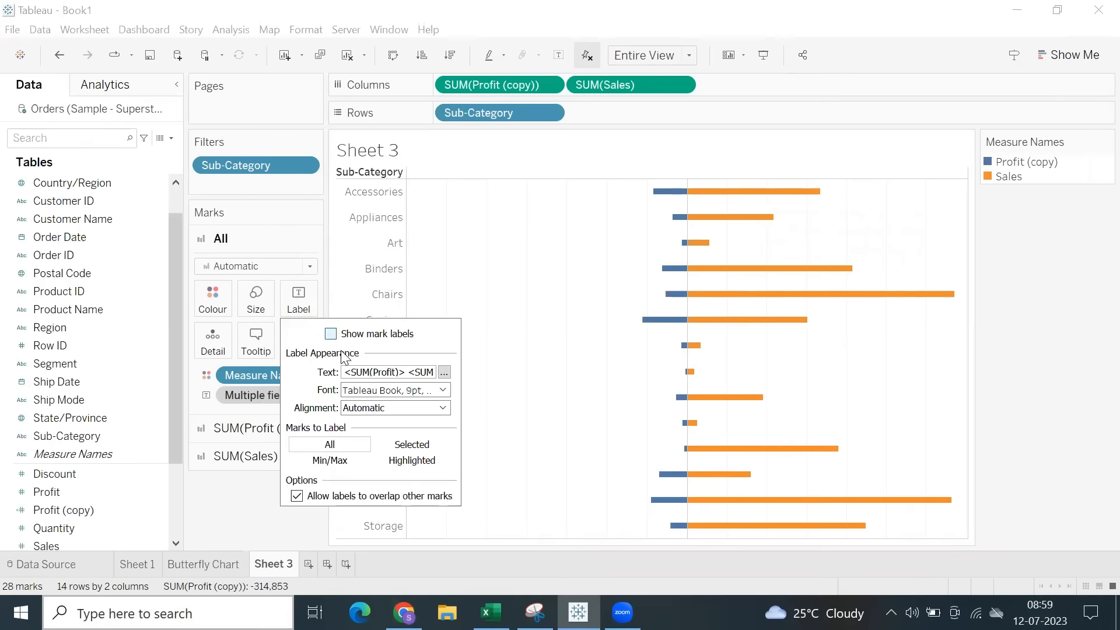
click(394, 389)
click(399, 190)
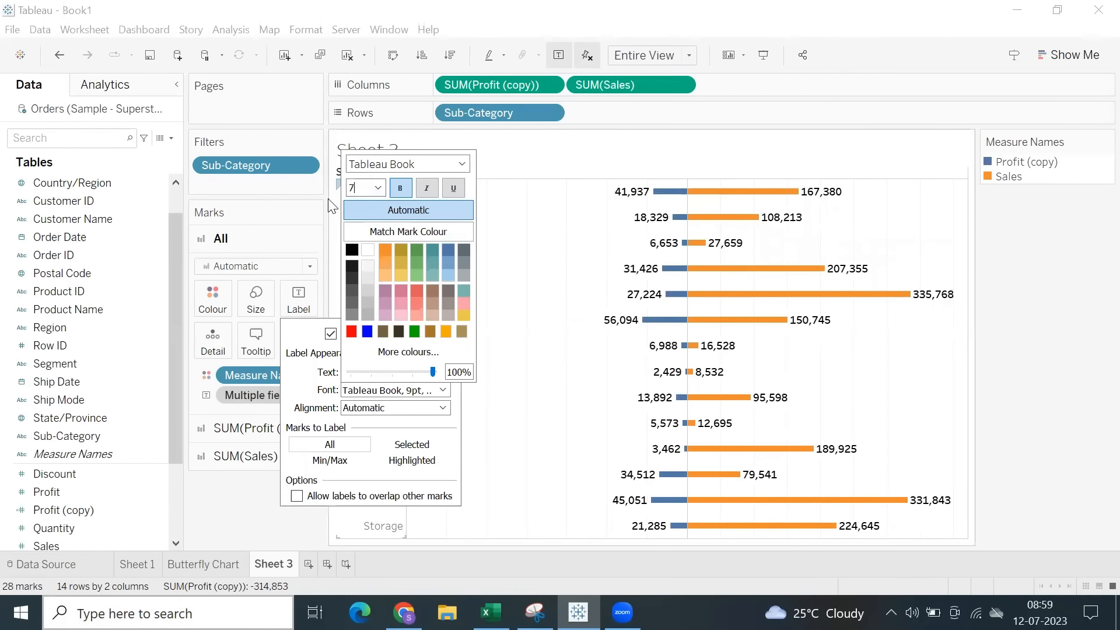
text(7)
key(Return)
click(546, 300)
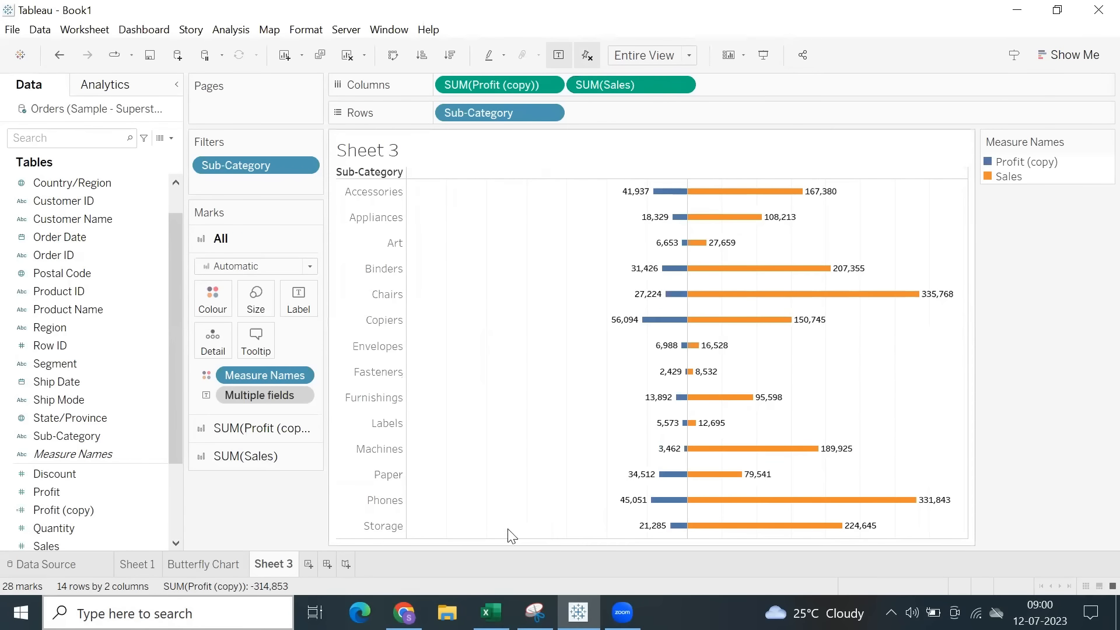
Compare Sheet 3 with the Butterfly Chart sheet and with the partnership bars on the cricket statistics page in Chrome.
click(225, 565)
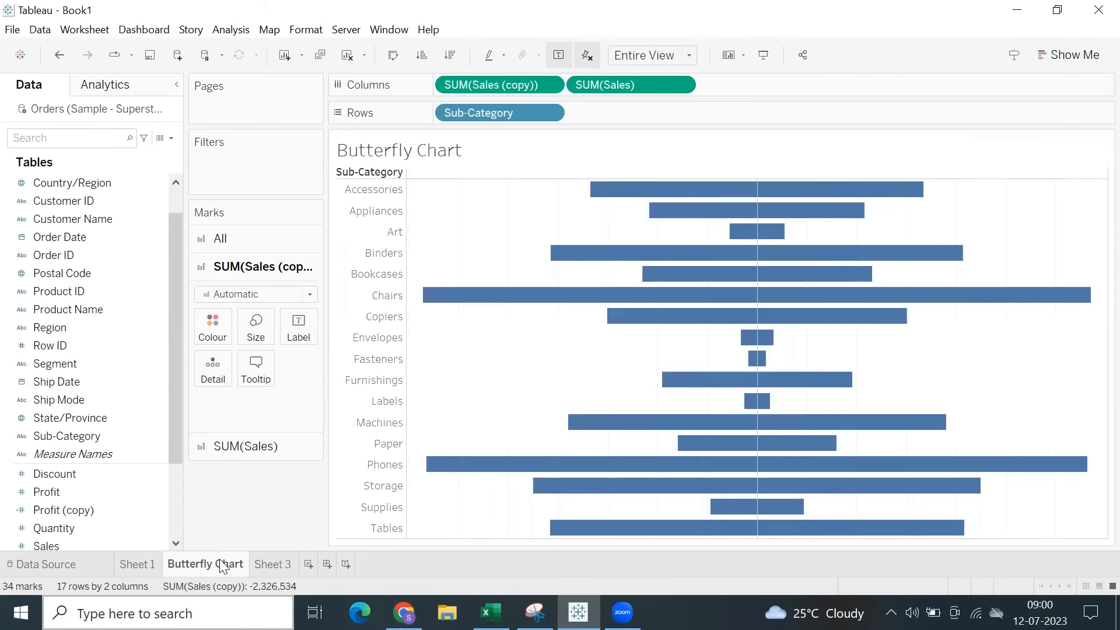
click(270, 565)
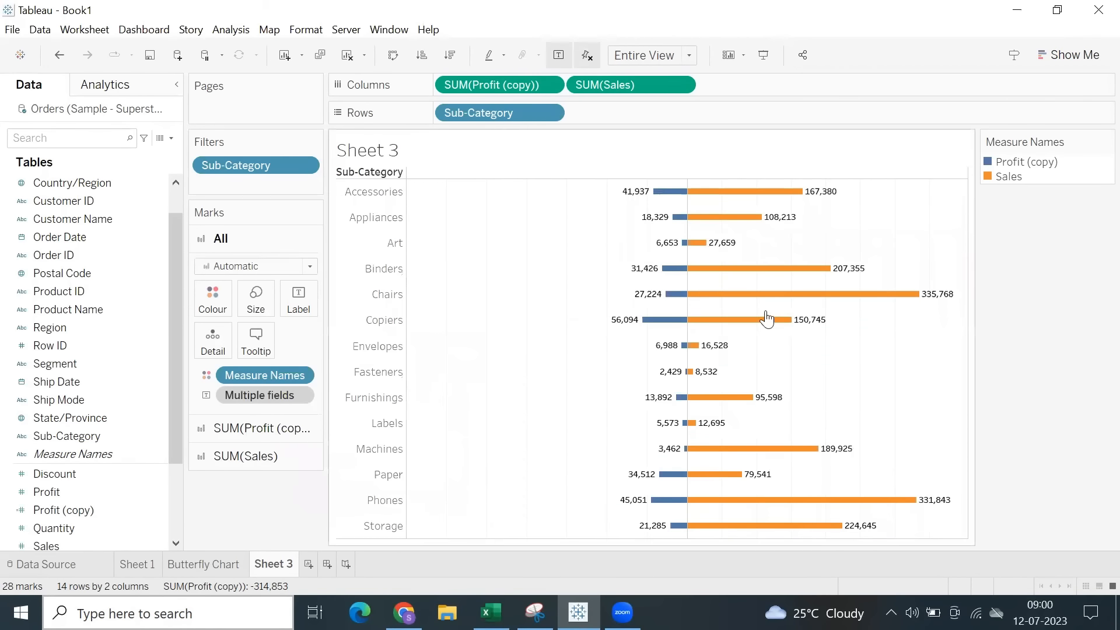
click(404, 612)
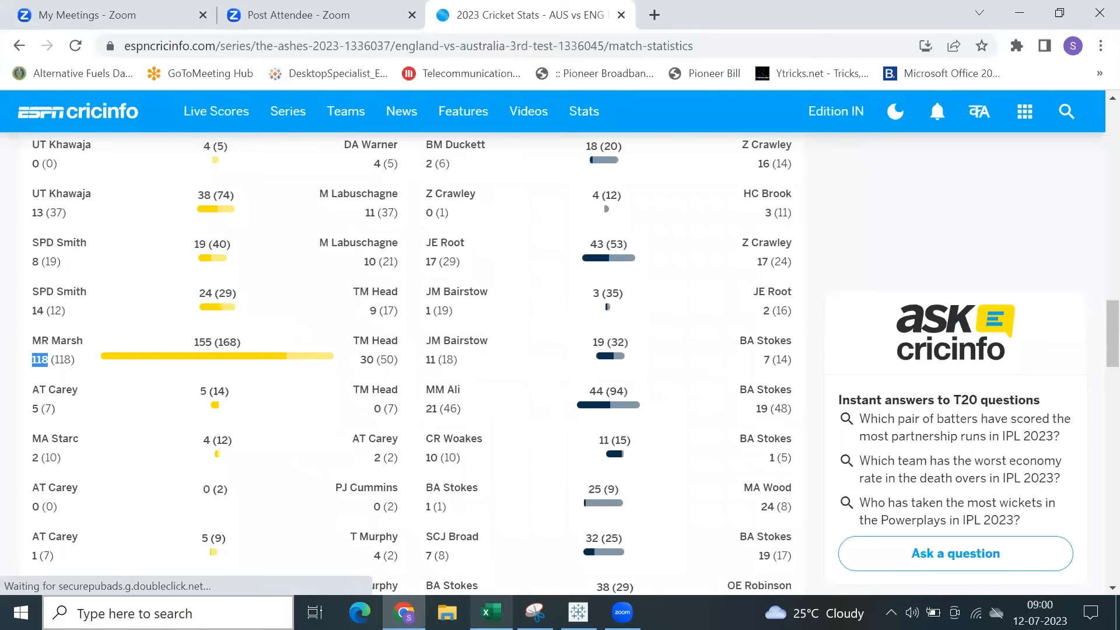
click(404, 613)
mouse_move(717, 273)
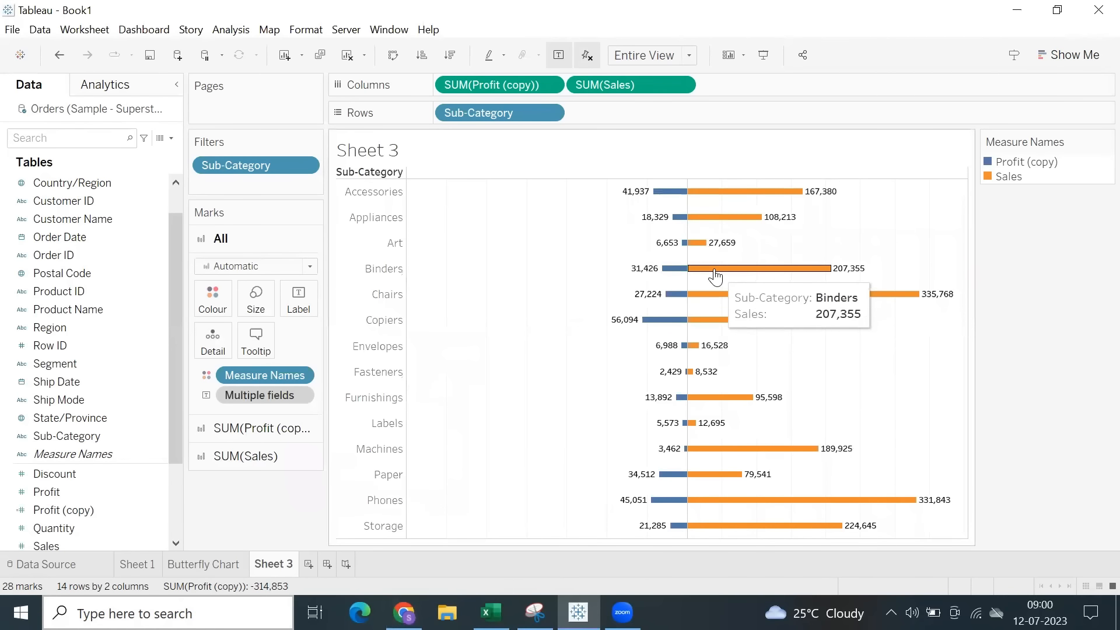
Set the Sheet 3 tab colour to brown.
right_click(281, 564)
mouse_move(418, 553)
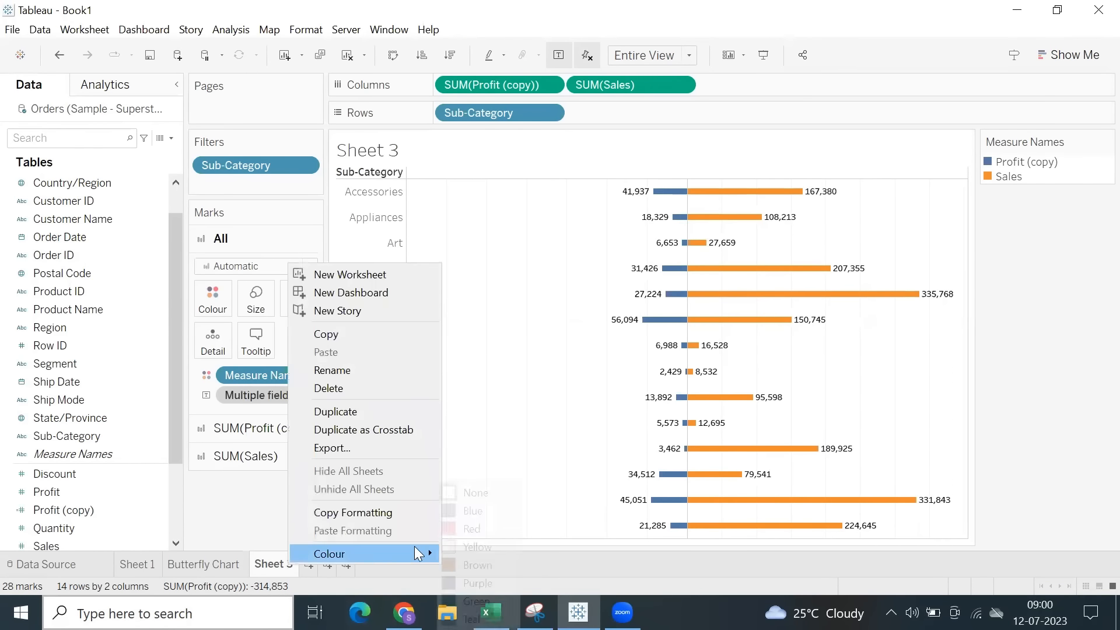
click(456, 559)
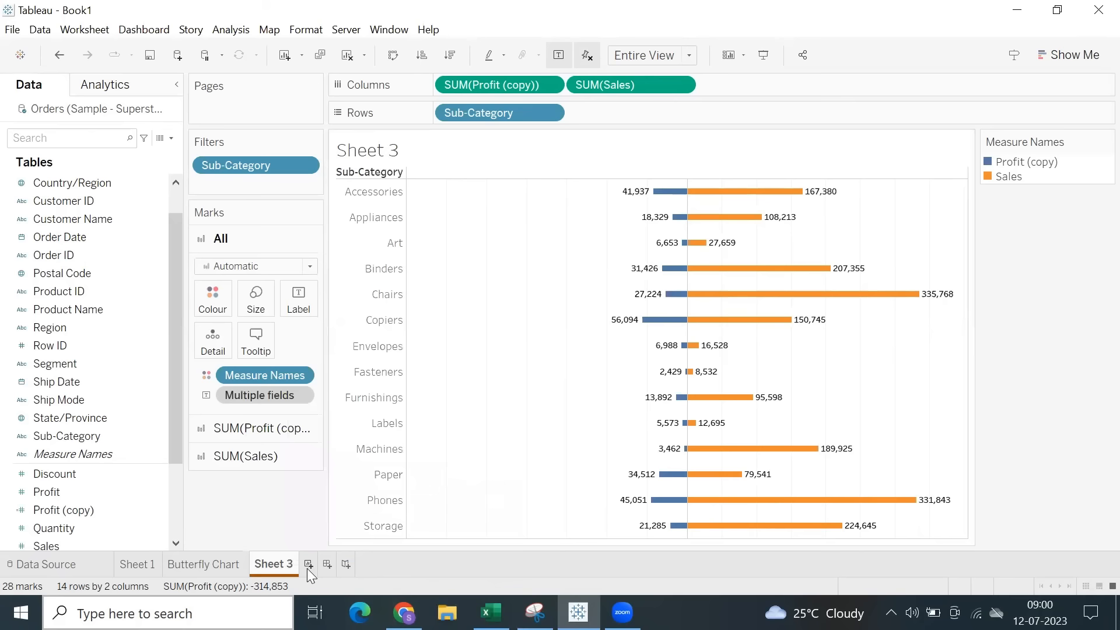
Duplicate the Butterfly Chart sheet and rename the copy as Pyramid Chart.
click(233, 567)
right_click(227, 565)
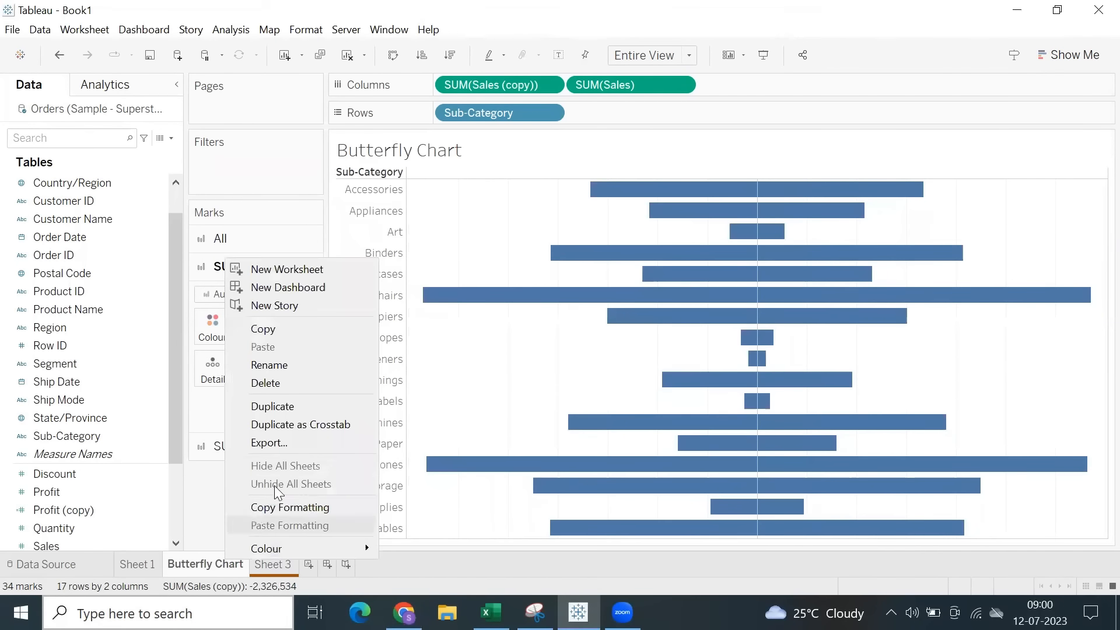
click(306, 408)
double_click(276, 562)
text(Pyr)
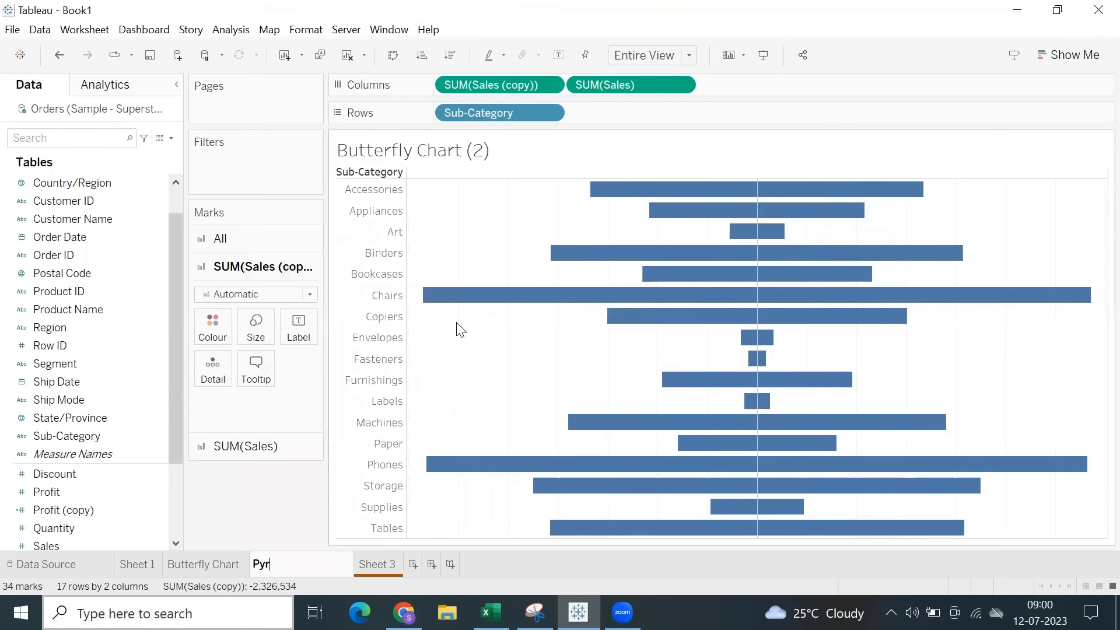
text(amid Chart)
key(Return)
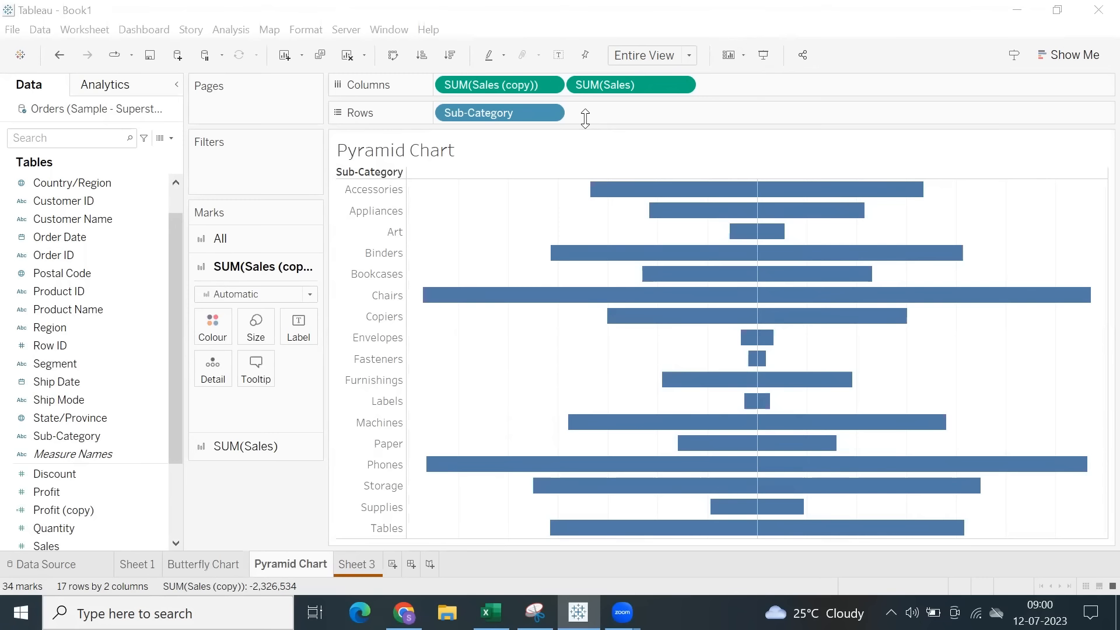
Sort the sub-categories in descending order of Sales (copy) and enlarge the bars of all marks to the maximum size.
click(450, 55)
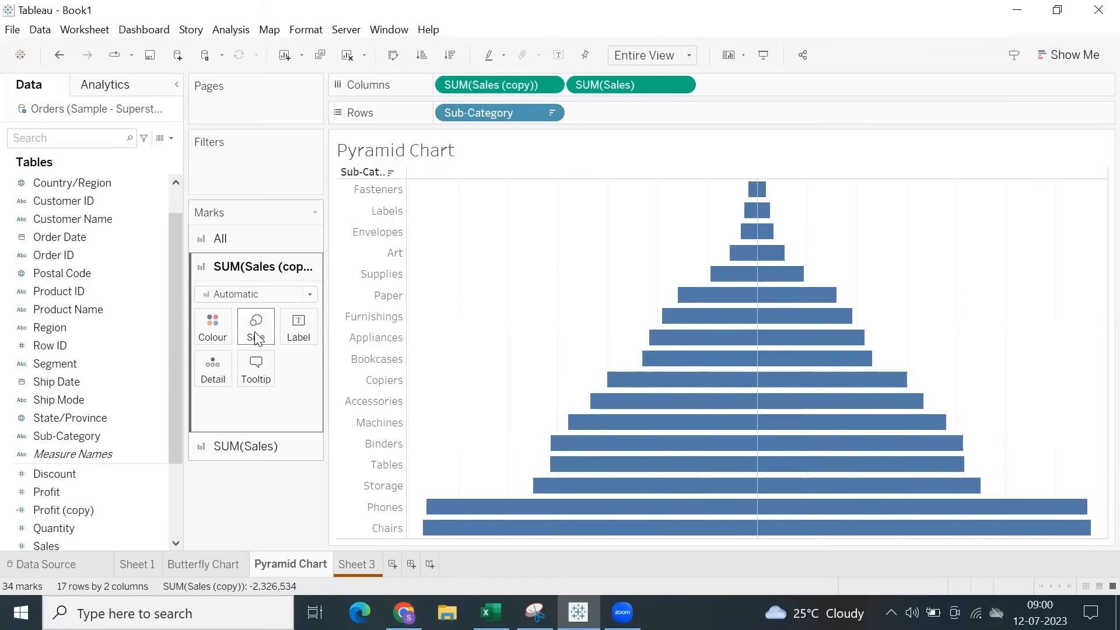
click(236, 239)
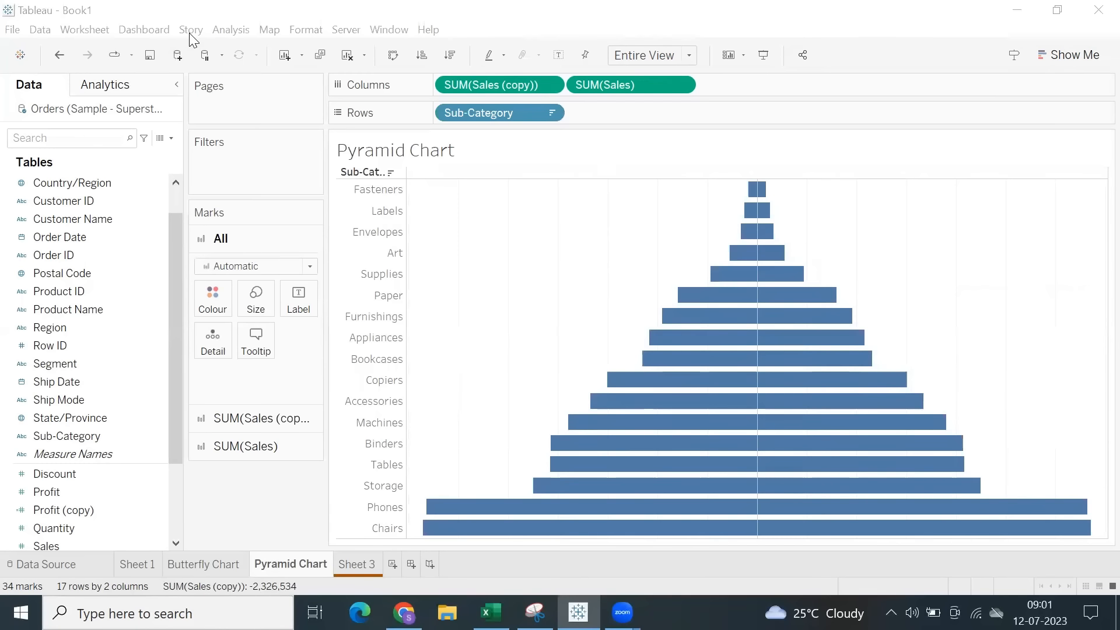
click(534, 258)
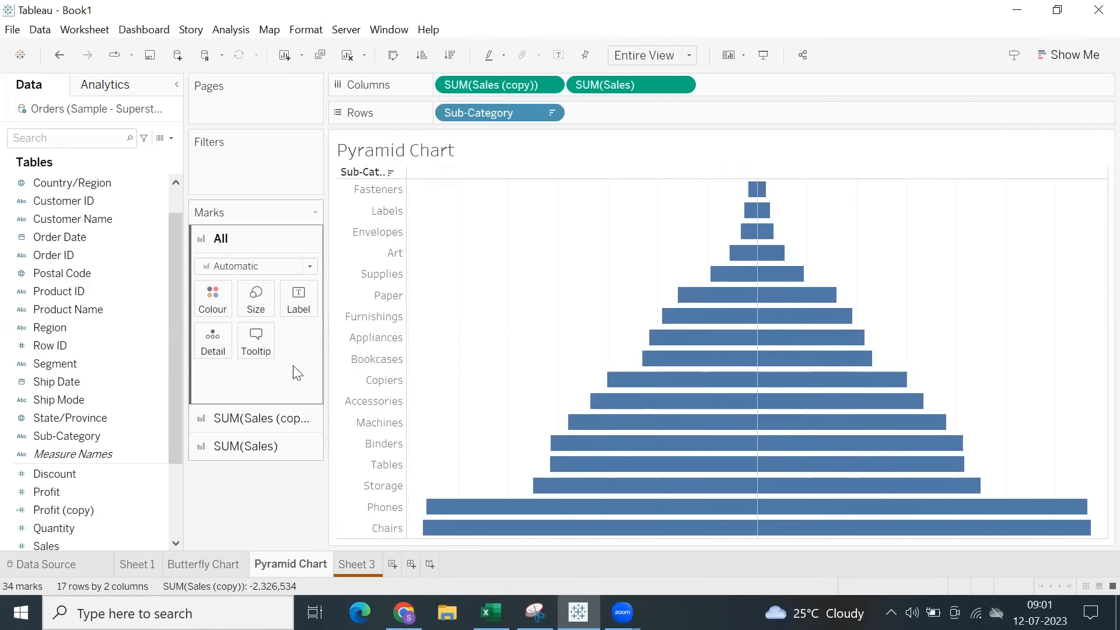
click(247, 304)
drag(345, 342, 352, 343)
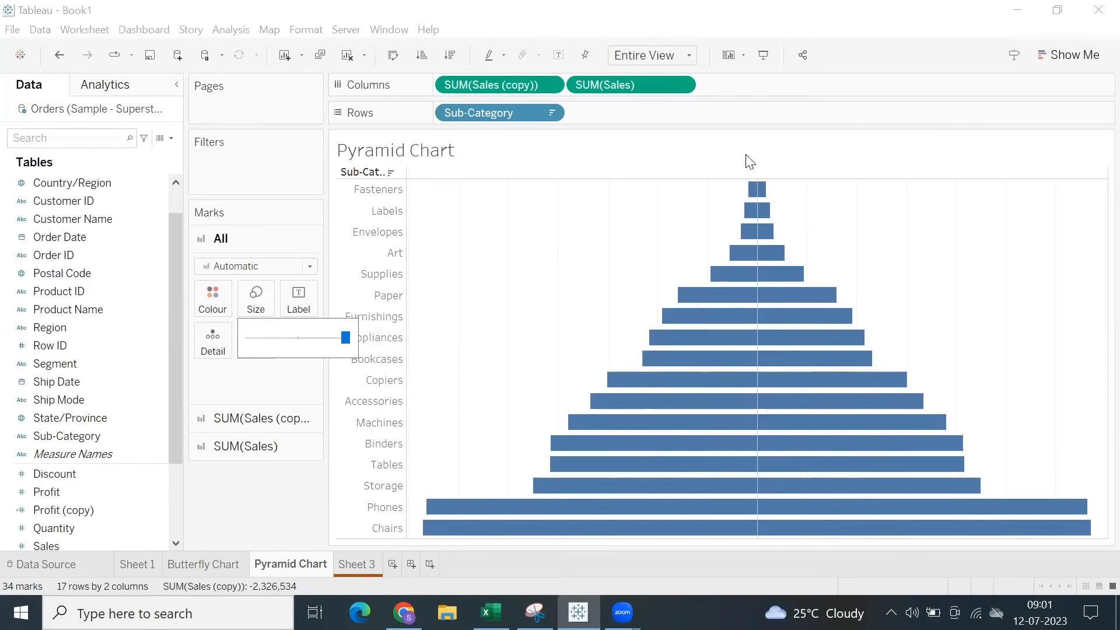
click(899, 79)
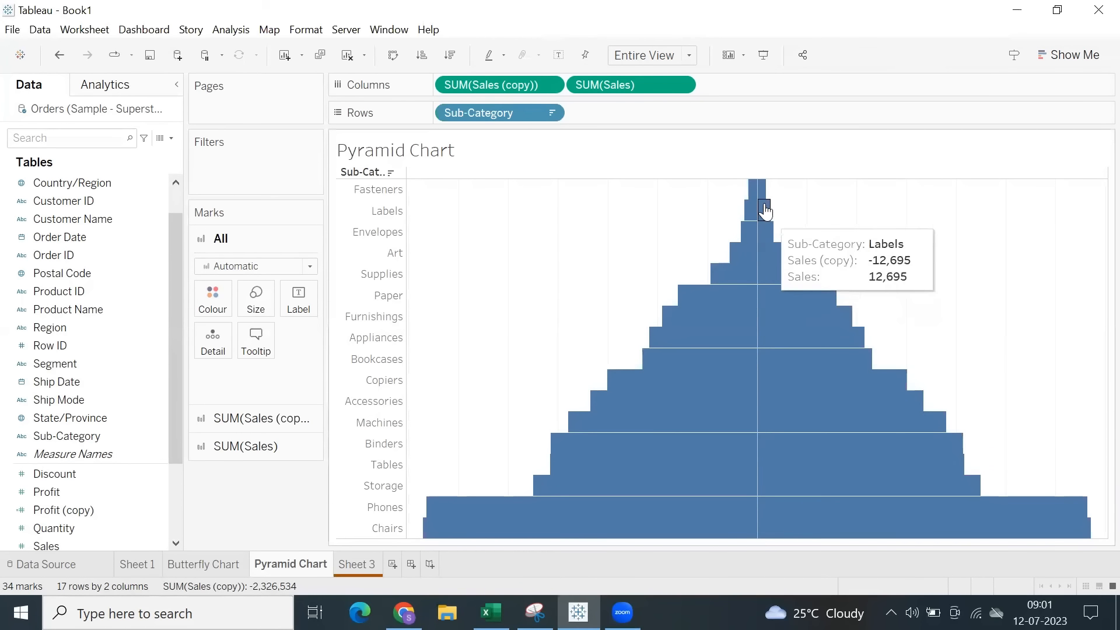
Compare the mirrored bars on the Pyramid Chart, Butterfly Chart and Sheet 3 worksheets, highlighting groups of bars.
drag(647, 238, 983, 507)
click(954, 310)
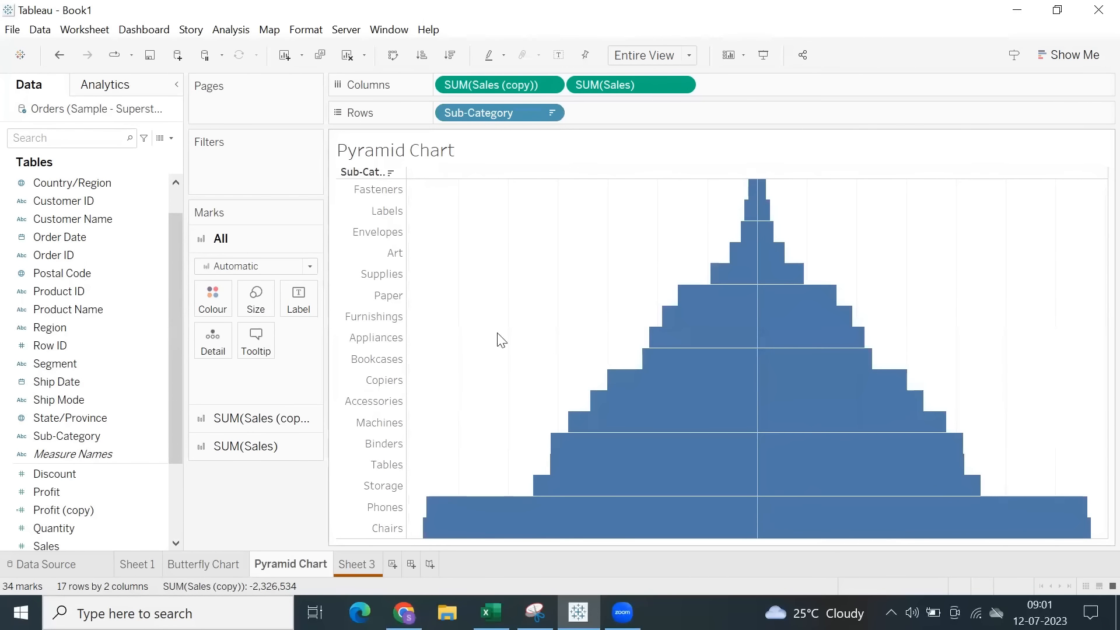
click(203, 564)
click(264, 566)
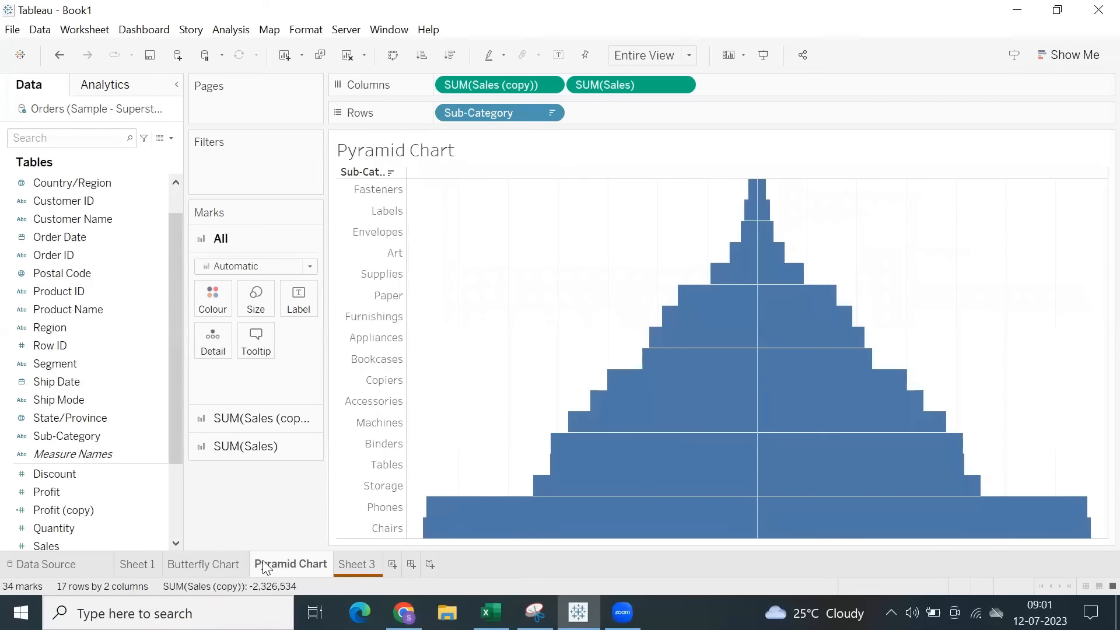
click(358, 565)
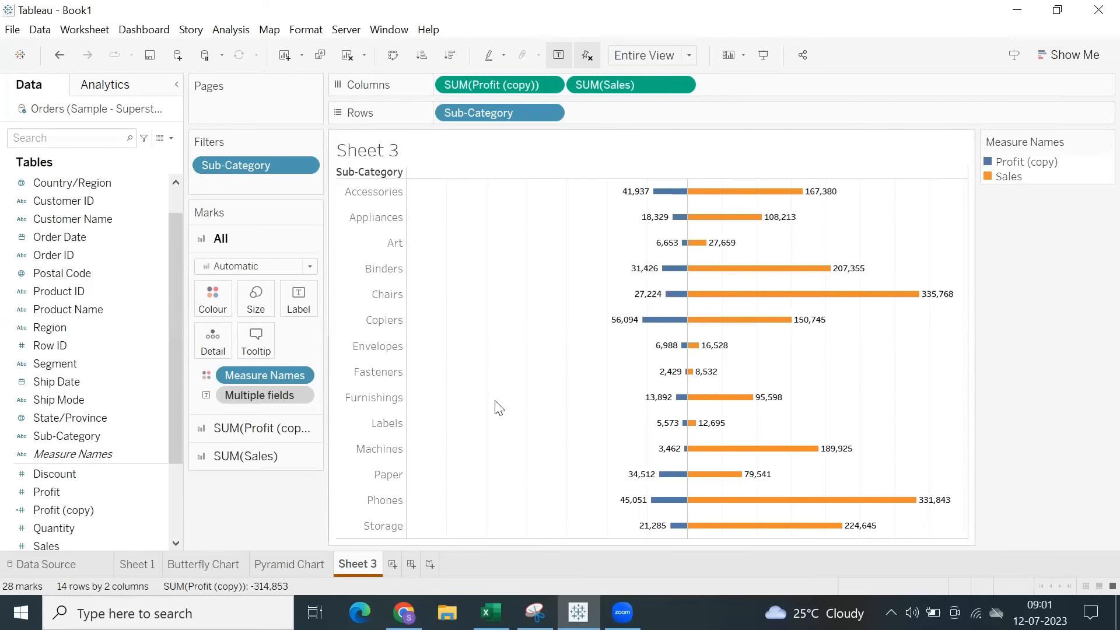
drag(607, 202, 813, 463)
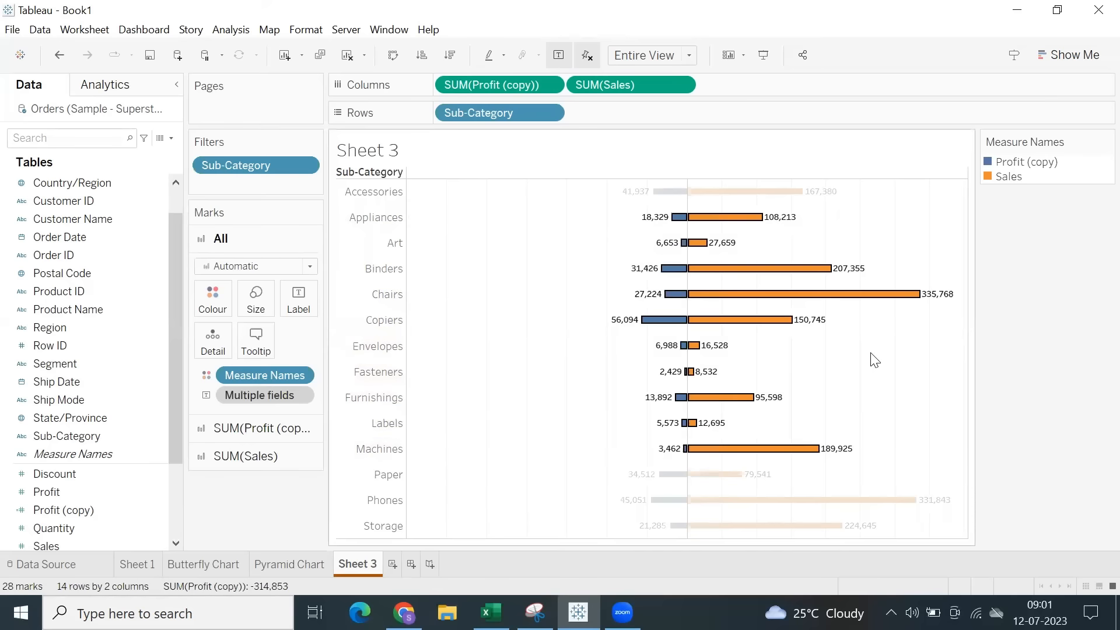
click(873, 360)
drag(608, 244, 782, 430)
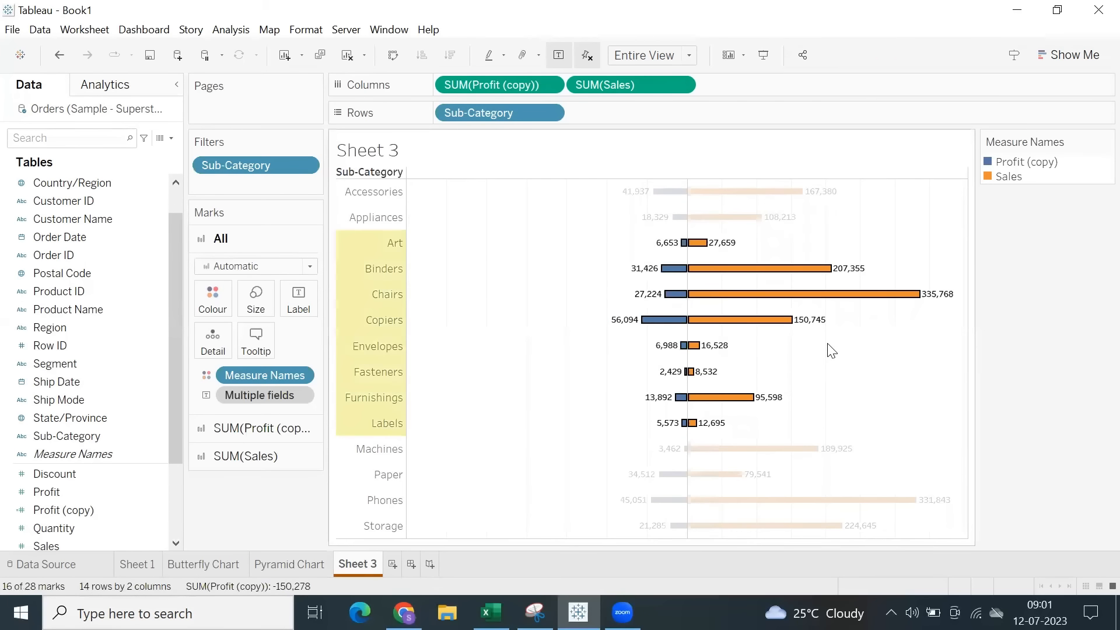
click(830, 349)
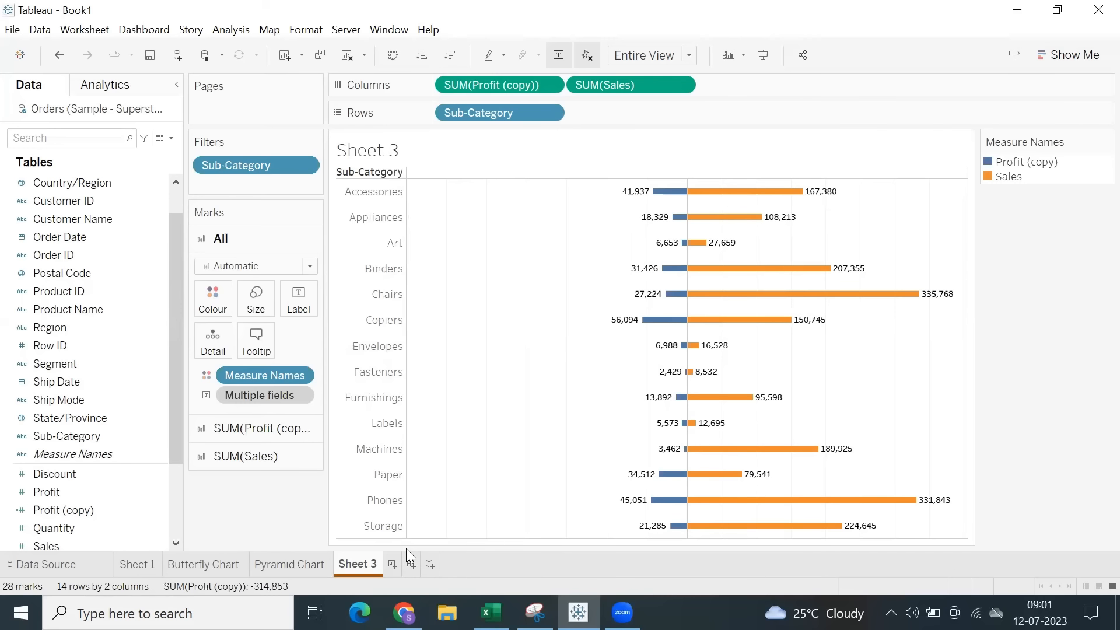
Add a new worksheet named Waterfall Chart and set its tab colour to purple.
click(392, 564)
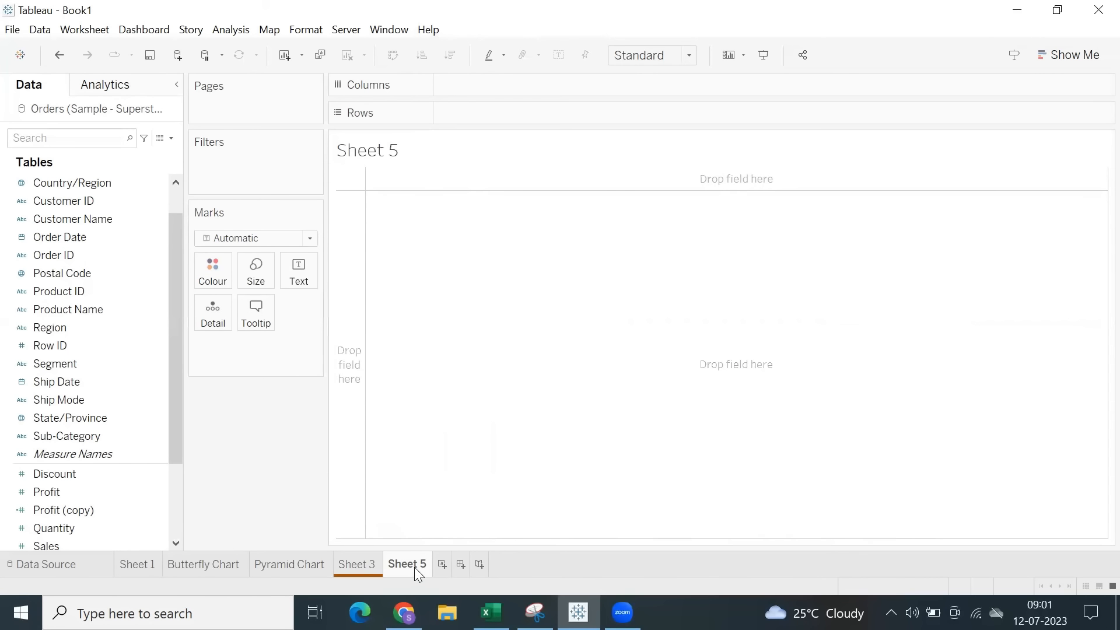
text(Waterfall Chart)
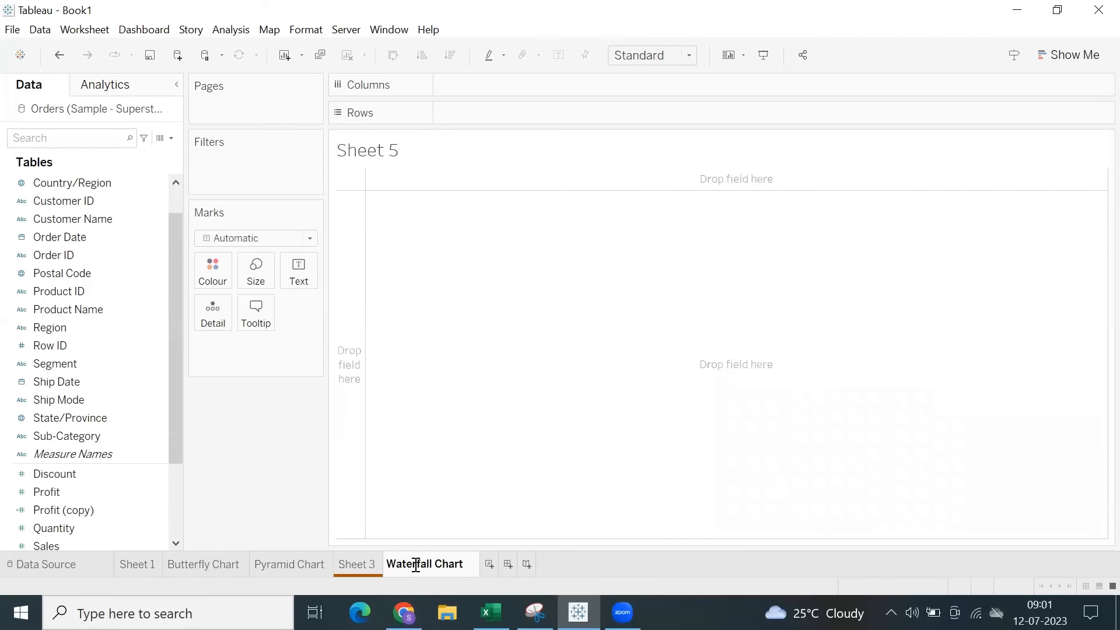
key(Return)
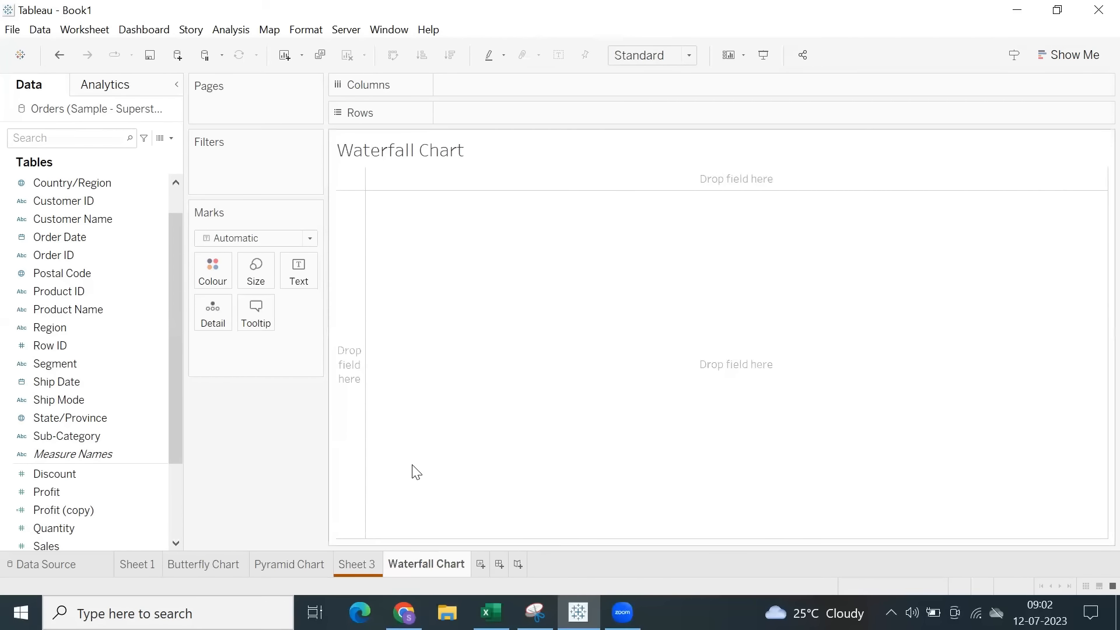
right_click(438, 556)
mouse_move(547, 549)
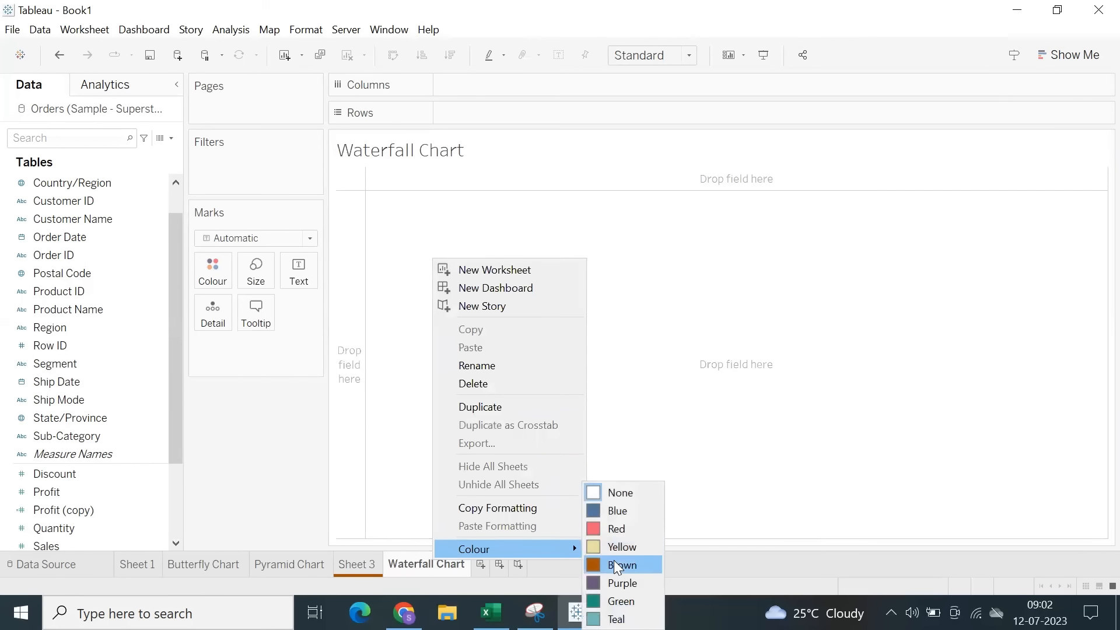
click(607, 583)
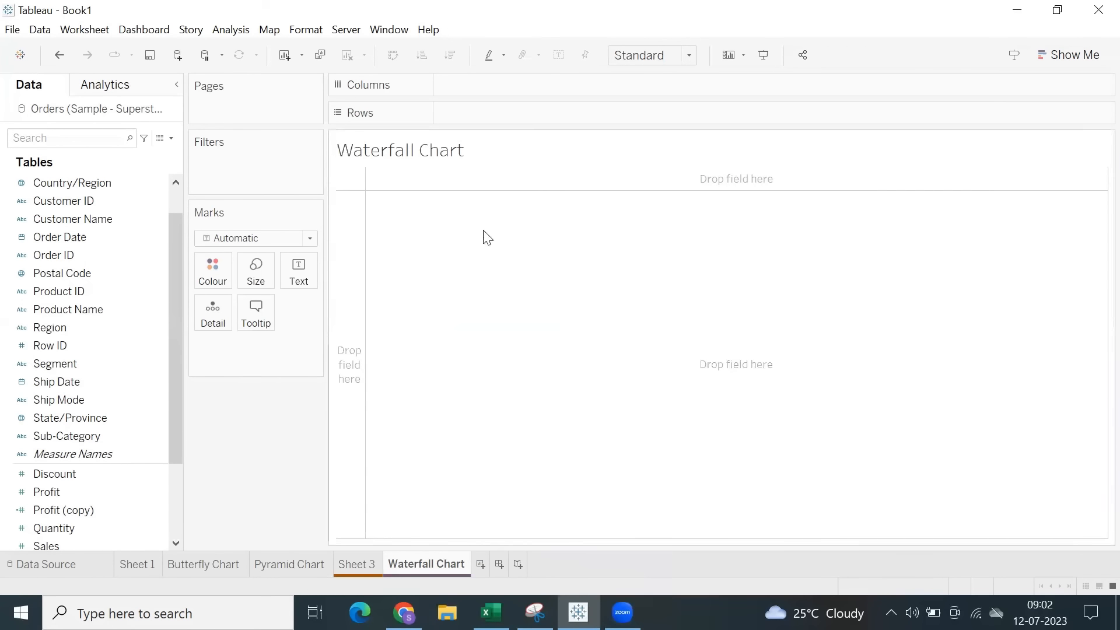
Hide the title of the Waterfall Chart worksheet.
click(398, 160)
right_click(400, 160)
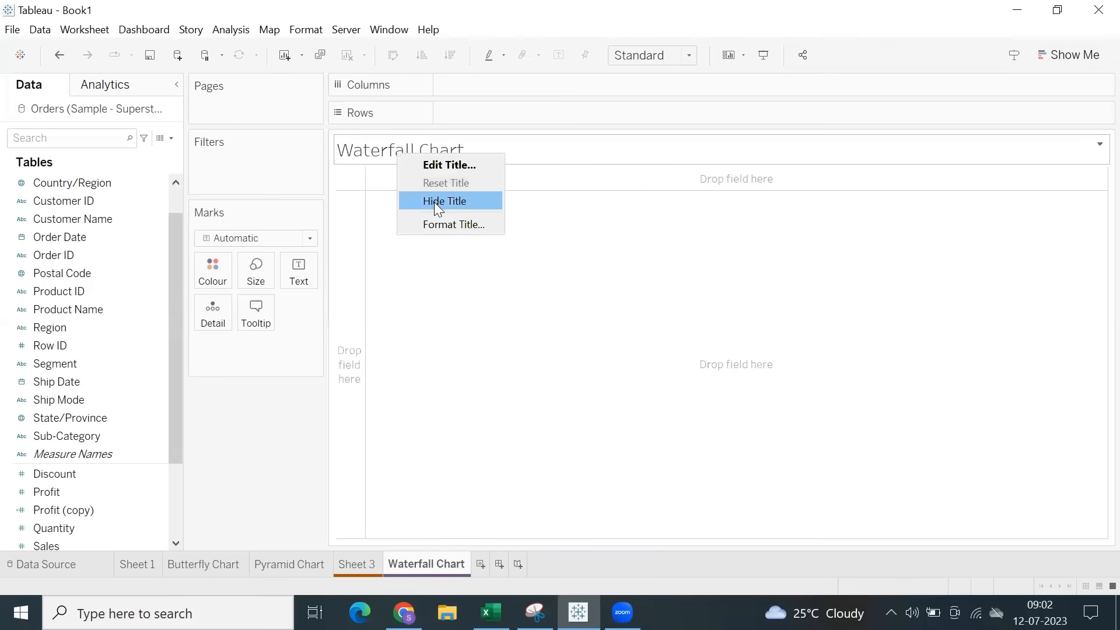
click(437, 202)
Build a horizontal bar chart of Sales by Sub-Category and fit it to Entire View.
scroll(96, 449, down, 3)
double_click(81, 386)
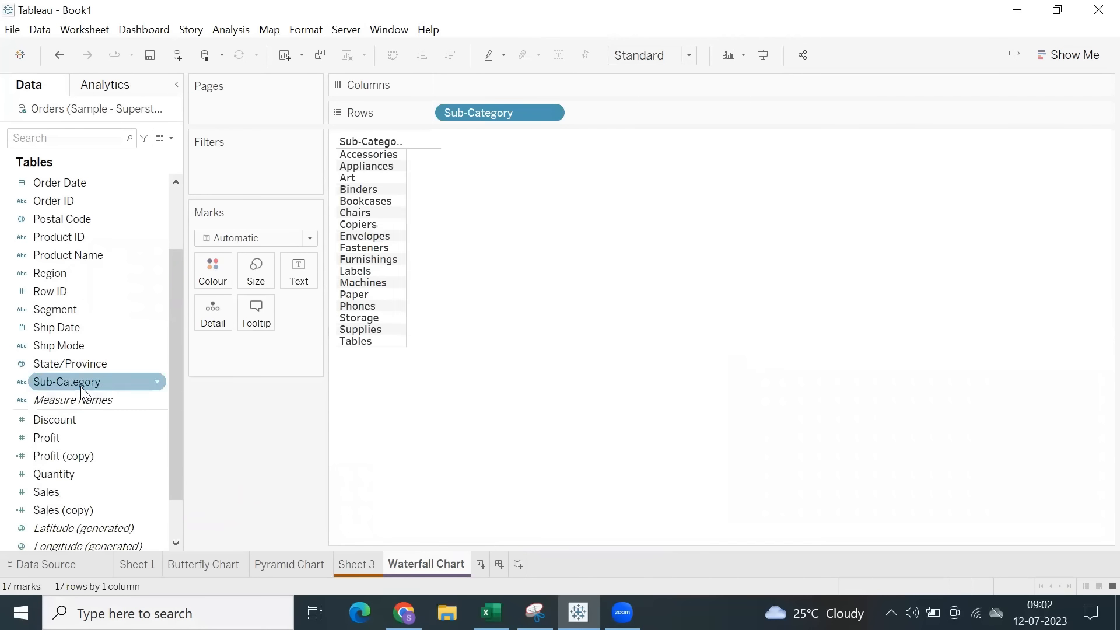
double_click(46, 492)
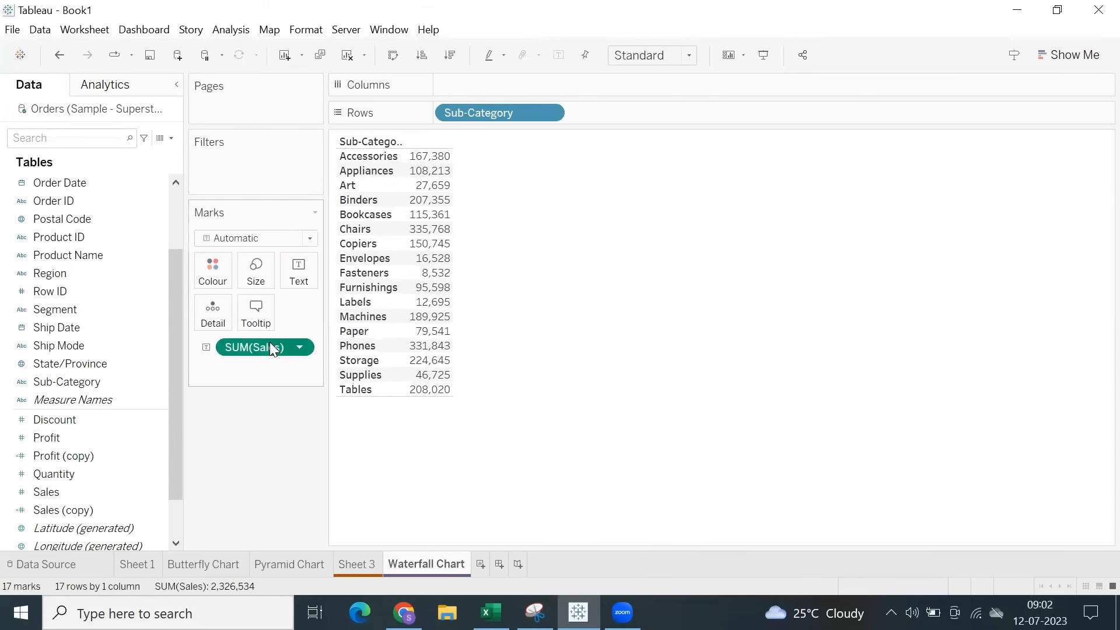
drag(270, 342, 528, 89)
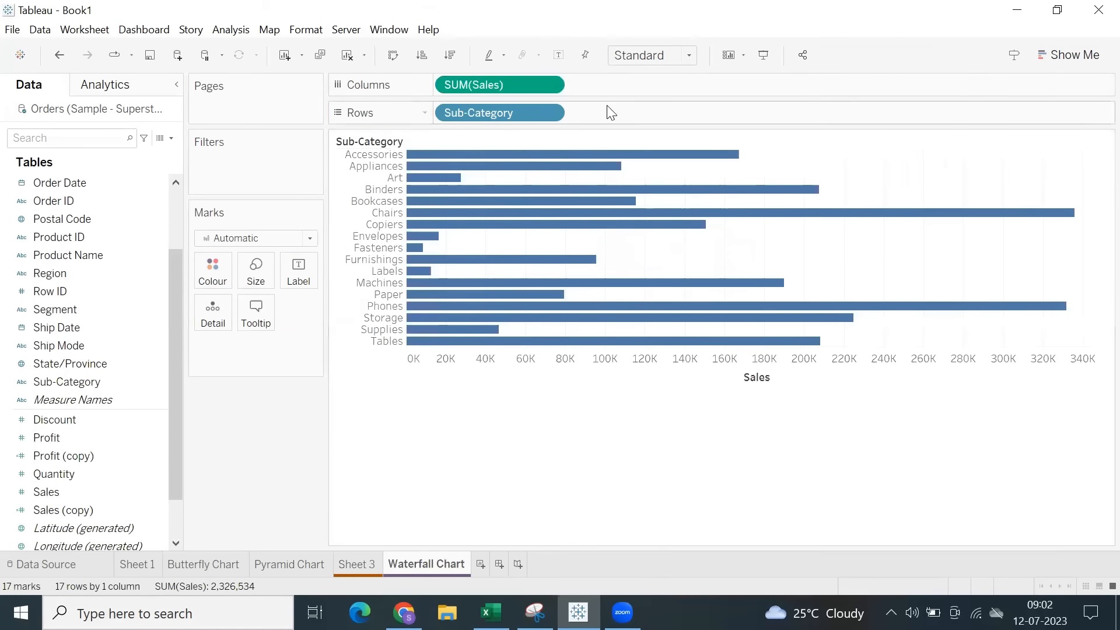
click(648, 55)
click(639, 119)
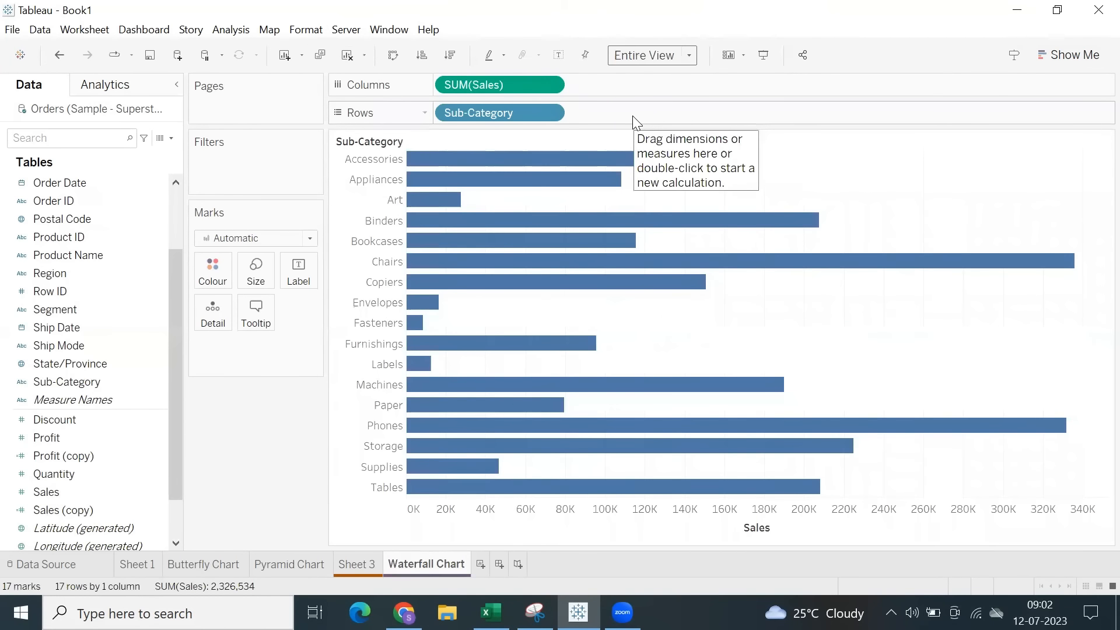
Apply the Running Total quick table calculation to SUM(Sales) on the columns.
mouse_move(623, 177)
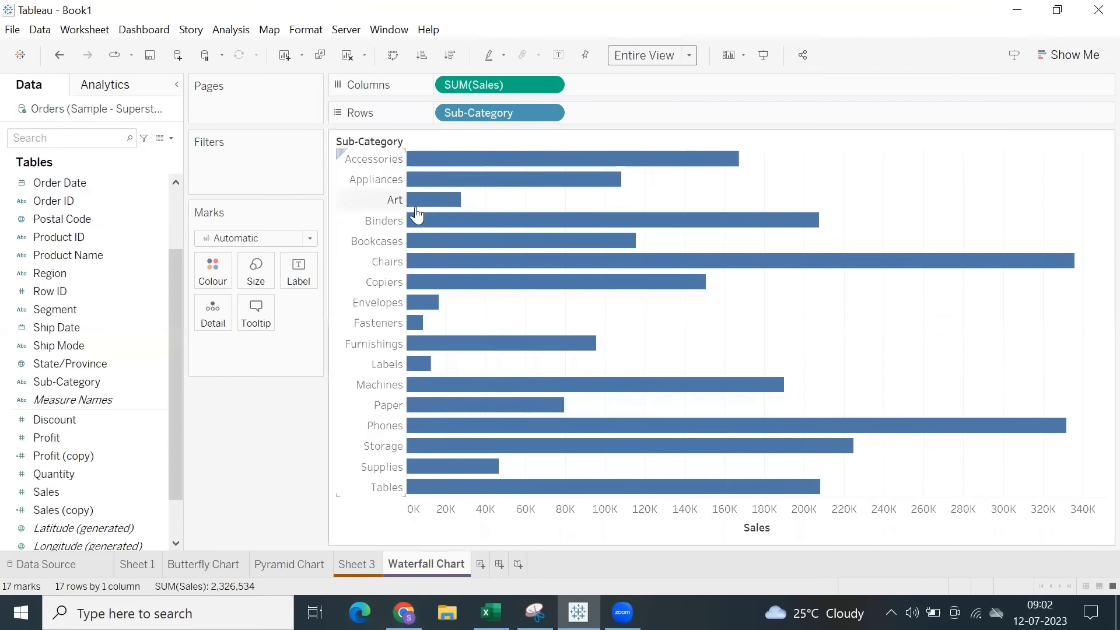
click(549, 84)
mouse_move(531, 385)
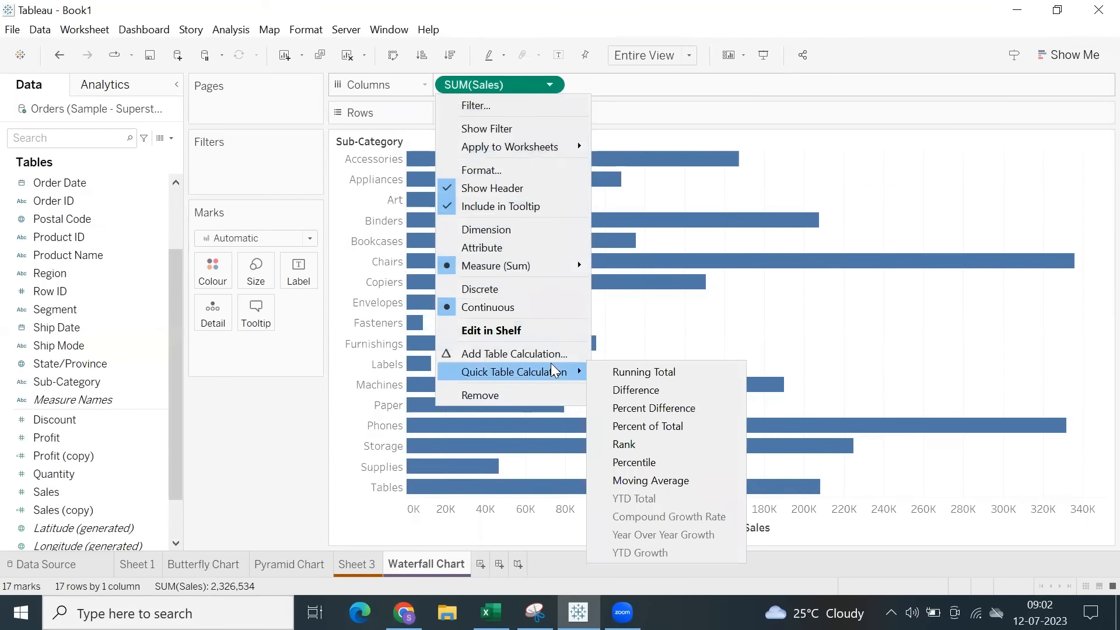
click(631, 373)
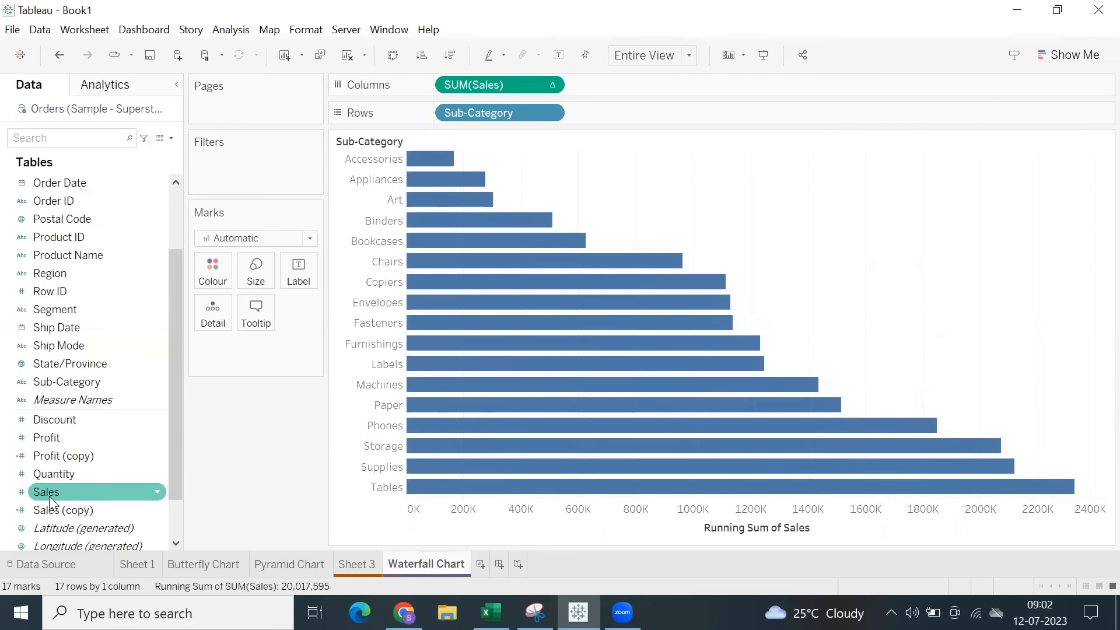
Try sizing the running-total bars by Sales, and undo it.
drag(49, 496, 255, 285)
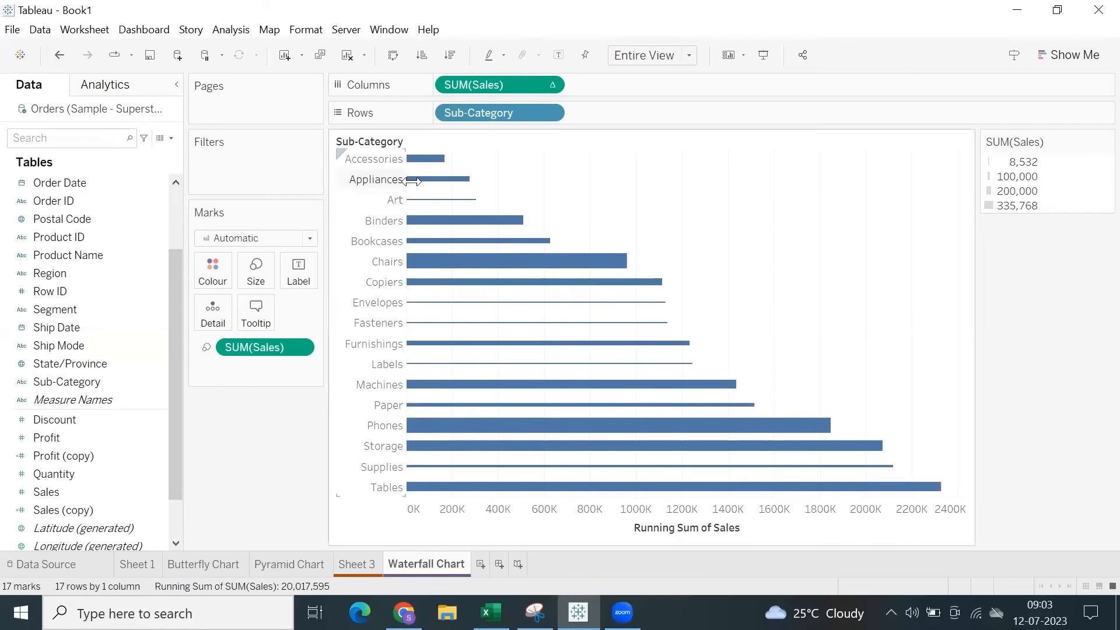
mouse_move(431, 198)
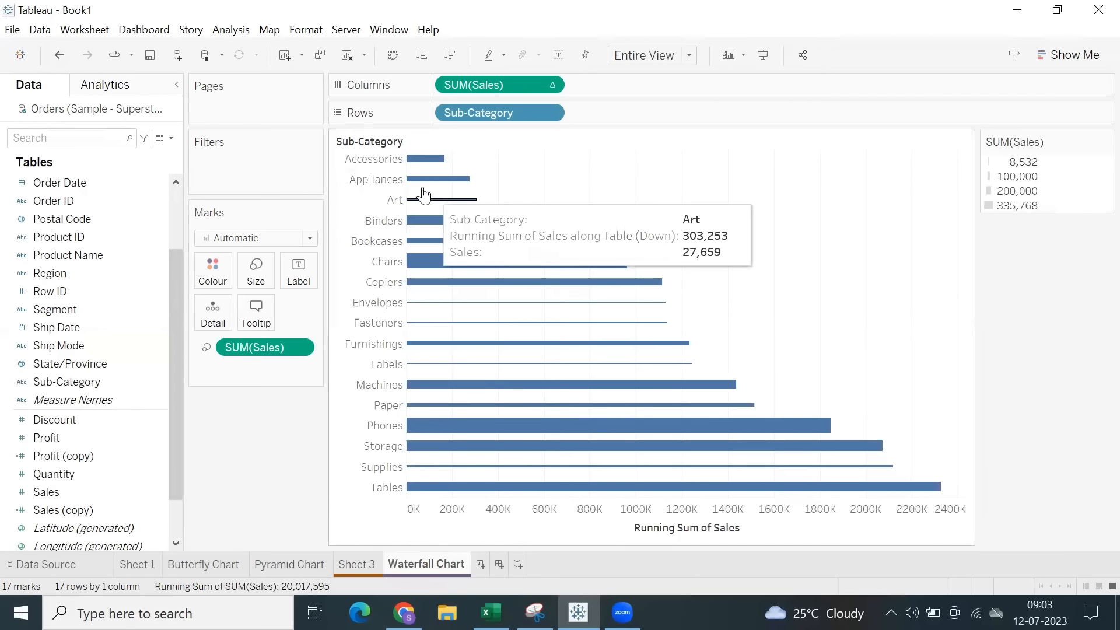
click(59, 55)
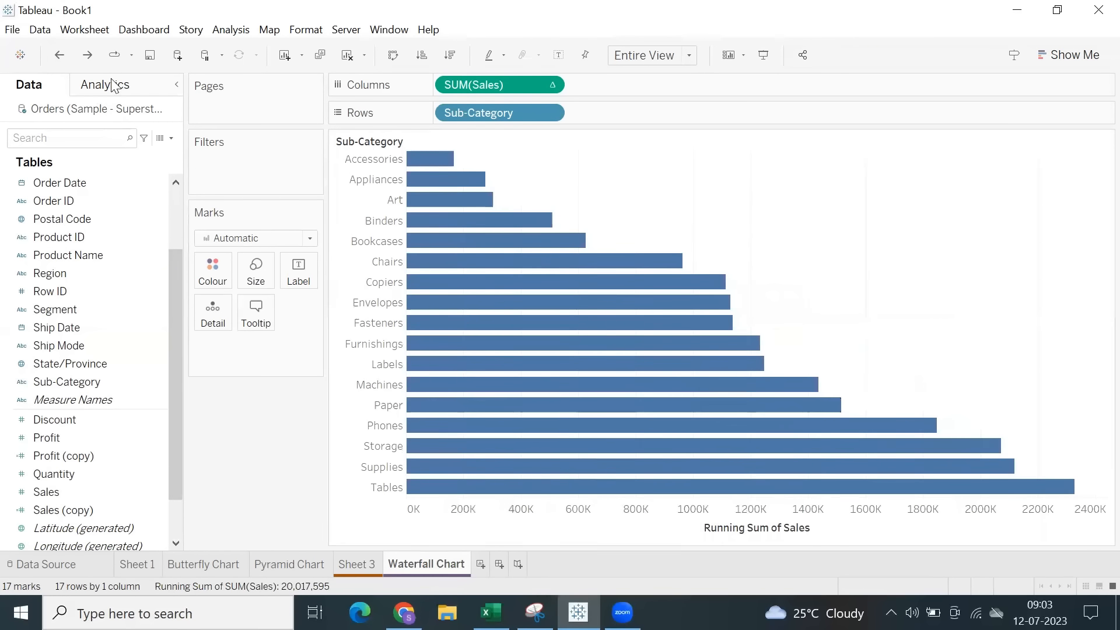
Change the mark type to Gantt Bar and slightly increase the height of the Sub-Category header row.
click(250, 240)
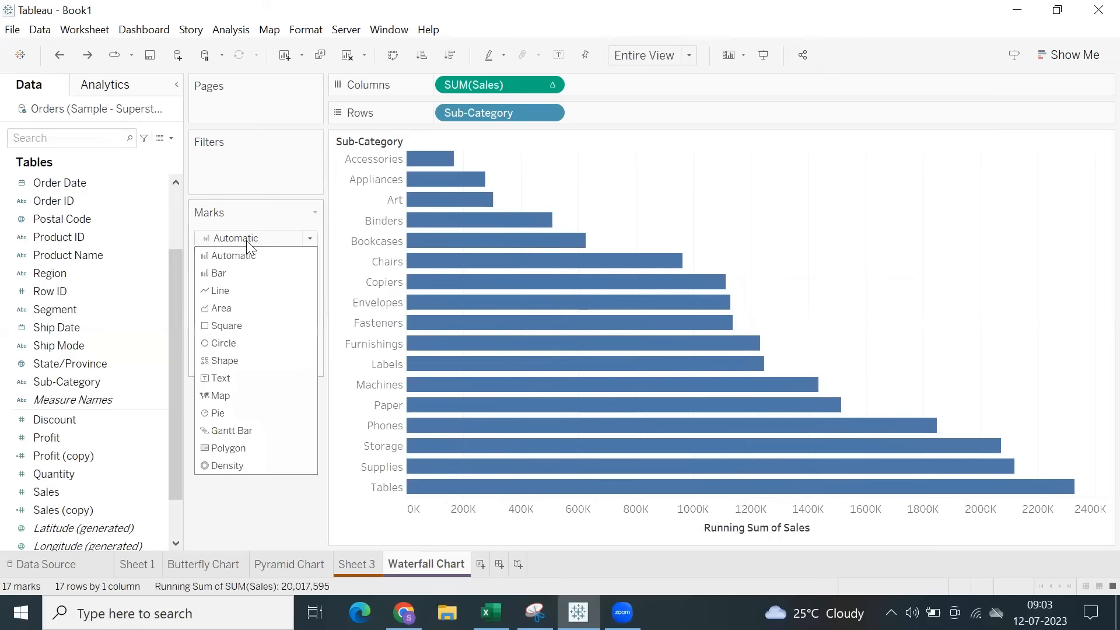
click(239, 433)
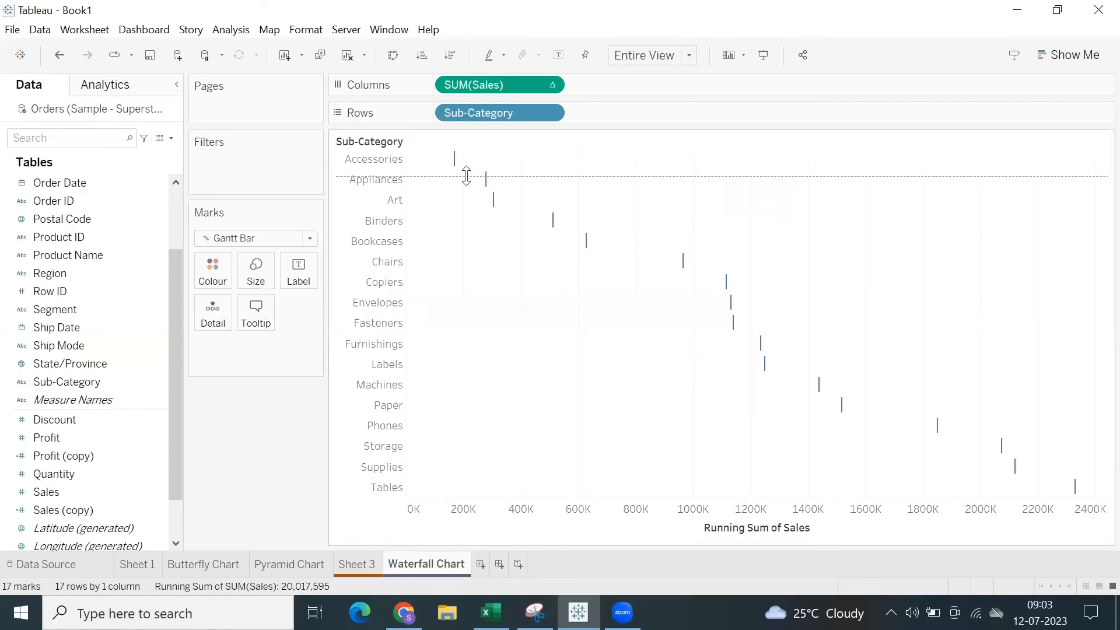
drag(466, 176, 458, 157)
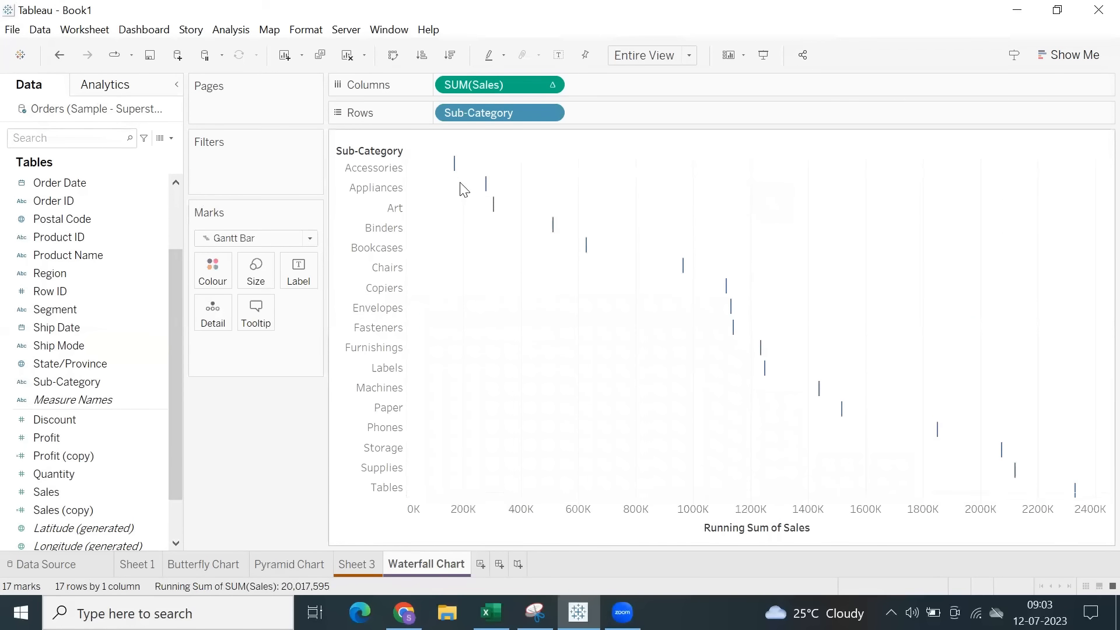
click(243, 246)
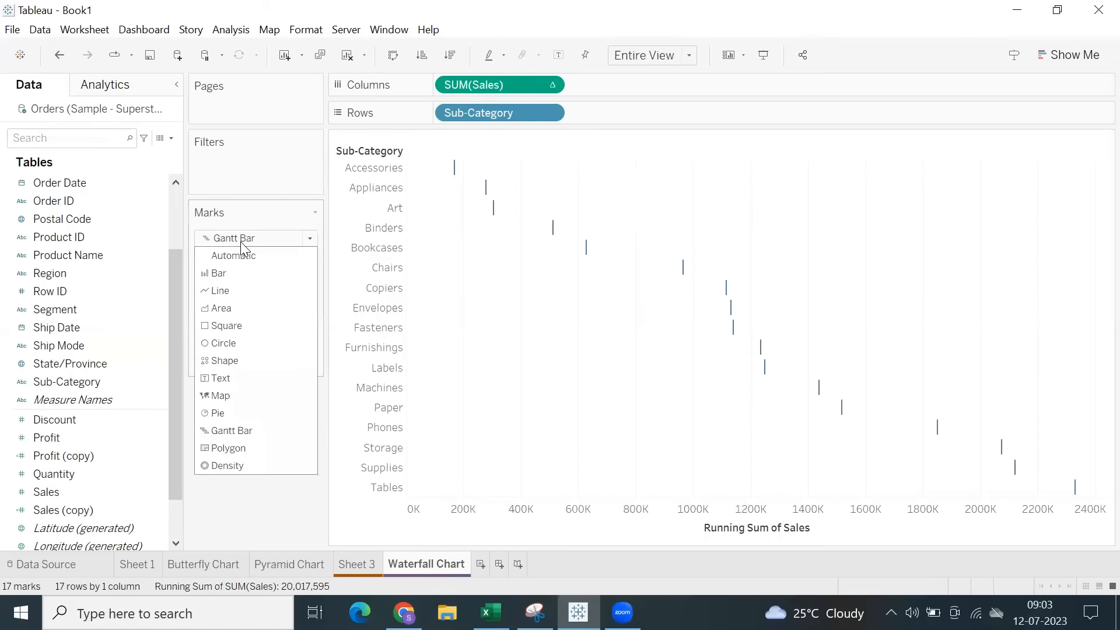
click(224, 434)
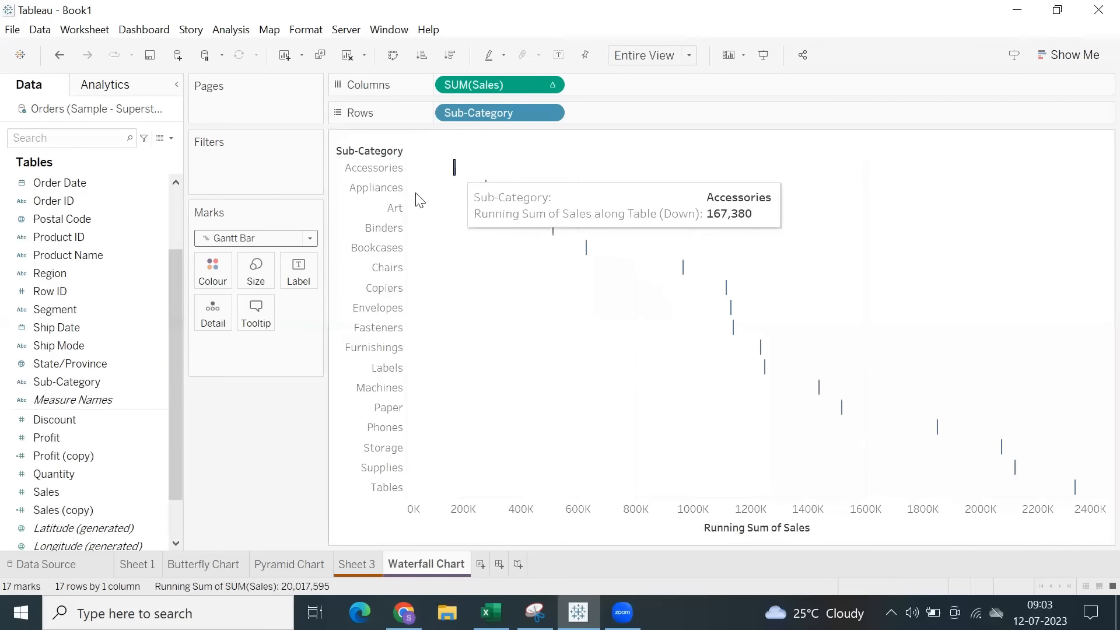
Try the Circle mark type and the Shape mark type on the running-total chart.
click(274, 238)
click(233, 343)
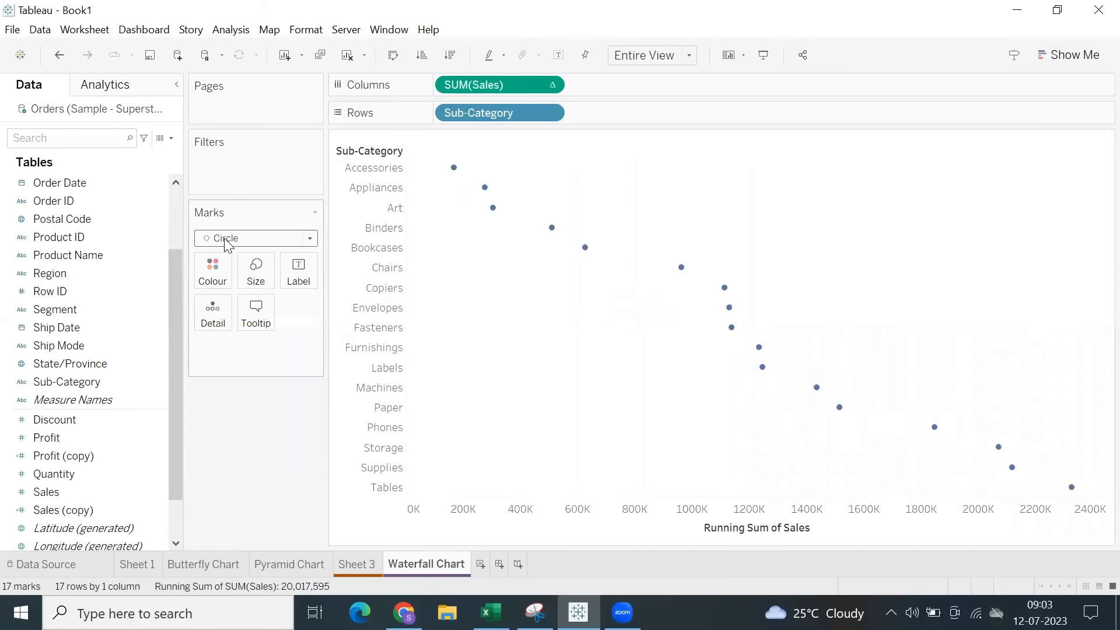
click(257, 239)
click(230, 360)
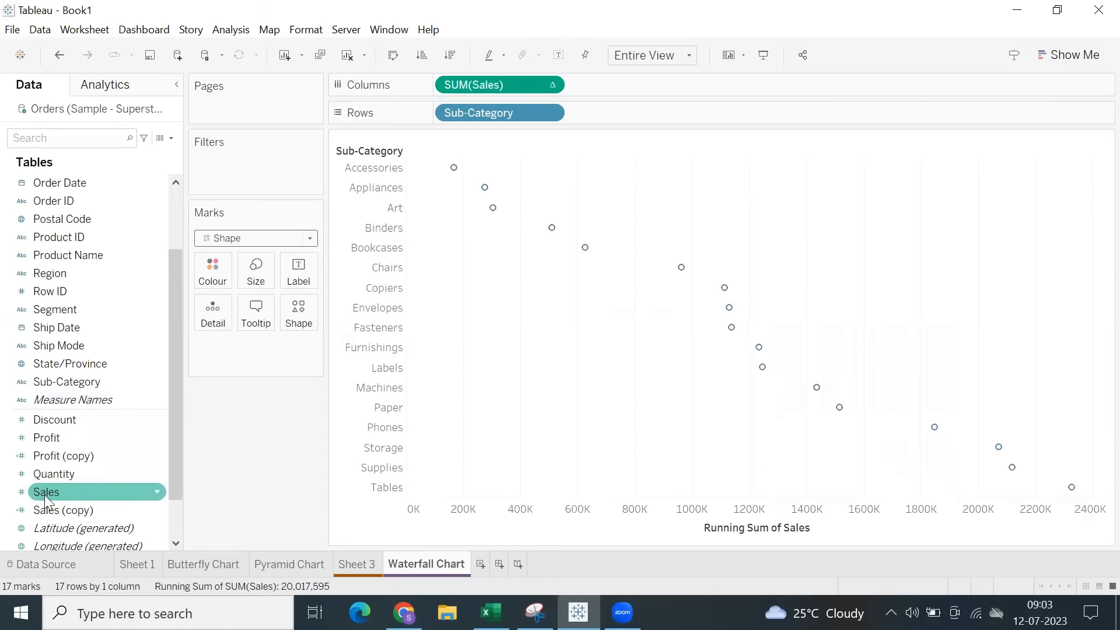
Try sizing the shape marks by Sales with a larger mark size, and remove Sales from the marks again.
drag(44, 495, 248, 275)
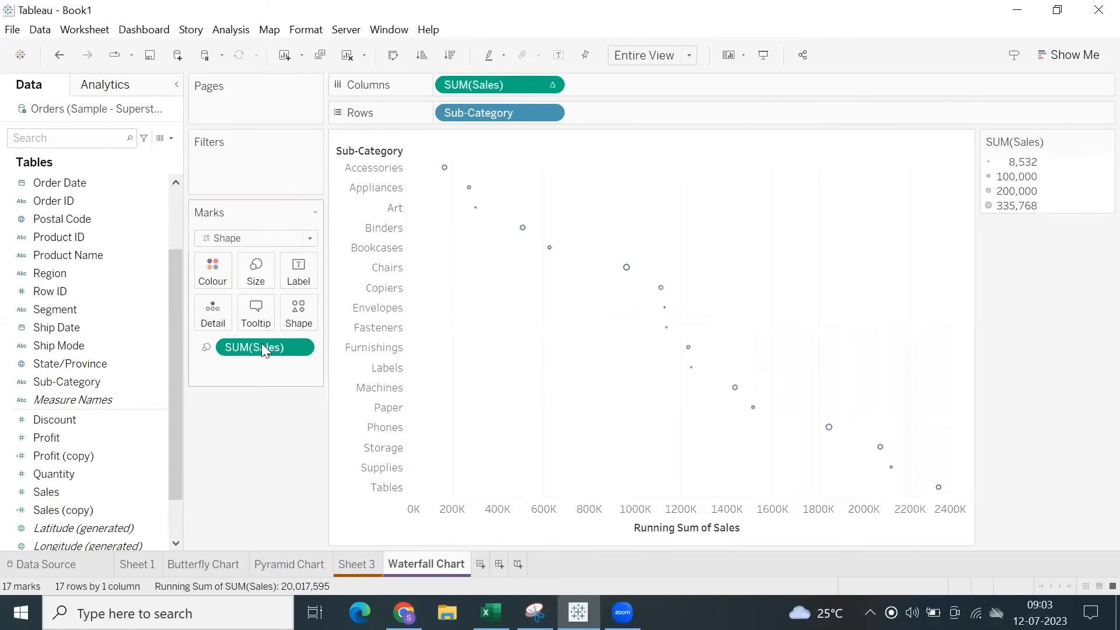
click(255, 269)
drag(239, 310, 280, 318)
click(546, 324)
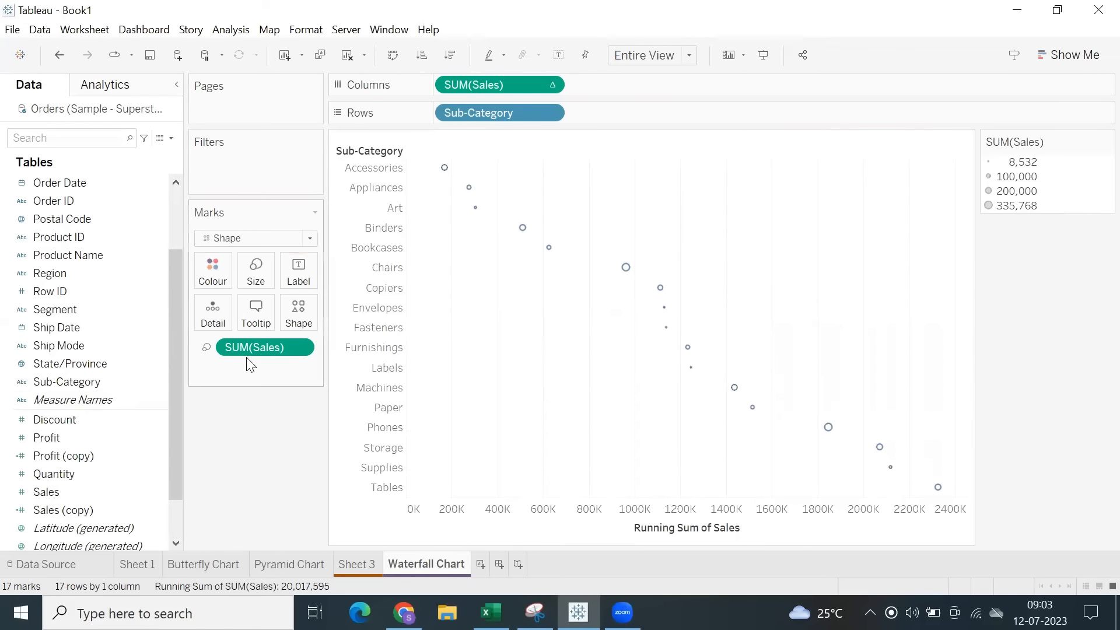
drag(237, 347, 226, 196)
Set the mark type to Gantt Bar and size the bars by Sales.
click(240, 238)
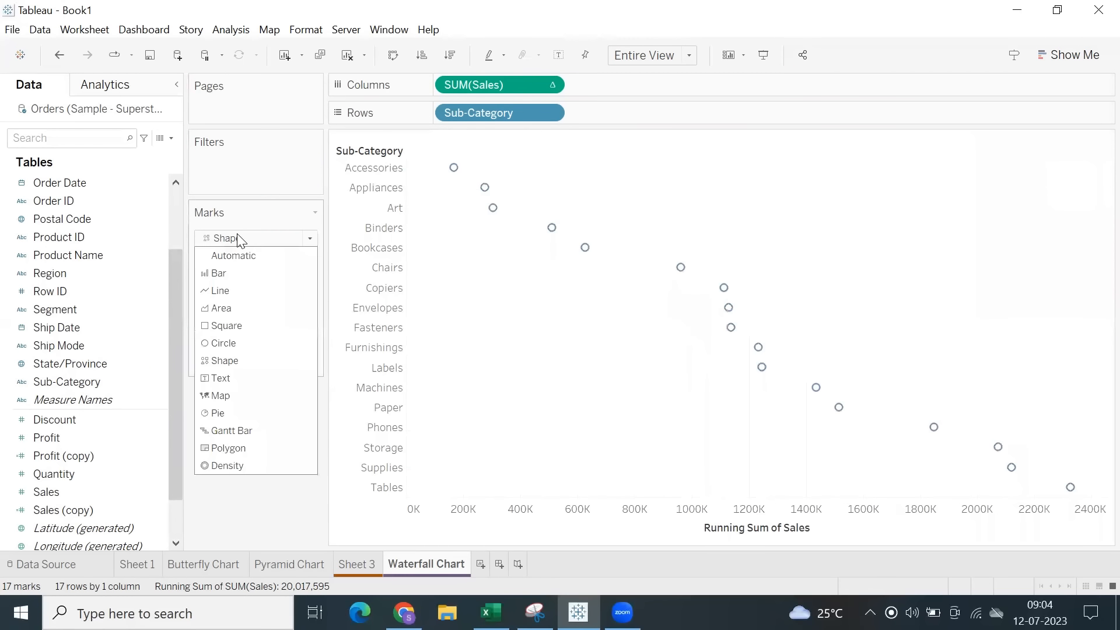
click(231, 430)
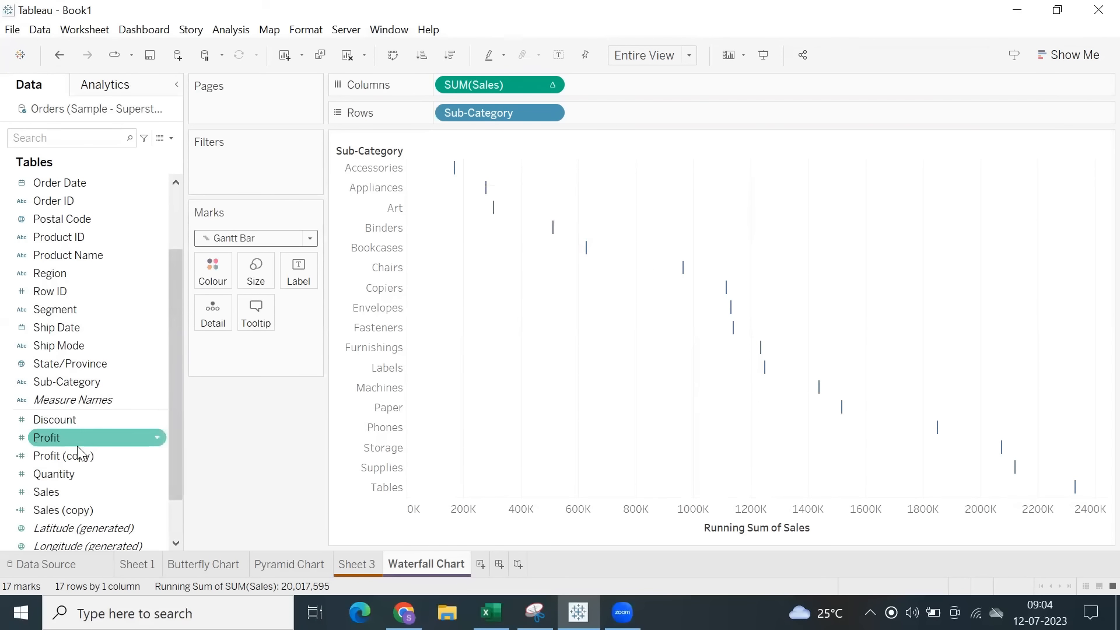
drag(67, 492, 255, 271)
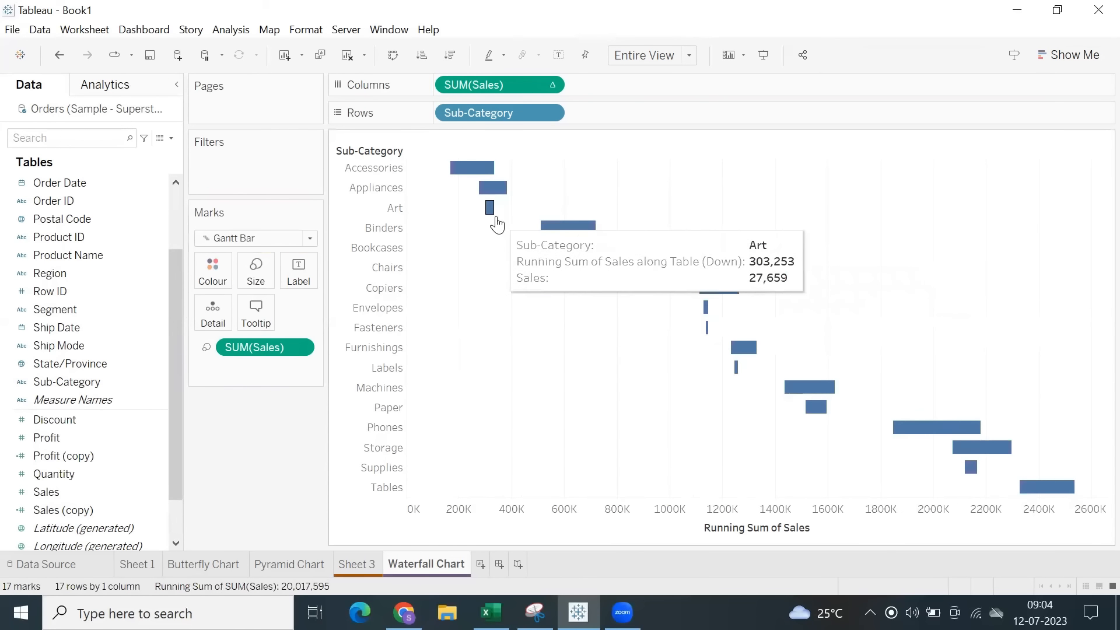
mouse_move(534, 235)
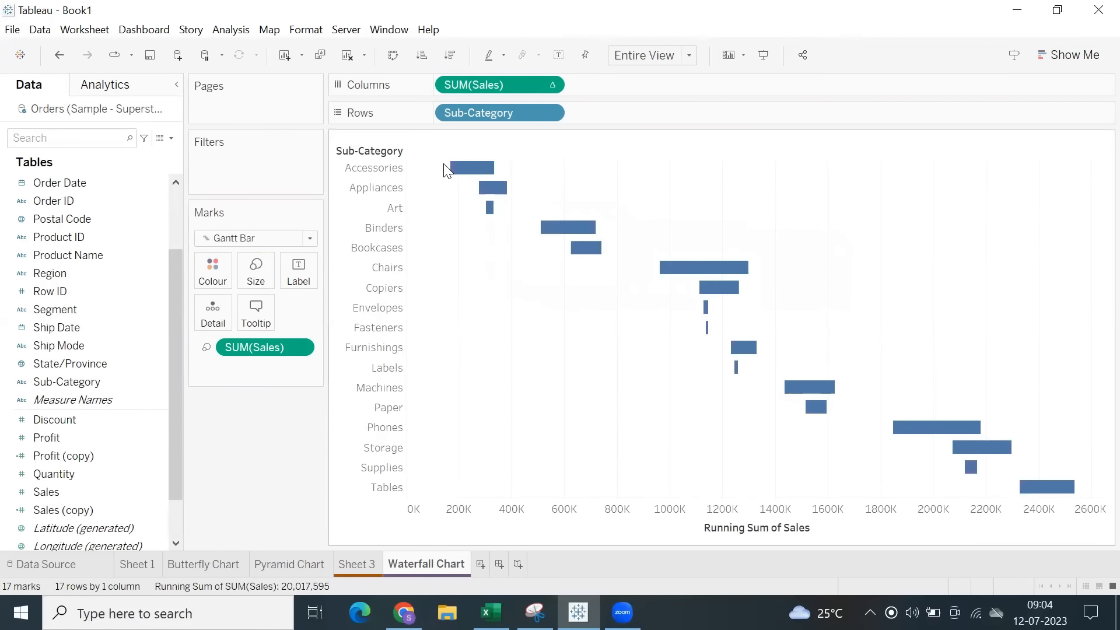
Size the Gantt bars by Sales (copy) instead of Sales in the waterfall chart.
mouse_move(452, 170)
click(490, 168)
click(611, 173)
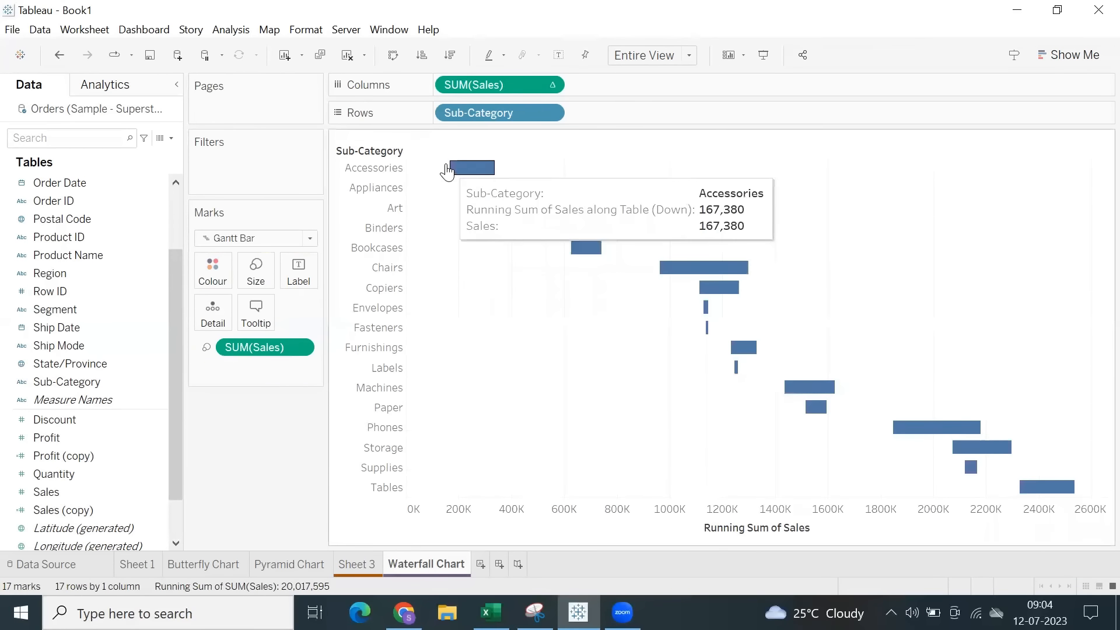
drag(474, 175, 544, 167)
click(604, 166)
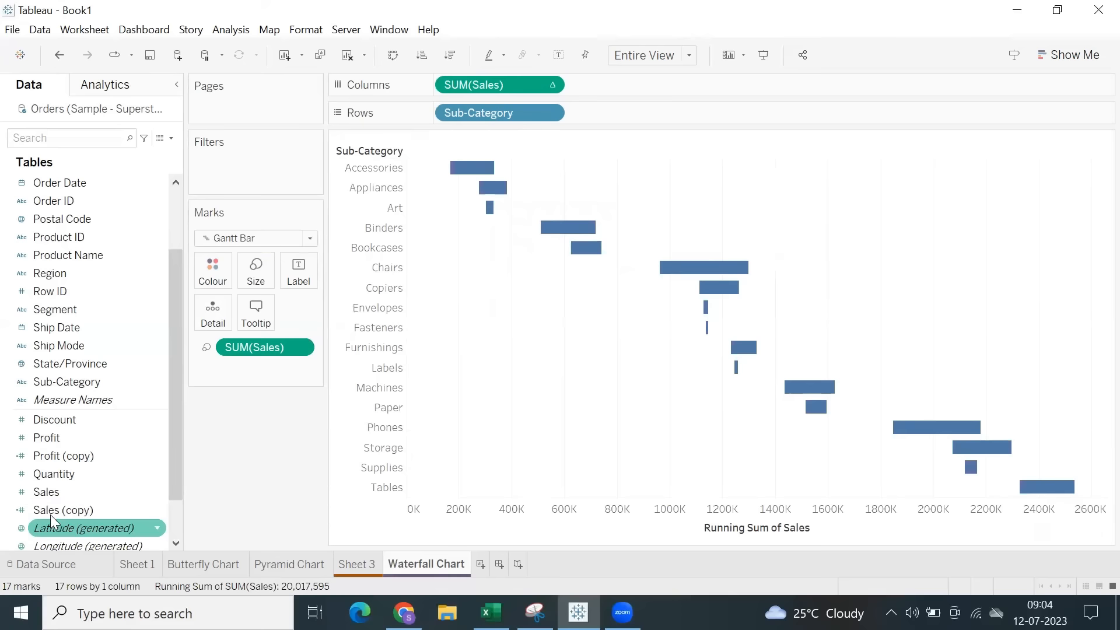
drag(61, 515, 260, 270)
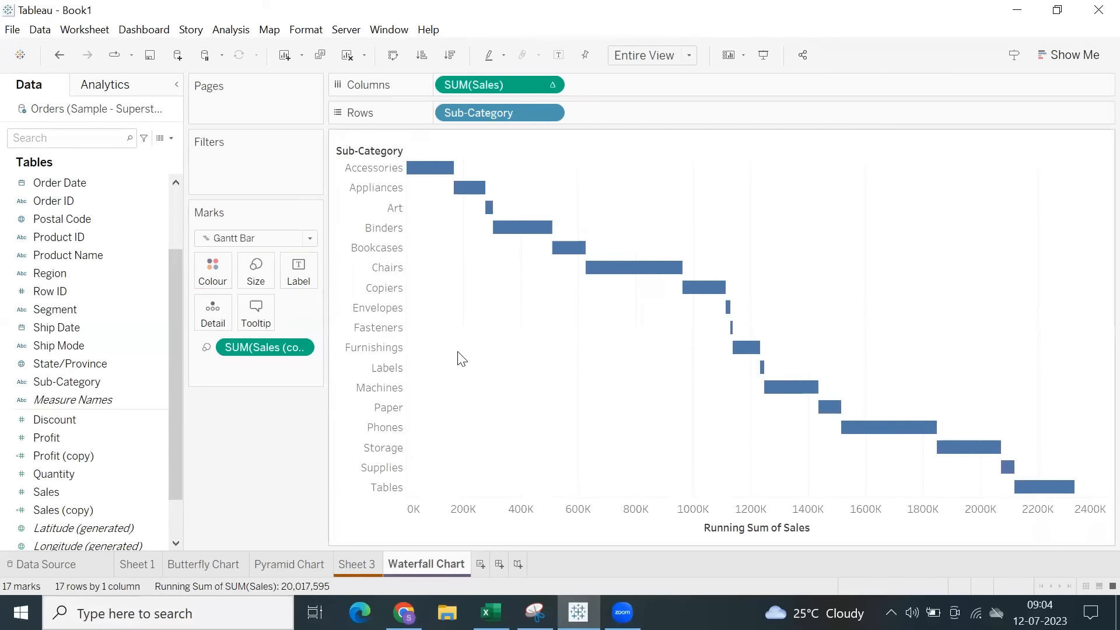
Exclude the sub-categories Envelopes, Fasteners, Furnishings, Labels, Paper, Art and Supplies from the waterfall chart.
mouse_move(500, 230)
drag(716, 308, 785, 382)
click(900, 397)
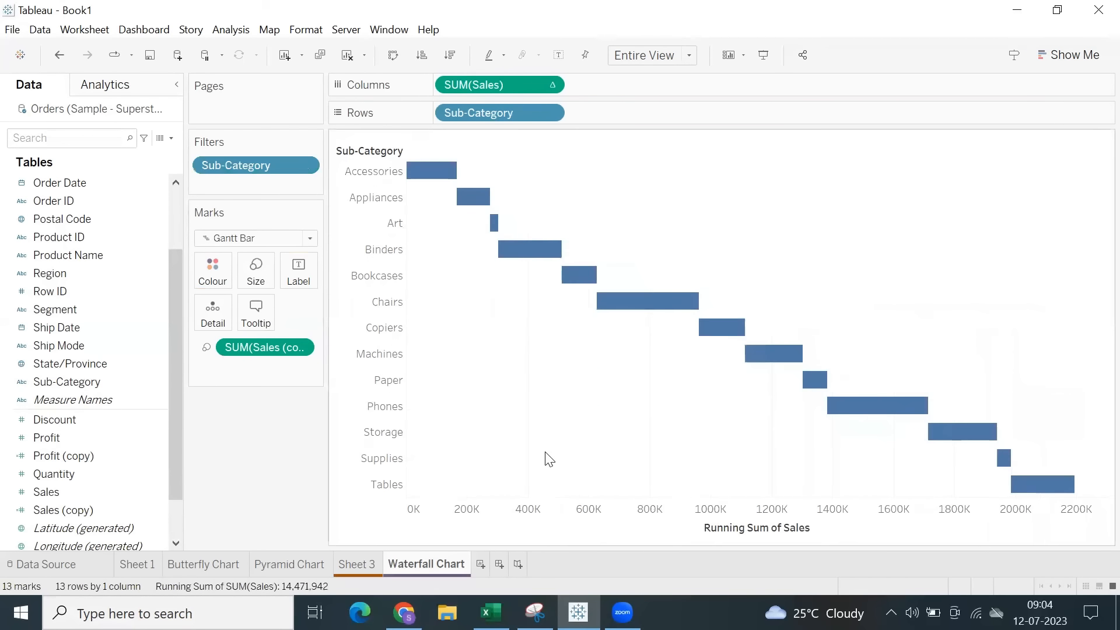
right_click(816, 380)
click(870, 327)
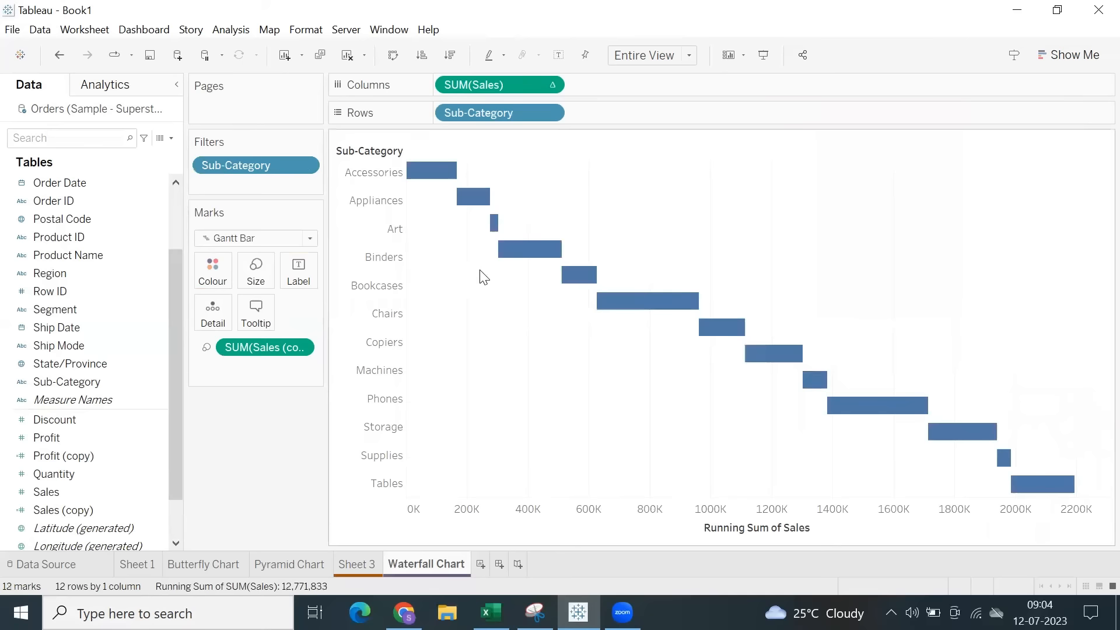
right_click(498, 229)
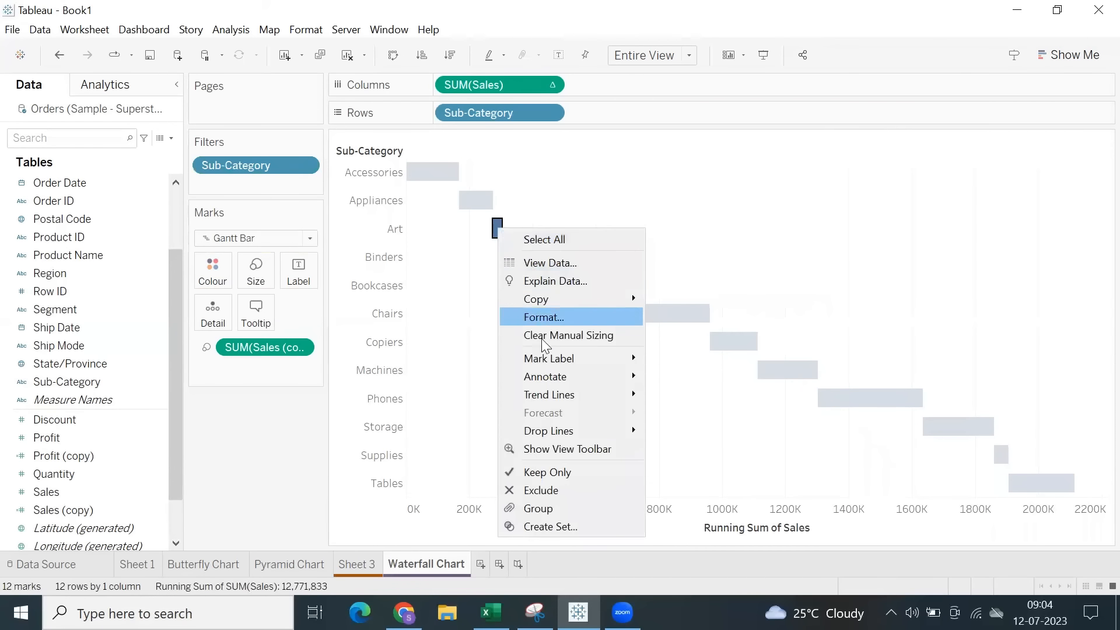
click(531, 490)
right_click(1005, 464)
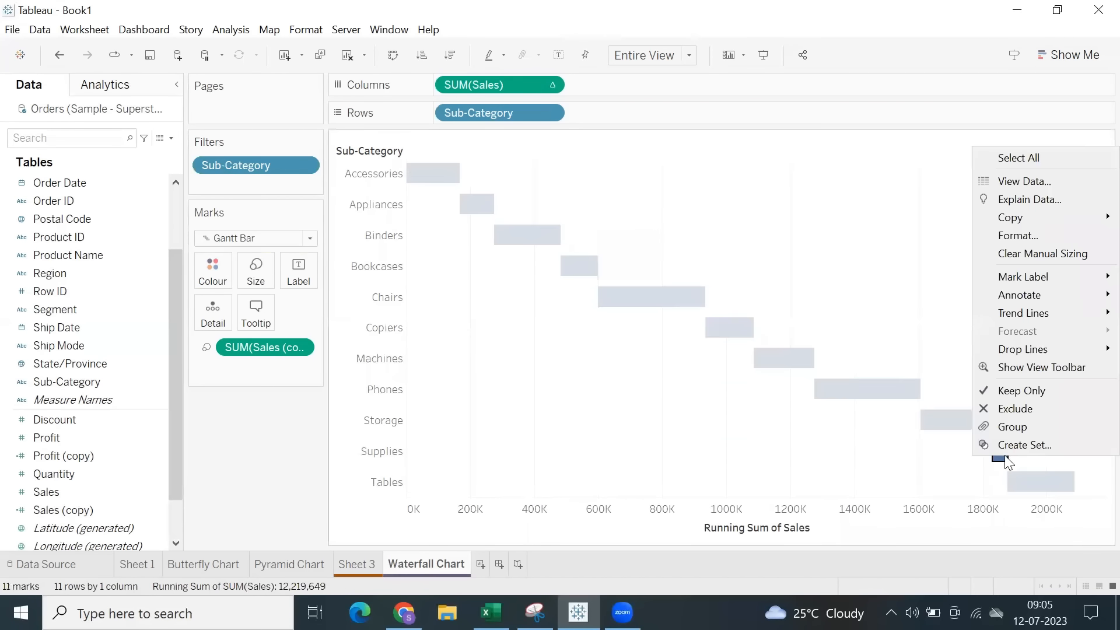
click(1001, 413)
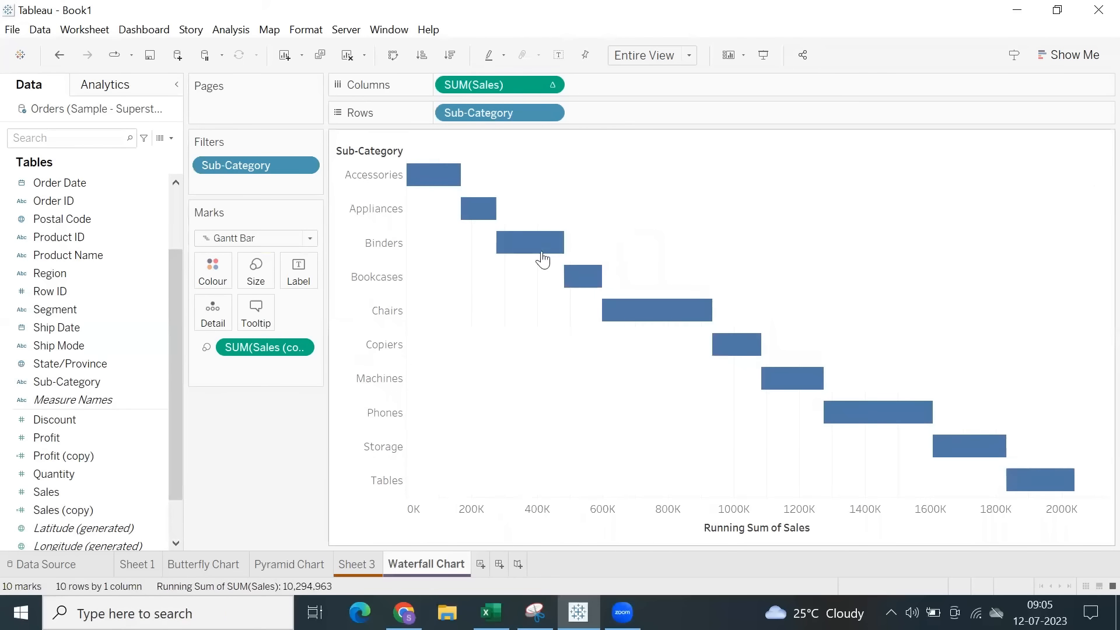
Switch to the Charts sheet of the Excel workbook and enter the heading SDLC in cell H5.
drag(430, 175, 1097, 523)
mouse_move(461, 203)
click(490, 613)
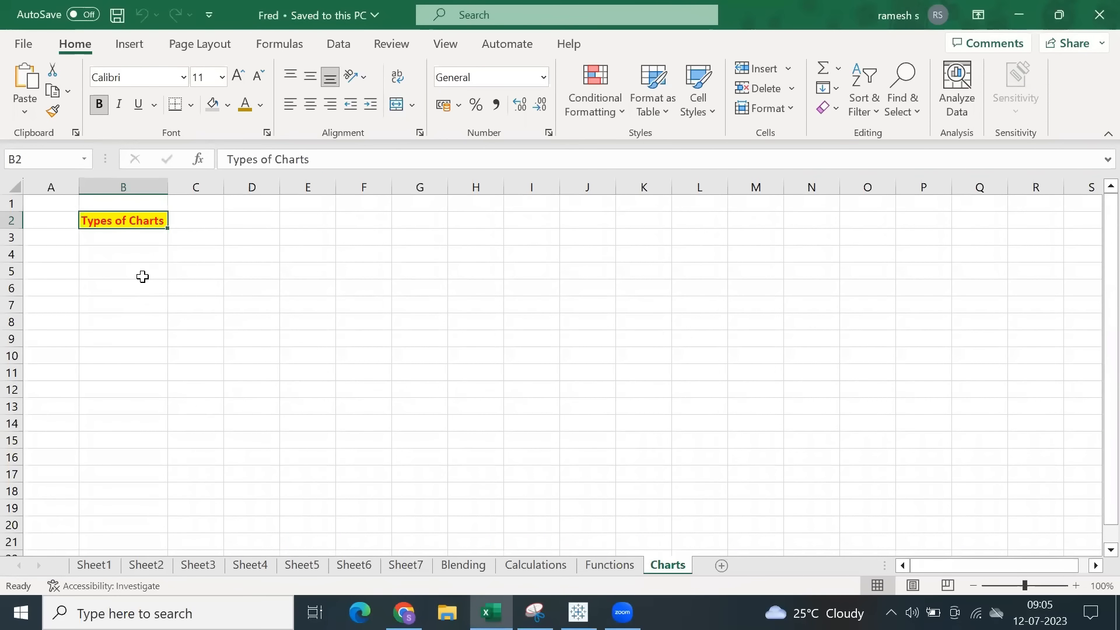
click(476, 266)
text(SDIC)
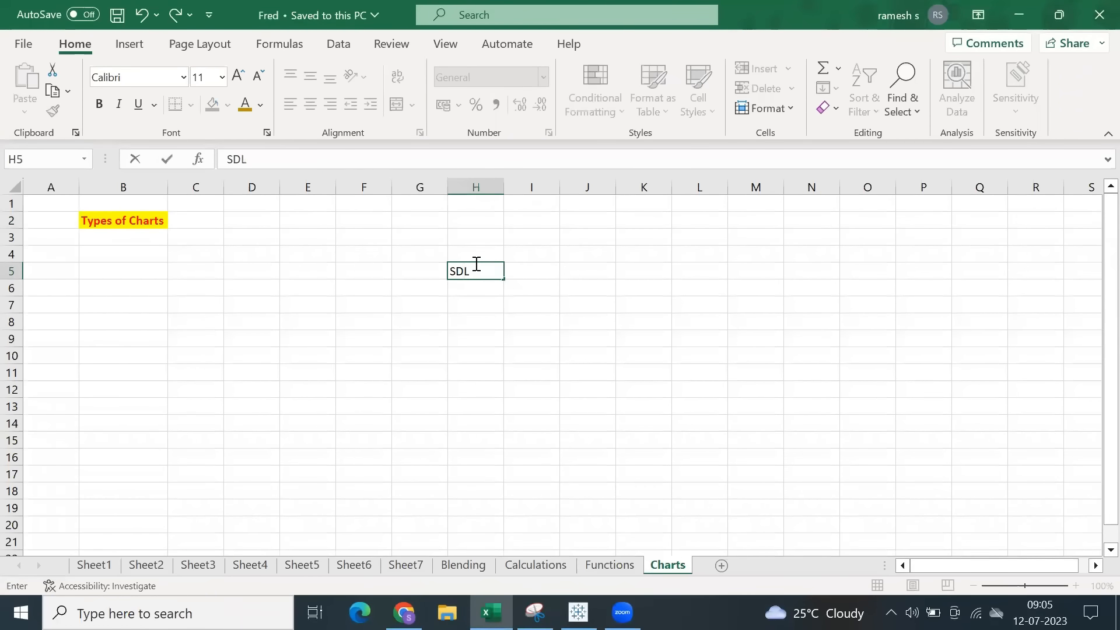
text(C)
key(Return)
Enter the phase names Design in cell I7 and Development in cell J8.
click(517, 303)
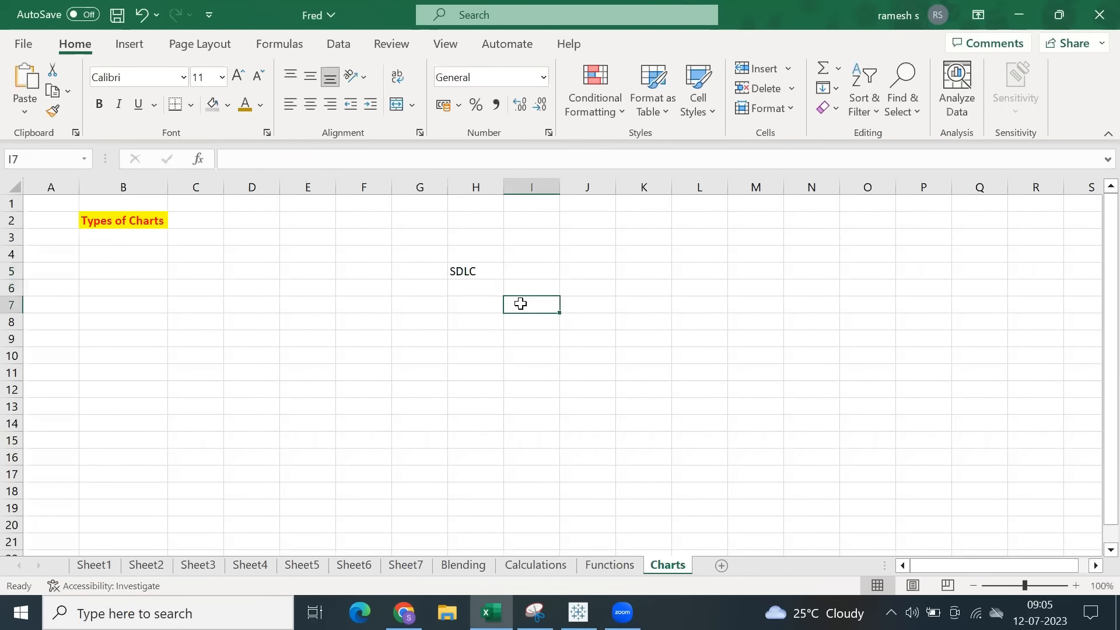
text(Desingn)
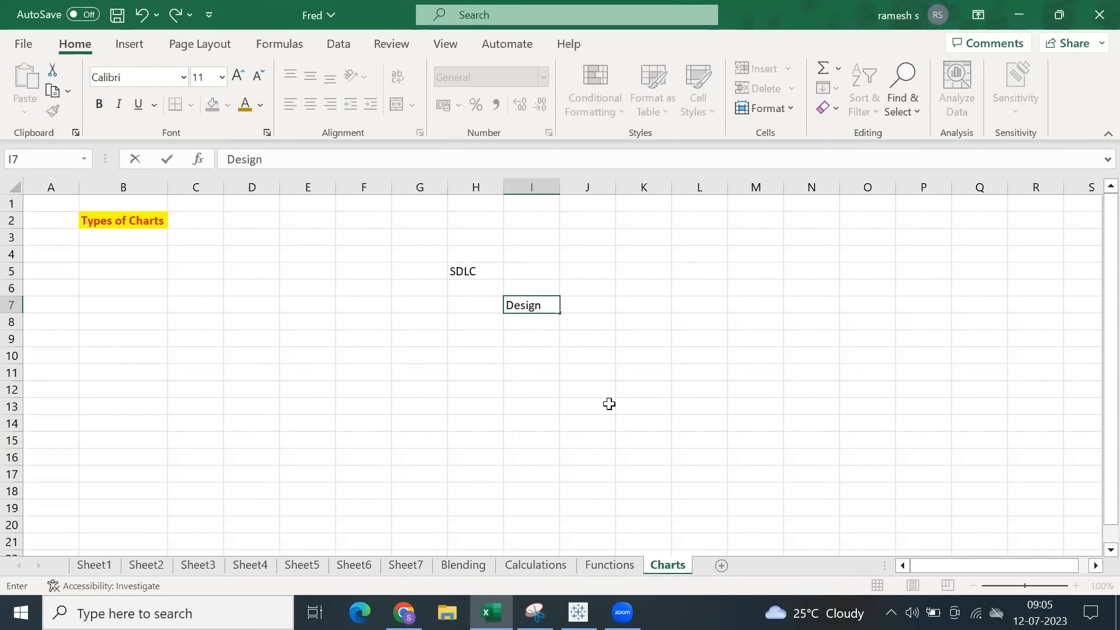
click(578, 321)
text(Development)
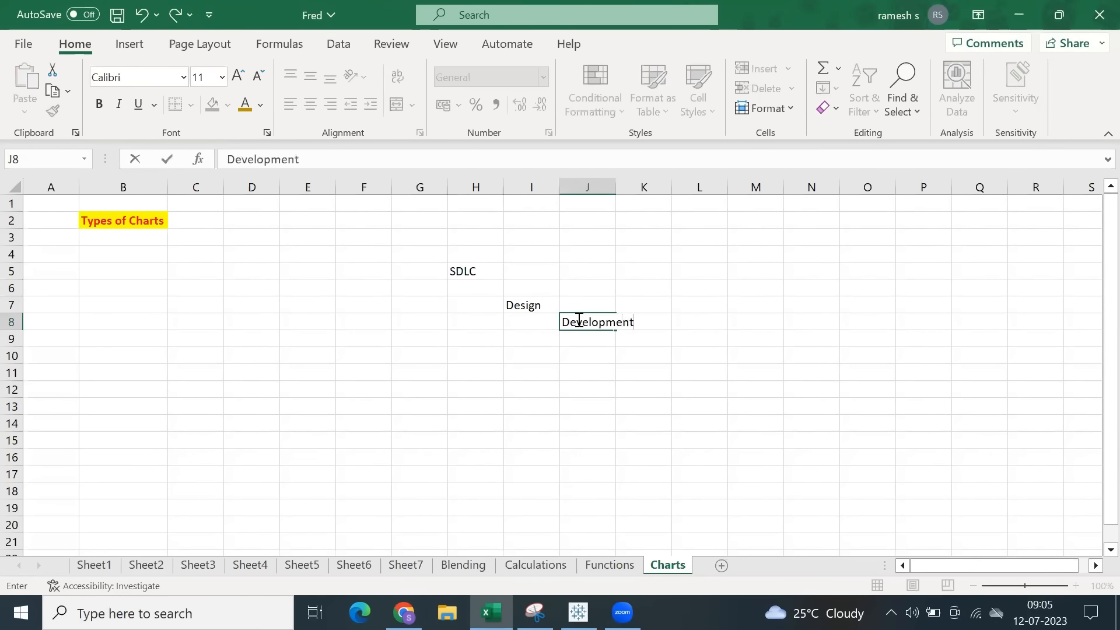
Enter Requirements Gathering in cell H6 and widen columns H, I and J to fit the phase names.
click(476, 290)
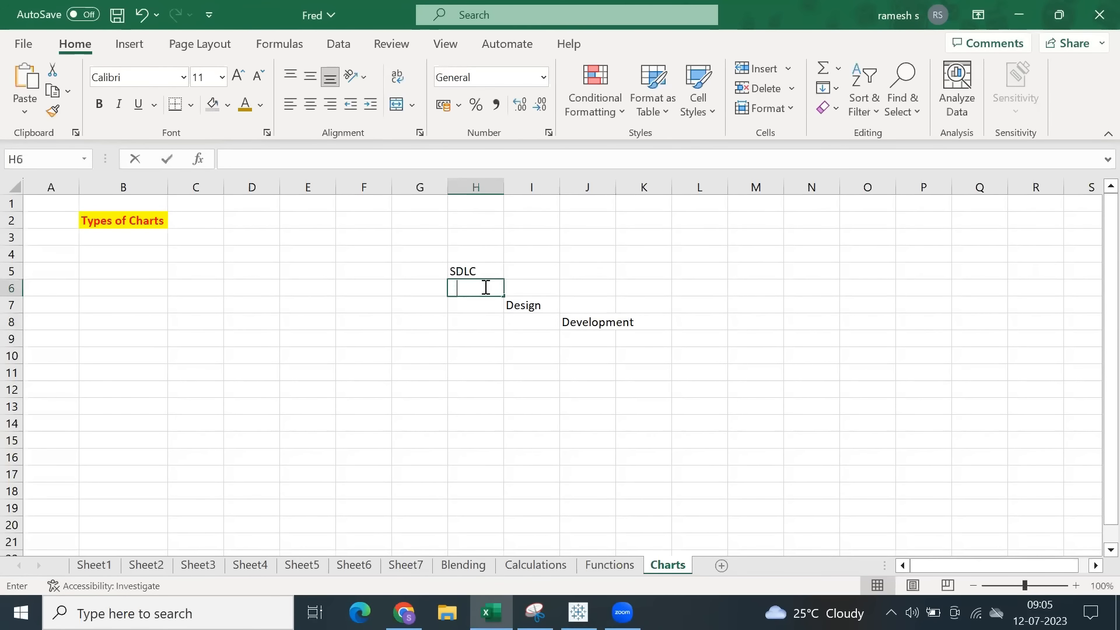
text(Requirements)
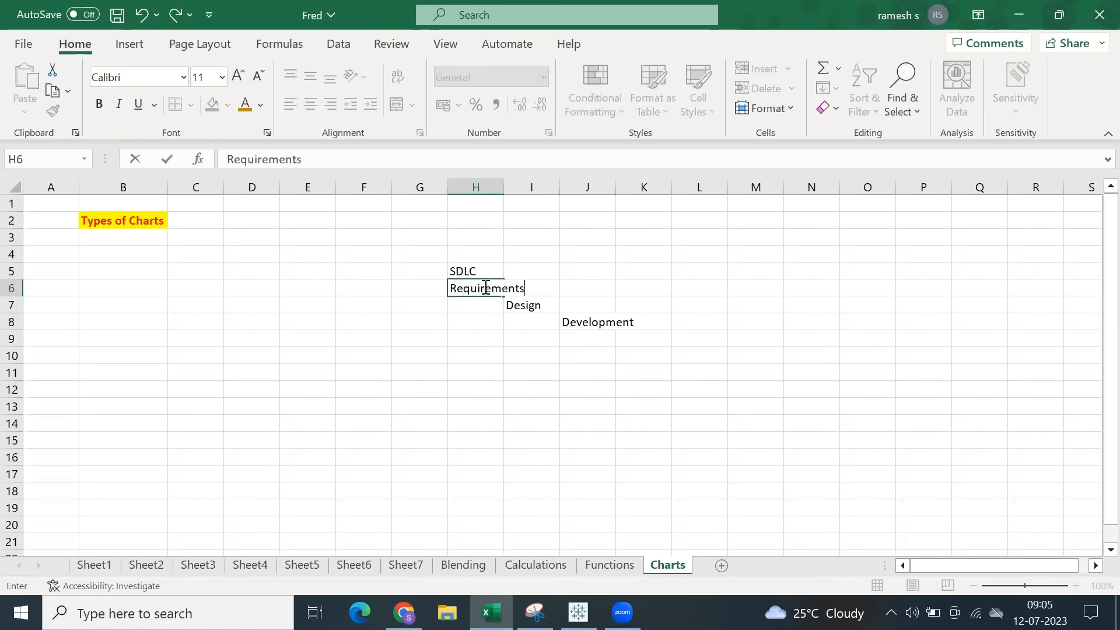
text( Gathering)
click(492, 346)
drag(505, 187, 758, 187)
click(625, 308)
Continue the staircase of phases with Testing in cell K9 and Deployment in cell L10.
click(791, 338)
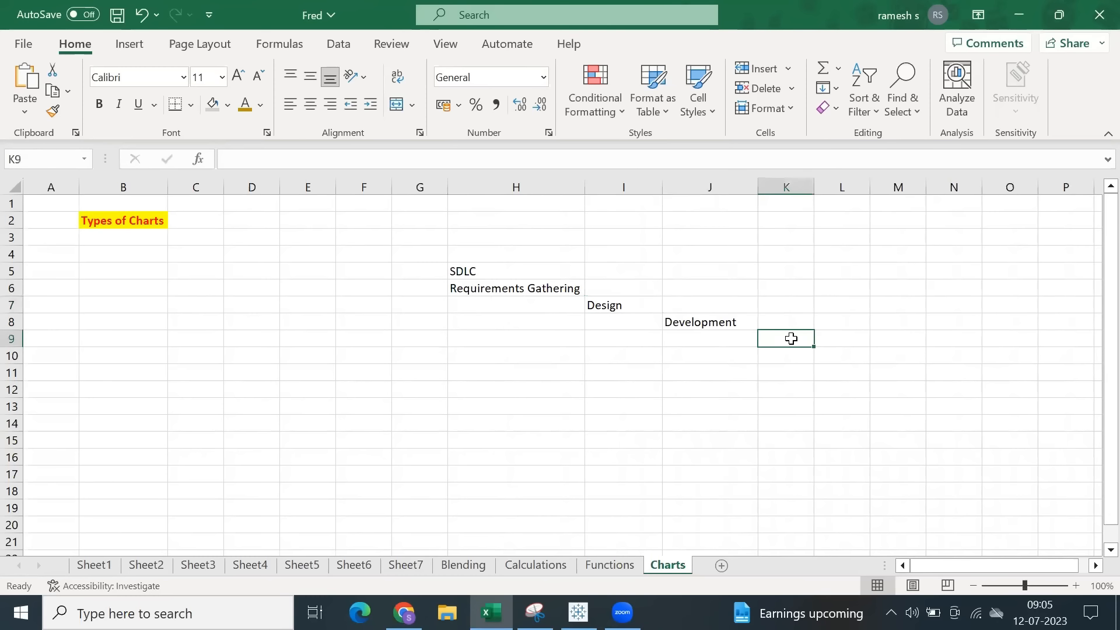
text(Testing)
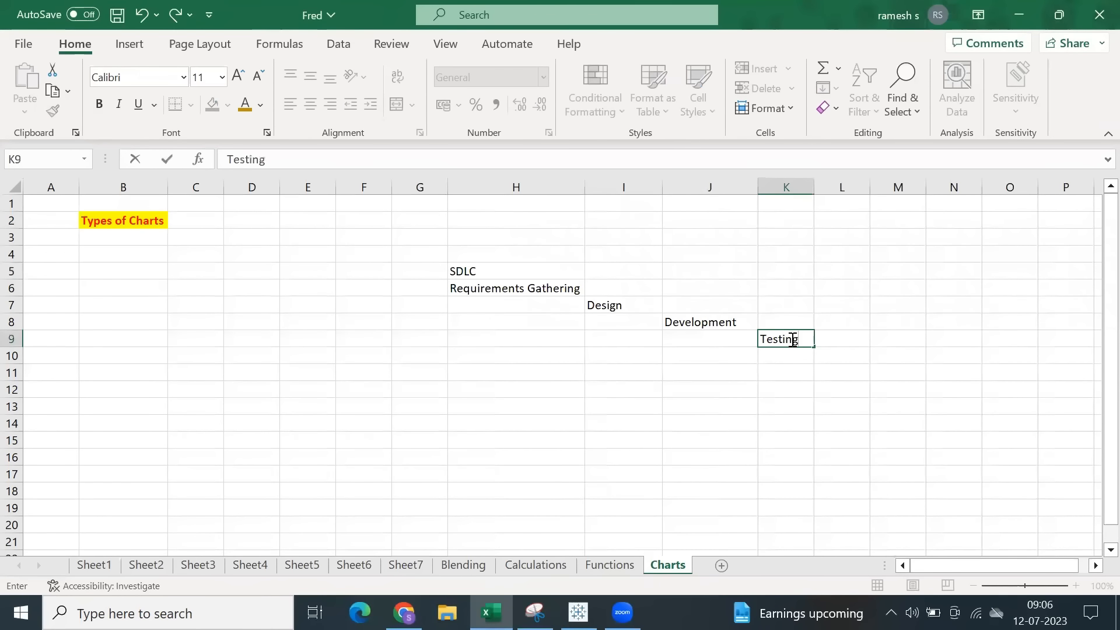
key(Tab)
click(841, 359)
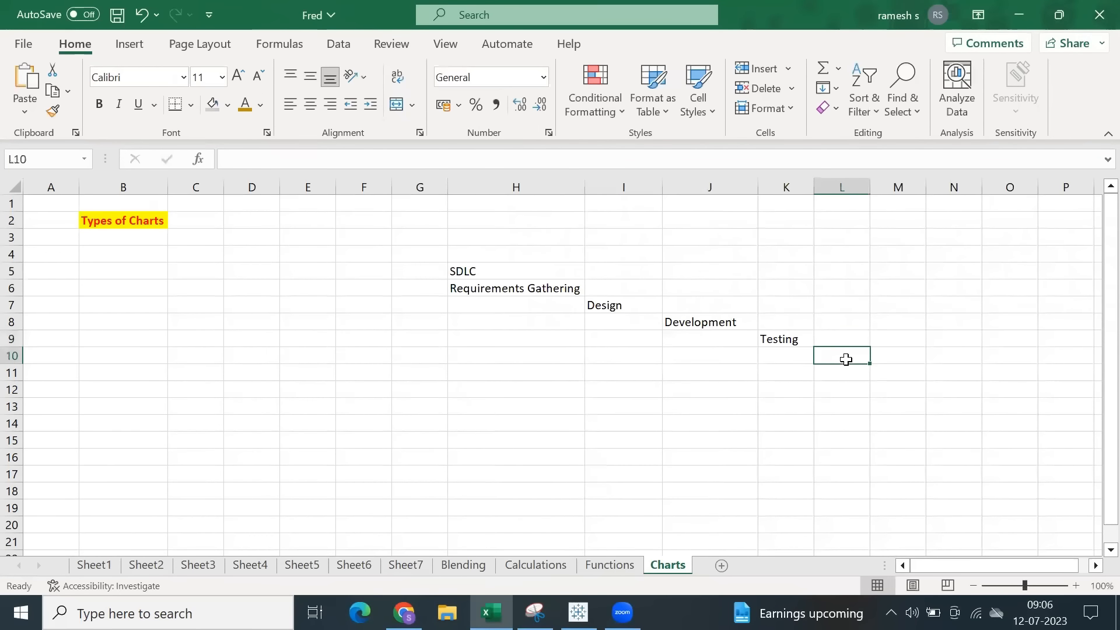
text(Deploym)
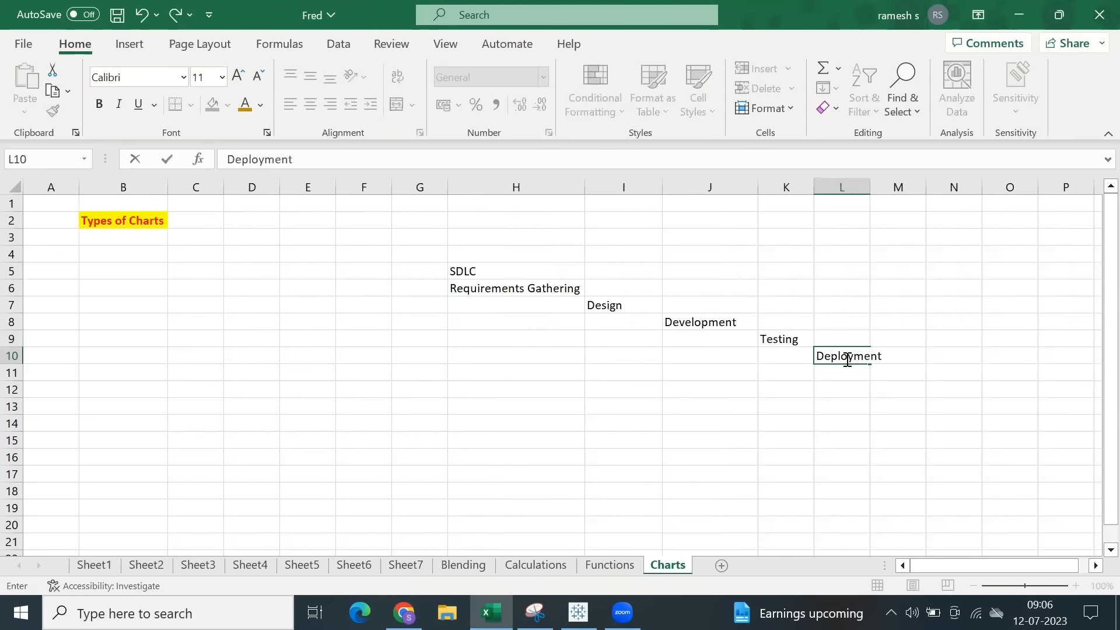
text(ent)
click(709, 425)
Fill the Requirements Gathering cell with light blue and the Design cell with light orange.
click(482, 291)
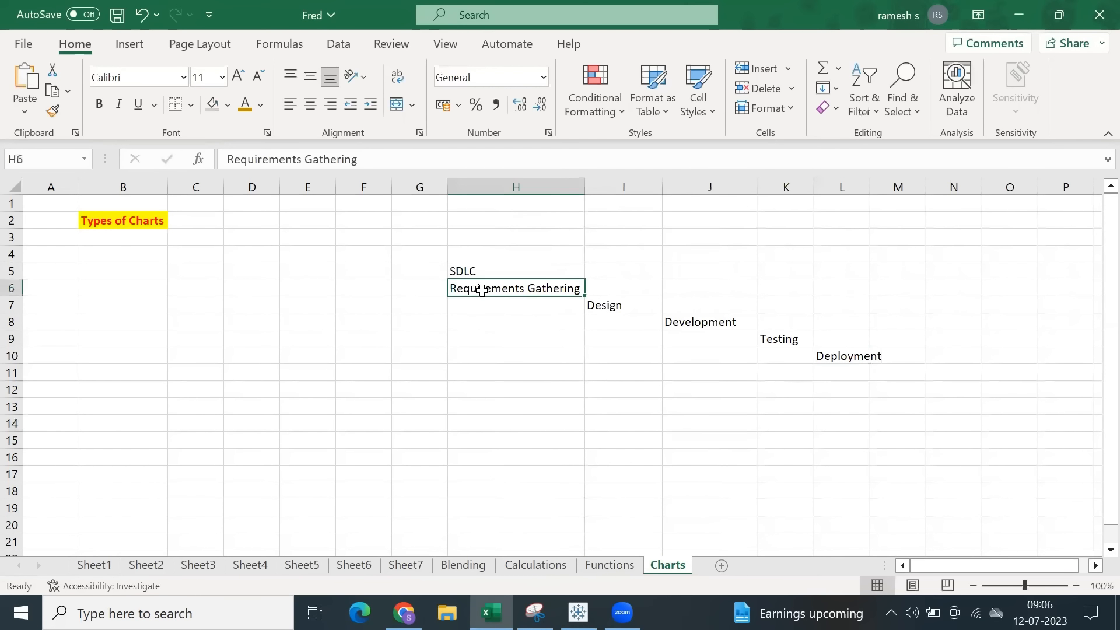
click(227, 106)
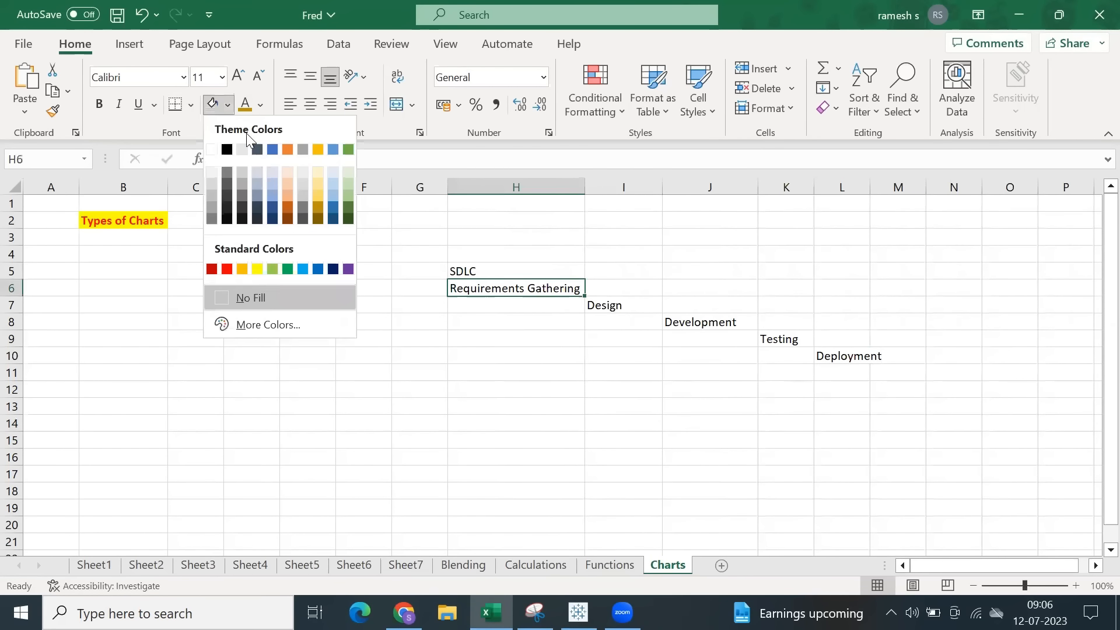
click(272, 197)
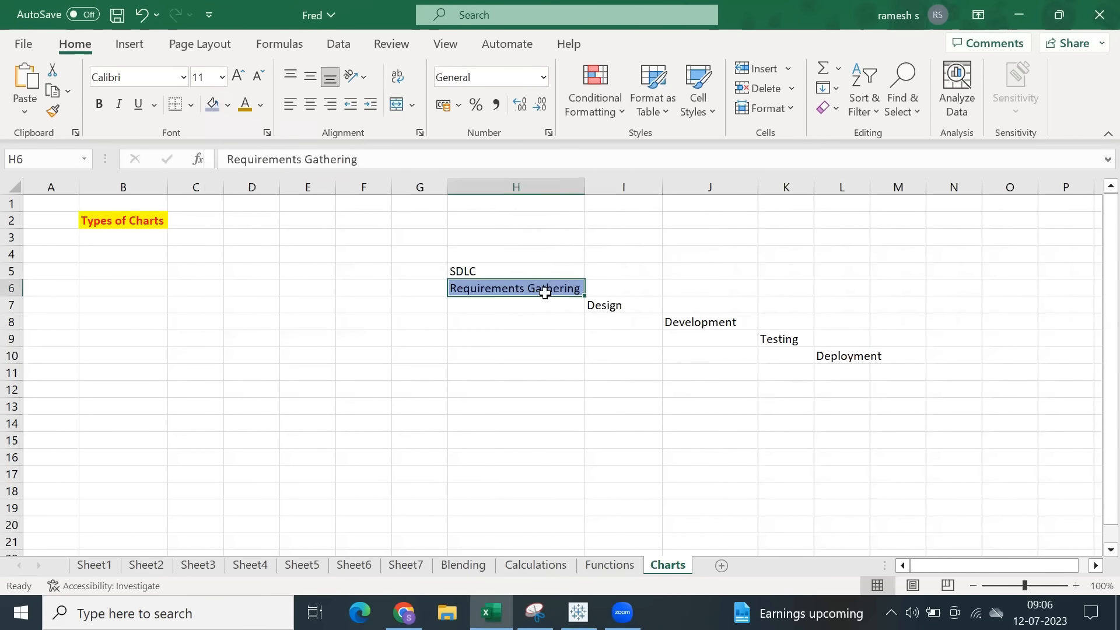
click(602, 311)
click(229, 106)
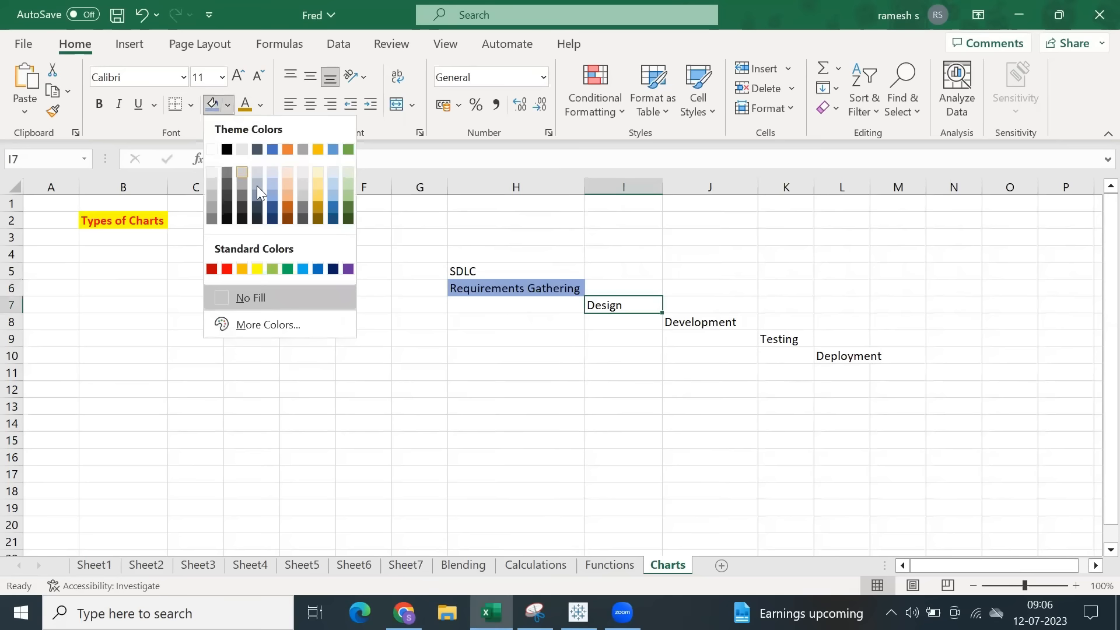
click(287, 197)
Fill the Development cell with yellow and widen column J so its bar becomes longer.
click(685, 318)
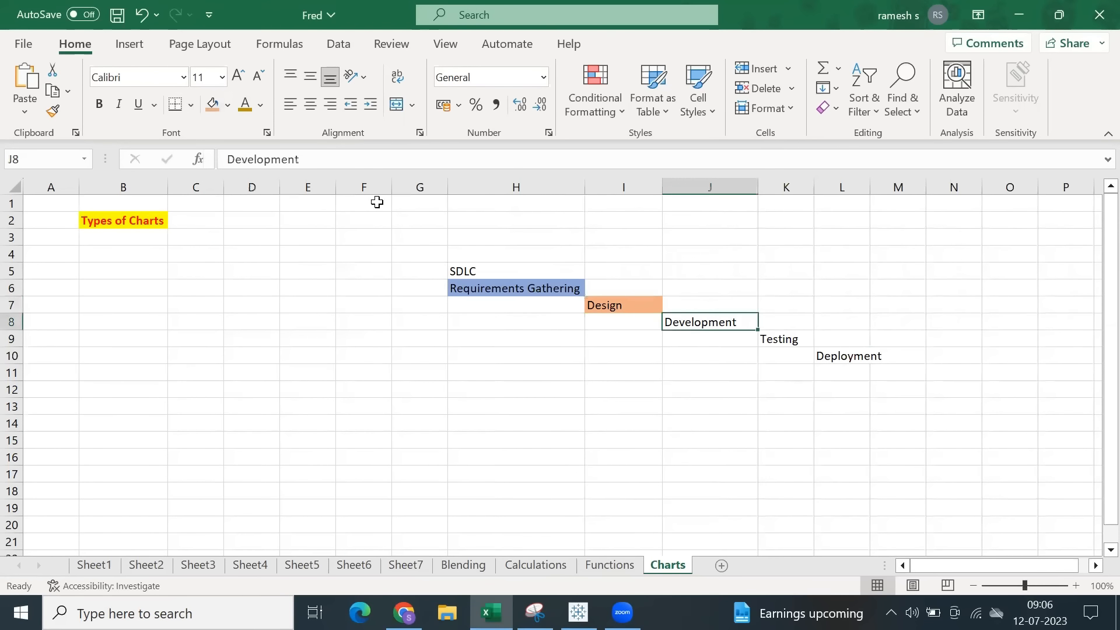
click(227, 106)
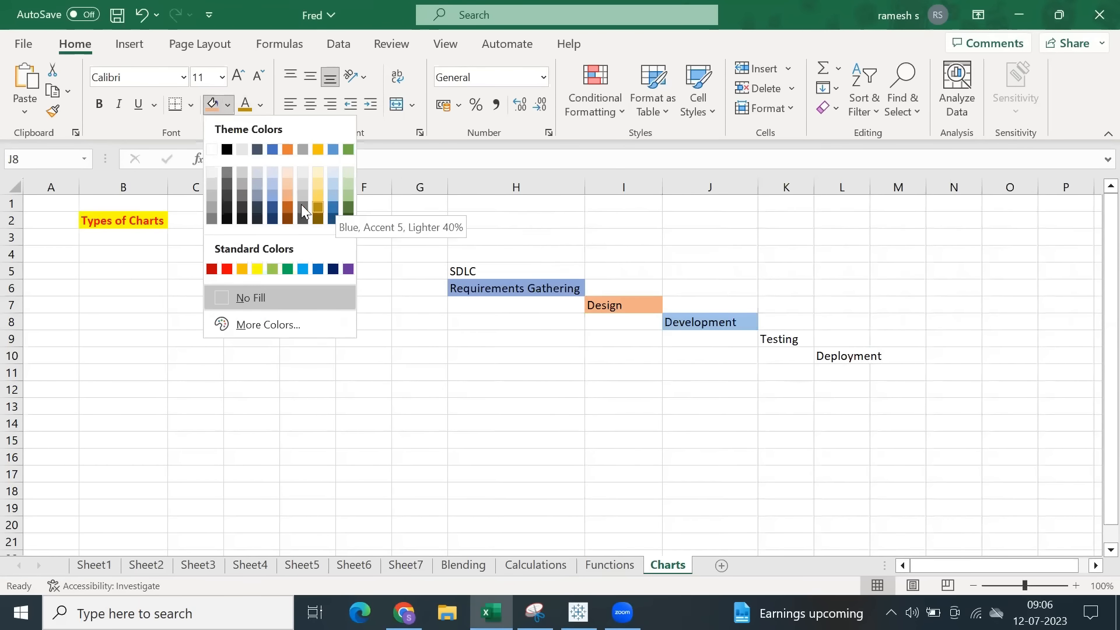
click(258, 269)
drag(751, 186, 800, 190)
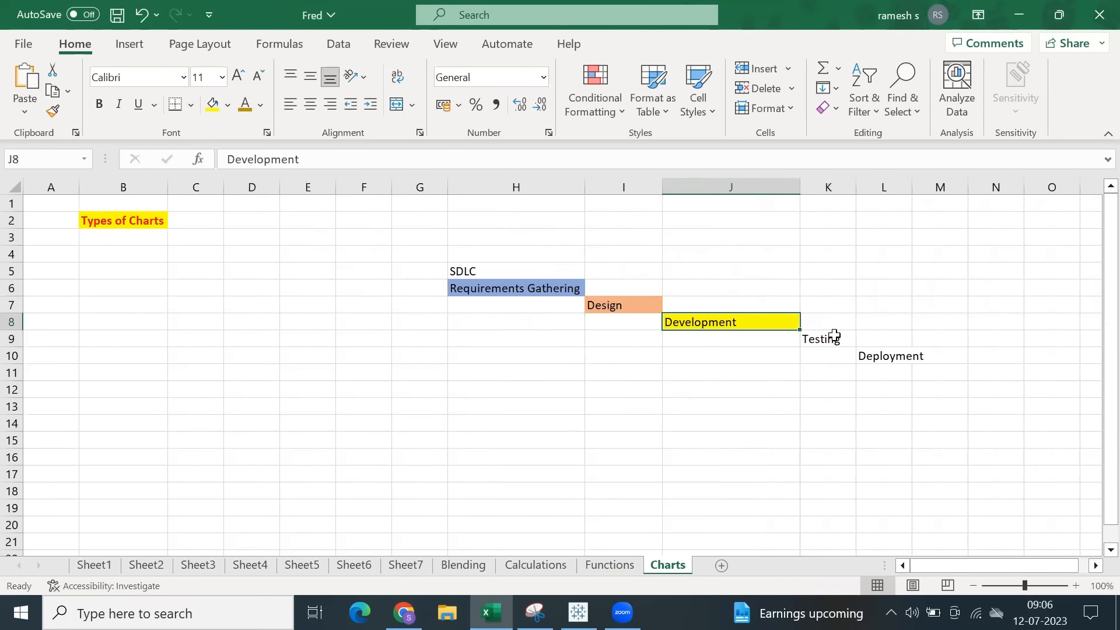
Fill the Testing cell in K9 with light gold.
click(837, 337)
click(229, 108)
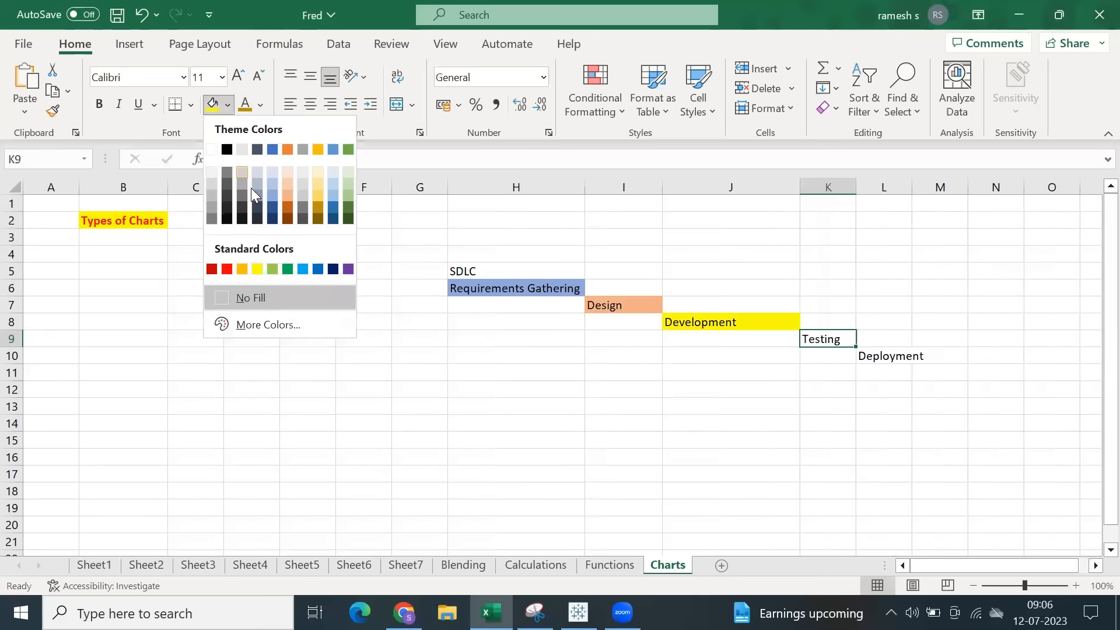
click(288, 195)
click(228, 109)
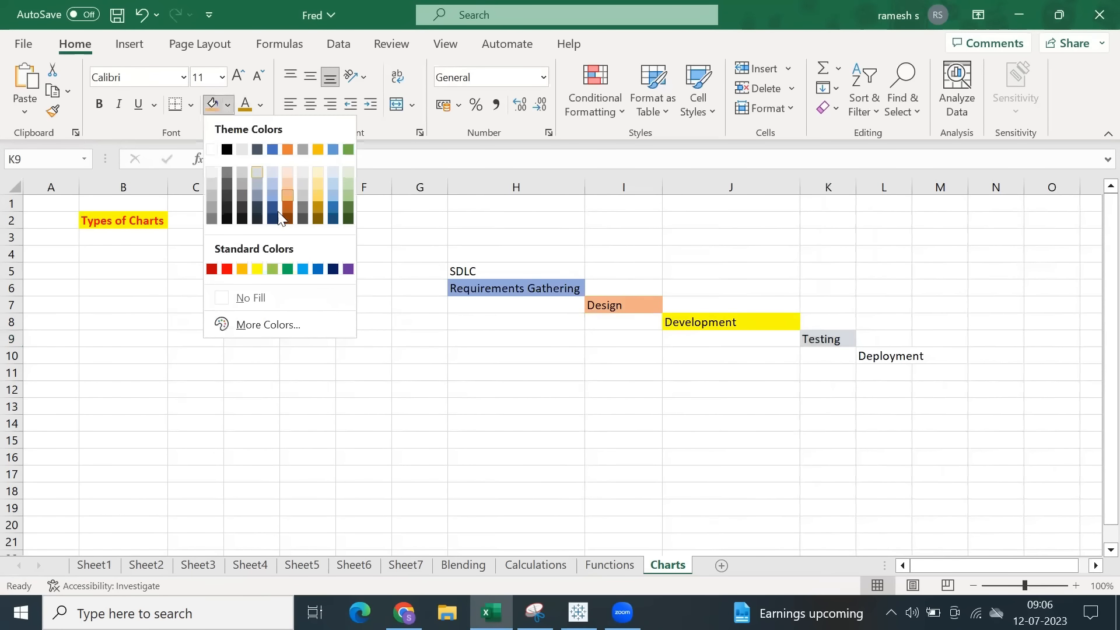
click(316, 200)
Widen column L to fit Deployment and fill that cell with light green.
click(905, 357)
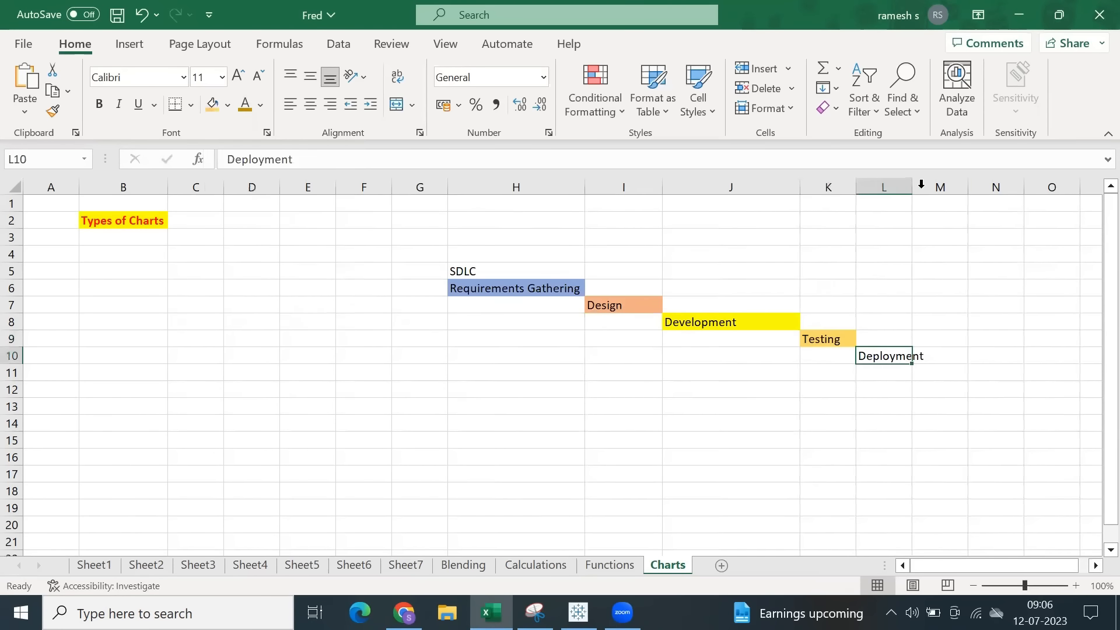
drag(904, 196, 915, 188)
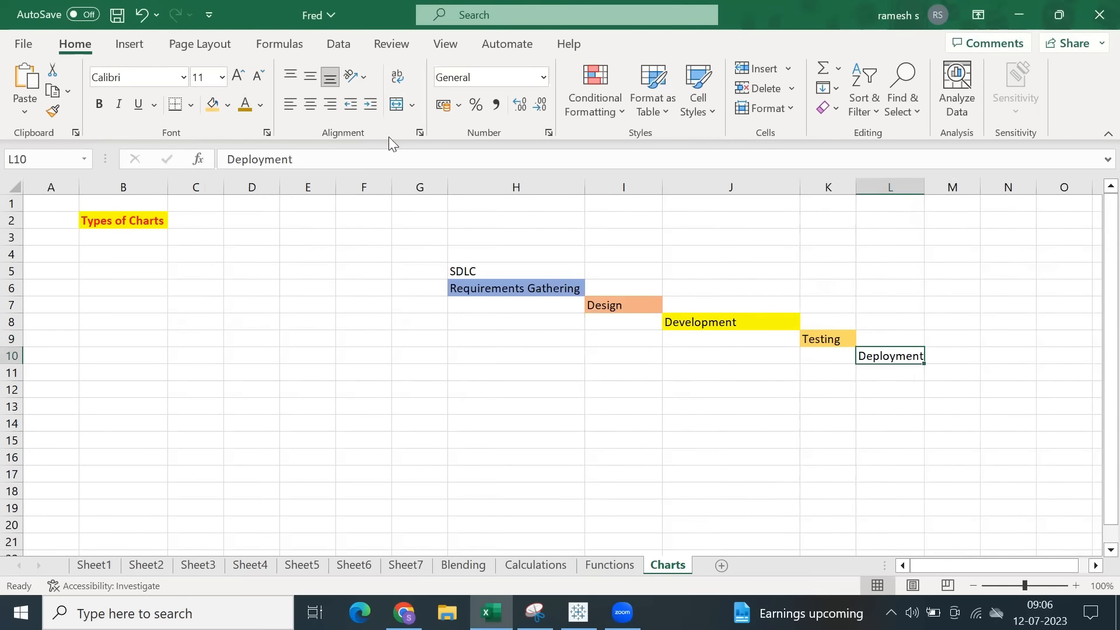
click(227, 107)
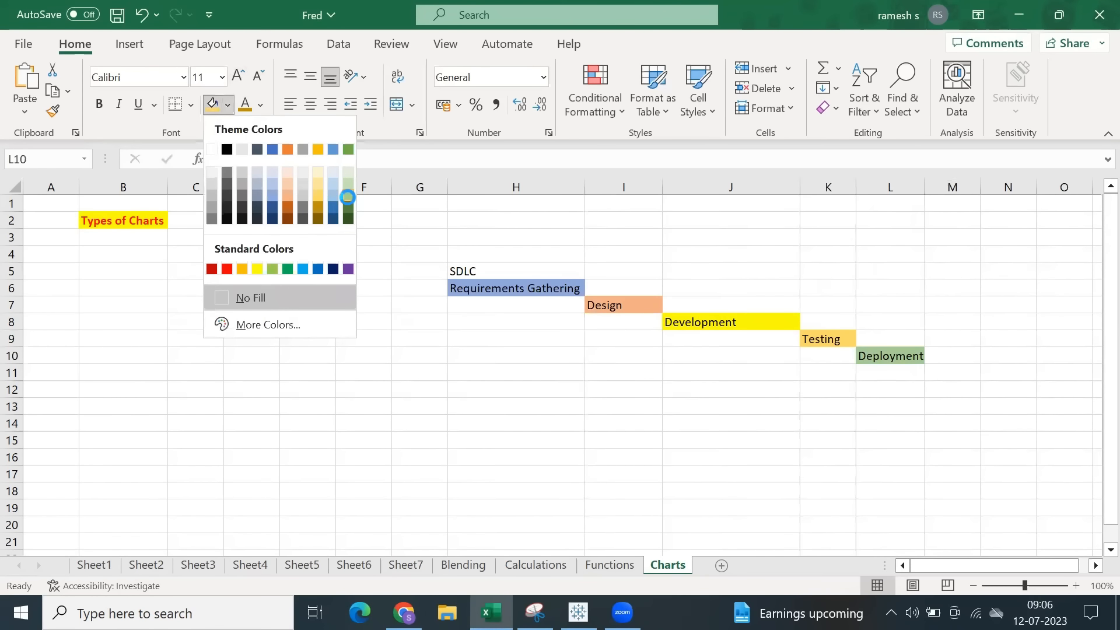
click(348, 197)
Fill the range H11:L11 below the phases with grey as a timeline bar.
click(739, 372)
drag(452, 370, 893, 372)
click(227, 107)
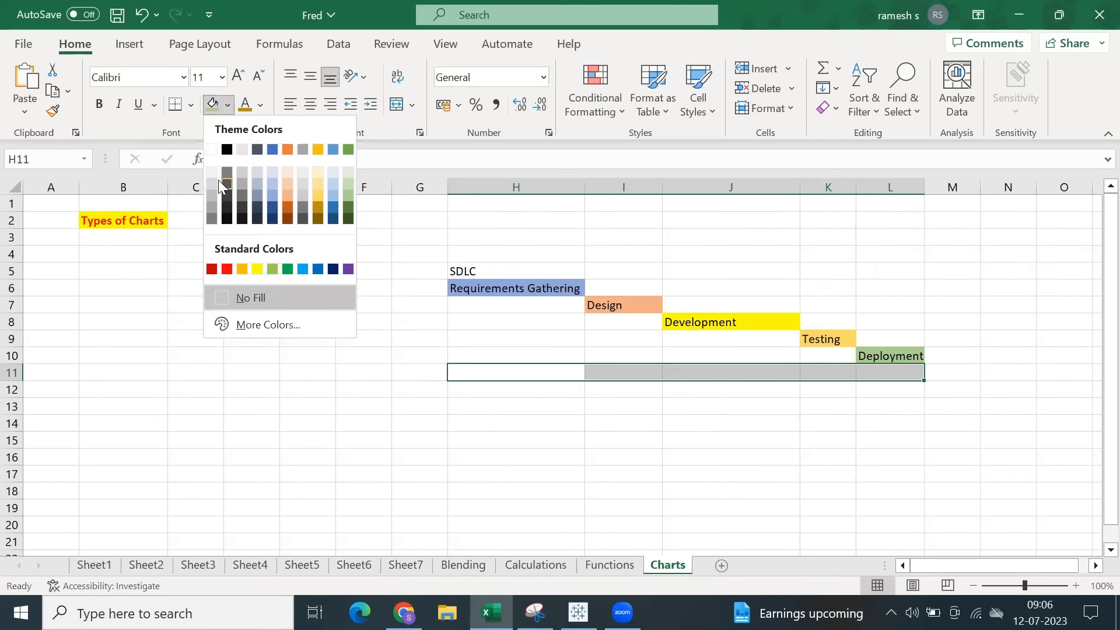
click(214, 210)
click(425, 383)
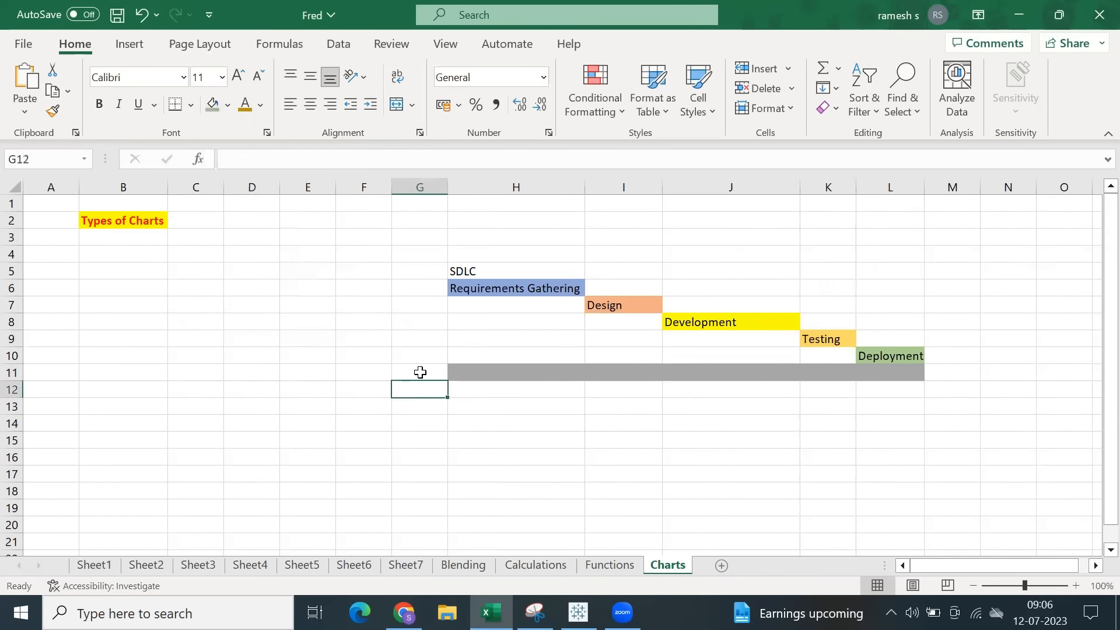
Enter the duration 2 weeks for Requirements Gathering in cell H10, above the grey bar.
click(497, 290)
click(481, 355)
text(2 weeks)
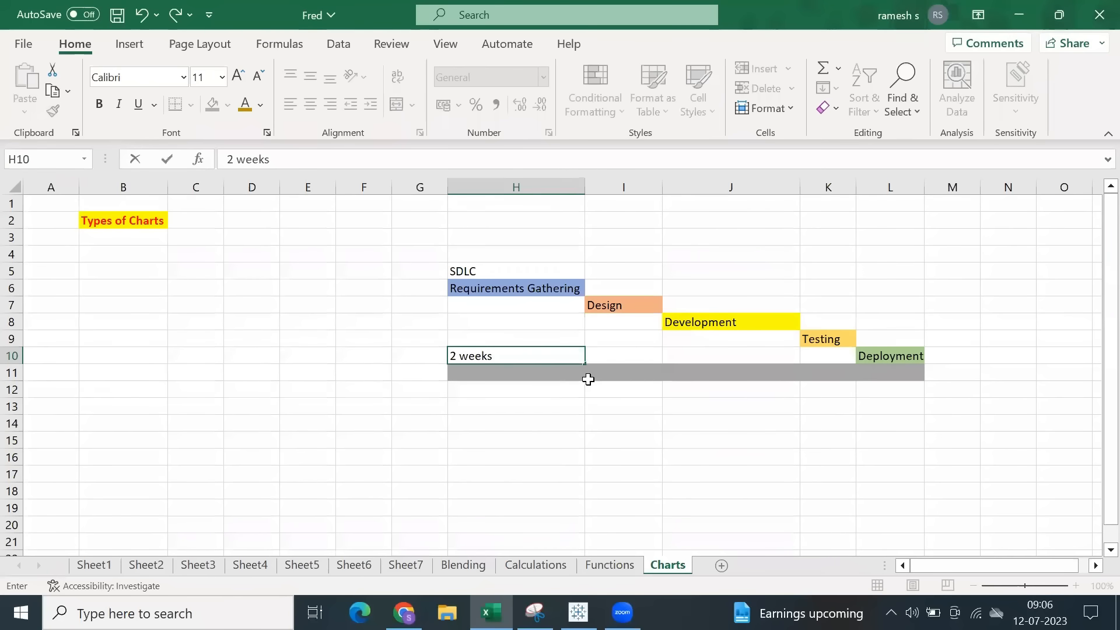
click(605, 353)
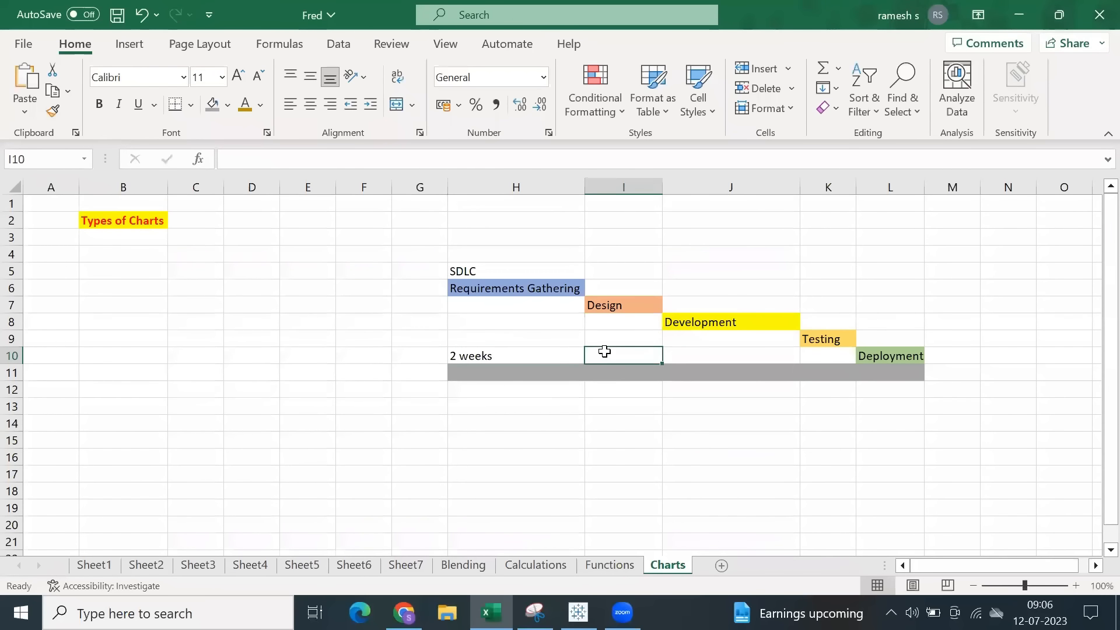
Enter the durations 1 week in I10, 2 weeks in J10 and 1 week in K10 above the grey bar.
text(1 week)
key(Tab)
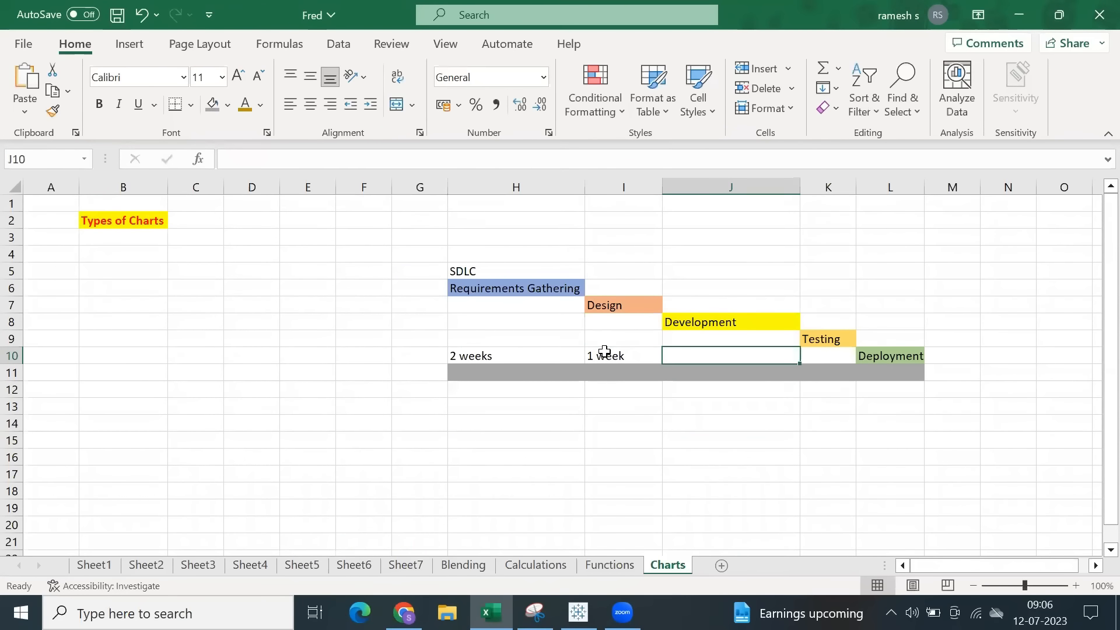
text(2 weeks)
key(Tab)
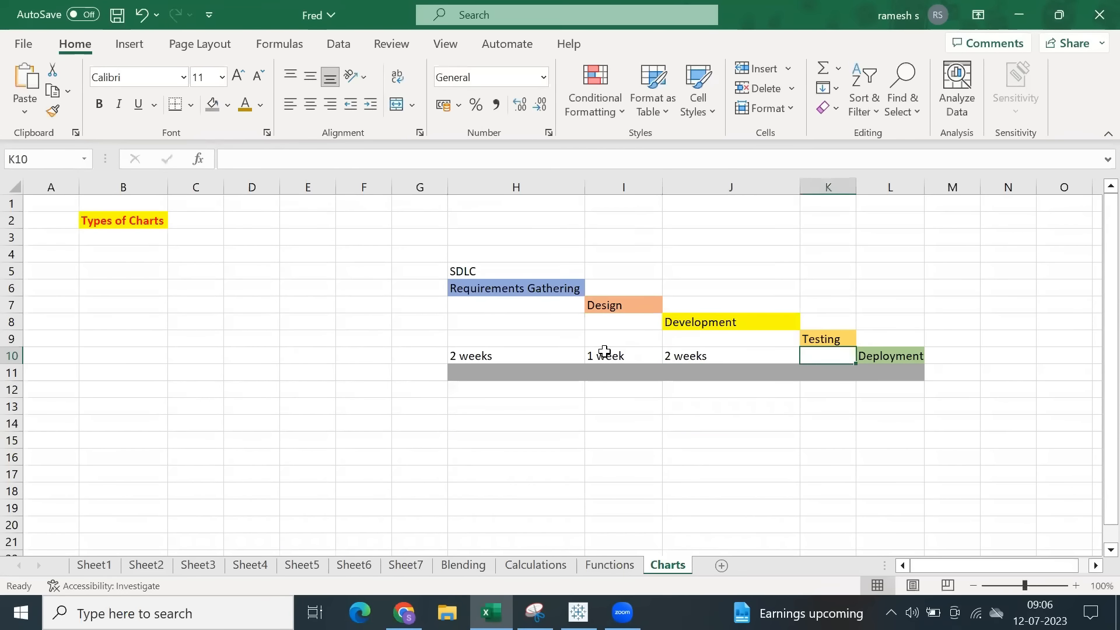
text(1 week)
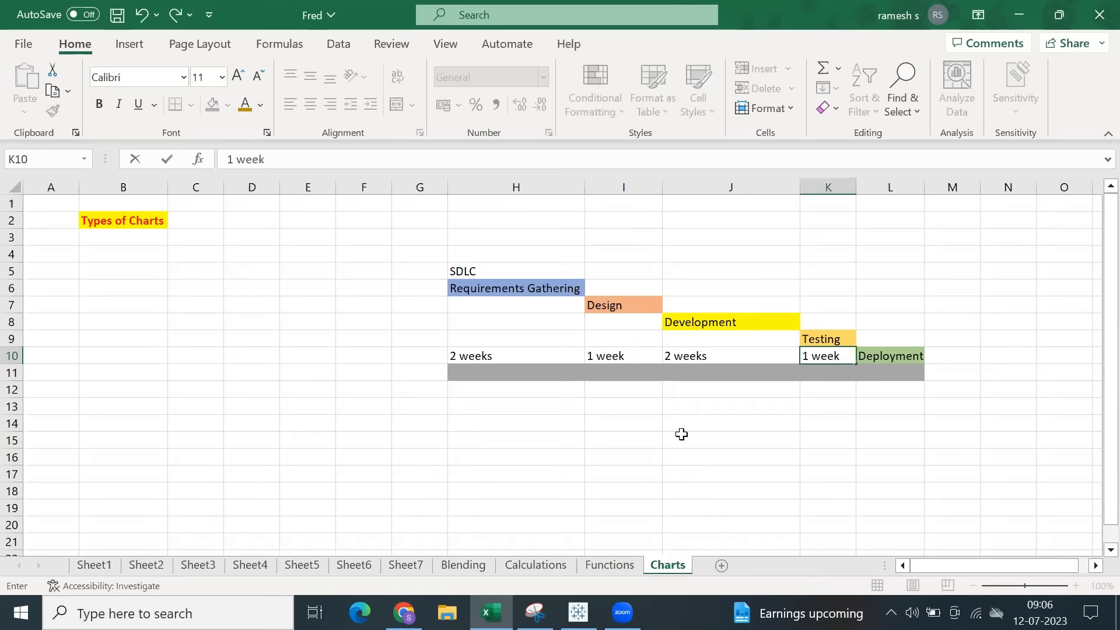
key(Tab)
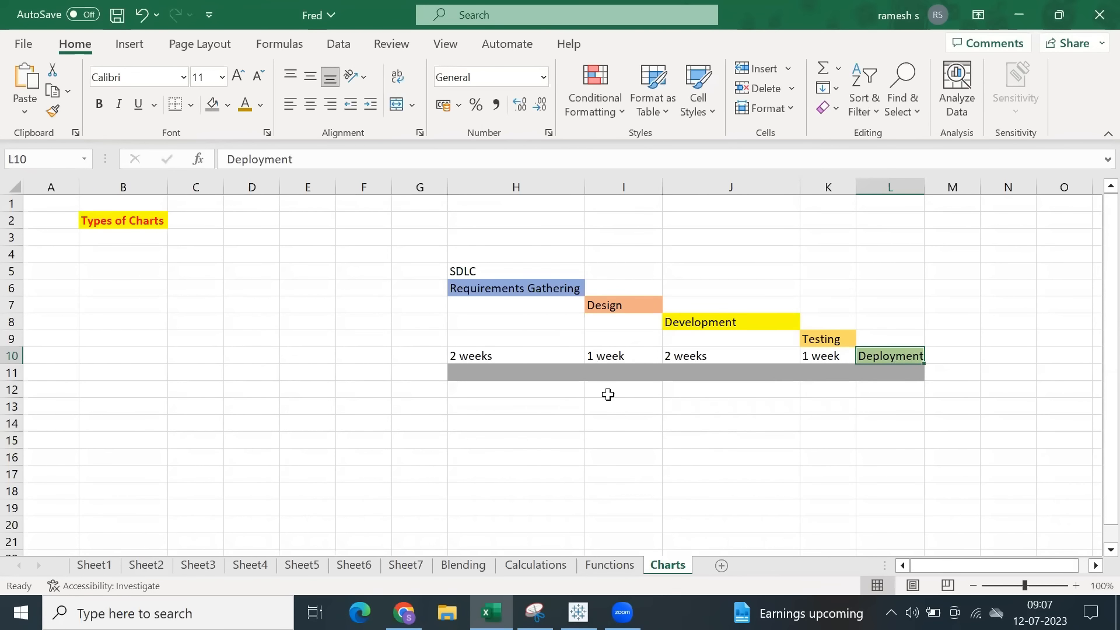
Move the durations in H10:K10 below the grey bar to row 13, starting at H13.
drag(501, 353, 811, 356)
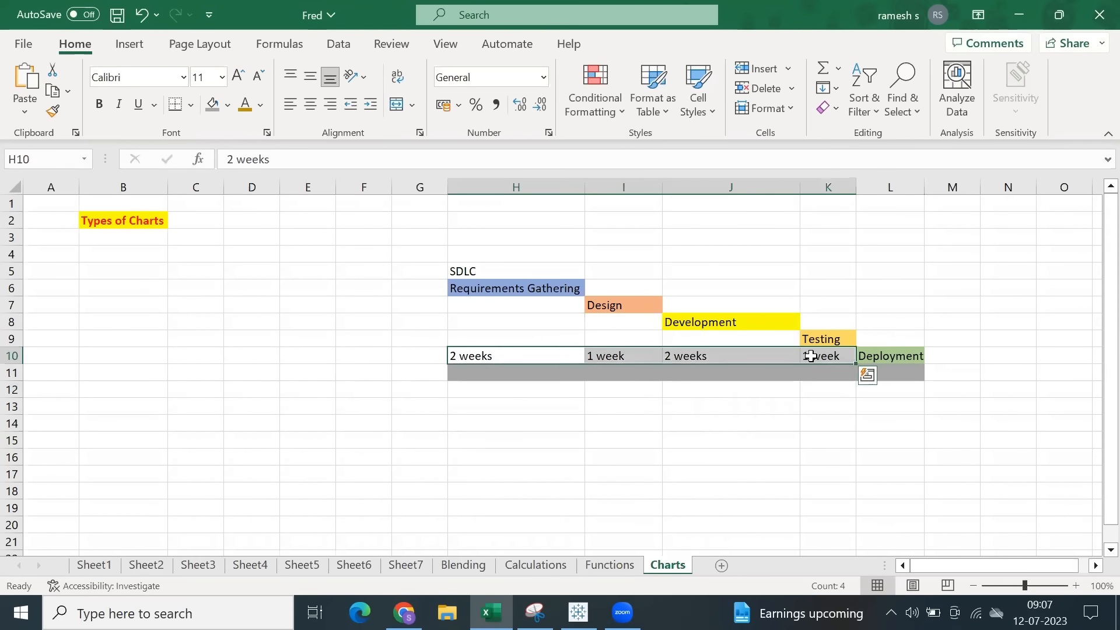
key(ctrl+x)
click(506, 405)
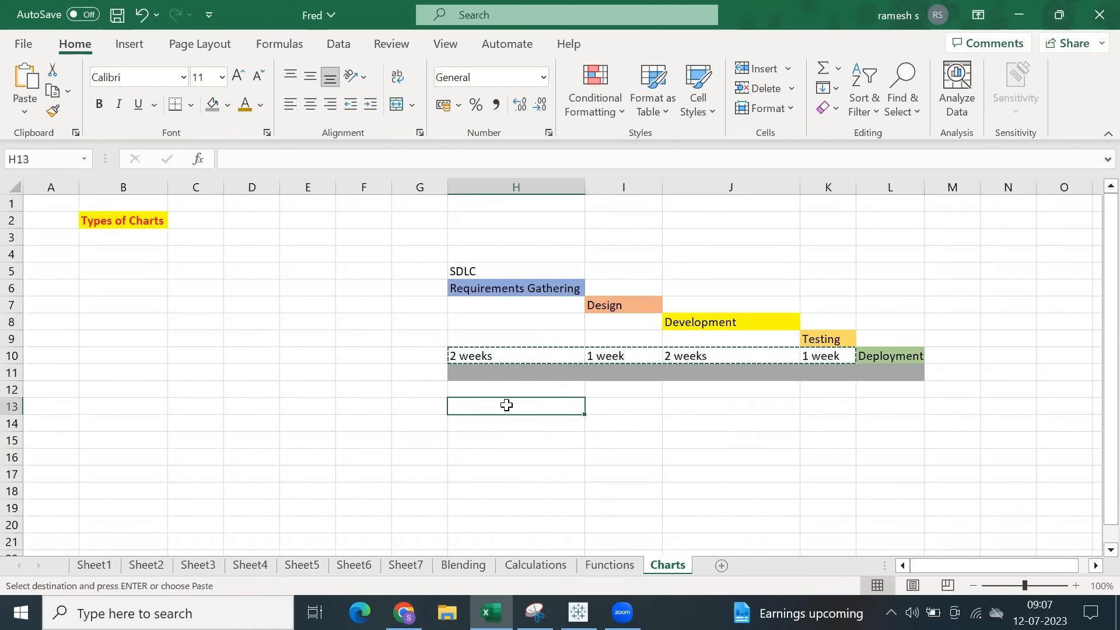
key(ctrl+v)
Copy the 1 week duration from K13 to L13 under Deployment and save the workbook.
click(881, 411)
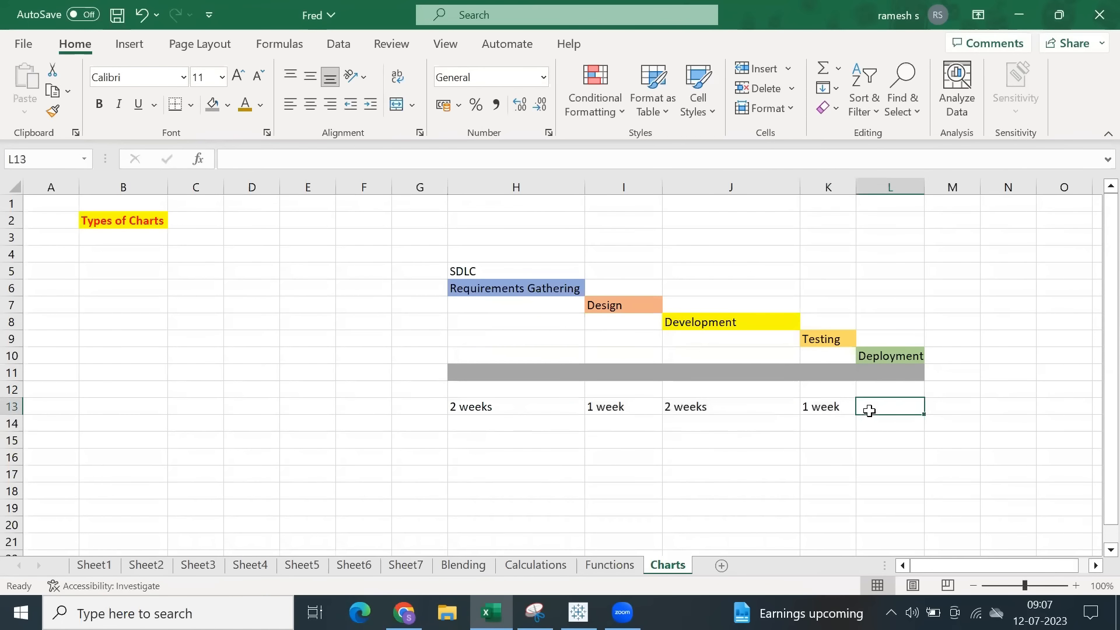
click(831, 412)
key(ctrl+c)
click(879, 406)
key(ctrl+v)
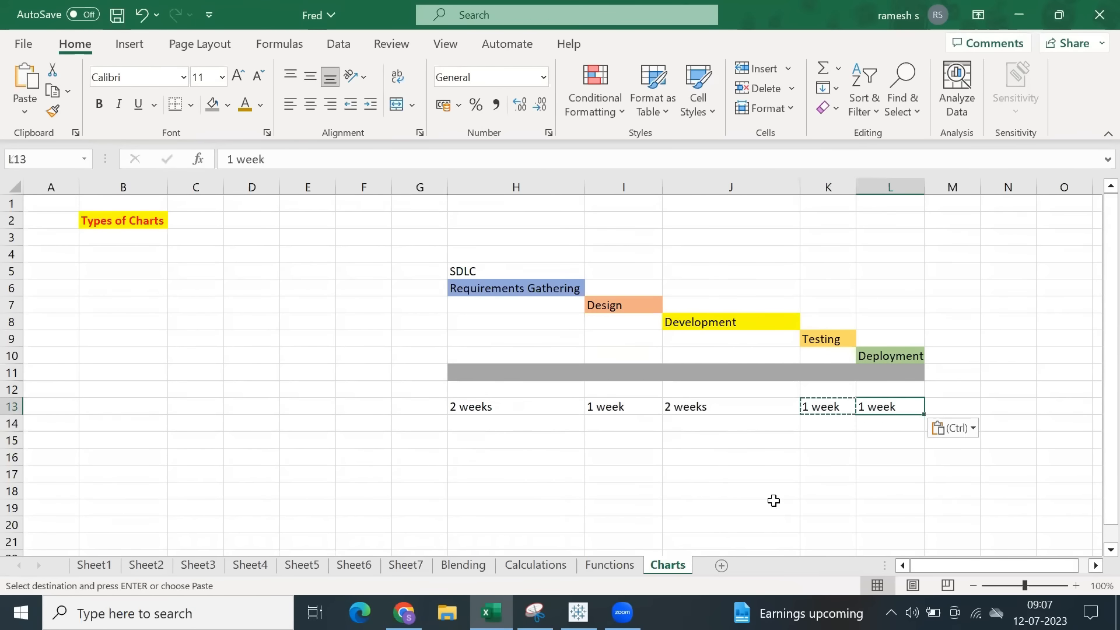
click(774, 500)
key(ctrl+s)
click(743, 453)
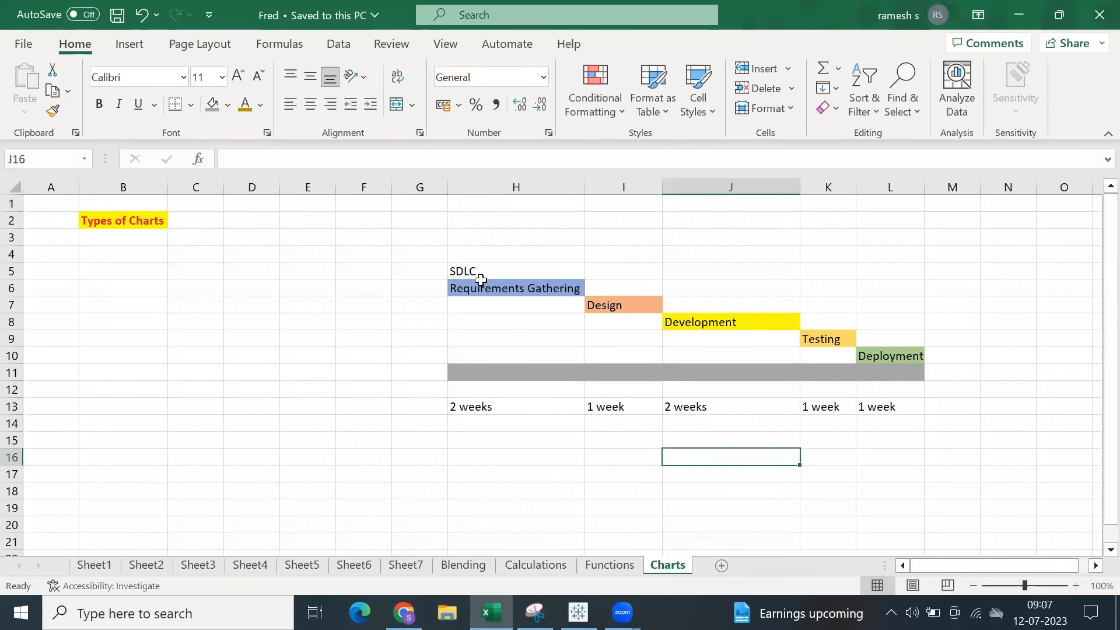
click(467, 274)
click(621, 299)
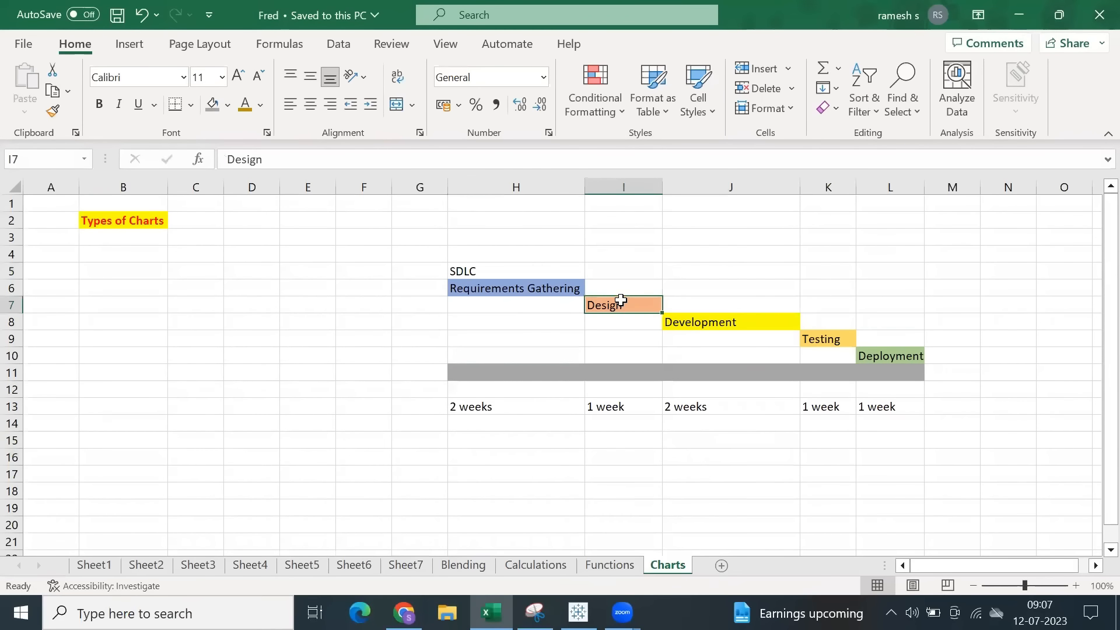
click(667, 315)
drag(490, 290, 883, 412)
Switch to Tableau and label the waterfall chart's bars with Sales.
click(579, 613)
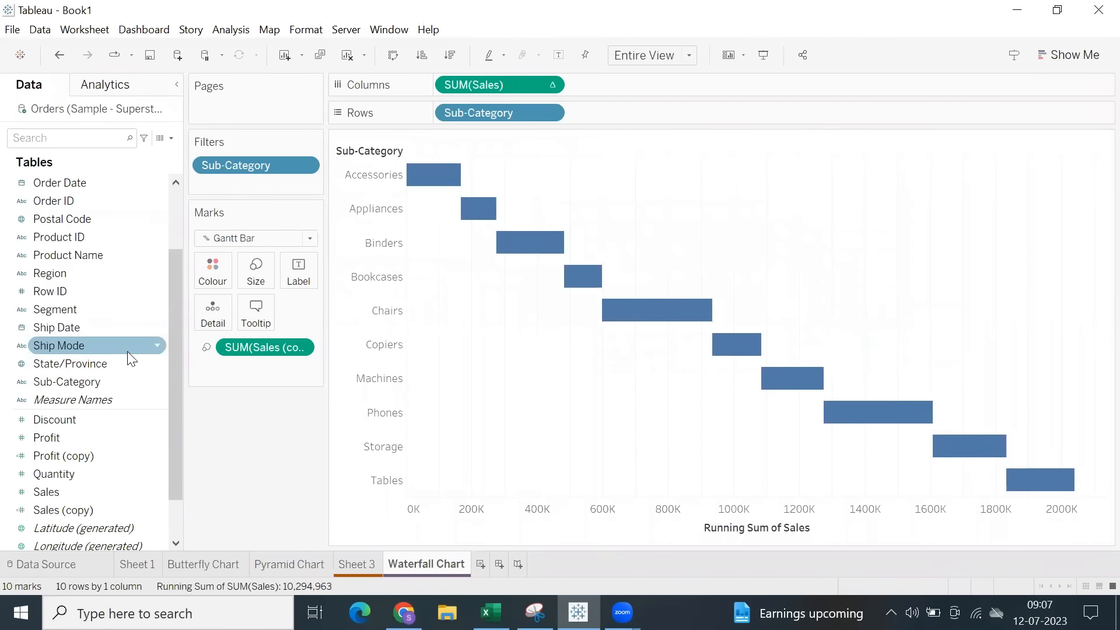
drag(63, 492, 298, 270)
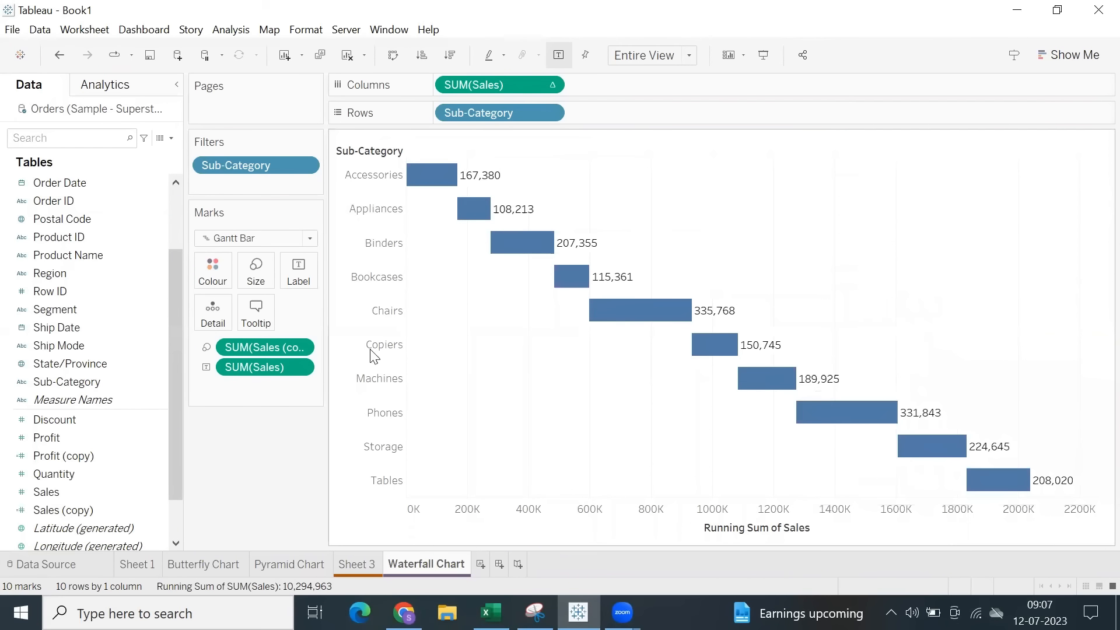
Remove the Sales (copy) line from the waterfall chart's tooltip text.
click(256, 315)
key(ctrl+a)
click(380, 175)
drag(361, 164, 192, 162)
key(Delete)
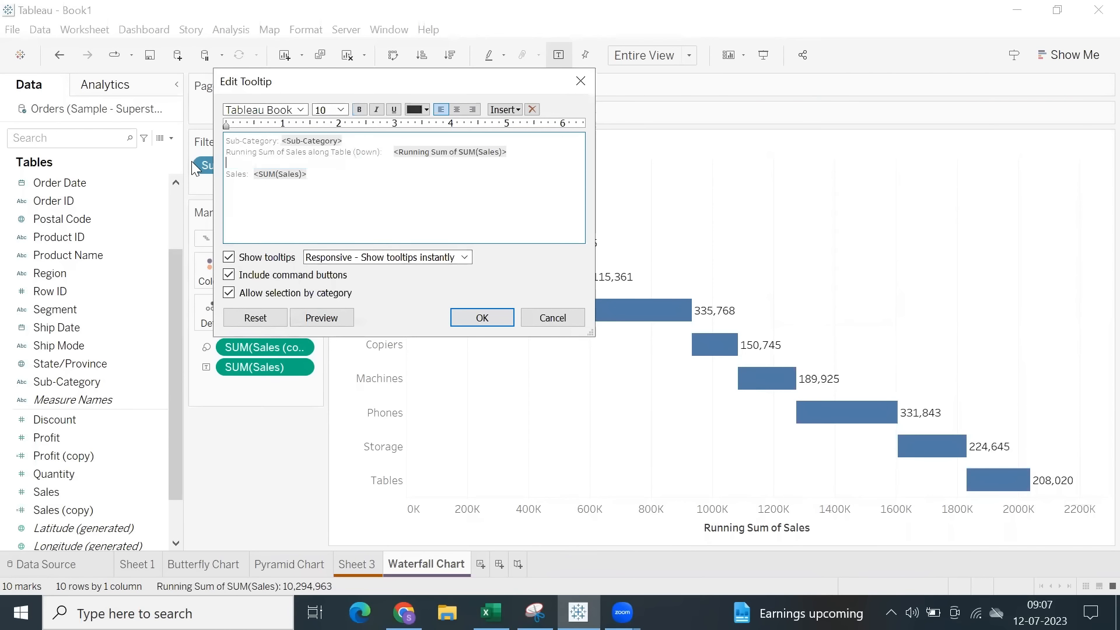
click(482, 318)
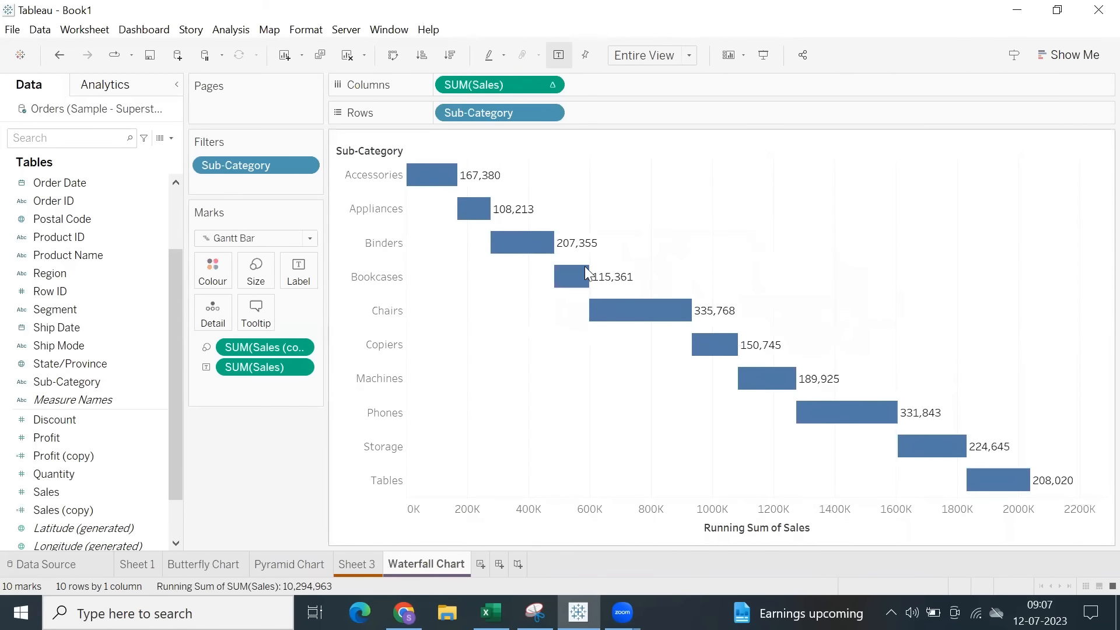
Colour the waterfall bars by Sub-Category and show column grand totals.
drag(107, 372, 214, 270)
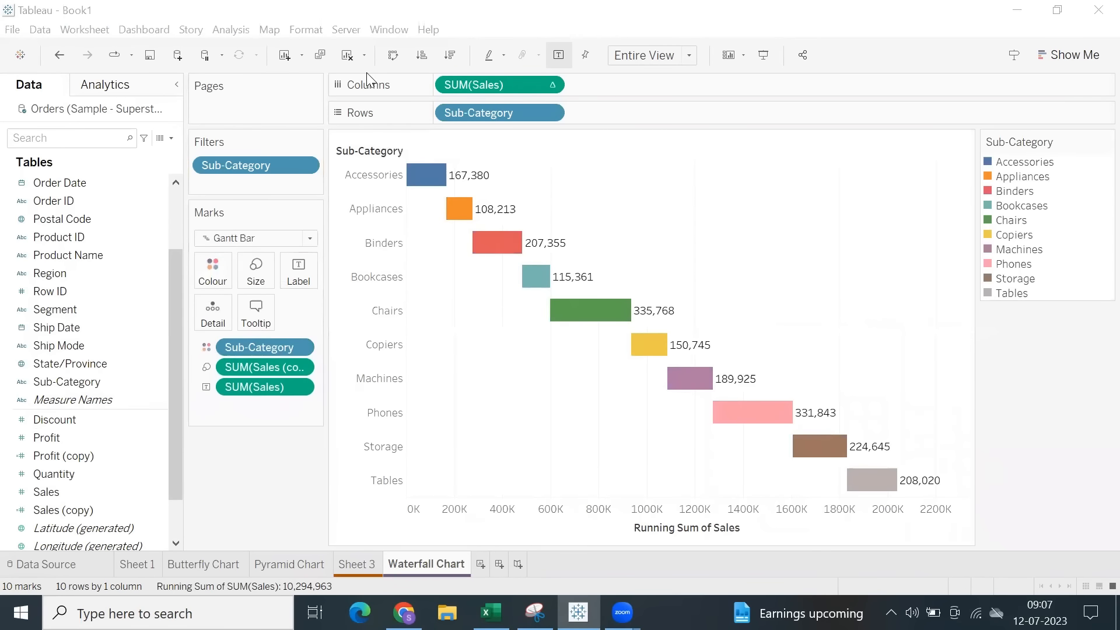
click(214, 30)
mouse_move(449, 185)
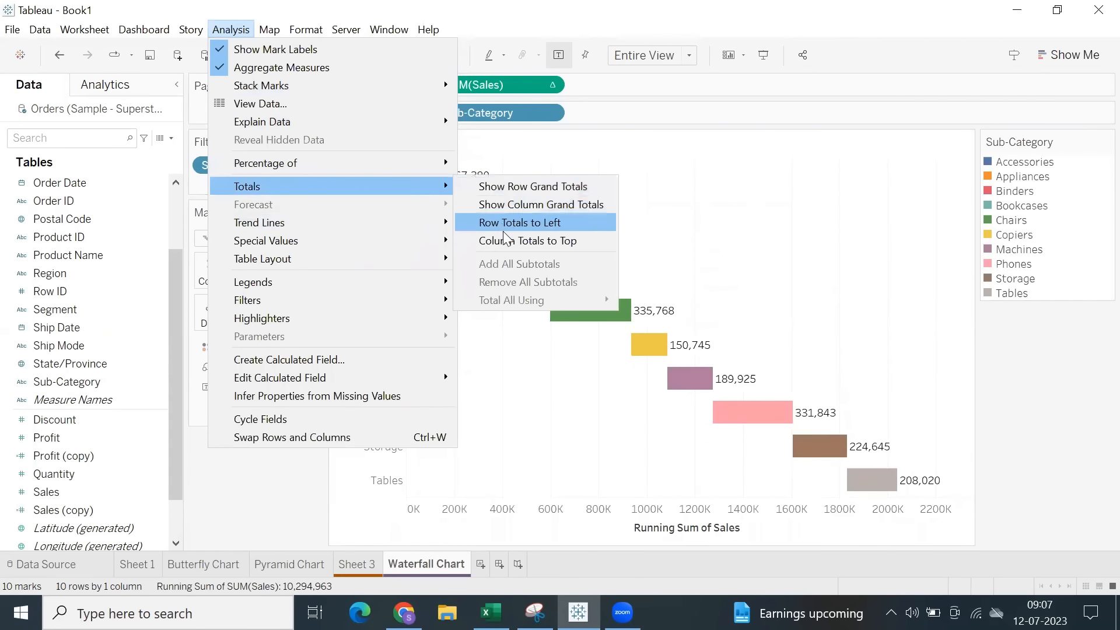
click(505, 212)
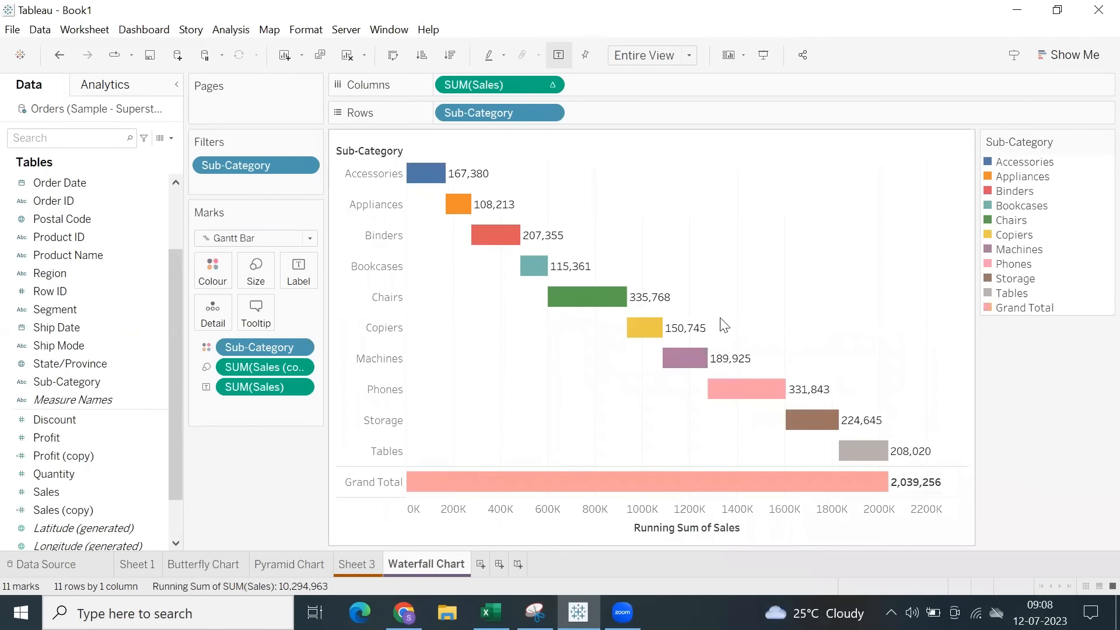
Compare the waterfall chart with the SDLC timeline in H6:L11 in Excel and return to Tableau.
click(490, 613)
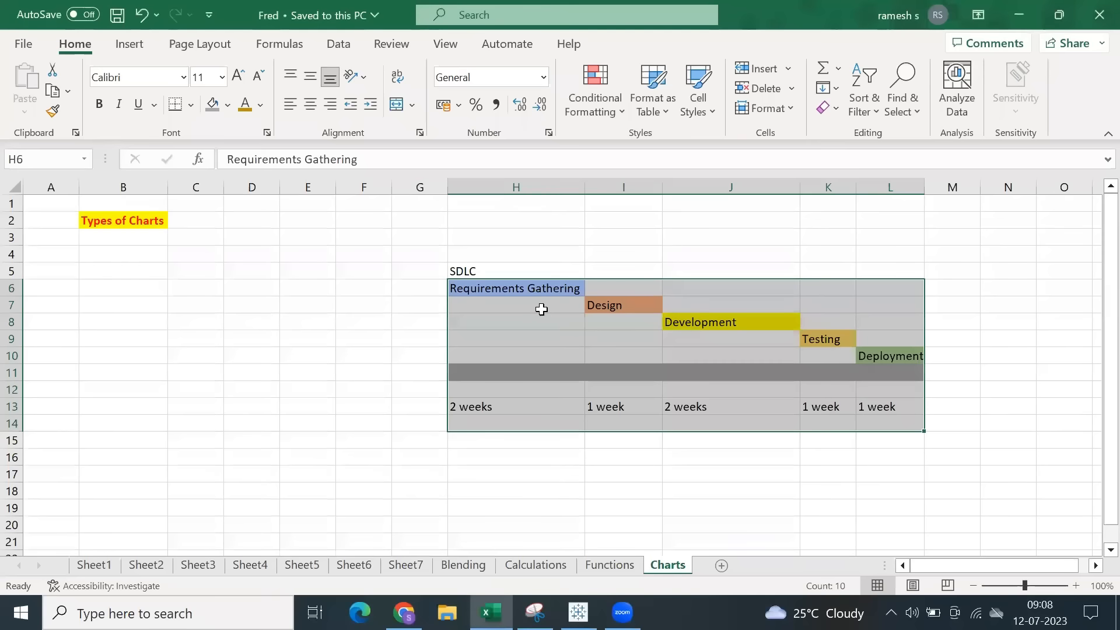
click(491, 300)
drag(498, 285, 902, 376)
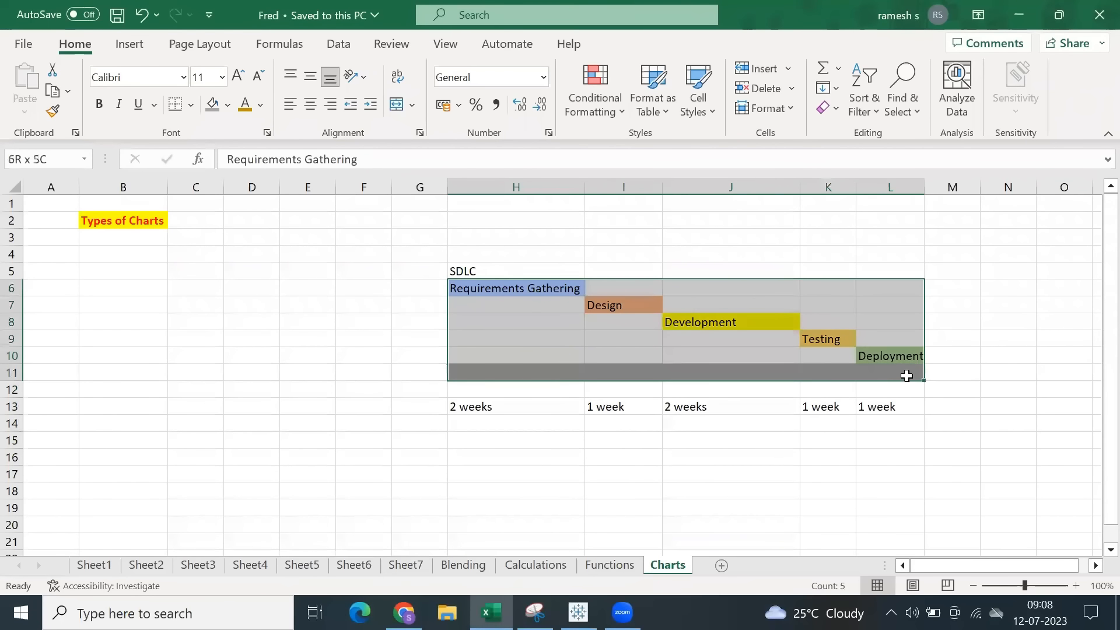
click(579, 613)
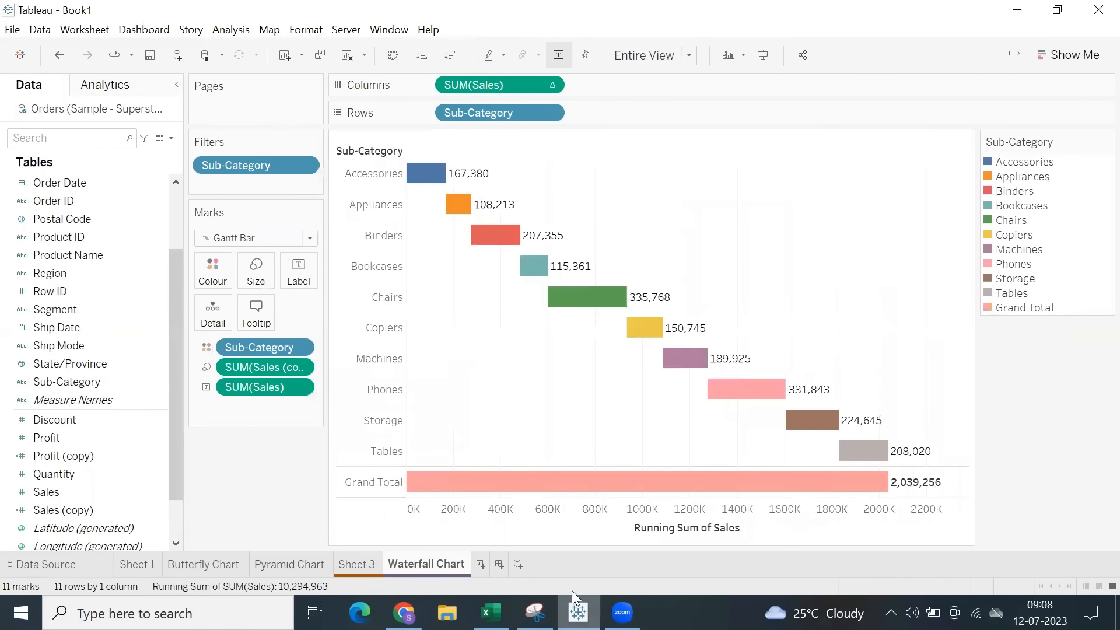
mouse_move(652, 300)
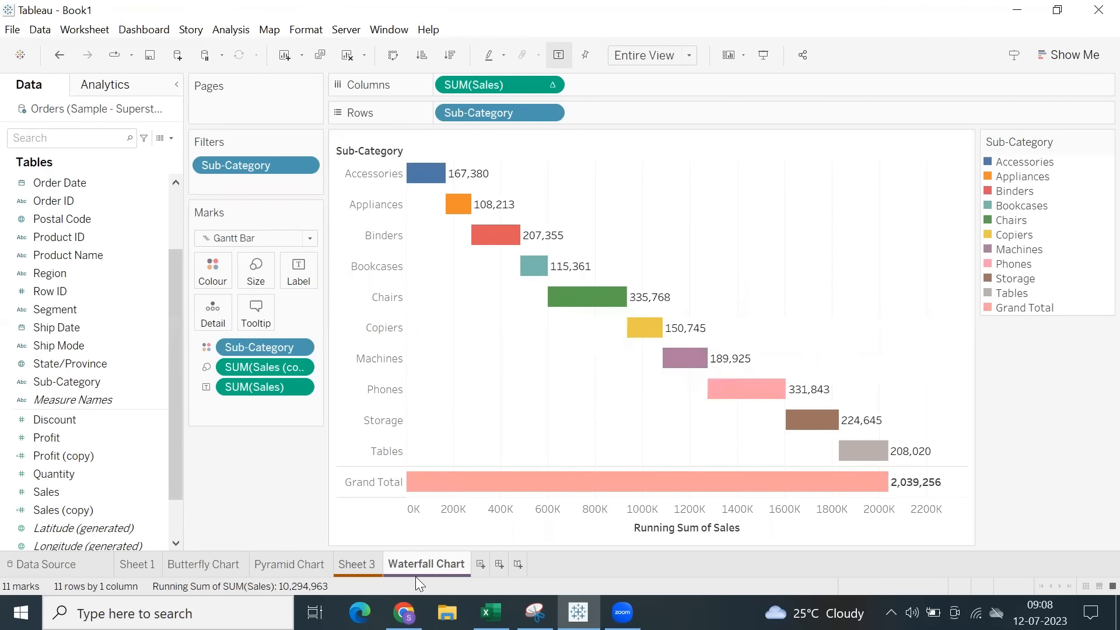
Add a new worksheet after the Waterfall Chart sheet, put Sub-Category on Rows and remove it again.
click(480, 564)
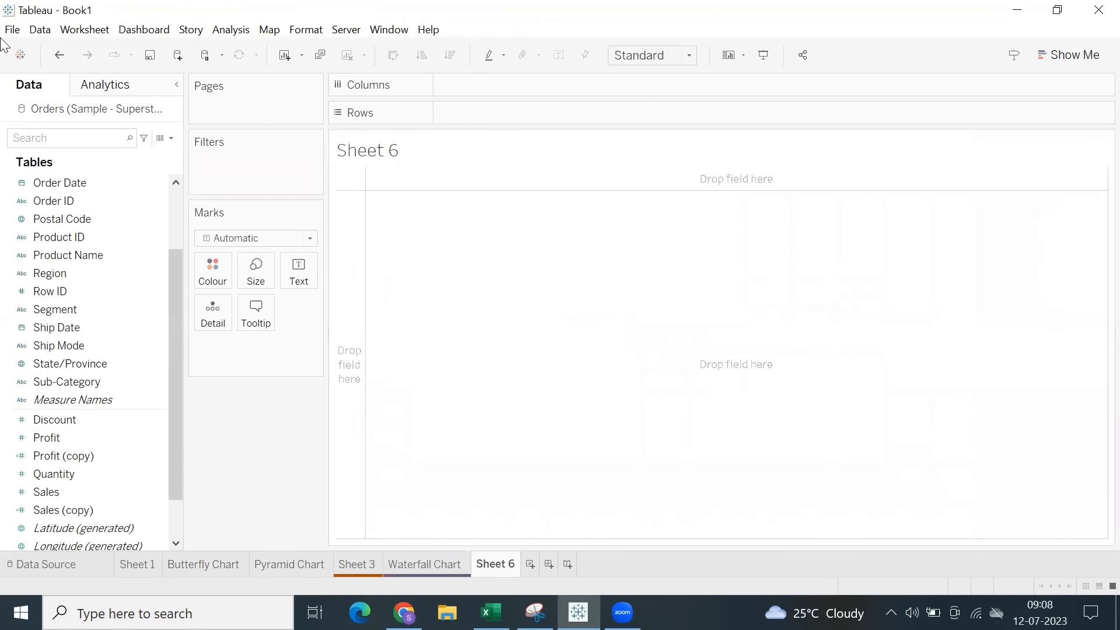
click(457, 564)
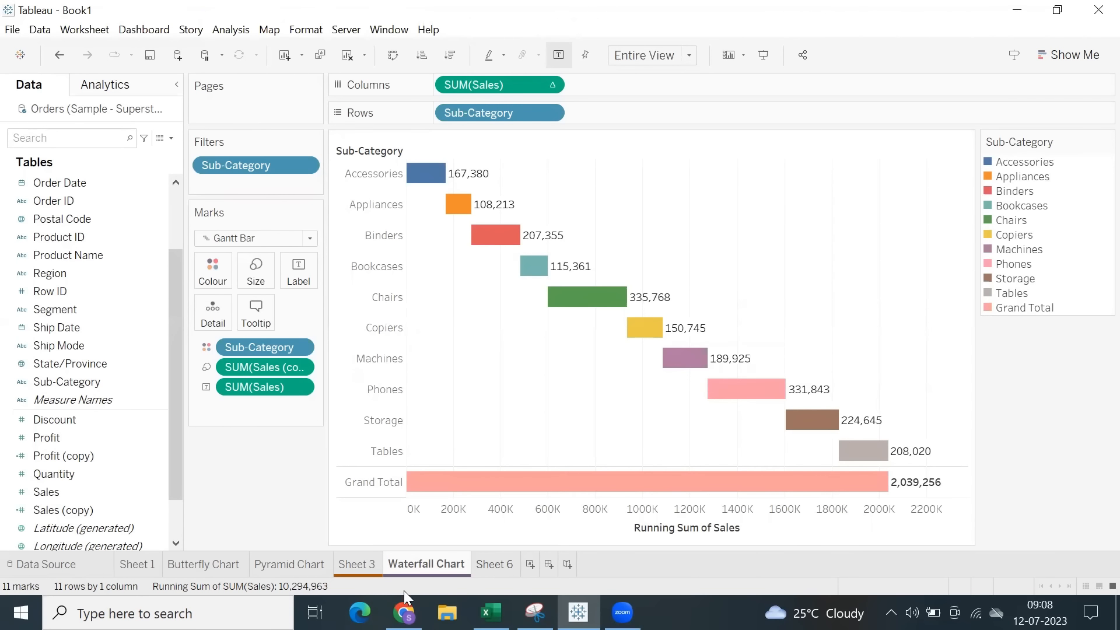
click(495, 564)
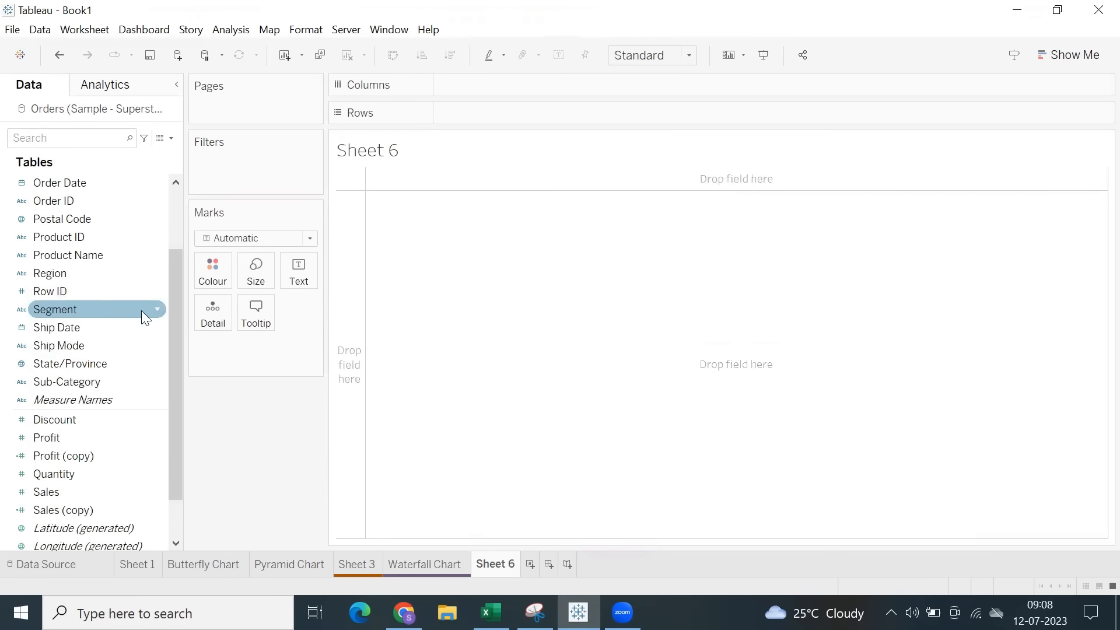
double_click(107, 381)
drag(551, 105, 467, 409)
Build a text table of Sales by Region on the new worksheet.
scroll(94, 236, up, 2)
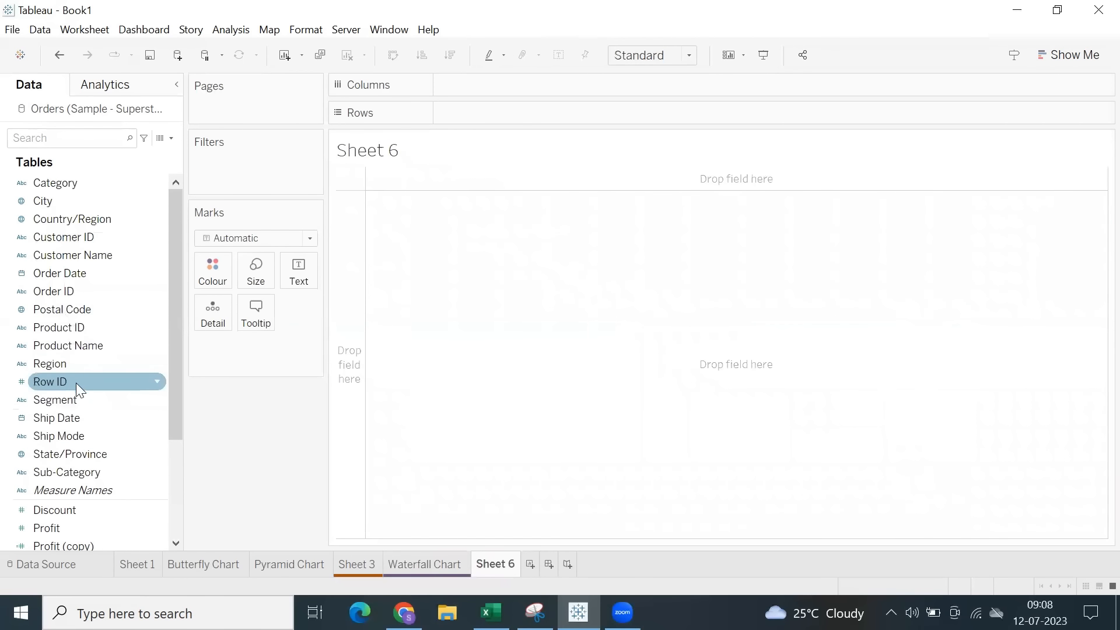
double_click(66, 369)
scroll(87, 405, down, 2)
scroll(86, 405, down, 2)
double_click(68, 438)
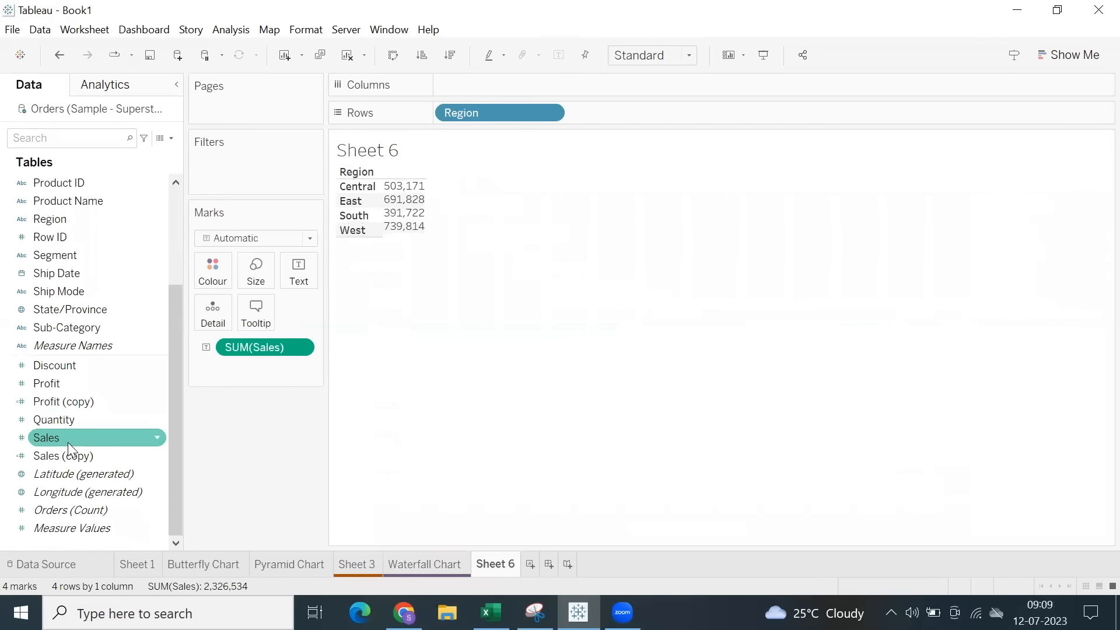
Undo adding Profit to the text table, and instead place Sales and Profit side by side on Columns as bars.
double_click(85, 383)
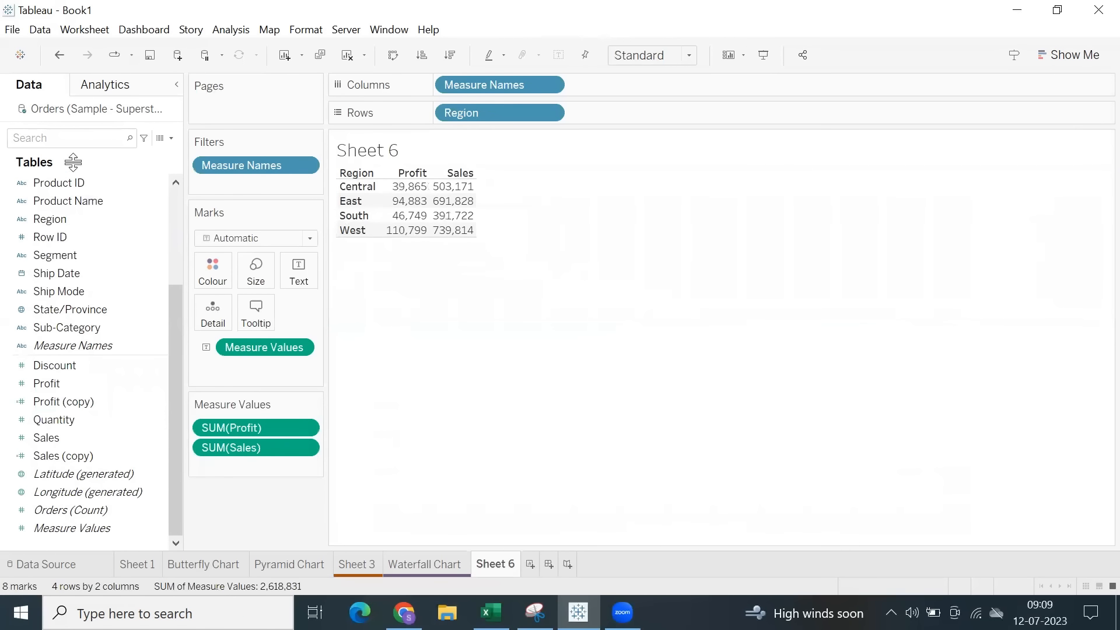
click(59, 55)
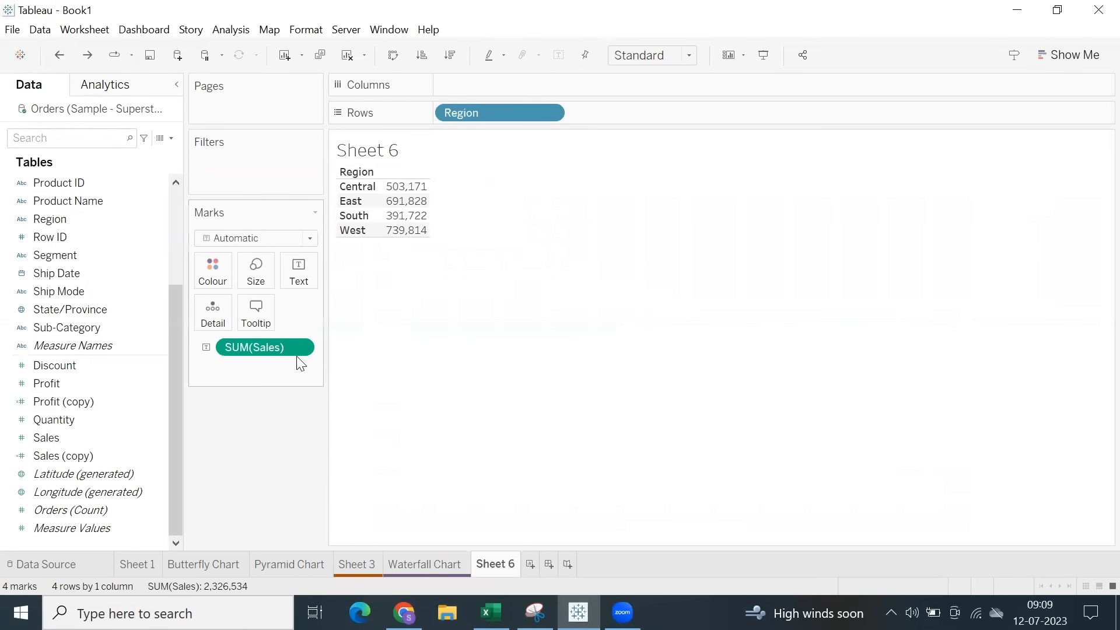
drag(295, 350, 524, 87)
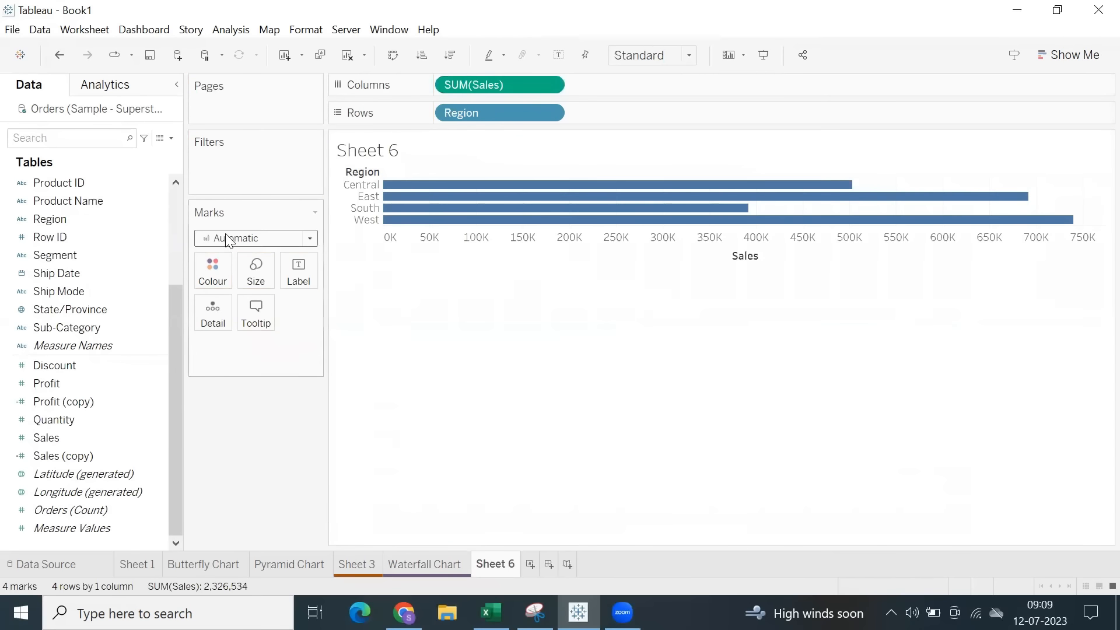
drag(51, 385, 600, 78)
Swap the chart's rows and columns and fit it to Entire View.
click(393, 55)
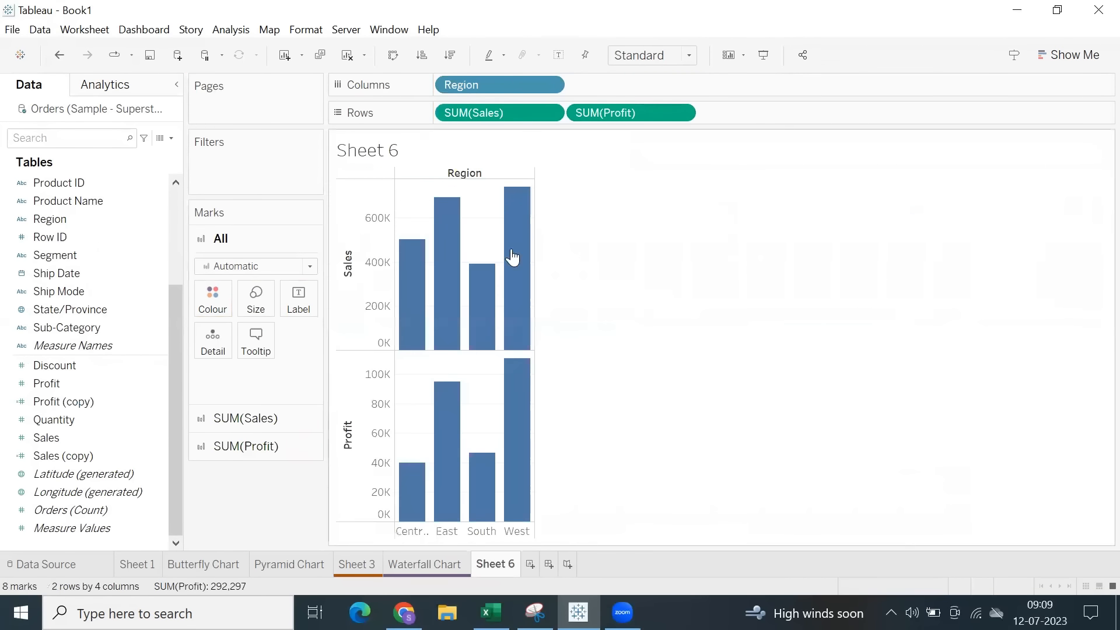
click(625, 116)
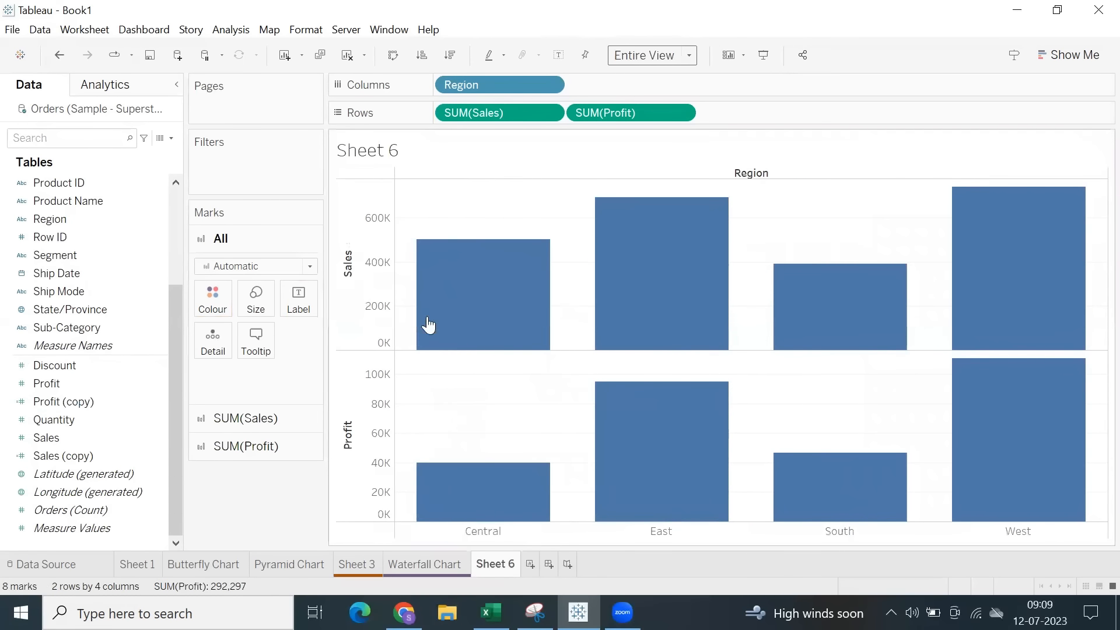
click(374, 311)
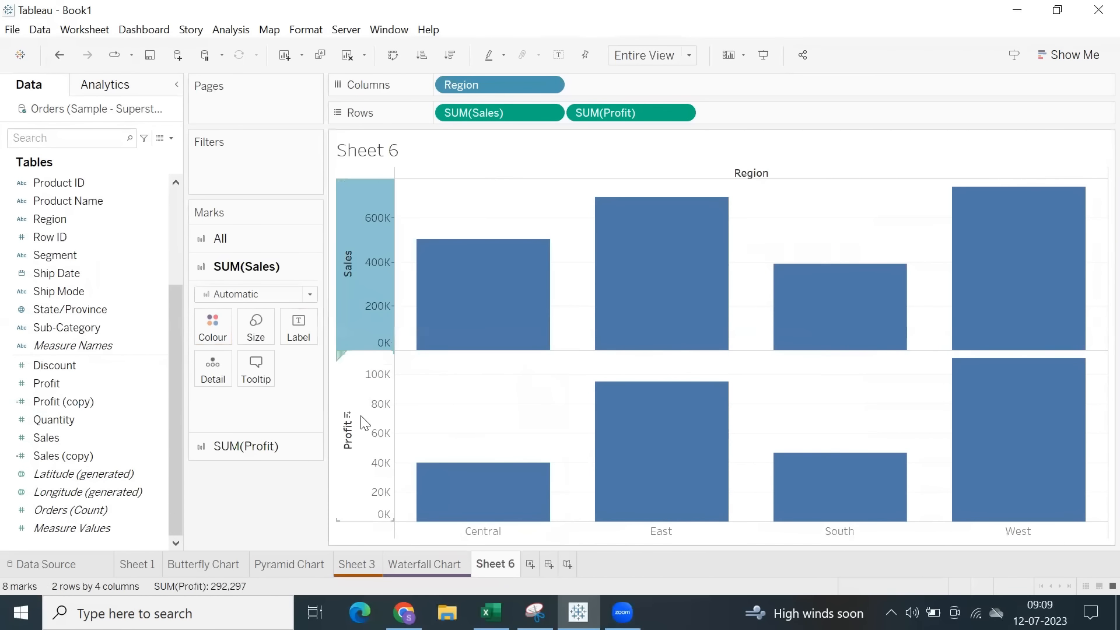
click(362, 420)
click(362, 259)
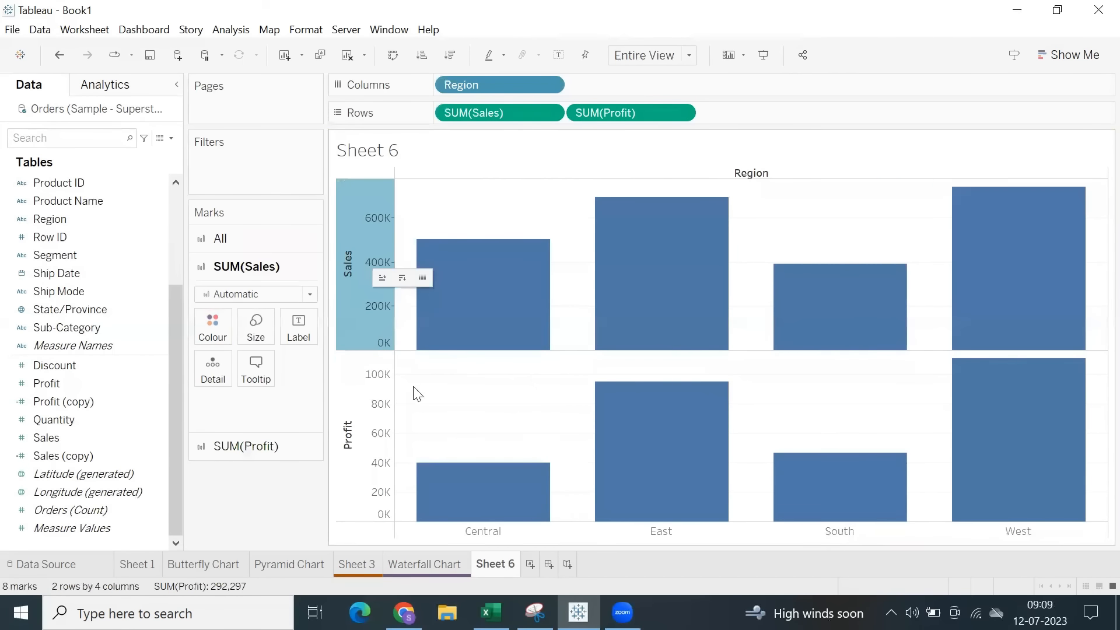
click(366, 420)
click(481, 220)
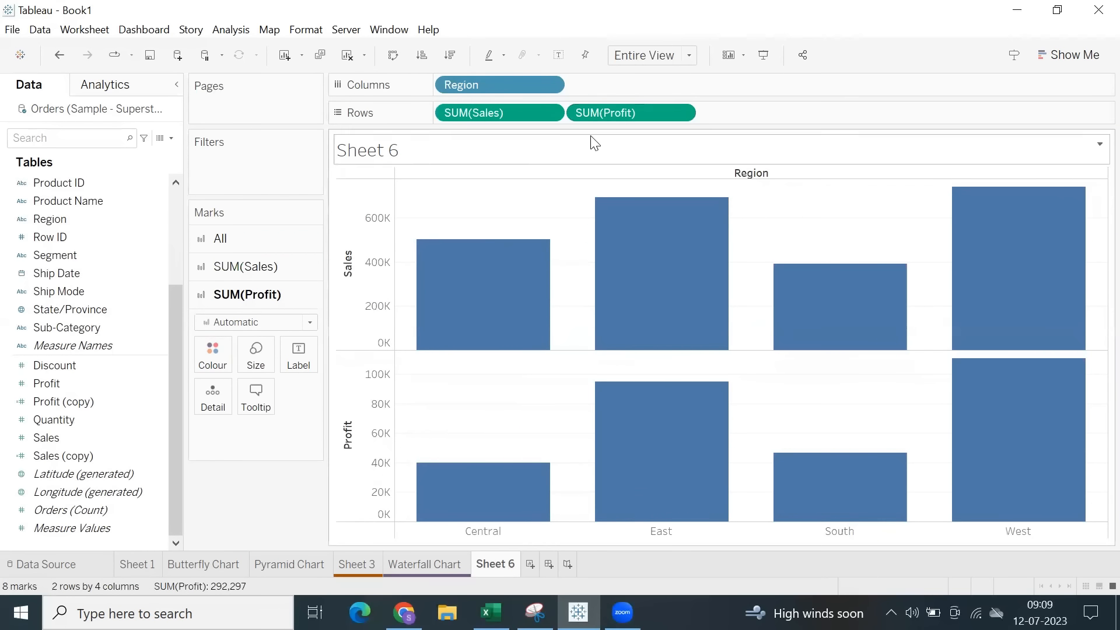
Combine Sales and Profit into one chart by setting Profit as a dual axis.
click(681, 113)
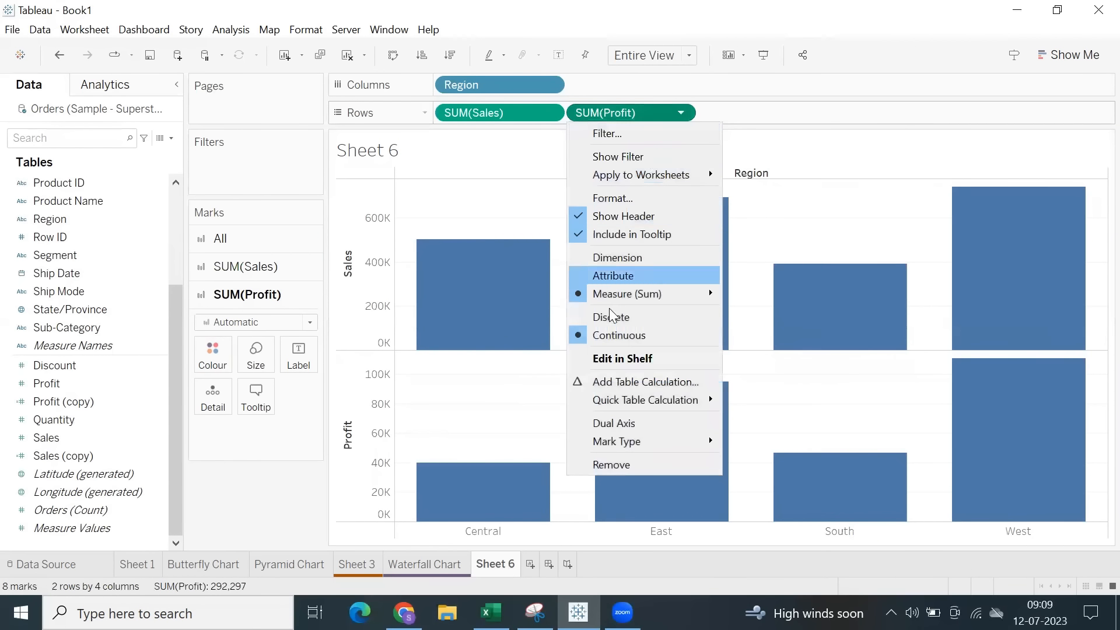
click(607, 423)
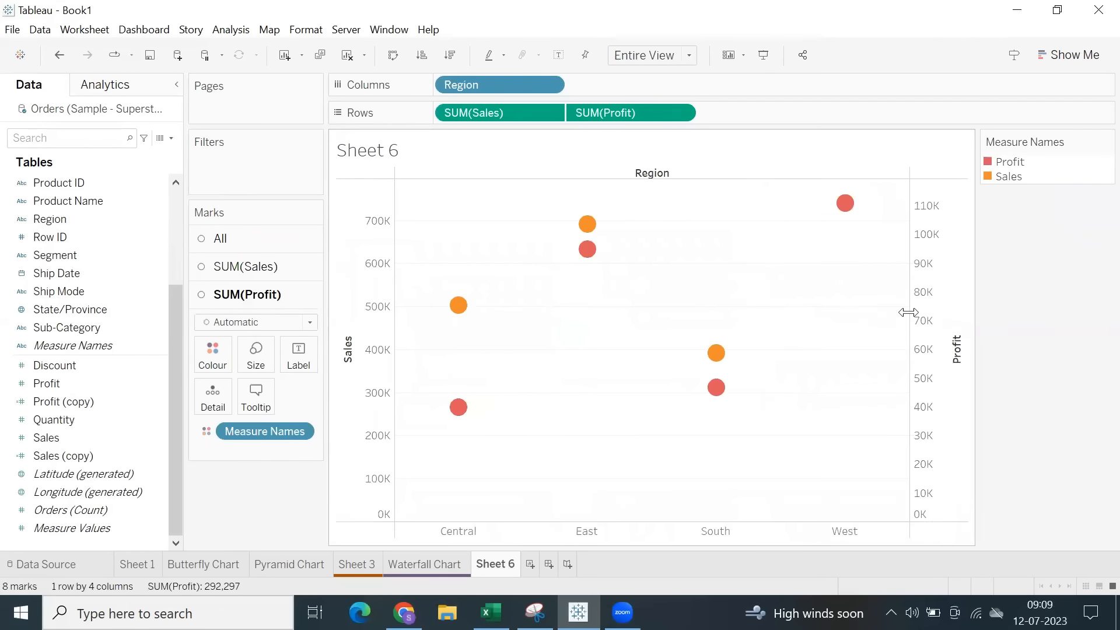
Examine the Sales and Profit marks and the separate axis belonging to each measure.
right_click(880, 220)
click(830, 281)
drag(556, 202, 754, 426)
click(750, 338)
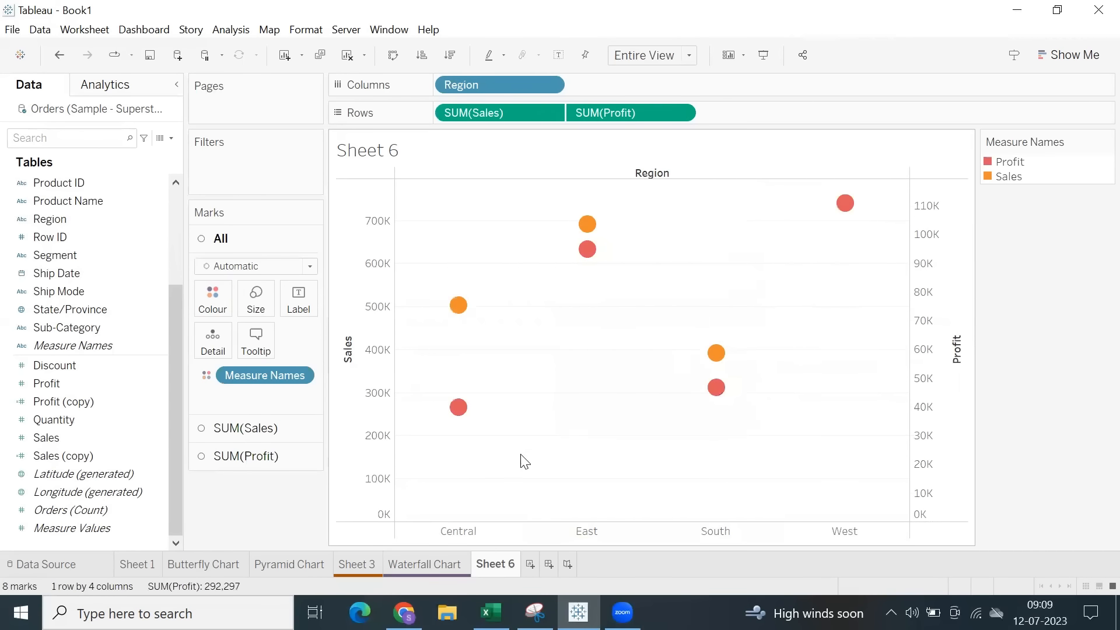
click(356, 312)
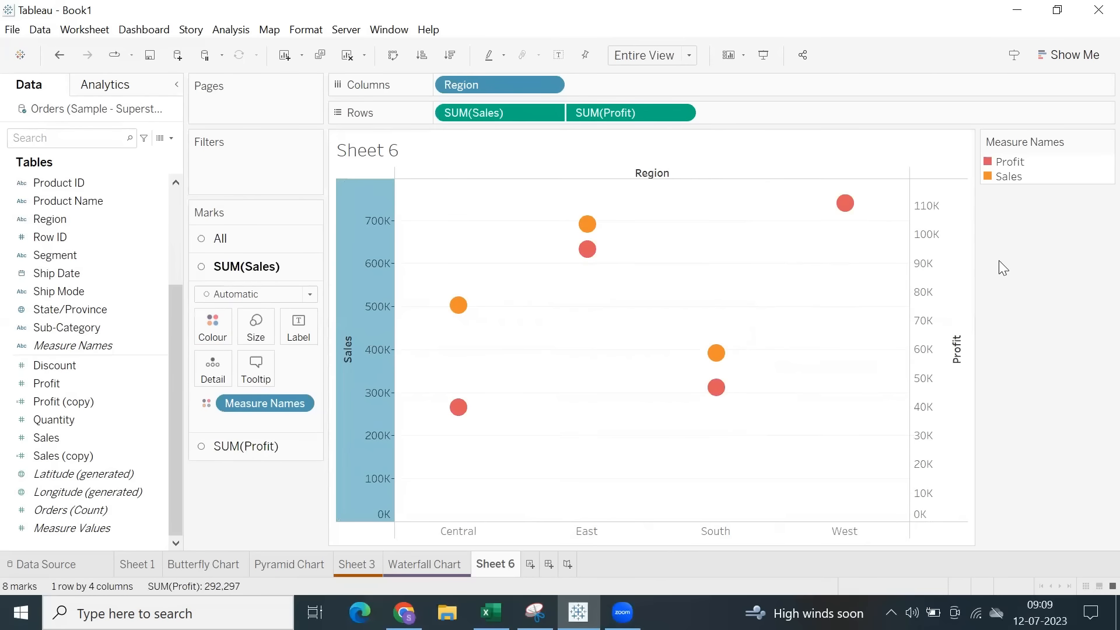
click(957, 289)
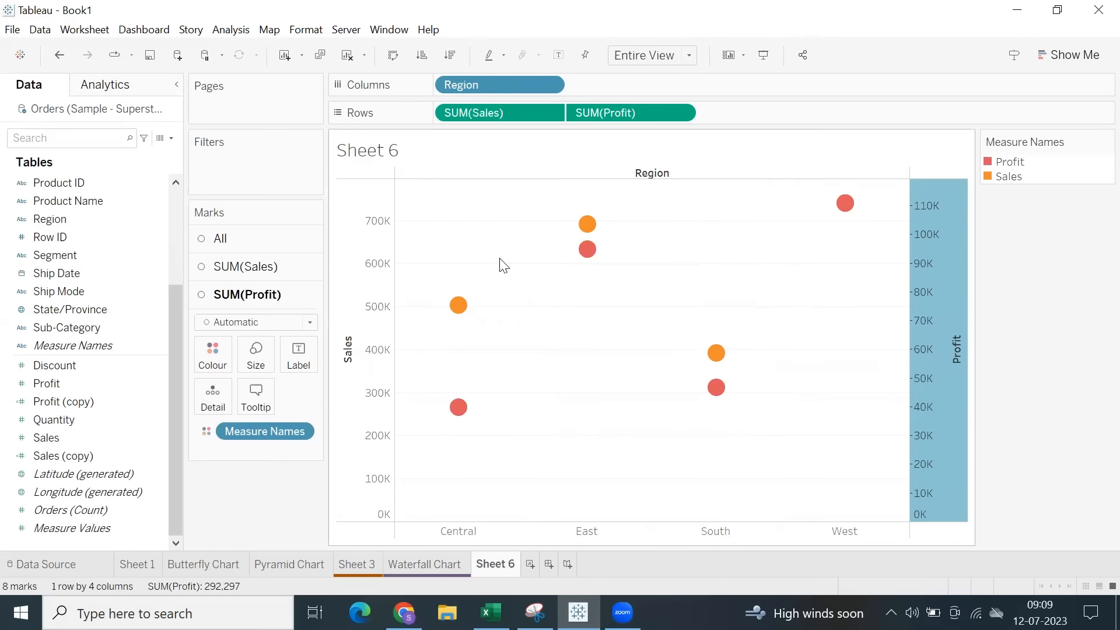
Reorder the measures on Rows so Profit comes before Sales, and check which axis each one uses.
drag(475, 109, 752, 112)
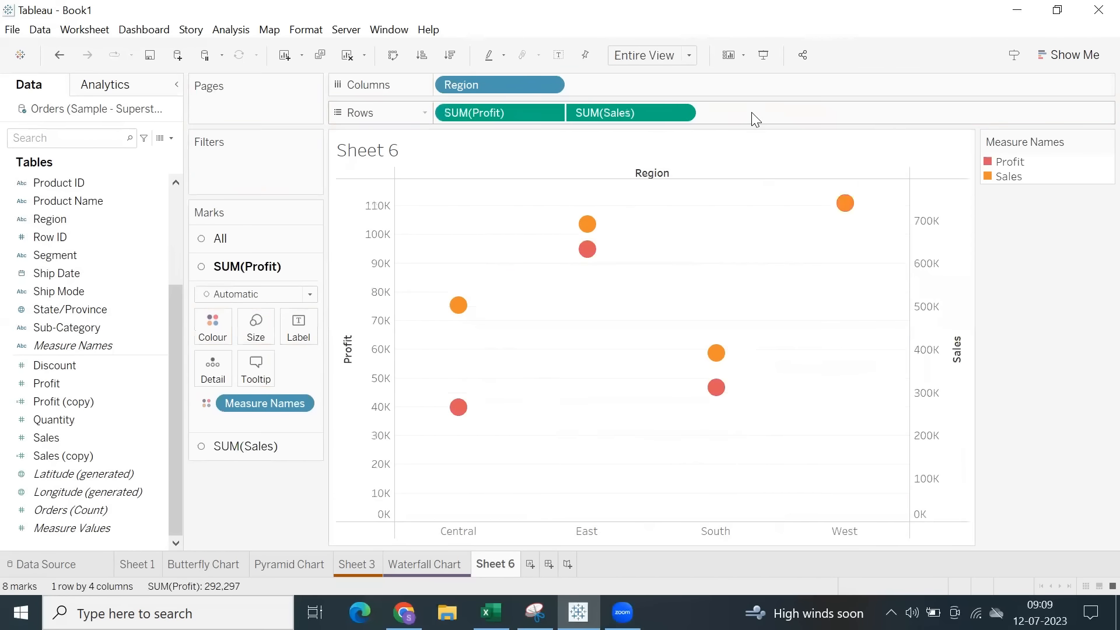
click(927, 244)
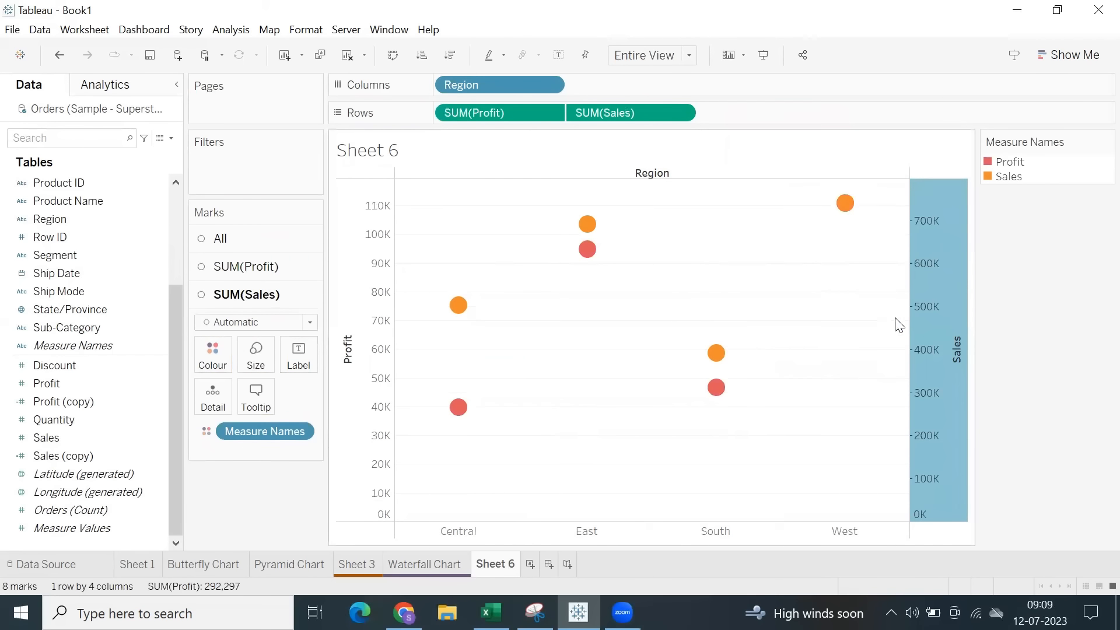
click(356, 320)
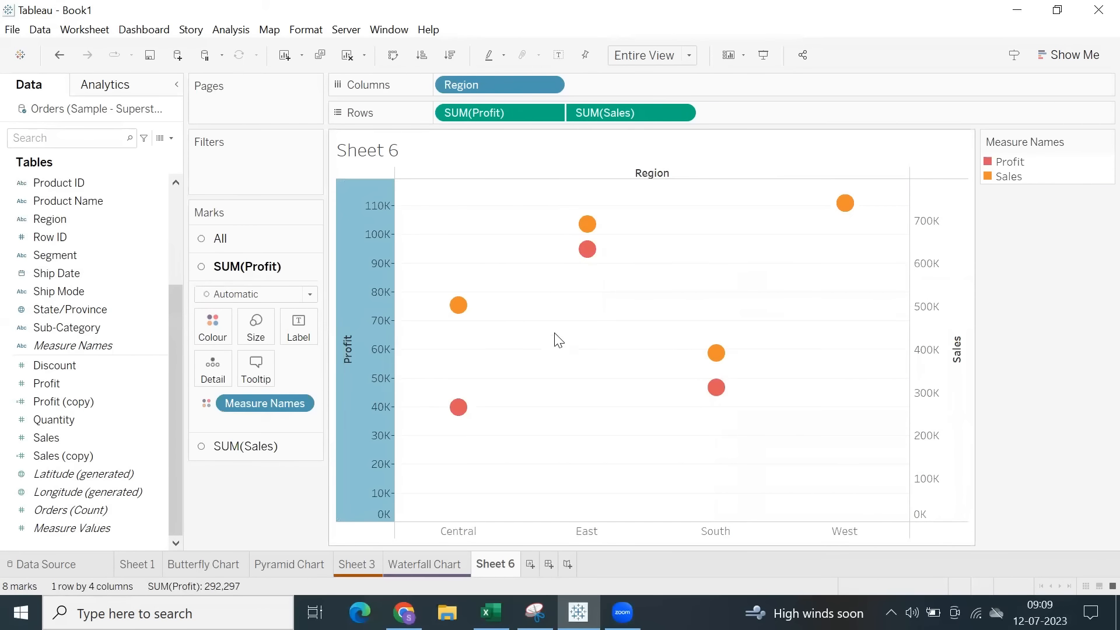
Slightly reduce the size of all marks in the dual-axis chart.
mouse_move(713, 363)
click(220, 238)
click(256, 300)
drag(298, 338, 272, 334)
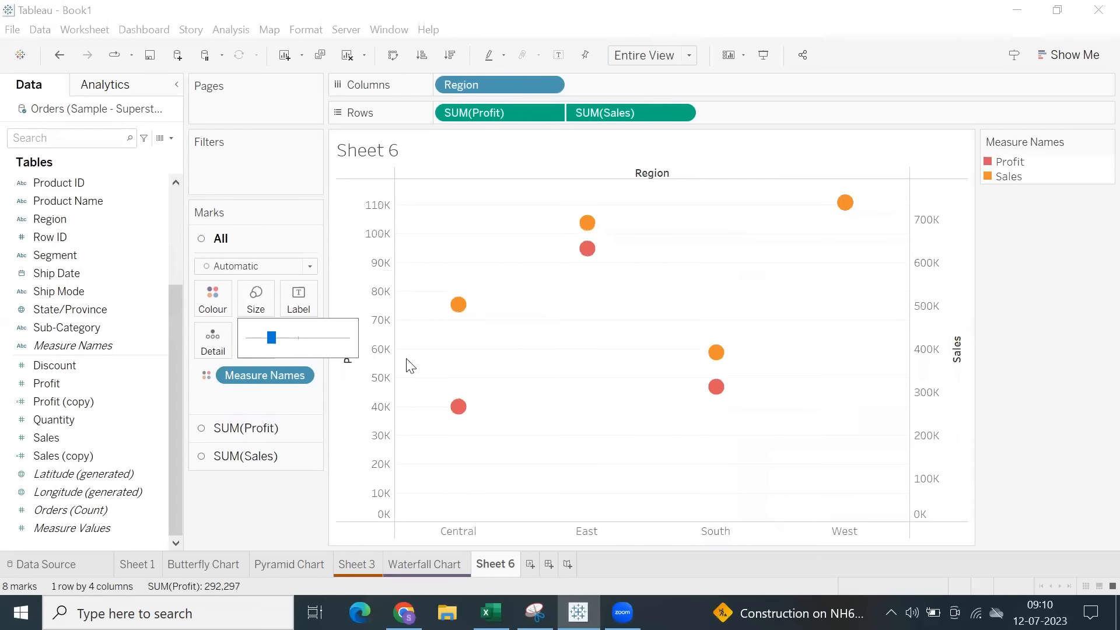
click(584, 415)
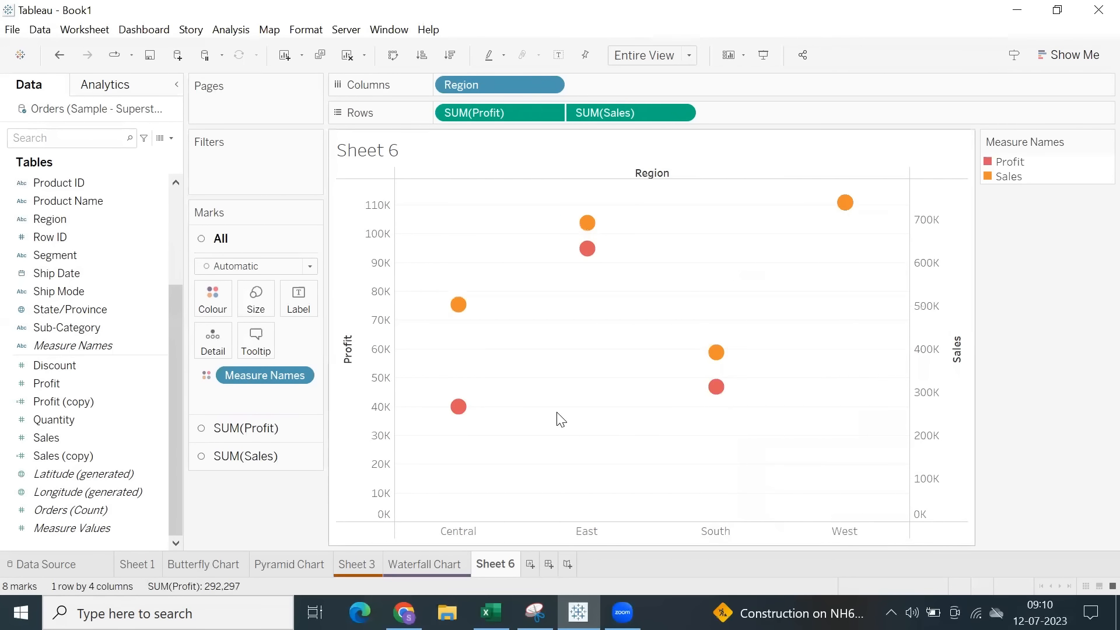
Trace the South region's Sales and Profit marks to their respective axes.
mouse_move(714, 357)
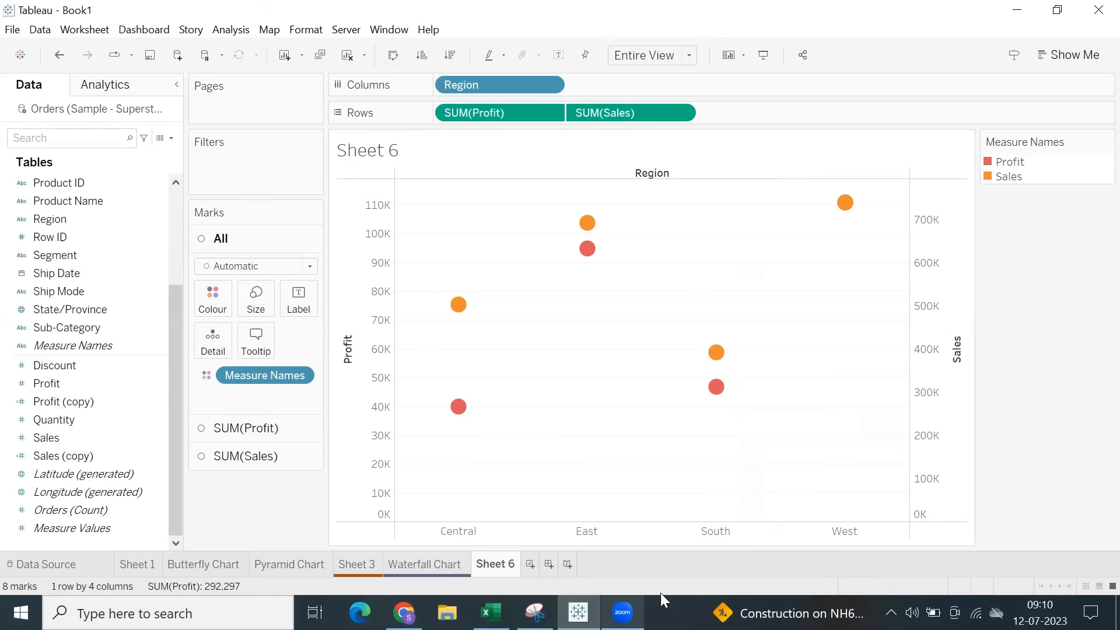
click(922, 326)
key(ctrl+z)
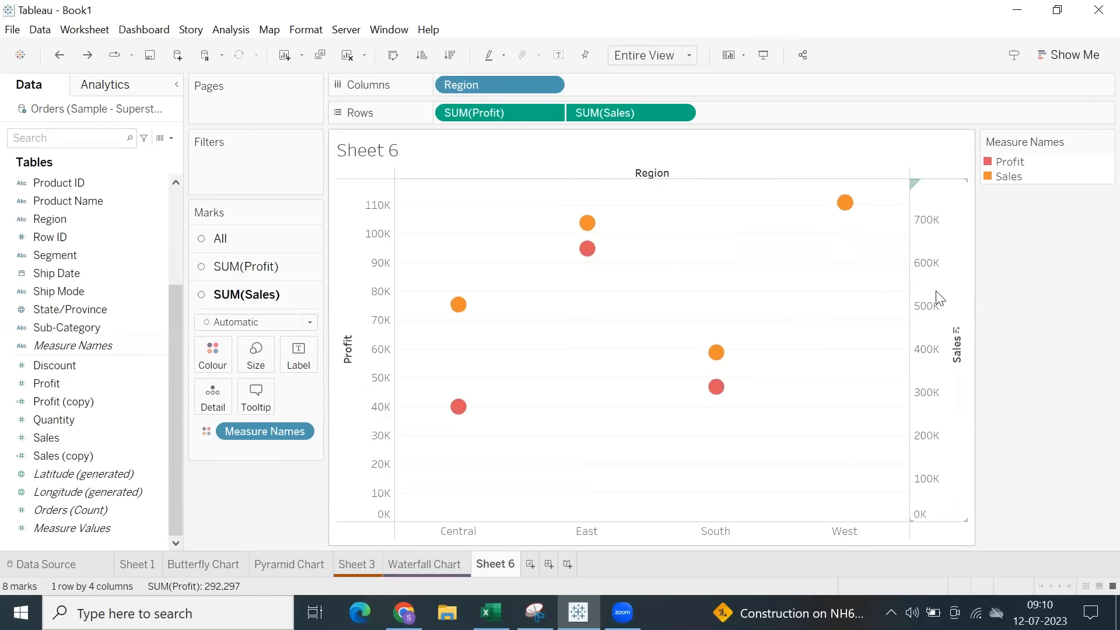
click(717, 353)
click(717, 336)
drag(717, 345, 934, 351)
click(827, 290)
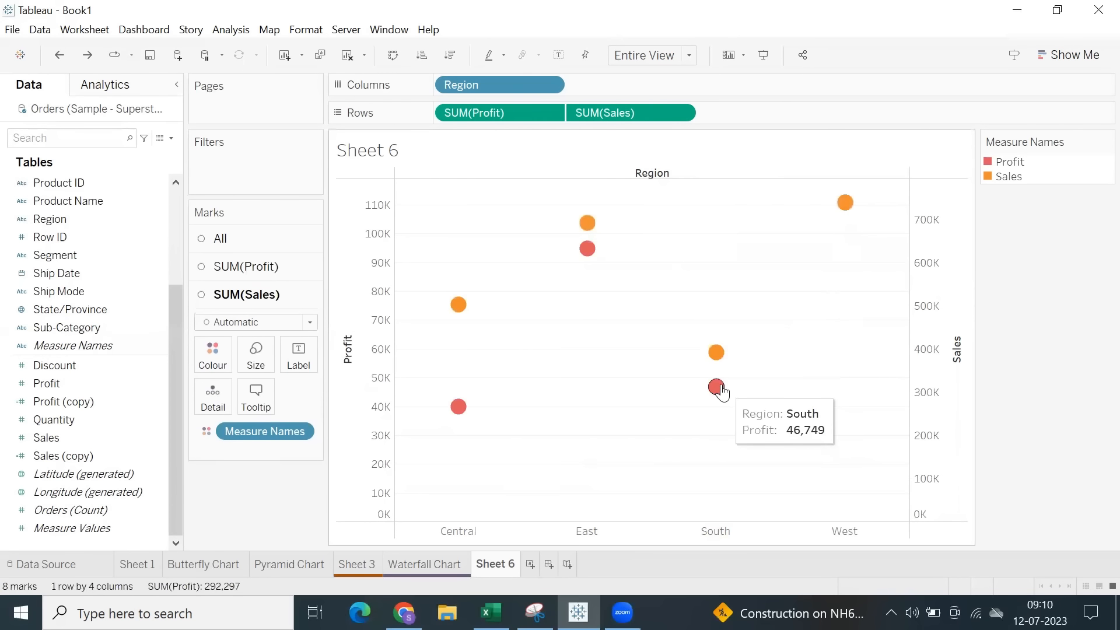
drag(721, 387, 366, 384)
click(547, 362)
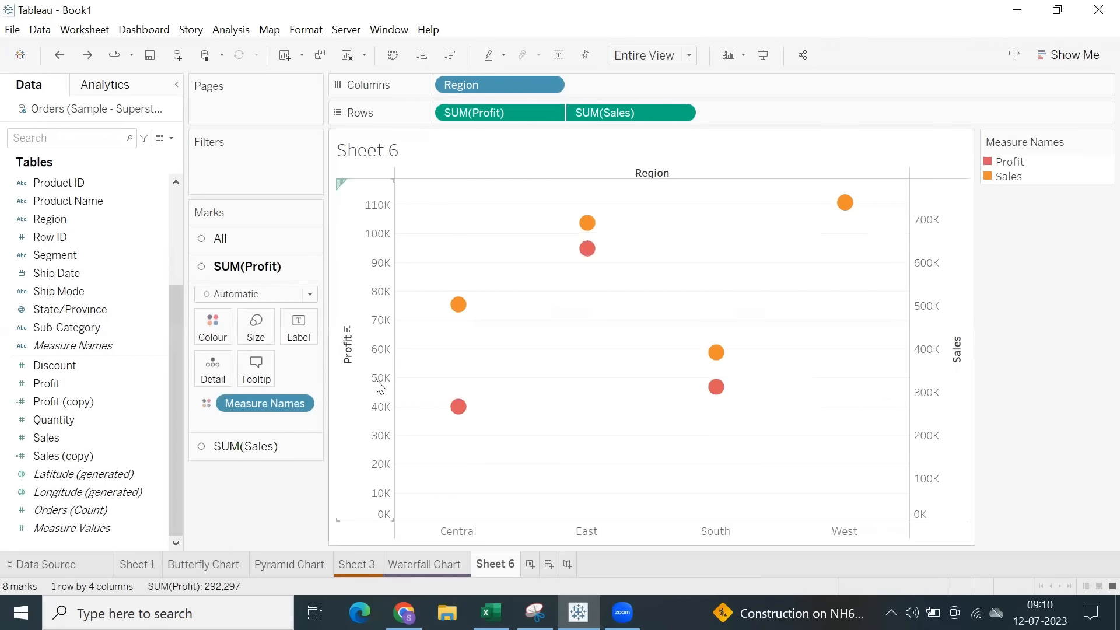
Compare the Profit and Sales axis scales, checking the East Profit mark against the South Sales mark.
click(934, 241)
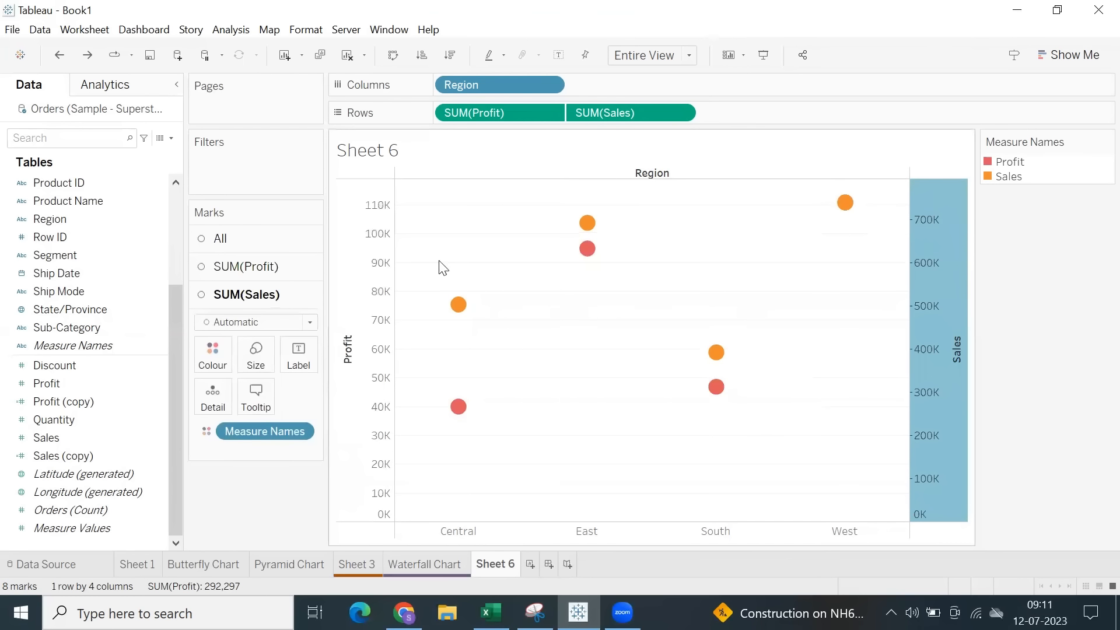
click(388, 229)
click(933, 277)
click(699, 345)
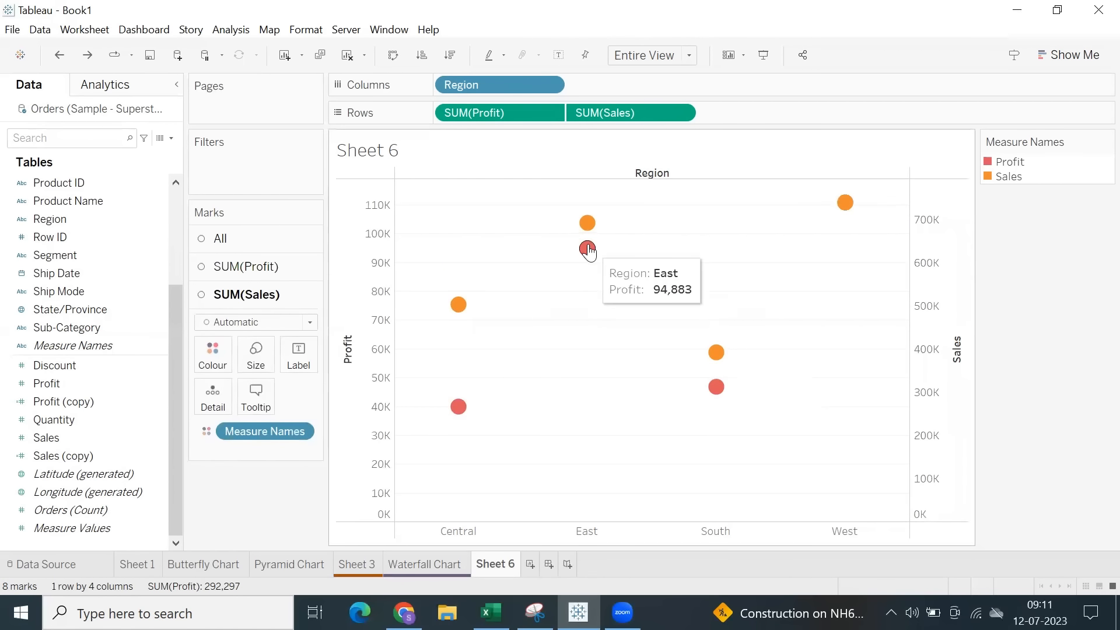
drag(565, 236, 606, 261)
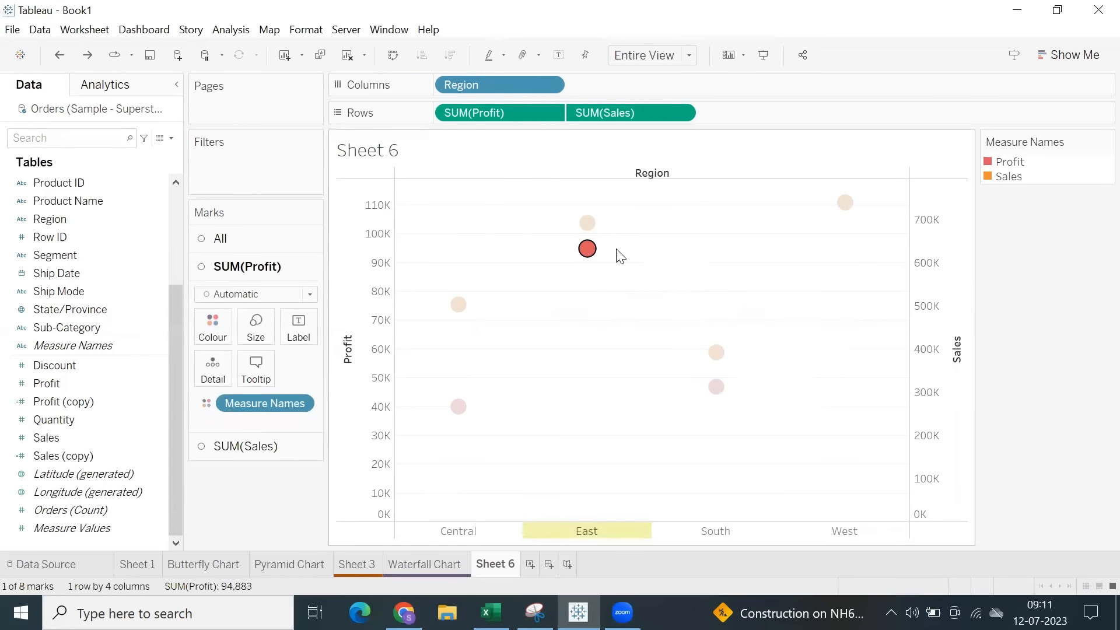
click(587, 257)
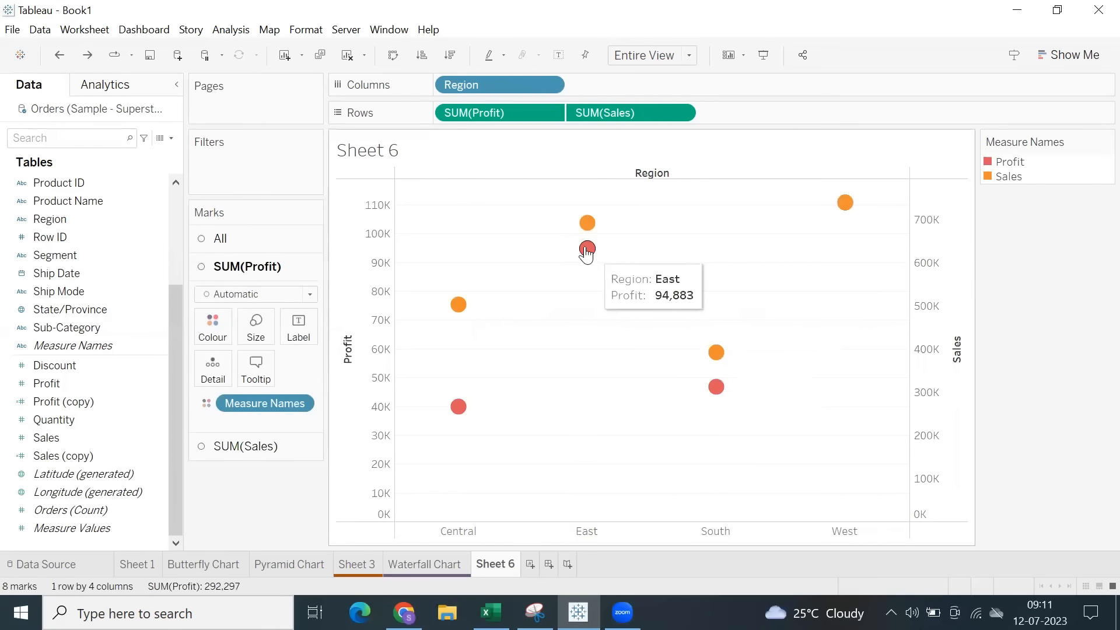
mouse_move(713, 361)
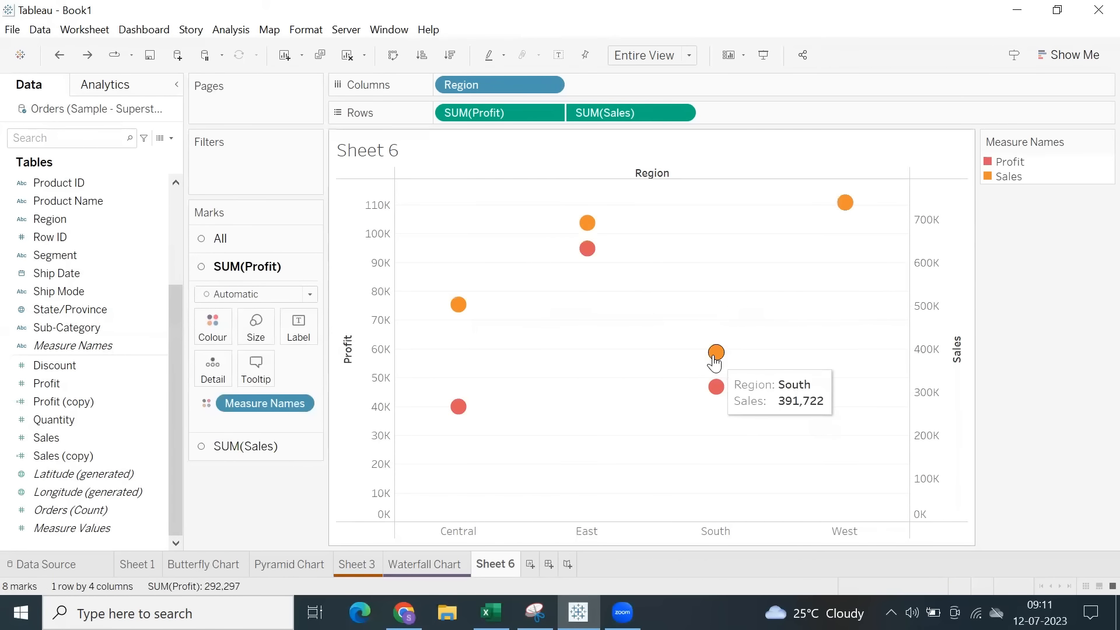
mouse_move(589, 261)
mouse_move(585, 255)
mouse_down()
mouse_move(599, 286)
mouse_move(587, 258)
mouse_up()
click(597, 264)
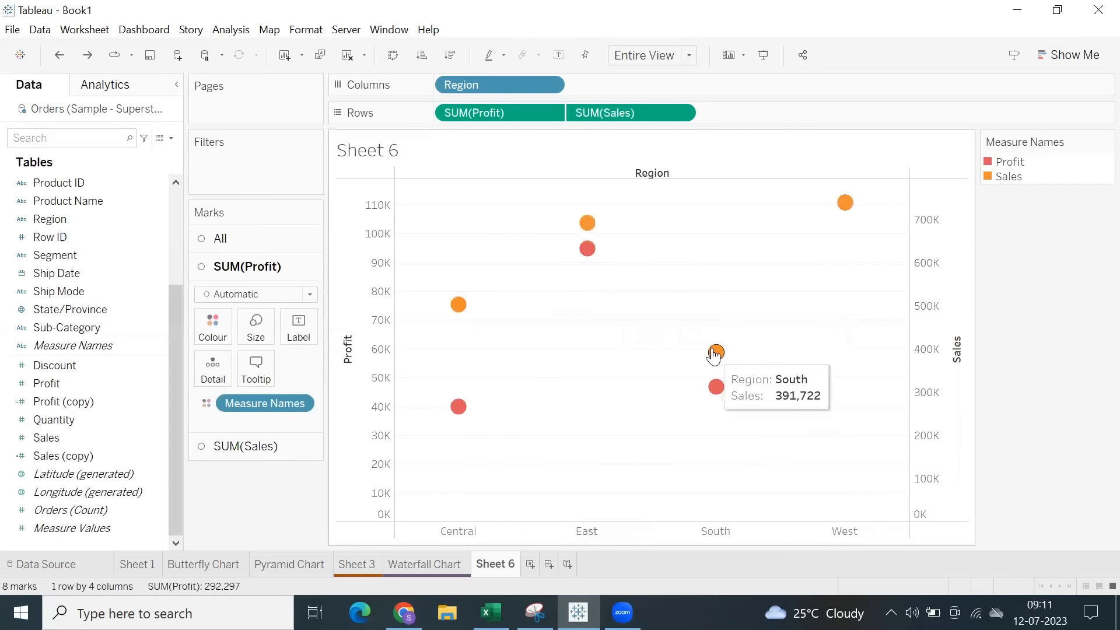
drag(684, 325, 740, 355)
click(741, 356)
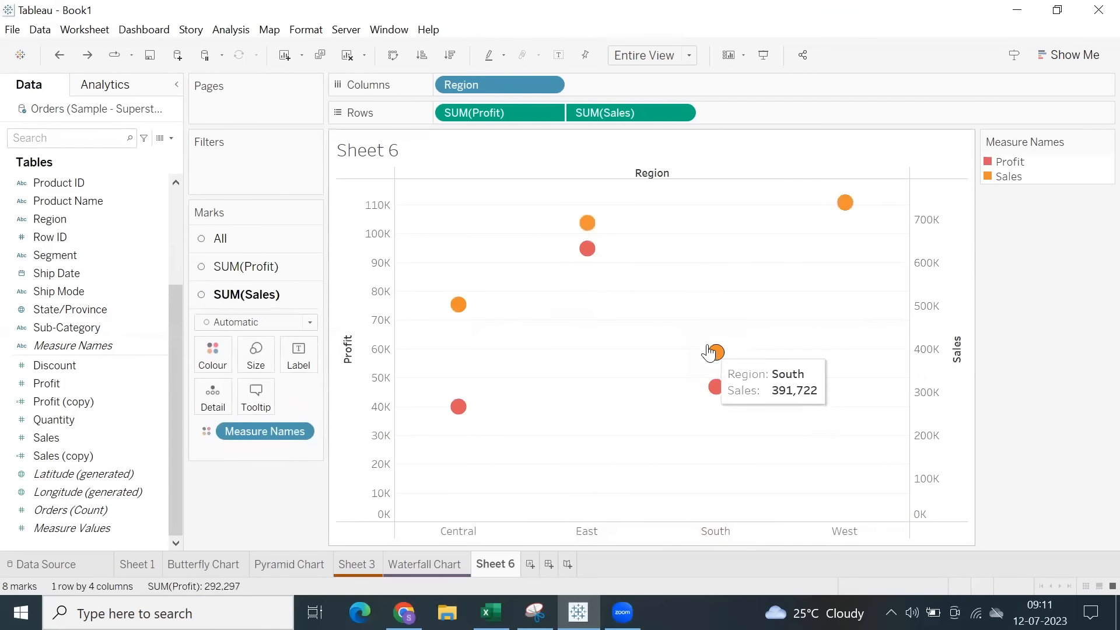
mouse_move(587, 257)
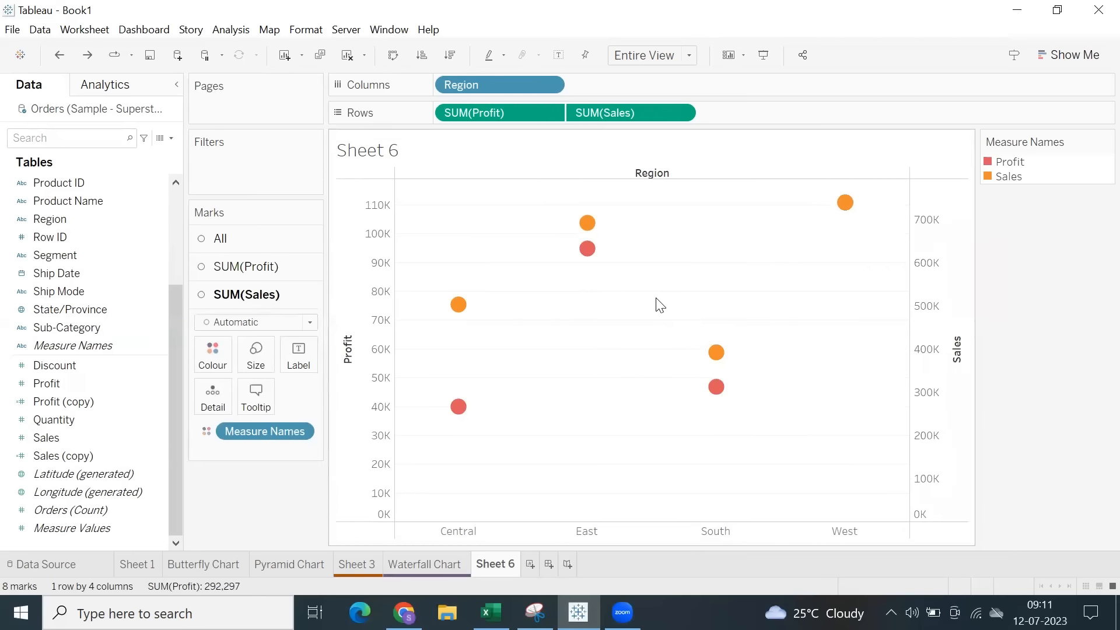
Synchronise the Sales axis with the Profit axis and inspect the Profit marks on the shared scale.
right_click(926, 273)
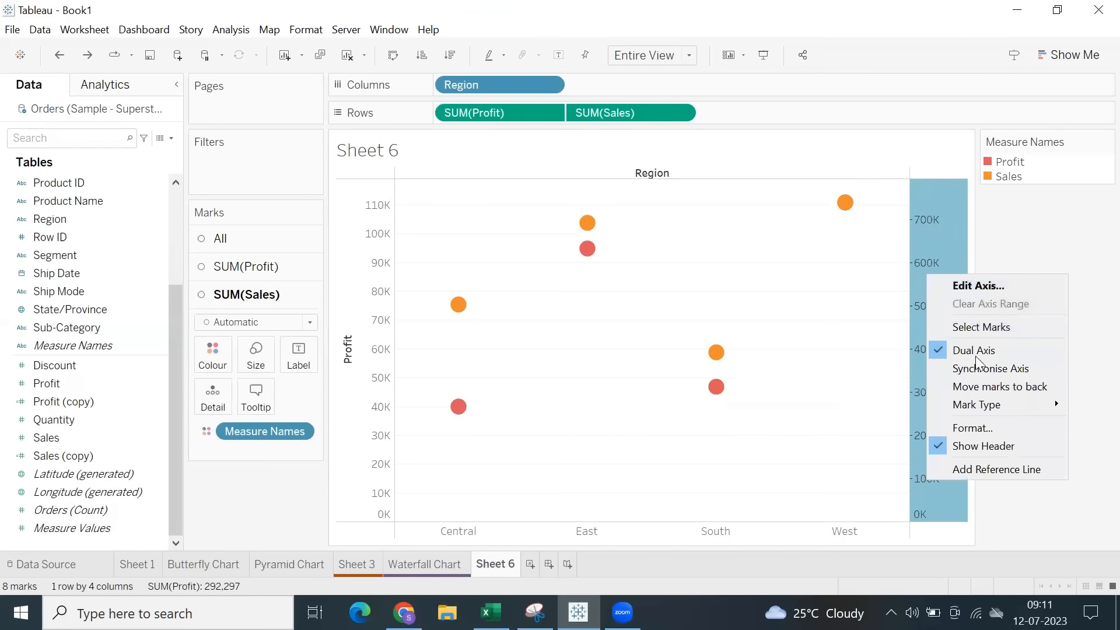
click(978, 368)
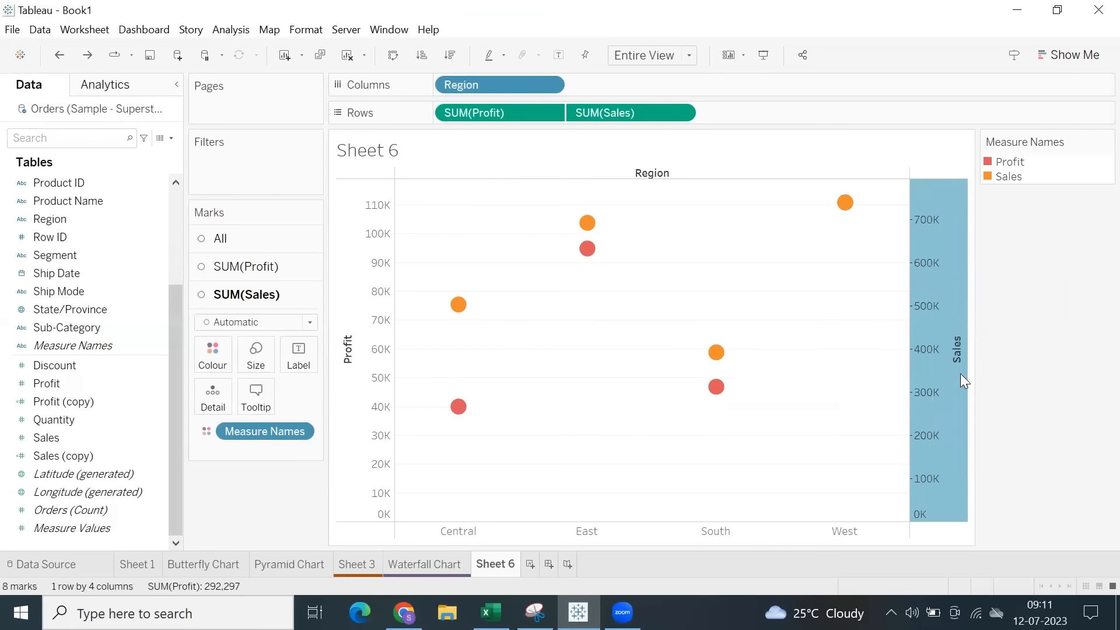
drag(430, 445, 866, 518)
click(423, 444)
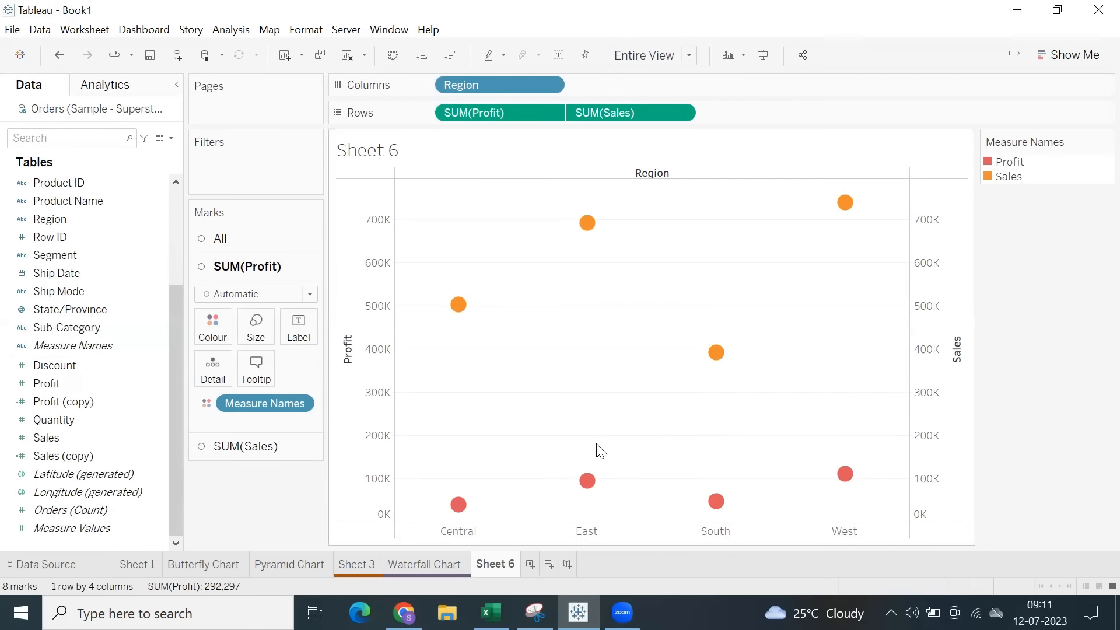
drag(551, 465, 651, 529)
click(633, 450)
Turn off synchronisation between the Sales and Profit axes.
right_click(934, 277)
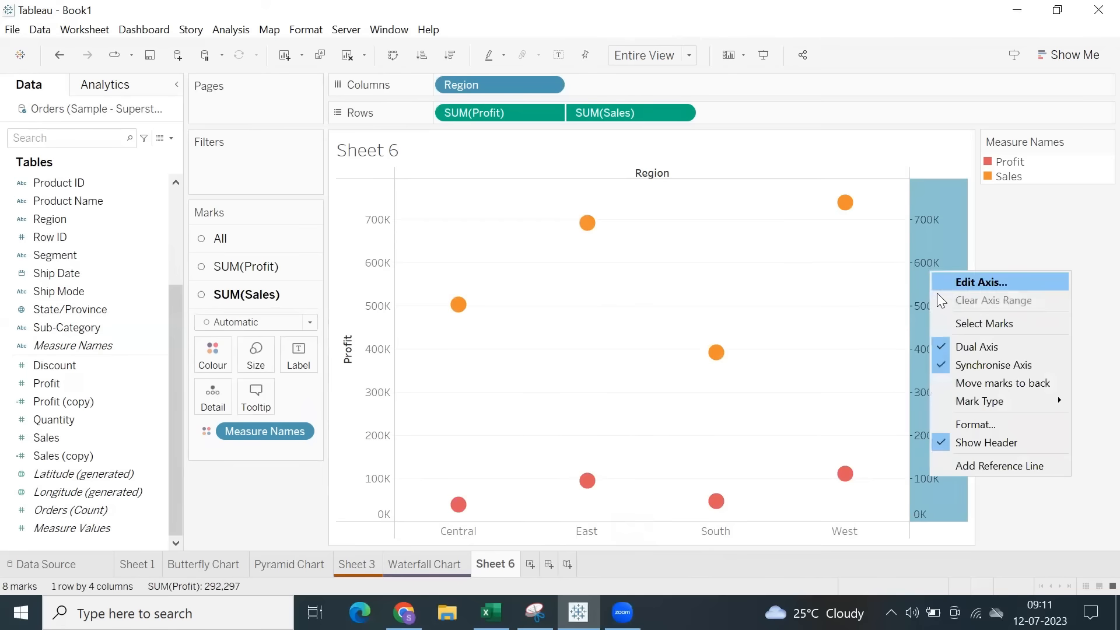
click(960, 364)
click(582, 355)
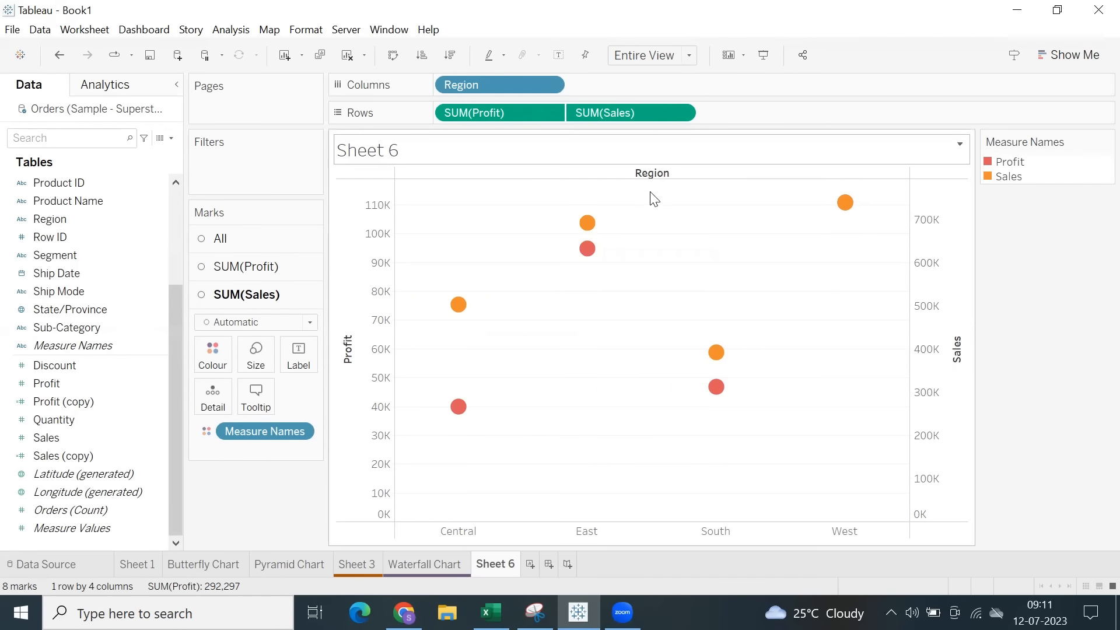
Show drop lines for the Profit marks, starting from the East region's Profit mark.
right_click(585, 252)
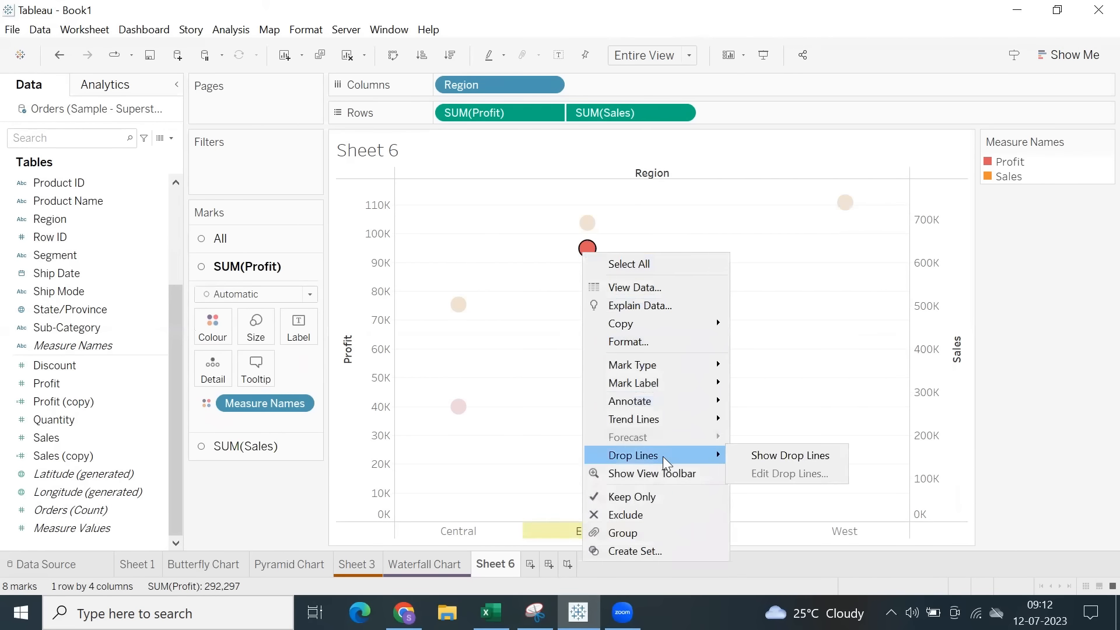
click(751, 461)
click(742, 310)
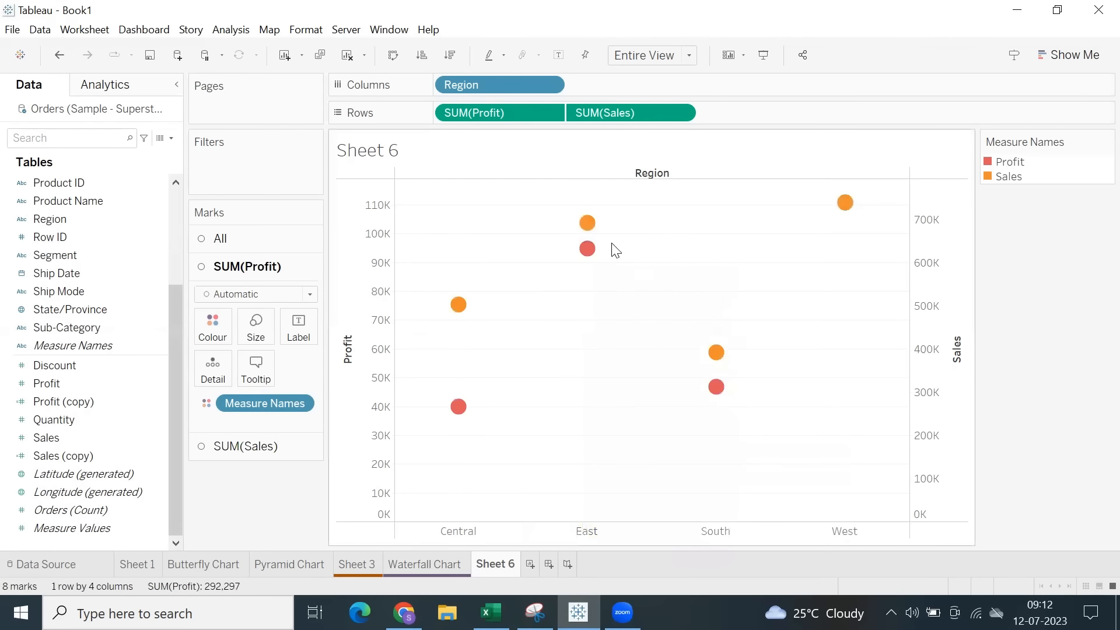
Show drop lines for the Sales marks, starting from the East region's Sales mark.
click(587, 223)
right_click(587, 222)
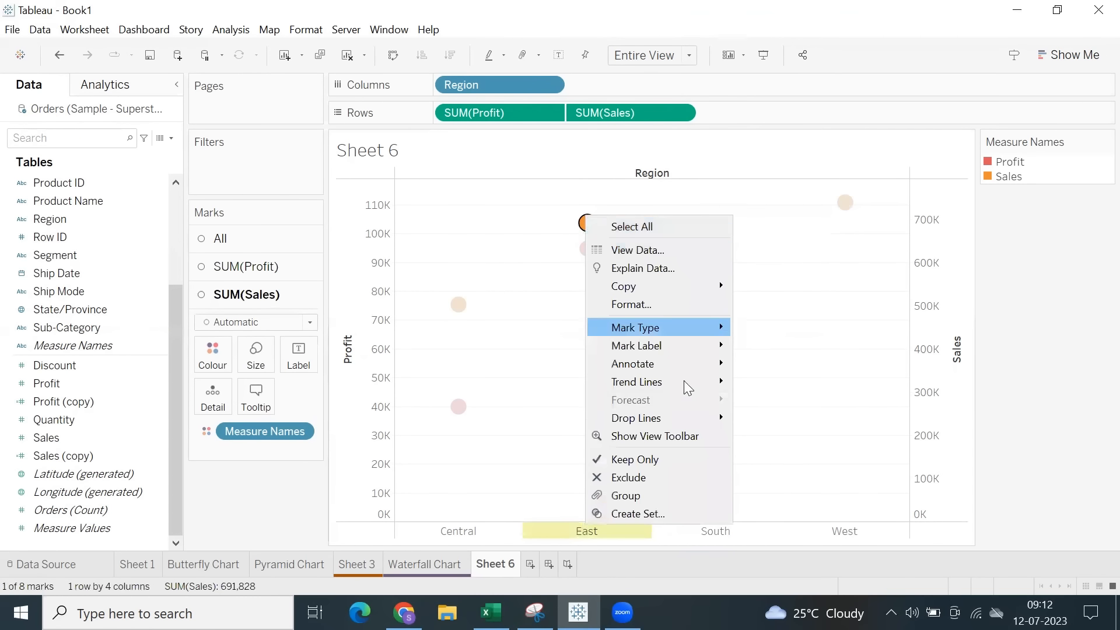
mouse_move(677, 418)
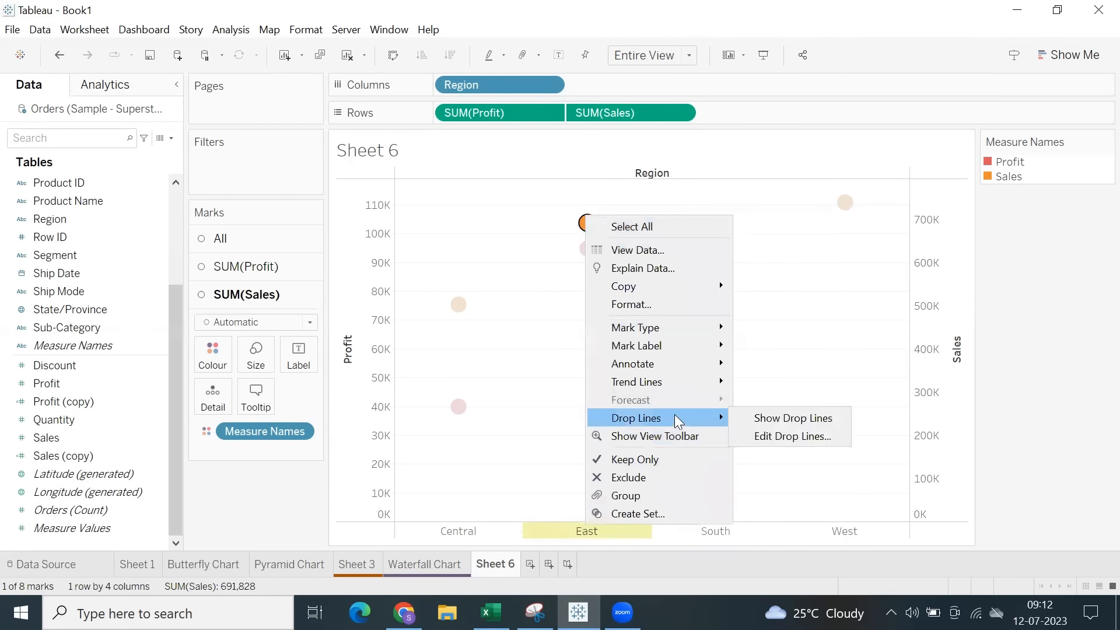
click(761, 419)
click(748, 302)
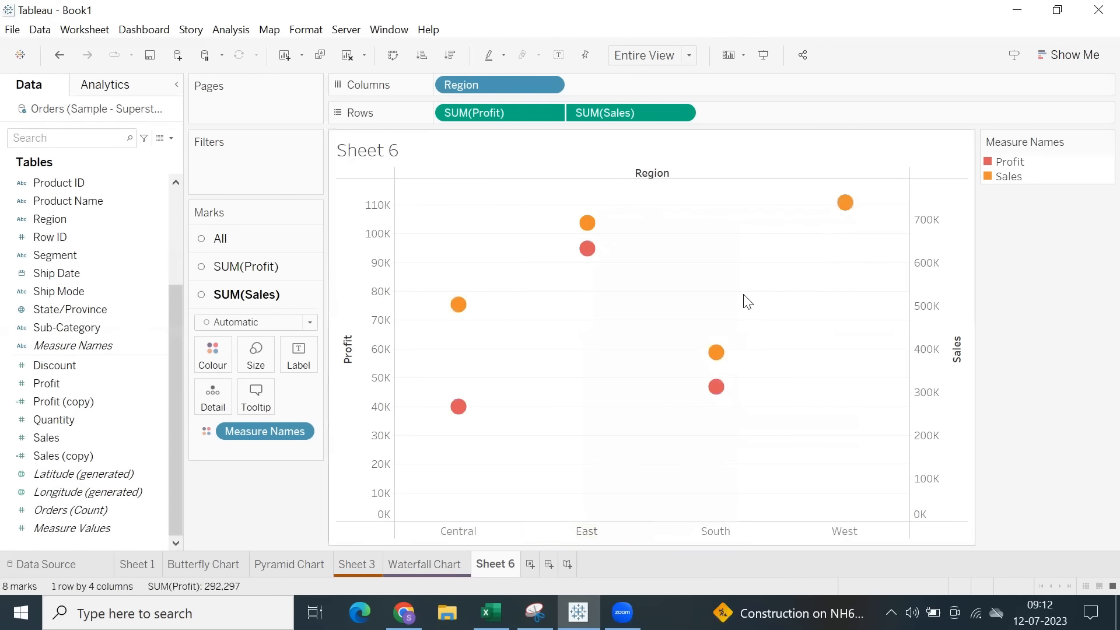
Select the South region's Sales and Profit marks, individually and together, to check their drop lines to each axis.
click(715, 355)
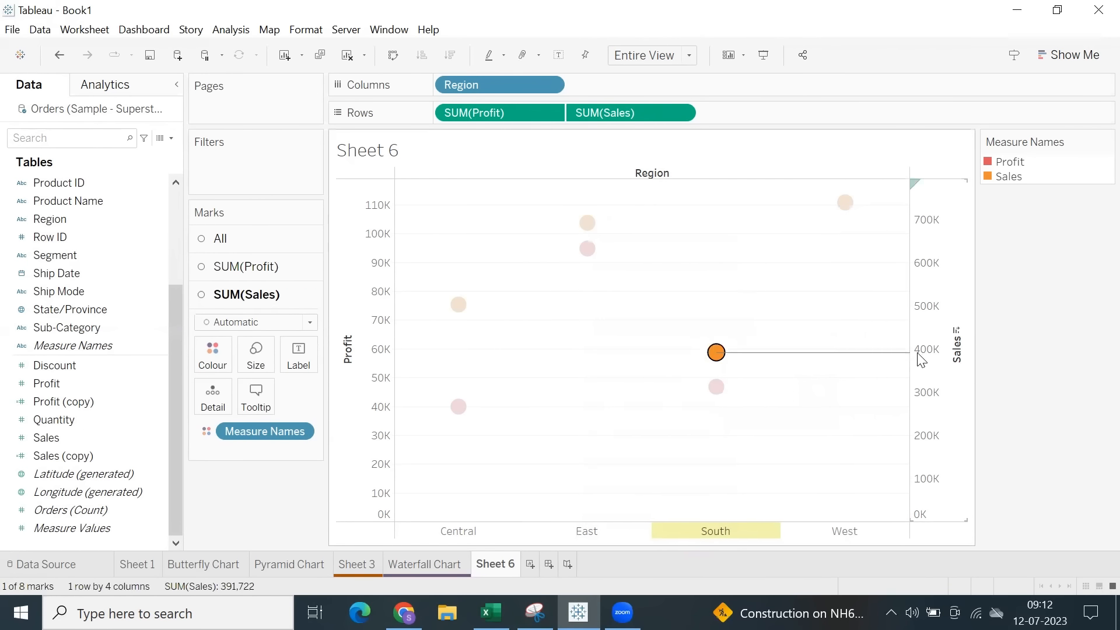
mouse_move(719, 357)
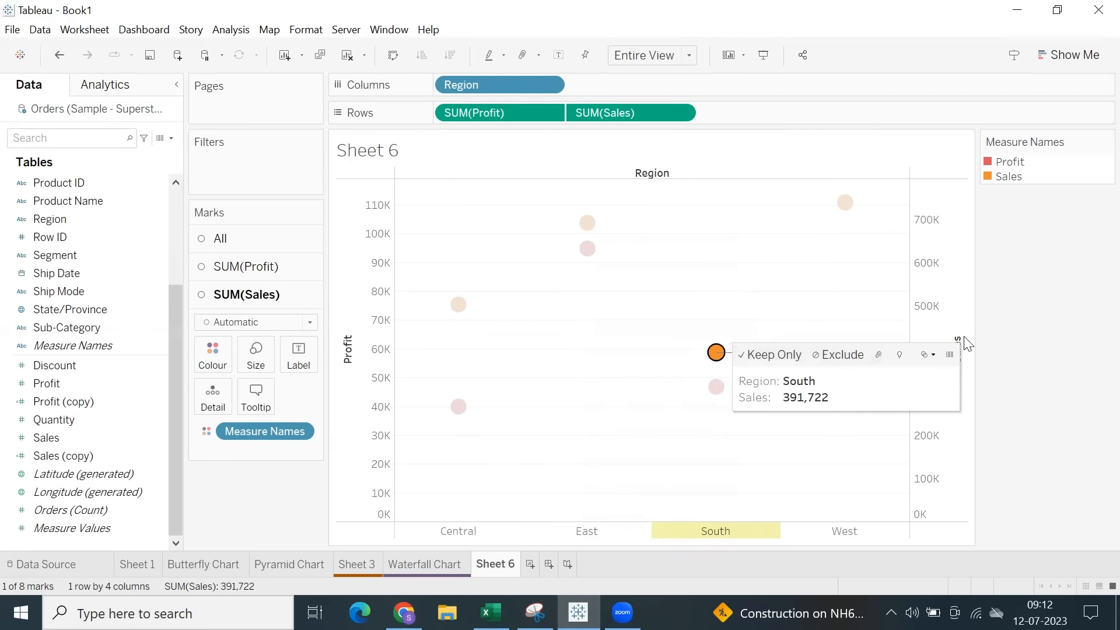
click(773, 418)
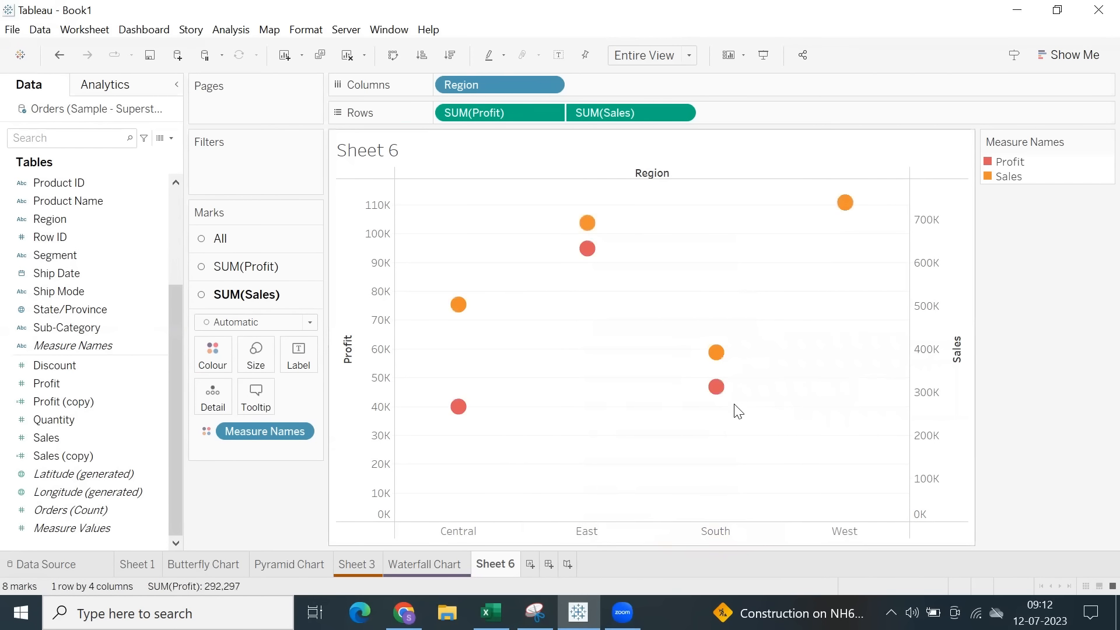
click(717, 387)
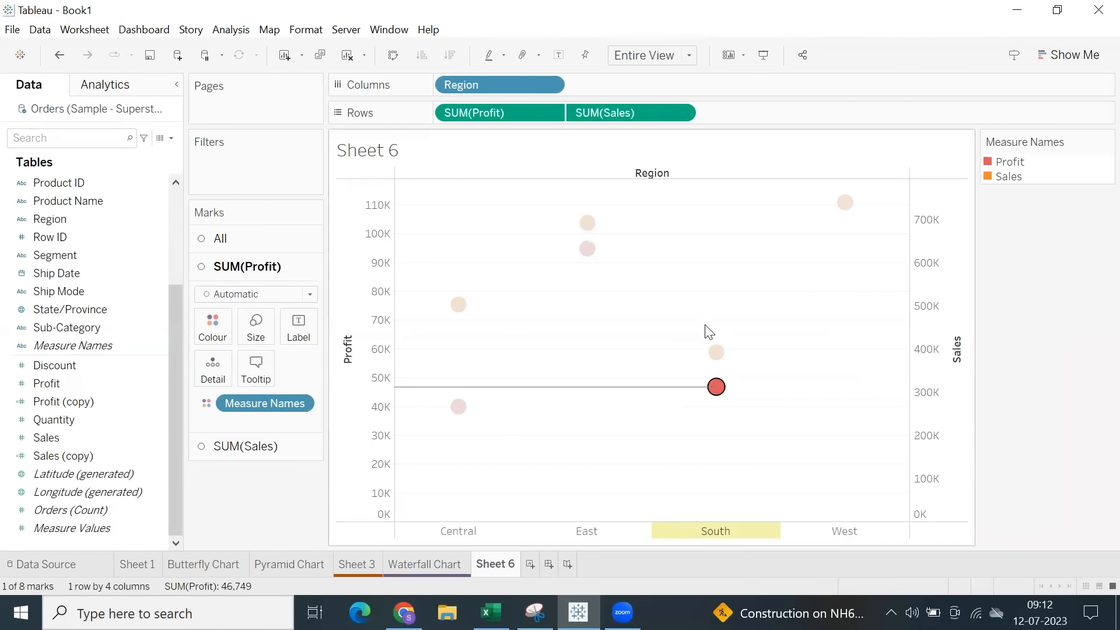
drag(705, 325, 738, 437)
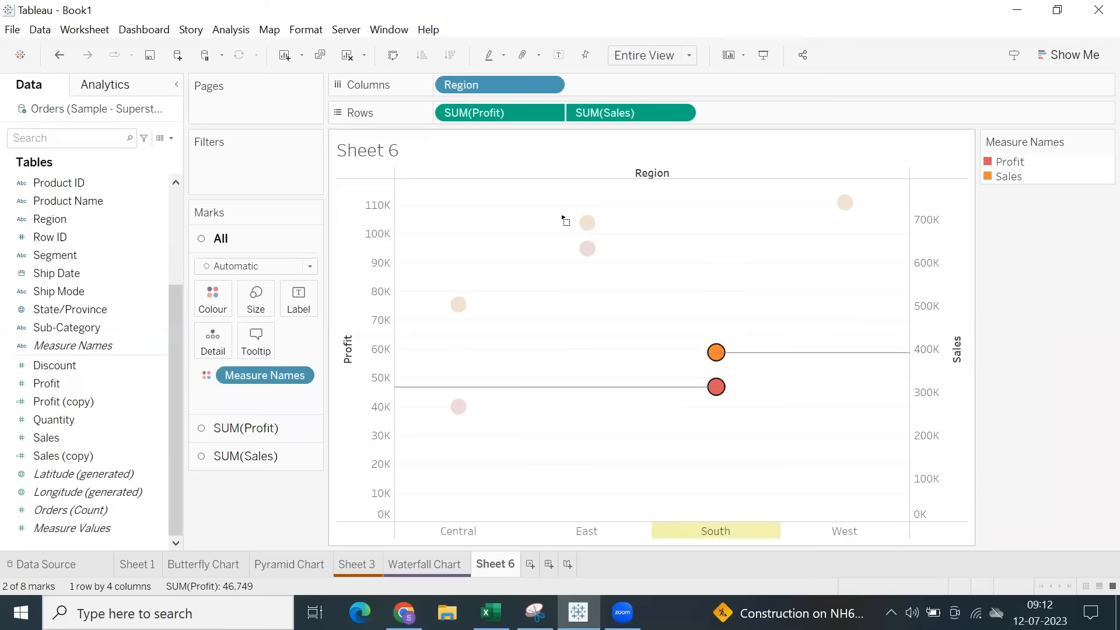
Select the East region's Sales and Profit marks together to check their drop lines on the unsynchronised axes.
drag(549, 203, 645, 279)
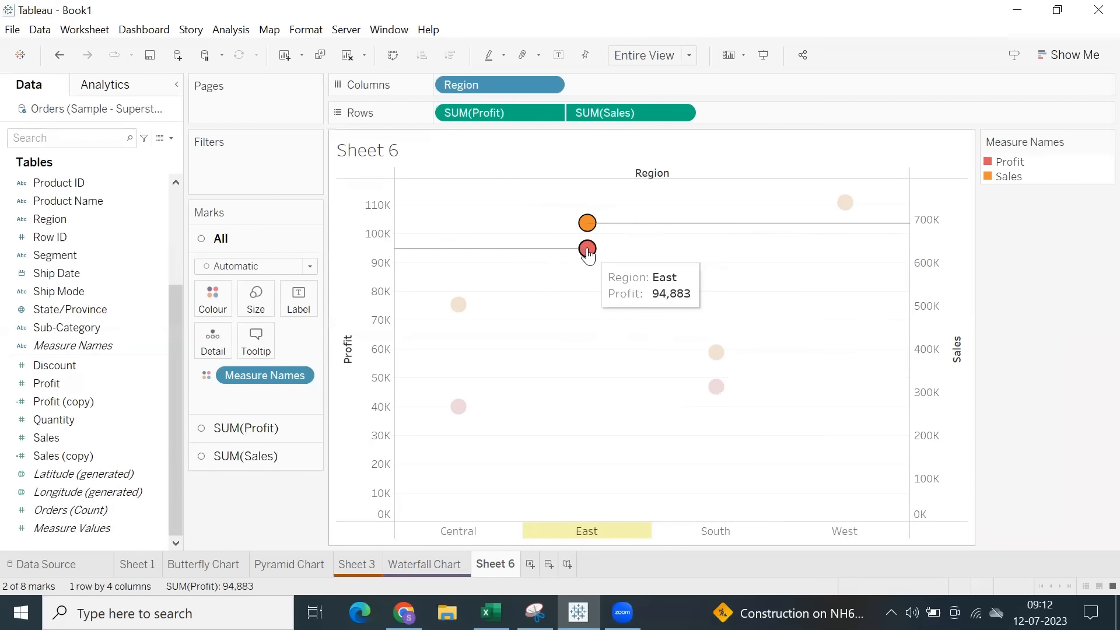
mouse_move(588, 250)
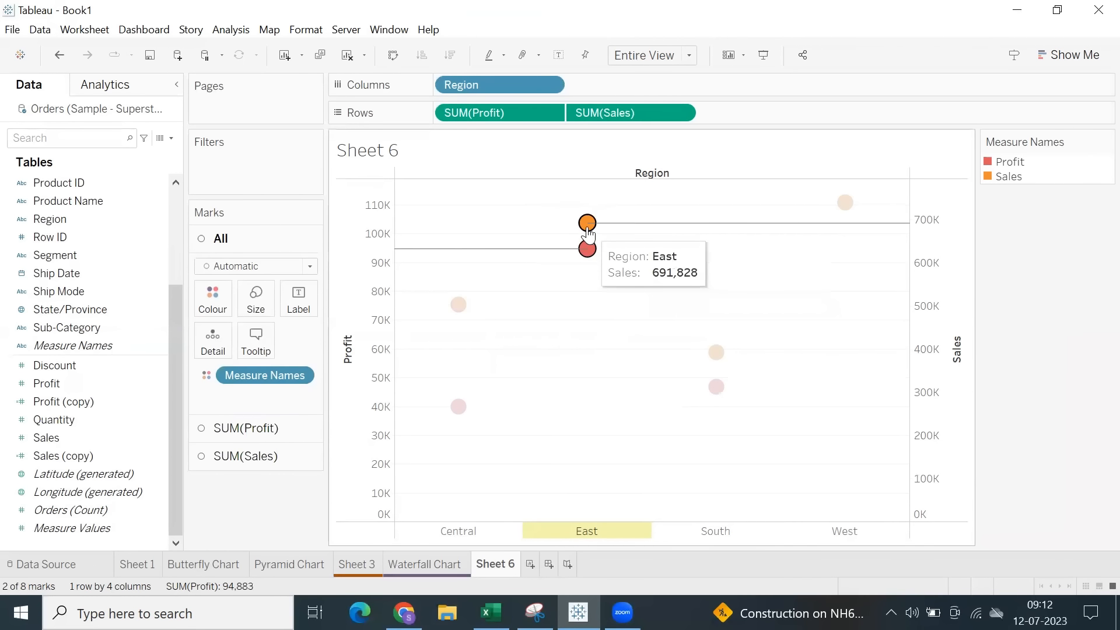
click(559, 309)
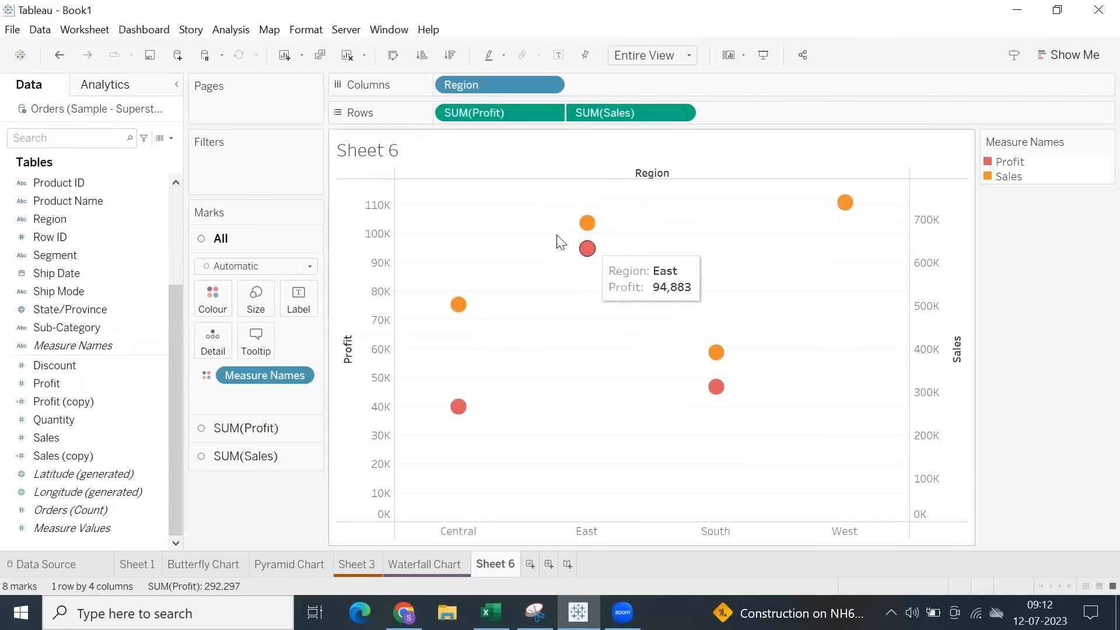
drag(541, 212, 624, 268)
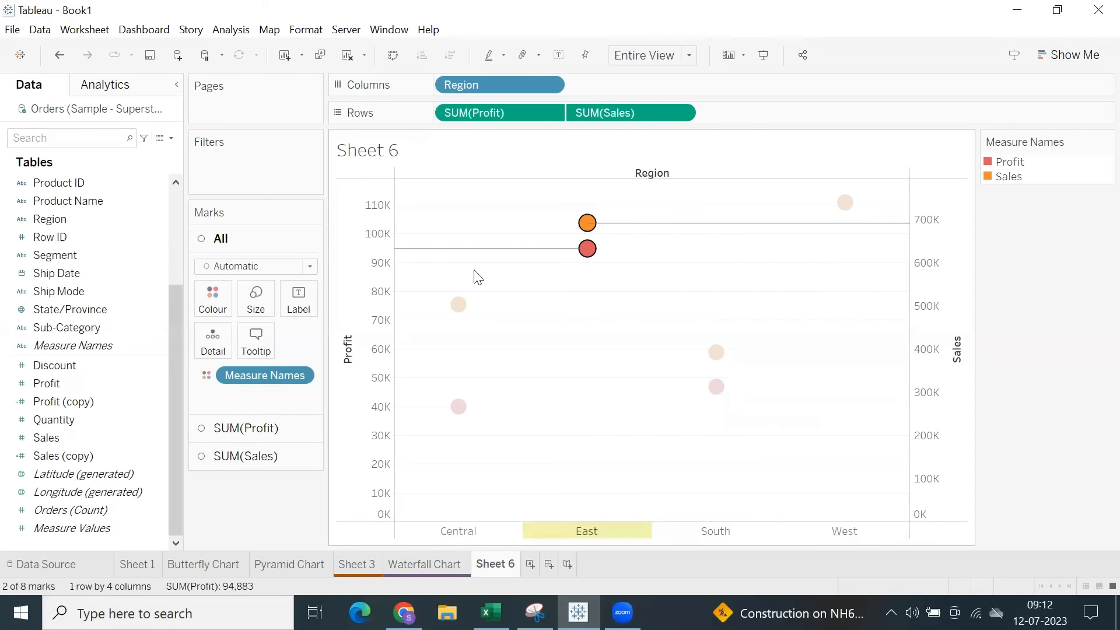
Synchronise the Sales and Profit axes and select marks, including East's Sales and Profit pair, to check their drop lines.
right_click(928, 286)
click(956, 368)
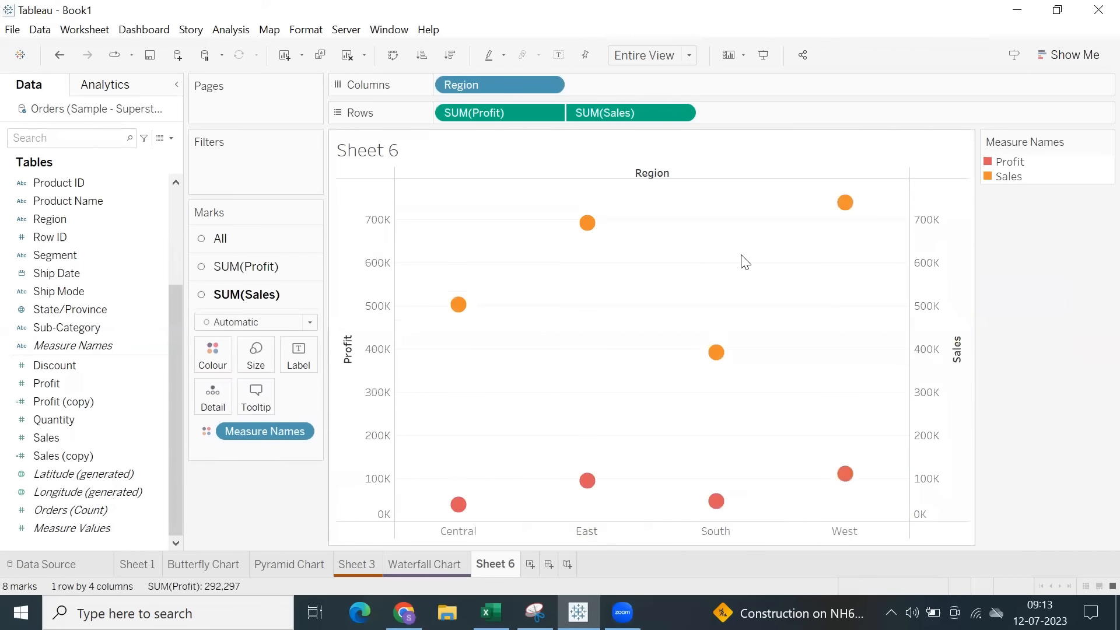
click(586, 478)
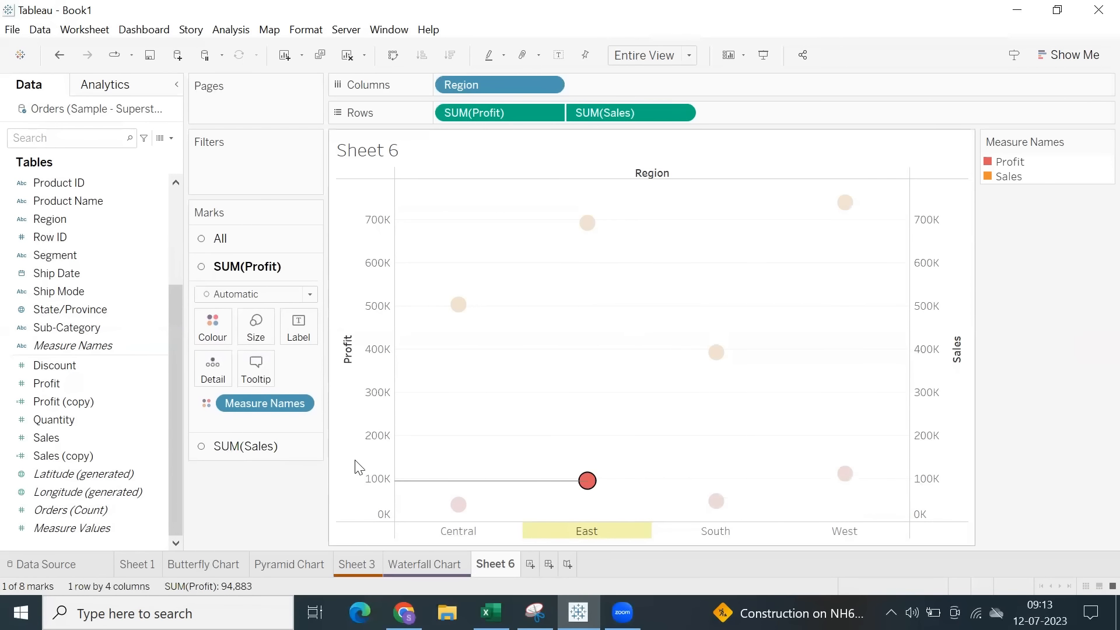
drag(563, 208, 800, 415)
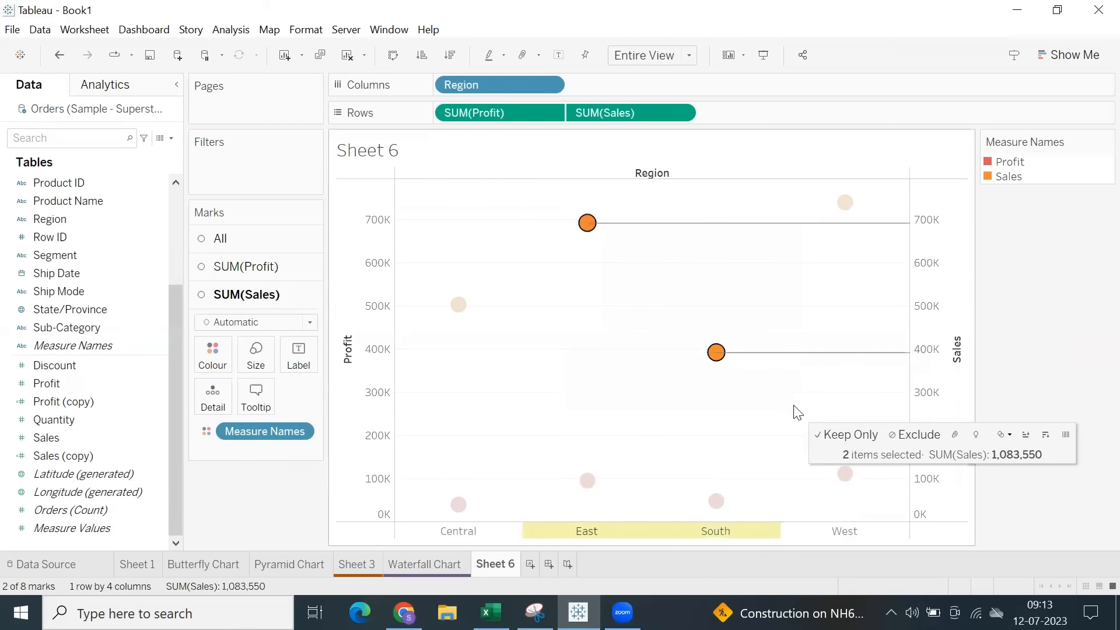
click(607, 325)
drag(571, 217, 625, 522)
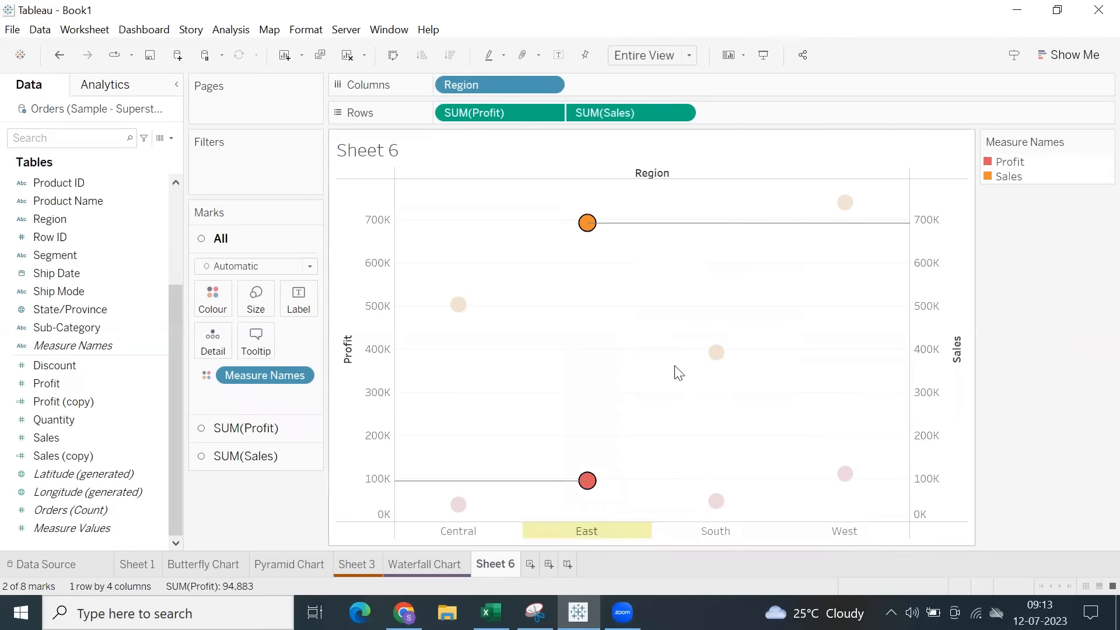
Try hiding the axis headers, select the South region's Sales mark to inspect the view, and undo the hiding.
right_click(360, 306)
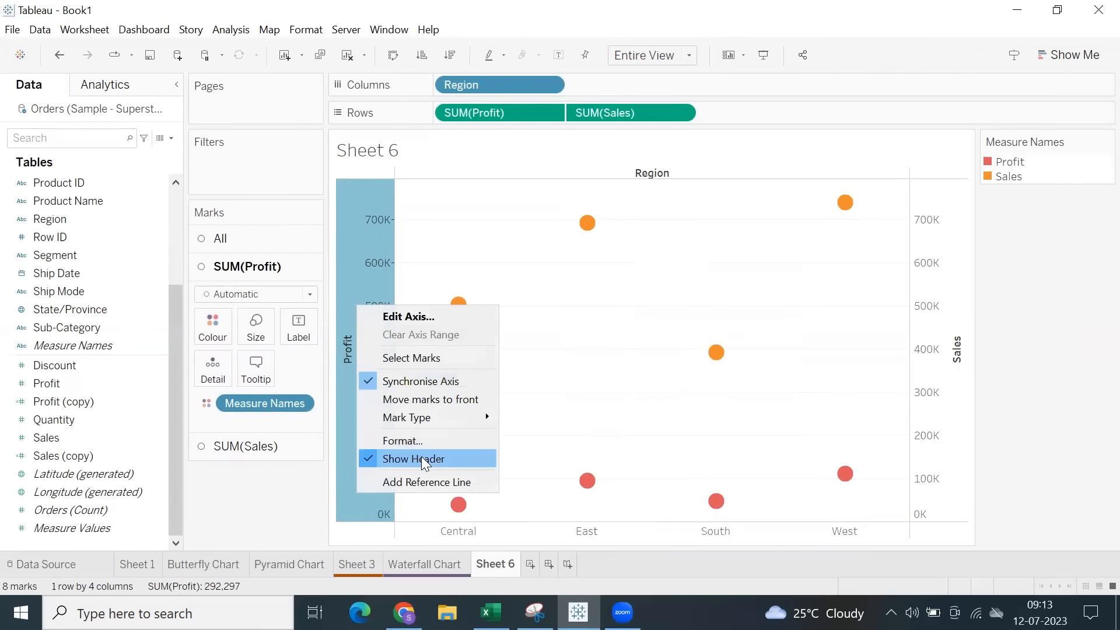
click(415, 459)
click(729, 363)
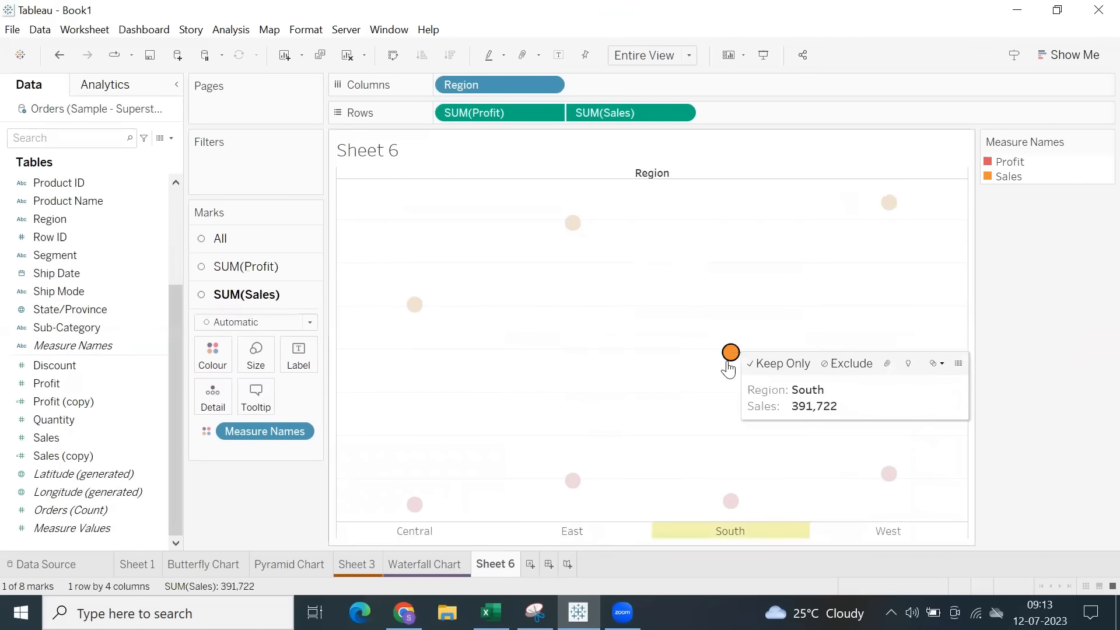
click(607, 303)
click(59, 59)
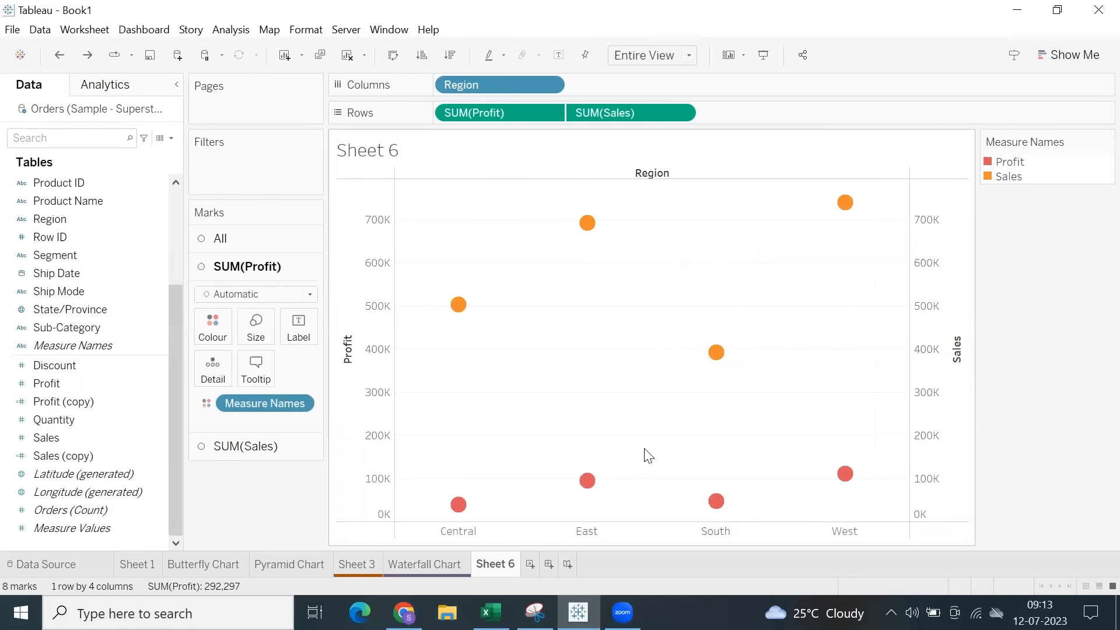
Duplicate Sheet 6 and turn off the drop lines for the Sales marks in the copy.
right_click(506, 568)
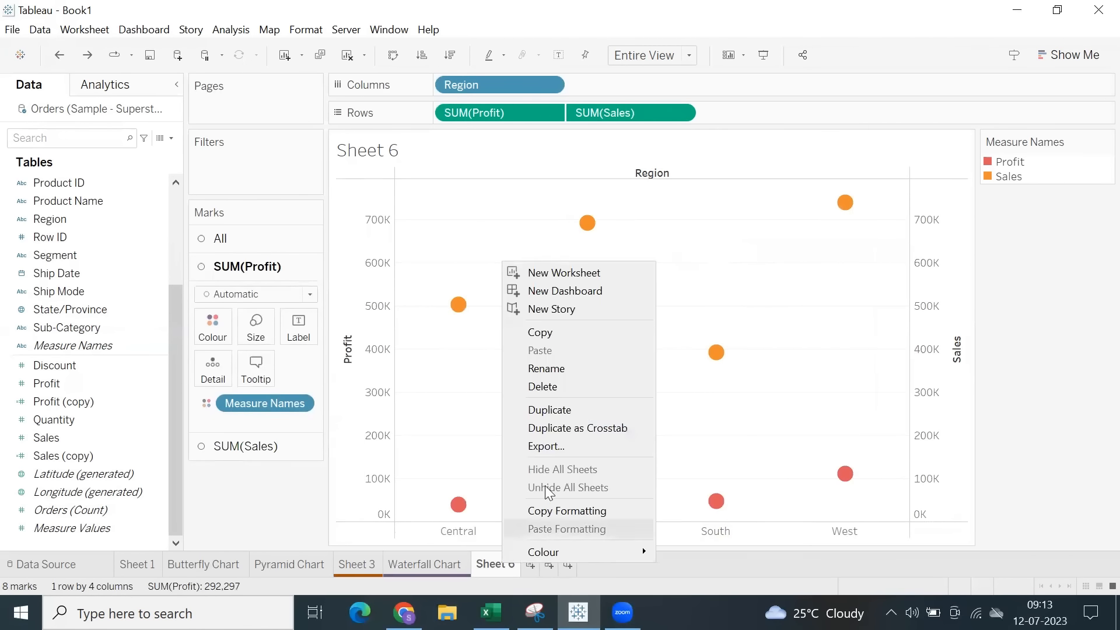
click(570, 408)
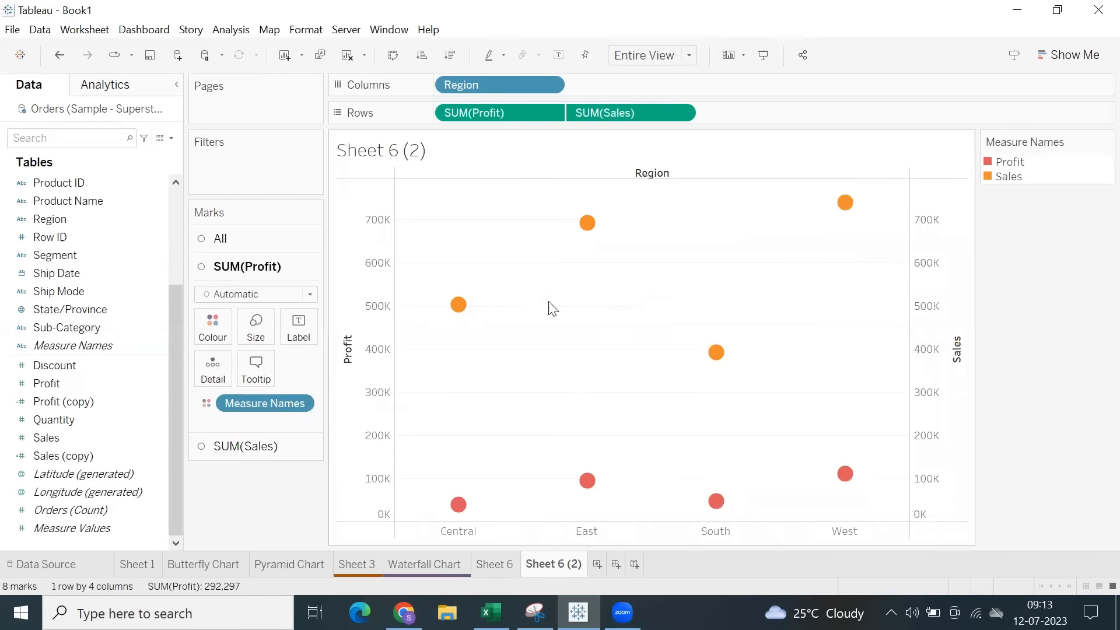
right_click(459, 306)
mouse_move(571, 509)
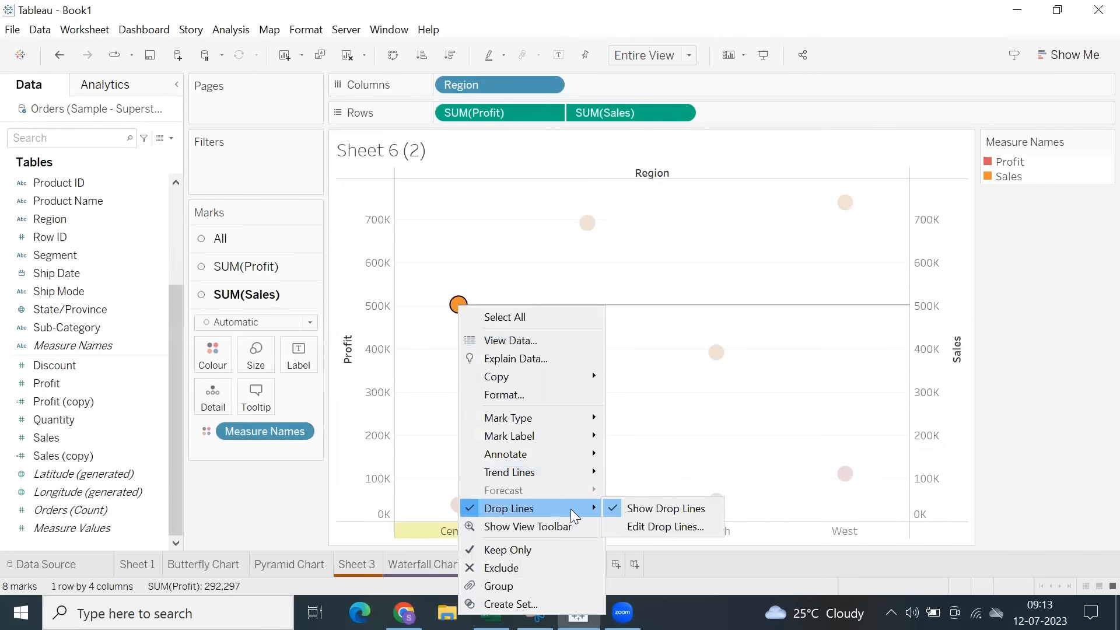
click(627, 511)
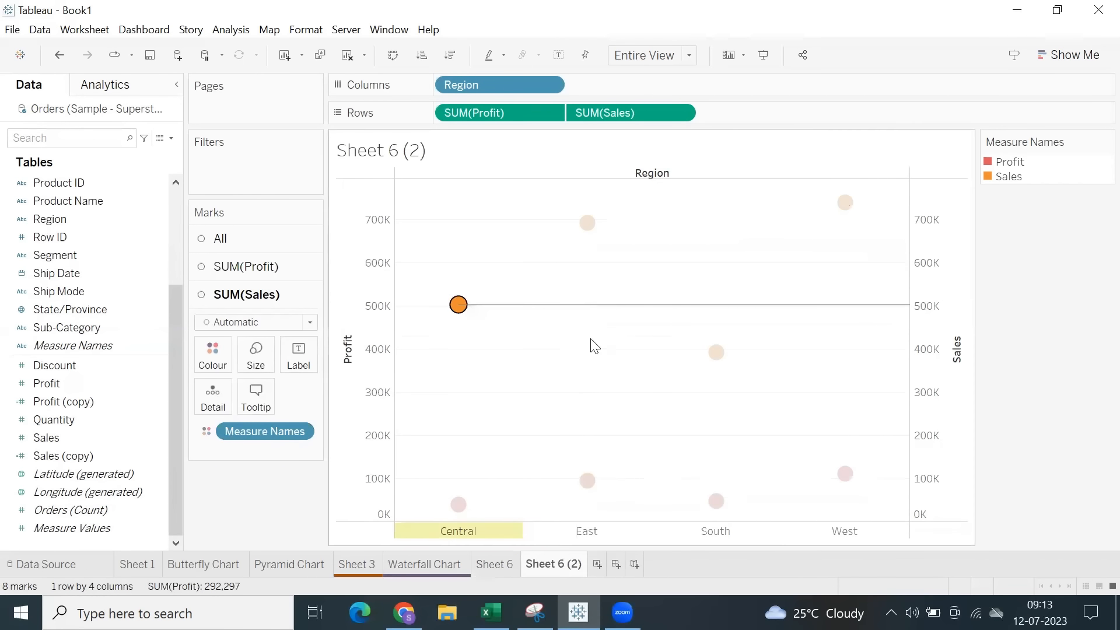
right_click(587, 221)
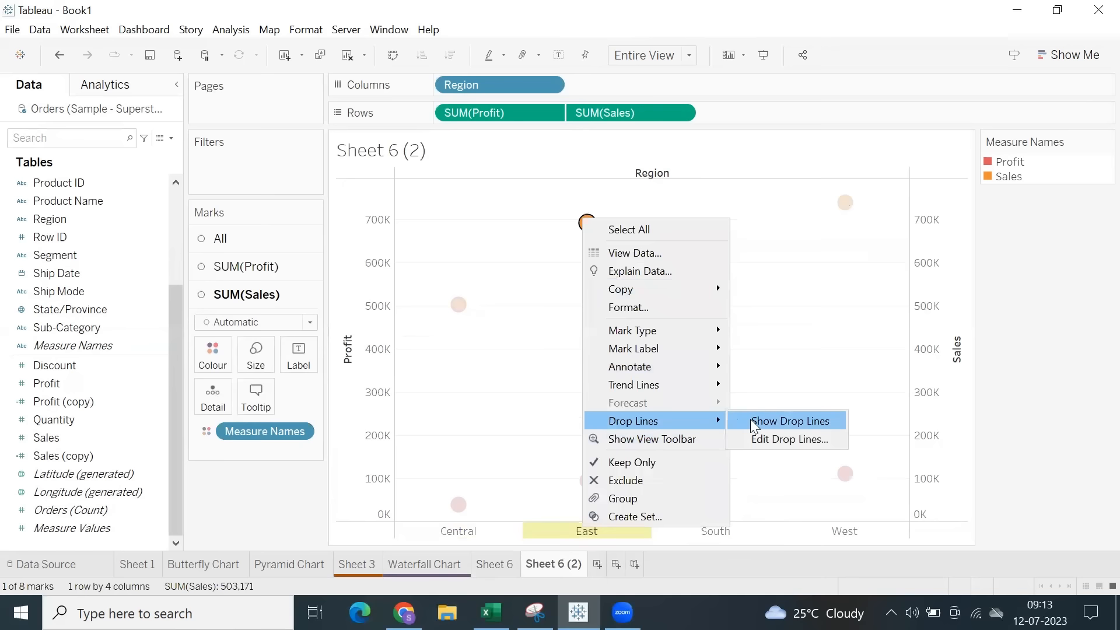
click(795, 319)
click(587, 222)
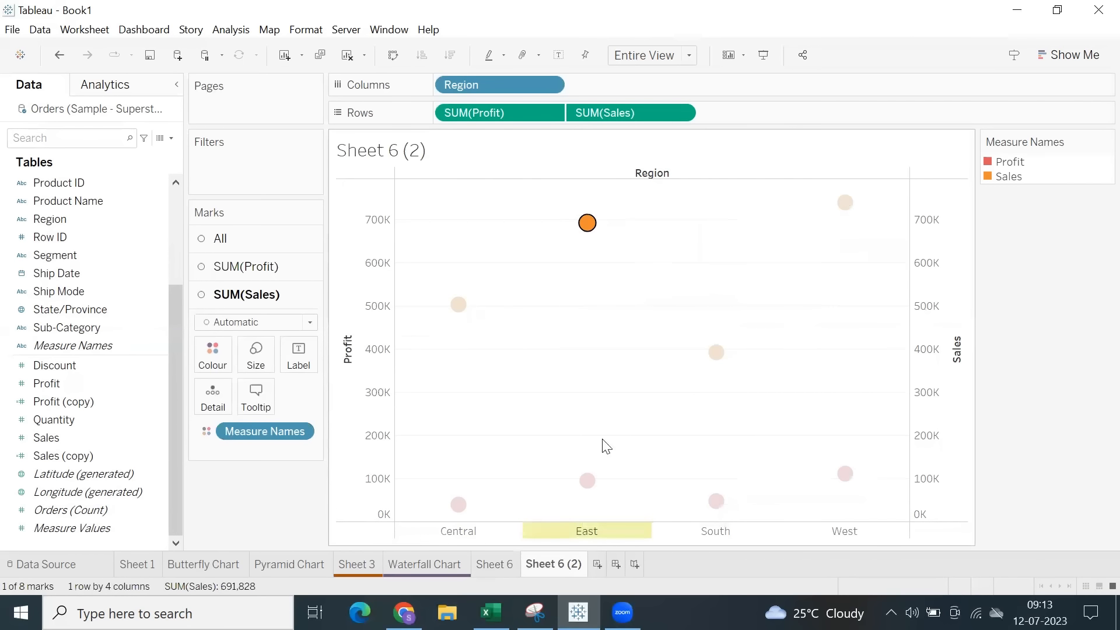
click(603, 445)
Turn off the drop lines for the Profit marks, starting from the East region's Profit mark.
click(588, 481)
right_click(588, 483)
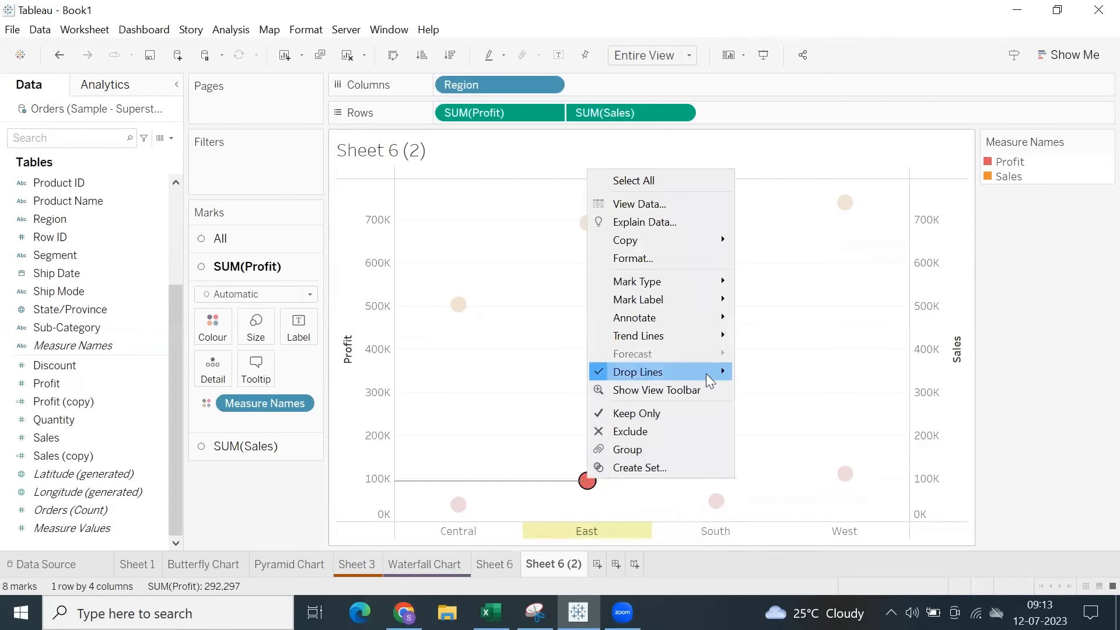
mouse_move(709, 373)
click(764, 380)
click(765, 381)
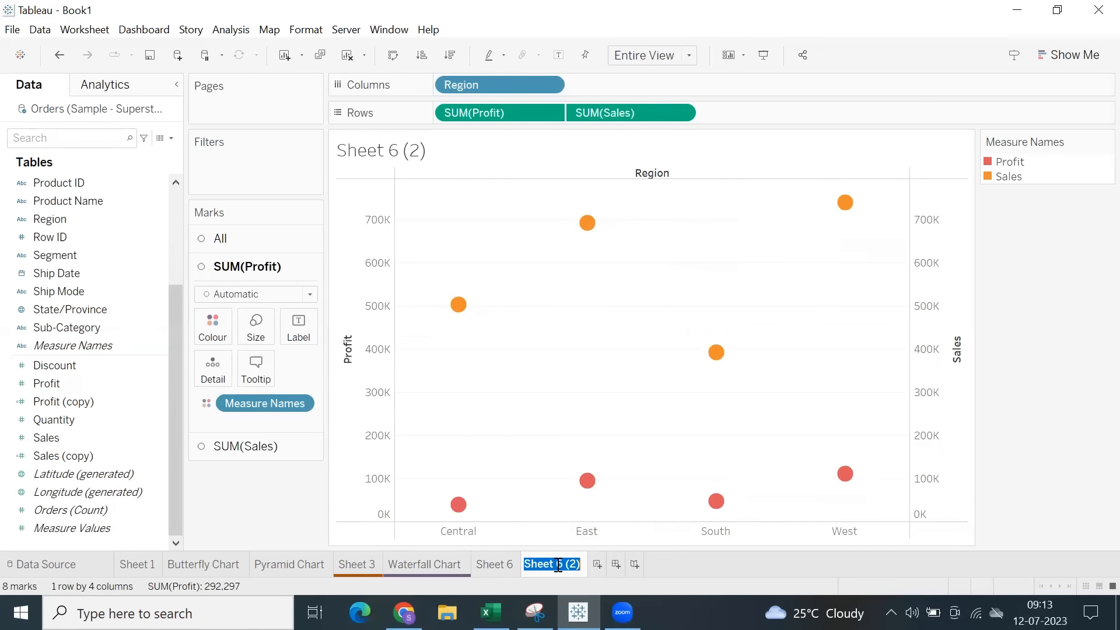
Rename the duplicated sheet as "Bar and Line Graph".
text(Bar and L)
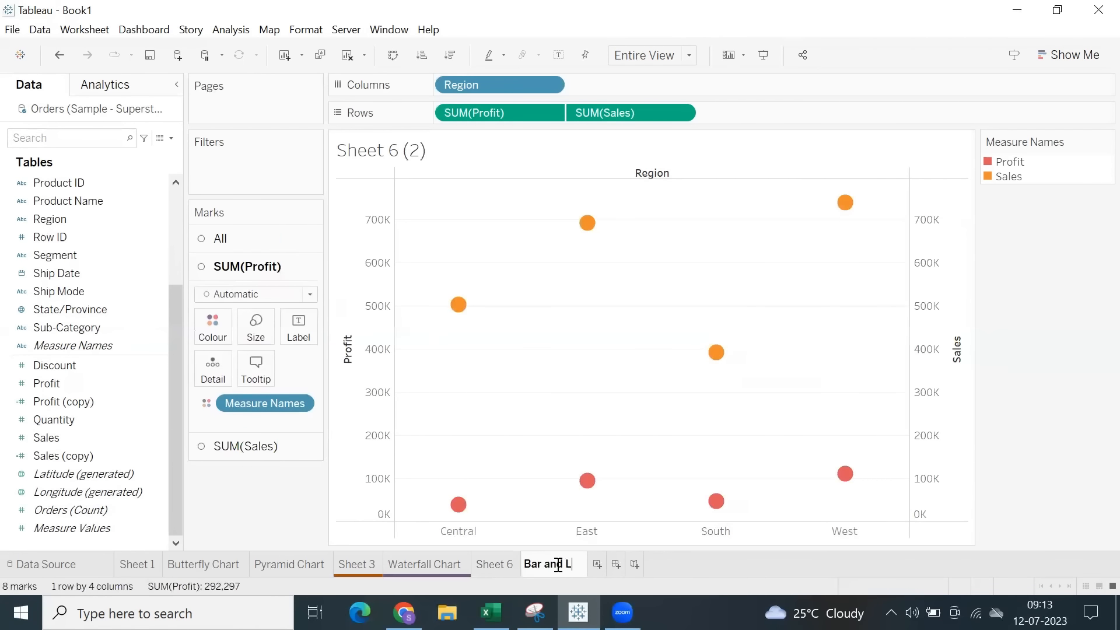
text(ine Gragh)
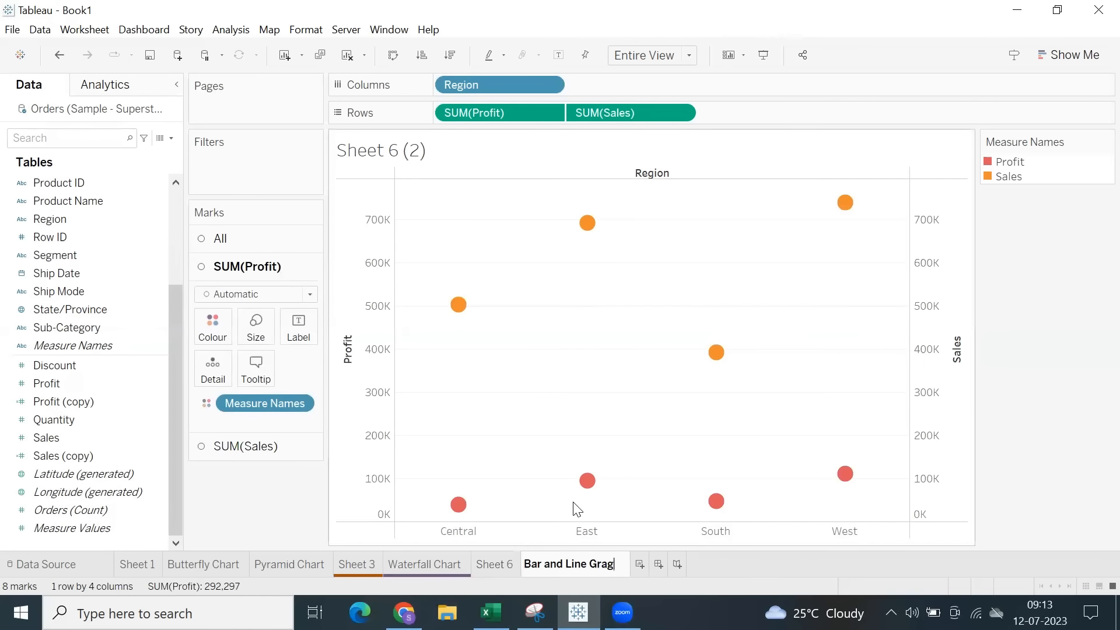
key(BackSpace)
key(Return)
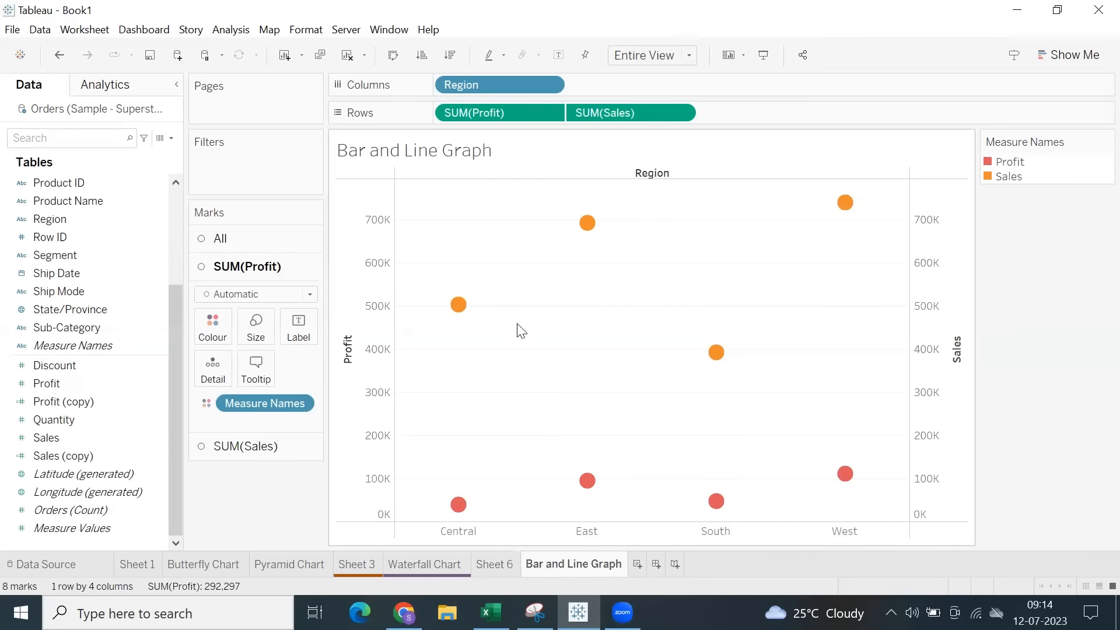
Try the Bar mark type for SUM(Profit) and settle on Line.
click(240, 299)
click(242, 328)
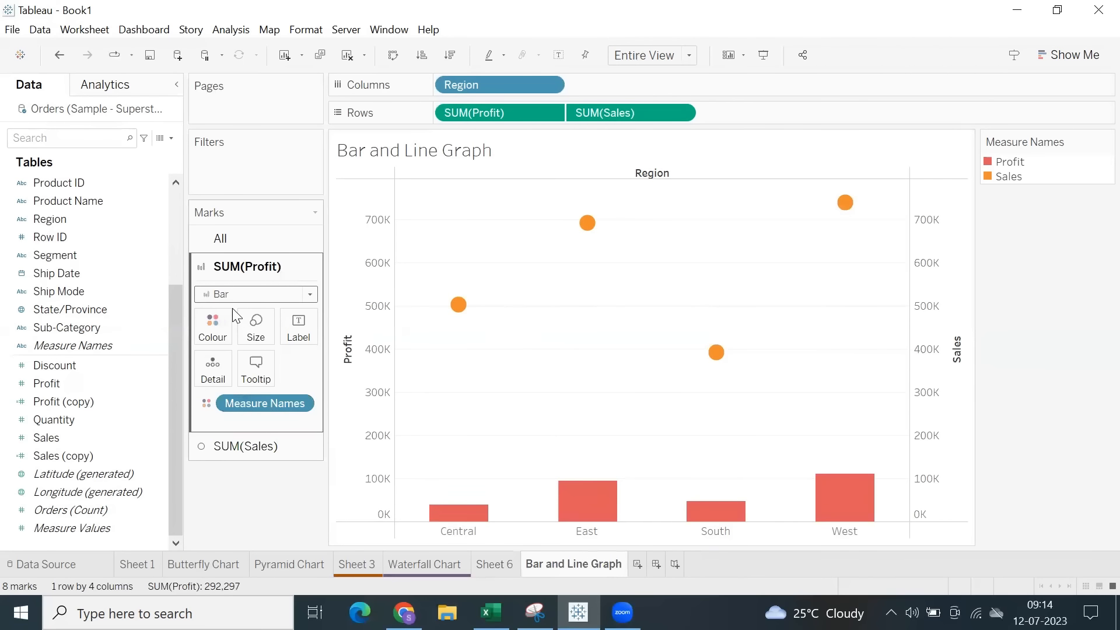
click(229, 294)
click(225, 325)
click(229, 295)
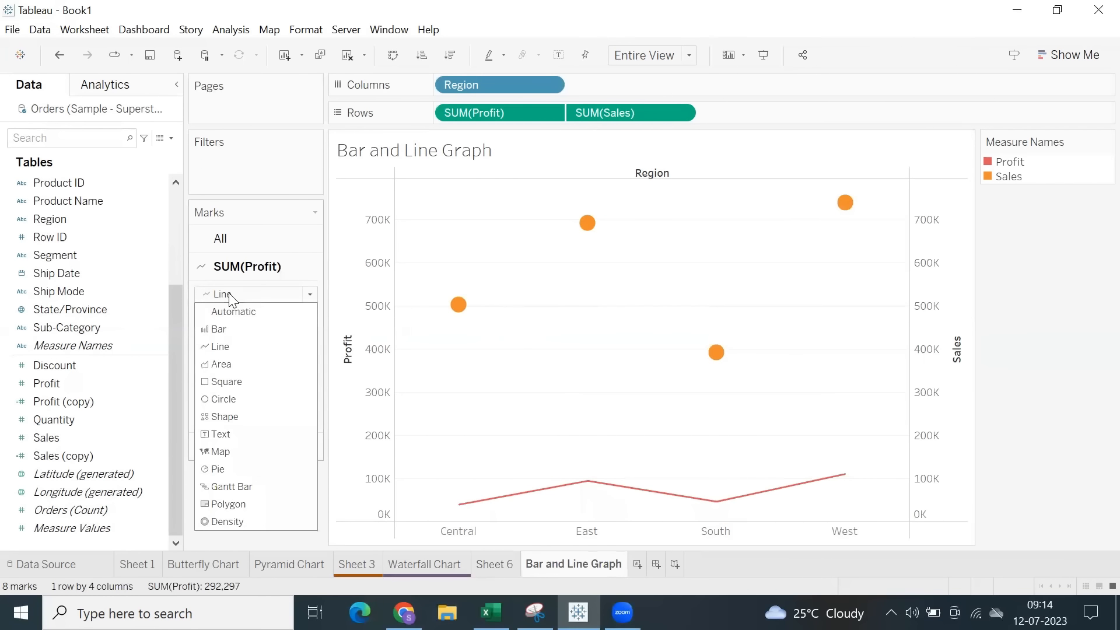
click(451, 375)
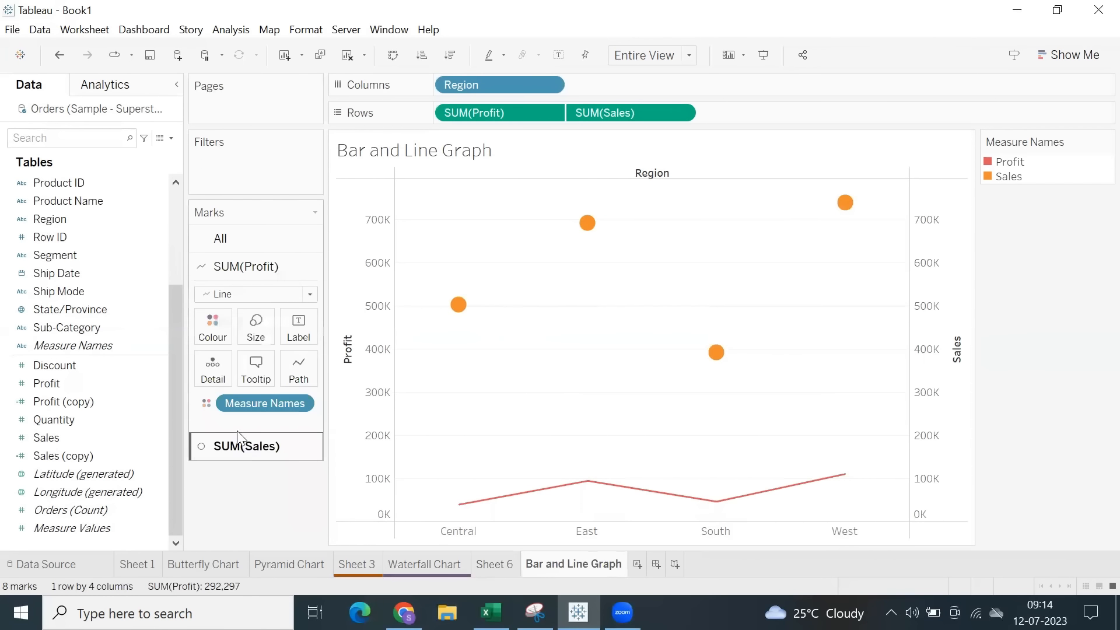
Set the mark type of SUM(Sales) to Bar.
click(245, 446)
click(251, 322)
click(225, 361)
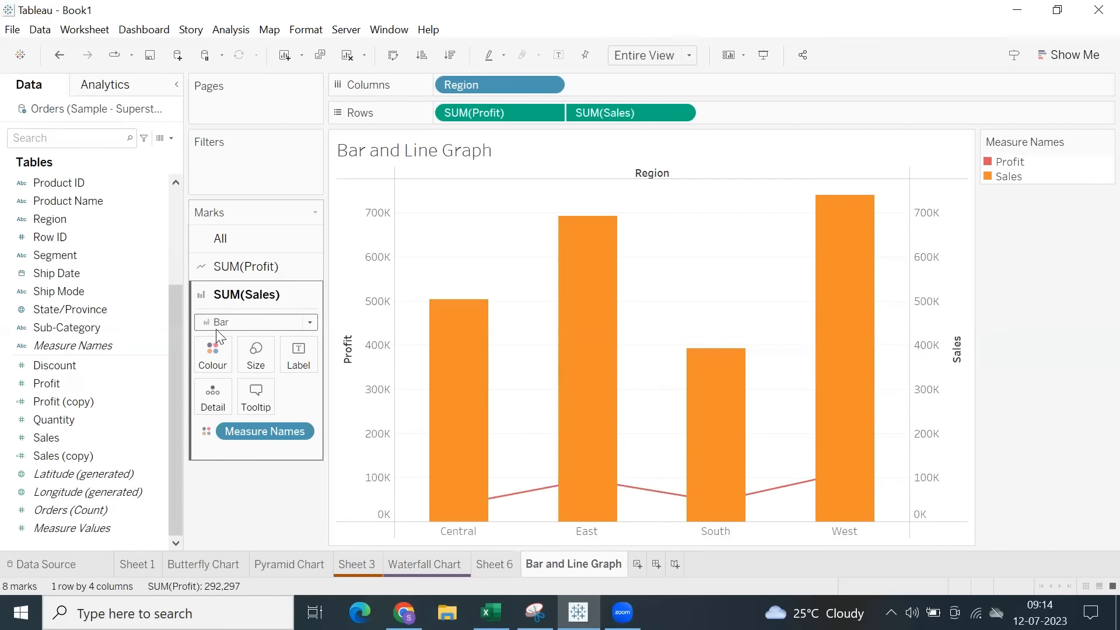
Assign the Automatic colour palette to Measure Names for all marks and apply it.
click(220, 239)
click(211, 295)
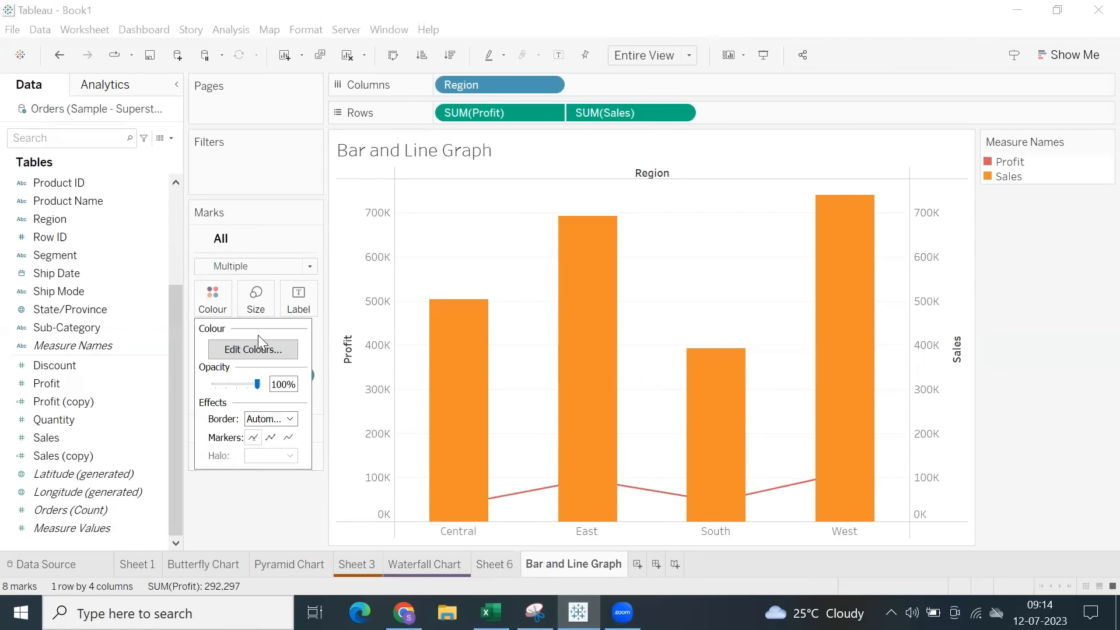
click(255, 350)
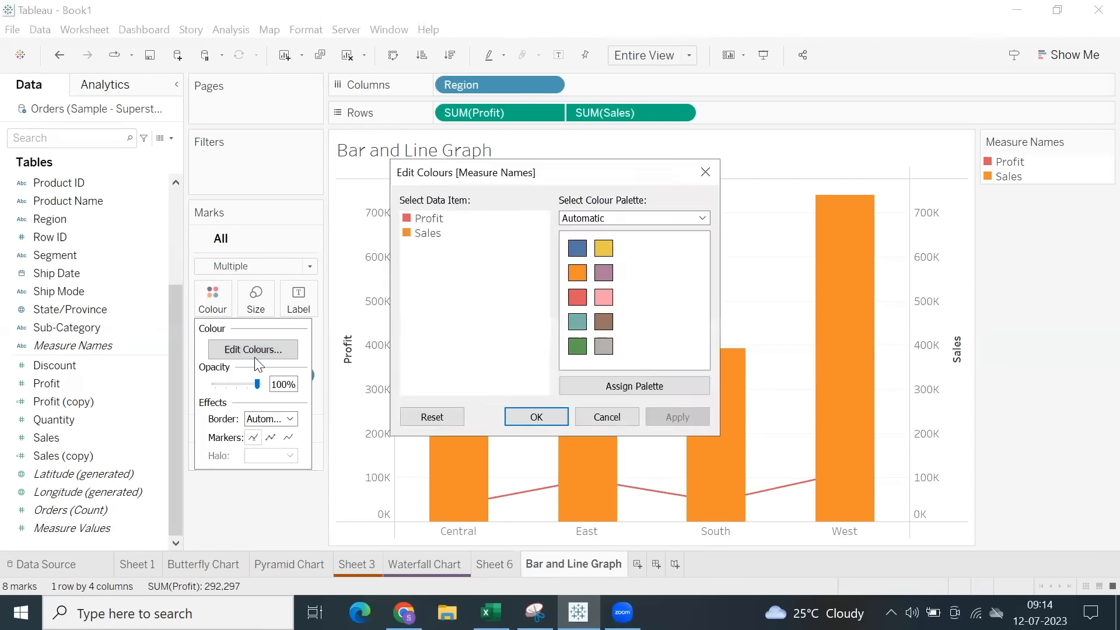
click(630, 388)
click(676, 416)
click(537, 417)
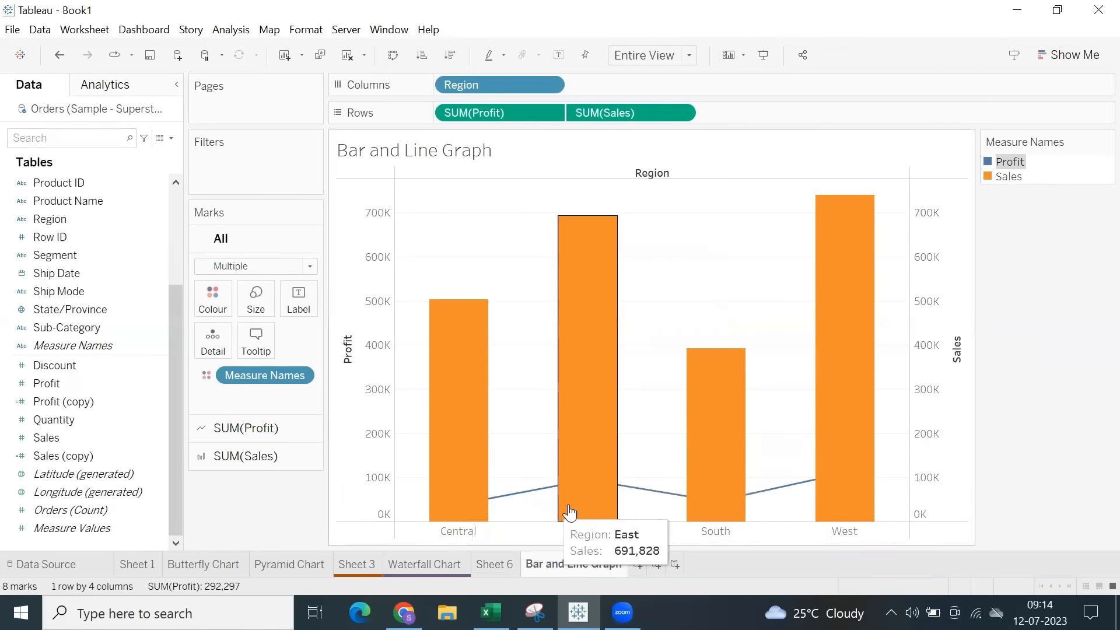
Compare both orders of the measures on Rows, leaving SUM(Sales) before SUM(Profit) to draw the Profit line over the Sales bars.
drag(478, 110, 776, 112)
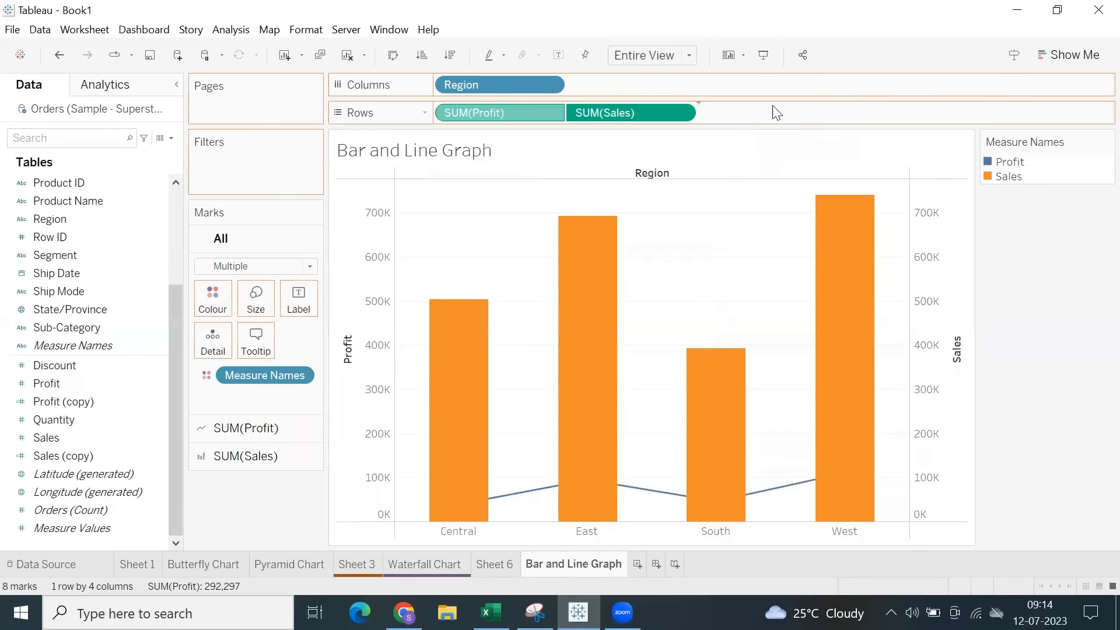
click(457, 503)
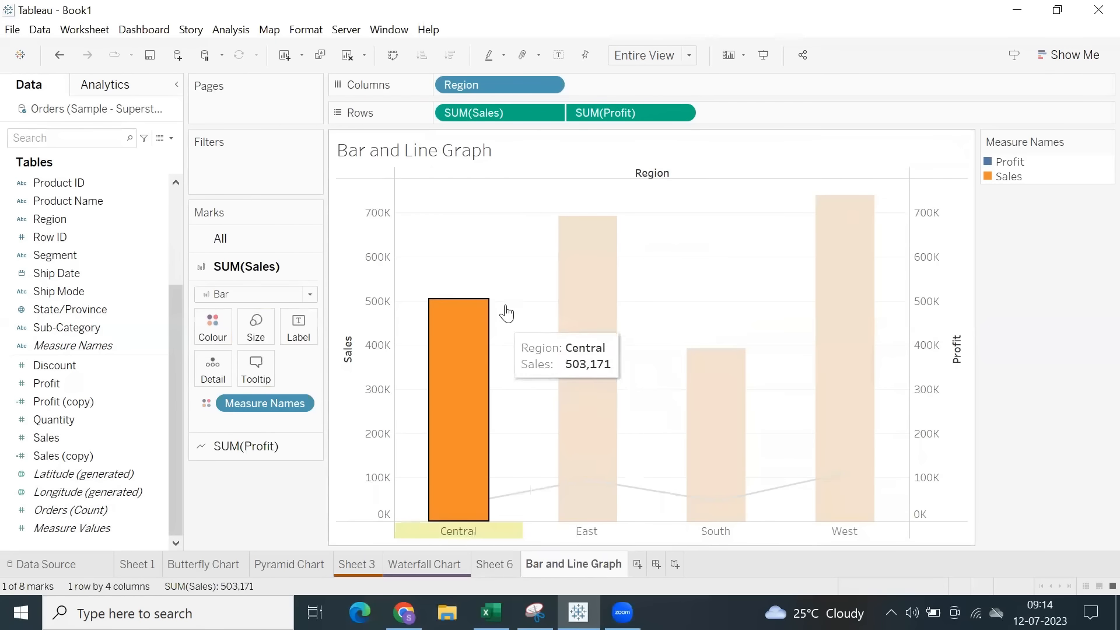
click(509, 500)
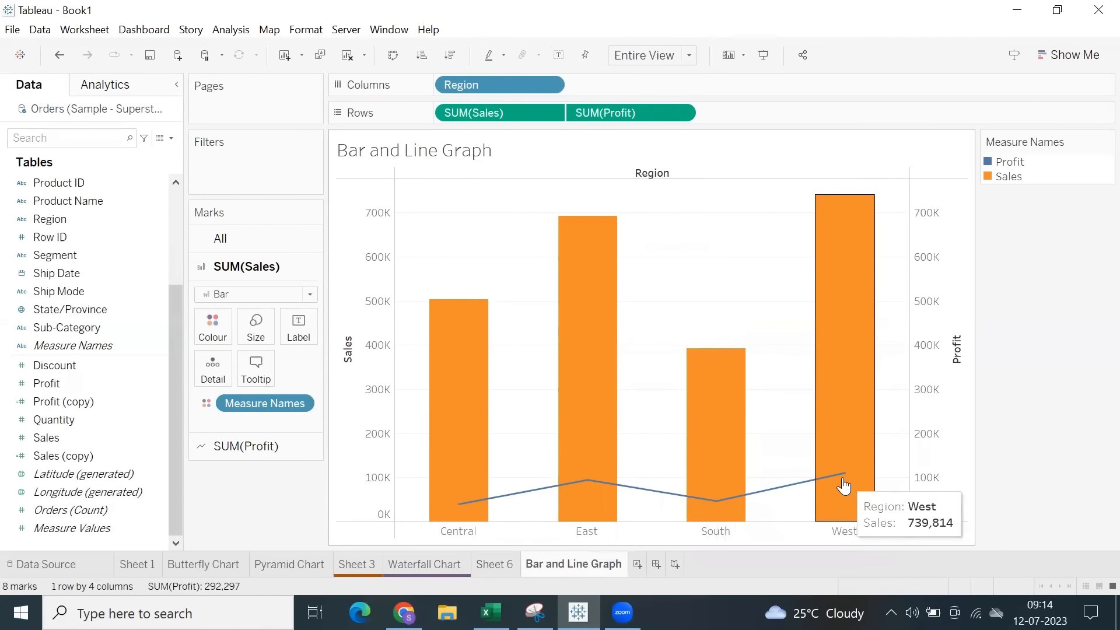
drag(484, 112, 730, 112)
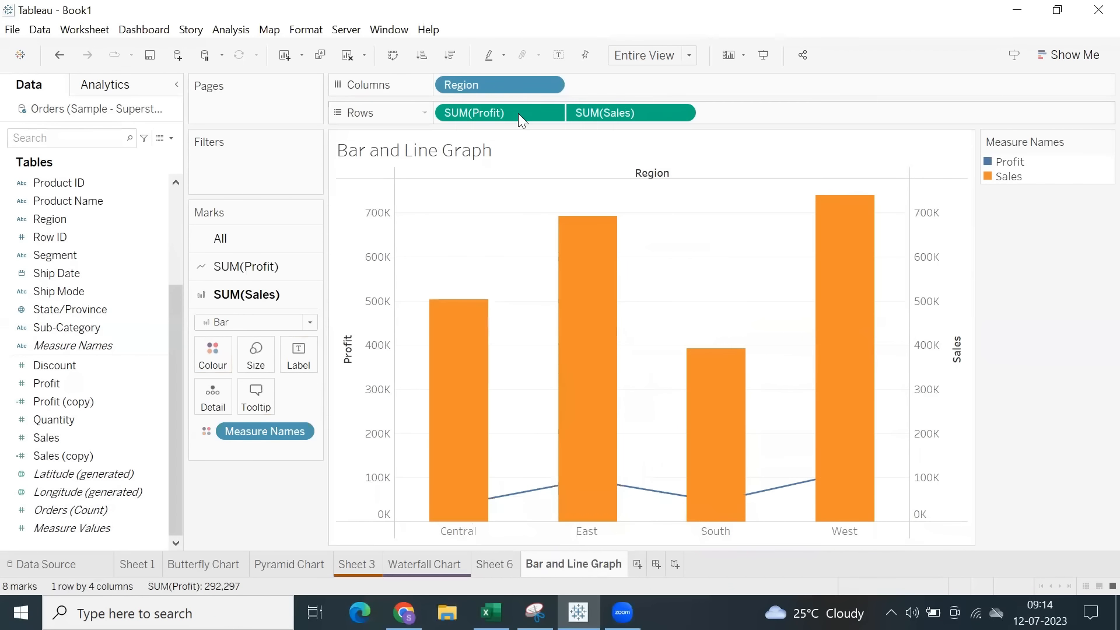
drag(518, 113, 825, 109)
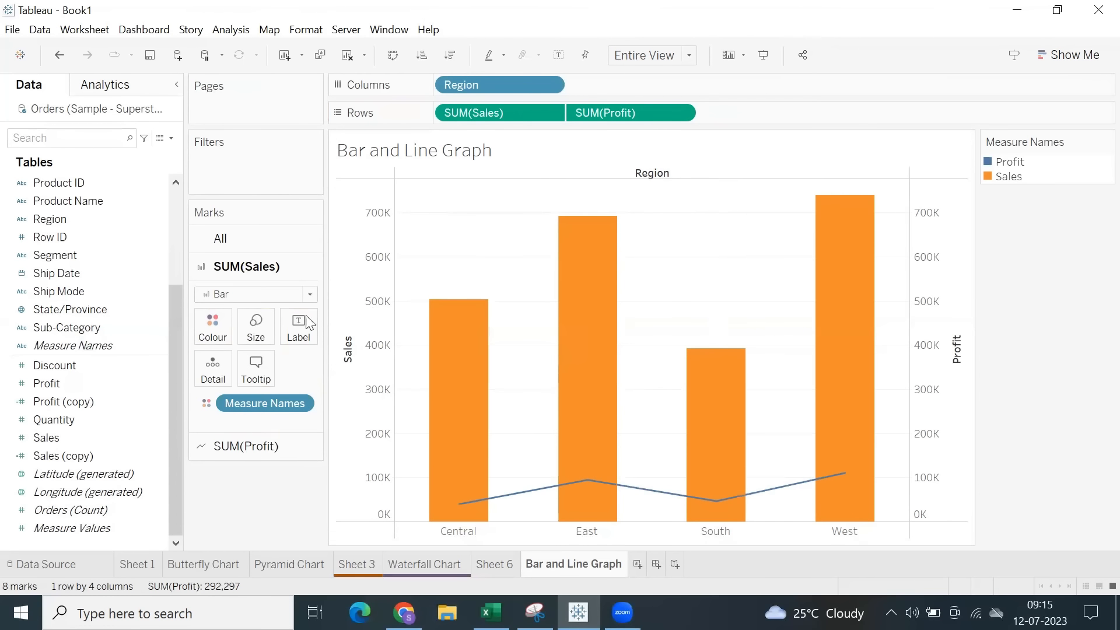
Narrow the SUM(Sales) bars by reducing their mark size.
click(256, 327)
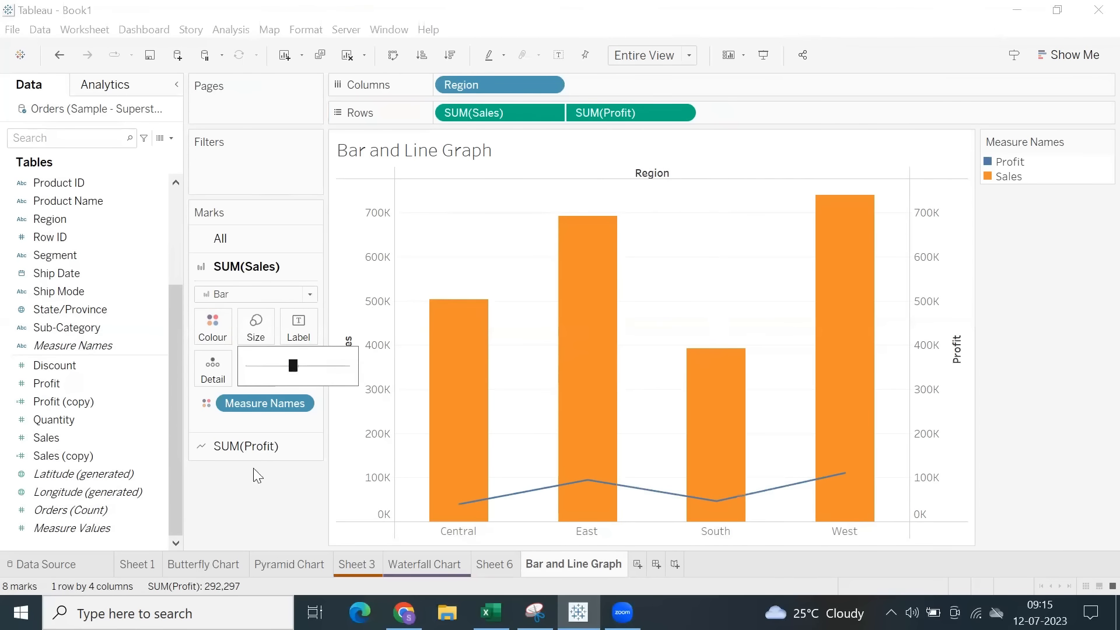
drag(293, 366, 260, 366)
click(220, 541)
Thicken the SUM(Profit) line by increasing its mark size.
click(231, 446)
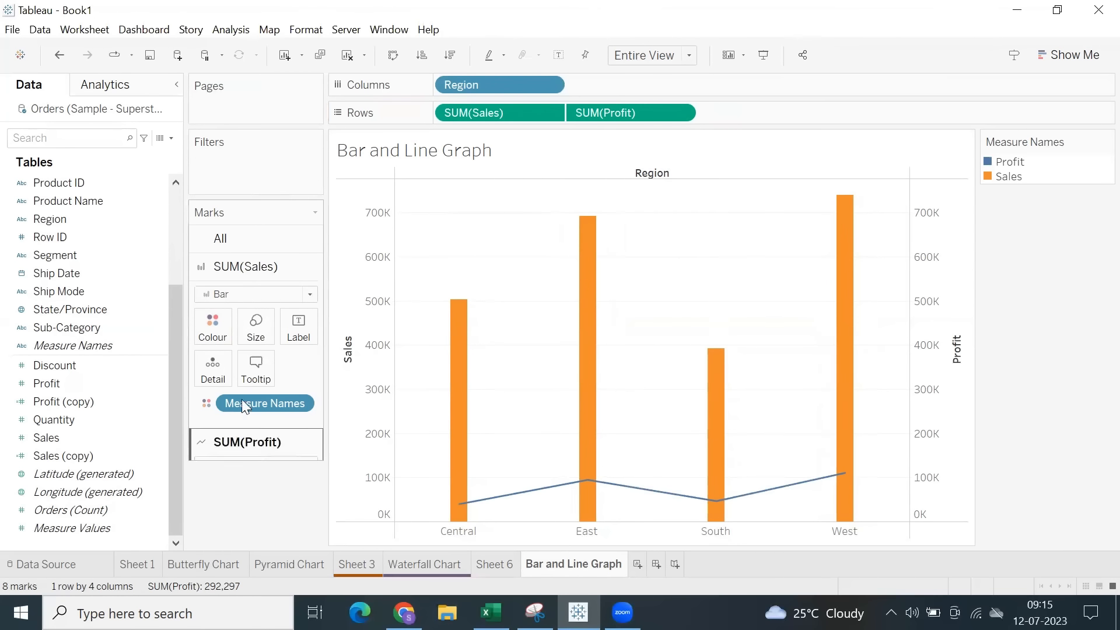
click(254, 353)
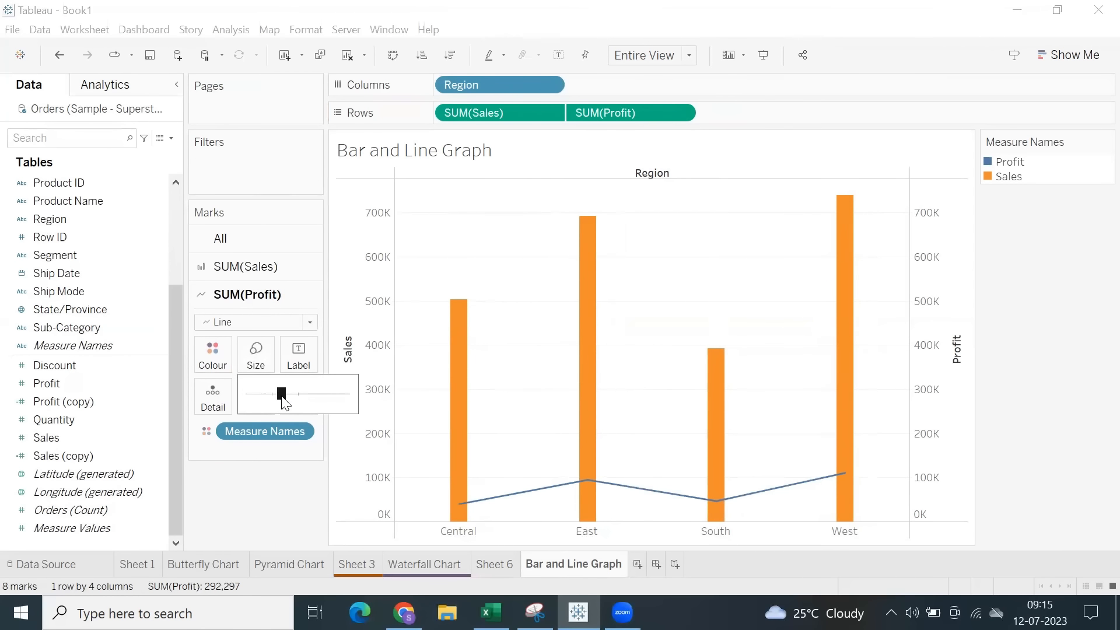
drag(282, 398, 313, 401)
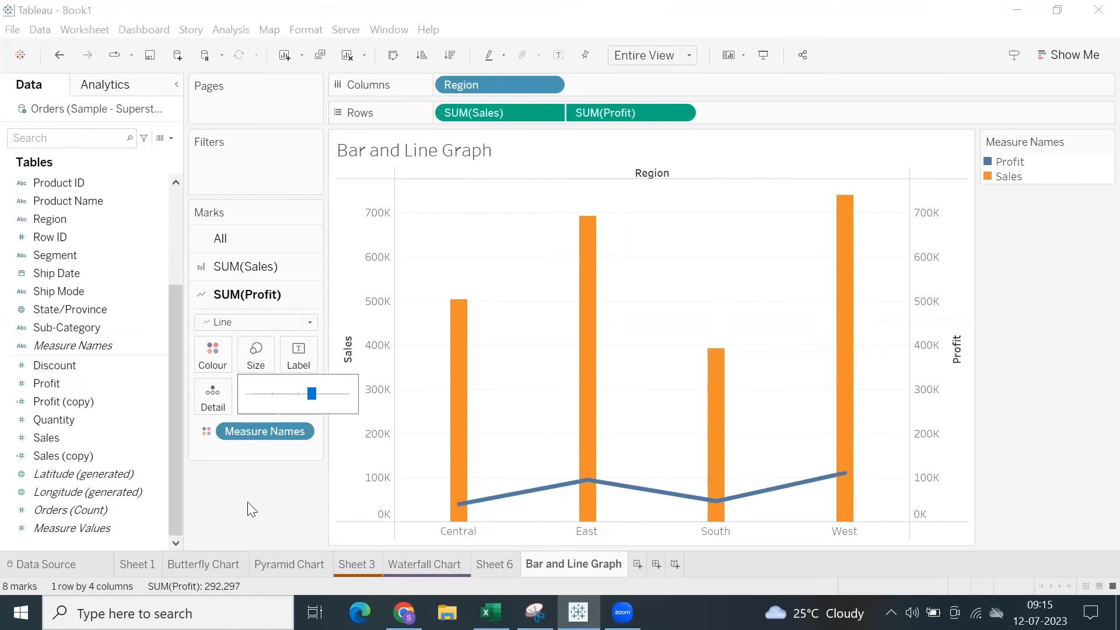
click(247, 501)
Try showing markers on the Profit line and remove them again.
click(213, 370)
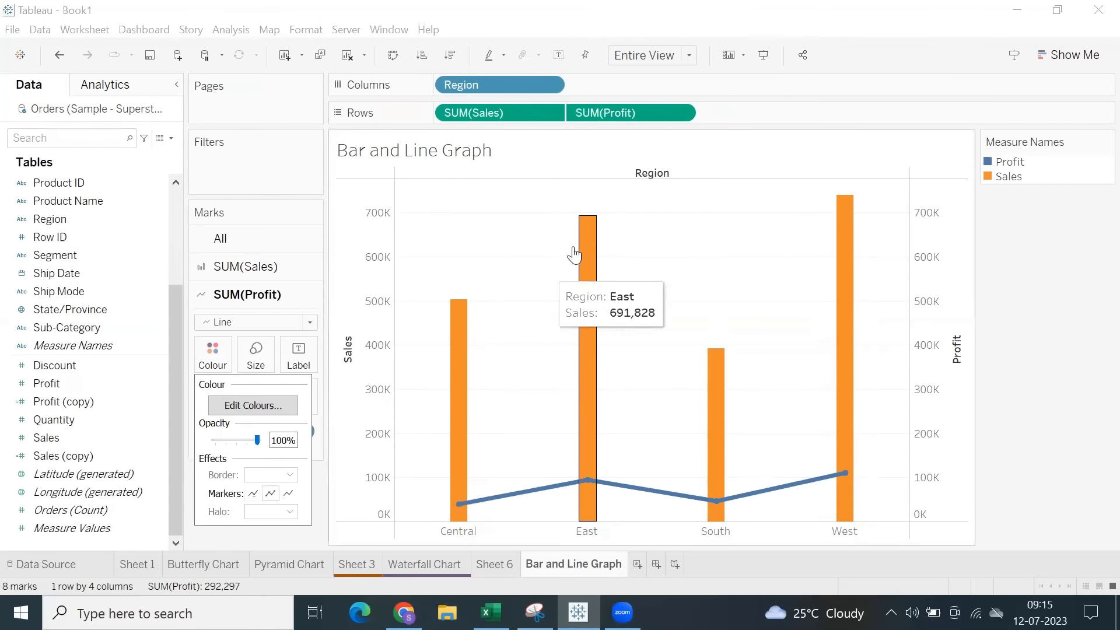
click(501, 230)
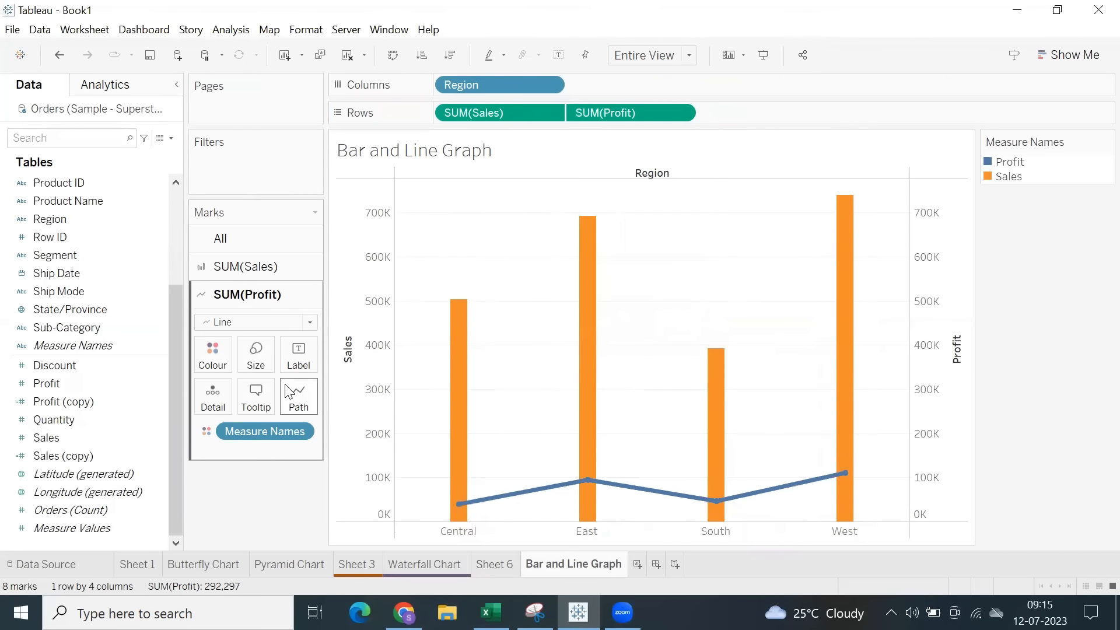
click(212, 353)
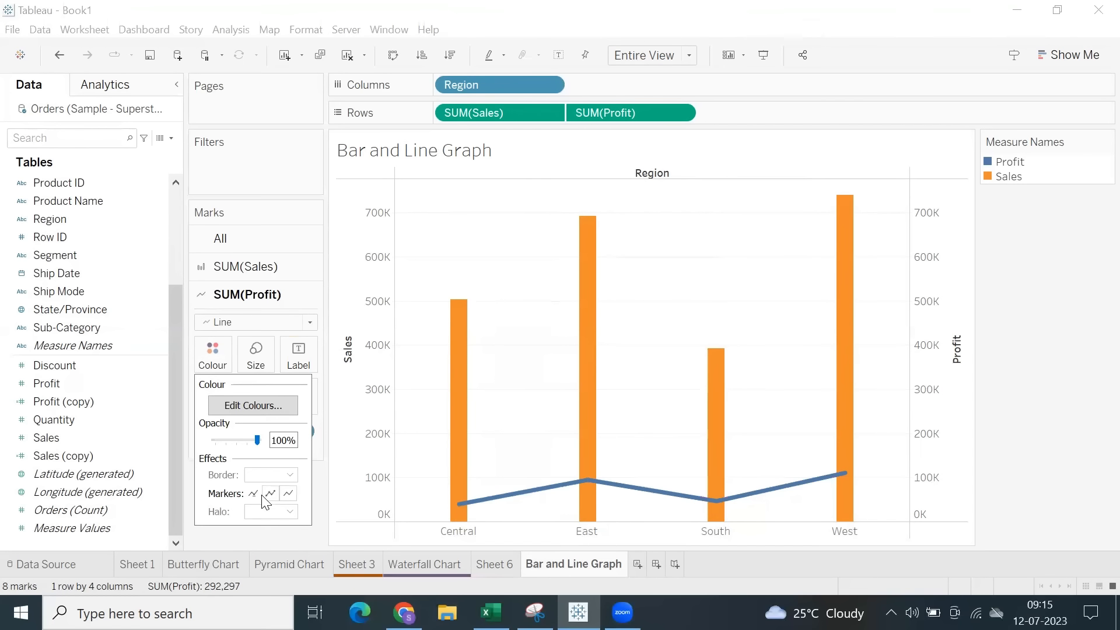
click(459, 351)
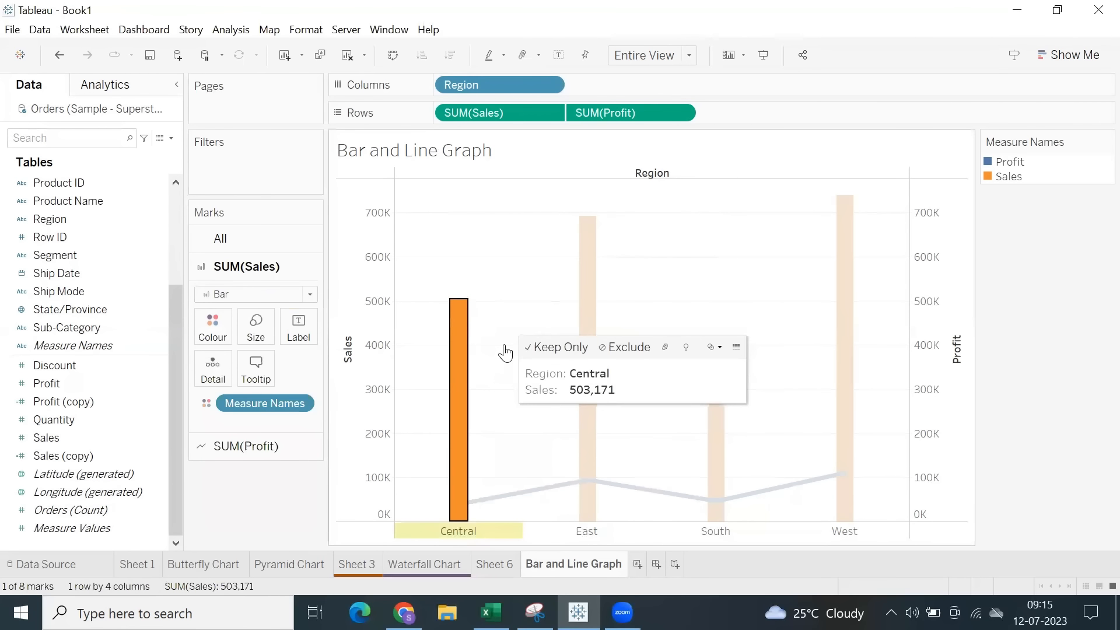
click(499, 374)
click(246, 304)
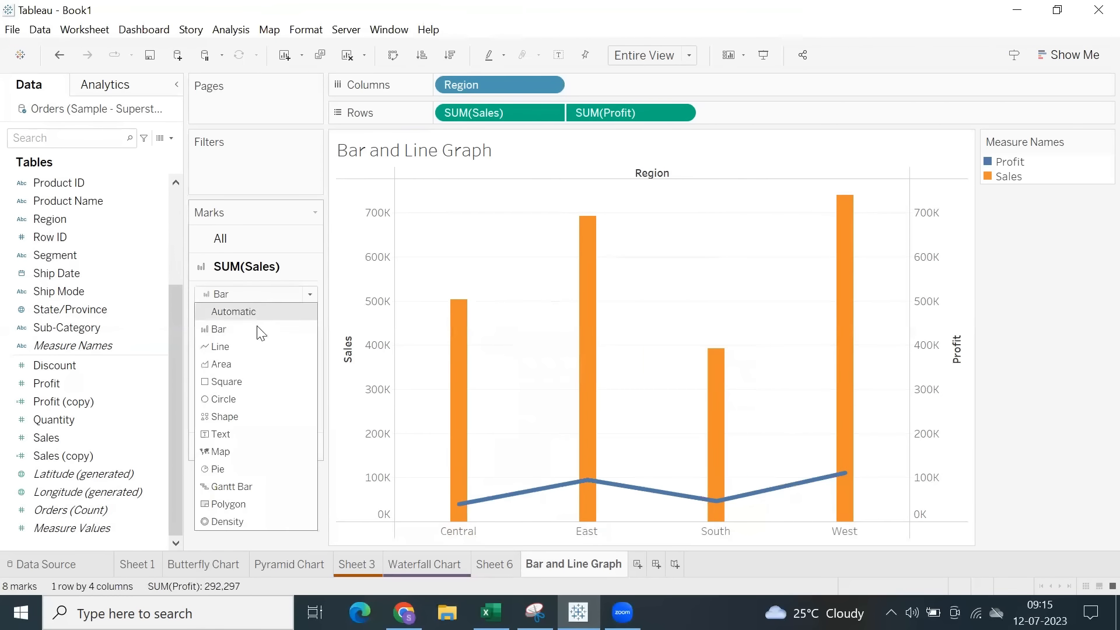
click(493, 292)
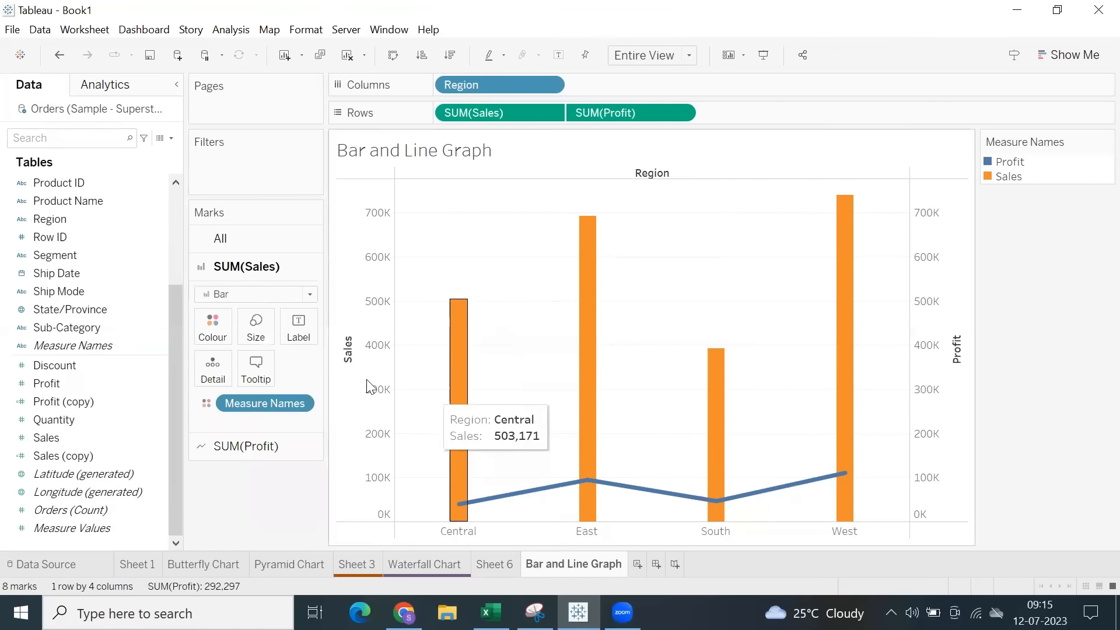
Compare the stepped, jump and linear line types for the SUM(Profit) path, leaving the stepped one applied.
click(226, 448)
click(297, 399)
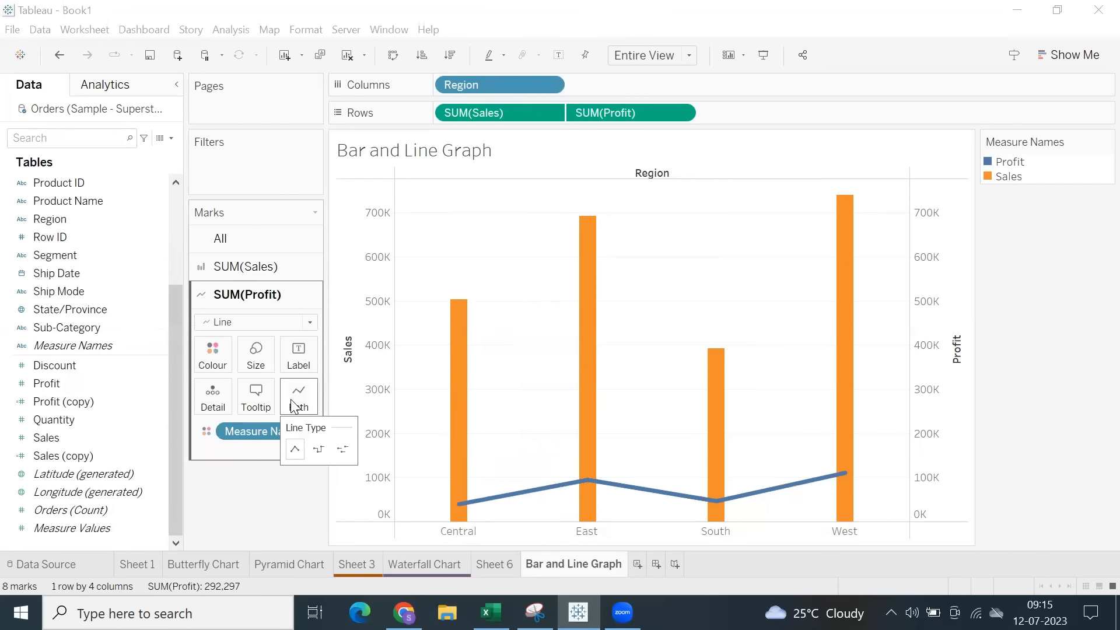
click(318, 450)
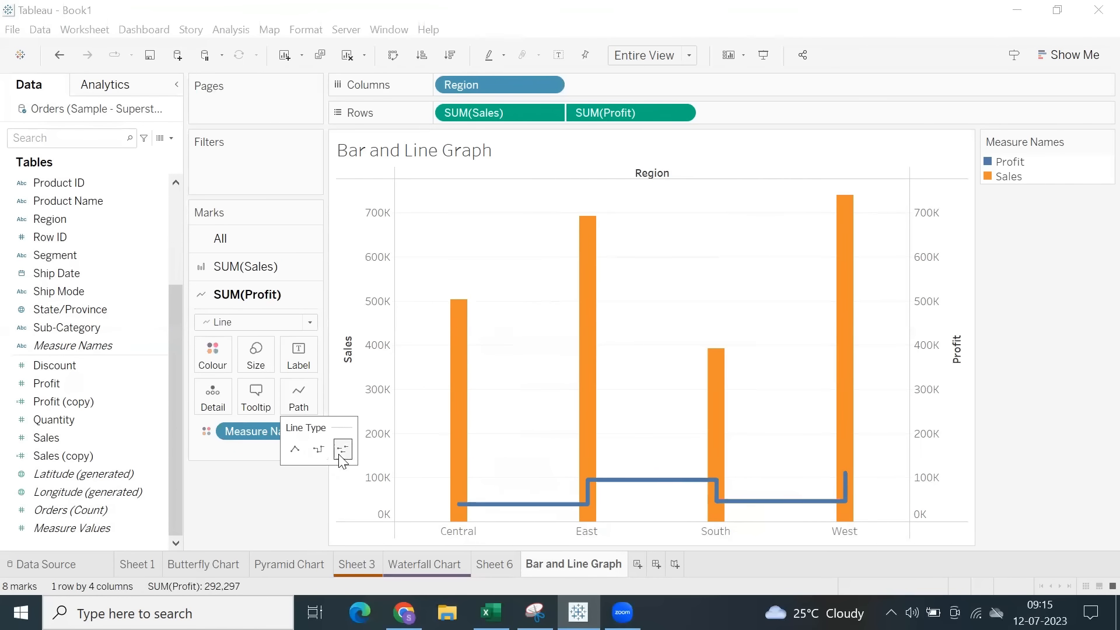
click(343, 450)
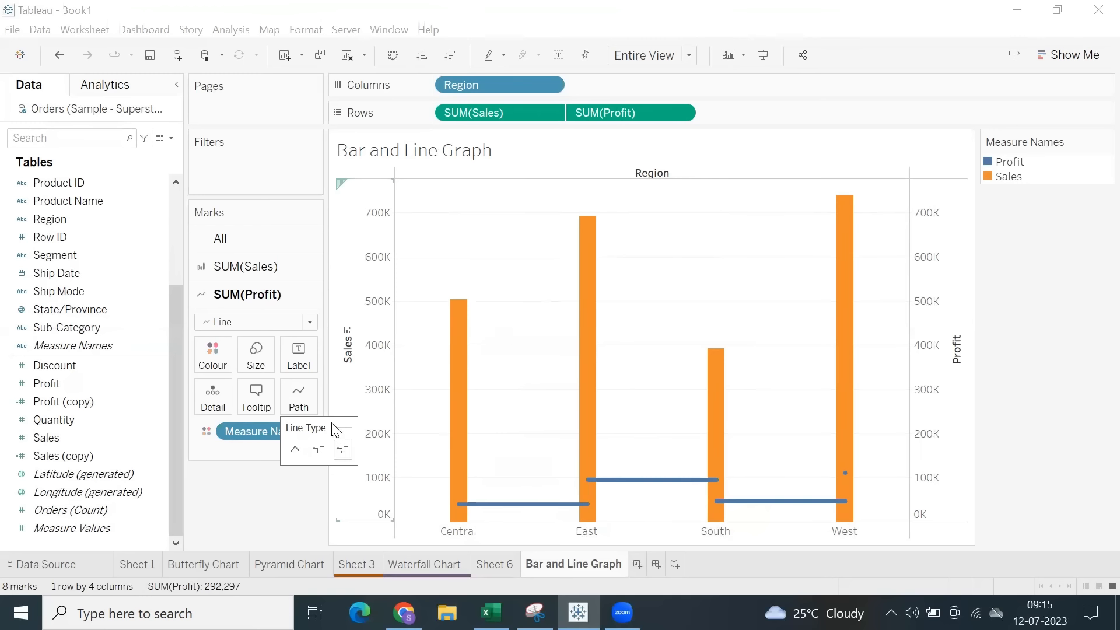
click(296, 450)
click(320, 451)
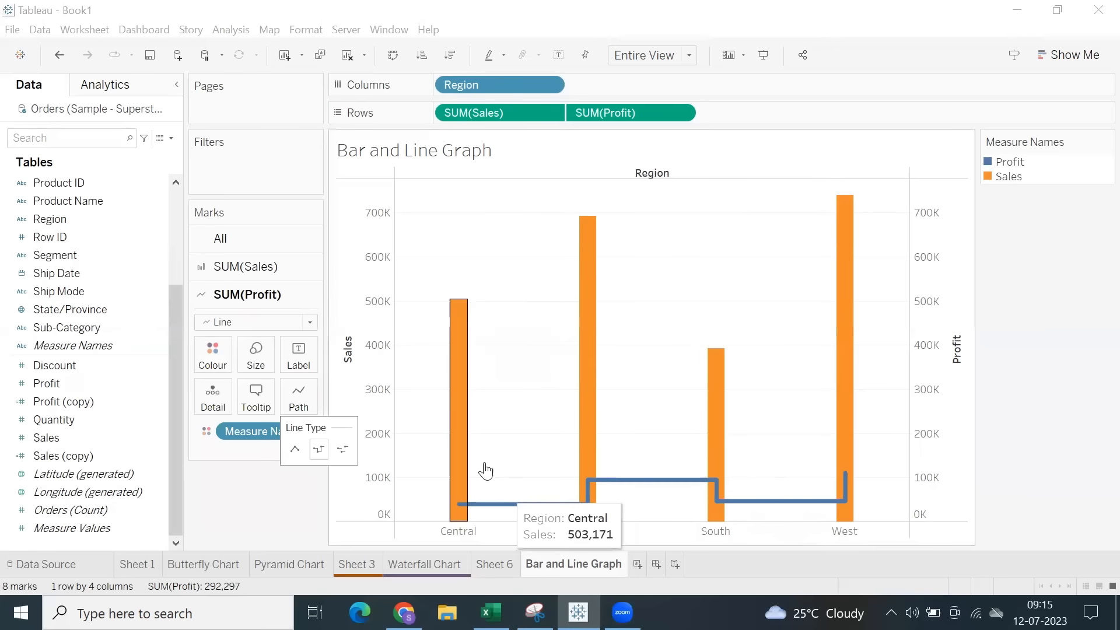
click(403, 218)
click(344, 317)
click(443, 266)
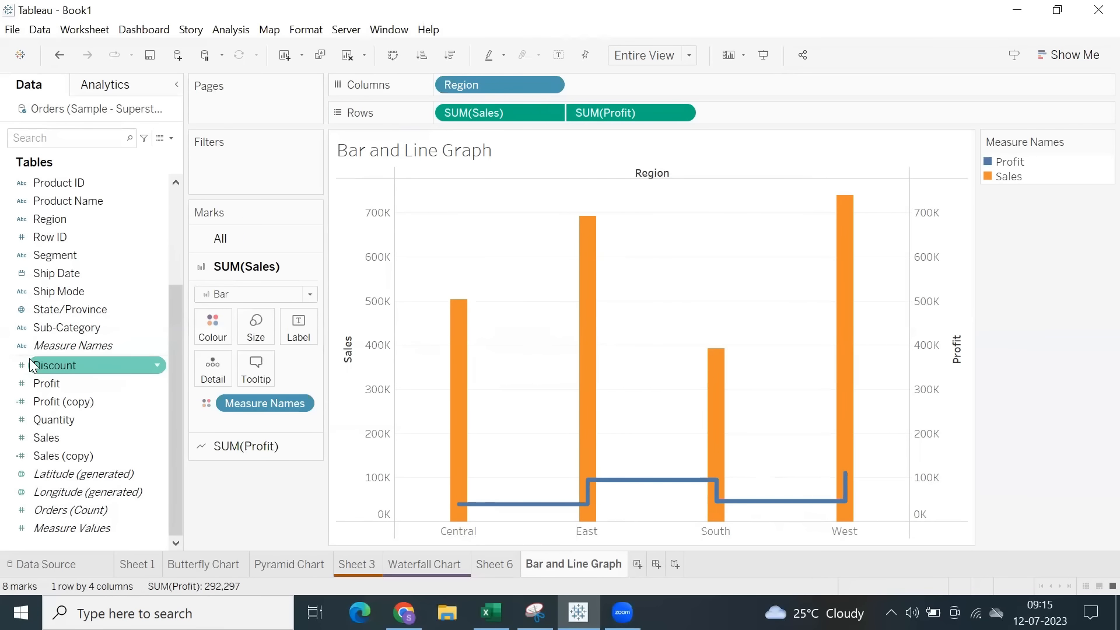
Replace Region with Sub-Category on Columns and make the Profit line thinner, checking the chart in presentation mode.
drag(70, 328, 530, 84)
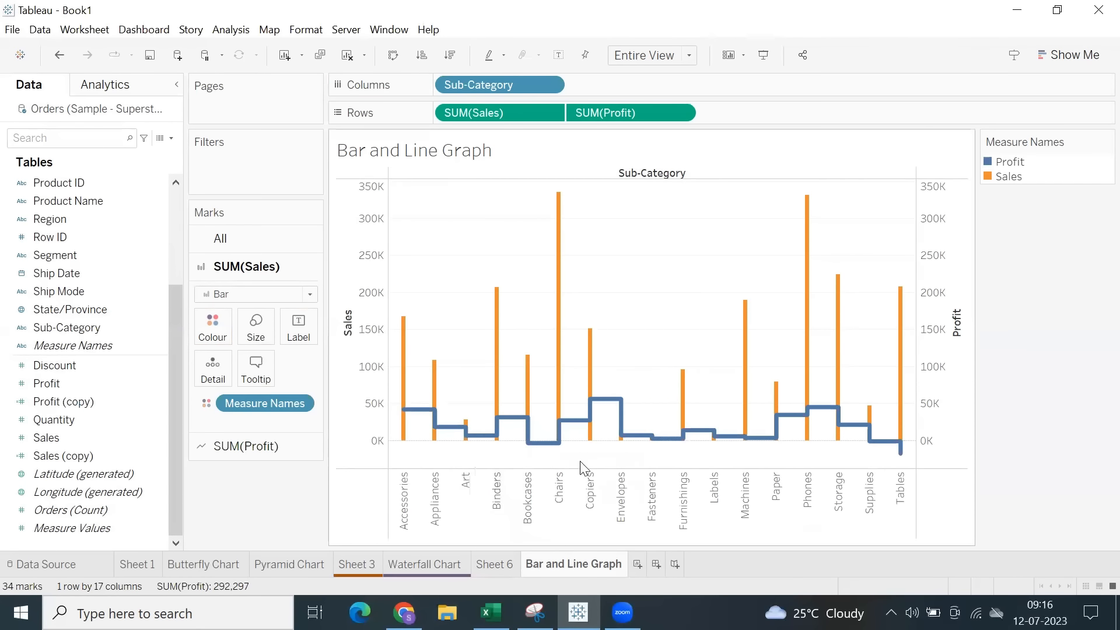
click(245, 446)
click(256, 356)
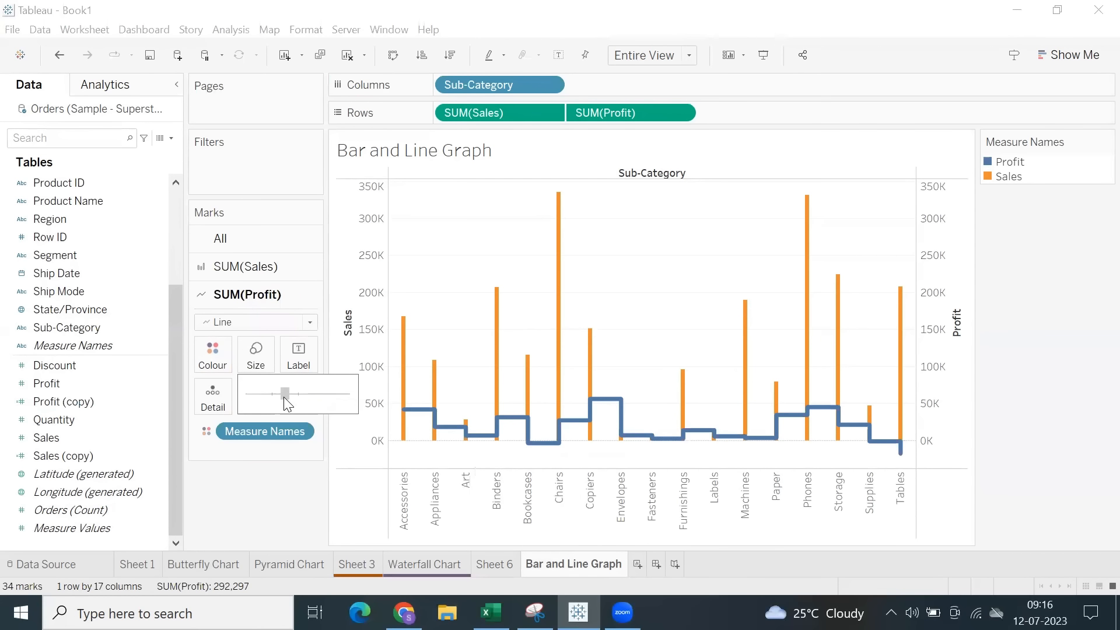
drag(285, 399, 265, 398)
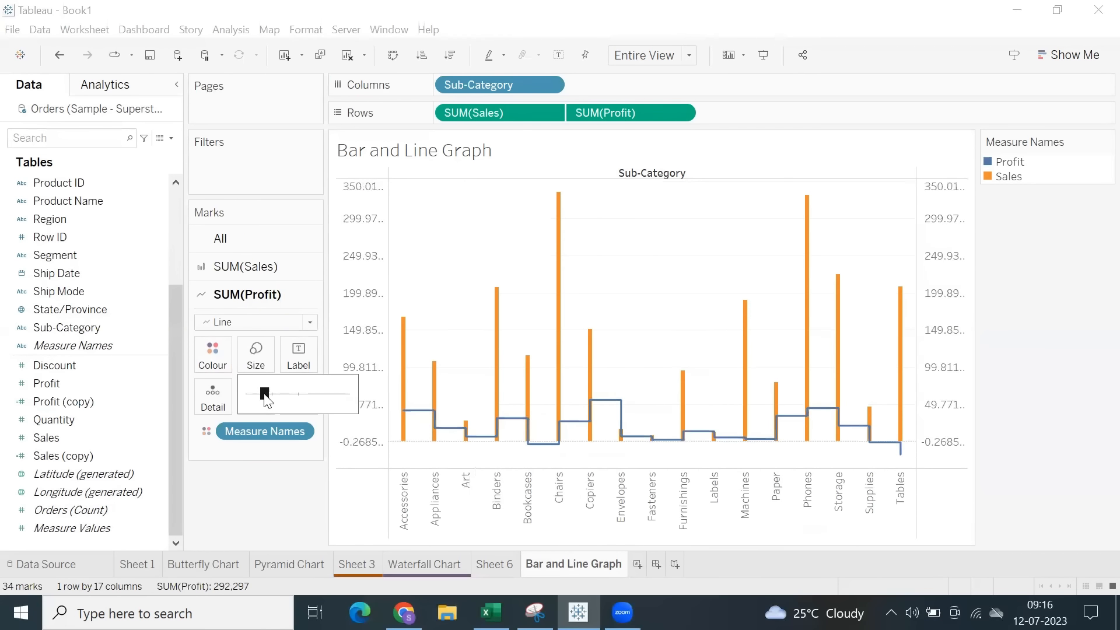
click(276, 395)
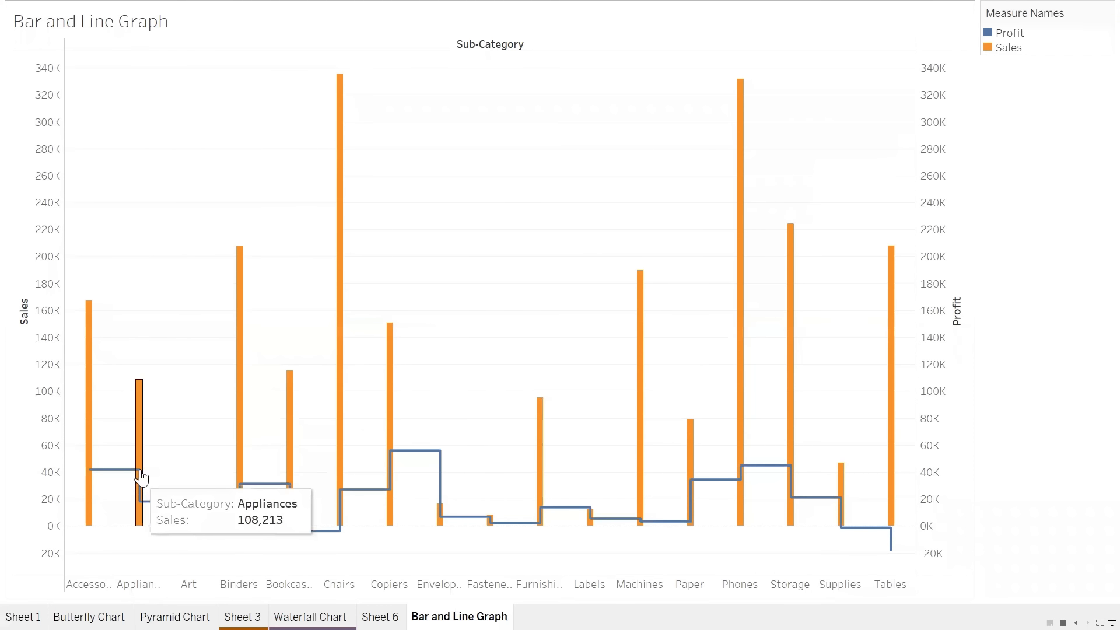
click(1100, 622)
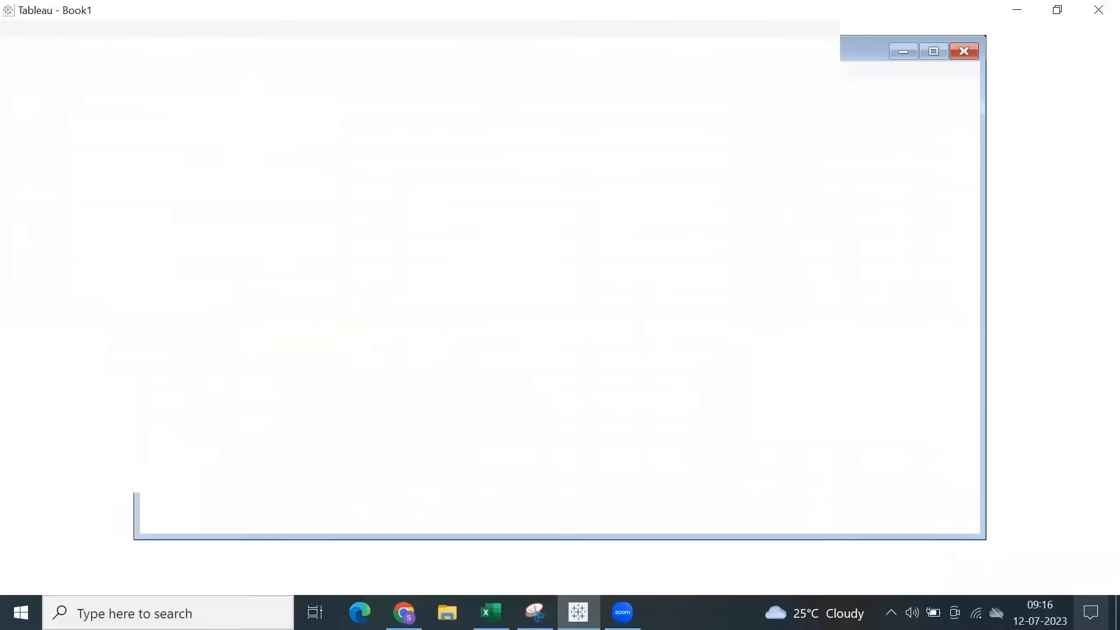
Try the linear and jump line types on the Profit line and inspect the Supplies and Tables profit marks.
click(298, 402)
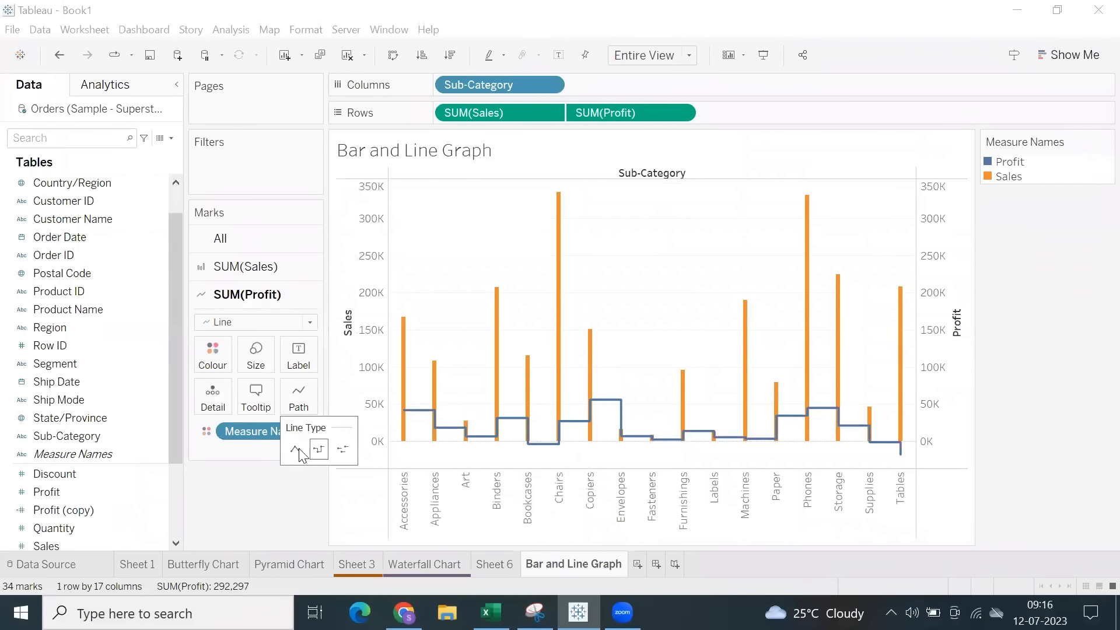
click(297, 451)
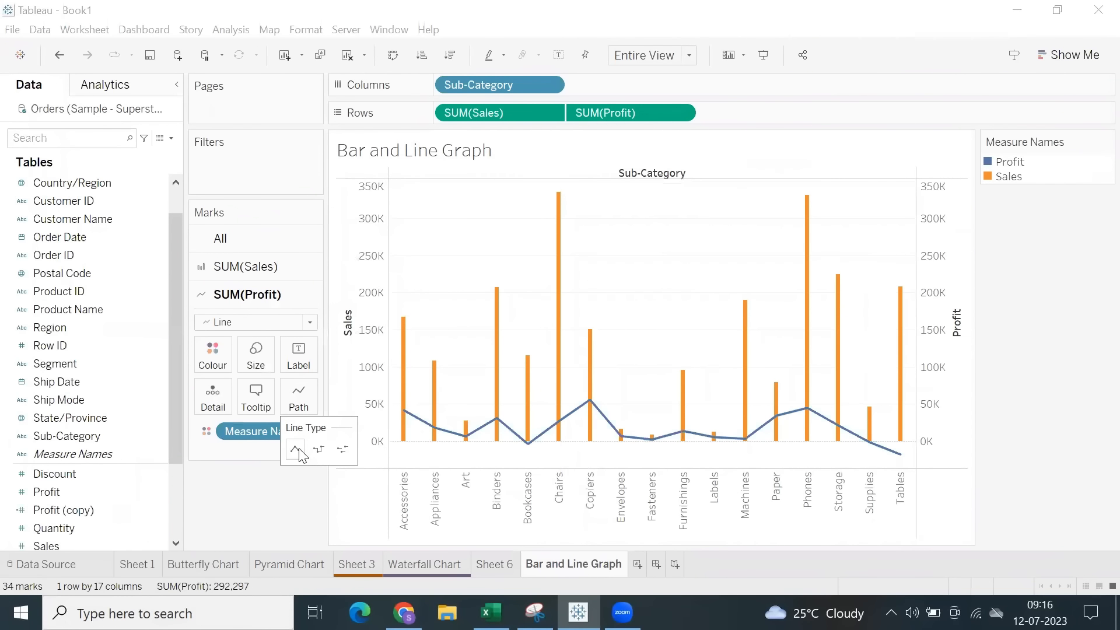
click(343, 451)
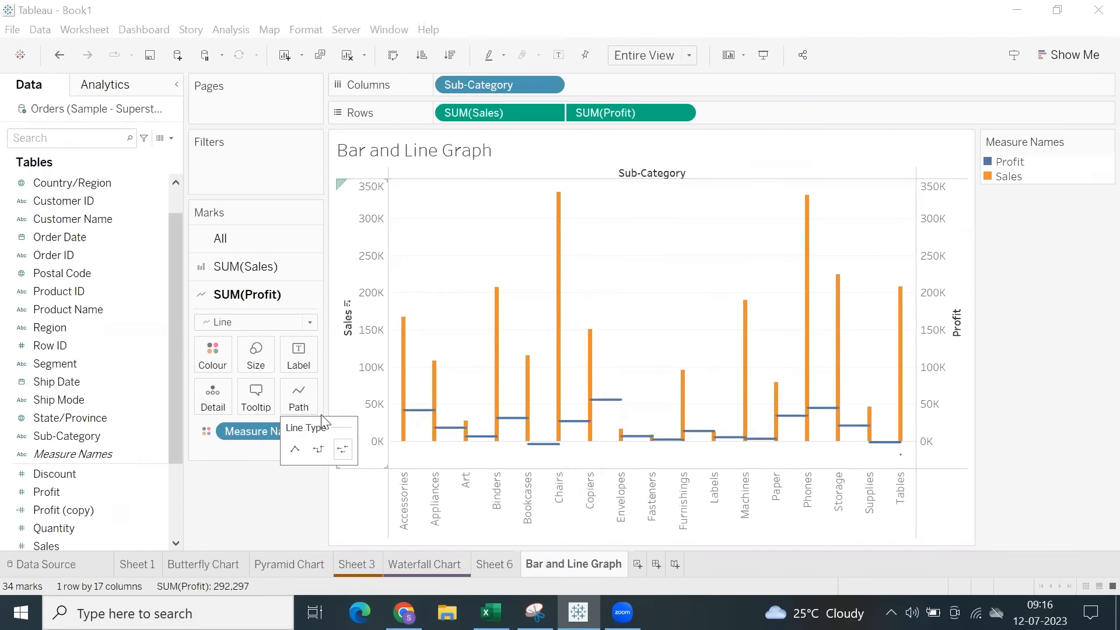
mouse_move(428, 416)
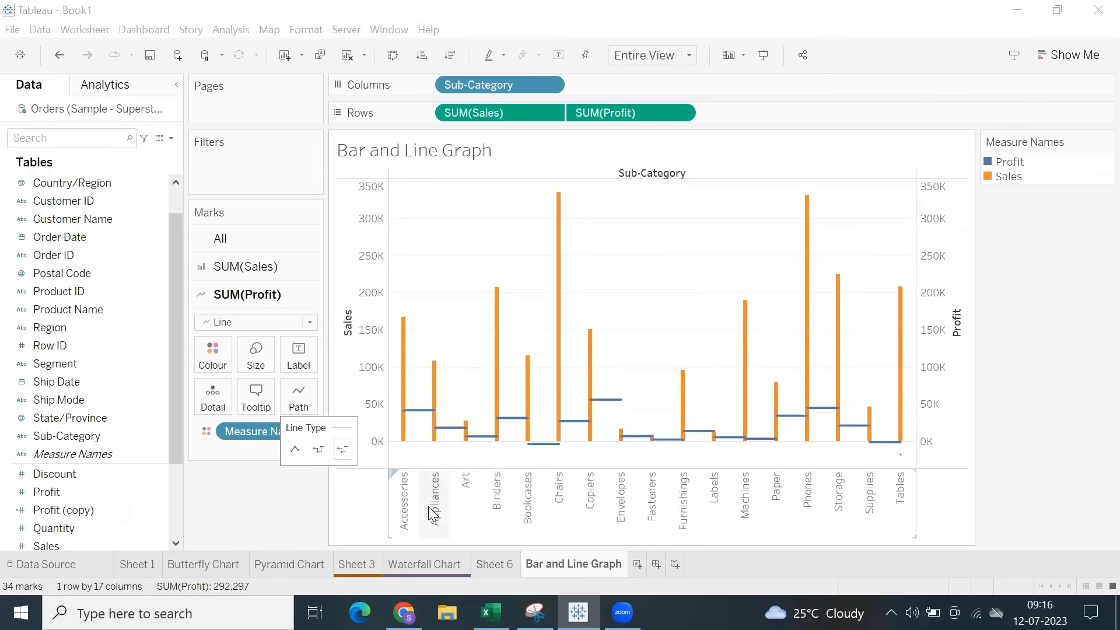
mouse_move(900, 444)
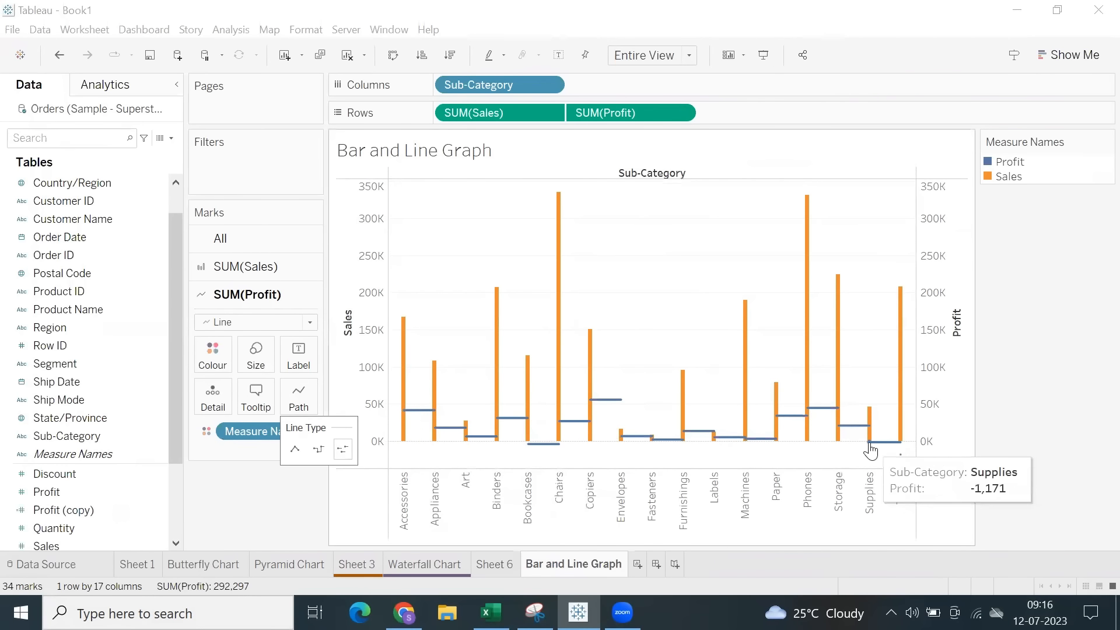
mouse_move(901, 463)
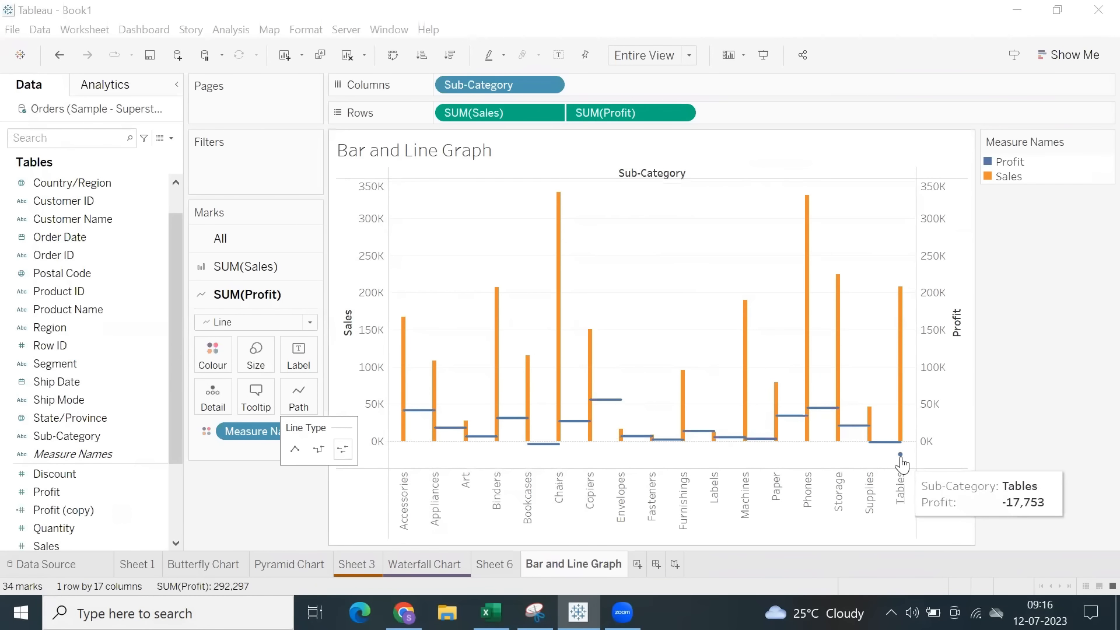
click(902, 461)
click(874, 388)
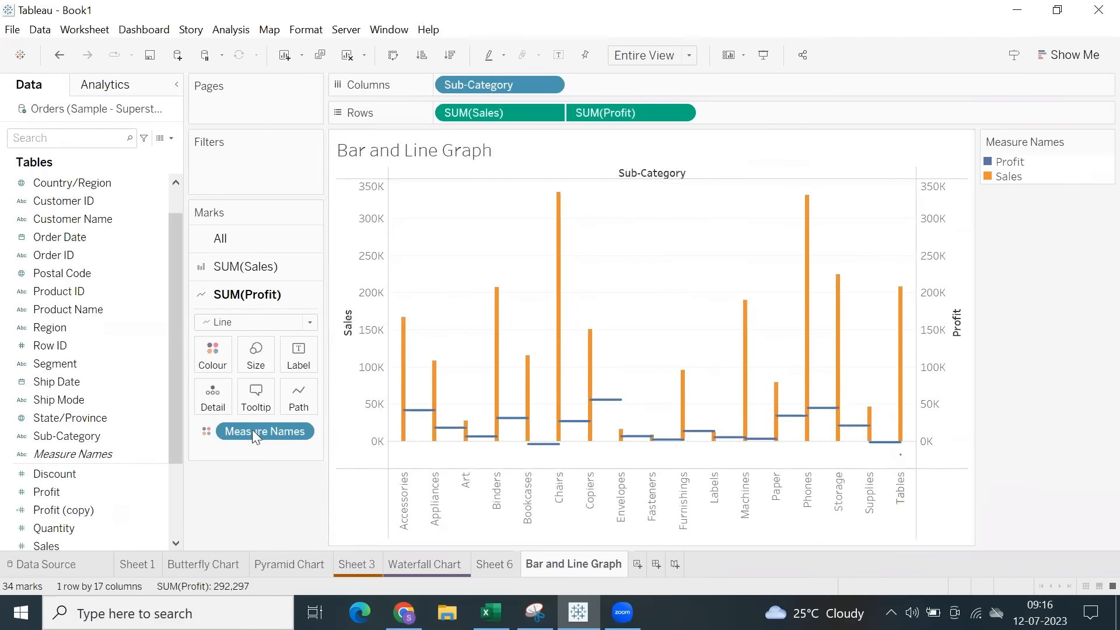
Set the line type of the SUM(Profit) path to linear.
click(299, 397)
click(295, 451)
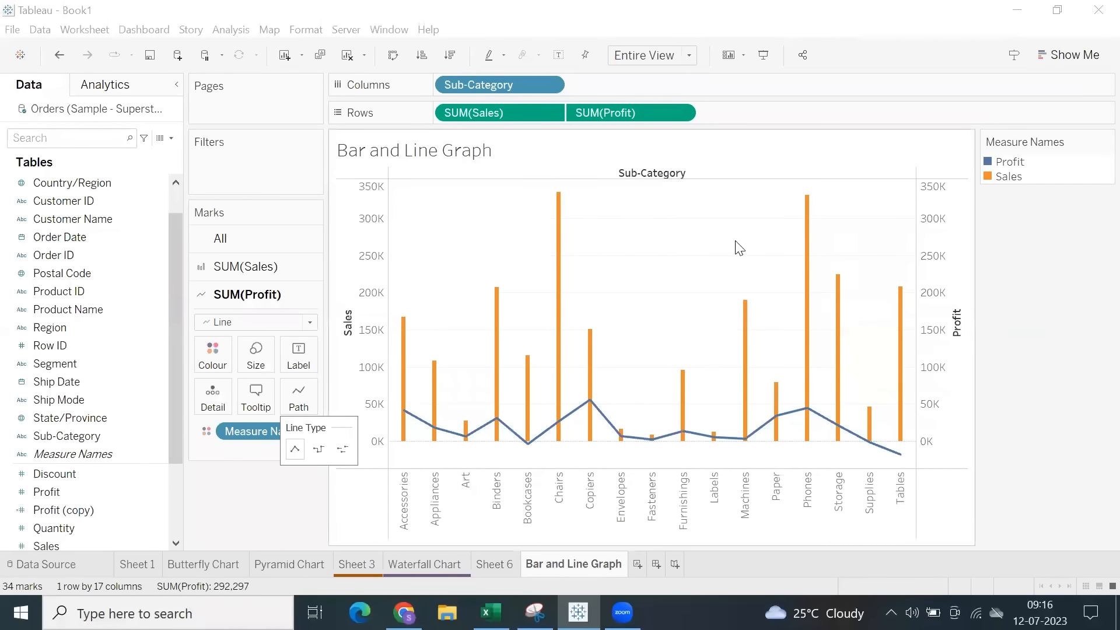
click(620, 346)
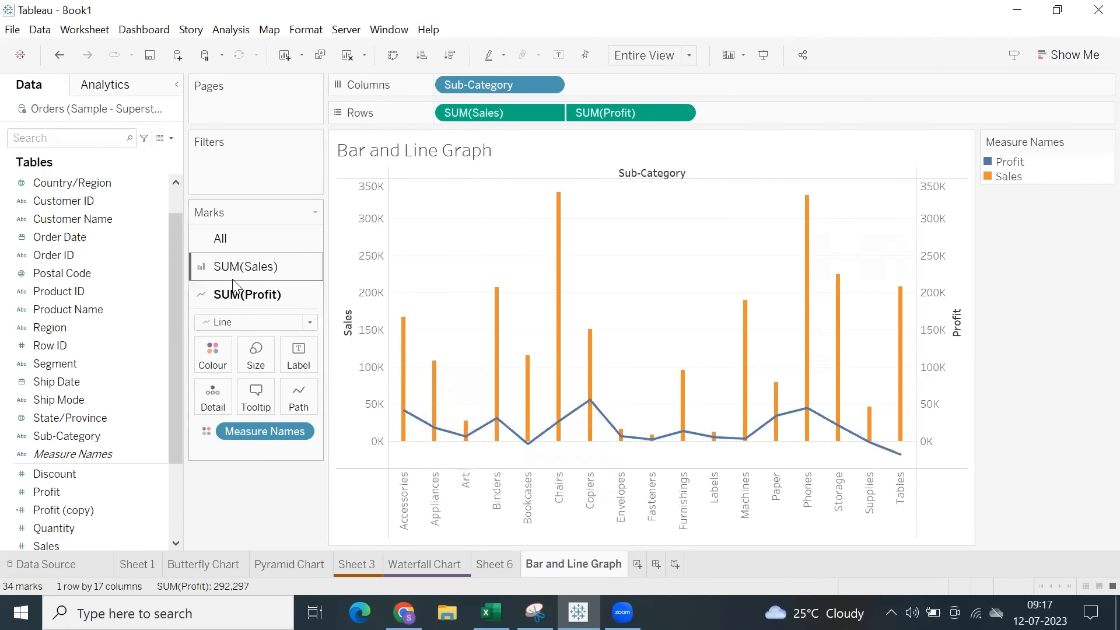
Widen the SUM(Sales) bars by increasing their mark size.
click(245, 267)
click(256, 337)
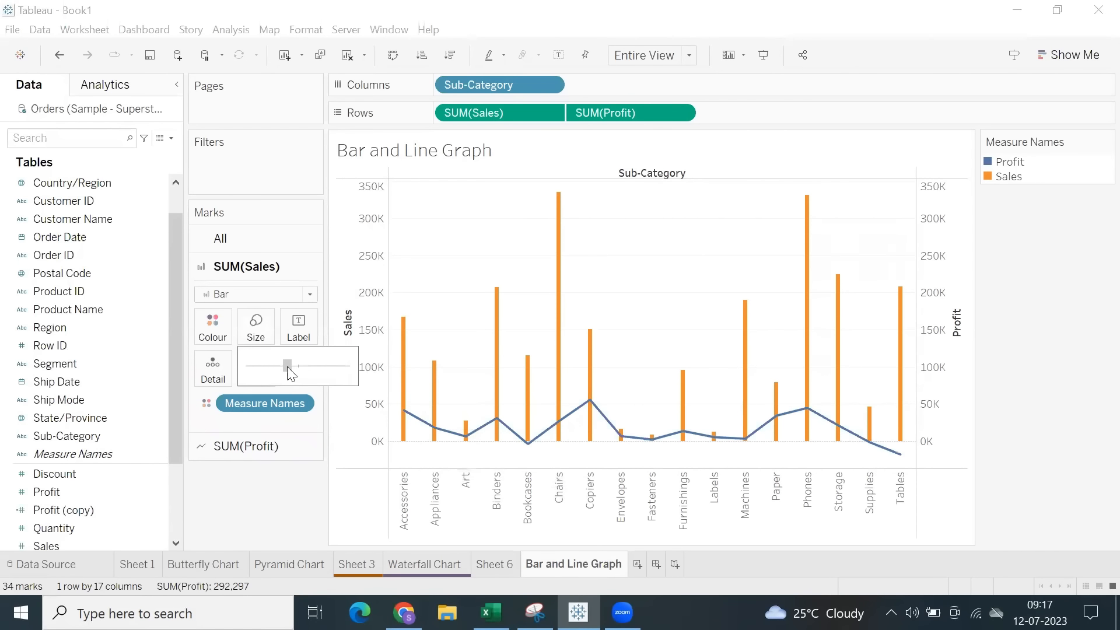
drag(289, 369, 290, 369)
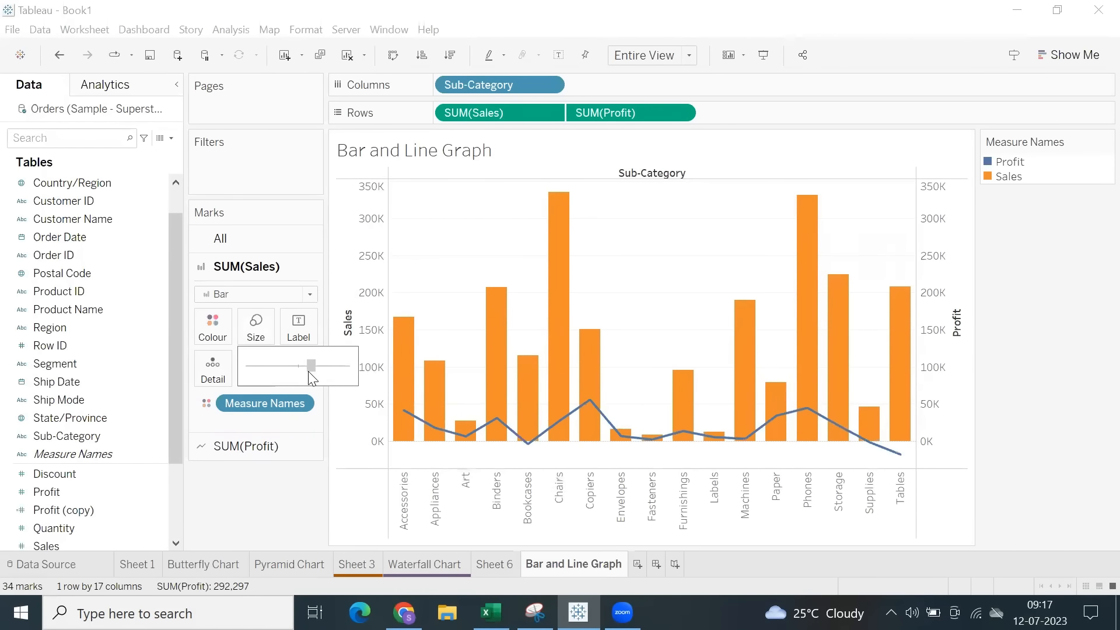
Lower the opacity of the SUM(Sales) bars and give them a grey border.
click(220, 328)
drag(237, 413, 263, 447)
click(264, 447)
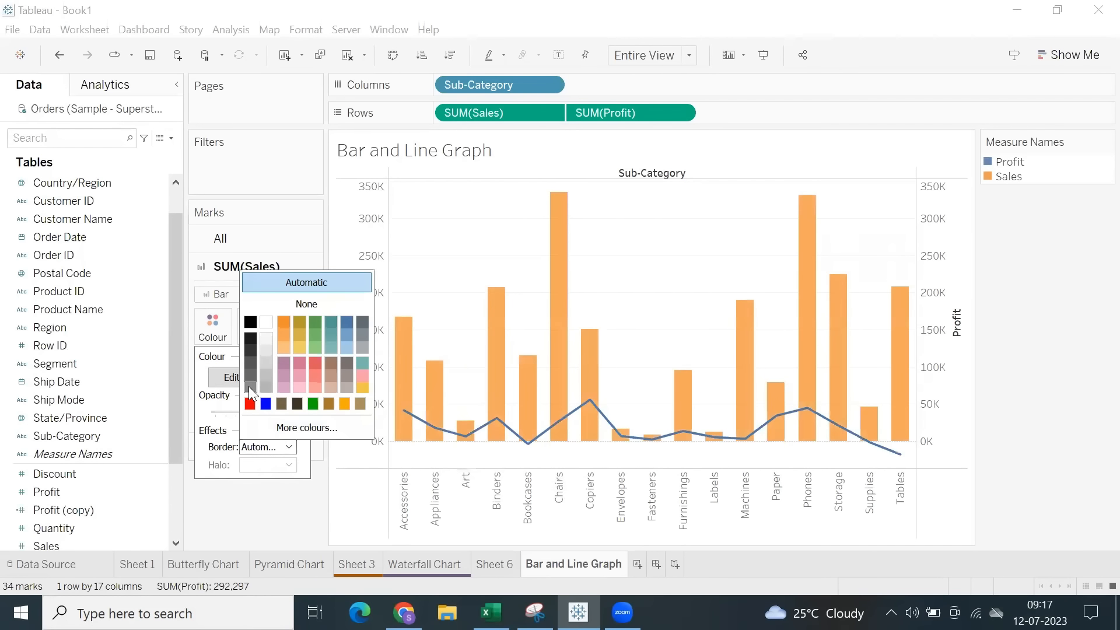
click(479, 255)
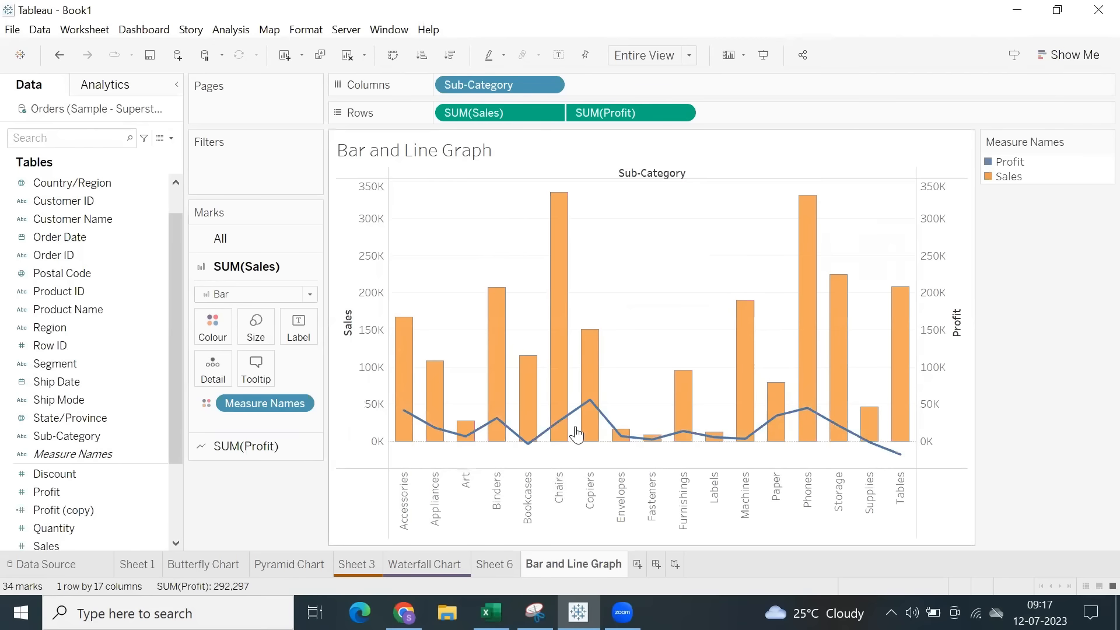
Review the Waterfall Chart and the Sheet 3 bars, and return to the Bar and Line Graph sheet to inspect Accessories.
click(433, 571)
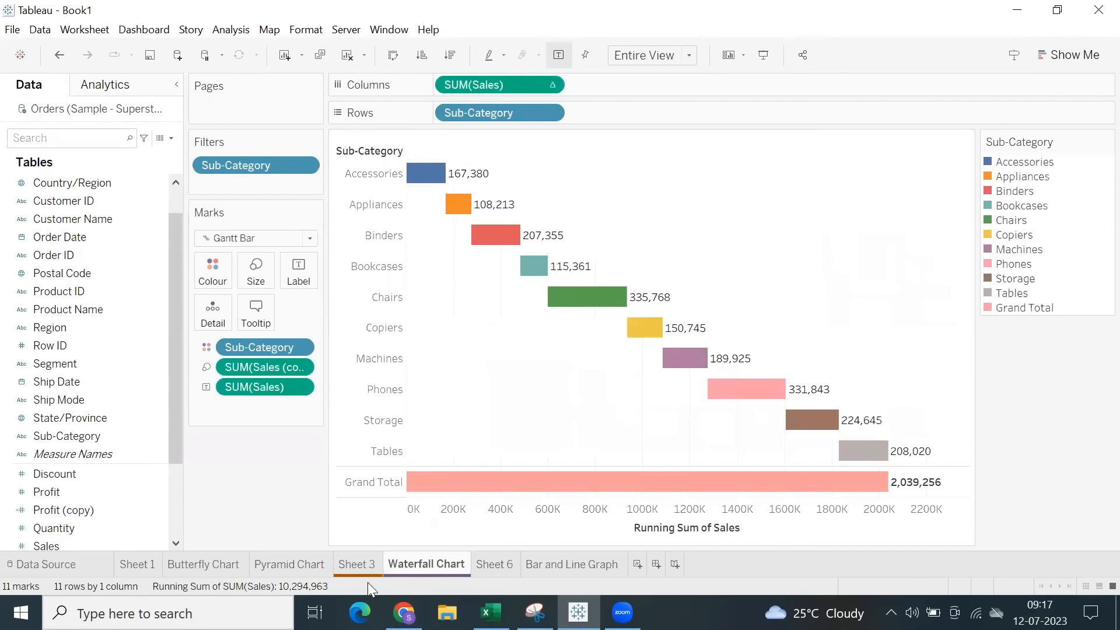
click(357, 566)
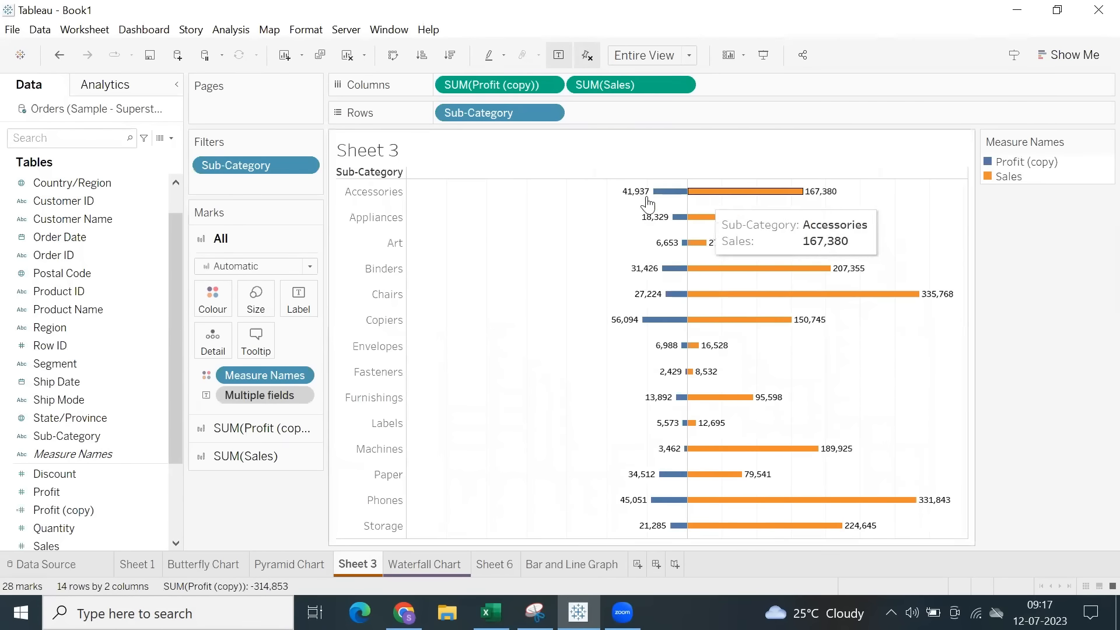
mouse_move(780, 201)
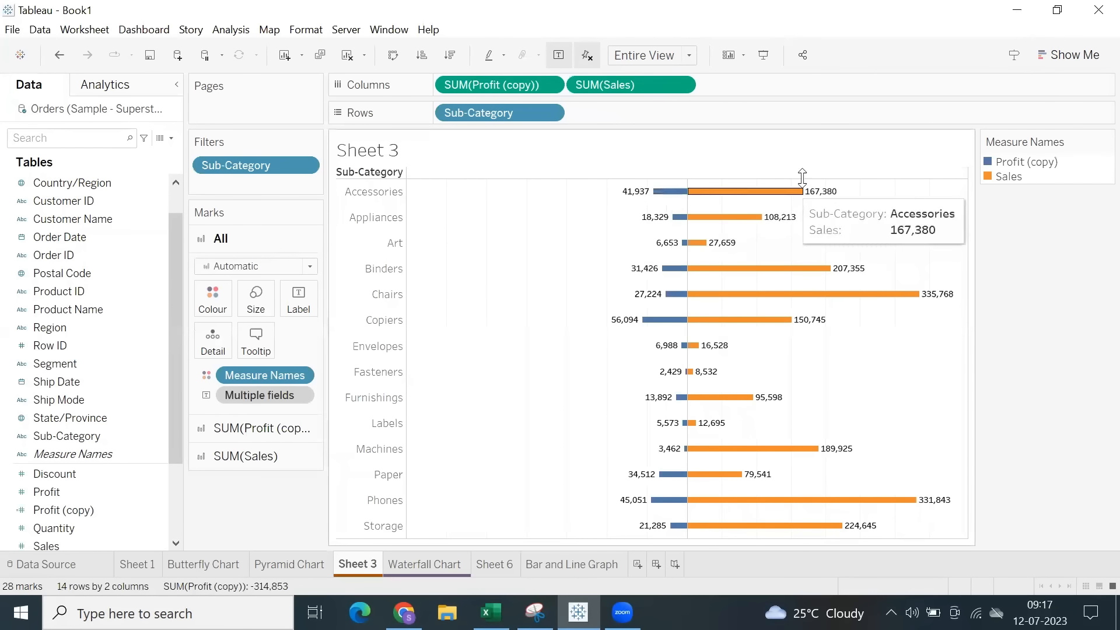
click(595, 557)
mouse_move(407, 417)
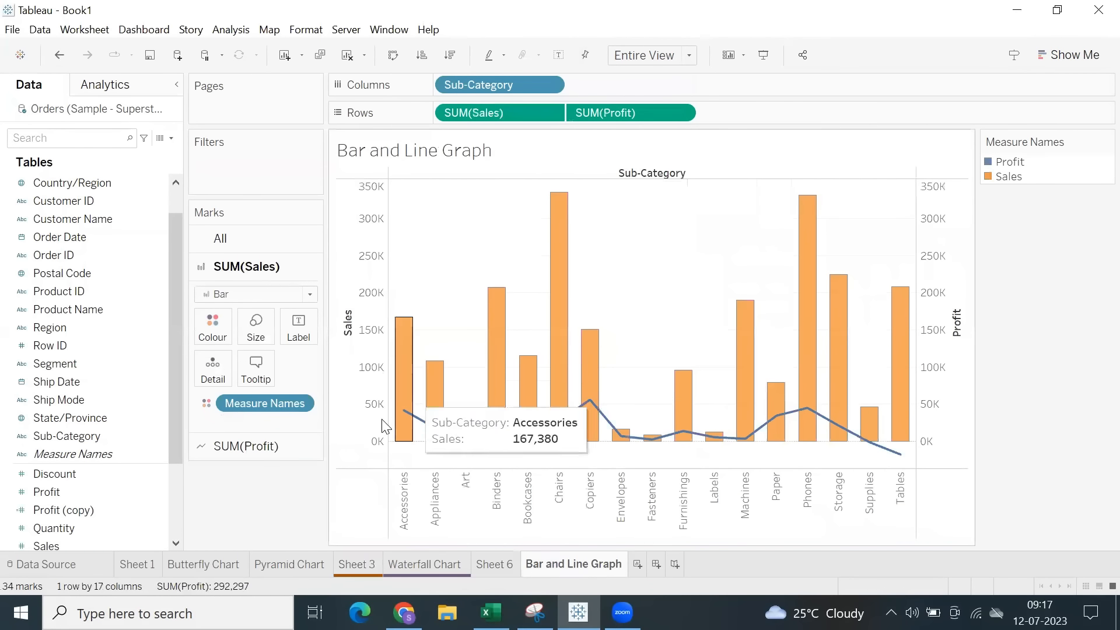
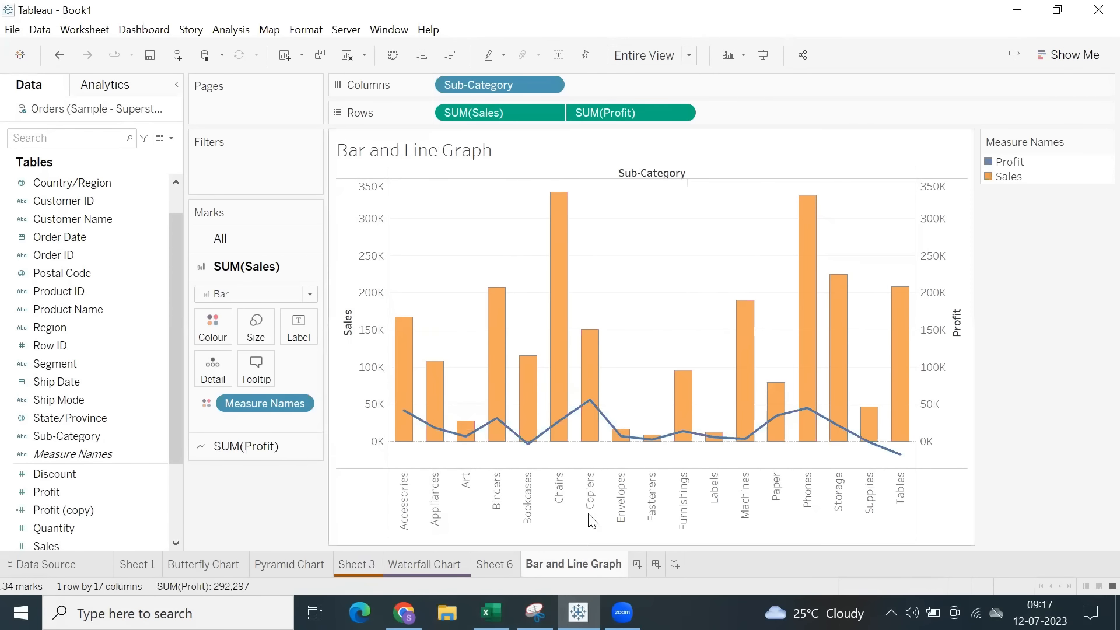
Duplicate the Bar and Line Graph sheet and change the copy's SUM(Profit) marks to Area.
right_click(578, 563)
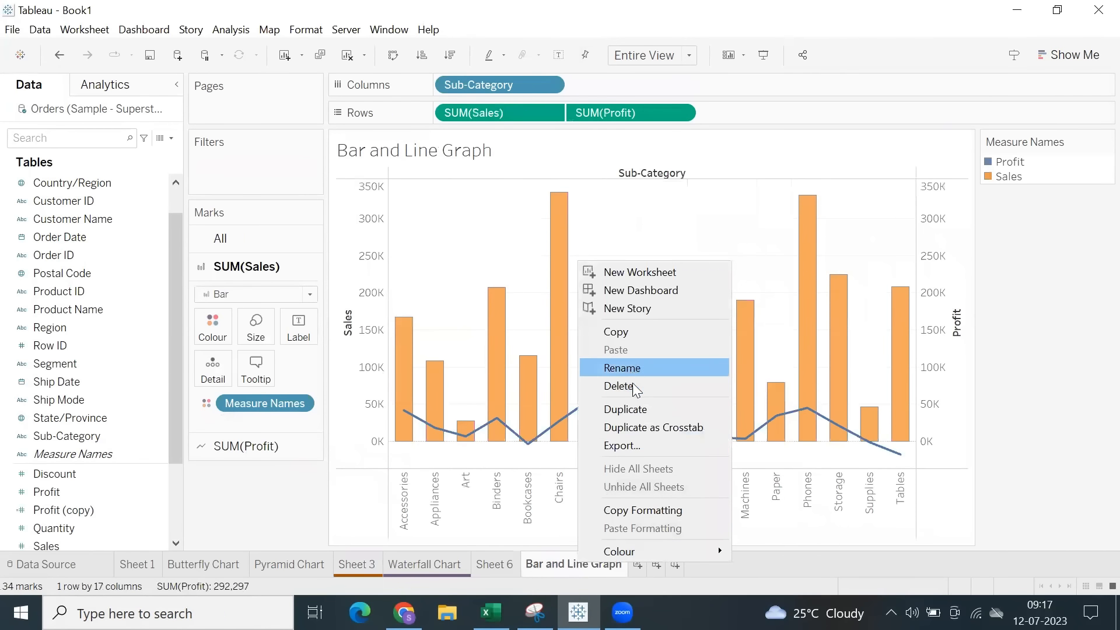
click(625, 409)
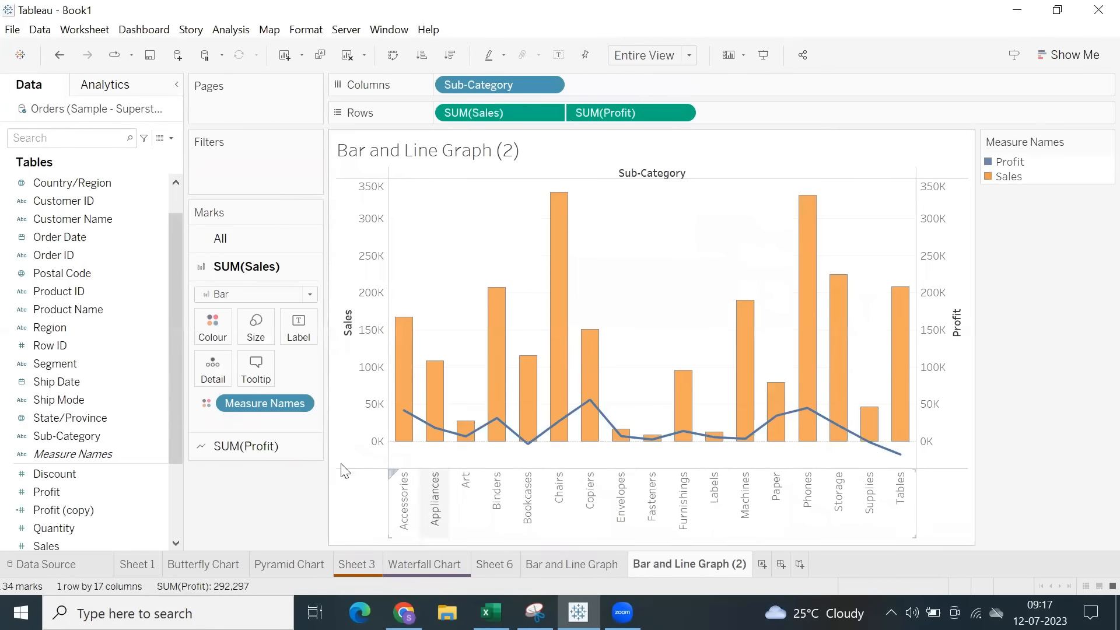
click(244, 449)
click(248, 323)
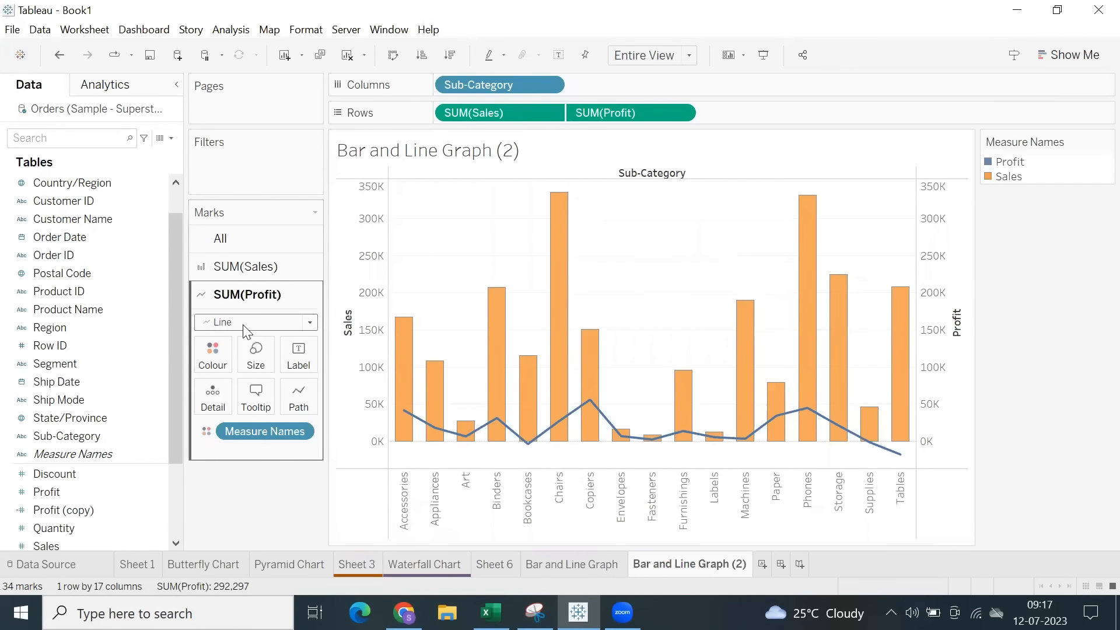
click(234, 388)
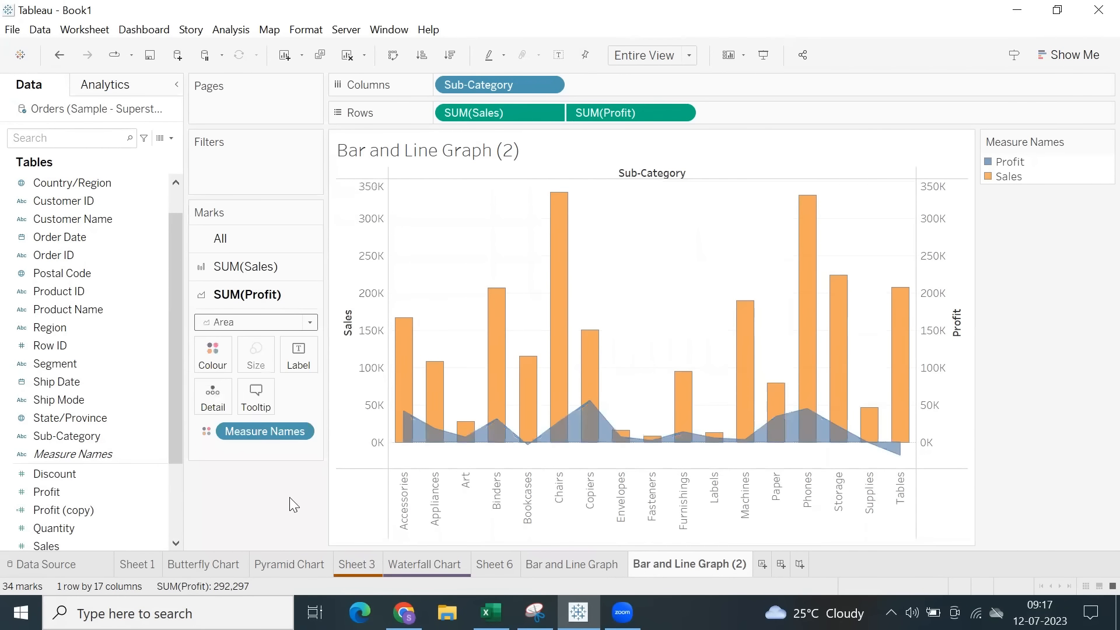
Rename the duplicated sheet as Bar and Area.
double_click(670, 566)
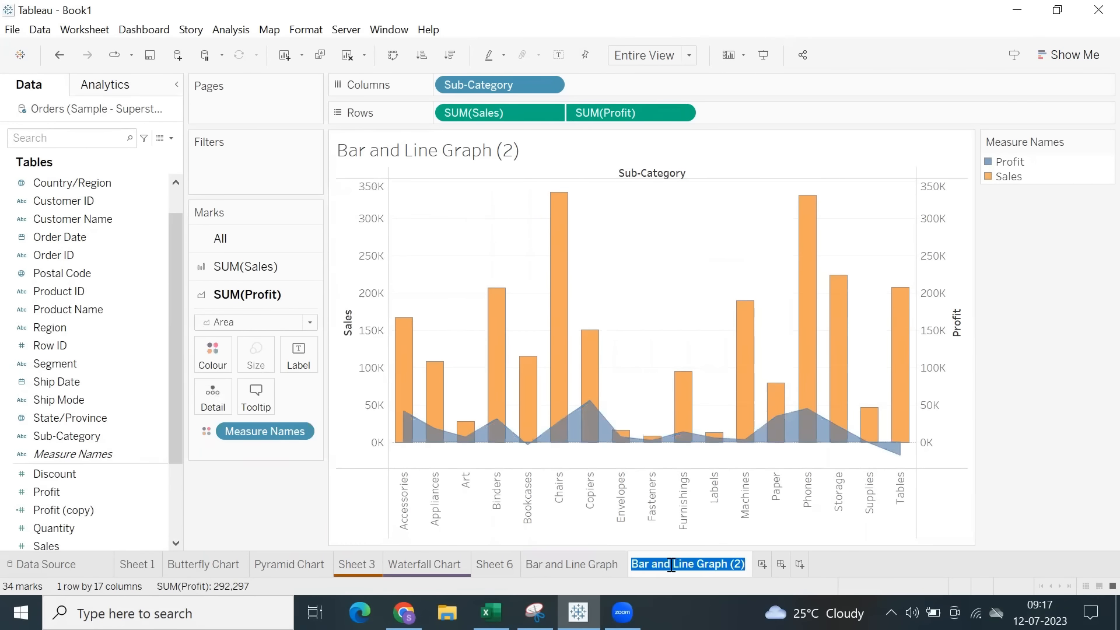
drag(674, 564, 752, 575)
text(Area)
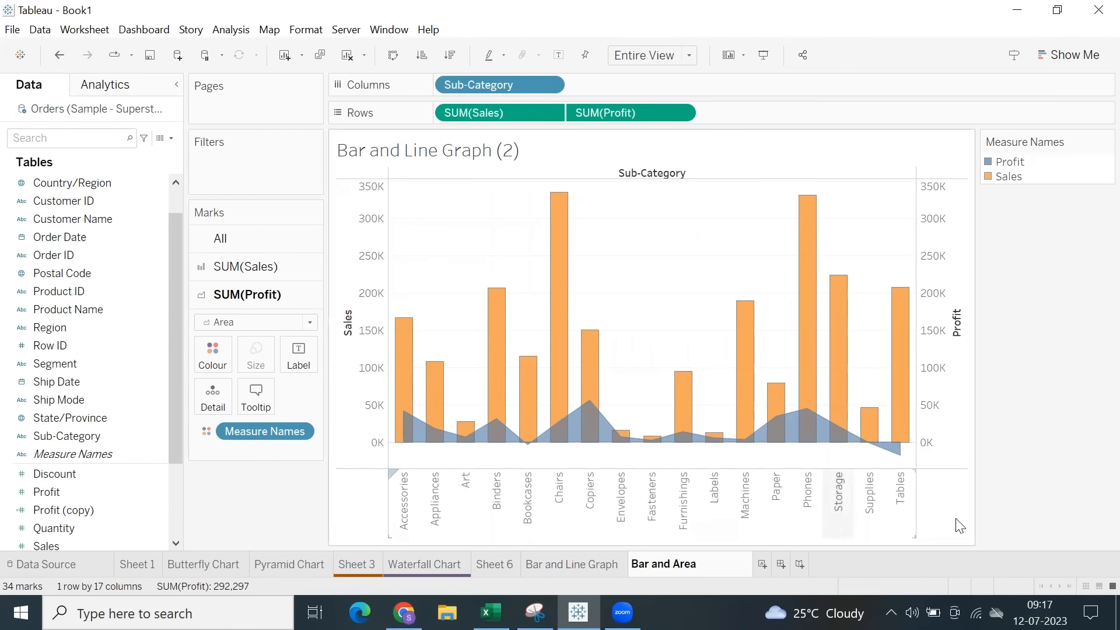
key(Return)
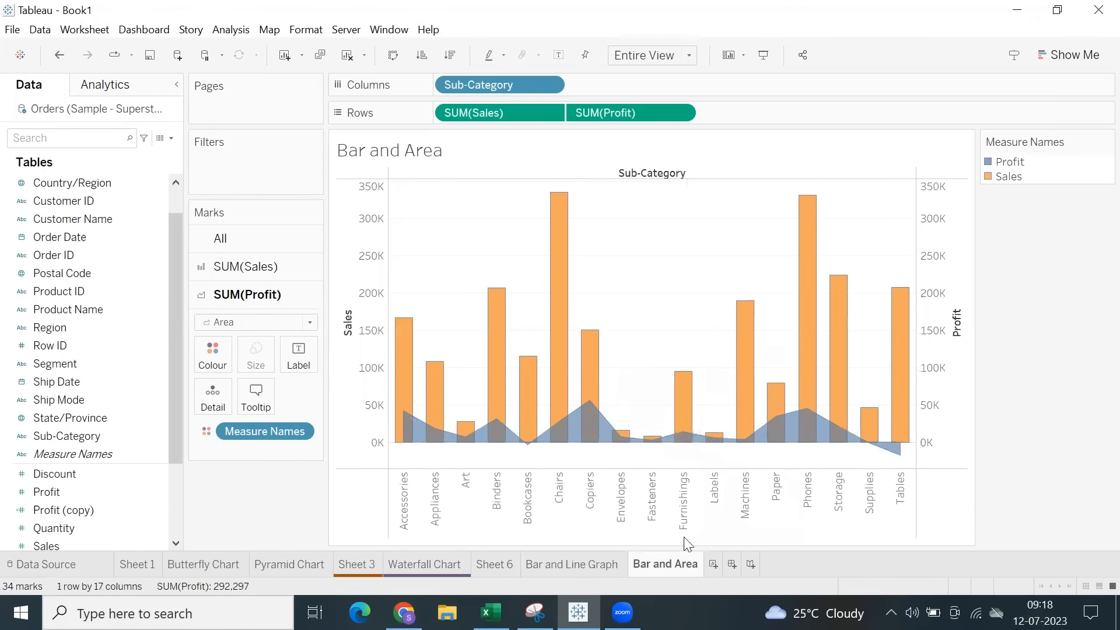
Add a new worksheet with Order Date by year in the columns and Sales as the measure.
right_click(664, 565)
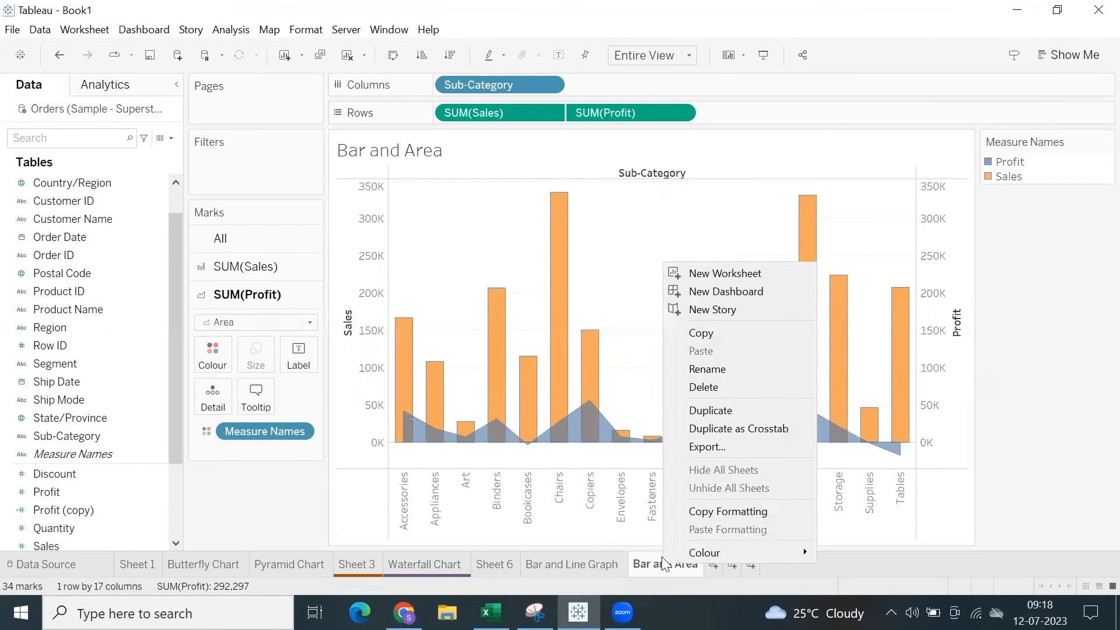
click(1008, 461)
click(713, 564)
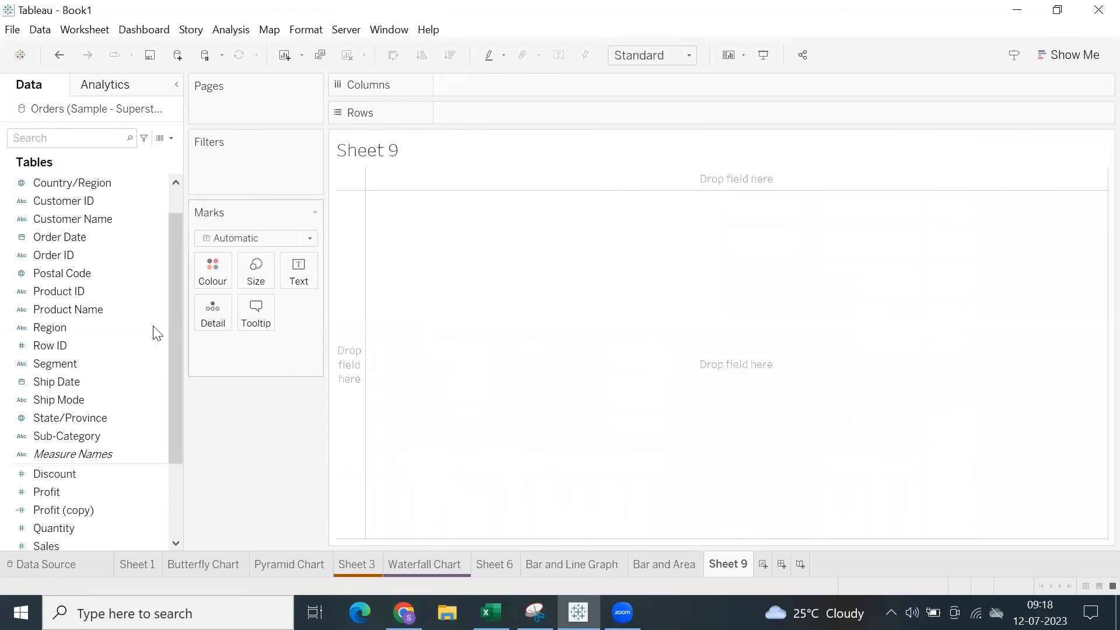
scroll(71, 326, up, 2)
double_click(59, 272)
scroll(76, 414, down, 3)
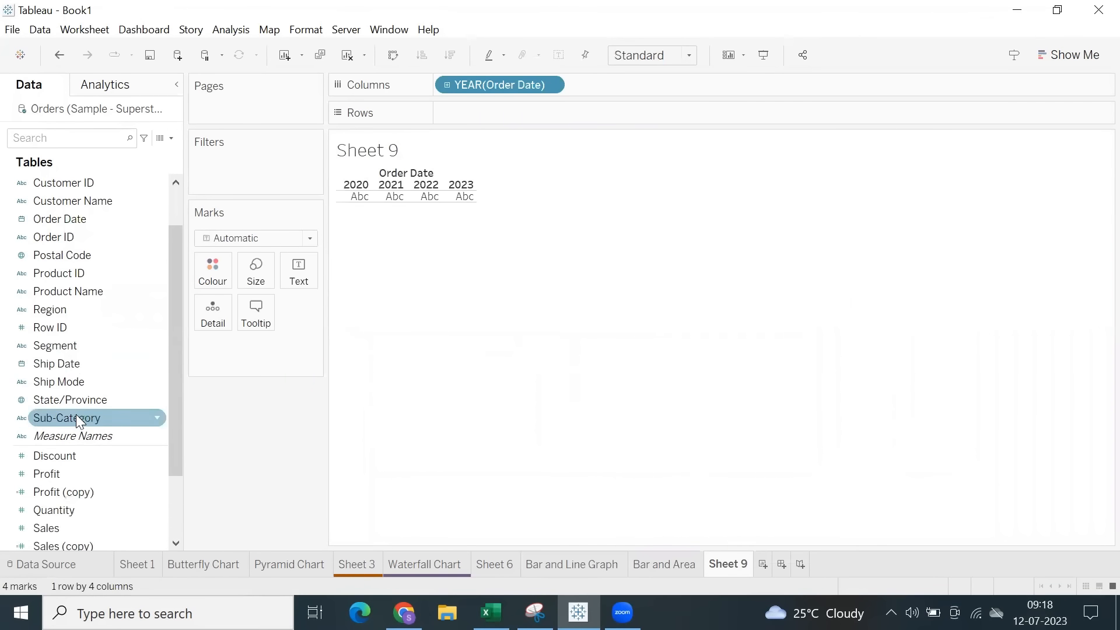
double_click(52, 446)
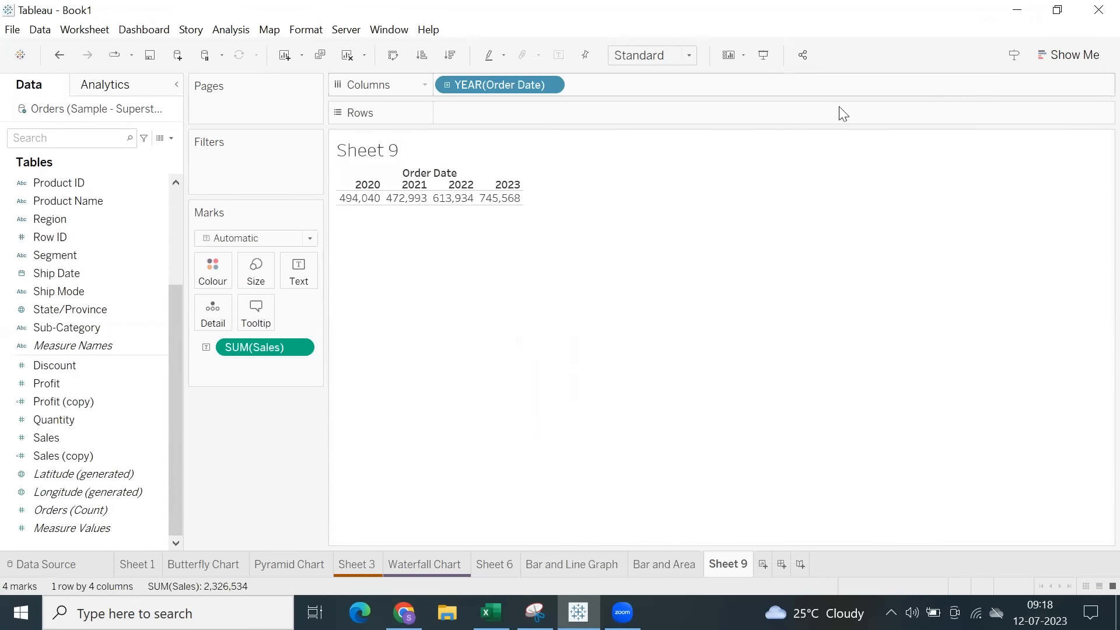
Hide the sheet title and turn the yearly Sales table into a continuous line chart.
right_click(357, 153)
click(402, 198)
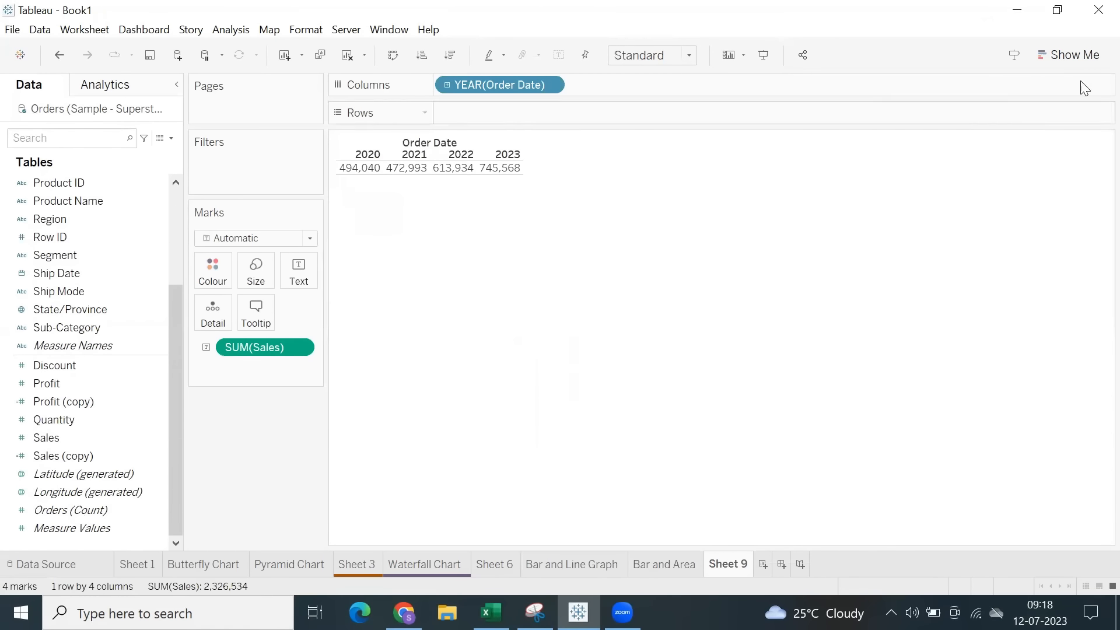
click(1068, 55)
click(975, 267)
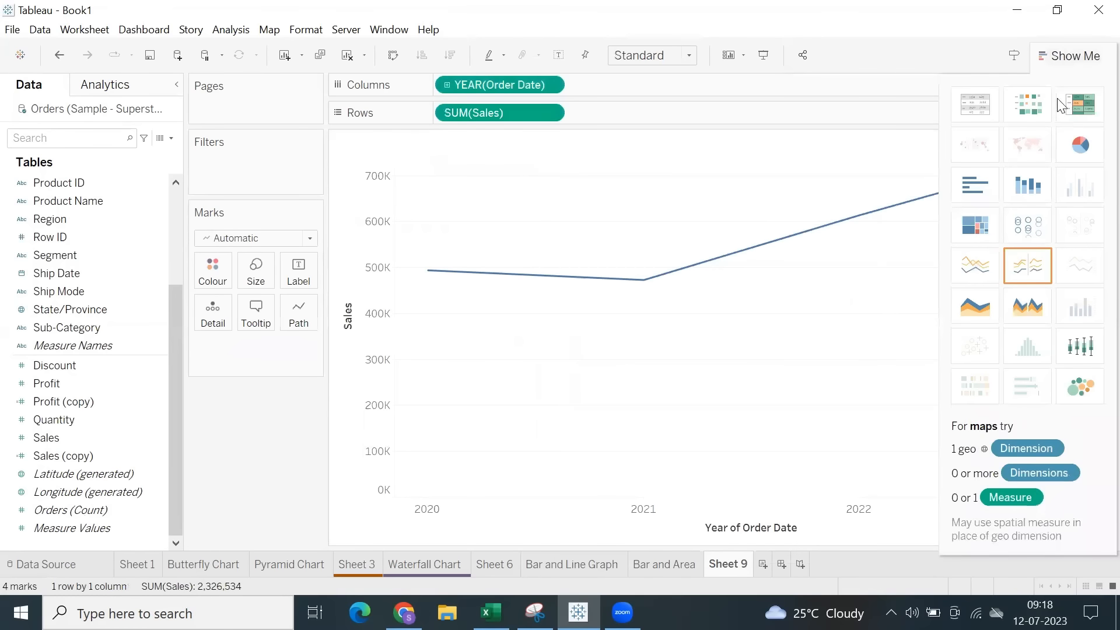
click(1071, 54)
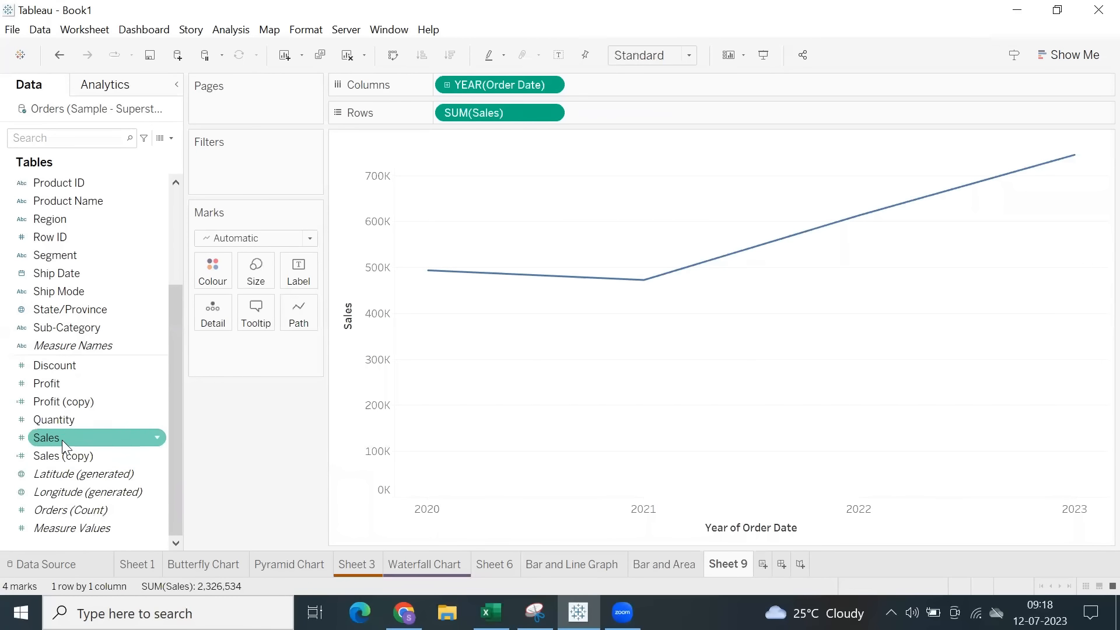
Add a second SUM(Sales) to the rows and combine it with the first as a dual axis.
drag(62, 440, 694, 123)
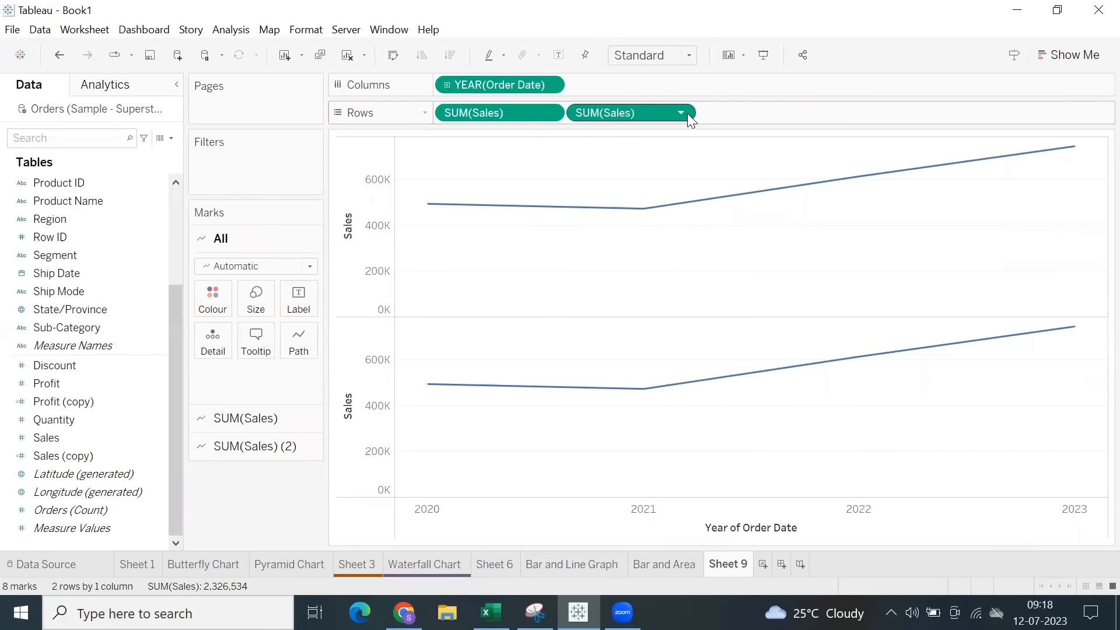
click(679, 112)
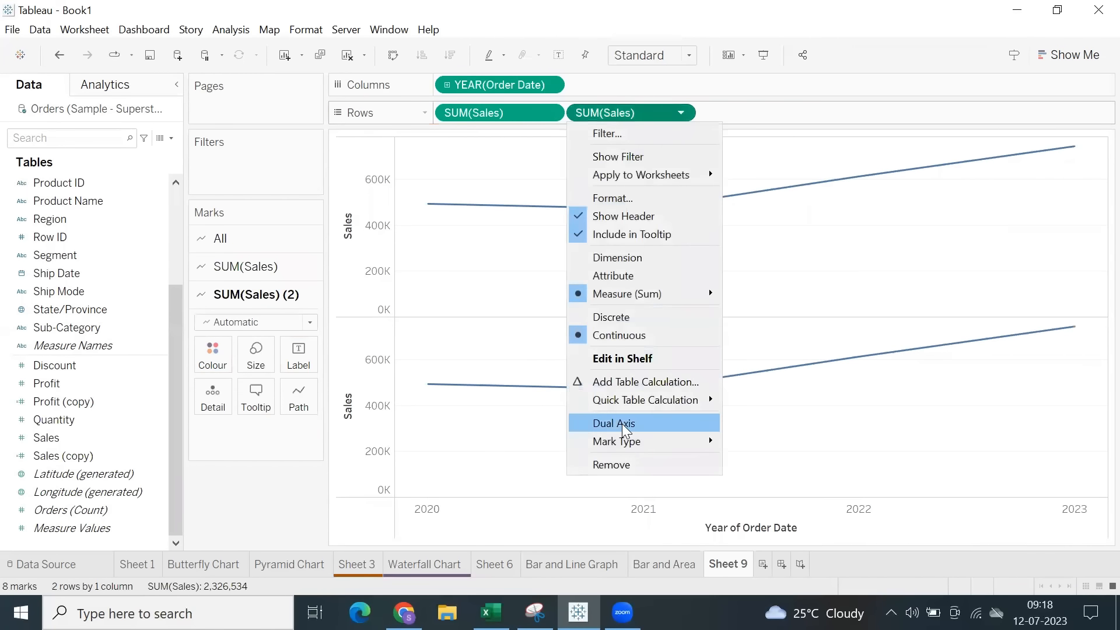
click(625, 430)
Synchronise the two Sales axes and hide their headers.
right_click(1074, 223)
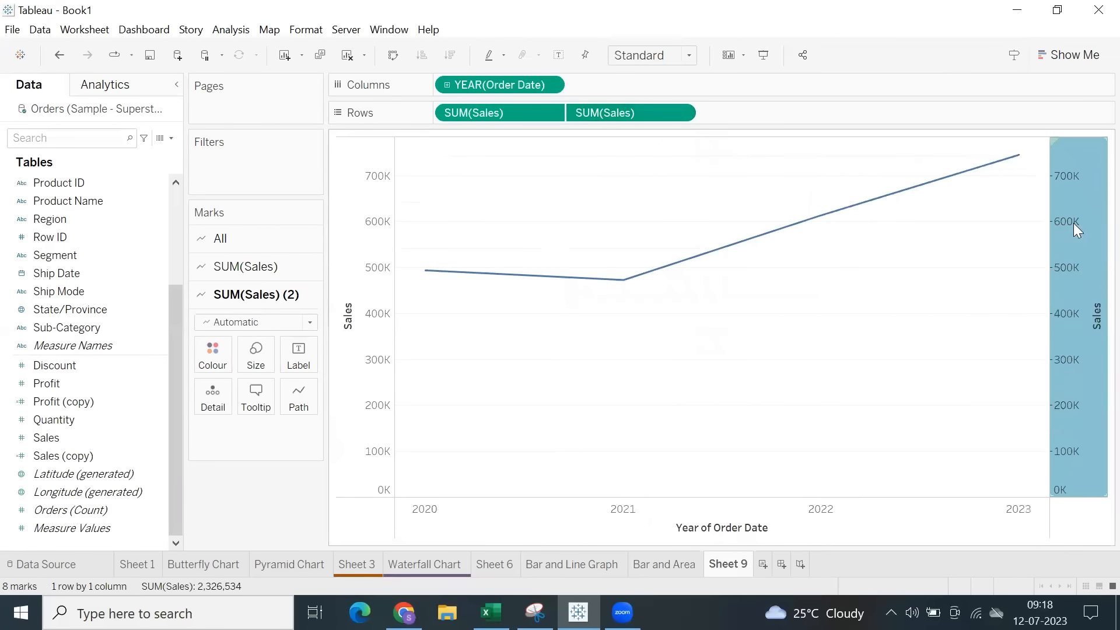
click(1045, 322)
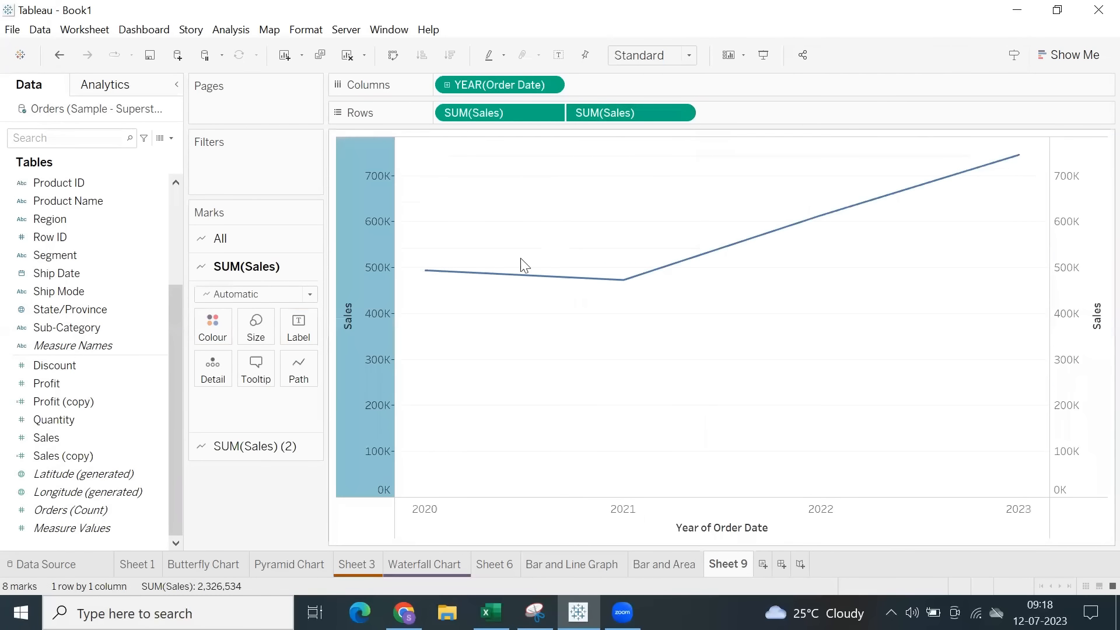
right_click(371, 246)
click(423, 398)
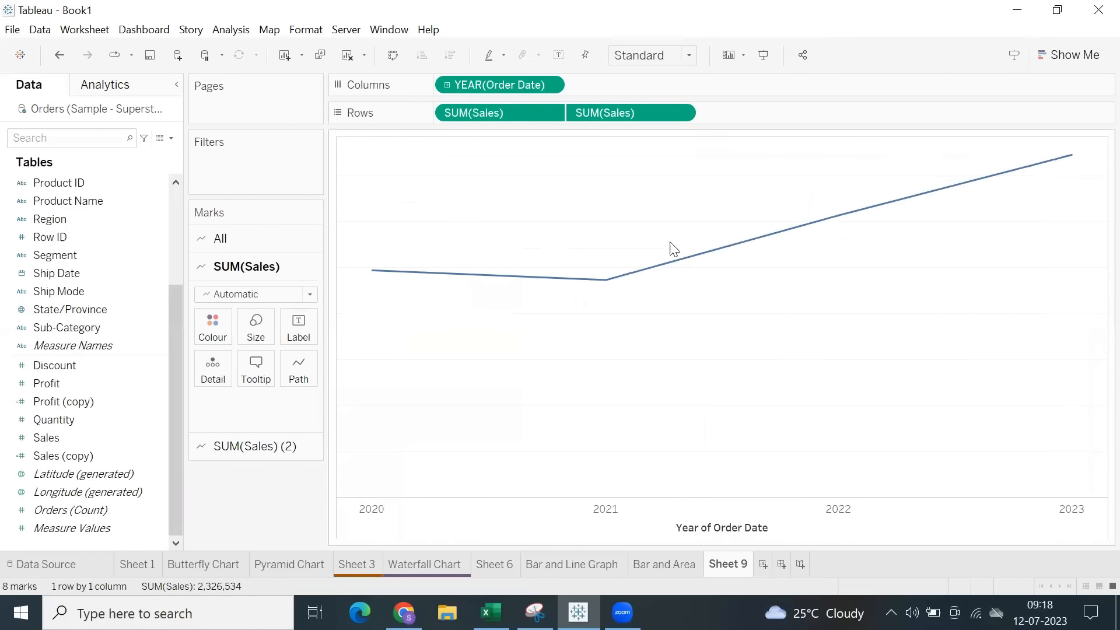
Change the first SUM(Sales) marks to Circle and enlarge the circles.
mouse_move(1077, 161)
click(236, 297)
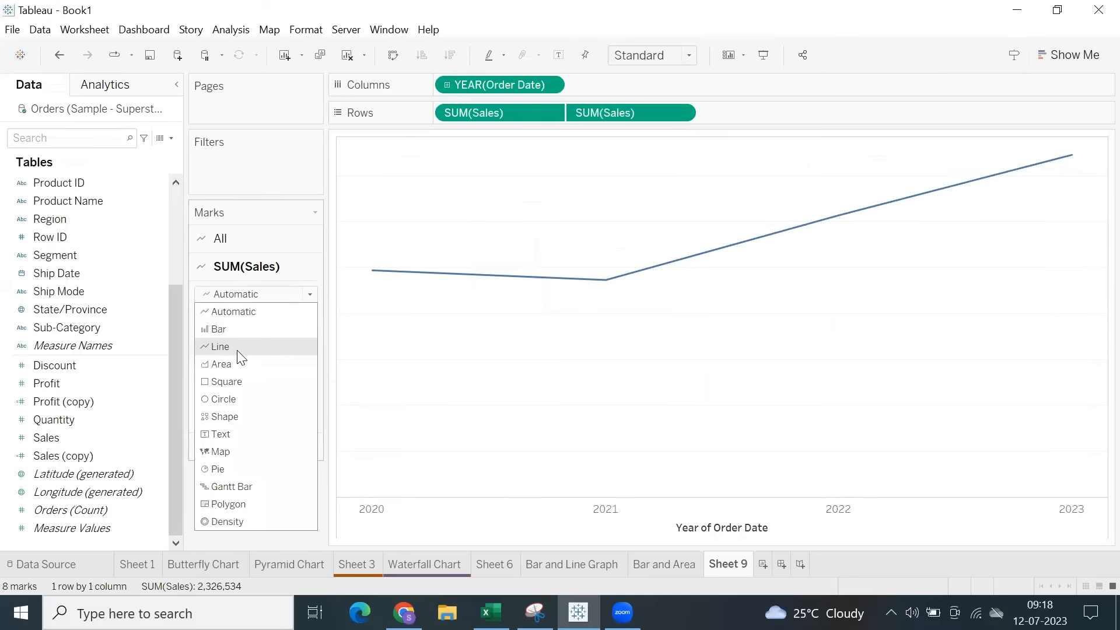
click(241, 399)
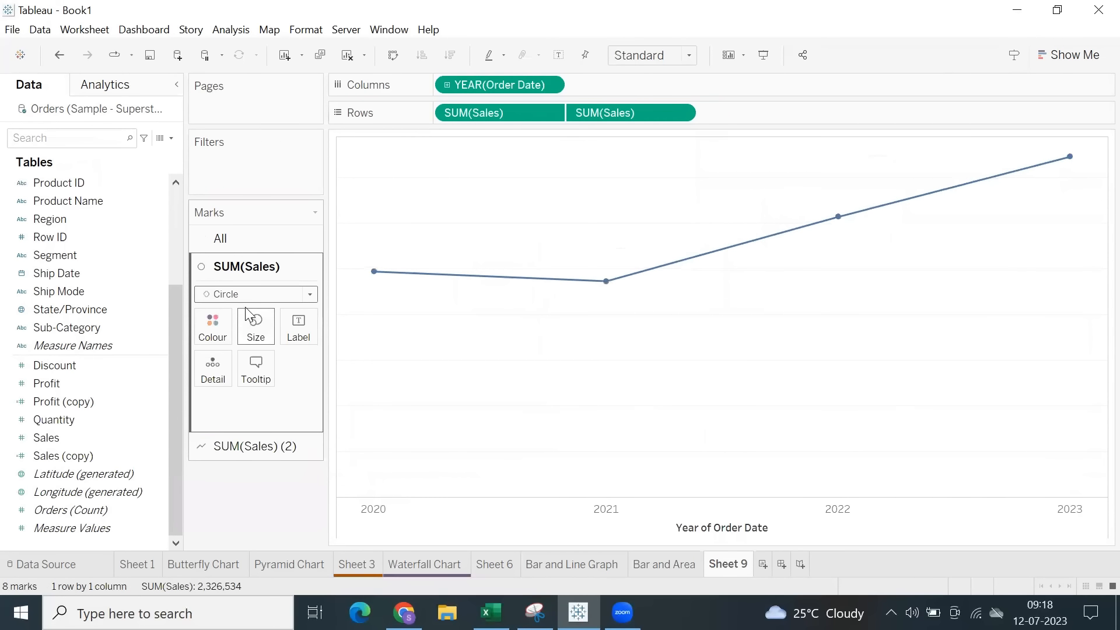
click(230, 446)
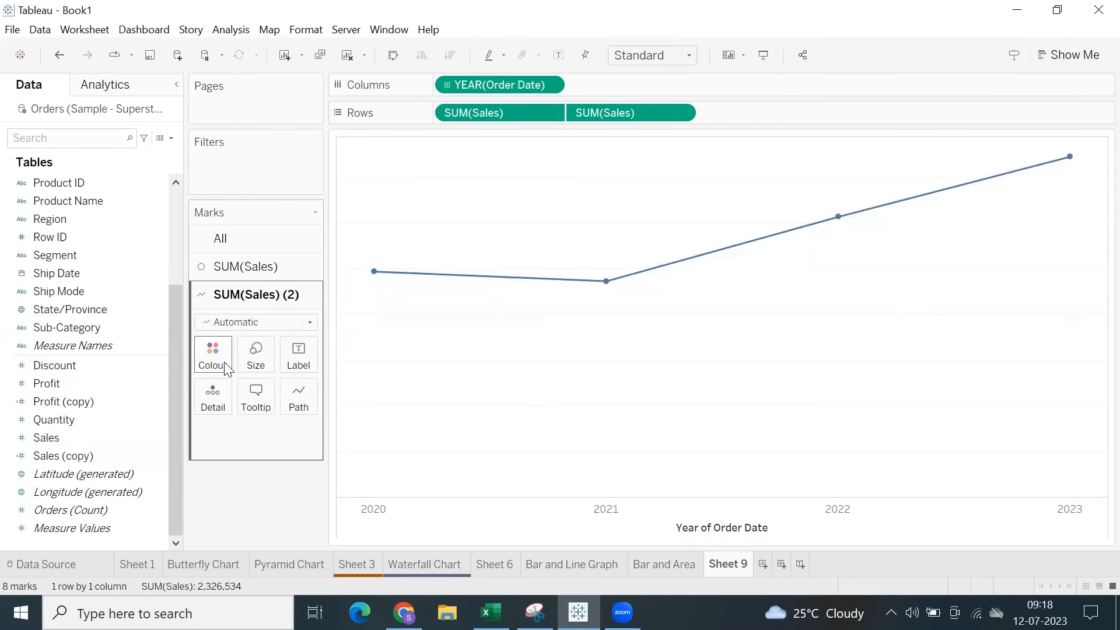
click(237, 268)
click(256, 327)
drag(274, 366, 304, 371)
Try the step line type on the SUM(Sales) (2) path, and set it to jump.
click(255, 447)
click(299, 397)
click(319, 450)
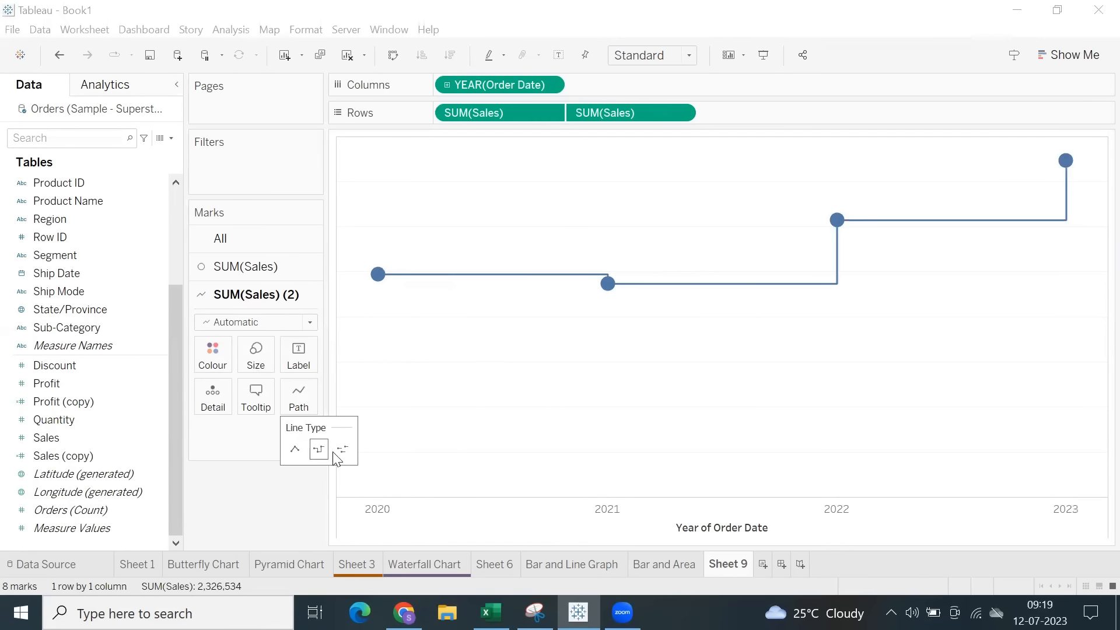
click(340, 450)
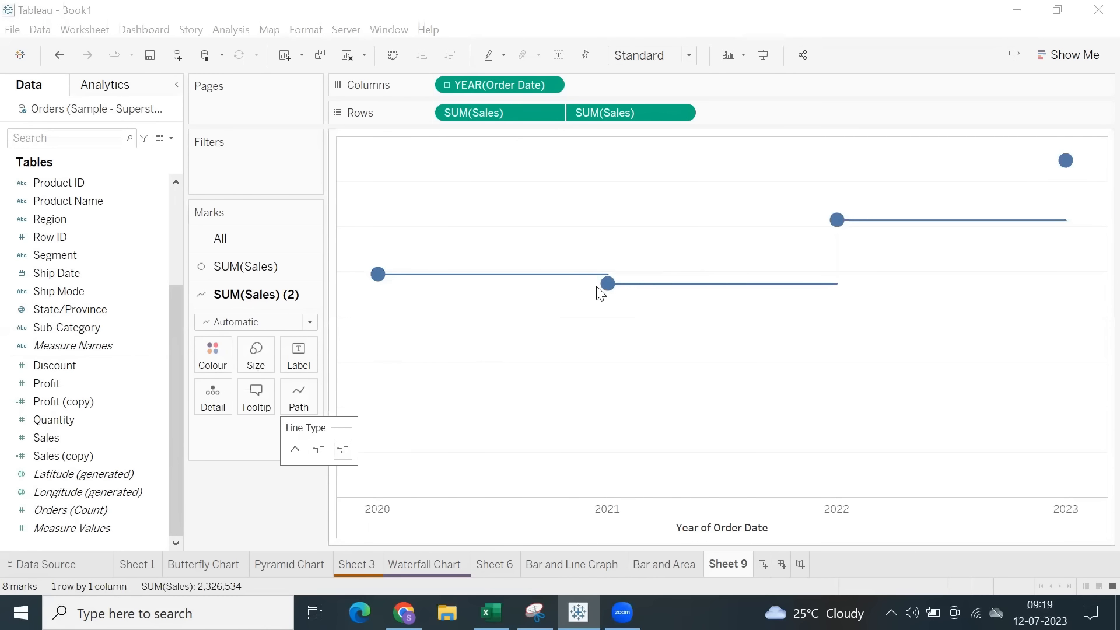
mouse_move(905, 213)
Drill Order Date down through quarter to month, and shrink the SUM(Sales) circles to suit the denser points.
click(447, 85)
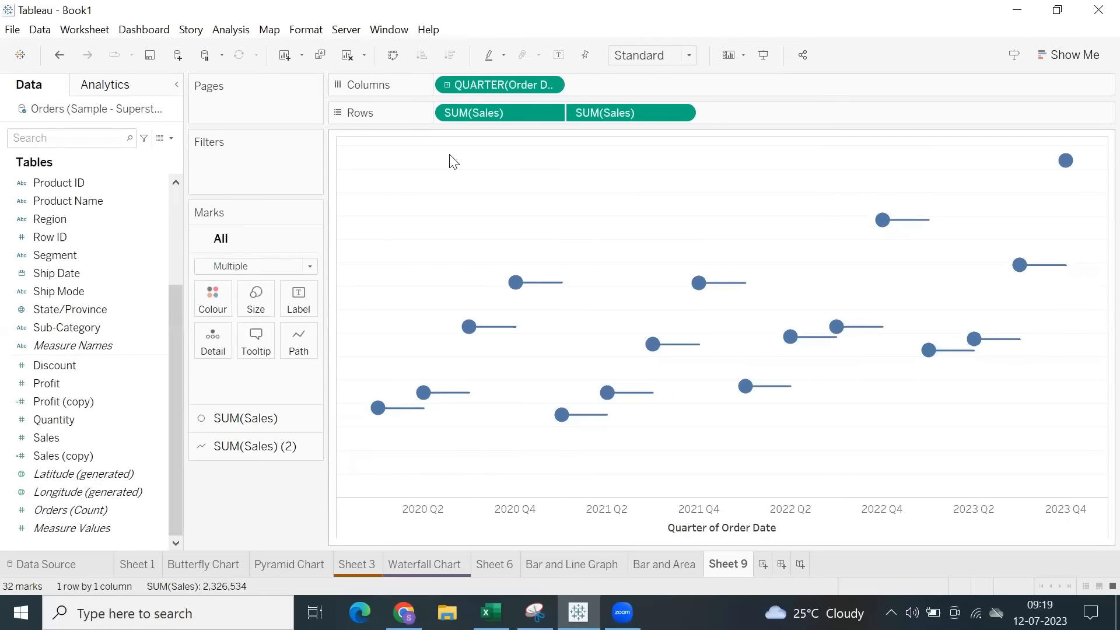
click(446, 85)
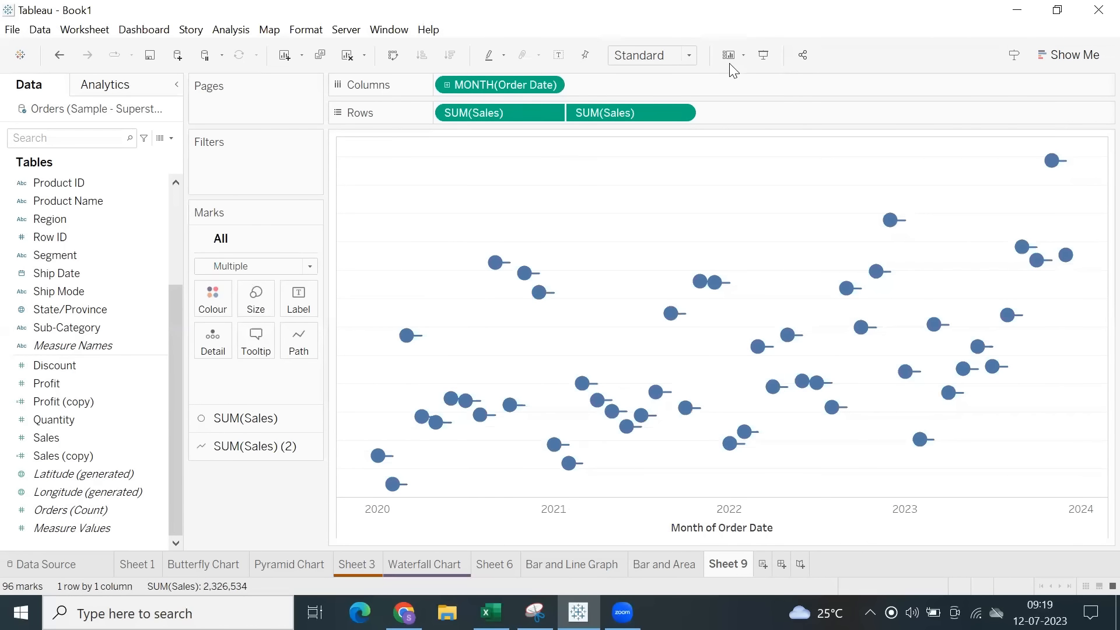
click(223, 423)
click(255, 327)
mouse_move(302, 366)
mouse_down()
mouse_move(271, 369)
mouse_move(284, 374)
mouse_up()
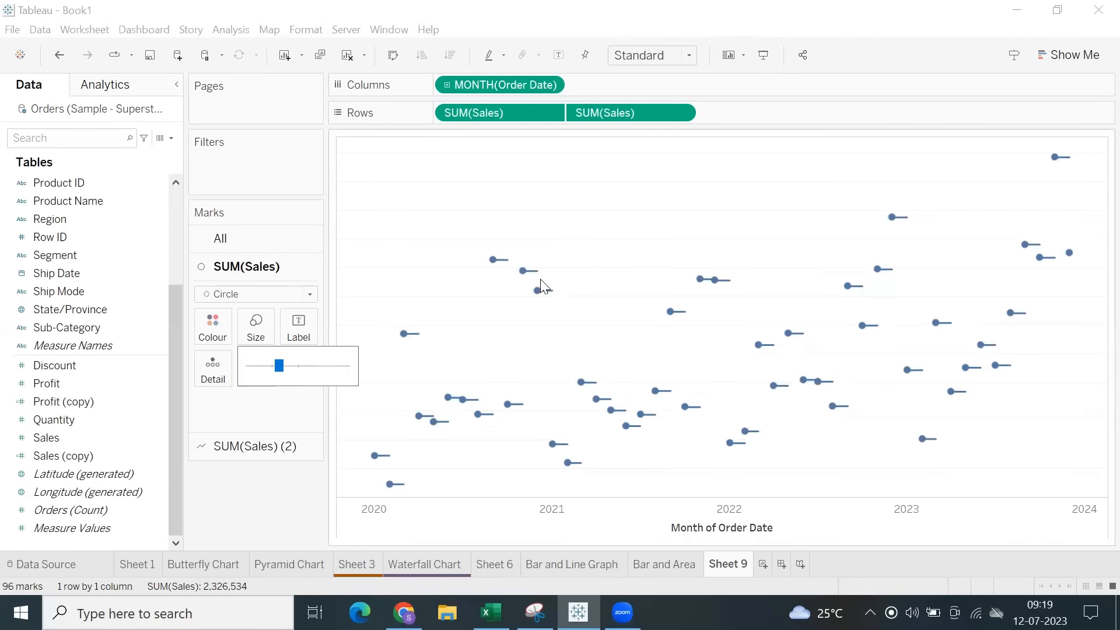
mouse_move(523, 279)
click(536, 197)
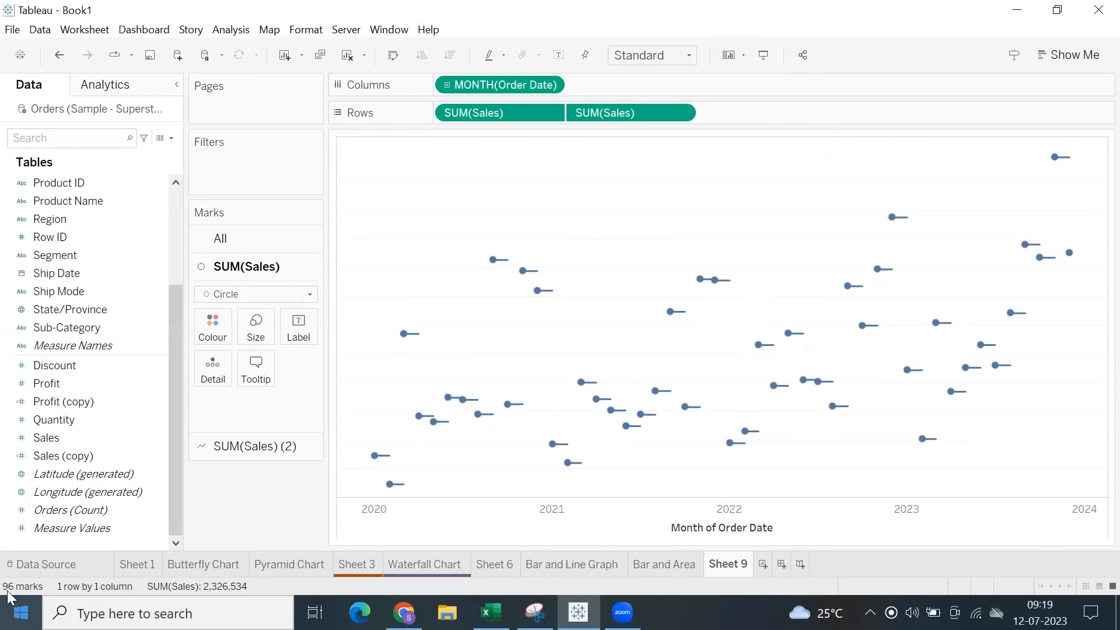
Compare the linear and step line types on the monthly SUM(Sales) (2) path, and return it to jump.
click(234, 448)
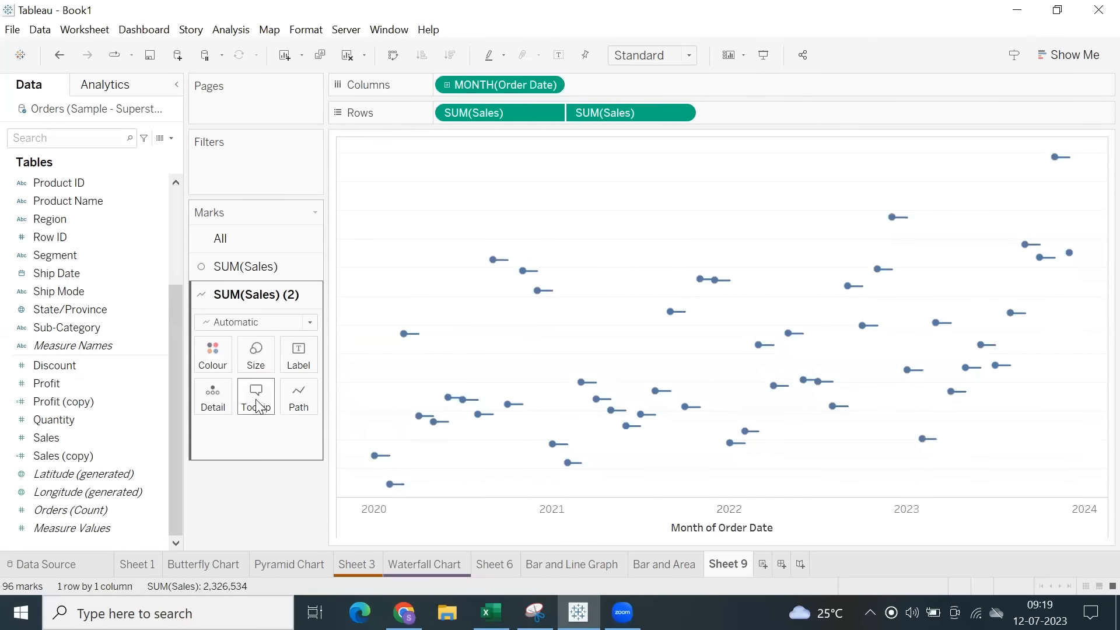
click(297, 399)
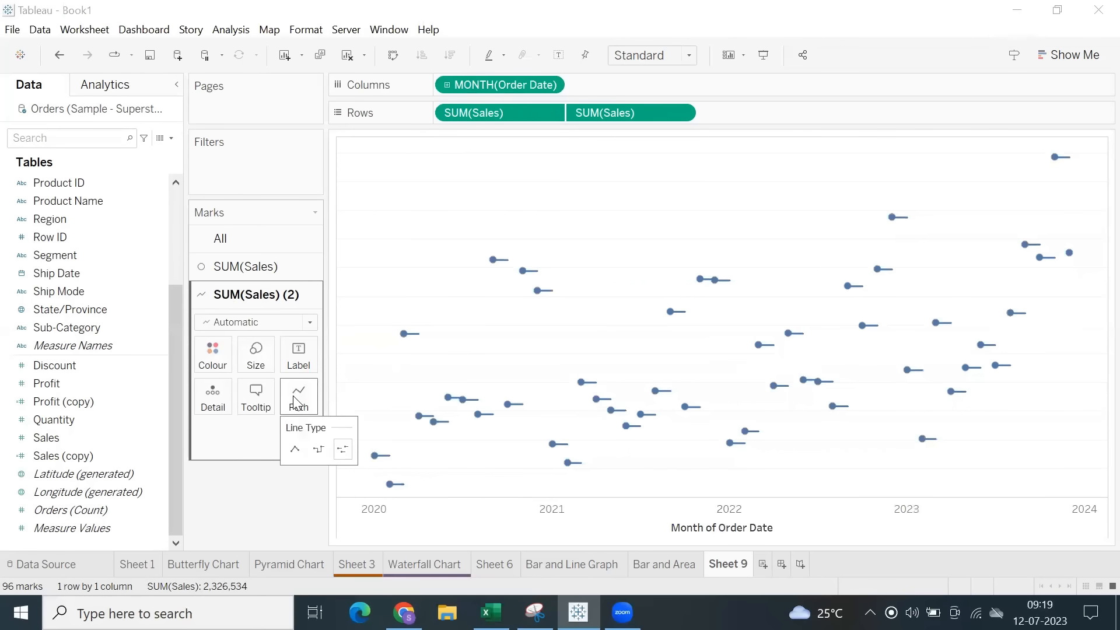
click(294, 450)
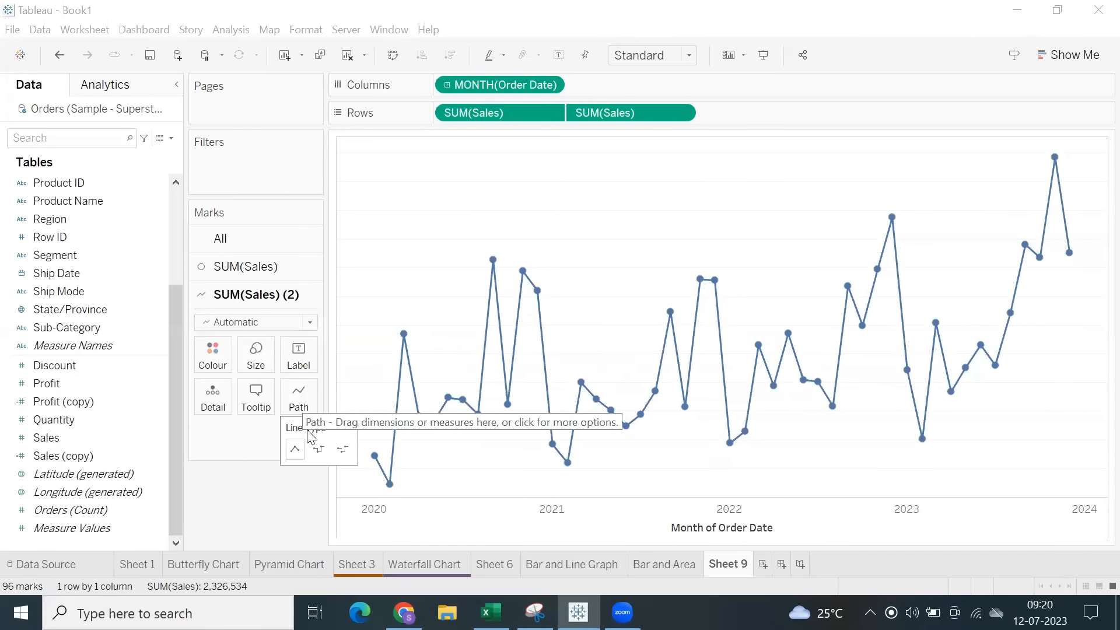
click(320, 450)
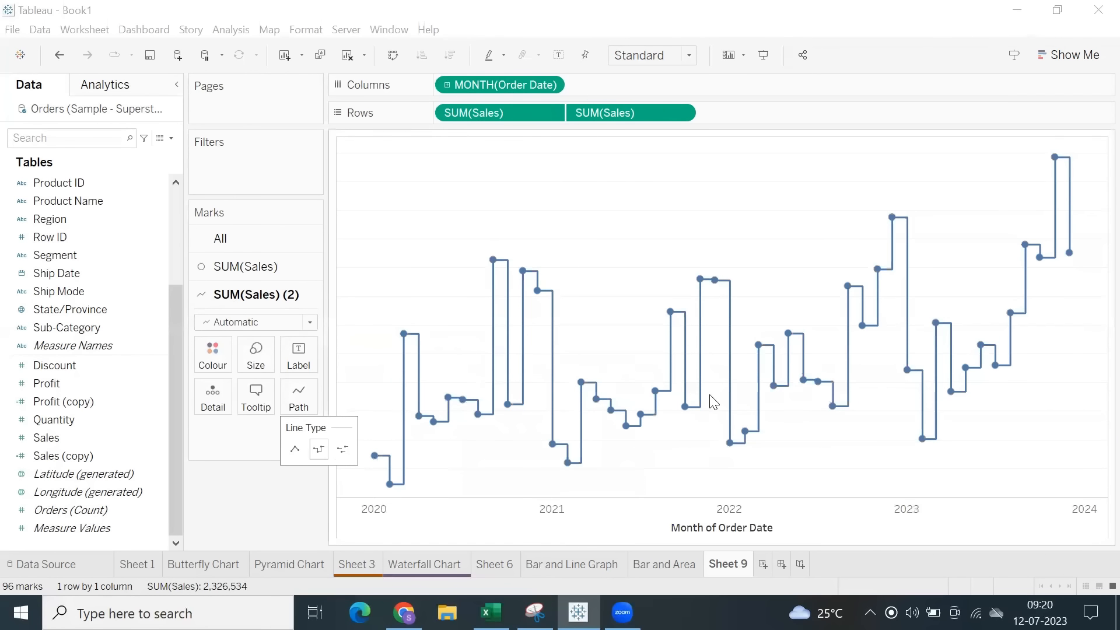
click(295, 450)
click(319, 450)
mouse_move(536, 282)
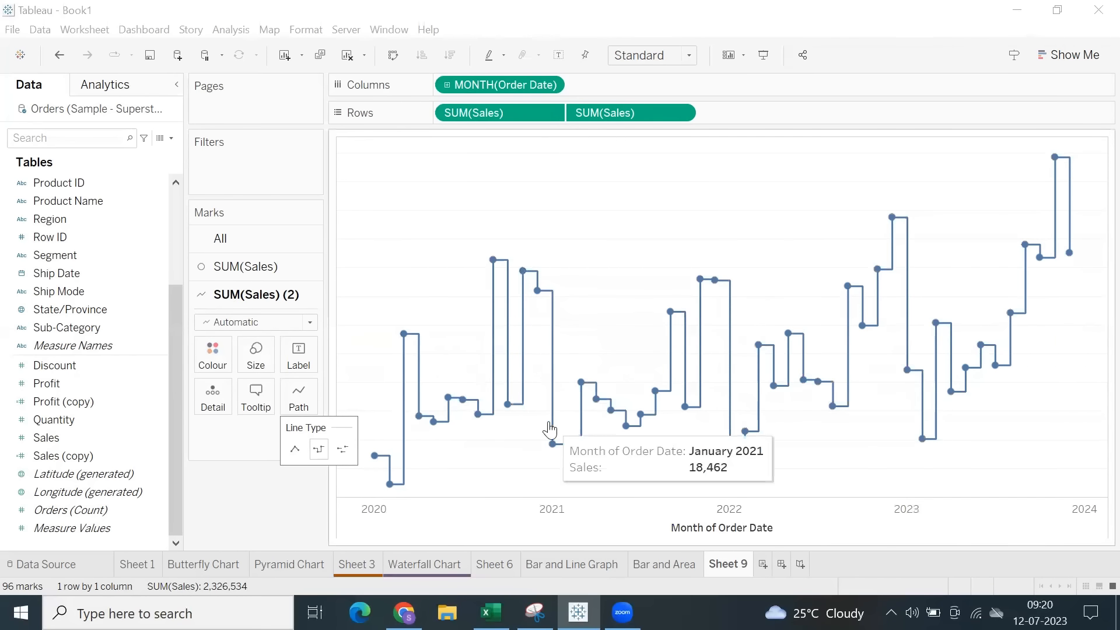
click(342, 455)
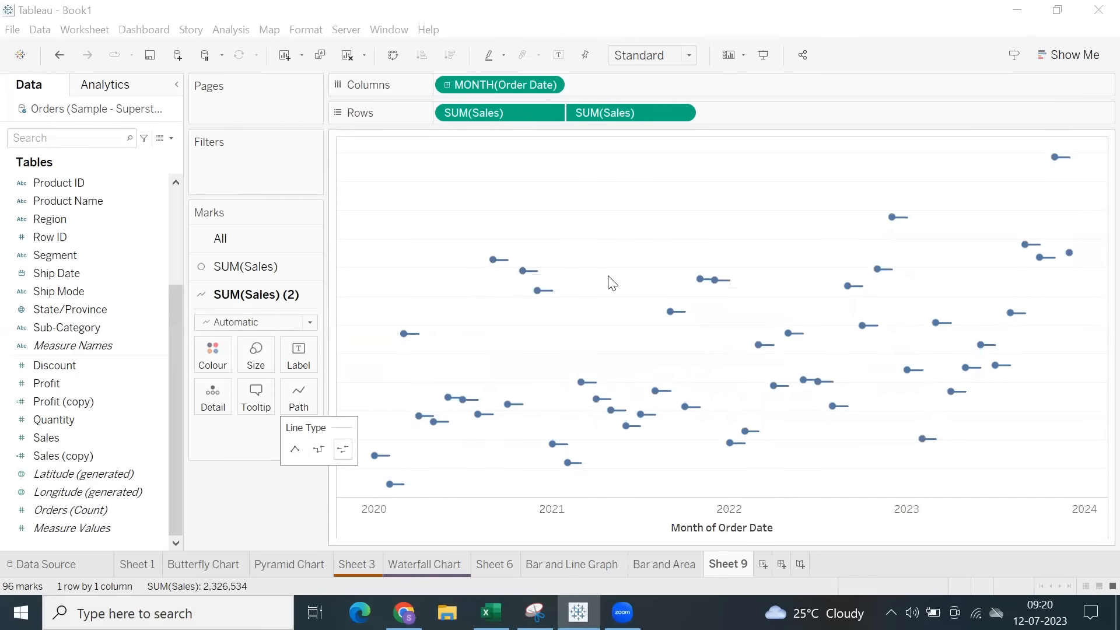
Set the SUM(Sales) (2) path's line type to step, and preview the monthly chart in presentation mode.
mouse_move(717, 288)
click(319, 450)
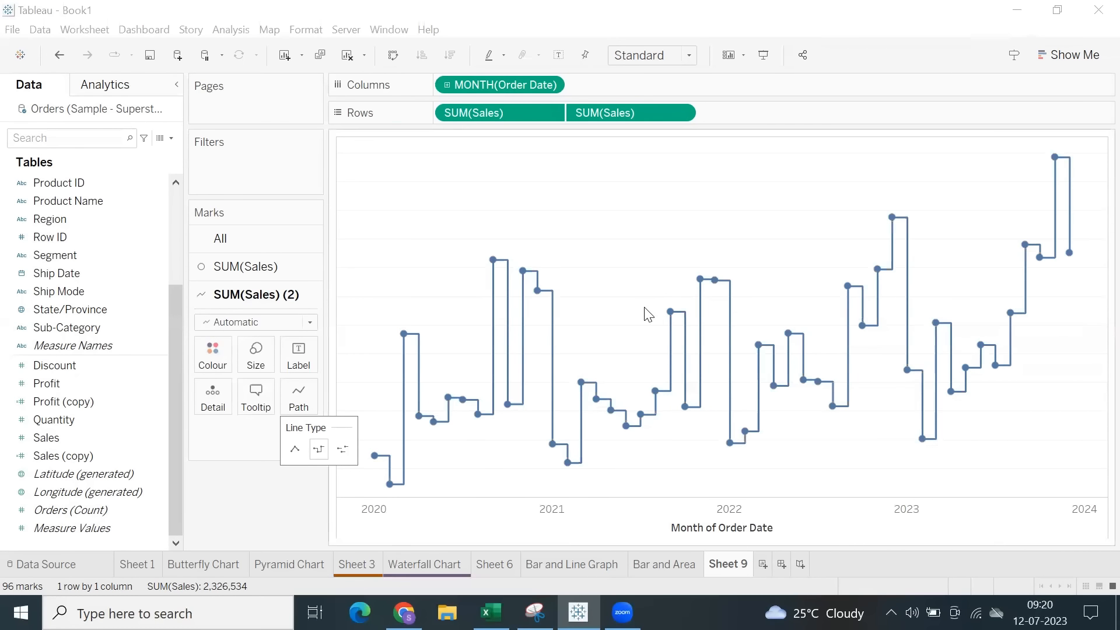
drag(575, 274, 812, 416)
click(756, 168)
click(763, 52)
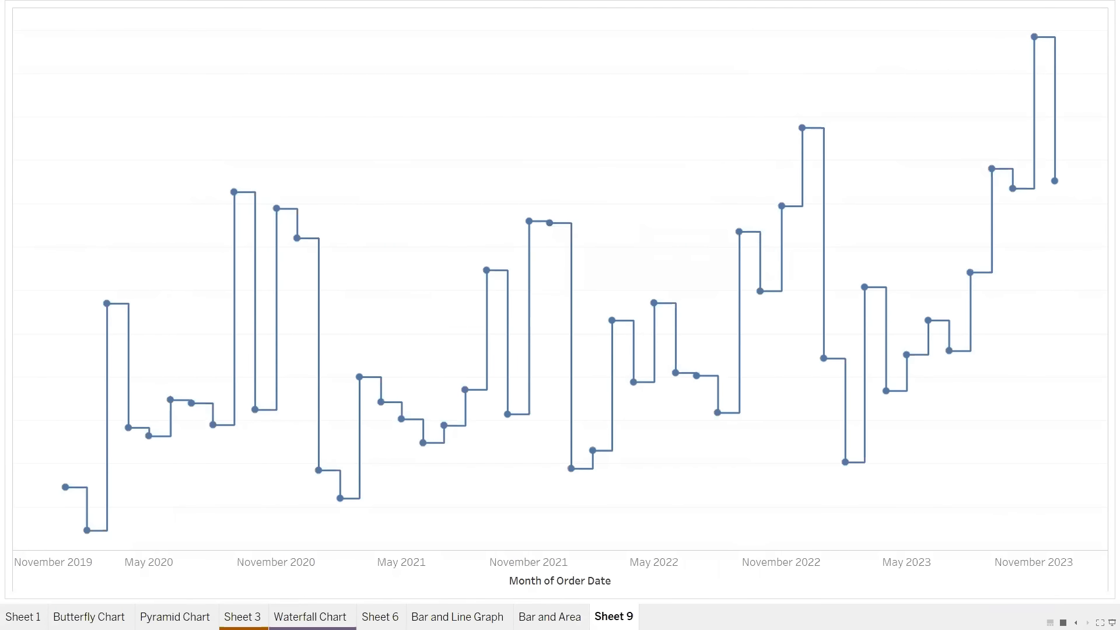
click(1112, 623)
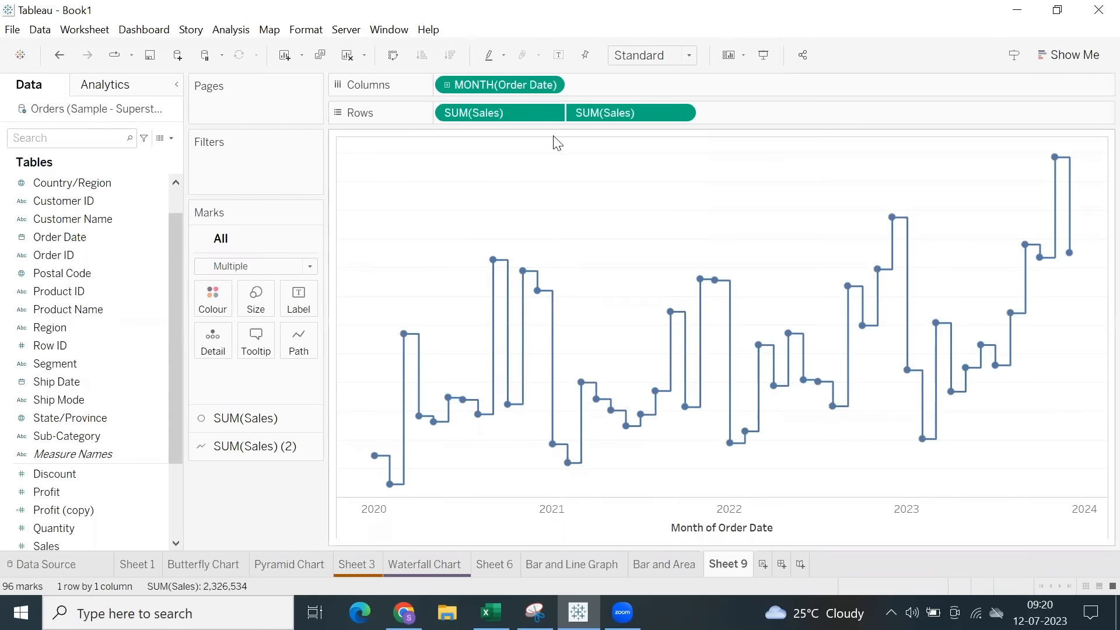
drag(390, 214, 1014, 462)
click(1012, 403)
drag(360, 220, 873, 437)
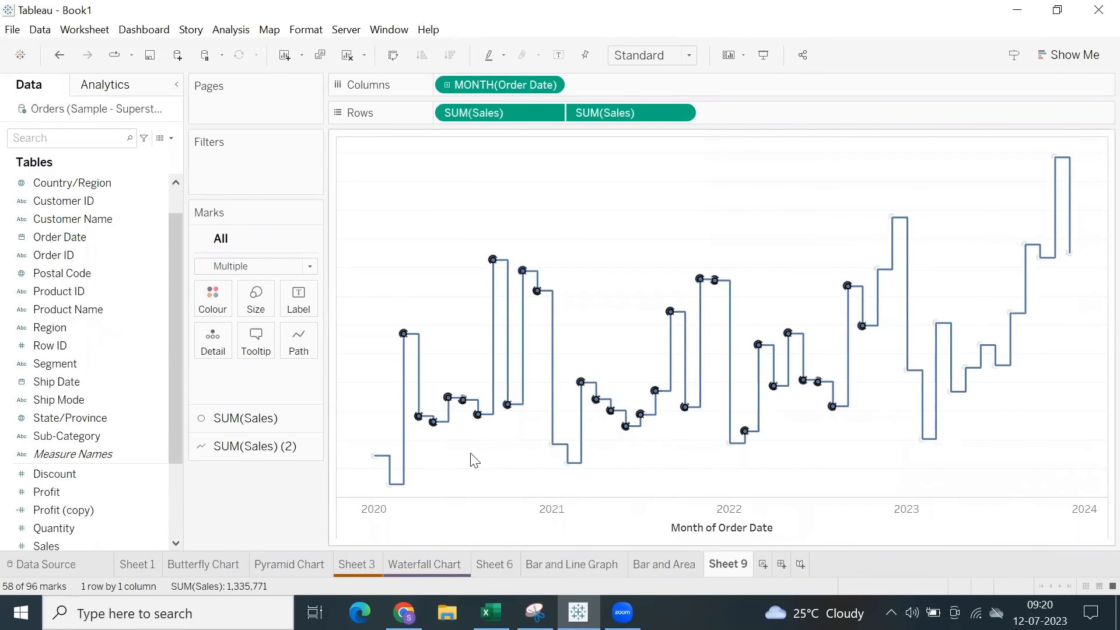
click(416, 268)
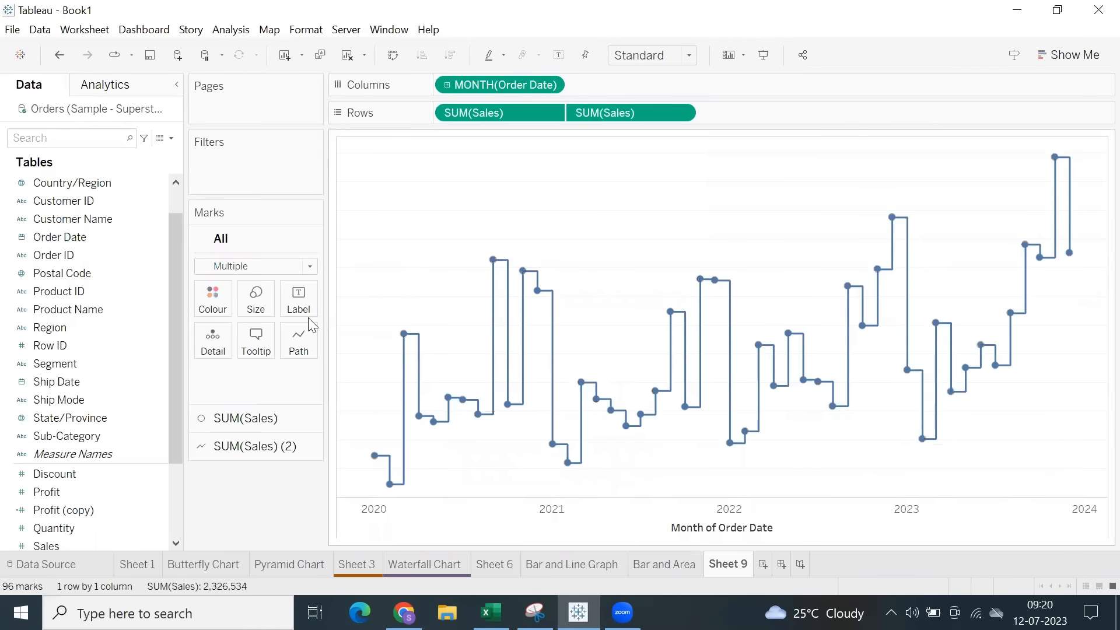
Change the first SUM(Sales) marks to Shape, try the asterisk and filled square, settle on the filled diamond, and enlarge the diamonds.
click(256, 418)
click(263, 294)
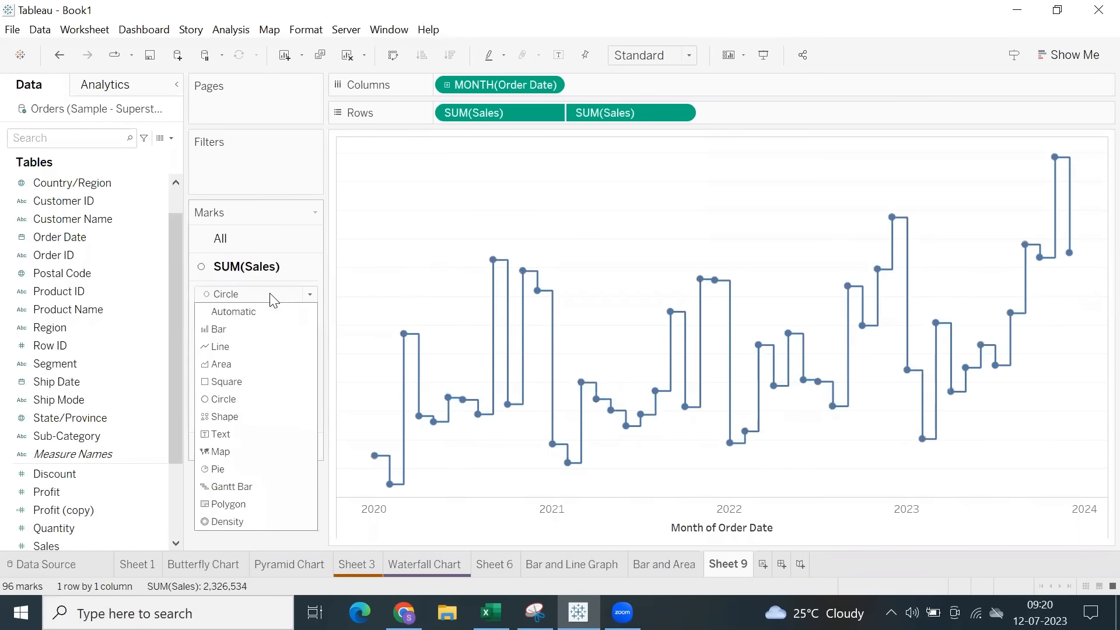
click(227, 418)
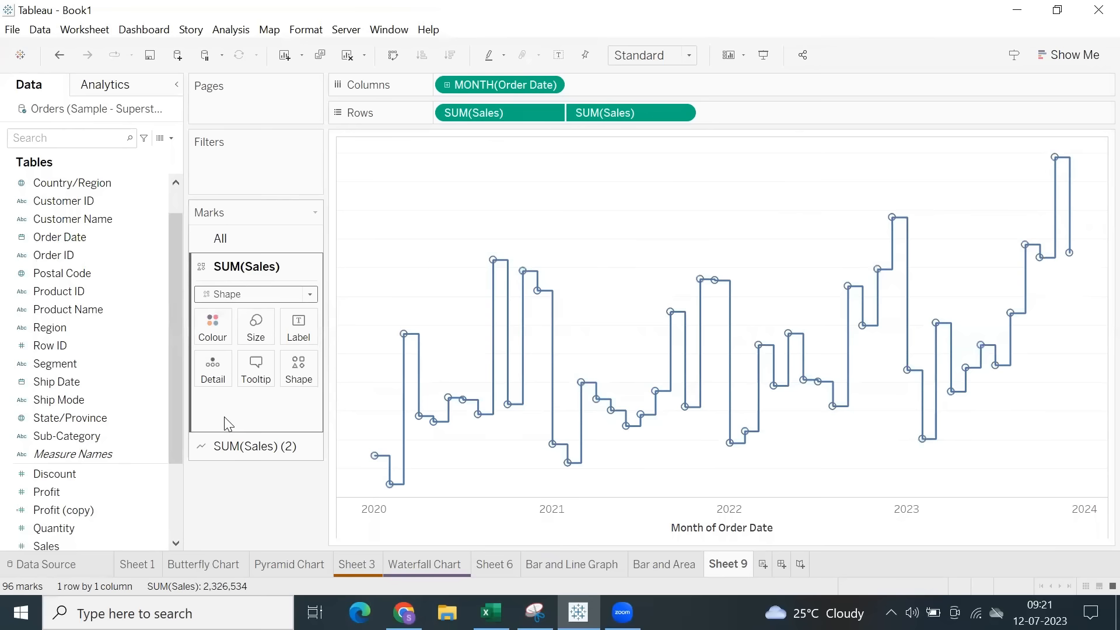
click(299, 370)
click(345, 398)
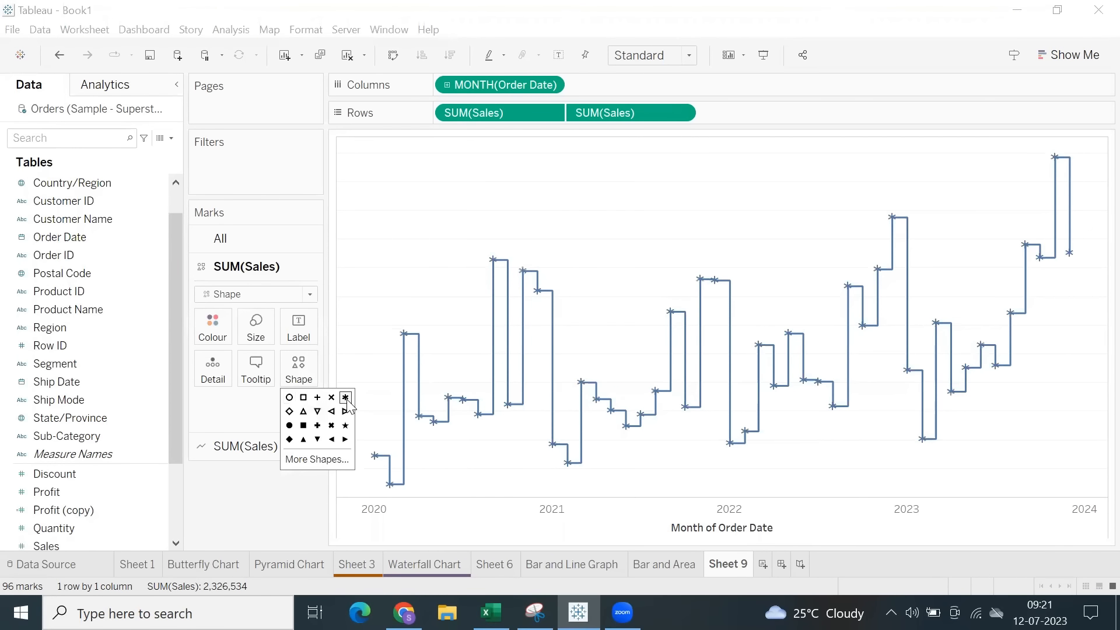
click(301, 430)
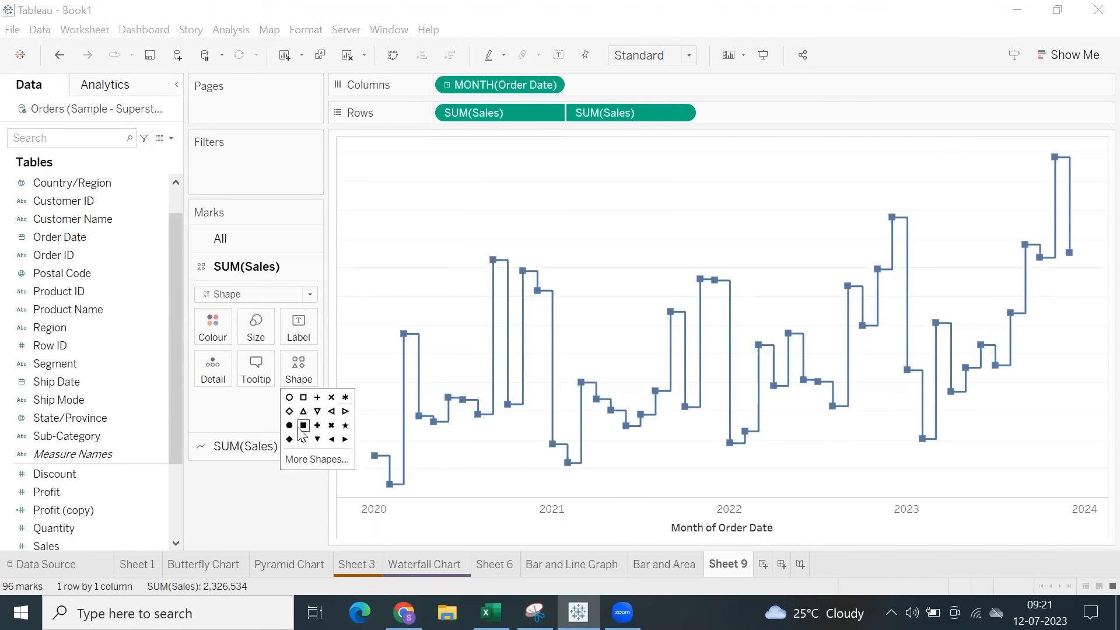
click(289, 441)
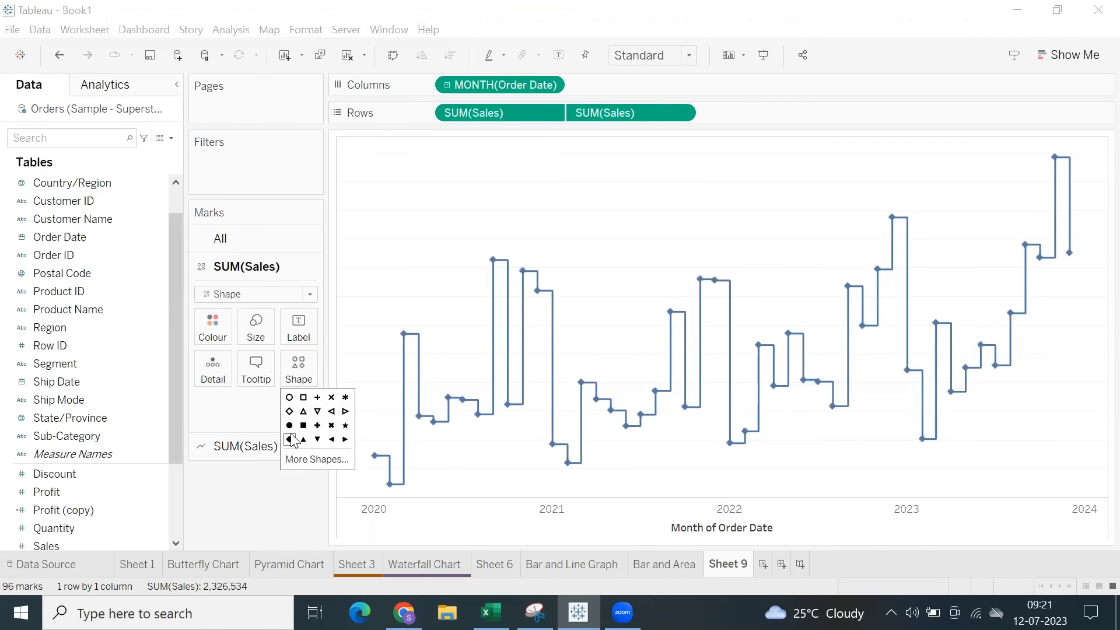
click(256, 328)
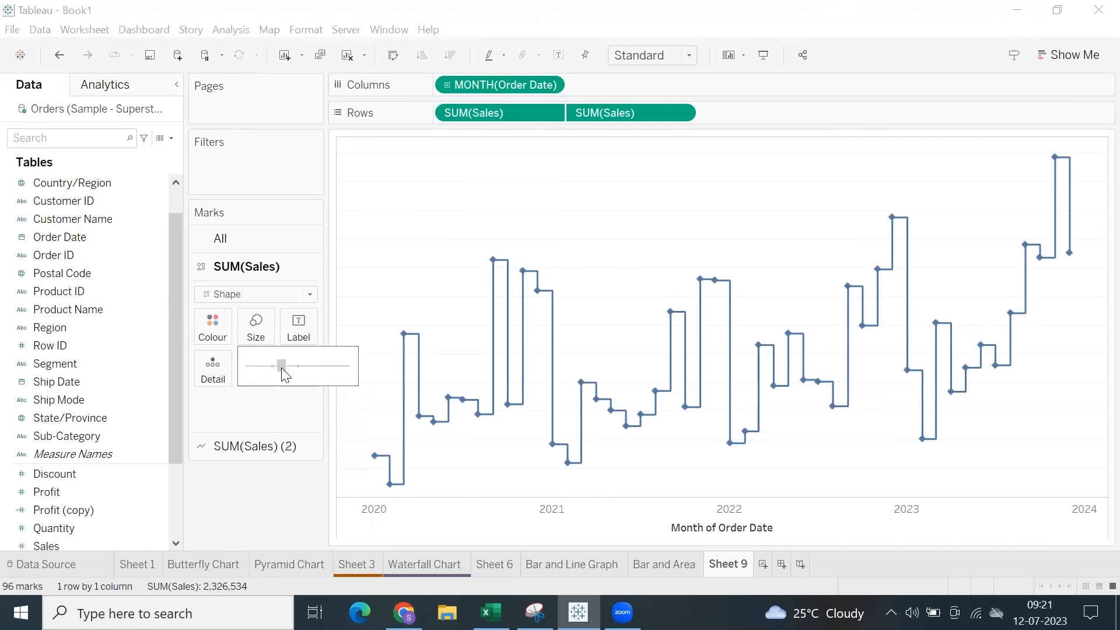
drag(298, 370, 297, 370)
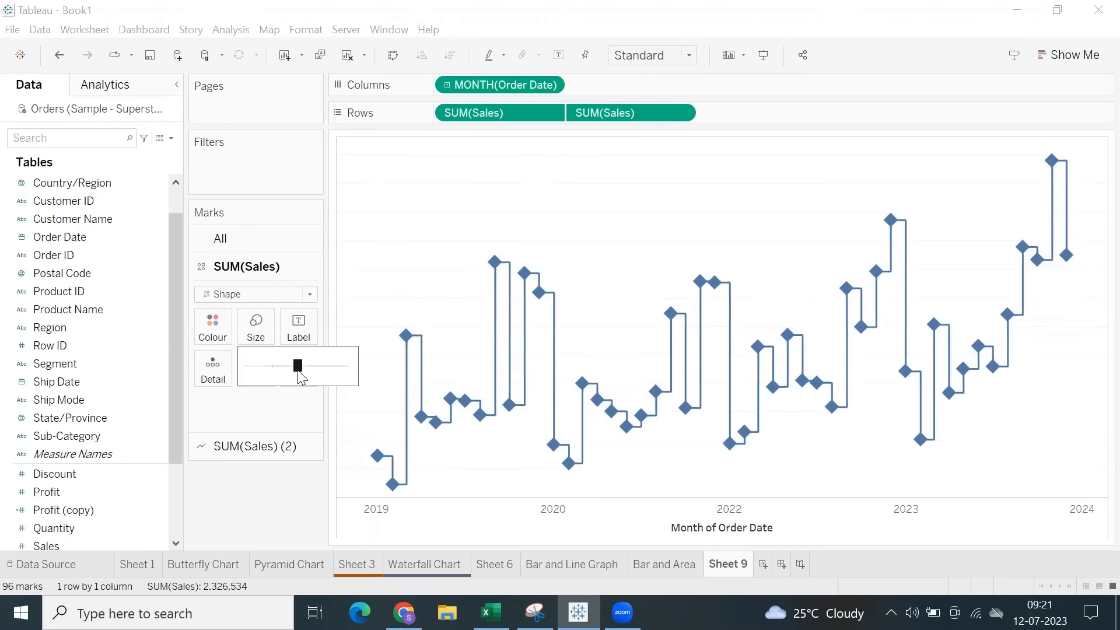
click(698, 243)
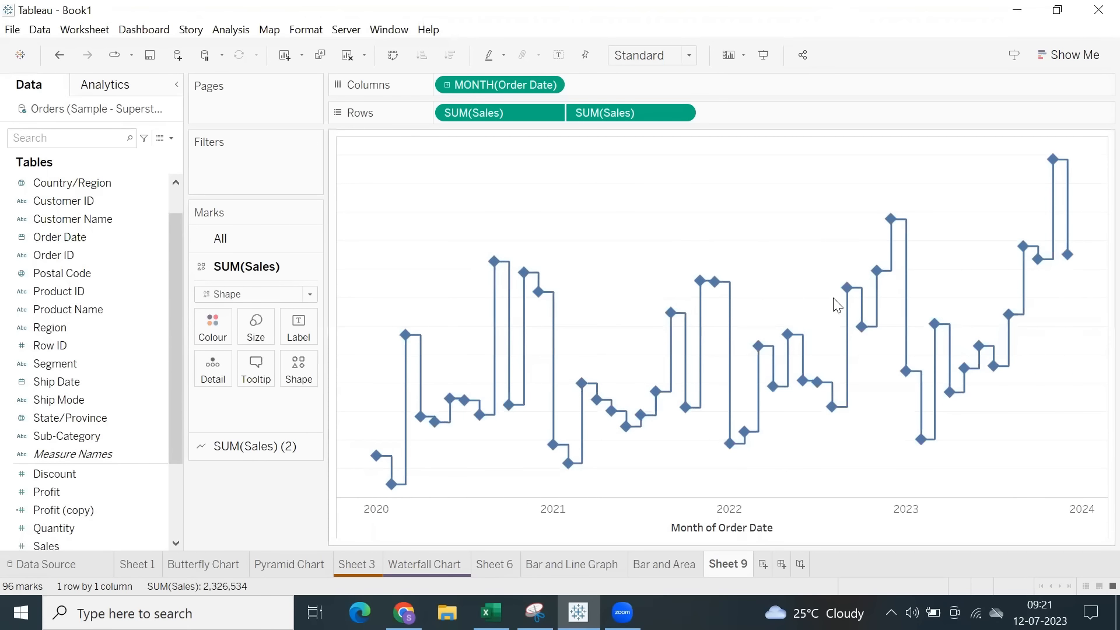
Drill Order Date down to week, compare the month and quarter levels in presentation mode, and return to the week level in the worksheet.
click(447, 85)
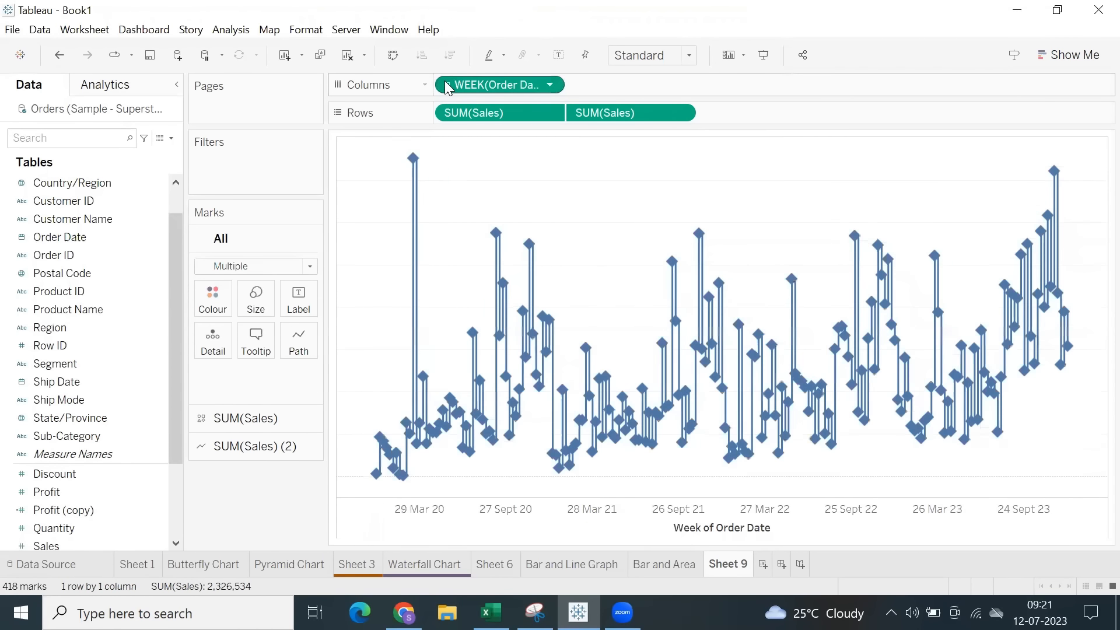
click(764, 55)
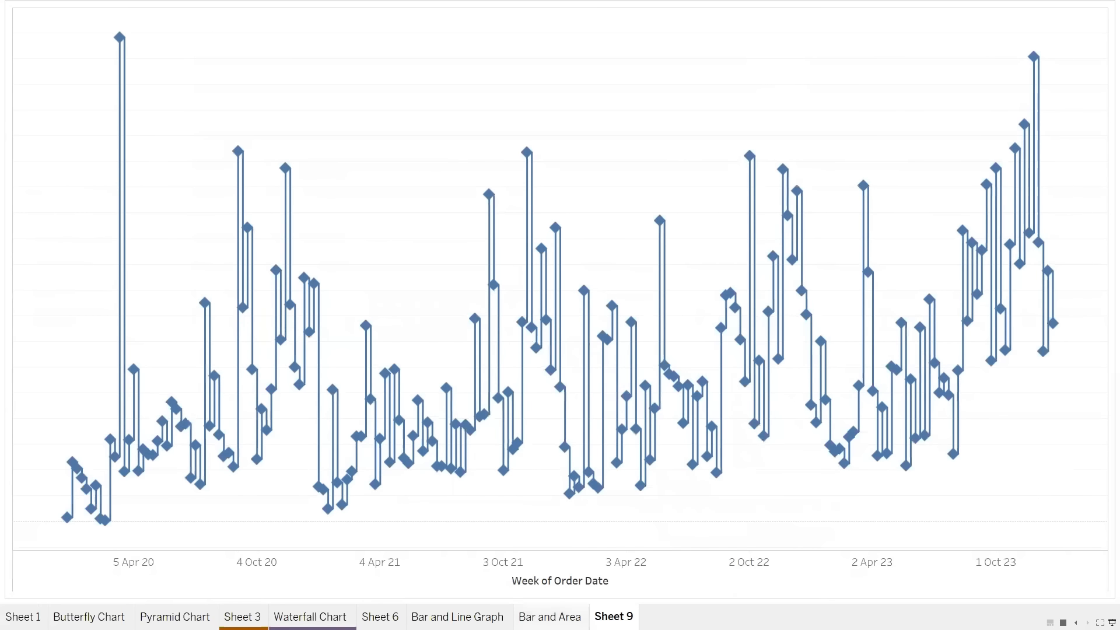
click(19, 573)
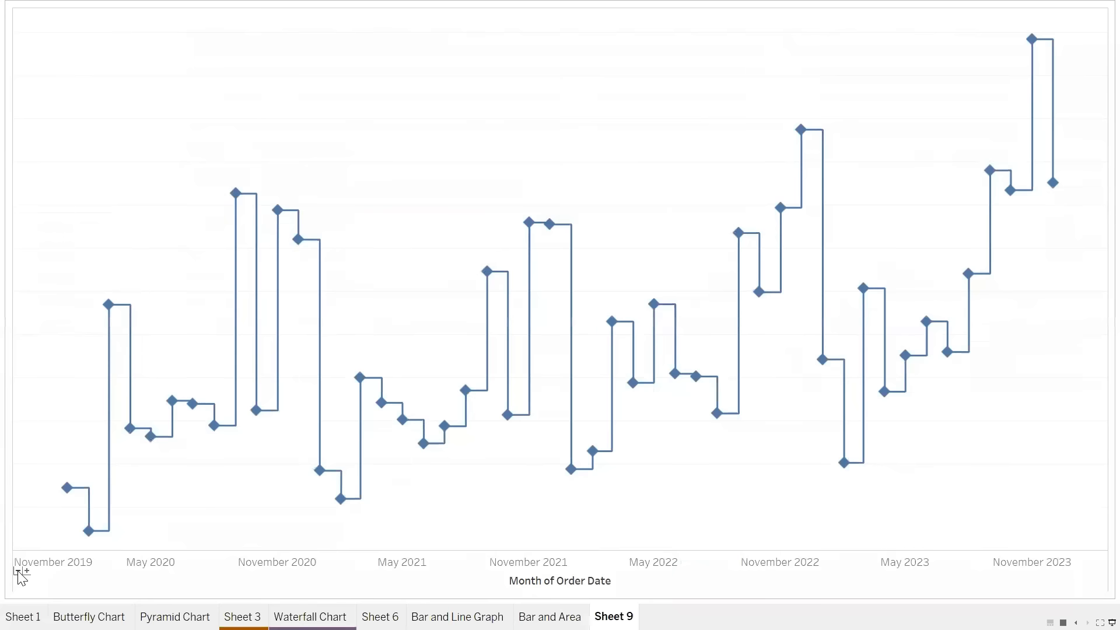
click(19, 573)
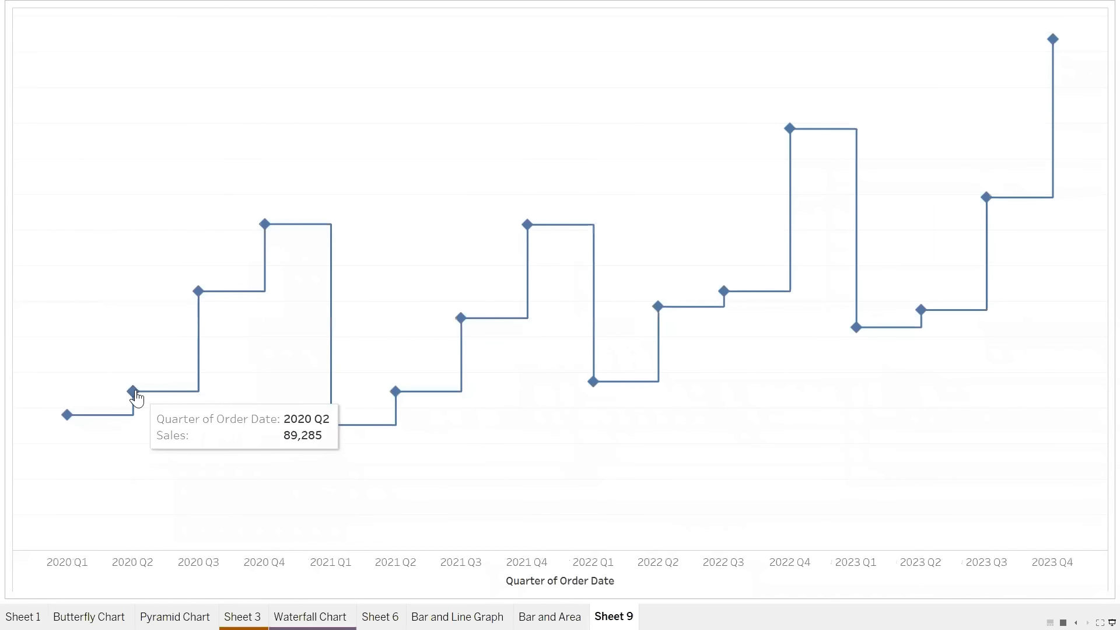
mouse_move(270, 231)
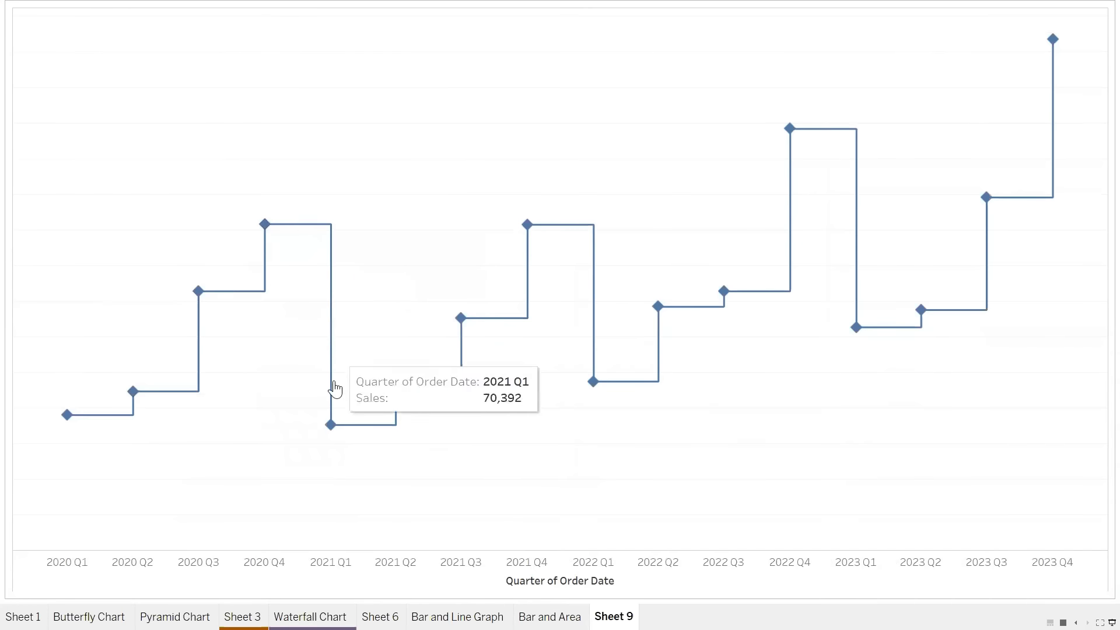
mouse_move(391, 405)
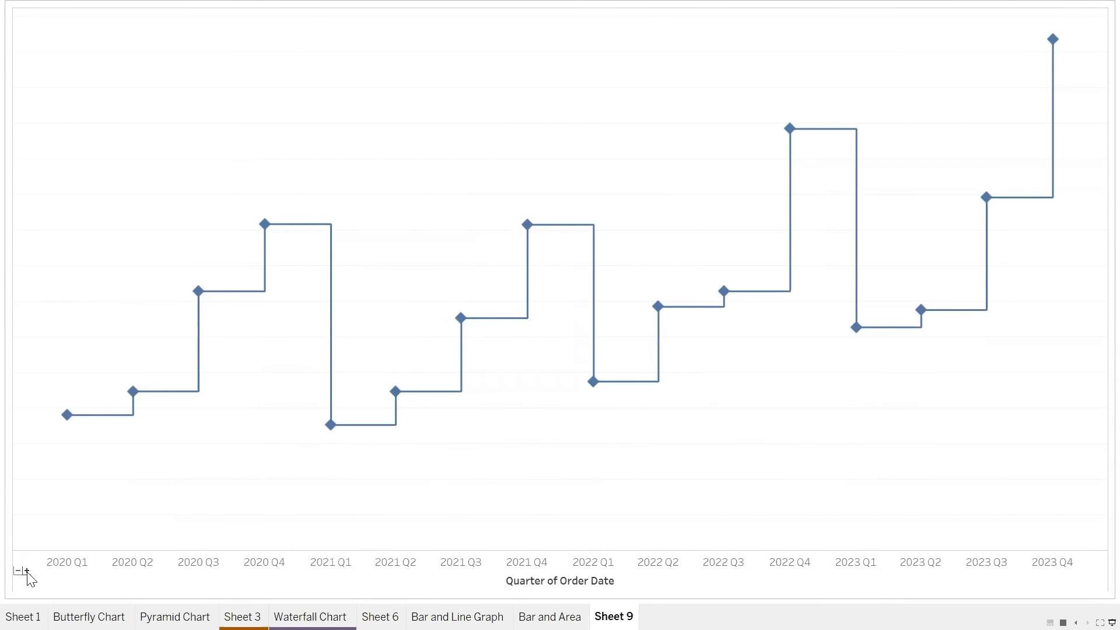
click(27, 572)
click(27, 572)
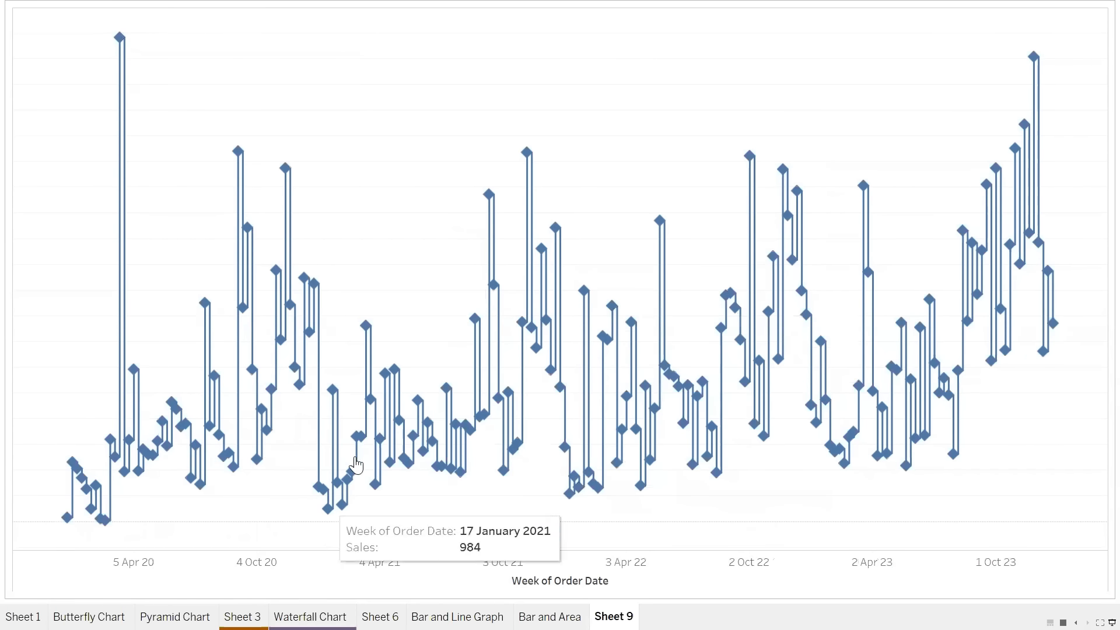
drag(94, 122, 1105, 441)
click(679, 129)
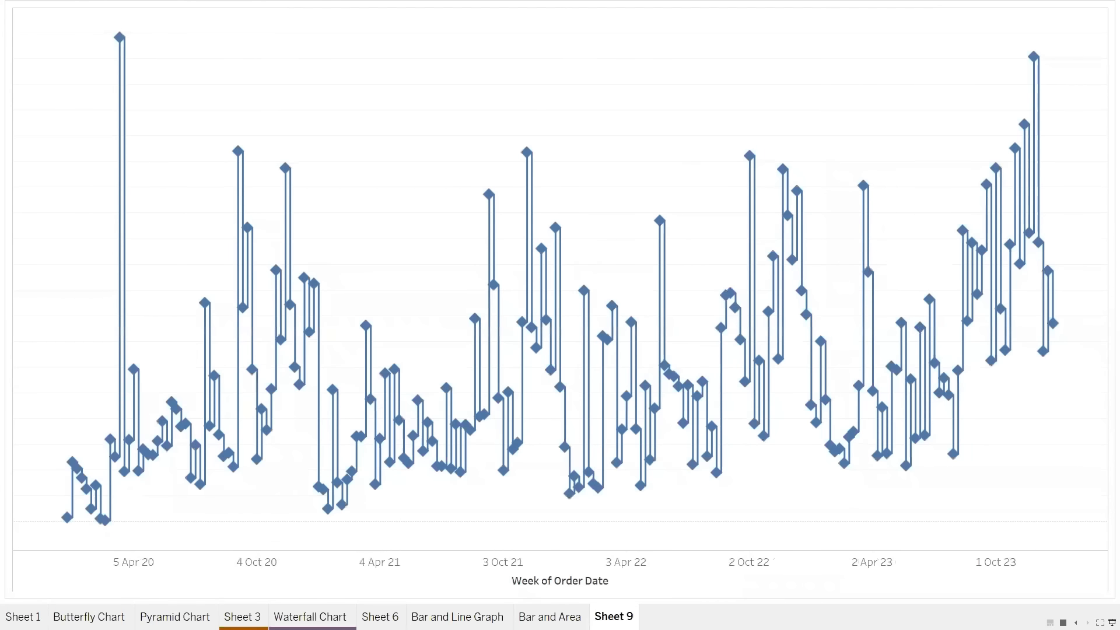
click(1112, 623)
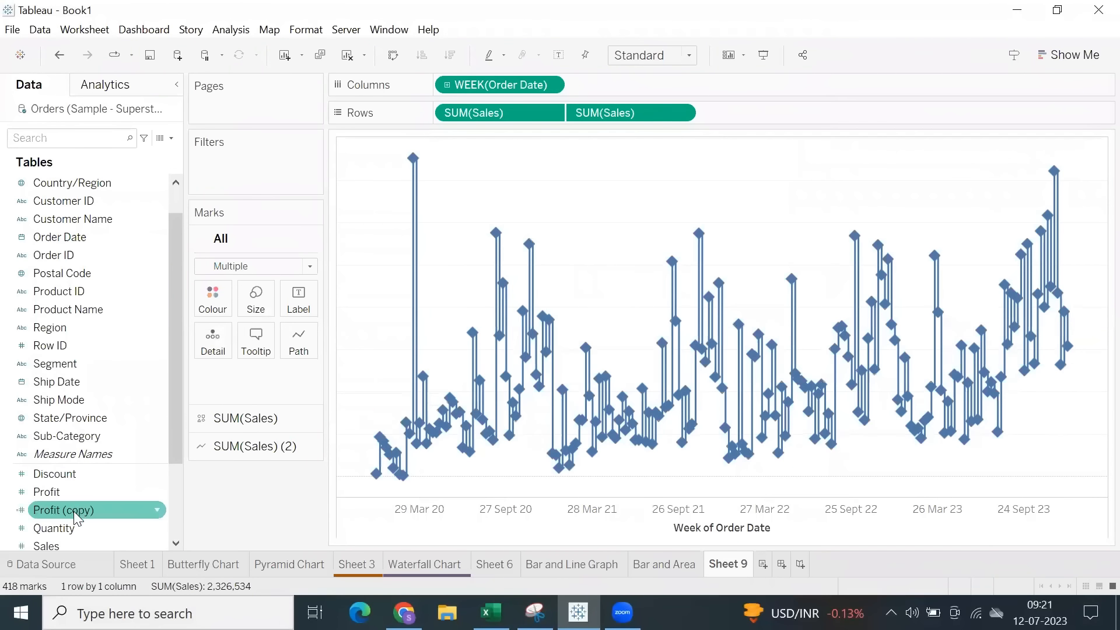
Colour all marks by Sales, and replace it with Profit as the colour measure.
scroll(63, 492, down, 1)
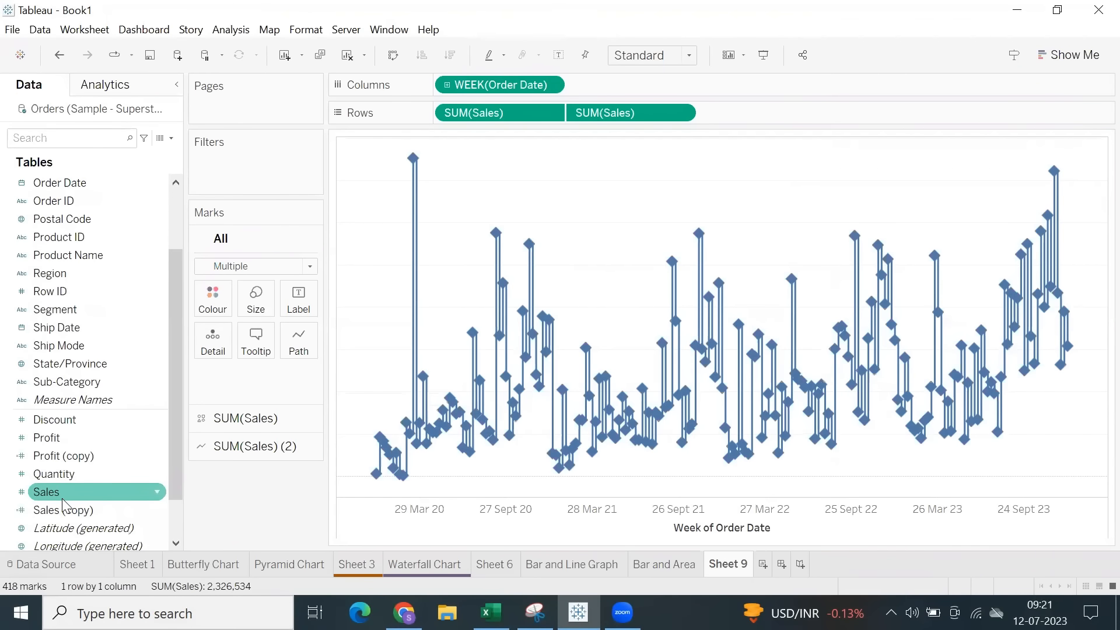
drag(63, 495, 216, 310)
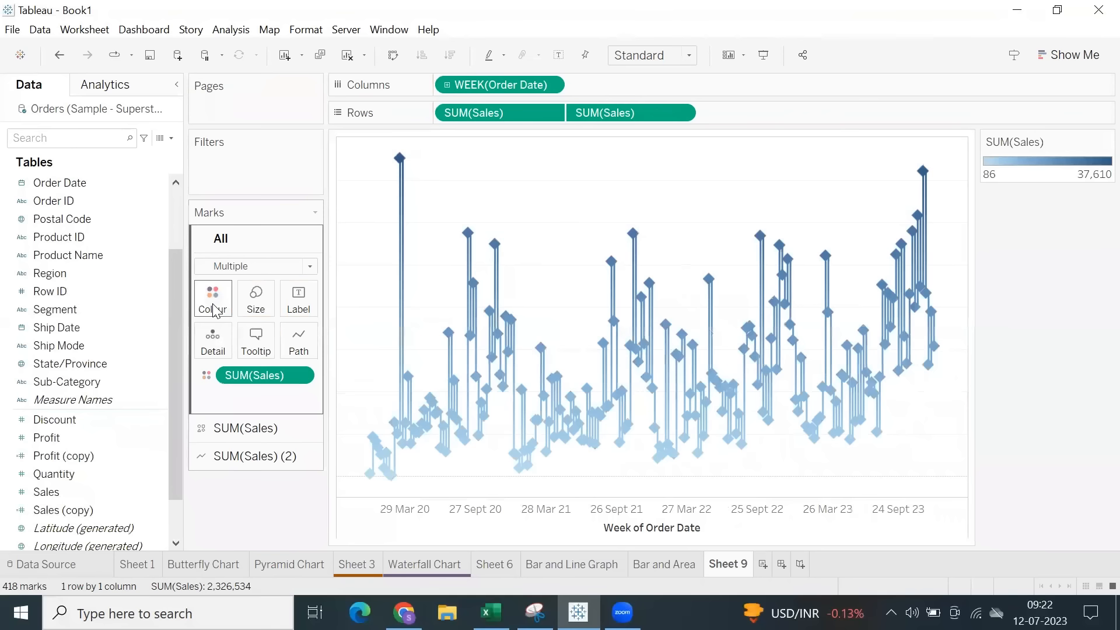
drag(105, 455, 218, 300)
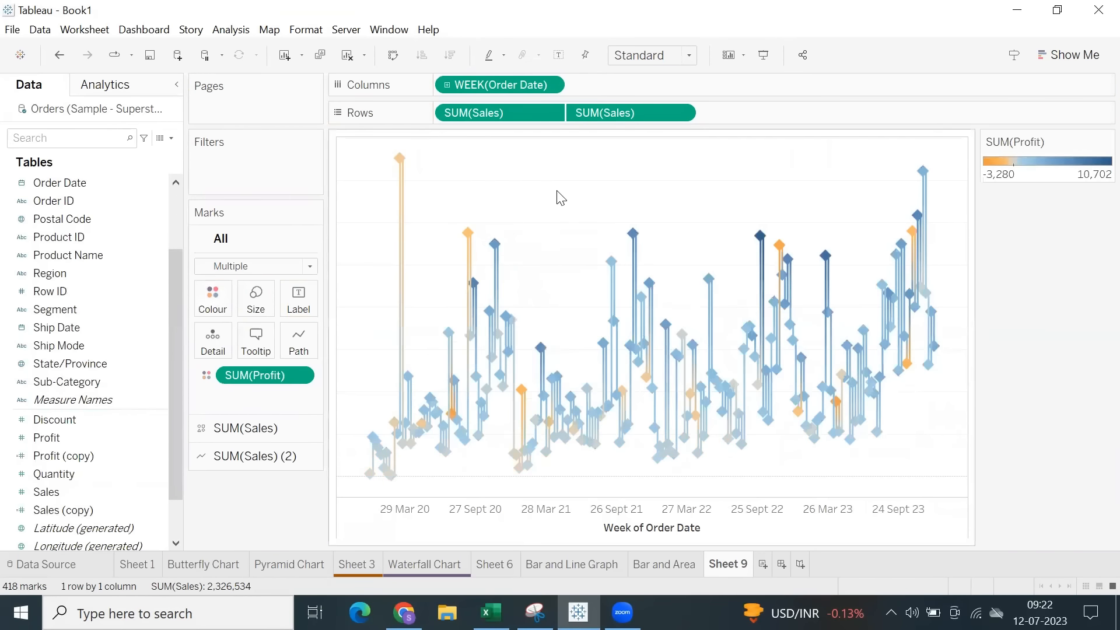
Check the colour options of the SUM(Sales) and SUM(Sales) (2) marks without changing them.
click(231, 430)
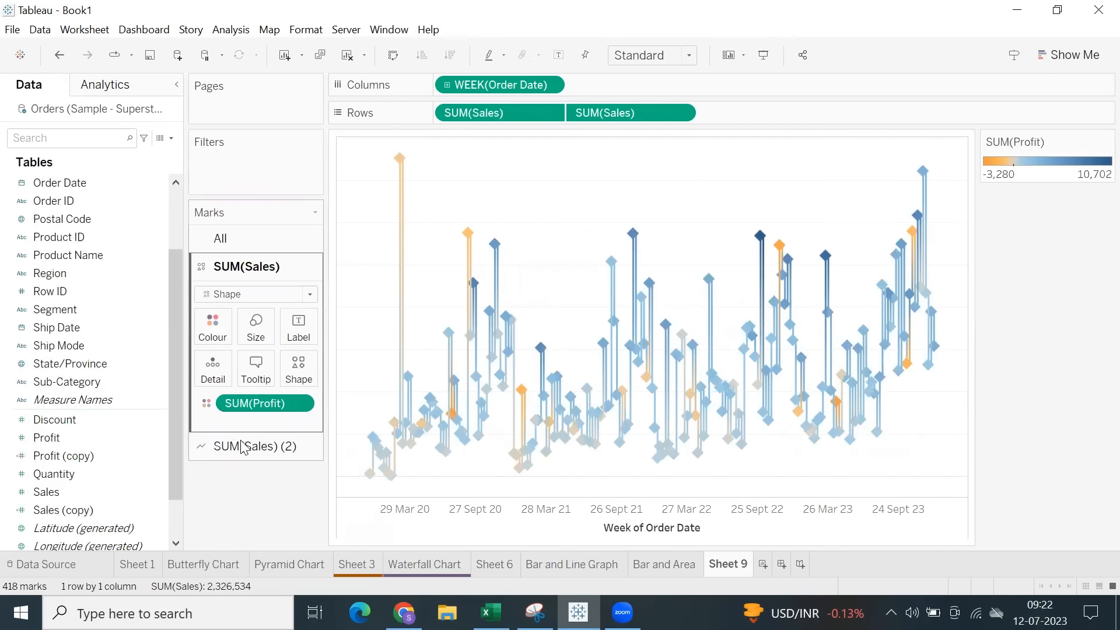
click(217, 333)
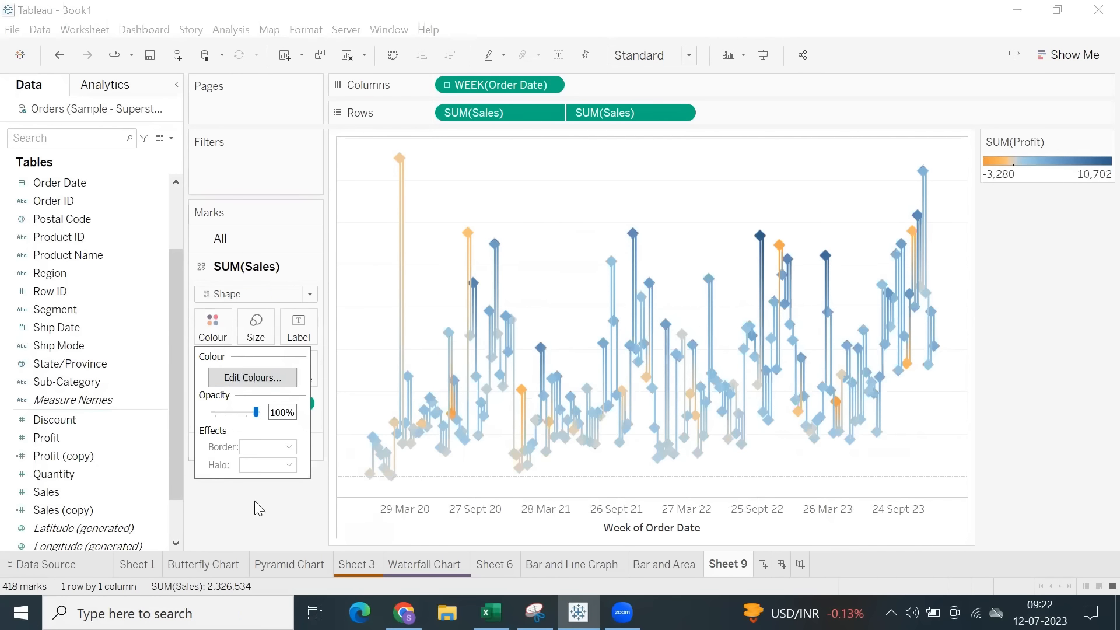
click(233, 334)
click(222, 445)
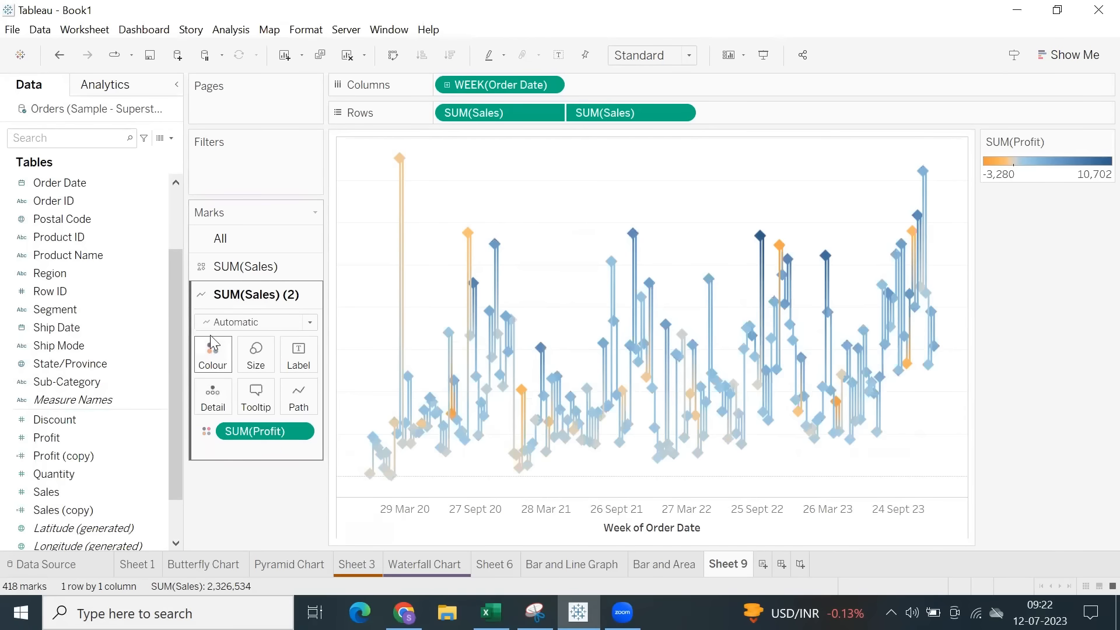
click(212, 365)
click(275, 516)
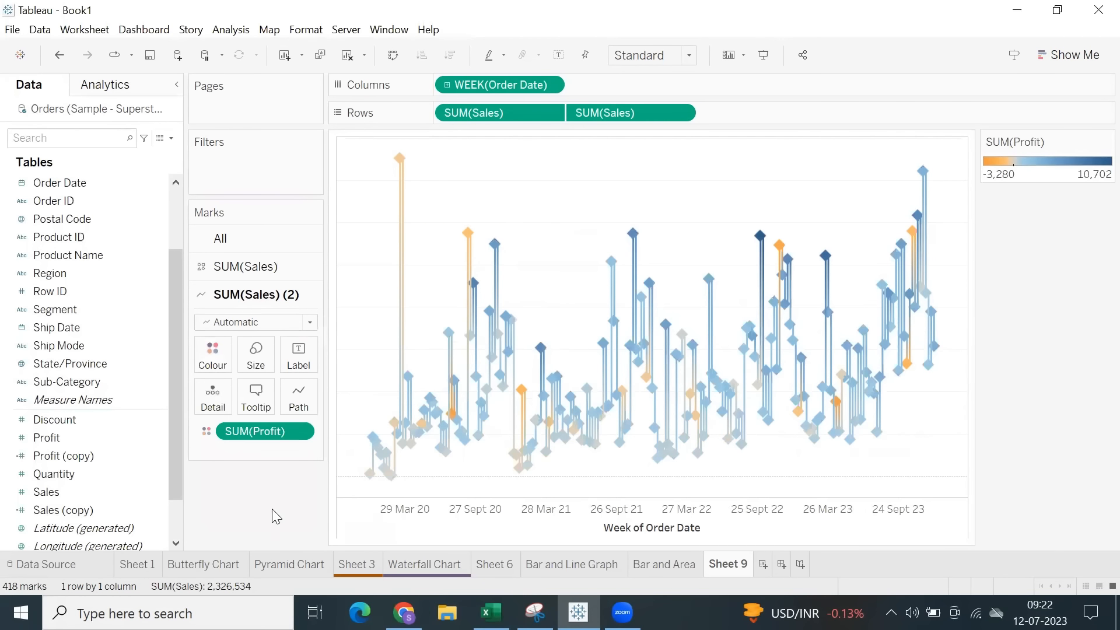
Try Order Date at day level, roll it back up to month, and preview the Profit-coloured chart in presentation mode.
click(447, 86)
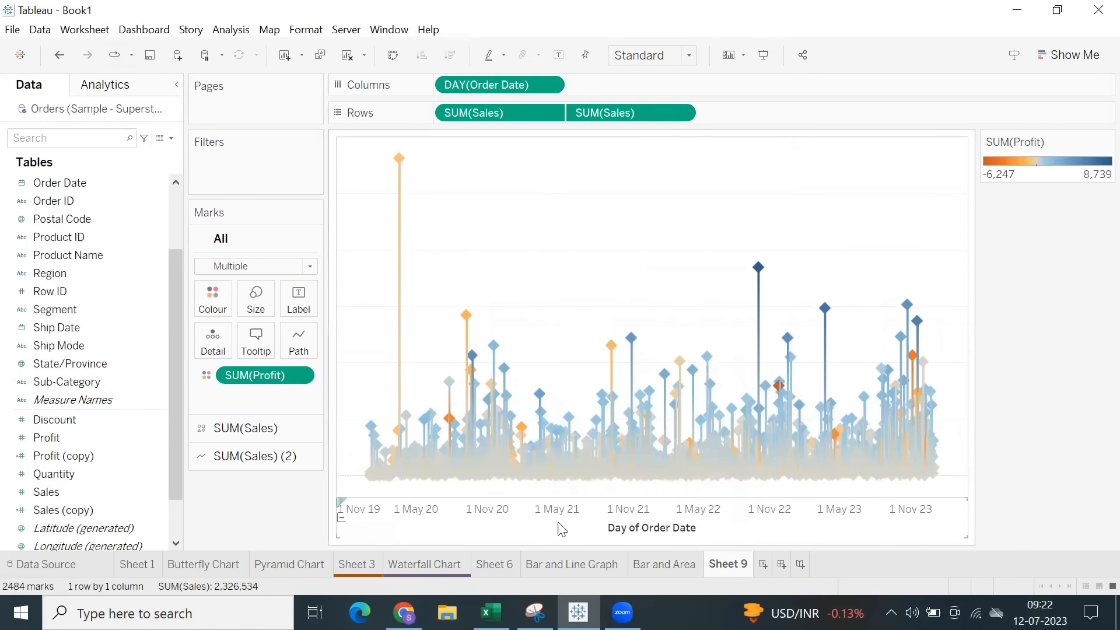
click(341, 518)
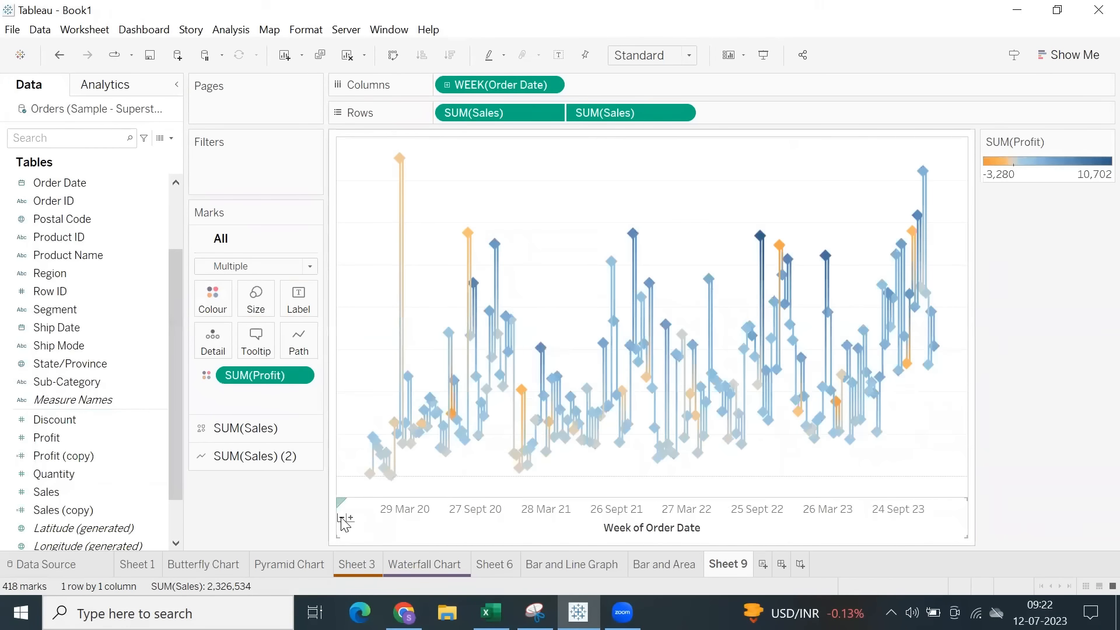
click(342, 518)
click(764, 56)
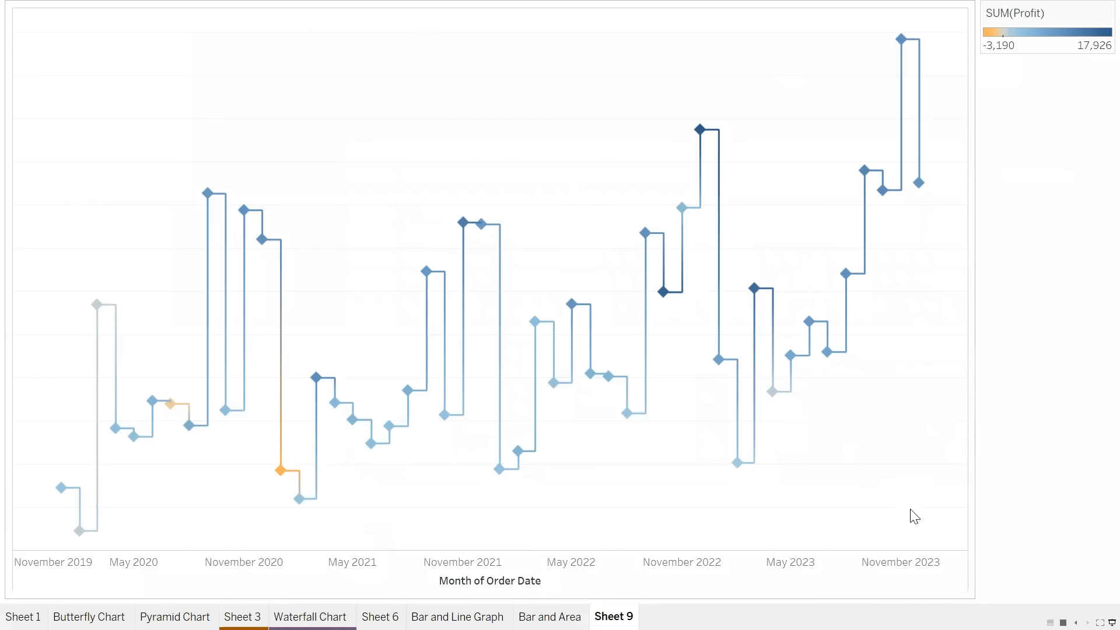
click(1113, 623)
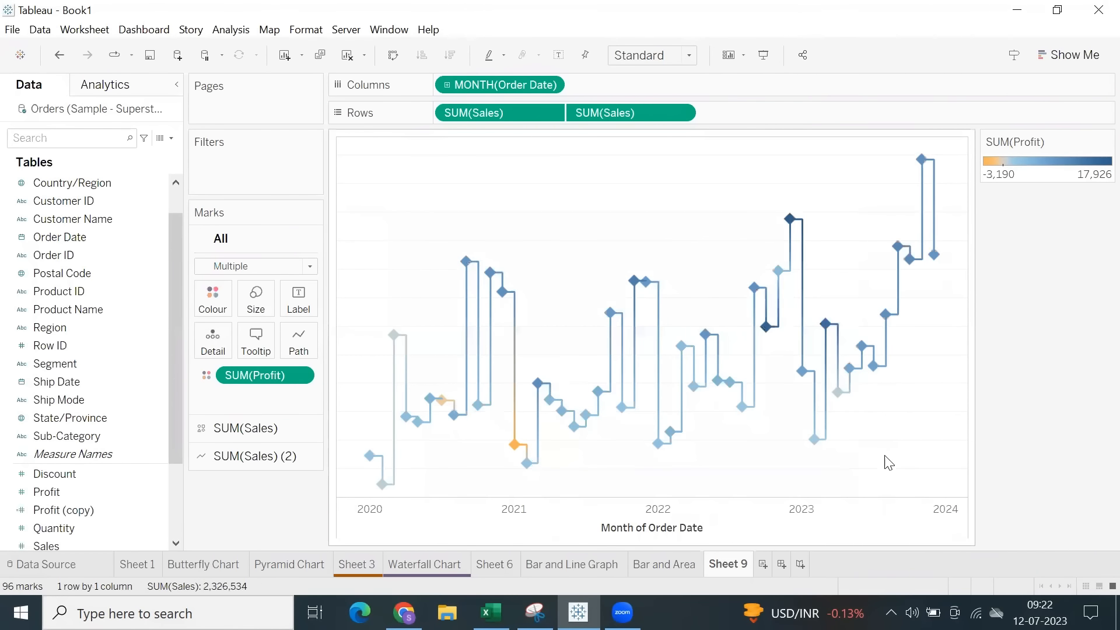
Duplicate the Sheet 9 worksheet.
right_click(735, 567)
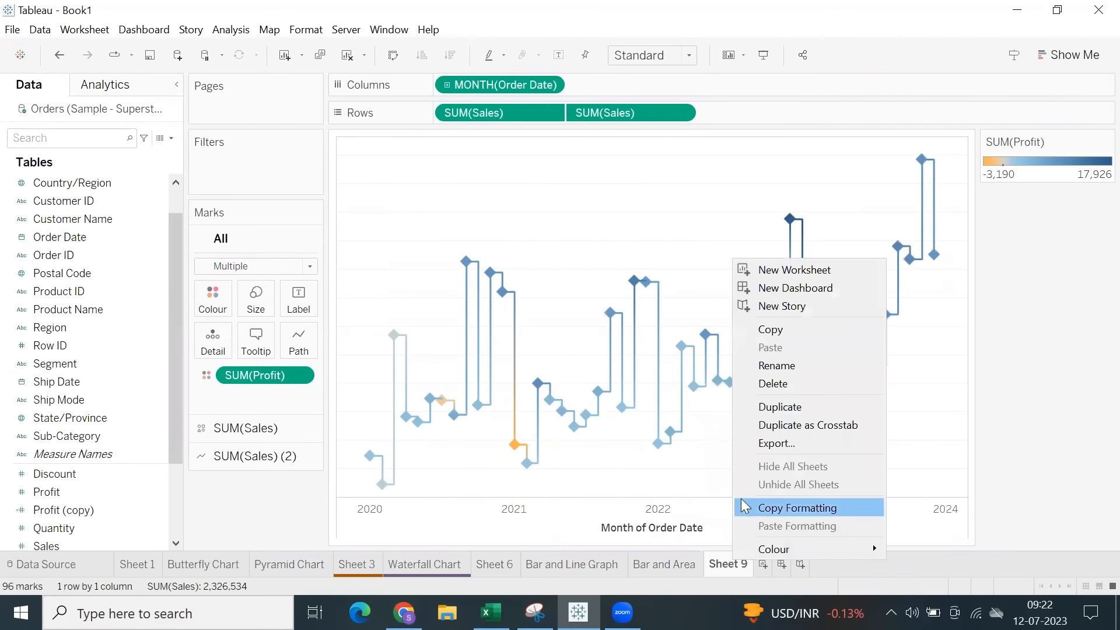
click(759, 412)
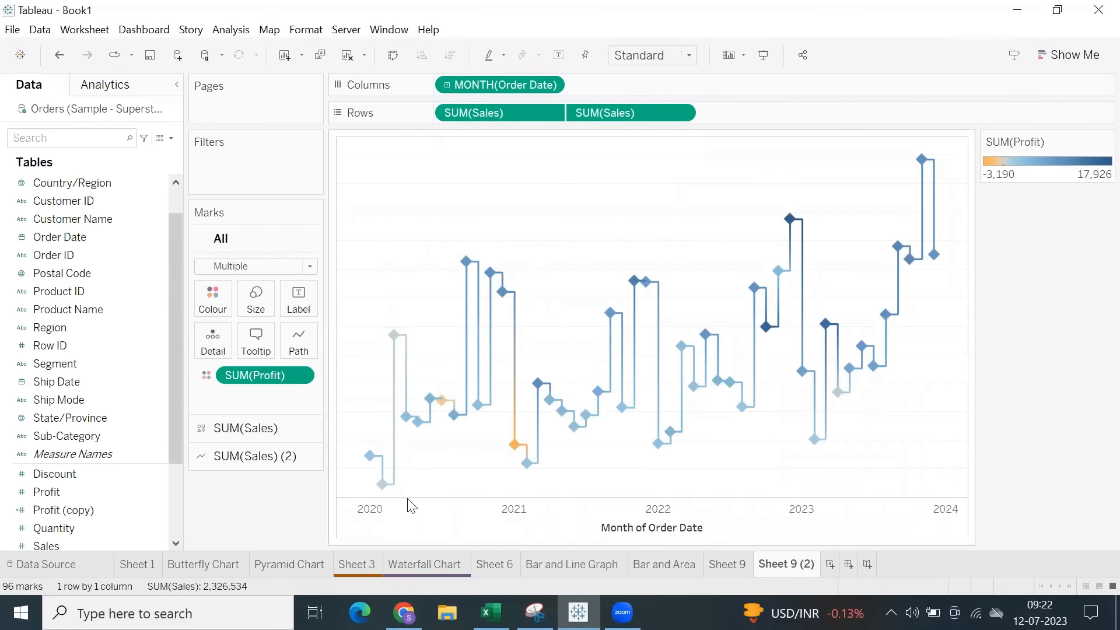
Roll Order Date up to quarter level and change the SUM(Sales) (2) mark type to Circle.
click(342, 518)
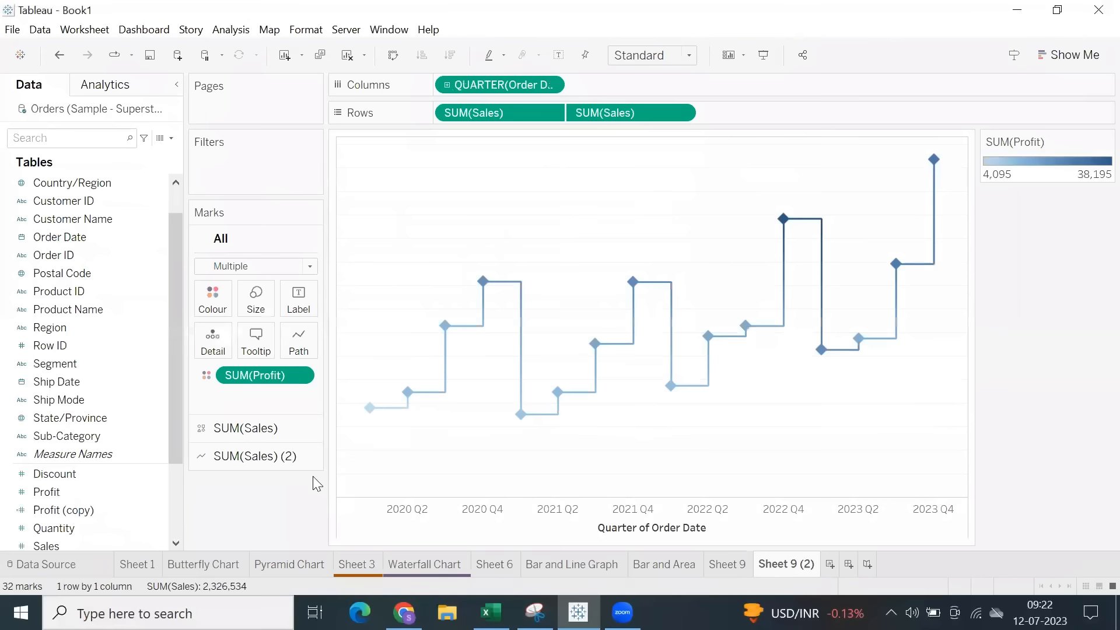
click(234, 461)
click(250, 325)
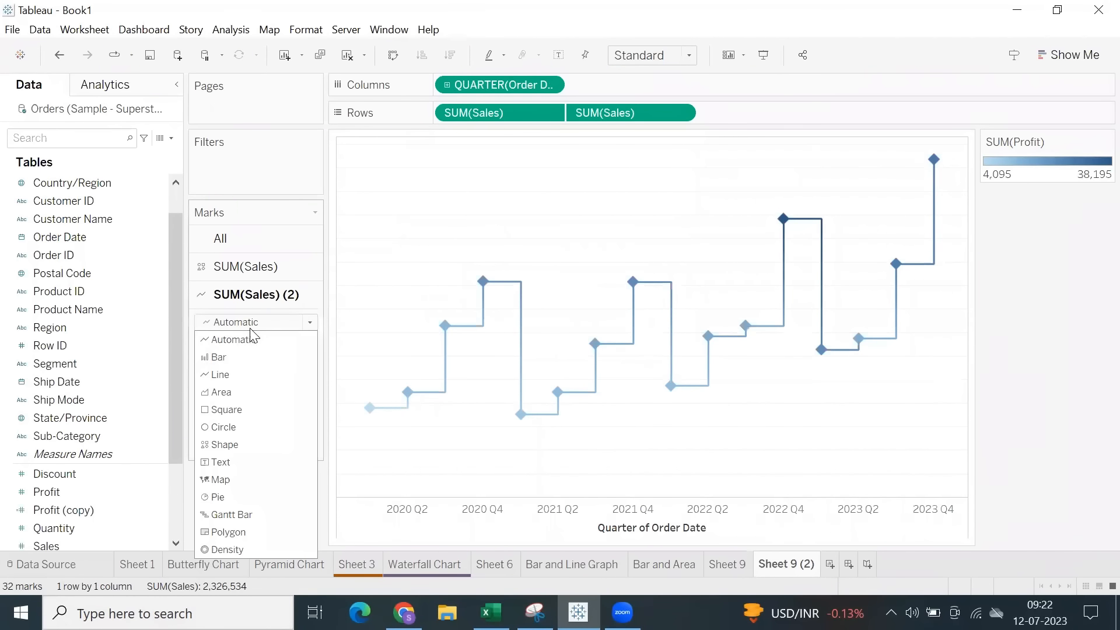
click(244, 425)
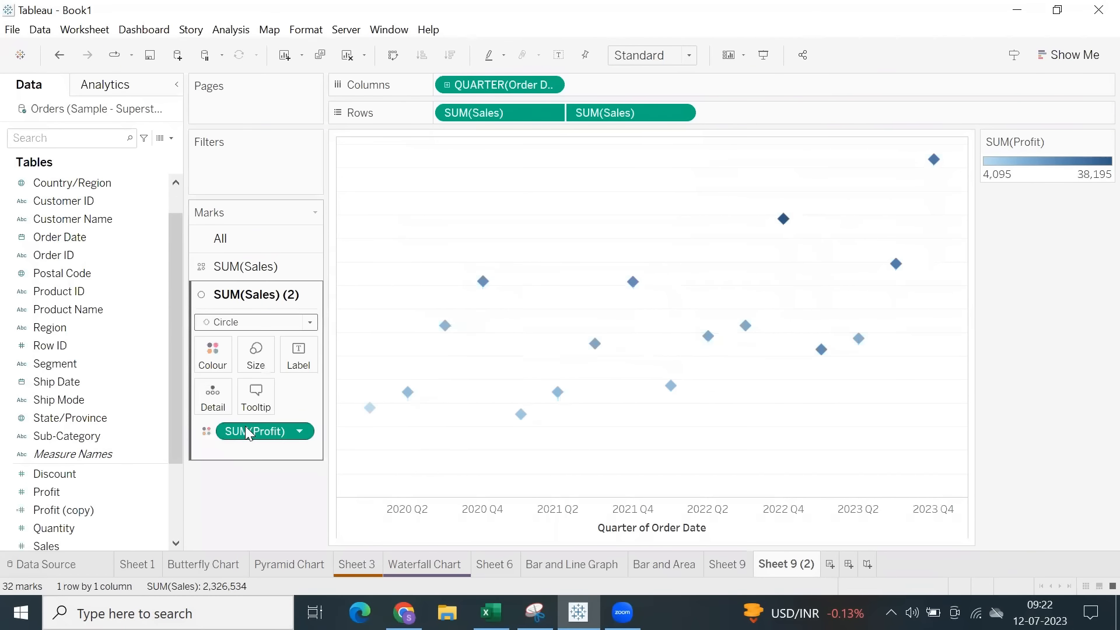
Enlarge the SUM(Sales) (2) circles so they cover the diamond marks.
click(259, 379)
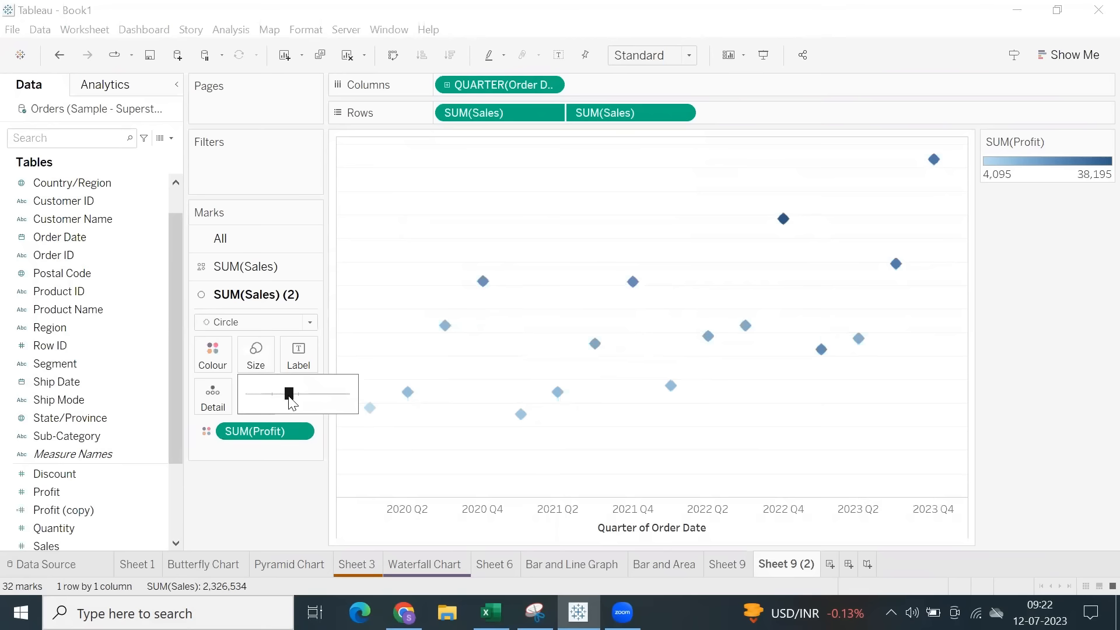
drag(299, 400, 314, 400)
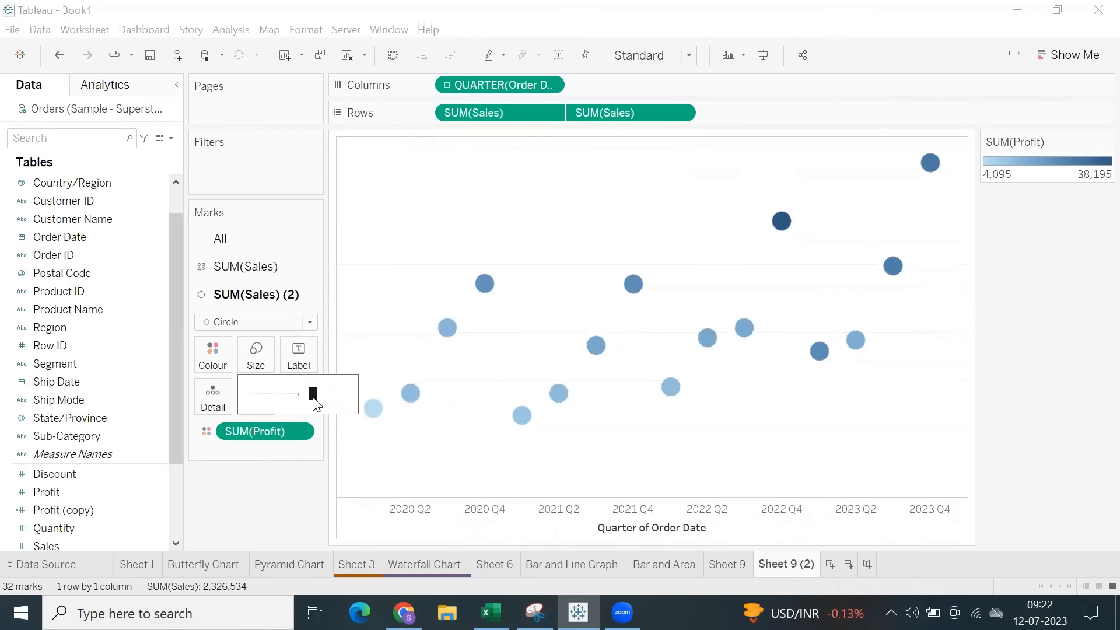
click(304, 396)
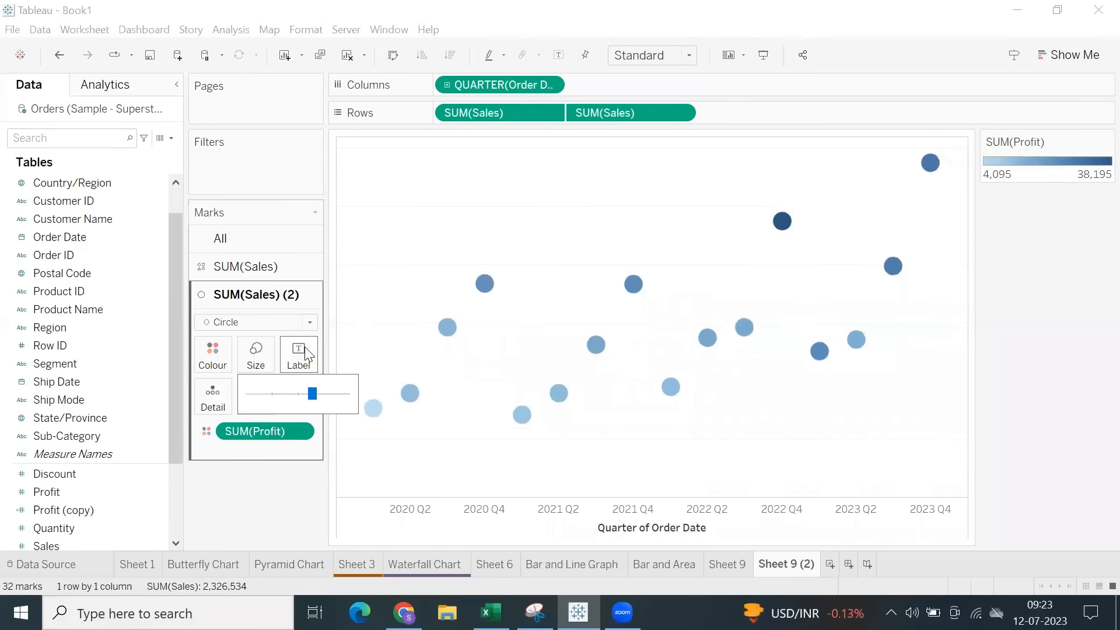
Change the shape of the SUM(Sales) marks to an open circle.
click(240, 274)
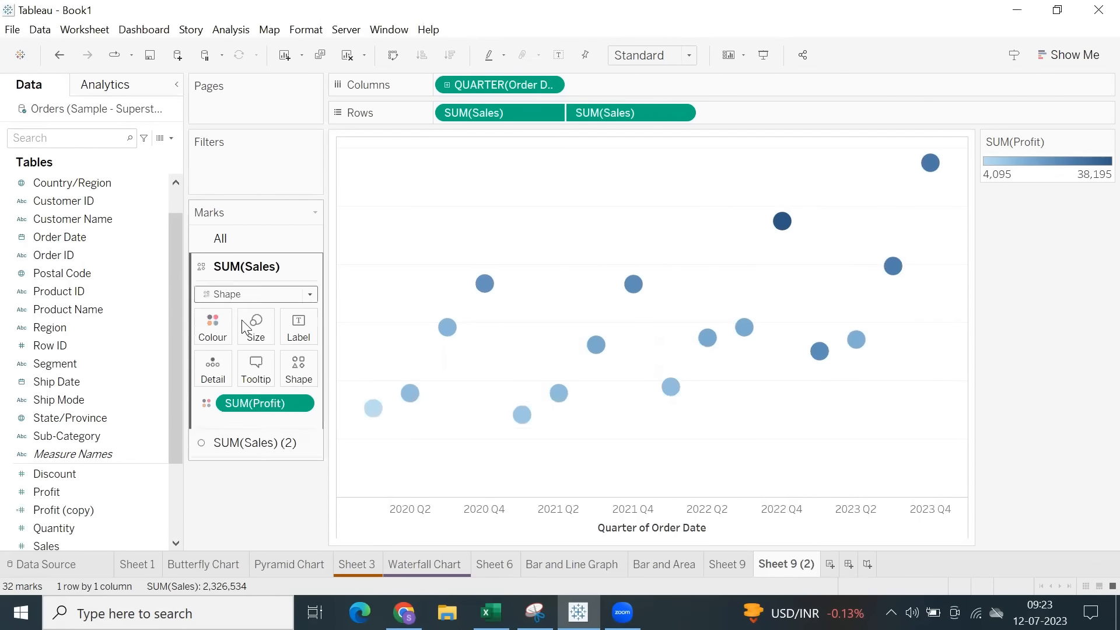
click(252, 296)
click(261, 310)
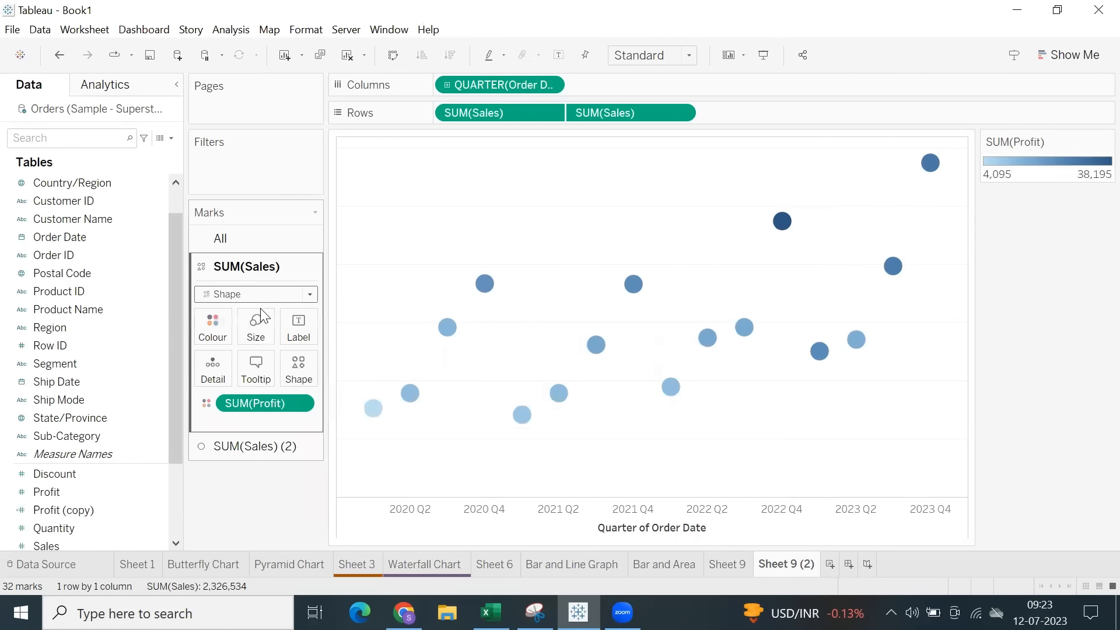
click(299, 369)
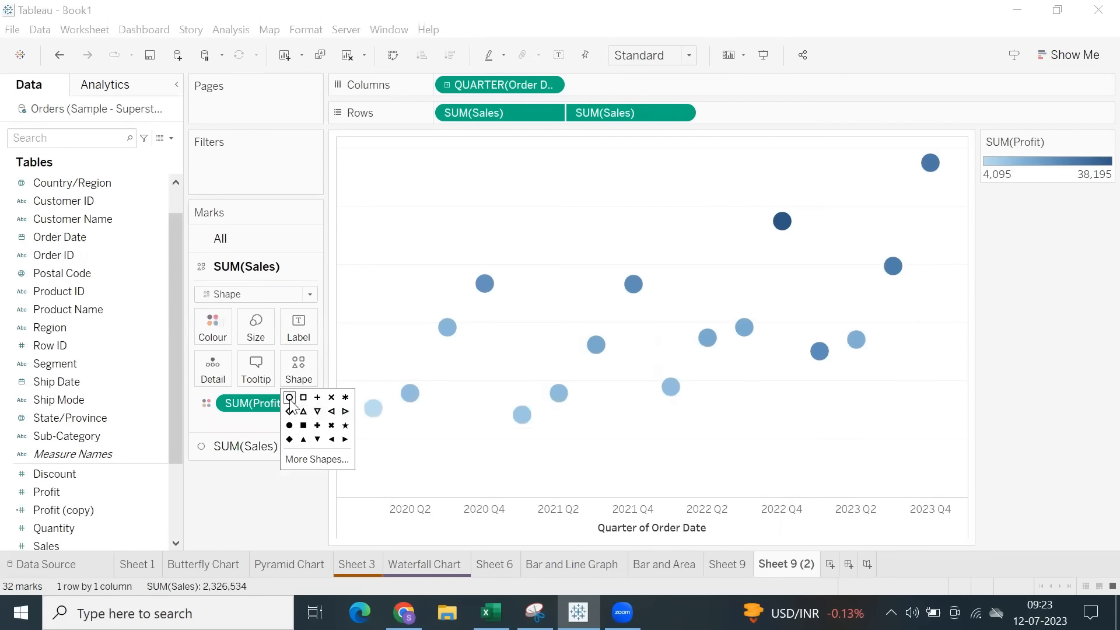
drag(487, 113, 755, 121)
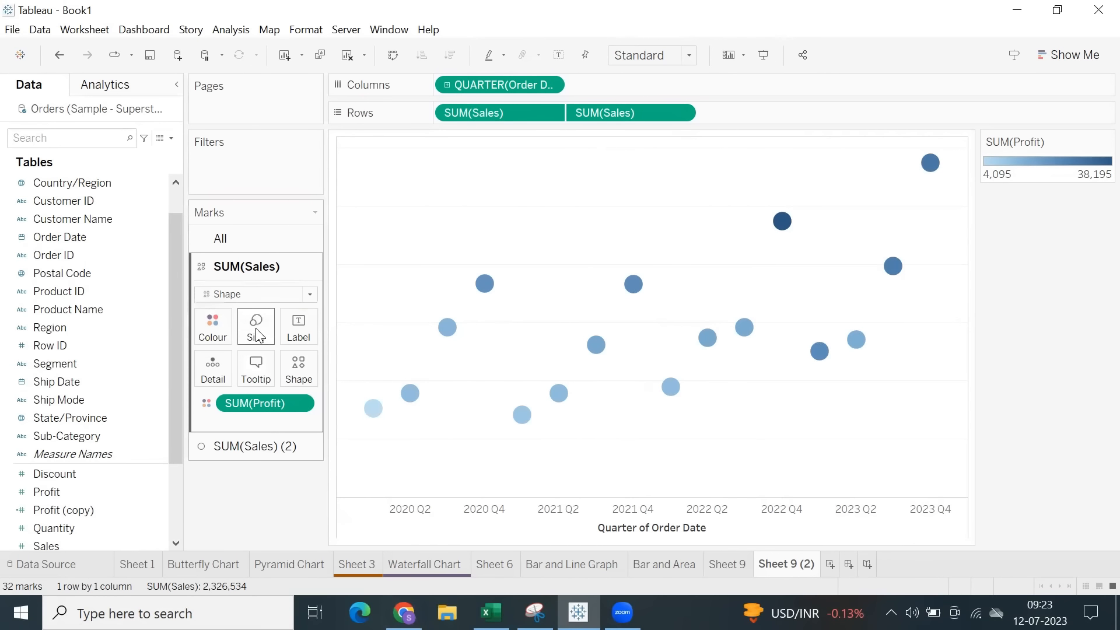
Remove SUM(Profit) from the colour of all marks.
click(213, 327)
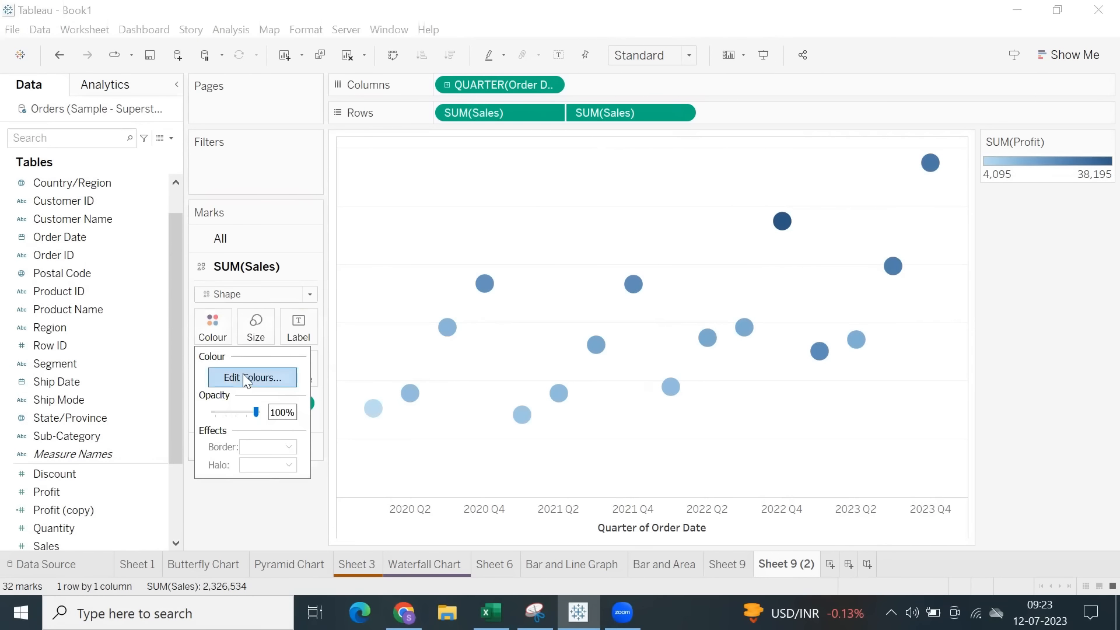
click(211, 239)
drag(235, 401, 257, 517)
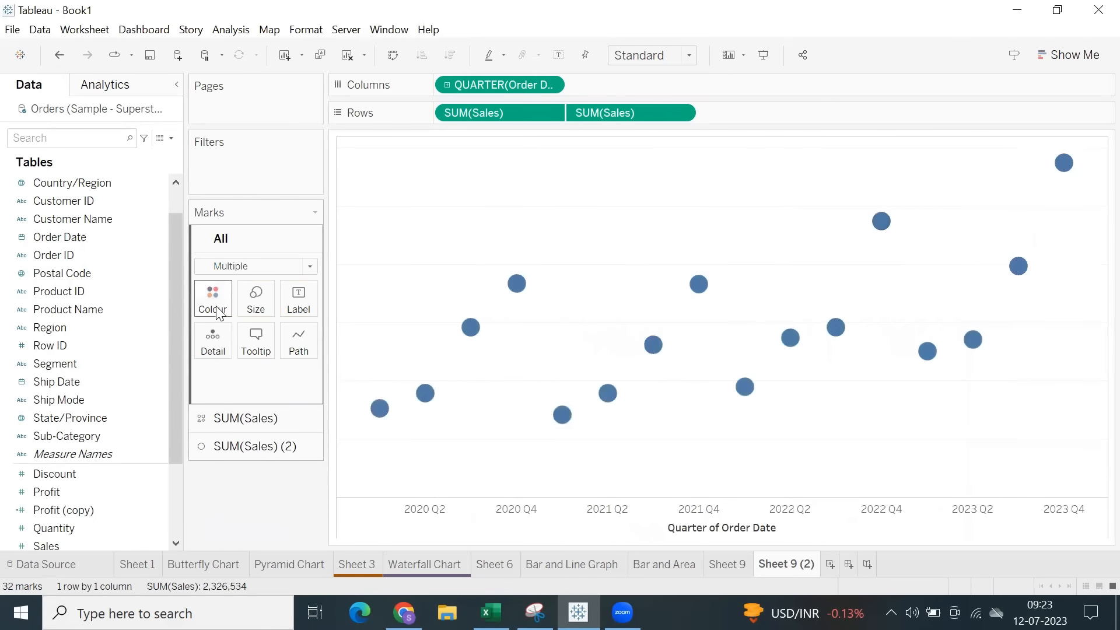
Colour the open SUM(Sales) circles blue.
click(239, 418)
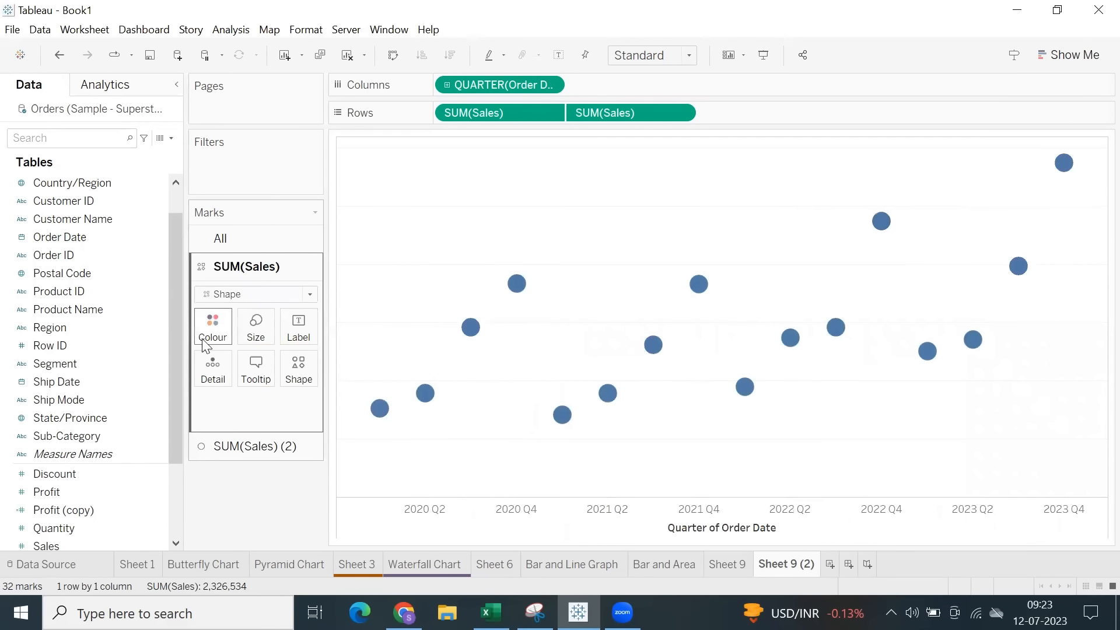
click(217, 330)
click(232, 455)
click(425, 282)
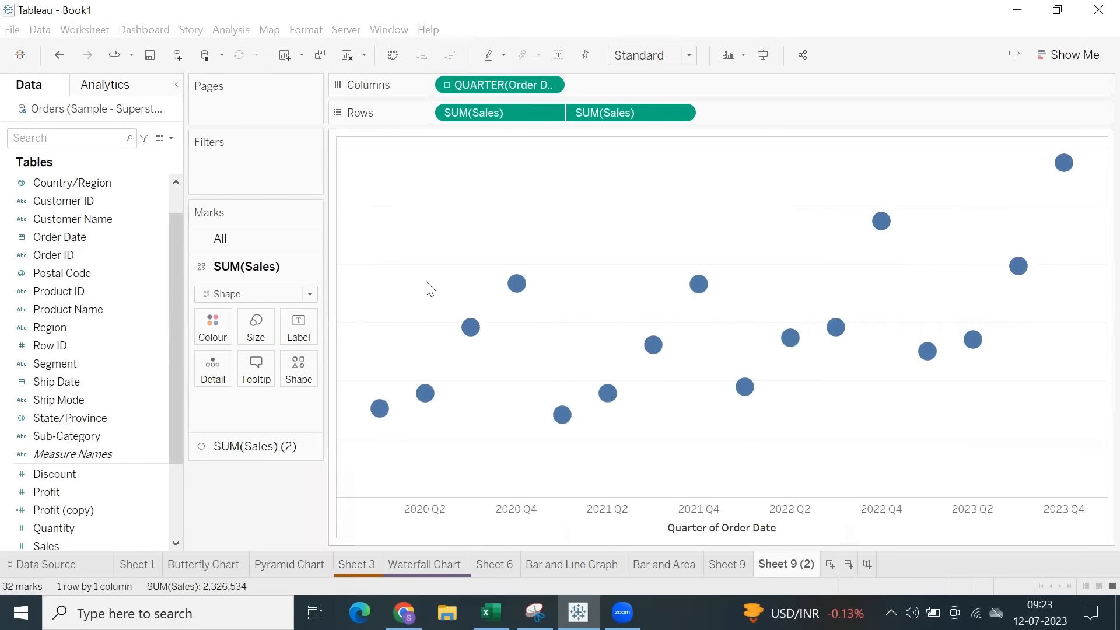
Colour the SUM(Sales) (2) circles red.
click(245, 443)
click(213, 353)
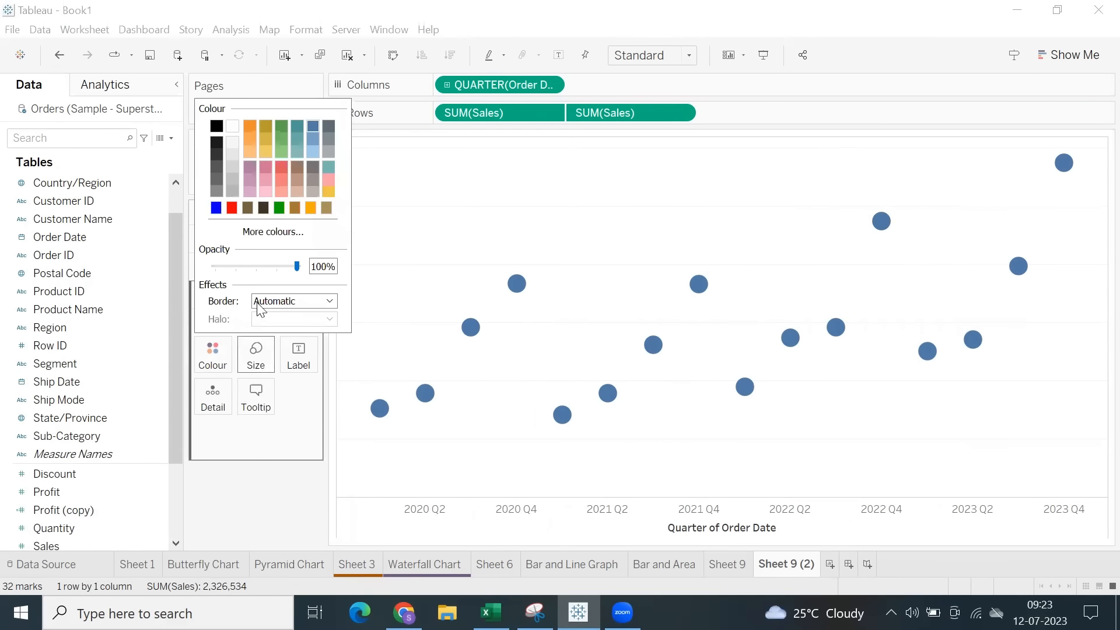
click(232, 208)
click(480, 228)
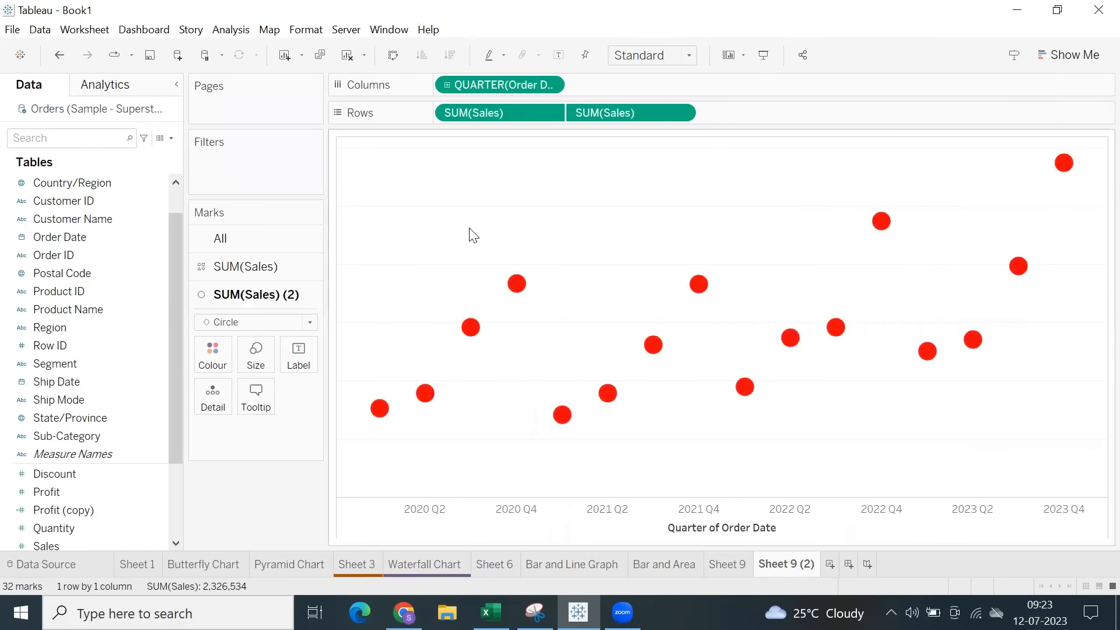
Shrink the red circles to fit inside the blue rings, and make the rings slightly larger after trying a much bigger size.
click(255, 354)
drag(310, 392, 271, 397)
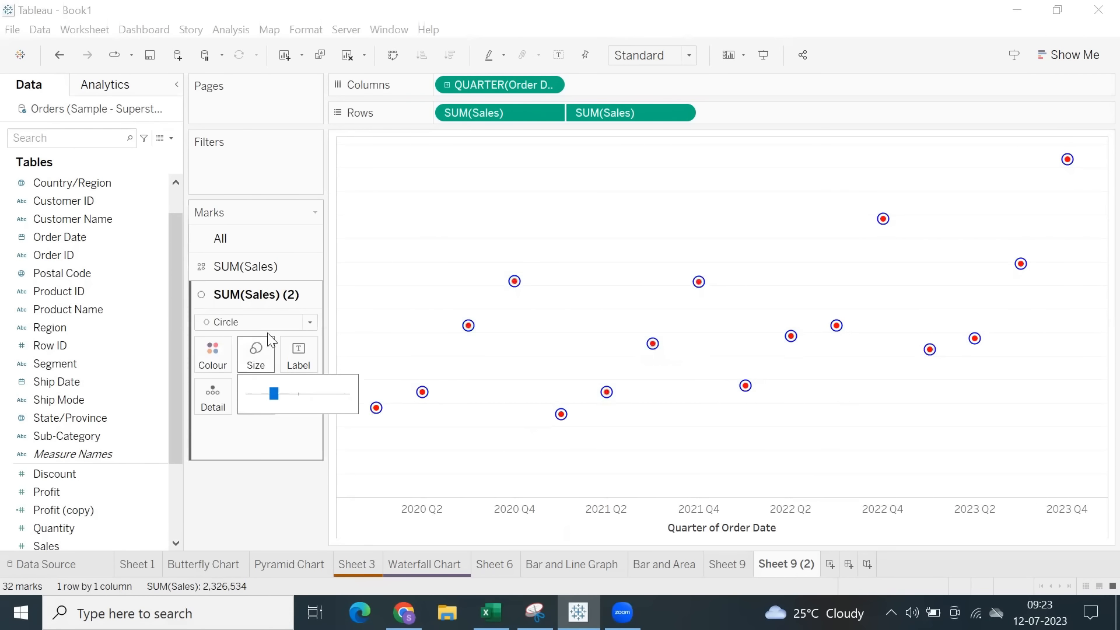
click(245, 266)
click(256, 327)
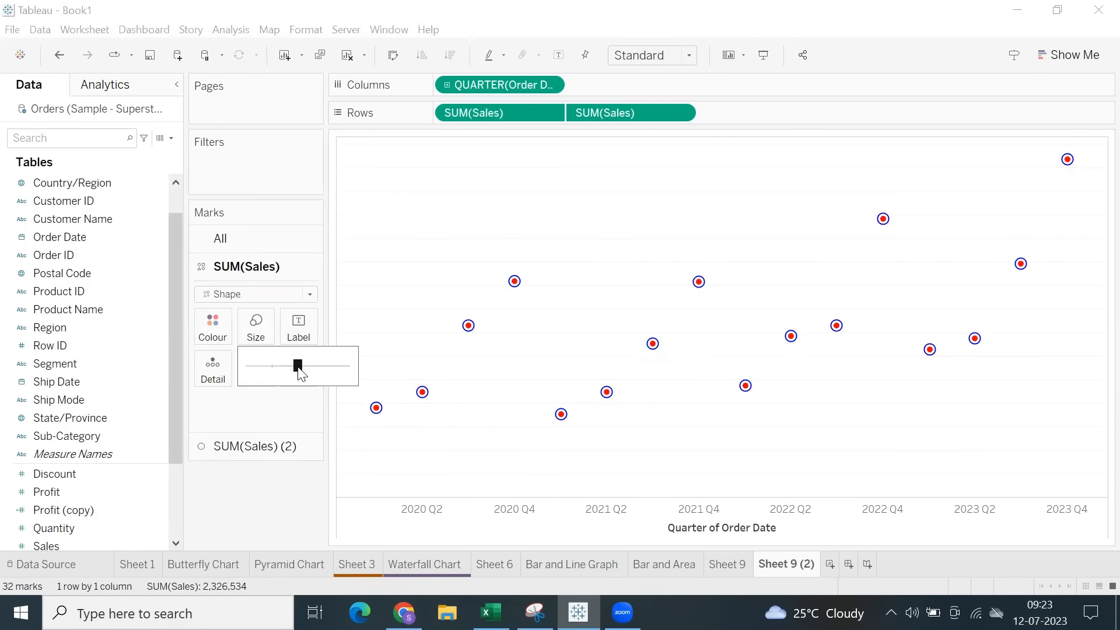
drag(322, 367, 328, 367)
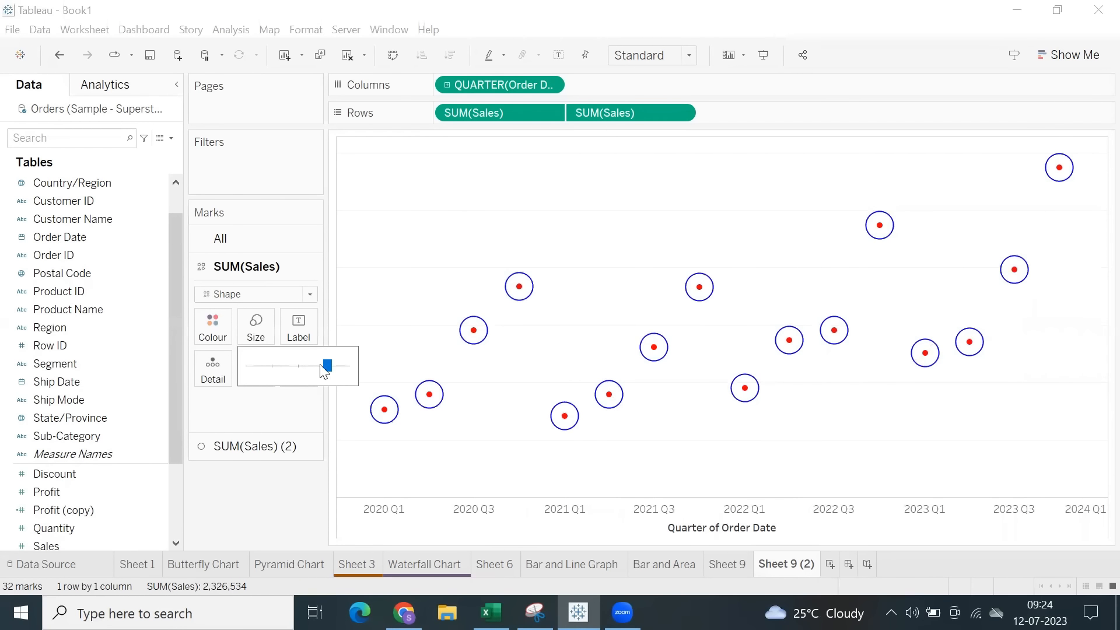
drag(307, 373, 300, 372)
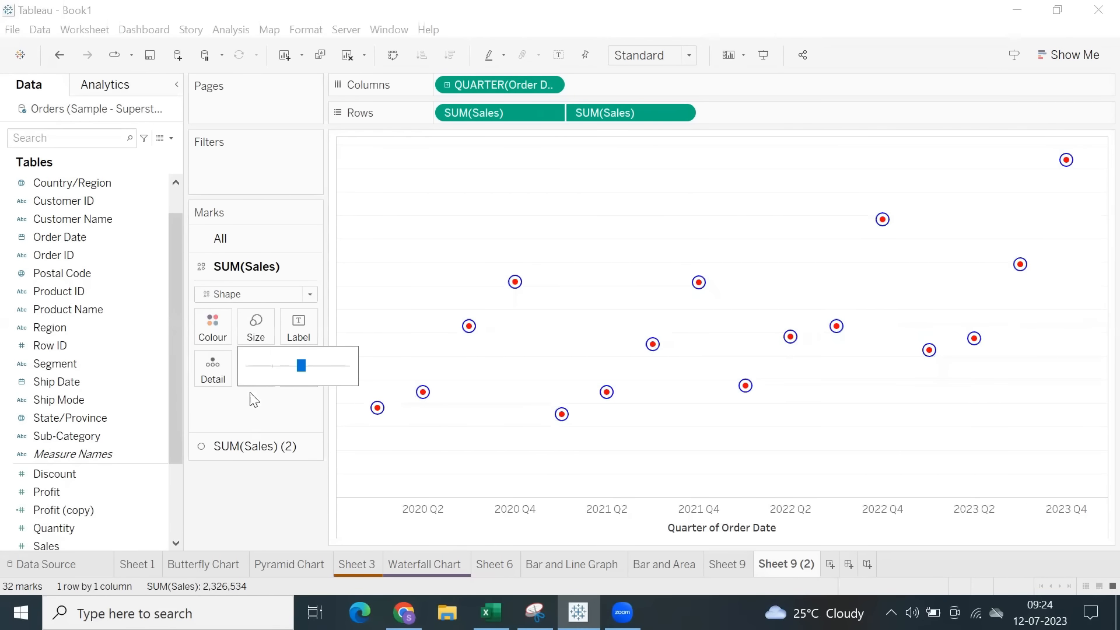
Enlarge the red SUM(Sales) (2) circles slightly within the blue rings.
click(248, 445)
click(255, 353)
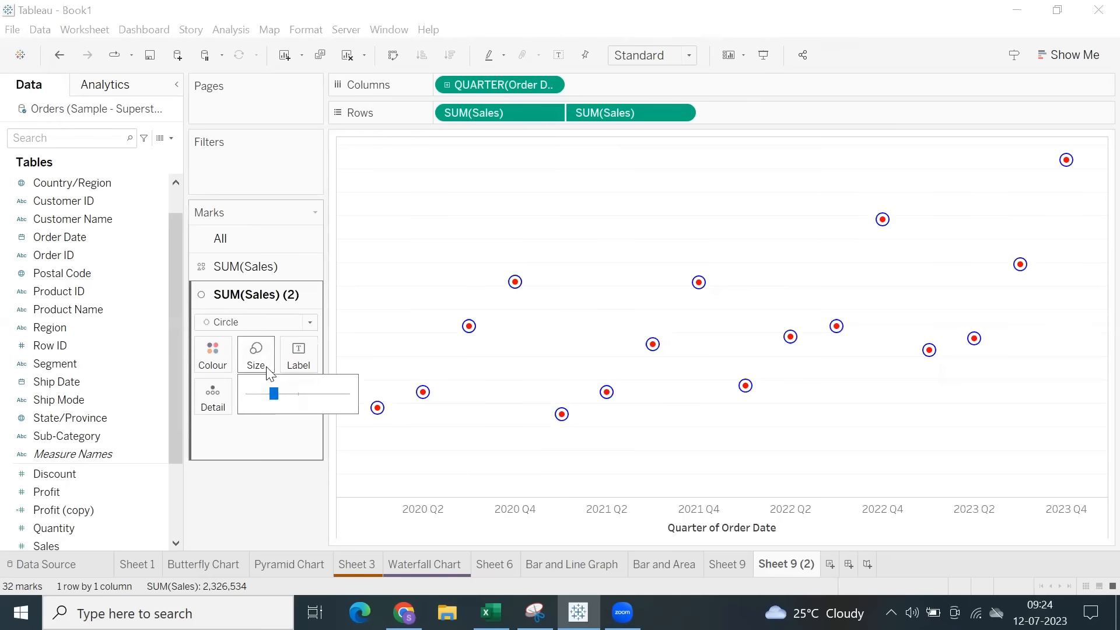
drag(290, 404, 291, 404)
click(293, 397)
drag(283, 395, 282, 395)
click(407, 312)
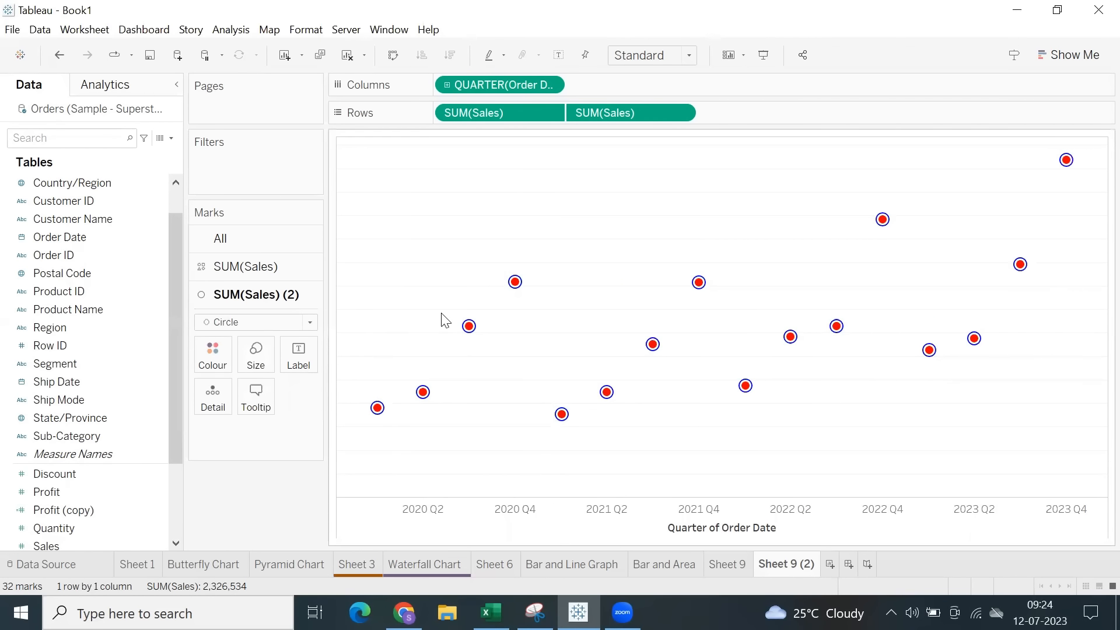
Select the plotted marks and inspect the 2020 Q4 and 2020 Q2 points.
drag(408, 240, 971, 455)
click(790, 270)
mouse_move(514, 285)
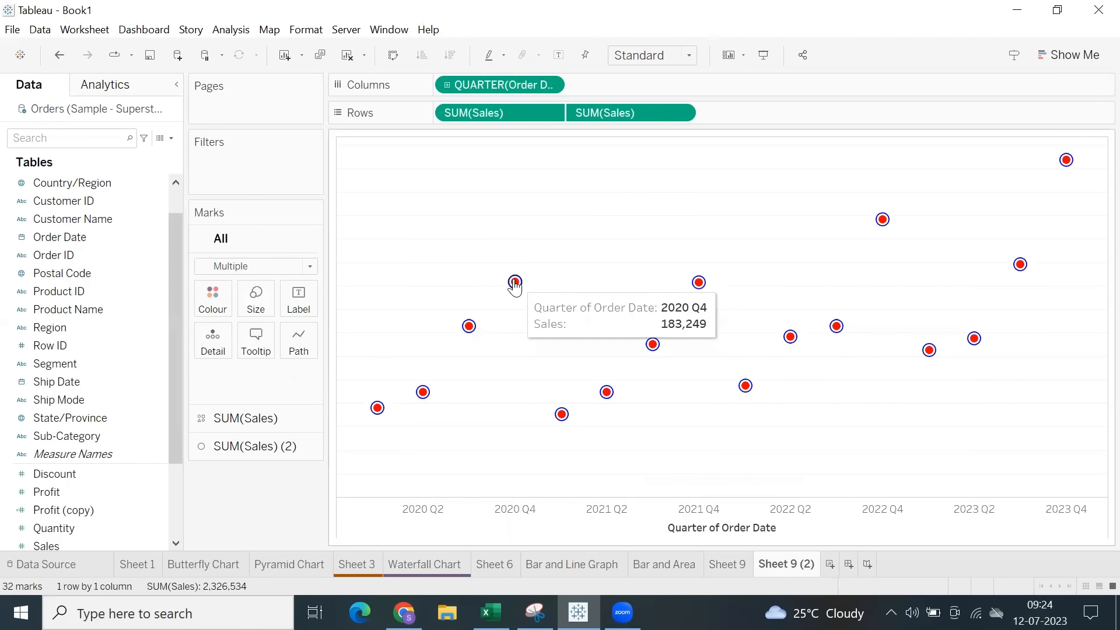
mouse_move(423, 392)
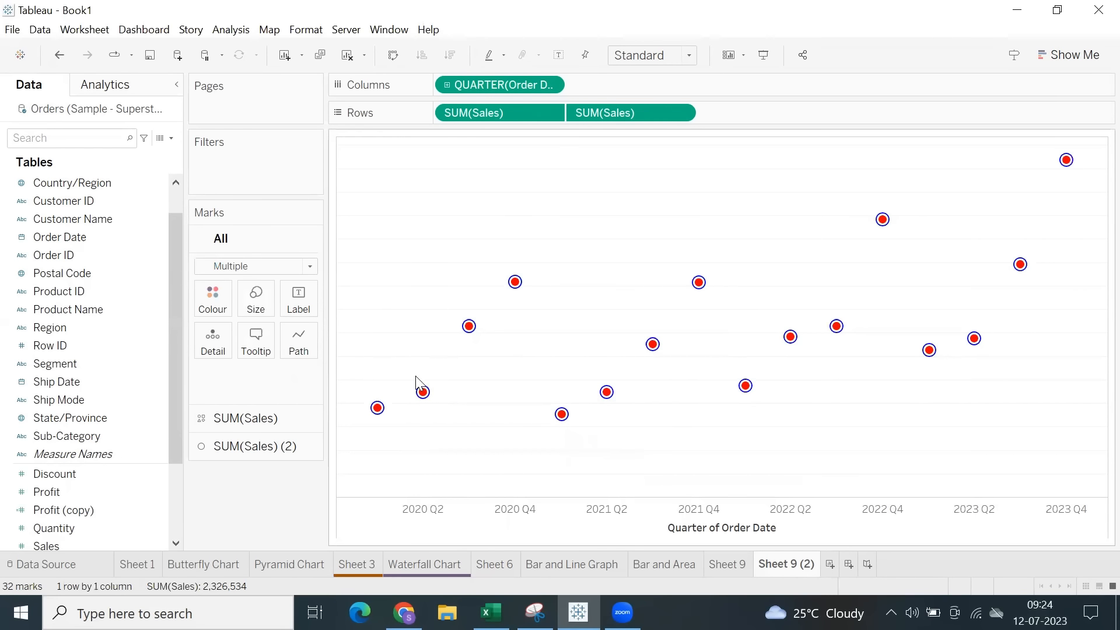
click(424, 394)
click(423, 392)
Reduce the size of the red SUM(Sales) (2) circles to leave a wider gap inside the rings.
click(246, 418)
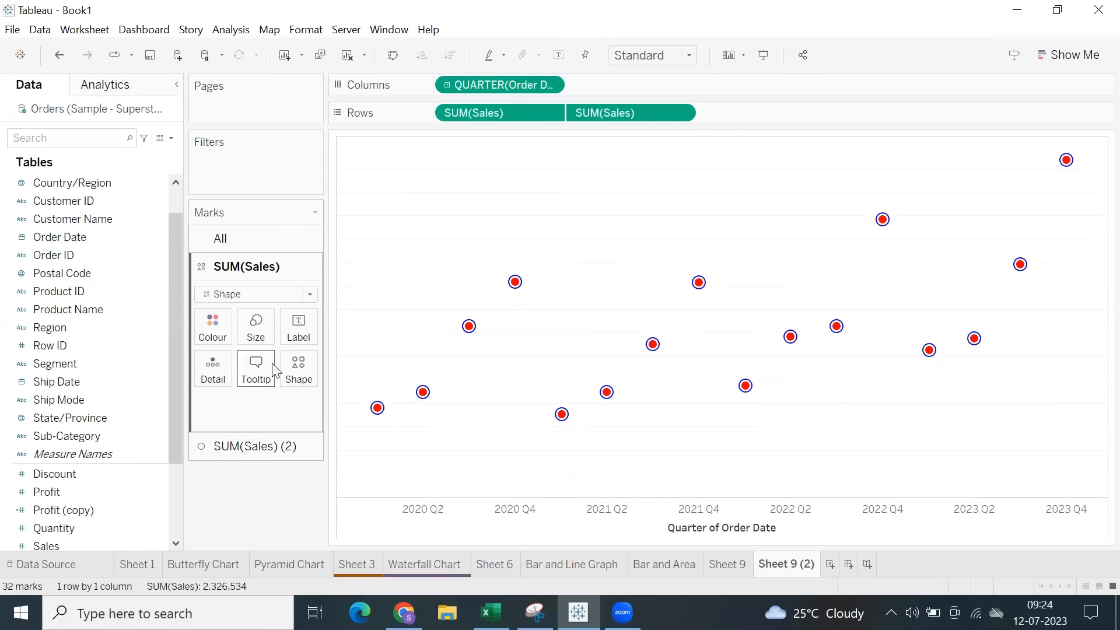
click(287, 447)
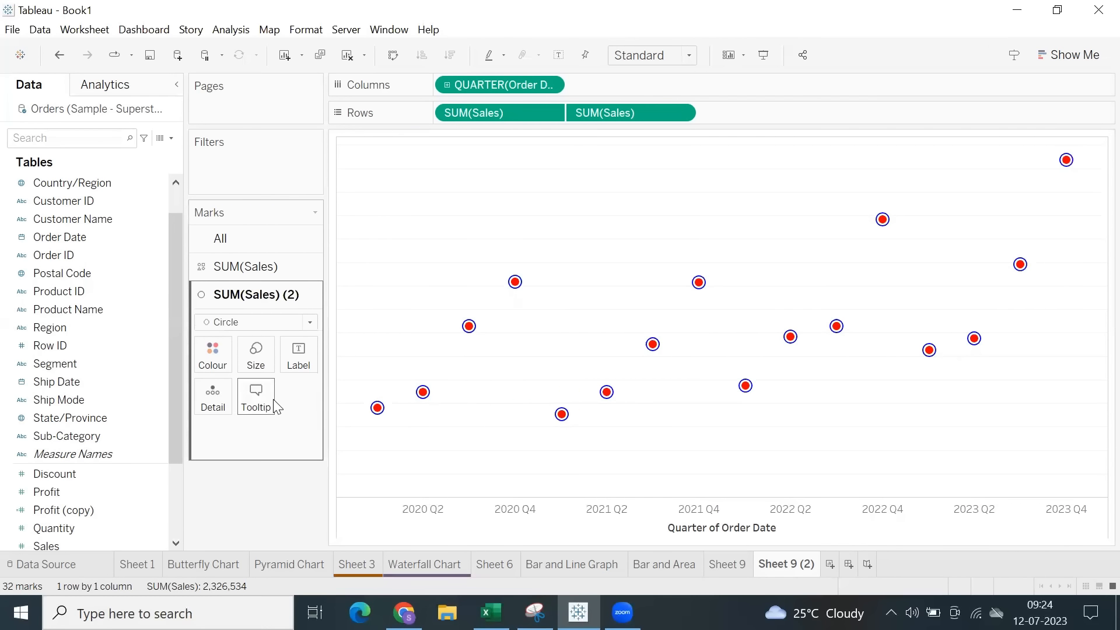
click(256, 362)
drag(297, 403, 305, 407)
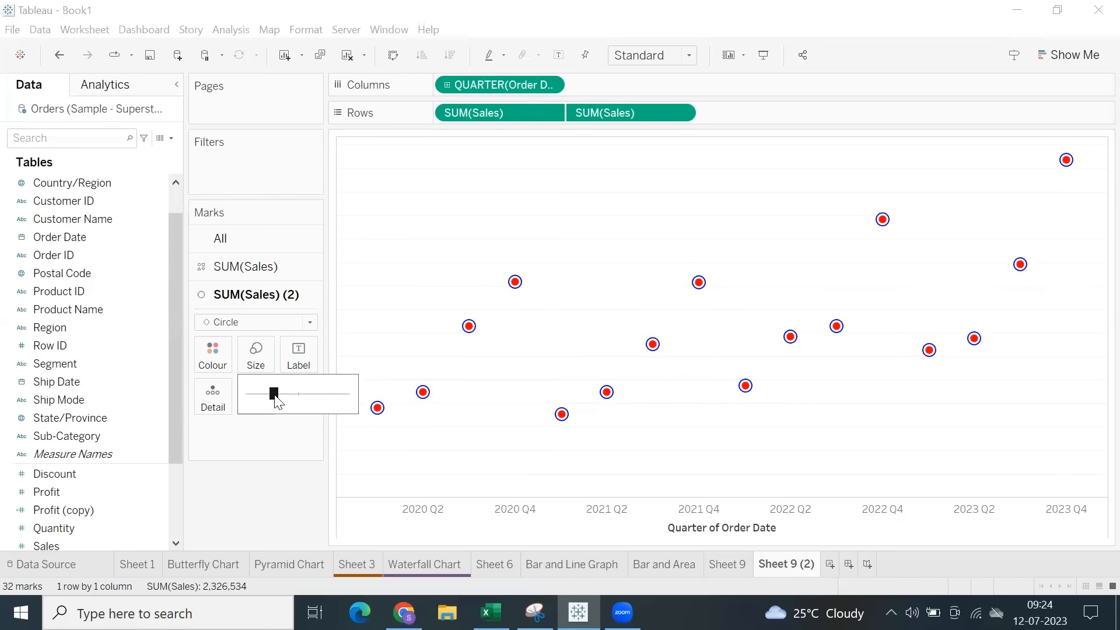
click(594, 232)
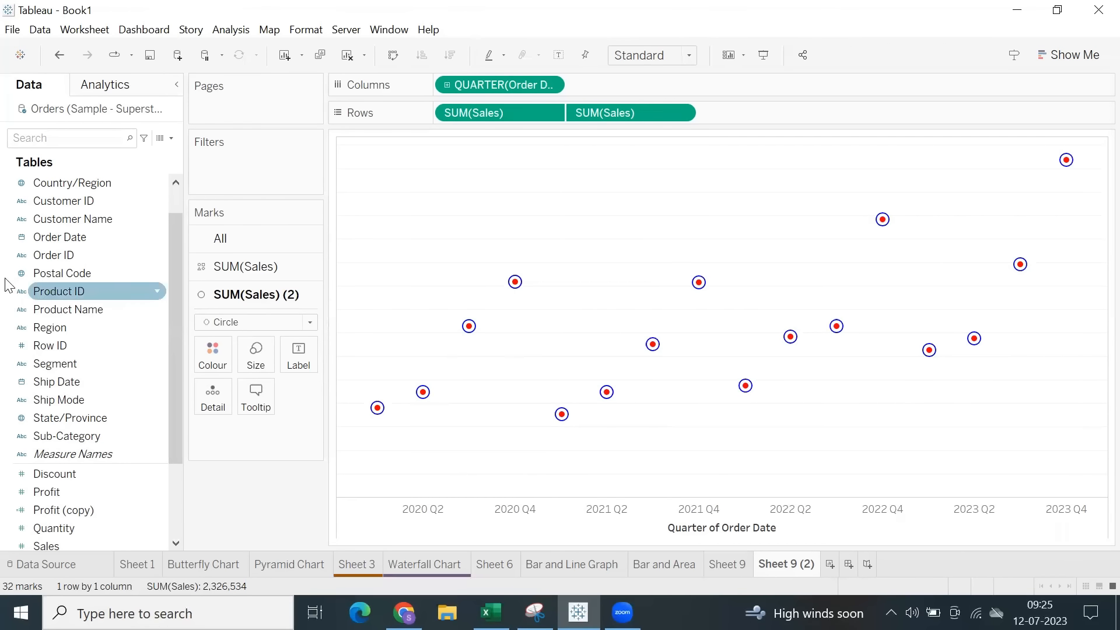
Start saving the workbook under a new name and browse to the person-named folder in My Tableau Repository.
click(12, 29)
click(49, 111)
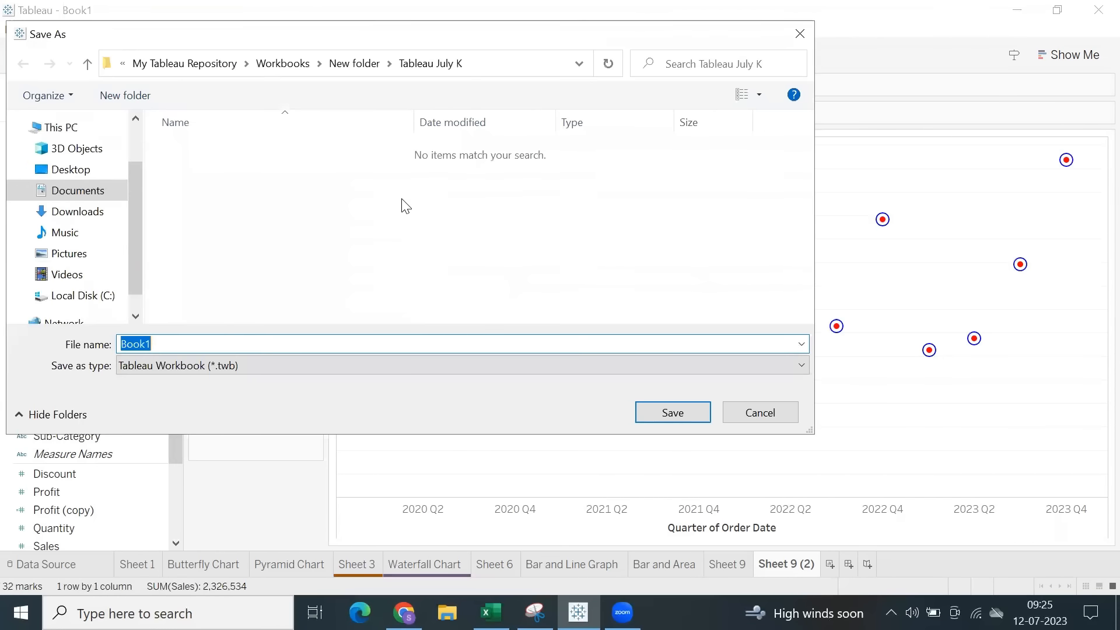
click(293, 63)
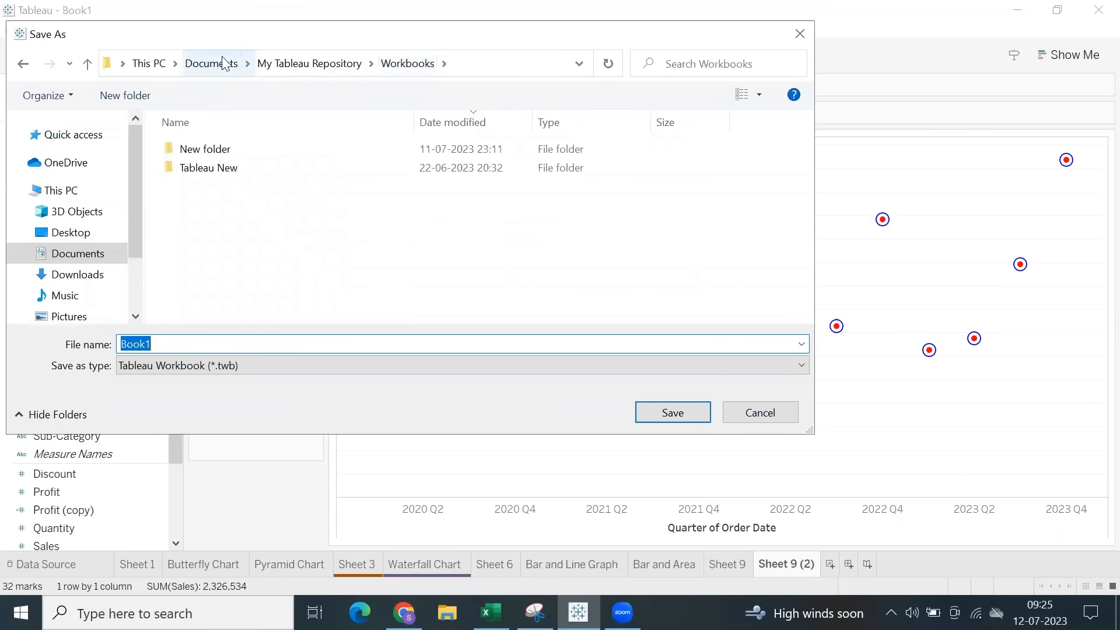
click(278, 64)
scroll(264, 272, down, 2)
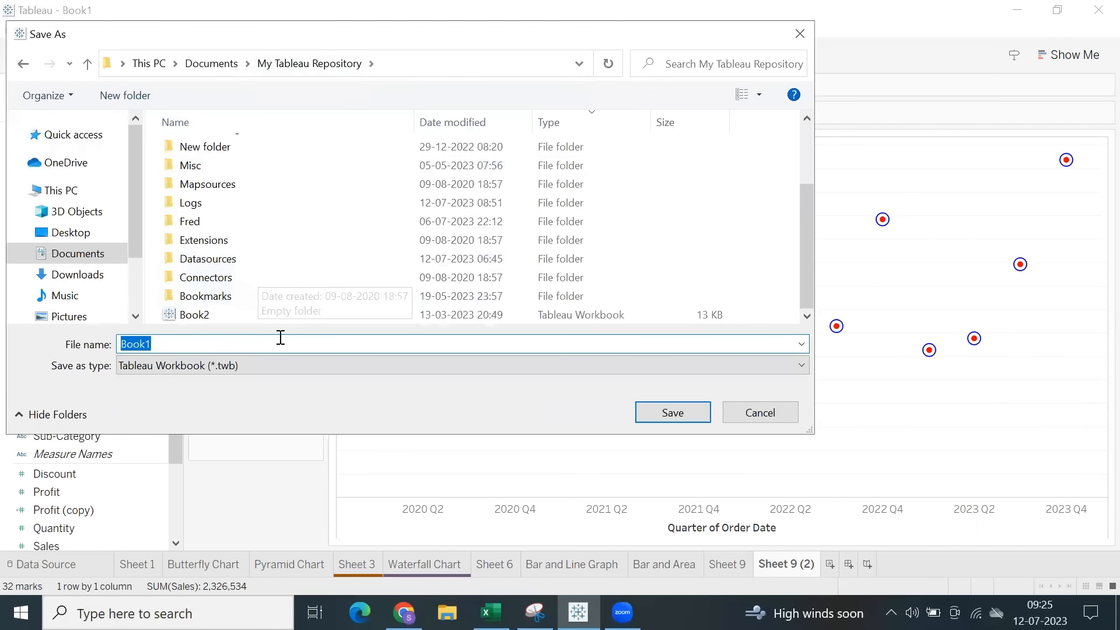
double_click(217, 223)
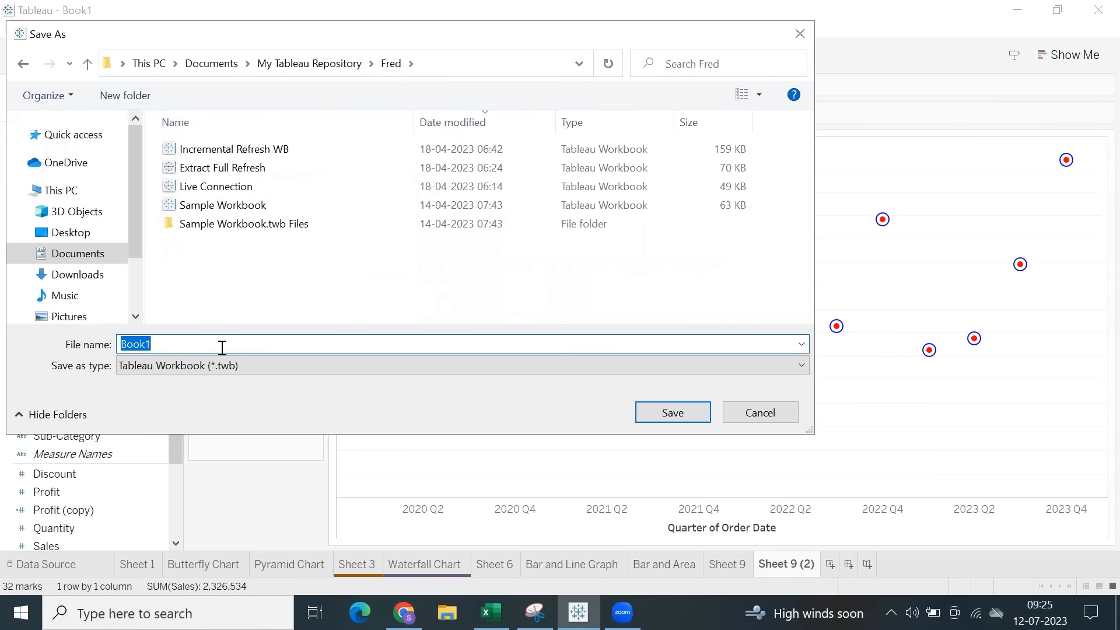
Save the workbook as Charts in Tableau Packaged Workbook (*.twbx) format.
text(Charts)
click(207, 372)
click(217, 397)
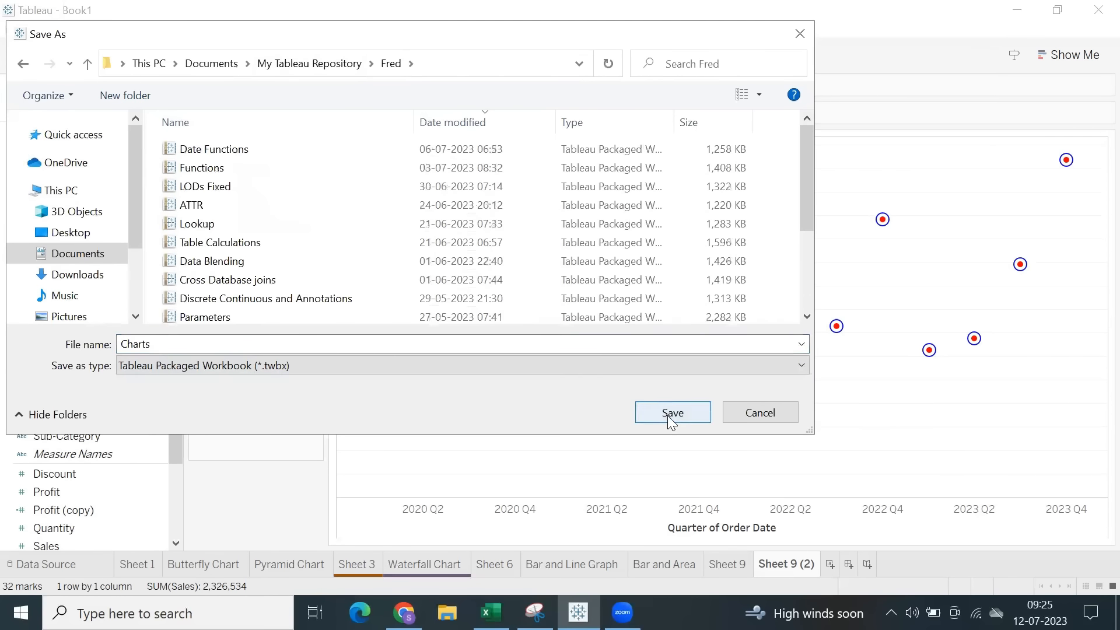
click(671, 413)
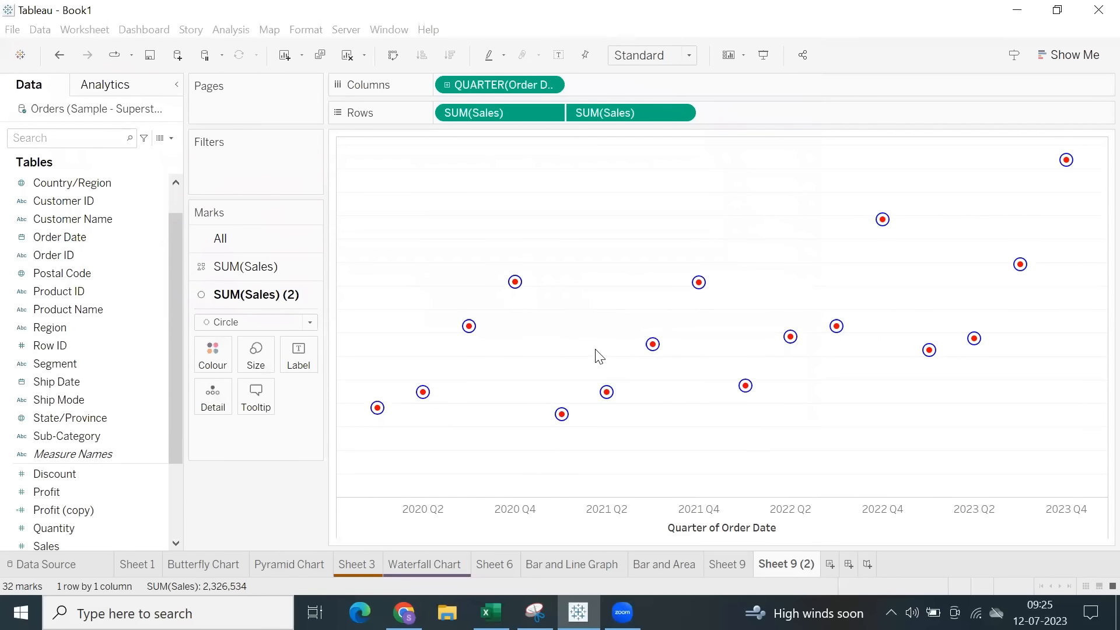